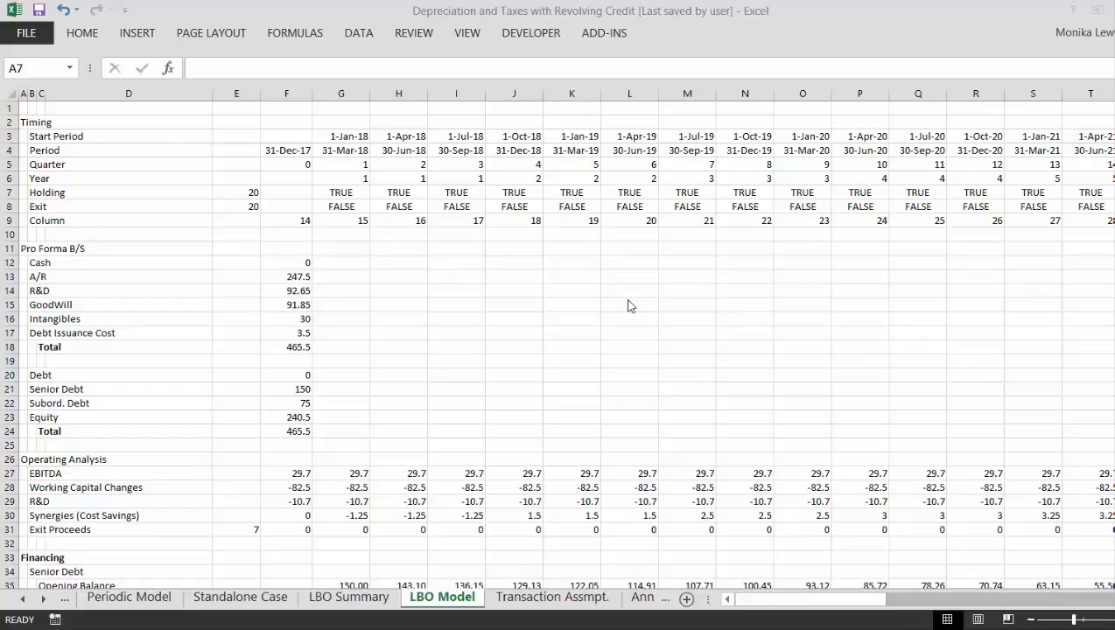
- Examine the operating, tax, financing and starting balance sheet assumptions on the Standalone Case sheet
{"action": "left_click", "coordinate": [476, 358]}
{"action": "left_click", "coordinate": [478, 364]}
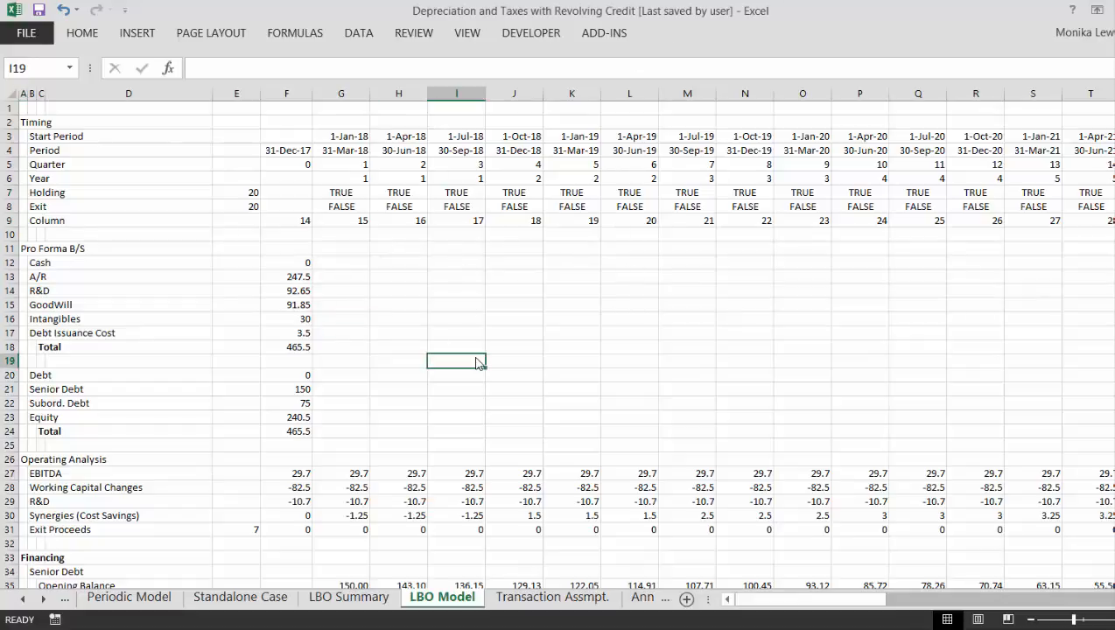
{"action": "key", "text": "ctrl+Page_Up"}
{"action": "key", "text": "ctrl+Page_Up"}
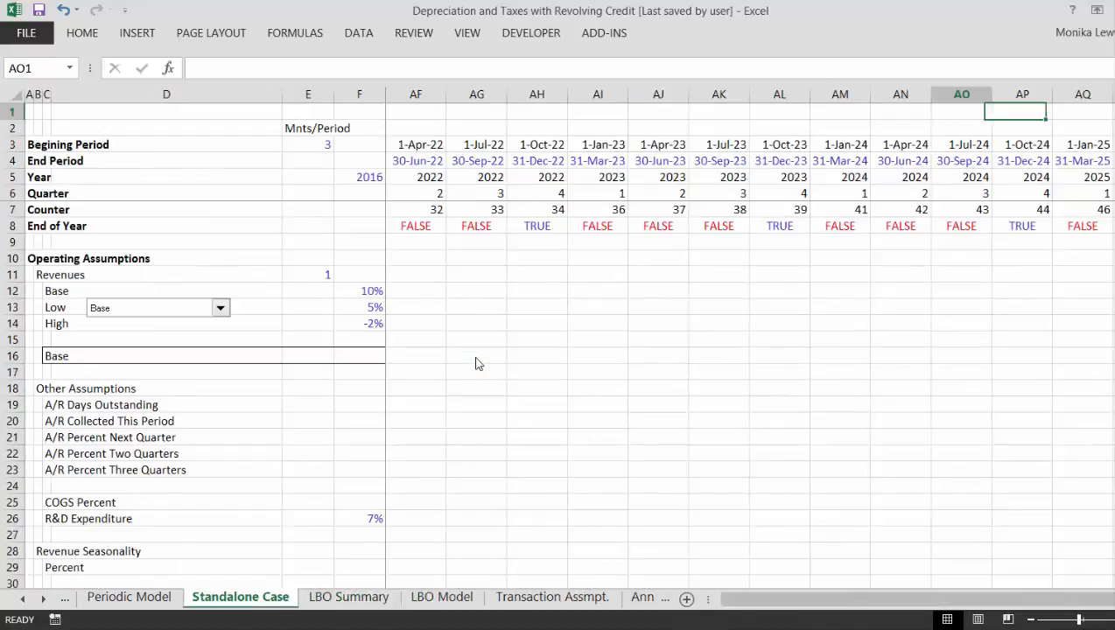
{"action": "left_click", "coordinate": [391, 355]}
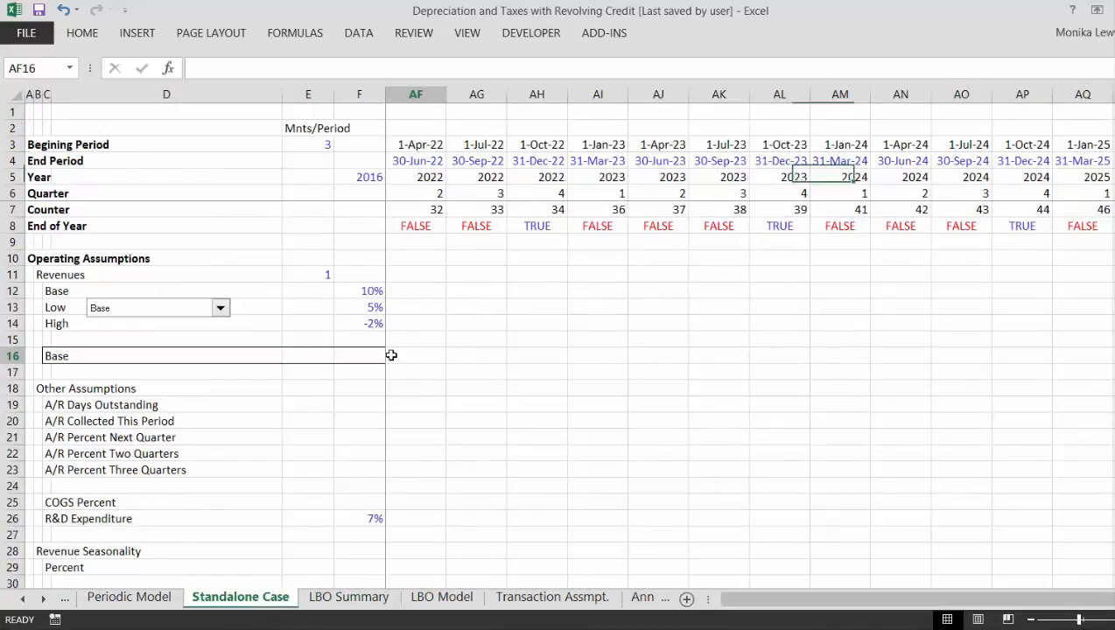
{"action": "key", "text": "Left"}
{"action": "key", "text": "Left"}
{"action": "key", "text": "Left"}
{"action": "key", "text": "Left"}
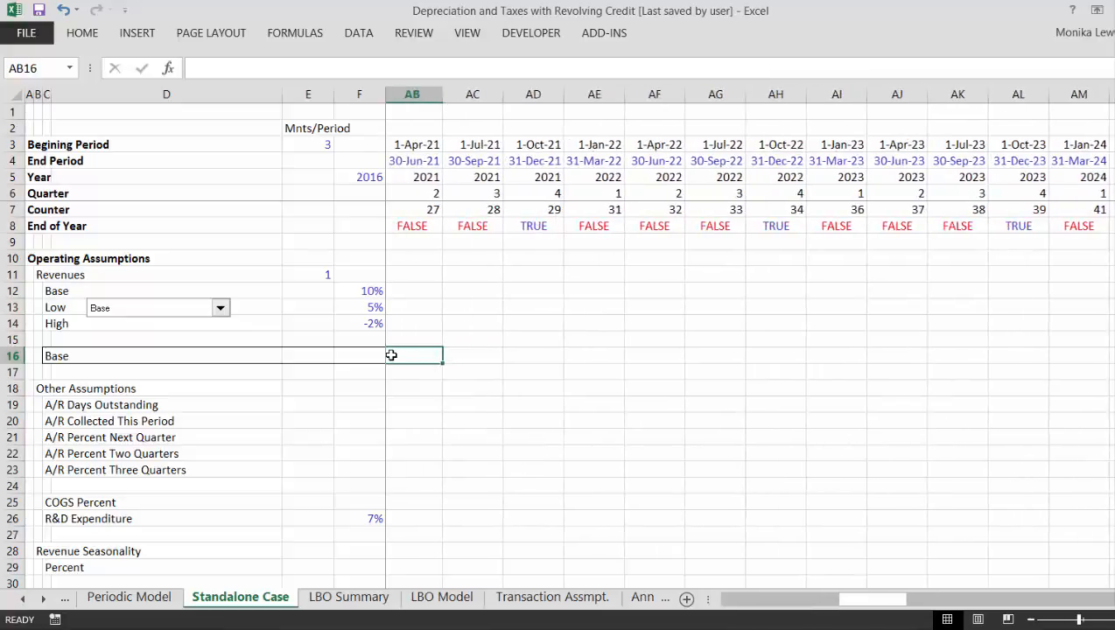
{"action": "key", "text": "Left"}
{"action": "key", "text": "Left"}
{"action": "key", "text": "Left"}
{"action": "key", "text": "Left"}
{"action": "key", "text": "Left"}
{"action": "key", "text": "Left"}
{"action": "key", "text": "Left"}
{"action": "key", "text": "Left"}
{"action": "key", "text": "Left"}
{"action": "key", "text": "Left"}
{"action": "key", "text": "Left"}
{"action": "key", "text": "Left"}
{"action": "key", "text": "Left"}
{"action": "key", "text": "Left"}
{"action": "key", "text": "Left"}
{"action": "key", "text": "Left"}
{"action": "key", "text": "Left"}
{"action": "key", "text": "Left"}
{"action": "key", "text": "Left"}
{"action": "key", "text": "Left"}
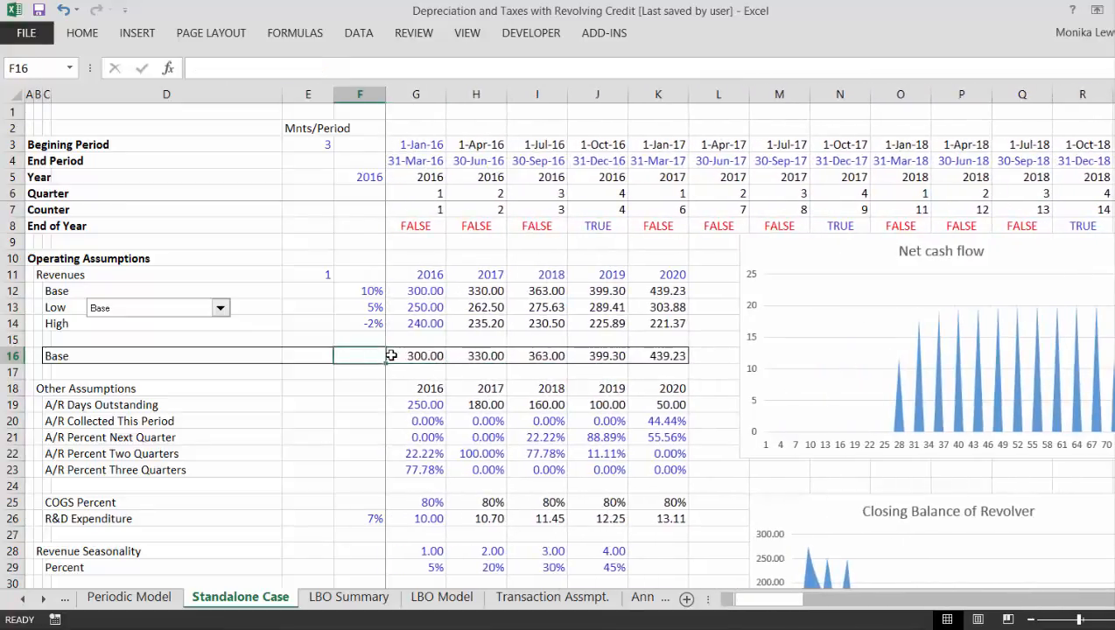
{"action": "key", "text": "Left"}
{"action": "key", "text": "Left"}
{"action": "key", "text": "Down"}
{"action": "key", "text": "Down"}
{"action": "key", "text": "Down"}
{"action": "key", "text": "Down"}
{"action": "key", "text": "Down"}
{"action": "key", "text": "Down"}
{"action": "key", "text": "Down"}
{"action": "key", "text": "Down"}
{"action": "key", "text": "Down"}
{"action": "key", "text": "Down"}
{"action": "key", "text": "Down"}
{"action": "key", "text": "Down"}
{"action": "key", "text": "Down"}
{"action": "key", "text": "Down"}
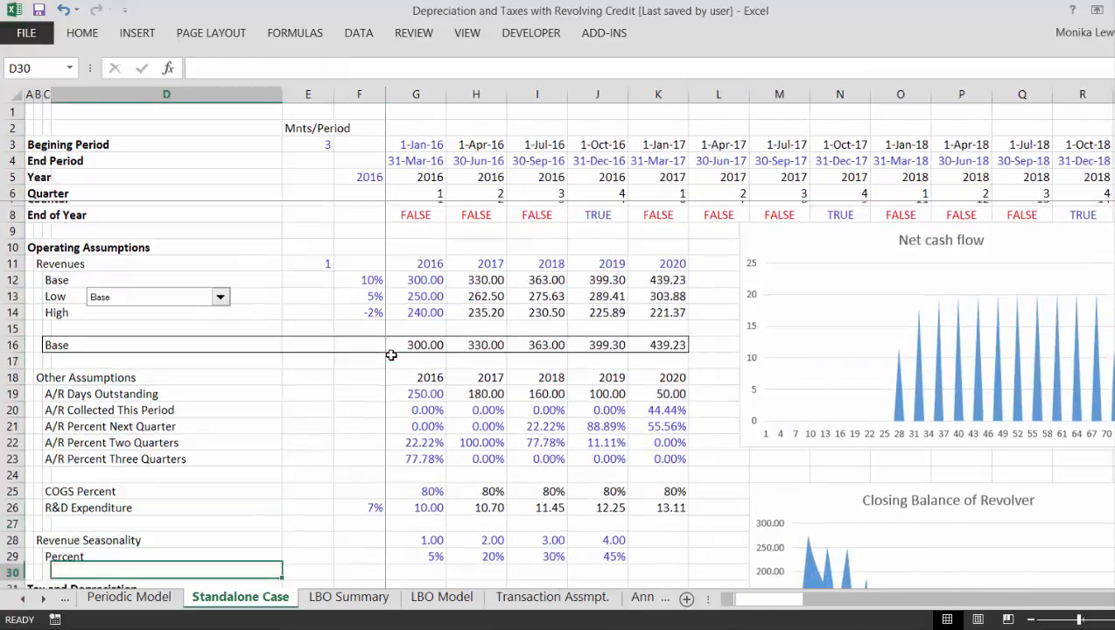
{"action": "key", "text": "Down"}
{"action": "key", "text": "Down"}
{"action": "key", "text": "Down"}
{"action": "key", "text": "Down"}
{"action": "key", "text": "Down"}
{"action": "key", "text": "Down"}
{"action": "key", "text": "Down"}
{"action": "key", "text": "Down"}
{"action": "key", "text": "Down"}
{"action": "key", "text": "Down"}
{"action": "key", "text": "Down"}
{"action": "key", "text": "Down"}
{"action": "key", "text": "Down"}
{"action": "key", "text": "Down"}
{"action": "key", "text": "Down"}
{"action": "key", "text": "Down"}
{"action": "key", "text": "Down"}
{"action": "key", "text": "Down"}
{"action": "key", "text": "Down"}
{"action": "key", "text": "Down"}
{"action": "key", "text": "Down"}
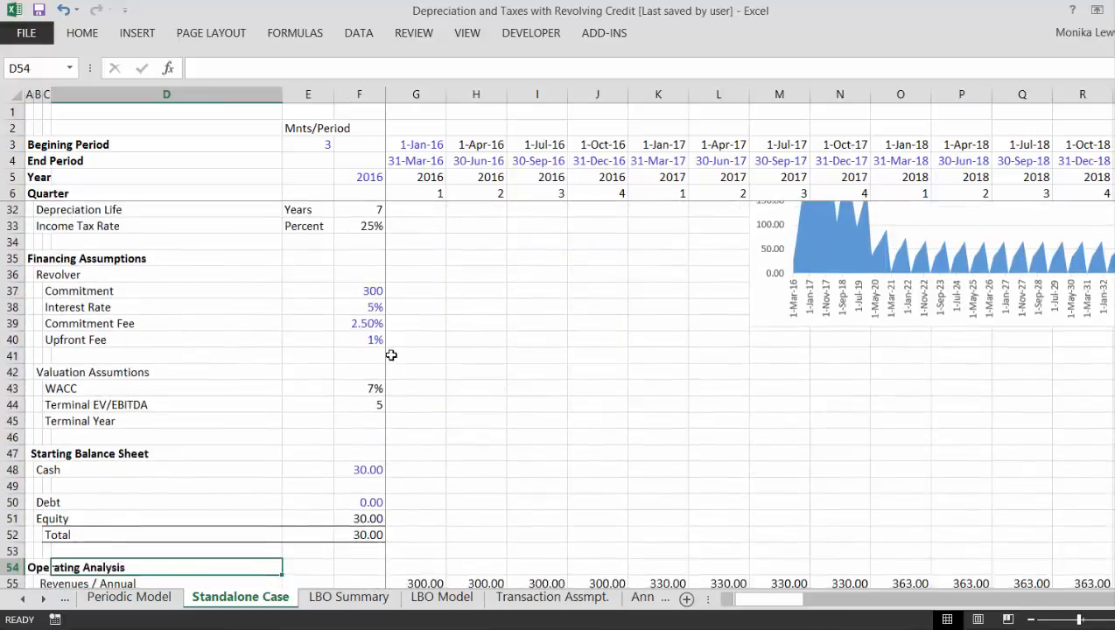
{"action": "key", "text": "Up"}
{"action": "key", "text": "Up"}
{"action": "key", "text": "Up"}
{"action": "key", "text": "Up"}
{"action": "key", "text": "Up"}
{"action": "key", "text": "Up"}
{"action": "key", "text": "Up"}
{"action": "key", "text": "Up"}
{"action": "key", "text": "Up"}
{"action": "key", "text": "Up"}
{"action": "key", "text": "Up"}
{"action": "key", "text": "Up"}
{"action": "key", "text": "Up"}
{"action": "key", "text": "Up"}
{"action": "key", "text": "Up"}
{"action": "key", "text": "Up"}
{"action": "key", "text": "Up"}
{"action": "key", "text": "Up"}
{"action": "key", "text": "Up"}
{"action": "key", "text": "Up"}
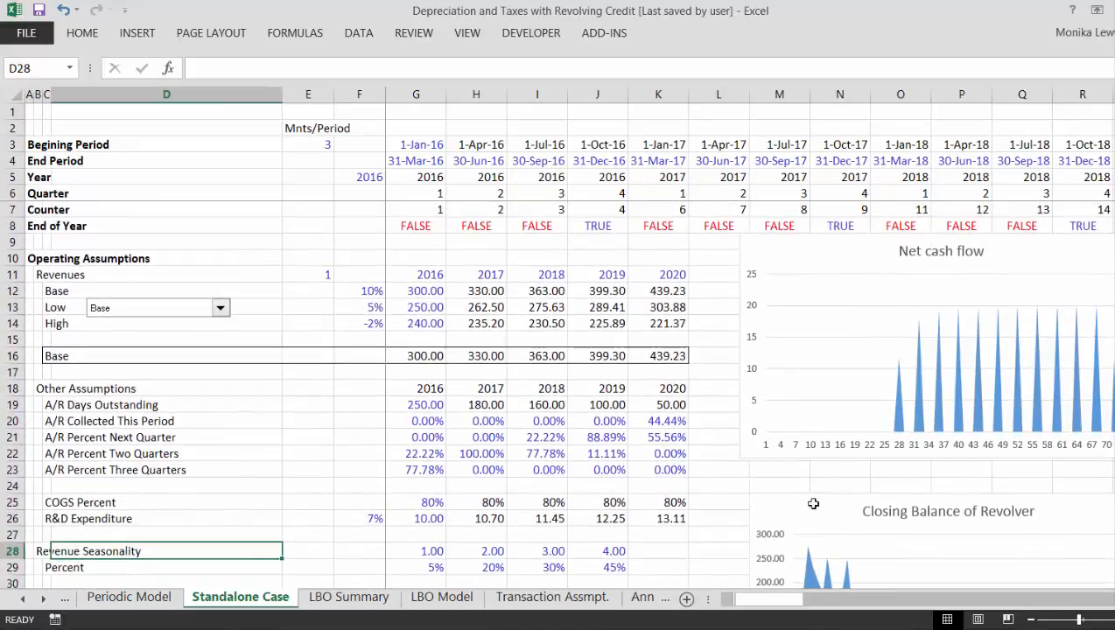
- Review the Standalone Case sheet from the timing rows through operating analysis, A/R balance and depreciation to the revolving credit facility
{"action": "left_click", "coordinate": [1031, 619]}
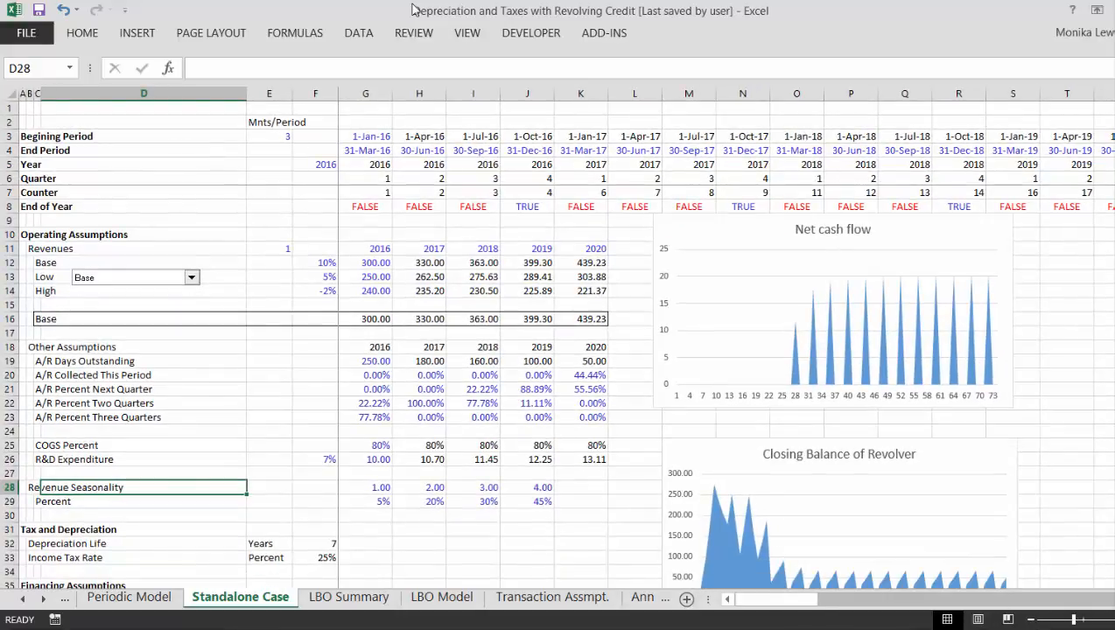
{"action": "key", "text": "Up"}
{"action": "key", "text": "Up"}
{"action": "key", "text": "Up"}
{"action": "key", "text": "Up"}
{"action": "key", "text": "Up"}
{"action": "key", "text": "Up"}
{"action": "key", "text": "Up"}
{"action": "key", "text": "Up"}
{"action": "key", "text": "Up"}
{"action": "key", "text": "Up"}
{"action": "key", "text": "Up"}
{"action": "key", "text": "Up"}
{"action": "key", "text": "Up"}
{"action": "key", "text": "Up"}
{"action": "key", "text": "Up"}
{"action": "key", "text": "Up"}
{"action": "key", "text": "Up"}
{"action": "key", "text": "Up"}
{"action": "key", "text": "Up"}
{"action": "key", "text": "Up"}
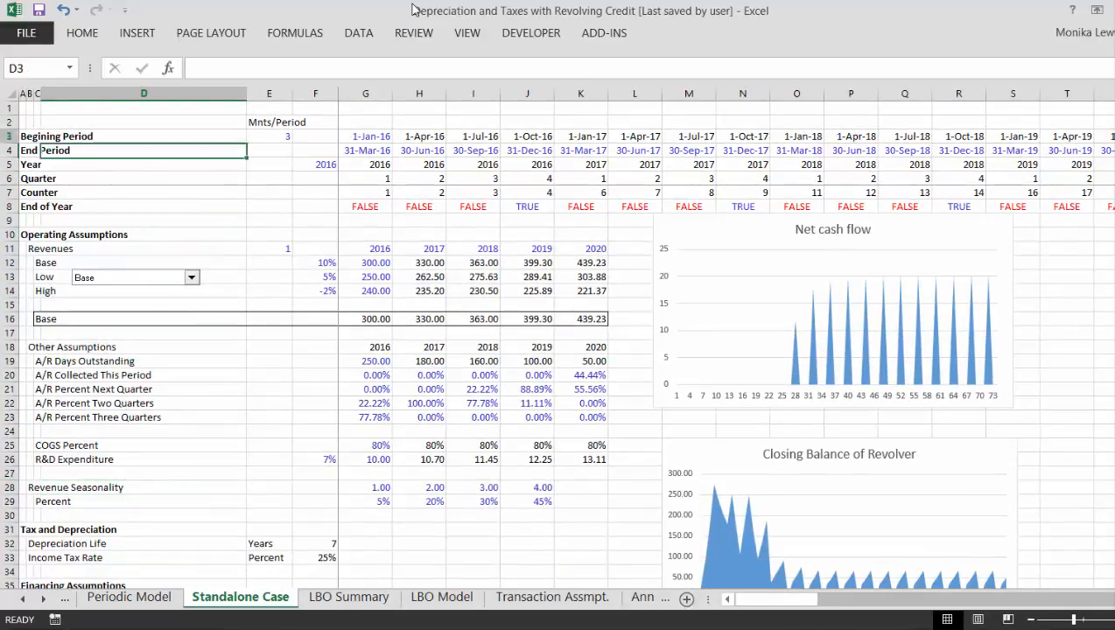
{"action": "key", "text": "Down"}
{"action": "key", "text": "Down"}
{"action": "key", "text": "Down"}
{"action": "key", "text": "Down"}
{"action": "key", "text": "Down"}
{"action": "key", "text": "Down"}
{"action": "key", "text": "Down"}
{"action": "key", "text": "Down"}
{"action": "key", "text": "Down"}
{"action": "key", "text": "Down"}
{"action": "key", "text": "Down"}
{"action": "key", "text": "Down"}
{"action": "key", "text": "Down"}
{"action": "key", "text": "Down"}
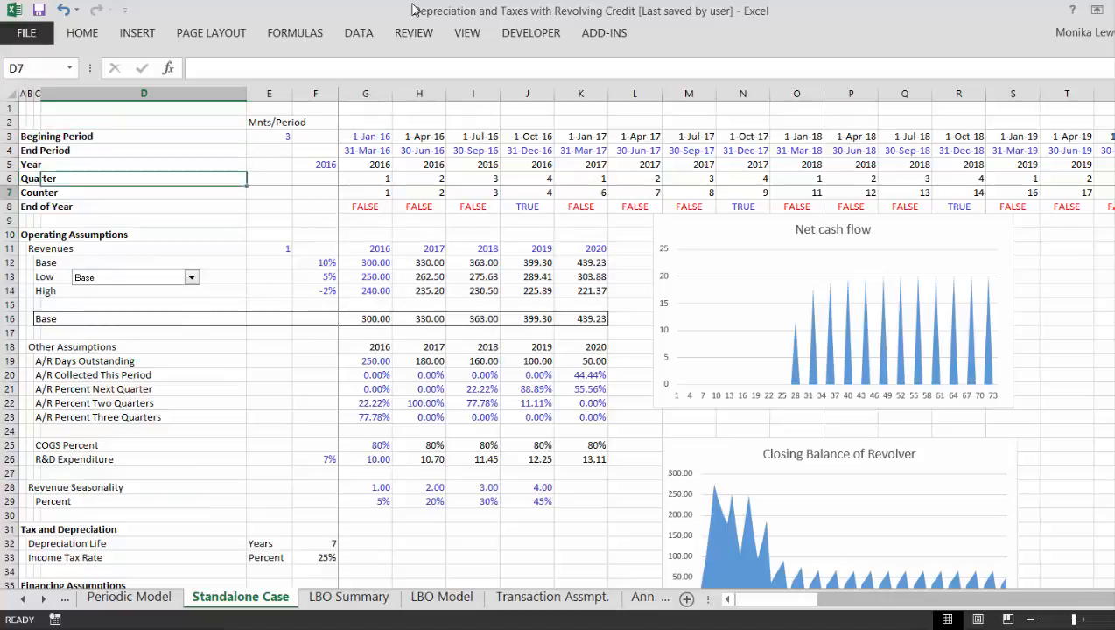
{"action": "key", "text": "Down"}
{"action": "key", "text": "Down"}
{"action": "key", "text": "Down"}
{"action": "key", "text": "Down"}
{"action": "key", "text": "Down"}
{"action": "key", "text": "Down"}
{"action": "key", "text": "Down"}
{"action": "key", "text": "Down"}
{"action": "key", "text": "Down"}
{"action": "key", "text": "Down"}
{"action": "key", "text": "Down"}
{"action": "key", "text": "Down"}
{"action": "key", "text": "Down"}
{"action": "key", "text": "Down"}
{"action": "key", "text": "Down"}
{"action": "key", "text": "Down"}
{"action": "key", "text": "Down"}
{"action": "key", "text": "Down"}
{"action": "key", "text": "Down"}
{"action": "key", "text": "Down"}
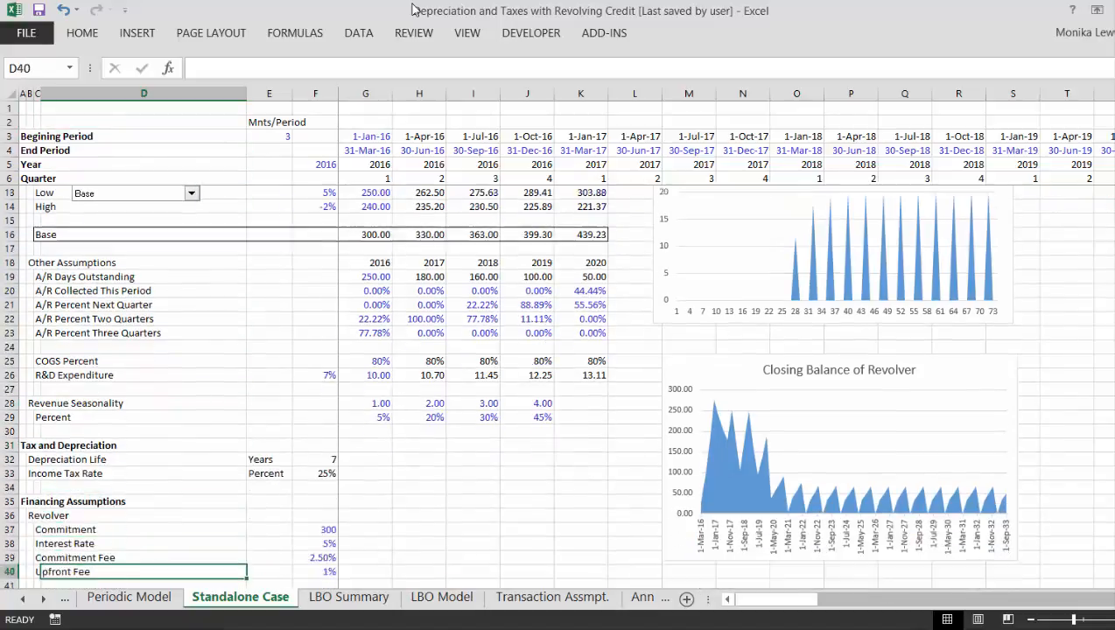
{"action": "key", "text": "Down"}
{"action": "key", "text": "Down"}
{"action": "key", "text": "Down"}
{"action": "key", "text": "Down"}
{"action": "key", "text": "Down"}
{"action": "key", "text": "Down"}
{"action": "key", "text": "Down"}
{"action": "key", "text": "Down"}
{"action": "key", "text": "Down"}
{"action": "key", "text": "Down"}
{"action": "key", "text": "Down"}
{"action": "key", "text": "Down"}
{"action": "key", "text": "Down"}
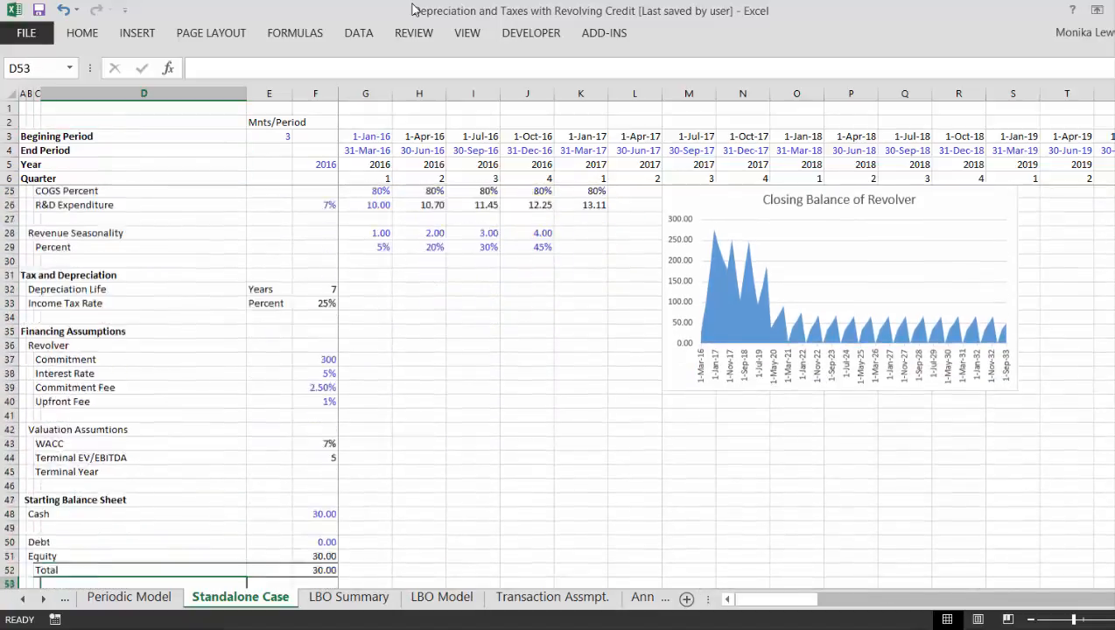
{"action": "key", "text": "Down"}
{"action": "key", "text": "Down"}
{"action": "key", "text": "Down"}
{"action": "key", "text": "Down"}
{"action": "key", "text": "Down"}
{"action": "key", "text": "Down"}
{"action": "key", "text": "Down"}
{"action": "key", "text": "Down"}
{"action": "key", "text": "Down"}
{"action": "key", "text": "Down"}
{"action": "key", "text": "Down"}
{"action": "key", "text": "Down"}
{"action": "key", "text": "Down"}
{"action": "key", "text": "Down"}
{"action": "key", "text": "Down"}
{"action": "key", "text": "Down"}
{"action": "key", "text": "Down"}
{"action": "key", "text": "Down"}
{"action": "key", "text": "Down"}
{"action": "key", "text": "Down"}
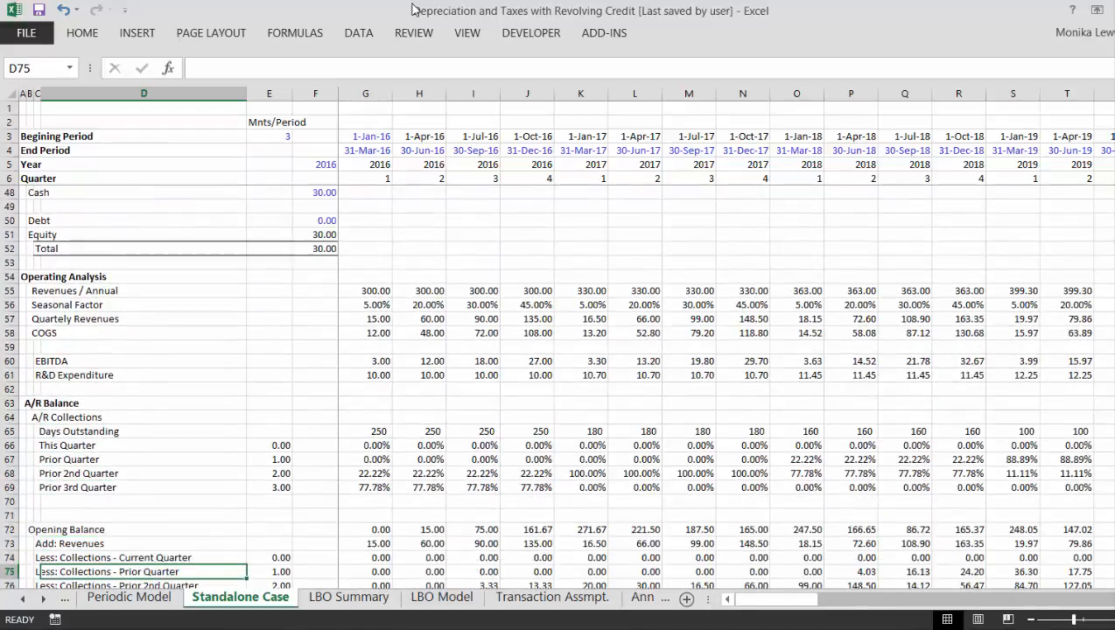
{"action": "key", "text": "Down"}
{"action": "key", "text": "Down"}
{"action": "key", "text": "Down"}
{"action": "key", "text": "Down"}
{"action": "key", "text": "Down"}
{"action": "key", "text": "Down"}
{"action": "key", "text": "Down"}
{"action": "key", "text": "Down"}
{"action": "key", "text": "Down"}
{"action": "key", "text": "Down"}
{"action": "key", "text": "Down"}
{"action": "key", "text": "Down"}
{"action": "key", "text": "Down"}
{"action": "key", "text": "Down"}
{"action": "key", "text": "Down"}
{"action": "key", "text": "Down"}
{"action": "key", "text": "Down"}
{"action": "key", "text": "Down"}
{"action": "key", "text": "Down"}
{"action": "key", "text": "Down"}
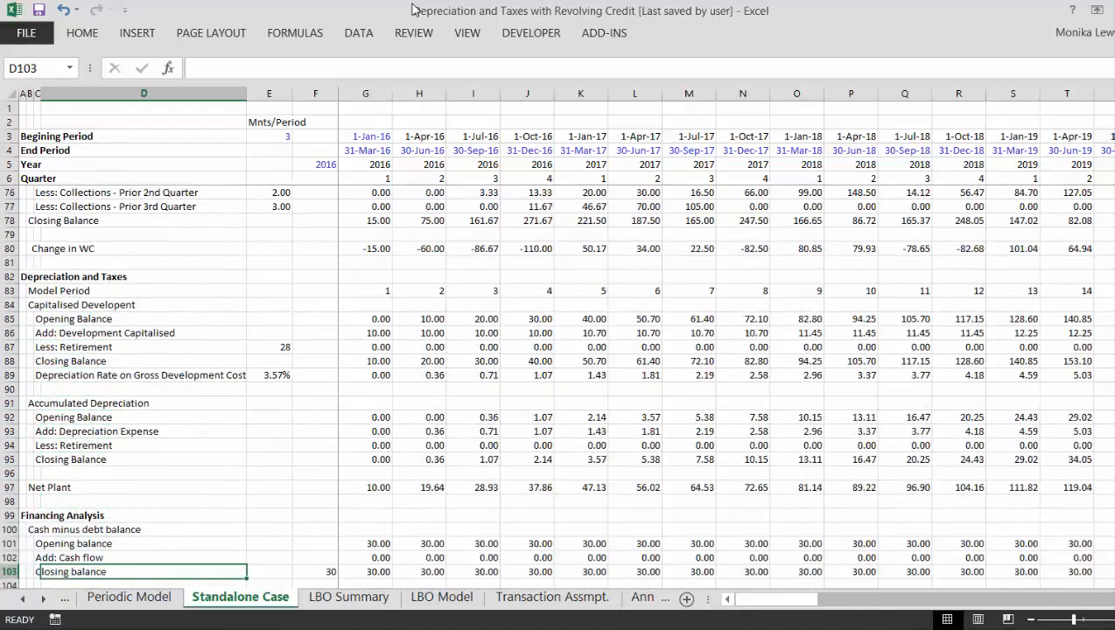
{"action": "key", "text": "Down"}
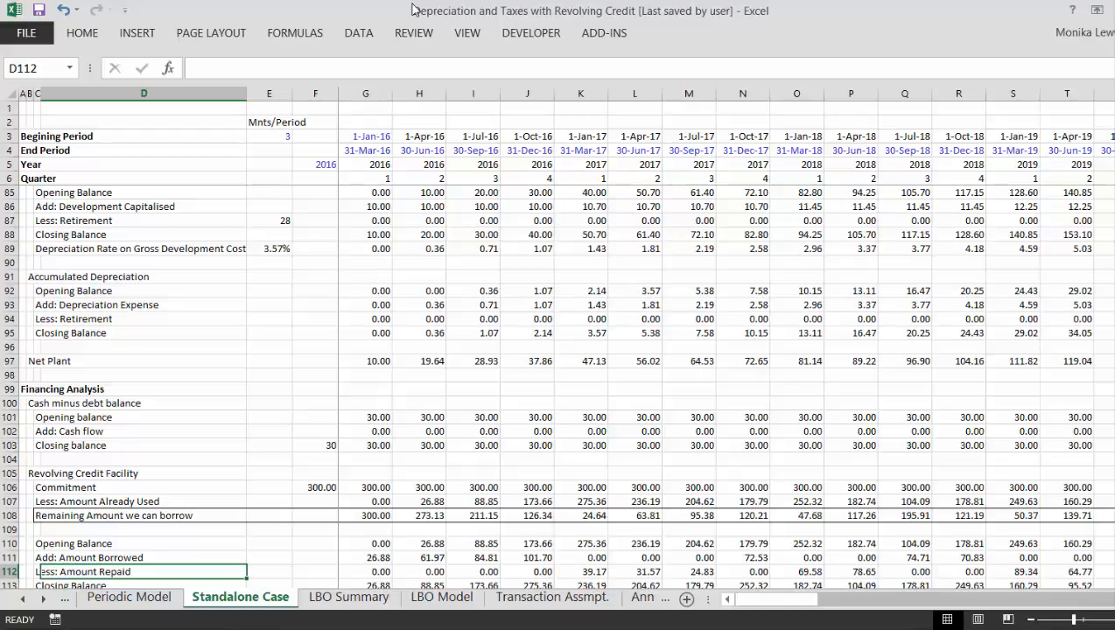
- Enter the label "Entry EV/EBITDA" in cell B3 of the LBO Summary sheet
{"action": "key", "text": "ctrl+Page_Down"}
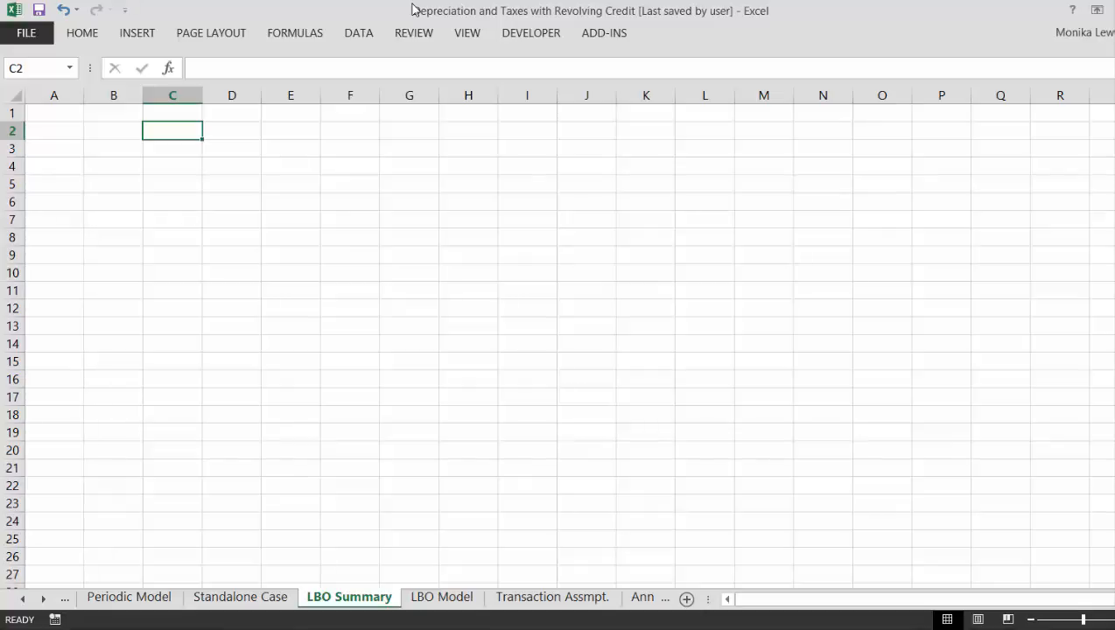
{"action": "key", "text": "Left"}
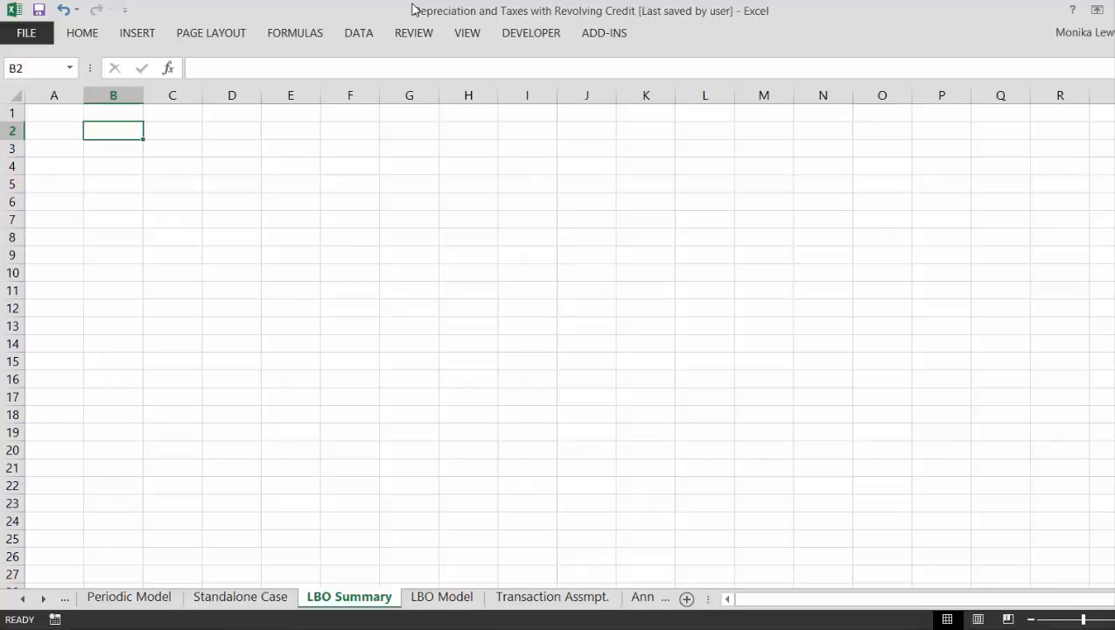
{"action": "key", "text": "Down"}
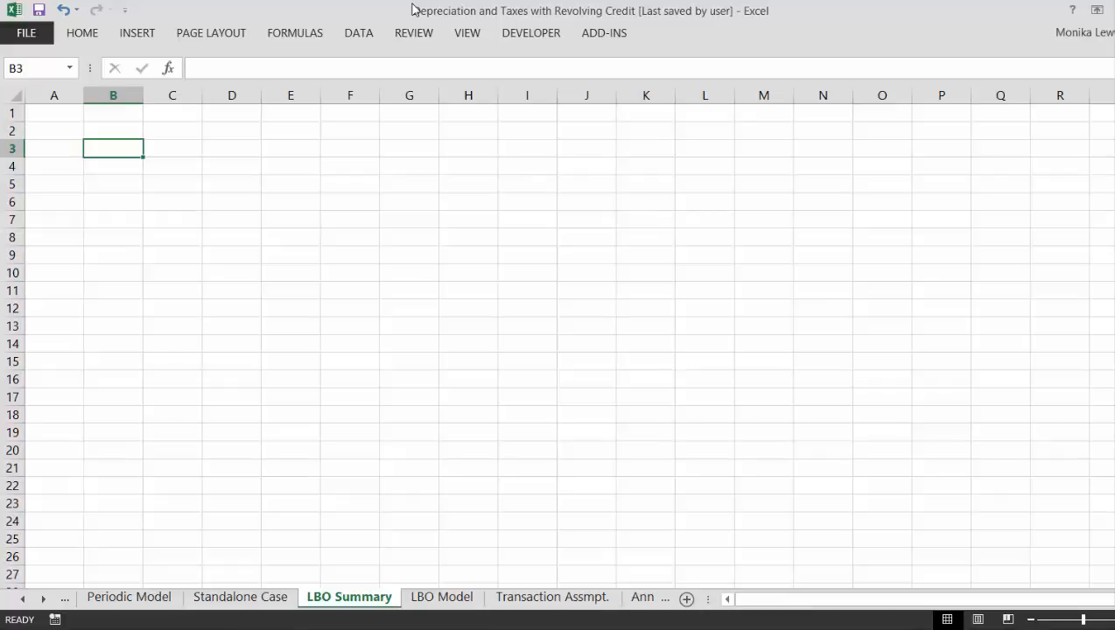
{"action": "type", "text": "Ent"}
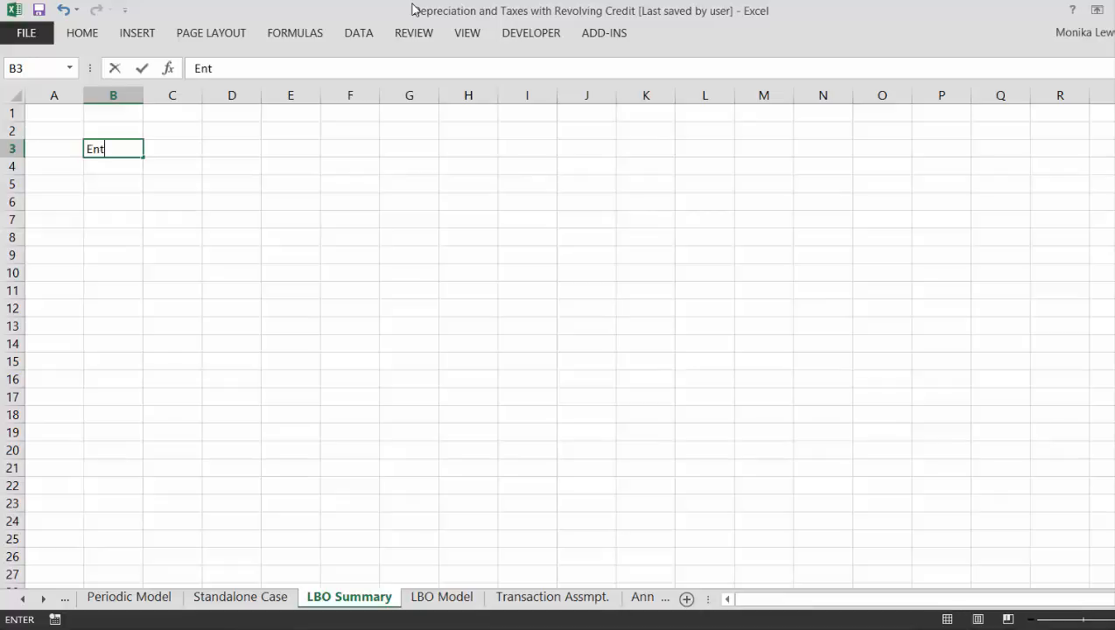
{"action": "type", "text": "ry EV/EBITA"}
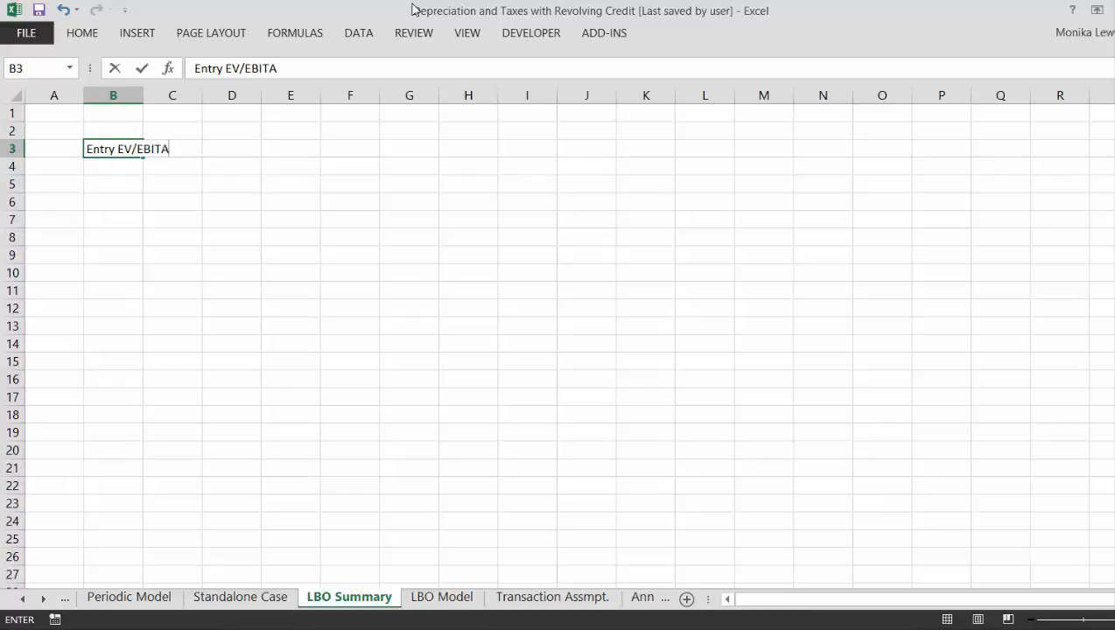
{"action": "key", "text": "BackSpace"}
{"action": "key", "text": "BackSpace"}
{"action": "type", "text": "T"}
{"action": "key", "text": "BackSpace"}
{"action": "key", "text": "BackSpace"}
{"action": "type", "text": "ITDA"}
{"action": "key", "text": "Return"}
- Add the labels "Holding Period" in B4 and "Exit EV/EBITDA" in B5
{"action": "type", "text": "H"}
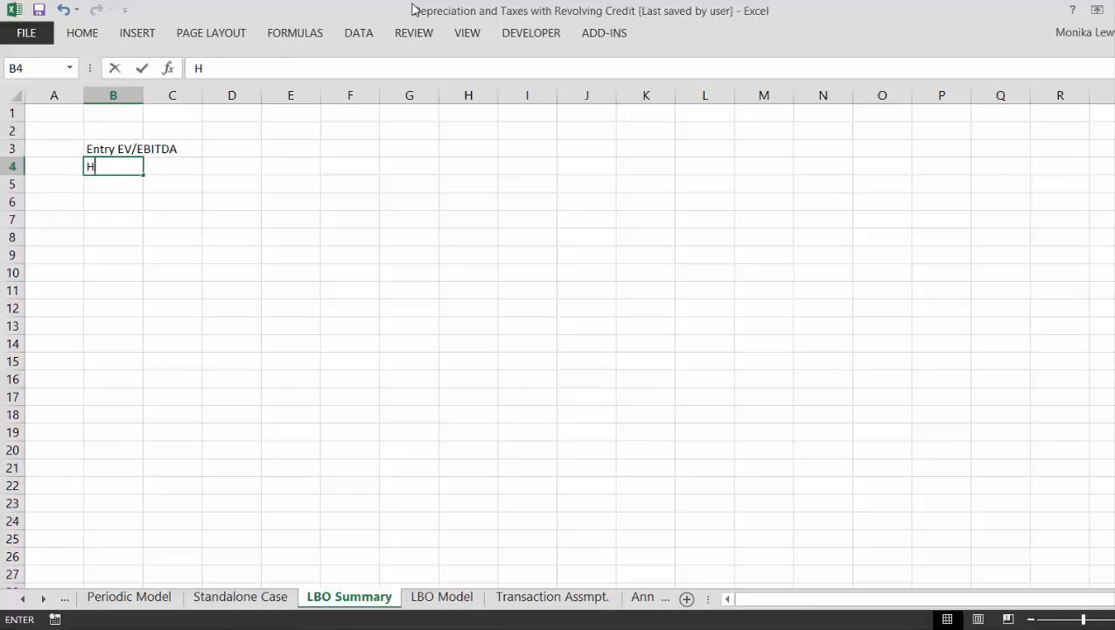
{"action": "type", "text": "ol"}
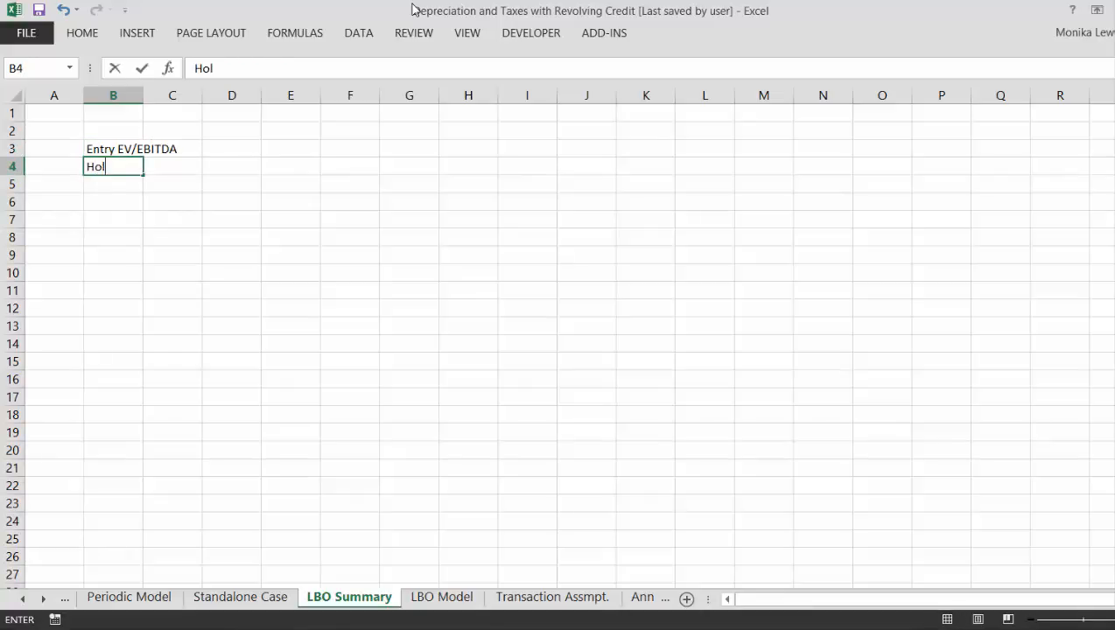
{"action": "type", "text": "ding PEriod"}
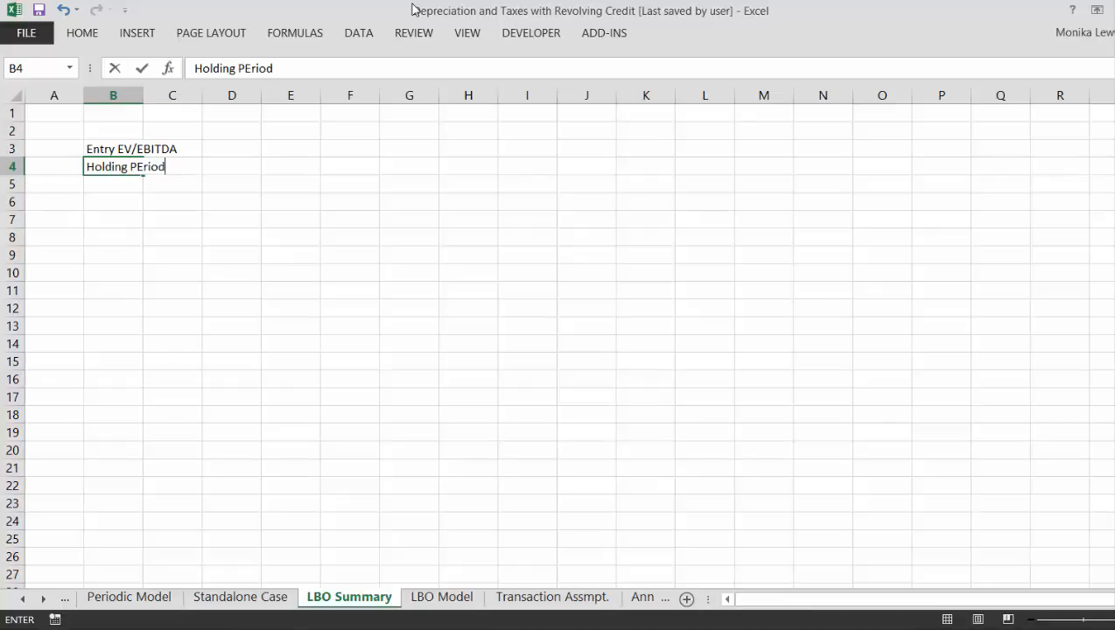
{"action": "key", "text": "Return"}
{"action": "type", "text": "E"}
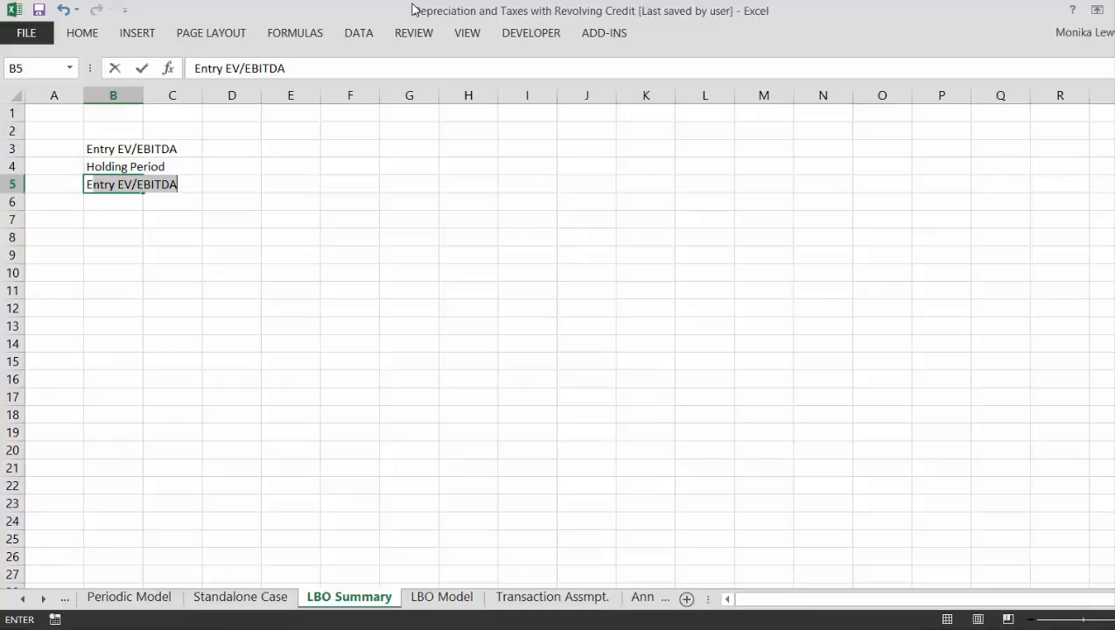
{"action": "type", "text": "xit EV/B"}
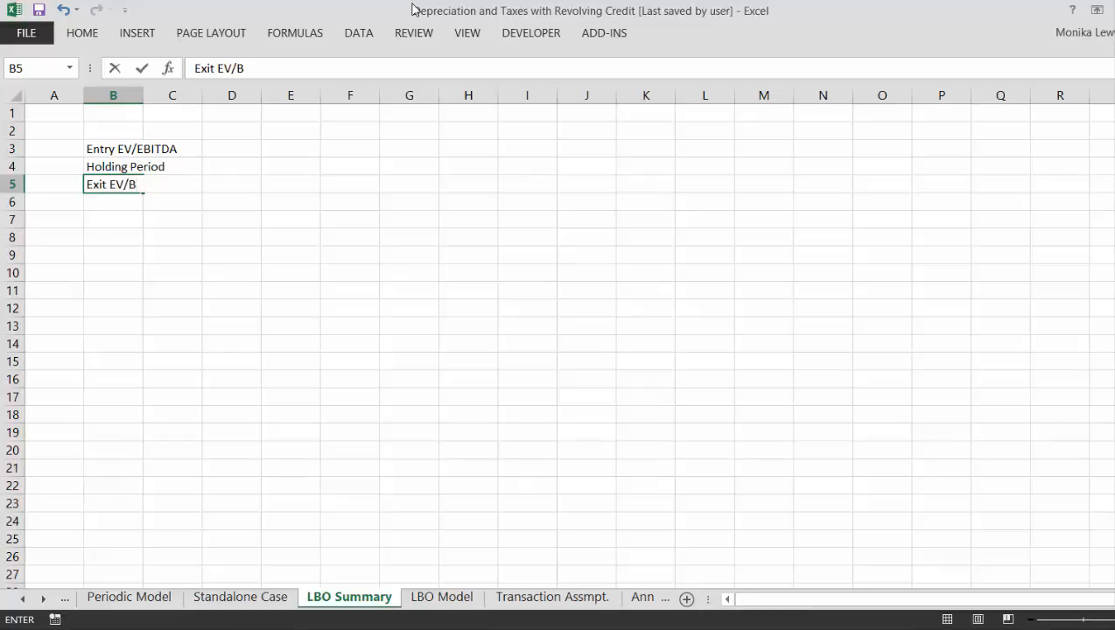
{"action": "key", "text": "BackSpace"}
{"action": "type", "text": "EBITDA"}
{"action": "key", "text": "Return"}
{"action": "key", "text": "Return"}
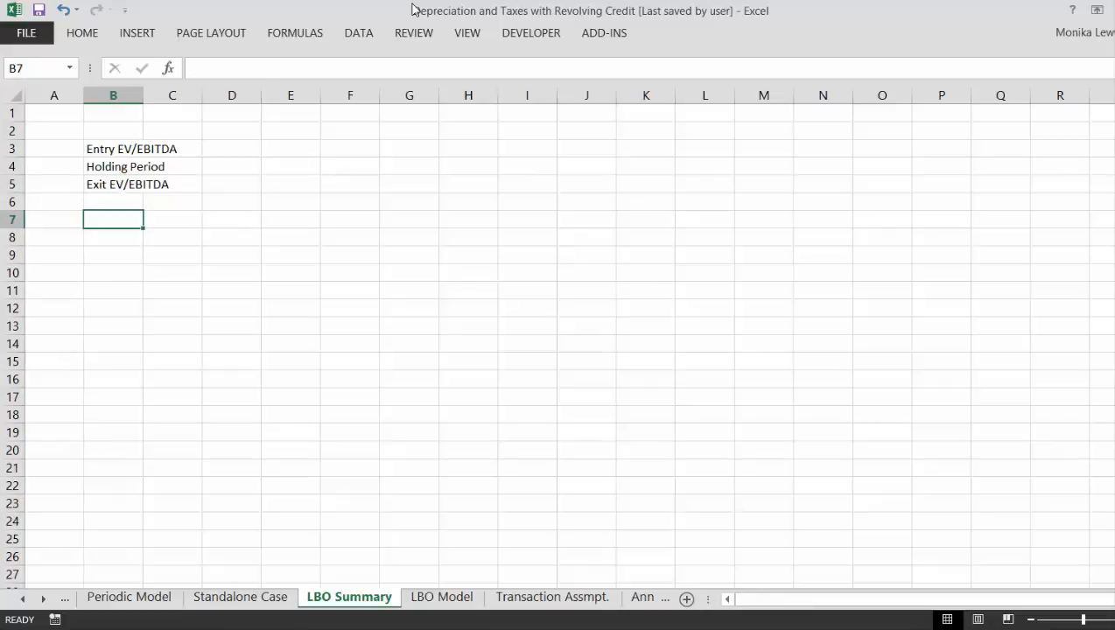
- Enter the section heading "Financing" in cell B7, leaving a blank row above it
{"action": "type", "text": "Fi"}
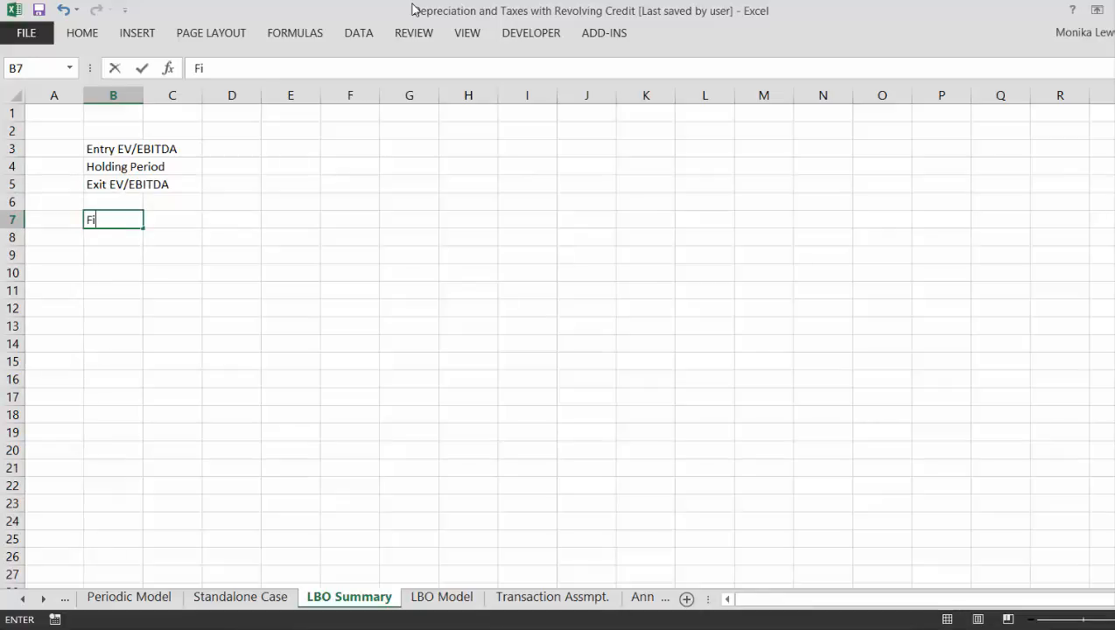
{"action": "type", "text": "nancing"}
{"action": "key", "text": "Return"}
{"action": "key", "text": "Return"}
{"action": "key", "text": "Return"}
{"action": "key", "text": "Return"}
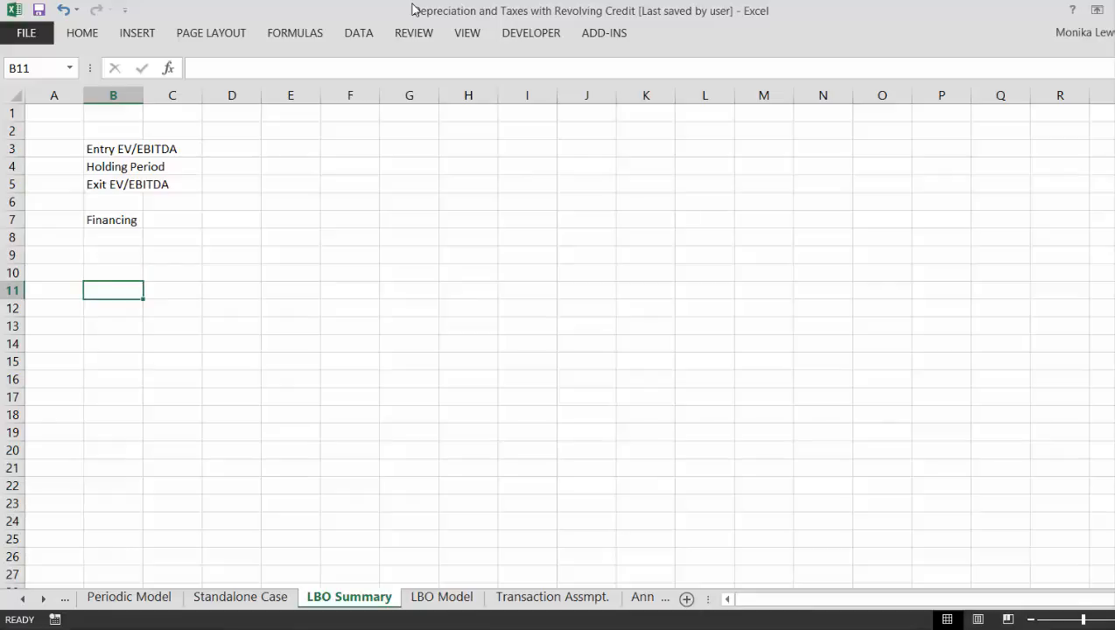
- Enter the heading "Operating Assumptions" in cell G3
{"action": "key", "text": "Up"}
{"action": "key", "text": "Up"}
{"action": "key", "text": "Up"}
{"action": "key", "text": "Up"}
{"action": "key", "text": "Up"}
{"action": "key", "text": "Up"}
{"action": "key", "text": "Up"}
{"action": "key", "text": "Up"}
{"action": "key", "text": "Up"}
{"action": "key", "text": "Up"}
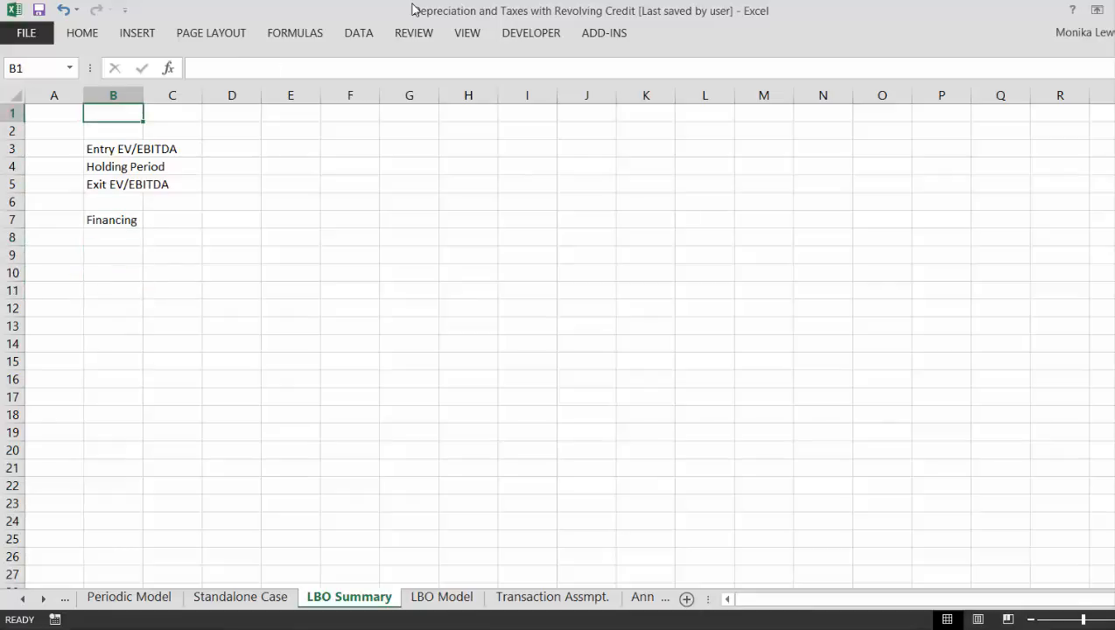
{"action": "key", "text": "Down"}
{"action": "key", "text": "Down"}
{"action": "key", "text": "Right"}
{"action": "key", "text": "Right"}
{"action": "key", "text": "Right"}
{"action": "key", "text": "Right"}
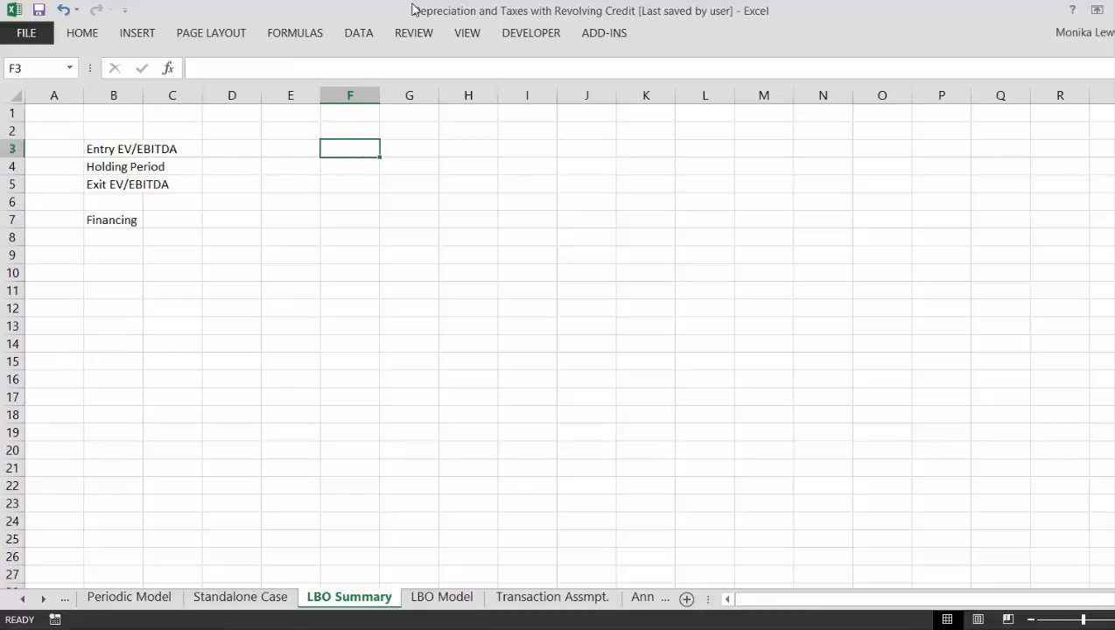
{"action": "key", "text": "Right"}
{"action": "type", "text": "Oper"}
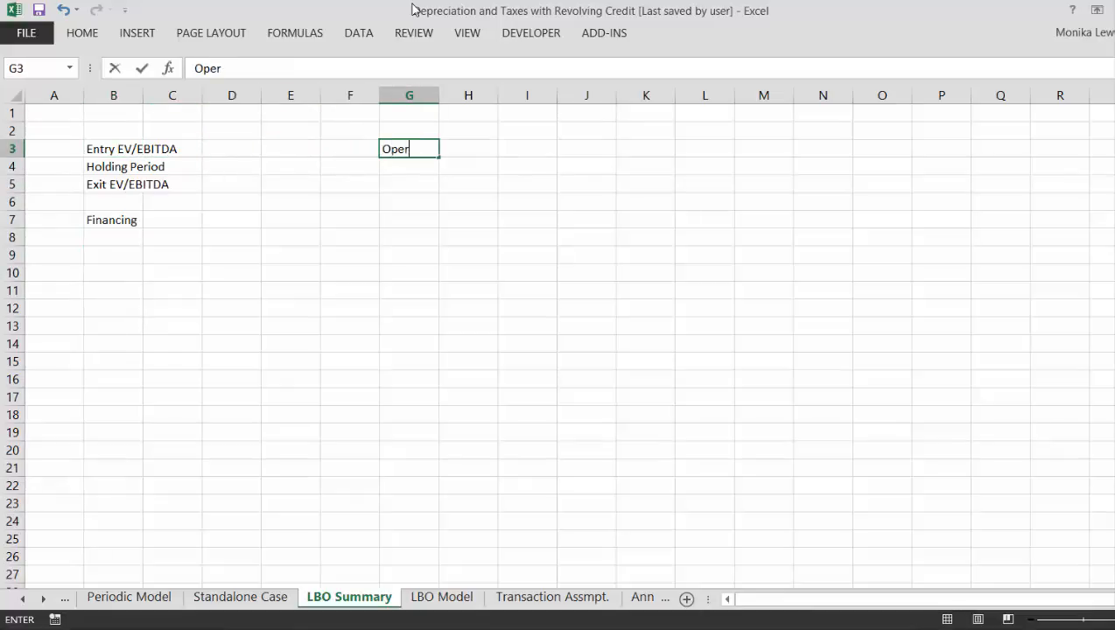
{"action": "type", "text": "ating Assu"}
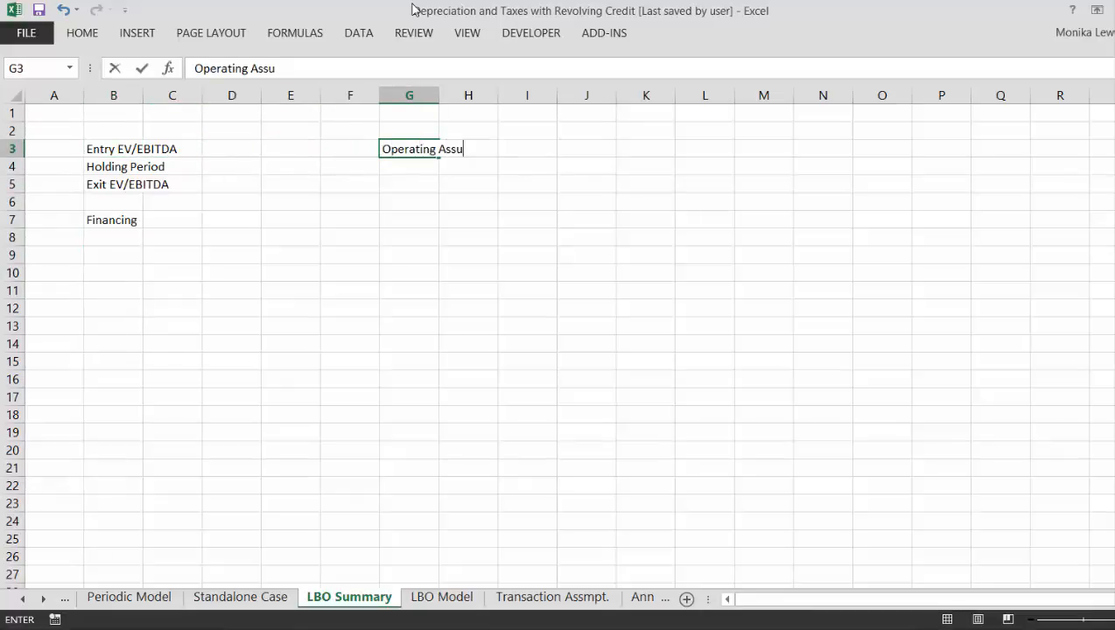
{"action": "type", "text": "mptions"}
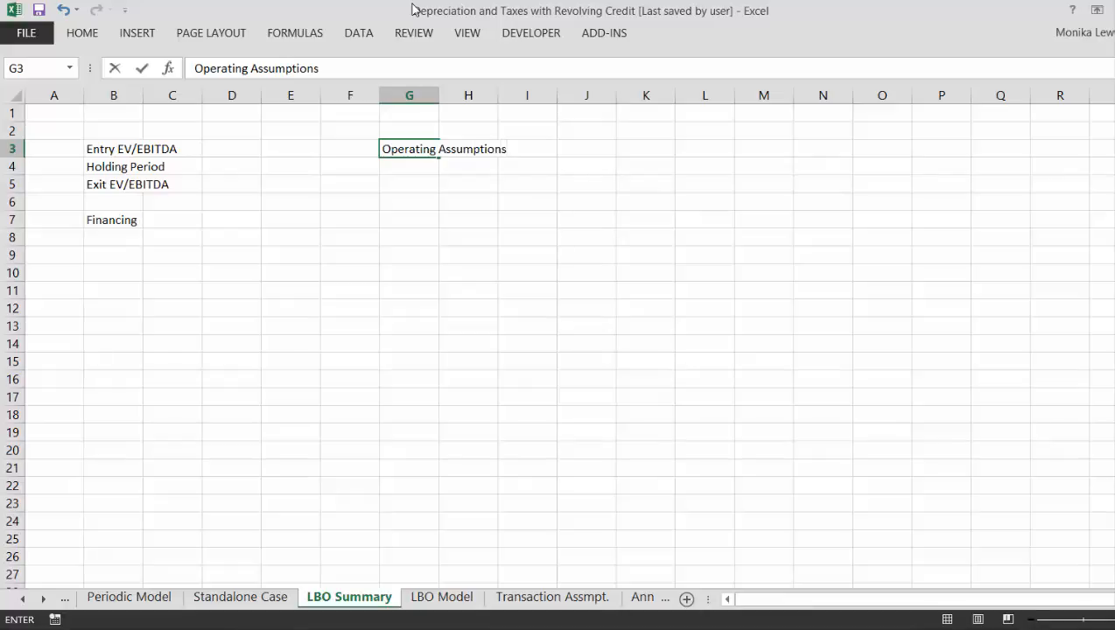
{"action": "key", "text": "Return"}
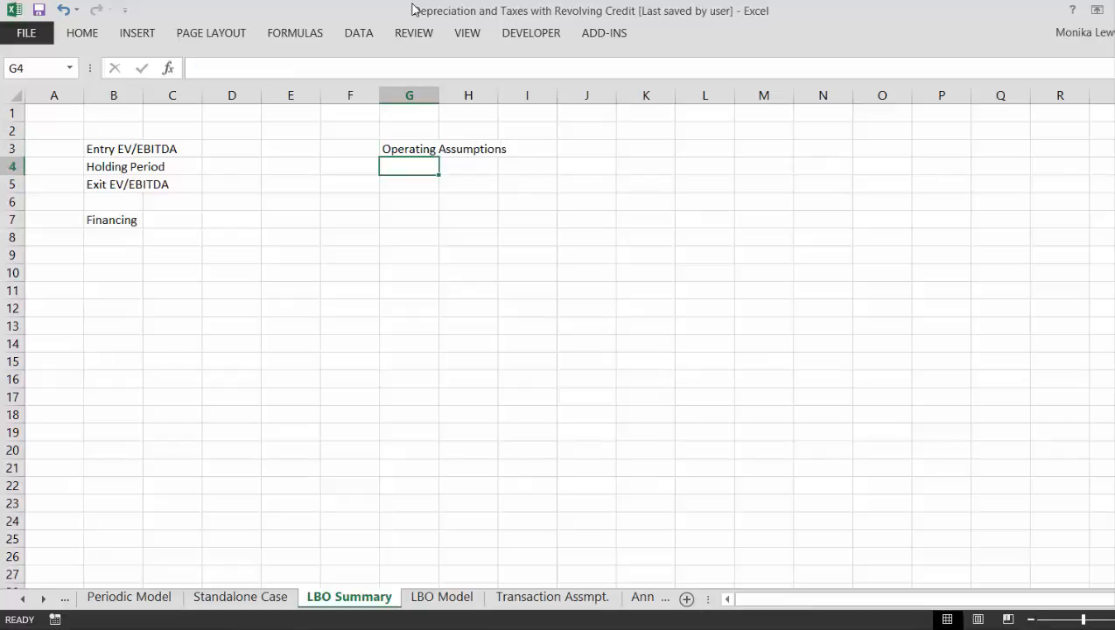
- Go to the Sources heading in cell C54 of the Transaction Assmpt. sheet
{"action": "key", "text": "ctrl+Page_Down"}
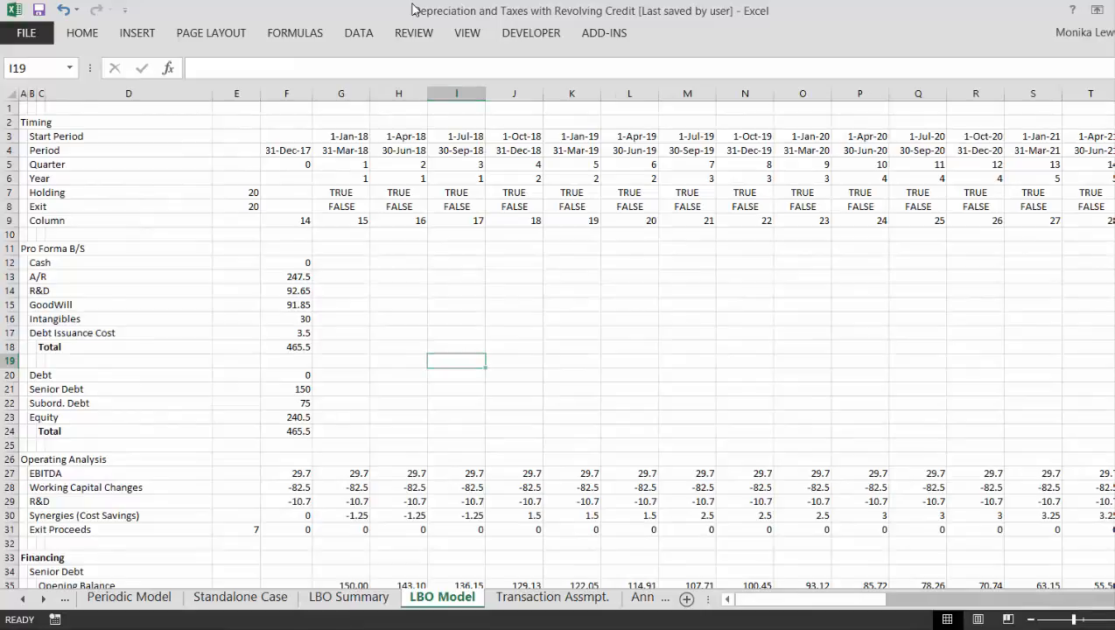
{"action": "key", "text": "ctrl+Page_Down"}
{"action": "key", "text": "Up"}
{"action": "key", "text": "Up"}
{"action": "key", "text": "Up"}
{"action": "key", "text": "Up"}
{"action": "key", "text": "Up"}
{"action": "key", "text": "Up"}
{"action": "key", "text": "Up"}
{"action": "key", "text": "Up"}
{"action": "key", "text": "Up"}
{"action": "key", "text": "Up"}
{"action": "key", "text": "Up"}
{"action": "key", "text": "Up"}
{"action": "key", "text": "Up"}
{"action": "key", "text": "Up"}
{"action": "key", "text": "Up"}
{"action": "key", "text": "Up"}
{"action": "key", "text": "Up"}
{"action": "key", "text": "Up"}
{"action": "key", "text": "Up"}
{"action": "key", "text": "Up"}
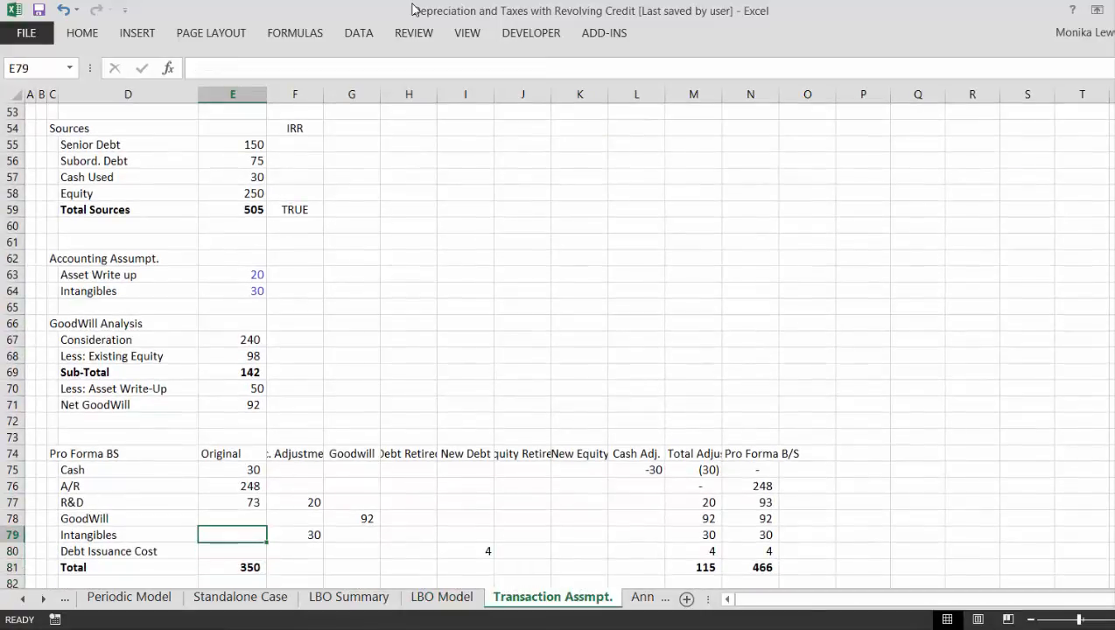
{"action": "key", "text": "Up"}
{"action": "key", "text": "Up"}
{"action": "key", "text": "Up"}
{"action": "key", "text": "Up"}
{"action": "key", "text": "Up"}
{"action": "key", "text": "Left"}
{"action": "key", "text": "Left"}
{"action": "key", "text": "Left"}
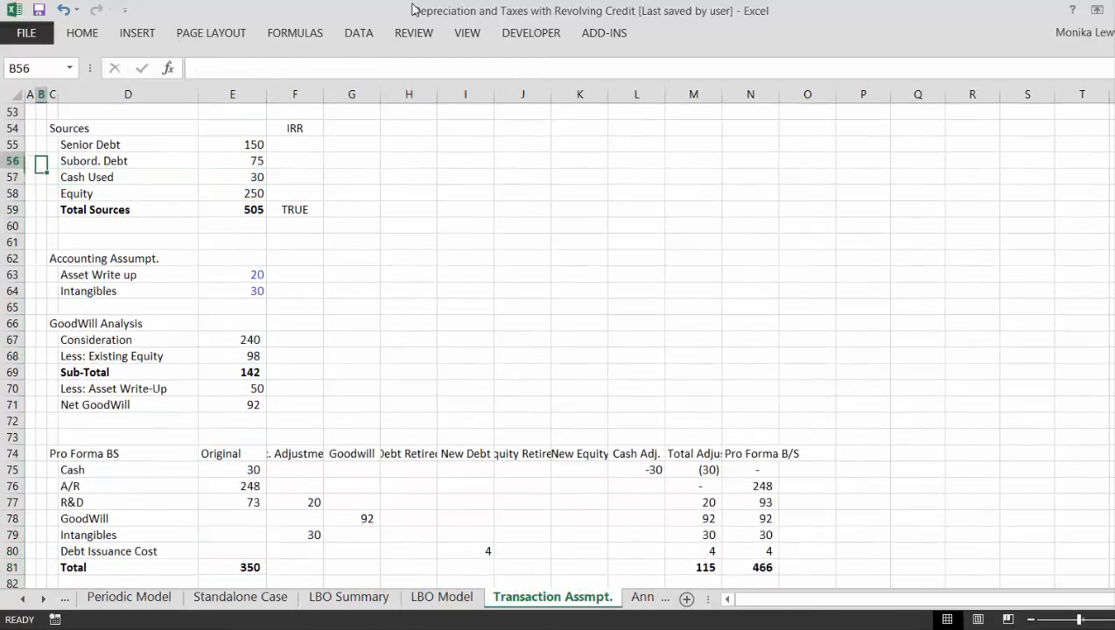
{"action": "key", "text": "Up"}
{"action": "key", "text": "Up"}
{"action": "key", "text": "Right"}
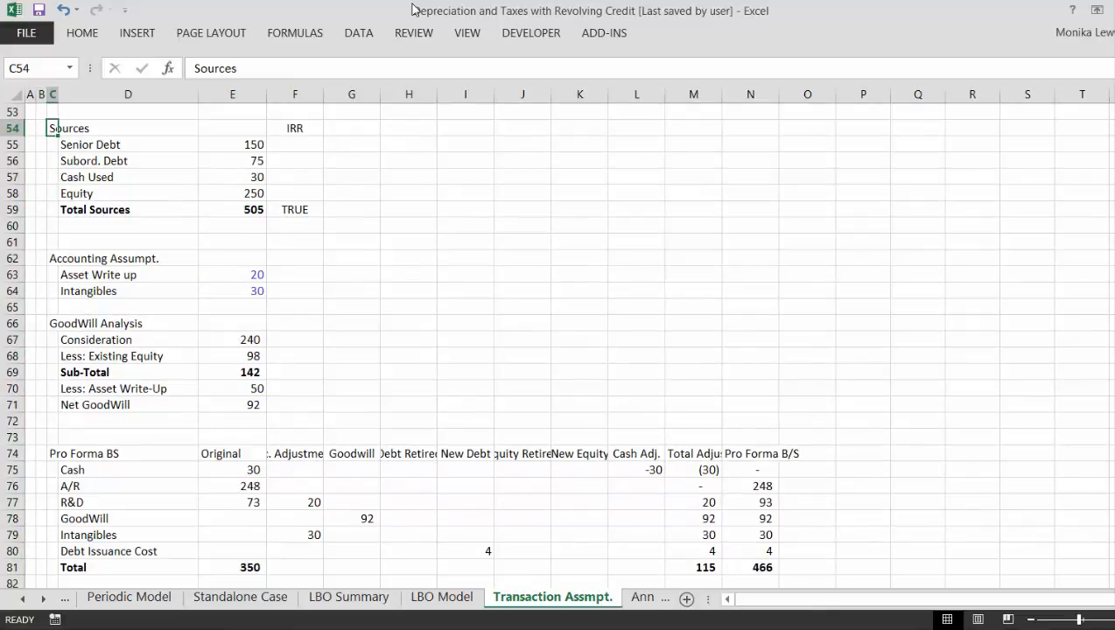
{"action": "key", "text": "shift+Right"}
{"action": "key", "text": "shift+Right"}
{"action": "key", "text": "shift+Down"}
{"action": "key", "text": "shift+Down"}
{"action": "key", "text": "shift+Down"}
{"action": "key", "text": "shift+Down"}
{"action": "key", "text": "shift+Down"}
{"action": "key", "text": "shift+Down"}
{"action": "key", "text": "shift+Down"}
{"action": "key", "text": "shift+Down"}
{"action": "key", "text": "shift+Down"}
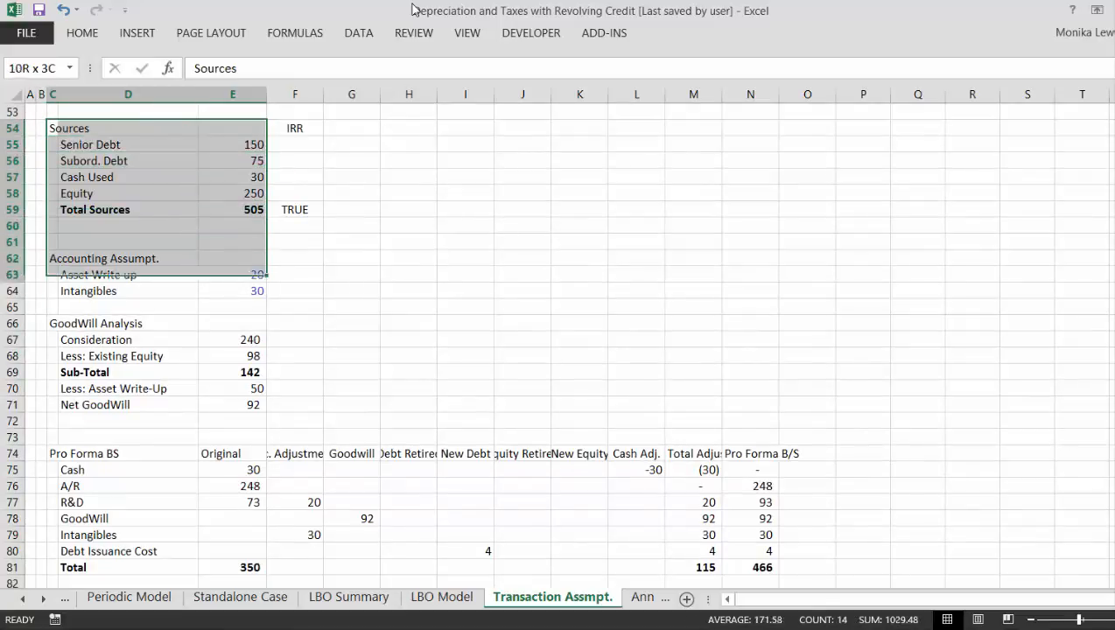
{"action": "key", "text": "shift+Down"}
{"action": "key", "text": "shift+Down"}
{"action": "key", "text": "shift+Down"}
{"action": "key", "text": "shift+Down"}
{"action": "key", "text": "shift+Down"}
{"action": "key", "text": "shift+Down"}
{"action": "key", "text": "shift+Up"}
{"action": "key", "text": "shift+Up"}
{"action": "key", "text": "shift+Up"}
{"action": "key", "text": "shift+Up"}
{"action": "key", "text": "shift+Up"}
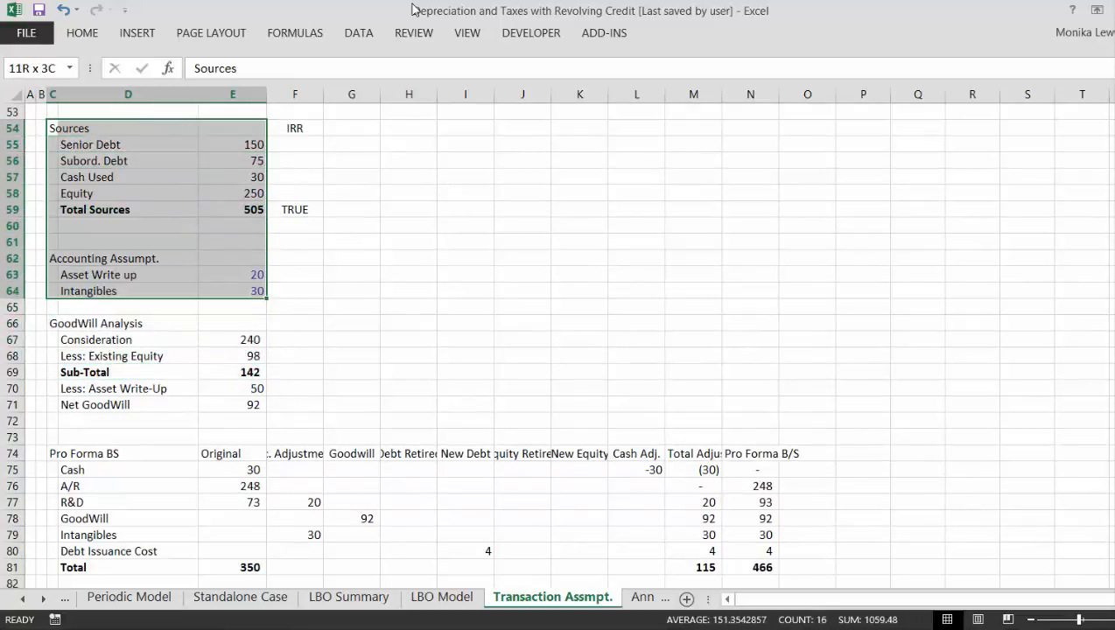
- Copy the whole Sources & Uses of Funds block, B45:E59, on the Transaction Assmpt. sheet
{"action": "key", "text": "Up"}
{"action": "key", "text": "Up"}
{"action": "key", "text": "Up"}
{"action": "key", "text": "Up"}
{"action": "key", "text": "Up"}
{"action": "key", "text": "Up"}
{"action": "key", "text": "Up"}
{"action": "key", "text": "Up"}
{"action": "key", "text": "Up"}
{"action": "key", "text": "Up"}
{"action": "key", "text": "Up"}
{"action": "key", "text": "Up"}
{"action": "key", "text": "Up"}
{"action": "key", "text": "Down"}
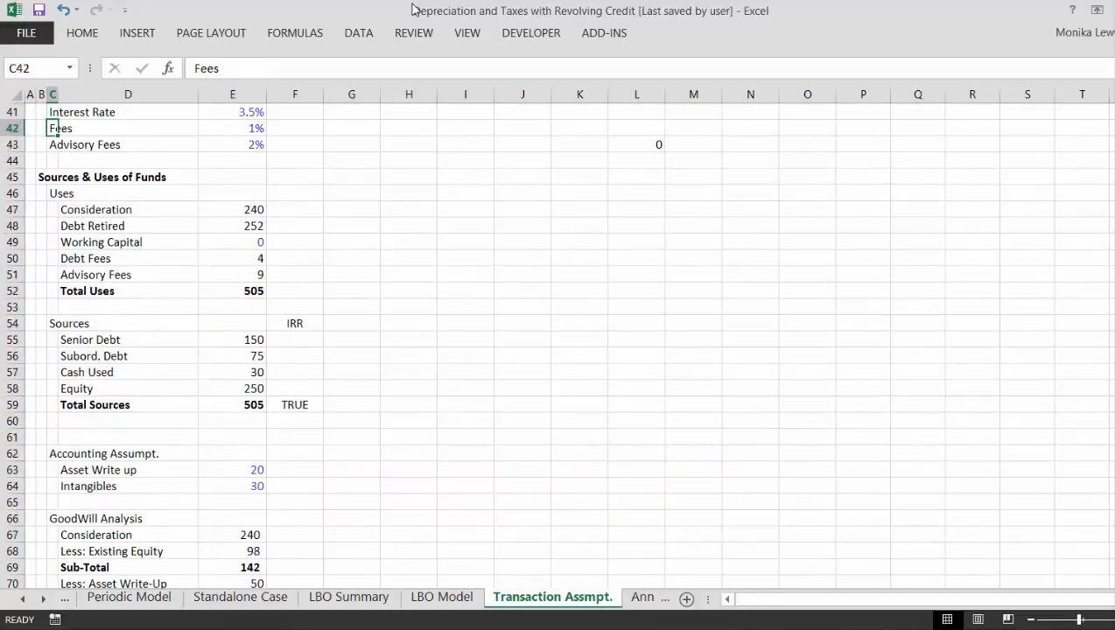
{"action": "key", "text": "Down"}
{"action": "key", "text": "Down"}
{"action": "key", "text": "Down"}
{"action": "key", "text": "Left"}
{"action": "key", "text": "shift+Right"}
{"action": "key", "text": "shift+Right"}
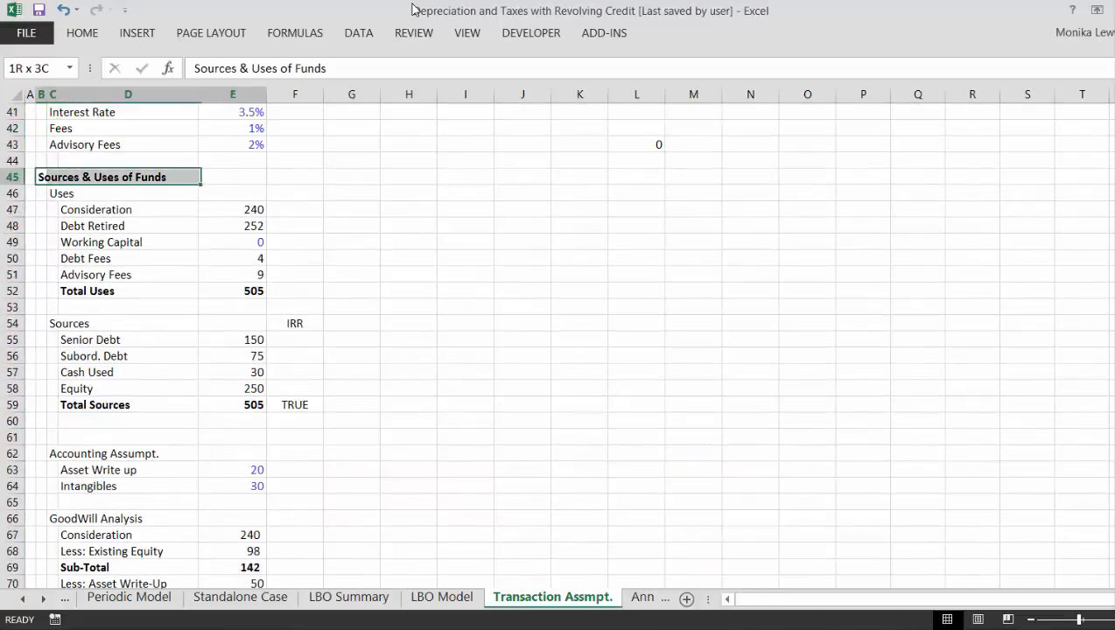
{"action": "key", "text": "shift+Right"}
{"action": "key", "text": "shift+Down"}
{"action": "key", "text": "shift+Down"}
{"action": "key", "text": "shift+Down"}
{"action": "key", "text": "shift+Down"}
{"action": "key", "text": "shift+Down"}
{"action": "key", "text": "shift+Down"}
{"action": "key", "text": "shift+Down"}
{"action": "key", "text": "shift+Down"}
{"action": "key", "text": "shift+Down"}
{"action": "key", "text": "shift+Down"}
{"action": "key", "text": "shift+Down"}
{"action": "key", "text": "shift+Down"}
{"action": "key", "text": "shift+Down"}
{"action": "key", "text": "shift+Down"}
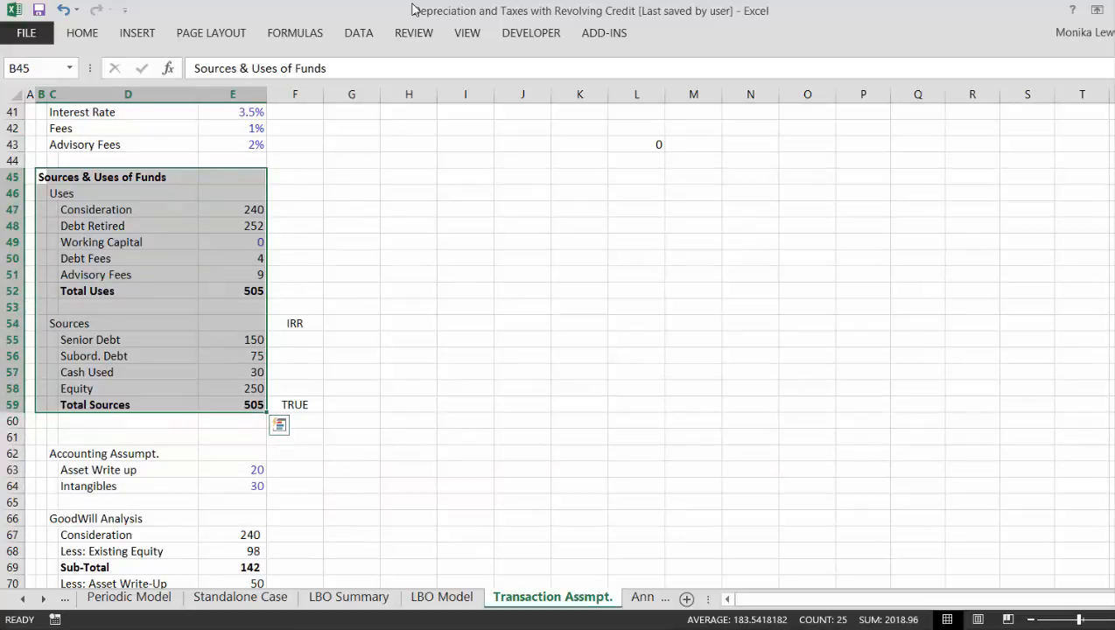
{"action": "key", "text": "ctrl+c"}
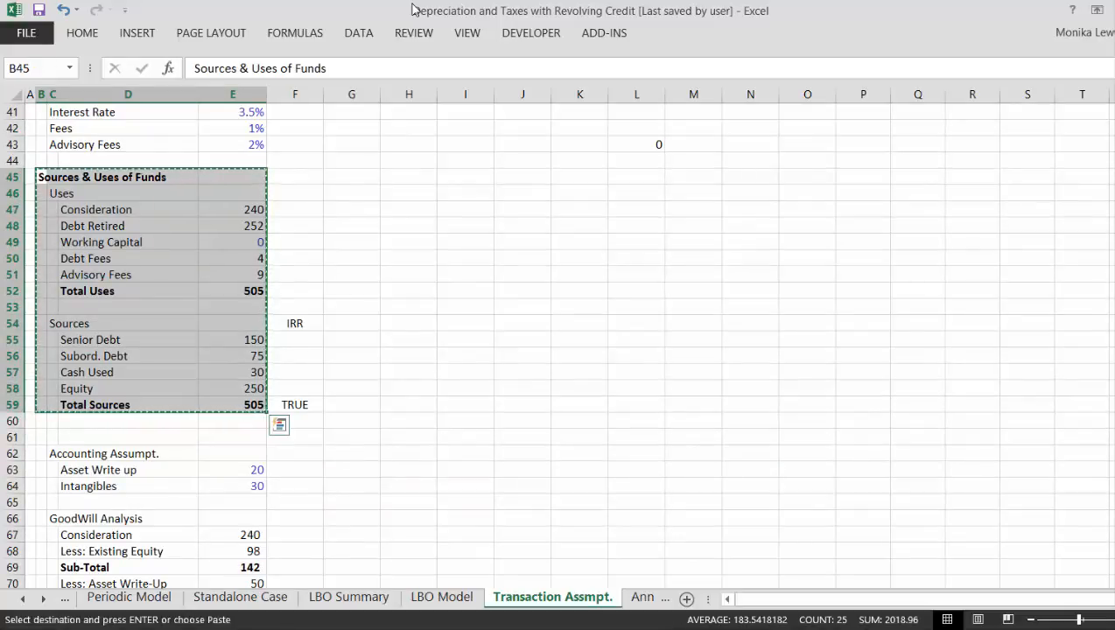
- Paste the copied Sources & Uses of Funds block into the LBO Summary sheet starting at cell K3
{"action": "key", "text": "ctrl+Page_Up"}
{"action": "key", "text": "ctrl+Page_Up"}
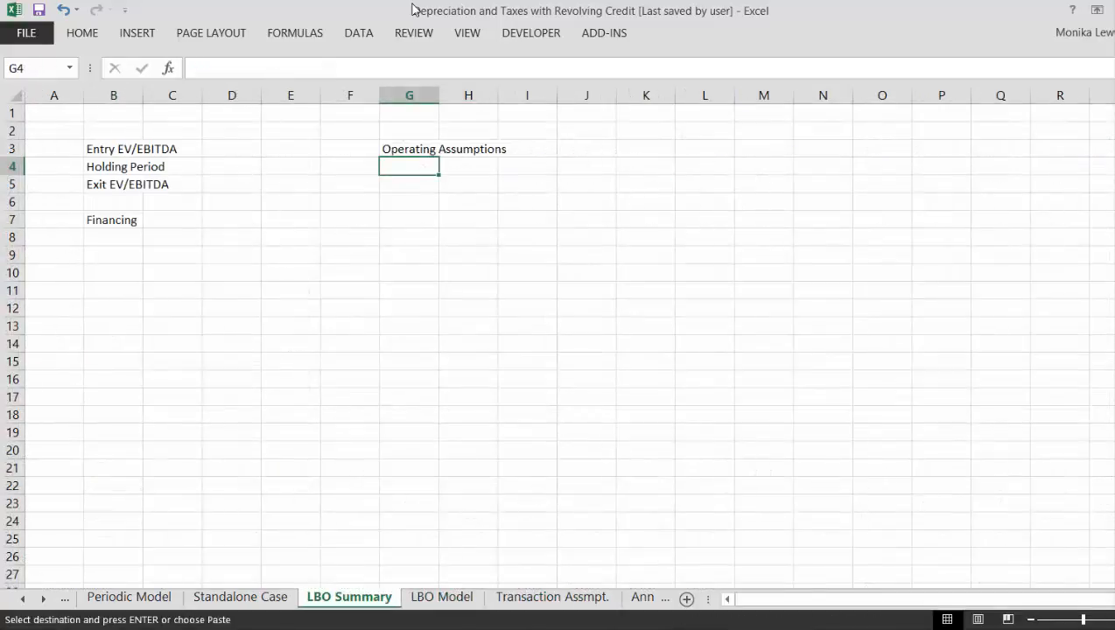
{"action": "key", "text": "Right"}
{"action": "key", "text": "Right"}
{"action": "key", "text": "Right"}
{"action": "key", "text": "Right"}
{"action": "key", "text": "Up"}
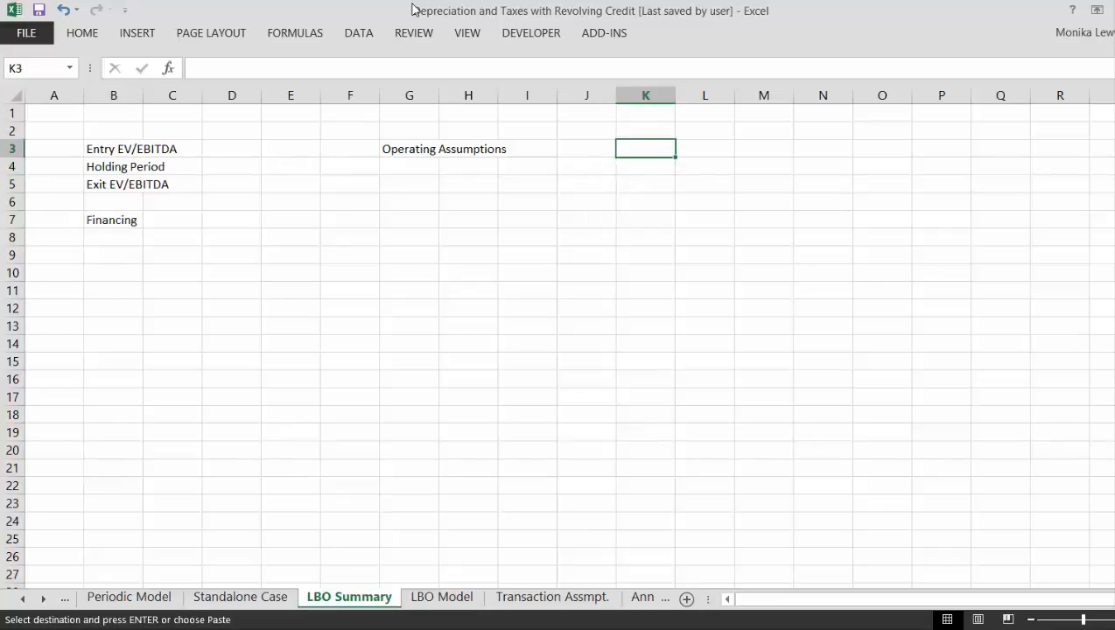
{"action": "key", "text": "ctrl+v"}
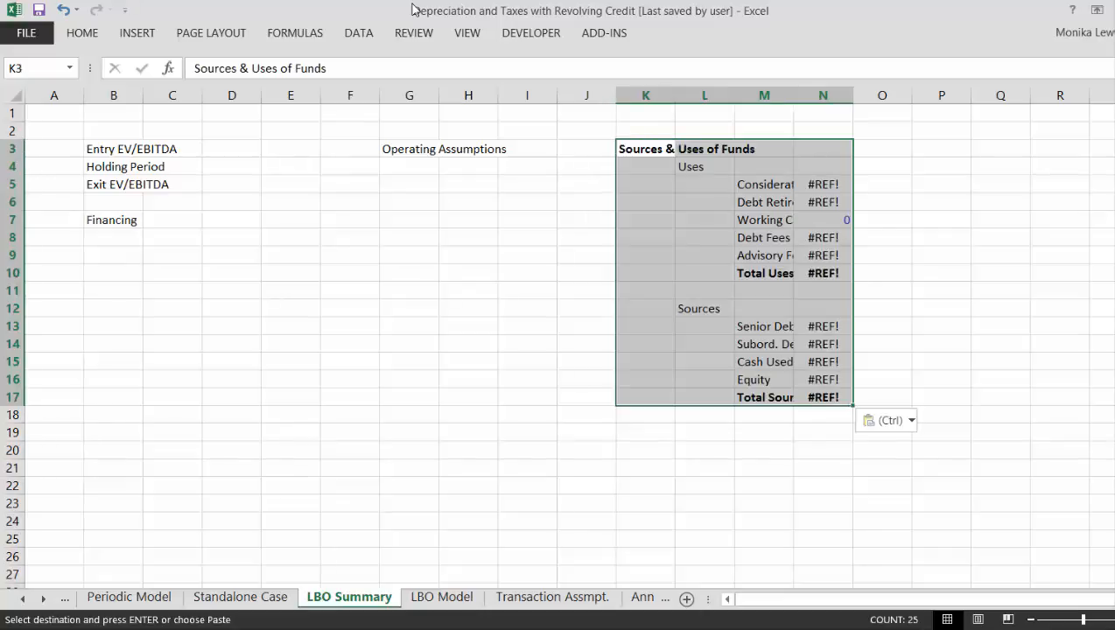
- Narrow columns K and L to a small indent width and widen column M to fit the Sources & Uses labels
{"action": "key", "text": "Down"}
{"action": "key", "text": "Right"}
{"action": "key", "text": "Down"}
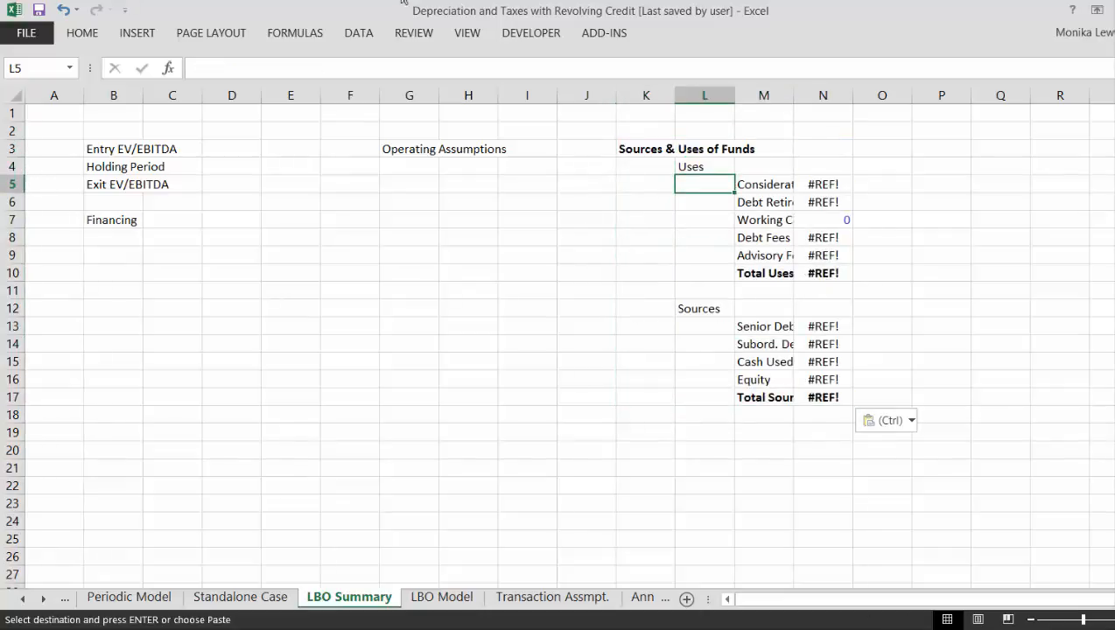
{"action": "left_click", "coordinate": [642, 93]}
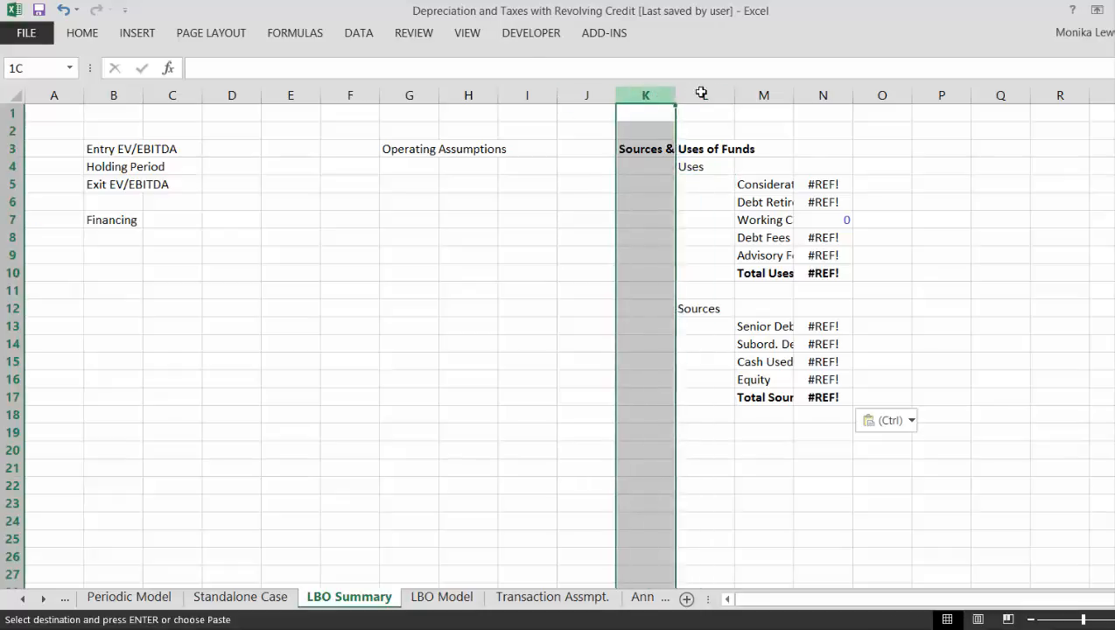
{"action": "left_click_drag", "start_coordinate": [702, 92], "coordinate": [739, 92]}
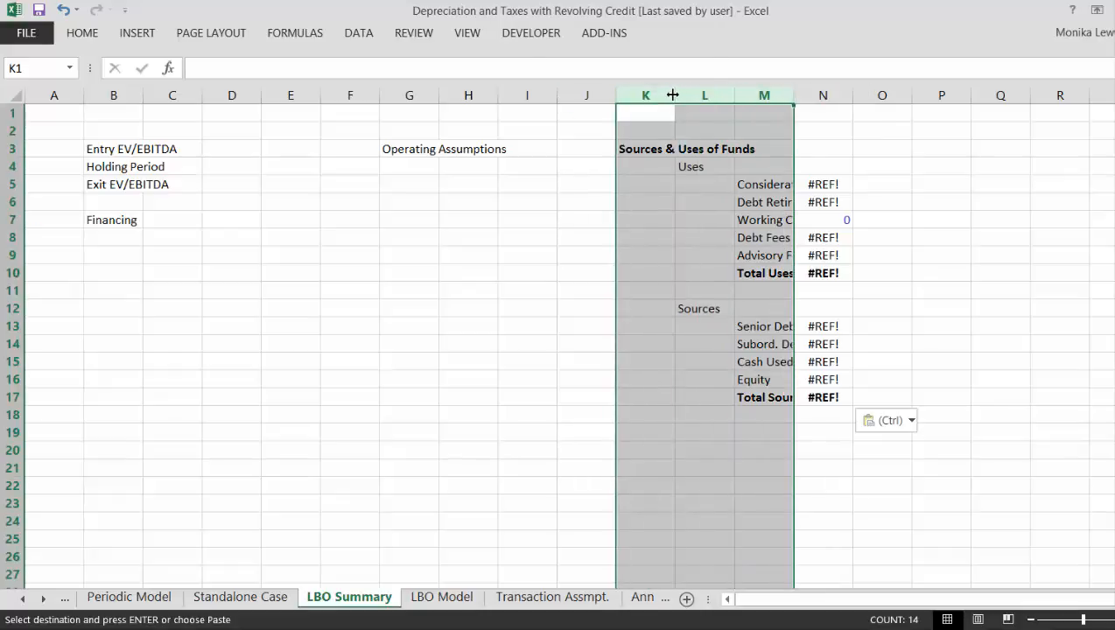
{"action": "left_click_drag", "start_coordinate": [672, 94], "coordinate": [740, 102]}
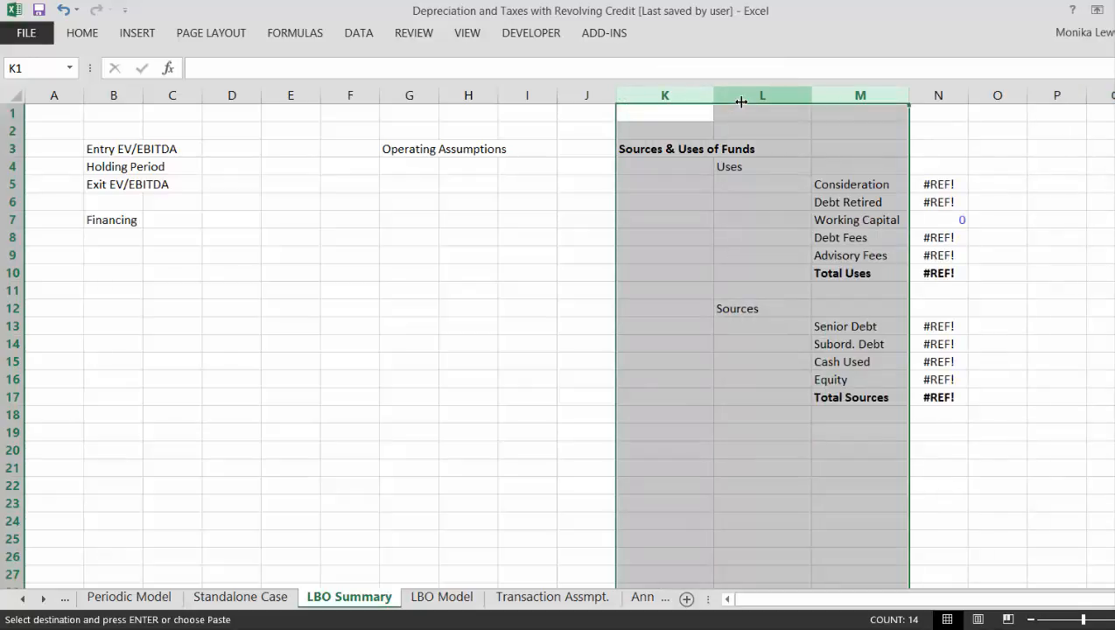
{"action": "key", "text": "ctrl+z"}
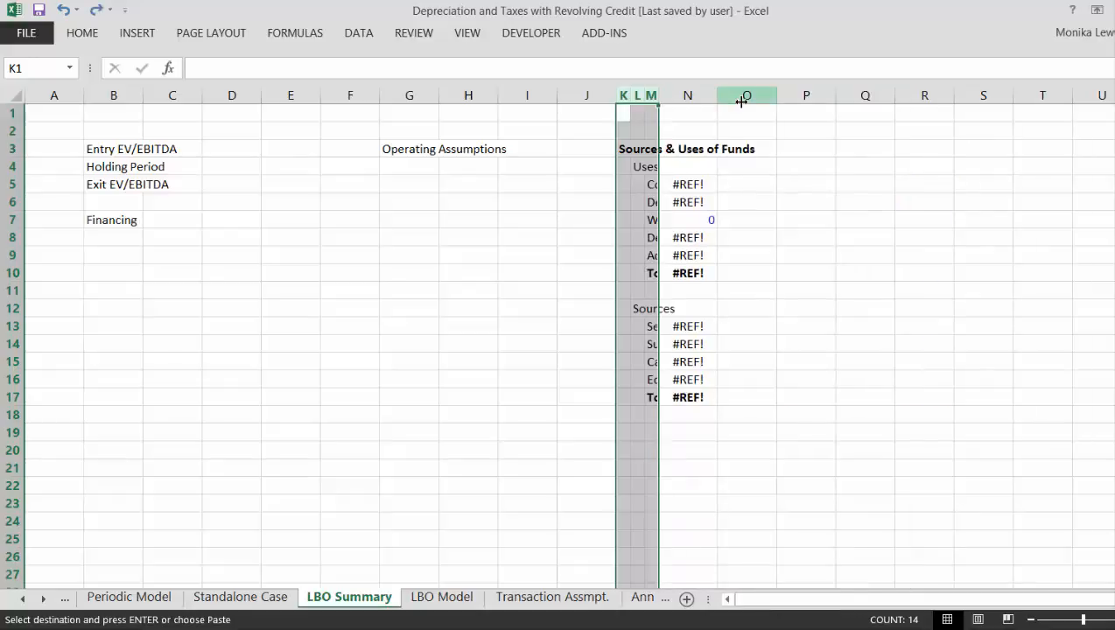
{"action": "left_click", "coordinate": [682, 302]}
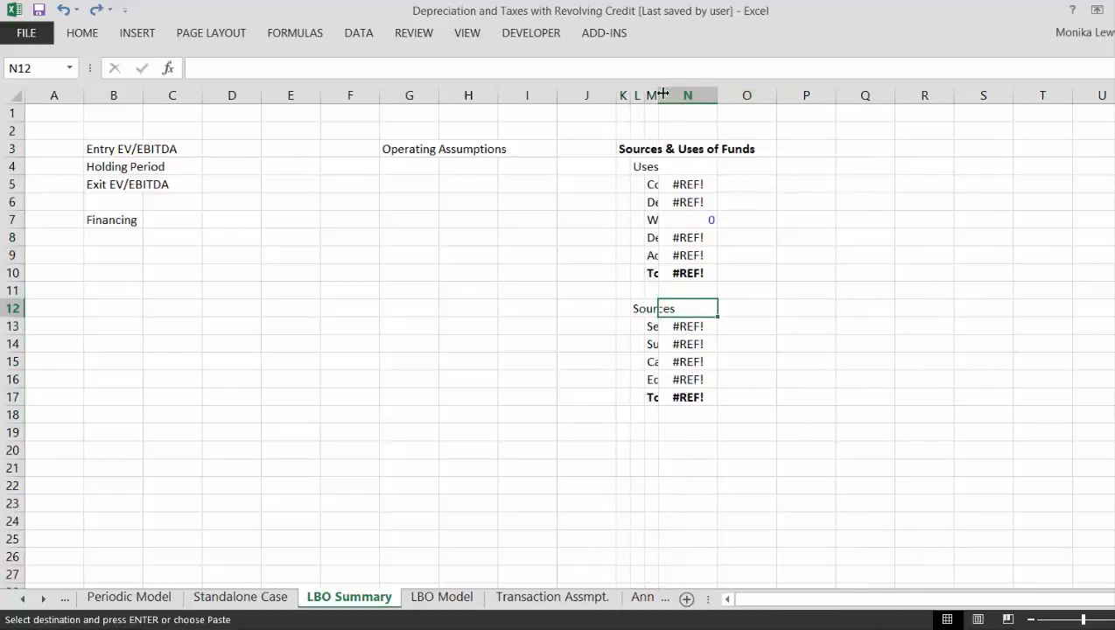
{"action": "left_click_drag", "start_coordinate": [659, 95], "coordinate": [748, 94]}
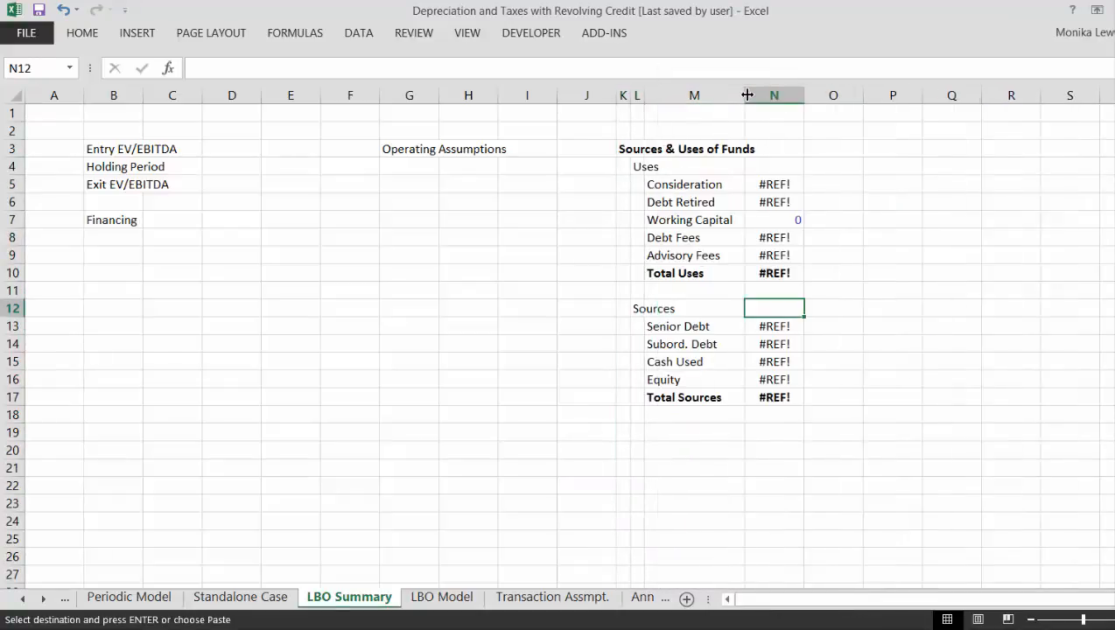
- Link the Consideration value in N5 to cell E47 of the Transaction Assmpt. sheet
{"action": "key", "text": "Up"}
{"action": "key", "text": "Up"}
{"action": "key", "text": "Up"}
{"action": "key", "text": "Up"}
{"action": "key", "text": "Up"}
{"action": "key", "text": "Up"}
{"action": "key", "text": "Up"}
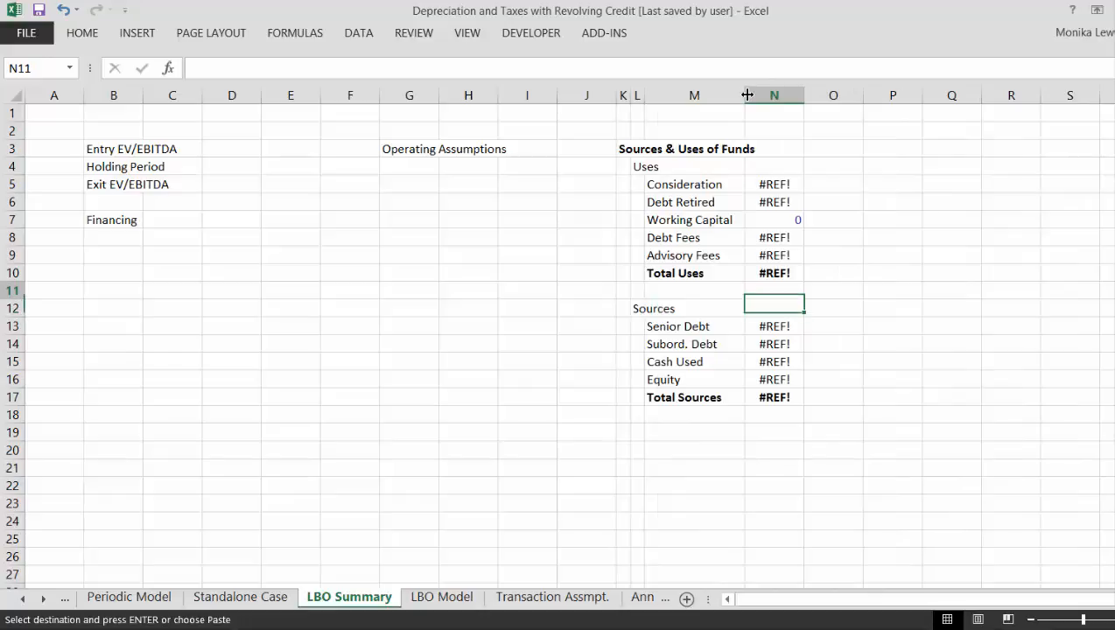
{"action": "type", "text": "="}
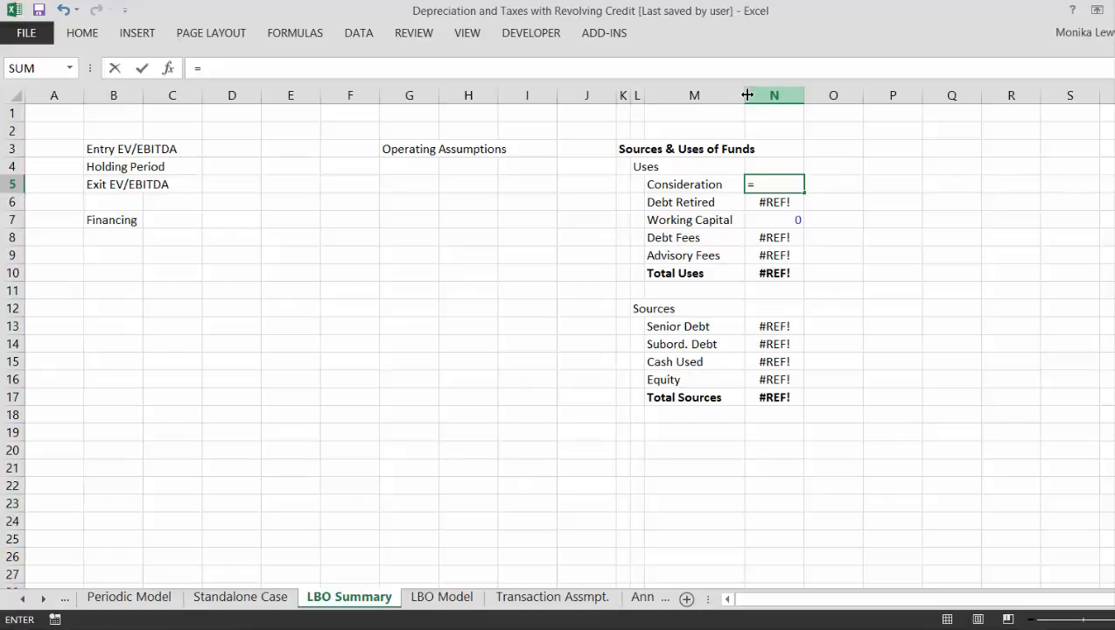
{"action": "key", "text": "ctrl+Page_Down"}
{"action": "key", "text": "ctrl+Page_Down"}
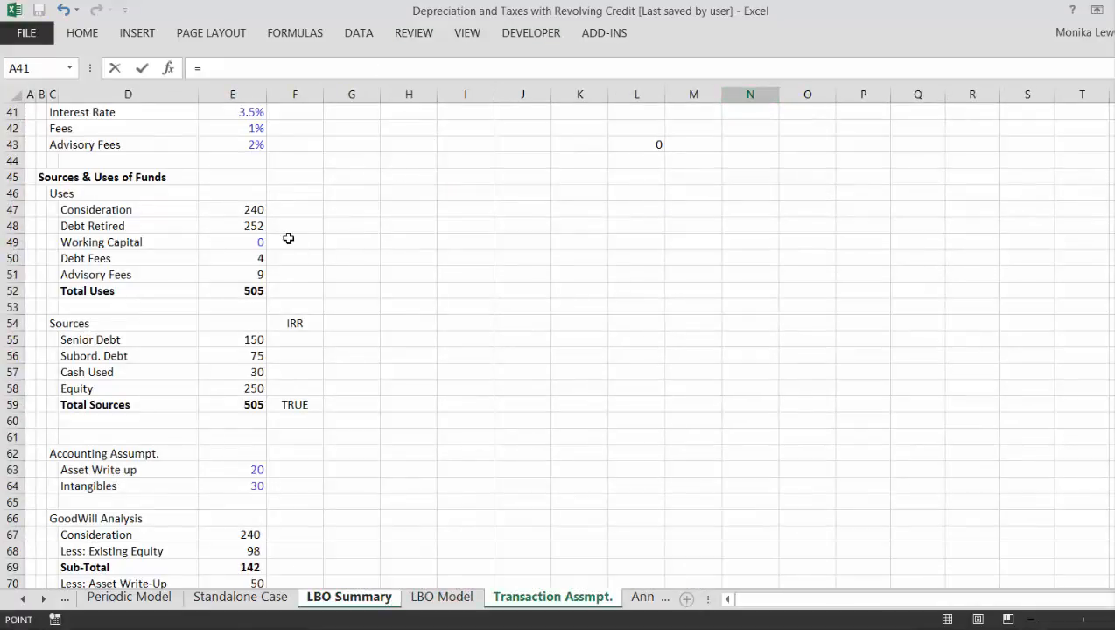
{"action": "left_click", "coordinate": [225, 207]}
{"action": "key", "text": "Return"}
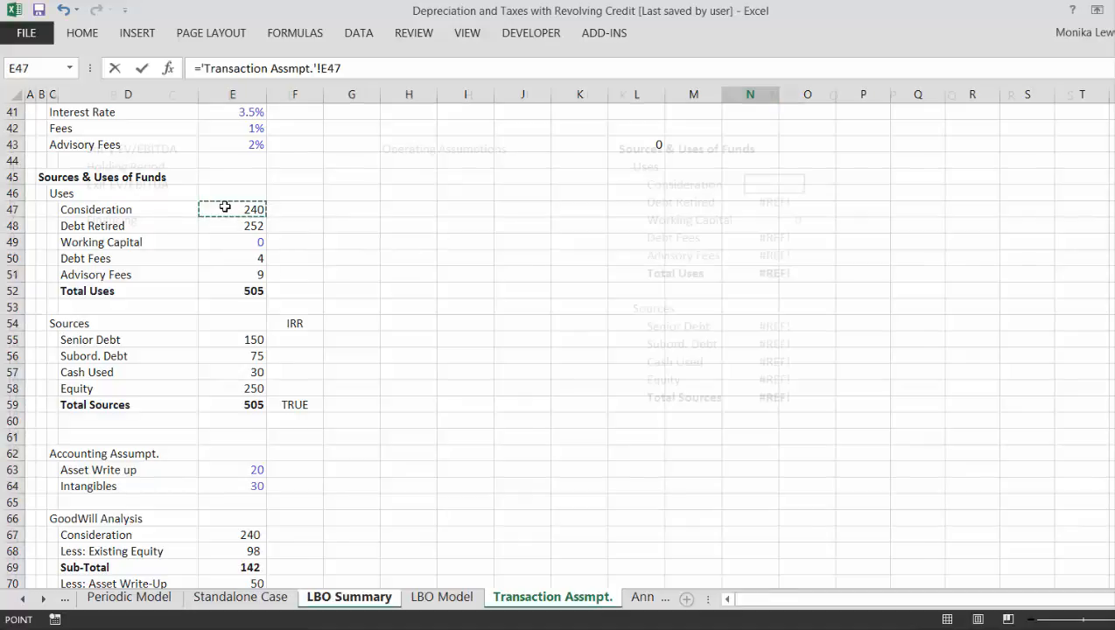
- Fill the Consideration link formula down from N5 through N17 for all uses and sources
{"action": "key", "text": "Up"}
{"action": "key", "text": "shift+Down"}
{"action": "key", "text": "shift+Down"}
{"action": "key", "text": "shift+Down"}
{"action": "key", "text": "shift+Down"}
{"action": "key", "text": "shift+Down"}
{"action": "key", "text": "shift+Down"}
{"action": "key", "text": "shift+Down"}
{"action": "key", "text": "shift+Down"}
{"action": "key", "text": "shift+Down"}
{"action": "key", "text": "shift+Down"}
{"action": "key", "text": "shift+Down"}
{"action": "key", "text": "shift+Down"}
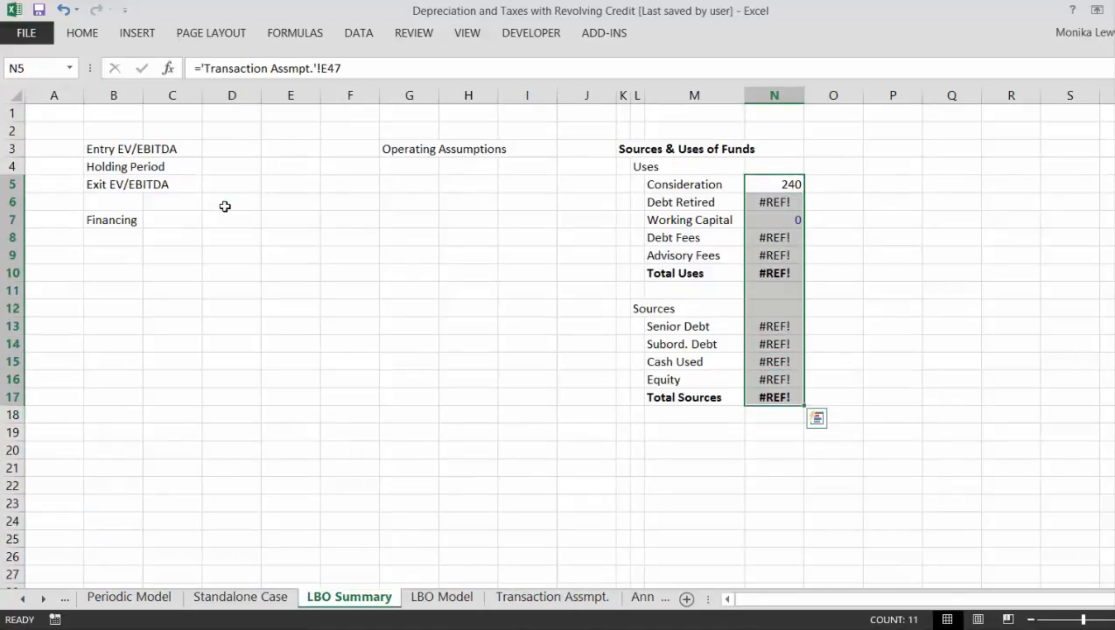
{"action": "key", "text": "ctrl+d"}
- Clear the unneeded link formulas in N11:N12, between Total Uses and the Senior Debt row
{"action": "key", "text": "Down"}
{"action": "key", "text": "Down"}
{"action": "key", "text": "Down"}
{"action": "key", "text": "Down"}
{"action": "key", "text": "Down"}
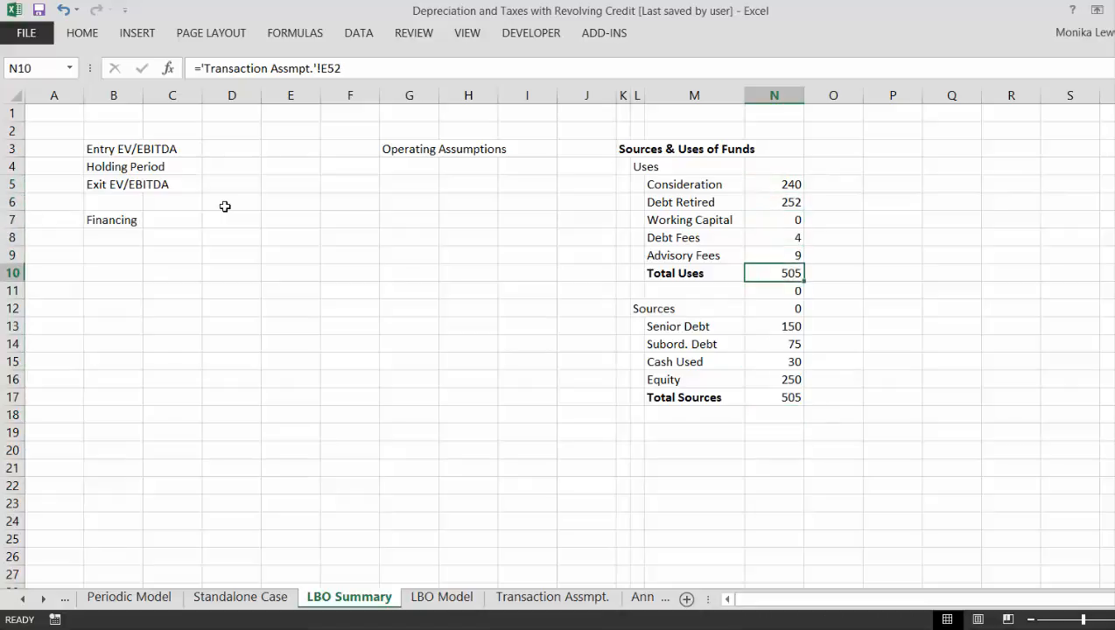
{"action": "key", "text": "Down"}
{"action": "key", "text": "shift+Down"}
{"action": "key", "text": "Delete"}
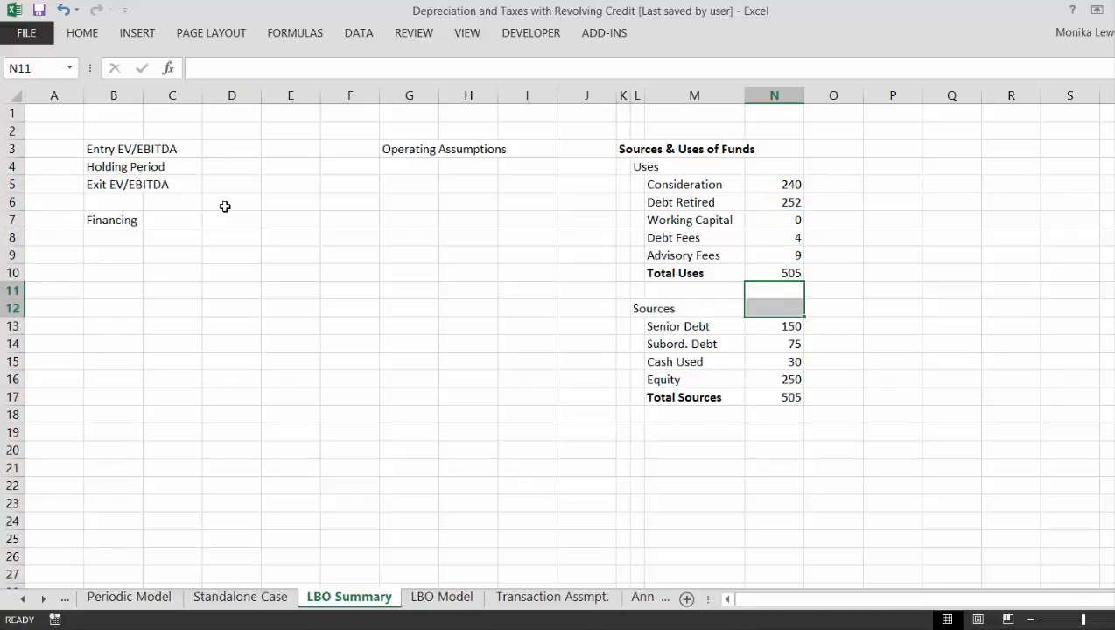
- Enter the column heading "IRR" in cell O12, in the Sources heading row
{"action": "key", "text": "Up"}
{"action": "key", "text": "Up"}
{"action": "key", "text": "Up"}
{"action": "key", "text": "Up"}
{"action": "key", "text": "Up"}
{"action": "key", "text": "Up"}
{"action": "key", "text": "Up"}
{"action": "key", "text": "Up"}
{"action": "key", "text": "Down"}
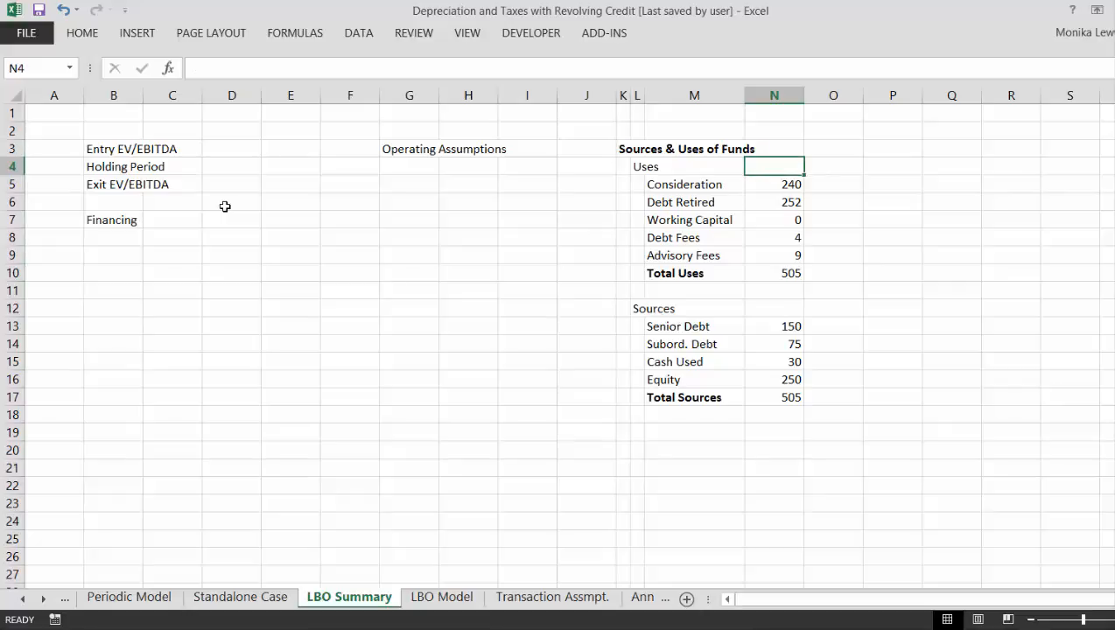
{"action": "key", "text": "Right"}
{"action": "key", "text": "Right"}
{"action": "key", "text": "Down"}
{"action": "key", "text": "Down"}
{"action": "key", "text": "Down"}
{"action": "key", "text": "Down"}
{"action": "key", "text": "Down"}
{"action": "key", "text": "Down"}
{"action": "key", "text": "Down"}
{"action": "key", "text": "Down"}
{"action": "key", "text": "Left"}
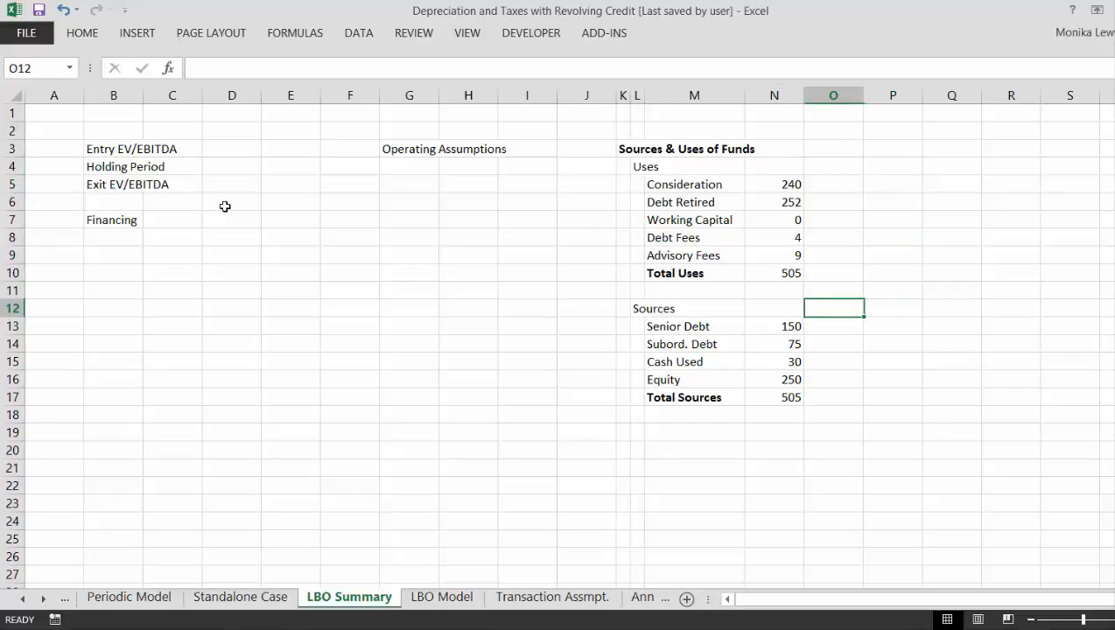
{"action": "type", "text": "IRR"}
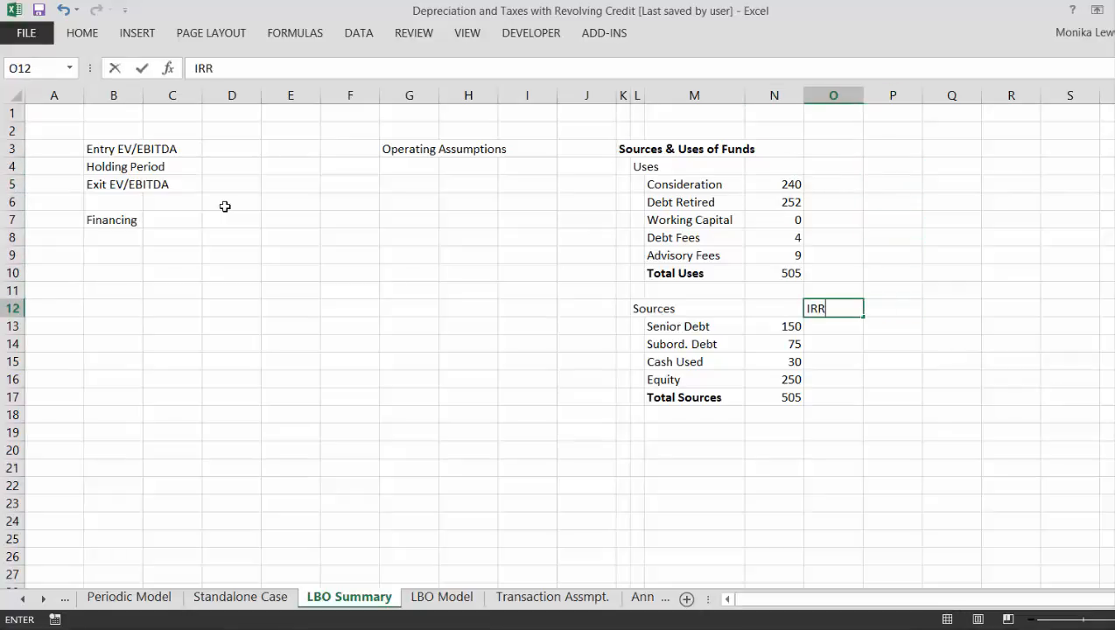
{"action": "key", "text": "Return"}
- Enter the label "EBITDA Scenario" in cell G5 under Operating Assumptions, leaving row 4 blank
{"action": "key", "text": "Up"}
{"action": "key", "text": "Left"}
{"action": "key", "text": "Left"}
{"action": "key", "text": "Left"}
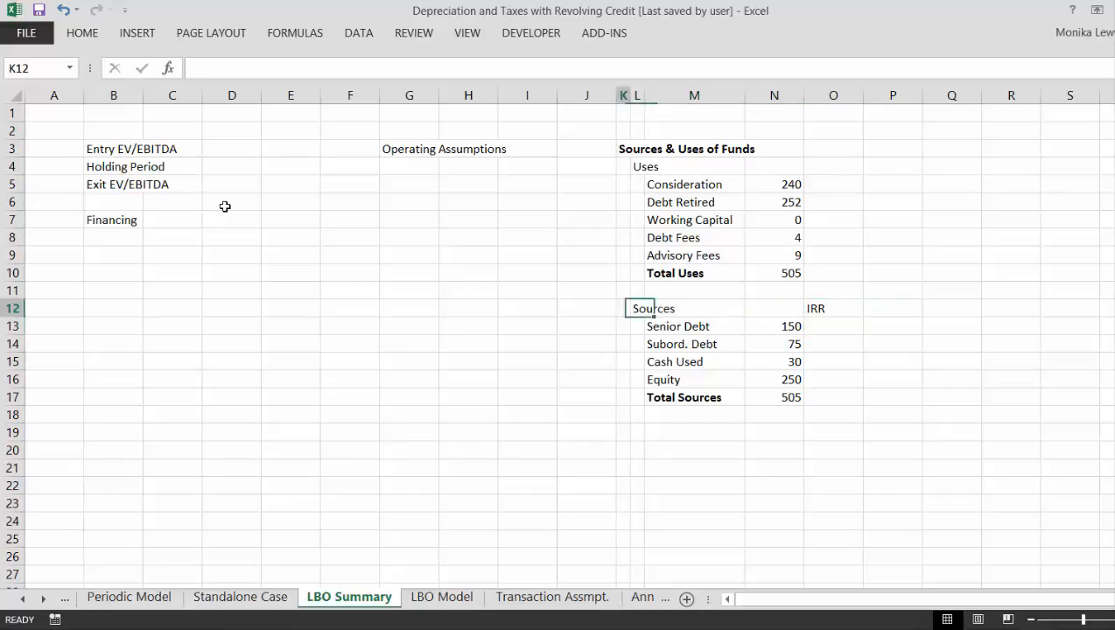
{"action": "key", "text": "Up"}
{"action": "key", "text": "Left"}
{"action": "key", "text": "Left"}
{"action": "key", "text": "Left"}
{"action": "key", "text": "Left"}
{"action": "key", "text": "Left"}
{"action": "key", "text": "Left"}
{"action": "key", "text": "Up"}
{"action": "key", "text": "Up"}
{"action": "key", "text": "Up"}
{"action": "key", "text": "Up"}
{"action": "key", "text": "Right"}
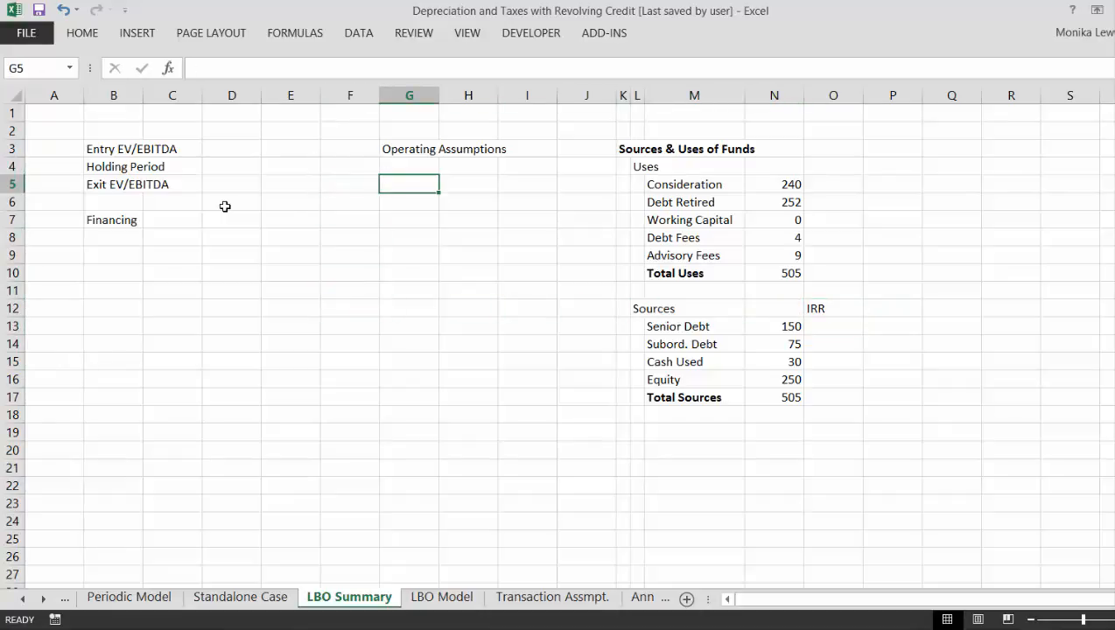
{"action": "type", "text": "EB"}
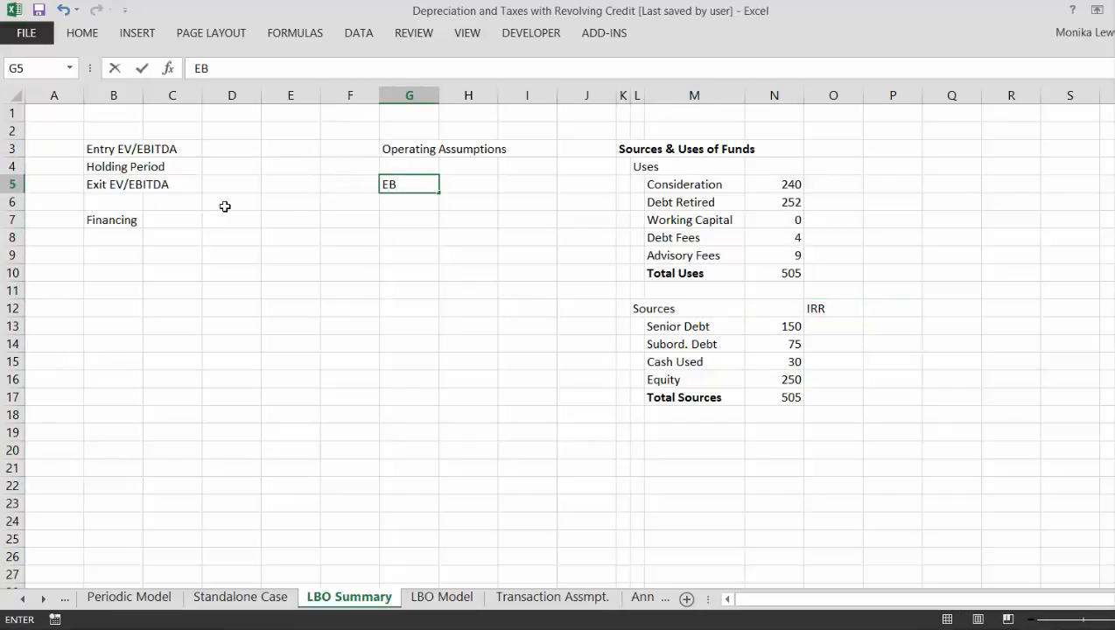
{"action": "type", "text": "ITDA Scenari"}
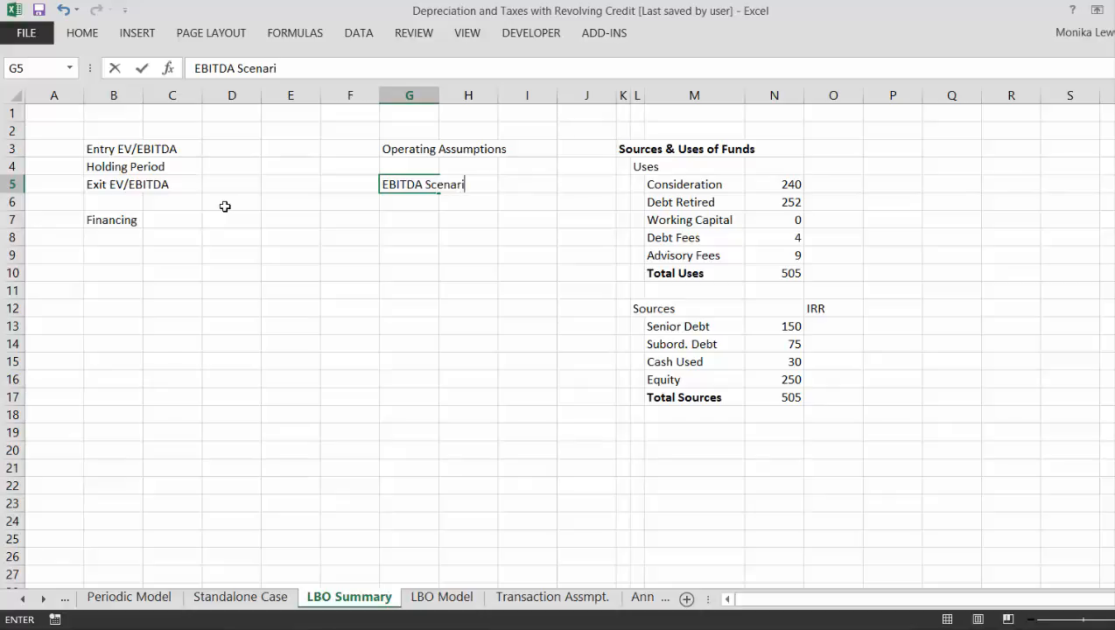
{"action": "type", "text": "o"}
{"action": "key", "text": "Return"}
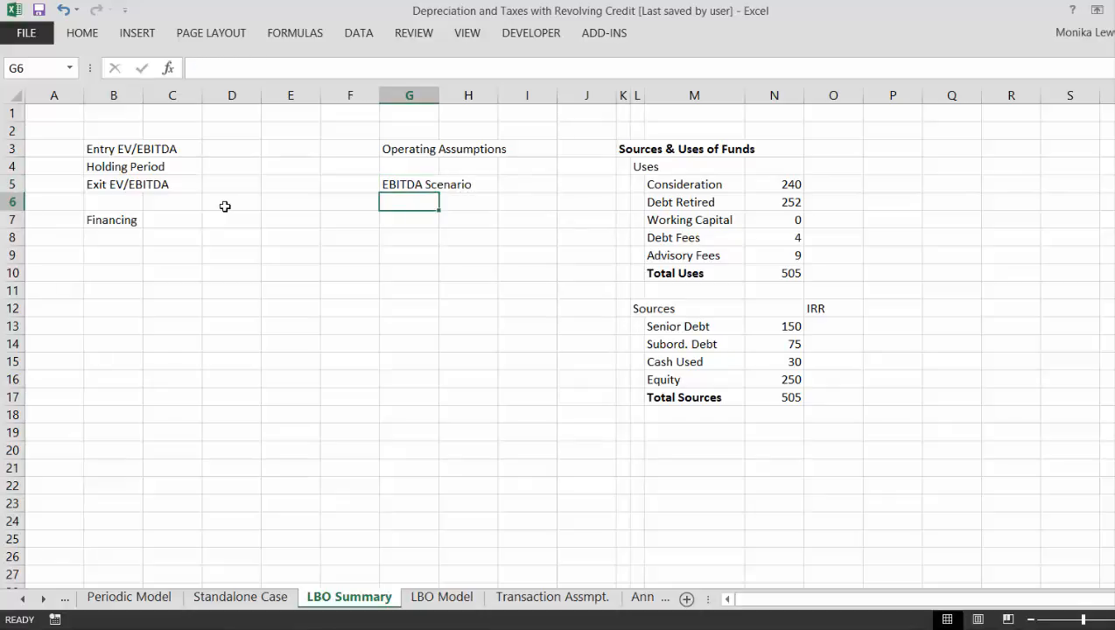
- Enter the labels "Margin" in G6 and "A/R Day" in G7 under EBITDA Scenario
{"action": "type", "text": "Margin"}
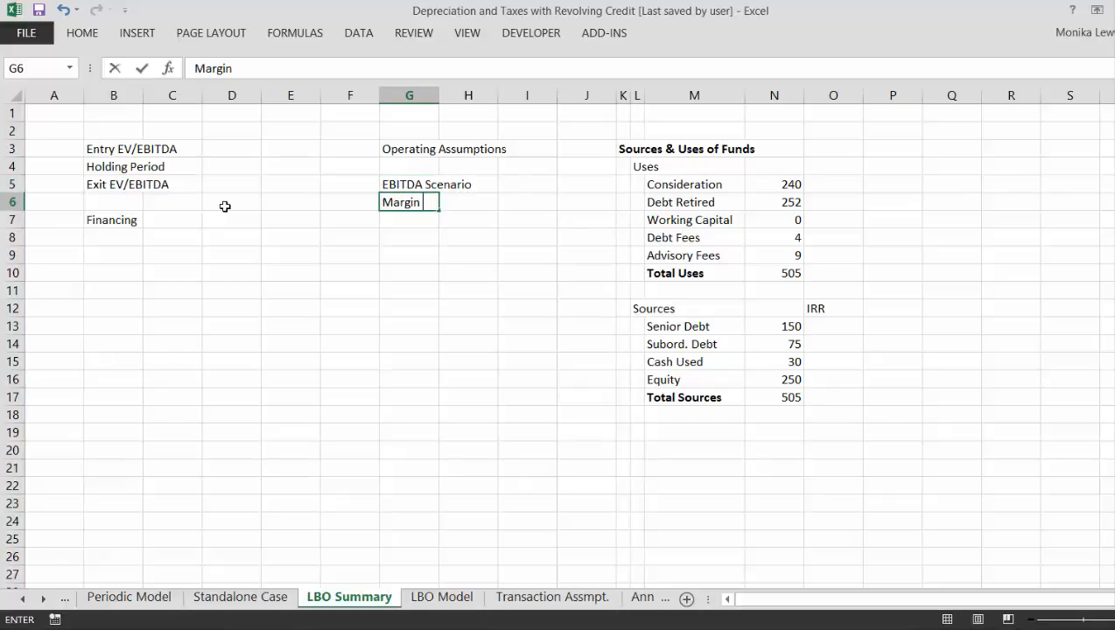
{"action": "key", "text": "Return"}
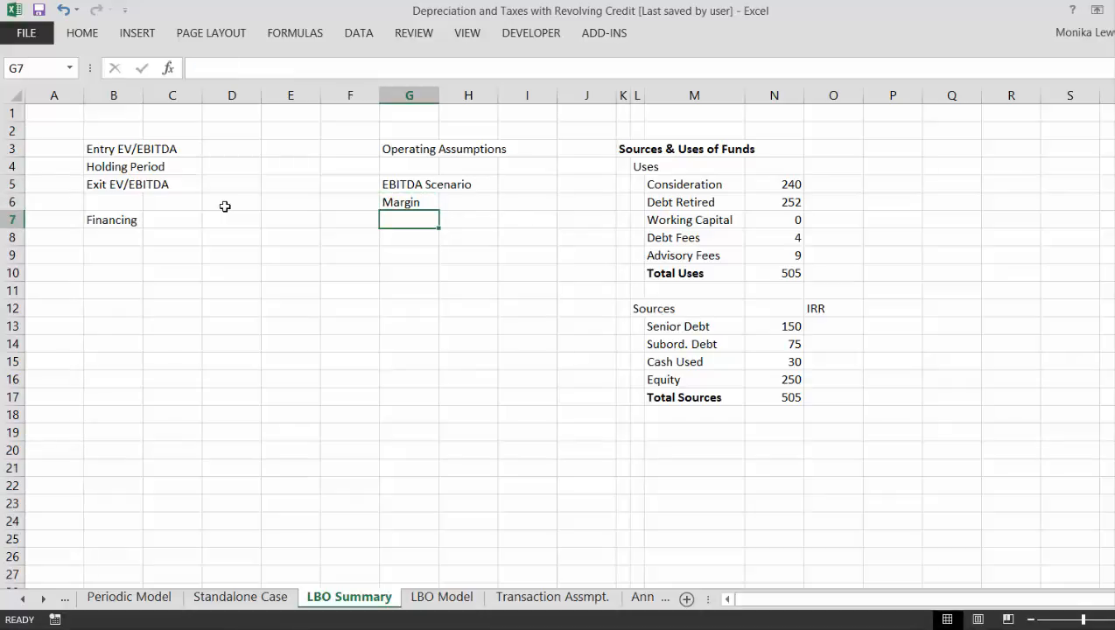
{"action": "type", "text": "A"}
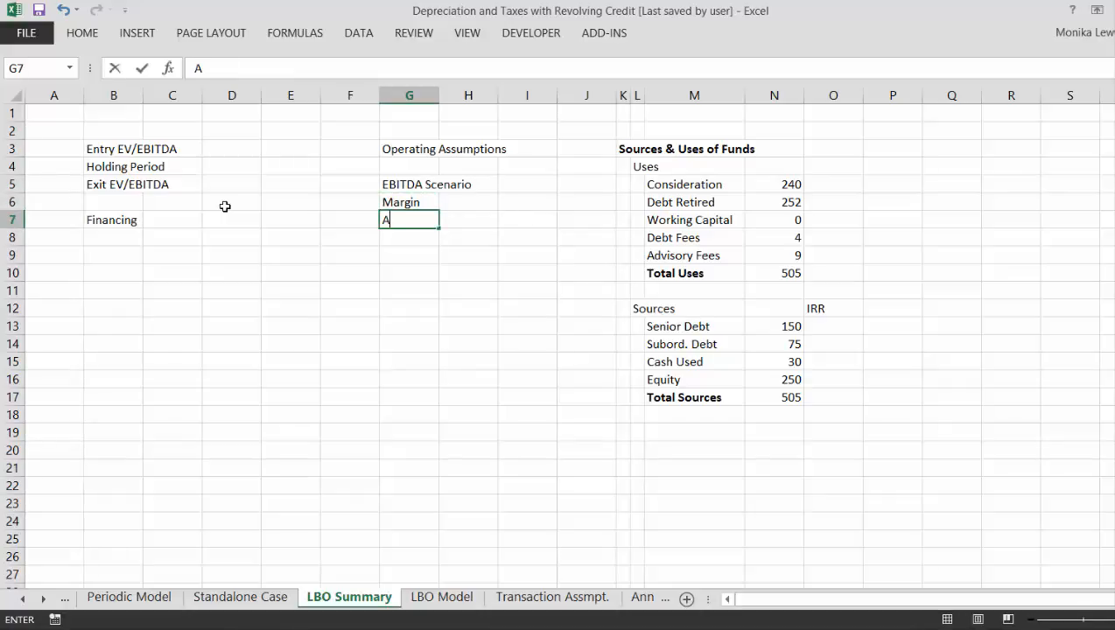
{"action": "type", "text": "/R Das"}
{"action": "key", "text": "BackSpace"}
{"action": "type", "text": "y"}
{"action": "key", "text": "Return"}
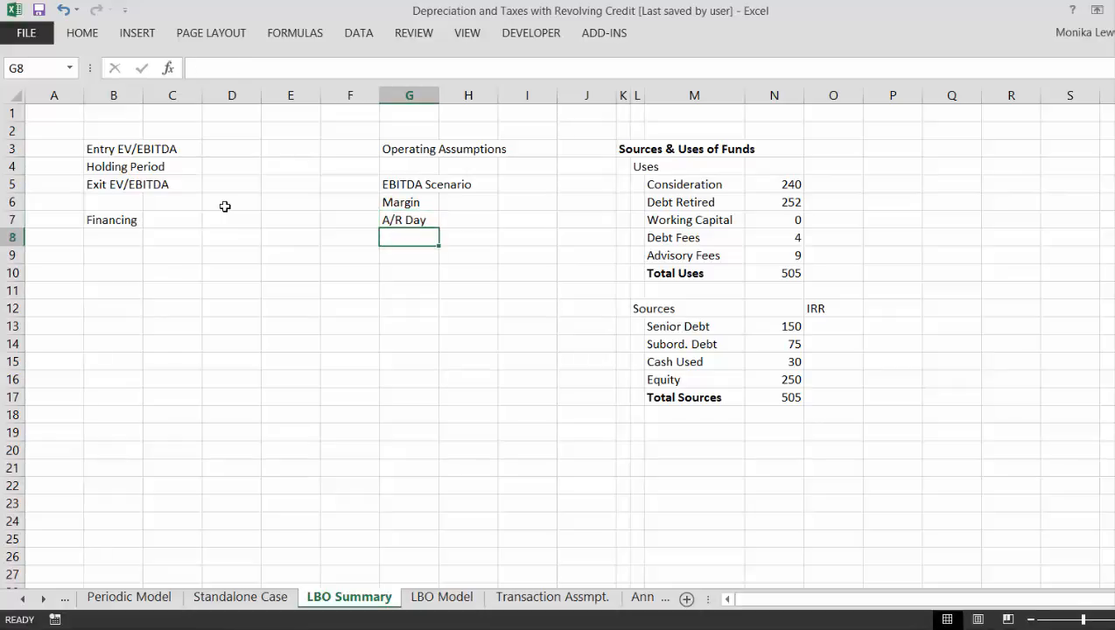
- Look over the free cells around the Operating Assumptions block and the IRR heading beside Sources
{"action": "key", "text": "Up"}
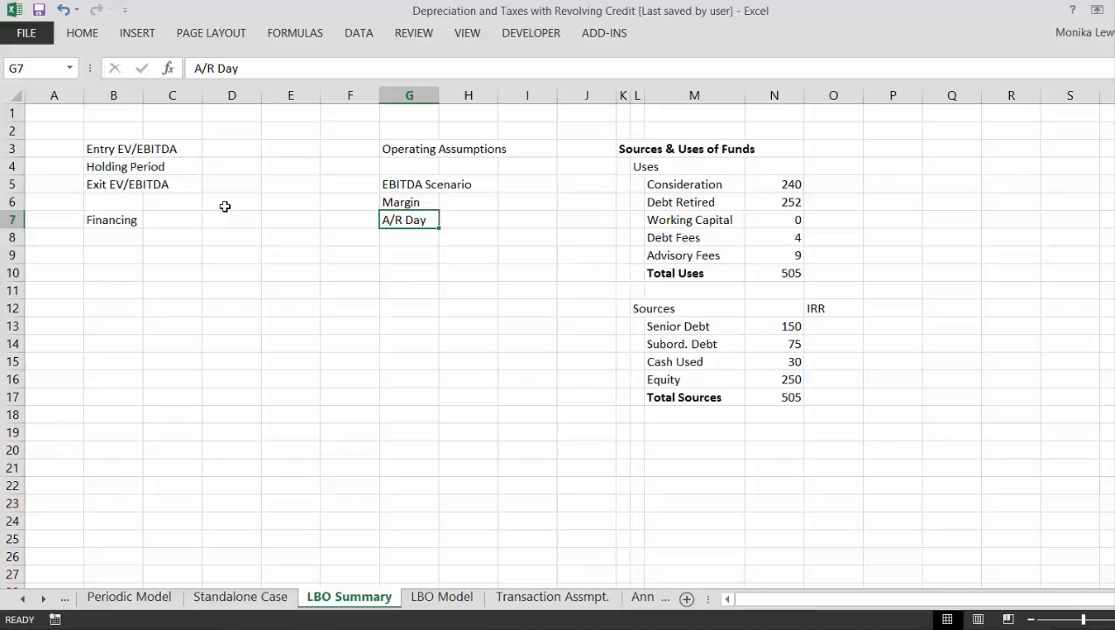
{"action": "key", "text": "Down"}
{"action": "key", "text": "Down"}
{"action": "key", "text": "Down"}
{"action": "key", "text": "Down"}
{"action": "key", "text": "Down"}
{"action": "key", "text": "Right"}
{"action": "key", "text": "Right"}
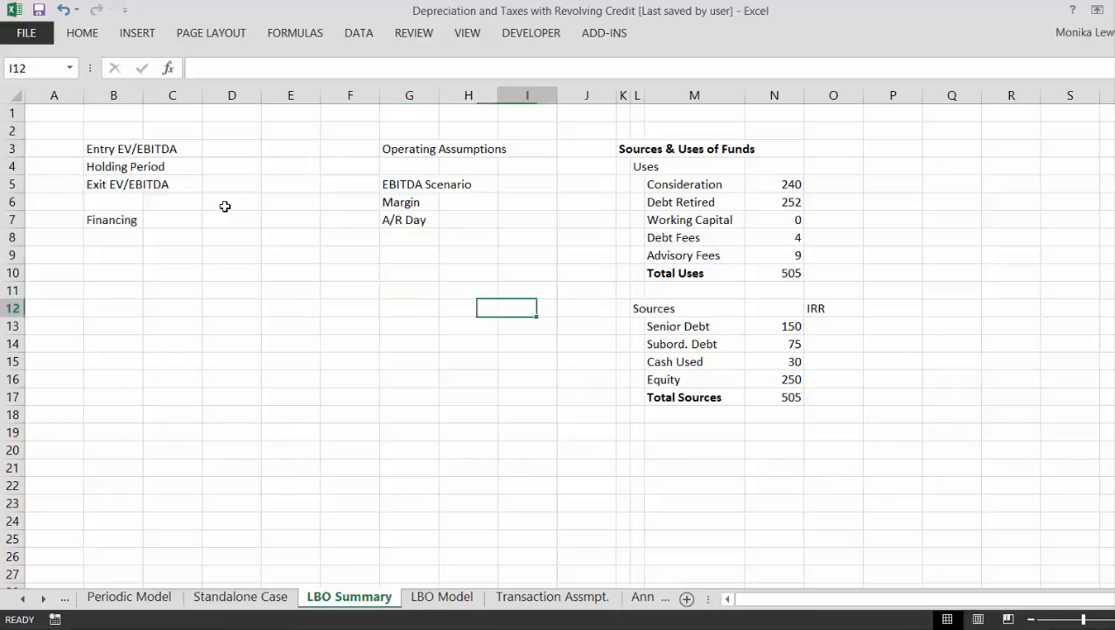
{"action": "key", "text": "Right"}
{"action": "key", "text": "Right"}
{"action": "key", "text": "Right"}
{"action": "key", "text": "Right"}
{"action": "key", "text": "Right"}
{"action": "key", "text": "Right"}
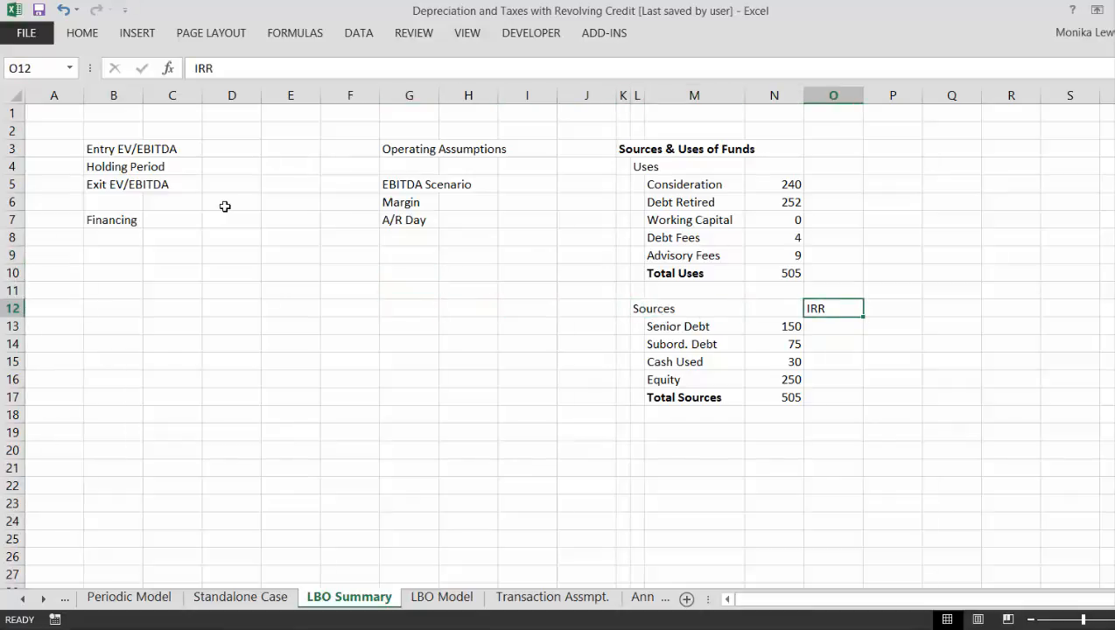
{"action": "key", "text": "Right"}
{"action": "key", "text": "Left"}
{"action": "key", "text": "Left"}
{"action": "key", "text": "Right"}
{"action": "key", "text": "Right"}
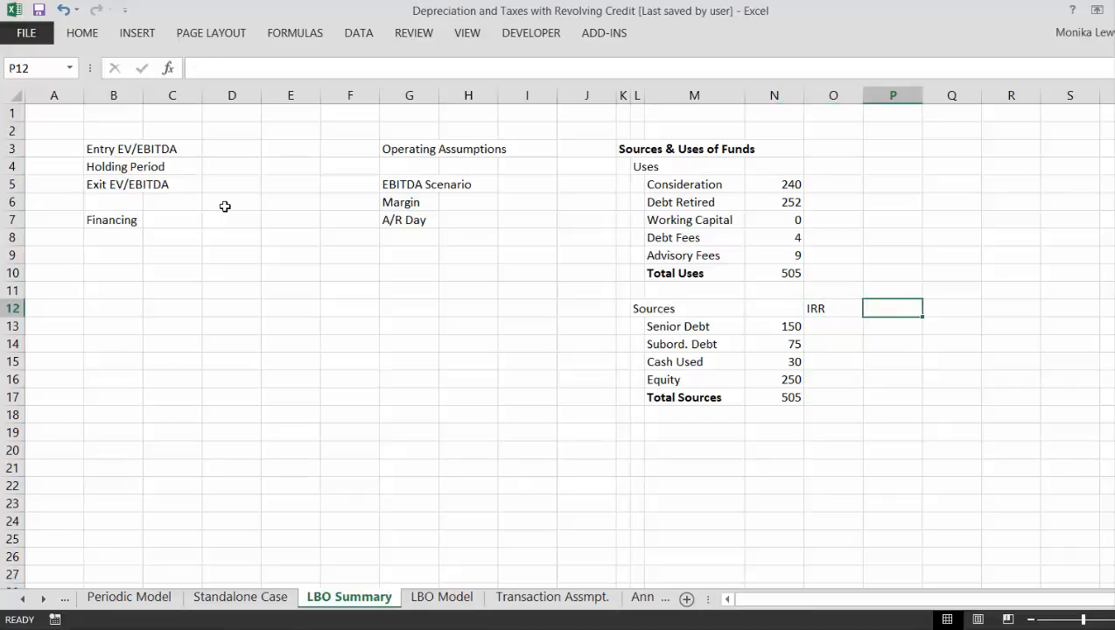
{"action": "key", "text": "Down"}
{"action": "key", "text": "Down"}
{"action": "key", "text": "Left"}
{"action": "key", "text": "Left"}
{"action": "key", "text": "Left"}
{"action": "key", "text": "Left"}
{"action": "key", "text": "Left"}
{"action": "key", "text": "Left"}
{"action": "key", "text": "Left"}
{"action": "key", "text": "Left"}
{"action": "key", "text": "Left"}
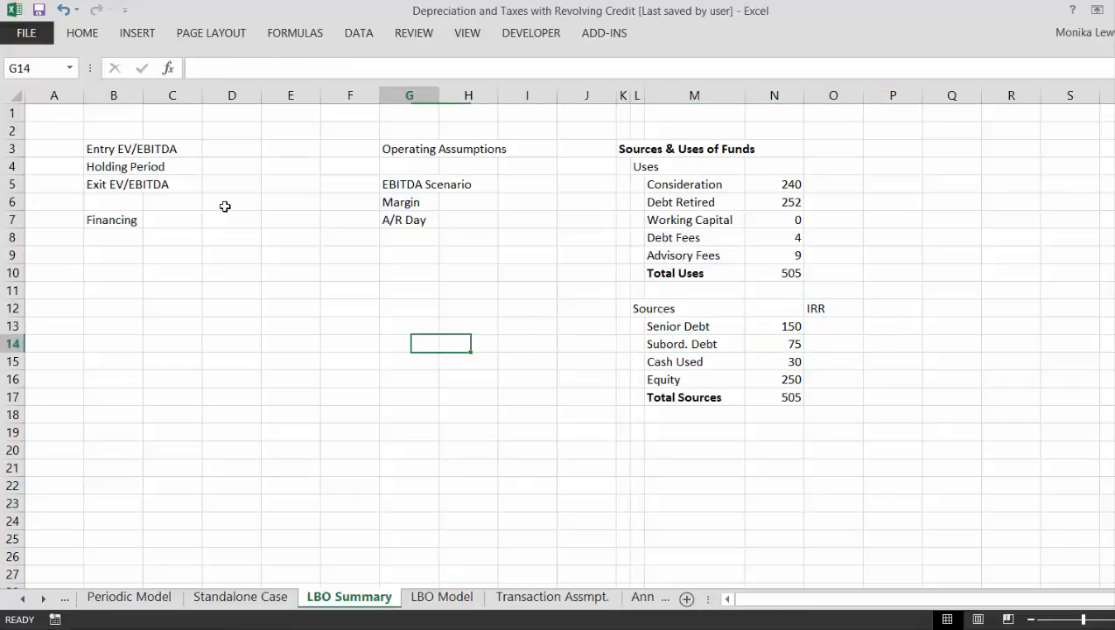
{"action": "key", "text": "Up"}
{"action": "key", "text": "Up"}
{"action": "key", "text": "Up"}
{"action": "key", "text": "Up"}
{"action": "key", "text": "Up"}
{"action": "key", "text": "Up"}
{"action": "key", "text": "Up"}
{"action": "key", "text": "Up"}
{"action": "key", "text": "Right"}
{"action": "key", "text": "Right"}
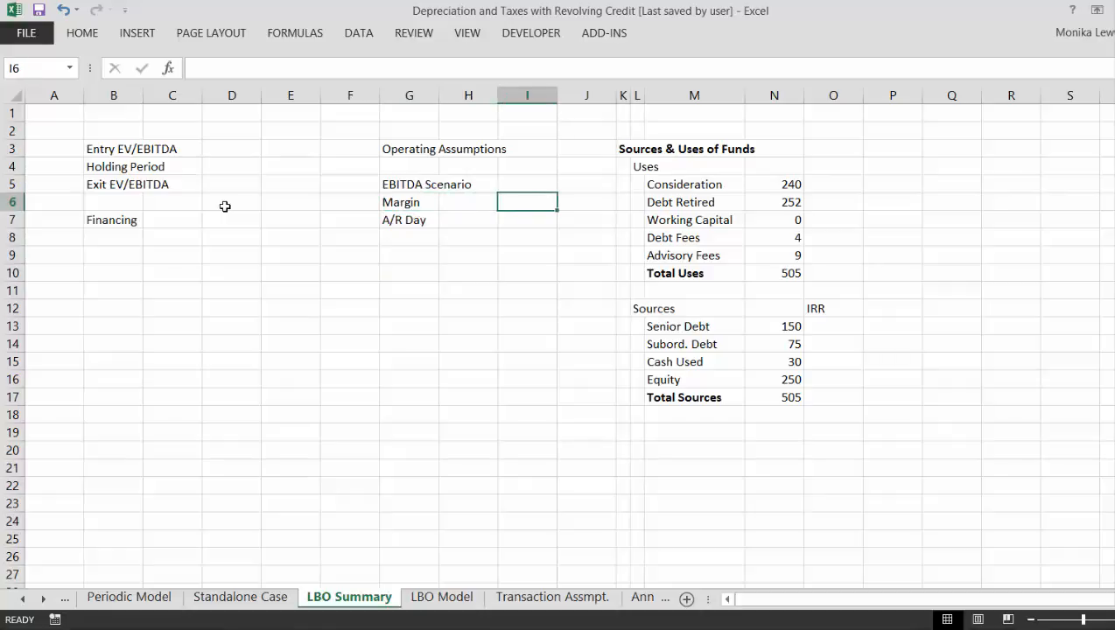
- Examine the Sources & Uses of Funds table and the empty IRR column beside each source
{"action": "key", "text": "Down"}
{"action": "key", "text": "Down"}
{"action": "key", "text": "Down"}
{"action": "key", "text": "Down"}
{"action": "key", "text": "Down"}
{"action": "key", "text": "Down"}
{"action": "key", "text": "Down"}
{"action": "key", "text": "Right"}
{"action": "key", "text": "Right"}
{"action": "key", "text": "Right"}
{"action": "key", "text": "Right"}
{"action": "key", "text": "Right"}
{"action": "key", "text": "Right"}
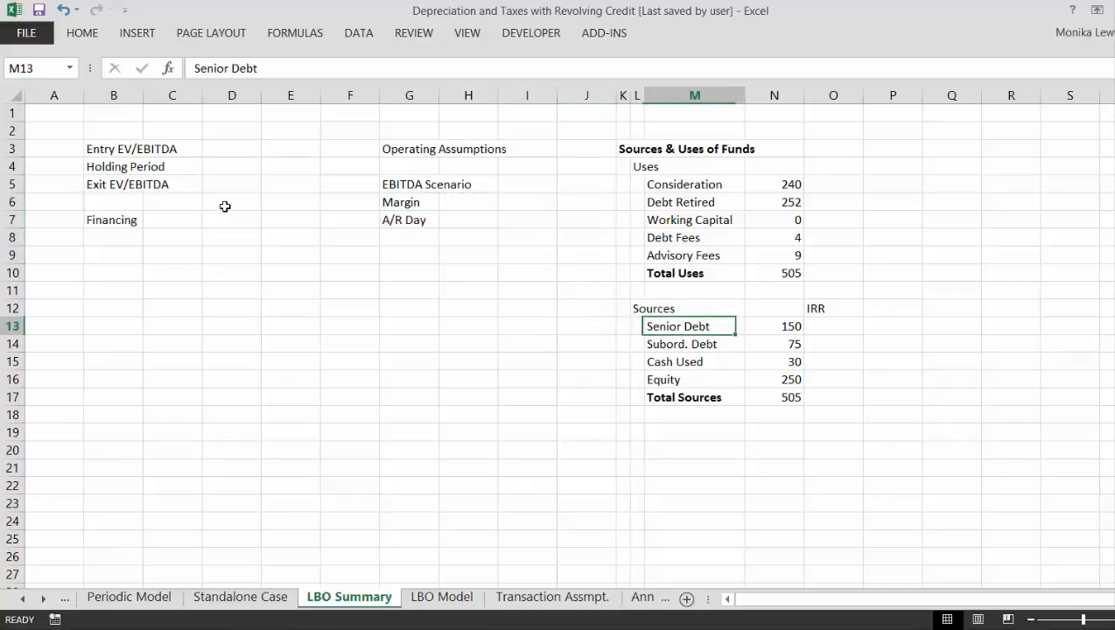
{"action": "key", "text": "Down"}
{"action": "key", "text": "Down"}
{"action": "key", "text": "Down"}
{"action": "key", "text": "Down"}
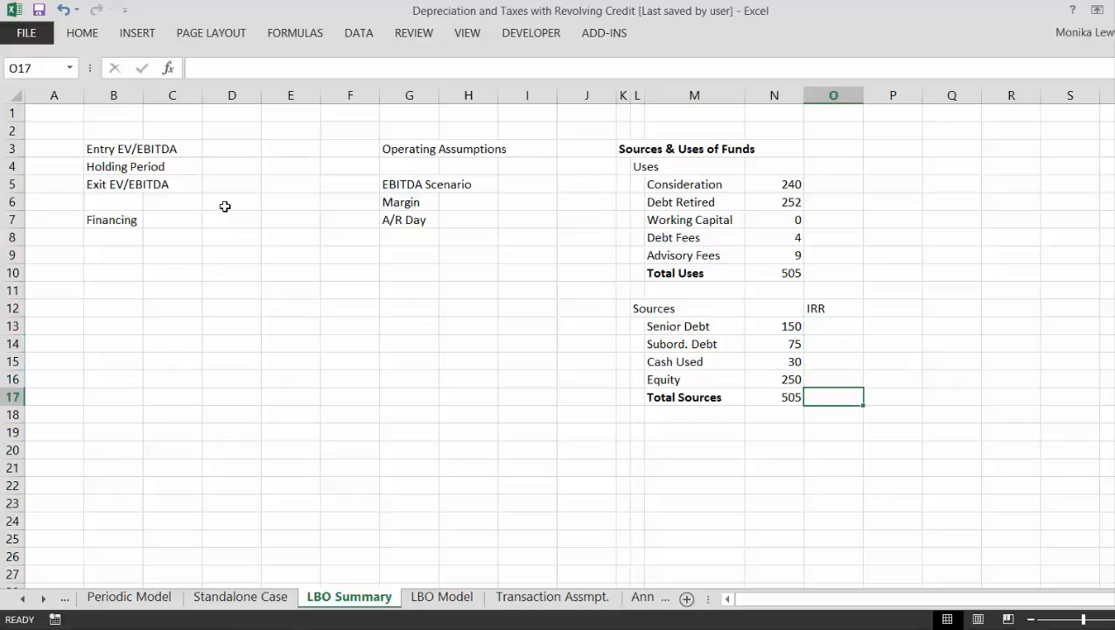
{"action": "key", "text": "Up"}
{"action": "key", "text": "Up"}
{"action": "key", "text": "Up"}
{"action": "key", "text": "Up"}
{"action": "key", "text": "Down"}
{"action": "key", "text": "Down"}
{"action": "key", "text": "Down"}
{"action": "key", "text": "Down"}
{"action": "key", "text": "Down"}
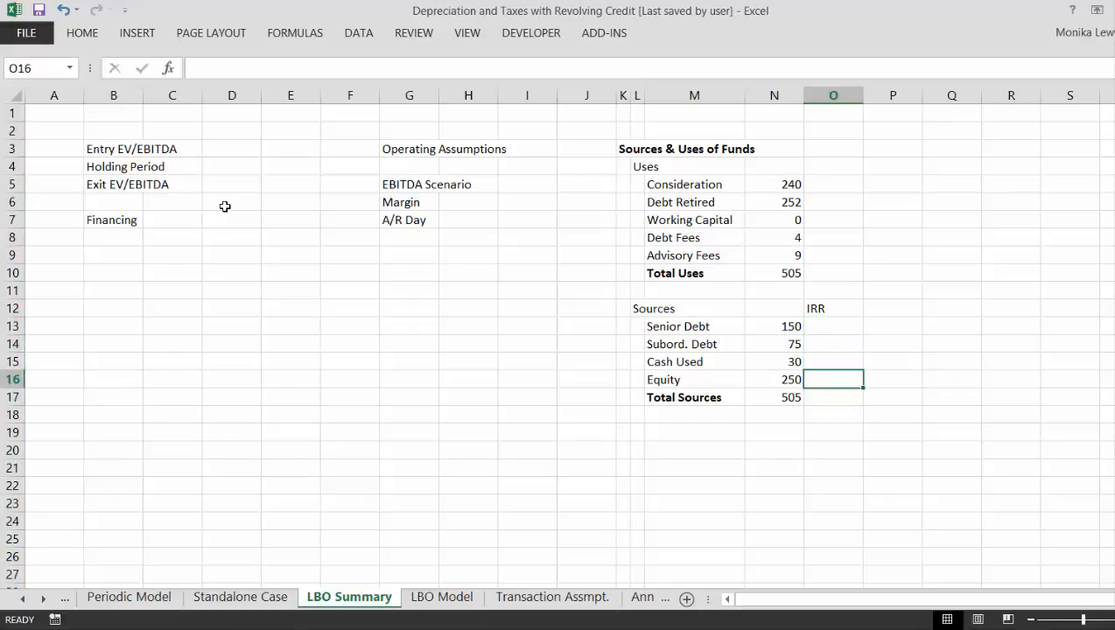
{"action": "key", "text": "Up"}
{"action": "key", "text": "Up"}
{"action": "key", "text": "Up"}
{"action": "key", "text": "Up"}
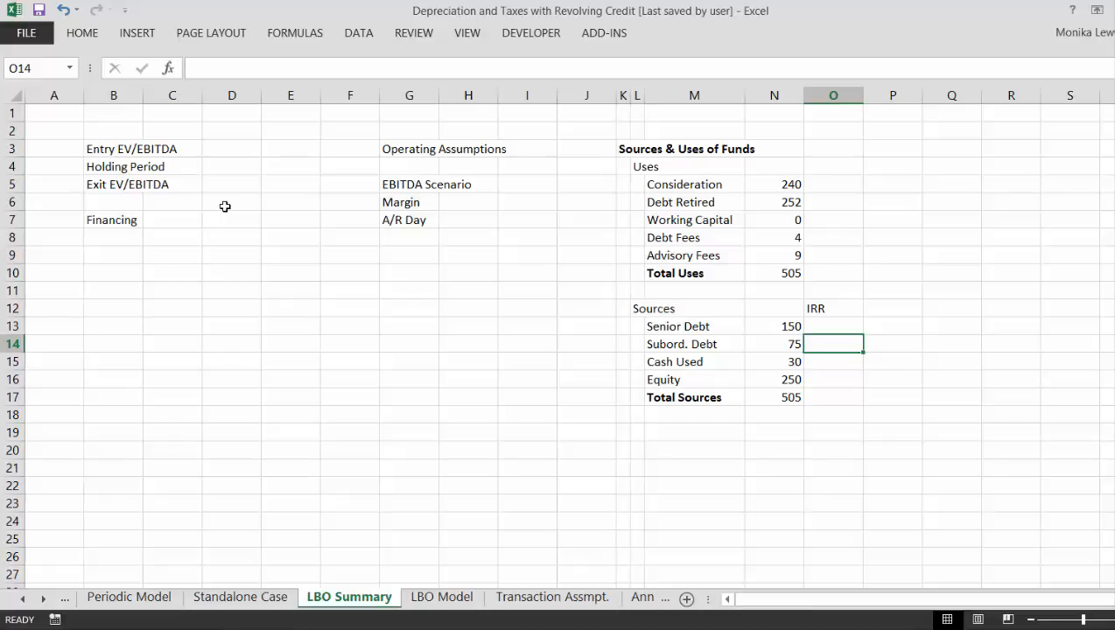
{"action": "key", "text": "Up"}
{"action": "key", "text": "Up"}
{"action": "key", "text": "Up"}
{"action": "key", "text": "Up"}
{"action": "key", "text": "Up"}
{"action": "key", "text": "Up"}
{"action": "key", "text": "Up"}
{"action": "key", "text": "Up"}
{"action": "key", "text": "Up"}
{"action": "key", "text": "Up"}
{"action": "key", "text": "Down"}
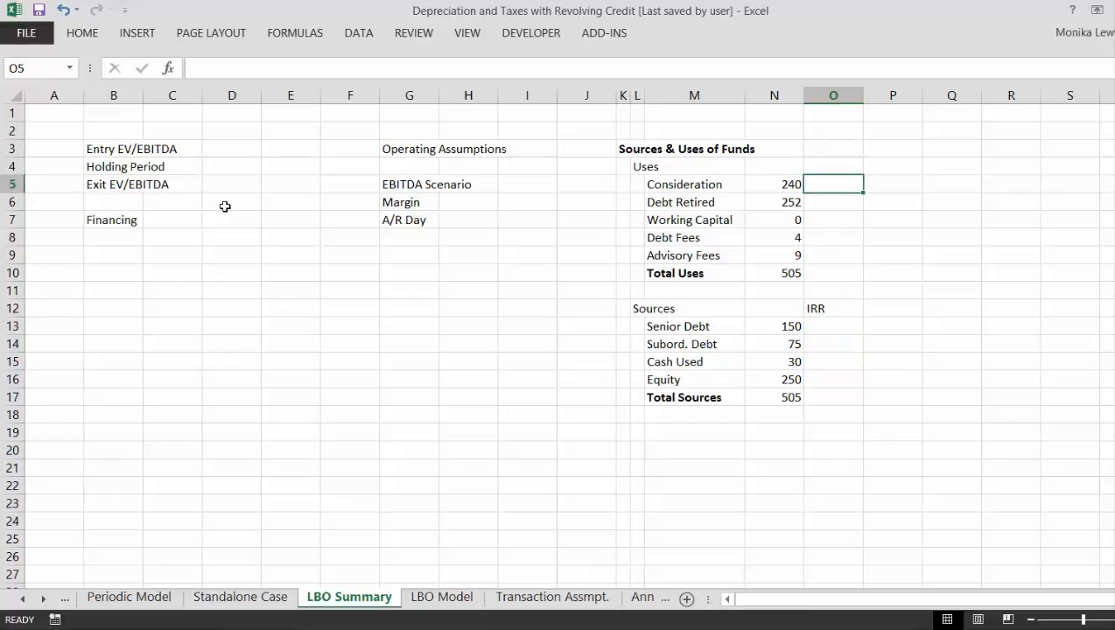
{"action": "key", "text": "Down"}
{"action": "key", "text": "Down"}
{"action": "key", "text": "Down"}
{"action": "key", "text": "Down"}
{"action": "key", "text": "Down"}
{"action": "key", "text": "Down"}
{"action": "key", "text": "Down"}
{"action": "key", "text": "Down"}
{"action": "key", "text": "Down"}
{"action": "key", "text": "Down"}
{"action": "key", "text": "Down"}
{"action": "key", "text": "Down"}
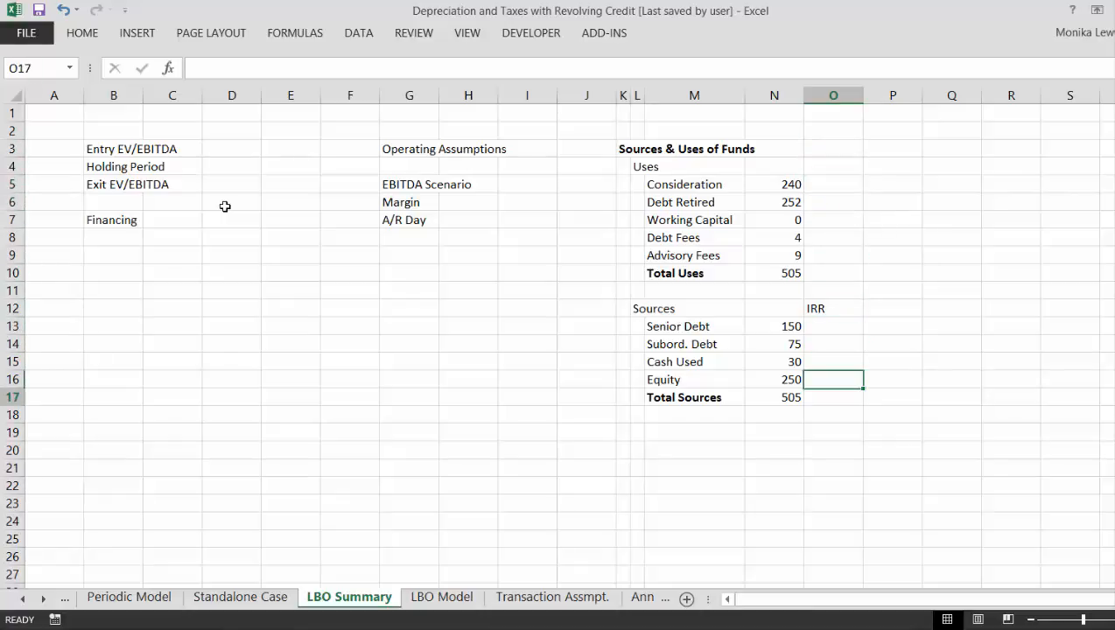
{"action": "key", "text": "Up"}
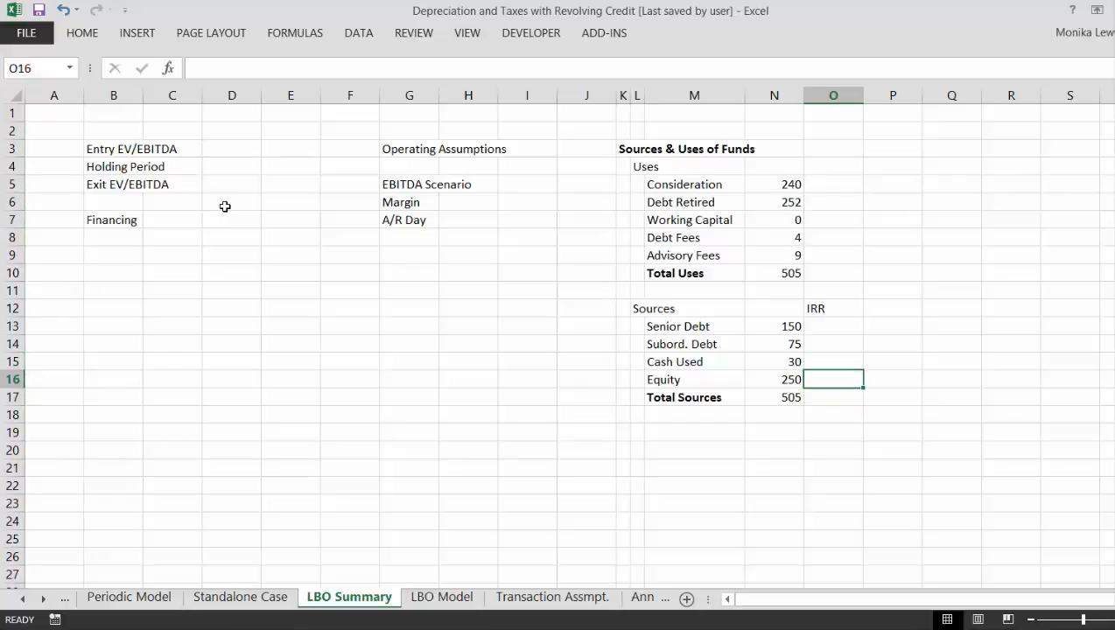
{"action": "key", "text": "Left"}
{"action": "key", "text": "Left"}
{"action": "key", "text": "Left"}
{"action": "key", "text": "Left"}
{"action": "key", "text": "Left"}
{"action": "key", "text": "Left"}
{"action": "key", "text": "Left"}
{"action": "key", "text": "Left"}
{"action": "key", "text": "Left"}
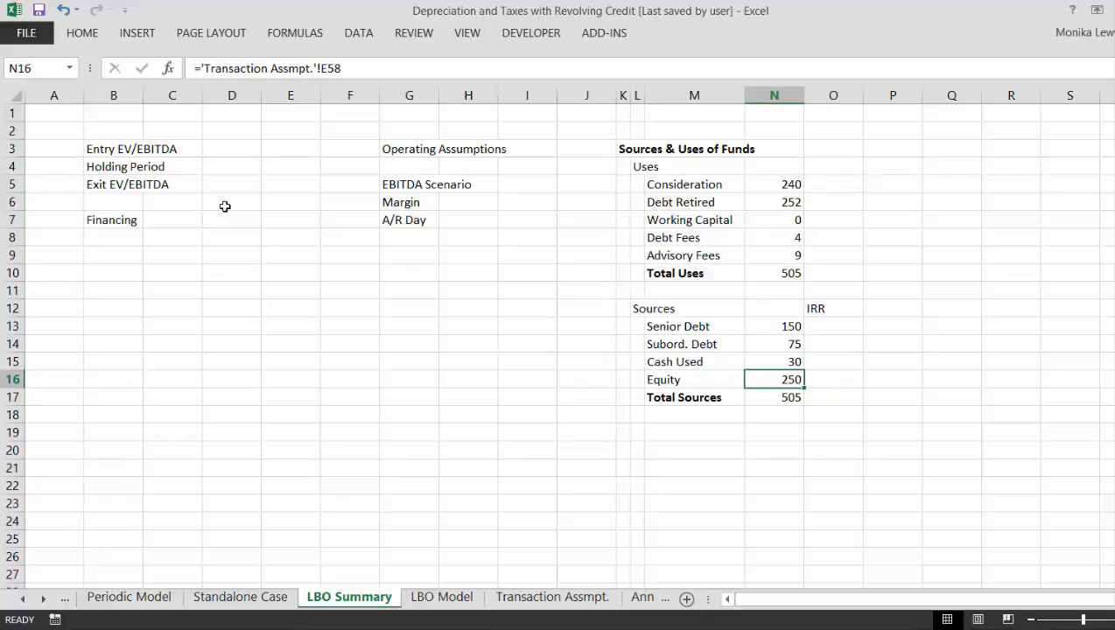
- Review the layout of the entry, exit and holding period labels across the upper rows of the sheet
{"action": "key", "text": "Up"}
{"action": "key", "text": "Up"}
{"action": "key", "text": "Up"}
{"action": "key", "text": "Up"}
{"action": "key", "text": "Up"}
{"action": "key", "text": "Up"}
{"action": "key", "text": "Up"}
{"action": "key", "text": "Up"}
{"action": "key", "text": "Up"}
{"action": "key", "text": "Up"}
{"action": "key", "text": "Up"}
{"action": "key", "text": "Up"}
{"action": "key", "text": "Up"}
{"action": "key", "text": "Left"}
{"action": "key", "text": "Left"}
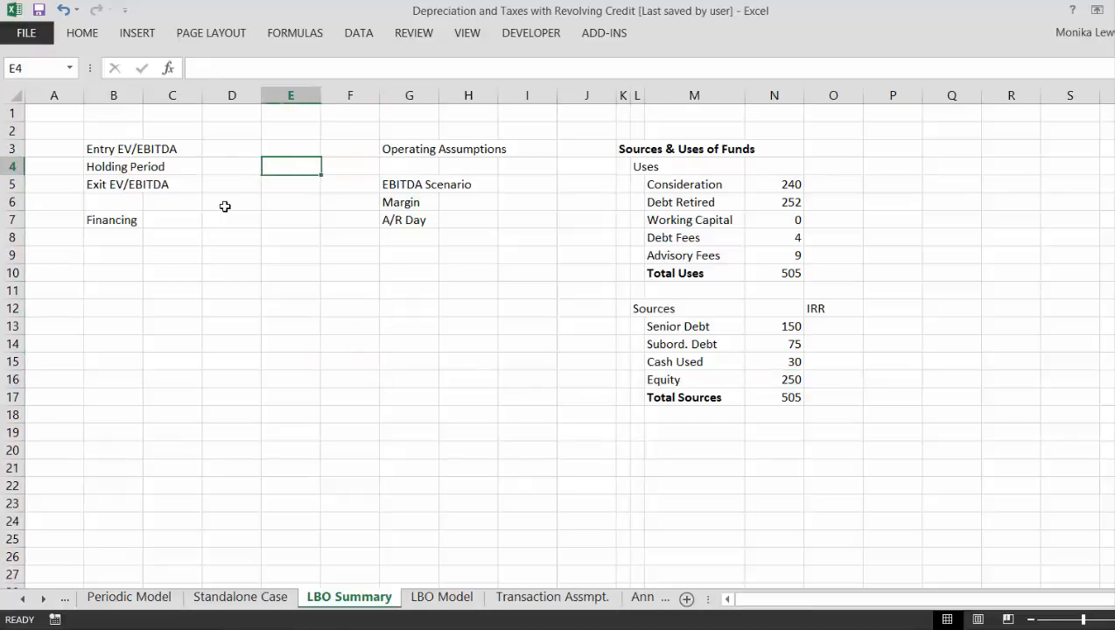
{"action": "key", "text": "Right"}
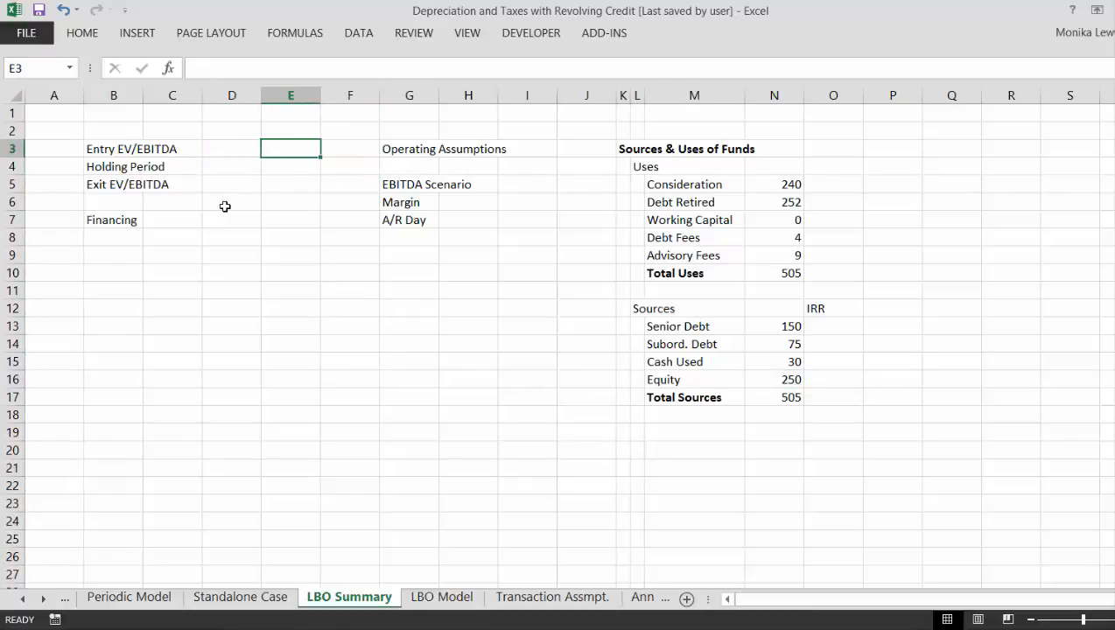
{"action": "key", "text": "Right"}
{"action": "key", "text": "Right"}
{"action": "key", "text": "Right"}
{"action": "key", "text": "Right"}
{"action": "key", "text": "Right"}
{"action": "key", "text": "Right"}
{"action": "key", "text": "Right"}
{"action": "key", "text": "Right"}
- Enter the label "Break-Even Graph" in cell B12, below the Financing section
{"action": "key", "text": "Down"}
{"action": "key", "text": "Down"}
{"action": "key", "text": "Down"}
{"action": "key", "text": "Down"}
{"action": "key", "text": "Down"}
{"action": "key", "text": "Down"}
{"action": "key", "text": "Down"}
{"action": "key", "text": "Down"}
{"action": "key", "text": "Down"}
{"action": "key", "text": "Left"}
{"action": "key", "text": "Left"}
{"action": "key", "text": "Left"}
{"action": "key", "text": "Left"}
{"action": "key", "text": "Left"}
{"action": "key", "text": "Left"}
{"action": "key", "text": "Left"}
{"action": "key", "text": "Left"}
{"action": "key", "text": "Left"}
{"action": "key", "text": "Left"}
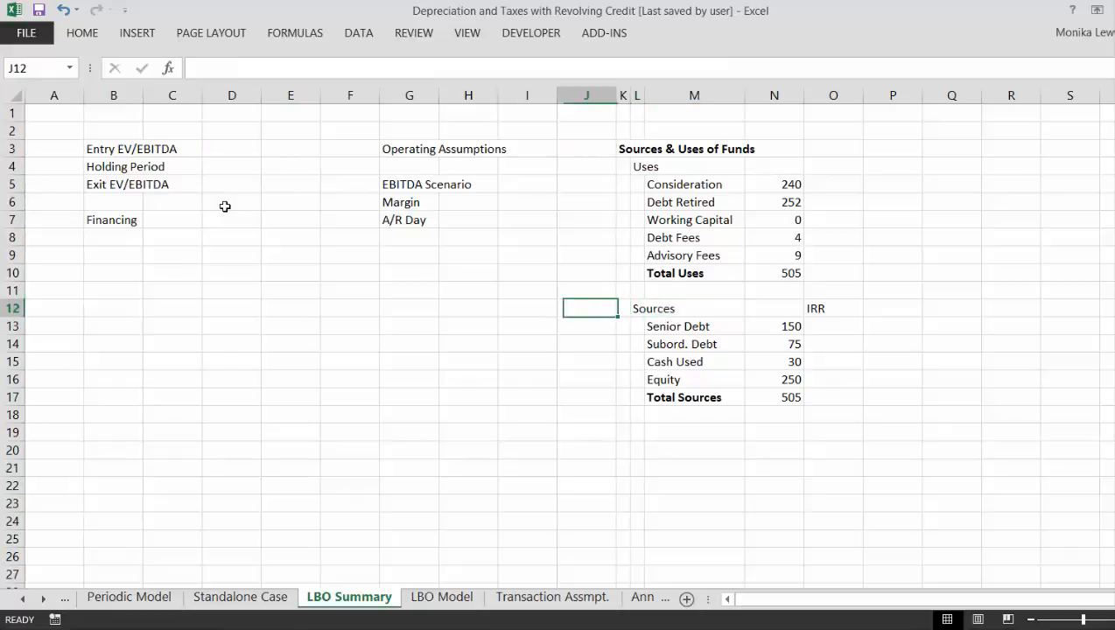
{"action": "key", "text": "Left"}
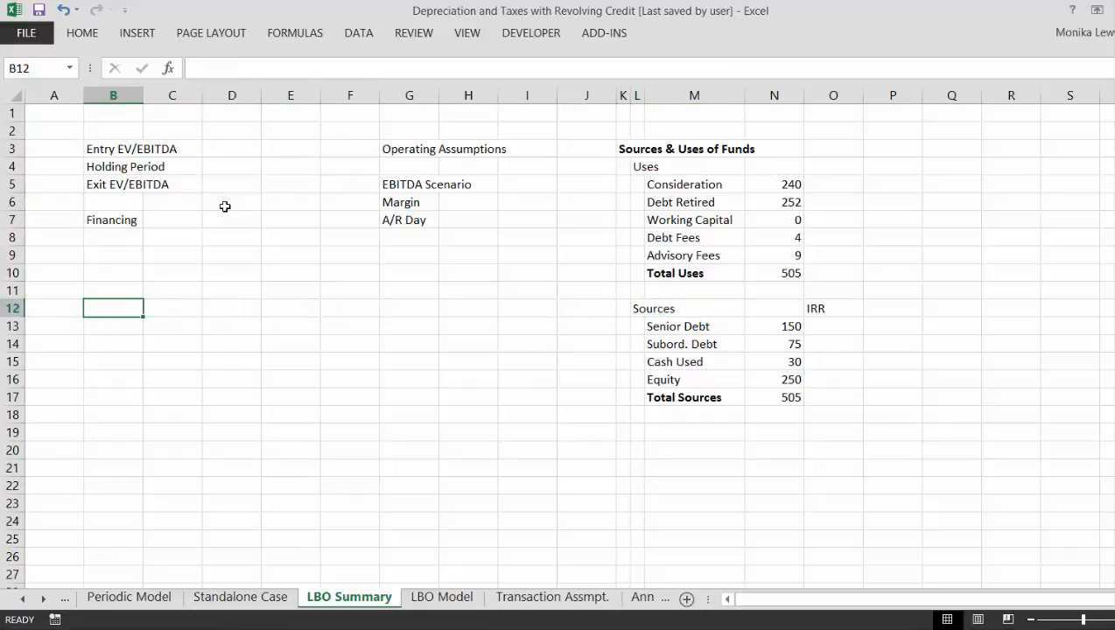
{"action": "type", "text": "Gar"}
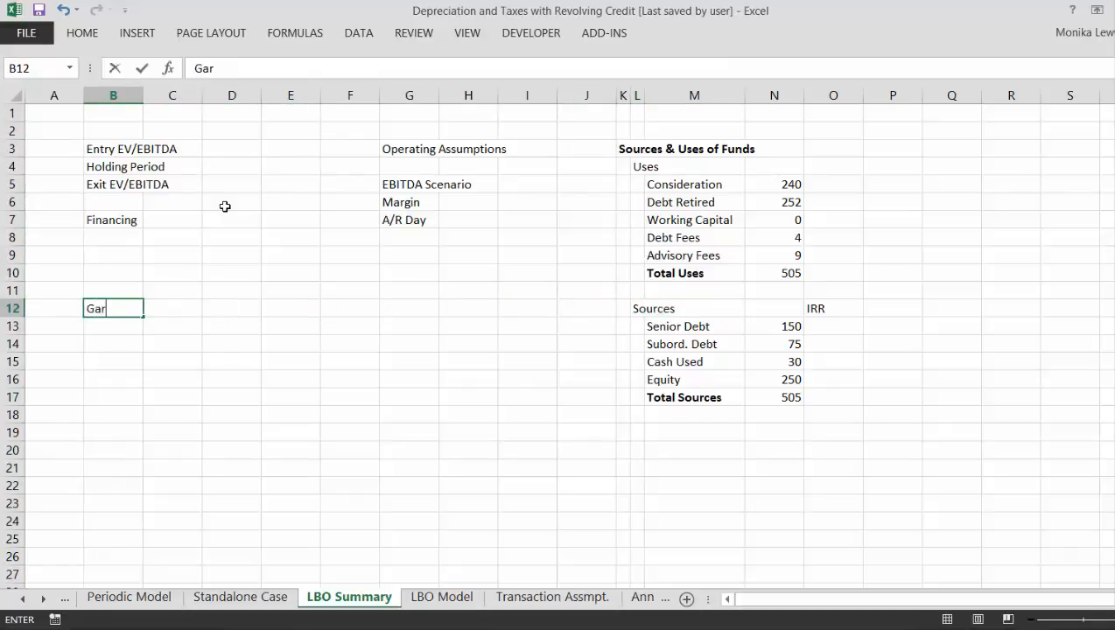
{"action": "key", "text": "BackSpace"}
{"action": "key", "text": "BackSpace"}
{"action": "key", "text": "BackSpace"}
{"action": "type", "text": "Break-Ev"}
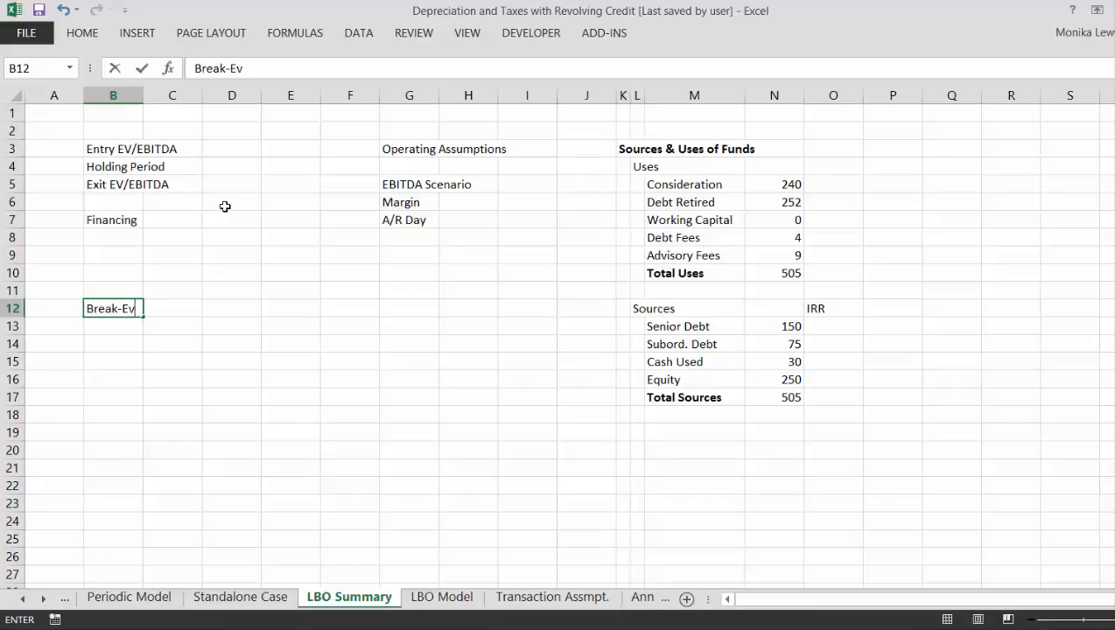
{"action": "type", "text": "en Graph"}
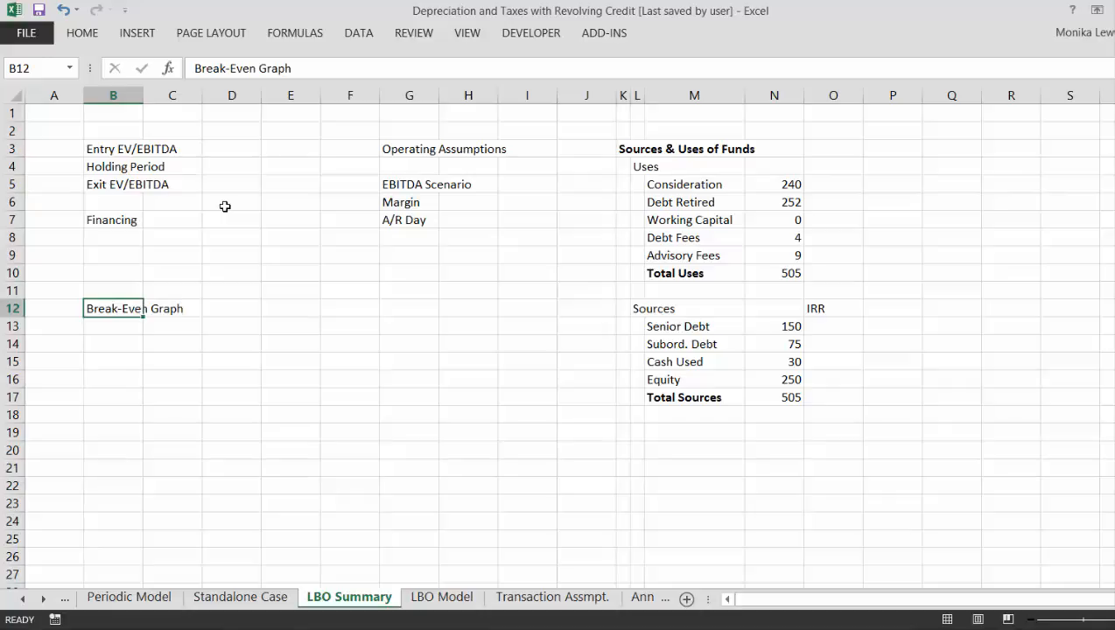
{"action": "key", "text": "Return"}
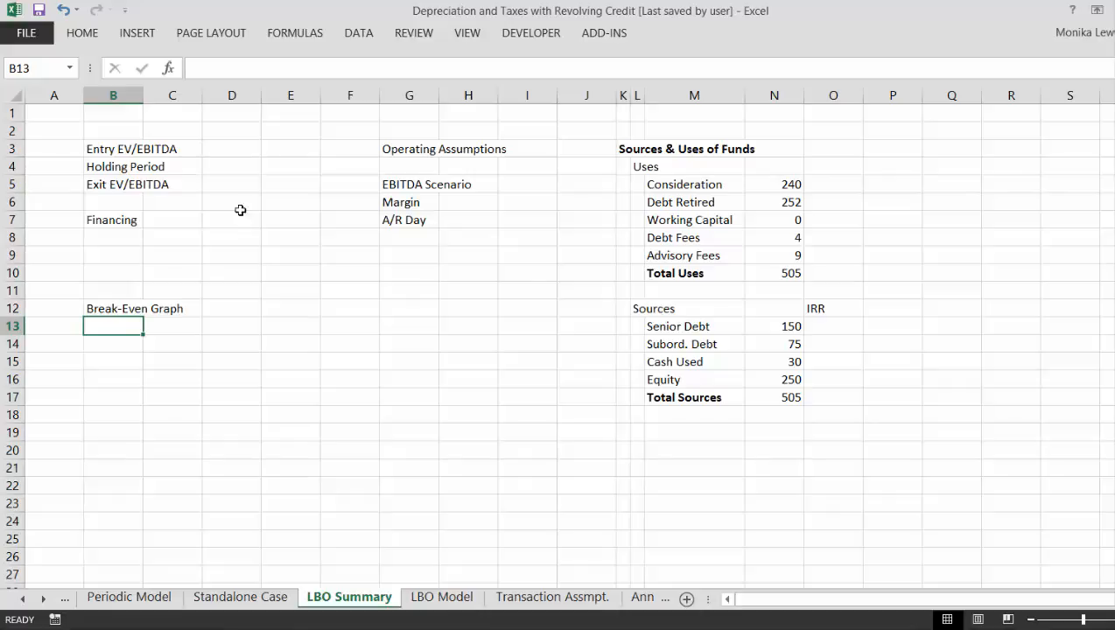
{"action": "left_click", "coordinate": [768, 629]}
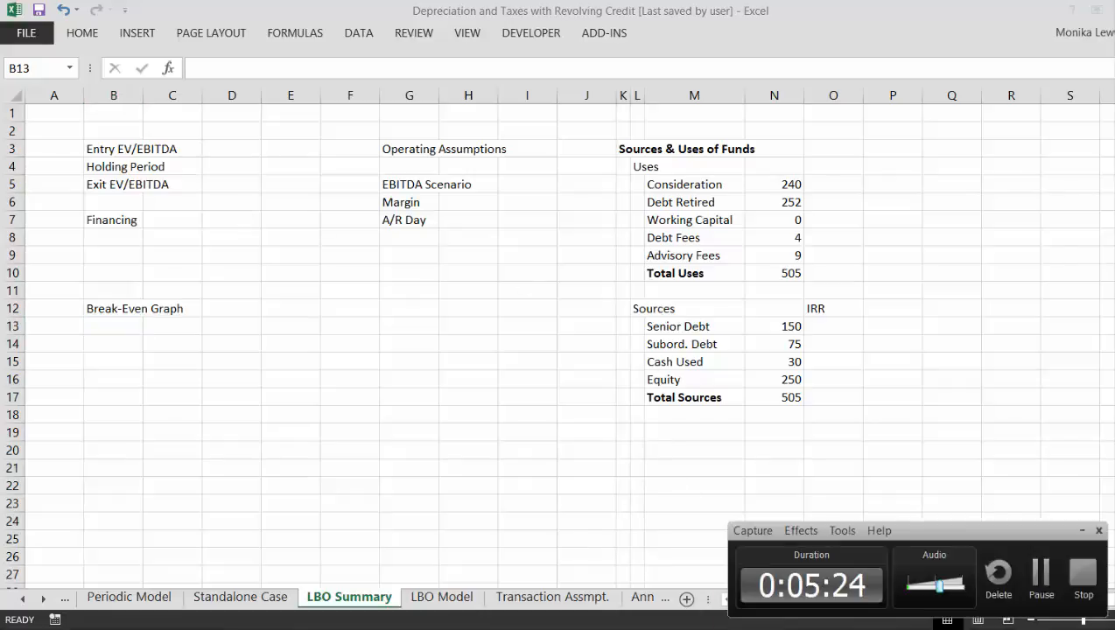
{"action": "left_click", "coordinate": [1082, 577]}
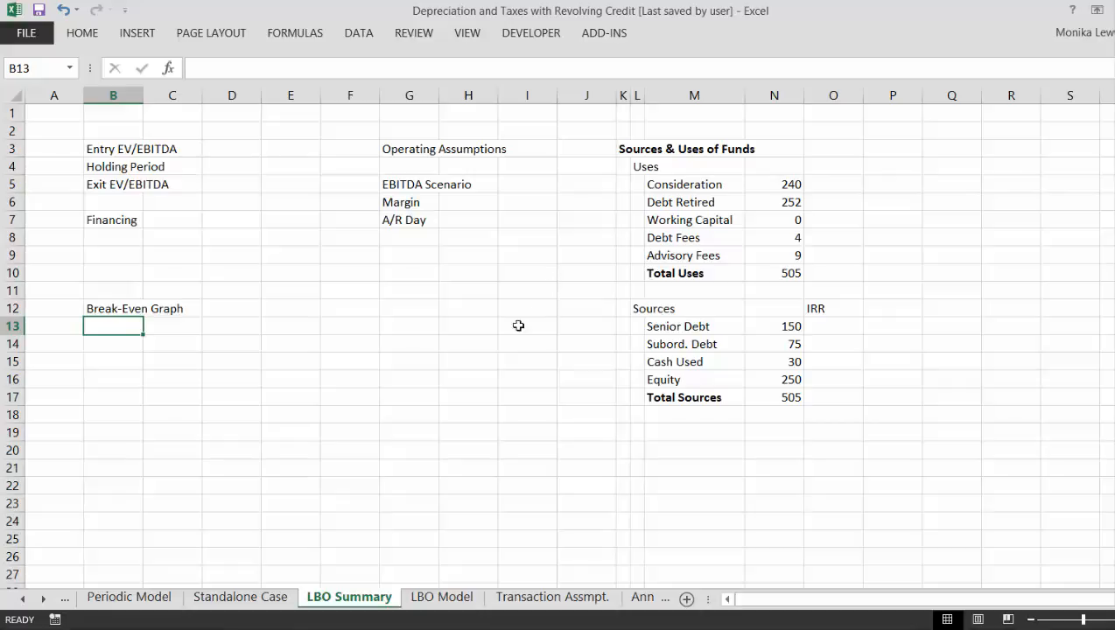
- Move the LBO Model sheet so that it follows the Transaction Assmpt. sheet
{"action": "mouse_move", "coordinate": [519, 598]}
{"action": "left_mouse_down"}
{"action": "mouse_move", "coordinate": [301, 600]}
{"action": "mouse_move", "coordinate": [553, 601]}
{"action": "left_mouse_up"}
{"action": "left_click", "coordinate": [579, 598]}
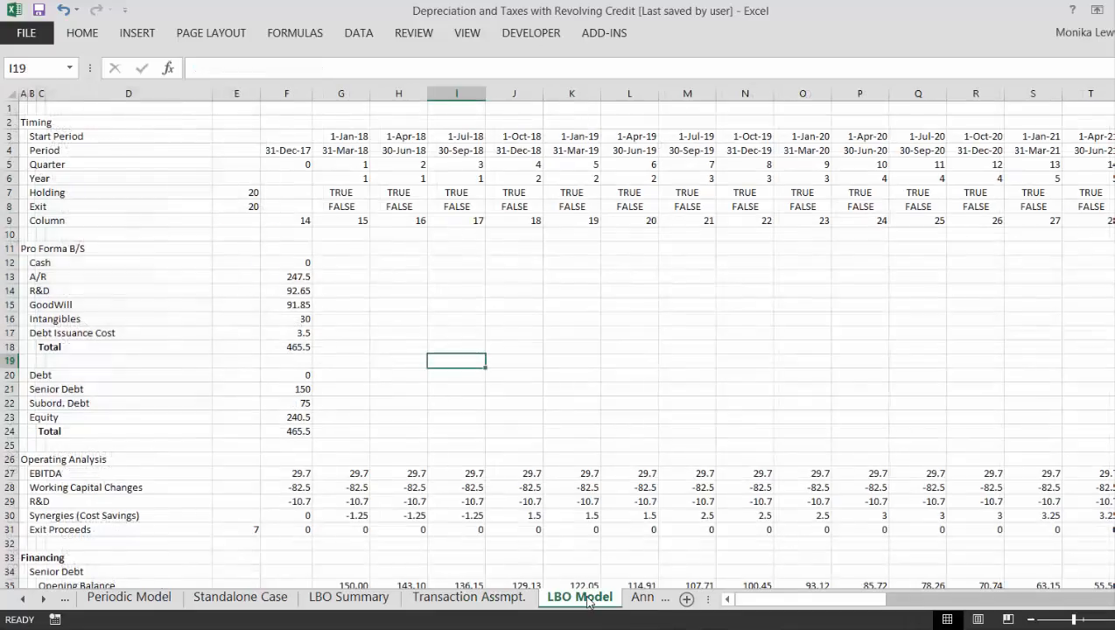
- Examine the inputs on the Transaction Assmpt. sheet, ending at the Transaction Date in E3
{"action": "left_click", "coordinate": [488, 602]}
{"action": "key", "text": "Up"}
{"action": "key", "text": "Up"}
{"action": "key", "text": "Up"}
{"action": "key", "text": "Up"}
{"action": "key", "text": "Up"}
{"action": "key", "text": "Up"}
{"action": "key", "text": "Up"}
{"action": "key", "text": "Up"}
{"action": "key", "text": "Up"}
{"action": "key", "text": "Up"}
{"action": "key", "text": "Up"}
{"action": "key", "text": "Up"}
{"action": "key", "text": "Up"}
{"action": "key", "text": "Up"}
{"action": "key", "text": "Up"}
{"action": "key", "text": "Up"}
{"action": "key", "text": "Up"}
{"action": "key", "text": "Up"}
{"action": "key", "text": "Up"}
{"action": "key", "text": "Up"}
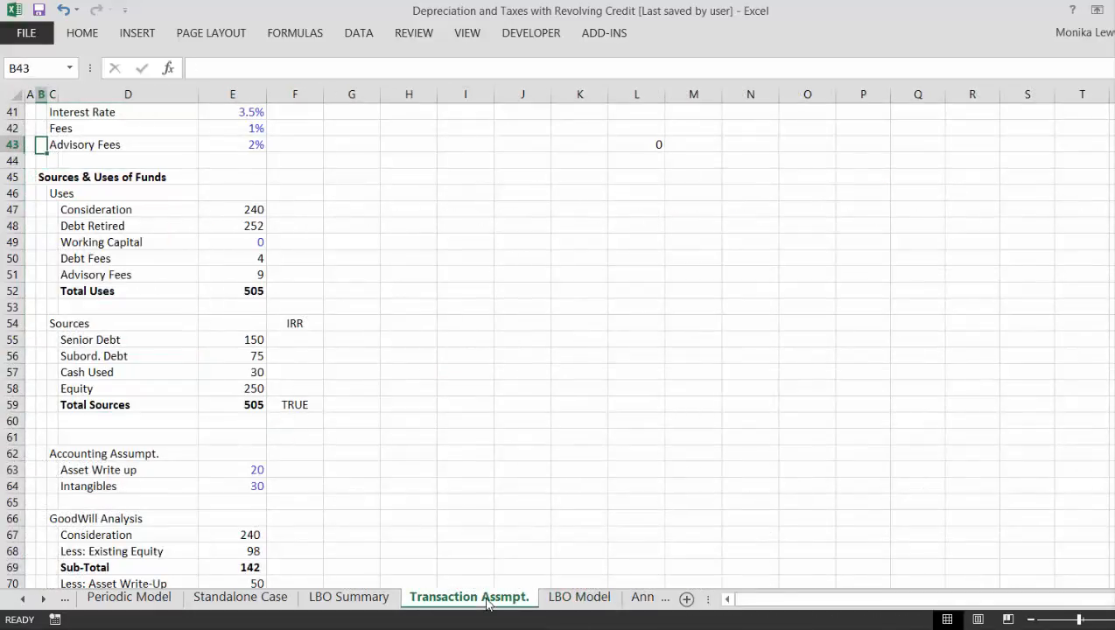
{"action": "key", "text": "Up"}
{"action": "key", "text": "Up"}
{"action": "key", "text": "Up"}
{"action": "key", "text": "Up"}
{"action": "key", "text": "Up"}
{"action": "key", "text": "Up"}
{"action": "key", "text": "Up"}
{"action": "key", "text": "Up"}
{"action": "key", "text": "Up"}
{"action": "key", "text": "Up"}
{"action": "key", "text": "Up"}
{"action": "key", "text": "Up"}
{"action": "key", "text": "Up"}
{"action": "key", "text": "Up"}
{"action": "key", "text": "Up"}
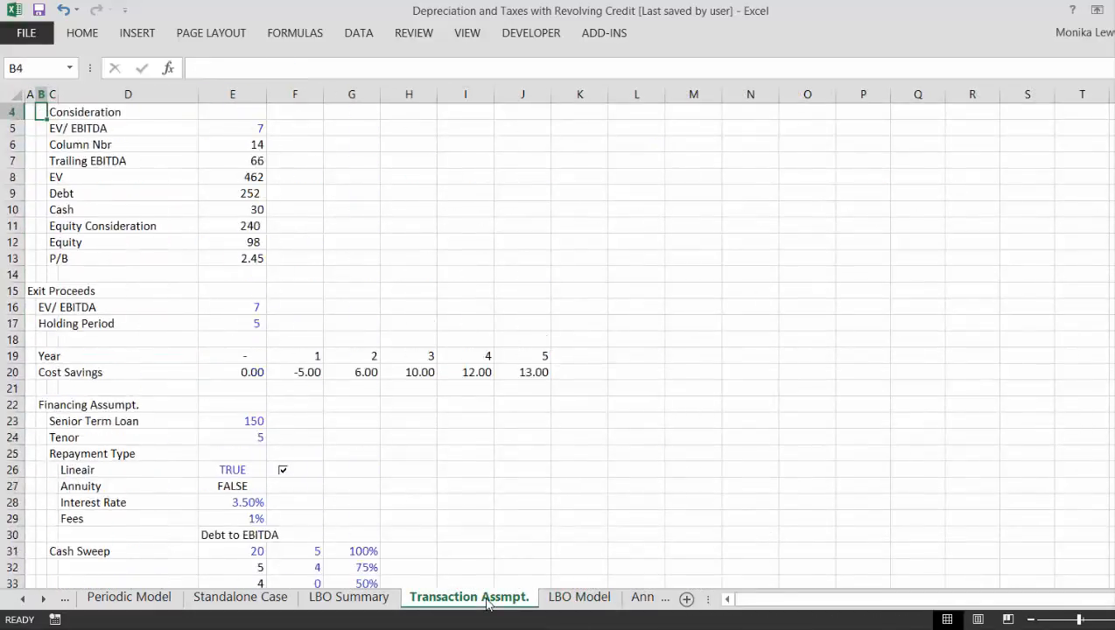
{"action": "key", "text": "Down"}
{"action": "key", "text": "Down"}
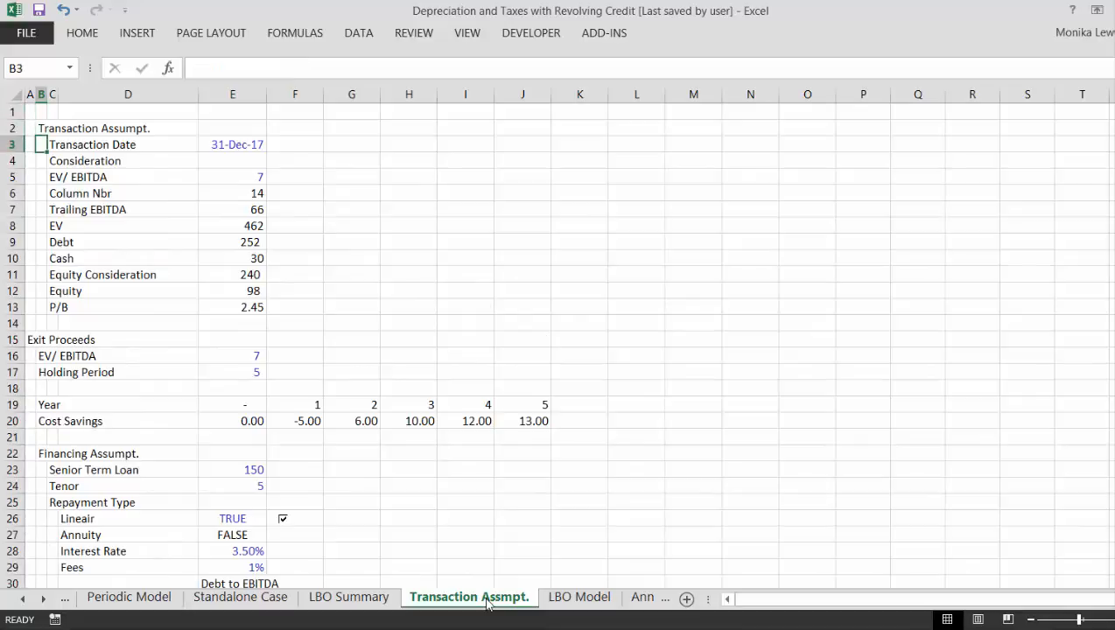
{"action": "key", "text": "Right"}
{"action": "key", "text": "Right"}
{"action": "key", "text": "Right"}
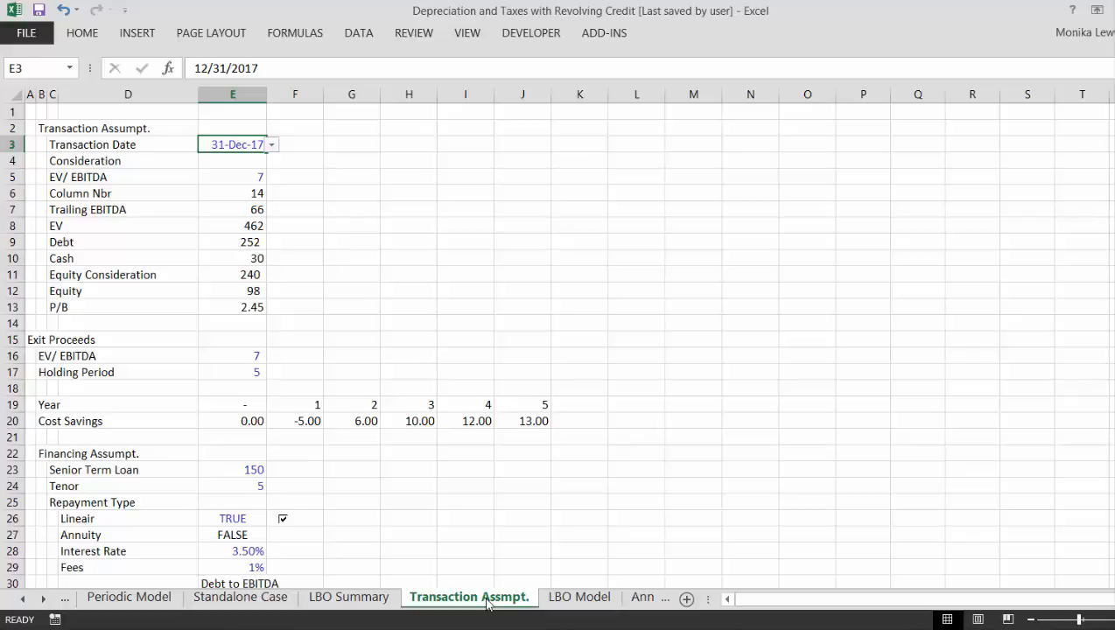
- On the LBO Summary sheet, move the label block B3:B12, from Entry EV/EBITDA to Break-Even Graph, down one row to start in B4
{"action": "key", "text": "ctrl+Page_Up"}
{"action": "key", "text": "Up"}
{"action": "key", "text": "Up"}
{"action": "key", "text": "Up"}
{"action": "key", "text": "Up"}
{"action": "key", "text": "Up"}
{"action": "key", "text": "Up"}
{"action": "key", "text": "Up"}
{"action": "key", "text": "Up"}
{"action": "key", "text": "Up"}
{"action": "key", "text": "Up"}
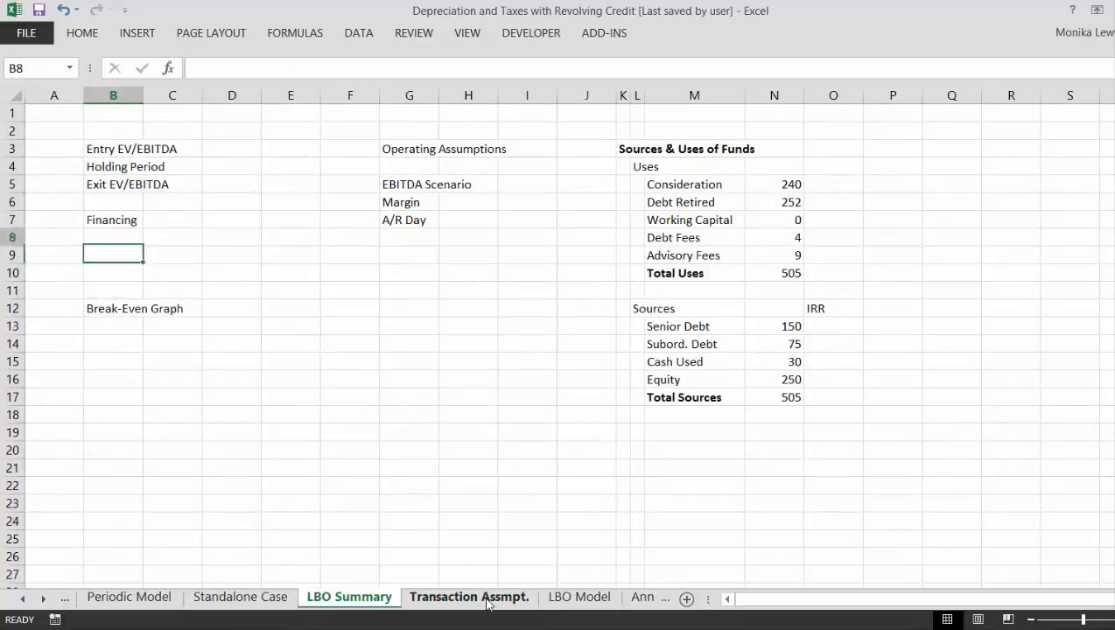
{"action": "key", "text": "shift+Down"}
{"action": "key", "text": "shift+Down"}
{"action": "key", "text": "shift+Down"}
{"action": "key", "text": "shift+Down"}
{"action": "key", "text": "shift+Down"}
{"action": "key", "text": "shift+Down"}
{"action": "key", "text": "shift+Down"}
{"action": "key", "text": "shift+Down"}
{"action": "key", "text": "shift+Down"}
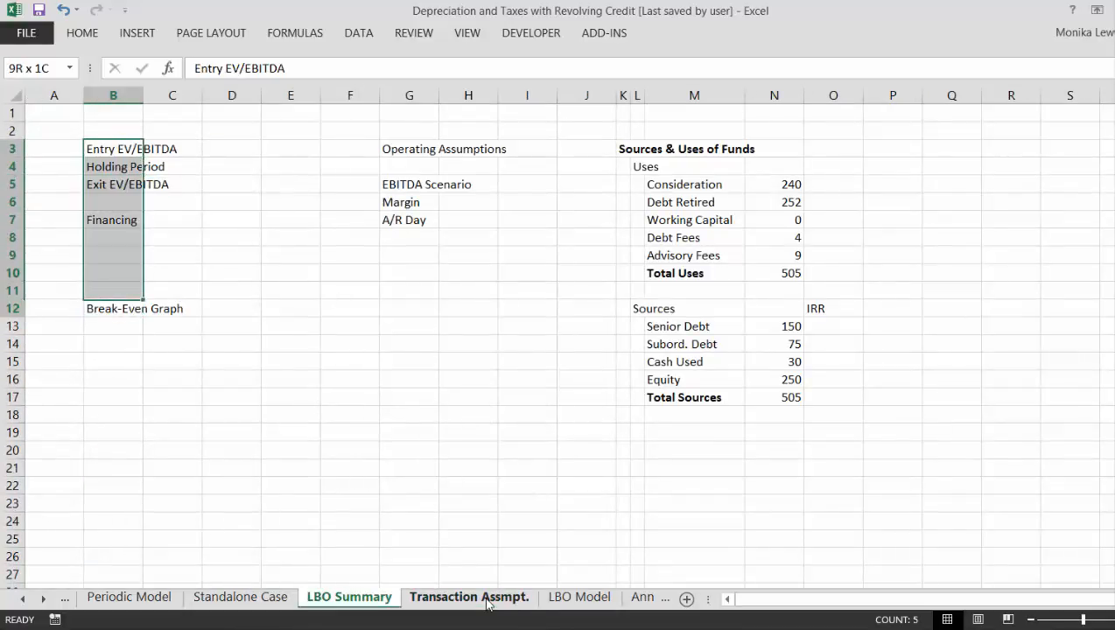
{"action": "key", "text": "ctrl+x"}
{"action": "key", "text": "Down"}
{"action": "key", "text": "Down"}
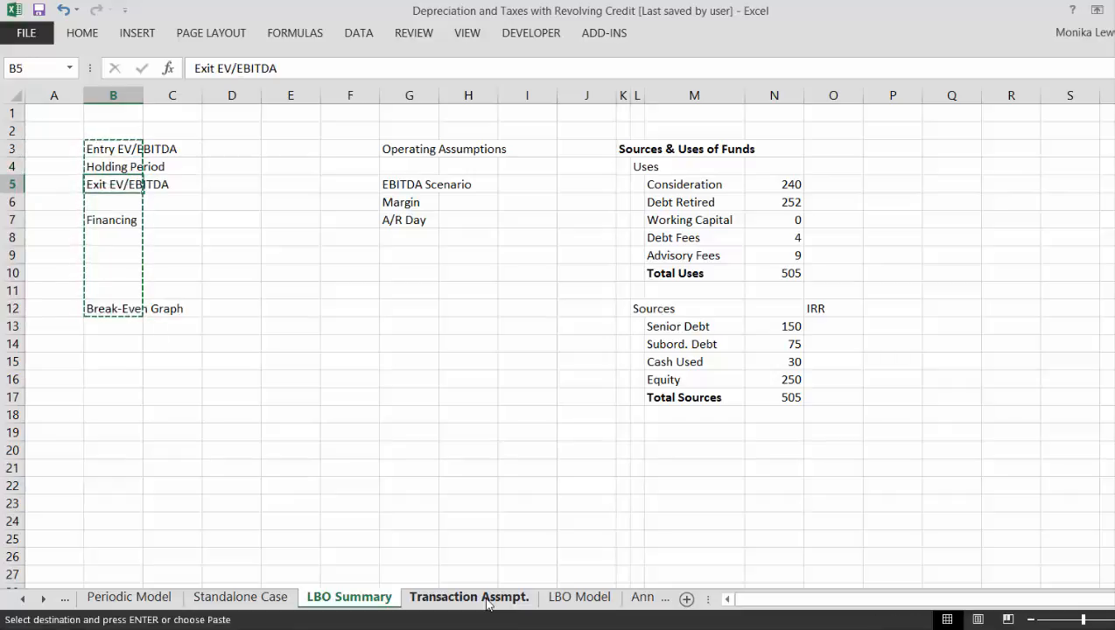
{"action": "key", "text": "Up"}
{"action": "key", "text": "ctrl+v"}
- Enter the label "Transaction Date" in cell B2 and select D2 for its value
{"action": "key", "text": "Up"}
{"action": "key", "text": "Up"}
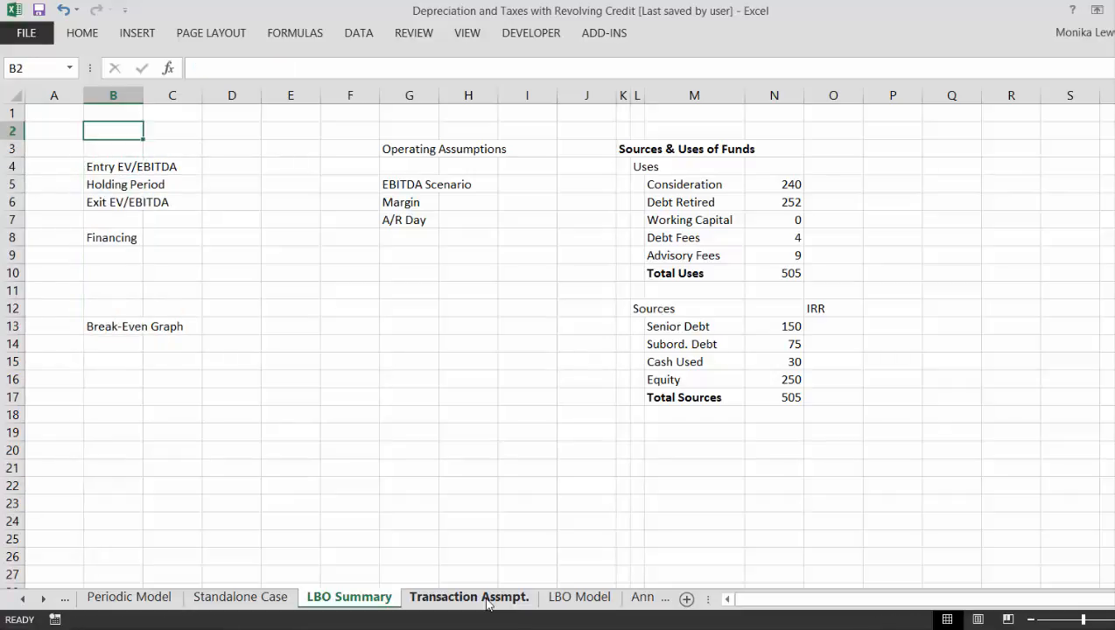
{"action": "type", "text": "Transa"}
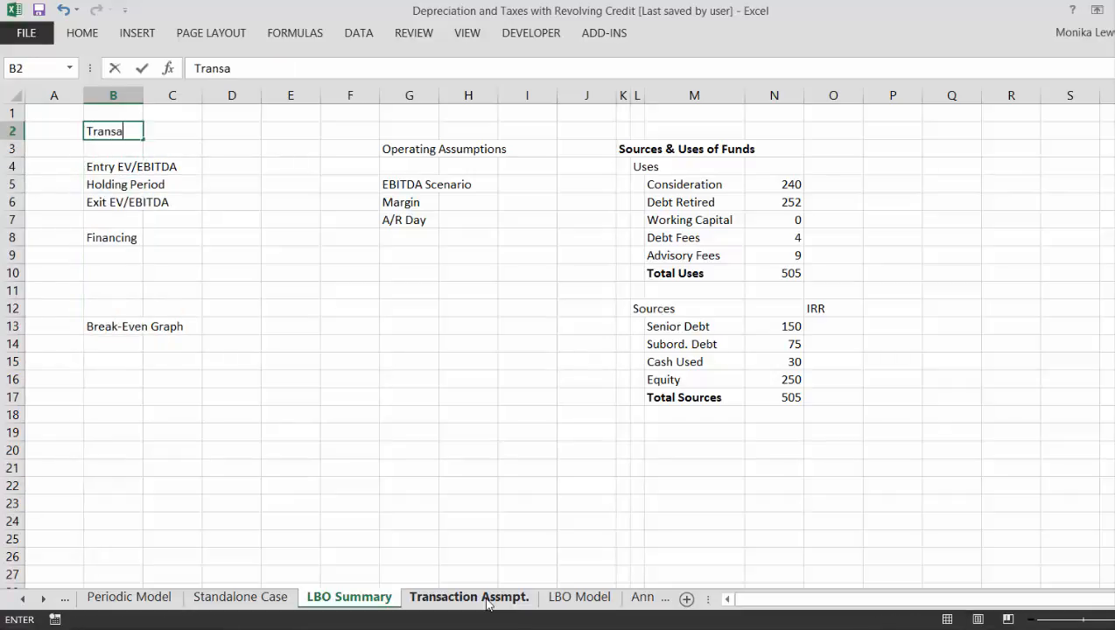
{"action": "type", "text": "ction Data"}
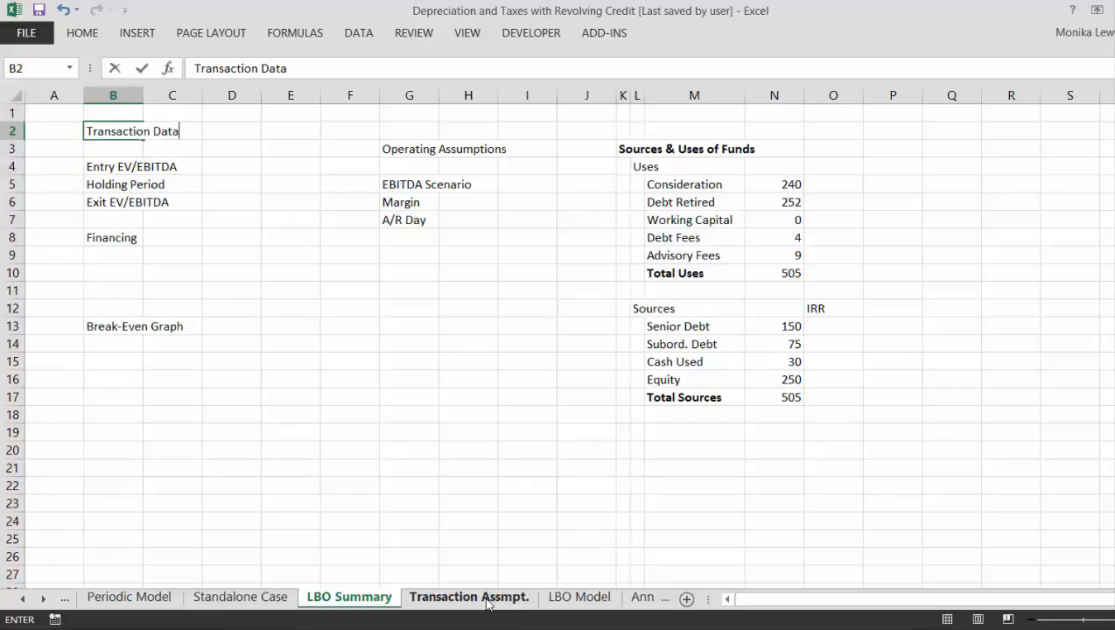
{"action": "key", "text": "BackSpace"}
{"action": "type", "text": "e"}
{"action": "key", "text": "Return"}
{"action": "key", "text": "Up"}
{"action": "key", "text": "Right"}
{"action": "key", "text": "Right"}
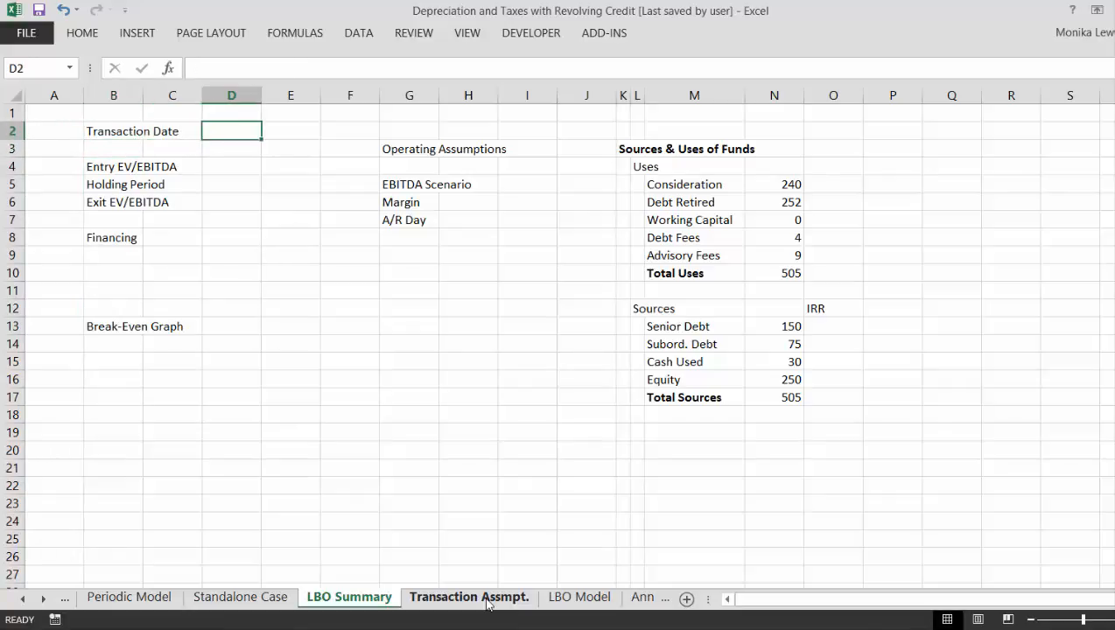
{"action": "type", "text": "="}
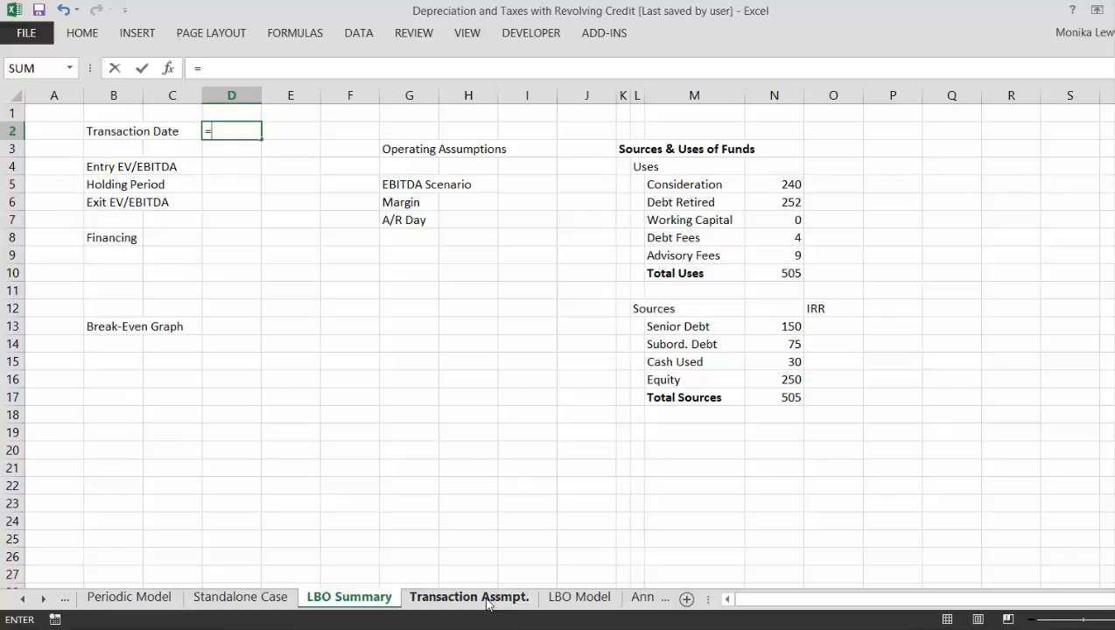
{"action": "left_click", "coordinate": [469, 597]}
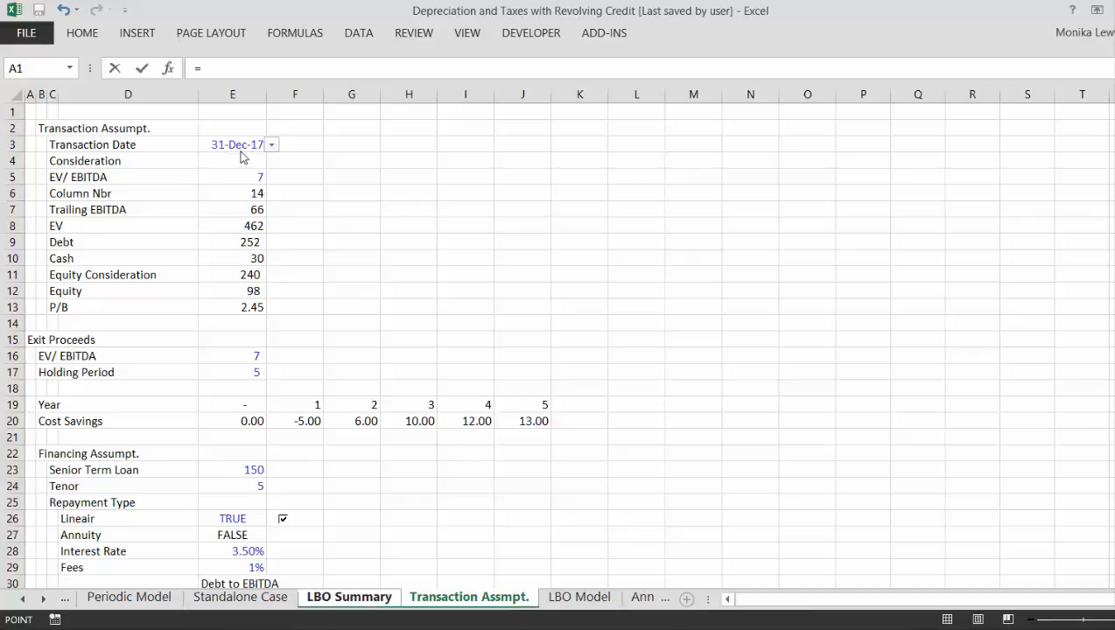
{"action": "key", "text": "Escape"}
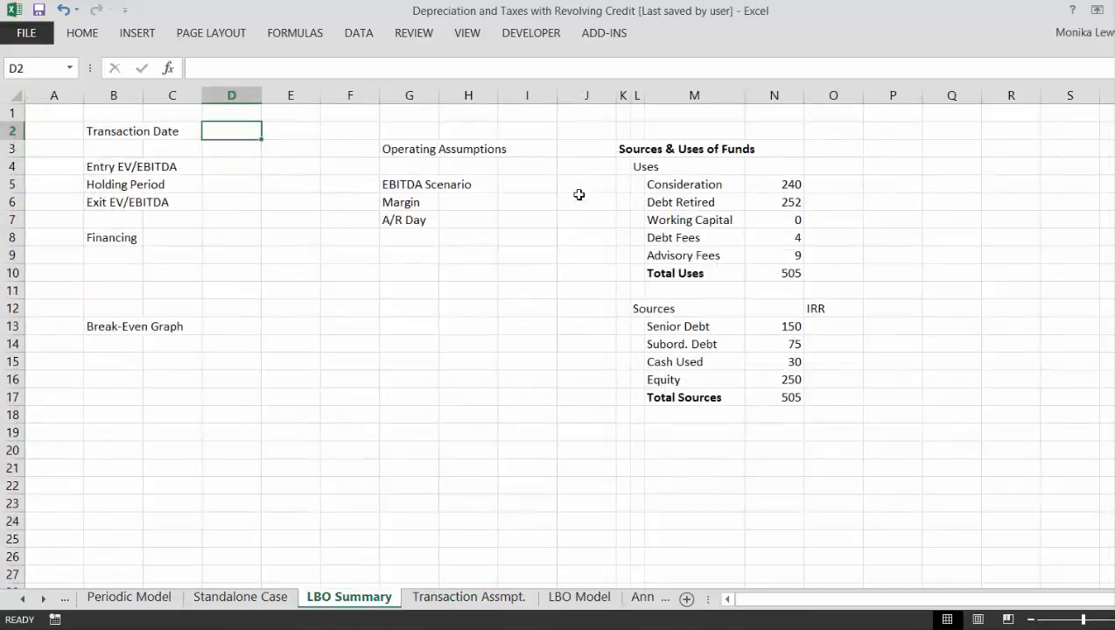
- Link D2 to the Transaction Date in E3 of the Transaction Assmpt. sheet and format it as a day-month-year date
{"action": "type", "text": "="}
{"action": "key", "text": "ctrl+Page_Down"}
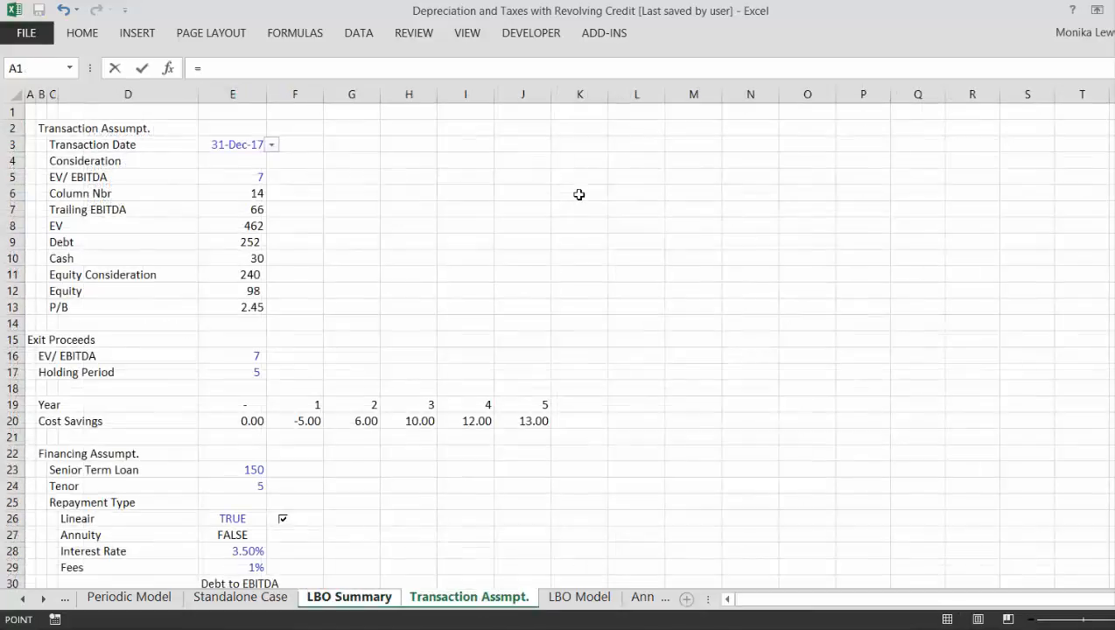
{"action": "left_click", "coordinate": [454, 177]}
{"action": "key", "text": "Left"}
{"action": "key", "text": "Left"}
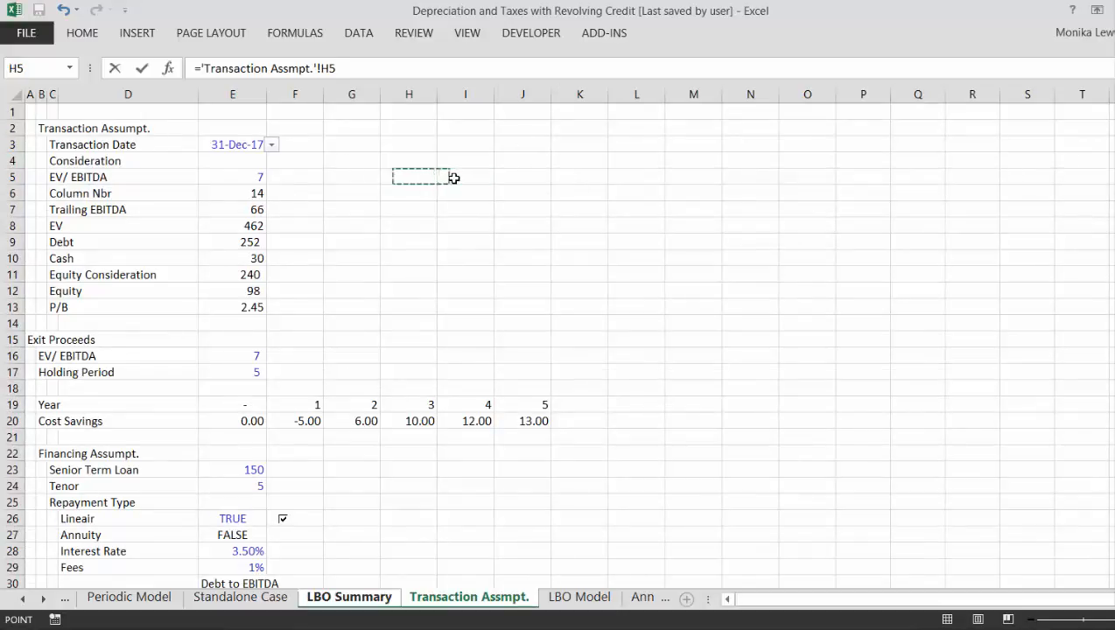
{"action": "key", "text": "Left"}
{"action": "key", "text": "Left"}
{"action": "key", "text": "Left"}
{"action": "key", "text": "Up"}
{"action": "key", "text": "Up"}
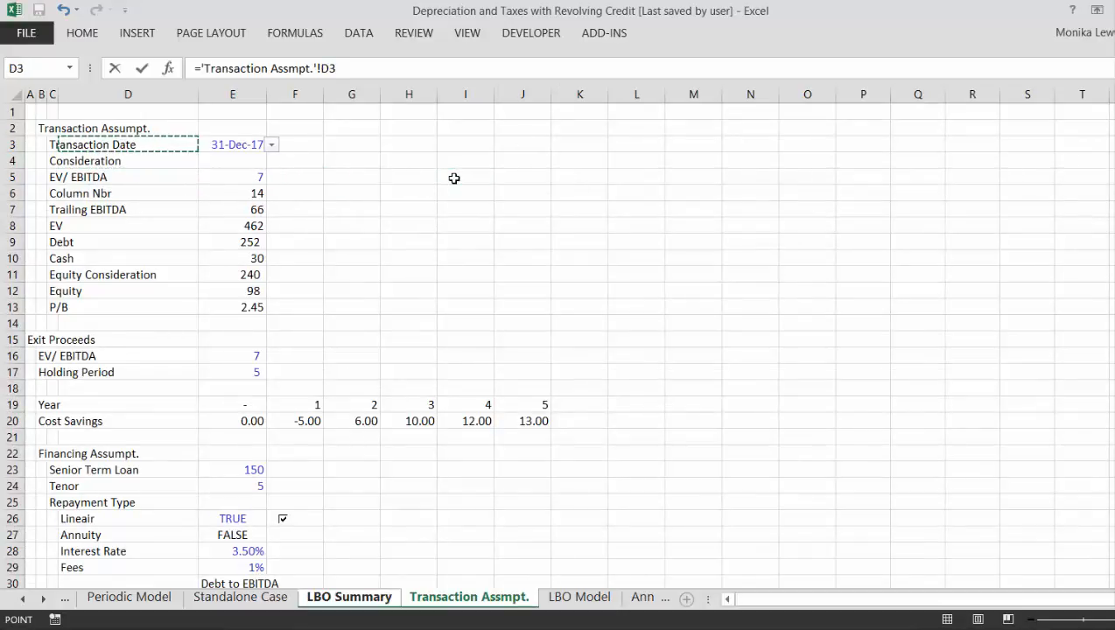
{"action": "key", "text": "Right"}
{"action": "key", "text": "Return"}
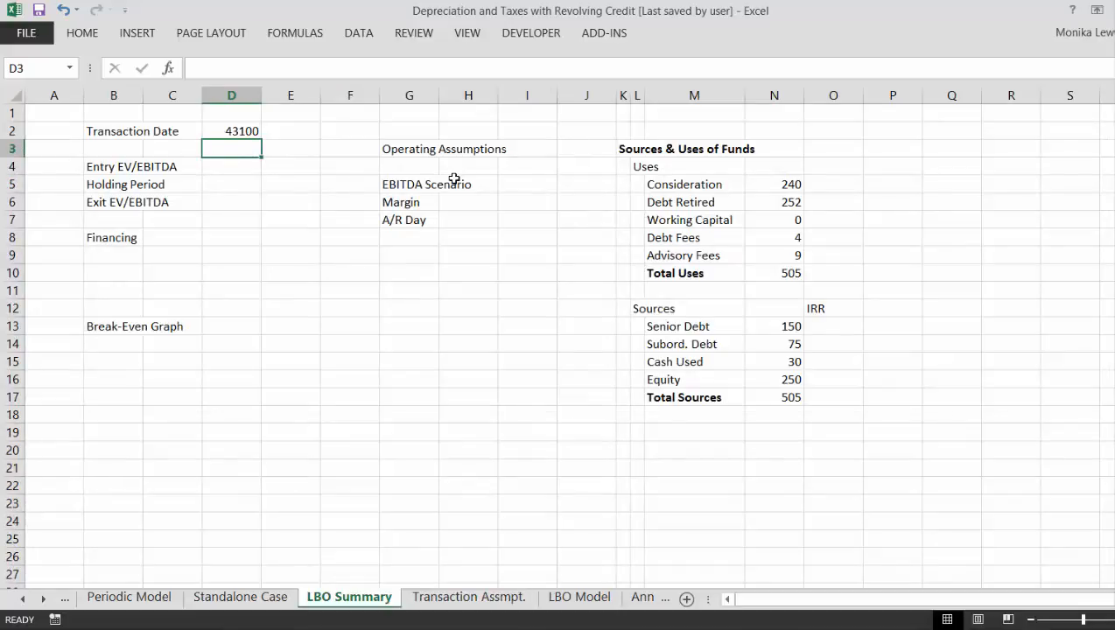
{"action": "key", "text": "Up"}
{"action": "key", "text": "ctrl+shift+3"}
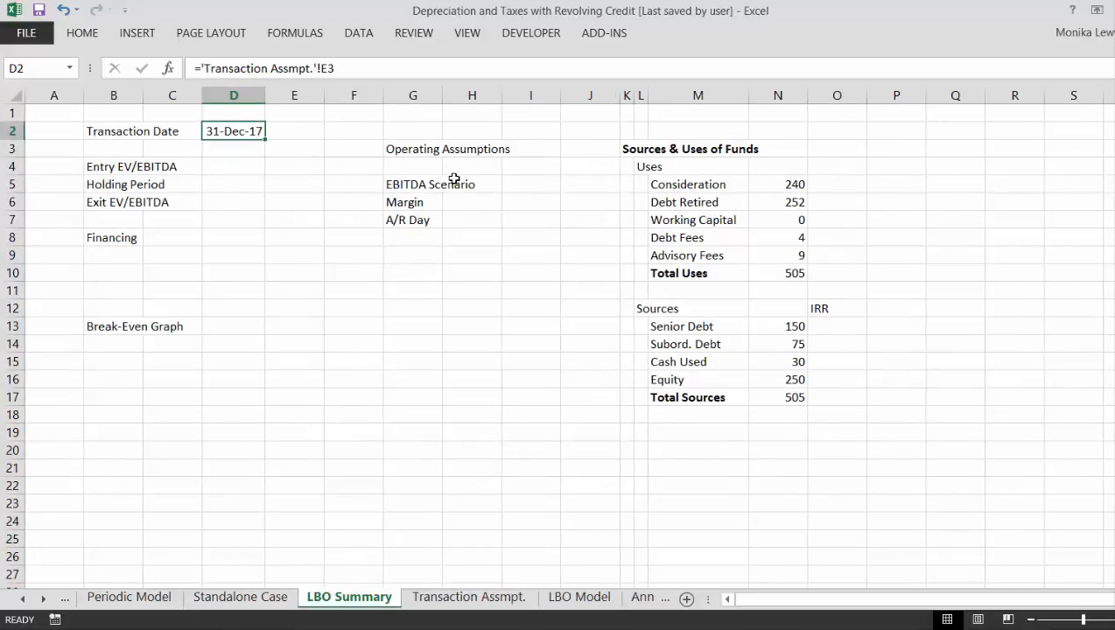
- Link the Entry EV/EBITDA value in D4 to E5 of the Transaction Assmpt. sheet and format it with two decimals
{"action": "key", "text": "Down"}
{"action": "key", "text": "Down"}
{"action": "type", "text": "="}
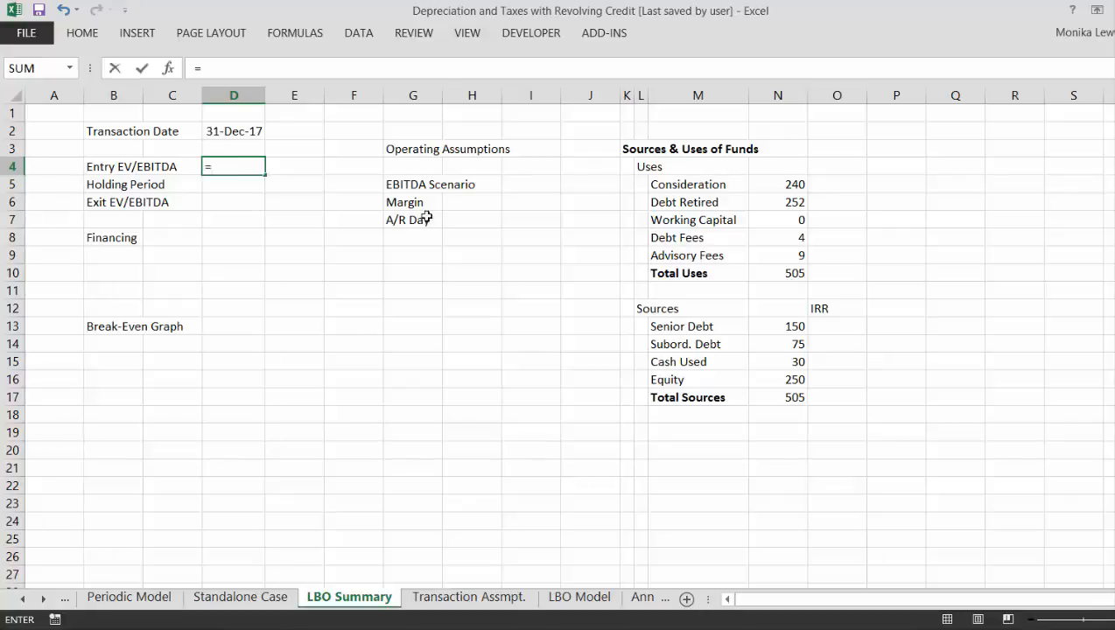
{"action": "left_click", "coordinate": [419, 597]}
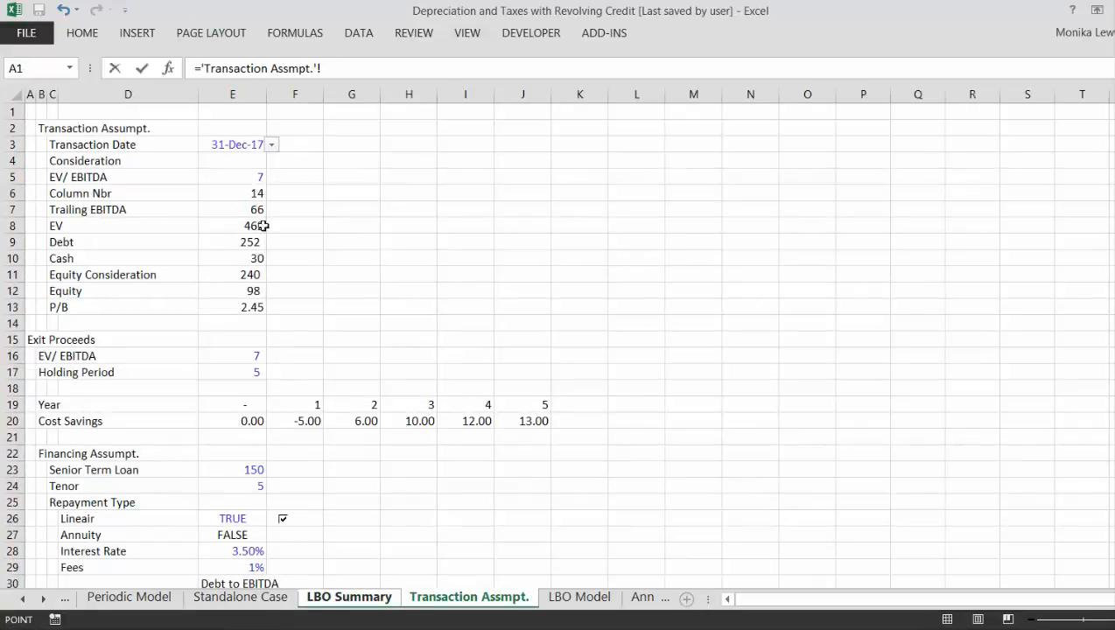
{"action": "left_click", "coordinate": [246, 180]}
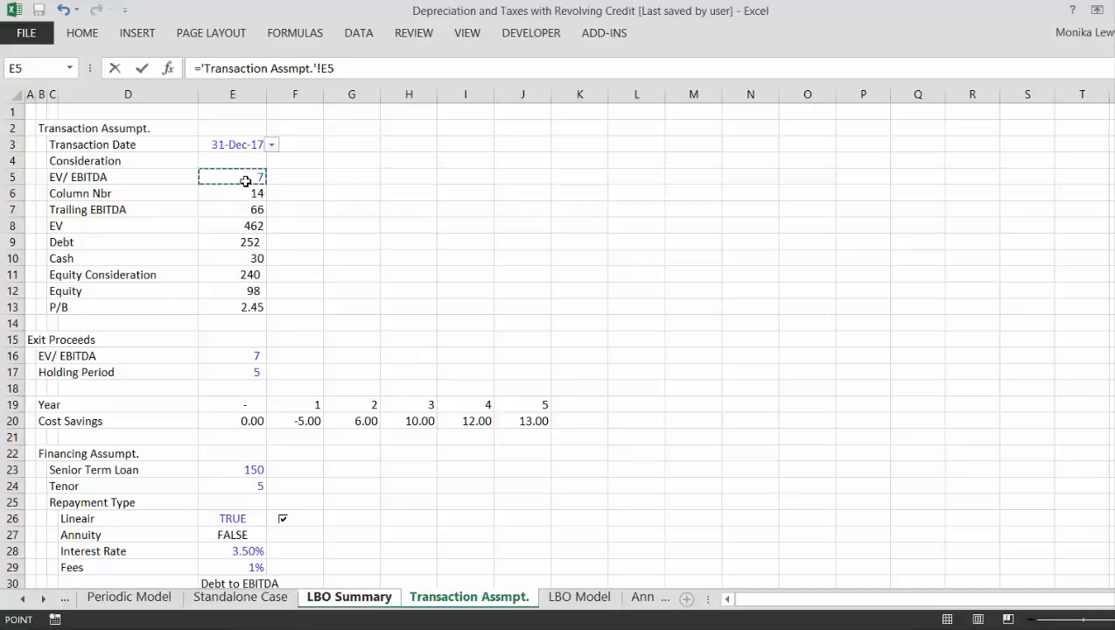
{"action": "key", "text": "Return"}
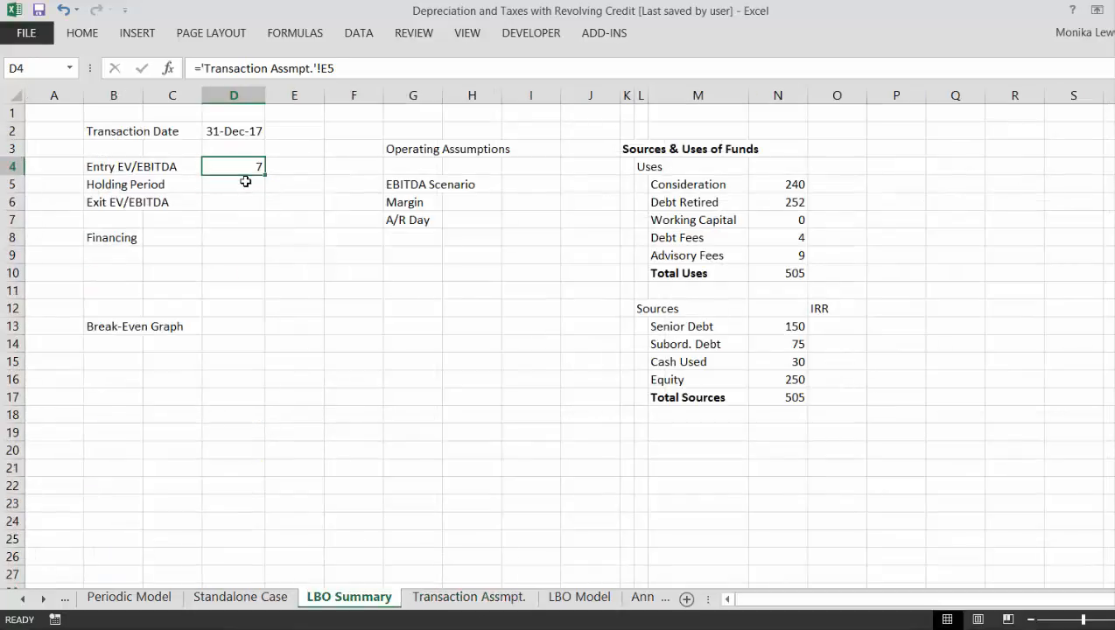
{"action": "key", "text": "ctrl+shift+1"}
{"action": "key", "text": "Left"}
{"action": "key", "text": "Left"}
{"action": "key", "text": "ctrl+Page_Up"}
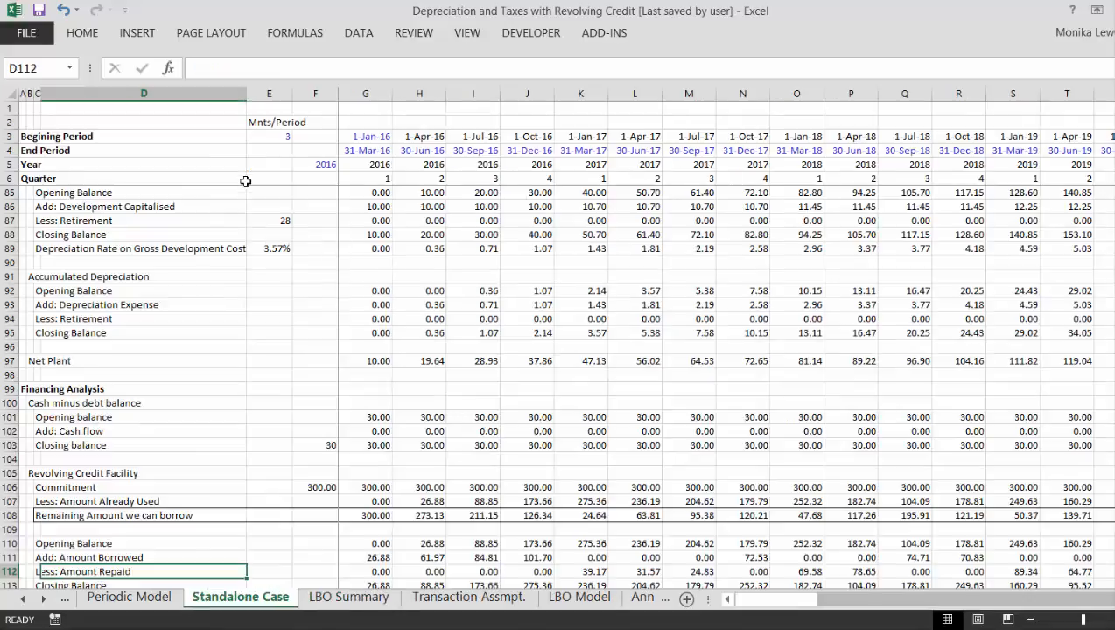
{"action": "key", "text": "ctrl+Page_Down"}
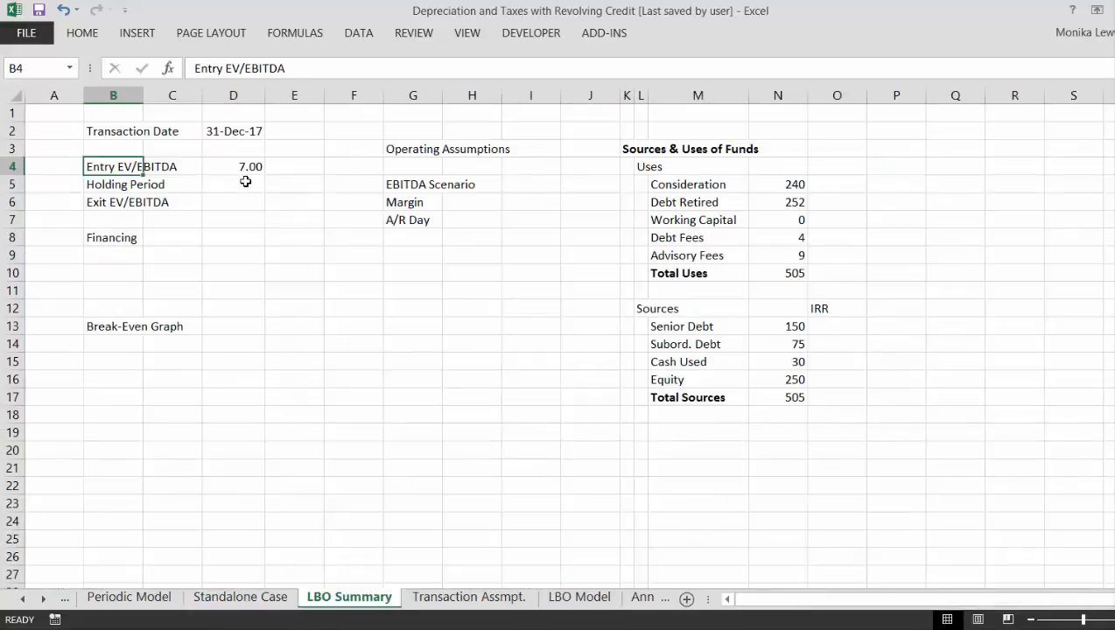
- On the Transaction Assmpt. sheet, indent the EV/ EBITDA label under Consideration by moving it from C5 to D5
{"action": "key", "text": "ctrl+Page_Down"}
{"action": "key", "text": "Left"}
{"action": "key", "text": "Down"}
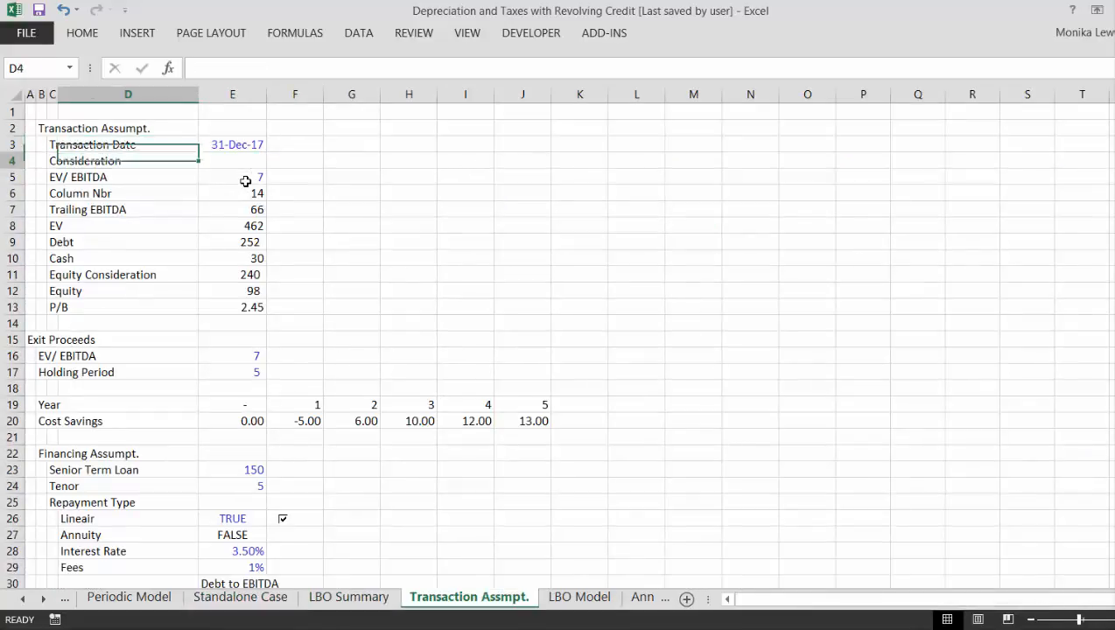
{"action": "key", "text": "Down"}
{"action": "key", "text": "Left"}
{"action": "key", "text": "Up"}
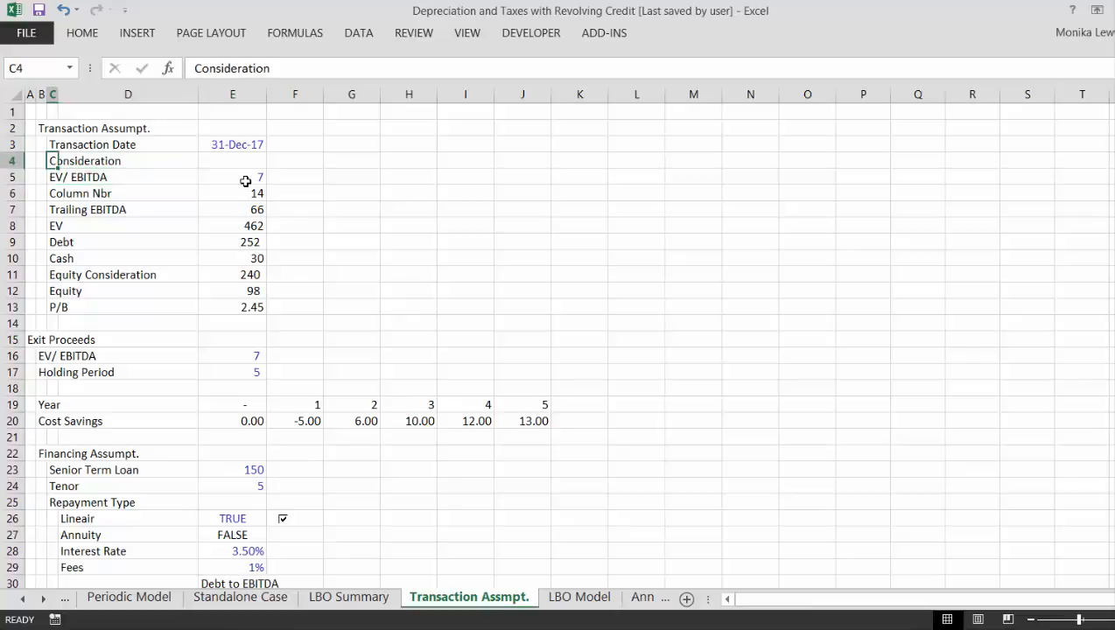
{"action": "key", "text": "Up"}
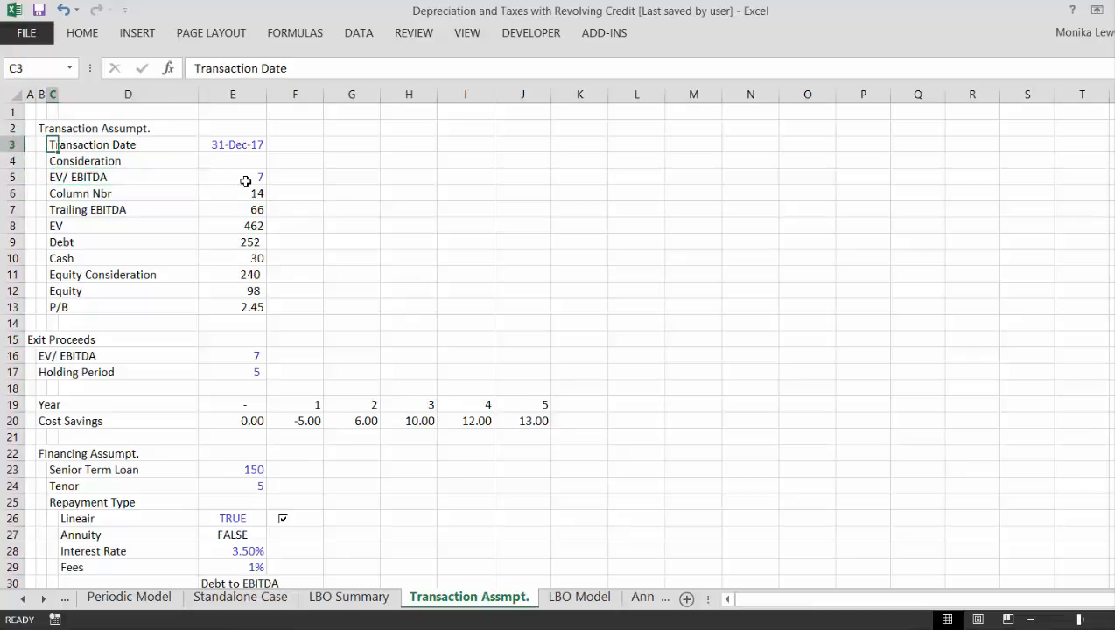
{"action": "key", "text": "Down"}
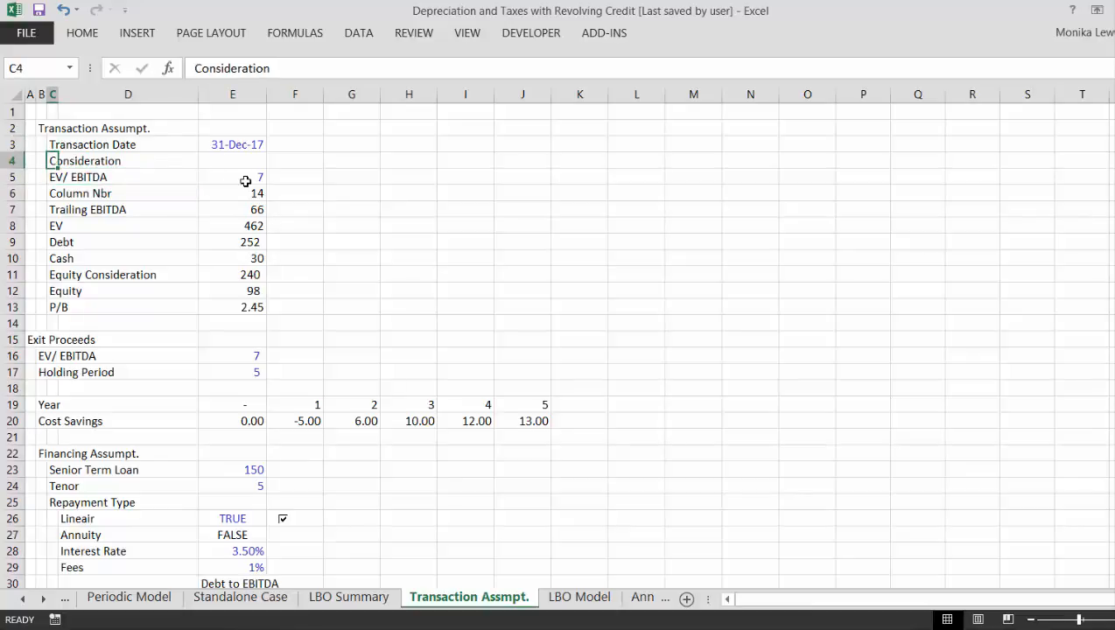
{"action": "key", "text": "Down"}
{"action": "key", "text": "shift+Right"}
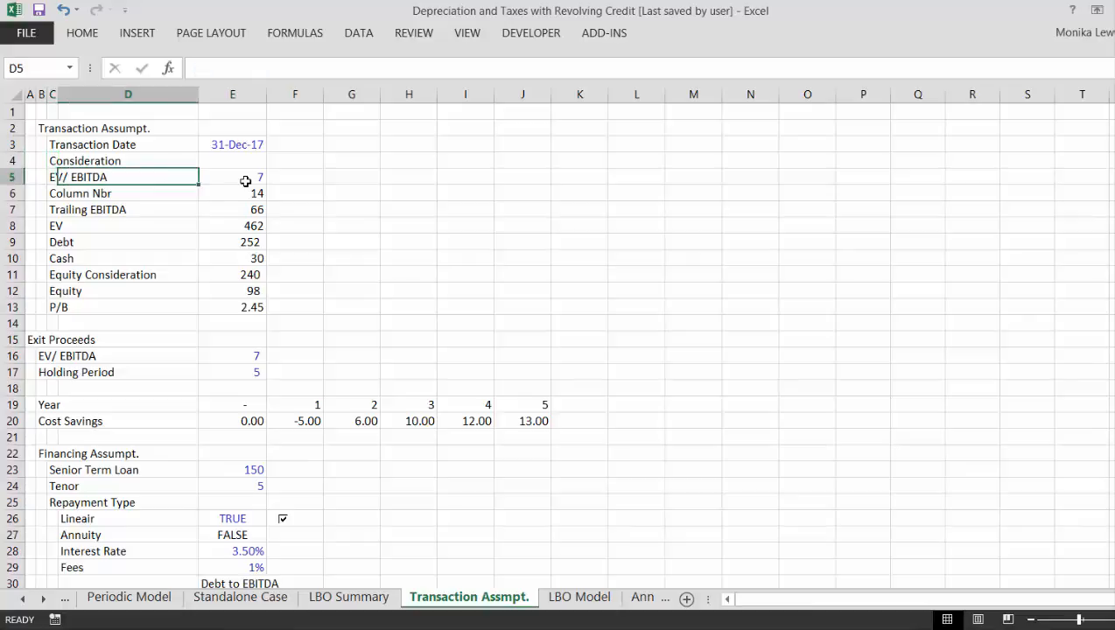
{"action": "key", "text": "shift+Left"}
{"action": "key", "text": "ctrl+x"}
{"action": "key", "text": "Right"}
{"action": "key", "text": "ctrl+v"}
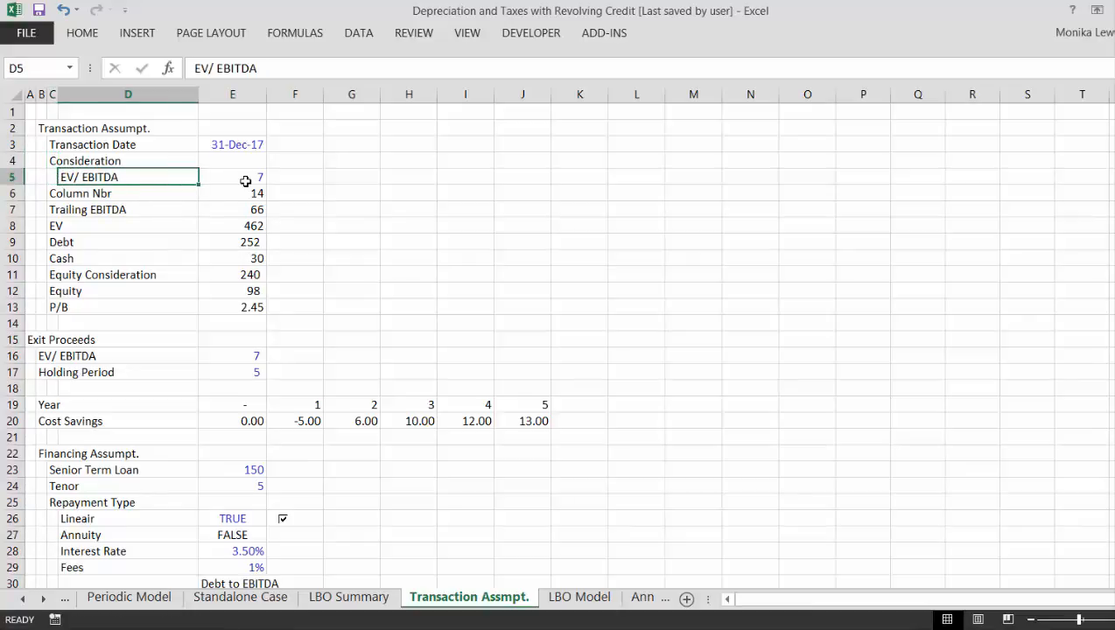
- Insert a blank row above the Consideration row to separate it from the Transaction Date
{"action": "key", "text": "Down"}
{"action": "key", "text": "Left"}
{"action": "key", "text": "Left"}
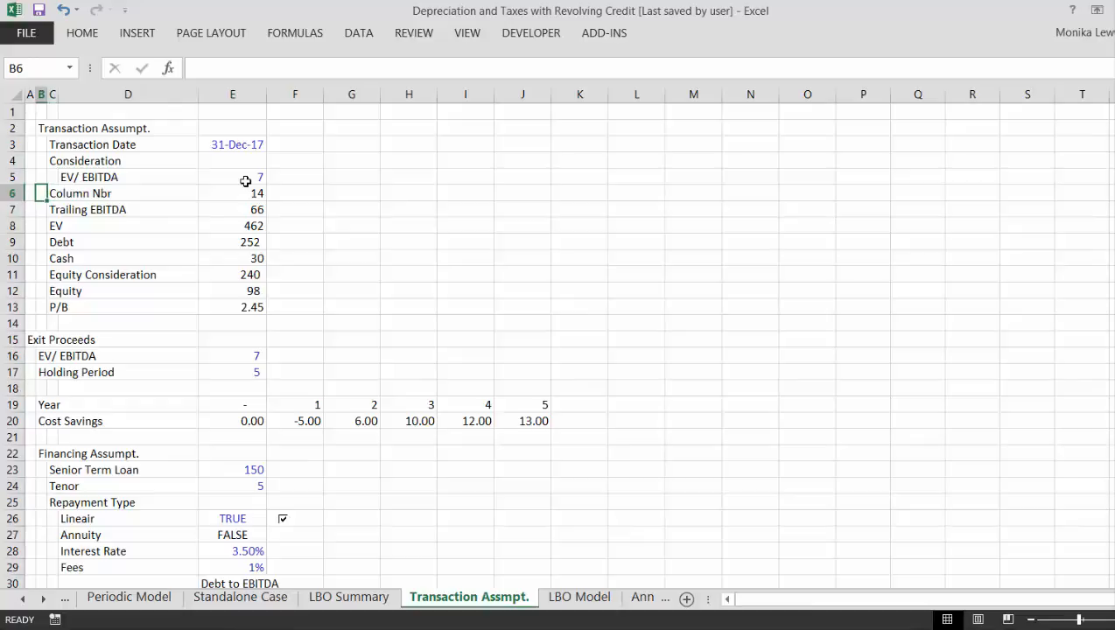
{"action": "key", "text": "Up"}
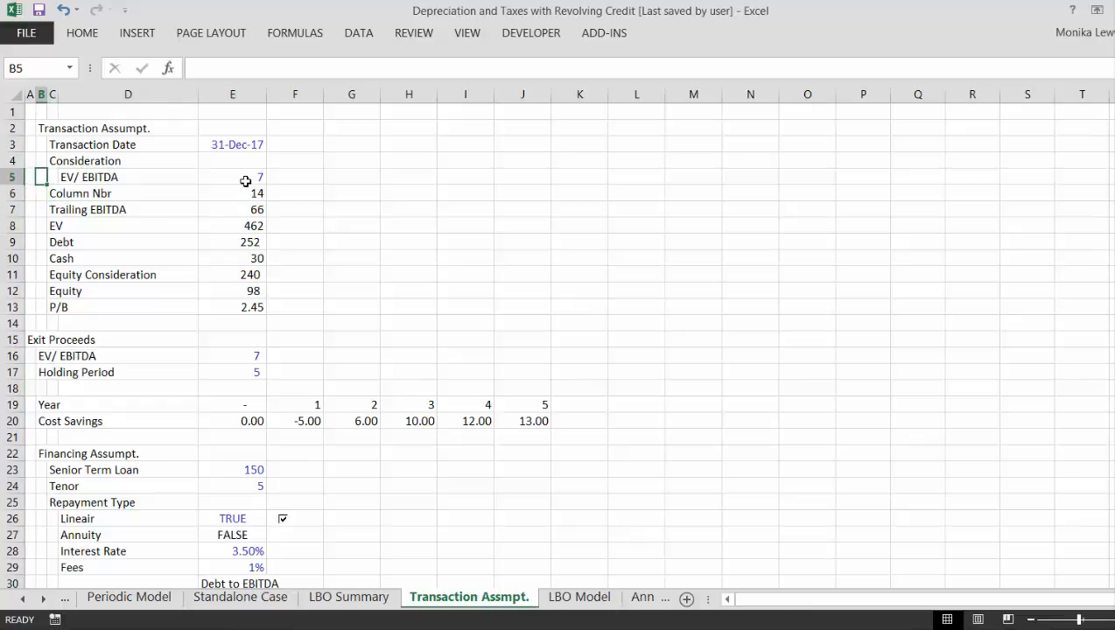
{"action": "key", "text": "Left"}
{"action": "key", "text": "Up"}
{"action": "key", "text": "shift+space"}
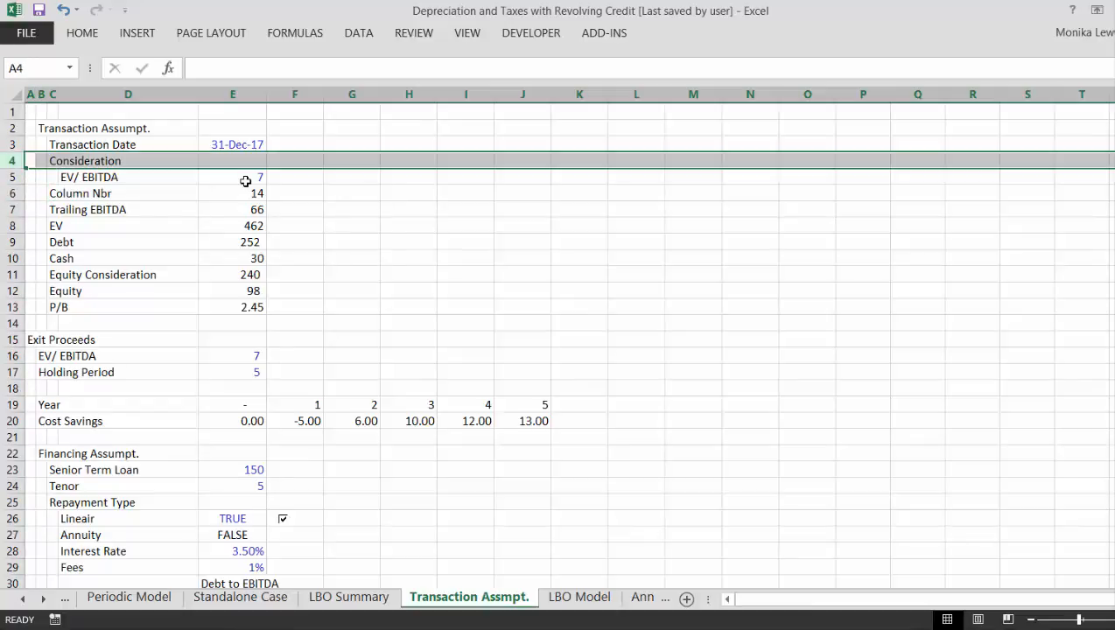
{"action": "key", "text": "ctrl+shift+plus"}
- Format the EV/ EBITDA multiple in E6 under Consideration with two decimals
{"action": "key", "text": "Down"}
{"action": "key", "text": "Down"}
{"action": "key", "text": "Down"}
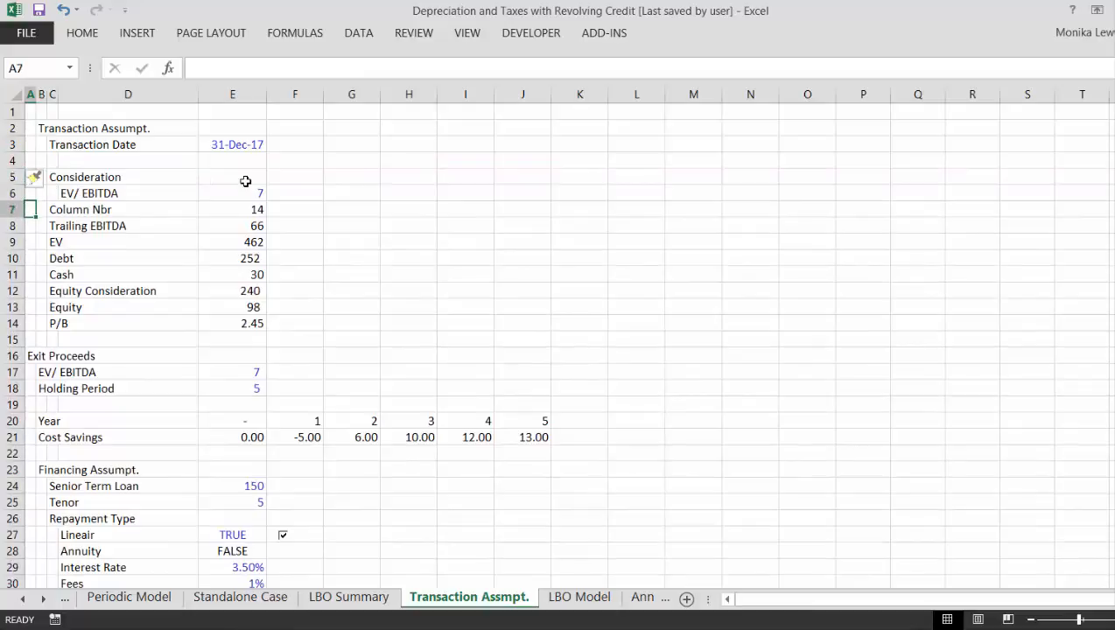
{"action": "key", "text": "Up"}
{"action": "key", "text": "Right"}
{"action": "key", "text": "Right"}
{"action": "key", "text": "Right"}
{"action": "key", "text": "Right"}
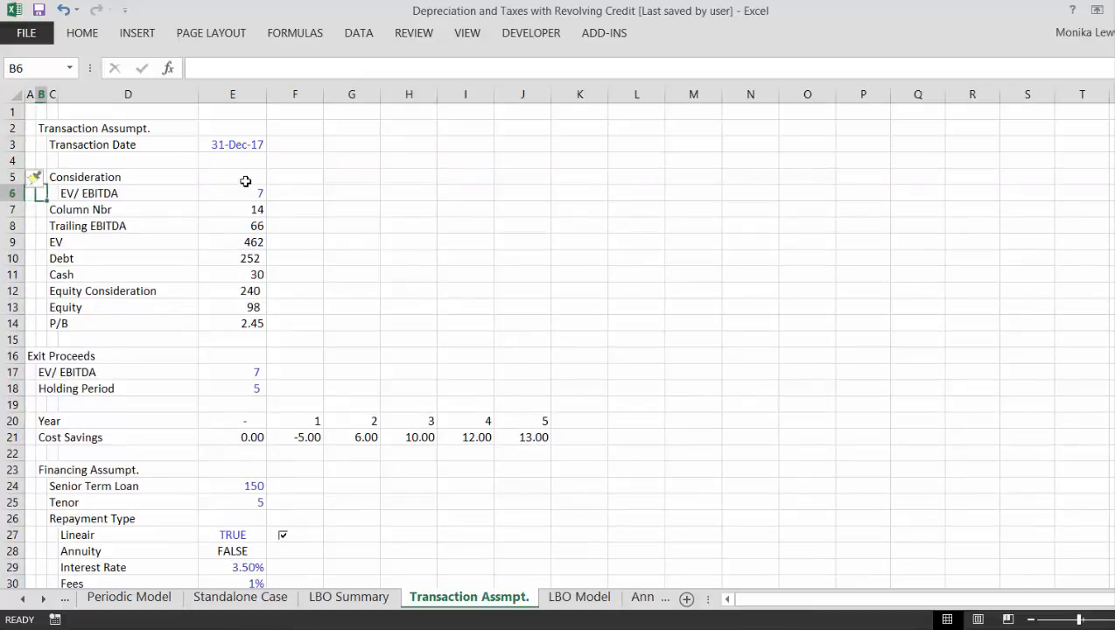
{"action": "key", "text": "ctrl+shift+1"}
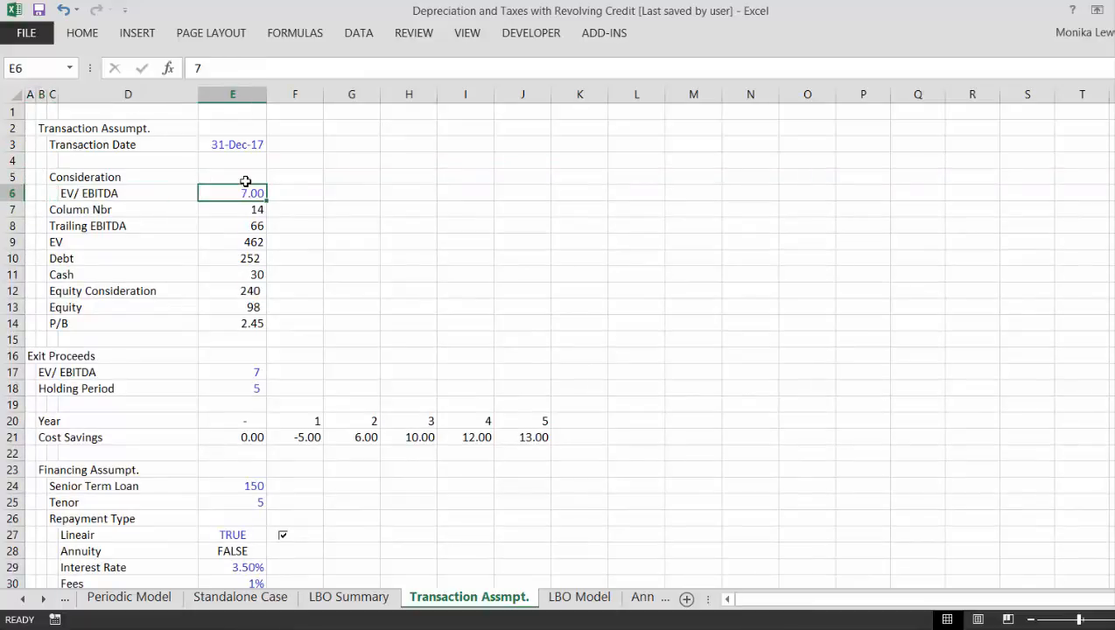
- Add a spin button form control in F6 beside the EV/ EBITDA multiple under Consideration
{"action": "key", "text": "Down"}
{"action": "key", "text": "Up"}
{"action": "key", "text": "Right"}
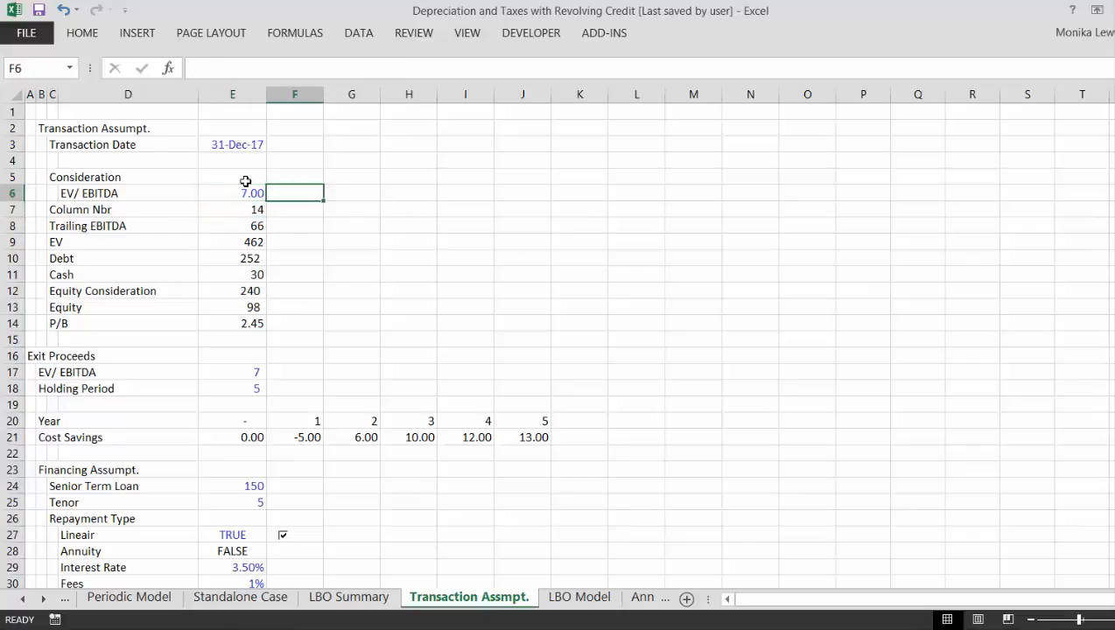
{"action": "left_click", "coordinate": [543, 35]}
{"action": "left_click", "coordinate": [340, 79]}
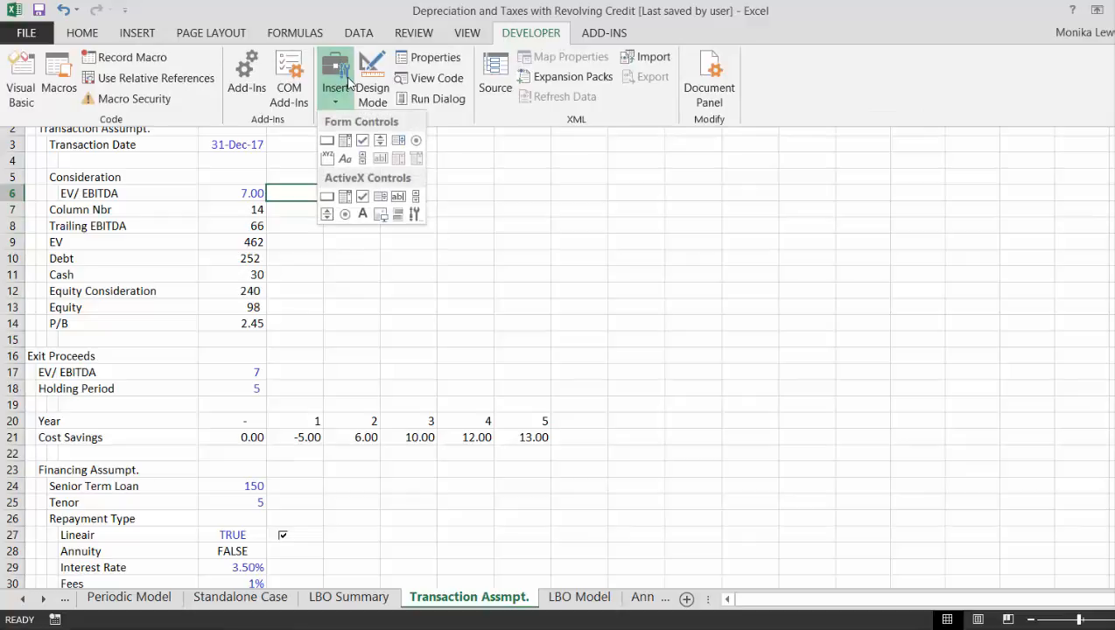
{"action": "left_click", "coordinate": [382, 141]}
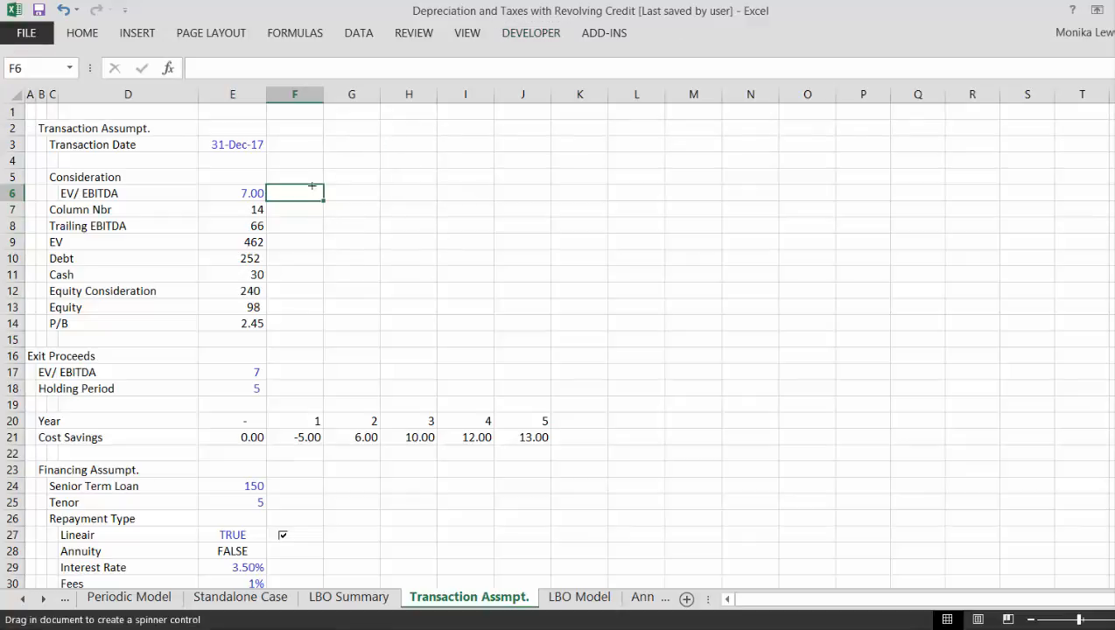
{"action": "left_click_drag", "start_coordinate": [275, 187], "coordinate": [297, 200]}
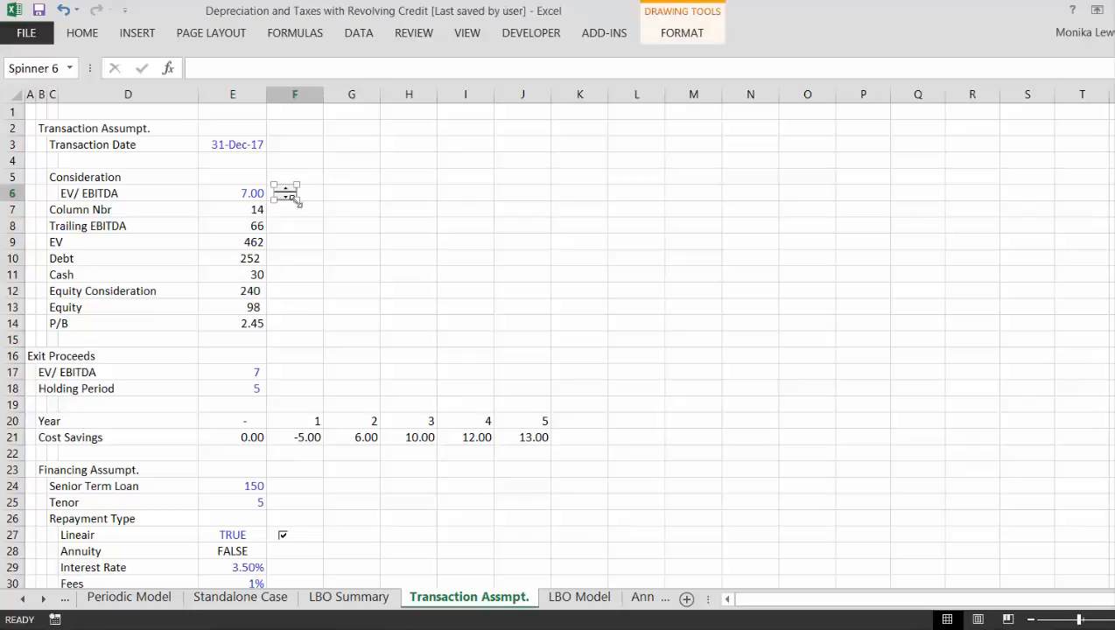
{"action": "left_click", "coordinate": [291, 225]}
- Indent the Column Nbr label under Consideration by moving it from C7 to D7
{"action": "key", "text": "Left"}
{"action": "key", "text": "Left"}
{"action": "key", "text": "Left"}
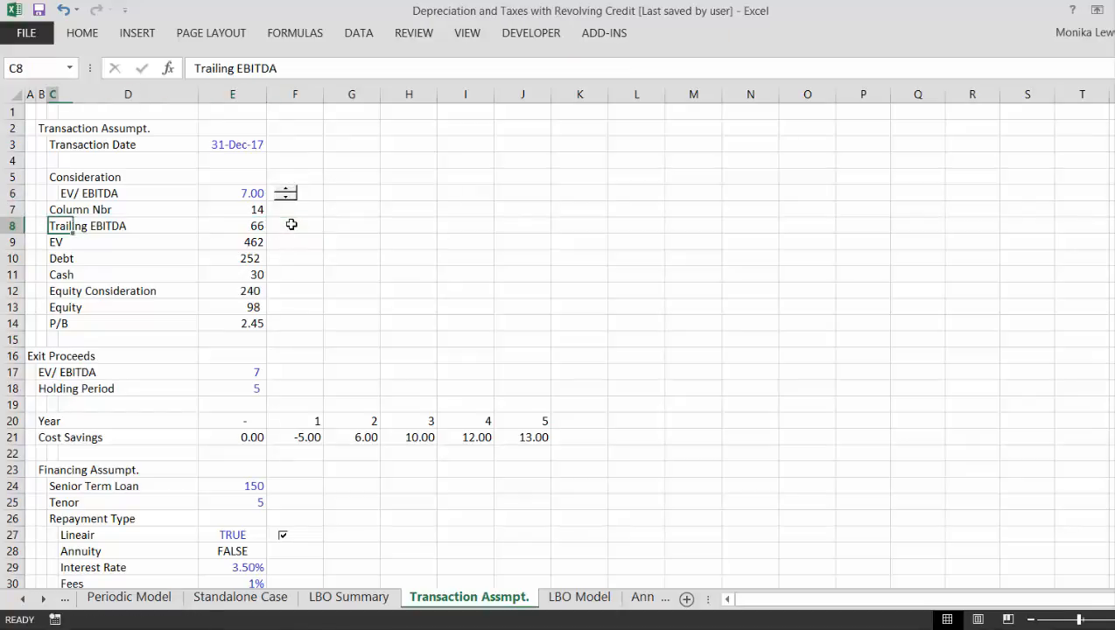
{"action": "key", "text": "Up"}
{"action": "key", "text": "ctrl+x"}
{"action": "key", "text": "Right"}
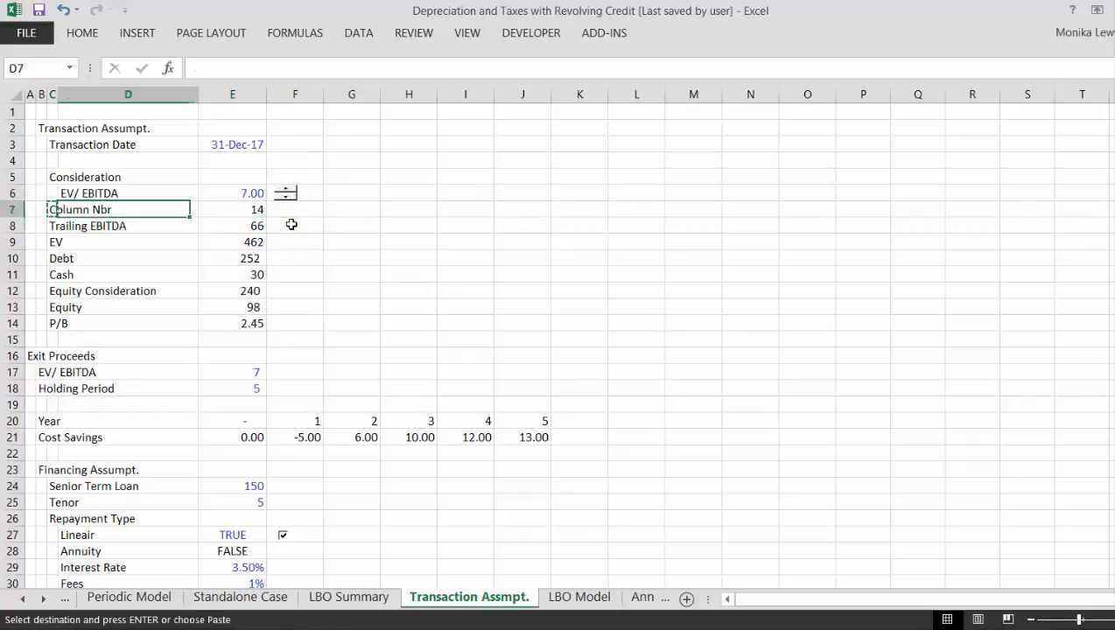
{"action": "key", "text": "Return"}
{"action": "key", "text": "Down"}
{"action": "key", "text": "Up"}
{"action": "key", "text": "Right"}
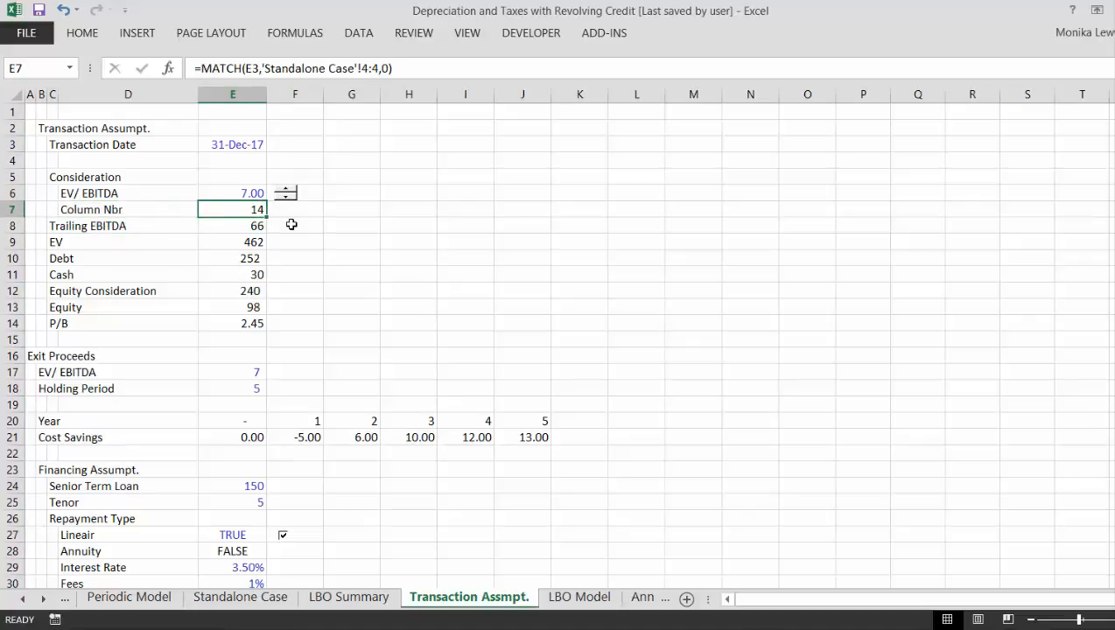
- Rename the label in D7 as "Column Nbr with Match"
{"action": "key", "text": "Up"}
{"action": "key", "text": "Up"}
{"action": "key", "text": "Up"}
{"action": "key", "text": "Up"}
{"action": "key", "text": "Down"}
{"action": "key", "text": "Down"}
{"action": "key", "text": "Down"}
{"action": "key", "text": "Down"}
{"action": "key", "text": "Left"}
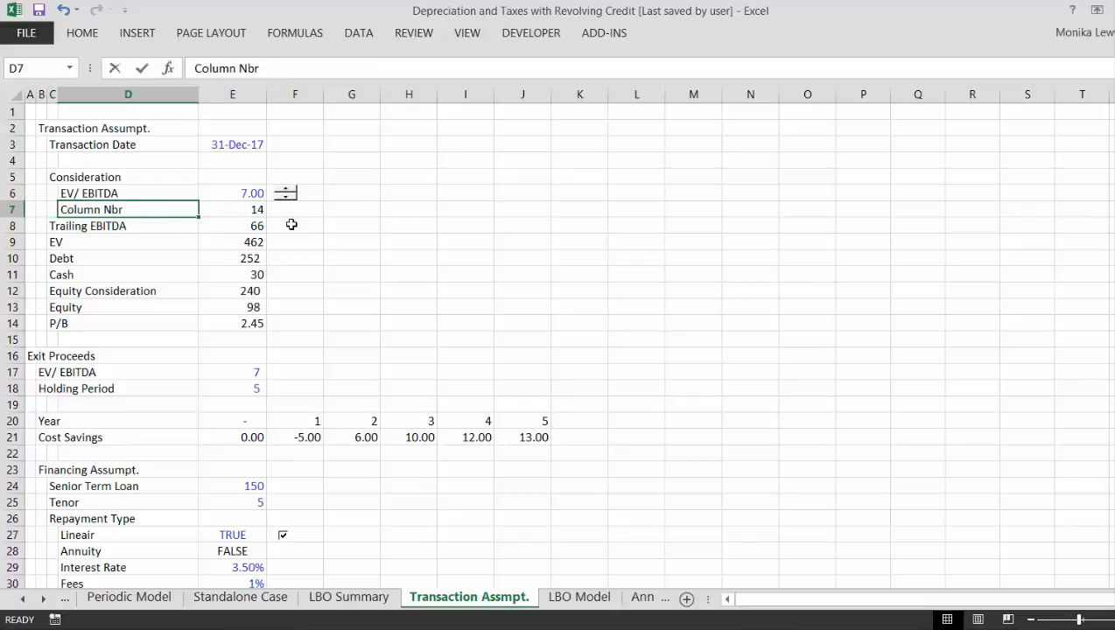
{"action": "key", "text": "F2"}
{"action": "type", "text": "with"}
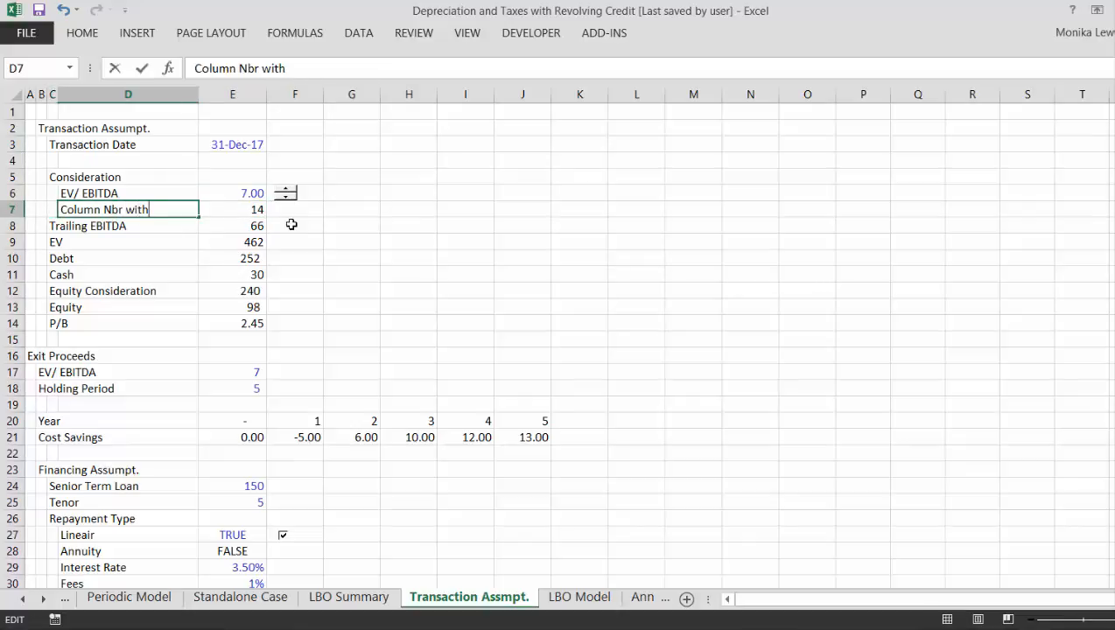
{"action": "type", "text": " Match"}
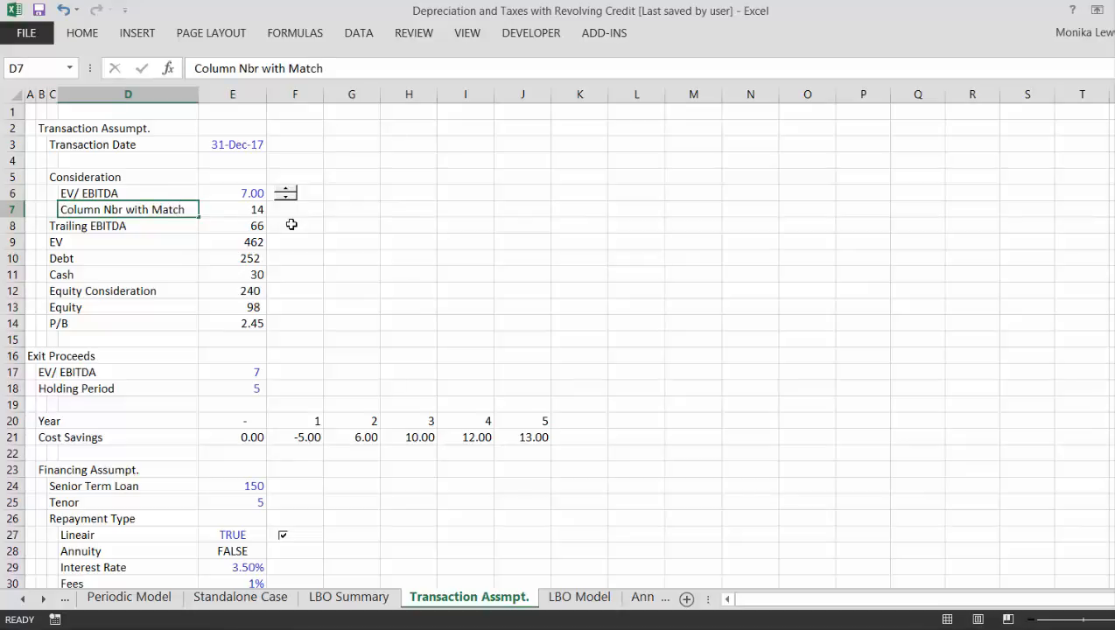
{"action": "key", "text": "Return"}
- Indent the Trailing EBITDA label under Consideration by moving it from C8 to D8
{"action": "key", "text": "Left"}
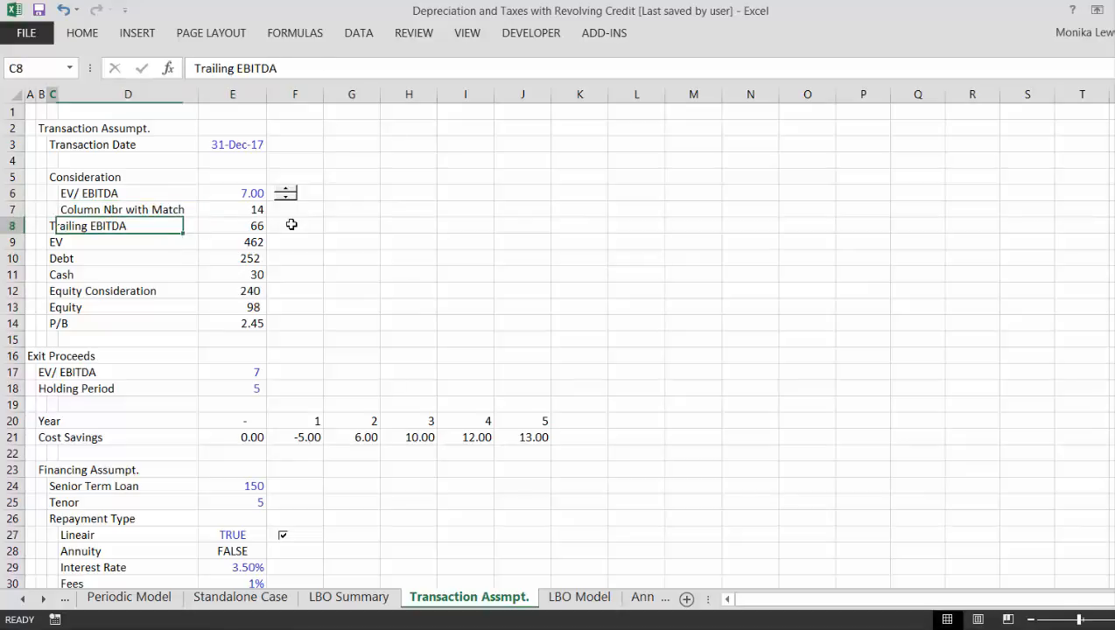
{"action": "key", "text": "ctrl+x"}
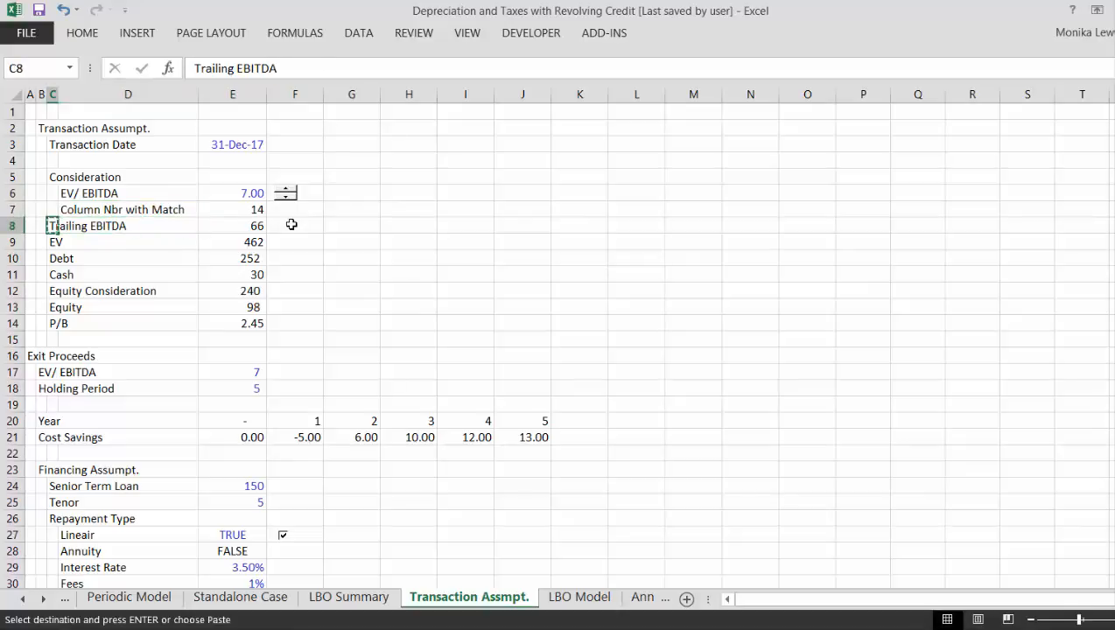
{"action": "key", "text": "Right"}
{"action": "key", "text": "Return"}
- Rename the label in D8 as "Trailing EBITDA with OFFSET" and widen column D to fit it
{"action": "key", "text": "F2"}
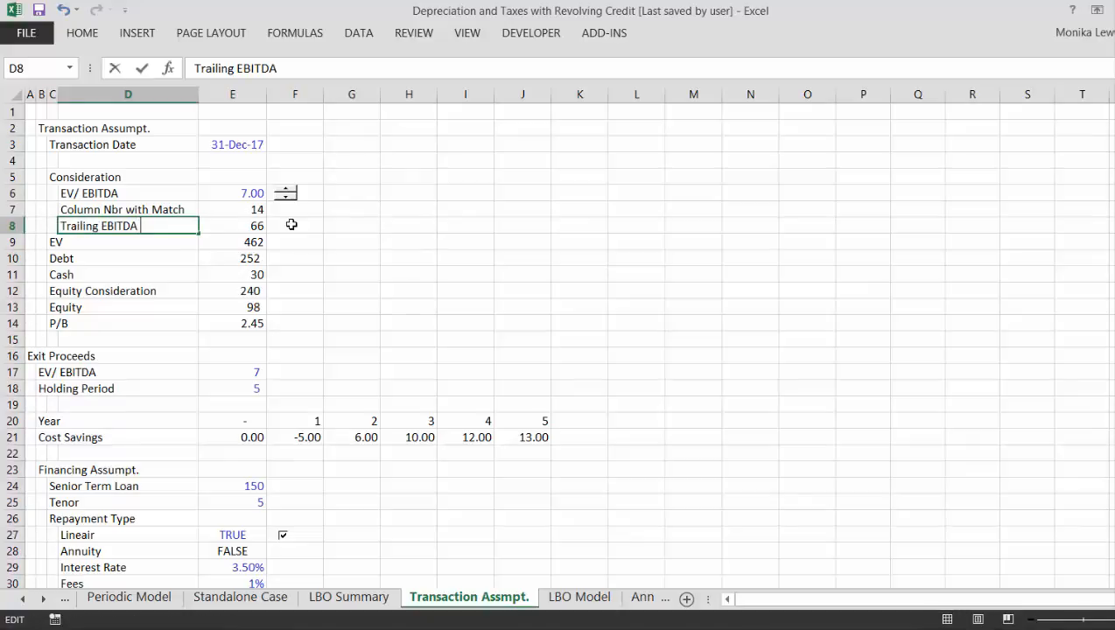
{"action": "type", "text": "with OFFSET"}
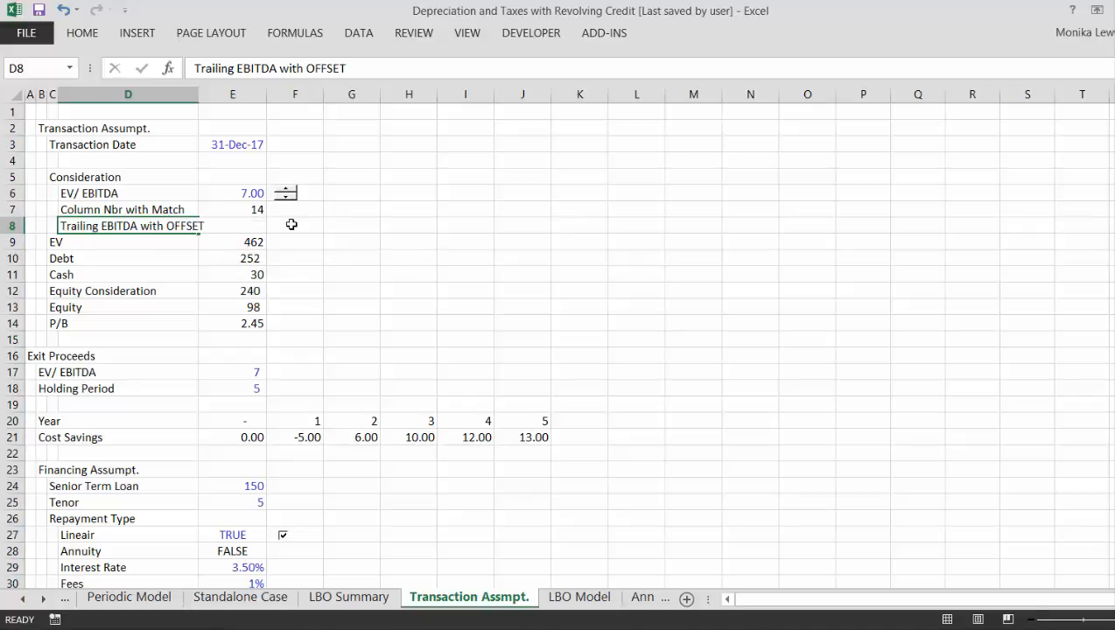
{"action": "key", "text": "Return"}
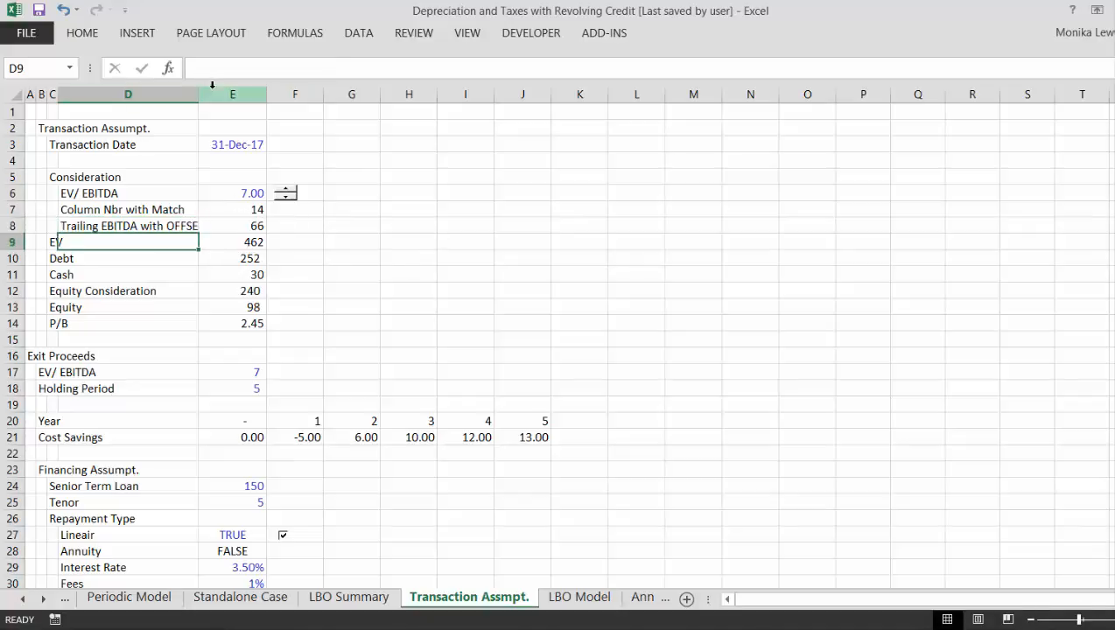
{"action": "left_click_drag", "start_coordinate": [206, 91], "coordinate": [254, 93]}
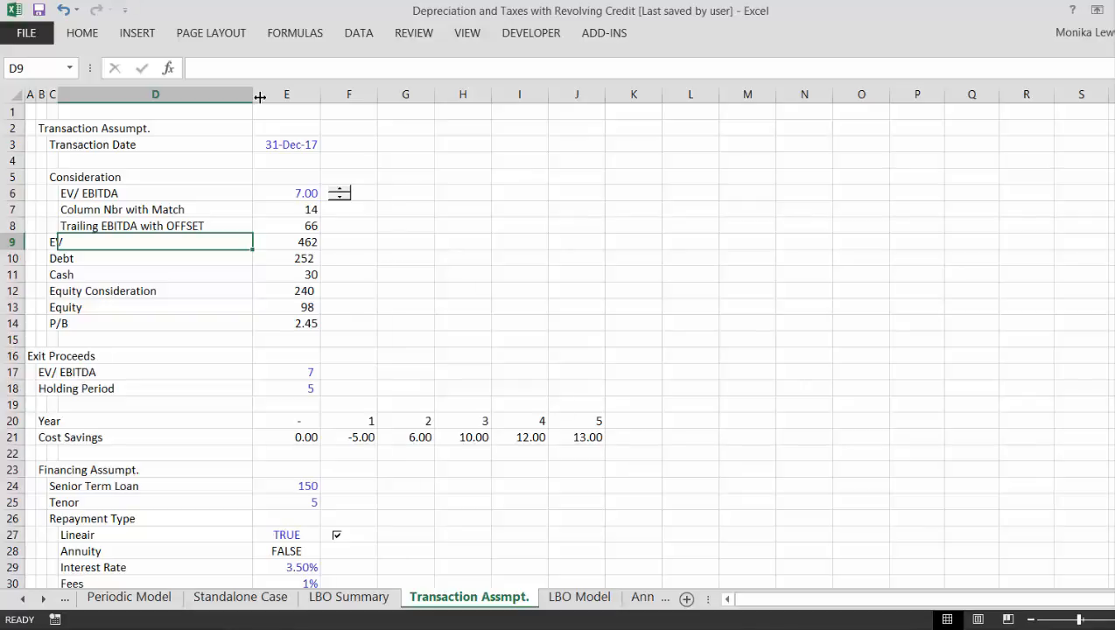
{"action": "key", "text": "Up"}
{"action": "key", "text": "Right"}
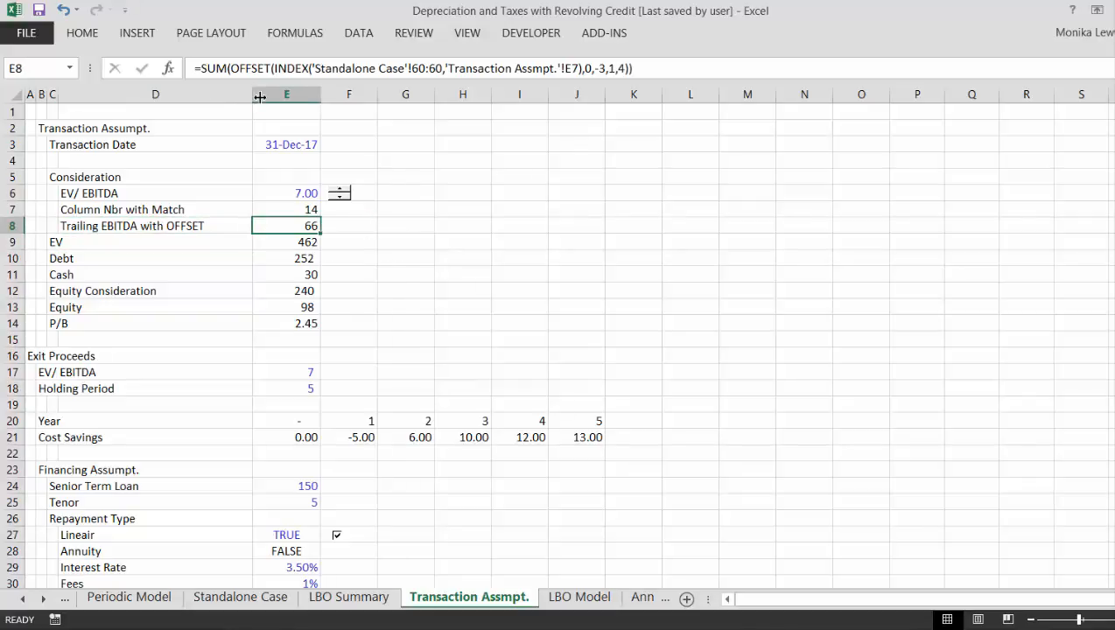
- Indent the EV label under Consideration by moving it from C9 to D9
{"action": "key", "text": "Down"}
{"action": "key", "text": "Left"}
{"action": "key", "text": "Left"}
{"action": "key", "text": "Right"}
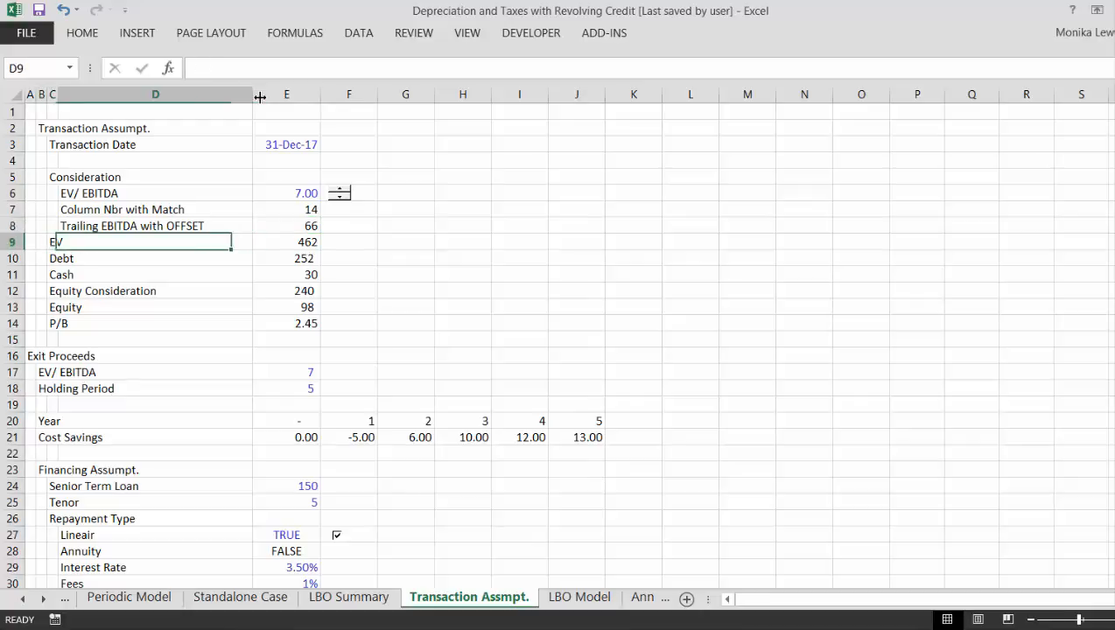
{"action": "key", "text": "Up"}
{"action": "key", "text": "Up"}
{"action": "key", "text": "Down"}
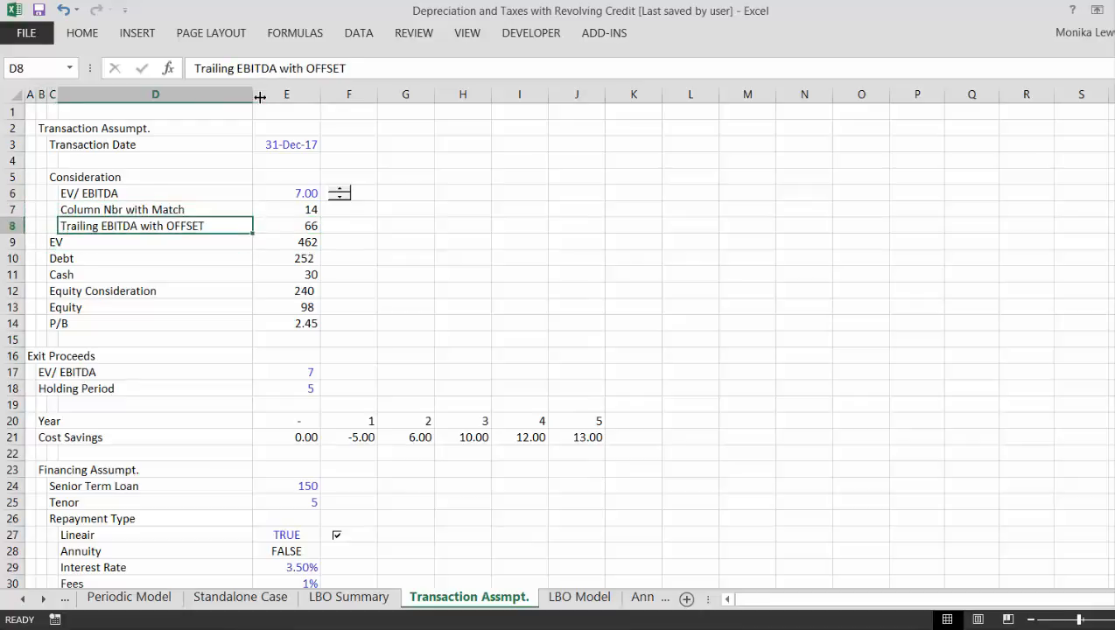
{"action": "key", "text": "Left"}
{"action": "key", "text": "Down"}
{"action": "key", "text": "Left"}
{"action": "key", "text": "Left"}
{"action": "key", "text": "Right"}
{"action": "key", "text": "Right"}
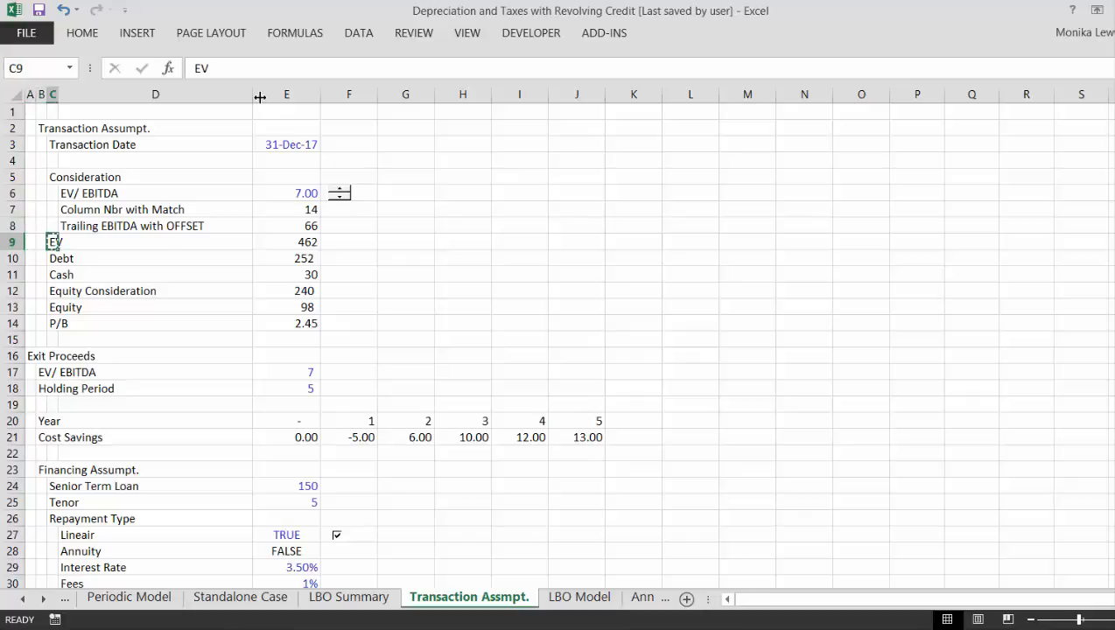
{"action": "key", "text": "Right"}
{"action": "key", "text": "Return"}
- Replace the EV label in D9 with "Enterprise Value"
{"action": "type", "text": "En"}
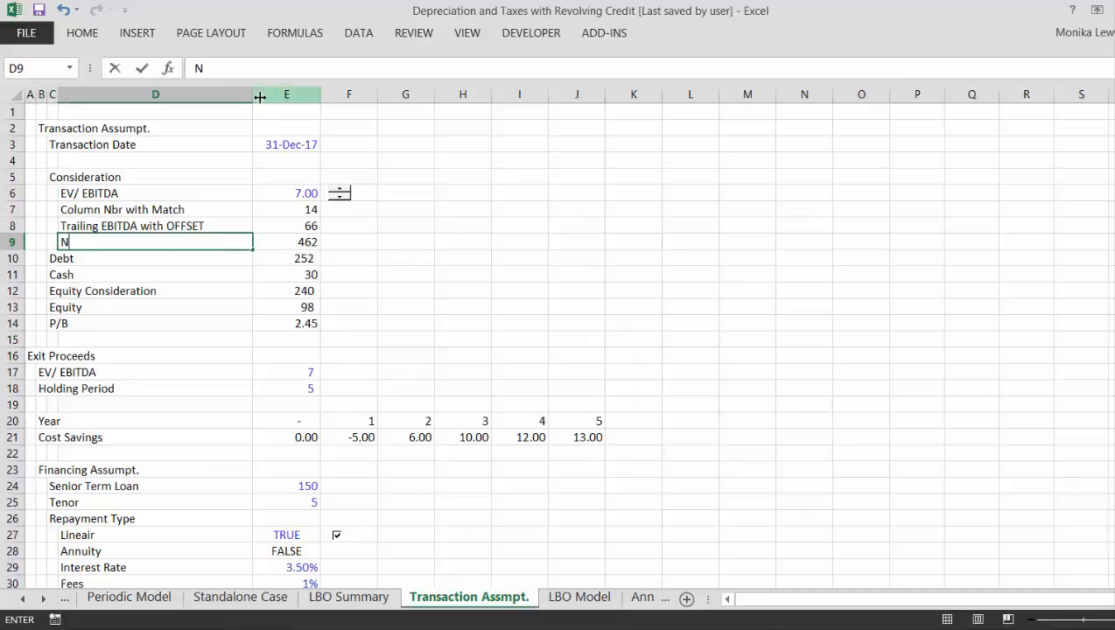
{"action": "type", "text": "terpri"}
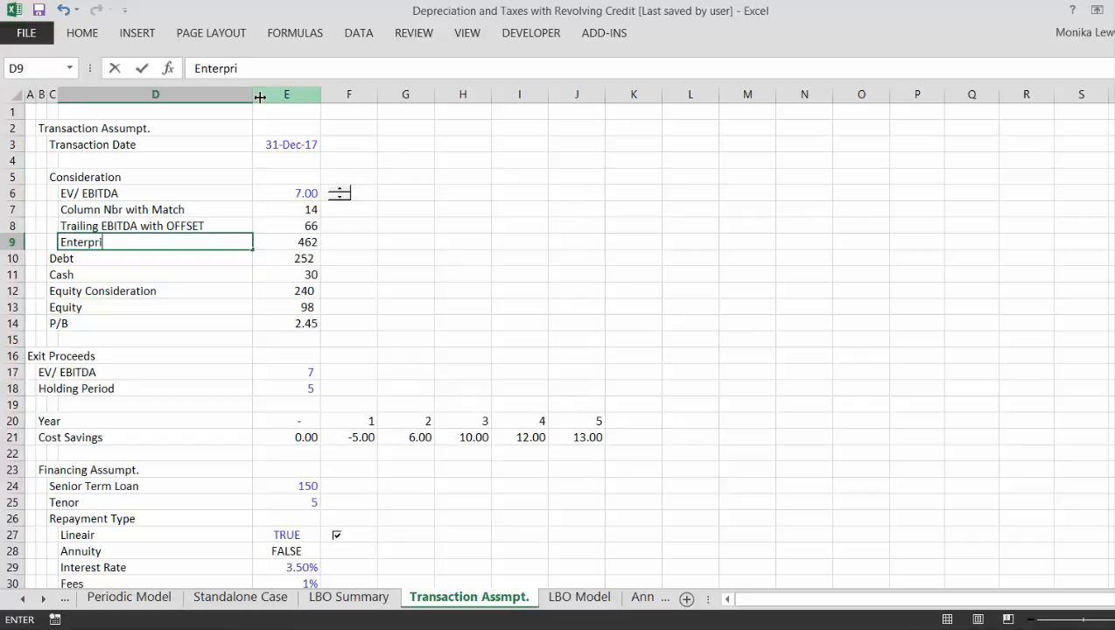
{"action": "type", "text": "se Value"}
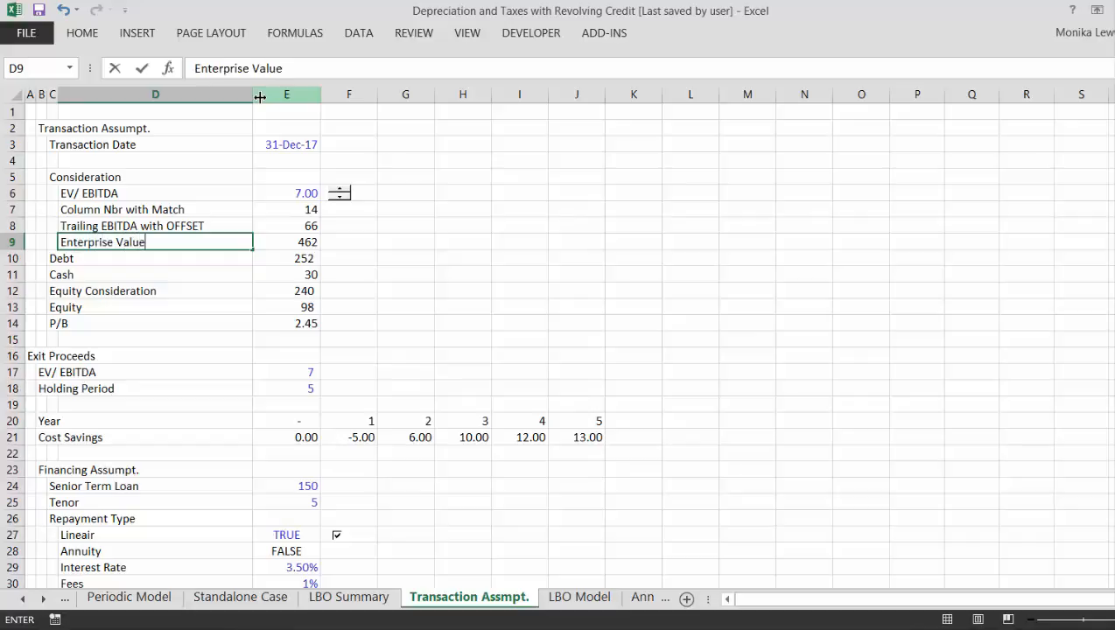
{"action": "key", "text": "Return"}
- Insert a blank row above the Debt row to separate it from Enterprise Value
{"action": "key", "text": "Left"}
{"action": "key", "text": "Left"}
{"action": "key", "text": "Left"}
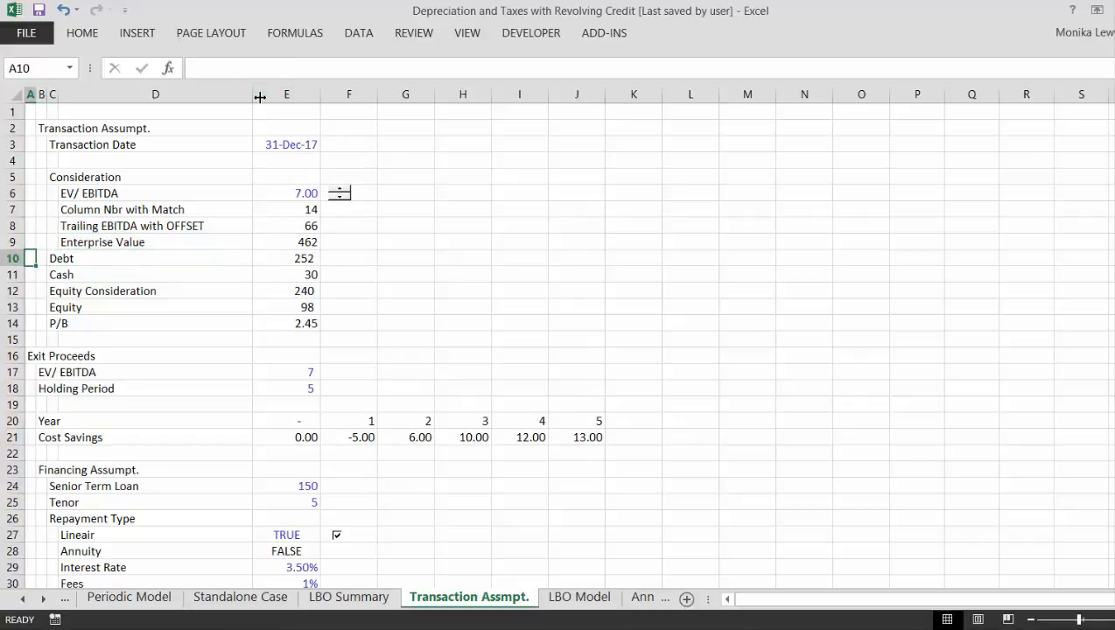
{"action": "key", "text": "shift+space"}
{"action": "key", "text": "ctrl+shift+plus"}
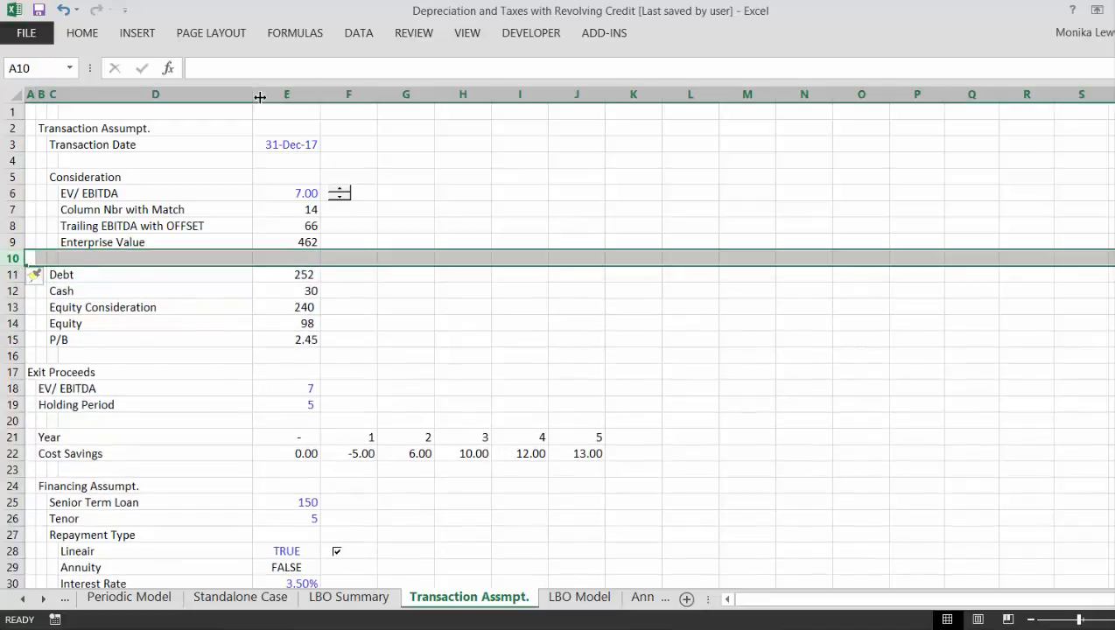
- Indent the labels from Debt through P/B by moving them from C11:C15 to D11:D15
{"action": "key", "text": "Down"}
{"action": "key", "text": "Right"}
{"action": "key", "text": "Right"}
{"action": "key", "text": "shift+Down"}
{"action": "key", "text": "shift+Down"}
{"action": "key", "text": "shift+Down"}
{"action": "key", "text": "shift+Down"}
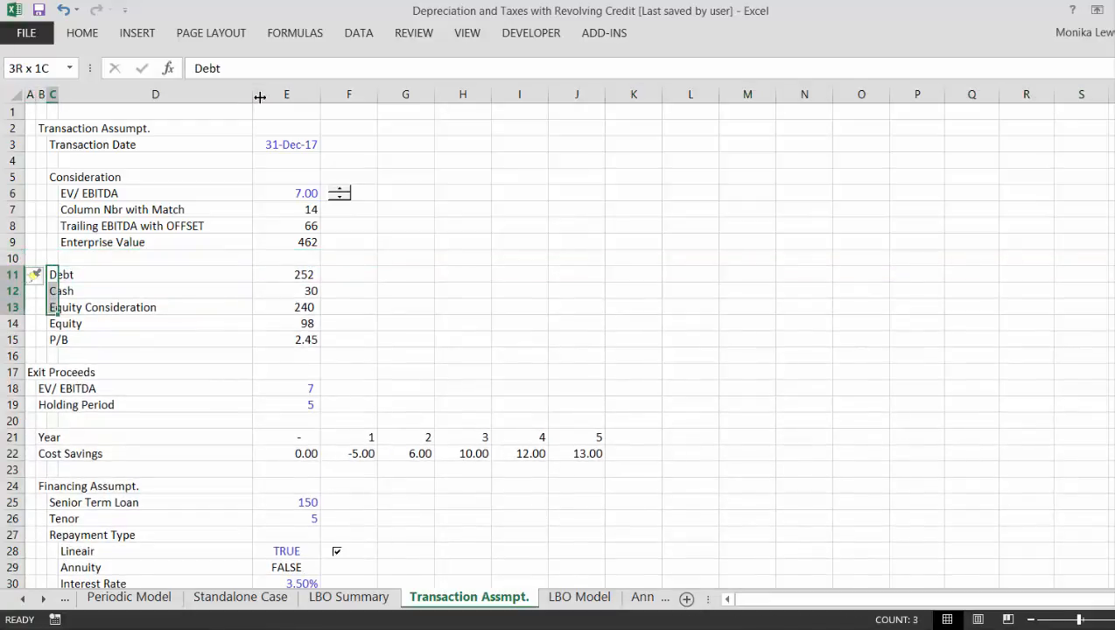
{"action": "key", "text": "ctrl+x"}
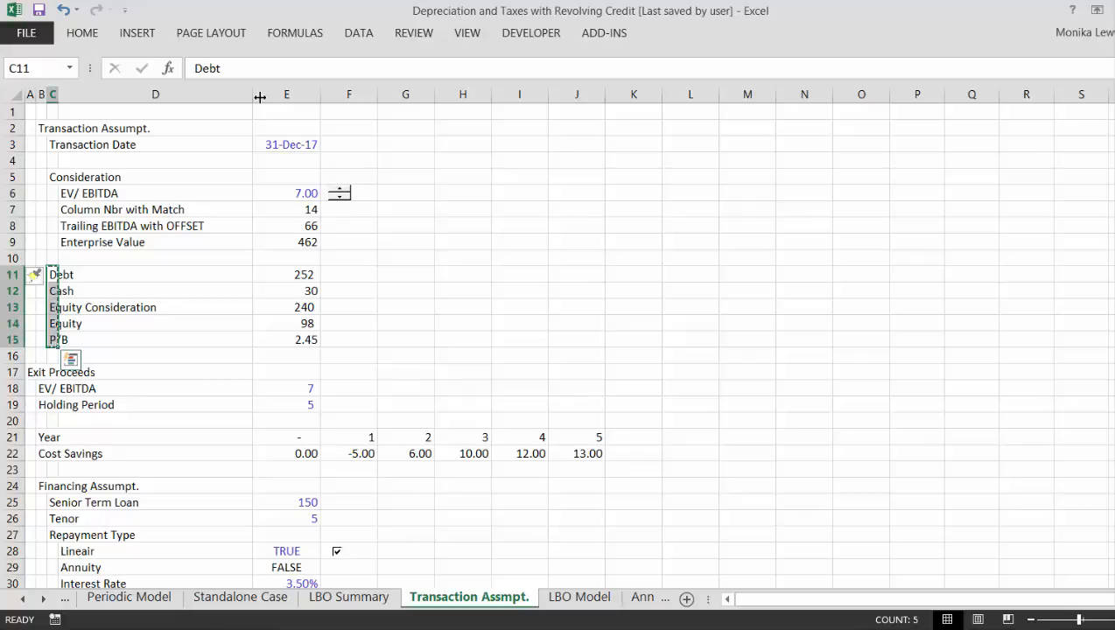
{"action": "key", "text": "Right"}
{"action": "key", "text": "ctrl+v"}
- Insert a row above Debt and enter the heading "Existing Capital Structure" in C11
{"action": "key", "text": "Left"}
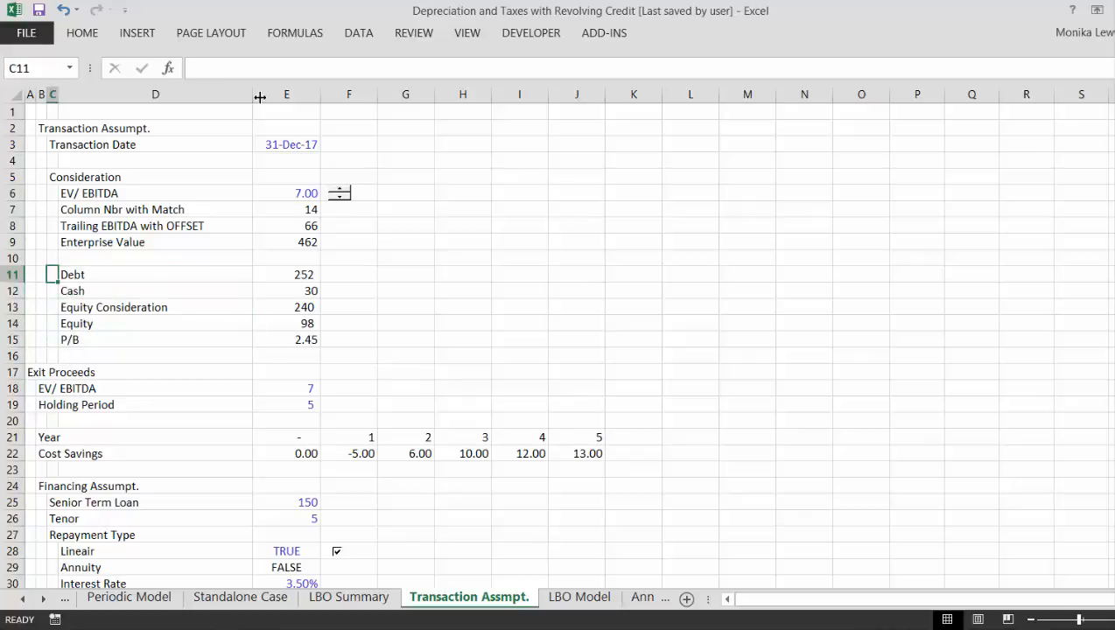
{"action": "key", "text": "shift+space"}
{"action": "key", "text": "ctrl+shift+plus"}
{"action": "key", "text": "Left"}
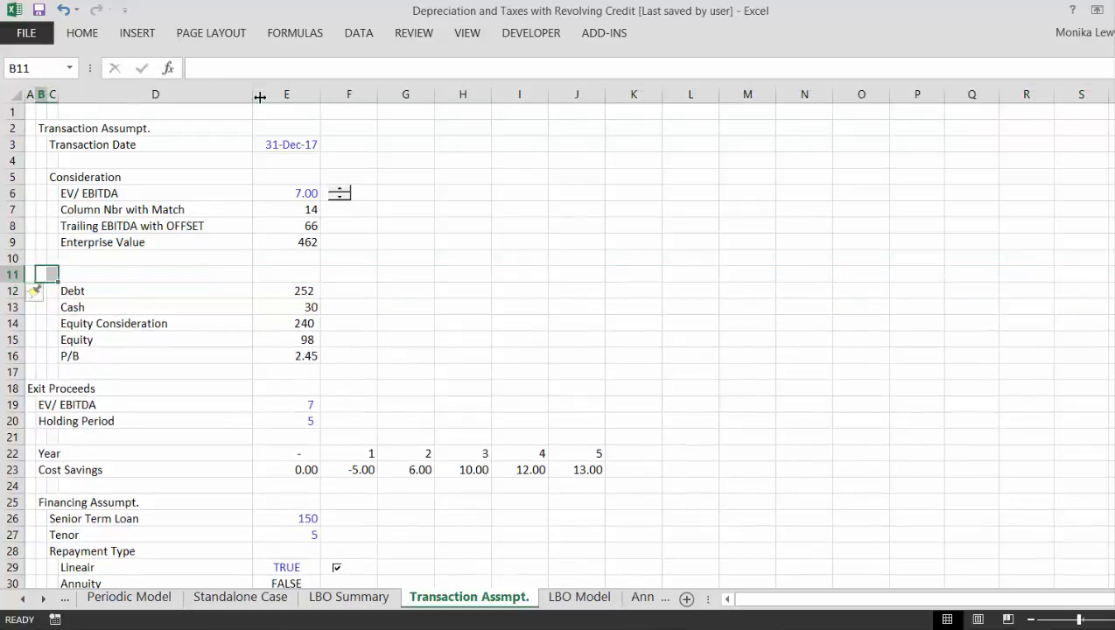
{"action": "key", "text": "Right"}
{"action": "type", "text": "Capital"}
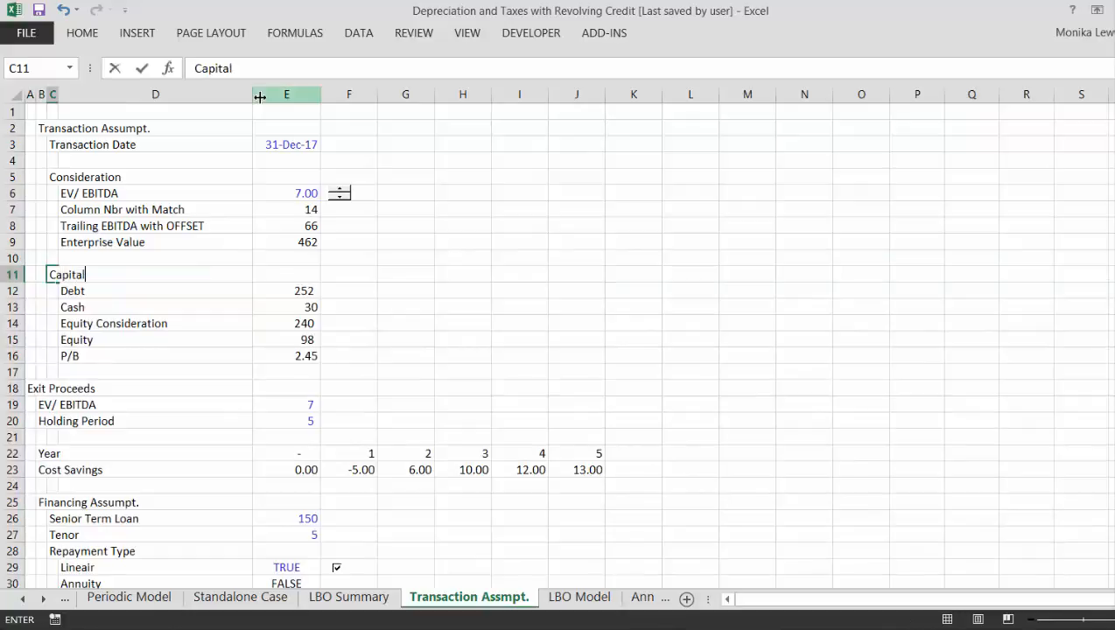
{"action": "key", "text": "BackSpace"}
{"action": "key", "text": "BackSpace"}
{"action": "key", "text": "BackSpace"}
{"action": "key", "text": "BackSpace"}
{"action": "key", "text": "BackSpace"}
{"action": "key", "text": "BackSpace"}
{"action": "key", "text": "BackSpace"}
{"action": "type", "text": "Existing C"}
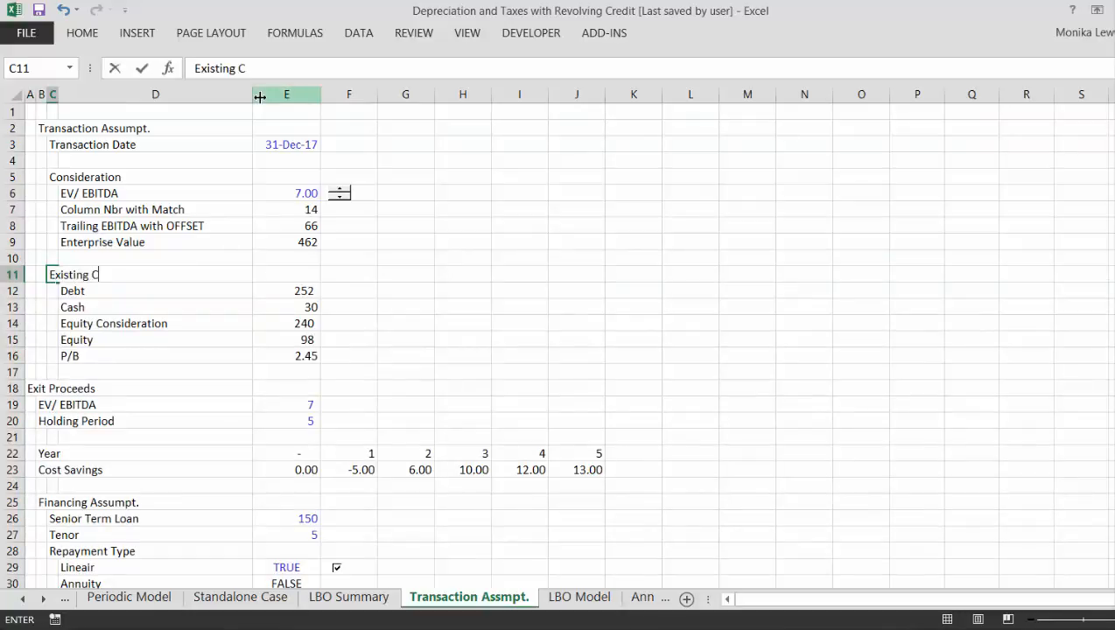
{"action": "type", "text": "apital Structure"}
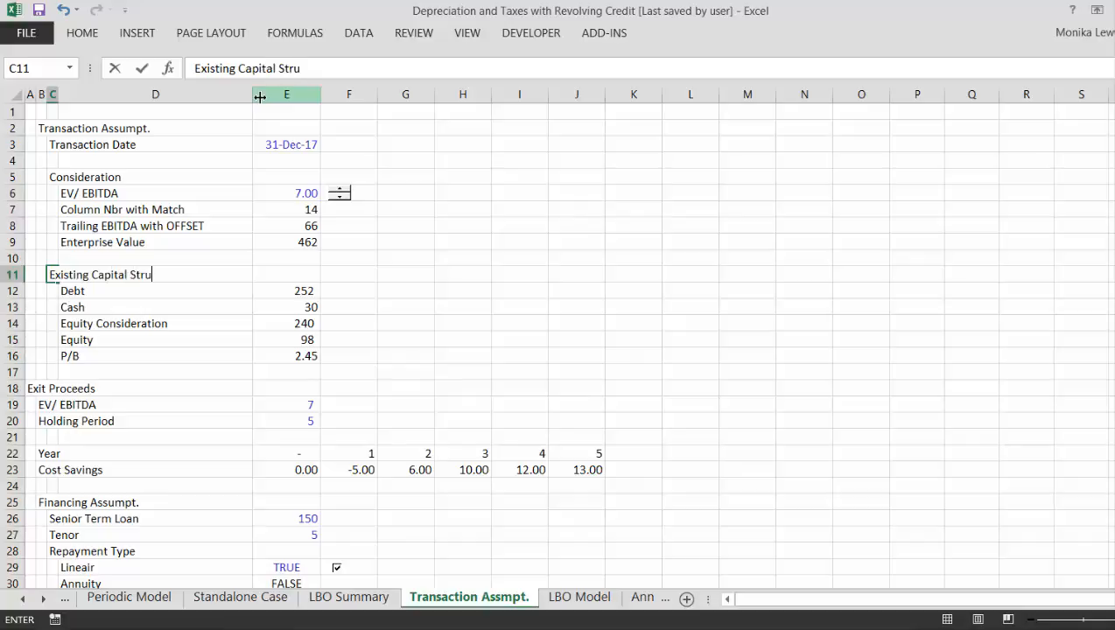
{"action": "key", "text": "Return"}
- Format the Consideration values in E6:E9 as numbers with two decimals
{"action": "key", "text": "Up"}
{"action": "key", "text": "Up"}
{"action": "key", "text": "Up"}
{"action": "key", "text": "Up"}
{"action": "key", "text": "Up"}
{"action": "key", "text": "Up"}
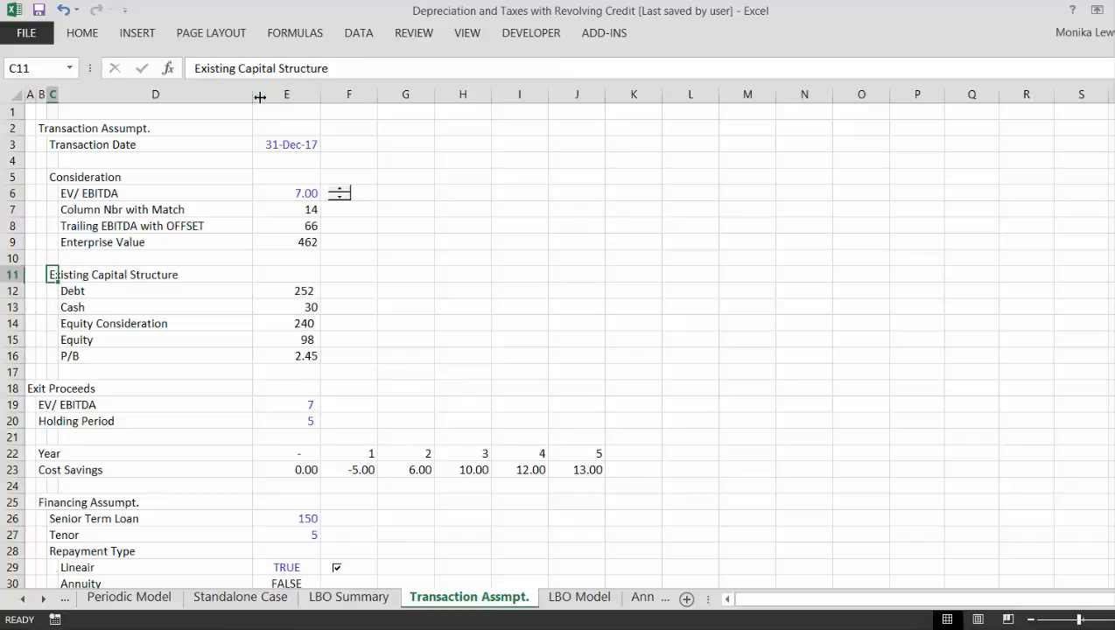
{"action": "key", "text": "Right"}
{"action": "key", "text": "Right"}
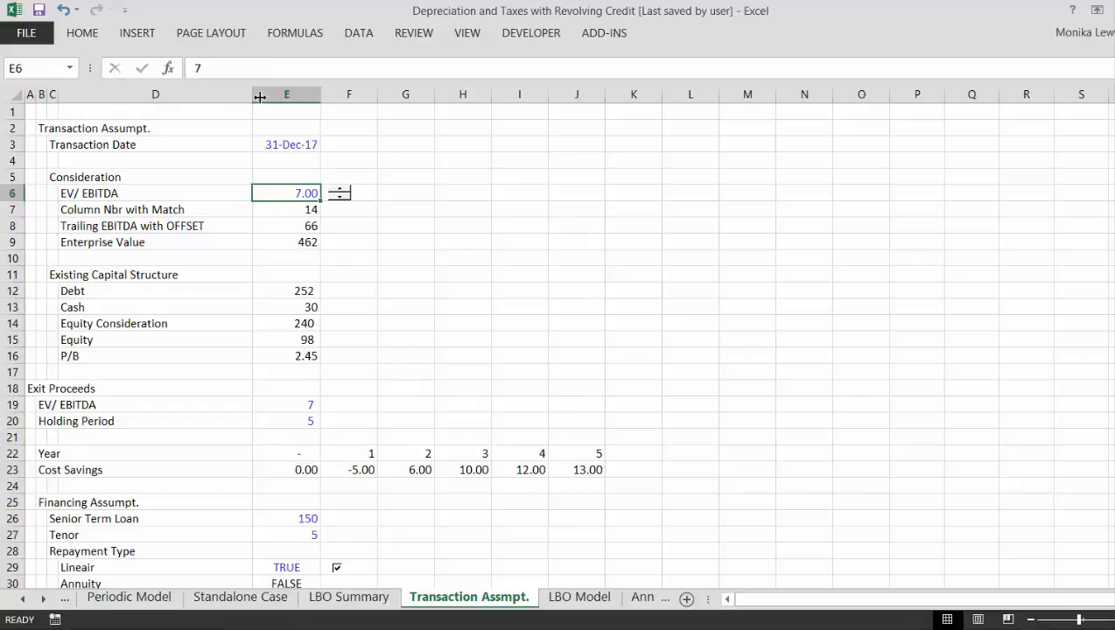
{"action": "key", "text": "shift+Down"}
{"action": "key", "text": "shift+Down"}
{"action": "key", "text": "shift+Down"}
{"action": "key", "text": "ctrl+shift+1"}
{"action": "key", "text": "Down"}
{"action": "key", "text": "Down"}
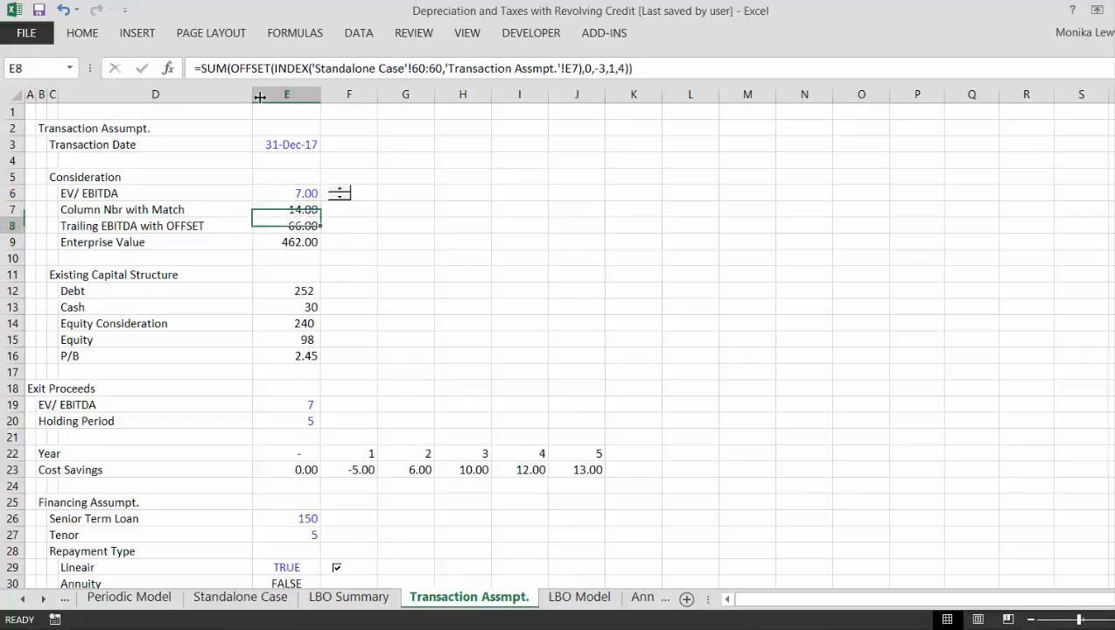
- Format the values from Debt through Equity in E12:E15 as numbers with two decimals
{"action": "key", "text": "Down"}
{"action": "key", "text": "Down"}
{"action": "key", "text": "Down"}
{"action": "key", "text": "Down"}
{"action": "key", "text": "shift+Down"}
{"action": "key", "text": "shift+Down"}
{"action": "key", "text": "shift+Down"}
{"action": "key", "text": "shift+Down"}
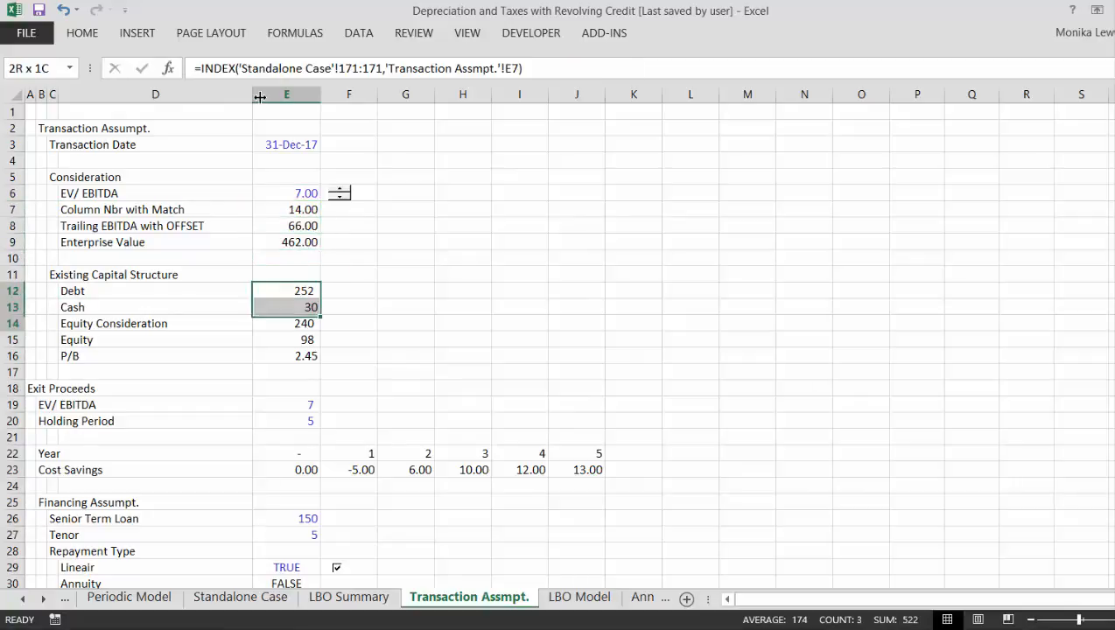
{"action": "key", "text": "ctrl+shift+1"}
- Rename the Equity Consideration label in D14 to "Equity Value with Cash" and check the formula beside it in E14
{"action": "key", "text": "Left"}
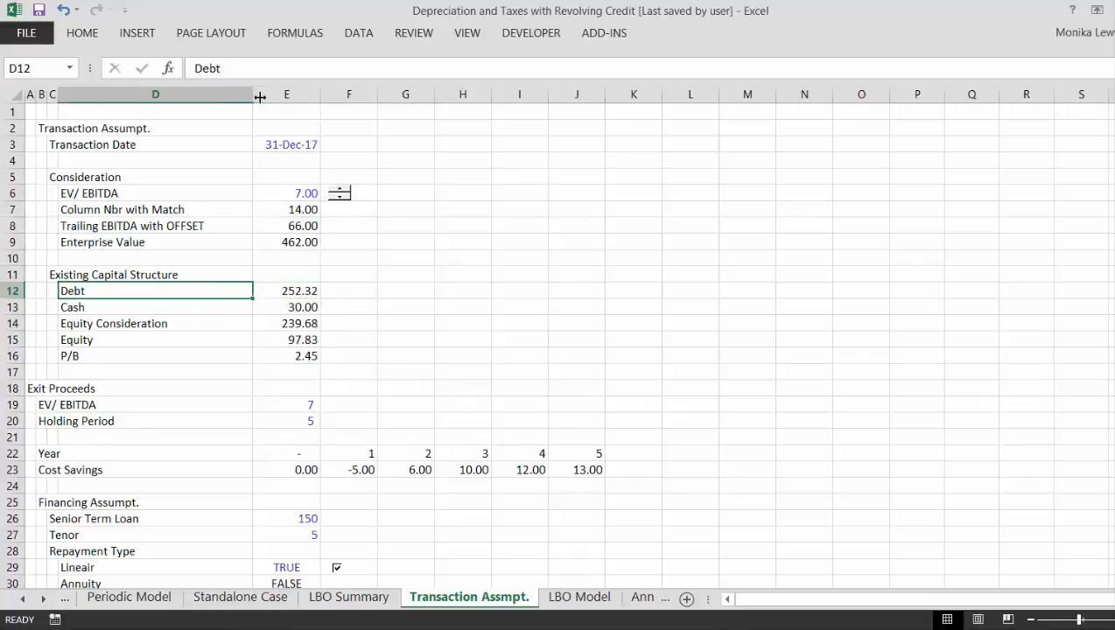
{"action": "key", "text": "Left"}
{"action": "key", "text": "Down"}
{"action": "key", "text": "Down"}
{"action": "key", "text": "Right"}
{"action": "key", "text": "Right"}
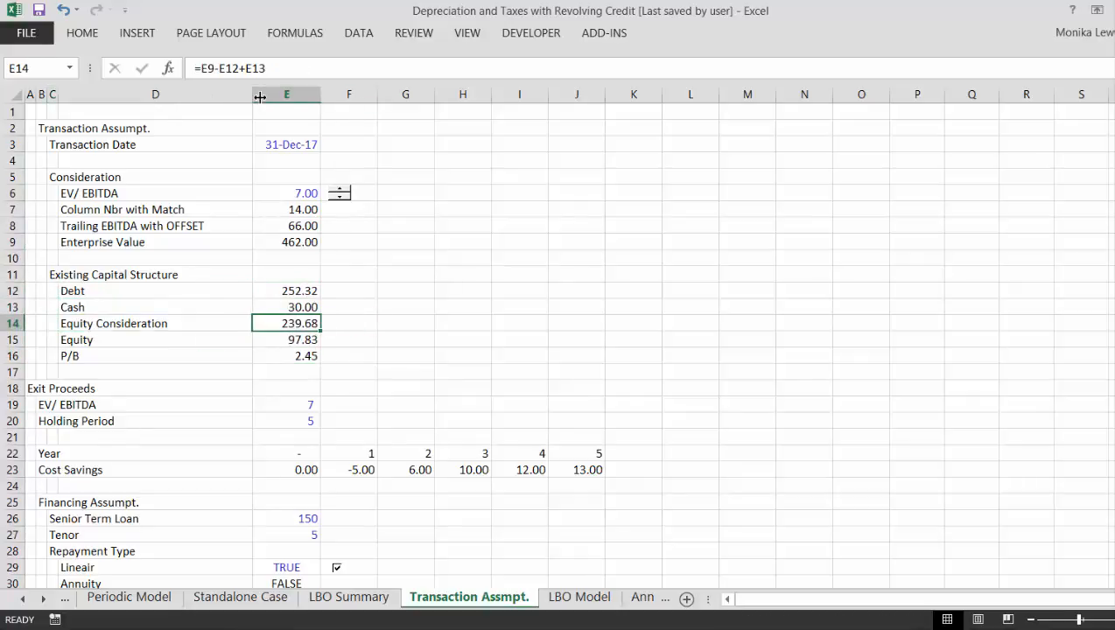
{"action": "key", "text": "Up"}
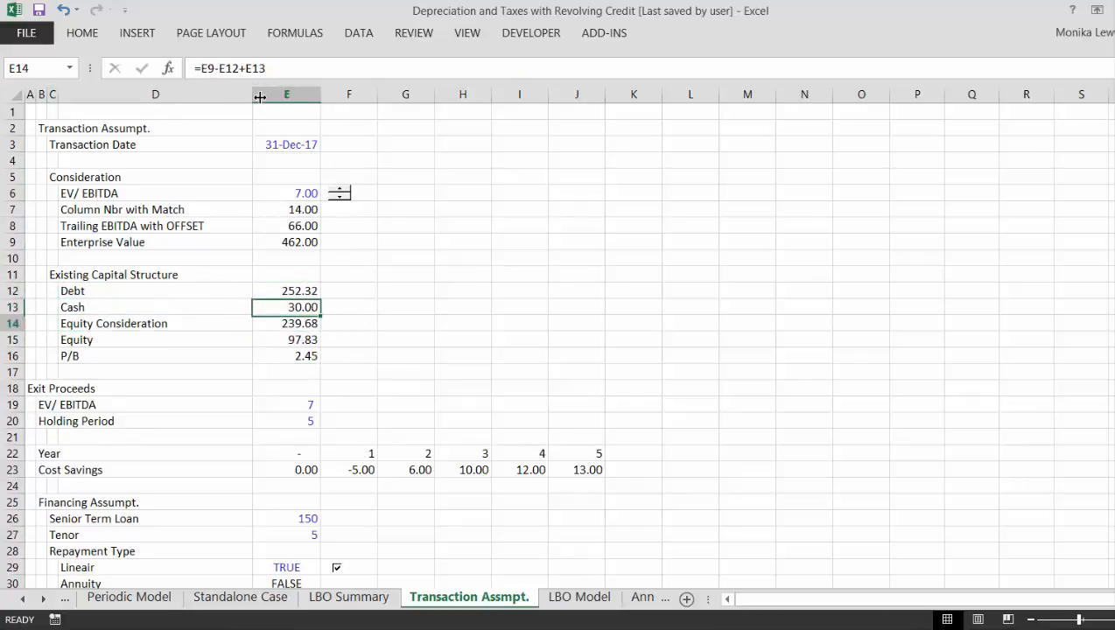
{"action": "key", "text": "Down"}
{"action": "key", "text": "Left"}
{"action": "key", "text": "Left"}
{"action": "key", "text": "Right"}
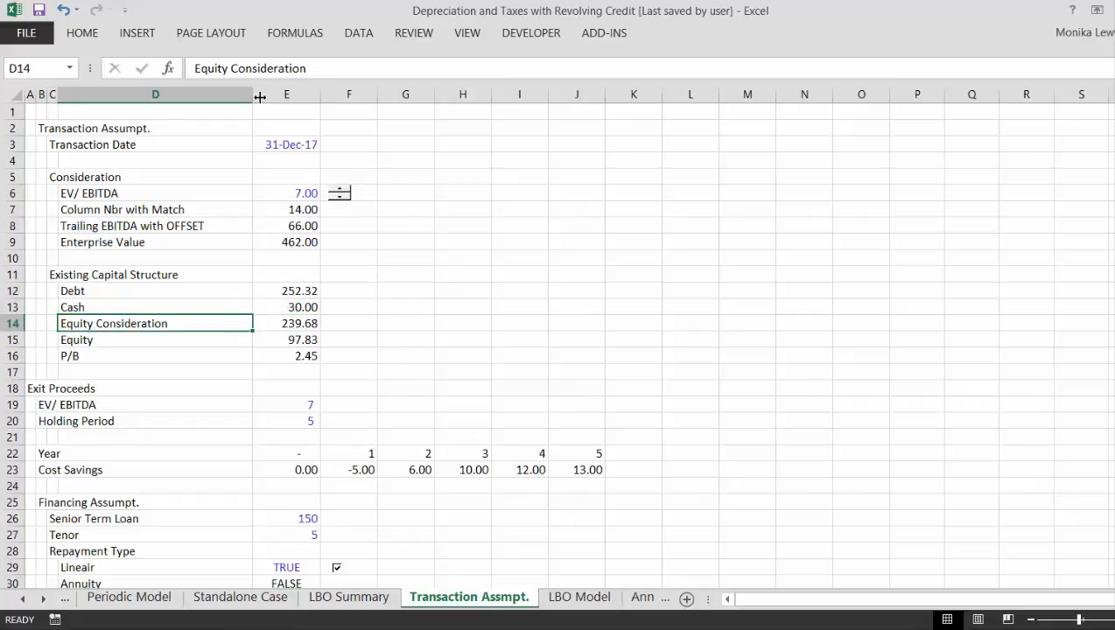
{"action": "key", "text": "F2"}
{"action": "key", "text": "BackSpace"}
{"action": "key", "text": "BackSpace"}
{"action": "key", "text": "BackSpace"}
{"action": "key", "text": "BackSpace"}
{"action": "key", "text": "BackSpace"}
{"action": "key", "text": "BackSpace"}
{"action": "key", "text": "BackSpace"}
{"action": "key", "text": "BackSpace"}
{"action": "key", "text": "BackSpace"}
{"action": "key", "text": "BackSpace"}
{"action": "key", "text": "BackSpace"}
{"action": "key", "text": "BackSpace"}
{"action": "key", "text": "BackSpace"}
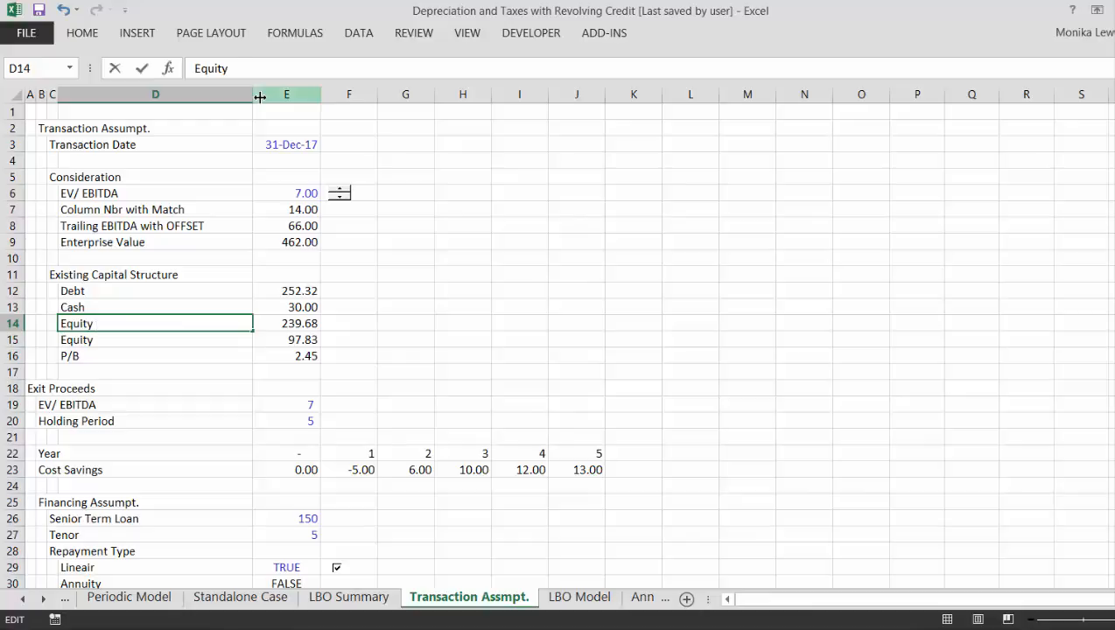
{"action": "type", "text": "Value with Ca"}
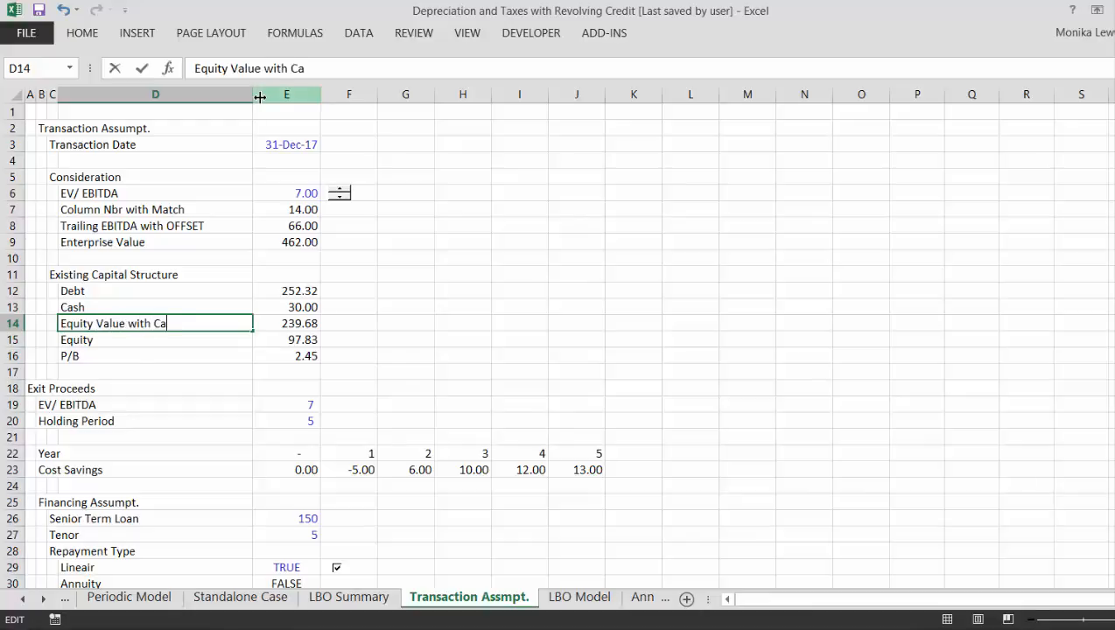
{"action": "type", "text": "sh"}
{"action": "key", "text": "Return"}
{"action": "key", "text": "Up"}
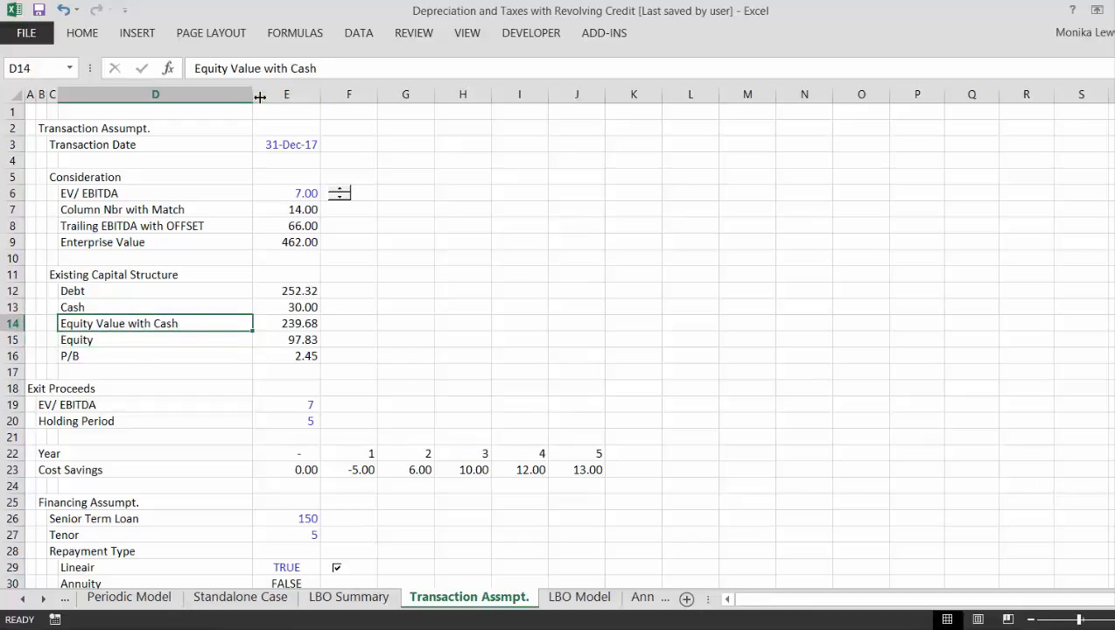
{"action": "key", "text": "Right"}
{"action": "key", "text": "Right"}
{"action": "key", "text": "Left"}
{"action": "key", "text": "F2"}
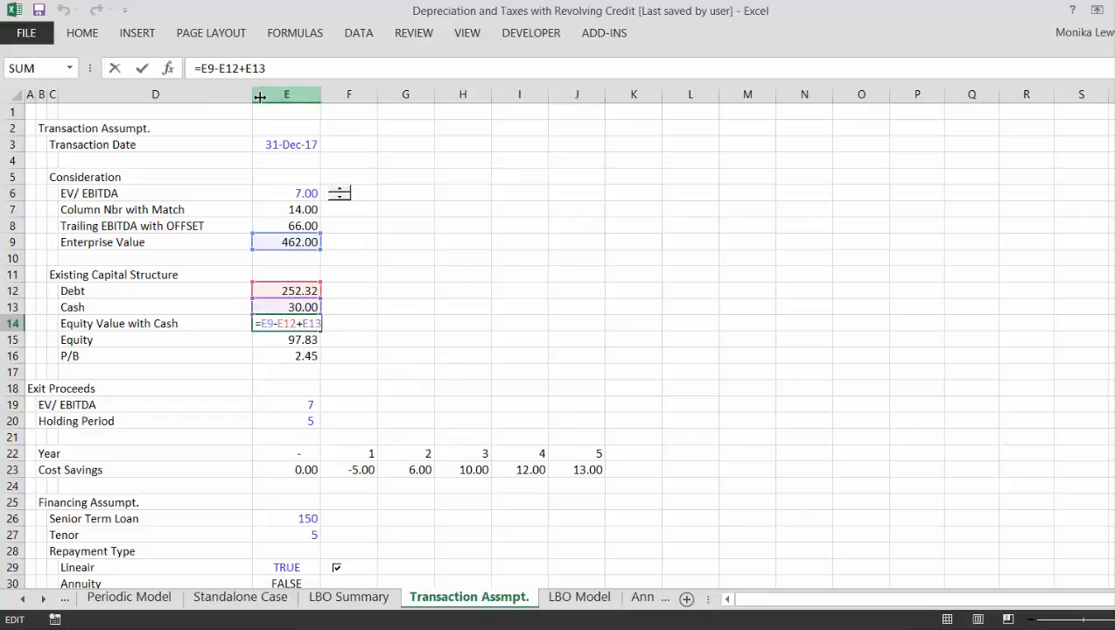
{"action": "key", "text": "Return"}
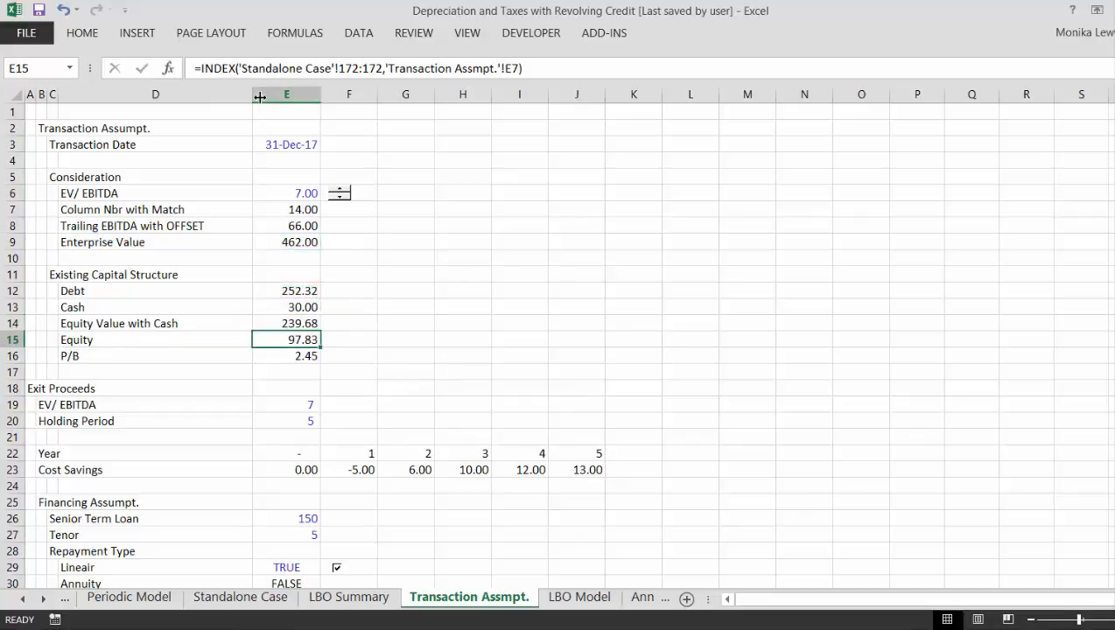
- Rename the Equity label in D15 to "Equity Book Value"
{"action": "key", "text": "Left"}
{"action": "key", "text": "Left"}
{"action": "key", "text": "Left"}
{"action": "key", "text": "Left"}
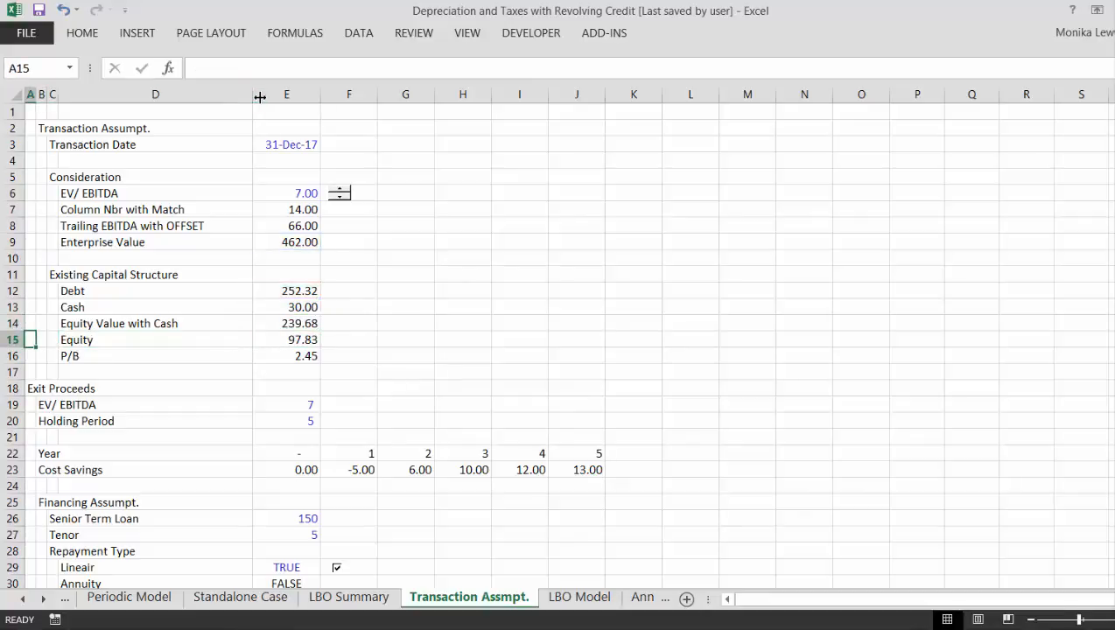
{"action": "key", "text": "Right"}
{"action": "key", "text": "Right"}
{"action": "key", "text": "Right"}
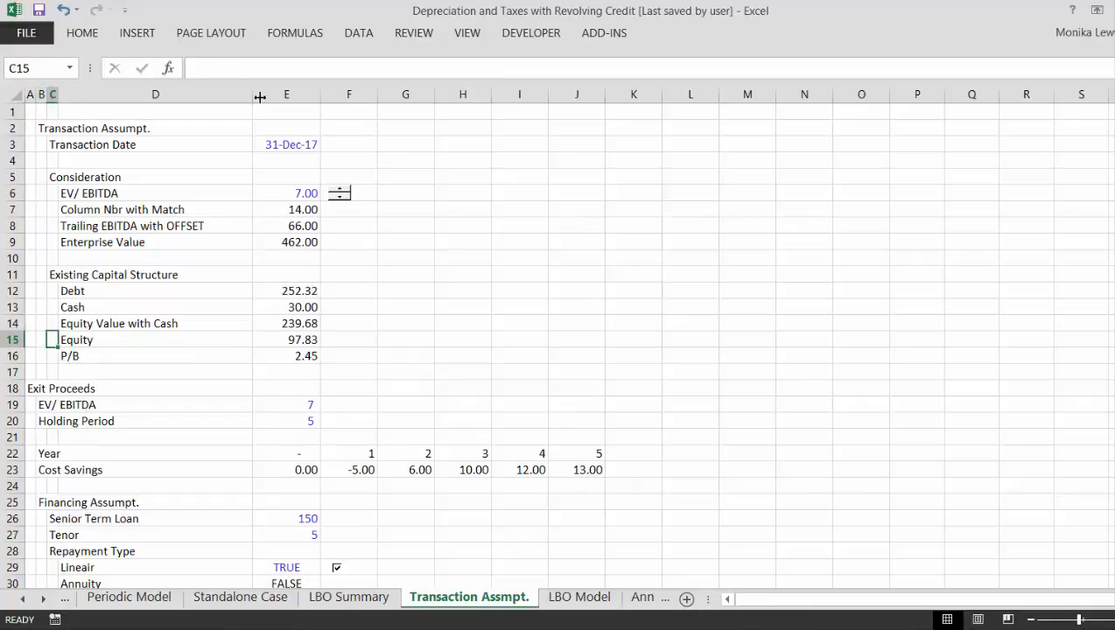
{"action": "key", "text": "F2"}
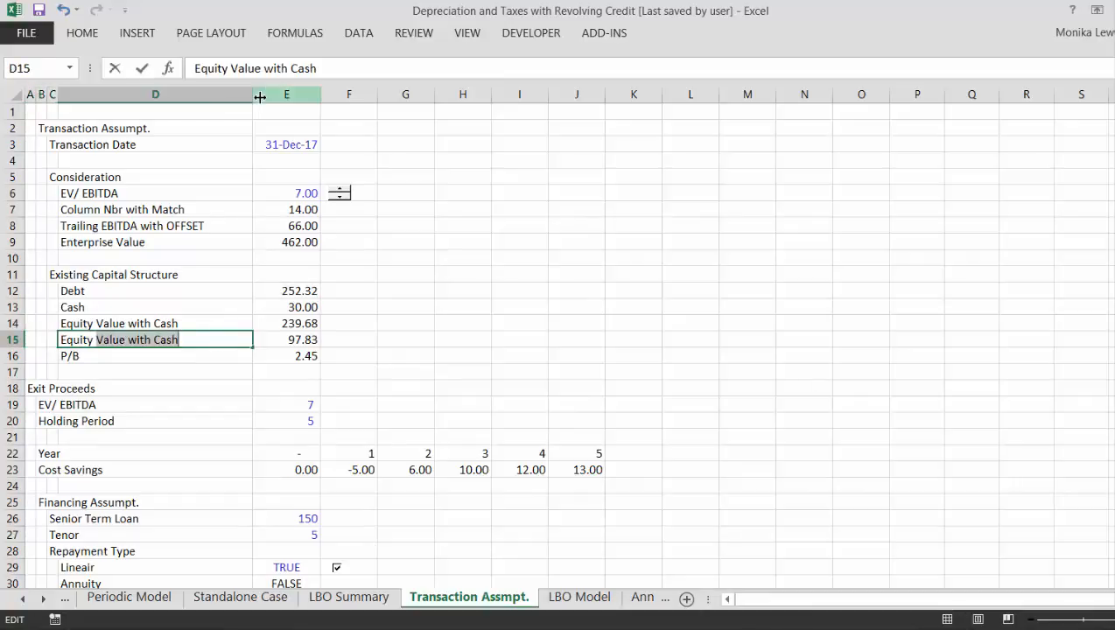
{"action": "type", "text": "Book Va"}
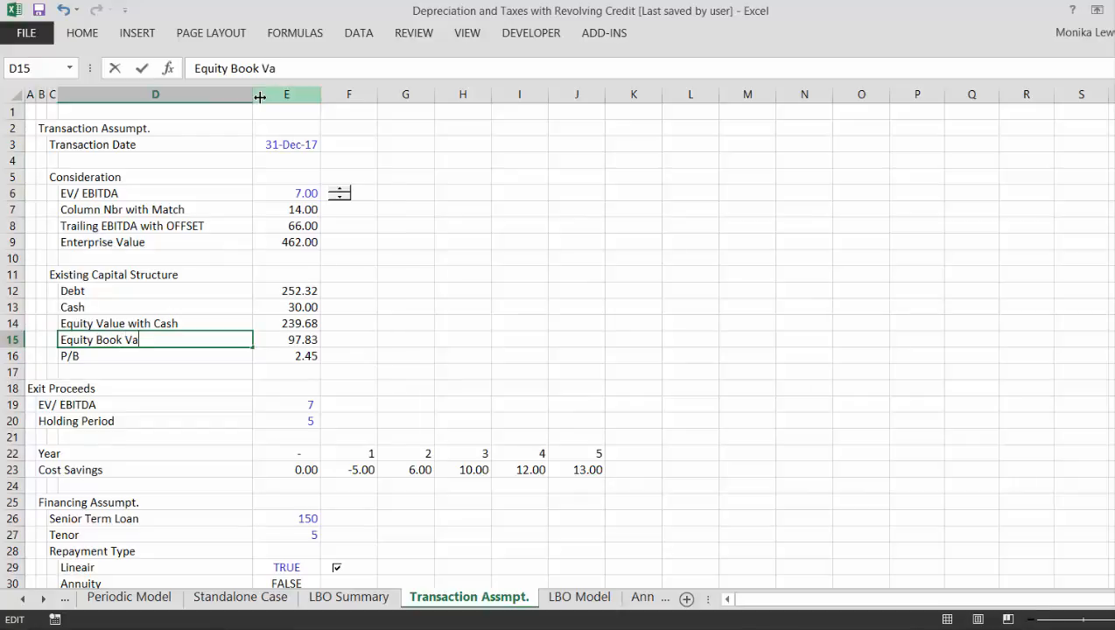
{"action": "type", "text": "lue"}
{"action": "key", "text": "Return"}
- Insert a blank row above Equity Book Value to separate it from Equity Value with Cash
{"action": "key", "text": "Up"}
{"action": "key", "text": "Left"}
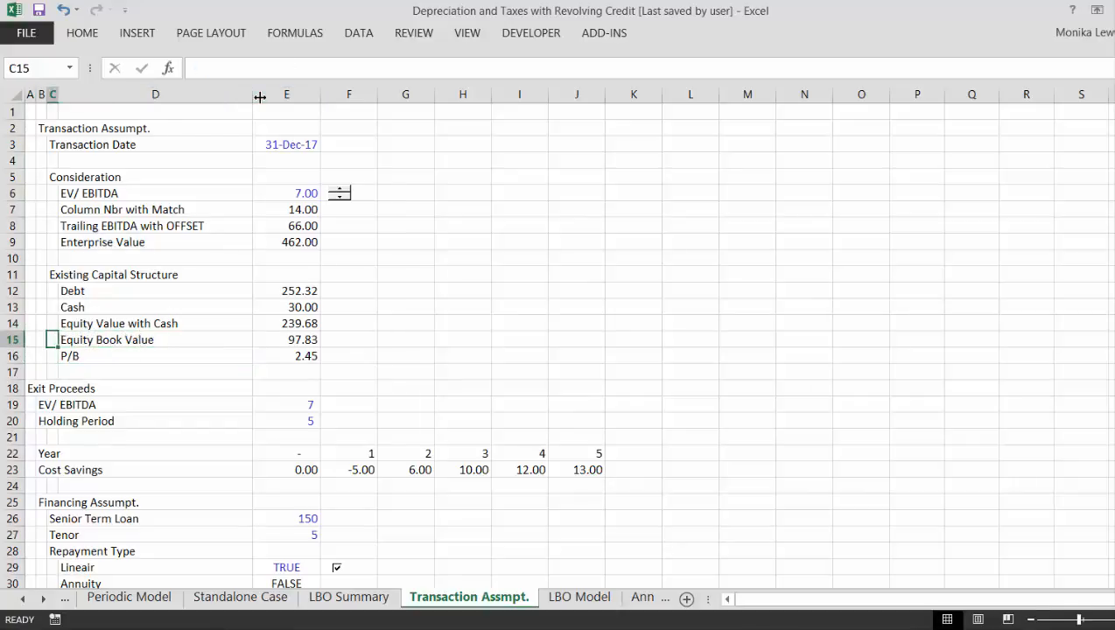
{"action": "key", "text": "Left"}
{"action": "key", "text": "Left"}
{"action": "key", "text": "shift+space"}
{"action": "key", "text": "ctrl+plus"}
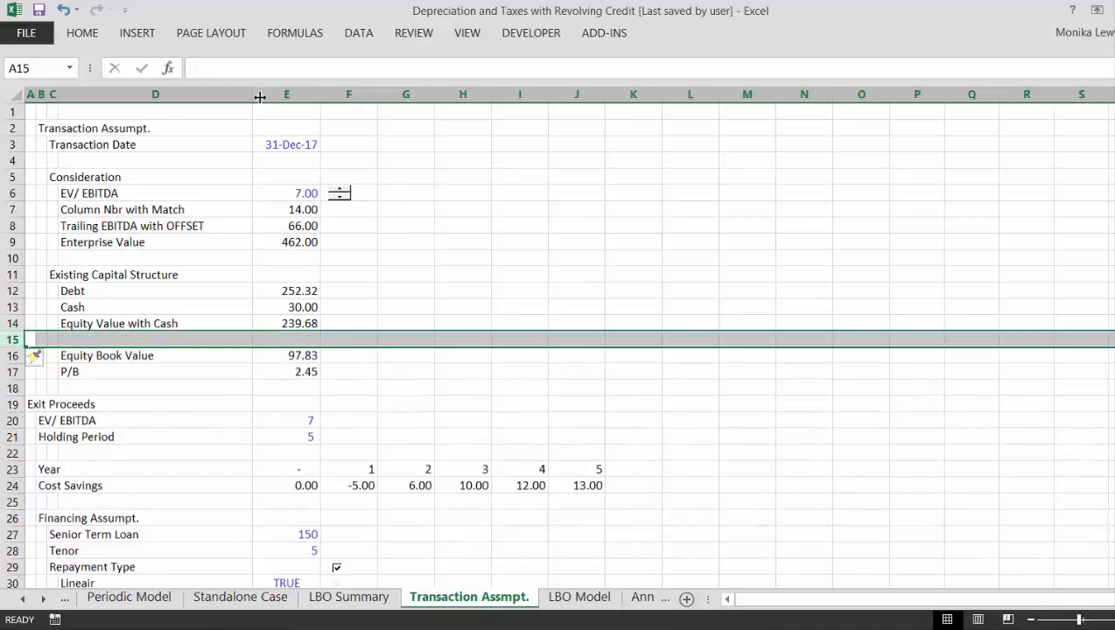
{"action": "key", "text": "Down"}
{"action": "key", "text": "Down"}
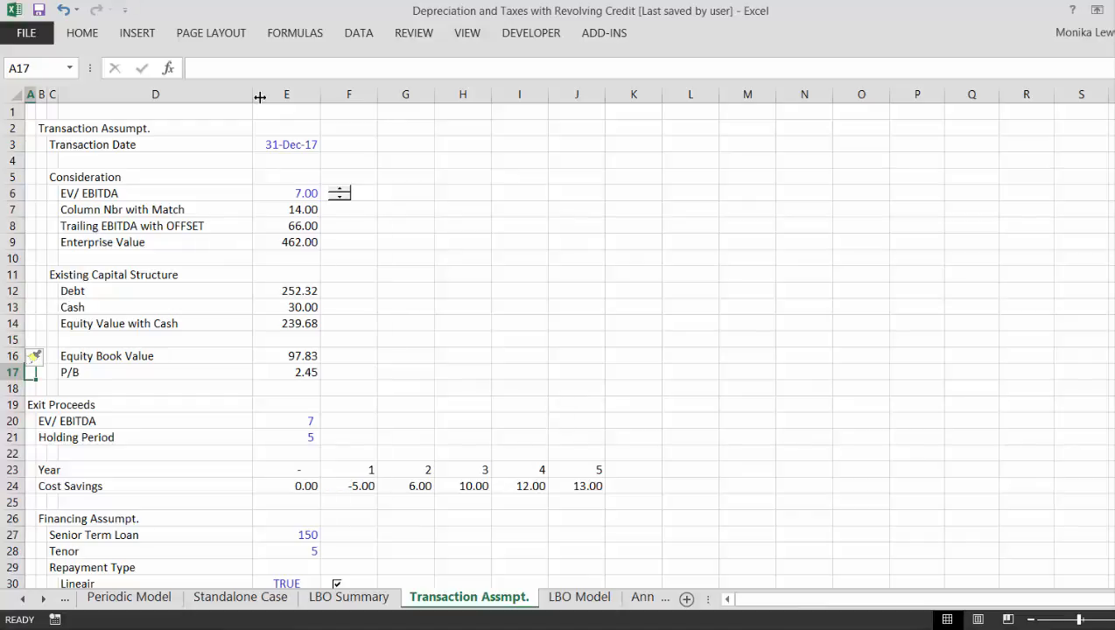
- Insert another row above Equity Book Value and enter the heading "Transaction Multiples" in C16
{"action": "key", "text": "Up"}
{"action": "key", "text": "Up"}
{"action": "key", "text": "Down"}
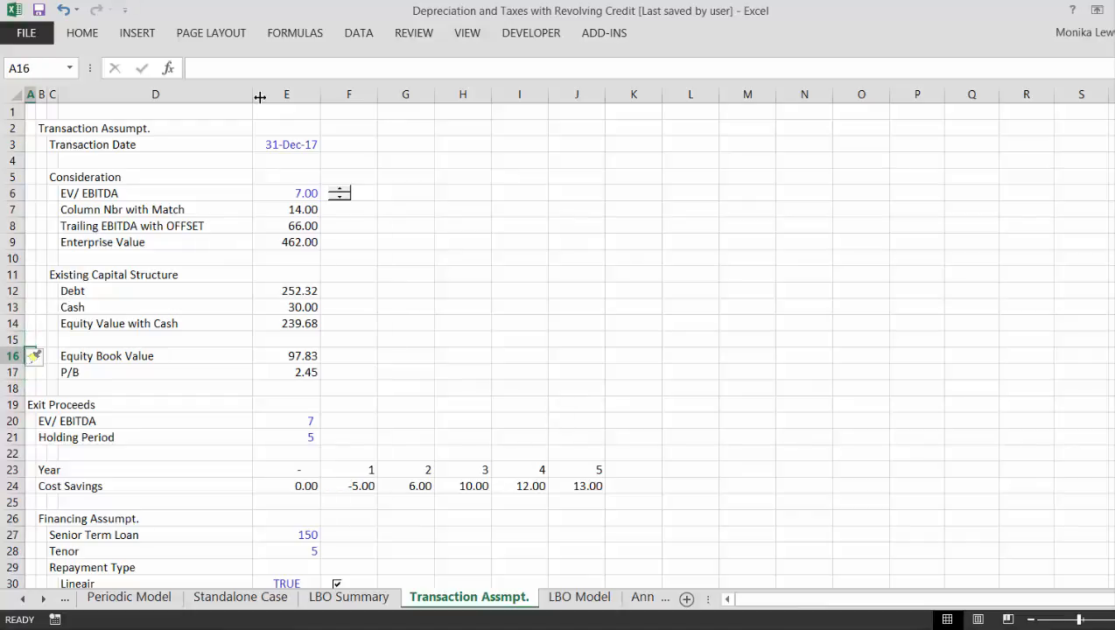
{"action": "key", "text": "shift+space"}
{"action": "key", "text": "ctrl+plus"}
{"action": "key", "text": "Right"}
{"action": "key", "text": "Right"}
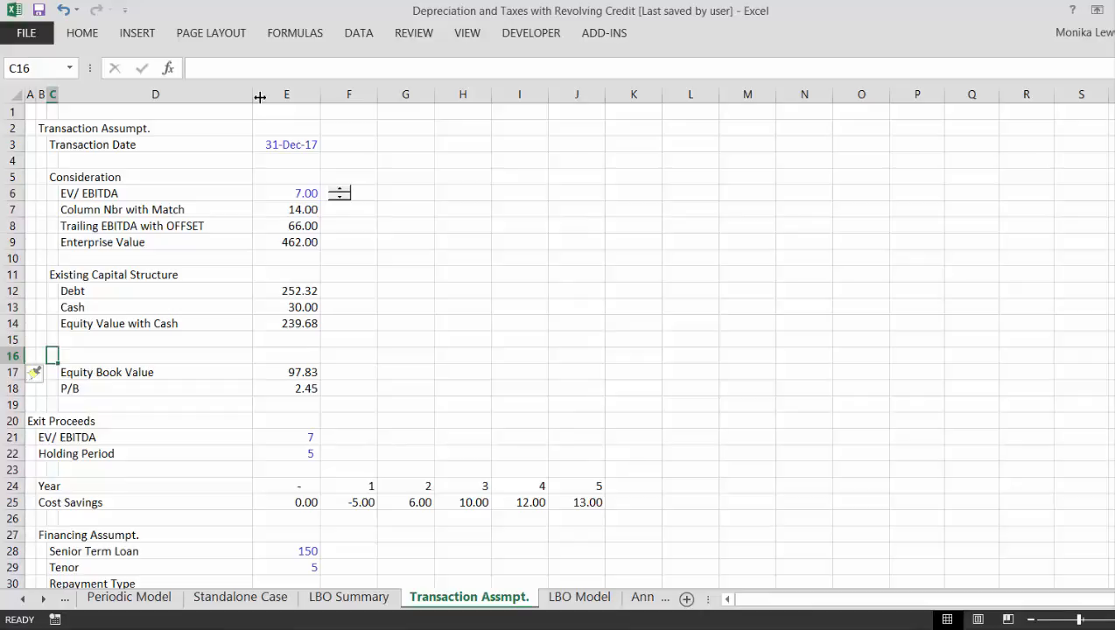
{"action": "type", "text": "Transa"}
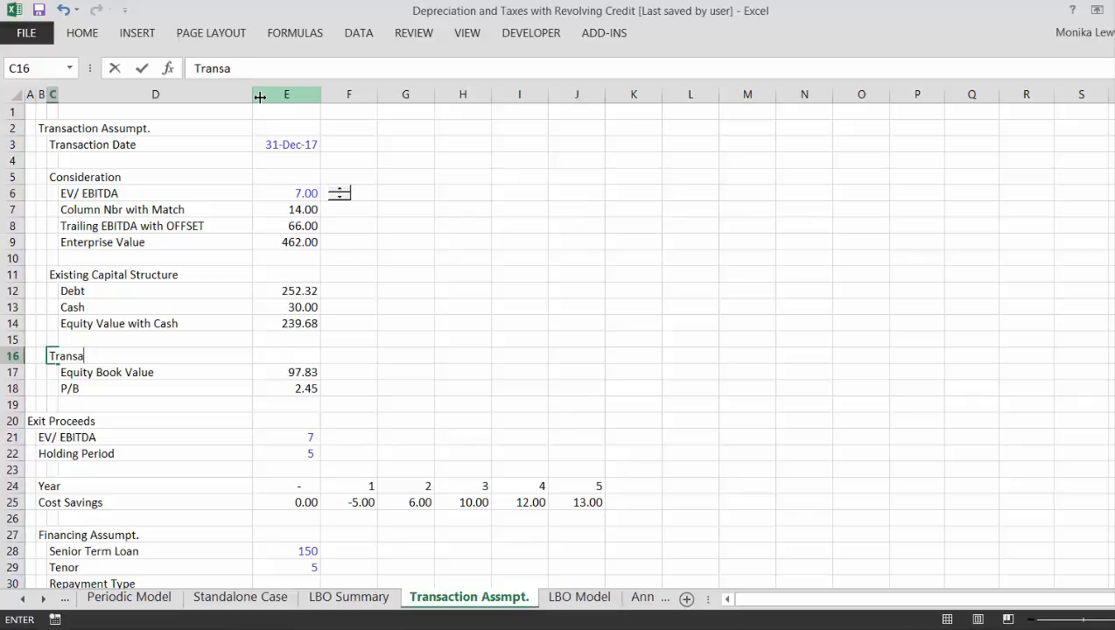
{"action": "type", "text": "ction Mult"}
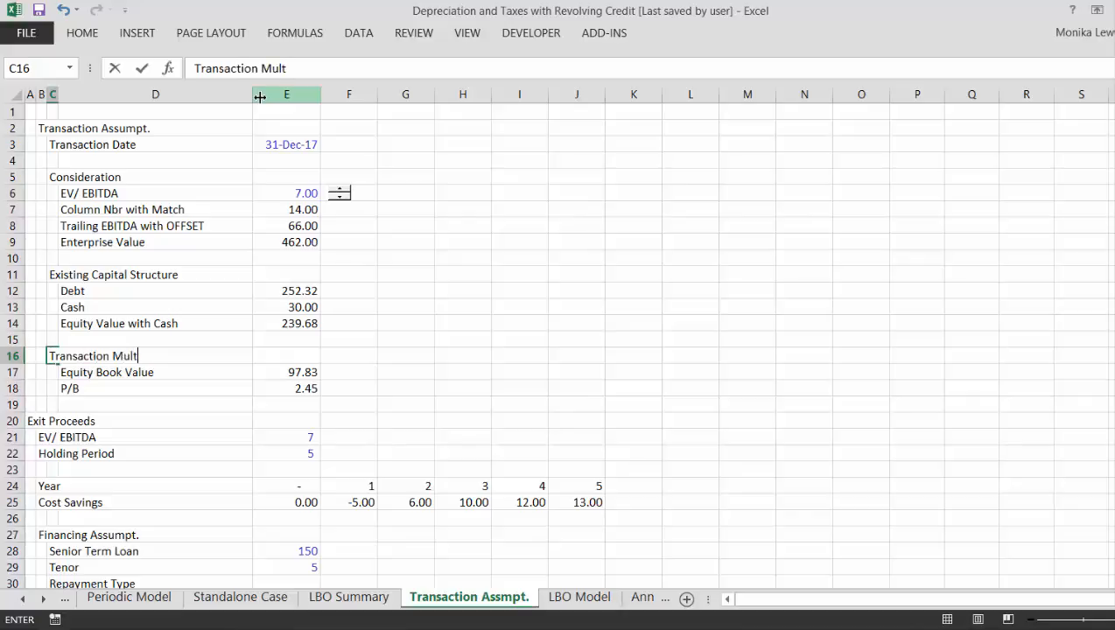
{"action": "type", "text": "iples"}
{"action": "key", "text": "Return"}
- Insert a row below P/B and enter the label "P/E Ratio" in D19
{"action": "key", "text": "Return"}
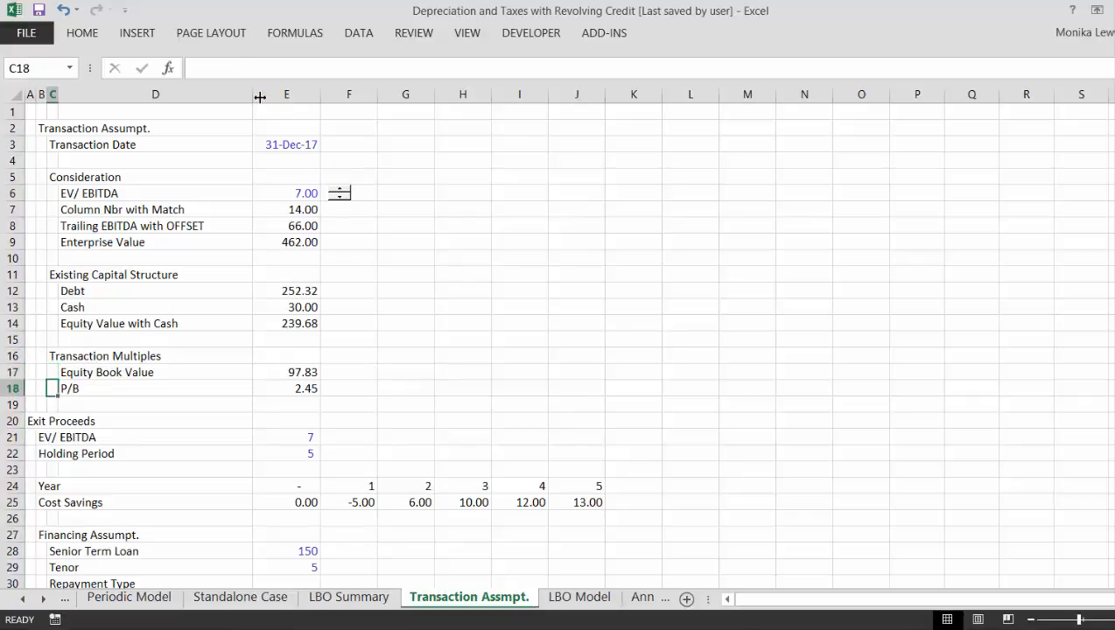
{"action": "key", "text": "Return"}
{"action": "key", "text": "shift+space"}
{"action": "key", "text": "ctrl+shift+plus"}
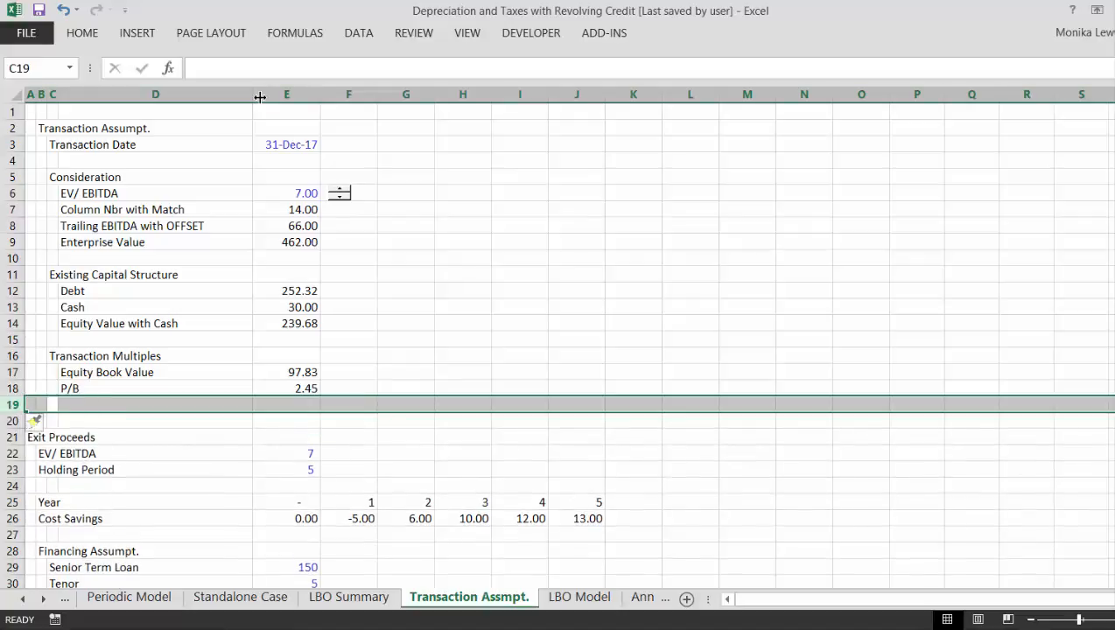
{"action": "key", "text": "Right"}
{"action": "key", "text": "Right"}
{"action": "key", "text": "Left"}
{"action": "type", "text": "P/"}
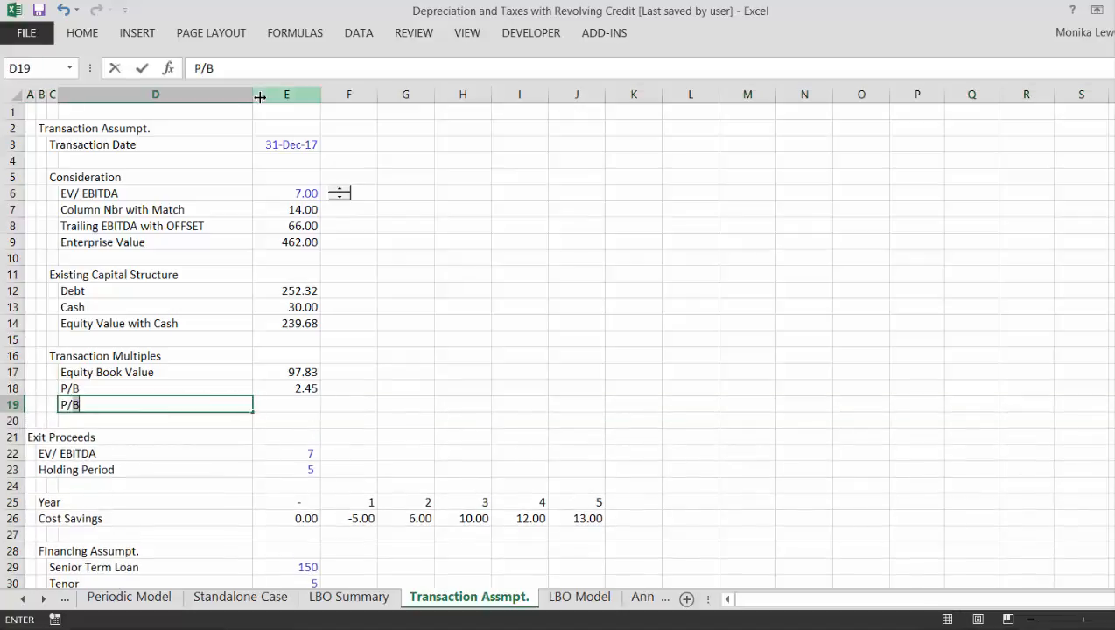
{"action": "type", "text": "E Ratio"}
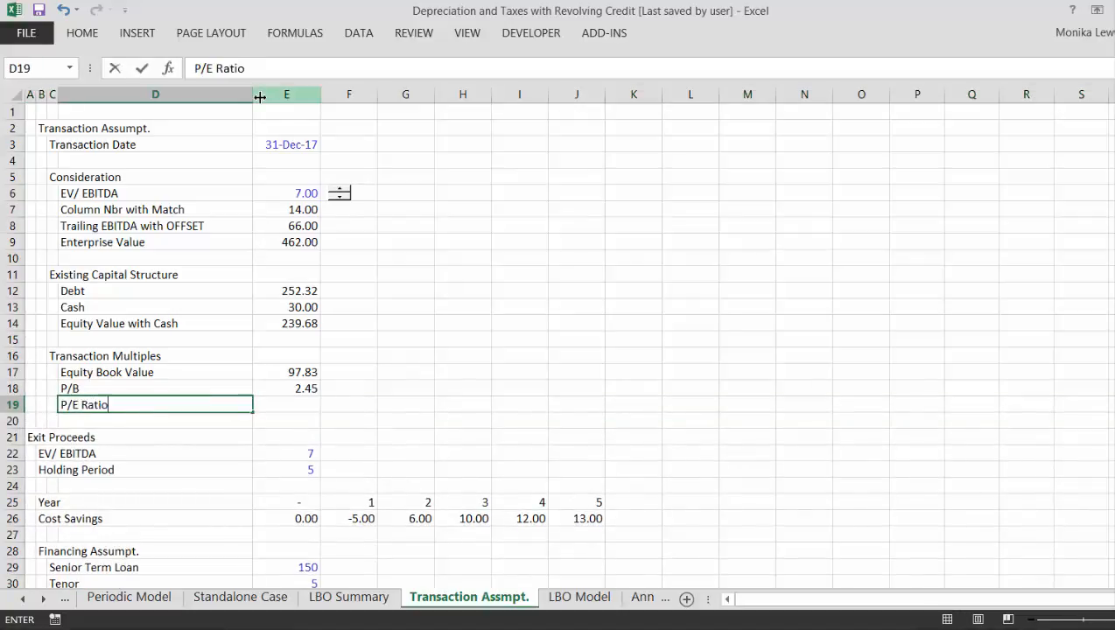
{"action": "key", "text": "ctrl+Return"}
- Insert two rows below P/E Ratio and enter the label "Existing Share Price" in D20
{"action": "key", "text": "Down"}
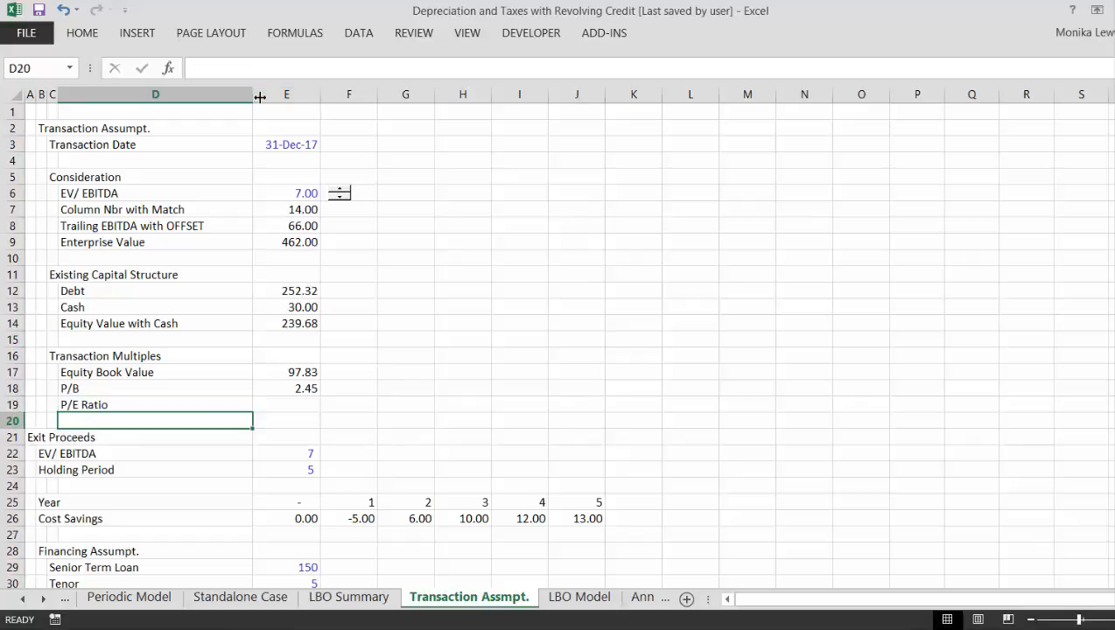
{"action": "key", "text": "shift+space"}
{"action": "key", "text": "ctrl+shift+plus"}
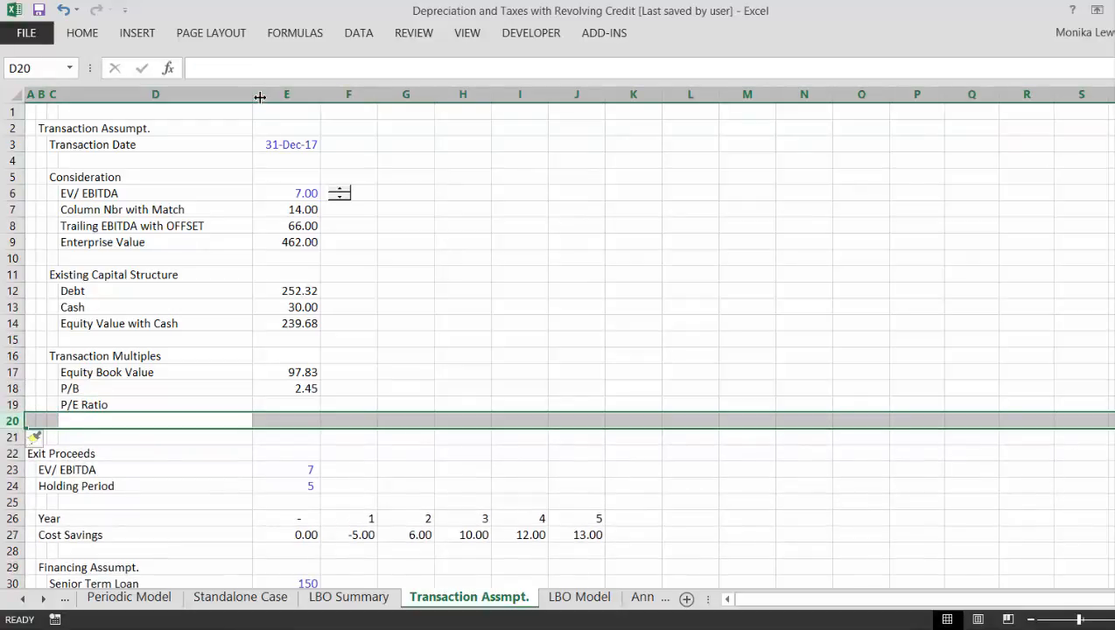
{"action": "key", "text": "Left"}
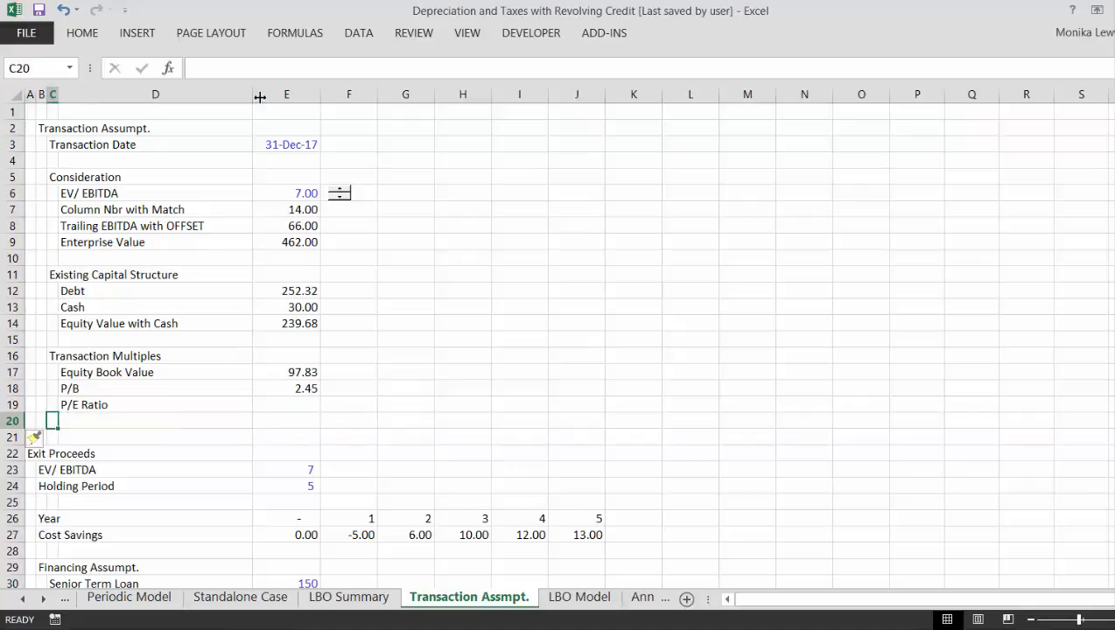
{"action": "key", "text": "shift+space"}
{"action": "key", "text": "ctrl+shift+plus"}
{"action": "key", "text": "Right"}
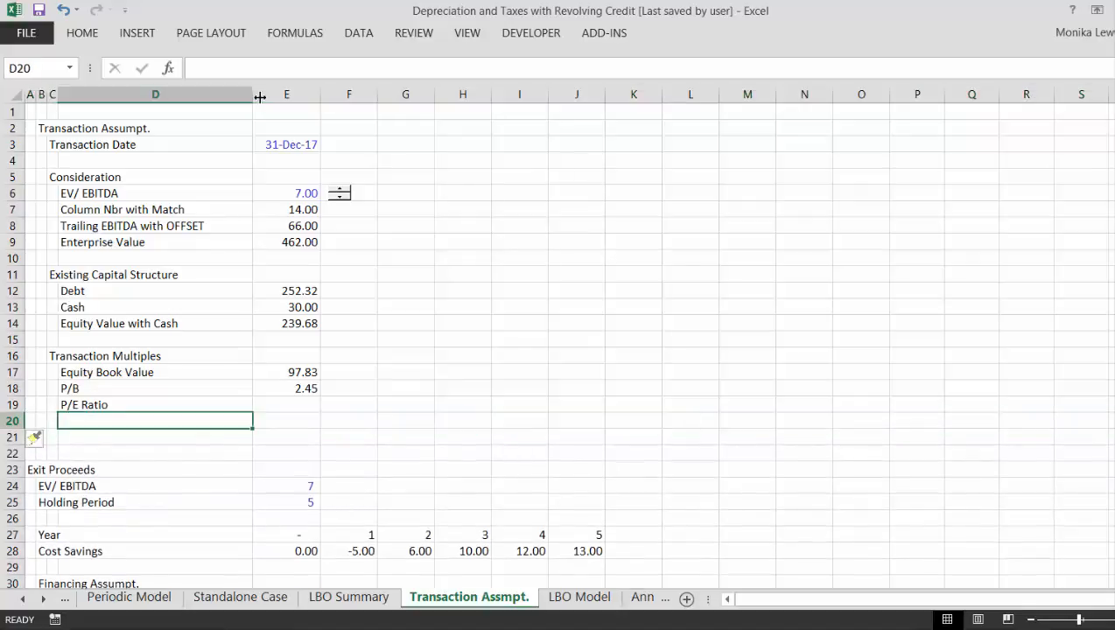
{"action": "type", "text": "Existing S"}
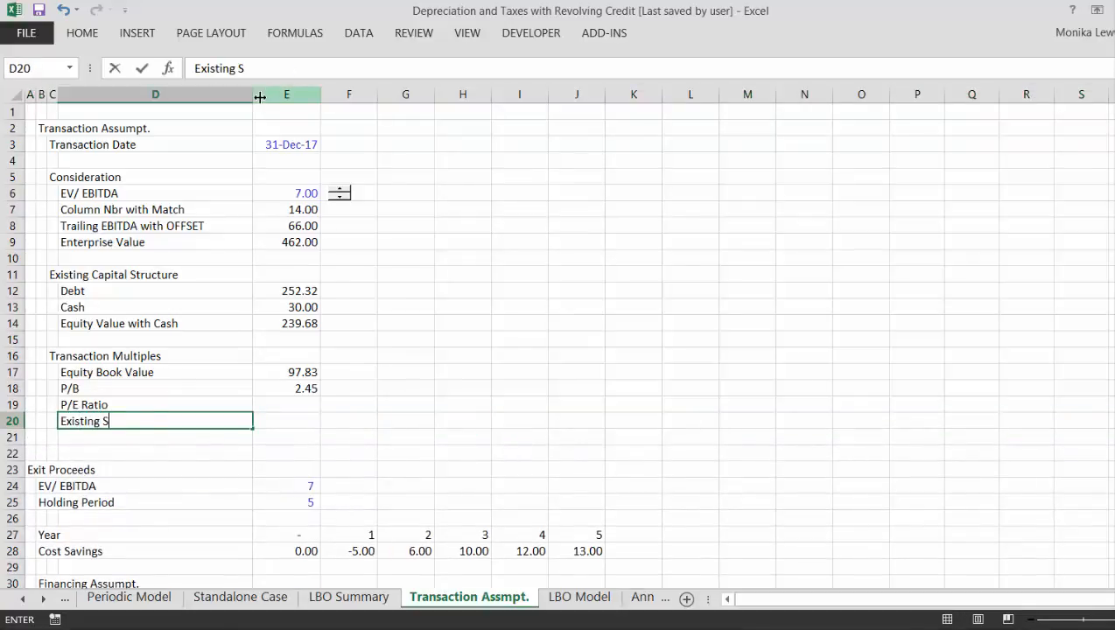
{"action": "type", "text": "hare Pric"}
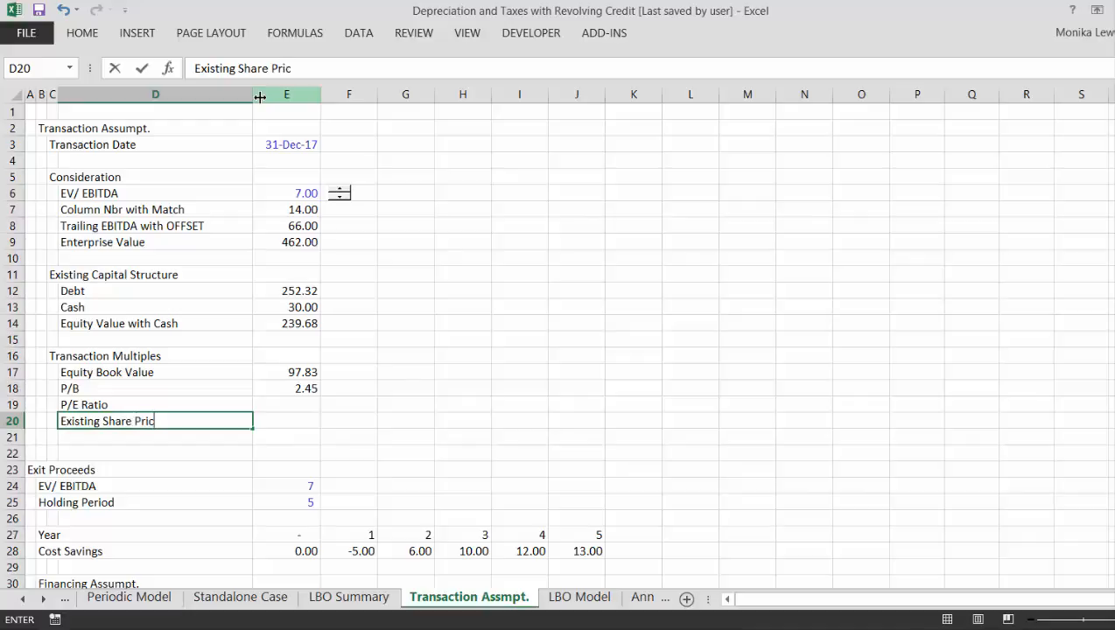
{"action": "type", "text": "e"}
{"action": "key", "text": "Return"}
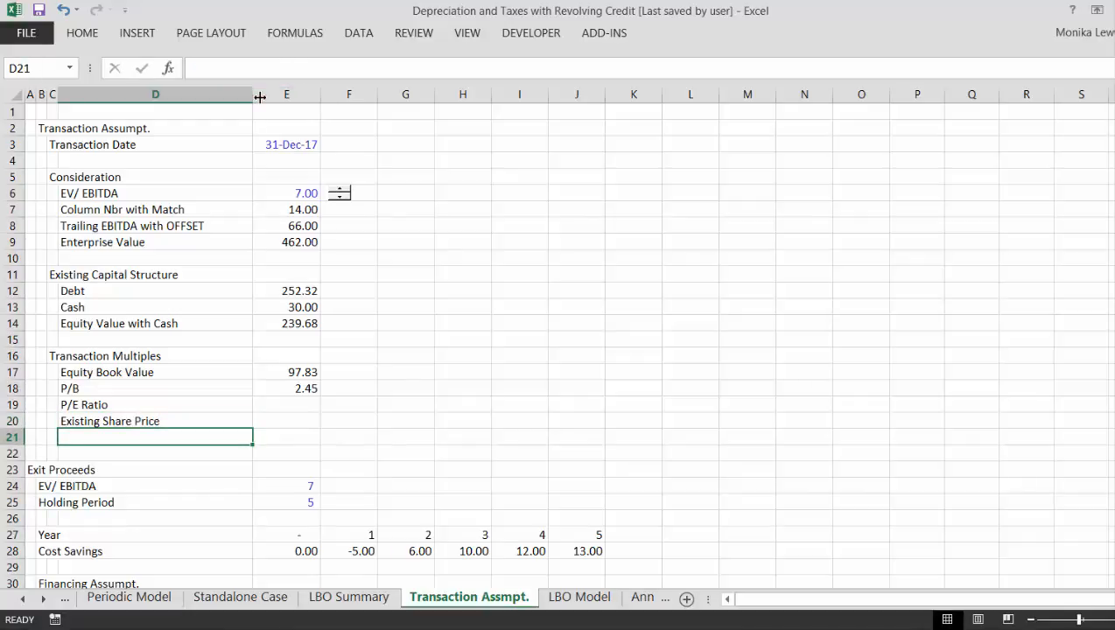
- Enter the label "Premium Paid" in D21 below Existing Share Price
{"action": "type", "text": "Prev"}
{"action": "key", "text": "BackSpace"}
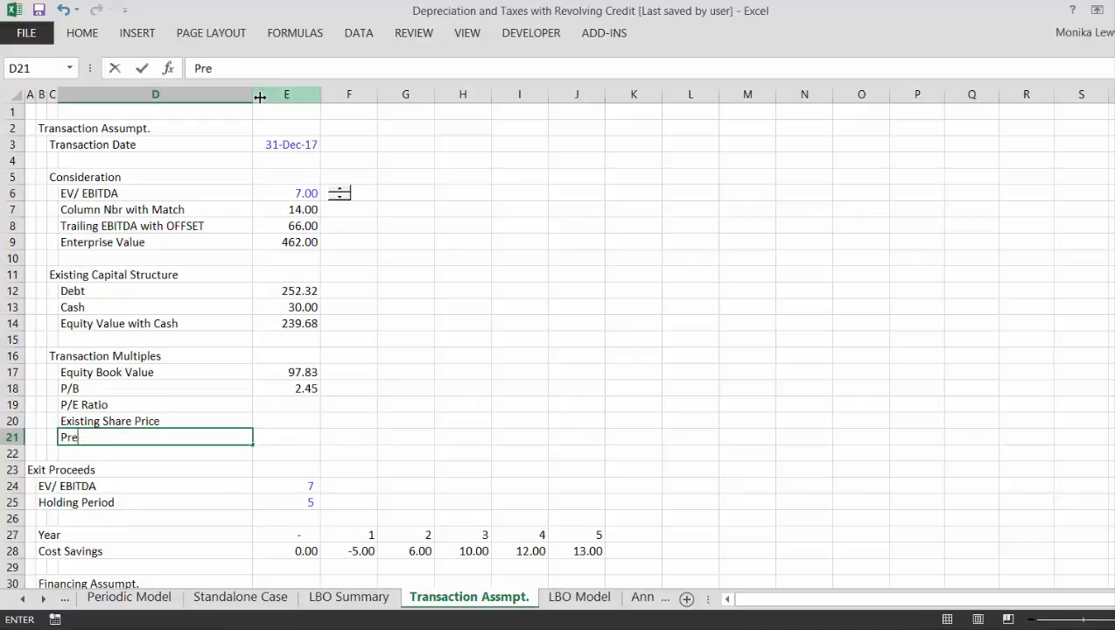
{"action": "type", "text": "mium Paid"}
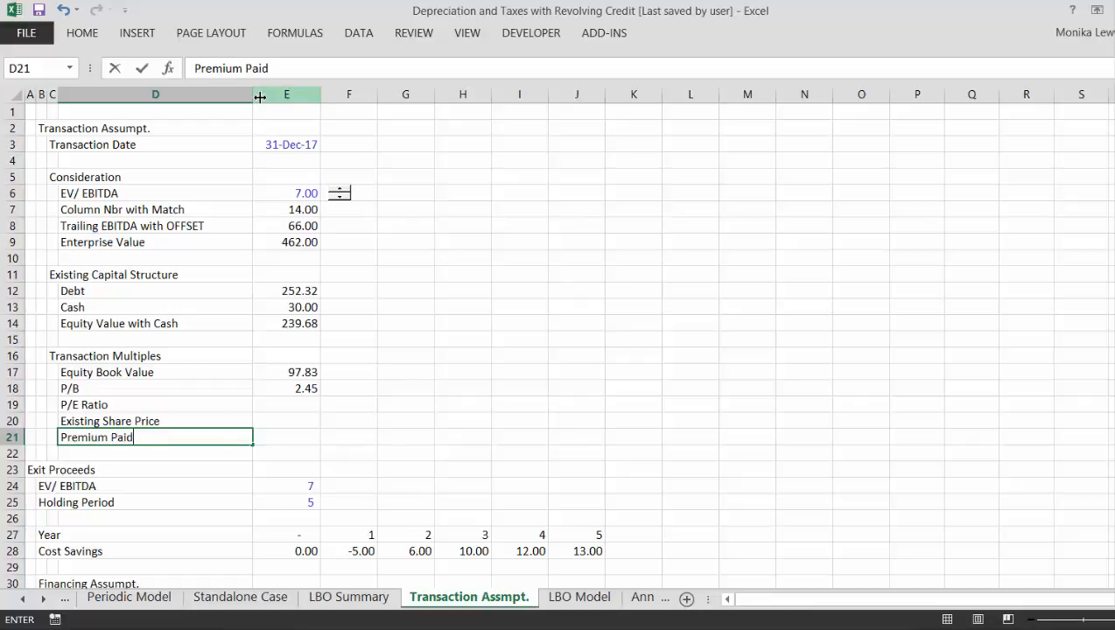
{"action": "key", "text": "Return"}
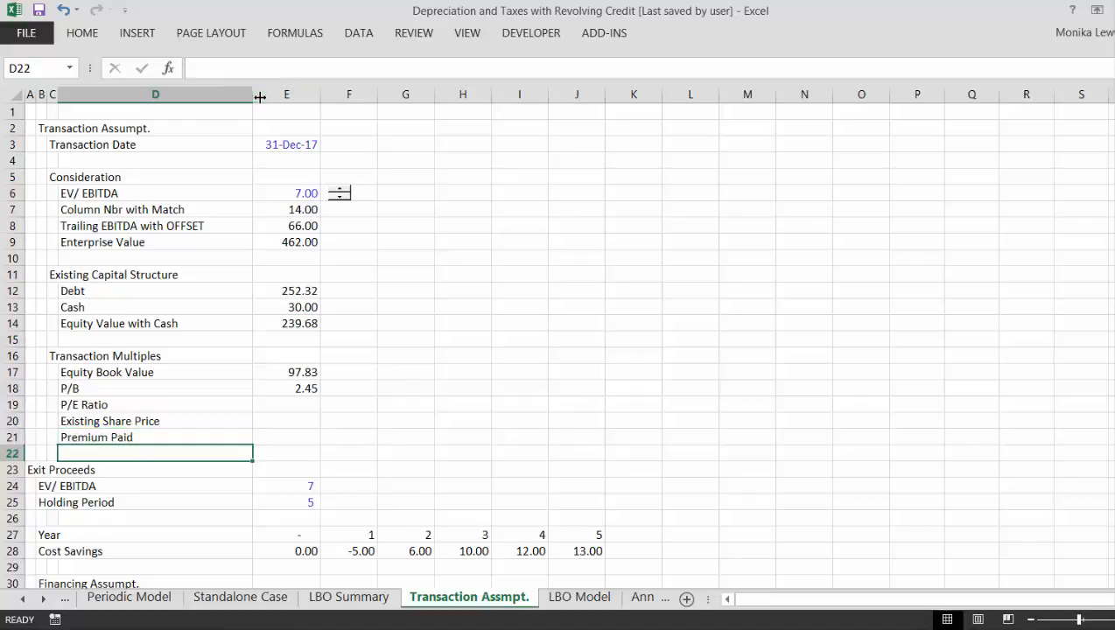
{"action": "key", "text": "Up"}
{"action": "key", "text": "Up"}
{"action": "key", "text": "Up"}
{"action": "key", "text": "Right"}
{"action": "key", "text": "Right"}
{"action": "key", "text": "Left"}
{"action": "key", "text": "Left"}
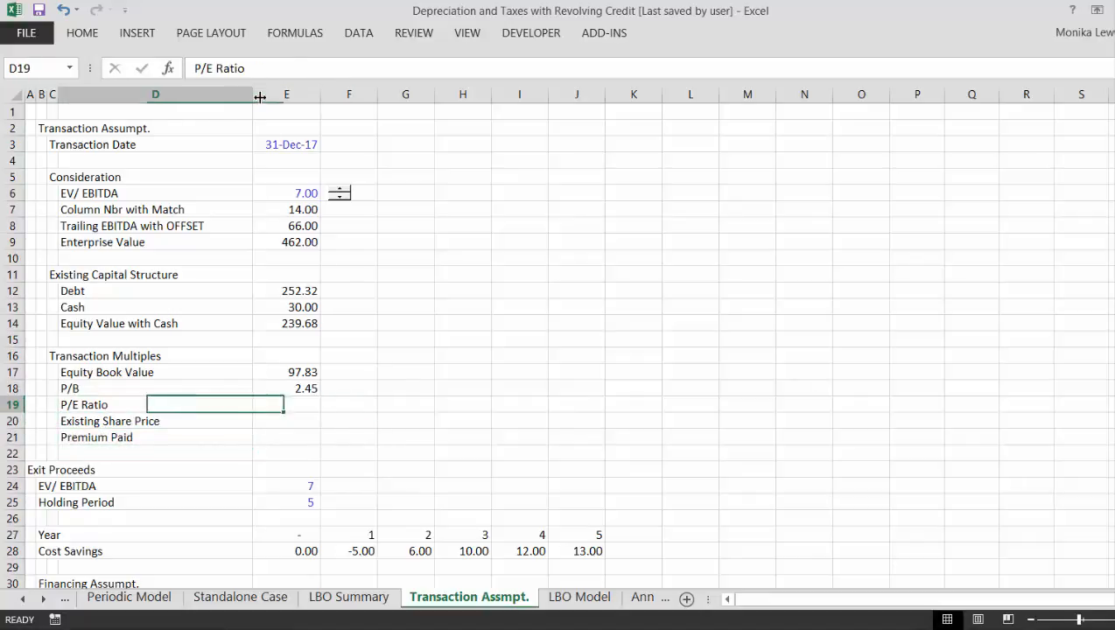
{"action": "key", "text": "Down"}
{"action": "key", "text": "Down"}
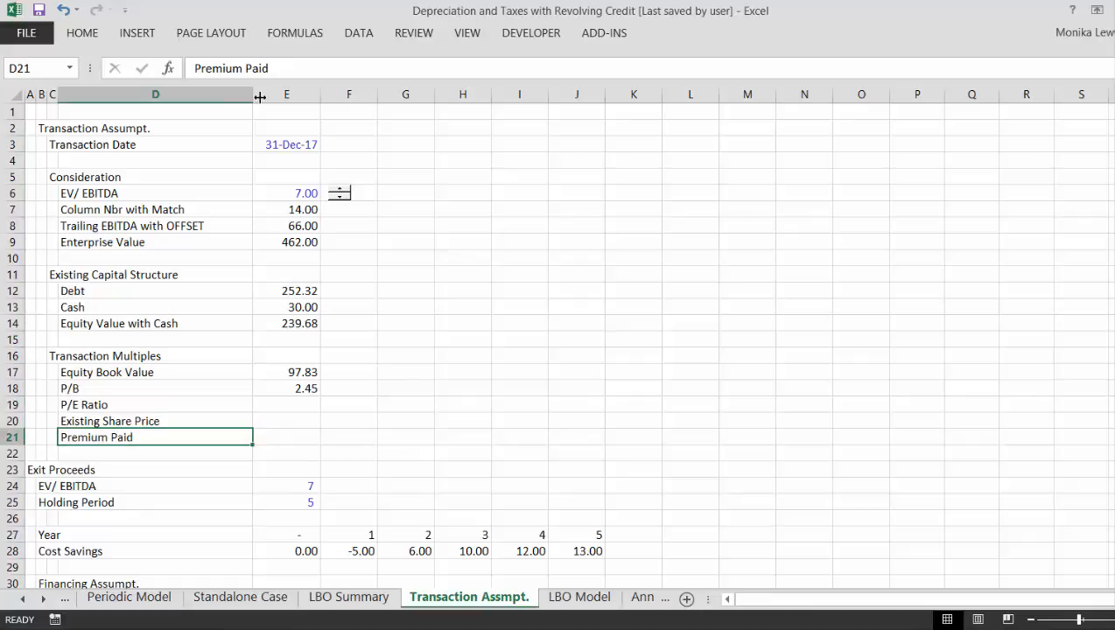
- Outline the Enterprise Value label and amount in D9:E9 with a border
{"action": "key", "text": "Up"}
{"action": "key", "text": "Up"}
{"action": "key", "text": "Up"}
{"action": "key", "text": "Up"}
{"action": "key", "text": "Up"}
{"action": "key", "text": "Up"}
{"action": "key", "text": "Up"}
{"action": "key", "text": "Up"}
{"action": "key", "text": "Up"}
{"action": "key", "text": "Up"}
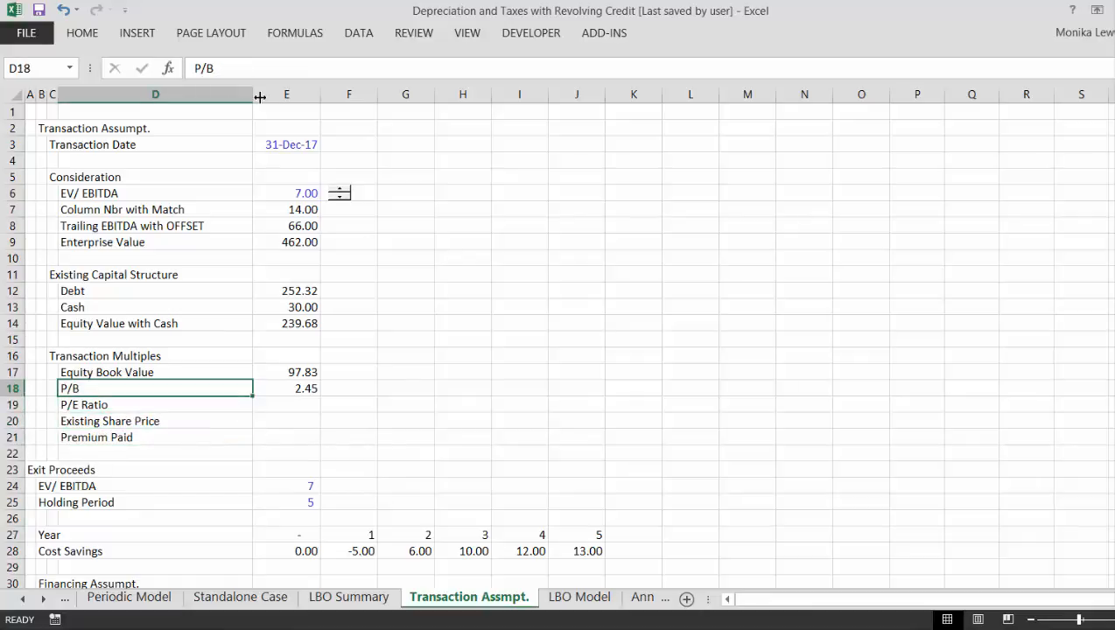
{"action": "key", "text": "shift+Right"}
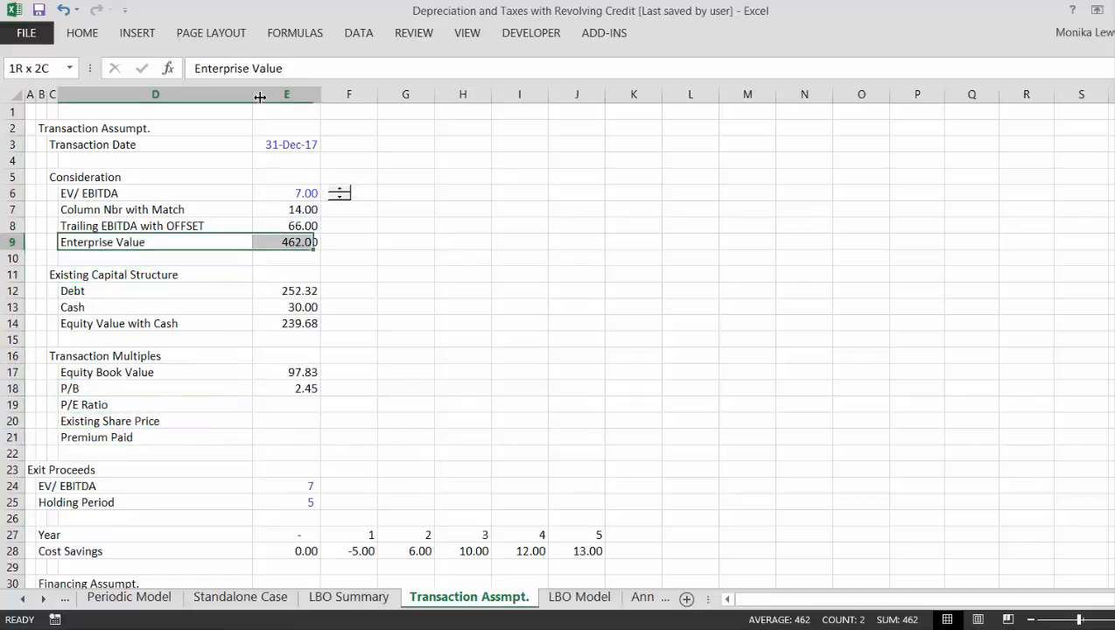
- Repeat the outline border on the Equity Value with Cash label and amount in D14:E14
{"action": "key", "text": "Down"}
{"action": "key", "text": "Down"}
{"action": "key", "text": "Down"}
{"action": "key", "text": "Down"}
{"action": "key", "text": "Down"}
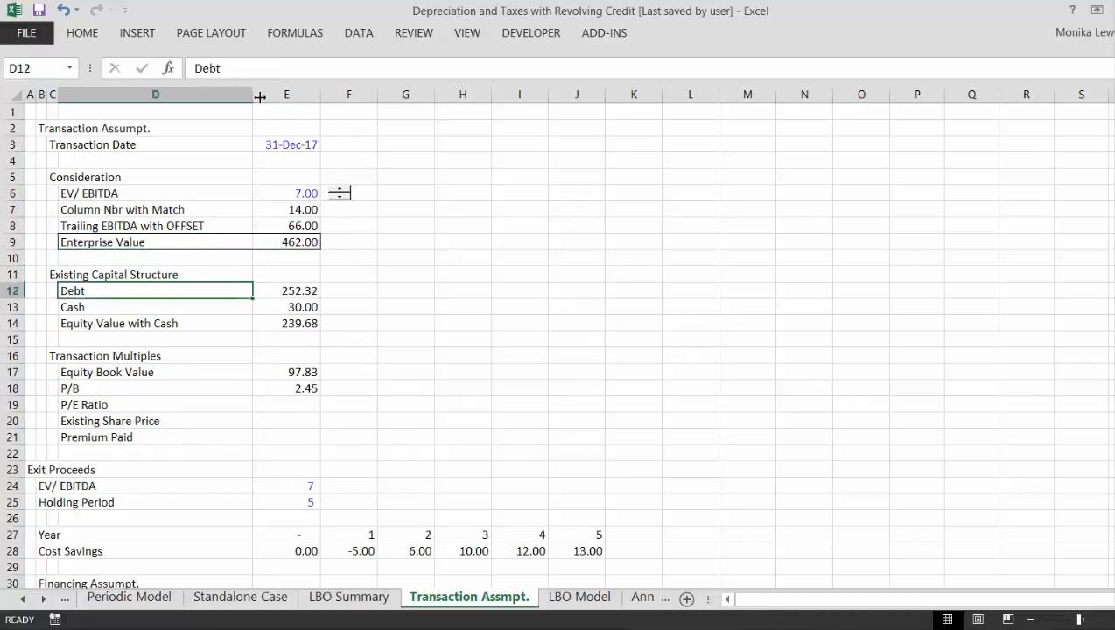
{"action": "key", "text": "shift+Right"}
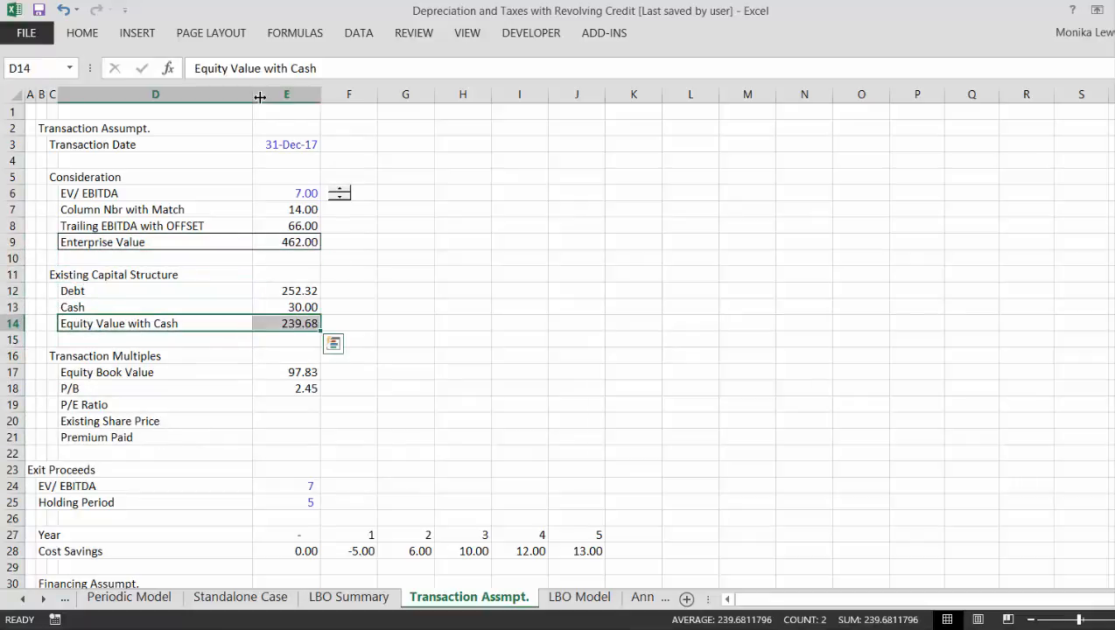
{"action": "key", "text": "F4"}
- Insert a row above P/E Ratio and enter the label "Earnings" in D19
{"action": "key", "text": "Down"}
{"action": "key", "text": "Down"}
{"action": "key", "text": "Down"}
{"action": "key", "text": "Down"}
{"action": "key", "text": "Down"}
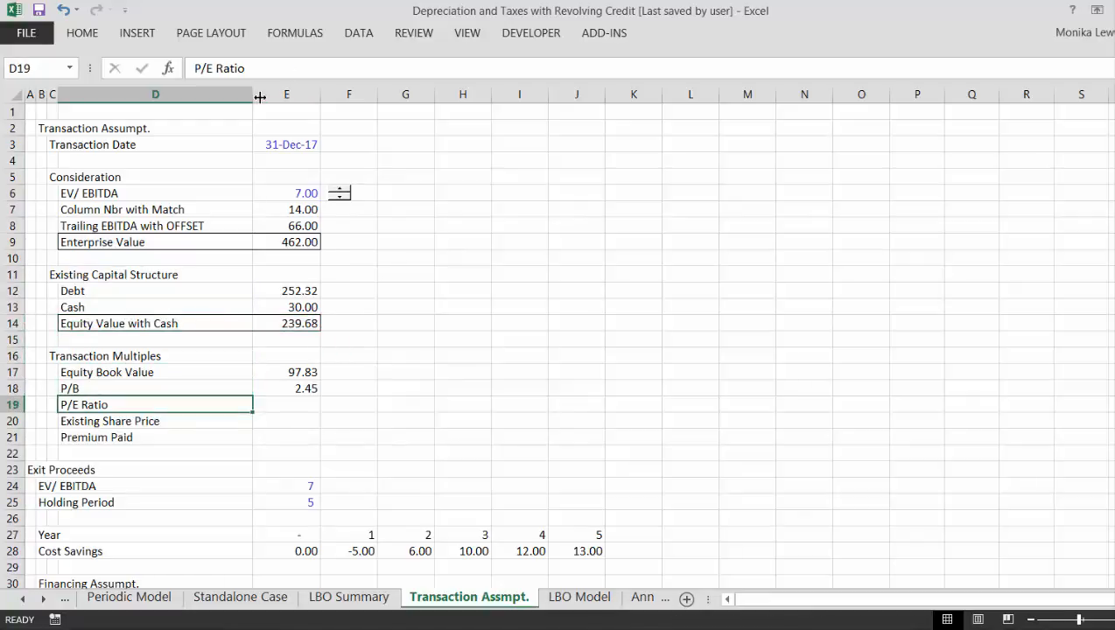
{"action": "key", "text": "shift+space"}
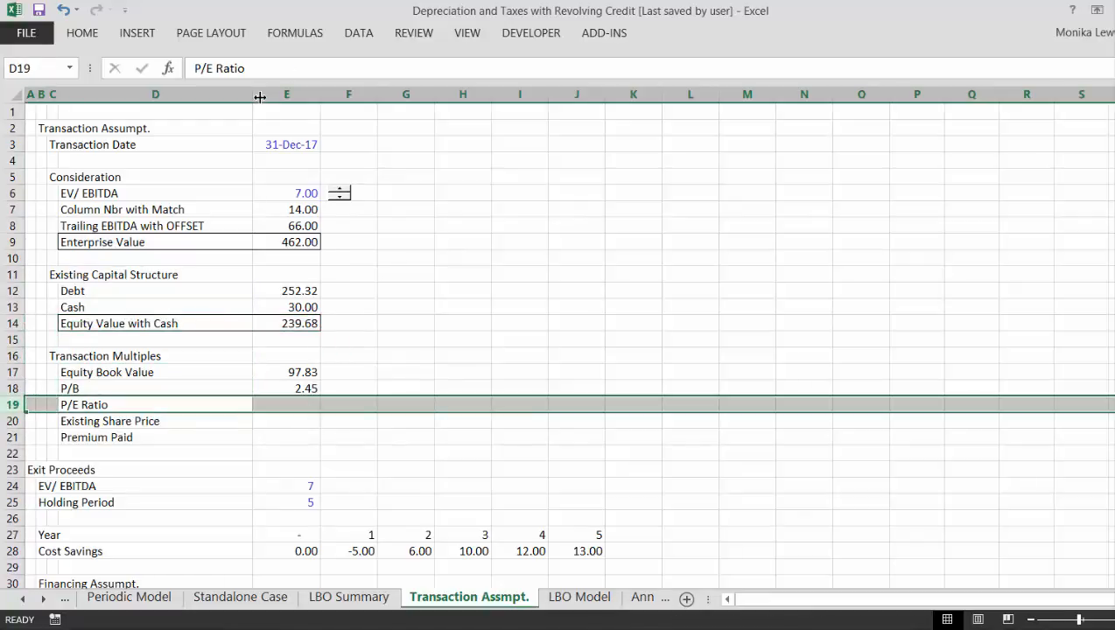
{"action": "key", "text": "ctrl+shift+plus"}
{"action": "key", "text": "Right"}
{"action": "key", "text": "Left"}
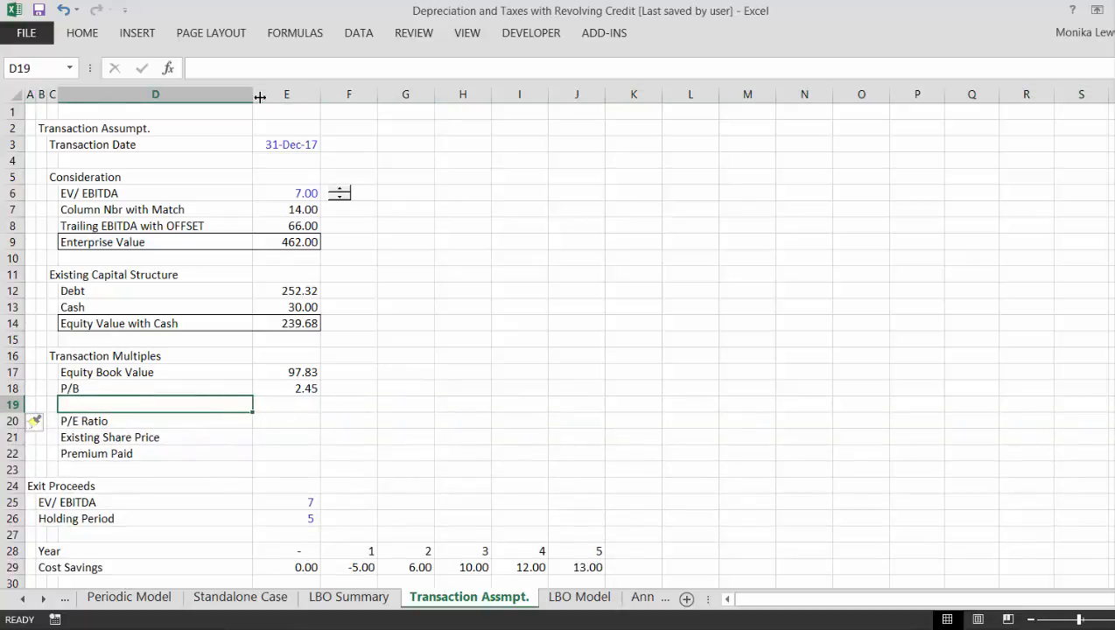
{"action": "type", "text": "Earnings"}
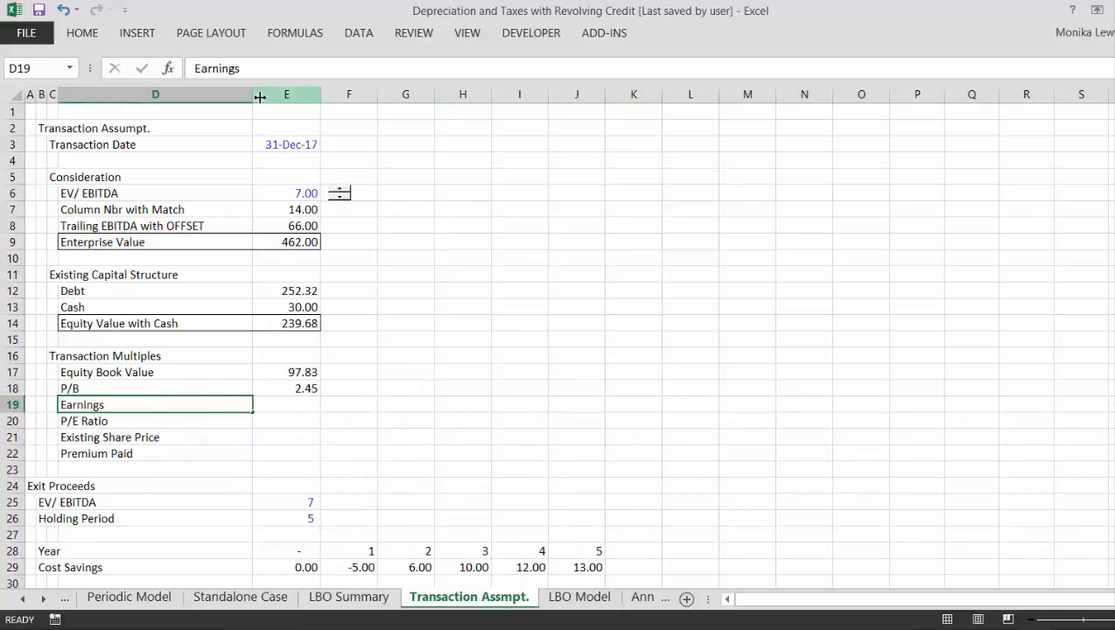
{"action": "key", "text": "Return"}
- Begin a formula in E19 beside the Earnings label
{"action": "key", "text": "Up"}
{"action": "key", "text": "Right"}
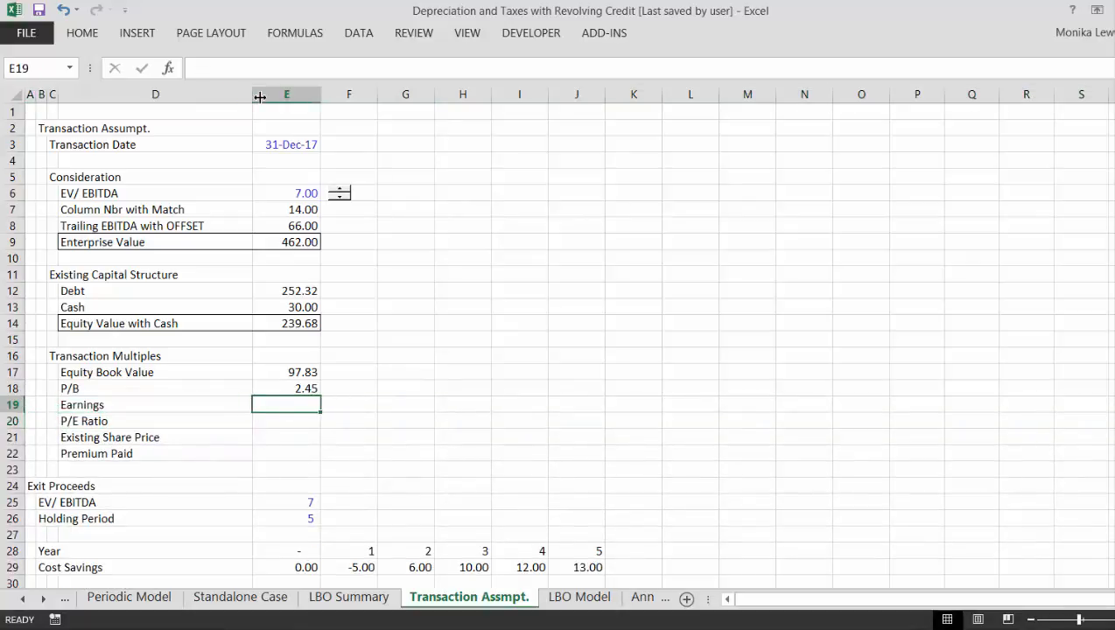
{"action": "type", "text": "="}
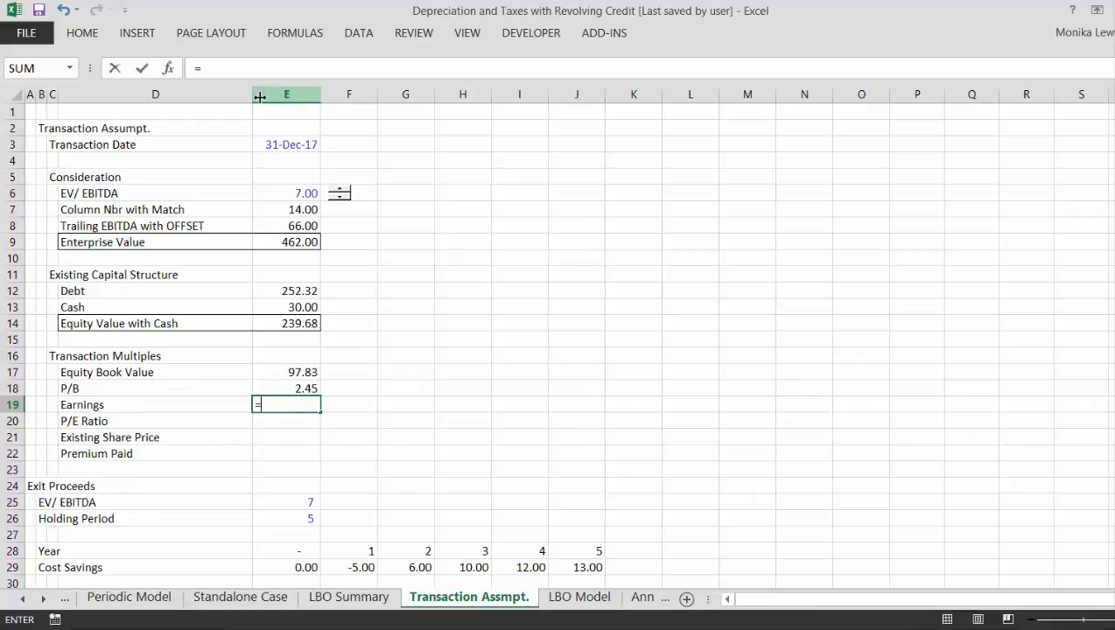
{"action": "type", "text": "offse"}
{"action": "key", "text": "BackSpace"}
{"action": "key", "text": "BackSpace"}
{"action": "key", "text": "BackSpace"}
{"action": "key", "text": "BackSpace"}
{"action": "key", "text": "BackSpace"}
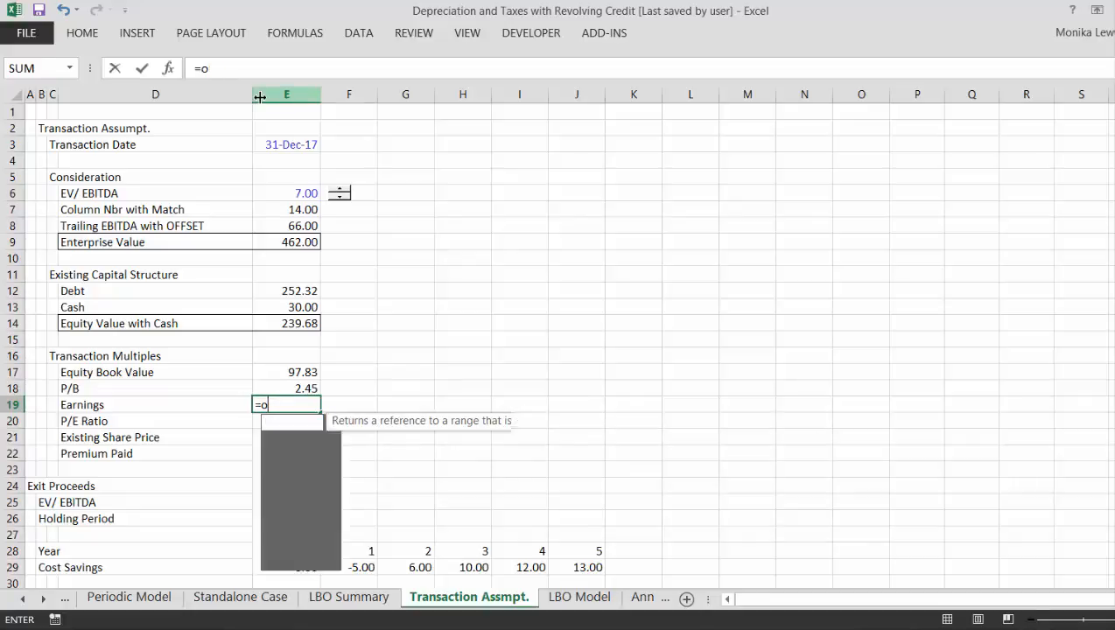
- Open the Earnings formula with nested SUM, OFFSET and INDEX functions
{"action": "type", "text": "sum("}
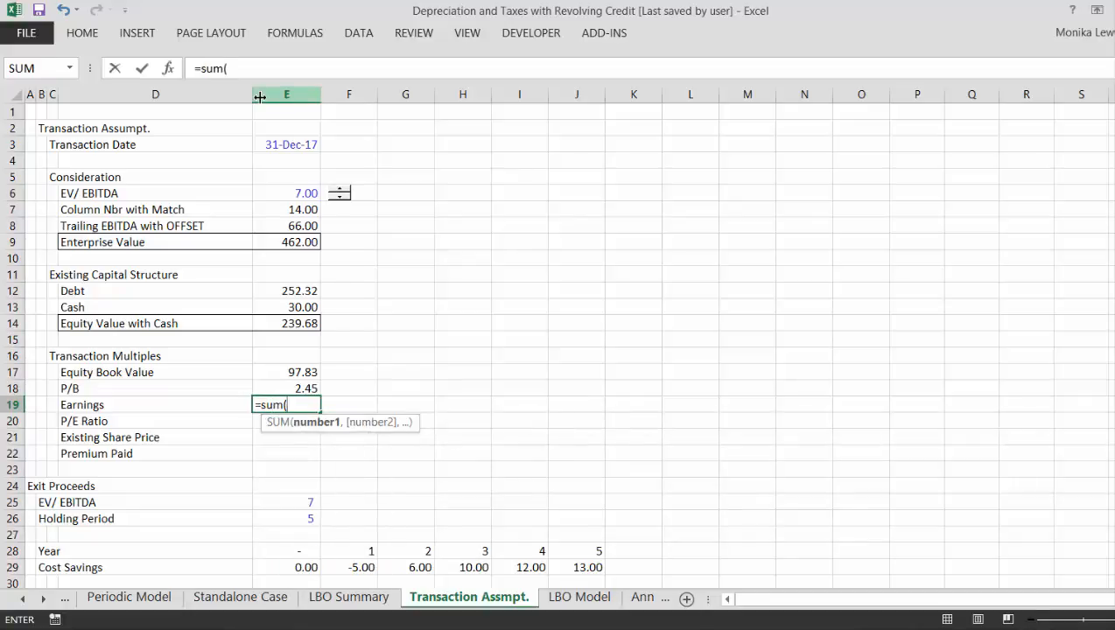
{"action": "type", "text": "offset("}
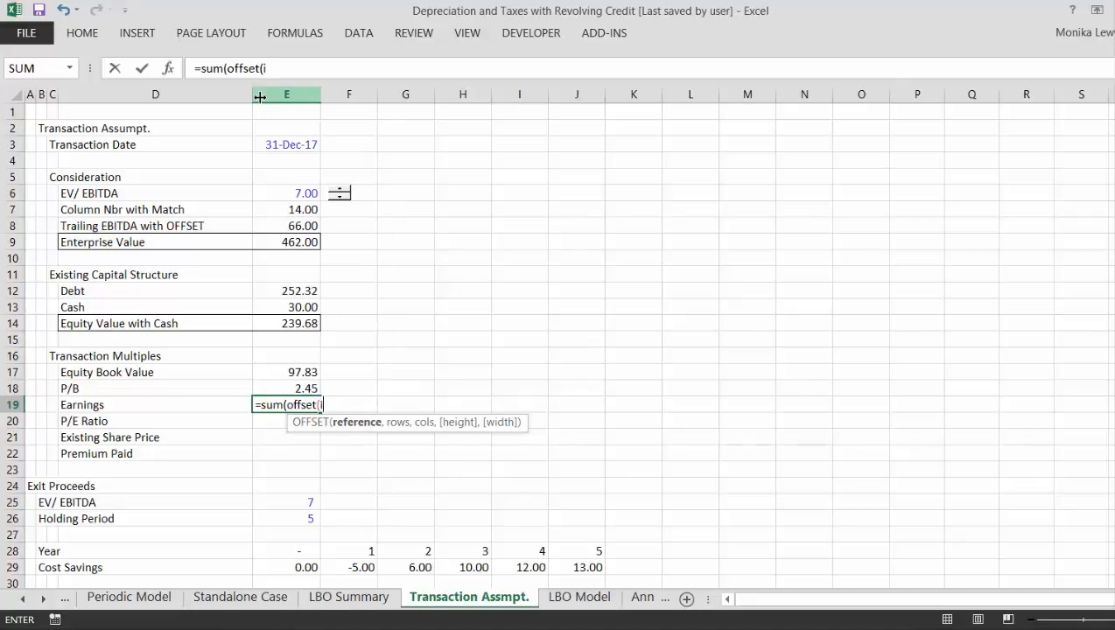
{"action": "type", "text": "index("}
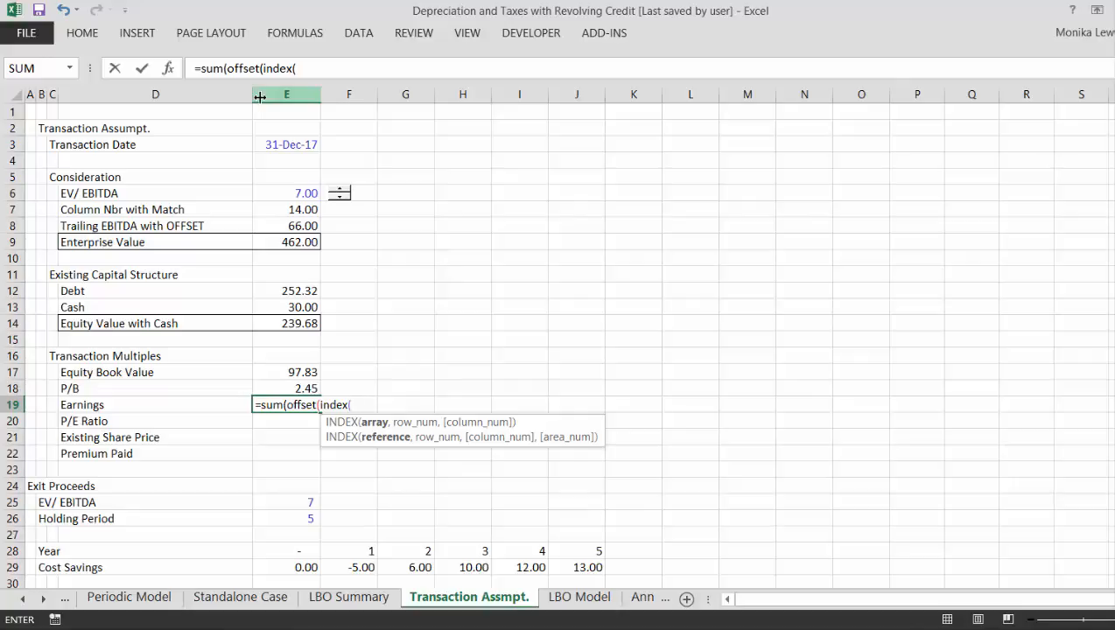
- Reference the entire Net Income - Books row, 136:136, on the Standalone Case sheet as the INDEX array
{"action": "key", "text": "ctrl+Page_Up"}
{"action": "key", "text": "ctrl+Page_Up"}
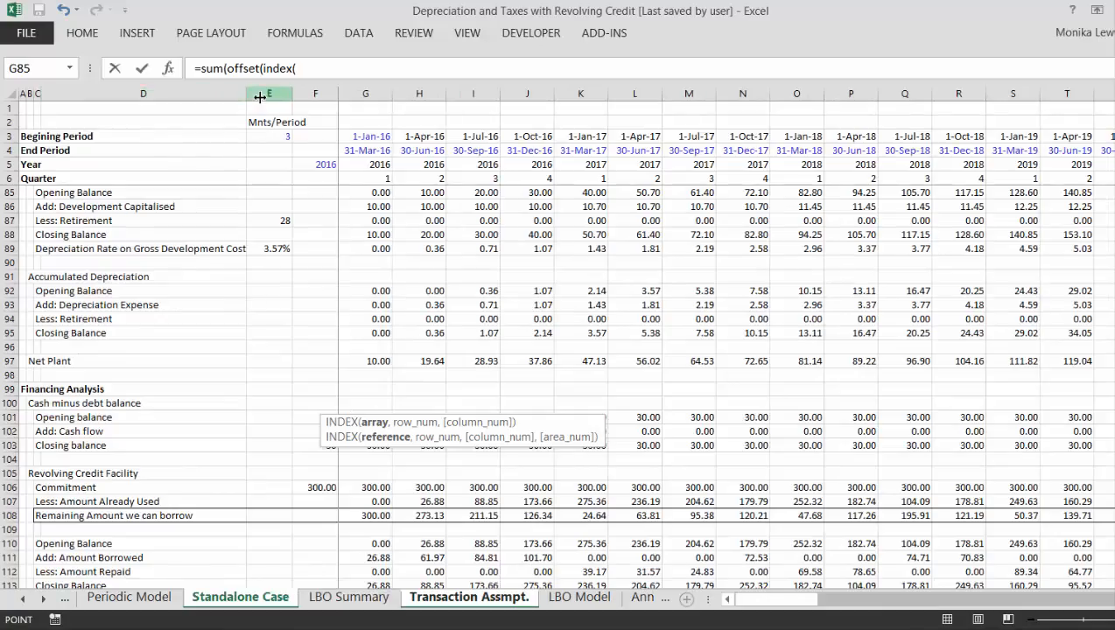
{"action": "key", "text": "Down"}
{"action": "key", "text": "Left"}
{"action": "key", "text": "Left"}
{"action": "key", "text": "Left"}
{"action": "key", "text": "Left"}
{"action": "key", "text": "Left"}
{"action": "key", "text": "Left"}
{"action": "key", "text": "Page_Down"}
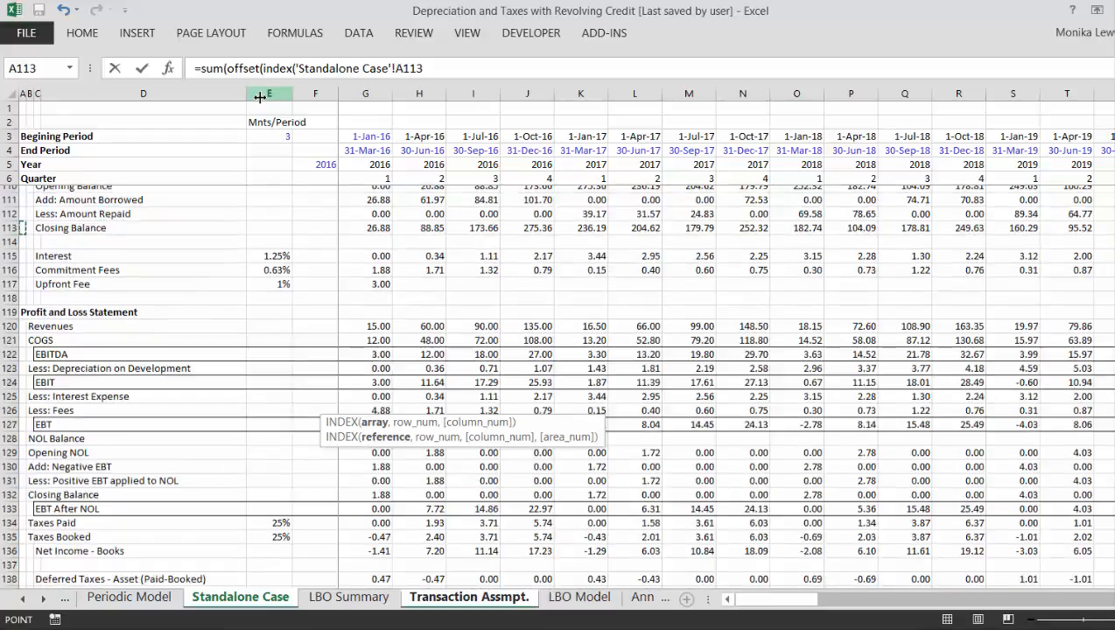
{"action": "key", "text": "Down"}
{"action": "key", "text": "Down"}
{"action": "key", "text": "Down"}
{"action": "key", "text": "Down"}
{"action": "key", "text": "Down"}
{"action": "key", "text": "Down"}
{"action": "key", "text": "Down"}
{"action": "key", "text": "Down"}
{"action": "key", "text": "Down"}
{"action": "key", "text": "Down"}
{"action": "key", "text": "Down"}
{"action": "key", "text": "Down"}
{"action": "key", "text": "Down"}
{"action": "key", "text": "Down"}
{"action": "key", "text": "Down"}
{"action": "key", "text": "Down"}
{"action": "key", "text": "Down"}
{"action": "key", "text": "Down"}
{"action": "key", "text": "Down"}
{"action": "key", "text": "Down"}
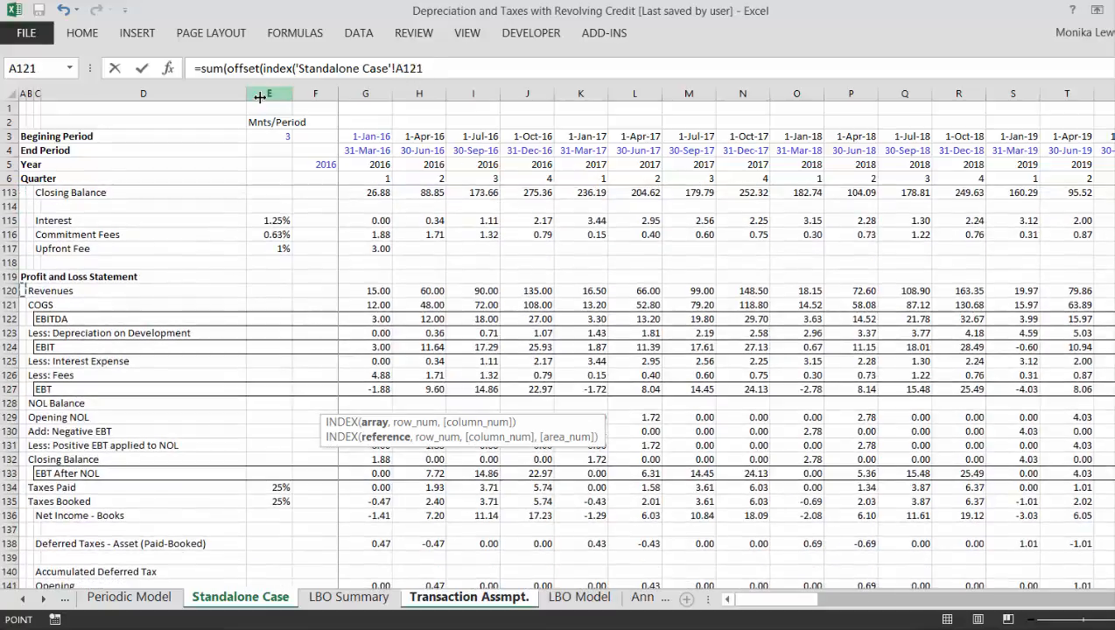
{"action": "key", "text": "Down"}
{"action": "key", "text": "Up"}
{"action": "key", "text": "shift+space"}
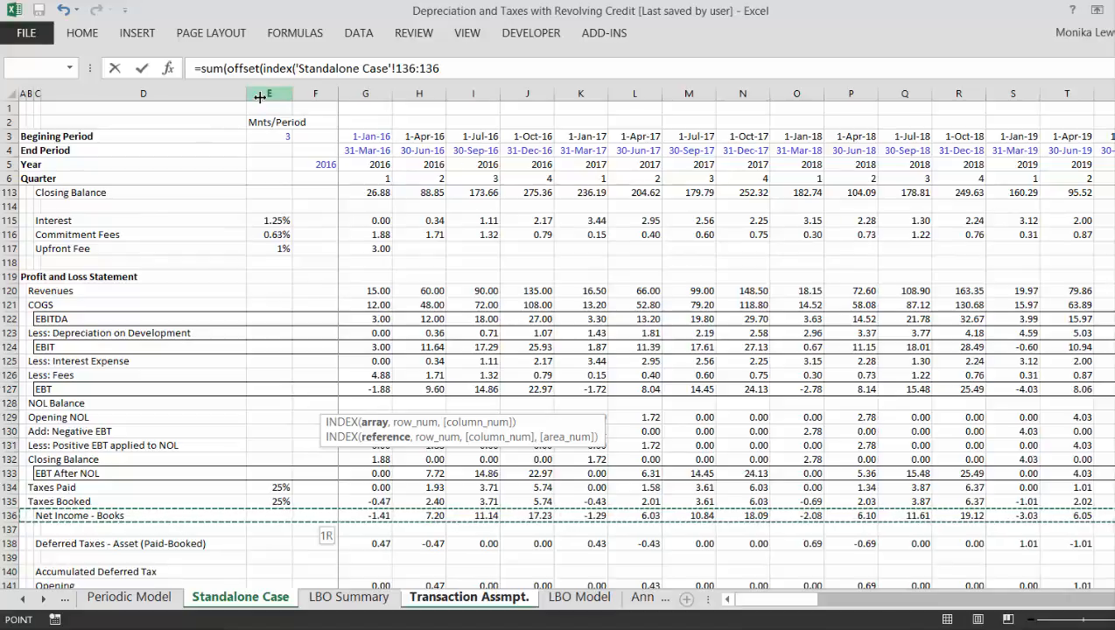
{"action": "type", "text": ","}
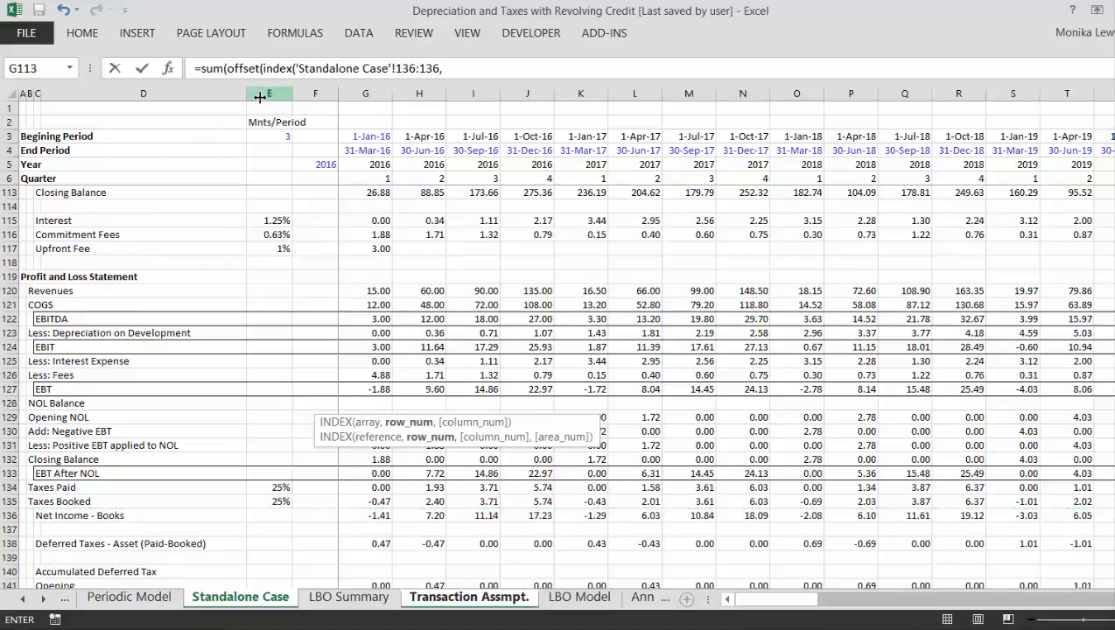
- Set the INDEX position to Column Nbr with Match in E7 on Transaction Assmpt. and close the INDEX function
{"action": "key", "text": "ctrl+Page_Up"}
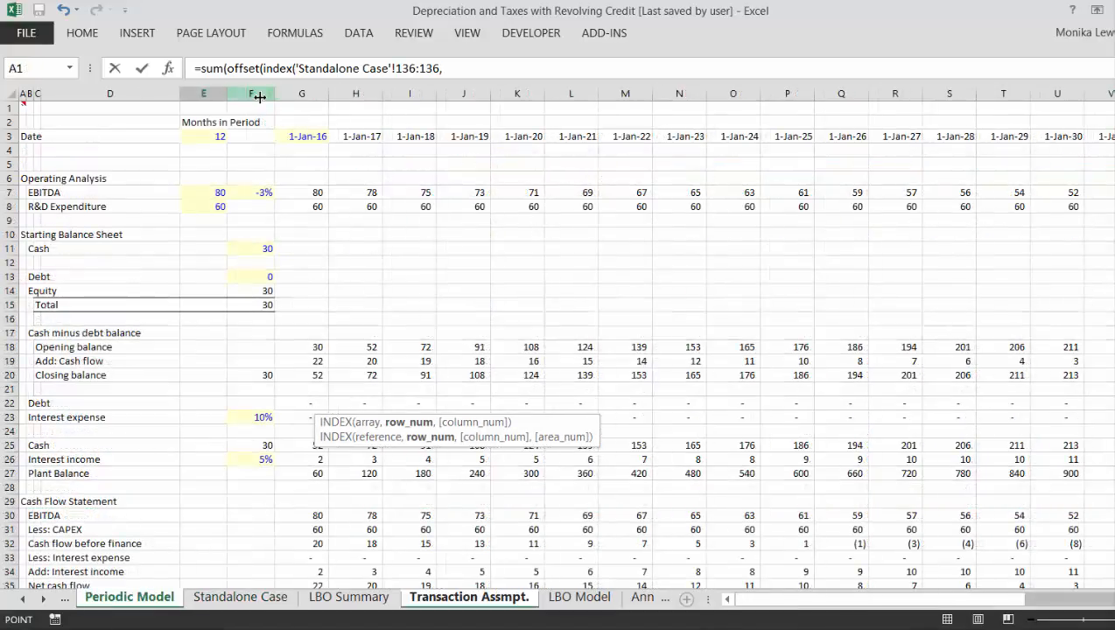
{"action": "key", "text": "ctrl+Page_Down"}
{"action": "key", "text": "ctrl+Page_Down"}
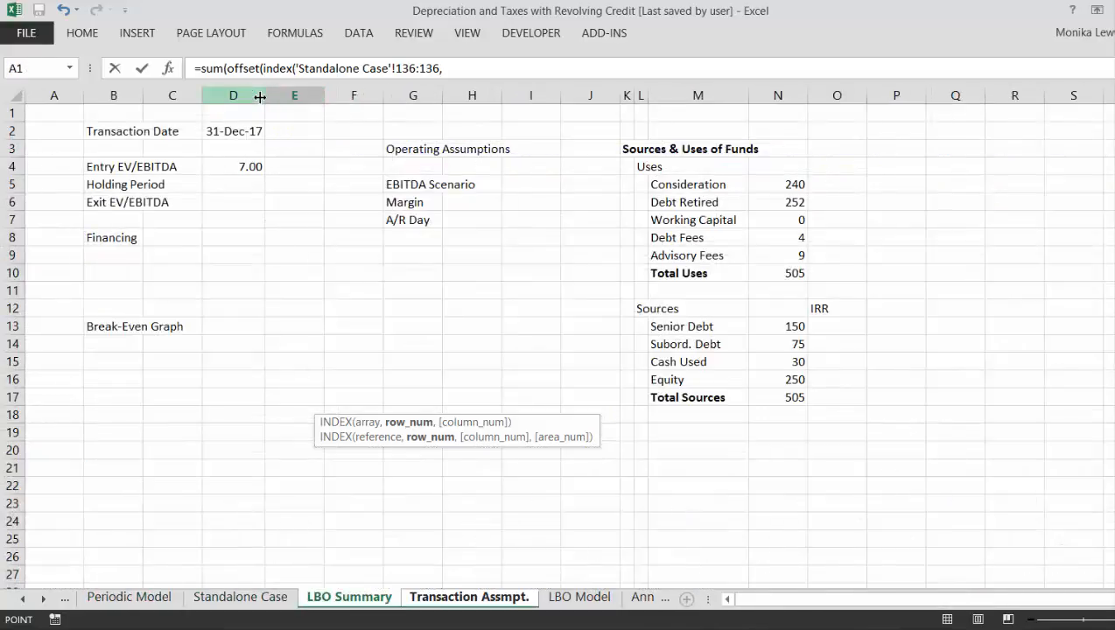
{"action": "key", "text": "ctrl+Page_Down"}
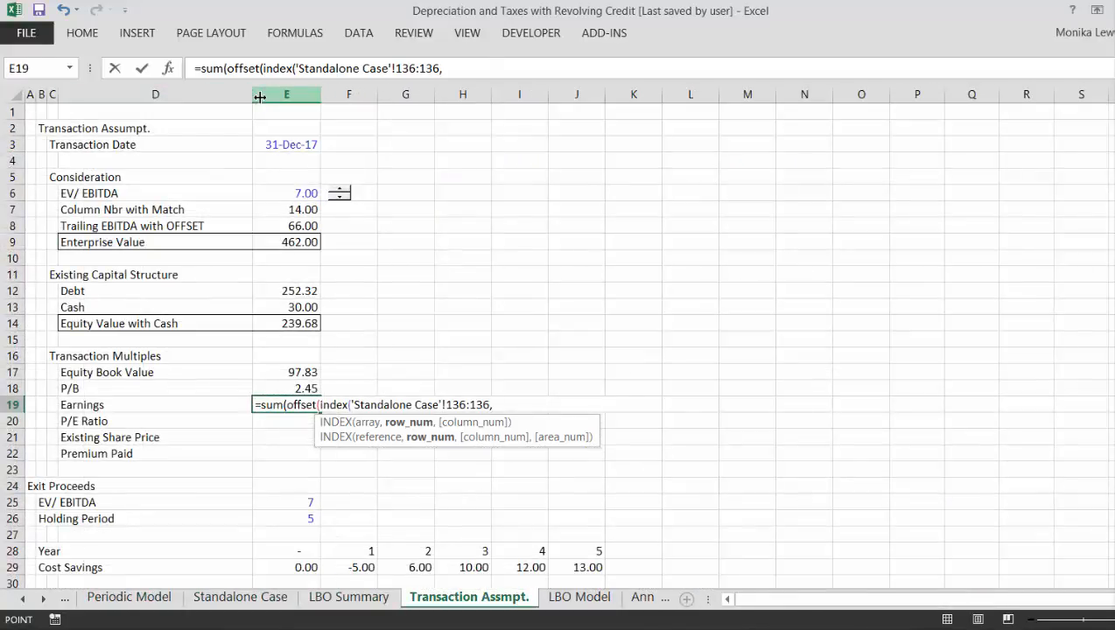
{"action": "key", "text": "Up"}
{"action": "key", "text": "Up"}
{"action": "key", "text": "Up"}
{"action": "key", "text": "Up"}
{"action": "key", "text": "Up"}
{"action": "key", "text": "Up"}
{"action": "key", "text": "Up"}
{"action": "key", "text": "Up"}
{"action": "key", "text": "Up"}
{"action": "key", "text": "Up"}
{"action": "key", "text": "Up"}
{"action": "key", "text": "Up"}
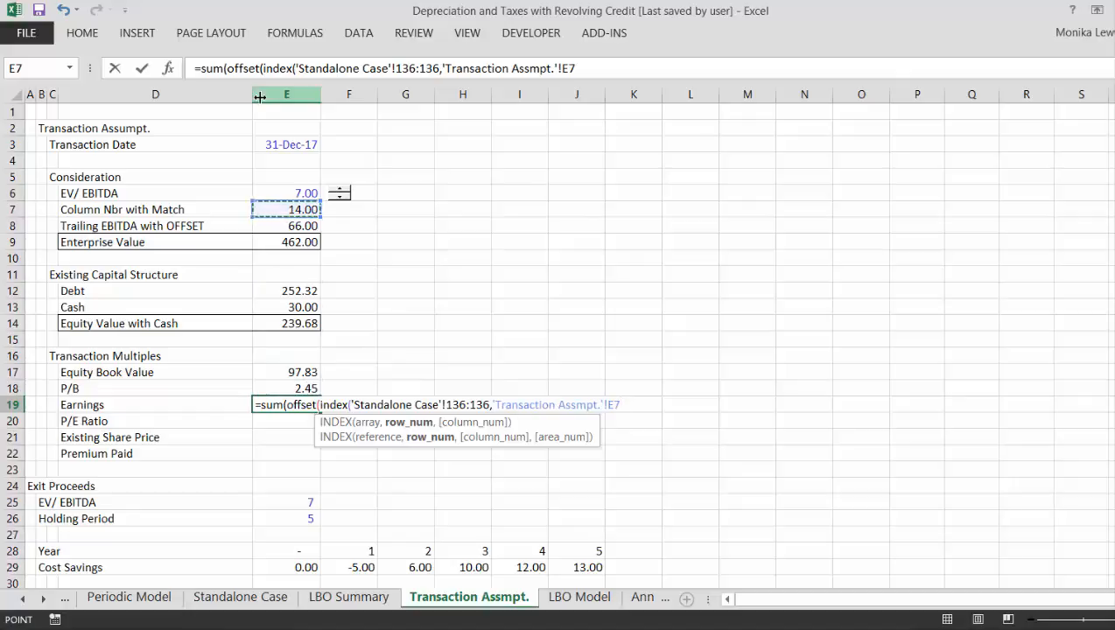
{"action": "type", "text": "),0"}
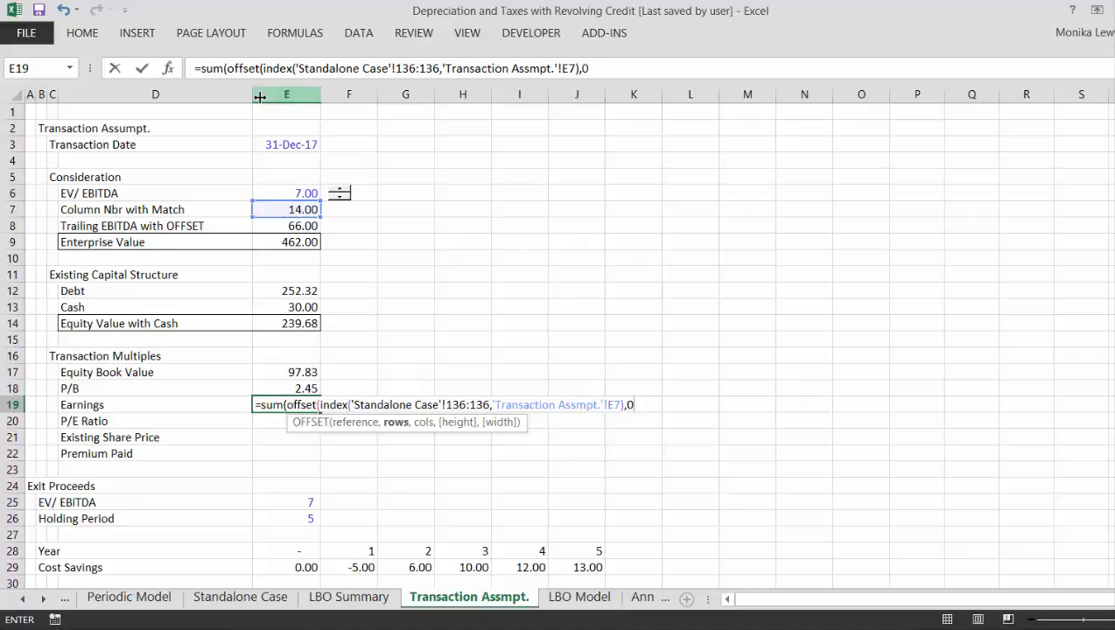
{"action": "type", "text": ","}
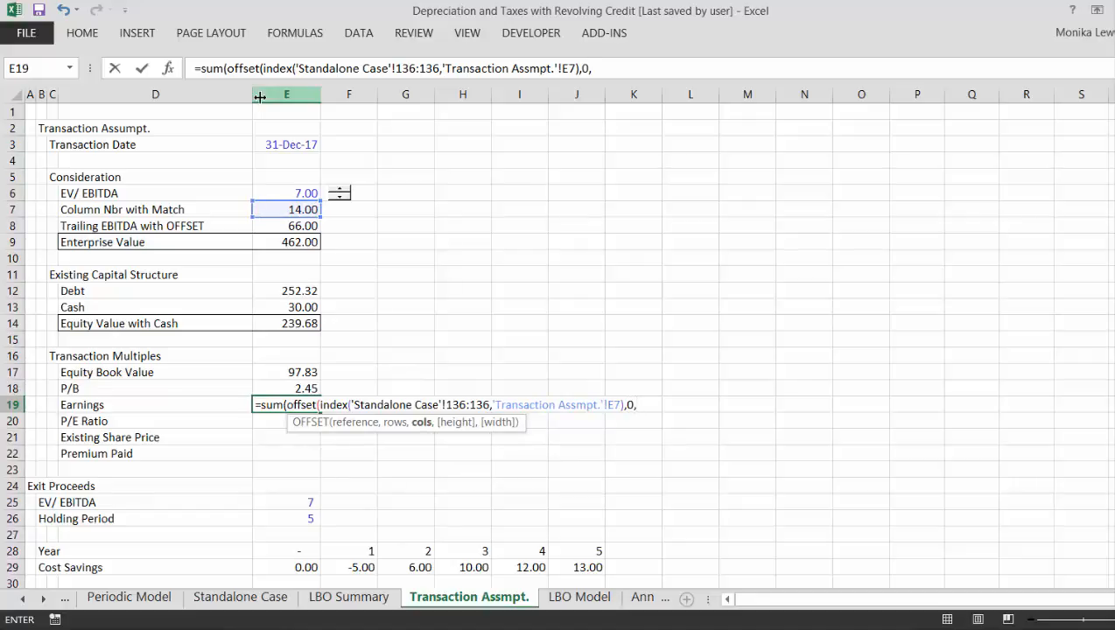
{"action": "type", "text": "-3,1,"}
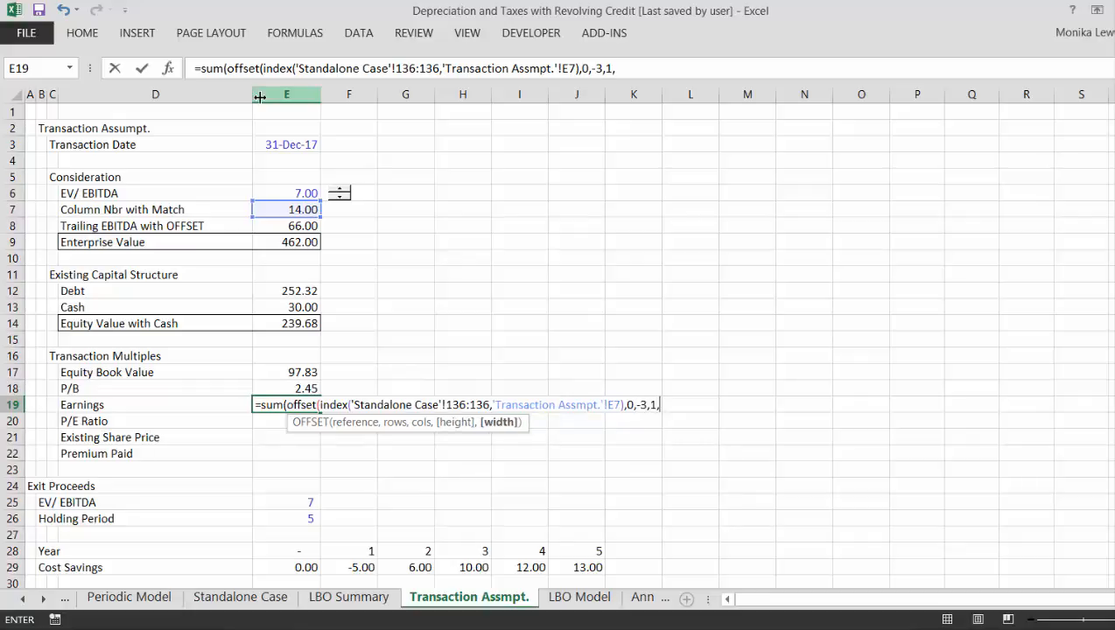
{"action": "type", "text": "4"}
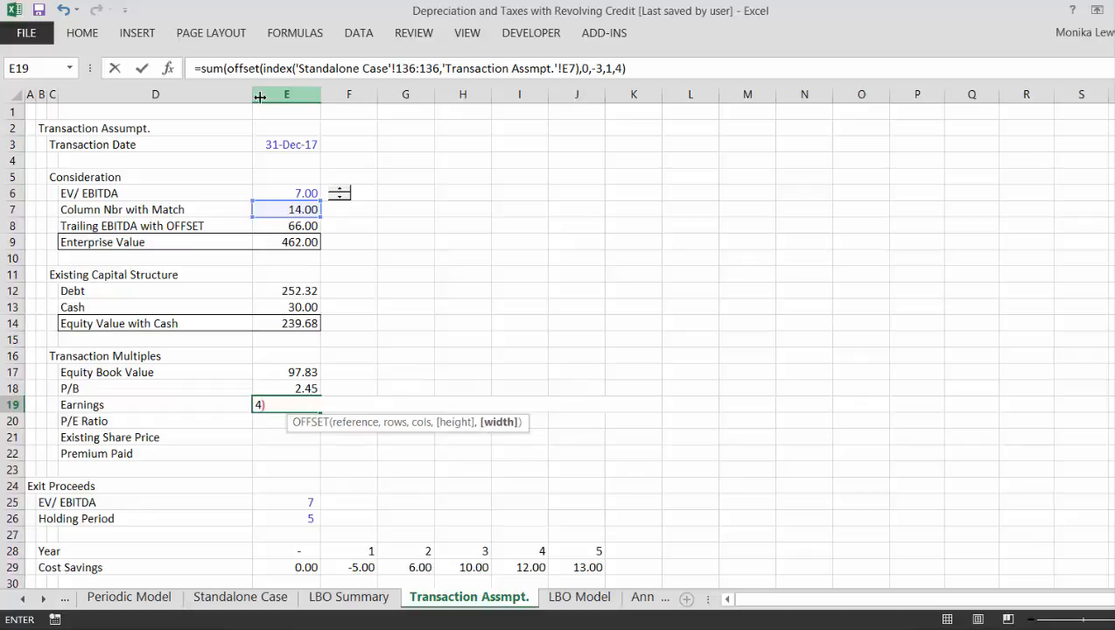
{"action": "type", "text": ")"}
- Complete the Earnings formula with OFFSET arguments 0 rows, -3 columns, height 1 and width 4, accepting the corrected closing parenthesis
{"action": "key", "text": "Return"}
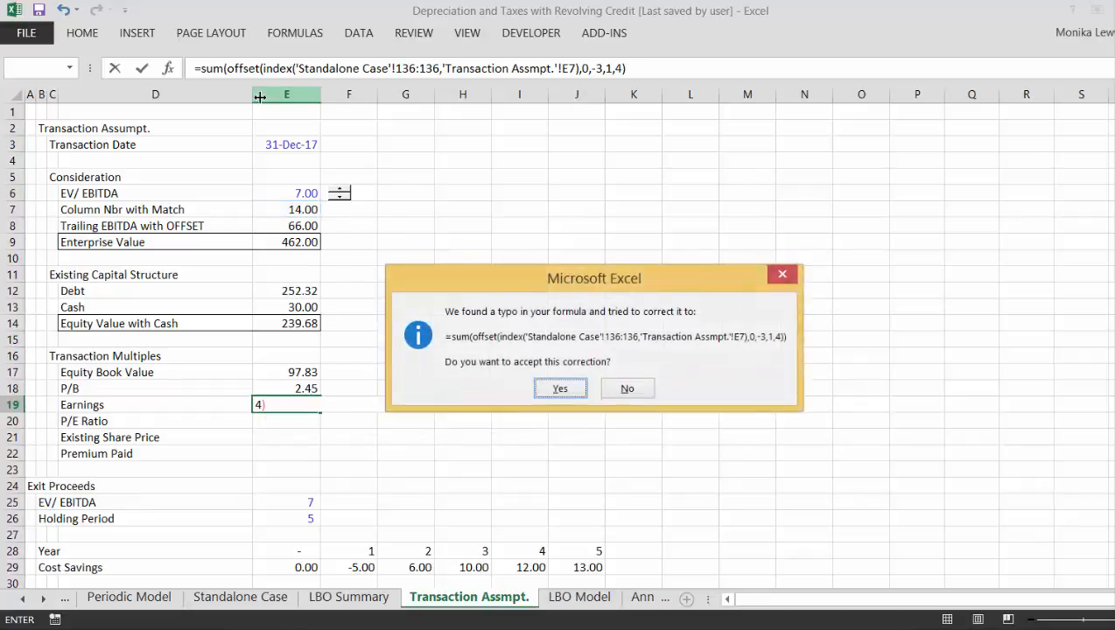
{"action": "key", "text": "Return"}
{"action": "key", "text": "Up"}
{"action": "key", "text": "Left"}
{"action": "key", "text": "Left"}
{"action": "key", "text": "Left"}
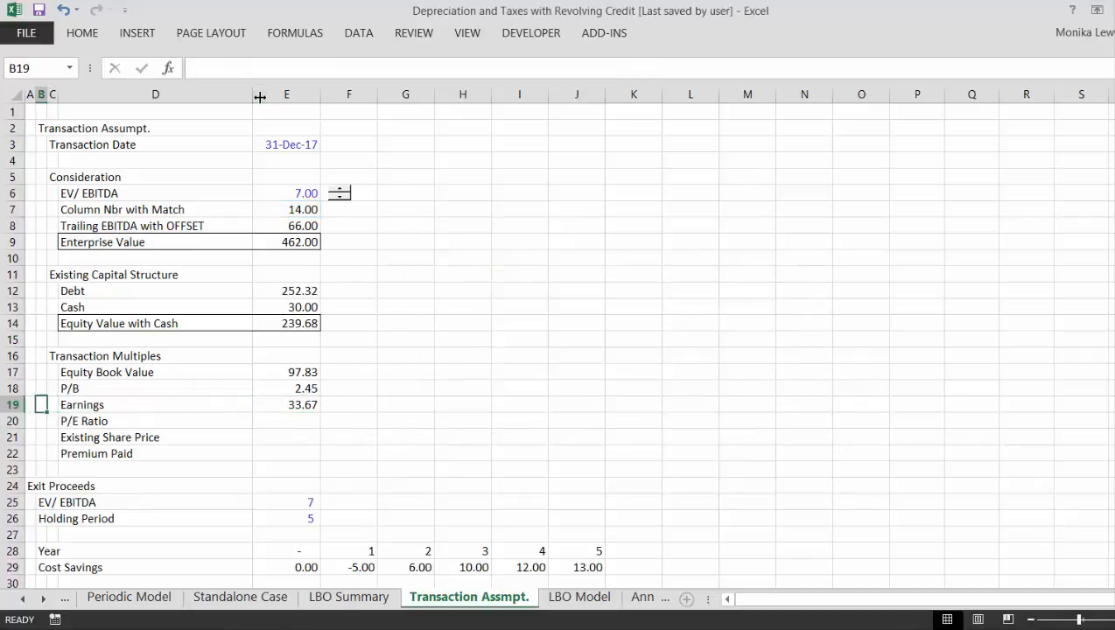
{"action": "key", "text": "Right"}
{"action": "key", "text": "Right"}
{"action": "key", "text": "Right"}
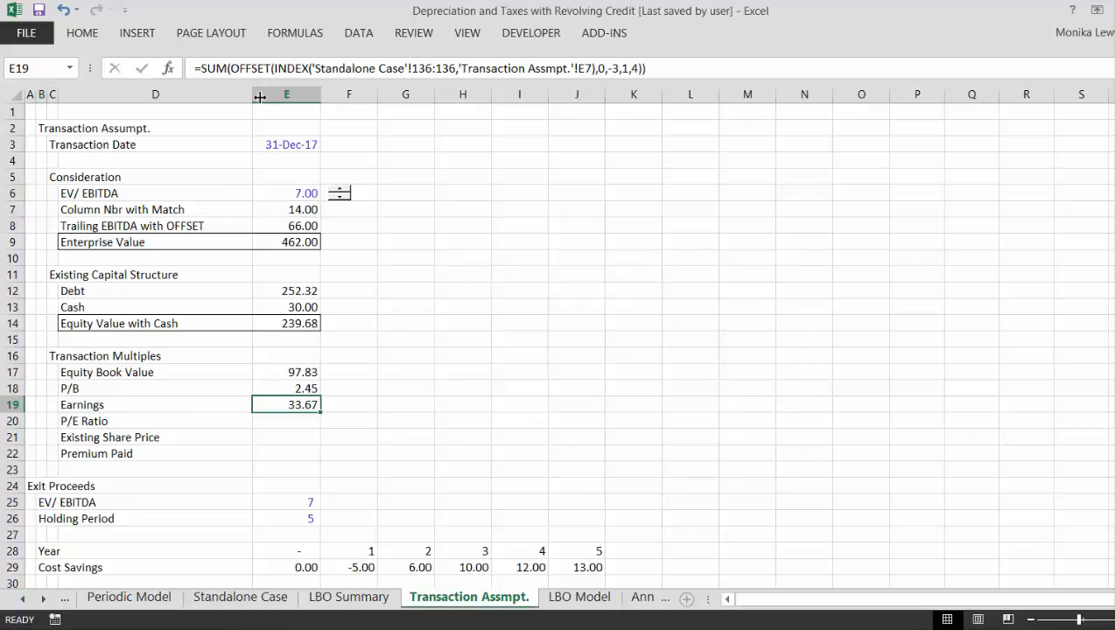
- Calculate the P/E Ratio in E20 as Equity Value with Cash divided by Earnings, =E14/E19
{"action": "key", "text": "Down"}
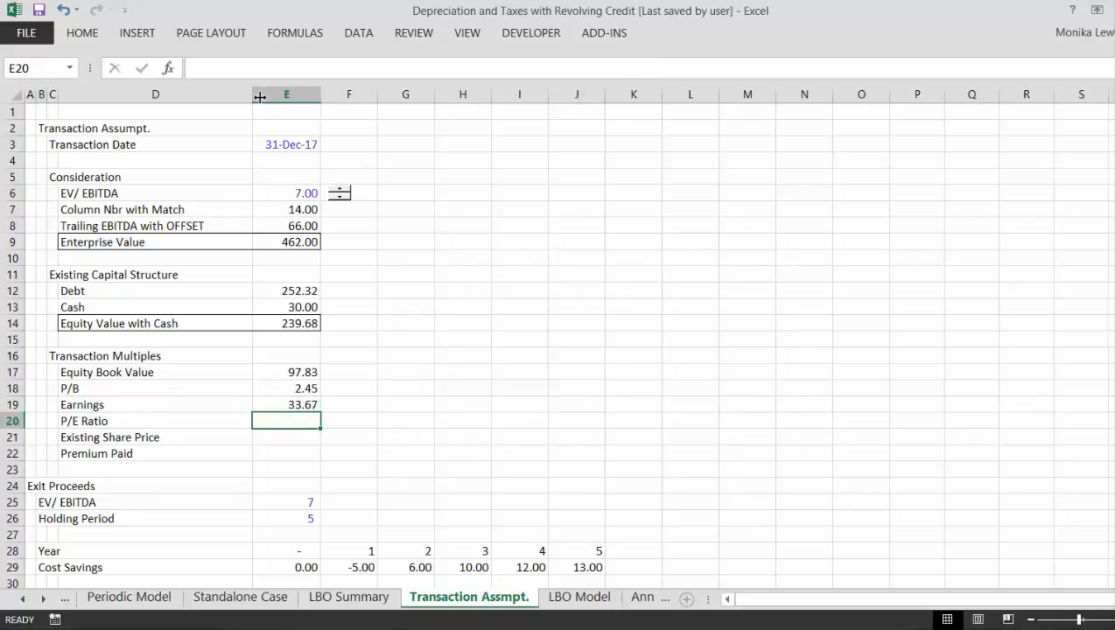
{"action": "type", "text": "="}
{"action": "key", "text": "Up"}
{"action": "key", "text": "Up"}
{"action": "key", "text": "Up"}
{"action": "key", "text": "Up"}
{"action": "key", "text": "Up"}
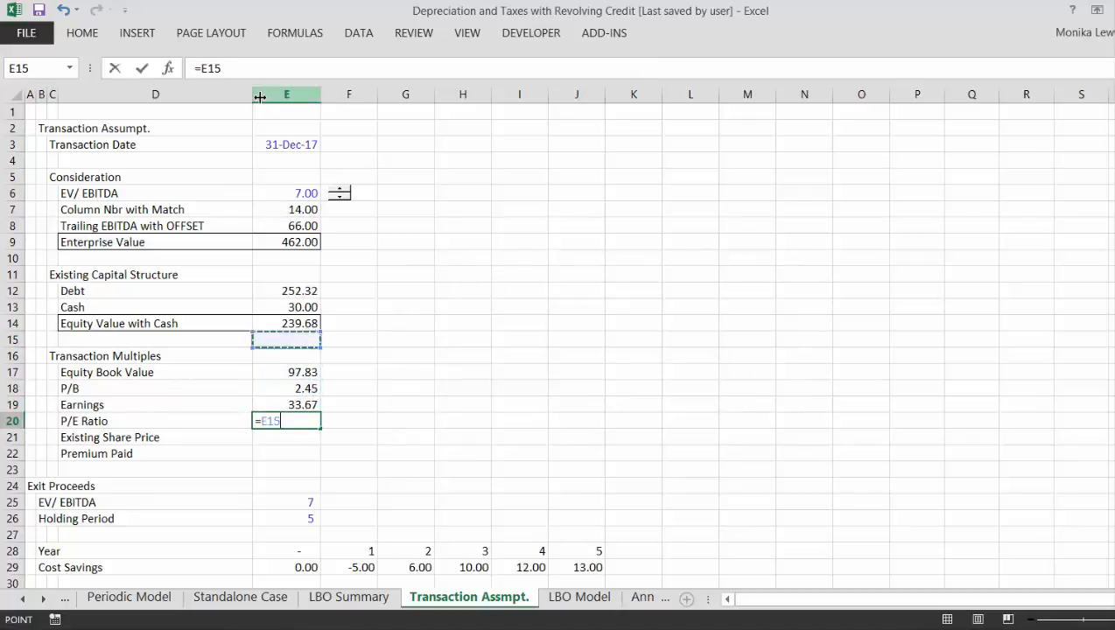
{"action": "key", "text": "Up"}
{"action": "type", "text": "/E19"}
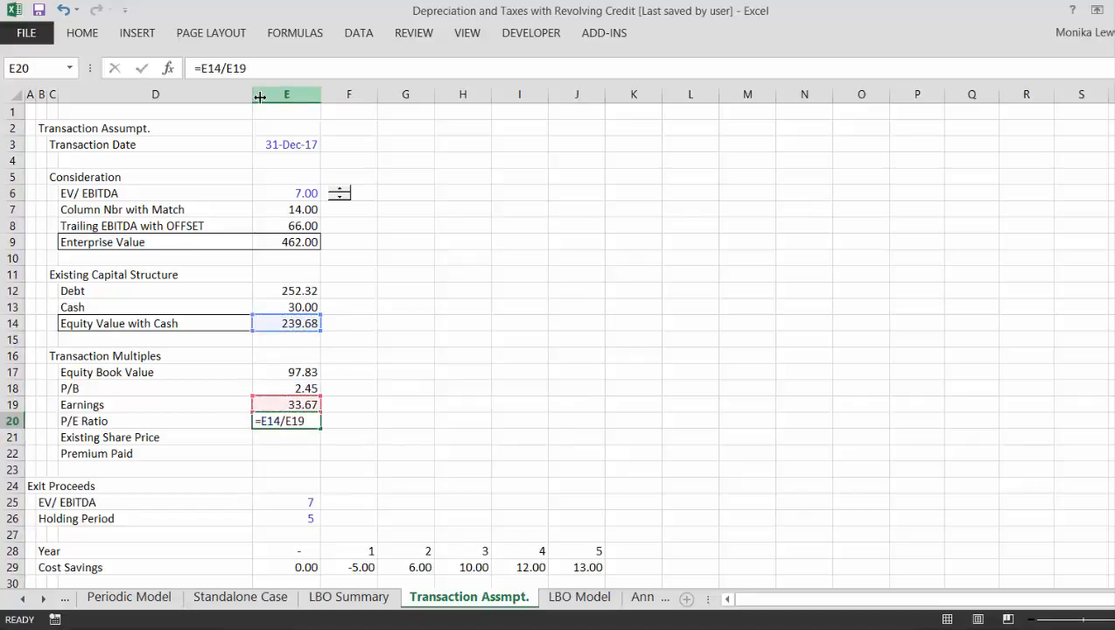
- Commit the P/E Ratio formula in E20 and extend the label in D20 to "P/E Ratio - Transaction Multiple"
{"action": "key", "text": "Return"}
{"action": "key", "text": "Up"}
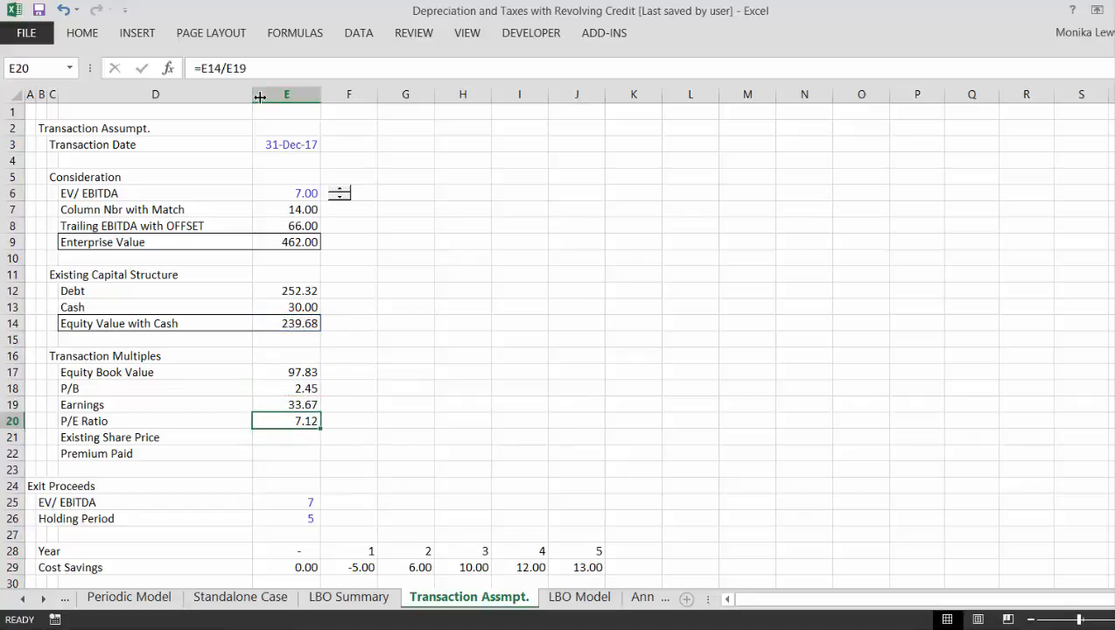
{"action": "key", "text": "Left"}
{"action": "key", "text": "Left"}
{"action": "key", "text": "Right"}
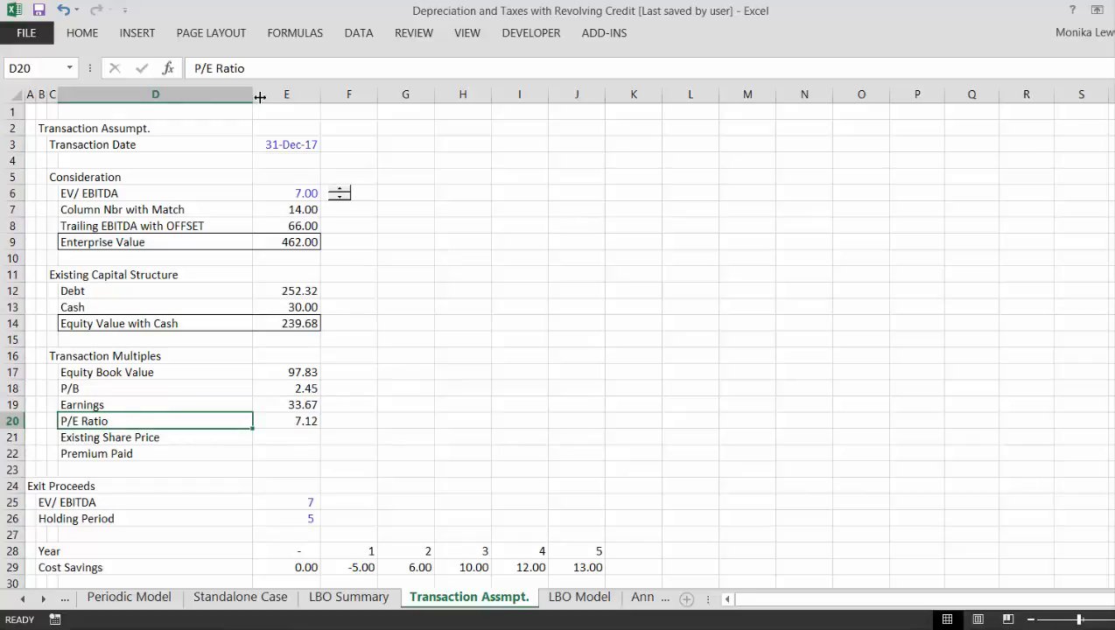
{"action": "key", "text": "F2"}
{"action": "type", "text": "- "}
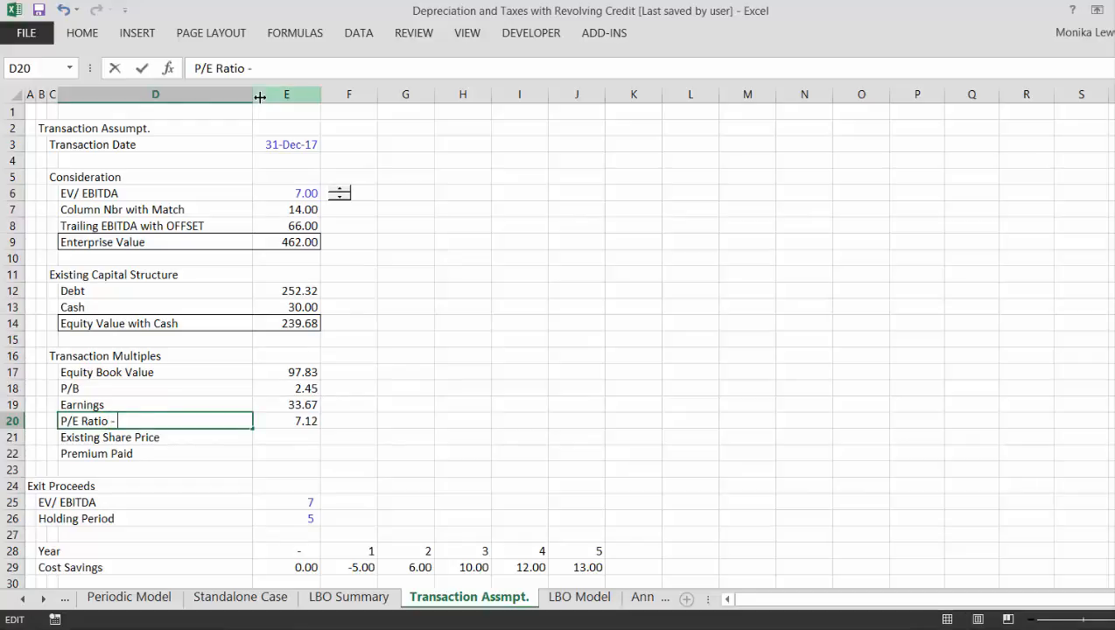
{"action": "type", "text": "Transaction Mult"}
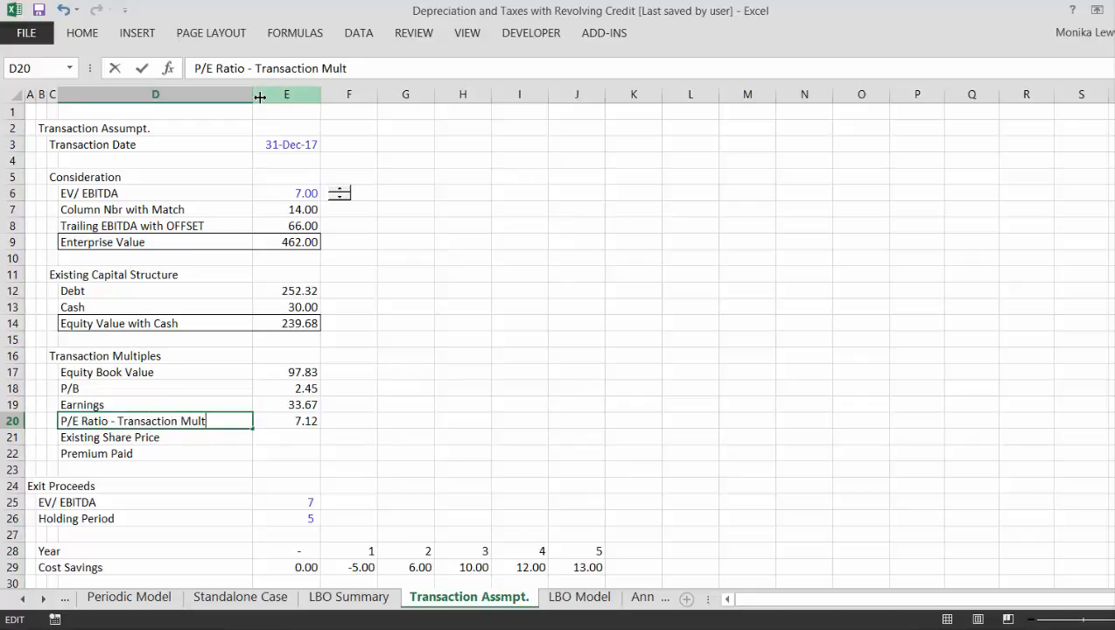
{"action": "type", "text": "iple"}
{"action": "key", "text": "Return"}
{"action": "key", "text": "Up"}
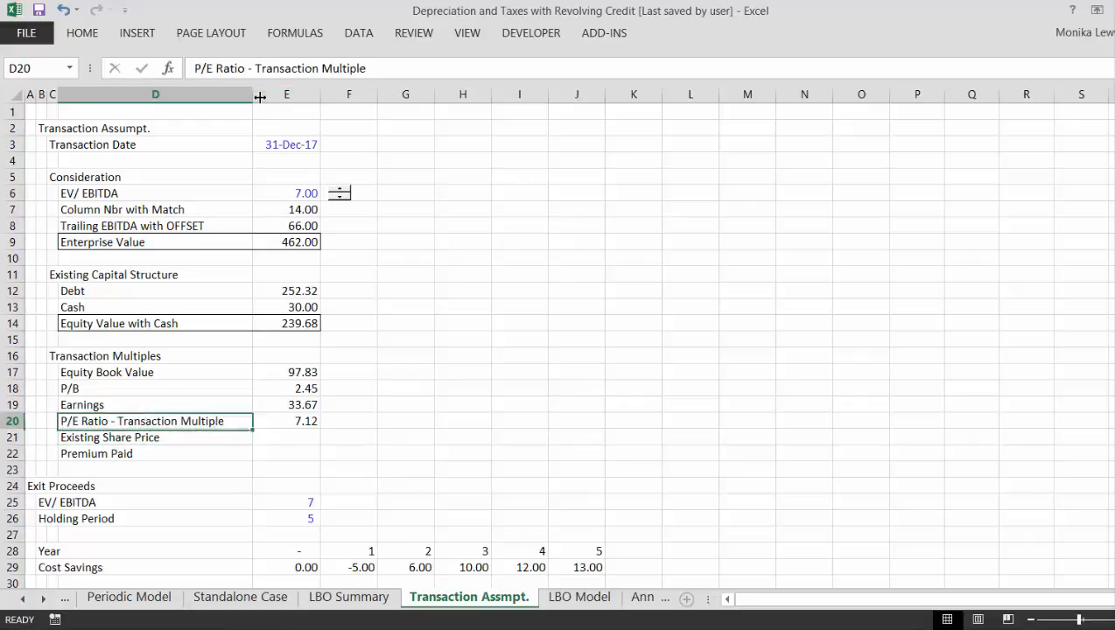
- Examine the formulas in column E for the existing capital structure and transaction multiples
{"action": "key", "text": "Right"}
{"action": "key", "text": "Up"}
{"action": "key", "text": "Up"}
{"action": "key", "text": "Up"}
{"action": "key", "text": "Up"}
{"action": "key", "text": "Up"}
{"action": "key", "text": "Up"}
{"action": "key", "text": "Up"}
{"action": "key", "text": "Up"}
{"action": "key", "text": "Up"}
{"action": "key", "text": "Up"}
{"action": "key", "text": "Up"}
{"action": "key", "text": "Up"}
{"action": "key", "text": "Up"}
{"action": "key", "text": "Up"}
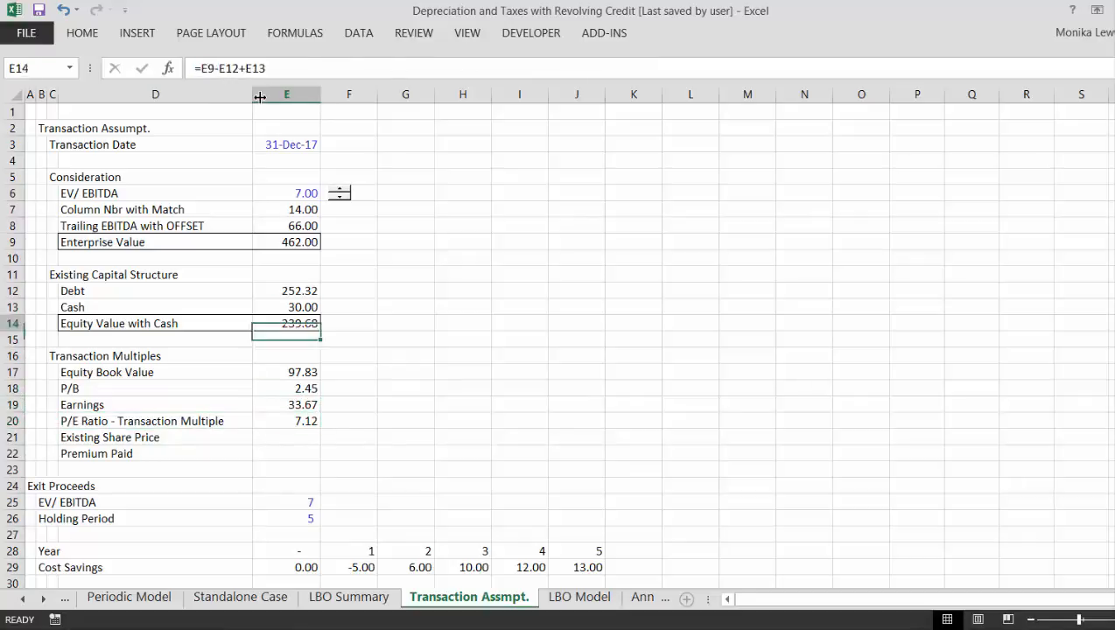
{"action": "key", "text": "Down"}
{"action": "key", "text": "Down"}
{"action": "key", "text": "Down"}
{"action": "key", "text": "Down"}
{"action": "key", "text": "Down"}
{"action": "key", "text": "Down"}
{"action": "key", "text": "Down"}
{"action": "key", "text": "Down"}
{"action": "key", "text": "Down"}
{"action": "key", "text": "Down"}
{"action": "key", "text": "Down"}
{"action": "key", "text": "Down"}
{"action": "key", "text": "Down"}
{"action": "key", "text": "Down"}
{"action": "key", "text": "Down"}
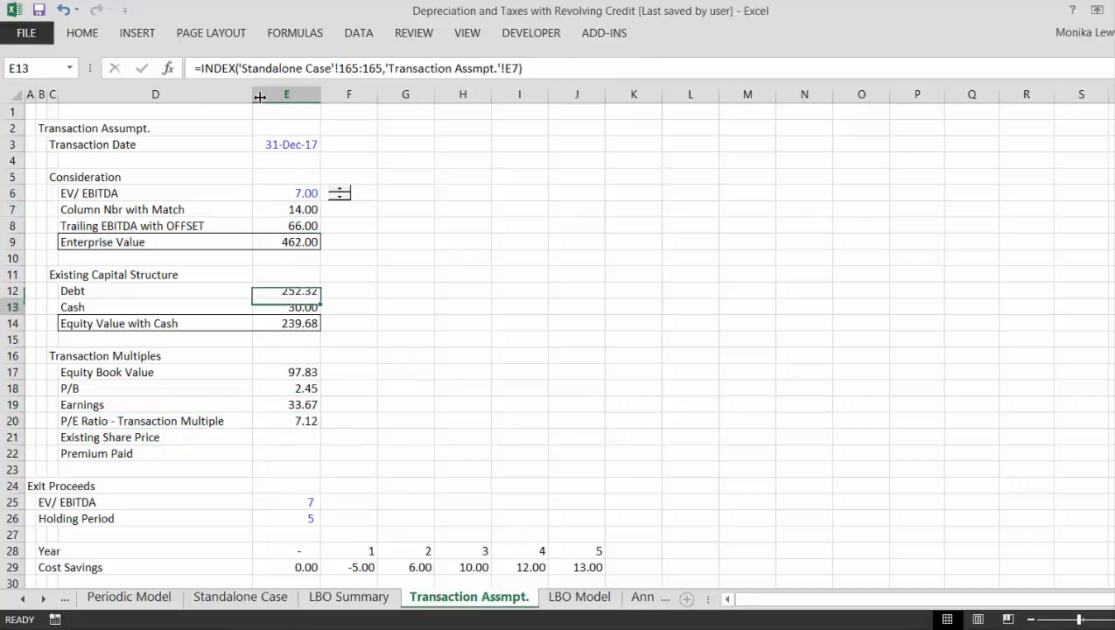
{"action": "key", "text": "Left"}
{"action": "key", "text": "Right"}
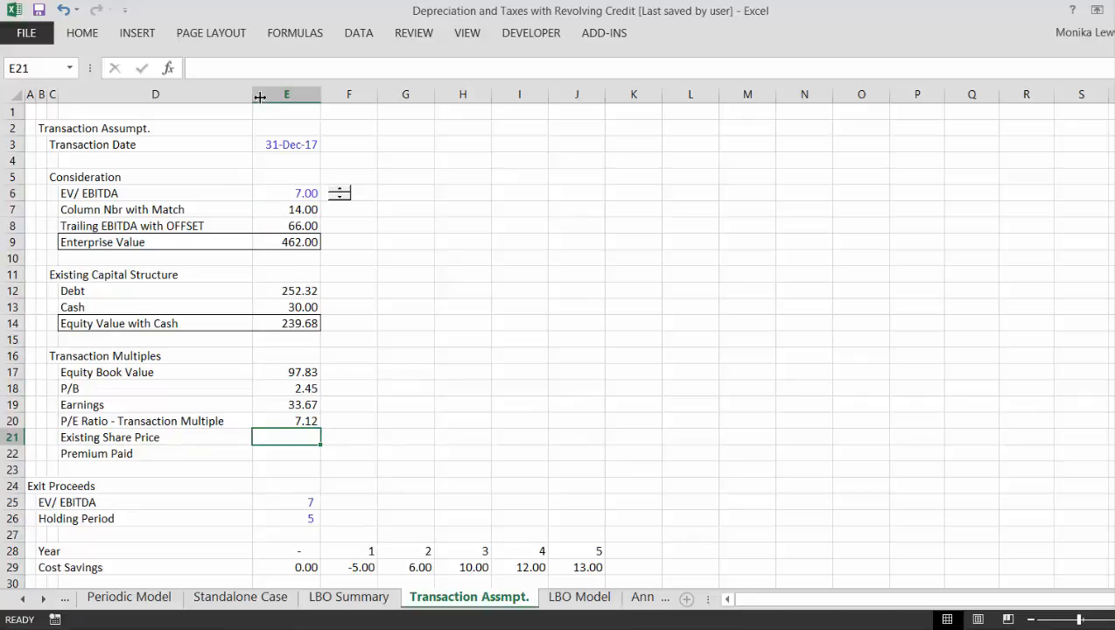
{"action": "key", "text": "Up"}
{"action": "key", "text": "Up"}
{"action": "key", "text": "Up"}
{"action": "key", "text": "Up"}
{"action": "key", "text": "Up"}
{"action": "key", "text": "Up"}
{"action": "key", "text": "Up"}
{"action": "key", "text": "Up"}
{"action": "key", "text": "Down"}
{"action": "key", "text": "Down"}
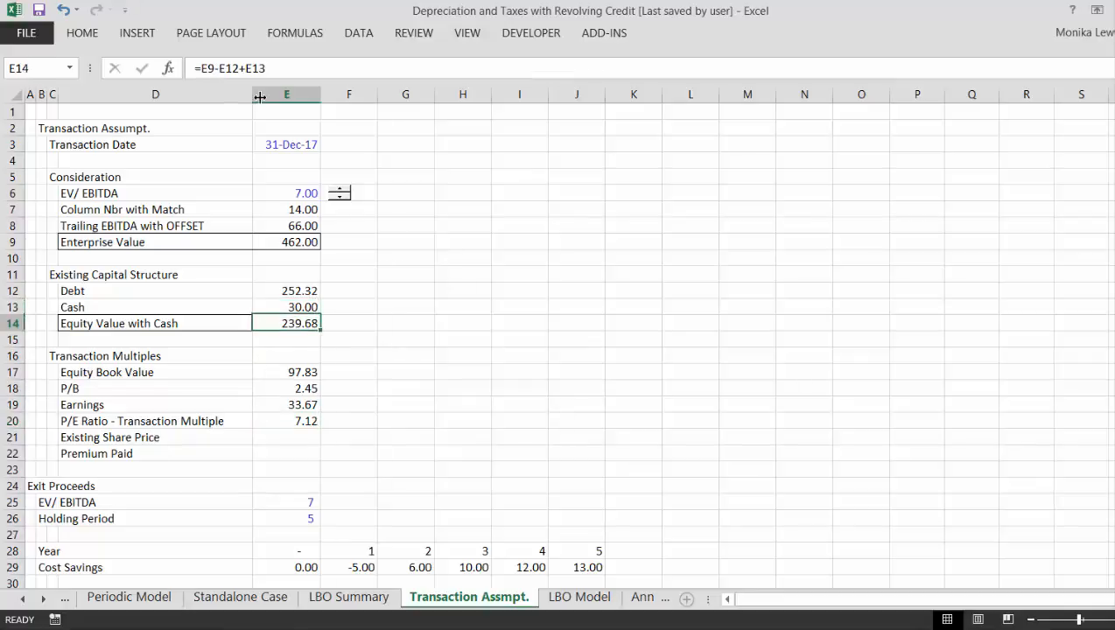
{"action": "key", "text": "Down"}
{"action": "key", "text": "Down"}
{"action": "key", "text": "Down"}
{"action": "key", "text": "Down"}
{"action": "key", "text": "Down"}
{"action": "key", "text": "Down"}
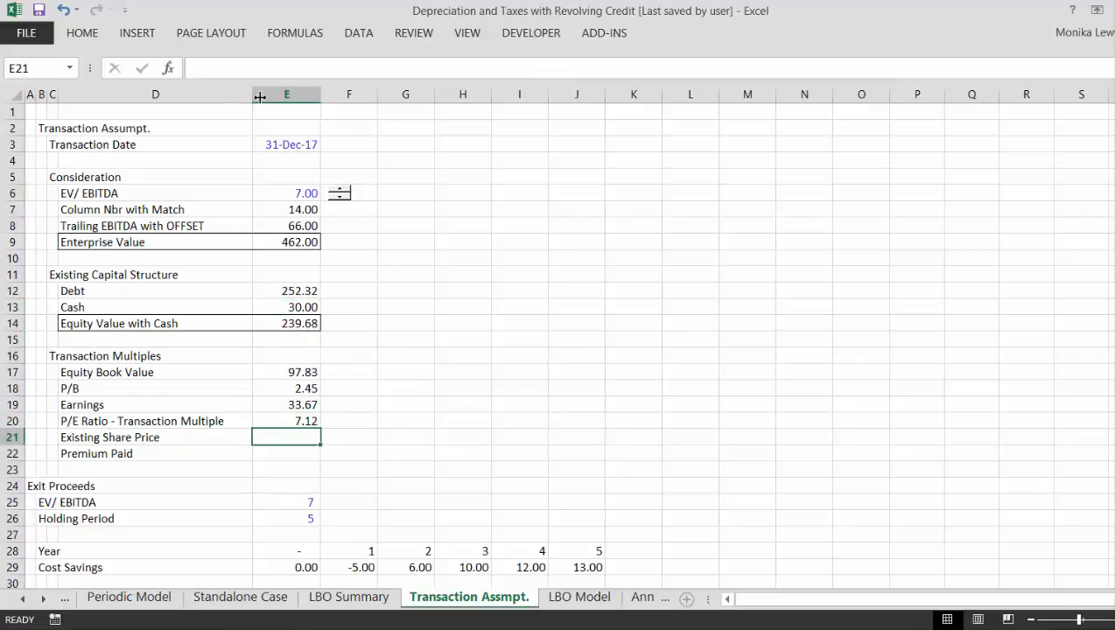
- Relabel the Existing Share Price row in D21 as "Existing Market Capital - Day Before"
{"action": "key", "text": "Left"}
{"action": "key", "text": "Left"}
{"action": "key", "text": "Right"}
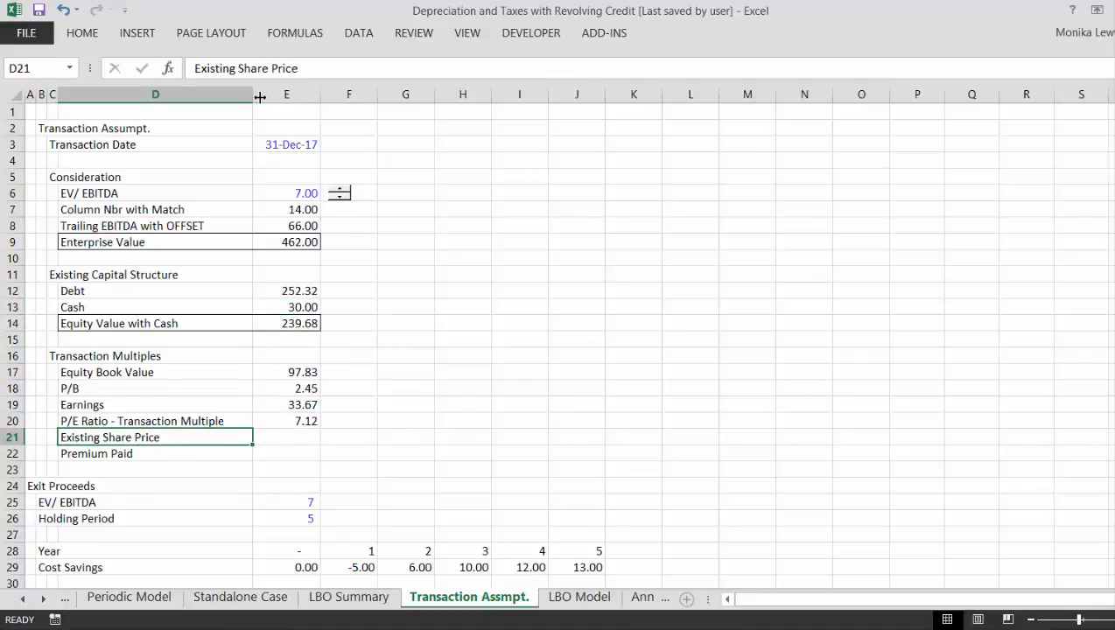
{"action": "type", "text": "Existing marke"}
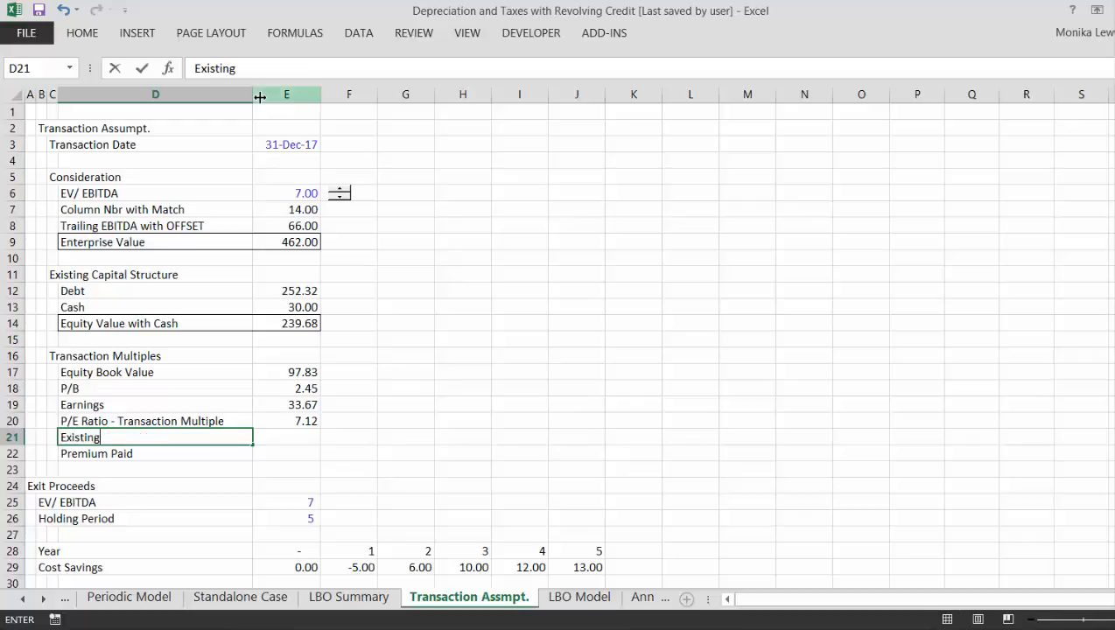
{"action": "key", "text": "BackSpace"}
{"action": "key", "text": "BackSpace"}
{"action": "key", "text": "BackSpace"}
{"action": "key", "text": "BackSpace"}
{"action": "key", "text": "BackSpace"}
{"action": "type", "text": "Market Capital"}
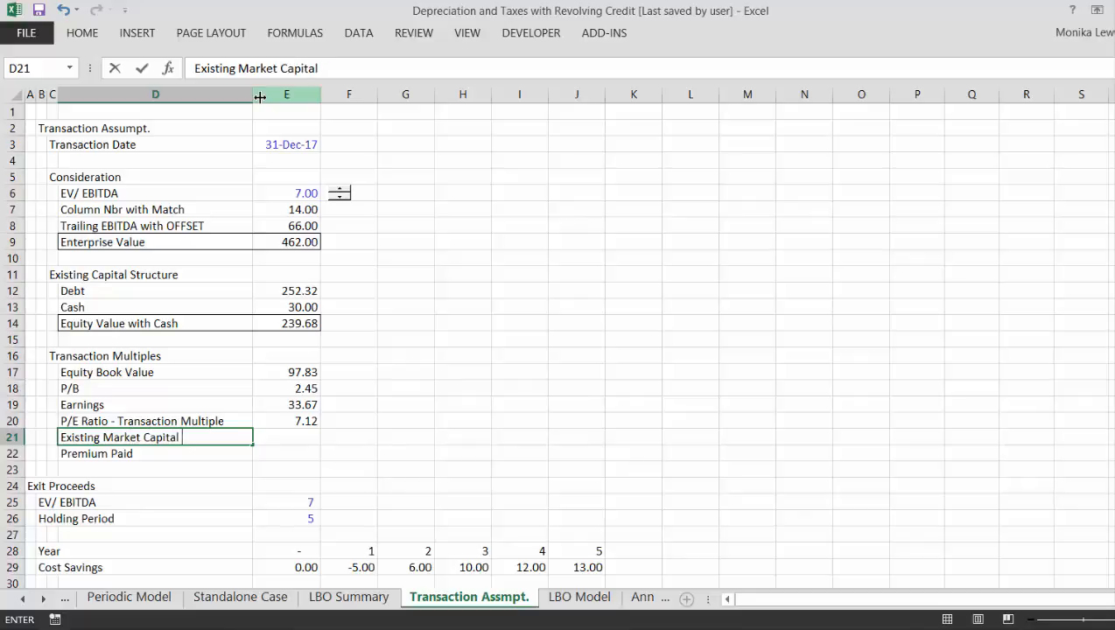
{"action": "type", "text": " - Day Before"}
{"action": "key", "text": "Return"}
{"action": "key", "text": "Up"}
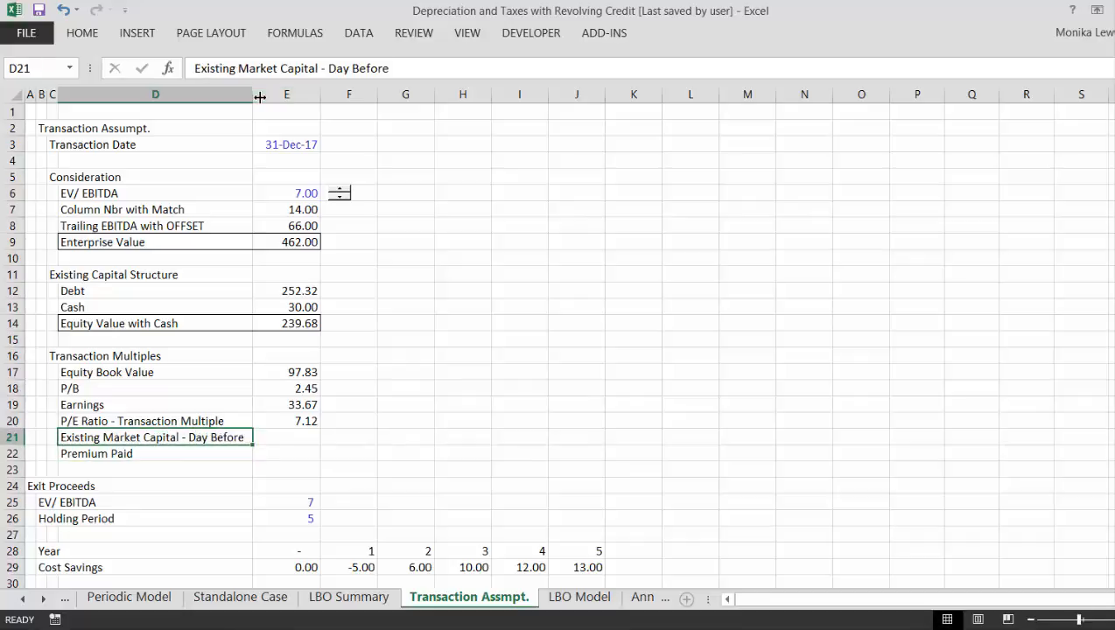
- Enter 180 as the existing market capital in E21 and format the sheet's hard-coded inputs with blue font and light yellow fill
{"action": "key", "text": "Right"}
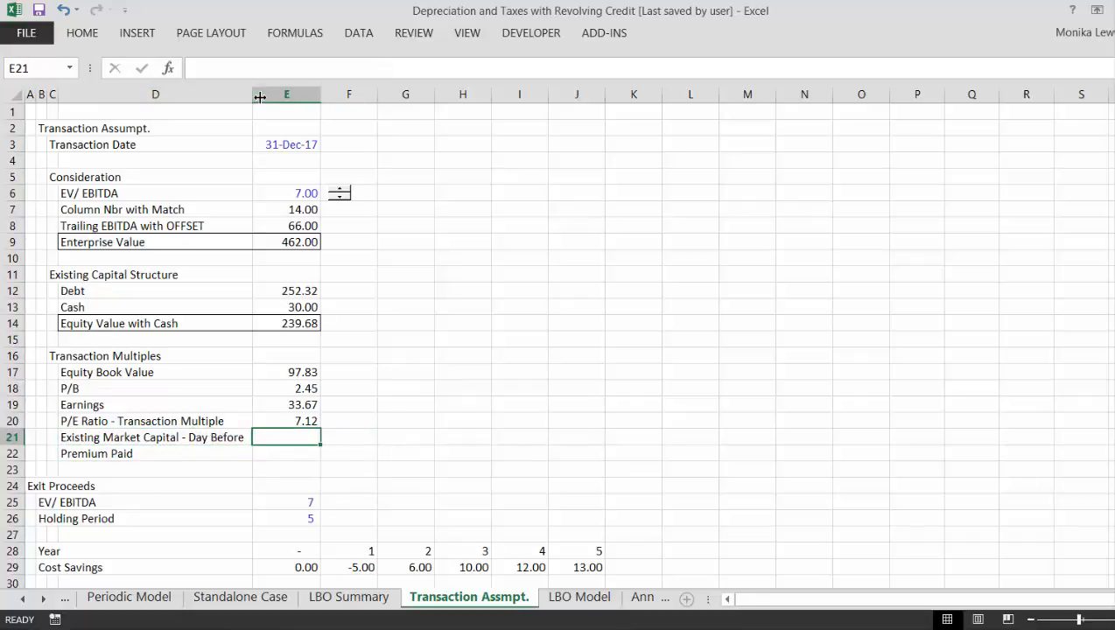
{"action": "type", "text": "180"}
{"action": "key", "text": "Return"}
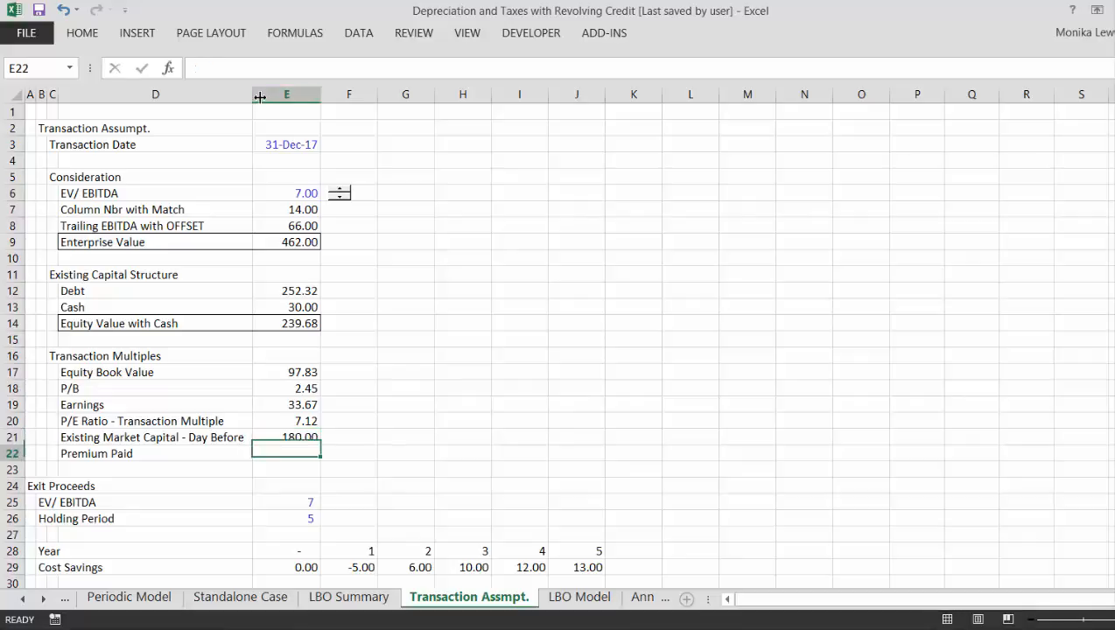
{"action": "key", "text": "Up"}
{"action": "key", "text": "ctrl+a"}
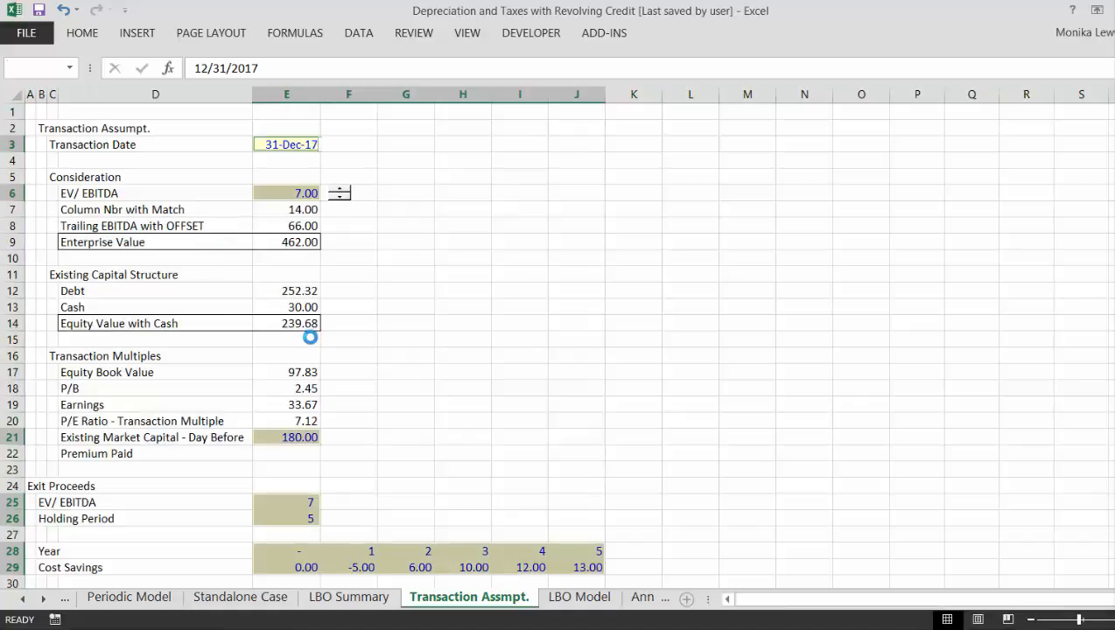
- Calculate Premium Paid in E22 as Equity Value with Cash divided by the existing market capital, =E14/E21
{"action": "key", "text": "Down"}
{"action": "key", "text": "Down"}
{"action": "key", "text": "Down"}
{"action": "key", "text": "Down"}
{"action": "key", "text": "Down"}
{"action": "key", "text": "Down"}
{"action": "key", "text": "Down"}
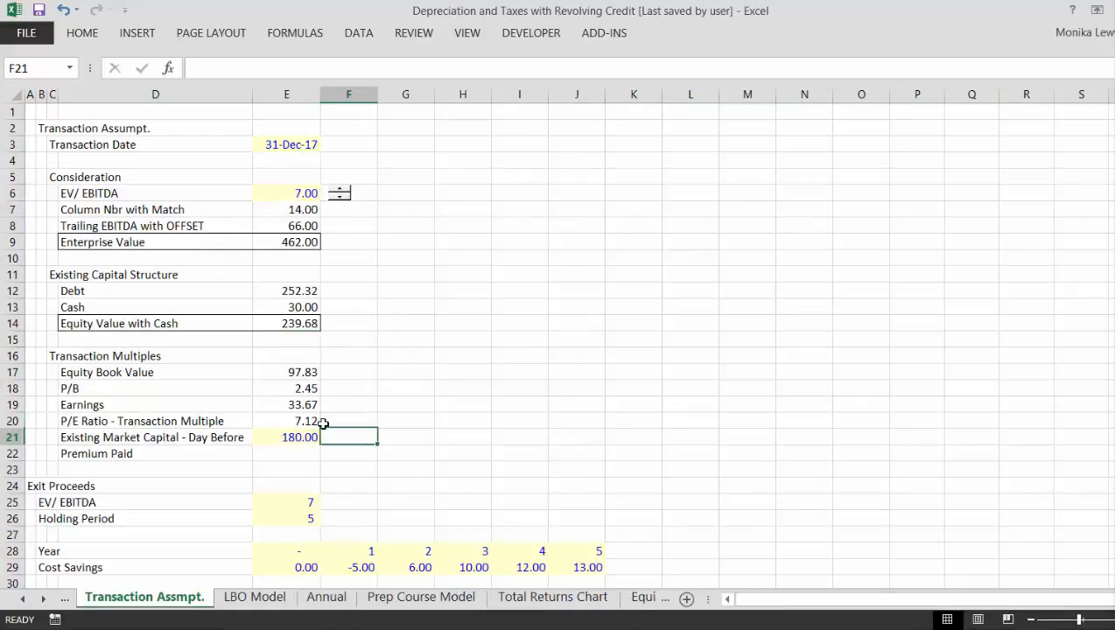
{"action": "type", "text": "="}
{"action": "key", "text": "Up"}
{"action": "key", "text": "Up"}
{"action": "key", "text": "Up"}
{"action": "key", "text": "Up"}
{"action": "key", "text": "Up"}
{"action": "key", "text": "Up"}
{"action": "key", "text": "Up"}
{"action": "key", "text": "Up"}
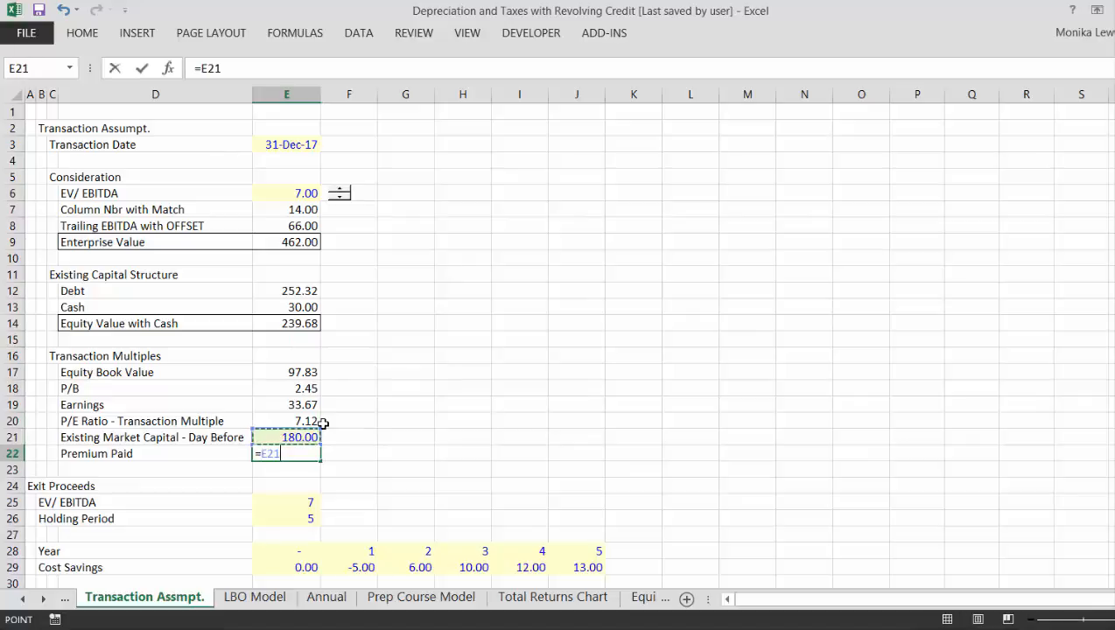
{"action": "type", "text": "/"}
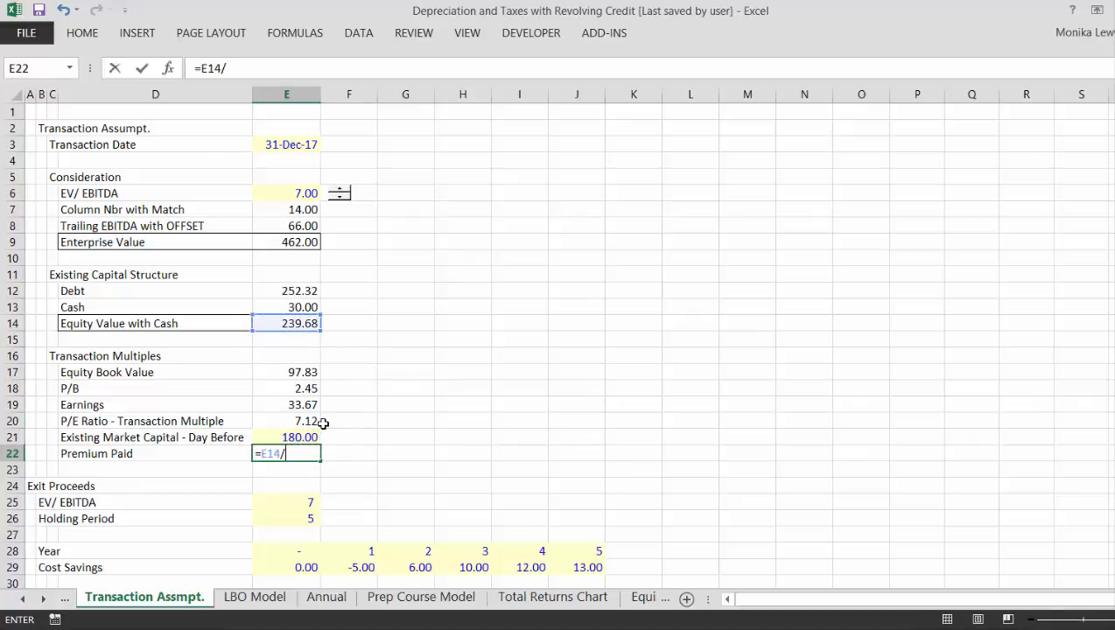
{"action": "key", "text": "Up"}
{"action": "key", "text": "Return"}
{"action": "key", "text": "Up"}
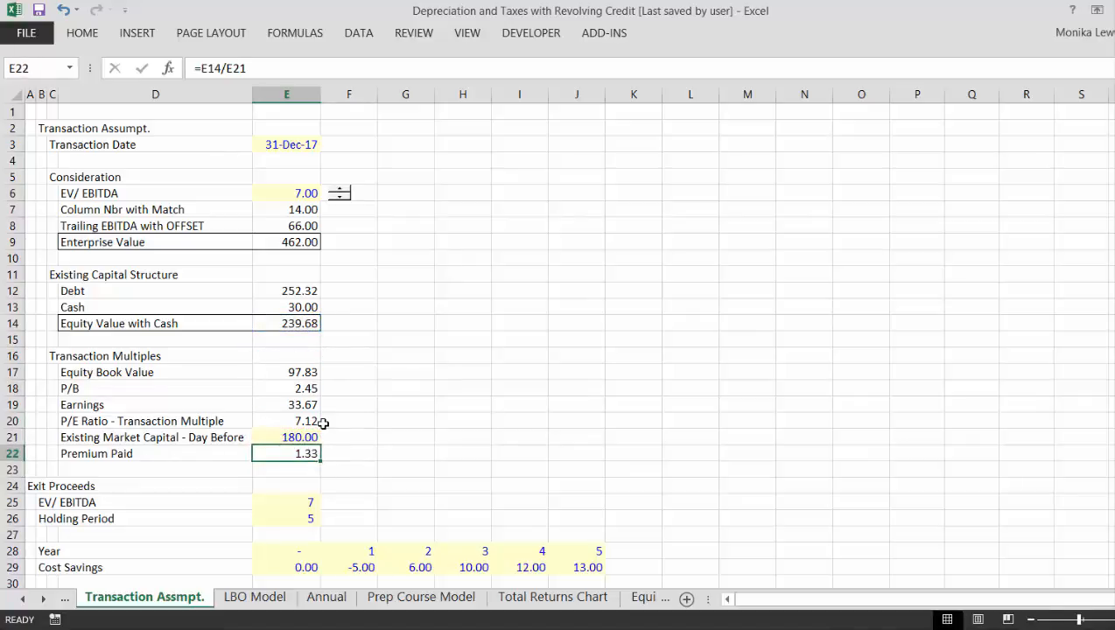
- Subtract 1 from the Premium Paid formula, making it =E14/E21-1, and format E22 as a percentage with two decimals
{"action": "key", "text": "F2"}
{"action": "type", "text": "-"}
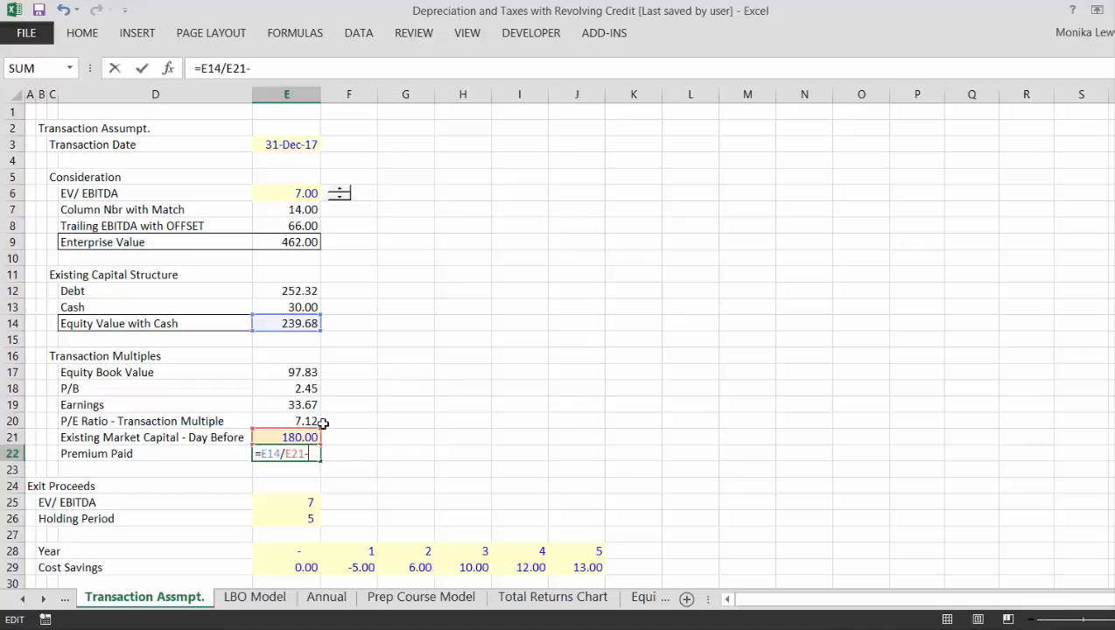
{"action": "type", "text": "1"}
{"action": "key", "text": "Return"}
{"action": "key", "text": "Up"}
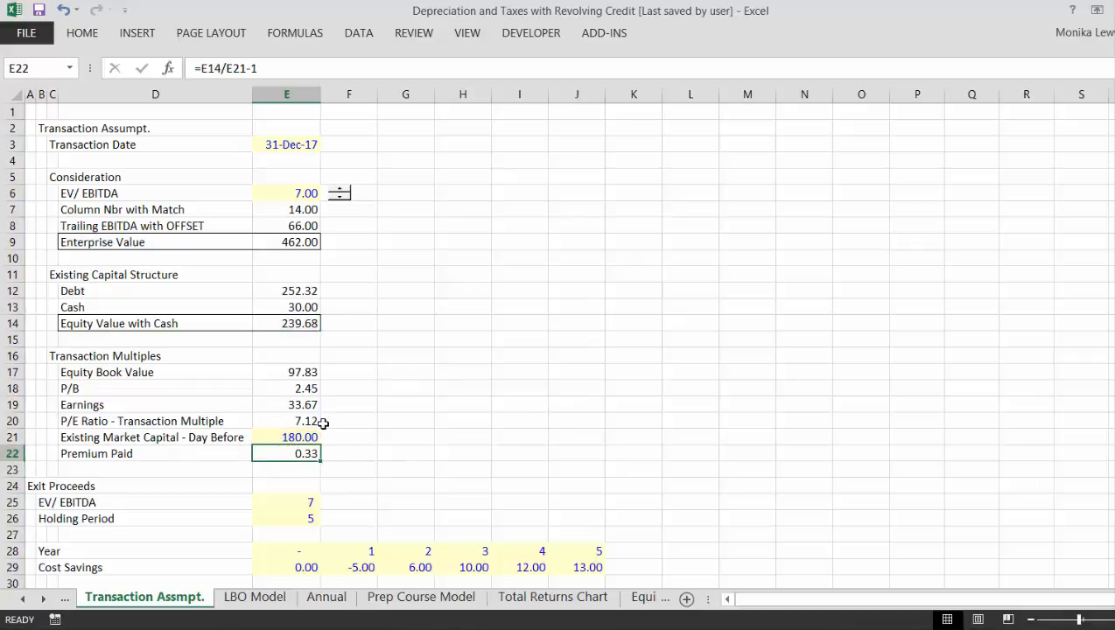
{"action": "key", "text": "ctrl+shift+5"}
- Review the column E inputs and formulas from Consideration through Transaction Multiples down to the Exit Proceeds section
{"action": "key", "text": "Up"}
{"action": "key", "text": "Up"}
{"action": "key", "text": "Up"}
{"action": "key", "text": "Up"}
{"action": "key", "text": "Down"}
{"action": "key", "text": "Down"}
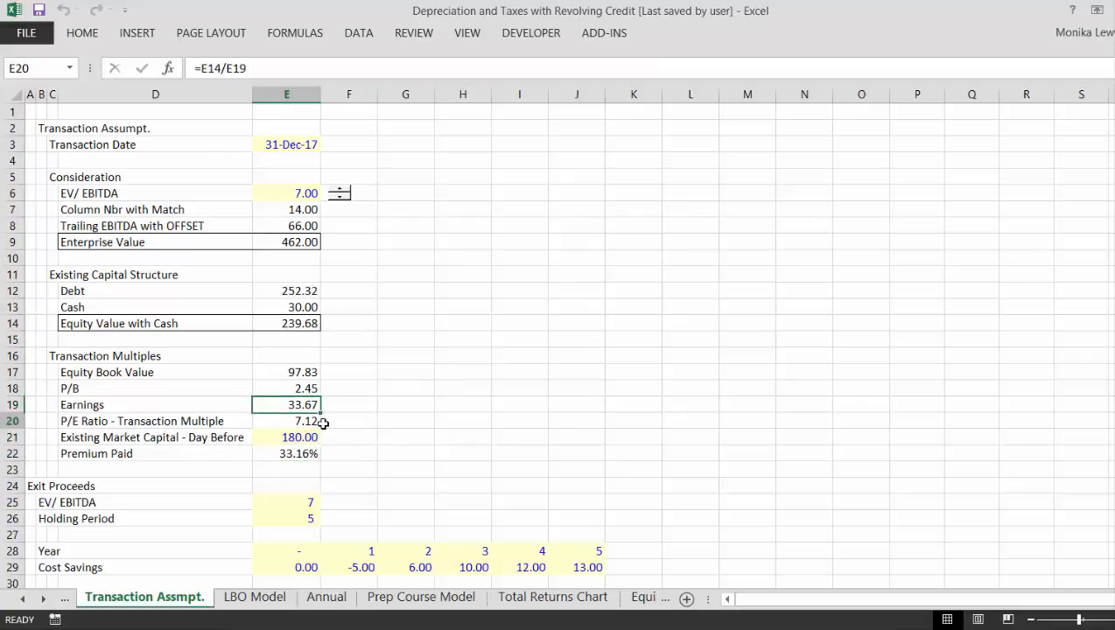
{"action": "key", "text": "Down"}
{"action": "key", "text": "Down"}
{"action": "key", "text": "ctrl+Down"}
{"action": "key", "text": "Up"}
{"action": "key", "text": "Up"}
{"action": "key", "text": "Up"}
{"action": "key", "text": "Up"}
{"action": "key", "text": "Up"}
{"action": "key", "text": "Up"}
{"action": "key", "text": "Up"}
{"action": "key", "text": "Up"}
{"action": "key", "text": "Up"}
{"action": "key", "text": "Up"}
{"action": "key", "text": "Up"}
{"action": "key", "text": "Up"}
{"action": "key", "text": "Up"}
{"action": "key", "text": "Up"}
{"action": "key", "text": "Up"}
{"action": "key", "text": "Up"}
{"action": "key", "text": "Up"}
{"action": "key", "text": "Up"}
{"action": "key", "text": "Up"}
{"action": "key", "text": "Up"}
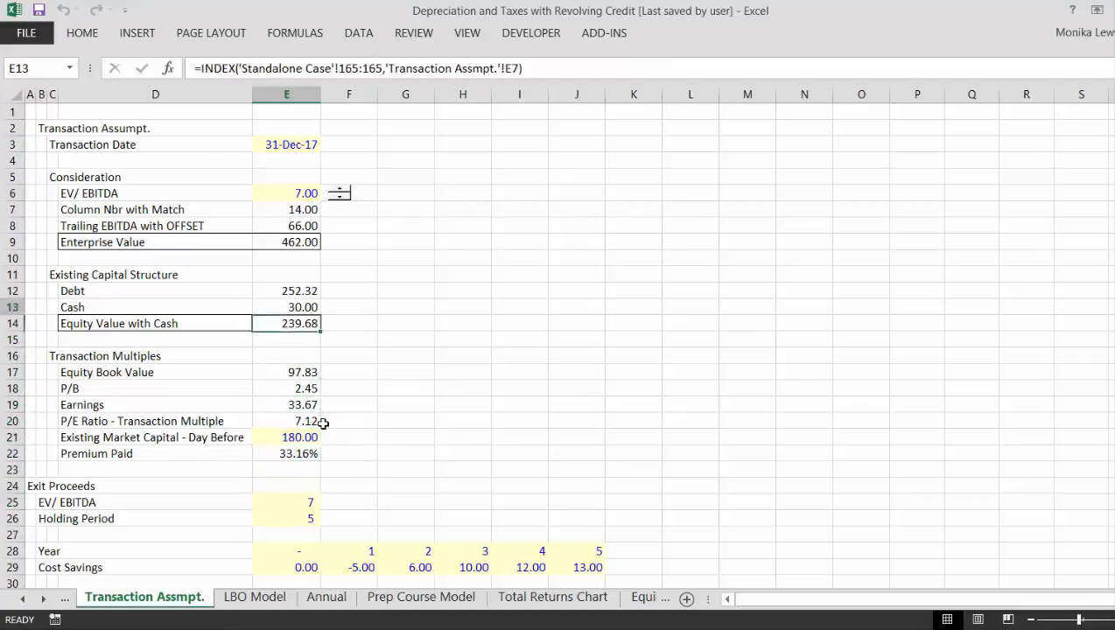
{"action": "key", "text": "Down"}
{"action": "key", "text": "Down"}
{"action": "key", "text": "Down"}
{"action": "key", "text": "Down"}
{"action": "key", "text": "Down"}
{"action": "key", "text": "Down"}
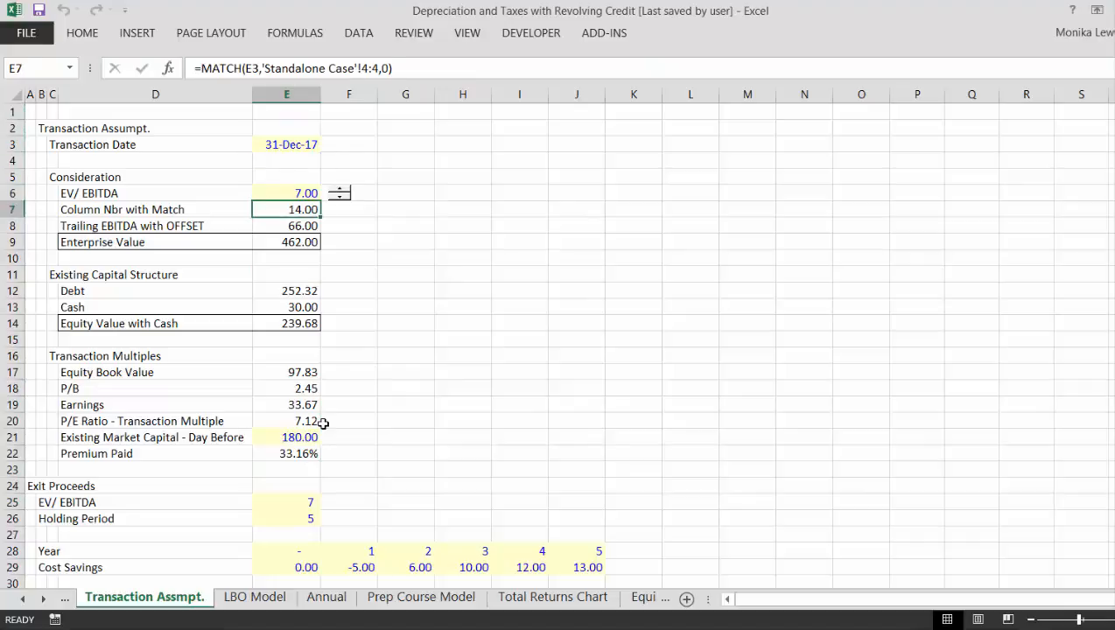
{"action": "key", "text": "Up"}
{"action": "key", "text": "Down"}
{"action": "key", "text": "Down"}
{"action": "key", "text": "ctrl+Down"}
{"action": "key", "text": "ctrl+Down"}
{"action": "key", "text": "ctrl+Down"}
{"action": "key", "text": "ctrl+Down"}
{"action": "key", "text": "ctrl+Down"}
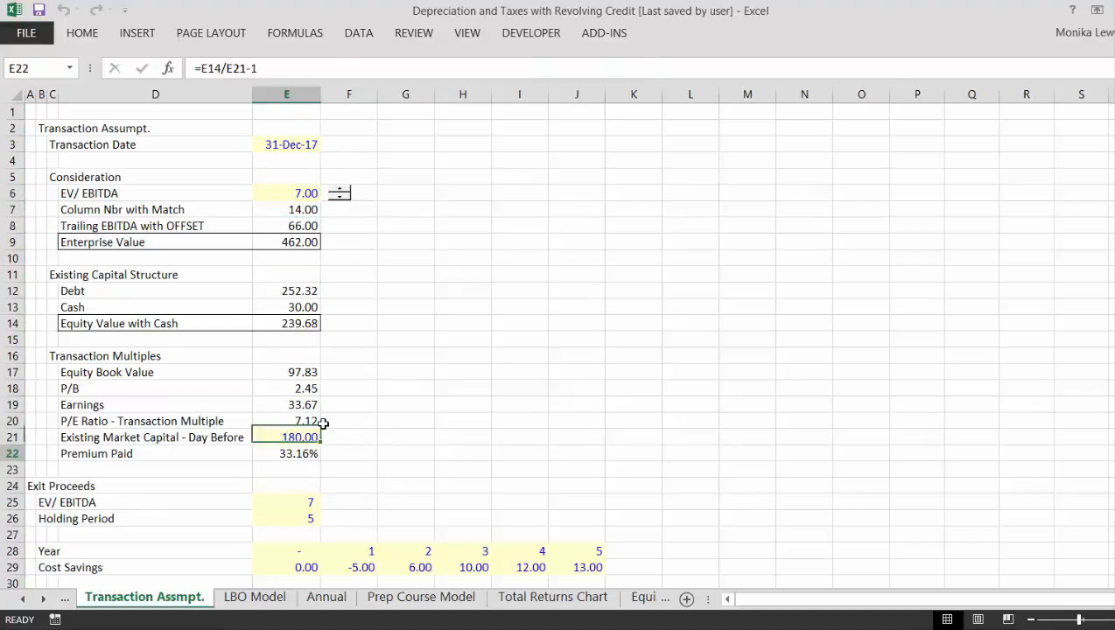
{"action": "key", "text": "ctrl+Down"}
{"action": "key", "text": "Up"}
{"action": "key", "text": "Up"}
{"action": "key", "text": "Up"}
{"action": "key", "text": "Up"}
{"action": "key", "text": "Up"}
{"action": "key", "text": "Up"}
{"action": "key", "text": "Up"}
{"action": "key", "text": "Up"}
{"action": "key", "text": "Up"}
{"action": "key", "text": "Up"}
{"action": "key", "text": "Up"}
{"action": "key", "text": "Up"}
{"action": "key", "text": "Up"}
{"action": "key", "text": "Up"}
{"action": "key", "text": "Up"}
{"action": "key", "text": "Up"}
{"action": "key", "text": "Up"}
{"action": "key", "text": "Up"}
{"action": "key", "text": "Up"}
{"action": "key", "text": "Up"}
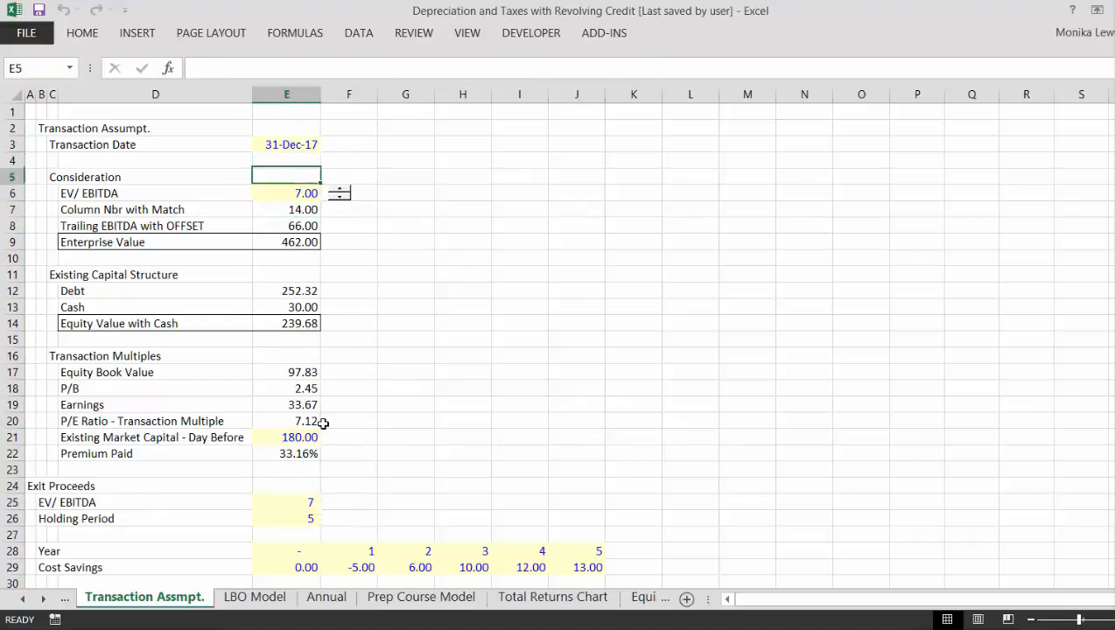
{"action": "key", "text": "Down"}
{"action": "key", "text": "Down"}
{"action": "key", "text": "Down"}
{"action": "key", "text": "Down"}
{"action": "key", "text": "Down"}
{"action": "key", "text": "Down"}
{"action": "key", "text": "Down"}
{"action": "key", "text": "Down"}
{"action": "key", "text": "Down"}
{"action": "key", "text": "Down"}
{"action": "key", "text": "Down"}
{"action": "key", "text": "Down"}
{"action": "key", "text": "Down"}
{"action": "key", "text": "Down"}
{"action": "key", "text": "Down"}
{"action": "key", "text": "Down"}
{"action": "key", "text": "Down"}
{"action": "key", "text": "Down"}
{"action": "key", "text": "Down"}
{"action": "key", "text": "Down"}
{"action": "key", "text": "Down"}
{"action": "key", "text": "Up"}
{"action": "key", "text": "Up"}
{"action": "key", "text": "Up"}
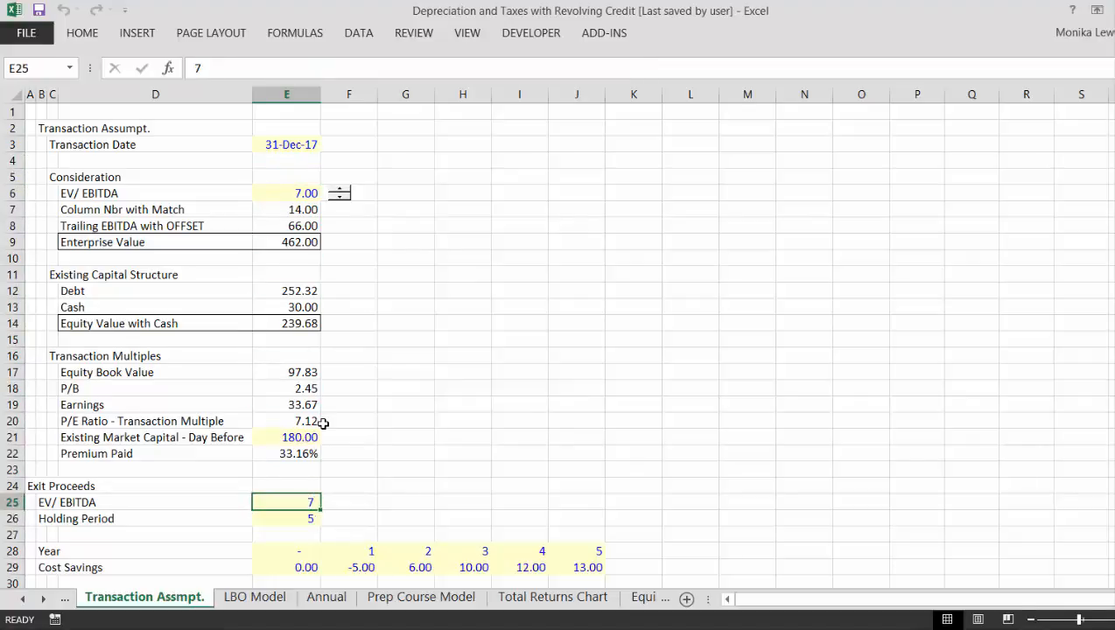
{"action": "key", "text": "Left"}
{"action": "key", "text": "Left"}
{"action": "key", "text": "Left"}
{"action": "key", "text": "Left"}
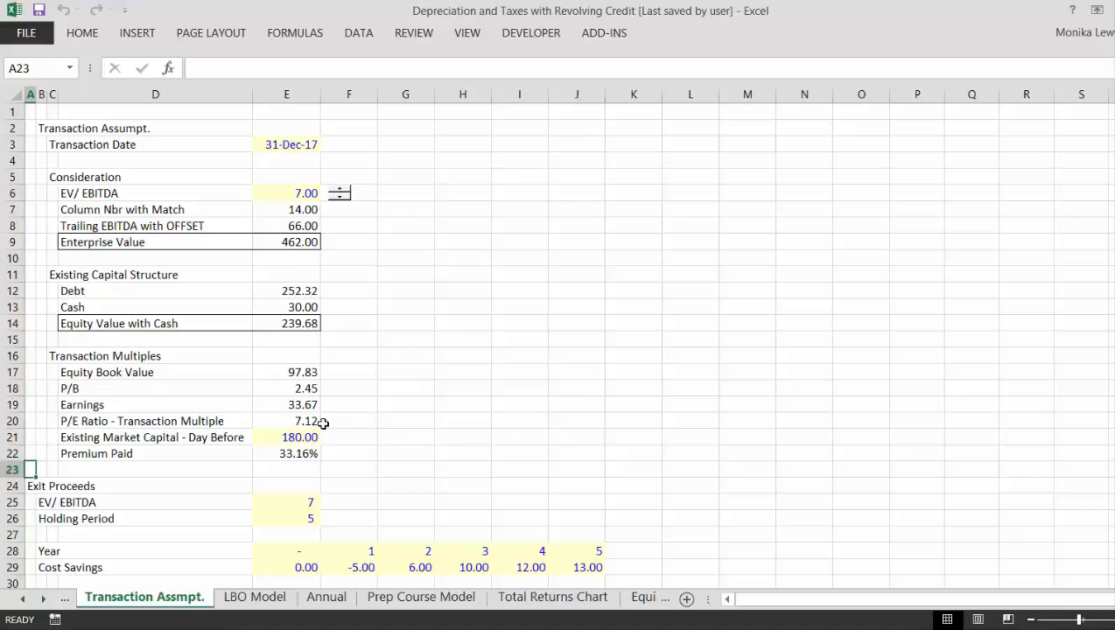
- Extend the section heading in C16 so it reads Transaction Multiples and Premium
{"action": "key", "text": "Up"}
{"action": "key", "text": "Right"}
{"action": "key", "text": "Right"}
{"action": "key", "text": "Right"}
{"action": "key", "text": "Right"}
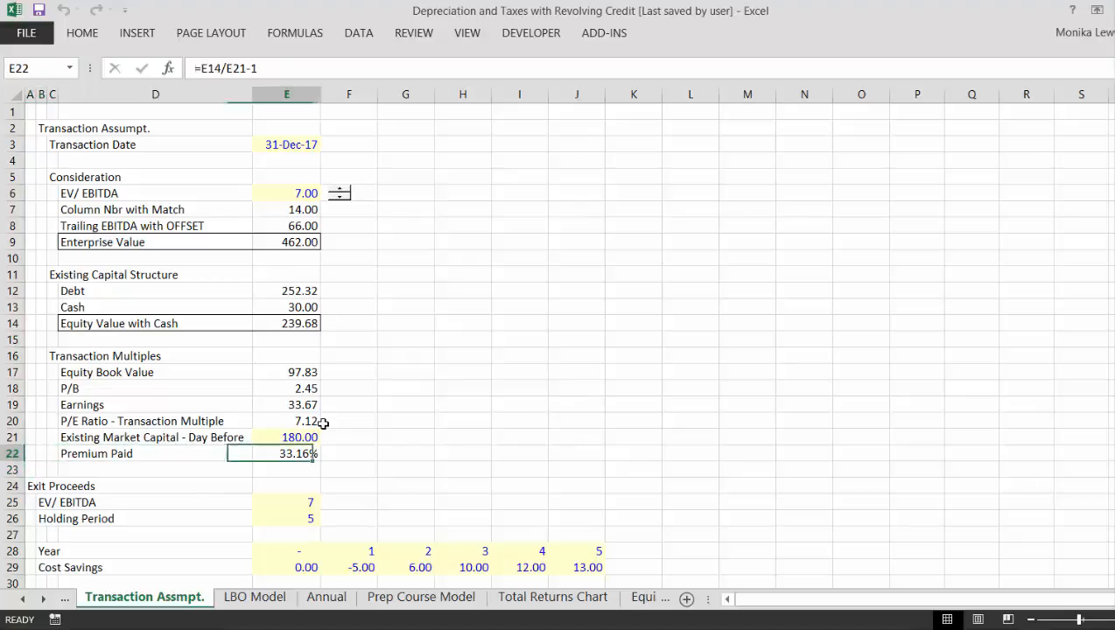
{"action": "key", "text": "Left"}
{"action": "key", "text": "Left"}
{"action": "key", "text": "Up"}
{"action": "key", "text": "Up"}
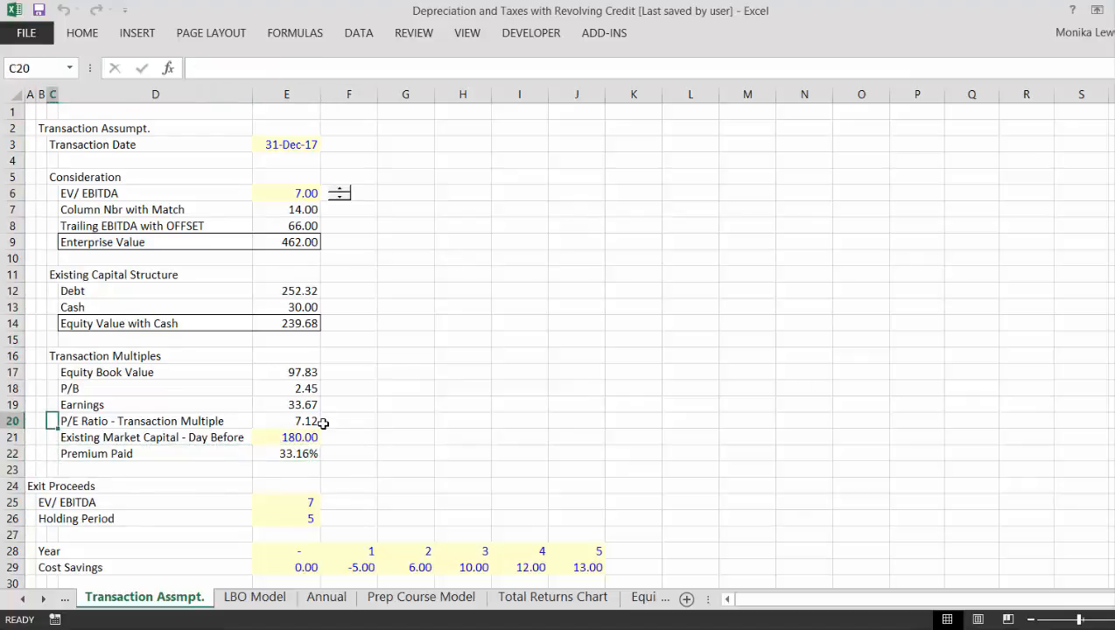
{"action": "key", "text": "Up"}
{"action": "key", "text": "Up"}
{"action": "key", "text": "Up"}
{"action": "key", "text": "Up"}
{"action": "key", "text": "F2"}
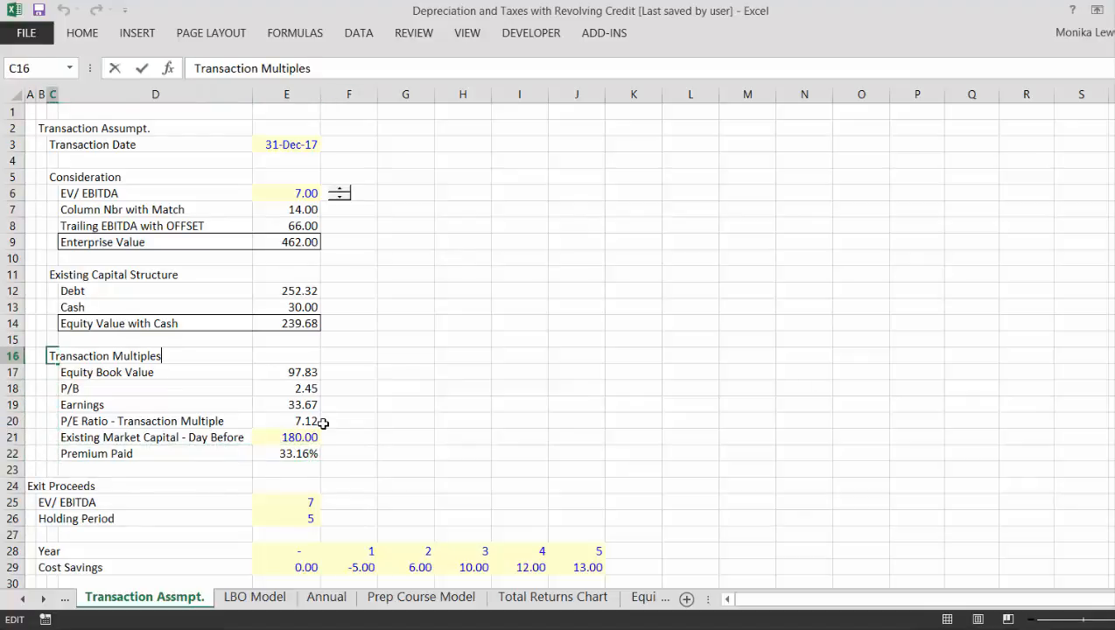
{"action": "type", "text": "and Permi"}
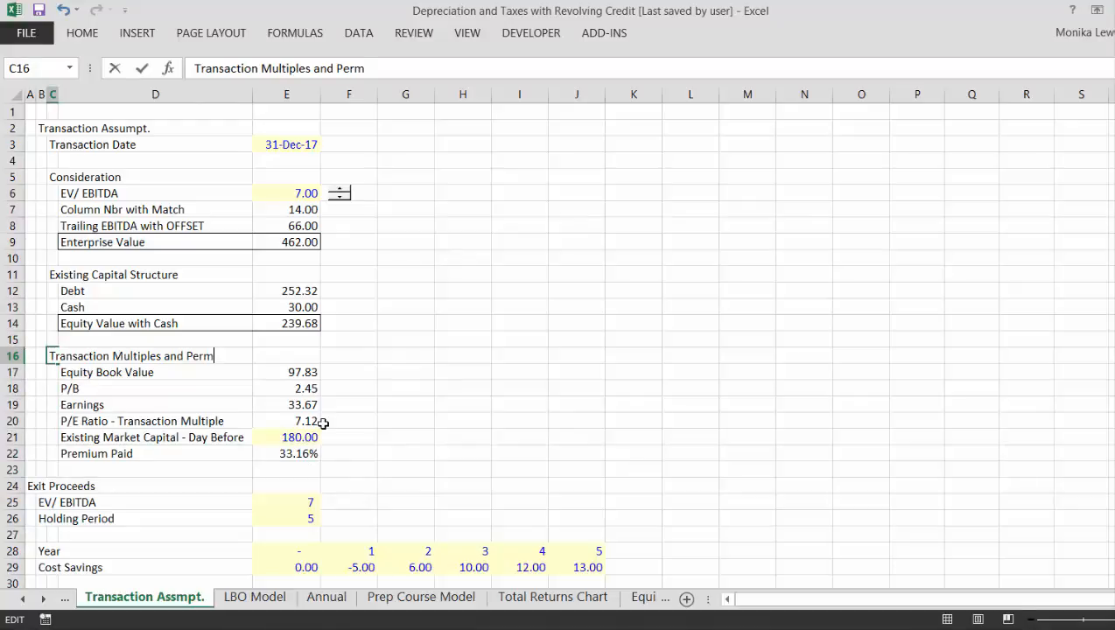
{"action": "key", "text": "BackSpace"}
{"action": "key", "text": "BackSpace"}
{"action": "key", "text": "BackSpace"}
{"action": "type", "text": "remium"}
{"action": "key", "text": "Return"}
- Review the column E formulas for P/E ratio, existing market capital, Premium Paid, Cash and Equity Value with Cash
{"action": "key", "text": "Down"}
{"action": "key", "text": "Down"}
{"action": "key", "text": "Down"}
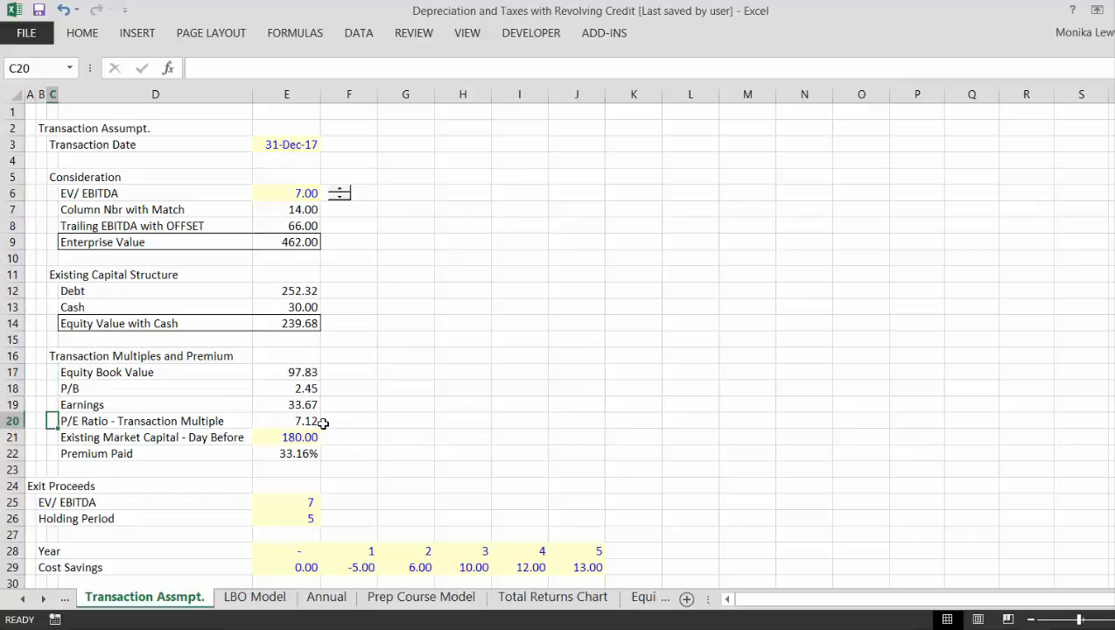
{"action": "key", "text": "Right"}
{"action": "key", "text": "Right"}
{"action": "key", "text": "Down"}
{"action": "key", "text": "Up"}
{"action": "key", "text": "Up"}
{"action": "key", "text": "Up"}
{"action": "key", "text": "Up"}
{"action": "key", "text": "Up"}
{"action": "key", "text": "Up"}
{"action": "key", "text": "Up"}
{"action": "key", "text": "Up"}
{"action": "key", "text": "Up"}
{"action": "key", "text": "Up"}
{"action": "key", "text": "Up"}
{"action": "key", "text": "Up"}
{"action": "key", "text": "Up"}
{"action": "key", "text": "Up"}
{"action": "key", "text": "Up"}
{"action": "key", "text": "Up"}
{"action": "key", "text": "Up"}
{"action": "key", "text": "Up"}
{"action": "key", "text": "Up"}
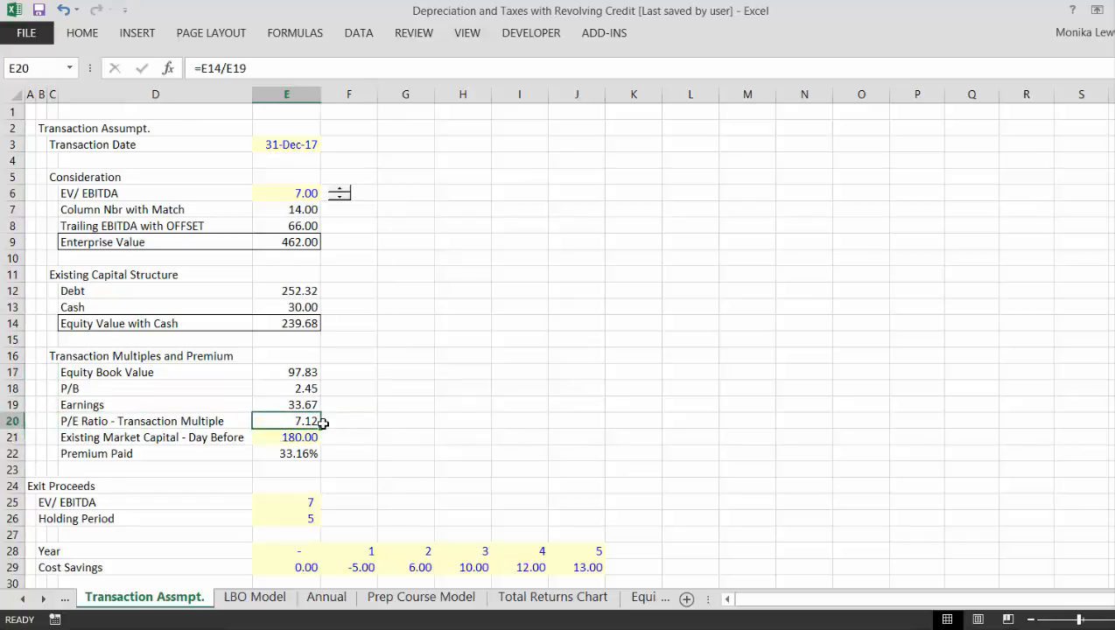
{"action": "key", "text": "Down"}
{"action": "key", "text": "Down"}
{"action": "key", "text": "Down"}
{"action": "key", "text": "Down"}
{"action": "key", "text": "Down"}
{"action": "key", "text": "Down"}
{"action": "key", "text": "Down"}
{"action": "key", "text": "Down"}
{"action": "key", "text": "Down"}
{"action": "key", "text": "Down"}
{"action": "key", "text": "Down"}
{"action": "key", "text": "Down"}
{"action": "key", "text": "Down"}
{"action": "key", "text": "Down"}
{"action": "key", "text": "Down"}
{"action": "key", "text": "Down"}
{"action": "key", "text": "Down"}
{"action": "key", "text": "Down"}
{"action": "key", "text": "Down"}
{"action": "key", "text": "Down"}
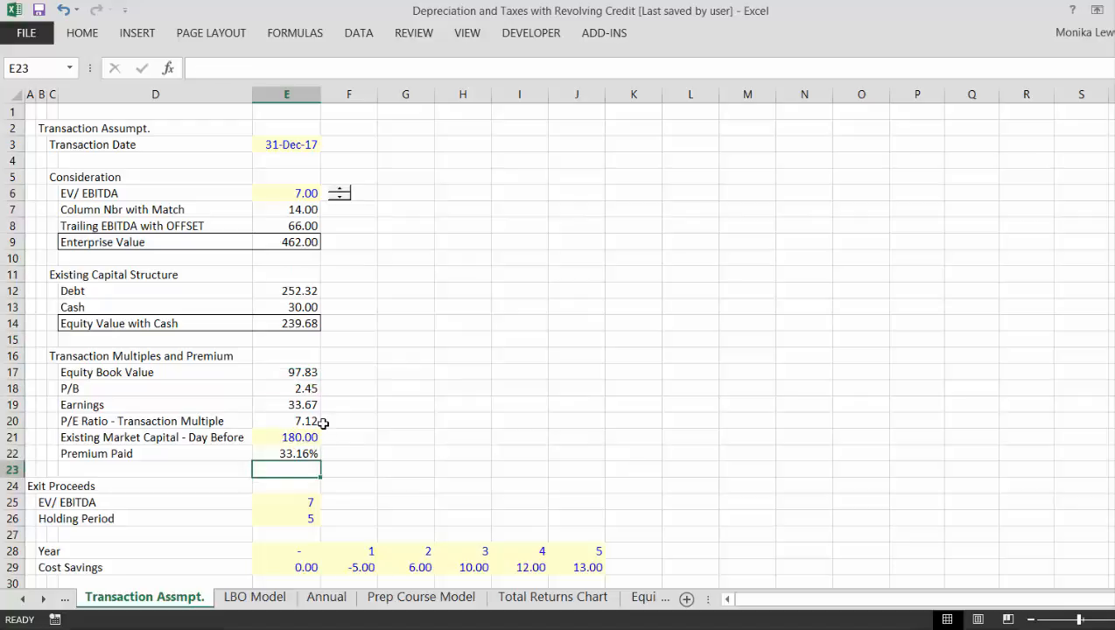
{"action": "key", "text": "Up"}
{"action": "key", "text": "Up"}
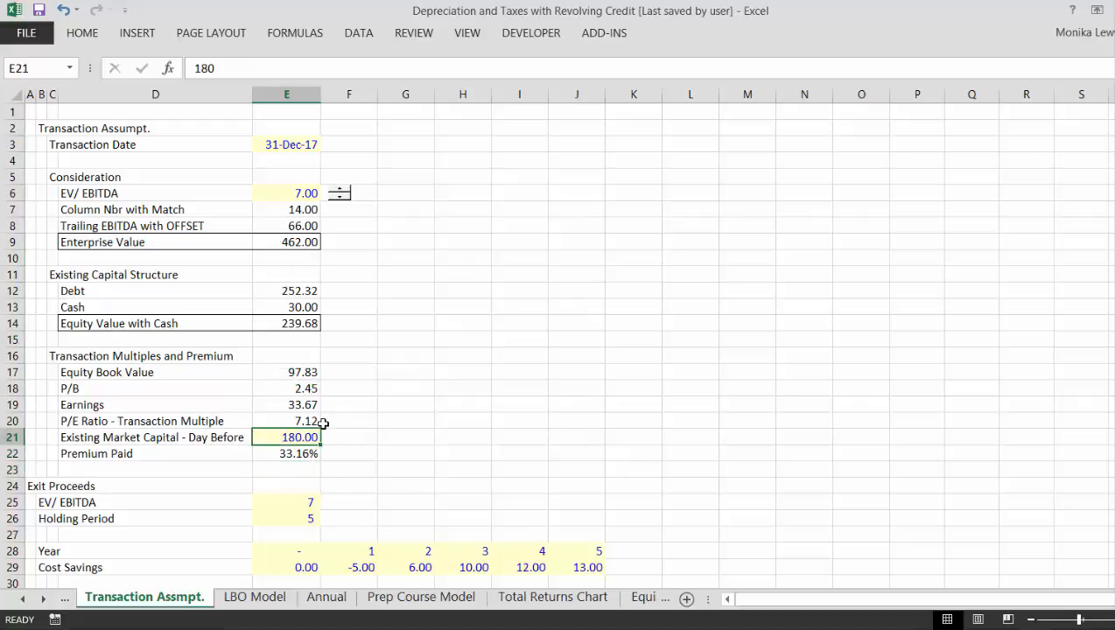
{"action": "key", "text": "Down"}
{"action": "key", "text": "Up"}
{"action": "key", "text": "Up"}
{"action": "key", "text": "Up"}
{"action": "key", "text": "Up"}
{"action": "key", "text": "Up"}
{"action": "key", "text": "Up"}
{"action": "key", "text": "Up"}
{"action": "key", "text": "Up"}
{"action": "key", "text": "Up"}
{"action": "key", "text": "Up"}
{"action": "key", "text": "Up"}
{"action": "key", "text": "Down"}
{"action": "key", "text": "Down"}
{"action": "key", "text": "Down"}
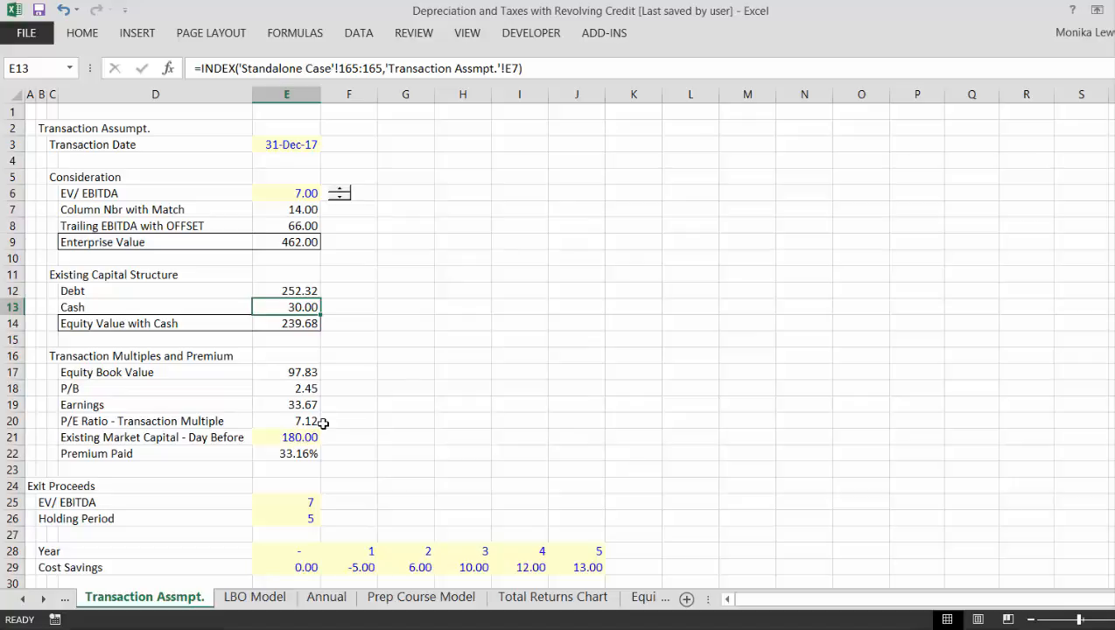
{"action": "key", "text": "Down"}
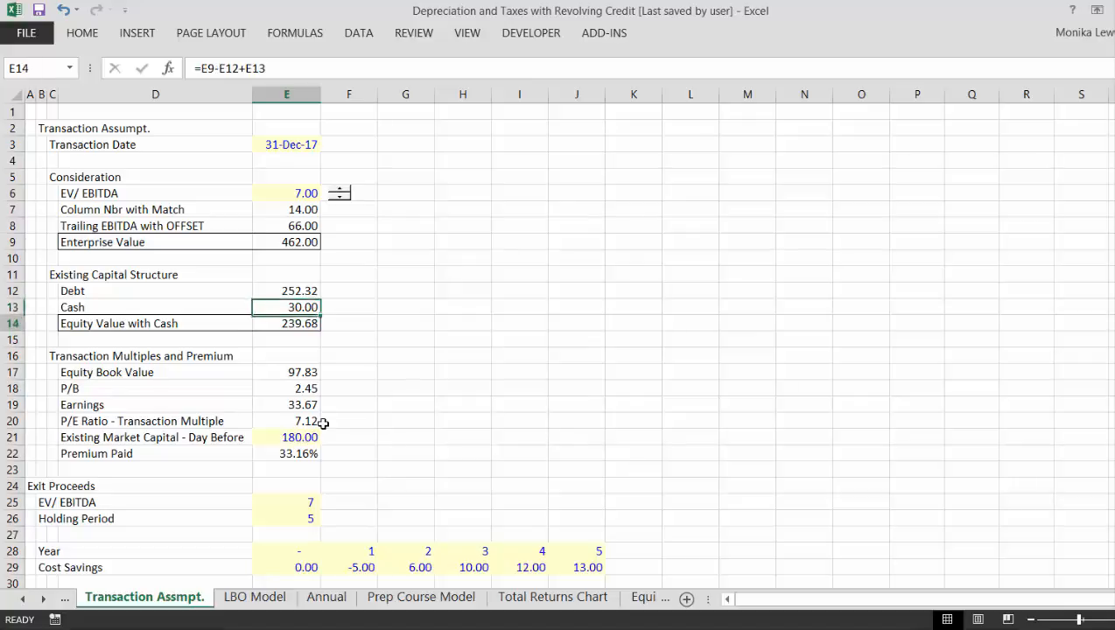
- Insert two blank rows above the Exit Proceeds heading in row 24
{"action": "key", "text": "Down"}
{"action": "key", "text": "Down"}
{"action": "key", "text": "Down"}
{"action": "key", "text": "Down"}
{"action": "key", "text": "Down"}
{"action": "key", "text": "Down"}
{"action": "key", "text": "Down"}
{"action": "key", "text": "Down"}
{"action": "key", "text": "Down"}
{"action": "key", "text": "Down"}
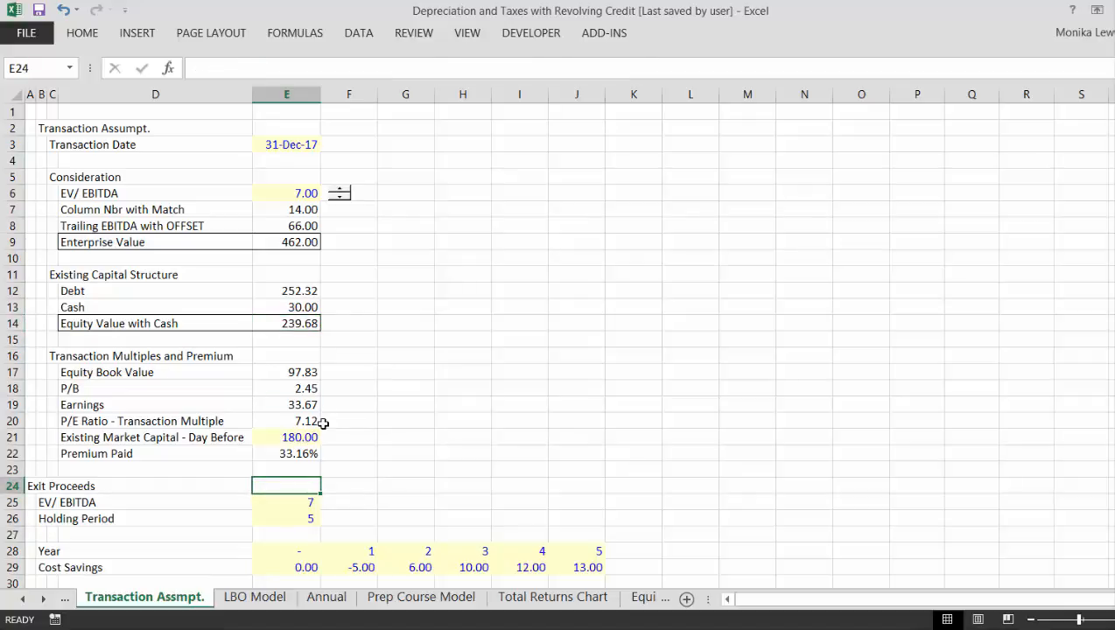
{"action": "key", "text": "Left"}
{"action": "key", "text": "Left"}
{"action": "key", "text": "Left"}
{"action": "key", "text": "Left"}
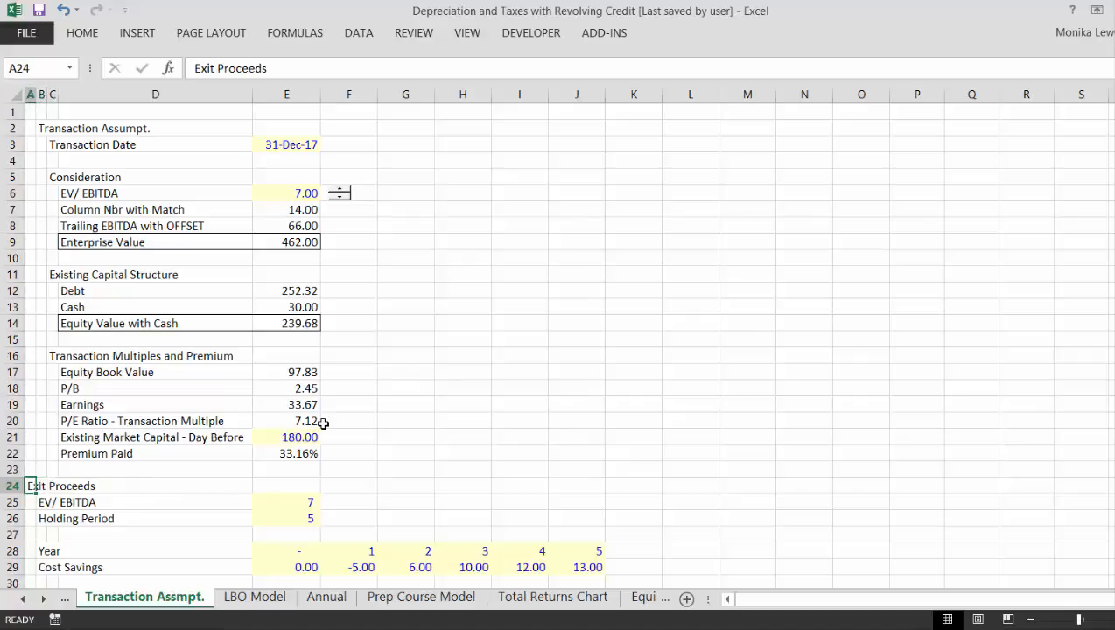
{"action": "key", "text": "shift+space"}
{"action": "key", "text": "ctrl+plus"}
{"action": "key", "text": "ctrl+plus"}
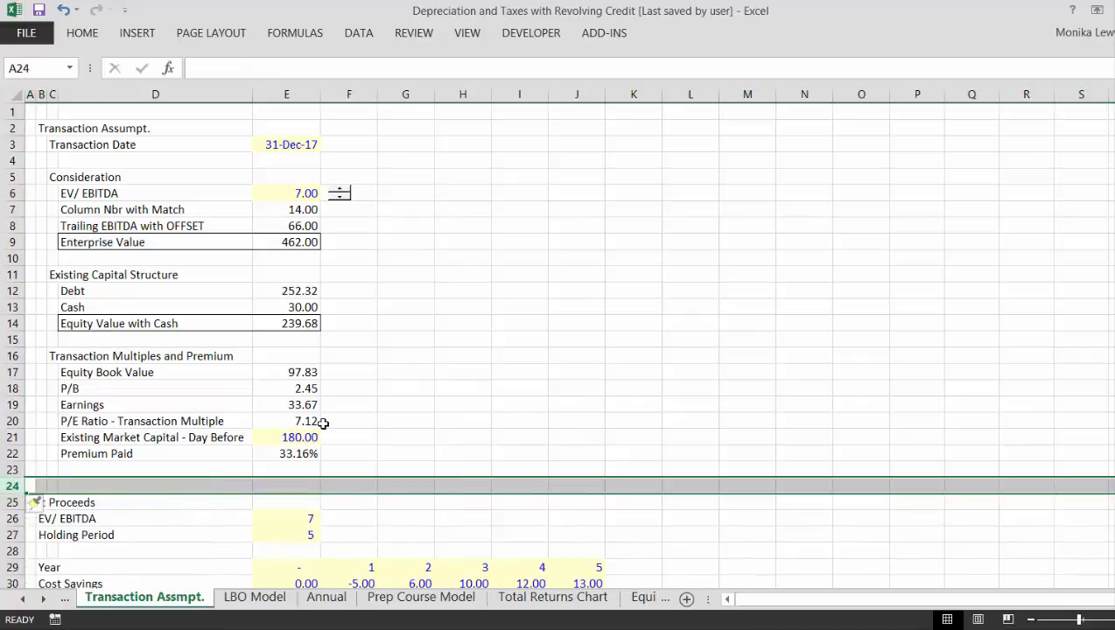
- Insert two blank rows at row 15, between Equity Value with Cash and the Transaction Multiples and Premium section
{"action": "key", "text": "Left"}
{"action": "key", "text": "Right"}
{"action": "key", "text": "Right"}
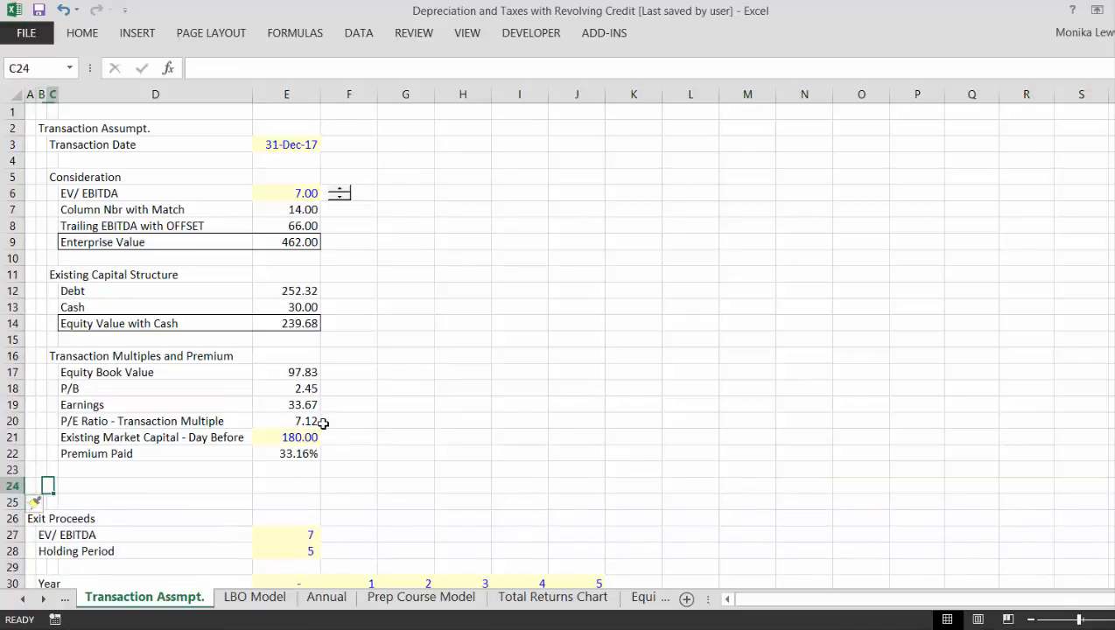
{"action": "key", "text": "Right"}
{"action": "key", "text": "Up"}
{"action": "key", "text": "Up"}
{"action": "key", "text": "Up"}
{"action": "key", "text": "Up"}
{"action": "key", "text": "Up"}
{"action": "key", "text": "Up"}
{"action": "key", "text": "Up"}
{"action": "key", "text": "Up"}
{"action": "key", "text": "Up"}
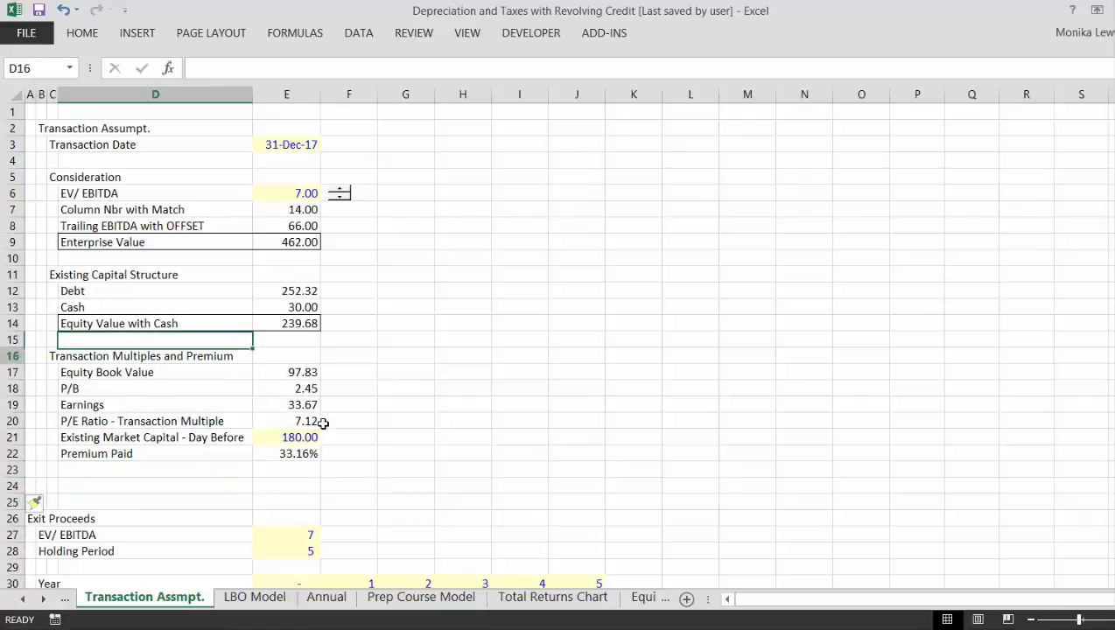
{"action": "key", "text": "Down"}
{"action": "key", "text": "Up"}
{"action": "key", "text": "shift+space"}
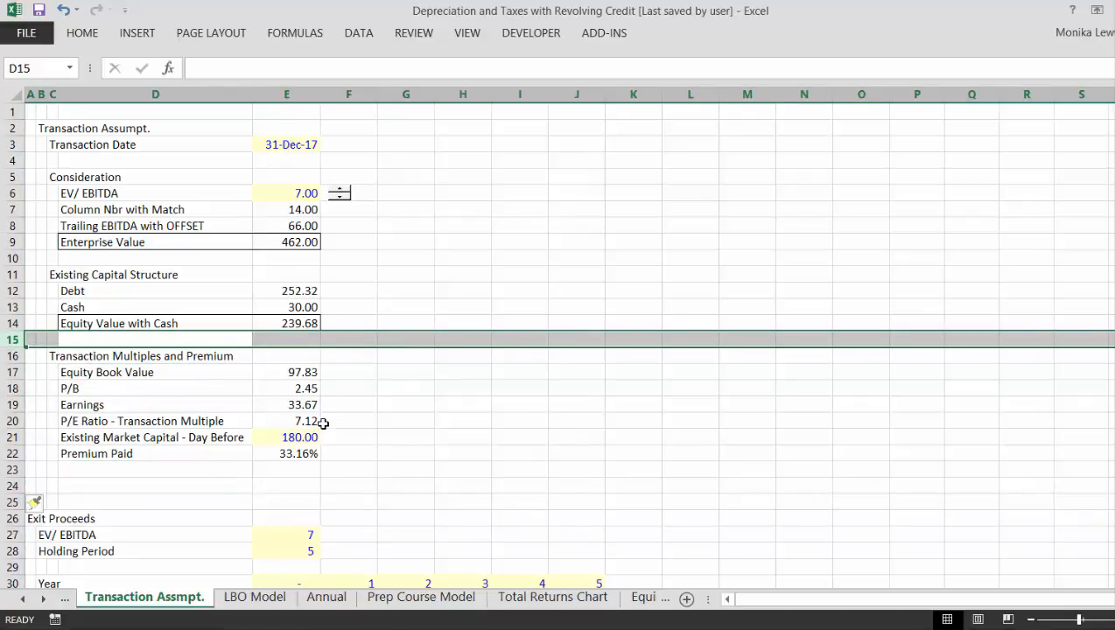
{"action": "key", "text": "ctrl+plus"}
{"action": "key", "text": "ctrl+plus"}
- Enter the label Equity Consideration without Cash in D16
{"action": "key", "text": "Down"}
{"action": "key", "text": "Right"}
{"action": "key", "text": "Left"}
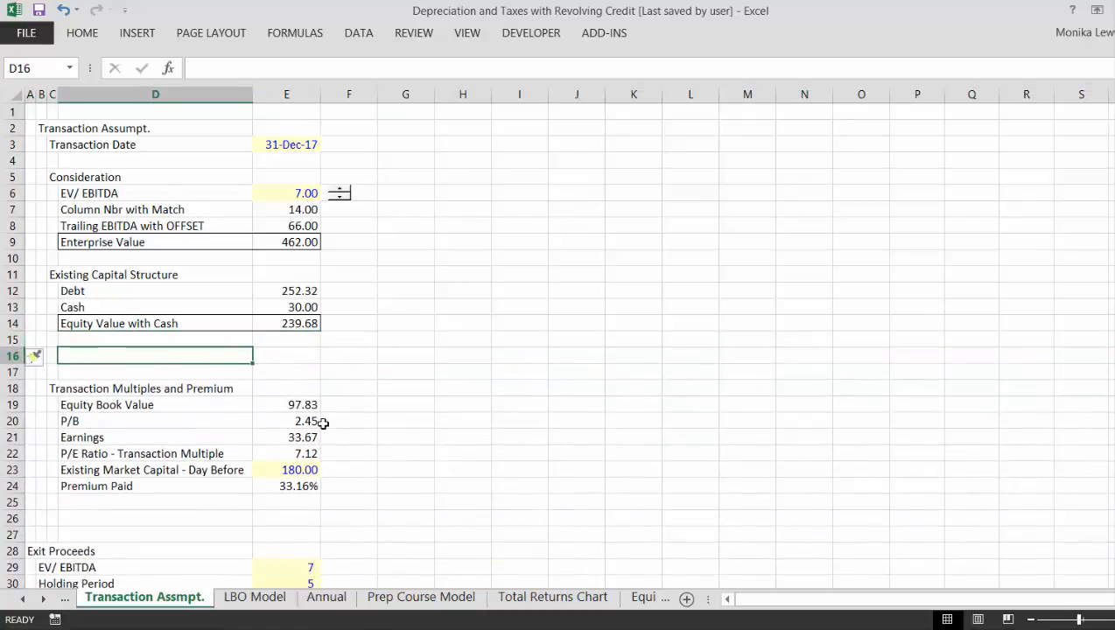
{"action": "type", "text": "Equity"}
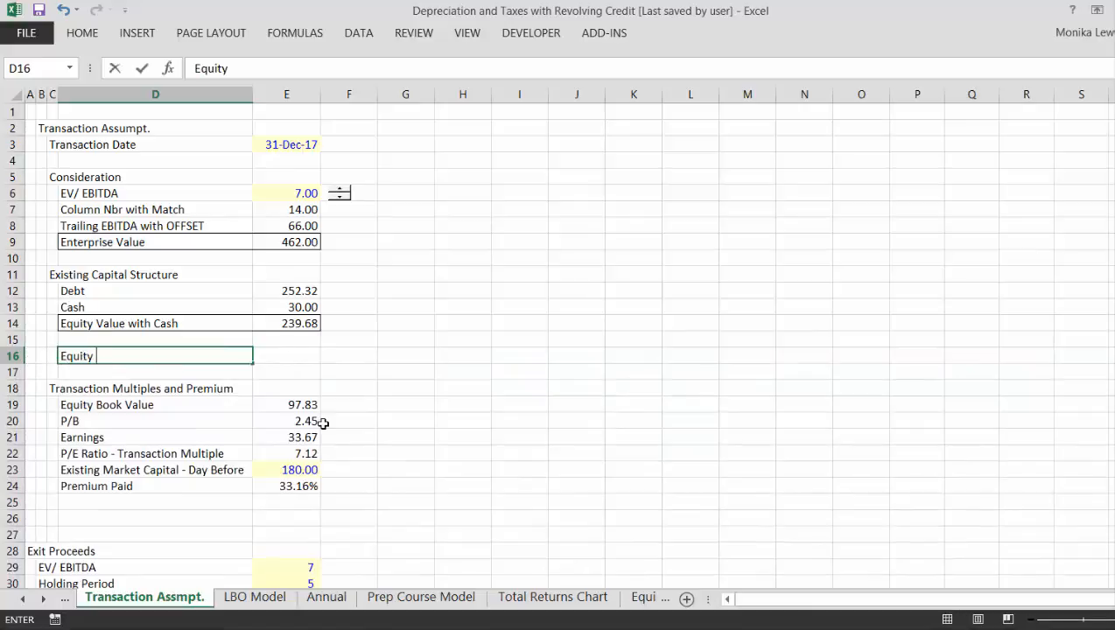
{"action": "type", "text": " Consideration wtih"}
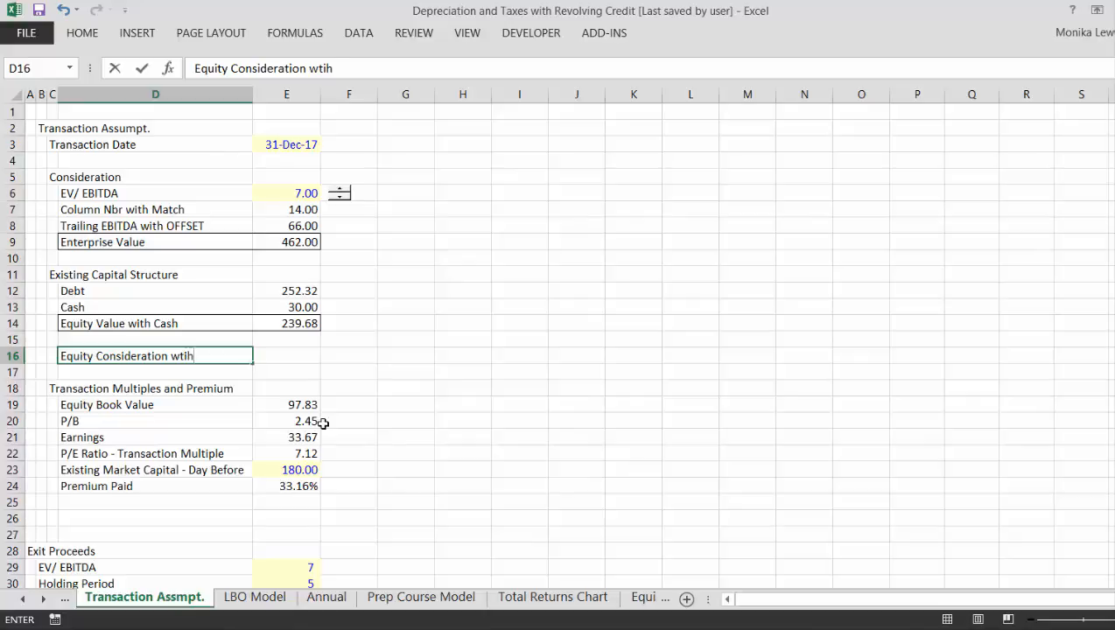
{"action": "key", "text": "BackSpace"}
{"action": "key", "text": "BackSpace"}
{"action": "key", "text": "BackSpace"}
{"action": "type", "text": "ithout Cash"}
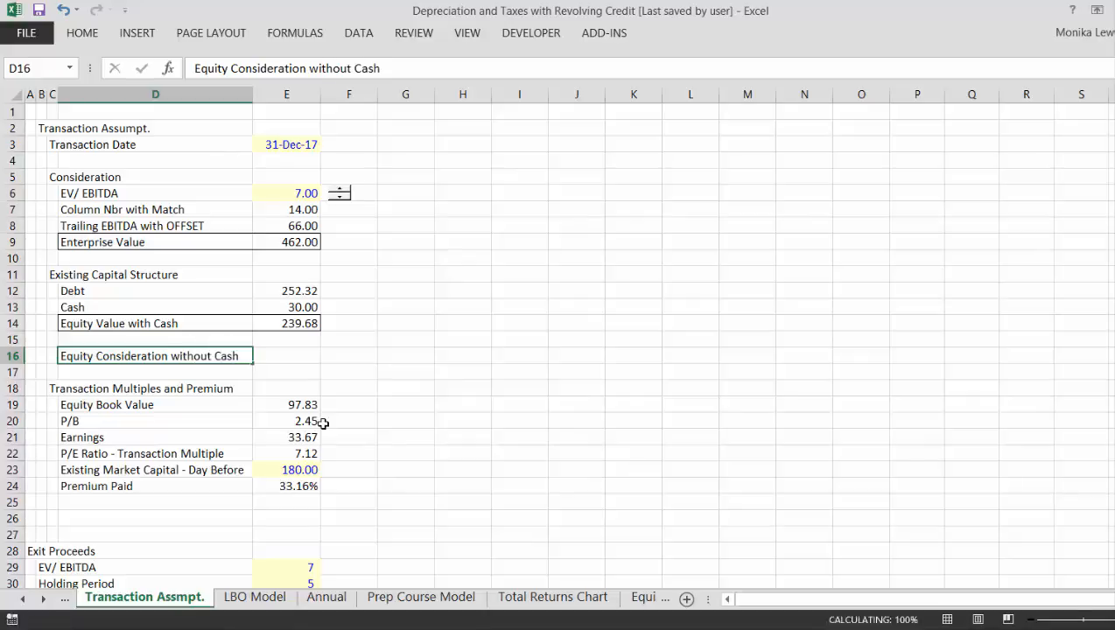
{"action": "key", "text": "Tab"}
{"action": "type", "text": "="}
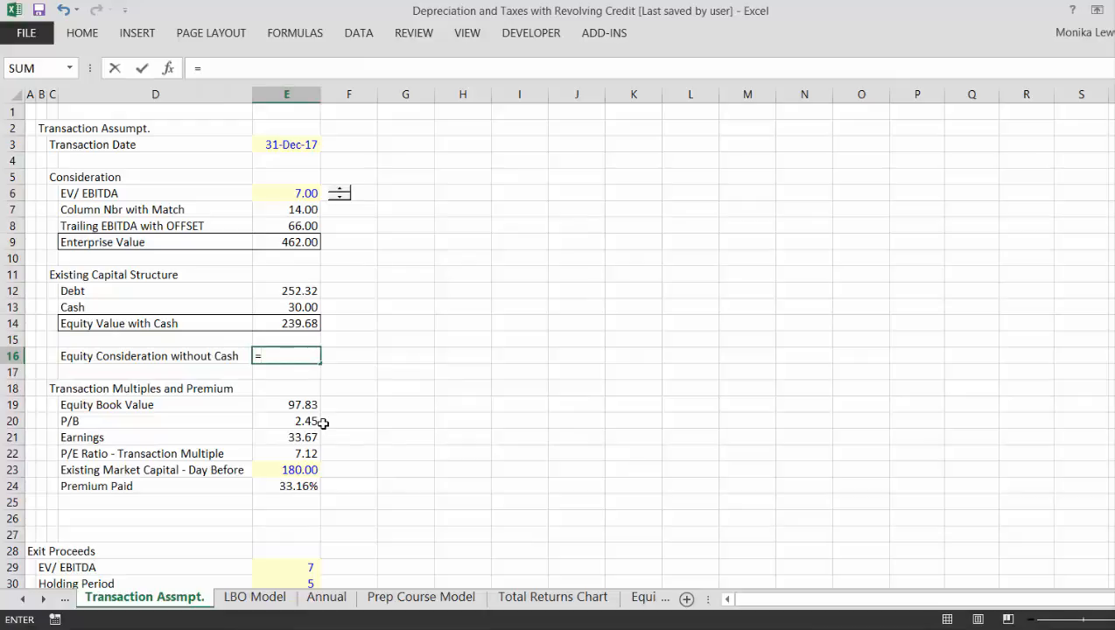
{"action": "key", "text": "Left"}
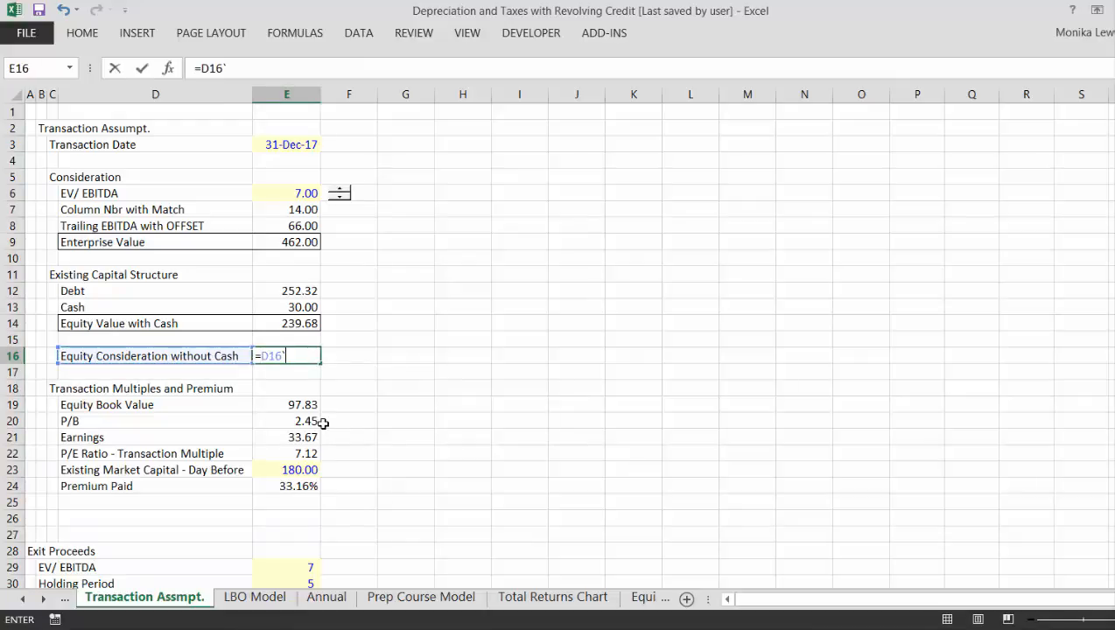
{"action": "key", "text": "Escape"}
- Insert a row above Equity Consideration without Cash and label it Cash Taken Out in D16
{"action": "key", "text": "Left"}
{"action": "key", "text": "shift+space"}
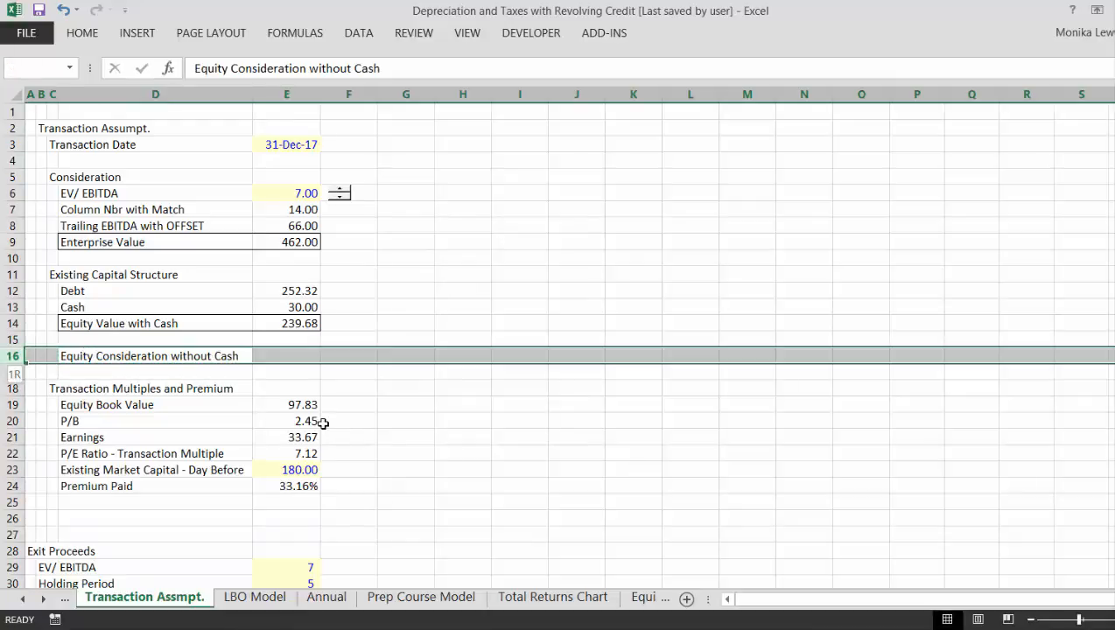
{"action": "key", "text": "ctrl+shift+equal"}
{"action": "key", "text": "Down"}
{"action": "key", "text": "Up"}
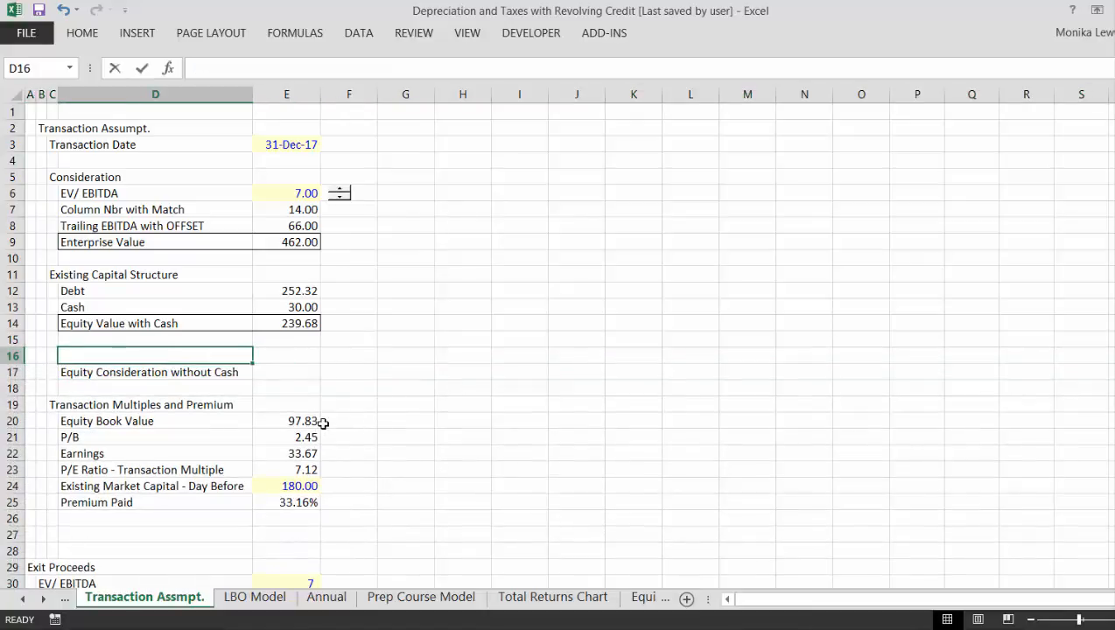
{"action": "type", "text": "Cash Taken"}
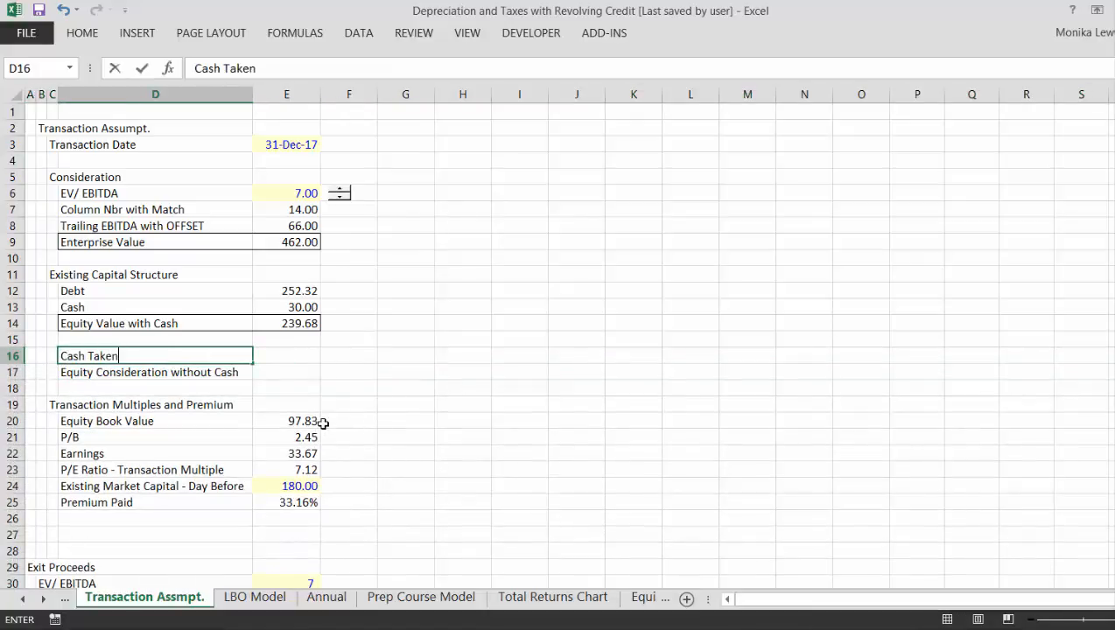
{"action": "type", "text": " Out"}
{"action": "key", "text": "Return"}
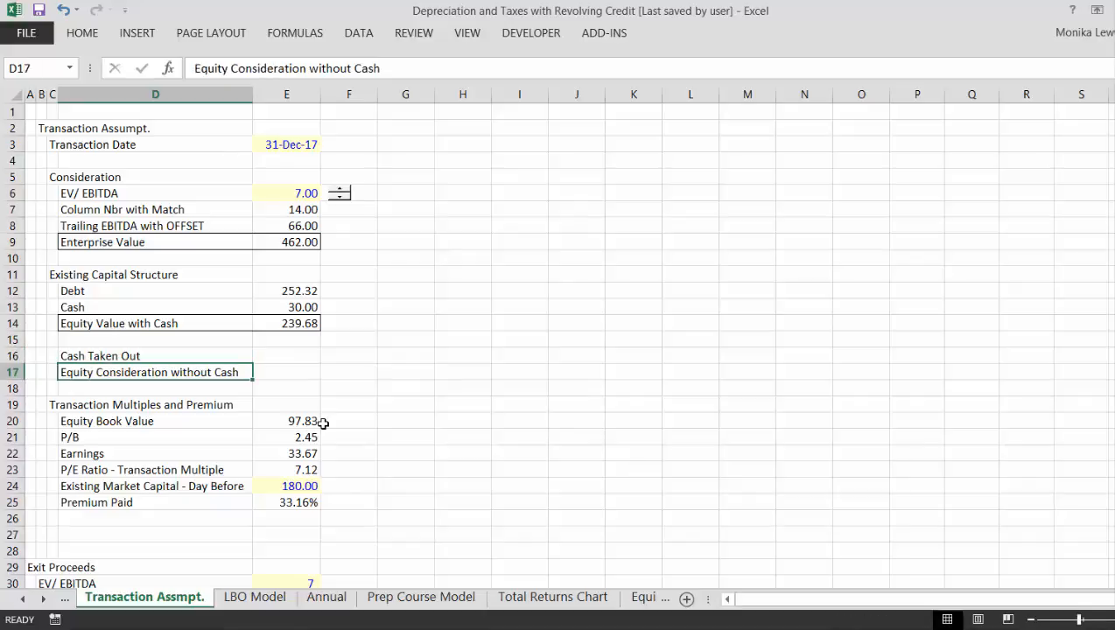
- Enter 28 as the Cash Taken Out amount in E16
{"action": "key", "text": "Up"}
{"action": "key", "text": "Right"}
{"action": "type", "text": "2"}
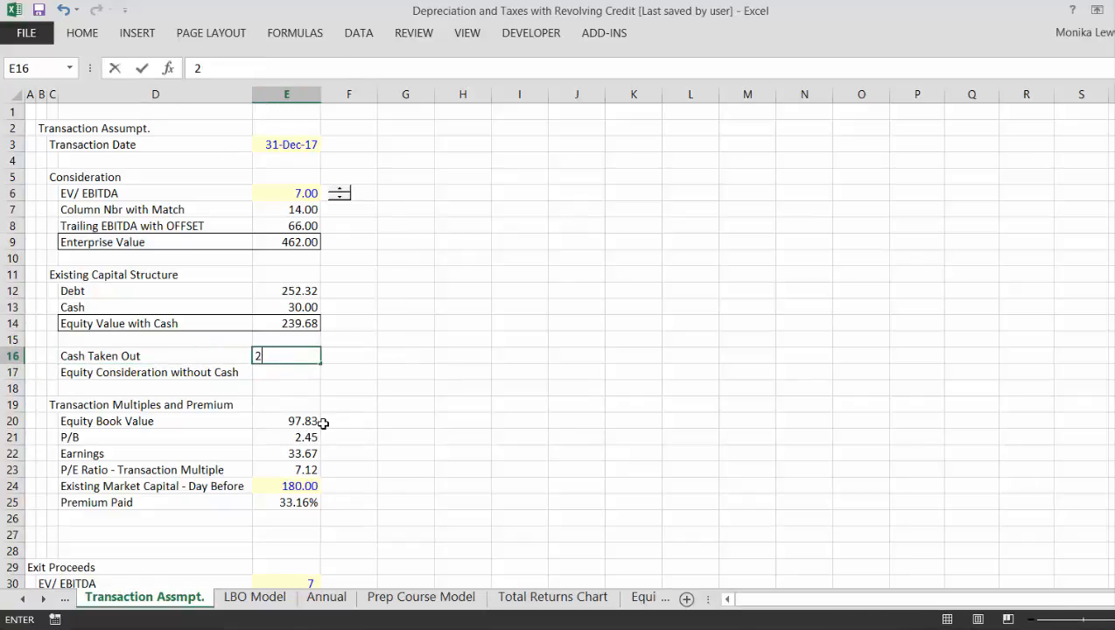
{"action": "type", "text": "8"}
{"action": "key", "text": "Return"}
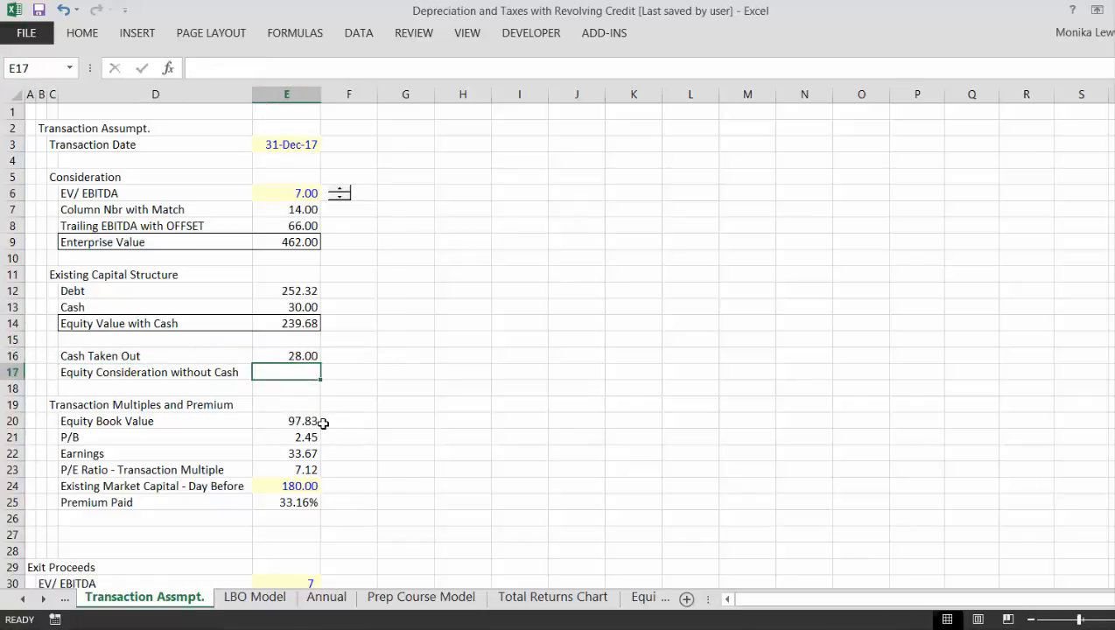
- Calculate Equity Consideration without Cash in E17 as Equity Value with Cash minus Cash Taken Out, =E14-E16
{"action": "key", "text": "Up"}
{"action": "key", "text": "Down"}
{"action": "type", "text": "="}
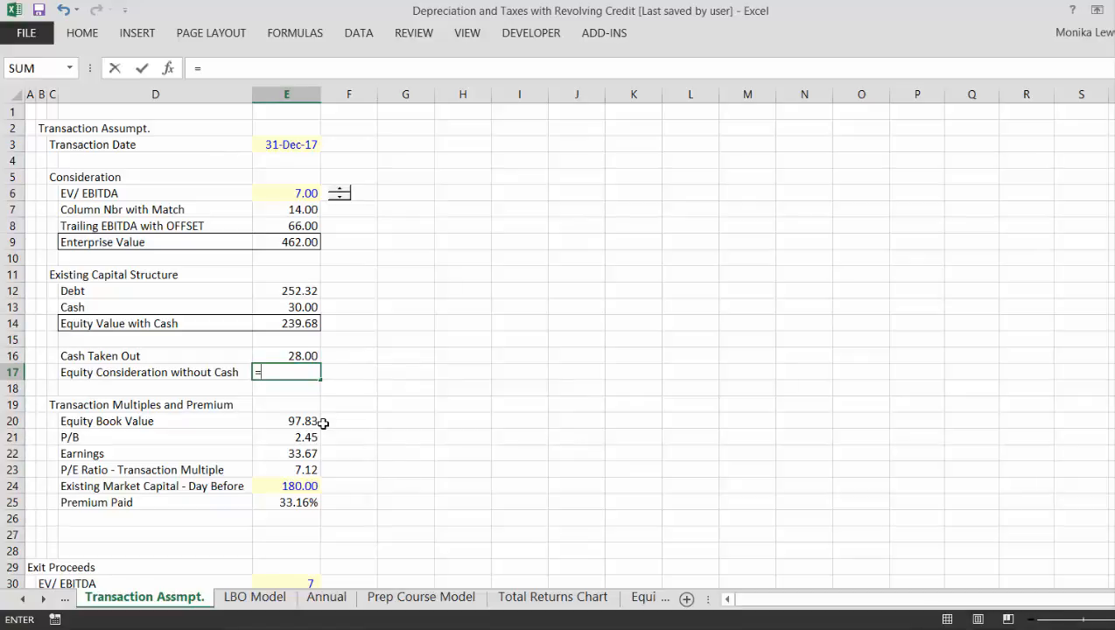
{"action": "key", "text": "Up"}
{"action": "key", "text": "Up"}
{"action": "key", "text": "Up"}
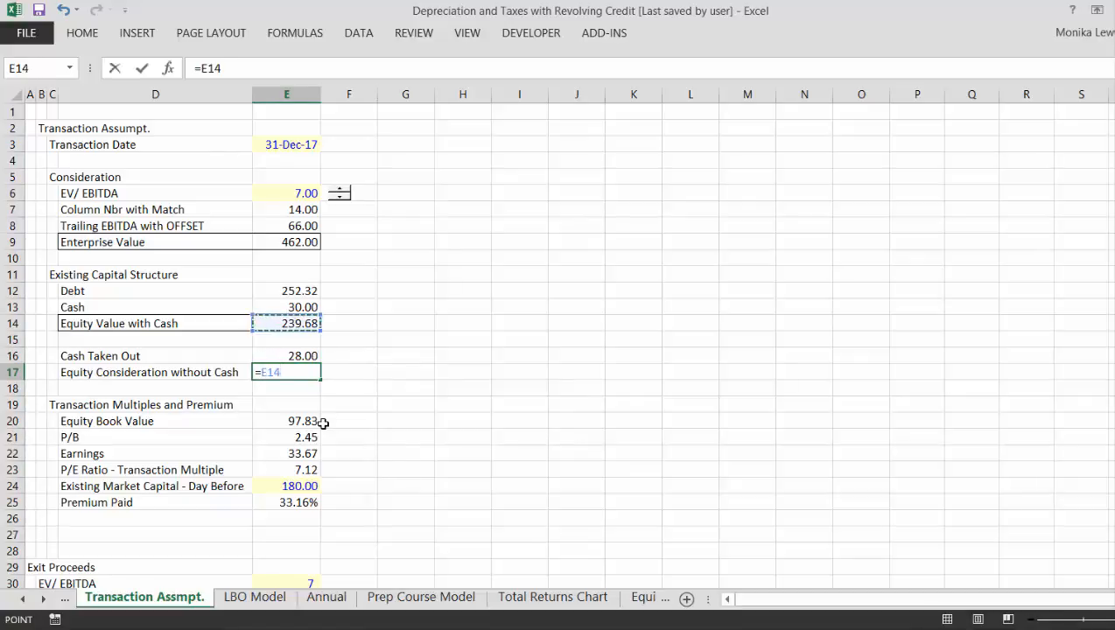
{"action": "type", "text": "-"}
{"action": "key", "text": "Up"}
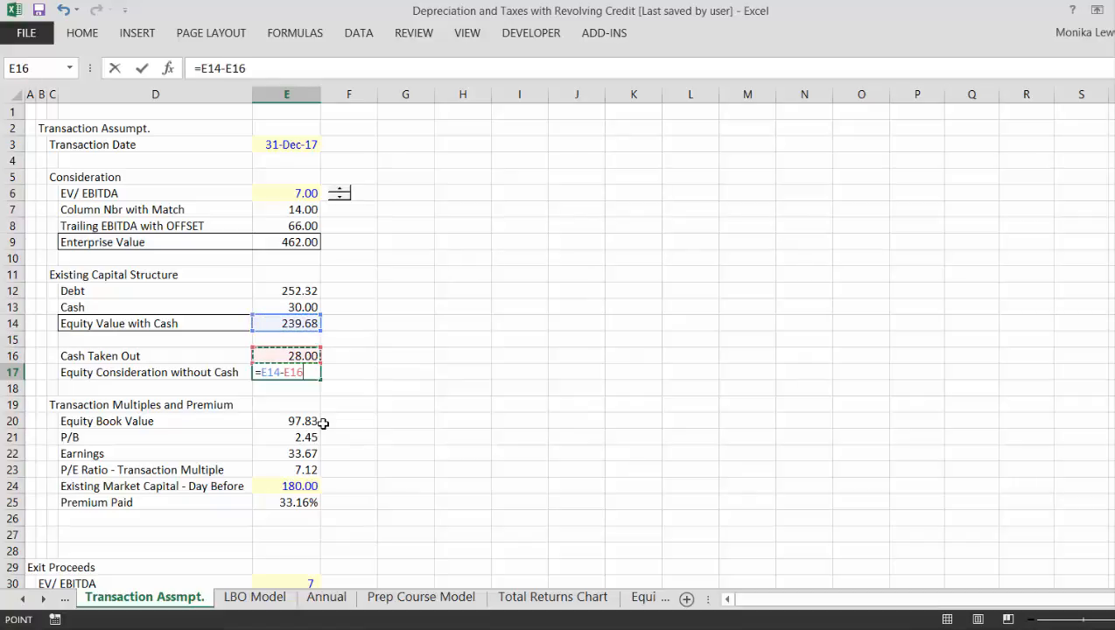
{"action": "key", "text": "Return"}
- Apply an outline border around the Equity Consideration without Cash row, D17:E17
{"action": "key", "text": "Up"}
{"action": "key", "text": "Left"}
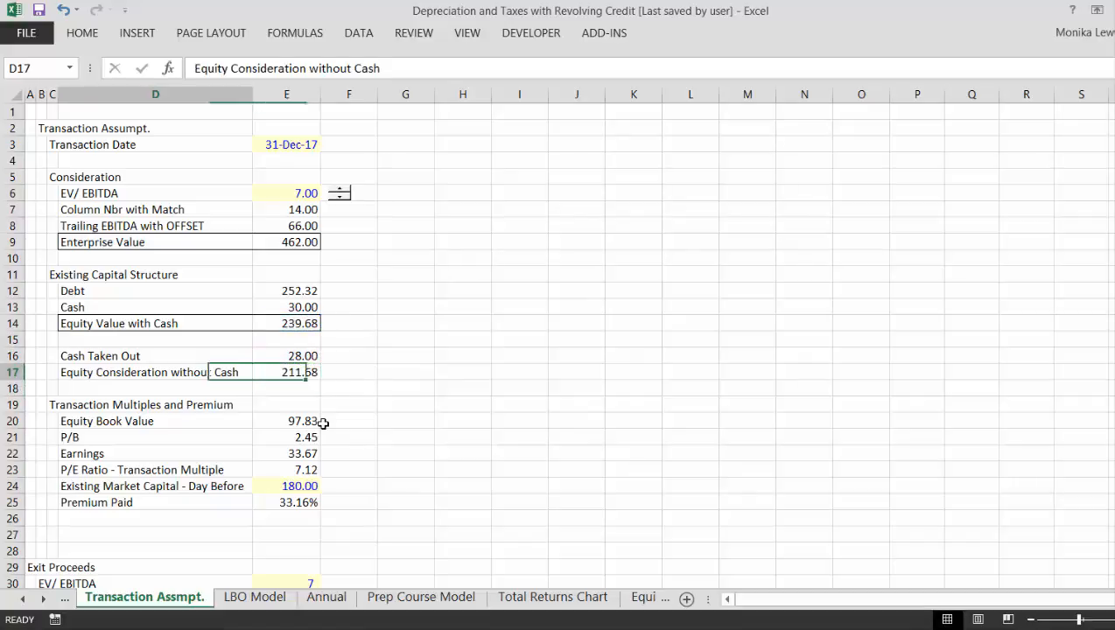
{"action": "key", "text": "Left"}
{"action": "key", "text": "Right"}
{"action": "key", "text": "shift+Right"}
{"action": "key", "text": "shift+Right"}
{"action": "key", "text": "shift+Left"}
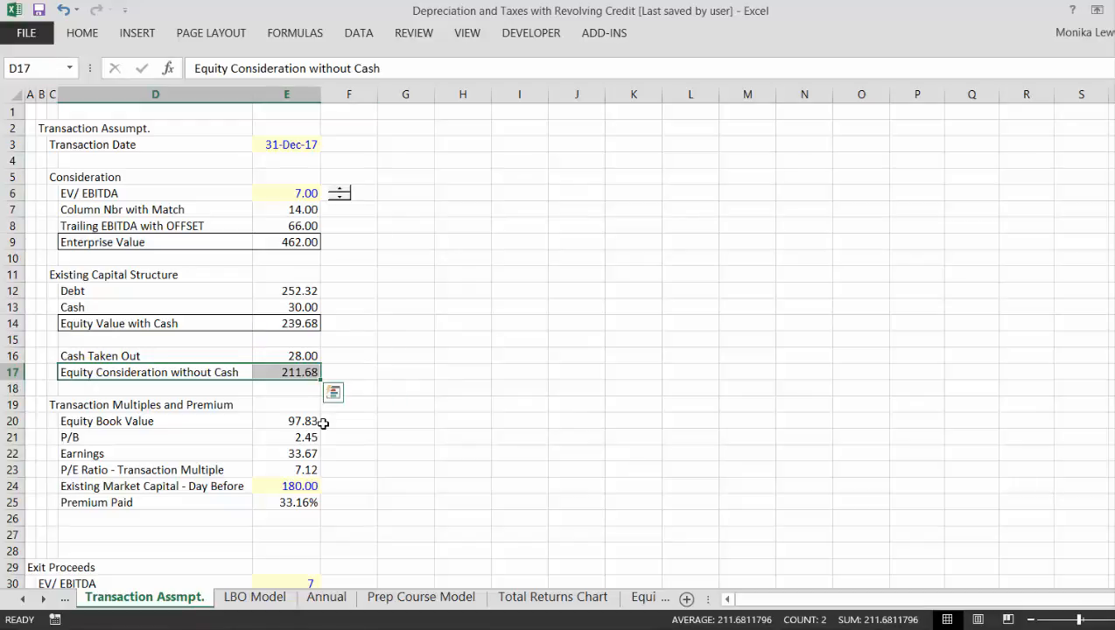
{"action": "key", "text": "Down"}
{"action": "key", "text": "Down"}
{"action": "key", "text": "Down"}
{"action": "key", "text": "Down"}
{"action": "key", "text": "Up"}
{"action": "key", "text": "Up"}
{"action": "key", "text": "Up"}
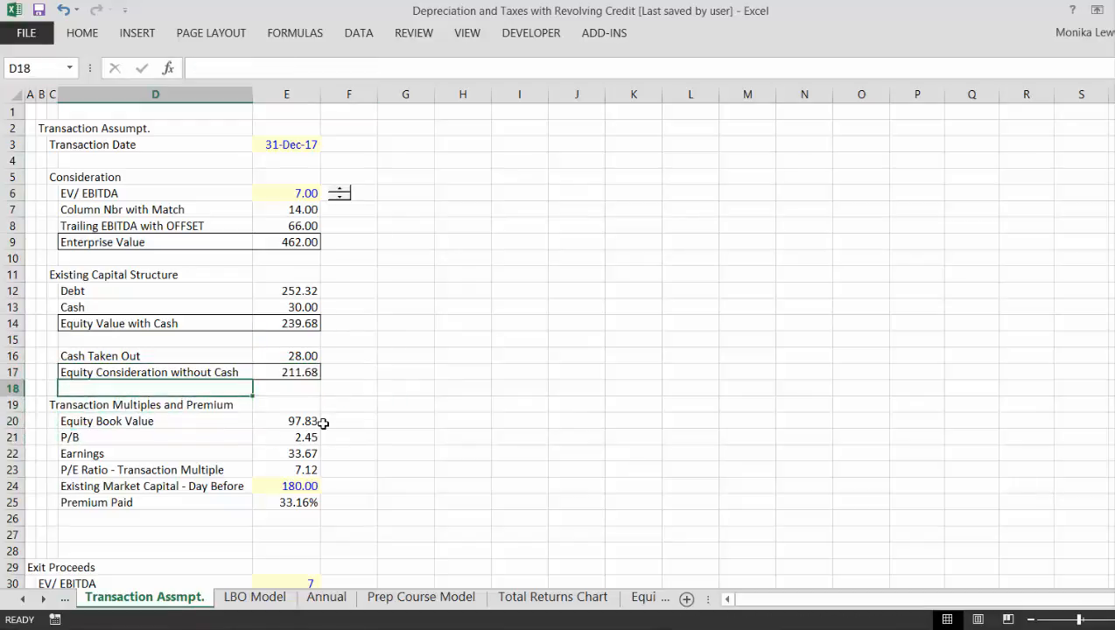
- Examine the Premium Paid formula in E25
{"action": "key", "text": "Up"}
{"action": "key", "text": "Right"}
{"action": "key", "text": "Right"}
{"action": "key", "text": "Down"}
{"action": "key", "text": "Down"}
{"action": "key", "text": "Down"}
{"action": "key", "text": "Down"}
{"action": "key", "text": "Down"}
{"action": "key", "text": "Down"}
{"action": "key", "text": "Down"}
{"action": "key", "text": "Down"}
{"action": "key", "text": "Left"}
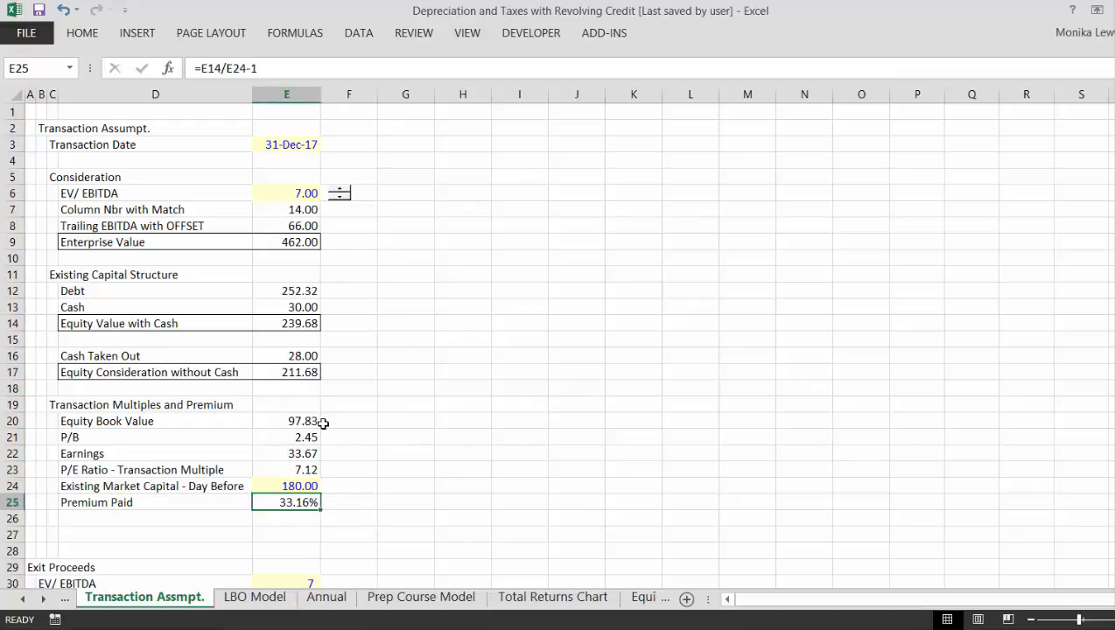
- Examine the formulas in the Transaction Multiples and Premium block and the Cash Taken Out rows above it
{"action": "key", "text": "Up"}
{"action": "key", "text": "Up"}
{"action": "key", "text": "Up"}
{"action": "key", "text": "Up"}
{"action": "key", "text": "Up"}
{"action": "key", "text": "Up"}
{"action": "key", "text": "Up"}
{"action": "key", "text": "Up"}
{"action": "key", "text": "Up"}
{"action": "key", "text": "Up"}
{"action": "key", "text": "Up"}
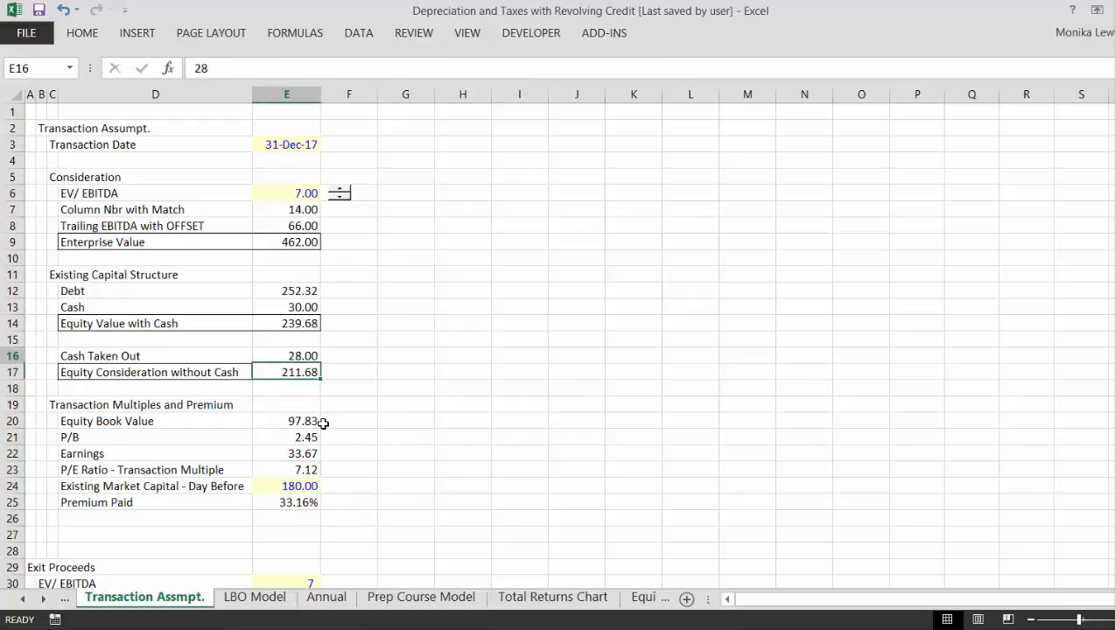
{"action": "key", "text": "Down"}
{"action": "key", "text": "Down"}
{"action": "key", "text": "Down"}
{"action": "key", "text": "Down"}
{"action": "key", "text": "Down"}
{"action": "key", "text": "Down"}
{"action": "key", "text": "Down"}
{"action": "key", "text": "Down"}
{"action": "key", "text": "Down"}
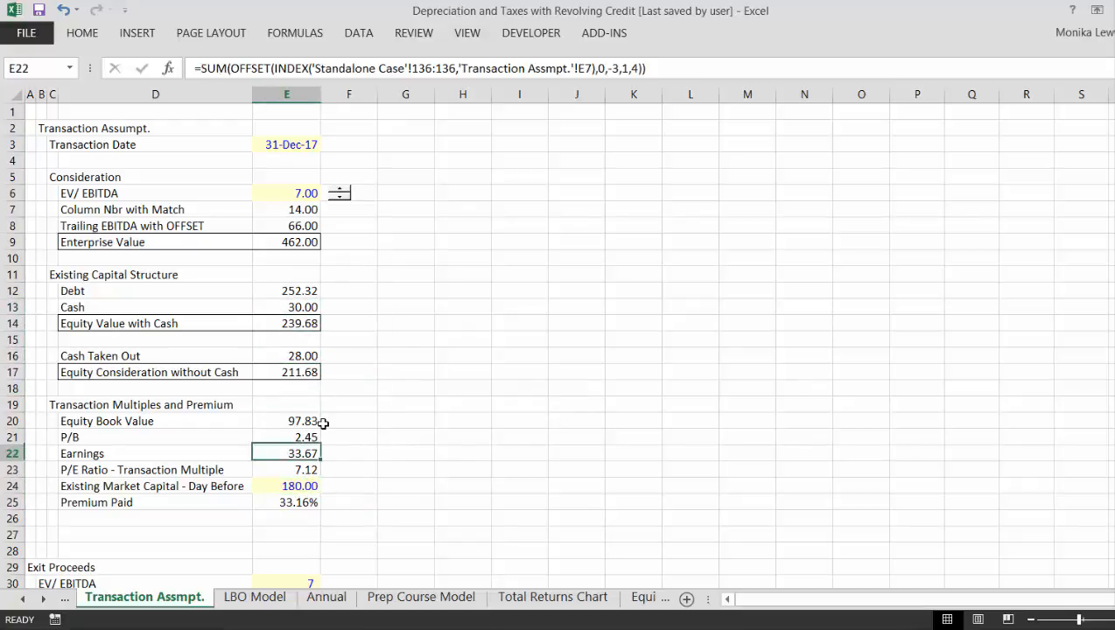
{"action": "key", "text": "Up"}
{"action": "key", "text": "Up"}
{"action": "key", "text": "Down"}
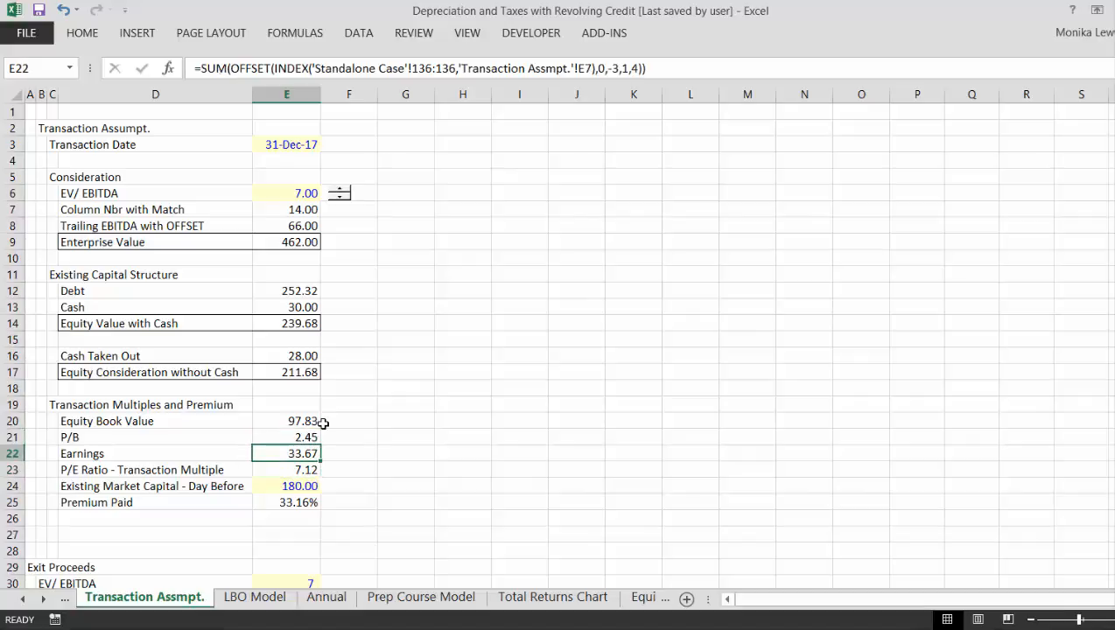
{"action": "key", "text": "Up"}
{"action": "key", "text": "Up"}
{"action": "key", "text": "Up"}
{"action": "key", "text": "Up"}
{"action": "key", "text": "Up"}
{"action": "key", "text": "Up"}
{"action": "key", "text": "Up"}
{"action": "key", "text": "Up"}
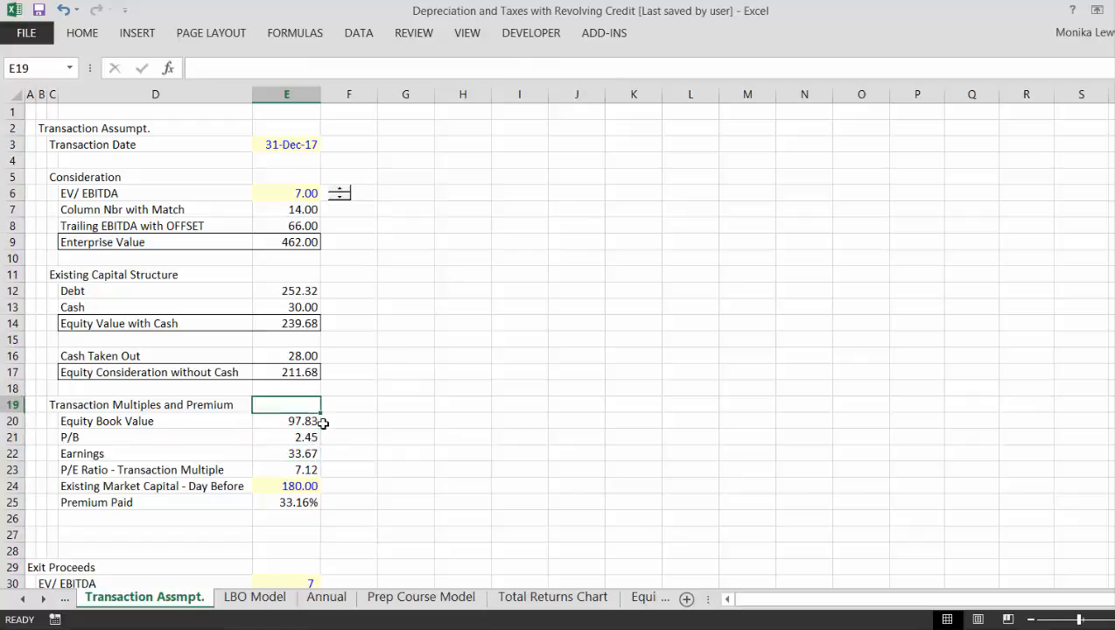
{"action": "key", "text": "Down"}
{"action": "key", "text": "Down"}
{"action": "key", "text": "Down"}
{"action": "key", "text": "Down"}
{"action": "key", "text": "Down"}
{"action": "key", "text": "Down"}
{"action": "key", "text": "Down"}
{"action": "key", "text": "Down"}
{"action": "key", "text": "Down"}
{"action": "key", "text": "Down"}
{"action": "key", "text": "Down"}
{"action": "key", "text": "Down"}
{"action": "key", "text": "Down"}
{"action": "key", "text": "Down"}
{"action": "key", "text": "Down"}
{"action": "key", "text": "Down"}
{"action": "key", "text": "Down"}
{"action": "key", "text": "Down"}
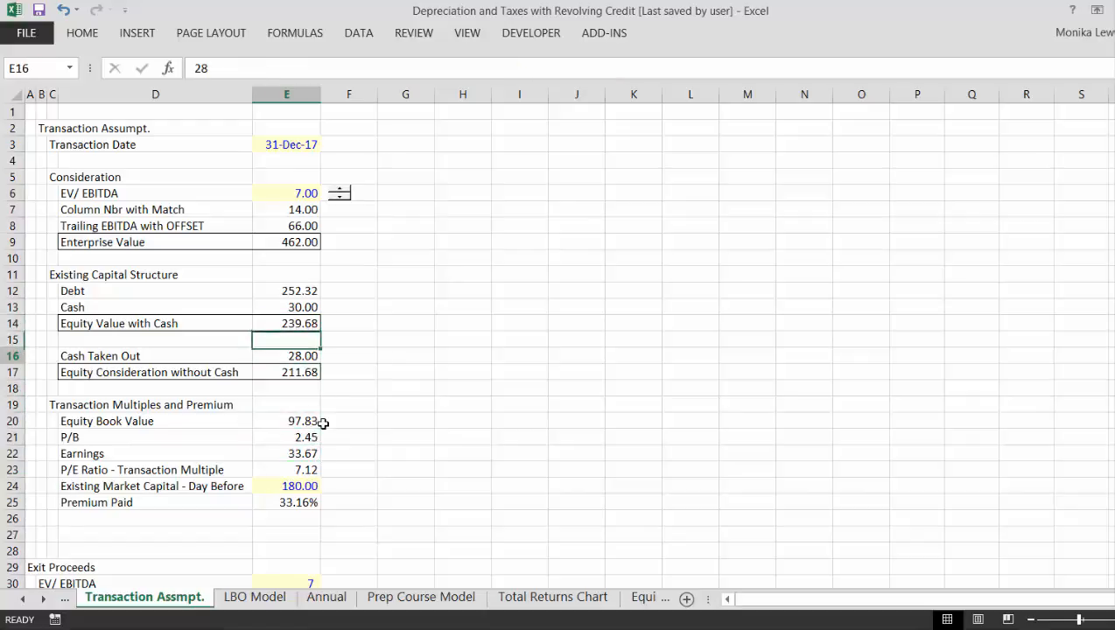
- Look over the Exit Proceeds, Cost Savings and Financing Assumpt. sections beneath the transaction block
{"action": "key", "text": "Down"}
{"action": "key", "text": "Down"}
{"action": "key", "text": "Down"}
{"action": "key", "text": "Down"}
{"action": "key", "text": "Down"}
{"action": "key", "text": "Down"}
{"action": "key", "text": "Down"}
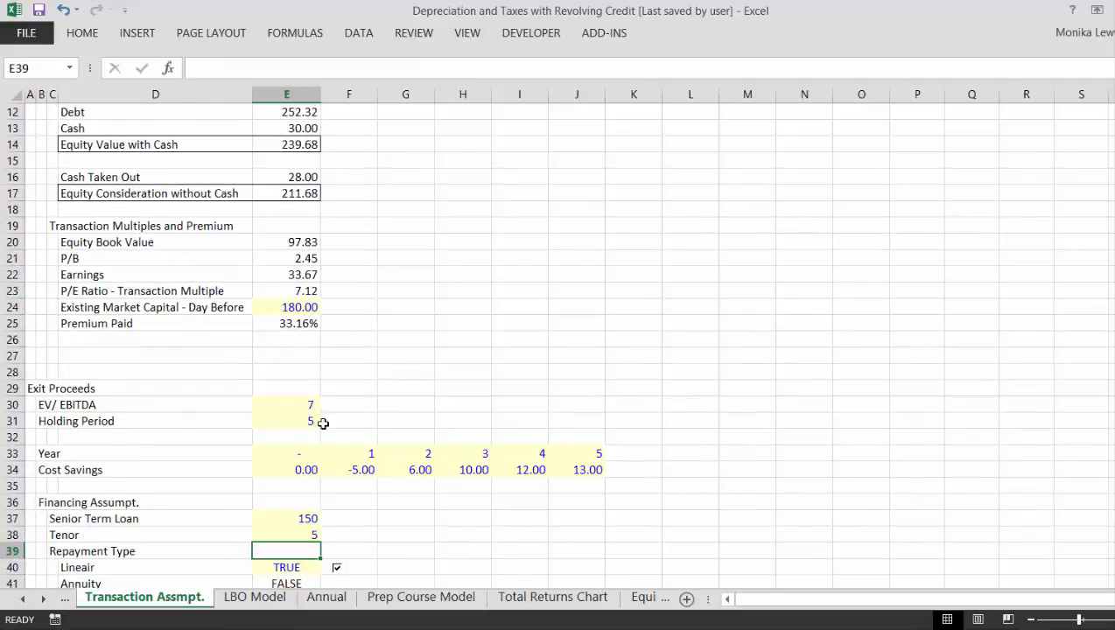
{"action": "key", "text": "Up"}
{"action": "key", "text": "Up"}
{"action": "key", "text": "Up"}
{"action": "key", "text": "Up"}
{"action": "key", "text": "Up"}
{"action": "key", "text": "Up"}
{"action": "key", "text": "Up"}
{"action": "key", "text": "Up"}
{"action": "key", "text": "Up"}
{"action": "key", "text": "Up"}
{"action": "key", "text": "Up"}
{"action": "key", "text": "Up"}
{"action": "key", "text": "Up"}
{"action": "key", "text": "Up"}
{"action": "key", "text": "Up"}
{"action": "key", "text": "Up"}
{"action": "key", "text": "Up"}
{"action": "key", "text": "Up"}
{"action": "key", "text": "Up"}
{"action": "key", "text": "Up"}
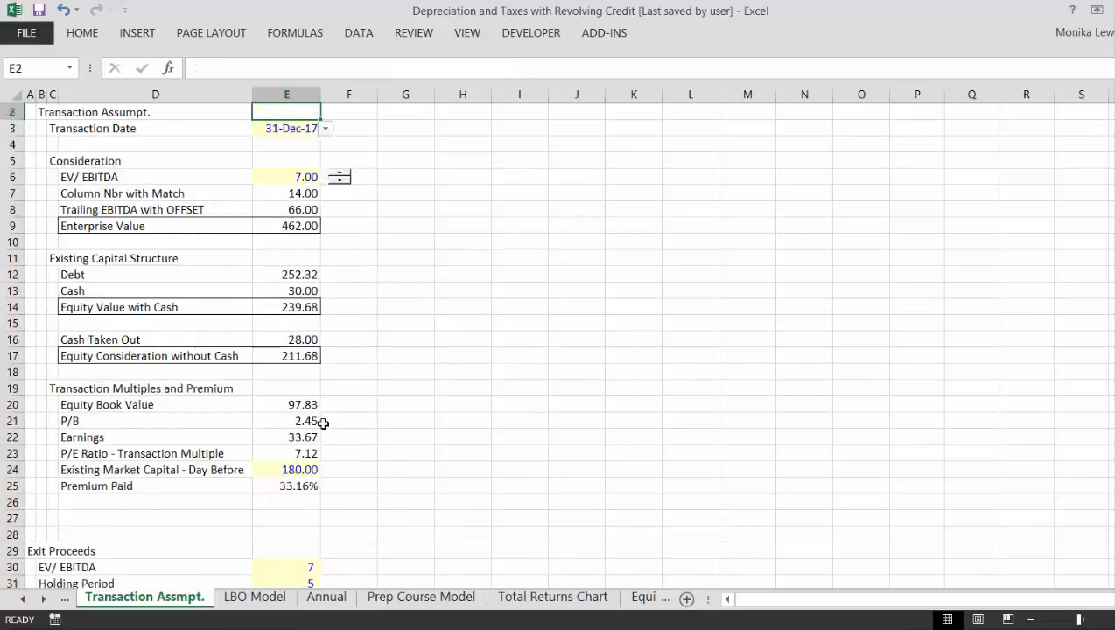
{"action": "key", "text": "Down"}
{"action": "key", "text": "Down"}
{"action": "key", "text": "Down"}
{"action": "key", "text": "Down"}
{"action": "key", "text": "Down"}
{"action": "key", "text": "Down"}
{"action": "key", "text": "Down"}
{"action": "key", "text": "Down"}
{"action": "key", "text": "Down"}
{"action": "key", "text": "Down"}
{"action": "key", "text": "Down"}
{"action": "key", "text": "Down"}
{"action": "key", "text": "Down"}
{"action": "key", "text": "Down"}
{"action": "key", "text": "Down"}
{"action": "key", "text": "Down"}
{"action": "key", "text": "Down"}
{"action": "key", "text": "Down"}
{"action": "key", "text": "Down"}
{"action": "key", "text": "Down"}
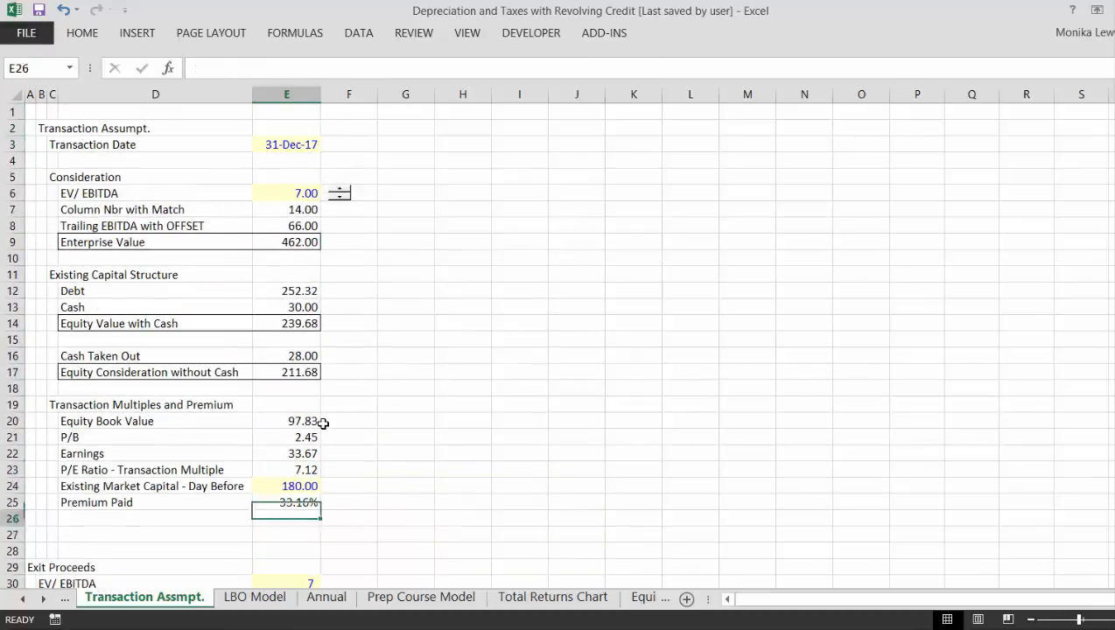
- Move the Transaction Assumpt. heading from B2 to A2
{"action": "key", "text": "Up"}
{"action": "key", "text": "Left"}
{"action": "key", "text": "Left"}
{"action": "key", "text": "Left"}
{"action": "key", "text": "Up"}
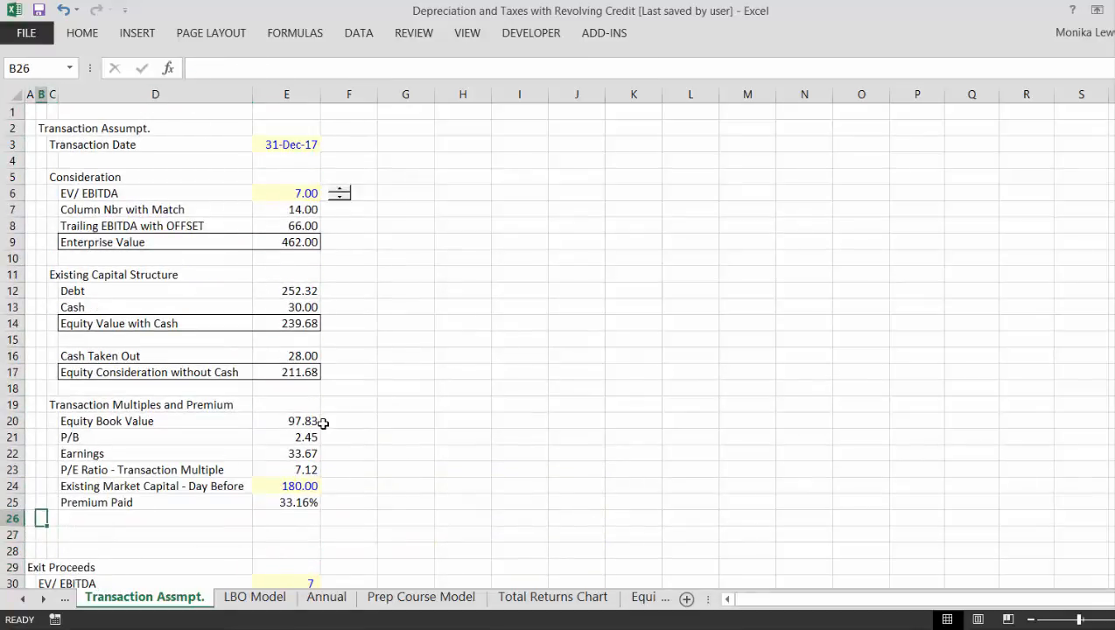
{"action": "key", "text": "Up"}
{"action": "key", "text": "Up"}
{"action": "key", "text": "Up"}
{"action": "key", "text": "Up"}
{"action": "key", "text": "Up"}
{"action": "key", "text": "Up"}
{"action": "key", "text": "Up"}
{"action": "key", "text": "Up"}
{"action": "key", "text": "Up"}
{"action": "key", "text": "Up"}
{"action": "key", "text": "Up"}
{"action": "key", "text": "Up"}
{"action": "key", "text": "Up"}
{"action": "key", "text": "Up"}
{"action": "key", "text": "Up"}
{"action": "key", "text": "Up"}
{"action": "key", "text": "Up"}
{"action": "key", "text": "Up"}
{"action": "key", "text": "Up"}
{"action": "key", "text": "Up"}
{"action": "key", "text": "Up"}
{"action": "key", "text": "Up"}
{"action": "key", "text": "Up"}
{"action": "key", "text": "Up"}
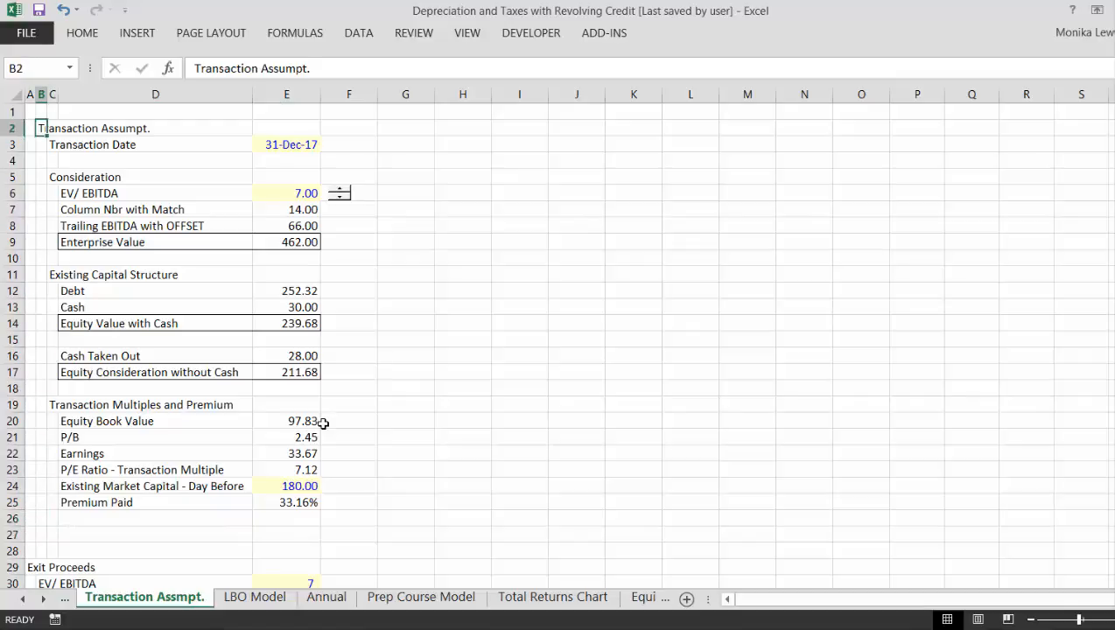
{"action": "key", "text": "ctrl+x"}
{"action": "key", "text": "Left"}
{"action": "key", "text": "ctrl+v"}
- Delete two of the empty rows above the Exit Proceeds heading, starting at row 27
{"action": "key", "text": "Down"}
{"action": "key", "text": "Down"}
{"action": "key", "text": "Down"}
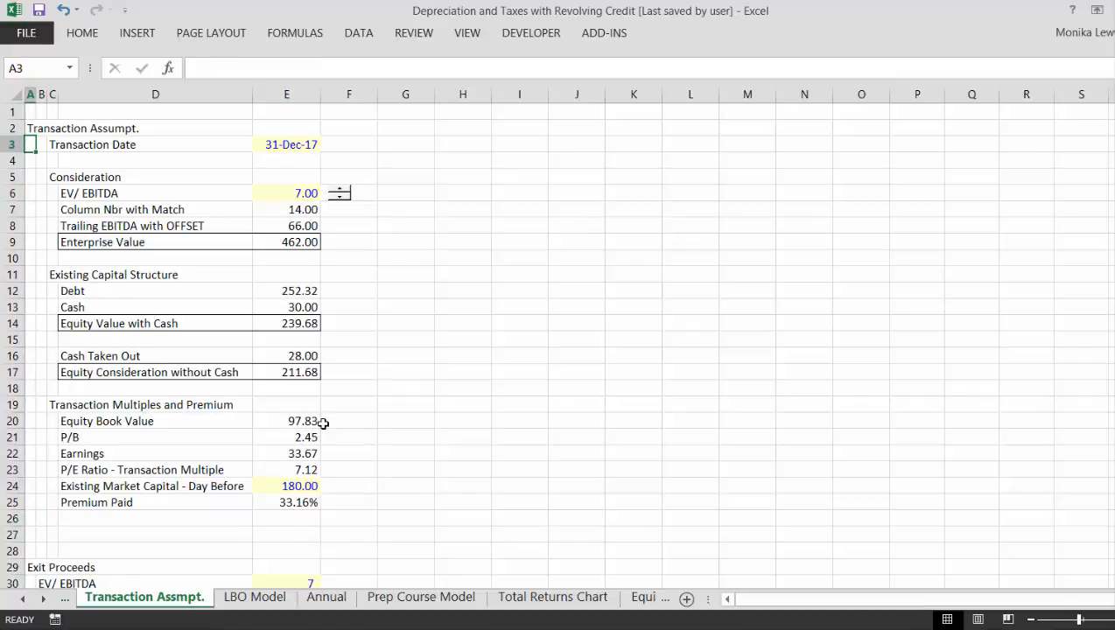
{"action": "key", "text": "Down"}
{"action": "key", "text": "Down"}
{"action": "key", "text": "Down"}
{"action": "key", "text": "Down"}
{"action": "key", "text": "Down"}
{"action": "key", "text": "Down"}
{"action": "key", "text": "Down"}
{"action": "key", "text": "Down"}
{"action": "key", "text": "Down"}
{"action": "key", "text": "Down"}
{"action": "key", "text": "Down"}
{"action": "key", "text": "Down"}
{"action": "key", "text": "Down"}
{"action": "key", "text": "Down"}
{"action": "key", "text": "Down"}
{"action": "key", "text": "Down"}
{"action": "key", "text": "Down"}
{"action": "key", "text": "Down"}
{"action": "key", "text": "Down"}
{"action": "key", "text": "Down"}
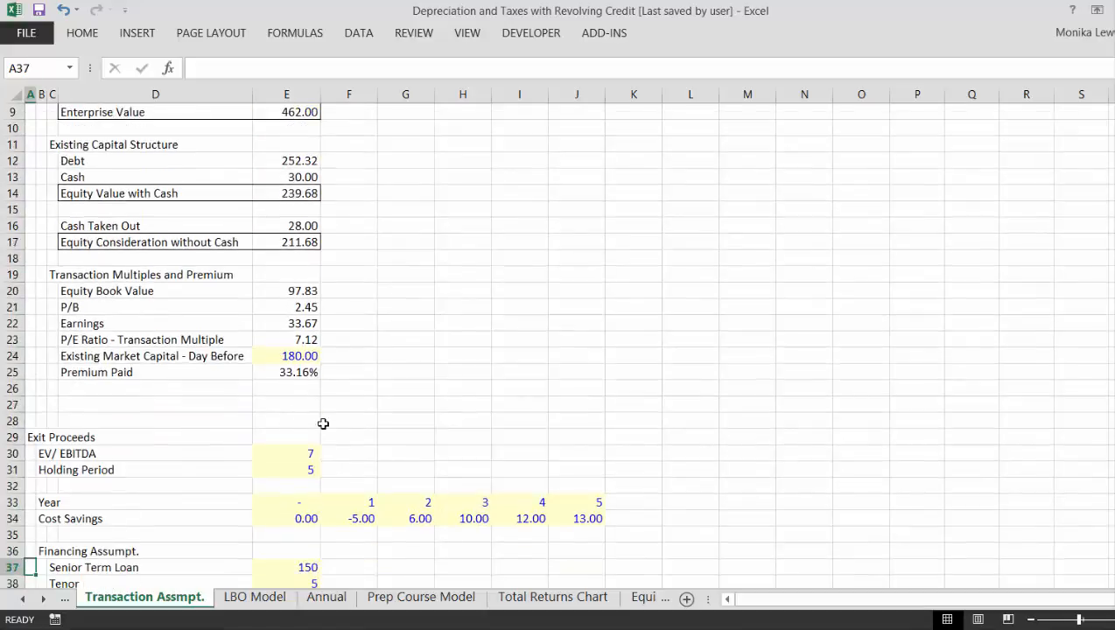
{"action": "key", "text": "Up"}
{"action": "key", "text": "Up"}
{"action": "key", "text": "Up"}
{"action": "key", "text": "Up"}
{"action": "key", "text": "Up"}
{"action": "key", "text": "Up"}
{"action": "key", "text": "Up"}
{"action": "key", "text": "Up"}
{"action": "key", "text": "shift+space"}
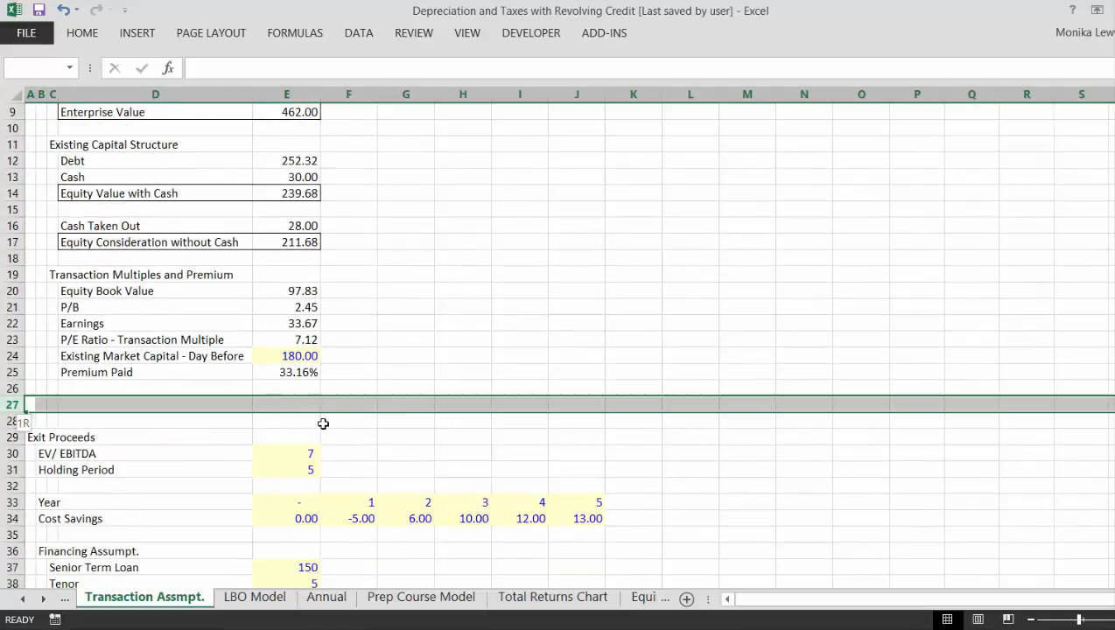
{"action": "key", "text": "ctrl+minus"}
{"action": "key", "text": "ctrl+minus"}
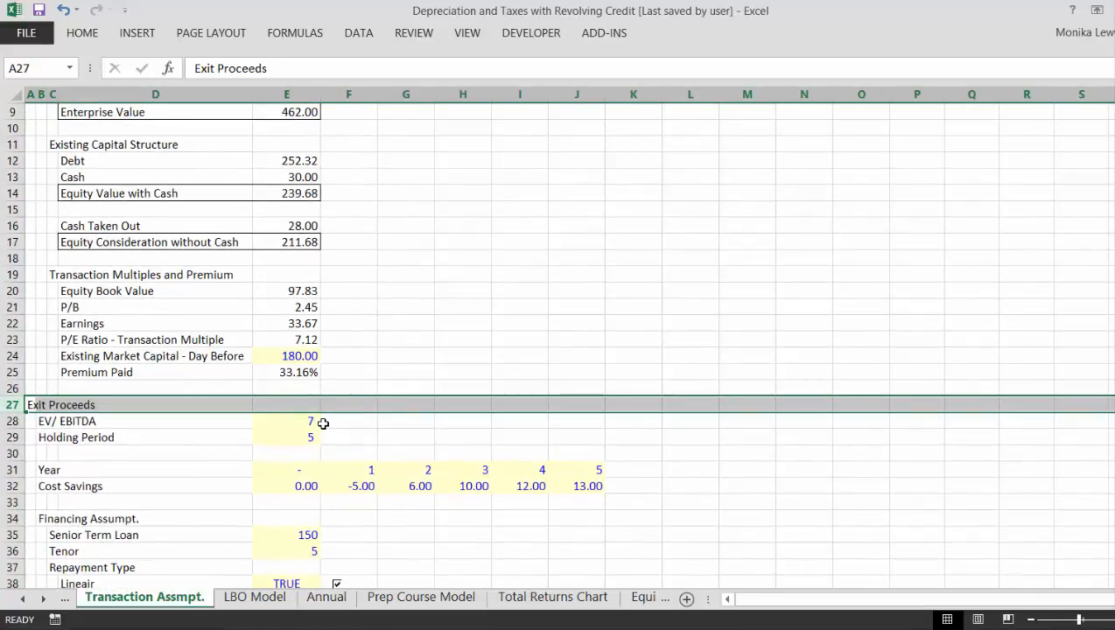
- Review the Exit Proceeds inputs and the yearly Cost Savings figures in row 32
{"action": "key", "text": "Down"}
{"action": "key", "text": "Right"}
{"action": "key", "text": "Right"}
{"action": "key", "text": "Right"}
{"action": "key", "text": "Right"}
{"action": "key", "text": "Right"}
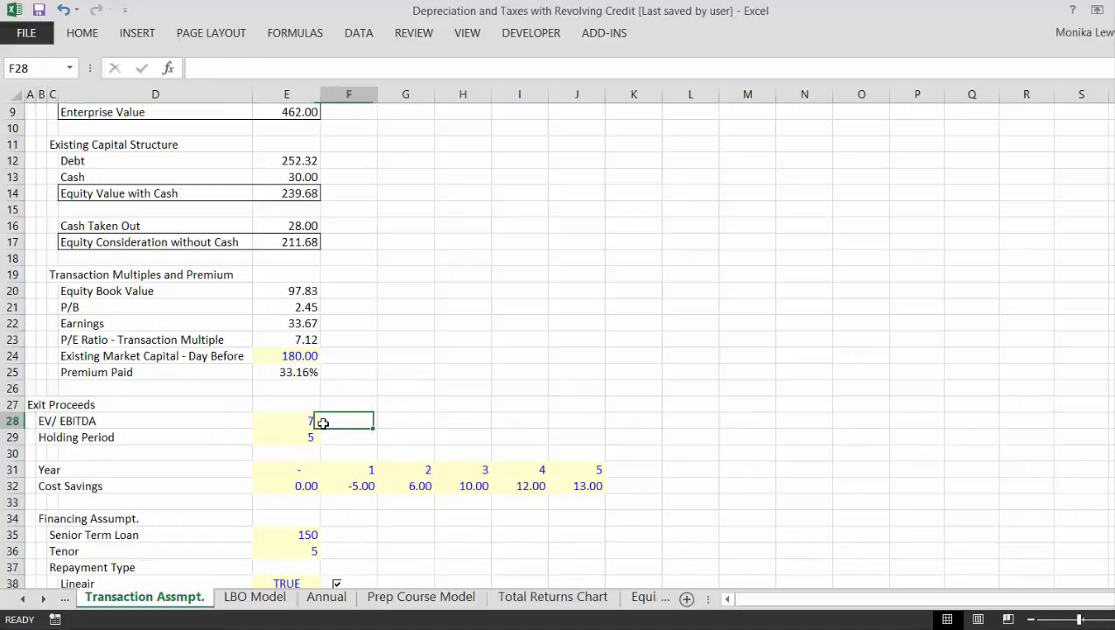
{"action": "key", "text": "Down"}
{"action": "key", "text": "Left"}
{"action": "key", "text": "Left"}
{"action": "key", "text": "Right"}
{"action": "key", "text": "Left"}
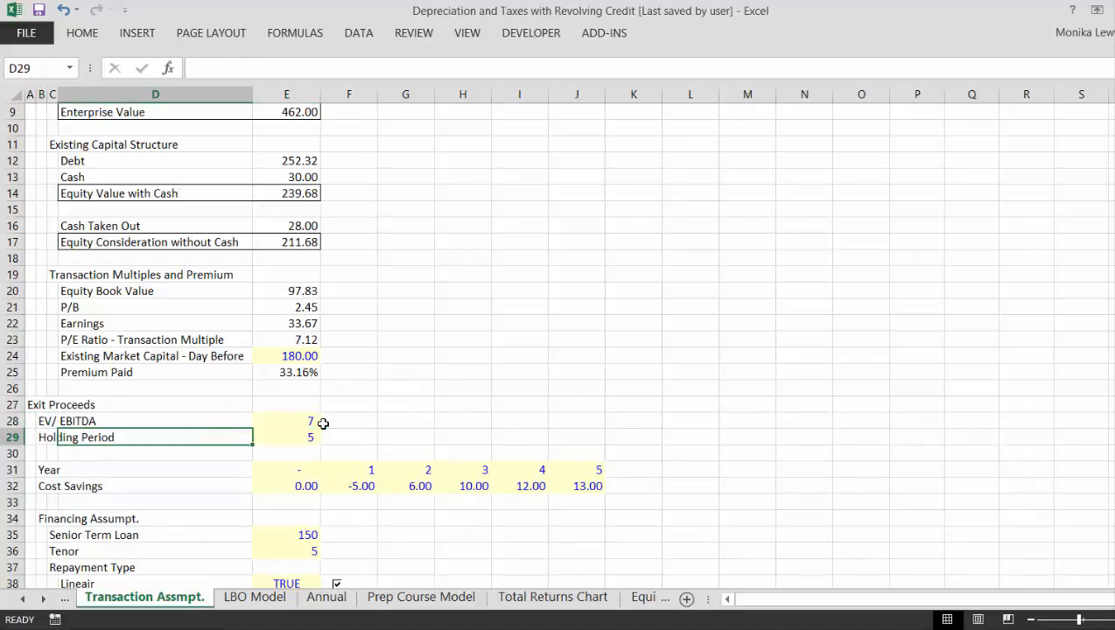
{"action": "key", "text": "Down"}
{"action": "key", "text": "Down"}
{"action": "key", "text": "Down"}
{"action": "key", "text": "Right"}
{"action": "key", "text": "Right"}
{"action": "key", "text": "Right"}
{"action": "key", "text": "Right"}
{"action": "key", "text": "Right"}
{"action": "key", "text": "Right"}
{"action": "key", "text": "Right"}
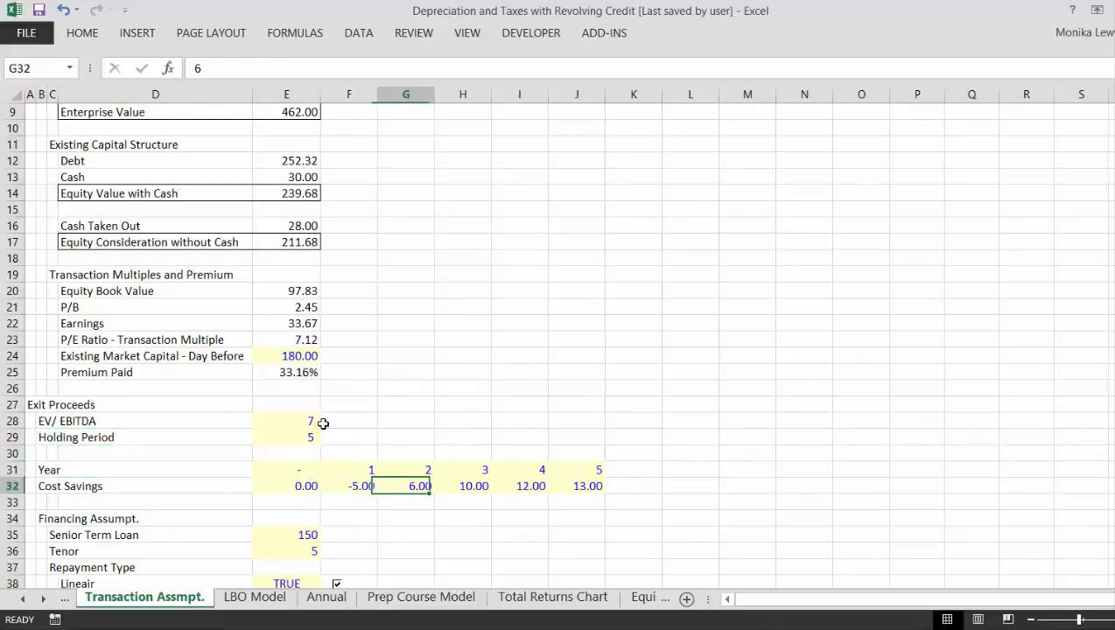
- Extend the Cost Savings label in B32 to read Cost Savings/Synergies
{"action": "key", "text": "Left"}
{"action": "key", "text": "Left"}
{"action": "key", "text": "Left"}
{"action": "key", "text": "Left"}
{"action": "key", "text": "Left"}
{"action": "key", "text": "Left"}
{"action": "key", "text": "Left"}
{"action": "key", "text": "Left"}
{"action": "key", "text": "Left"}
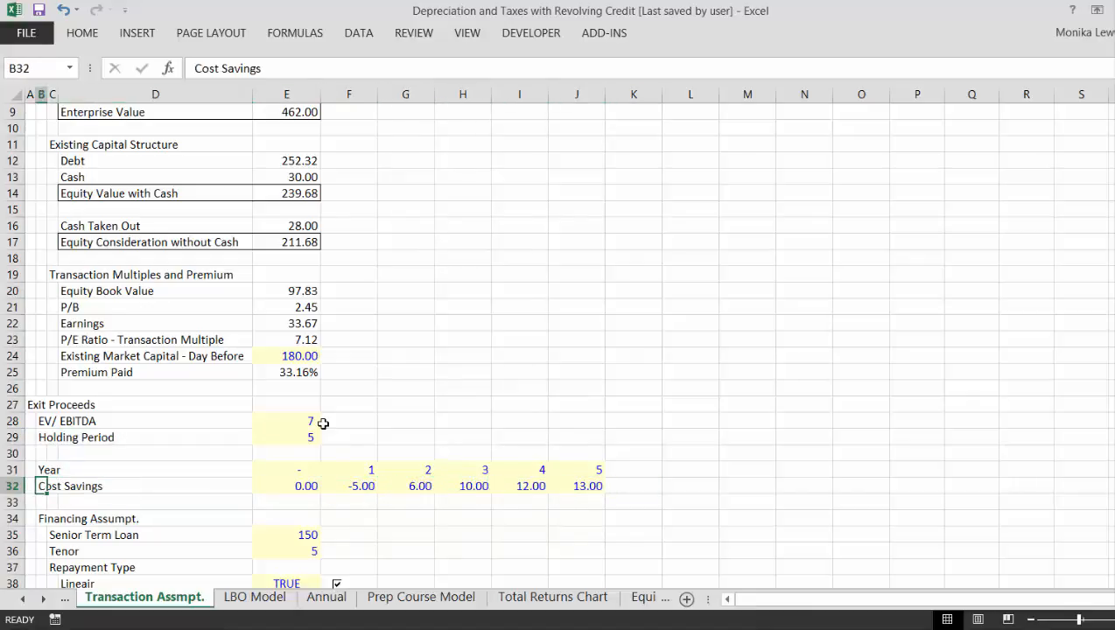
{"action": "key", "text": "F2"}
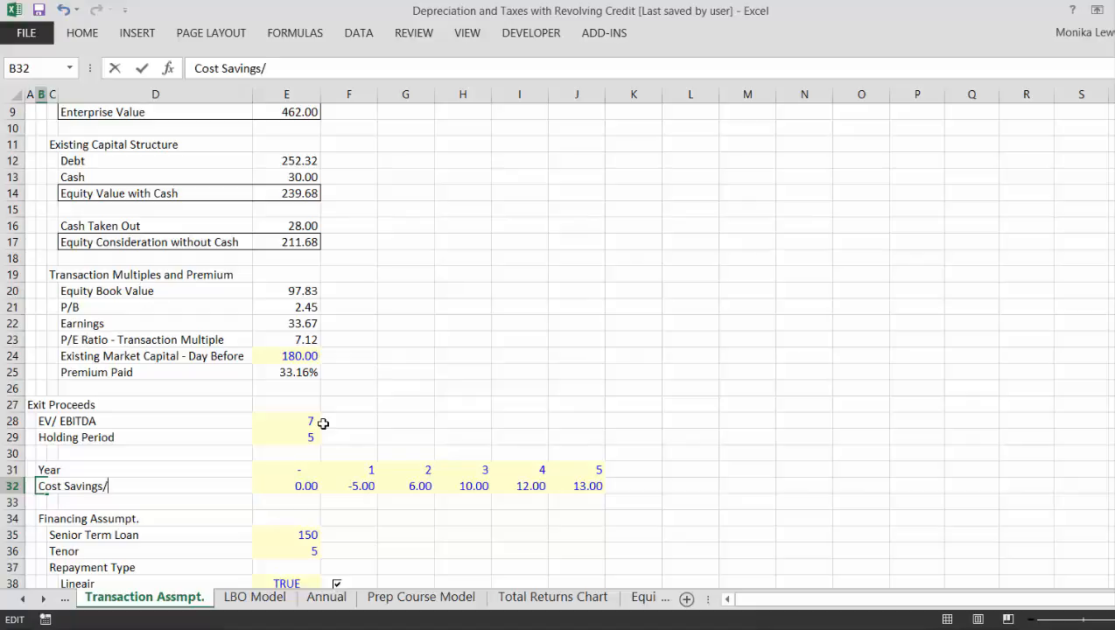
{"action": "type", "text": "/Synergies"}
{"action": "key", "text": "Return"}
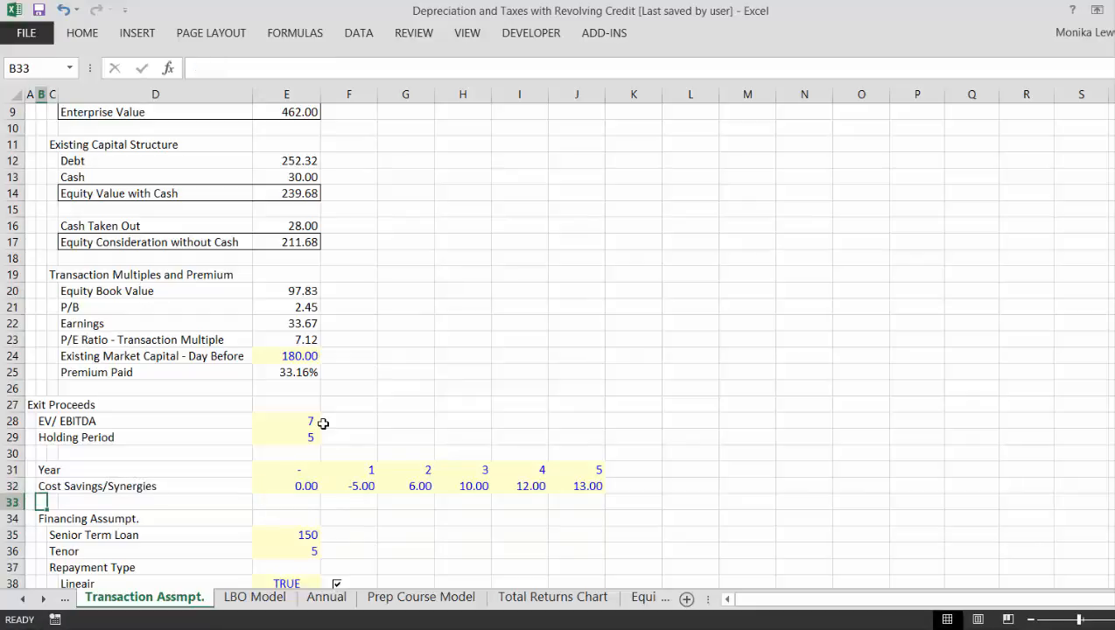
- Move the yearly cost savings values from E32:J32 down one row to E33:J33
{"action": "key", "text": "Up"}
{"action": "key", "text": "Right"}
{"action": "key", "text": "Right"}
{"action": "key", "text": "Right"}
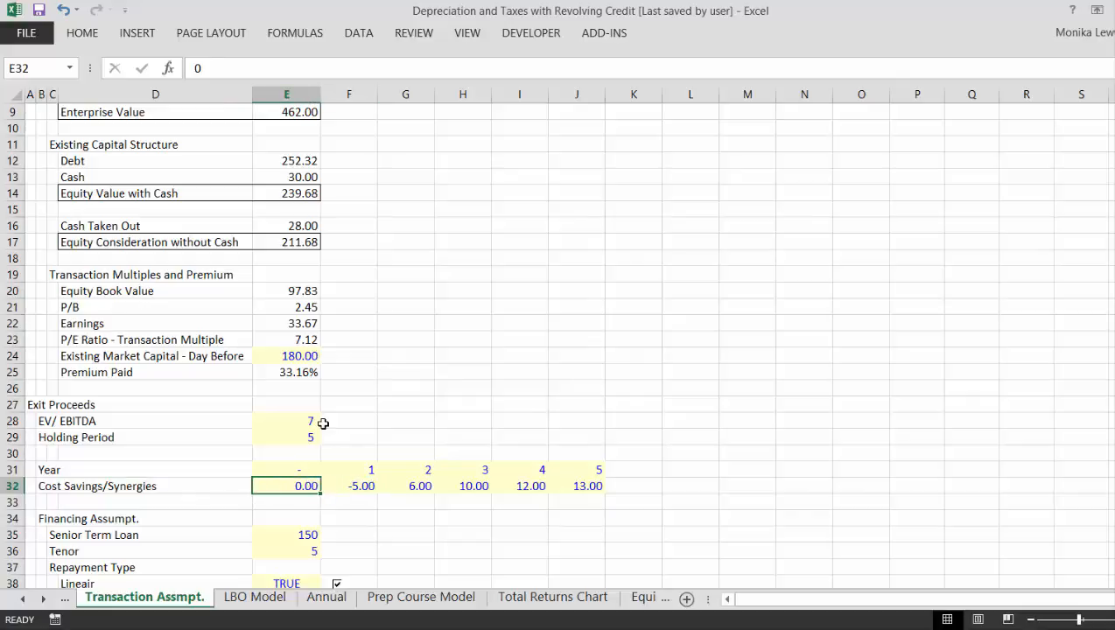
{"action": "key", "text": "ctrl+shift+Right"}
{"action": "key", "text": "ctrl+x"}
{"action": "key", "text": "Down"}
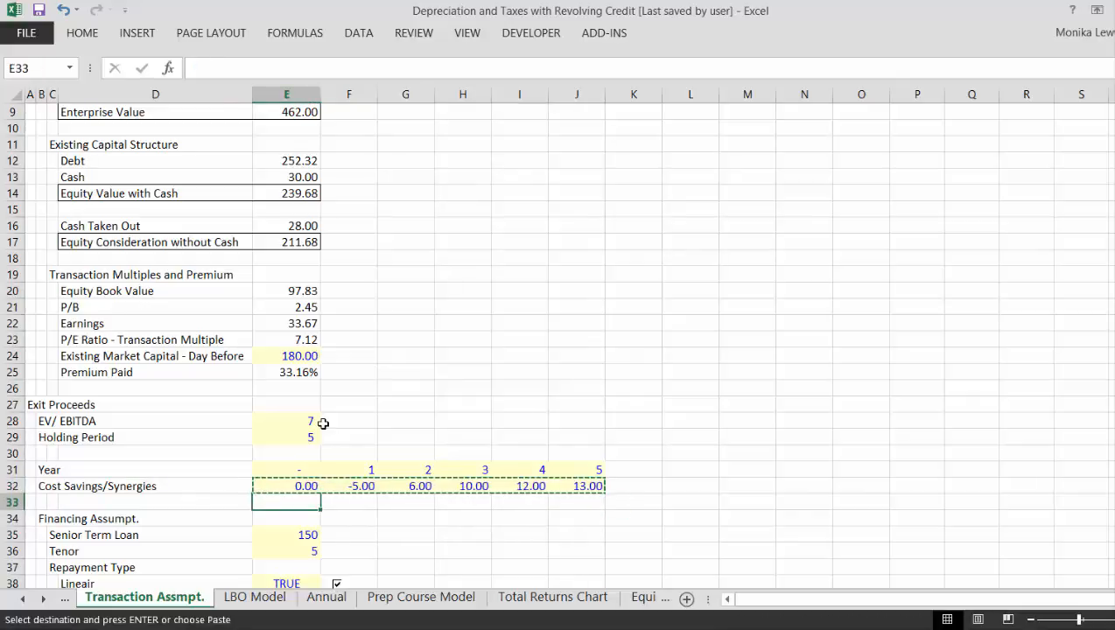
{"action": "key", "text": "ctrl+v"}
- Insert three rows above the Financing Assumpt. heading at row 34
{"action": "key", "text": "Down"}
{"action": "key", "text": "shift+space"}
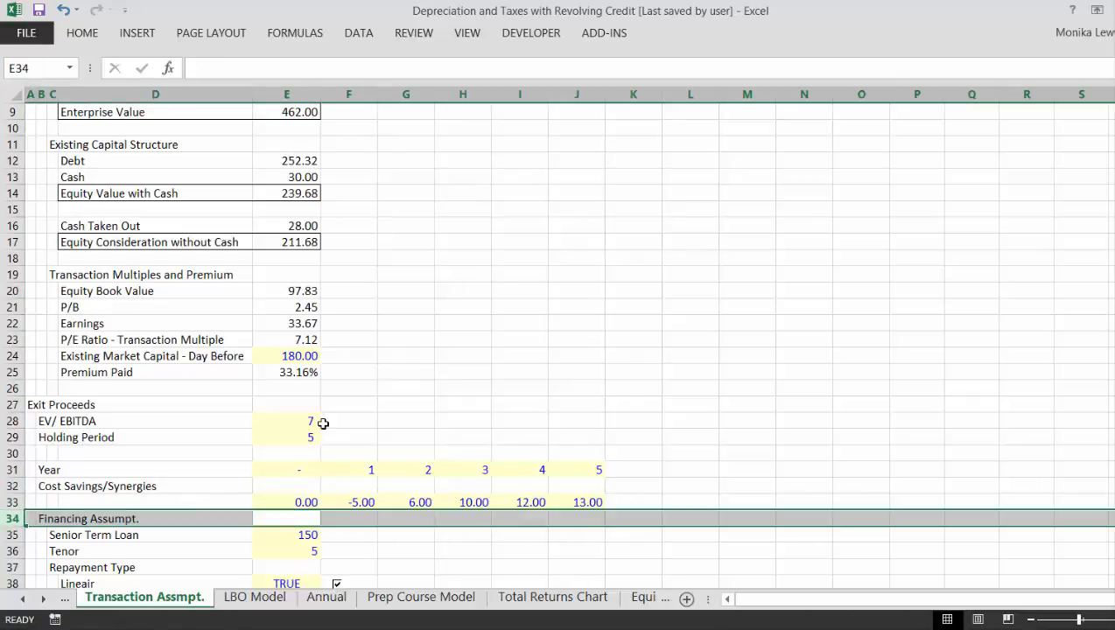
{"action": "key", "text": "ctrl+shift+plus"}
{"action": "key", "text": "ctrl+shift+plus"}
{"action": "key", "text": "ctrl+shift+plus"}
- Label the row of existing cost savings values Base Case in C33
{"action": "key", "text": "Up"}
{"action": "key", "text": "Up"}
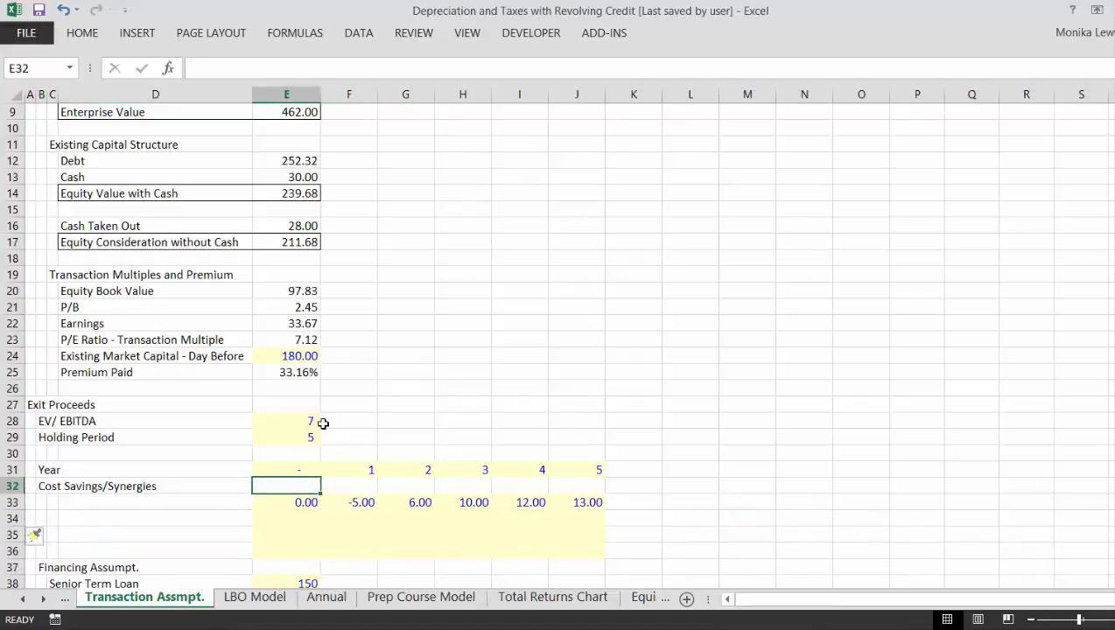
{"action": "key", "text": "Down"}
{"action": "key", "text": "Left"}
{"action": "key", "text": "Left"}
{"action": "type", "text": "Base Case"}
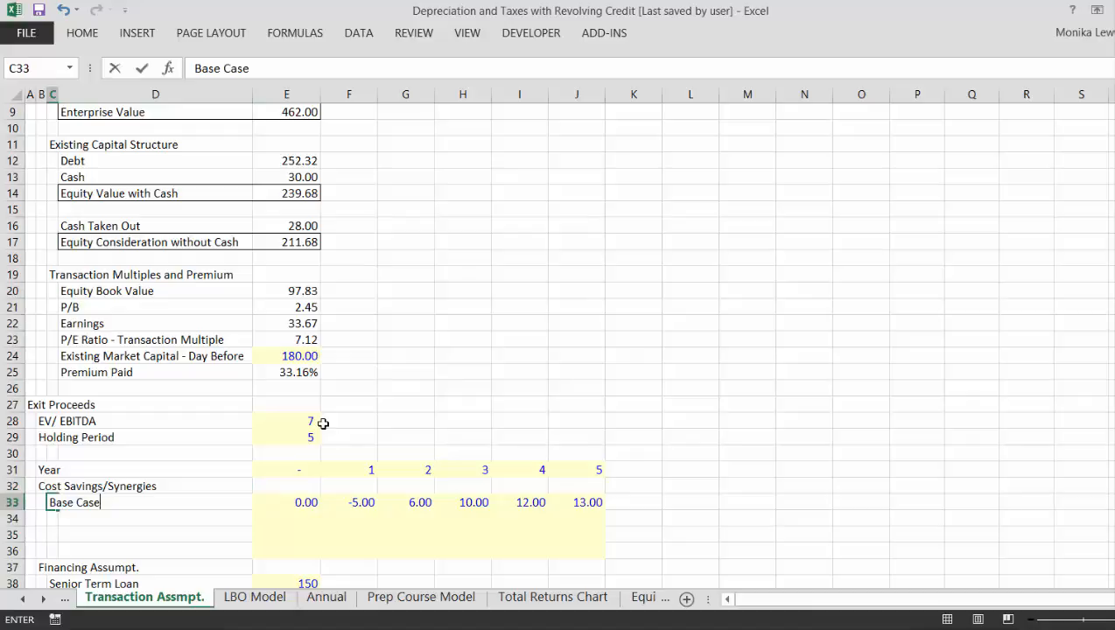
{"action": "key", "text": "Return"}
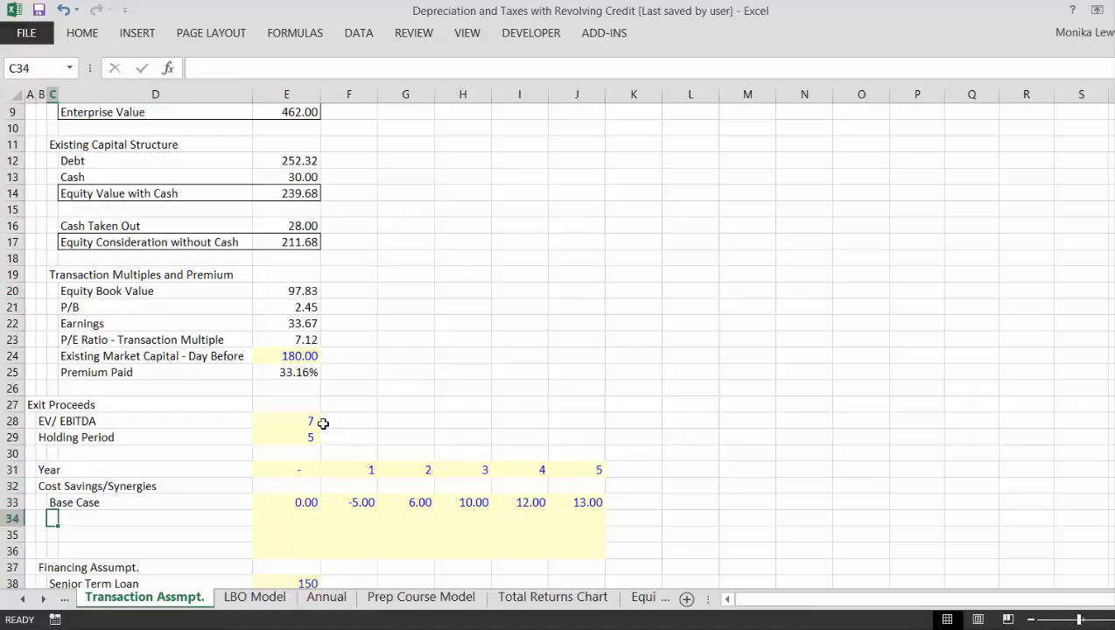
- Add the scenario labels No Synergy Case in C34 and High Synergy Case in C35
{"action": "type", "text": "No"}
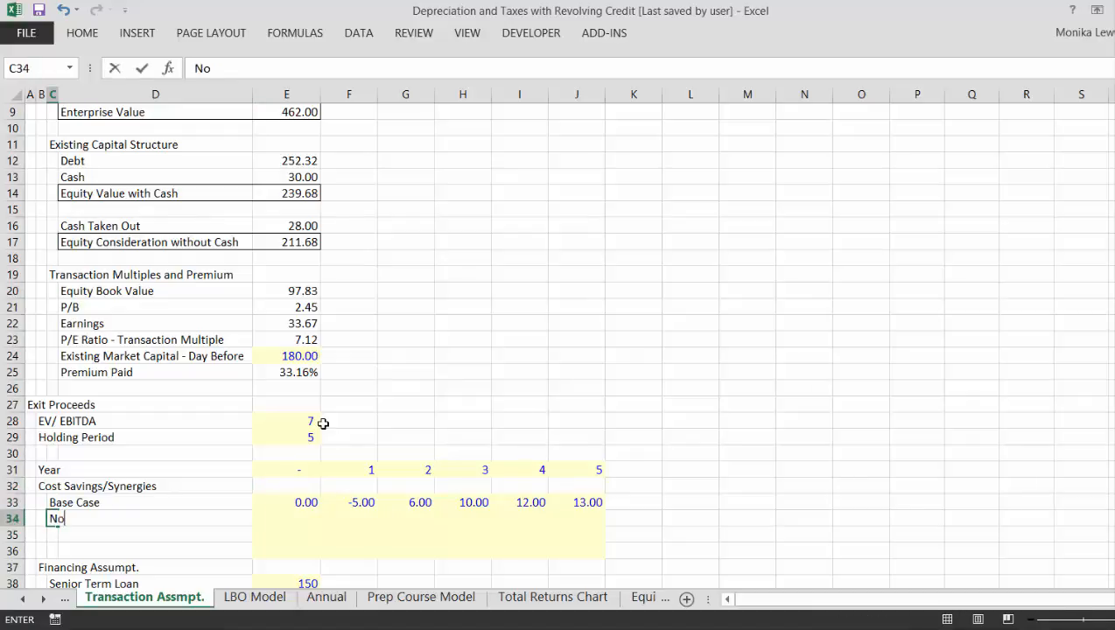
{"action": "type", "text": " Synerg"}
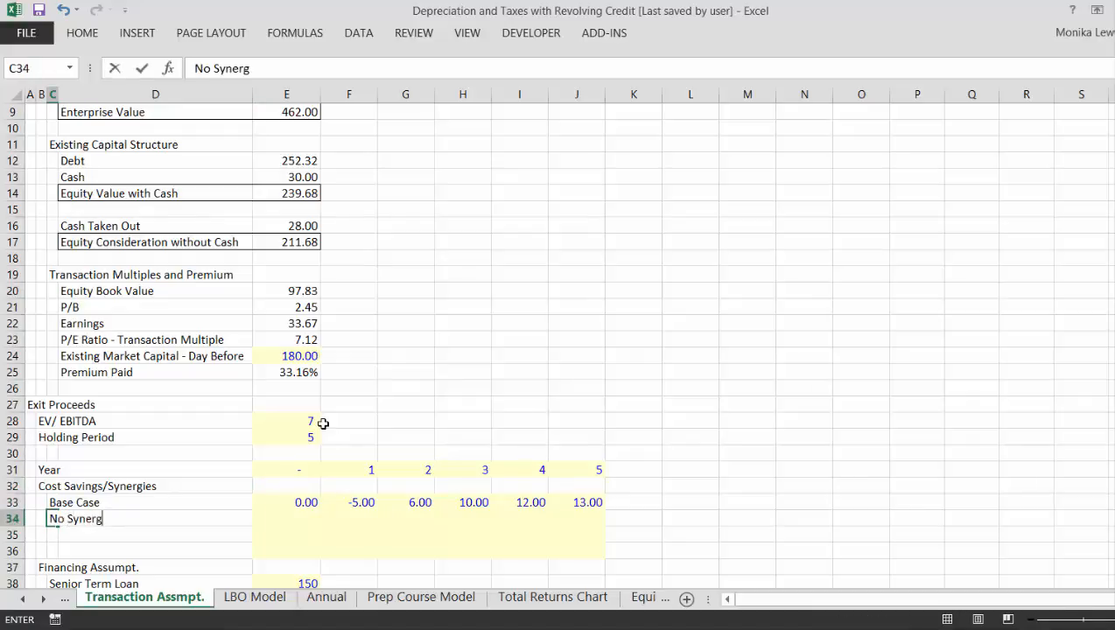
{"action": "type", "text": "y Case"}
{"action": "key", "text": "Return"}
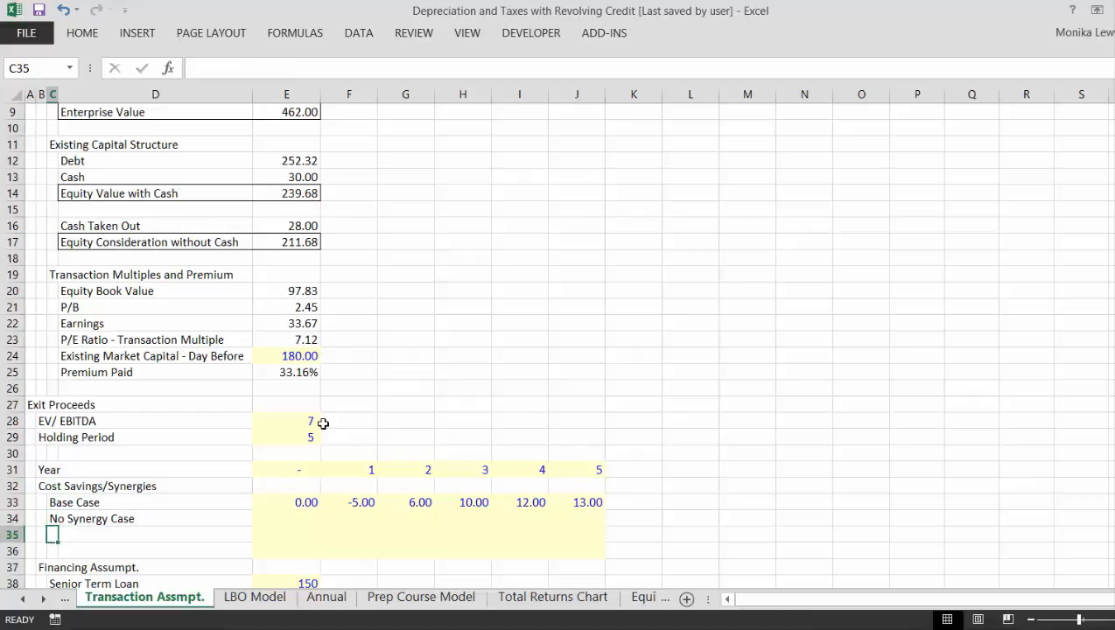
{"action": "type", "text": "High S"}
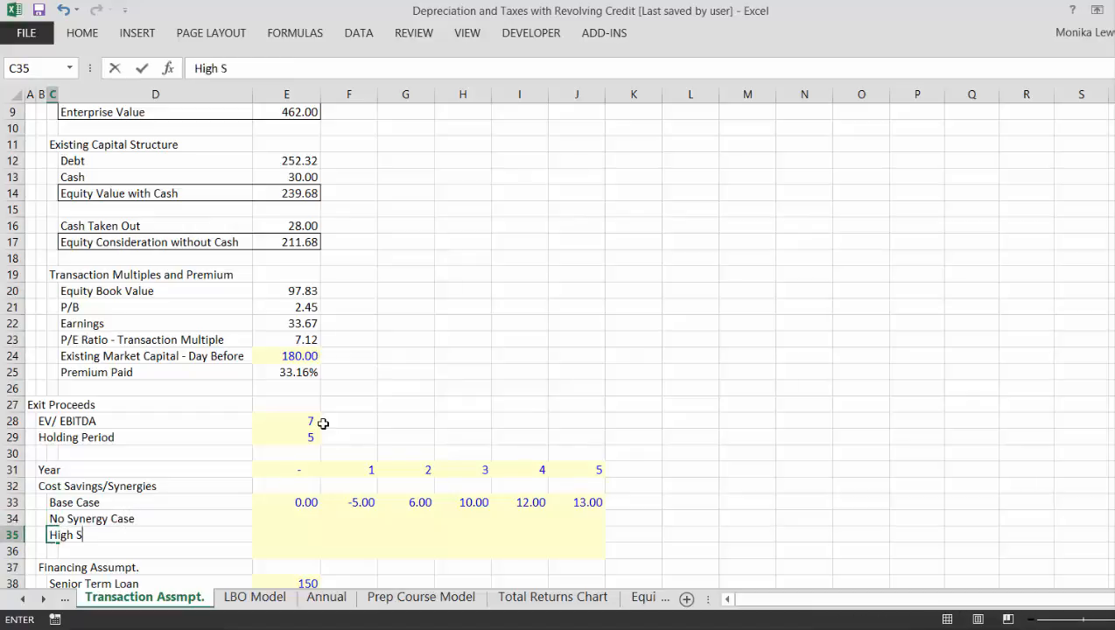
{"action": "type", "text": "ynergy C"}
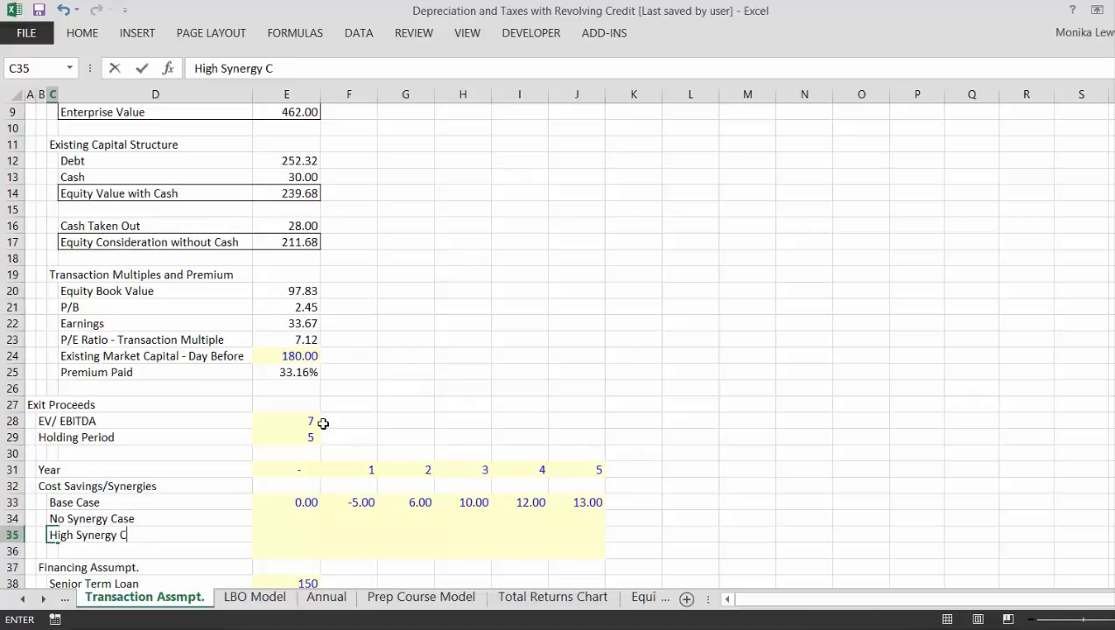
{"action": "type", "text": "ase"}
{"action": "key", "text": "Return"}
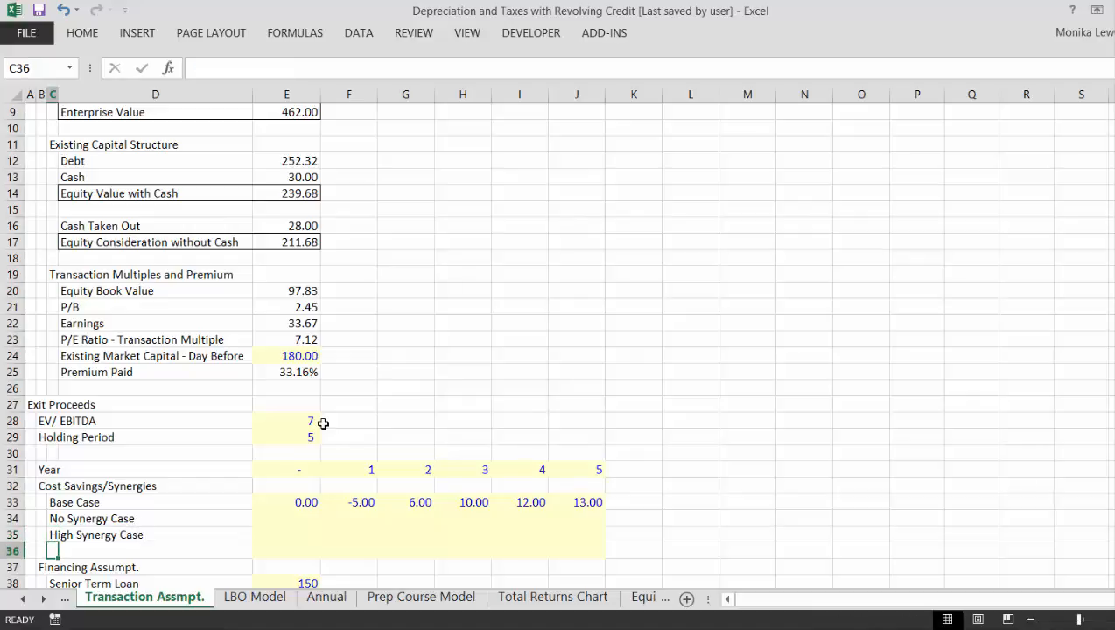
- Insert another row at row 36 and label it Negative Synergy in C36
{"action": "key", "text": "shift+space"}
{"action": "key", "text": "ctrl+shift+plus"}
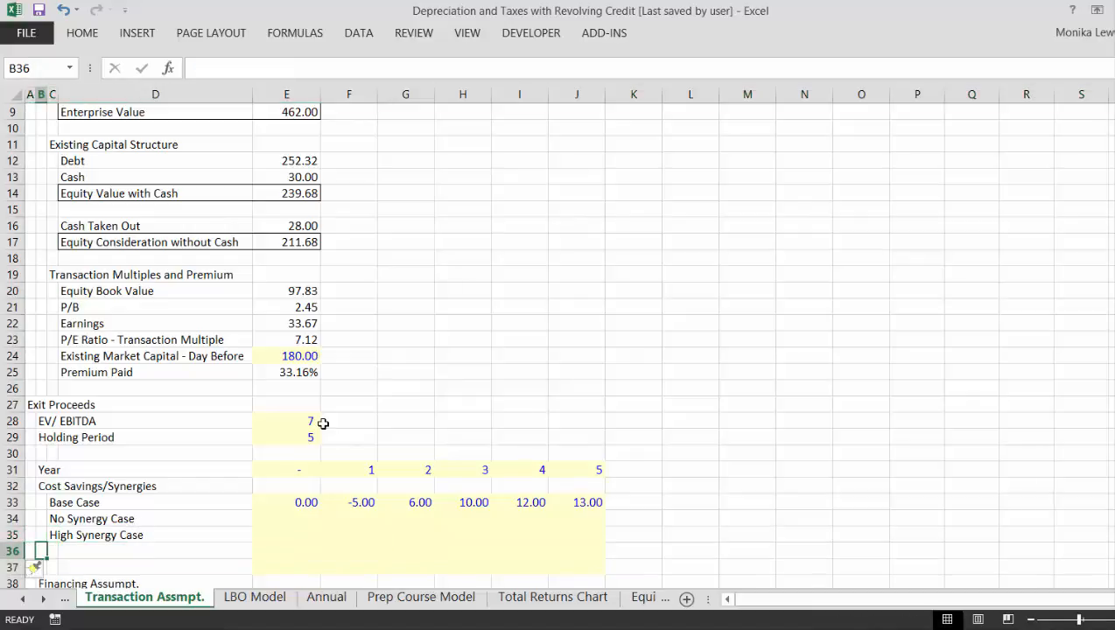
{"action": "type", "text": "Negaitve"}
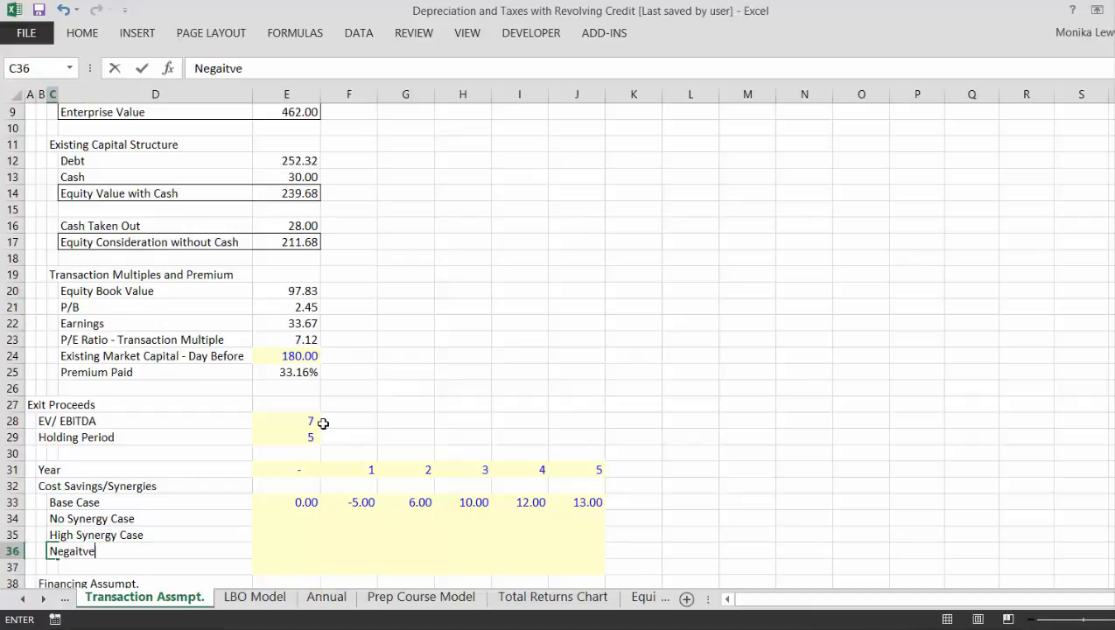
{"action": "key", "text": "BackSpace"}
{"action": "key", "text": "BackSpace"}
{"action": "type", "text": "ative Synerg"}
{"action": "key", "text": "Return"}
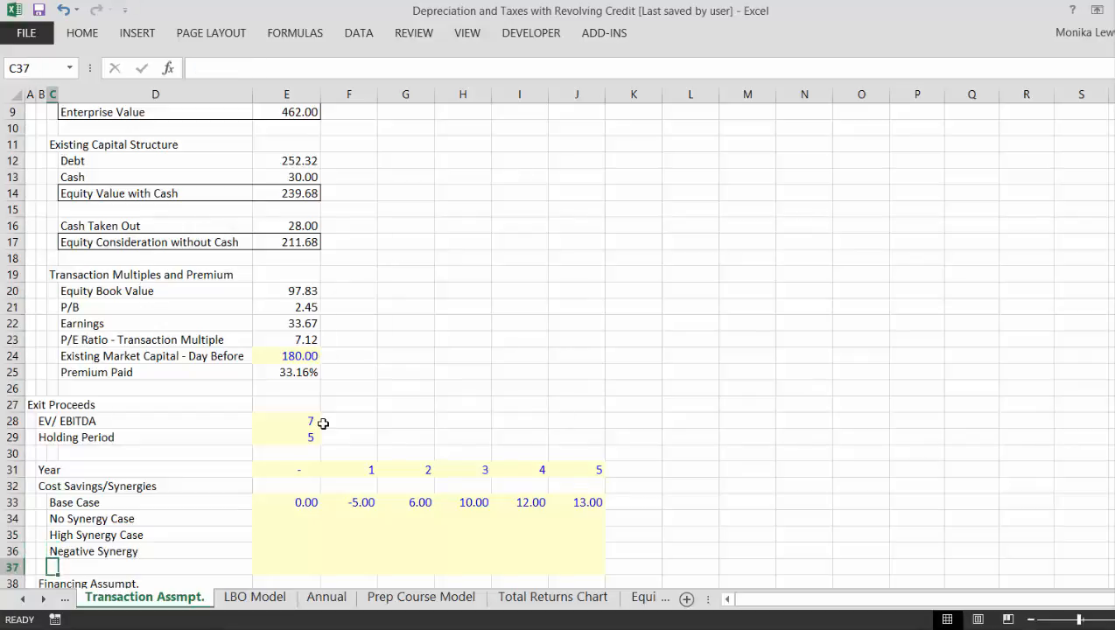
{"action": "key", "text": "Up"}
{"action": "key", "text": "Down"}
{"action": "key", "text": "Down"}
{"action": "key", "text": "Down"}
{"action": "key", "text": "Down"}
{"action": "key", "text": "Down"}
{"action": "key", "text": "Down"}
{"action": "key", "text": "Down"}
{"action": "key", "text": "Down"}
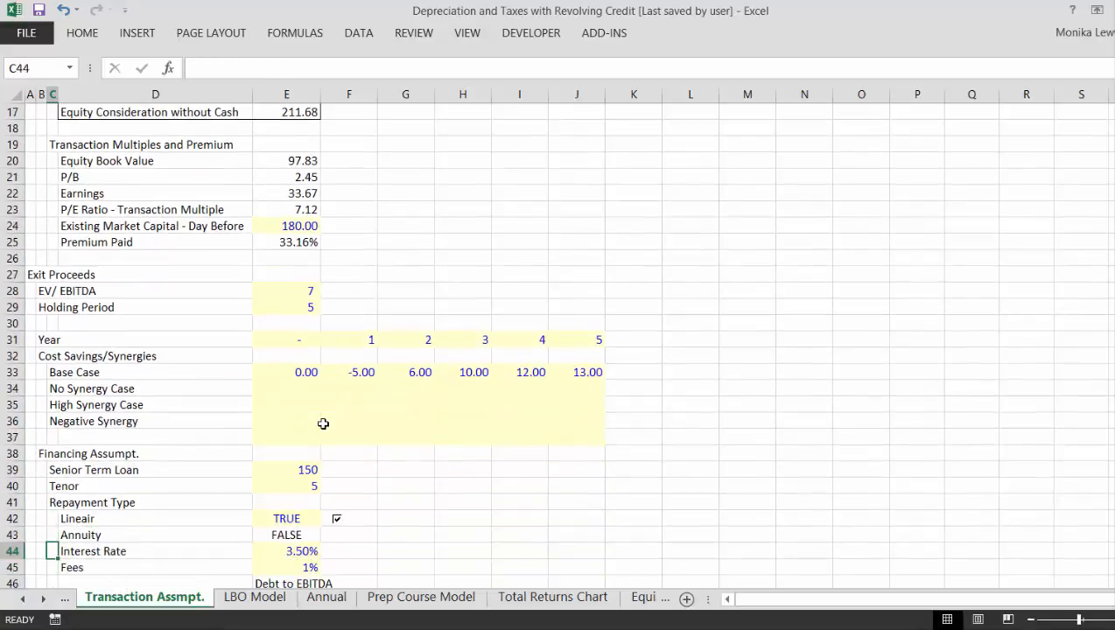
{"action": "key", "text": "Up"}
{"action": "key", "text": "Up"}
{"action": "key", "text": "Up"}
{"action": "key", "text": "Up"}
{"action": "key", "text": "Up"}
{"action": "key", "text": "Up"}
{"action": "key", "text": "Up"}
{"action": "key", "text": "Up"}
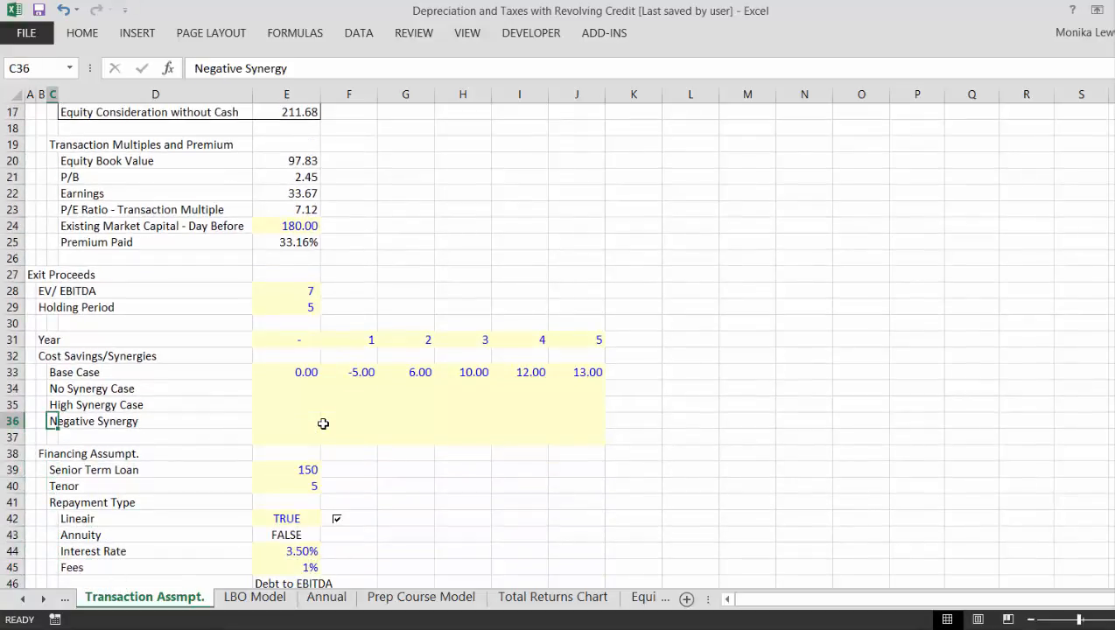
- Fill the No Synergy Case row with 0 for every year, from E34 across to J34
{"action": "key", "text": "Right"}
{"action": "key", "text": "Right"}
{"action": "key", "text": "Right"}
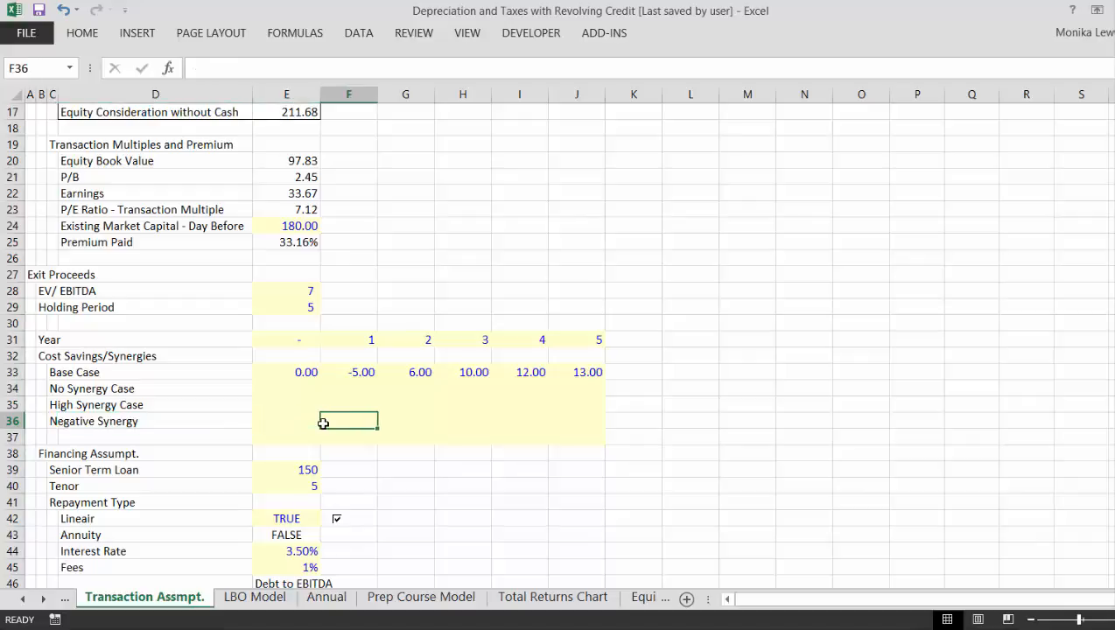
{"action": "key", "text": "Up"}
{"action": "key", "text": "Up"}
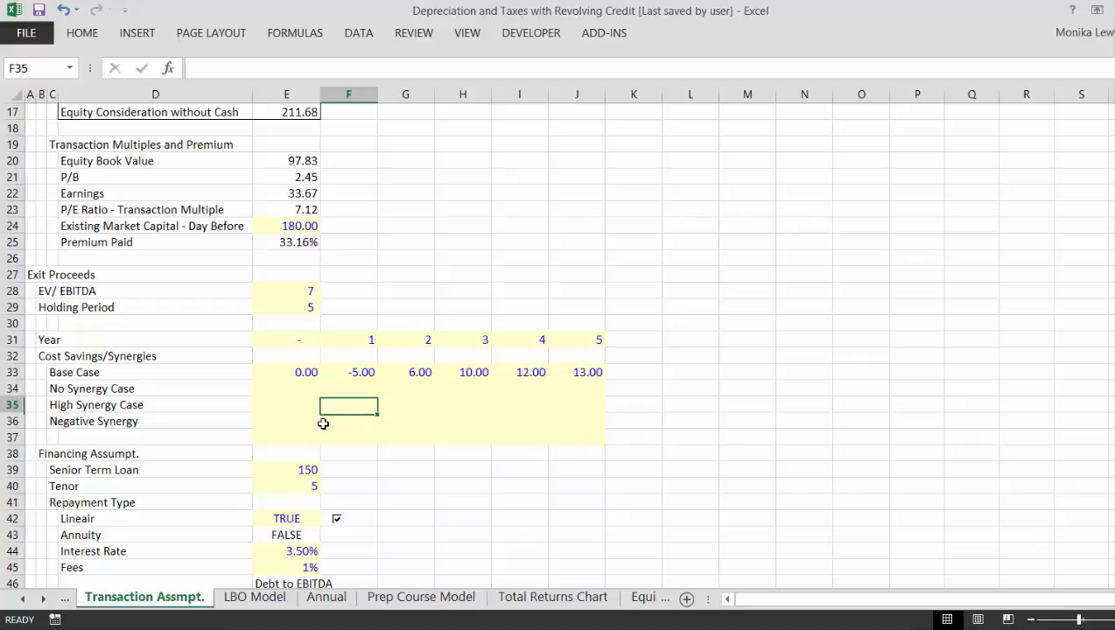
{"action": "key", "text": "Left"}
{"action": "type", "text": "0"}
{"action": "key", "text": "Return"}
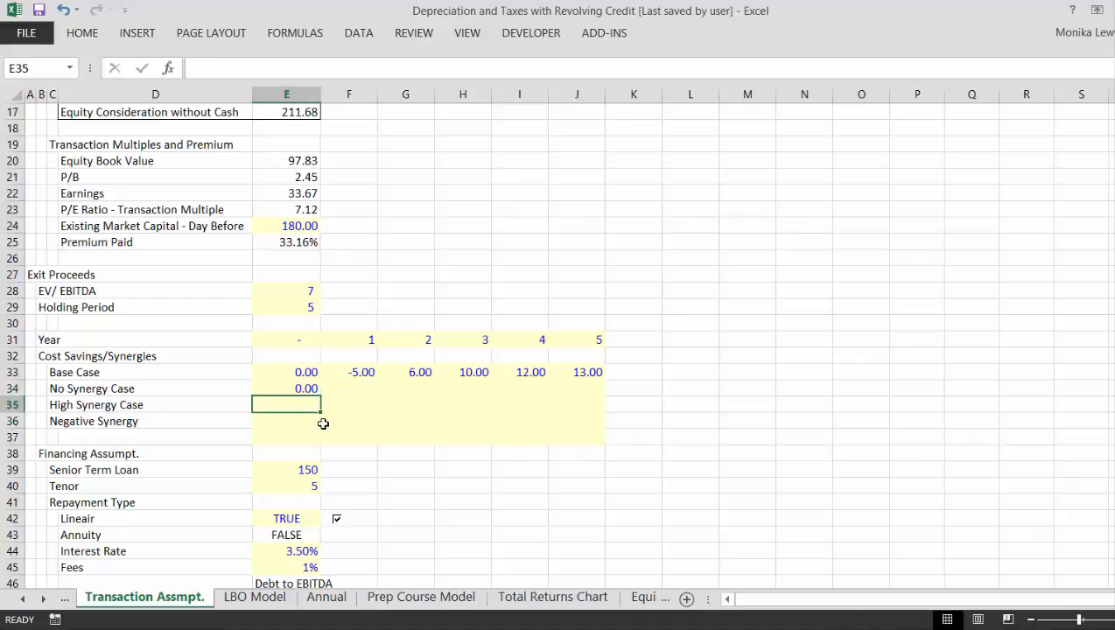
{"action": "key", "text": "Up"}
{"action": "key", "text": "shift+Right"}
{"action": "key", "text": "shift+Right"}
{"action": "key", "text": "shift+Right"}
{"action": "key", "text": "shift+Right"}
{"action": "key", "text": "shift+Right"}
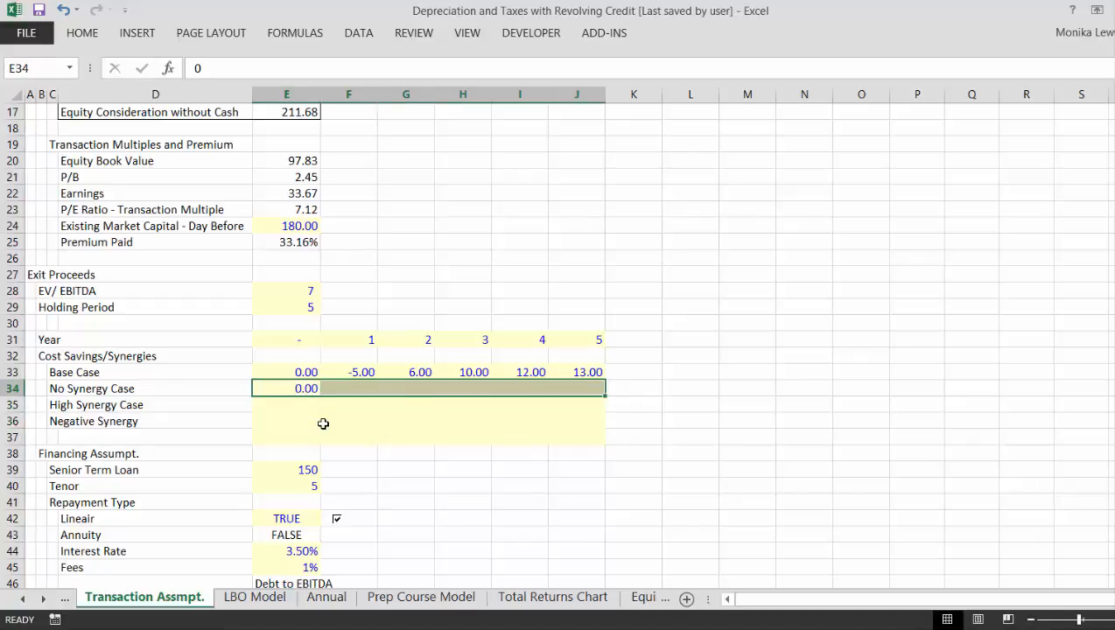
{"action": "key", "text": "ctrl+r"}
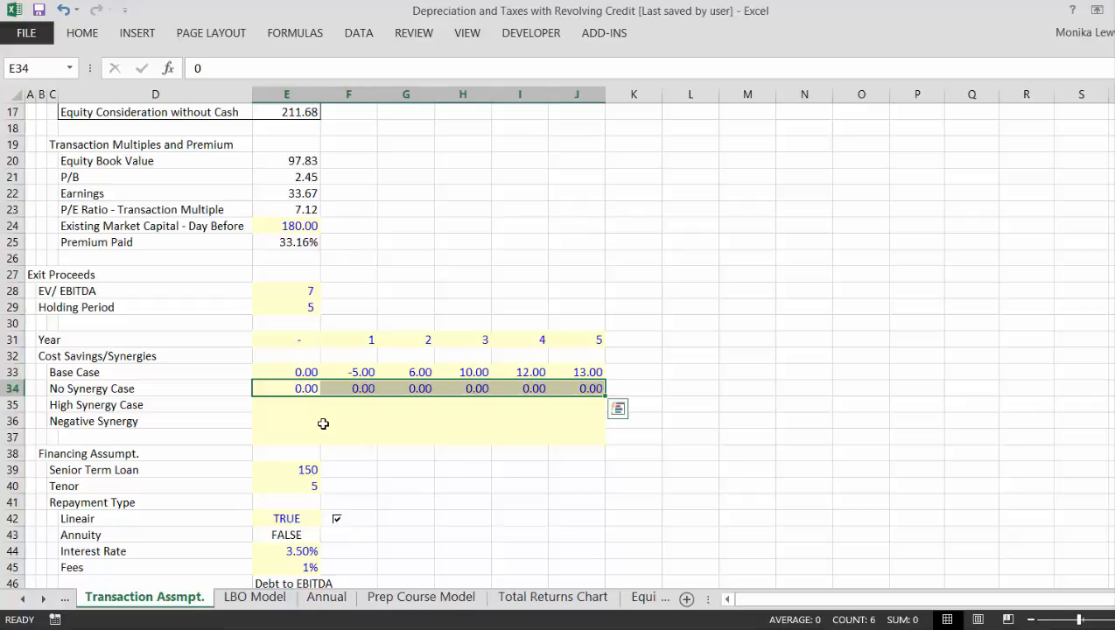
{"action": "key", "text": "Down"}
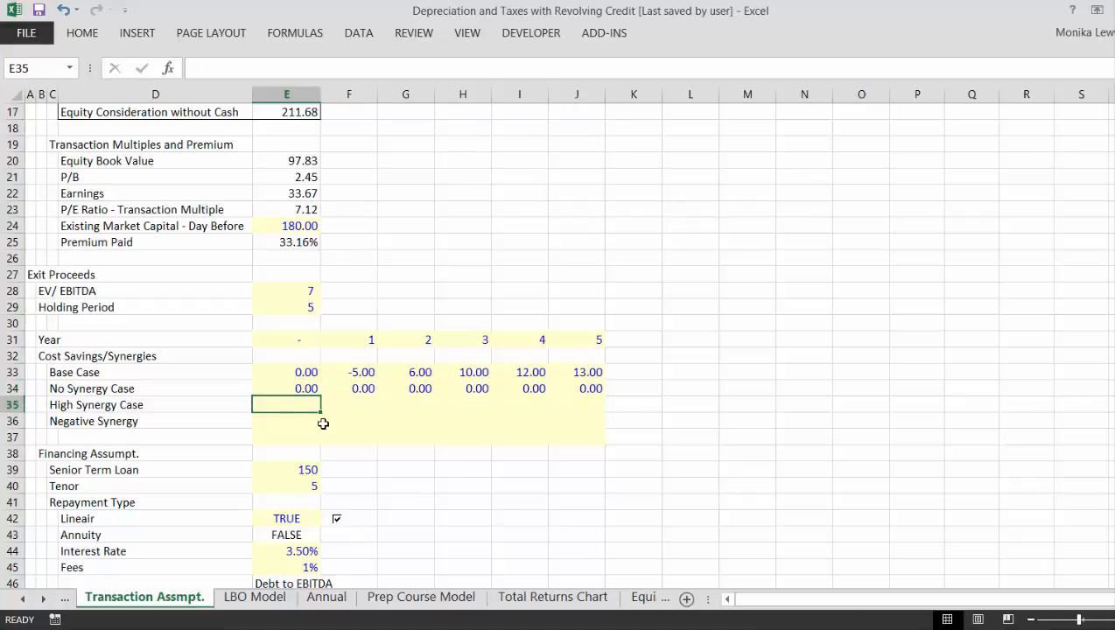
- Copy the Base Case values in E33:J33 into the High Synergy Case row starting at E35
{"action": "key", "text": "Up"}
{"action": "key", "text": "Up"}
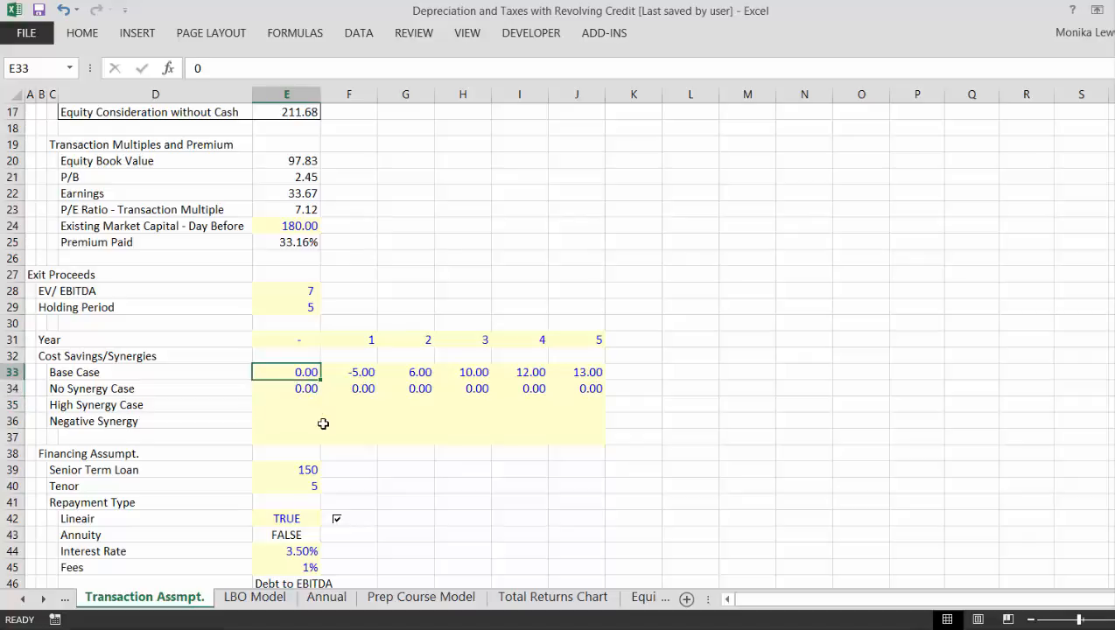
{"action": "key", "text": "ctrl+shift+Right"}
{"action": "key", "text": "ctrl+c"}
{"action": "key", "text": "Down"}
{"action": "key", "text": "Down"}
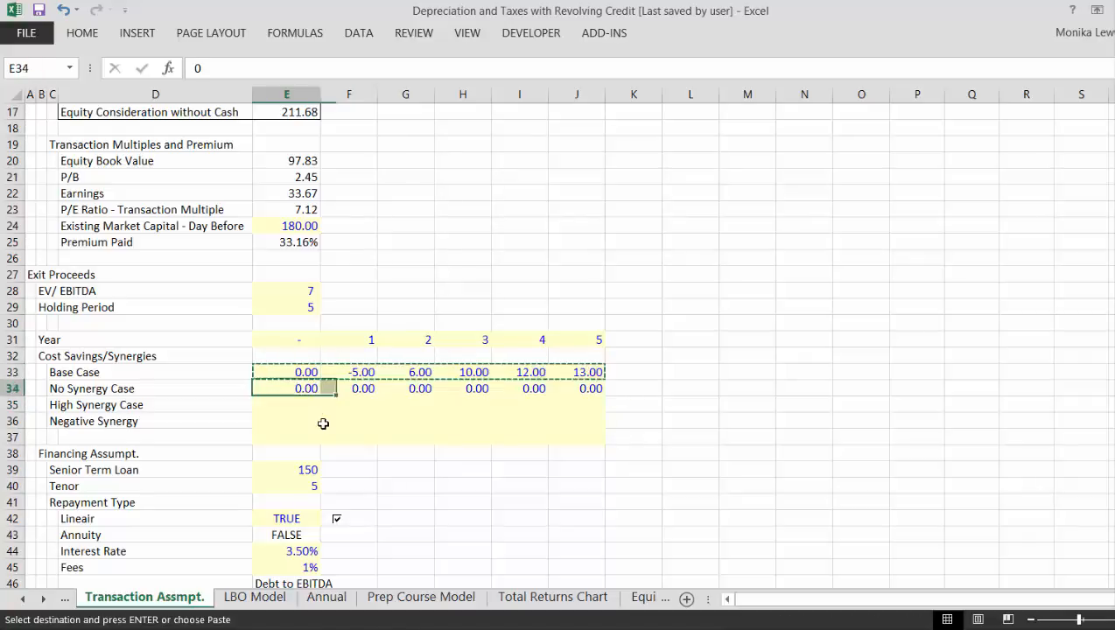
{"action": "key", "text": "ctrl+v"}
{"action": "key", "text": "Escape"}
- Set the High Synergy Case values to 12 for year 3, 15 for year 4 and 19 for year 5
{"action": "key", "text": "Right"}
{"action": "key", "text": "Right"}
{"action": "key", "text": "Right"}
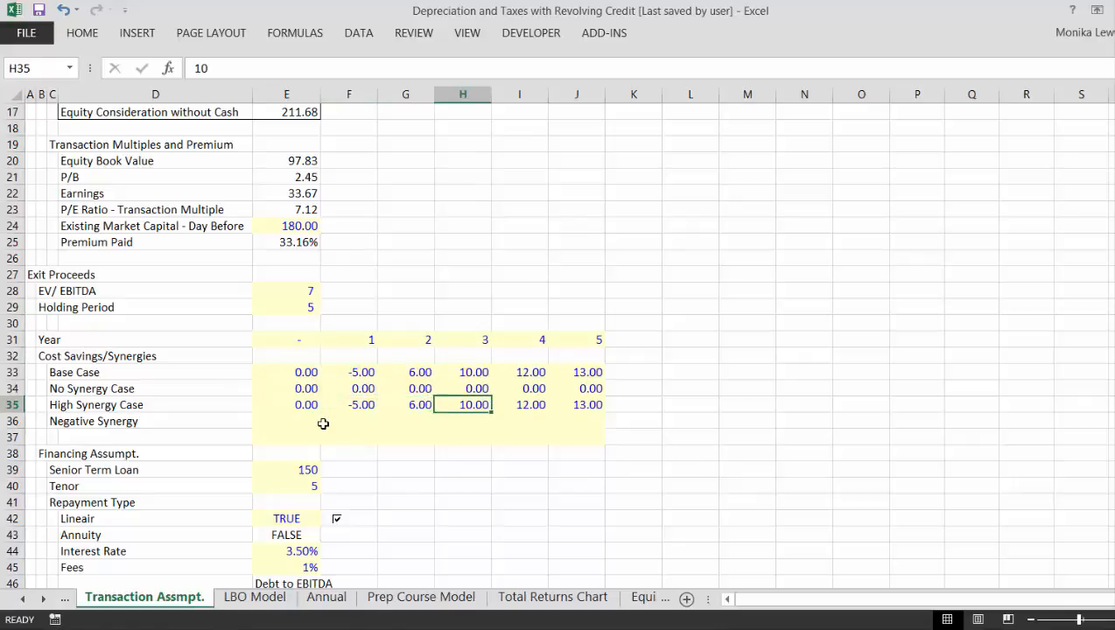
{"action": "type", "text": "12"}
{"action": "key", "text": "Right"}
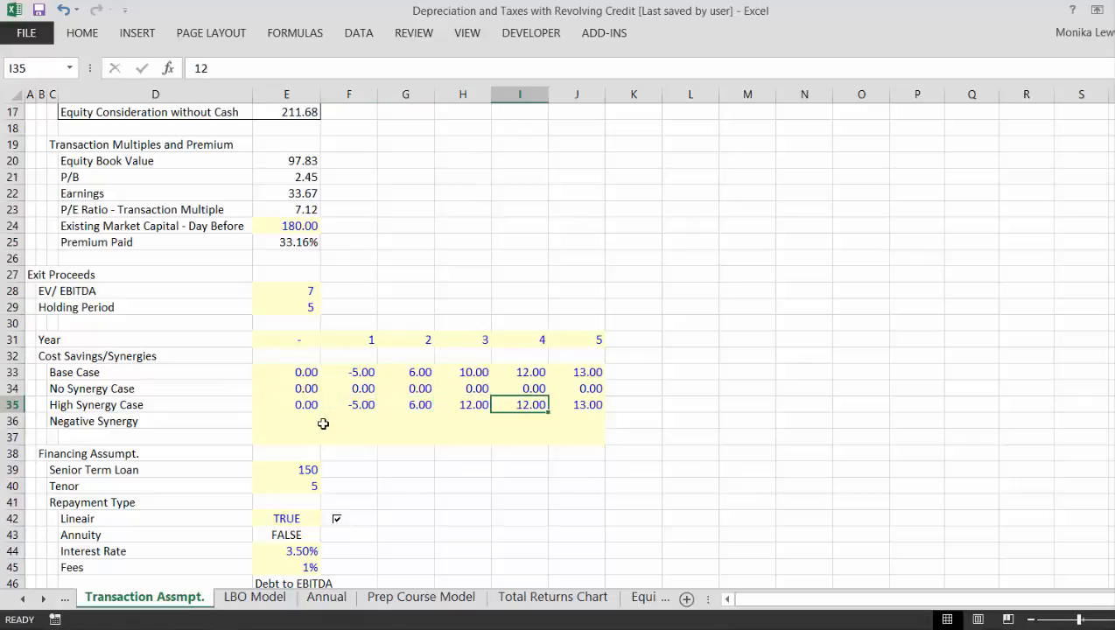
{"action": "type", "text": "15"}
{"action": "key", "text": "Right"}
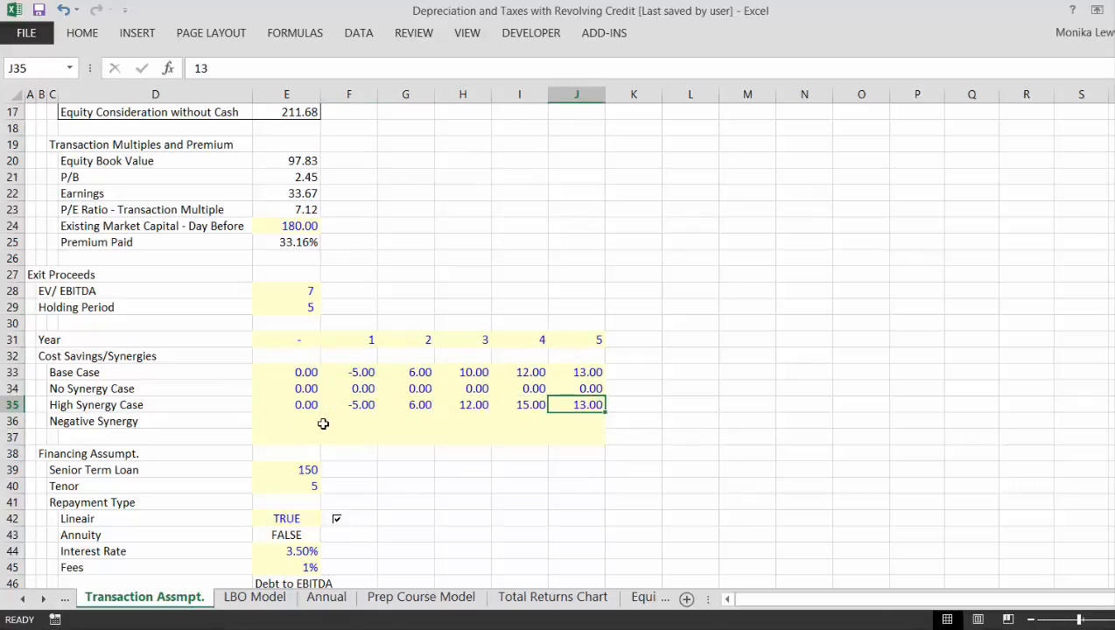
{"action": "type", "text": "19"}
{"action": "key", "text": "Return"}
- Copy the Base Case values in E33:J33 into the Negative Synergy row starting at E36
{"action": "key", "text": "Left"}
{"action": "key", "text": "Left"}
{"action": "key", "text": "Left"}
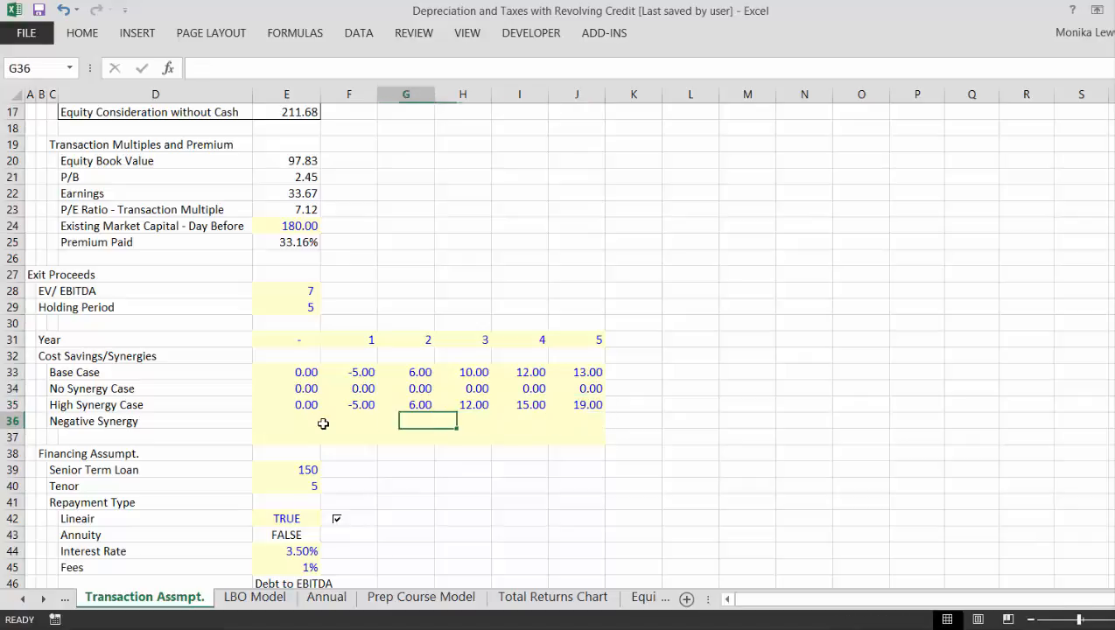
{"action": "key", "text": "Left"}
{"action": "key", "text": "Left"}
{"action": "key", "text": "Up"}
{"action": "key", "text": "Up"}
{"action": "key", "text": "Up"}
{"action": "key", "text": "shift+Right"}
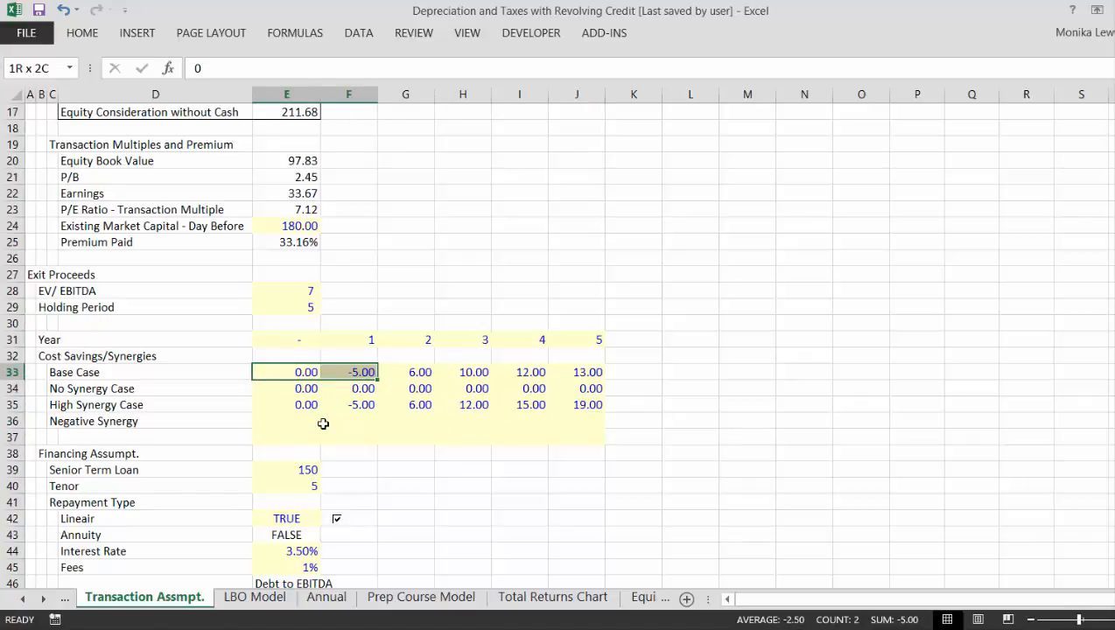
{"action": "key", "text": "shift+Right"}
{"action": "key", "text": "shift+Right"}
{"action": "key", "text": "shift+Right"}
{"action": "key", "text": "shift+Right"}
{"action": "key", "text": "ctrl+c"}
{"action": "key", "text": "Down"}
{"action": "key", "text": "Down"}
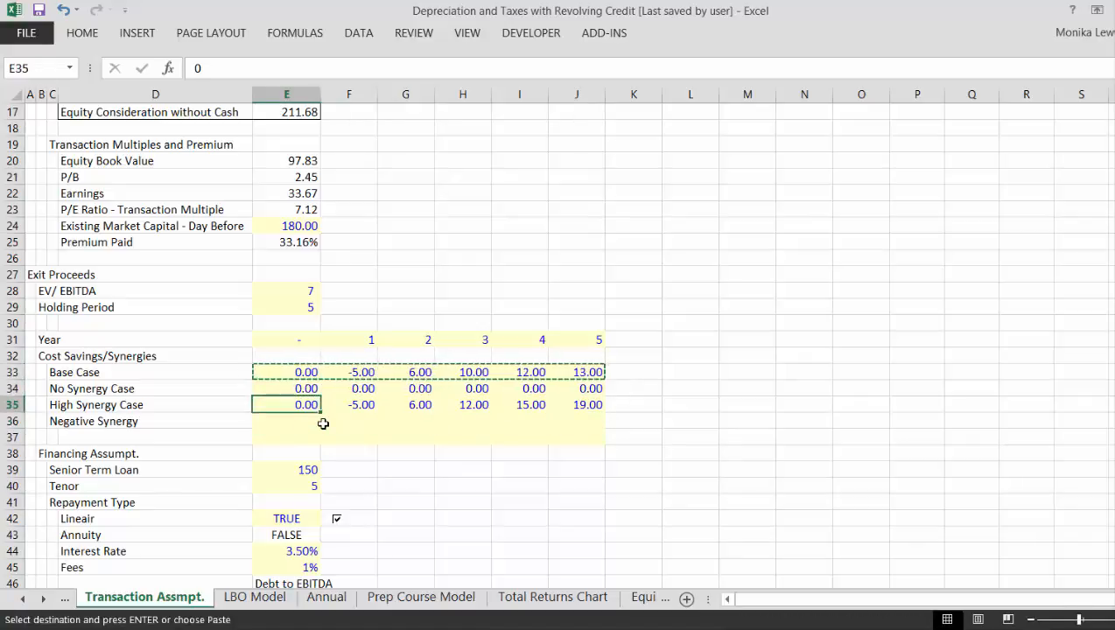
{"action": "key", "text": "Down"}
{"action": "key", "text": "ctrl+v"}
- Set the Negative Synergy values to -10 for year 1 and -5 for year 2
{"action": "key", "text": "Right"}
{"action": "type", "text": "-5"}
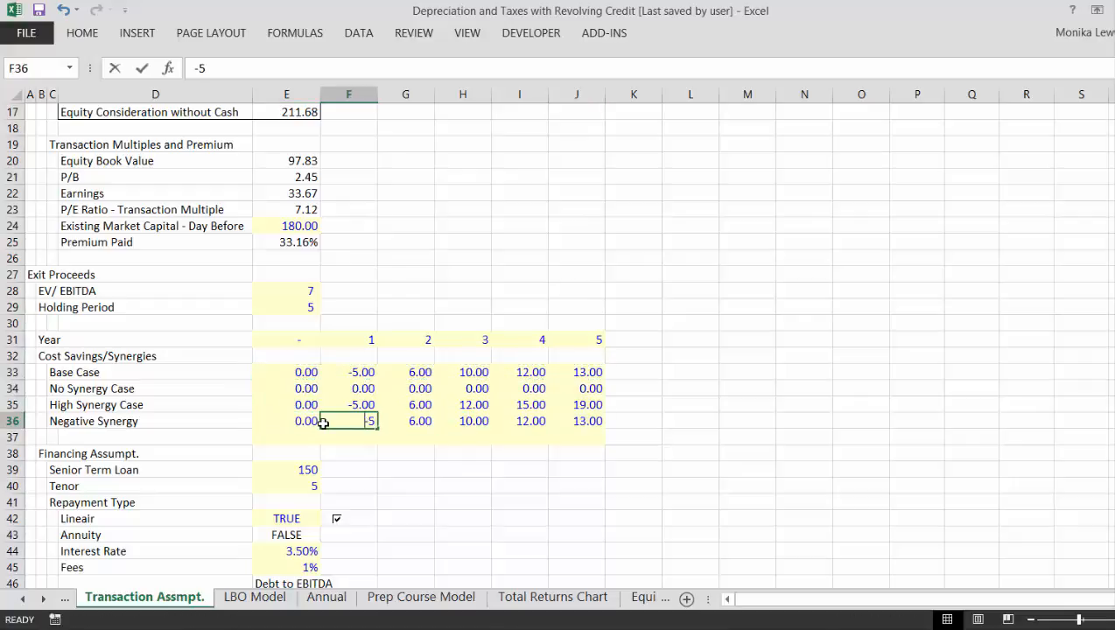
{"action": "key", "text": "BackSpace"}
{"action": "type", "text": "10"}
{"action": "key", "text": "Return"}
{"action": "key", "text": "Up"}
{"action": "key", "text": "Right"}
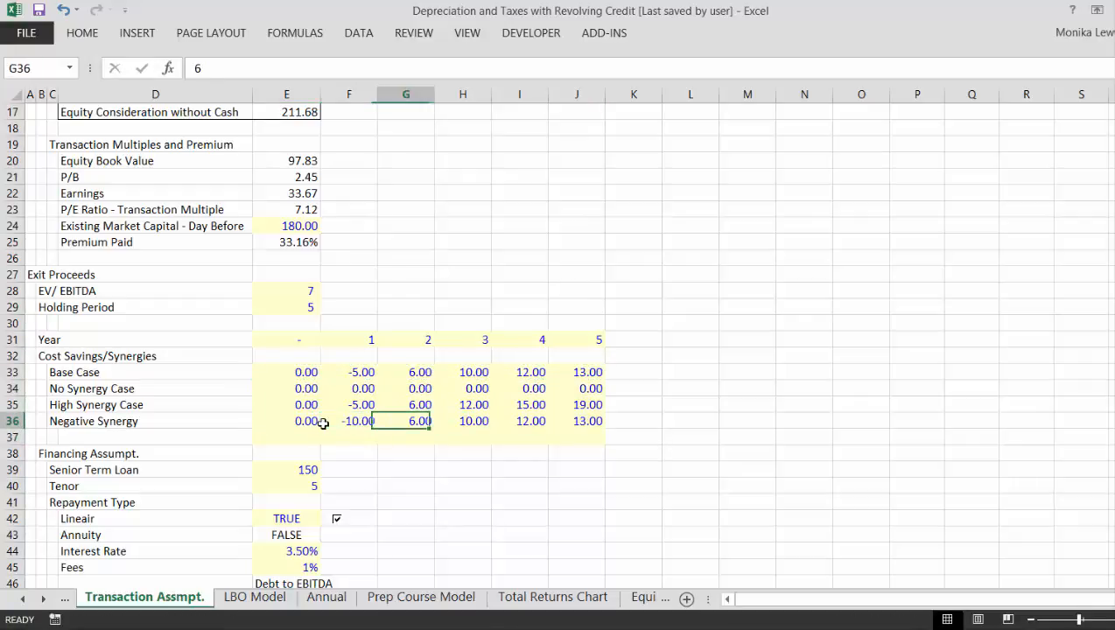
{"action": "type", "text": "-5"}
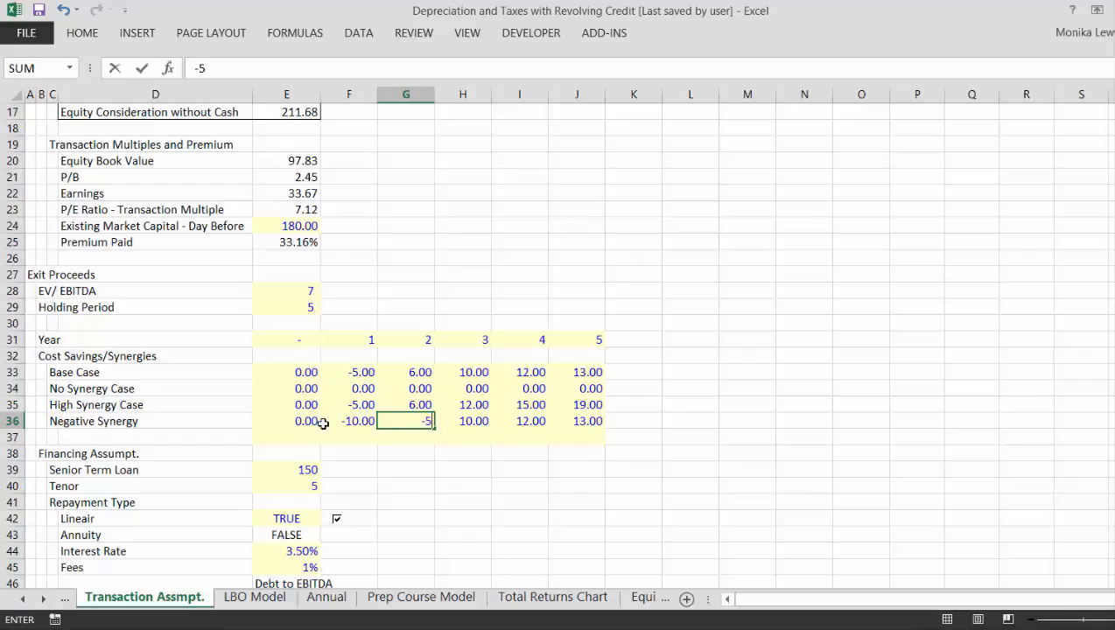
{"action": "key", "text": "Return"}
{"action": "key", "text": "Up"}
{"action": "key", "text": "Right"}
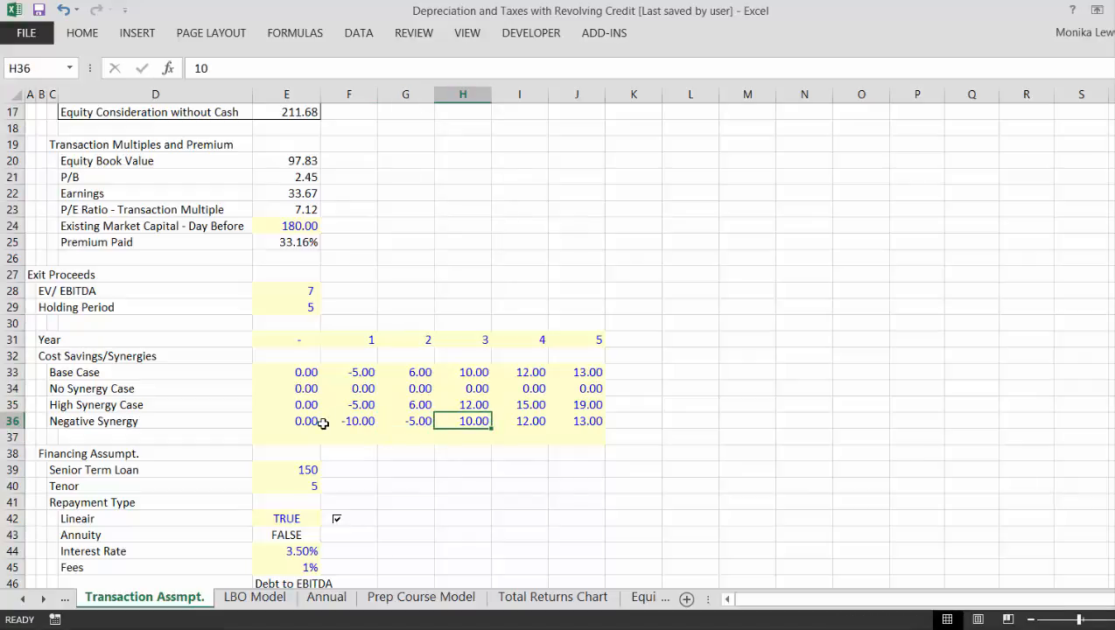
- Set the Negative Synergy value to -1 for year 3 and fill it across through year 5
{"action": "type", "text": "-1"}
{"action": "key", "text": "Return"}
{"action": "key", "text": "Up"}
{"action": "key", "text": "shift+Right"}
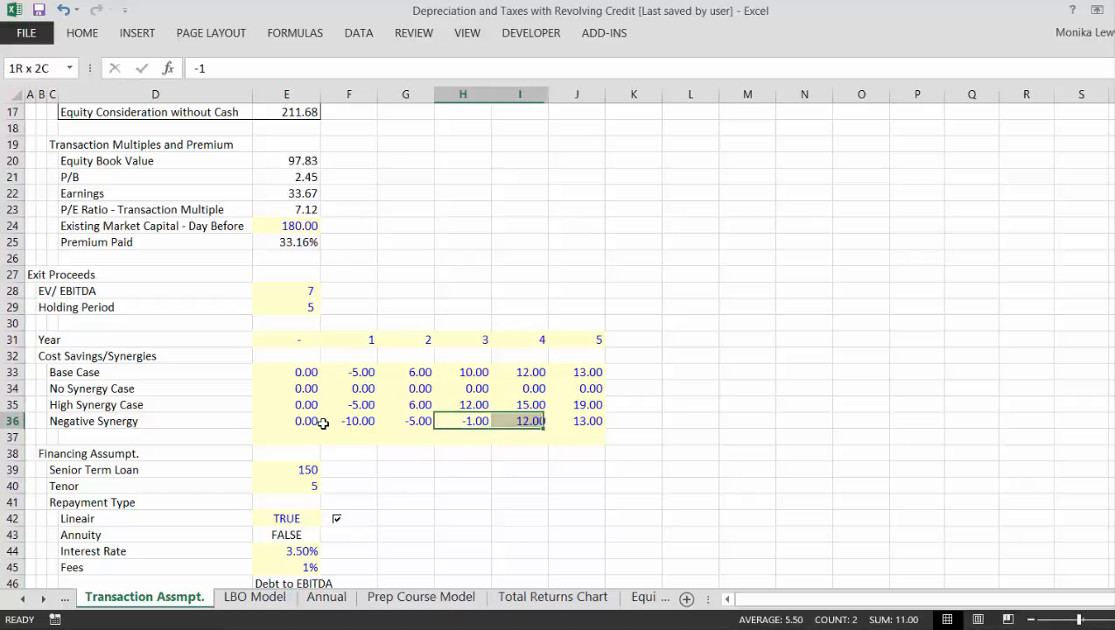
{"action": "key", "text": "shift+Right"}
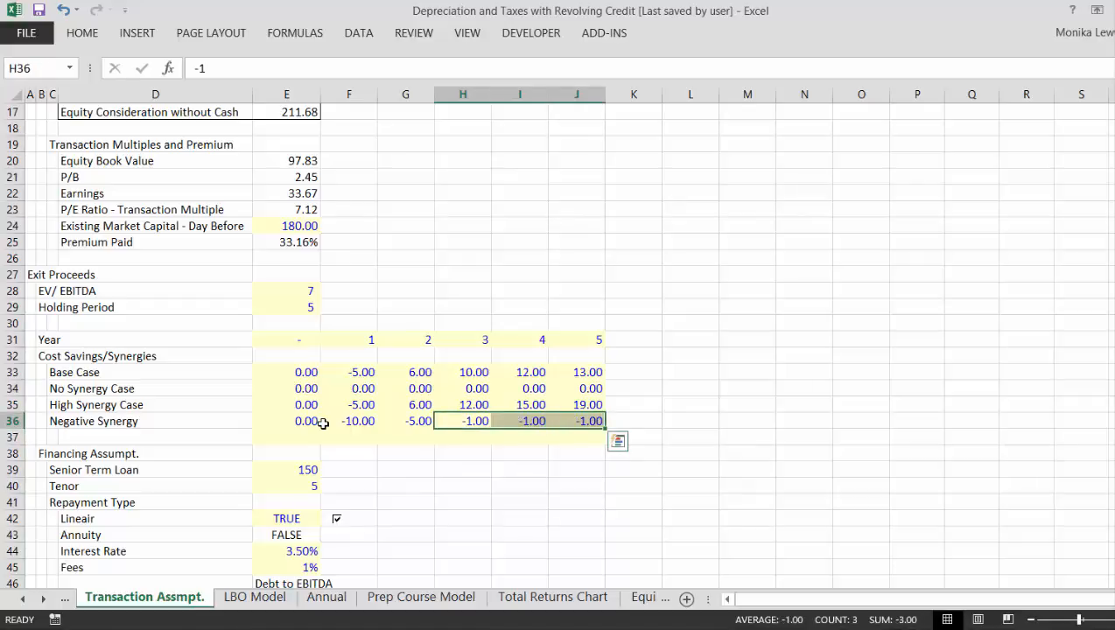
- Insert two rows above the Financing Assumpt. heading at row 38
{"action": "key", "text": "Left"}
{"action": "key", "text": "Left"}
{"action": "key", "text": "Left"}
{"action": "key", "text": "Left"}
{"action": "key", "text": "Left"}
{"action": "key", "text": "Left"}
{"action": "key", "text": "Left"}
{"action": "key", "text": "Down"}
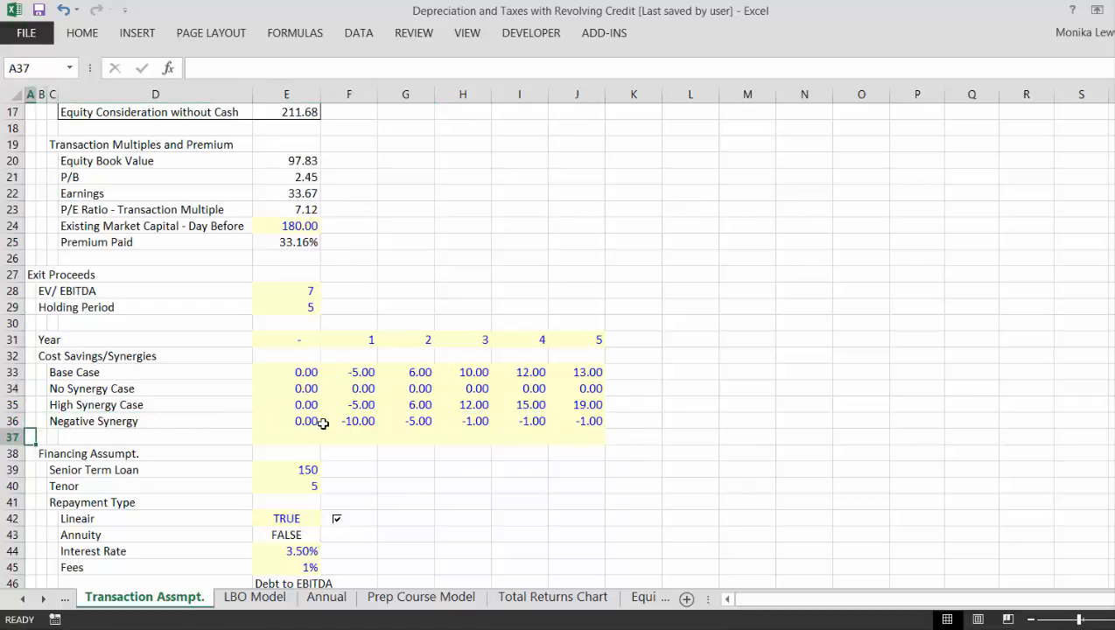
{"action": "key", "text": "Down"}
{"action": "key", "text": "shift+space"}
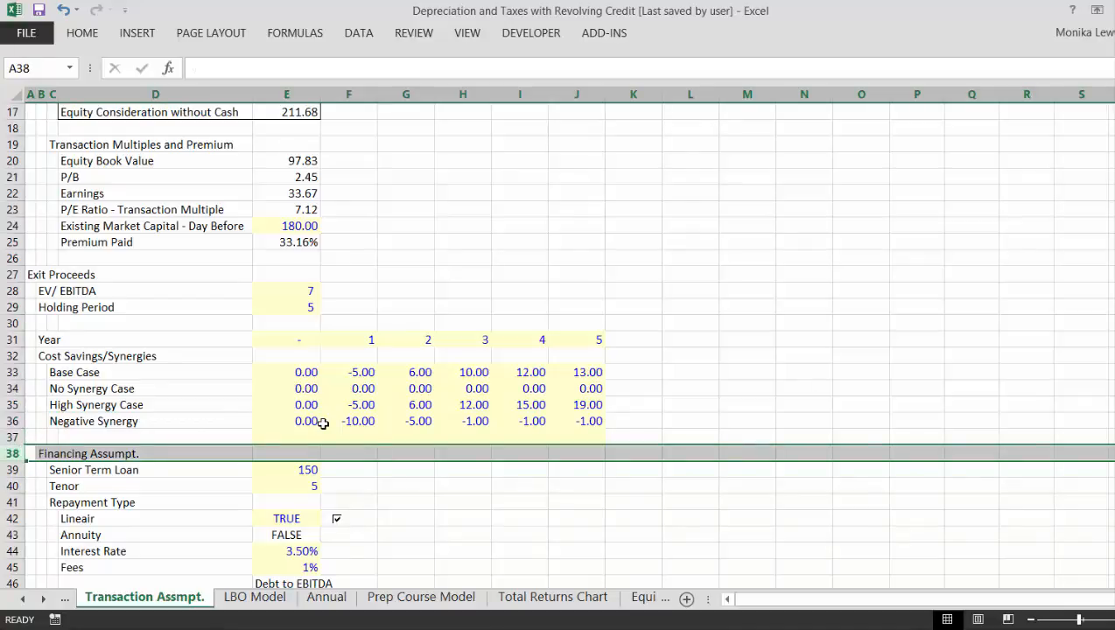
{"action": "key", "text": "ctrl+shift+plus"}
{"action": "key", "text": "ctrl+shift+plus"}
{"action": "key", "text": "Up"}
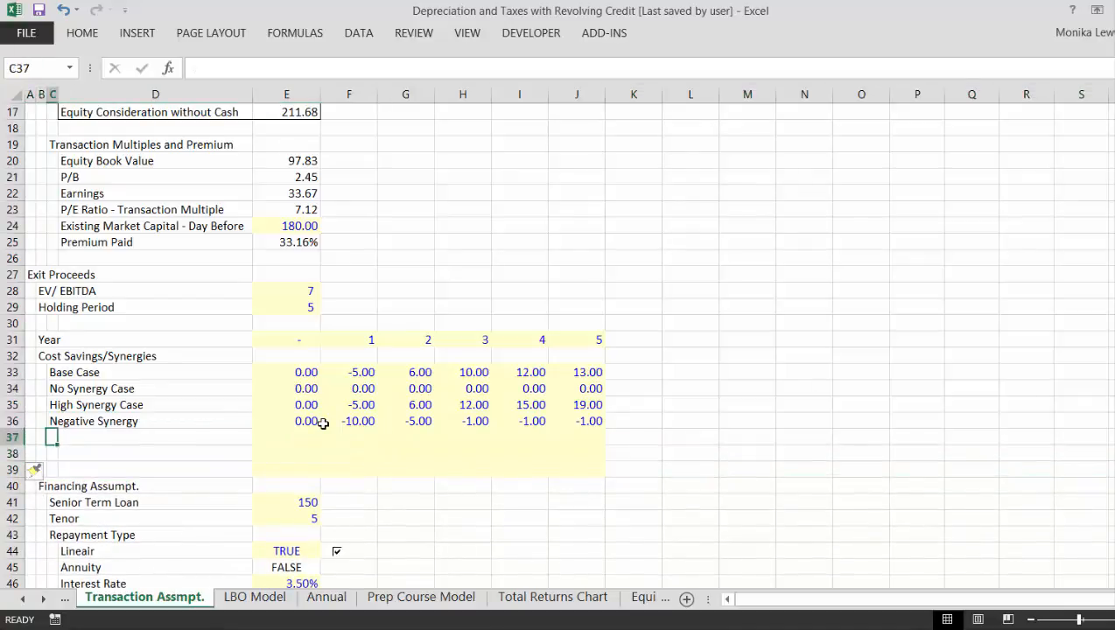
{"action": "key", "text": "Right"}
{"action": "key", "text": "Right"}
{"action": "key", "text": "shift+Down"}
{"action": "key", "text": "shift+Down"}
{"action": "key", "text": "shift+Right"}
{"action": "key", "text": "shift+Right"}
{"action": "key", "text": "shift+Right"}
{"action": "key", "text": "shift+Right"}
{"action": "key", "text": "shift+Right"}
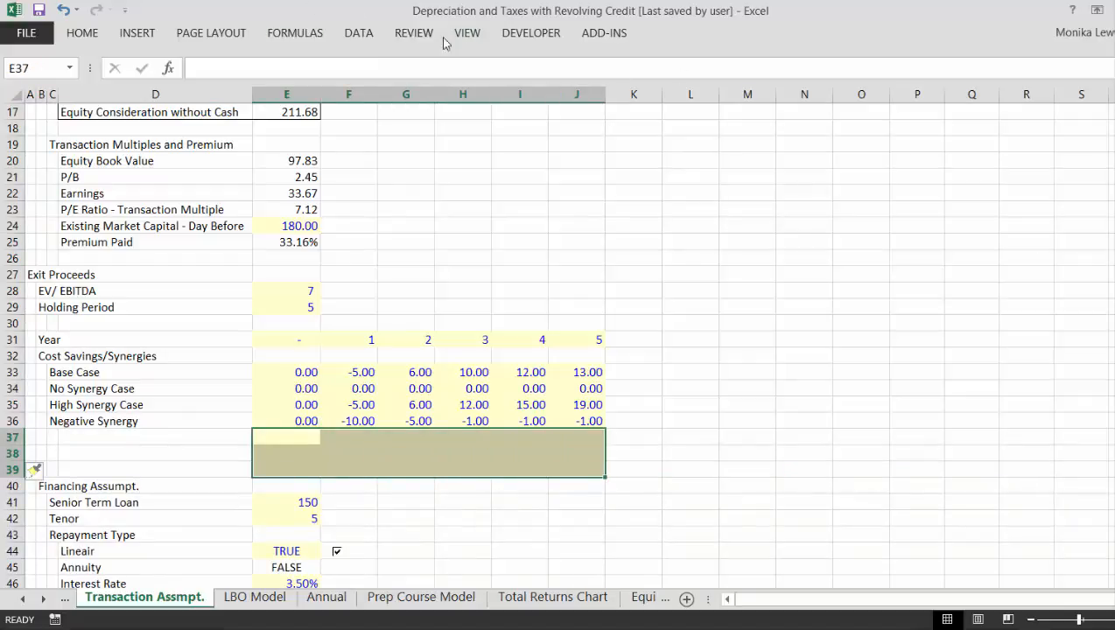
{"action": "left_click", "coordinate": [81, 34]}
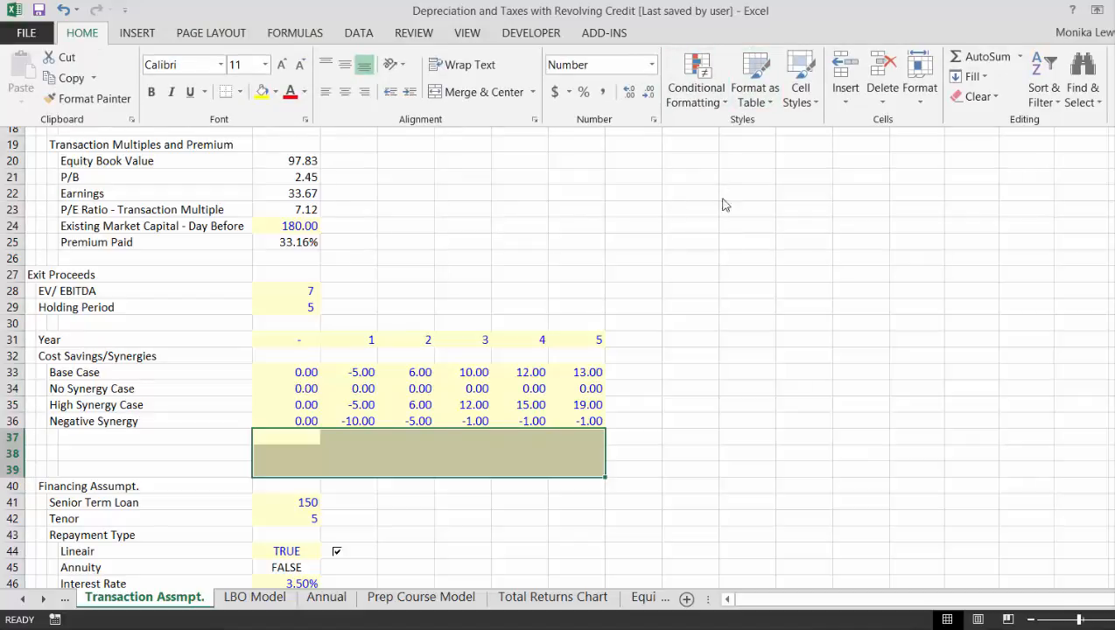
{"action": "left_click", "coordinate": [736, 276]}
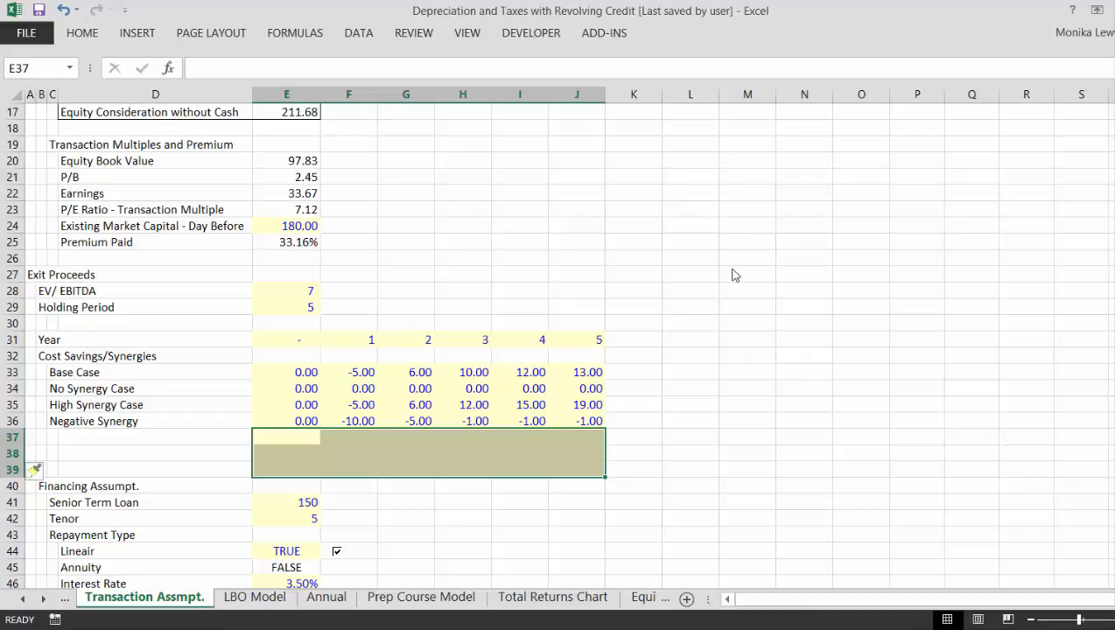
- Clear the yellow fill from E37:J39 by pasting only the formats of the blank cells E32:J32 onto it
{"action": "key", "text": "Up"}
{"action": "key", "text": "Up"}
{"action": "key", "text": "Up"}
{"action": "key", "text": "Up"}
{"action": "key", "text": "Up"}
{"action": "key", "text": "shift+Right"}
{"action": "key", "text": "shift+Right"}
{"action": "key", "text": "shift+Right"}
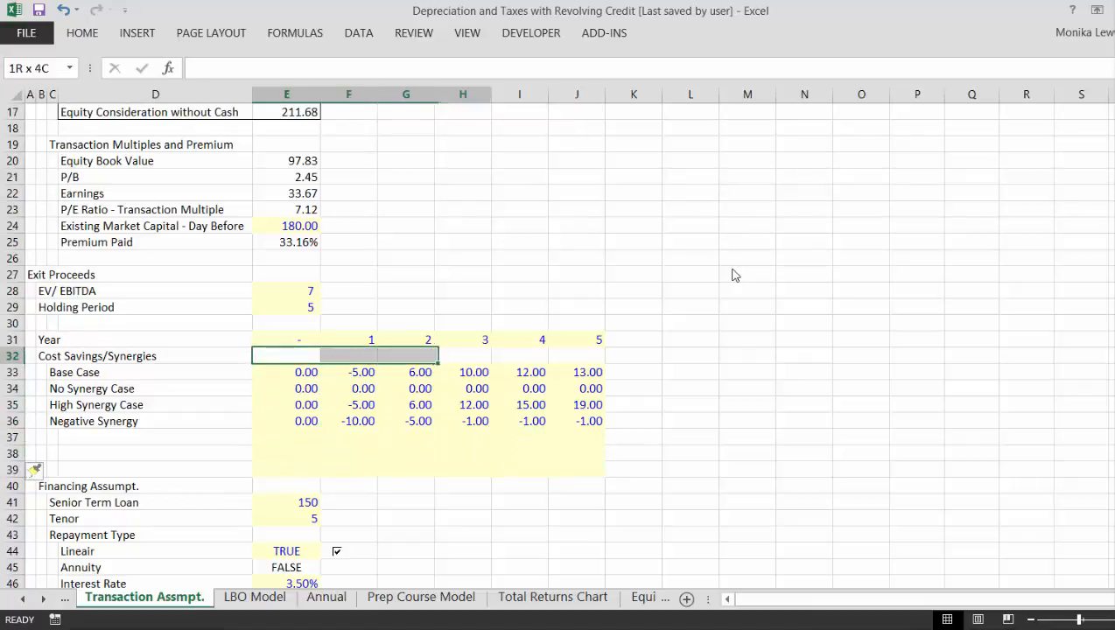
{"action": "key", "text": "shift+Right"}
{"action": "key", "text": "shift+Right"}
{"action": "key", "text": "ctrl+c"}
{"action": "key", "text": "Down"}
{"action": "key", "text": "Down"}
{"action": "key", "text": "Down"}
{"action": "key", "text": "Down"}
{"action": "key", "text": "Down"}
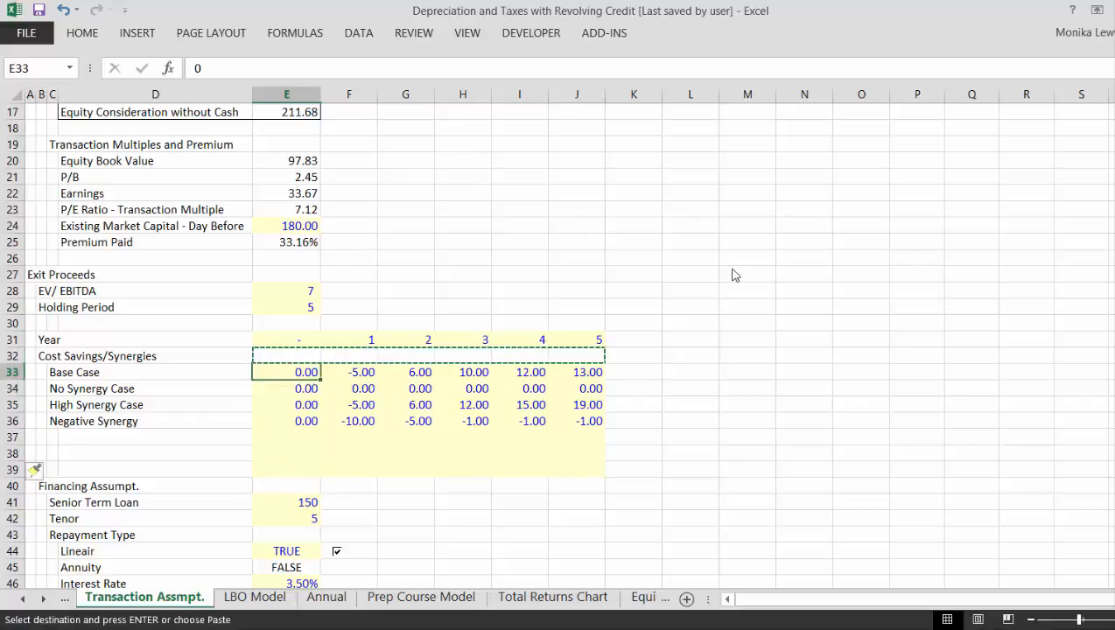
{"action": "key", "text": "shift+Down"}
{"action": "key", "text": "shift+Down"}
{"action": "key", "text": "shift+Down"}
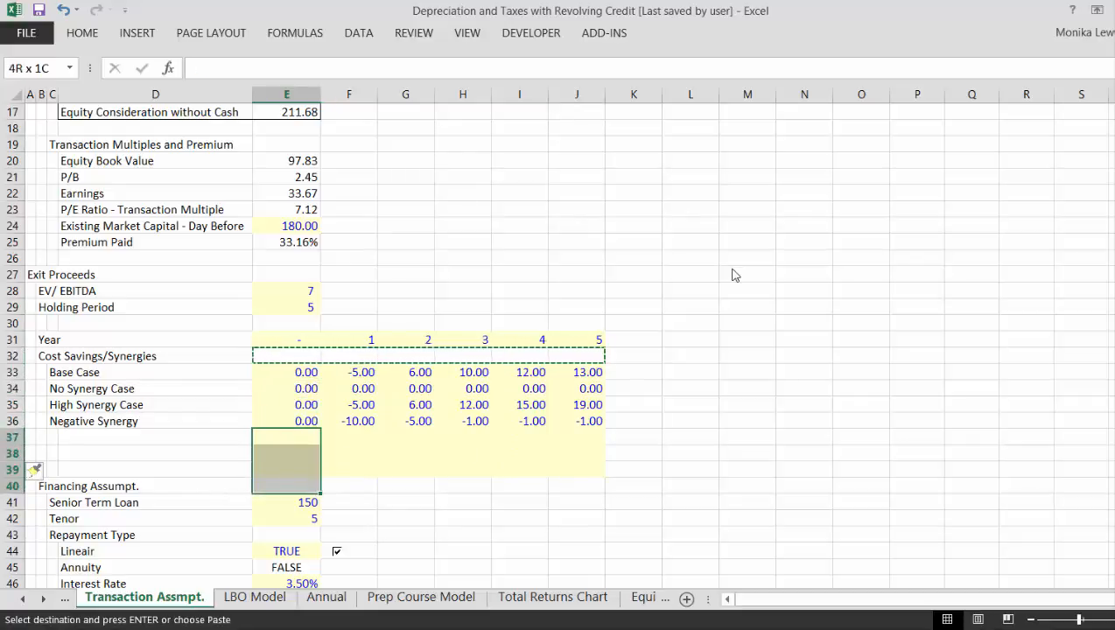
{"action": "key", "text": "shift+Up"}
{"action": "key", "text": "ctrl+shift+Right"}
{"action": "key", "text": "ctrl+shift+Left"}
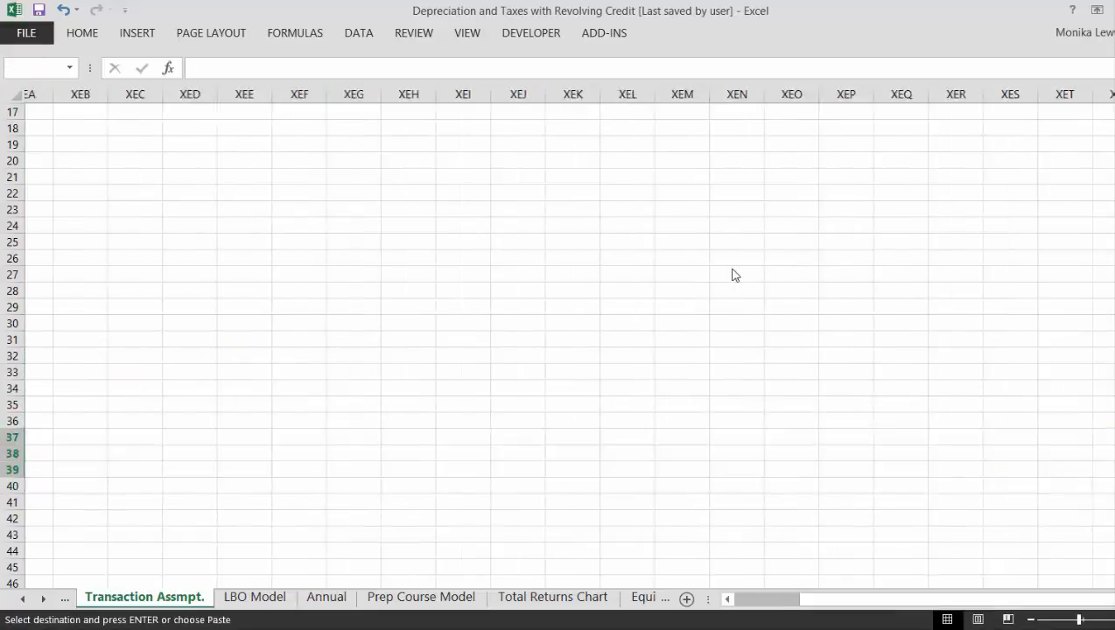
{"action": "key", "text": "shift+Right"}
{"action": "key", "text": "shift+Right"}
{"action": "key", "text": "shift+Right"}
{"action": "key", "text": "shift+Right"}
{"action": "key", "text": "shift+Right"}
{"action": "key", "text": "shift+Right"}
{"action": "key", "text": "shift+Right"}
{"action": "key", "text": "shift+Right"}
{"action": "key", "text": "shift+Right"}
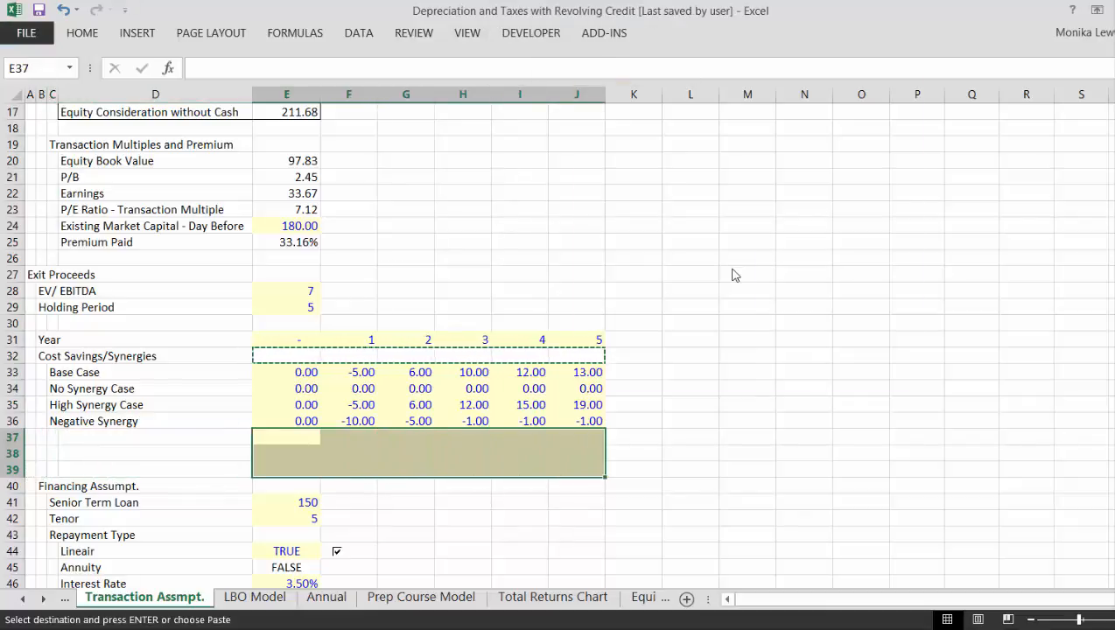
{"action": "key", "text": "ctrl+alt+v"}
{"action": "key", "text": "t"}
{"action": "key", "text": "Return"}
{"action": "key", "text": "Down"}
{"action": "key", "text": "Left"}
{"action": "key", "text": "Left"}
{"action": "key", "text": "Left"}
{"action": "key", "text": "Left"}
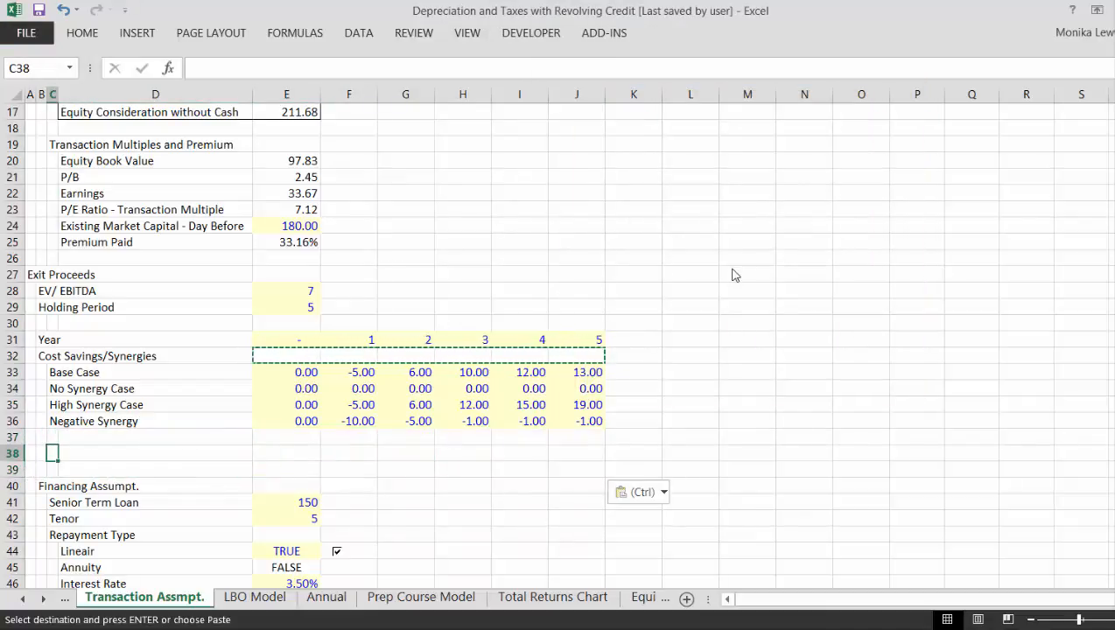
{"action": "key", "text": "Down"}
{"action": "key", "text": "Down"}
{"action": "key", "text": "Down"}
{"action": "key", "text": "Down"}
{"action": "key", "text": "Down"}
{"action": "key", "text": "Down"}
{"action": "key", "text": "Down"}
{"action": "key", "text": "Down"}
{"action": "key", "text": "Down"}
{"action": "key", "text": "Down"}
{"action": "key", "text": "Down"}
{"action": "key", "text": "Down"}
{"action": "key", "text": "Down"}
{"action": "key", "text": "Down"}
{"action": "key", "text": "Down"}
{"action": "key", "text": "Down"}
{"action": "key", "text": "Down"}
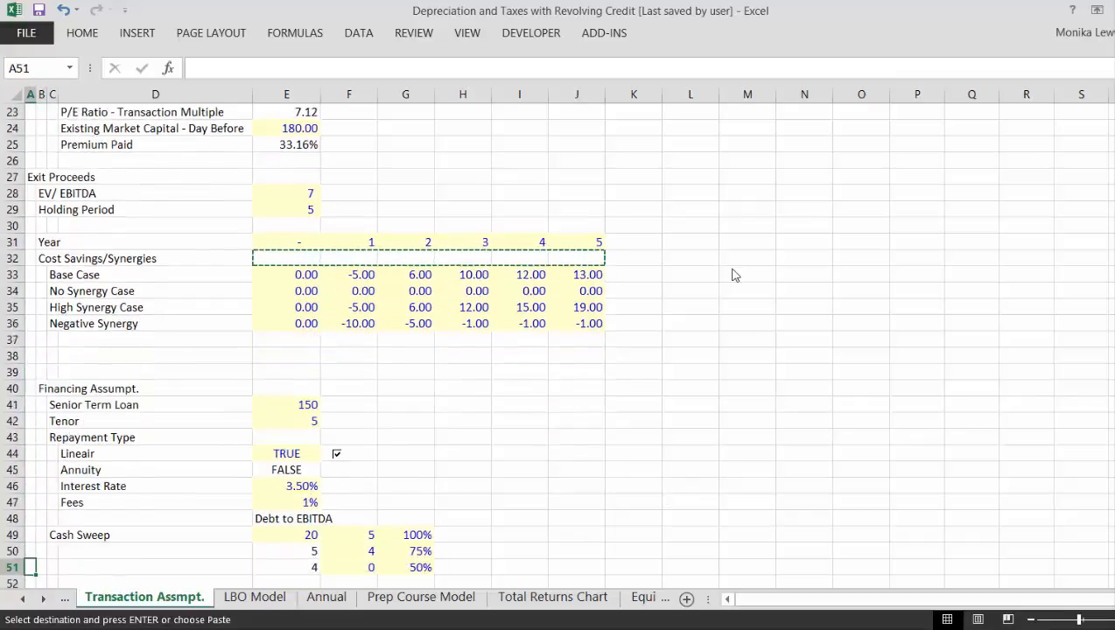
- Toggle the Lineair repayment checkbox off and back on to test the switch between the Lineair and Annuity flags
{"action": "key", "text": "Up"}
{"action": "key", "text": "Up"}
{"action": "key", "text": "Up"}
{"action": "key", "text": "Up"}
{"action": "key", "text": "Up"}
{"action": "key", "text": "Up"}
{"action": "key", "text": "Up"}
{"action": "key", "text": "Up"}
{"action": "key", "text": "Up"}
{"action": "key", "text": "Up"}
{"action": "key", "text": "Up"}
{"action": "key", "text": "Up"}
{"action": "key", "text": "Up"}
{"action": "key", "text": "Up"}
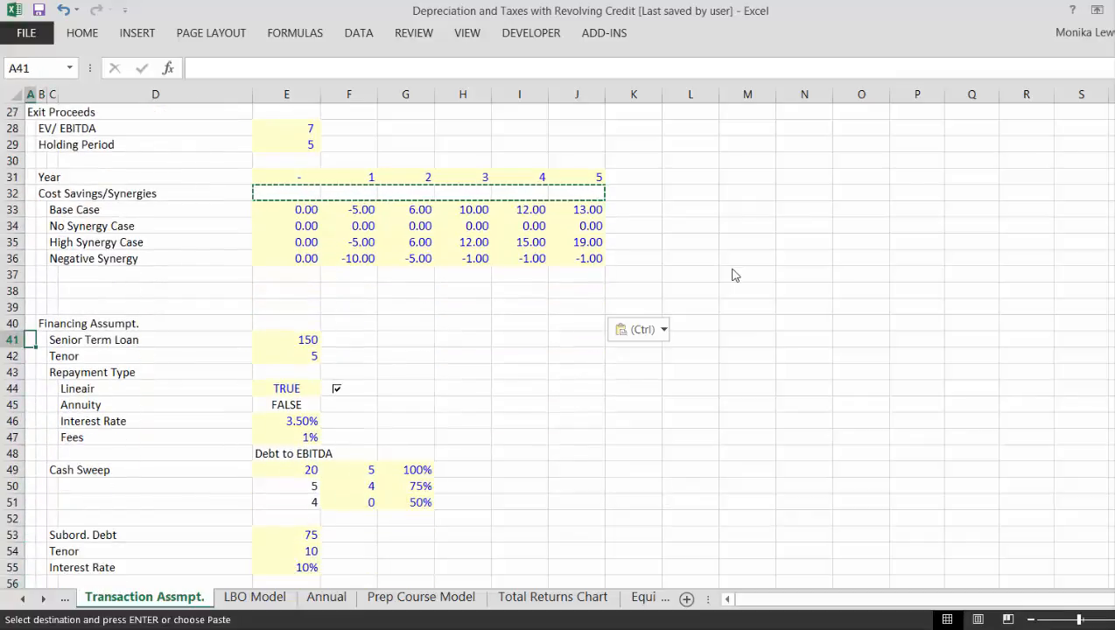
{"action": "key", "text": "Right"}
{"action": "key", "text": "Right"}
{"action": "key", "text": "Down"}
{"action": "key", "text": "Down"}
{"action": "key", "text": "Down"}
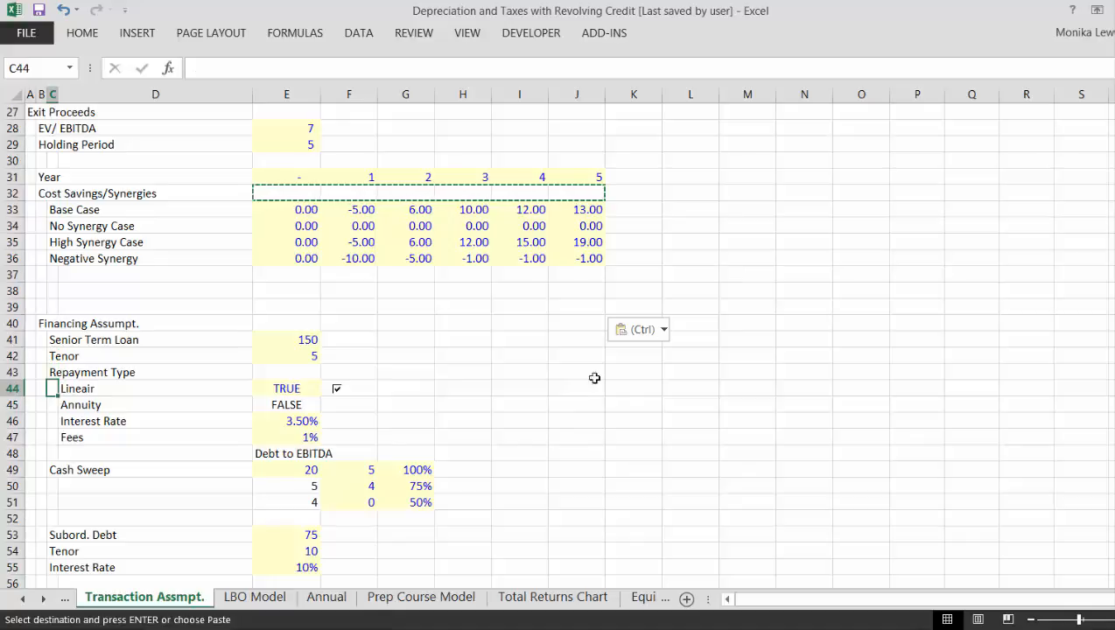
{"action": "left_click", "coordinate": [337, 391]}
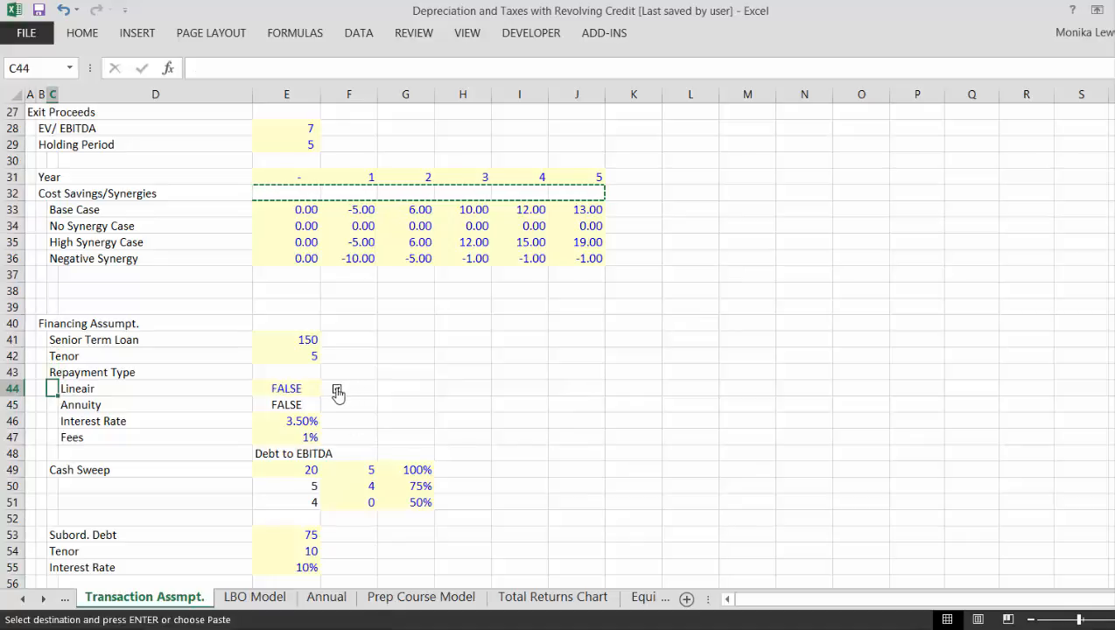
{"action": "left_click", "coordinate": [337, 390]}
{"action": "left_click", "coordinate": [337, 390]}
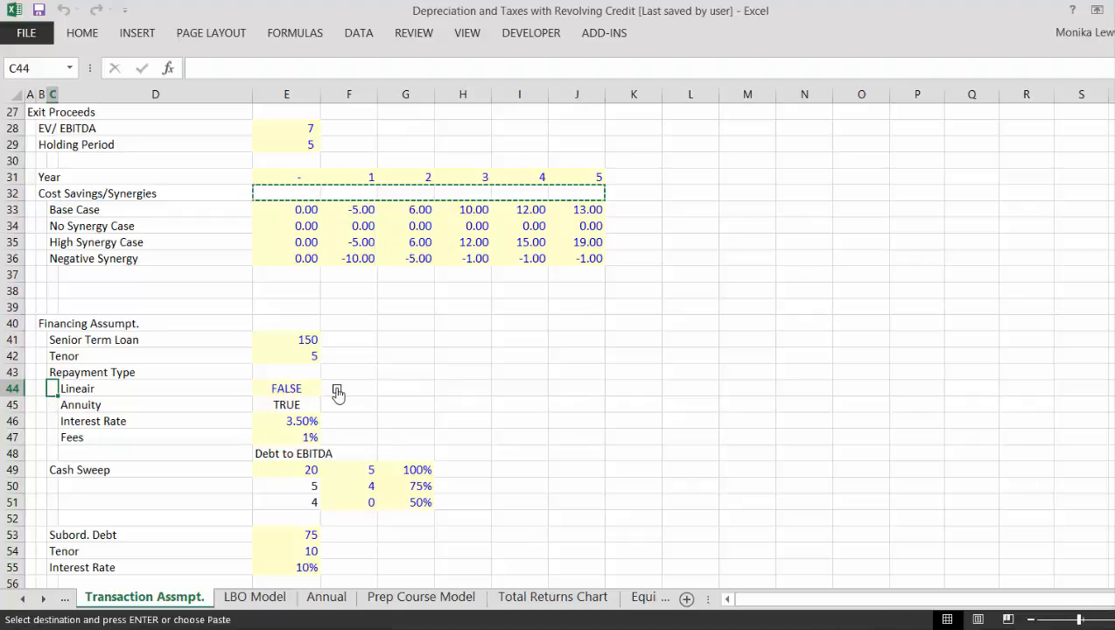
{"action": "left_click", "coordinate": [337, 390]}
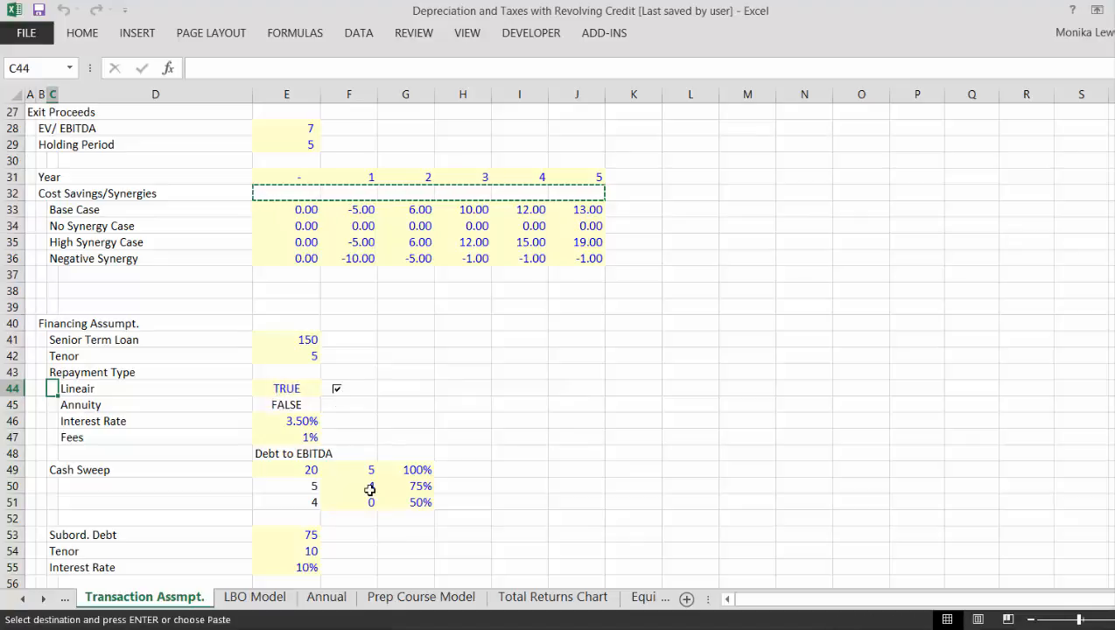
- On the LBO Model sheet, put an outline border around the first Pro Forma B/S Total row, C18:F18
{"action": "key", "text": "ctrl+Page_Down"}
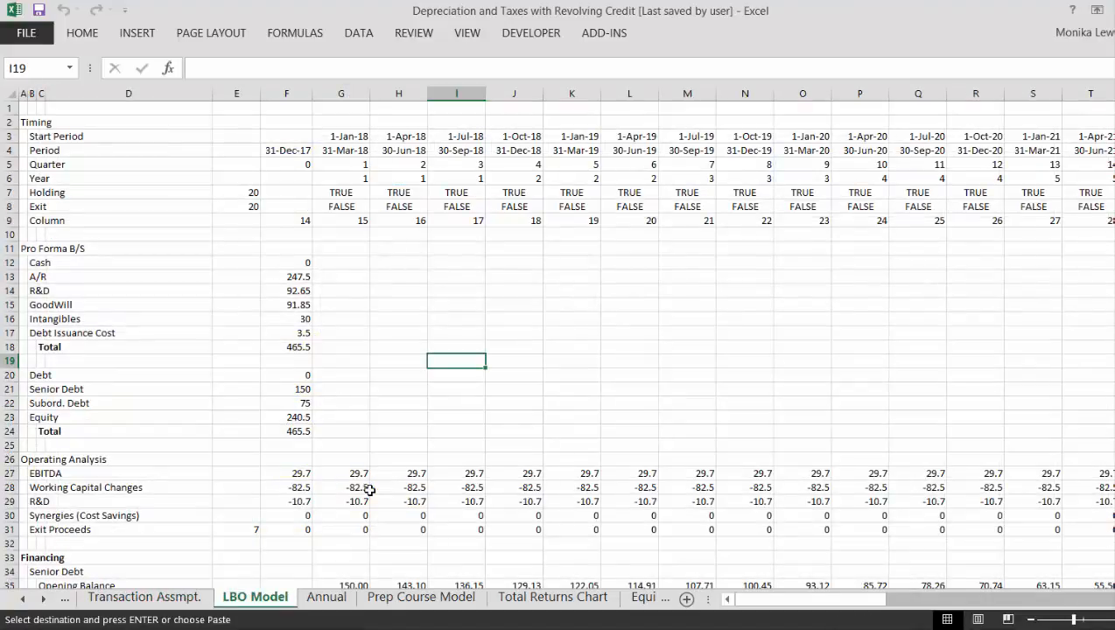
{"action": "key", "text": "Left"}
{"action": "key", "text": "Left"}
{"action": "key", "text": "Left"}
{"action": "key", "text": "Left"}
{"action": "key", "text": "Left"}
{"action": "key", "text": "Left"}
{"action": "key", "text": "Left"}
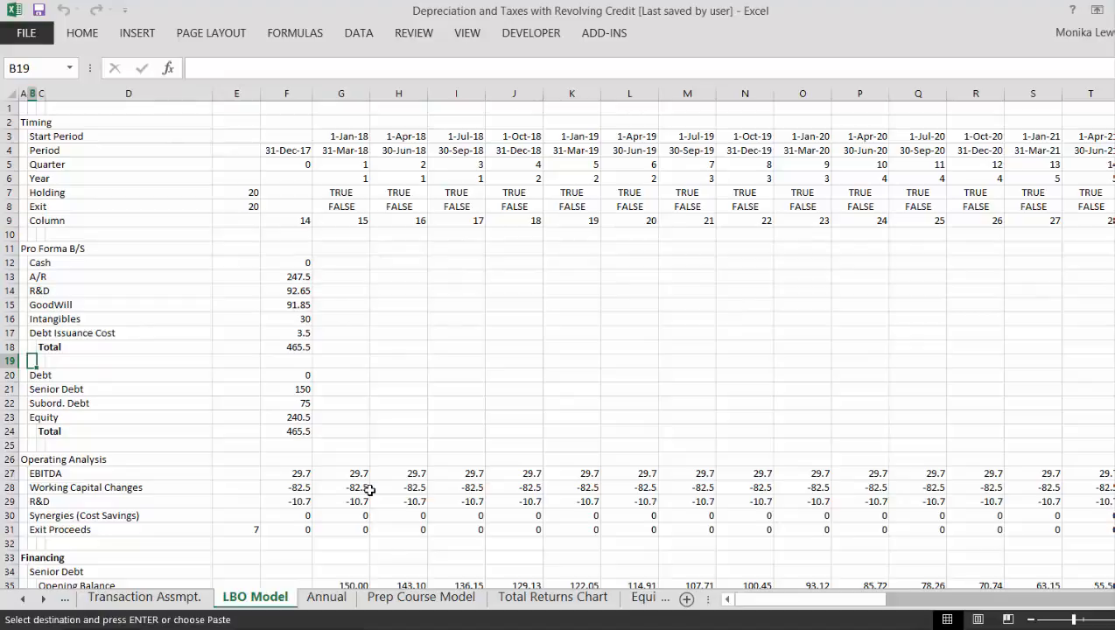
{"action": "key", "text": "Up"}
{"action": "key", "text": "Right"}
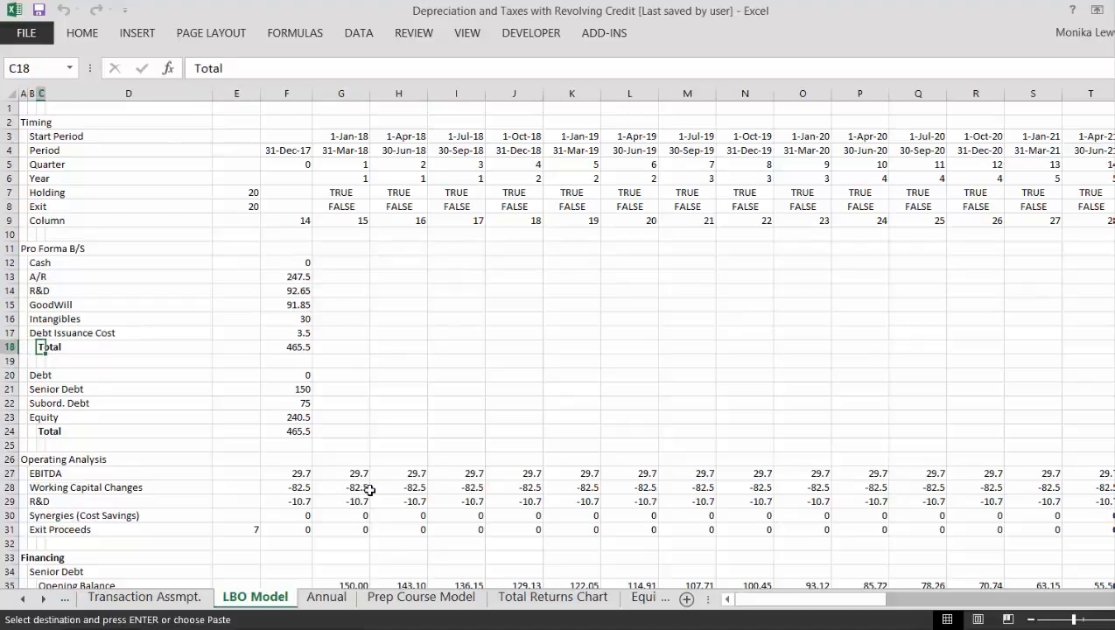
{"action": "key", "text": "ctrl+shift+Right"}
{"action": "key", "text": "ctrl+q"}
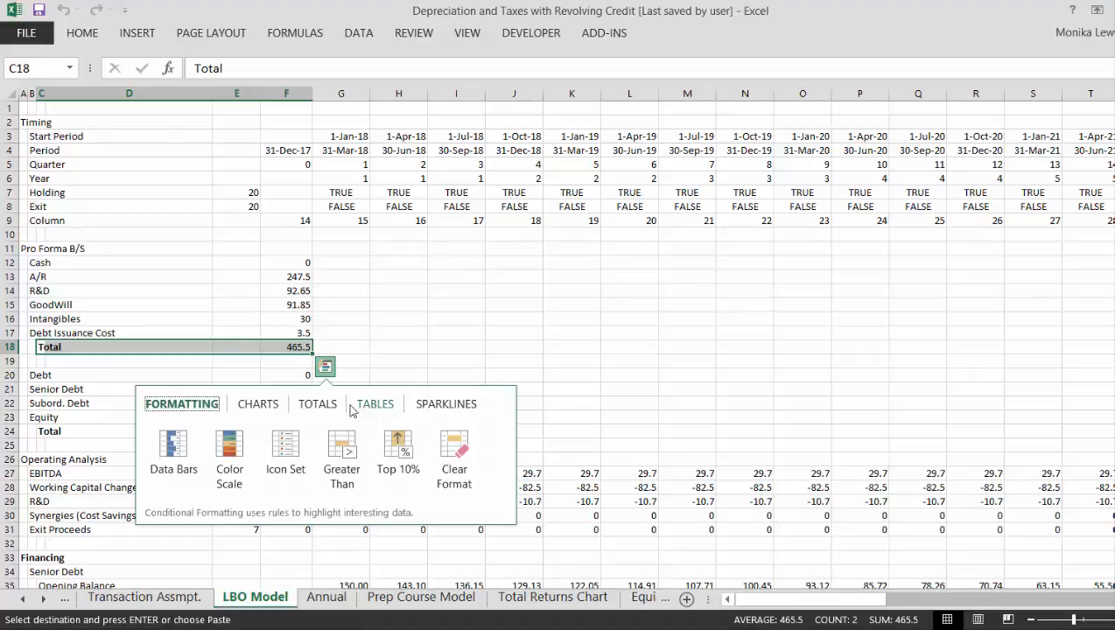
{"action": "key", "text": "Escape"}
{"action": "key", "text": "Up"}
{"action": "key", "text": "Up"}
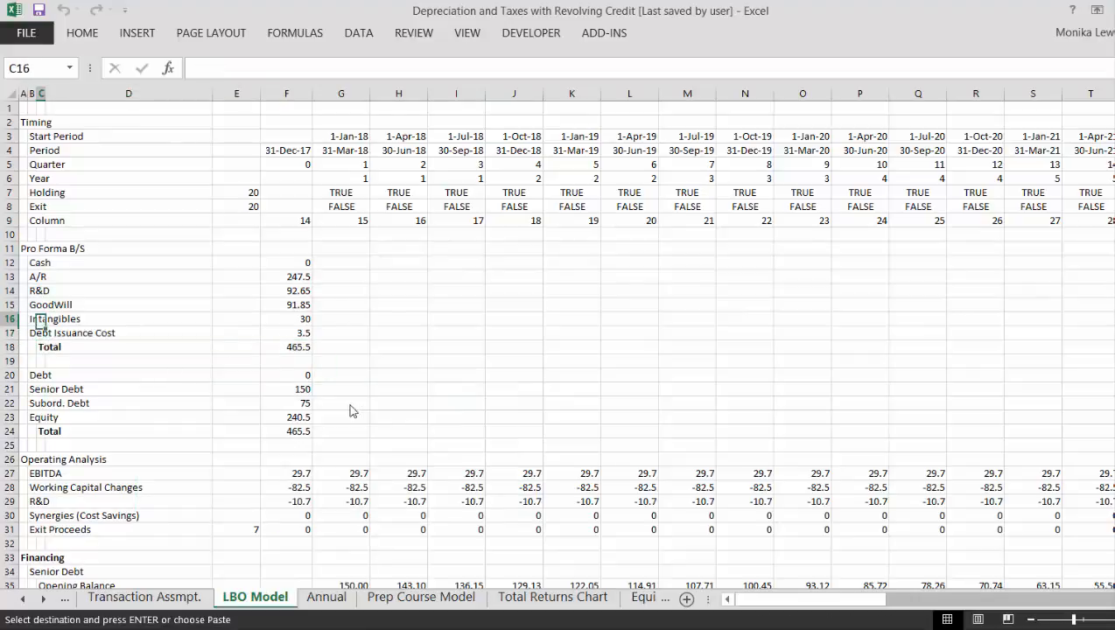
{"action": "key", "text": "Down"}
{"action": "key", "text": "Down"}
{"action": "key", "text": "ctrl+shift+Right"}
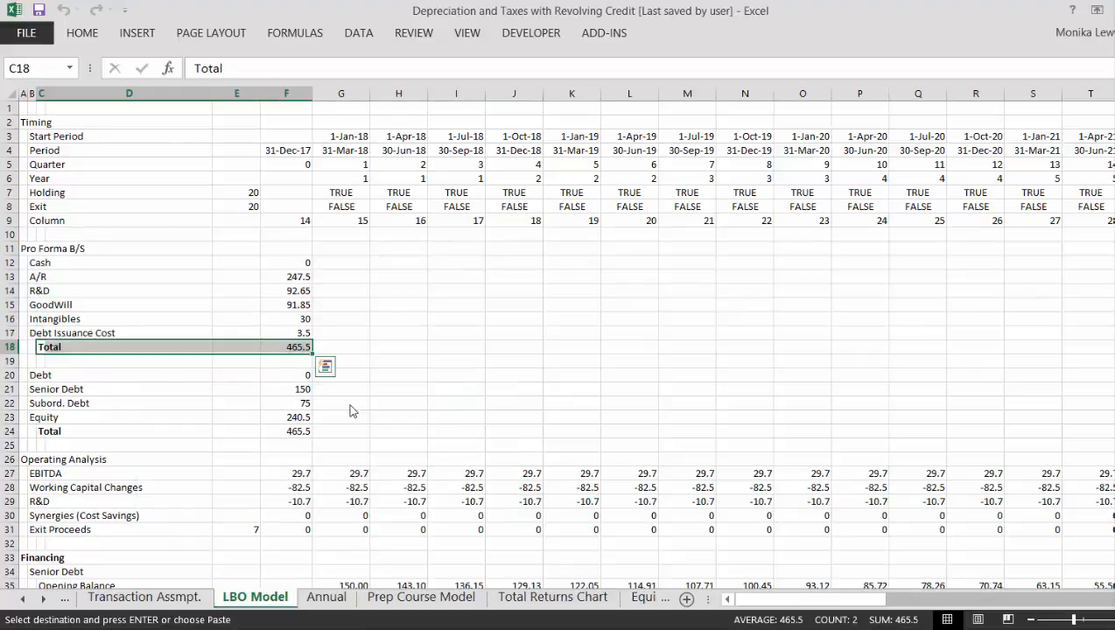
{"action": "key", "text": "ctrl+shift+7"}
{"action": "key", "text": "Up"}
{"action": "key", "text": "Up"}
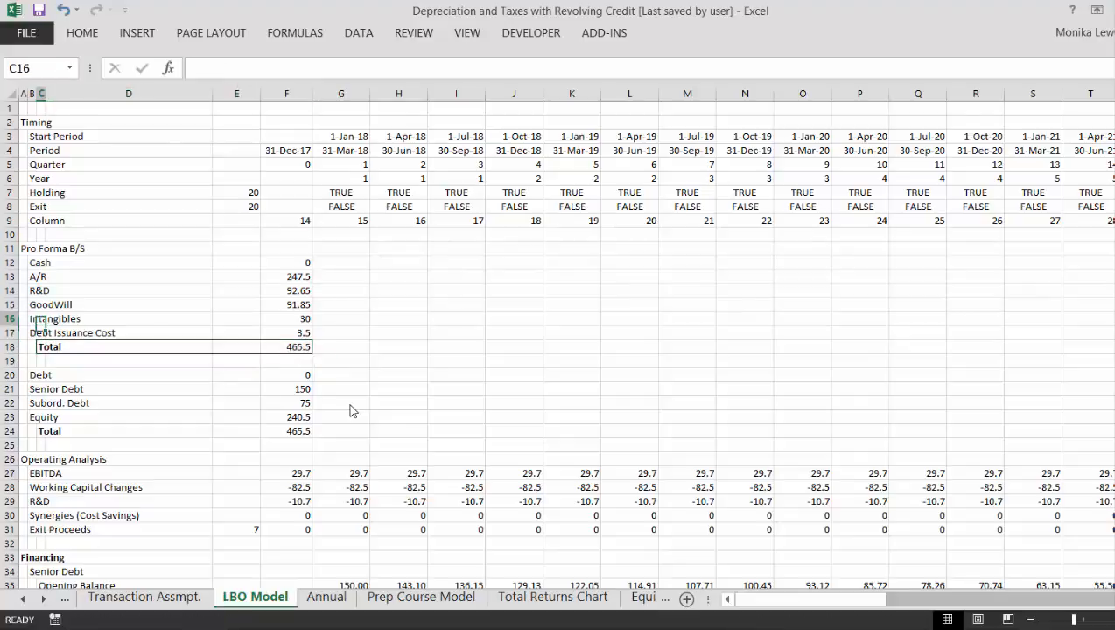
{"action": "key", "text": "Up"}
{"action": "key", "text": "Up"}
{"action": "key", "text": "Up"}
{"action": "key", "text": "Up"}
{"action": "key", "text": "Left"}
{"action": "key", "text": "Left"}
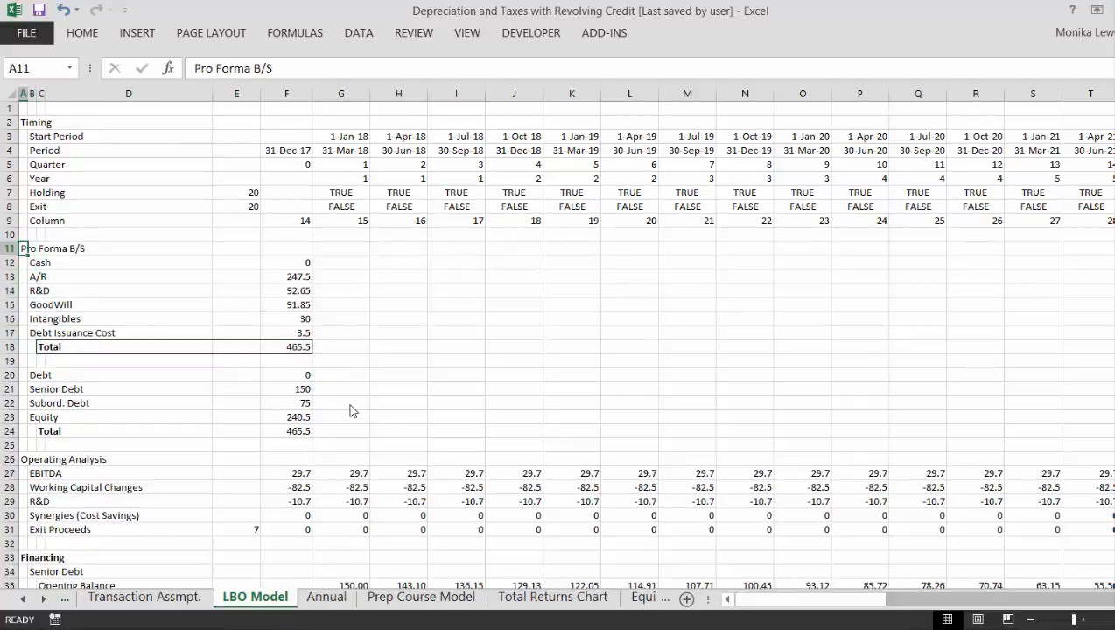
{"action": "key", "text": "Down"}
{"action": "key", "text": "Down"}
{"action": "key", "text": "Right"}
{"action": "key", "text": "Right"}
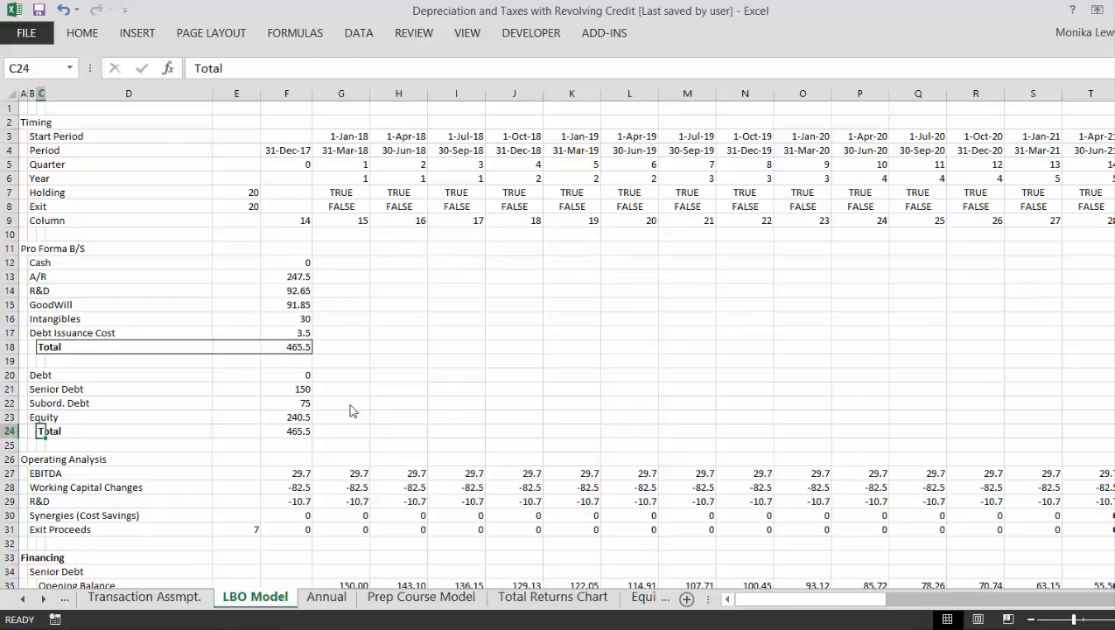
{"action": "key", "text": "Right"}
{"action": "key", "text": "Right"}
{"action": "key", "text": "Right"}
{"action": "key", "text": "Right"}
{"action": "key", "text": "Right"}
{"action": "key", "text": "Right"}
{"action": "key", "text": "Right"}
{"action": "key", "text": "Right"}
{"action": "key", "text": "Right"}
{"action": "key", "text": "Right"}
{"action": "key", "text": "Right"}
{"action": "key", "text": "Right"}
{"action": "key", "text": "Right"}
{"action": "key", "text": "Right"}
{"action": "key", "text": "Right"}
{"action": "key", "text": "Right"}
{"action": "key", "text": "Right"}
{"action": "key", "text": "Right"}
{"action": "key", "text": "Right"}
{"action": "key", "text": "Right"}
{"action": "key", "text": "Left"}
{"action": "key", "text": "Left"}
{"action": "key", "text": "Left"}
{"action": "key", "text": "Left"}
{"action": "key", "text": "Left"}
{"action": "key", "text": "Left"}
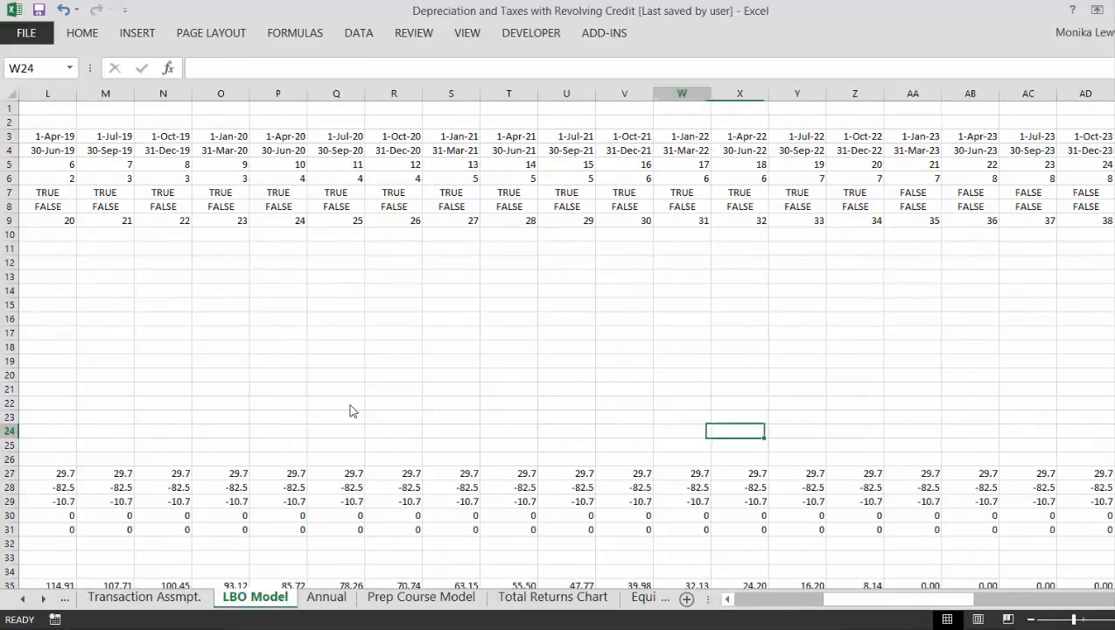
{"action": "key", "text": "Left"}
{"action": "key", "text": "Left"}
{"action": "key", "text": "Left"}
{"action": "key", "text": "Left"}
{"action": "key", "text": "Left"}
{"action": "key", "text": "Left"}
{"action": "key", "text": "Left"}
{"action": "key", "text": "Left"}
{"action": "key", "text": "Left"}
{"action": "key", "text": "Left"}
{"action": "key", "text": "Left"}
{"action": "key", "text": "Left"}
{"action": "key", "text": "Left"}
{"action": "key", "text": "Left"}
{"action": "key", "text": "Left"}
{"action": "key", "text": "Left"}
{"action": "key", "text": "Left"}
{"action": "key", "text": "Left"}
{"action": "key", "text": "Left"}
{"action": "key", "text": "Left"}
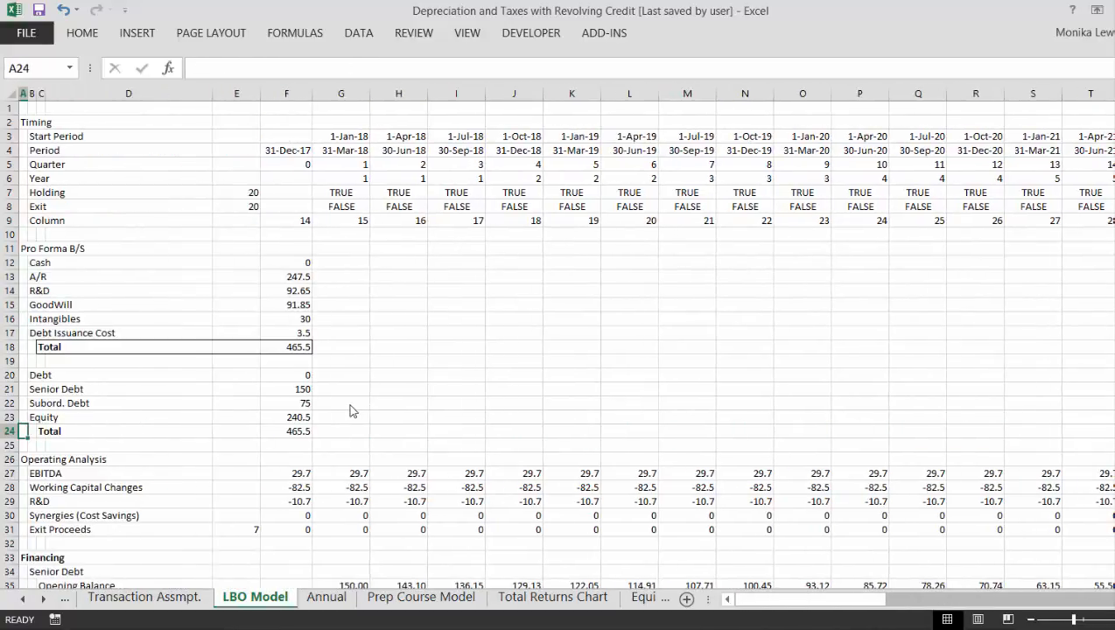
- Return to the Transaction Assmpt. sheet and review the financing assumptions around the Cash Sweep percentages
{"action": "key", "text": "ctrl+Page_Up"}
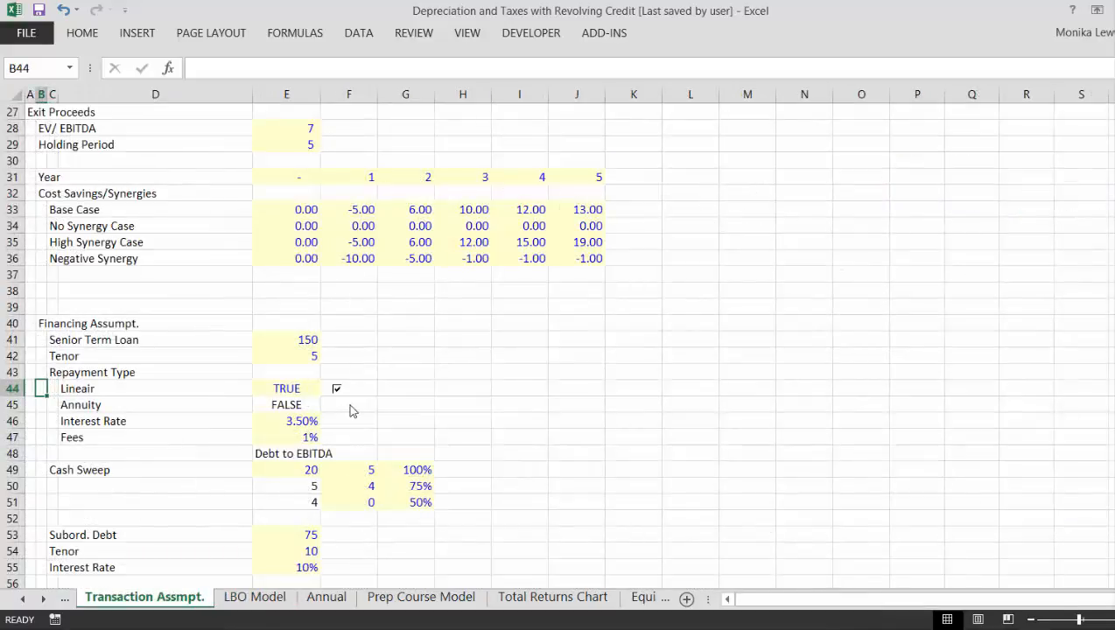
{"action": "key", "text": "Down"}
{"action": "key", "text": "Down"}
{"action": "key", "text": "Down"}
{"action": "key", "text": "Down"}
{"action": "key", "text": "Down"}
{"action": "key", "text": "Down"}
{"action": "key", "text": "Down"}
{"action": "key", "text": "Down"}
{"action": "key", "text": "Down"}
{"action": "key", "text": "Down"}
{"action": "key", "text": "Down"}
{"action": "key", "text": "Down"}
{"action": "key", "text": "Down"}
{"action": "key", "text": "Down"}
{"action": "key", "text": "Down"}
{"action": "key", "text": "Down"}
{"action": "key", "text": "Down"}
{"action": "key", "text": "Down"}
{"action": "key", "text": "Down"}
{"action": "key", "text": "Down"}
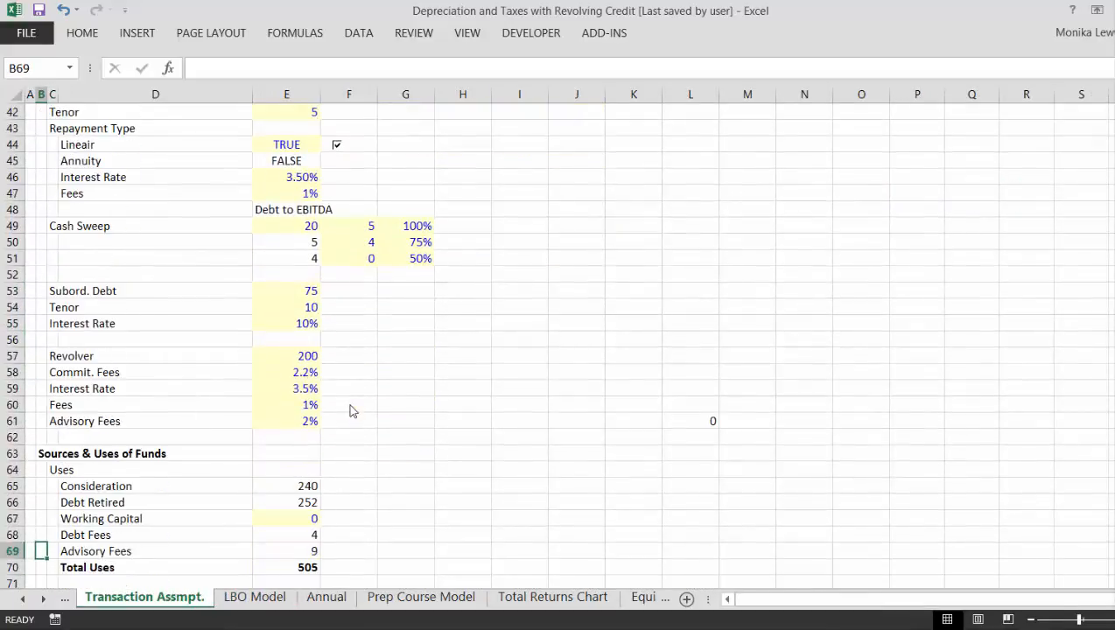
{"action": "key", "text": "Up"}
{"action": "key", "text": "Up"}
{"action": "key", "text": "Up"}
{"action": "key", "text": "Up"}
{"action": "key", "text": "Up"}
{"action": "key", "text": "Up"}
{"action": "key", "text": "Up"}
{"action": "key", "text": "Up"}
{"action": "key", "text": "Up"}
{"action": "key", "text": "Up"}
{"action": "key", "text": "Up"}
{"action": "key", "text": "Up"}
{"action": "key", "text": "Up"}
{"action": "key", "text": "Up"}
{"action": "key", "text": "Up"}
{"action": "key", "text": "Up"}
{"action": "key", "text": "Up"}
{"action": "key", "text": "Right"}
{"action": "key", "text": "Right"}
{"action": "key", "text": "Right"}
{"action": "key", "text": "Right"}
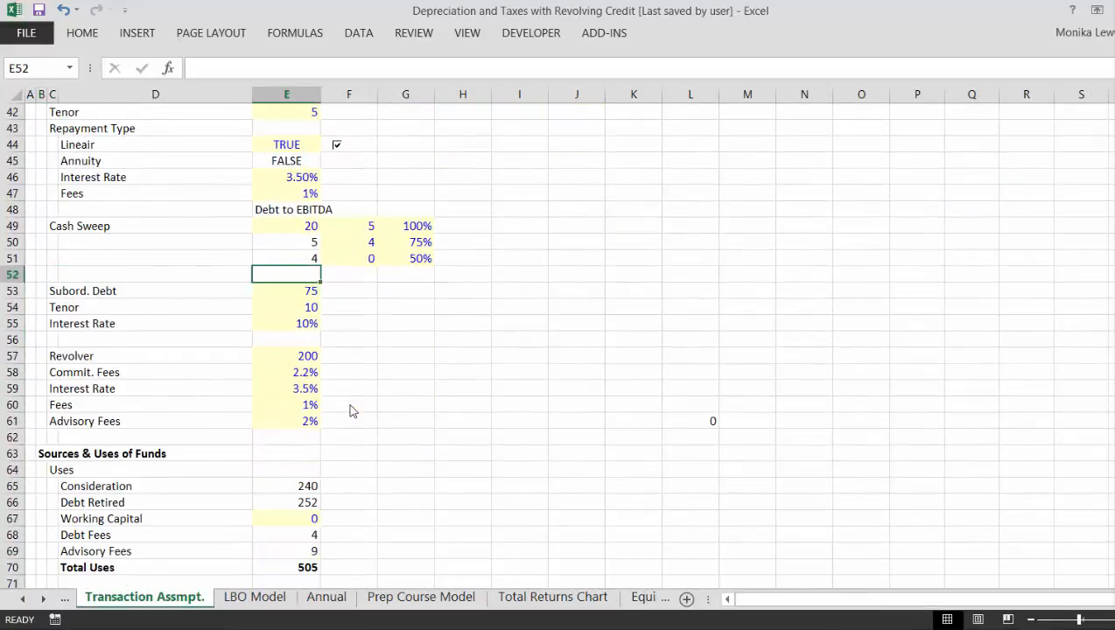
{"action": "key", "text": "Up"}
{"action": "key", "text": "Up"}
{"action": "key", "text": "Left"}
{"action": "key", "text": "Up"}
{"action": "key", "text": "Right"}
{"action": "key", "text": "Right"}
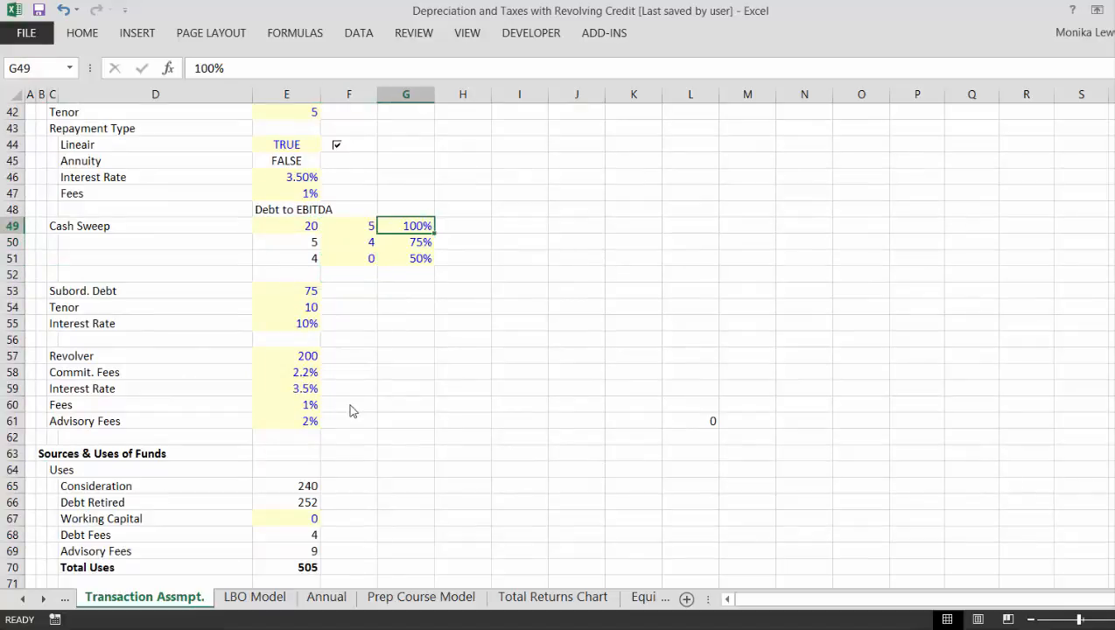
- Examine the Debt to EBITDA range values in the Cash Sweep table
{"action": "key", "text": "Left"}
{"action": "key", "text": "Left"}
{"action": "key", "text": "Left"}
{"action": "key", "text": "Down"}
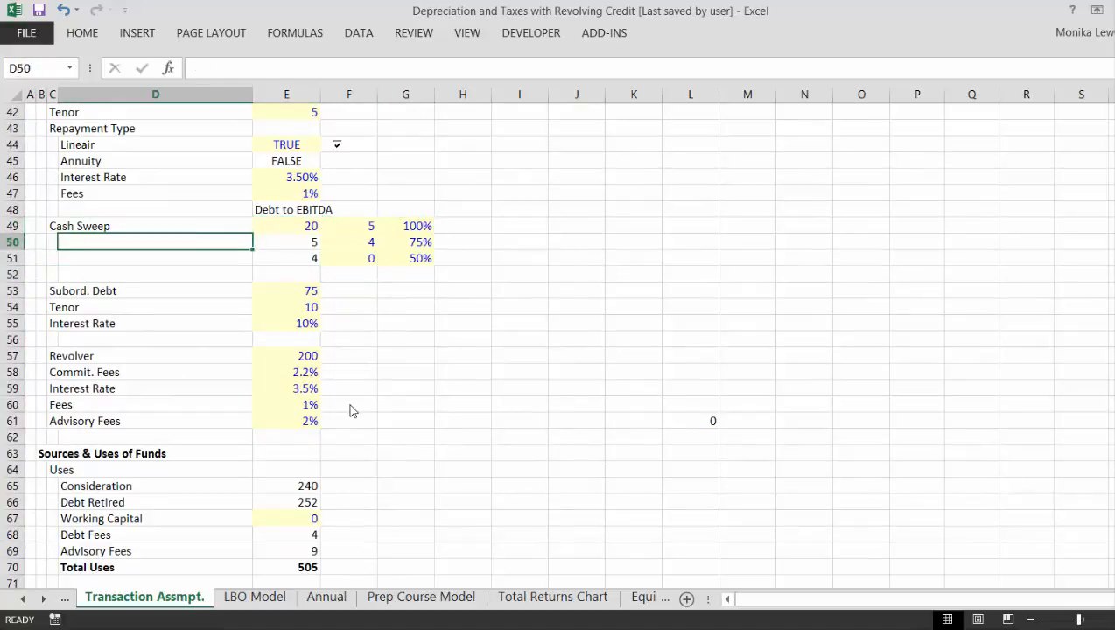
{"action": "key", "text": "Right"}
{"action": "key", "text": "Up"}
{"action": "key", "text": "Down"}
{"action": "key", "text": "Down"}
{"action": "key", "text": "Up"}
{"action": "key", "text": "Up"}
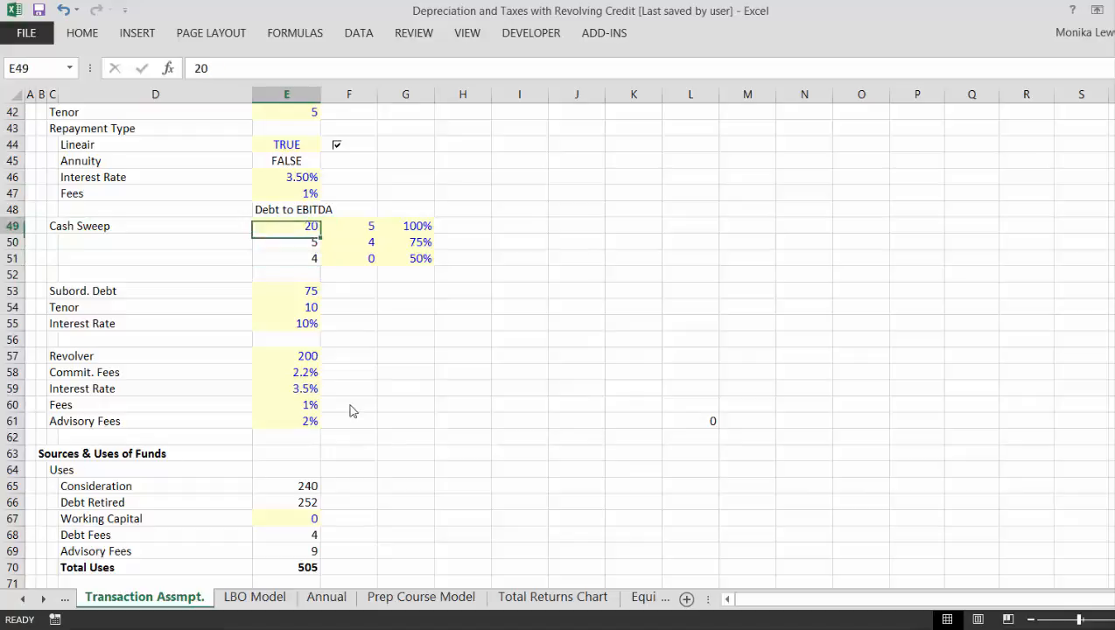
{"action": "key", "text": "Up"}
{"action": "key", "text": "Down"}
{"action": "key", "text": "Down"}
{"action": "key", "text": "Down"}
{"action": "key", "text": "Up"}
{"action": "key", "text": "Up"}
{"action": "key", "text": "Up"}
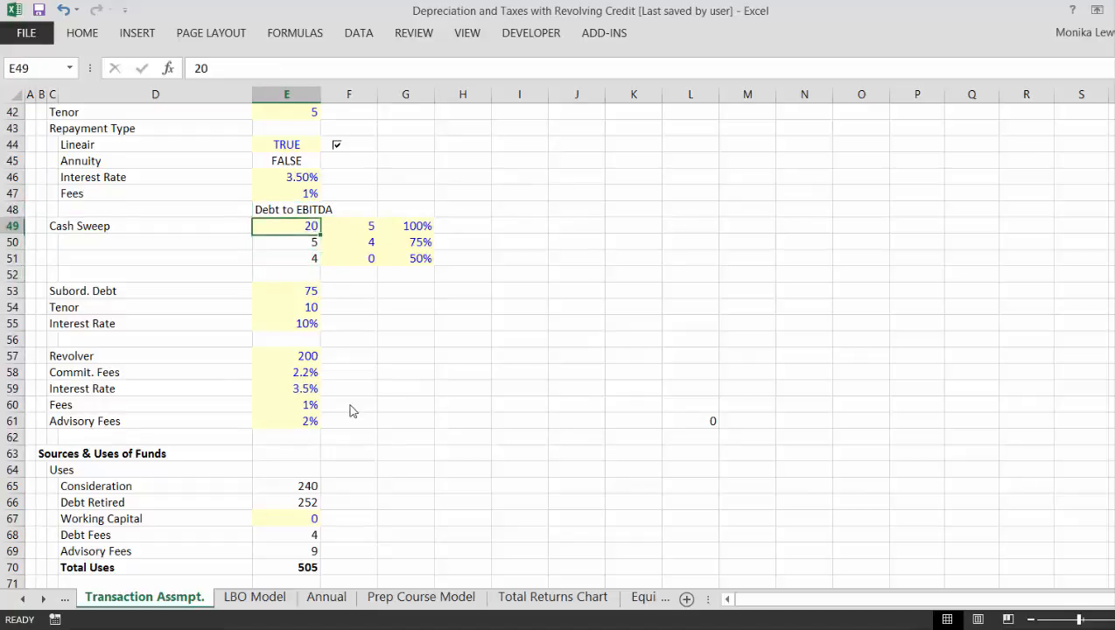
{"action": "key", "text": "Right"}
{"action": "key", "text": "Down"}
{"action": "key", "text": "Up"}
{"action": "key", "text": "Left"}
{"action": "key", "text": "Left"}
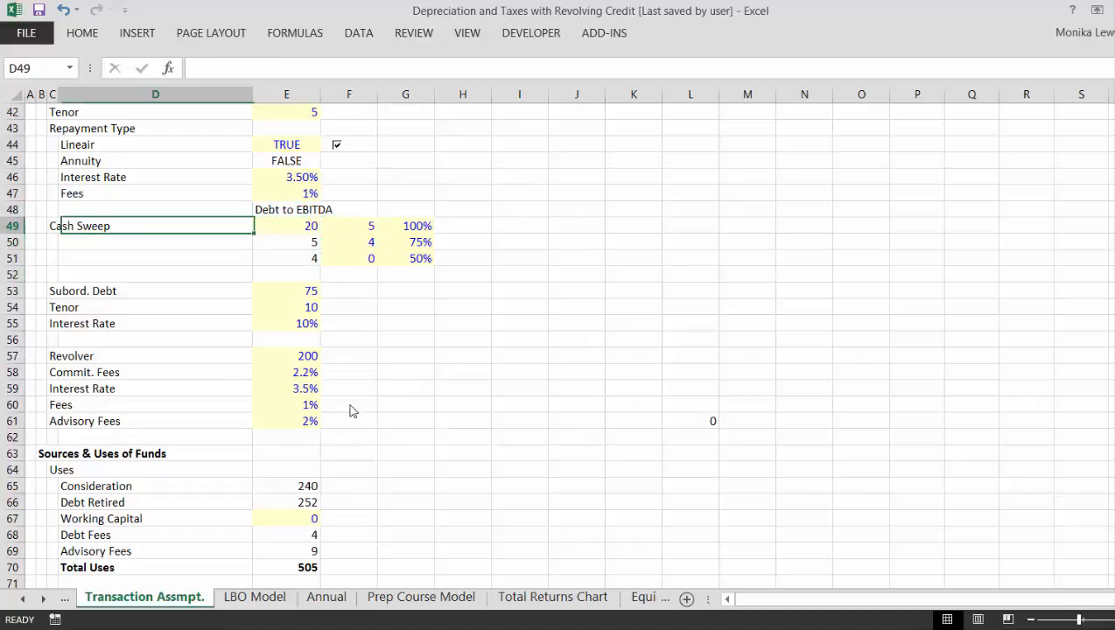
- Insert a blank row above the Cash Sweep row at row 49
{"action": "key", "text": "Left"}
{"action": "key", "text": "Down"}
{"action": "key", "text": "Left"}
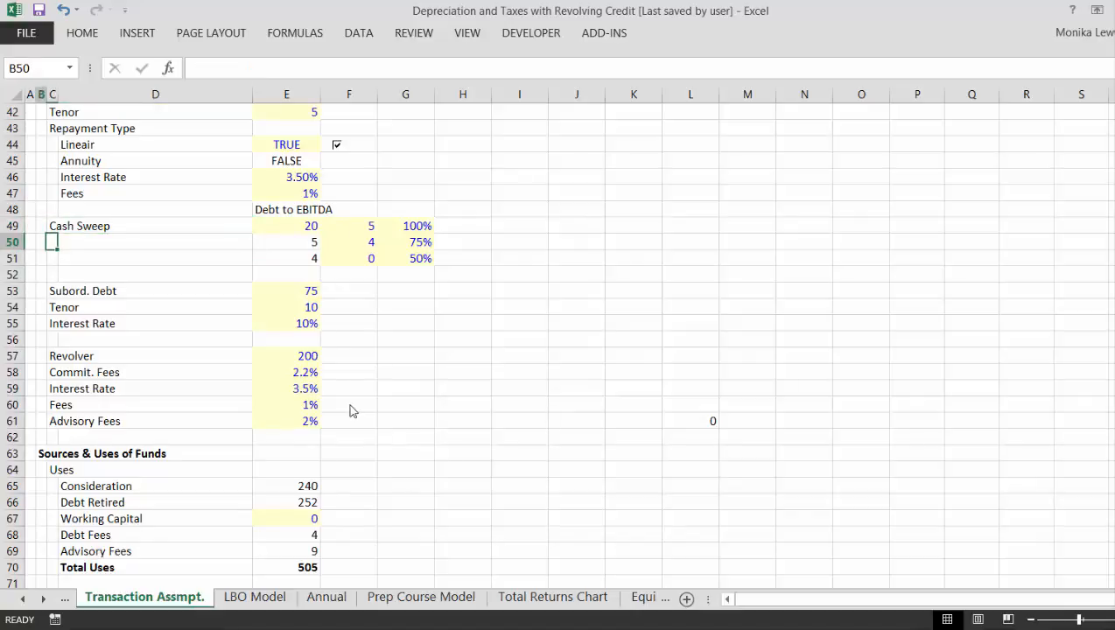
{"action": "key", "text": "Up"}
{"action": "key", "text": "shift+space"}
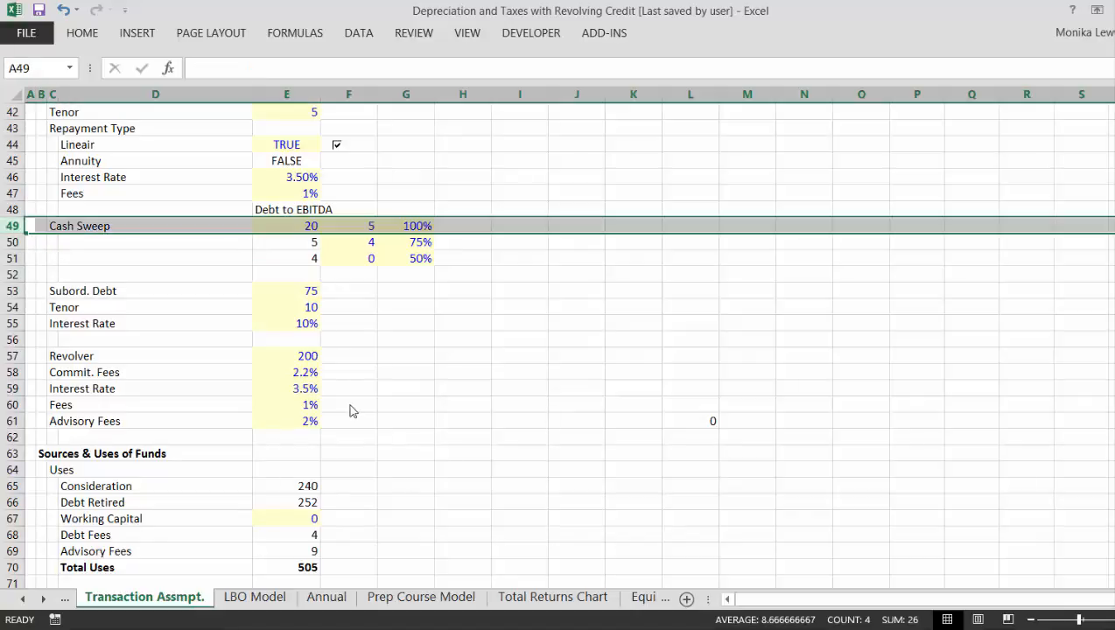
{"action": "key", "text": "ctrl+shift+plus"}
- Move the Cash Sweep label from C50 up into C49 of the new blank row
{"action": "key", "text": "Down"}
{"action": "key", "text": "Right"}
{"action": "key", "text": "Right"}
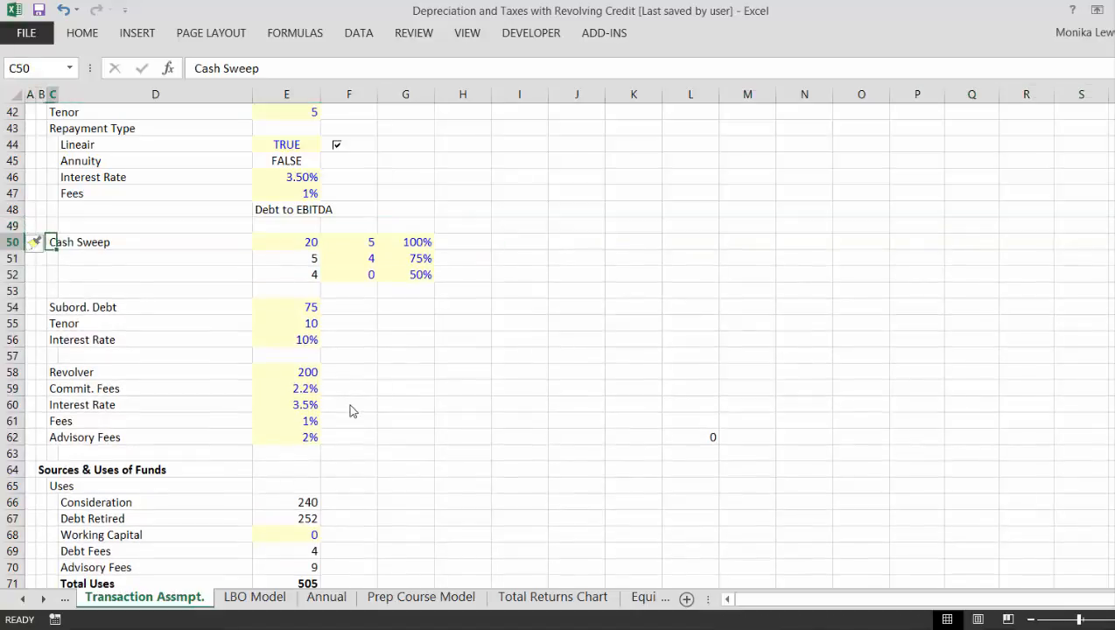
{"action": "key", "text": "ctrl+x"}
{"action": "key", "text": "Up"}
{"action": "key", "text": "ctrl+v"}
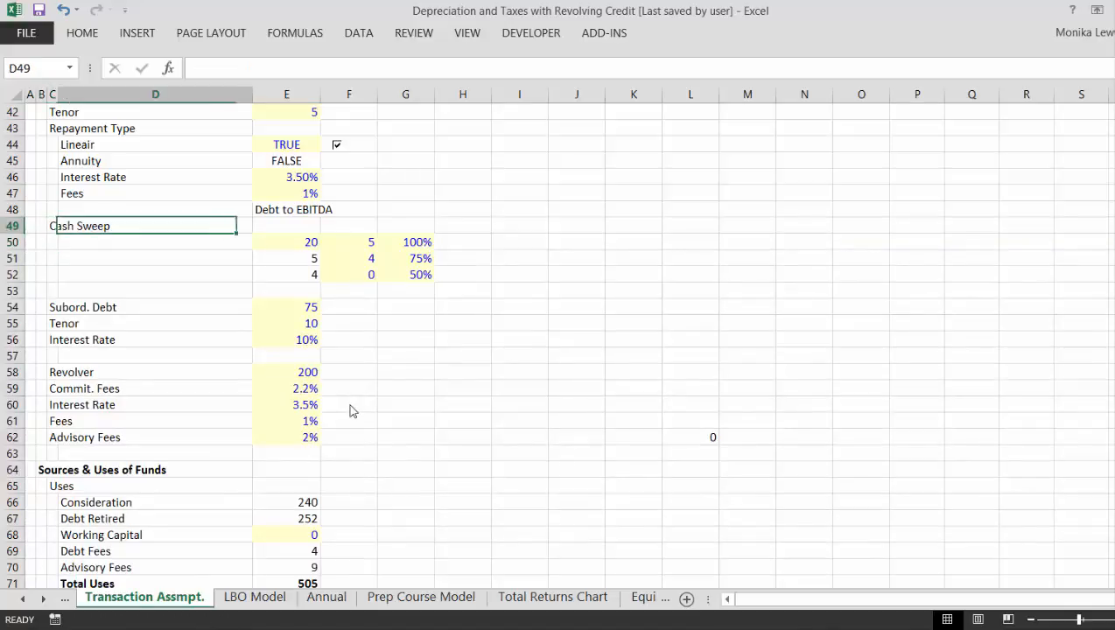
- Add the column headers "From" in E49 and "To" in F49 above the Cash Sweep range values
{"action": "key", "text": "Right"}
{"action": "key", "text": "Right"}
{"action": "key", "text": "Right"}
{"action": "key", "text": "Left"}
{"action": "type", "text": "Fr"}
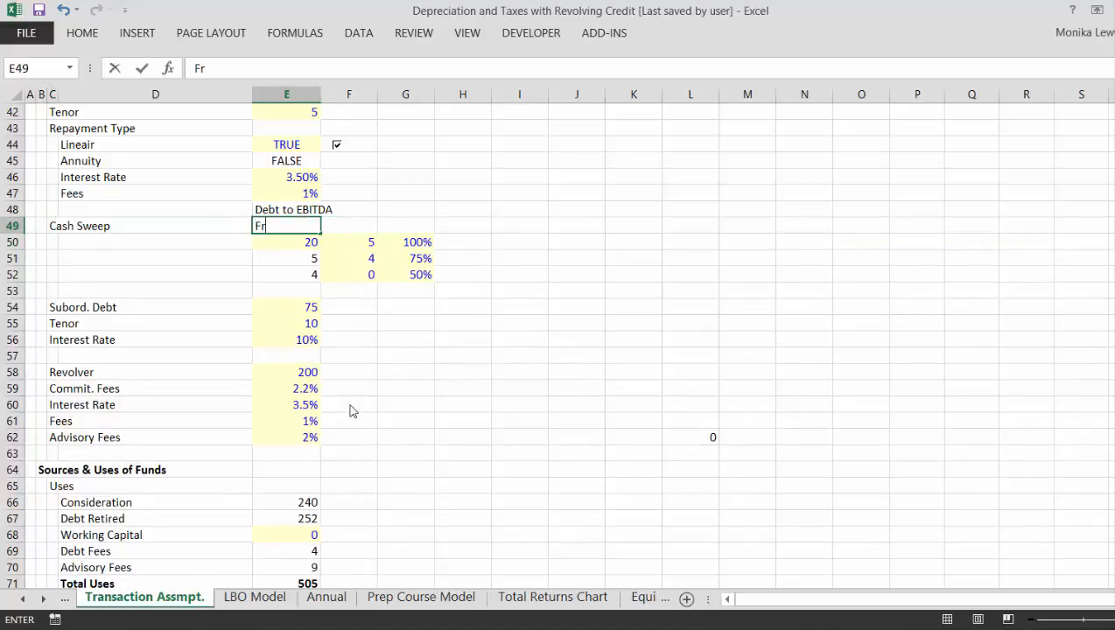
{"action": "type", "text": "om"}
{"action": "key", "text": "Return"}
{"action": "key", "text": "Up"}
{"action": "key", "text": "Right"}
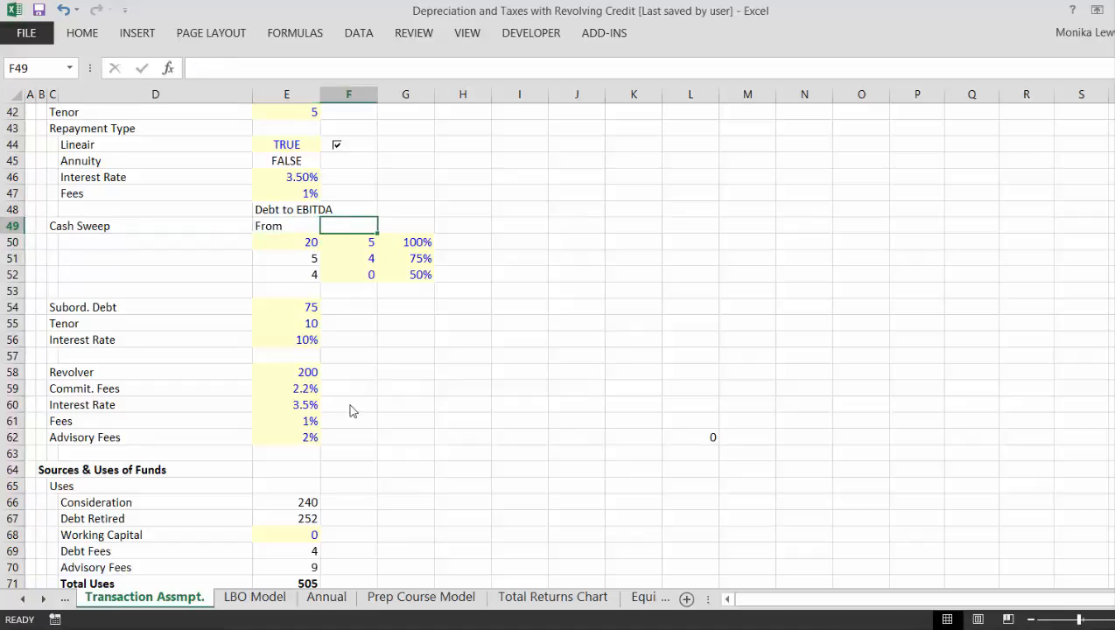
{"action": "type", "text": "To"}
{"action": "key", "text": "Return"}
- Center the From and To headers in E49:F49
{"action": "key", "text": "Up"}
{"action": "key", "text": "Left"}
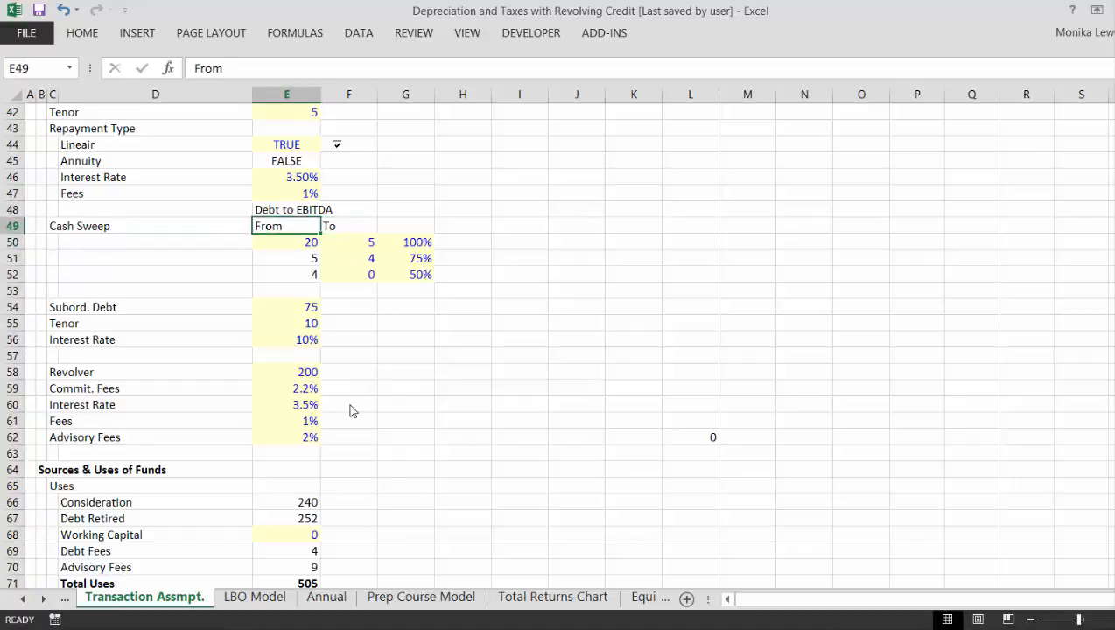
{"action": "key", "text": "shift+Right"}
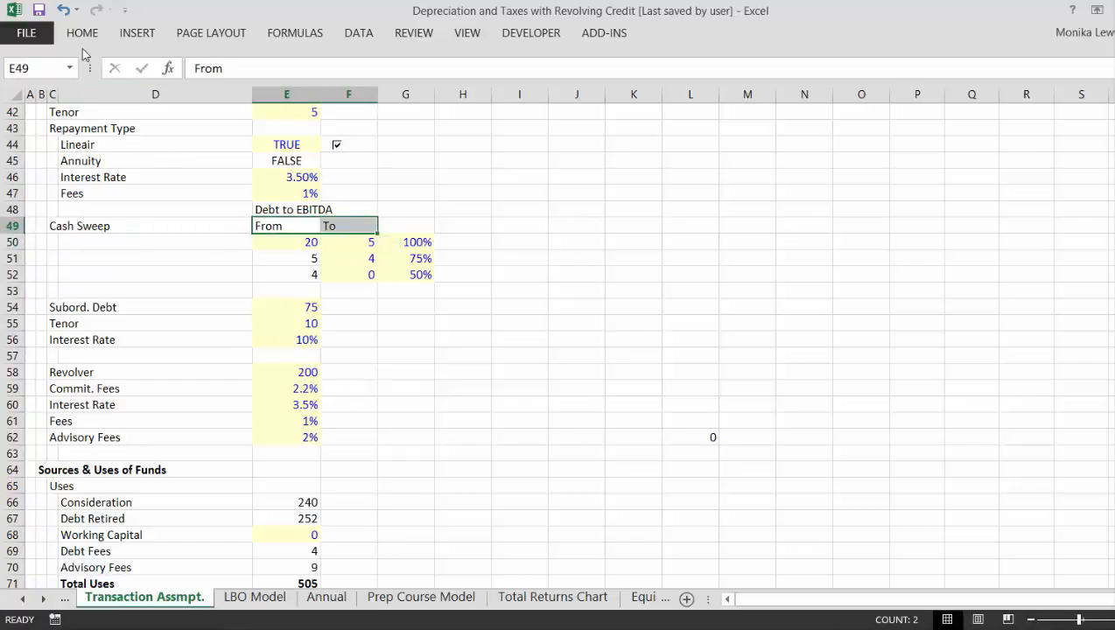
{"action": "left_click", "coordinate": [82, 37]}
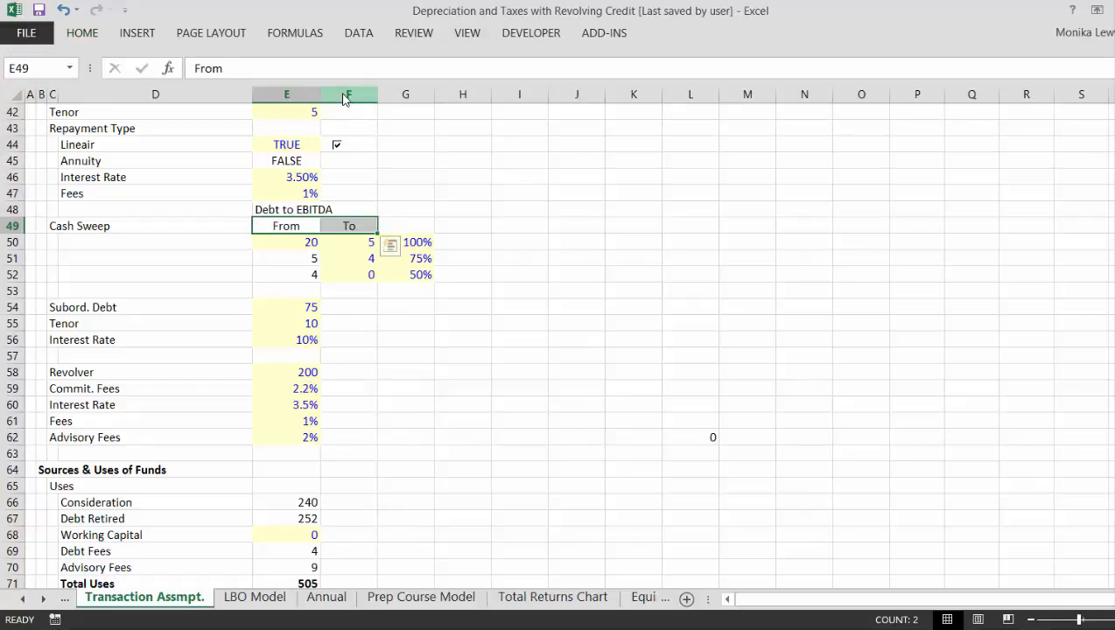
- Rename the subordinated debt label in C54 to "Subord. Debt Amount"
{"action": "key", "text": "Left"}
{"action": "key", "text": "Down"}
{"action": "key", "text": "Down"}
{"action": "key", "text": "Down"}
{"action": "key", "text": "Down"}
{"action": "key", "text": "Down"}
{"action": "key", "text": "Left"}
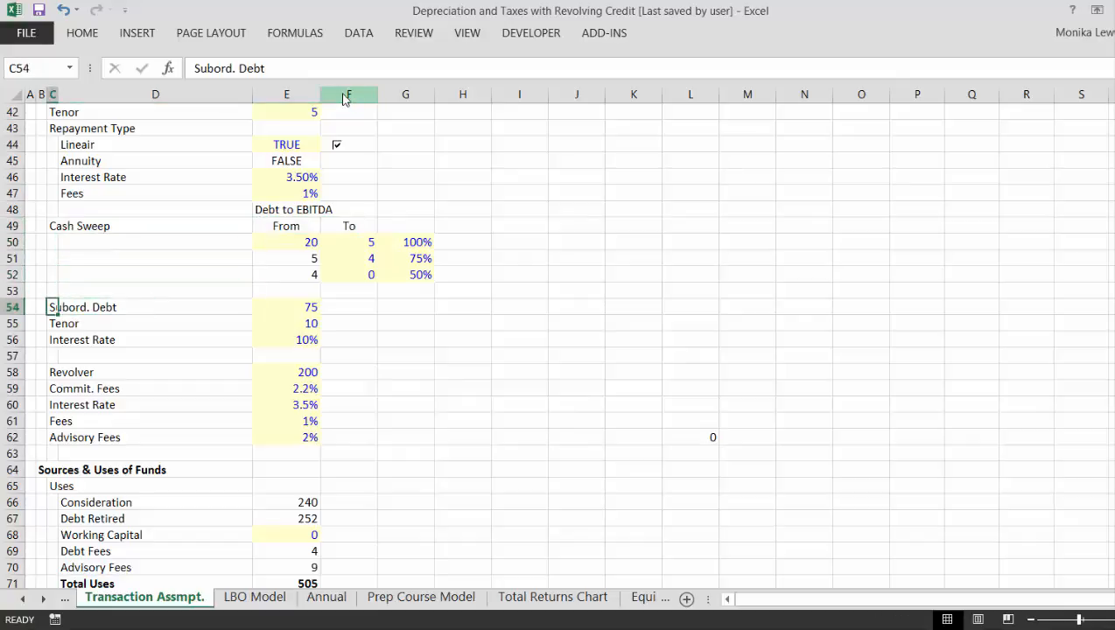
{"action": "key", "text": "Right"}
{"action": "key", "text": "Right"}
{"action": "key", "text": "Right"}
{"action": "key", "text": "Left"}
{"action": "key", "text": "Left"}
{"action": "key", "text": "Left"}
{"action": "key", "text": "F2"}
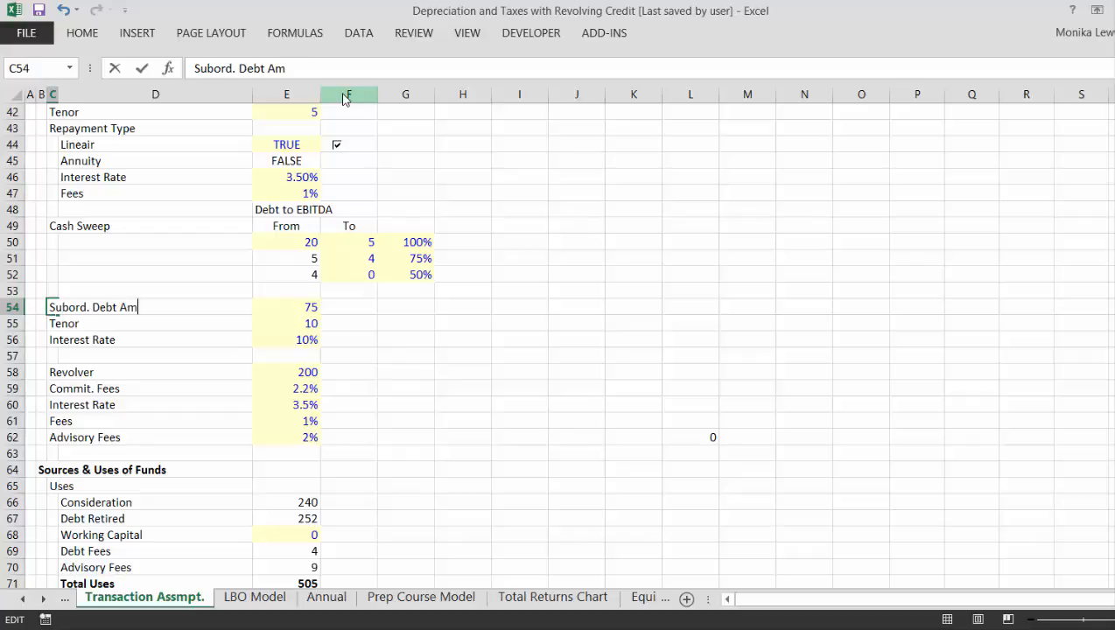
{"action": "type", "text": "Amount"}
{"action": "key", "text": "Return"}
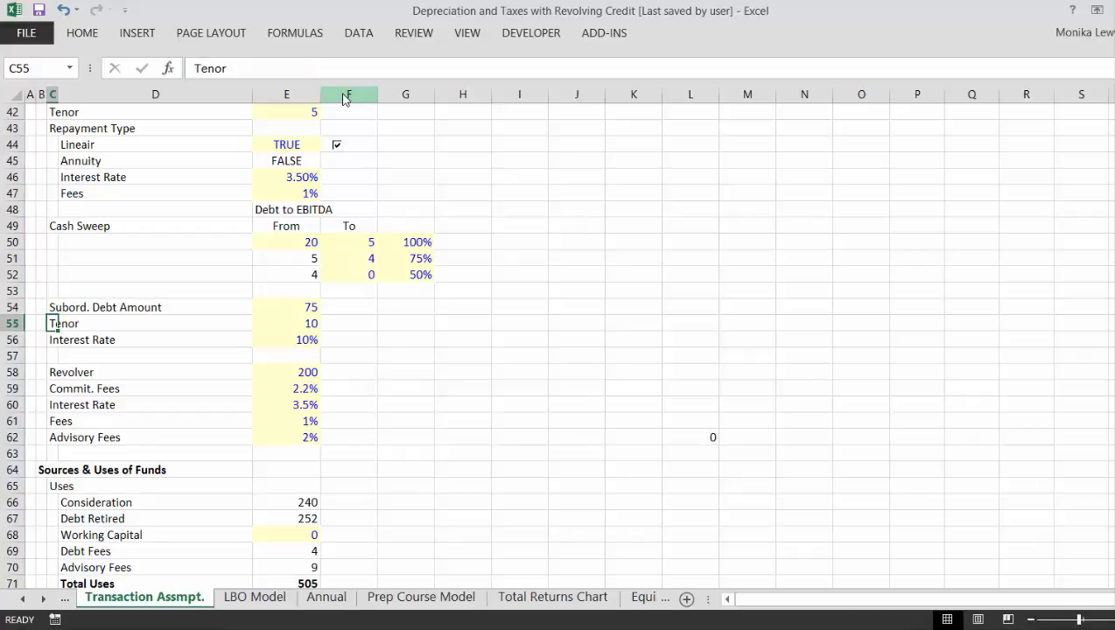
- Review the tenor and interest rate rows of the subordinated debt and the Revolver block beneath them
{"action": "key", "text": "Right"}
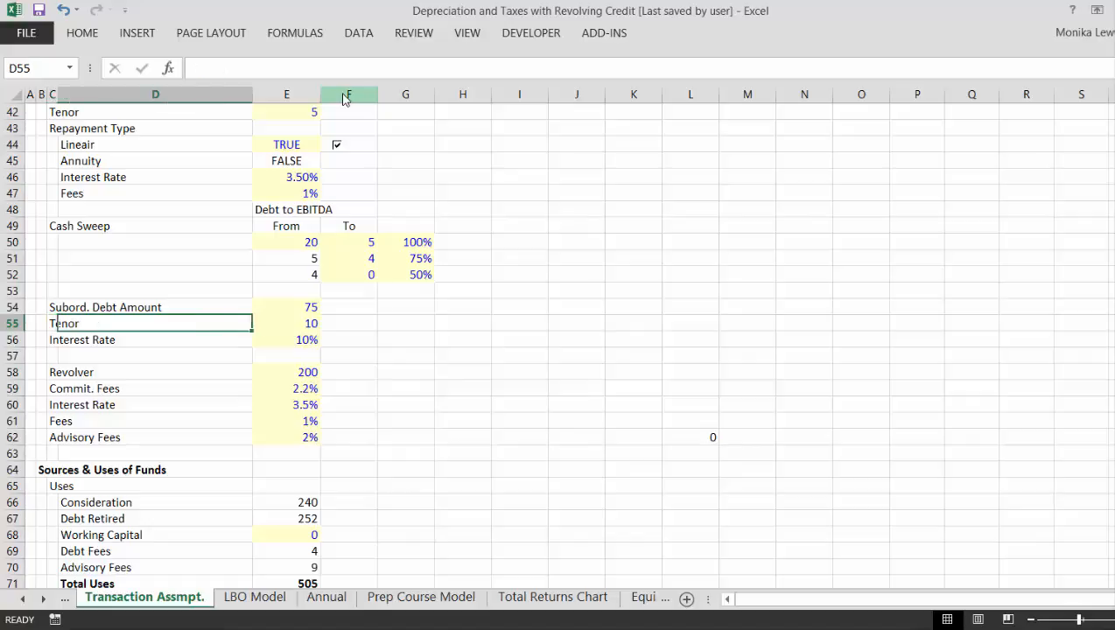
{"action": "key", "text": "Right"}
{"action": "key", "text": "Right"}
{"action": "key", "text": "Left"}
{"action": "key", "text": "Left"}
{"action": "key", "text": "Left"}
{"action": "key", "text": "Left"}
{"action": "key", "text": "Down"}
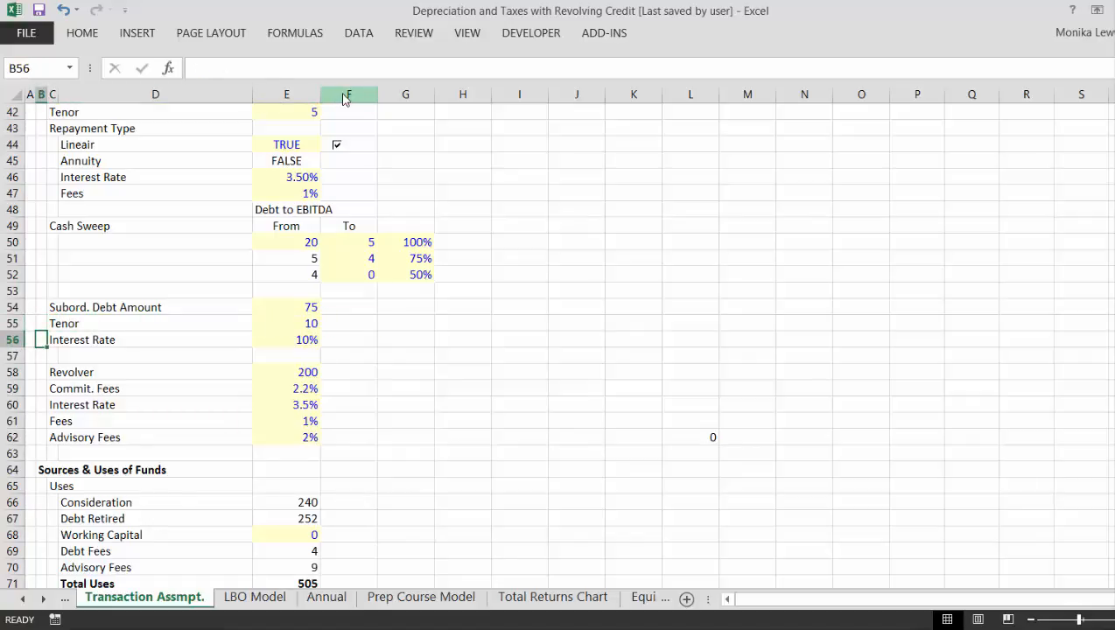
{"action": "key", "text": "Down"}
{"action": "key", "text": "Down"}
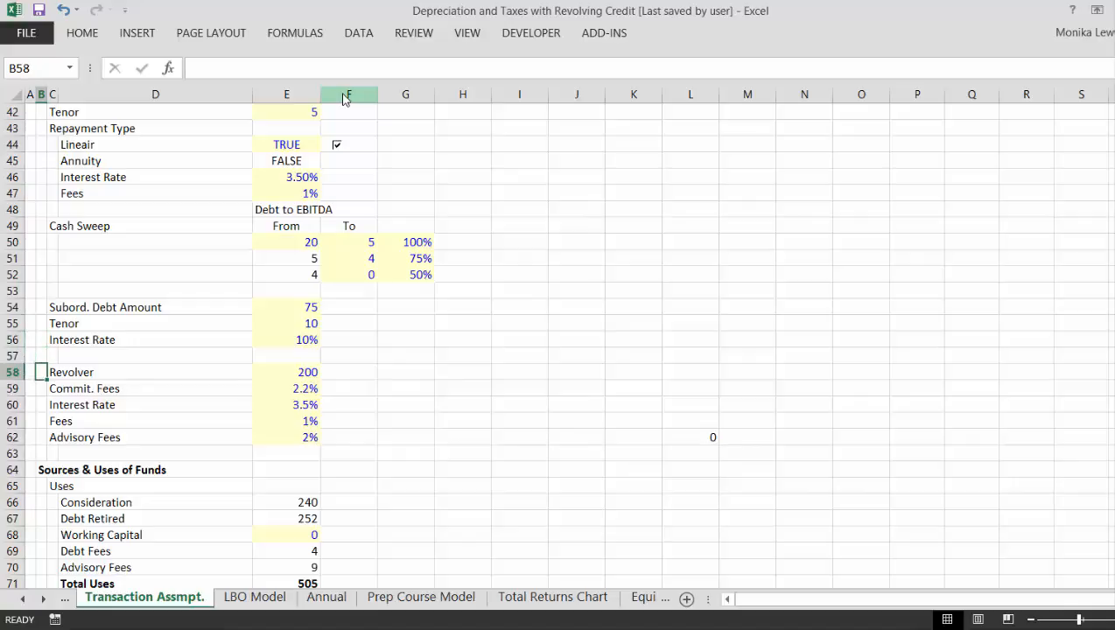
- Insert five blank rows at row 54, above the Subord. Debt Amount row
{"action": "key", "text": "Up"}
{"action": "key", "text": "Up"}
{"action": "key", "text": "Up"}
{"action": "key", "text": "Up"}
{"action": "key", "text": "Up"}
{"action": "key", "text": "Left"}
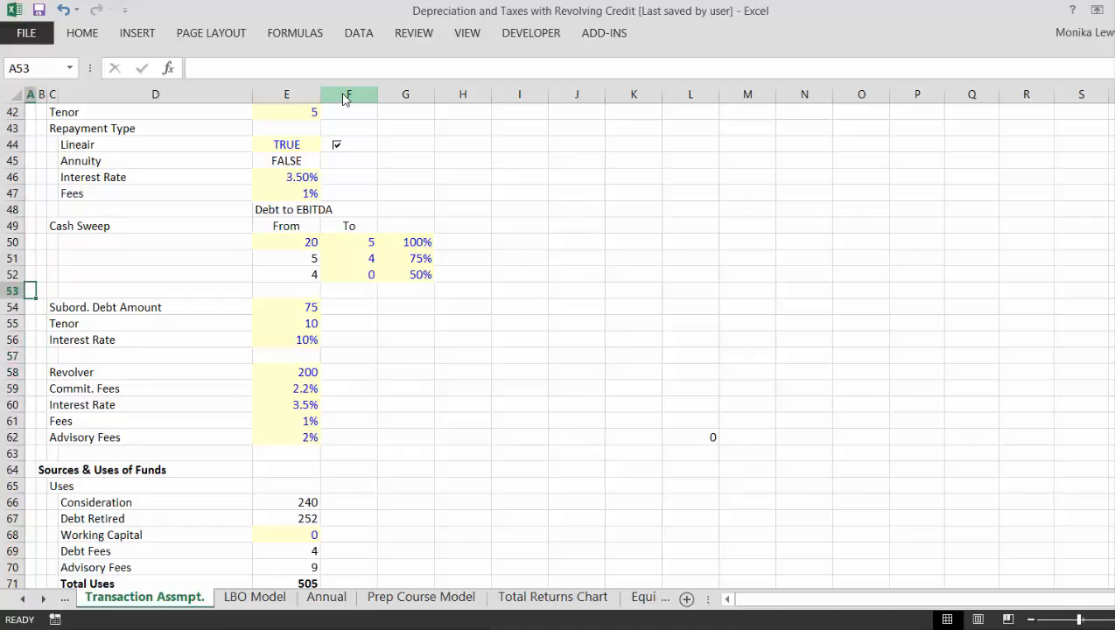
{"action": "key", "text": "Down"}
{"action": "key", "text": "shift+space"}
{"action": "key", "text": "ctrl+shift+plus"}
{"action": "key", "text": "ctrl+shift+plus"}
{"action": "key", "text": "ctrl+shift+plus"}
{"action": "key", "text": "ctrl+shift+plus"}
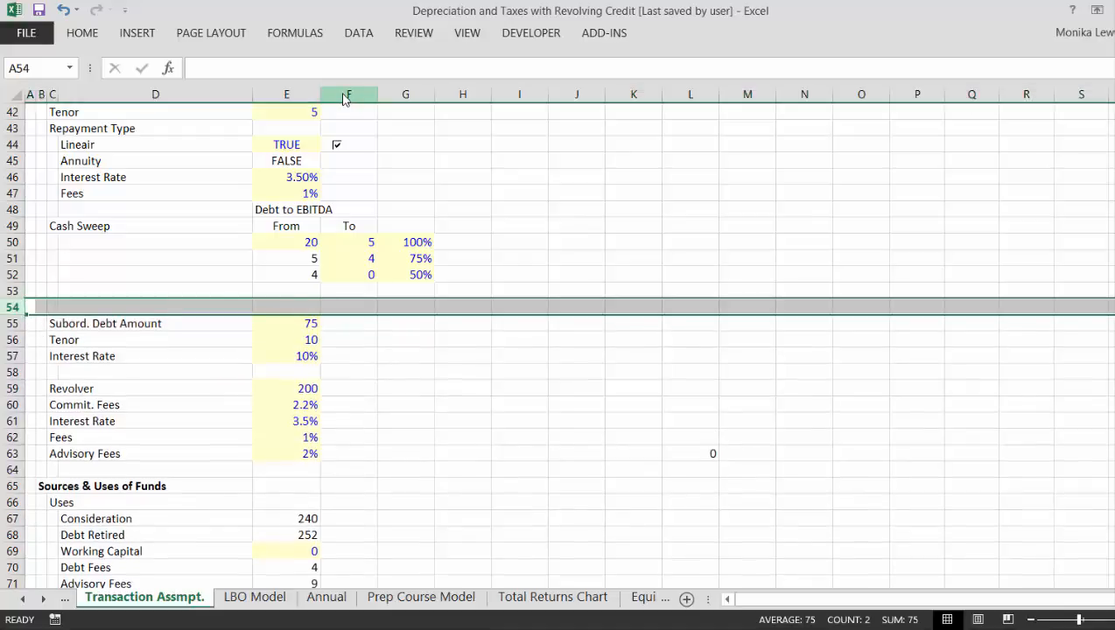
{"action": "key", "text": "ctrl+shift+plus"}
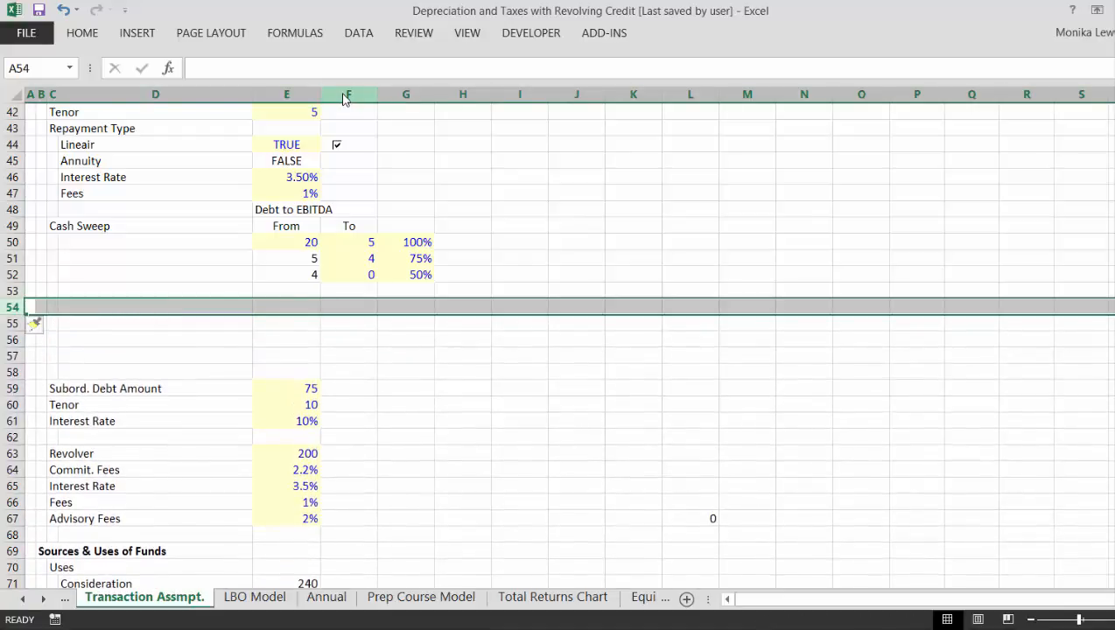
- Move the Revolver block, from Revolver to Advisory Fees, from rows 63:67 into the blank rows 54:58
{"action": "key", "text": "Down"}
{"action": "key", "text": "Down"}
{"action": "key", "text": "Down"}
{"action": "key", "text": "Down"}
{"action": "key", "text": "Down"}
{"action": "key", "text": "Down"}
{"action": "key", "text": "Down"}
{"action": "key", "text": "Down"}
{"action": "key", "text": "Down"}
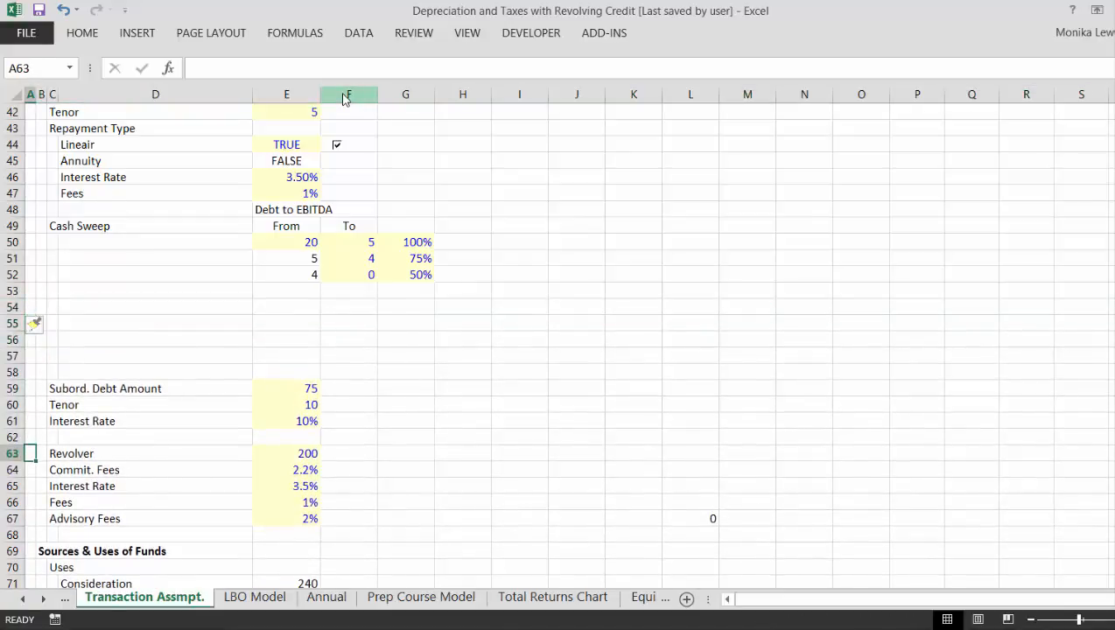
{"action": "key", "text": "shift+space"}
{"action": "key", "text": "shift+Down"}
{"action": "key", "text": "shift+Down"}
{"action": "key", "text": "shift+Down"}
{"action": "key", "text": "shift+Down"}
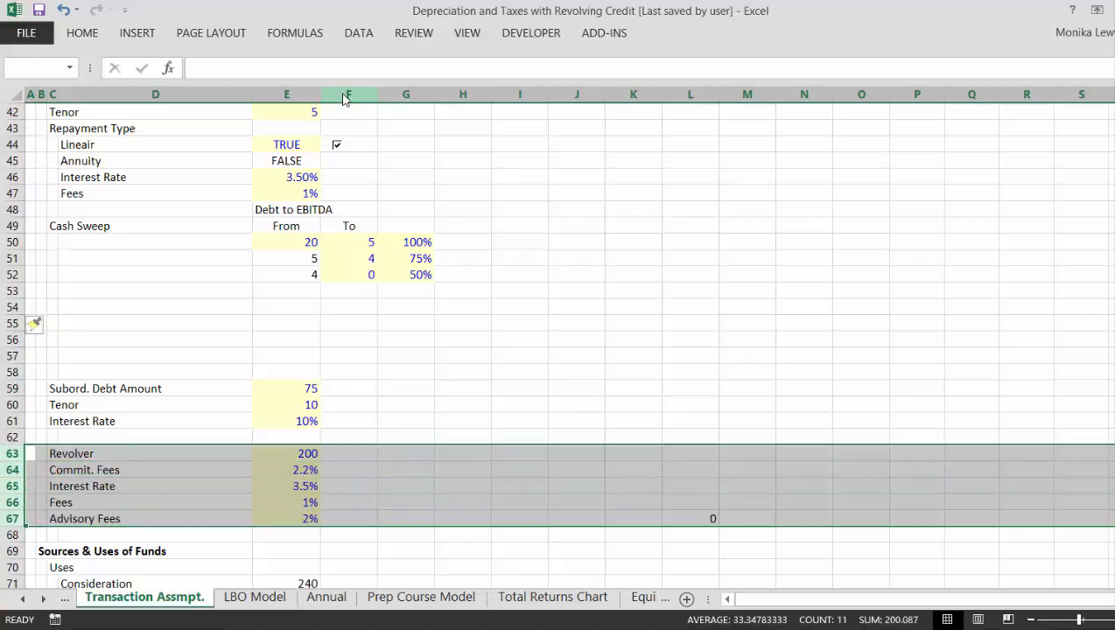
{"action": "key", "text": "ctrl+x"}
{"action": "key", "text": "Up"}
{"action": "key", "text": "Up"}
{"action": "key", "text": "Up"}
{"action": "key", "text": "Up"}
{"action": "key", "text": "Up"}
{"action": "key", "text": "Up"}
{"action": "key", "text": "Up"}
{"action": "key", "text": "Up"}
{"action": "key", "text": "Up"}
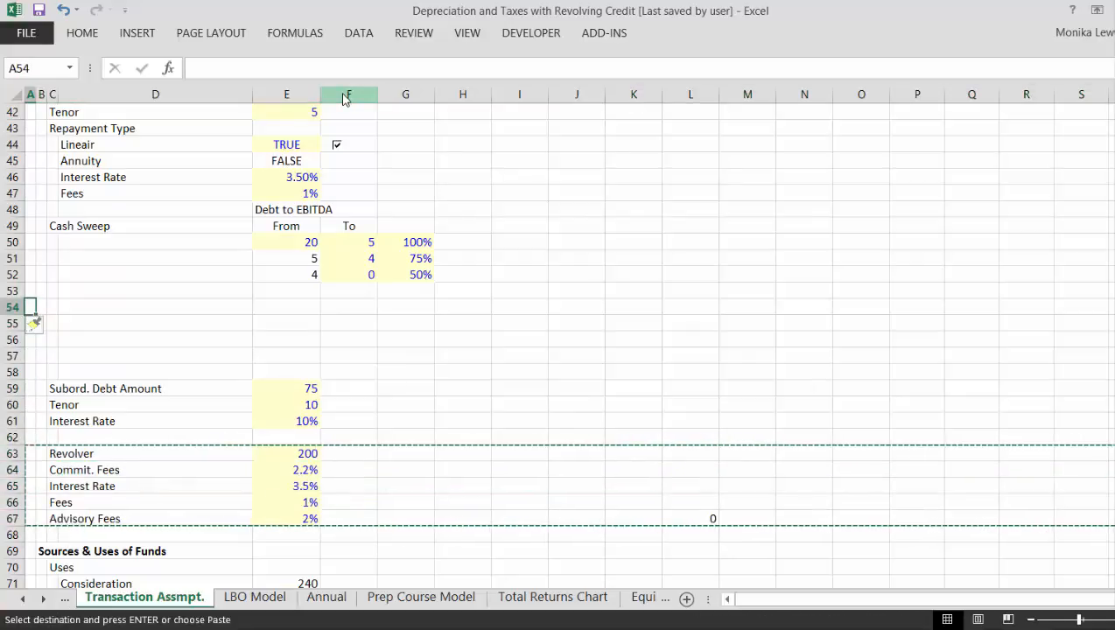
{"action": "key", "text": "Return"}
- Insert a blank row at row 59 between Advisory Fees and Subord. Debt Amount
{"action": "key", "text": "Down"}
{"action": "key", "text": "Down"}
{"action": "key", "text": "Down"}
{"action": "key", "text": "Down"}
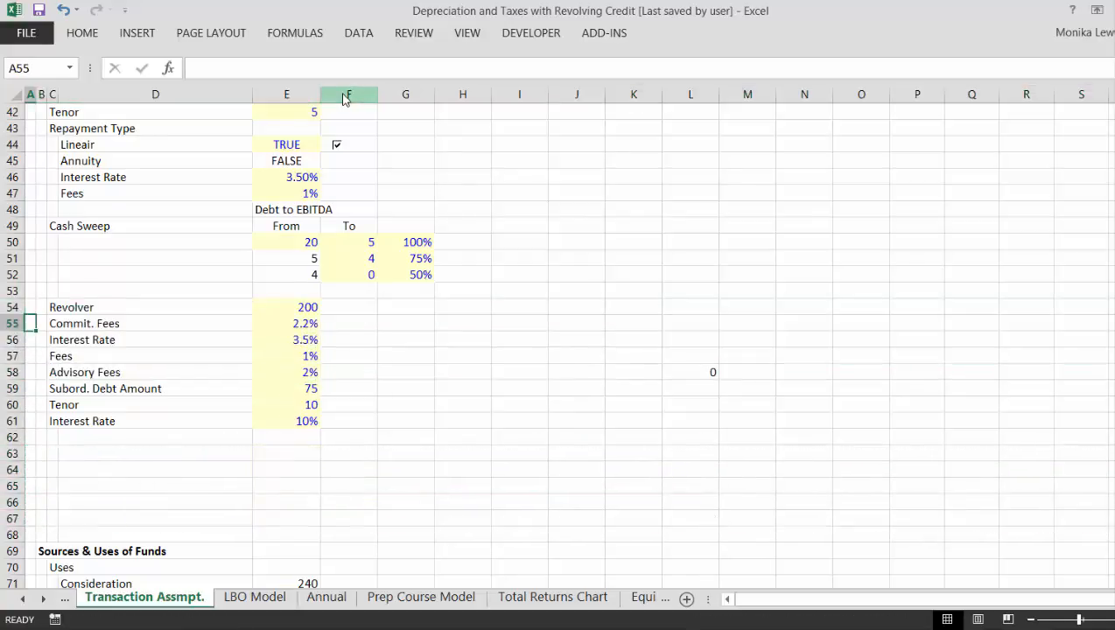
{"action": "key", "text": "Down"}
{"action": "key", "text": "shift+space"}
{"action": "key", "text": "ctrl+shift+plus"}
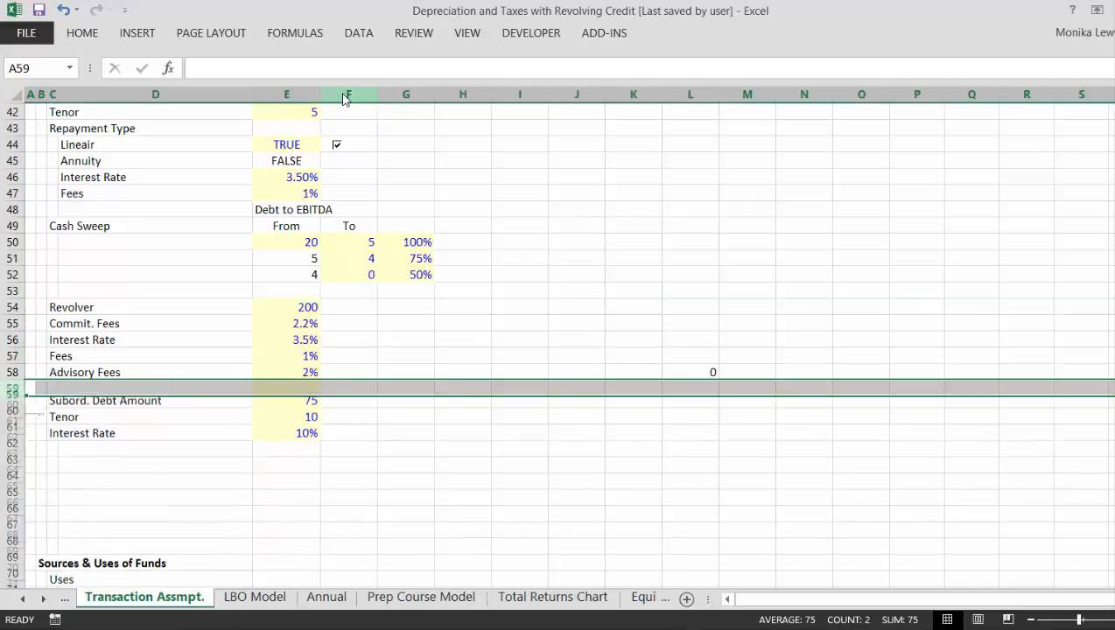
- Clear the yellow input formatting from E59 by pasting only the formats of the plain cell F59
{"action": "key", "text": "Right"}
{"action": "key", "text": "Right"}
{"action": "key", "text": "Right"}
{"action": "key", "text": "Right"}
{"action": "key", "text": "Right"}
{"action": "key", "text": "Down"}
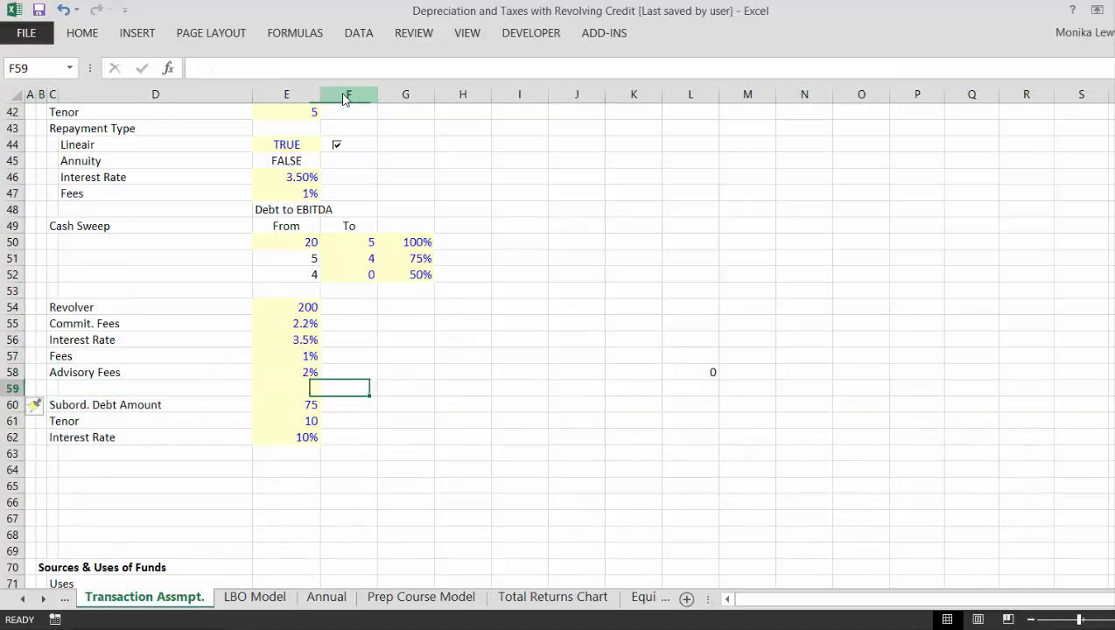
{"action": "key", "text": "ctrl+c"}
{"action": "key", "text": "Left"}
{"action": "key", "text": "alt+e"}
{"action": "key", "text": "s"}
{"action": "key", "text": "t"}
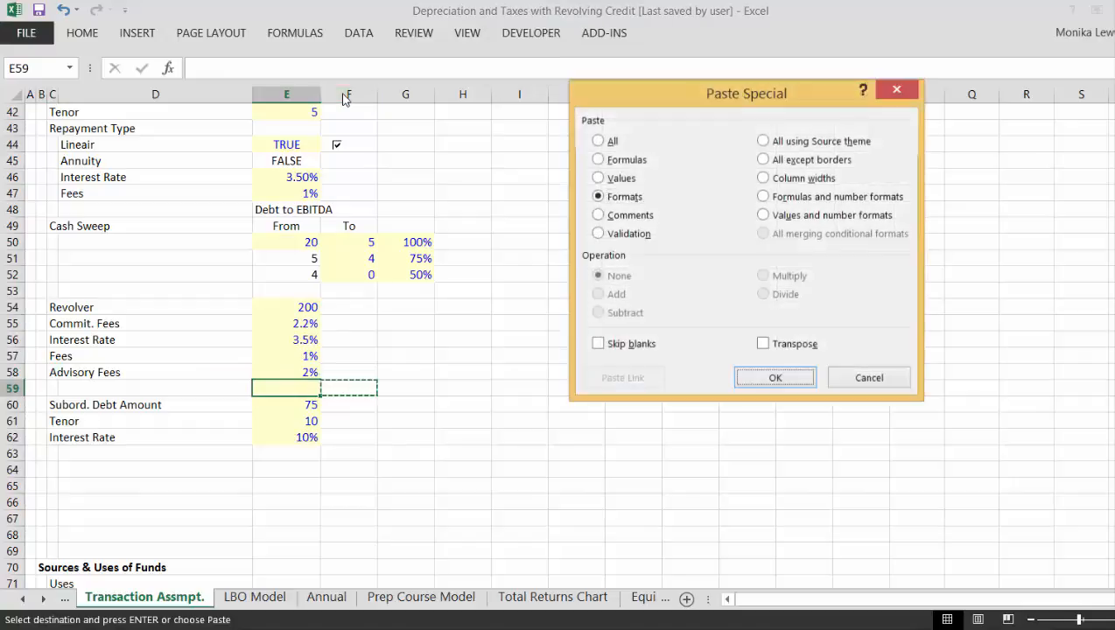
{"action": "key", "text": "Return"}
{"action": "key", "text": "Left"}
{"action": "key", "text": "Left"}
{"action": "key", "text": "Up"}
{"action": "key", "text": "Up"}
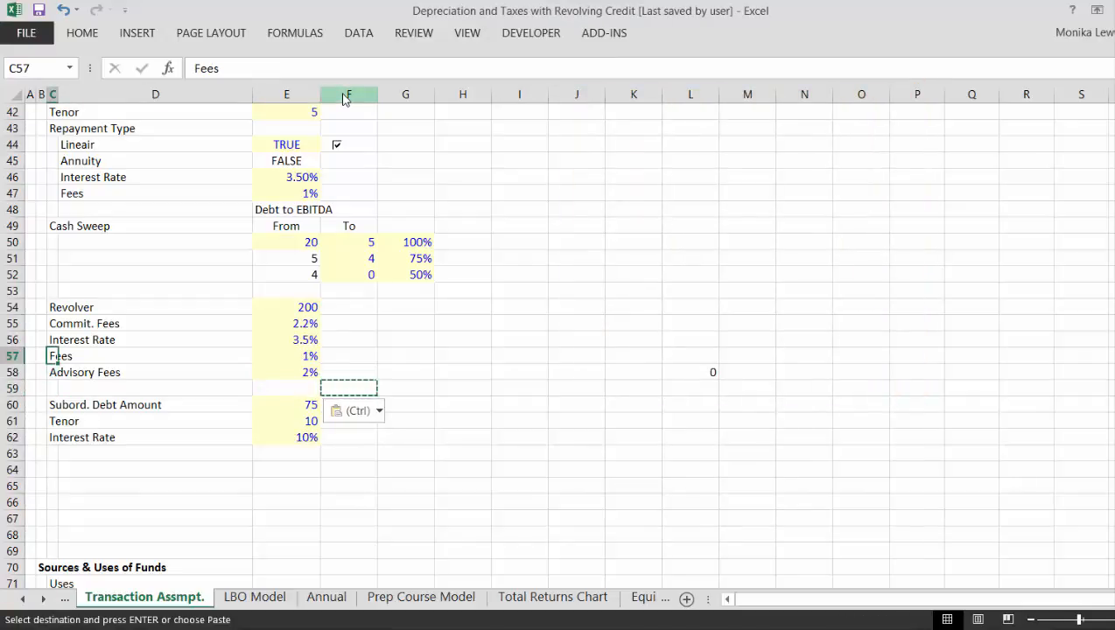
{"action": "key", "text": "Escape"}
- Move the Revolver label from C54 up to B53 as the block's heading
{"action": "key", "text": "Up"}
{"action": "key", "text": "Up"}
{"action": "key", "text": "Up"}
{"action": "key", "text": "ctrl+c"}
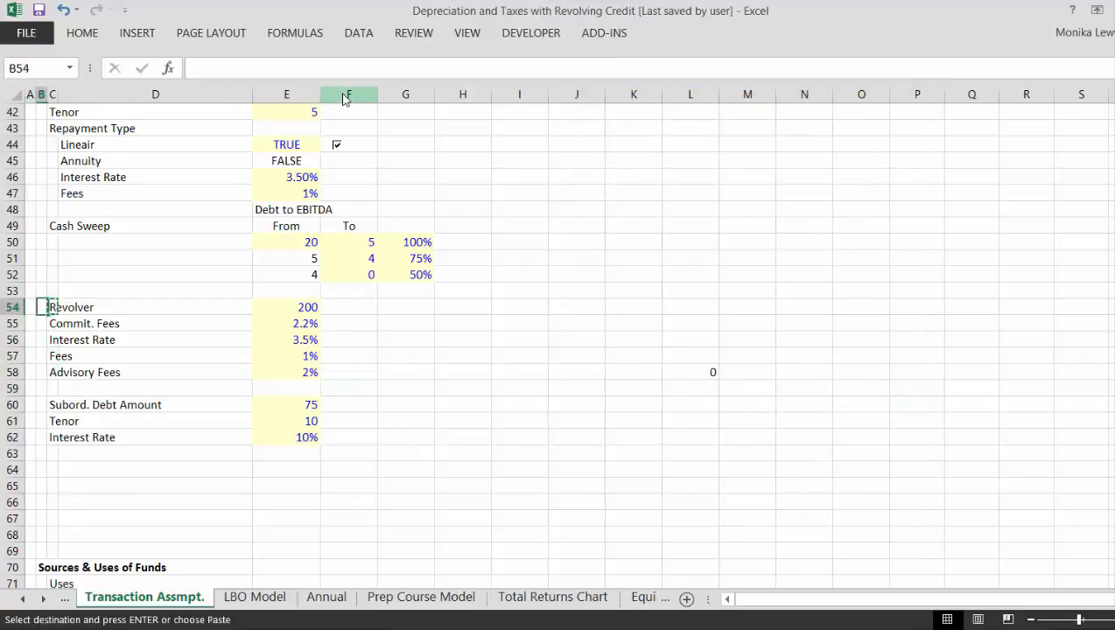
{"action": "key", "text": "Left"}
{"action": "key", "text": "ctrl+x"}
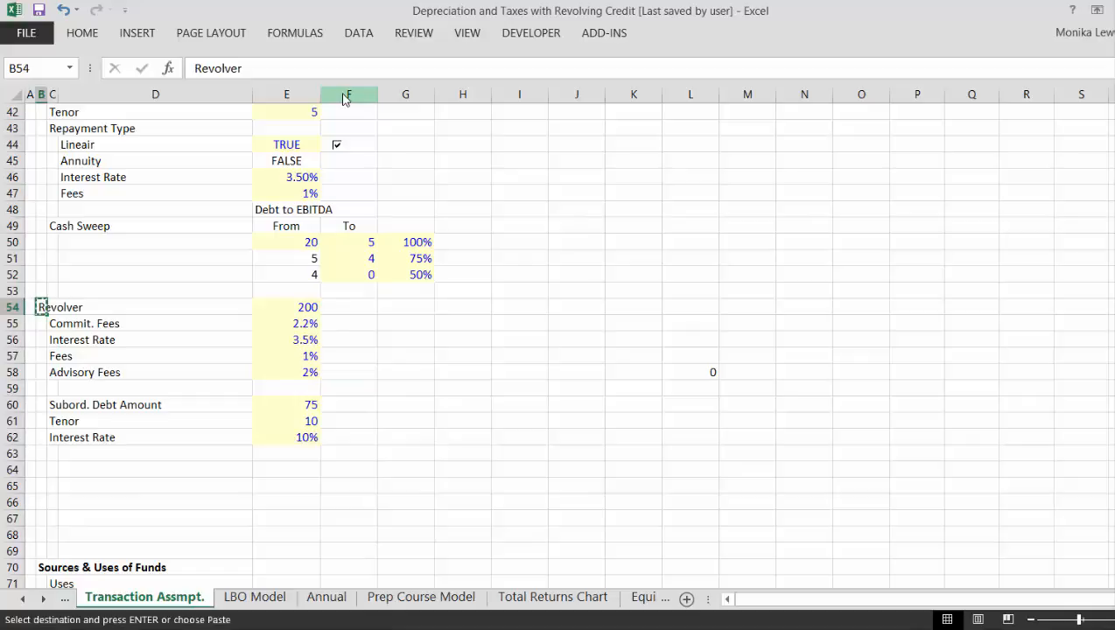
{"action": "key", "text": "Up"}
{"action": "key", "text": "Return"}
- Enter the label "Amount" in C54 beneath the Revolver heading
{"action": "key", "text": "Down"}
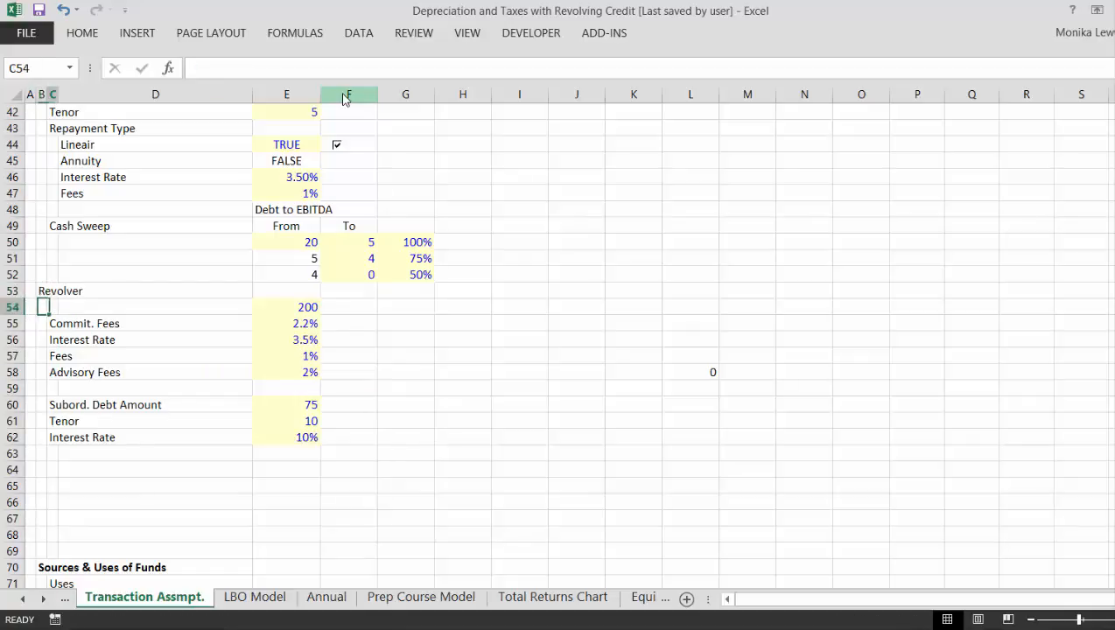
{"action": "type", "text": "Amount"}
{"action": "key", "text": "Return"}
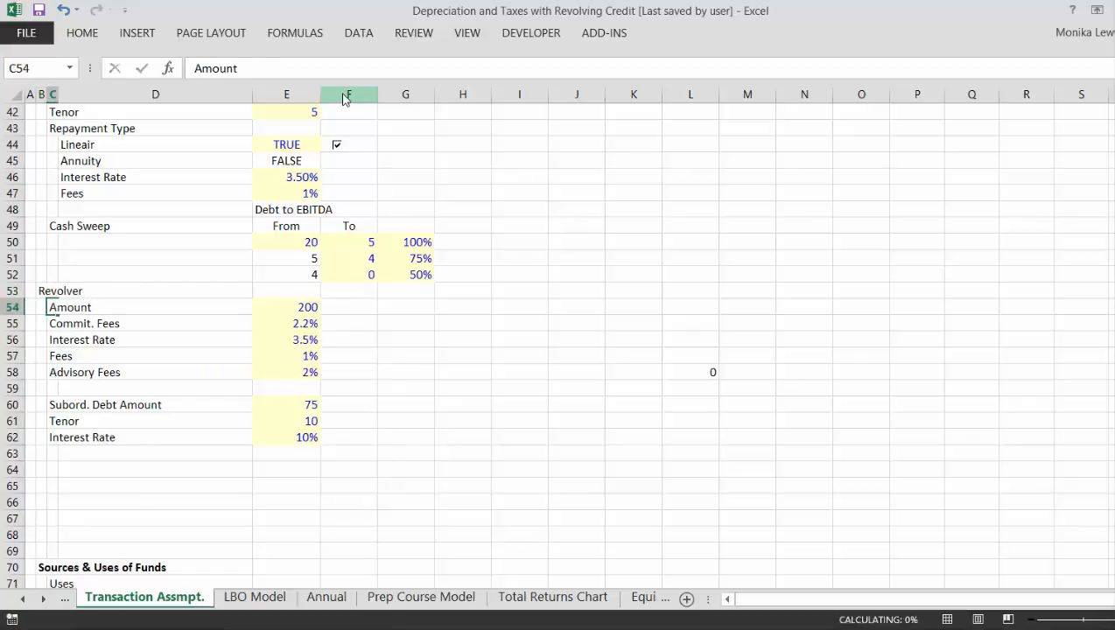
- Insert a second blank row between Advisory Fees and the Subord. Debt Amount row
{"action": "key", "text": "Up"}
{"action": "key", "text": "Up"}
{"action": "key", "text": "Left"}
{"action": "key", "text": "Left"}
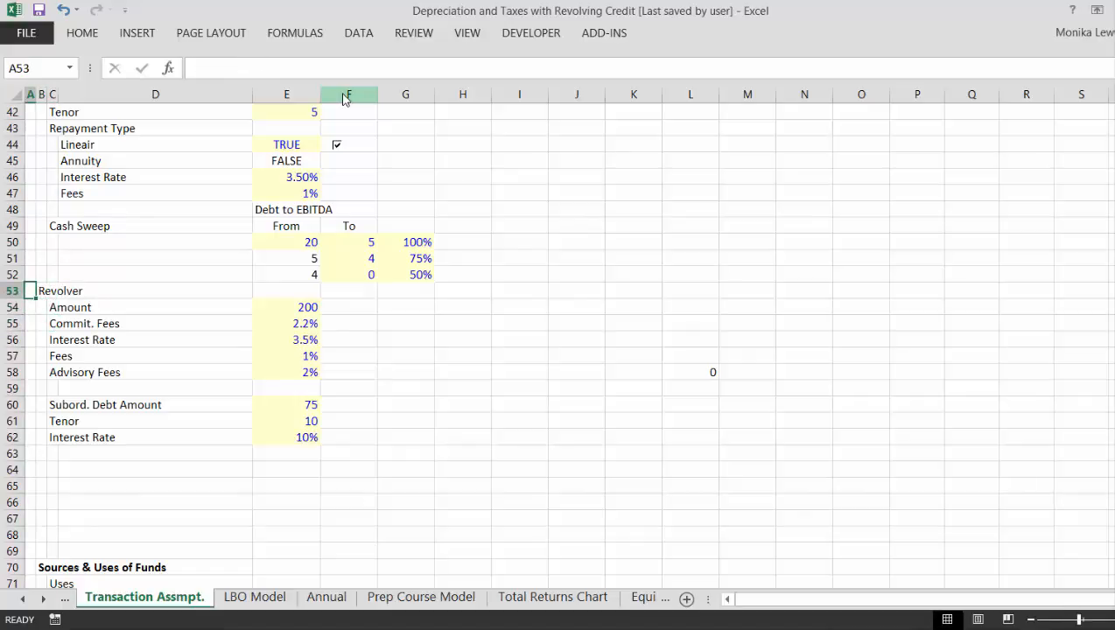
{"action": "key", "text": "Down"}
{"action": "key", "text": "Down"}
{"action": "key", "text": "Down"}
{"action": "key", "text": "Down"}
{"action": "key", "text": "Down"}
{"action": "key", "text": "Down"}
{"action": "key", "text": "Down"}
{"action": "key", "text": "Down"}
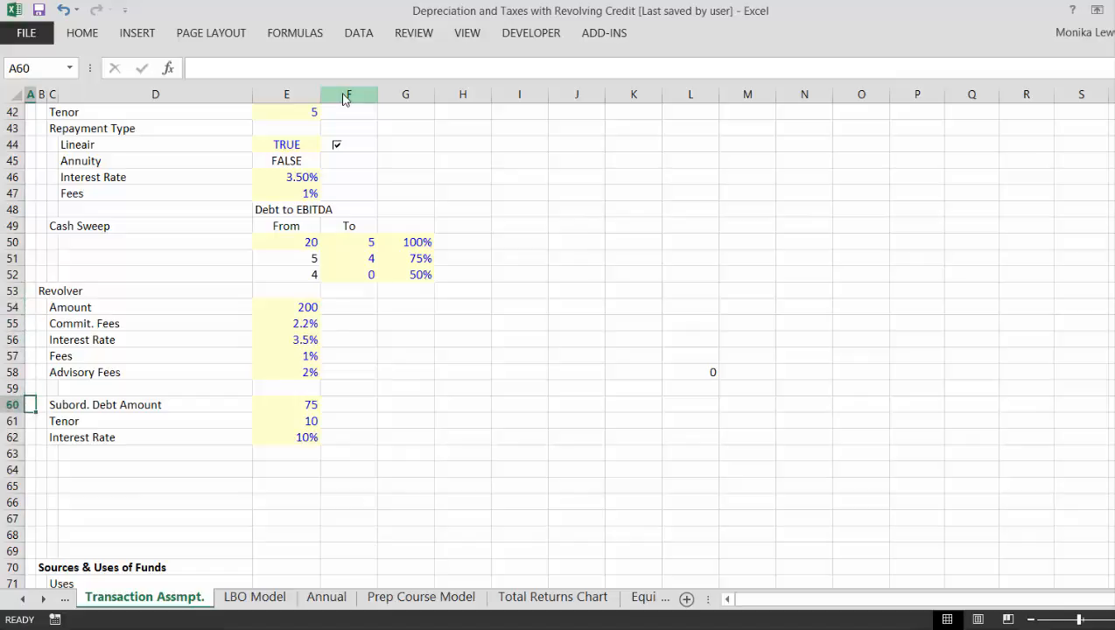
{"action": "key", "text": "Up"}
{"action": "key", "text": "shift+space"}
{"action": "key", "text": "ctrl+shift+plus"}
- Place the Subord. Debt Amount label from C61 in B60 as the block's heading
{"action": "key", "text": "Down"}
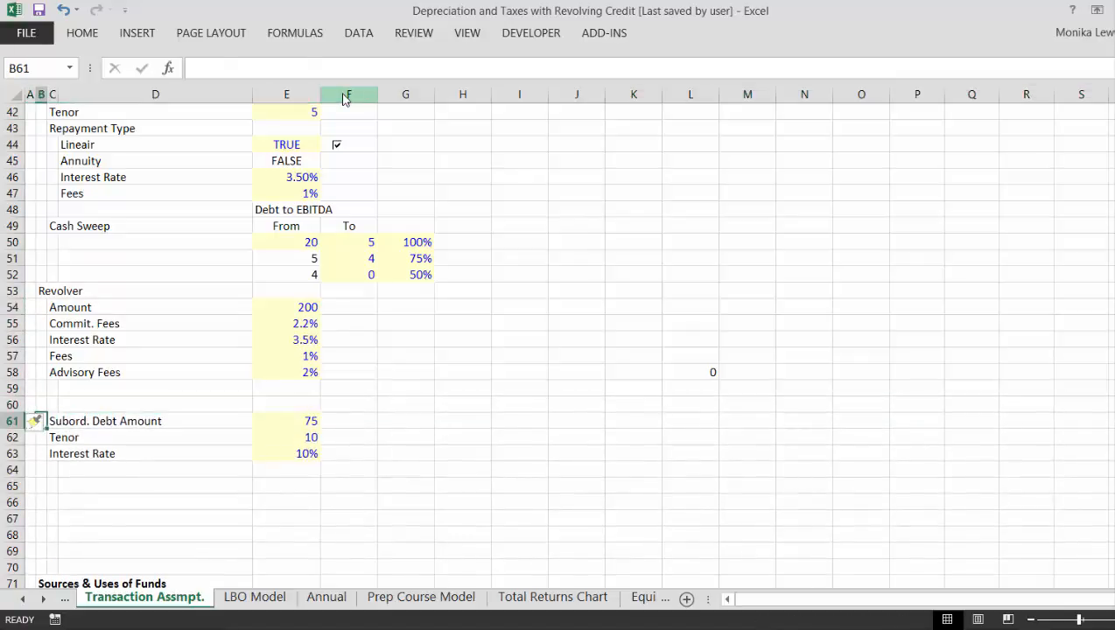
{"action": "key", "text": "Right"}
{"action": "key", "text": "ctrl+c"}
{"action": "key", "text": "Up"}
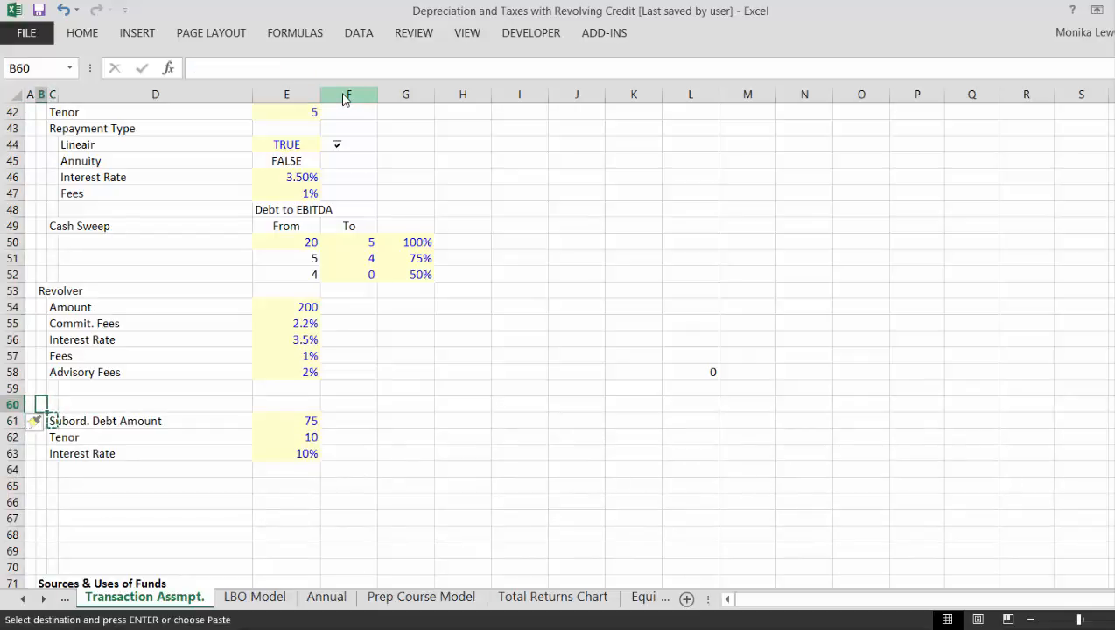
{"action": "key", "text": "Return"}
- Enter the label "Amount" in C61 beneath the Subord. Debt Amount heading
{"action": "key", "text": "Down"}
{"action": "key", "text": "Right"}
{"action": "type", "text": "Am"}
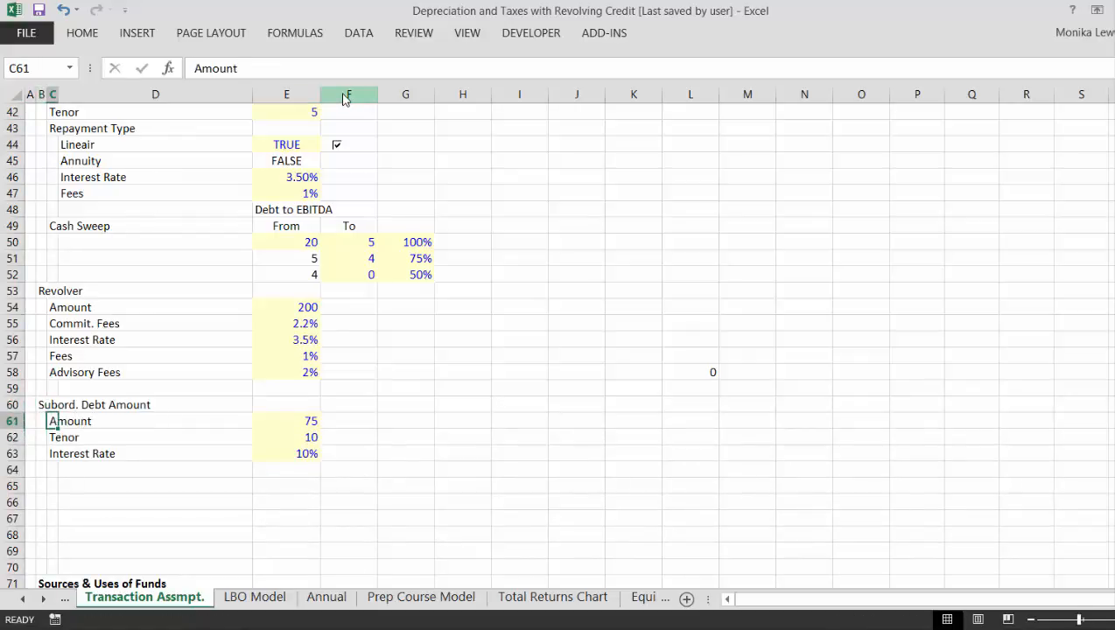
- Review the reorganized Subord. Debt Amount, Revolver and Cash Sweep blocks, going back up to the start of the sheet
{"action": "key", "text": "Right"}
{"action": "key", "text": "Right"}
{"action": "key", "text": "Down"}
{"action": "key", "text": "Down"}
{"action": "key", "text": "Down"}
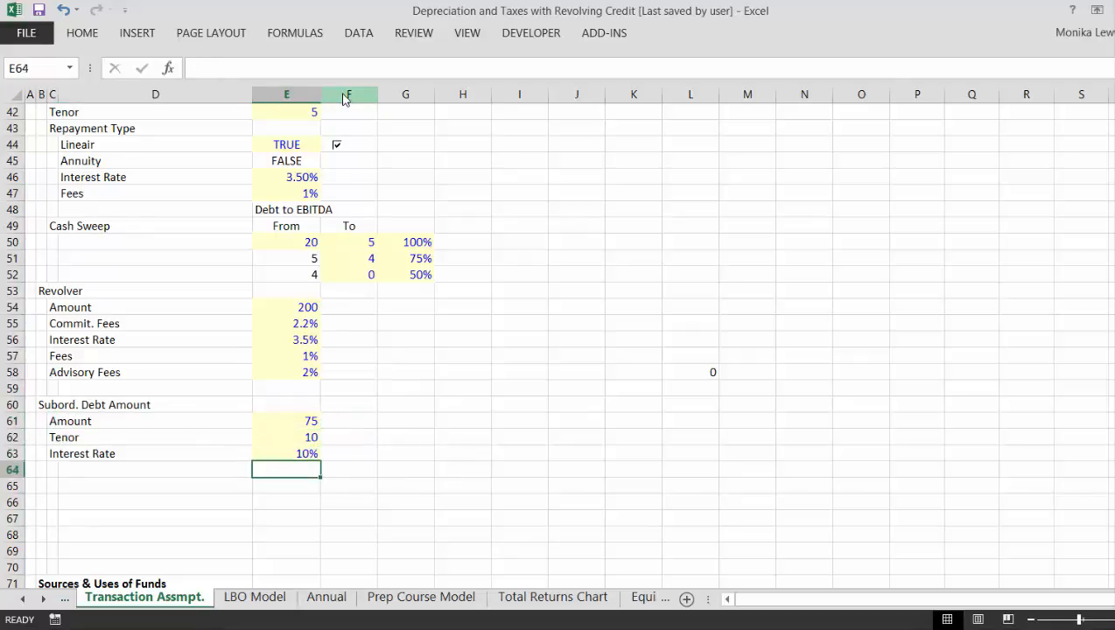
{"action": "key", "text": "Down"}
{"action": "key", "text": "Up"}
{"action": "key", "text": "Up"}
{"action": "key", "text": "Up"}
{"action": "key", "text": "Up"}
{"action": "key", "text": "Up"}
{"action": "key", "text": "Up"}
{"action": "key", "text": "Up"}
{"action": "key", "text": "Up"}
{"action": "key", "text": "Up"}
{"action": "key", "text": "Up"}
{"action": "key", "text": "Up"}
{"action": "key", "text": "Up"}
{"action": "key", "text": "Up"}
{"action": "key", "text": "Up"}
{"action": "key", "text": "Up"}
{"action": "key", "text": "Up"}
{"action": "key", "text": "Up"}
{"action": "key", "text": "Up"}
{"action": "key", "text": "Up"}
{"action": "key", "text": "Up"}
{"action": "key", "text": "Up"}
{"action": "key", "text": "Up"}
{"action": "key", "text": "Up"}
{"action": "key", "text": "Up"}
{"action": "key", "text": "Up"}
{"action": "key", "text": "Up"}
{"action": "key", "text": "Up"}
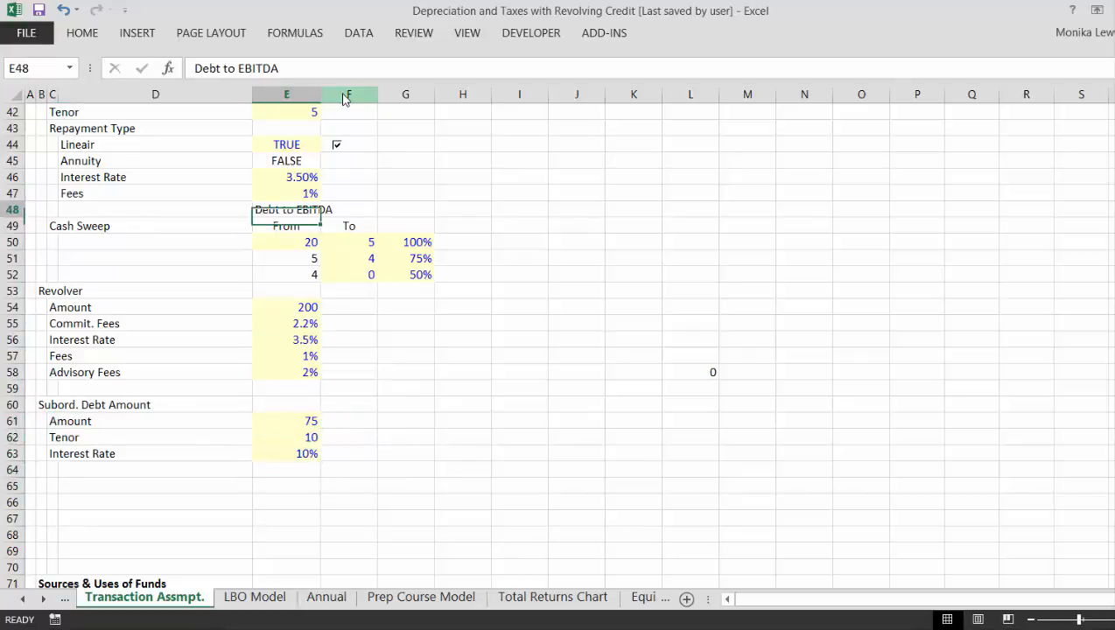
{"action": "key", "text": "Up"}
{"action": "key", "text": "Up"}
{"action": "key", "text": "Up"}
{"action": "key", "text": "Up"}
{"action": "key", "text": "Up"}
{"action": "key", "text": "Up"}
{"action": "key", "text": "Up"}
{"action": "key", "text": "Up"}
{"action": "key", "text": "Up"}
{"action": "key", "text": "Up"}
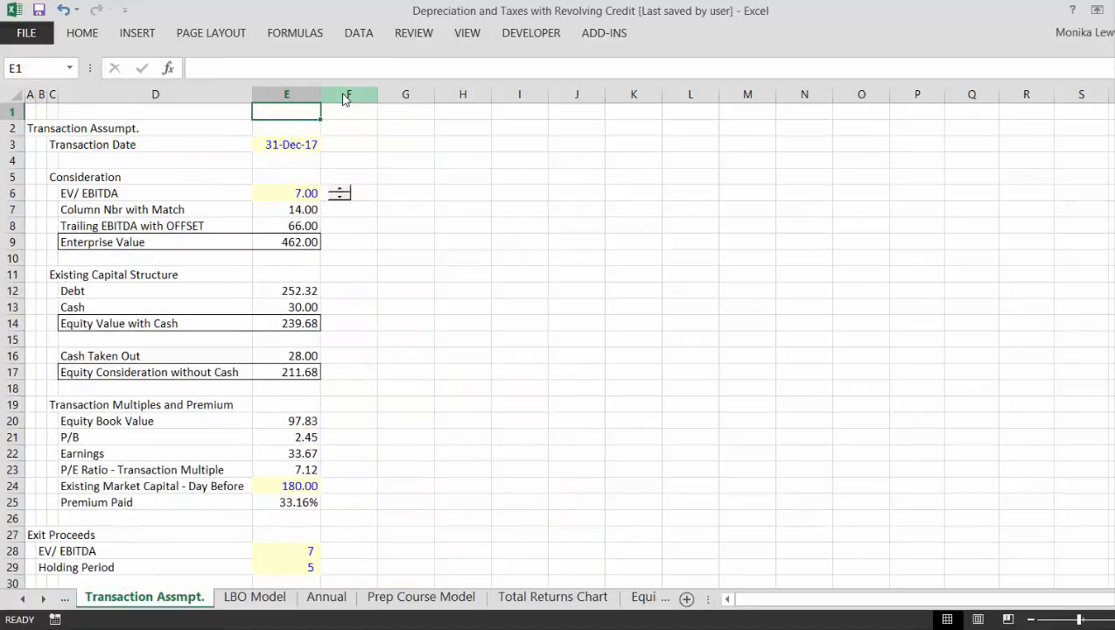
- Review the assumptions from Transaction Assumpt. down to Debt Fees in the Sources & Uses of Funds section
{"action": "key", "text": "Down"}
{"action": "key", "text": "Down"}
{"action": "key", "text": "Down"}
{"action": "key", "text": "Down"}
{"action": "key", "text": "Down"}
{"action": "key", "text": "Down"}
{"action": "key", "text": "Down"}
{"action": "key", "text": "Down"}
{"action": "key", "text": "Down"}
{"action": "key", "text": "Down"}
{"action": "key", "text": "Down"}
{"action": "key", "text": "Down"}
{"action": "key", "text": "Down"}
{"action": "key", "text": "Down"}
{"action": "key", "text": "Down"}
{"action": "key", "text": "Down"}
{"action": "key", "text": "Down"}
{"action": "key", "text": "Down"}
{"action": "key", "text": "Down"}
{"action": "key", "text": "Down"}
{"action": "key", "text": "Down"}
{"action": "key", "text": "Down"}
{"action": "key", "text": "Down"}
{"action": "key", "text": "Down"}
{"action": "key", "text": "Down"}
{"action": "key", "text": "Down"}
{"action": "key", "text": "Down"}
{"action": "key", "text": "Down"}
{"action": "key", "text": "Down"}
{"action": "key", "text": "Down"}
{"action": "key", "text": "Down"}
{"action": "key", "text": "Down"}
{"action": "key", "text": "Down"}
{"action": "key", "text": "Down"}
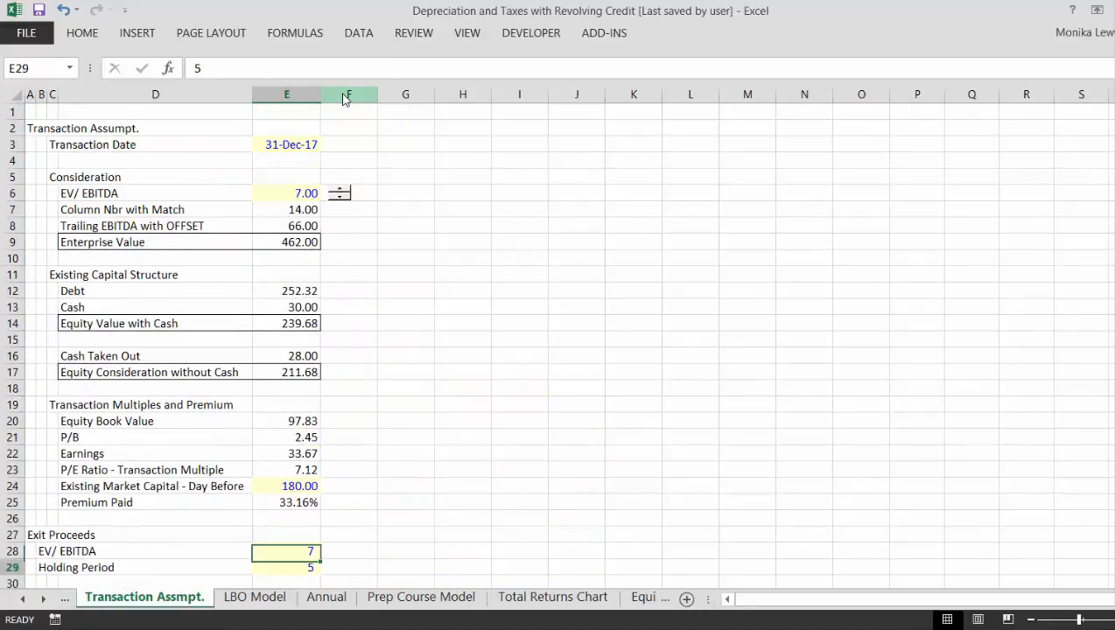
{"action": "key", "text": "Down"}
{"action": "key", "text": "Down"}
{"action": "key", "text": "Down"}
{"action": "key", "text": "Down"}
{"action": "key", "text": "Down"}
{"action": "key", "text": "Down"}
{"action": "key", "text": "Down"}
{"action": "key", "text": "Down"}
{"action": "key", "text": "Down"}
{"action": "key", "text": "Down"}
{"action": "key", "text": "Down"}
{"action": "key", "text": "Down"}
{"action": "key", "text": "Down"}
{"action": "key", "text": "Down"}
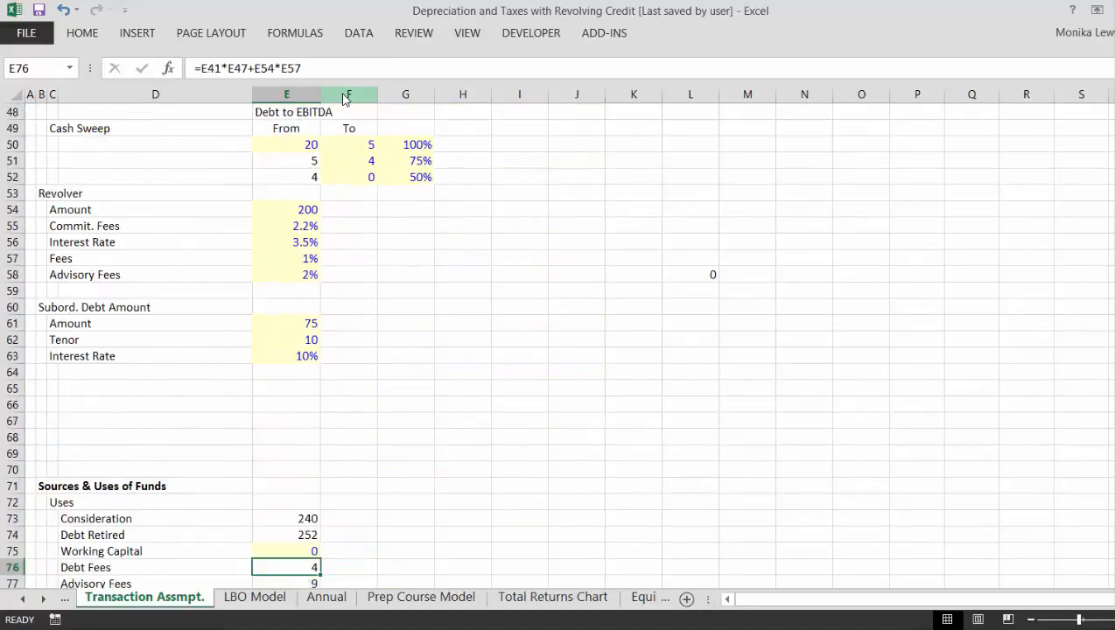
- Check the heading indentation from the financing blocks back up to the Transaction Assumpt. and Exit Proceeds sections
{"action": "key", "text": "Up"}
{"action": "key", "text": "Up"}
{"action": "key", "text": "Up"}
{"action": "key", "text": "Up"}
{"action": "key", "text": "Up"}
{"action": "key", "text": "Up"}
{"action": "key", "text": "Up"}
{"action": "key", "text": "Up"}
{"action": "key", "text": "Up"}
{"action": "key", "text": "Up"}
{"action": "key", "text": "Up"}
{"action": "key", "text": "Up"}
{"action": "key", "text": "Up"}
{"action": "key", "text": "Up"}
{"action": "key", "text": "Left"}
{"action": "key", "text": "Left"}
{"action": "key", "text": "Left"}
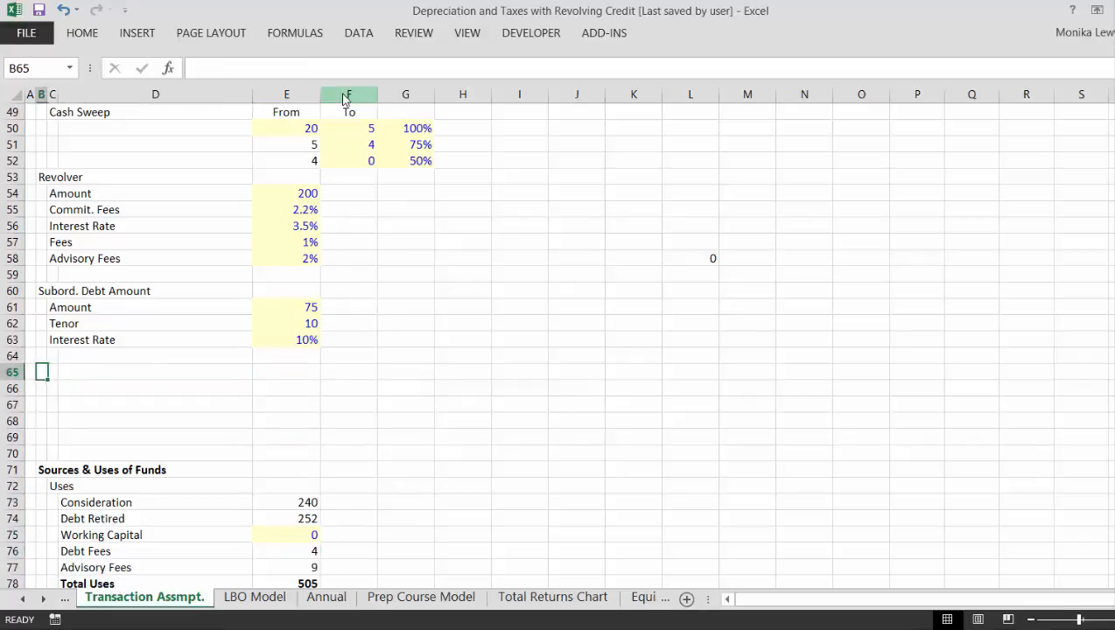
{"action": "key", "text": "Up"}
{"action": "key", "text": "Up"}
{"action": "key", "text": "Up"}
{"action": "key", "text": "Up"}
{"action": "key", "text": "Up"}
{"action": "key", "text": "Up"}
{"action": "key", "text": "Up"}
{"action": "key", "text": "Up"}
{"action": "key", "text": "Up"}
{"action": "key", "text": "Up"}
{"action": "key", "text": "Up"}
{"action": "key", "text": "Up"}
{"action": "key", "text": "Up"}
{"action": "key", "text": "Up"}
{"action": "key", "text": "Up"}
{"action": "key", "text": "Up"}
{"action": "key", "text": "Up"}
{"action": "key", "text": "Up"}
{"action": "key", "text": "Up"}
{"action": "key", "text": "Up"}
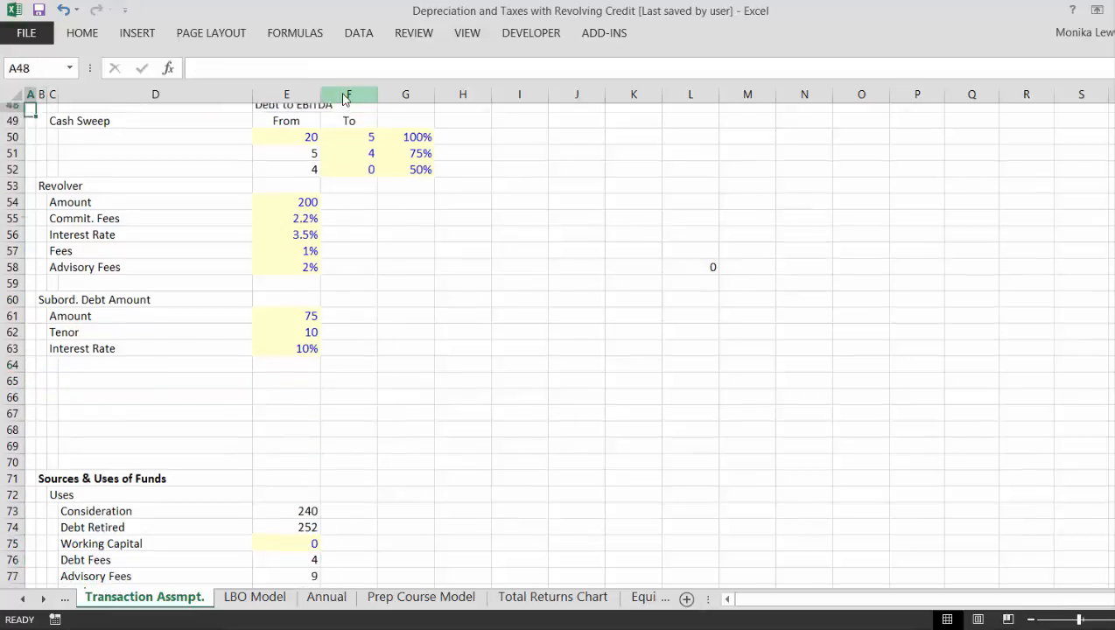
{"action": "key", "text": "Up"}
{"action": "key", "text": "Up"}
{"action": "key", "text": "Up"}
{"action": "key", "text": "Up"}
{"action": "key", "text": "Up"}
{"action": "key", "text": "Up"}
{"action": "key", "text": "Up"}
{"action": "key", "text": "Up"}
{"action": "key", "text": "Up"}
{"action": "key", "text": "Up"}
{"action": "key", "text": "Up"}
{"action": "key", "text": "Up"}
{"action": "key", "text": "Up"}
{"action": "key", "text": "Up"}
{"action": "key", "text": "Up"}
{"action": "key", "text": "Up"}
{"action": "key", "text": "Up"}
{"action": "key", "text": "Up"}
{"action": "key", "text": "Up"}
{"action": "key", "text": "Up"}
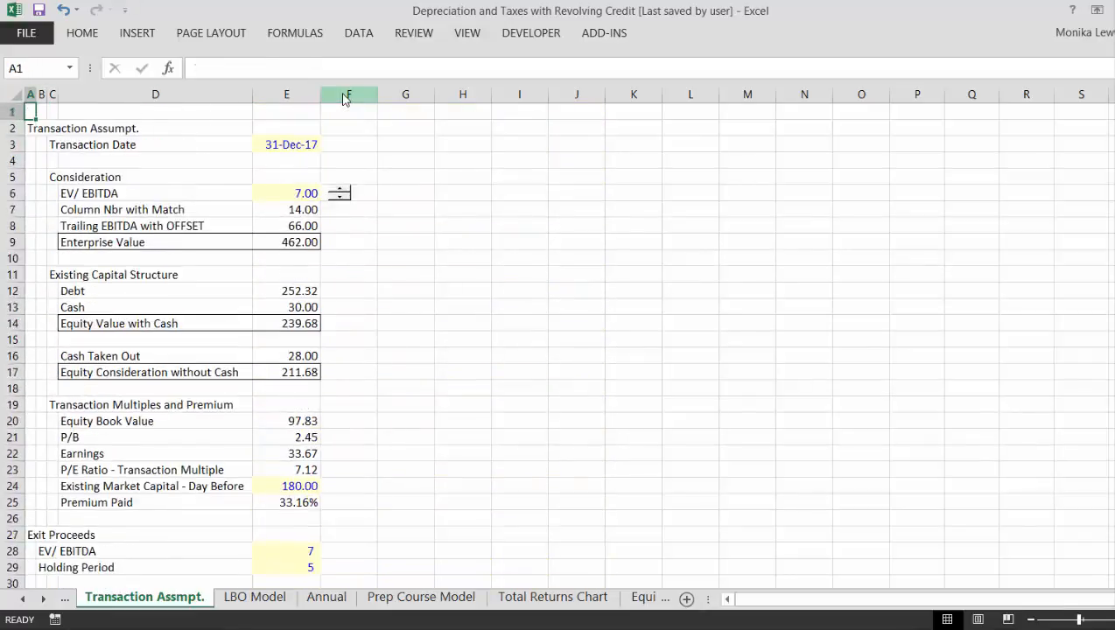
{"action": "key", "text": "Down"}
{"action": "key", "text": "Down"}
{"action": "key", "text": "Down"}
{"action": "key", "text": "Down"}
{"action": "key", "text": "Down"}
{"action": "key", "text": "Down"}
{"action": "key", "text": "Down"}
{"action": "key", "text": "Down"}
{"action": "key", "text": "Down"}
{"action": "key", "text": "Down"}
{"action": "key", "text": "Down"}
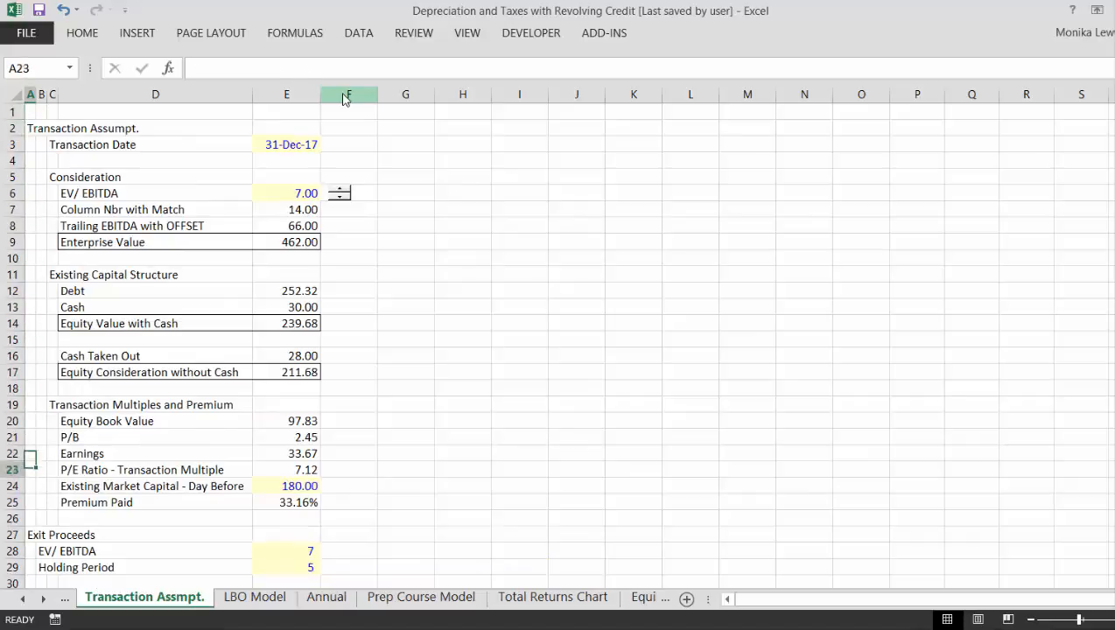
- Enter the heading "Dividends Before Exit" in B65, below the Subord. Debt Amount block
{"action": "key", "text": "Down"}
{"action": "key", "text": "Down"}
{"action": "key", "text": "Down"}
{"action": "key", "text": "Down"}
{"action": "key", "text": "Down"}
{"action": "key", "text": "Down"}
{"action": "key", "text": "Down"}
{"action": "key", "text": "Down"}
{"action": "key", "text": "Down"}
{"action": "key", "text": "Down"}
{"action": "key", "text": "Down"}
{"action": "key", "text": "Down"}
{"action": "key", "text": "Down"}
{"action": "key", "text": "Down"}
{"action": "key", "text": "Down"}
{"action": "key", "text": "Down"}
{"action": "key", "text": "Down"}
{"action": "key", "text": "Down"}
{"action": "key", "text": "Down"}
{"action": "key", "text": "Down"}
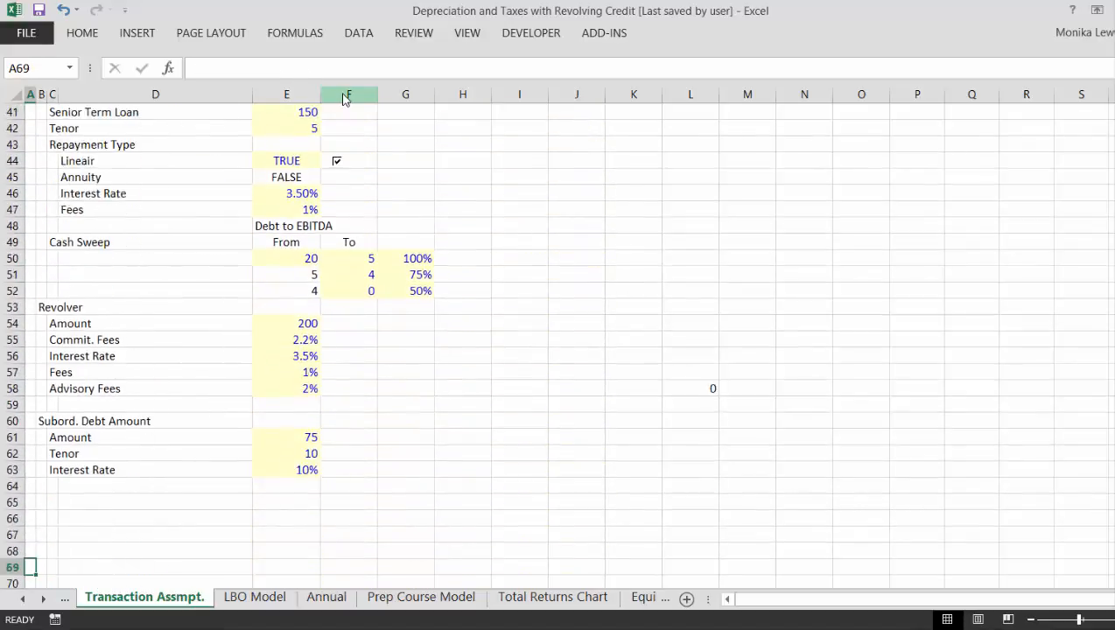
{"action": "key", "text": "Down"}
{"action": "key", "text": "Right"}
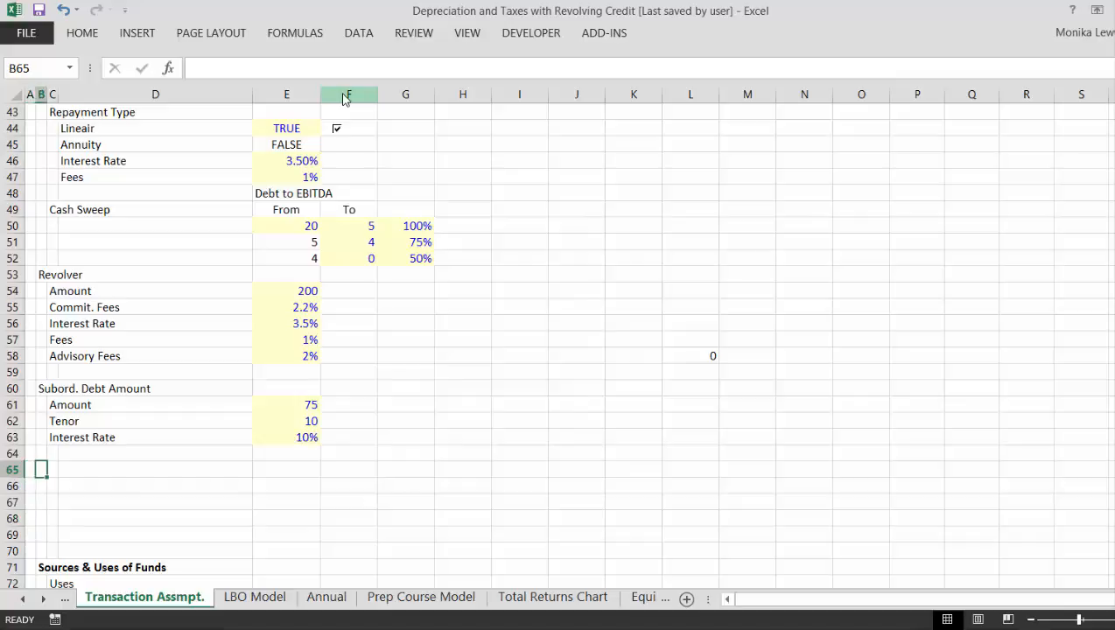
{"action": "type", "text": "Dividends Before Exit"}
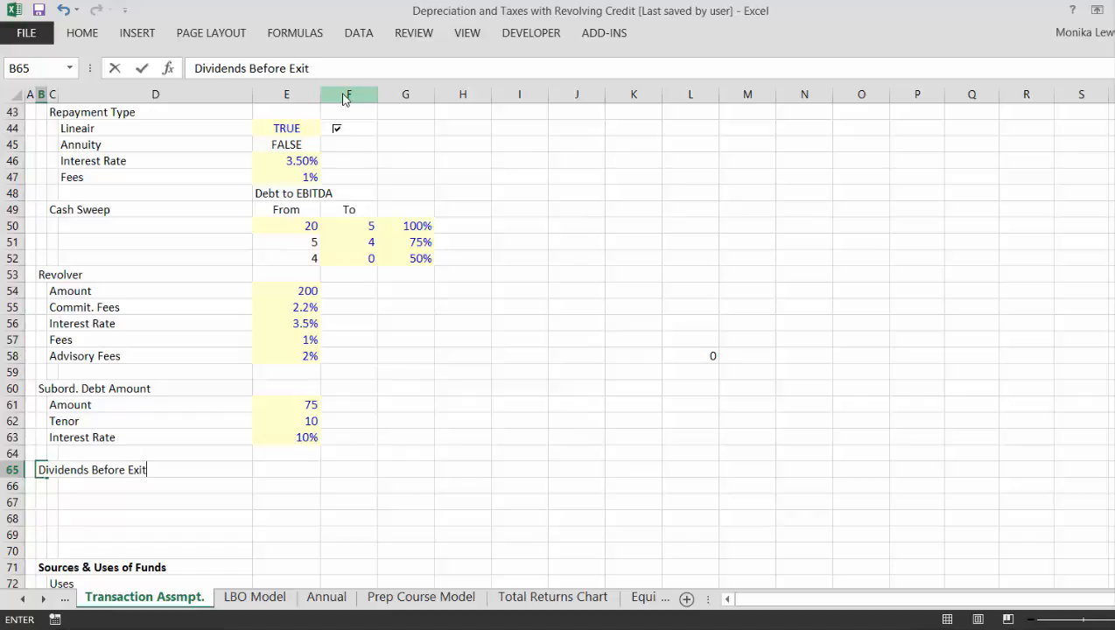
{"action": "key", "text": "Return"}
- Set the Dividends Before Exit value in E65 to FALSE
{"action": "key", "text": "Up"}
{"action": "key", "text": "Right"}
{"action": "key", "text": "Right"}
{"action": "key", "text": "Right"}
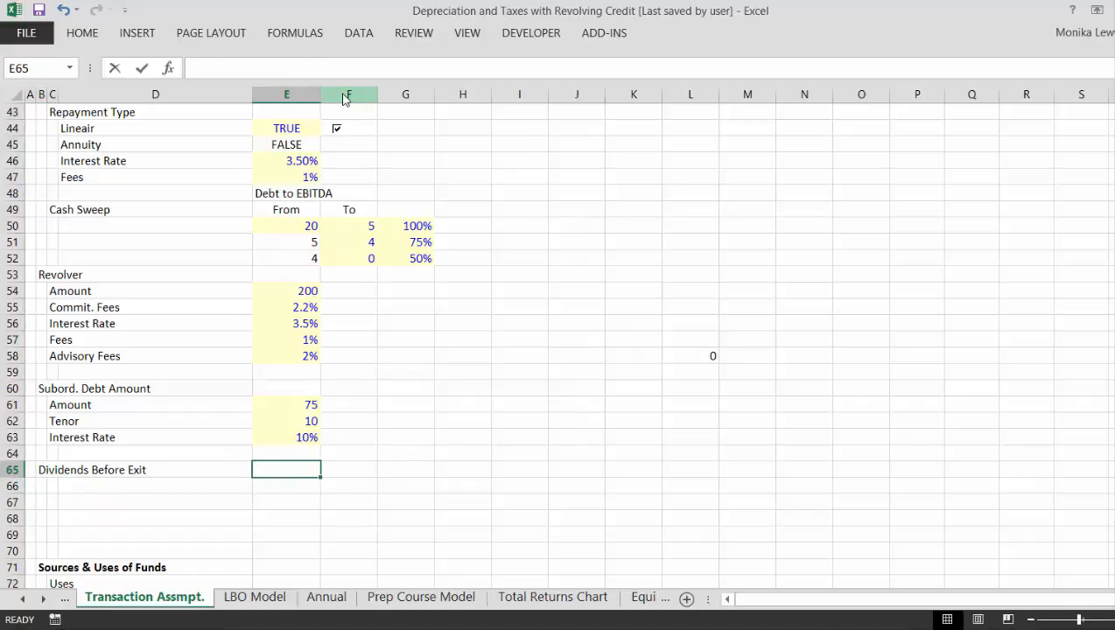
{"action": "type", "text": "false"}
{"action": "key", "text": "Return"}
{"action": "key", "text": "Up"}
- Delete the four surplus empty rows above the Sources & Uses of Funds section, starting at row 67
{"action": "key", "text": "Down"}
{"action": "key", "text": "Down"}
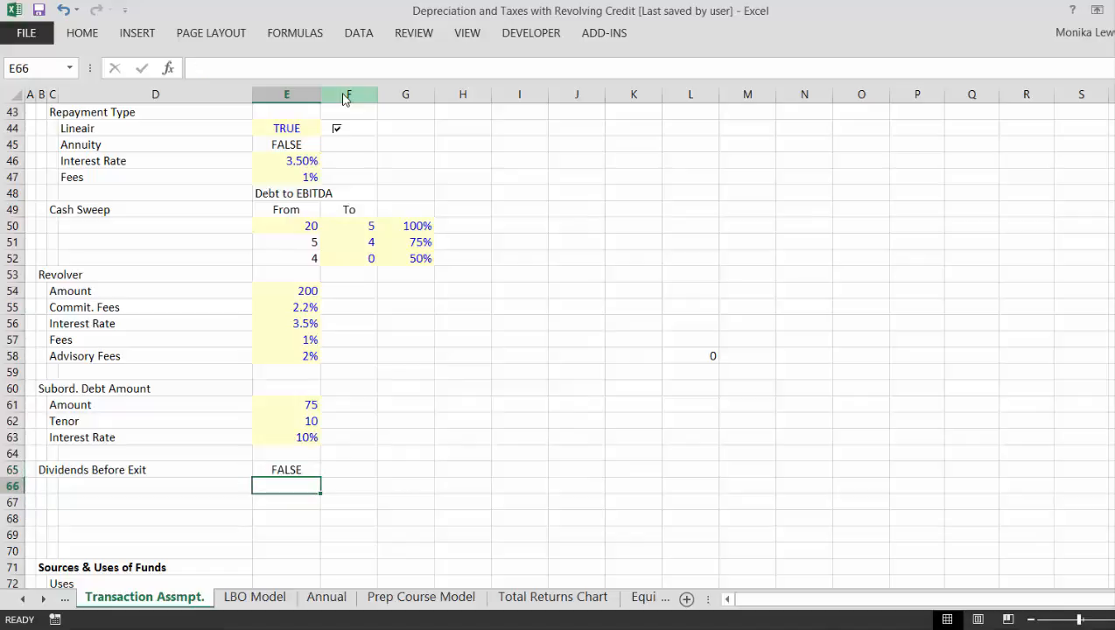
{"action": "key", "text": "Home"}
{"action": "key", "text": "shift+space"}
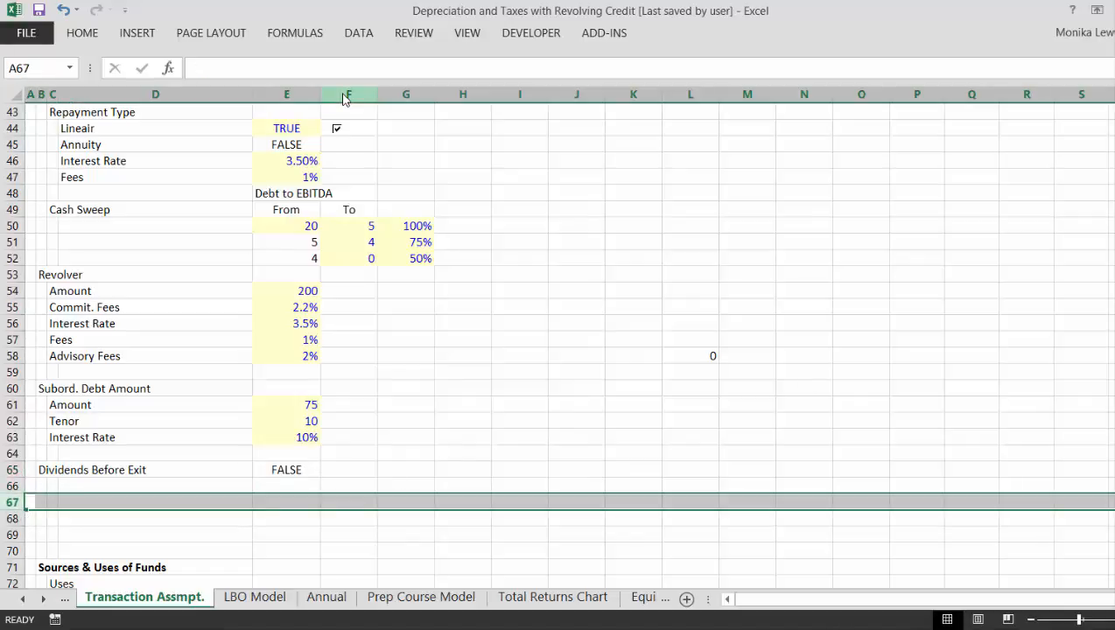
{"action": "key", "text": "ctrl+minus"}
{"action": "key", "text": "ctrl+minus"}
{"action": "key", "text": "ctrl+minus"}
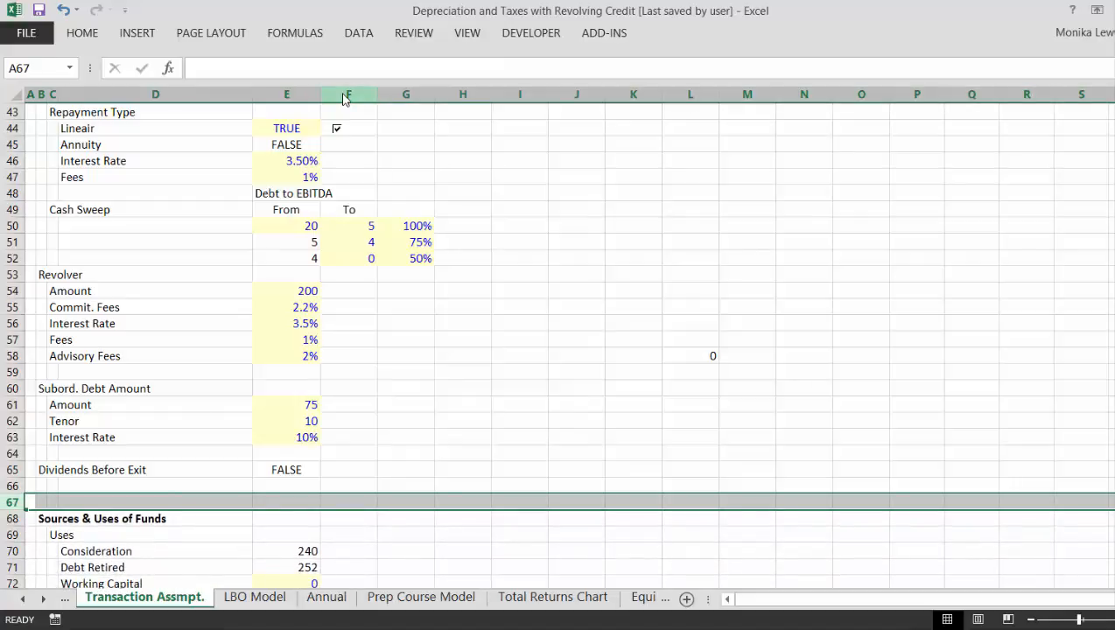
{"action": "key", "text": "ctrl+minus"}
- Review the sections from Dividends Before Exit down through Sources & Uses of Funds and GoodWill Analysis to the Pro Forma BS
{"action": "key", "text": "Down"}
{"action": "key", "text": "Right"}
{"action": "key", "text": "Up"}
{"action": "key", "text": "Up"}
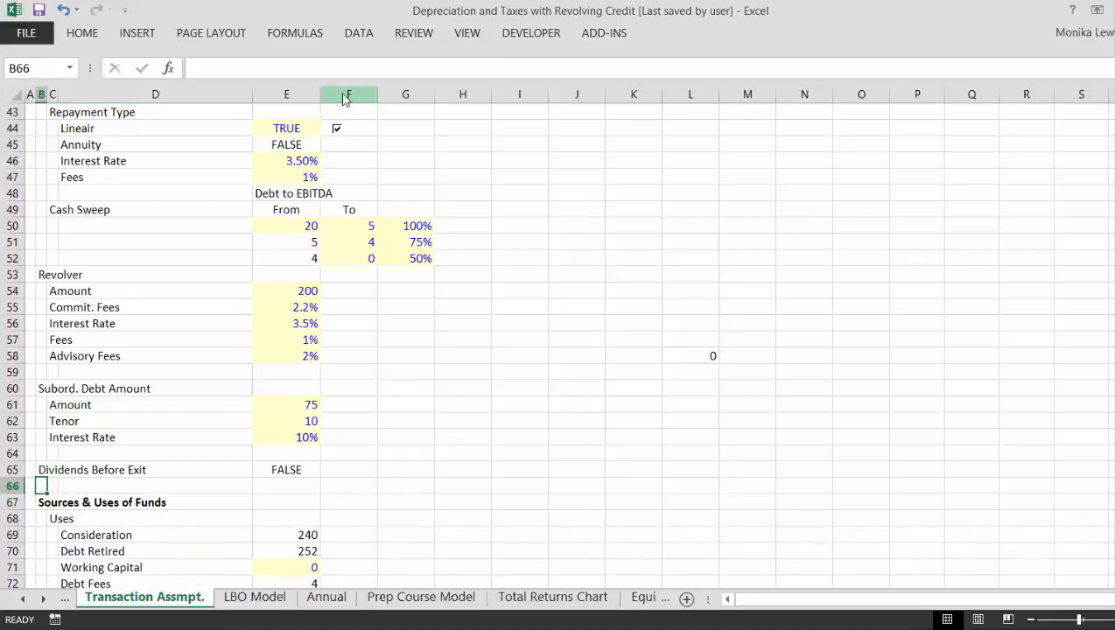
{"action": "key", "text": "Right"}
{"action": "key", "text": "Up"}
{"action": "key", "text": "Right"}
{"action": "key", "text": "Right"}
{"action": "key", "text": "Right"}
{"action": "key", "text": "Down"}
{"action": "key", "text": "Down"}
{"action": "key", "text": "Down"}
{"action": "key", "text": "Down"}
{"action": "key", "text": "Down"}
{"action": "key", "text": "Down"}
{"action": "key", "text": "Down"}
{"action": "key", "text": "Down"}
{"action": "key", "text": "Down"}
{"action": "key", "text": "Down"}
{"action": "key", "text": "Down"}
{"action": "key", "text": "Down"}
{"action": "key", "text": "Down"}
{"action": "key", "text": "Down"}
{"action": "key", "text": "Down"}
{"action": "key", "text": "Down"}
{"action": "key", "text": "Down"}
{"action": "key", "text": "Down"}
{"action": "key", "text": "Down"}
{"action": "key", "text": "Down"}
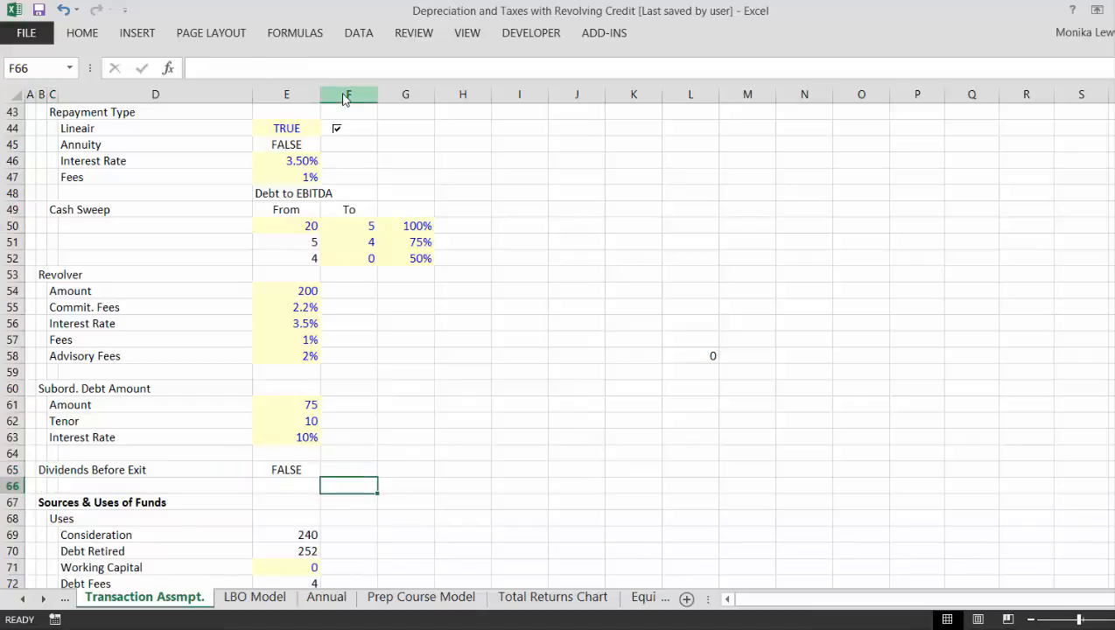
{"action": "key", "text": "Down"}
{"action": "key", "text": "Down"}
{"action": "key", "text": "Down"}
{"action": "key", "text": "Down"}
{"action": "key", "text": "Down"}
{"action": "key", "text": "Down"}
{"action": "key", "text": "Down"}
{"action": "key", "text": "Down"}
{"action": "key", "text": "Down"}
{"action": "key", "text": "Down"}
{"action": "key", "text": "Down"}
{"action": "key", "text": "Down"}
{"action": "key", "text": "Down"}
{"action": "key", "text": "Down"}
{"action": "key", "text": "Down"}
{"action": "key", "text": "Down"}
{"action": "key", "text": "Down"}
{"action": "key", "text": "Down"}
{"action": "key", "text": "Down"}
{"action": "key", "text": "Down"}
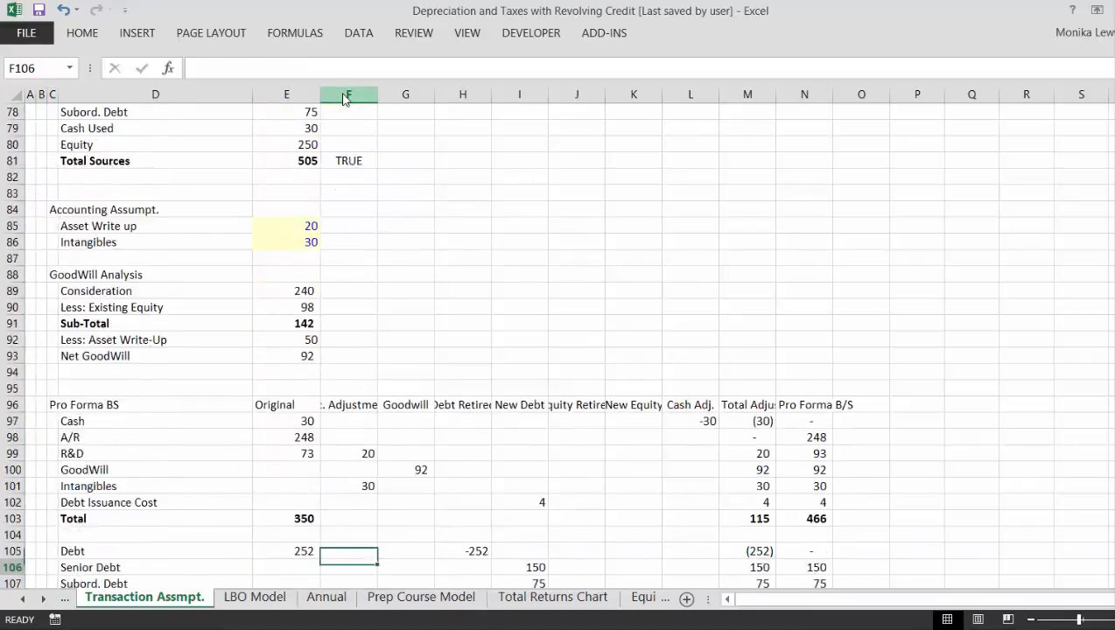
{"action": "key", "text": "Up"}
- Review the assumptions from Transaction Assumpt. through the synergy cases and financing blocks to Total Sources
{"action": "key", "text": "Up"}
{"action": "key", "text": "Up"}
{"action": "key", "text": "Up"}
{"action": "key", "text": "Up"}
{"action": "key", "text": "Up"}
{"action": "key", "text": "Up"}
{"action": "key", "text": "Up"}
{"action": "key", "text": "Up"}
{"action": "key", "text": "Up"}
{"action": "key", "text": "Up"}
{"action": "key", "text": "Up"}
{"action": "key", "text": "Up"}
{"action": "key", "text": "Up"}
{"action": "key", "text": "Up"}
{"action": "key", "text": "Up"}
{"action": "key", "text": "Up"}
{"action": "key", "text": "Up"}
{"action": "key", "text": "Up"}
{"action": "key", "text": "Up"}
{"action": "key", "text": "Up"}
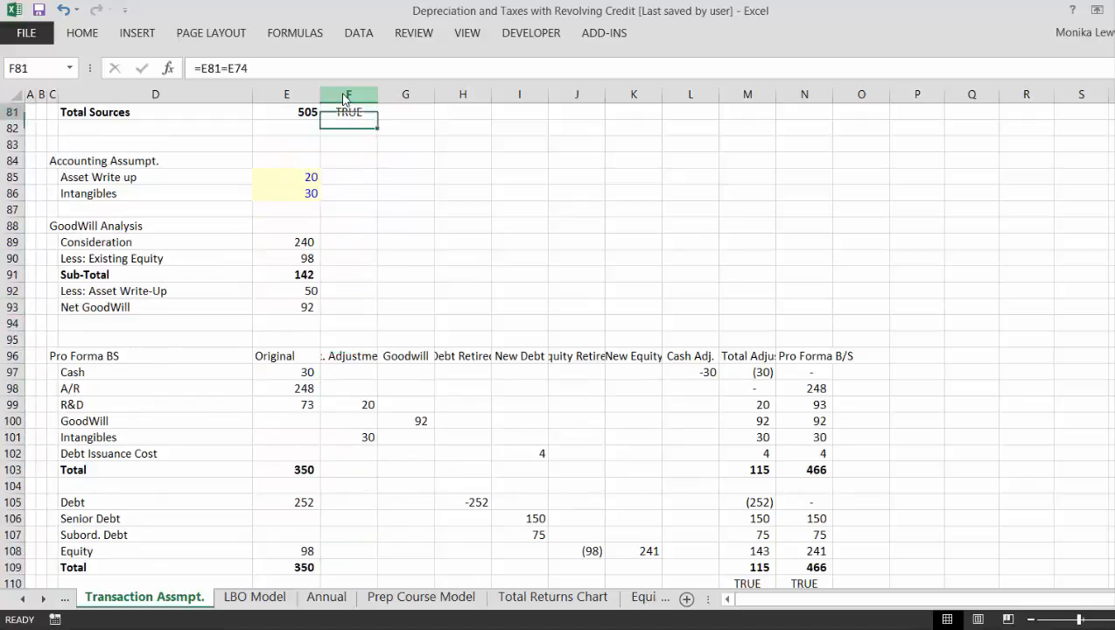
{"action": "key", "text": "Up"}
{"action": "key", "text": "Up"}
{"action": "key", "text": "Up"}
{"action": "key", "text": "Up"}
{"action": "key", "text": "Up"}
{"action": "key", "text": "Up"}
{"action": "key", "text": "Up"}
{"action": "key", "text": "Up"}
{"action": "key", "text": "Up"}
{"action": "key", "text": "Up"}
{"action": "key", "text": "Up"}
{"action": "key", "text": "Up"}
{"action": "key", "text": "Up"}
{"action": "key", "text": "Up"}
{"action": "key", "text": "Up"}
{"action": "key", "text": "Up"}
{"action": "key", "text": "Up"}
{"action": "key", "text": "Up"}
{"action": "key", "text": "Up"}
{"action": "key", "text": "Up"}
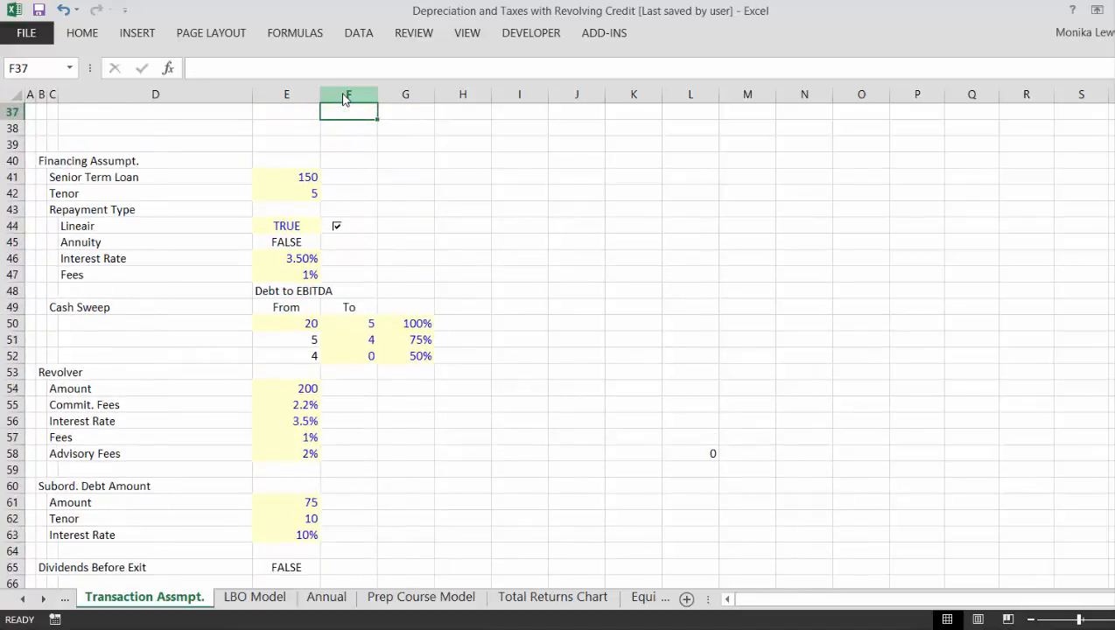
{"action": "key", "text": "Up"}
{"action": "key", "text": "Up"}
{"action": "key", "text": "Up"}
{"action": "key", "text": "Up"}
{"action": "key", "text": "Up"}
{"action": "key", "text": "Up"}
{"action": "key", "text": "Up"}
{"action": "key", "text": "Up"}
{"action": "key", "text": "Up"}
{"action": "key", "text": "Up"}
{"action": "key", "text": "Up"}
{"action": "key", "text": "Up"}
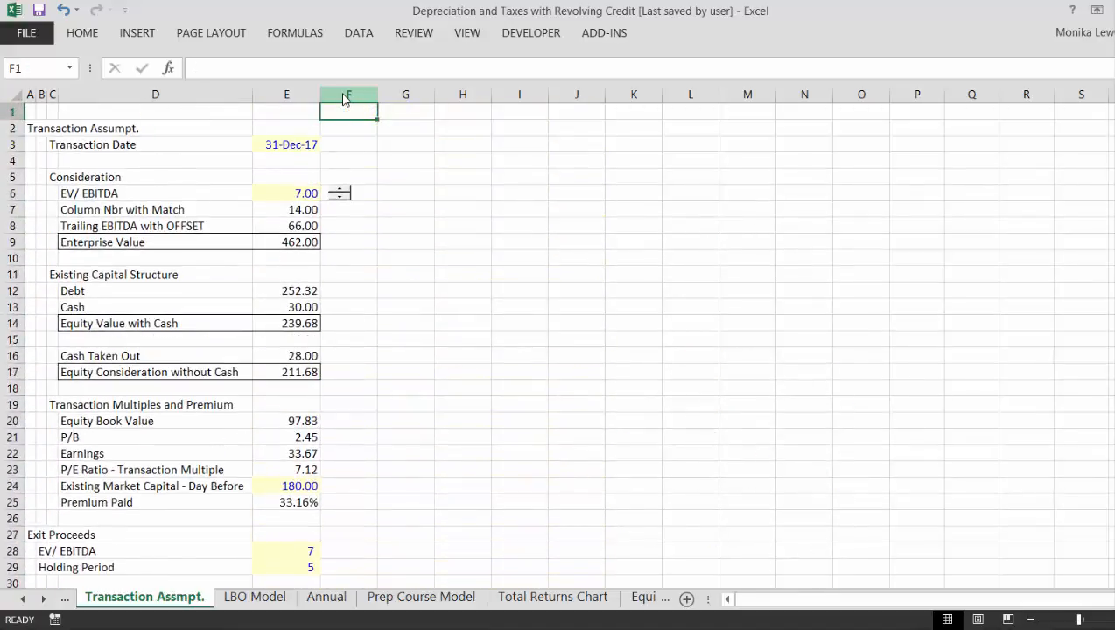
{"action": "key", "text": "Down"}
{"action": "key", "text": "Down"}
{"action": "key", "text": "Down"}
{"action": "key", "text": "Down"}
{"action": "key", "text": "Down"}
{"action": "key", "text": "Down"}
{"action": "key", "text": "Down"}
{"action": "key", "text": "Down"}
{"action": "key", "text": "Down"}
{"action": "key", "text": "Down"}
{"action": "key", "text": "Down"}
{"action": "key", "text": "Down"}
{"action": "key", "text": "Down"}
{"action": "key", "text": "Down"}
{"action": "key", "text": "Down"}
{"action": "key", "text": "Down"}
{"action": "key", "text": "Down"}
{"action": "key", "text": "Down"}
{"action": "key", "text": "Down"}
{"action": "key", "text": "Down"}
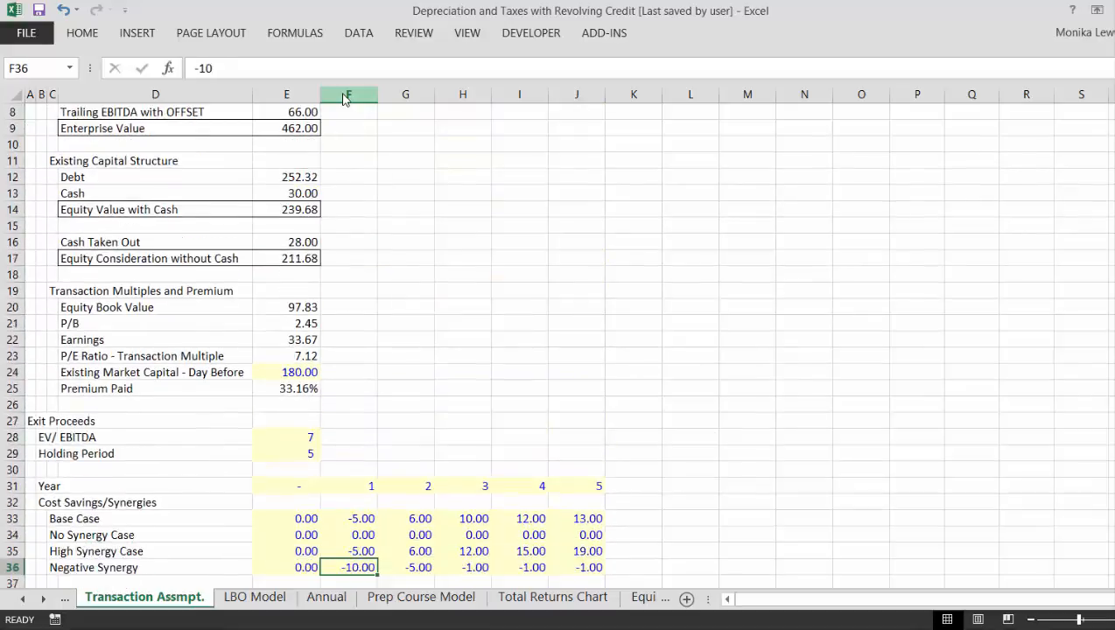
{"action": "key", "text": "Down"}
{"action": "key", "text": "Down"}
{"action": "key", "text": "Down"}
{"action": "key", "text": "Down"}
{"action": "key", "text": "Down"}
{"action": "key", "text": "Down"}
{"action": "key", "text": "Down"}
{"action": "key", "text": "Down"}
{"action": "key", "text": "Down"}
{"action": "key", "text": "Down"}
{"action": "key", "text": "Down"}
{"action": "key", "text": "Down"}
{"action": "key", "text": "Down"}
{"action": "key", "text": "Down"}
{"action": "key", "text": "Down"}
{"action": "key", "text": "Down"}
{"action": "key", "text": "Down"}
{"action": "key", "text": "Down"}
{"action": "key", "text": "Down"}
{"action": "key", "text": "Down"}
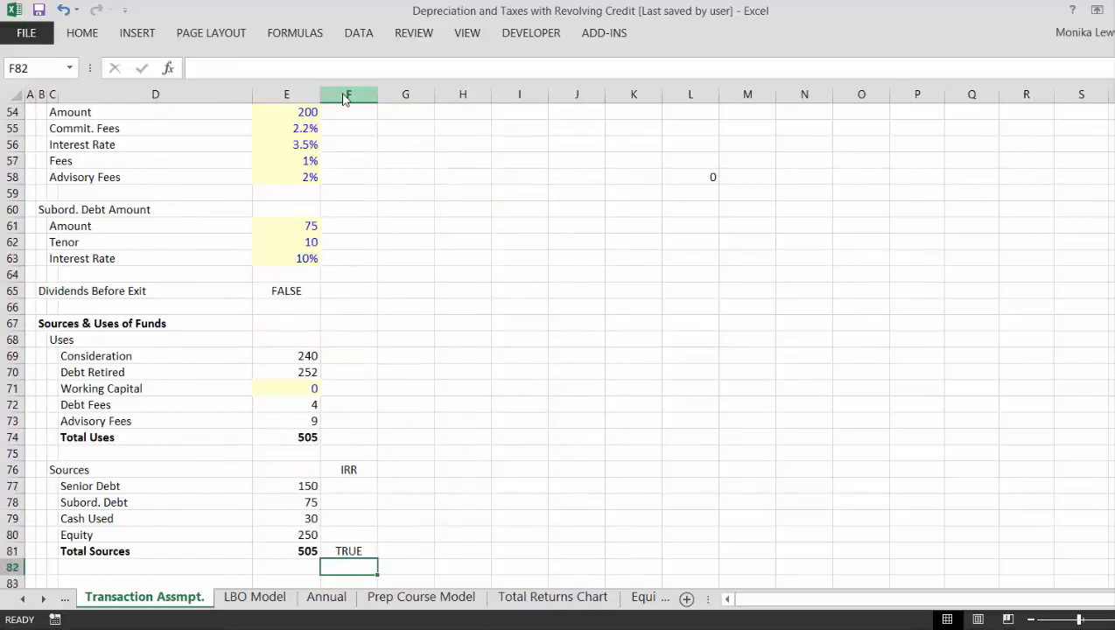
{"action": "key", "text": "Up"}
{"action": "key", "text": "Up"}
{"action": "key", "text": "Up"}
{"action": "key", "text": "Up"}
{"action": "key", "text": "Up"}
{"action": "key", "text": "Up"}
{"action": "key", "text": "Up"}
{"action": "key", "text": "Up"}
{"action": "key", "text": "Up"}
{"action": "key", "text": "Up"}
{"action": "key", "text": "Up"}
{"action": "key", "text": "Up"}
{"action": "key", "text": "Up"}
{"action": "key", "text": "Left"}
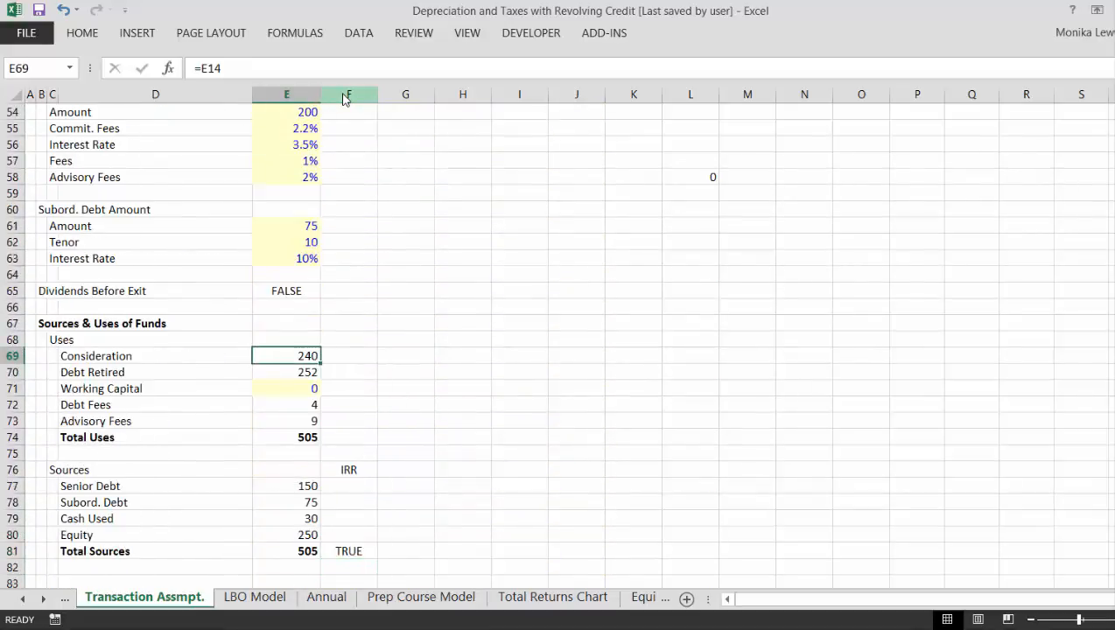
{"action": "type", "text": "="}
{"action": "key", "text": "Up"}
{"action": "key", "text": "Up"}
{"action": "key", "text": "Up"}
{"action": "key", "text": "Up"}
{"action": "key", "text": "Up"}
{"action": "key", "text": "Up"}
{"action": "key", "text": "Up"}
{"action": "key", "text": "Up"}
{"action": "key", "text": "Up"}
{"action": "key", "text": "Up"}
{"action": "key", "text": "Up"}
{"action": "key", "text": "Up"}
{"action": "key", "text": "Up"}
{"action": "key", "text": "Up"}
{"action": "key", "text": "Up"}
{"action": "key", "text": "Up"}
{"action": "key", "text": "Up"}
{"action": "key", "text": "Up"}
{"action": "key", "text": "Up"}
{"action": "key", "text": "Up"}
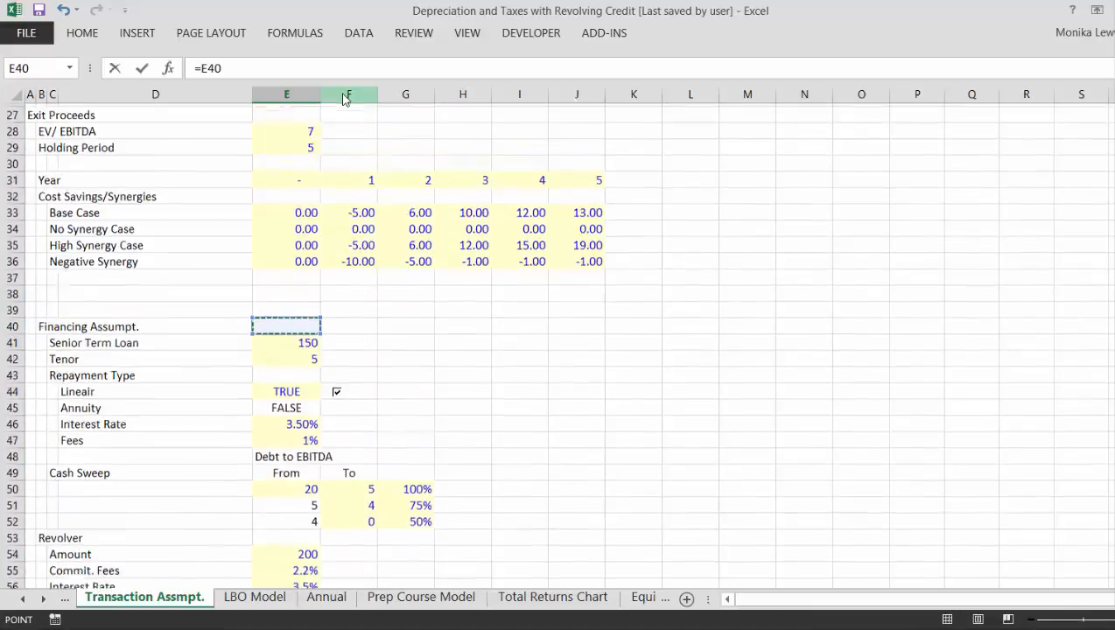
{"action": "key", "text": "Up"}
{"action": "key", "text": "Up"}
{"action": "key", "text": "Up"}
{"action": "key", "text": "Up"}
{"action": "key", "text": "Up"}
{"action": "key", "text": "Up"}
{"action": "key", "text": "Up"}
{"action": "key", "text": "Up"}
{"action": "key", "text": "Up"}
{"action": "key", "text": "Up"}
{"action": "key", "text": "Up"}
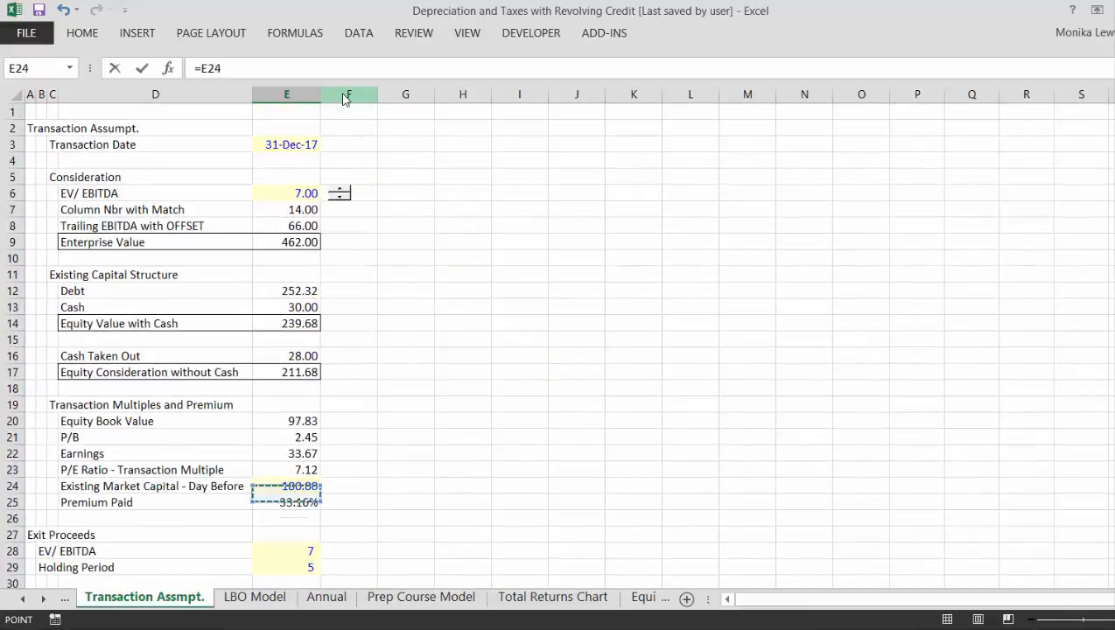
{"action": "key", "text": "Escape"}
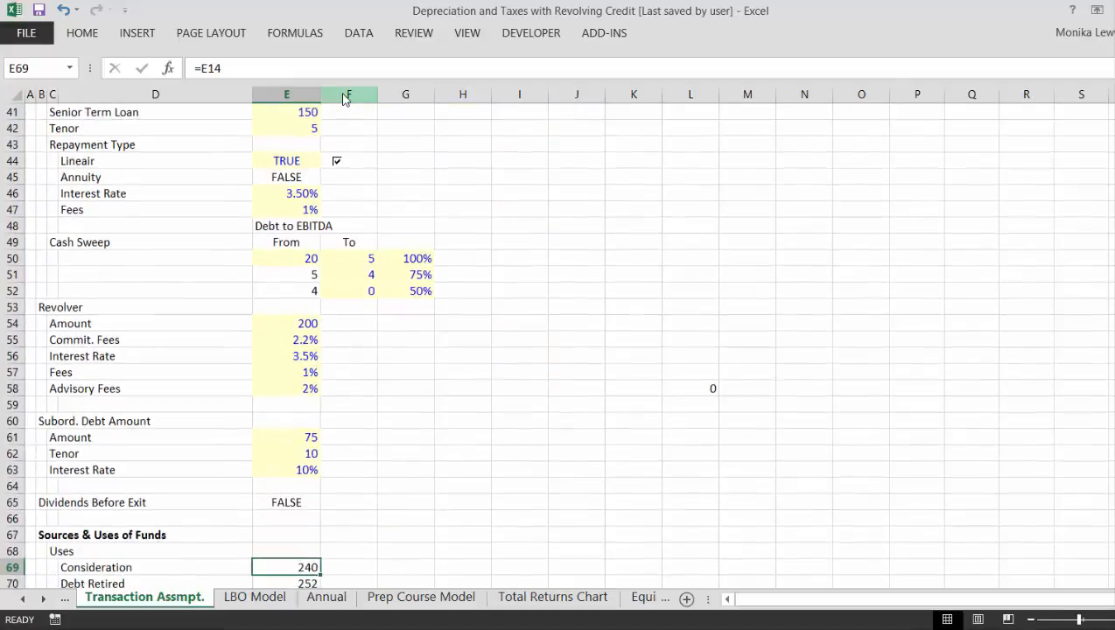
- Examine the Uses and Sources figures between Consideration and the GoodWill Analysis section
{"action": "key", "text": "Down"}
{"action": "key", "text": "Down"}
{"action": "key", "text": "Down"}
{"action": "key", "text": "Down"}
{"action": "key", "text": "Down"}
{"action": "key", "text": "Down"}
{"action": "key", "text": "Down"}
{"action": "key", "text": "Down"}
{"action": "key", "text": "Down"}
{"action": "key", "text": "Down"}
{"action": "key", "text": "Down"}
{"action": "key", "text": "Down"}
{"action": "key", "text": "Down"}
{"action": "key", "text": "Down"}
{"action": "key", "text": "Down"}
{"action": "key", "text": "Down"}
{"action": "key", "text": "Down"}
{"action": "key", "text": "Down"}
{"action": "key", "text": "Down"}
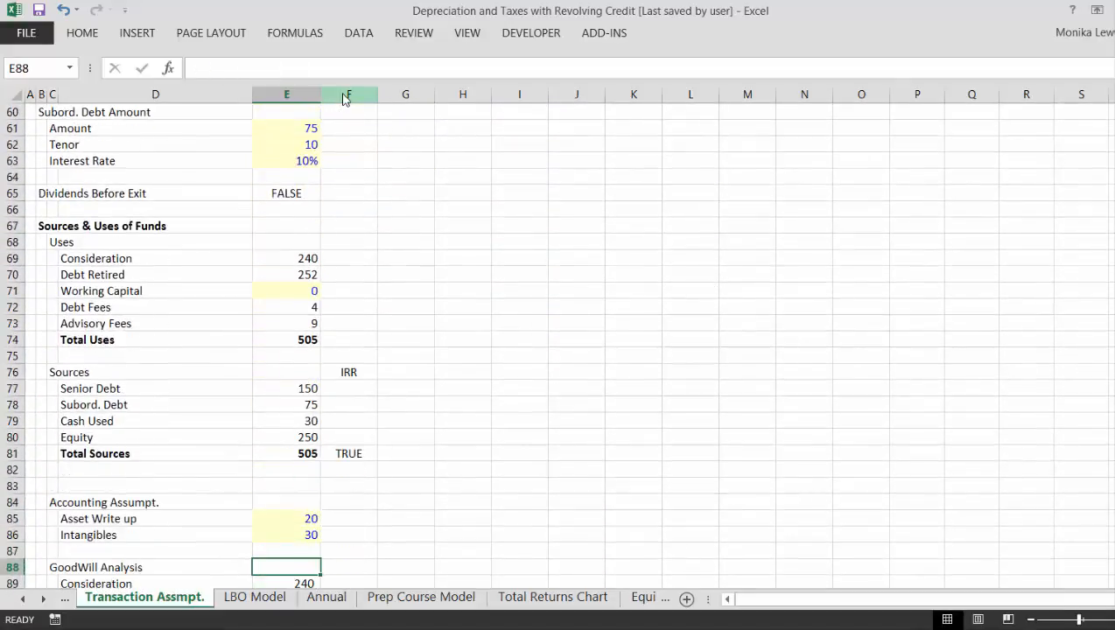
{"action": "key", "text": "Up"}
{"action": "key", "text": "Up"}
{"action": "key", "text": "Up"}
{"action": "key", "text": "Up"}
{"action": "key", "text": "Up"}
{"action": "key", "text": "Up"}
{"action": "key", "text": "Up"}
{"action": "key", "text": "Up"}
{"action": "key", "text": "Up"}
{"action": "key", "text": "Up"}
{"action": "key", "text": "Up"}
{"action": "key", "text": "Up"}
{"action": "key", "text": "Up"}
{"action": "key", "text": "Up"}
{"action": "key", "text": "Up"}
{"action": "key", "text": "Up"}
{"action": "key", "text": "Up"}
{"action": "key", "text": "Up"}
{"action": "key", "text": "Up"}
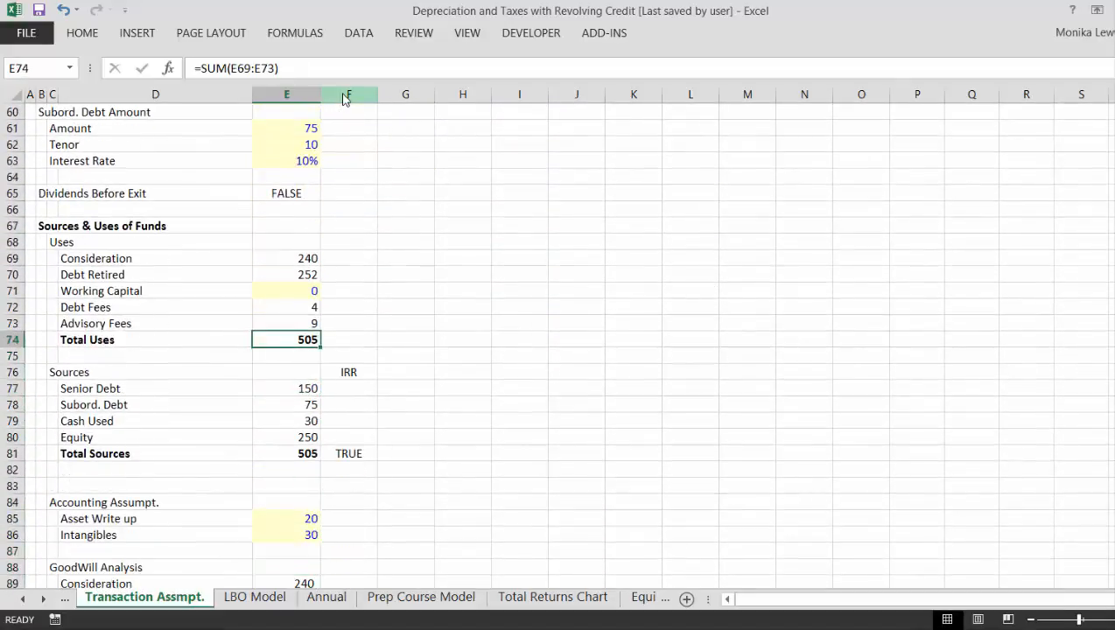
{"action": "key", "text": "Down"}
{"action": "key", "text": "Down"}
{"action": "key", "text": "Down"}
{"action": "key", "text": "Down"}
{"action": "key", "text": "Down"}
{"action": "key", "text": "Down"}
{"action": "key", "text": "Down"}
{"action": "key", "text": "Down"}
{"action": "key", "text": "Down"}
{"action": "key", "text": "Down"}
{"action": "key", "text": "Down"}
{"action": "key", "text": "Down"}
{"action": "key", "text": "Down"}
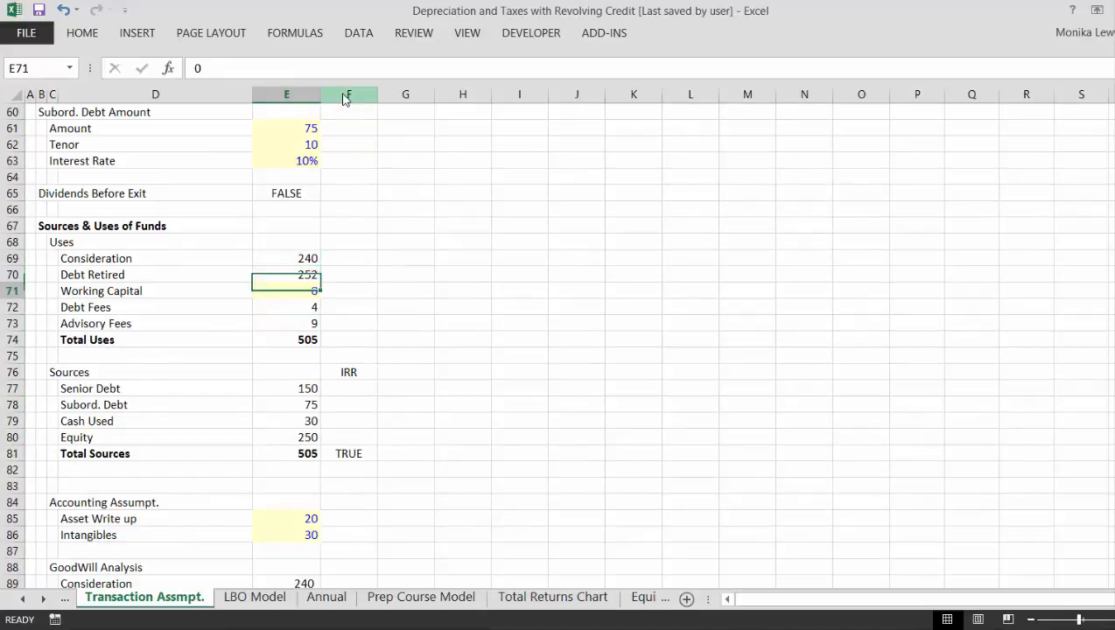
- Link Cash Used in E79 to the Cash Taken Out value with the formula =E16
{"action": "key", "text": "Up"}
{"action": "key", "text": "Up"}
{"action": "key", "text": "Up"}
{"action": "type", "text": "="}
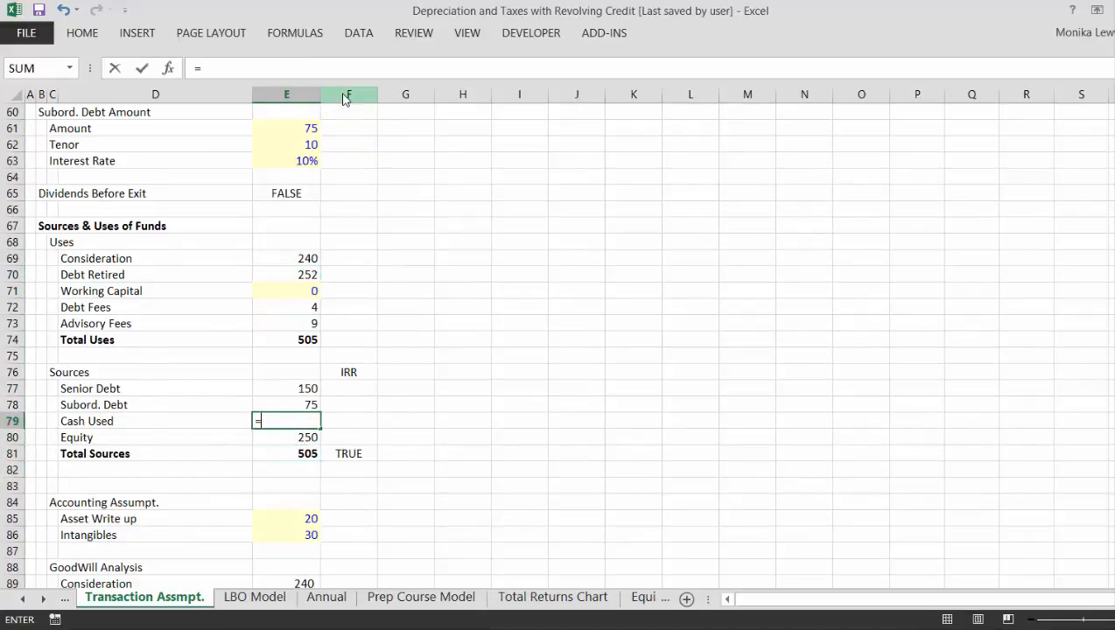
{"action": "key", "text": "Up"}
{"action": "key", "text": "Up"}
{"action": "key", "text": "Up"}
{"action": "key", "text": "Up"}
{"action": "key", "text": "Up"}
{"action": "key", "text": "Up"}
{"action": "key", "text": "Up"}
{"action": "key", "text": "Up"}
{"action": "key", "text": "Up"}
{"action": "key", "text": "Up"}
{"action": "key", "text": "Up"}
{"action": "key", "text": "Up"}
{"action": "key", "text": "Up"}
{"action": "key", "text": "Up"}
{"action": "key", "text": "Up"}
{"action": "key", "text": "Up"}
{"action": "key", "text": "Up"}
{"action": "key", "text": "Up"}
{"action": "key", "text": "Up"}
{"action": "key", "text": "Up"}
{"action": "key", "text": "Down"}
{"action": "key", "text": "Down"}
{"action": "key", "text": "Down"}
{"action": "key", "text": "Down"}
{"action": "key", "text": "Down"}
{"action": "key", "text": "Down"}
{"action": "key", "text": "Down"}
{"action": "key", "text": "Down"}
{"action": "key", "text": "Down"}
{"action": "key", "text": "Down"}
{"action": "key", "text": "Down"}
{"action": "key", "text": "Down"}
{"action": "key", "text": "Down"}
{"action": "key", "text": "Down"}
{"action": "key", "text": "Down"}
{"action": "key", "text": "Down"}
{"action": "key", "text": "Down"}
{"action": "key", "text": "Down"}
{"action": "key", "text": "Down"}
{"action": "key", "text": "Down"}
{"action": "key", "text": "Up"}
{"action": "key", "text": "Up"}
{"action": "key", "text": "Up"}
{"action": "key", "text": "Up"}
{"action": "key", "text": "Up"}
{"action": "key", "text": "Up"}
{"action": "key", "text": "Up"}
{"action": "key", "text": "Up"}
{"action": "key", "text": "Up"}
{"action": "key", "text": "Up"}
{"action": "key", "text": "Up"}
{"action": "key", "text": "Up"}
{"action": "key", "text": "Up"}
{"action": "key", "text": "Up"}
{"action": "key", "text": "Up"}
{"action": "key", "text": "Up"}
{"action": "key", "text": "Up"}
{"action": "key", "text": "Up"}
{"action": "key", "text": "Up"}
{"action": "key", "text": "Up"}
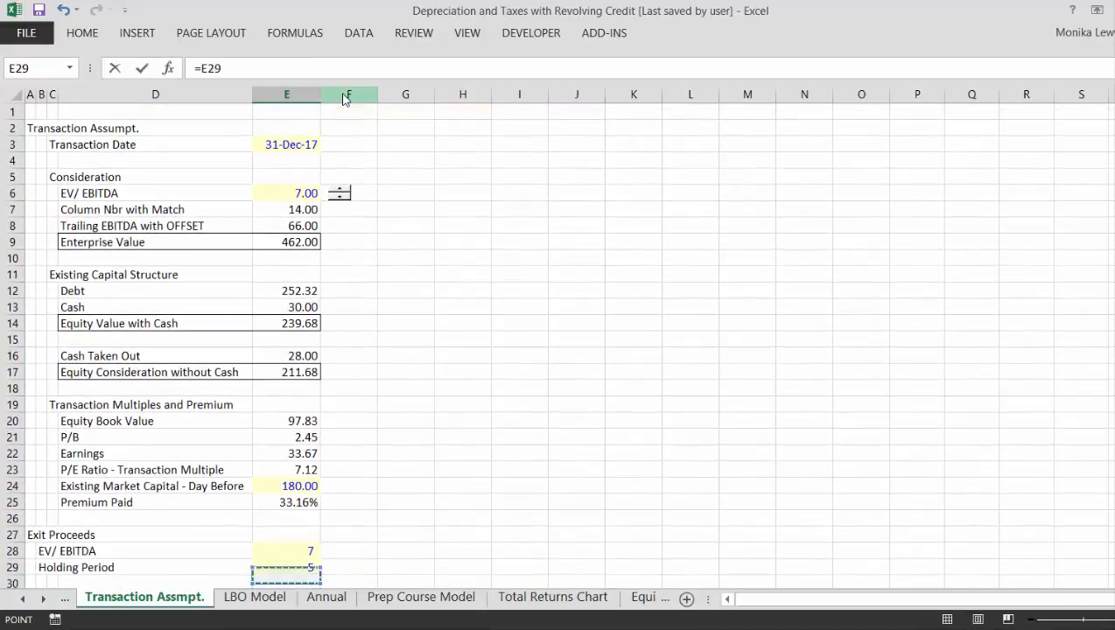
{"action": "key", "text": "Down"}
{"action": "key", "text": "Down"}
{"action": "key", "text": "Down"}
{"action": "key", "text": "Down"}
{"action": "key", "text": "Down"}
{"action": "key", "text": "Down"}
{"action": "key", "text": "Down"}
{"action": "key", "text": "Down"}
{"action": "key", "text": "Down"}
{"action": "key", "text": "Down"}
{"action": "key", "text": "Down"}
{"action": "key", "text": "Down"}
{"action": "key", "text": "Down"}
{"action": "key", "text": "Down"}
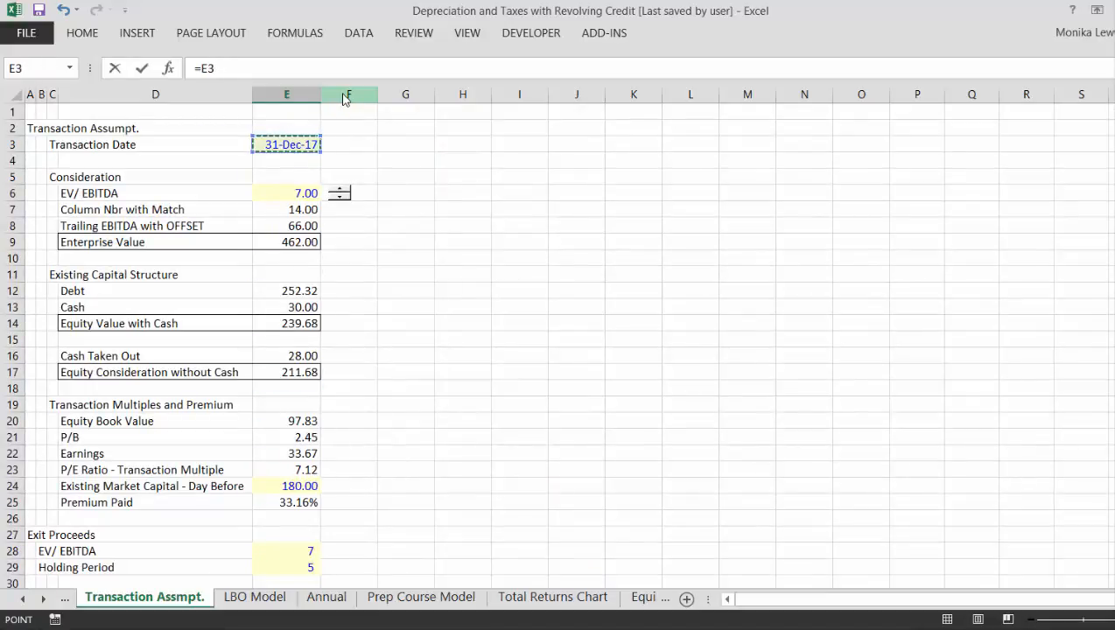
{"action": "key", "text": "Return"}
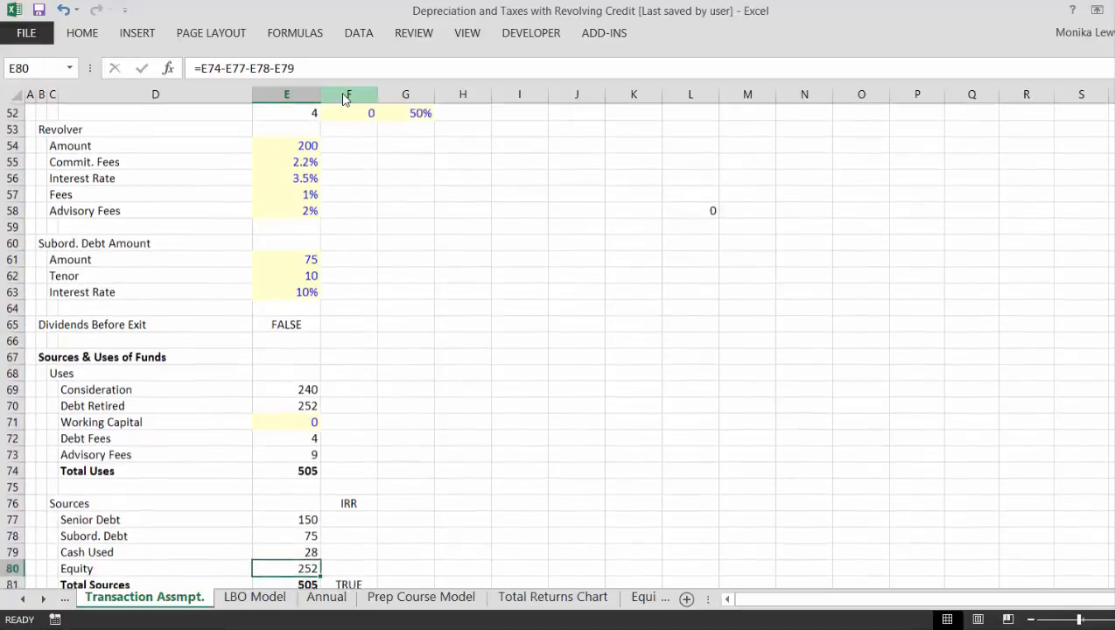
- Check the Sources & Uses of Funds formulas from Total Sources back up to Consideration
{"action": "key", "text": "Down"}
{"action": "key", "text": "Down"}
{"action": "key", "text": "Down"}
{"action": "key", "text": "Up"}
{"action": "key", "text": "Up"}
{"action": "key", "text": "Up"}
{"action": "key", "text": "Up"}
{"action": "key", "text": "Up"}
{"action": "key", "text": "Up"}
{"action": "key", "text": "Up"}
{"action": "key", "text": "Up"}
{"action": "key", "text": "Up"}
{"action": "key", "text": "Up"}
{"action": "key", "text": "Up"}
{"action": "key", "text": "Up"}
{"action": "key", "text": "Up"}
{"action": "key", "text": "Up"}
{"action": "key", "text": "Up"}
{"action": "key", "text": "Up"}
{"action": "key", "text": "Up"}
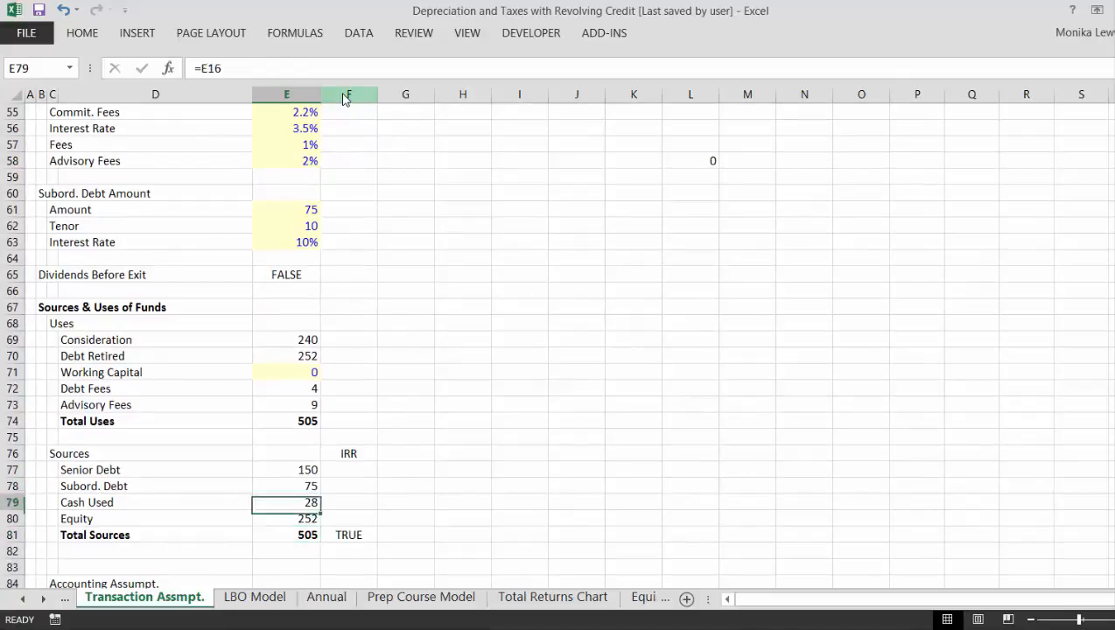
{"action": "key", "text": "Down"}
{"action": "key", "text": "Down"}
{"action": "key", "text": "Down"}
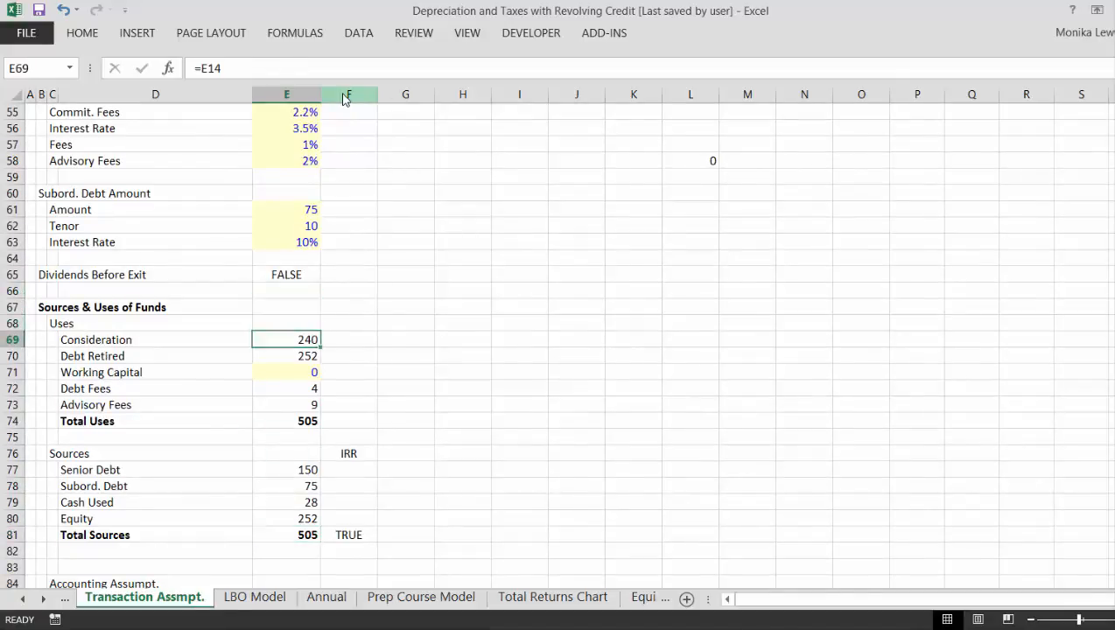
- Go to the LBO Summary sheet
{"action": "key", "text": "ctrl+Page_Down"}
{"action": "key", "text": "ctrl+Page_Down"}
{"action": "key", "text": "ctrl+Page_Up"}
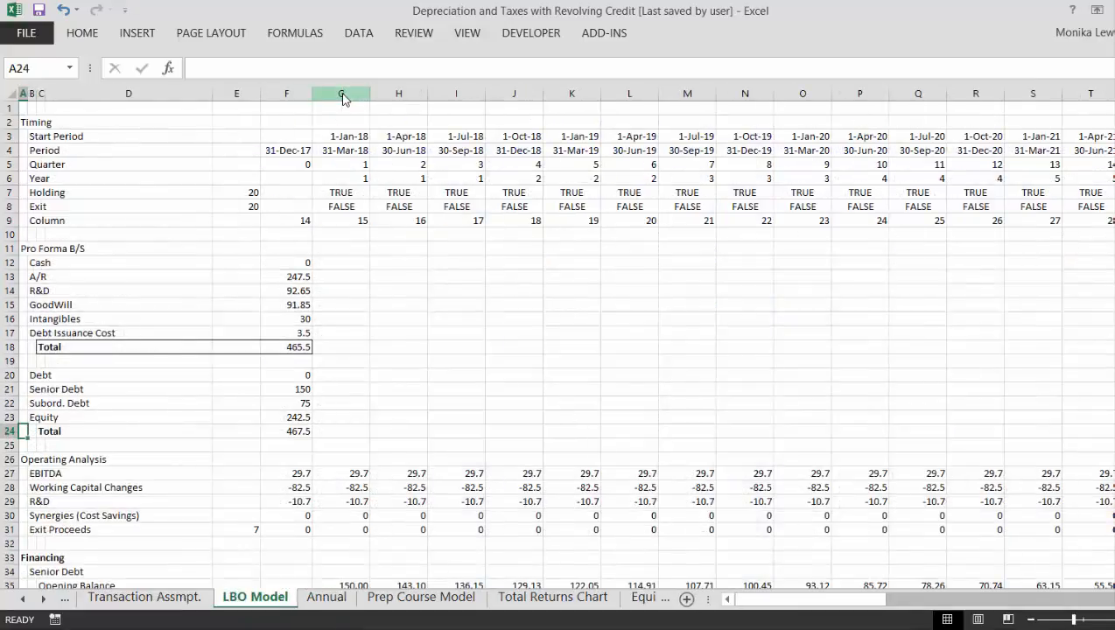
{"action": "key", "text": "ctrl+Page_Up"}
{"action": "key", "text": "ctrl+Page_Up"}
- Move the IRR heading in the Sources block from O12 to Q12
{"action": "key", "text": "Right"}
{"action": "key", "text": "Right"}
{"action": "key", "text": "Right"}
{"action": "key", "text": "Right"}
{"action": "key", "text": "Right"}
{"action": "key", "text": "Right"}
{"action": "key", "text": "Right"}
{"action": "key", "text": "Right"}
{"action": "key", "text": "Right"}
{"action": "key", "text": "Right"}
{"action": "key", "text": "Right"}
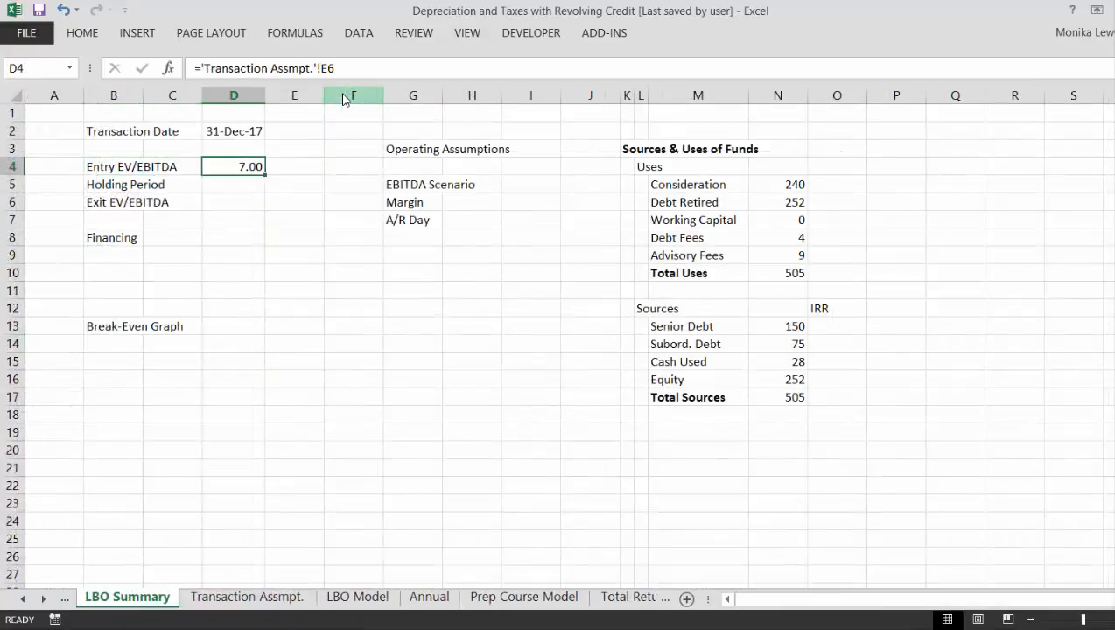
{"action": "key", "text": "Down"}
{"action": "key", "text": "Down"}
{"action": "key", "text": "Down"}
{"action": "key", "text": "Down"}
{"action": "key", "text": "Down"}
{"action": "key", "text": "Down"}
{"action": "key", "text": "Down"}
{"action": "key", "text": "Down"}
{"action": "key", "text": "Down"}
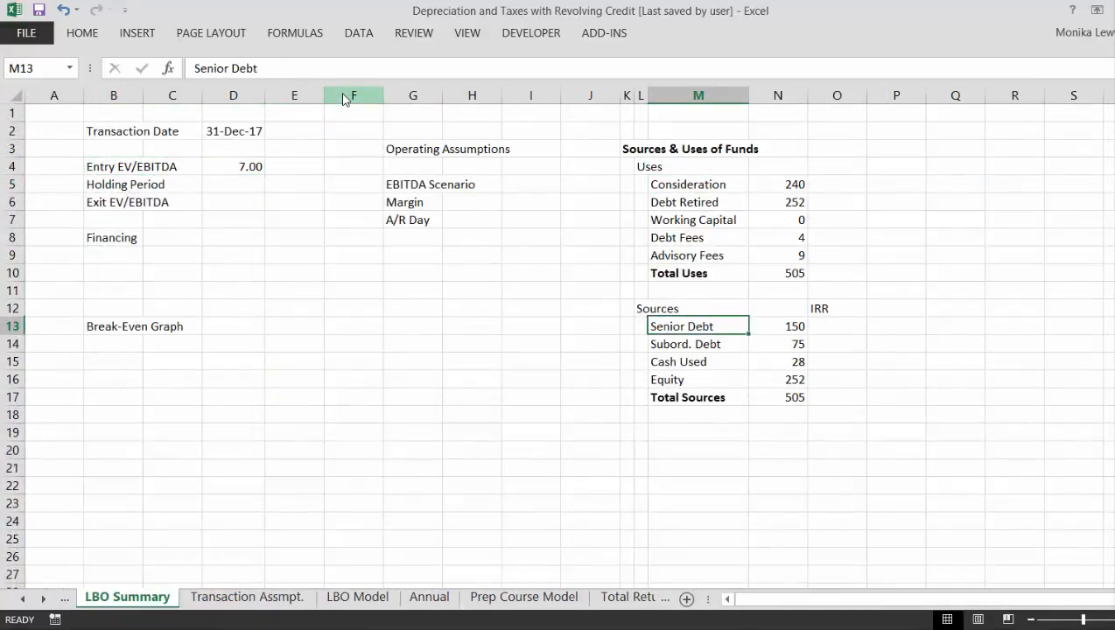
{"action": "key", "text": "Up"}
{"action": "key", "text": "Right"}
{"action": "key", "text": "Right"}
{"action": "key", "text": "ctrl+x"}
{"action": "key", "text": "Right"}
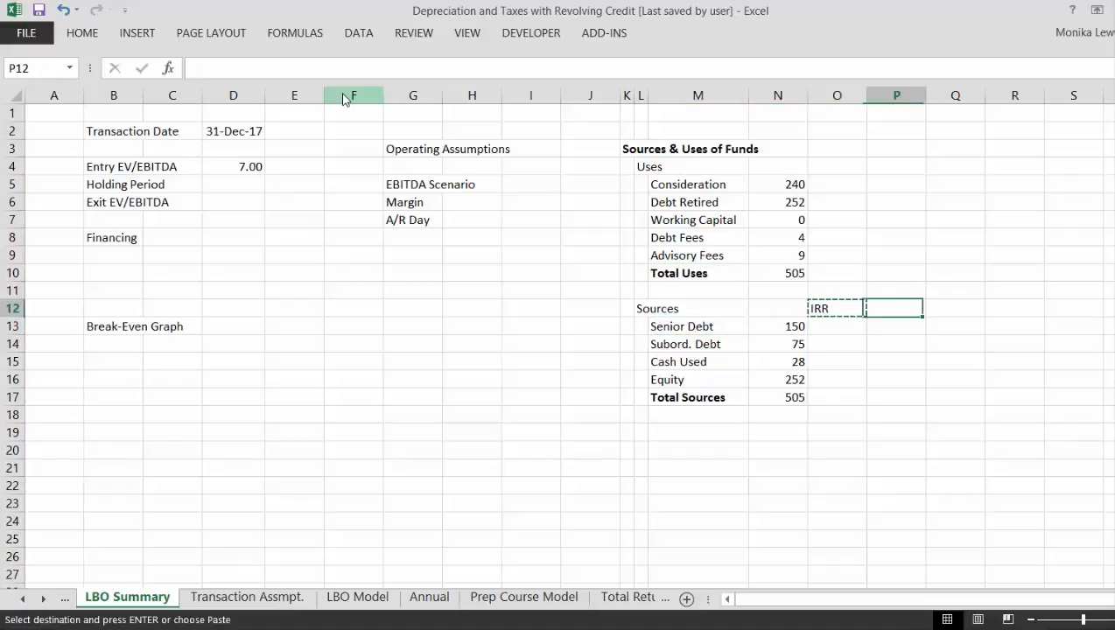
{"action": "key", "text": "Right"}
{"action": "key", "text": "ctrl+v"}
- Enter the column heading "to EBITDA" in O12, beside the Sources heading
{"action": "key", "text": "Left"}
{"action": "key", "text": "Left"}
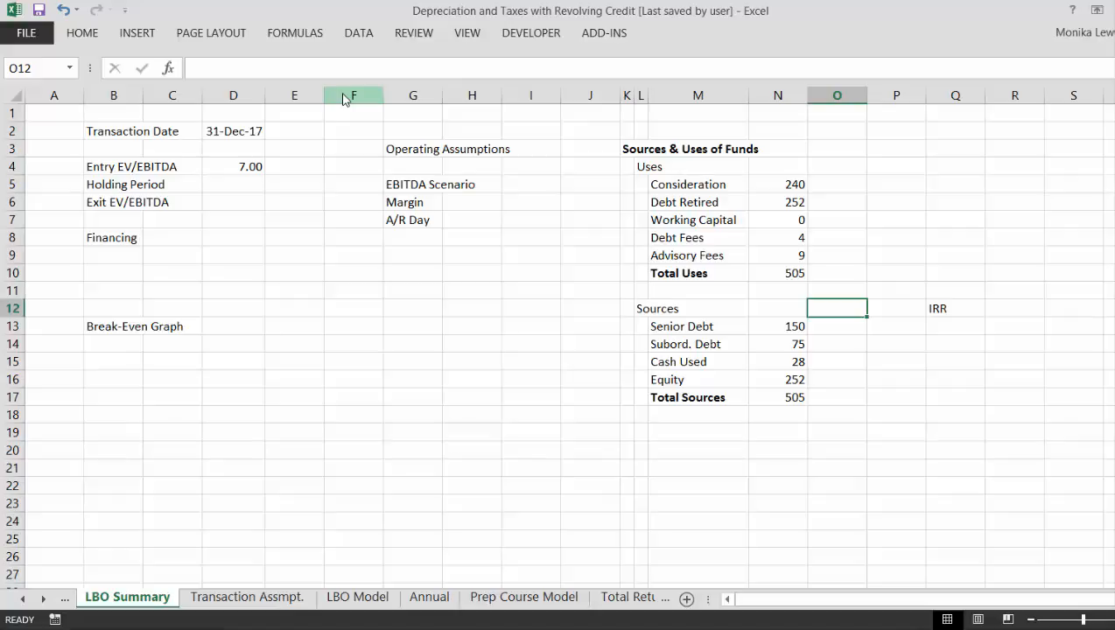
{"action": "type", "text": "to"}
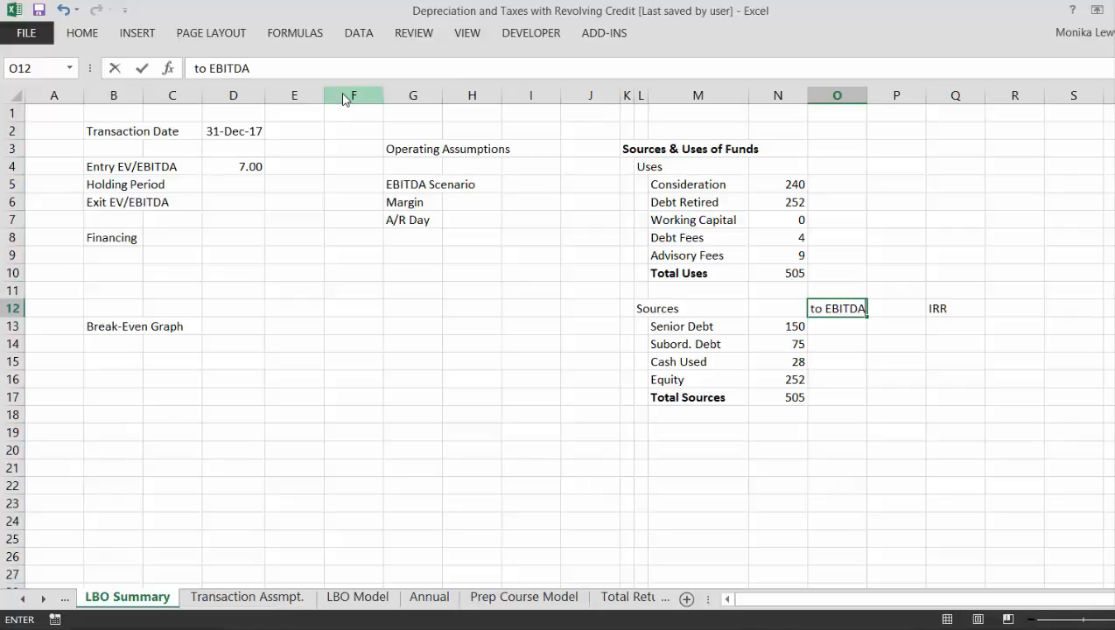
{"action": "type", "text": " EBITDA"}
{"action": "key", "text": "Return"}
{"action": "key", "text": "Left"}
{"action": "key", "text": "Down"}
{"action": "key", "text": "Right"}
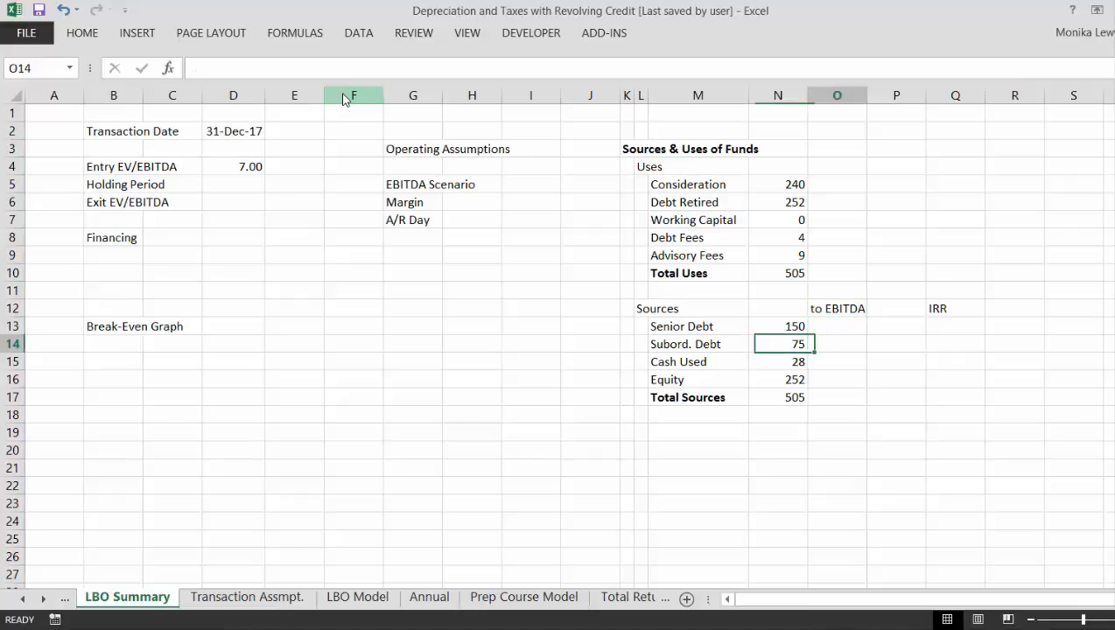
{"action": "key", "text": "Down"}
{"action": "key", "text": "Left"}
{"action": "key", "text": "Left"}
{"action": "key", "text": "Left"}
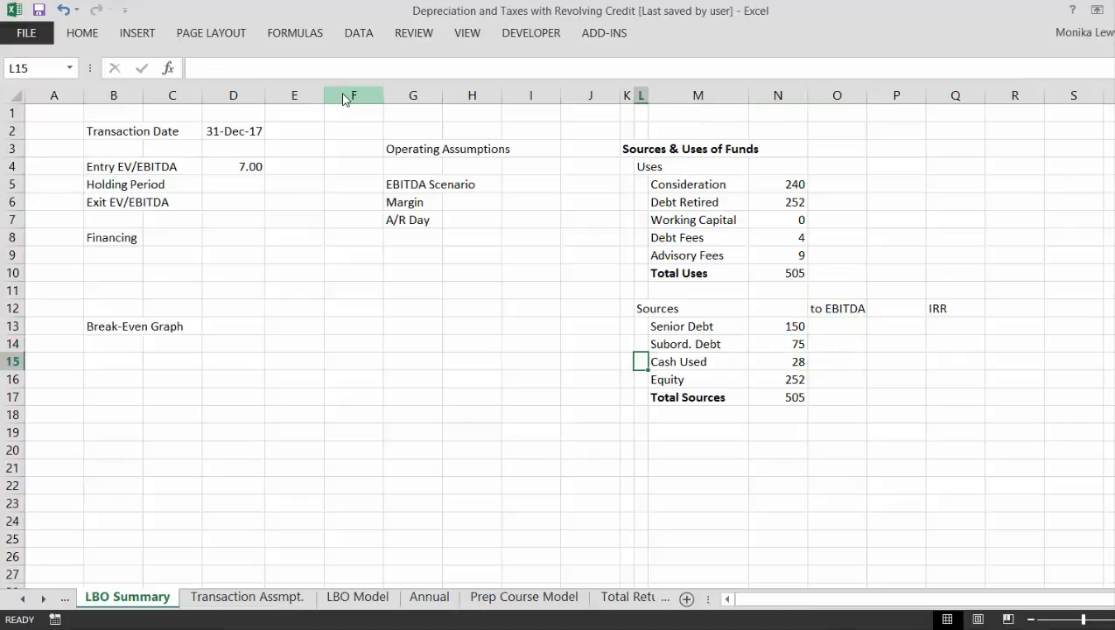
{"action": "key", "text": "Down"}
{"action": "key", "text": "Right"}
{"action": "key", "text": "Up"}
{"action": "key", "text": "Down"}
{"action": "key", "text": "Right"}
{"action": "key", "text": "Right"}
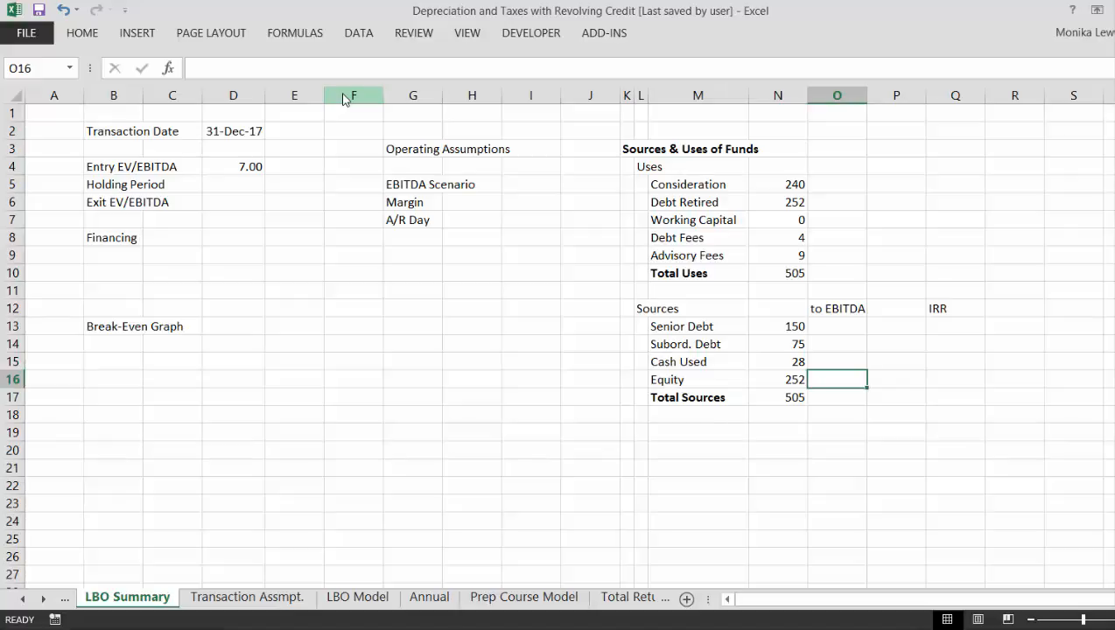
{"action": "key", "text": "Down"}
{"action": "key", "text": "Left"}
{"action": "key", "text": "Left"}
{"action": "key", "text": "Left"}
{"action": "key", "text": "Right"}
{"action": "key", "text": "Right"}
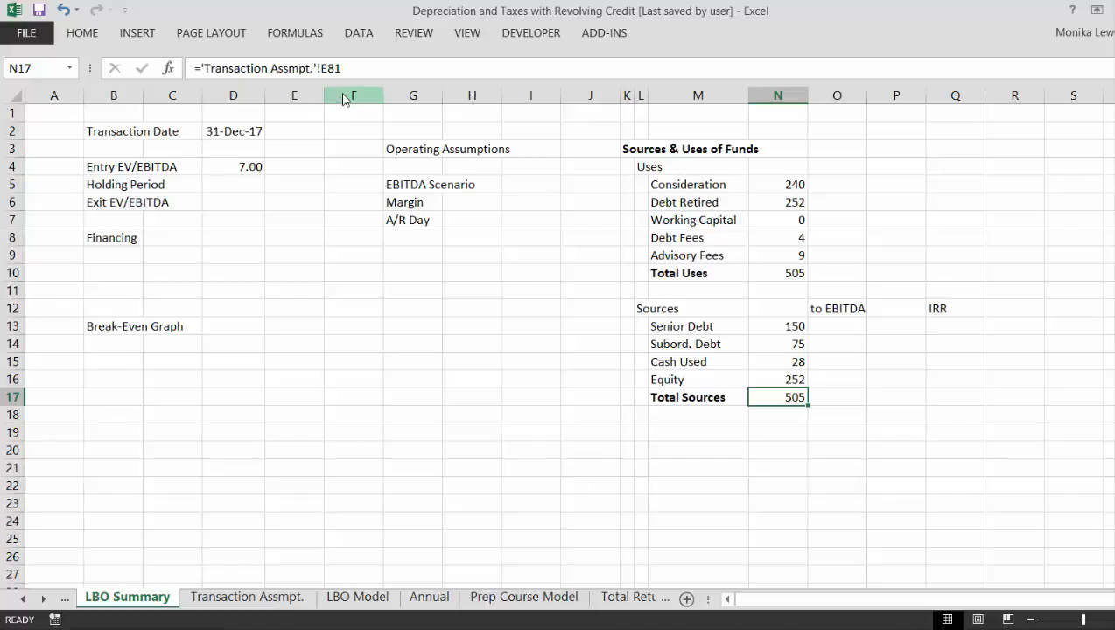
- Move the "to EBITDA" and IRR headings from O12:Q12 to O3:Q3, in the Sources & Uses of Funds title row
{"action": "key", "text": "Up"}
{"action": "key", "text": "Up"}
{"action": "key", "text": "Up"}
{"action": "key", "text": "Up"}
{"action": "key", "text": "Up"}
{"action": "key", "text": "Up"}
{"action": "key", "text": "Up"}
{"action": "key", "text": "Up"}
{"action": "key", "text": "Up"}
{"action": "key", "text": "Up"}
{"action": "key", "text": "Up"}
{"action": "key", "text": "Up"}
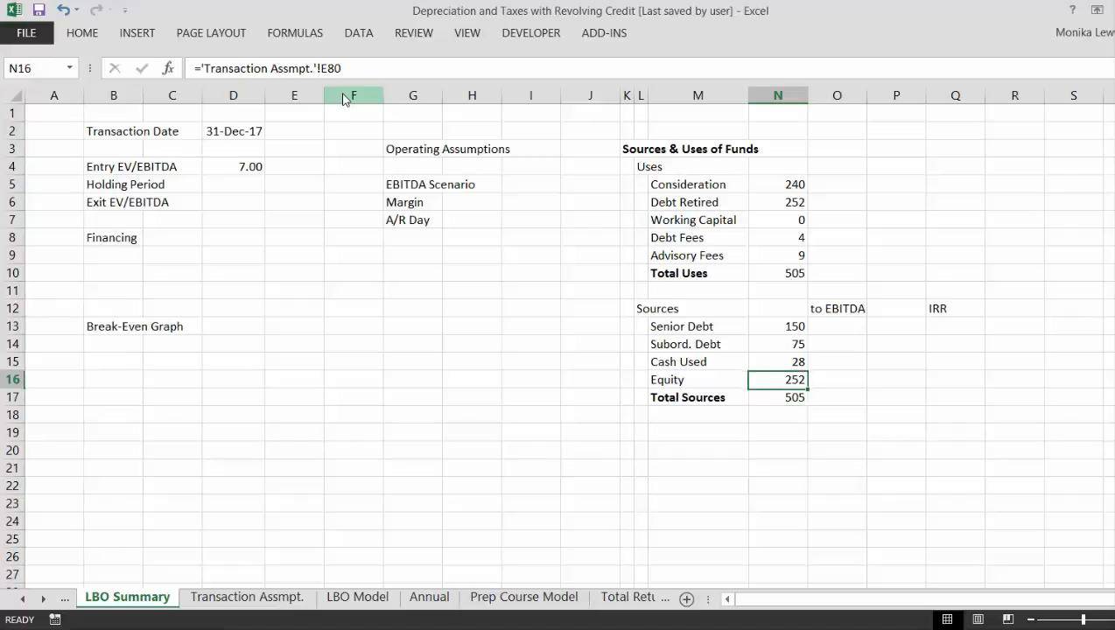
{"action": "key", "text": "Right"}
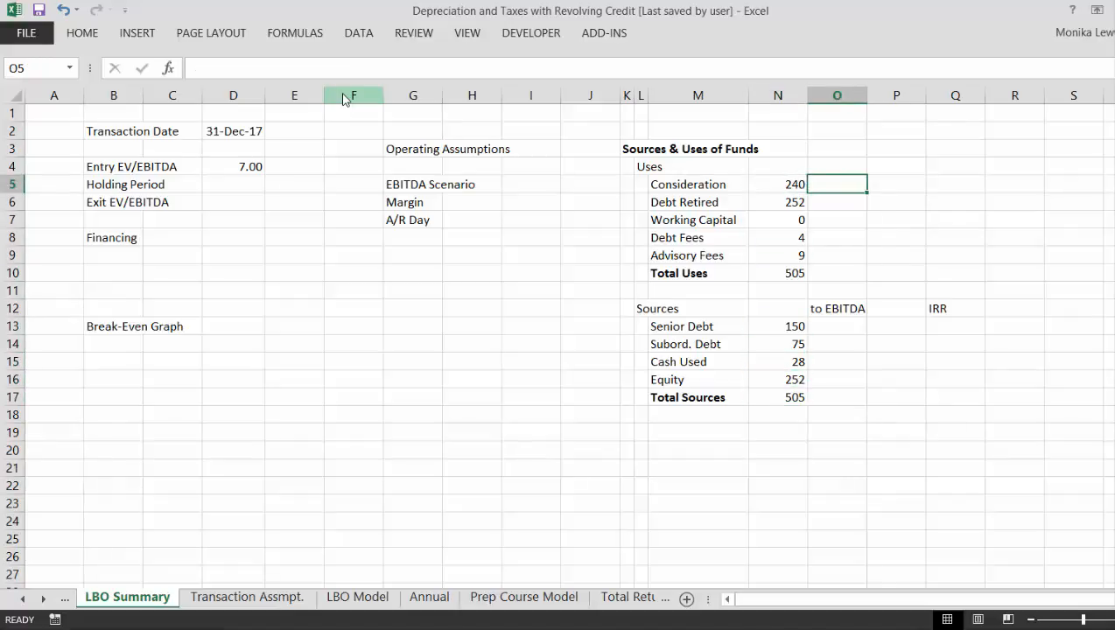
{"action": "key", "text": "Down"}
{"action": "key", "text": "Down"}
{"action": "key", "text": "Down"}
{"action": "key", "text": "Down"}
{"action": "key", "text": "Down"}
{"action": "key", "text": "Down"}
{"action": "key", "text": "Down"}
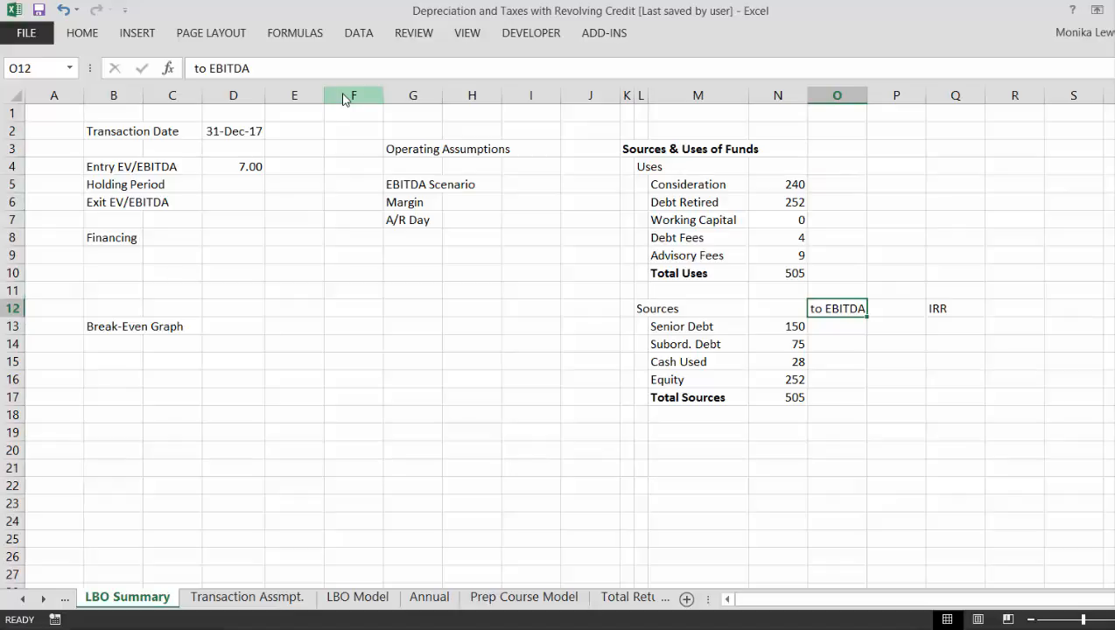
{"action": "key", "text": "shift+Right"}
{"action": "key", "text": "shift+Right"}
{"action": "key", "text": "ctrl+c"}
{"action": "key", "text": "Up"}
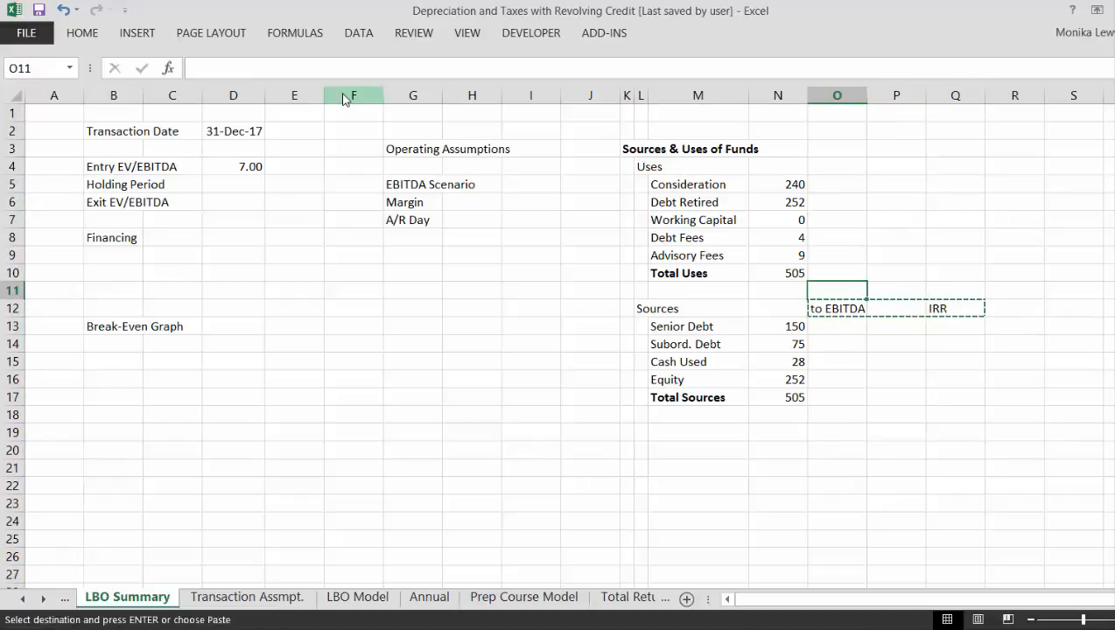
{"action": "key", "text": "Up"}
{"action": "key", "text": "Up"}
{"action": "key", "text": "Up"}
{"action": "key", "text": "Up"}
{"action": "key", "text": "Up"}
{"action": "key", "text": "Up"}
{"action": "key", "text": "Up"}
{"action": "key", "text": "Up"}
{"action": "key", "text": "ctrl+v"}
- Add the bold section heading "Transaction Multiples" in K19, below the Total Sources row
{"action": "key", "text": "Down"}
{"action": "key", "text": "Down"}
{"action": "key", "text": "Down"}
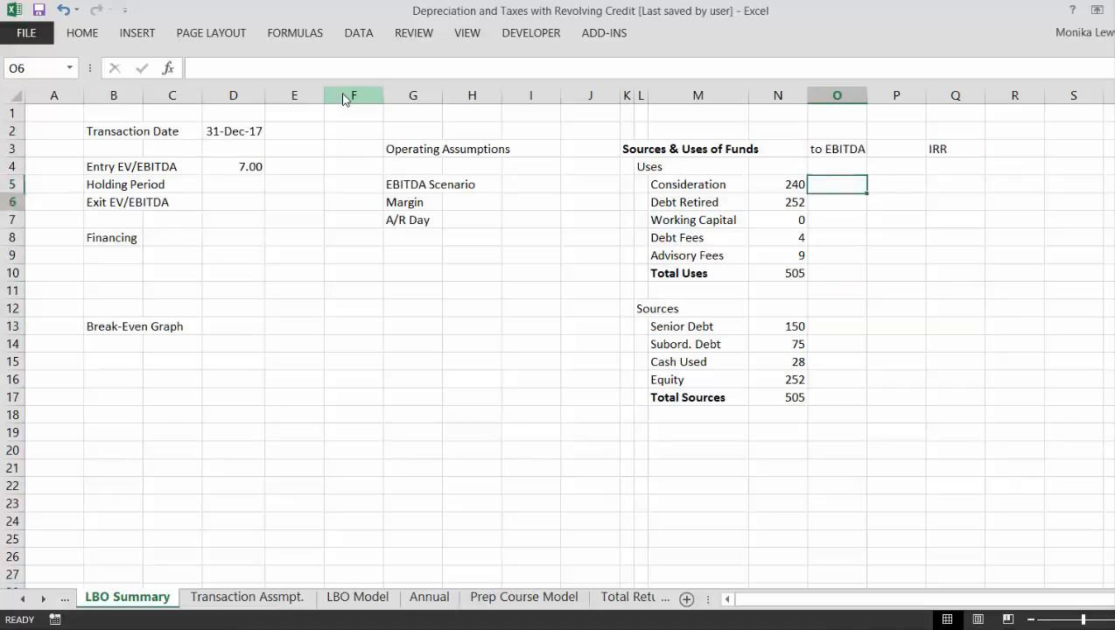
{"action": "key", "text": "Down"}
{"action": "key", "text": "Down"}
{"action": "key", "text": "Down"}
{"action": "key", "text": "Down"}
{"action": "key", "text": "Down"}
{"action": "key", "text": "Down"}
{"action": "key", "text": "Down"}
{"action": "key", "text": "Down"}
{"action": "key", "text": "Down"}
{"action": "key", "text": "Down"}
{"action": "key", "text": "Left"}
{"action": "key", "text": "Left"}
{"action": "key", "text": "Down"}
{"action": "key", "text": "Down"}
{"action": "key", "text": "Down"}
{"action": "key", "text": "Left"}
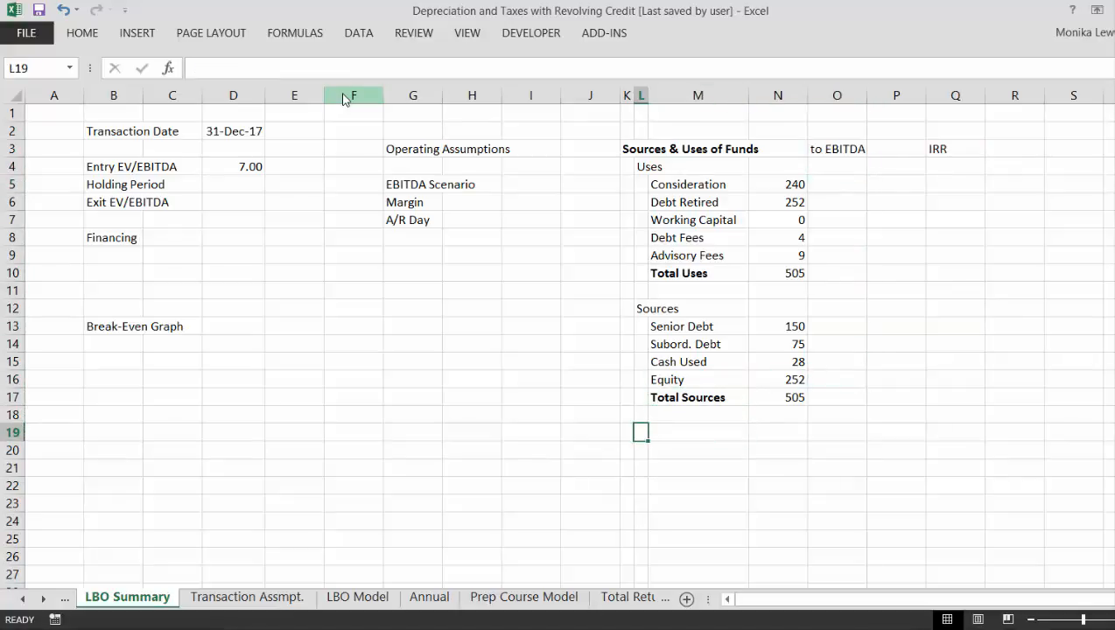
{"action": "key", "text": "Left"}
{"action": "type", "text": "Tr"}
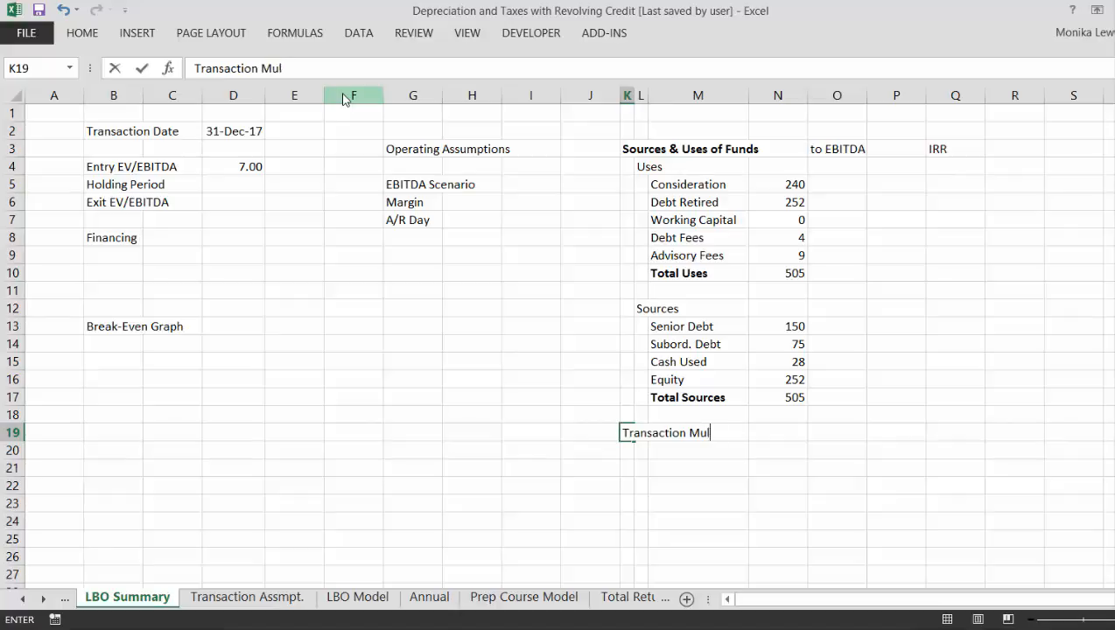
{"action": "type", "text": "ansaction Multiples"}
{"action": "key", "text": "Return"}
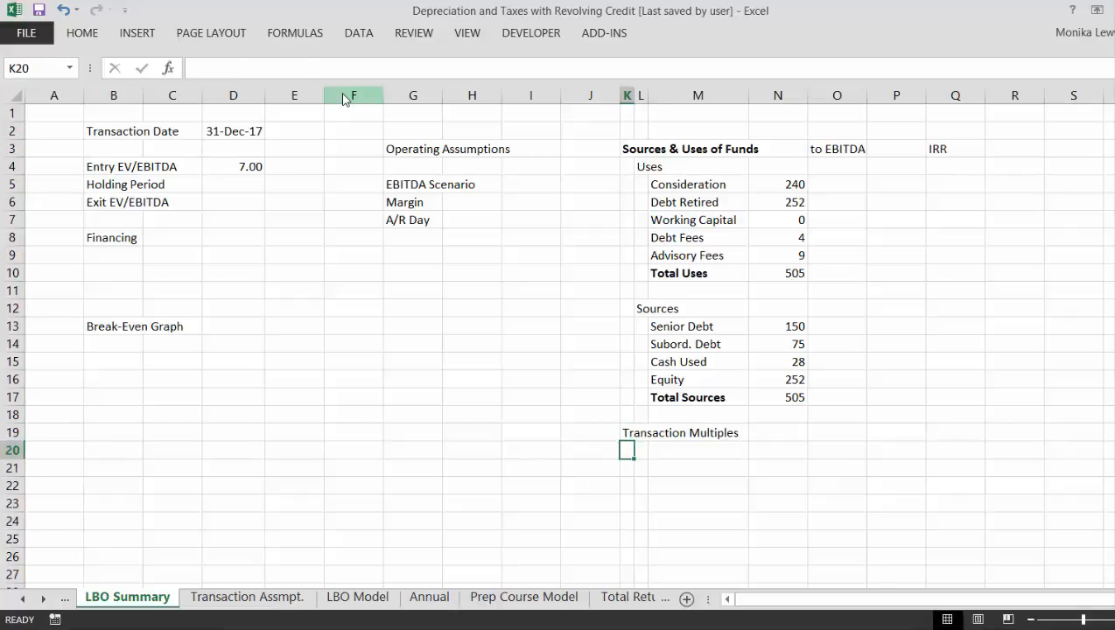
{"action": "key", "text": "Up"}
{"action": "key", "text": "ctrl+b"}
{"action": "key", "text": "Down"}
{"action": "key", "text": "Down"}
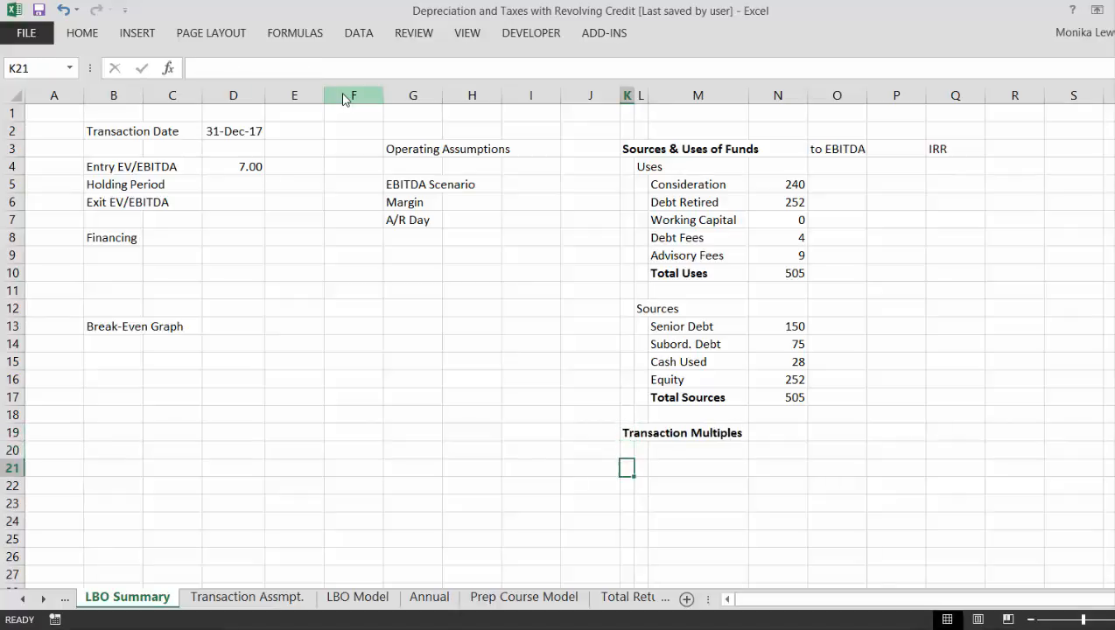
{"action": "key", "text": "Up"}
{"action": "key", "text": "Left"}
{"action": "key", "text": "Left"}
{"action": "key", "text": "Left"}
{"action": "key", "text": "Left"}
{"action": "key", "text": "Left"}
{"action": "key", "text": "Left"}
{"action": "key", "text": "Left"}
{"action": "key", "text": "Left"}
{"action": "key", "text": "Left"}
{"action": "key", "text": "Left"}
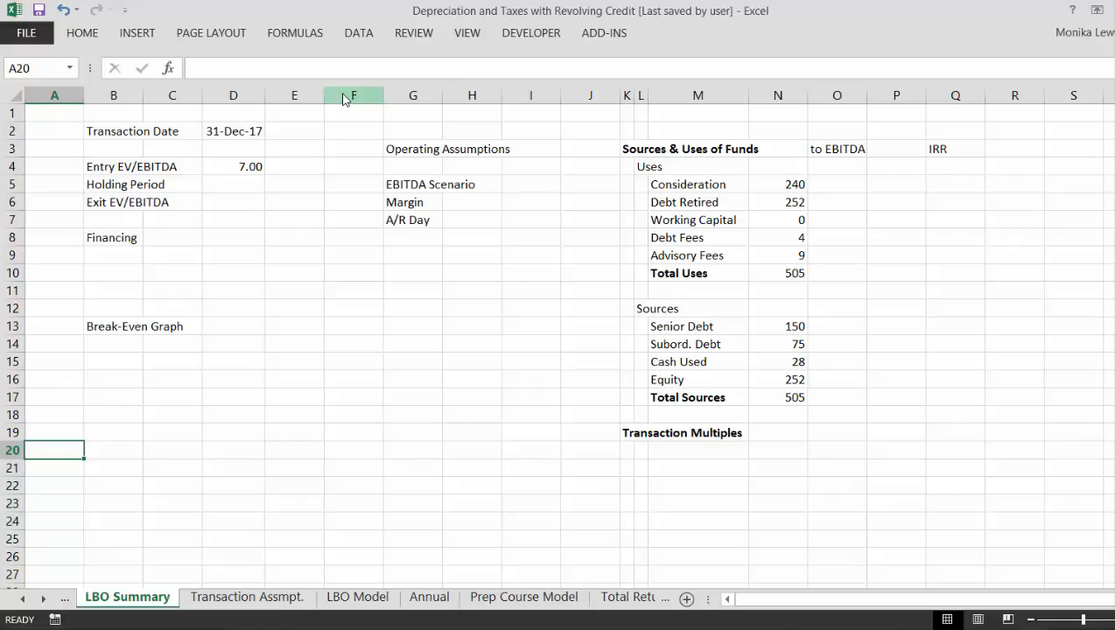
- On the Transaction Assmpt. sheet, outline the Total Uses row (D74:E74) with a border
{"action": "key", "text": "ctrl+Page_Down"}
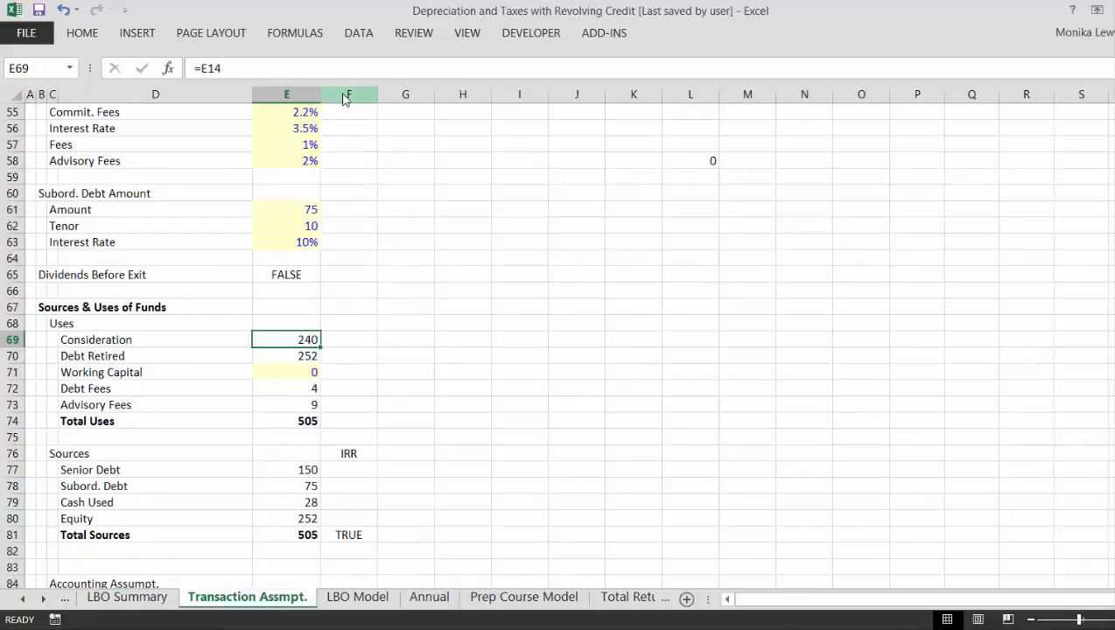
{"action": "key", "text": "Page_Down"}
{"action": "key", "text": "Page_Up"}
{"action": "key", "text": "Down"}
{"action": "key", "text": "Down"}
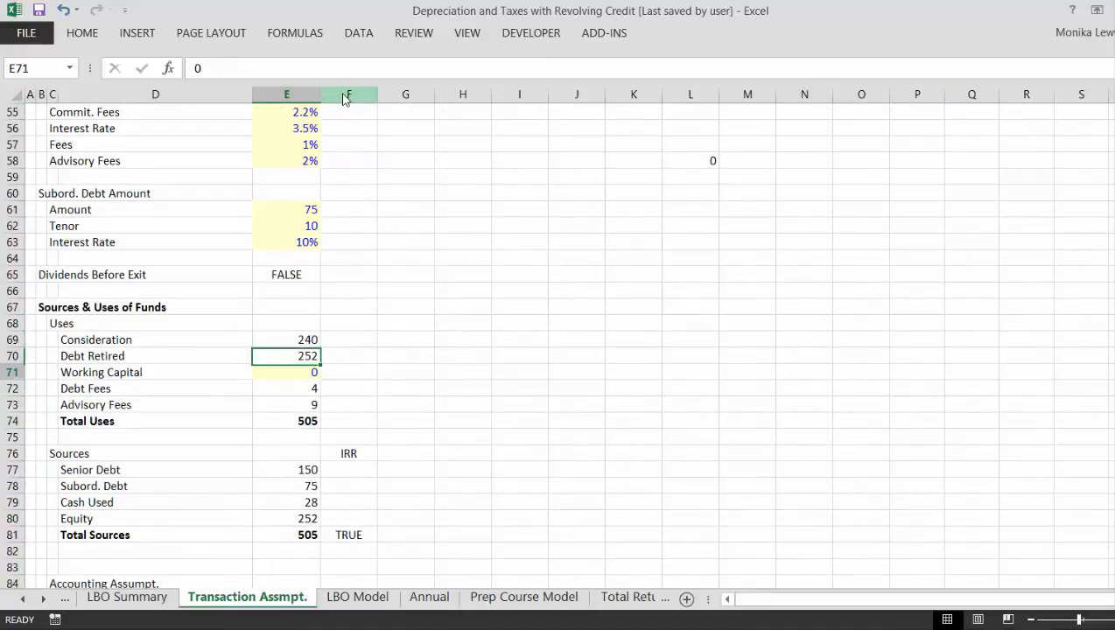
{"action": "key", "text": "Down"}
{"action": "key", "text": "Down"}
{"action": "key", "text": "Down"}
{"action": "key", "text": "Left"}
{"action": "key", "text": "shift+Right"}
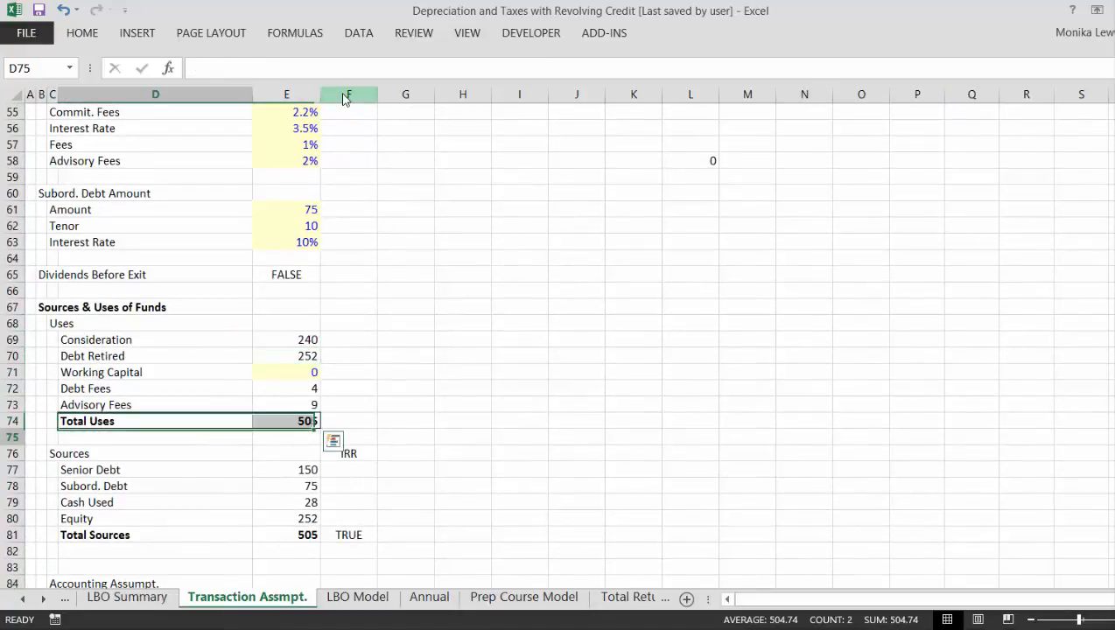
- Outline the Total Sources row (D81:E81) with the same border
{"action": "key", "text": "Down"}
{"action": "key", "text": "Down"}
{"action": "key", "text": "Down"}
{"action": "key", "text": "Down"}
{"action": "key", "text": "Down"}
{"action": "key", "text": "Down"}
{"action": "key", "text": "Down"}
{"action": "key", "text": "shift+Right"}
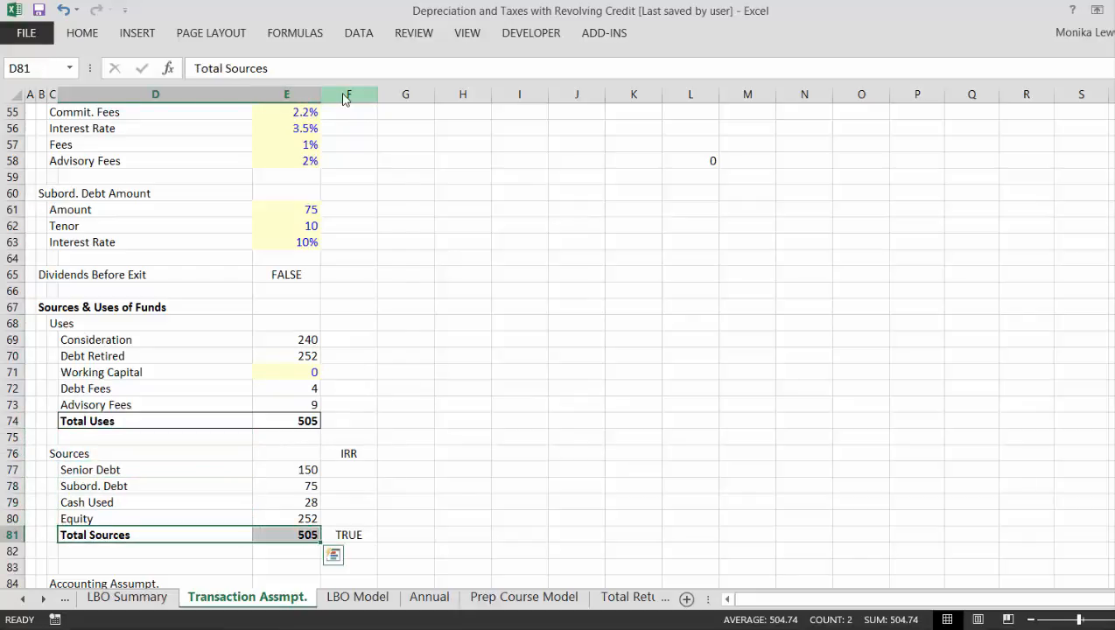
- Move the sources-equals-uses check from F81 to E82, directly below the Total Sources amount
{"action": "key", "text": "Right"}
{"action": "key", "text": "Right"}
{"action": "key", "text": "Up"}
{"action": "key", "text": "Right"}
{"action": "key", "text": "Left"}
{"action": "key", "text": "Up"}
{"action": "key", "text": "Up"}
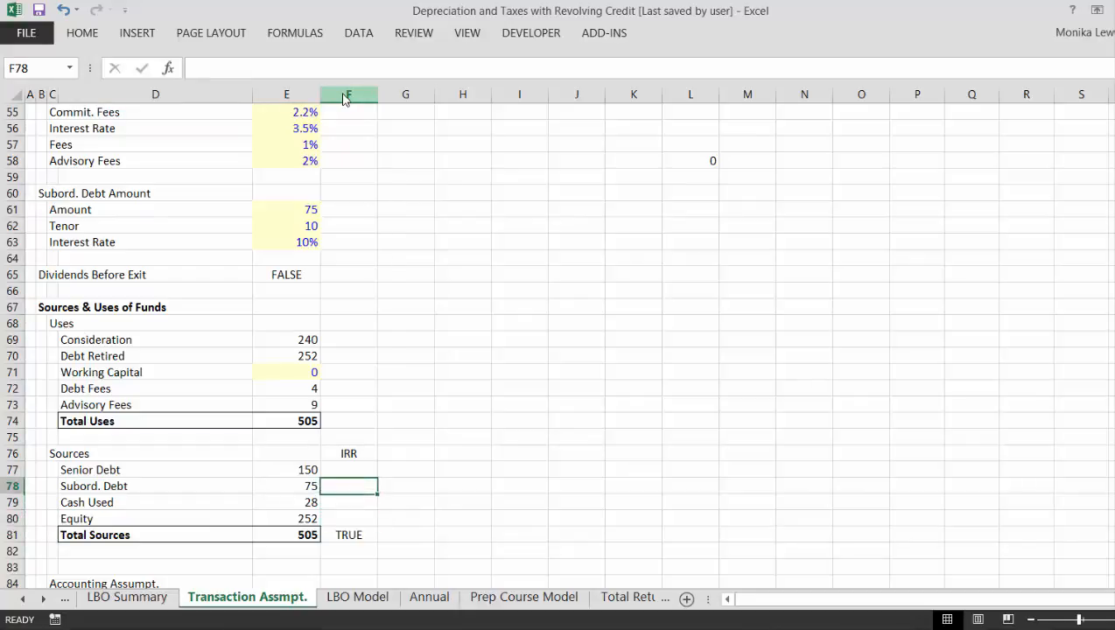
{"action": "key", "text": "Up"}
{"action": "key", "text": "Down"}
{"action": "key", "text": "Down"}
{"action": "key", "text": "Down"}
{"action": "key", "text": "Down"}
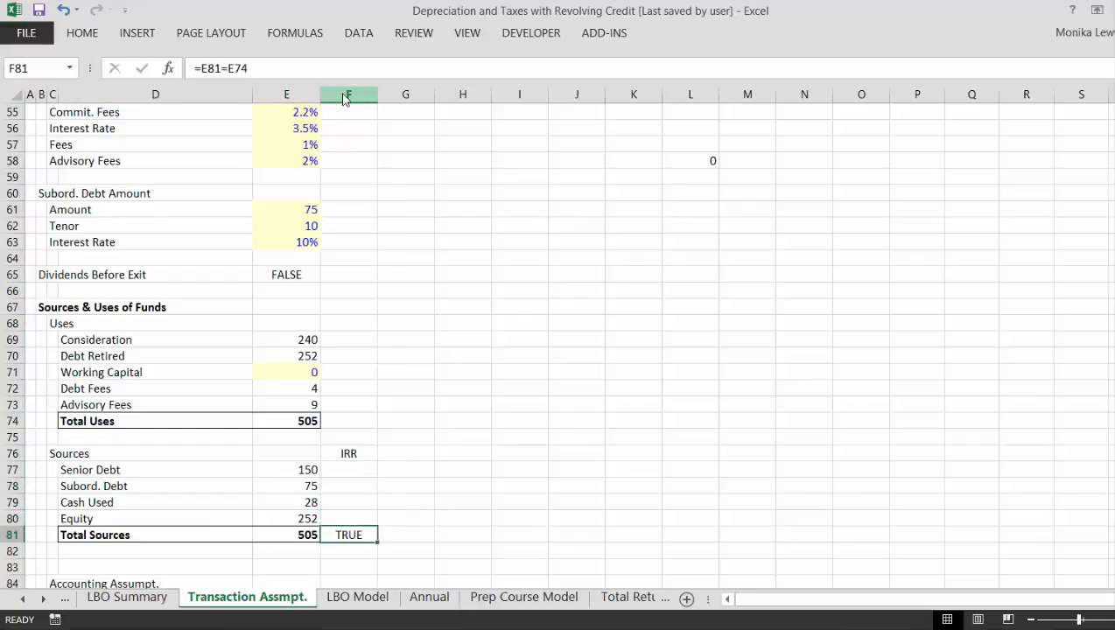
{"action": "key", "text": "ctrl+c"}
{"action": "key", "text": "Left"}
{"action": "key", "text": "Down"}
{"action": "key", "text": "Down"}
{"action": "key", "text": "Down"}
{"action": "key", "text": "Down"}
{"action": "key", "text": "Down"}
{"action": "key", "text": "Down"}
{"action": "key", "text": "Down"}
{"action": "key", "text": "Down"}
{"action": "key", "text": "Down"}
{"action": "key", "text": "Down"}
{"action": "key", "text": "Down"}
{"action": "key", "text": "Down"}
{"action": "key", "text": "Down"}
{"action": "key", "text": "Down"}
{"action": "key", "text": "Down"}
{"action": "key", "text": "Up"}
{"action": "key", "text": "Up"}
{"action": "key", "text": "Up"}
{"action": "key", "text": "Up"}
{"action": "key", "text": "Up"}
{"action": "key", "text": "Up"}
{"action": "key", "text": "Up"}
{"action": "key", "text": "Up"}
{"action": "key", "text": "Up"}
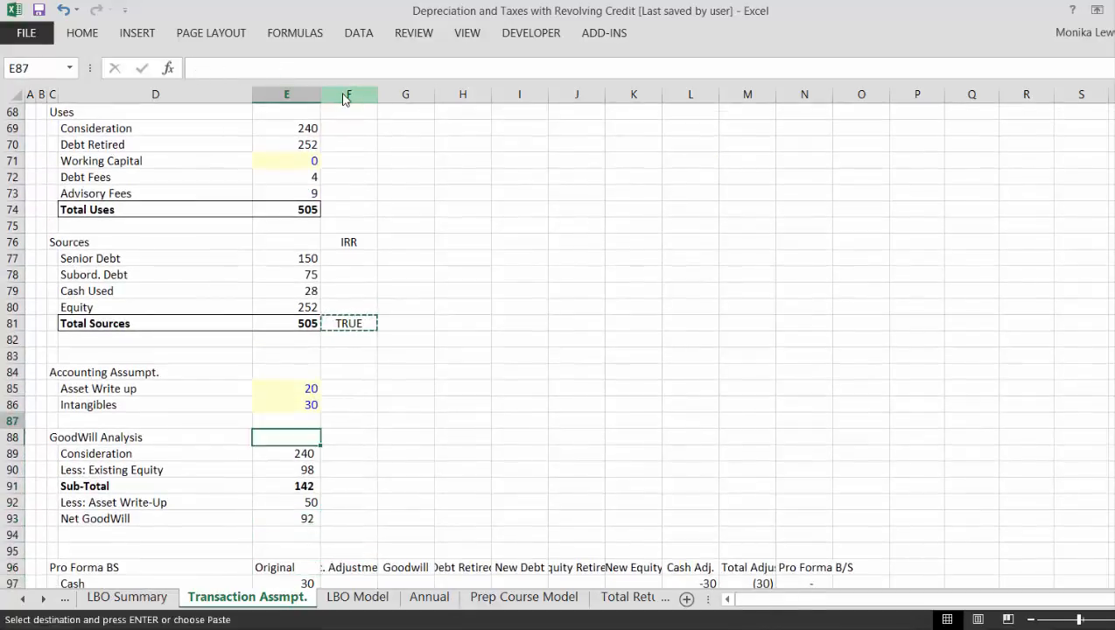
{"action": "key", "text": "Up"}
{"action": "key", "text": "Up"}
{"action": "key", "text": "Up"}
{"action": "key", "text": "Up"}
- Try a Revolver Amount of 400 in E54 and check its effect on the Sources & Uses totals
{"action": "key", "text": "Up"}
{"action": "key", "text": "Return"}
{"action": "key", "text": "Up"}
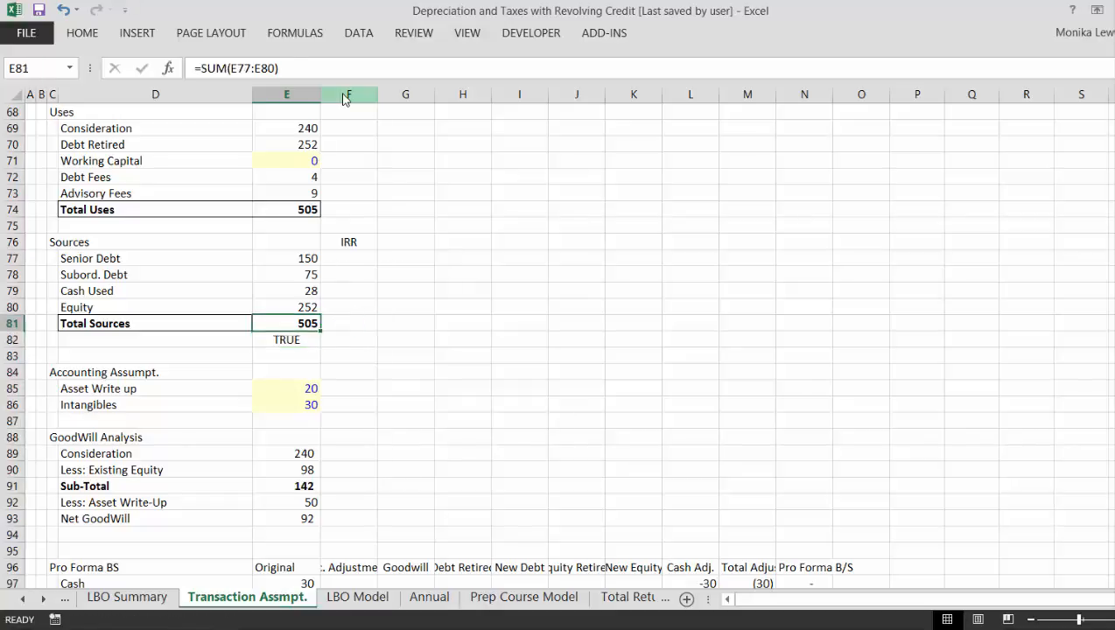
{"action": "key", "text": "Up"}
{"action": "key", "text": "Up"}
{"action": "key", "text": "Up"}
{"action": "key", "text": "Up"}
{"action": "key", "text": "Up"}
{"action": "key", "text": "Up"}
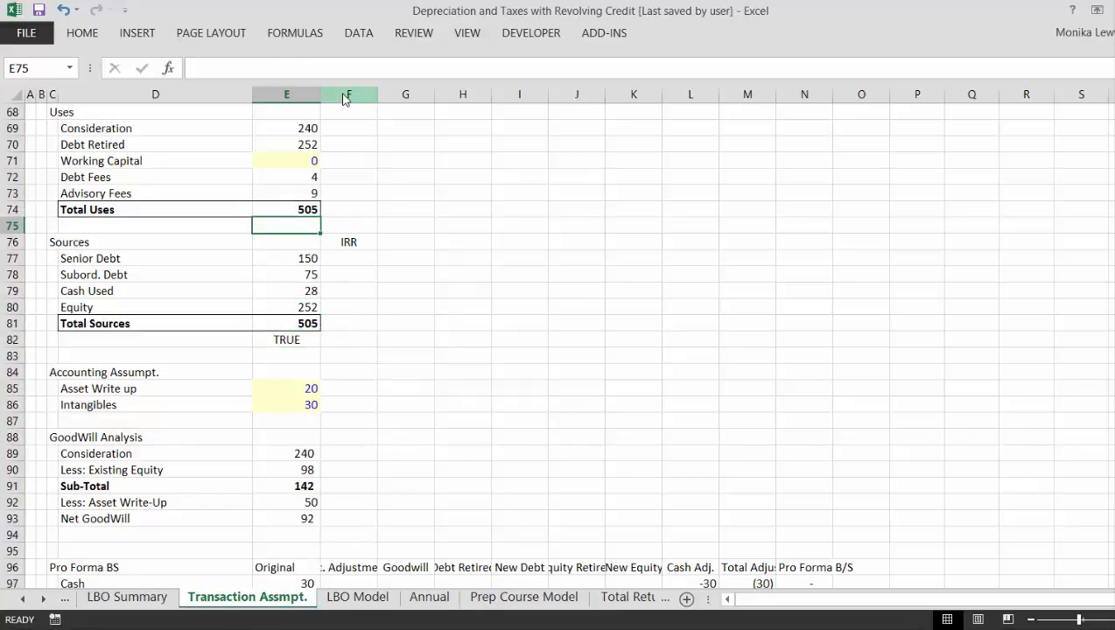
{"action": "key", "text": "Page_Up"}
{"action": "key", "text": "Down"}
{"action": "key", "text": "Down"}
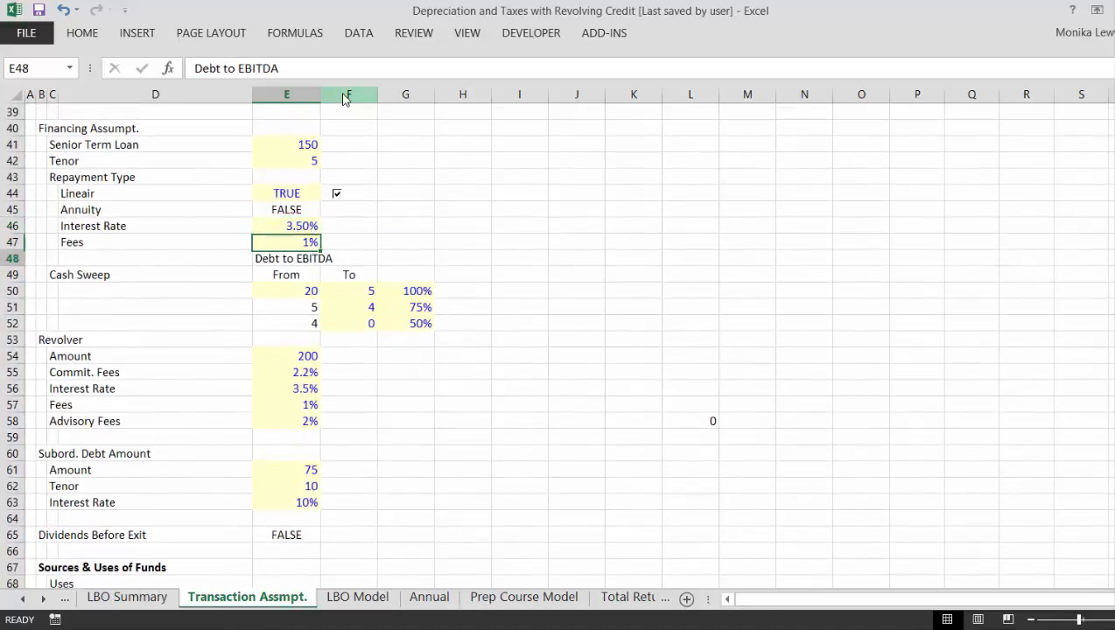
{"action": "key", "text": "Down"}
{"action": "key", "text": "Down"}
{"action": "key", "text": "Down"}
{"action": "key", "text": "Down"}
{"action": "key", "text": "Down"}
{"action": "key", "text": "Down"}
{"action": "key", "text": "Down"}
{"action": "key", "text": "Down"}
{"action": "key", "text": "Down"}
{"action": "key", "text": "Down"}
{"action": "key", "text": "Up"}
{"action": "key", "text": "Up"}
{"action": "key", "text": "Up"}
{"action": "key", "text": "Up"}
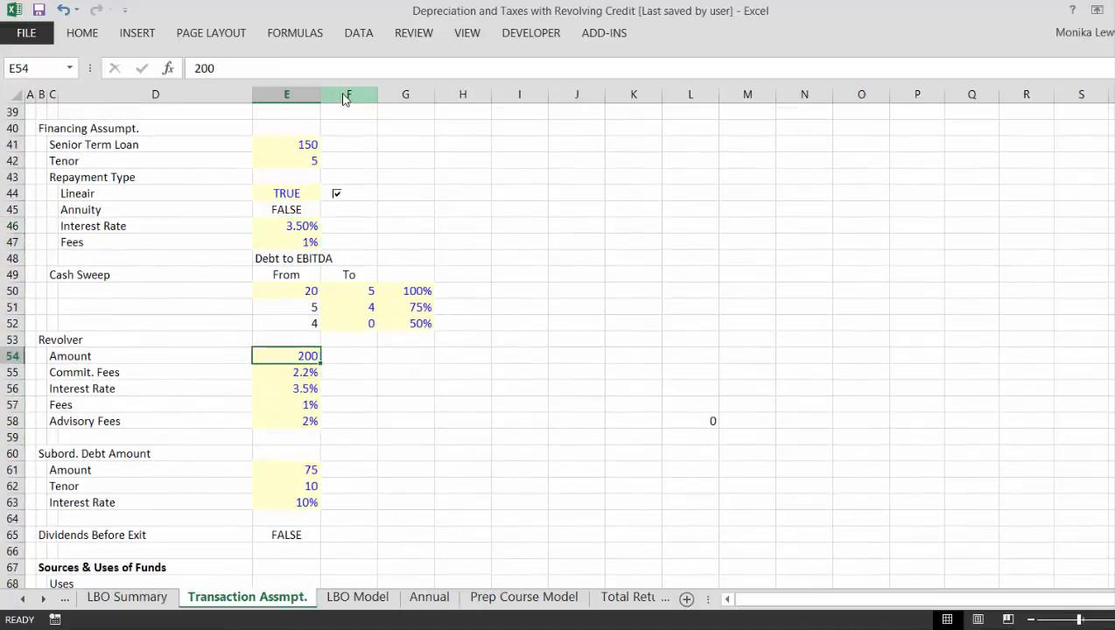
{"action": "type", "text": "400"}
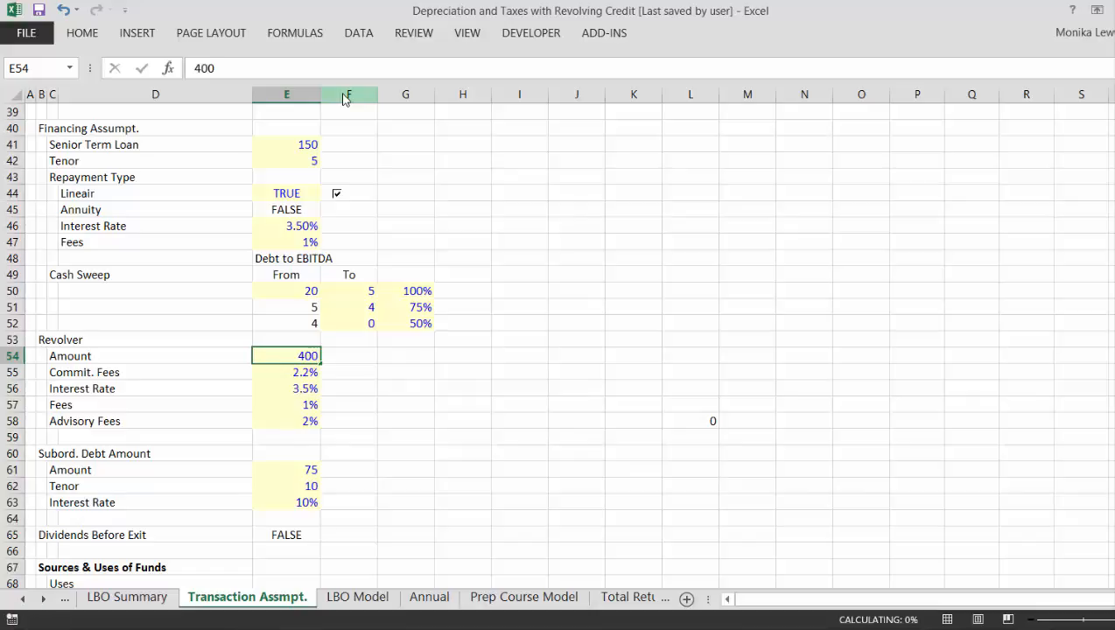
{"action": "key", "text": "Return"}
{"action": "key", "text": "Page_Down"}
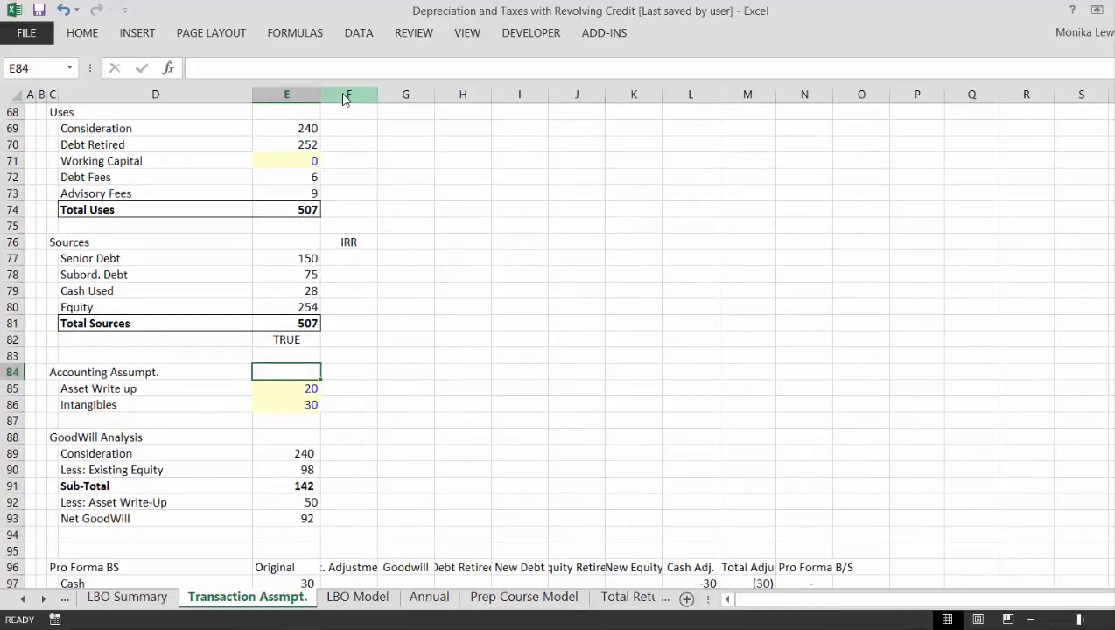
- Undo the Revolver Amount change and set the Senior Term Loan in E41 to 300
{"action": "key", "text": "Page_Up"}
{"action": "key", "text": "Up"}
{"action": "key", "text": "Up"}
{"action": "key", "text": "Up"}
{"action": "key", "text": "Up"}
{"action": "key", "text": "Up"}
{"action": "key", "text": "Up"}
{"action": "key", "text": "Up"}
{"action": "key", "text": "Up"}
{"action": "key", "text": "Up"}
{"action": "key", "text": "Up"}
{"action": "key", "text": "Up"}
{"action": "key", "text": "Up"}
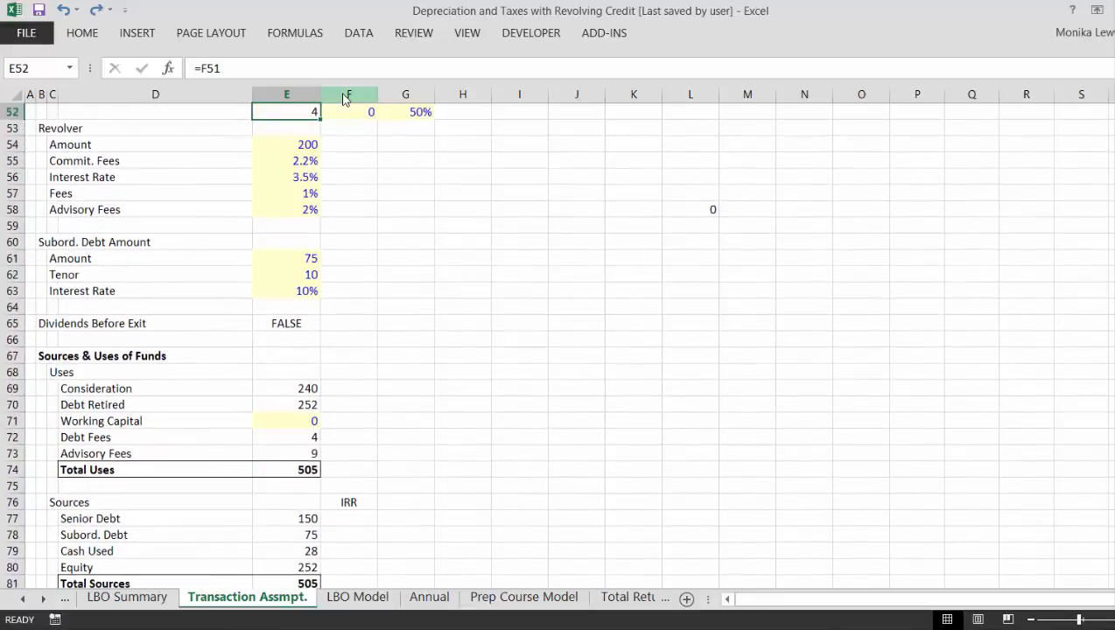
{"action": "key", "text": "Up"}
{"action": "key", "text": "Up"}
{"action": "key", "text": "Up"}
{"action": "key", "text": "Up"}
{"action": "key", "text": "Up"}
{"action": "key", "text": "Up"}
{"action": "key", "text": "Up"}
{"action": "key", "text": "Up"}
{"action": "key", "text": "Up"}
{"action": "key", "text": "Up"}
{"action": "key", "text": "Up"}
{"action": "key", "text": "Up"}
{"action": "key", "text": "Up"}
{"action": "key", "text": "Down"}
{"action": "key", "text": "Down"}
{"action": "key", "text": "Down"}
{"action": "key", "text": "Down"}
{"action": "key", "text": "Down"}
{"action": "key", "text": "Down"}
{"action": "key", "text": "Down"}
{"action": "key", "text": "Down"}
{"action": "key", "text": "Down"}
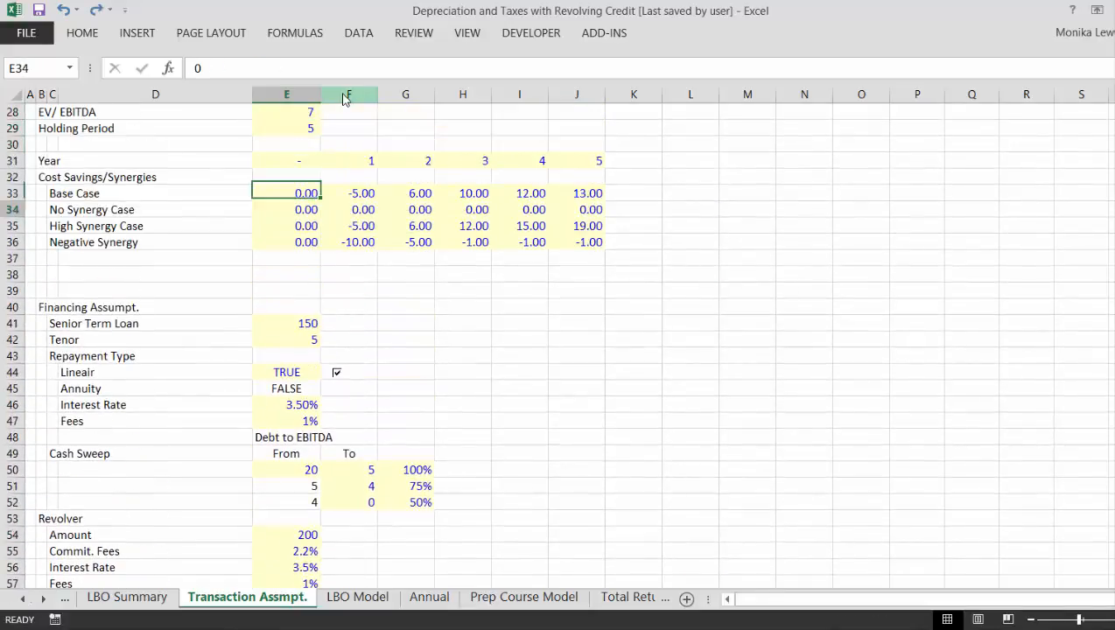
{"action": "key", "text": "Down"}
{"action": "key", "text": "Down"}
{"action": "key", "text": "Down"}
{"action": "type", "text": "30"}
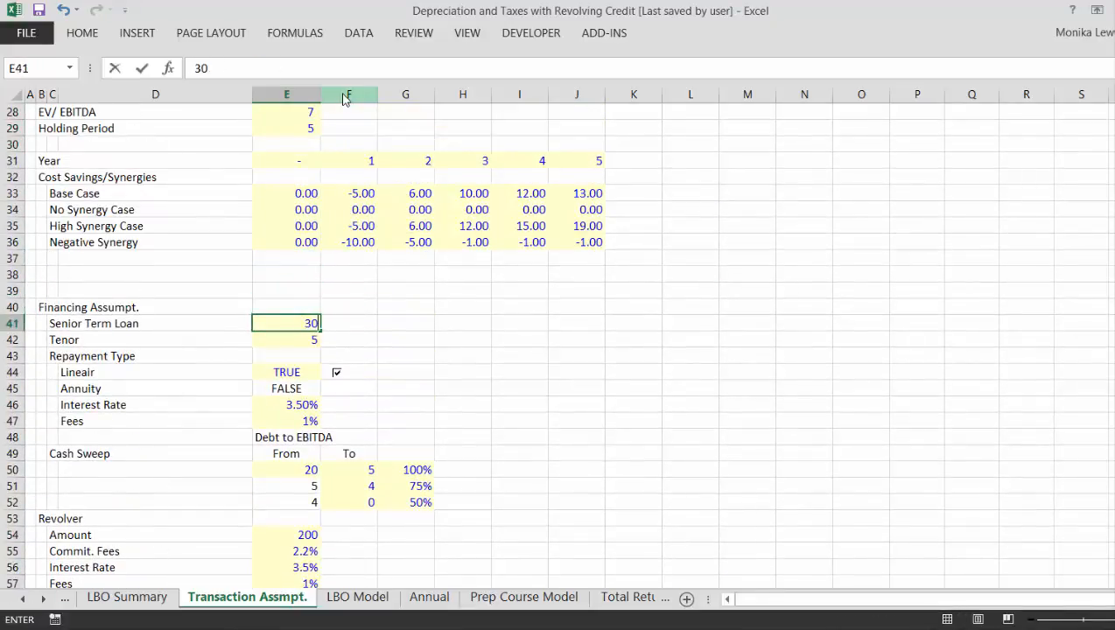
{"action": "key", "text": "Return"}
- Examine the Uses and Sources rows, comparing Senior Debt, Subord. Debt, Cash Used and Equity with the Debt Retired row
{"action": "key", "text": "Down"}
{"action": "key", "text": "Down"}
{"action": "key", "text": "Down"}
{"action": "key", "text": "Down"}
{"action": "key", "text": "Down"}
{"action": "key", "text": "Down"}
{"action": "key", "text": "Down"}
{"action": "key", "text": "Down"}
{"action": "key", "text": "Down"}
{"action": "key", "text": "Down"}
{"action": "key", "text": "Down"}
{"action": "key", "text": "Down"}
{"action": "key", "text": "Down"}
{"action": "key", "text": "Down"}
{"action": "key", "text": "Down"}
{"action": "key", "text": "Down"}
{"action": "key", "text": "Down"}
{"action": "key", "text": "Down"}
{"action": "key", "text": "Down"}
{"action": "key", "text": "Down"}
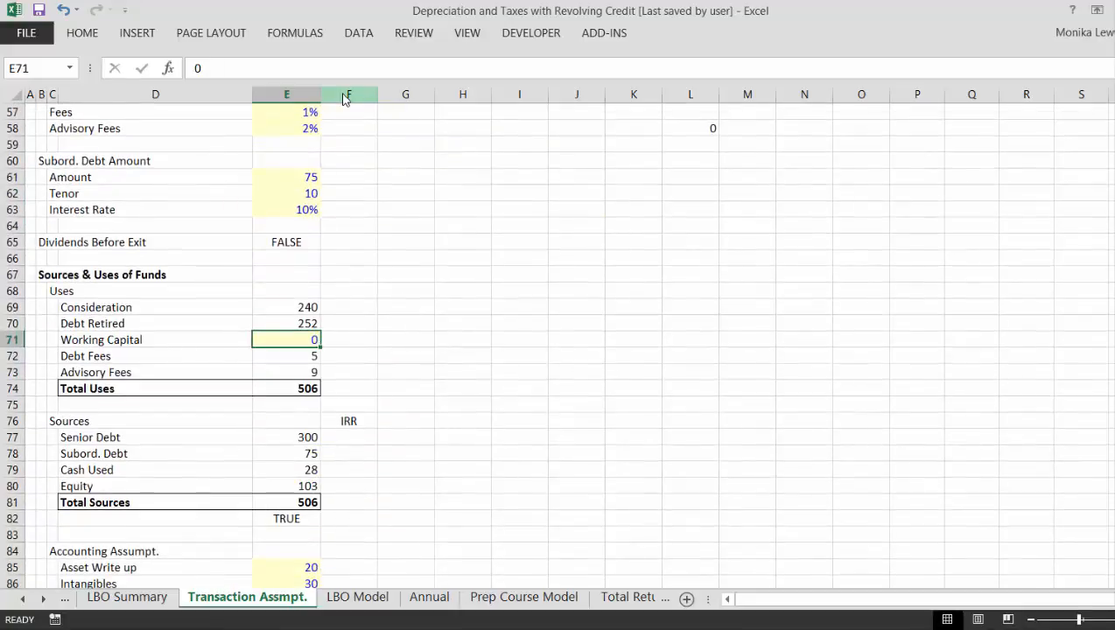
{"action": "key", "text": "Down"}
{"action": "key", "text": "Down"}
{"action": "key", "text": "Down"}
{"action": "key", "text": "Down"}
{"action": "key", "text": "Down"}
{"action": "key", "text": "Down"}
{"action": "key", "text": "Down"}
{"action": "key", "text": "Down"}
{"action": "key", "text": "Up"}
{"action": "key", "text": "Up"}
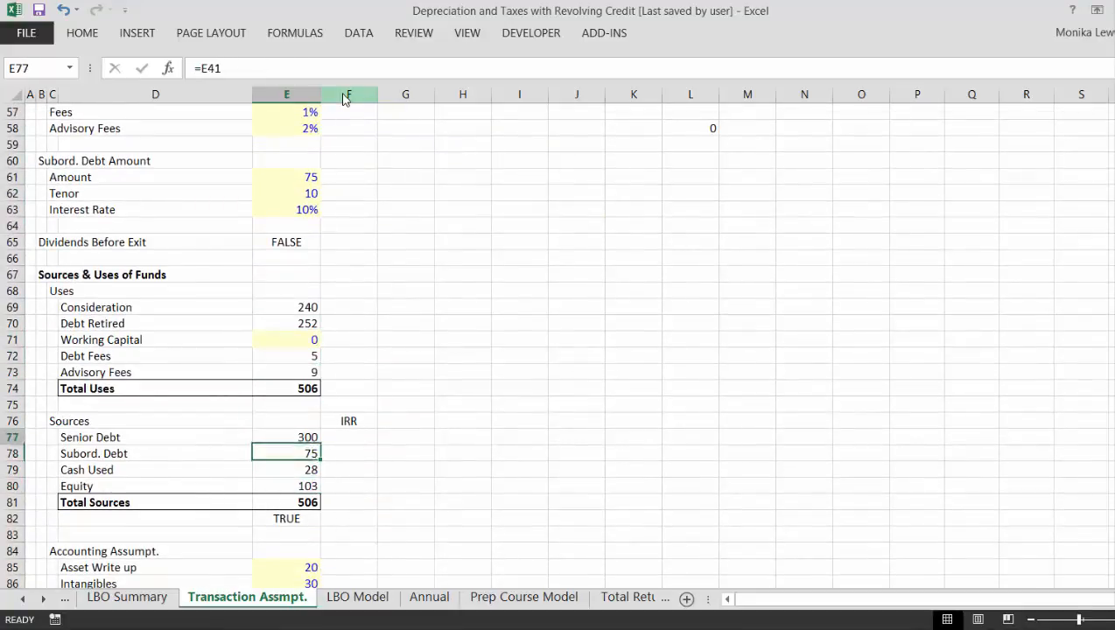
{"action": "key", "text": "Up"}
{"action": "key", "text": "Down"}
{"action": "key", "text": "Down"}
{"action": "key", "text": "Down"}
{"action": "key", "text": "Up"}
{"action": "key", "text": "Up"}
{"action": "key", "text": "Up"}
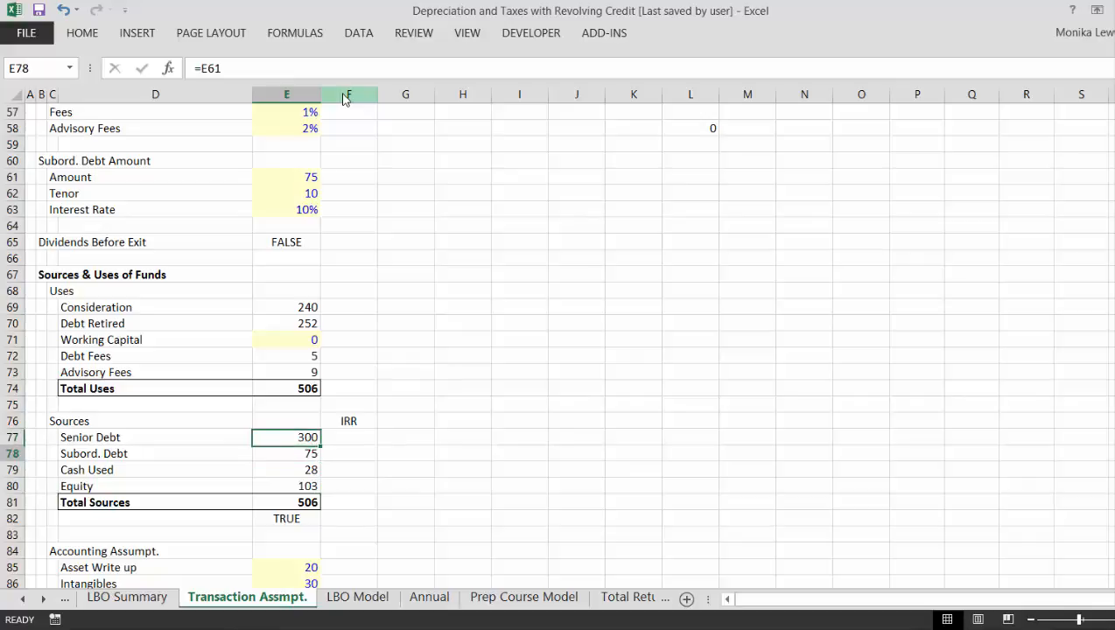
{"action": "key", "text": "Down"}
{"action": "key", "text": "Down"}
{"action": "key", "text": "Down"}
{"action": "key", "text": "Up"}
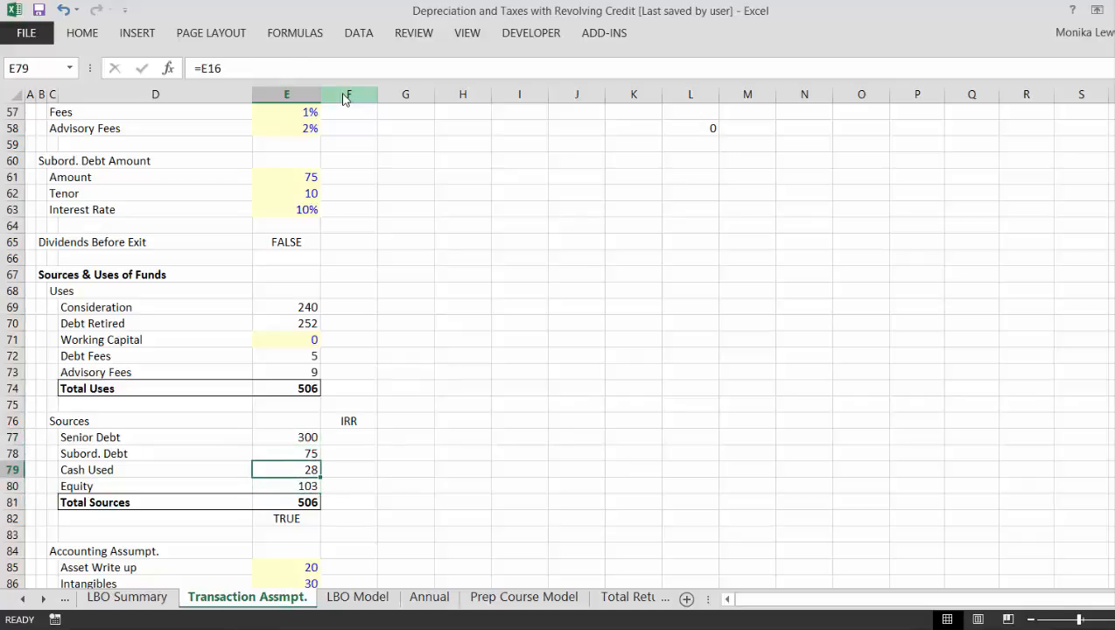
{"action": "key", "text": "Up"}
{"action": "key", "text": "Up"}
{"action": "key", "text": "Up"}
{"action": "key", "text": "Up"}
{"action": "key", "text": "Up"}
{"action": "key", "text": "Up"}
{"action": "key", "text": "Up"}
{"action": "key", "text": "Up"}
{"action": "key", "text": "Up"}
{"action": "key", "text": "Up"}
{"action": "key", "text": "Down"}
{"action": "key", "text": "Down"}
{"action": "key", "text": "Up"}
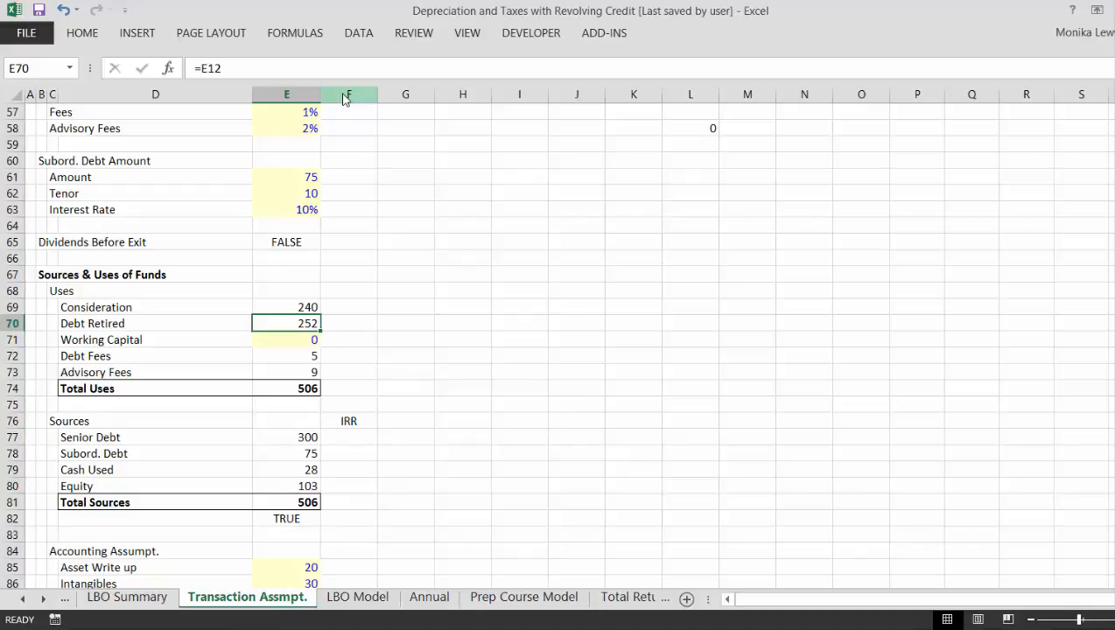
- Set the Senior Term Loan in E41 to 350 and check the Sources & Uses of Funds table
{"action": "key", "text": "Up"}
{"action": "key", "text": "Up"}
{"action": "key", "text": "Up"}
{"action": "key", "text": "Up"}
{"action": "key", "text": "Up"}
{"action": "key", "text": "Up"}
{"action": "key", "text": "Up"}
{"action": "key", "text": "Up"}
{"action": "key", "text": "Up"}
{"action": "key", "text": "Up"}
{"action": "key", "text": "Up"}
{"action": "key", "text": "Up"}
{"action": "key", "text": "Up"}
{"action": "key", "text": "Up"}
{"action": "key", "text": "Up"}
{"action": "key", "text": "Up"}
{"action": "key", "text": "Up"}
{"action": "key", "text": "Up"}
{"action": "key", "text": "Up"}
{"action": "key", "text": "Up"}
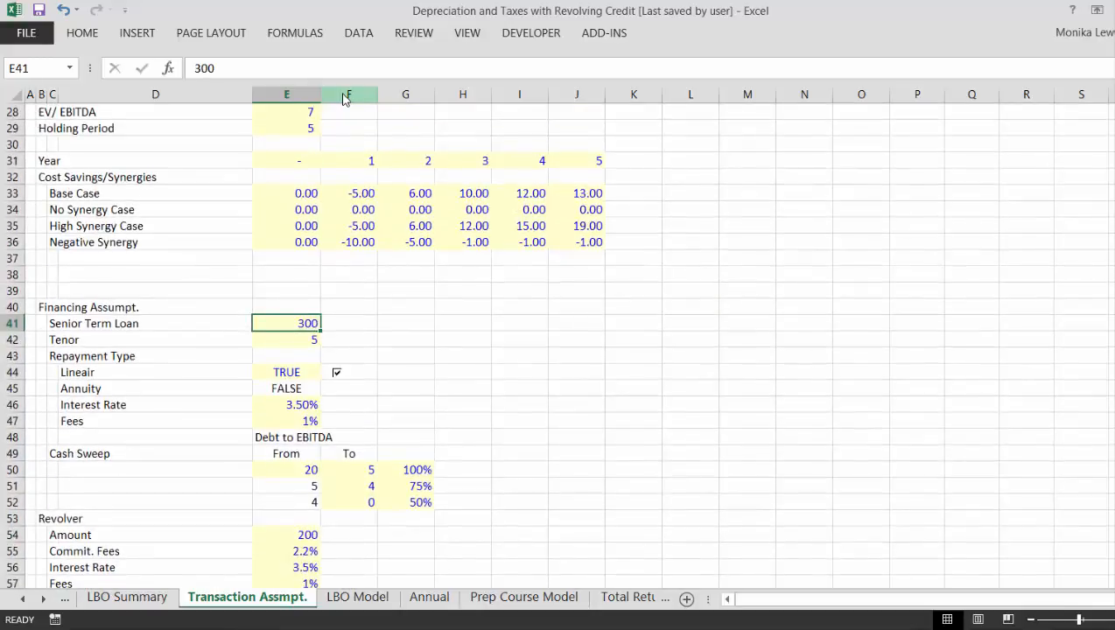
{"action": "type", "text": "350"}
{"action": "key", "text": "Return"}
{"action": "key", "text": "Down"}
{"action": "key", "text": "Down"}
{"action": "key", "text": "Down"}
{"action": "key", "text": "Down"}
{"action": "key", "text": "Down"}
{"action": "key", "text": "Down"}
{"action": "key", "text": "Down"}
{"action": "key", "text": "Down"}
{"action": "key", "text": "Down"}
{"action": "key", "text": "Down"}
{"action": "key", "text": "Down"}
{"action": "key", "text": "Down"}
{"action": "key", "text": "Down"}
{"action": "key", "text": "Down"}
{"action": "key", "text": "Down"}
{"action": "key", "text": "Down"}
{"action": "key", "text": "Down"}
{"action": "key", "text": "Down"}
{"action": "key", "text": "Down"}
{"action": "key", "text": "Down"}
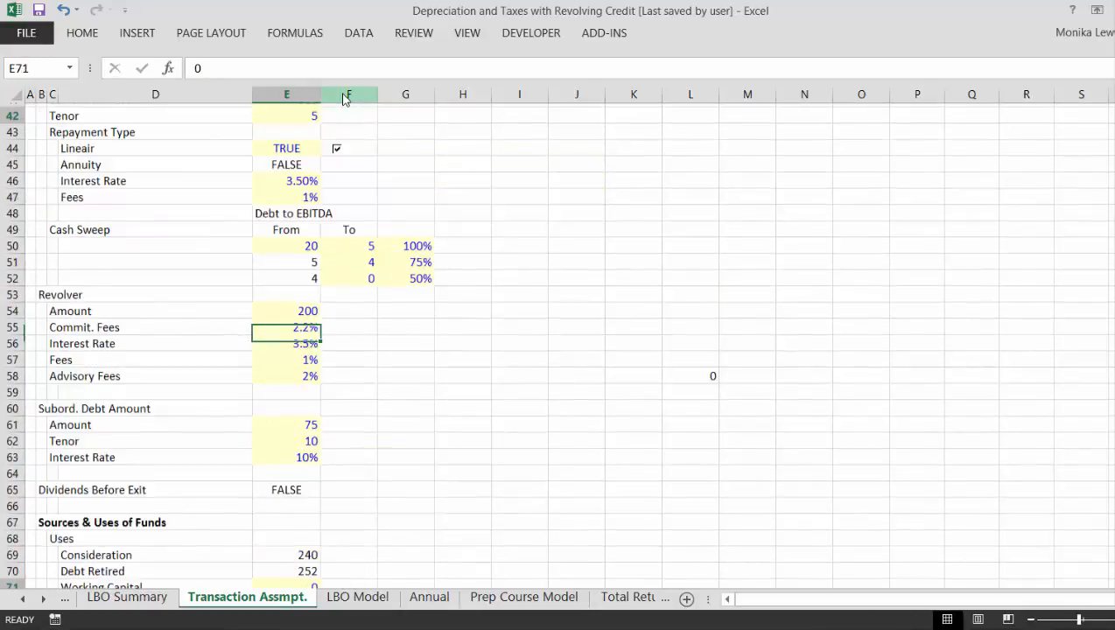
{"action": "key", "text": "Down"}
{"action": "key", "text": "Down"}
{"action": "key", "text": "Down"}
{"action": "key", "text": "Down"}
{"action": "key", "text": "Down"}
{"action": "key", "text": "Down"}
{"action": "key", "text": "Down"}
{"action": "key", "text": "Down"}
{"action": "key", "text": "Down"}
{"action": "key", "text": "Down"}
{"action": "key", "text": "Down"}
{"action": "key", "text": "Down"}
{"action": "key", "text": "Down"}
{"action": "key", "text": "Down"}
{"action": "key", "text": "Down"}
{"action": "key", "text": "Down"}
{"action": "key", "text": "Down"}
{"action": "key", "text": "Down"}
{"action": "key", "text": "Down"}
{"action": "key", "text": "Down"}
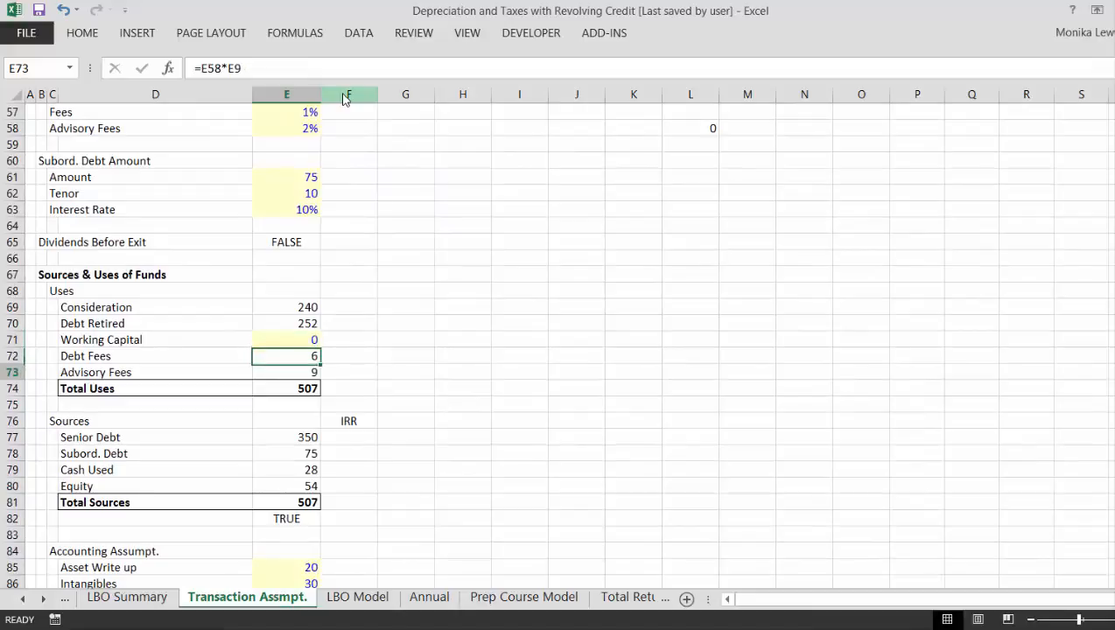
- On the LBO Summary sheet, insert a new column O before the "to EBITDA" column
{"action": "key", "text": "ctrl+Page_Up"}
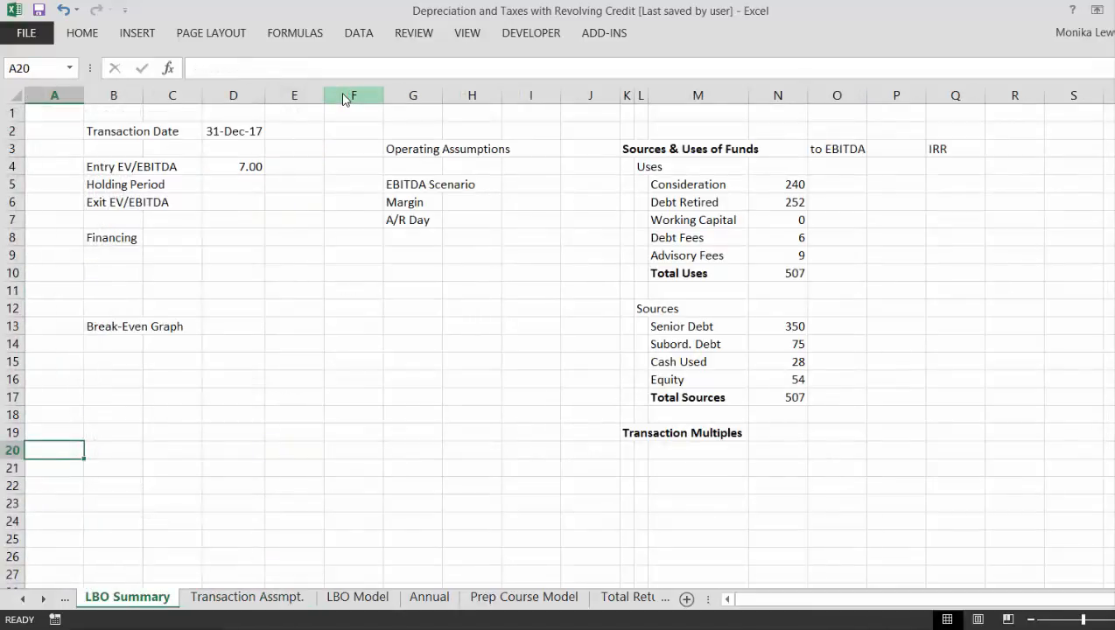
{"action": "key", "text": "Right"}
{"action": "key", "text": "Right"}
{"action": "key", "text": "Right"}
{"action": "key", "text": "Right"}
{"action": "key", "text": "Right"}
{"action": "key", "text": "Right"}
{"action": "key", "text": "Right"}
{"action": "key", "text": "Right"}
{"action": "key", "text": "Right"}
{"action": "key", "text": "Right"}
{"action": "key", "text": "Right"}
{"action": "key", "text": "Right"}
{"action": "key", "text": "Right"}
{"action": "key", "text": "Up"}
{"action": "key", "text": "Up"}
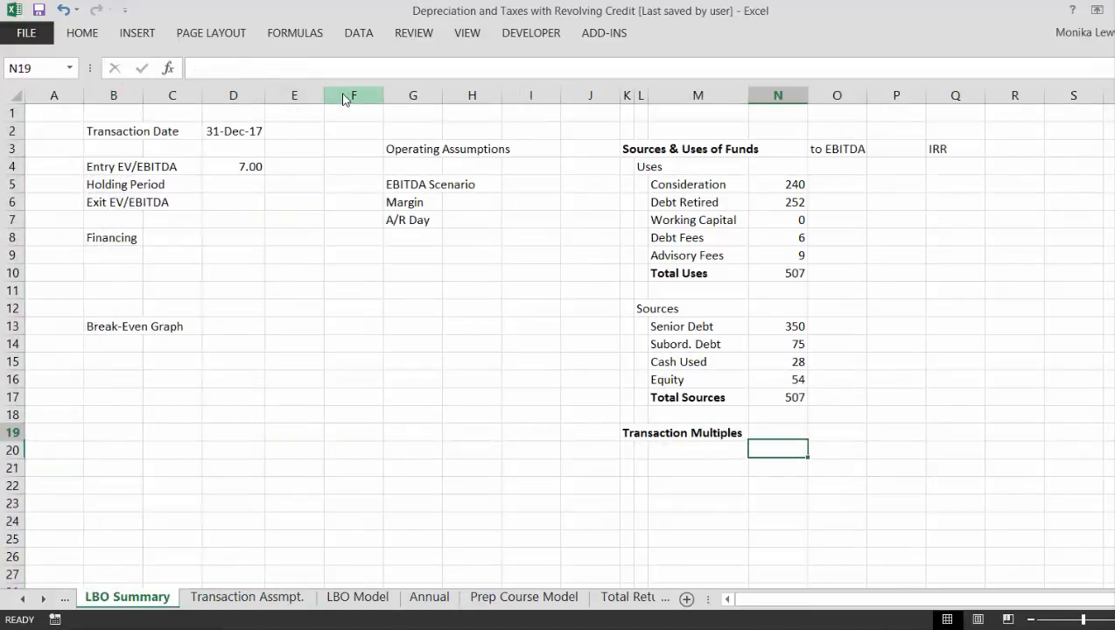
{"action": "key", "text": "Up"}
{"action": "key", "text": "Up"}
{"action": "key", "text": "Up"}
{"action": "key", "text": "Up"}
{"action": "key", "text": "Up"}
{"action": "key", "text": "Up"}
{"action": "key", "text": "Up"}
{"action": "key", "text": "Up"}
{"action": "key", "text": "Up"}
{"action": "key", "text": "Up"}
{"action": "key", "text": "Up"}
{"action": "key", "text": "Up"}
{"action": "key", "text": "Up"}
{"action": "key", "text": "Up"}
{"action": "key", "text": "Up"}
{"action": "key", "text": "Right"}
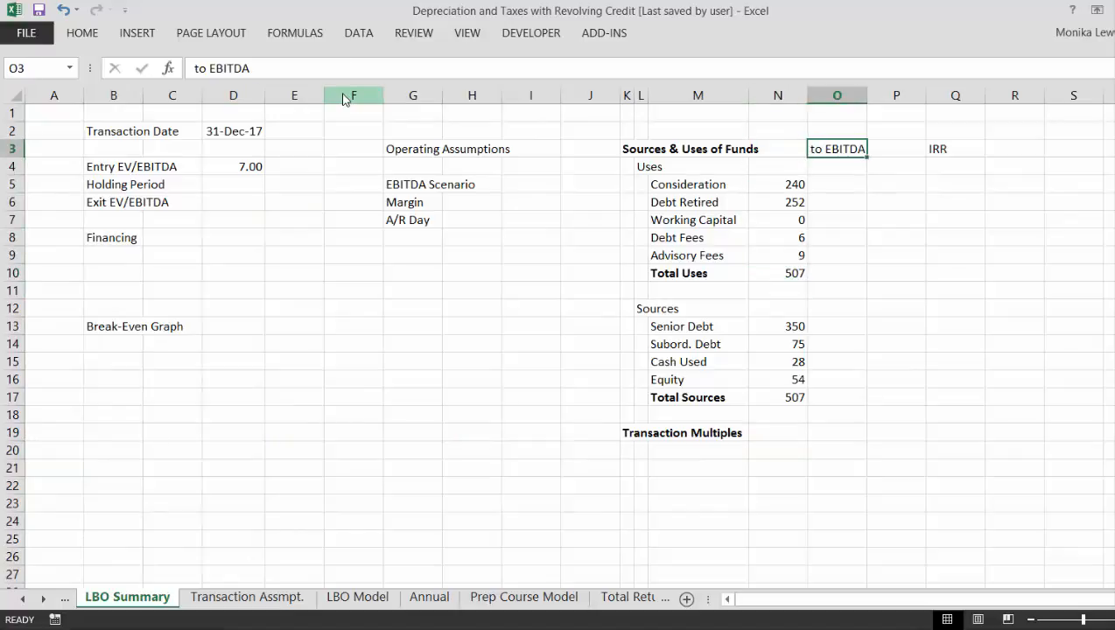
{"action": "key", "text": "ctrl+space"}
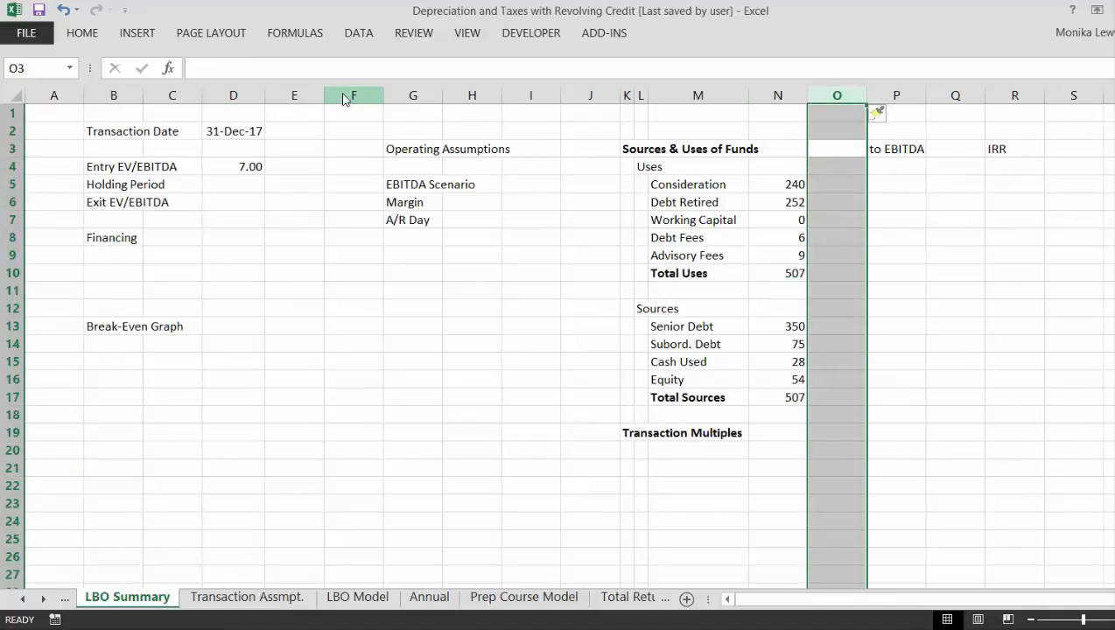
- Enter the heading "Percentage" in O3 and widen column O to fit it
{"action": "type", "text": "PErce"}
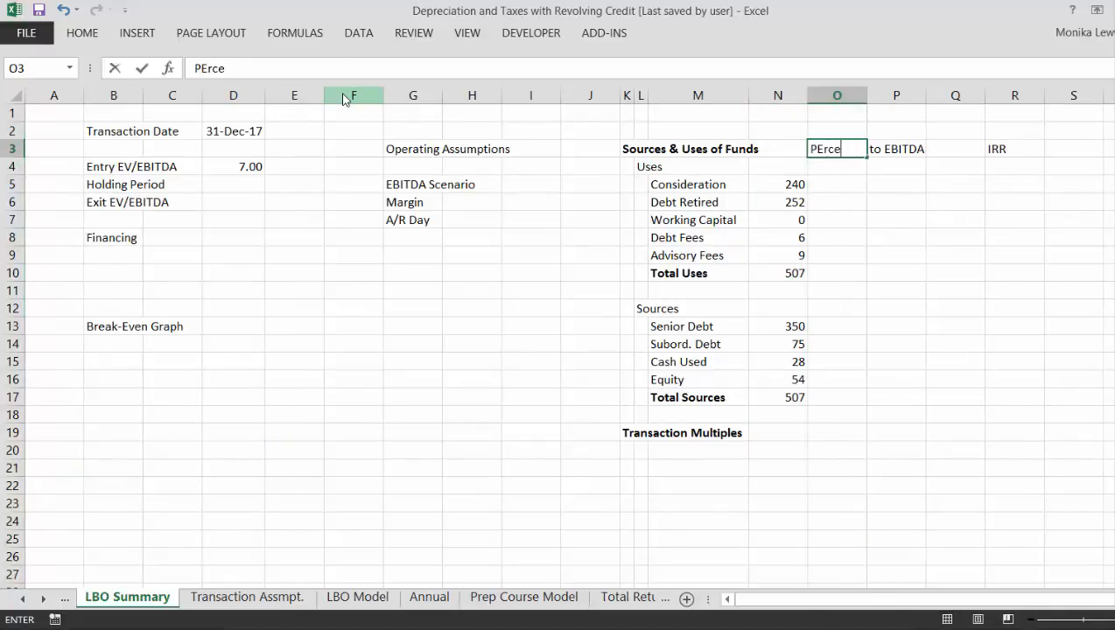
{"action": "key", "text": "Return"}
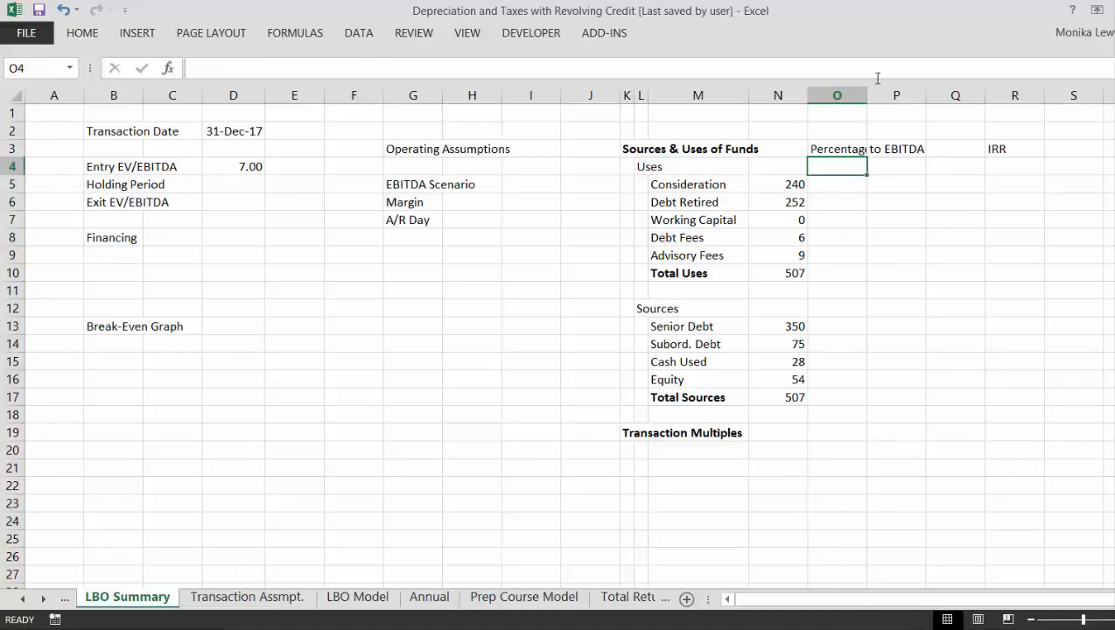
{"action": "left_click_drag", "start_coordinate": [865, 91], "coordinate": [882, 91]}
{"action": "key", "text": "Up"}
{"action": "key", "text": "Down"}
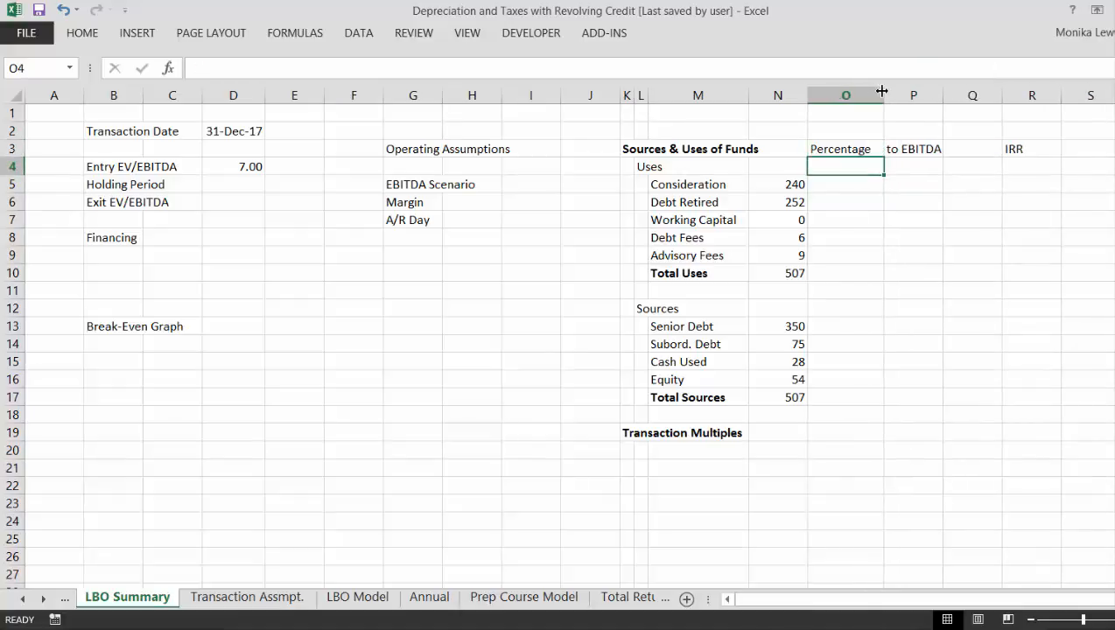
{"action": "key", "text": "Left"}
{"action": "key", "text": "Left"}
{"action": "key", "text": "Left"}
{"action": "key", "text": "Left"}
{"action": "key", "text": "Left"}
{"action": "key", "text": "Left"}
{"action": "key", "text": "Left"}
{"action": "key", "text": "Left"}
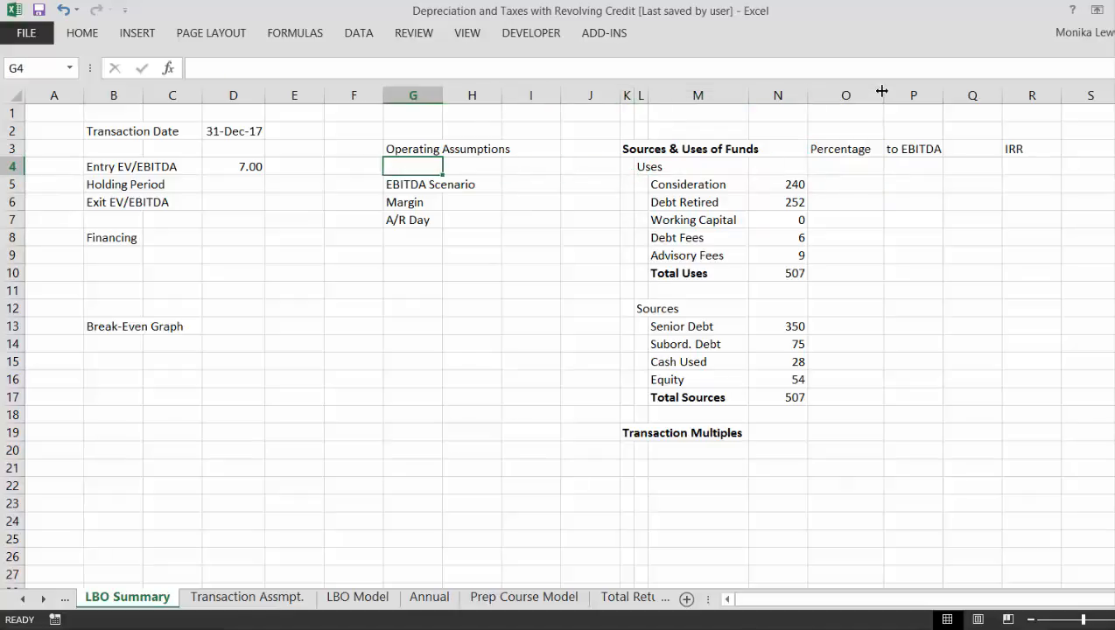
{"action": "key", "text": "Up"}
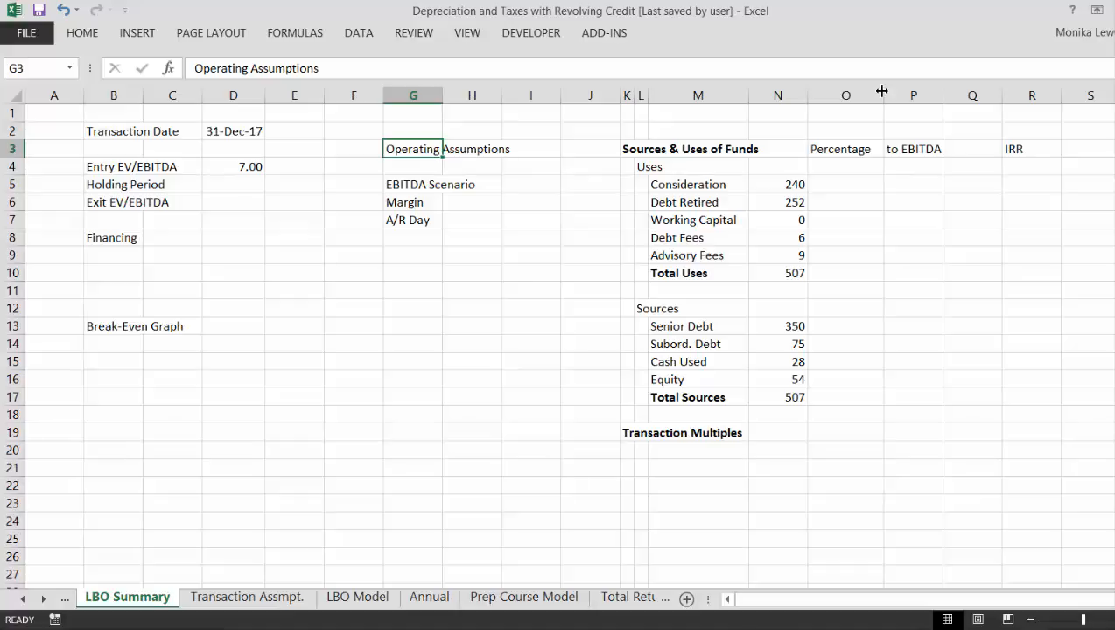
- On the Transaction Assmpt. sheet, format the Accounting Assumpt. and GoodWill Analysis figures in E85:E93 as numbers with two decimals
{"action": "key", "text": "ctrl+Page_Down"}
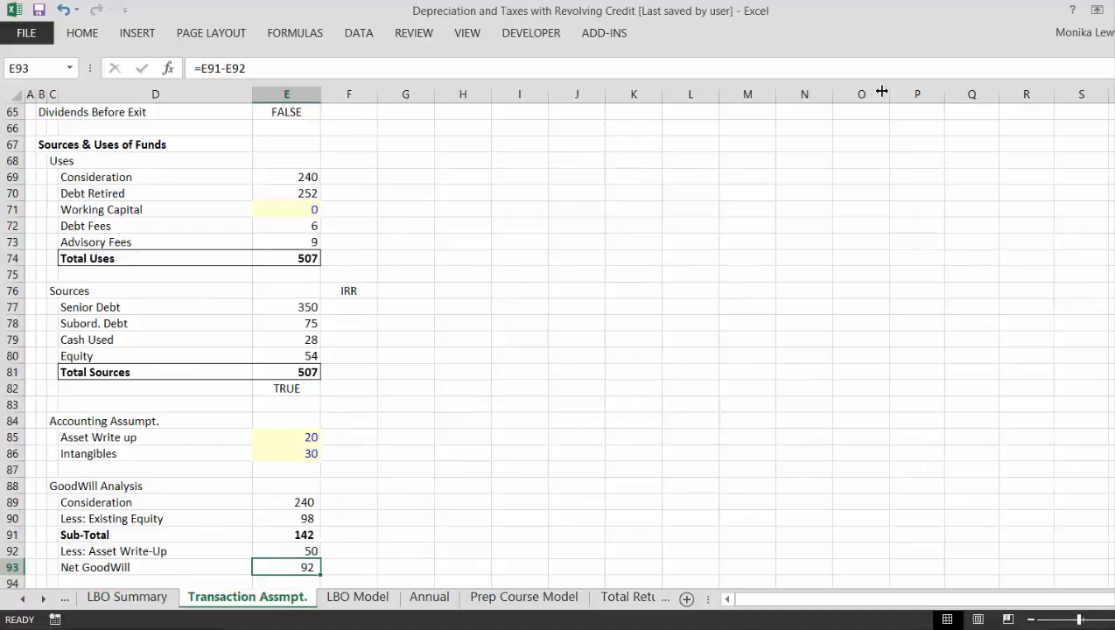
{"action": "key", "text": "Down"}
{"action": "key", "text": "Down"}
{"action": "key", "text": "Down"}
{"action": "key", "text": "Down"}
{"action": "key", "text": "Down"}
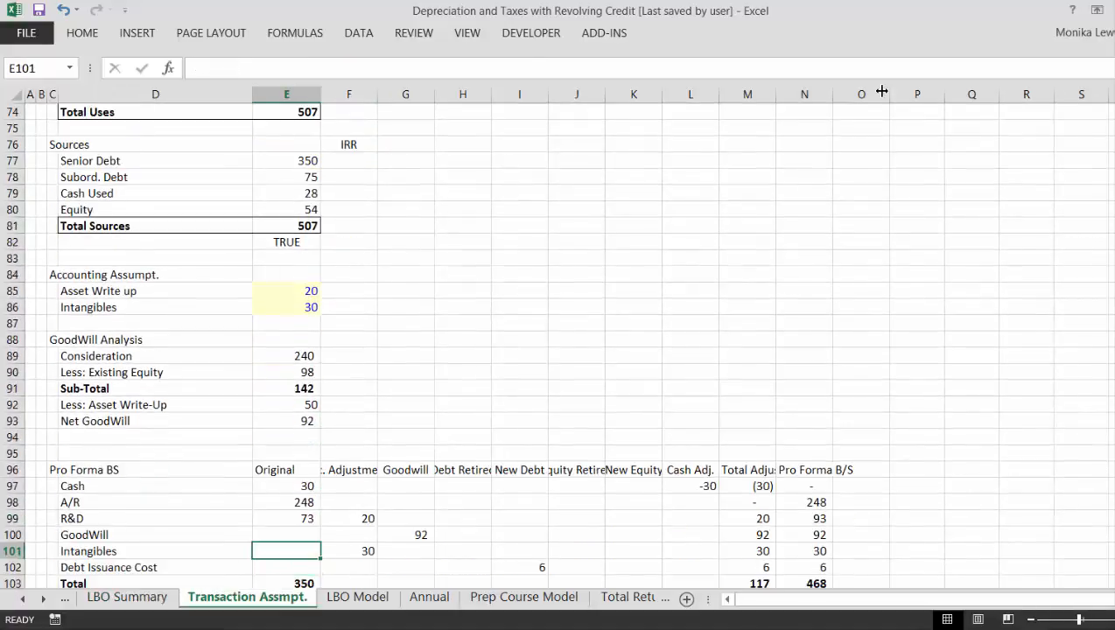
{"action": "key", "text": "Up"}
{"action": "key", "text": "Up"}
{"action": "key", "text": "Up"}
{"action": "key", "text": "Up"}
{"action": "key", "text": "Up"}
{"action": "key", "text": "Up"}
{"action": "key", "text": "Up"}
{"action": "key", "text": "Up"}
{"action": "key", "text": "Up"}
{"action": "key", "text": "Up"}
{"action": "key", "text": "Up"}
{"action": "key", "text": "Up"}
{"action": "key", "text": "Up"}
{"action": "key", "text": "shift+Down"}
{"action": "key", "text": "shift+Down"}
{"action": "key", "text": "shift+Down"}
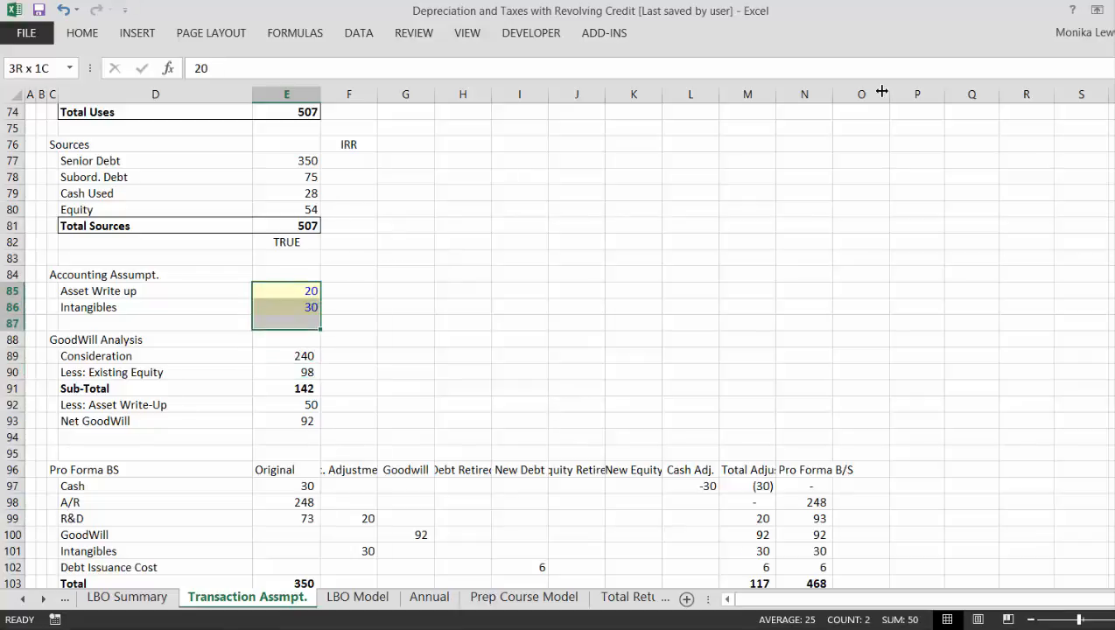
{"action": "key", "text": "shift+Down"}
{"action": "key", "text": "shift+Down"}
{"action": "key", "text": "shift+Down"}
{"action": "key", "text": "shift+Down"}
{"action": "key", "text": "shift+Down"}
{"action": "key", "text": "shift+Down"}
{"action": "key", "text": "shift+Up"}
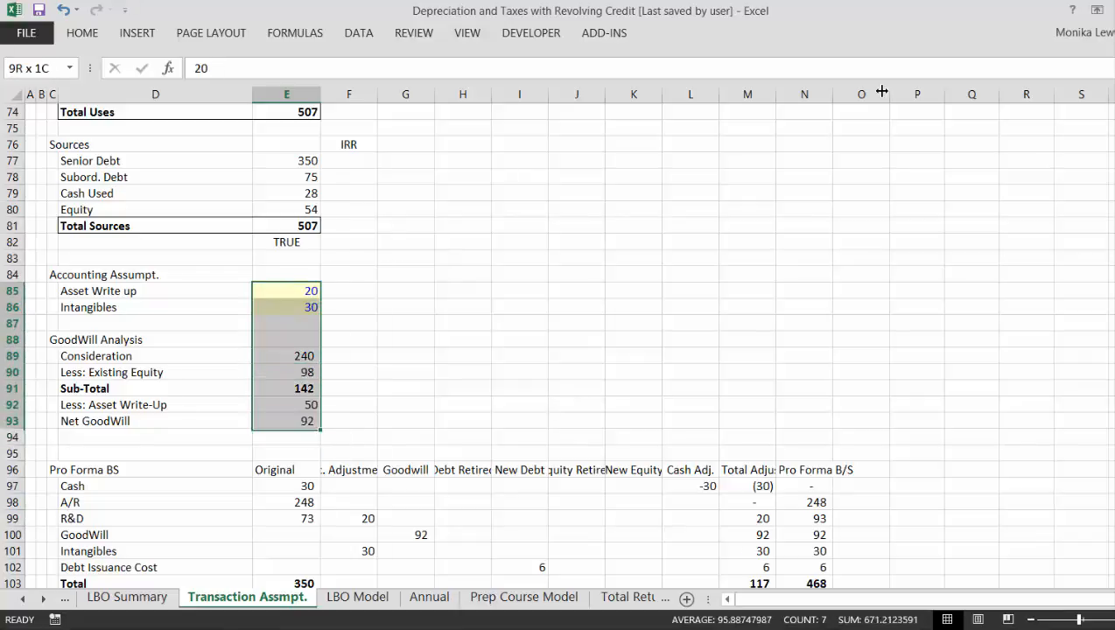
{"action": "key", "text": "ctrl+shift+1"}
- Format the Pro Forma BS figures in E97:N109 as numbers with two decimals
{"action": "key", "text": "Down"}
{"action": "key", "text": "Down"}
{"action": "key", "text": "Down"}
{"action": "key", "text": "Down"}
{"action": "key", "text": "Down"}
{"action": "key", "text": "Down"}
{"action": "key", "text": "Down"}
{"action": "key", "text": "Down"}
{"action": "key", "text": "Down"}
{"action": "key", "text": "Down"}
{"action": "key", "text": "Down"}
{"action": "key", "text": "Down"}
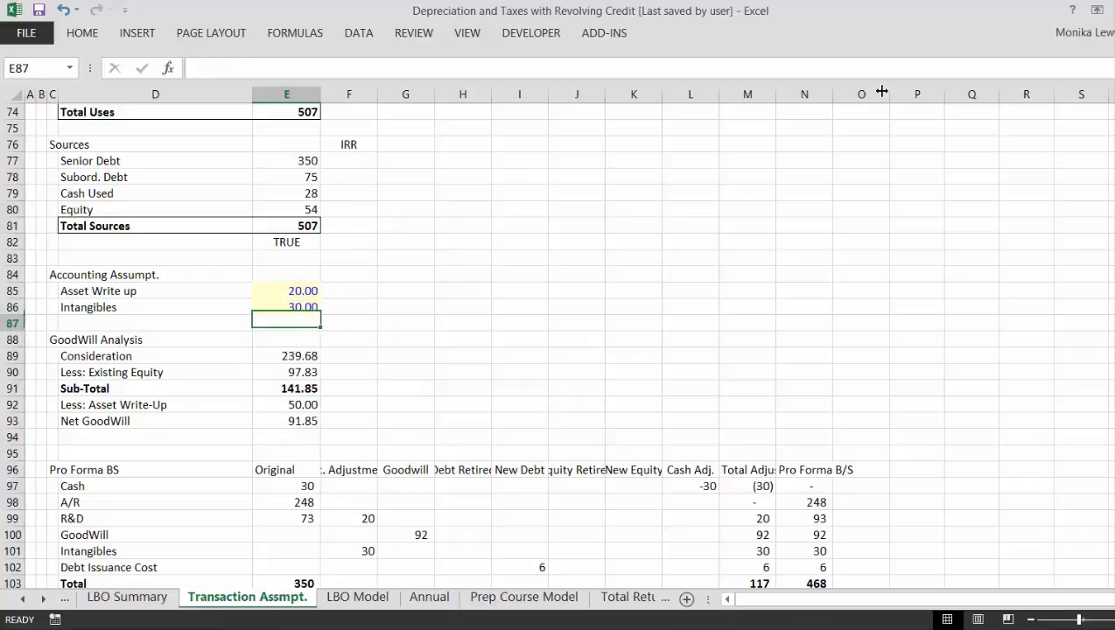
{"action": "key", "text": "Up"}
{"action": "key", "text": "Right"}
{"action": "key", "text": "Down"}
{"action": "key", "text": "Down"}
{"action": "key", "text": "Down"}
{"action": "key", "text": "Down"}
{"action": "key", "text": "Down"}
{"action": "key", "text": "Down"}
{"action": "key", "text": "Down"}
{"action": "key", "text": "Down"}
{"action": "key", "text": "Down"}
{"action": "key", "text": "Down"}
{"action": "key", "text": "Down"}
{"action": "key", "text": "Down"}
{"action": "key", "text": "Down"}
{"action": "key", "text": "Down"}
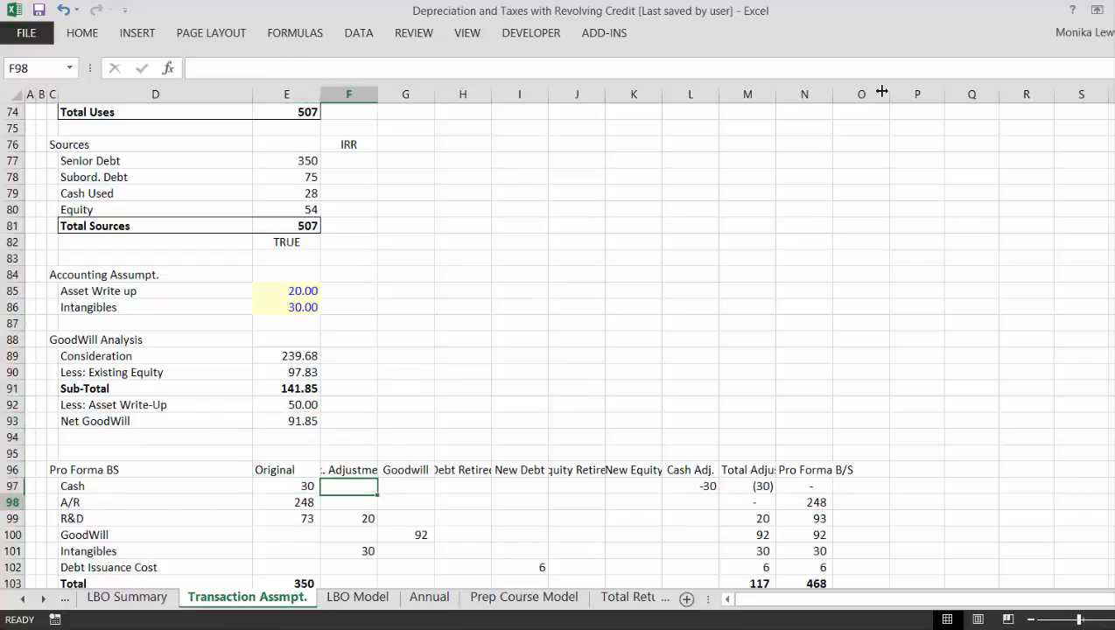
{"action": "key", "text": "Down"}
{"action": "key", "text": "Down"}
{"action": "key", "text": "Down"}
{"action": "key", "text": "Up"}
{"action": "key", "text": "Up"}
{"action": "key", "text": "Up"}
{"action": "key", "text": "Up"}
{"action": "key", "text": "Up"}
{"action": "key", "text": "Up"}
{"action": "key", "text": "Up"}
{"action": "key", "text": "Up"}
{"action": "key", "text": "Up"}
{"action": "key", "text": "Up"}
{"action": "key", "text": "Up"}
{"action": "key", "text": "Up"}
{"action": "key", "text": "Up"}
{"action": "key", "text": "Up"}
{"action": "key", "text": "Up"}
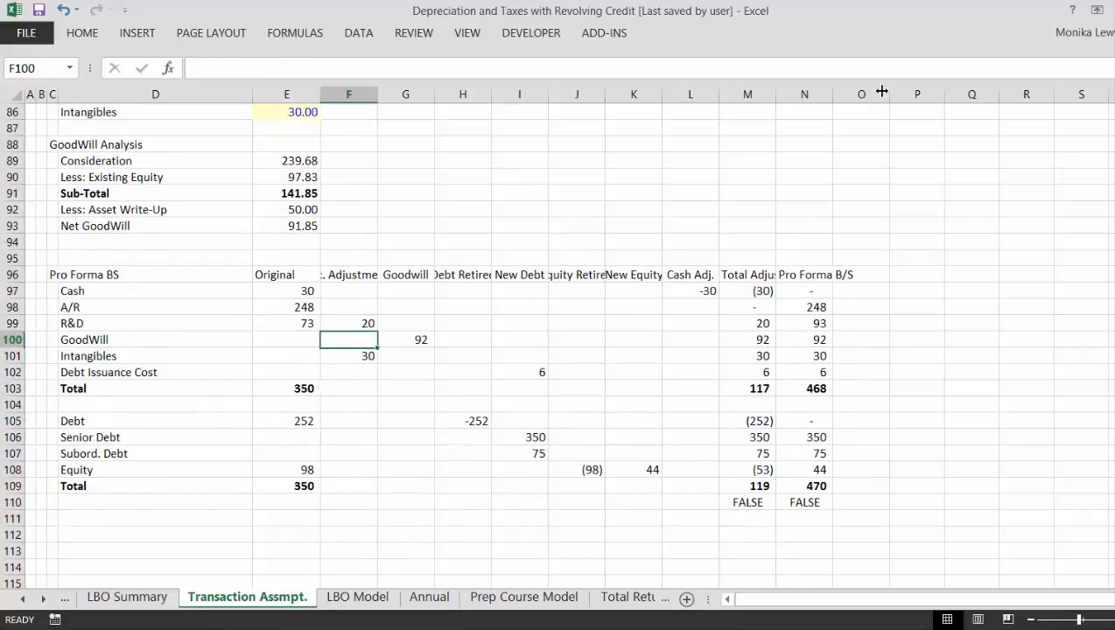
{"action": "key", "text": "Up"}
{"action": "key", "text": "Left"}
{"action": "key", "text": "shift+Down"}
{"action": "key", "text": "shift+Down"}
{"action": "key", "text": "shift+Down"}
{"action": "key", "text": "shift+Down"}
{"action": "key", "text": "shift+Down"}
{"action": "key", "text": "shift+Down"}
{"action": "key", "text": "shift+Down"}
{"action": "key", "text": "shift+Down"}
{"action": "key", "text": "shift+Down"}
{"action": "key", "text": "shift+Down"}
{"action": "key", "text": "shift+Down"}
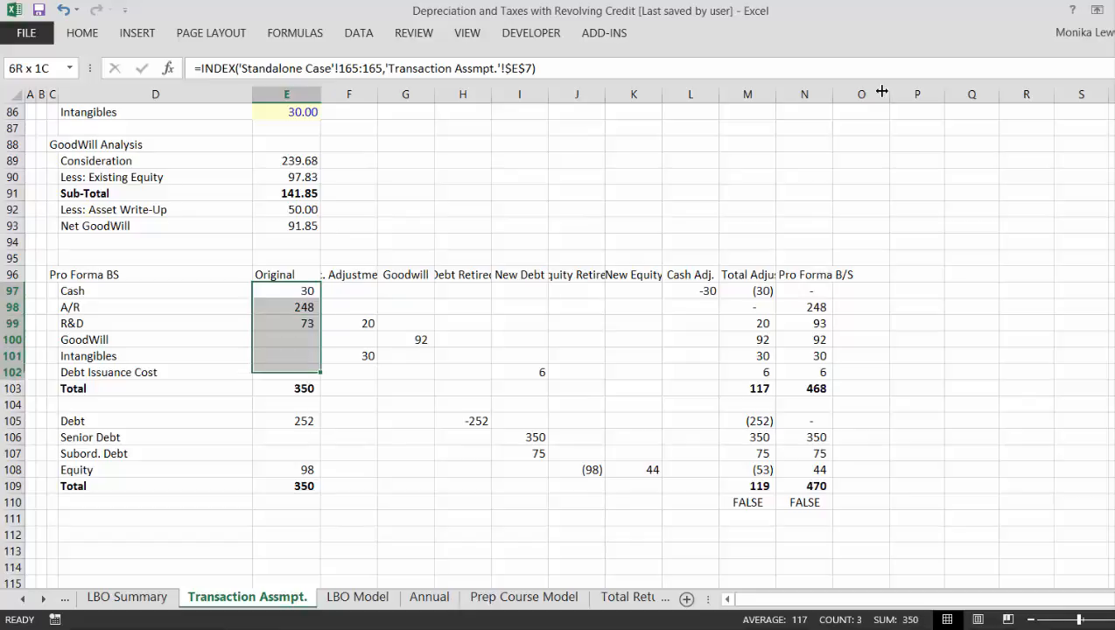
{"action": "key", "text": "shift+Down"}
{"action": "key", "text": "shift+Right"}
{"action": "key", "text": "shift+Right"}
{"action": "key", "text": "shift+Right"}
{"action": "key", "text": "shift+Right"}
{"action": "key", "text": "shift+Right"}
{"action": "key", "text": "shift+Right"}
{"action": "key", "text": "shift+Right"}
{"action": "key", "text": "shift+Right"}
{"action": "key", "text": "shift+Right"}
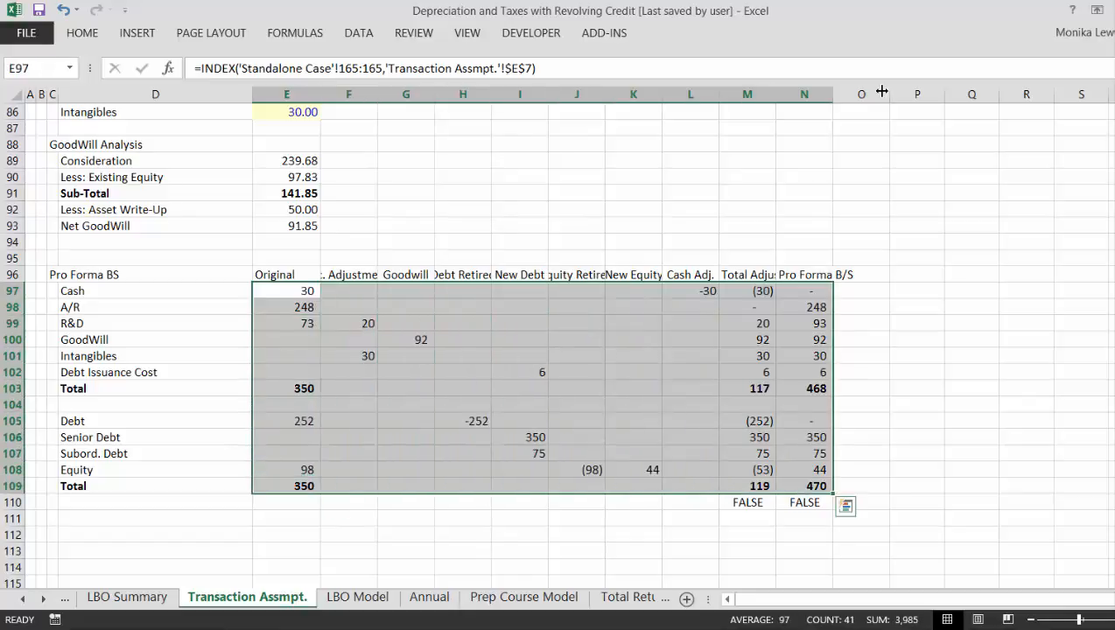
{"action": "key", "text": "ctrl+shift+1"}
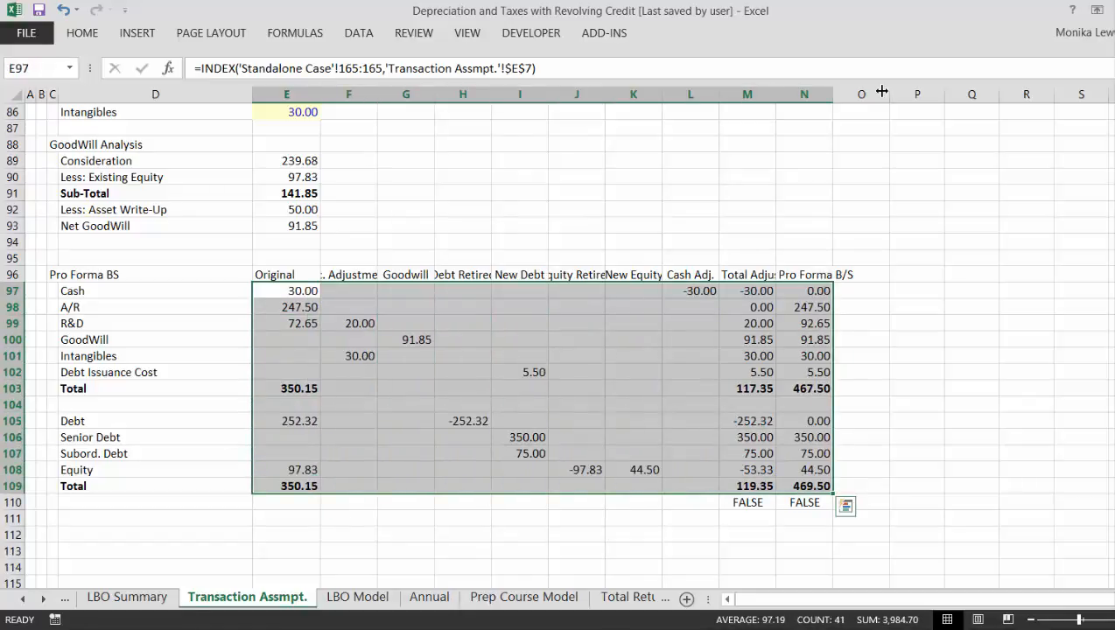
- Examine the Pro Forma BS debt and equity rows and the balance check beneath the totals
{"action": "key", "text": "Down"}
{"action": "key", "text": "Down"}
{"action": "key", "text": "Down"}
{"action": "key", "text": "Down"}
{"action": "key", "text": "Down"}
{"action": "key", "text": "Down"}
{"action": "key", "text": "Down"}
{"action": "key", "text": "Down"}
{"action": "key", "text": "Down"}
{"action": "key", "text": "Down"}
{"action": "key", "text": "Down"}
{"action": "key", "text": "Down"}
{"action": "key", "text": "Down"}
{"action": "key", "text": "Down"}
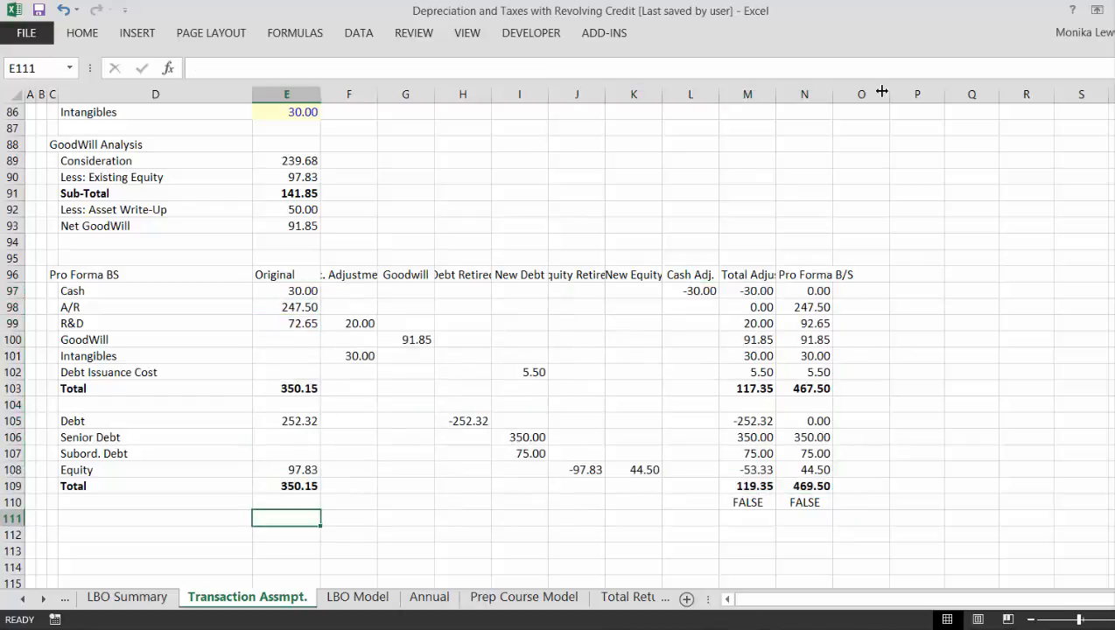
{"action": "key", "text": "Up"}
{"action": "key", "text": "Up"}
{"action": "key", "text": "Up"}
{"action": "key", "text": "Up"}
{"action": "key", "text": "Up"}
{"action": "key", "text": "Up"}
{"action": "key", "text": "Up"}
{"action": "key", "text": "Up"}
{"action": "key", "text": "Up"}
{"action": "key", "text": "Up"}
{"action": "key", "text": "Up"}
{"action": "key", "text": "Up"}
{"action": "key", "text": "Up"}
{"action": "key", "text": "Up"}
{"action": "key", "text": "Up"}
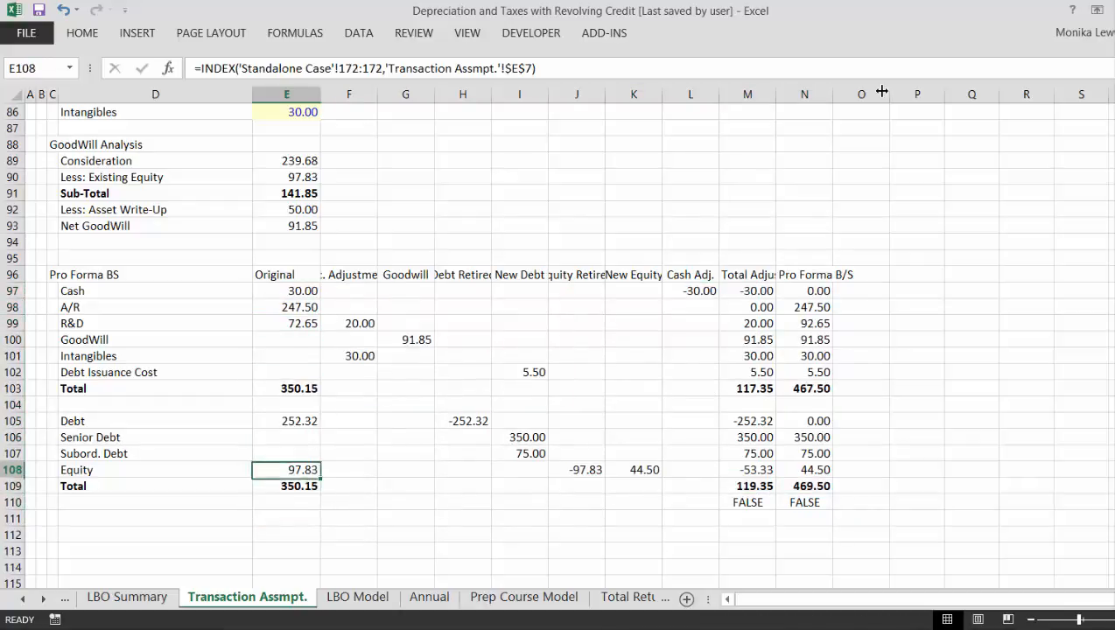
- Replace the Cash entry under Cash Adj. in L97 with the formula =-E79, linking it to Cash Used
{"action": "key", "text": "Right"}
{"action": "key", "text": "Right"}
{"action": "key", "text": "Right"}
{"action": "key", "text": "Down"}
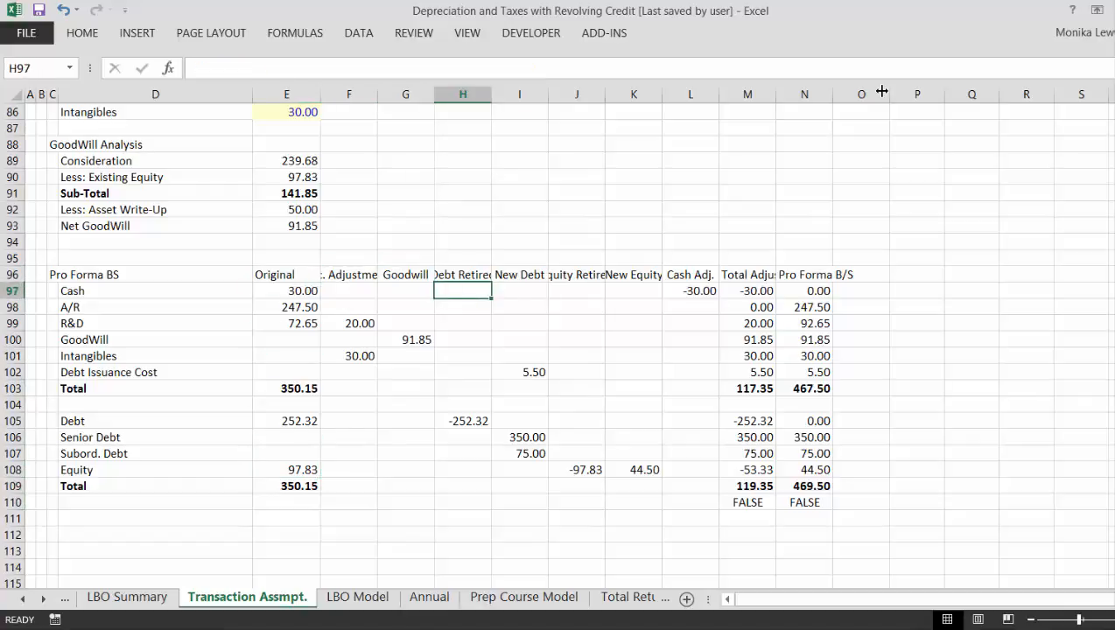
{"action": "key", "text": "Right"}
{"action": "key", "text": "Right"}
{"action": "key", "text": "Right"}
{"action": "key", "text": "Right"}
{"action": "type", "text": "=-"}
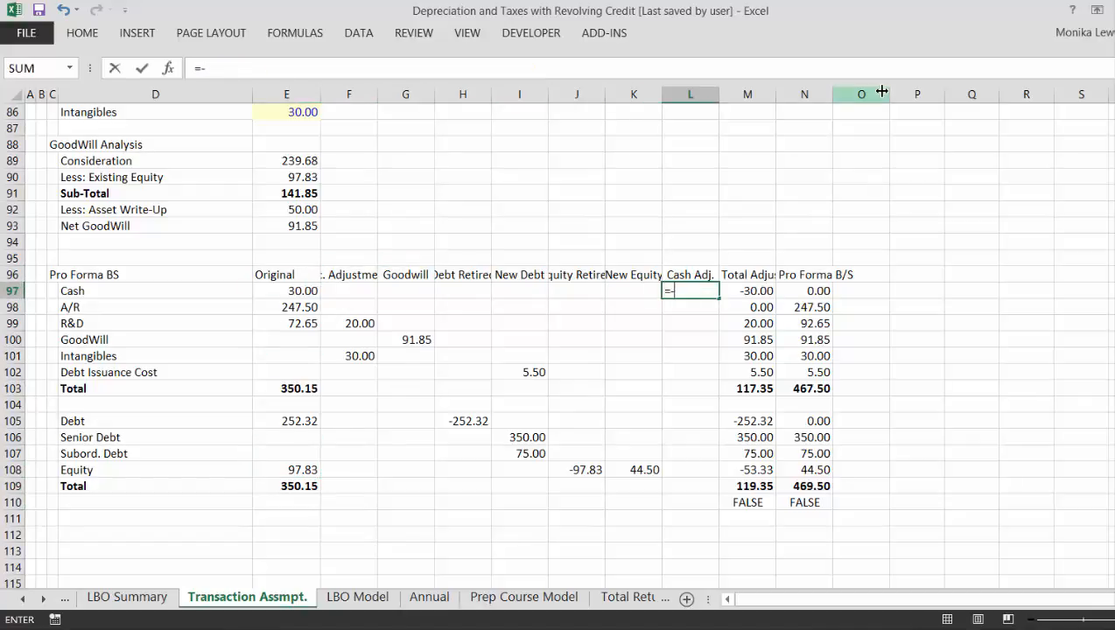
{"action": "key", "text": "Up"}
{"action": "key", "text": "Up"}
{"action": "key", "text": "Up"}
{"action": "key", "text": "Up"}
{"action": "key", "text": "Up"}
{"action": "key", "text": "Up"}
{"action": "key", "text": "Up"}
{"action": "key", "text": "Up"}
{"action": "key", "text": "Up"}
{"action": "key", "text": "Up"}
{"action": "key", "text": "Up"}
{"action": "key", "text": "Up"}
{"action": "key", "text": "Up"}
{"action": "key", "text": "Up"}
{"action": "key", "text": "Up"}
{"action": "key", "text": "Up"}
{"action": "key", "text": "Up"}
{"action": "key", "text": "Up"}
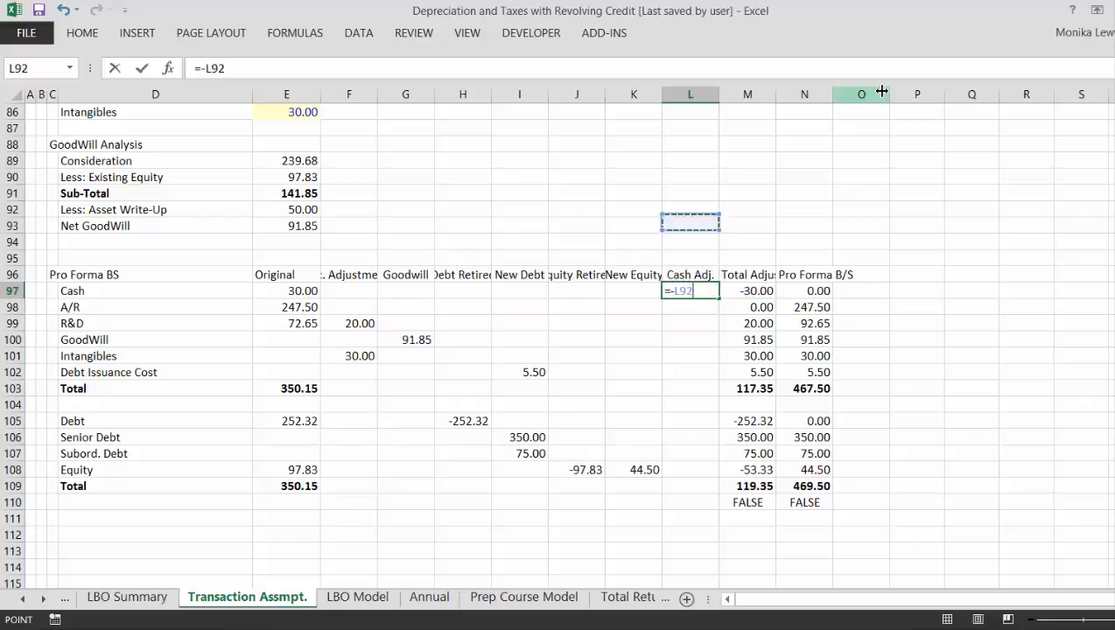
{"action": "key", "text": "Up"}
{"action": "key", "text": "Up"}
{"action": "key", "text": "Up"}
{"action": "key", "text": "Up"}
{"action": "key", "text": "Up"}
{"action": "key", "text": "Up"}
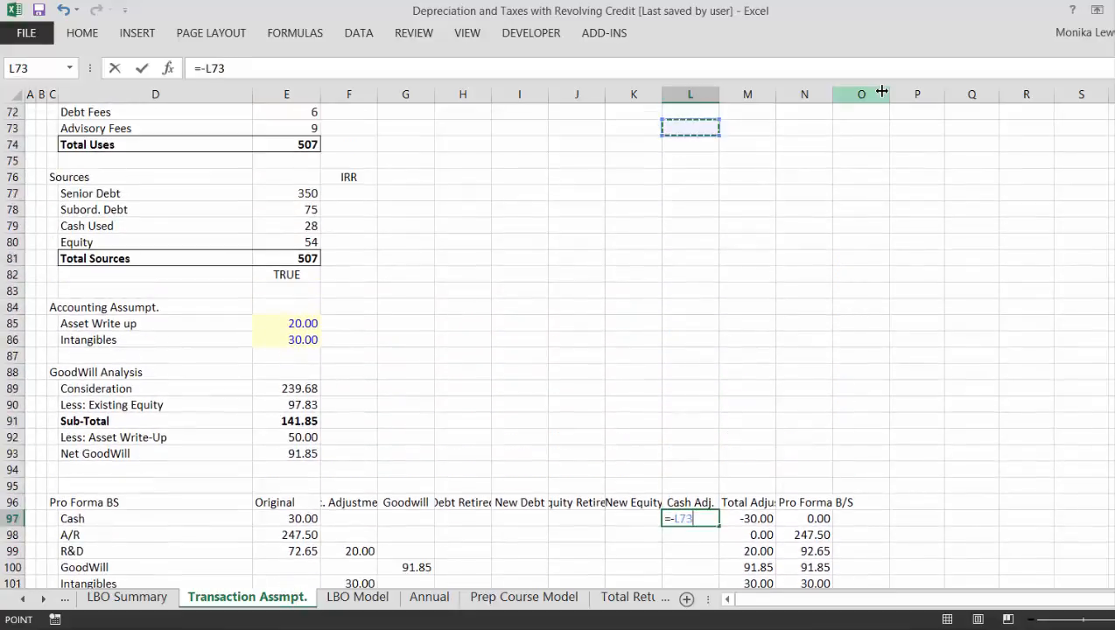
{"action": "key", "text": "Down"}
{"action": "key", "text": "Down"}
{"action": "key", "text": "Down"}
{"action": "key", "text": "Down"}
{"action": "key", "text": "Down"}
{"action": "key", "text": "Down"}
{"action": "key", "text": "Down"}
{"action": "key", "text": "Down"}
{"action": "key", "text": "Down"}
{"action": "key", "text": "Left"}
{"action": "key", "text": "Left"}
{"action": "key", "text": "Left"}
{"action": "key", "text": "Left"}
{"action": "key", "text": "Left"}
{"action": "key", "text": "Left"}
{"action": "key", "text": "Left"}
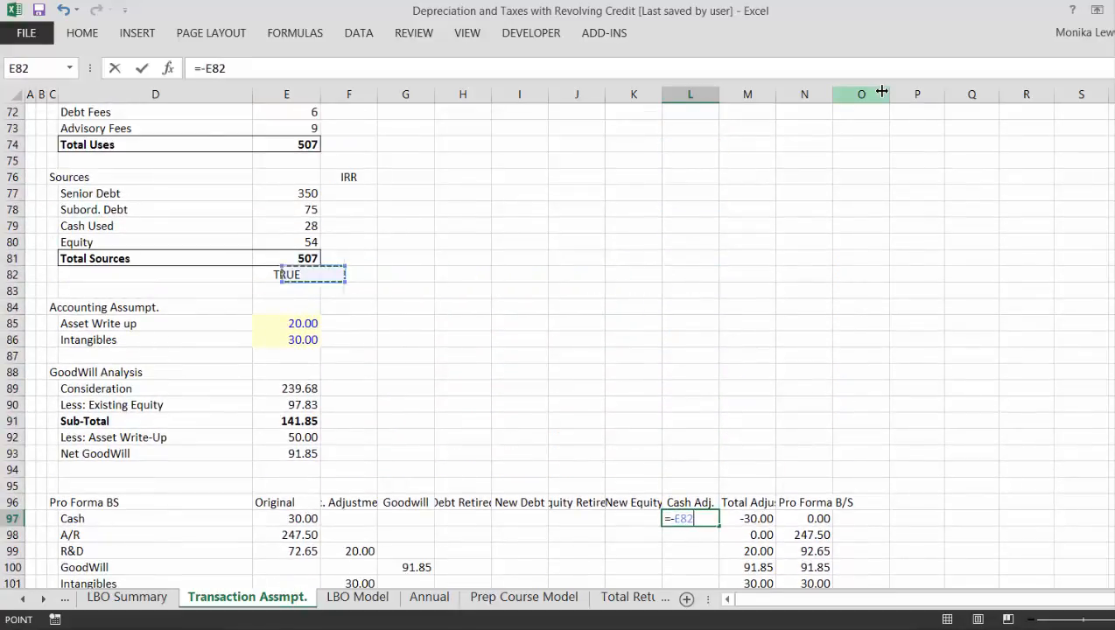
{"action": "key", "text": "Up"}
{"action": "key", "text": "Up"}
{"action": "key", "text": "Up"}
{"action": "key", "text": "Return"}
- Check the Pro Forma BS totals and the balance check in row 110 against the linked cash adjustment
{"action": "key", "text": "Down"}
{"action": "key", "text": "Down"}
{"action": "key", "text": "Down"}
{"action": "key", "text": "Down"}
{"action": "key", "text": "Down"}
{"action": "key", "text": "Down"}
{"action": "key", "text": "Down"}
{"action": "key", "text": "Down"}
{"action": "key", "text": "Down"}
{"action": "key", "text": "Down"}
{"action": "key", "text": "Down"}
{"action": "key", "text": "Down"}
{"action": "key", "text": "Down"}
{"action": "key", "text": "Down"}
{"action": "key", "text": "Down"}
{"action": "key", "text": "Down"}
{"action": "key", "text": "Down"}
{"action": "key", "text": "Down"}
{"action": "key", "text": "Down"}
{"action": "key", "text": "Down"}
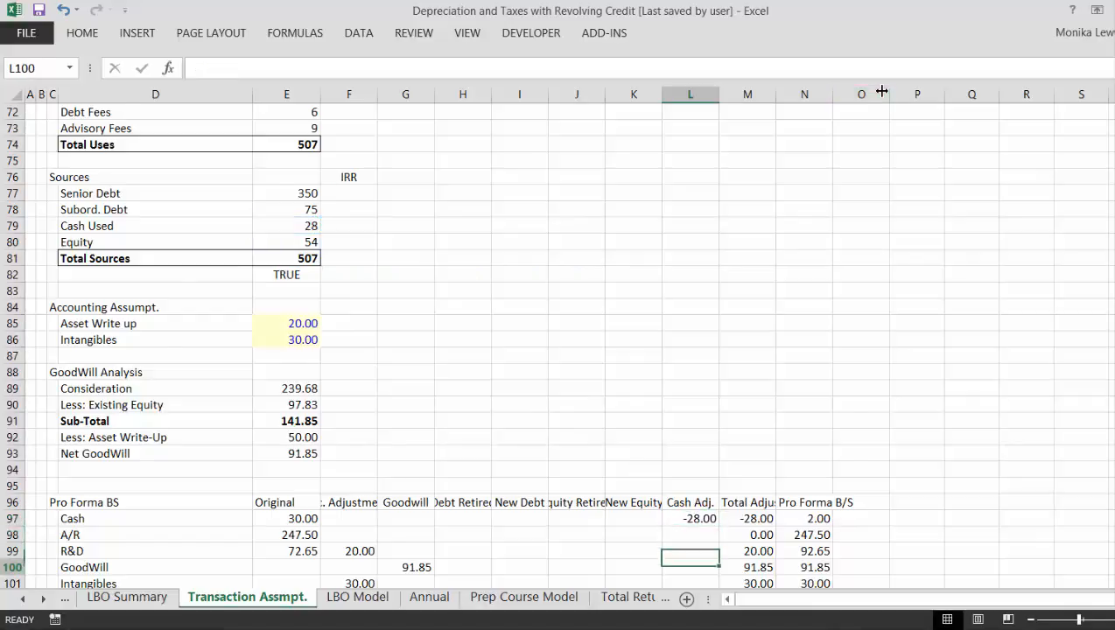
{"action": "key", "text": "Up"}
{"action": "key", "text": "Up"}
{"action": "key", "text": "Up"}
{"action": "key", "text": "Up"}
{"action": "key", "text": "Up"}
{"action": "key", "text": "Up"}
{"action": "key", "text": "Up"}
{"action": "key", "text": "Up"}
{"action": "key", "text": "Up"}
{"action": "key", "text": "Up"}
{"action": "key", "text": "Up"}
{"action": "key", "text": "Up"}
{"action": "key", "text": "Up"}
{"action": "key", "text": "Up"}
{"action": "key", "text": "Up"}
{"action": "key", "text": "Up"}
{"action": "key", "text": "Up"}
{"action": "key", "text": "Up"}
{"action": "key", "text": "Up"}
{"action": "key", "text": "Up"}
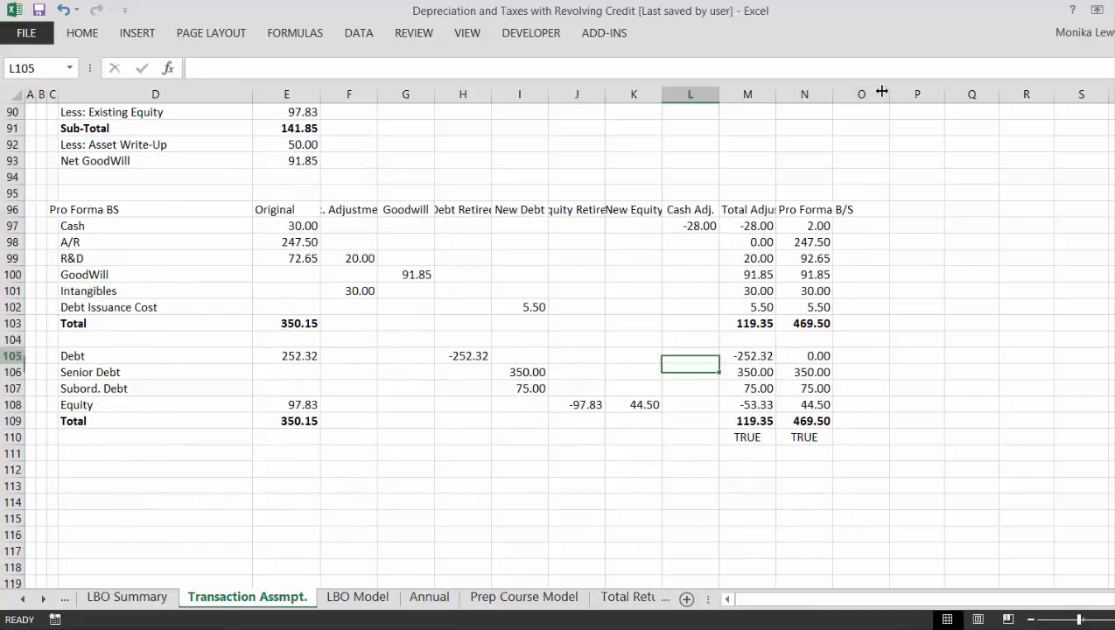
- Review the Transaction Assmpt. sheet from the Financing Assumpt. through Sources & Uses of Funds to the Pro Forma BS
{"action": "key", "text": "Up"}
{"action": "key", "text": "Up"}
{"action": "key", "text": "Up"}
{"action": "key", "text": "Up"}
{"action": "key", "text": "Up"}
{"action": "key", "text": "Up"}
{"action": "key", "text": "Up"}
{"action": "key", "text": "Up"}
{"action": "key", "text": "Up"}
{"action": "key", "text": "Up"}
{"action": "key", "text": "Up"}
{"action": "key", "text": "Up"}
{"action": "key", "text": "Up"}
{"action": "key", "text": "Up"}
{"action": "key", "text": "Up"}
{"action": "key", "text": "Up"}
{"action": "key", "text": "Up"}
{"action": "key", "text": "Up"}
{"action": "key", "text": "Up"}
{"action": "key", "text": "Up"}
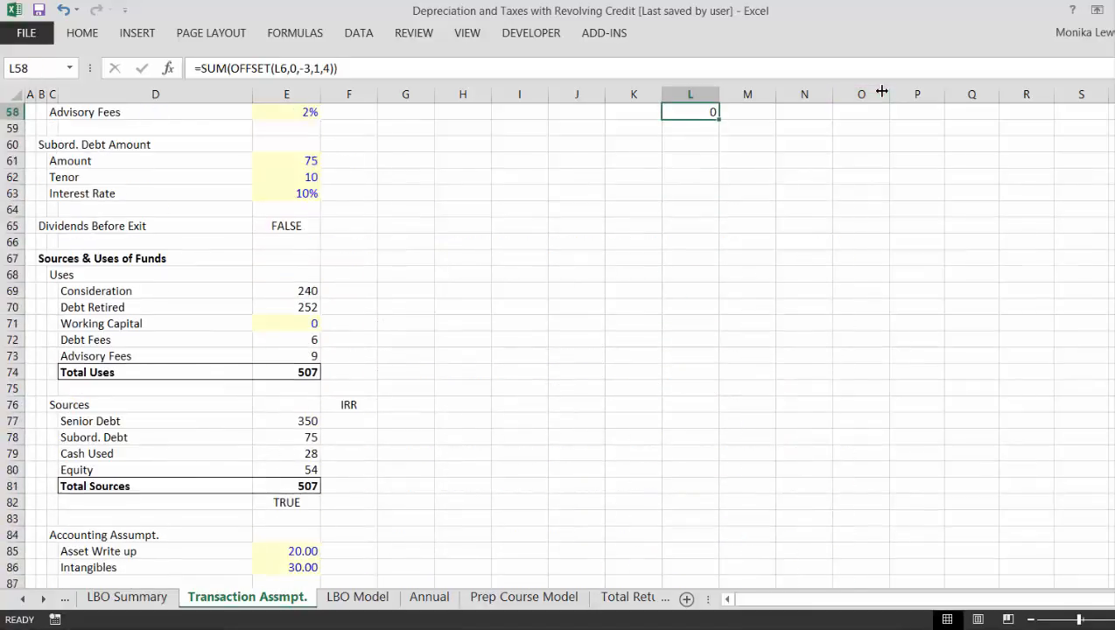
{"action": "key", "text": "Left"}
{"action": "key", "text": "Left"}
{"action": "key", "text": "Left"}
{"action": "key", "text": "Left"}
{"action": "key", "text": "Left"}
{"action": "key", "text": "Left"}
{"action": "key", "text": "Left"}
{"action": "key", "text": "Left"}
{"action": "key", "text": "Left"}
{"action": "key", "text": "Left"}
{"action": "key", "text": "Left"}
{"action": "key", "text": "Up"}
{"action": "key", "text": "Up"}
{"action": "key", "text": "Up"}
{"action": "key", "text": "Up"}
{"action": "key", "text": "Up"}
{"action": "key", "text": "Up"}
{"action": "key", "text": "Up"}
{"action": "key", "text": "Up"}
{"action": "key", "text": "Up"}
{"action": "key", "text": "Up"}
{"action": "key", "text": "Up"}
{"action": "key", "text": "Up"}
{"action": "key", "text": "Up"}
{"action": "key", "text": "Up"}
{"action": "key", "text": "Up"}
{"action": "key", "text": "Up"}
{"action": "key", "text": "Up"}
{"action": "key", "text": "Up"}
{"action": "key", "text": "Up"}
{"action": "key", "text": "Up"}
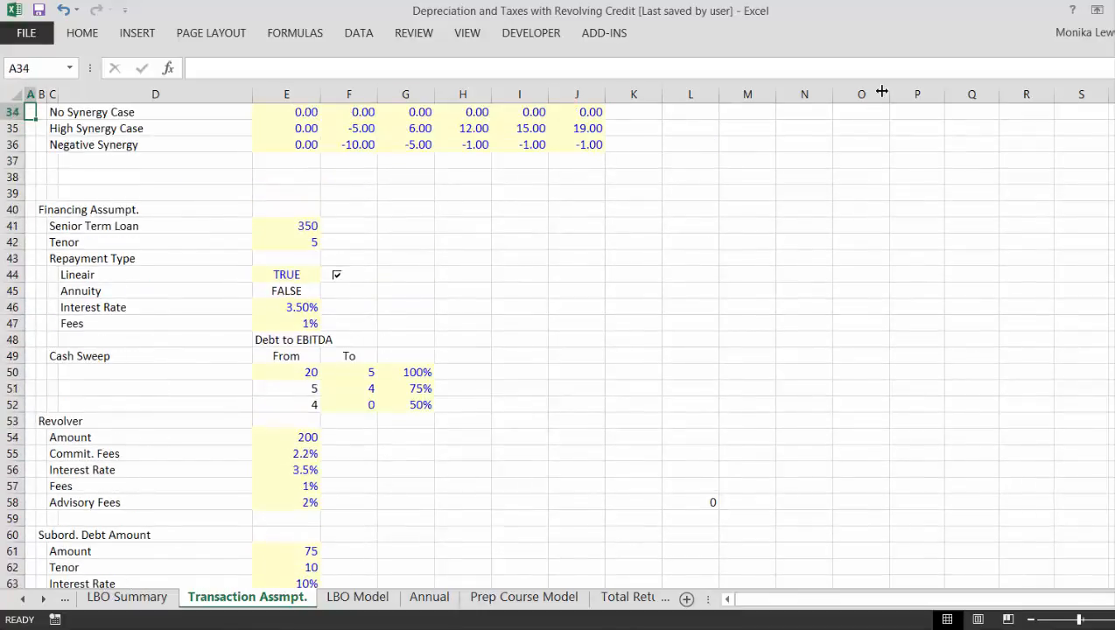
{"action": "key", "text": "Down"}
{"action": "key", "text": "Down"}
{"action": "key", "text": "Down"}
{"action": "key", "text": "Down"}
{"action": "key", "text": "Down"}
{"action": "key", "text": "Down"}
{"action": "key", "text": "Down"}
{"action": "key", "text": "Down"}
{"action": "key", "text": "Down"}
{"action": "key", "text": "Down"}
{"action": "key", "text": "Down"}
{"action": "key", "text": "Down"}
{"action": "key", "text": "Down"}
{"action": "key", "text": "Down"}
{"action": "key", "text": "Down"}
{"action": "key", "text": "Down"}
{"action": "key", "text": "Down"}
{"action": "key", "text": "Down"}
{"action": "key", "text": "Down"}
{"action": "key", "text": "Down"}
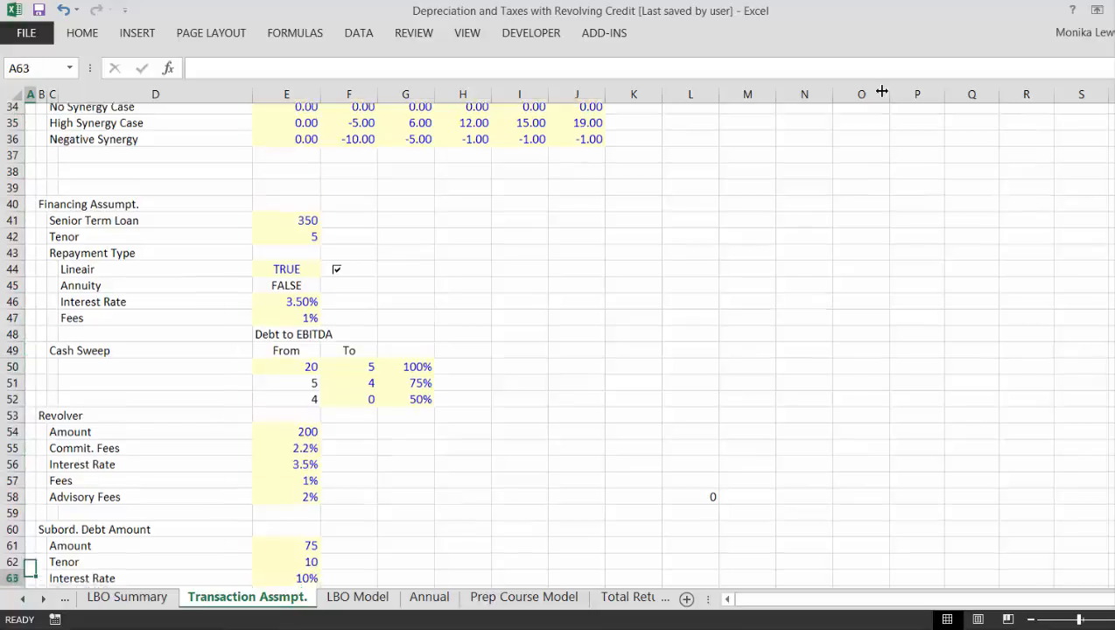
{"action": "key", "text": "Down"}
{"action": "key", "text": "Down"}
{"action": "key", "text": "Down"}
{"action": "key", "text": "Down"}
{"action": "key", "text": "Down"}
{"action": "key", "text": "Down"}
{"action": "key", "text": "Down"}
{"action": "key", "text": "Down"}
{"action": "key", "text": "Down"}
{"action": "key", "text": "Down"}
{"action": "key", "text": "Down"}
{"action": "key", "text": "Down"}
{"action": "key", "text": "Down"}
{"action": "key", "text": "Down"}
{"action": "key", "text": "Down"}
{"action": "key", "text": "Down"}
{"action": "key", "text": "Down"}
{"action": "key", "text": "Down"}
{"action": "key", "text": "Down"}
{"action": "key", "text": "Down"}
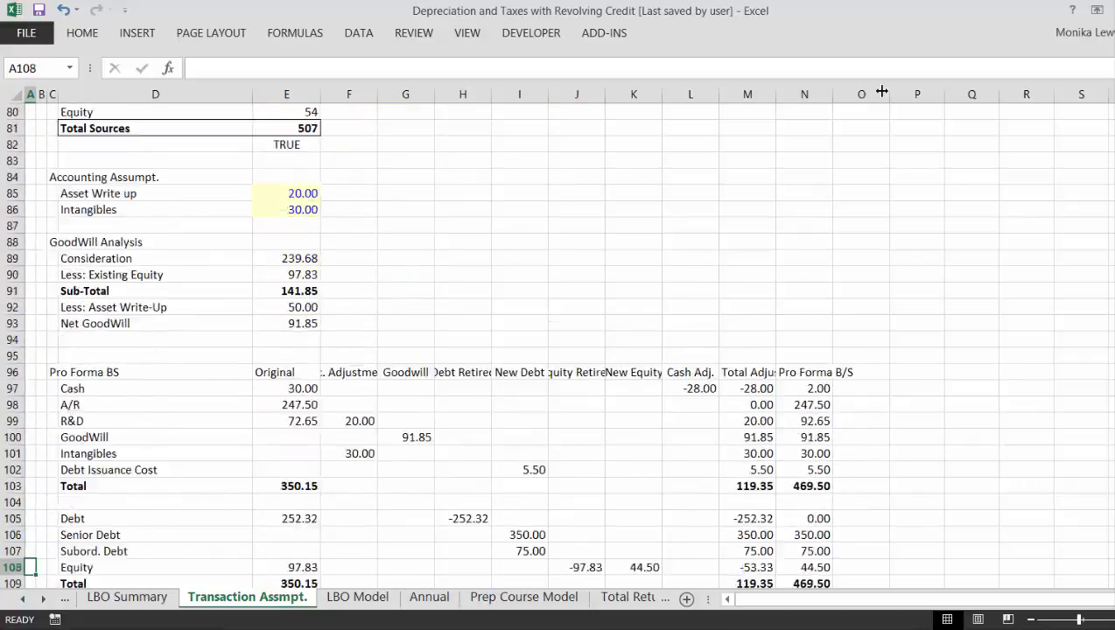
- Wrap the text of the Pro Forma BS column headings in E96:N96
{"action": "key", "text": "Down"}
{"action": "key", "text": "Down"}
{"action": "key", "text": "Down"}
{"action": "key", "text": "Down"}
{"action": "key", "text": "Down"}
{"action": "key", "text": "Down"}
{"action": "key", "text": "Up"}
{"action": "key", "text": "Up"}
{"action": "key", "text": "Up"}
{"action": "key", "text": "Up"}
{"action": "key", "text": "Up"}
{"action": "key", "text": "Up"}
{"action": "key", "text": "Up"}
{"action": "key", "text": "Up"}
{"action": "key", "text": "Up"}
{"action": "key", "text": "Up"}
{"action": "key", "text": "Up"}
{"action": "key", "text": "Up"}
{"action": "key", "text": "Up"}
{"action": "key", "text": "Up"}
{"action": "key", "text": "Up"}
{"action": "key", "text": "Up"}
{"action": "key", "text": "Up"}
{"action": "key", "text": "Up"}
{"action": "key", "text": "Up"}
{"action": "key", "text": "Up"}
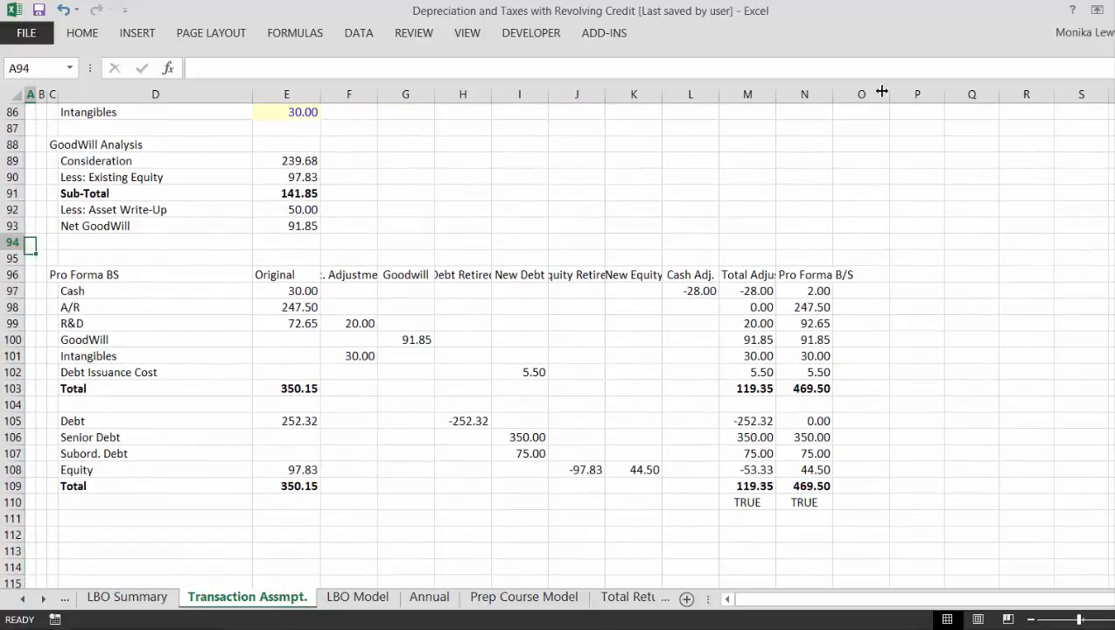
{"action": "key", "text": "Right"}
{"action": "key", "text": "Right"}
{"action": "key", "text": "Down"}
{"action": "key", "text": "Down"}
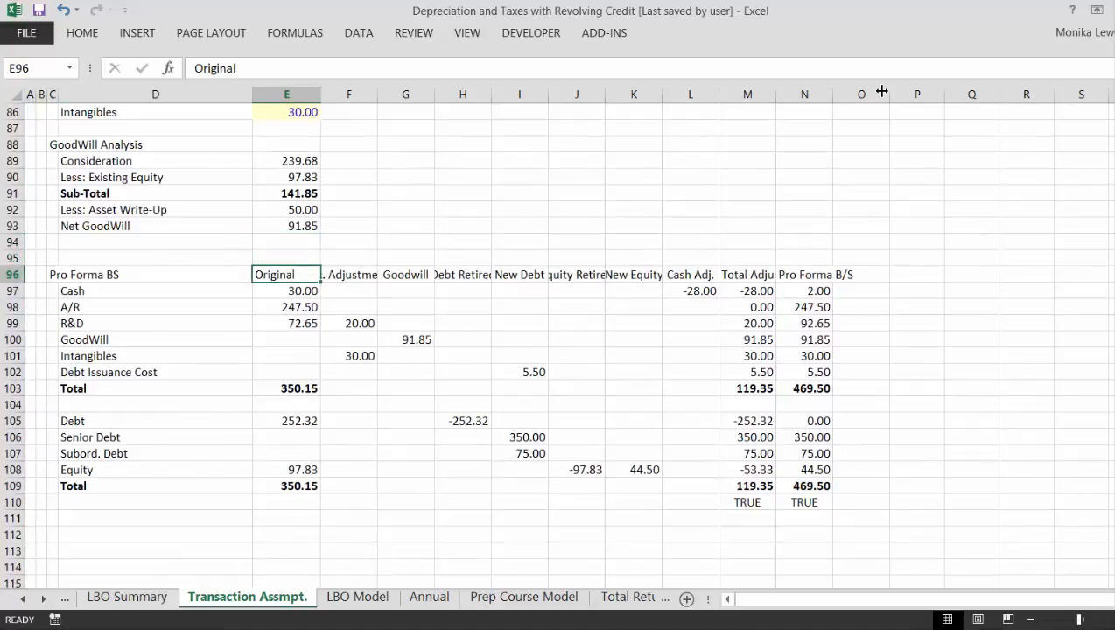
{"action": "key", "text": "ctrl+shift+Right"}
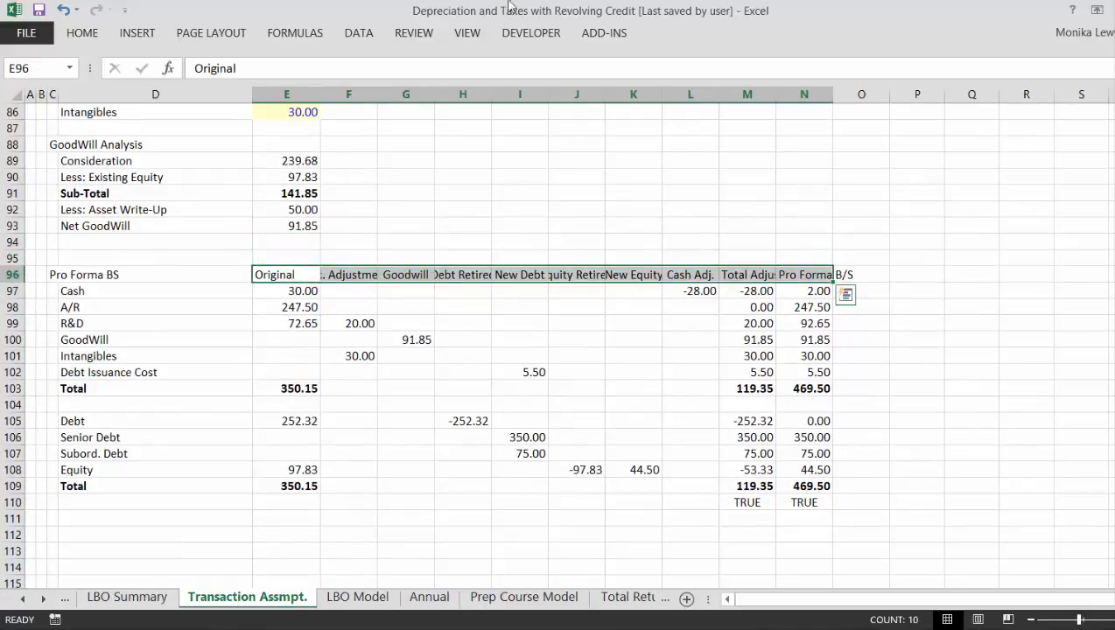
{"action": "left_click", "coordinate": [81, 35]}
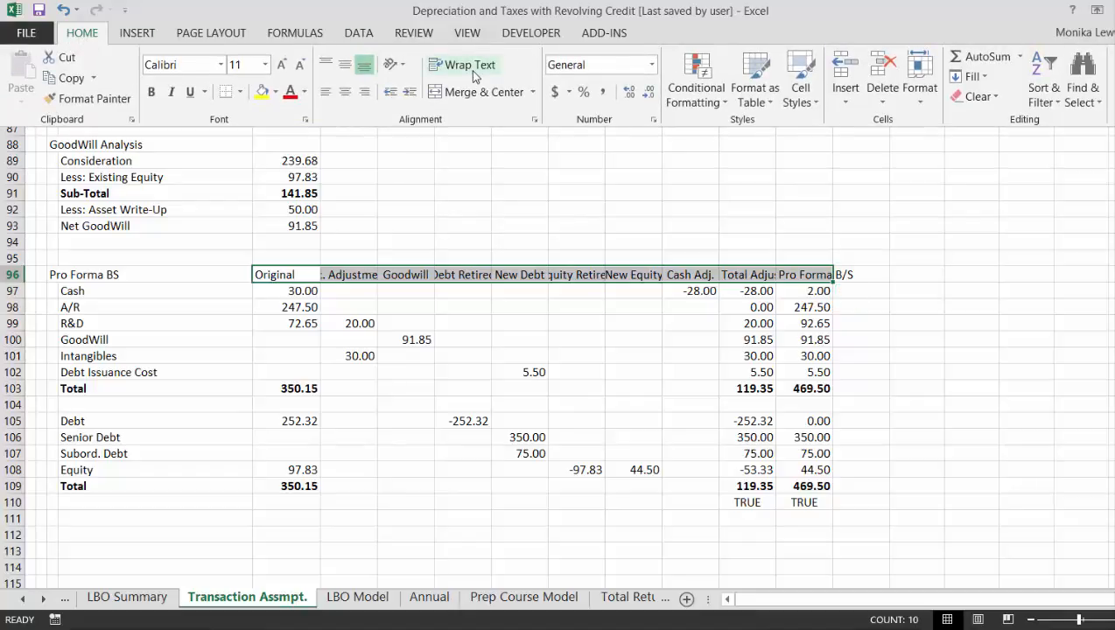
{"action": "left_click", "coordinate": [473, 70]}
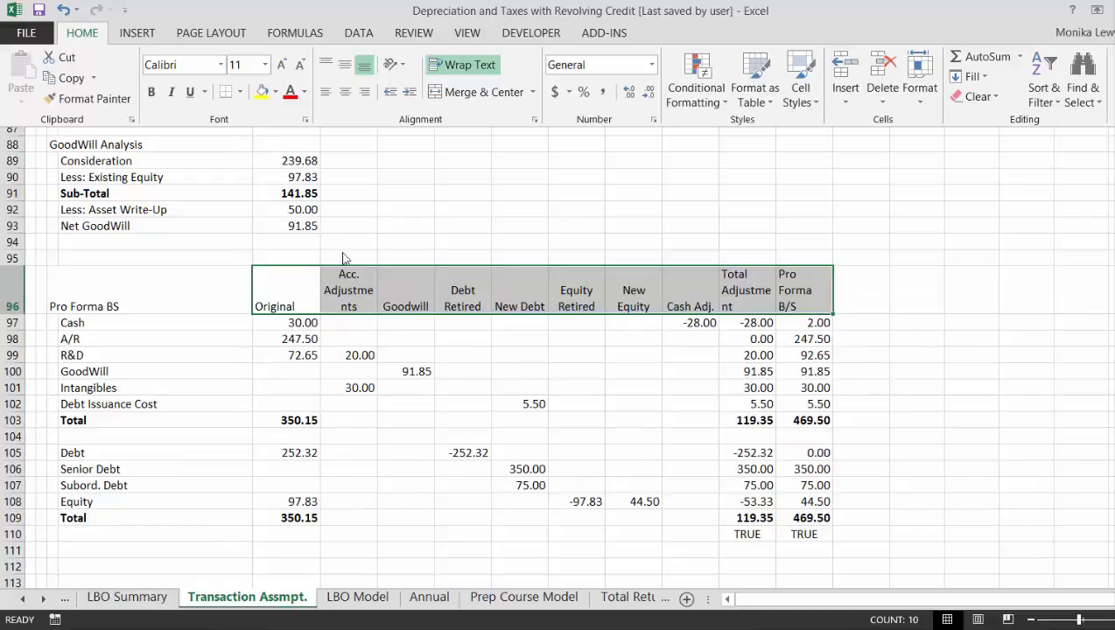
{"action": "key", "text": "Escape"}
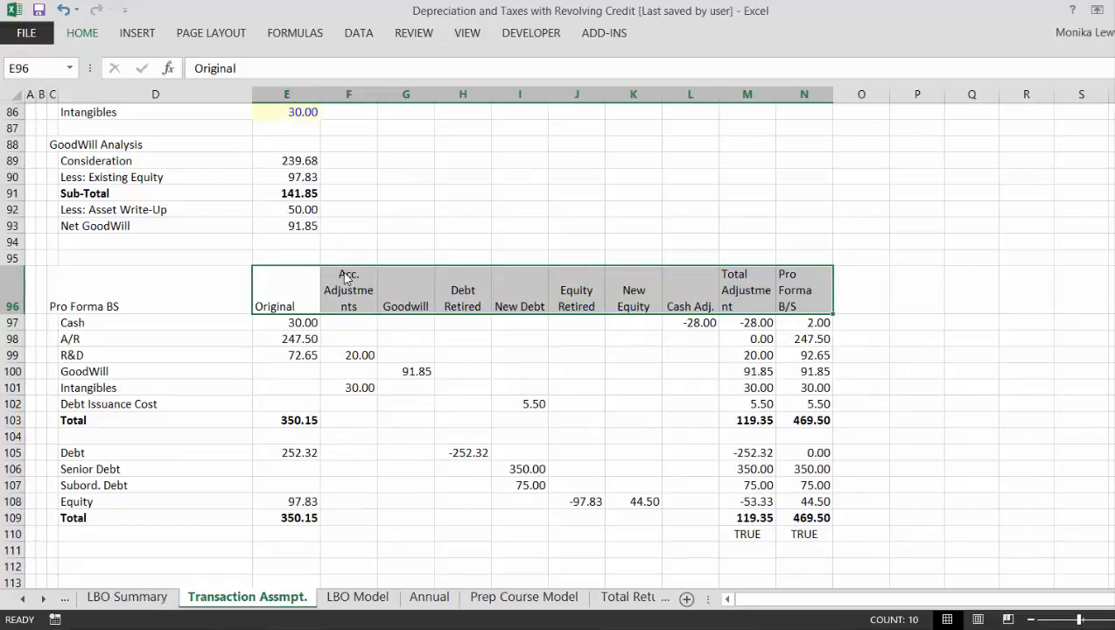
- Widen columns F to N equally until the word "Adjustments" in the Pro Forma BS headings fits on one line
{"action": "left_click", "coordinate": [362, 185]}
{"action": "left_click_drag", "start_coordinate": [348, 94], "coordinate": [807, 153]}
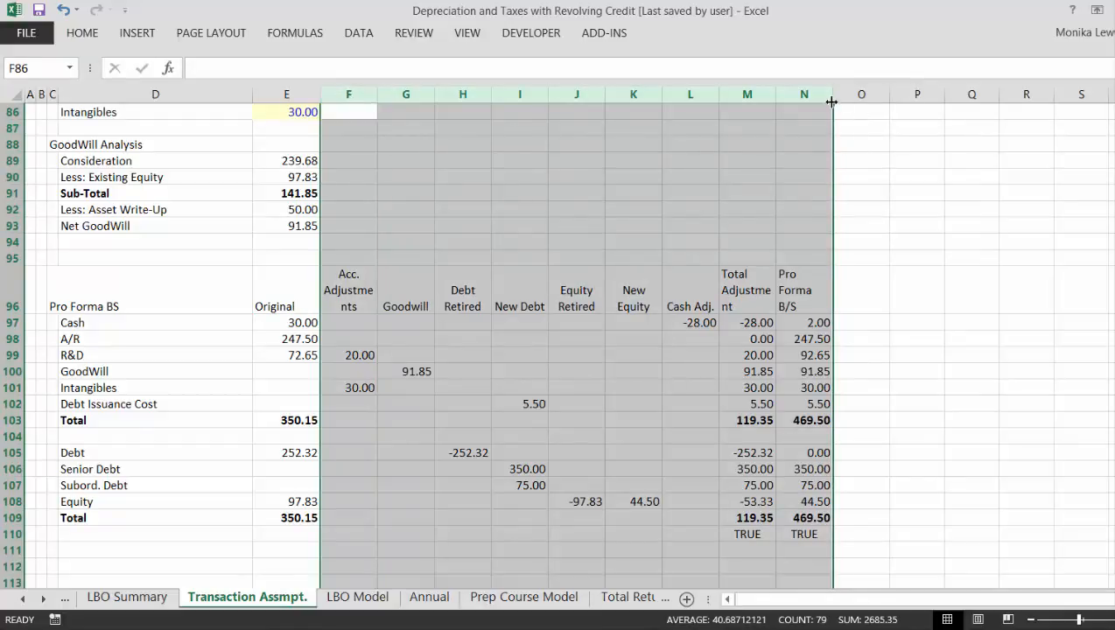
{"action": "left_click_drag", "start_coordinate": [832, 95], "coordinate": [846, 97]}
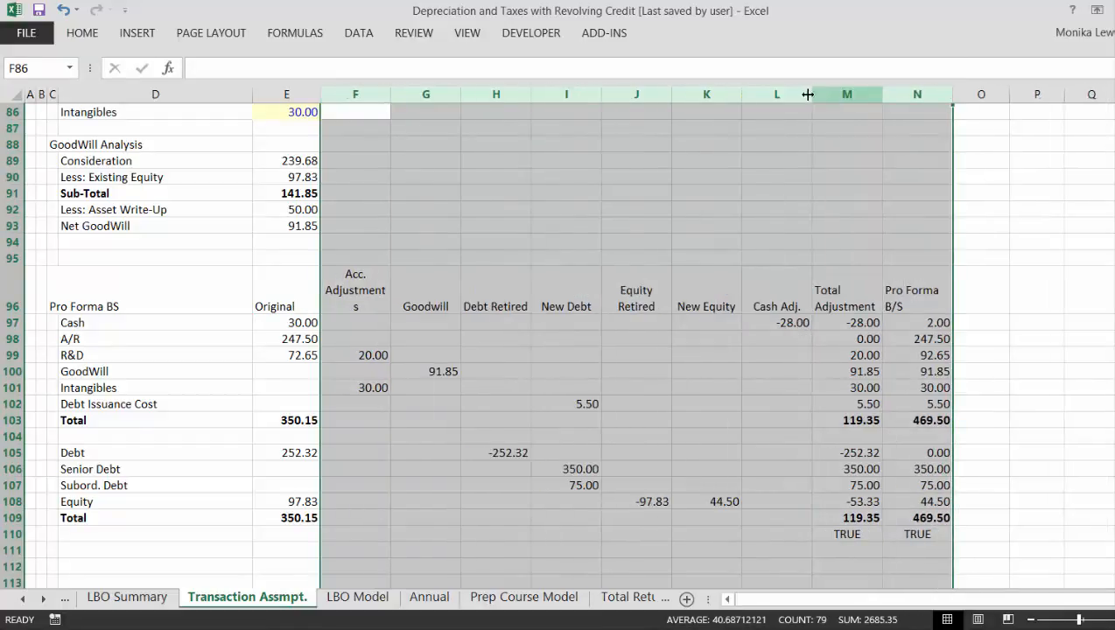
{"action": "left_click_drag", "start_coordinate": [950, 94], "coordinate": [957, 94]}
- Re-enter the Acc. Adjustments heading in F96 so that row 96 fits the height of the two-line headings
{"action": "key", "text": "Down"}
{"action": "key", "text": "Down"}
{"action": "key", "text": "Down"}
{"action": "key", "text": "Down"}
{"action": "key", "text": "Down"}
{"action": "key", "text": "Down"}
{"action": "key", "text": "Down"}
{"action": "key", "text": "Down"}
{"action": "key", "text": "Down"}
{"action": "key", "text": "Down"}
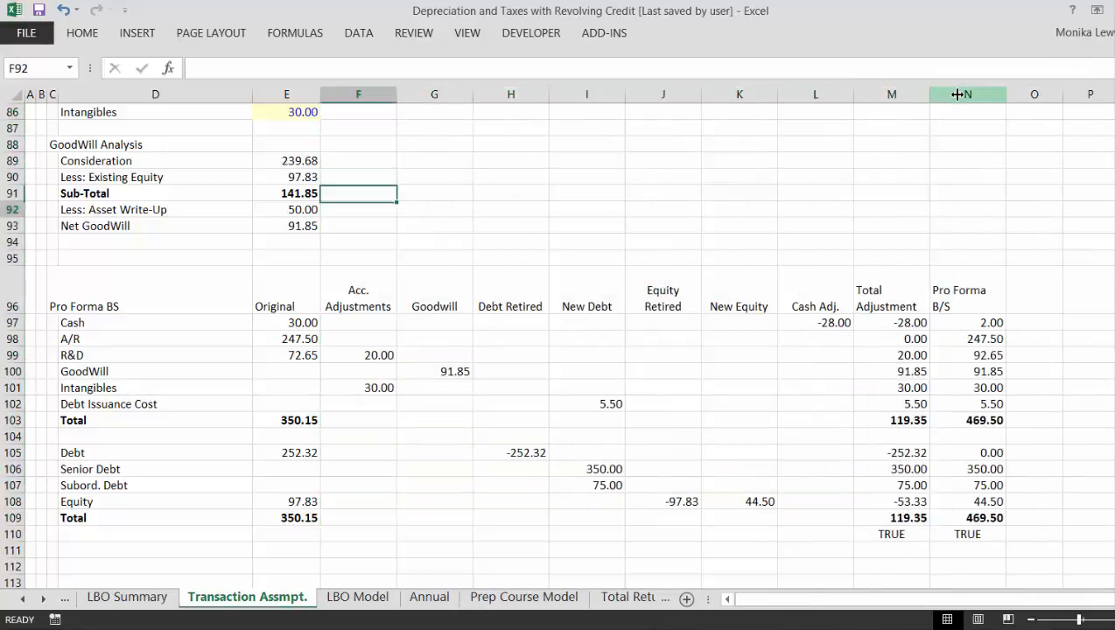
{"action": "key", "text": "F2"}
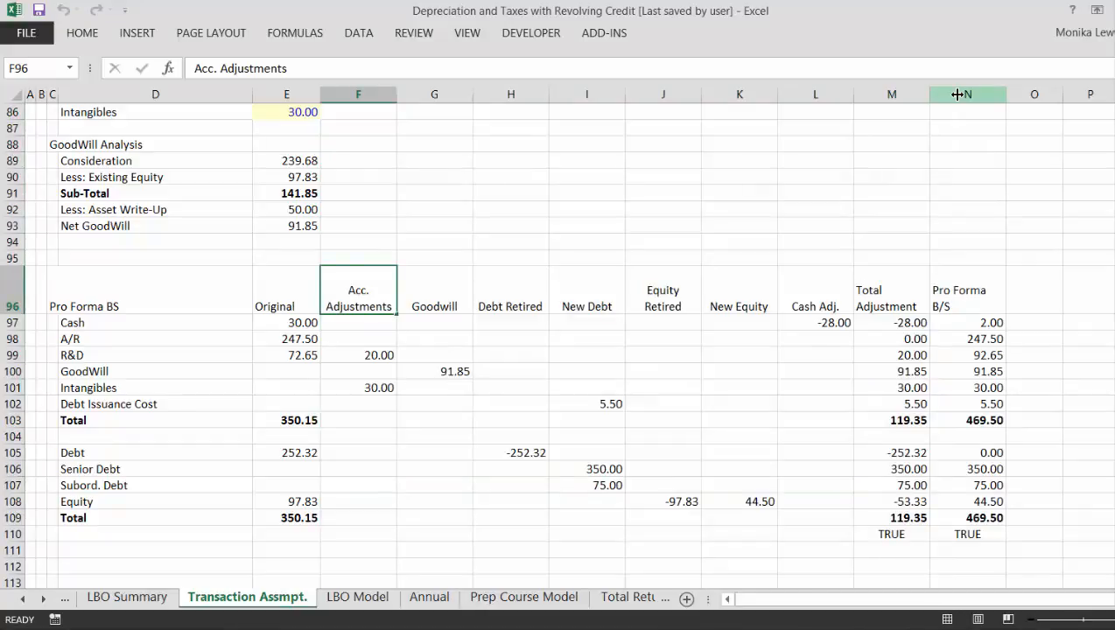
{"action": "key", "text": "Return"}
{"action": "key", "text": "Up"}
{"action": "key", "text": "Up"}
{"action": "key", "text": "Down"}
- Add an outline border around the assets Total row of the Pro Forma BS, D103:N103
{"action": "key", "text": "Down"}
{"action": "key", "text": "Down"}
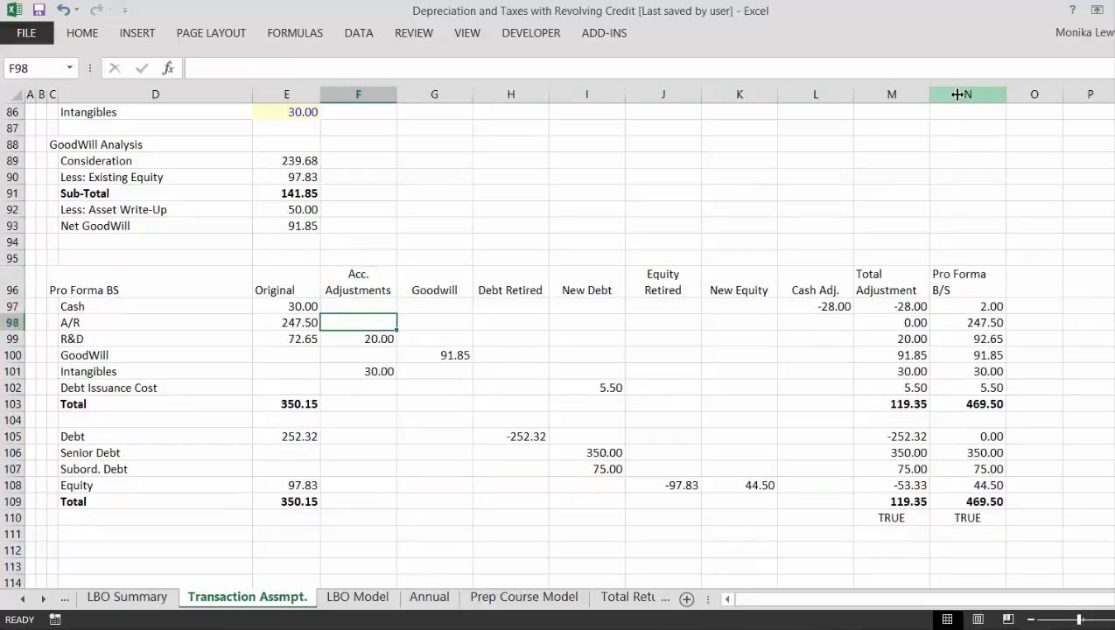
{"action": "key", "text": "Up"}
{"action": "key", "text": "Left"}
{"action": "key", "text": "Left"}
{"action": "key", "text": "Down"}
{"action": "key", "text": "Down"}
{"action": "key", "text": "Down"}
{"action": "key", "text": "Down"}
{"action": "key", "text": "Down"}
{"action": "key", "text": "Down"}
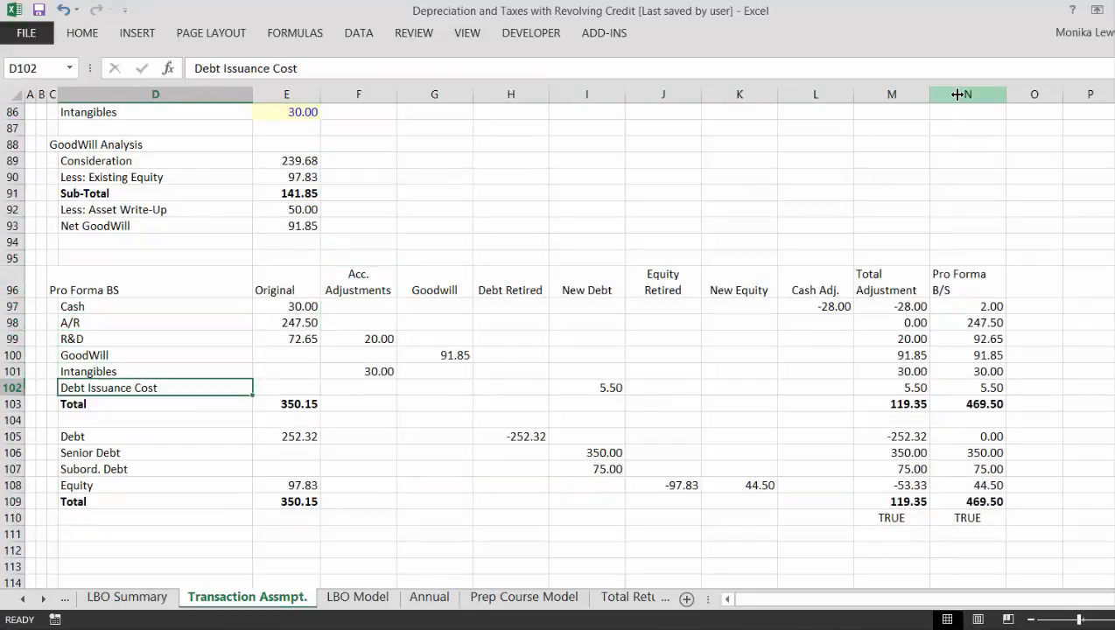
{"action": "key", "text": "shift+Right"}
{"action": "key", "text": "shift+Right"}
{"action": "key", "text": "shift+Right"}
{"action": "key", "text": "shift+Right"}
{"action": "key", "text": "shift+Right"}
{"action": "key", "text": "shift+Right"}
{"action": "key", "text": "shift+Right"}
{"action": "key", "text": "shift+Right"}
{"action": "key", "text": "shift+Right"}
{"action": "key", "text": "shift+Right"}
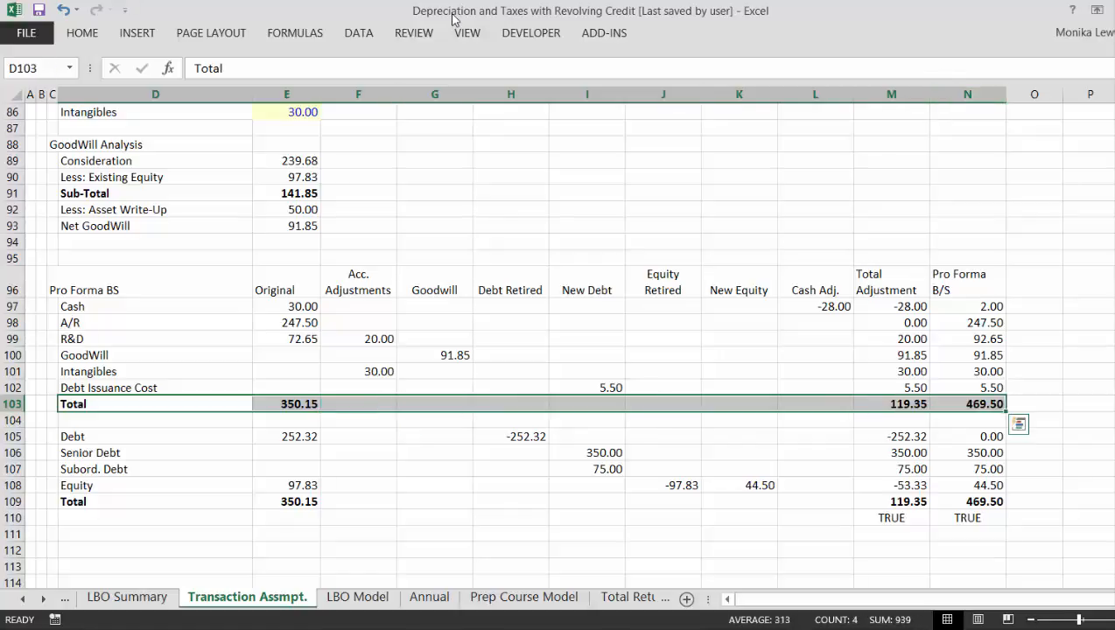
{"action": "key", "text": "ctrl+shift+7"}
- Add an outline border around the debt and equity Total row of the Pro Forma BS, D109:N109
{"action": "key", "text": "Down"}
{"action": "key", "text": "Down"}
{"action": "key", "text": "Down"}
{"action": "key", "text": "Down"}
{"action": "key", "text": "Down"}
{"action": "key", "text": "Down"}
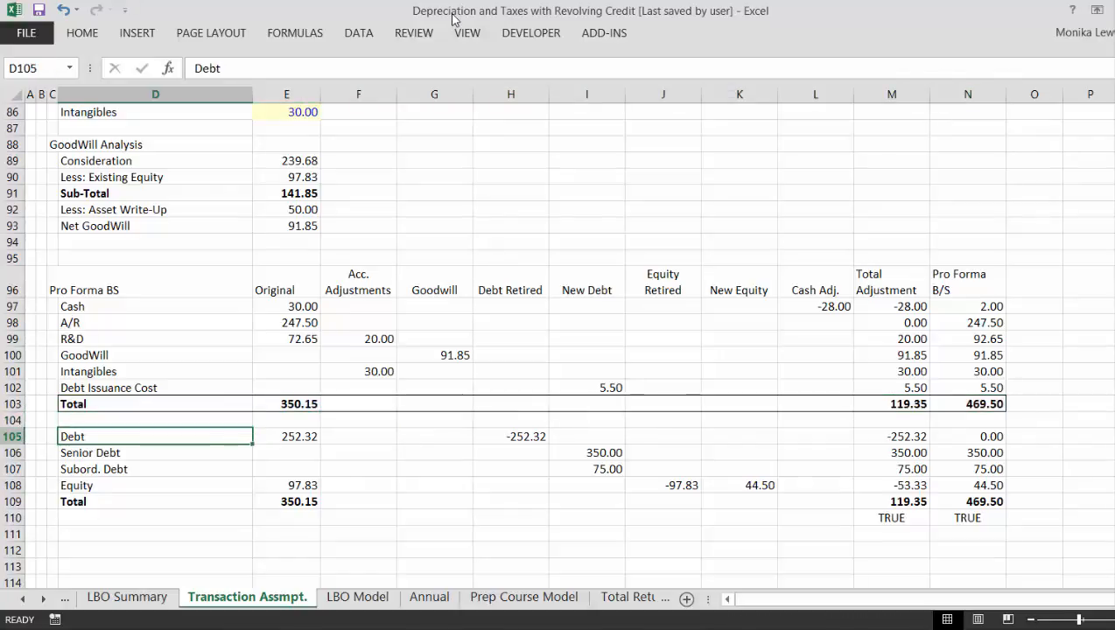
{"action": "key", "text": "shift+Right"}
{"action": "key", "text": "shift+Right"}
{"action": "key", "text": "shift+Right"}
{"action": "key", "text": "shift+Right"}
{"action": "key", "text": "shift+Right"}
{"action": "key", "text": "shift+Right"}
{"action": "key", "text": "shift+Right"}
{"action": "key", "text": "shift+Right"}
{"action": "key", "text": "shift+Right"}
{"action": "key", "text": "shift+Right"}
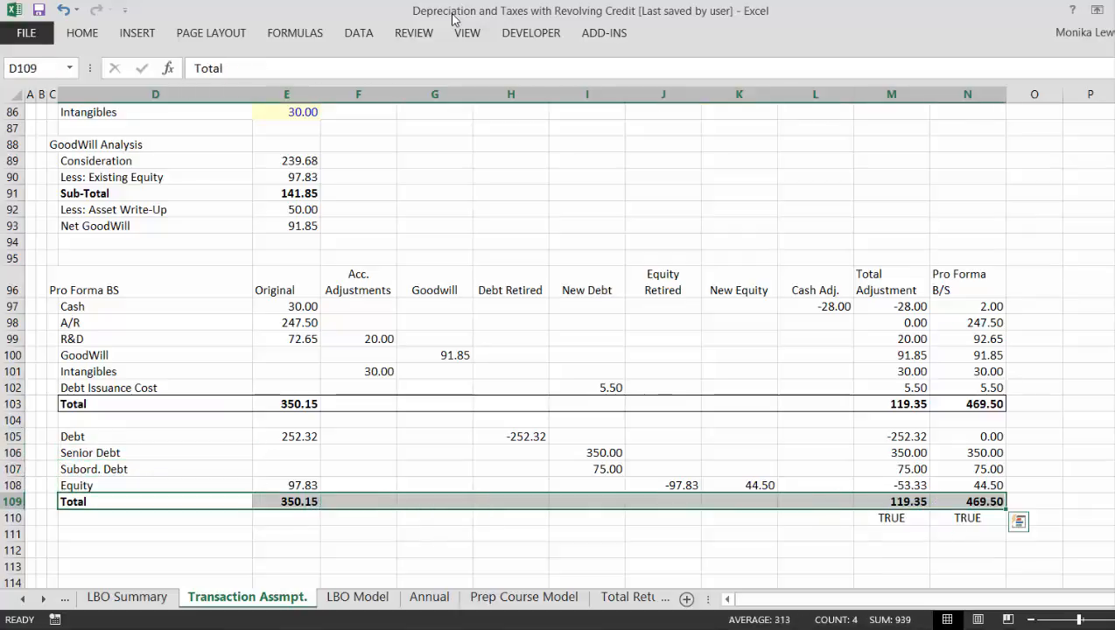
{"action": "key", "text": "ctrl+shift+7"}
- Look over the debt and equity adjustment entries in rows 105 to 108 of the Pro Forma BS
{"action": "key", "text": "Up"}
{"action": "key", "text": "Up"}
{"action": "key", "text": "Up"}
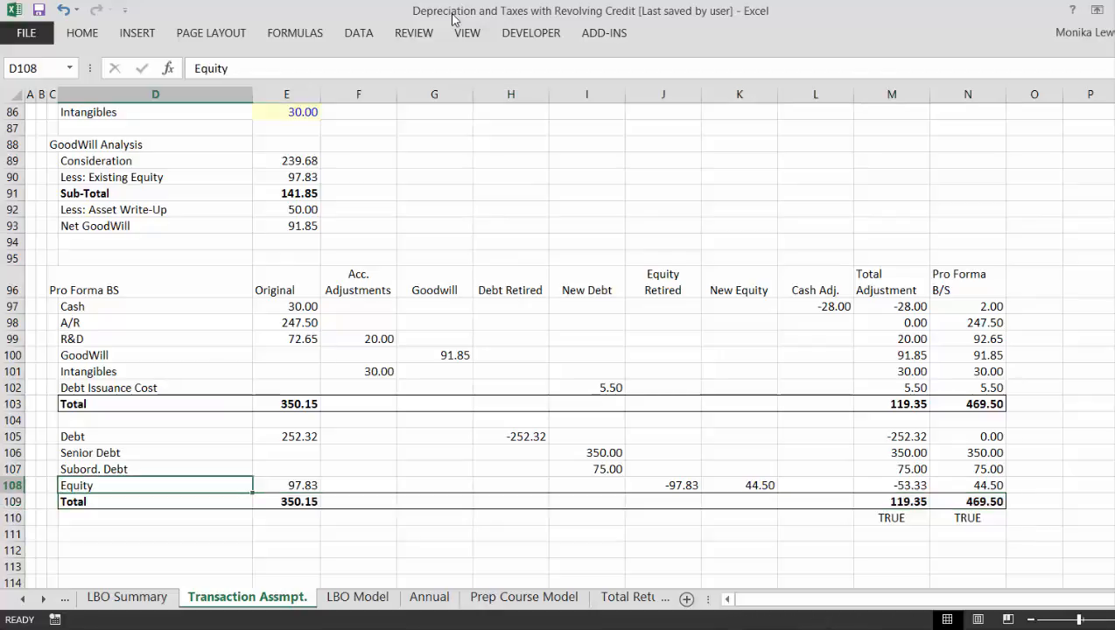
{"action": "key", "text": "Right"}
{"action": "key", "text": "Right"}
{"action": "key", "text": "Right"}
{"action": "key", "text": "Right"}
{"action": "key", "text": "Right"}
{"action": "key", "text": "Right"}
{"action": "key", "text": "Right"}
{"action": "key", "text": "Right"}
{"action": "key", "text": "Right"}
{"action": "key", "text": "Right"}
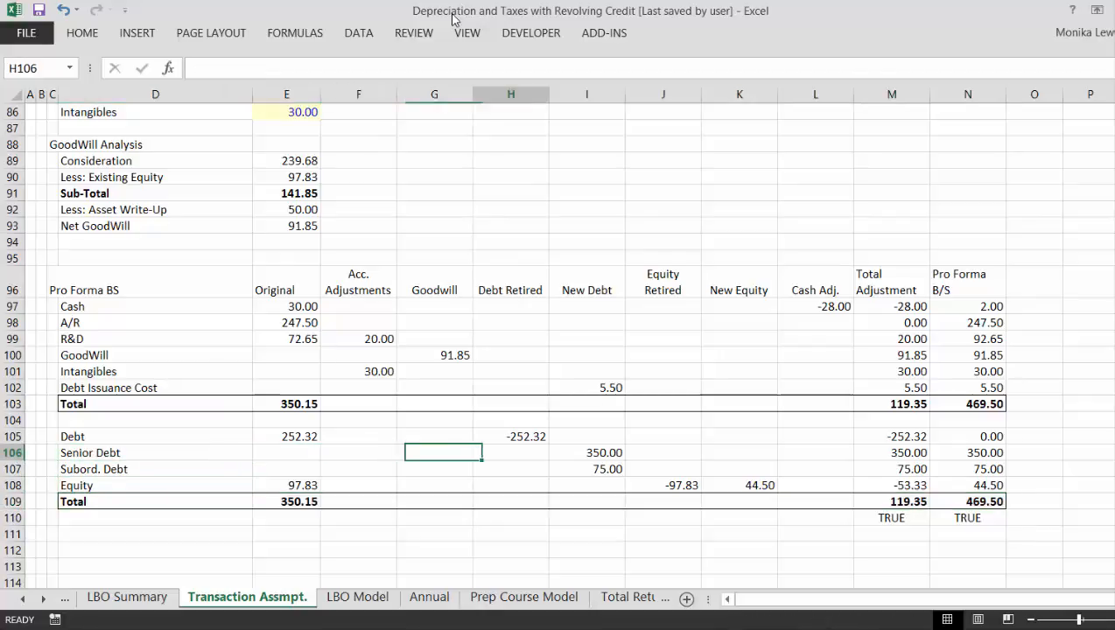
{"action": "key", "text": "Down"}
{"action": "key", "text": "Left"}
{"action": "key", "text": "Left"}
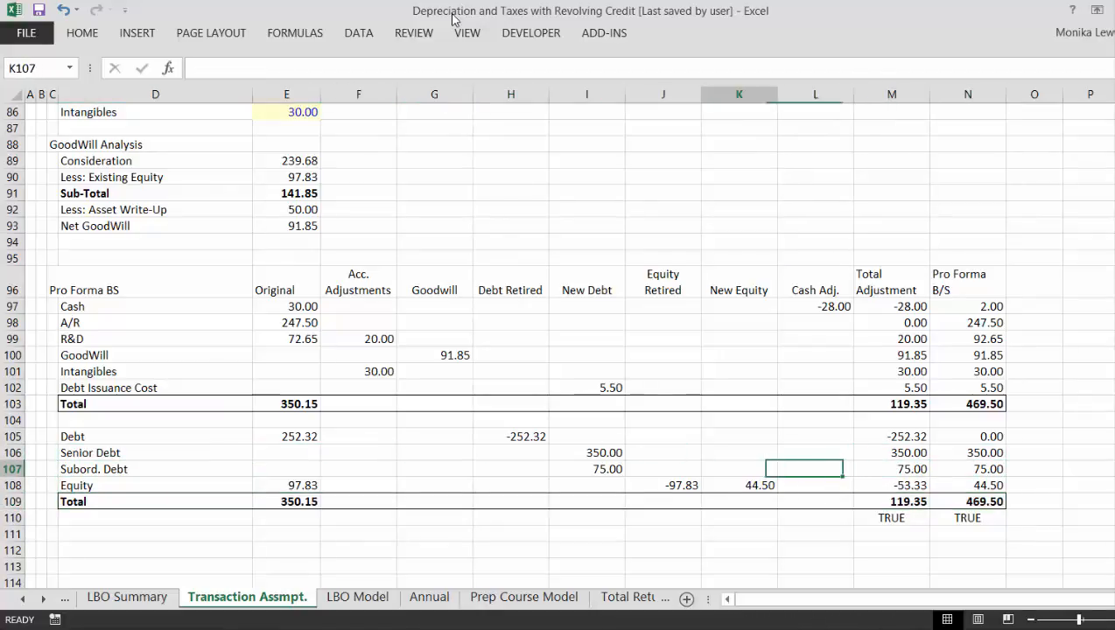
{"action": "key", "text": "Left"}
{"action": "key", "text": "Left"}
{"action": "key", "text": "Up"}
{"action": "key", "text": "Left"}
{"action": "key", "text": "Up"}
{"action": "key", "text": "Up"}
{"action": "key", "text": "Down"}
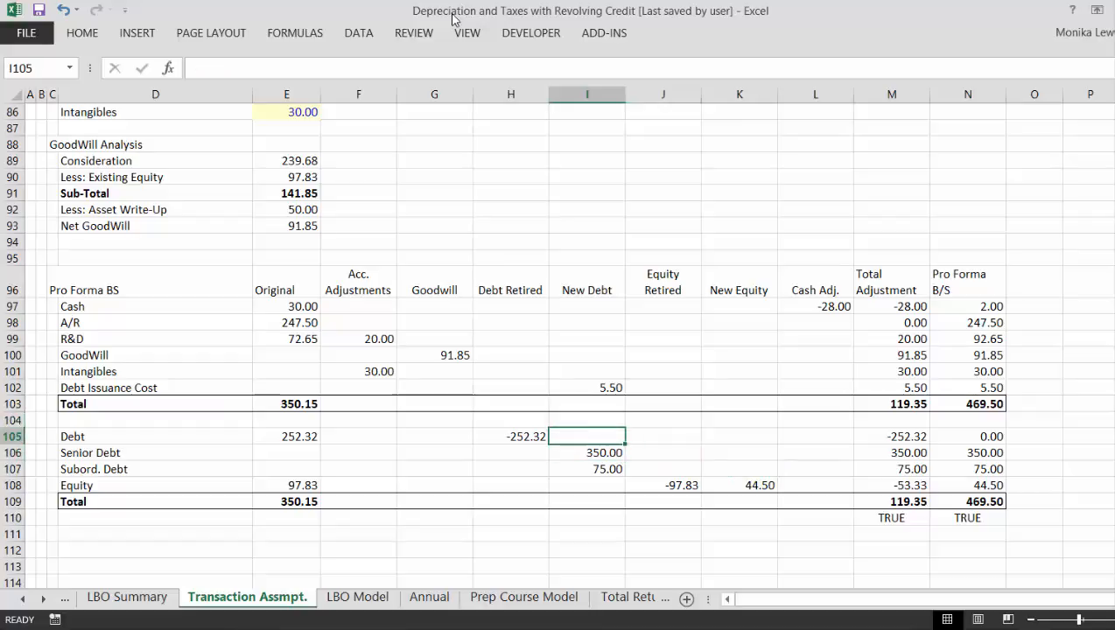
- Review the LBO Model sheet from the Pro Forma B/S through Financing and P&L to the Cash Flow section
{"action": "key", "text": "ctrl+Page_Down"}
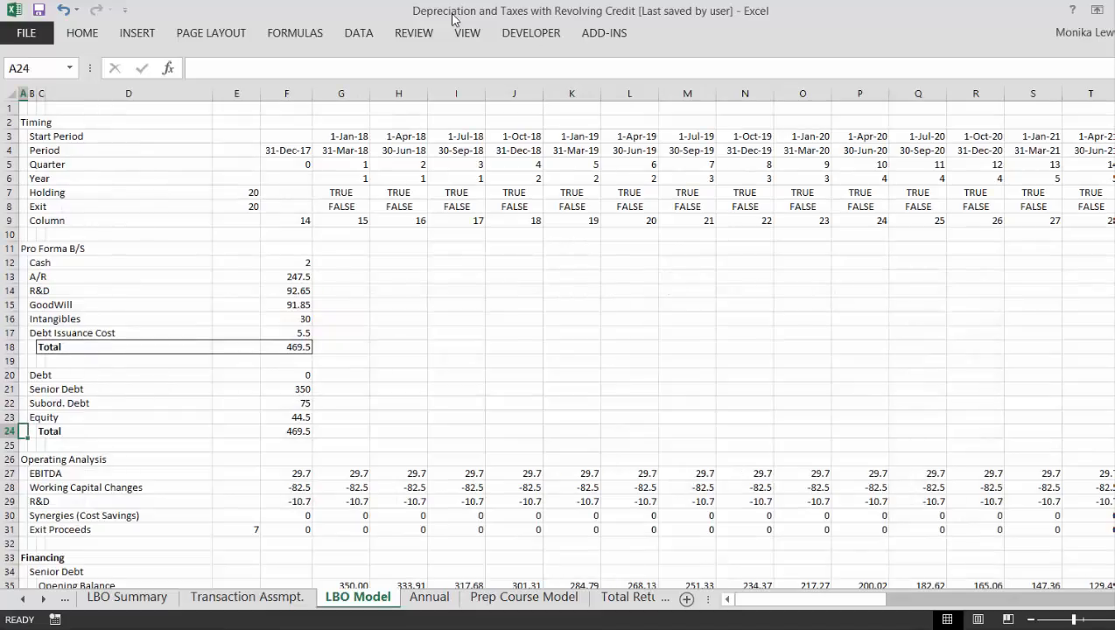
{"action": "key", "text": "Down"}
{"action": "key", "text": "Down"}
{"action": "key", "text": "Down"}
{"action": "key", "text": "Down"}
{"action": "key", "text": "Down"}
{"action": "key", "text": "Down"}
{"action": "key", "text": "Down"}
{"action": "key", "text": "Down"}
{"action": "key", "text": "Down"}
{"action": "key", "text": "Down"}
{"action": "key", "text": "Down"}
{"action": "key", "text": "Down"}
{"action": "key", "text": "Down"}
{"action": "key", "text": "Down"}
{"action": "key", "text": "Down"}
{"action": "key", "text": "Down"}
{"action": "key", "text": "Down"}
{"action": "key", "text": "Down"}
{"action": "key", "text": "Down"}
{"action": "key", "text": "Down"}
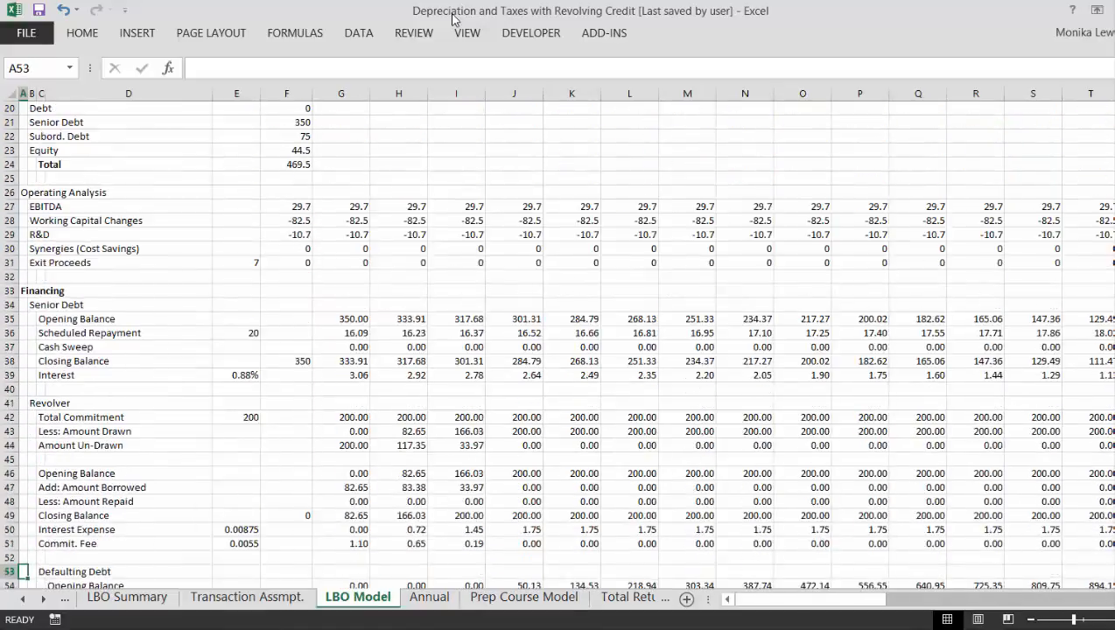
{"action": "key", "text": "Up"}
{"action": "key", "text": "Up"}
{"action": "key", "text": "Up"}
{"action": "key", "text": "Up"}
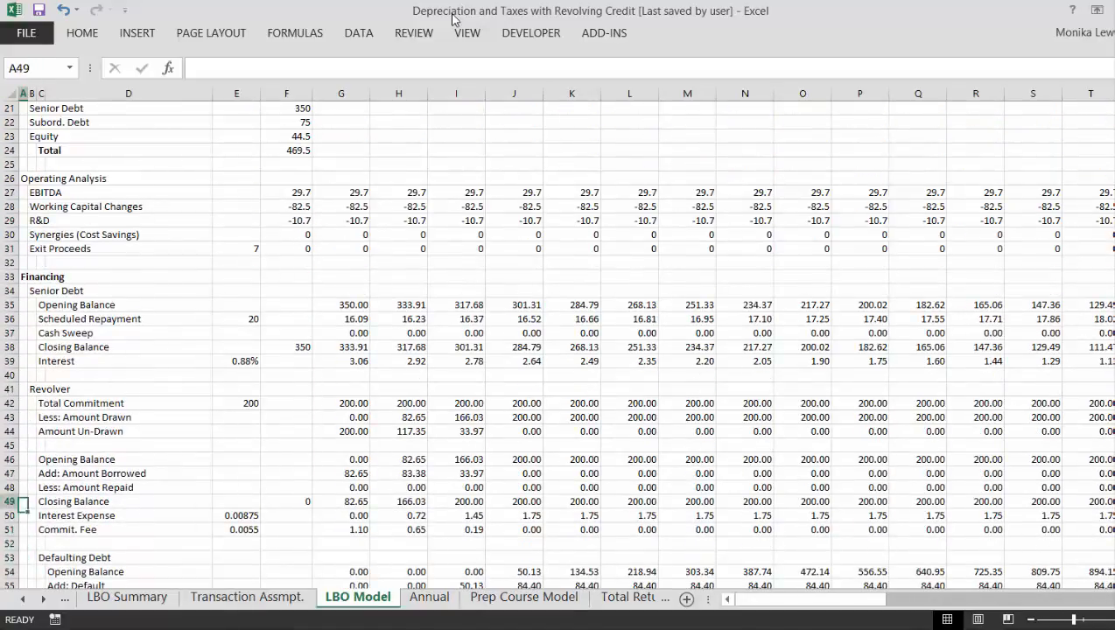
{"action": "key", "text": "Down"}
{"action": "key", "text": "Down"}
{"action": "key", "text": "Down"}
{"action": "key", "text": "Down"}
{"action": "key", "text": "Down"}
{"action": "key", "text": "Down"}
{"action": "key", "text": "Down"}
{"action": "key", "text": "Down"}
{"action": "key", "text": "Down"}
{"action": "key", "text": "Down"}
{"action": "key", "text": "Down"}
{"action": "key", "text": "Down"}
{"action": "key", "text": "Down"}
{"action": "key", "text": "Down"}
{"action": "key", "text": "Down"}
{"action": "key", "text": "Down"}
{"action": "key", "text": "Down"}
{"action": "key", "text": "Down"}
{"action": "key", "text": "Down"}
{"action": "key", "text": "Down"}
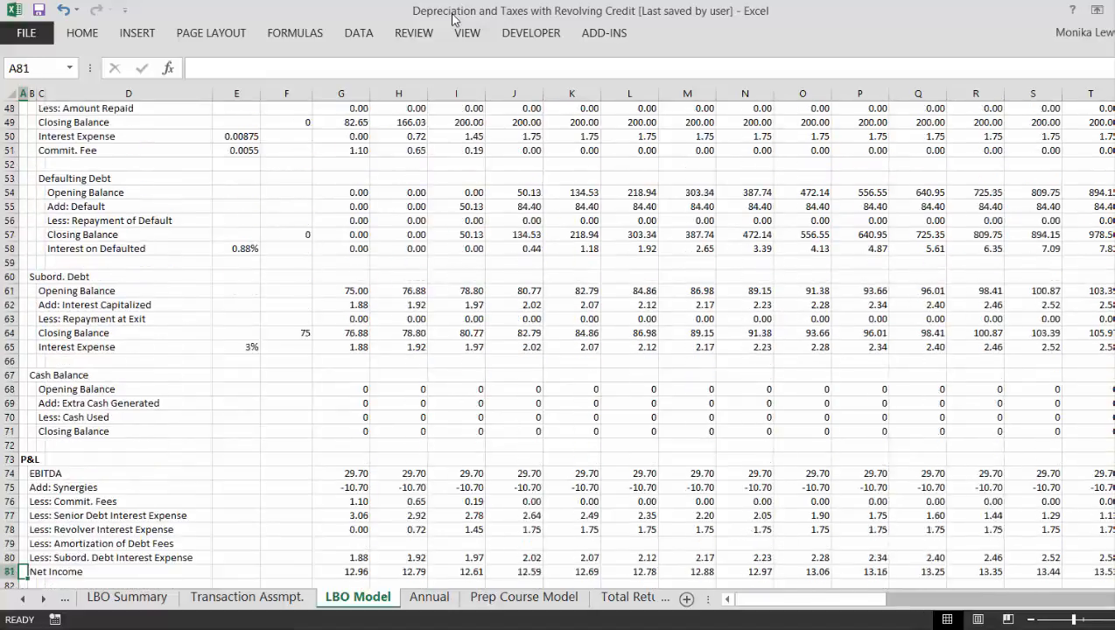
{"action": "key", "text": "Down"}
{"action": "key", "text": "Down"}
{"action": "key", "text": "Down"}
{"action": "key", "text": "Down"}
{"action": "key", "text": "Down"}
{"action": "key", "text": "Down"}
{"action": "key", "text": "Down"}
{"action": "key", "text": "Down"}
{"action": "key", "text": "Down"}
{"action": "key", "text": "Down"}
{"action": "key", "text": "Down"}
{"action": "key", "text": "Down"}
{"action": "key", "text": "Down"}
{"action": "key", "text": "Down"}
{"action": "key", "text": "Down"}
{"action": "key", "text": "Down"}
{"action": "key", "text": "Down"}
{"action": "key", "text": "Down"}
{"action": "key", "text": "Down"}
{"action": "key", "text": "Down"}
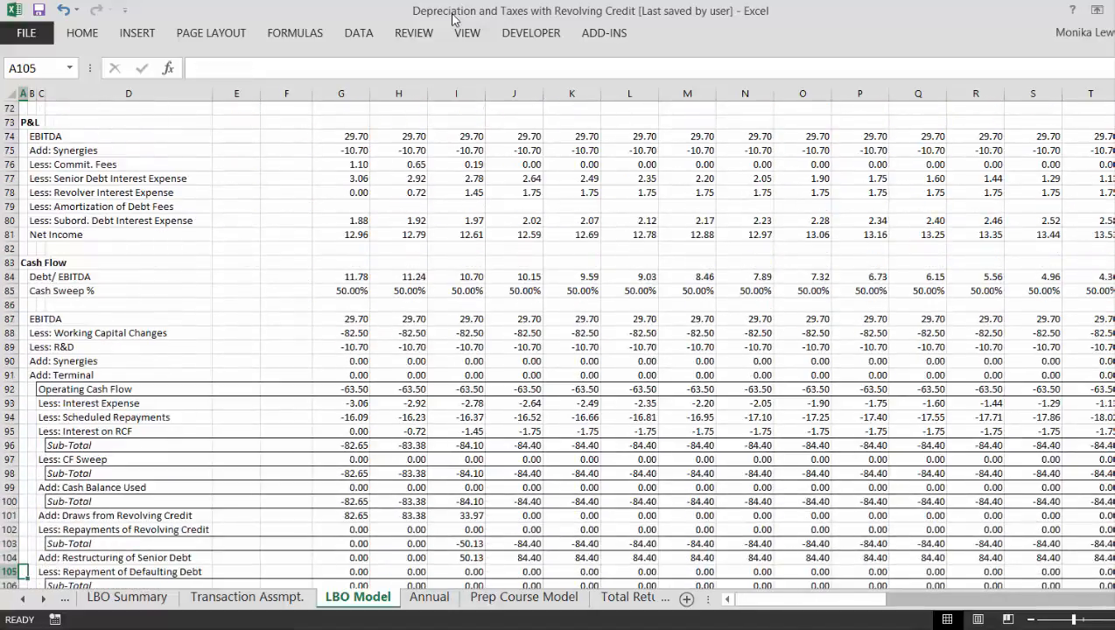
{"action": "key", "text": "Page_Up"}
{"action": "key", "text": "Page_Up"}
{"action": "key", "text": "Page_Up"}
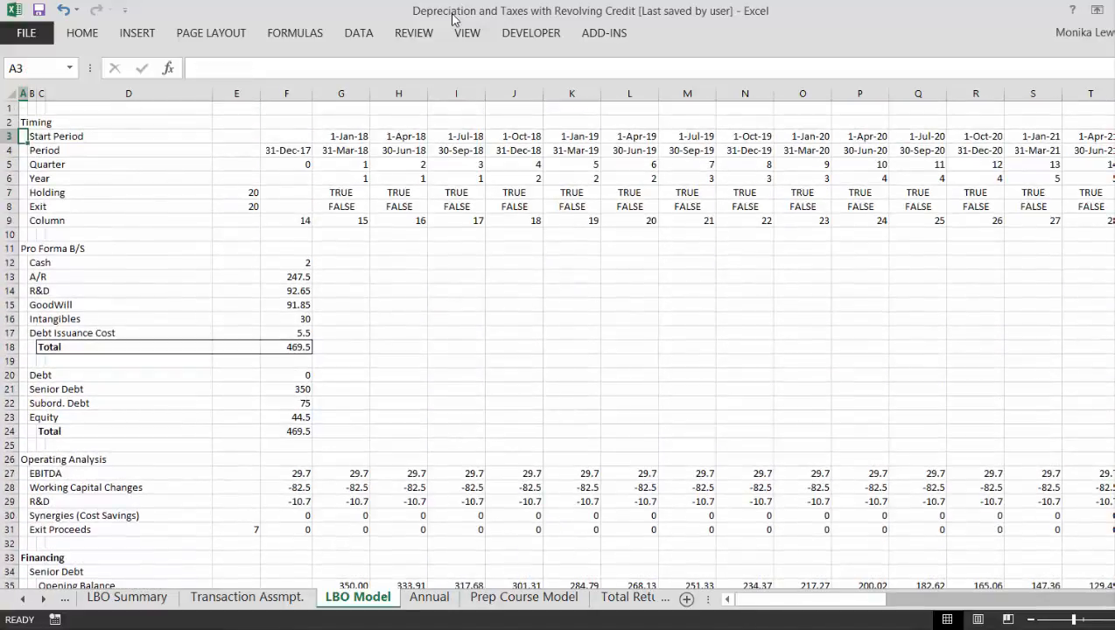
- Add an outline border around the Net GoodWill row, D93:E93, on the Transaction Assmpt. sheet
{"action": "key", "text": "ctrl+Page_Up"}
{"action": "key", "text": "Left"}
{"action": "key", "text": "Left"}
{"action": "key", "text": "Left"}
{"action": "key", "text": "Left"}
{"action": "key", "text": "Left"}
{"action": "key", "text": "Left"}
{"action": "key", "text": "Left"}
{"action": "key", "text": "Left"}
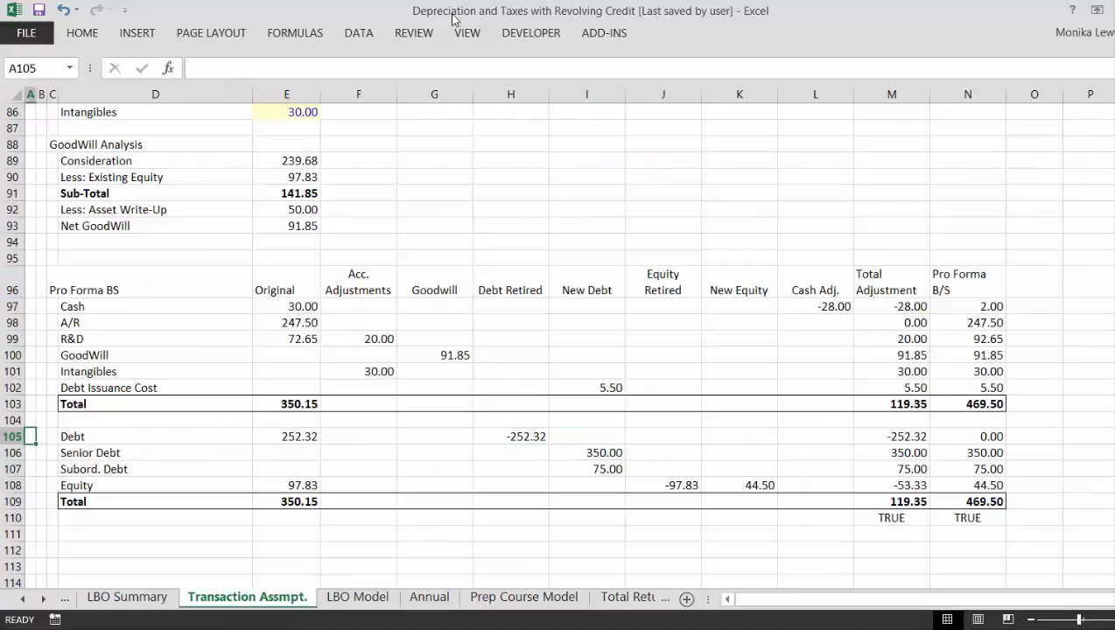
{"action": "key", "text": "Up"}
{"action": "key", "text": "Up"}
{"action": "key", "text": "Up"}
{"action": "key", "text": "Up"}
{"action": "key", "text": "Up"}
{"action": "key", "text": "Up"}
{"action": "key", "text": "Up"}
{"action": "key", "text": "Up"}
{"action": "key", "text": "Up"}
{"action": "key", "text": "Up"}
{"action": "key", "text": "Up"}
{"action": "key", "text": "Up"}
{"action": "key", "text": "Up"}
{"action": "key", "text": "Up"}
{"action": "key", "text": "Up"}
{"action": "key", "text": "Up"}
{"action": "key", "text": "Up"}
{"action": "key", "text": "Up"}
{"action": "key", "text": "Up"}
{"action": "key", "text": "Up"}
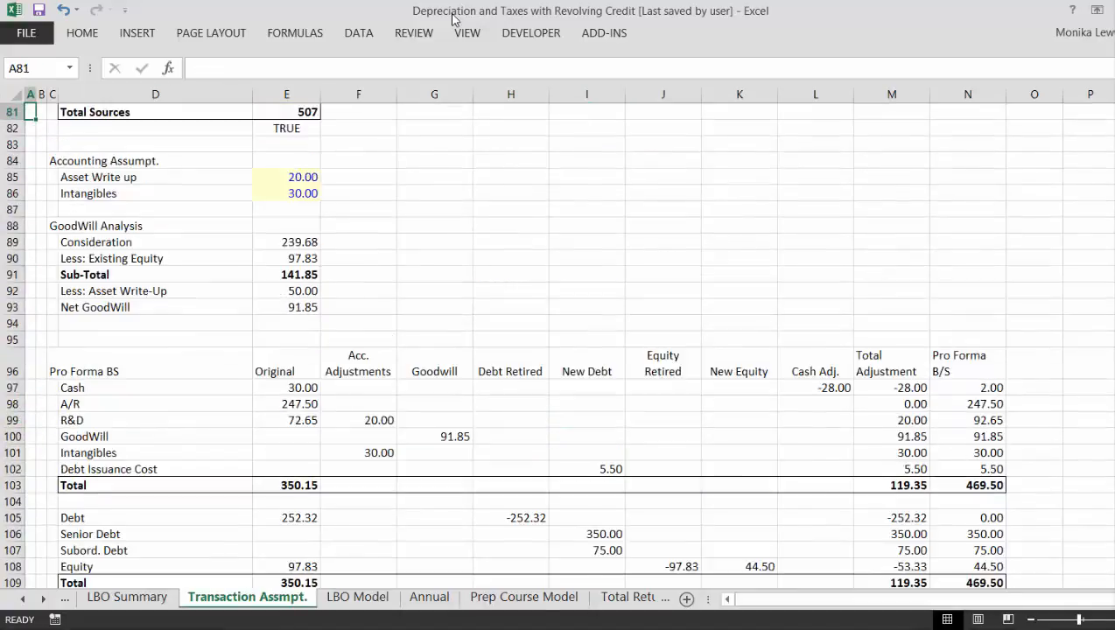
{"action": "key", "text": "Down"}
{"action": "key", "text": "Down"}
{"action": "key", "text": "Down"}
{"action": "key", "text": "Down"}
{"action": "key", "text": "Down"}
{"action": "key", "text": "Down"}
{"action": "key", "text": "Down"}
{"action": "key", "text": "Down"}
{"action": "key", "text": "Down"}
{"action": "key", "text": "Down"}
{"action": "key", "text": "Down"}
{"action": "key", "text": "Down"}
{"action": "key", "text": "Down"}
{"action": "key", "text": "Down"}
{"action": "key", "text": "Down"}
{"action": "key", "text": "Down"}
{"action": "key", "text": "Down"}
{"action": "key", "text": "Down"}
{"action": "key", "text": "Down"}
{"action": "key", "text": "Right"}
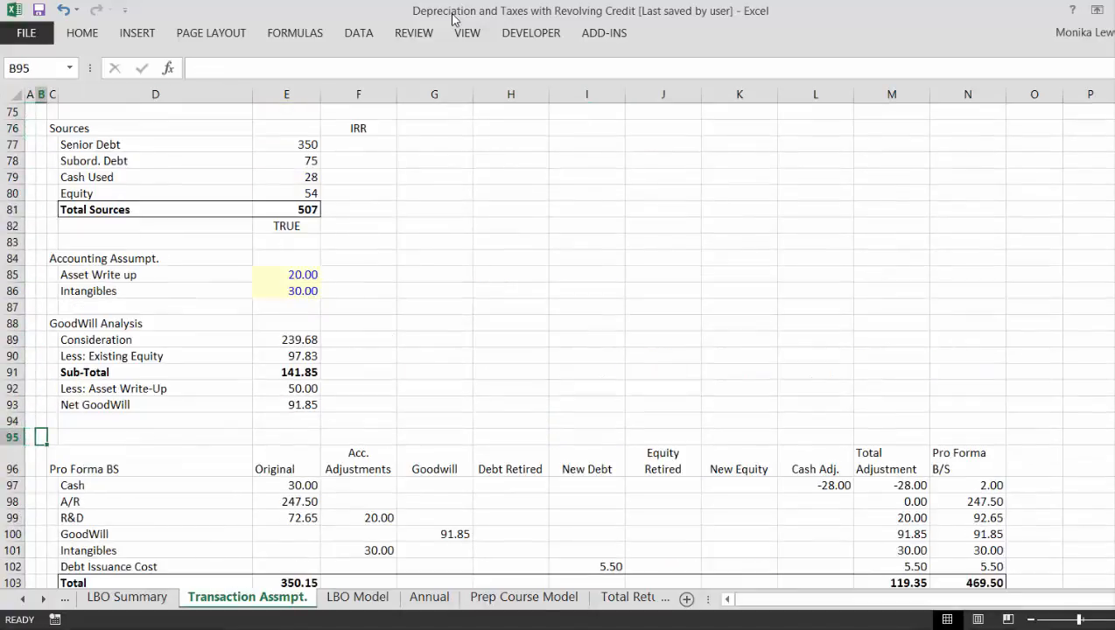
{"action": "key", "text": "Up"}
{"action": "key", "text": "Up"}
{"action": "key", "text": "Right"}
{"action": "key", "text": "Right"}
{"action": "key", "text": "shift+Right"}
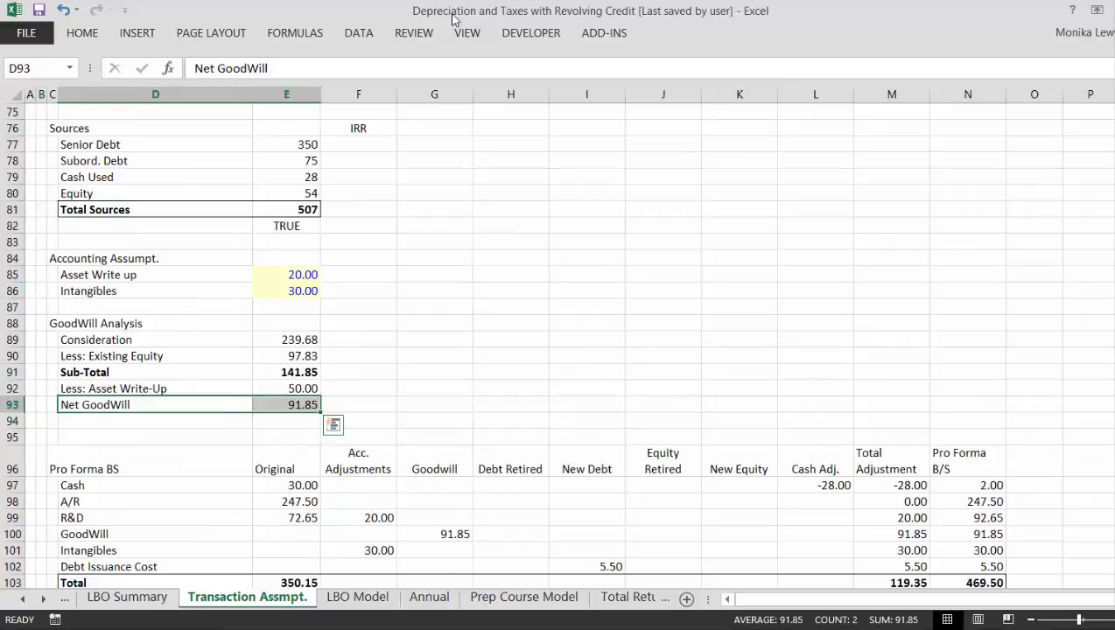
- Examine the GoodWill Analysis against the Pro Forma BS, including the formula behind Less: Existing Equity in E90
{"action": "key", "text": "Down"}
{"action": "key", "text": "Down"}
{"action": "key", "text": "Down"}
{"action": "key", "text": "Down"}
{"action": "key", "text": "Down"}
{"action": "key", "text": "Down"}
{"action": "key", "text": "Down"}
{"action": "key", "text": "Down"}
{"action": "key", "text": "Down"}
{"action": "key", "text": "Down"}
{"action": "key", "text": "Down"}
{"action": "key", "text": "Down"}
{"action": "key", "text": "Down"}
{"action": "key", "text": "Down"}
{"action": "key", "text": "Down"}
{"action": "key", "text": "Down"}
{"action": "key", "text": "Down"}
{"action": "key", "text": "Down"}
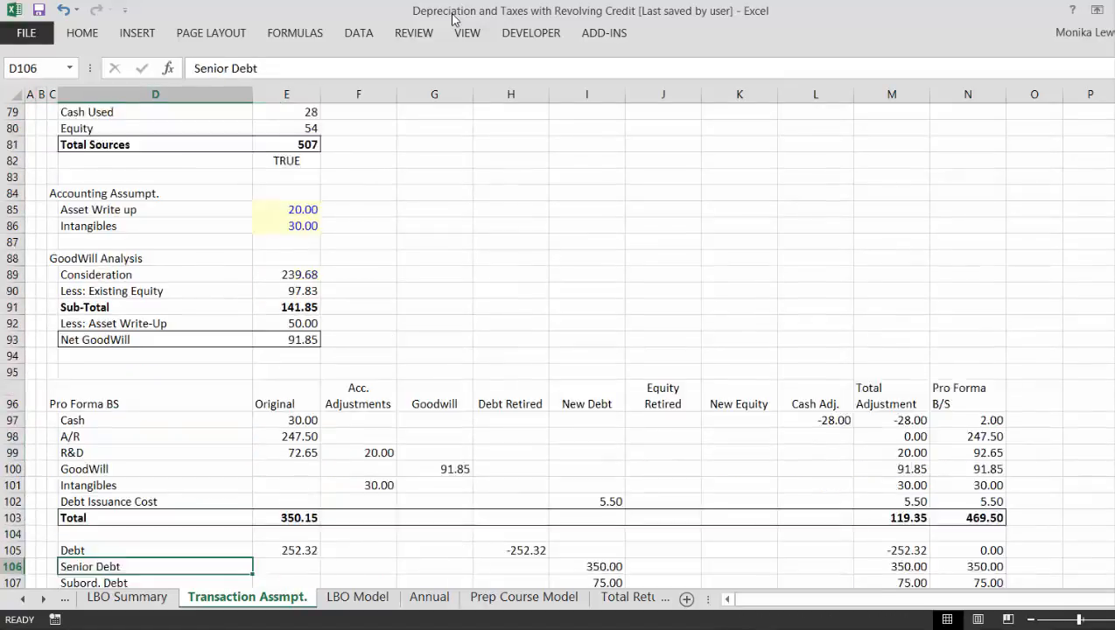
{"action": "key", "text": "Up"}
{"action": "key", "text": "Up"}
{"action": "key", "text": "Up"}
{"action": "key", "text": "Up"}
{"action": "key", "text": "Up"}
{"action": "key", "text": "Up"}
{"action": "key", "text": "Up"}
{"action": "key", "text": "Up"}
{"action": "key", "text": "Up"}
{"action": "key", "text": "Up"}
{"action": "key", "text": "Up"}
{"action": "key", "text": "Up"}
{"action": "key", "text": "Up"}
{"action": "key", "text": "Up"}
{"action": "key", "text": "Up"}
{"action": "key", "text": "Up"}
{"action": "key", "text": "Up"}
{"action": "key", "text": "Up"}
{"action": "key", "text": "Up"}
{"action": "key", "text": "Up"}
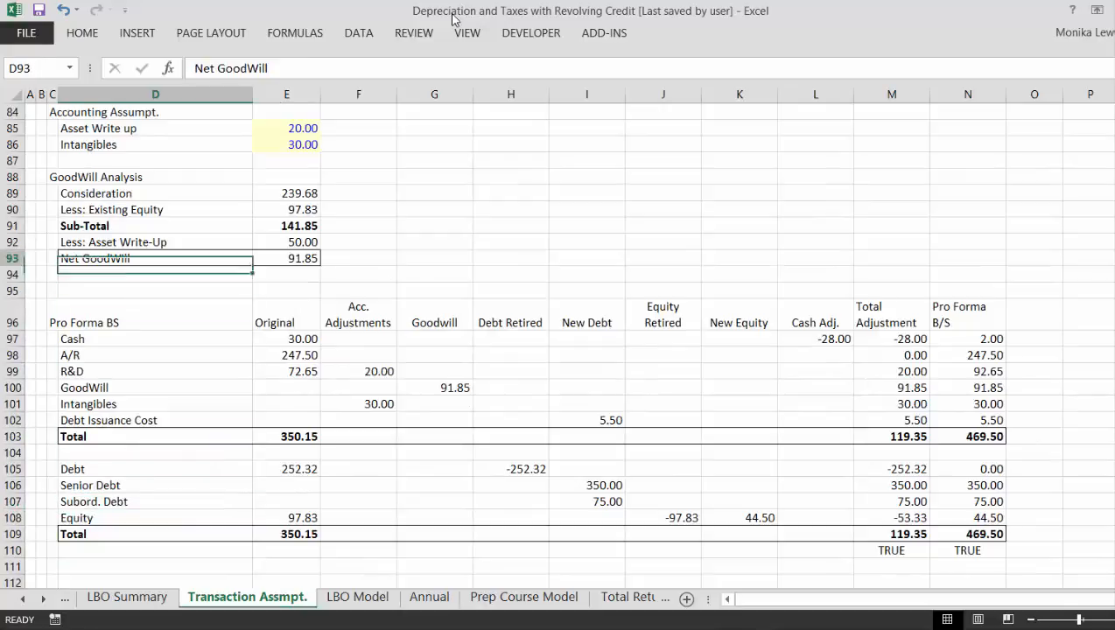
{"action": "key", "text": "Up"}
{"action": "key", "text": "Up"}
{"action": "key", "text": "Up"}
{"action": "key", "text": "Up"}
{"action": "key", "text": "Up"}
{"action": "key", "text": "Up"}
{"action": "key", "text": "Up"}
{"action": "key", "text": "Down"}
{"action": "key", "text": "Down"}
{"action": "key", "text": "Down"}
{"action": "key", "text": "Down"}
{"action": "key", "text": "Down"}
{"action": "key", "text": "Down"}
{"action": "key", "text": "Down"}
{"action": "key", "text": "Down"}
{"action": "key", "text": "Down"}
{"action": "key", "text": "Down"}
{"action": "key", "text": "Down"}
{"action": "key", "text": "Down"}
{"action": "key", "text": "Down"}
{"action": "key", "text": "Down"}
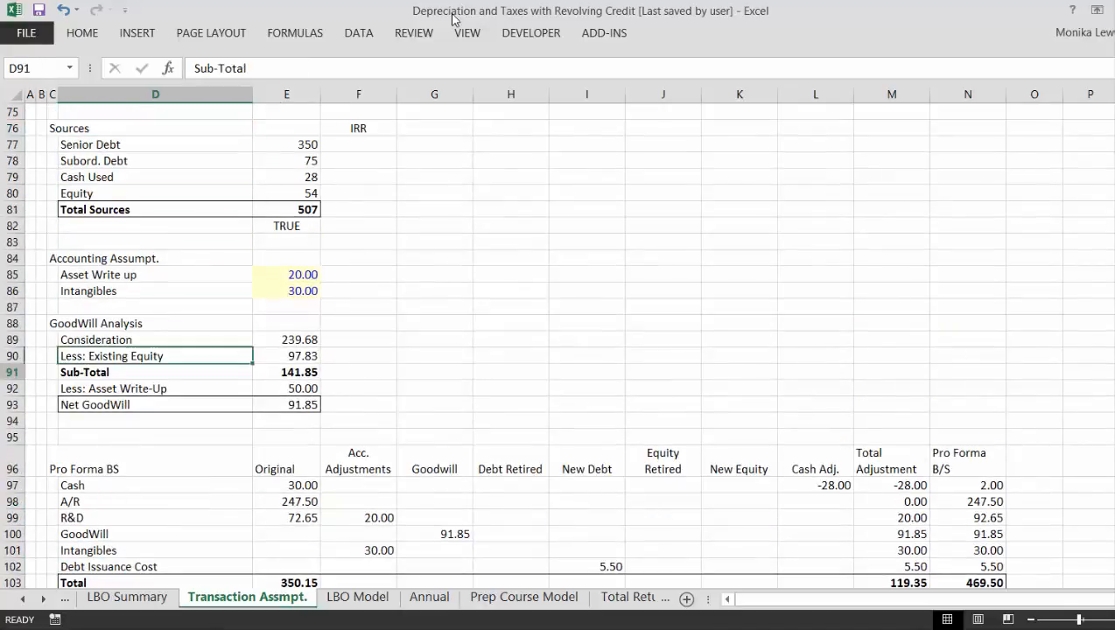
{"action": "key", "text": "Down"}
{"action": "key", "text": "Up"}
{"action": "key", "text": "Right"}
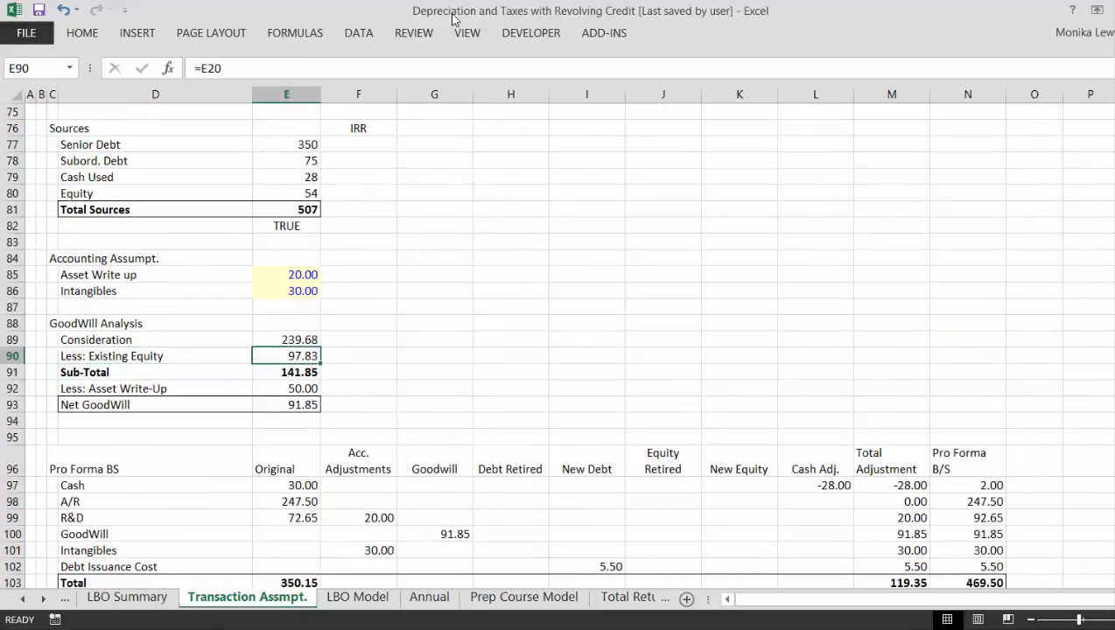
{"action": "key", "text": "Up"}
{"action": "key", "text": "Down"}
{"action": "key", "text": "Down"}
{"action": "key", "text": "Down"}
{"action": "key", "text": "Down"}
{"action": "key", "text": "Down"}
{"action": "key", "text": "Down"}
{"action": "key", "text": "Down"}
{"action": "key", "text": "Down"}
{"action": "key", "text": "Down"}
{"action": "key", "text": "Down"}
{"action": "key", "text": "Down"}
{"action": "key", "text": "Down"}
{"action": "key", "text": "Down"}
{"action": "key", "text": "Down"}
{"action": "key", "text": "Down"}
{"action": "key", "text": "Down"}
{"action": "key", "text": "Down"}
{"action": "key", "text": "Down"}
{"action": "key", "text": "Down"}
{"action": "key", "text": "Down"}
{"action": "key", "text": "Down"}
{"action": "key", "text": "Down"}
{"action": "key", "text": "Down"}
{"action": "key", "text": "Up"}
{"action": "key", "text": "Up"}
{"action": "key", "text": "Up"}
{"action": "key", "text": "Up"}
{"action": "key", "text": "Up"}
{"action": "key", "text": "Up"}
{"action": "key", "text": "Up"}
{"action": "key", "text": "Up"}
{"action": "key", "text": "Up"}
{"action": "key", "text": "Up"}
{"action": "key", "text": "Up"}
{"action": "key", "text": "Up"}
{"action": "key", "text": "Up"}
{"action": "key", "text": "Up"}
{"action": "key", "text": "Up"}
{"action": "key", "text": "Up"}
{"action": "key", "text": "Up"}
{"action": "key", "text": "Up"}
{"action": "key", "text": "Up"}
{"action": "key", "text": "Up"}
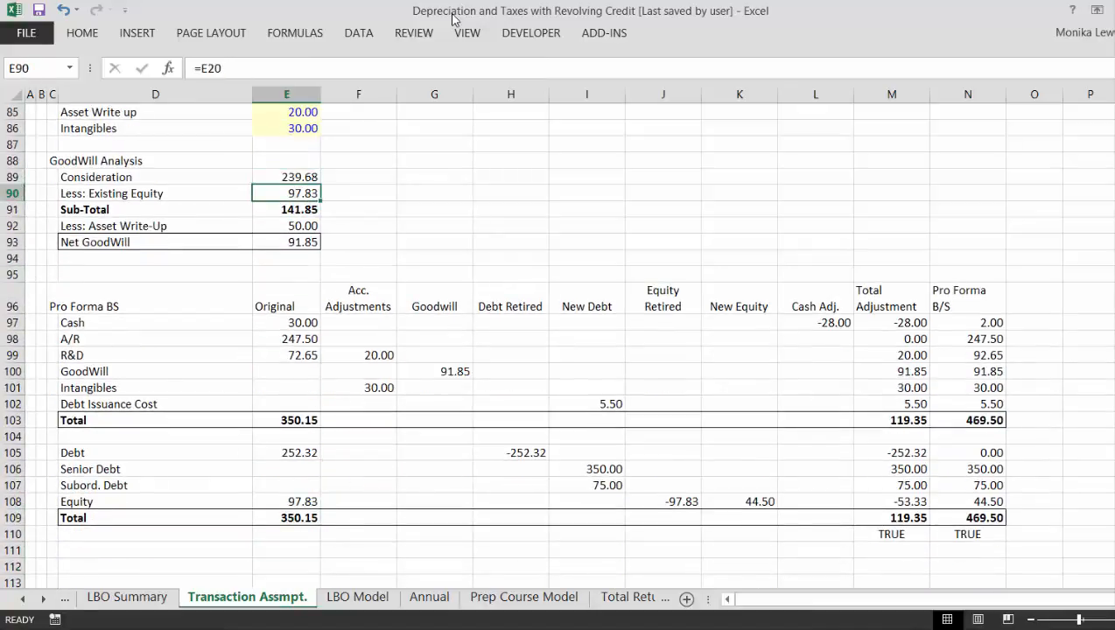
- Examine the formulas in the Equity row of the Pro Forma BS, covering Original, Equity Retired and Pro Forma B/S
{"action": "key", "text": "Down"}
{"action": "key", "text": "Down"}
{"action": "key", "text": "Down"}
{"action": "key", "text": "Down"}
{"action": "key", "text": "Down"}
{"action": "key", "text": "Down"}
{"action": "key", "text": "Down"}
{"action": "key", "text": "Down"}
{"action": "key", "text": "Down"}
{"action": "key", "text": "Down"}
{"action": "key", "text": "Down"}
{"action": "key", "text": "Down"}
{"action": "key", "text": "Down"}
{"action": "key", "text": "Down"}
{"action": "key", "text": "Down"}
{"action": "key", "text": "Down"}
{"action": "key", "text": "Down"}
{"action": "key", "text": "Down"}
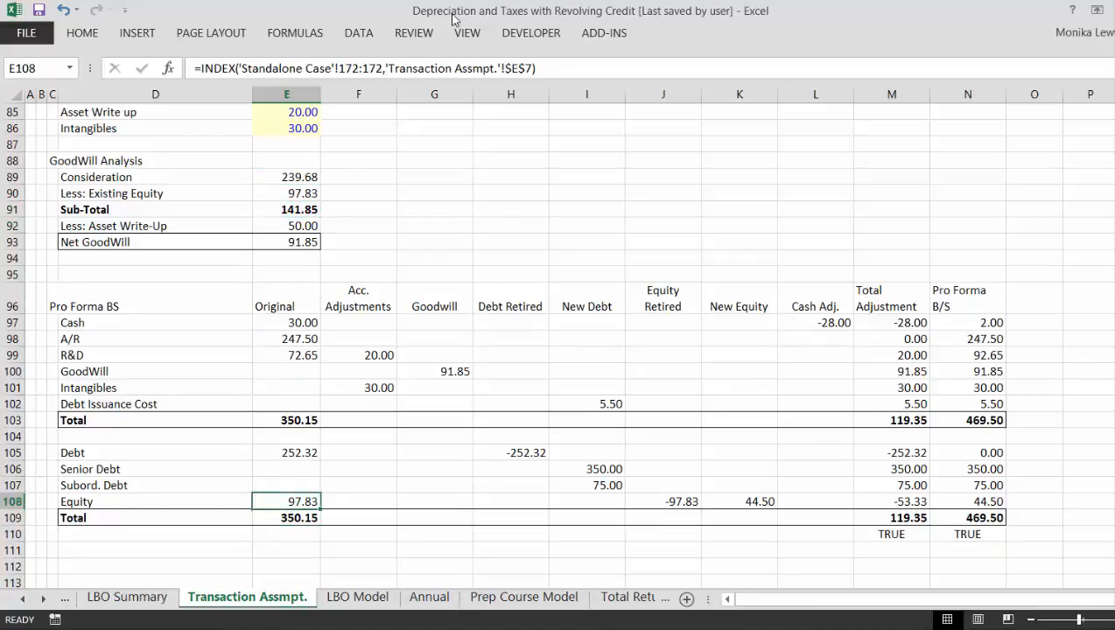
{"action": "key", "text": "Up"}
{"action": "key", "text": "Down"}
{"action": "key", "text": "Right"}
{"action": "key", "text": "Right"}
{"action": "key", "text": "Right"}
{"action": "key", "text": "Right"}
{"action": "key", "text": "Right"}
{"action": "key", "text": "Right"}
{"action": "key", "text": "Right"}
{"action": "key", "text": "Right"}
{"action": "key", "text": "Right"}
{"action": "key", "text": "Right"}
{"action": "key", "text": "Right"}
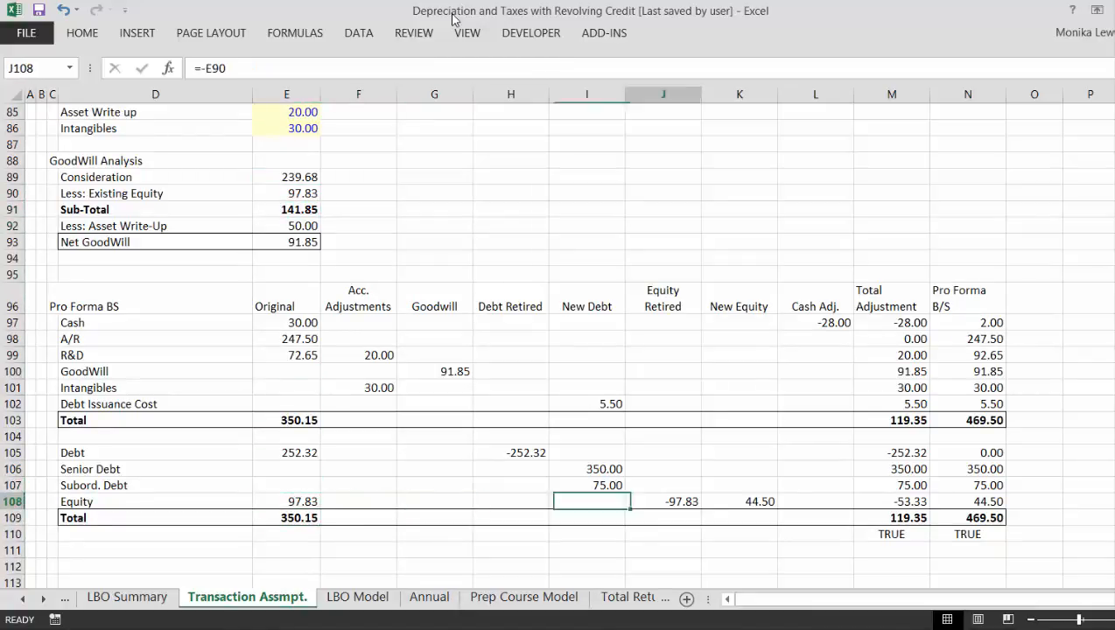
{"action": "key", "text": "Left"}
{"action": "key", "text": "Left"}
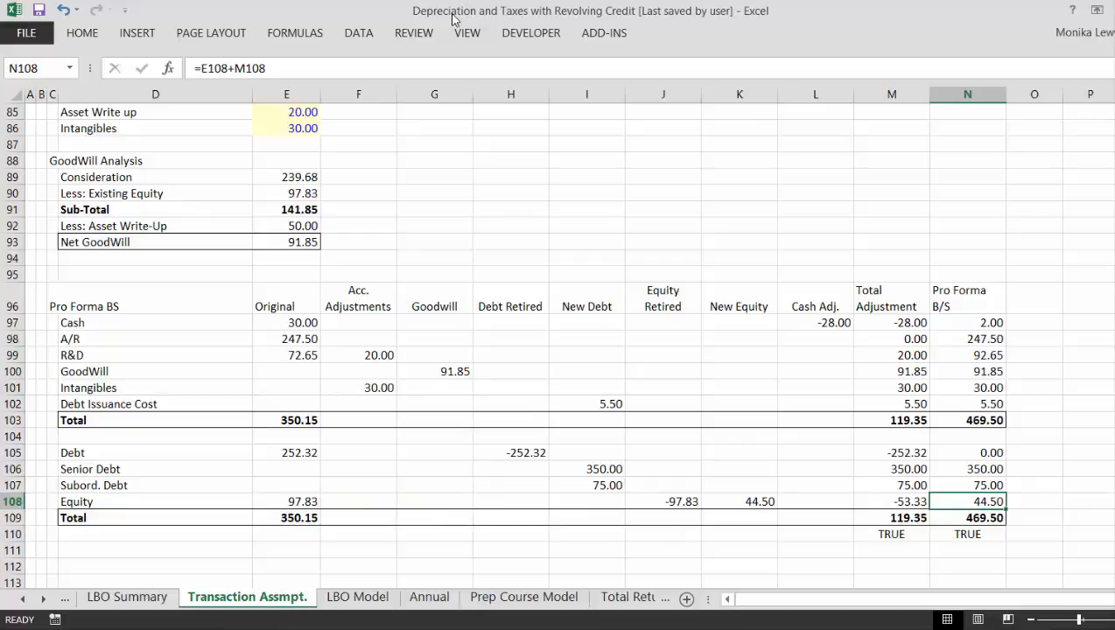
{"action": "key", "text": "Left"}
{"action": "key", "text": "Left"}
{"action": "key", "text": "Left"}
{"action": "key", "text": "Left"}
{"action": "key", "text": "Left"}
{"action": "key", "text": "Left"}
{"action": "key", "text": "Left"}
{"action": "key", "text": "Left"}
{"action": "key", "text": "Left"}
{"action": "key", "text": "Left"}
{"action": "key", "text": "Left"}
{"action": "key", "text": "Left"}
{"action": "key", "text": "Left"}
{"action": "key", "text": "Up"}
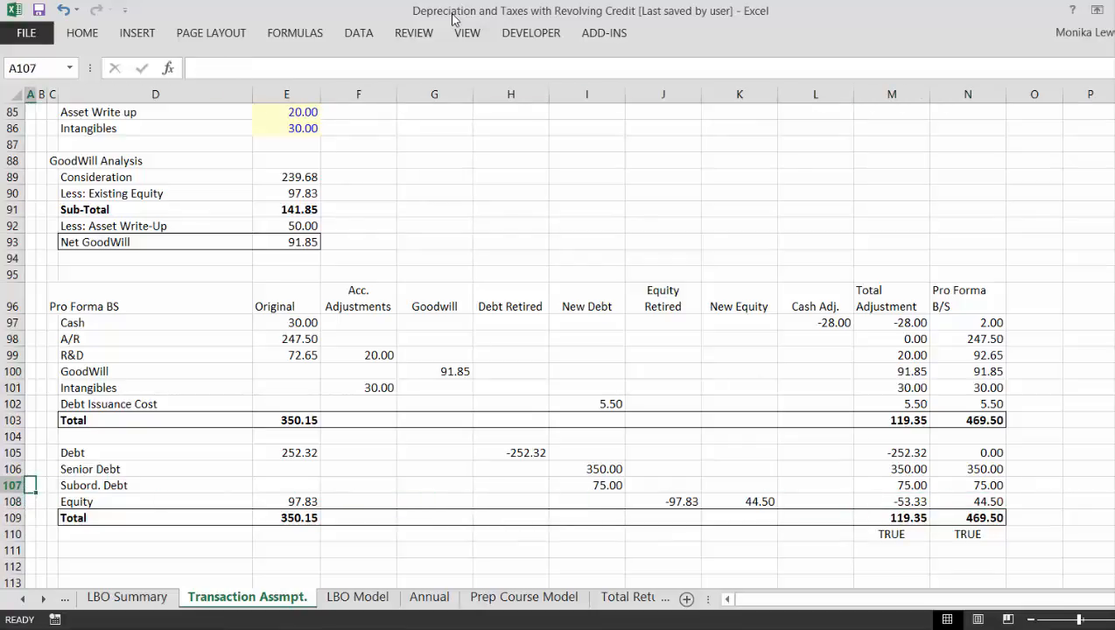
- Delete the IRR label from F76 in the Sources row of Sources & Uses of Funds
{"action": "key", "text": "Down"}
{"action": "key", "text": "Down"}
{"action": "key", "text": "Up"}
{"action": "key", "text": "Up"}
{"action": "key", "text": "Up"}
{"action": "key", "text": "Up"}
{"action": "key", "text": "Up"}
{"action": "key", "text": "Up"}
{"action": "key", "text": "Up"}
{"action": "key", "text": "Up"}
{"action": "key", "text": "Up"}
{"action": "key", "text": "Up"}
{"action": "key", "text": "Up"}
{"action": "key", "text": "Up"}
{"action": "key", "text": "Up"}
{"action": "key", "text": "Up"}
{"action": "key", "text": "Up"}
{"action": "key", "text": "Up"}
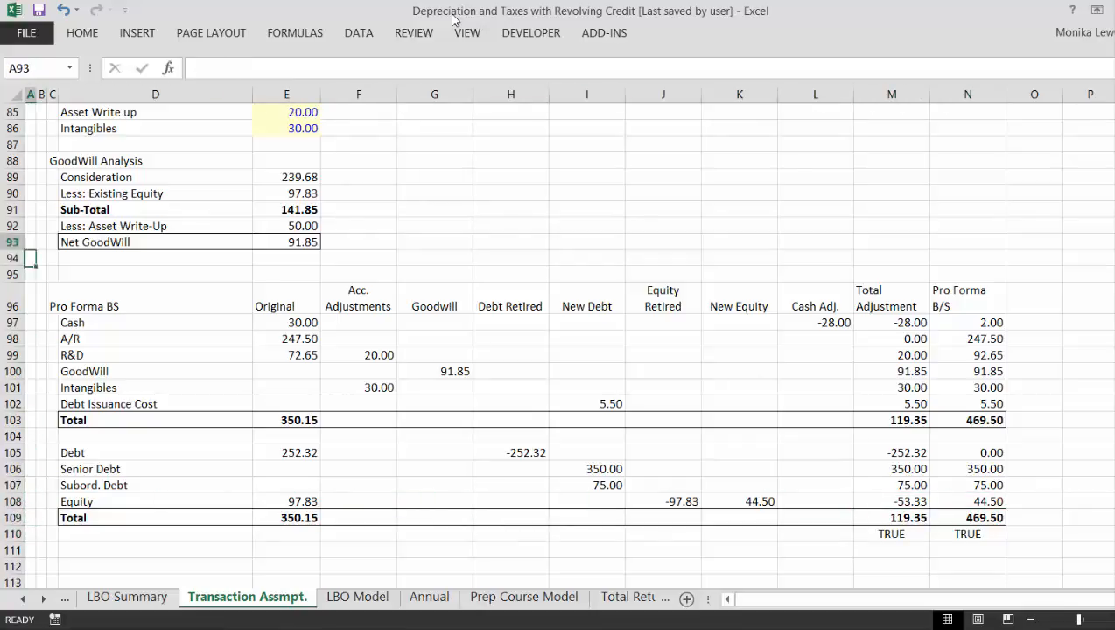
{"action": "key", "text": "Up"}
{"action": "key", "text": "Up"}
{"action": "key", "text": "Up"}
{"action": "key", "text": "Up"}
{"action": "key", "text": "Up"}
{"action": "key", "text": "Up"}
{"action": "key", "text": "Up"}
{"action": "key", "text": "Up"}
{"action": "key", "text": "Up"}
{"action": "key", "text": "Up"}
{"action": "key", "text": "Up"}
{"action": "key", "text": "Up"}
{"action": "key", "text": "Up"}
{"action": "key", "text": "Up"}
{"action": "key", "text": "Up"}
{"action": "key", "text": "Up"}
{"action": "key", "text": "Up"}
{"action": "key", "text": "Up"}
{"action": "key", "text": "Up"}
{"action": "key", "text": "Up"}
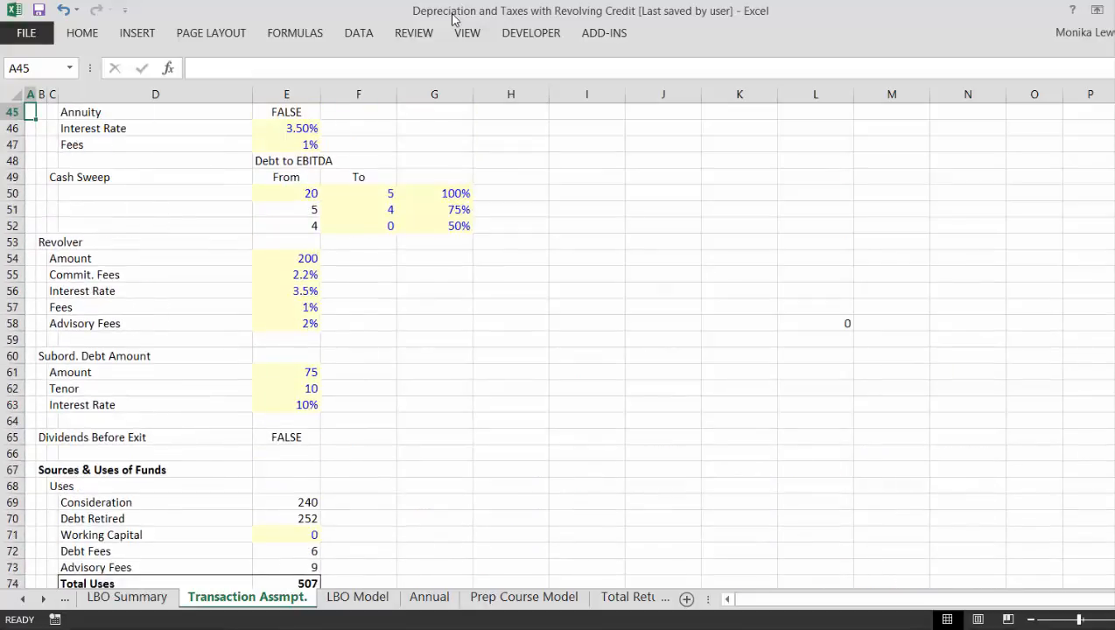
{"action": "key", "text": "Up"}
{"action": "key", "text": "Up"}
{"action": "key", "text": "Down"}
{"action": "key", "text": "Down"}
{"action": "key", "text": "Down"}
{"action": "key", "text": "Down"}
{"action": "key", "text": "Down"}
{"action": "key", "text": "Down"}
{"action": "key", "text": "Down"}
{"action": "key", "text": "Down"}
{"action": "key", "text": "Down"}
{"action": "key", "text": "Down"}
{"action": "key", "text": "Down"}
{"action": "key", "text": "Down"}
{"action": "key", "text": "Down"}
{"action": "key", "text": "Down"}
{"action": "key", "text": "Down"}
{"action": "key", "text": "Down"}
{"action": "key", "text": "Down"}
{"action": "key", "text": "Down"}
{"action": "key", "text": "Down"}
{"action": "key", "text": "Down"}
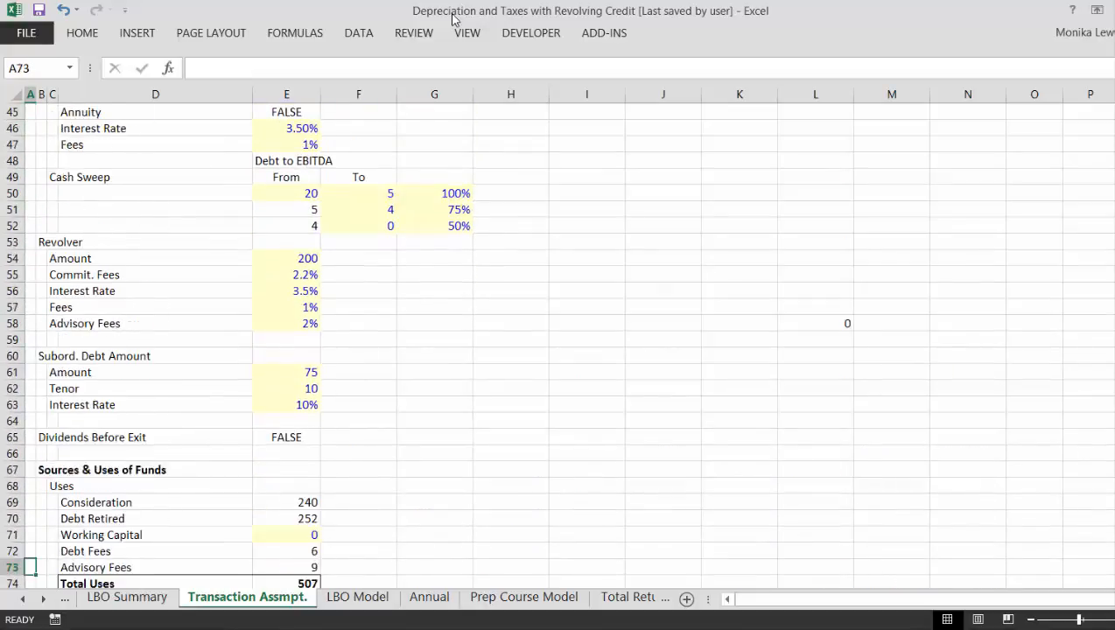
{"action": "key", "text": "Down"}
{"action": "key", "text": "Down"}
{"action": "key", "text": "Down"}
{"action": "key", "text": "Down"}
{"action": "key", "text": "Down"}
{"action": "key", "text": "Down"}
{"action": "key", "text": "Down"}
{"action": "key", "text": "Up"}
{"action": "key", "text": "Up"}
{"action": "key", "text": "Up"}
{"action": "key", "text": "Up"}
{"action": "key", "text": "Right"}
{"action": "key", "text": "Right"}
{"action": "key", "text": "Right"}
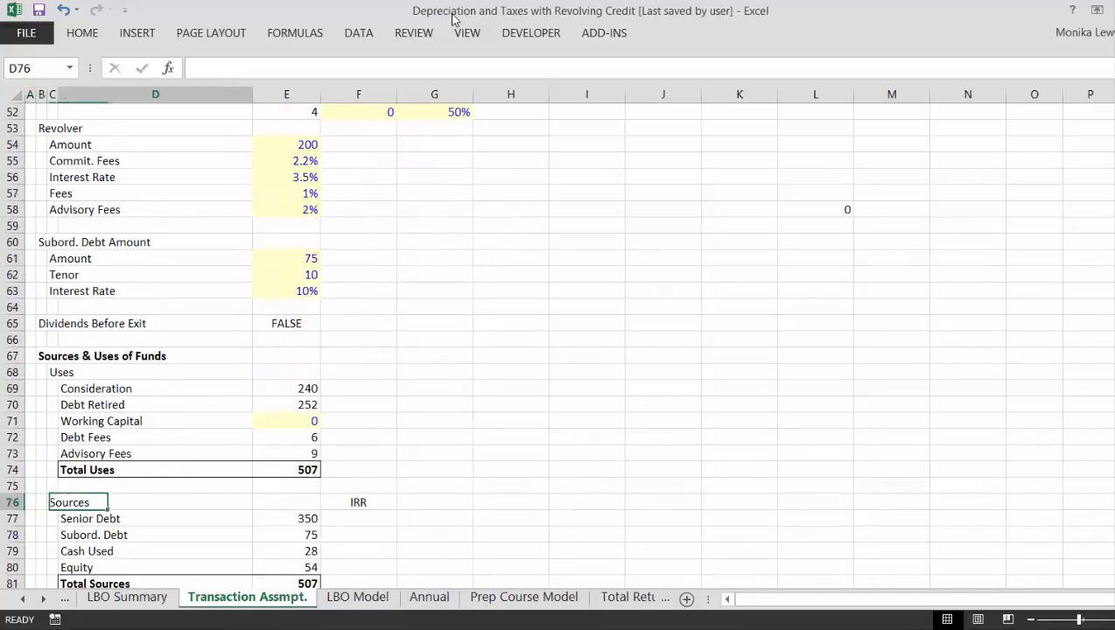
{"action": "key", "text": "Right"}
{"action": "key", "text": "Right"}
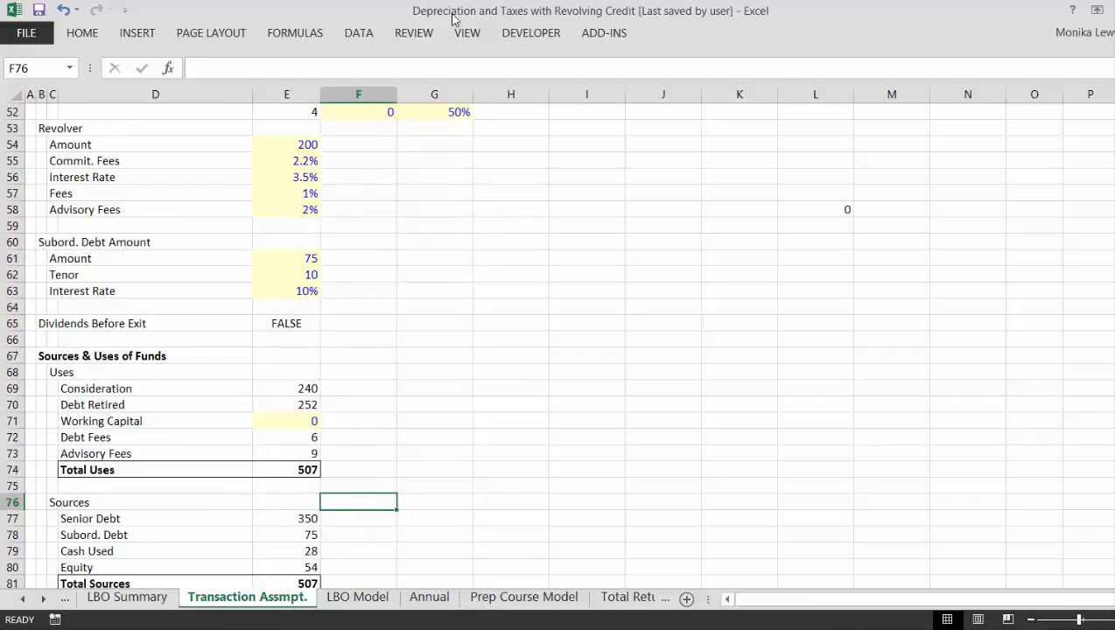
- Examine the LBO Model sheet, from Timing and Pro Forma B/S through Financing down to the cash flow and Dividends rows
{"action": "key", "text": "Left"}
{"action": "key", "text": "Left"}
{"action": "key", "text": "Left"}
{"action": "key", "text": "Left"}
{"action": "key", "text": "Left"}
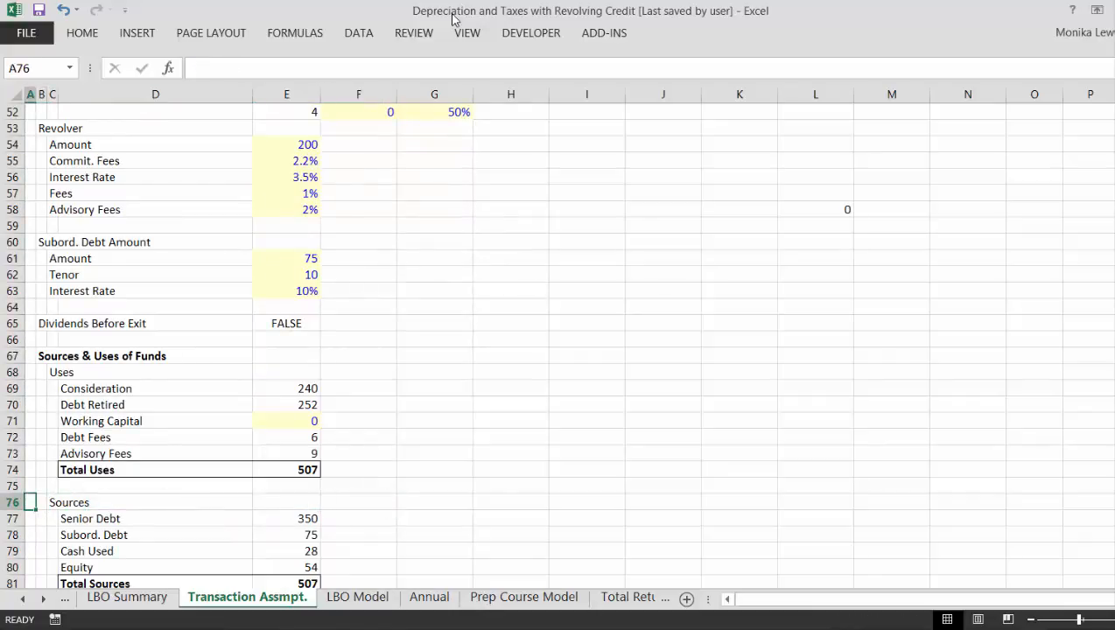
{"action": "key", "text": "ctrl+Page_Up"}
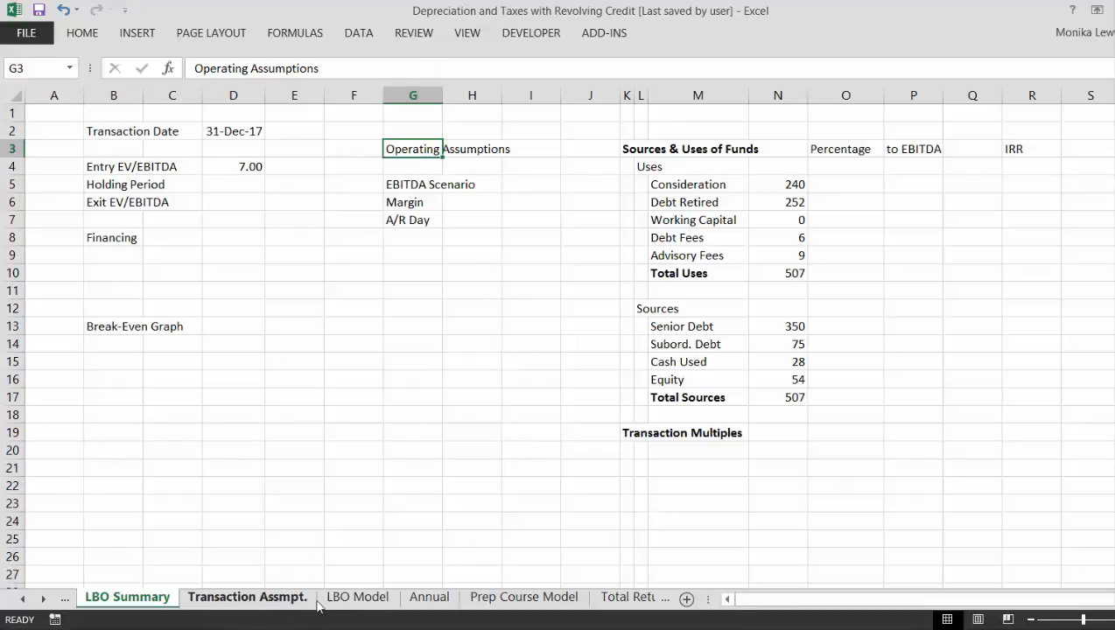
{"action": "left_click", "coordinate": [346, 599]}
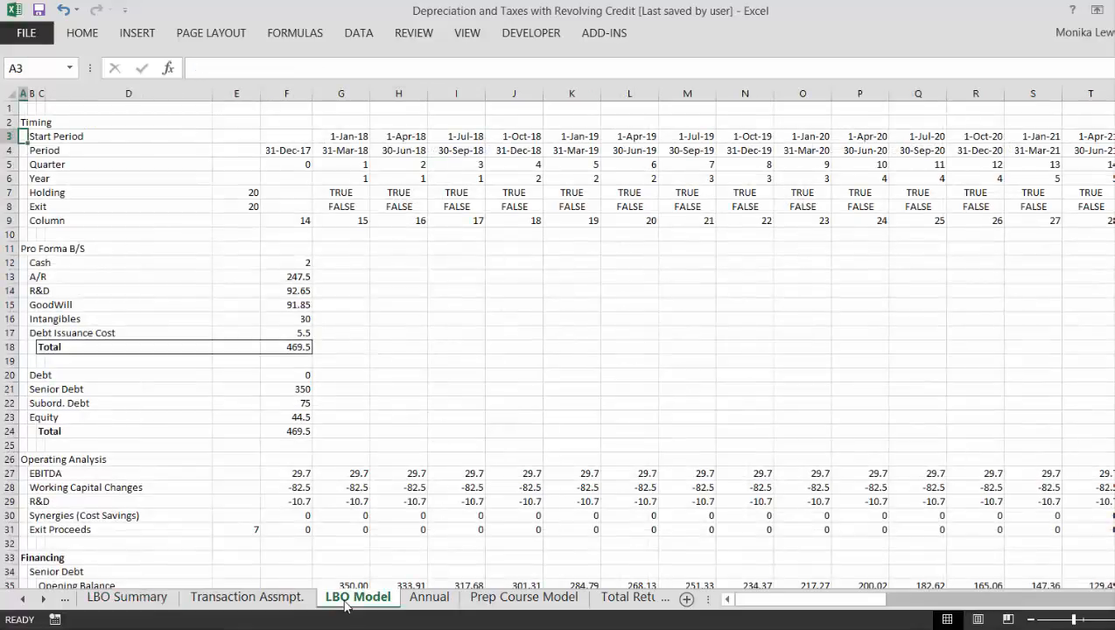
{"action": "key", "text": "Up"}
{"action": "key", "text": "Down"}
{"action": "key", "text": "Down"}
{"action": "key", "text": "Down"}
{"action": "key", "text": "Down"}
{"action": "key", "text": "Down"}
{"action": "key", "text": "Down"}
{"action": "key", "text": "Down"}
{"action": "key", "text": "Down"}
{"action": "key", "text": "Down"}
{"action": "key", "text": "Down"}
{"action": "key", "text": "Down"}
{"action": "key", "text": "Down"}
{"action": "key", "text": "Down"}
{"action": "key", "text": "Down"}
{"action": "key", "text": "Down"}
{"action": "key", "text": "Down"}
{"action": "key", "text": "Down"}
{"action": "key", "text": "Down"}
{"action": "key", "text": "Down"}
{"action": "key", "text": "Down"}
{"action": "key", "text": "Down"}
{"action": "key", "text": "Down"}
{"action": "key", "text": "Down"}
{"action": "key", "text": "Down"}
{"action": "key", "text": "Down"}
{"action": "key", "text": "Down"}
{"action": "key", "text": "Down"}
{"action": "key", "text": "Down"}
{"action": "key", "text": "Down"}
{"action": "key", "text": "Down"}
{"action": "key", "text": "Down"}
{"action": "key", "text": "Down"}
{"action": "key", "text": "Down"}
{"action": "key", "text": "Down"}
{"action": "key", "text": "Down"}
{"action": "key", "text": "Down"}
{"action": "key", "text": "Down"}
{"action": "key", "text": "Down"}
{"action": "key", "text": "Down"}
{"action": "key", "text": "Down"}
{"action": "key", "text": "Down"}
{"action": "key", "text": "Down"}
{"action": "key", "text": "Down"}
{"action": "key", "text": "Down"}
{"action": "key", "text": "Down"}
{"action": "key", "text": "Down"}
{"action": "key", "text": "Down"}
{"action": "key", "text": "Down"}
{"action": "key", "text": "Down"}
{"action": "key", "text": "Down"}
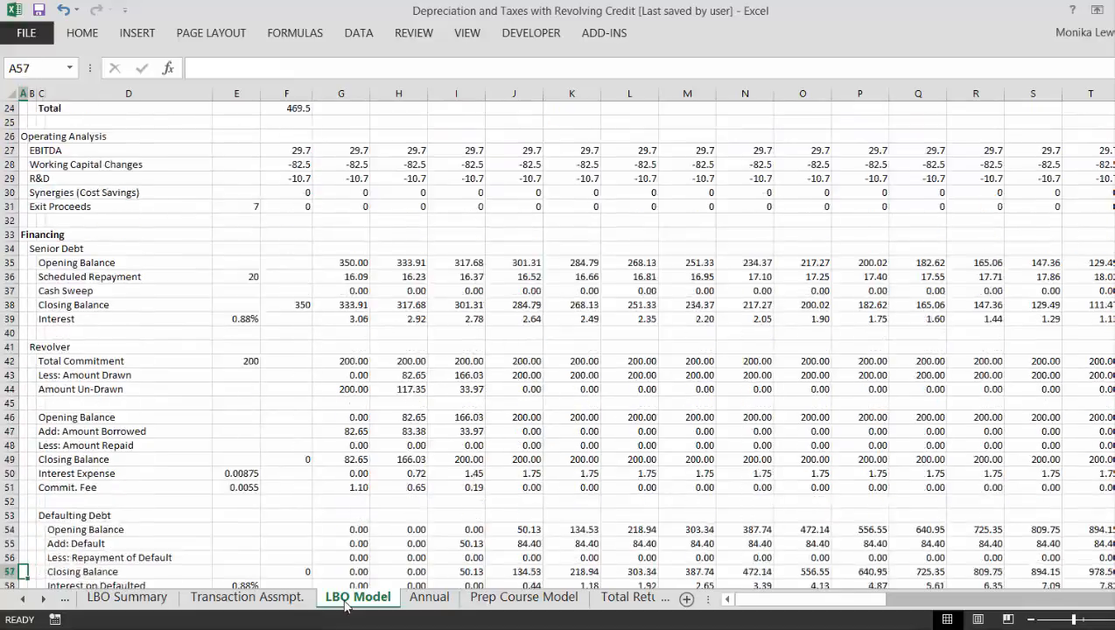
{"action": "key", "text": "Down"}
{"action": "key", "text": "Down"}
{"action": "key", "text": "Down"}
{"action": "key", "text": "Down"}
{"action": "key", "text": "Down"}
{"action": "key", "text": "Down"}
{"action": "key", "text": "Down"}
{"action": "key", "text": "Down"}
{"action": "key", "text": "Down"}
{"action": "key", "text": "Down"}
{"action": "key", "text": "Down"}
{"action": "key", "text": "Down"}
{"action": "key", "text": "Down"}
{"action": "key", "text": "Down"}
{"action": "key", "text": "Down"}
{"action": "key", "text": "Down"}
{"action": "key", "text": "Down"}
{"action": "key", "text": "Down"}
{"action": "key", "text": "Down"}
{"action": "key", "text": "Down"}
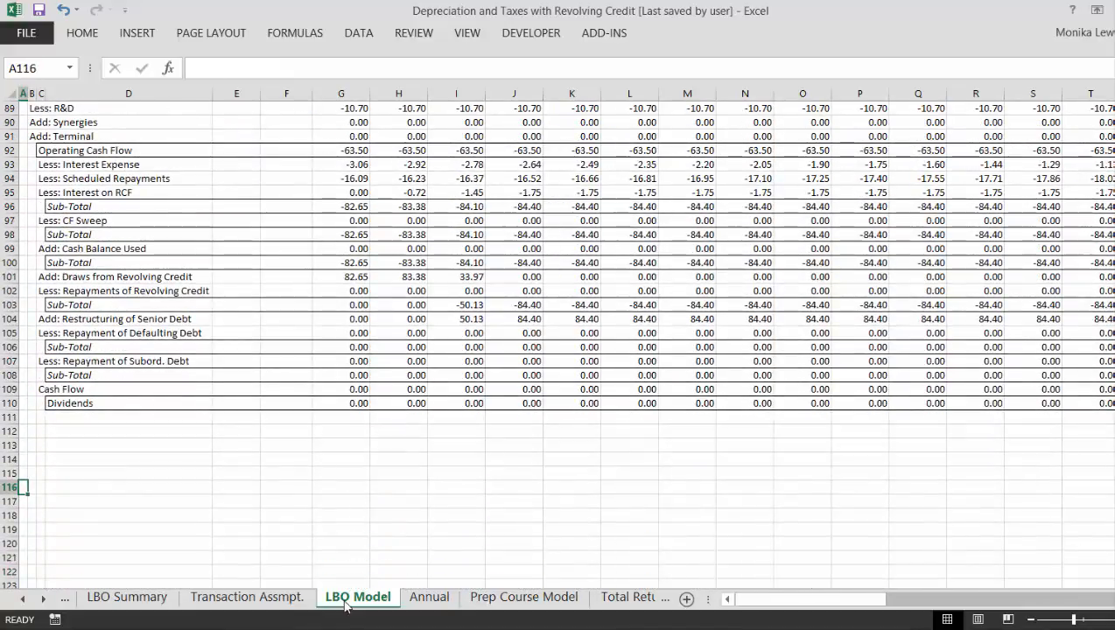
- Examine the quarterly and year-end columns of the Cash Flow and Balance sheet sections on the Annual sheet
{"action": "key", "text": "ctrl+Page_Down"}
{"action": "key", "text": "Right"}
{"action": "key", "text": "Right"}
{"action": "key", "text": "Right"}
{"action": "key", "text": "Right"}
{"action": "key", "text": "Right"}
{"action": "key", "text": "Right"}
{"action": "key", "text": "Right"}
{"action": "key", "text": "Right"}
{"action": "key", "text": "Right"}
{"action": "key", "text": "Right"}
{"action": "key", "text": "Right"}
{"action": "key", "text": "Right"}
{"action": "key", "text": "Right"}
{"action": "key", "text": "Right"}
{"action": "key", "text": "Right"}
{"action": "key", "text": "Right"}
{"action": "key", "text": "Right"}
{"action": "key", "text": "Right"}
{"action": "key", "text": "Right"}
{"action": "key", "text": "Right"}
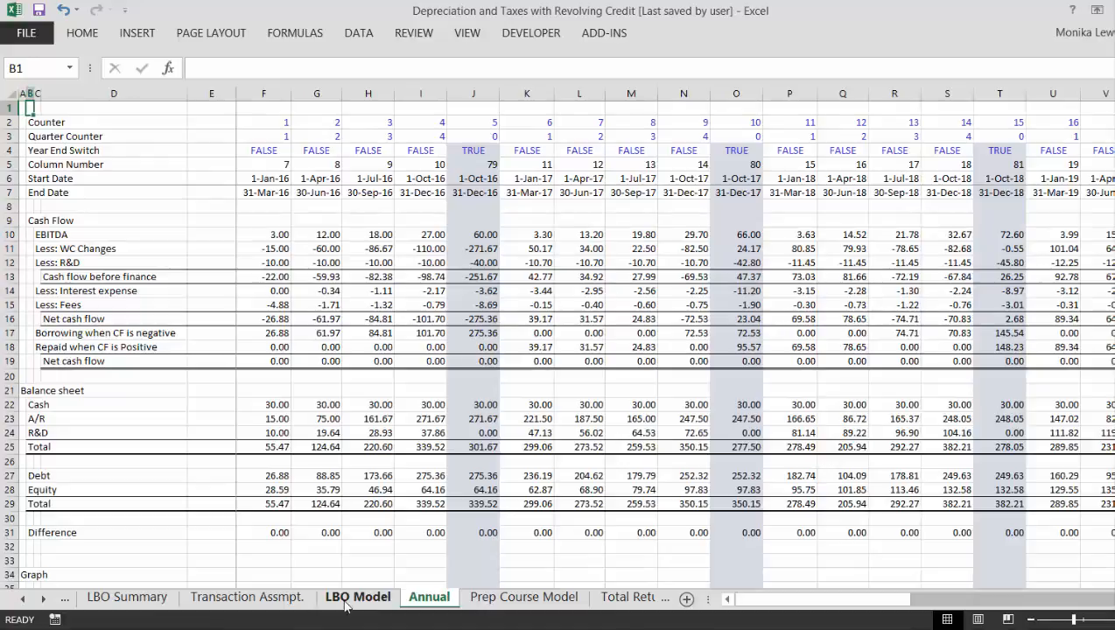
{"action": "key", "text": "Right"}
{"action": "key", "text": "Right"}
{"action": "key", "text": "Right"}
{"action": "key", "text": "Right"}
{"action": "key", "text": "Right"}
{"action": "key", "text": "Right"}
{"action": "key", "text": "Right"}
{"action": "key", "text": "Right"}
{"action": "key", "text": "Right"}
{"action": "key", "text": "Right"}
{"action": "key", "text": "Right"}
{"action": "key", "text": "Right"}
{"action": "key", "text": "Right"}
{"action": "key", "text": "Right"}
{"action": "key", "text": "Right"}
{"action": "key", "text": "Right"}
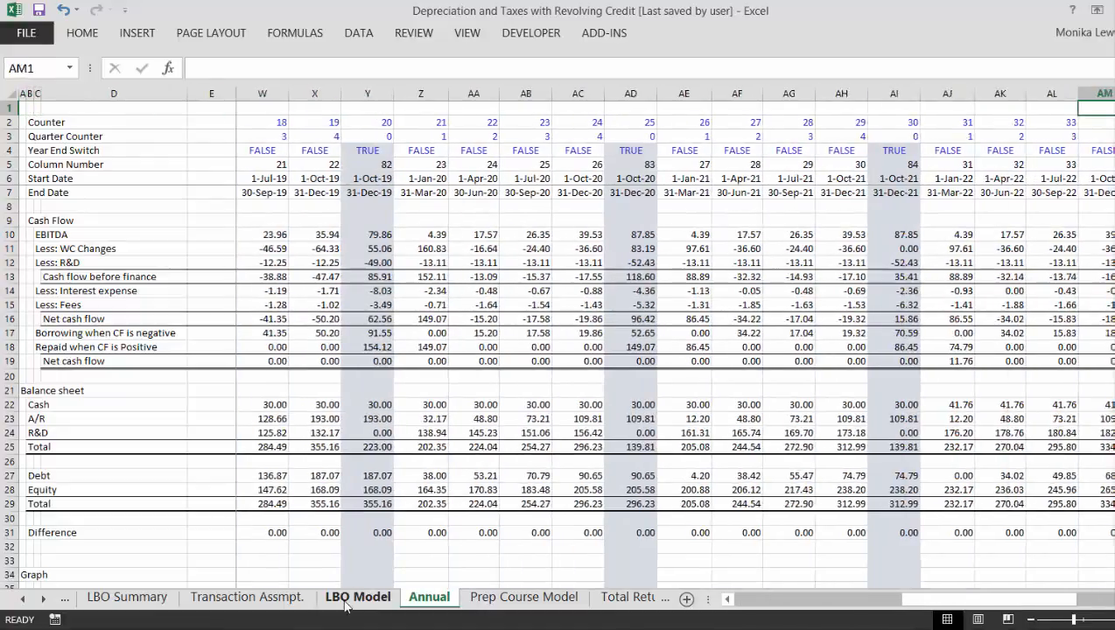
{"action": "key", "text": "Left"}
{"action": "key", "text": "Left"}
{"action": "key", "text": "Left"}
{"action": "key", "text": "Left"}
{"action": "key", "text": "Left"}
{"action": "key", "text": "Left"}
{"action": "key", "text": "Left"}
{"action": "key", "text": "Left"}
{"action": "key", "text": "Left"}
{"action": "key", "text": "Left"}
{"action": "key", "text": "Left"}
{"action": "key", "text": "Left"}
{"action": "key", "text": "Left"}
{"action": "key", "text": "Left"}
{"action": "key", "text": "Left"}
{"action": "key", "text": "Left"}
{"action": "key", "text": "Left"}
{"action": "key", "text": "Left"}
{"action": "key", "text": "Left"}
{"action": "key", "text": "Left"}
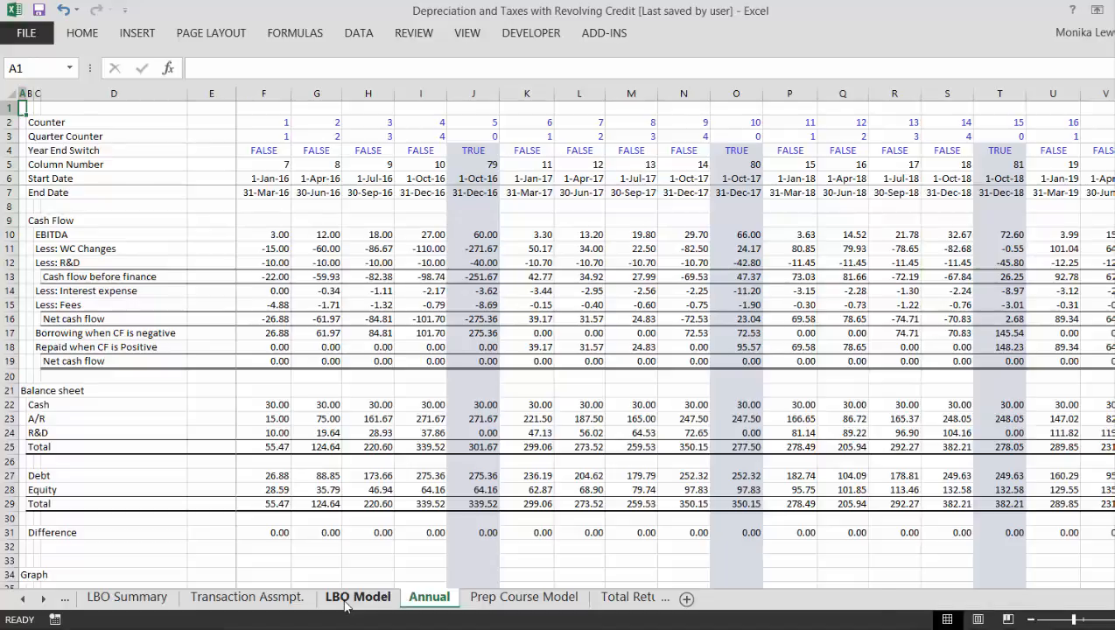
- Return to the LBO Summary sheet
{"action": "key", "text": "ctrl+Page_Up"}
{"action": "key", "text": "ctrl+Page_Up"}
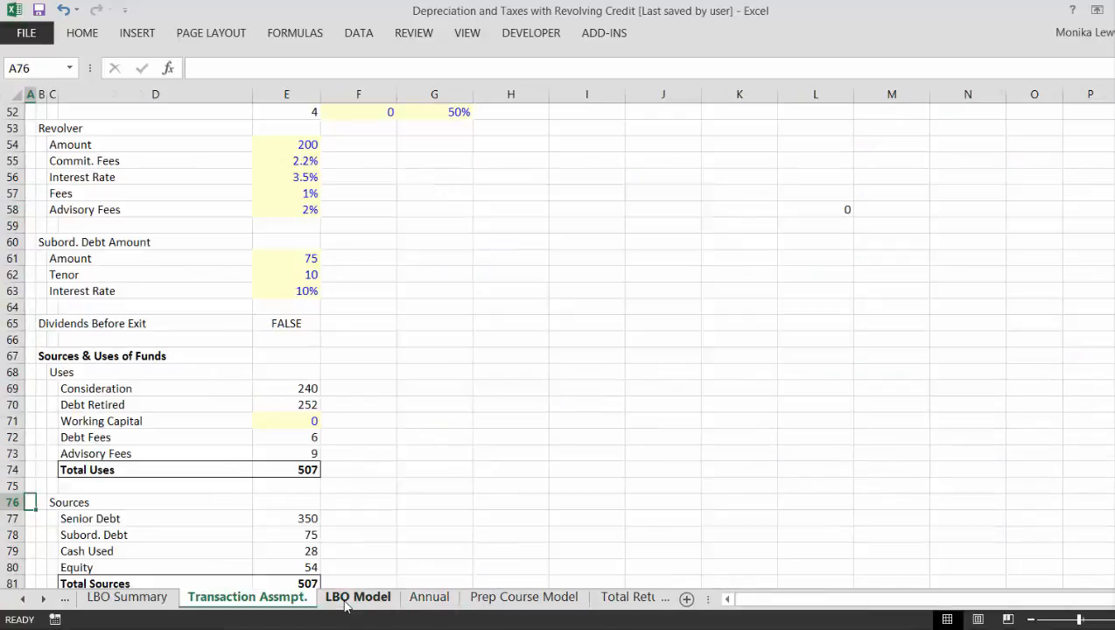
{"action": "key", "text": "ctrl+Page_Up"}
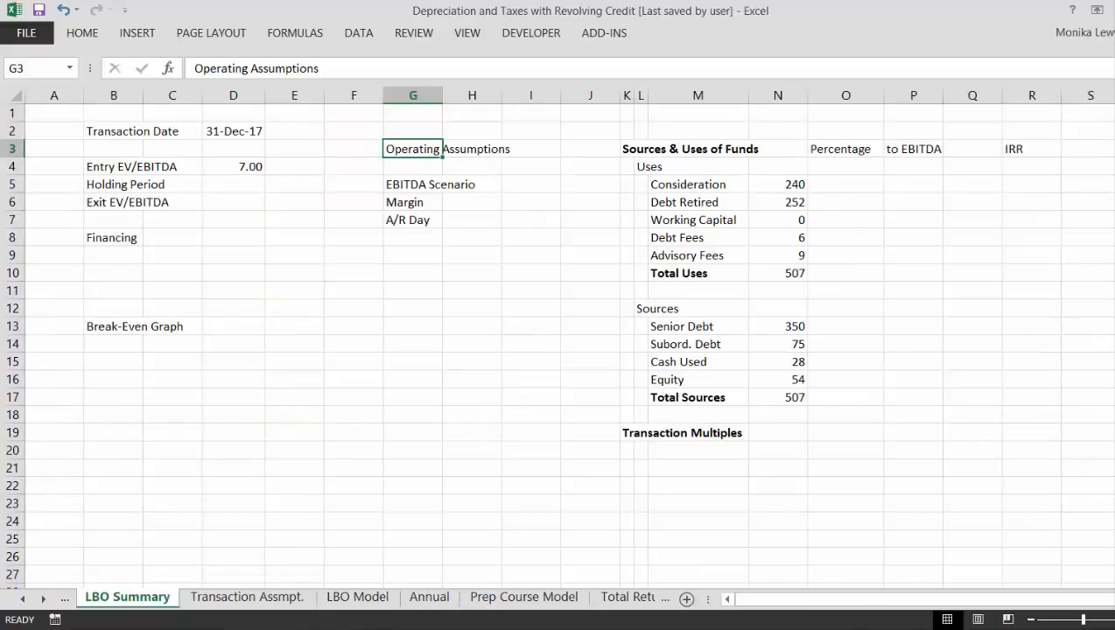
{"action": "left_click", "coordinate": [824, 629]}
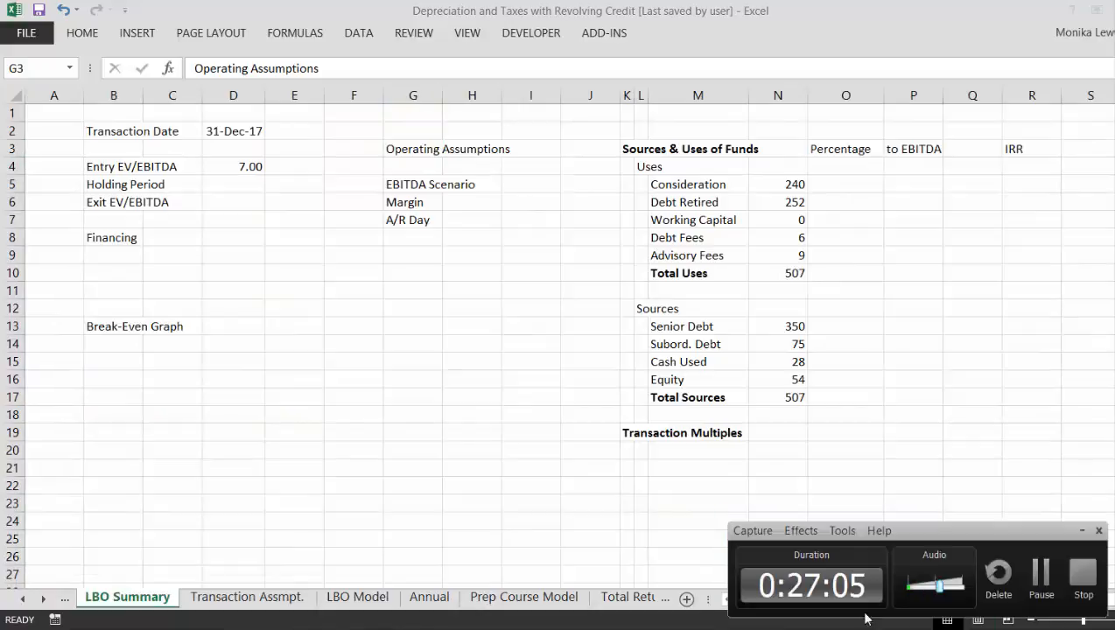
{"action": "left_click", "coordinate": [1042, 577]}
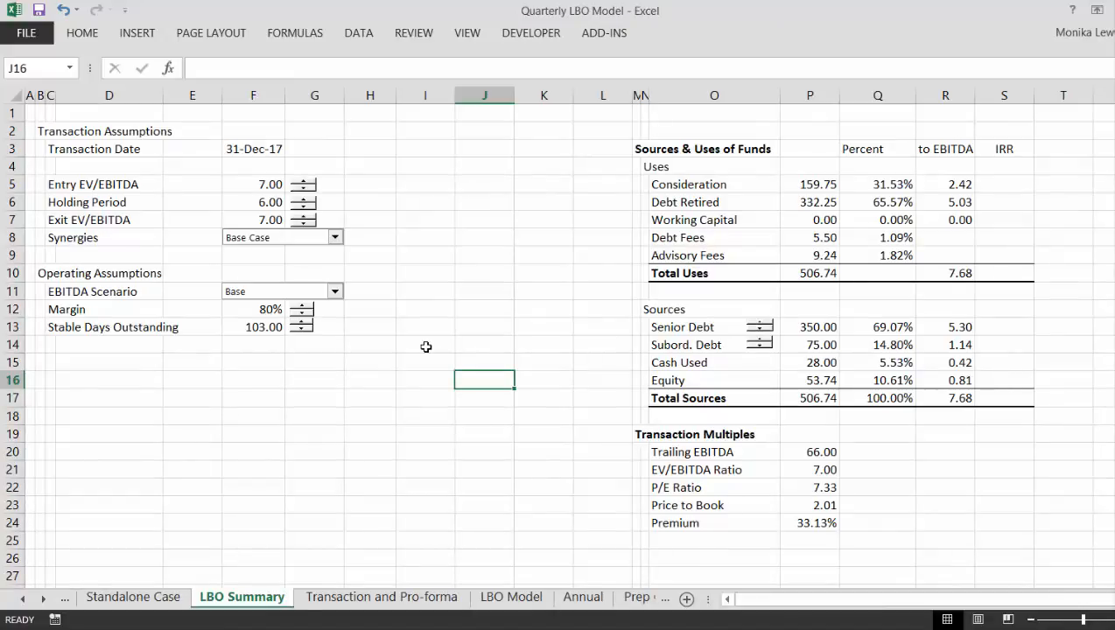
- Try the Entry and Exit EV/EBITDA spinners on the Quarterly LBO Model's LBO Summary sheet, stepping entry to 7.10 and both back to 7.00
{"action": "key", "text": "ctrl+Page_Up"}
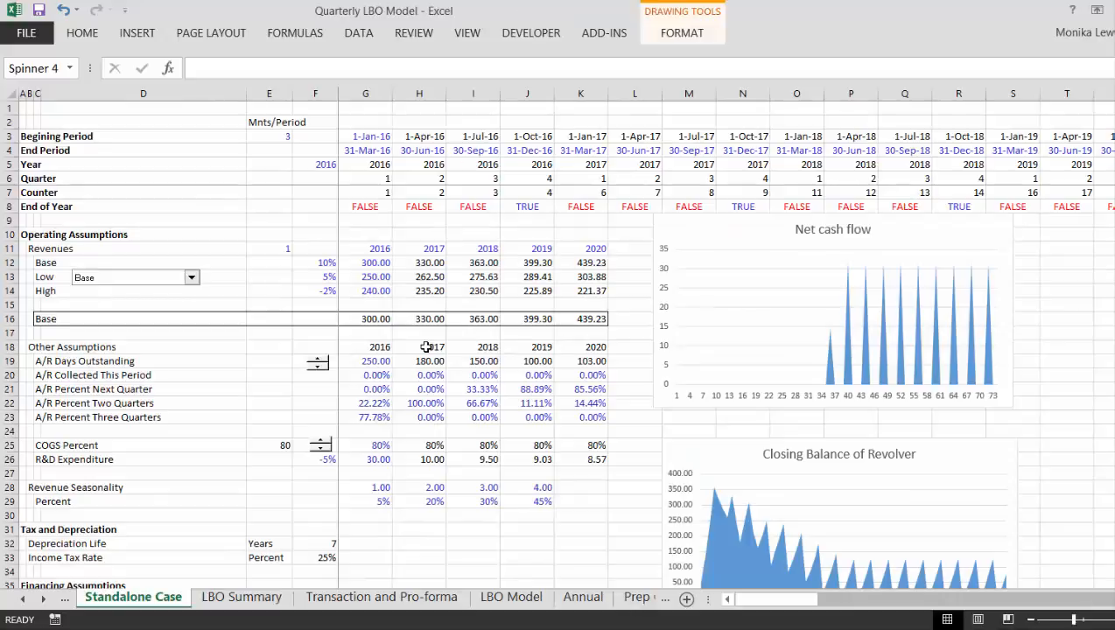
{"action": "key", "text": "ctrl+Page_Down"}
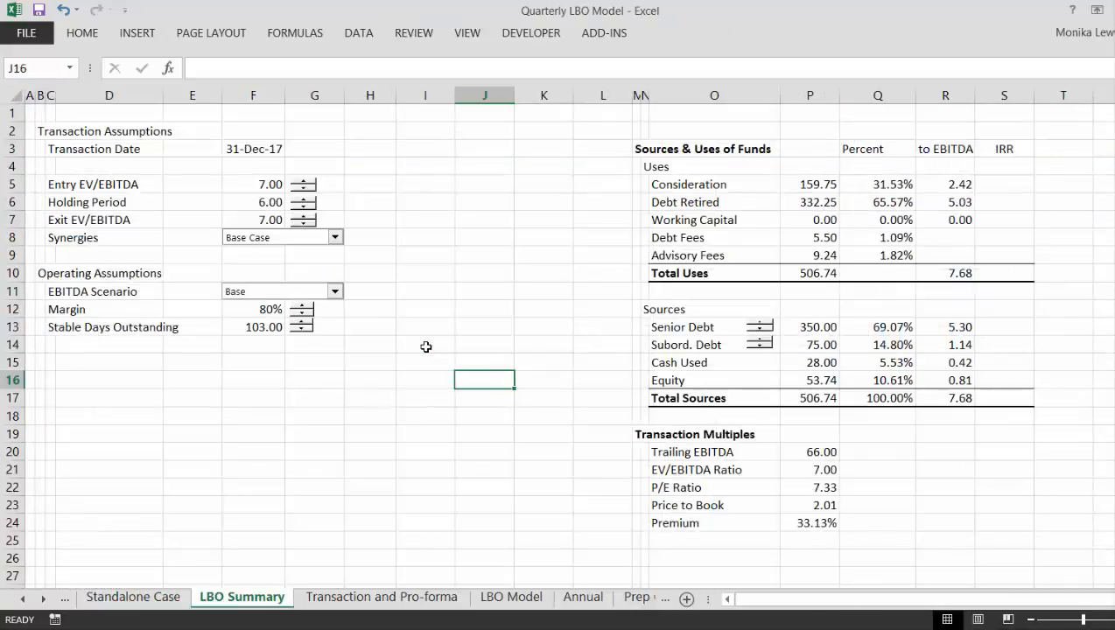
{"action": "left_click", "coordinate": [307, 181]}
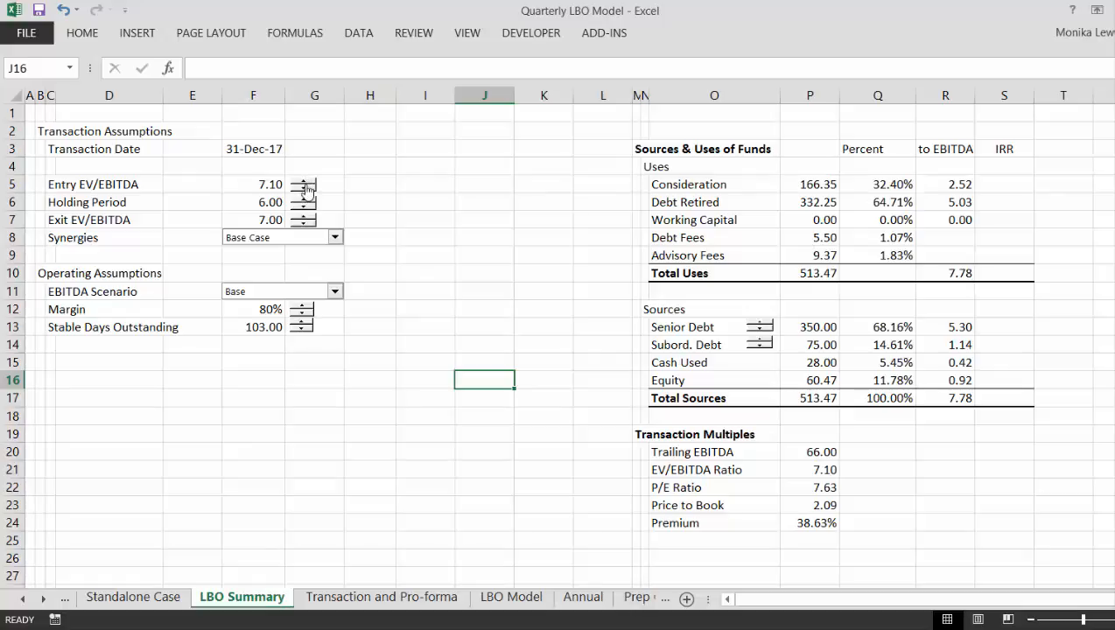
{"action": "left_click", "coordinate": [307, 189]}
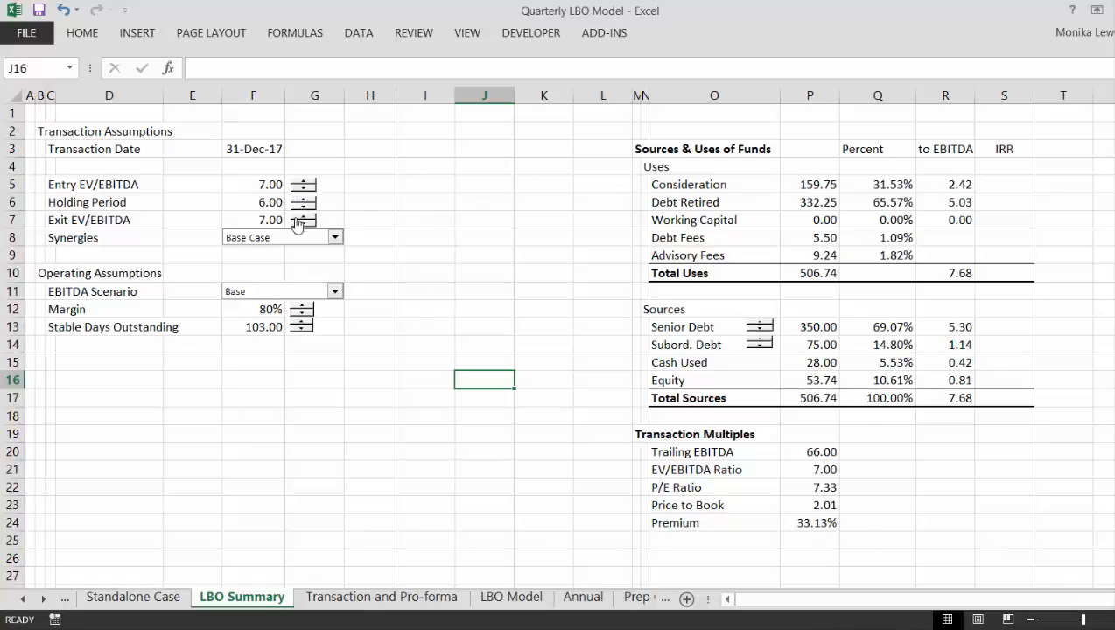
{"action": "left_click", "coordinate": [301, 216]}
{"action": "left_click", "coordinate": [301, 219]}
{"action": "left_click", "coordinate": [301, 225]}
{"action": "left_click", "coordinate": [302, 225]}
- Rename the Operating Assumptions heading in B10 of the LBO Summary sheet as Standalone Operating Assumptions
{"action": "left_click", "coordinate": [116, 279]}
{"action": "key", "text": "Left"}
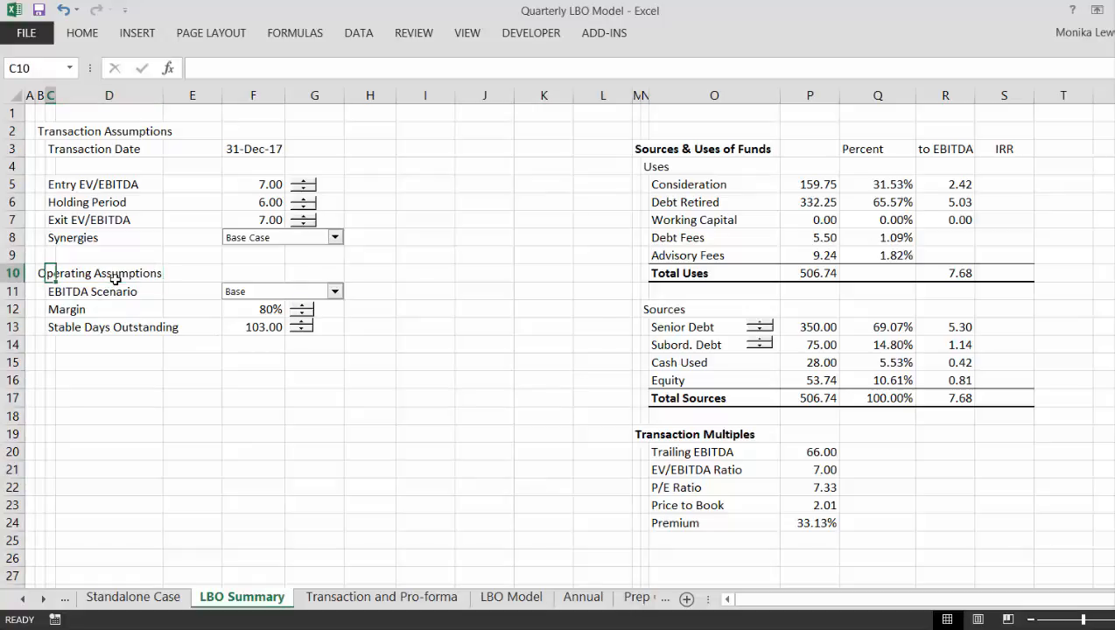
{"action": "key", "text": "Left"}
{"action": "type", "text": "Sand"}
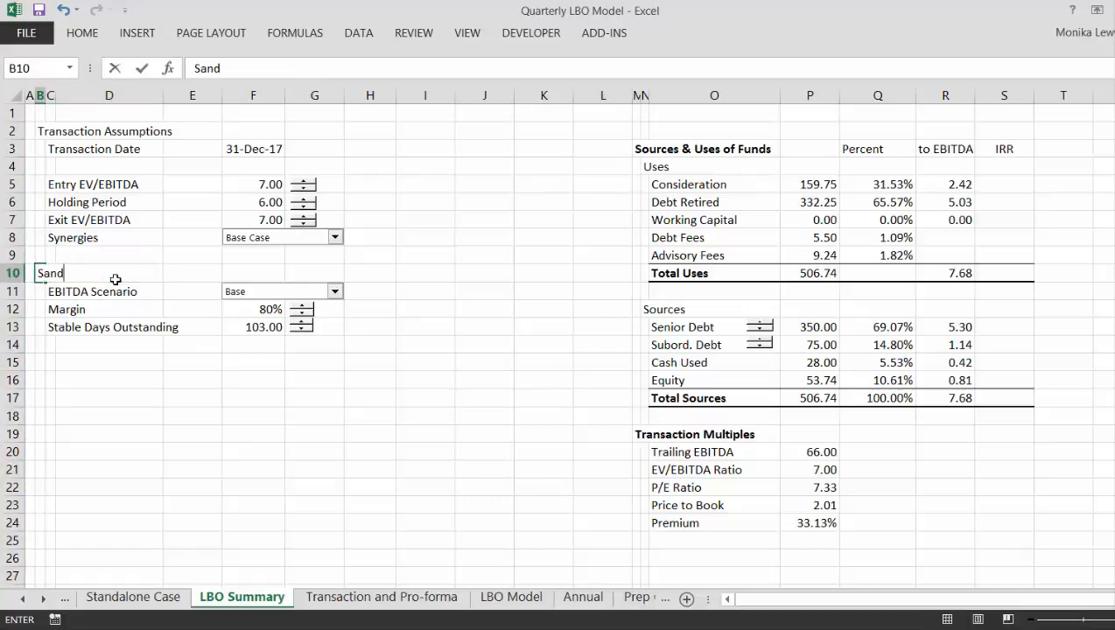
{"action": "key", "text": "BackSpace"}
{"action": "key", "text": "BackSpace"}
{"action": "key", "text": "BackSpace"}
{"action": "type", "text": "tandalone Oper"}
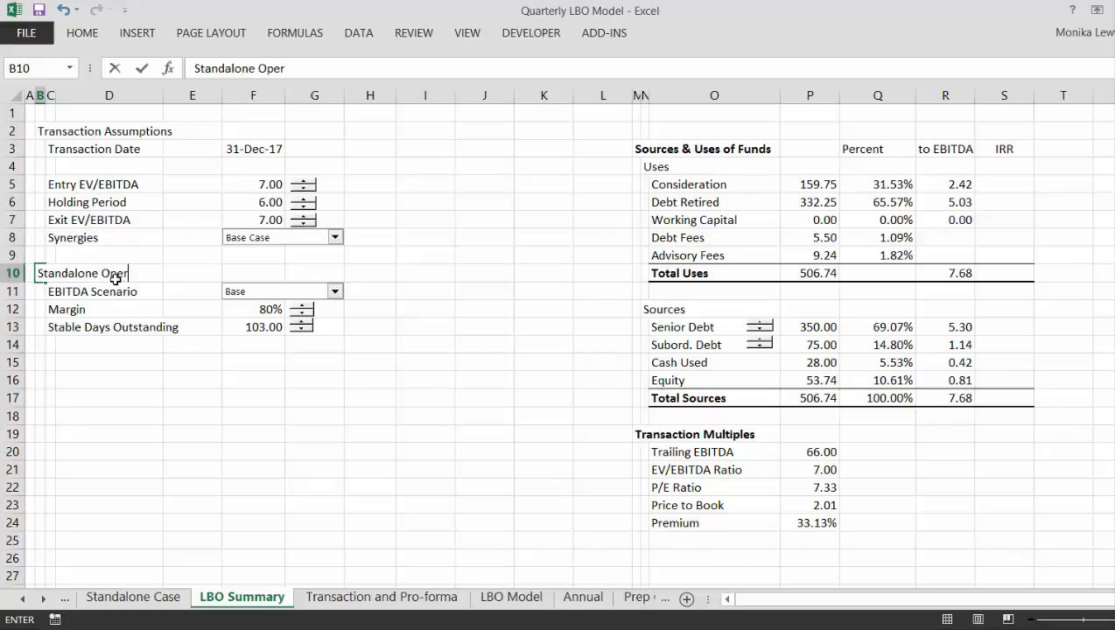
{"action": "type", "text": "ating Assu"}
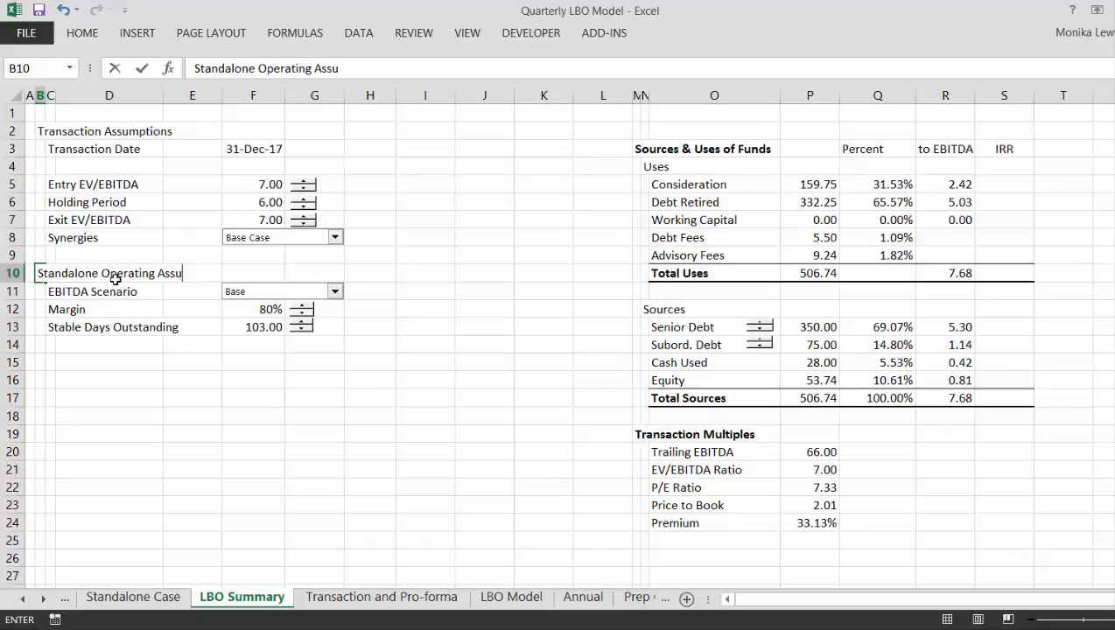
{"action": "type", "text": "mptions"}
{"action": "key", "text": "Return"}
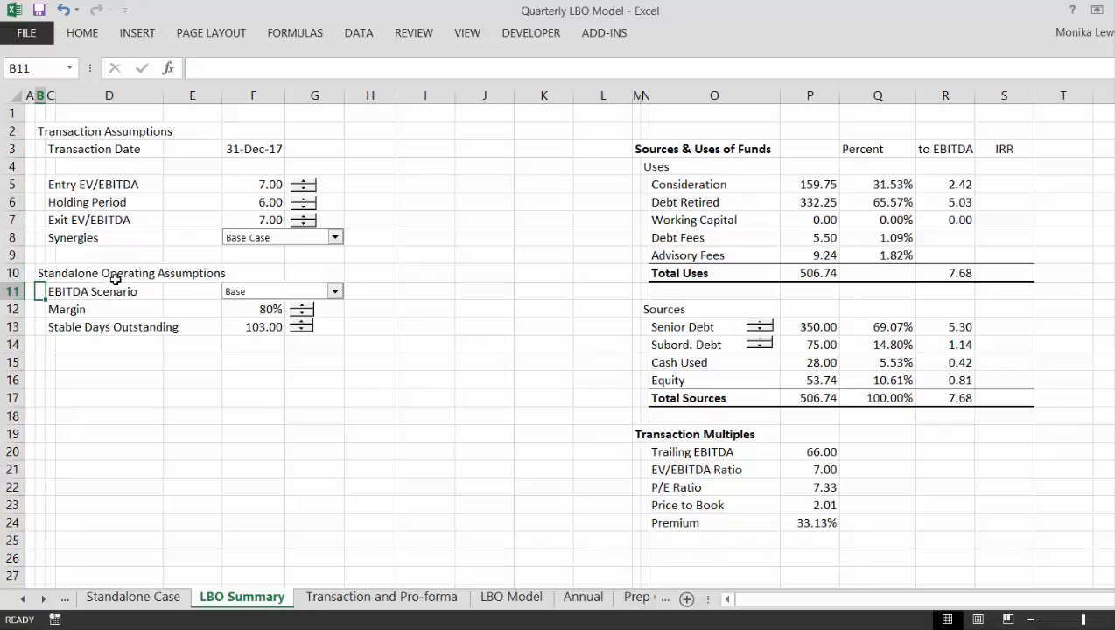
{"action": "key", "text": "Down"}
{"action": "key", "text": "Down"}
{"action": "key", "text": "Down"}
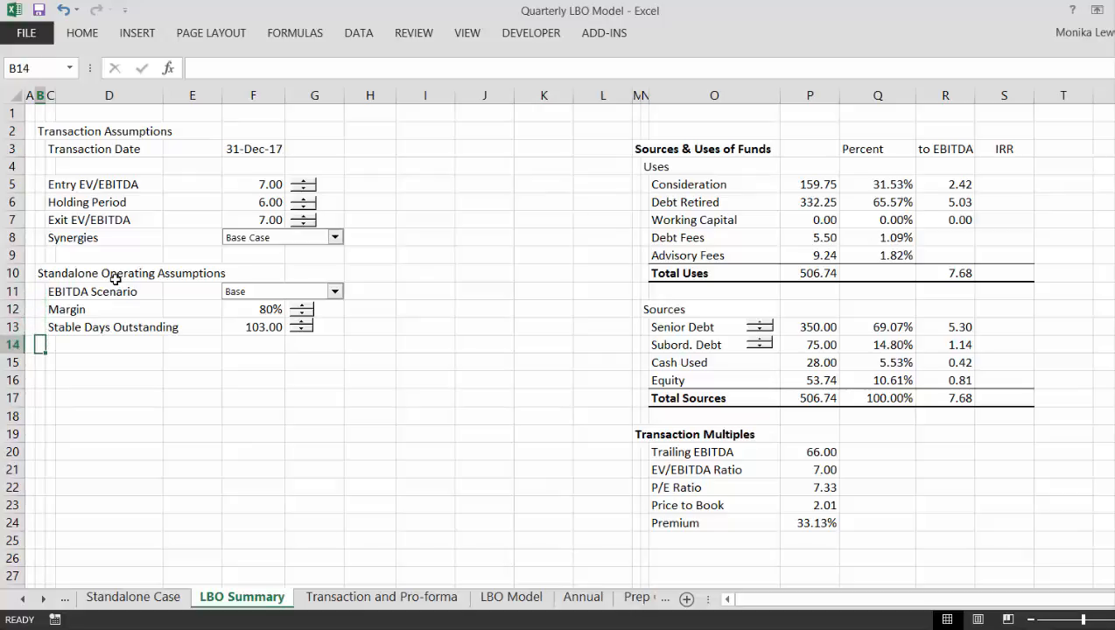
- Examine the operating, tax and depreciation, financing and valuation assumptions and the Starting Balance Sheet on the Standalone Case sheet
{"action": "key", "text": "ctrl+Page_Up"}
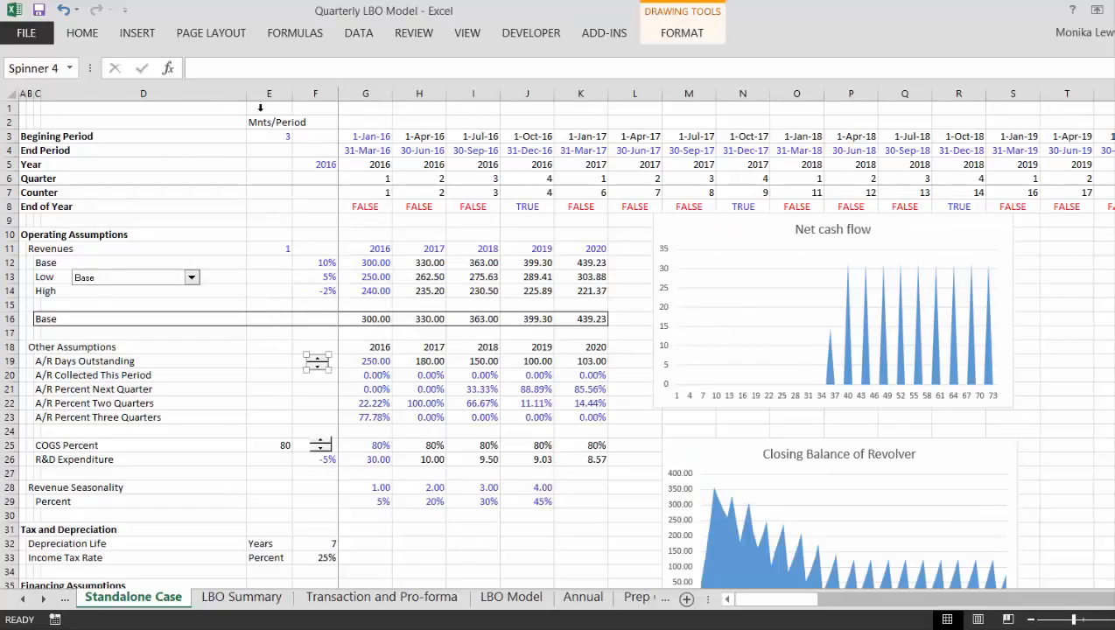
{"action": "left_click", "coordinate": [221, 377]}
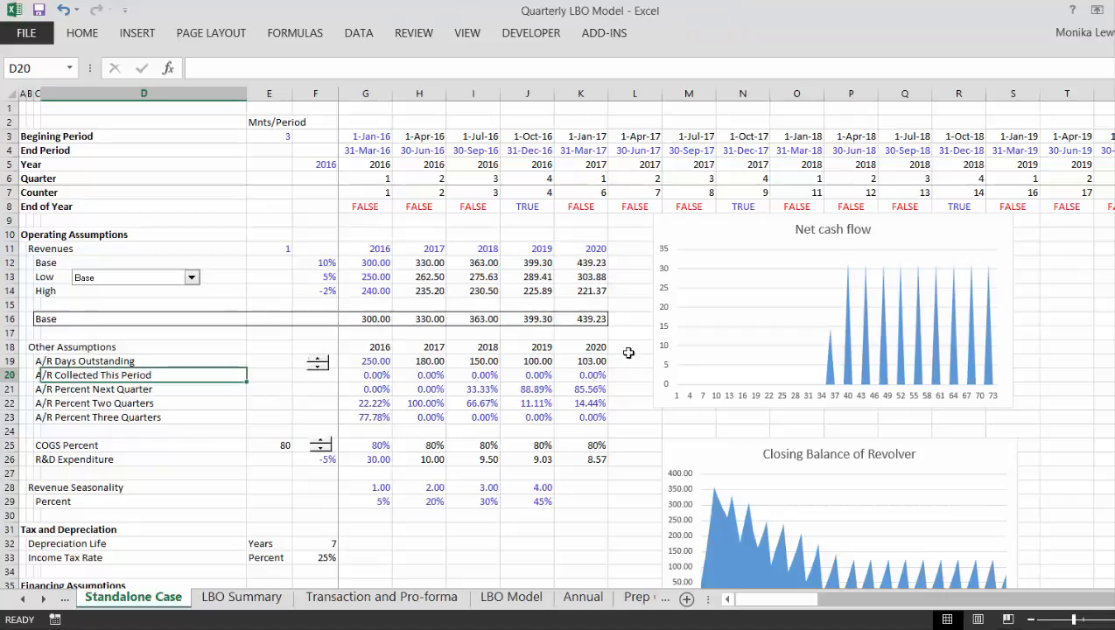
{"action": "left_click", "coordinate": [563, 481]}
{"action": "key", "text": "Down"}
{"action": "key", "text": "Down"}
{"action": "key", "text": "Down"}
{"action": "key", "text": "Down"}
{"action": "key", "text": "Down"}
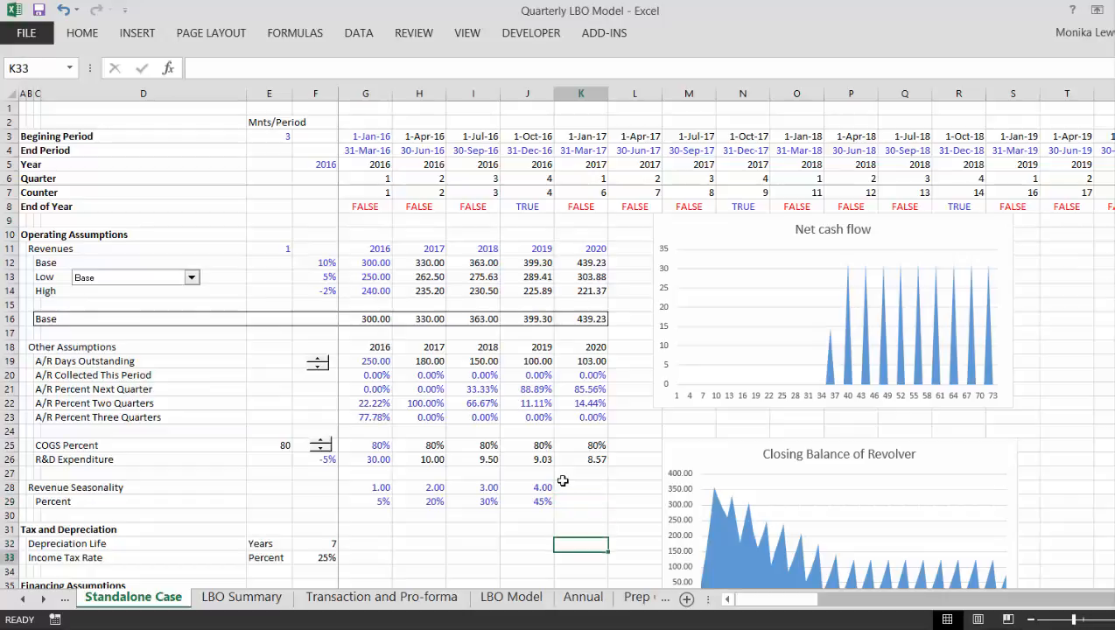
{"action": "key", "text": "Down"}
{"action": "key", "text": "Down"}
{"action": "key", "text": "Down"}
{"action": "key", "text": "Down"}
{"action": "key", "text": "Down"}
{"action": "key", "text": "Down"}
{"action": "key", "text": "Down"}
{"action": "key", "text": "Down"}
{"action": "key", "text": "Down"}
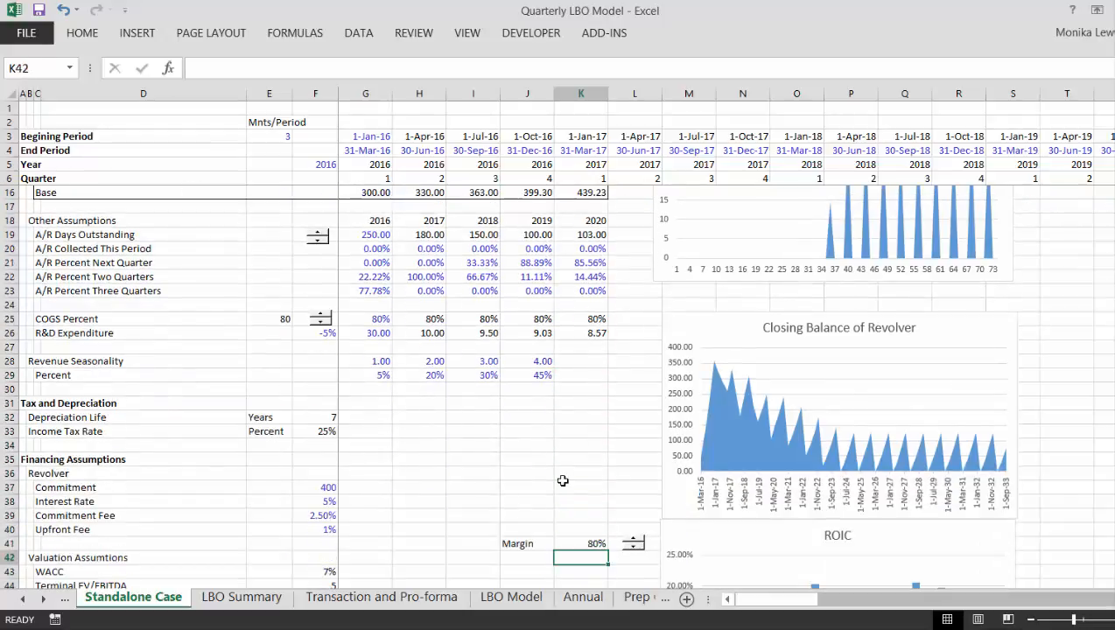
{"action": "key", "text": "Up"}
{"action": "key", "text": "Up"}
{"action": "key", "text": "Up"}
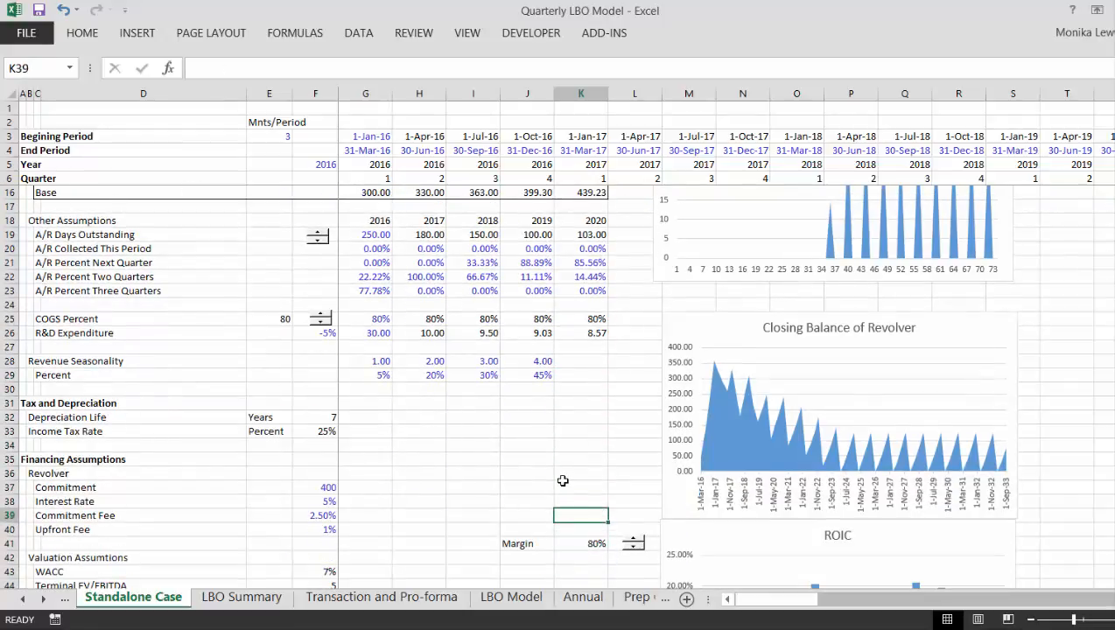
{"action": "key", "text": "Down"}
{"action": "key", "text": "Down"}
{"action": "key", "text": "Down"}
{"action": "key", "text": "Down"}
{"action": "key", "text": "Down"}
{"action": "key", "text": "Down"}
{"action": "key", "text": "Down"}
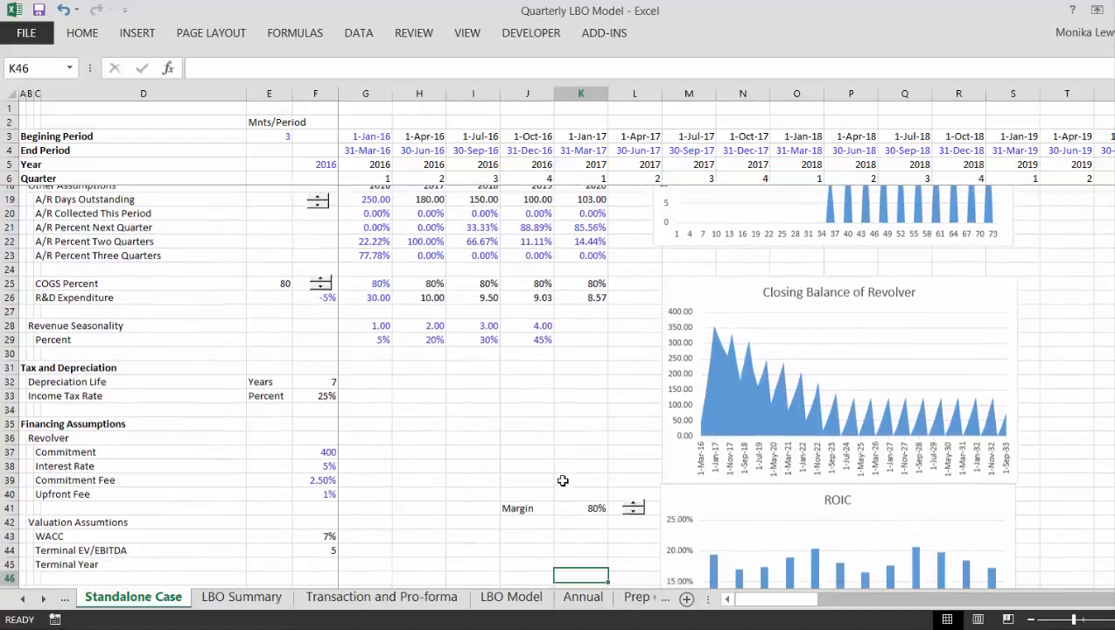
{"action": "key", "text": "Down"}
{"action": "key", "text": "Down"}
{"action": "key", "text": "Down"}
{"action": "key", "text": "Down"}
{"action": "key", "text": "Down"}
{"action": "key", "text": "Down"}
{"action": "key", "text": "Down"}
{"action": "key", "text": "Down"}
{"action": "key", "text": "Down"}
{"action": "key", "text": "Down"}
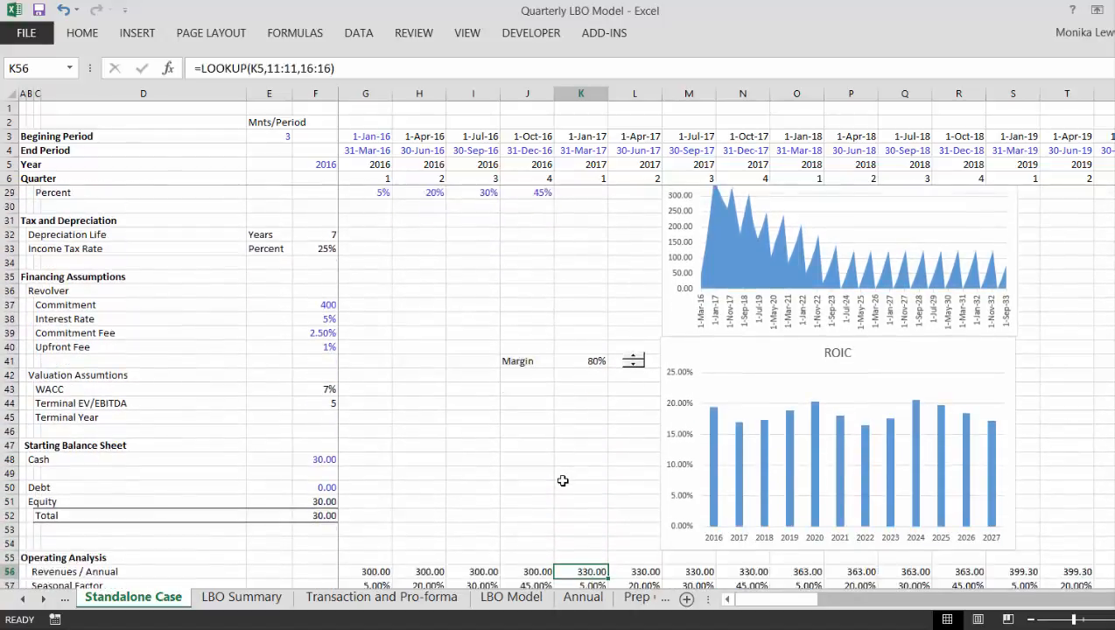
- Examine the Operating Analysis and A/R Balance sections of the Standalone Case, including collections and Change in WC
{"action": "key", "text": "Down"}
{"action": "key", "text": "Down"}
{"action": "key", "text": "Down"}
{"action": "key", "text": "Down"}
{"action": "key", "text": "Left"}
{"action": "key", "text": "Left"}
{"action": "key", "text": "Left"}
{"action": "key", "text": "Left"}
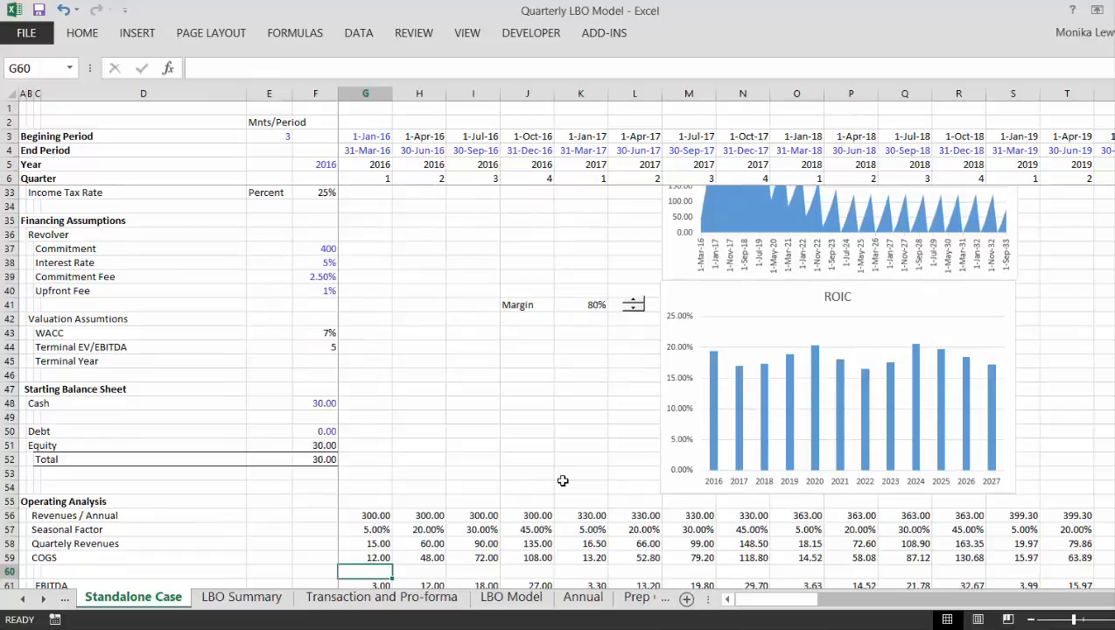
{"action": "key", "text": "Down"}
{"action": "key", "text": "Down"}
{"action": "key", "text": "Down"}
{"action": "key", "text": "Down"}
{"action": "key", "text": "Down"}
{"action": "key", "text": "Down"}
{"action": "key", "text": "Down"}
{"action": "key", "text": "Down"}
{"action": "key", "text": "Down"}
{"action": "key", "text": "Down"}
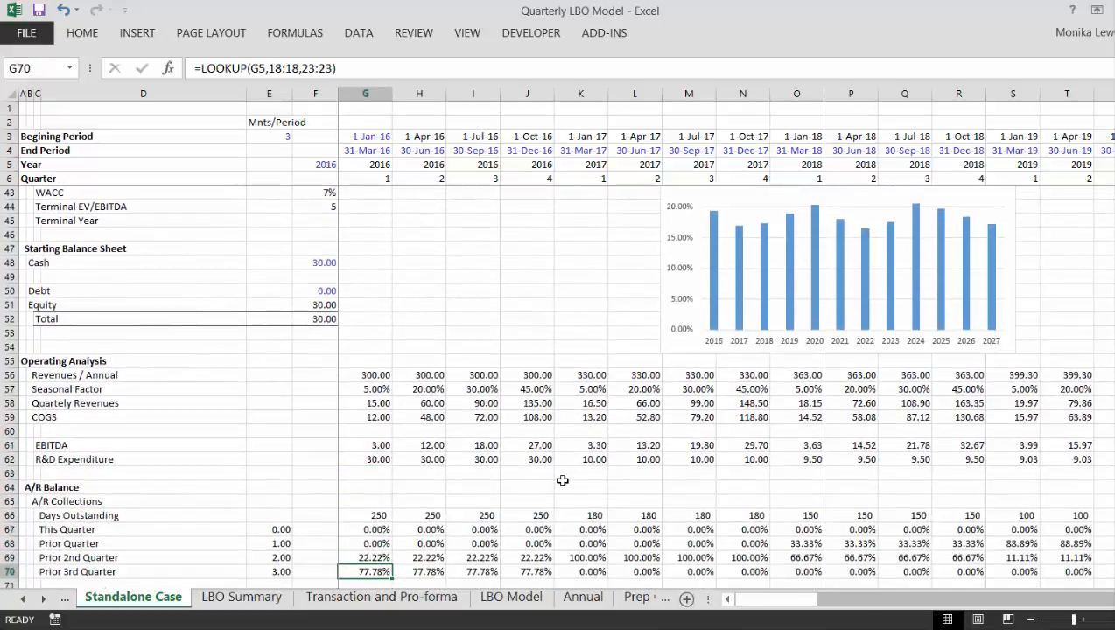
{"action": "key", "text": "Down"}
{"action": "key", "text": "Down"}
{"action": "key", "text": "Down"}
{"action": "key", "text": "Down"}
{"action": "key", "text": "Down"}
{"action": "key", "text": "Down"}
{"action": "key", "text": "Down"}
{"action": "key", "text": "Down"}
{"action": "key", "text": "Down"}
{"action": "key", "text": "Down"}
{"action": "key", "text": "Down"}
{"action": "key", "text": "Down"}
{"action": "key", "text": "Down"}
{"action": "key", "text": "Down"}
{"action": "key", "text": "Down"}
{"action": "key", "text": "Down"}
{"action": "key", "text": "Down"}
{"action": "key", "text": "Down"}
{"action": "key", "text": "Down"}
{"action": "key", "text": "Down"}
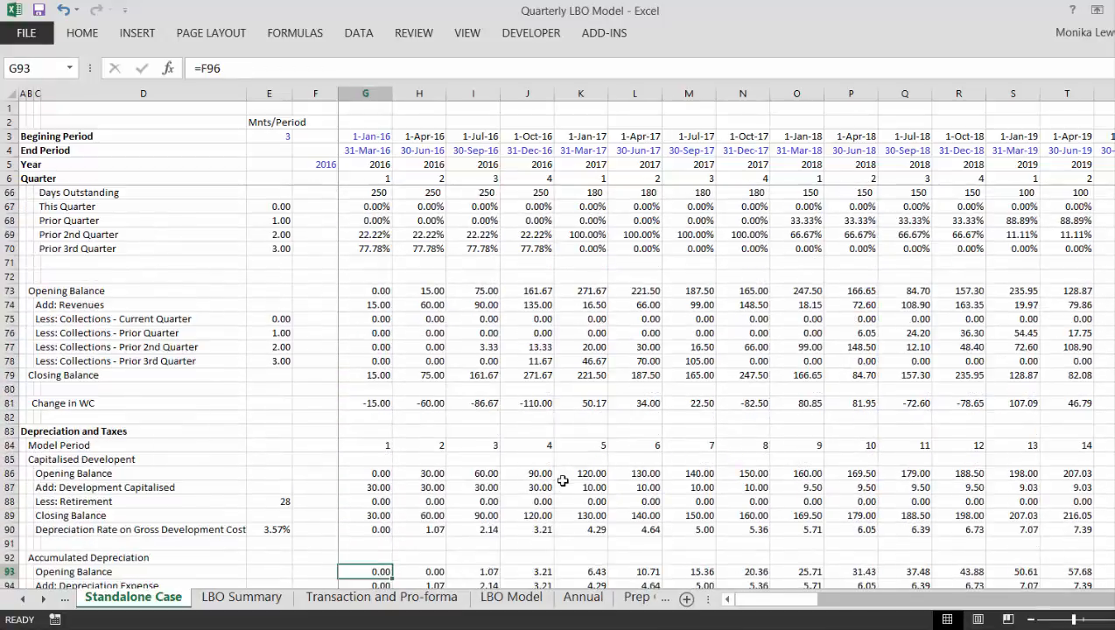
- Examine the Depreciation and Taxes, Financing Analysis and Profit and Loss Statement sections of the Standalone Case
{"action": "key", "text": "Down"}
{"action": "key", "text": "Down"}
{"action": "key", "text": "Down"}
{"action": "key", "text": "Down"}
{"action": "key", "text": "Down"}
{"action": "key", "text": "Down"}
{"action": "key", "text": "Down"}
{"action": "key", "text": "Down"}
{"action": "key", "text": "Down"}
{"action": "key", "text": "Down"}
{"action": "key", "text": "Down"}
{"action": "key", "text": "Down"}
{"action": "key", "text": "Down"}
{"action": "key", "text": "Down"}
{"action": "key", "text": "Down"}
{"action": "key", "text": "Down"}
{"action": "key", "text": "Down"}
{"action": "key", "text": "Down"}
{"action": "key", "text": "Down"}
{"action": "key", "text": "Down"}
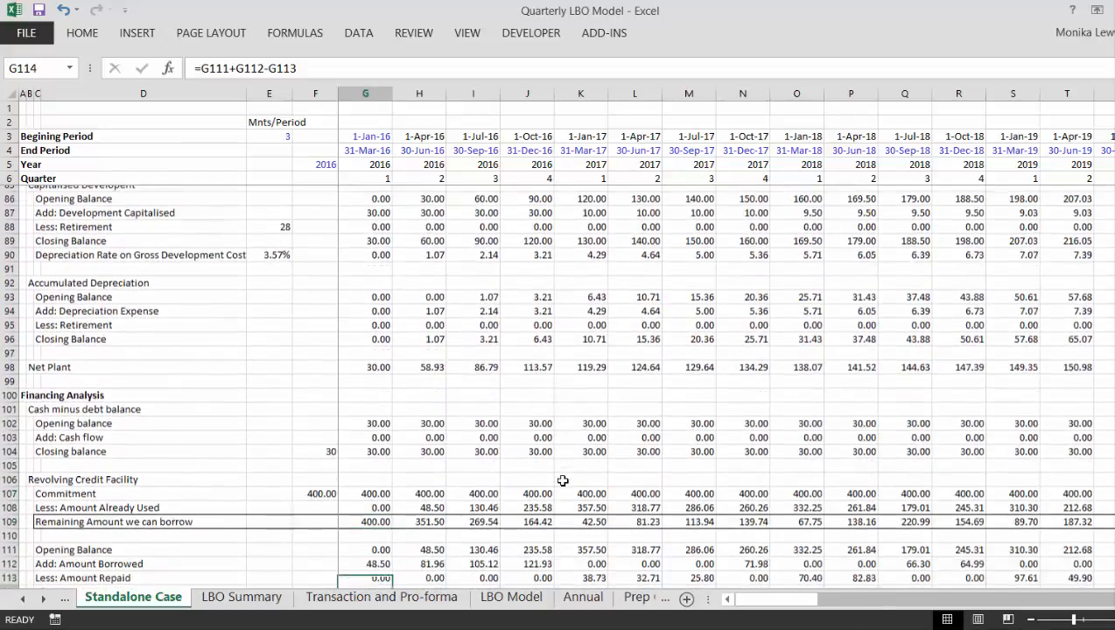
{"action": "key", "text": "Down"}
{"action": "key", "text": "Down"}
{"action": "key", "text": "Down"}
{"action": "key", "text": "Down"}
{"action": "key", "text": "Down"}
{"action": "key", "text": "Down"}
{"action": "key", "text": "Down"}
{"action": "key", "text": "Down"}
{"action": "key", "text": "Down"}
{"action": "key", "text": "Down"}
{"action": "key", "text": "Down"}
{"action": "key", "text": "Down"}
{"action": "key", "text": "Down"}
{"action": "key", "text": "Down"}
{"action": "key", "text": "Down"}
{"action": "key", "text": "Down"}
{"action": "key", "text": "Down"}
{"action": "key", "text": "Down"}
{"action": "key", "text": "Down"}
{"action": "key", "text": "Down"}
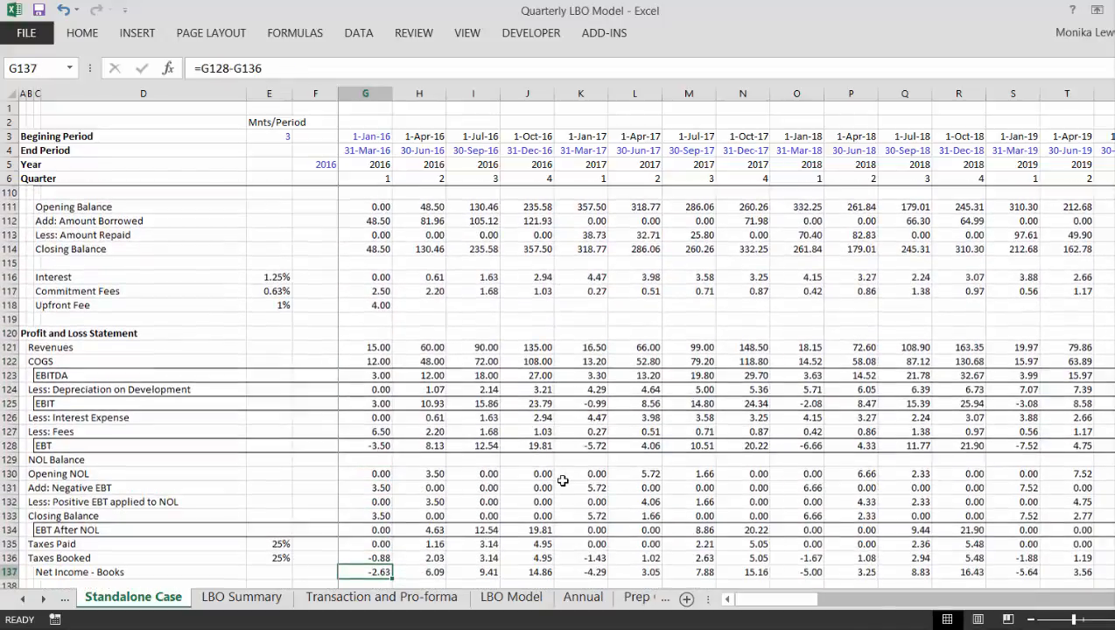
{"action": "key", "text": "Down"}
{"action": "key", "text": "Down"}
{"action": "key", "text": "Down"}
{"action": "key", "text": "Down"}
{"action": "key", "text": "Down"}
{"action": "key", "text": "Down"}
{"action": "key", "text": "Down"}
{"action": "key", "text": "Down"}
{"action": "key", "text": "Down"}
{"action": "key", "text": "Down"}
{"action": "key", "text": "Down"}
{"action": "key", "text": "Down"}
{"action": "key", "text": "Down"}
{"action": "key", "text": "Down"}
{"action": "key", "text": "Down"}
{"action": "key", "text": "Down"}
{"action": "key", "text": "Down"}
{"action": "key", "text": "Down"}
{"action": "key", "text": "Down"}
{"action": "key", "text": "Down"}
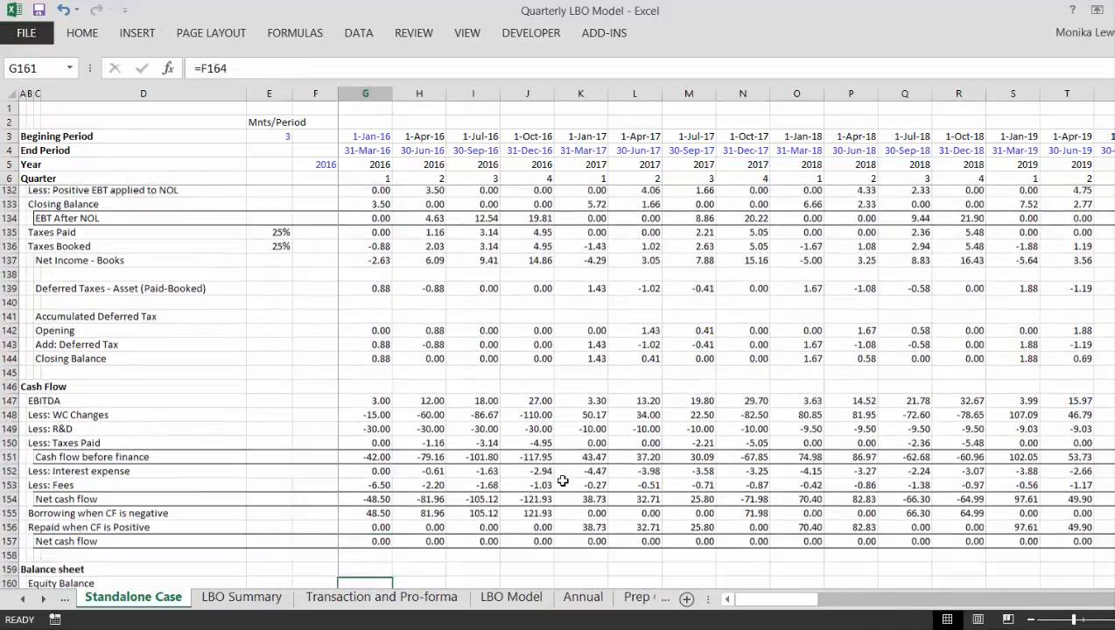
- Examine the Cash Flow and Balance sheet sections of the Standalone Case, down to the debt and equity total
{"action": "key", "text": "Down"}
{"action": "key", "text": "Down"}
{"action": "key", "text": "Down"}
{"action": "key", "text": "Down"}
{"action": "key", "text": "Down"}
{"action": "key", "text": "Down"}
{"action": "key", "text": "Down"}
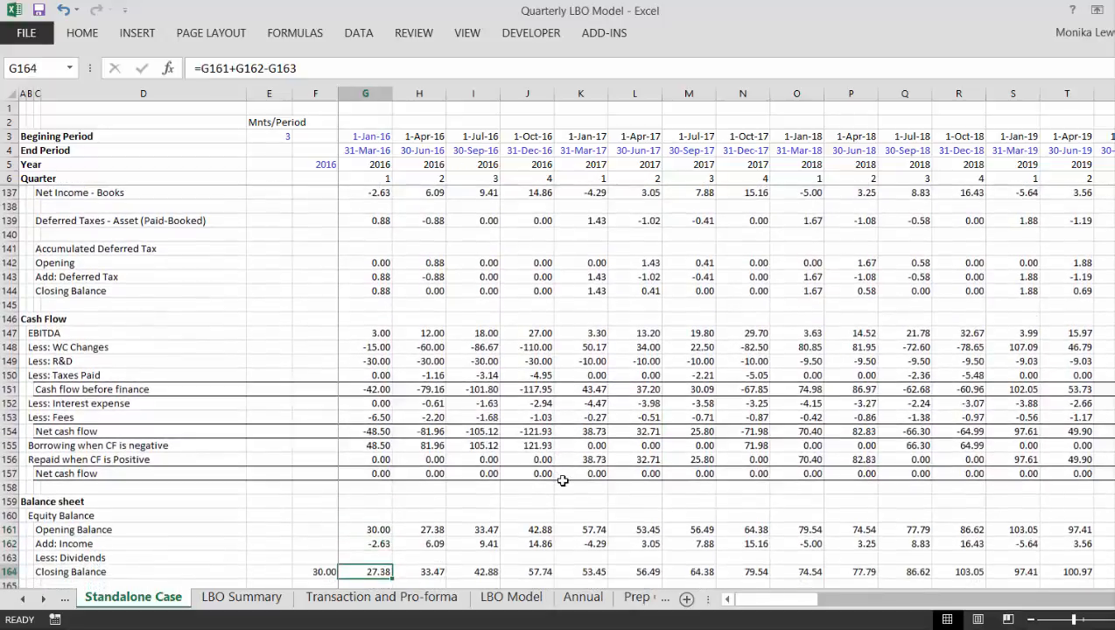
{"action": "key", "text": "Down"}
{"action": "key", "text": "Down"}
{"action": "key", "text": "Down"}
{"action": "key", "text": "Down"}
{"action": "key", "text": "Down"}
{"action": "key", "text": "Down"}
{"action": "key", "text": "Down"}
{"action": "key", "text": "Down"}
{"action": "key", "text": "Down"}
{"action": "key", "text": "Down"}
{"action": "key", "text": "Down"}
{"action": "key", "text": "Down"}
{"action": "key", "text": "Down"}
{"action": "key", "text": "Down"}
{"action": "key", "text": "Down"}
{"action": "key", "text": "Down"}
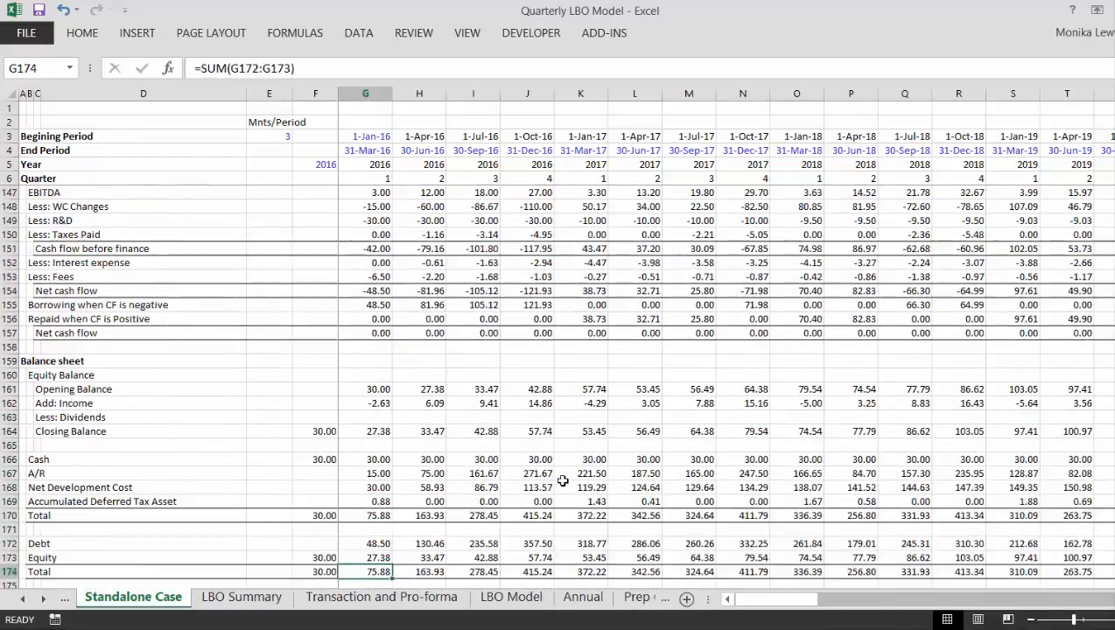
- Examine the Return on Invested Capital section and follow the quarterly ROIC row through to 2028
{"action": "key", "text": "Right"}
{"action": "key", "text": "Right"}
{"action": "key", "text": "Right"}
{"action": "key", "text": "Right"}
{"action": "key", "text": "Right"}
{"action": "key", "text": "Right"}
{"action": "key", "text": "Right"}
{"action": "key", "text": "Right"}
{"action": "key", "text": "Right"}
{"action": "key", "text": "Right"}
{"action": "key", "text": "Right"}
{"action": "key", "text": "Right"}
{"action": "key", "text": "Right"}
{"action": "key", "text": "Right"}
{"action": "key", "text": "Right"}
{"action": "key", "text": "Right"}
{"action": "key", "text": "Right"}
{"action": "key", "text": "Right"}
{"action": "key", "text": "Right"}
{"action": "key", "text": "Right"}
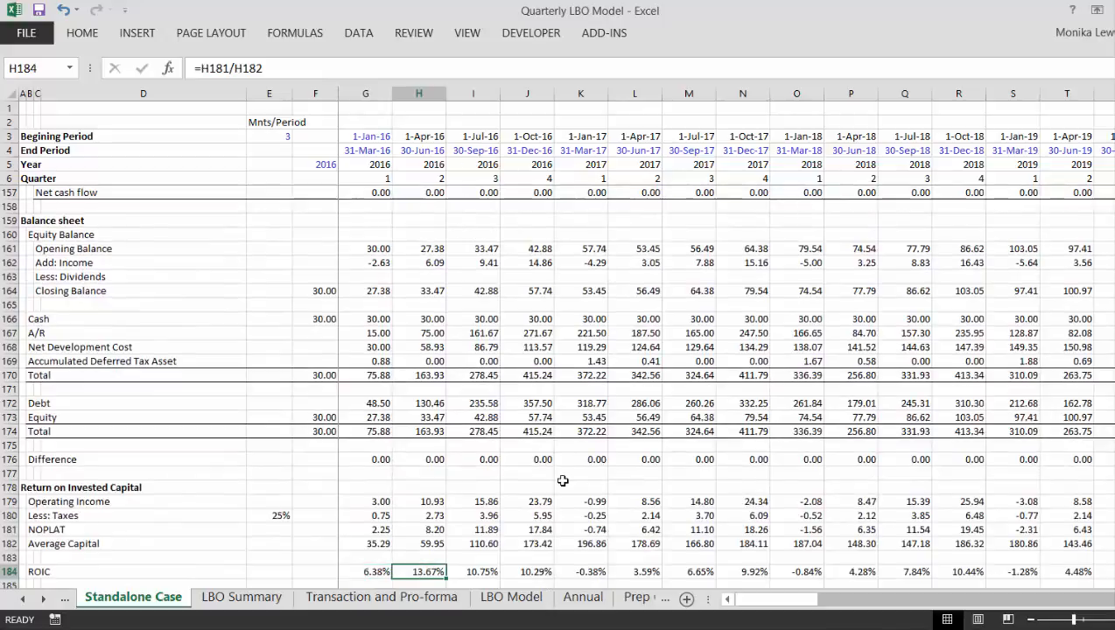
{"action": "key", "text": "Right"}
{"action": "key", "text": "Right"}
{"action": "key", "text": "Right"}
{"action": "key", "text": "Right"}
{"action": "key", "text": "Right"}
{"action": "key", "text": "Right"}
{"action": "key", "text": "Right"}
{"action": "key", "text": "Right"}
{"action": "key", "text": "Right"}
{"action": "key", "text": "Right"}
{"action": "key", "text": "Right"}
{"action": "key", "text": "Right"}
{"action": "key", "text": "Right"}
{"action": "key", "text": "Right"}
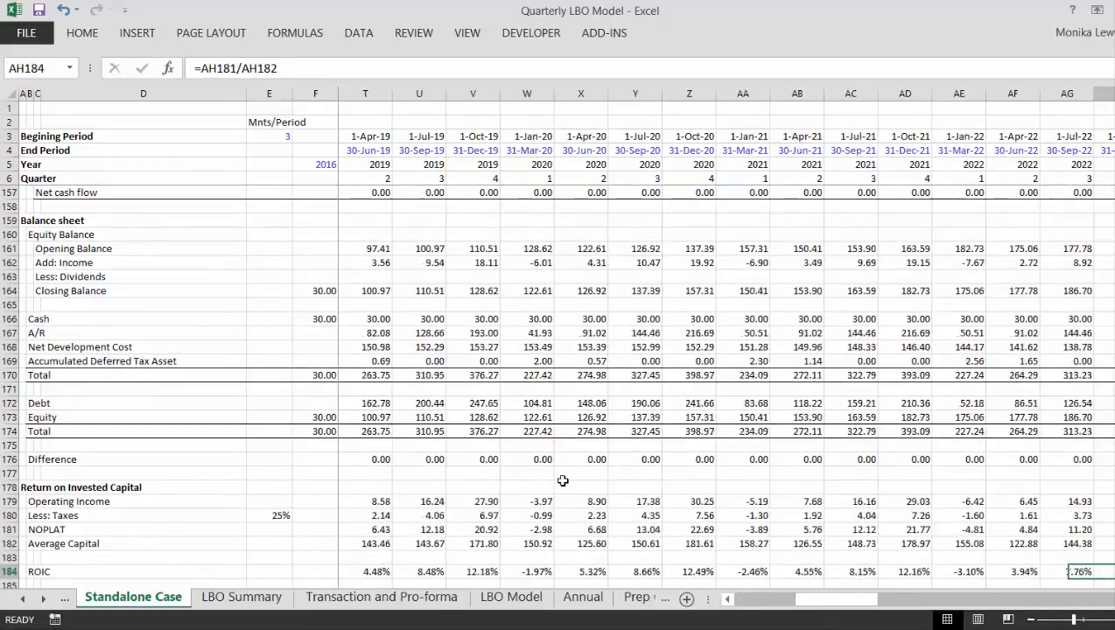
{"action": "key", "text": "Right"}
{"action": "key", "text": "Right"}
{"action": "key", "text": "Right"}
{"action": "key", "text": "Right"}
{"action": "key", "text": "Right"}
{"action": "key", "text": "Right"}
{"action": "key", "text": "Right"}
{"action": "key", "text": "Right"}
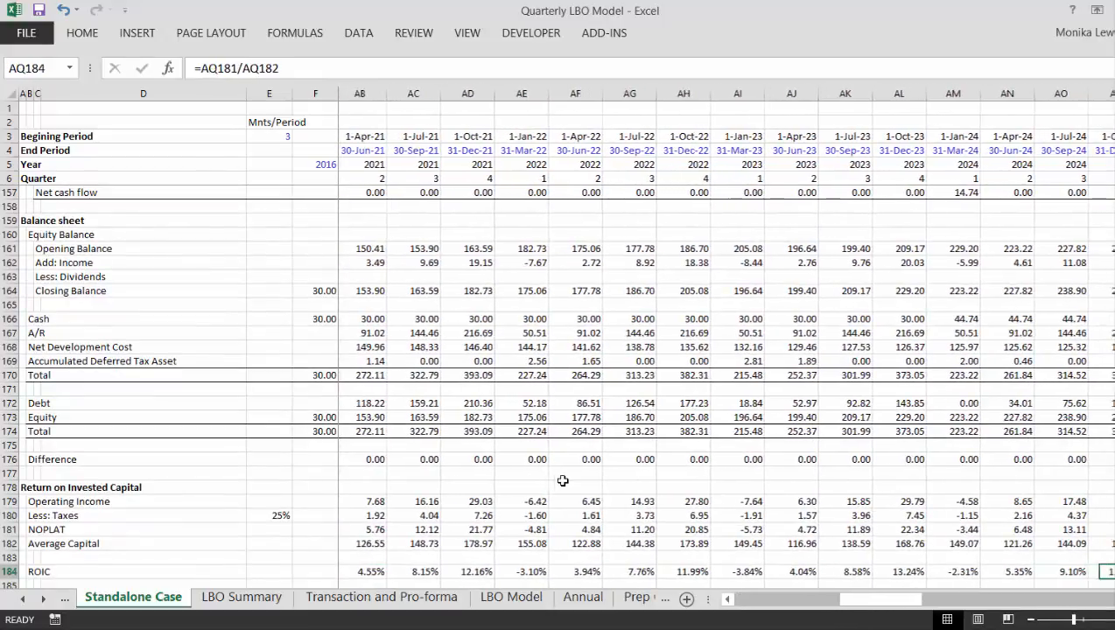
{"action": "key", "text": "Right"}
{"action": "key", "text": "Right"}
{"action": "key", "text": "Right"}
{"action": "key", "text": "Right"}
{"action": "key", "text": "Right"}
{"action": "key", "text": "Right"}
{"action": "key", "text": "Right"}
{"action": "key", "text": "Right"}
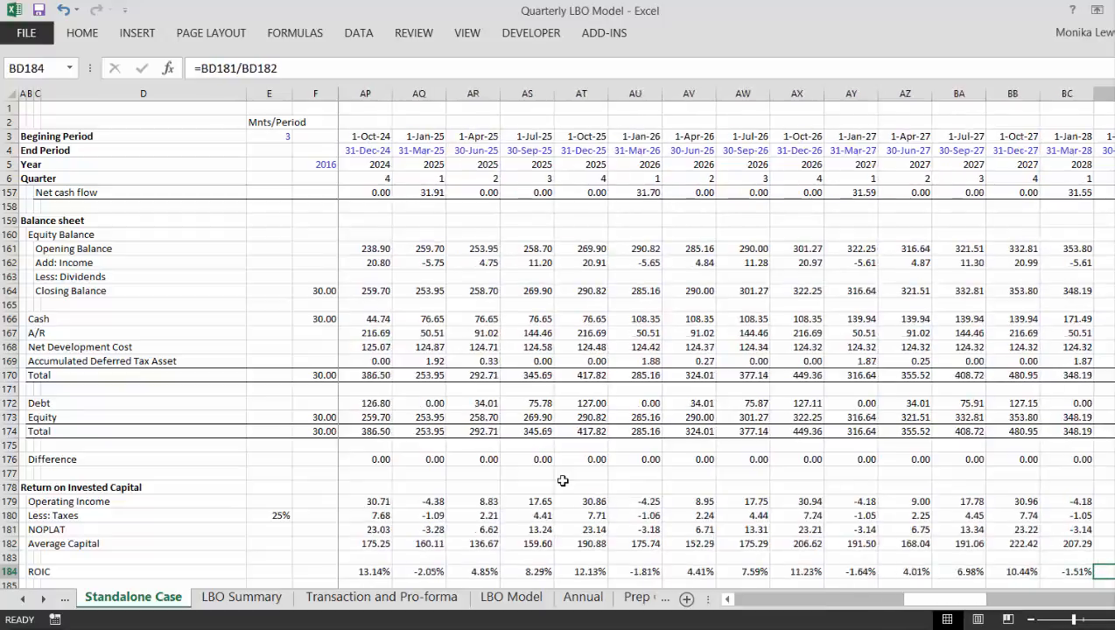
- Return from the ROIC row to the operating assumptions and the Net cash flow and Closing Balance of Revolver charts
{"action": "key", "text": "Left"}
{"action": "key", "text": "Left"}
{"action": "key", "text": "Left"}
{"action": "key", "text": "Left"}
{"action": "key", "text": "Left"}
{"action": "key", "text": "Up"}
{"action": "key", "text": "Up"}
{"action": "key", "text": "Up"}
{"action": "key", "text": "Up"}
{"action": "key", "text": "Up"}
{"action": "key", "text": "Up"}
{"action": "key", "text": "Up"}
{"action": "key", "text": "Up"}
{"action": "key", "text": "Up"}
{"action": "key", "text": "Up"}
{"action": "key", "text": "Up"}
{"action": "key", "text": "Up"}
{"action": "key", "text": "Up"}
{"action": "key", "text": "Up"}
{"action": "key", "text": "Up"}
{"action": "key", "text": "Up"}
{"action": "key", "text": "Up"}
{"action": "key", "text": "Up"}
{"action": "key", "text": "Up"}
{"action": "key", "text": "Up"}
{"action": "key", "text": "Up"}
{"action": "key", "text": "Up"}
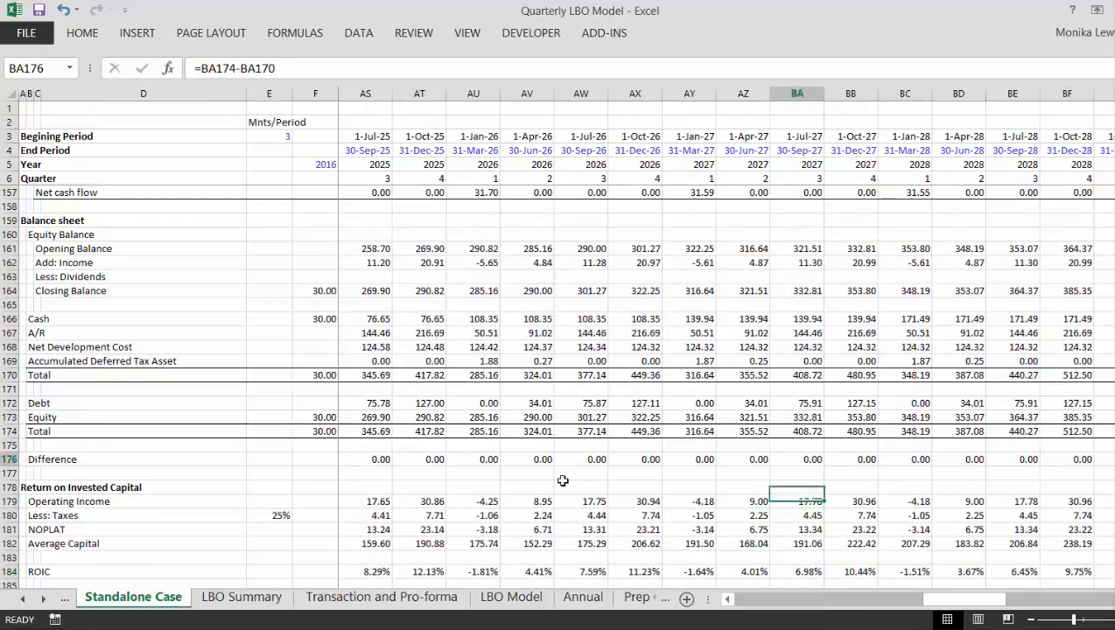
{"action": "key", "text": "Page_Up"}
{"action": "key", "text": "Page_Up"}
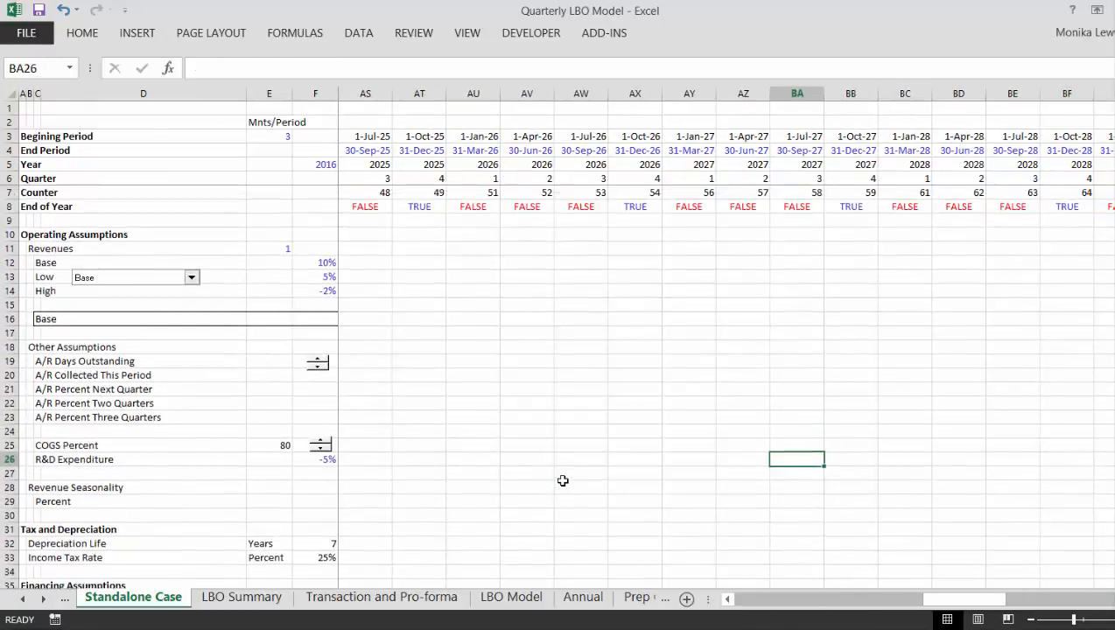
{"action": "key", "text": "Left"}
{"action": "key", "text": "Left"}
{"action": "key", "text": "Left"}
{"action": "key", "text": "Left"}
{"action": "key", "text": "Left"}
{"action": "key", "text": "Left"}
{"action": "key", "text": "Left"}
{"action": "key", "text": "Left"}
{"action": "key", "text": "Left"}
{"action": "key", "text": "Left"}
{"action": "key", "text": "Left"}
{"action": "key", "text": "Left"}
{"action": "key", "text": "Left"}
{"action": "key", "text": "Left"}
{"action": "key", "text": "Left"}
{"action": "key", "text": "Left"}
{"action": "key", "text": "Left"}
{"action": "key", "text": "Left"}
{"action": "key", "text": "Left"}
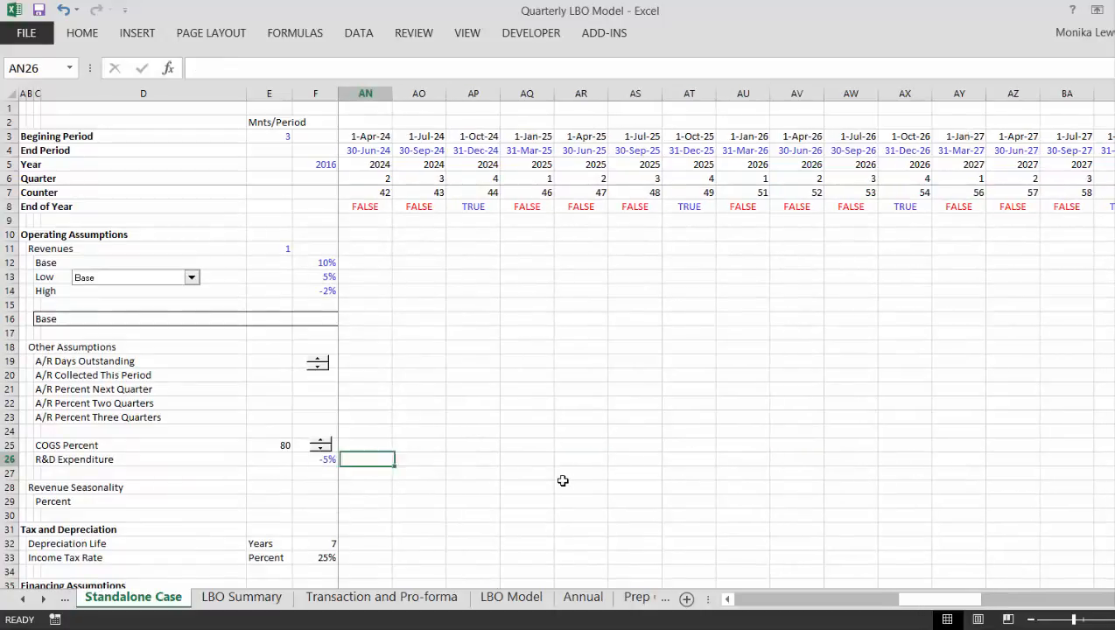
{"action": "key", "text": "Left"}
{"action": "key", "text": "Left"}
{"action": "key", "text": "Left"}
{"action": "key", "text": "Left"}
{"action": "key", "text": "Left"}
{"action": "key", "text": "Left"}
{"action": "key", "text": "Left"}
{"action": "key", "text": "Left"}
{"action": "key", "text": "Left"}
{"action": "key", "text": "Left"}
{"action": "key", "text": "Left"}
{"action": "key", "text": "Left"}
{"action": "key", "text": "Left"}
{"action": "key", "text": "Left"}
{"action": "key", "text": "Left"}
{"action": "key", "text": "Left"}
{"action": "key", "text": "Left"}
{"action": "key", "text": "Left"}
{"action": "key", "text": "Left"}
{"action": "key", "text": "Left"}
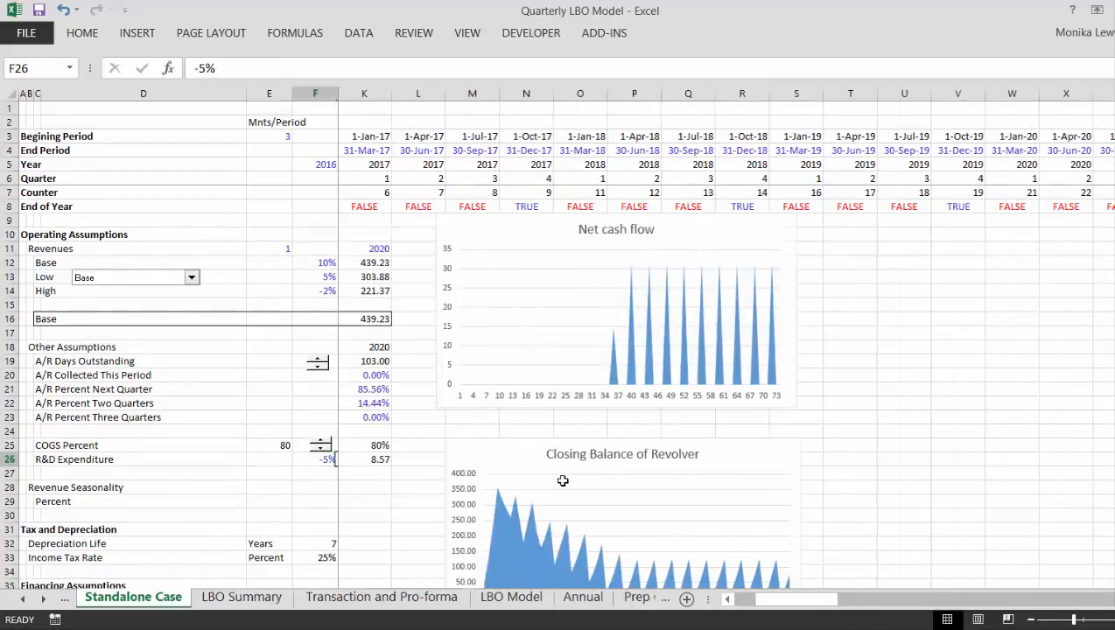
- Copy the ROIC chart from the Standalone Case sheet and paste it at cell E16 of the LBO Summary sheet
{"action": "key", "text": "Down"}
{"action": "key", "text": "Down"}
{"action": "key", "text": "Down"}
{"action": "key", "text": "Down"}
{"action": "key", "text": "Down"}
{"action": "key", "text": "Down"}
{"action": "key", "text": "Down"}
{"action": "key", "text": "Down"}
{"action": "key", "text": "Down"}
{"action": "key", "text": "Down"}
{"action": "key", "text": "Down"}
{"action": "key", "text": "Down"}
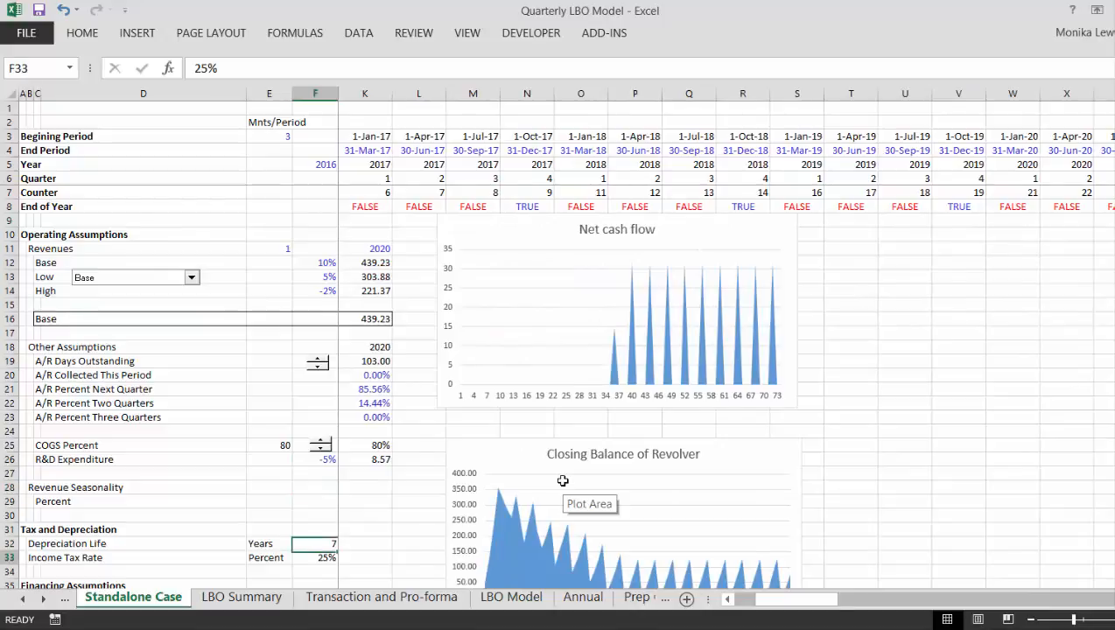
{"action": "key", "text": "Down"}
{"action": "key", "text": "Down"}
{"action": "key", "text": "Down"}
{"action": "key", "text": "Down"}
{"action": "key", "text": "Down"}
{"action": "key", "text": "Down"}
{"action": "key", "text": "Down"}
{"action": "key", "text": "Down"}
{"action": "key", "text": "Down"}
{"action": "key", "text": "Down"}
{"action": "key", "text": "Down"}
{"action": "key", "text": "Down"}
{"action": "key", "text": "Down"}
{"action": "key", "text": "Down"}
{"action": "key", "text": "Down"}
{"action": "key", "text": "Down"}
{"action": "key", "text": "Down"}
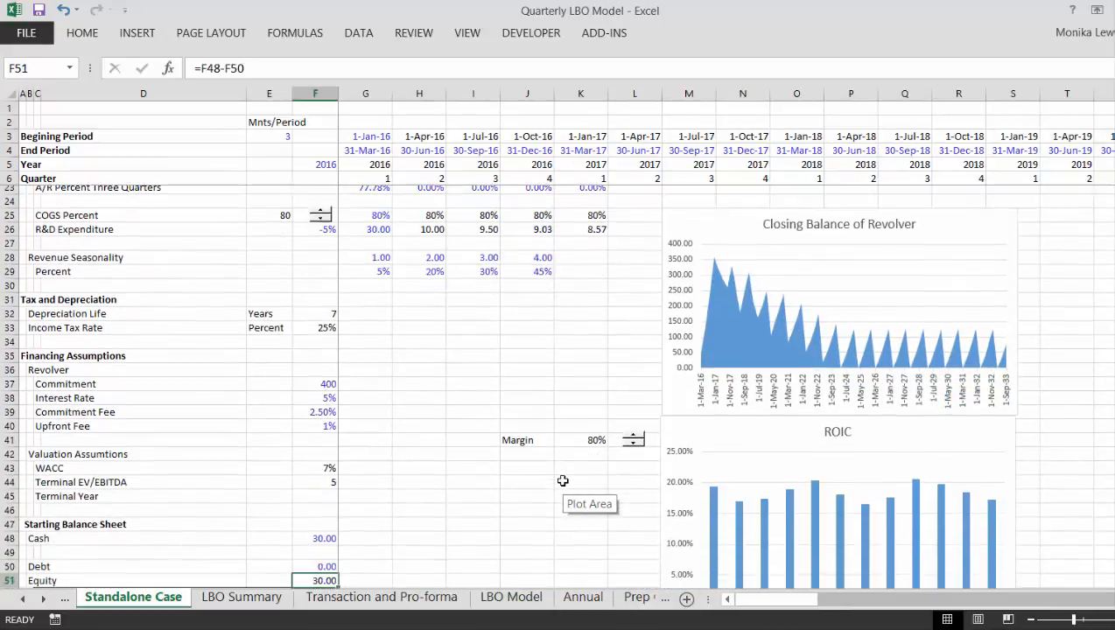
{"action": "key", "text": "Down"}
{"action": "key", "text": "Down"}
{"action": "key", "text": "Down"}
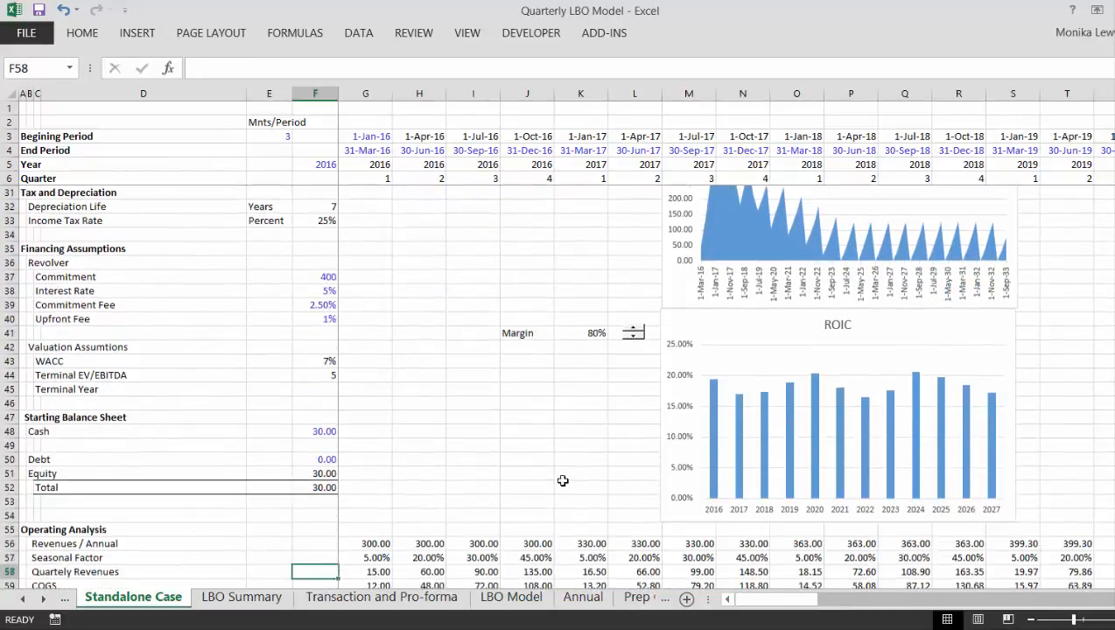
{"action": "left_click", "coordinate": [691, 325]}
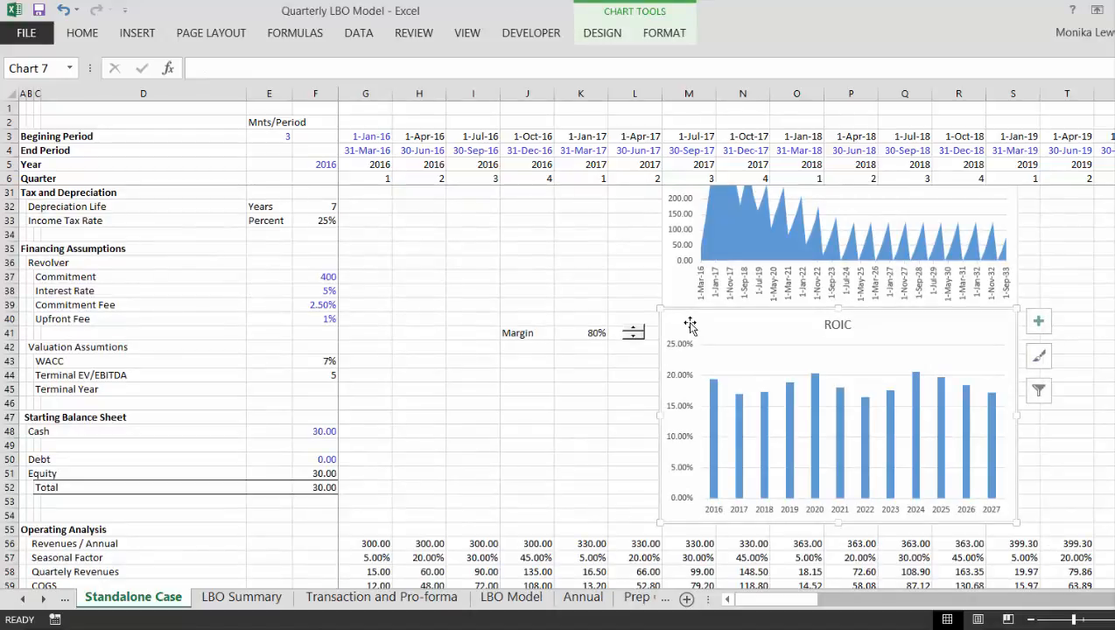
{"action": "left_click", "coordinate": [253, 603]}
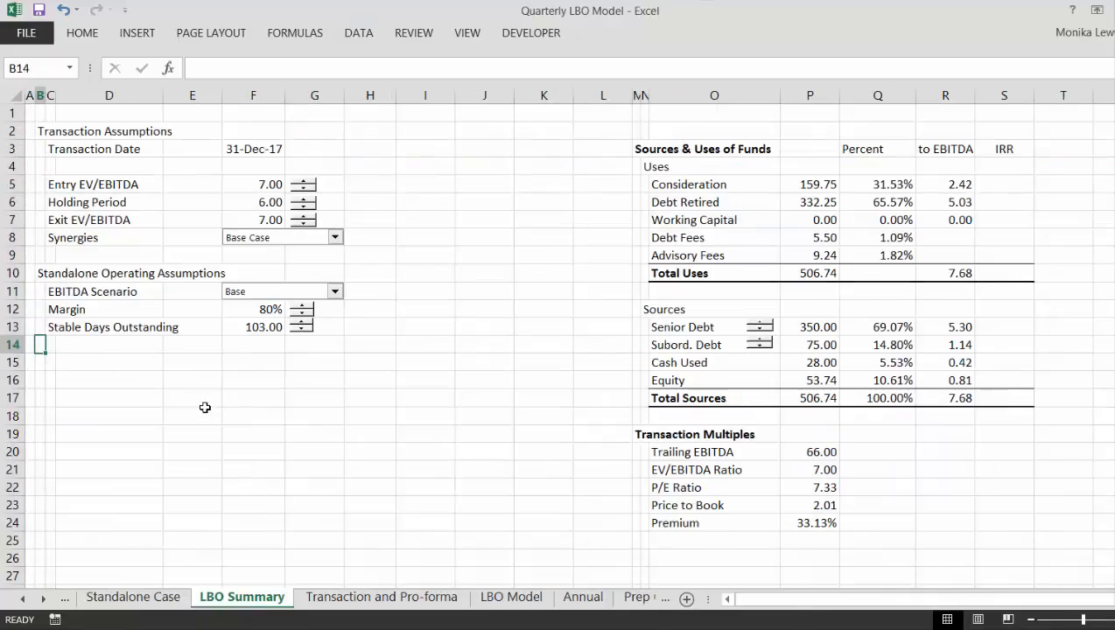
{"action": "left_click", "coordinate": [188, 383]}
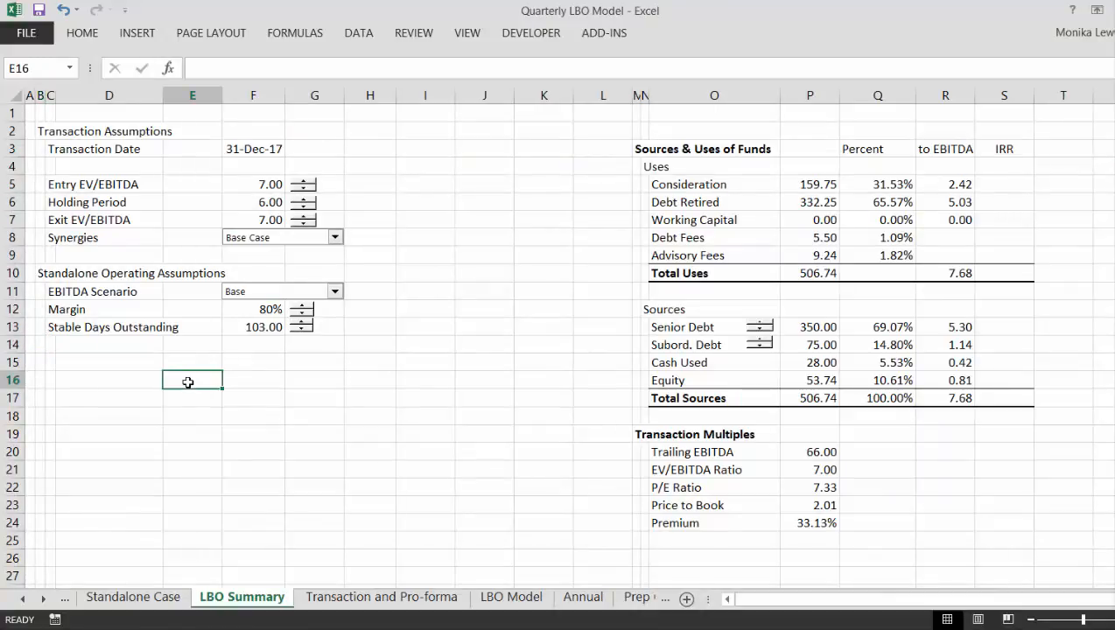
{"action": "key", "text": "ctrl+v"}
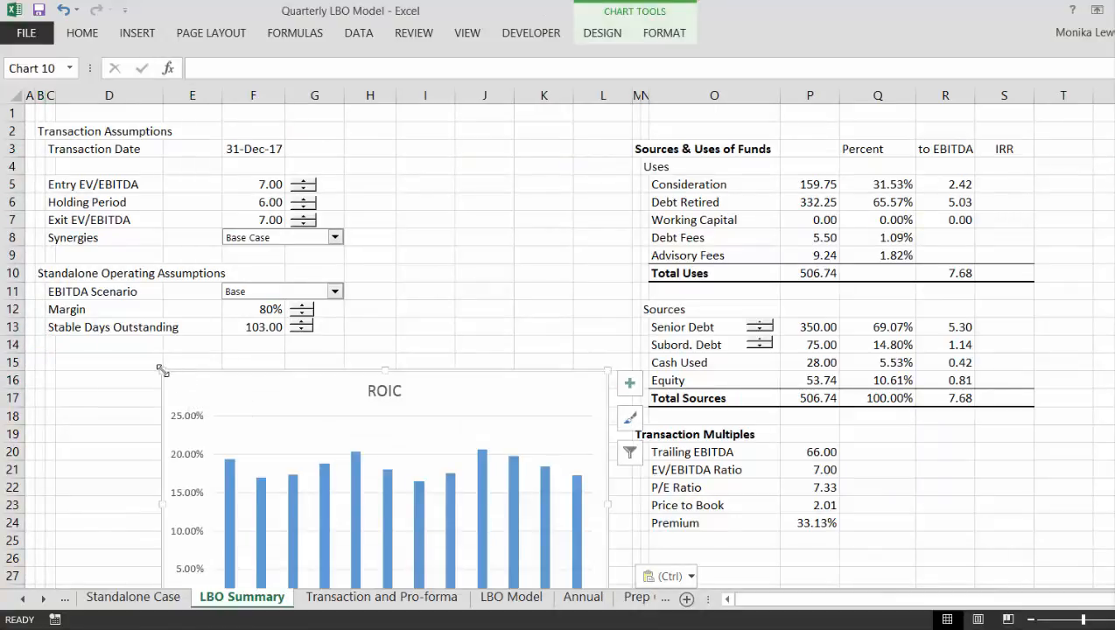
- Shrink the pasted ROIC chart to about rows 16 to 24 under the standalone assumptions and extend its plot area upward
{"action": "mouse_move", "coordinate": [161, 370]}
{"action": "left_mouse_down"}
{"action": "mouse_move", "coordinate": [317, 486]}
{"action": "mouse_move", "coordinate": [129, 385]}
{"action": "left_mouse_up"}
{"action": "left_click", "coordinate": [249, 403]}
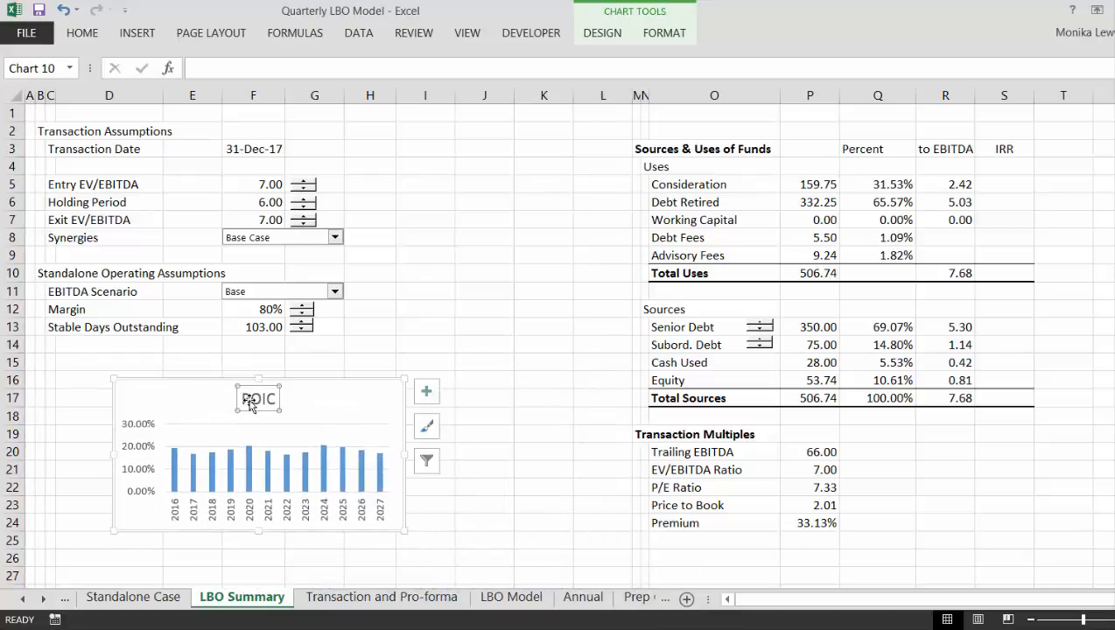
{"action": "left_click", "coordinate": [343, 417]}
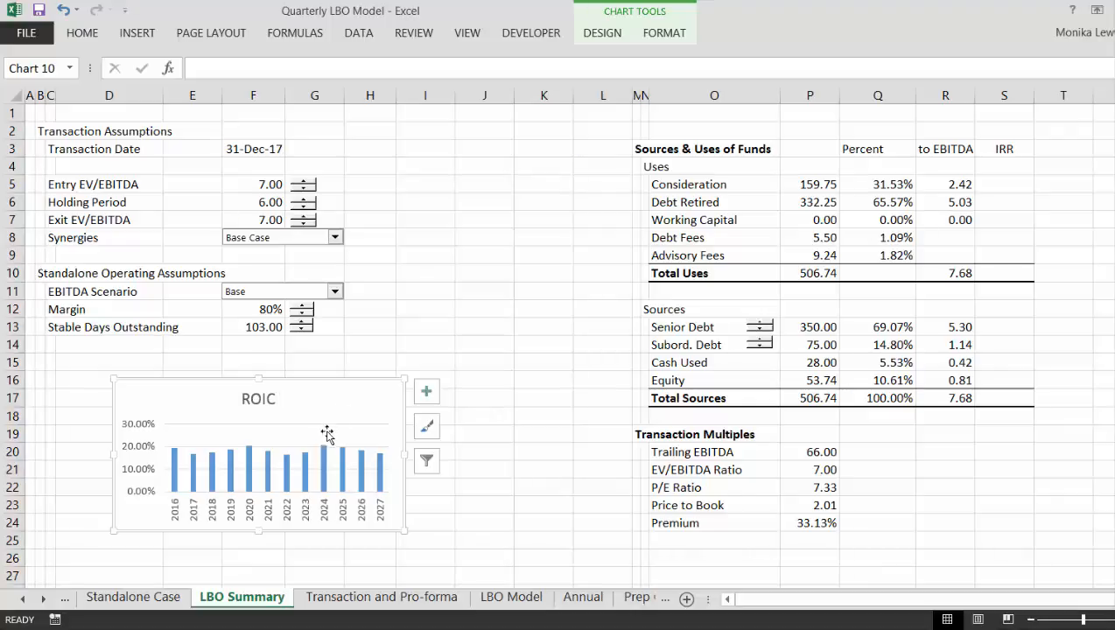
{"action": "left_click", "coordinate": [327, 437]}
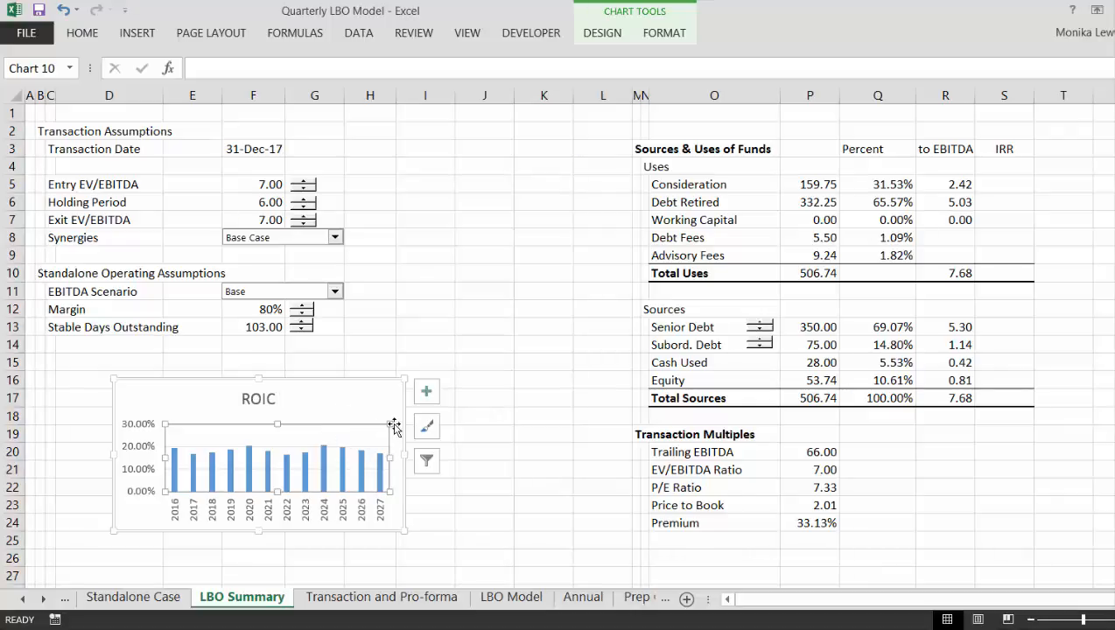
{"action": "left_click_drag", "start_coordinate": [390, 423], "coordinate": [388, 386]}
{"action": "left_click", "coordinate": [447, 295]}
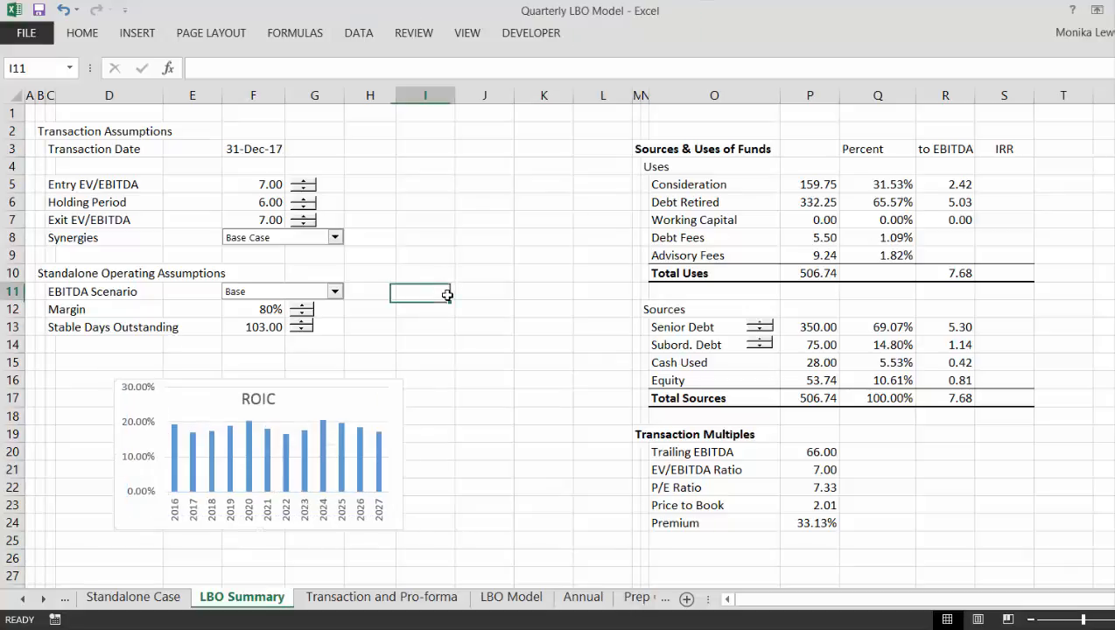
- Step the Margin under Standalone Operating Assumptions up to 85% to test the ROIC chart
{"action": "left_click", "coordinate": [301, 307]}
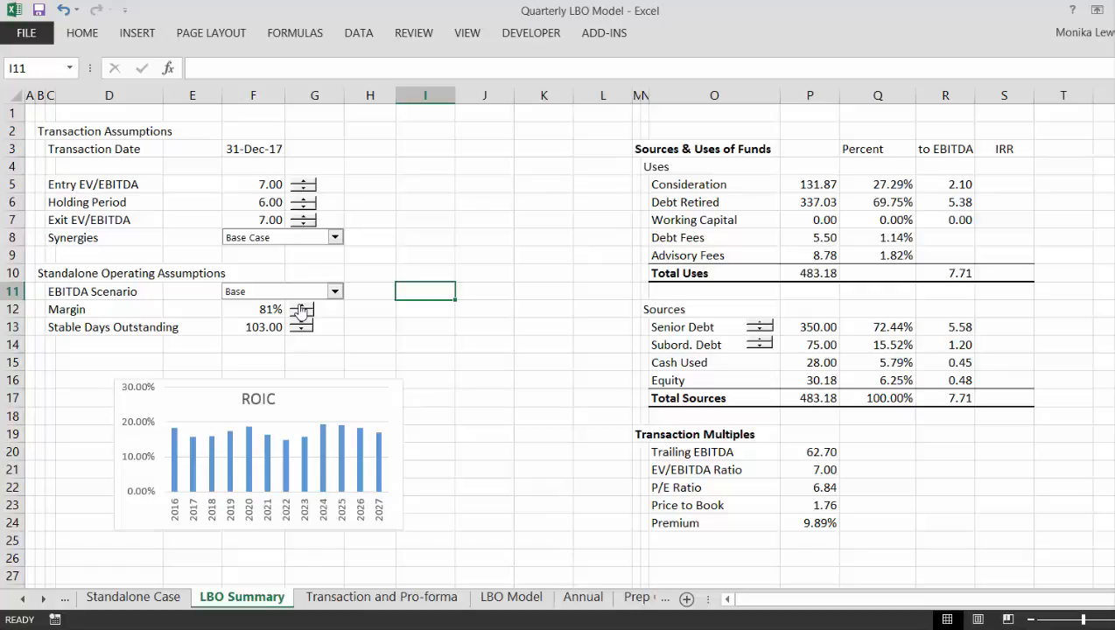
{"action": "left_click", "coordinate": [301, 307]}
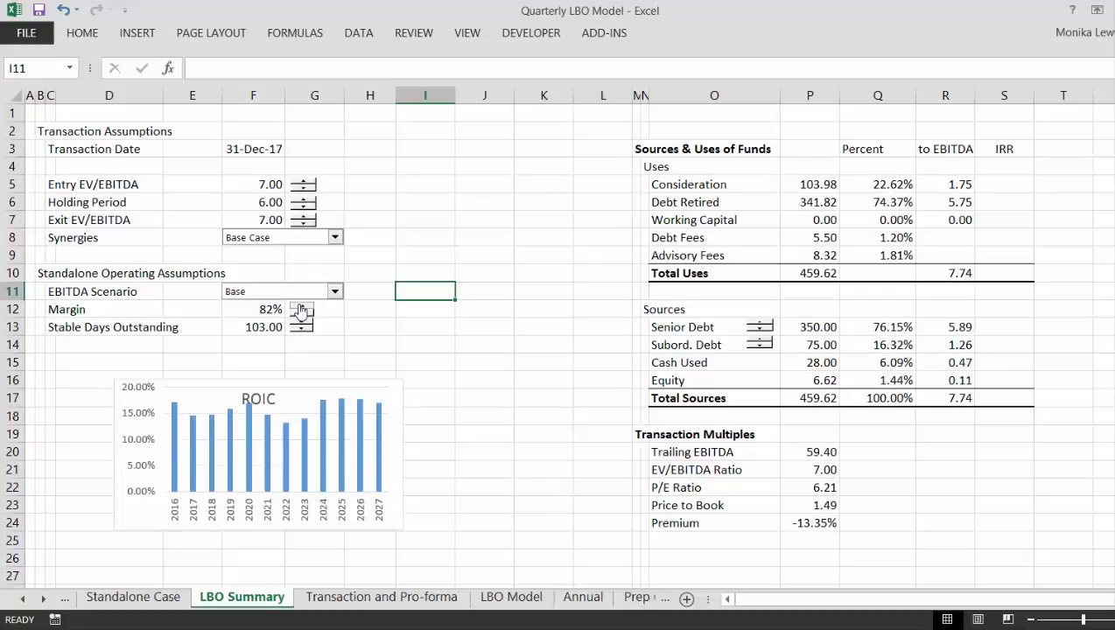
{"action": "left_click", "coordinate": [301, 308]}
{"action": "left_click", "coordinate": [301, 308]}
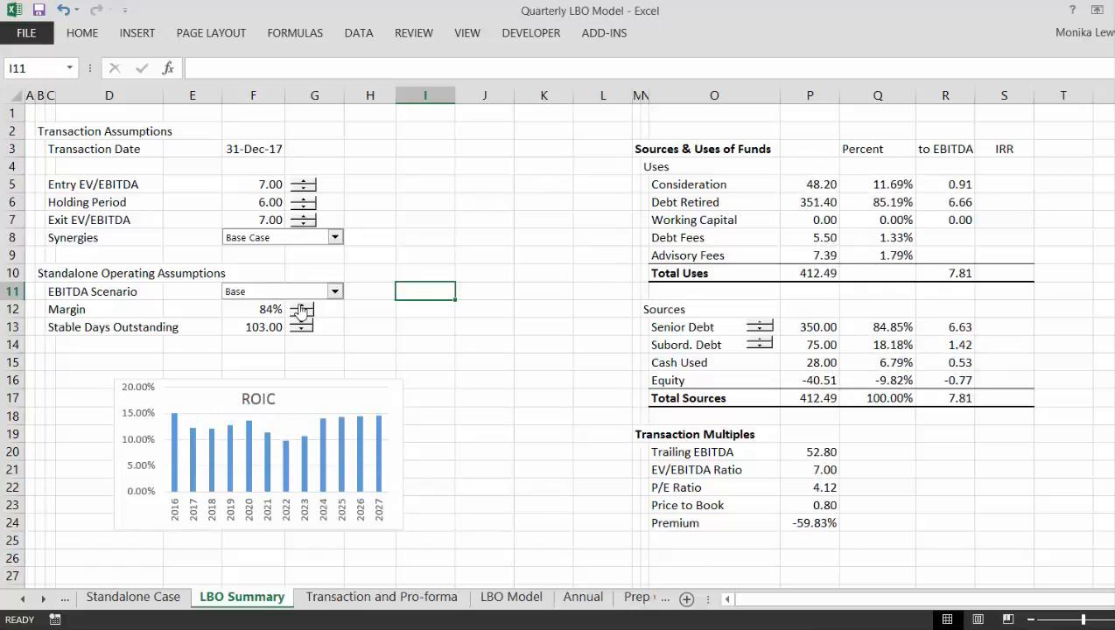
{"action": "left_click", "coordinate": [301, 308]}
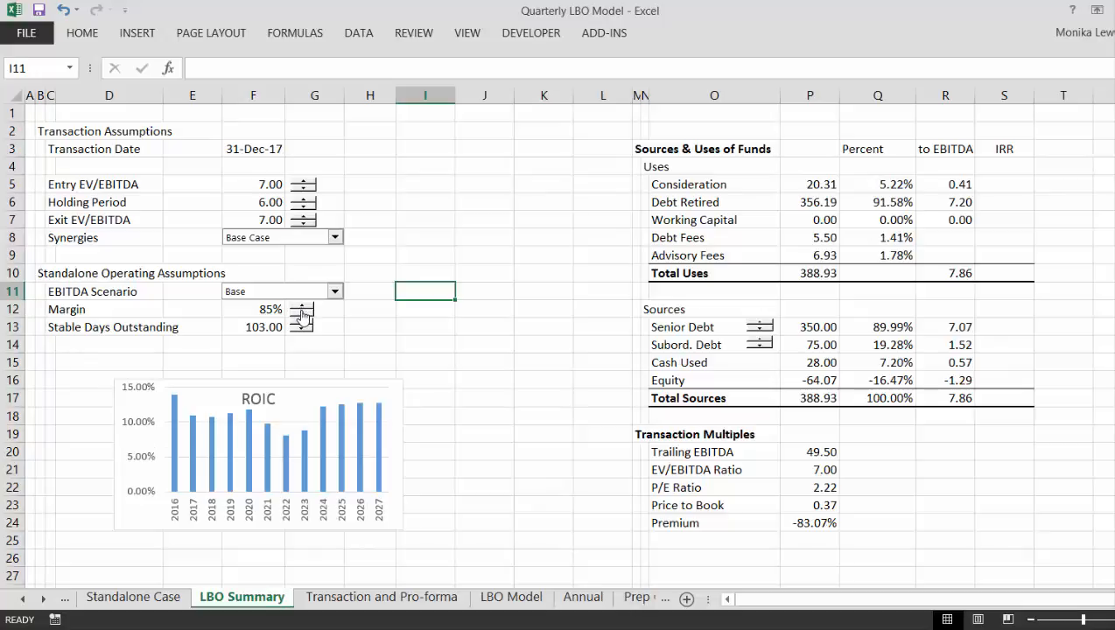
- Step the Margin under Standalone Operating Assumptions down to 72%
{"action": "left_click", "coordinate": [301, 317]}
{"action": "left_click", "coordinate": [301, 317]}
{"action": "left_click", "coordinate": [301, 316]}
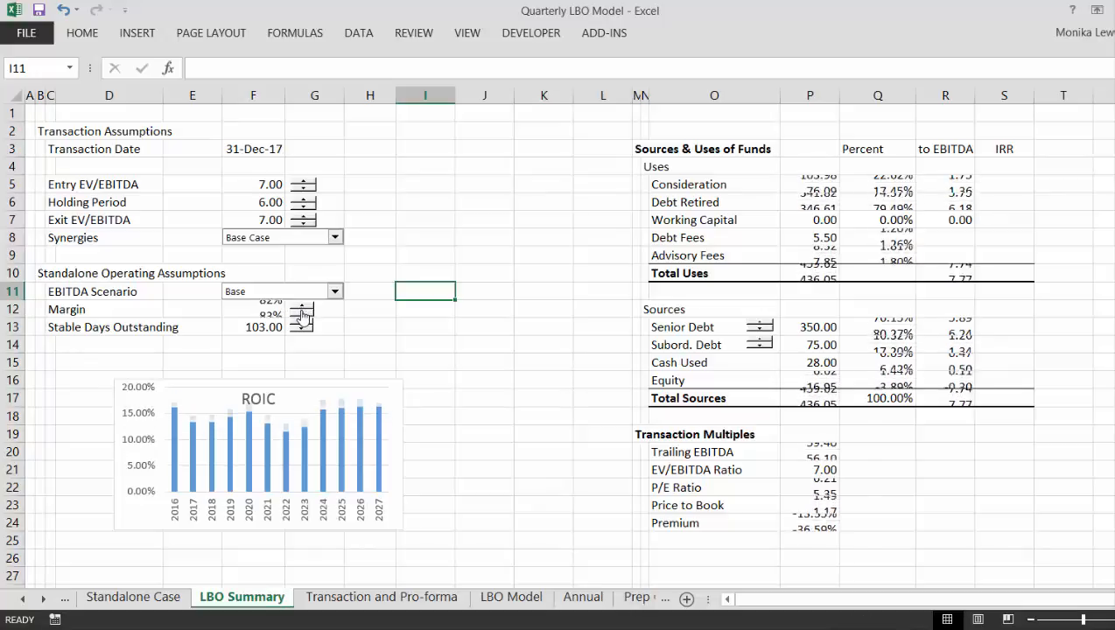
{"action": "left_click", "coordinate": [301, 317]}
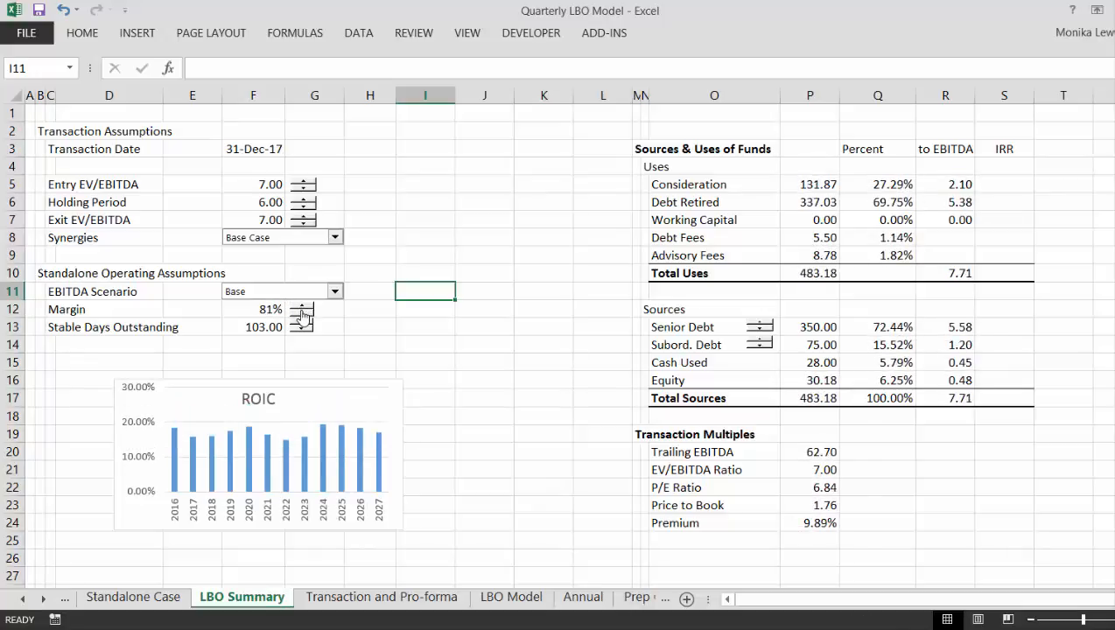
{"action": "left_click", "coordinate": [301, 317]}
{"action": "left_click", "coordinate": [301, 317]}
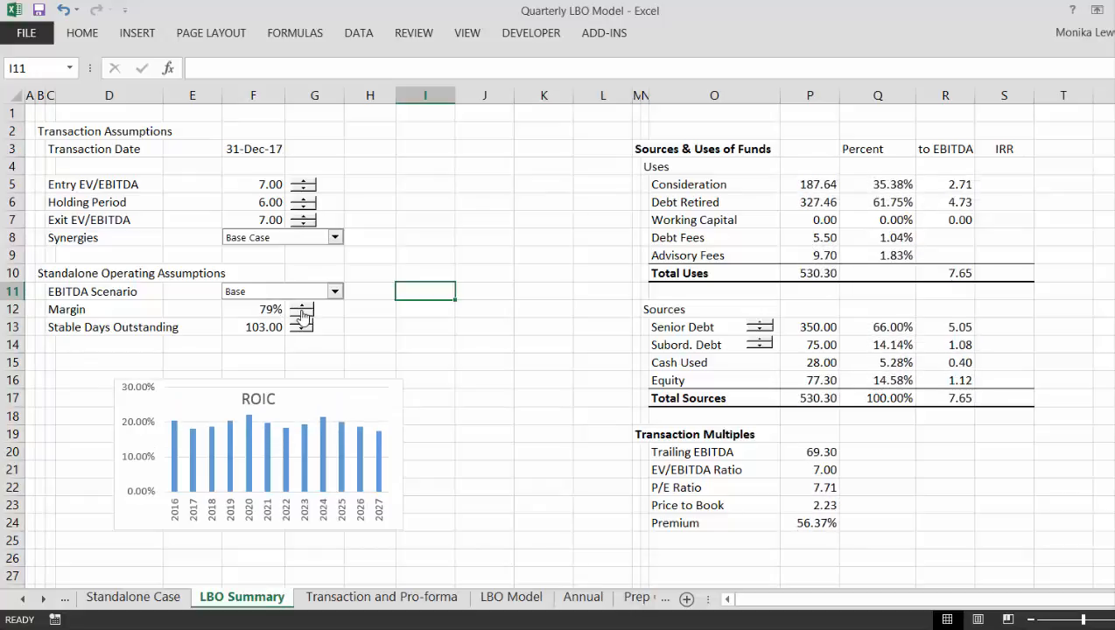
{"action": "left_click", "coordinate": [301, 316]}
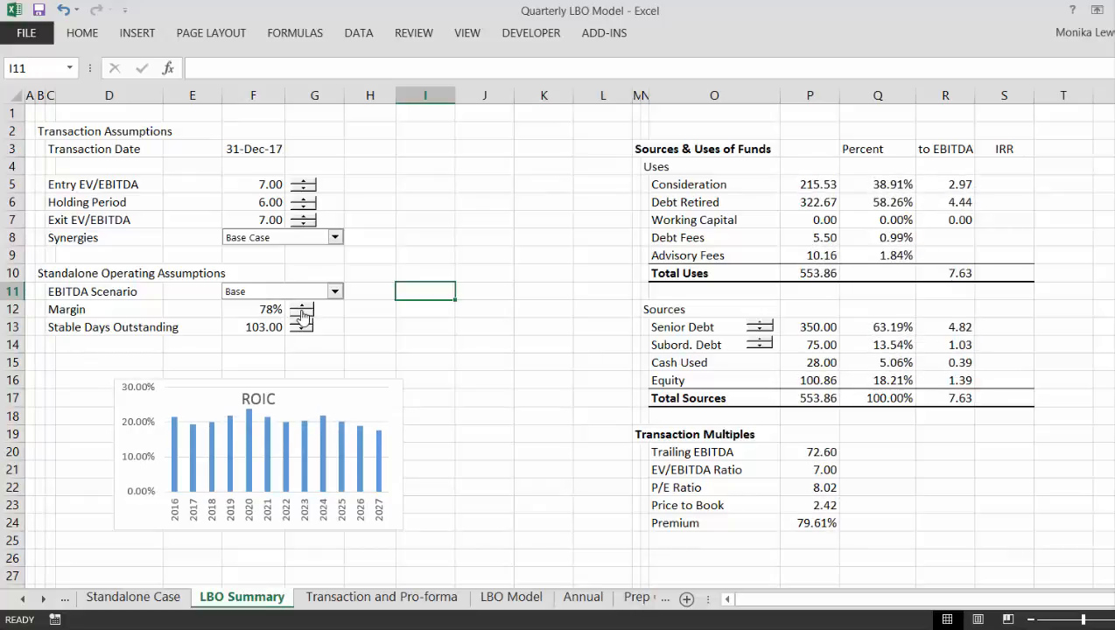
{"action": "left_click", "coordinate": [301, 317]}
{"action": "left_click", "coordinate": [301, 317]}
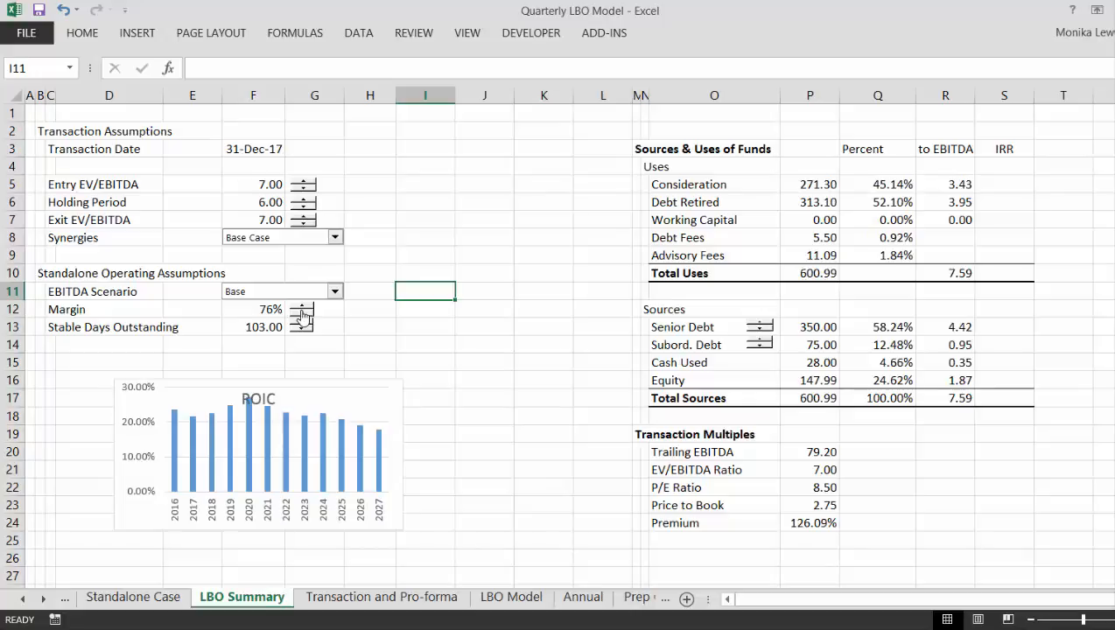
{"action": "left_click", "coordinate": [301, 317]}
{"action": "left_click", "coordinate": [301, 317]}
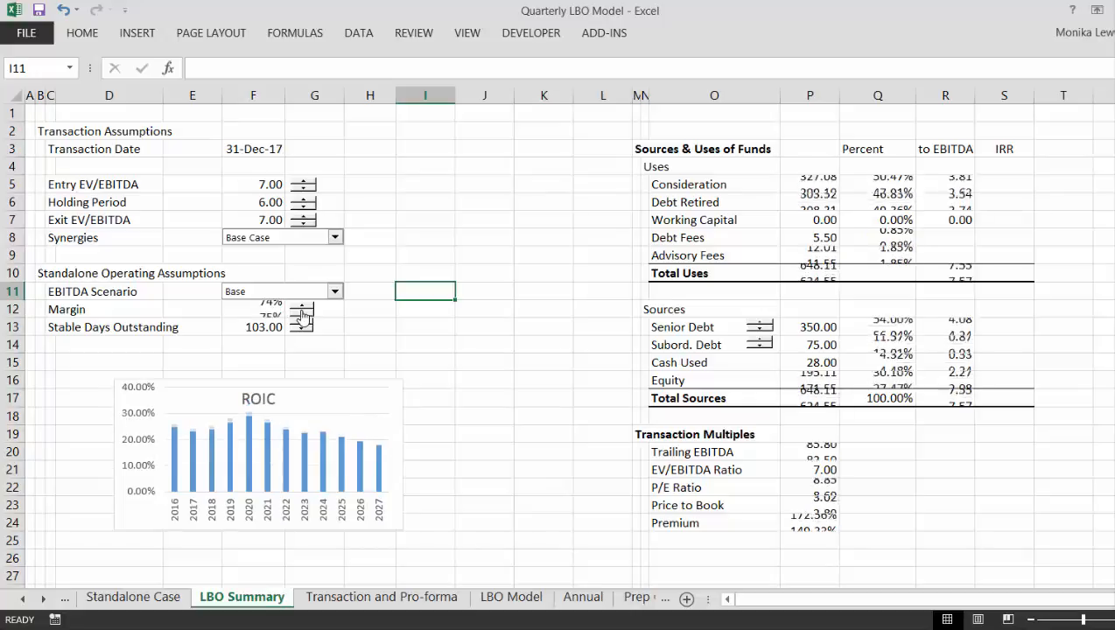
{"action": "left_click", "coordinate": [302, 317]}
{"action": "left_click", "coordinate": [301, 317]}
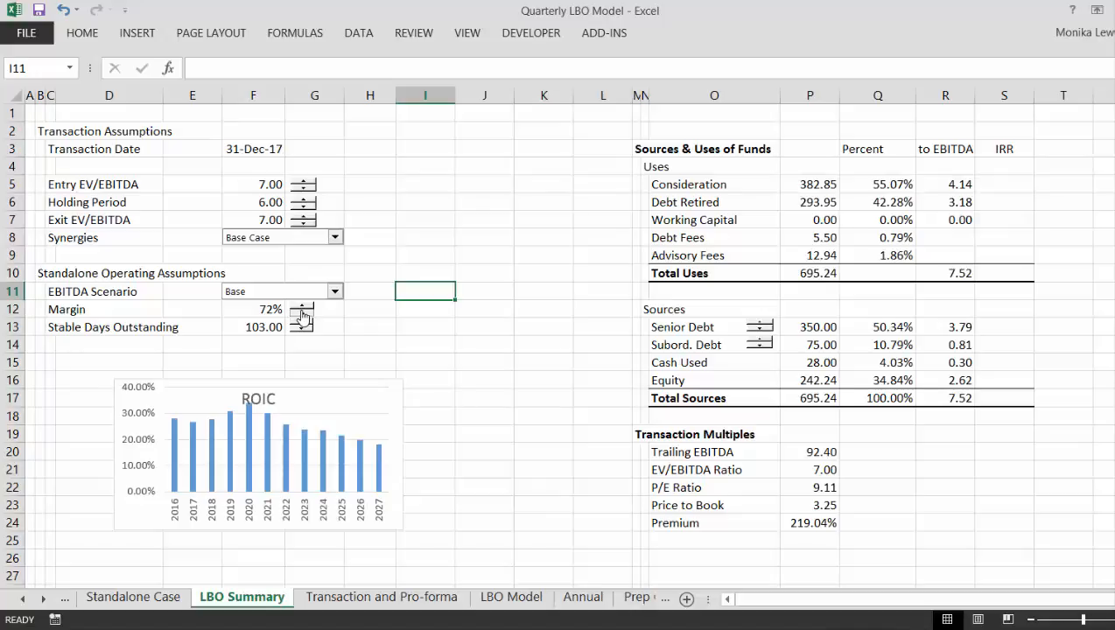
- Step the Margin under Standalone Operating Assumptions down to 70% and back up to 80%
{"action": "left_click", "coordinate": [301, 317]}
{"action": "left_click", "coordinate": [301, 317]}
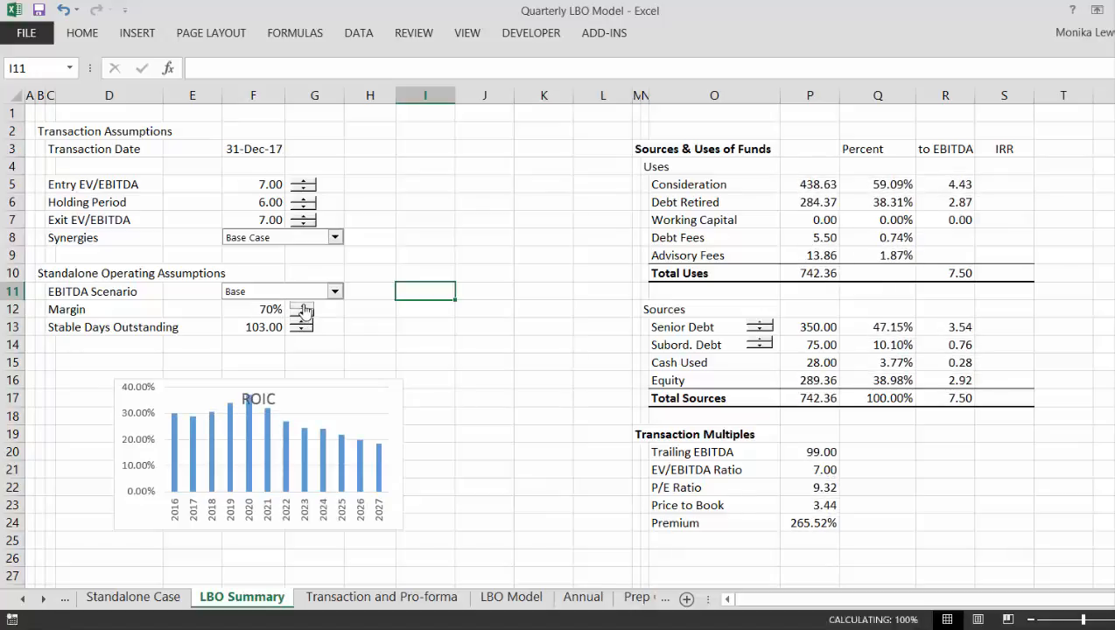
{"action": "left_click", "coordinate": [302, 307]}
{"action": "left_click", "coordinate": [303, 306]}
{"action": "left_click", "coordinate": [302, 306]}
{"action": "left_click", "coordinate": [302, 306]}
{"action": "left_click", "coordinate": [302, 306]}
{"action": "left_click", "coordinate": [302, 307]}
{"action": "left_click", "coordinate": [302, 307]}
{"action": "left_click", "coordinate": [302, 307]}
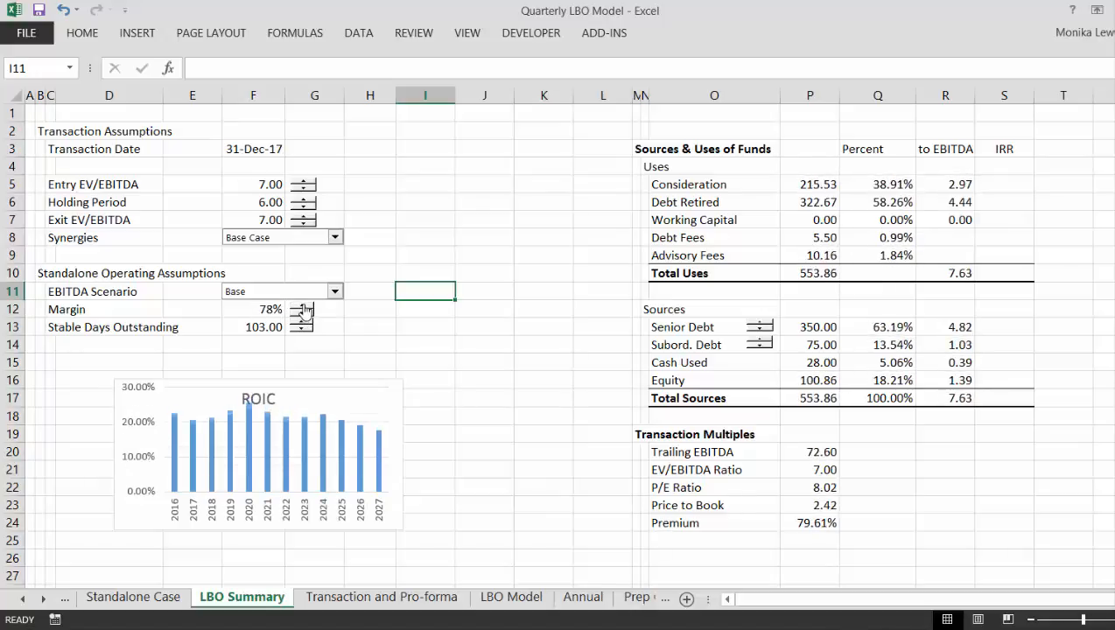
{"action": "left_click", "coordinate": [302, 306]}
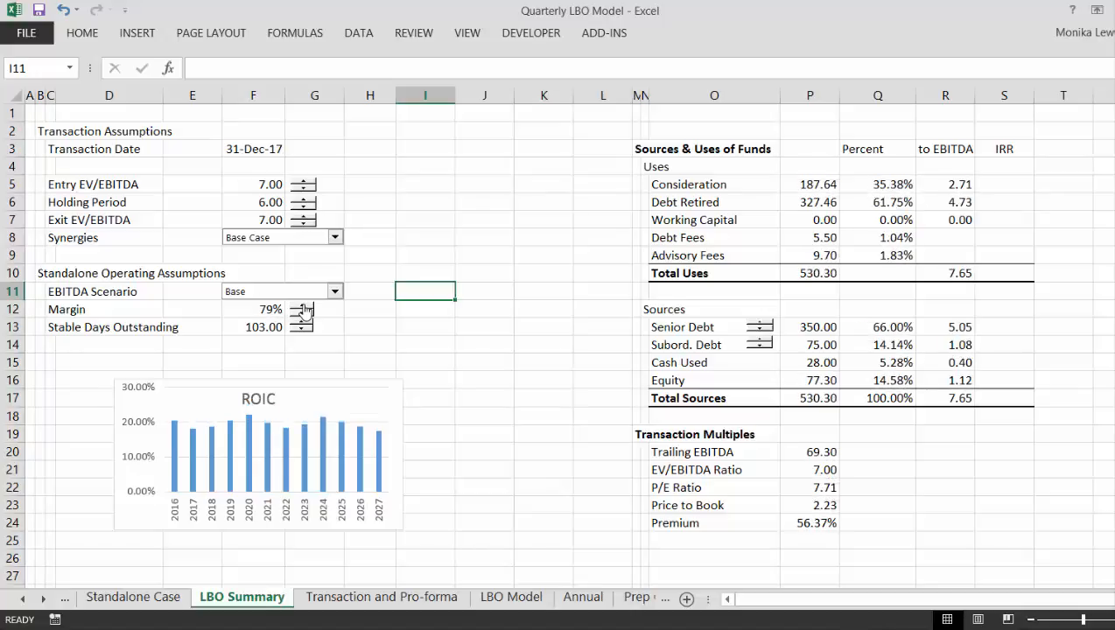
{"action": "left_click", "coordinate": [303, 307]}
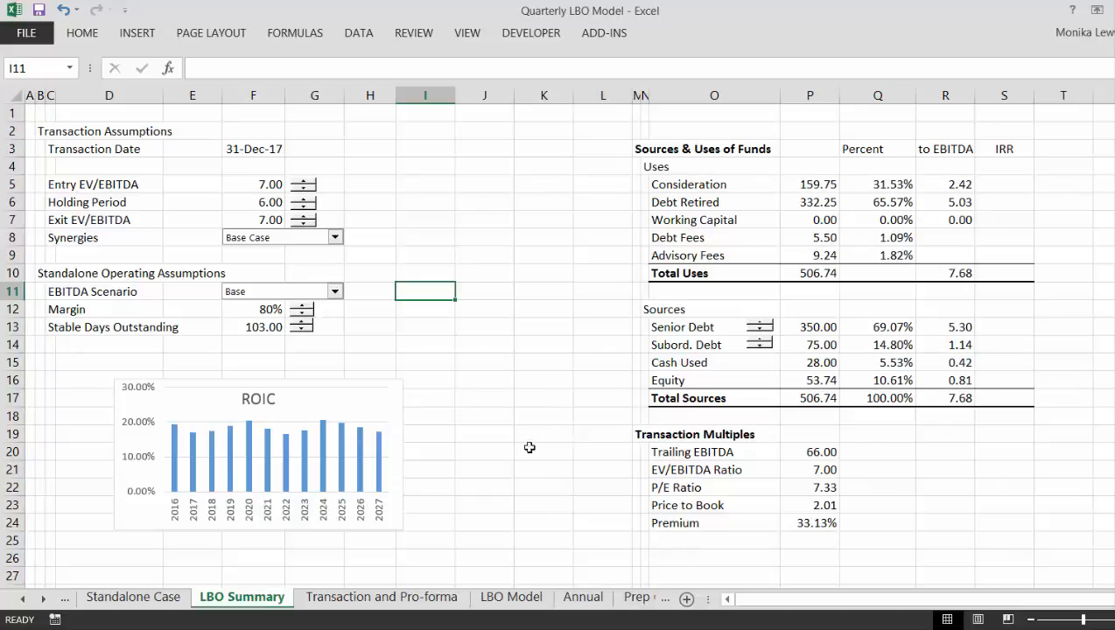
{"action": "left_click", "coordinate": [504, 241]}
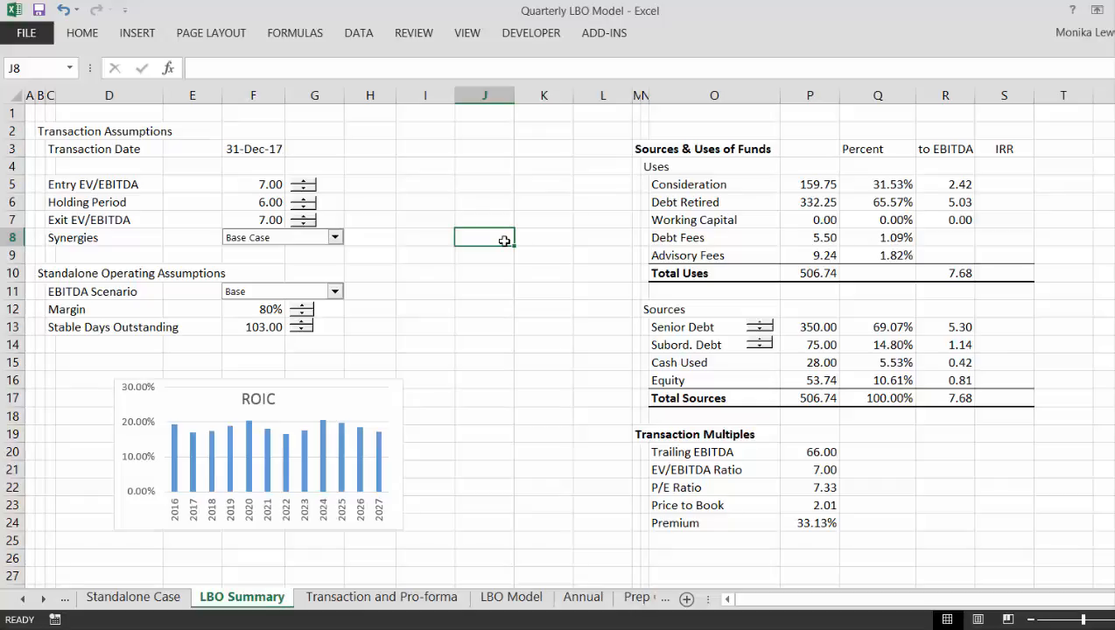
- Look over the Transaction and Pro-forma and Standalone Case sheets, and return to the Advisory Fees row of LBO Summary
{"action": "key", "text": "ctrl+Page_Down"}
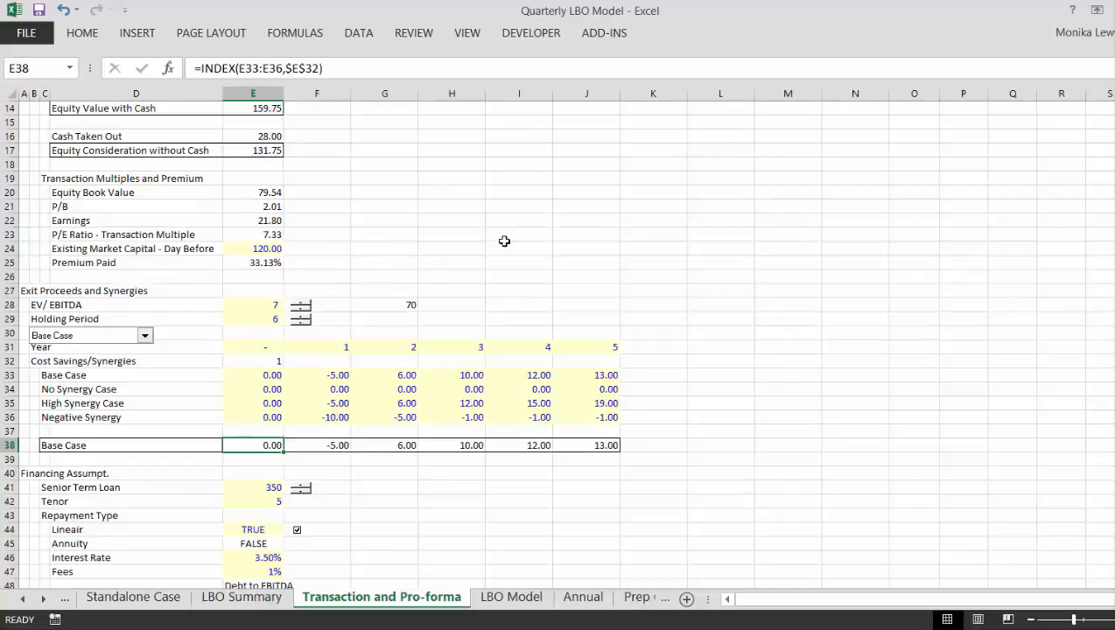
{"action": "key", "text": "ctrl+Page_Up"}
{"action": "key", "text": "ctrl+Page_Up"}
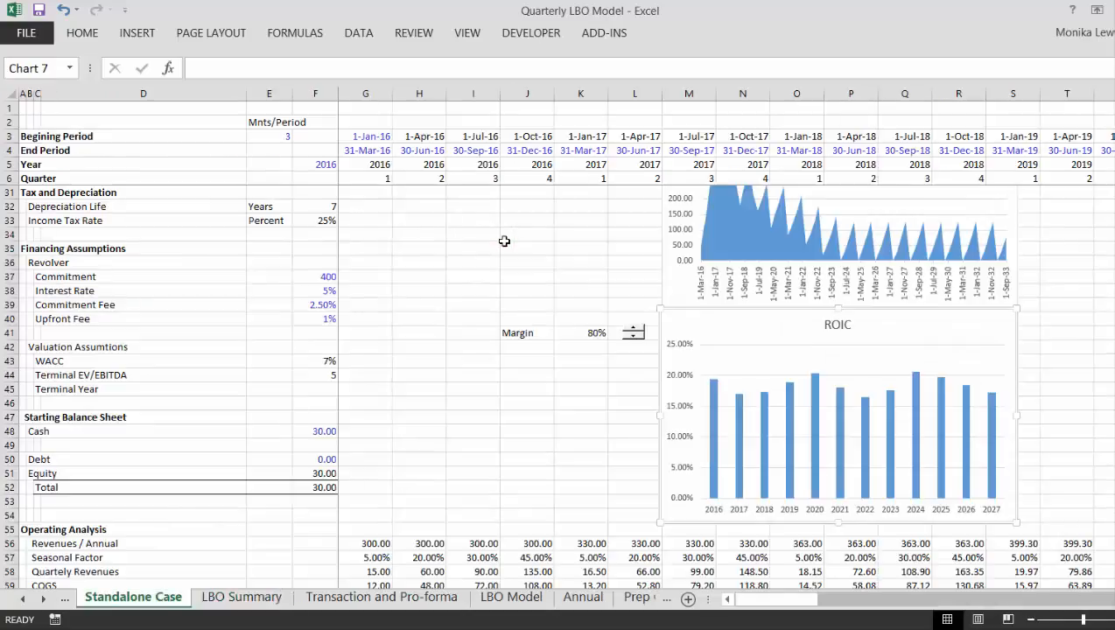
{"action": "left_click", "coordinate": [458, 424]}
{"action": "key", "text": "ctrl+Page_Down"}
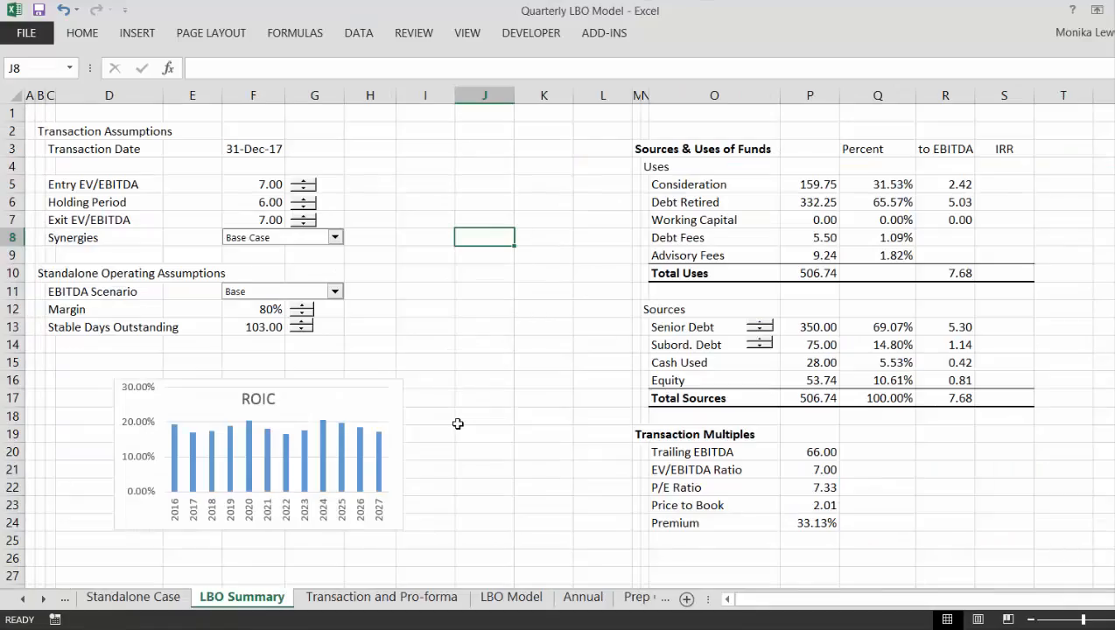
{"action": "key", "text": "Down"}
{"action": "key", "text": "Right"}
{"action": "key", "text": "Right"}
{"action": "key", "text": "Right"}
{"action": "key", "text": "Right"}
{"action": "key", "text": "Right"}
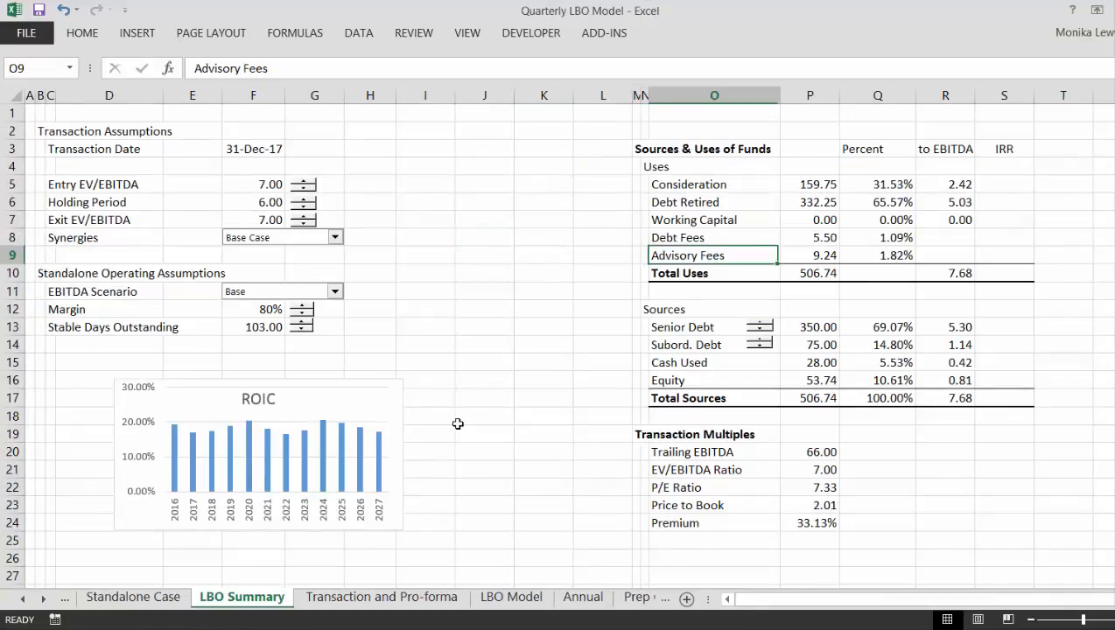
- Examine the trailing EBITDA, existing debt and equity value formulas in column E of the Transaction and Pro-forma sheet
{"action": "key", "text": "ctrl+Page_Down"}
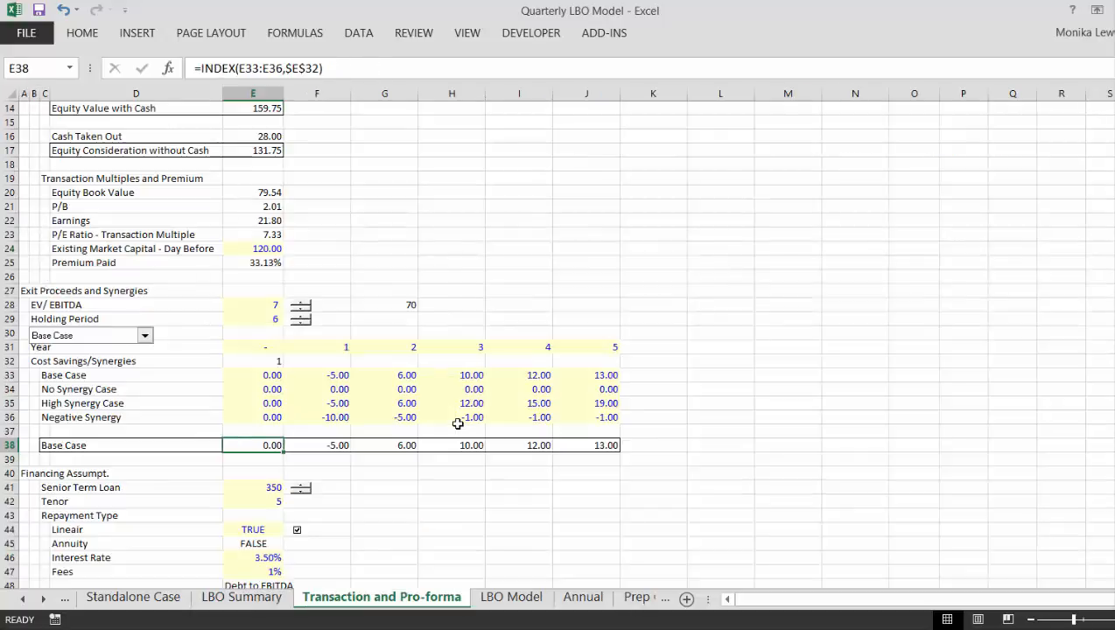
{"action": "key", "text": "Page_Up"}
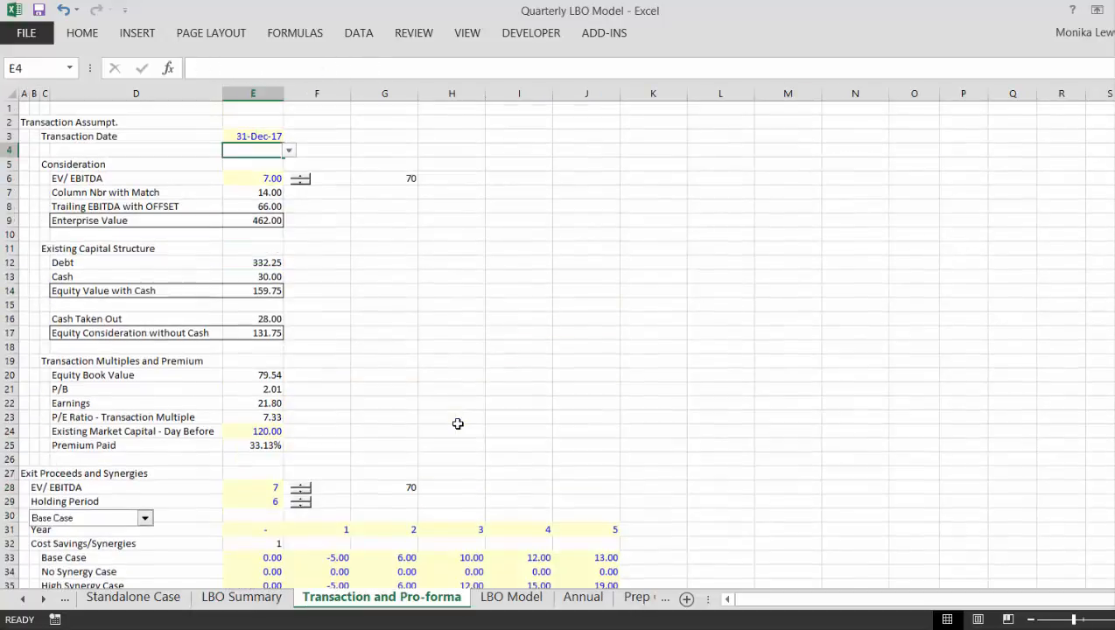
{"action": "key", "text": "Down"}
{"action": "key", "text": "Down"}
{"action": "key", "text": "Down"}
{"action": "key", "text": "Down"}
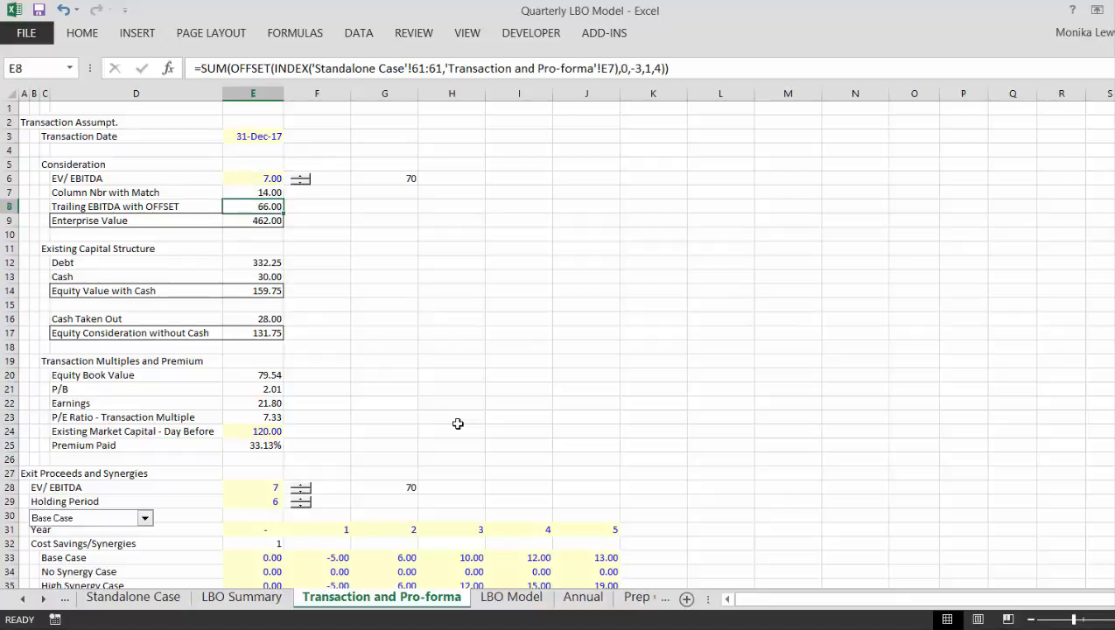
{"action": "key", "text": "Down"}
{"action": "key", "text": "Down"}
{"action": "key", "text": "Down"}
{"action": "key", "text": "Down"}
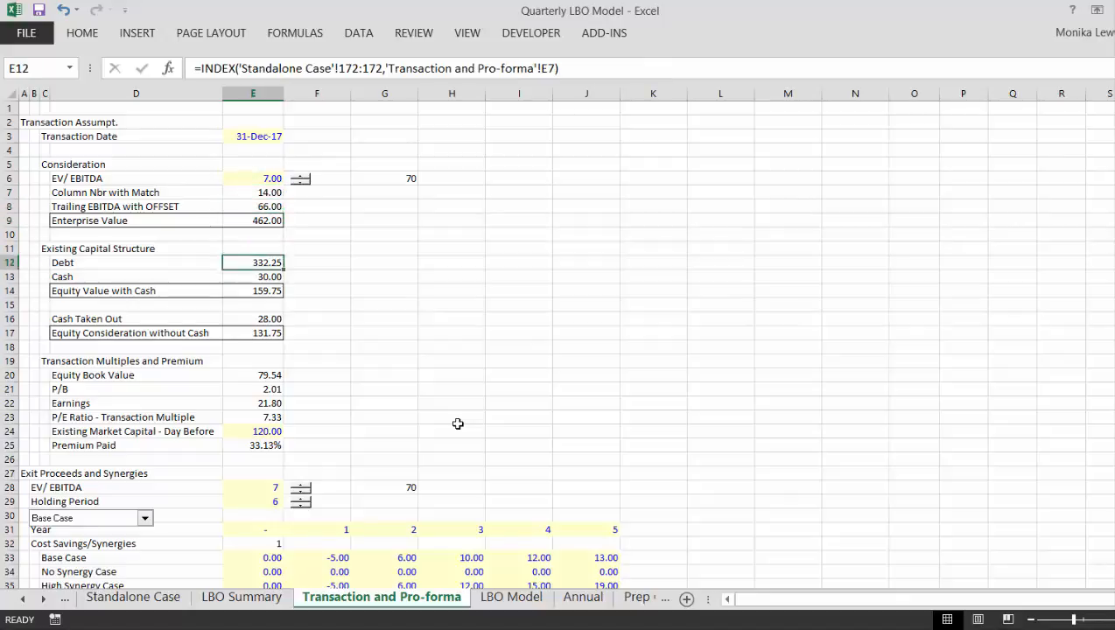
{"action": "key", "text": "Down"}
{"action": "key", "text": "Down"}
{"action": "key", "text": "Up"}
{"action": "key", "text": "Up"}
{"action": "key", "text": "Down"}
{"action": "key", "text": "Down"}
{"action": "key", "text": "Down"}
{"action": "key", "text": "Down"}
{"action": "key", "text": "Down"}
{"action": "key", "text": "Down"}
{"action": "key", "text": "Down"}
{"action": "key", "text": "Down"}
{"action": "key", "text": "Down"}
{"action": "key", "text": "Down"}
{"action": "key", "text": "Down"}
{"action": "key", "text": "Down"}
{"action": "key", "text": "Down"}
{"action": "key", "text": "Down"}
{"action": "key", "text": "Down"}
{"action": "key", "text": "Down"}
{"action": "key", "text": "Down"}
{"action": "key", "text": "Down"}
{"action": "key", "text": "Down"}
{"action": "key", "text": "Down"}
{"action": "key", "text": "Down"}
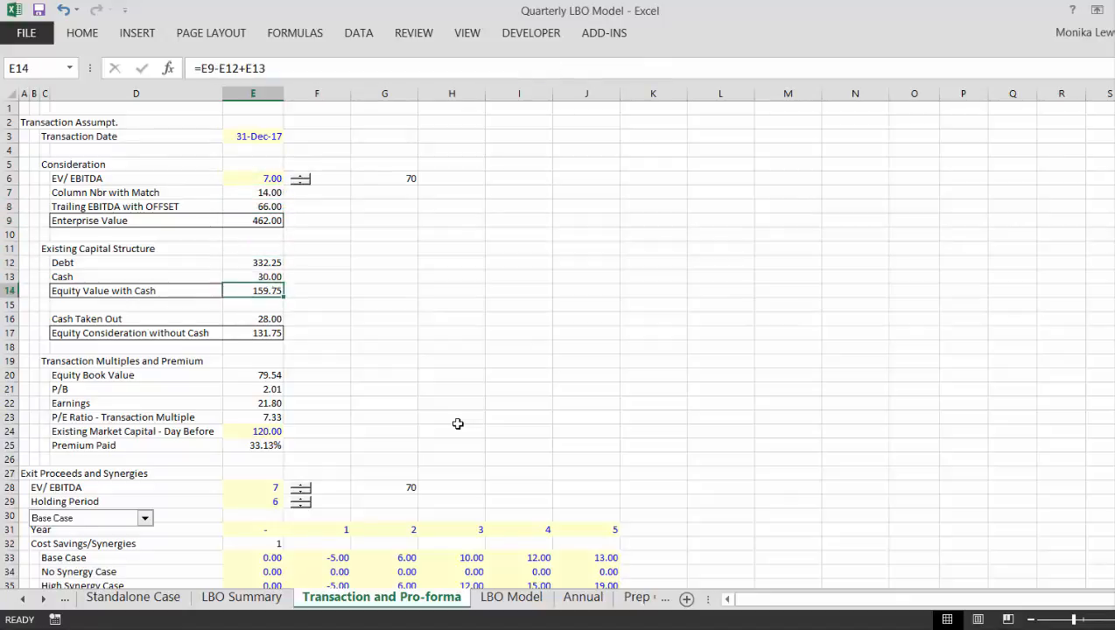
- Examine the financing assumptions and the Sources & Uses of Funds block, ending at the Consideration formula in E69
{"action": "key", "text": "Down"}
{"action": "key", "text": "Down"}
{"action": "key", "text": "Down"}
{"action": "key", "text": "Down"}
{"action": "key", "text": "Down"}
{"action": "key", "text": "Down"}
{"action": "key", "text": "Down"}
{"action": "key", "text": "Down"}
{"action": "key", "text": "Down"}
{"action": "key", "text": "Down"}
{"action": "key", "text": "Down"}
{"action": "key", "text": "Down"}
{"action": "key", "text": "Down"}
{"action": "key", "text": "Down"}
{"action": "key", "text": "Down"}
{"action": "key", "text": "Down"}
{"action": "key", "text": "Down"}
{"action": "key", "text": "Down"}
{"action": "key", "text": "Down"}
{"action": "key", "text": "Down"}
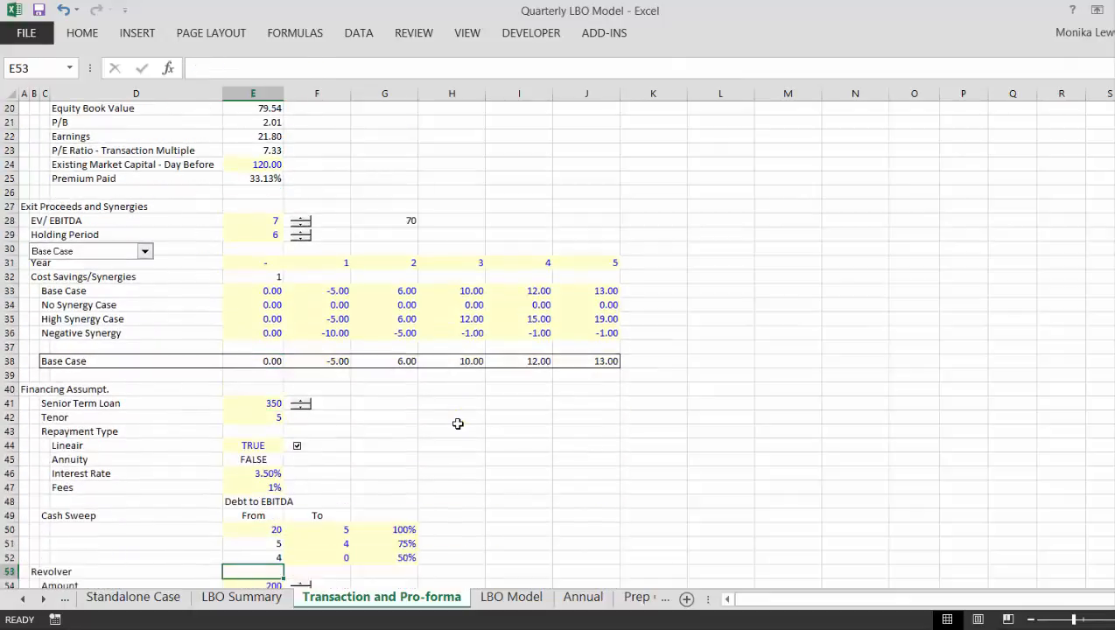
{"action": "key", "text": "Down"}
{"action": "key", "text": "Down"}
{"action": "key", "text": "Down"}
{"action": "key", "text": "Down"}
{"action": "key", "text": "Down"}
{"action": "key", "text": "Down"}
{"action": "key", "text": "Down"}
{"action": "key", "text": "Down"}
{"action": "key", "text": "Down"}
{"action": "key", "text": "Down"}
{"action": "key", "text": "Down"}
{"action": "key", "text": "Down"}
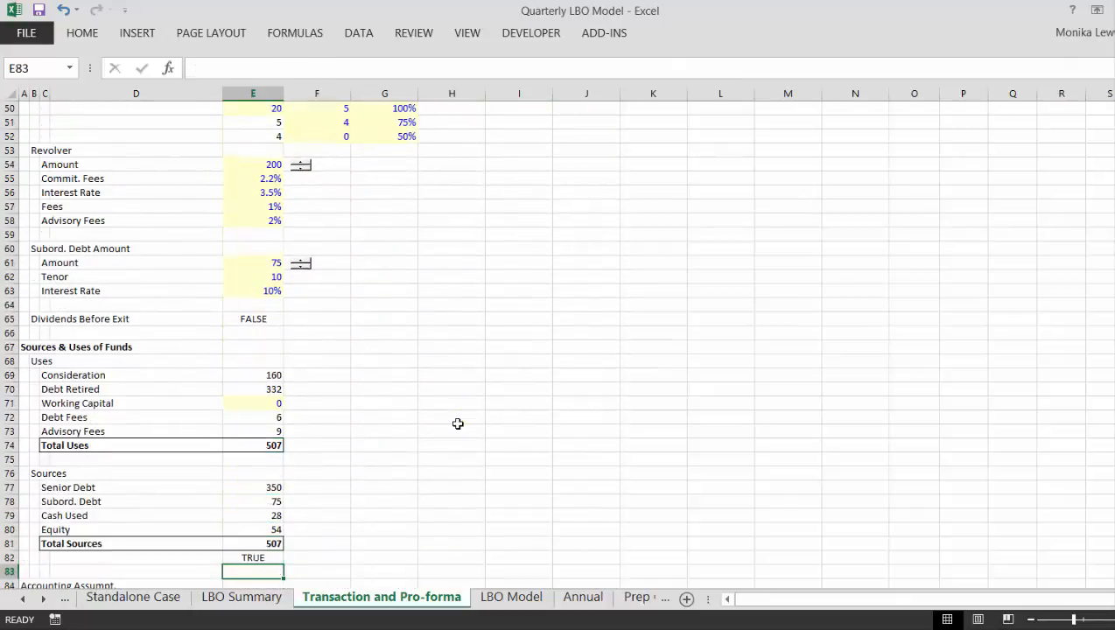
{"action": "key", "text": "Up"}
{"action": "key", "text": "Up"}
{"action": "key", "text": "Up"}
{"action": "key", "text": "Up"}
{"action": "key", "text": "Up"}
{"action": "key", "text": "Up"}
{"action": "key", "text": "Up"}
{"action": "key", "text": "Up"}
{"action": "key", "text": "Up"}
{"action": "key", "text": "Up"}
{"action": "key", "text": "Up"}
{"action": "key", "text": "Up"}
{"action": "key", "text": "Up"}
{"action": "key", "text": "Up"}
{"action": "key", "text": "Up"}
{"action": "key", "text": "Up"}
{"action": "key", "text": "Up"}
{"action": "key", "text": "Up"}
{"action": "key", "text": "Up"}
{"action": "key", "text": "Up"}
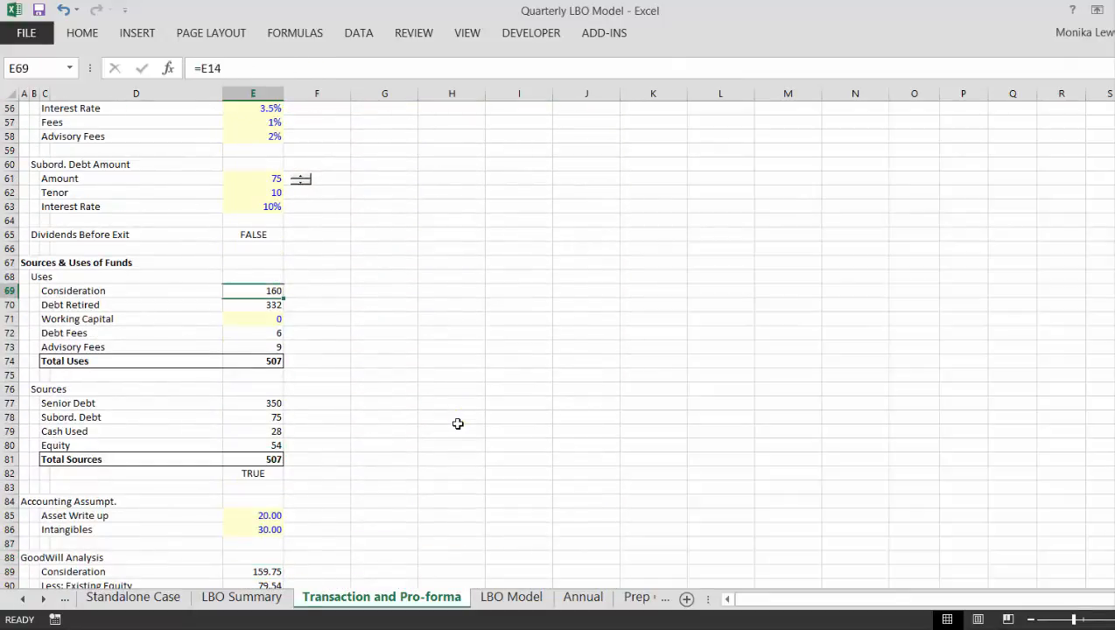
- Check the LBO Model sheet's timing and pro forma balance sheet, and return to the LBO Summary sheet
{"action": "key", "text": "ctrl+Page_Up"}
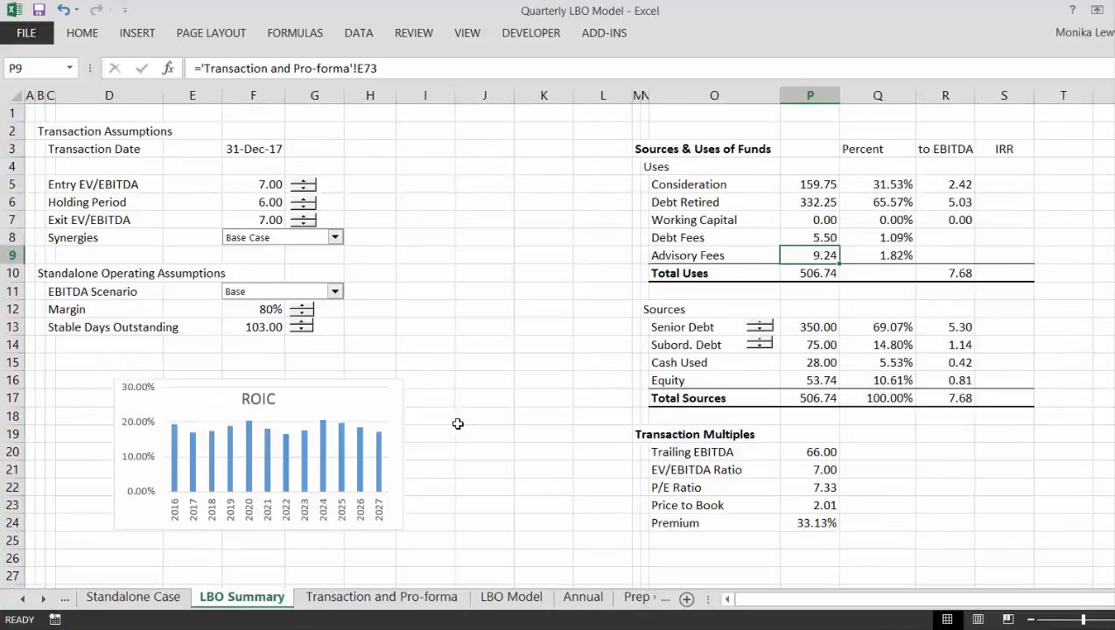
{"action": "key", "text": "ctrl+Page_Down"}
{"action": "key", "text": "ctrl+Page_Down"}
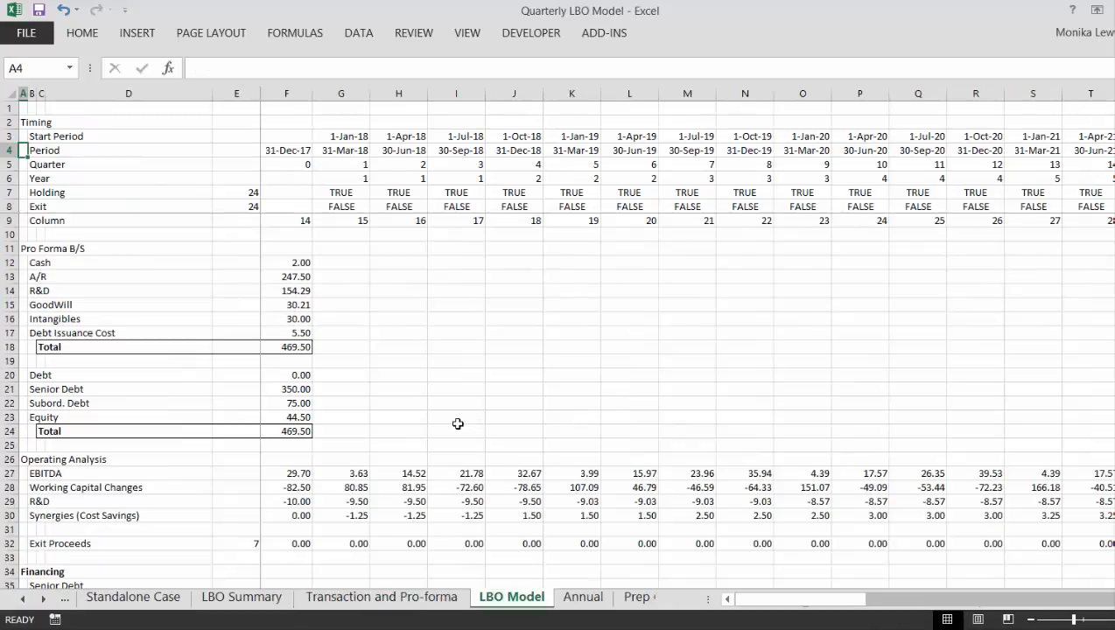
{"action": "key", "text": "ctrl+Page_Up"}
{"action": "key", "text": "ctrl+Page_Up"}
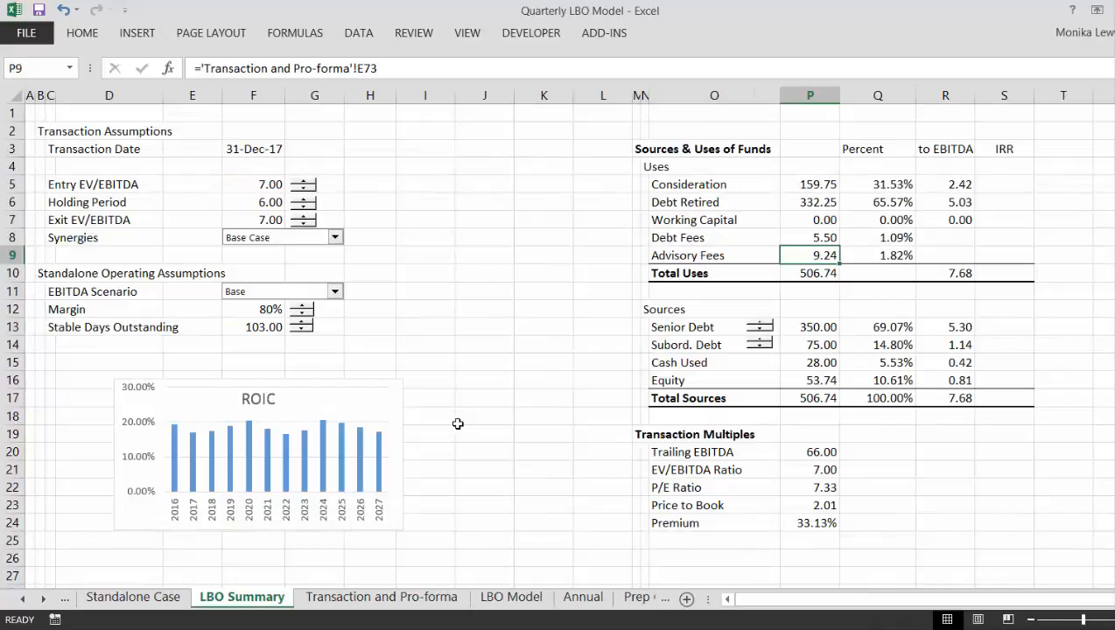
- Test the Sources & Uses table by varying Senior Debt between 370 and 320 and returning it to 350
{"action": "left_click", "coordinate": [463, 218]}
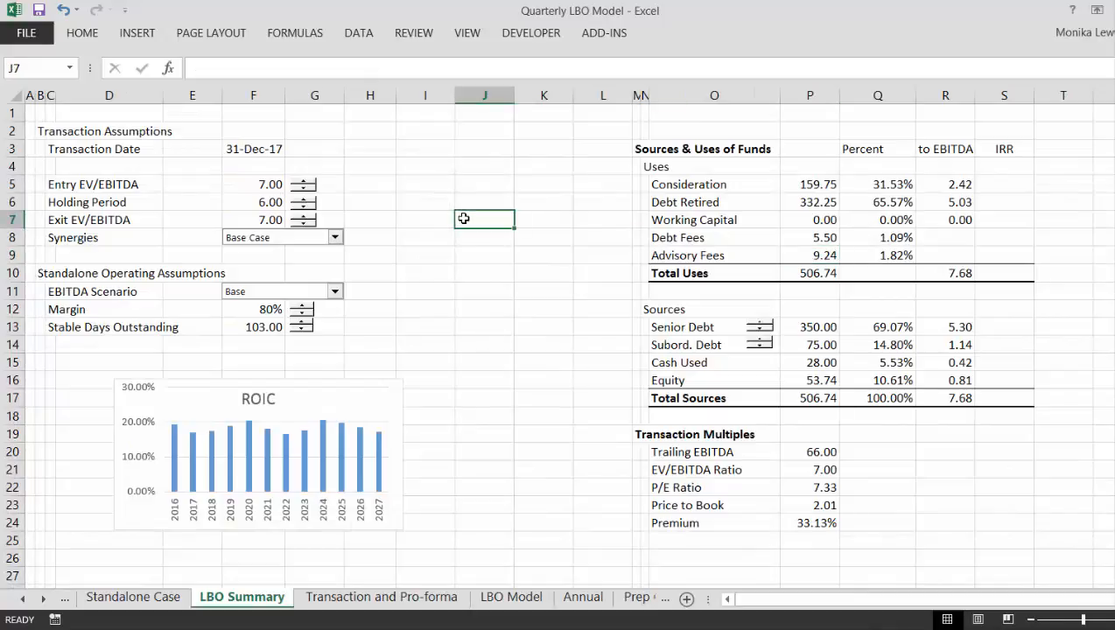
{"action": "left_click", "coordinate": [763, 324]}
{"action": "left_click", "coordinate": [763, 324]}
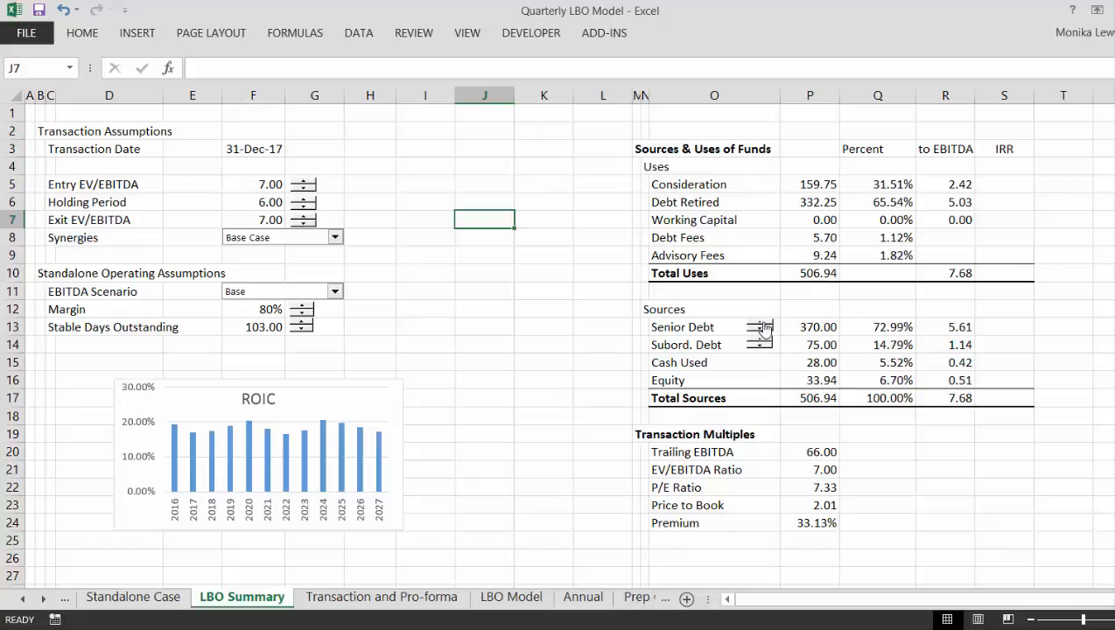
{"action": "left_click", "coordinate": [762, 332]}
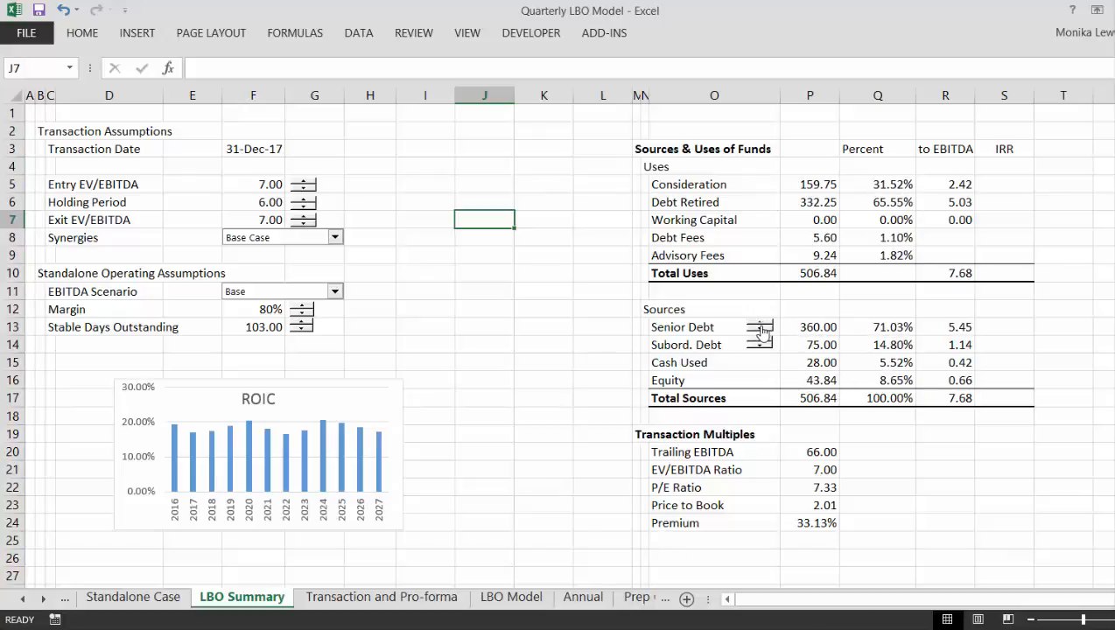
{"action": "left_click", "coordinate": [763, 332]}
{"action": "left_click", "coordinate": [762, 332]}
{"action": "left_click", "coordinate": [762, 332]}
{"action": "left_click", "coordinate": [762, 332]}
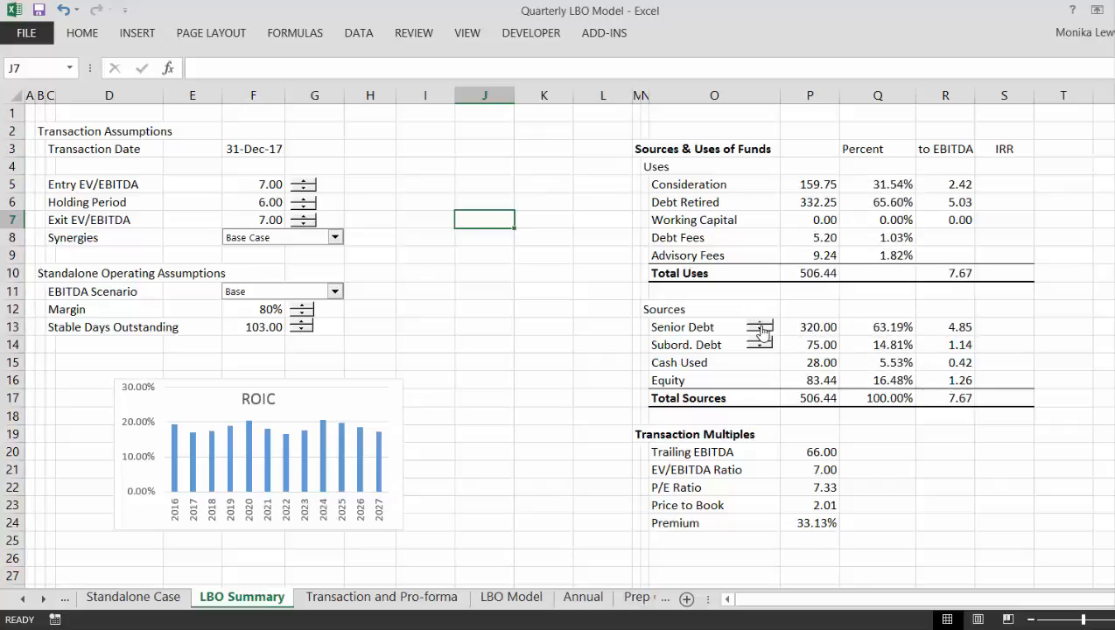
{"action": "left_click", "coordinate": [763, 324]}
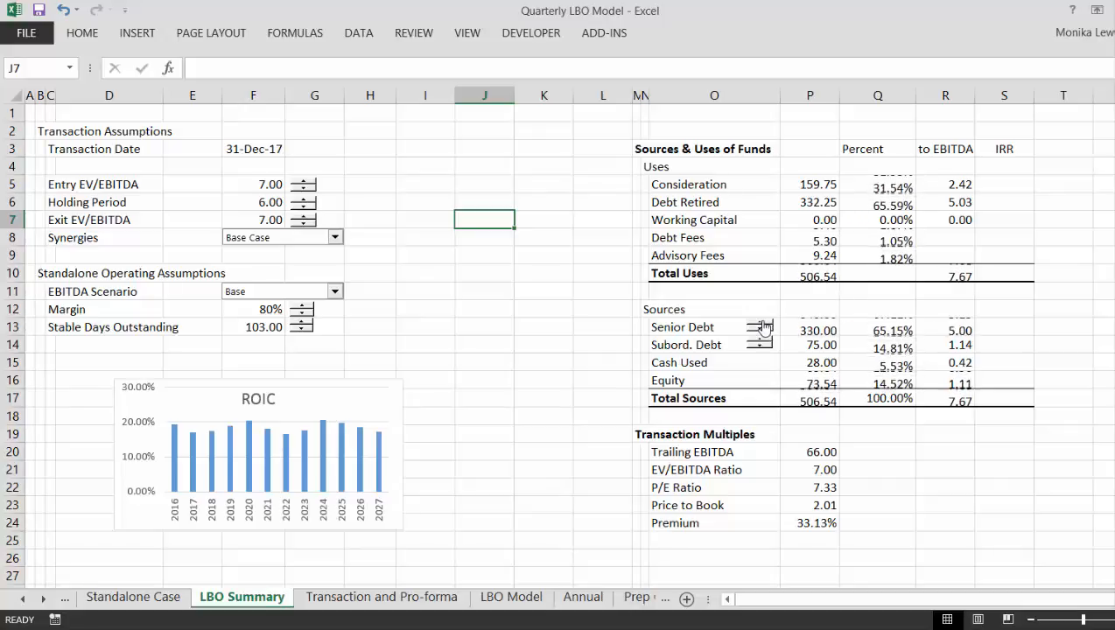
{"action": "left_click", "coordinate": [763, 324]}
{"action": "left_click", "coordinate": [763, 324]}
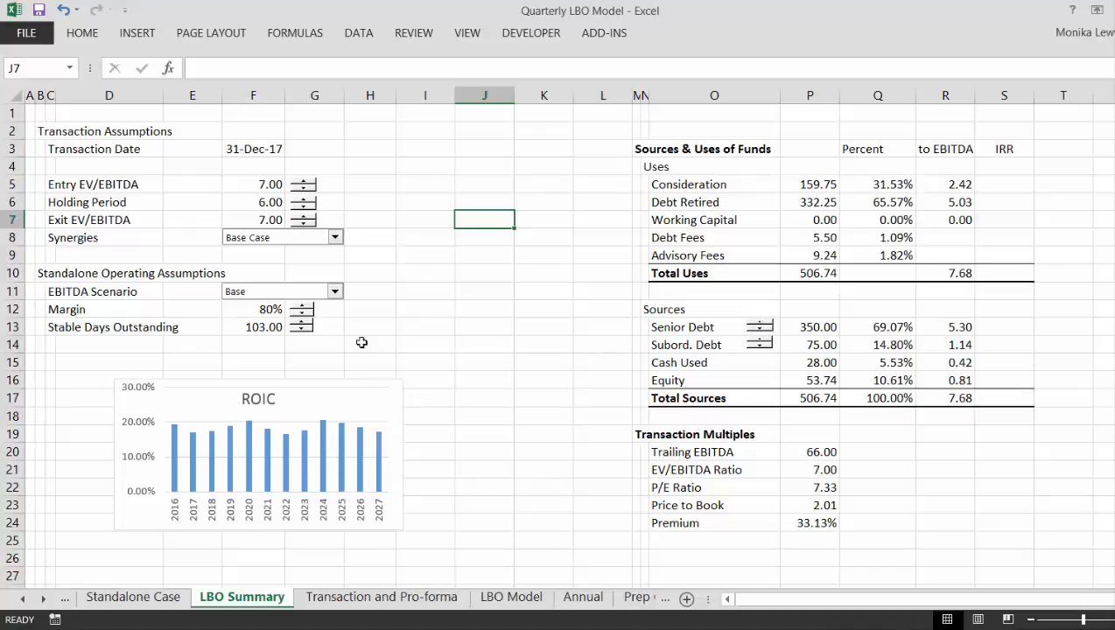
- Test the Entry EV/EBITDA multiple by raising it to 7.20 and returning it to 7.00
{"action": "left_click", "coordinate": [303, 182]}
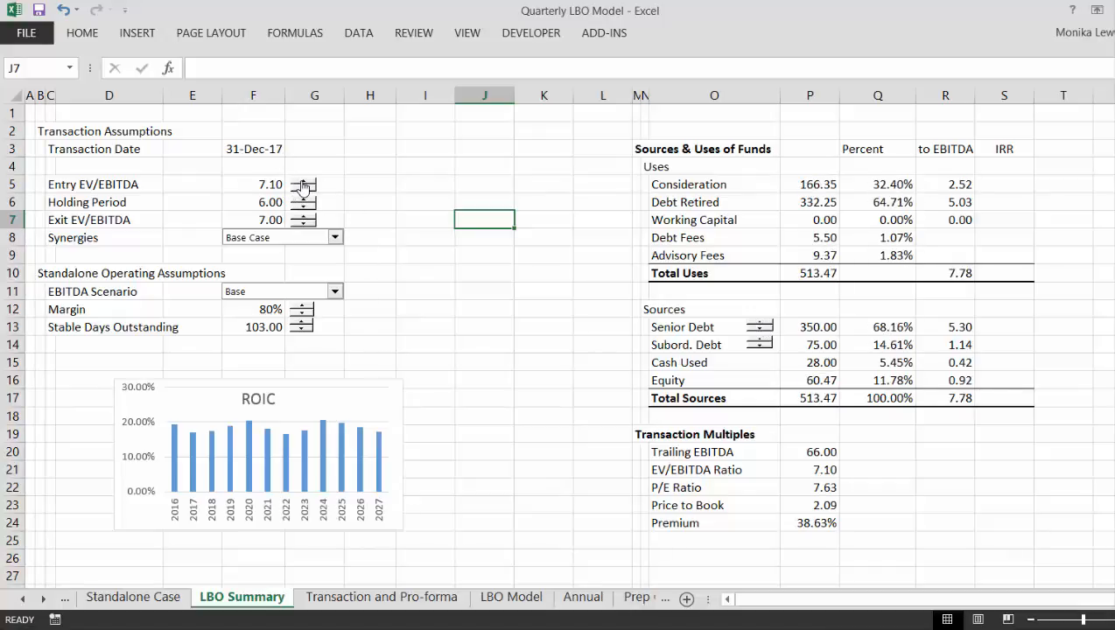
{"action": "left_click", "coordinate": [303, 182]}
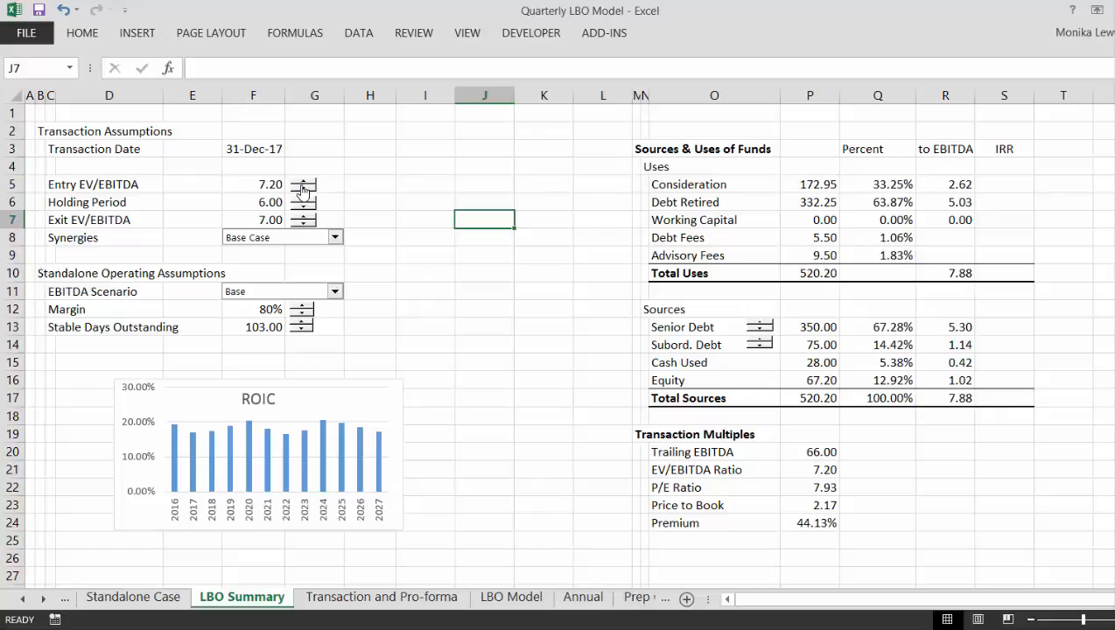
{"action": "left_click", "coordinate": [303, 189]}
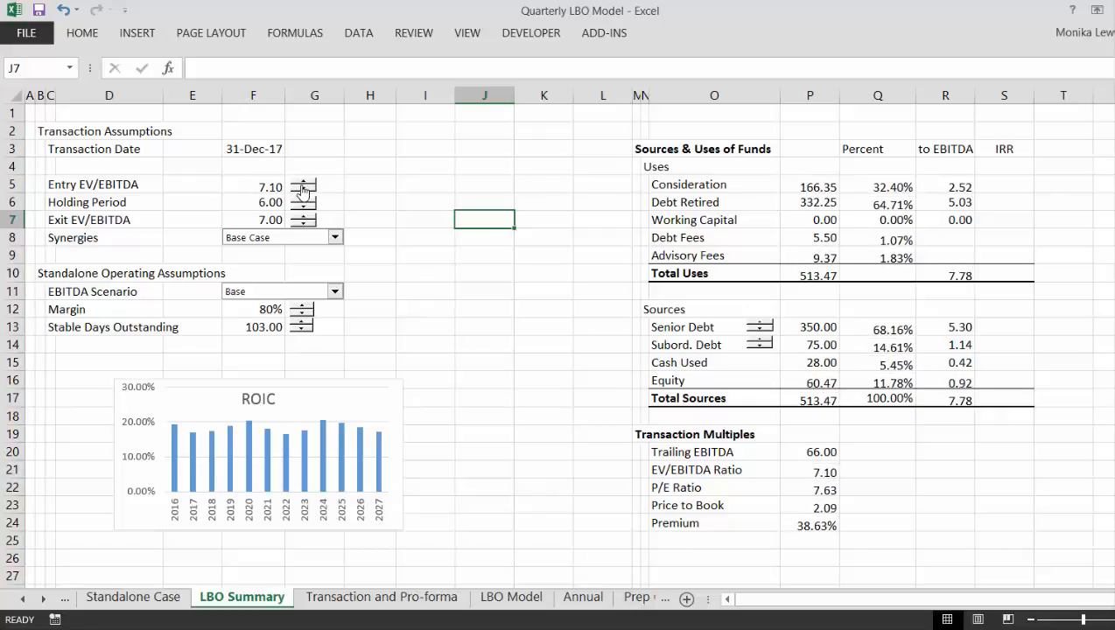
{"action": "left_click", "coordinate": [303, 189]}
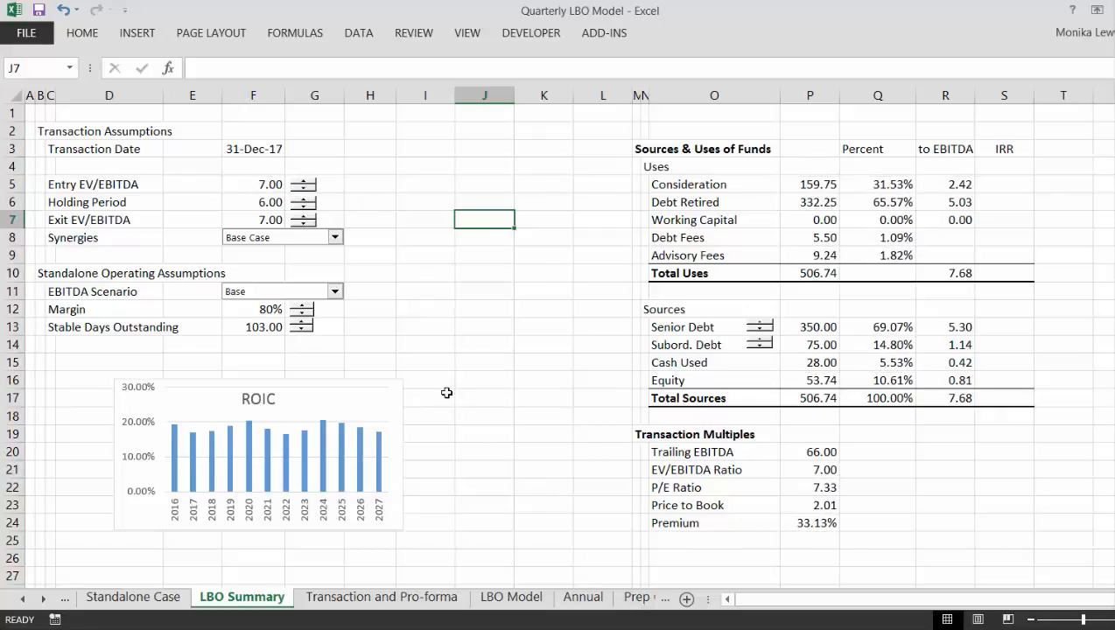
- Move the ROIC chart beside the assumptions, over columns H to L at about rows 5 to 13
{"action": "left_click", "coordinate": [448, 370]}
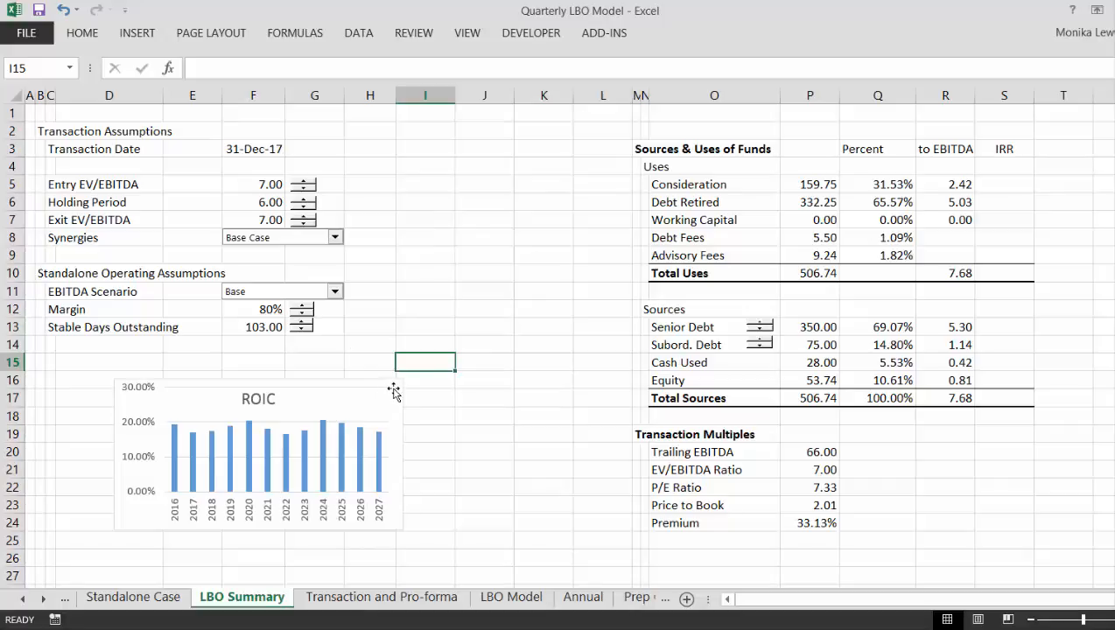
{"action": "left_click_drag", "start_coordinate": [395, 388], "coordinate": [626, 184]}
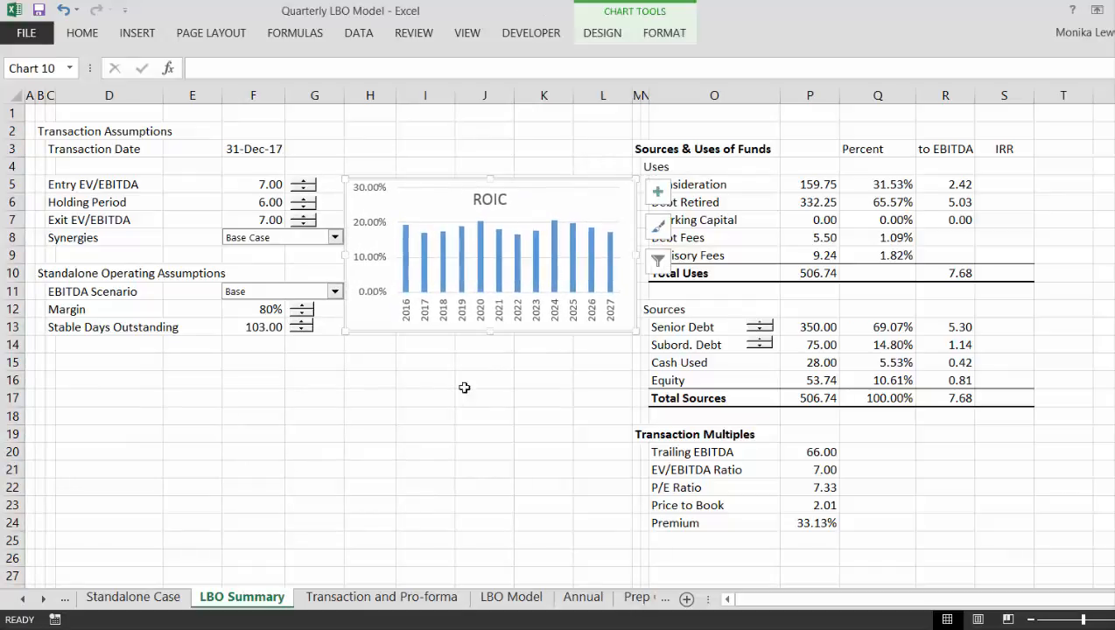
{"action": "left_click", "coordinate": [412, 422]}
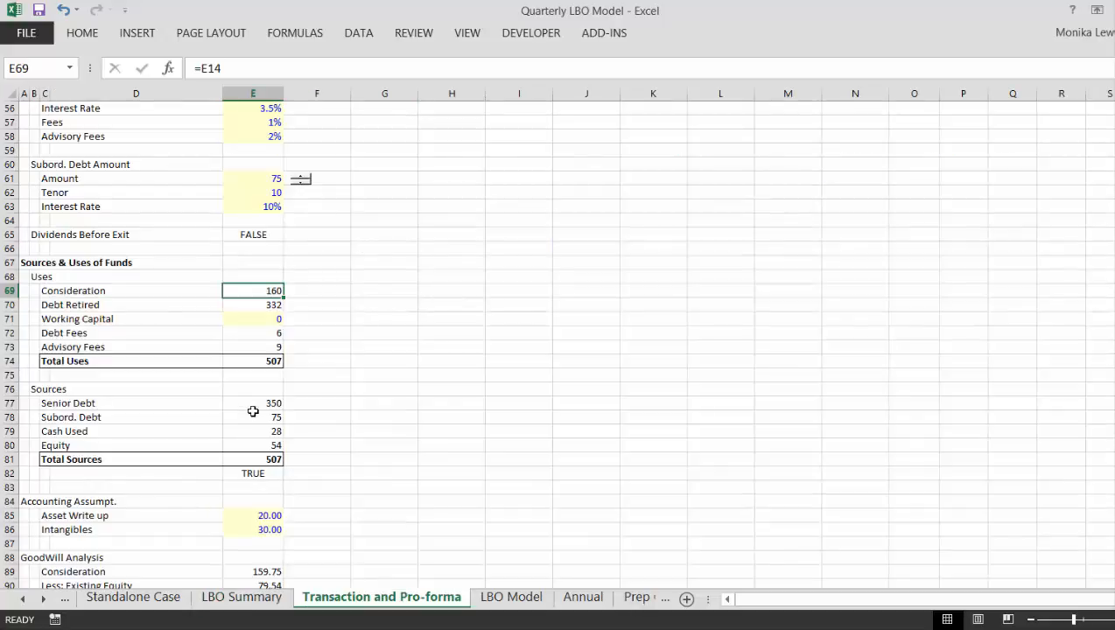
- Review the assumptions, Sources & Uses and goodwill analysis on the Transaction and Pro-forma sheet, and go to the LBO Model sheet
{"action": "left_click", "coordinate": [310, 281]}
{"action": "scroll", "coordinate": [309, 281], "scroll_direction": "up", "scroll_amount": 18}
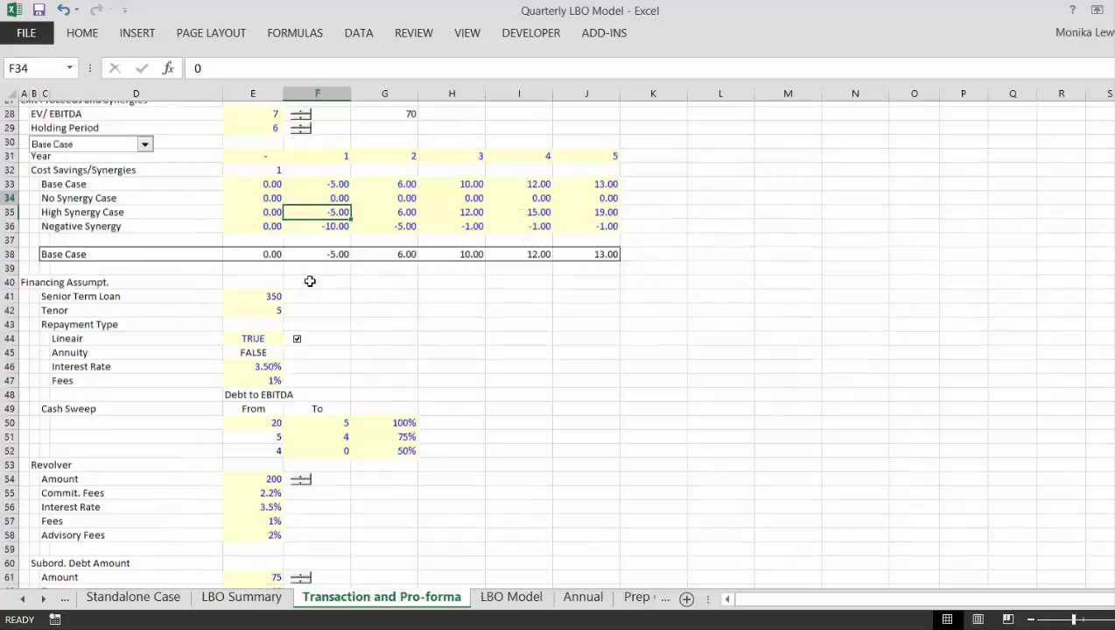
{"action": "scroll", "coordinate": [310, 281], "scroll_direction": "down", "scroll_amount": 11}
{"action": "key", "text": "Page_Down"}
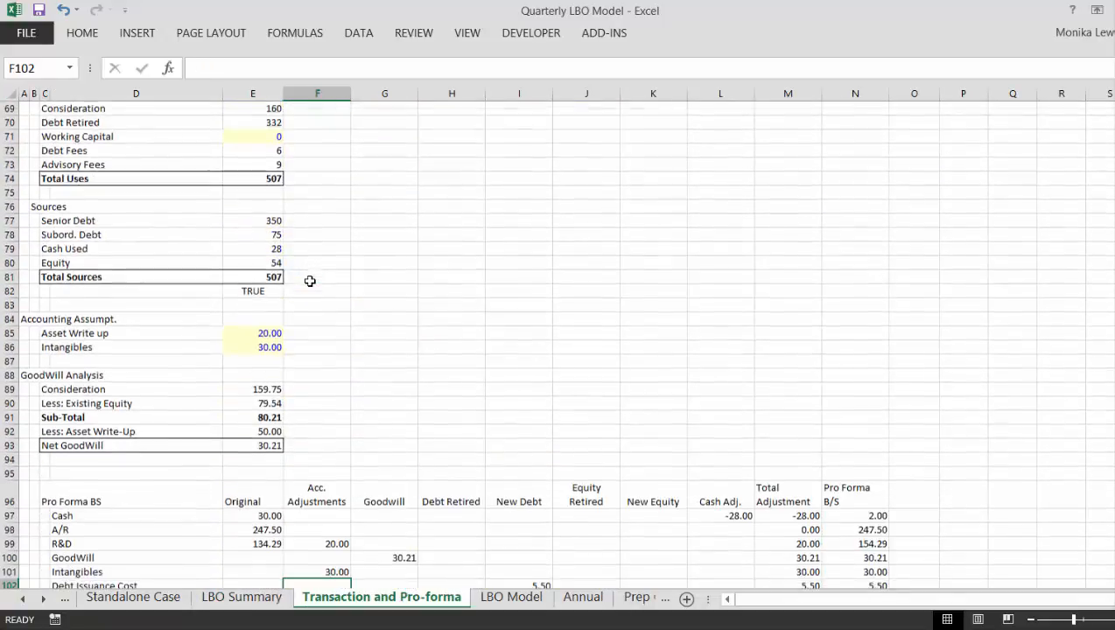
{"action": "key", "text": "Page_Up"}
{"action": "key", "text": "Page_Down"}
{"action": "key", "text": "ctrl+Page_Down"}
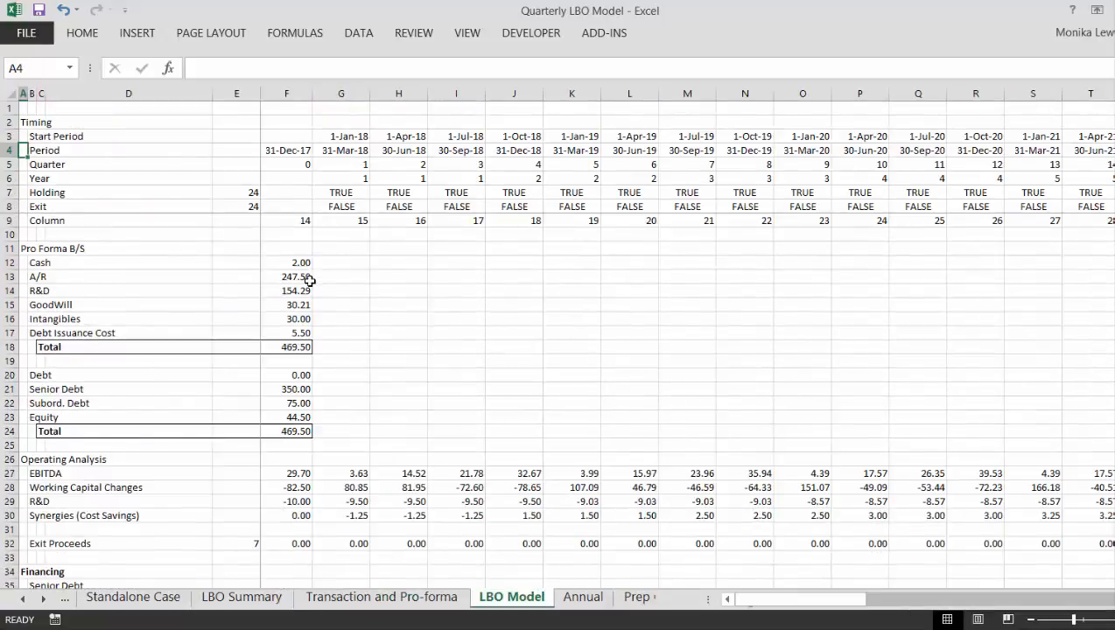
- Select all period columns on the LBO Model sheet from cell G3 across to the last period and down to the sheet's last row
{"action": "key", "text": "Up"}
{"action": "key", "text": "Up"}
{"action": "key", "text": "Right"}
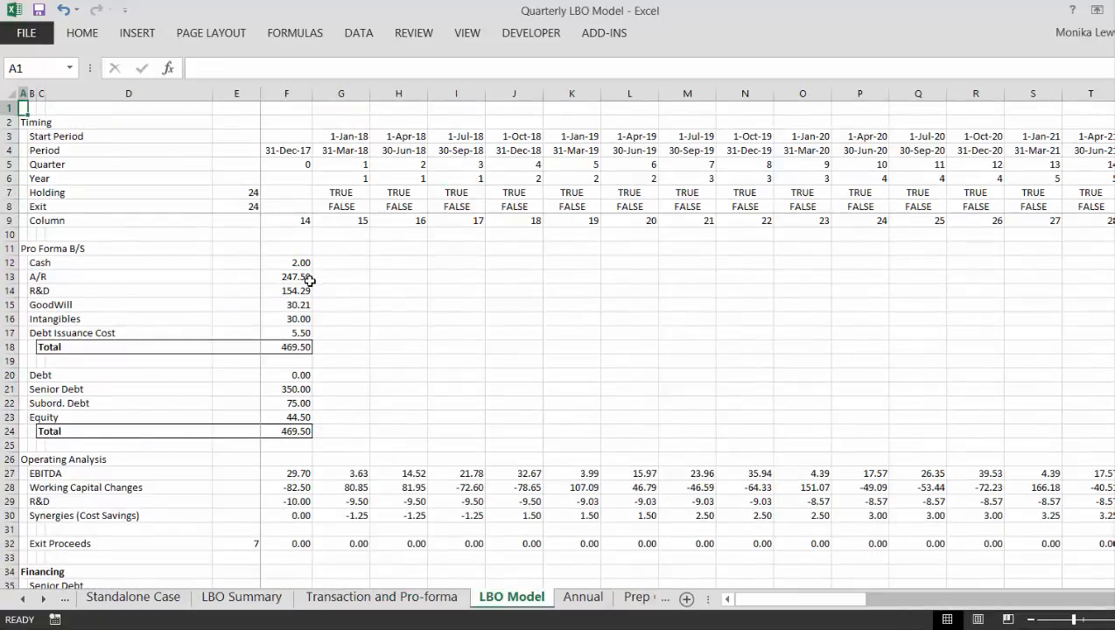
{"action": "key", "text": "Left"}
{"action": "key", "text": "Right"}
{"action": "key", "text": "Right"}
{"action": "key", "text": "Right"}
{"action": "key", "text": "Right"}
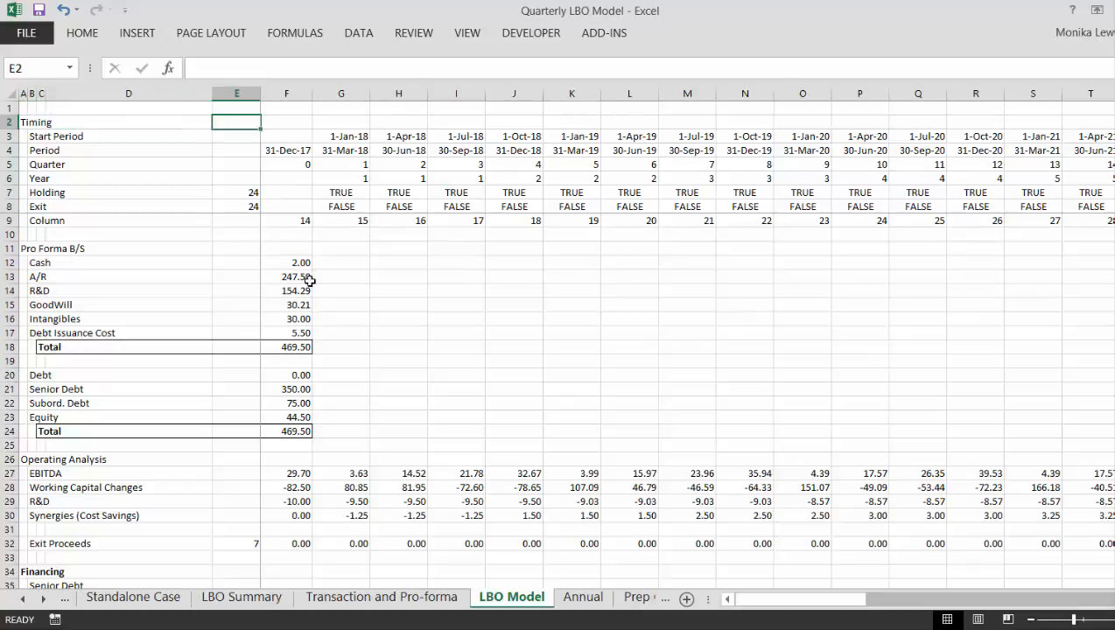
{"action": "key", "text": "Right"}
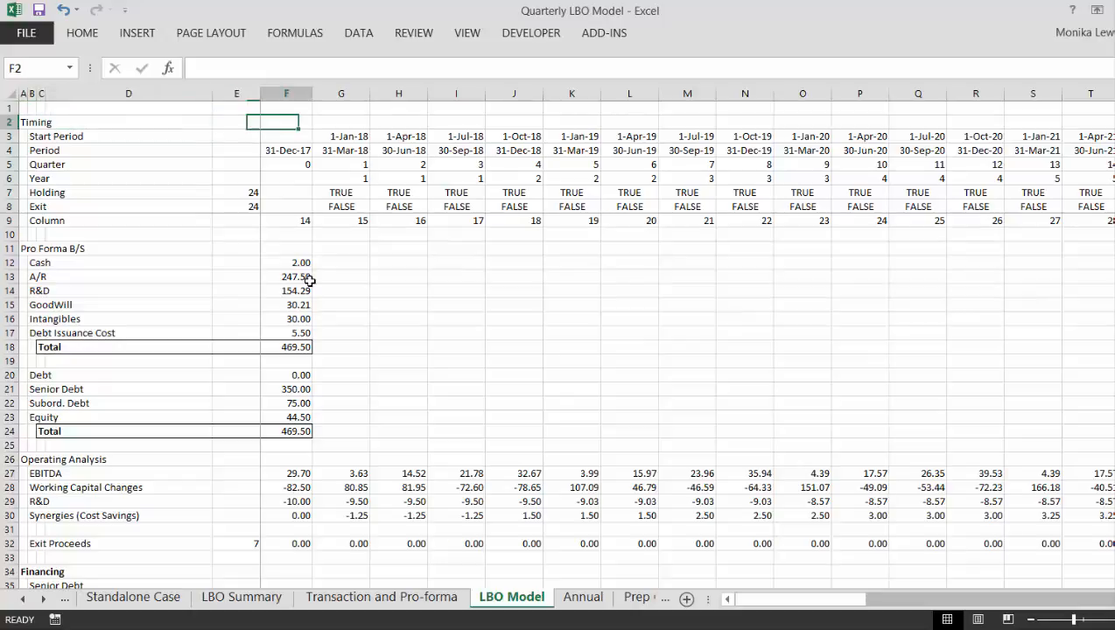
{"action": "key", "text": "Down"}
{"action": "key", "text": "Right"}
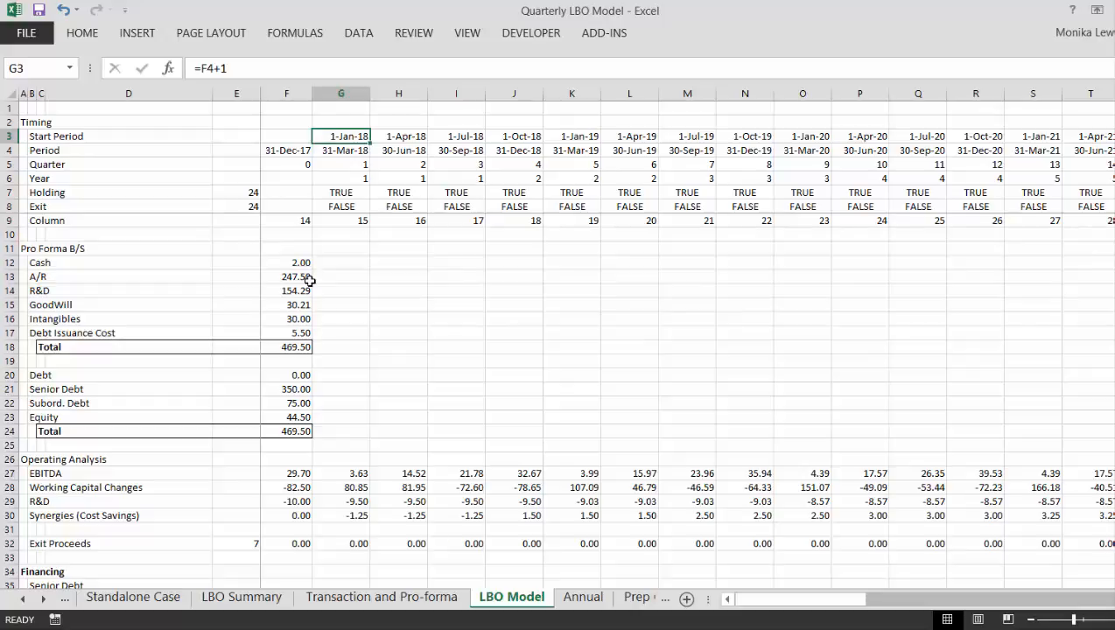
{"action": "key", "text": "ctrl+shift+Right"}
{"action": "key", "text": "ctrl+shift+Down"}
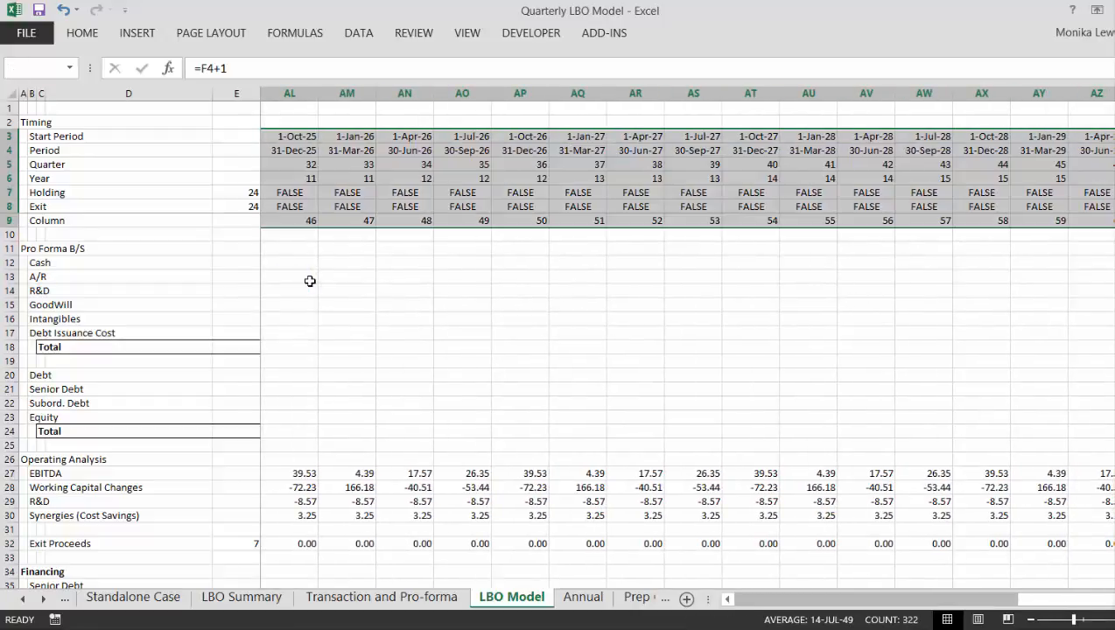
{"action": "key", "text": "ctrl+shift+Down"}
{"action": "key", "text": "ctrl+shift+Down"}
{"action": "key", "text": "ctrl+shift+Down"}
{"action": "key", "text": "ctrl+shift+Down"}
{"action": "key", "text": "ctrl+shift+Down"}
{"action": "key", "text": "ctrl+shift+Down"}
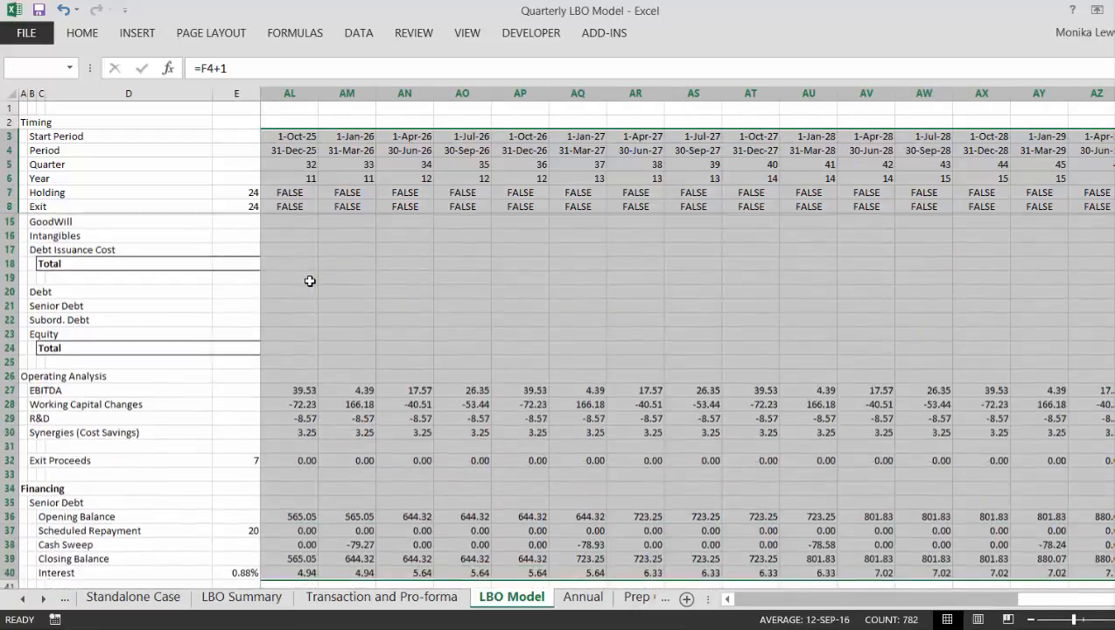
{"action": "key", "text": "ctrl+shift+Down"}
{"action": "key", "text": "ctrl+shift+Down"}
{"action": "key", "text": "ctrl+shift+Down"}
{"action": "key", "text": "ctrl+shift+Down"}
{"action": "key", "text": "ctrl+shift+Down"}
{"action": "key", "text": "ctrl+shift+Down"}
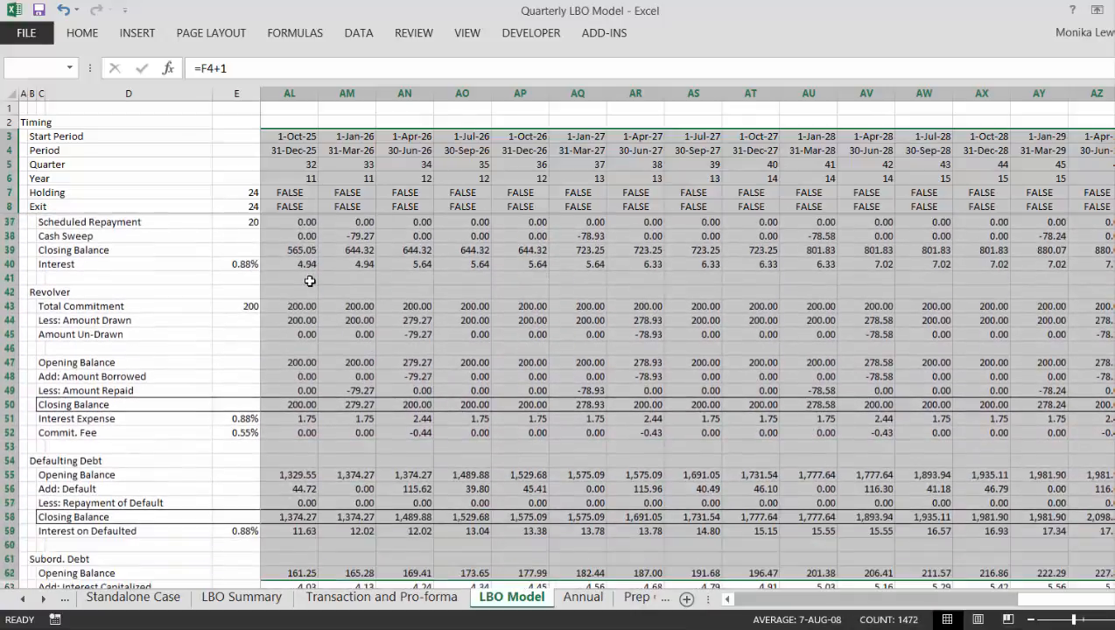
{"action": "key", "text": "ctrl+shift+Down"}
{"action": "key", "text": "ctrl+shift+Down"}
{"action": "key", "text": "ctrl+shift+Down"}
{"action": "key", "text": "ctrl+shift+Down"}
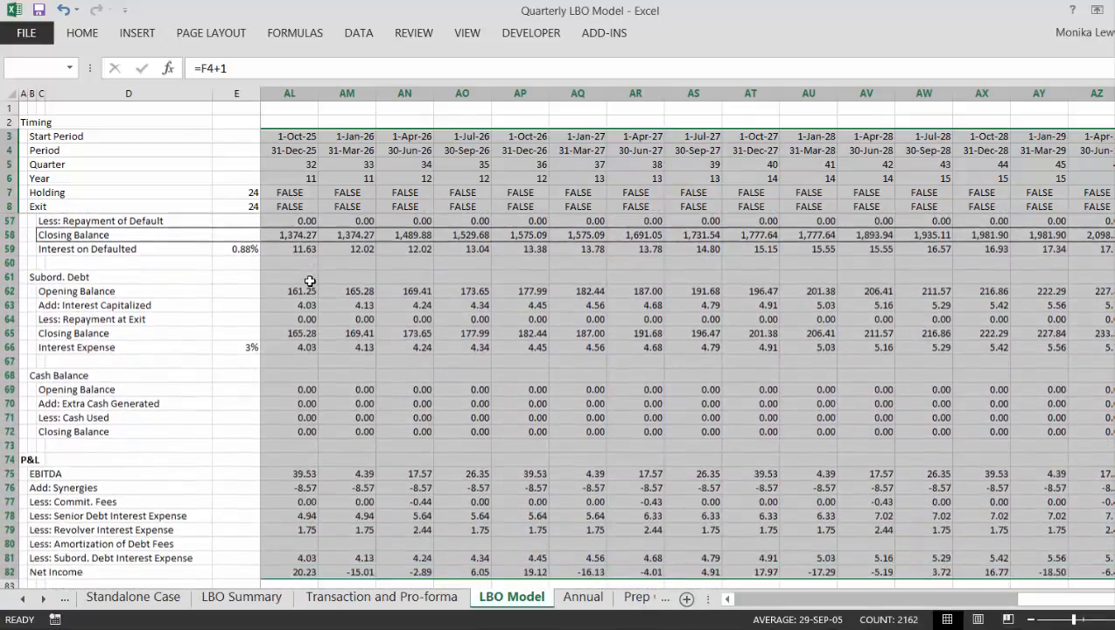
{"action": "key", "text": "ctrl+shift+Down"}
{"action": "key", "text": "ctrl+shift+Down"}
{"action": "key", "text": "ctrl+shift+Down"}
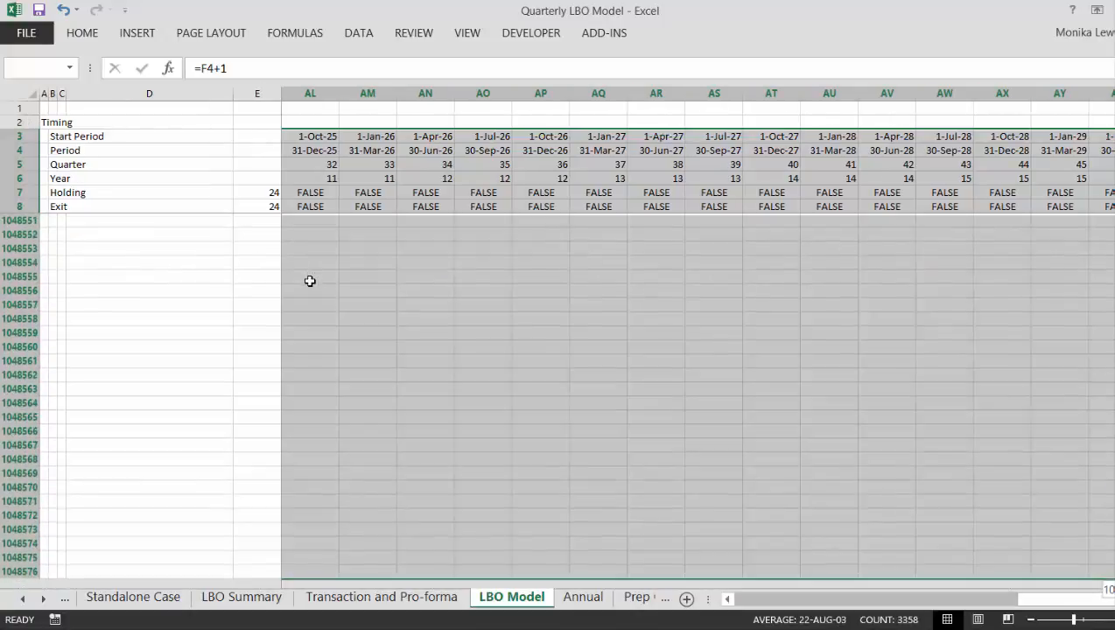
{"action": "key", "text": "ctrl+shift+Up"}
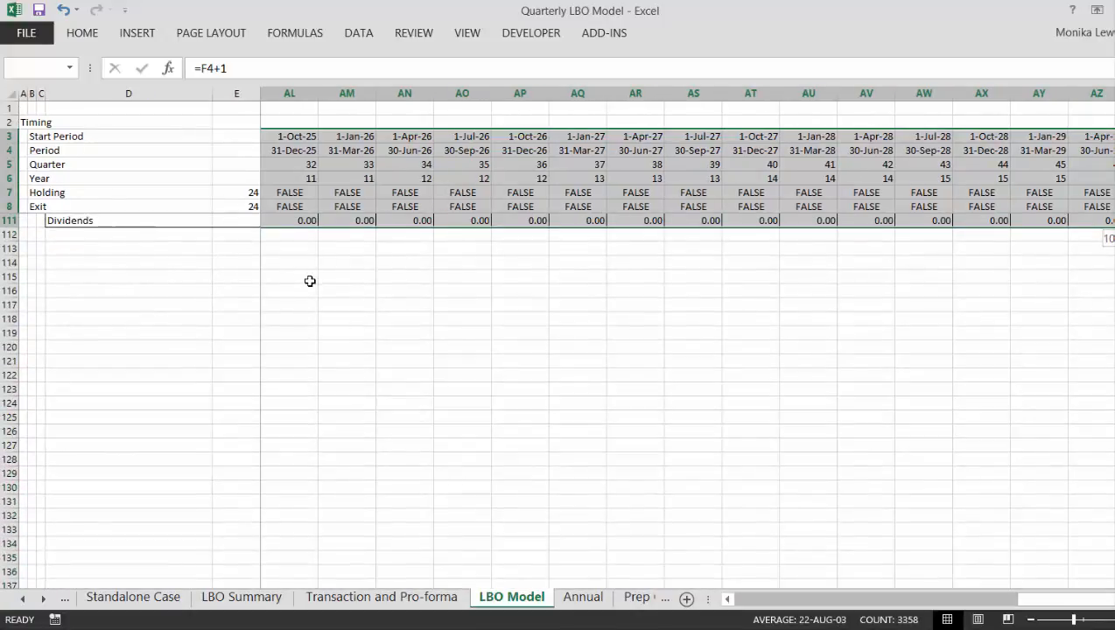
{"action": "key", "text": "shift+Down"}
{"action": "key", "text": "shift+Down"}
{"action": "key", "text": "shift+Down"}
{"action": "key", "text": "shift+Down"}
{"action": "key", "text": "shift+Down"}
{"action": "key", "text": "shift+Down"}
{"action": "key", "text": "shift+Down"}
{"action": "key", "text": "shift+Down"}
{"action": "key", "text": "shift+Down"}
{"action": "key", "text": "shift+Down"}
{"action": "key", "text": "shift+Down"}
{"action": "key", "text": "shift+Down"}
{"action": "key", "text": "shift+Down"}
{"action": "key", "text": "shift+Down"}
{"action": "key", "text": "shift+Down"}
{"action": "key", "text": "shift+Down"}
{"action": "key", "text": "shift+Down"}
{"action": "key", "text": "shift+Down"}
{"action": "key", "text": "shift+Down"}
{"action": "key", "text": "shift+Down"}
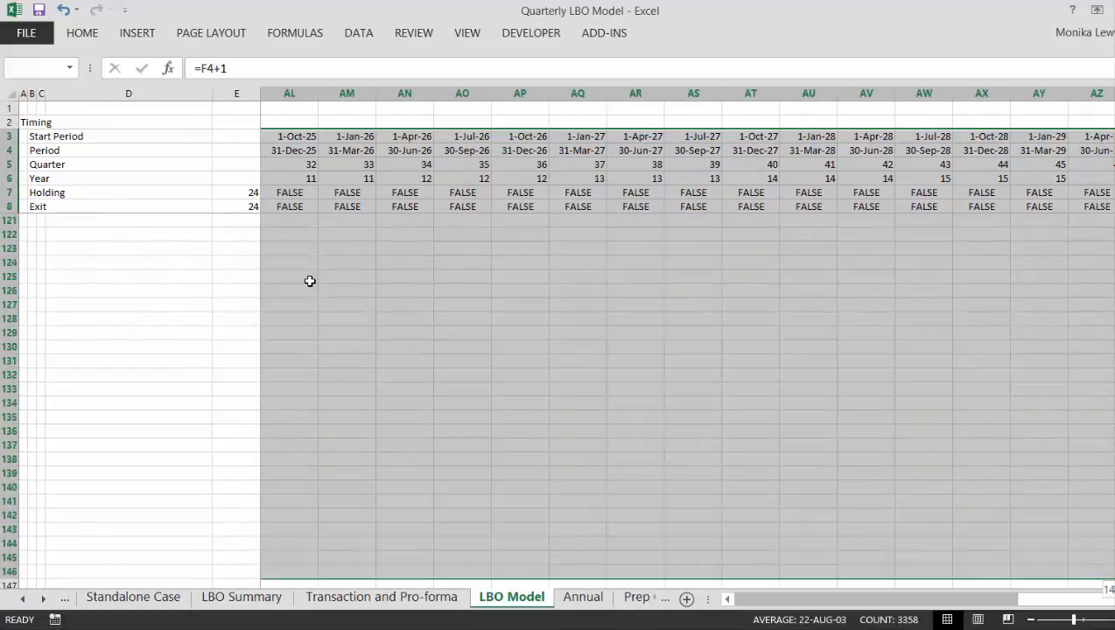
{"action": "key", "text": "ctrl+shift+Down"}
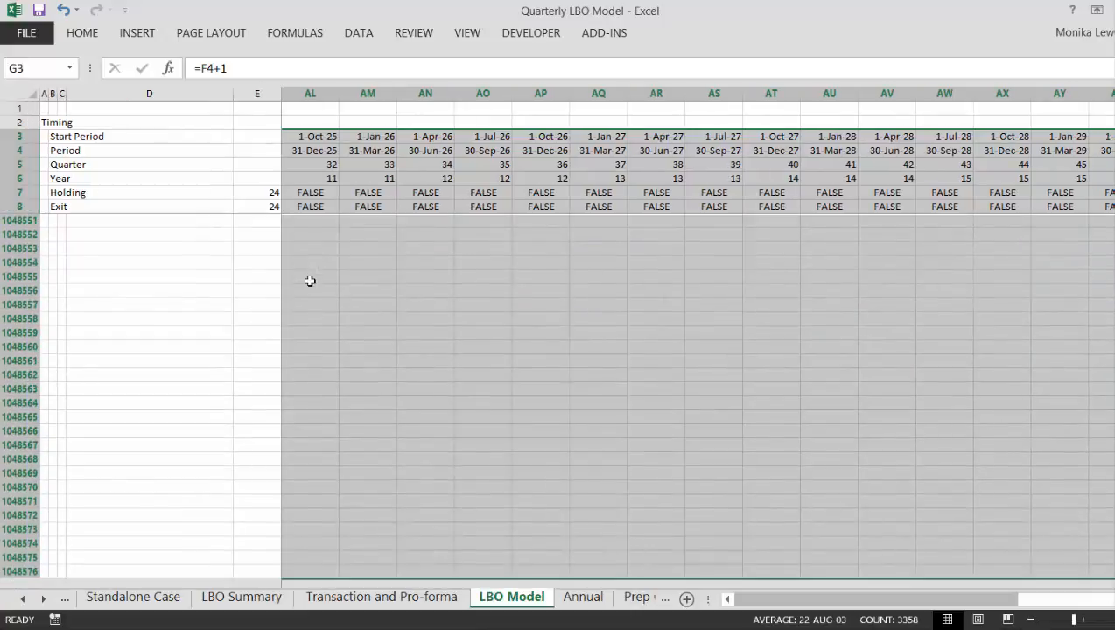
- Set up a formula-based conditional formatting rule for the selected range with the condition =G$7=true, referring to the Holding row
{"action": "left_click", "coordinate": [81, 36]}
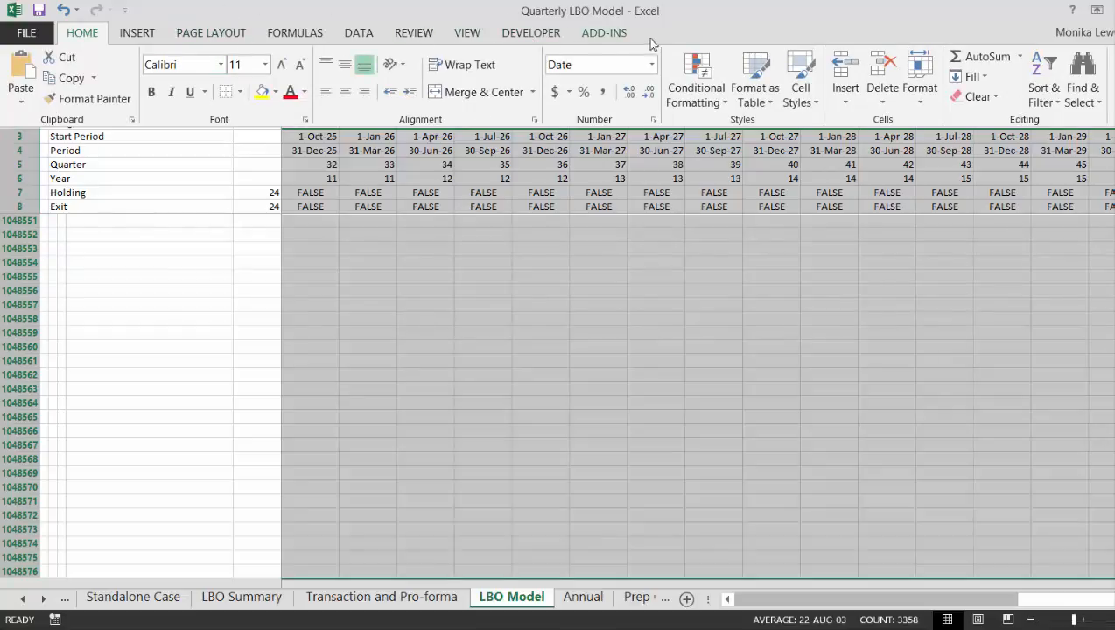
{"action": "left_click", "coordinate": [720, 101]}
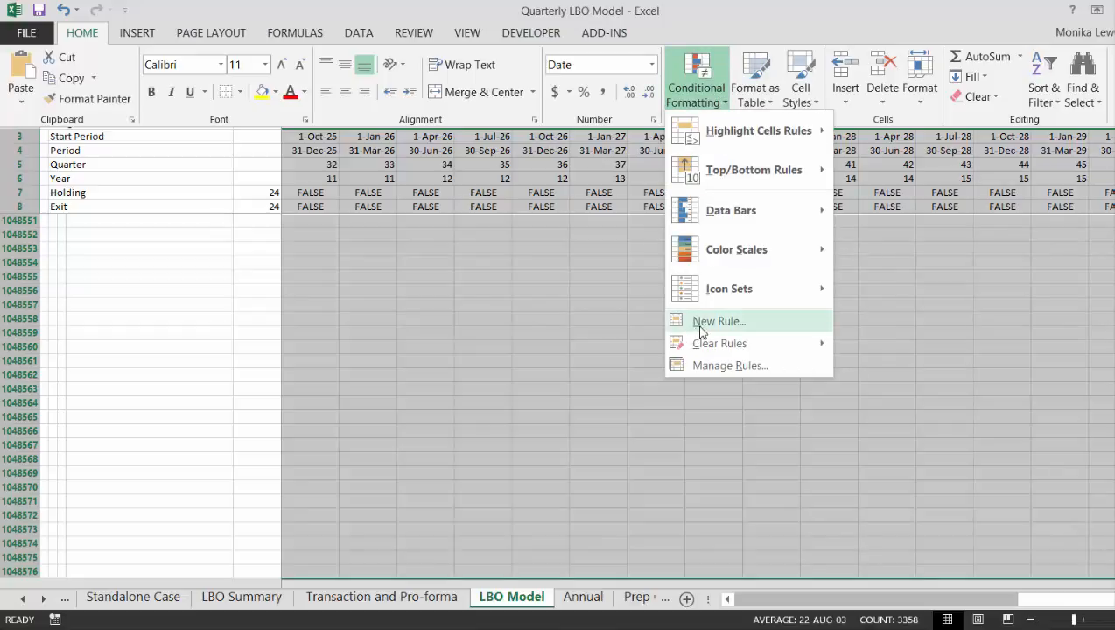
{"action": "left_click", "coordinate": [700, 324]}
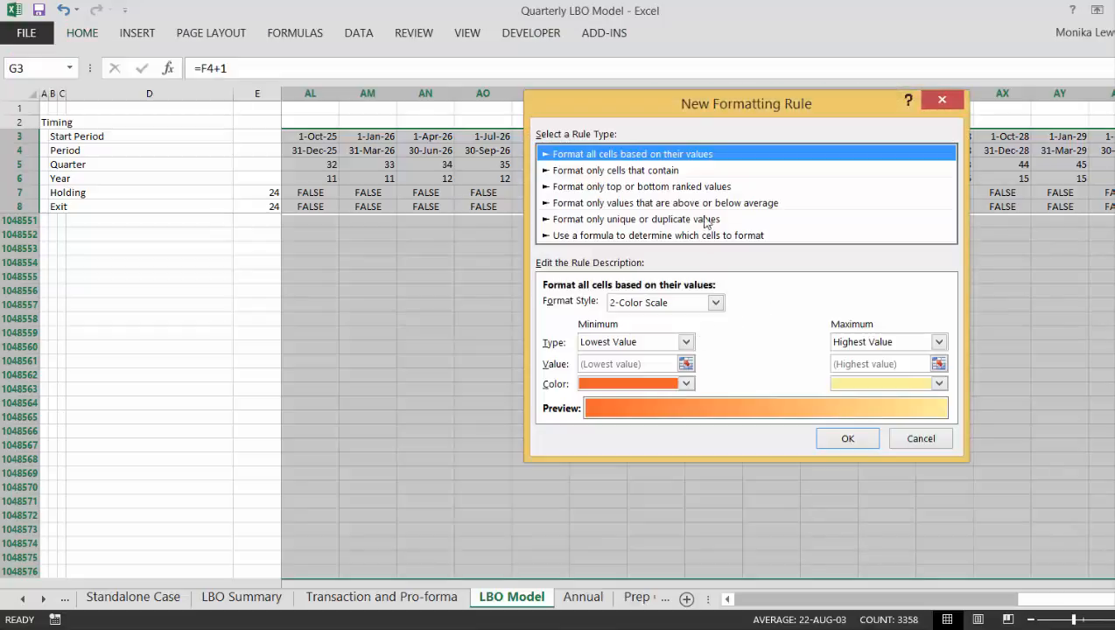
{"action": "left_click", "coordinate": [732, 237]}
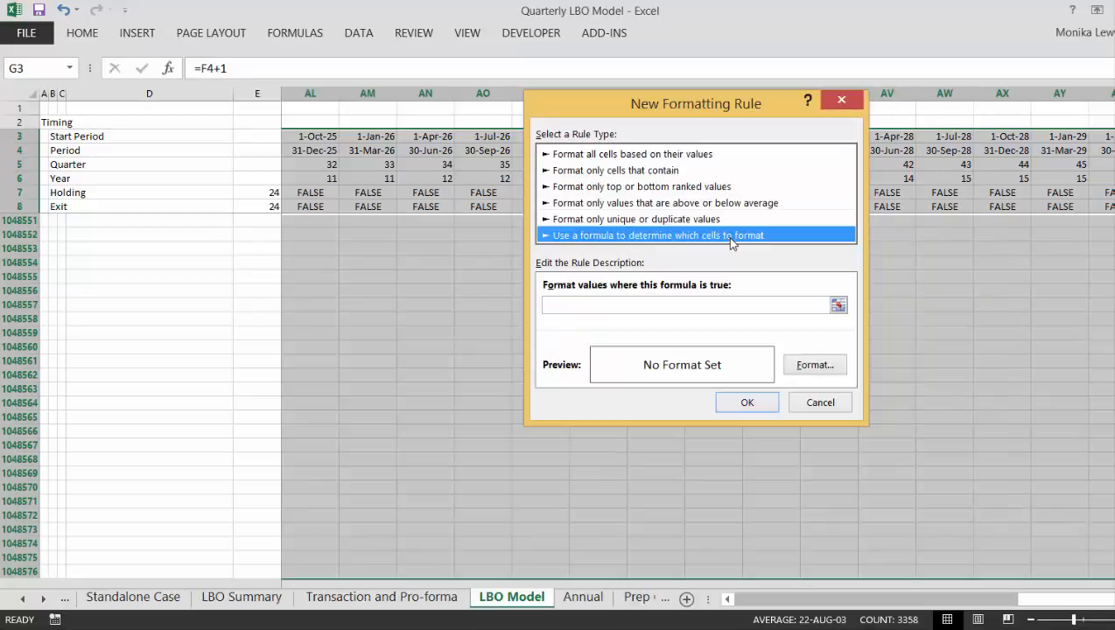
{"action": "left_click", "coordinate": [838, 307]}
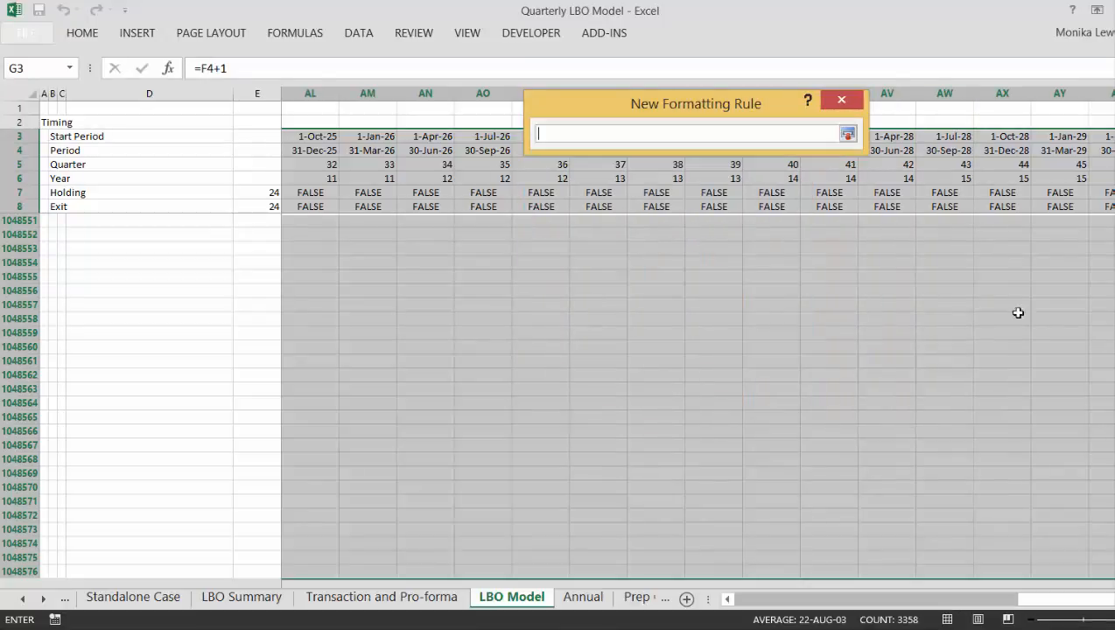
{"action": "left_click_drag", "start_coordinate": [1114, 566], "coordinate": [1114, 107]}
{"action": "left_click_drag", "start_coordinate": [1065, 600], "coordinate": [692, 594]}
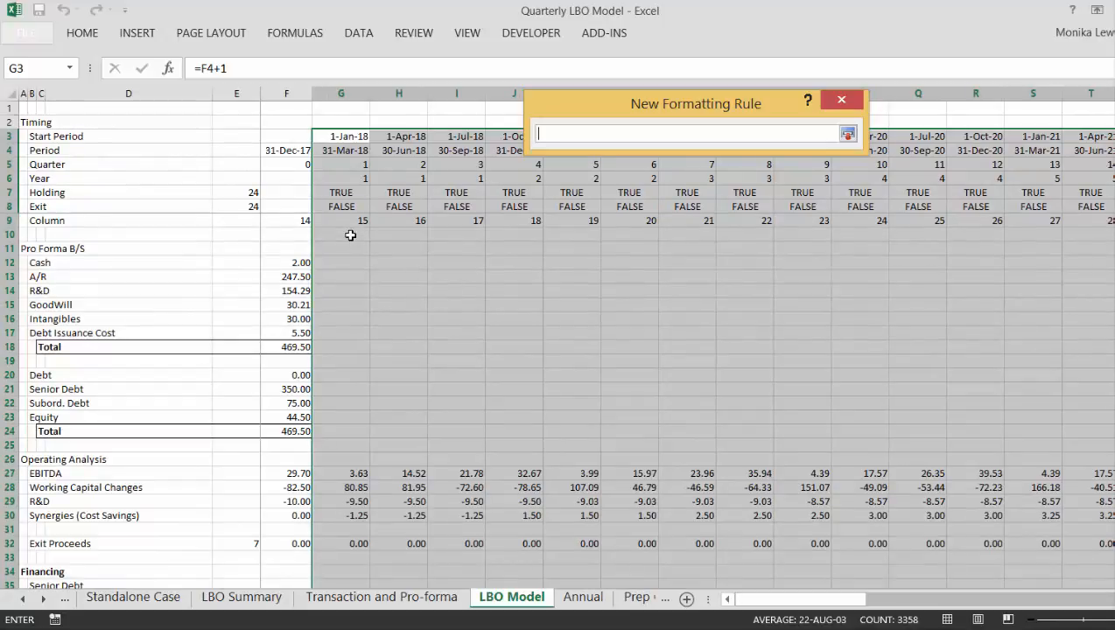
{"action": "left_click", "coordinate": [324, 192]}
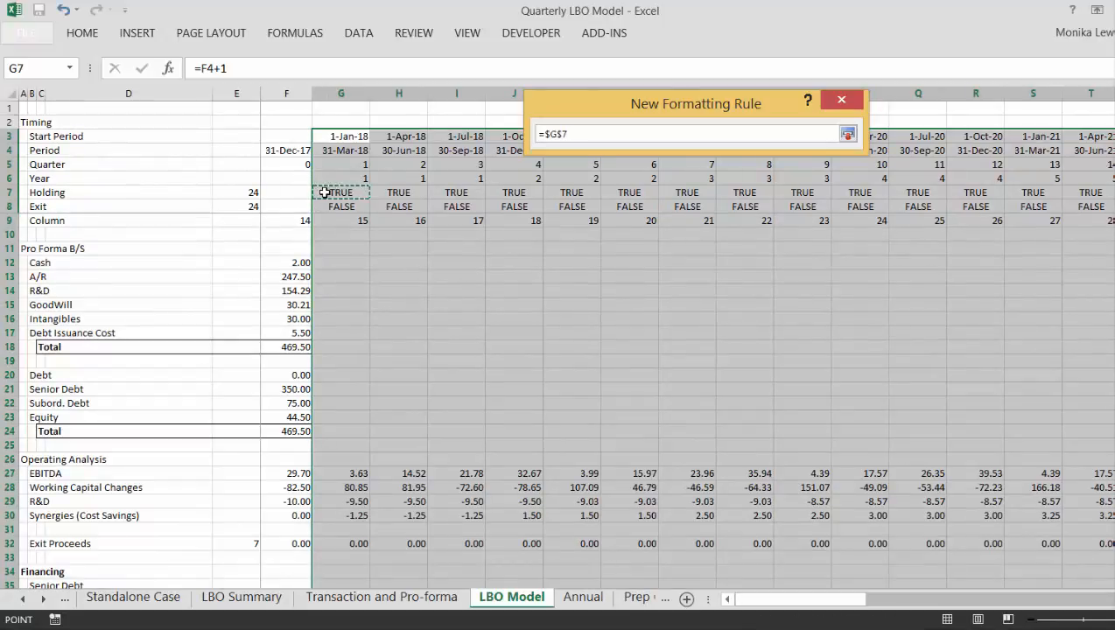
{"action": "key", "text": "F4"}
{"action": "type", "text": "=true"}
{"action": "key", "text": "Return"}
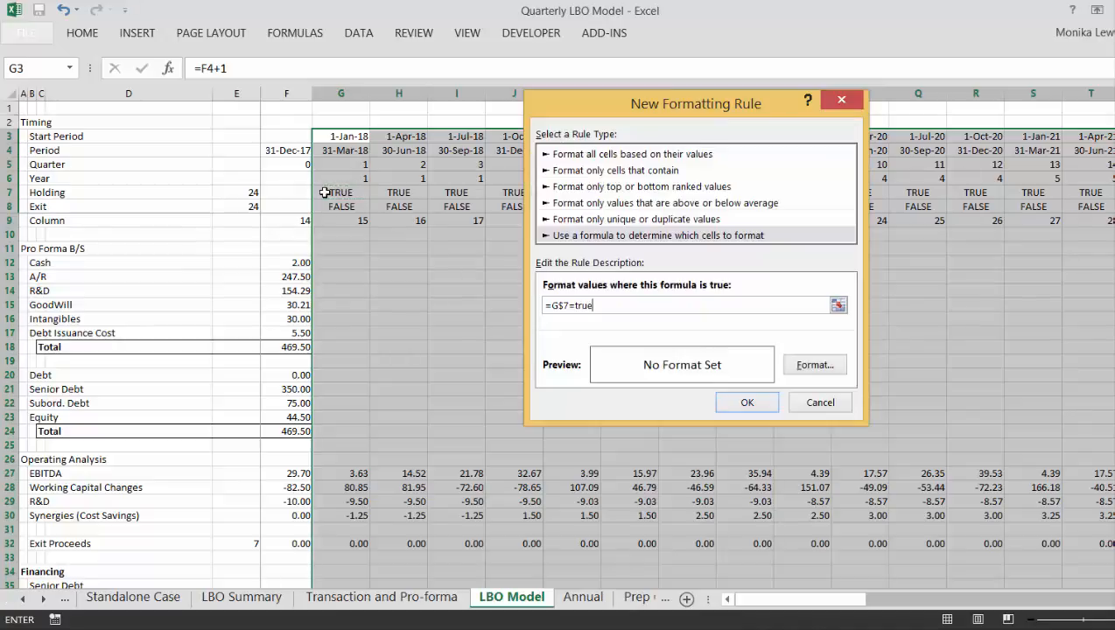
- Choose the lightest grey background fill as the format for the holding-period rule
{"action": "left_click", "coordinate": [799, 370]}
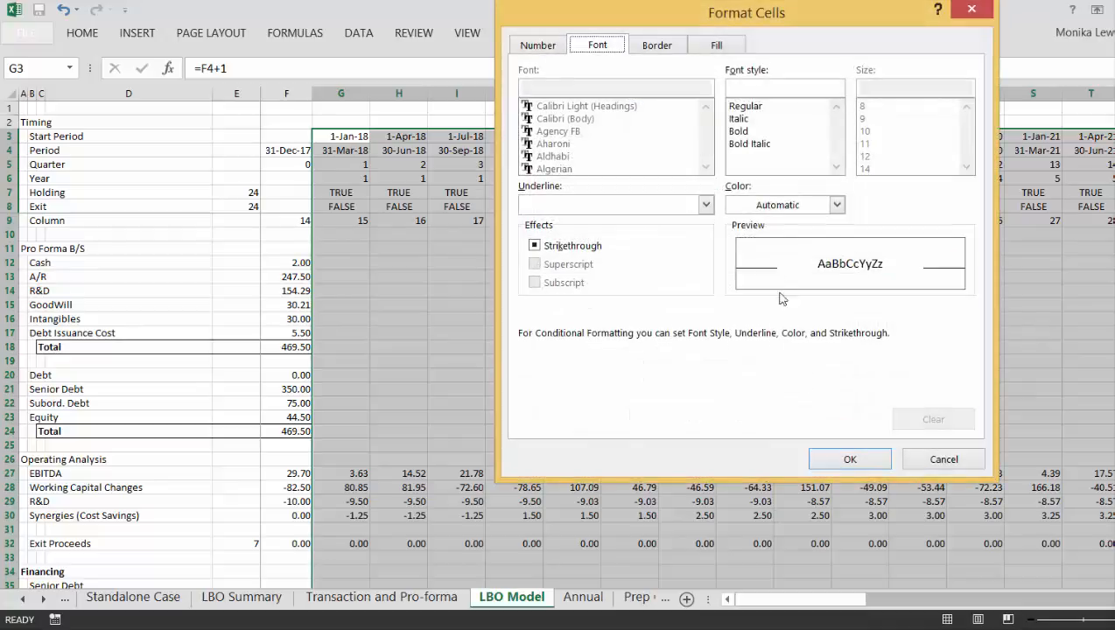
{"action": "left_click", "coordinate": [716, 47]}
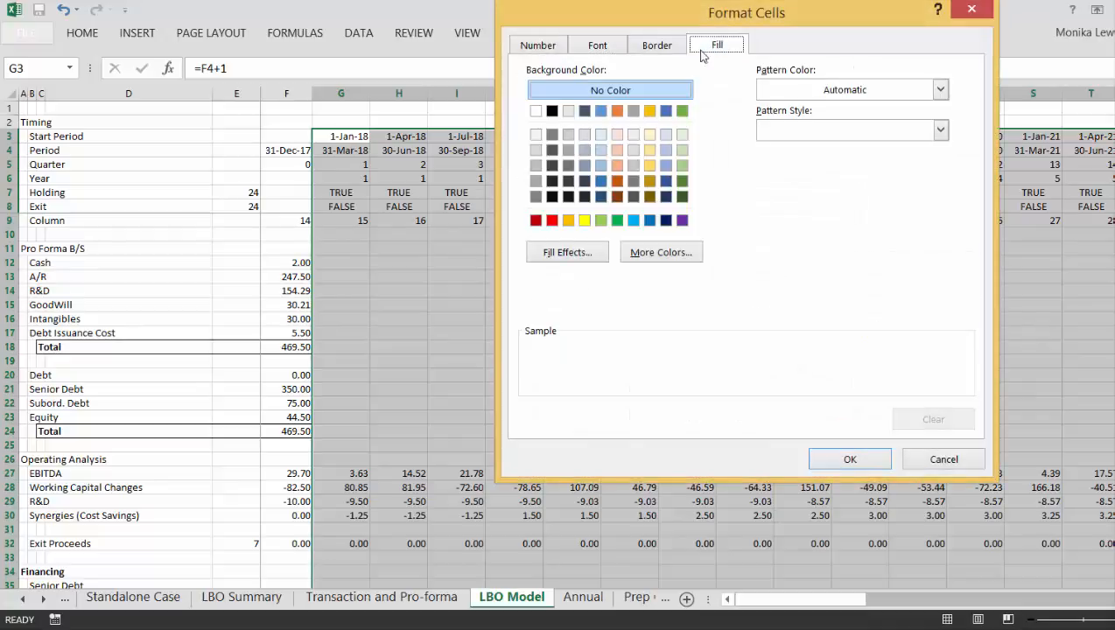
{"action": "left_click", "coordinate": [536, 136]}
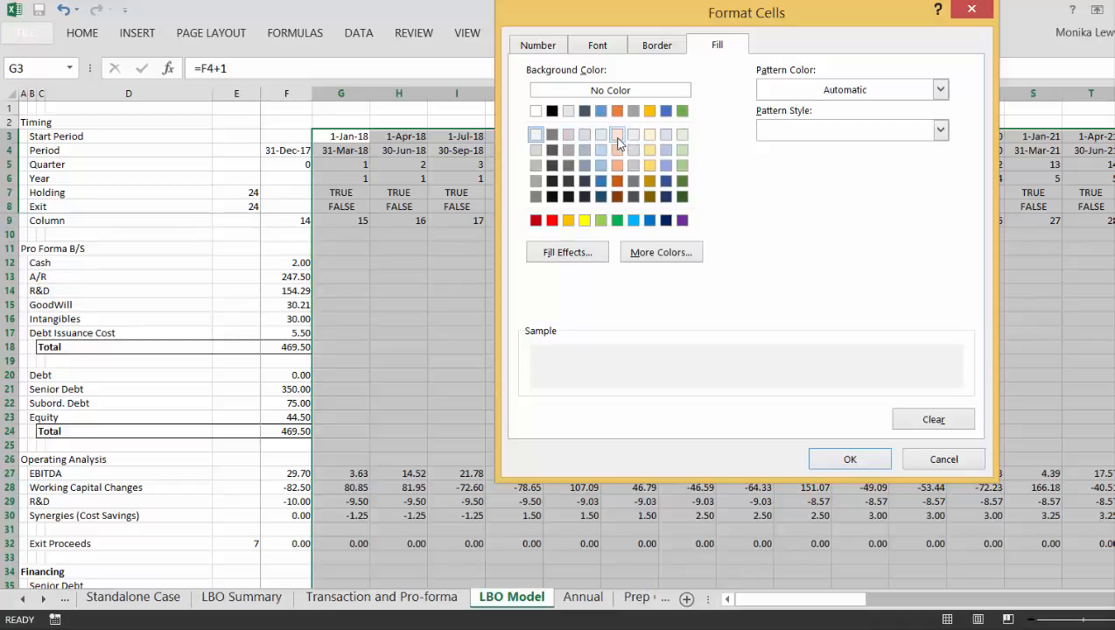
- Switch the holding-period rule's background fill to the lightest green and apply the rule to the selected range
{"action": "left_click", "coordinate": [681, 137]}
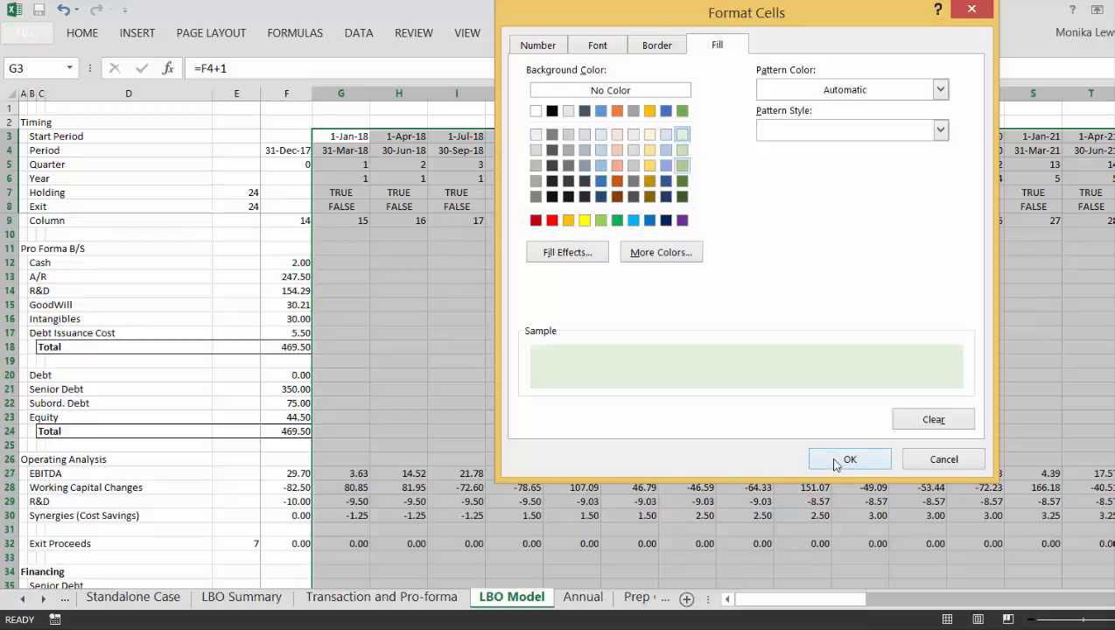
{"action": "left_click", "coordinate": [834, 461]}
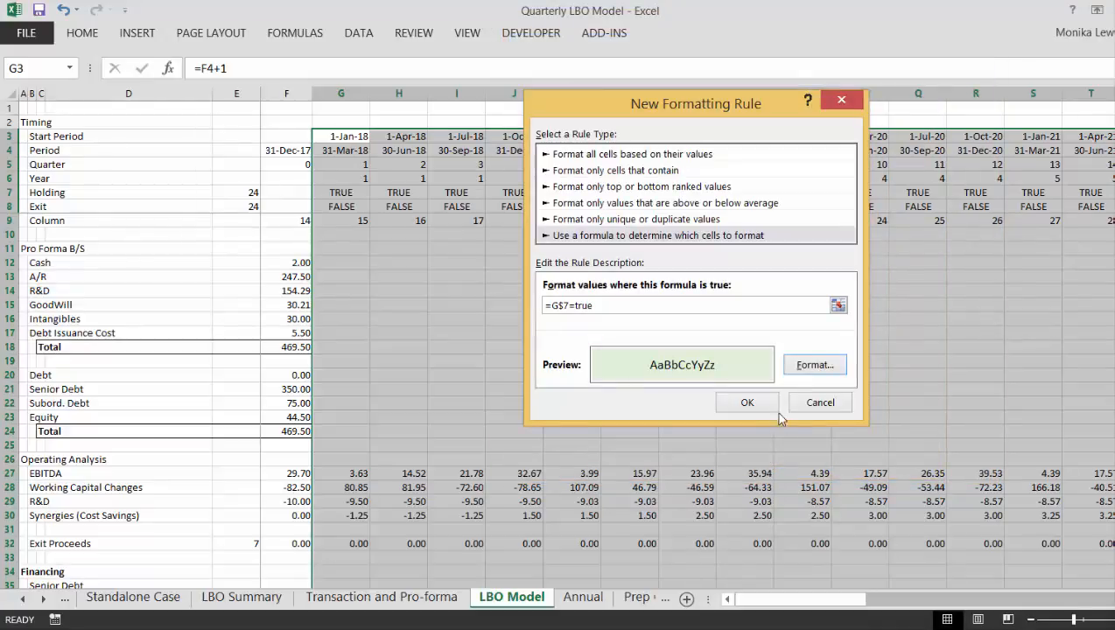
{"action": "left_click", "coordinate": [757, 408]}
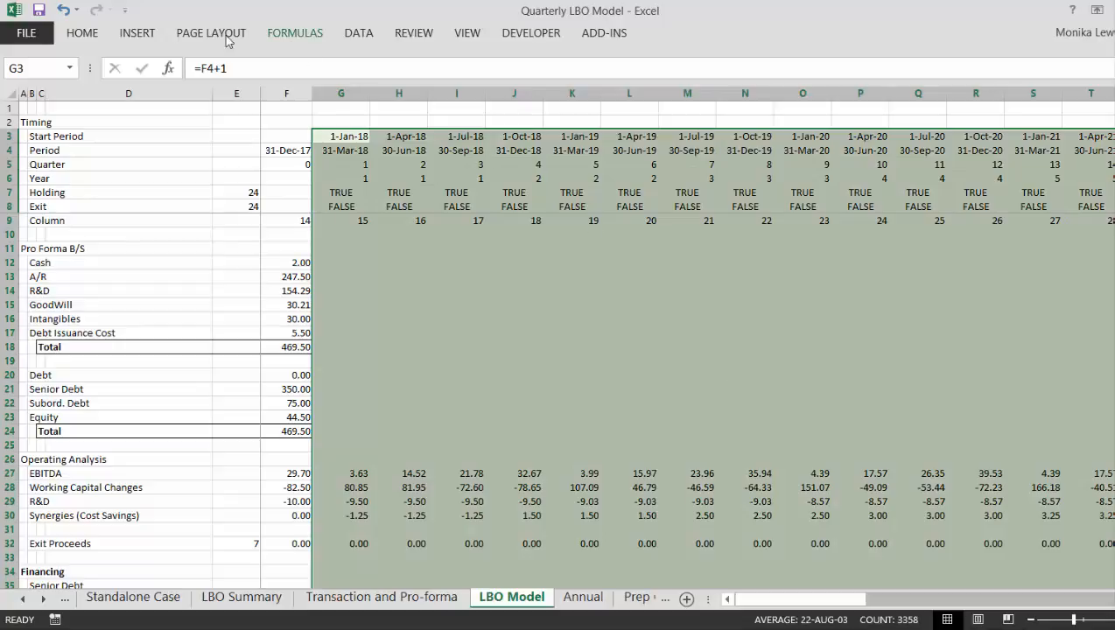
- Set up a second formula-based conditional formatting rule for the same range with the condition =G$8=true, referring to the Exit row
{"action": "left_click", "coordinate": [83, 35]}
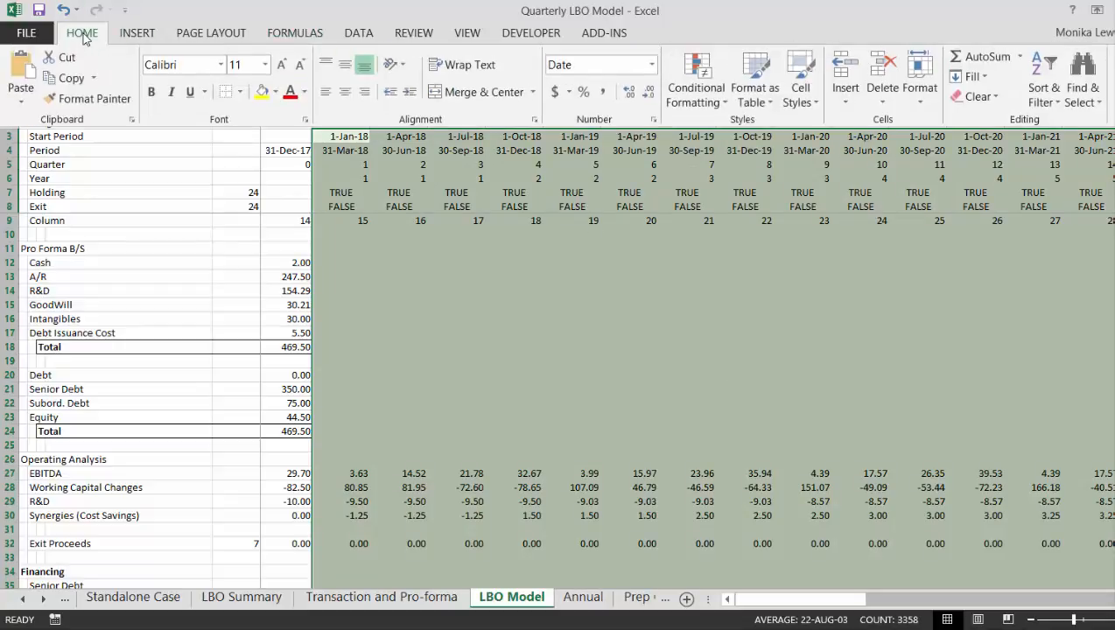
{"action": "left_click", "coordinate": [714, 103]}
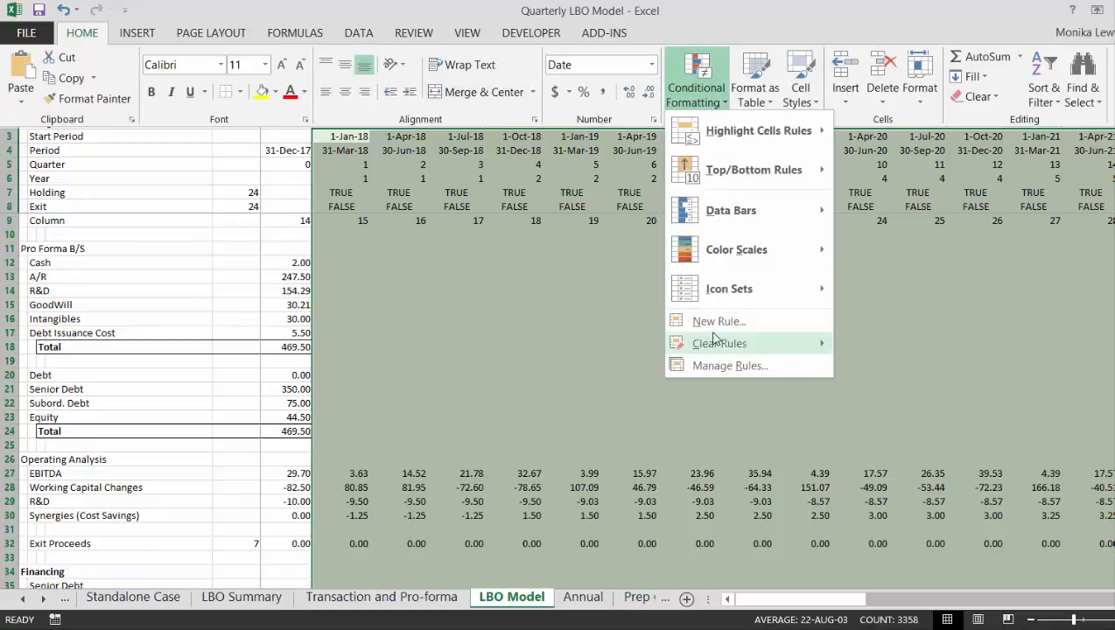
{"action": "left_click", "coordinate": [710, 320]}
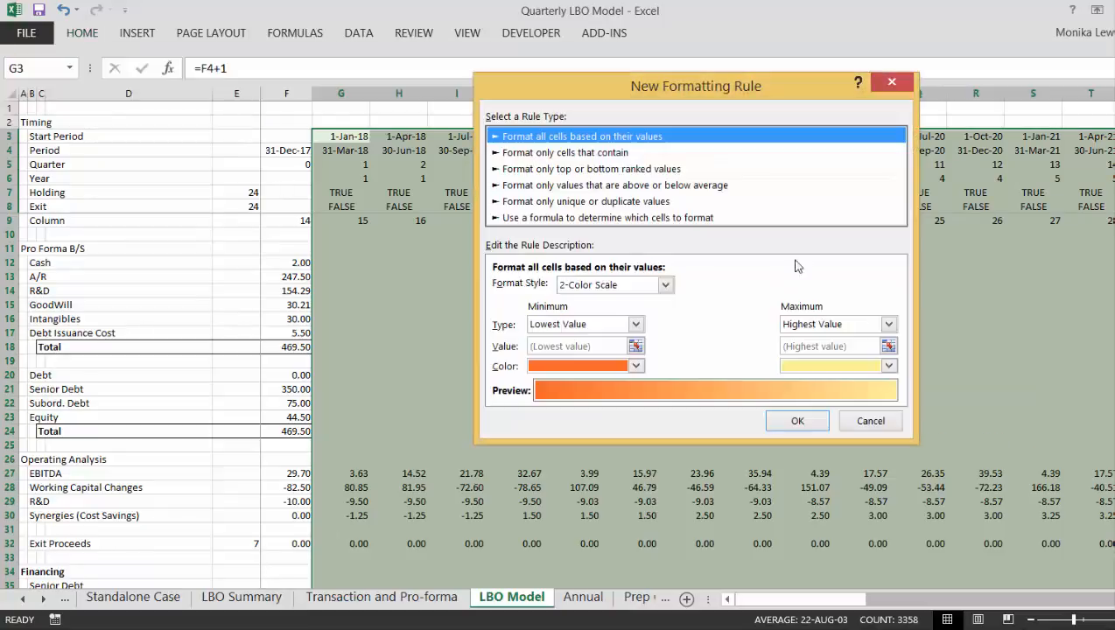
{"action": "left_click", "coordinate": [663, 219]}
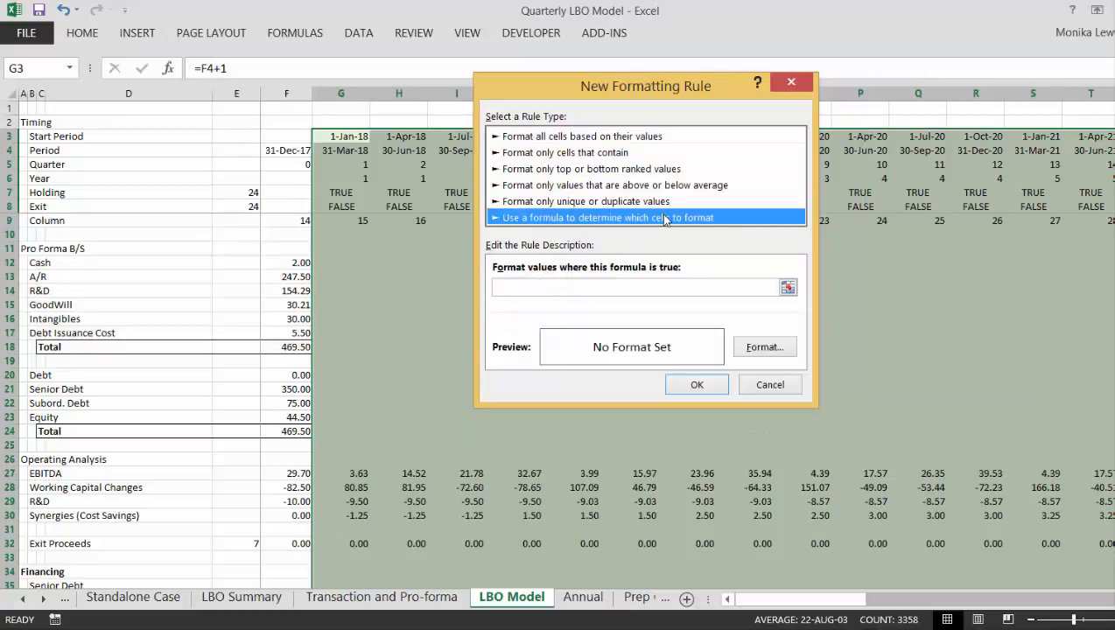
{"action": "left_click", "coordinate": [789, 288]}
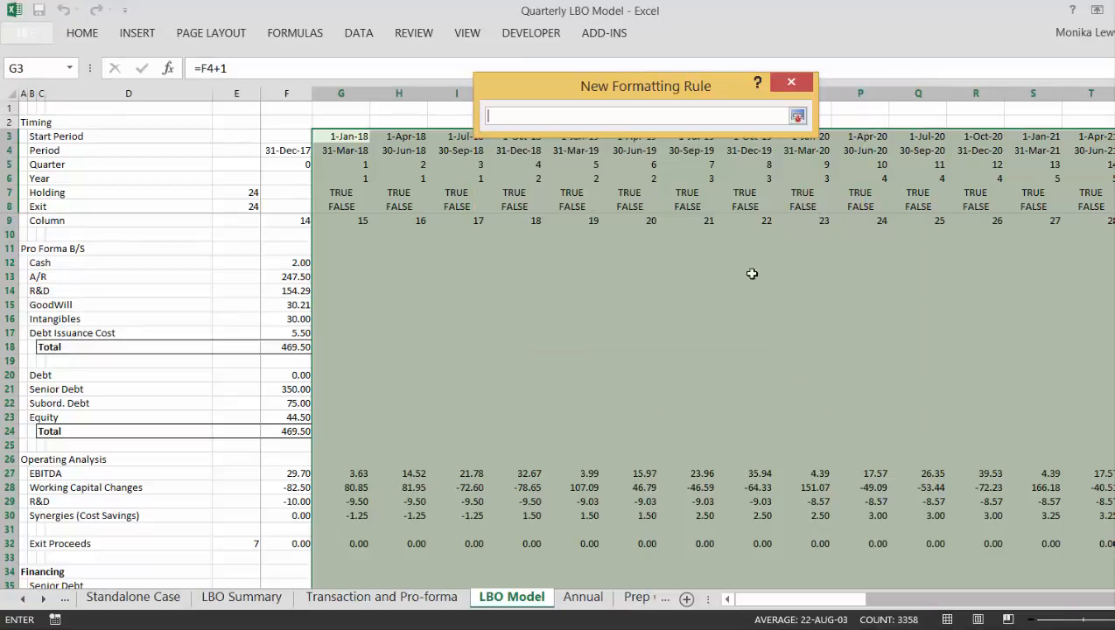
{"action": "left_click", "coordinate": [332, 205]}
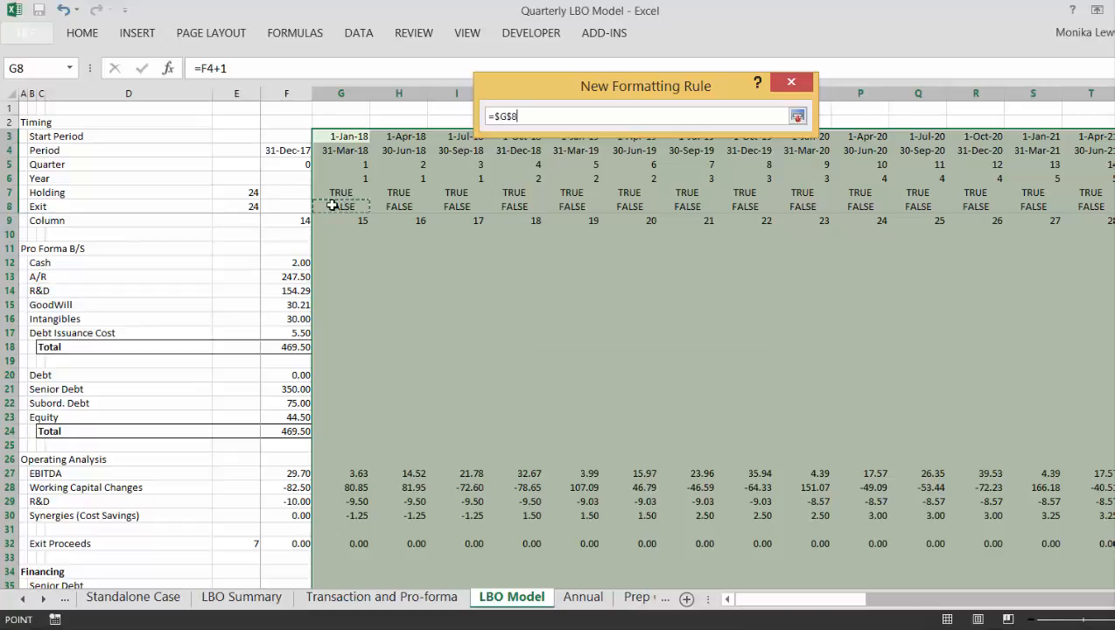
{"action": "key", "text": "F4"}
{"action": "type", "text": "=true"}
{"action": "key", "text": "Return"}
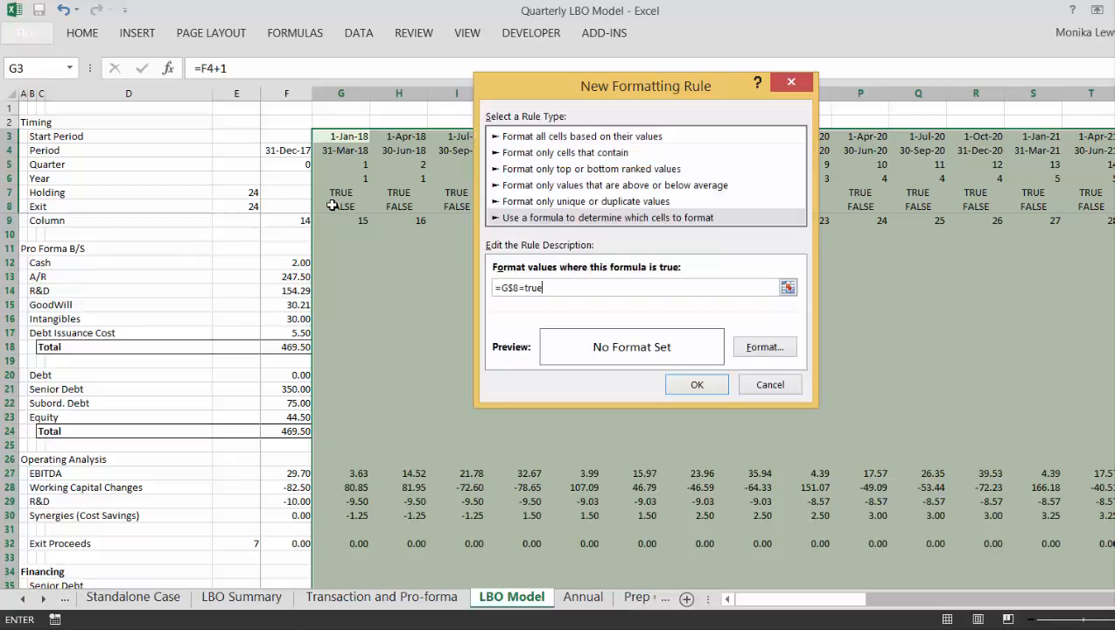
- Give the exit-period rule the lightest gold background fill and apply it to the period columns
{"action": "left_click", "coordinate": [749, 348]}
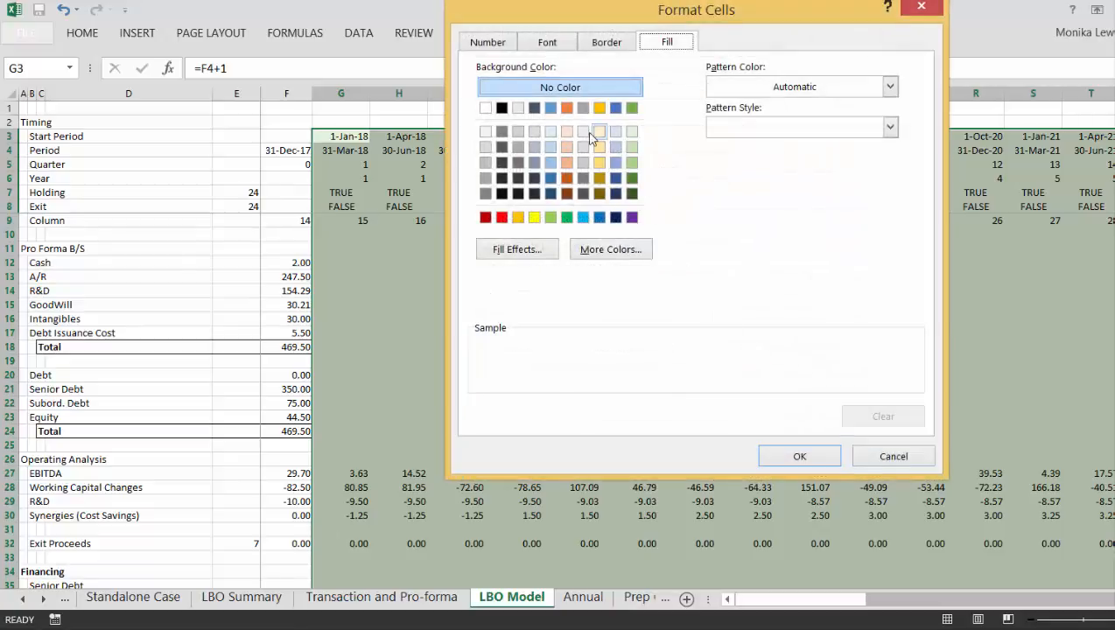
{"action": "left_click", "coordinate": [599, 130]}
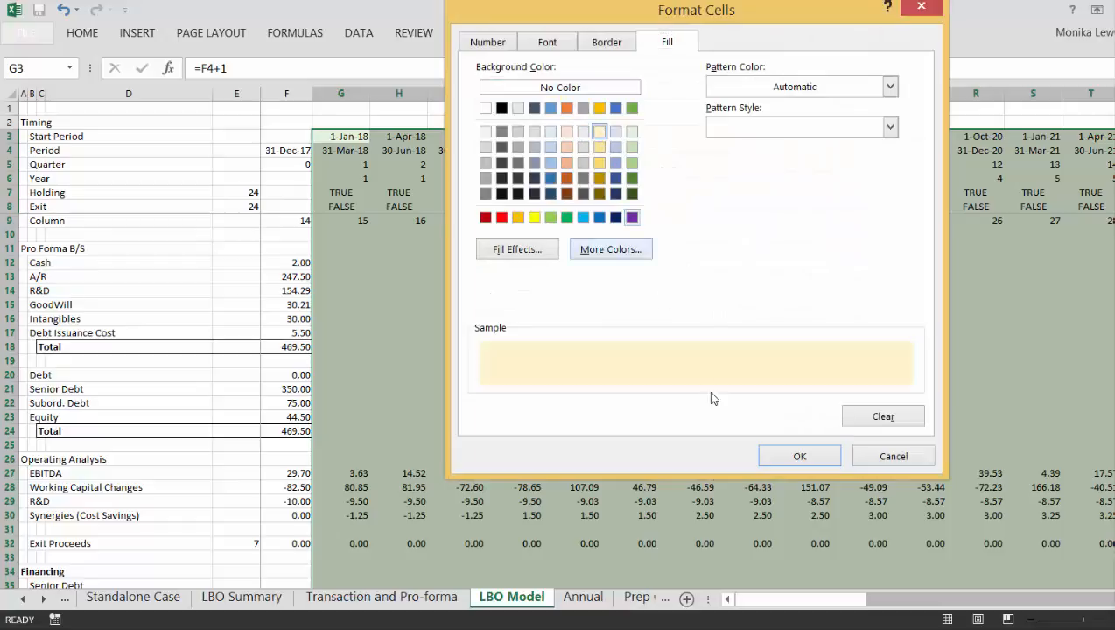
{"action": "left_click", "coordinate": [762, 457]}
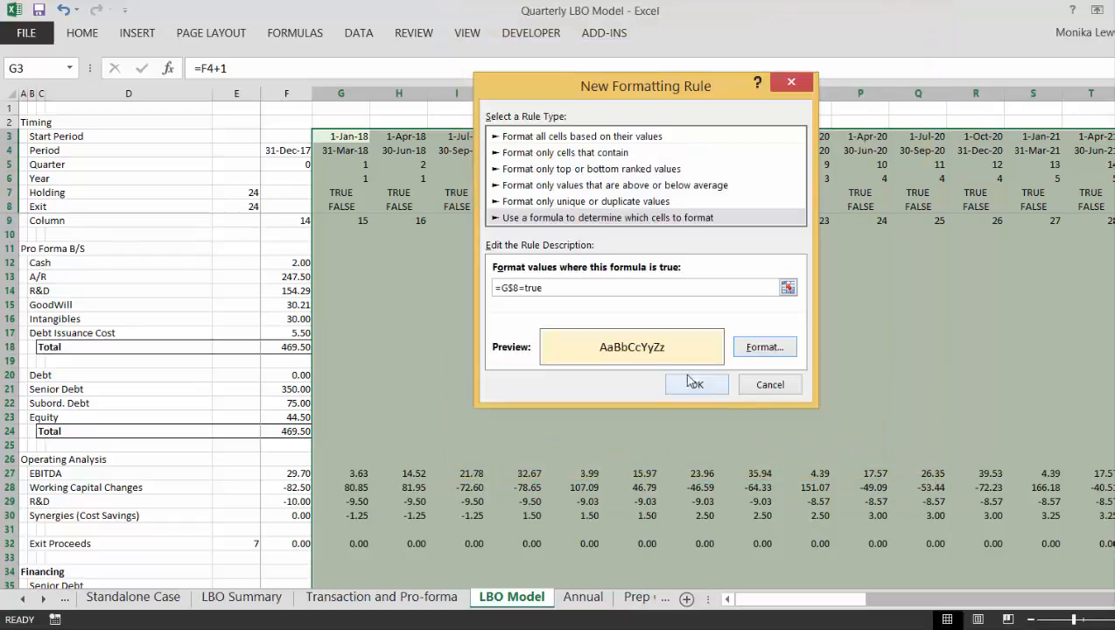
{"action": "left_click", "coordinate": [697, 385]}
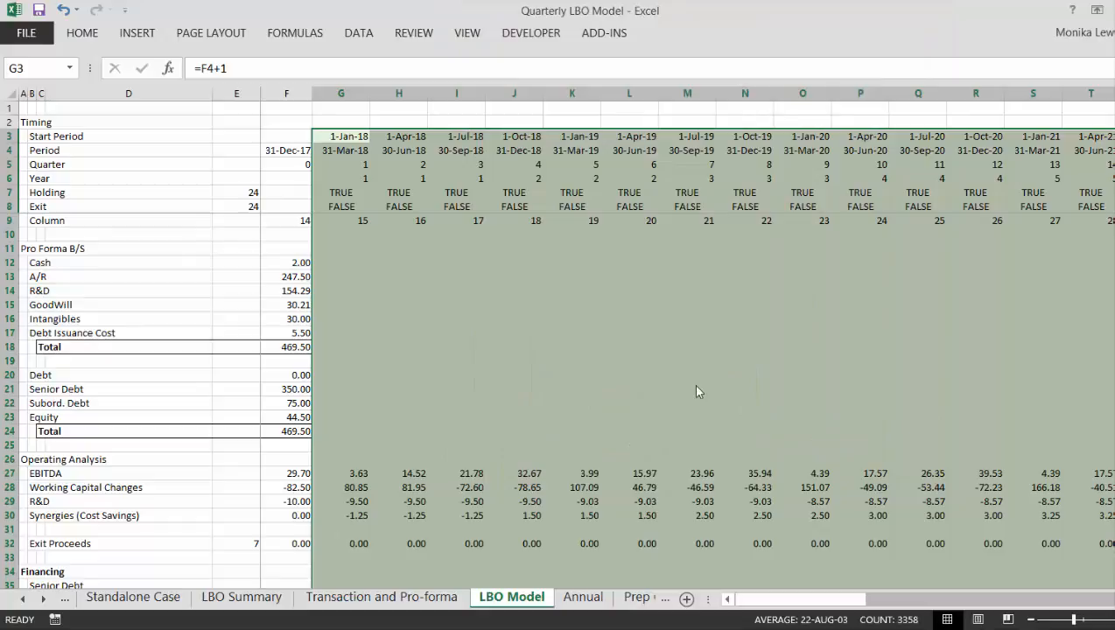
- Look across the period columns to check the shading of the holding and exit periods
{"action": "left_click", "coordinate": [722, 303]}
{"action": "key", "text": "Right"}
{"action": "key", "text": "Right"}
{"action": "key", "text": "Right"}
{"action": "key", "text": "Right"}
{"action": "key", "text": "Right"}
{"action": "key", "text": "Right"}
{"action": "key", "text": "Right"}
{"action": "key", "text": "Right"}
{"action": "key", "text": "Right"}
{"action": "key", "text": "Right"}
{"action": "key", "text": "Right"}
{"action": "key", "text": "Right"}
{"action": "key", "text": "Right"}
{"action": "key", "text": "Right"}
{"action": "key", "text": "Right"}
{"action": "key", "text": "Right"}
{"action": "key", "text": "Right"}
{"action": "key", "text": "Right"}
{"action": "key", "text": "Right"}
{"action": "key", "text": "Right"}
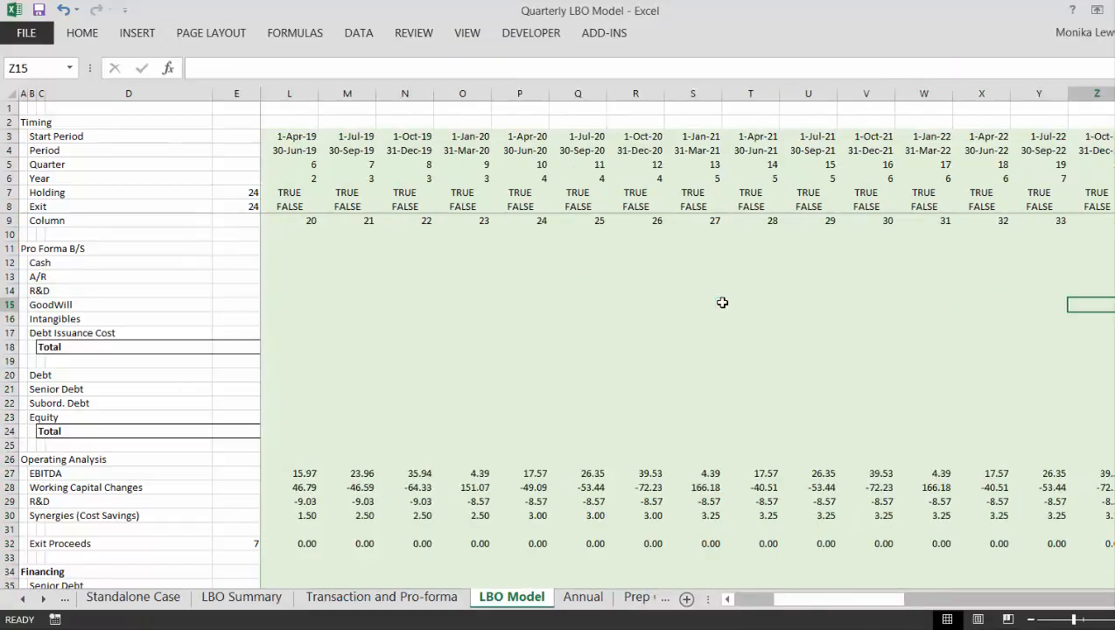
{"action": "key", "text": "Left"}
{"action": "key", "text": "Left"}
{"action": "key", "text": "Left"}
{"action": "key", "text": "Left"}
{"action": "key", "text": "Left"}
{"action": "key", "text": "Left"}
{"action": "key", "text": "Left"}
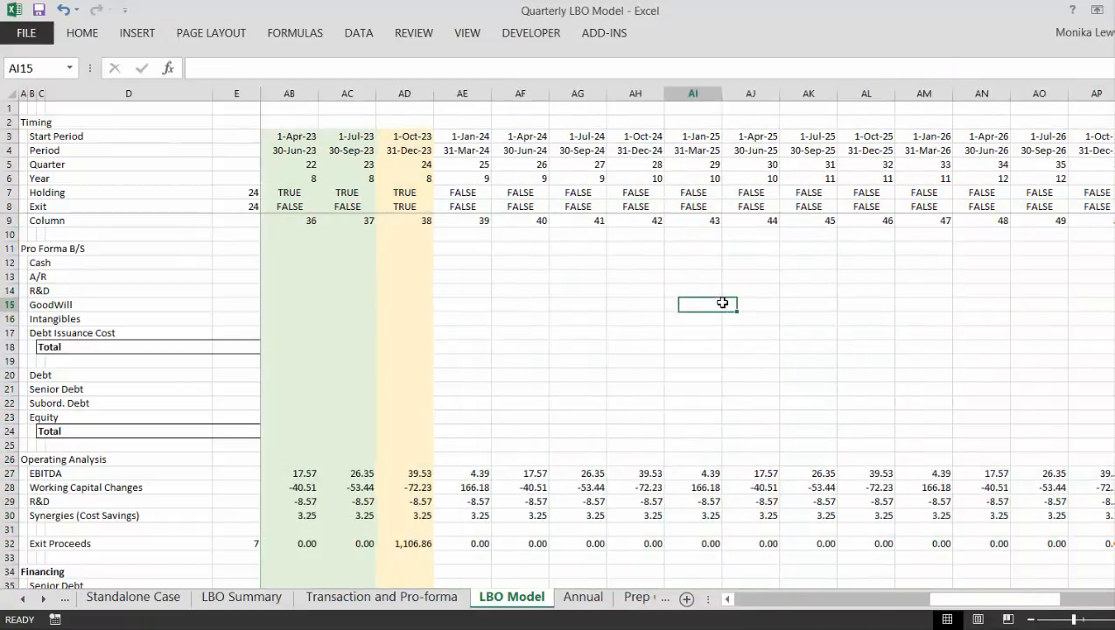
{"action": "key", "text": "Left"}
{"action": "key", "text": "Left"}
{"action": "key", "text": "Left"}
{"action": "key", "text": "Left"}
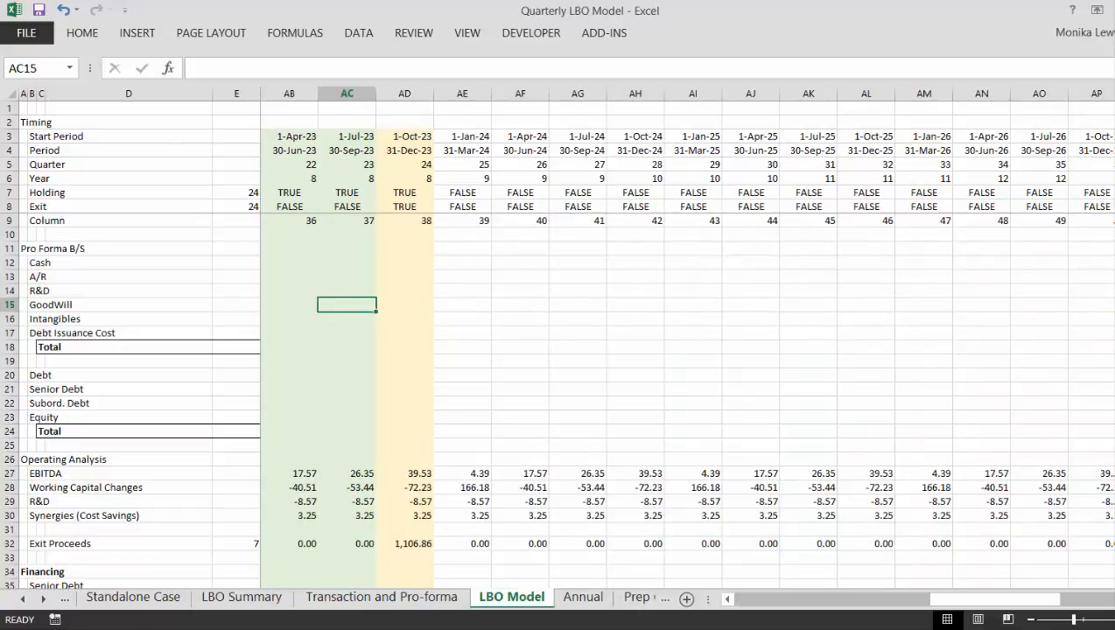
- Review the order and applied ranges of the holding and exit rules in the Conditional Formatting Rules Manager
{"action": "left_click", "coordinate": [91, 38]}
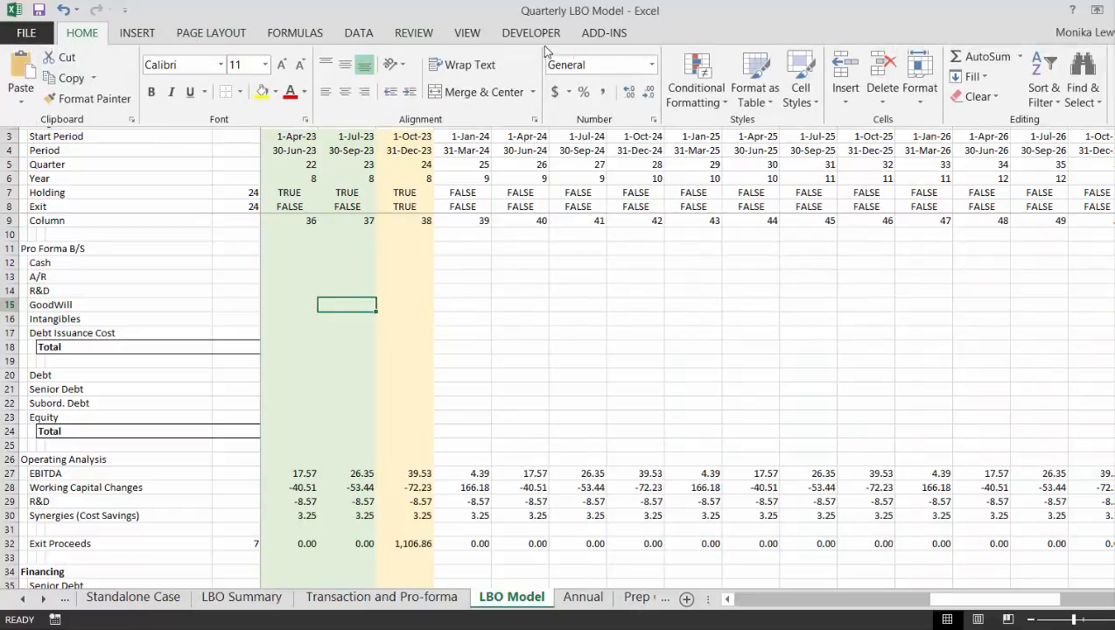
{"action": "left_click", "coordinate": [686, 101]}
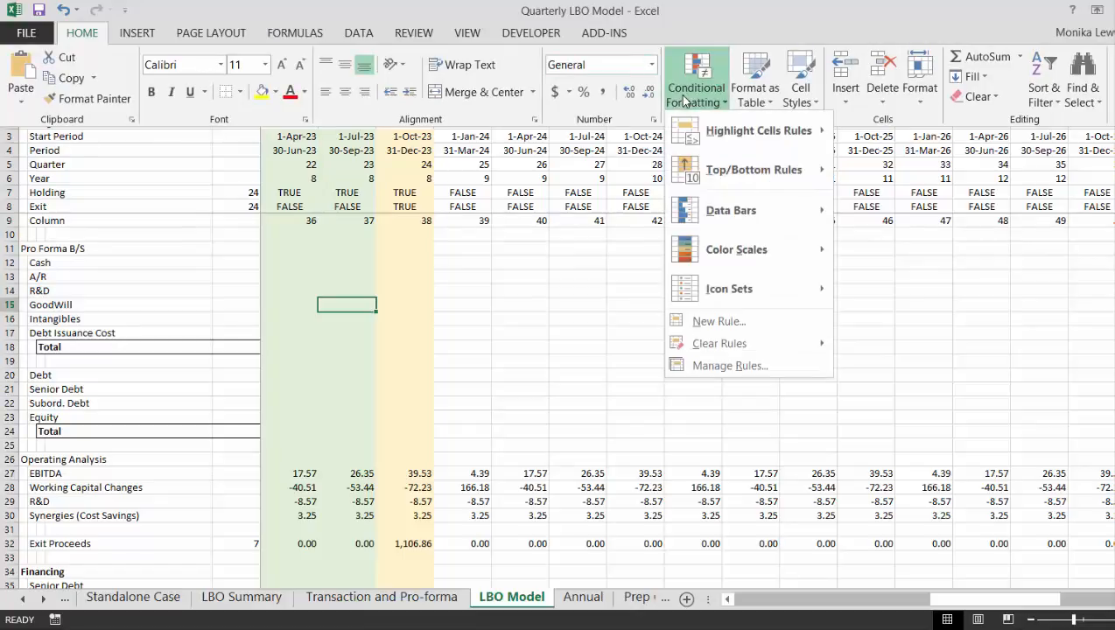
{"action": "left_click", "coordinate": [772, 366]}
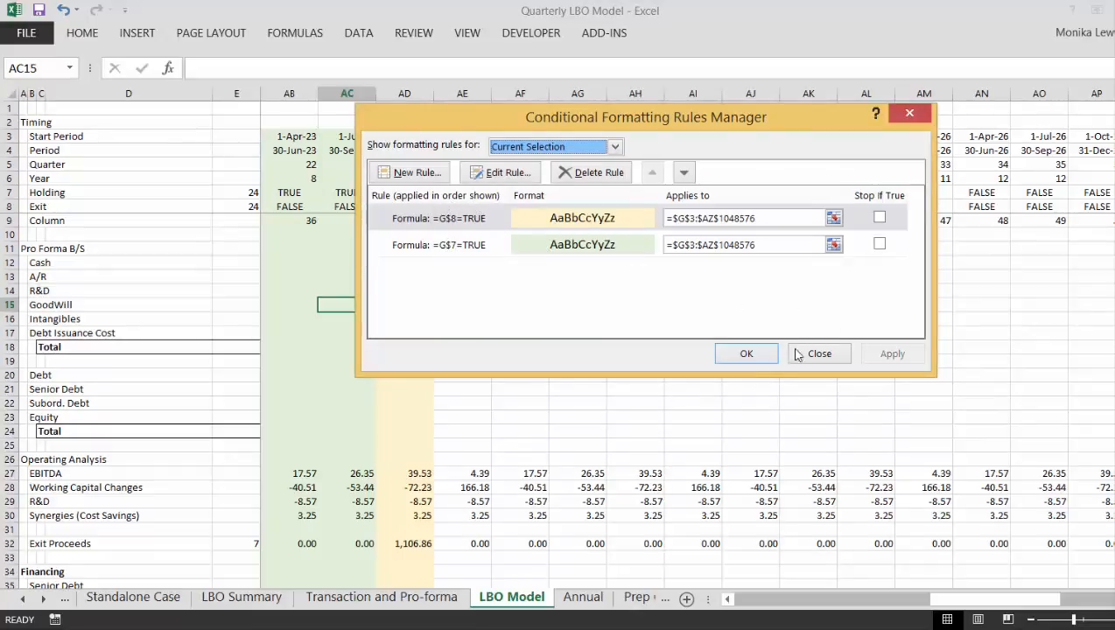
{"action": "left_click", "coordinate": [761, 356]}
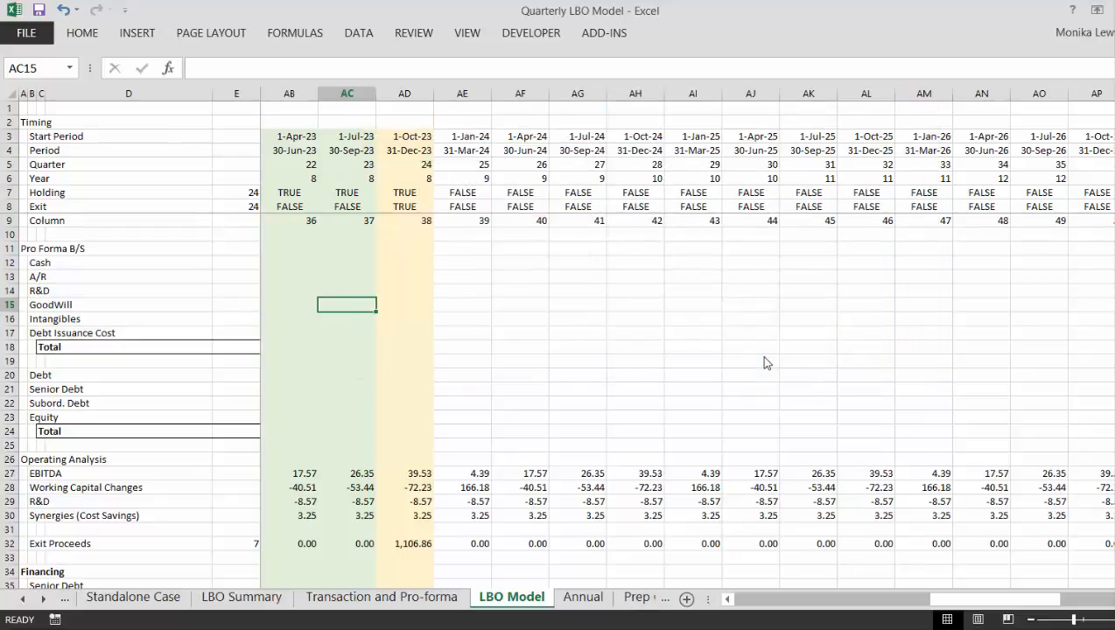
- Return to the first period column in the Timing section at the start of the LBO Model sheet
{"action": "left_click", "coordinate": [682, 322]}
{"action": "key", "text": "ctrl+Home"}
{"action": "key", "text": "Left"}
{"action": "key", "text": "Left"}
{"action": "key", "text": "Left"}
{"action": "key", "text": "Left"}
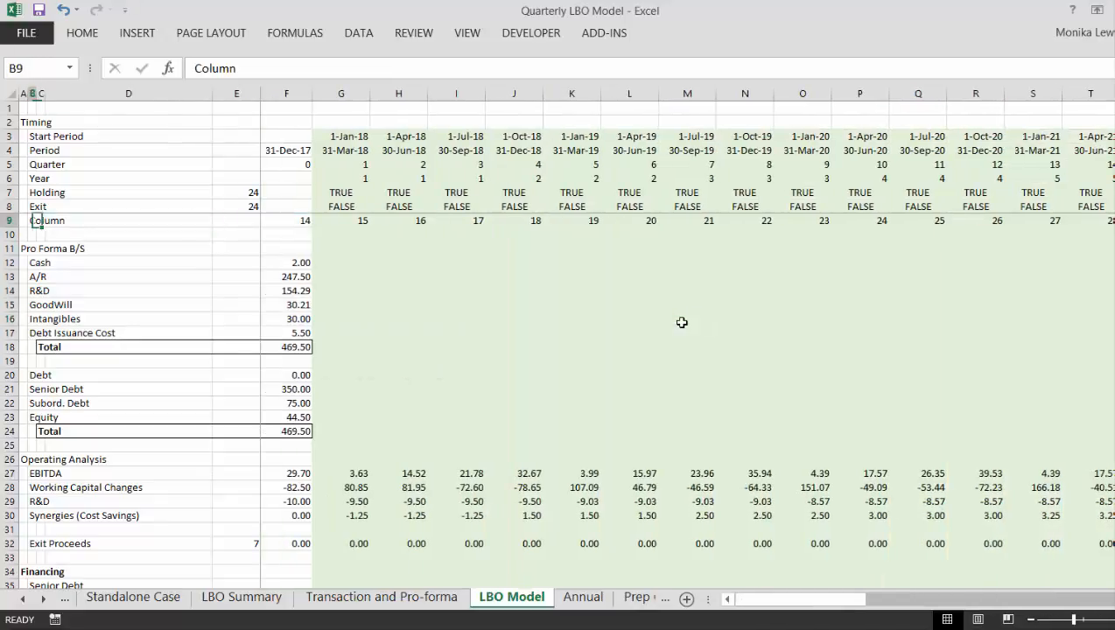
{"action": "key", "text": "Right"}
{"action": "key", "text": "Right"}
{"action": "key", "text": "Right"}
{"action": "key", "text": "Right"}
{"action": "key", "text": "Down"}
{"action": "key", "text": "Down"}
{"action": "key", "text": "Down"}
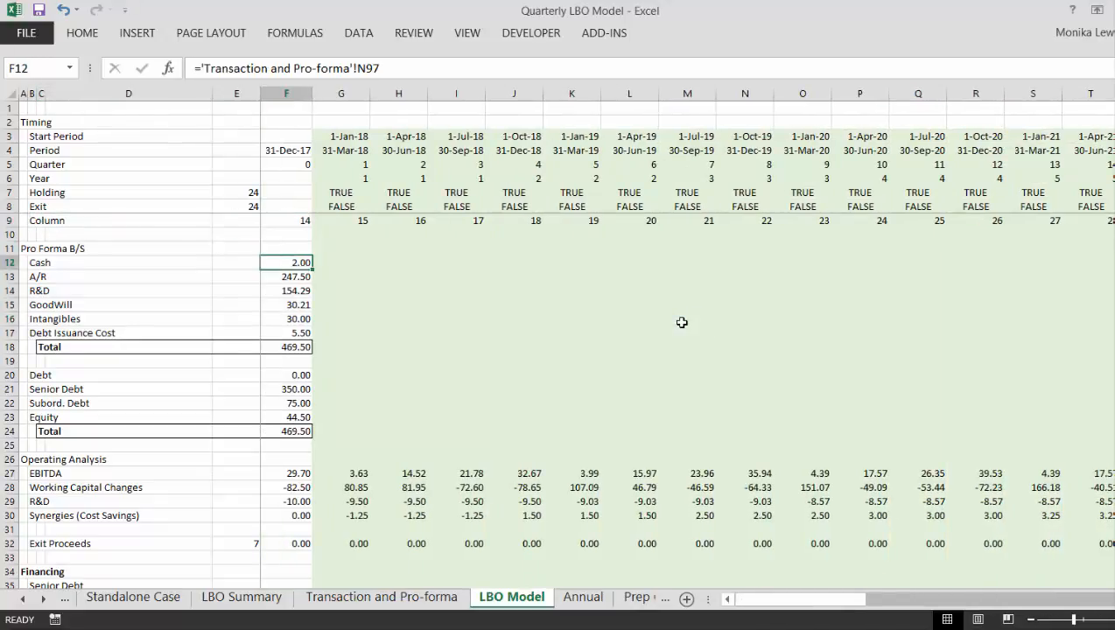
{"action": "key", "text": "Up"}
{"action": "key", "text": "Up"}
{"action": "key", "text": "Up"}
{"action": "key", "text": "Up"}
{"action": "key", "text": "Up"}
{"action": "key", "text": "Up"}
{"action": "key", "text": "Up"}
{"action": "key", "text": "Up"}
{"action": "key", "text": "Up"}
{"action": "key", "text": "Up"}
{"action": "key", "text": "Up"}
{"action": "key", "text": "Right"}
- Examine the Start Period, Period and Quarter formulas in column G and look along the Quarter row to the later periods
{"action": "key", "text": "Down"}
{"action": "key", "text": "Down"}
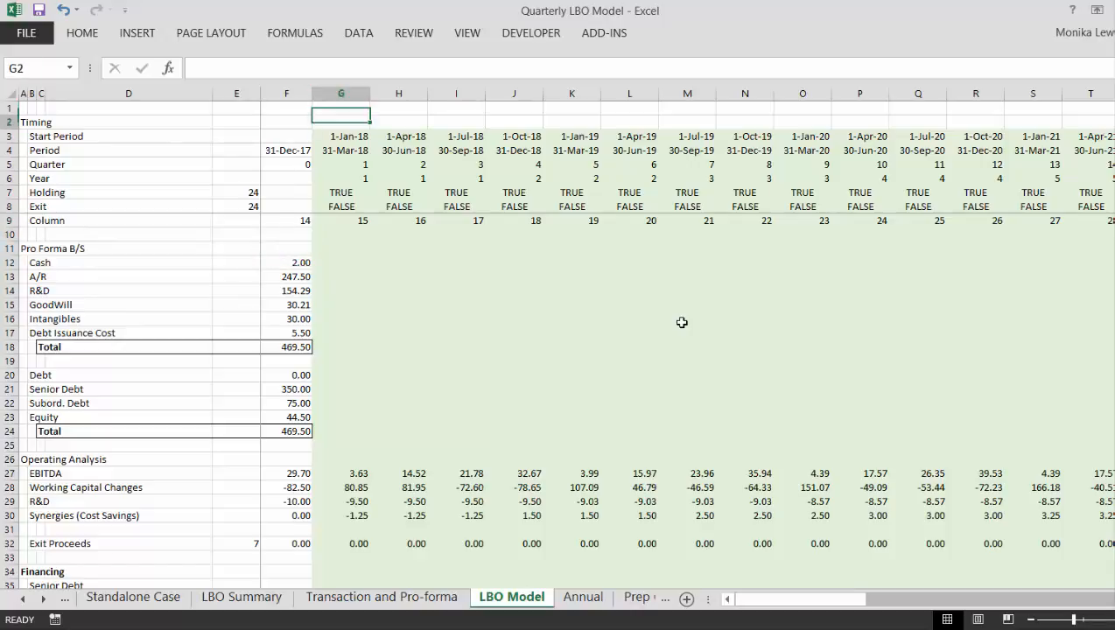
{"action": "key", "text": "Down"}
{"action": "key", "text": "Left"}
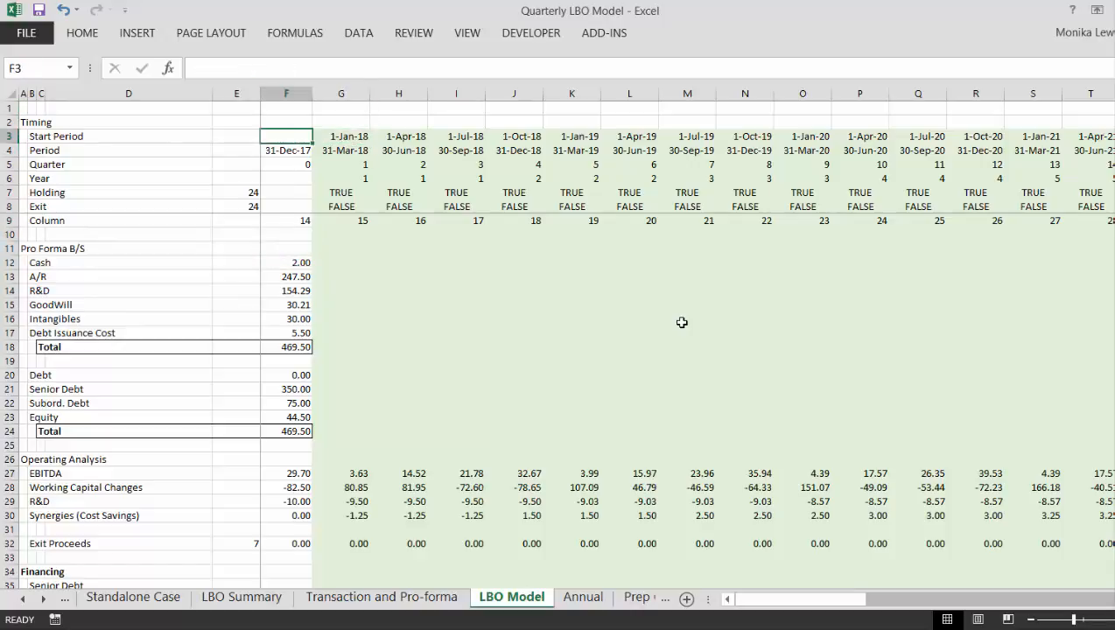
{"action": "key", "text": "Up"}
{"action": "key", "text": "Right"}
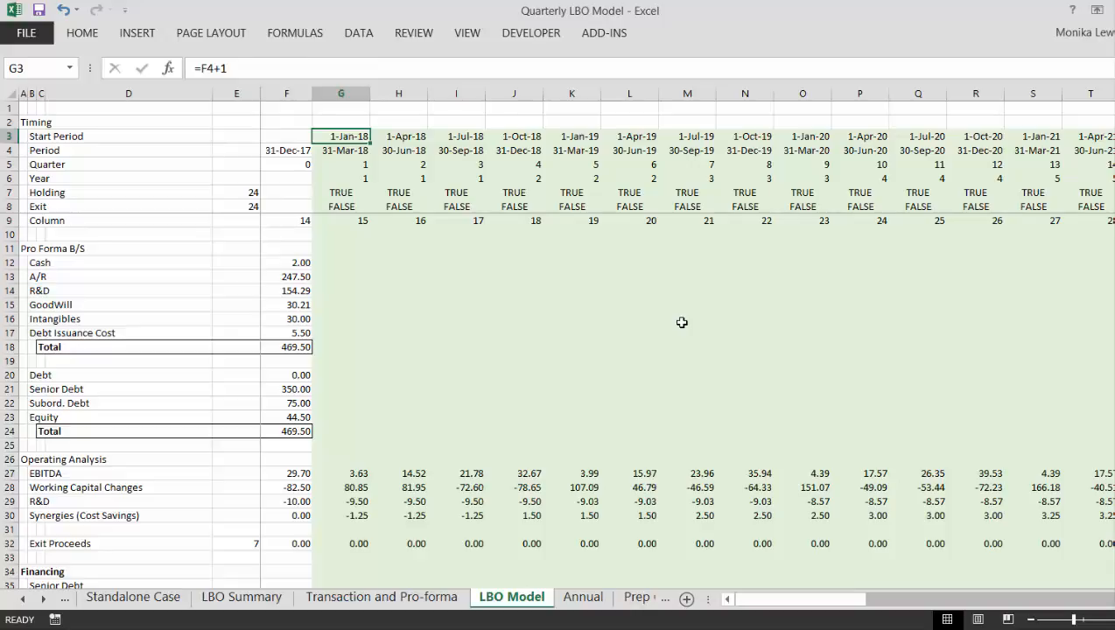
{"action": "key", "text": "Down"}
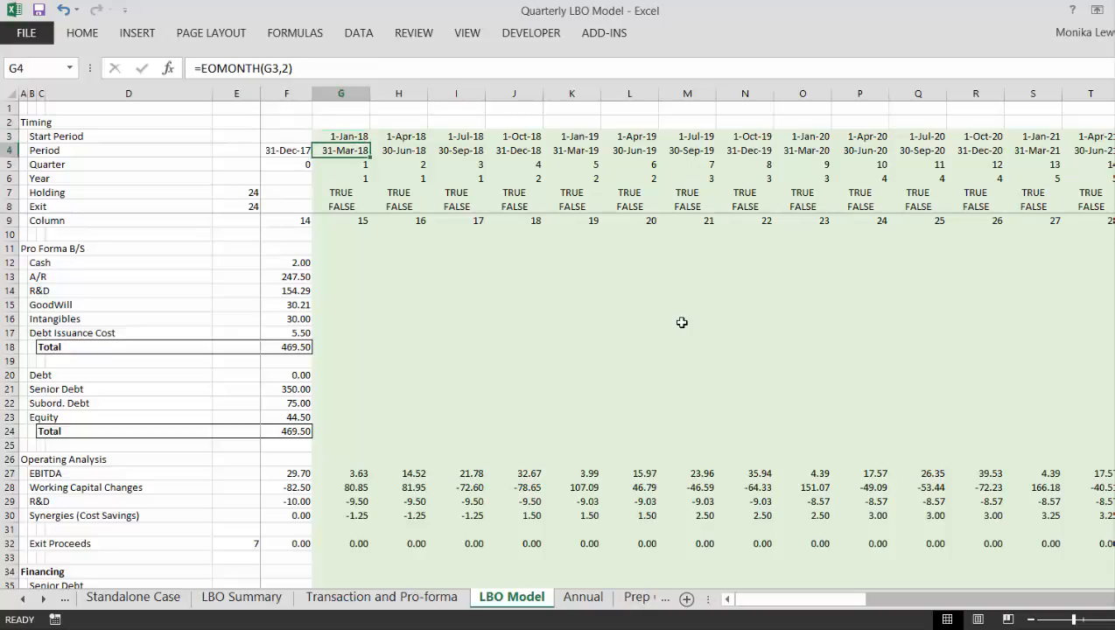
{"action": "key", "text": "Down"}
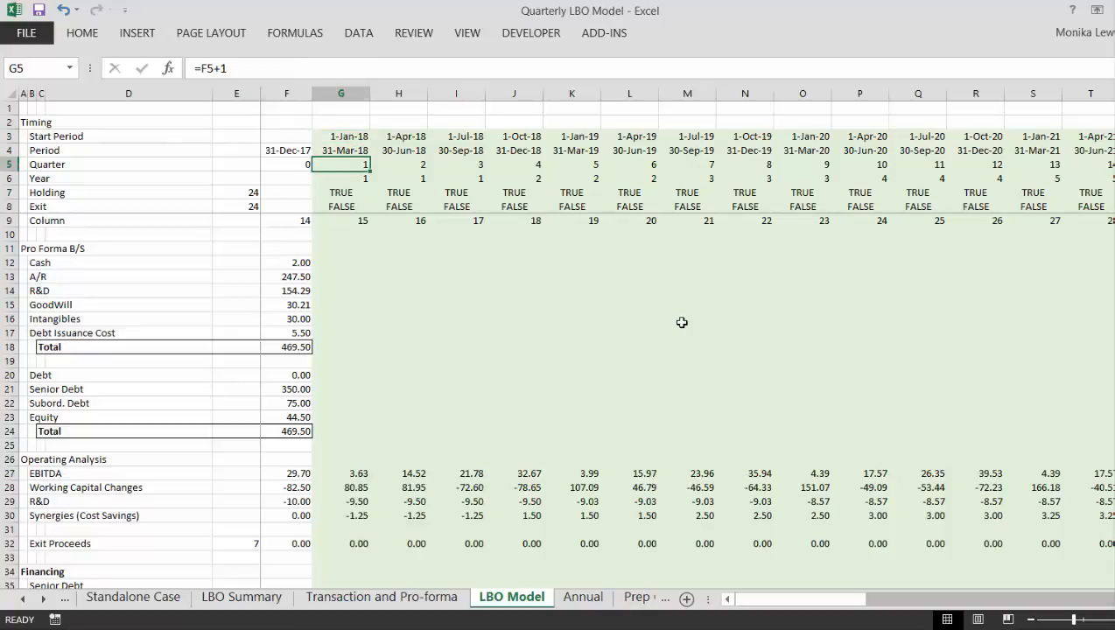
{"action": "key", "text": "Right"}
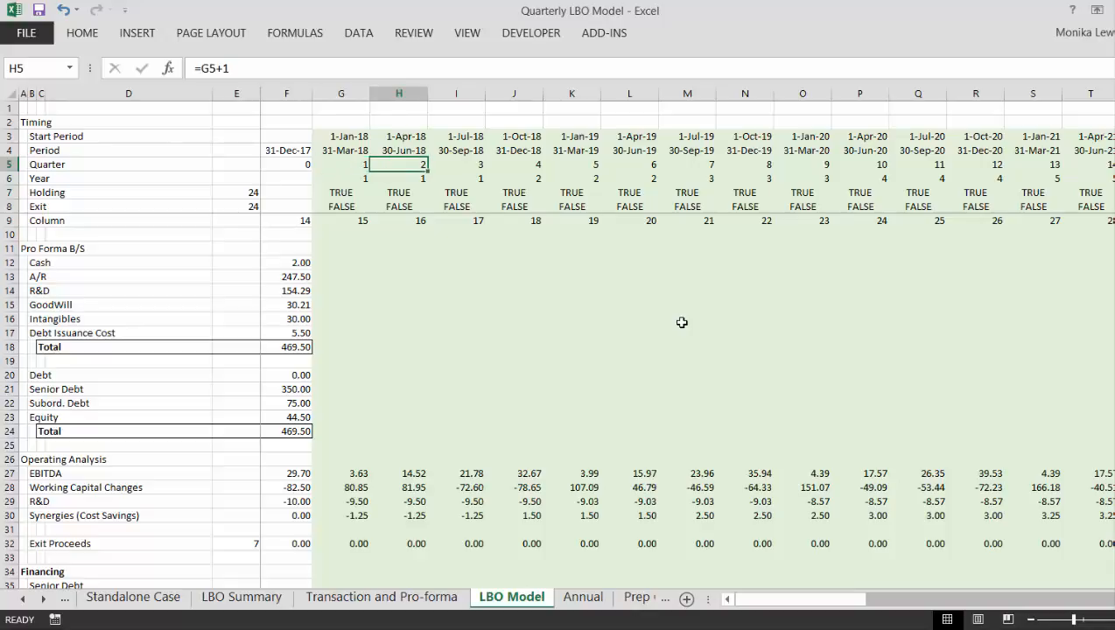
{"action": "key", "text": "Right"}
{"action": "key", "text": "Right"}
{"action": "key", "text": "Right"}
{"action": "key", "text": "Right"}
{"action": "key", "text": "Right"}
{"action": "key", "text": "Right"}
{"action": "key", "text": "Right"}
{"action": "key", "text": "Right"}
{"action": "key", "text": "Right"}
{"action": "key", "text": "Right"}
{"action": "key", "text": "Right"}
{"action": "key", "text": "Right"}
{"action": "key", "text": "Right"}
{"action": "key", "text": "Right"}
{"action": "key", "text": "Right"}
{"action": "key", "text": "Right"}
{"action": "key", "text": "Right"}
{"action": "key", "text": "Right"}
{"action": "key", "text": "Right"}
{"action": "key", "text": "Right"}
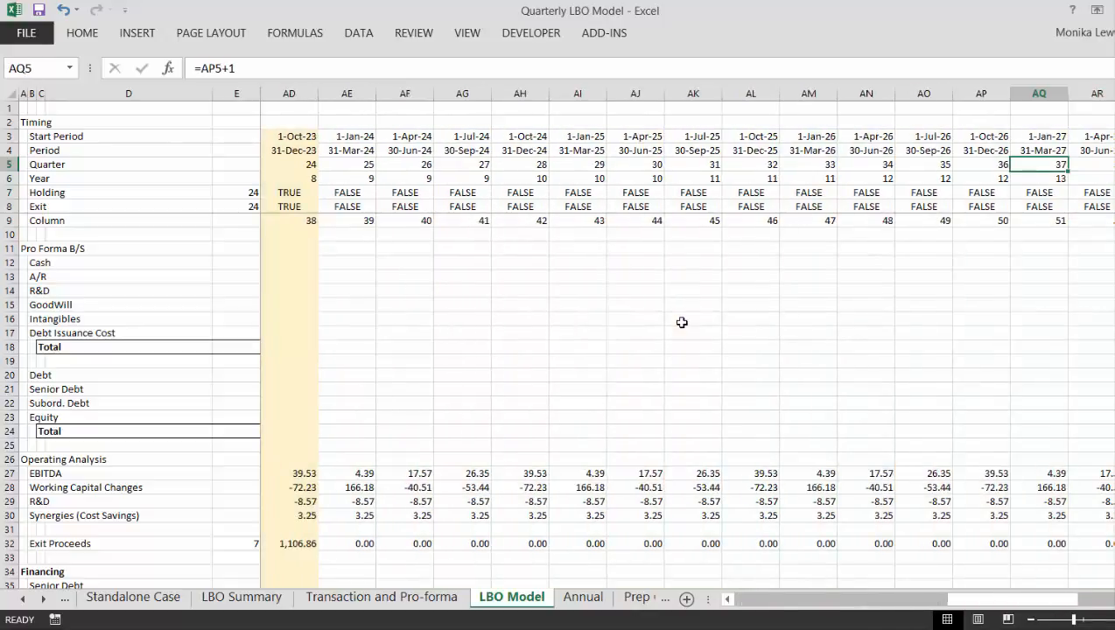
{"action": "key", "text": "Left"}
{"action": "key", "text": "Left"}
{"action": "key", "text": "Left"}
{"action": "key", "text": "Left"}
{"action": "key", "text": "Left"}
{"action": "key", "text": "Left"}
{"action": "key", "text": "Left"}
{"action": "key", "text": "Left"}
{"action": "key", "text": "Left"}
{"action": "key", "text": "Left"}
{"action": "key", "text": "Left"}
{"action": "key", "text": "Left"}
{"action": "key", "text": "Left"}
{"action": "key", "text": "Left"}
{"action": "key", "text": "Left"}
{"action": "key", "text": "Left"}
{"action": "key", "text": "Left"}
{"action": "key", "text": "Left"}
{"action": "key", "text": "Left"}
{"action": "key", "text": "Left"}
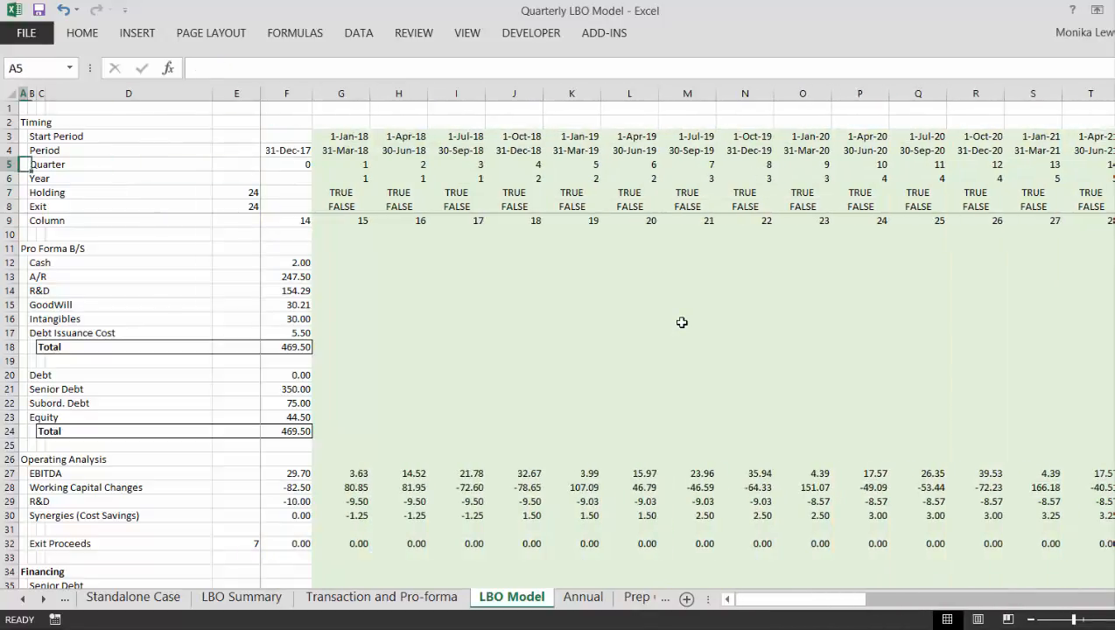
- Examine the Year formula in cell G6 and compare the Year and Holding rows across the first four quarters
{"action": "key", "text": "Down"}
{"action": "key", "text": "Right"}
{"action": "key", "text": "Right"}
{"action": "key", "text": "Right"}
{"action": "key", "text": "Right"}
{"action": "key", "text": "Right"}
{"action": "key", "text": "Right"}
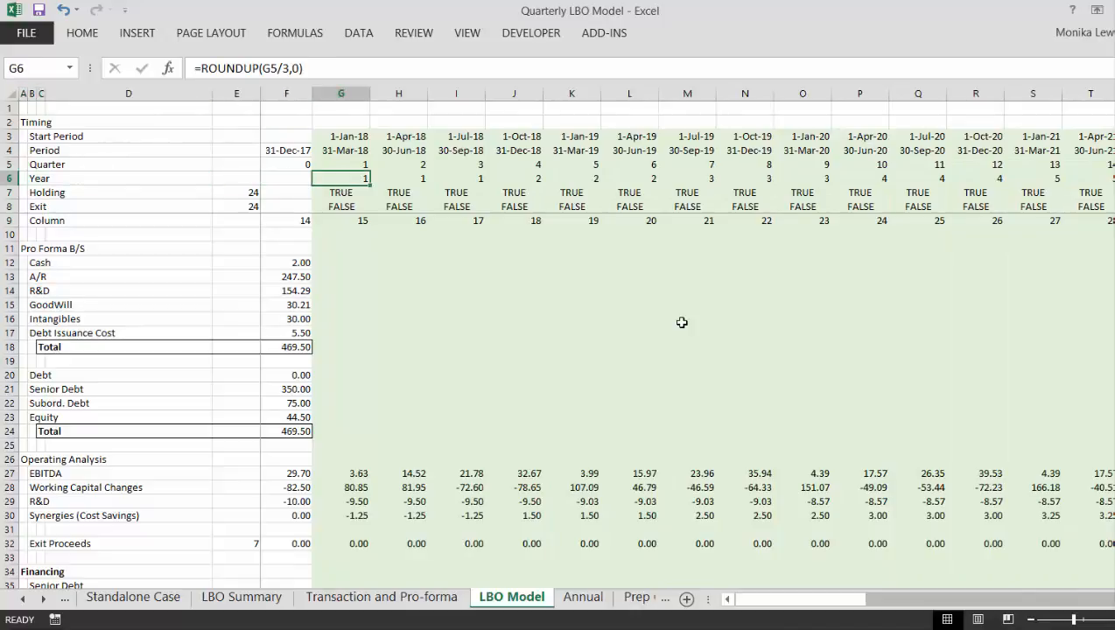
{"action": "key", "text": "F2"}
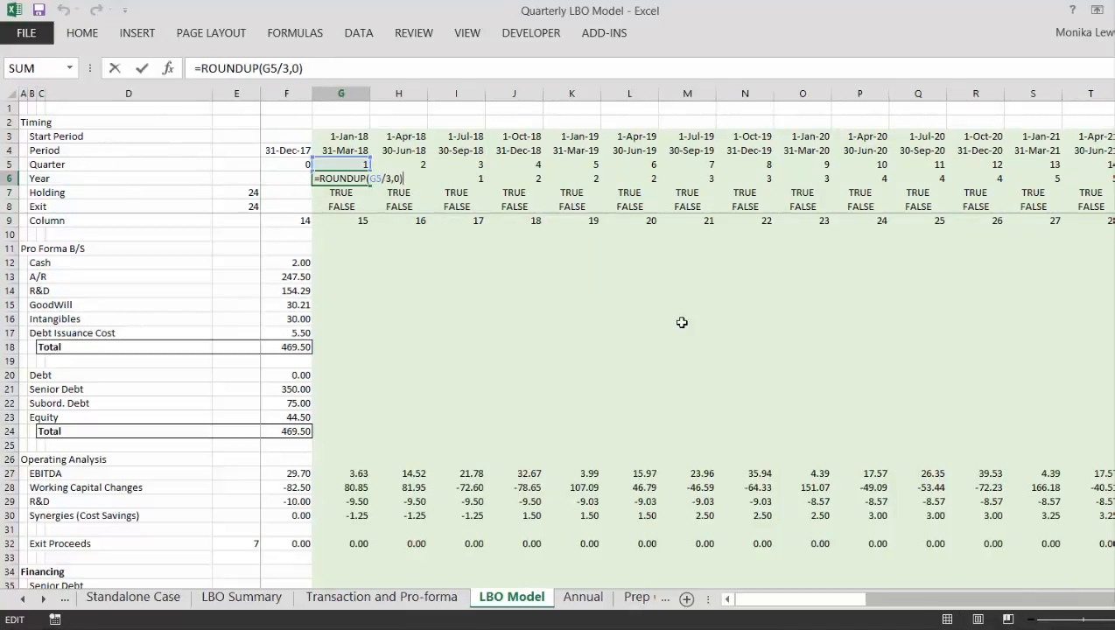
{"action": "key", "text": "Return"}
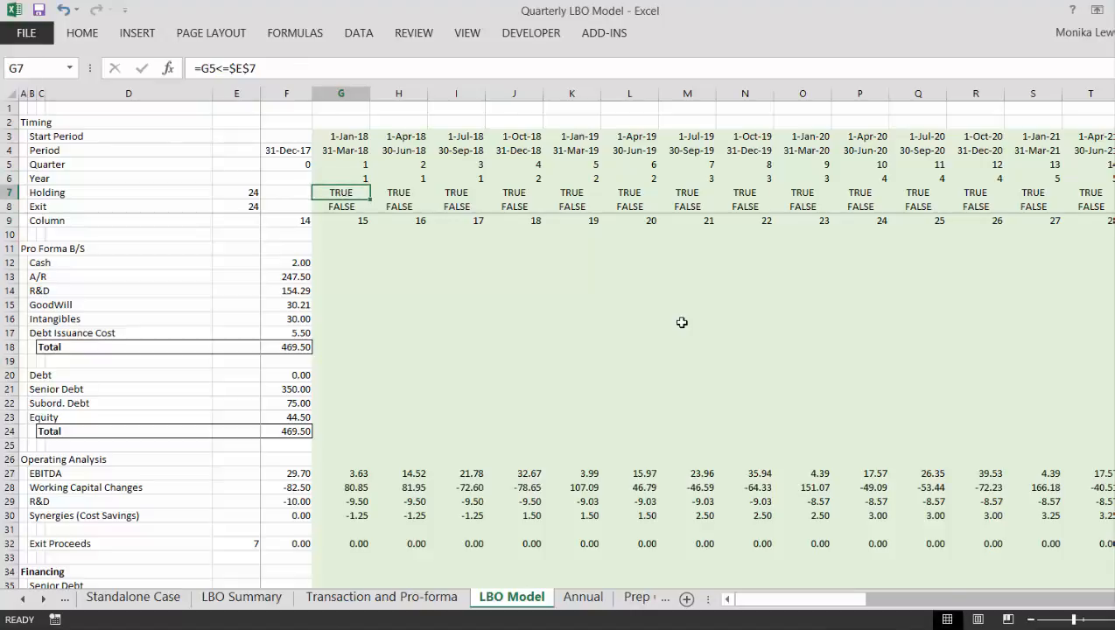
{"action": "key", "text": "Up"}
{"action": "key", "text": "Right"}
{"action": "key", "text": "Right"}
- Compare the Holding formulas in row 7 across the first four quarters
{"action": "key", "text": "Right"}
{"action": "key", "text": "Down"}
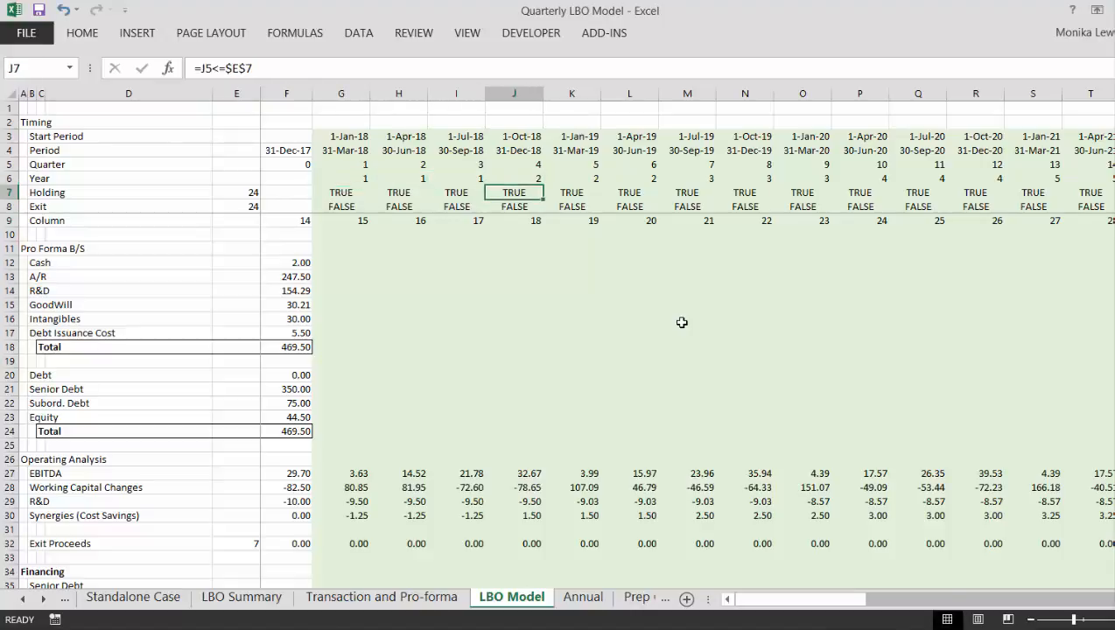
{"action": "key", "text": "Left"}
{"action": "key", "text": "Left"}
{"action": "key", "text": "Left"}
{"action": "key", "text": "Left"}
{"action": "key", "text": "Left"}
{"action": "key", "text": "Right"}
{"action": "key", "text": "Right"}
{"action": "key", "text": "Right"}
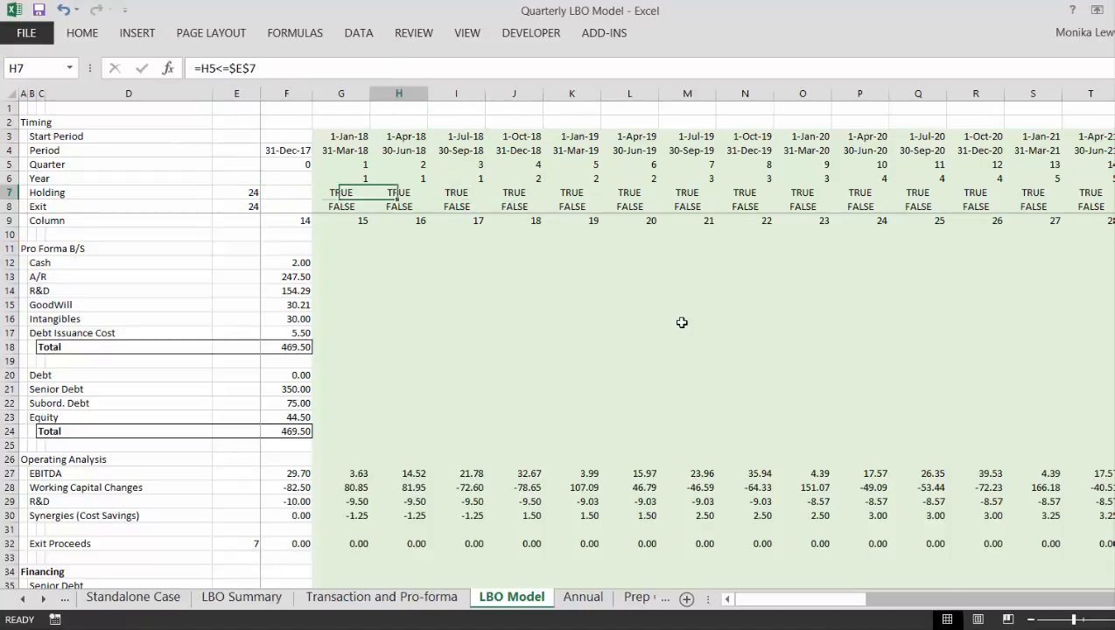
{"action": "key", "text": "Left"}
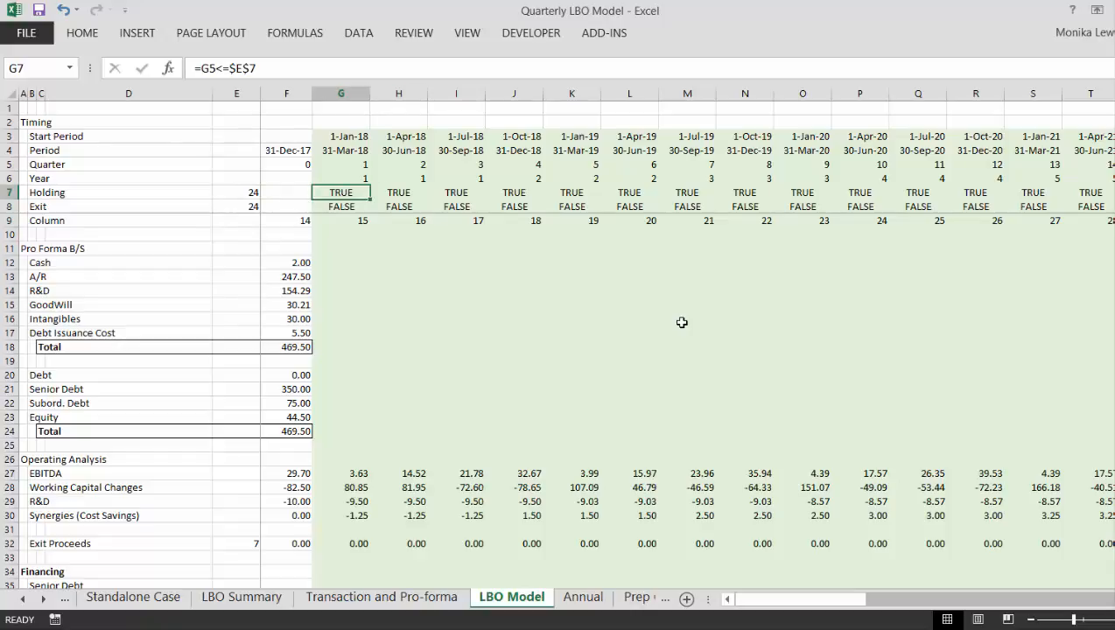
- Examine the cells referenced by the Holding formula in G7 and the Exit formula in G8
{"action": "key", "text": "Right"}
{"action": "key", "text": "Up"}
{"action": "key", "text": "Left"}
{"action": "key", "text": "Down"}
{"action": "key", "text": "F2"}
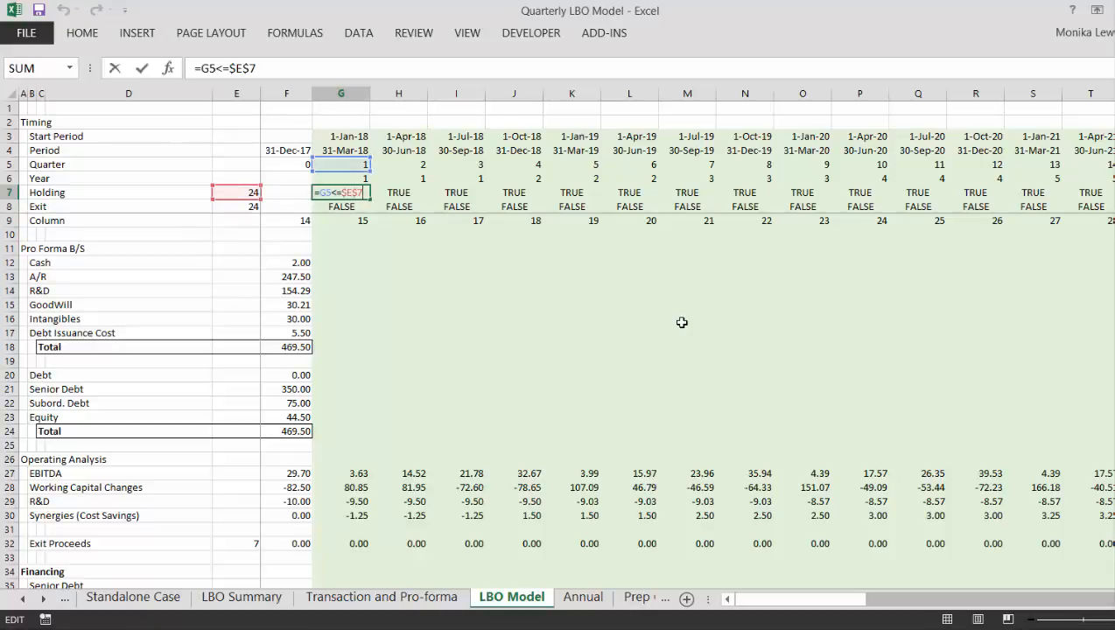
{"action": "key", "text": "Return"}
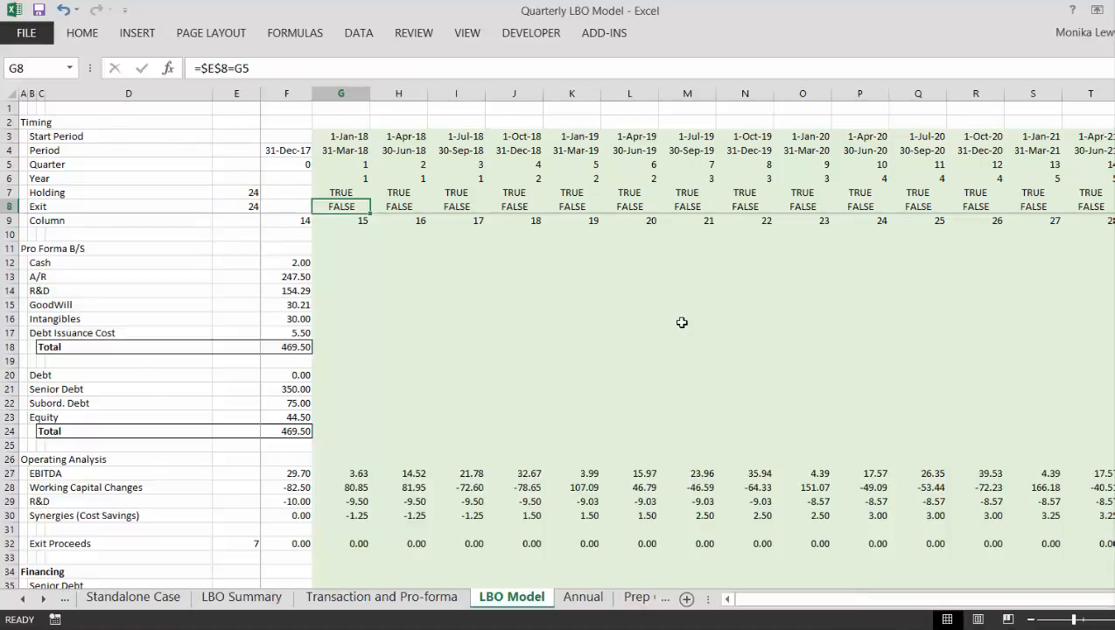
- Set the Holding Period to 5 on the Transaction and Pro-forma sheet
{"action": "key", "text": "ctrl+Page_Up"}
{"action": "key", "text": "Page_Up"}
{"action": "key", "text": "Page_Up"}
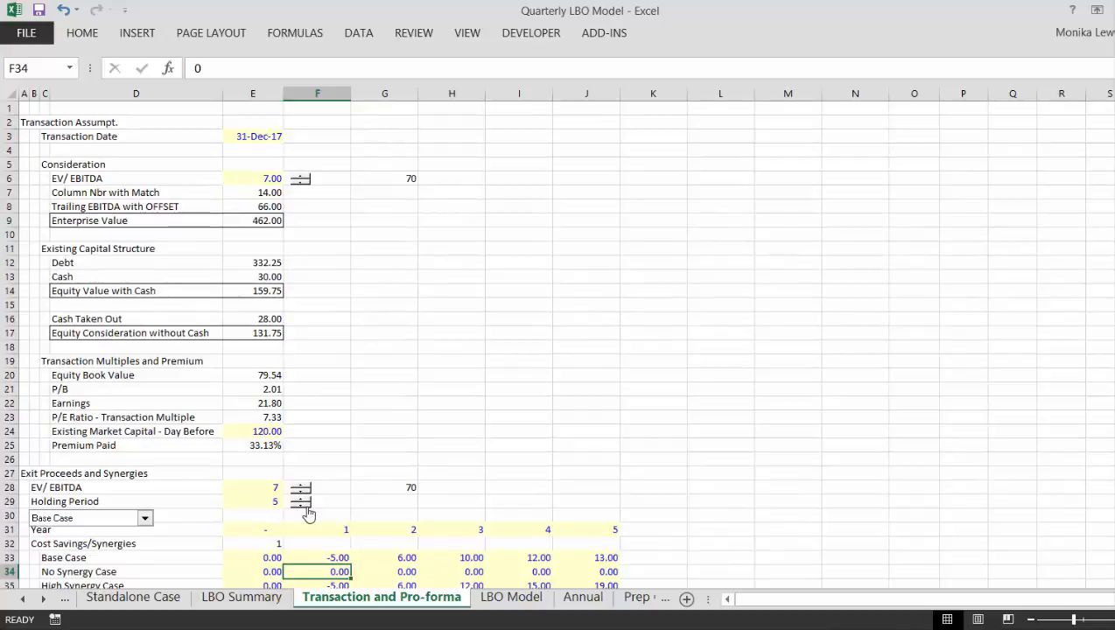
- Return to the LBO Model sheet and look along the Exit row to check the holding and exit shading
{"action": "key", "text": "ctrl+Page_Down"}
{"action": "key", "text": "Left"}
{"action": "key", "text": "Left"}
{"action": "key", "text": "Right"}
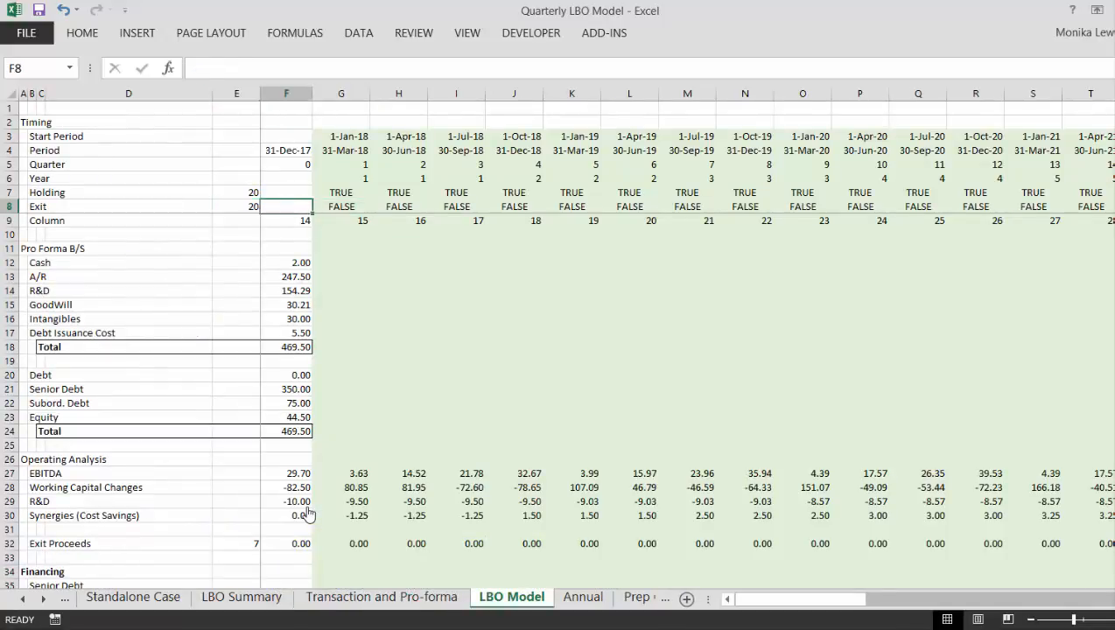
{"action": "key", "text": "Right"}
{"action": "key", "text": "Right"}
{"action": "key", "text": "Right"}
{"action": "key", "text": "Right"}
{"action": "key", "text": "Right"}
{"action": "key", "text": "Right"}
{"action": "key", "text": "Right"}
{"action": "key", "text": "Right"}
{"action": "key", "text": "Right"}
{"action": "key", "text": "Right"}
{"action": "key", "text": "Right"}
{"action": "key", "text": "Right"}
{"action": "key", "text": "Right"}
{"action": "key", "text": "Right"}
{"action": "key", "text": "Right"}
{"action": "key", "text": "Right"}
{"action": "key", "text": "Right"}
{"action": "key", "text": "Right"}
{"action": "key", "text": "Right"}
{"action": "key", "text": "Right"}
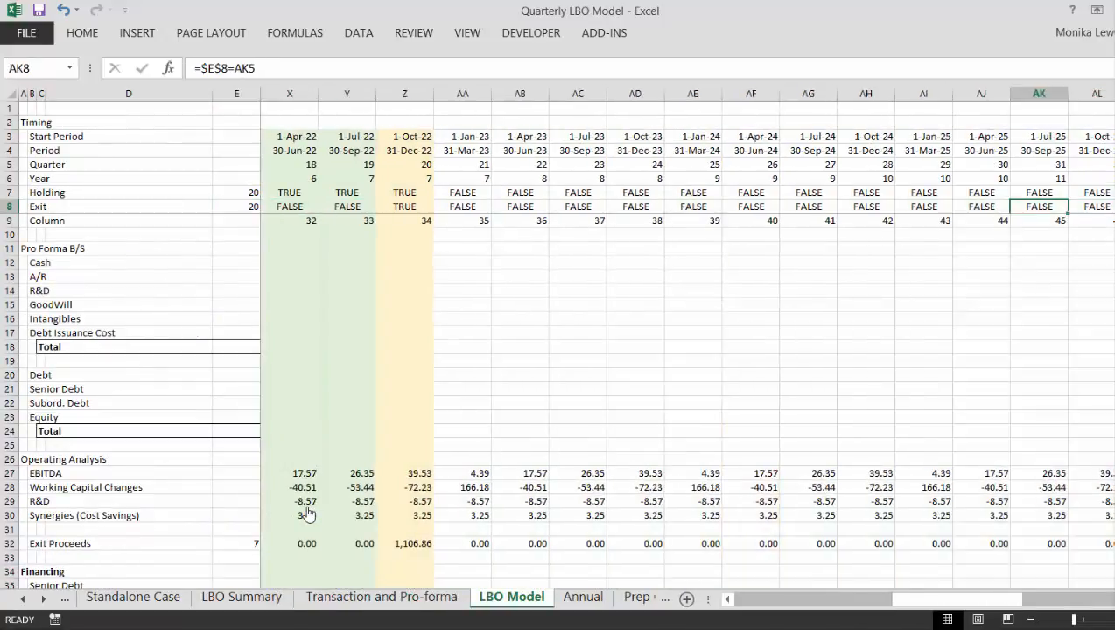
{"action": "key", "text": "Left"}
{"action": "key", "text": "Left"}
{"action": "key", "text": "Left"}
{"action": "key", "text": "Left"}
{"action": "key", "text": "Left"}
{"action": "key", "text": "Left"}
{"action": "key", "text": "Left"}
{"action": "key", "text": "Left"}
{"action": "key", "text": "Left"}
{"action": "key", "text": "Left"}
{"action": "key", "text": "Left"}
{"action": "key", "text": "Left"}
{"action": "key", "text": "Left"}
{"action": "key", "text": "Left"}
{"action": "key", "text": "Left"}
{"action": "key", "text": "Left"}
{"action": "key", "text": "Left"}
{"action": "key", "text": "Left"}
{"action": "key", "text": "Left"}
{"action": "key", "text": "Left"}
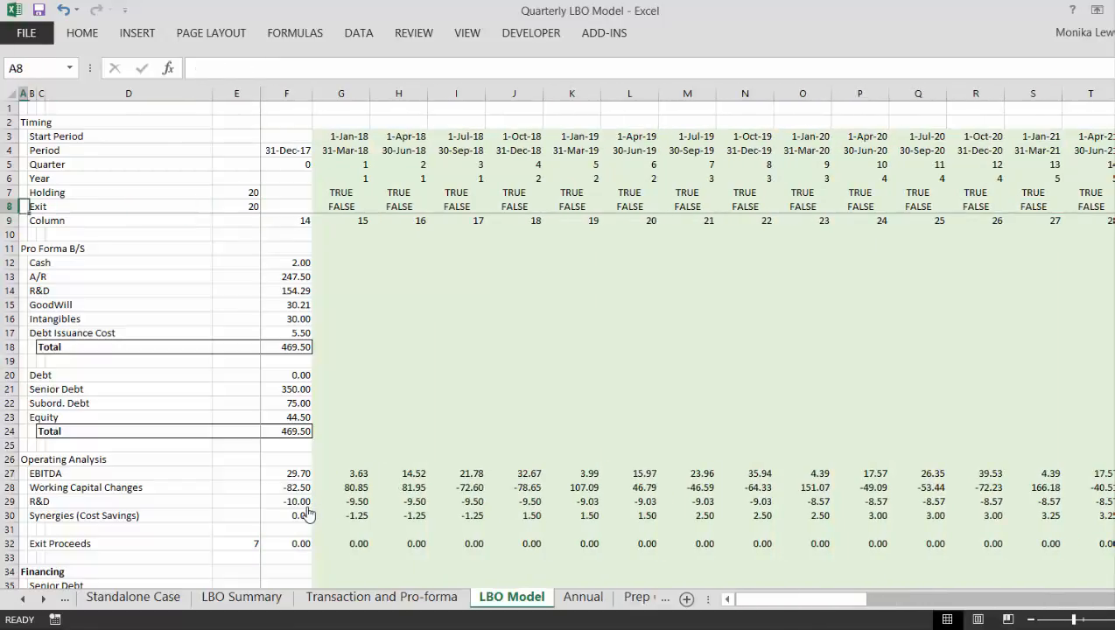
- Look through the Operating Analysis and Pro Forma B/S rows, including the column F balance formulas such as Intangibles
{"action": "key", "text": "Down"}
{"action": "key", "text": "Down"}
{"action": "key", "text": "Down"}
{"action": "key", "text": "Down"}
{"action": "key", "text": "Down"}
{"action": "key", "text": "Down"}
{"action": "key", "text": "Down"}
{"action": "key", "text": "Down"}
{"action": "key", "text": "Down"}
{"action": "key", "text": "Down"}
{"action": "key", "text": "Down"}
{"action": "key", "text": "Down"}
{"action": "key", "text": "Down"}
{"action": "key", "text": "Down"}
{"action": "key", "text": "Down"}
{"action": "key", "text": "Down"}
{"action": "key", "text": "Down"}
{"action": "key", "text": "Down"}
{"action": "key", "text": "Down"}
{"action": "key", "text": "Down"}
{"action": "key", "text": "Down"}
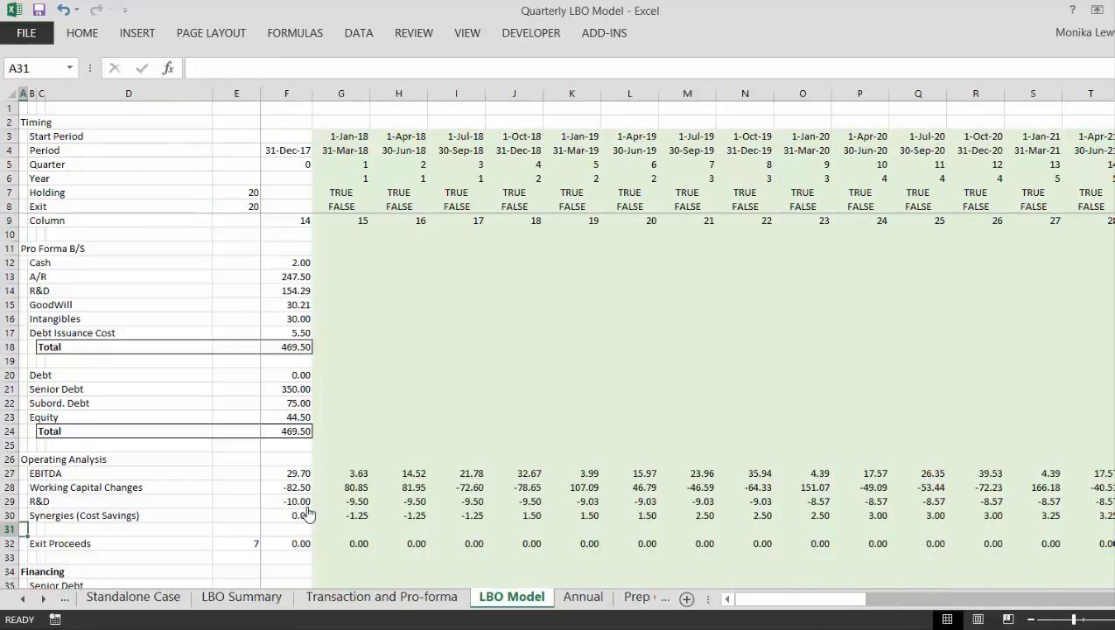
{"action": "key", "text": "Up"}
{"action": "key", "text": "Up"}
{"action": "key", "text": "Up"}
{"action": "key", "text": "Up"}
{"action": "key", "text": "Up"}
{"action": "key", "text": "Up"}
{"action": "key", "text": "Up"}
{"action": "key", "text": "Up"}
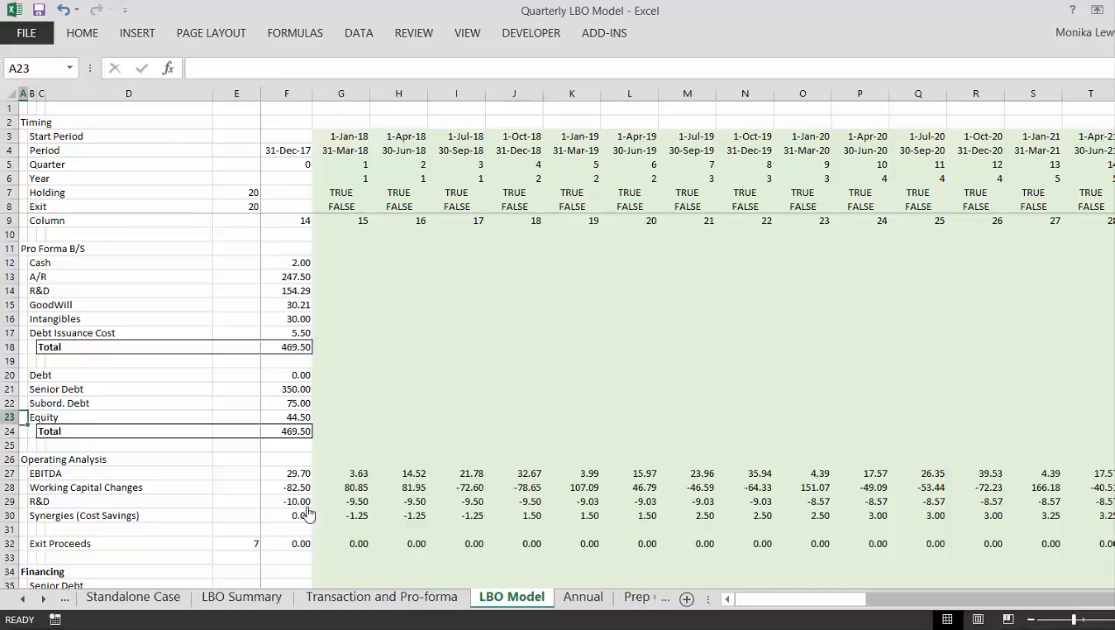
{"action": "key", "text": "Right"}
{"action": "key", "text": "Right"}
{"action": "key", "text": "Right"}
{"action": "key", "text": "Right"}
{"action": "key", "text": "Up"}
{"action": "key", "text": "Up"}
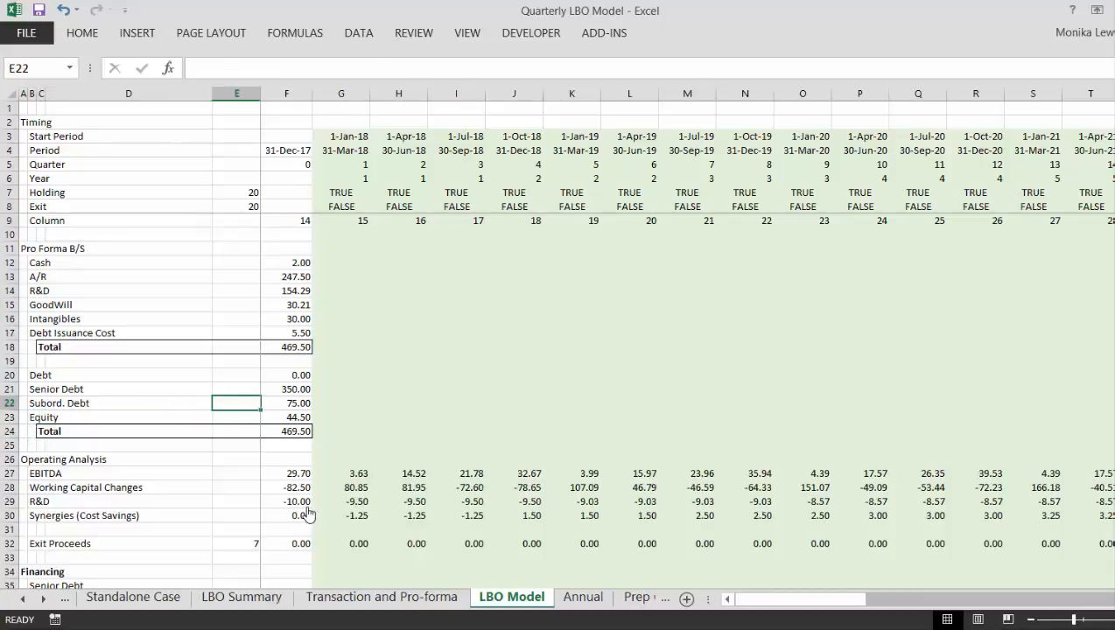
{"action": "key", "text": "Right"}
{"action": "key", "text": "Up"}
{"action": "key", "text": "Up"}
{"action": "key", "text": "Up"}
{"action": "key", "text": "Up"}
{"action": "key", "text": "Up"}
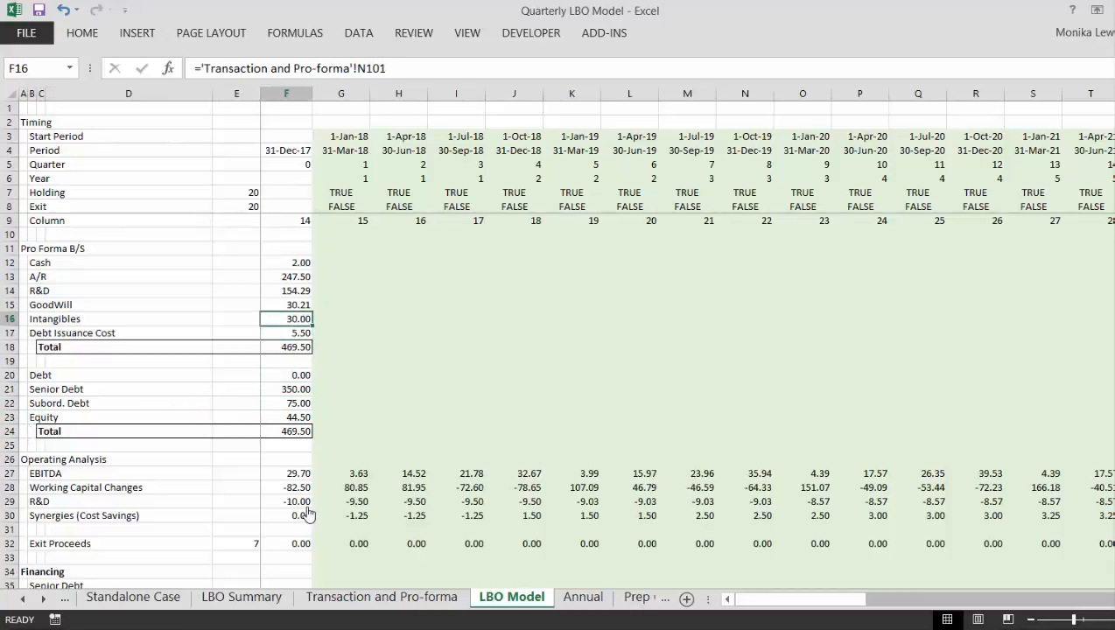
- Examine the EBITDA formula in F27 under Operating Analysis
{"action": "key", "text": "Down"}
{"action": "key", "text": "Down"}
{"action": "key", "text": "Down"}
{"action": "key", "text": "Down"}
{"action": "key", "text": "Down"}
{"action": "key", "text": "Down"}
{"action": "key", "text": "Down"}
{"action": "key", "text": "Down"}
{"action": "key", "text": "Down"}
{"action": "key", "text": "Down"}
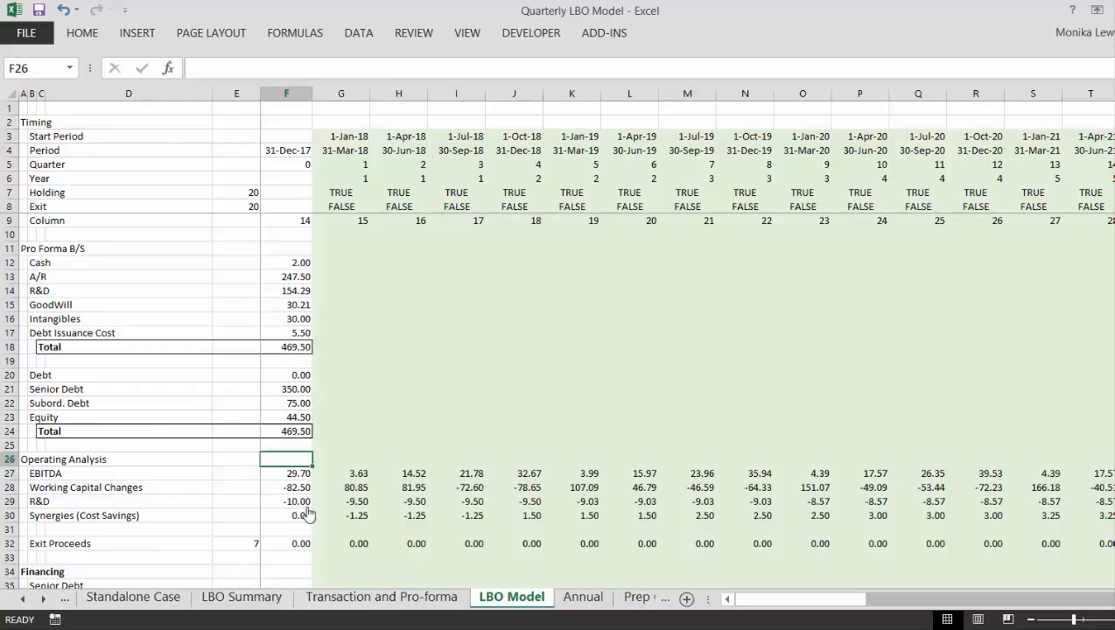
{"action": "key", "text": "Down"}
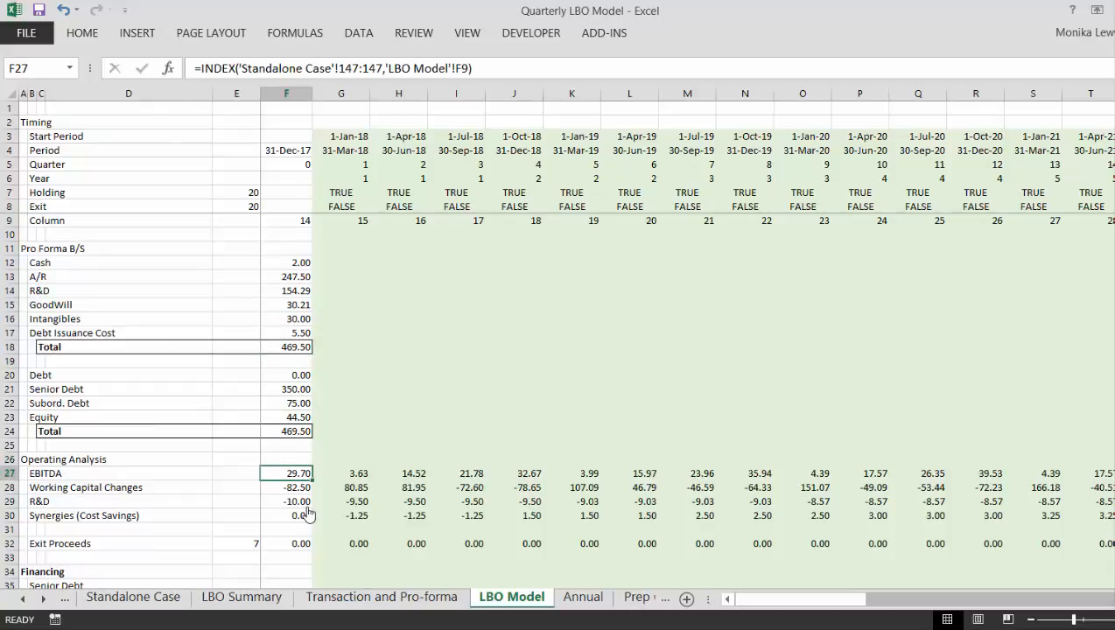
{"action": "key", "text": "Up"}
{"action": "key", "text": "Up"}
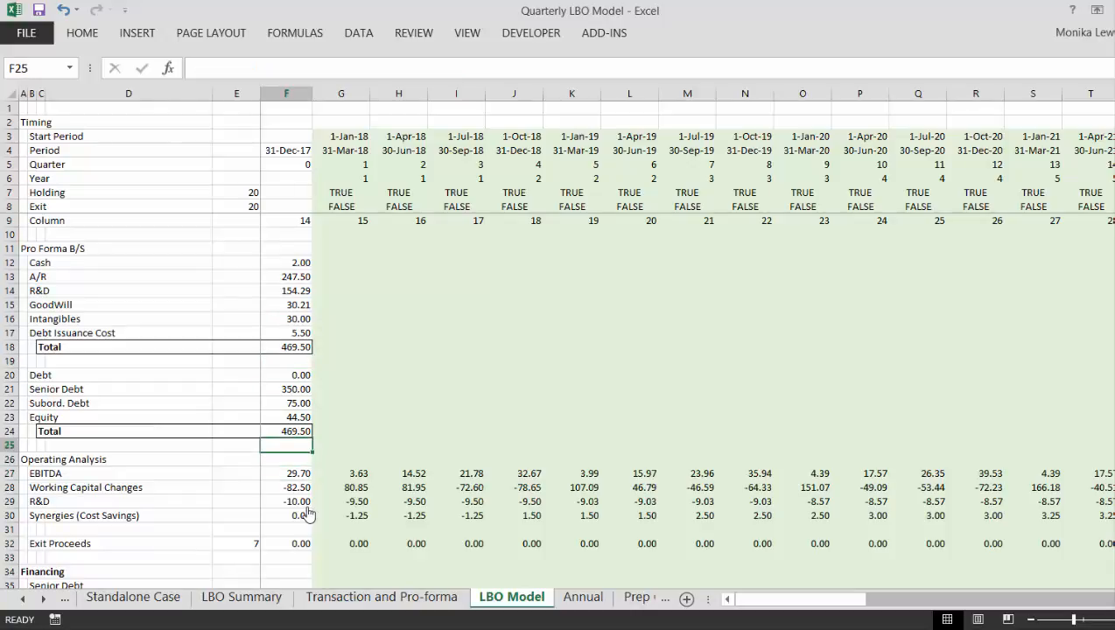
{"action": "key", "text": "Down"}
{"action": "key", "text": "Down"}
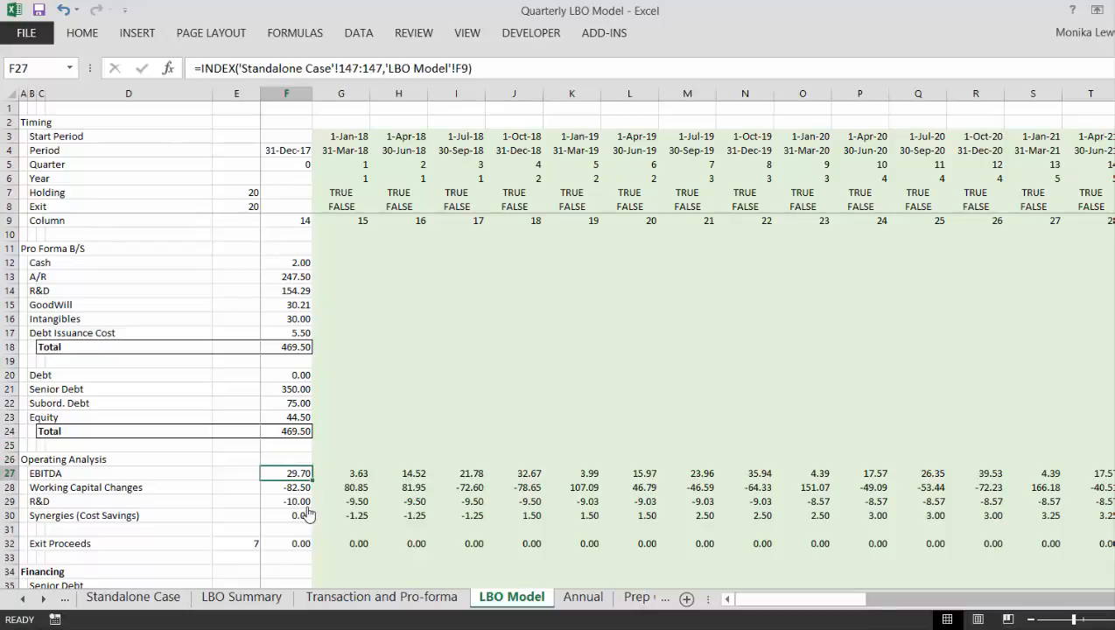
- Multiply the EBITDA formula in F27 by the Holding flag F7 and fill it across the row
{"action": "key", "text": "F2"}
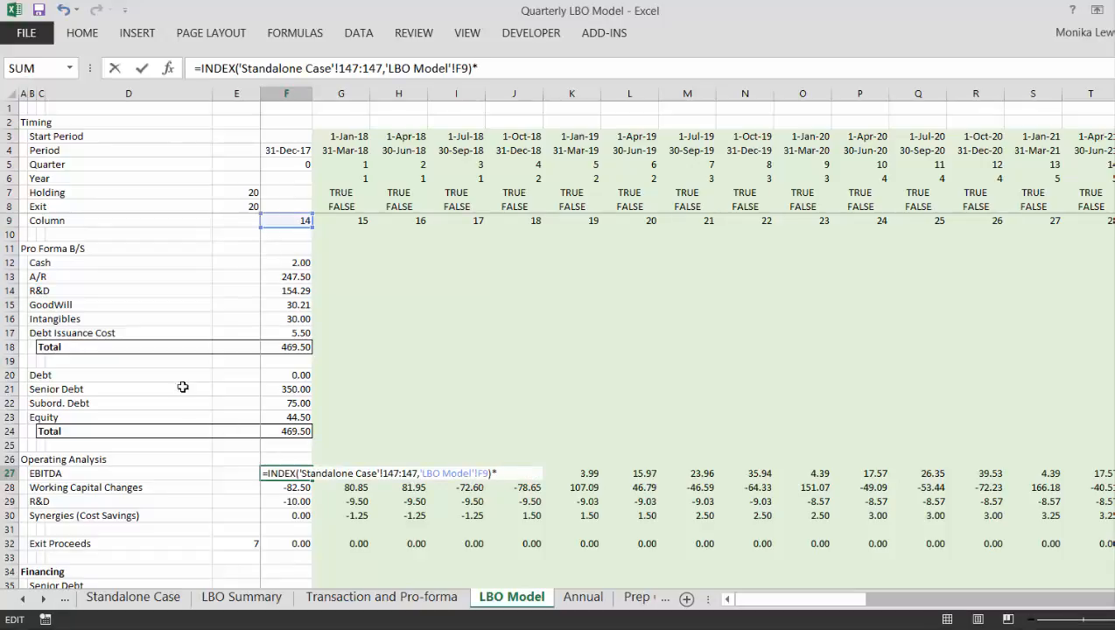
{"action": "left_click", "coordinate": [284, 189]}
{"action": "key", "text": "Return"}
{"action": "key", "text": "Up"}
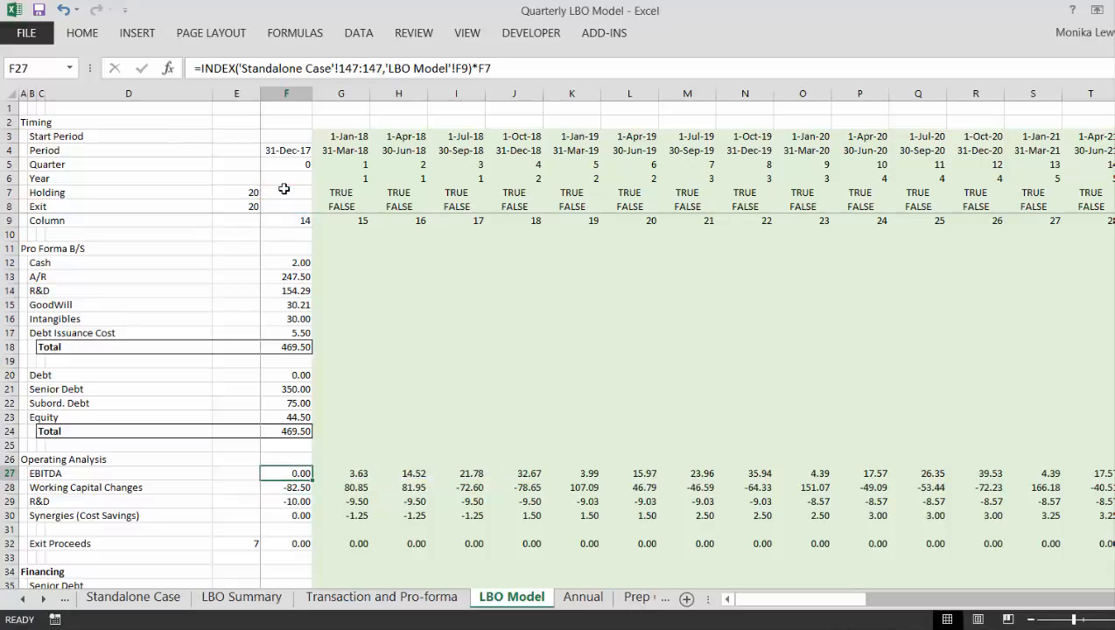
{"action": "key", "text": "ctrl+shift+r"}
{"action": "key", "text": "Down"}
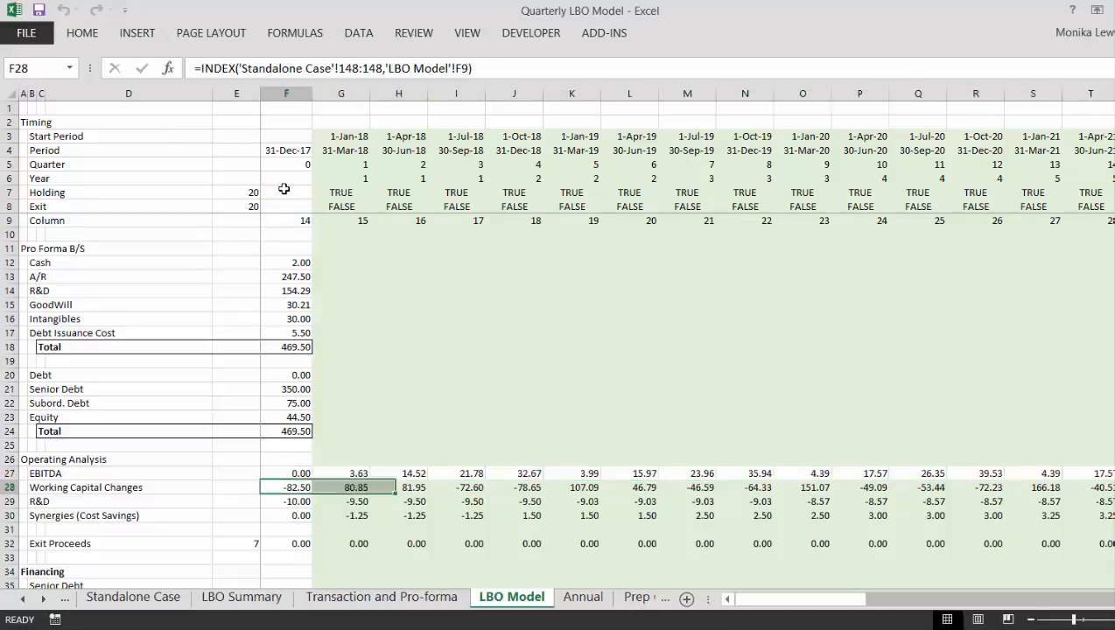
{"action": "key", "text": "Up"}
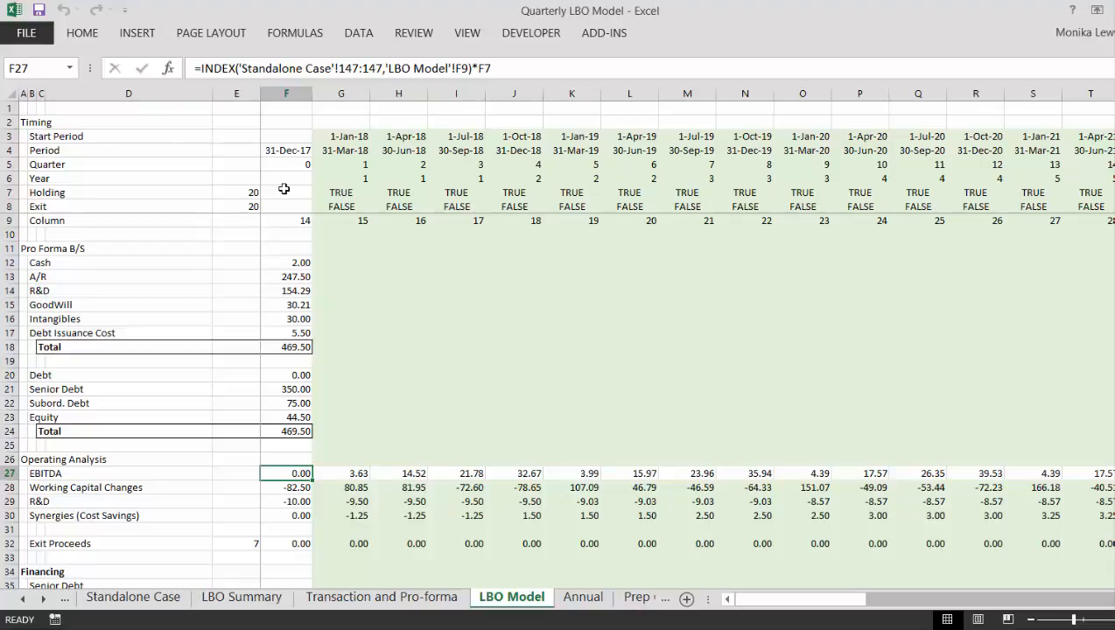
- Multiply the Working Capital Changes formula in F28 and the R&D formula in F29 by the Holding flag F7
{"action": "key", "text": "Down"}
{"action": "key", "text": "F2"}
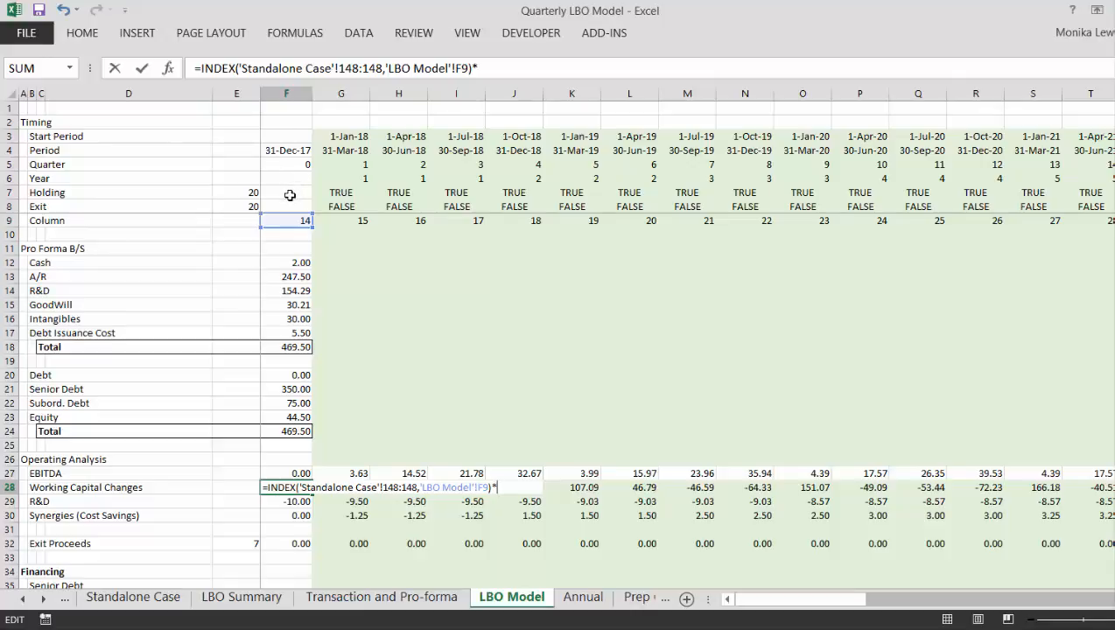
{"action": "left_click", "coordinate": [290, 194]}
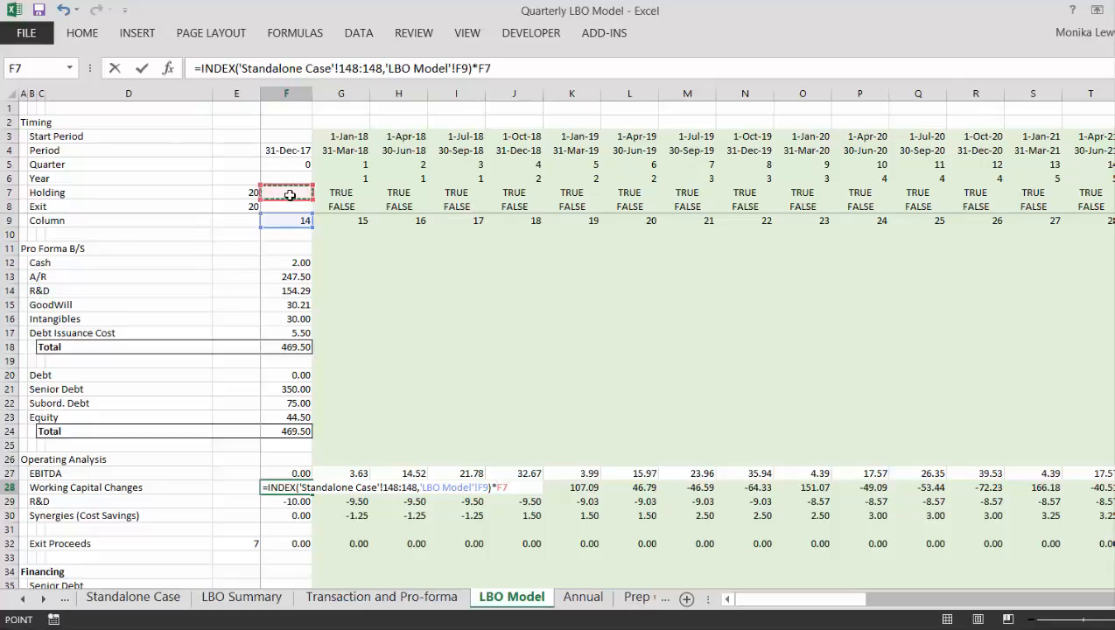
{"action": "key", "text": "Return"}
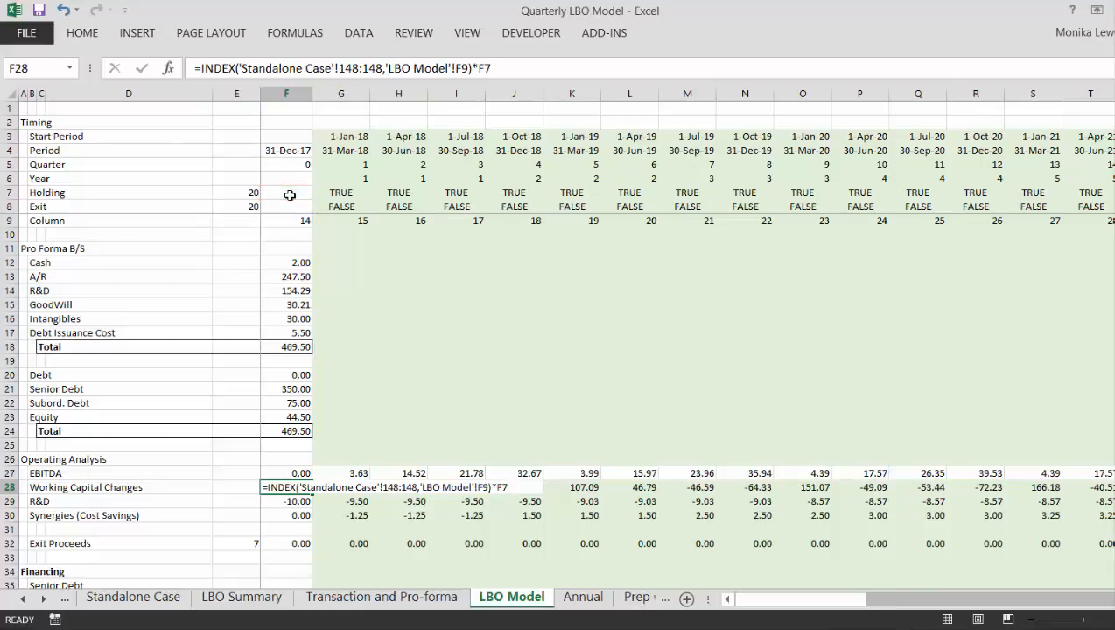
{"action": "key", "text": "F2"}
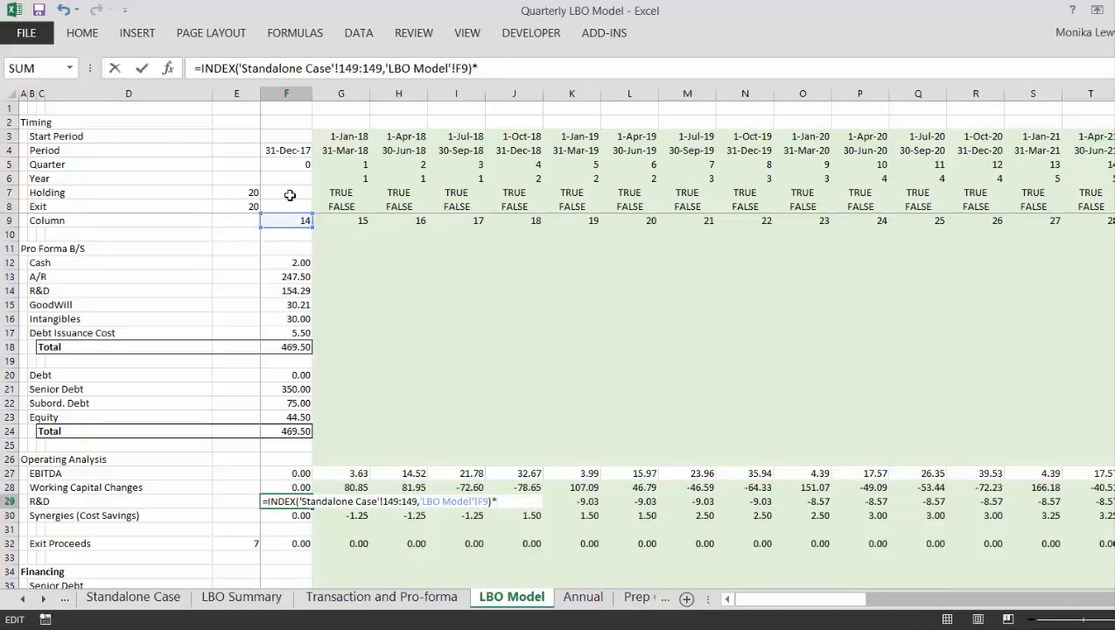
{"action": "left_click", "coordinate": [290, 195]}
{"action": "key", "text": "Return"}
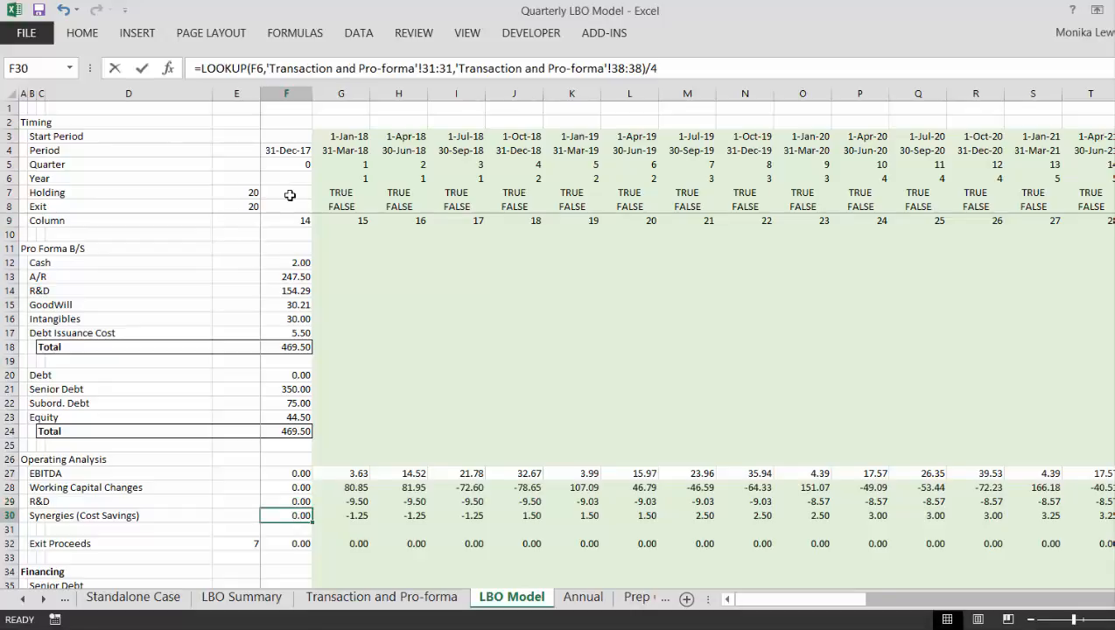
- Multiply the Synergies (Cost Savings) formula in F30 by the Holding flag F7
{"action": "key", "text": "F2"}
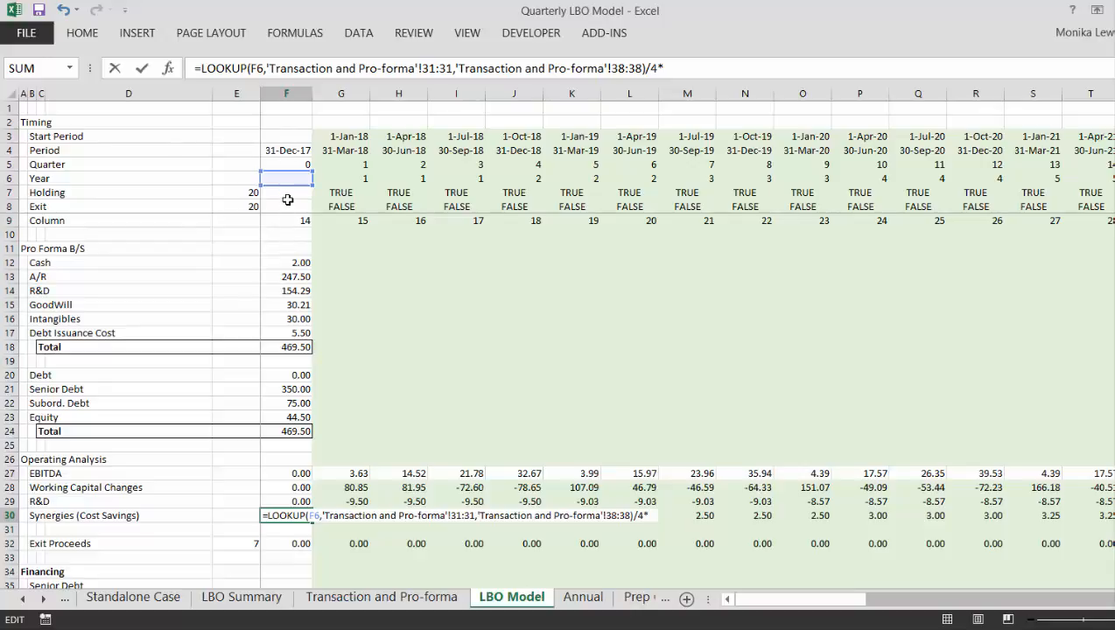
{"action": "left_click", "coordinate": [287, 200]}
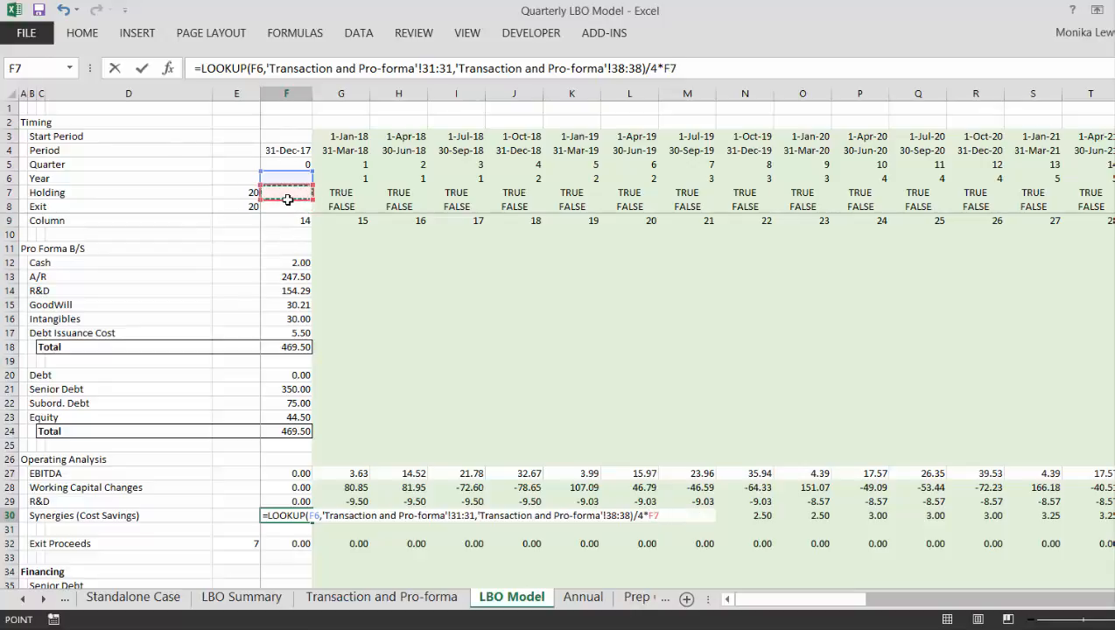
{"action": "type", "text": "*"}
{"action": "key", "text": "Return"}
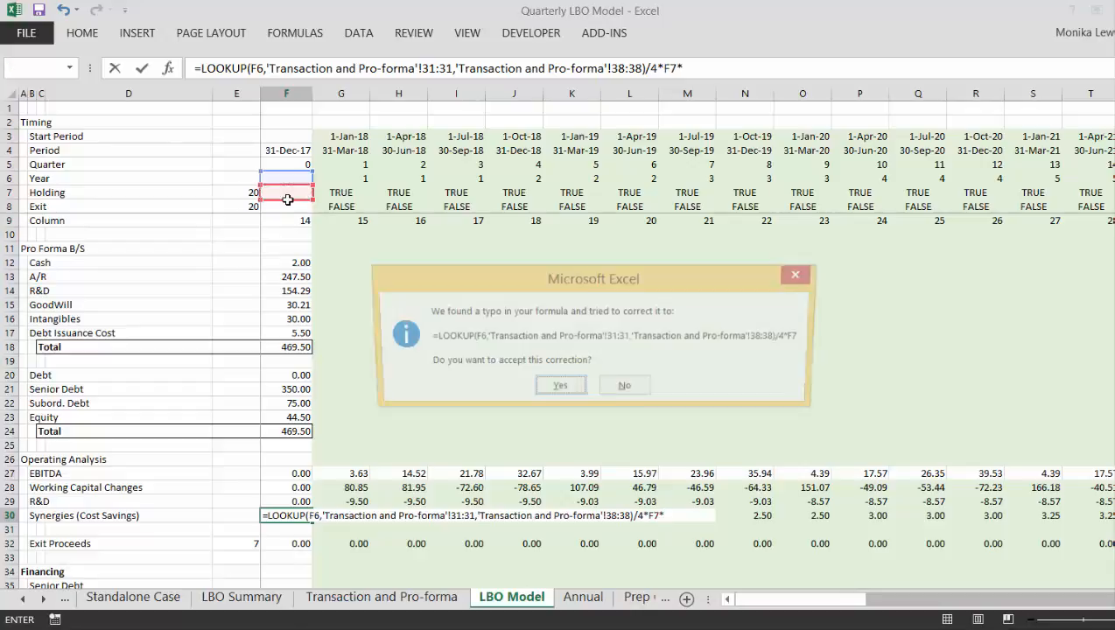
{"action": "key", "text": "Return"}
- Fill the four Operating Analysis formulas in F27:F30 across all the period columns
{"action": "key", "text": "Up"}
{"action": "key", "text": "Up"}
{"action": "key", "text": "Up"}
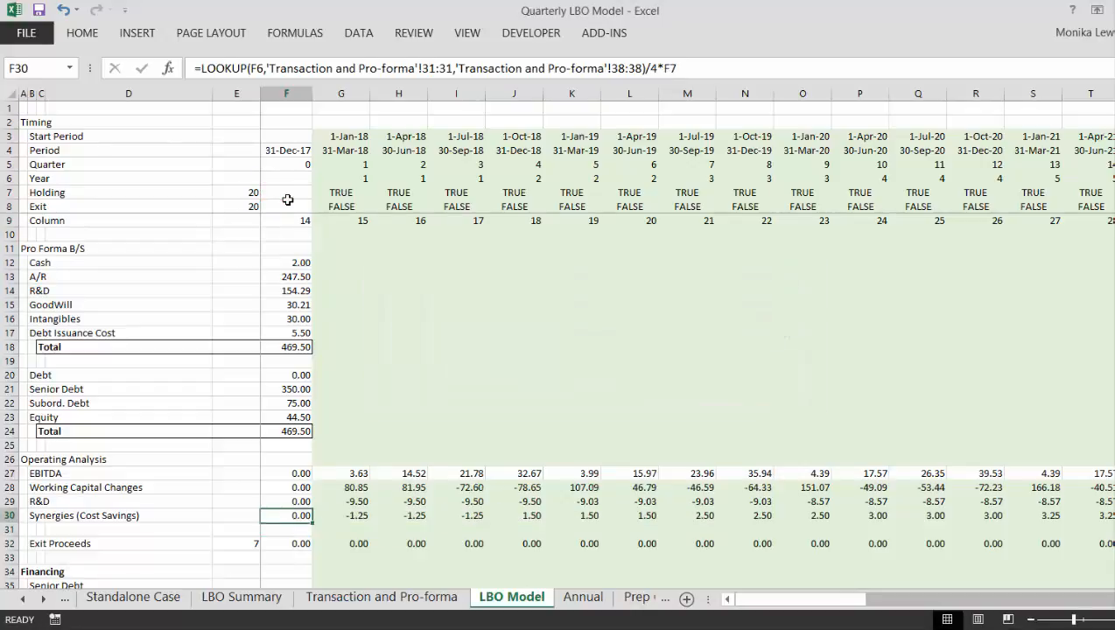
{"action": "key", "text": "Up"}
{"action": "key", "text": "shift+Down"}
{"action": "key", "text": "shift+Down"}
{"action": "key", "text": "shift+Down"}
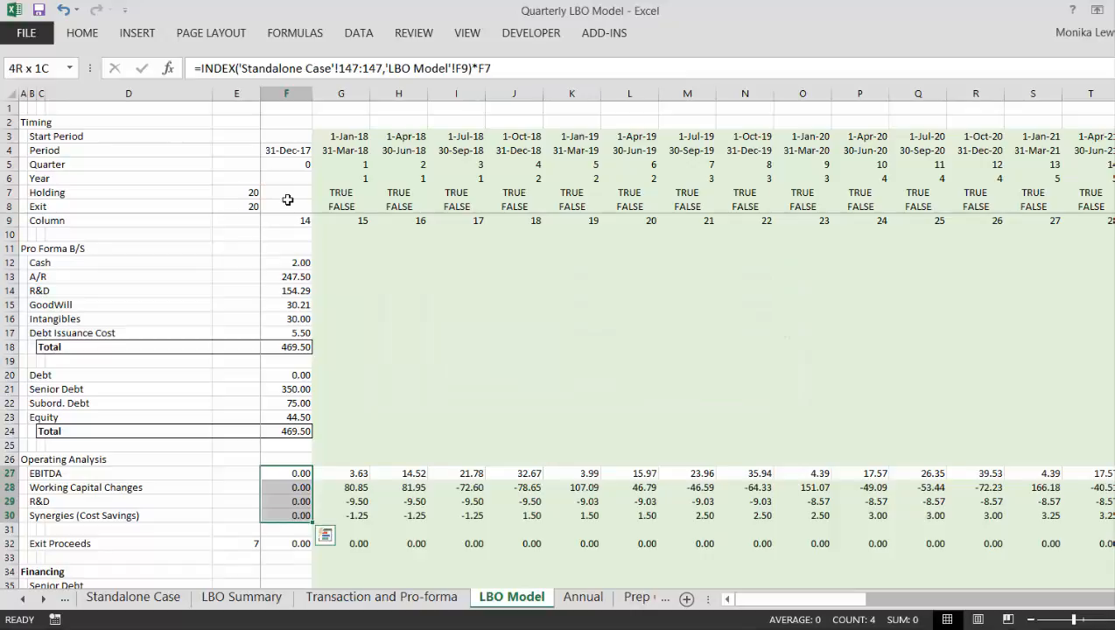
{"action": "key", "text": "ctrl+shift+r"}
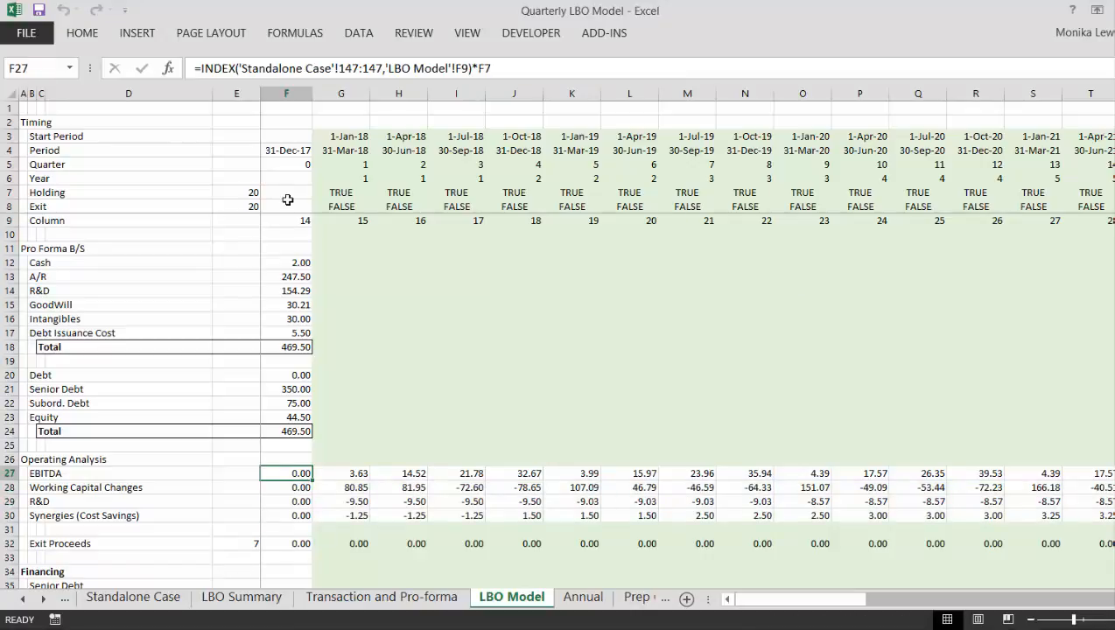
- Copy the synergy case drop-down from the Transaction and Pro-forma sheet and place it beside the Synergies (Cost Savings) label on the LBO Model sheet
{"action": "key", "text": "Left"}
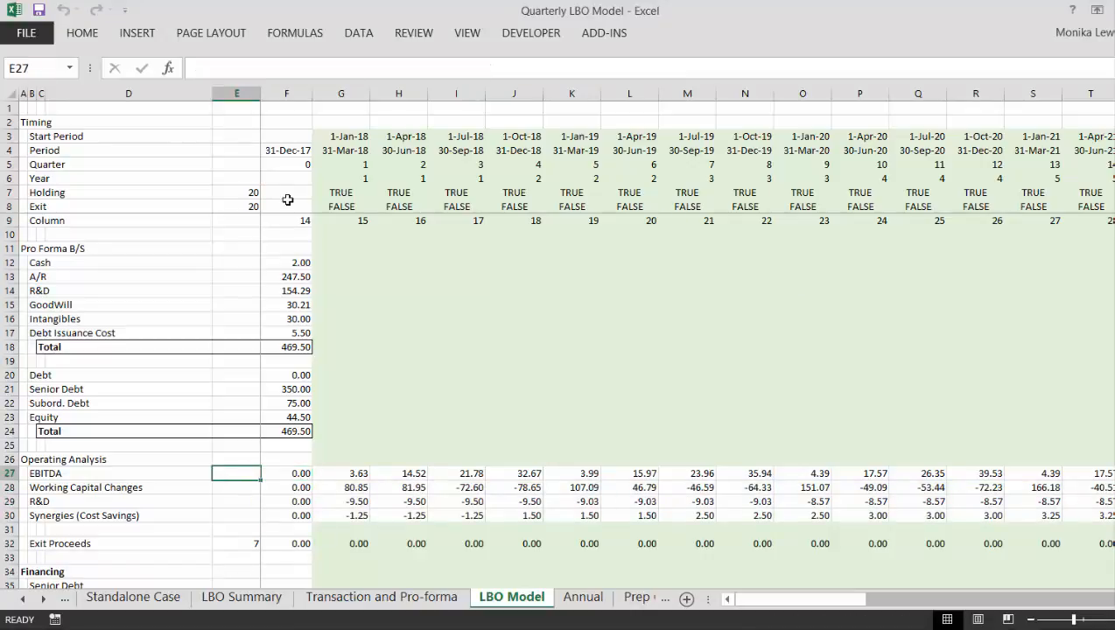
{"action": "key", "text": "ctrl+Page_Up"}
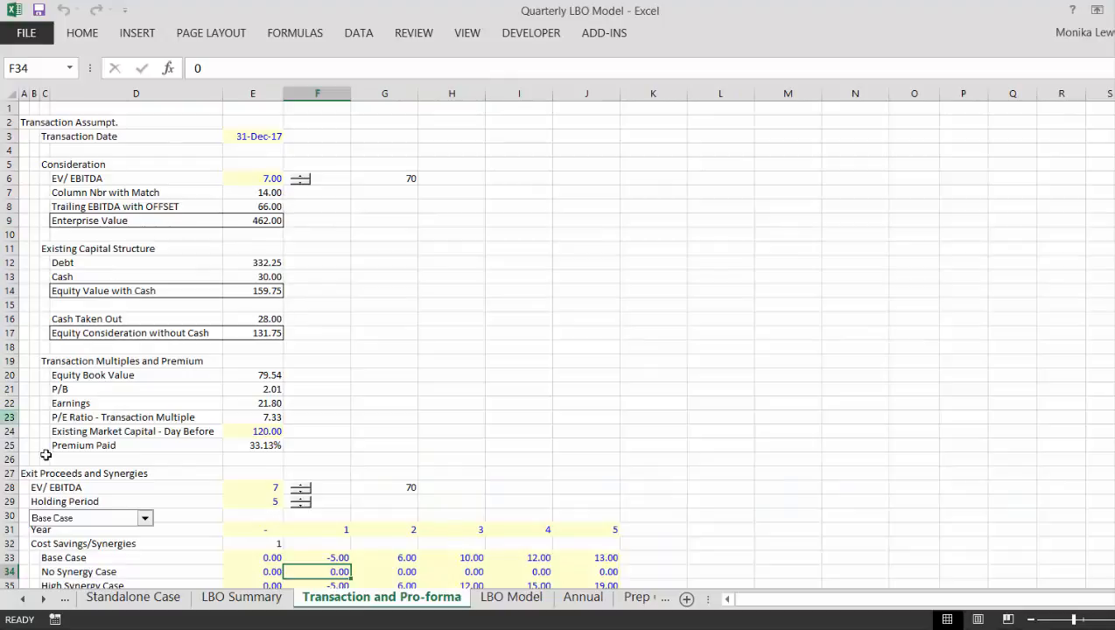
{"action": "right_click", "coordinate": [91, 521]}
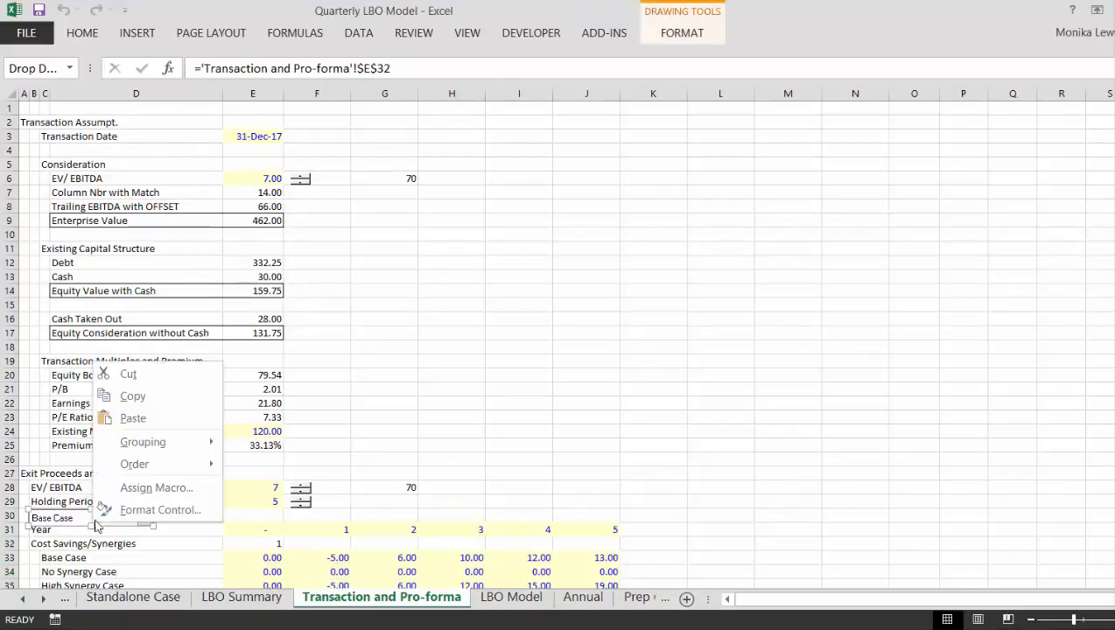
{"action": "left_click", "coordinate": [132, 397]}
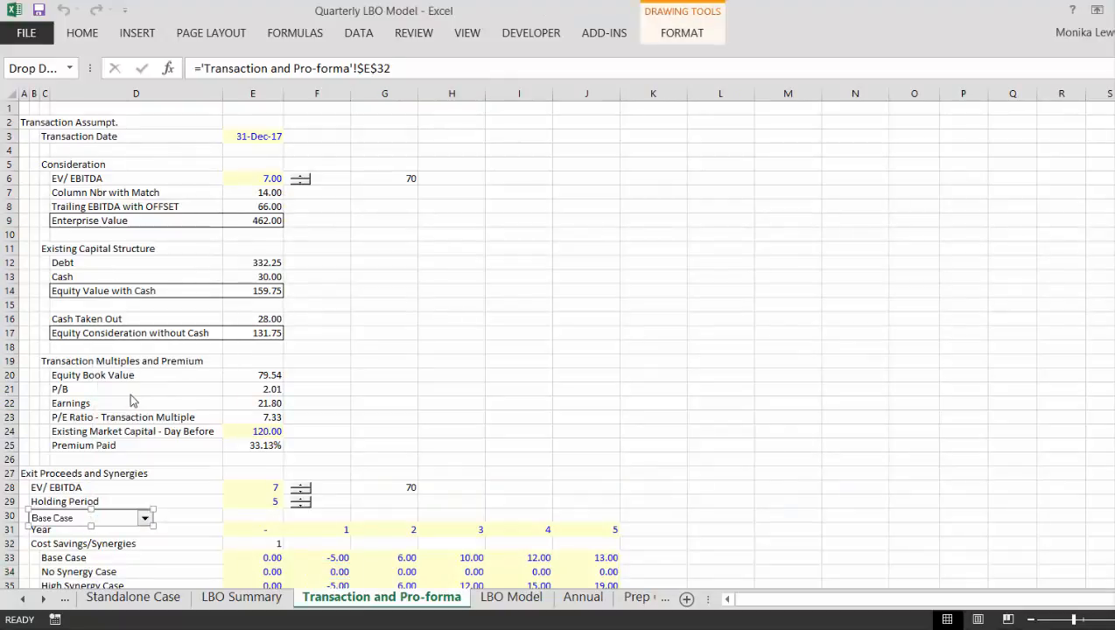
{"action": "key", "text": "ctrl+Page_Down"}
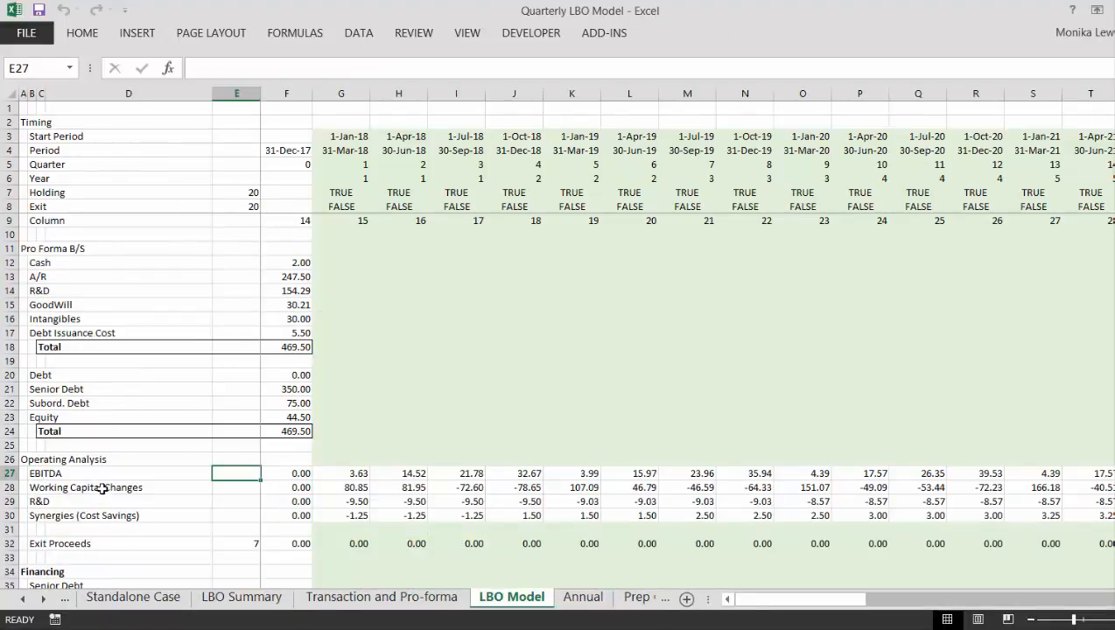
{"action": "left_click", "coordinate": [137, 513]}
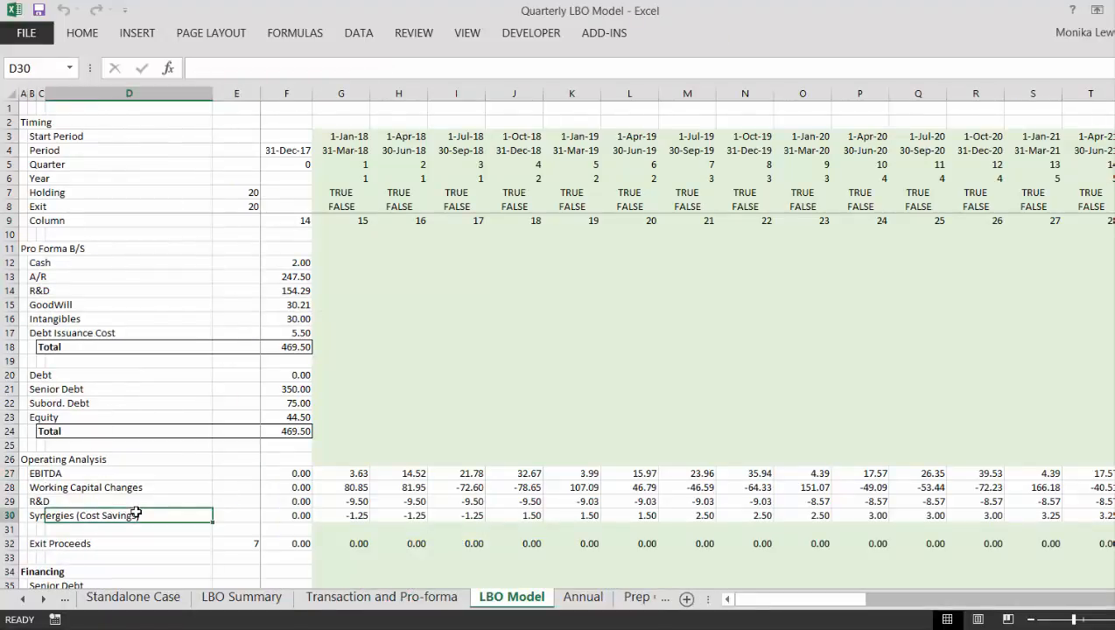
{"action": "key", "text": "ctrl+v"}
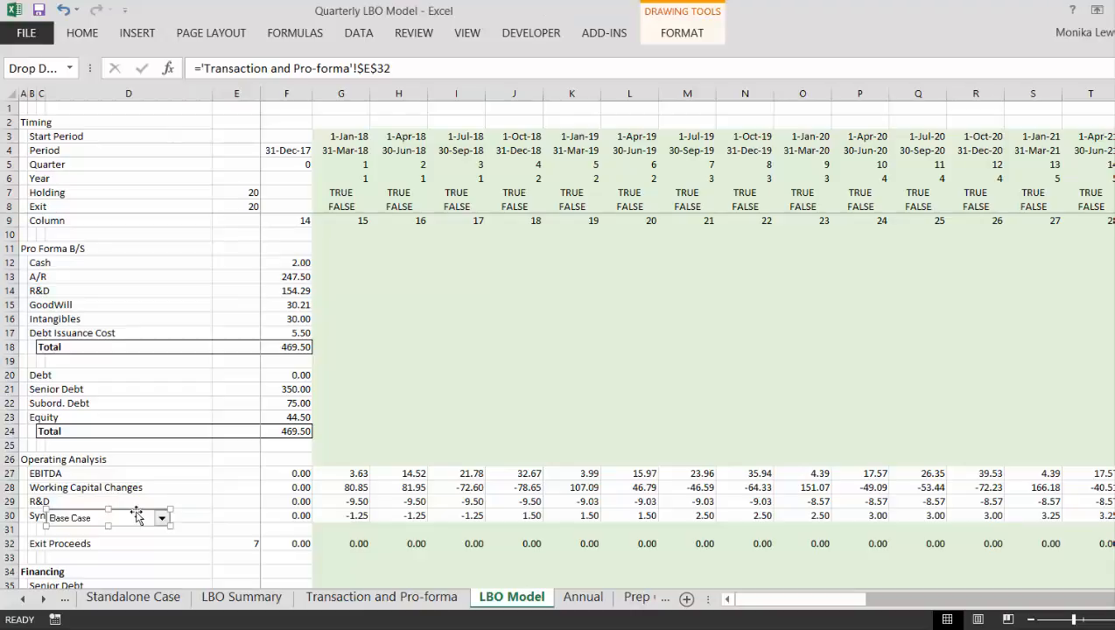
{"action": "left_click_drag", "start_coordinate": [136, 517], "coordinate": [224, 510]}
{"action": "left_click", "coordinate": [209, 556]}
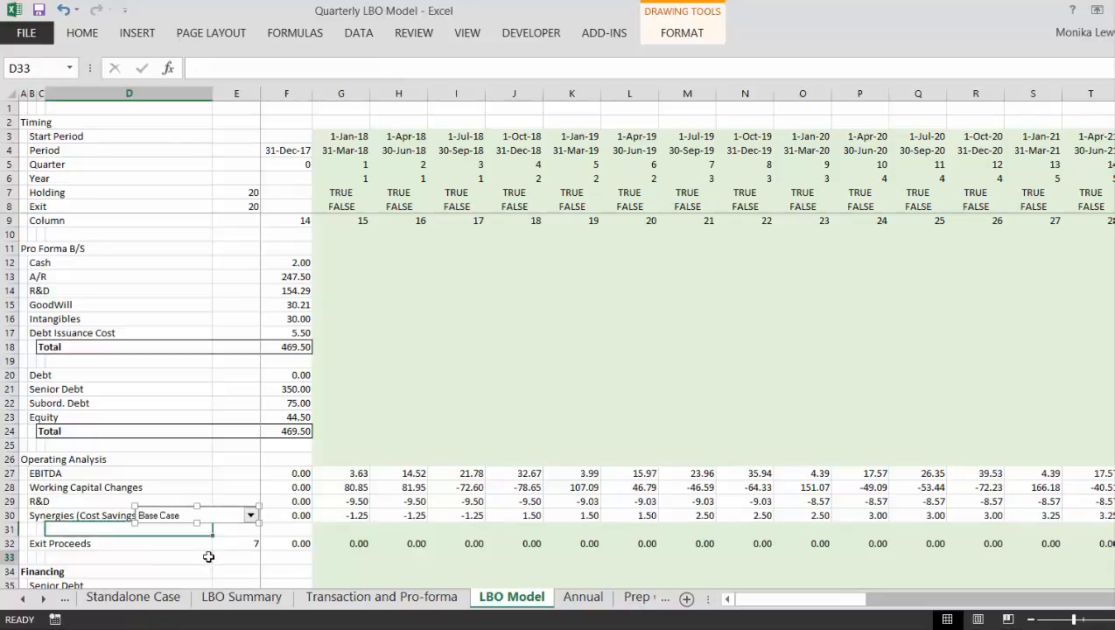
- Insert a blank row 32 above Exit Proceeds
{"action": "key", "text": "Down"}
{"action": "scroll", "coordinate": [208, 557], "scroll_direction": "down", "scroll_amount": 1}
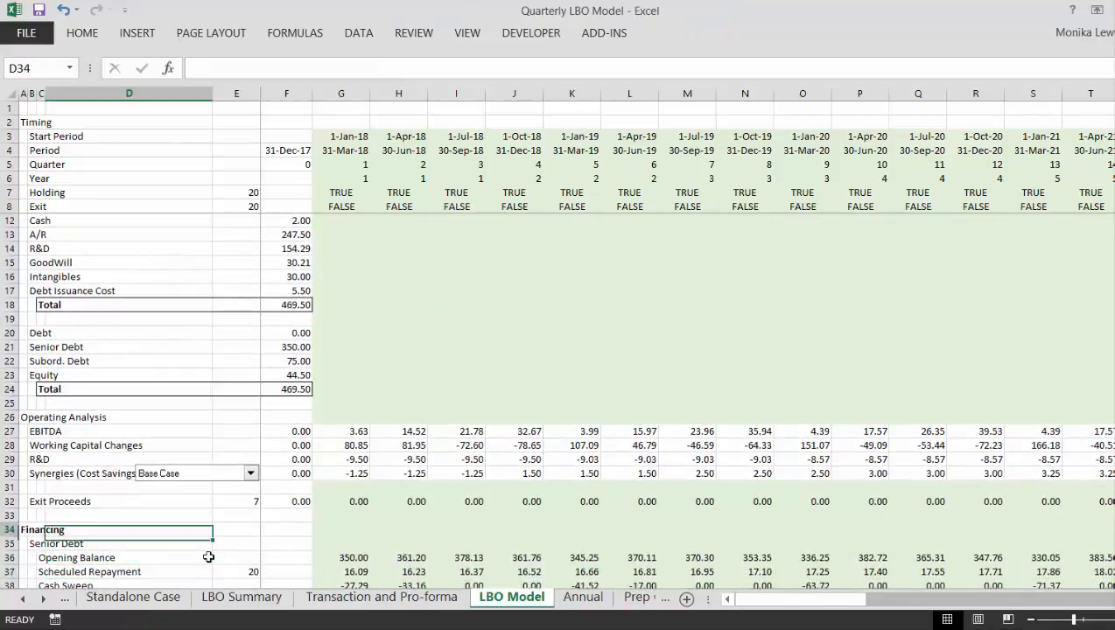
{"action": "key", "text": "Up"}
{"action": "key", "text": "Up"}
{"action": "key", "text": "Left"}
{"action": "key", "text": "Left"}
- Label the inserted row "Trailing EBITDA" in B32
{"action": "key", "text": "Left"}
{"action": "key", "text": "shift+space"}
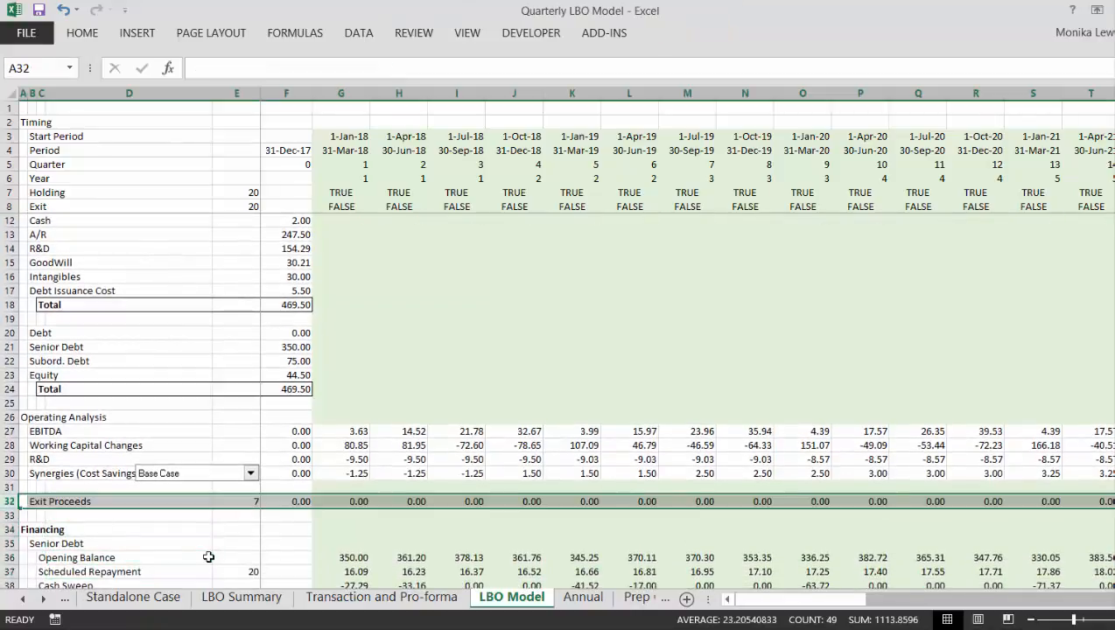
{"action": "key", "text": "ctrl+shift+plus"}
{"action": "key", "text": "Left"}
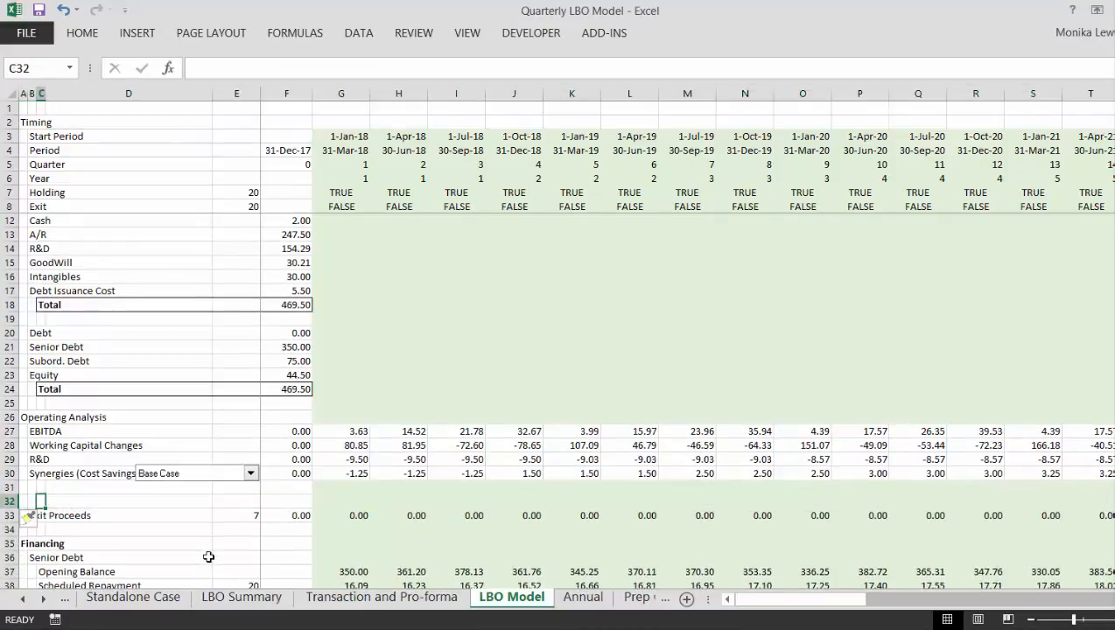
{"action": "key", "text": "Right"}
{"action": "type", "text": "T"}
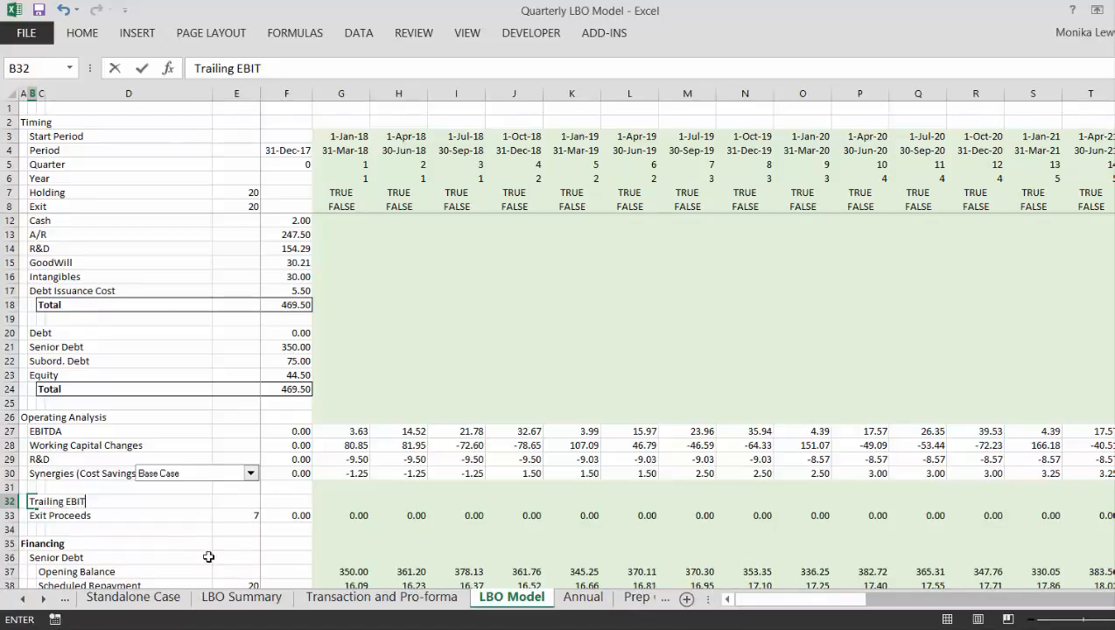
{"action": "type", "text": "railing EBITDA"}
- Enter =SUM(D27:G27) in G32 to total the last four quarters of EBITDA
{"action": "key", "text": "Right"}
{"action": "key", "text": "Right"}
{"action": "key", "text": "Right"}
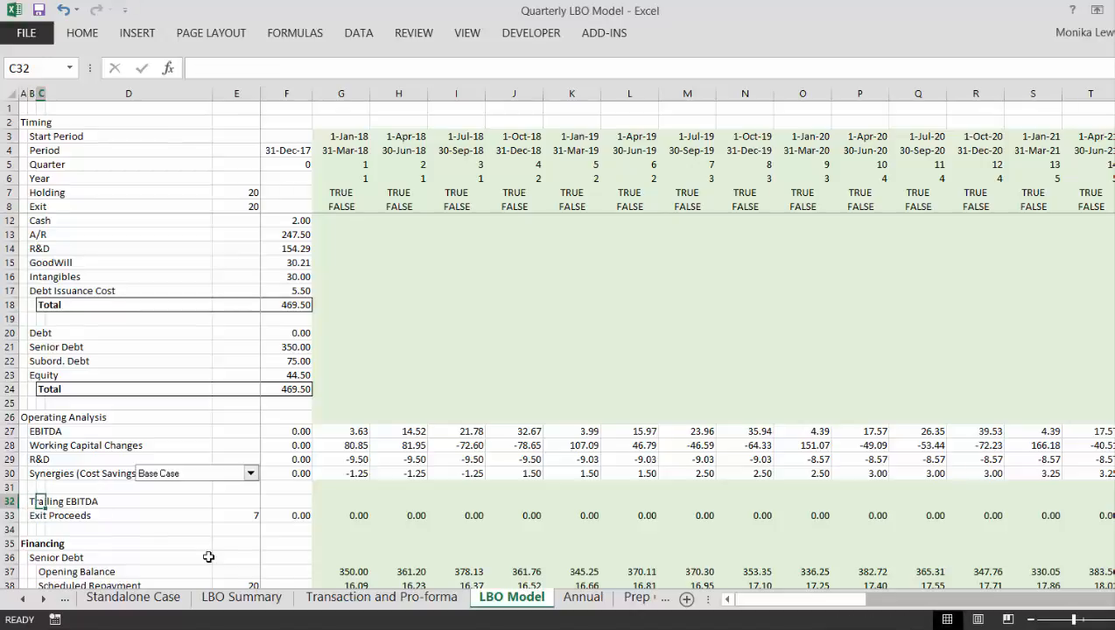
{"action": "key", "text": "Right"}
{"action": "key", "text": "Right"}
{"action": "key", "text": "Right"}
{"action": "key", "text": "Left"}
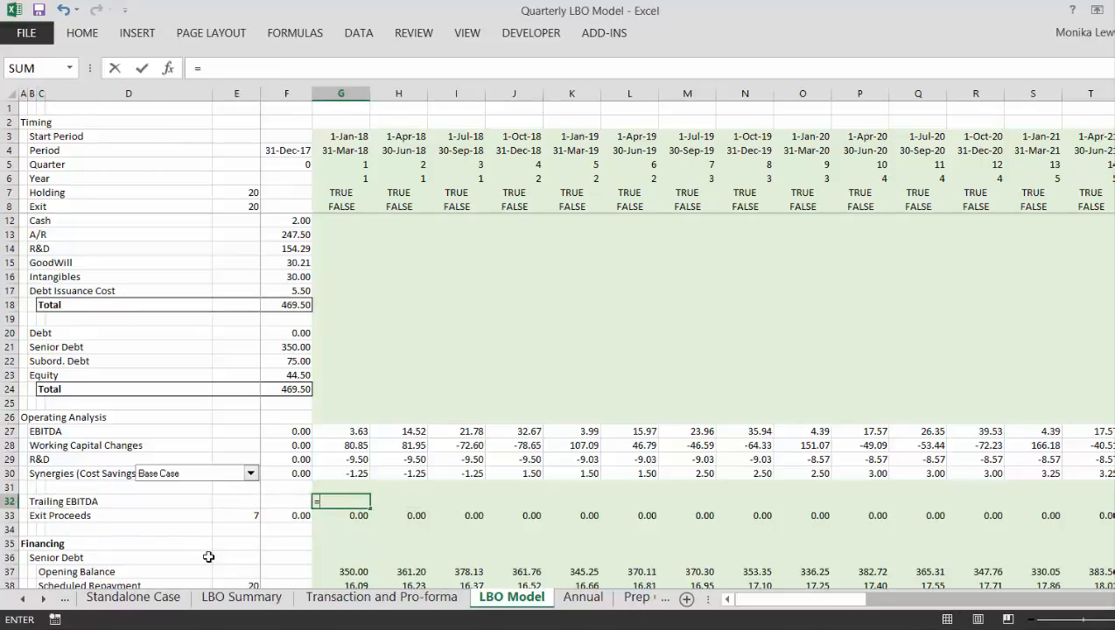
{"action": "type", "text": "=sum"}
{"action": "key", "text": "Tab"}
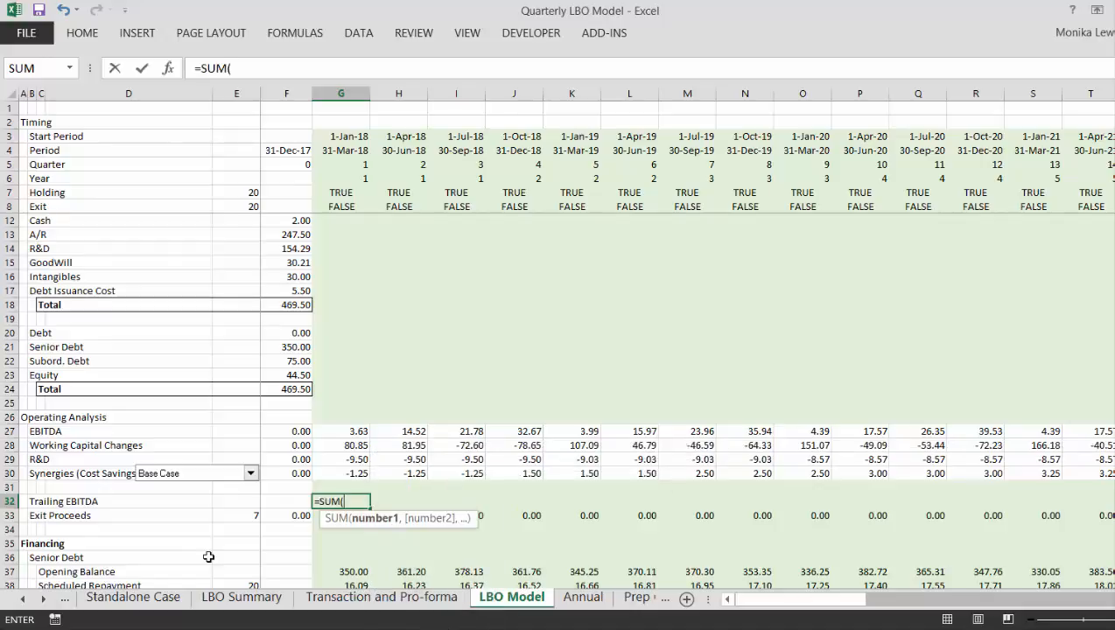
{"action": "key", "text": "Up"}
{"action": "key", "text": "Up"}
{"action": "key", "text": "Up"}
{"action": "key", "text": "Up"}
{"action": "key", "text": "Up"}
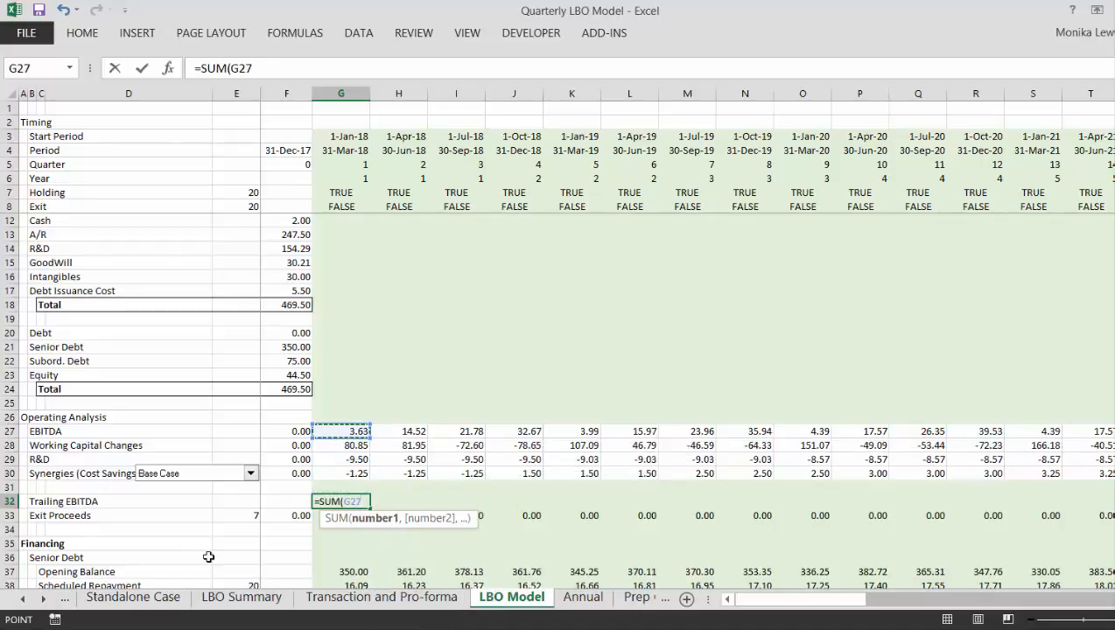
{"action": "key", "text": "shift+Left"}
{"action": "key", "text": "shift+Left"}
{"action": "key", "text": "shift+Left"}
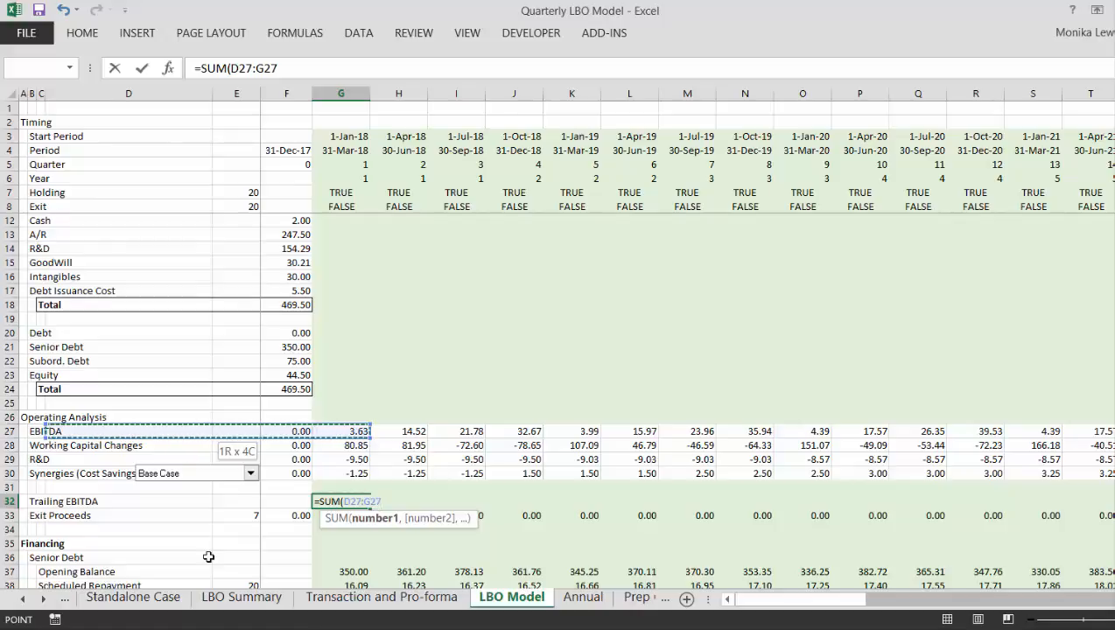
{"action": "type", "text": ")"}
{"action": "key", "text": "Return"}
{"action": "key", "text": "Up"}
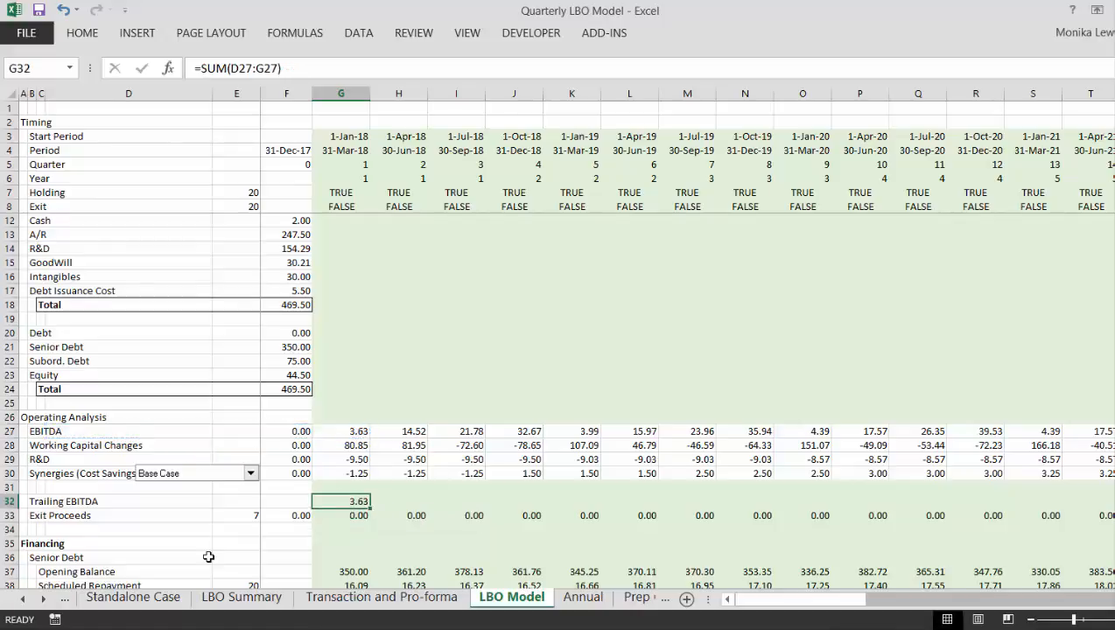
- Fill the Trailing EBITDA formula from G32 across the period columns and check the values around the exit quarter
{"action": "key", "text": "ctrl+shift+Right"}
{"action": "key", "text": "ctrl+r"}
{"action": "key", "text": "Right"}
{"action": "key", "text": "Right"}
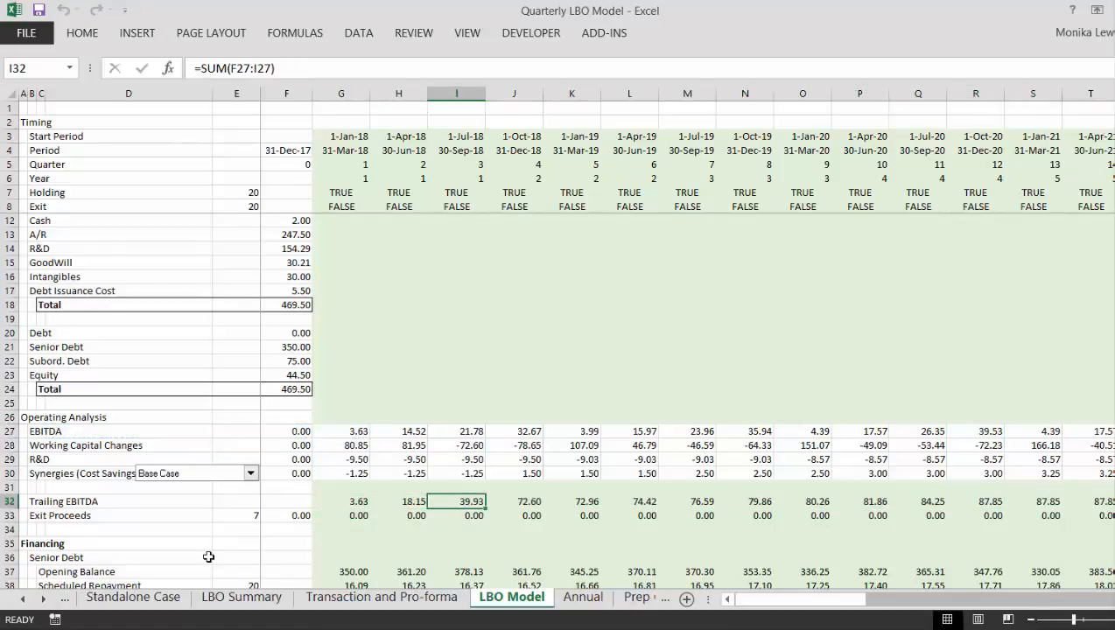
{"action": "key", "text": "Right"}
{"action": "key", "text": "Right"}
{"action": "key", "text": "Right"}
{"action": "key", "text": "Right"}
{"action": "key", "text": "Right"}
{"action": "key", "text": "Right"}
{"action": "key", "text": "Right"}
{"action": "key", "text": "Right"}
{"action": "key", "text": "Right"}
{"action": "key", "text": "Right"}
{"action": "key", "text": "Right"}
{"action": "key", "text": "Right"}
{"action": "key", "text": "Right"}
{"action": "key", "text": "Right"}
{"action": "key", "text": "Right"}
{"action": "key", "text": "Right"}
{"action": "key", "text": "Right"}
{"action": "key", "text": "Right"}
{"action": "key", "text": "Right"}
{"action": "key", "text": "Right"}
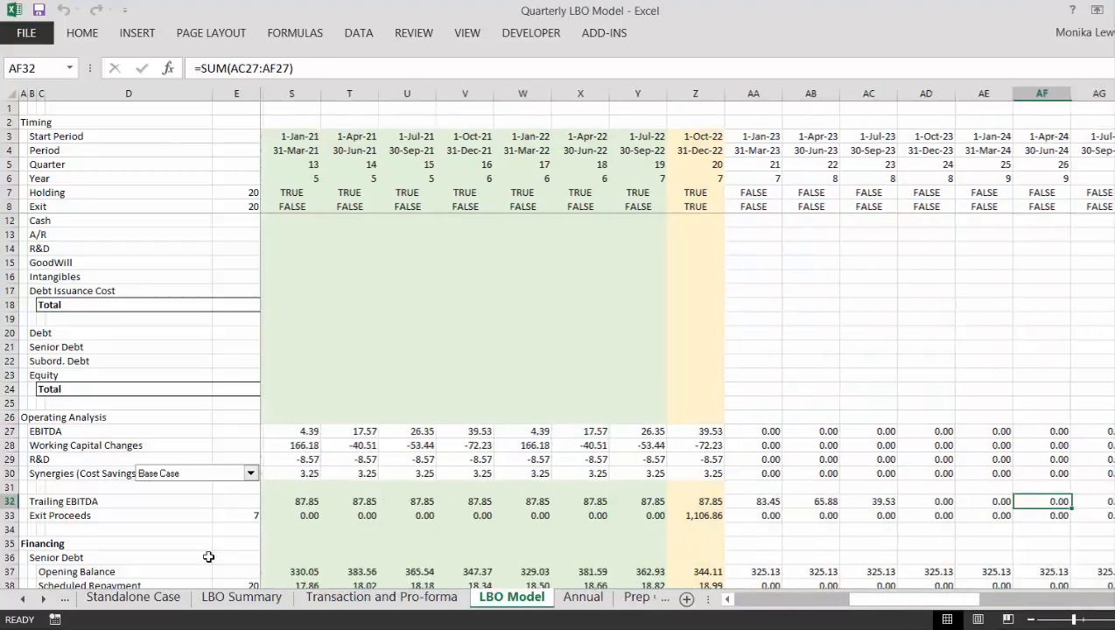
{"action": "key", "text": "Left"}
{"action": "key", "text": "Left"}
{"action": "key", "text": "Left"}
{"action": "key", "text": "Left"}
{"action": "key", "text": "Left"}
{"action": "key", "text": "Left"}
{"action": "key", "text": "Left"}
- Rewrite the Exit Proceeds formula in F33 as =$E$33*F32*F8 so it uses Trailing EBITDA and the Exit flag
{"action": "key", "text": "Down"}
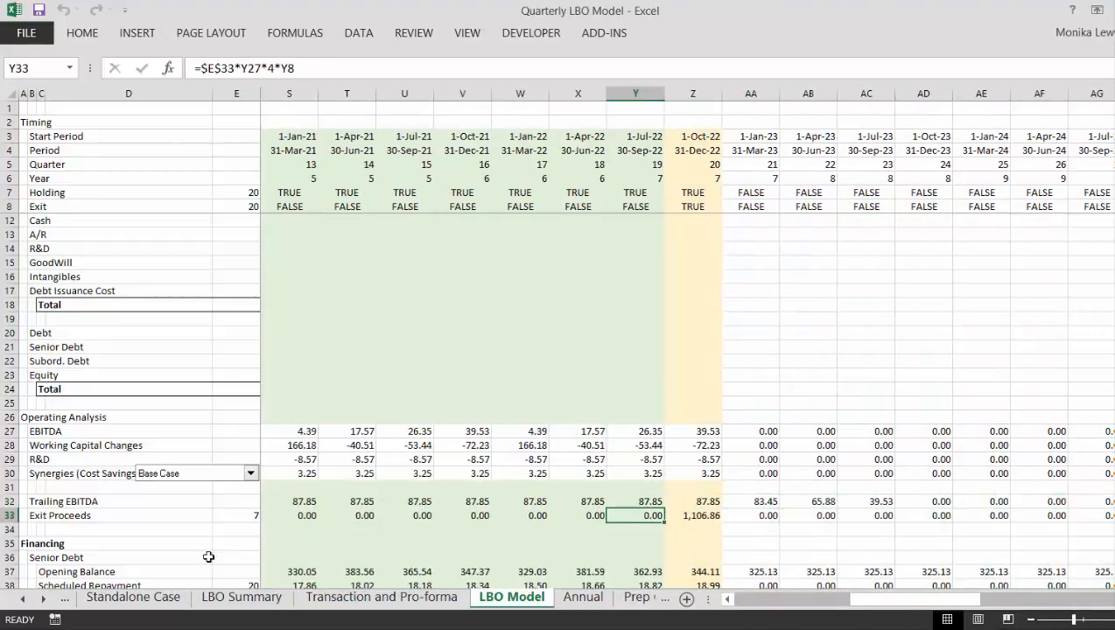
{"action": "key", "text": "ctrl+Left"}
{"action": "key", "text": "Left"}
{"action": "key", "text": "Left"}
{"action": "key", "text": "Right"}
{"action": "key", "text": "Right"}
{"action": "key", "text": "Right"}
{"action": "key", "text": "Right"}
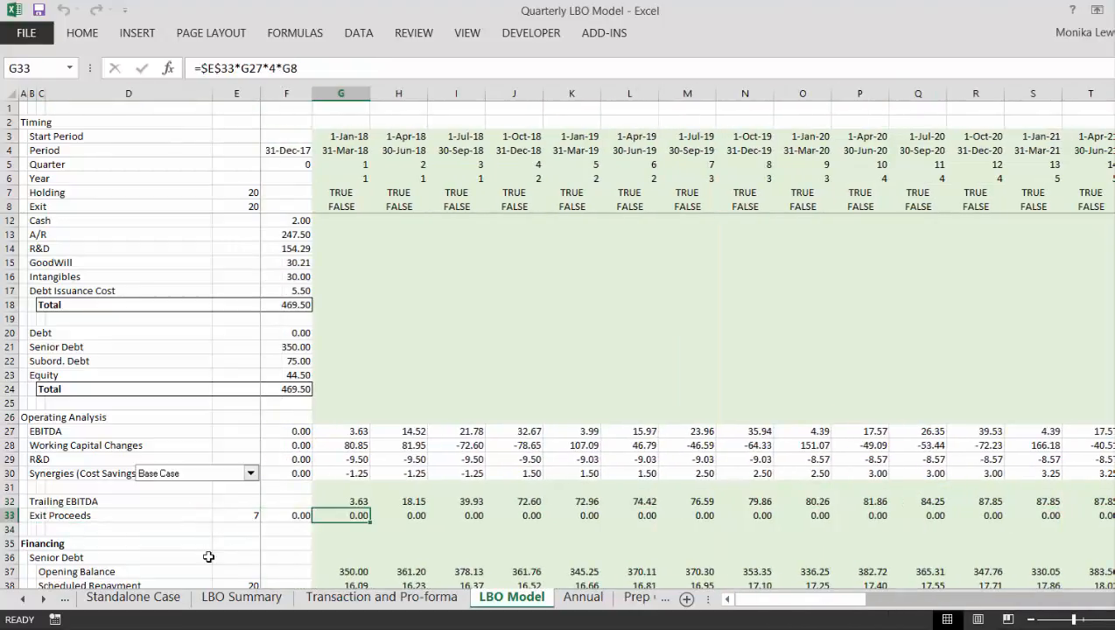
{"action": "key", "text": "Left"}
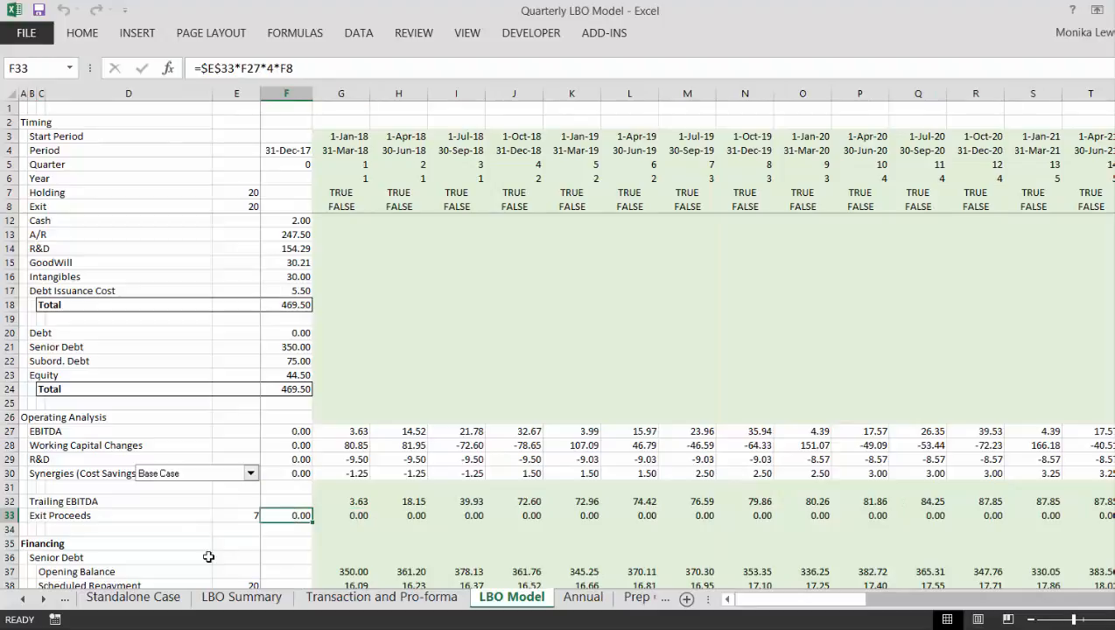
{"action": "type", "text": "="}
{"action": "key", "text": "Left"}
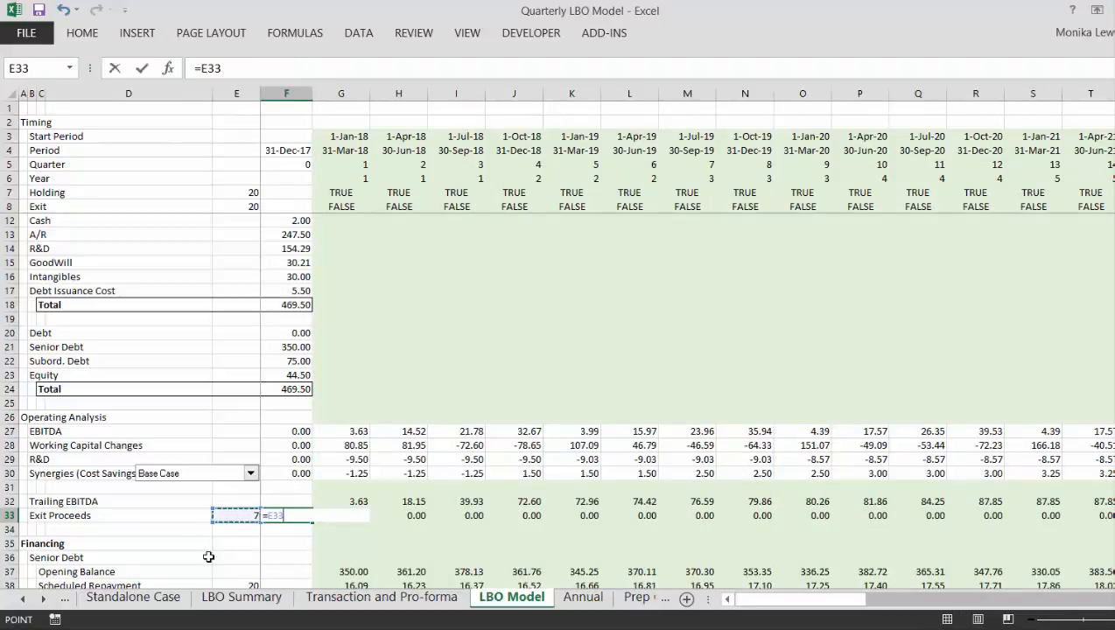
{"action": "key", "text": "F4"}
{"action": "type", "text": "*"}
{"action": "key", "text": "Up"}
{"action": "key", "text": "Up"}
{"action": "key", "text": "Down"}
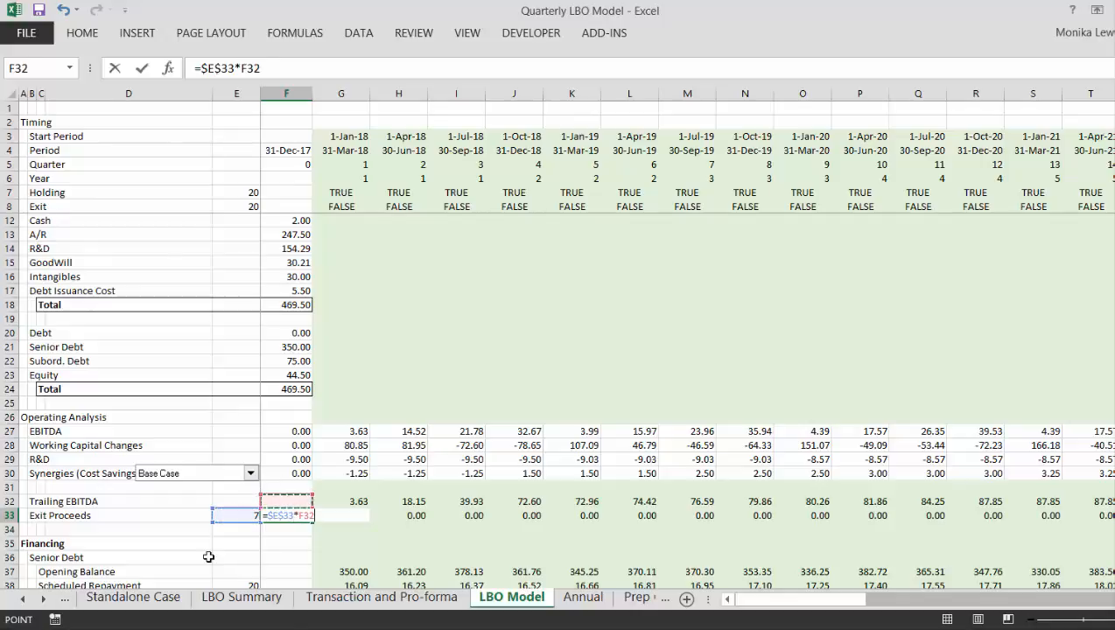
{"action": "type", "text": "*"}
{"action": "left_click", "coordinate": [295, 203]}
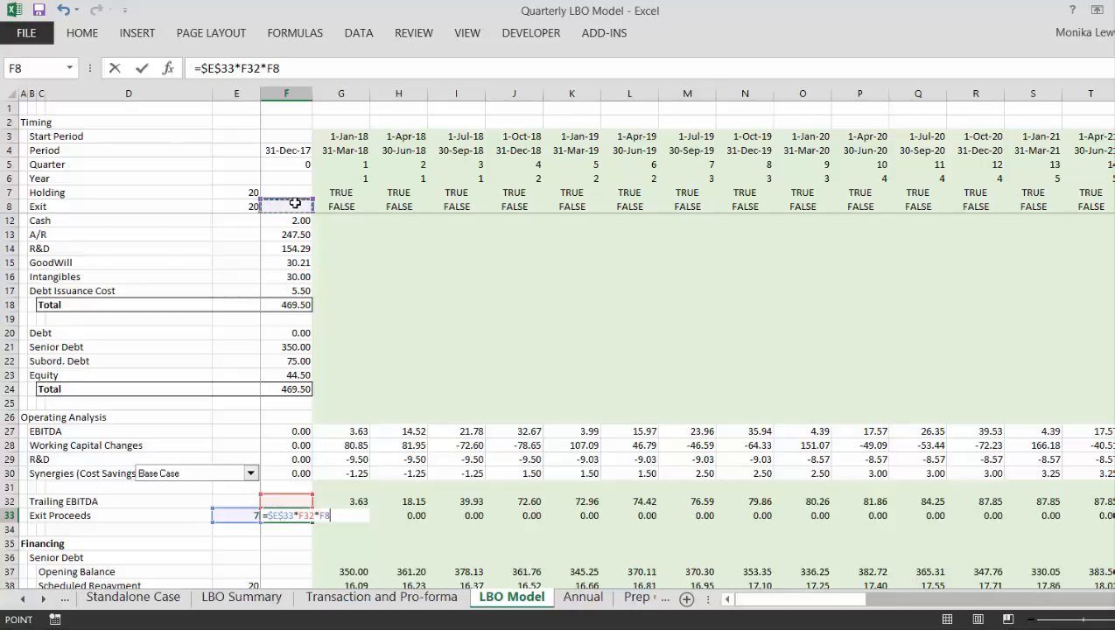
{"action": "key", "text": "ctrl+Return"}
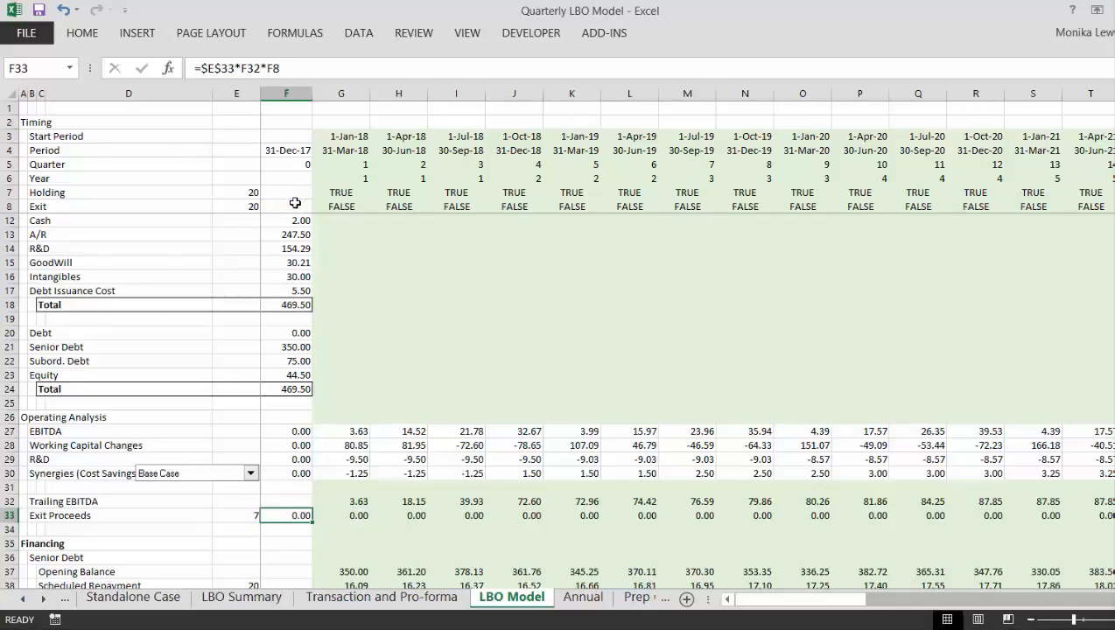
- Fill the Exit Proceeds formula from F33 across the period columns and check the exit quarter in column Z
{"action": "key", "text": "ctrl+shift+Right"}
{"action": "key", "text": "ctrl+r"}
{"action": "key", "text": "Right"}
{"action": "key", "text": "Right"}
{"action": "key", "text": "Right"}
{"action": "key", "text": "Right"}
{"action": "key", "text": "Right"}
{"action": "key", "text": "Right"}
{"action": "key", "text": "Right"}
{"action": "key", "text": "Right"}
{"action": "key", "text": "Right"}
{"action": "key", "text": "Right"}
{"action": "key", "text": "Right"}
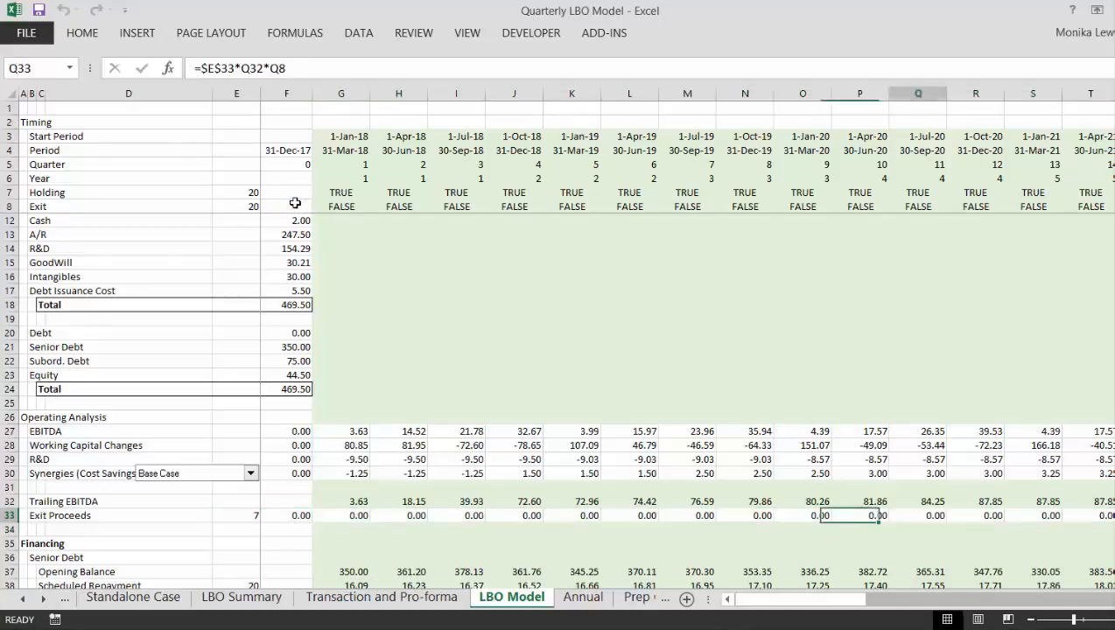
{"action": "key", "text": "Right"}
{"action": "key", "text": "Right"}
{"action": "key", "text": "Right"}
{"action": "key", "text": "Right"}
{"action": "key", "text": "Right"}
{"action": "key", "text": "Right"}
{"action": "key", "text": "Right"}
{"action": "key", "text": "Right"}
{"action": "key", "text": "Right"}
{"action": "key", "text": "Right"}
{"action": "key", "text": "Right"}
{"action": "key", "text": "Right"}
{"action": "key", "text": "Left"}
{"action": "key", "text": "Left"}
{"action": "key", "text": "Left"}
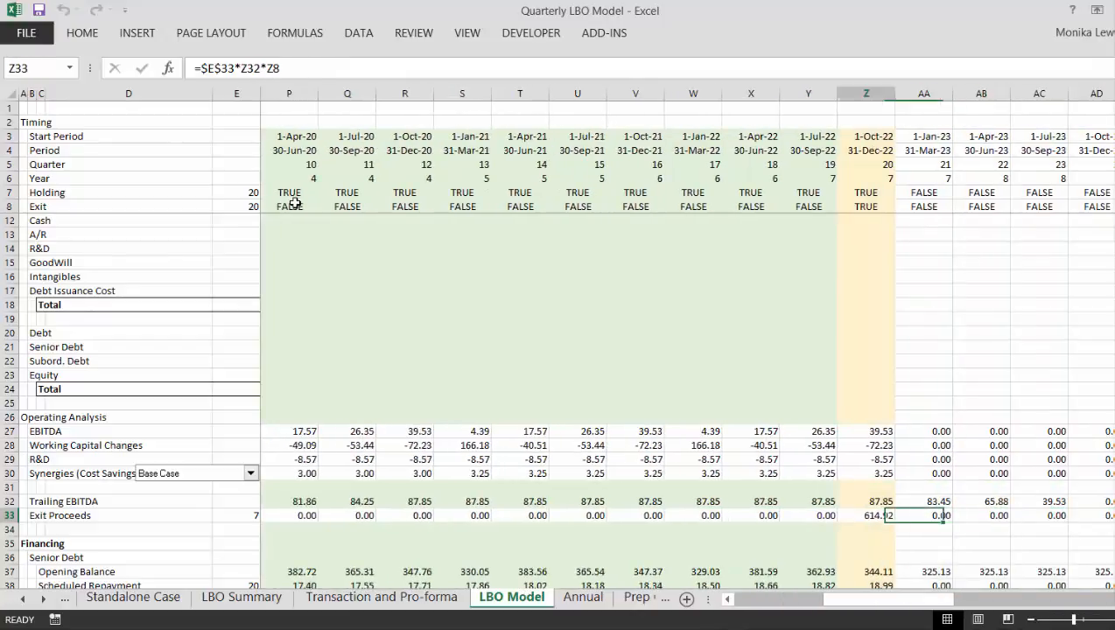
{"action": "key", "text": "Left"}
{"action": "key", "text": "Right"}
- Review the conditional formatting rules that apply to the Senior Debt Closing Balance cell Z40
{"action": "key", "text": "Down"}
{"action": "key", "text": "Down"}
{"action": "key", "text": "Down"}
{"action": "key", "text": "Down"}
{"action": "key", "text": "Down"}
{"action": "key", "text": "Down"}
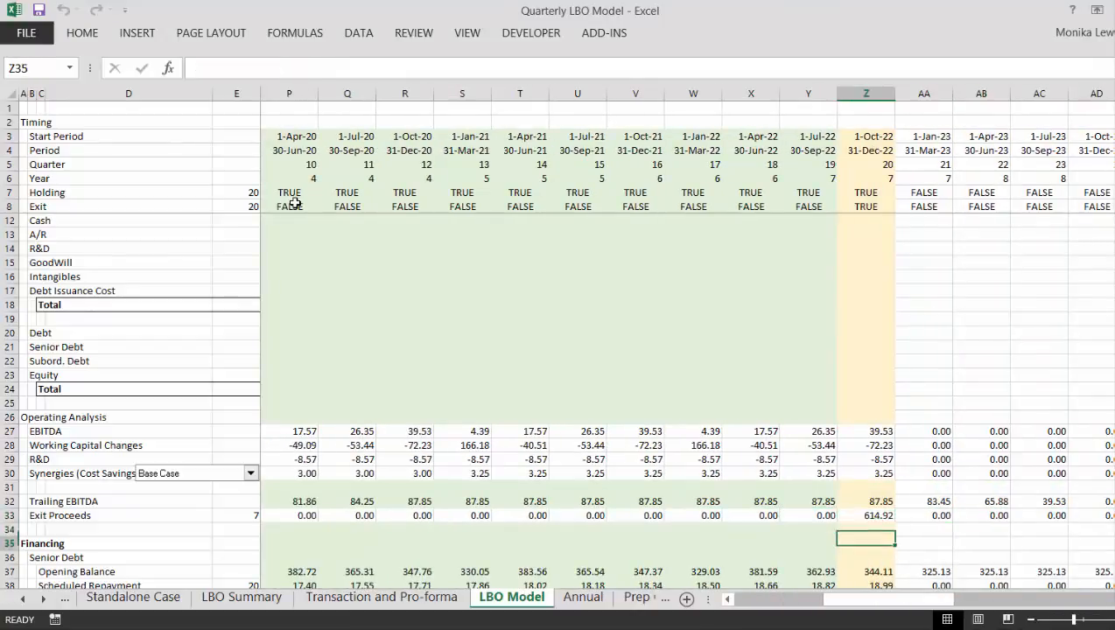
{"action": "key", "text": "Down"}
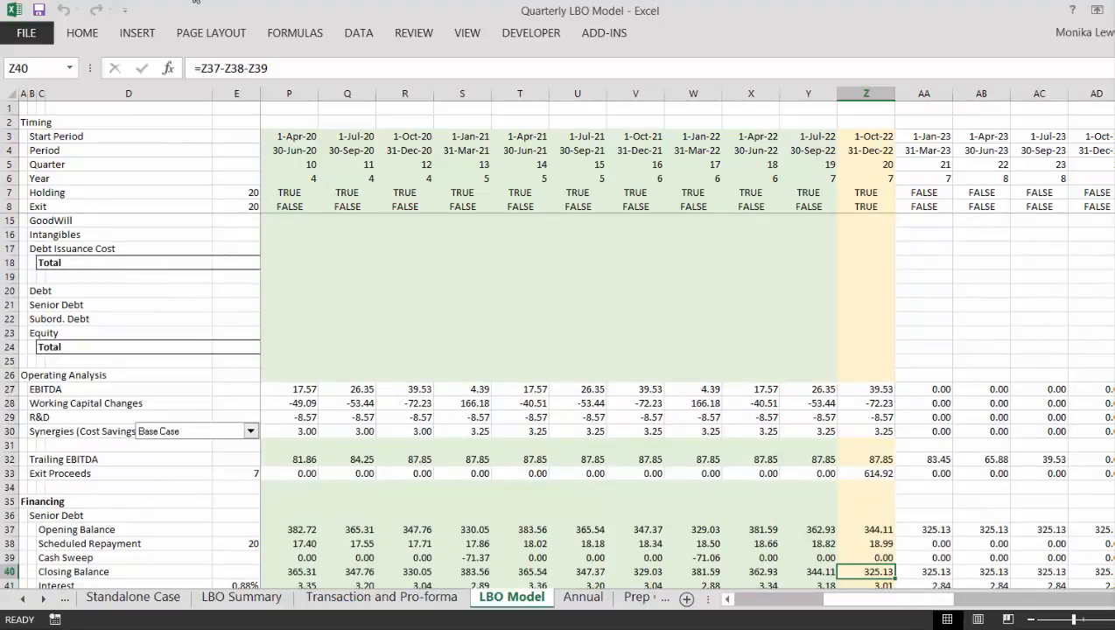
{"action": "left_click", "coordinate": [81, 33]}
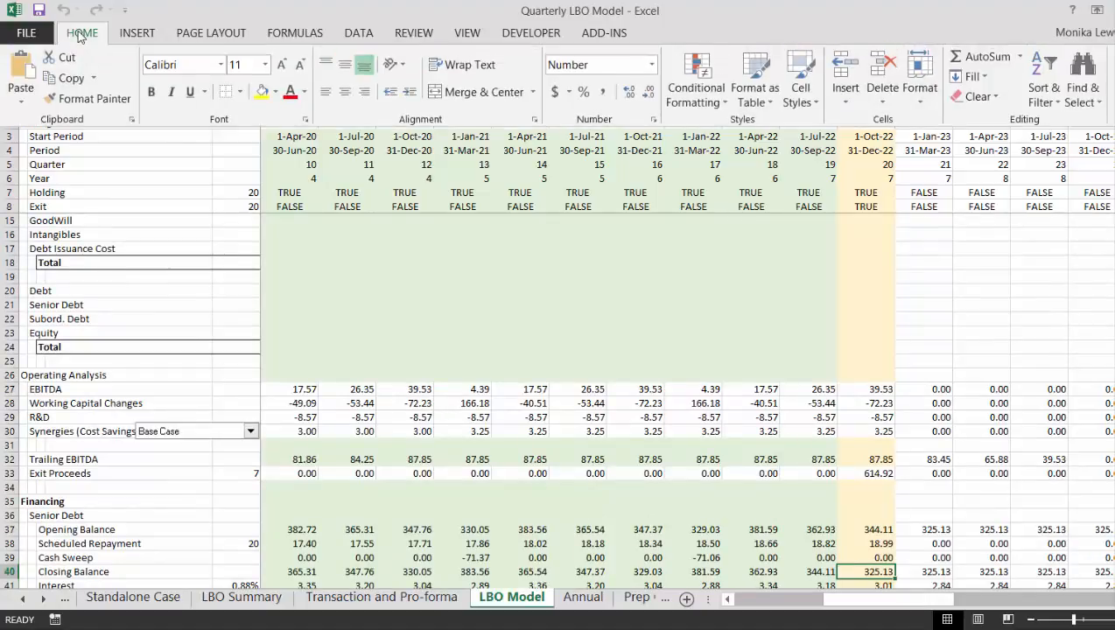
{"action": "left_click", "coordinate": [690, 94]}
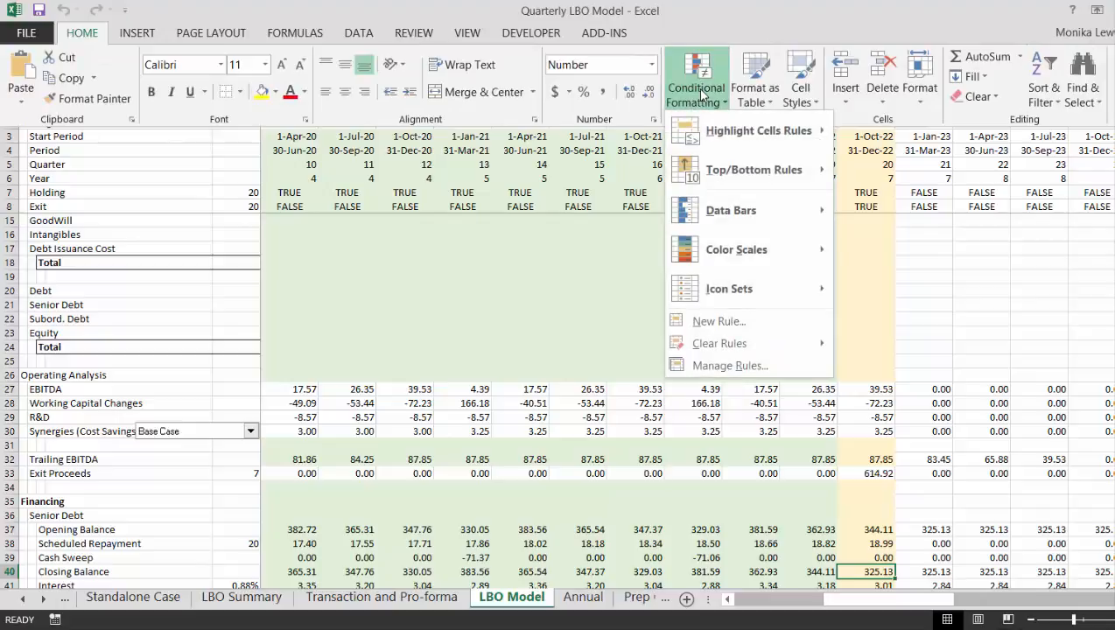
{"action": "left_click", "coordinate": [715, 367]}
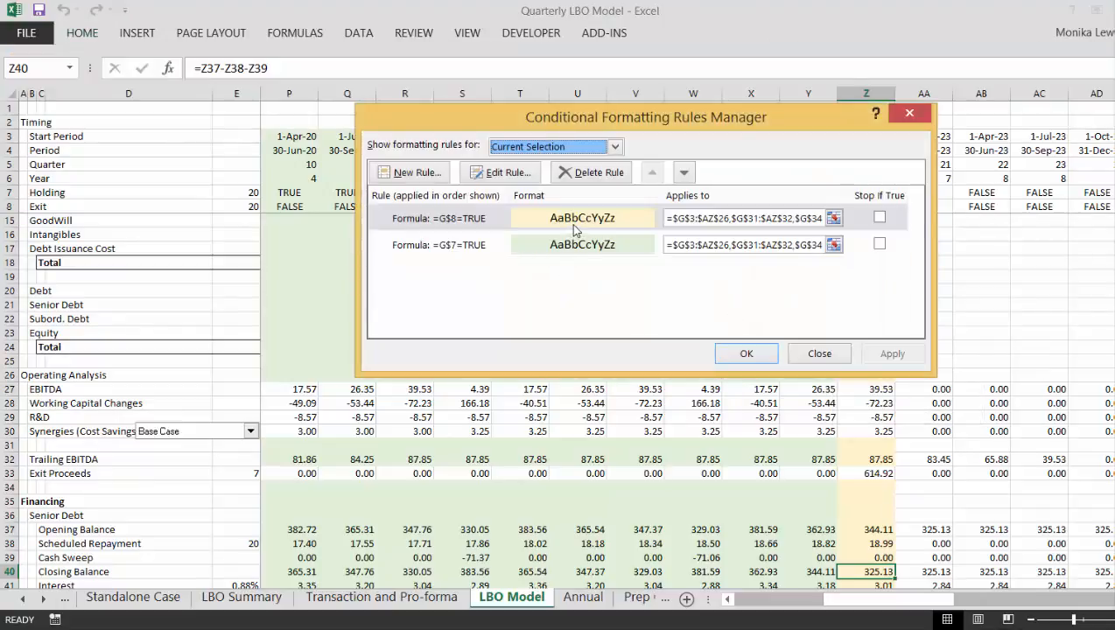
{"action": "left_click", "coordinate": [908, 117]}
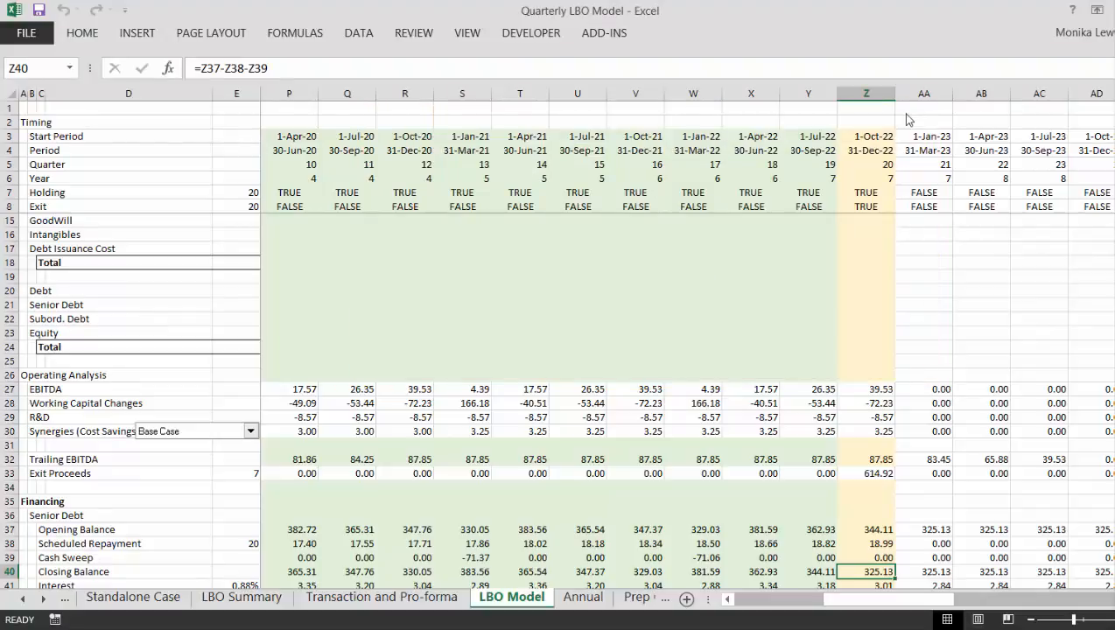
- Set the range of the =G$8=TRUE conditional formatting rule to the single block =$G$3:$AZ$1048576 and apply it
{"action": "left_click", "coordinate": [82, 37]}
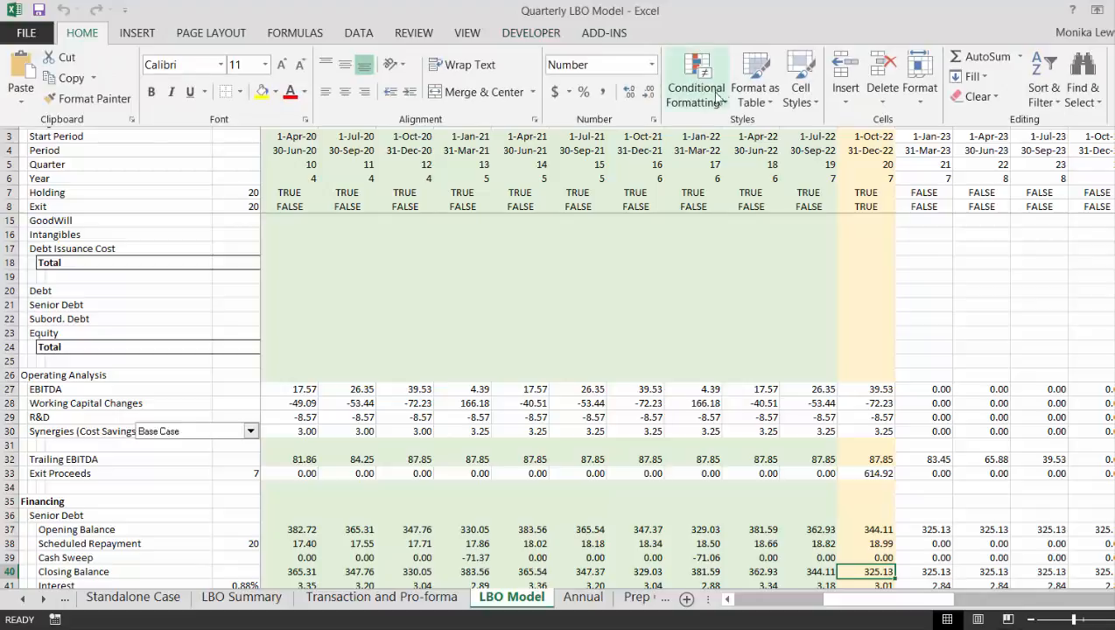
{"action": "left_click", "coordinate": [724, 104]}
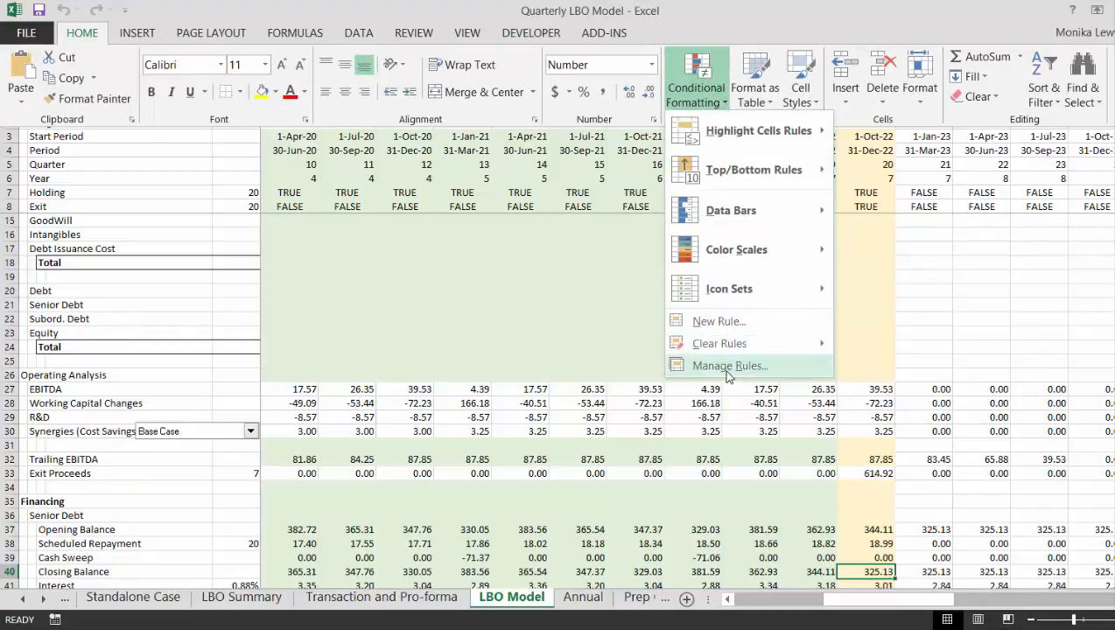
{"action": "left_click", "coordinate": [726, 366]}
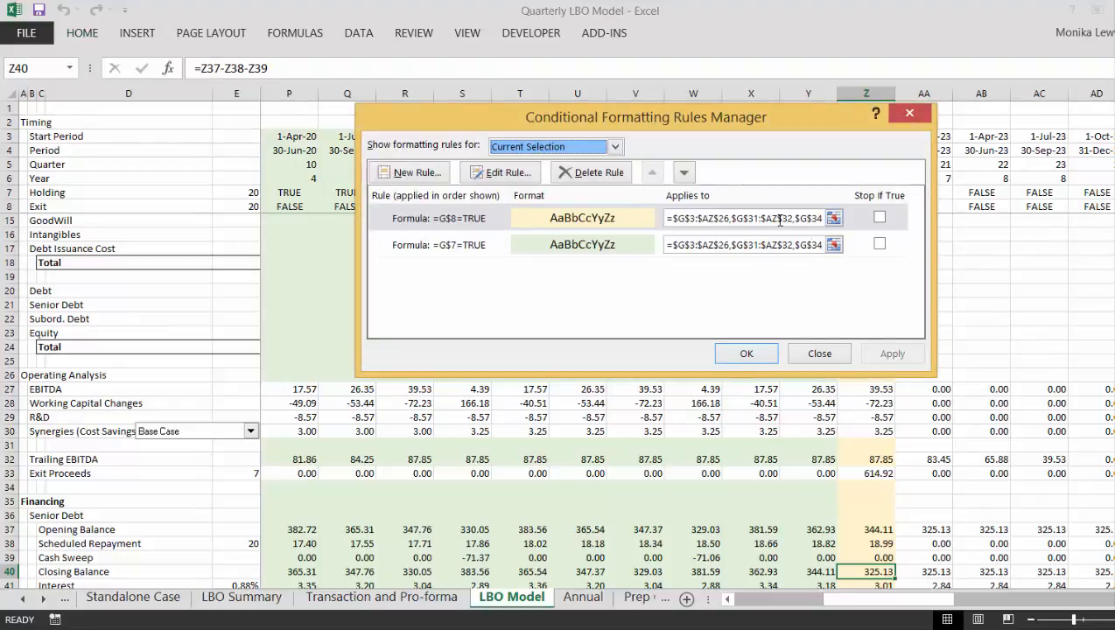
{"action": "left_click", "coordinate": [834, 219]}
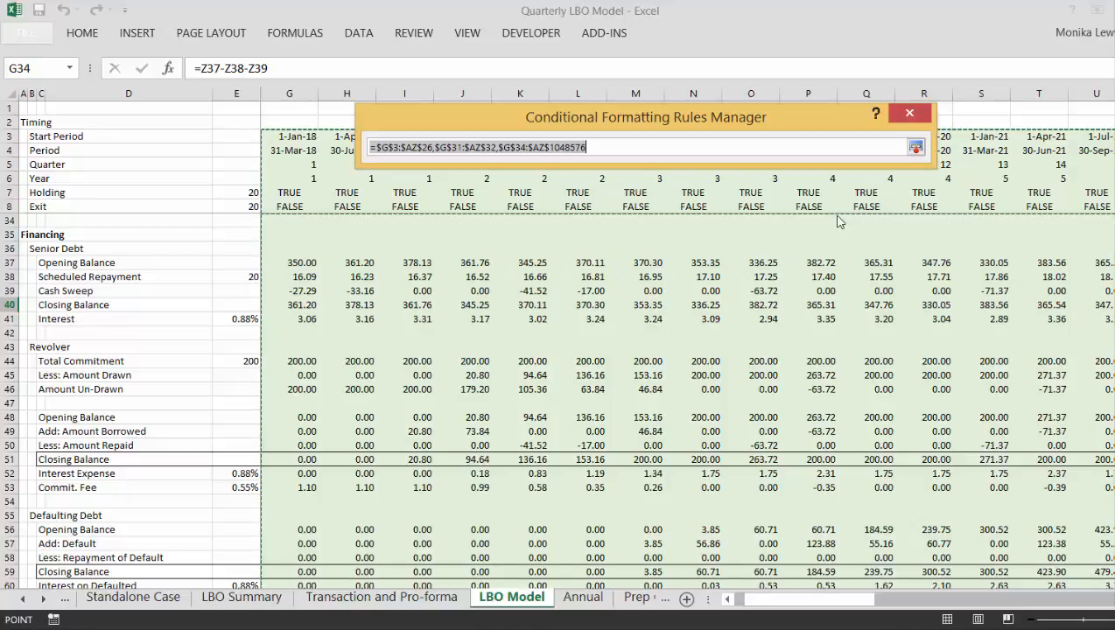
{"action": "left_click", "coordinate": [532, 148]}
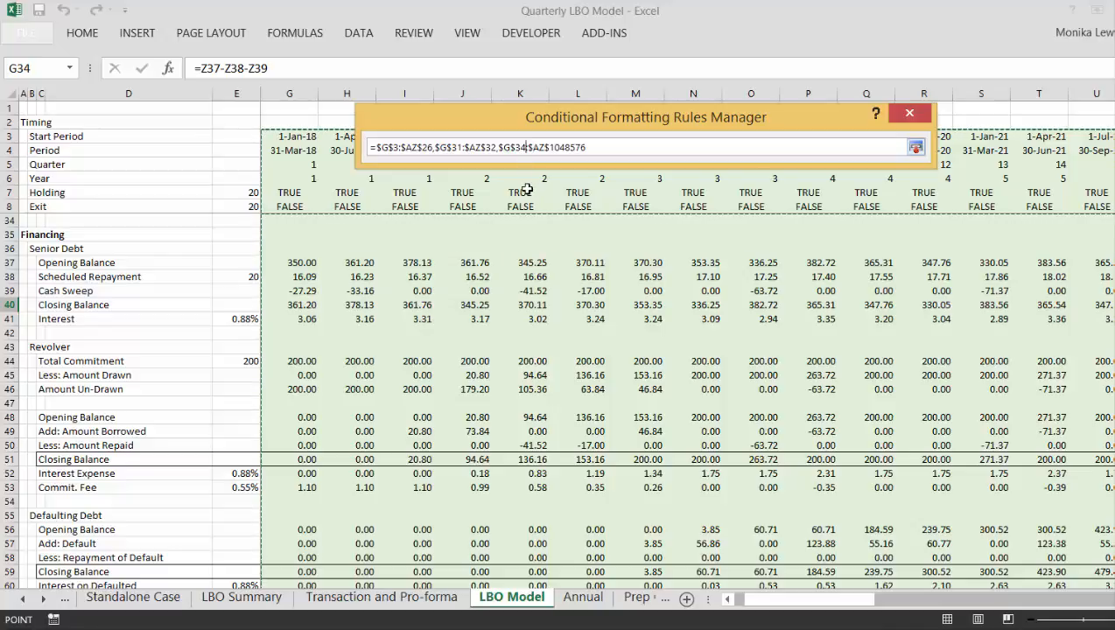
{"action": "key", "text": "BackSpace"}
{"action": "key", "text": "BackSpace"}
{"action": "key", "text": "BackSpace"}
{"action": "key", "text": "BackSpace"}
{"action": "key", "text": "BackSpace"}
{"action": "key", "text": "BackSpace"}
{"action": "key", "text": "BackSpace"}
{"action": "key", "text": "BackSpace"}
{"action": "key", "text": "BackSpace"}
{"action": "key", "text": "BackSpace"}
{"action": "key", "text": "BackSpace"}
{"action": "key", "text": "BackSpace"}
{"action": "key", "text": "BackSpace"}
{"action": "key", "text": "BackSpace"}
{"action": "key", "text": "BackSpace"}
{"action": "key", "text": "BackSpace"}
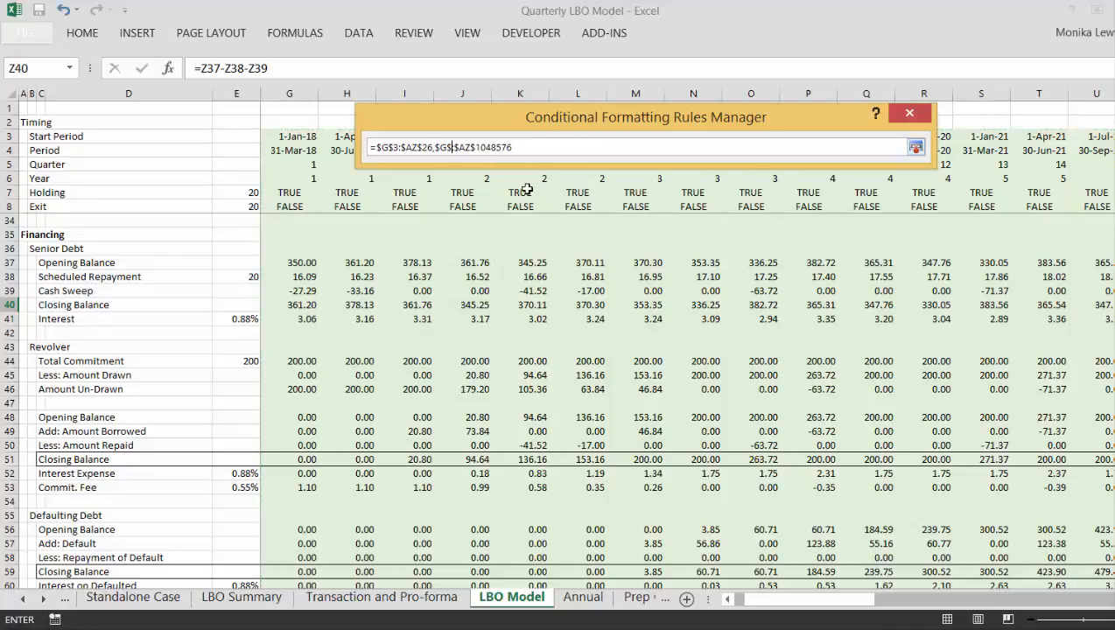
{"action": "key", "text": "BackSpace"}
{"action": "key", "text": "BackSpace"}
{"action": "key", "text": "BackSpace"}
{"action": "key", "text": "BackSpace"}
{"action": "key", "text": "BackSpace"}
{"action": "key", "text": "BackSpace"}
{"action": "key", "text": "BackSpace"}
{"action": "key", "text": "BackSpace"}
{"action": "key", "text": "BackSpace"}
{"action": "key", "text": "BackSpace"}
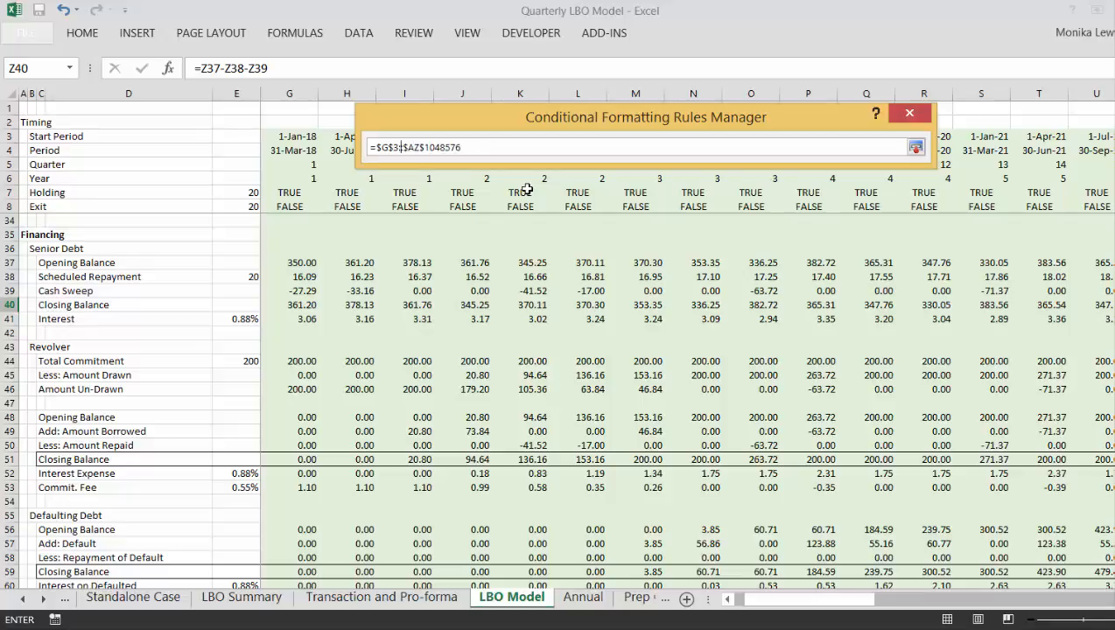
{"action": "key", "text": "BackSpace"}
{"action": "key", "text": "Return"}
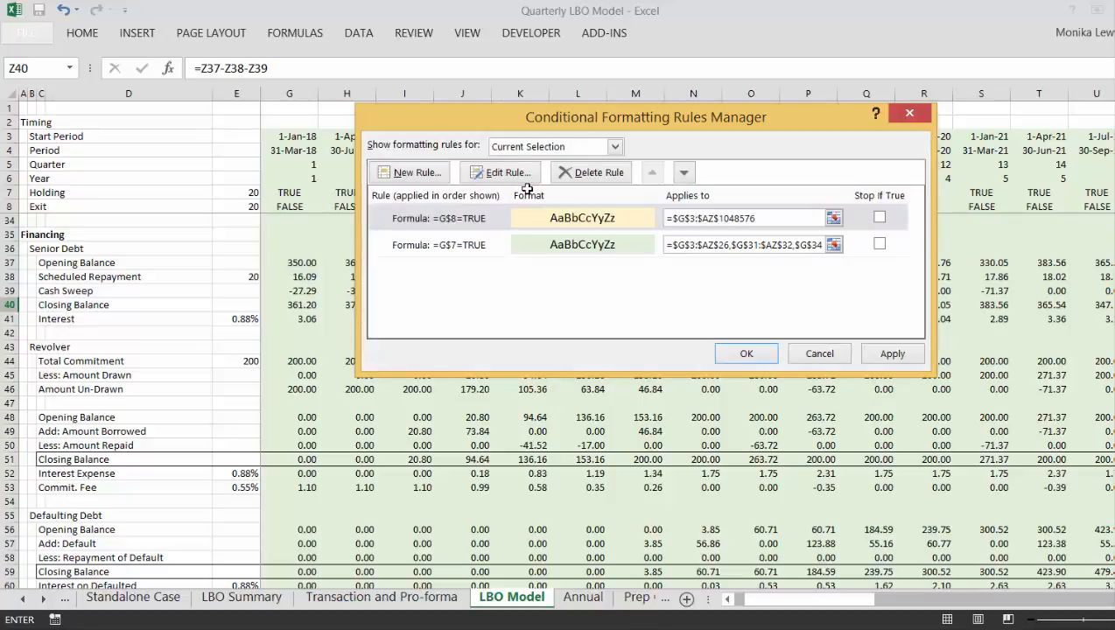
{"action": "left_click", "coordinate": [873, 354]}
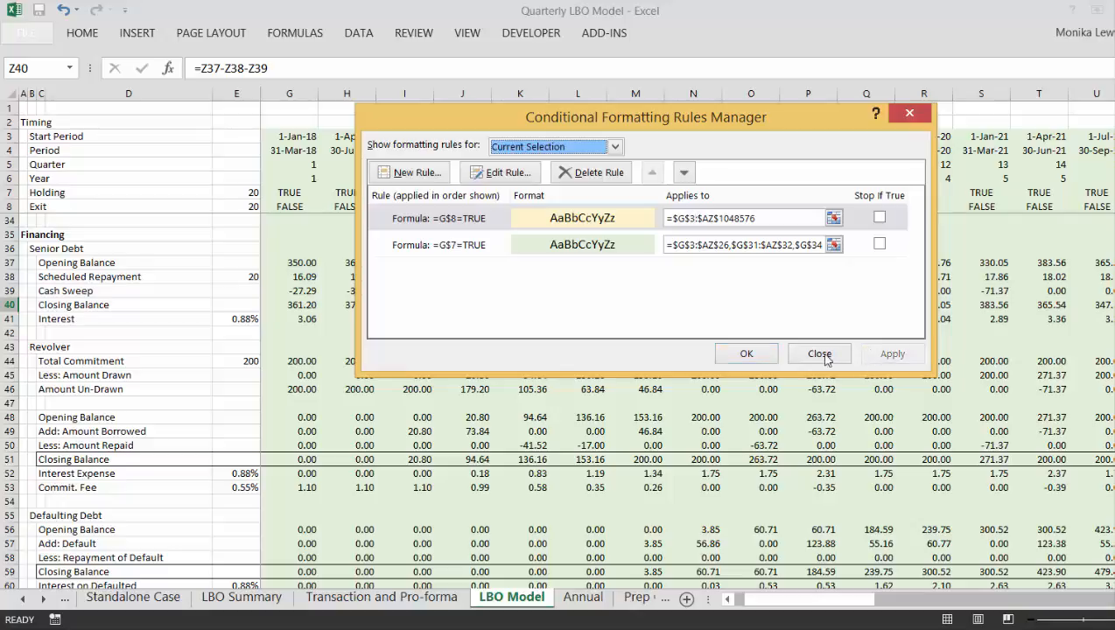
{"action": "left_click", "coordinate": [746, 355]}
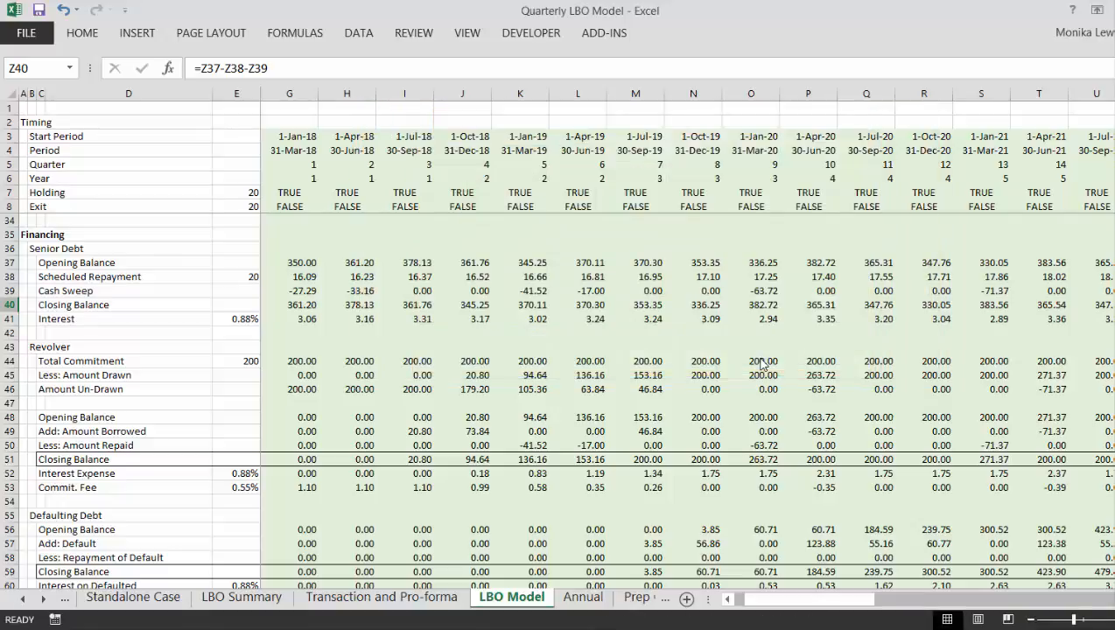
- Examine the holding-period and exit-quarter shading across the Senior Debt, Revolver, Defaulting Debt and Subord. Debt schedules
{"action": "key", "text": "Down"}
{"action": "key", "text": "Down"}
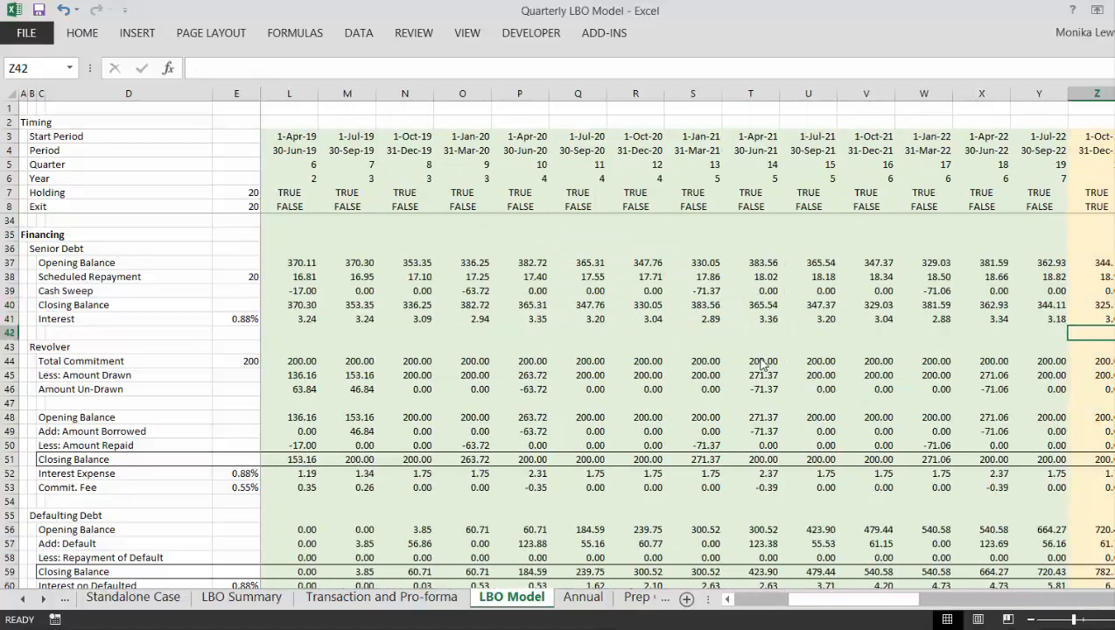
{"action": "left_click", "coordinate": [723, 415]}
{"action": "key", "text": "Down"}
{"action": "key", "text": "Down"}
{"action": "key", "text": "Down"}
{"action": "key", "text": "Down"}
{"action": "key", "text": "Down"}
{"action": "key", "text": "Down"}
{"action": "key", "text": "Down"}
{"action": "key", "text": "Down"}
{"action": "key", "text": "Down"}
{"action": "key", "text": "Down"}
{"action": "key", "text": "Down"}
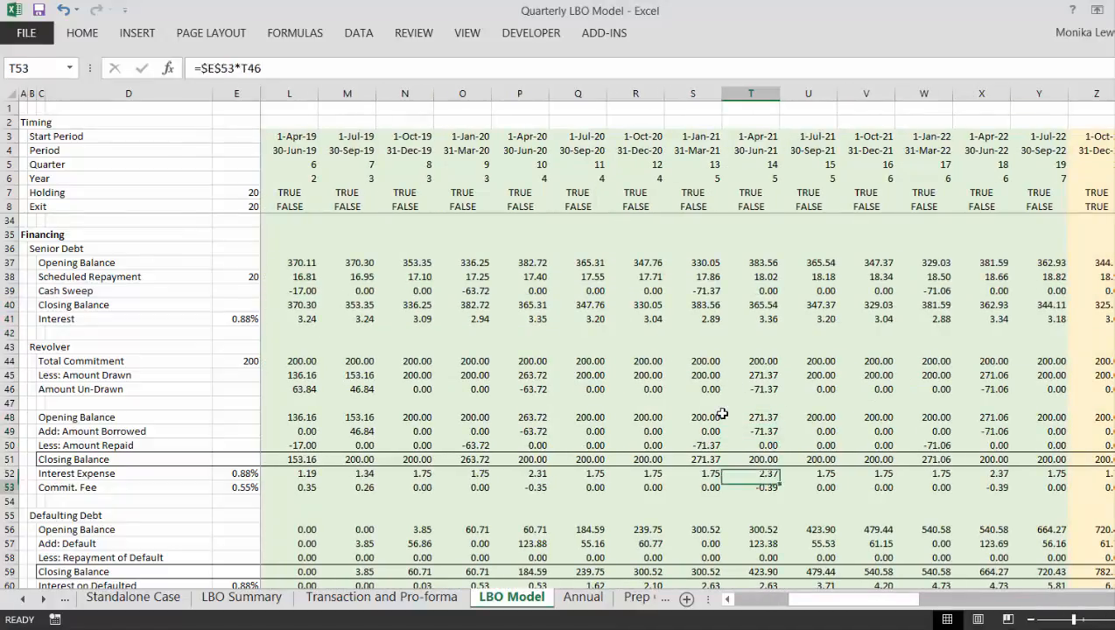
{"action": "key", "text": "Down"}
{"action": "key", "text": "Down"}
{"action": "key", "text": "Down"}
{"action": "key", "text": "Down"}
{"action": "key", "text": "Down"}
{"action": "key", "text": "Left"}
{"action": "key", "text": "Left"}
{"action": "key", "text": "Left"}
{"action": "key", "text": "Left"}
{"action": "key", "text": "Left"}
{"action": "key", "text": "Left"}
{"action": "key", "text": "Left"}
{"action": "key", "text": "Left"}
{"action": "key", "text": "Left"}
{"action": "key", "text": "Left"}
{"action": "key", "text": "Left"}
{"action": "key", "text": "Left"}
{"action": "key", "text": "Left"}
{"action": "key", "text": "Left"}
{"action": "key", "text": "Left"}
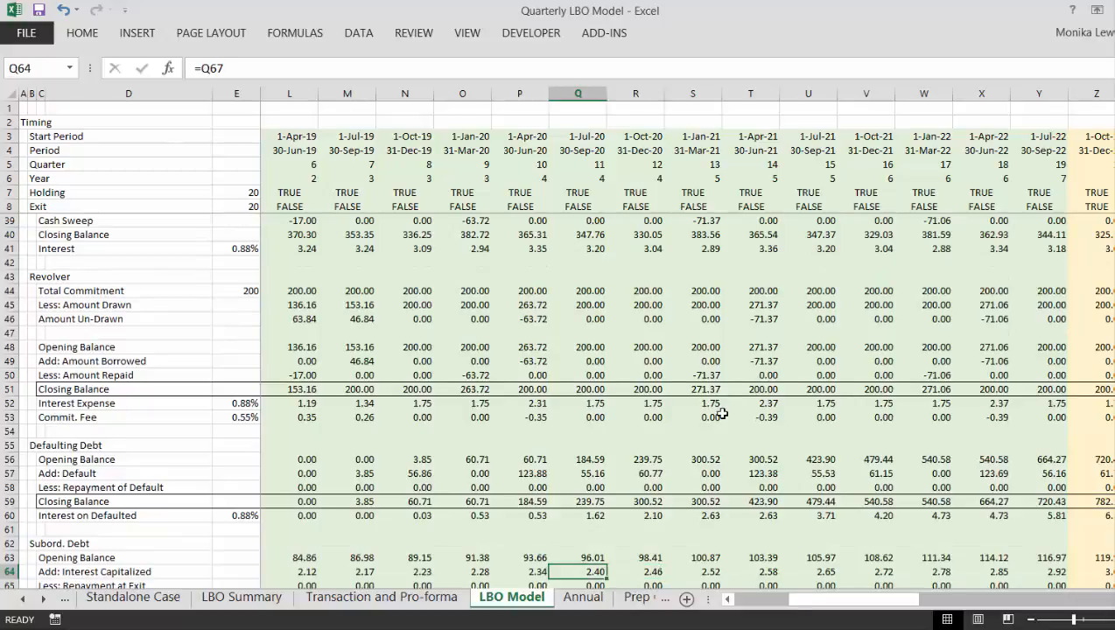
{"action": "key", "text": "Left"}
{"action": "key", "text": "Left"}
{"action": "key", "text": "Left"}
{"action": "key", "text": "Up"}
{"action": "key", "text": "Page_Up"}
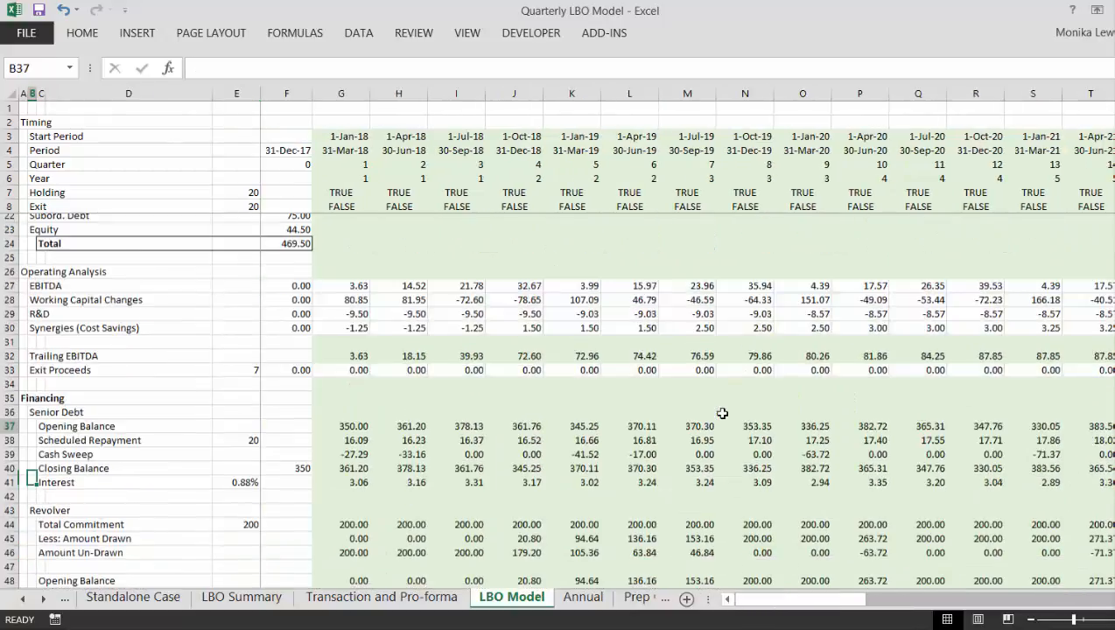
{"action": "key", "text": "Down"}
{"action": "key", "text": "Up"}
{"action": "key", "text": "Up"}
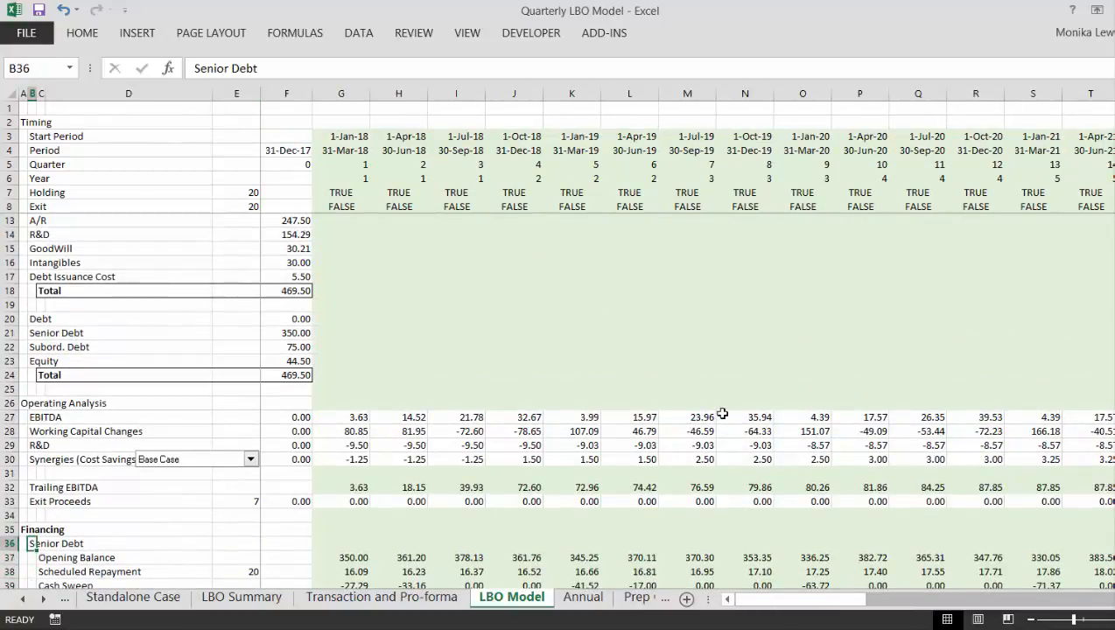
- Review the first-quarter formulas for Exit Proceeds, EBITDA and Working Capital Changes in column G
{"action": "key", "text": "Right"}
{"action": "key", "text": "Right"}
{"action": "key", "text": "Right"}
{"action": "key", "text": "Right"}
{"action": "key", "text": "Right"}
{"action": "key", "text": "Up"}
{"action": "key", "text": "Up"}
{"action": "key", "text": "Up"}
{"action": "key", "text": "Up"}
{"action": "key", "text": "Up"}
{"action": "key", "text": "Up"}
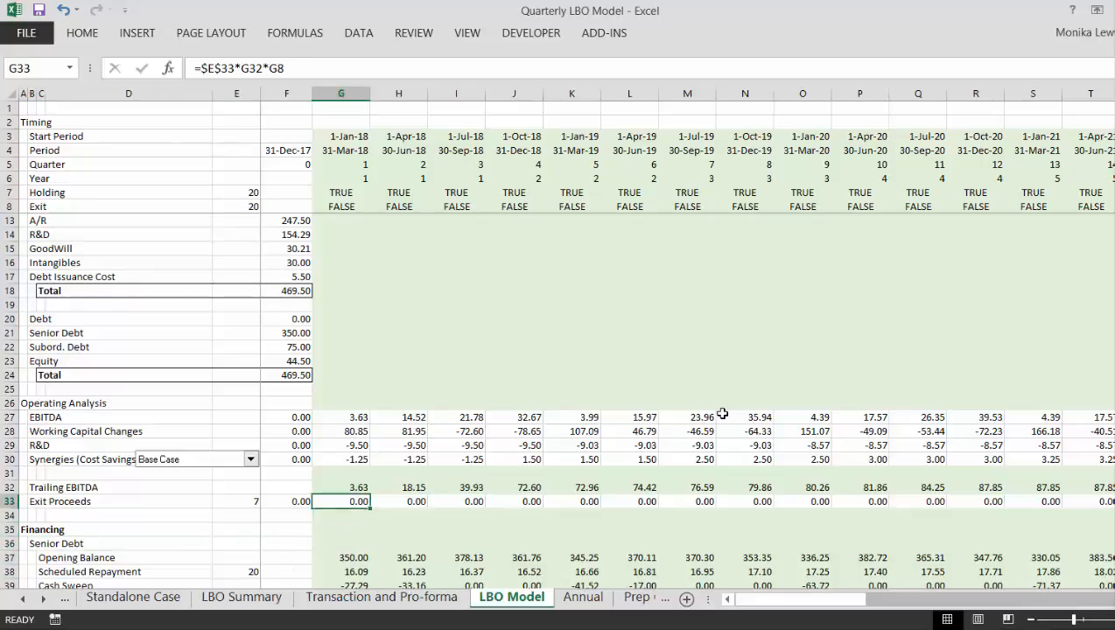
{"action": "key", "text": "Up"}
{"action": "key", "text": "Up"}
{"action": "key", "text": "Up"}
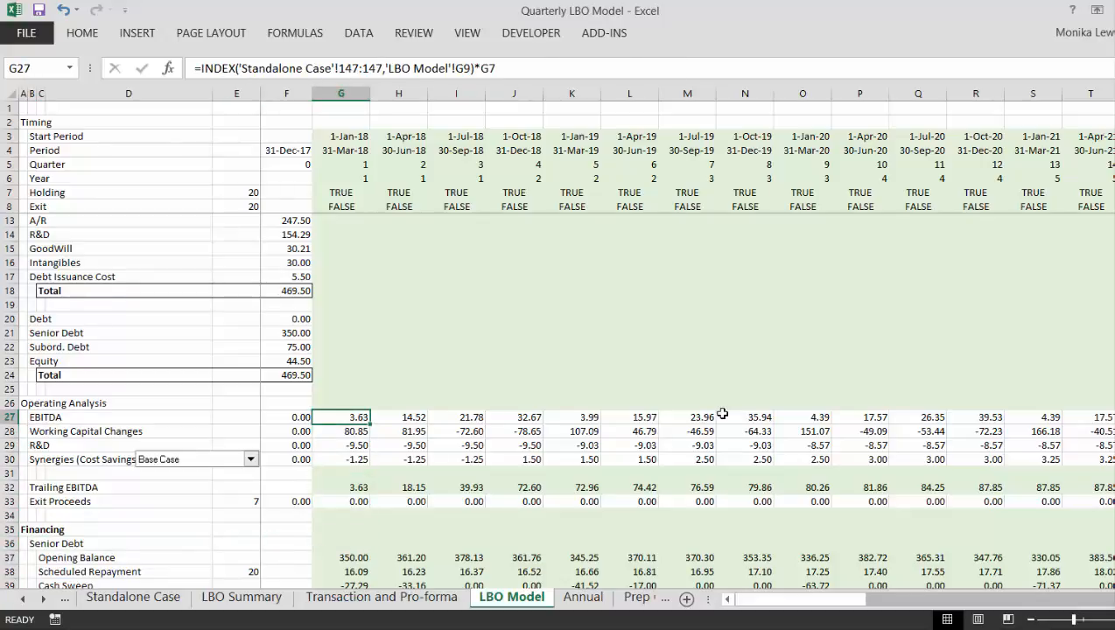
{"action": "key", "text": "Down"}
{"action": "key", "text": "Up"}
{"action": "key", "text": "Down"}
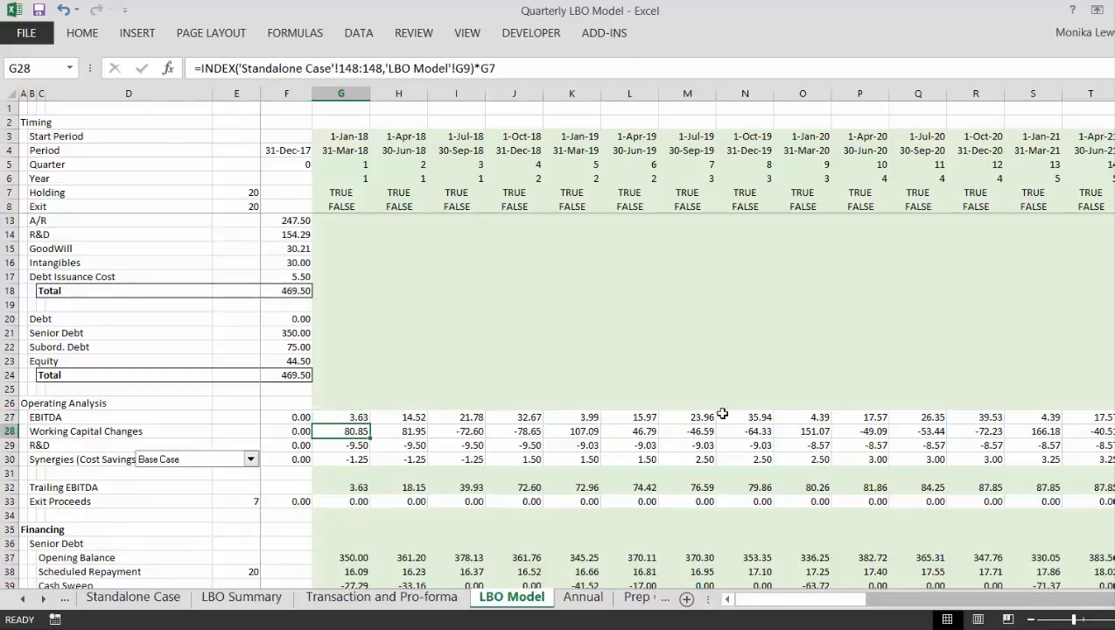
{"action": "key", "text": "Down"}
{"action": "key", "text": "Down"}
{"action": "key", "text": "Down"}
{"action": "key", "text": "Down"}
{"action": "key", "text": "Down"}
{"action": "key", "text": "Down"}
{"action": "key", "text": "Down"}
{"action": "key", "text": "Down"}
{"action": "key", "text": "Down"}
{"action": "key", "text": "Down"}
{"action": "key", "text": "Down"}
{"action": "key", "text": "Down"}
{"action": "key", "text": "Down"}
{"action": "key", "text": "Down"}
{"action": "key", "text": "Down"}
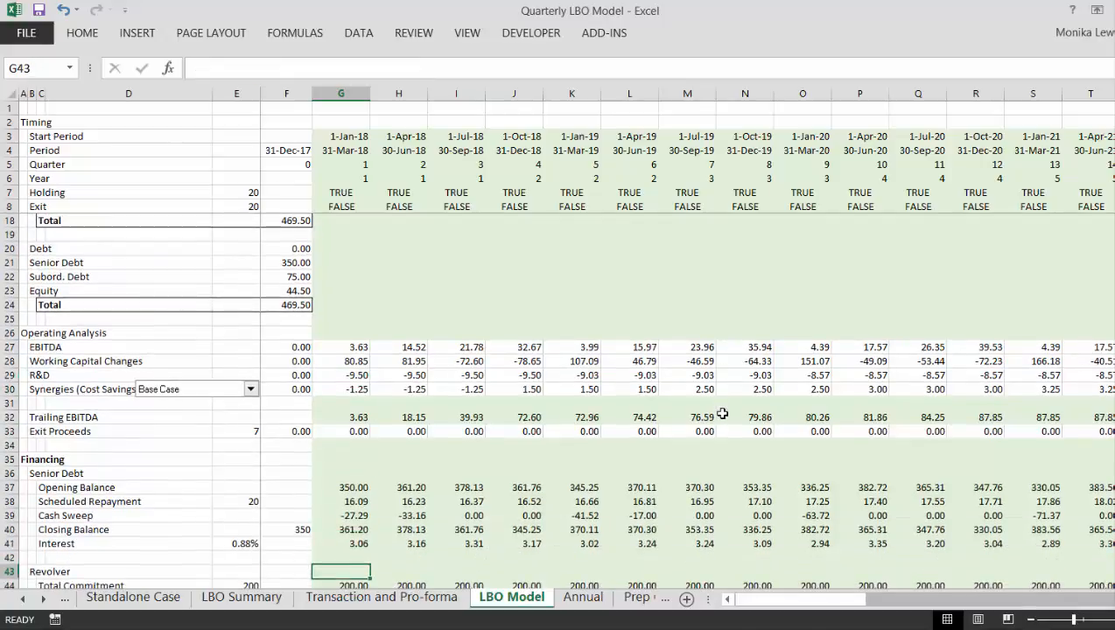
- Examine the Senior Debt opening link in F40 and the Scheduled Repayment and Cash Sweep formulas in G38 and G39
{"action": "key", "text": "Down"}
{"action": "key", "text": "Down"}
{"action": "key", "text": "Down"}
{"action": "key", "text": "Up"}
{"action": "key", "text": "Up"}
{"action": "key", "text": "Up"}
{"action": "key", "text": "Up"}
{"action": "key", "text": "Up"}
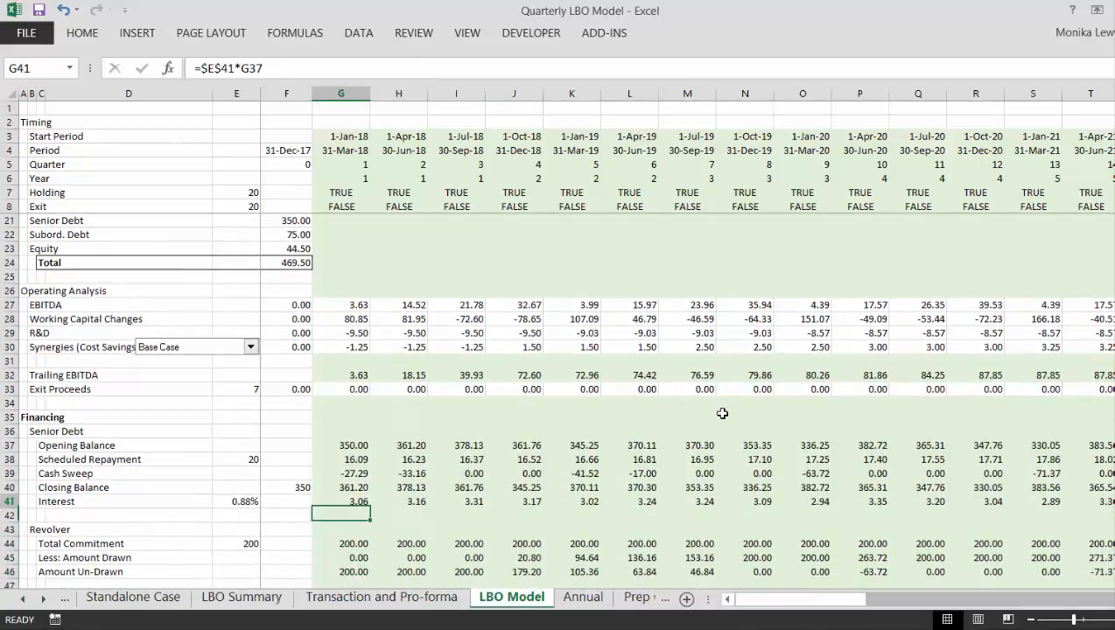
{"action": "key", "text": "Up"}
{"action": "key", "text": "Left"}
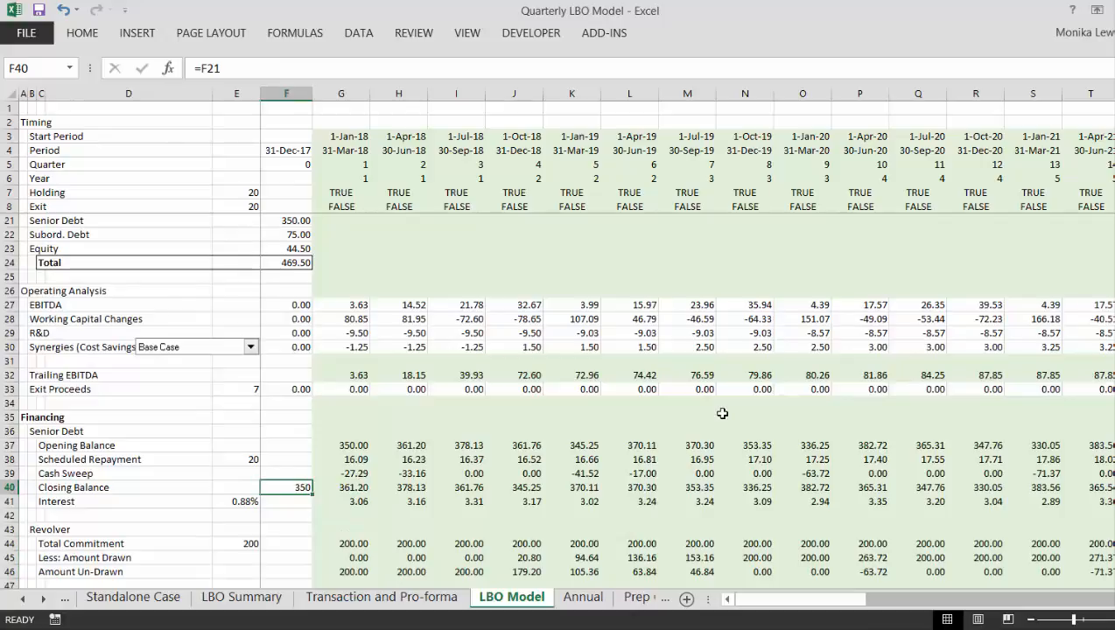
{"action": "key", "text": "Up"}
{"action": "key", "text": "Up"}
{"action": "key", "text": "Up"}
{"action": "key", "text": "Up"}
{"action": "key", "text": "Up"}
{"action": "key", "text": "Up"}
{"action": "key", "text": "Up"}
{"action": "key", "text": "Up"}
{"action": "key", "text": "Up"}
{"action": "key", "text": "Up"}
{"action": "key", "text": "Up"}
{"action": "key", "text": "Up"}
{"action": "key", "text": "Up"}
{"action": "key", "text": "Up"}
{"action": "key", "text": "Up"}
{"action": "key", "text": "Up"}
{"action": "key", "text": "Up"}
{"action": "key", "text": "Up"}
{"action": "key", "text": "Up"}
{"action": "key", "text": "Up"}
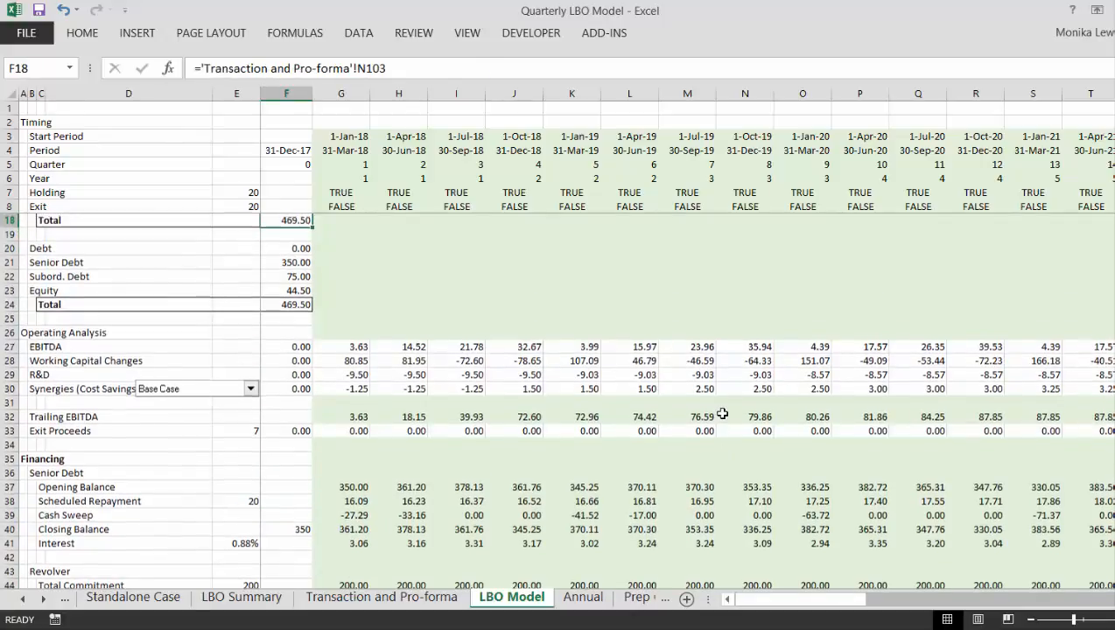
{"action": "key", "text": "Down"}
{"action": "key", "text": "Down"}
{"action": "key", "text": "Down"}
{"action": "key", "text": "Down"}
{"action": "key", "text": "Down"}
{"action": "key", "text": "Down"}
{"action": "key", "text": "Down"}
{"action": "key", "text": "Down"}
{"action": "key", "text": "Down"}
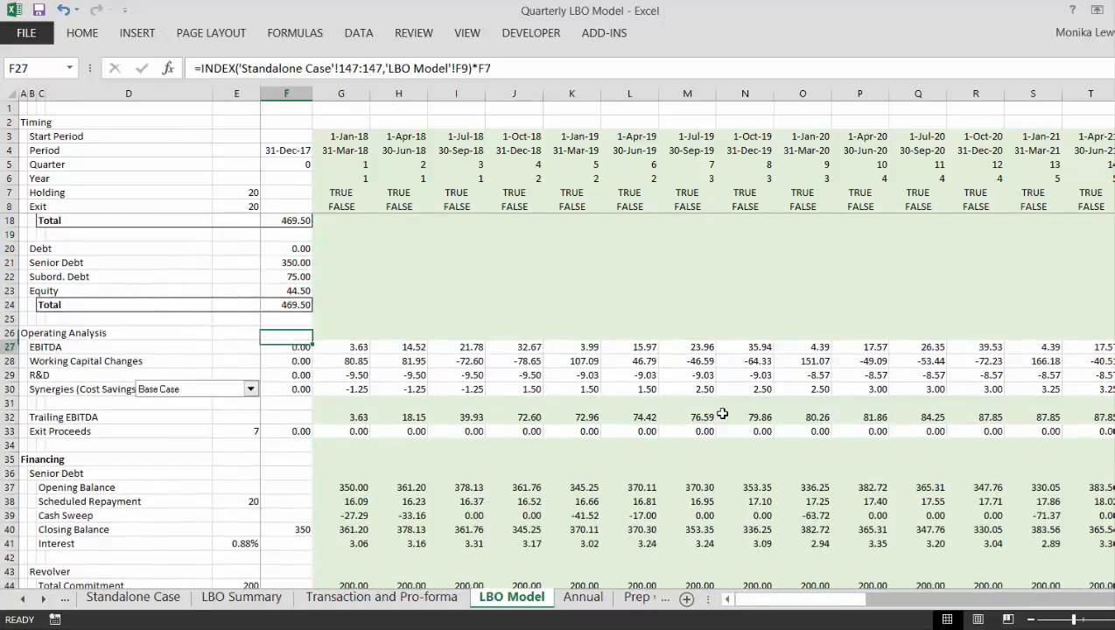
{"action": "key", "text": "Down"}
{"action": "key", "text": "Down"}
{"action": "key", "text": "Down"}
{"action": "key", "text": "Down"}
{"action": "key", "text": "Down"}
{"action": "key", "text": "Down"}
{"action": "key", "text": "Down"}
{"action": "key", "text": "Down"}
{"action": "key", "text": "Down"}
{"action": "key", "text": "Down"}
{"action": "key", "text": "Down"}
{"action": "key", "text": "Down"}
{"action": "key", "text": "Down"}
{"action": "key", "text": "Down"}
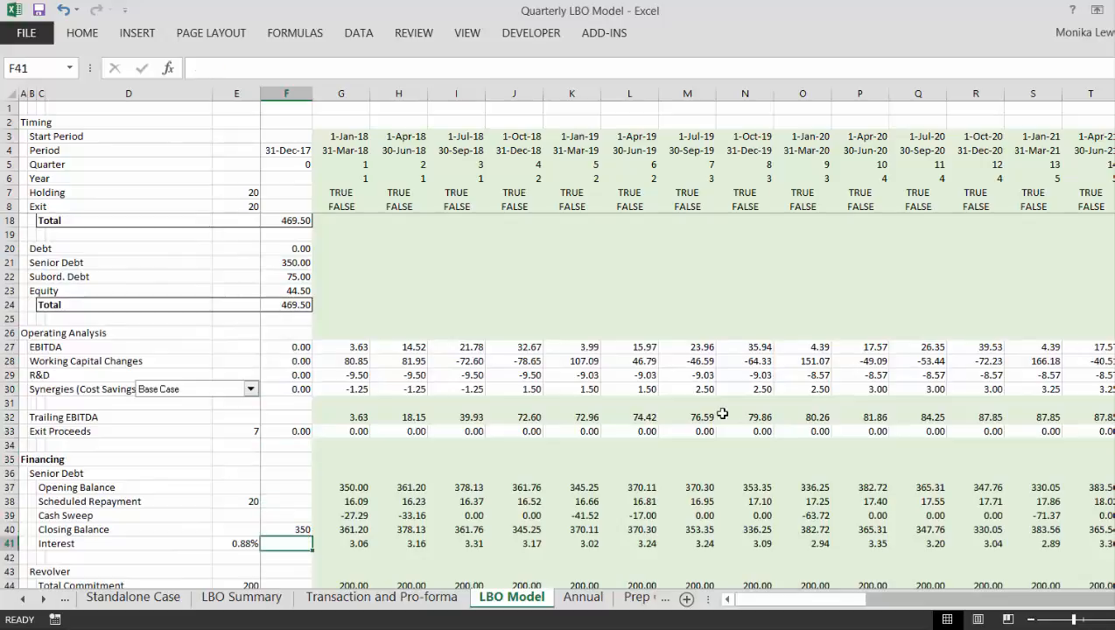
{"action": "key", "text": "Up"}
{"action": "key", "text": "Up"}
{"action": "key", "text": "Up"}
{"action": "key", "text": "Right"}
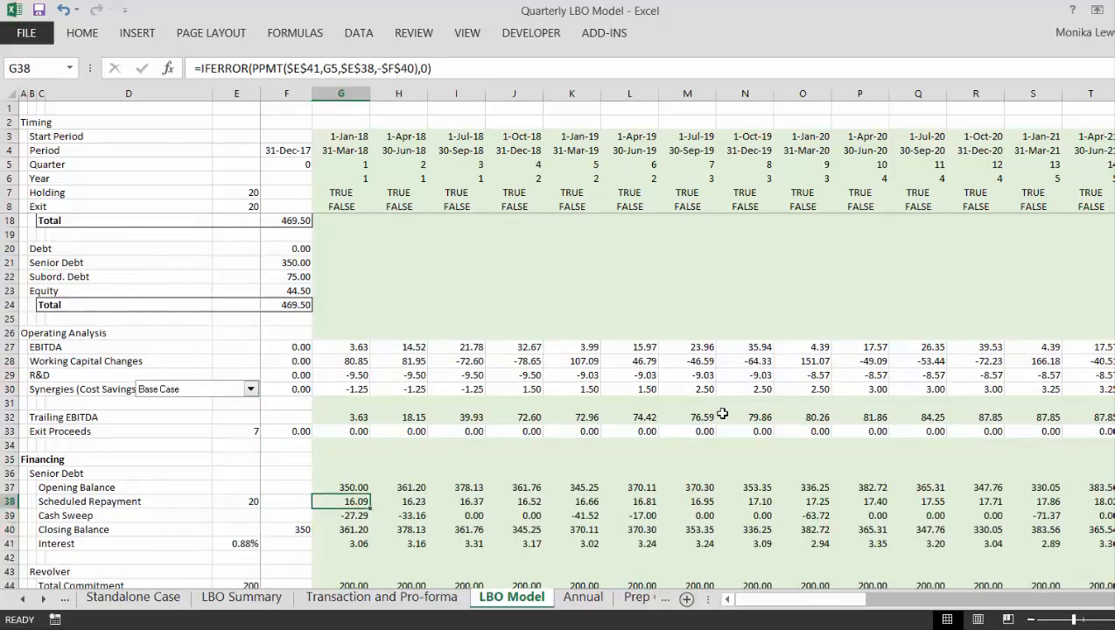
{"action": "key", "text": "Down"}
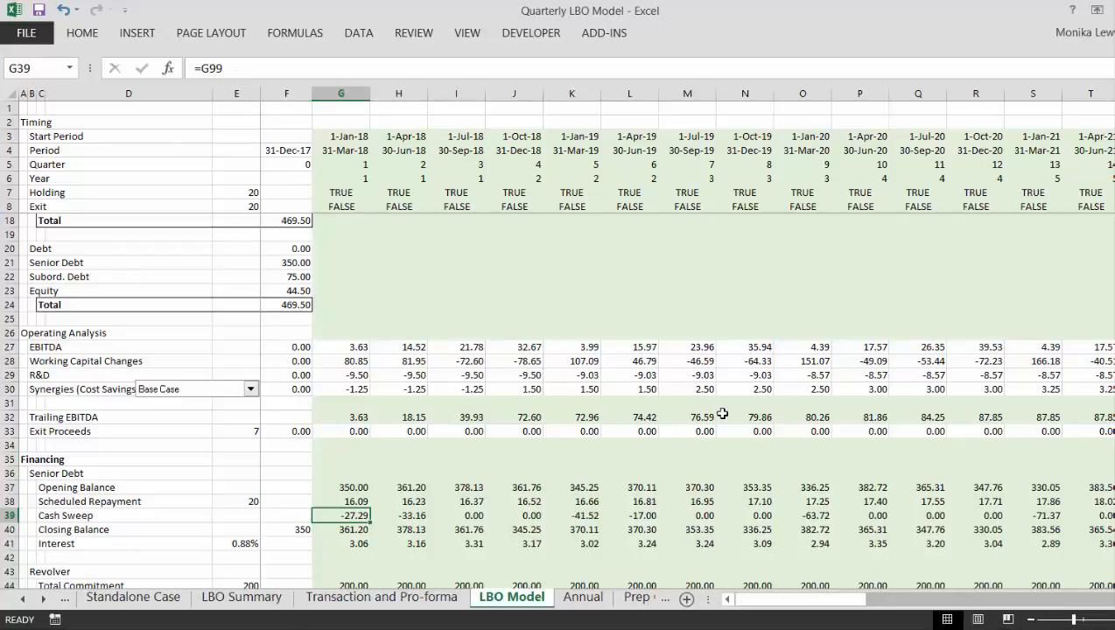
- Insert two blank rows above the Senior Debt heading in the Financing section
{"action": "key", "text": "Up"}
{"action": "key", "text": "Left"}
{"action": "key", "text": "Left"}
{"action": "key", "text": "Left"}
{"action": "key", "text": "Left"}
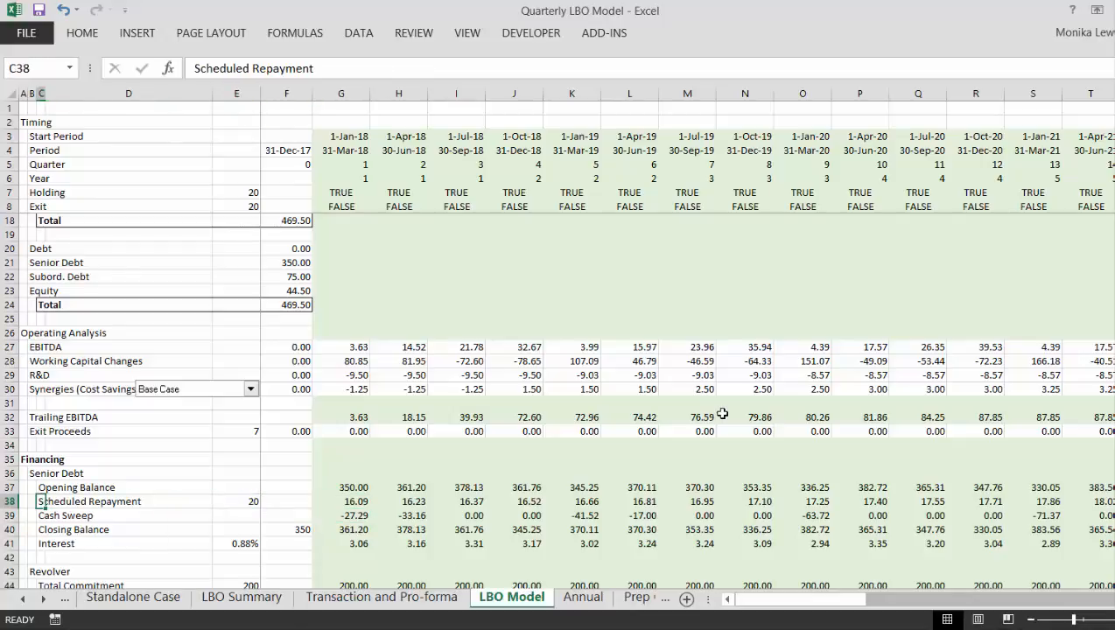
{"action": "key", "text": "Left"}
{"action": "key", "text": "Right"}
{"action": "key", "text": "Up"}
{"action": "key", "text": "Up"}
{"action": "key", "text": "Left"}
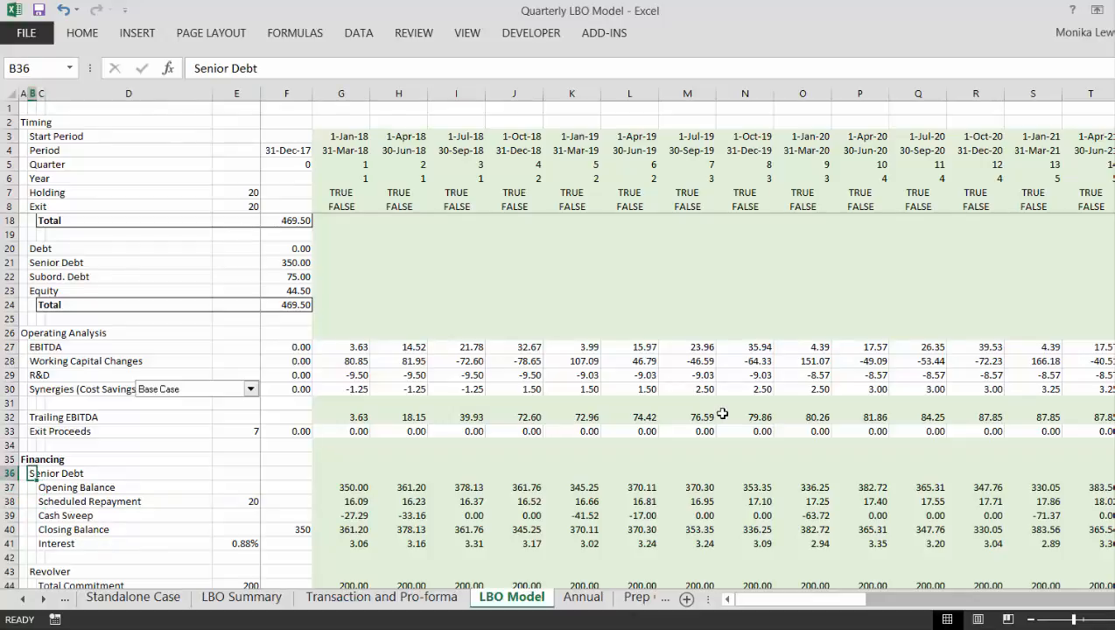
{"action": "key", "text": "shift+space"}
{"action": "key", "text": "ctrl+shift+plus"}
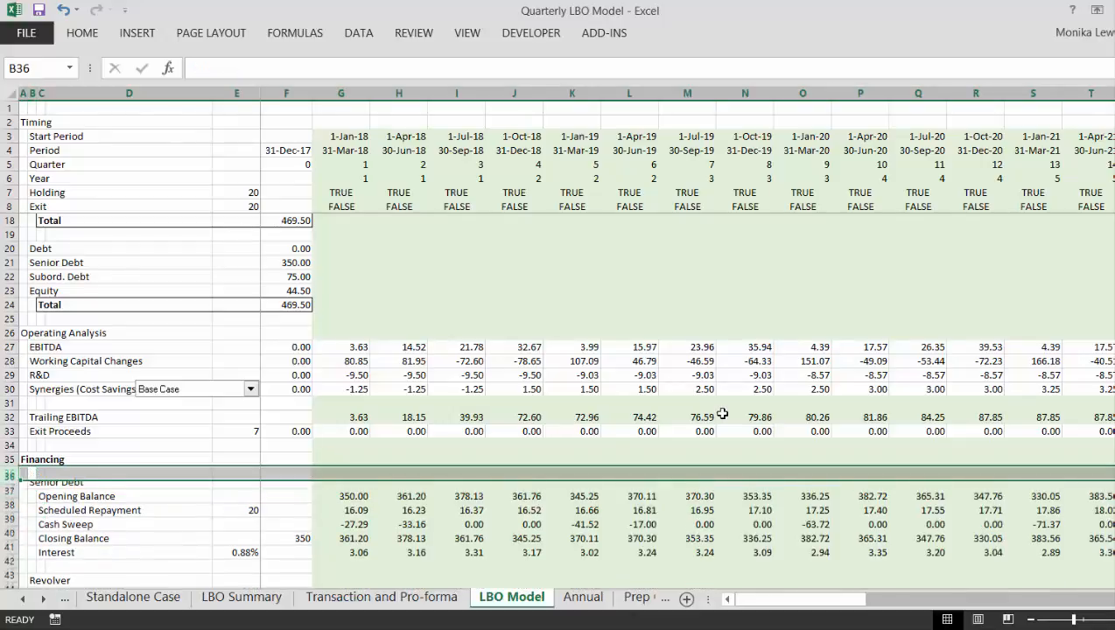
{"action": "key", "text": "ctrl+shift+plus"}
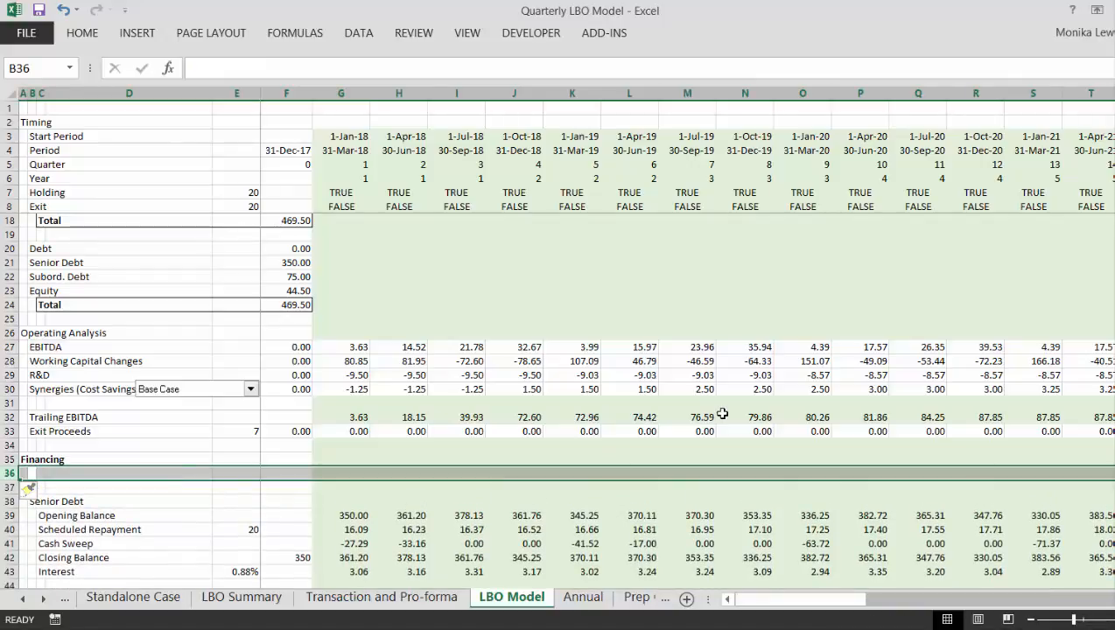
- Label cell B36 under the Financing heading as Linear Repayment
{"action": "key", "text": "Right"}
{"action": "key", "text": "Left"}
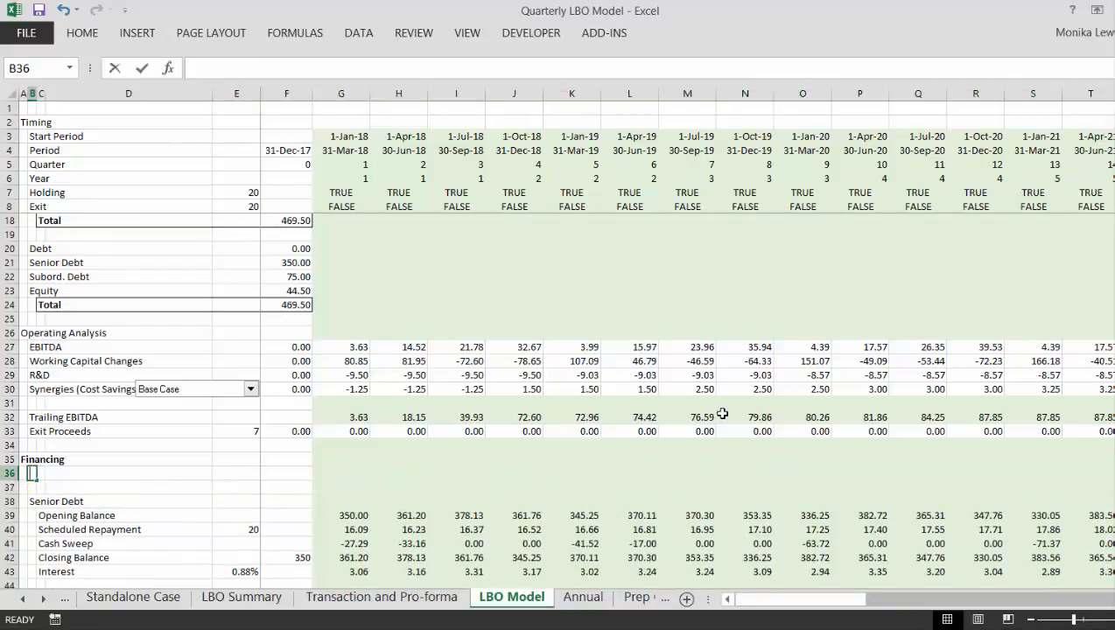
{"action": "type", "text": "Line"}
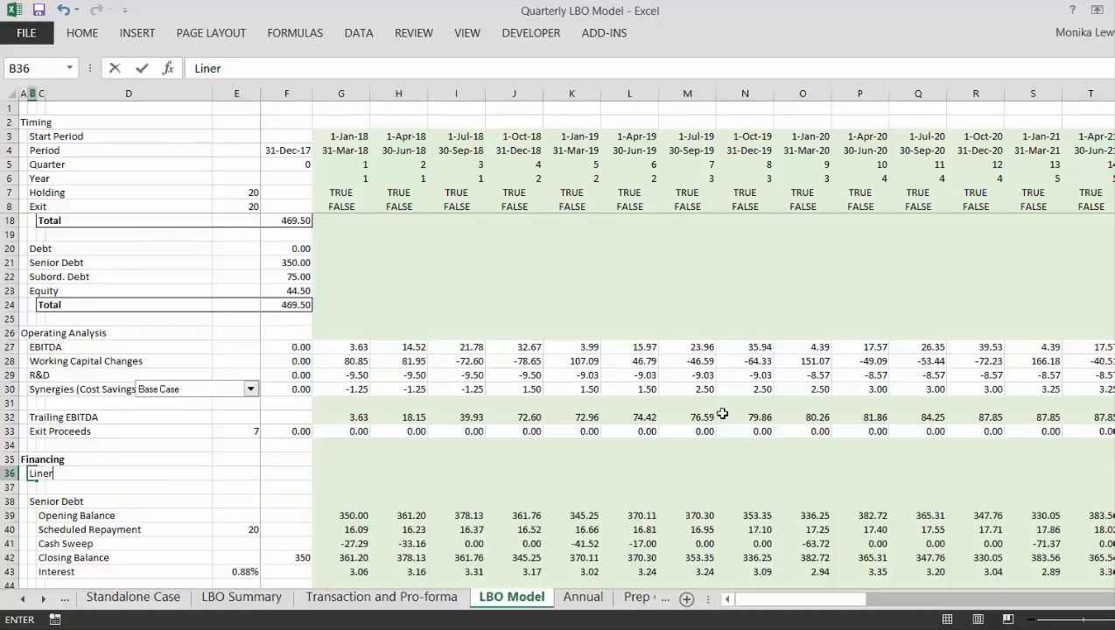
{"action": "type", "text": "ar Re"}
{"action": "key", "text": "BackSpace"}
{"action": "type", "text": "payment"}
{"action": "key", "text": "Return"}
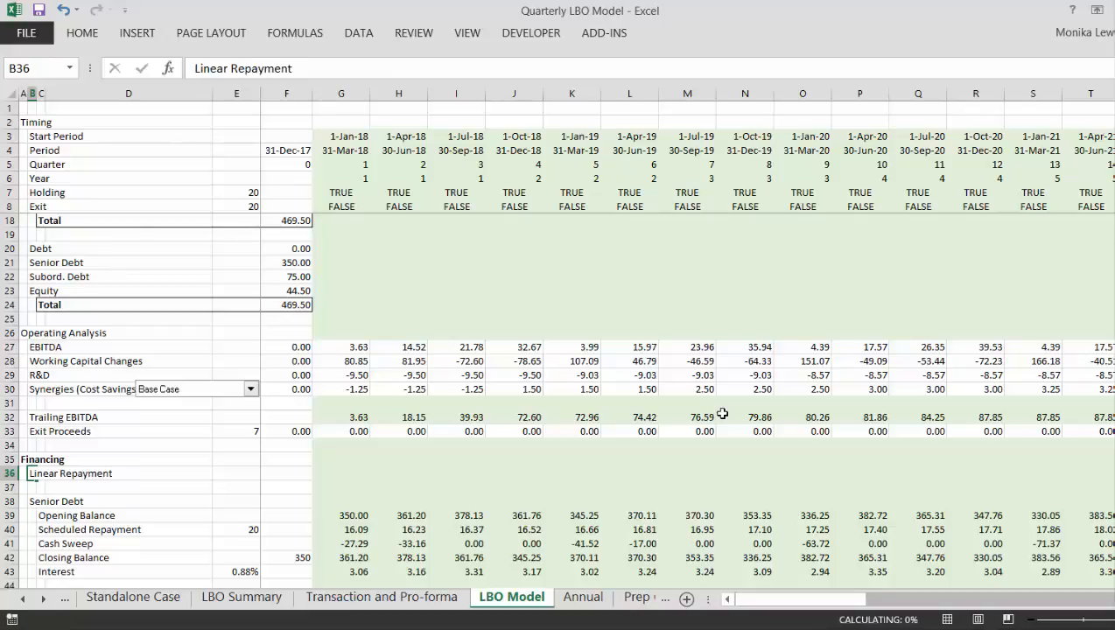
- Insert one more blank row between the Linear Repayment label and the Senior Debt heading
{"action": "key", "text": "Down"}
{"action": "key", "text": "shift+space"}
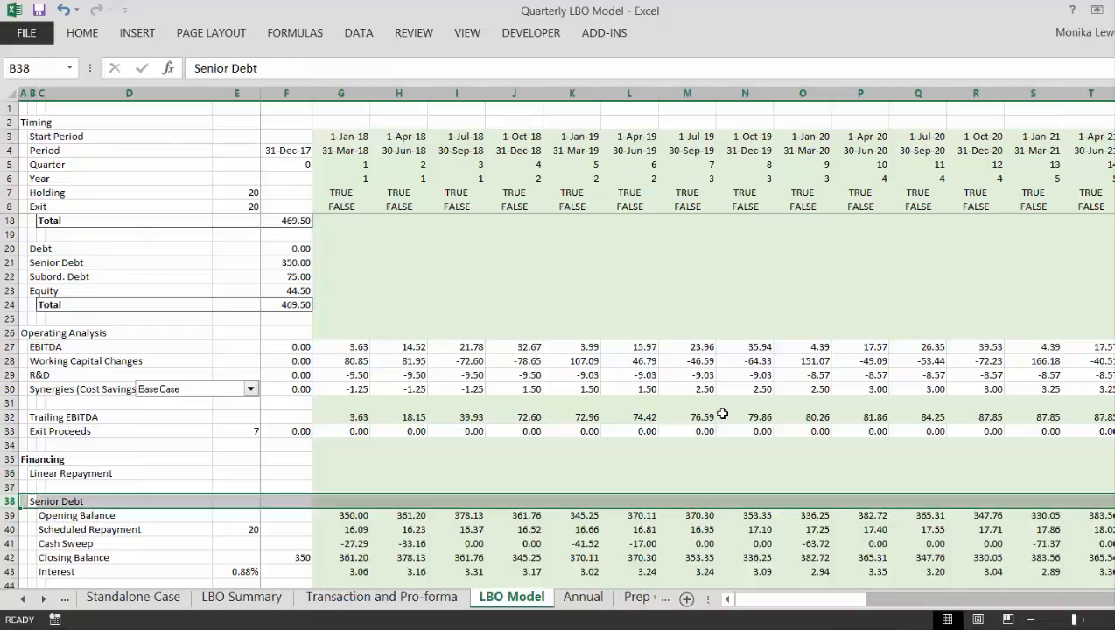
{"action": "key", "text": "ctrl+shift+plus"}
{"action": "key", "text": "Up"}
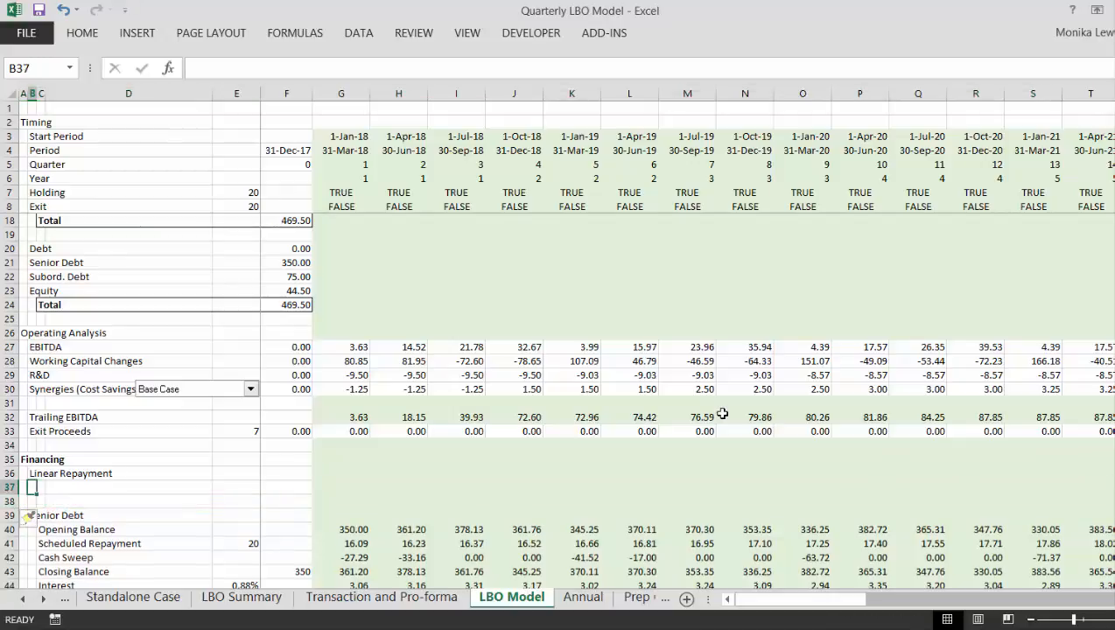
- Label cell B37, directly below Linear Repayment, as Annuity Repayment
{"action": "type", "text": "Annuit"}
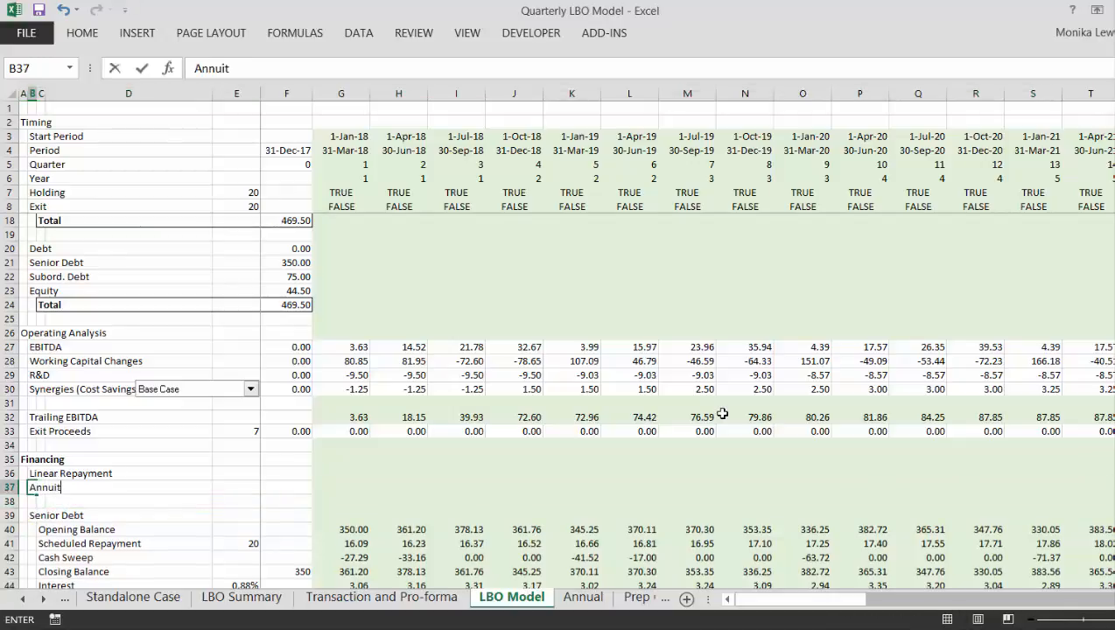
{"action": "type", "text": "y Repayment"}
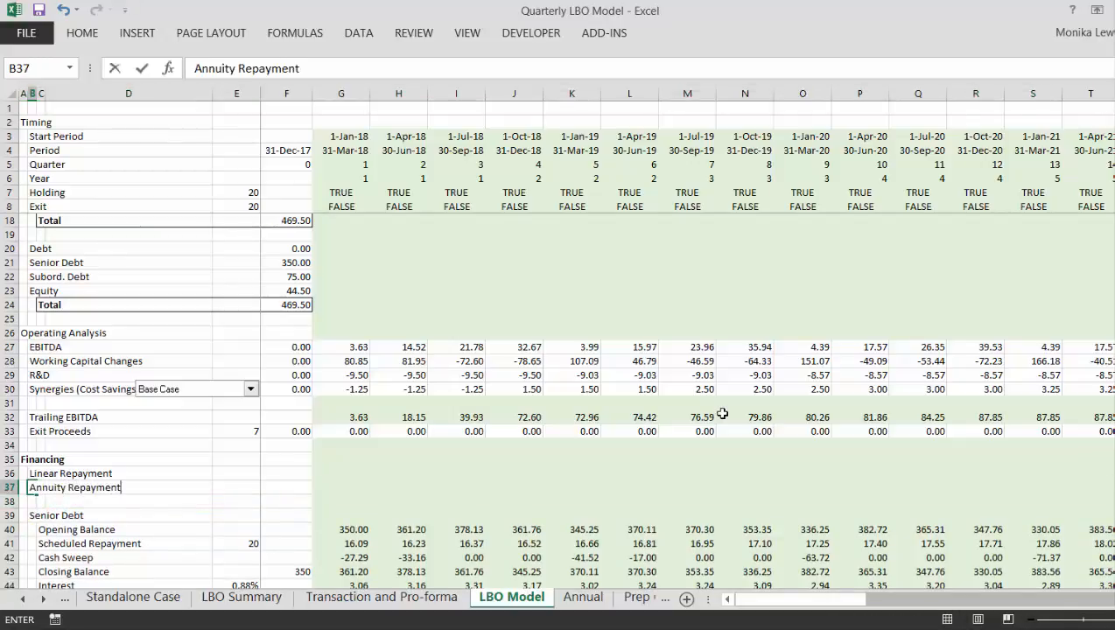
{"action": "key", "text": "ctrl+Return"}
- Insert another blank row below Annuity Repayment and label cell B38 as Repayment Applied
{"action": "key", "text": "Down"}
{"action": "key", "text": "shift+space"}
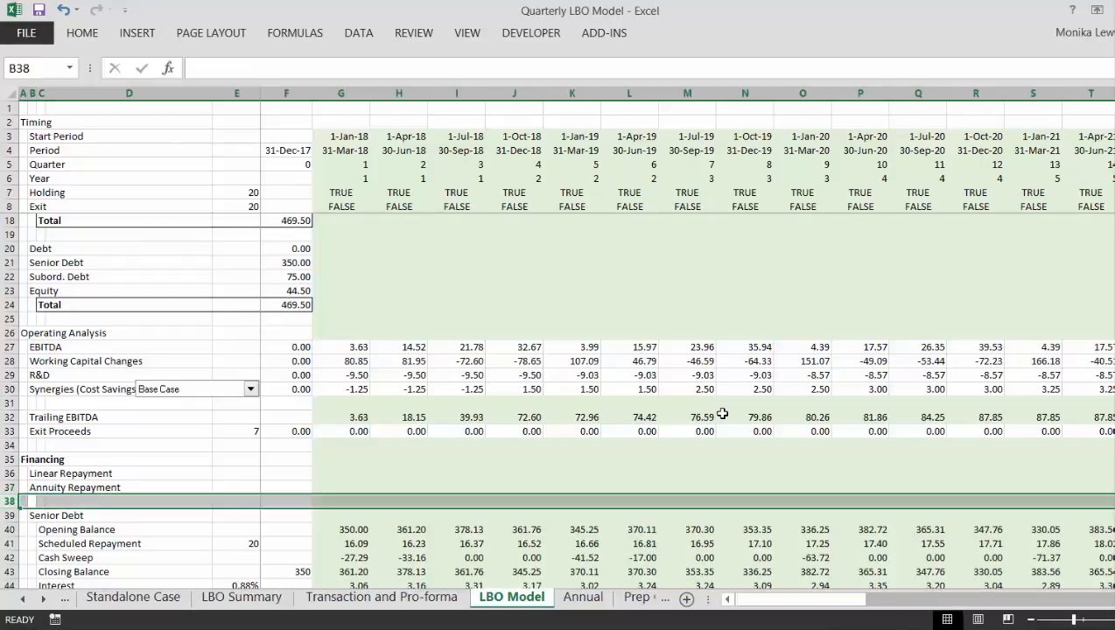
{"action": "key", "text": "ctrl+shift+plus"}
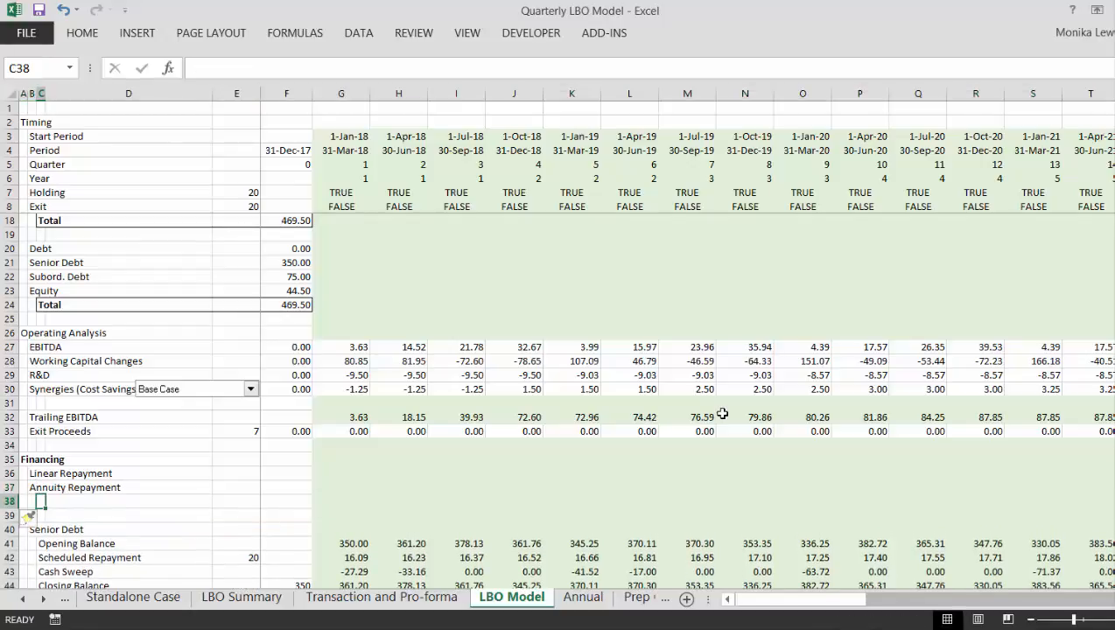
{"action": "type", "text": "Re"}
{"action": "type", "text": "men"}
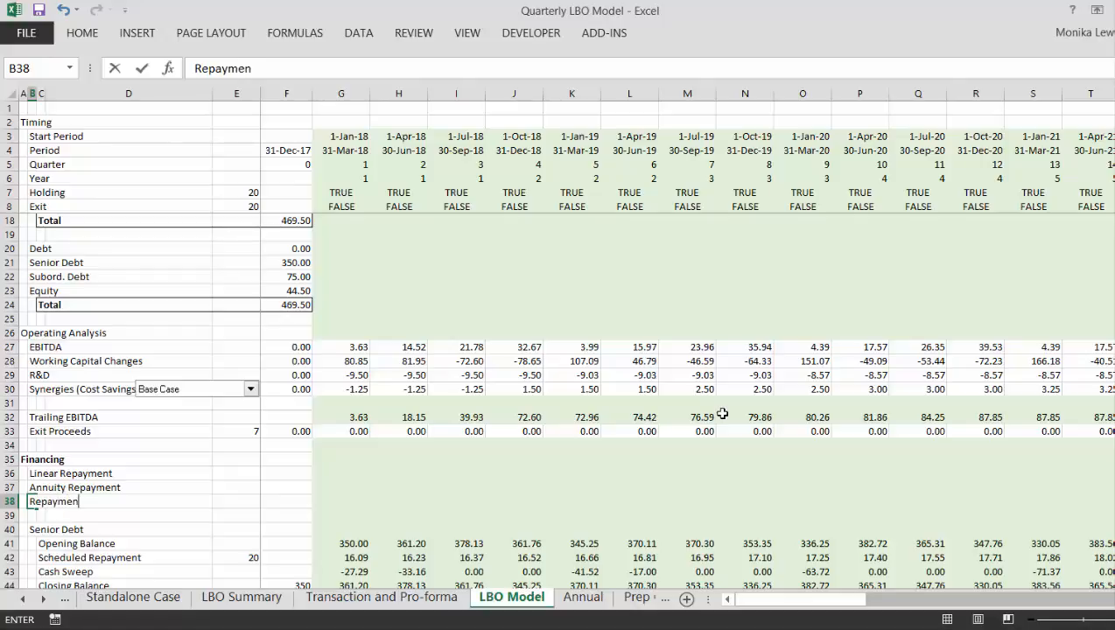
{"action": "type", "text": "t Applies"}
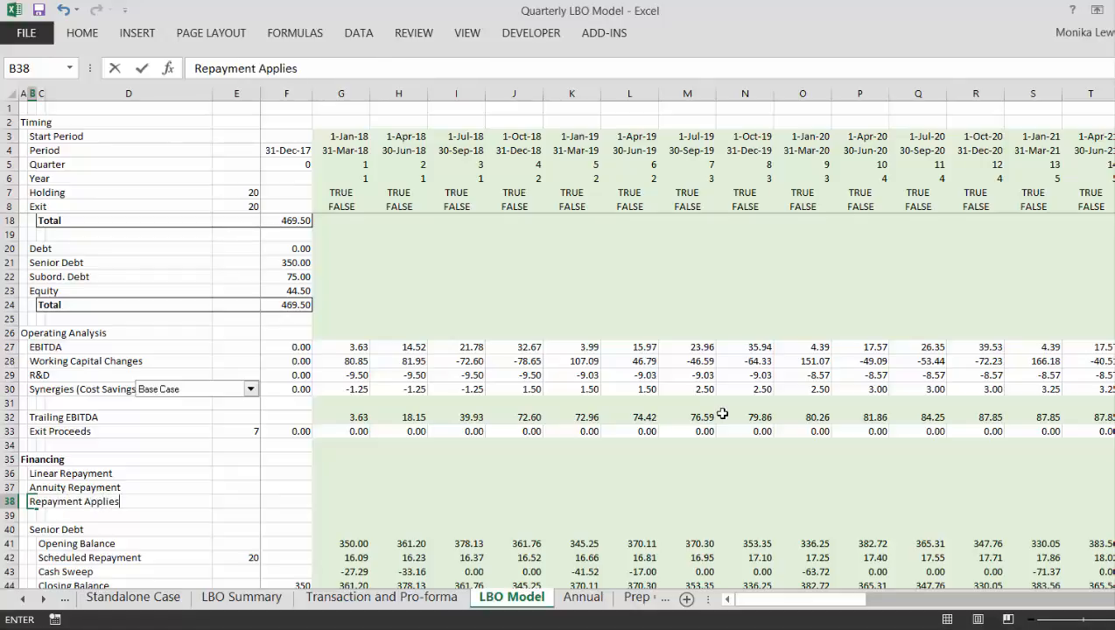
{"action": "key", "text": "Right"}
{"action": "key", "text": "Right"}
{"action": "key", "text": "Right"}
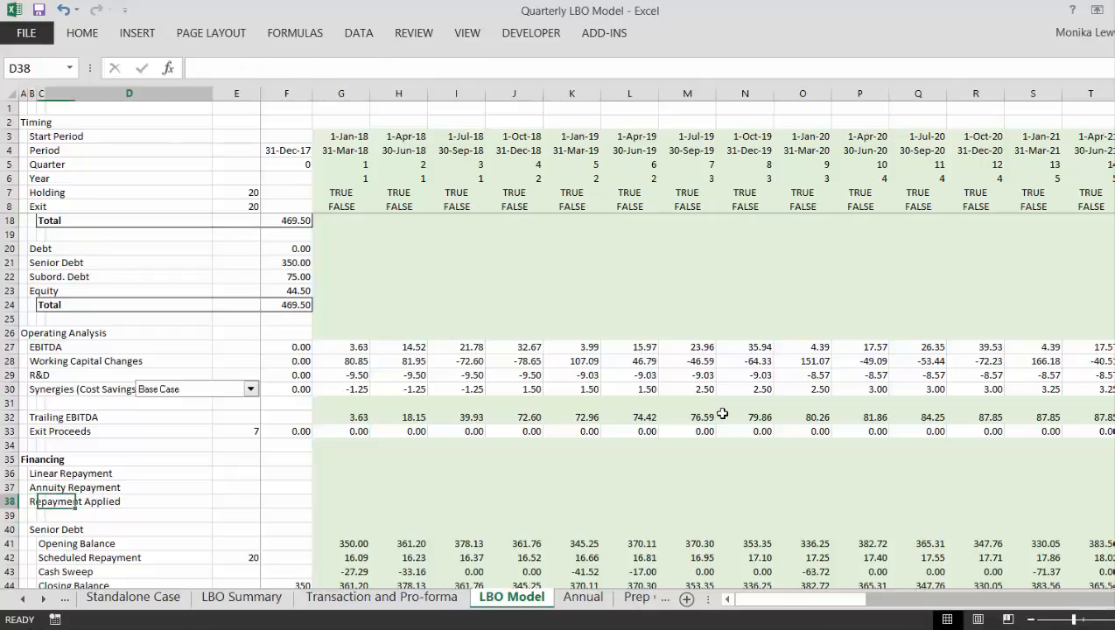
{"action": "type", "text": "="}
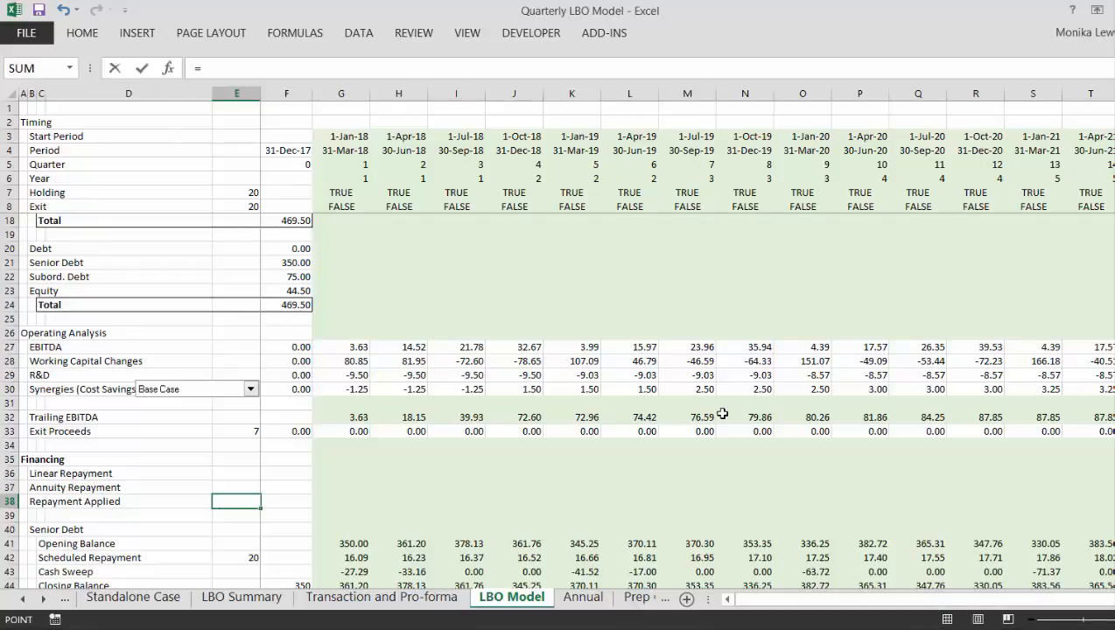
{"action": "key", "text": "ctrl+Page_Up"}
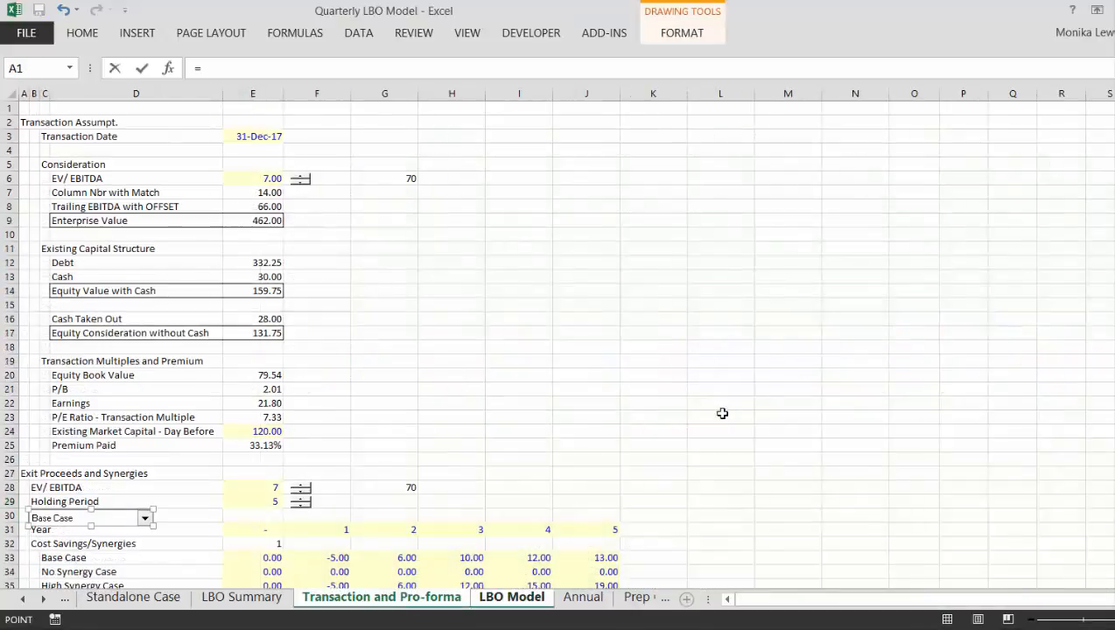
{"action": "left_click", "coordinate": [266, 395]}
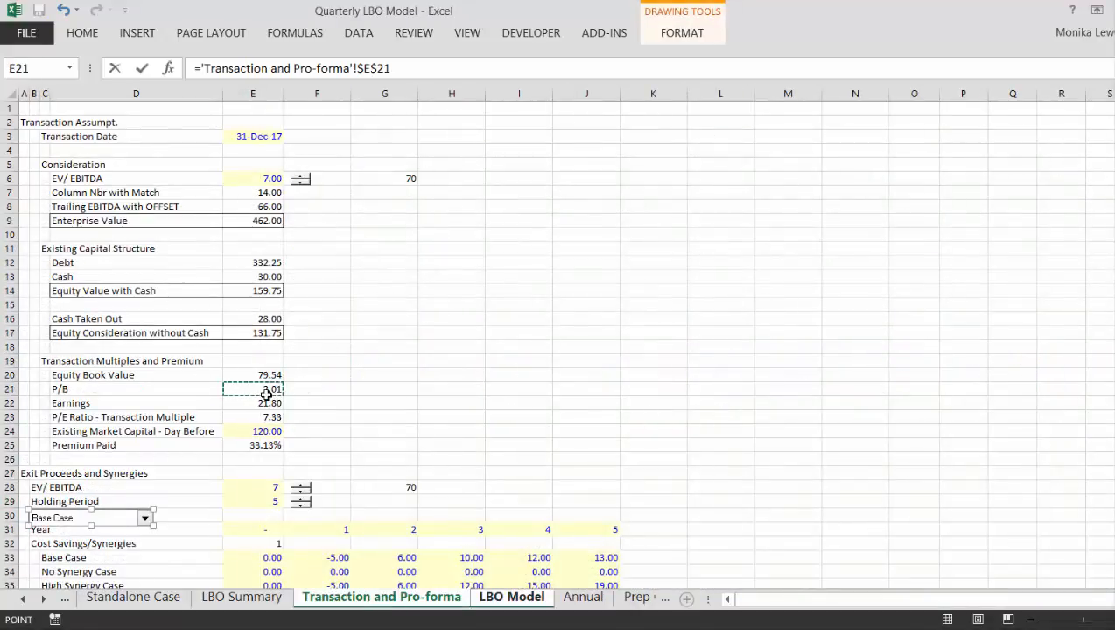
{"action": "key", "text": "Escape"}
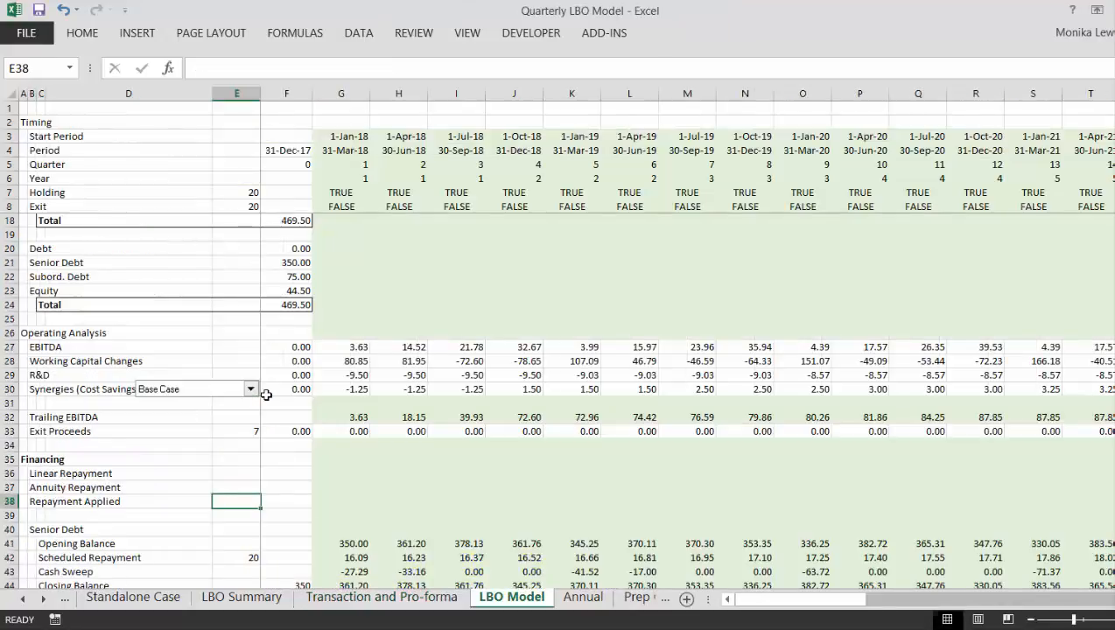
- Link cell E38 to the Lineair repayment flag in E44 of the Transaction and Pro-forma sheet
{"action": "type", "text": "="}
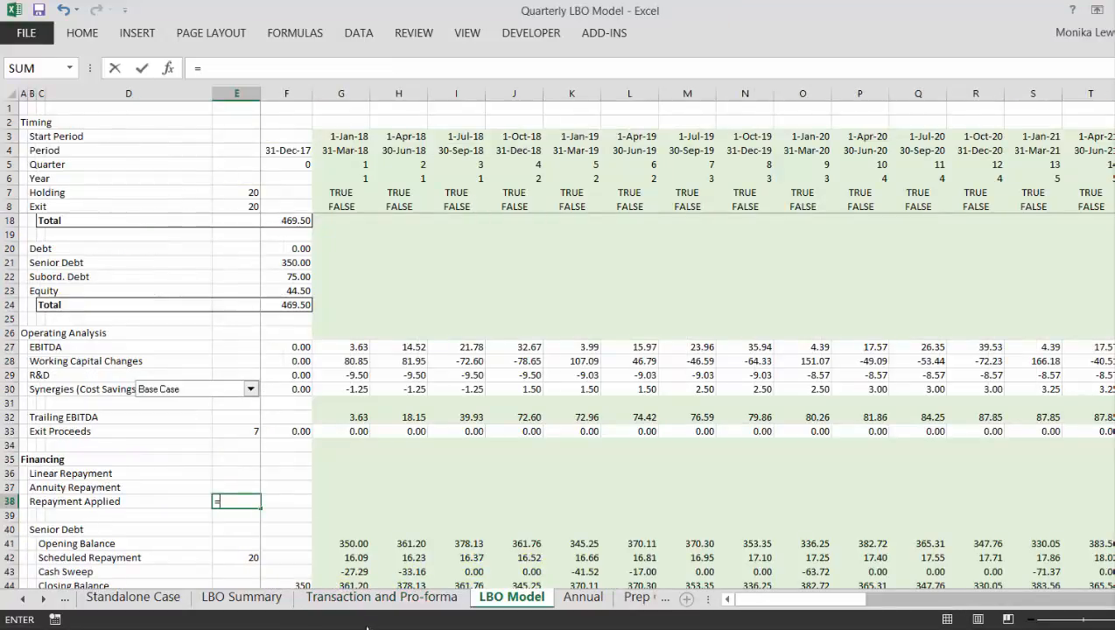
{"action": "left_click", "coordinate": [382, 597]}
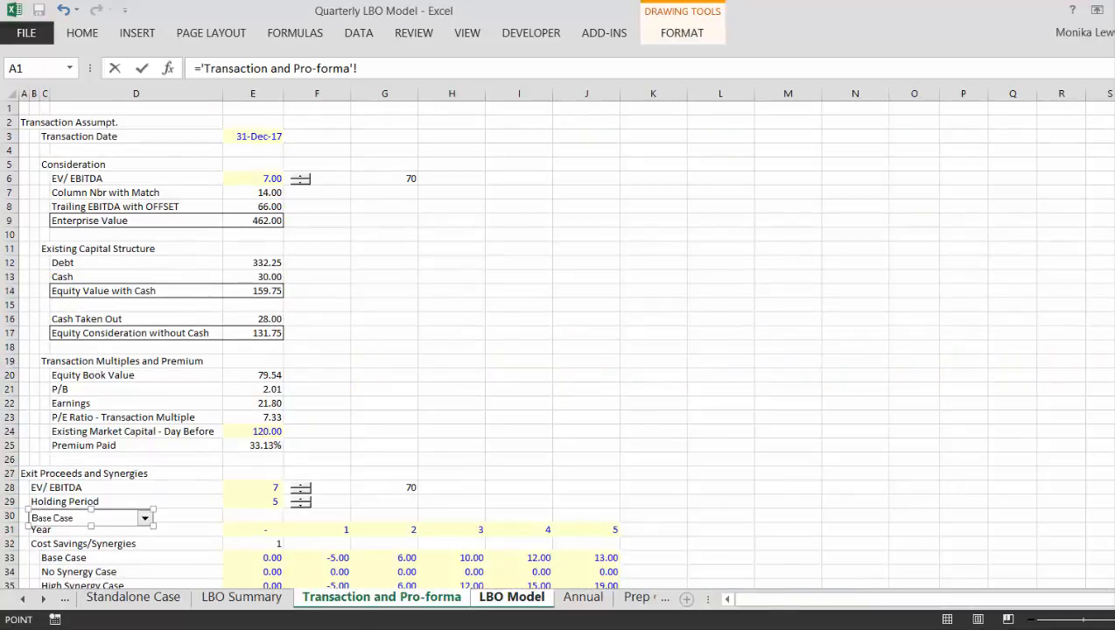
{"action": "scroll", "coordinate": [557, 345], "scroll_direction": "down", "scroll_amount": 6}
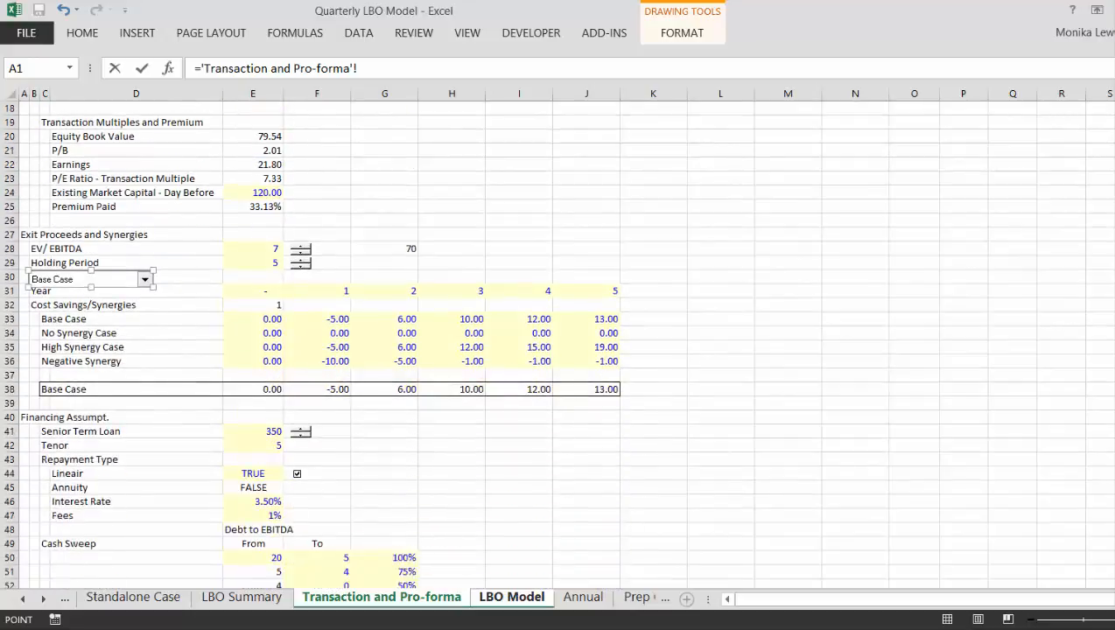
{"action": "scroll", "coordinate": [557, 345], "scroll_direction": "down", "scroll_amount": 3}
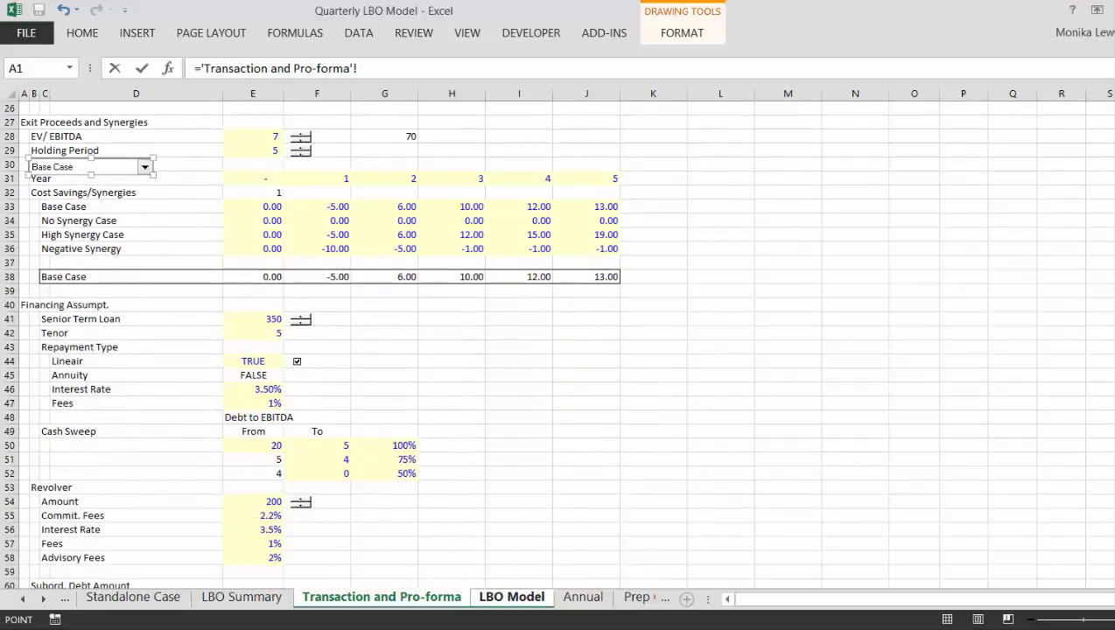
{"action": "left_click", "coordinate": [254, 365]}
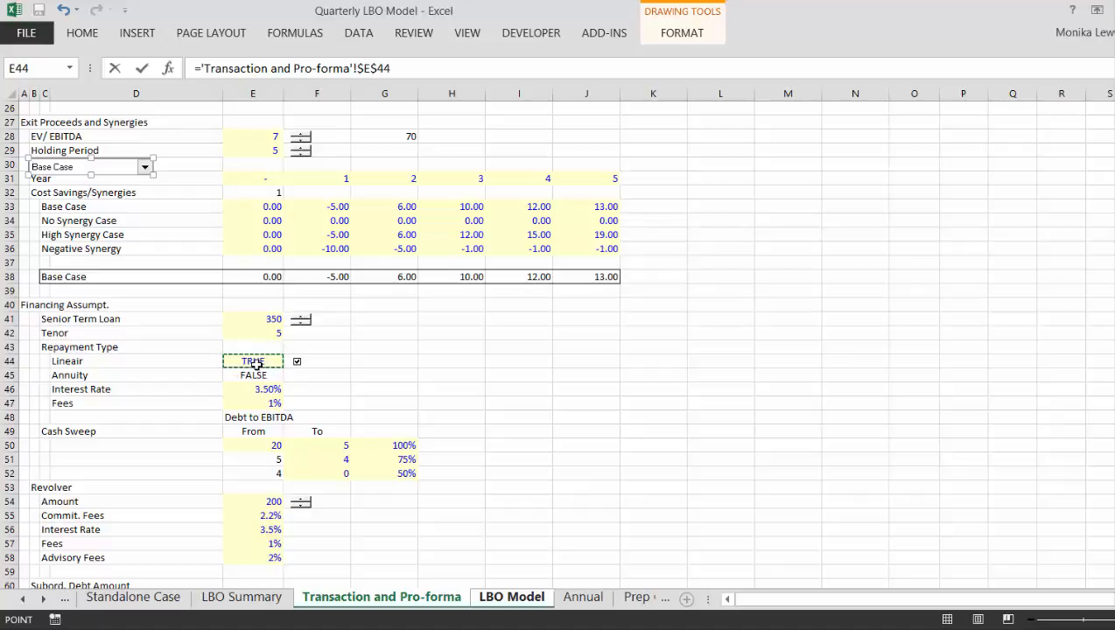
{"action": "key", "text": "Return"}
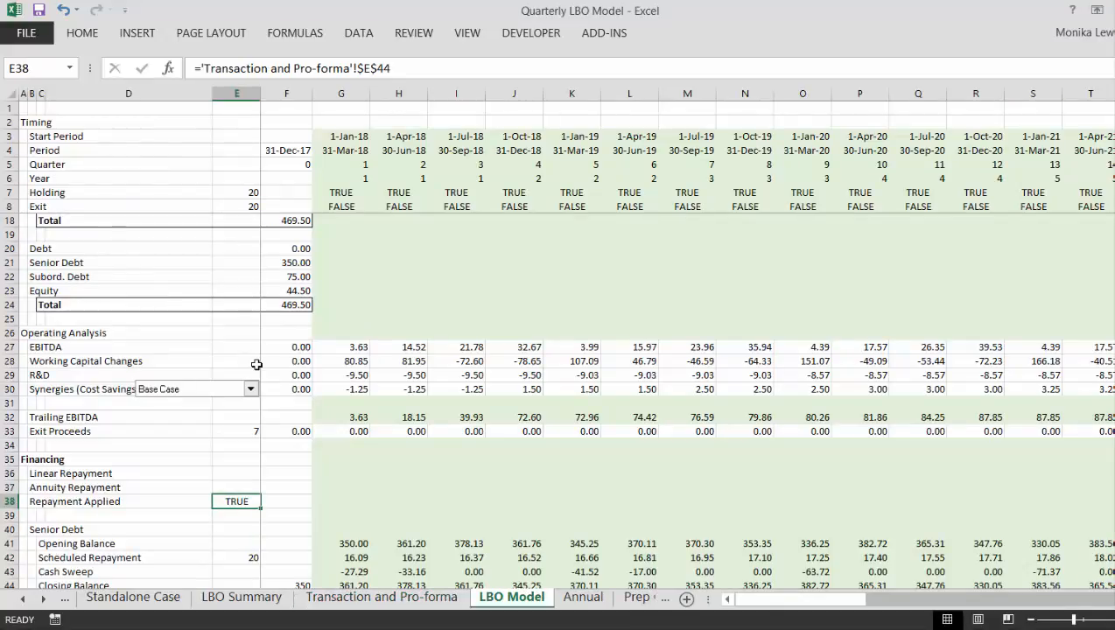
- Move the repayment flag link from E38 to E36 in the Linear Repayment row
{"action": "key", "text": "ctrl+x"}
{"action": "key", "text": "Up"}
{"action": "key", "text": "Up"}
{"action": "key", "text": "Return"}
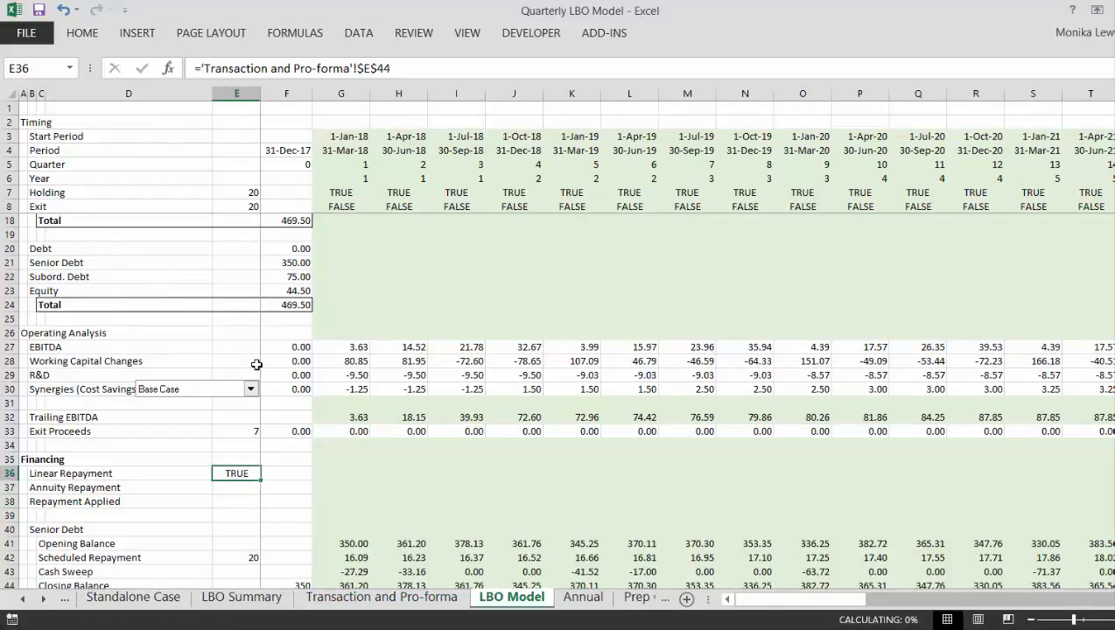
{"action": "key", "text": "Down"}
{"action": "key", "text": "Up"}
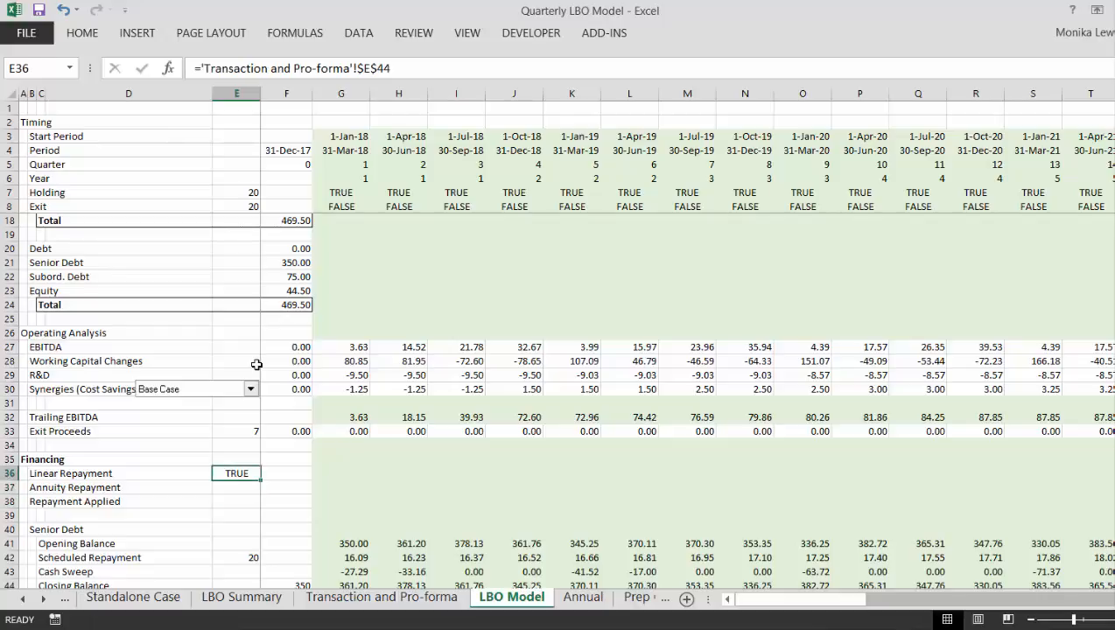
- Change the Linear Repayment flag link in E36 to the relative reference 'Transaction and Pro-forma'!E44
{"action": "key", "text": "F2"}
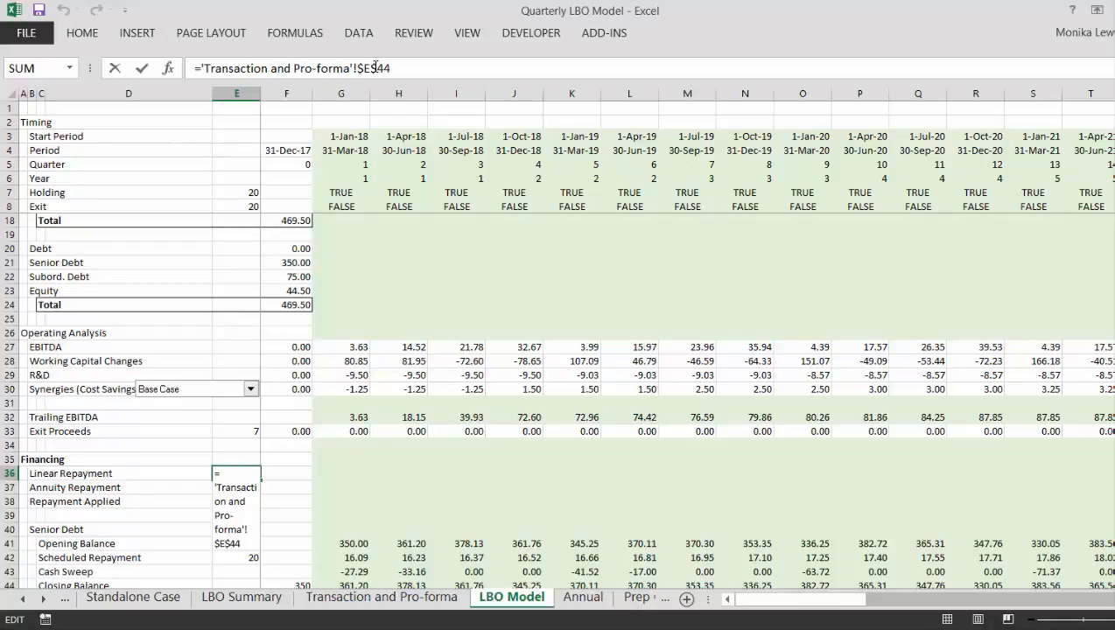
{"action": "key", "text": "F4"}
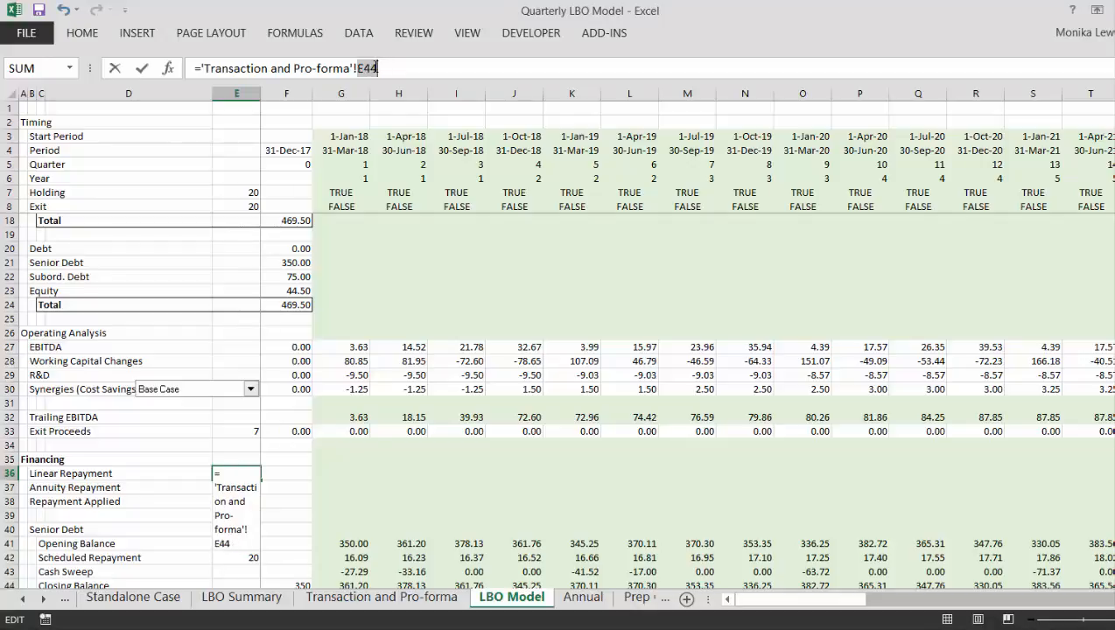
{"action": "key", "text": "F4"}
{"action": "key", "text": "Return"}
{"action": "key", "text": "Up"}
{"action": "key", "text": "Up"}
{"action": "key", "text": "Down"}
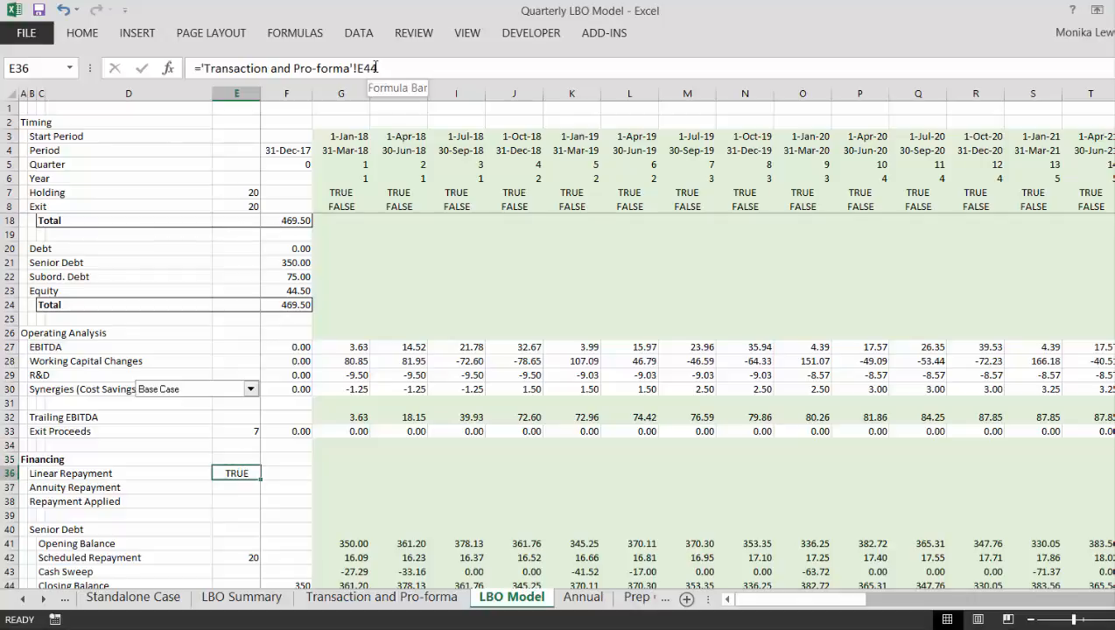
- Fill the flag link from E36 down to E37 for the Annuity Repayment row
{"action": "key", "text": "shift+Down"}
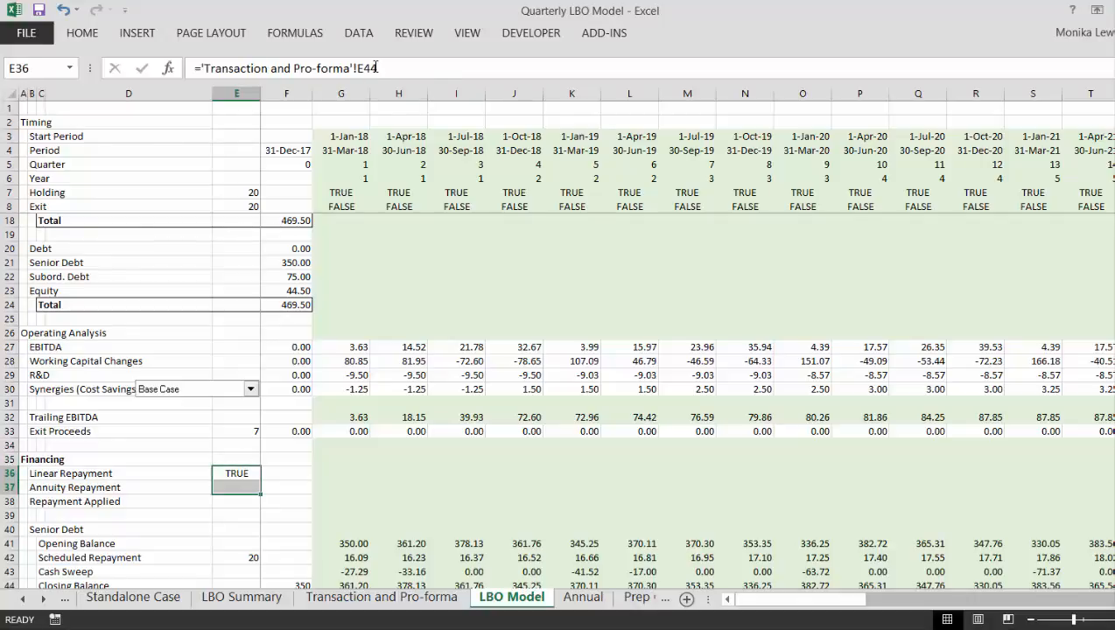
{"action": "key", "text": "ctrl+d"}
{"action": "key", "text": "Down"}
{"action": "key", "text": "Up"}
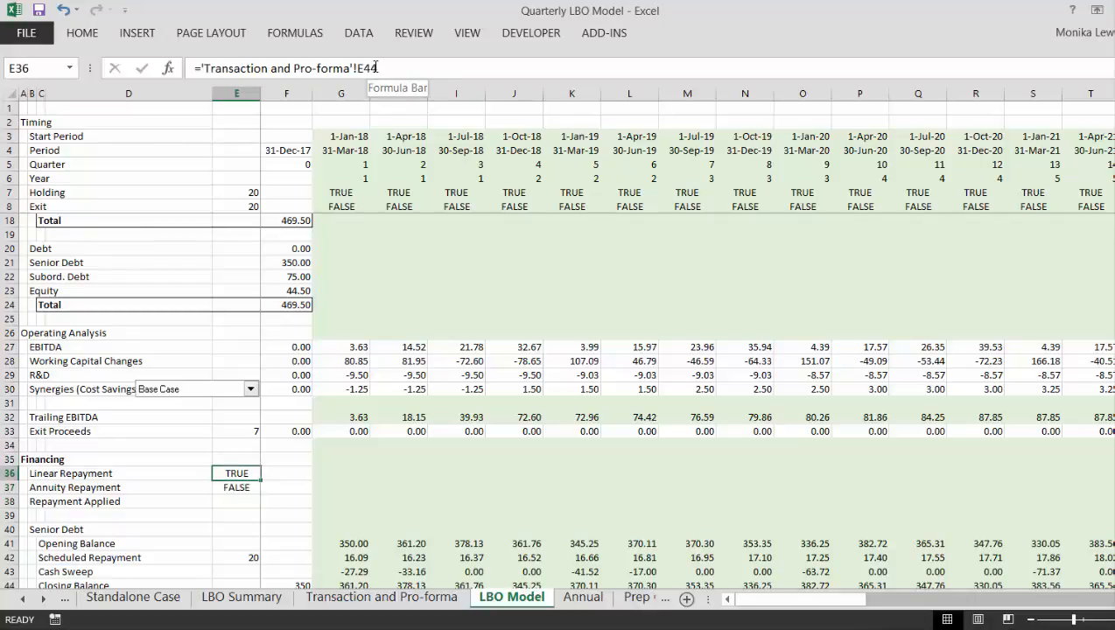
- Calculate the number of repayment quarters in F36 as the Transaction and Pro-forma sheet's Tenor in $E$42 times 4
{"action": "key", "text": "Right"}
{"action": "key", "text": "Right"}
{"action": "key", "text": "Left"}
{"action": "key", "text": "Left"}
{"action": "key", "text": "Left"}
{"action": "key", "text": "Left"}
{"action": "key", "text": "Right"}
{"action": "key", "text": "Right"}
{"action": "key", "text": "Right"}
{"action": "type", "text": "="}
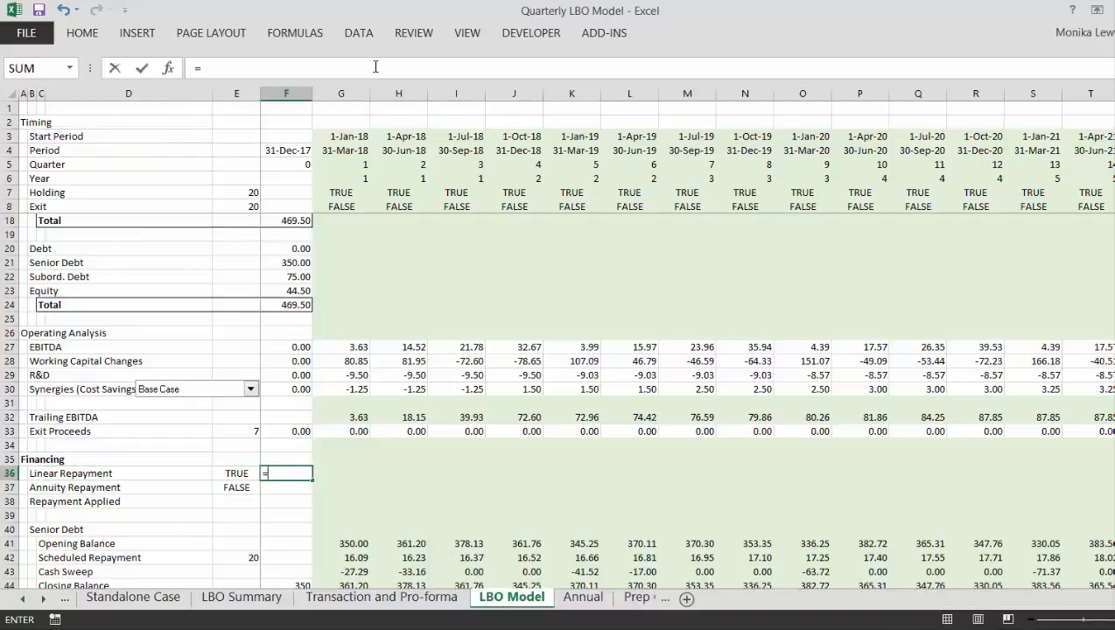
{"action": "key", "text": "ctrl+Page_Up"}
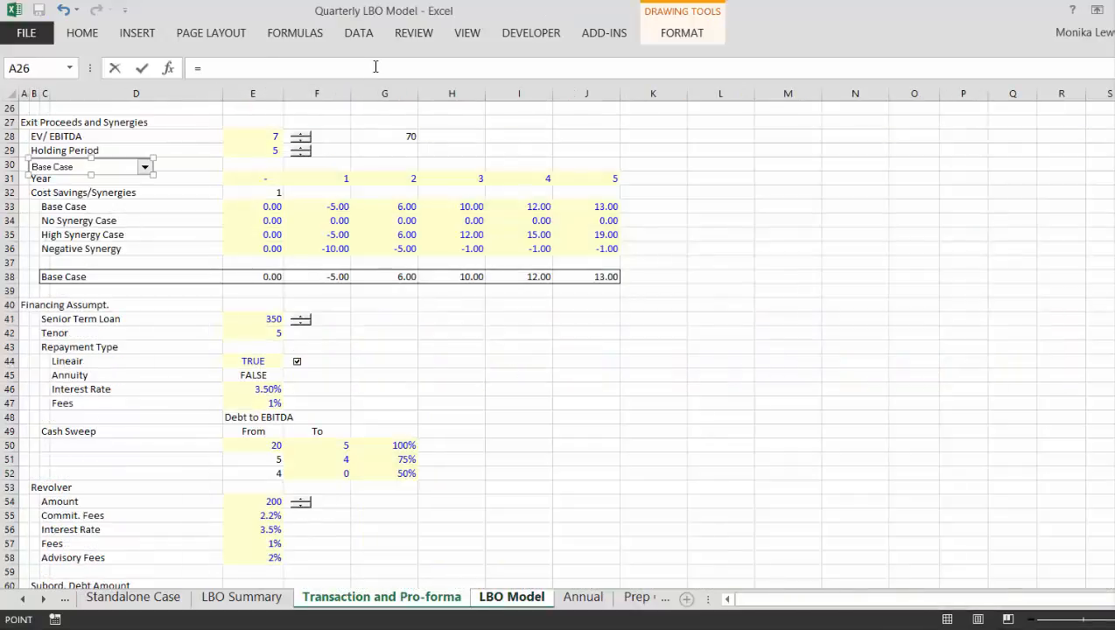
{"action": "left_click", "coordinate": [273, 333]}
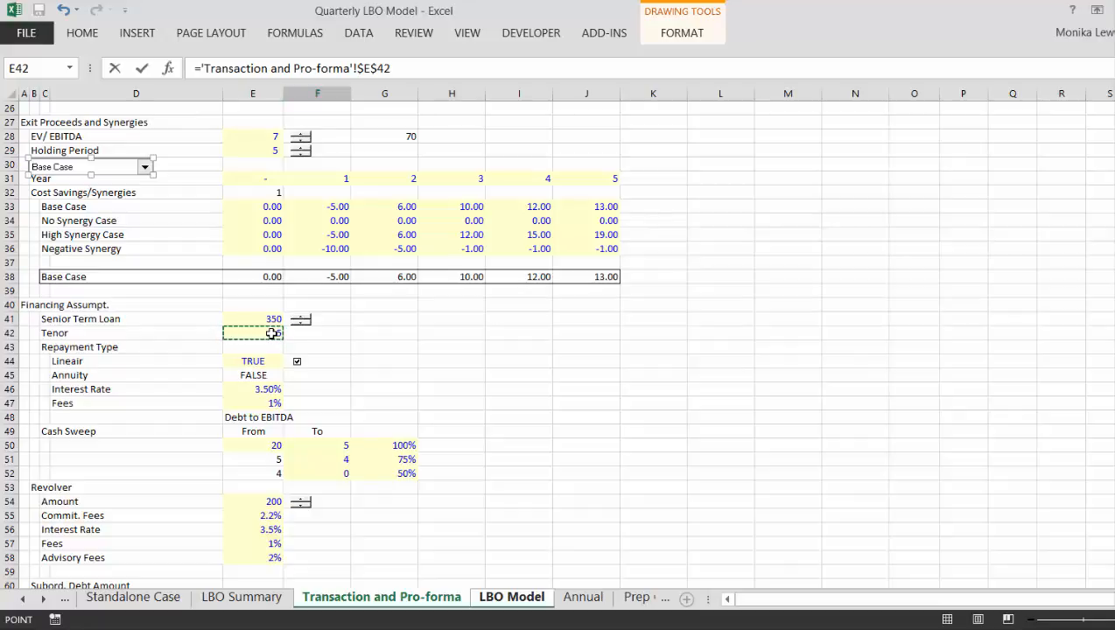
{"action": "type", "text": "*4"}
{"action": "key", "text": "Return"}
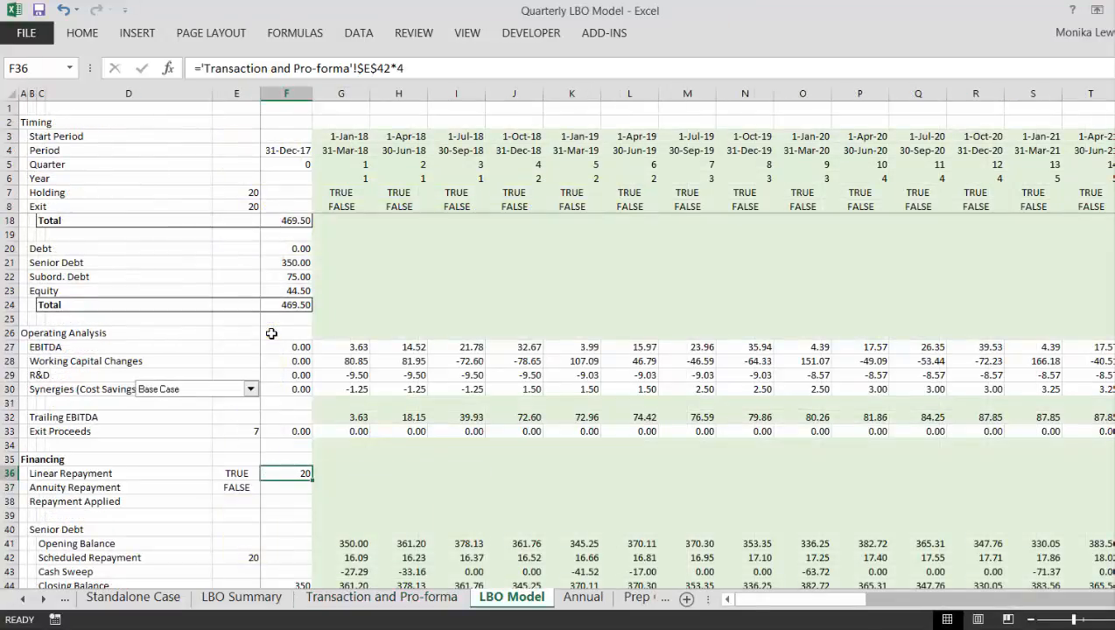
- Fill the quarterly tenor formula from F36 down to F37 for the Annuity Repayment row
{"action": "key", "text": "shift+Down"}
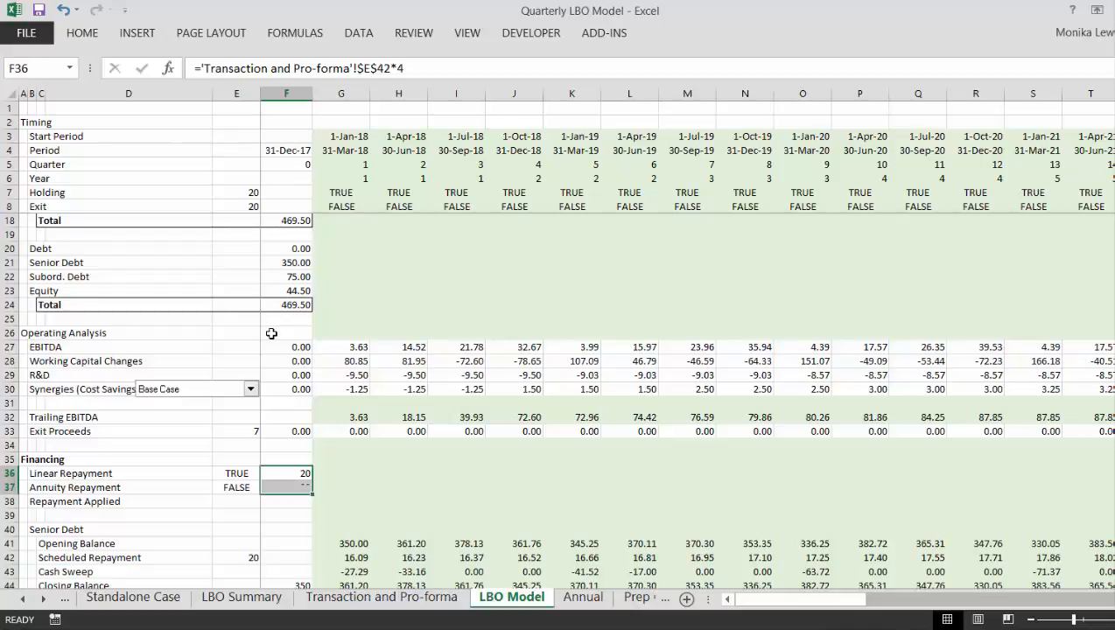
{"action": "key", "text": "ctrl+d"}
{"action": "key", "text": "Down"}
{"action": "key", "text": "Left"}
{"action": "key", "text": "Up"}
{"action": "key", "text": "Left"}
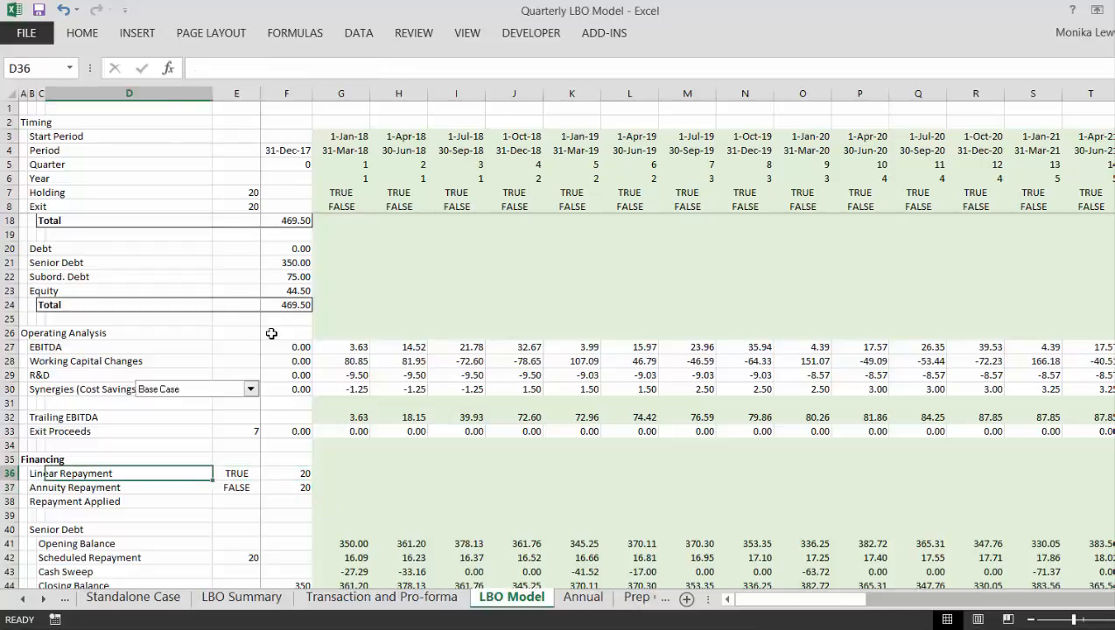
{"action": "key", "text": "Right"}
{"action": "key", "text": "Right"}
{"action": "key", "text": "Right"}
{"action": "key", "text": "Left"}
{"action": "key", "text": "Right"}
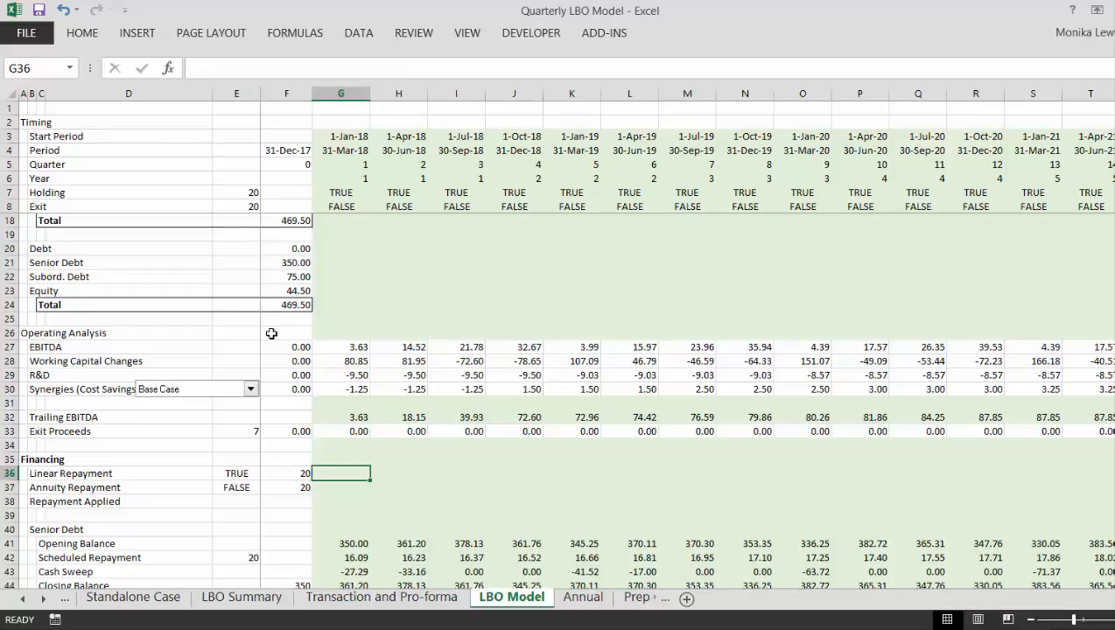
- Link the Senior Term Loan's Tenor in E42 of the Transaction and Pro-forma sheet to the Holding Period in E29
{"action": "key", "text": "ctrl+Page_Up"}
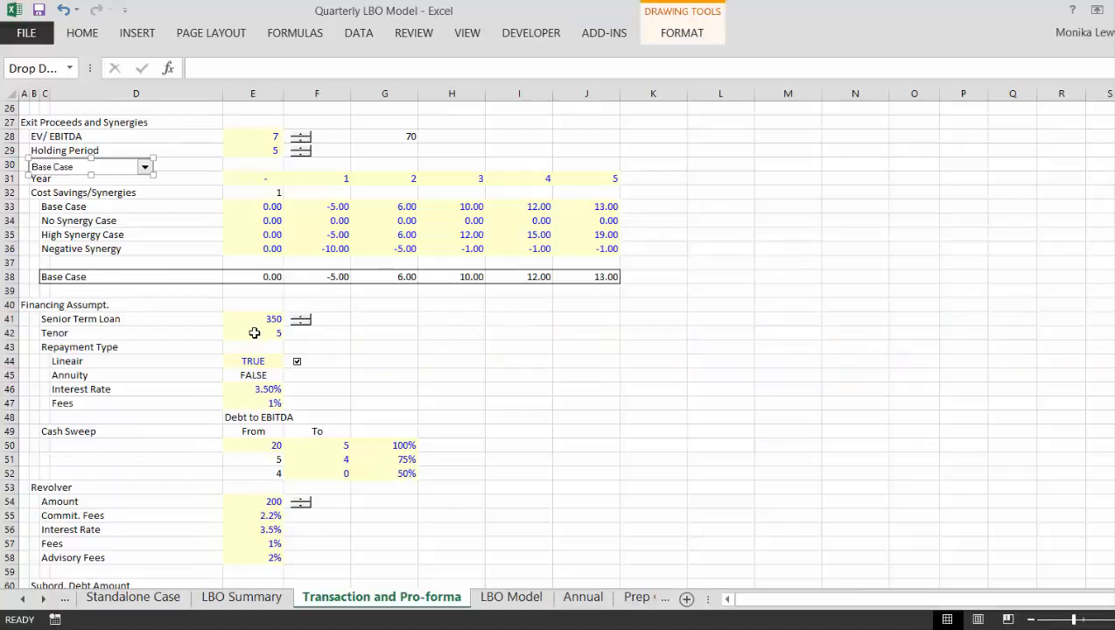
{"action": "left_click", "coordinate": [254, 333]}
{"action": "type", "text": "="}
{"action": "key", "text": "Up"}
{"action": "key", "text": "Up"}
{"action": "key", "text": "Up"}
{"action": "key", "text": "Up"}
{"action": "key", "text": "Up"}
{"action": "key", "text": "Up"}
{"action": "key", "text": "Up"}
{"action": "key", "text": "Up"}
{"action": "key", "text": "Up"}
{"action": "key", "text": "Up"}
{"action": "key", "text": "Up"}
{"action": "key", "text": "Up"}
{"action": "key", "text": "Up"}
{"action": "key", "text": "Up"}
{"action": "key", "text": "Up"}
{"action": "key", "text": "Up"}
{"action": "key", "text": "Up"}
{"action": "key", "text": "Up"}
{"action": "key", "text": "Up"}
{"action": "key", "text": "Up"}
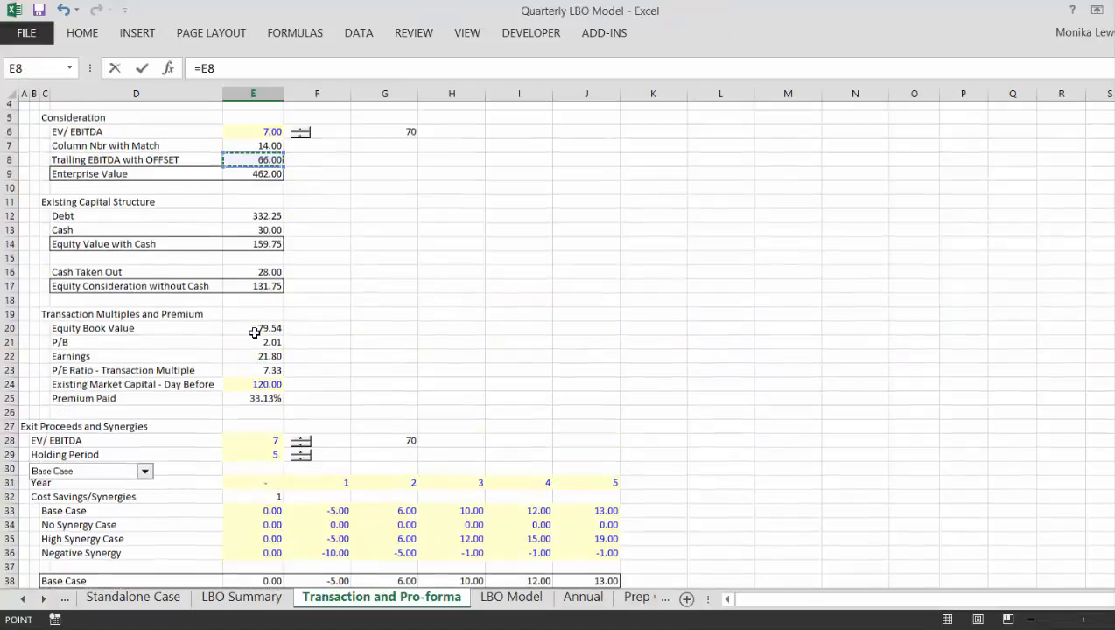
{"action": "scroll", "coordinate": [254, 332], "scroll_direction": "up", "scroll_amount": 1}
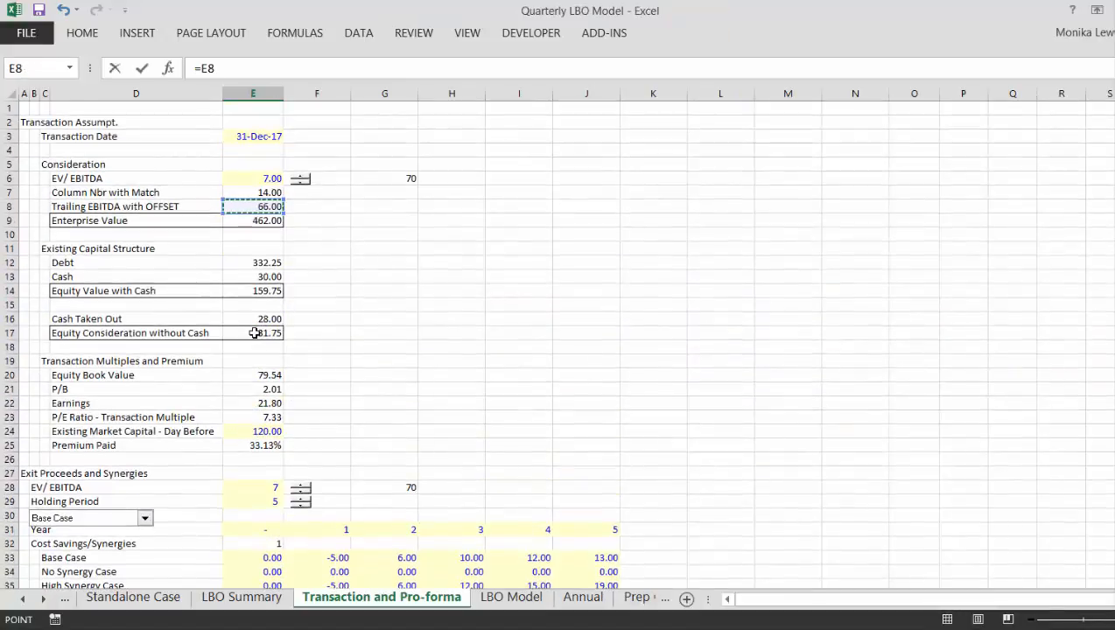
{"action": "left_click", "coordinate": [241, 500]}
{"action": "key", "text": "Return"}
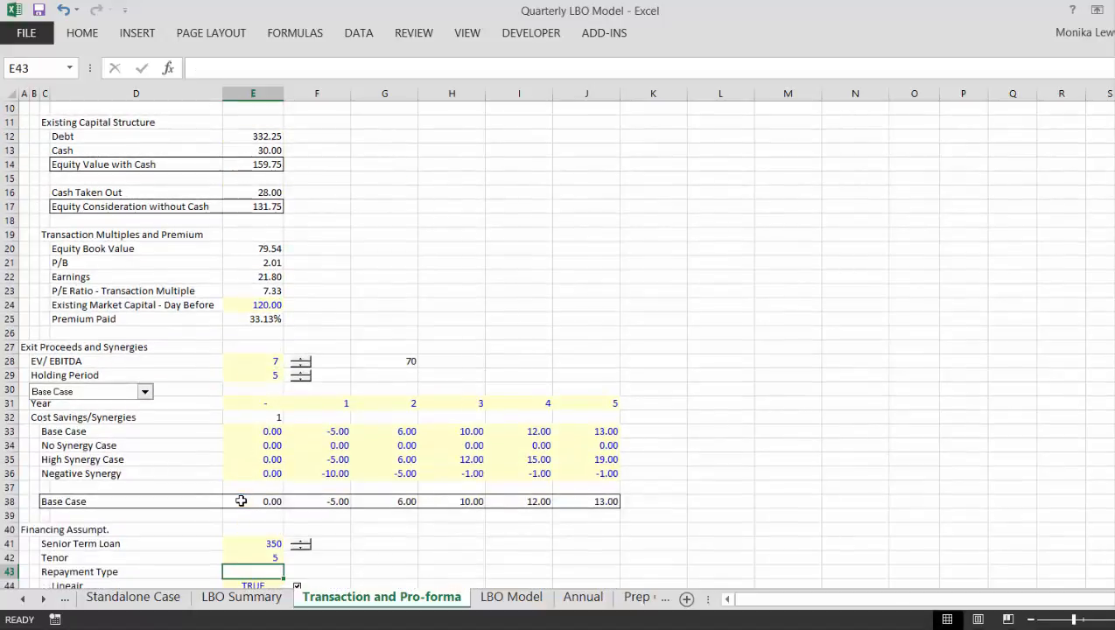
- Return to the LBO Model sheet and examine the Scheduled Repayment formula in G42 of the Senior Debt block
{"action": "key", "text": "ctrl+Page_Down"}
{"action": "key", "text": "Left"}
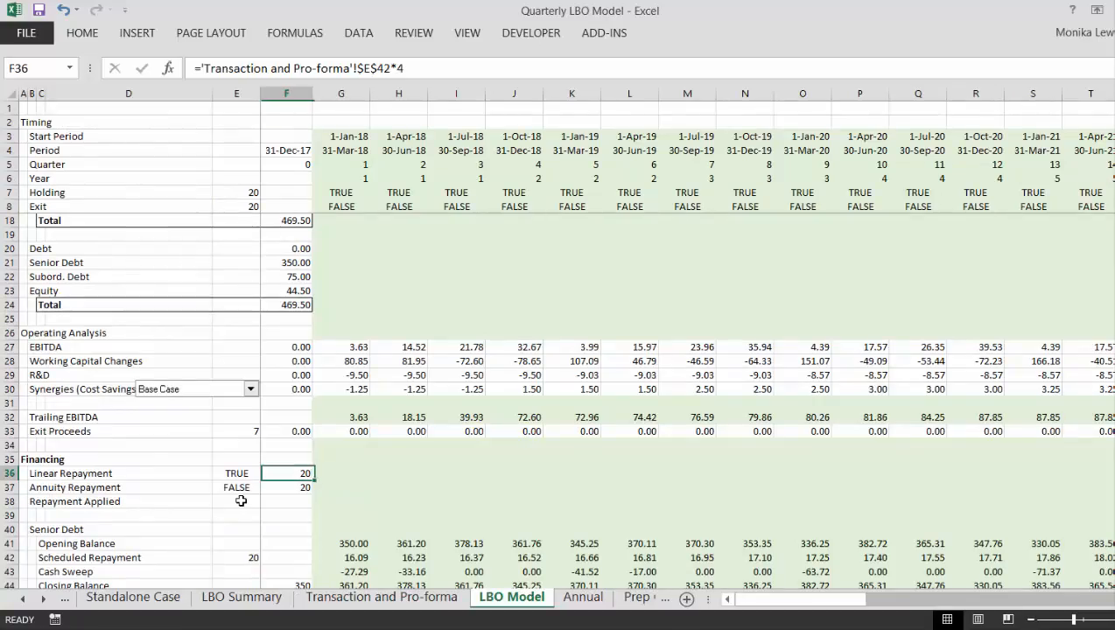
{"action": "key", "text": "Right"}
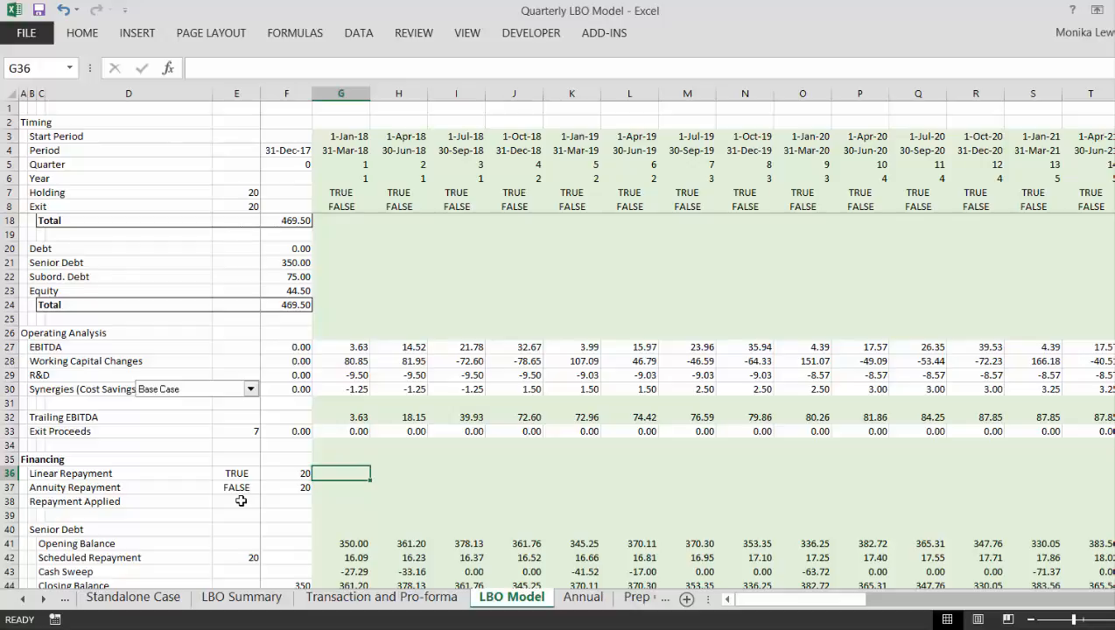
{"action": "type", "text": "="}
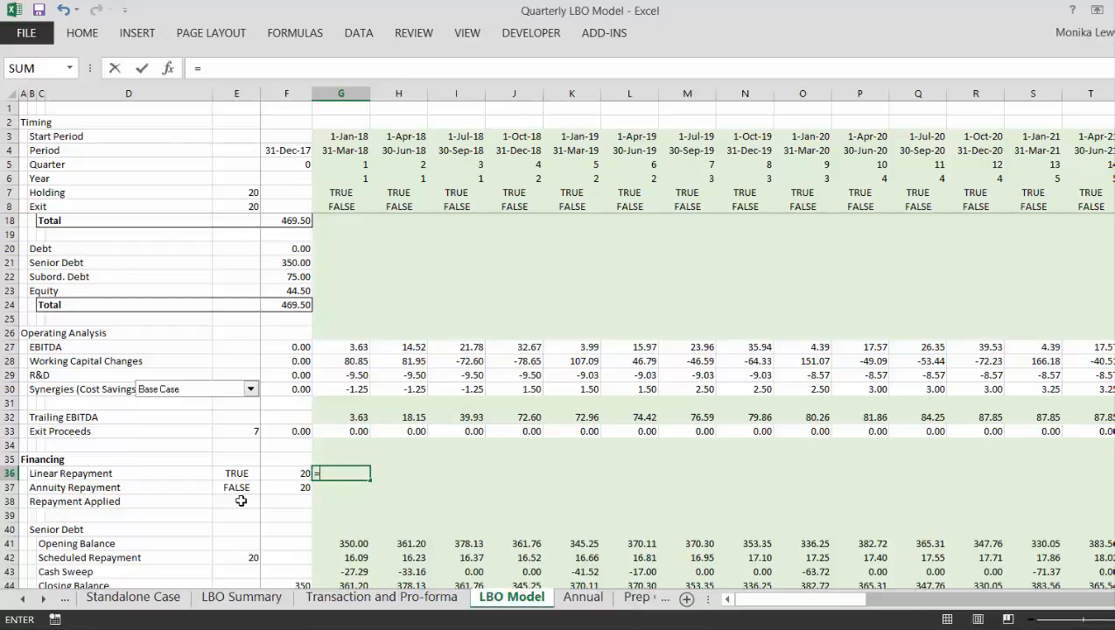
{"action": "key", "text": "Escape"}
{"action": "key", "text": "Down"}
{"action": "key", "text": "Down"}
{"action": "key", "text": "Down"}
{"action": "key", "text": "Down"}
{"action": "key", "text": "Down"}
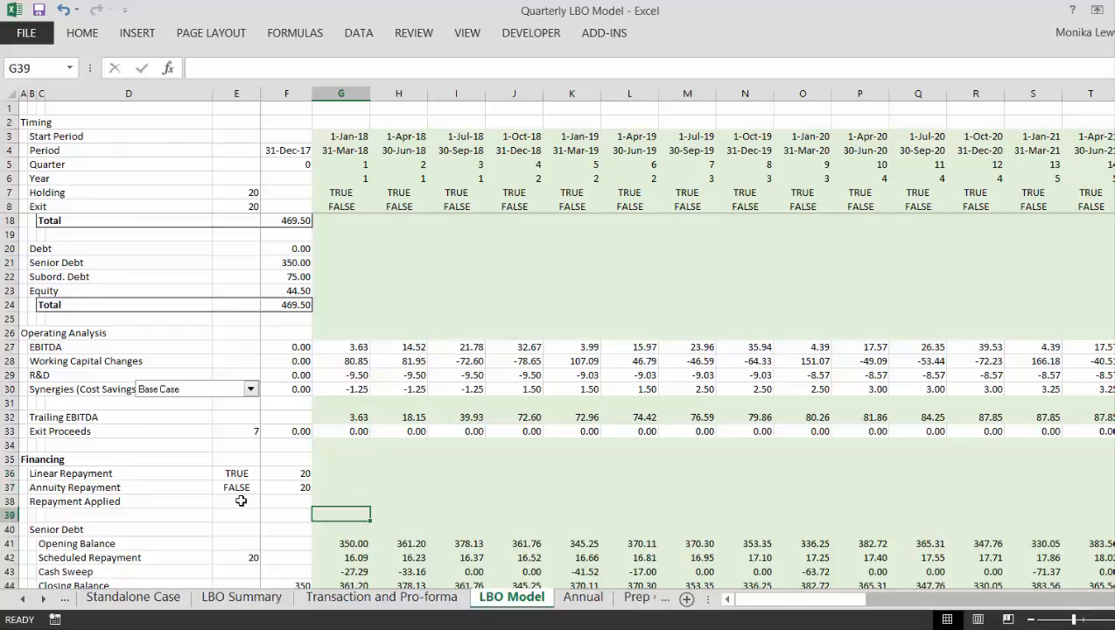
{"action": "key", "text": "Down"}
{"action": "key", "text": "Down"}
{"action": "key", "text": "Down"}
{"action": "key", "text": "Up"}
{"action": "key", "text": "Up"}
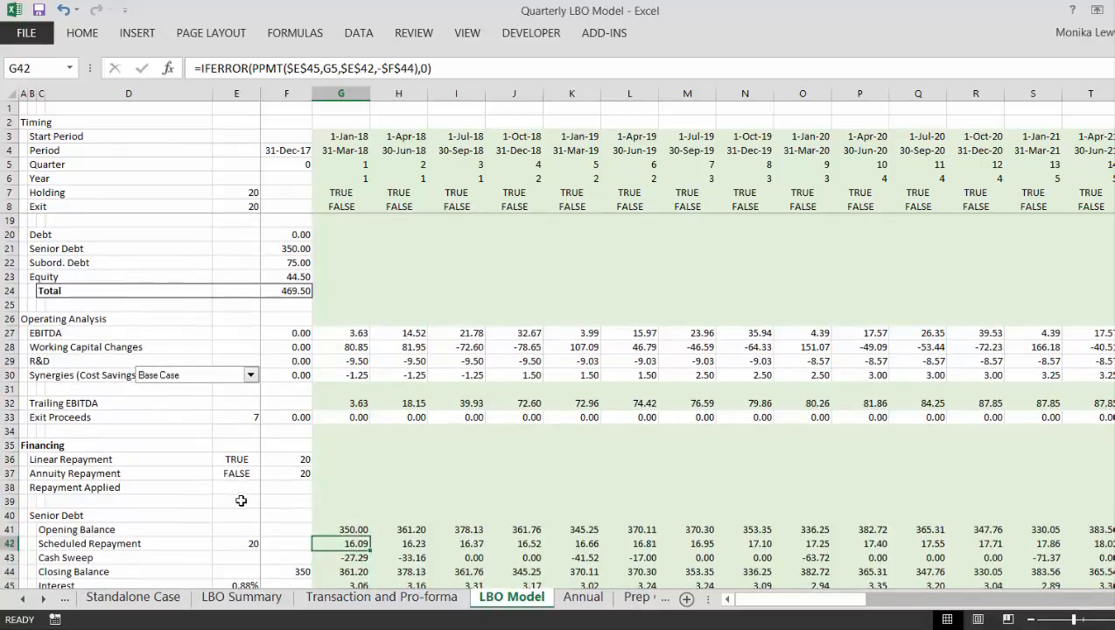
{"action": "key", "text": "Up"}
{"action": "key", "text": "Up"}
{"action": "key", "text": "Up"}
{"action": "key", "text": "Up"}
{"action": "key", "text": "Up"}
{"action": "key", "text": "Up"}
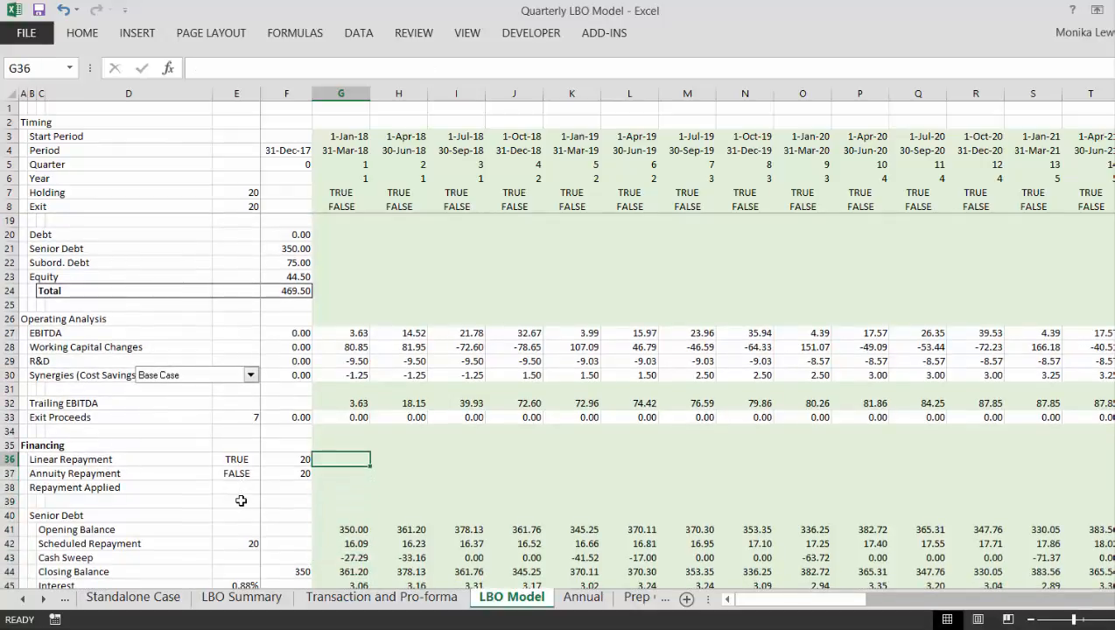
{"action": "type", "text": "="}
{"action": "key", "text": "Escape"}
{"action": "key", "text": "Left"}
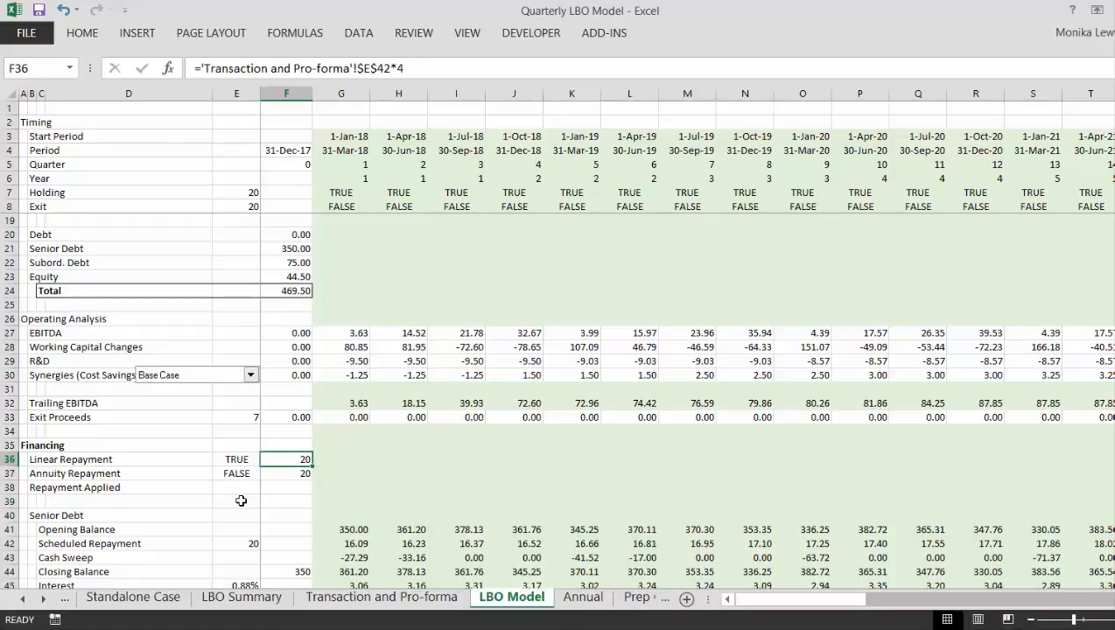
- Insert a new row above Linear Repayment and label it "Repayment Switch" in B36
{"action": "key", "text": "shift+space"}
{"action": "key", "text": "ctrl+shift+plus"}
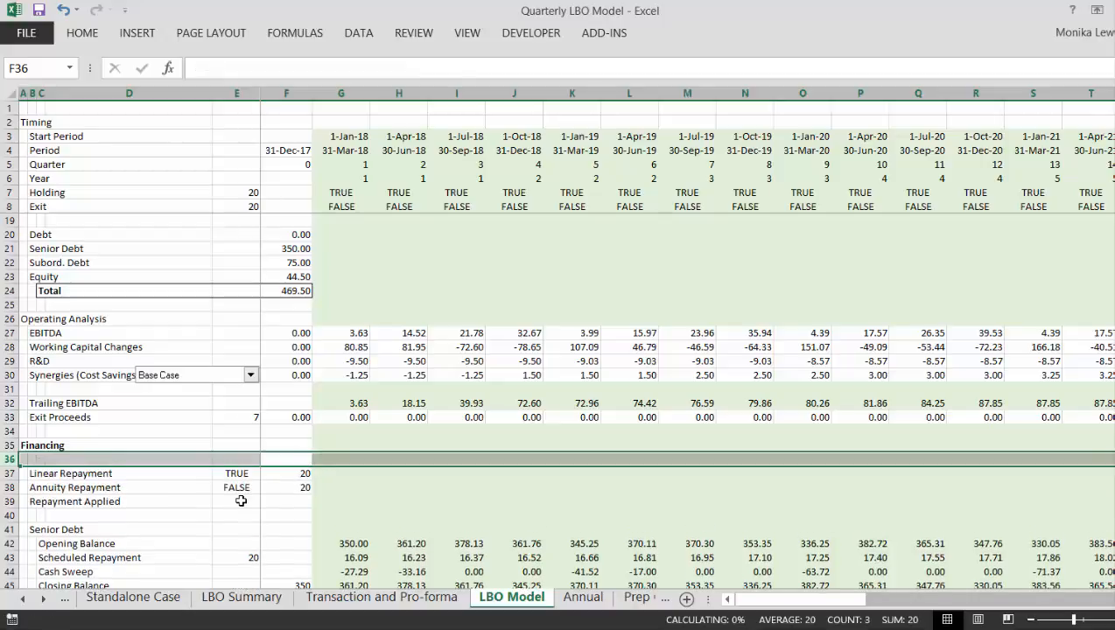
{"action": "key", "text": "Left"}
{"action": "key", "text": "Left"}
{"action": "key", "text": "Left"}
{"action": "key", "text": "Left"}
{"action": "key", "text": "Left"}
{"action": "key", "text": "Right"}
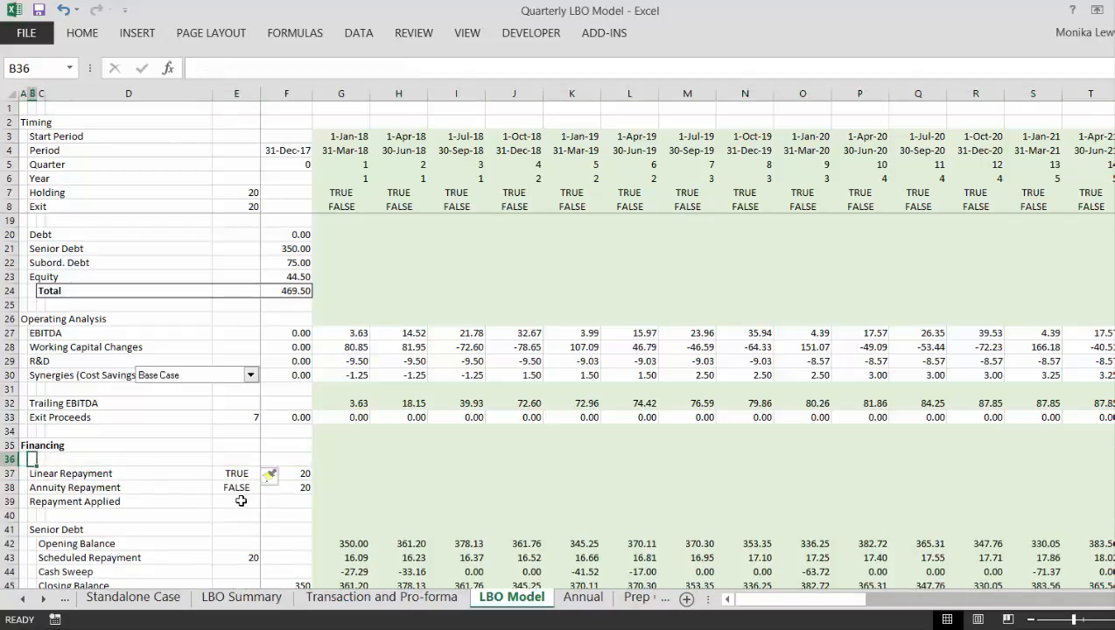
{"action": "type", "text": "Repayme"}
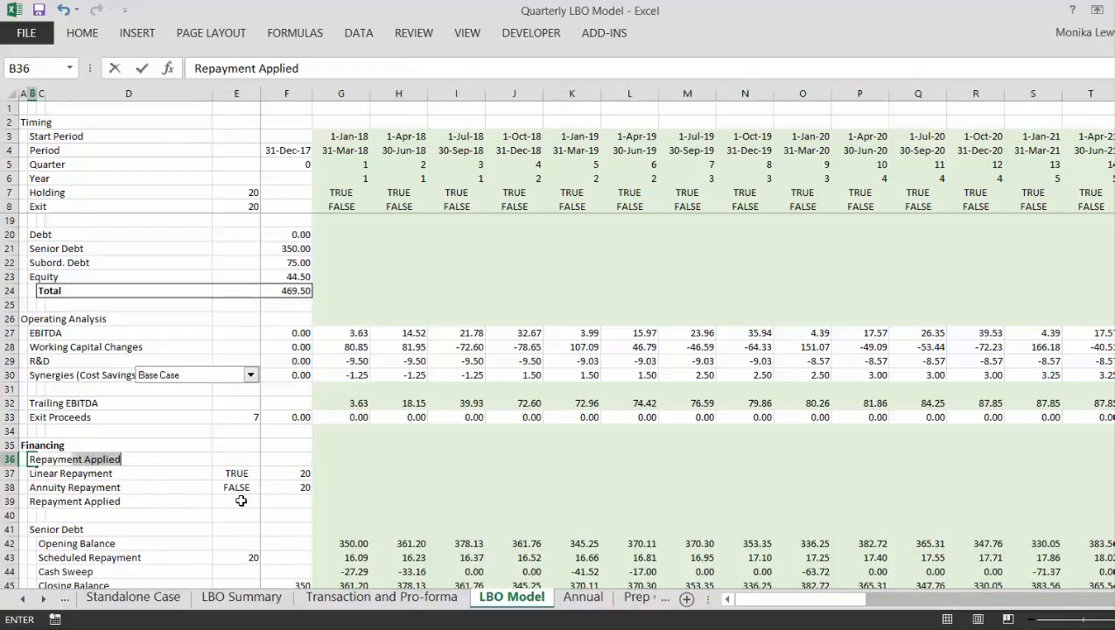
{"action": "type", "text": "nt Swit"}
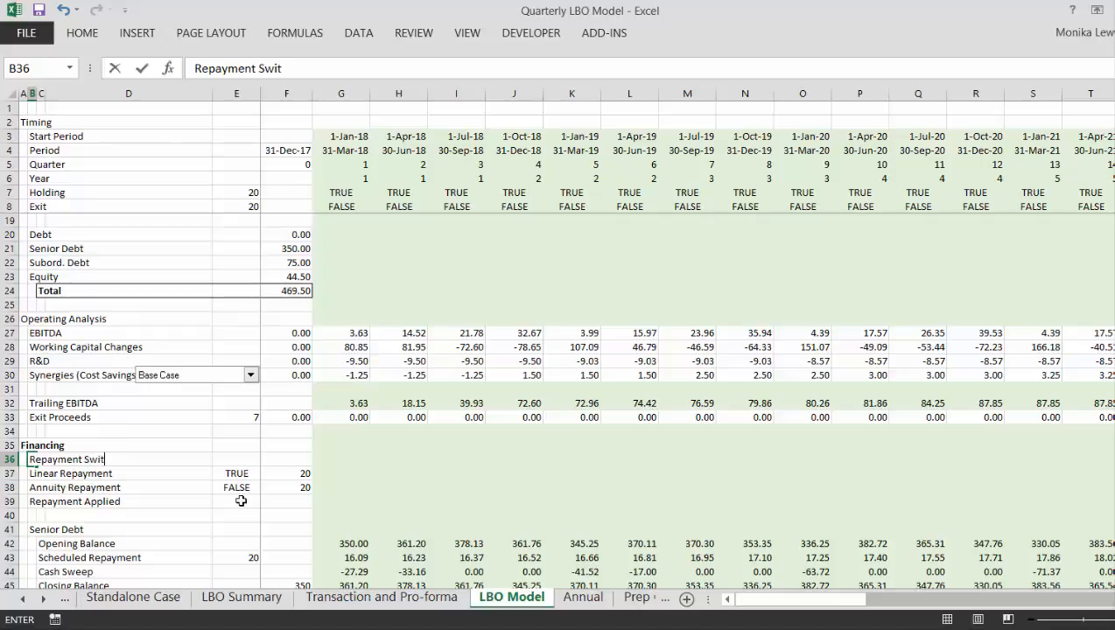
{"action": "key", "text": "Return"}
- Link the Repayment Switch's number of quarters in F36 to the Linear Repayment tenor in F37
{"action": "key", "text": "Up"}
{"action": "key", "text": "Right"}
{"action": "key", "text": "Right"}
{"action": "key", "text": "Right"}
{"action": "key", "text": "Right"}
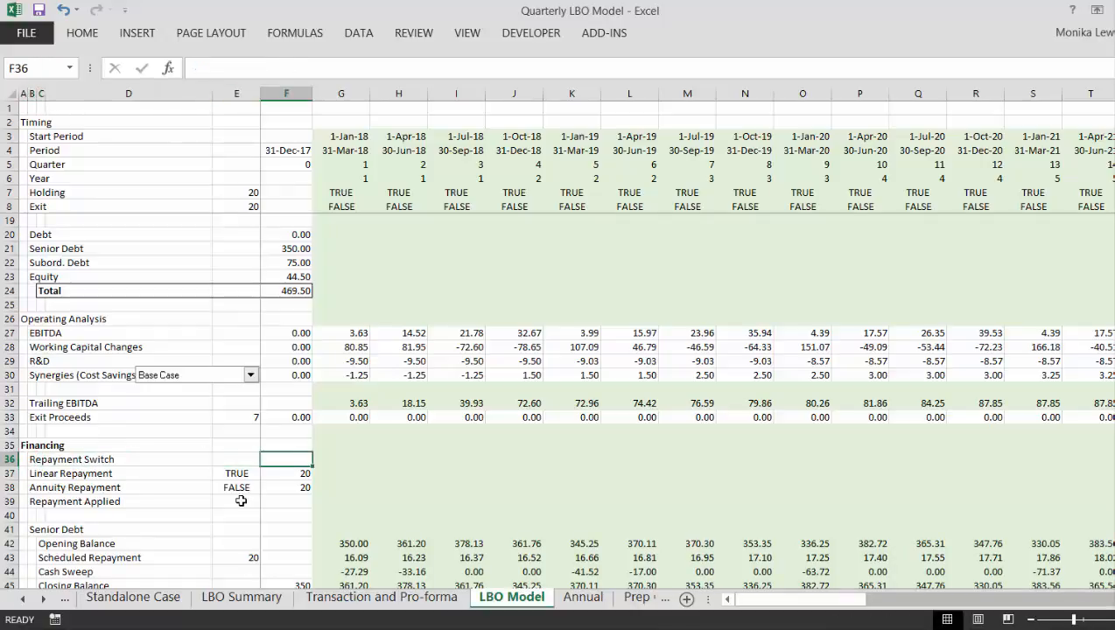
{"action": "type", "text": "="}
{"action": "key", "text": "Down"}
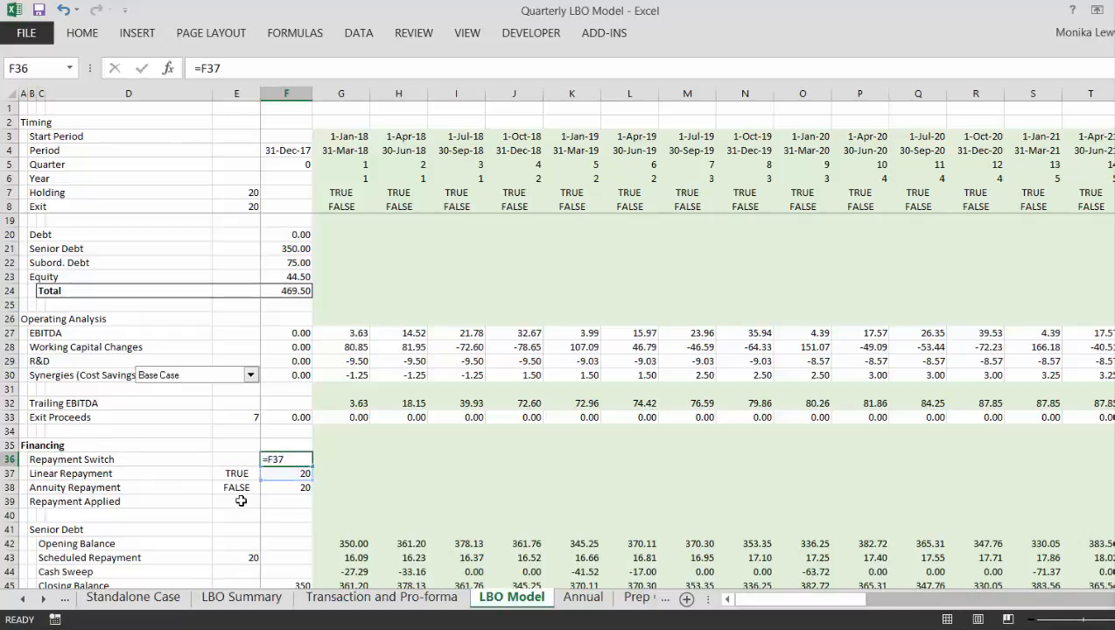
{"action": "key", "text": "Tab"}
- Enter the Repayment Switch test =G5<=$F$36 in G36, comparing the quarter number with the repayment tenor
{"action": "type", "text": "="}
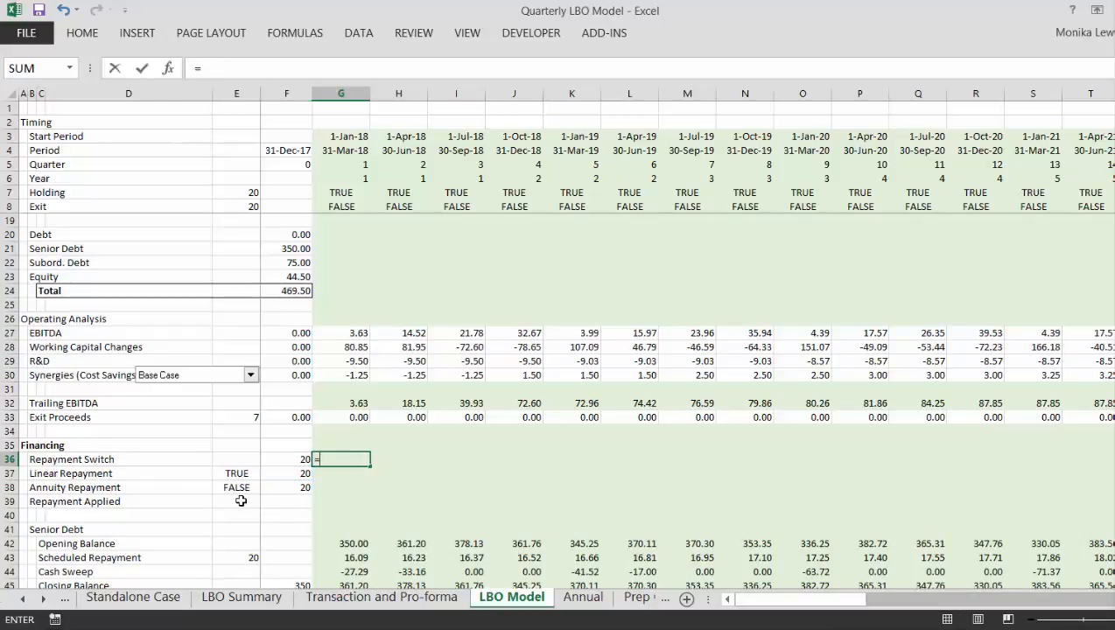
{"action": "left_click", "coordinate": [346, 164]}
{"action": "type", "text": "<"}
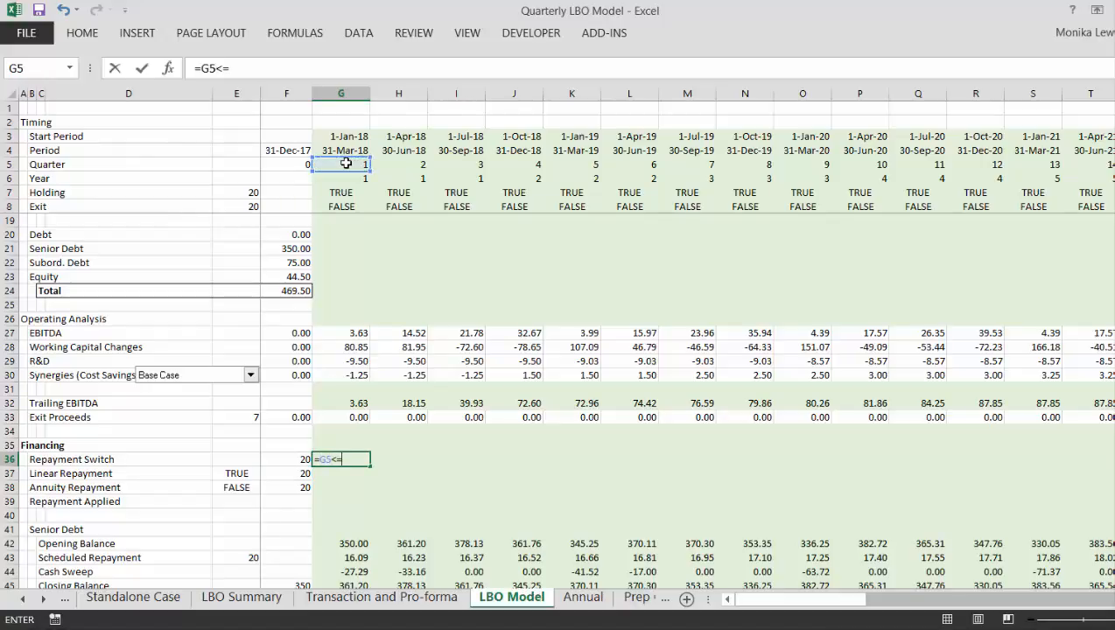
{"action": "type", "text": "="}
{"action": "key", "text": "Left"}
{"action": "key", "text": "F4"}
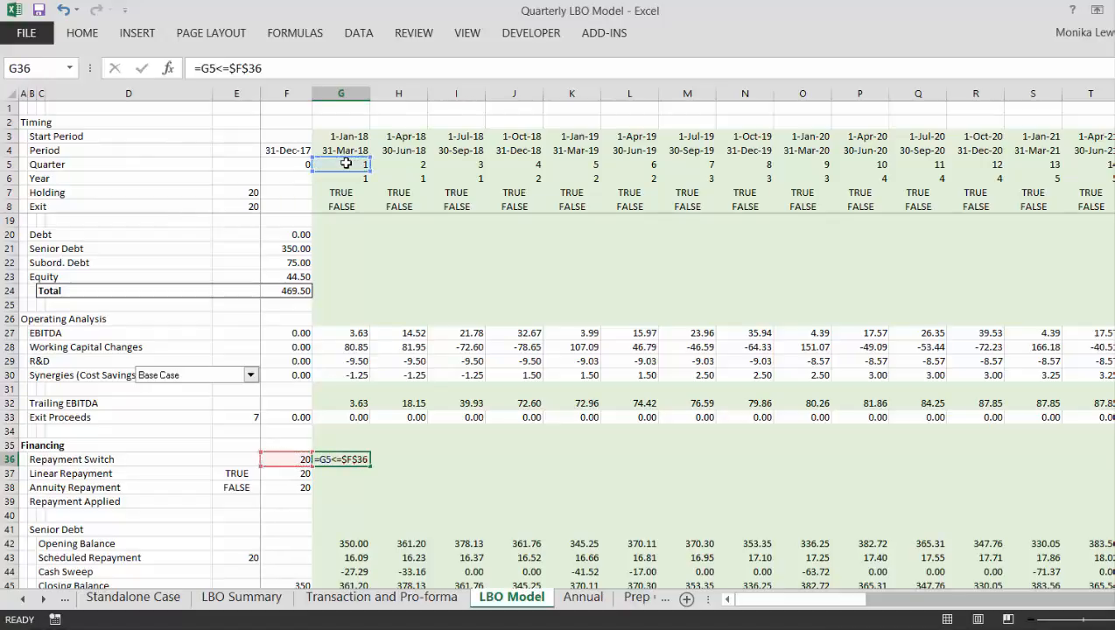
{"action": "key", "text": "Return"}
- Fill the Repayment Switch formula from G36 across all remaining quarters of the row
{"action": "key", "text": "Up"}
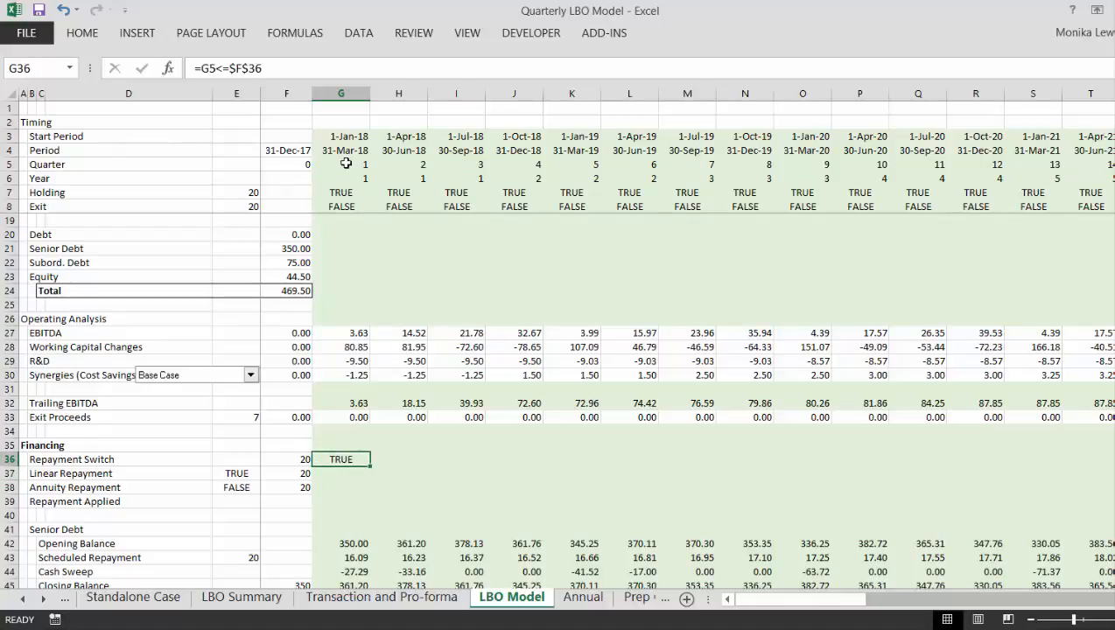
{"action": "key", "text": "ctrl+shift+Right"}
{"action": "key", "text": "ctrl+r"}
- Calculate the Linear Repayment in G37 as =$F$45/$F$37*G36, using the initial senior debt balance, the tenor and the switch
{"action": "key", "text": "Down"}
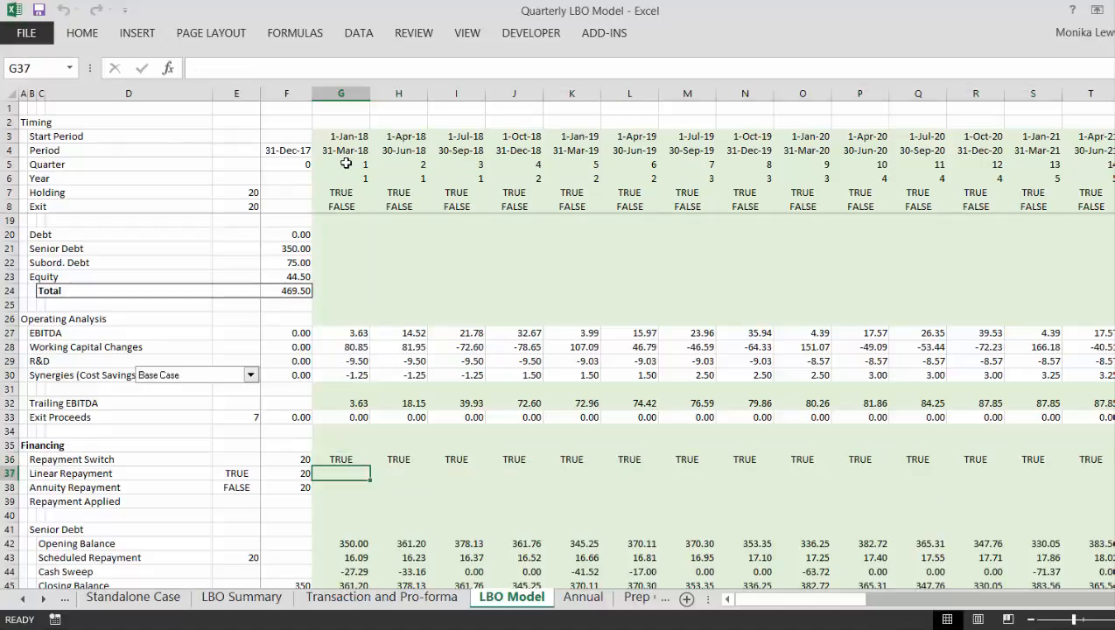
{"action": "type", "text": "="}
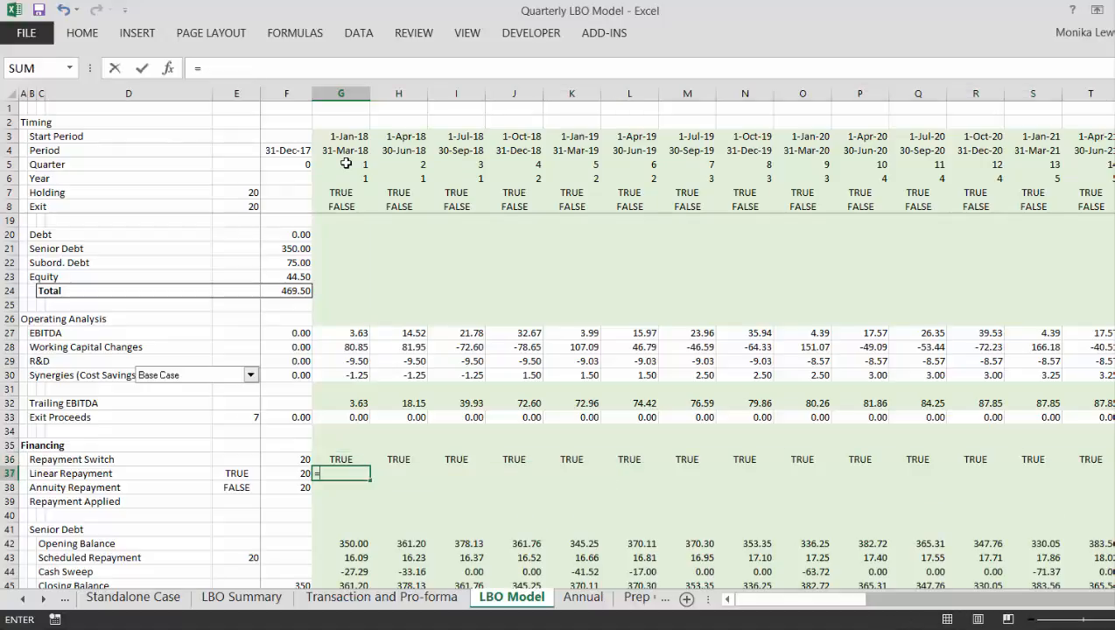
{"action": "key", "text": "Down"}
{"action": "key", "text": "Down"}
{"action": "key", "text": "Down"}
{"action": "key", "text": "Down"}
{"action": "key", "text": "Down"}
{"action": "key", "text": "Down"}
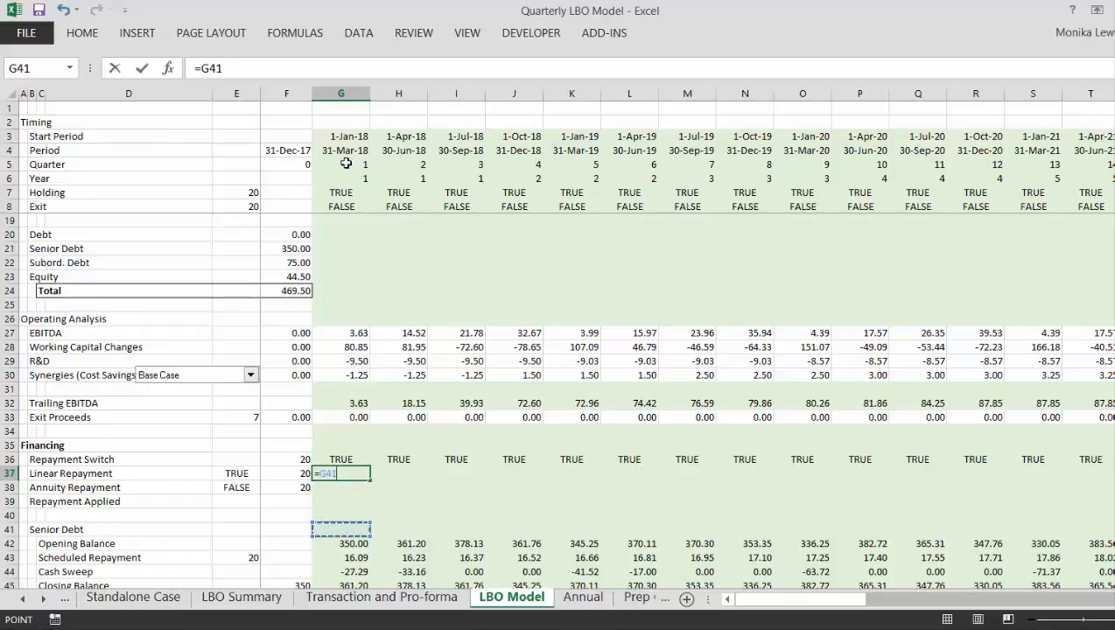
{"action": "key", "text": "Down"}
{"action": "key", "text": "Down"}
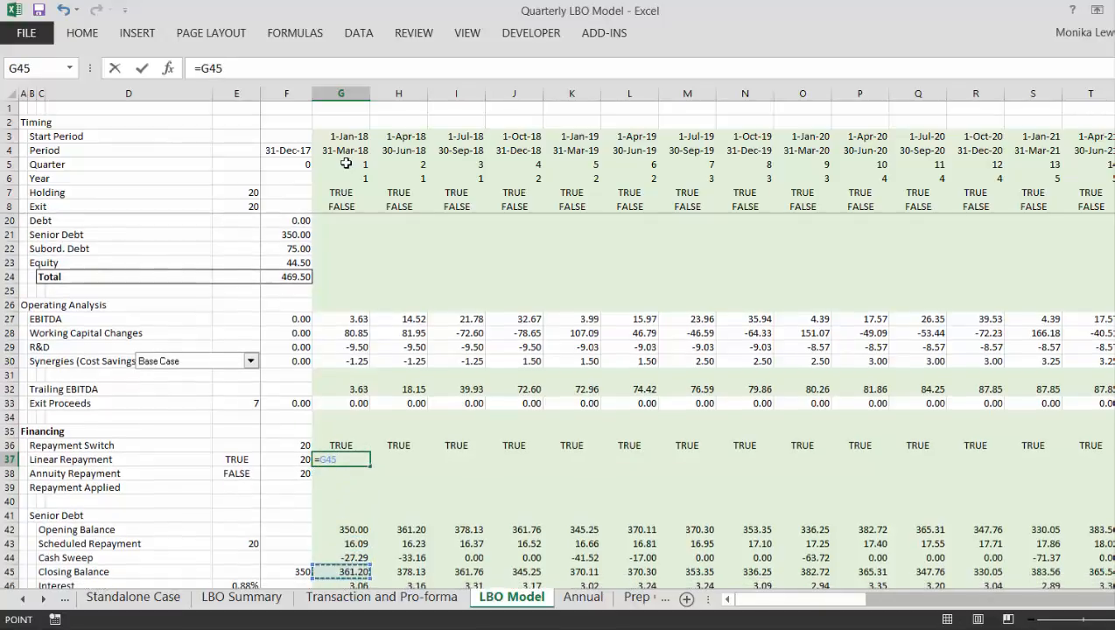
{"action": "key", "text": "Left"}
{"action": "key", "text": "F4"}
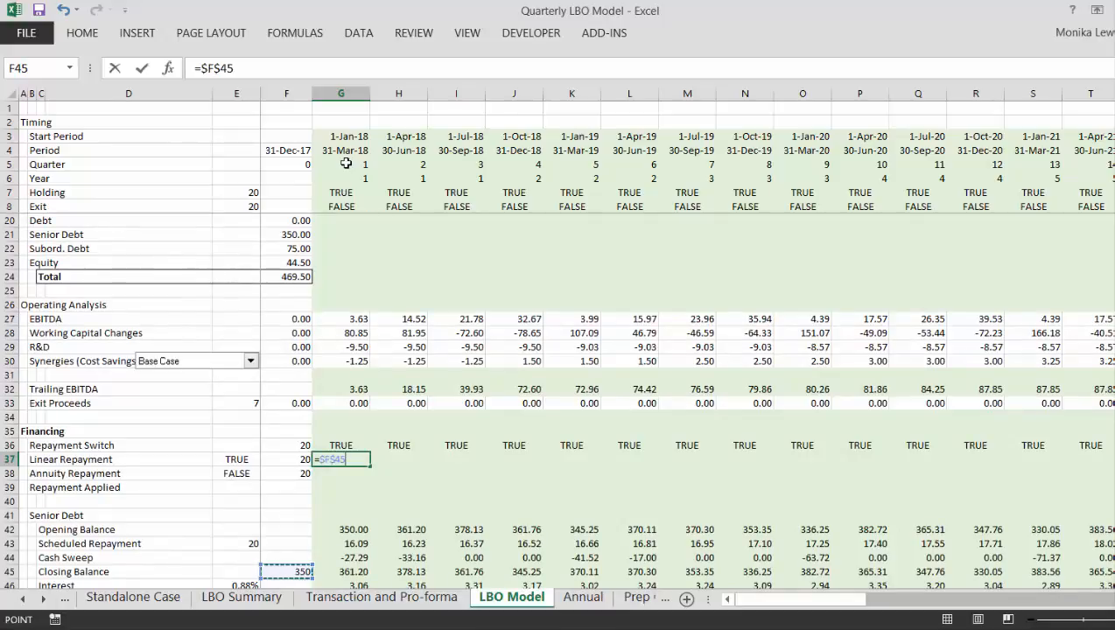
{"action": "type", "text": "/"}
{"action": "key", "text": "Left"}
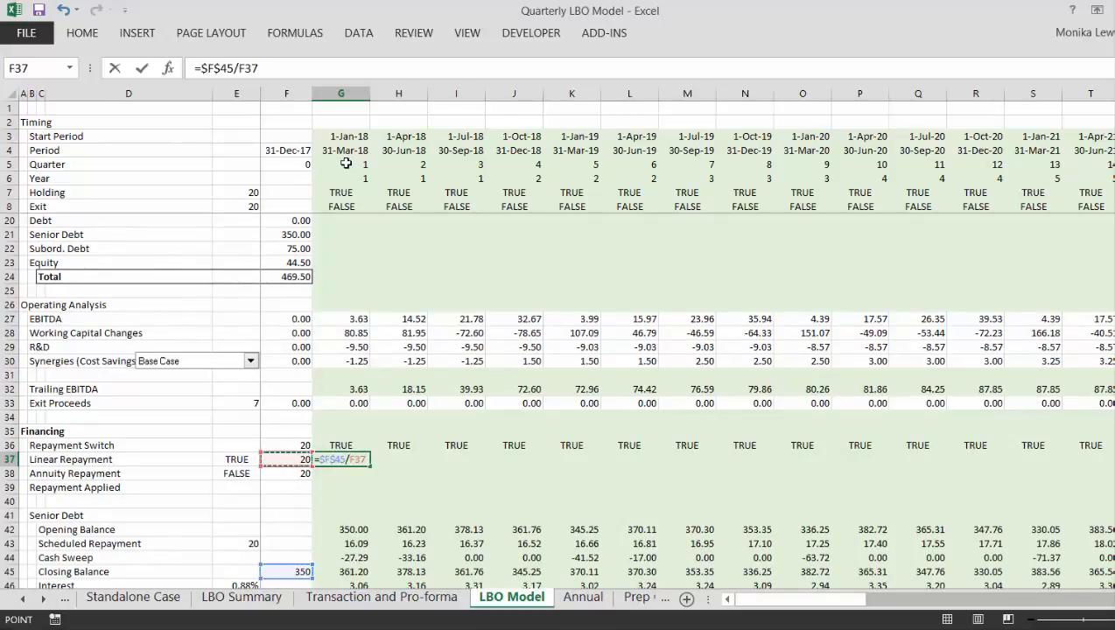
{"action": "key", "text": "F4"}
{"action": "type", "text": "*"}
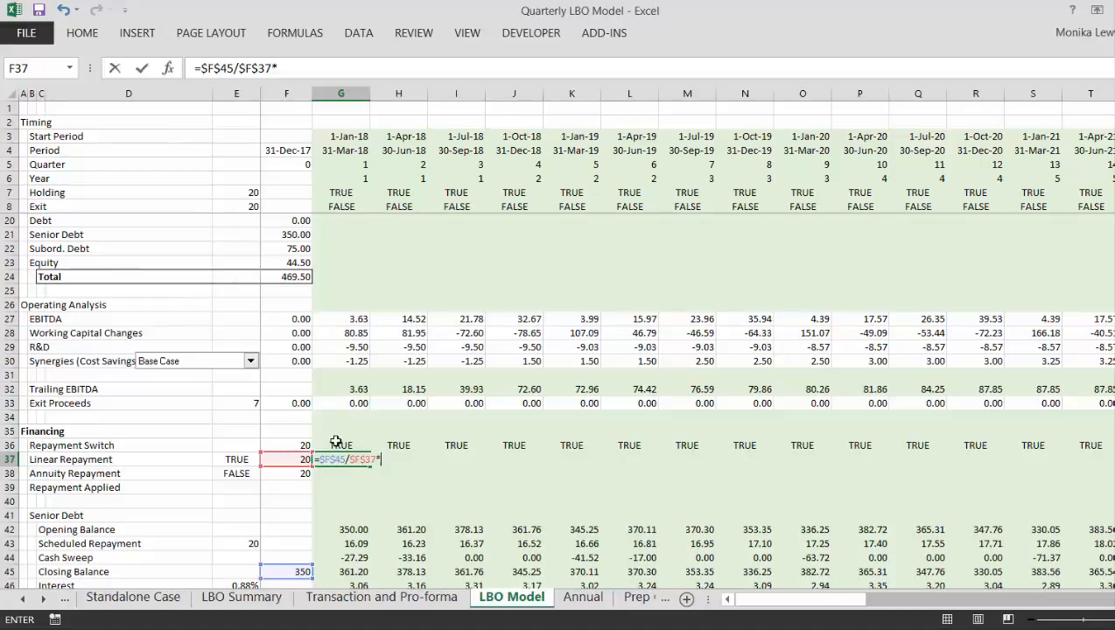
{"action": "left_click", "coordinate": [336, 445]}
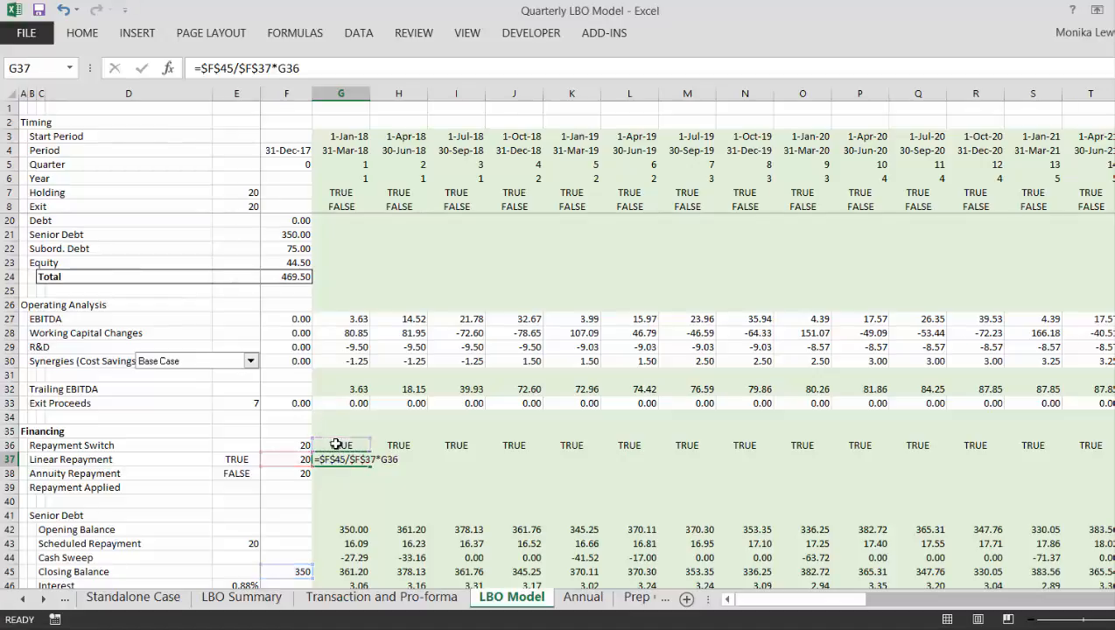
{"action": "key", "text": "Return"}
- Fill the Linear Repayment formula from G37 across all remaining quarters of the row
{"action": "key", "text": "Up"}
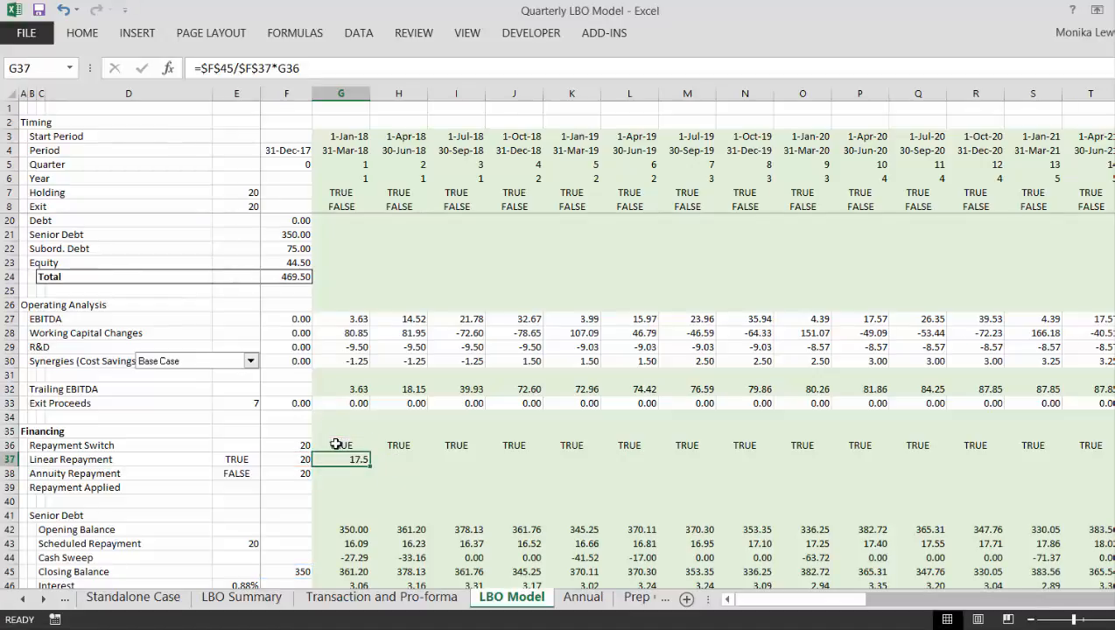
{"action": "key", "text": "ctrl+shift+Right"}
{"action": "key", "text": "ctrl+r"}
- Start the Annuity Repayment formula in G38 with PPMT, using the senior debt interest rate $E$46 as its rate
{"action": "key", "text": "Down"}
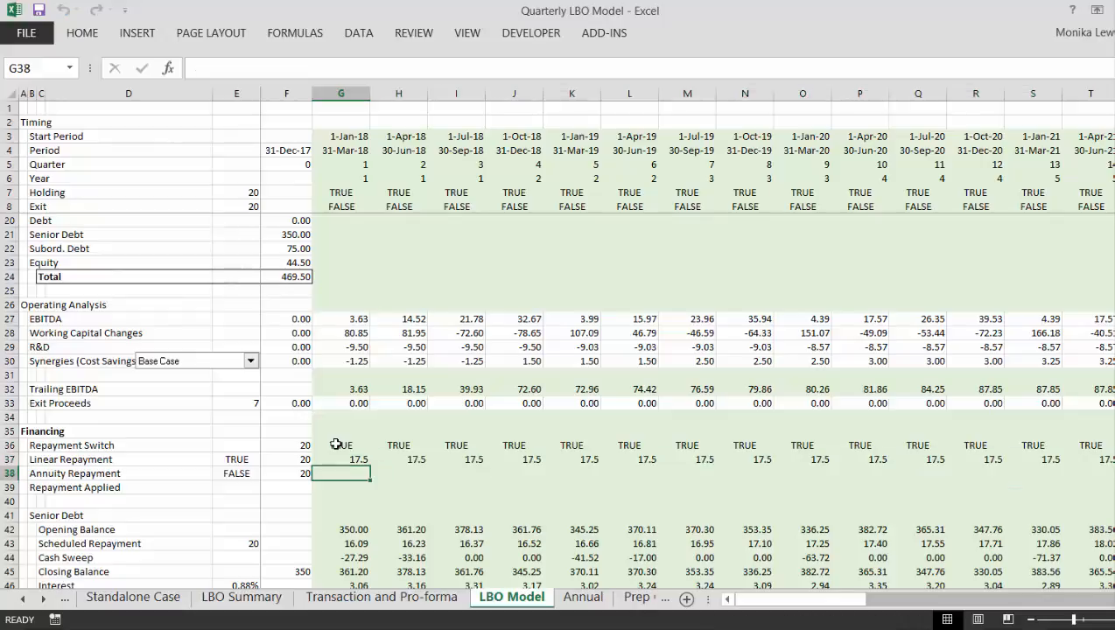
{"action": "type", "text": "="}
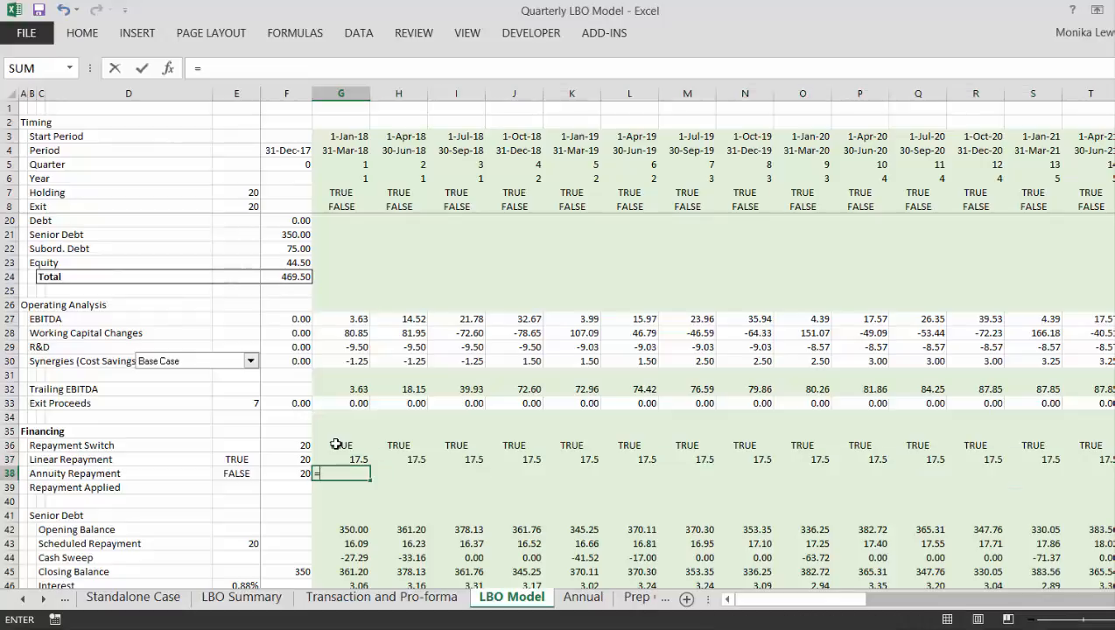
{"action": "type", "text": "pp"}
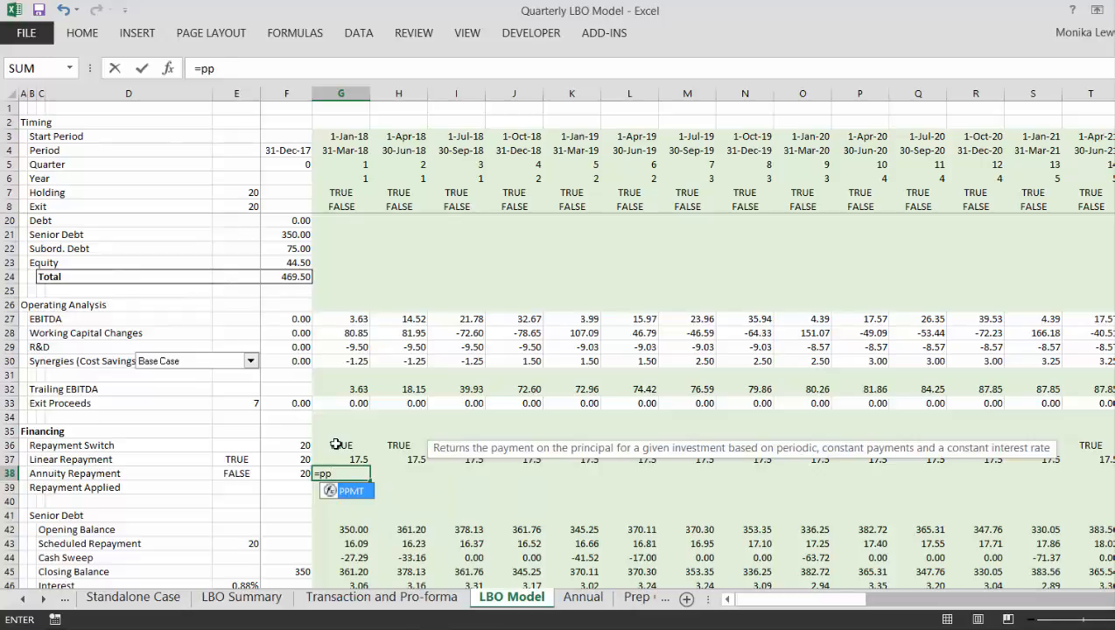
{"action": "type", "text": "m"}
{"action": "key", "text": "Tab"}
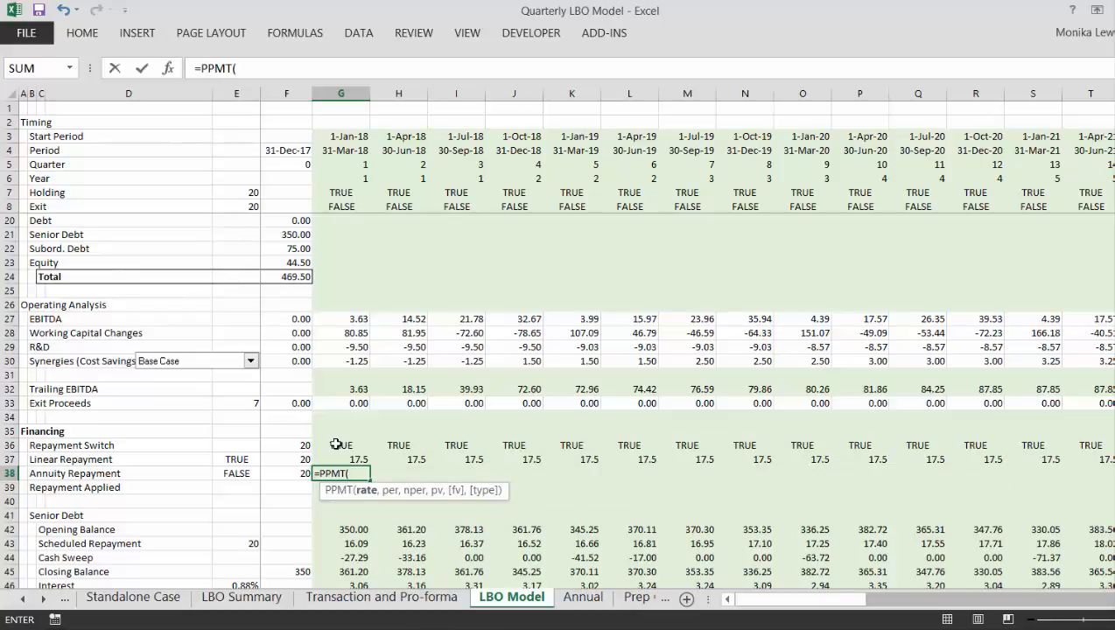
{"action": "key", "text": "Down"}
{"action": "key", "text": "Down"}
{"action": "key", "text": "Down"}
{"action": "key", "text": "Down"}
{"action": "key", "text": "Down"}
{"action": "key", "text": "Down"}
{"action": "key", "text": "Down"}
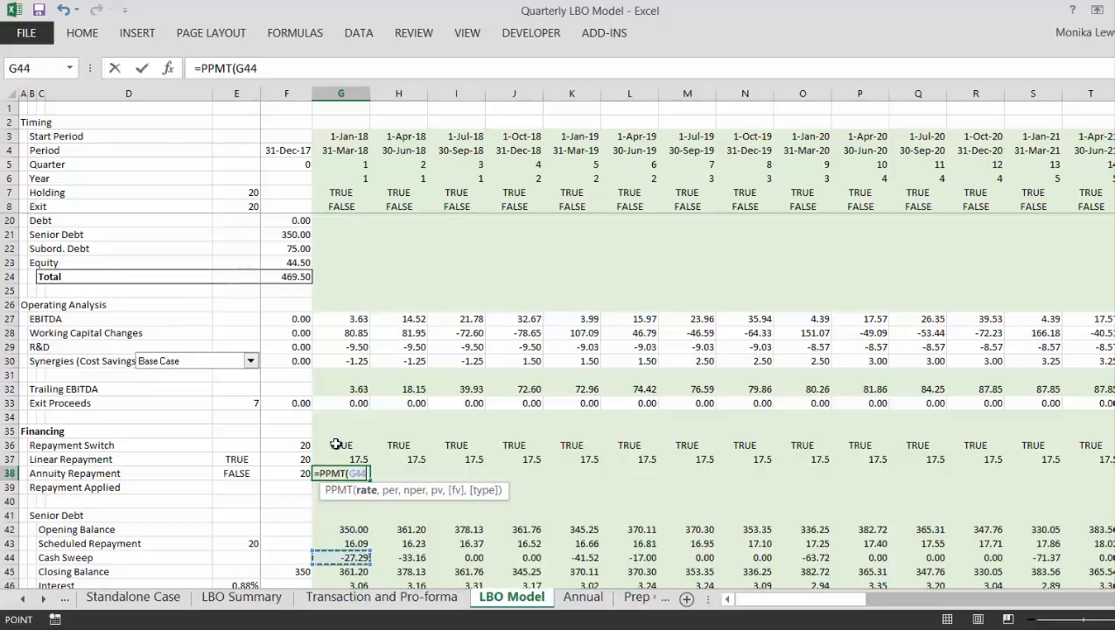
{"action": "key", "text": "Left"}
{"action": "key", "text": "Down"}
{"action": "key", "text": "Left"}
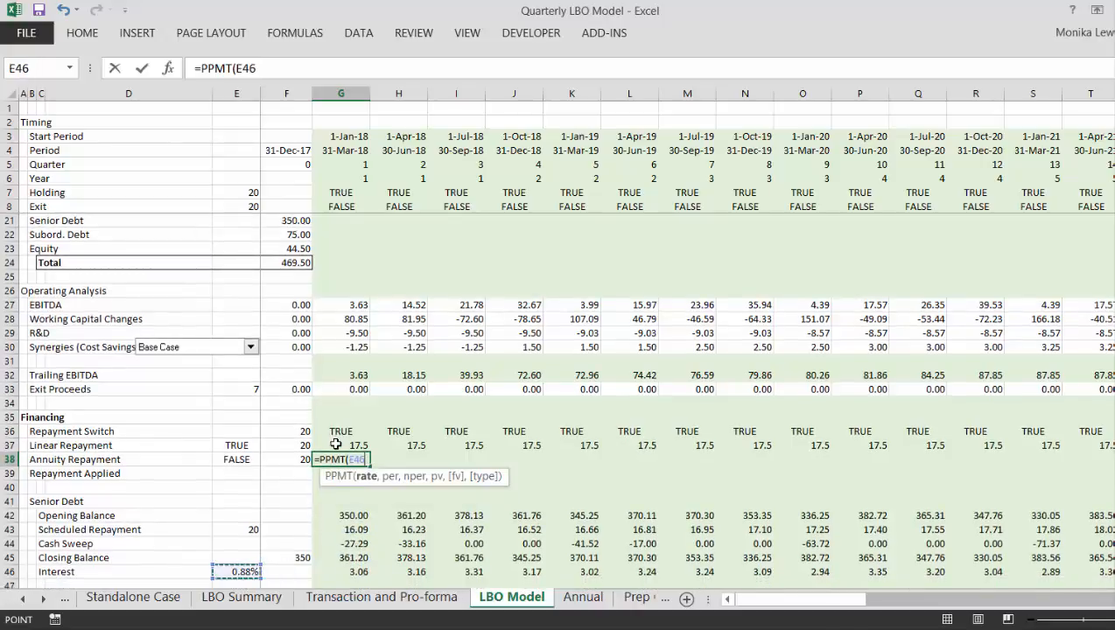
{"action": "key", "text": "F4"}
{"action": "type", "text": ","}
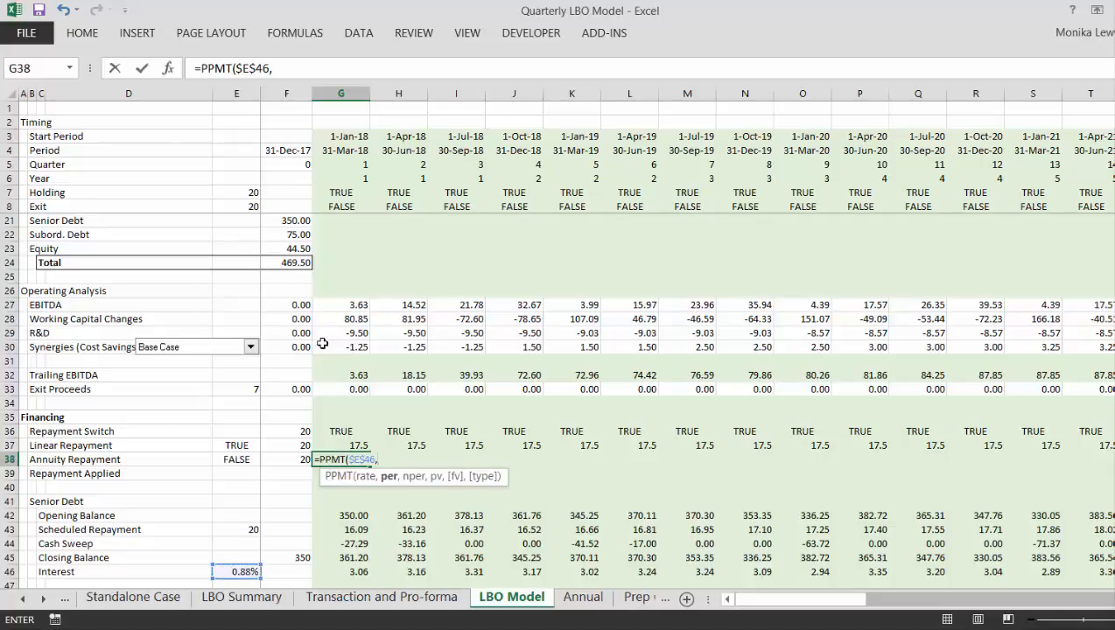
- Complete G38 as =PPMT($E$46,G5,$F$38,-$F$45), adding the quarter number, the tenor and the negative initial senior debt balance
{"action": "left_click", "coordinate": [350, 179]}
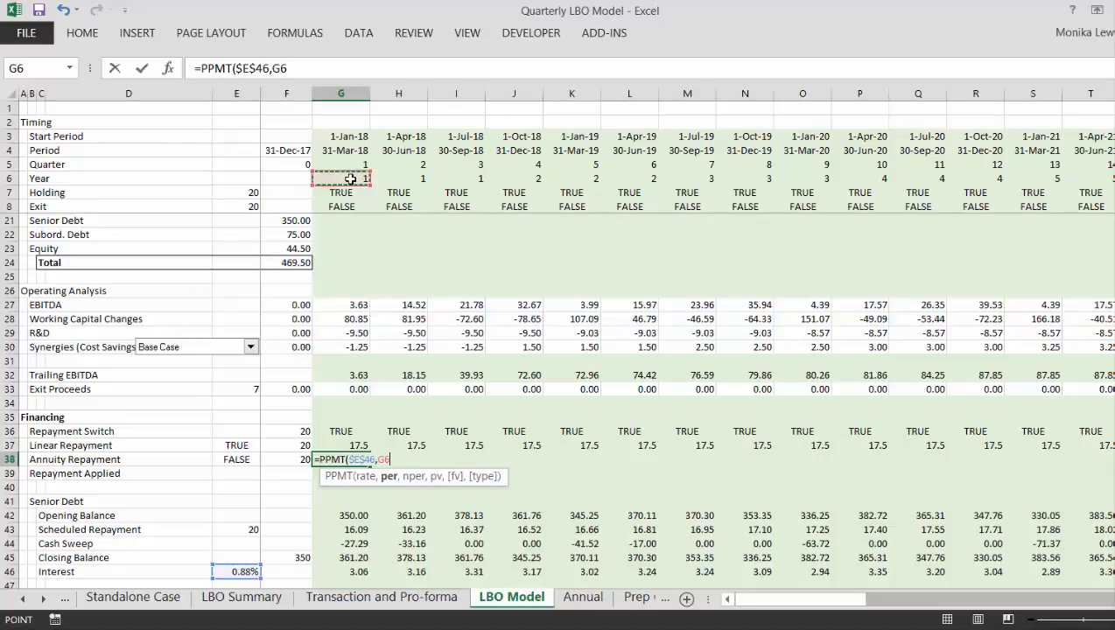
{"action": "key", "text": "Up"}
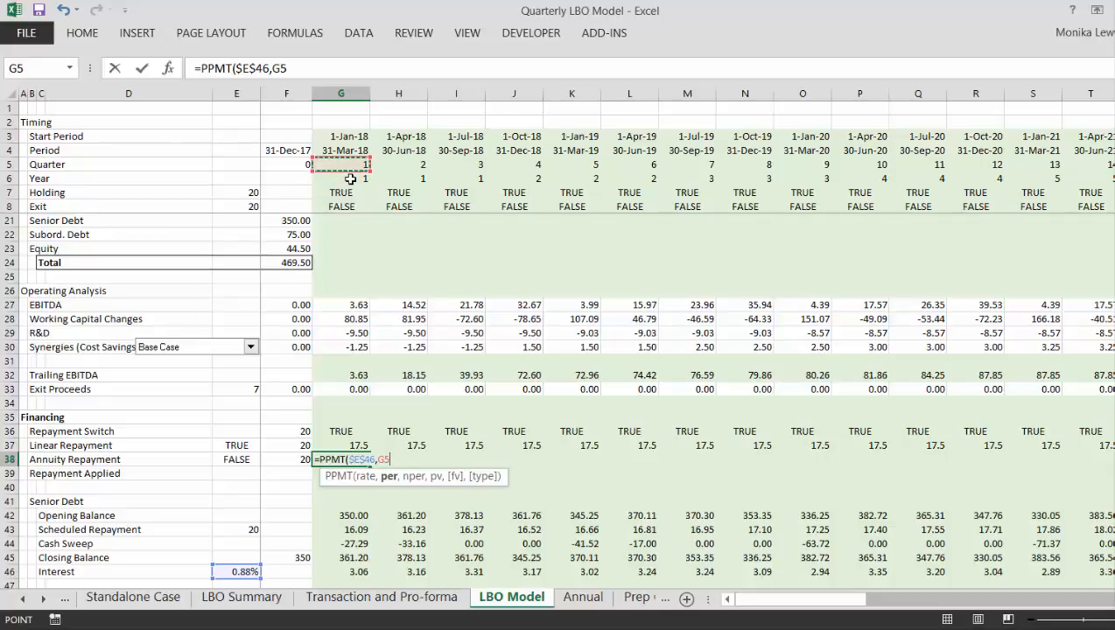
{"action": "type", "text": ","}
{"action": "key", "text": "Left"}
{"action": "key", "text": "Left"}
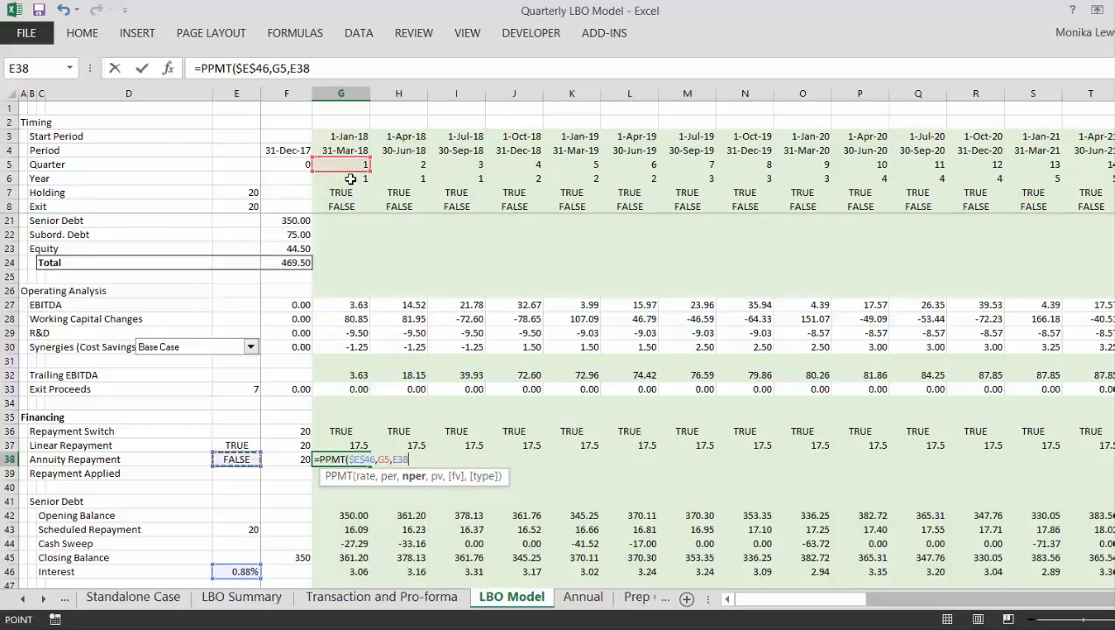
{"action": "key", "text": "Right"}
{"action": "key", "text": "F4"}
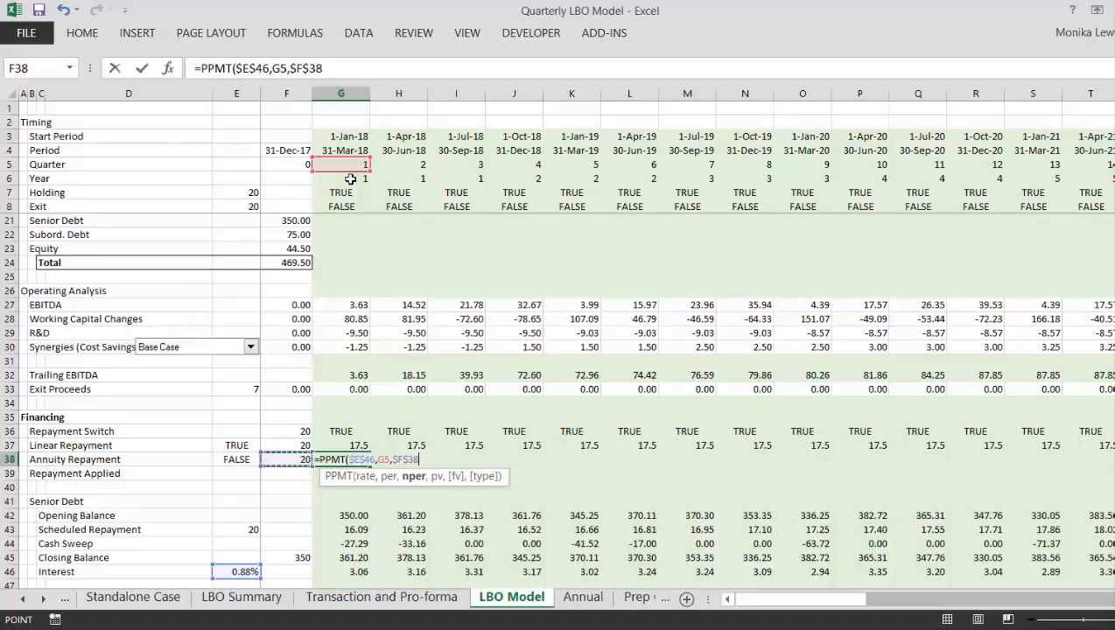
{"action": "type", "text": ",-"}
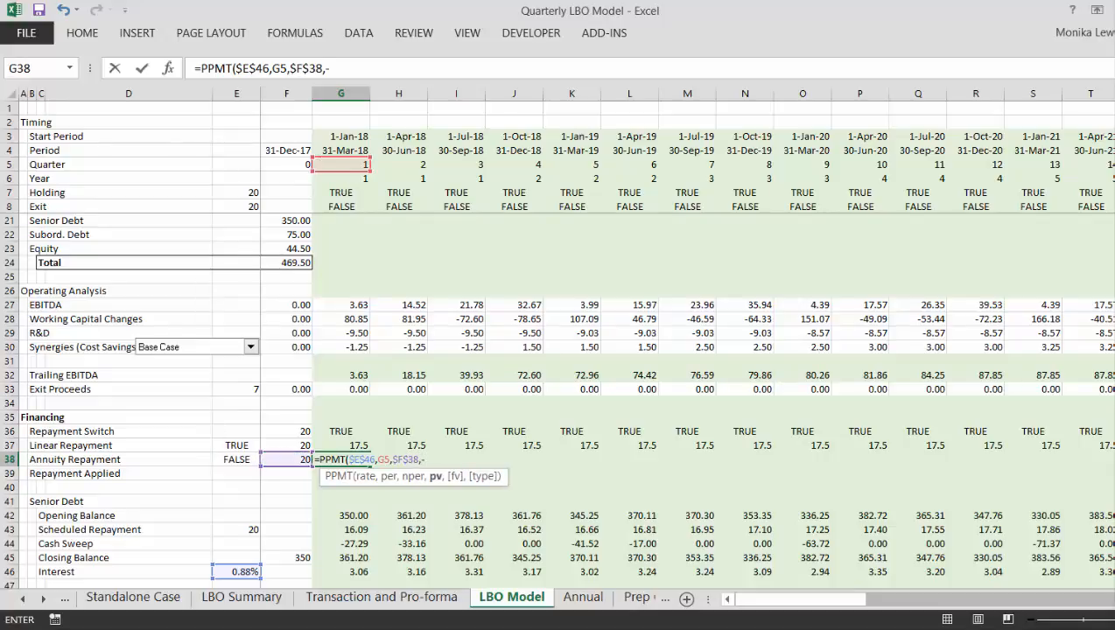
{"action": "left_click", "coordinate": [301, 558]}
{"action": "key", "text": "F4"}
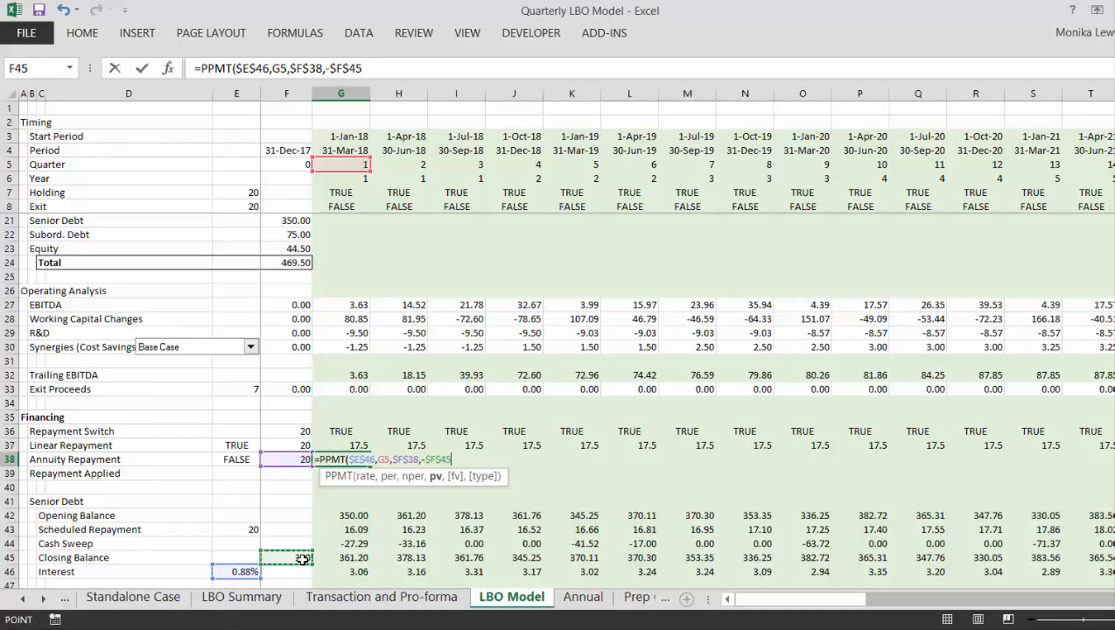
{"action": "type", "text": ")"}
{"action": "key", "text": "Return"}
{"action": "key", "text": "Return"}
- Format the Annuity Repayment in G38 as a plain number with two decimals instead of currency
{"action": "key", "text": "Up"}
{"action": "key", "text": "Up"}
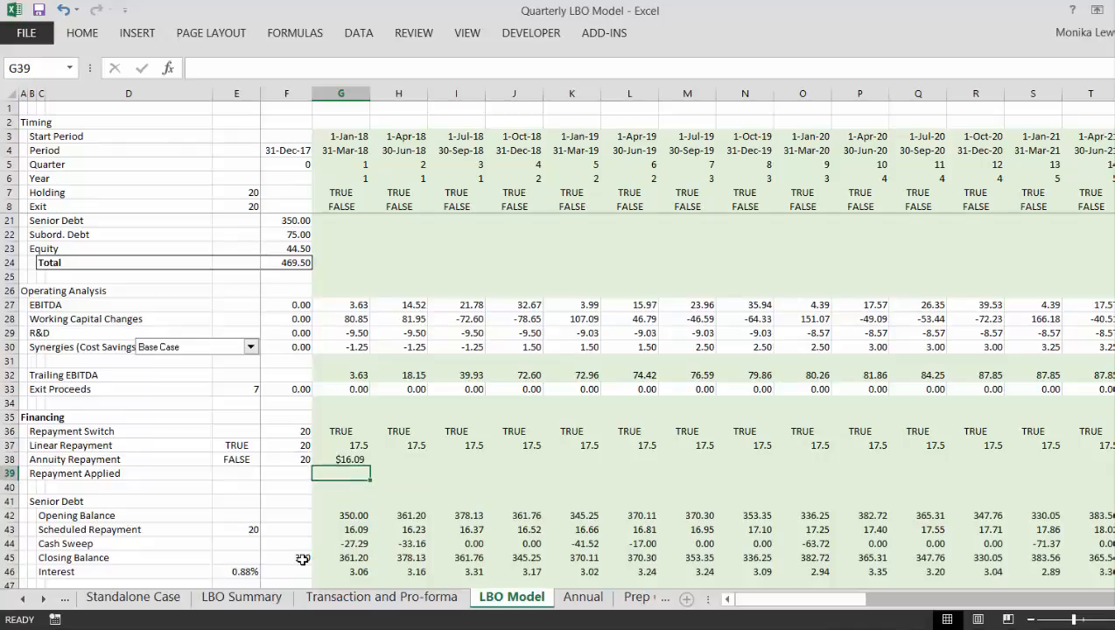
{"action": "key", "text": "ctrl+shift+1"}
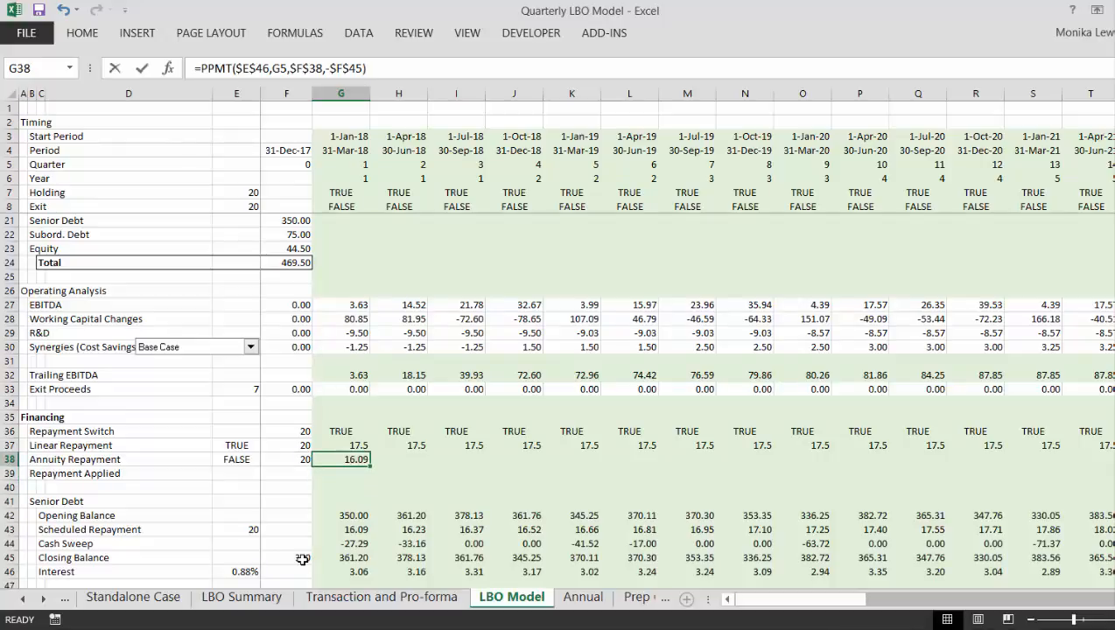
- Wrap the G38 annuity formula in an IF test on the Repayment Switch: =IF(G36,PPMT($E$46,G5,$F$38,-$F$45))
{"action": "key", "text": "F2"}
{"action": "key", "text": "Left"}
{"action": "key", "text": "Left"}
{"action": "key", "text": "Left"}
{"action": "key", "text": "Left"}
{"action": "key", "text": "Left"}
{"action": "key", "text": "Left"}
{"action": "key", "text": "Left"}
{"action": "key", "text": "Left"}
{"action": "key", "text": "Left"}
{"action": "key", "text": "Left"}
{"action": "key", "text": "Left"}
{"action": "key", "text": "Left"}
{"action": "key", "text": "Left"}
{"action": "key", "text": "Left"}
{"action": "key", "text": "Left"}
{"action": "key", "text": "Left"}
{"action": "key", "text": "Left"}
{"action": "key", "text": "Left"}
{"action": "key", "text": "Left"}
{"action": "key", "text": "Left"}
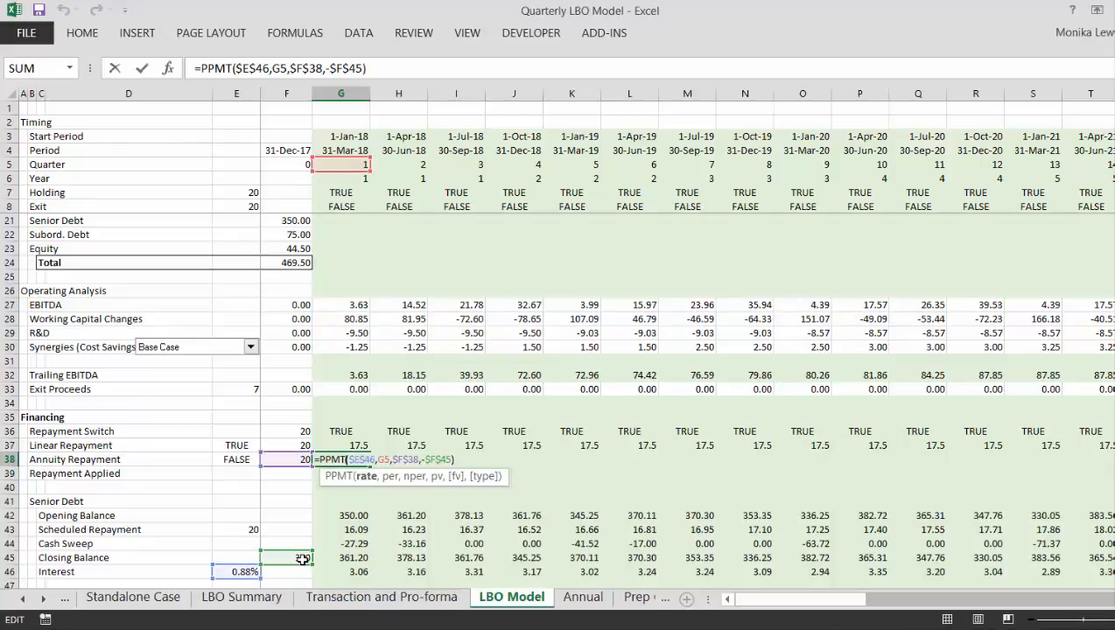
{"action": "type", "text": "if("}
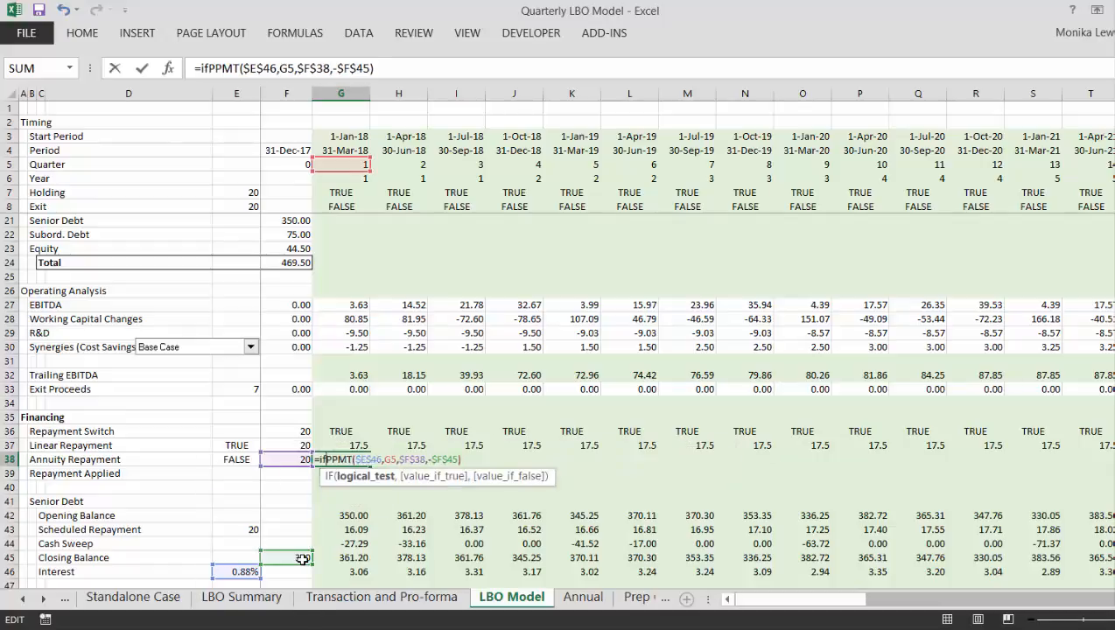
{"action": "left_click", "coordinate": [339, 429]}
{"action": "type", "text": ","}
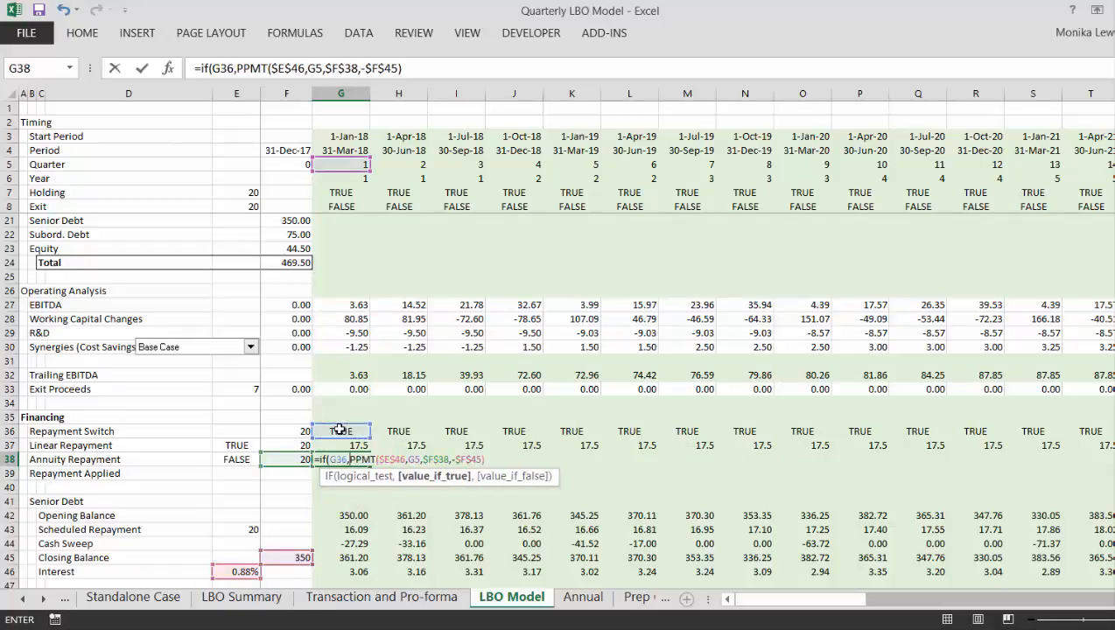
{"action": "key", "text": "Return"}
{"action": "key", "text": "Return"}
{"action": "key", "text": "Up"}
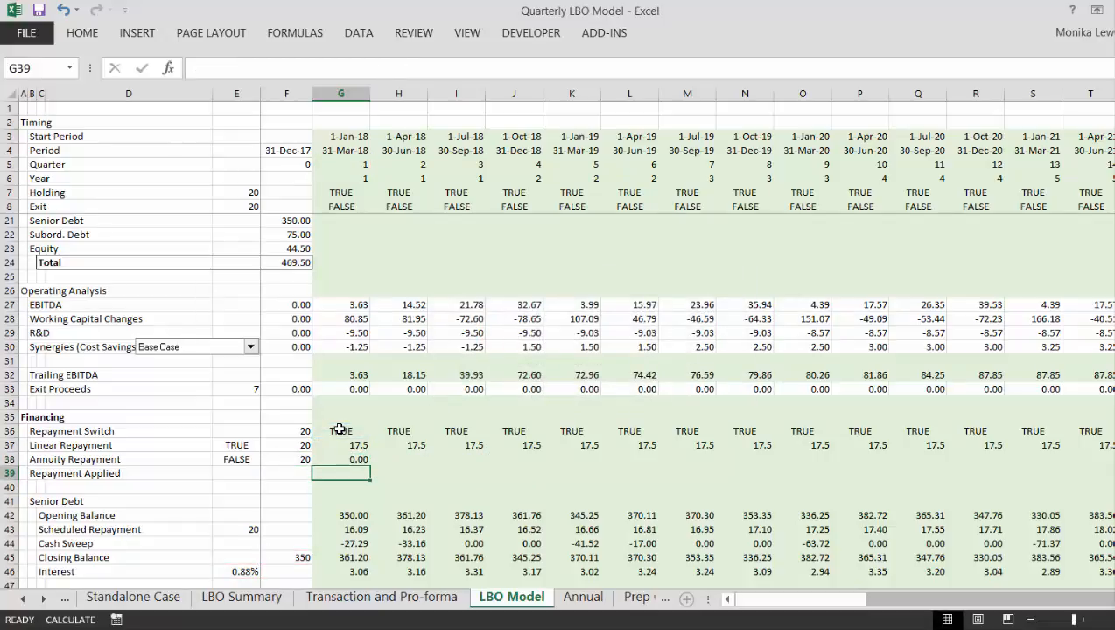
- Fill the Annuity Repayment IF formula from G38 across all remaining quarters of the row
{"action": "key", "text": "Left"}
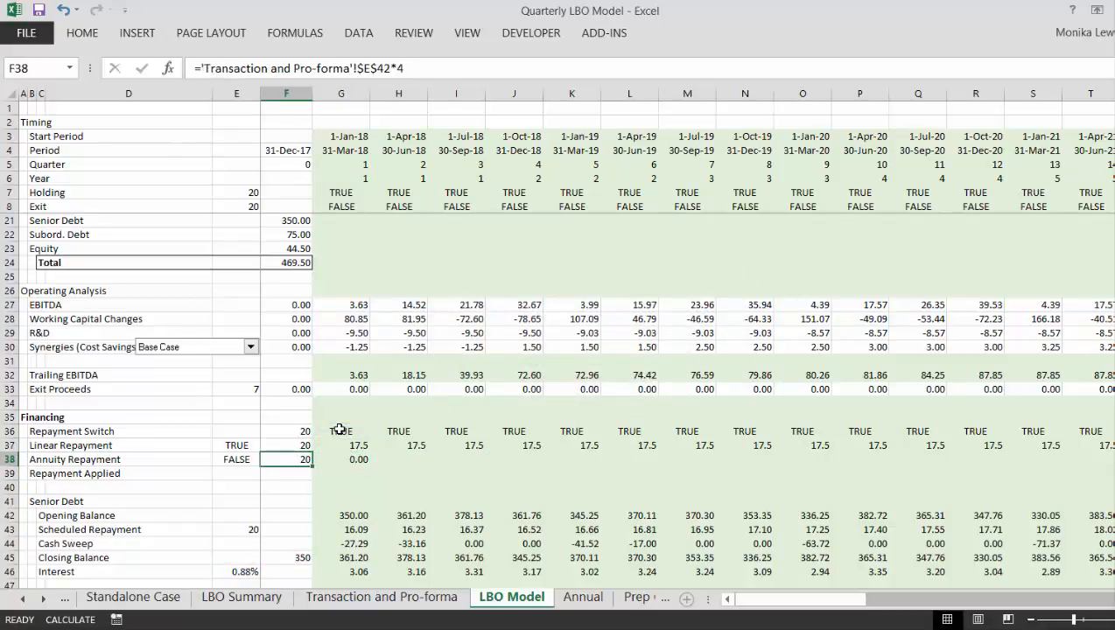
{"action": "key", "text": "Right"}
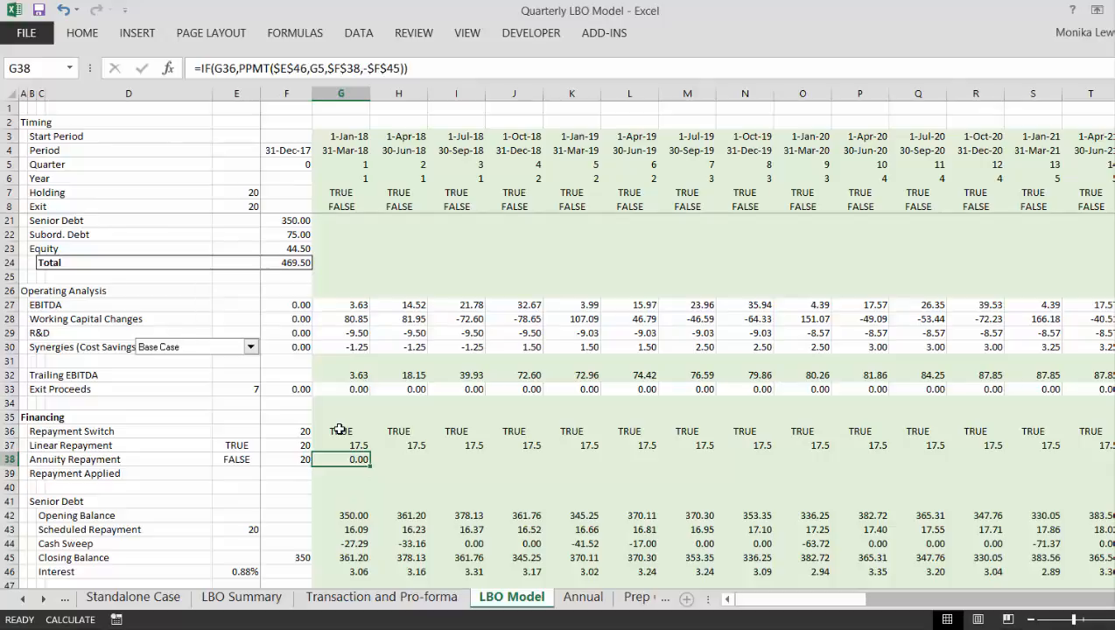
{"action": "key", "text": "F2"}
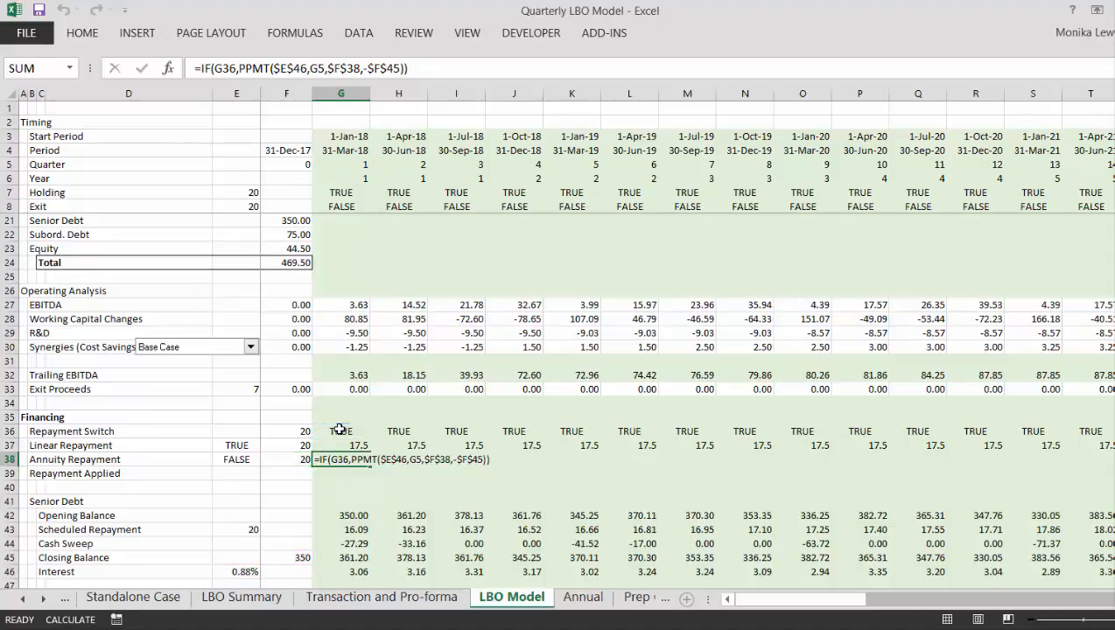
{"action": "key", "text": "Escape"}
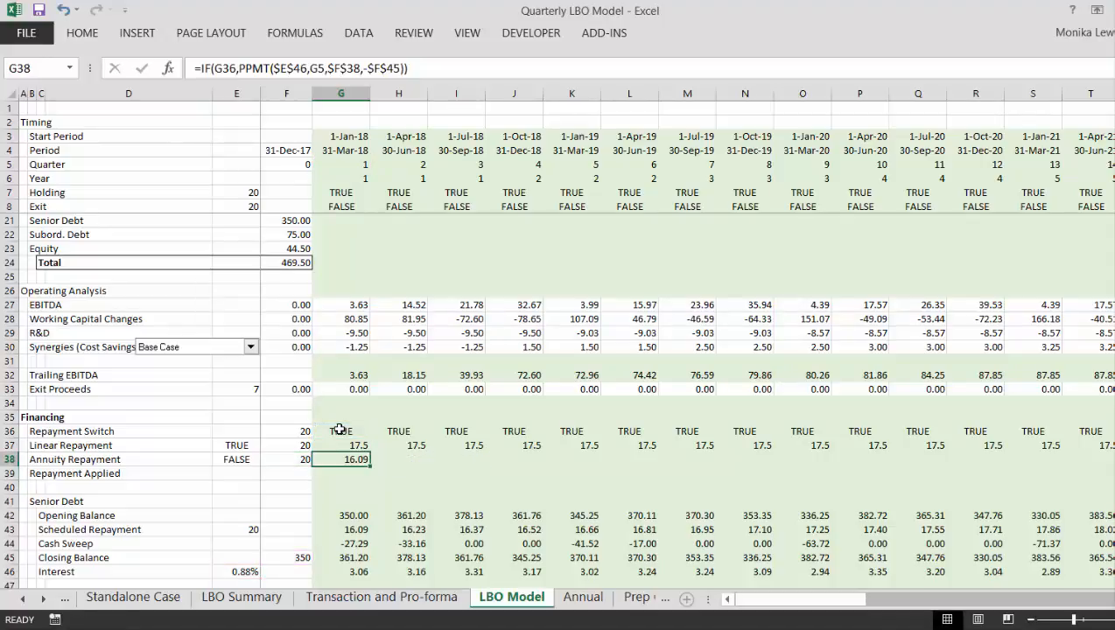
{"action": "key", "text": "ctrl+shift+Right"}
{"action": "key", "text": "ctrl+r"}
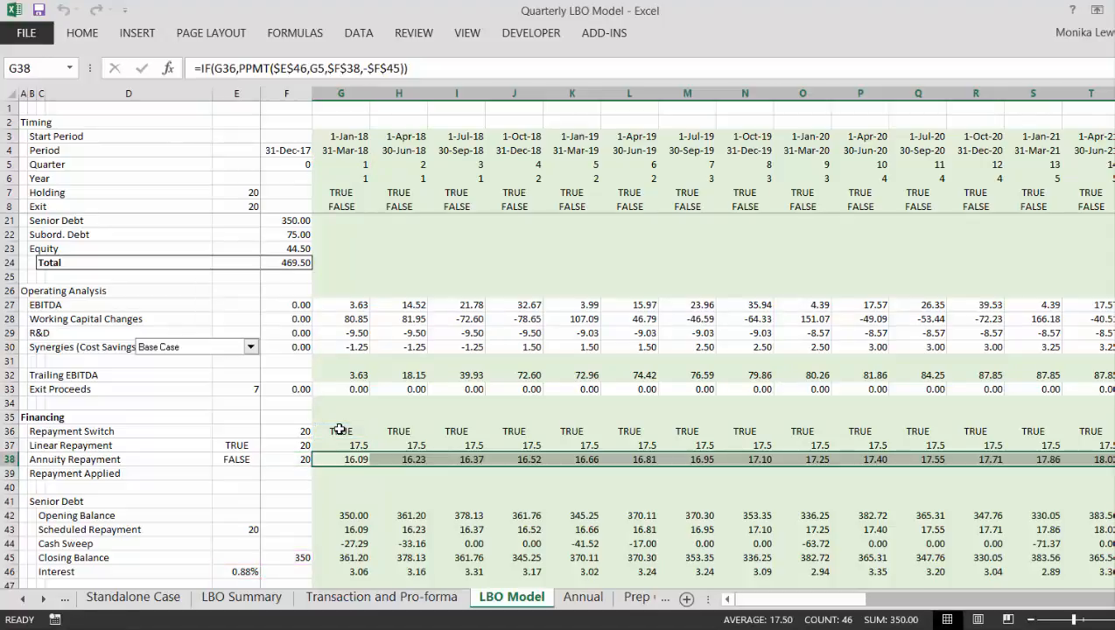
- Format the whole Linear Repayment row from G37 onward as numbers with two decimals
{"action": "key", "text": "Up"}
{"action": "key", "text": "ctrl+shift+Right"}
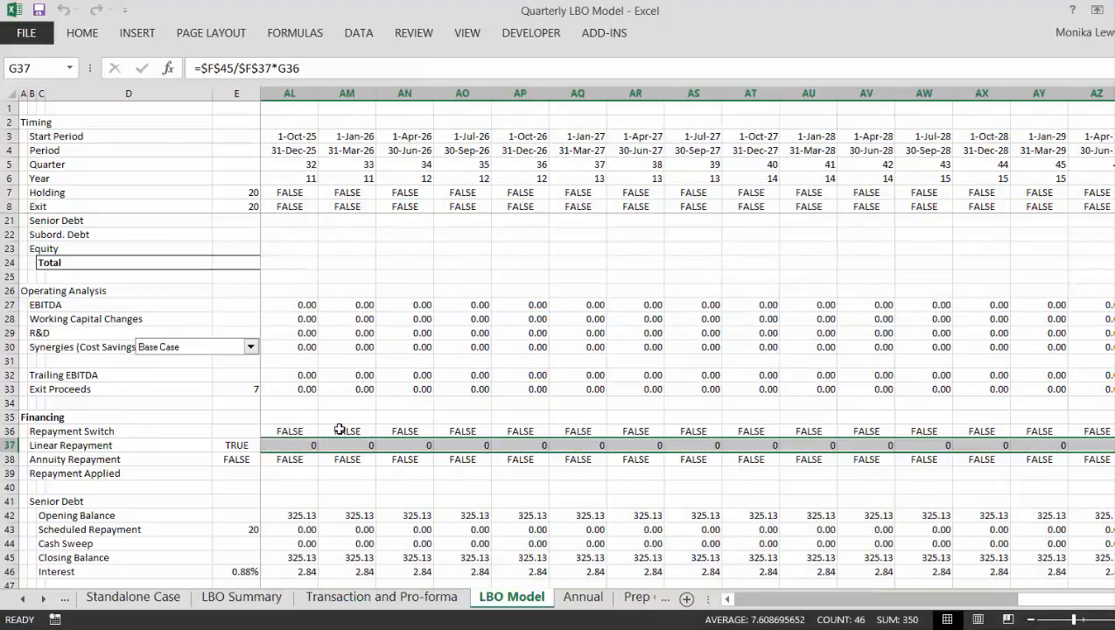
{"action": "key", "text": "ctrl+r"}
- Examine the Annuity Repayment row across the quarters, including those beyond the repayment tenor
{"action": "key", "text": "Left"}
{"action": "key", "text": "Down"}
{"action": "key", "text": "Right"}
{"action": "key", "text": "Right"}
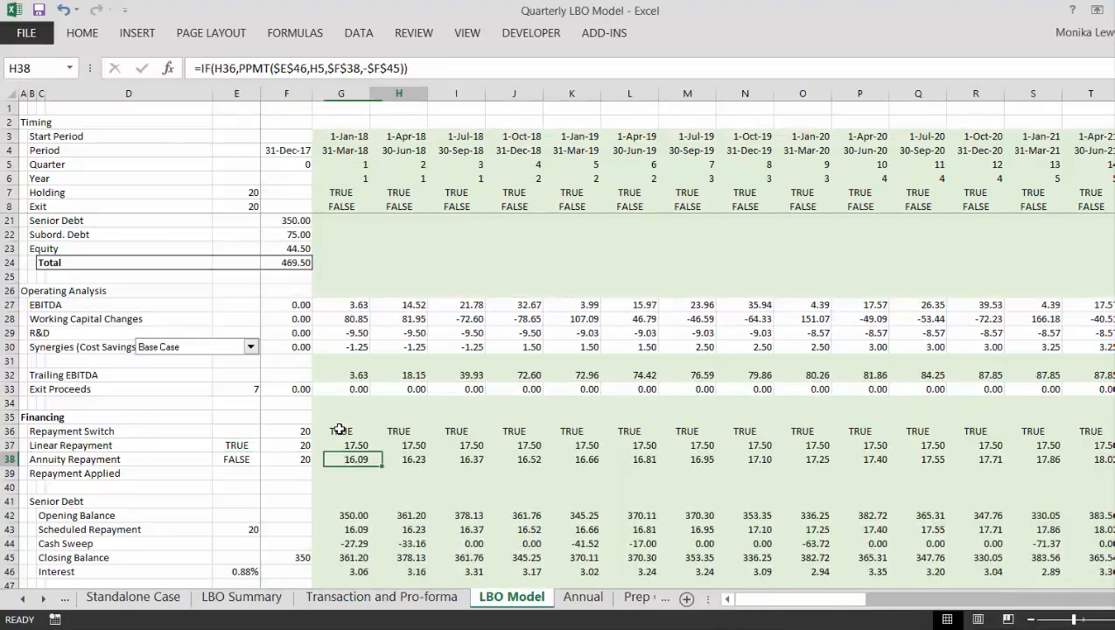
{"action": "key", "text": "Right"}
{"action": "key", "text": "Right"}
{"action": "key", "text": "Right"}
{"action": "key", "text": "Right"}
{"action": "key", "text": "Right"}
{"action": "key", "text": "Right"}
{"action": "key", "text": "Right"}
{"action": "key", "text": "Right"}
{"action": "key", "text": "Right"}
{"action": "key", "text": "Right"}
{"action": "key", "text": "Right"}
{"action": "key", "text": "Right"}
{"action": "key", "text": "Right"}
{"action": "key", "text": "Right"}
{"action": "key", "text": "Right"}
{"action": "key", "text": "Right"}
{"action": "key", "text": "Right"}
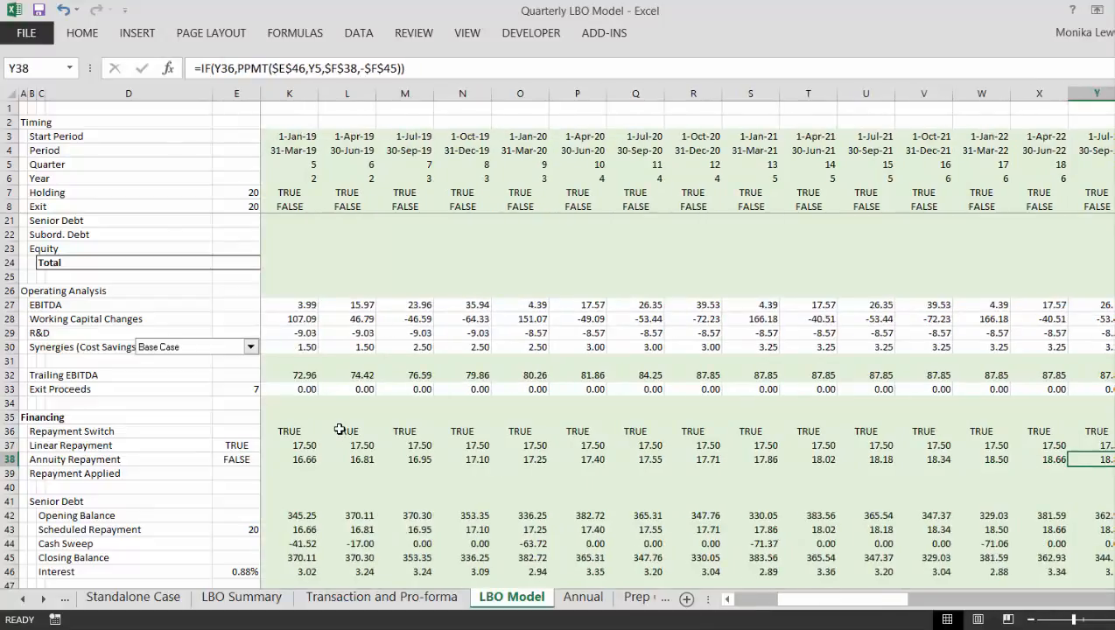
{"action": "key", "text": "Right"}
{"action": "key", "text": "Right"}
{"action": "key", "text": "Right"}
{"action": "key", "text": "Right"}
{"action": "key", "text": "Right"}
{"action": "key", "text": "Right"}
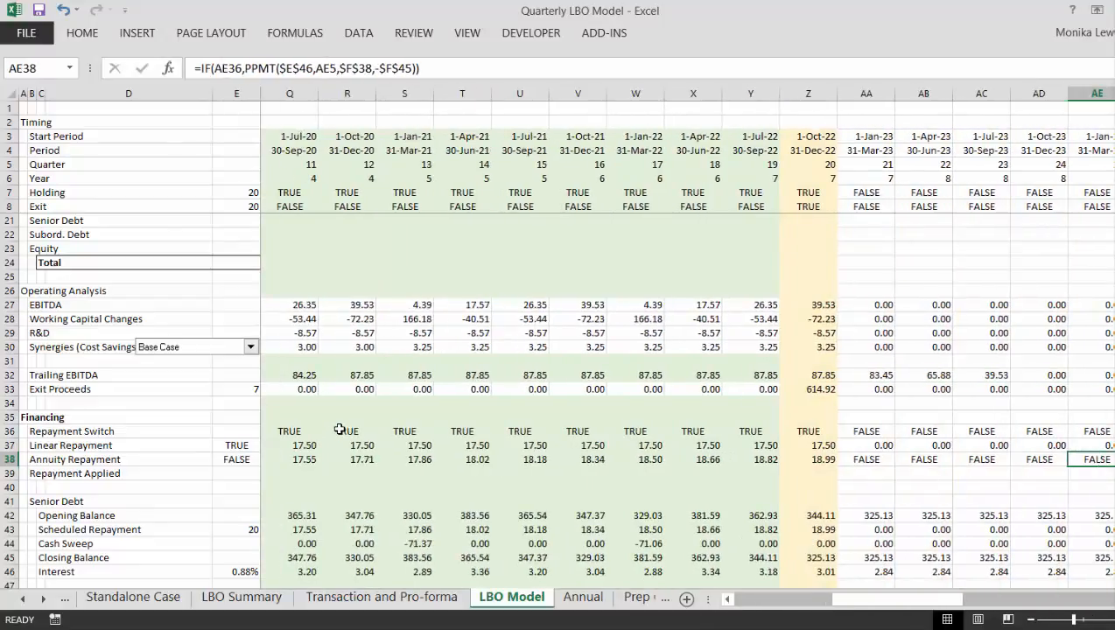
{"action": "key", "text": "ctrl+Left"}
{"action": "key", "text": "Left"}
{"action": "key", "text": "Right"}
{"action": "key", "text": "Right"}
{"action": "key", "text": "Right"}
{"action": "key", "text": "Left"}
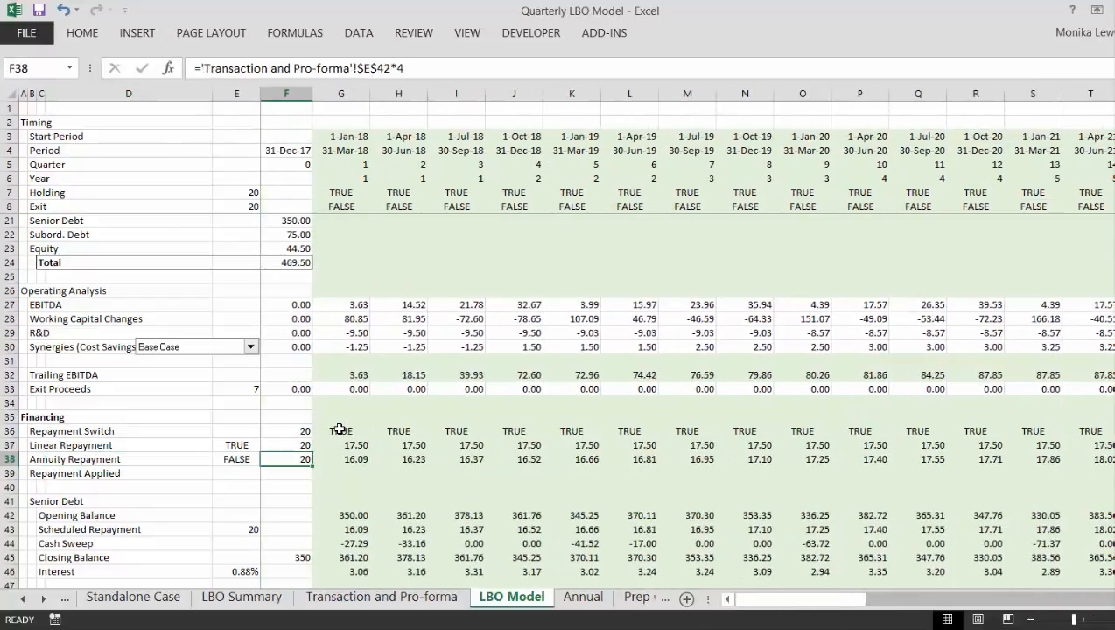
- Multiply the IF formula in G38 by 1 and fill it across all remaining quarters of the Annuity Repayment row
{"action": "key", "text": "Right"}
{"action": "key", "text": "F2"}
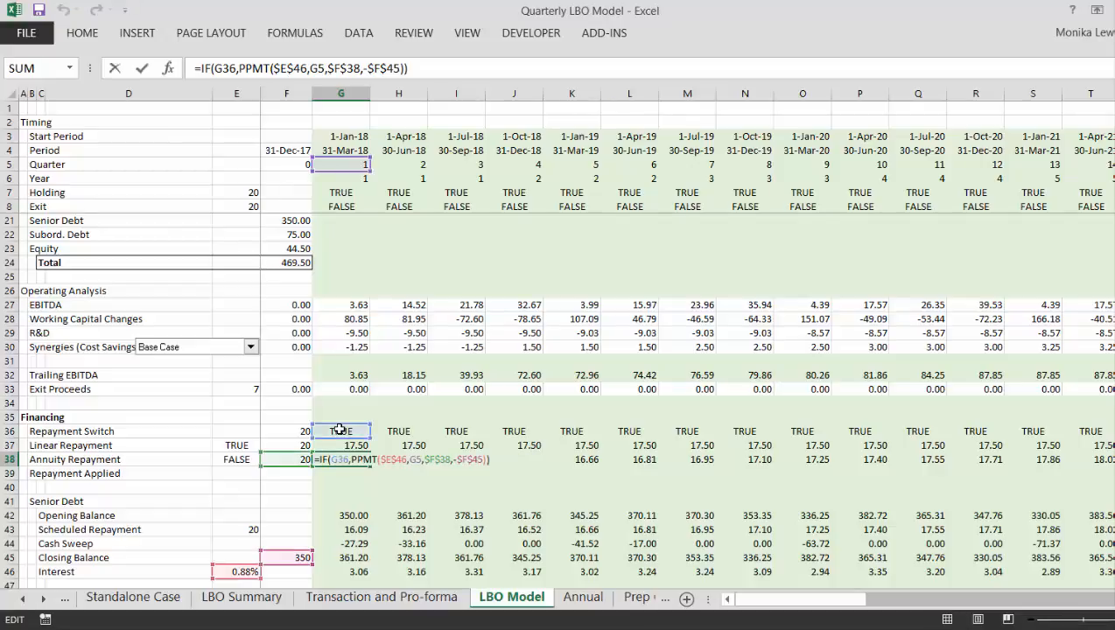
{"action": "type", "text": "*1"}
{"action": "key", "text": "ctrl+Return"}
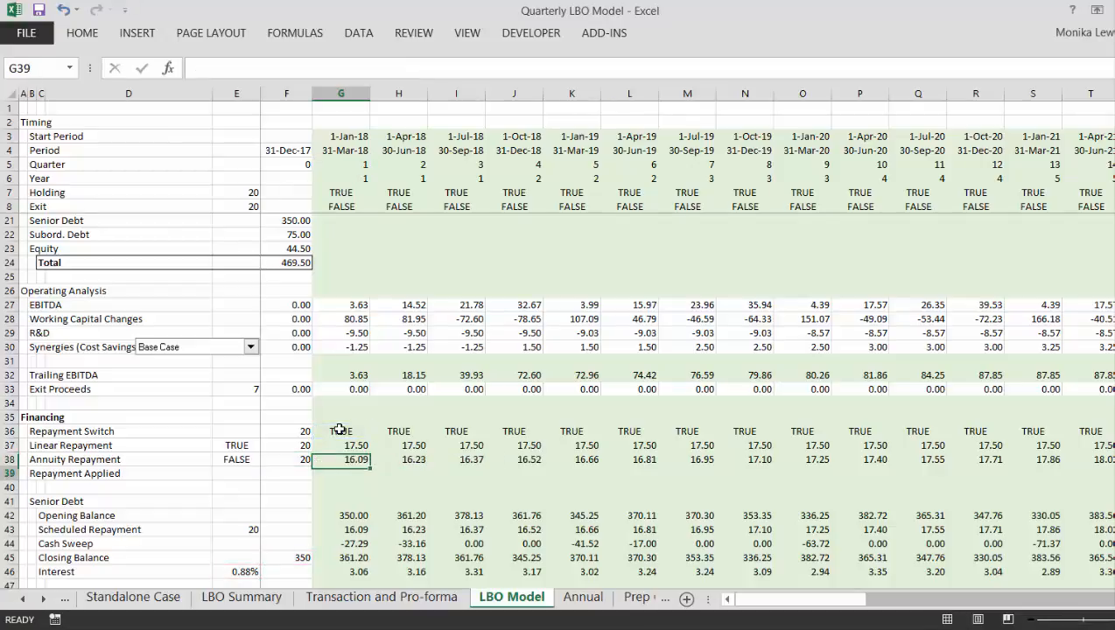
{"action": "key", "text": "ctrl+shift+r"}
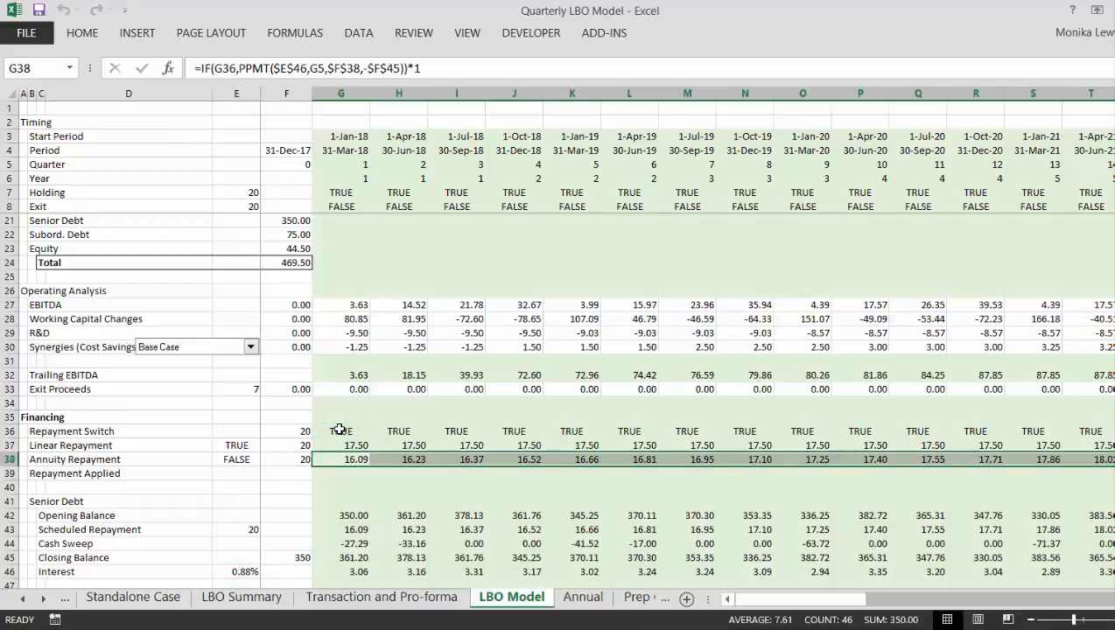
- Inspect the senior debt's Scheduled Repayment formula in G43 and the cells it references
{"action": "key", "text": "Down"}
{"action": "key", "text": "Down"}
{"action": "key", "text": "Down"}
{"action": "key", "text": "Down"}
{"action": "key", "text": "Down"}
{"action": "key", "text": "F2"}
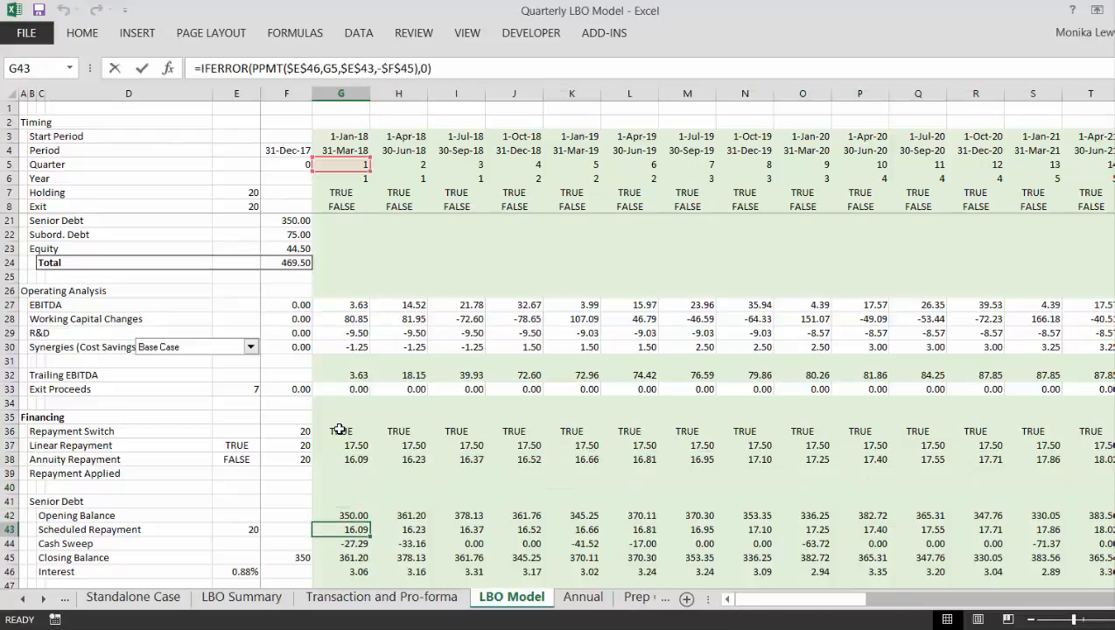
{"action": "key", "text": "Escape"}
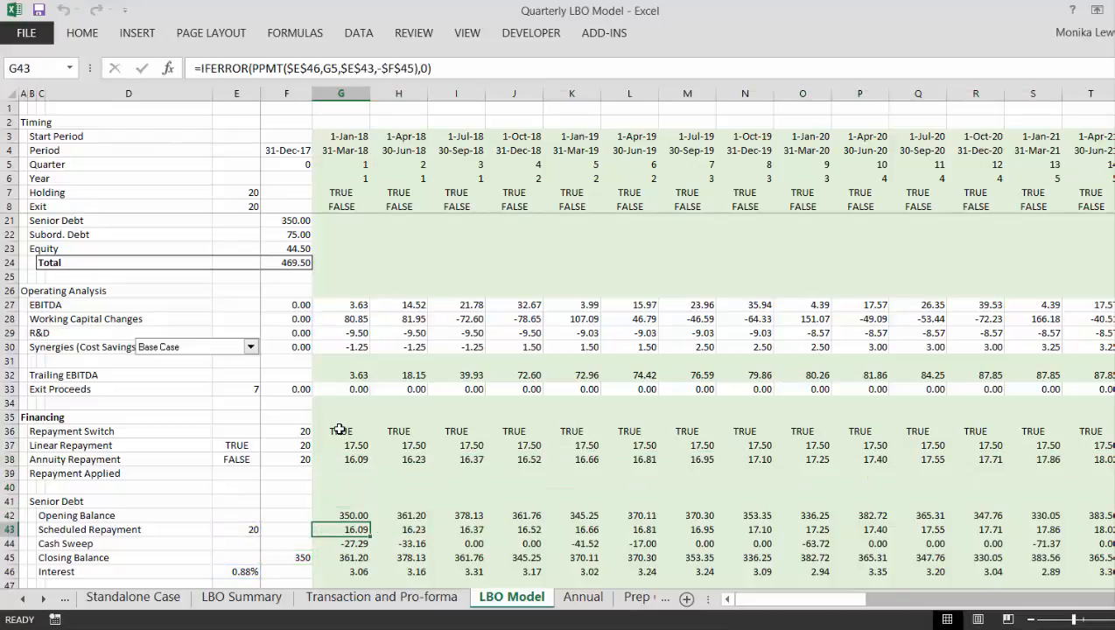
{"action": "key", "text": "Down"}
{"action": "key", "text": "Up"}
{"action": "key", "text": "Down"}
{"action": "key", "text": "Up"}
{"action": "type", "text": "="}
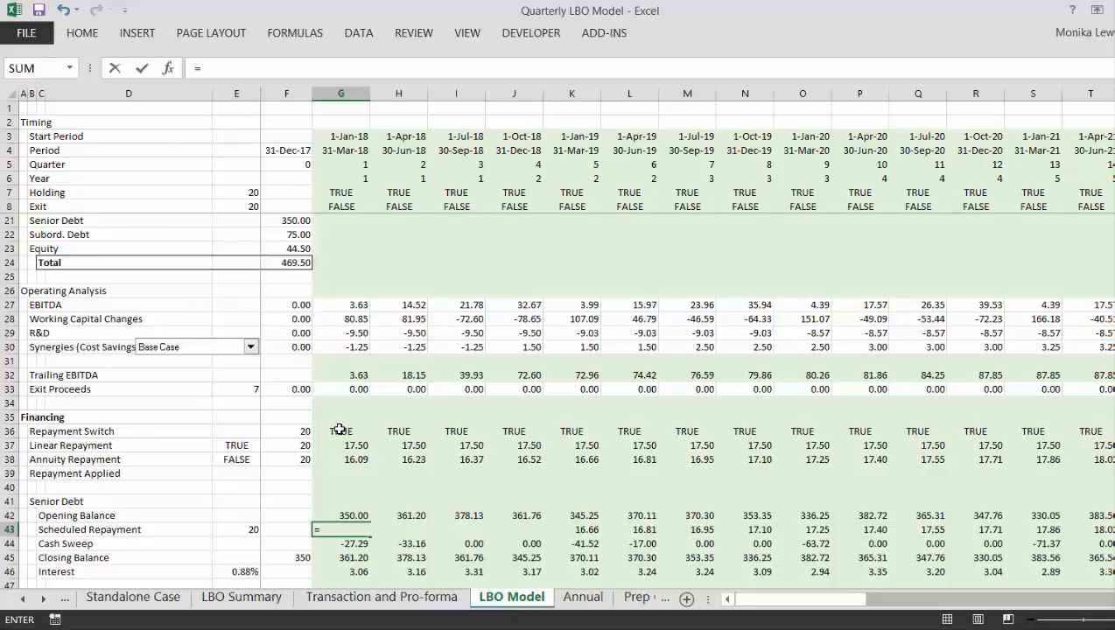
{"action": "key", "text": "Escape"}
- Enter =IF($E$37,G37,G38) in G39 for Repayment Applied and fill it across all remaining quarters of the row
{"action": "key", "text": "Up"}
{"action": "key", "text": "Up"}
{"action": "key", "text": "Up"}
{"action": "key", "text": "Up"}
{"action": "key", "text": "Up"}
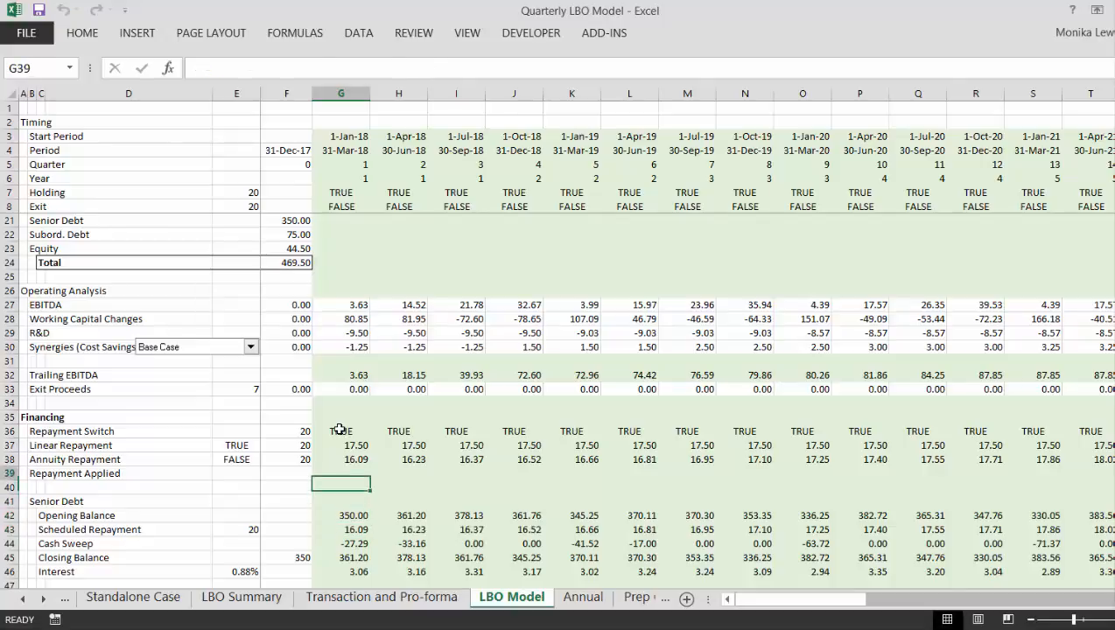
{"action": "key", "text": "Left"}
{"action": "key", "text": "Left"}
{"action": "key", "text": "Down"}
{"action": "key", "text": "Right"}
{"action": "key", "text": "Right"}
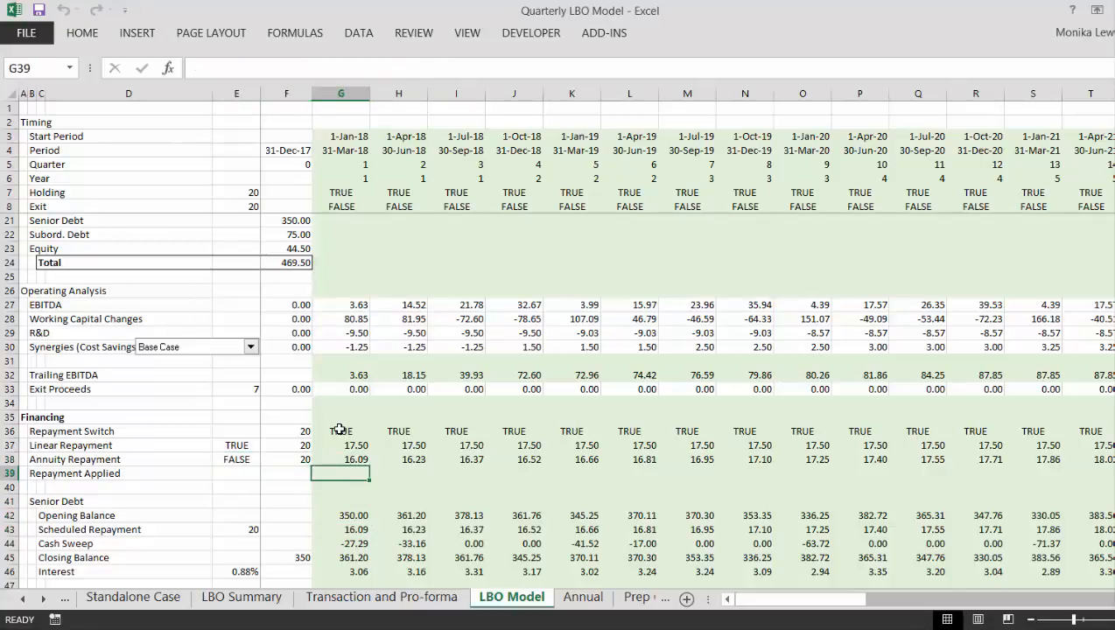
{"action": "type", "text": "=if("}
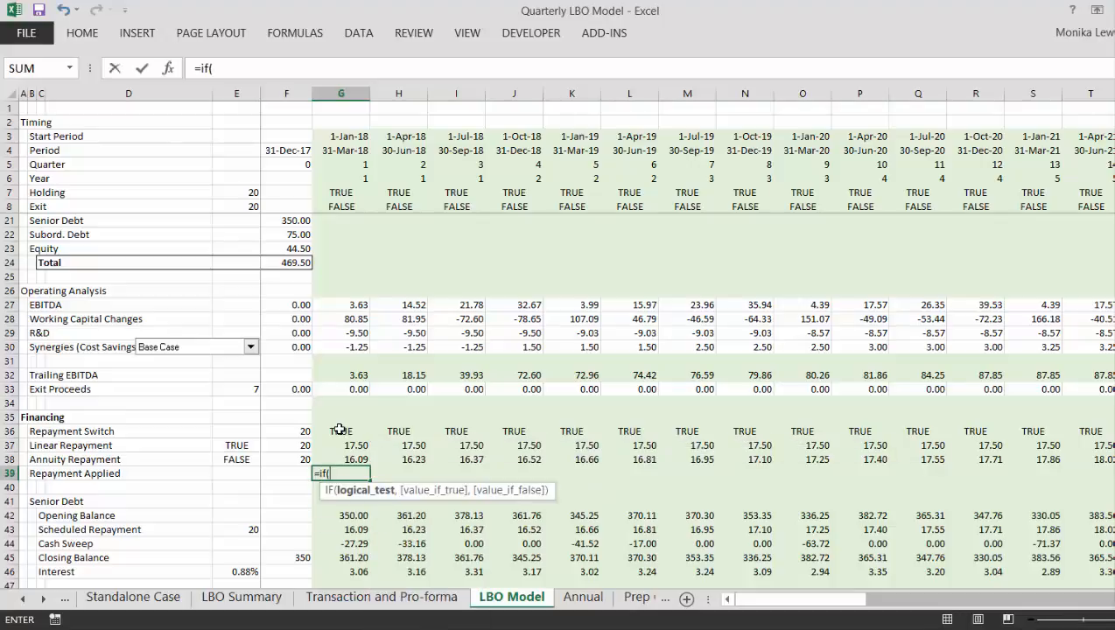
{"action": "key", "text": "Left"}
{"action": "key", "text": "Left"}
{"action": "key", "text": "Up"}
{"action": "key", "text": "Up"}
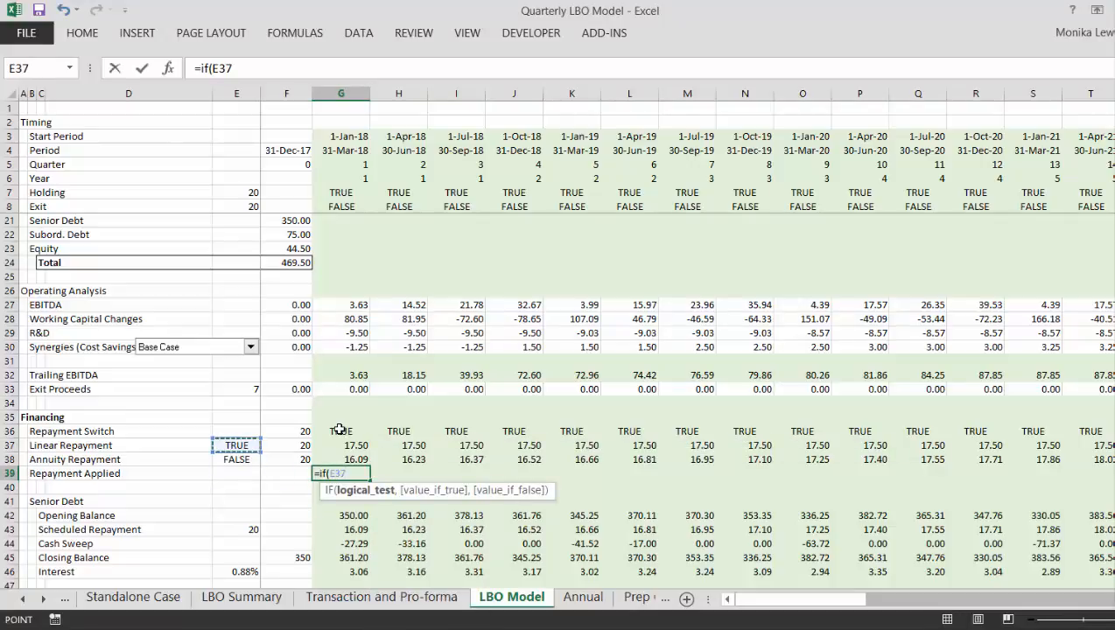
{"action": "key", "text": "F4"}
{"action": "type", "text": ","}
{"action": "key", "text": "Up"}
{"action": "key", "text": "Up"}
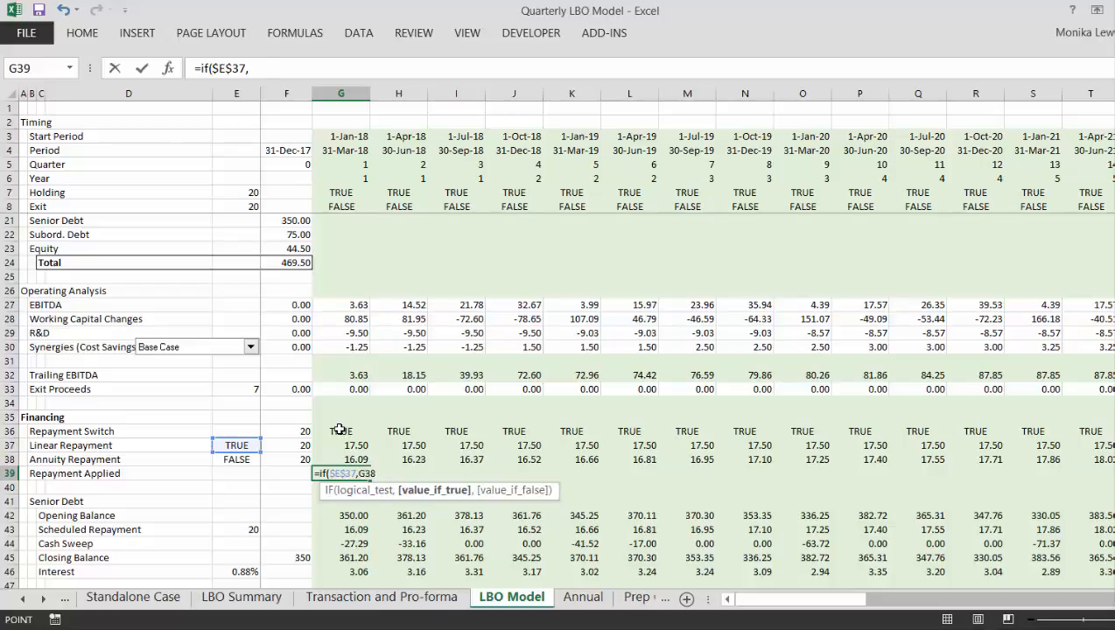
{"action": "type", "text": ","}
{"action": "key", "text": "Up"}
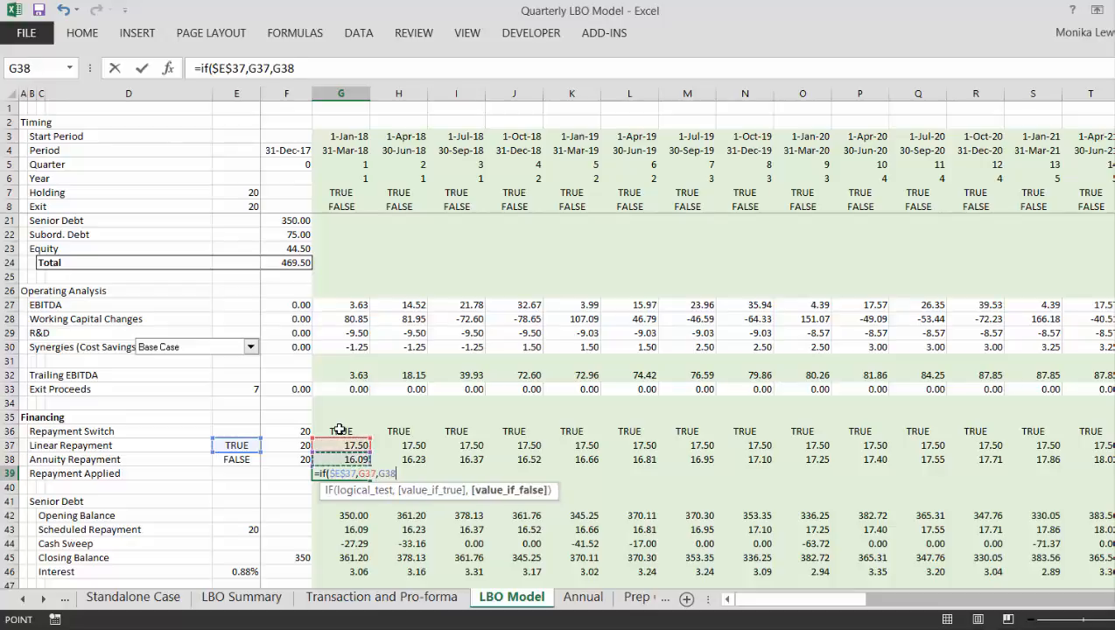
{"action": "key", "text": "ctrl+Return"}
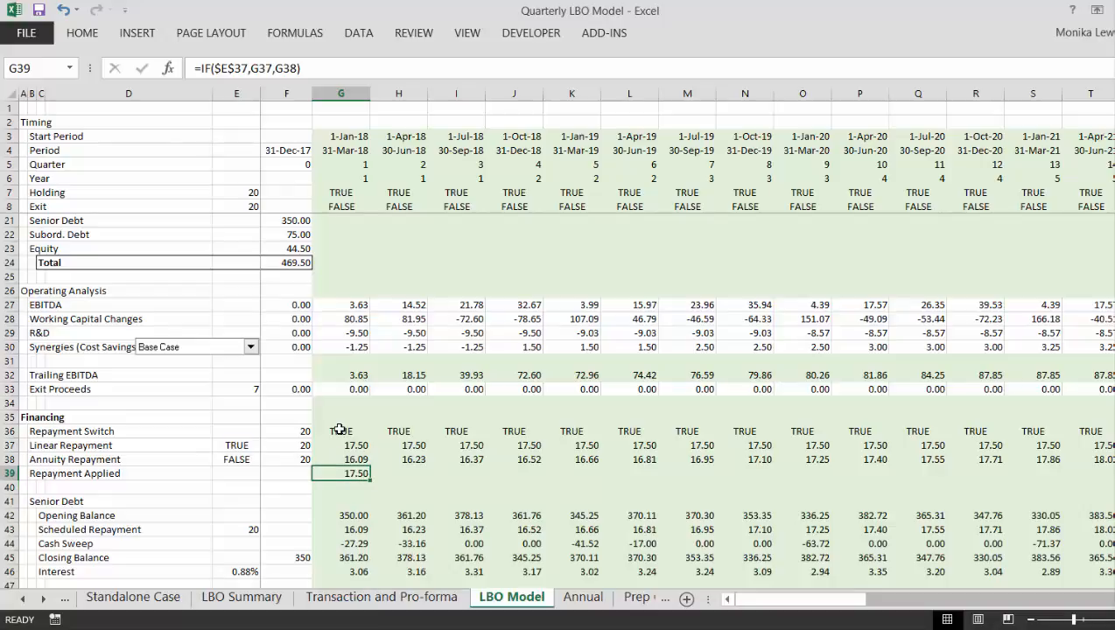
{"action": "key", "text": "ctrl+shift+Right"}
{"action": "key", "text": "ctrl+r"}
- Review the senior debt's Scheduled Repayment formula in G43 and begin a new formula in its place
{"action": "key", "text": "Down"}
{"action": "key", "text": "Down"}
{"action": "key", "text": "Down"}
{"action": "key", "text": "Down"}
{"action": "key", "text": "Down"}
{"action": "key", "text": "Down"}
{"action": "key", "text": "Down"}
{"action": "key", "text": "Down"}
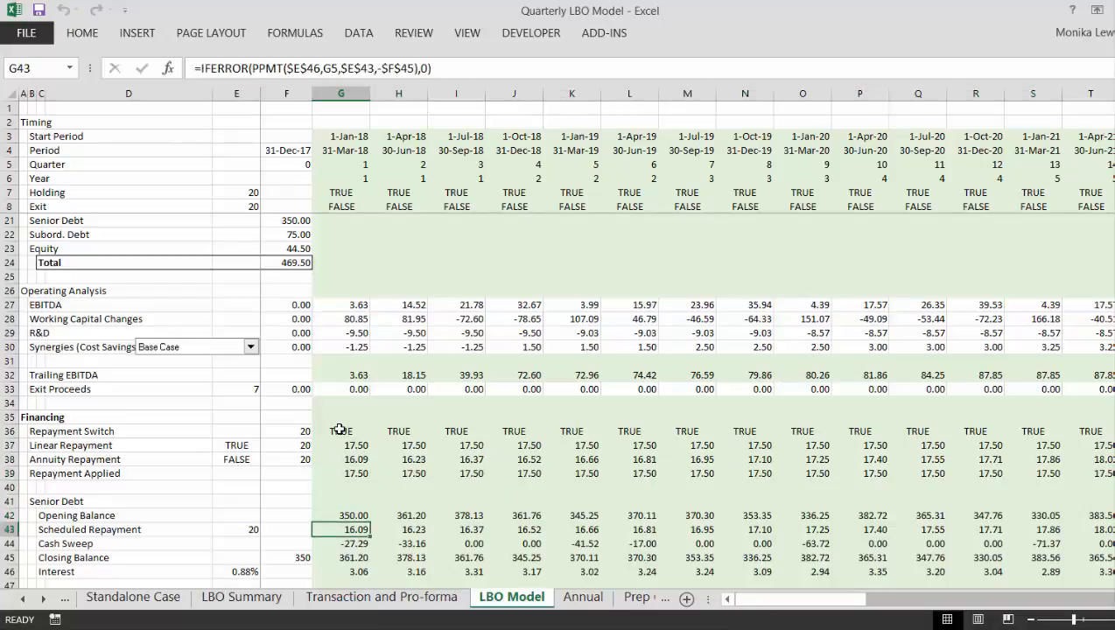
{"action": "key", "text": "Down"}
{"action": "key", "text": "Down"}
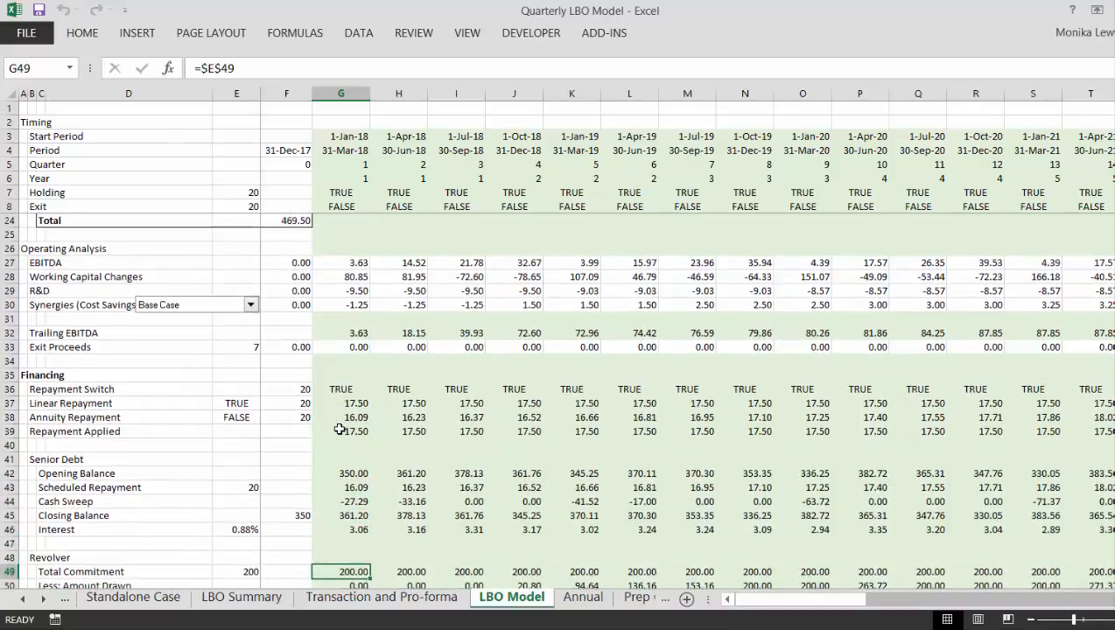
{"action": "key", "text": "Up"}
{"action": "key", "text": "Up"}
{"action": "key", "text": "Up"}
{"action": "key", "text": "Up"}
{"action": "key", "text": "Up"}
{"action": "key", "text": "Up"}
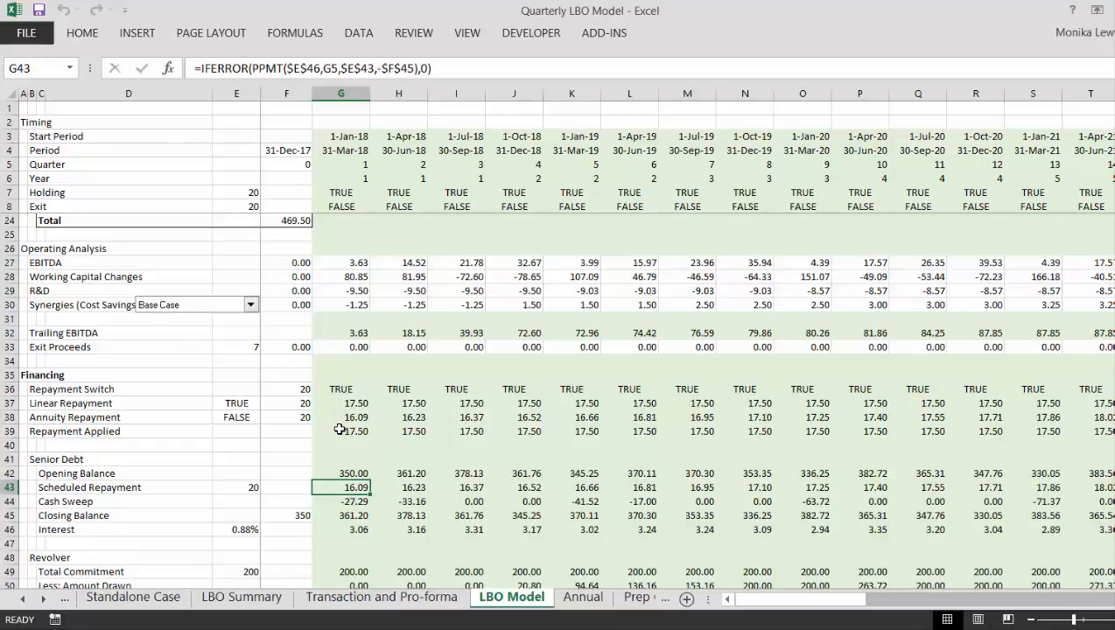
{"action": "key", "text": "Up"}
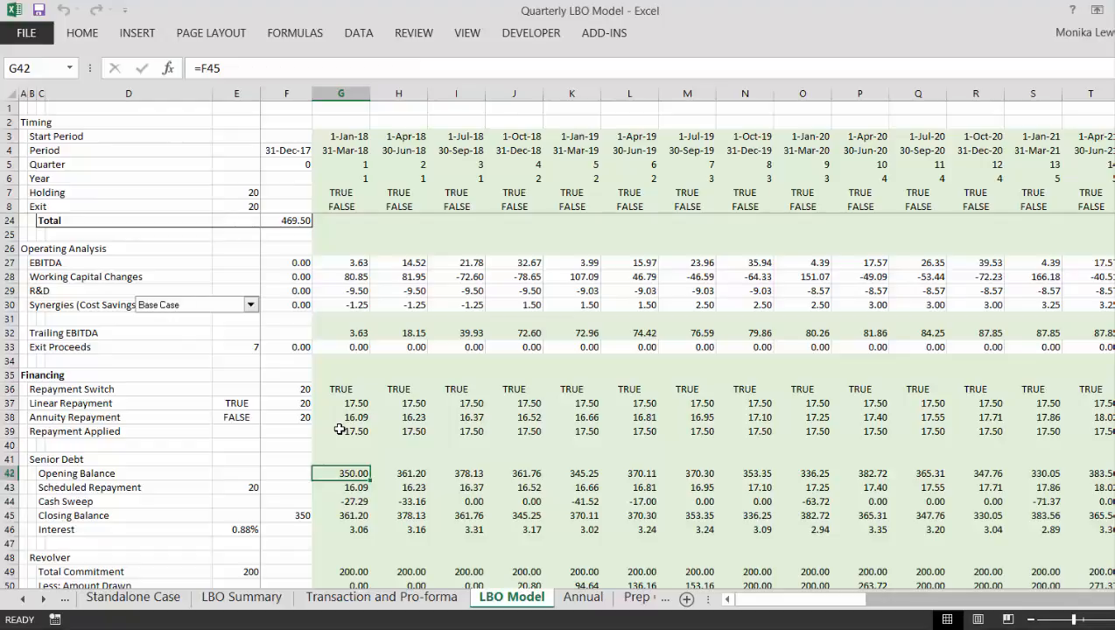
{"action": "key", "text": "Down"}
{"action": "key", "text": "F2"}
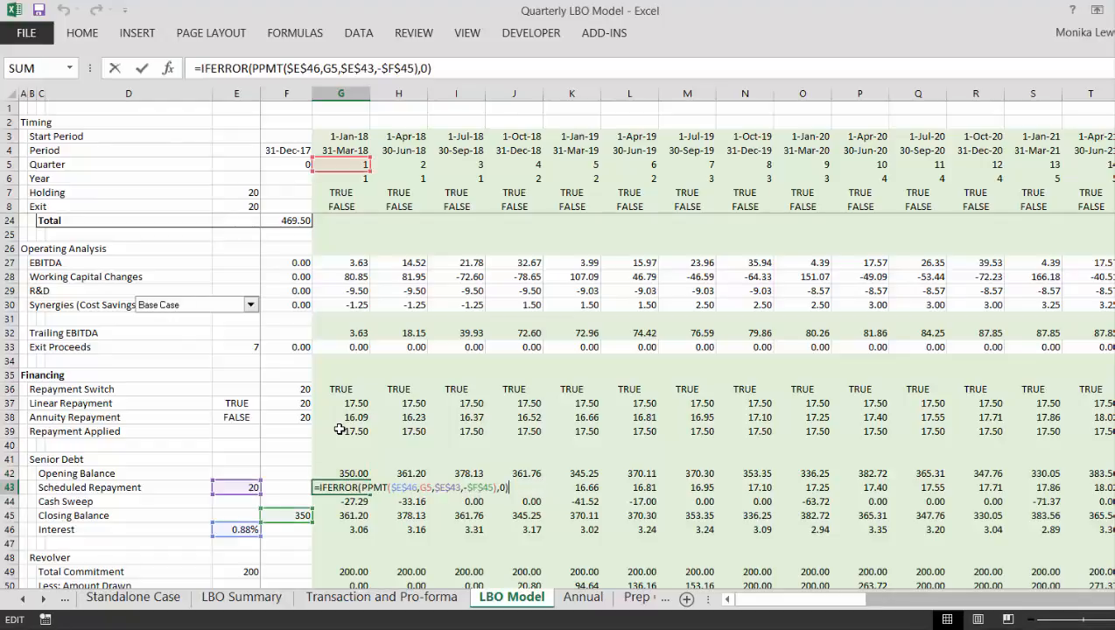
{"action": "key", "text": "Escape"}
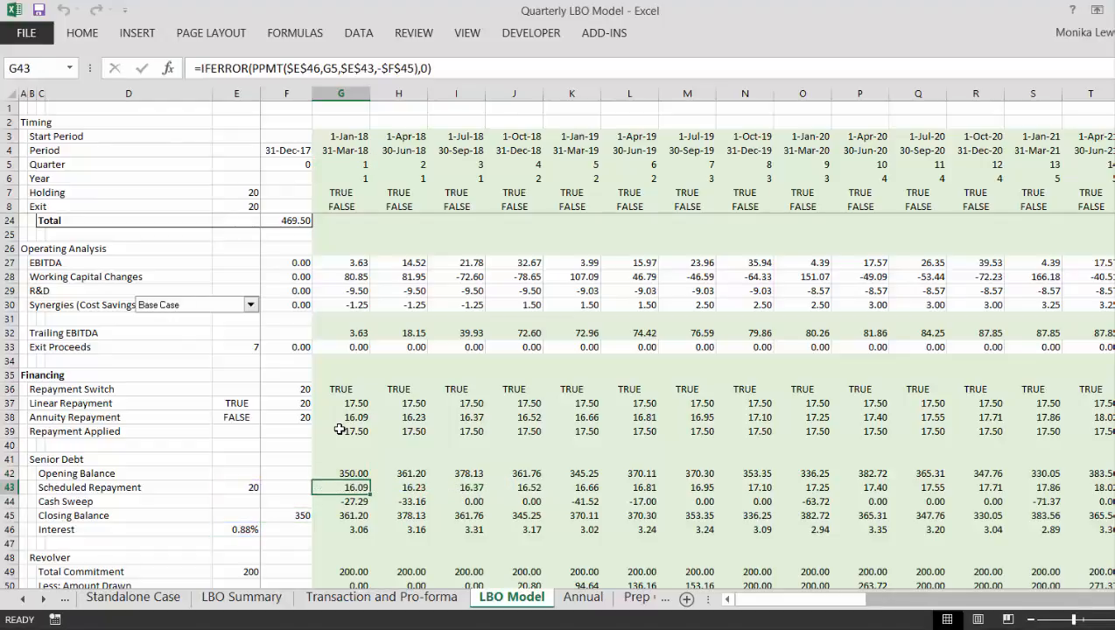
{"action": "type", "text": "="}
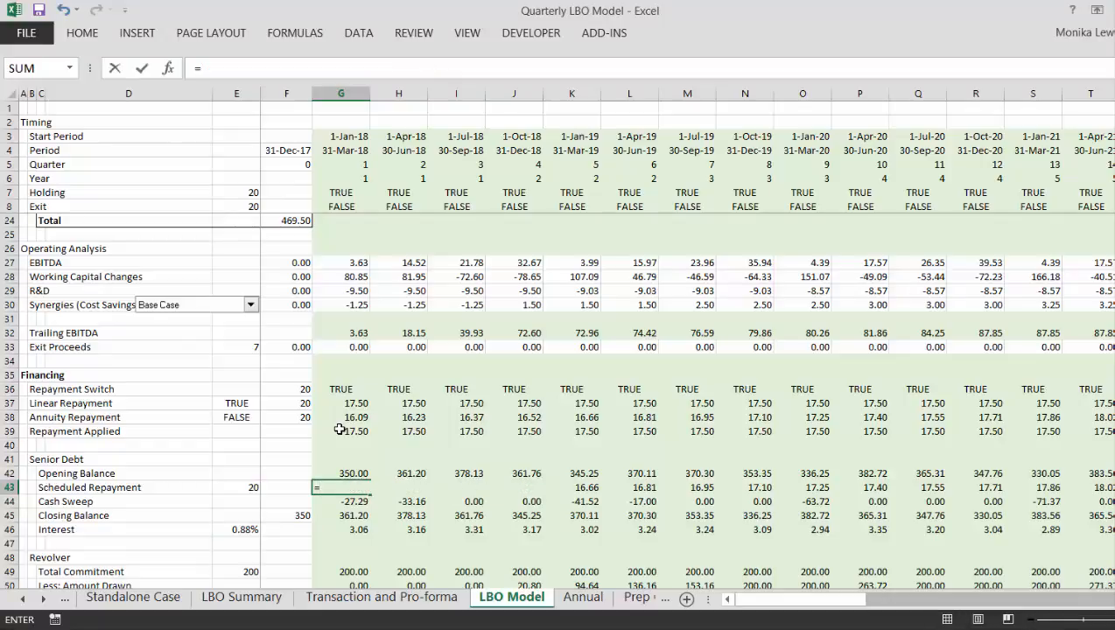
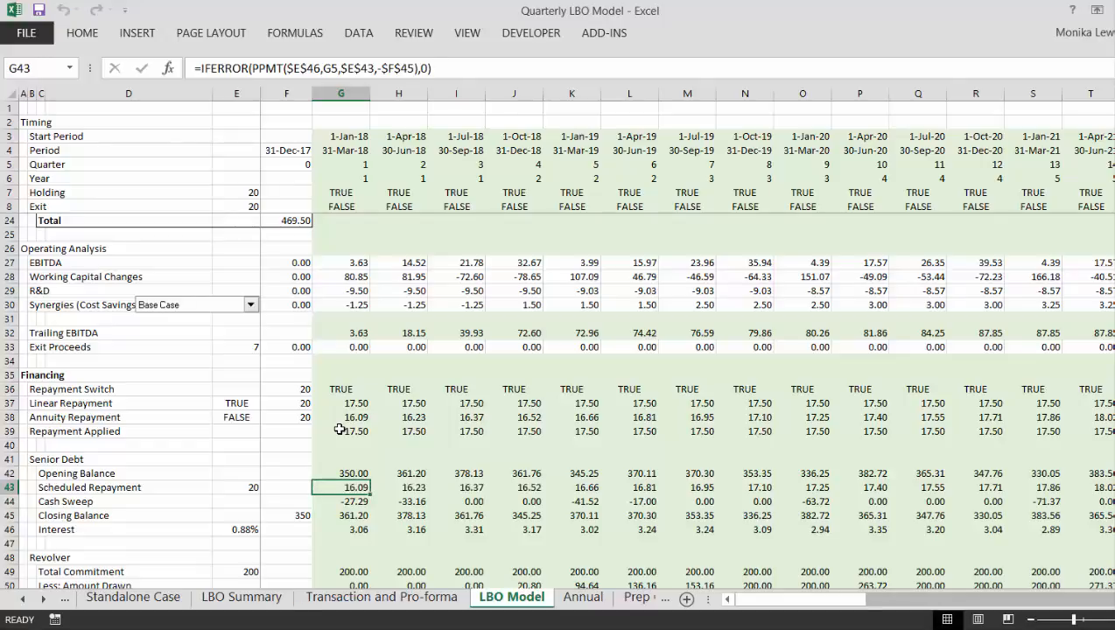
- Link the first-quarter Scheduled Repayments in the Cash Flow section (G101) to the negative of Repayment Applied with =-G39
{"action": "key", "text": "Down"}
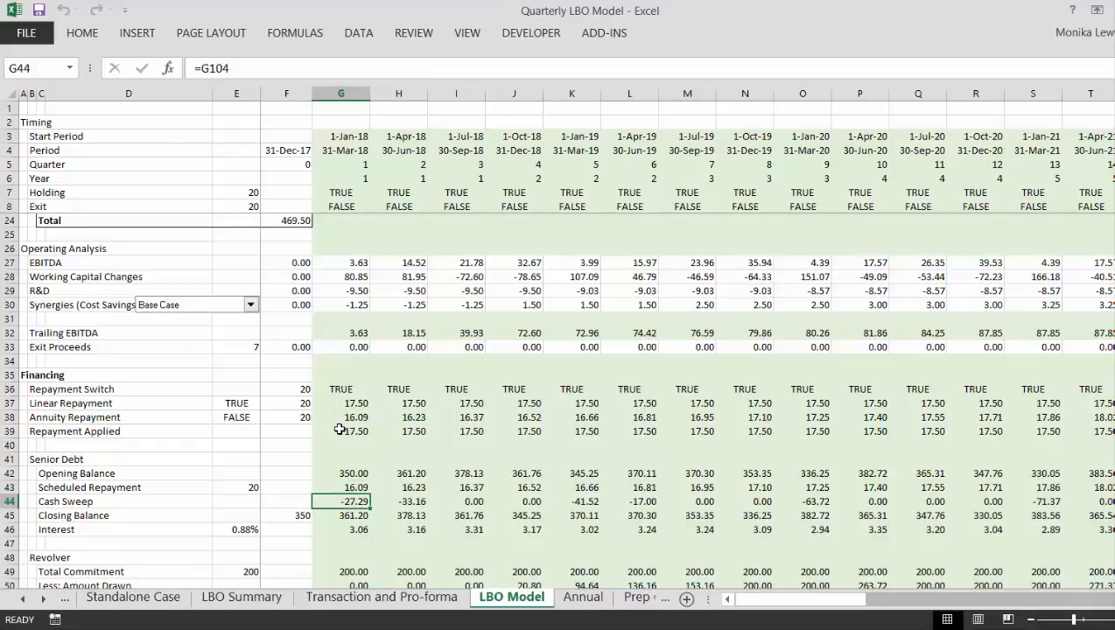
{"action": "key", "text": "Up"}
{"action": "key", "text": "Down"}
{"action": "key", "text": "Down"}
{"action": "key", "text": "Down"}
{"action": "key", "text": "Down"}
{"action": "key", "text": "Down"}
{"action": "key", "text": "Down"}
{"action": "key", "text": "Down"}
{"action": "key", "text": "Down"}
{"action": "key", "text": "Down"}
{"action": "key", "text": "Down"}
{"action": "key", "text": "Down"}
{"action": "key", "text": "Down"}
{"action": "key", "text": "Down"}
{"action": "key", "text": "Down"}
{"action": "key", "text": "Down"}
{"action": "key", "text": "Down"}
{"action": "key", "text": "Down"}
{"action": "key", "text": "Down"}
{"action": "key", "text": "Down"}
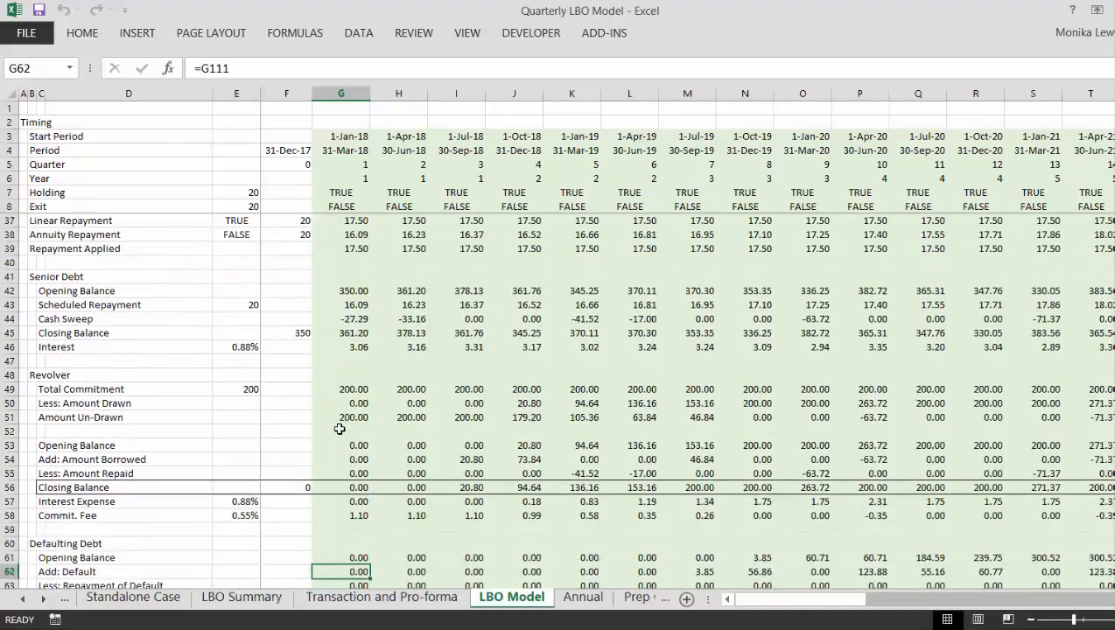
{"action": "key", "text": "Down"}
{"action": "key", "text": "Down"}
{"action": "key", "text": "Down"}
{"action": "key", "text": "Down"}
{"action": "key", "text": "Down"}
{"action": "key", "text": "Down"}
{"action": "key", "text": "Down"}
{"action": "key", "text": "Down"}
{"action": "key", "text": "Down"}
{"action": "key", "text": "Down"}
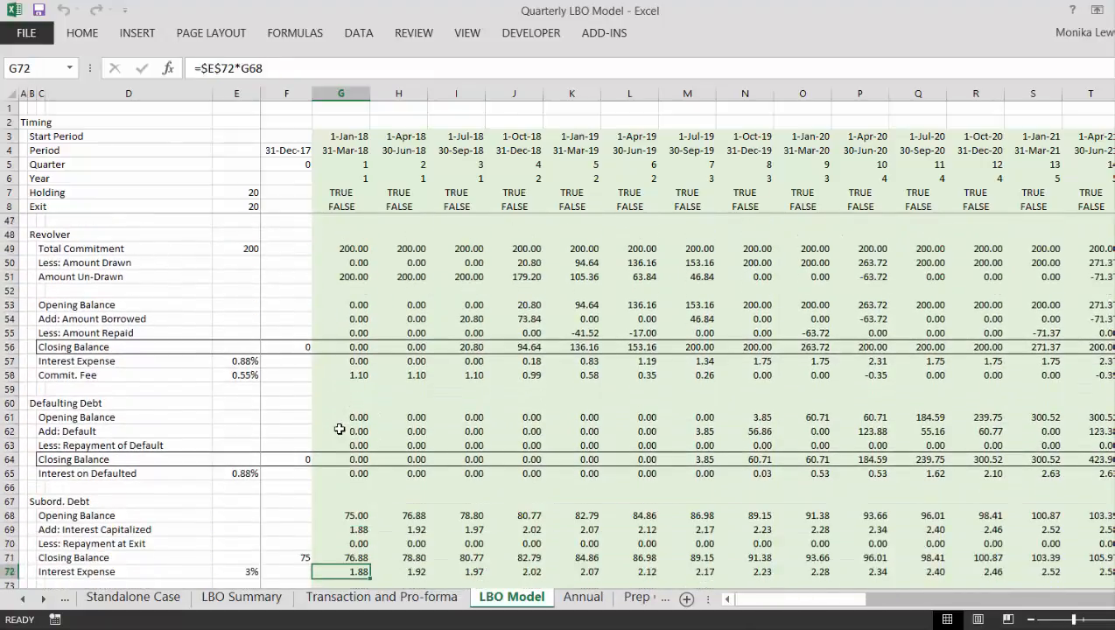
{"action": "key", "text": "Down"}
{"action": "key", "text": "Down"}
{"action": "key", "text": "Down"}
{"action": "key", "text": "Down"}
{"action": "key", "text": "Down"}
{"action": "key", "text": "Down"}
{"action": "key", "text": "Down"}
{"action": "key", "text": "Down"}
{"action": "key", "text": "Down"}
{"action": "key", "text": "Down"}
{"action": "key", "text": "Down"}
{"action": "key", "text": "Down"}
{"action": "key", "text": "Down"}
{"action": "key", "text": "Down"}
{"action": "key", "text": "Down"}
{"action": "key", "text": "Down"}
{"action": "key", "text": "Down"}
{"action": "key", "text": "Down"}
{"action": "key", "text": "Down"}
{"action": "key", "text": "Down"}
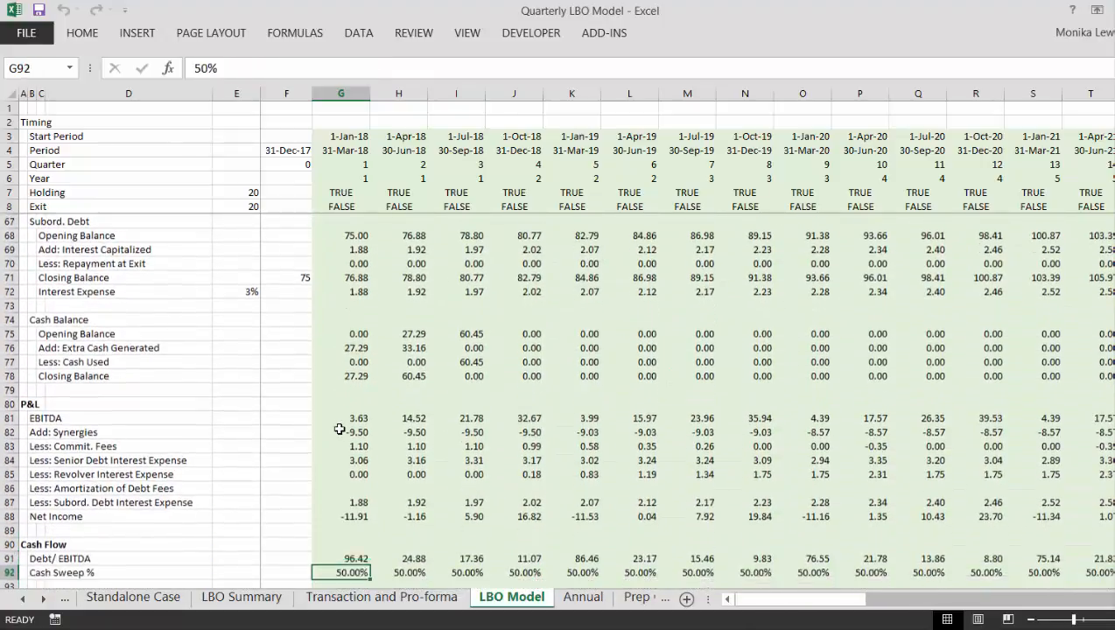
{"action": "key", "text": "Down"}
{"action": "key", "text": "Down"}
{"action": "key", "text": "Down"}
{"action": "key", "text": "Down"}
{"action": "key", "text": "Down"}
{"action": "key", "text": "Down"}
{"action": "key", "text": "Down"}
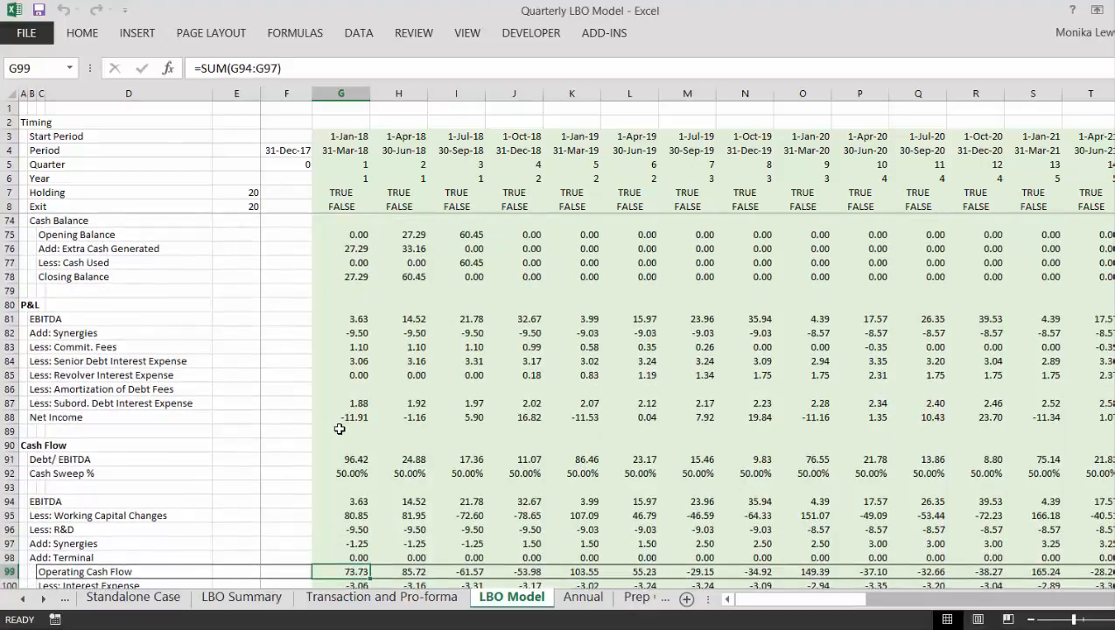
{"action": "key", "text": "Down"}
{"action": "key", "text": "Down"}
{"action": "key", "text": "Down"}
{"action": "key", "text": "Down"}
{"action": "key", "text": "Down"}
{"action": "key", "text": "Down"}
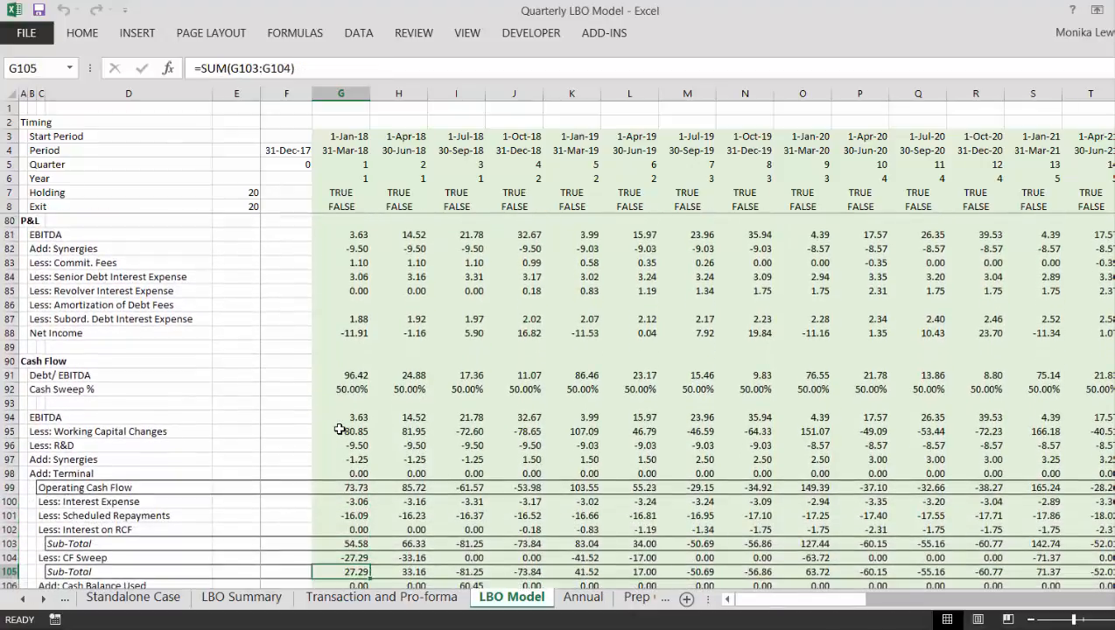
{"action": "key", "text": "Up"}
{"action": "key", "text": "Up"}
{"action": "key", "text": "Up"}
{"action": "key", "text": "Up"}
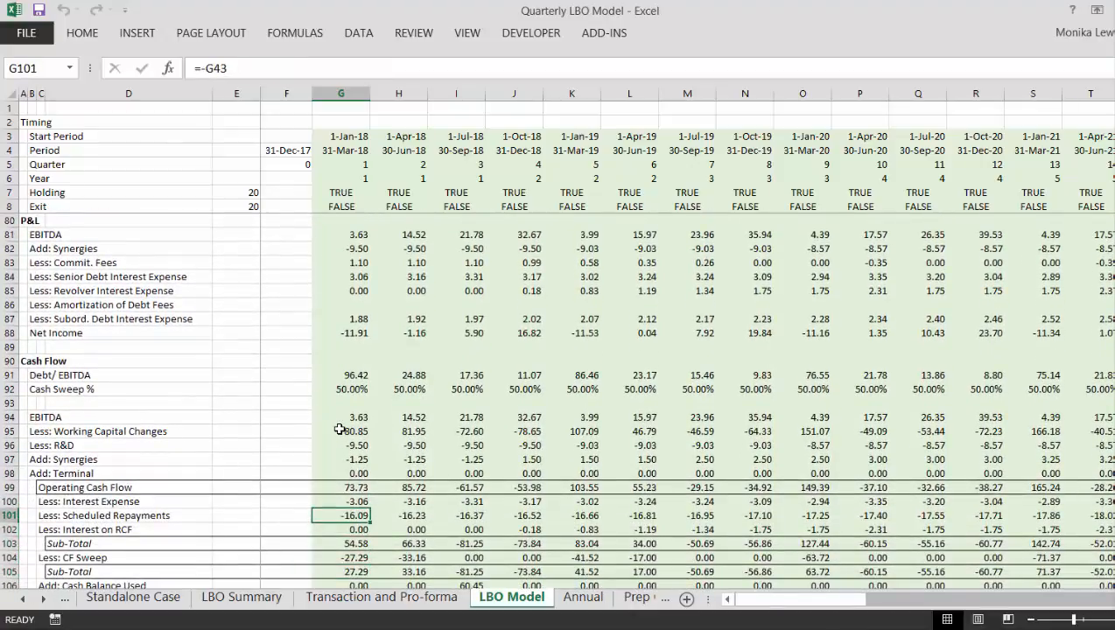
{"action": "type", "text": "=-"}
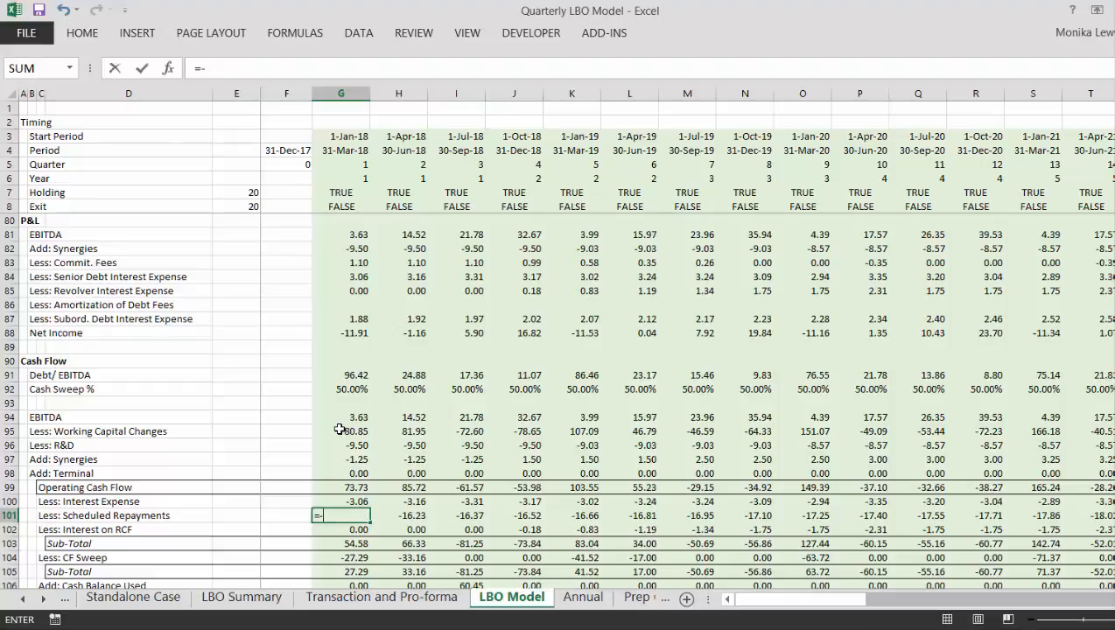
{"action": "key", "text": "Page_Up"}
{"action": "key", "text": "Page_Up"}
{"action": "key", "text": "Page_Up"}
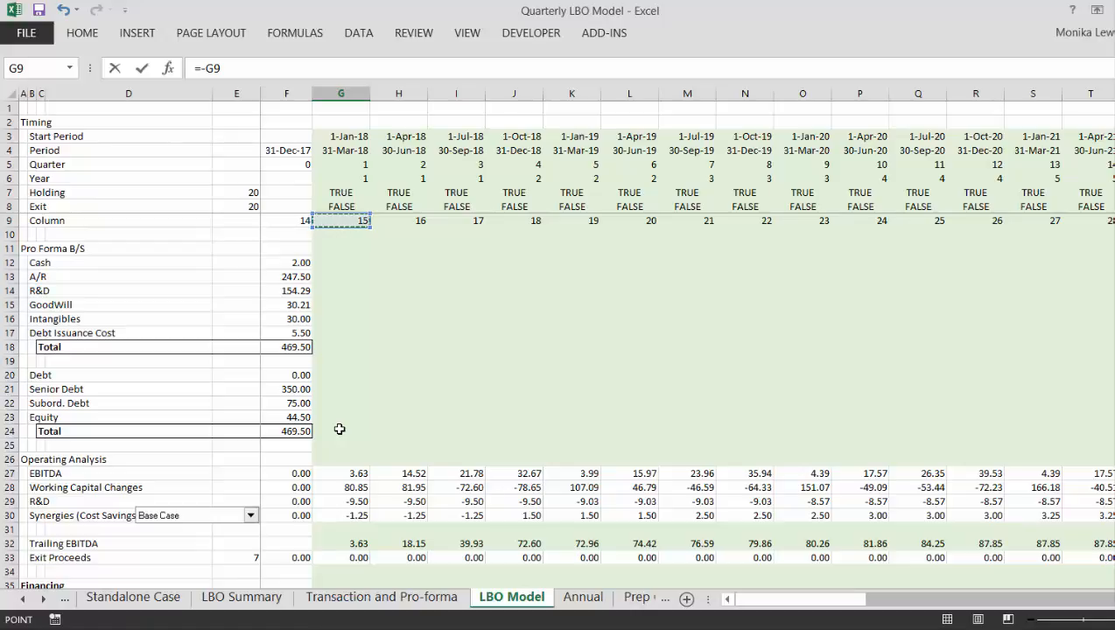
{"action": "key", "text": "Page_Down"}
{"action": "key", "text": "Down"}
{"action": "key", "text": "Down"}
{"action": "key", "text": "Down"}
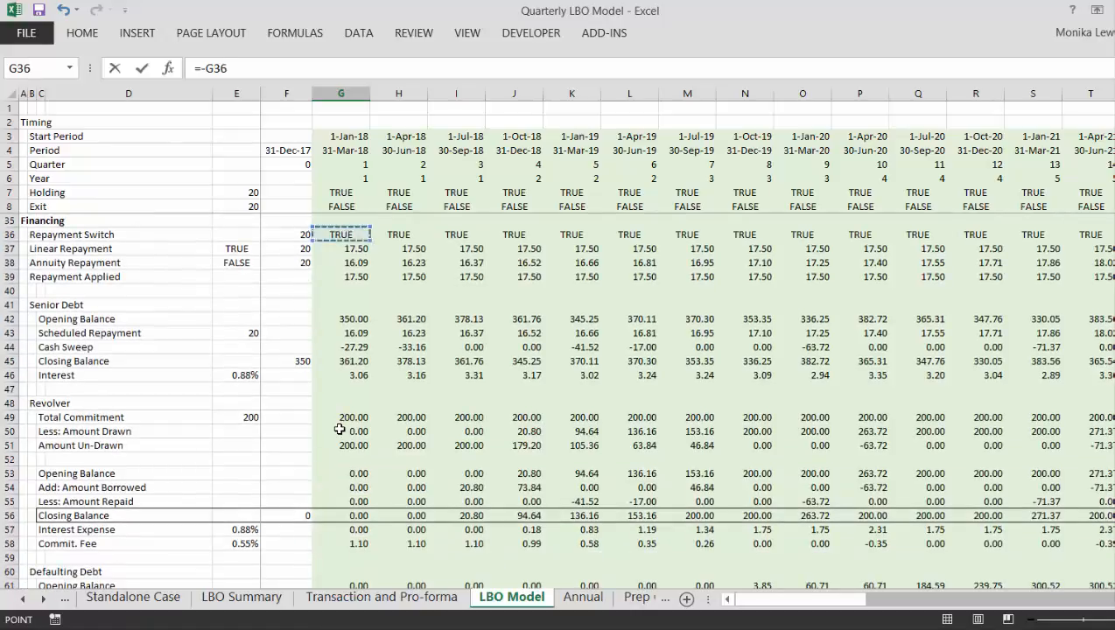
{"action": "key", "text": "Down"}
{"action": "key", "text": "Down"}
{"action": "key", "text": "Down"}
{"action": "key", "text": "Up"}
{"action": "key", "text": "Up"}
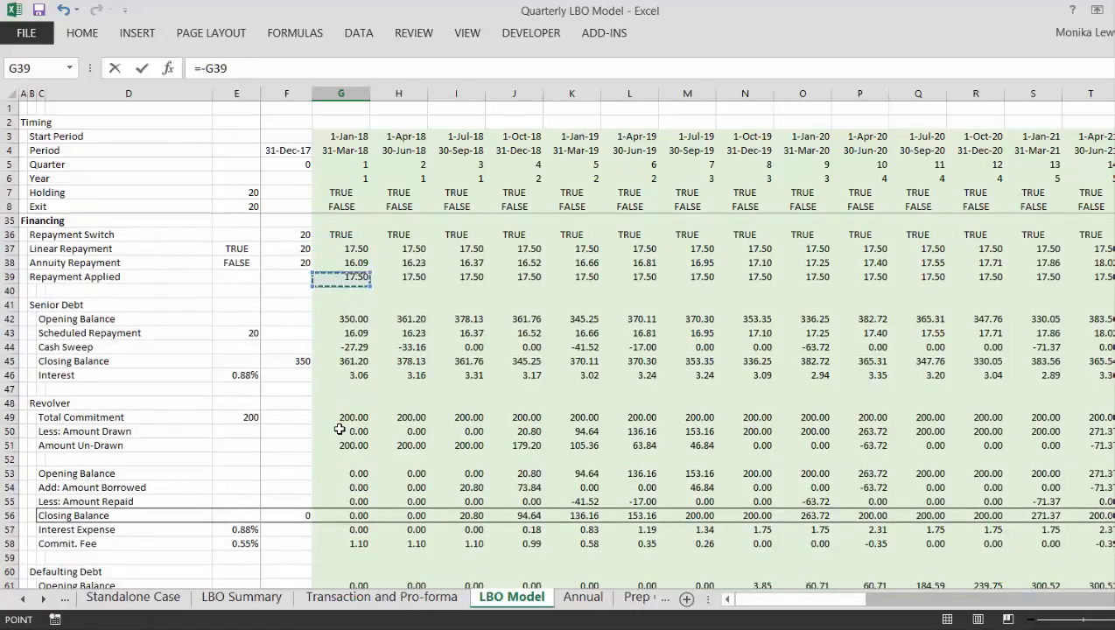
{"action": "key", "text": "Return"}
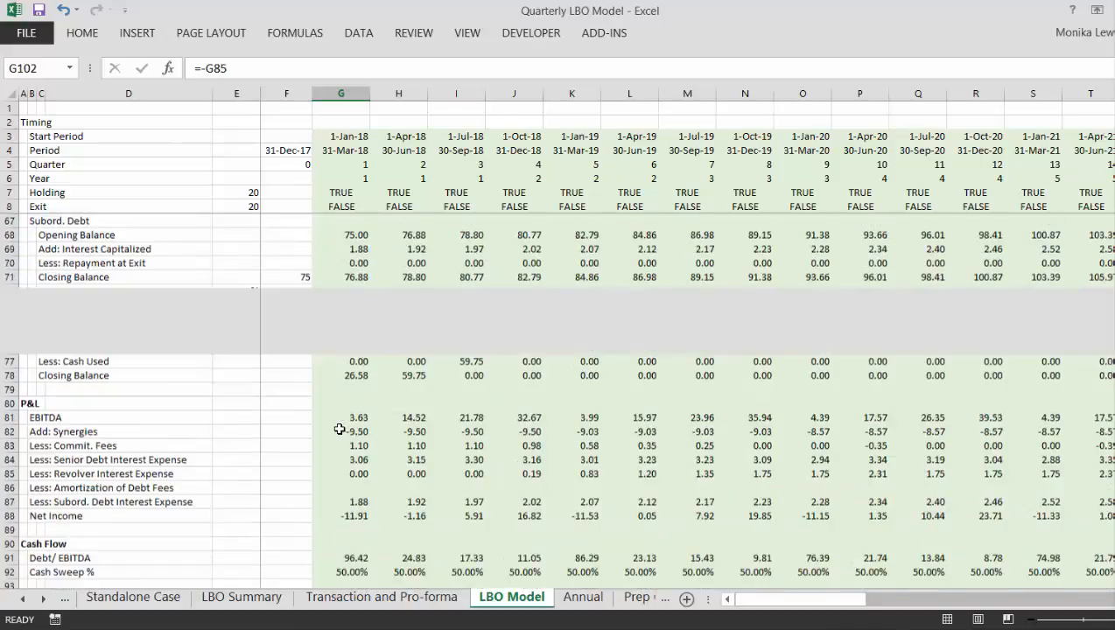
- Cap the first-quarter Scheduled Repayments in G101 at the Senior Debt opening balance with =-MIN(G39,G42)
{"action": "key", "text": "Down"}
{"action": "key", "text": "Up"}
{"action": "key", "text": "Up"}
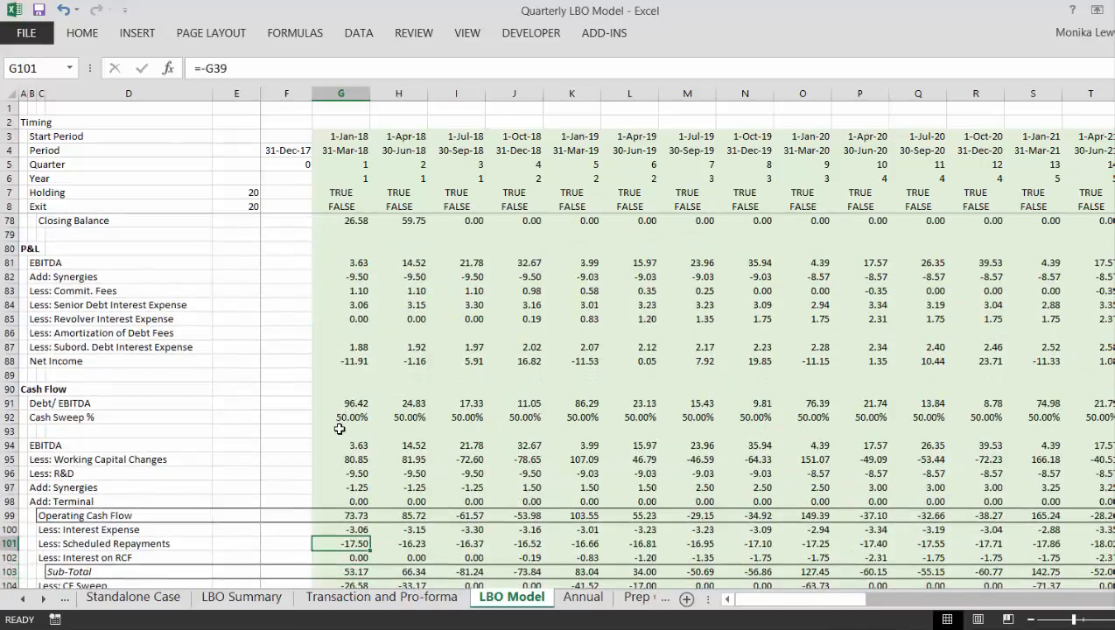
{"action": "key", "text": "F2"}
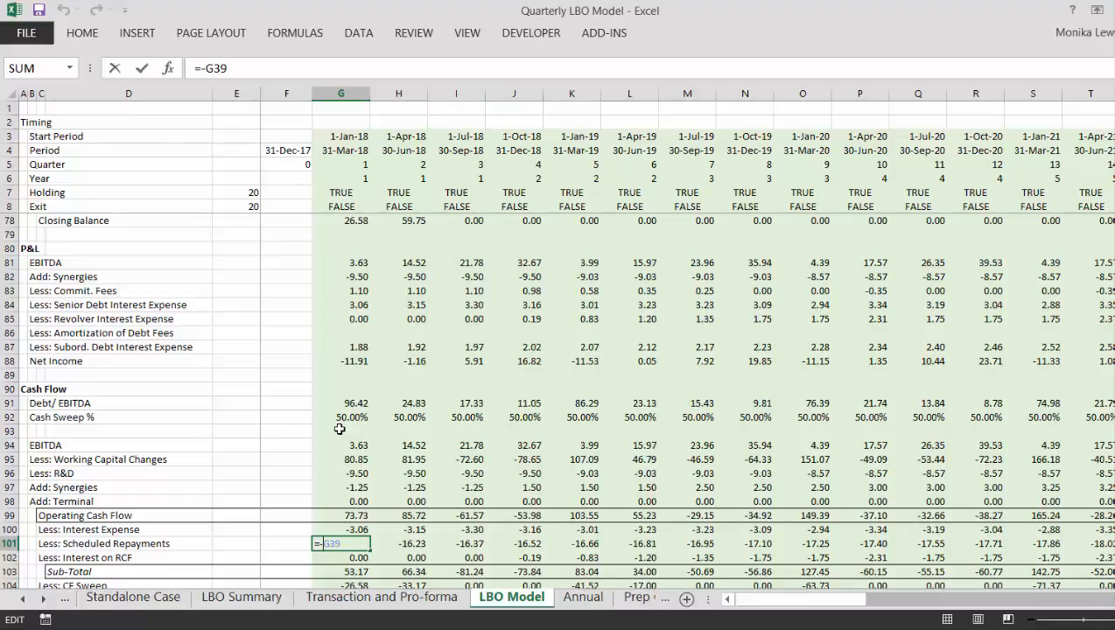
{"action": "key", "text": "Left"}
{"action": "key", "text": "Left"}
{"action": "key", "text": "Left"}
{"action": "key", "text": "BackSpace"}
{"action": "type", "text": "min(G39"}
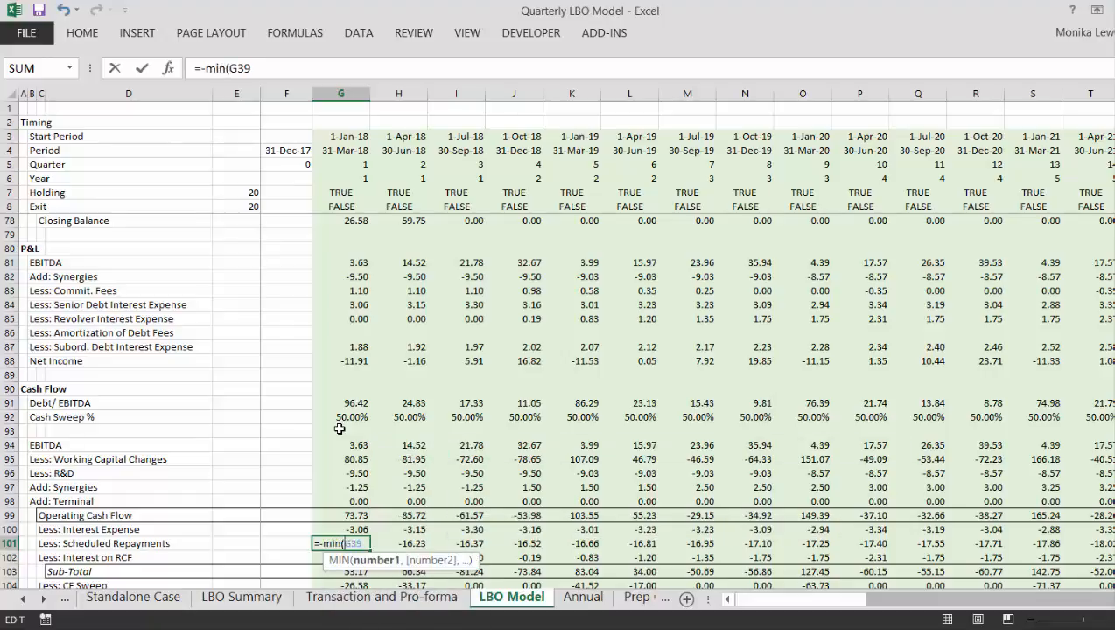
{"action": "type", "text": ","}
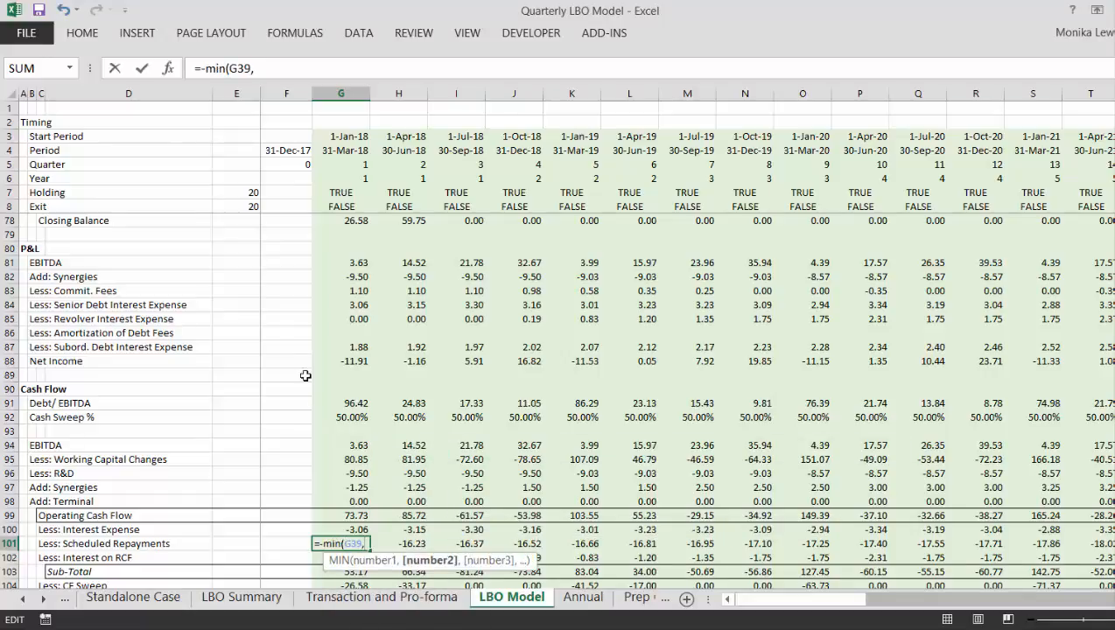
{"action": "left_click", "coordinate": [344, 312]}
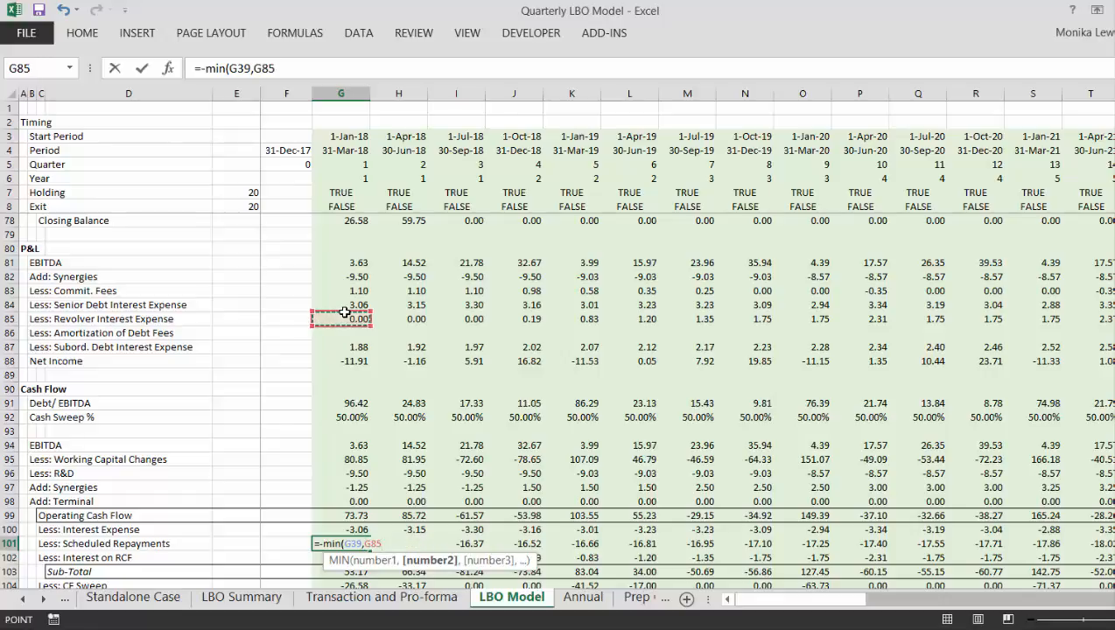
{"action": "key", "text": "Up"}
{"action": "key", "text": "Up"}
{"action": "key", "text": "Up"}
{"action": "key", "text": "Up"}
{"action": "key", "text": "Up"}
{"action": "key", "text": "Up"}
{"action": "key", "text": "Up"}
{"action": "key", "text": "Up"}
{"action": "key", "text": "Up"}
{"action": "key", "text": "Up"}
{"action": "key", "text": "Up"}
{"action": "key", "text": "Up"}
{"action": "key", "text": "Up"}
{"action": "key", "text": "Up"}
{"action": "key", "text": "Up"}
{"action": "key", "text": "Up"}
{"action": "key", "text": "Up"}
{"action": "key", "text": "Up"}
{"action": "key", "text": "Up"}
{"action": "key", "text": "Up"}
{"action": "key", "text": "Up"}
{"action": "key", "text": "Up"}
{"action": "key", "text": "Up"}
{"action": "key", "text": "Up"}
{"action": "key", "text": "Up"}
{"action": "key", "text": "Up"}
{"action": "key", "text": "Up"}
{"action": "key", "text": "Up"}
{"action": "key", "text": "Up"}
{"action": "key", "text": "Up"}
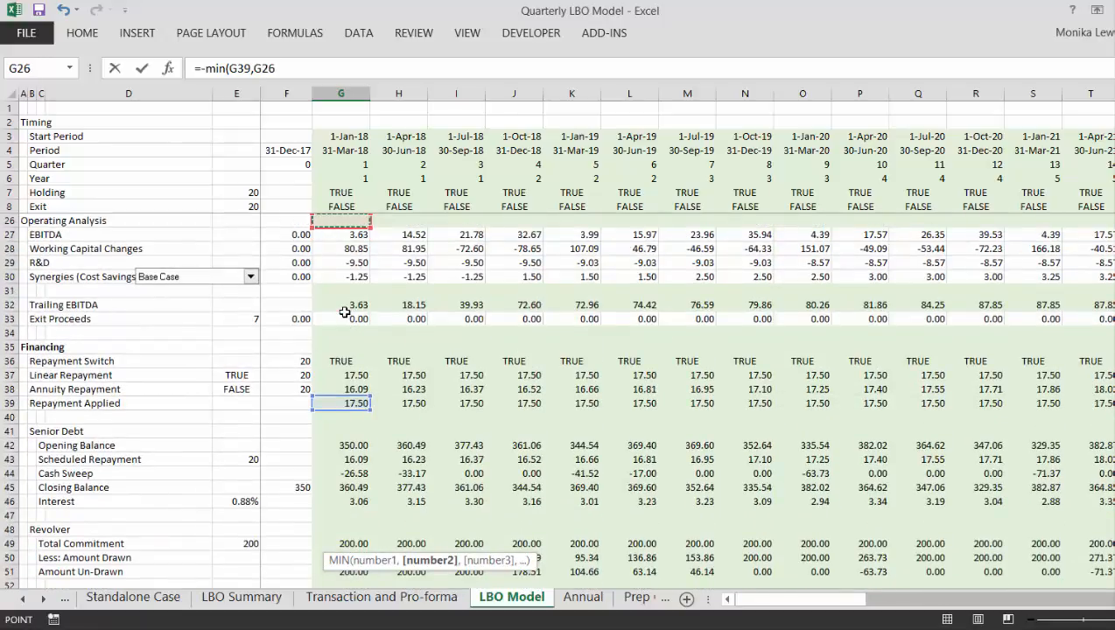
{"action": "key", "text": "Down"}
{"action": "key", "text": "Down"}
{"action": "key", "text": "Down"}
{"action": "key", "text": "Down"}
{"action": "key", "text": "Down"}
{"action": "key", "text": "Down"}
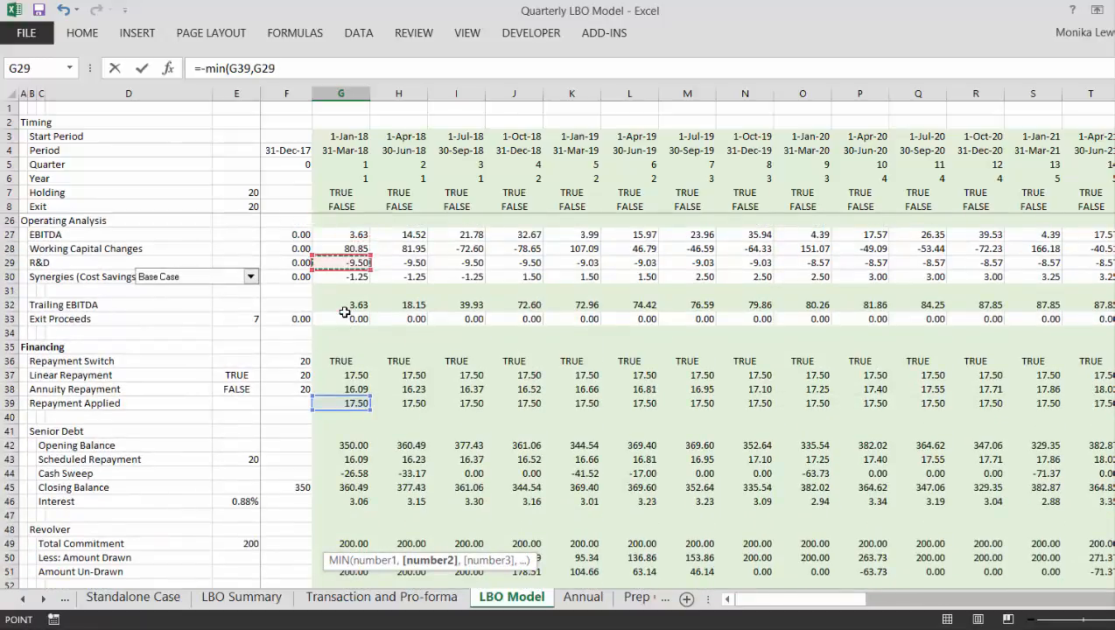
{"action": "key", "text": "Down"}
{"action": "key", "text": "Down"}
{"action": "key", "text": "Down"}
{"action": "key", "text": "Down"}
{"action": "key", "text": "Down"}
{"action": "key", "text": "Down"}
{"action": "key", "text": "Down"}
{"action": "key", "text": "Down"}
{"action": "key", "text": "Down"}
{"action": "key", "text": "Down"}
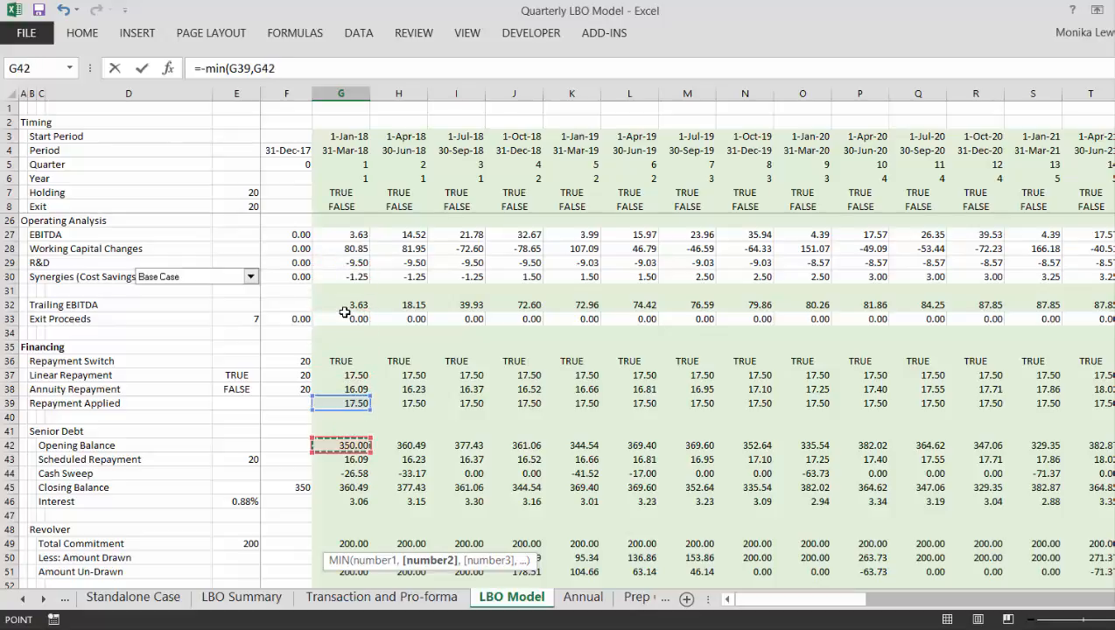
{"action": "key", "text": "Return"}
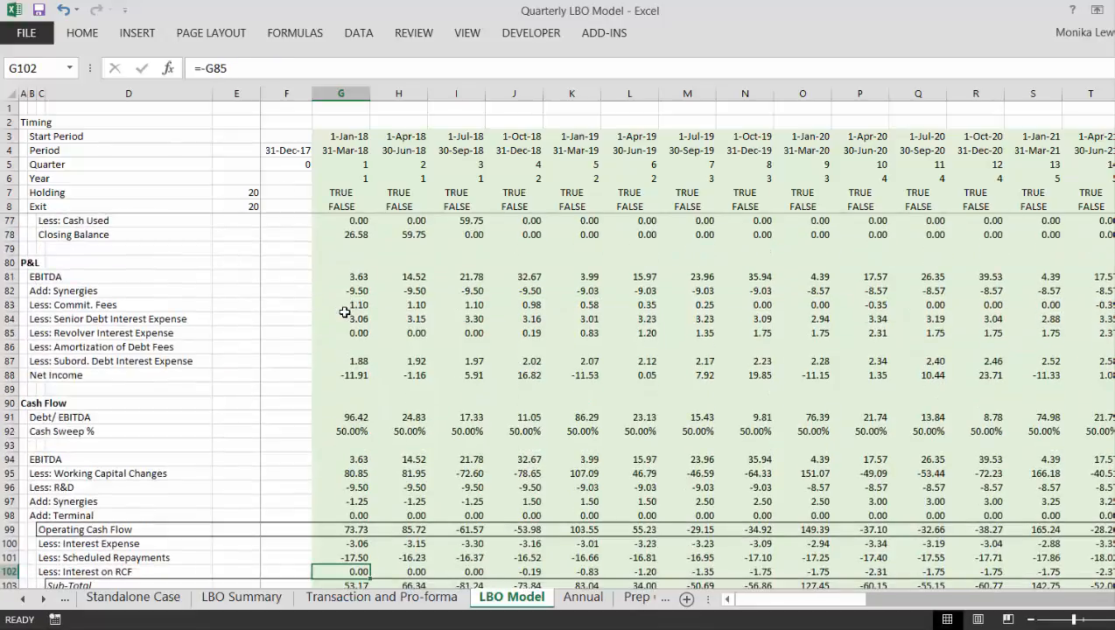
- Fill the G101 formula across all quarters of the Cash Flow Scheduled Repayments row and check the row through the exit quarter
{"action": "key", "text": "ctrl+shift+Right"}
{"action": "key", "text": "ctrl+r"}
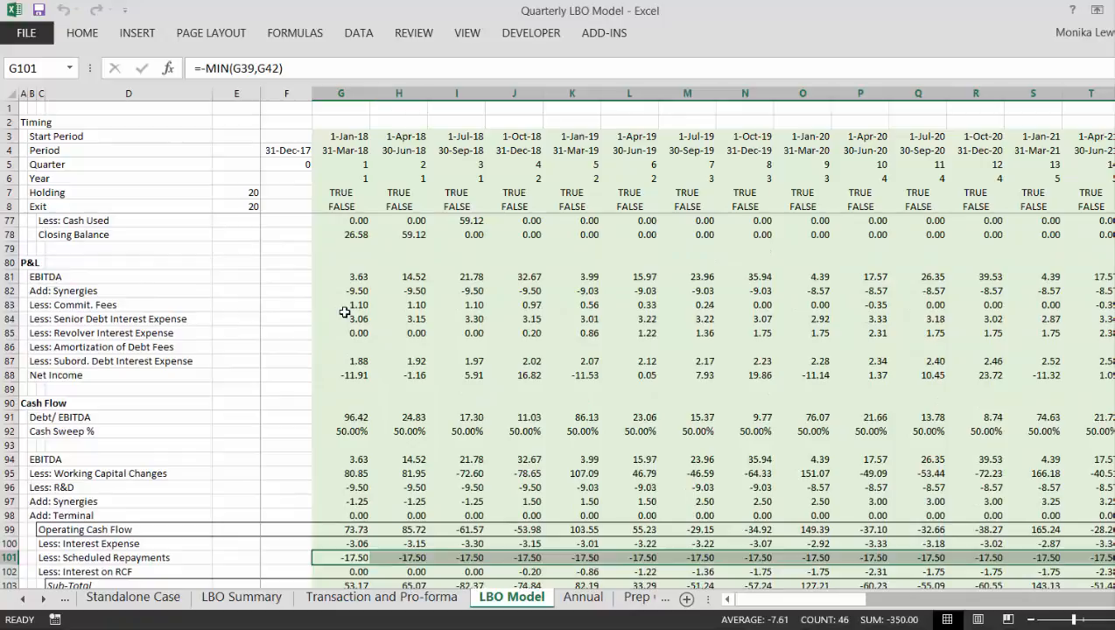
{"action": "key", "text": "Right"}
{"action": "key", "text": "Right"}
{"action": "key", "text": "Right"}
{"action": "key", "text": "Right"}
{"action": "key", "text": "Right"}
{"action": "key", "text": "Right"}
{"action": "key", "text": "Right"}
{"action": "key", "text": "Right"}
{"action": "key", "text": "Right"}
{"action": "key", "text": "Right"}
{"action": "key", "text": "Right"}
{"action": "key", "text": "Right"}
{"action": "key", "text": "Right"}
{"action": "key", "text": "Right"}
{"action": "key", "text": "Right"}
{"action": "key", "text": "Right"}
{"action": "key", "text": "Right"}
{"action": "key", "text": "Right"}
{"action": "key", "text": "Right"}
{"action": "key", "text": "Right"}
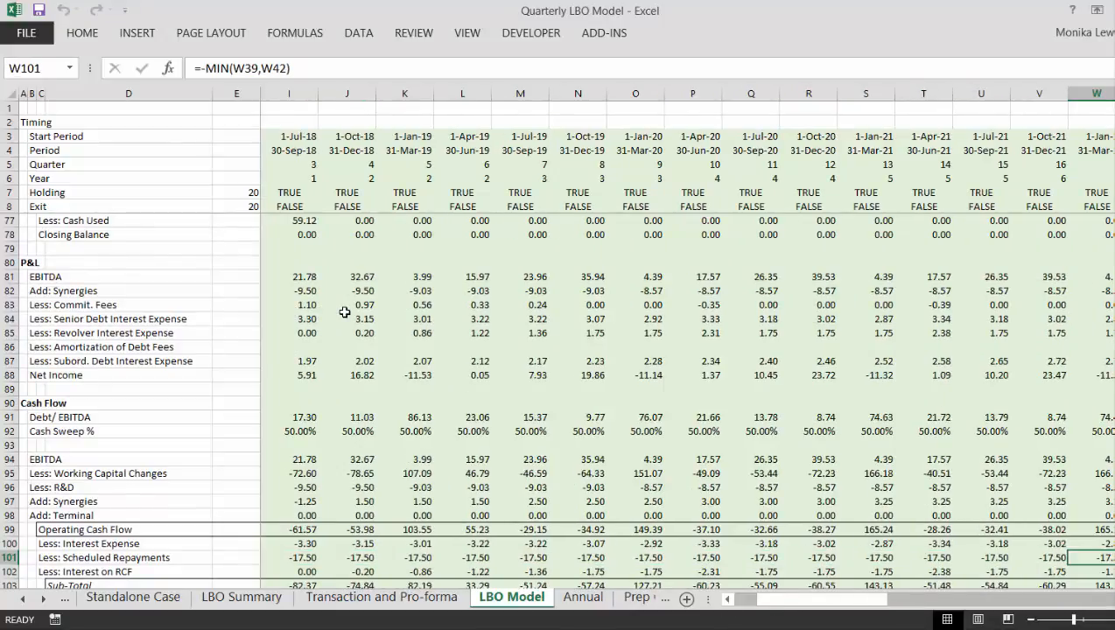
{"action": "key", "text": "Right"}
{"action": "key", "text": "Left"}
{"action": "key", "text": "Left"}
{"action": "key", "text": "Left"}
{"action": "key", "text": "Left"}
{"action": "key", "text": "Left"}
{"action": "key", "text": "Left"}
{"action": "key", "text": "Left"}
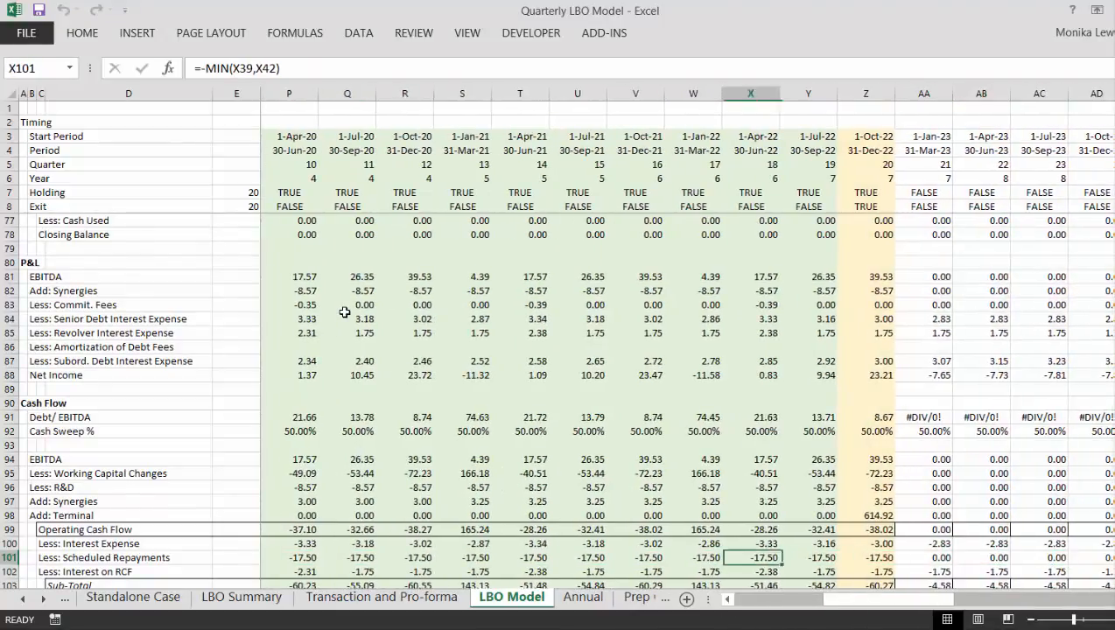
{"action": "key", "text": "ctrl+Left"}
{"action": "key", "text": "ctrl+Left"}
{"action": "key", "text": "ctrl+Left"}
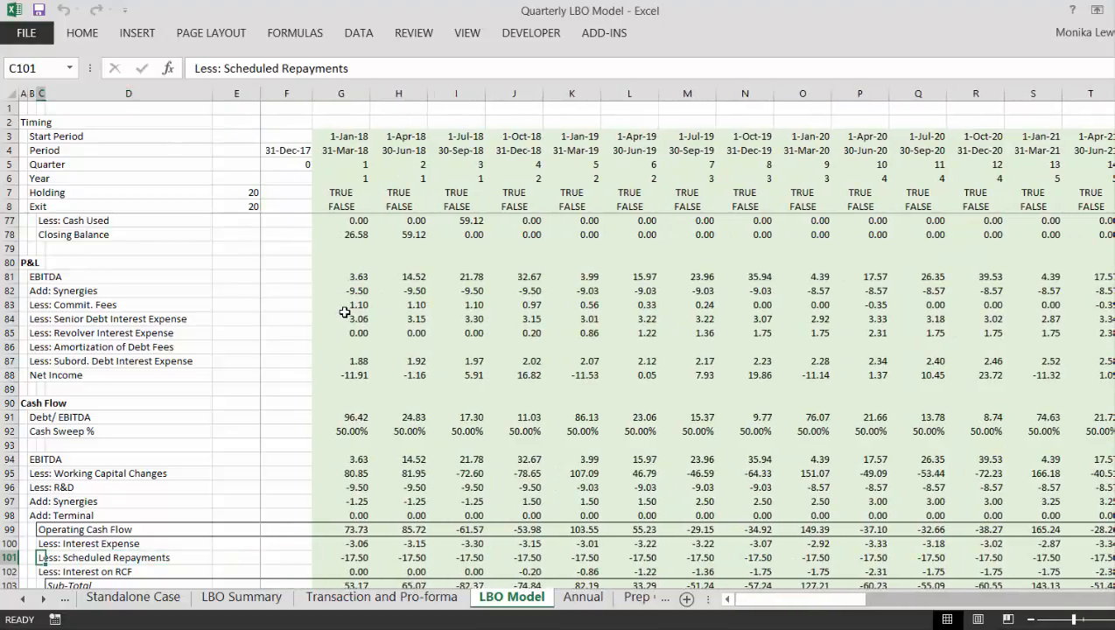
- Replace the first-quarter Senior Debt Scheduled Repayment formula in G43 with a link to the Cash Flow repayment, =G101
{"action": "key", "text": "Up"}
{"action": "key", "text": "Up"}
{"action": "key", "text": "Up"}
{"action": "key", "text": "Up"}
{"action": "key", "text": "Up"}
{"action": "key", "text": "Up"}
{"action": "key", "text": "Up"}
{"action": "key", "text": "Up"}
{"action": "key", "text": "Up"}
{"action": "key", "text": "Up"}
{"action": "key", "text": "Up"}
{"action": "key", "text": "Up"}
{"action": "key", "text": "Up"}
{"action": "key", "text": "Up"}
{"action": "key", "text": "Up"}
{"action": "key", "text": "Up"}
{"action": "key", "text": "Up"}
{"action": "key", "text": "Up"}
{"action": "key", "text": "Up"}
{"action": "key", "text": "Up"}
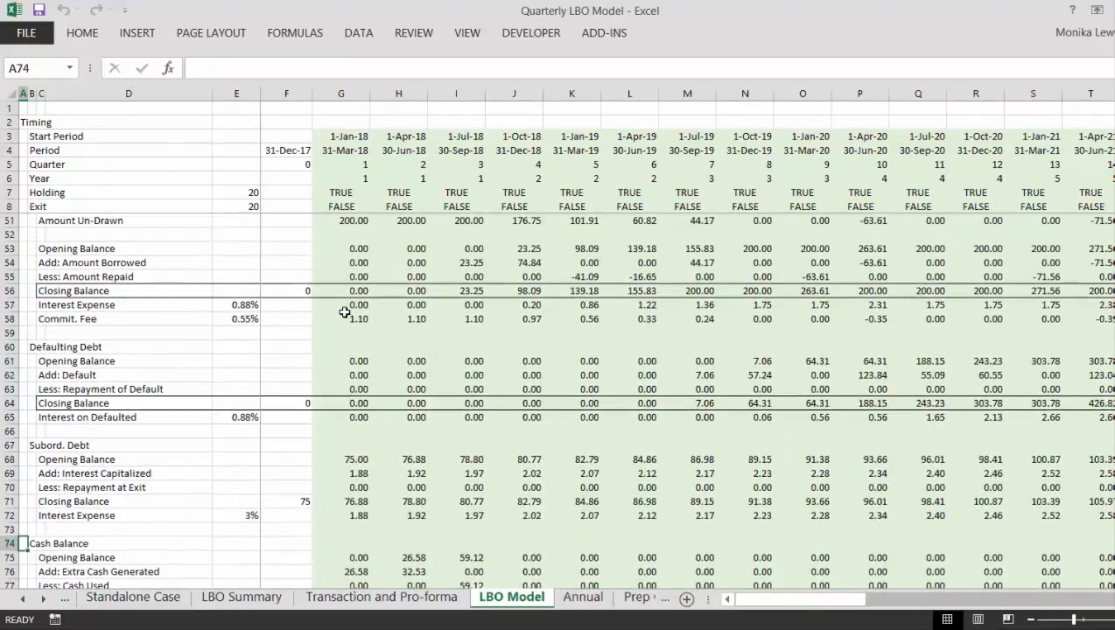
{"action": "key", "text": "Up"}
{"action": "key", "text": "Up"}
{"action": "key", "text": "Up"}
{"action": "key", "text": "Up"}
{"action": "key", "text": "Up"}
{"action": "key", "text": "Up"}
{"action": "key", "text": "Up"}
{"action": "key", "text": "Up"}
{"action": "key", "text": "Up"}
{"action": "key", "text": "Up"}
{"action": "key", "text": "Up"}
{"action": "key", "text": "Up"}
{"action": "key", "text": "Up"}
{"action": "key", "text": "Up"}
{"action": "key", "text": "Up"}
{"action": "key", "text": "Up"}
{"action": "key", "text": "Up"}
{"action": "key", "text": "Up"}
{"action": "key", "text": "Up"}
{"action": "key", "text": "Up"}
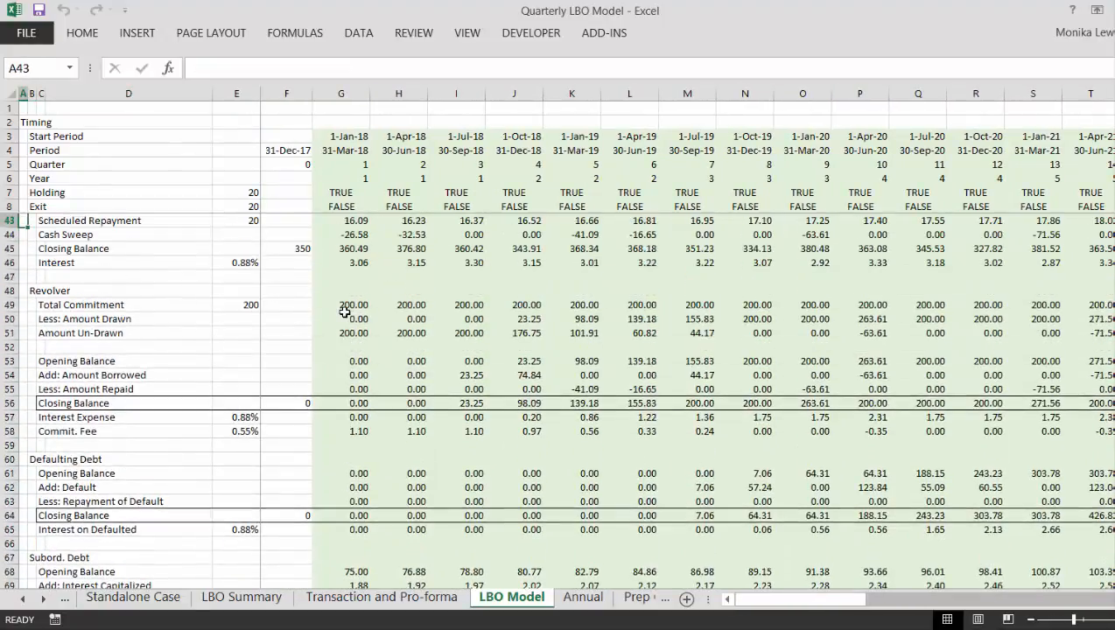
{"action": "key", "text": "Up"}
{"action": "key", "text": "Down"}
{"action": "key", "text": "Down"}
{"action": "key", "text": "Down"}
{"action": "key", "text": "Down"}
{"action": "key", "text": "Down"}
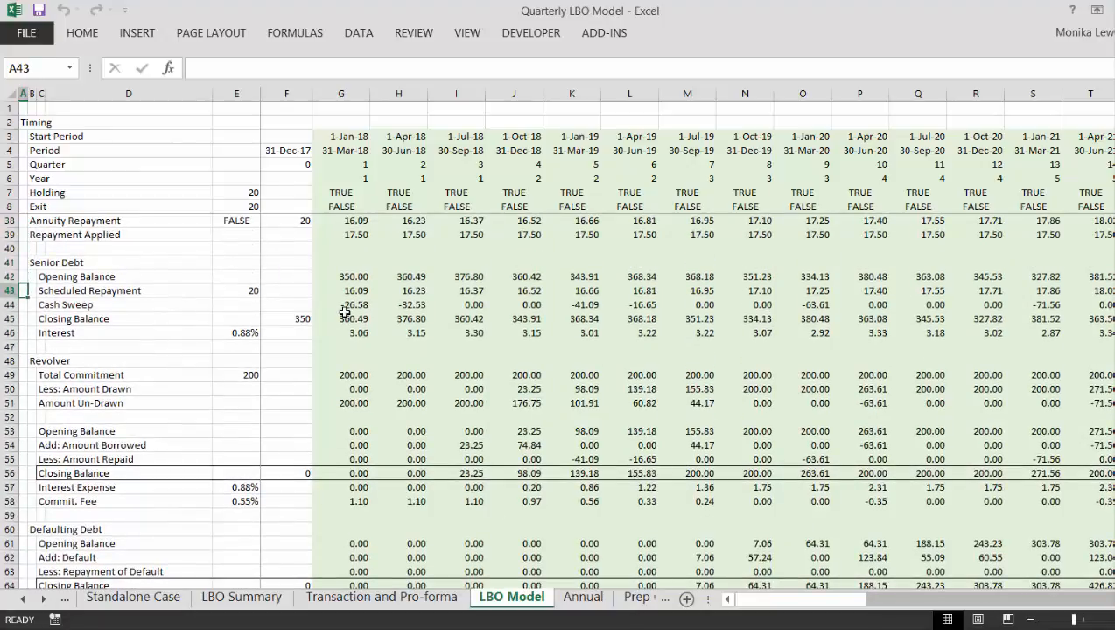
{"action": "key", "text": "Right"}
{"action": "key", "text": "Right"}
{"action": "key", "text": "Right"}
{"action": "key", "text": "Right"}
{"action": "key", "text": "Right"}
{"action": "key", "text": "Right"}
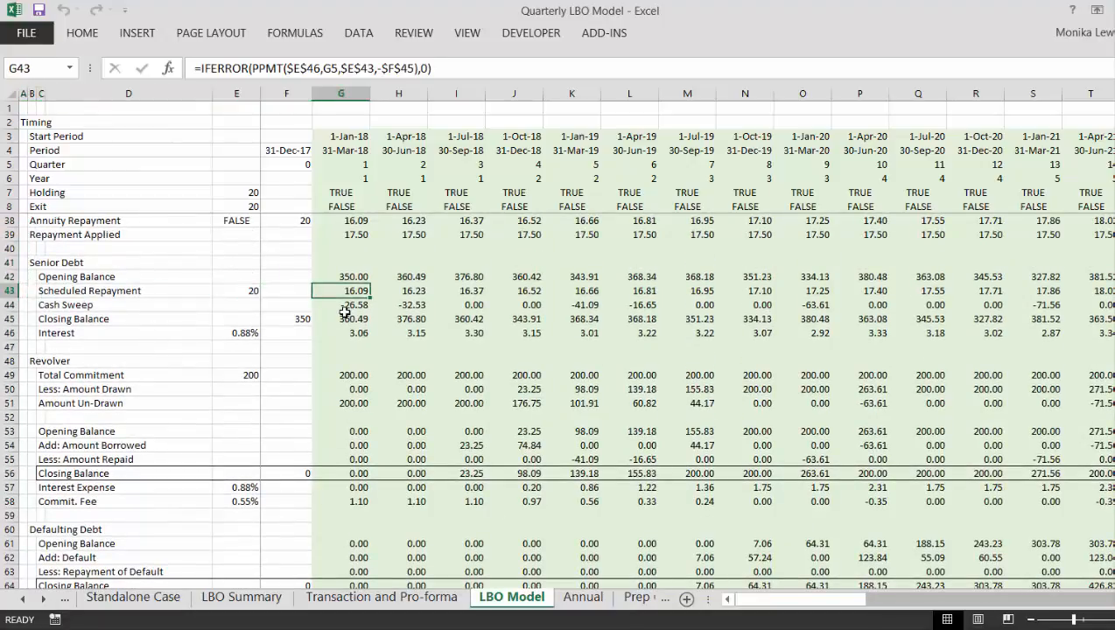
{"action": "type", "text": "="}
{"action": "key", "text": "Down"}
{"action": "key", "text": "Down"}
{"action": "key", "text": "Down"}
{"action": "key", "text": "Down"}
{"action": "key", "text": "Down"}
{"action": "key", "text": "Down"}
{"action": "key", "text": "Down"}
{"action": "key", "text": "Down"}
{"action": "key", "text": "Down"}
{"action": "key", "text": "Down"}
{"action": "key", "text": "Down"}
{"action": "key", "text": "Down"}
{"action": "key", "text": "Down"}
{"action": "key", "text": "Down"}
{"action": "key", "text": "Down"}
{"action": "key", "text": "Down"}
{"action": "key", "text": "Down"}
{"action": "key", "text": "Down"}
{"action": "key", "text": "Down"}
{"action": "key", "text": "Down"}
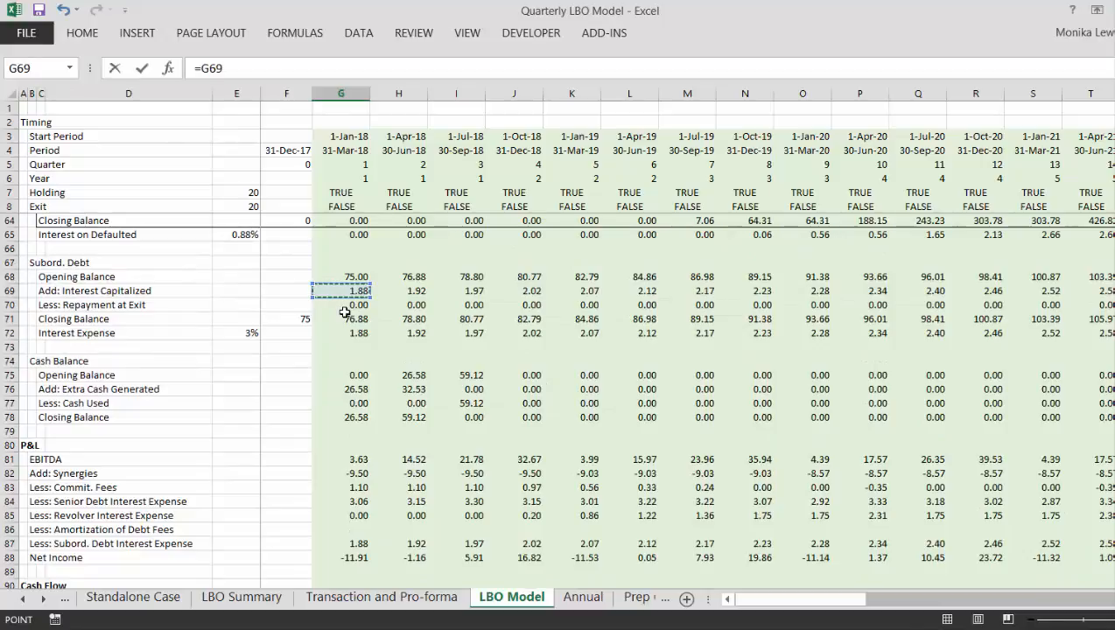
{"action": "key", "text": "Down"}
{"action": "key", "text": "Down"}
{"action": "key", "text": "Down"}
{"action": "key", "text": "Down"}
{"action": "key", "text": "Down"}
{"action": "key", "text": "Down"}
{"action": "key", "text": "Down"}
{"action": "key", "text": "Down"}
{"action": "key", "text": "Down"}
{"action": "key", "text": "Down"}
{"action": "key", "text": "Down"}
{"action": "key", "text": "Down"}
{"action": "key", "text": "Down"}
{"action": "key", "text": "Down"}
{"action": "key", "text": "Down"}
{"action": "key", "text": "Down"}
{"action": "key", "text": "Down"}
{"action": "key", "text": "Down"}
{"action": "key", "text": "Down"}
{"action": "key", "text": "Down"}
{"action": "key", "text": "Down"}
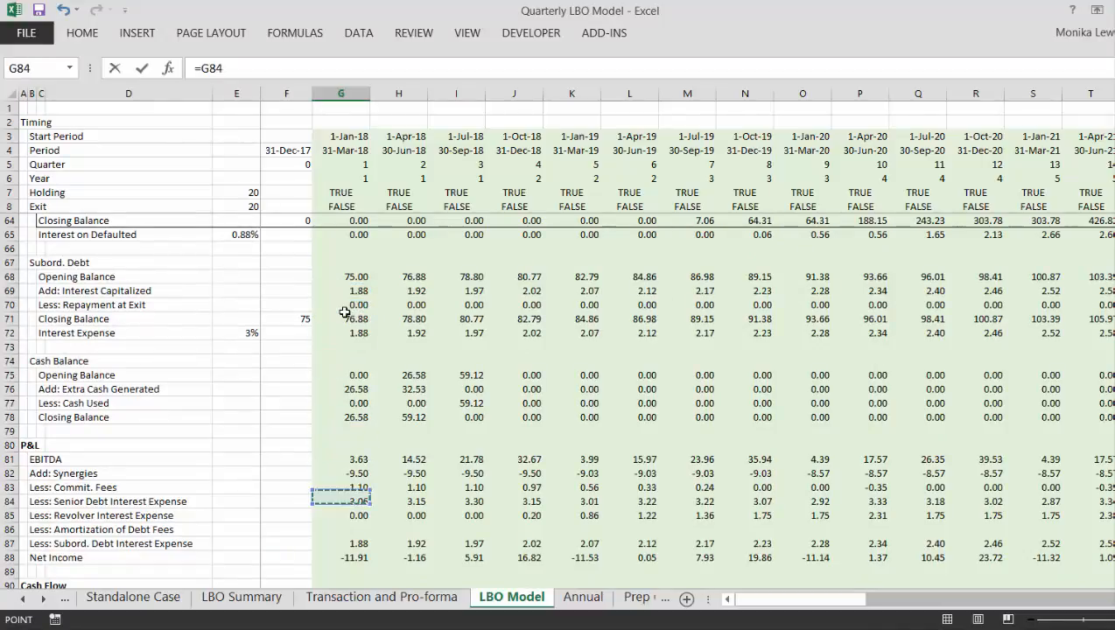
{"action": "key", "text": "Down"}
{"action": "key", "text": "Down"}
{"action": "key", "text": "Down"}
{"action": "key", "text": "Down"}
{"action": "key", "text": "Down"}
{"action": "key", "text": "Down"}
{"action": "key", "text": "Down"}
{"action": "key", "text": "Down"}
{"action": "key", "text": "Down"}
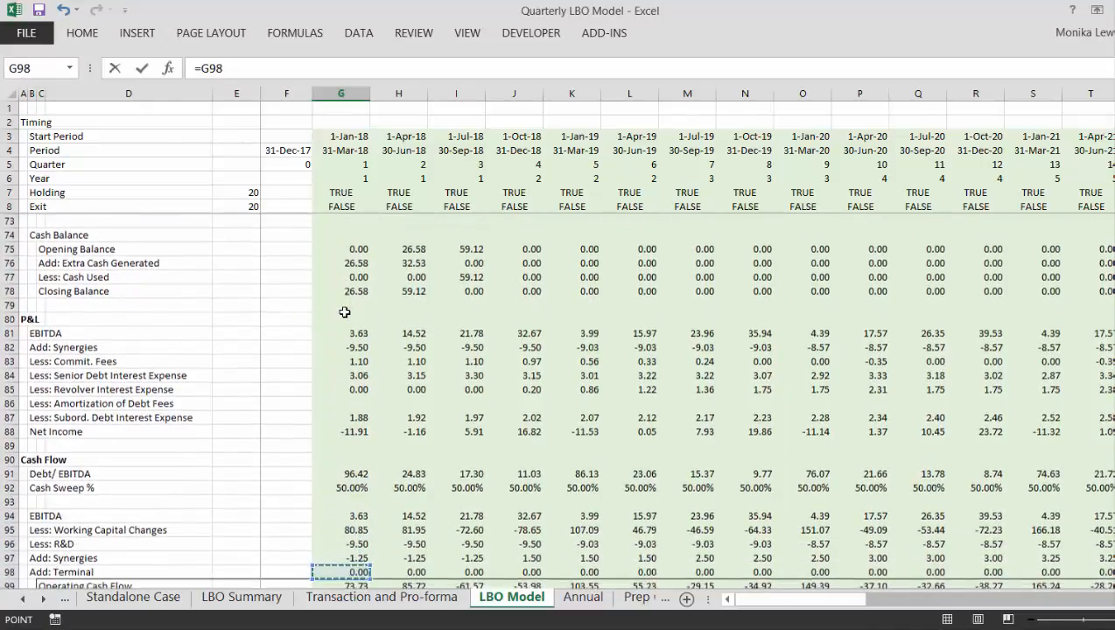
{"action": "key", "text": "Down"}
{"action": "key", "text": "Down"}
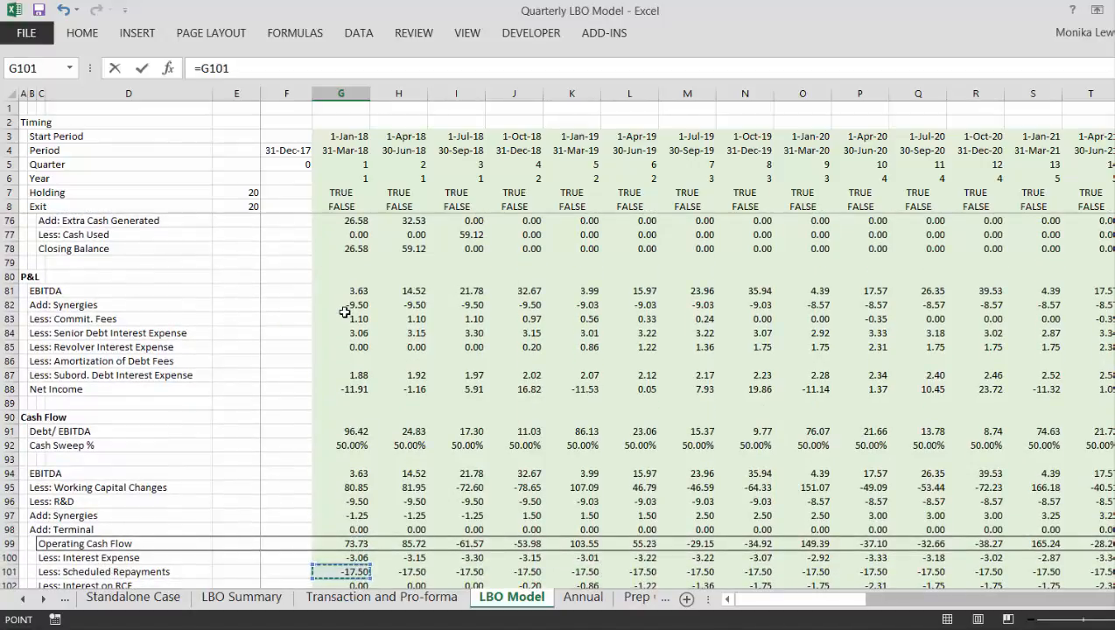
{"action": "key", "text": "Return"}
- Review the first-quarter Scheduled Repayment and Cash Sweep in the Senior Debt schedule
{"action": "key", "text": "Up"}
{"action": "key", "text": "Up"}
{"action": "key", "text": "Up"}
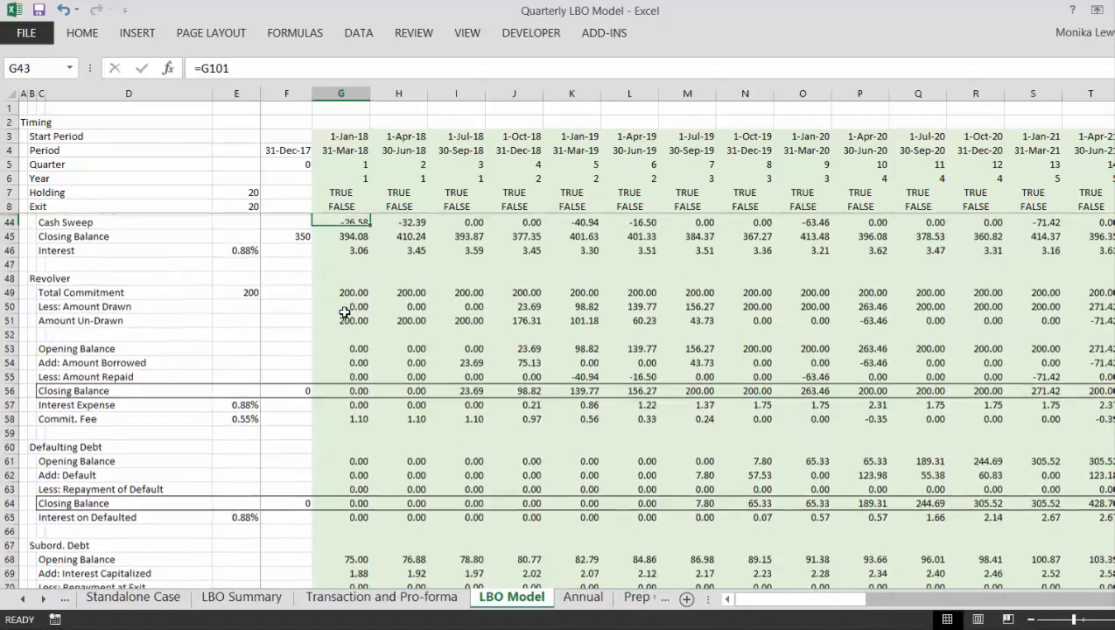
{"action": "key", "text": "Up"}
{"action": "key", "text": "Down"}
{"action": "key", "text": "Down"}
{"action": "key", "text": "Down"}
- Replace the first-quarter Senior Debt Closing Balance formula in G45 with =SUM(G42:G44)
{"action": "key", "text": "Down"}
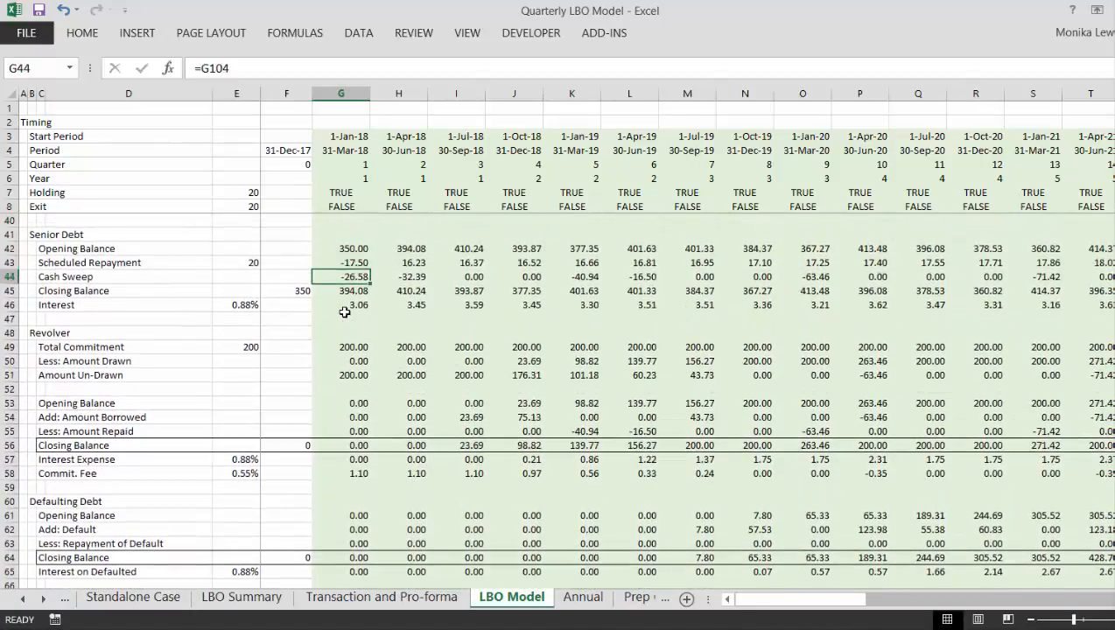
{"action": "key", "text": "Up"}
{"action": "key", "text": "Down"}
{"action": "key", "text": "Down"}
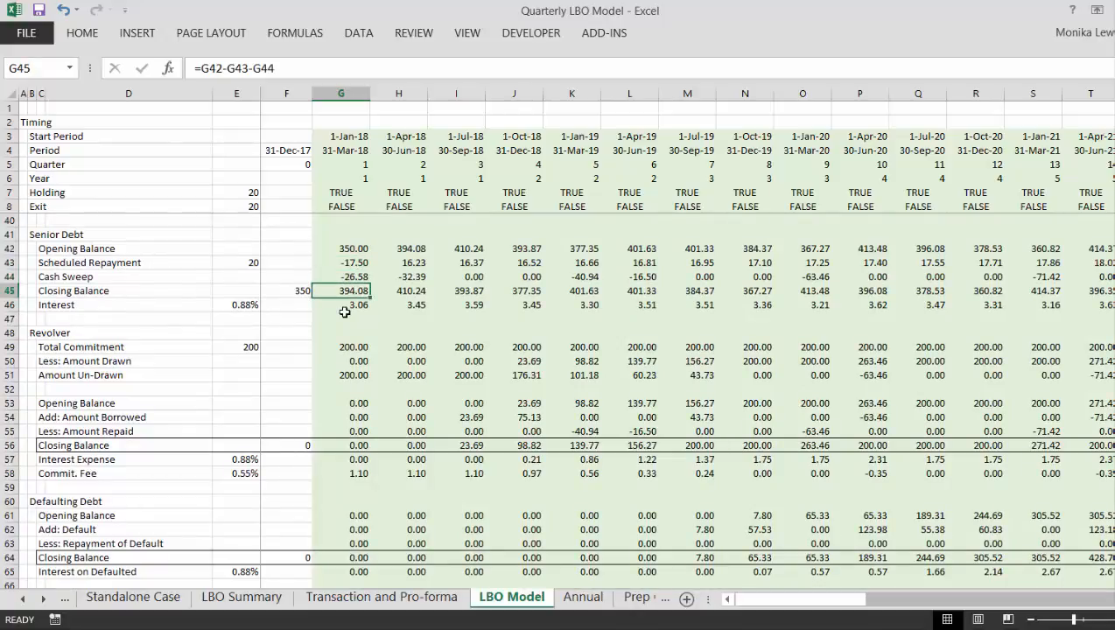
{"action": "type", "text": "="}
{"action": "key", "text": "Up"}
{"action": "key", "text": "Up"}
{"action": "key", "text": "Up"}
{"action": "key", "text": "Escape"}
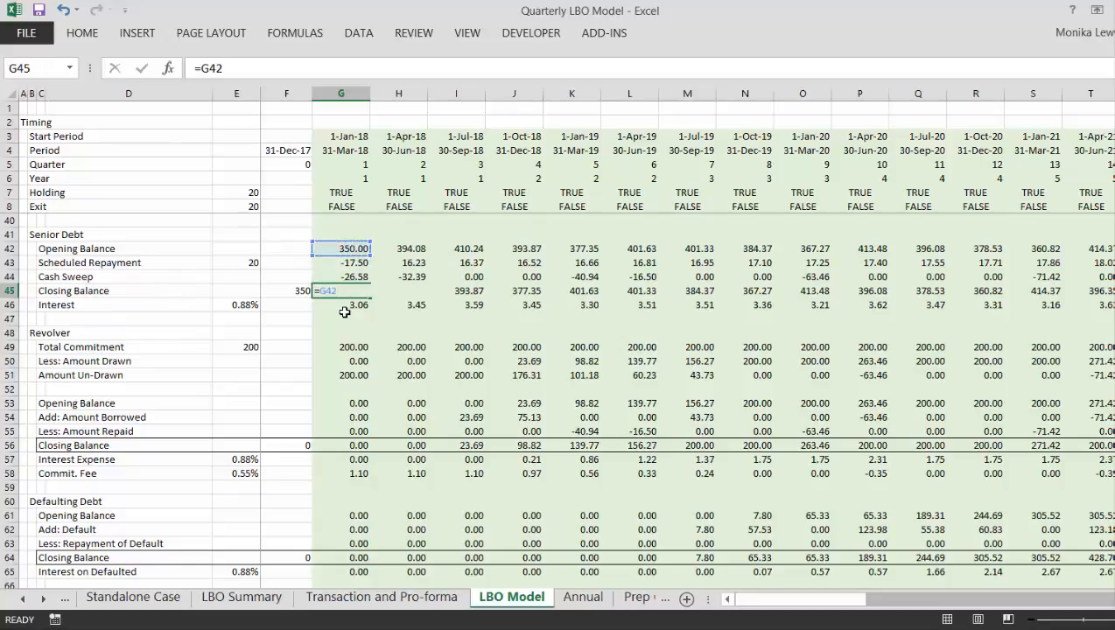
{"action": "key", "text": "alt+="}
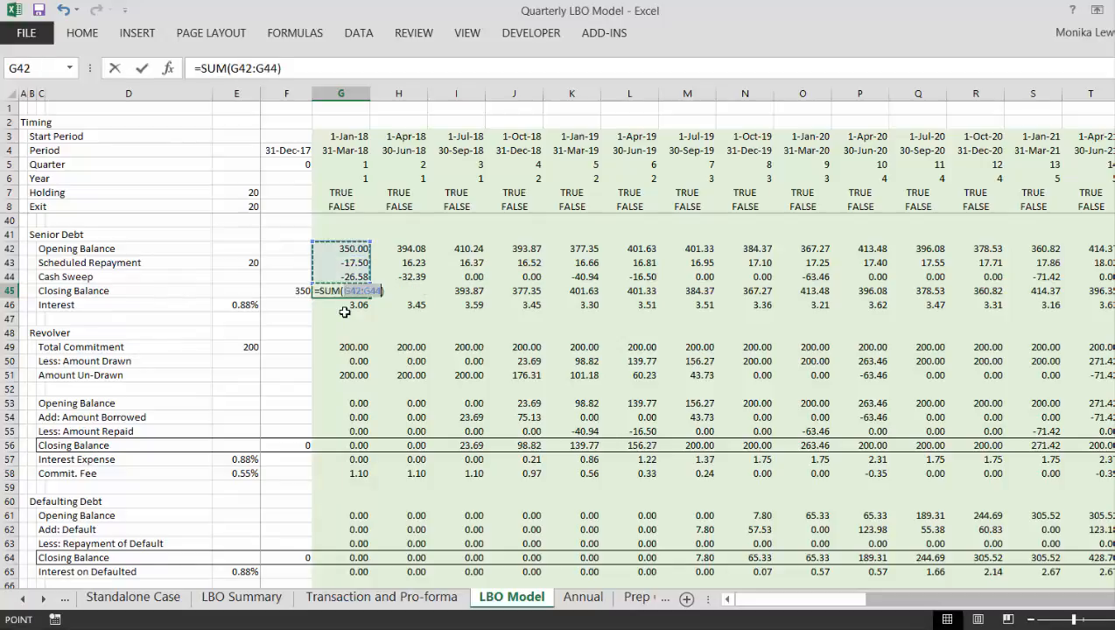
{"action": "key", "text": "Return"}
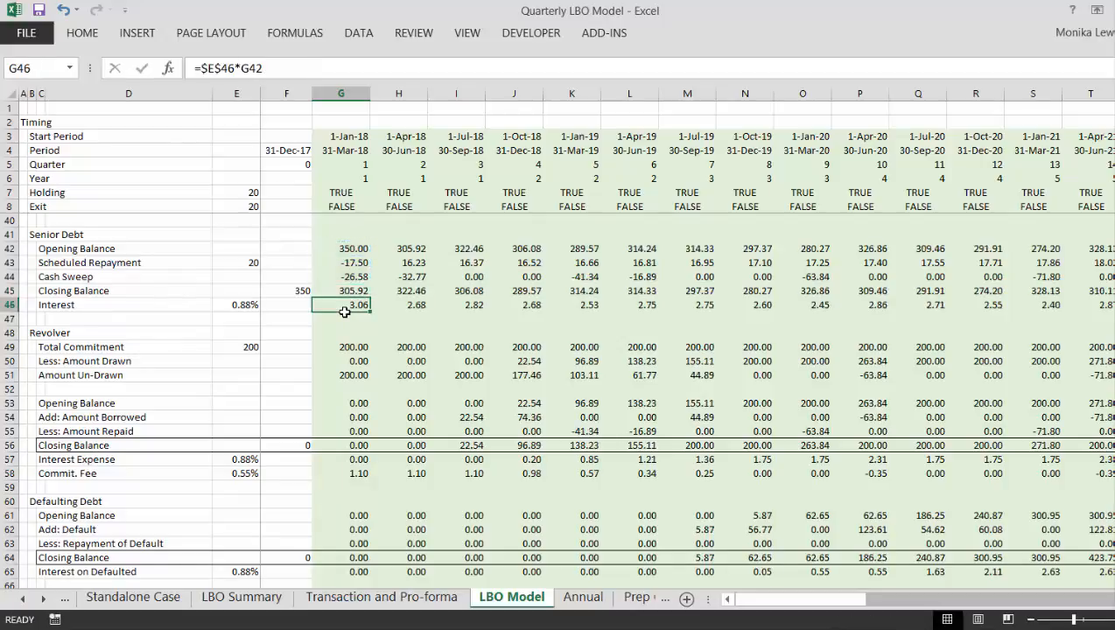
- Fill the G45 Closing Balance formula across all quarters of the Senior Debt schedule and check the row past the exit quarter
{"action": "key", "text": "Up"}
{"action": "key", "text": "ctrl+shift+r"}
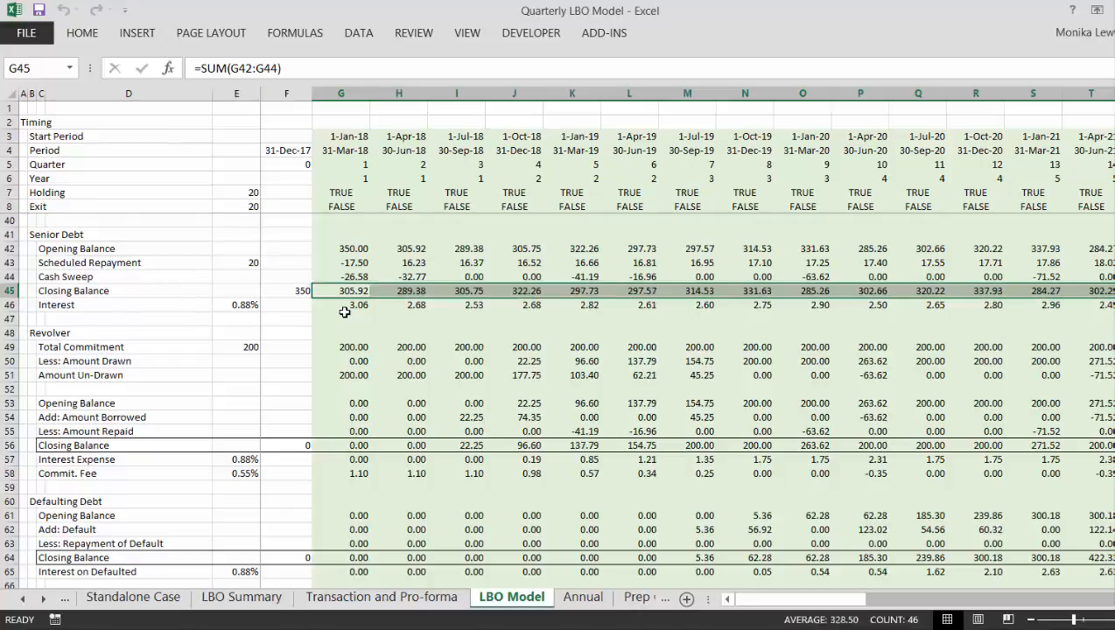
{"action": "key", "text": "Right"}
{"action": "key", "text": "Right"}
{"action": "key", "text": "Right"}
{"action": "key", "text": "Right"}
{"action": "key", "text": "Right"}
{"action": "key", "text": "Right"}
{"action": "key", "text": "Right"}
{"action": "key", "text": "Right"}
{"action": "key", "text": "Right"}
{"action": "key", "text": "Right"}
{"action": "key", "text": "Right"}
{"action": "key", "text": "Right"}
{"action": "key", "text": "Right"}
{"action": "key", "text": "Right"}
{"action": "key", "text": "Right"}
{"action": "key", "text": "Right"}
{"action": "key", "text": "Right"}
{"action": "key", "text": "Right"}
{"action": "key", "text": "Right"}
{"action": "key", "text": "Right"}
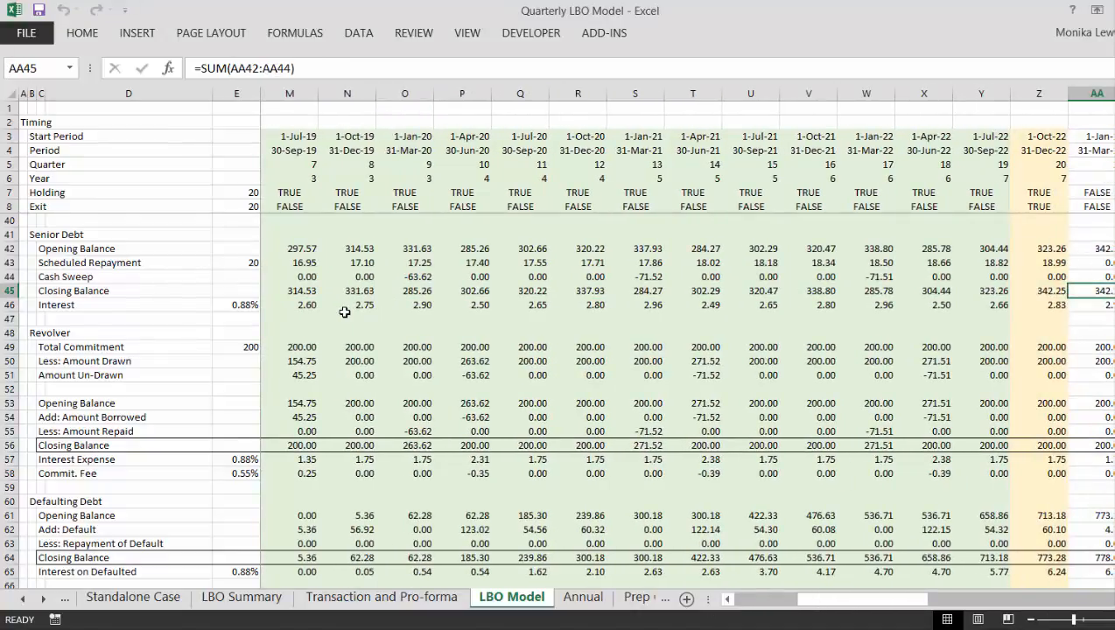
{"action": "key", "text": "Left"}
{"action": "key", "text": "Left"}
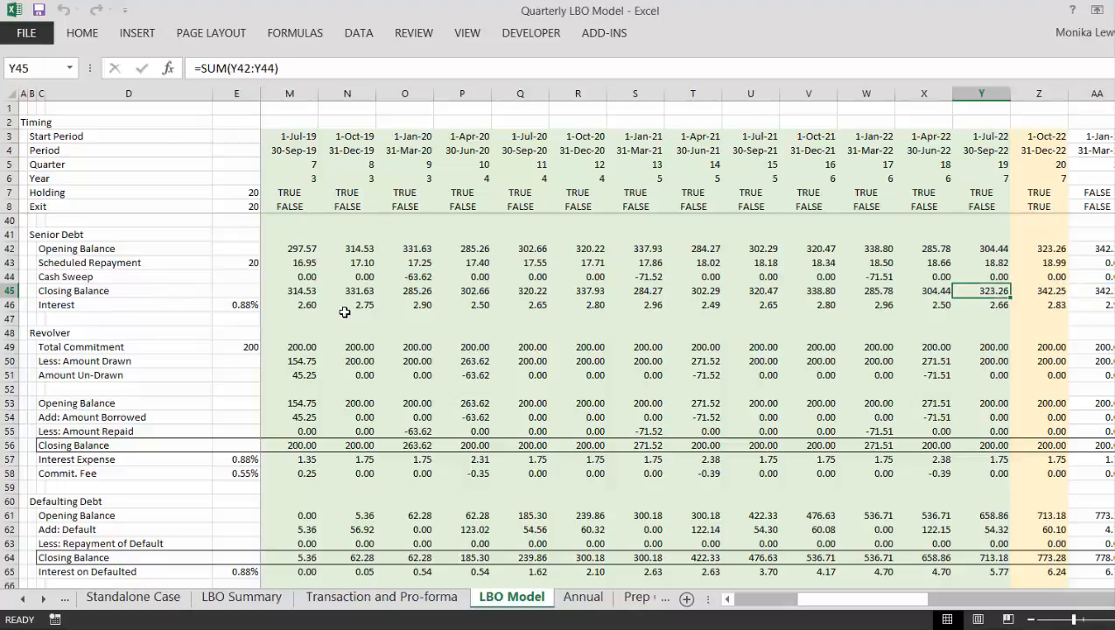
{"action": "key", "text": "Left"}
{"action": "key", "text": "Left"}
{"action": "key", "text": "Left"}
{"action": "key", "text": "Left"}
{"action": "key", "text": "Left"}
{"action": "key", "text": "Left"}
{"action": "key", "text": "Left"}
{"action": "key", "text": "Left"}
{"action": "key", "text": "Left"}
{"action": "key", "text": "Left"}
{"action": "key", "text": "Left"}
{"action": "key", "text": "Left"}
{"action": "key", "text": "Left"}
{"action": "key", "text": "Left"}
{"action": "key", "text": "Left"}
{"action": "key", "text": "Left"}
{"action": "key", "text": "Left"}
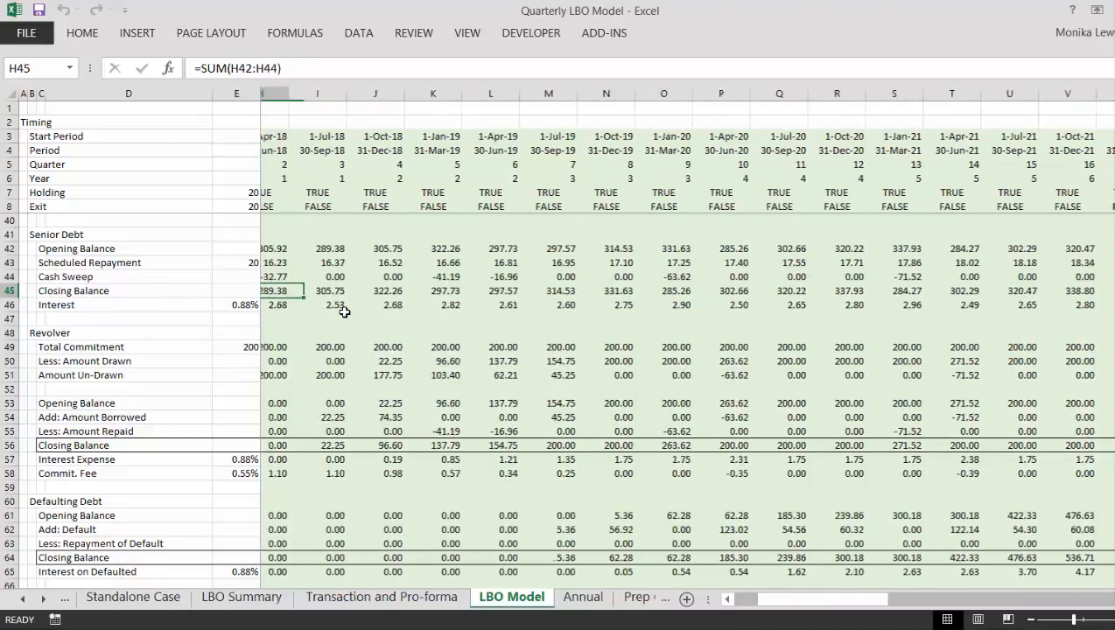
{"action": "key", "text": "Left"}
{"action": "key", "text": "Left"}
- Fill the G43 Scheduled Repayment link across all quarters of the Senior Debt schedule
{"action": "key", "text": "Up"}
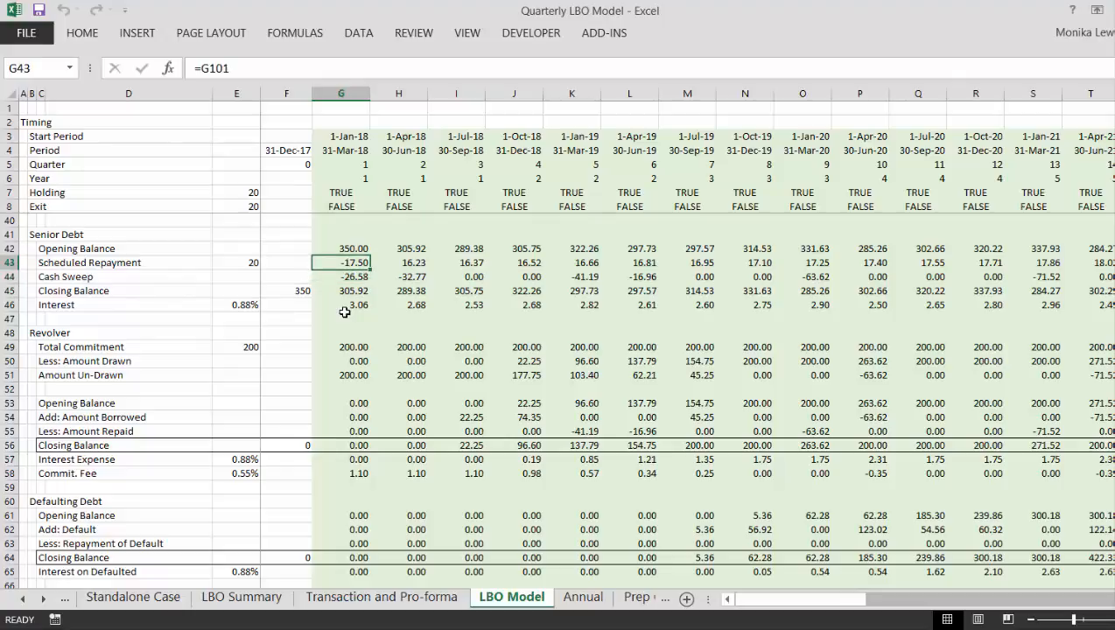
{"action": "key", "text": "ctrl+shift+Right"}
{"action": "key", "text": "ctrl+r"}
{"action": "key", "text": "Down"}
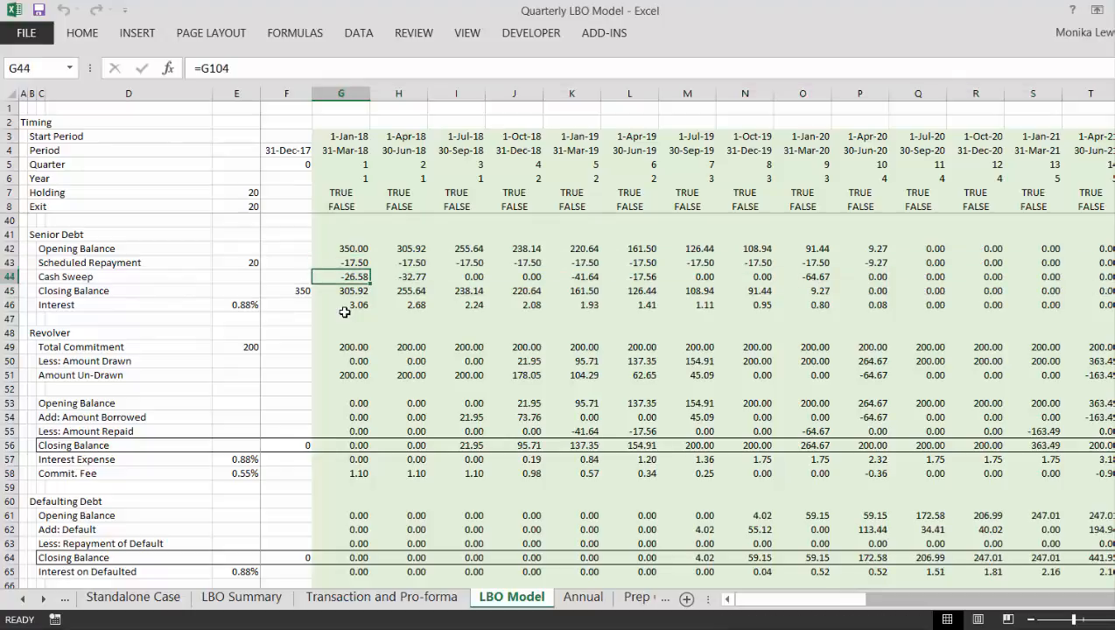
- Review the Senior Debt Cash Sweep row from the first quarter past the exit quarter
{"action": "key", "text": "Right"}
{"action": "key", "text": "Right"}
{"action": "key", "text": "Right"}
{"action": "key", "text": "Right"}
{"action": "key", "text": "Right"}
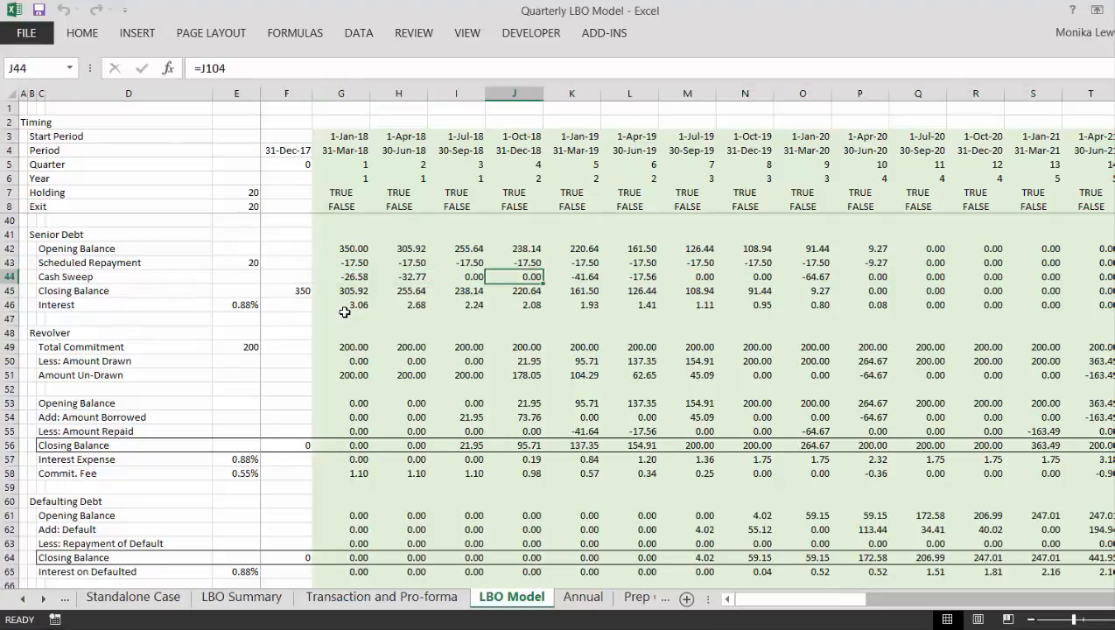
{"action": "key", "text": "Right"}
{"action": "key", "text": "Right"}
{"action": "key", "text": "Right"}
{"action": "key", "text": "Right"}
{"action": "key", "text": "Right"}
{"action": "key", "text": "Right"}
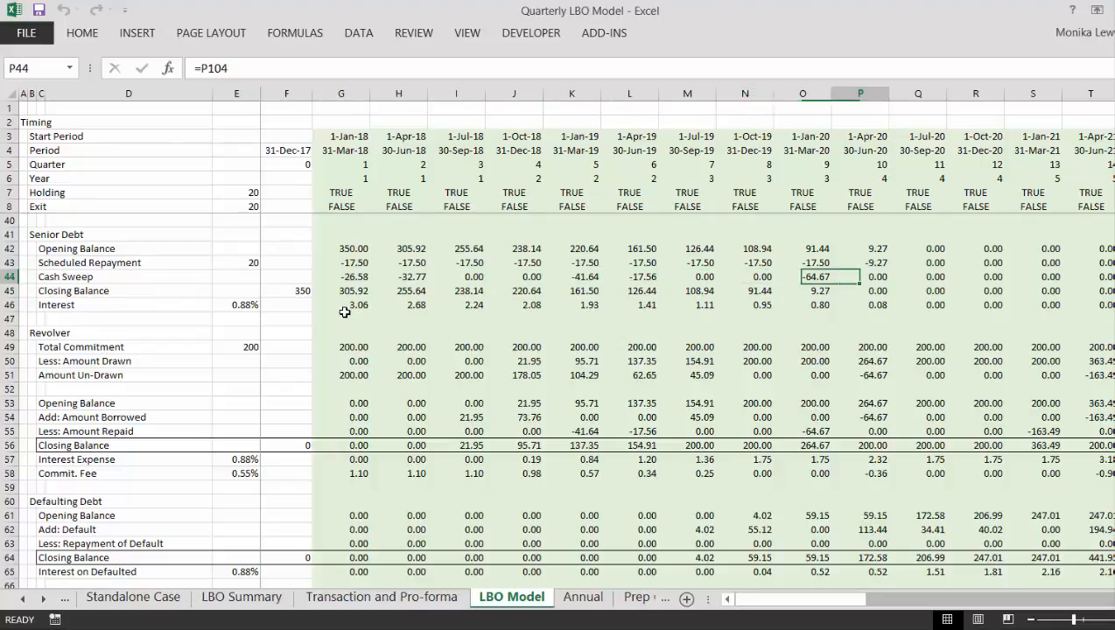
{"action": "key", "text": "Right"}
{"action": "key", "text": "Right"}
{"action": "key", "text": "Right"}
{"action": "key", "text": "Right"}
{"action": "key", "text": "Right"}
{"action": "key", "text": "Right"}
{"action": "key", "text": "Right"}
{"action": "key", "text": "Right"}
{"action": "key", "text": "Right"}
{"action": "key", "text": "Right"}
{"action": "key", "text": "Right"}
{"action": "key", "text": "Right"}
{"action": "key", "text": "Right"}
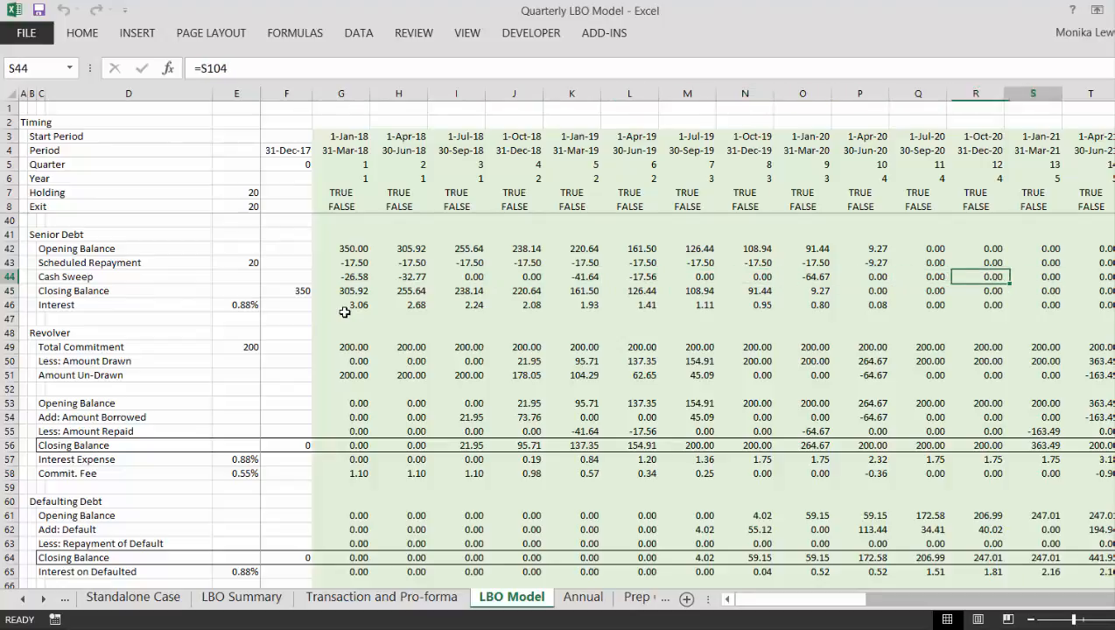
{"action": "key", "text": "Left"}
{"action": "key", "text": "Left"}
{"action": "key", "text": "Left"}
{"action": "key", "text": "Left"}
{"action": "key", "text": "Left"}
{"action": "key", "text": "Left"}
{"action": "key", "text": "Left"}
{"action": "key", "text": "Left"}
{"action": "key", "text": "Left"}
{"action": "key", "text": "Left"}
{"action": "key", "text": "Left"}
{"action": "key", "text": "Left"}
{"action": "key", "text": "Left"}
{"action": "key", "text": "Left"}
{"action": "key", "text": "Left"}
{"action": "key", "text": "Left"}
{"action": "key", "text": "Left"}
{"action": "key", "text": "Left"}
{"action": "key", "text": "Left"}
{"action": "key", "text": "Left"}
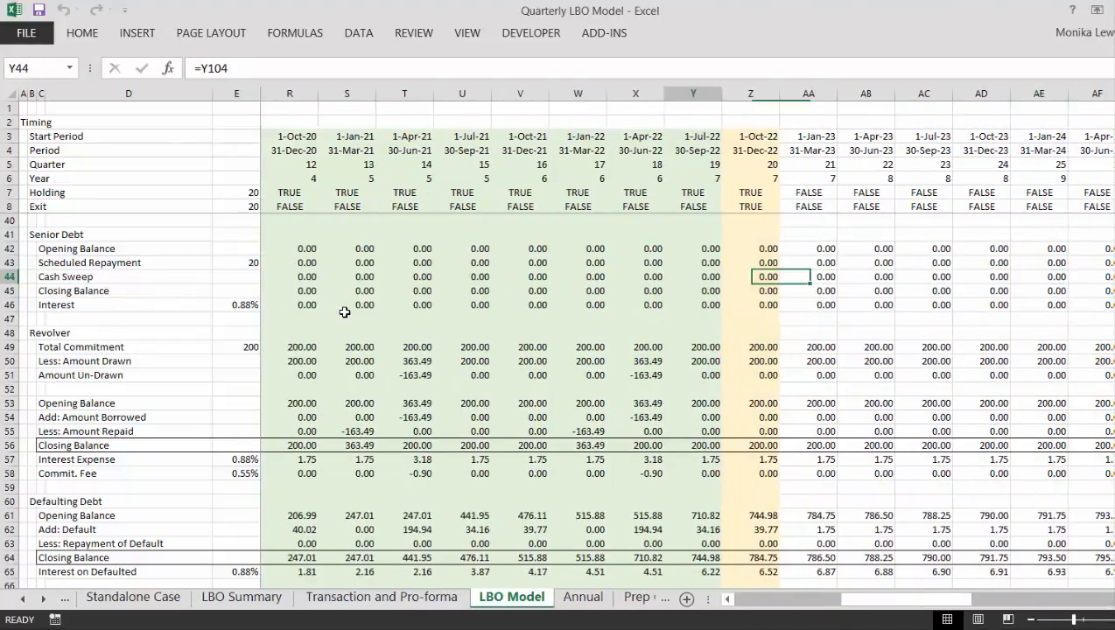
{"action": "key", "text": "Left"}
{"action": "key", "text": "Left"}
{"action": "key", "text": "Left"}
{"action": "key", "text": "Left"}
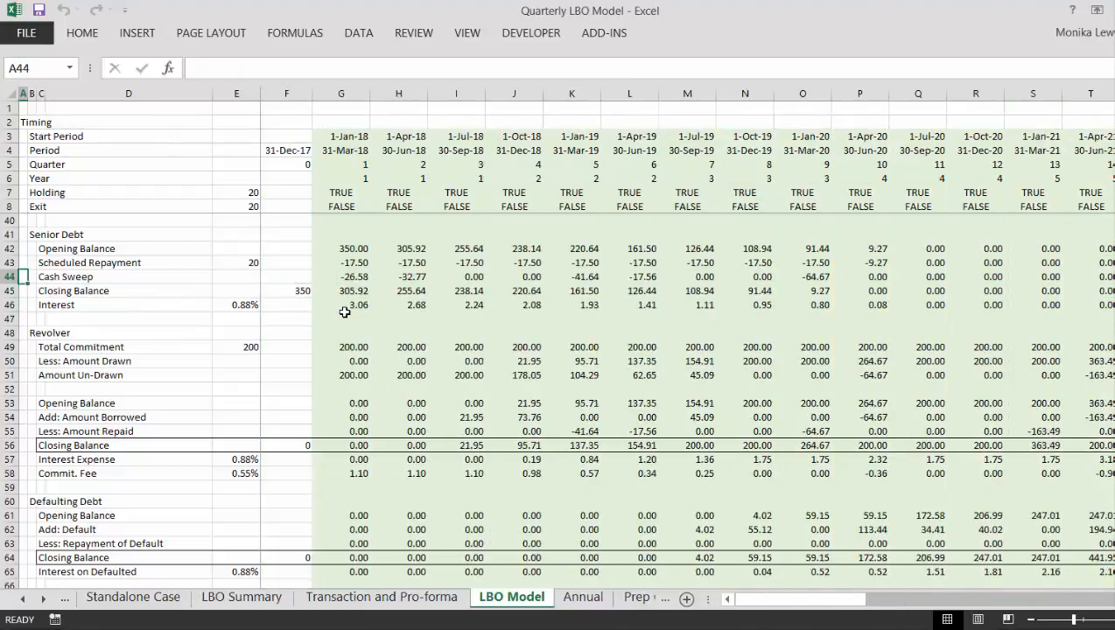
- Select the Senior Debt Cash Sweep cells G44:O44 to examine the sweeps over the first nine quarters
{"action": "key", "text": "Left"}
{"action": "key", "text": "Right"}
{"action": "key", "text": "Right"}
{"action": "key", "text": "Down"}
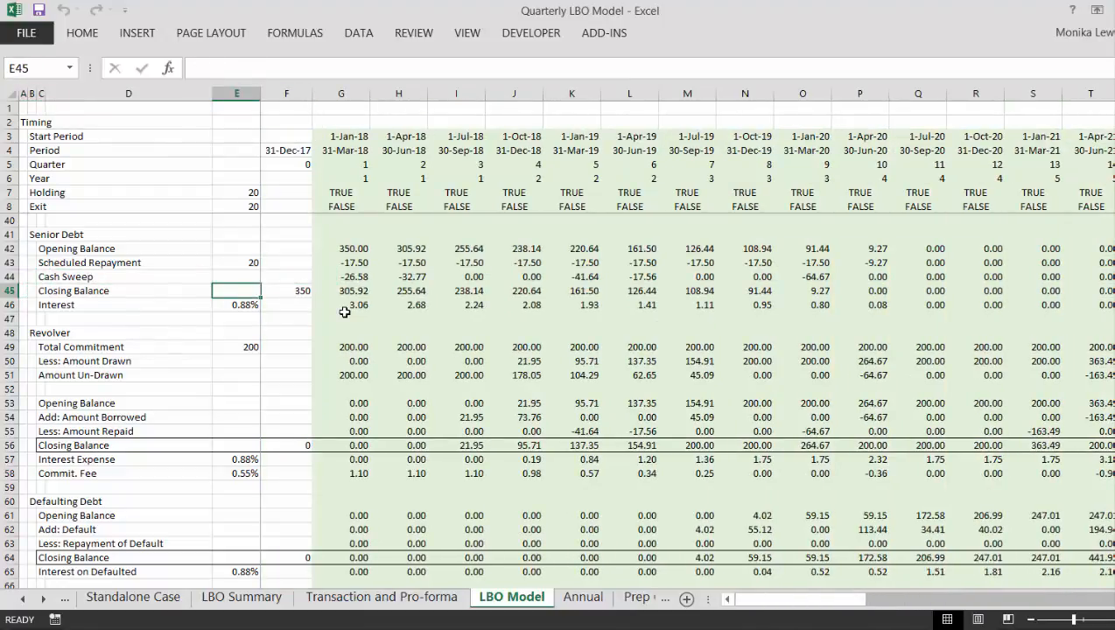
{"action": "key", "text": "Up"}
{"action": "key", "text": "Right"}
{"action": "key", "text": "Right"}
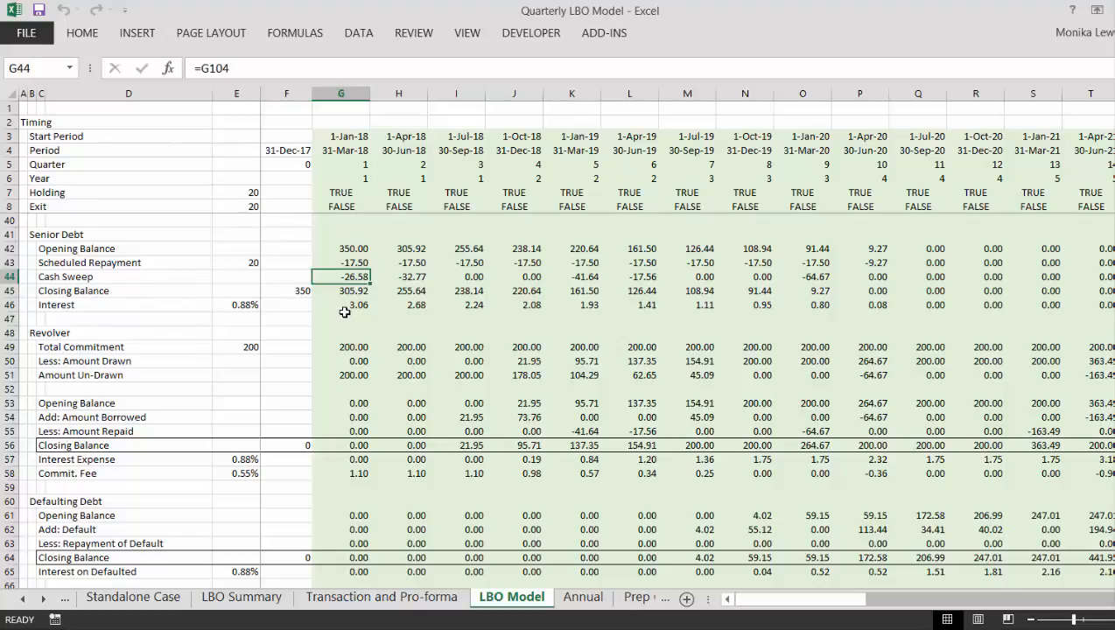
{"action": "key", "text": "shift+Right"}
{"action": "key", "text": "shift+Right"}
{"action": "key", "text": "shift+Right"}
{"action": "key", "text": "shift+Right"}
{"action": "key", "text": "shift+Right"}
{"action": "key", "text": "shift+Right"}
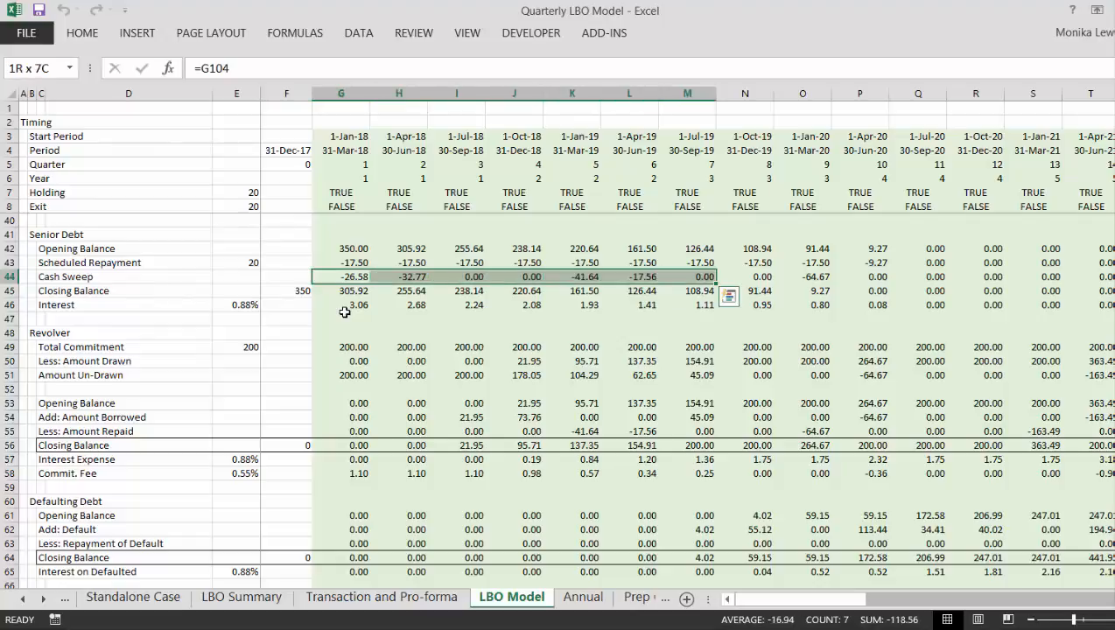
{"action": "key", "text": "shift+Right"}
{"action": "key", "text": "shift+Right"}
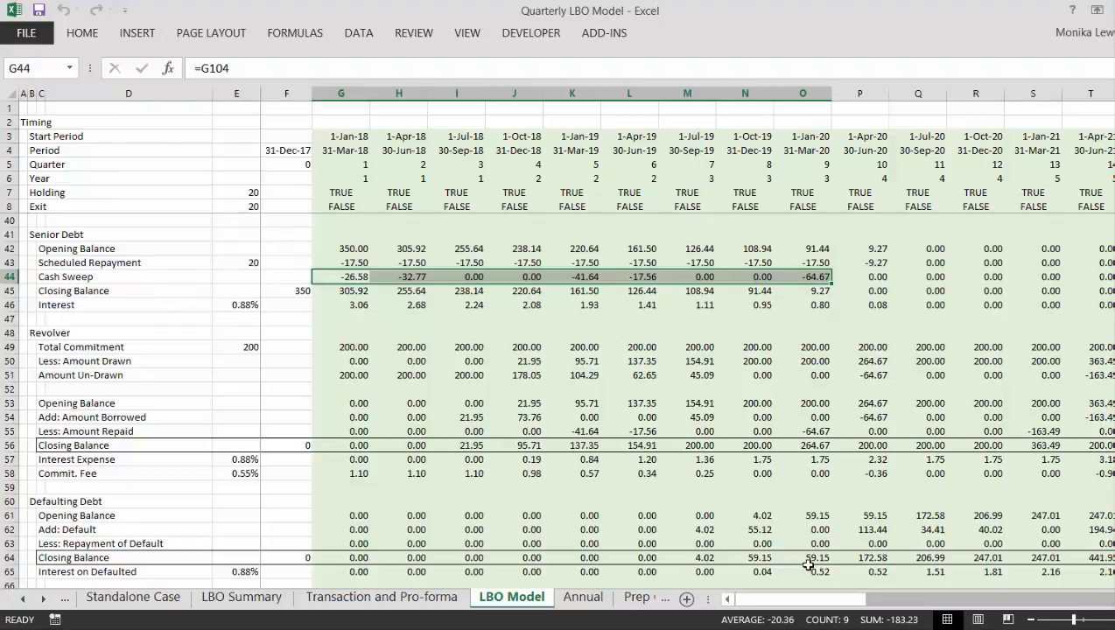
- Check the Senior Debt Closing Balance formulas in the first three quarters
{"action": "key", "text": "Left"}
{"action": "key", "text": "Down"}
{"action": "key", "text": "Right"}
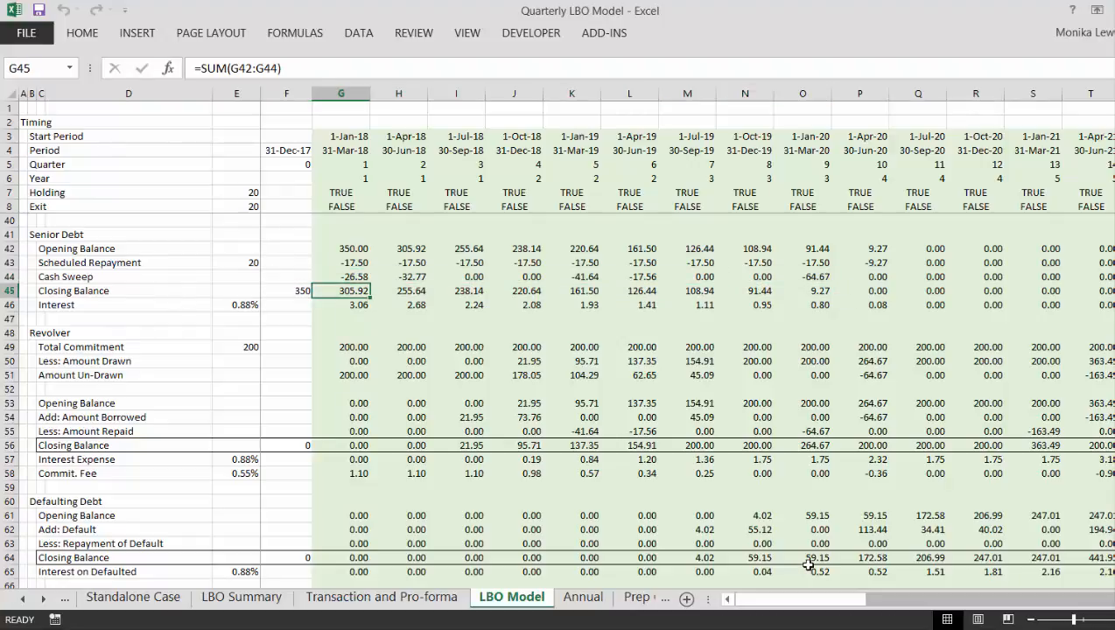
{"action": "key", "text": "Right"}
{"action": "key", "text": "Right"}
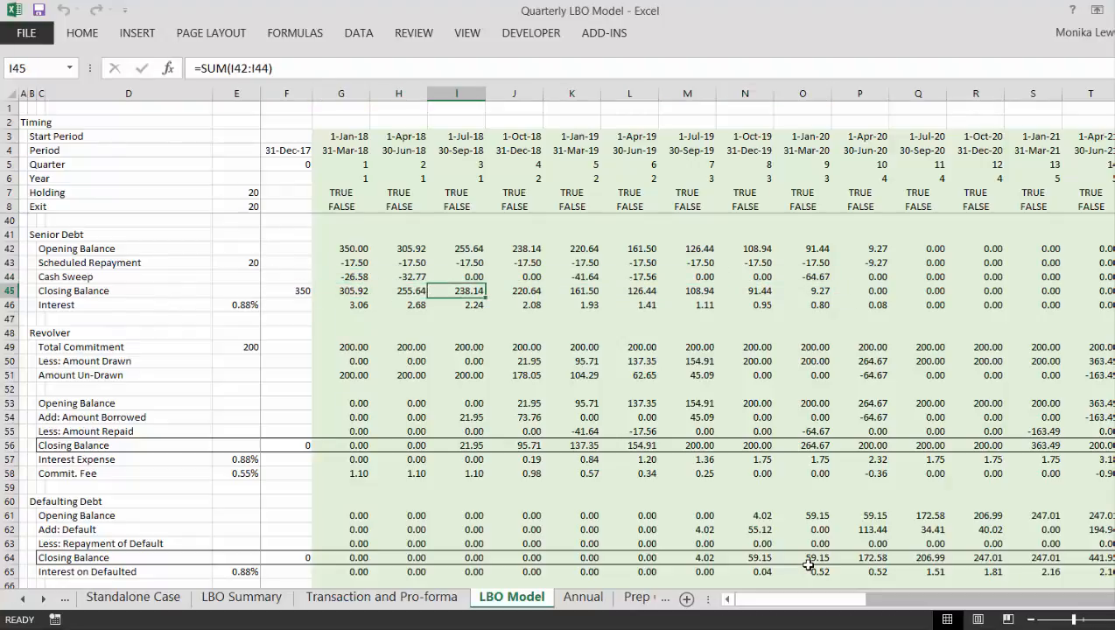
{"action": "key", "text": "Down"}
{"action": "key", "text": "Down"}
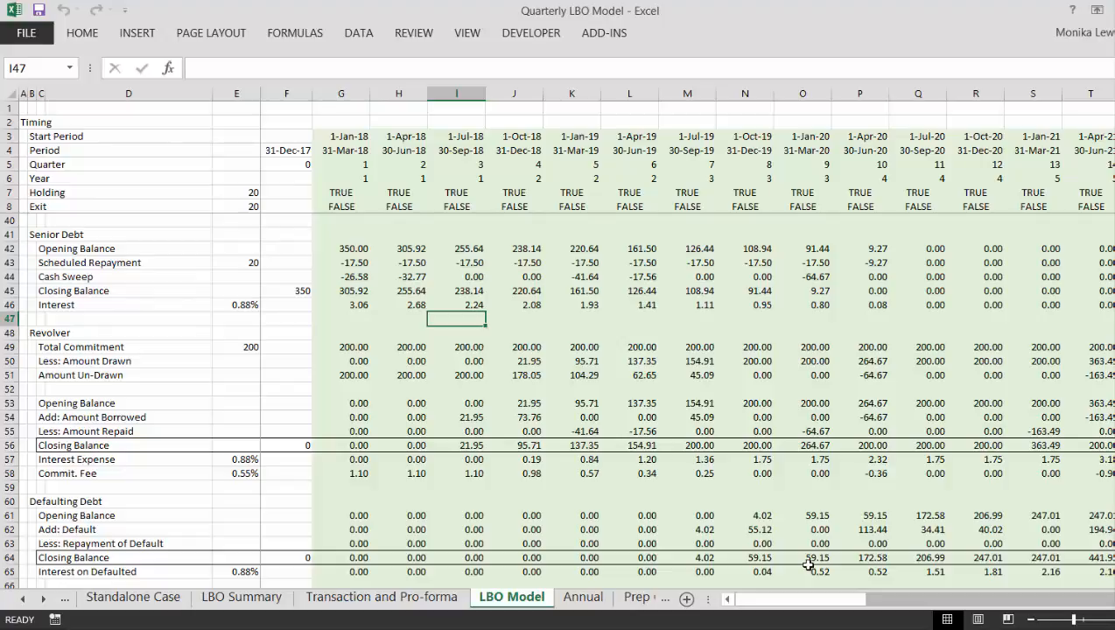
- Inspect the Revolver's first-quarter Amount Drawn formula in G50 and the rows around it
{"action": "key", "text": "Down"}
{"action": "key", "text": "Down"}
{"action": "key", "text": "Down"}
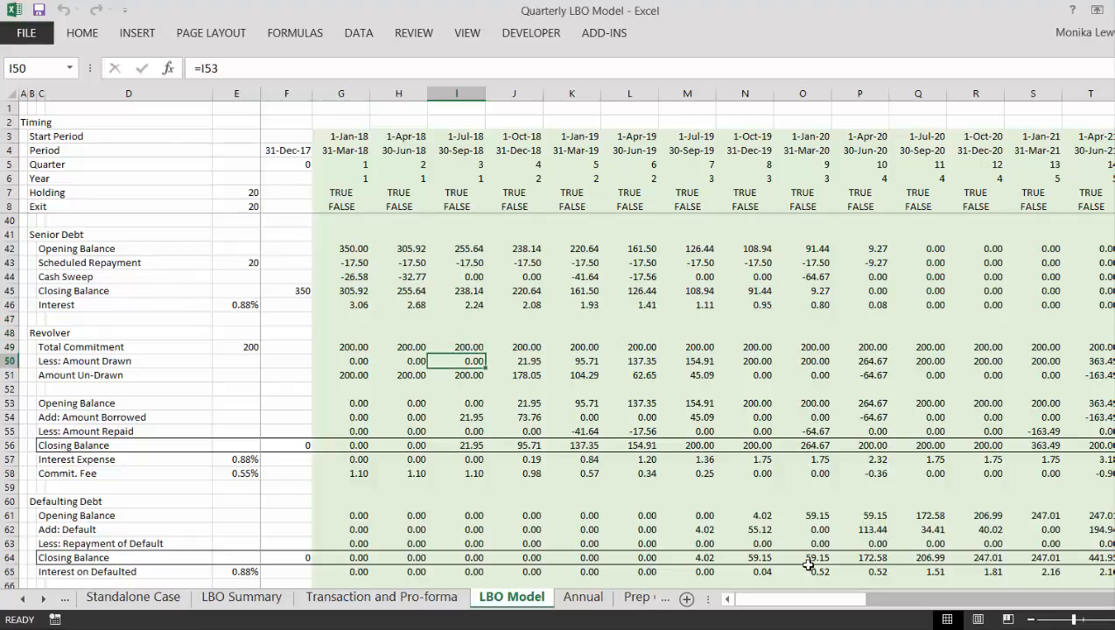
{"action": "key", "text": "Left"}
{"action": "key", "text": "Left"}
{"action": "key", "text": "Left"}
{"action": "key", "text": "Left"}
{"action": "key", "text": "Left"}
{"action": "key", "text": "Left"}
{"action": "key", "text": "Left"}
{"action": "key", "text": "Left"}
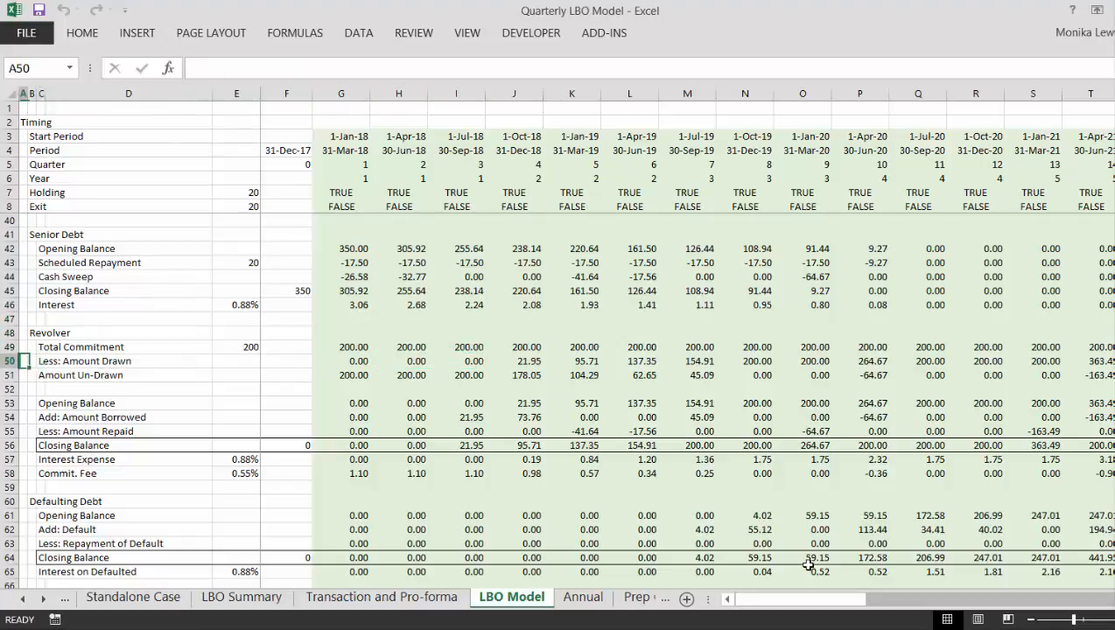
{"action": "key", "text": "Right"}
{"action": "key", "text": "Right"}
{"action": "key", "text": "Right"}
{"action": "key", "text": "Right"}
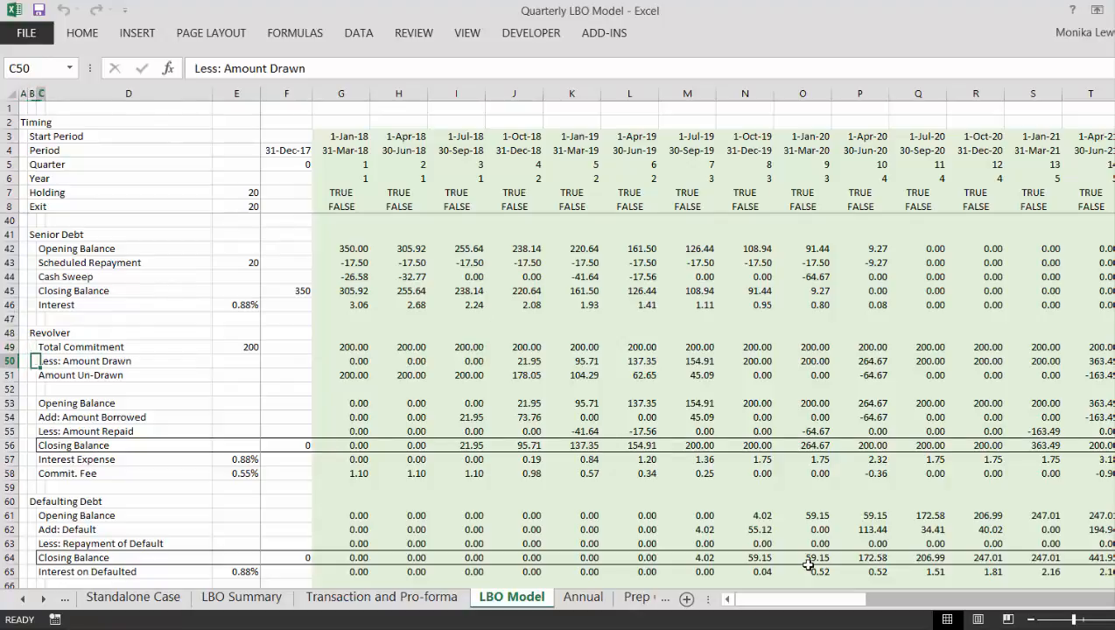
{"action": "key", "text": "Right"}
{"action": "key", "text": "Right"}
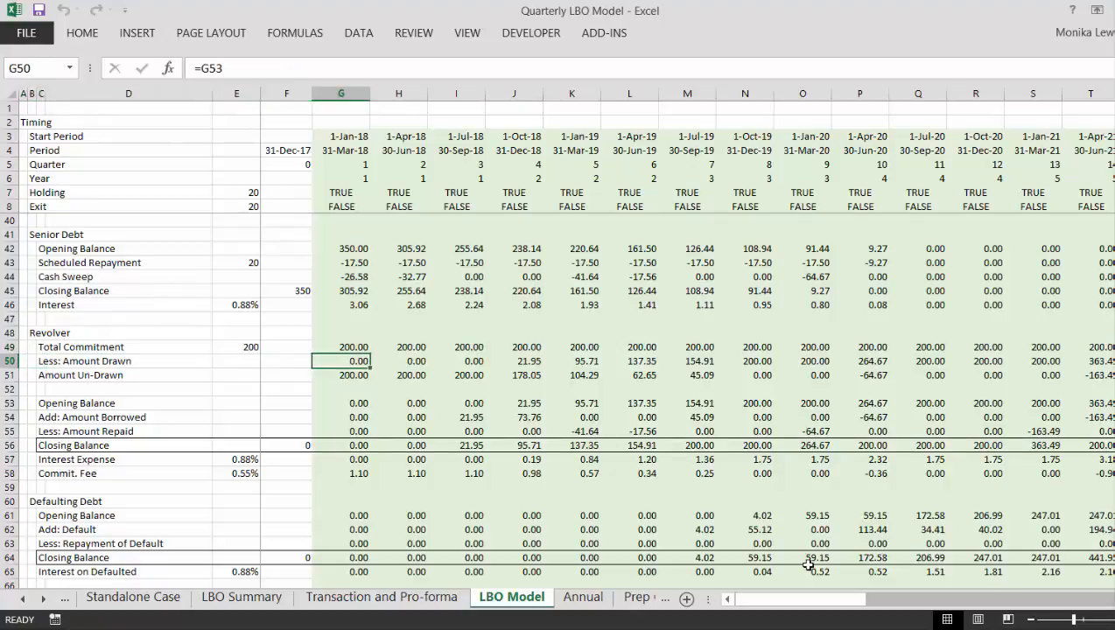
{"action": "key", "text": "Down"}
{"action": "key", "text": "Down"}
{"action": "key", "text": "Up"}
{"action": "key", "text": "Up"}
{"action": "key", "text": "F2"}
{"action": "key", "text": "Escape"}
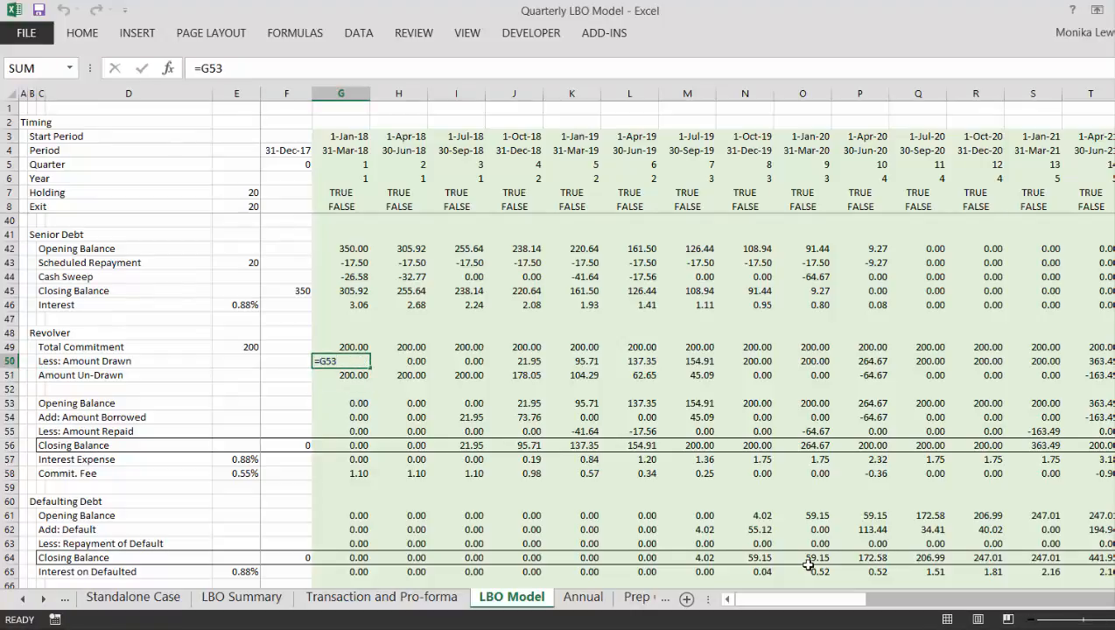
- Examine the Revolver's Amount Un-Drawn row across the 2018 to 2020 quarters
{"action": "key", "text": "Down"}
{"action": "key", "text": "Right"}
{"action": "key", "text": "Right"}
{"action": "key", "text": "Right"}
{"action": "key", "text": "Right"}
{"action": "key", "text": "Right"}
{"action": "key", "text": "Right"}
{"action": "key", "text": "Right"}
{"action": "key", "text": "Right"}
{"action": "key", "text": "Right"}
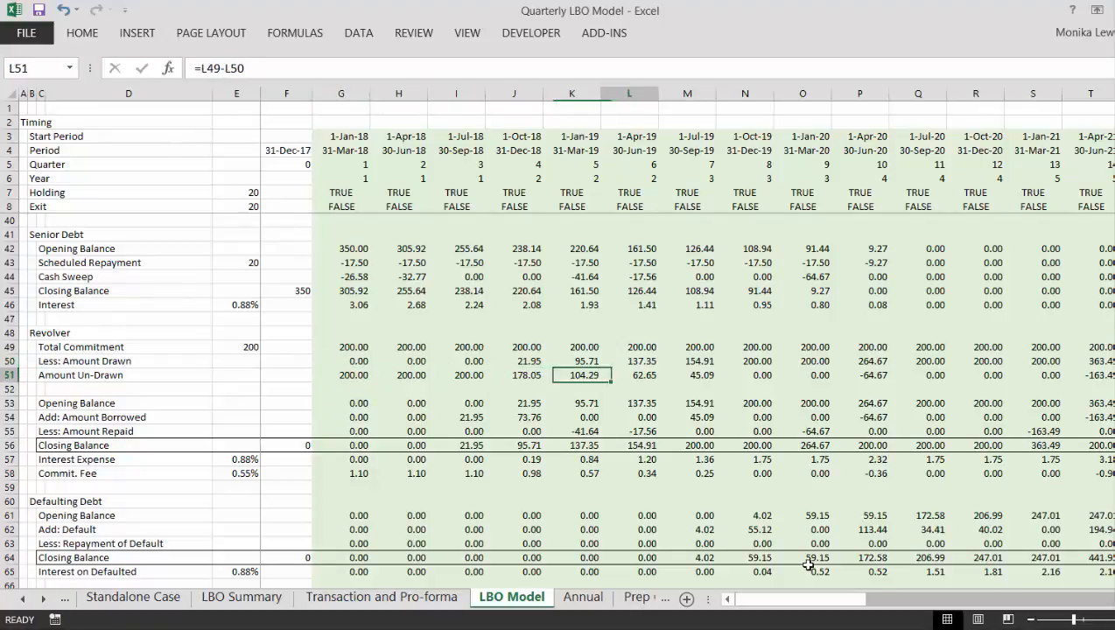
{"action": "key", "text": "Right"}
{"action": "key", "text": "Right"}
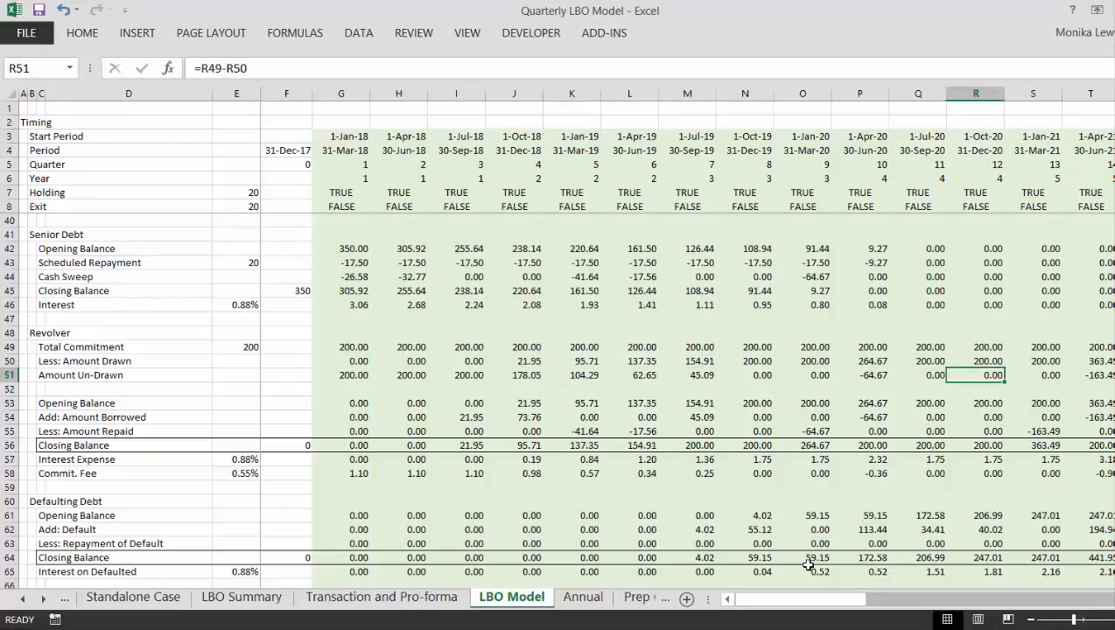
{"action": "key", "text": "Left"}
{"action": "key", "text": "Left"}
{"action": "key", "text": "Left"}
{"action": "key", "text": "Left"}
{"action": "key", "text": "Left"}
{"action": "key", "text": "Right"}
{"action": "key", "text": "Right"}
{"action": "key", "text": "Right"}
{"action": "key", "text": "Right"}
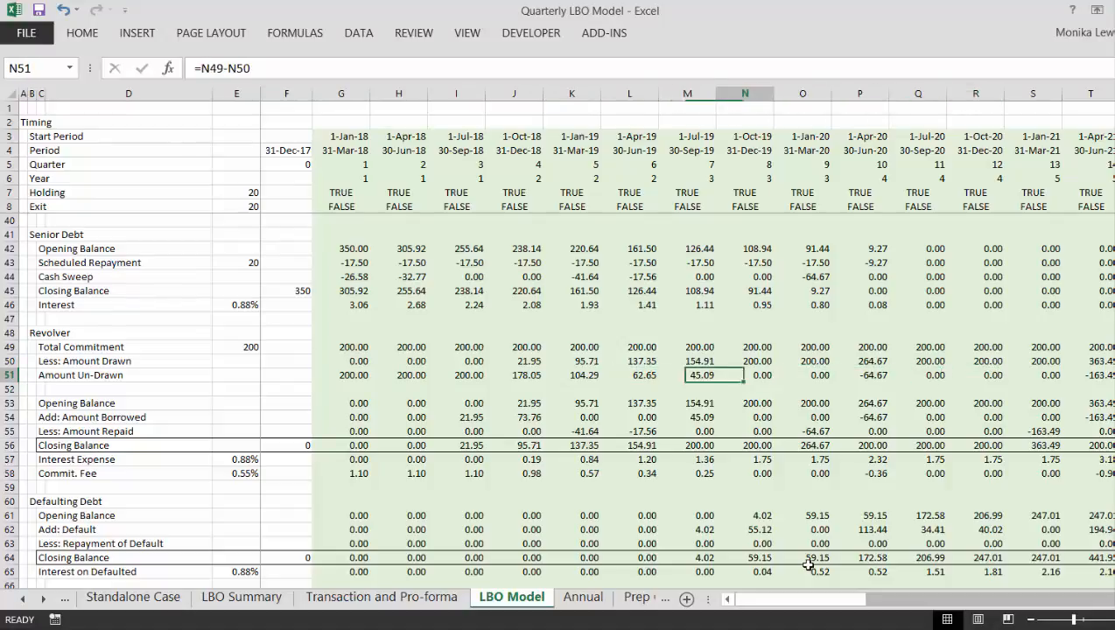
{"action": "key", "text": "Left"}
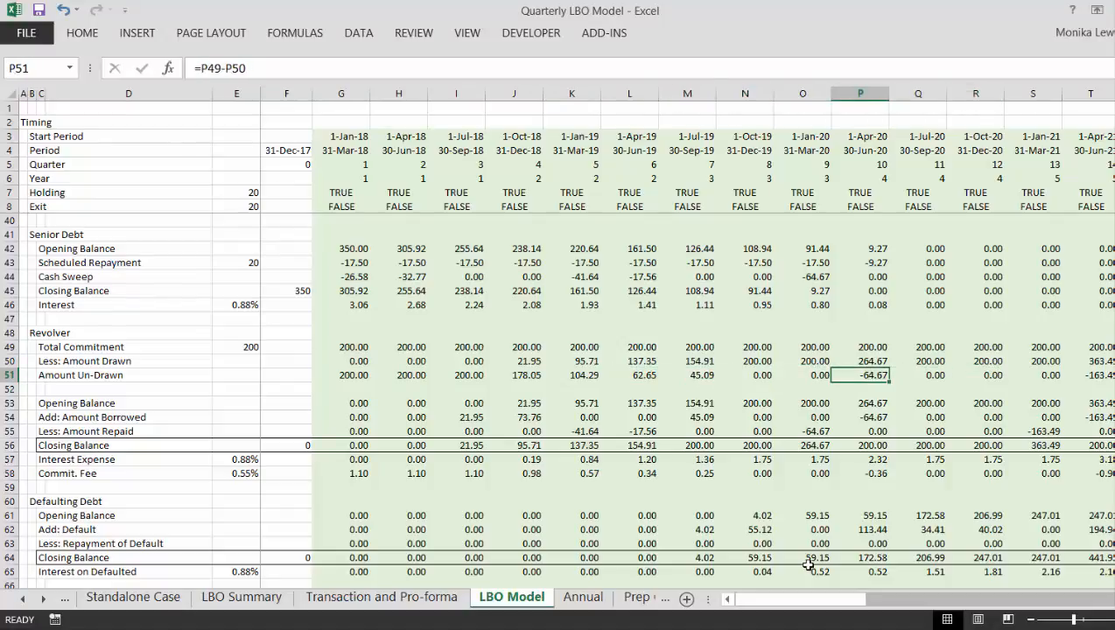
- Trace the Revolver's Amount Un-Drawn row past the exit quarter and back to the 2018 quarters
{"action": "key", "text": "Right"}
{"action": "key", "text": "Right"}
{"action": "key", "text": "Right"}
{"action": "key", "text": "Right"}
{"action": "key", "text": "Right"}
{"action": "key", "text": "Right"}
{"action": "key", "text": "Right"}
{"action": "key", "text": "Right"}
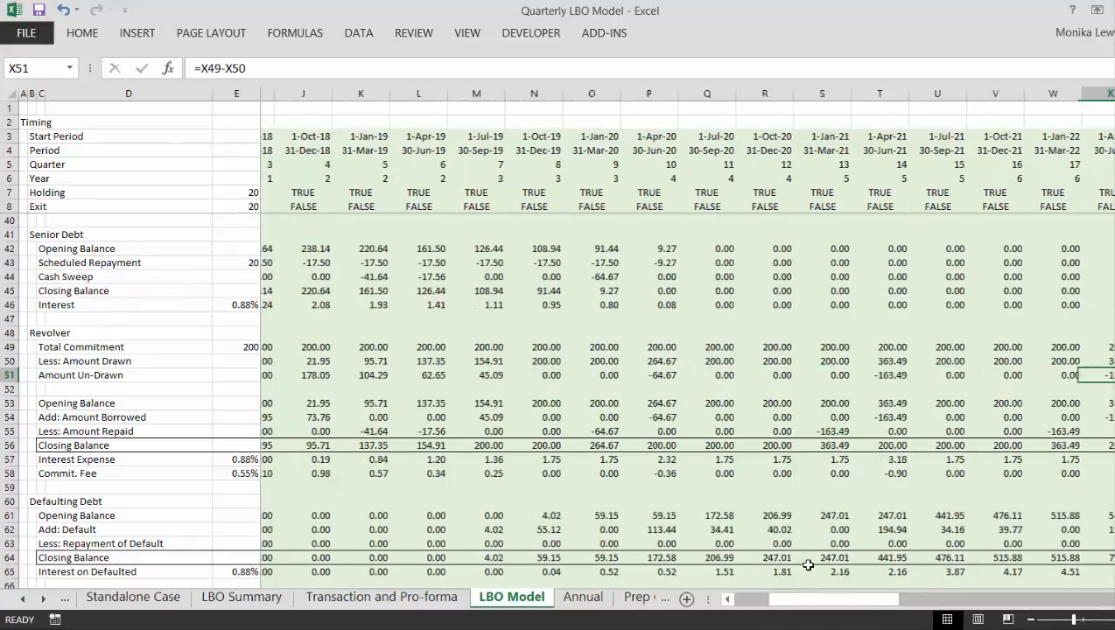
{"action": "key", "text": "Right"}
{"action": "key", "text": "Left"}
{"action": "key", "text": "Left"}
{"action": "key", "text": "Right"}
{"action": "key", "text": "Right"}
{"action": "key", "text": "Right"}
{"action": "key", "text": "Right"}
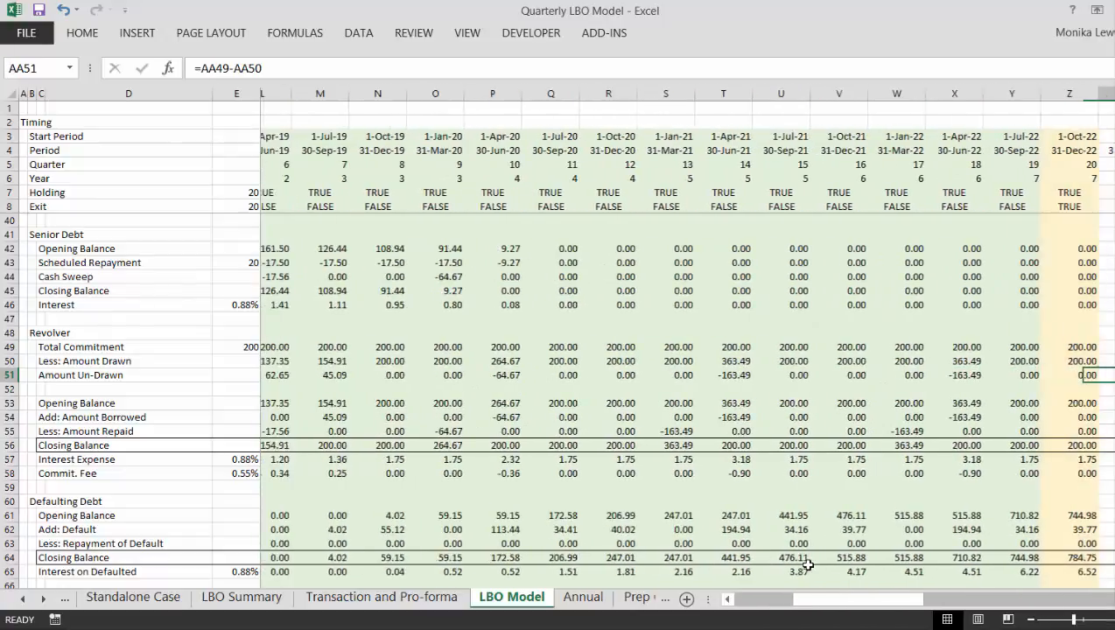
{"action": "key", "text": "Left"}
{"action": "key", "text": "Left"}
{"action": "key", "text": "Left"}
{"action": "key", "text": "Left"}
{"action": "key", "text": "Left"}
{"action": "key", "text": "Left"}
{"action": "key", "text": "Left"}
{"action": "key", "text": "Left"}
{"action": "key", "text": "Left"}
{"action": "key", "text": "Left"}
{"action": "key", "text": "Left"}
{"action": "key", "text": "Left"}
{"action": "key", "text": "Left"}
{"action": "key", "text": "Left"}
{"action": "key", "text": "Left"}
{"action": "key", "text": "Left"}
{"action": "key", "text": "Left"}
{"action": "key", "text": "Left"}
{"action": "key", "text": "Left"}
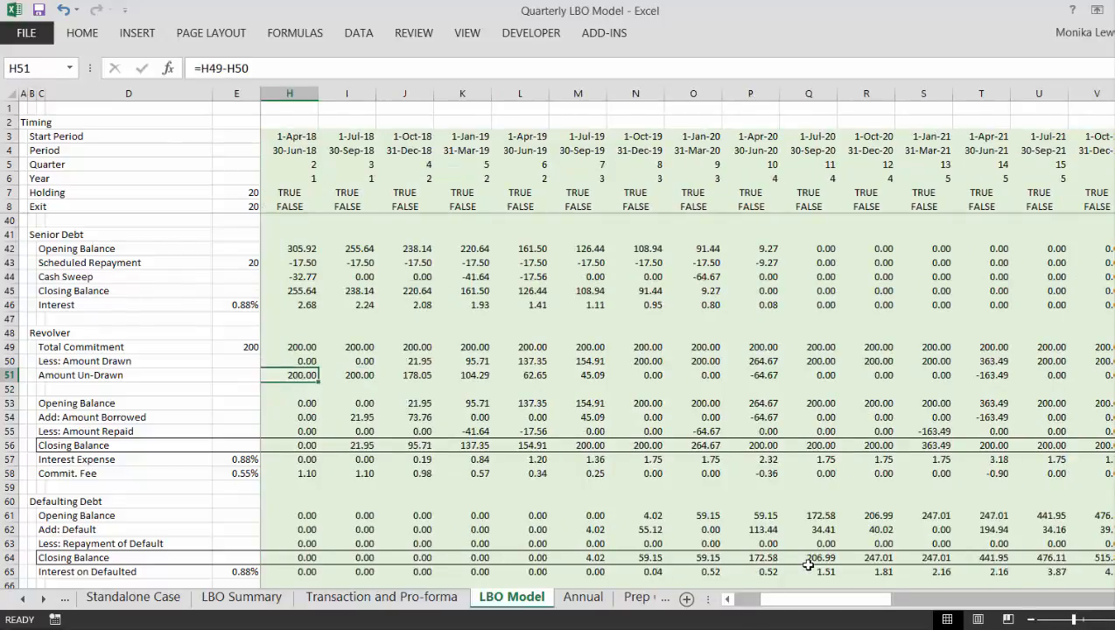
{"action": "key", "text": "Left"}
{"action": "key", "text": "Left"}
{"action": "key", "text": "Left"}
{"action": "key", "text": "Left"}
{"action": "key", "text": "Left"}
{"action": "key", "text": "Left"}
{"action": "key", "text": "Left"}
{"action": "key", "text": "Right"}
{"action": "key", "text": "Right"}
{"action": "key", "text": "Right"}
{"action": "key", "text": "Right"}
{"action": "key", "text": "Right"}
{"action": "key", "text": "Right"}
{"action": "key", "text": "Right"}
{"action": "key", "text": "Right"}
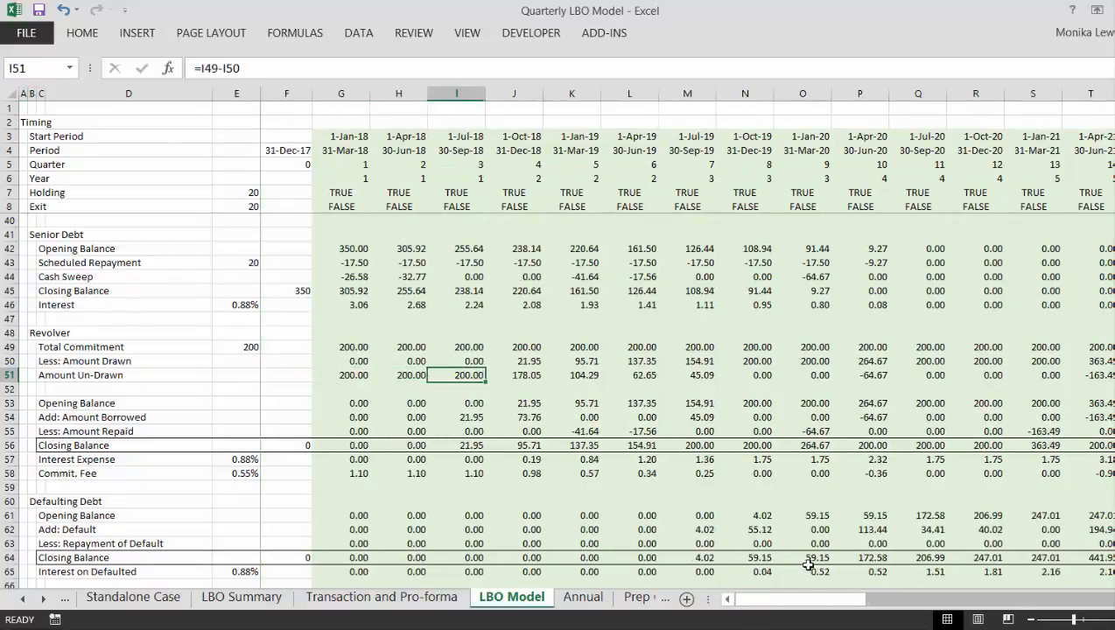
- Inspect the Revolver's first-quarter Amount Borrowed and Amount Repaid formulas in G54 and G55
{"action": "key", "text": "Left"}
{"action": "key", "text": "Left"}
{"action": "key", "text": "Down"}
{"action": "key", "text": "Down"}
{"action": "key", "text": "Down"}
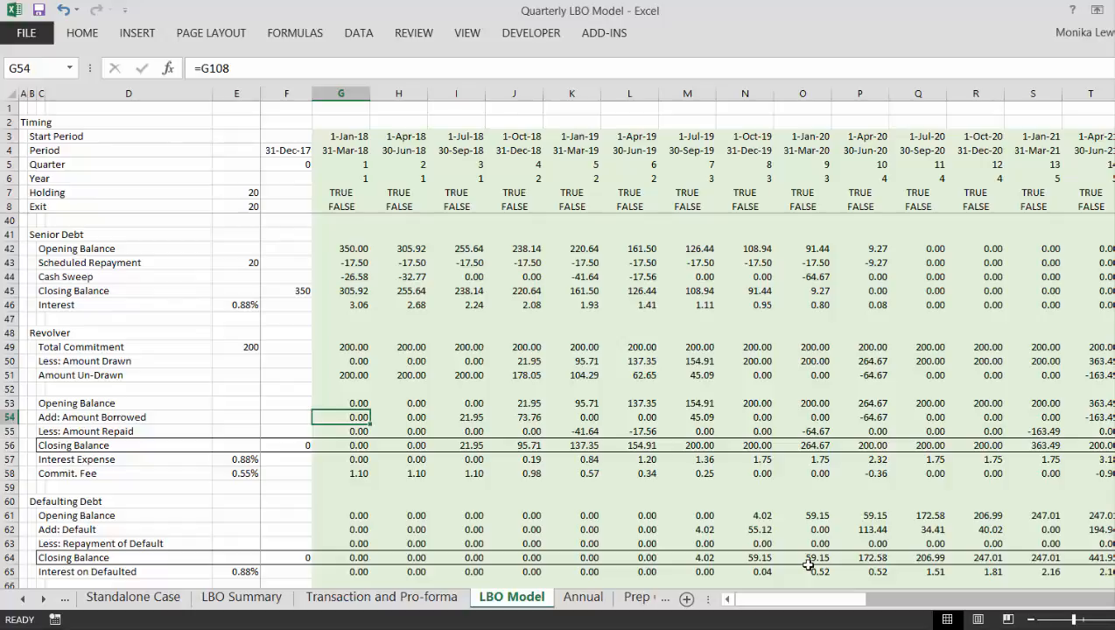
{"action": "key", "text": "Down"}
{"action": "key", "text": "Up"}
{"action": "key", "text": "Down"}
{"action": "key", "text": "Down"}
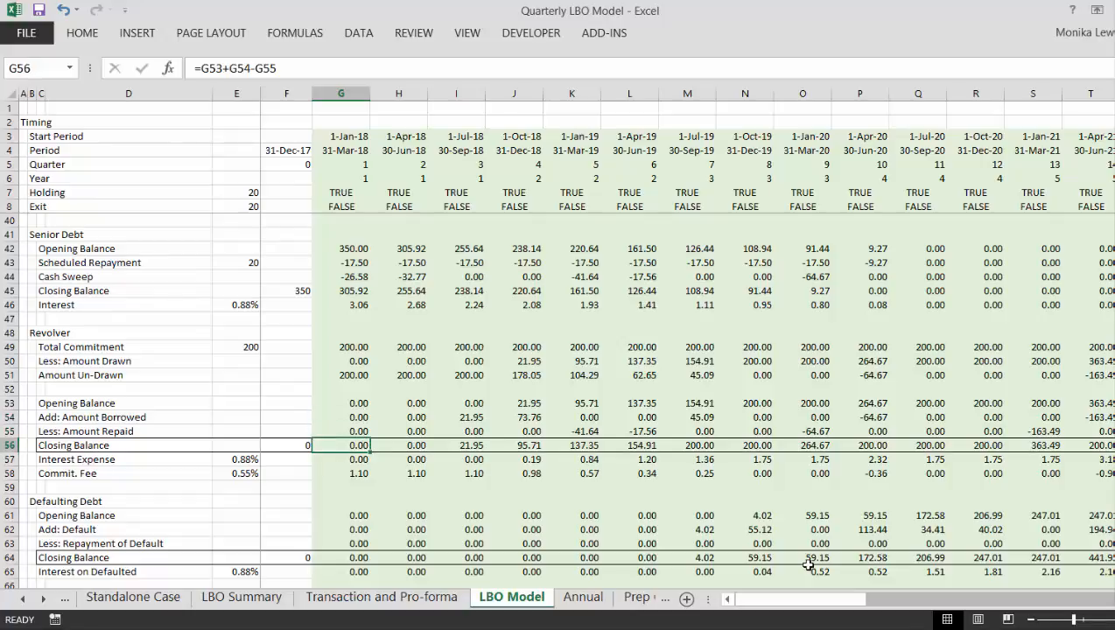
- Replace the Revolver's first-quarter Closing Balance in G56 with =SUM(G53:G55) and fill it across all the quarters
{"action": "key", "text": "alt+equal"}
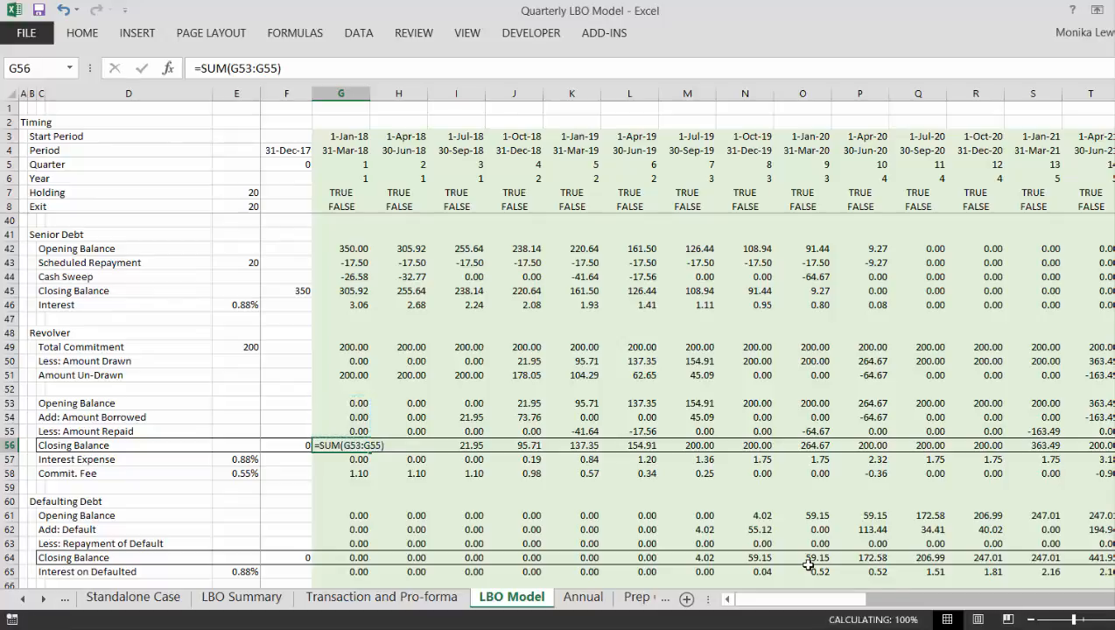
{"action": "key", "text": "Return"}
{"action": "key", "text": "Up"}
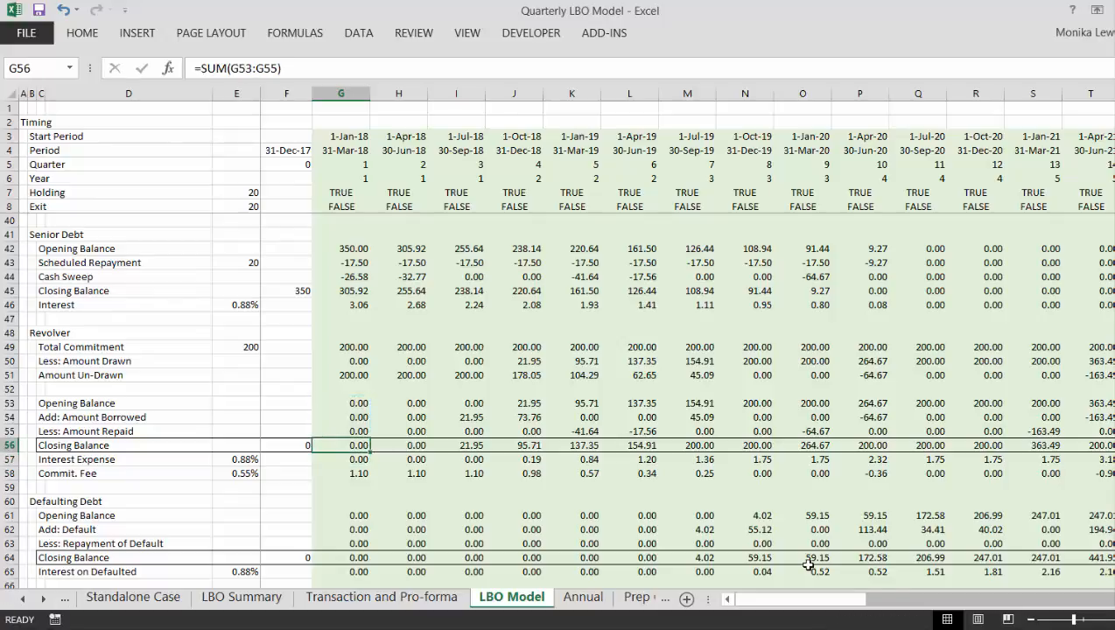
{"action": "key", "text": "ctrl+shift+Right"}
{"action": "key", "text": "ctrl+r"}
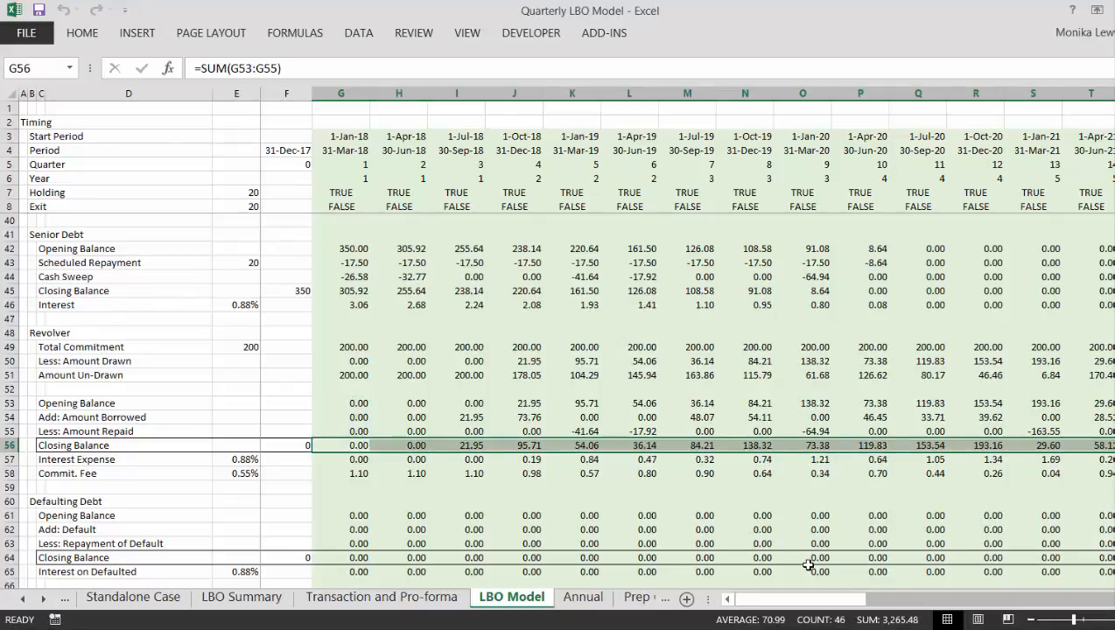
- Review the Revolver's Amount Un-Drawn row from the 2018 quarters to just past the exit quarter
{"action": "key", "text": "Up"}
{"action": "key", "text": "Up"}
{"action": "key", "text": "Up"}
{"action": "key", "text": "Up"}
{"action": "key", "text": "Up"}
{"action": "key", "text": "Right"}
{"action": "key", "text": "Right"}
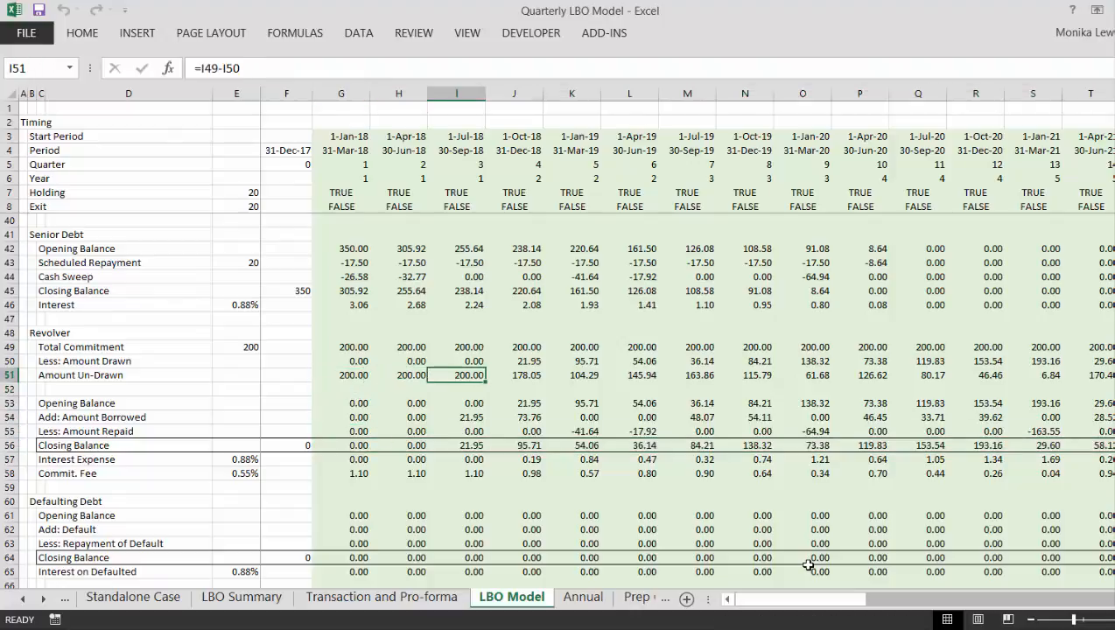
{"action": "key", "text": "Right"}
{"action": "key", "text": "Right"}
{"action": "key", "text": "Right"}
{"action": "key", "text": "Right"}
{"action": "key", "text": "Right"}
{"action": "key", "text": "Right"}
{"action": "key", "text": "Right"}
{"action": "key", "text": "Right"}
{"action": "key", "text": "Right"}
{"action": "key", "text": "Right"}
{"action": "key", "text": "Right"}
{"action": "key", "text": "Right"}
{"action": "key", "text": "Right"}
{"action": "key", "text": "Right"}
{"action": "key", "text": "Right"}
{"action": "key", "text": "Right"}
{"action": "key", "text": "Right"}
{"action": "key", "text": "Right"}
{"action": "key", "text": "Right"}
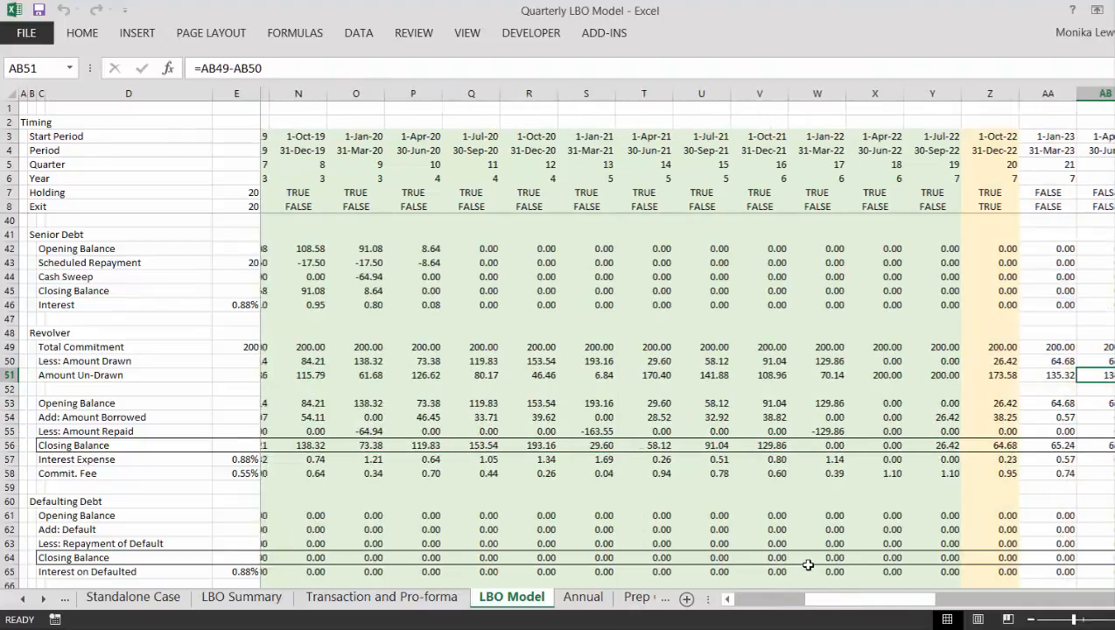
{"action": "key", "text": "Left"}
{"action": "key", "text": "Right"}
{"action": "key", "text": "Right"}
{"action": "key", "text": "Left"}
{"action": "key", "text": "Left"}
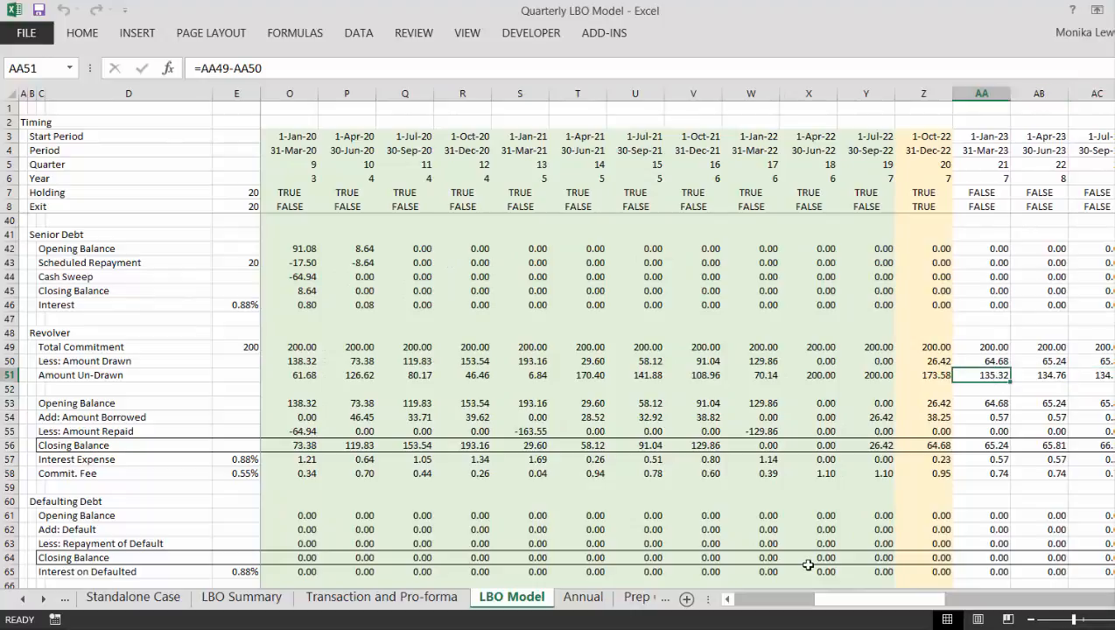
- Compare the Revolver's Amount Un-Drawn around the exit quarter and inspect the opening balance, borrowing and repayment formulas in column Z
{"action": "key", "text": "Left"}
{"action": "key", "text": "Left"}
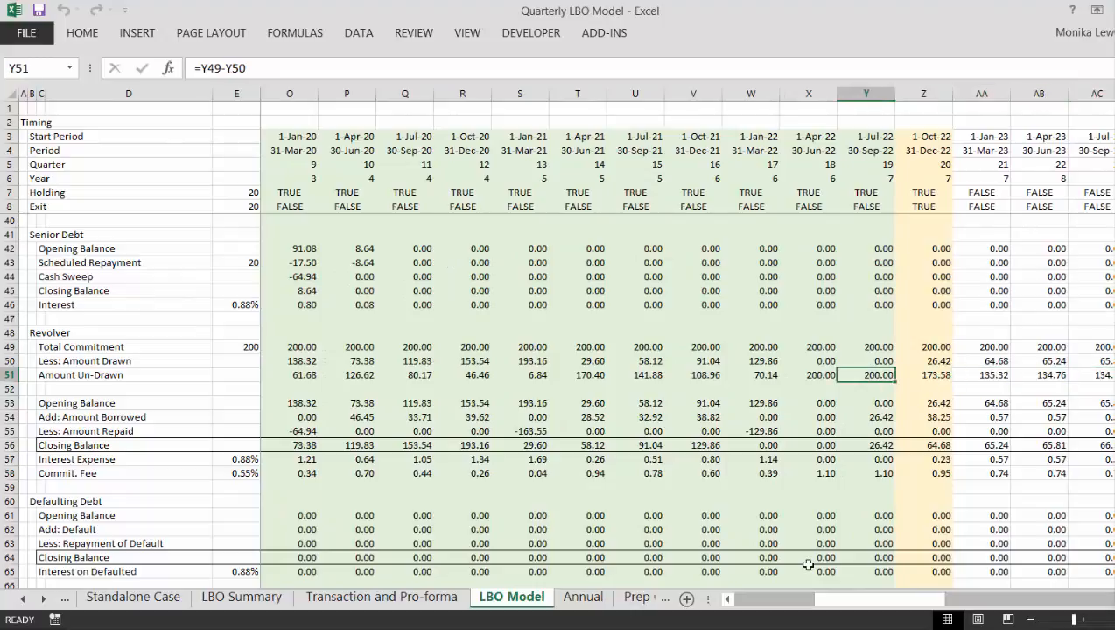
{"action": "key", "text": "Left"}
{"action": "key", "text": "Right"}
{"action": "key", "text": "Right"}
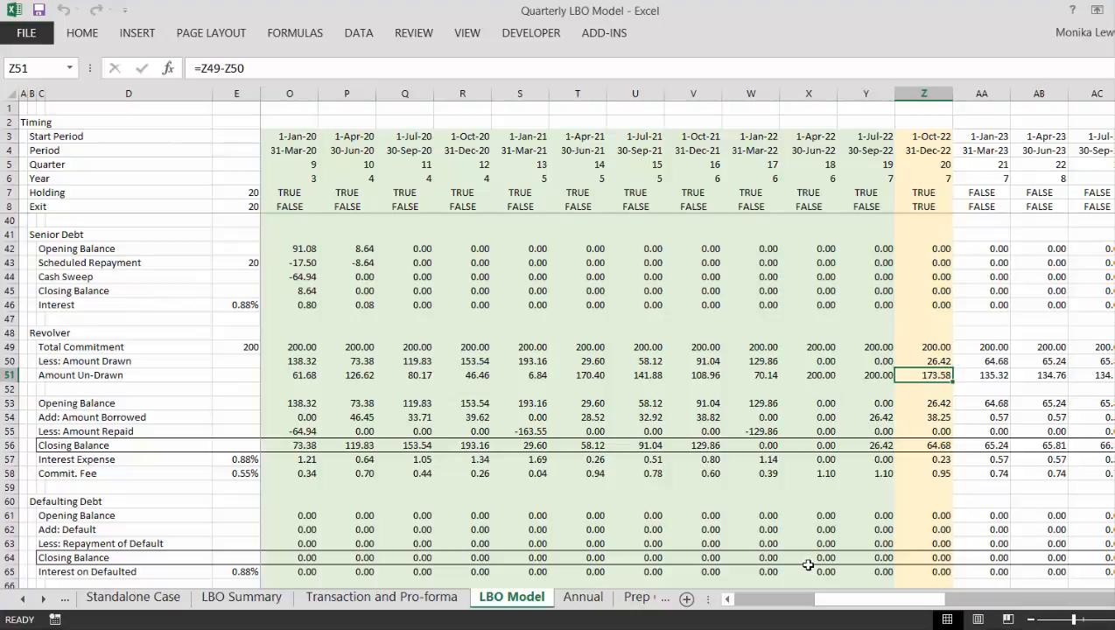
{"action": "key", "text": "Down"}
{"action": "key", "text": "Down"}
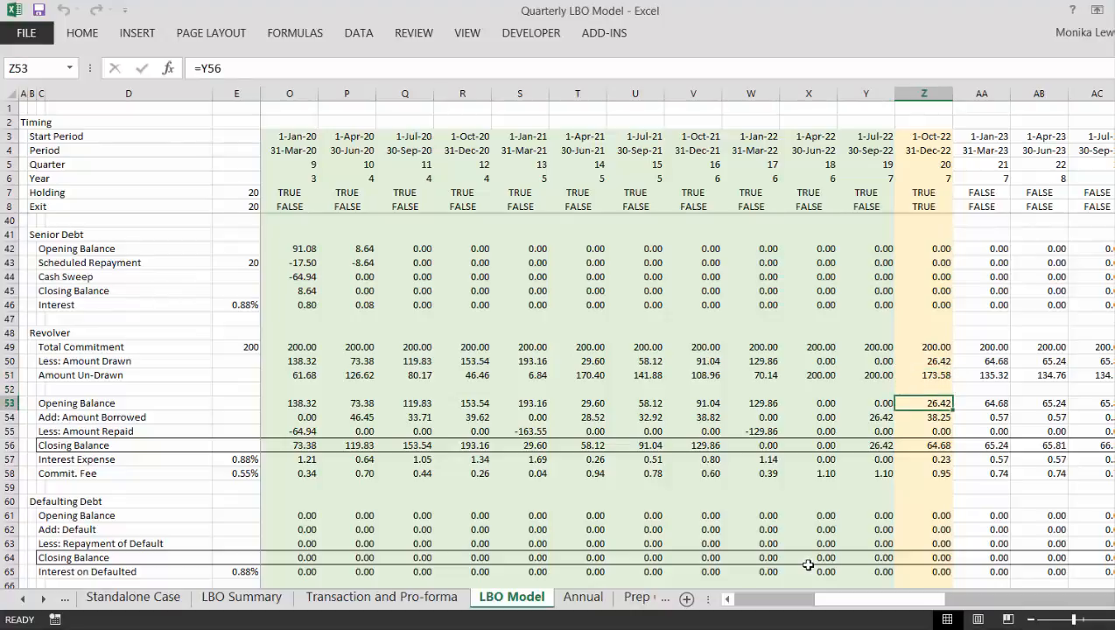
{"action": "key", "text": "Up"}
{"action": "key", "text": "Up"}
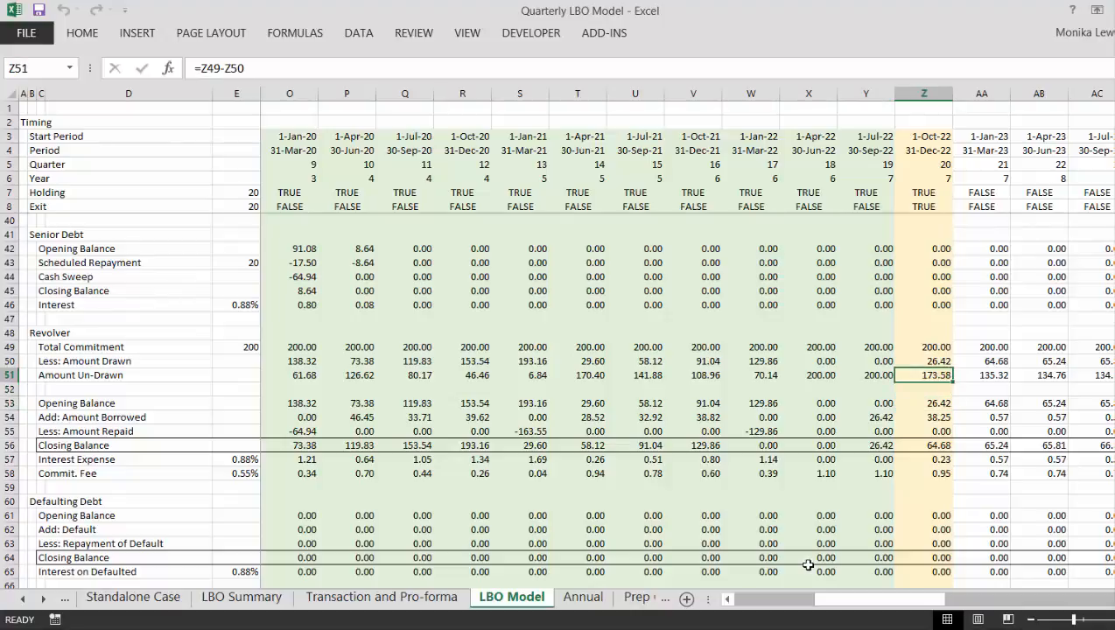
{"action": "key", "text": "Up"}
{"action": "key", "text": "Down"}
{"action": "key", "text": "Down"}
{"action": "key", "text": "Down"}
{"action": "key", "text": "Down"}
{"action": "key", "text": "Down"}
{"action": "key", "text": "Down"}
{"action": "key", "text": "Down"}
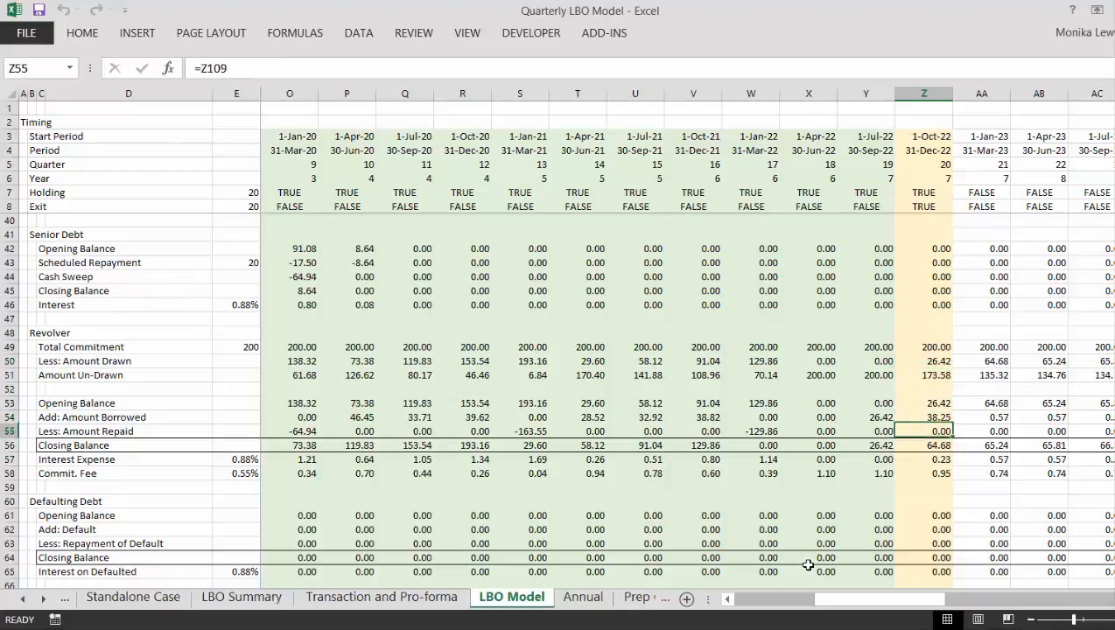
{"action": "key", "text": "Down"}
- Scan the Revolver's Commit. Fee row from the third quarter of 2022 back to its label
{"action": "key", "text": "Left"}
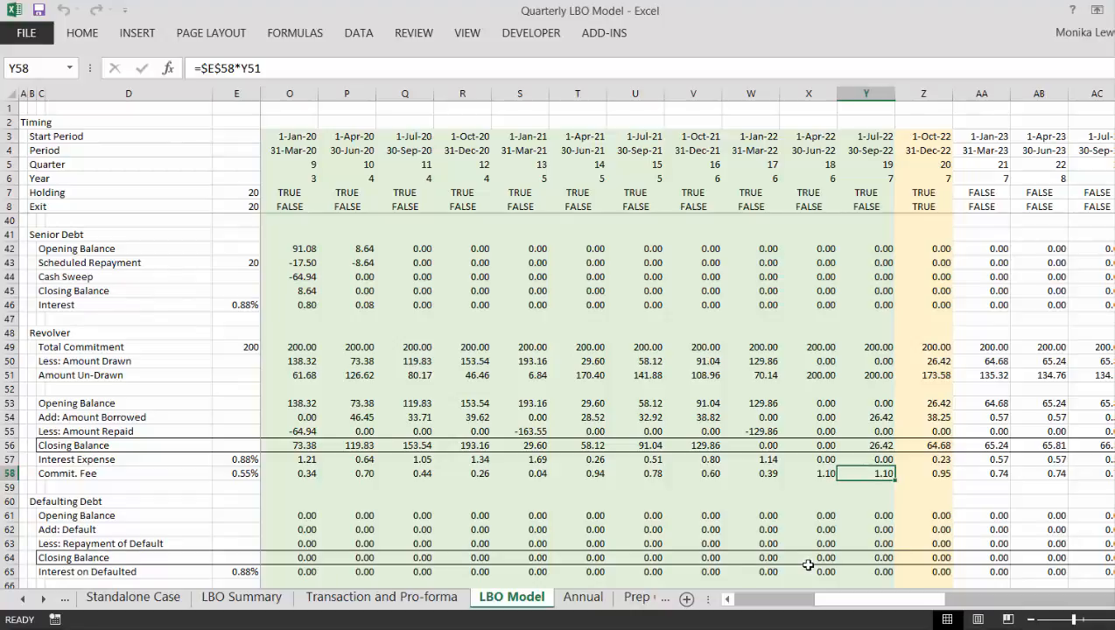
{"action": "key", "text": "Left"}
{"action": "key", "text": "Left"}
{"action": "key", "text": "Left"}
{"action": "key", "text": "Left"}
{"action": "key", "text": "Left"}
{"action": "key", "text": "Left"}
{"action": "key", "text": "Left"}
{"action": "key", "text": "Left"}
{"action": "key", "text": "Left"}
{"action": "key", "text": "Left"}
{"action": "key", "text": "Left"}
{"action": "key", "text": "Left"}
{"action": "key", "text": "Left"}
{"action": "key", "text": "Left"}
{"action": "key", "text": "Left"}
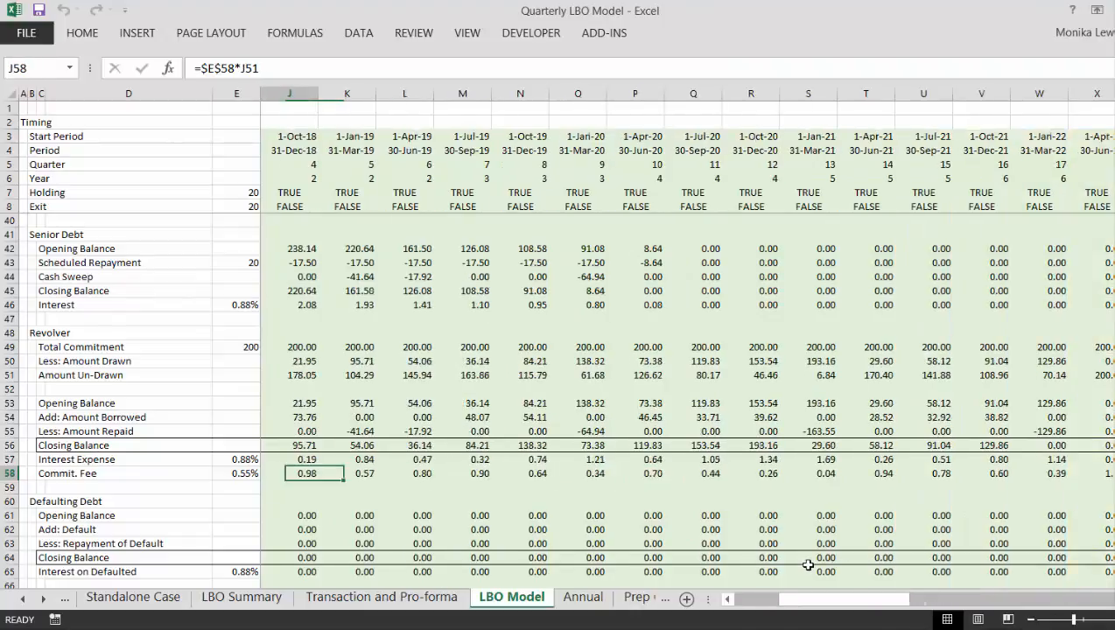
{"action": "key", "text": "Left"}
{"action": "key", "text": "Left"}
{"action": "key", "text": "Left"}
{"action": "key", "text": "Left"}
{"action": "key", "text": "Left"}
{"action": "key", "text": "Left"}
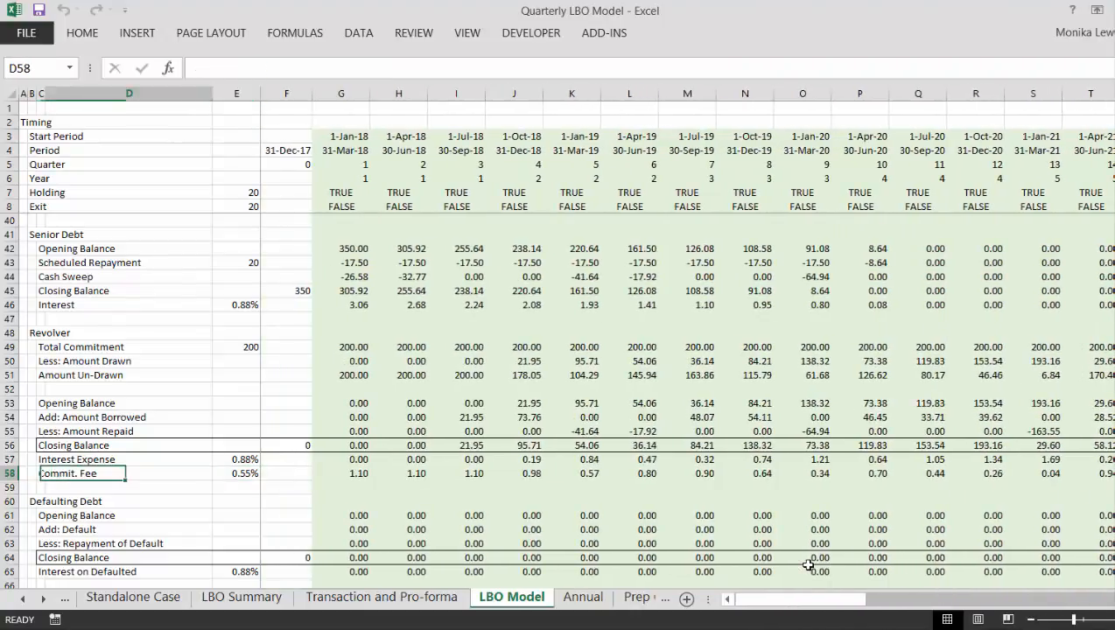
- Check the Revolver's first-quarter Amount Repaid and Amount Borrowed links and trace the Amount Borrowed row across the quarters
{"action": "key", "text": "Right"}
{"action": "key", "text": "Right"}
{"action": "key", "text": "Right"}
{"action": "key", "text": "Up"}
{"action": "key", "text": "Up"}
{"action": "key", "text": "Up"}
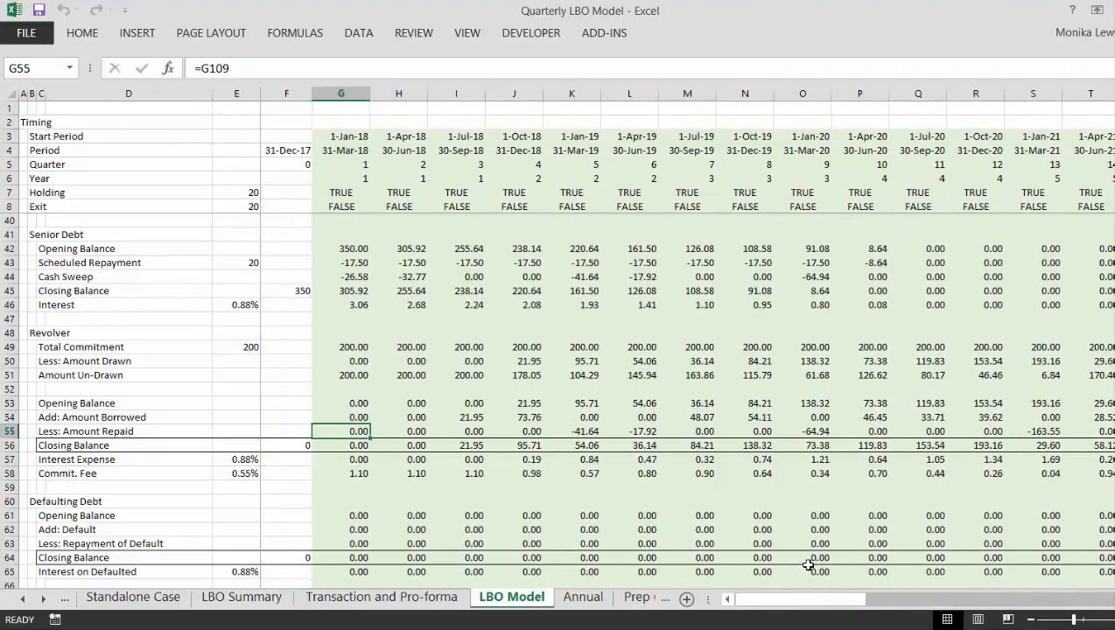
{"action": "key", "text": "Up"}
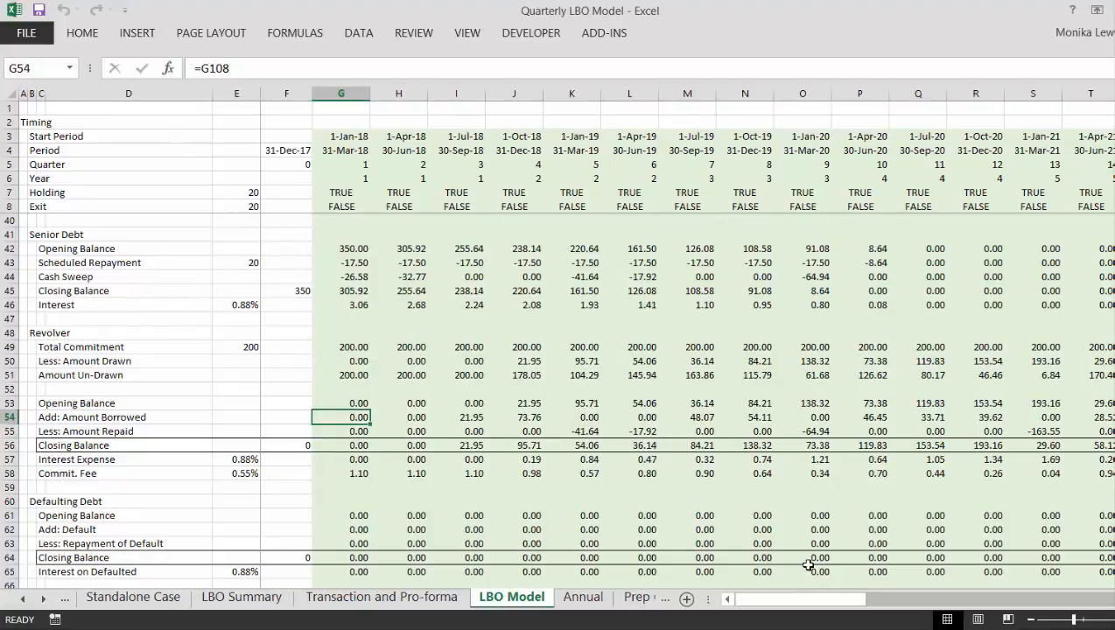
{"action": "key", "text": "Down"}
{"action": "key", "text": "Up"}
{"action": "key", "text": "Right"}
{"action": "key", "text": "Right"}
{"action": "key", "text": "Right"}
{"action": "key", "text": "Right"}
{"action": "key", "text": "Right"}
{"action": "key", "text": "Right"}
{"action": "key", "text": "Right"}
{"action": "key", "text": "Right"}
{"action": "key", "text": "Right"}
{"action": "key", "text": "Right"}
{"action": "key", "text": "Right"}
{"action": "key", "text": "Right"}
{"action": "key", "text": "Right"}
{"action": "key", "text": "Right"}
{"action": "key", "text": "Right"}
{"action": "key", "text": "Right"}
{"action": "key", "text": "Right"}
{"action": "key", "text": "Right"}
{"action": "key", "text": "Right"}
{"action": "key", "text": "Right"}
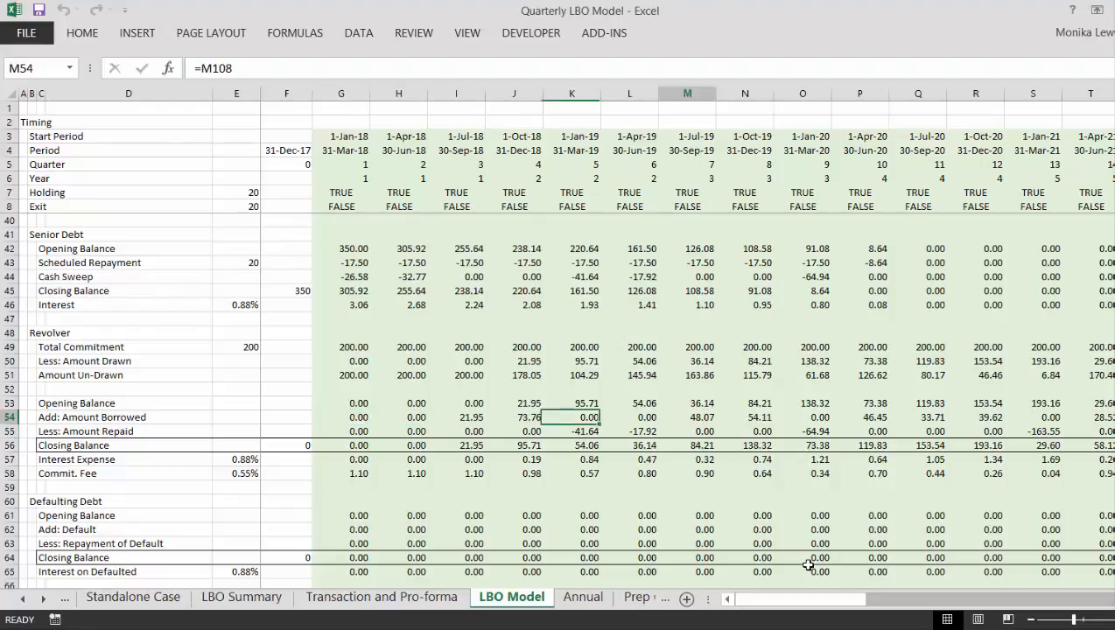
{"action": "key", "text": "Left"}
{"action": "key", "text": "Left"}
{"action": "key", "text": "Left"}
{"action": "key", "text": "Left"}
{"action": "key", "text": "Left"}
{"action": "key", "text": "Left"}
{"action": "key", "text": "Left"}
{"action": "key", "text": "Left"}
{"action": "key", "text": "Left"}
{"action": "key", "text": "Left"}
{"action": "key", "text": "Left"}
{"action": "key", "text": "Left"}
{"action": "key", "text": "Left"}
{"action": "key", "text": "Left"}
{"action": "key", "text": "Left"}
{"action": "key", "text": "Left"}
{"action": "key", "text": "Left"}
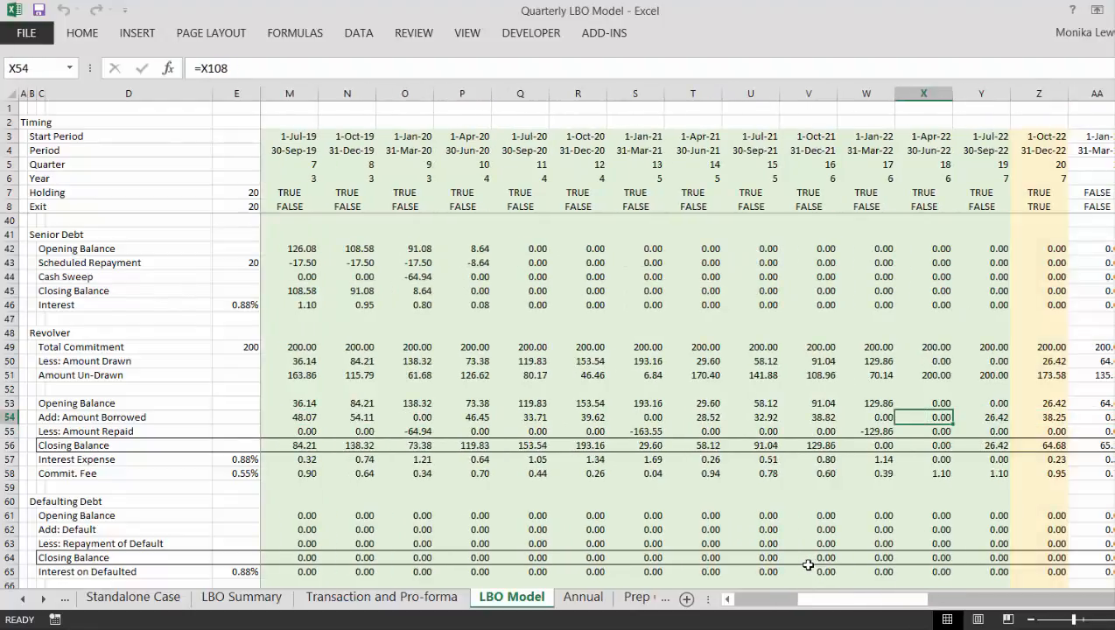
- Go down the model to the revolving credit draws and repayments rows of the Cash Flow section
{"action": "key", "text": "Home"}
{"action": "key", "text": "Down"}
{"action": "key", "text": "Down"}
{"action": "key", "text": "Down"}
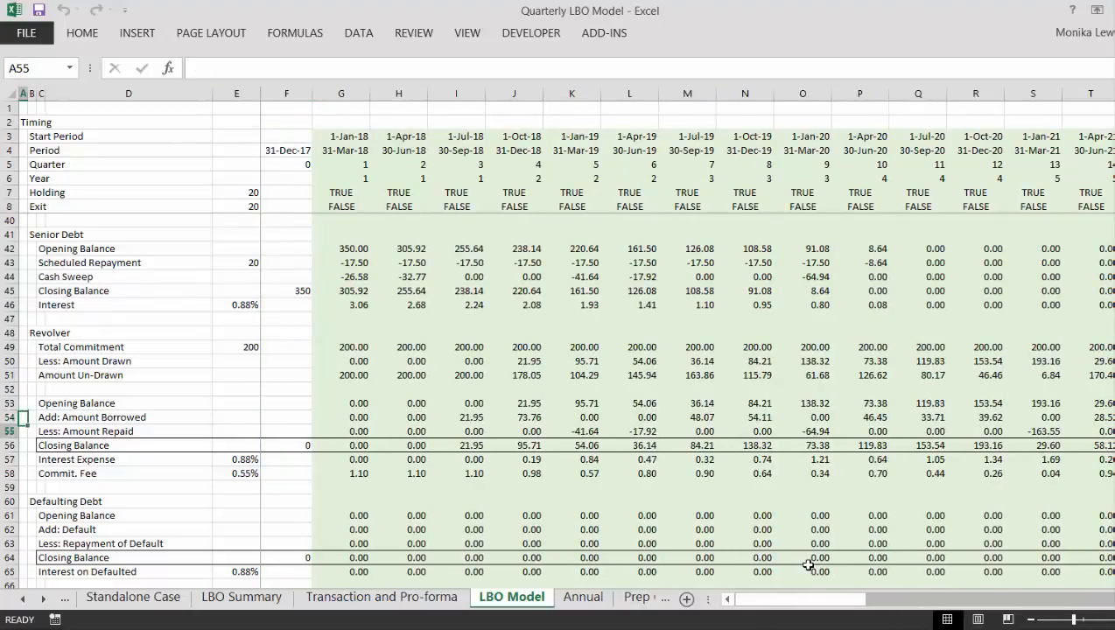
{"action": "key", "text": "Down"}
{"action": "key", "text": "Down"}
{"action": "key", "text": "Down"}
{"action": "key", "text": "Down"}
{"action": "key", "text": "Down"}
{"action": "key", "text": "Down"}
{"action": "key", "text": "Down"}
{"action": "key", "text": "Down"}
{"action": "key", "text": "Down"}
{"action": "key", "text": "Down"}
{"action": "key", "text": "Down"}
{"action": "key", "text": "Down"}
{"action": "key", "text": "Down"}
{"action": "key", "text": "Down"}
{"action": "key", "text": "Down"}
{"action": "key", "text": "Down"}
{"action": "key", "text": "Down"}
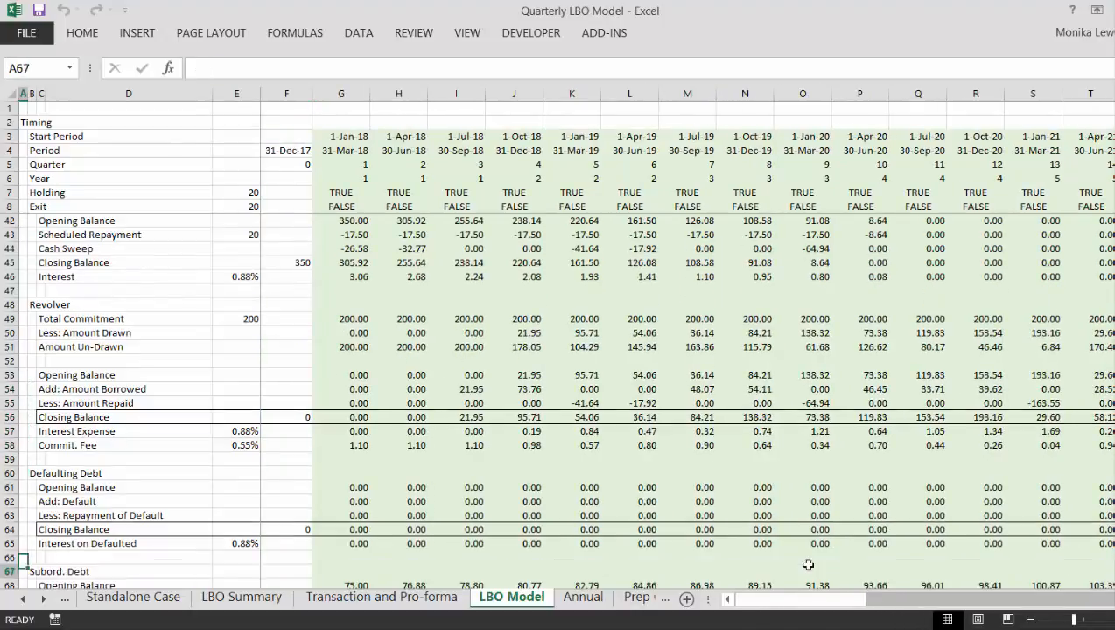
{"action": "key", "text": "Down"}
{"action": "key", "text": "Down"}
{"action": "key", "text": "Down"}
{"action": "key", "text": "Down"}
{"action": "key", "text": "Down"}
{"action": "key", "text": "Down"}
{"action": "key", "text": "Down"}
{"action": "key", "text": "Down"}
{"action": "key", "text": "Down"}
{"action": "key", "text": "Down"}
{"action": "key", "text": "Down"}
{"action": "key", "text": "Down"}
{"action": "key", "text": "Down"}
{"action": "key", "text": "Down"}
{"action": "key", "text": "Down"}
{"action": "key", "text": "Down"}
{"action": "key", "text": "Down"}
{"action": "key", "text": "Down"}
{"action": "key", "text": "Down"}
{"action": "key", "text": "Down"}
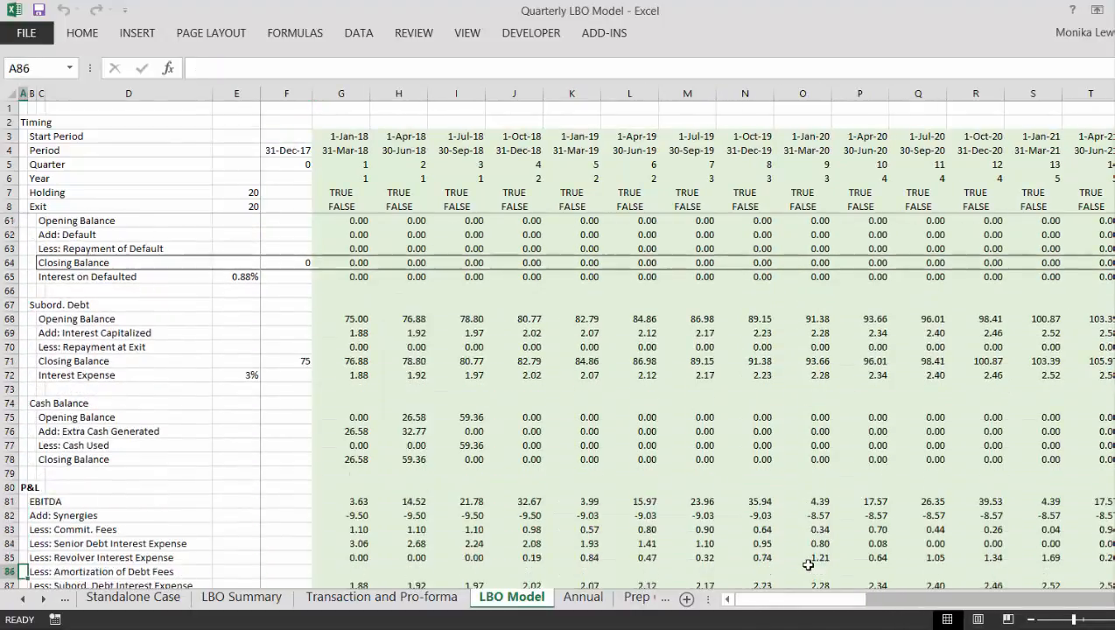
{"action": "key", "text": "Down"}
{"action": "key", "text": "Down"}
{"action": "key", "text": "Down"}
{"action": "key", "text": "Down"}
{"action": "key", "text": "Down"}
{"action": "key", "text": "Down"}
{"action": "key", "text": "Down"}
{"action": "key", "text": "Down"}
{"action": "key", "text": "Down"}
{"action": "key", "text": "Down"}
{"action": "key", "text": "Down"}
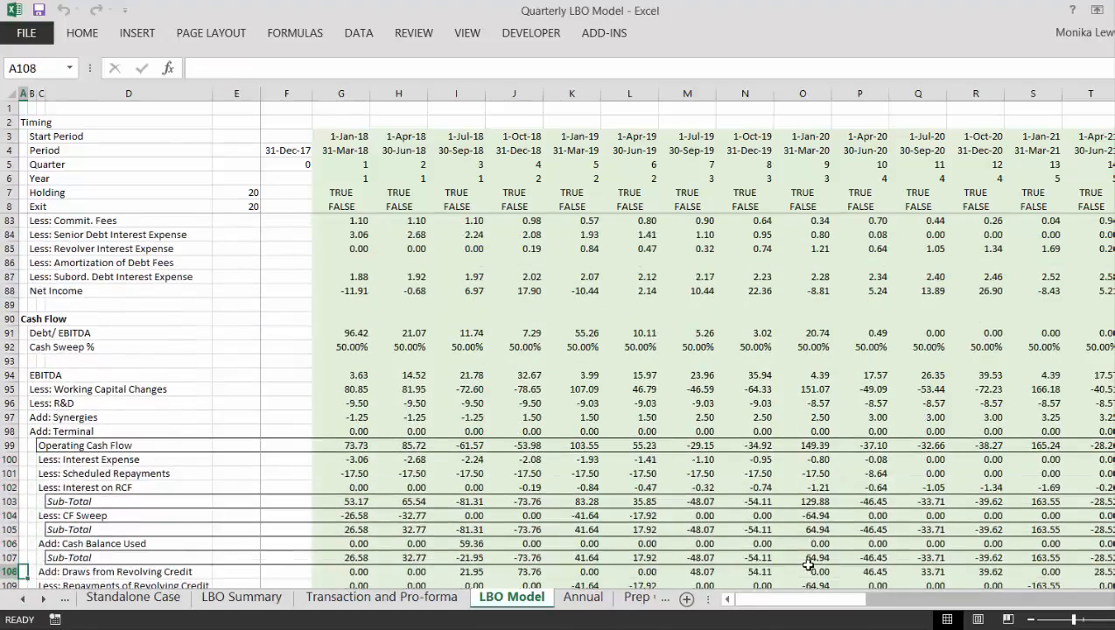
{"action": "key", "text": "Down"}
{"action": "key", "text": "Down"}
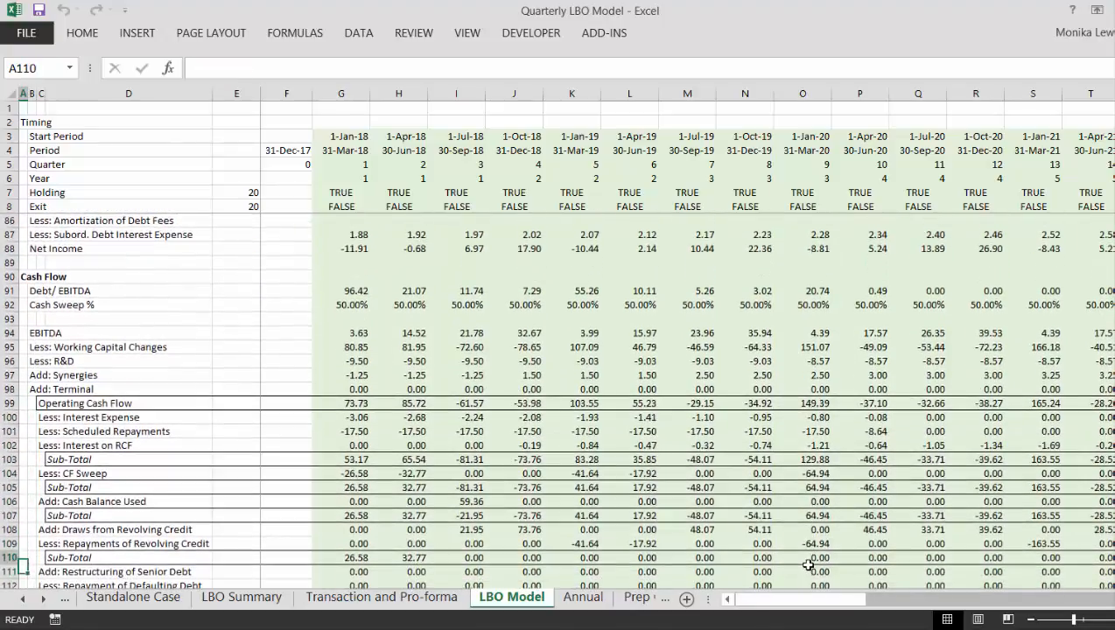
- Examine the first-quarter Sub-Total, revolver draw and revolver repayment formulas in G107 to G109
{"action": "key", "text": "Up"}
{"action": "key", "text": "Up"}
{"action": "key", "text": "Up"}
{"action": "key", "text": "Up"}
{"action": "key", "text": "Up"}
{"action": "key", "text": "Up"}
{"action": "key", "text": "Down"}
{"action": "key", "text": "Right"}
{"action": "key", "text": "Right"}
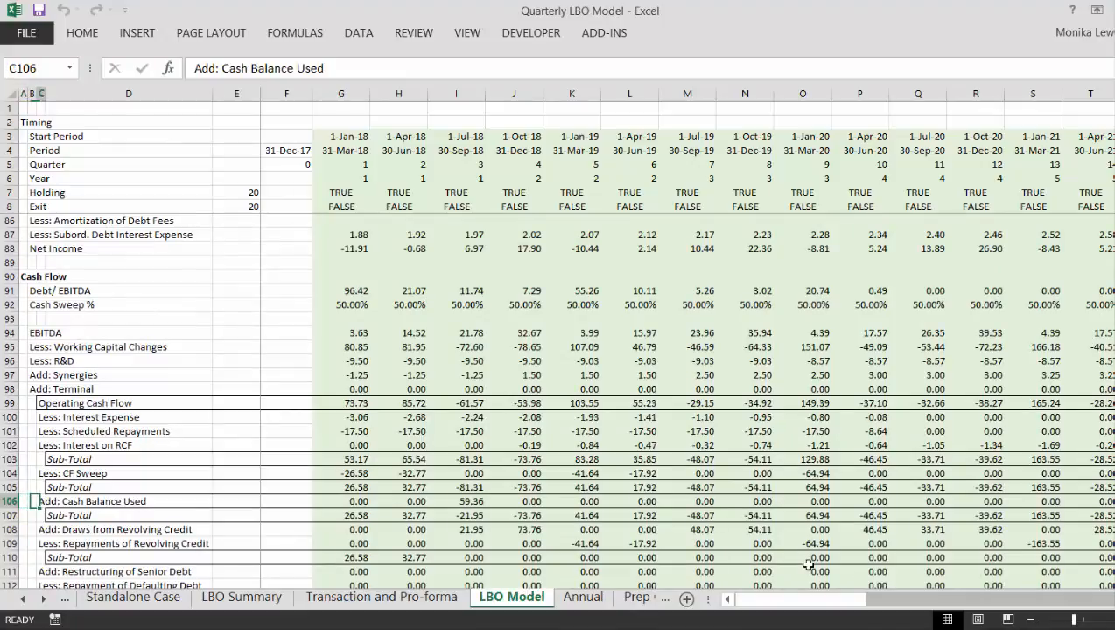
{"action": "key", "text": "Down"}
{"action": "key", "text": "Right"}
{"action": "key", "text": "Right"}
{"action": "key", "text": "Right"}
{"action": "key", "text": "Right"}
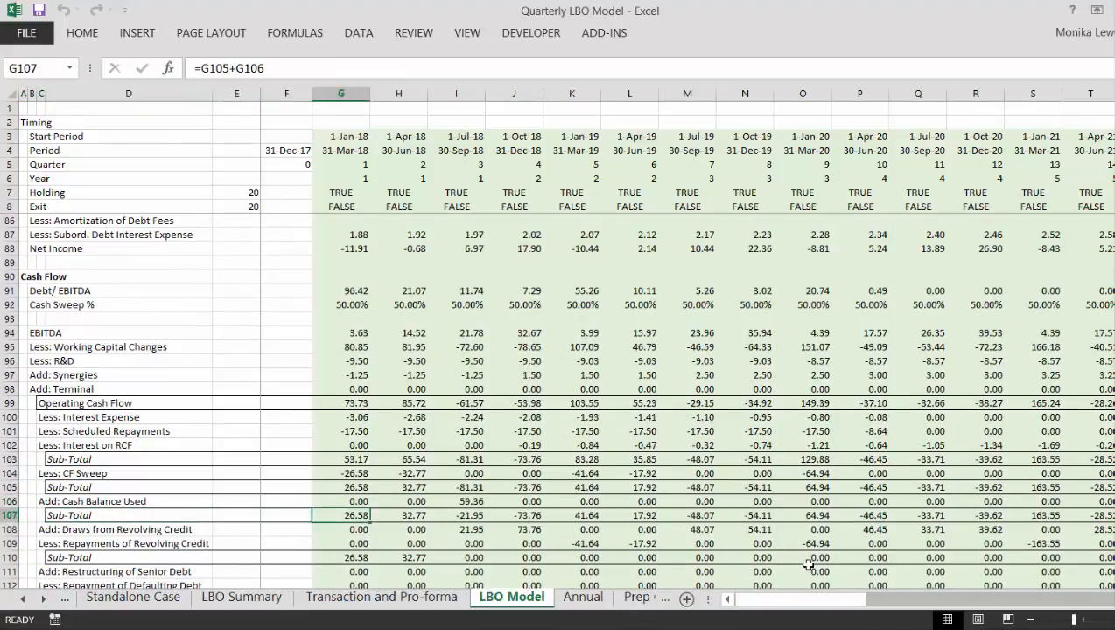
{"action": "key", "text": "Down"}
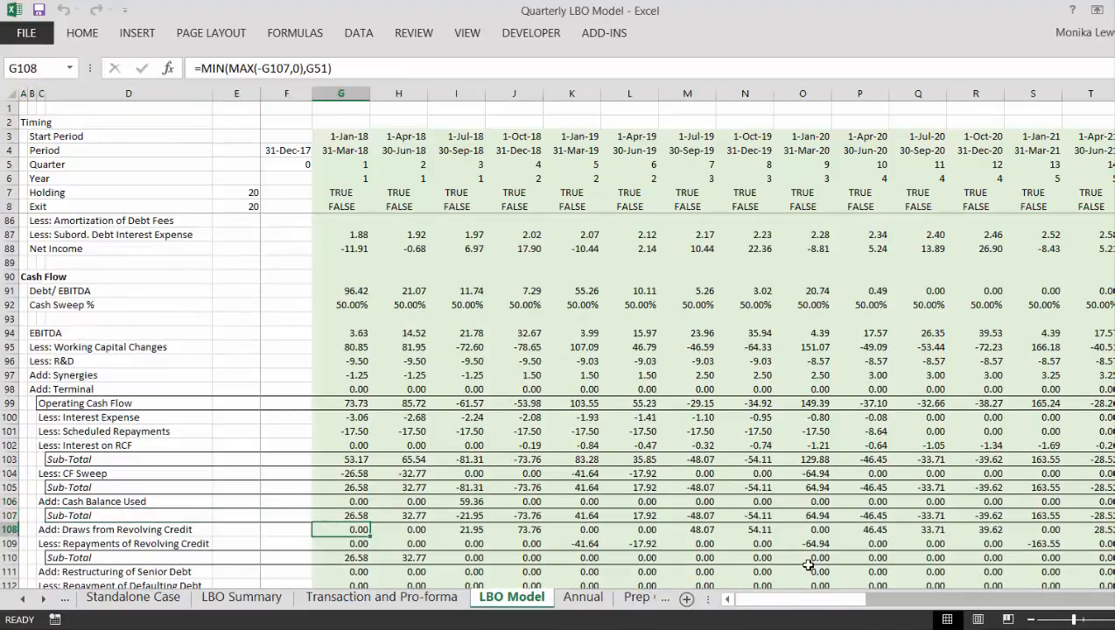
{"action": "key", "text": "Down"}
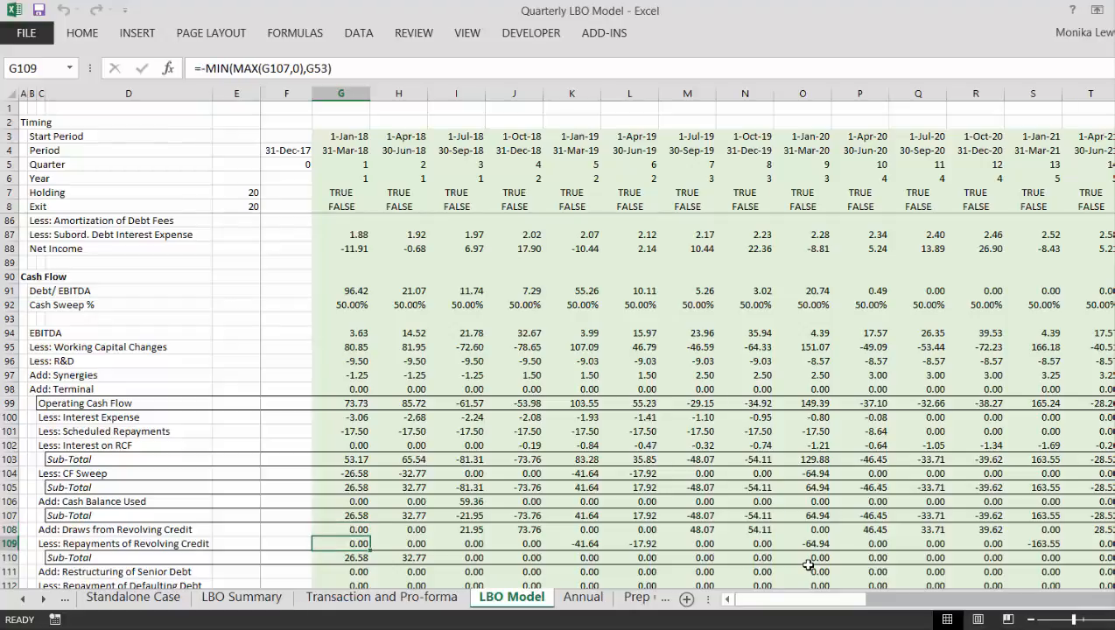
{"action": "key", "text": "F2"}
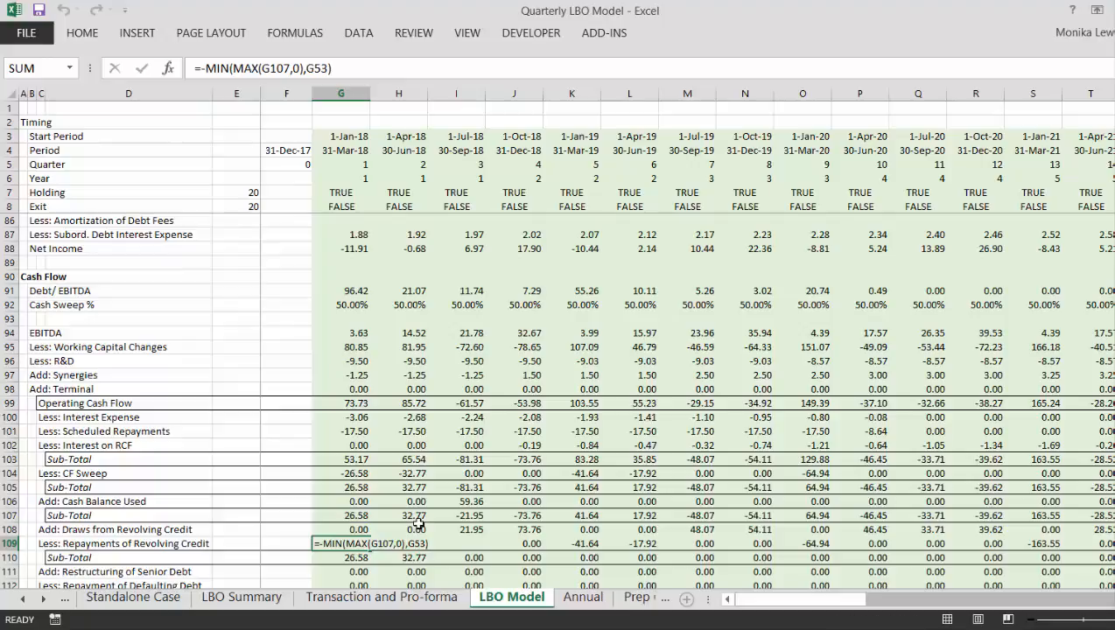
{"action": "key", "text": "Escape"}
- Rename the "Add: Terminal" label in B98 of the Cash Flow section as "Add: Exit Proceeds"
{"action": "key", "text": "Up"}
{"action": "key", "text": "Up"}
{"action": "key", "text": "Up"}
{"action": "key", "text": "Up"}
{"action": "key", "text": "Up"}
{"action": "key", "text": "Up"}
{"action": "key", "text": "Up"}
{"action": "key", "text": "Up"}
{"action": "key", "text": "Up"}
{"action": "key", "text": "Up"}
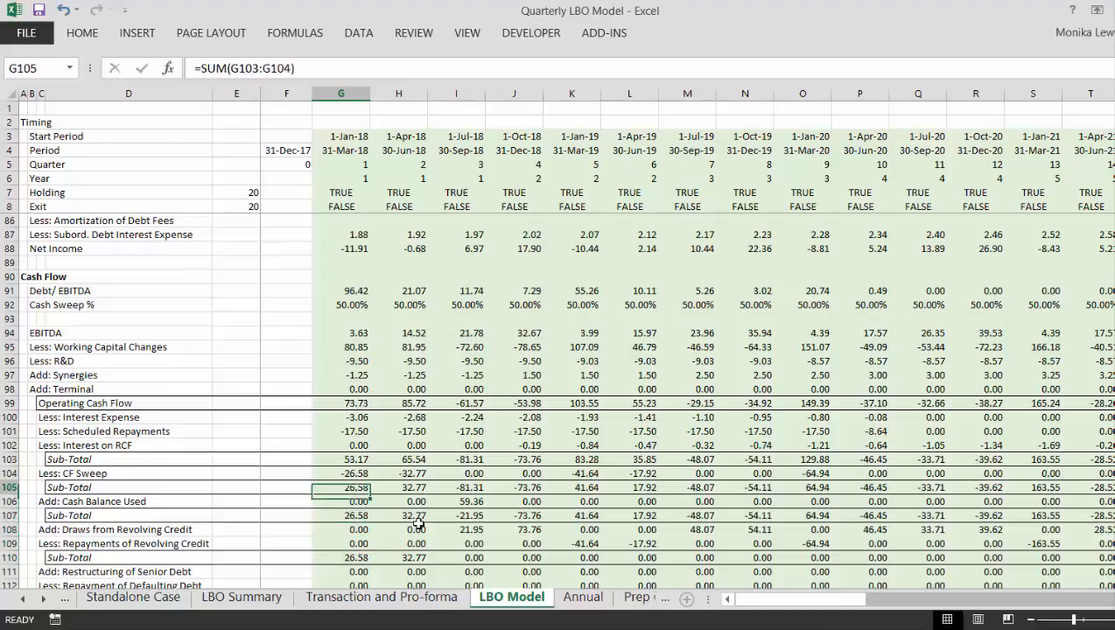
{"action": "key", "text": "Up"}
{"action": "key", "text": "Up"}
{"action": "key", "text": "Left"}
{"action": "key", "text": "Left"}
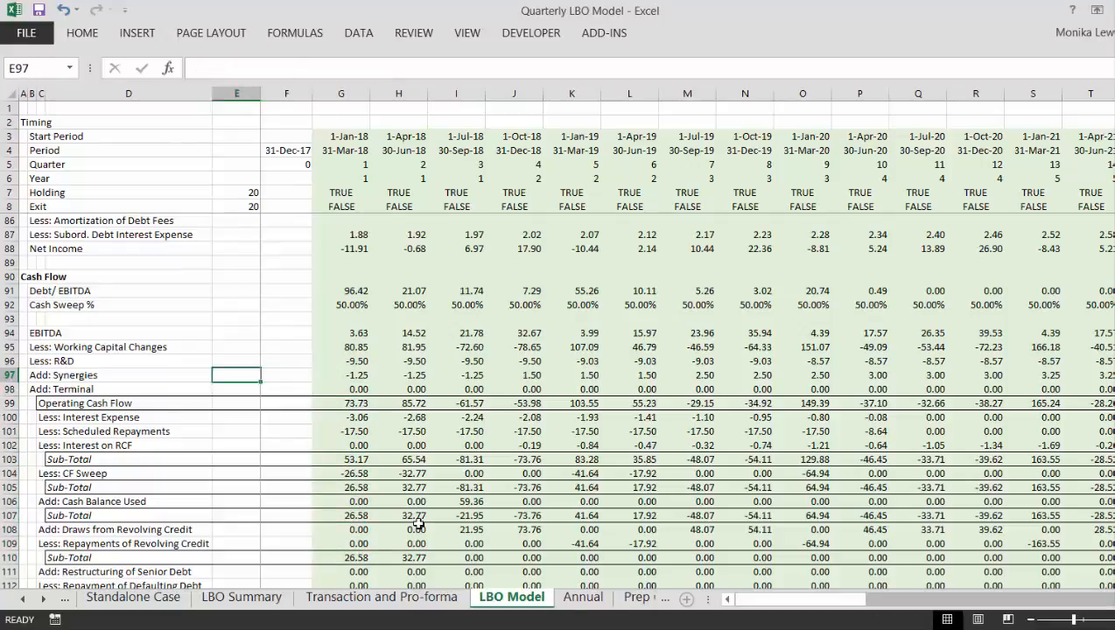
{"action": "key", "text": "Left"}
{"action": "key", "text": "Left"}
{"action": "key", "text": "Left"}
{"action": "key", "text": "Down"}
{"action": "type", "text": "Ad"}
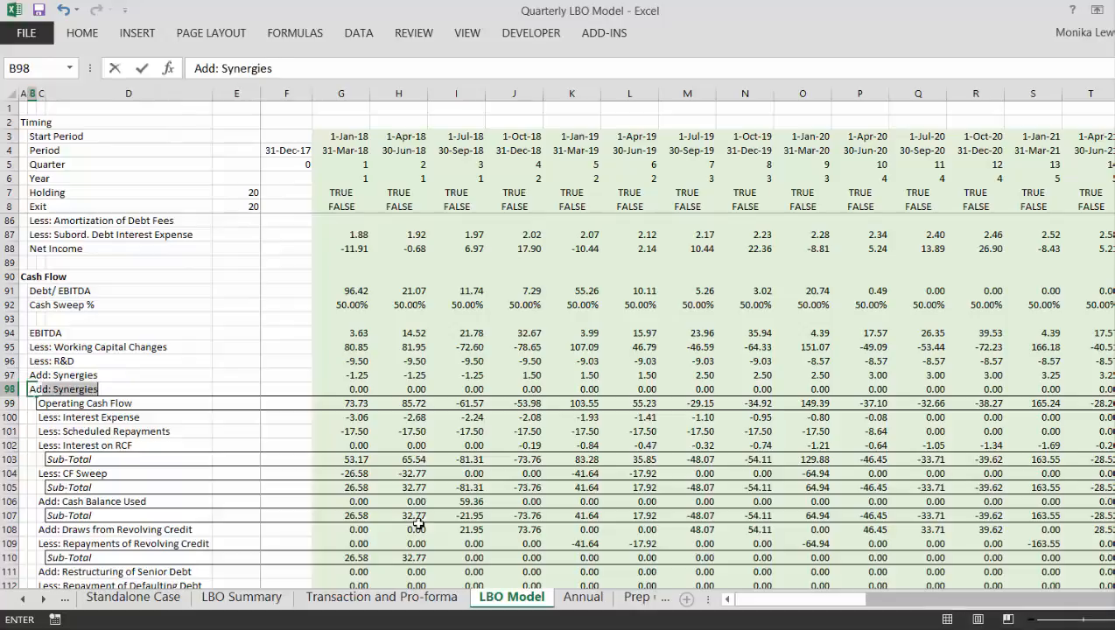
{"action": "type", "text": "d: Exit"}
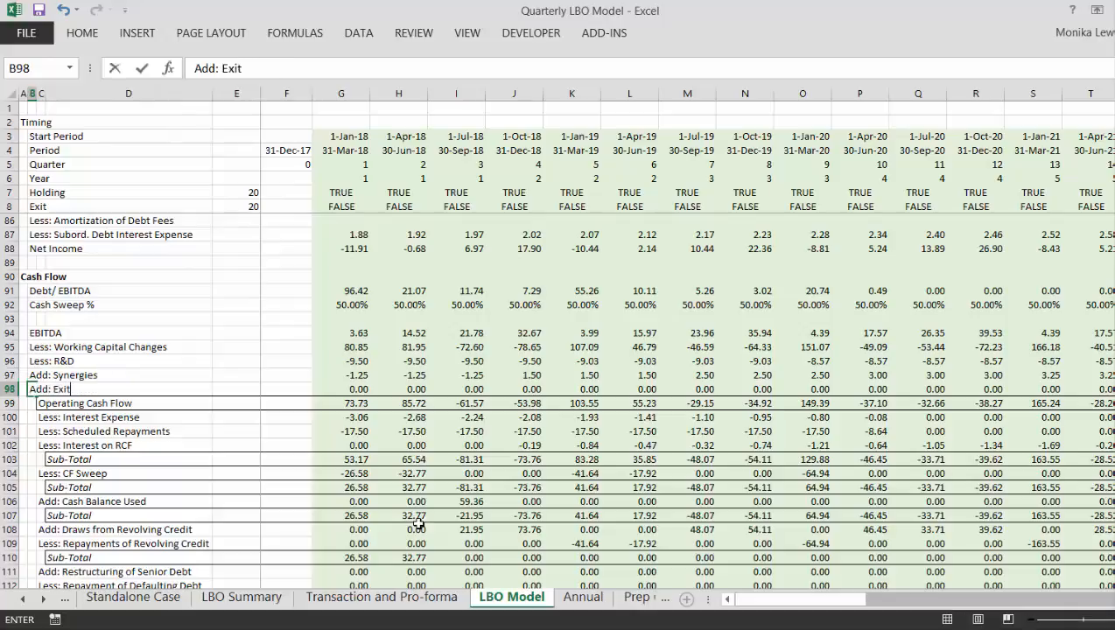
{"action": "type", "text": " Proceeds"}
{"action": "key", "text": "ctrl+Return"}
{"action": "key", "text": "Down"}
{"action": "key", "text": "Down"}
{"action": "key", "text": "Right"}
{"action": "key", "text": "Right"}
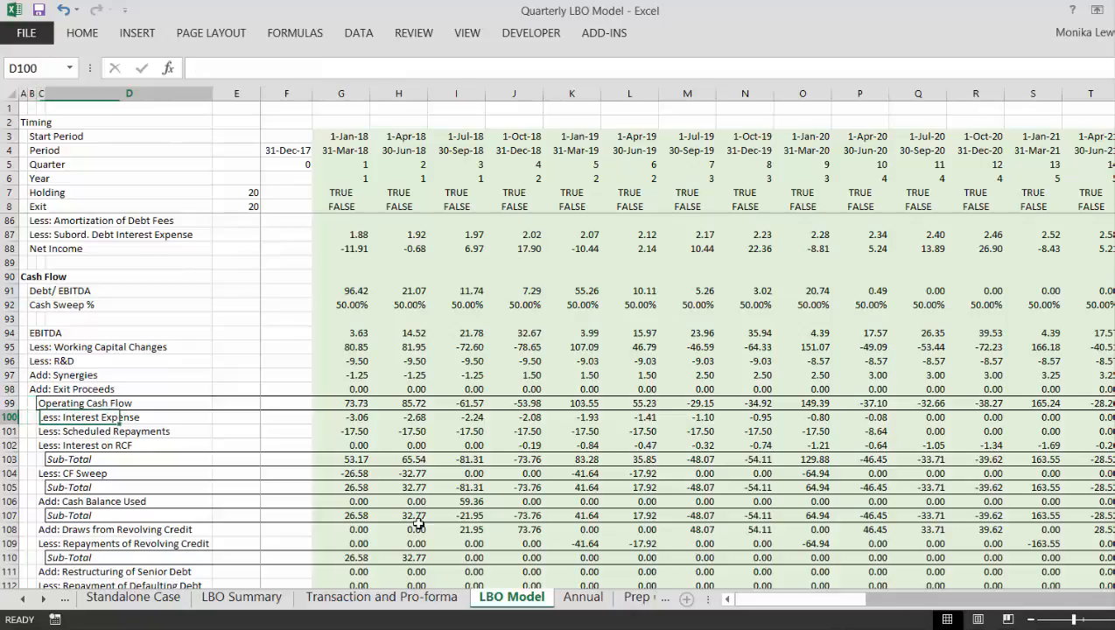
- Trace the Add: Draws from Revolving Credit row across the quarters to the exit quarter in column Z
{"action": "key", "text": "Down"}
{"action": "key", "text": "Down"}
{"action": "key", "text": "Down"}
{"action": "key", "text": "Down"}
{"action": "key", "text": "Down"}
{"action": "key", "text": "Down"}
{"action": "key", "text": "Down"}
{"action": "key", "text": "Down"}
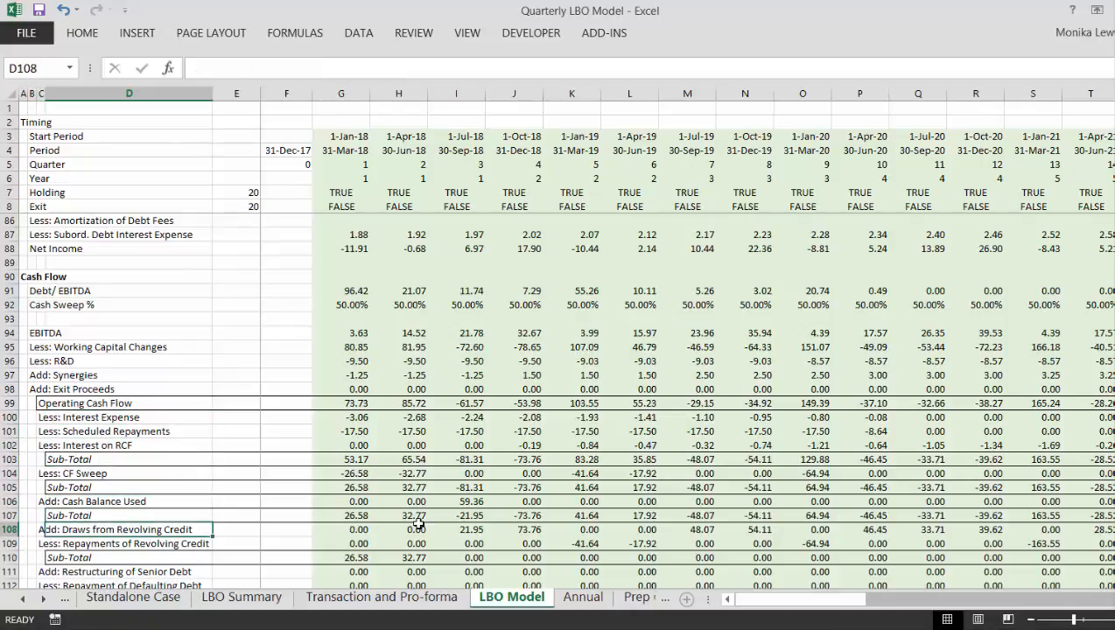
{"action": "key", "text": "Right"}
{"action": "key", "text": "Right"}
{"action": "key", "text": "Right"}
{"action": "key", "text": "Right"}
{"action": "key", "text": "Right"}
{"action": "key", "text": "Right"}
{"action": "key", "text": "Right"}
{"action": "key", "text": "Right"}
{"action": "key", "text": "Right"}
{"action": "key", "text": "Right"}
{"action": "key", "text": "Right"}
{"action": "key", "text": "Right"}
{"action": "key", "text": "Right"}
{"action": "key", "text": "Right"}
{"action": "key", "text": "Right"}
{"action": "key", "text": "Right"}
{"action": "key", "text": "Right"}
{"action": "key", "text": "Right"}
{"action": "key", "text": "Right"}
{"action": "key", "text": "Right"}
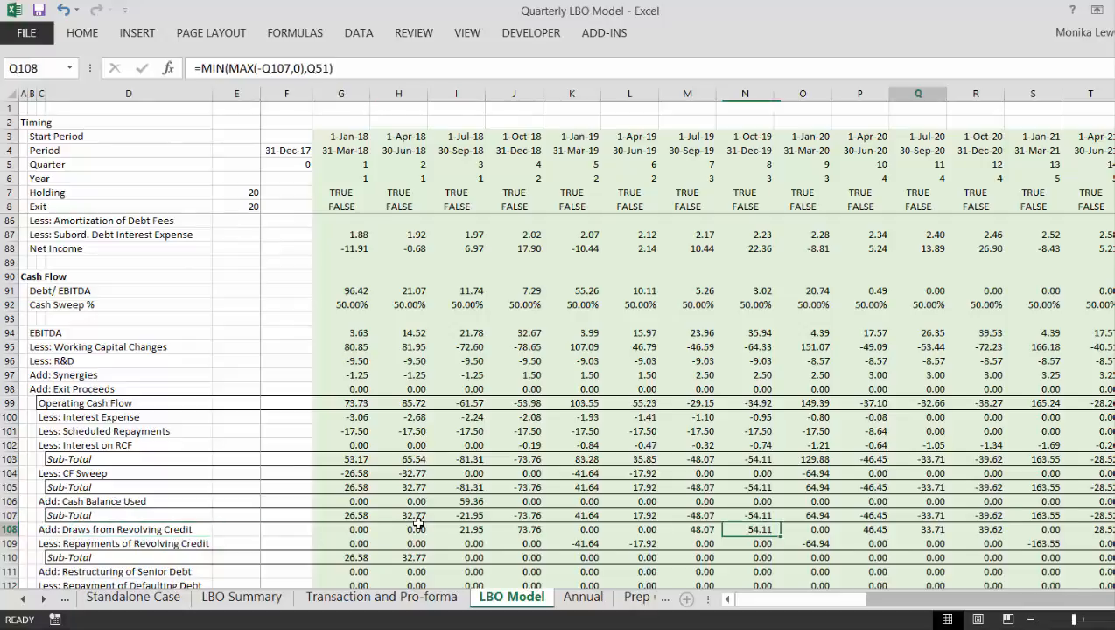
{"action": "key", "text": "Left"}
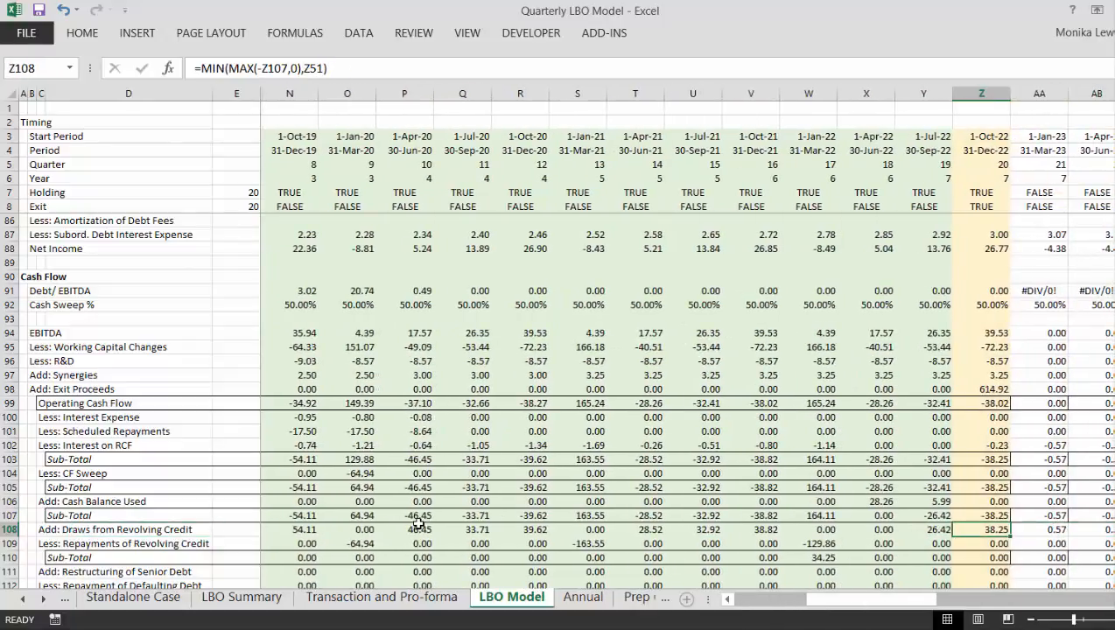
- Examine the exit quarter's Sub-Total and Operating Cash Flow formulas in Z107 and Z99
{"action": "key", "text": "Up"}
{"action": "key", "text": "Up"}
{"action": "key", "text": "Up"}
{"action": "key", "text": "Up"}
{"action": "key", "text": "Up"}
{"action": "key", "text": "Up"}
{"action": "key", "text": "Up"}
{"action": "key", "text": "Up"}
{"action": "key", "text": "Up"}
{"action": "key", "text": "Up"}
{"action": "key", "text": "Up"}
{"action": "key", "text": "Up"}
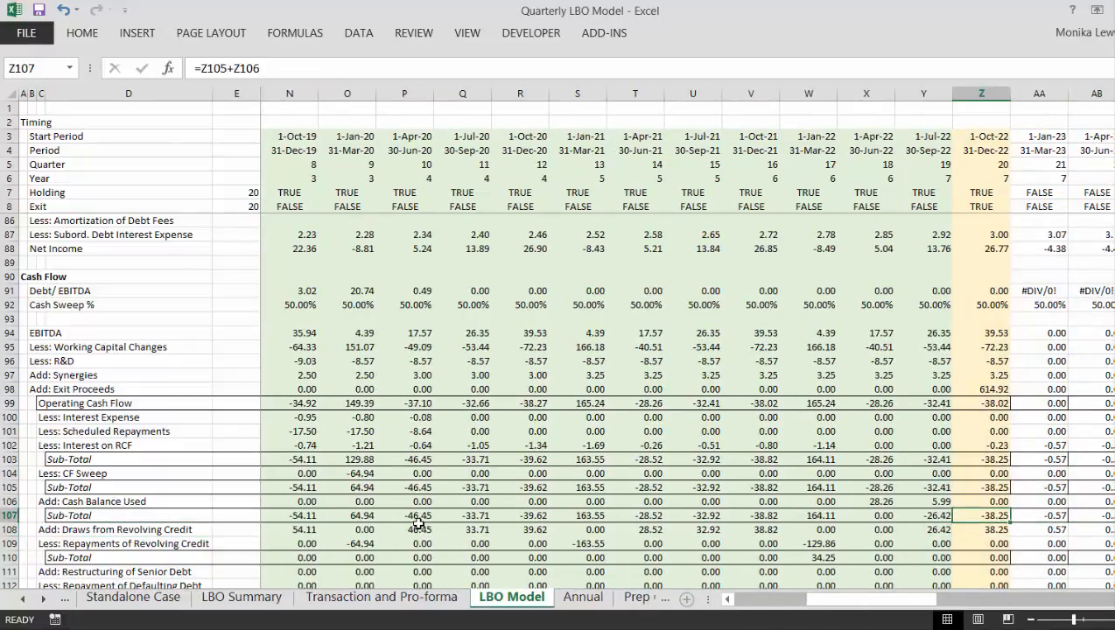
{"action": "key", "text": "Down"}
{"action": "key", "text": "Down"}
{"action": "key", "text": "Down"}
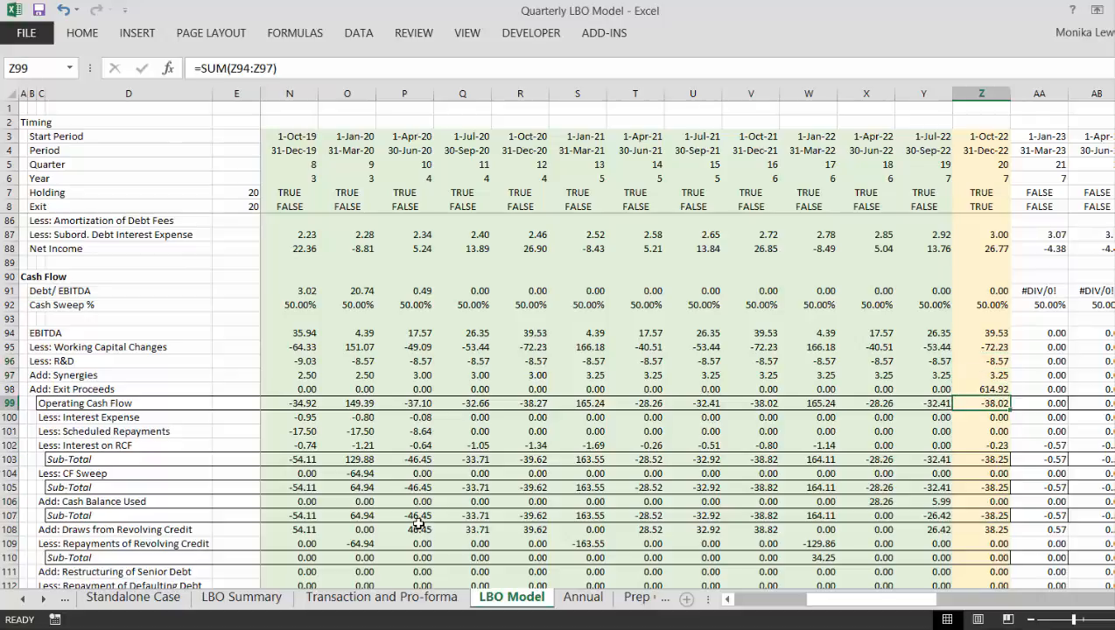
- Extend the first-quarter Operating Cash Flow sum in G99 to G94:G98 so it includes the Exit Proceeds row
{"action": "key", "text": "ctrl+Left"}
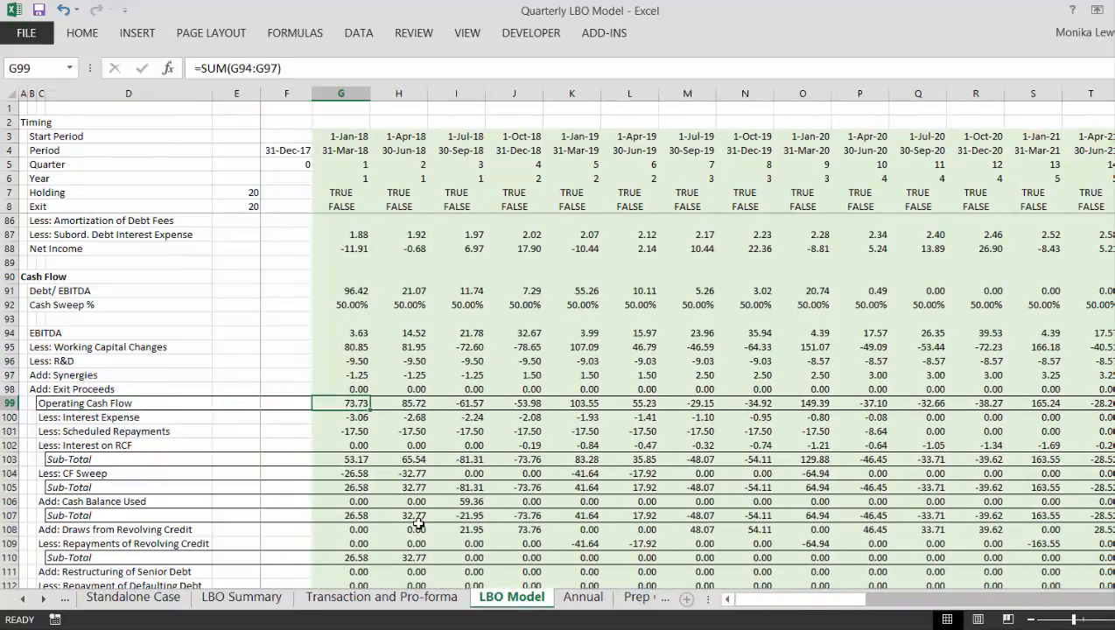
{"action": "key", "text": "F2"}
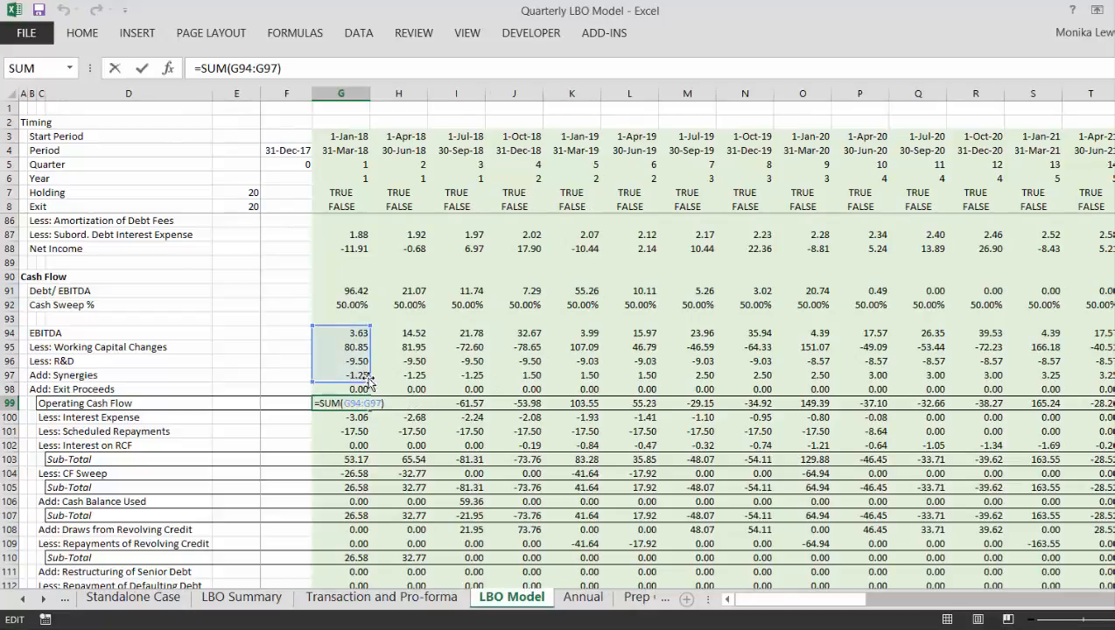
{"action": "left_click_drag", "start_coordinate": [370, 388], "coordinate": [370, 391]}
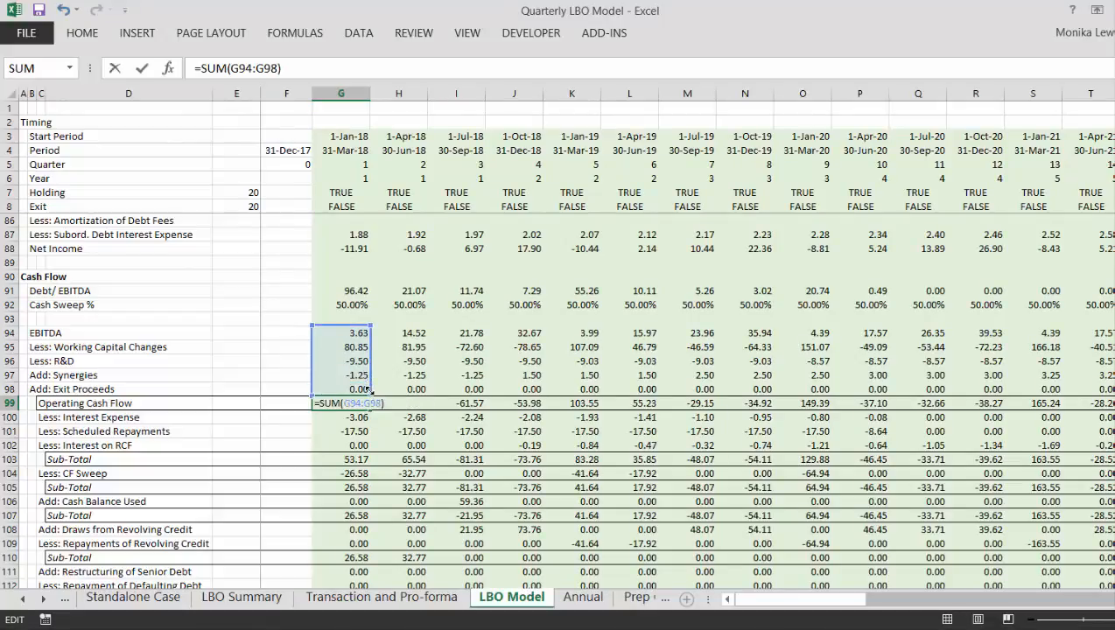
{"action": "key", "text": "ctrl+Return"}
{"action": "key", "text": "Down"}
{"action": "key", "text": "Up"}
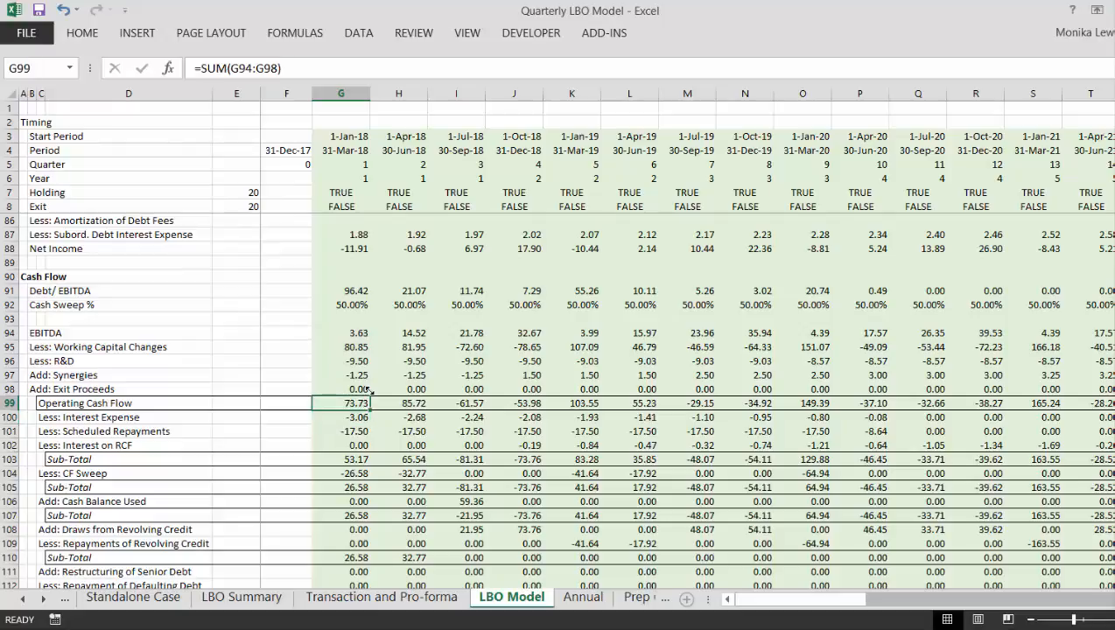
- Copy the G99 Operating Cash Flow formula across all the quarters and check the copied formulas along the row
{"action": "key", "text": "ctrl+shift+r"}
{"action": "key", "text": "Right"}
{"action": "key", "text": "Right"}
{"action": "key", "text": "Right"}
{"action": "key", "text": "Right"}
{"action": "key", "text": "Right"}
{"action": "key", "text": "Right"}
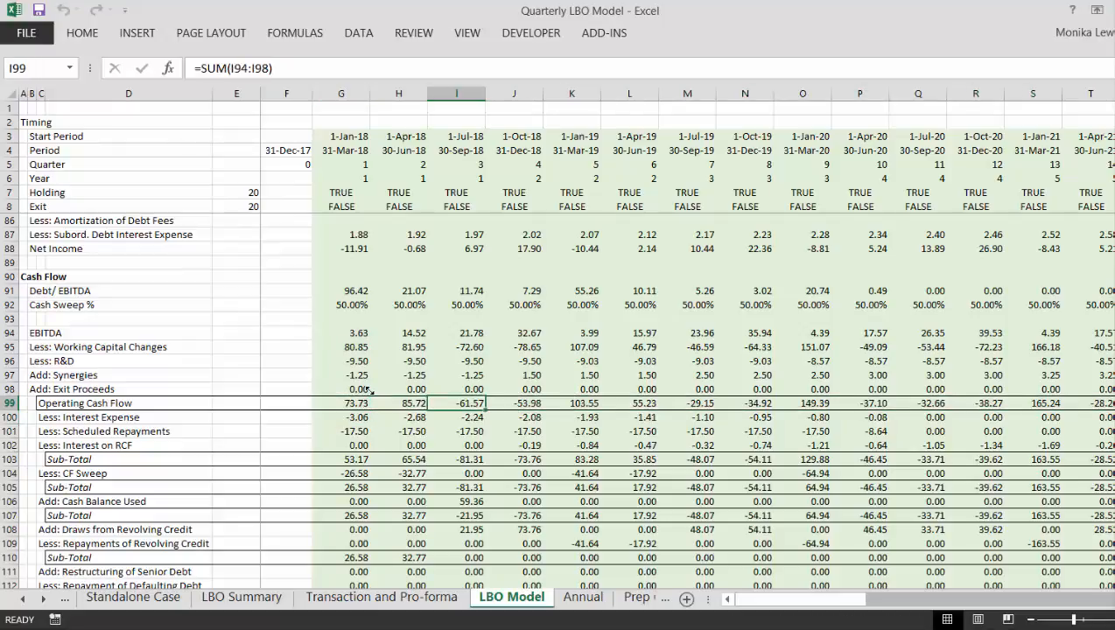
{"action": "key", "text": "Right"}
{"action": "key", "text": "Right"}
{"action": "key", "text": "Right"}
{"action": "key", "text": "Right"}
{"action": "key", "text": "Right"}
{"action": "key", "text": "Right"}
{"action": "key", "text": "Right"}
{"action": "key", "text": "Right"}
{"action": "key", "text": "Right"}
{"action": "key", "text": "Right"}
{"action": "key", "text": "Right"}
{"action": "key", "text": "Right"}
{"action": "key", "text": "Right"}
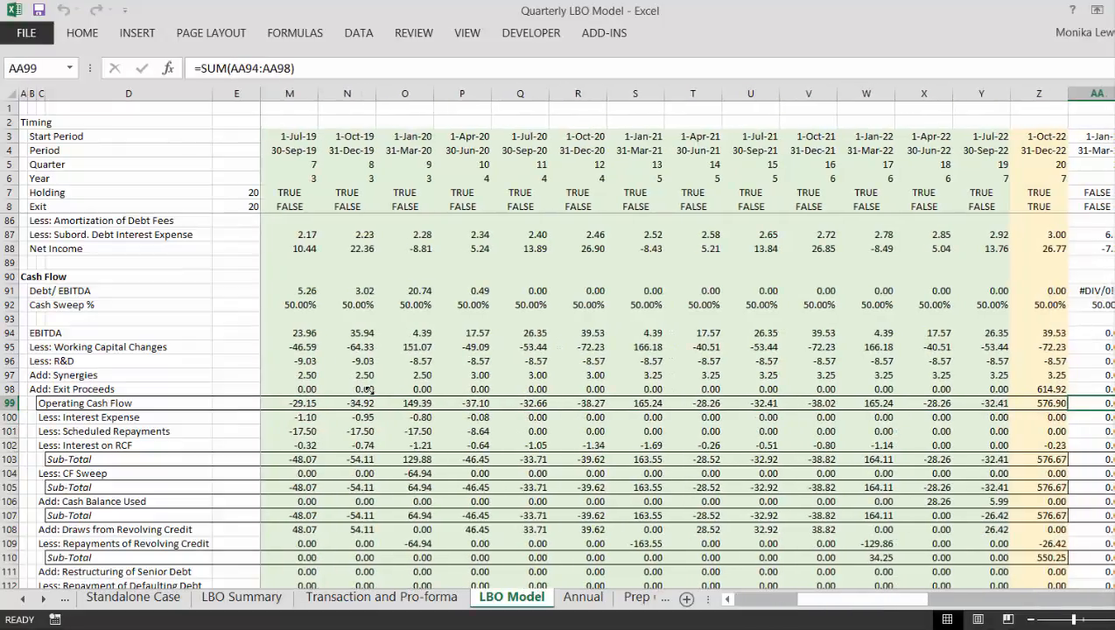
- Examine the exit quarter's sub-totals, revolver draw and revolver repayment in column Z of the Cash Flow section
{"action": "key", "text": "Down"}
{"action": "key", "text": "Down"}
{"action": "key", "text": "Down"}
{"action": "key", "text": "Down"}
{"action": "key", "text": "Down"}
{"action": "key", "text": "Down"}
{"action": "key", "text": "Down"}
{"action": "key", "text": "Down"}
{"action": "key", "text": "Down"}
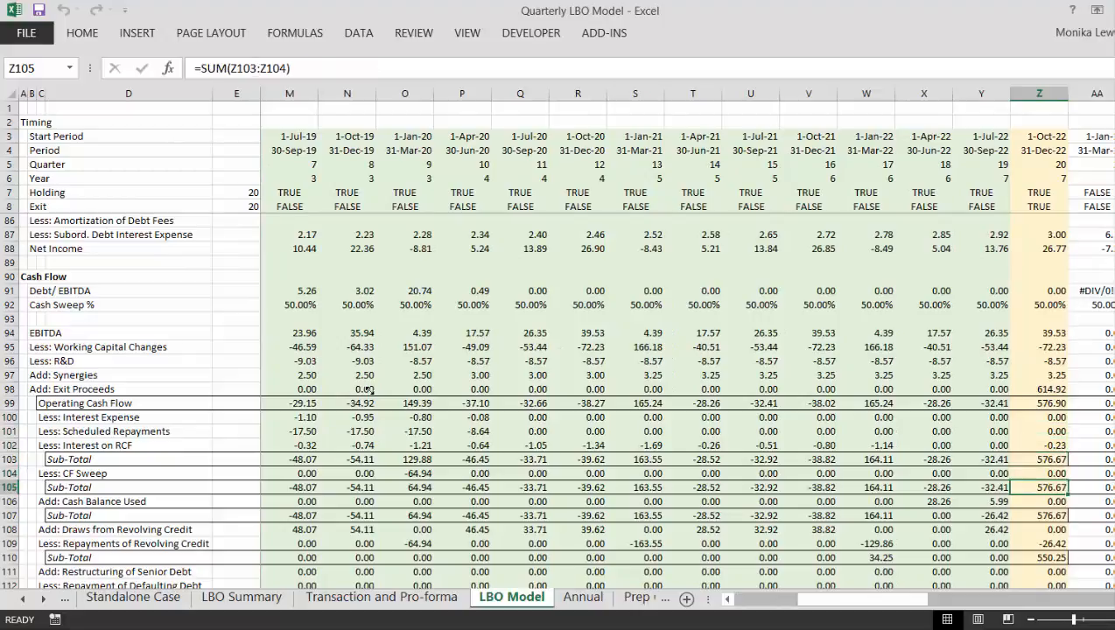
{"action": "key", "text": "Down"}
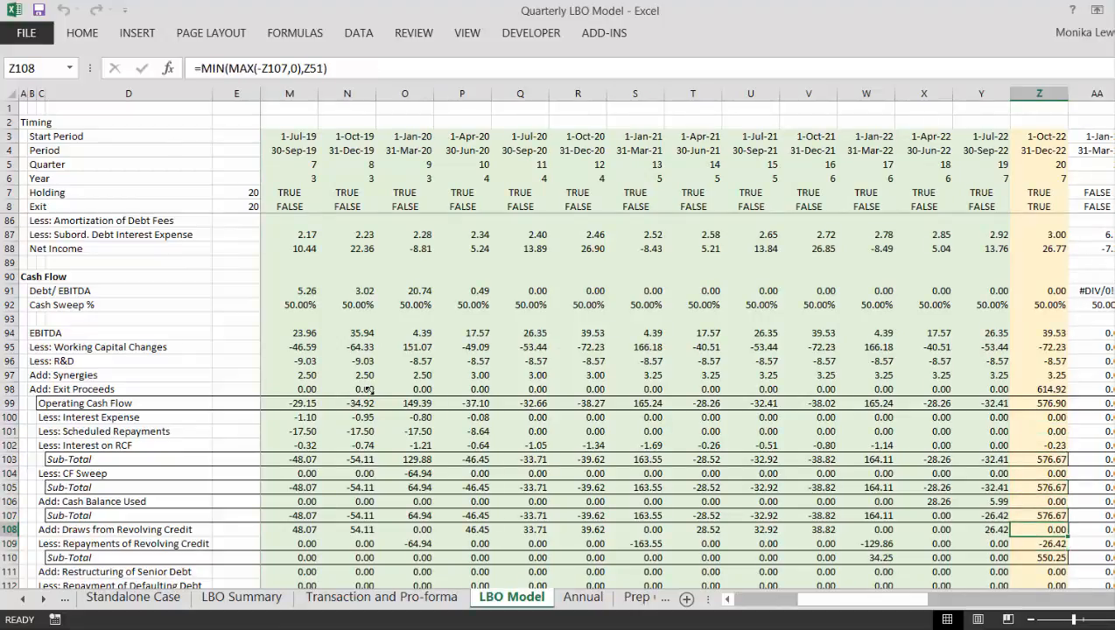
{"action": "key", "text": "Down"}
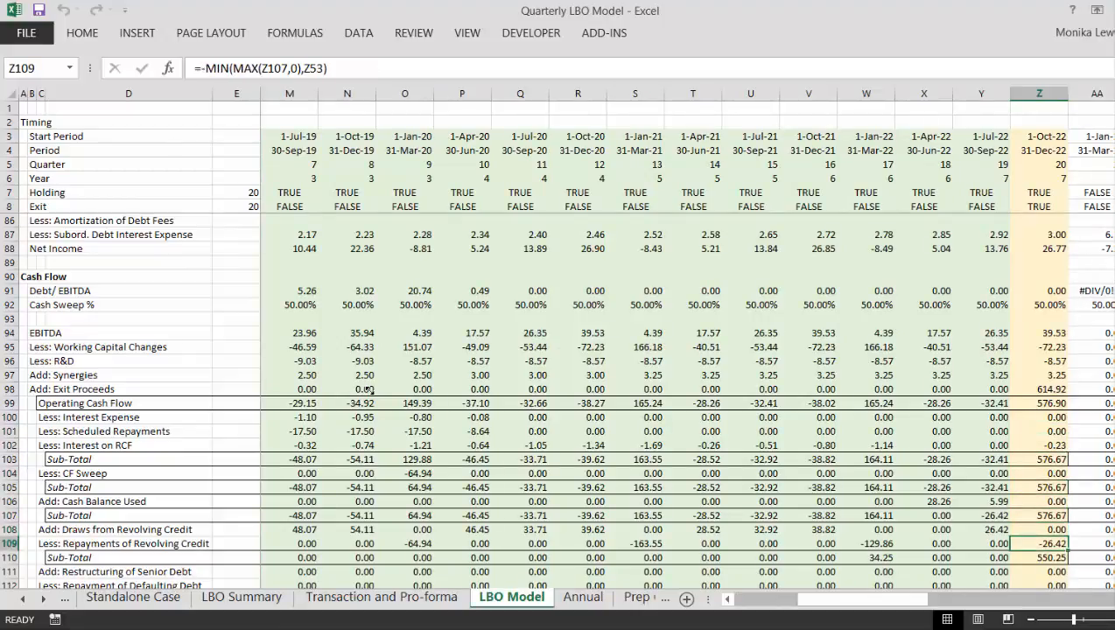
{"action": "key", "text": "Down"}
{"action": "key", "text": "Up"}
{"action": "key", "text": "Up"}
{"action": "key", "text": "Up"}
{"action": "key", "text": "Up"}
{"action": "key", "text": "Up"}
{"action": "key", "text": "Up"}
{"action": "key", "text": "Up"}
{"action": "key", "text": "Up"}
{"action": "key", "text": "Up"}
{"action": "key", "text": "Up"}
{"action": "key", "text": "Up"}
{"action": "key", "text": "Up"}
{"action": "key", "text": "Up"}
{"action": "key", "text": "Up"}
{"action": "key", "text": "Up"}
{"action": "key", "text": "Up"}
{"action": "key", "text": "Up"}
{"action": "key", "text": "Up"}
{"action": "key", "text": "Up"}
{"action": "key", "text": "Up"}
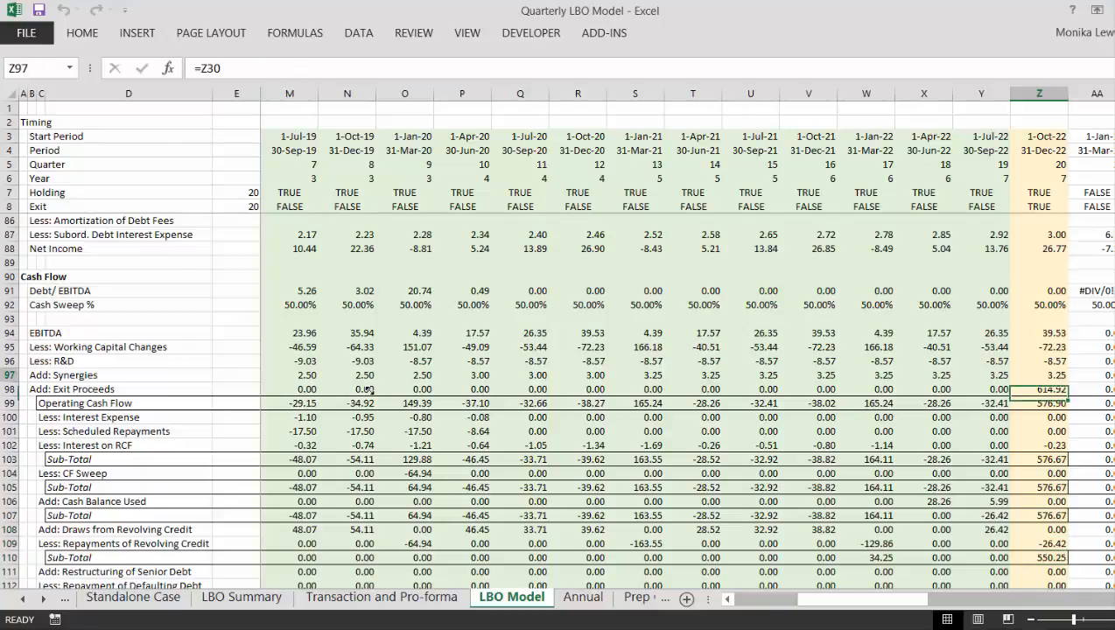
- Check the exit quarter's Amount Repaid and Closing Balance formulas in Z55 and Z56 of the Revolver schedule
{"action": "key", "text": "Up"}
{"action": "key", "text": "Up"}
{"action": "key", "text": "Up"}
{"action": "key", "text": "Up"}
{"action": "key", "text": "Up"}
{"action": "key", "text": "Up"}
{"action": "key", "text": "Up"}
{"action": "key", "text": "Up"}
{"action": "key", "text": "Up"}
{"action": "key", "text": "Up"}
{"action": "key", "text": "Up"}
{"action": "key", "text": "Up"}
{"action": "key", "text": "Up"}
{"action": "key", "text": "Up"}
{"action": "key", "text": "Up"}
{"action": "key", "text": "Up"}
{"action": "key", "text": "Up"}
{"action": "key", "text": "Up"}
{"action": "key", "text": "Up"}
{"action": "key", "text": "Up"}
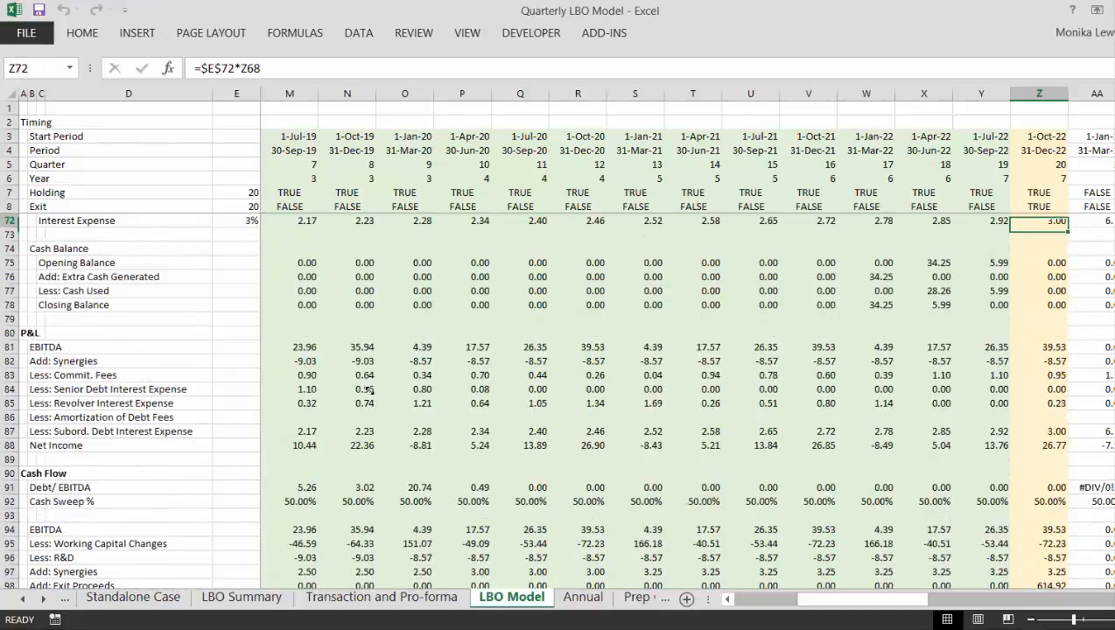
{"action": "key", "text": "Up"}
{"action": "key", "text": "Up"}
{"action": "key", "text": "Up"}
{"action": "key", "text": "Up"}
{"action": "key", "text": "Up"}
{"action": "key", "text": "Up"}
{"action": "key", "text": "Up"}
{"action": "key", "text": "Up"}
{"action": "key", "text": "Up"}
{"action": "key", "text": "Up"}
{"action": "key", "text": "Up"}
{"action": "key", "text": "Up"}
{"action": "key", "text": "Up"}
{"action": "key", "text": "Up"}
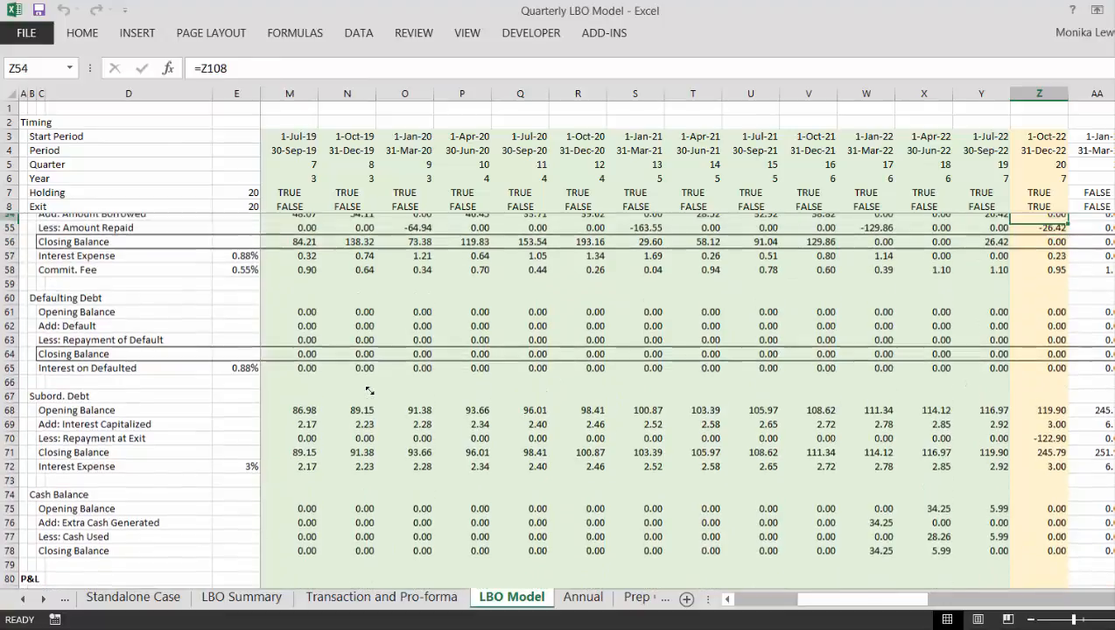
{"action": "key", "text": "Up"}
{"action": "key", "text": "Up"}
{"action": "key", "text": "Up"}
{"action": "key", "text": "Up"}
{"action": "key", "text": "Up"}
{"action": "key", "text": "Up"}
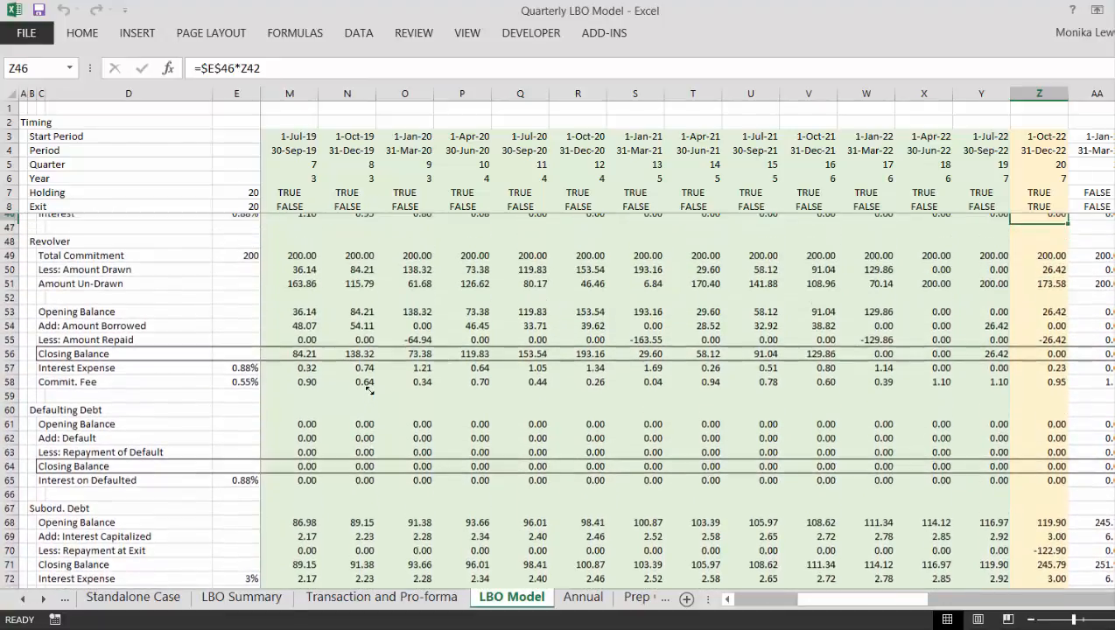
{"action": "key", "text": "Down"}
{"action": "key", "text": "Down"}
{"action": "key", "text": "Down"}
{"action": "key", "text": "Down"}
{"action": "key", "text": "Down"}
{"action": "key", "text": "Down"}
{"action": "key", "text": "Down"}
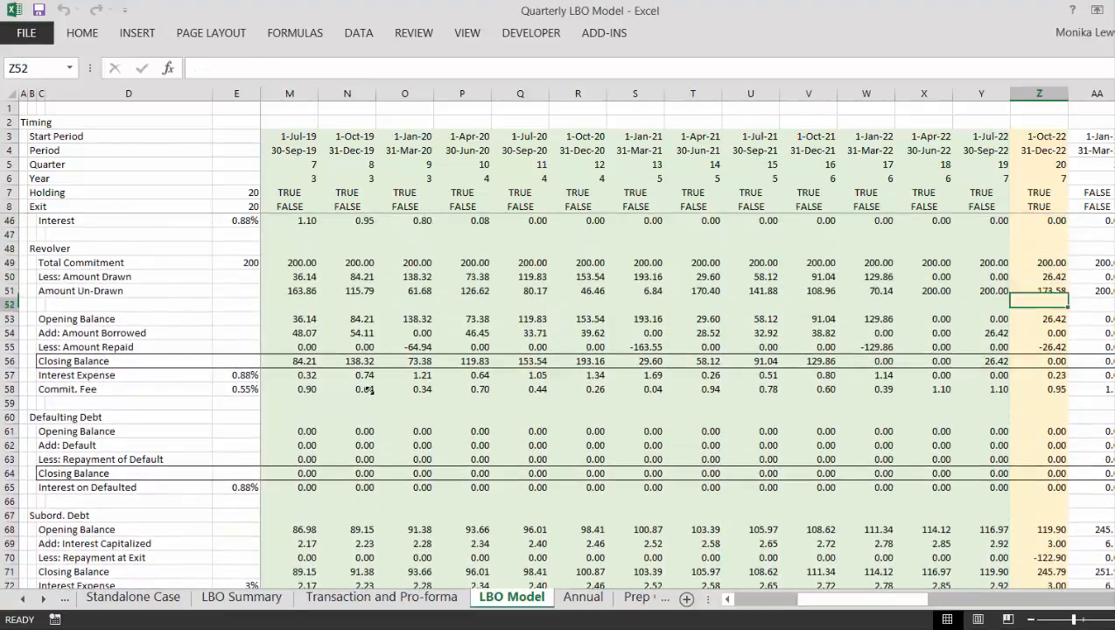
{"action": "key", "text": "Down"}
{"action": "key", "text": "Down"}
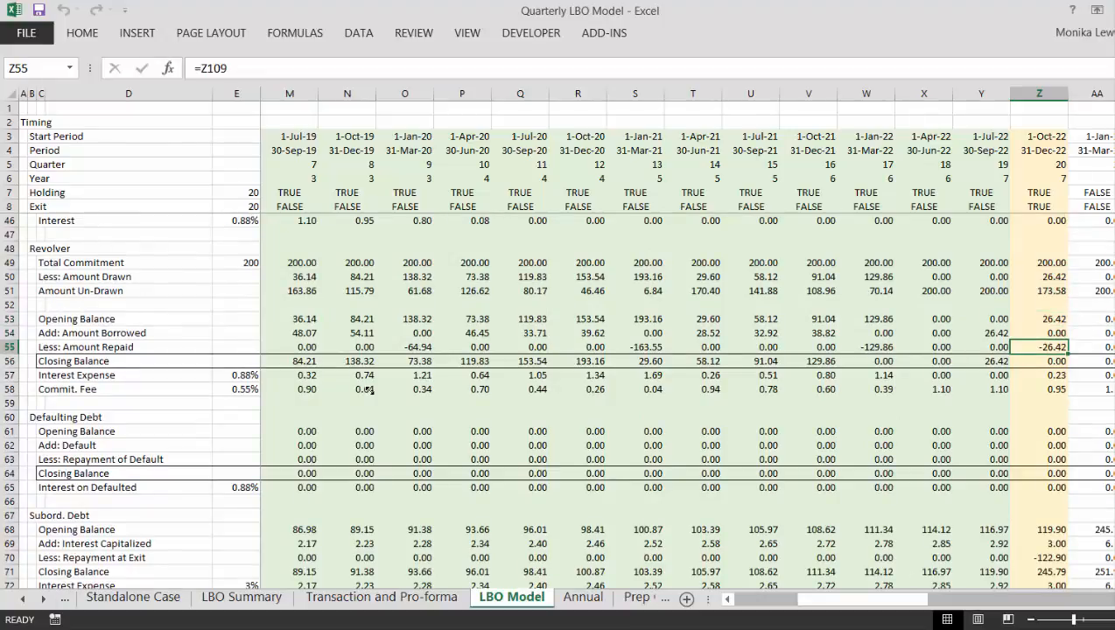
{"action": "key", "text": "Down"}
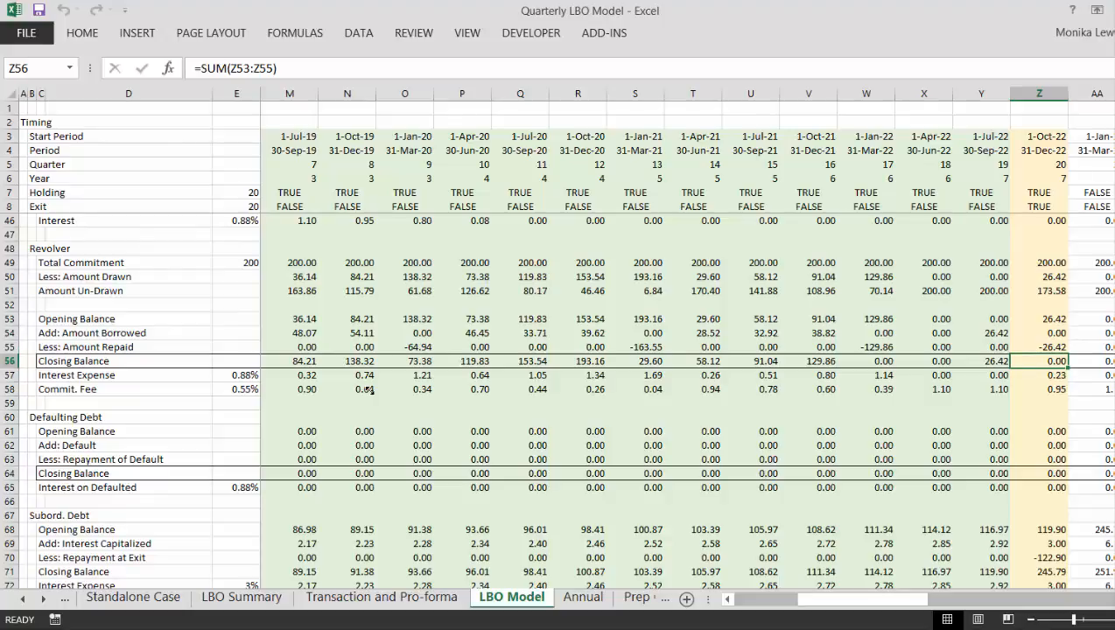
- Inspect the Revolver's first-quarter Interest Expense and Commit. Fee formulas in G57 and G58
{"action": "key", "text": "Down"}
{"action": "key", "text": "Left"}
{"action": "key", "text": "Left"}
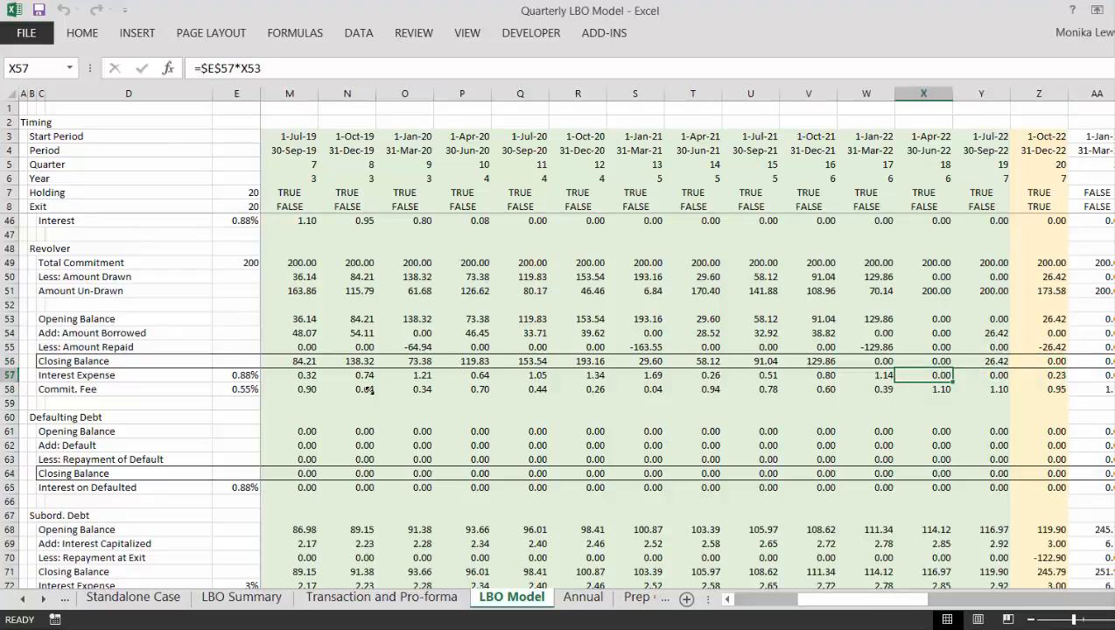
{"action": "key", "text": "Home"}
{"action": "key", "text": "Left"}
{"action": "key", "text": "Right"}
{"action": "key", "text": "Right"}
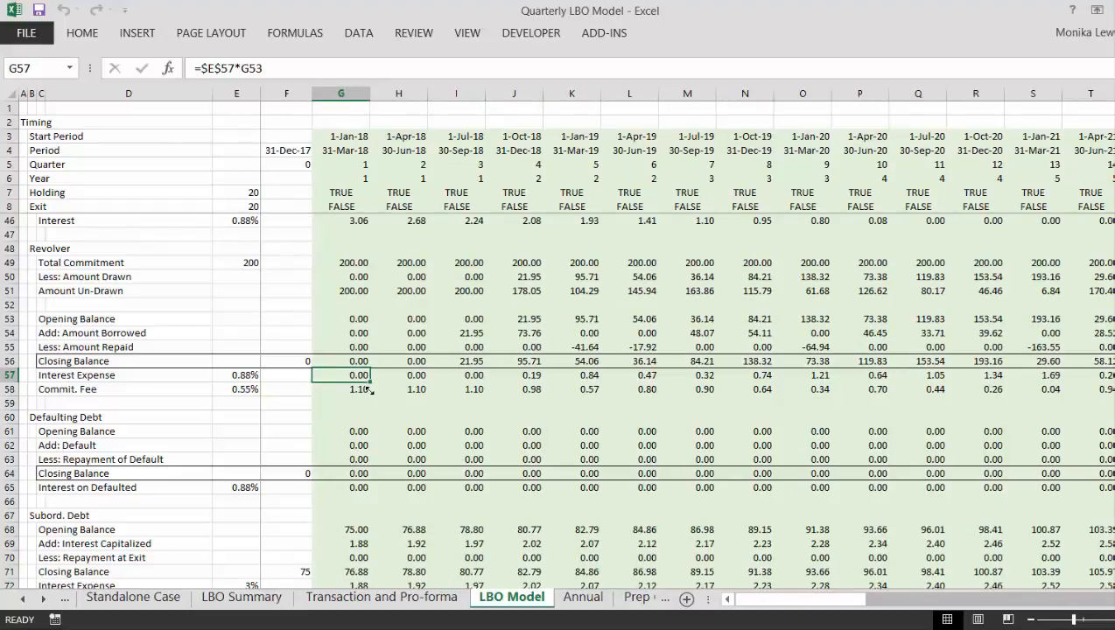
{"action": "key", "text": "F2"}
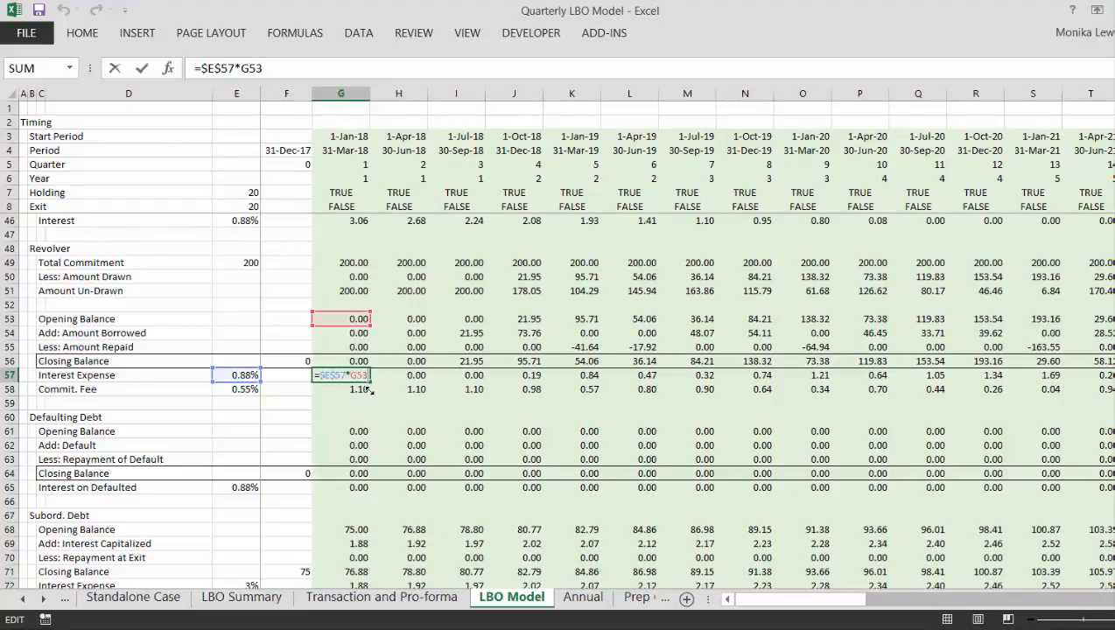
{"action": "key", "text": "Return"}
{"action": "key", "text": "F2"}
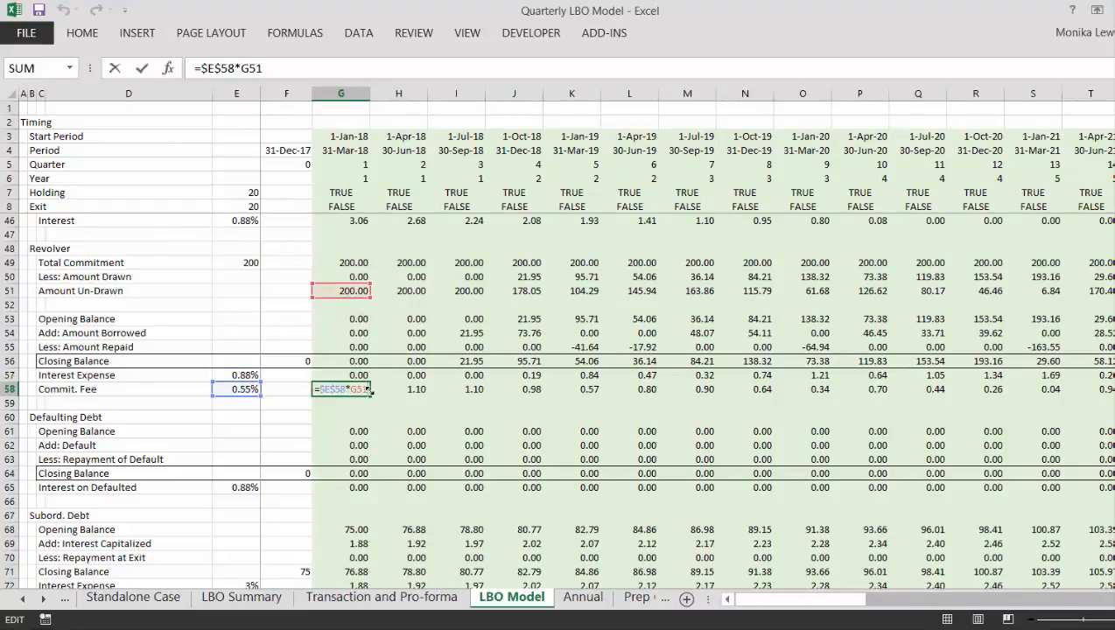
{"action": "key", "text": "Escape"}
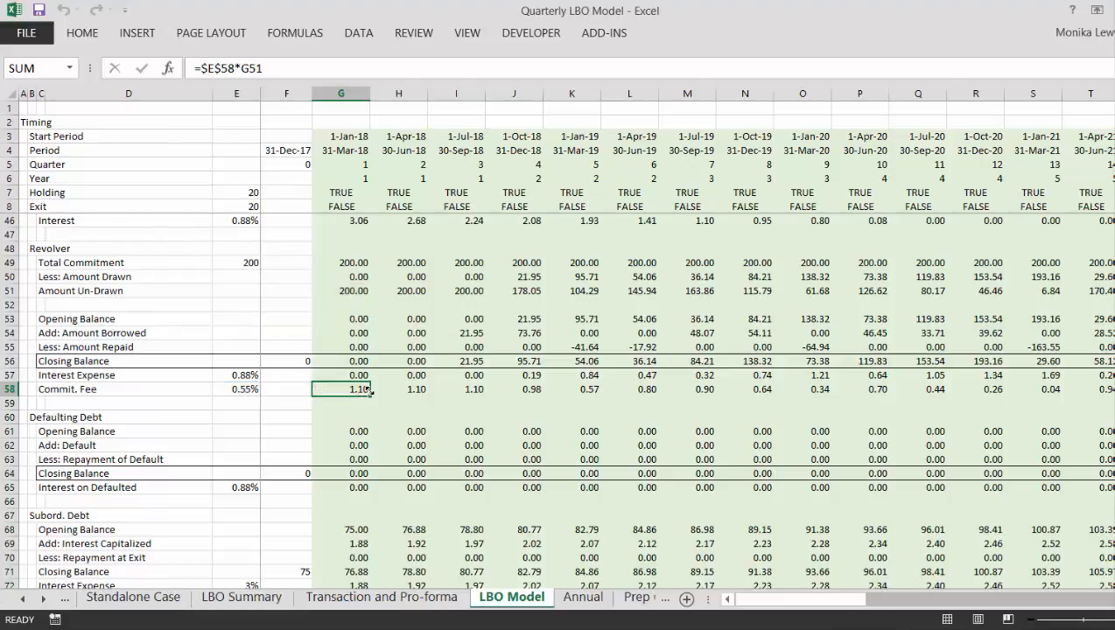
- Check the Commit. Fee rate in E58 and trace the fee row through the exit quarter into the period after exit
{"action": "key", "text": "Left"}
{"action": "key", "text": "Left"}
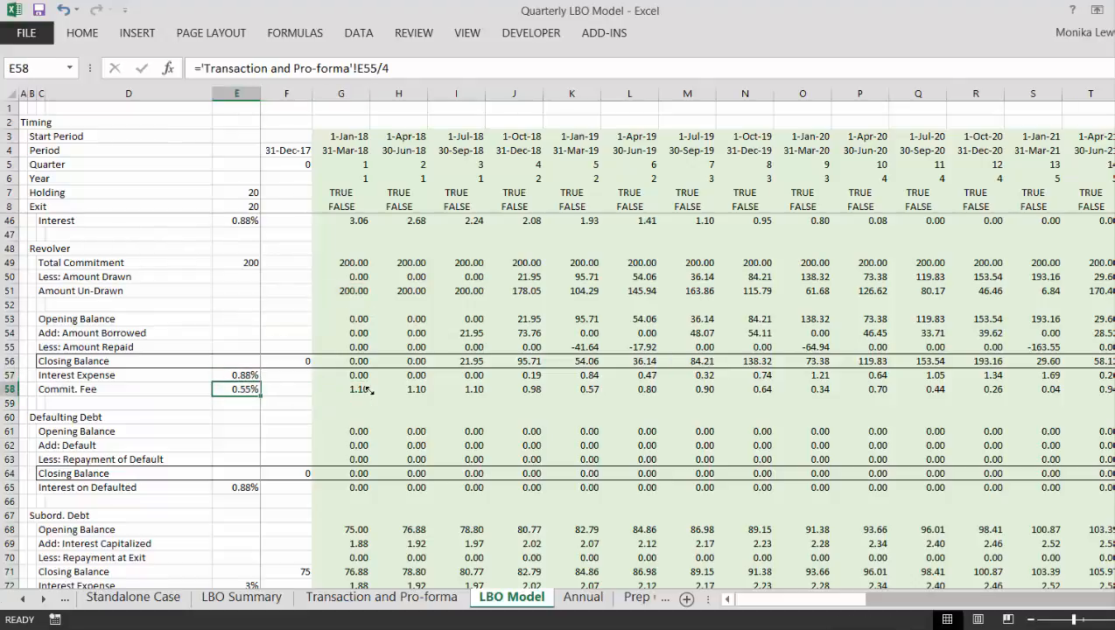
{"action": "key", "text": "Right"}
{"action": "key", "text": "Right"}
{"action": "key", "text": "Right"}
{"action": "key", "text": "Right"}
{"action": "key", "text": "Right"}
{"action": "key", "text": "Right"}
{"action": "key", "text": "Right"}
{"action": "key", "text": "Right"}
{"action": "key", "text": "Right"}
{"action": "key", "text": "Right"}
{"action": "key", "text": "Right"}
{"action": "key", "text": "Right"}
{"action": "key", "text": "Right"}
{"action": "key", "text": "Right"}
{"action": "key", "text": "Right"}
{"action": "key", "text": "Right"}
{"action": "key", "text": "Right"}
{"action": "key", "text": "Right"}
{"action": "key", "text": "Right"}
{"action": "key", "text": "Right"}
{"action": "key", "text": "Right"}
{"action": "key", "text": "Right"}
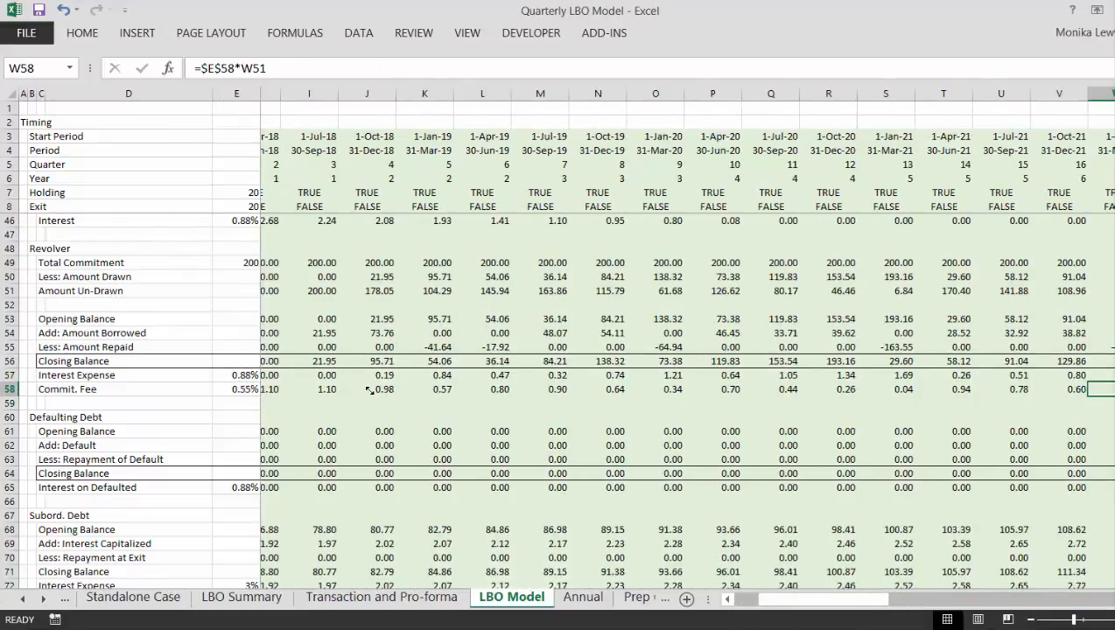
{"action": "key", "text": "Left"}
{"action": "key", "text": "Left"}
{"action": "key", "text": "Left"}
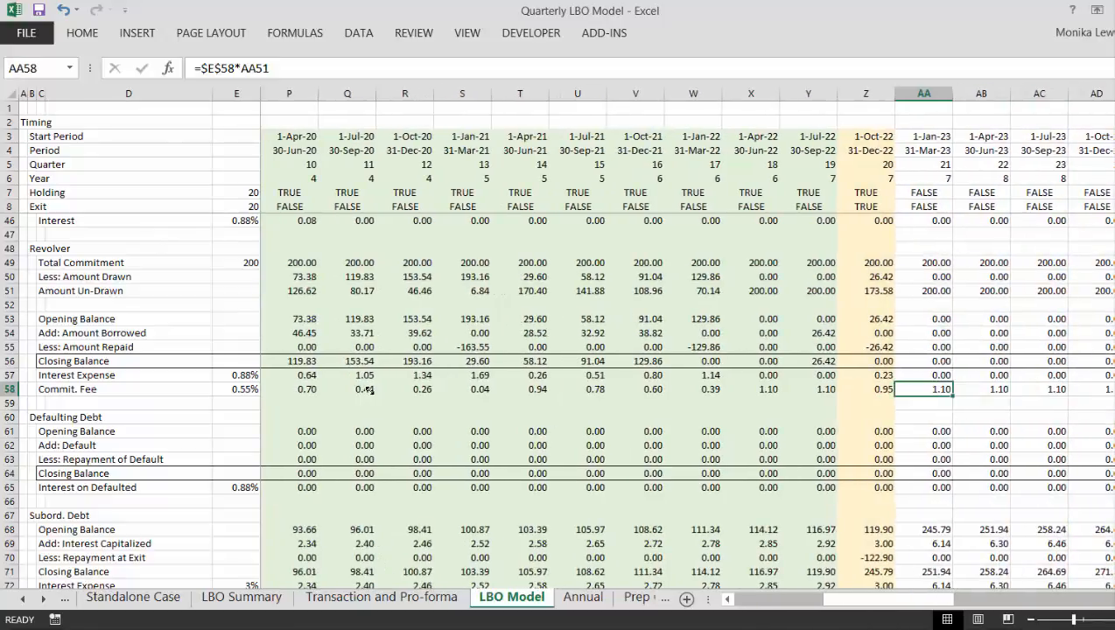
{"action": "key", "text": "Left"}
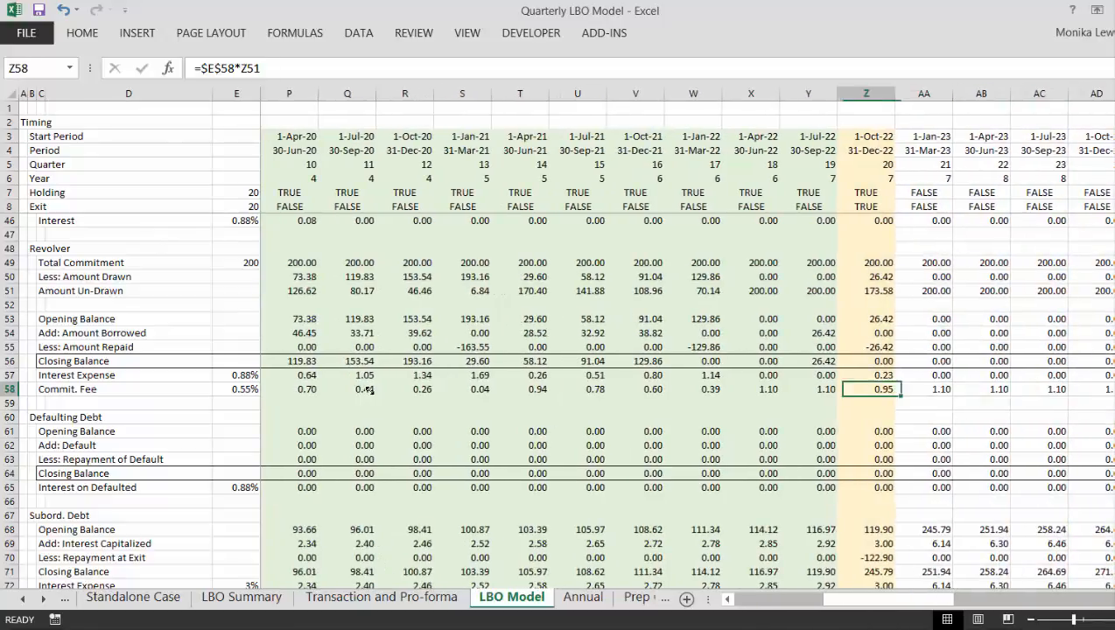
{"action": "key", "text": "Right"}
{"action": "key", "text": "Up"}
{"action": "key", "text": "Up"}
{"action": "key", "text": "Down"}
{"action": "key", "text": "Down"}
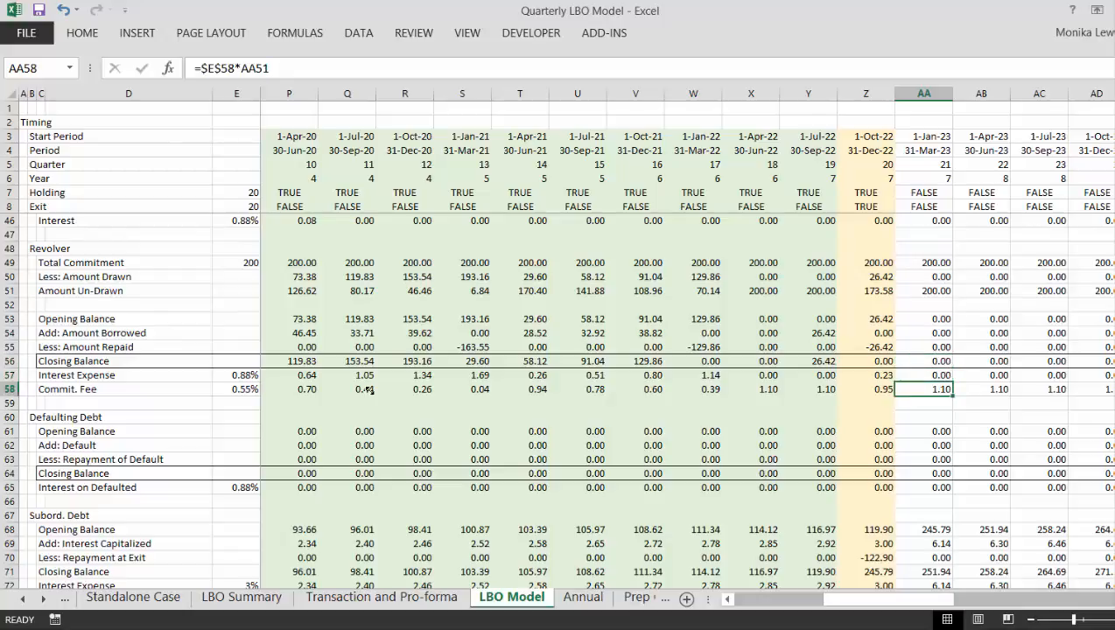
- Multiply the Revolver's Total Commitment in G49 by the Holding flag in G7 and fill the formula across all quarters
{"action": "key", "text": "Left"}
{"action": "key", "text": "Left"}
{"action": "key", "text": "Left"}
{"action": "key", "text": "Left"}
{"action": "key", "text": "Left"}
{"action": "key", "text": "Left"}
{"action": "key", "text": "Left"}
{"action": "key", "text": "Left"}
{"action": "key", "text": "Left"}
{"action": "key", "text": "Left"}
{"action": "key", "text": "Left"}
{"action": "key", "text": "Left"}
{"action": "key", "text": "Left"}
{"action": "key", "text": "Left"}
{"action": "key", "text": "Left"}
{"action": "key", "text": "Left"}
{"action": "key", "text": "Left"}
{"action": "key", "text": "Left"}
{"action": "key", "text": "Left"}
{"action": "key", "text": "Left"}
{"action": "key", "text": "Left"}
{"action": "key", "text": "Left"}
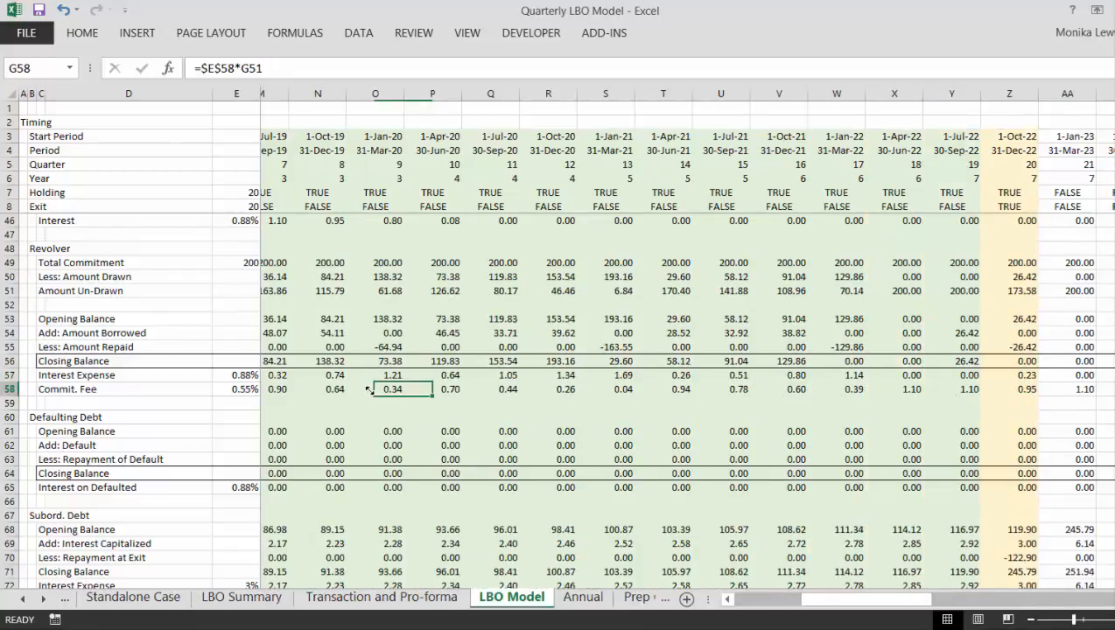
{"action": "key", "text": "Up"}
{"action": "key", "text": "Up"}
{"action": "key", "text": "Up"}
{"action": "key", "text": "Up"}
{"action": "key", "text": "Up"}
{"action": "key", "text": "Up"}
{"action": "key", "text": "Up"}
{"action": "key", "text": "Up"}
{"action": "key", "text": "Up"}
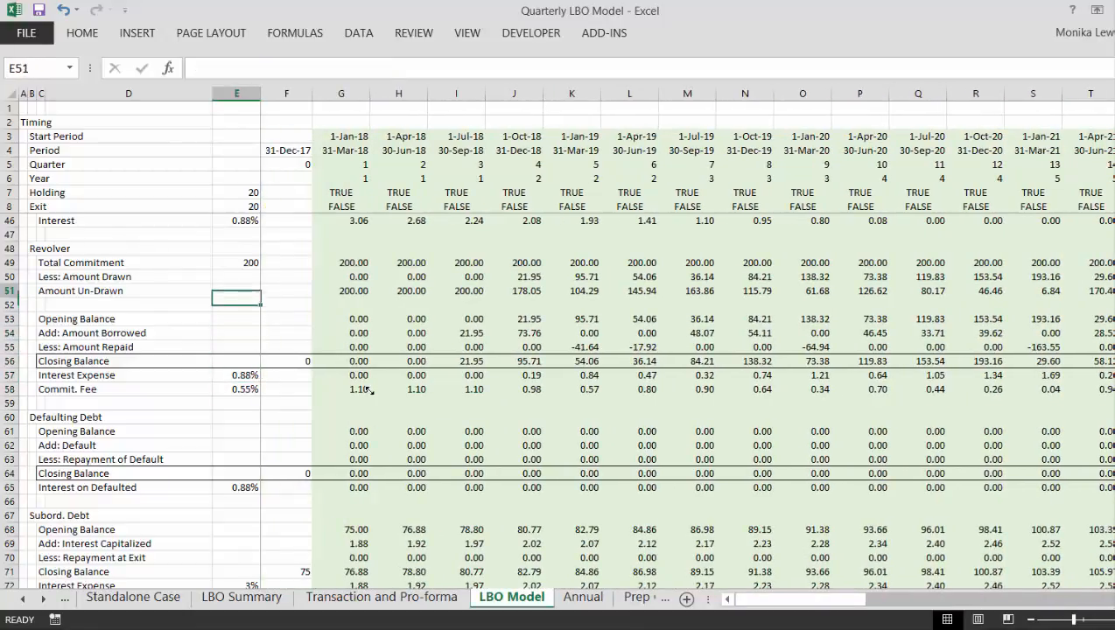
{"action": "key", "text": "Right"}
{"action": "key", "text": "Right"}
{"action": "key", "text": "F2"}
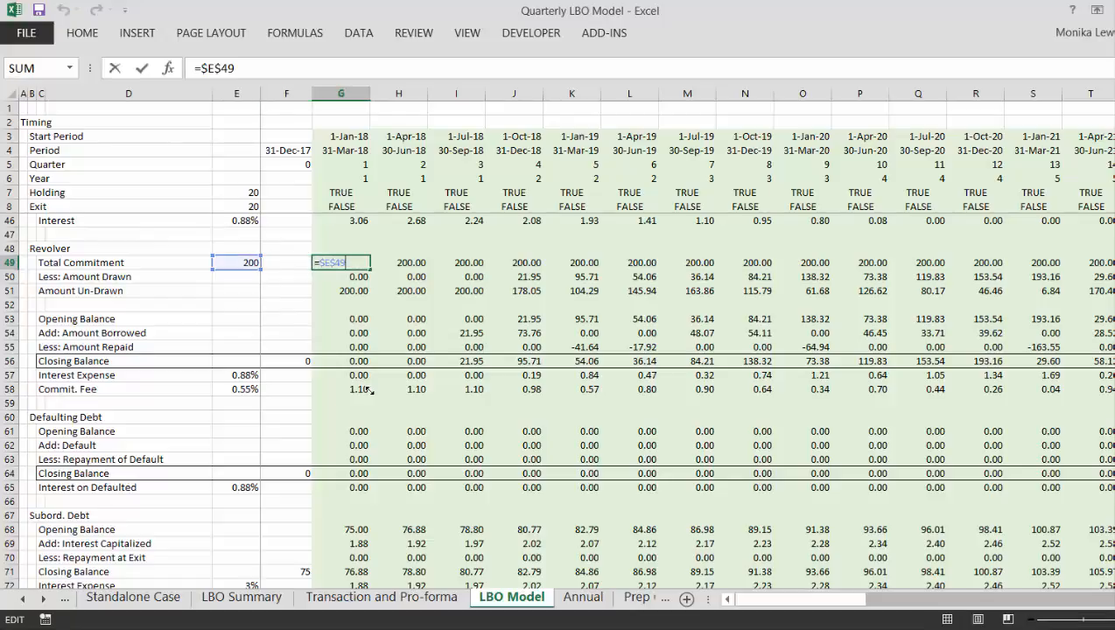
{"action": "type", "text": "*"}
{"action": "left_click", "coordinate": [340, 206]}
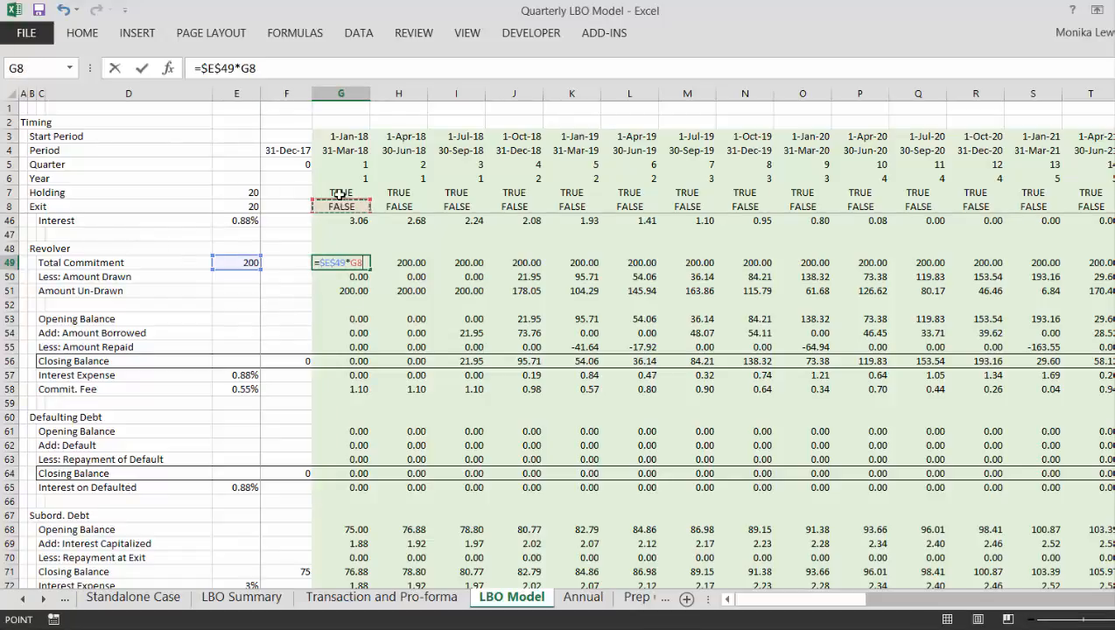
{"action": "left_click", "coordinate": [340, 195]}
{"action": "key", "text": "Return"}
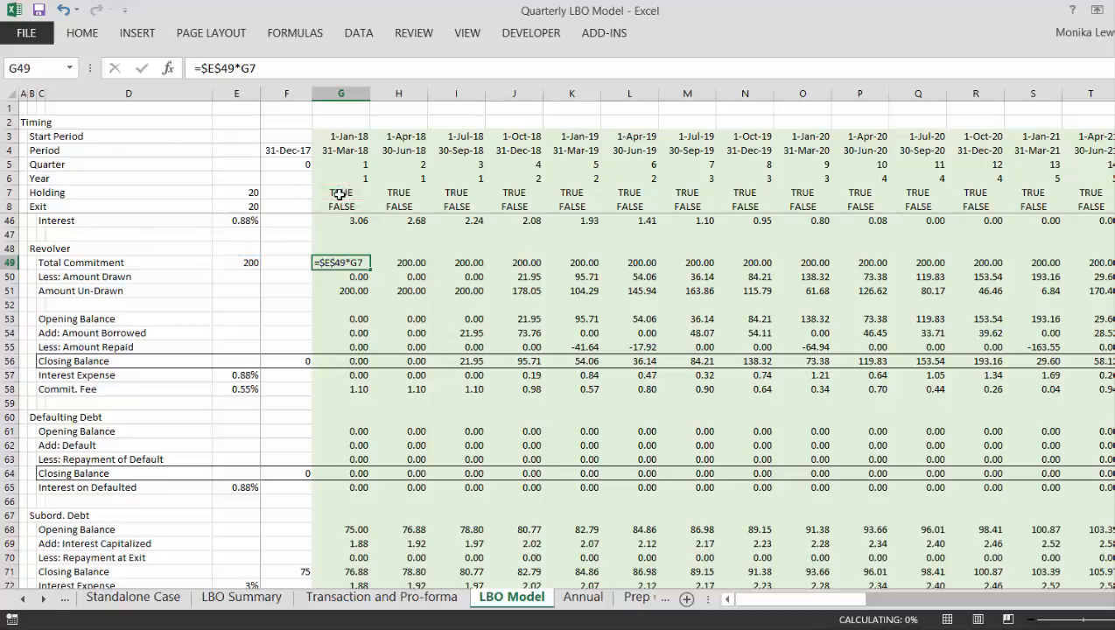
{"action": "key", "text": "Up"}
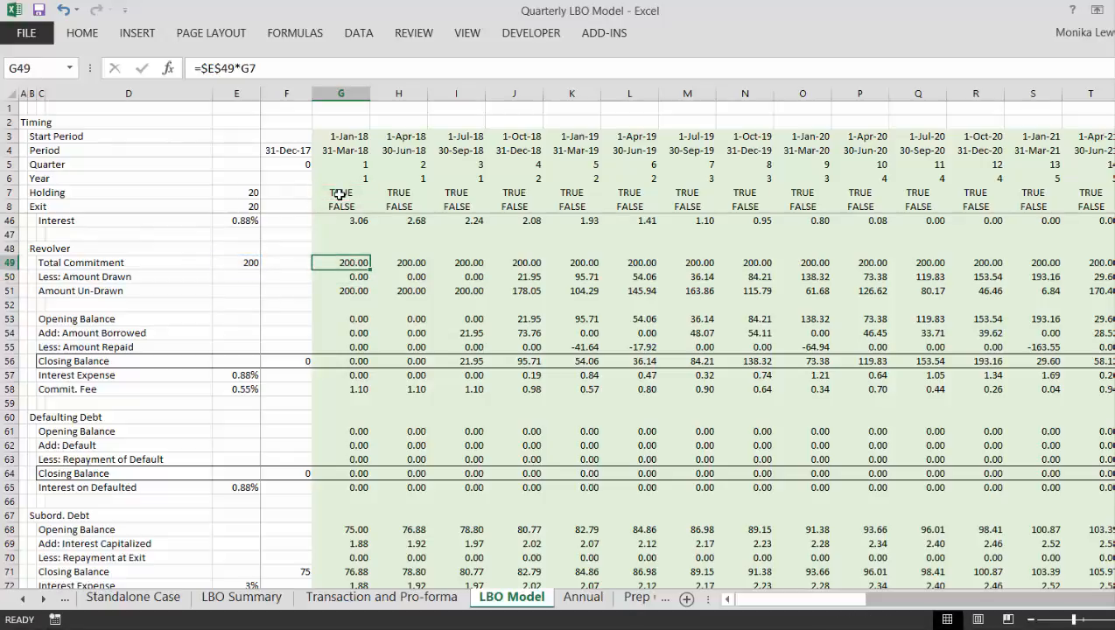
{"action": "key", "text": "ctrl+shift+Right"}
- Inspect the Defaulting Debt's Add: Default formulas in row 62 from the first quarter through the periods after exit
{"action": "key", "text": "Down"}
{"action": "key", "text": "Down"}
{"action": "key", "text": "Down"}
{"action": "key", "text": "Down"}
{"action": "key", "text": "Down"}
{"action": "key", "text": "Down"}
{"action": "key", "text": "Down"}
{"action": "key", "text": "Down"}
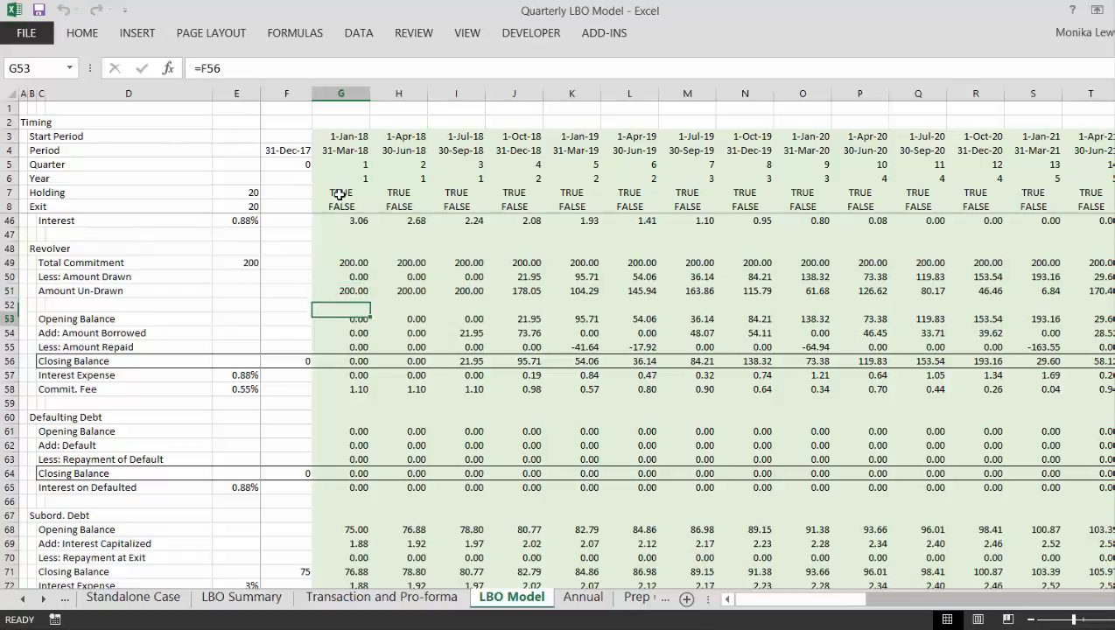
{"action": "key", "text": "Down"}
{"action": "key", "text": "Down"}
{"action": "key", "text": "Down"}
{"action": "key", "text": "Down"}
{"action": "key", "text": "Down"}
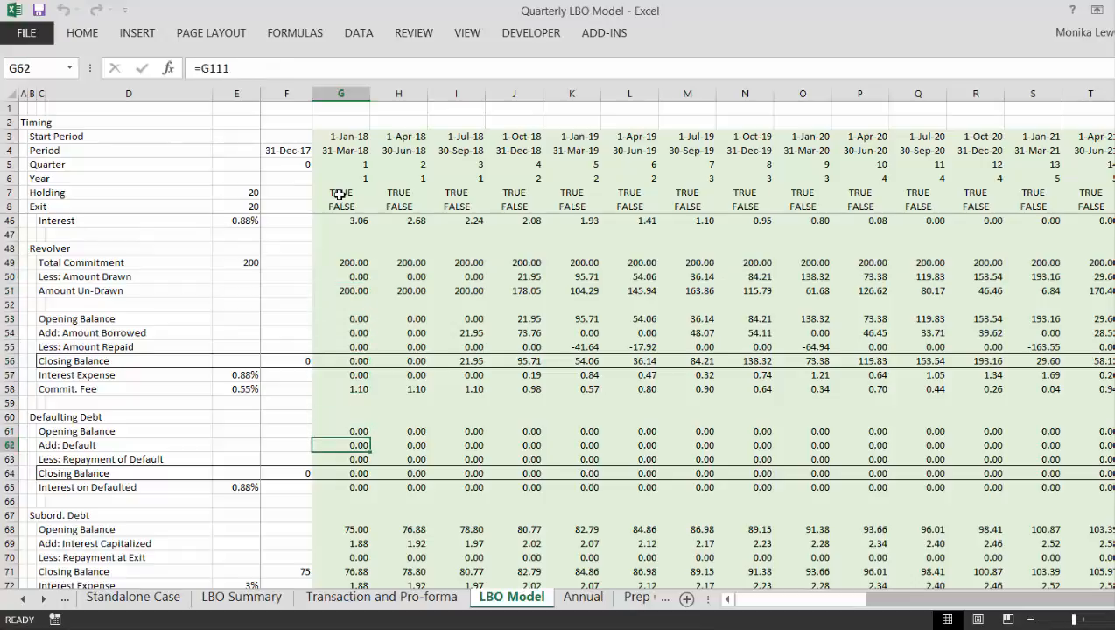
{"action": "key", "text": "Right"}
{"action": "key", "text": "Right"}
{"action": "key", "text": "Right"}
{"action": "key", "text": "Right"}
{"action": "key", "text": "Right"}
{"action": "key", "text": "Right"}
{"action": "key", "text": "Right"}
{"action": "key", "text": "Right"}
{"action": "key", "text": "Right"}
{"action": "key", "text": "Right"}
{"action": "key", "text": "Right"}
{"action": "key", "text": "Right"}
{"action": "key", "text": "Right"}
{"action": "key", "text": "Right"}
{"action": "key", "text": "Right"}
{"action": "key", "text": "Right"}
{"action": "key", "text": "Right"}
{"action": "key", "text": "Right"}
{"action": "key", "text": "Right"}
{"action": "key", "text": "Right"}
{"action": "key", "text": "Right"}
{"action": "key", "text": "Right"}
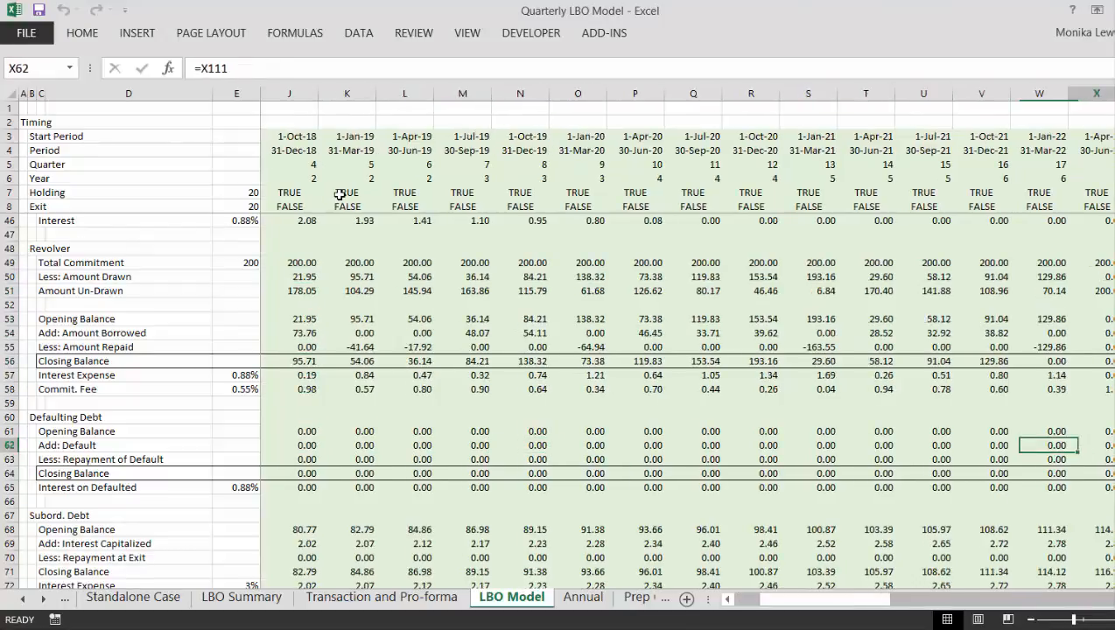
{"action": "key", "text": "Left"}
{"action": "key", "text": "Left"}
{"action": "key", "text": "Left"}
{"action": "key", "text": "Left"}
{"action": "key", "text": "Left"}
{"action": "key", "text": "Left"}
{"action": "key", "text": "Left"}
{"action": "key", "text": "Left"}
{"action": "key", "text": "Left"}
{"action": "key", "text": "Left"}
{"action": "key", "text": "Left"}
{"action": "key", "text": "Left"}
{"action": "key", "text": "Left"}
{"action": "key", "text": "Left"}
{"action": "key", "text": "Left"}
{"action": "key", "text": "Left"}
{"action": "key", "text": "Left"}
{"action": "key", "text": "Left"}
{"action": "key", "text": "Left"}
{"action": "key", "text": "Left"}
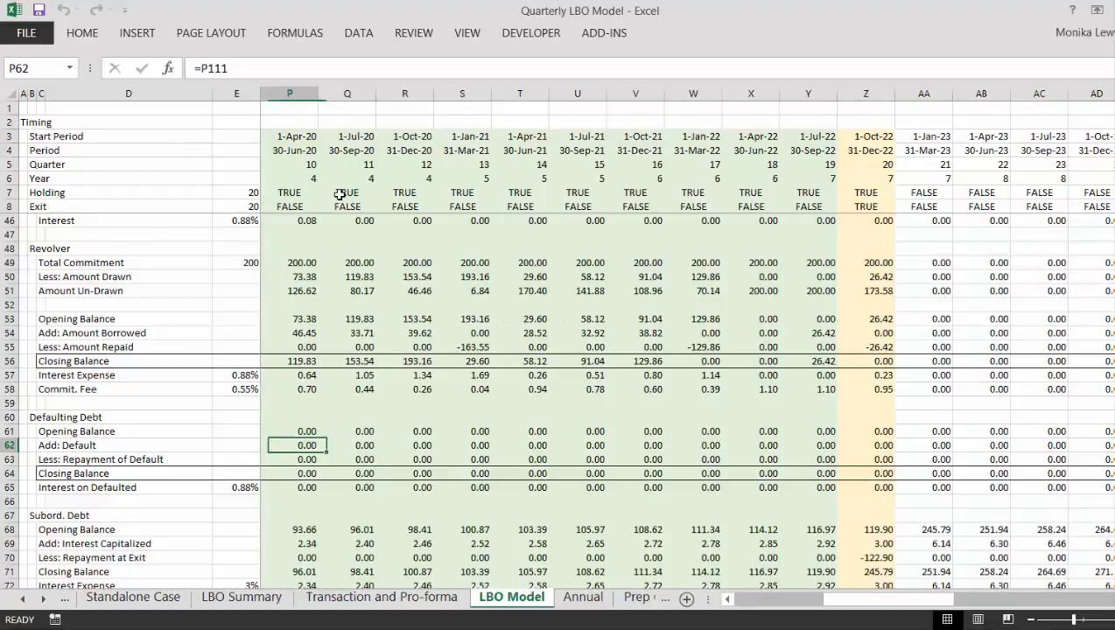
- Check and recommit the Defaulting Debt's first-quarter Closing Balance formula =G61+G62-G63 in G64
{"action": "key", "text": "Down"}
{"action": "key", "text": "Right"}
{"action": "key", "text": "Right"}
{"action": "key", "text": "Right"}
{"action": "key", "text": "Right"}
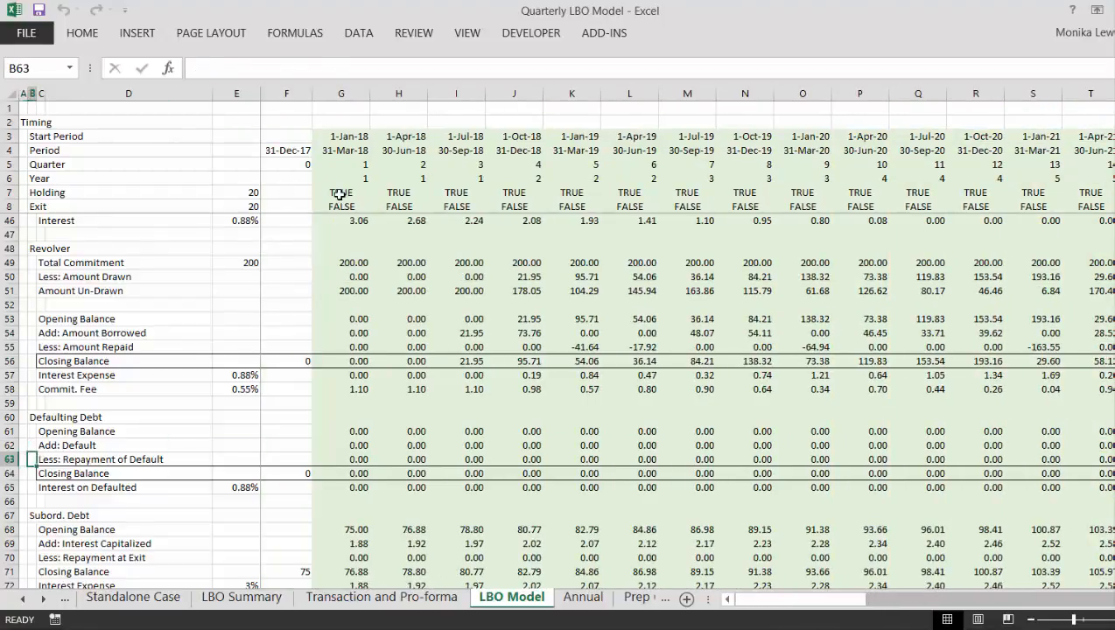
{"action": "key", "text": "Right"}
{"action": "key", "text": "Up"}
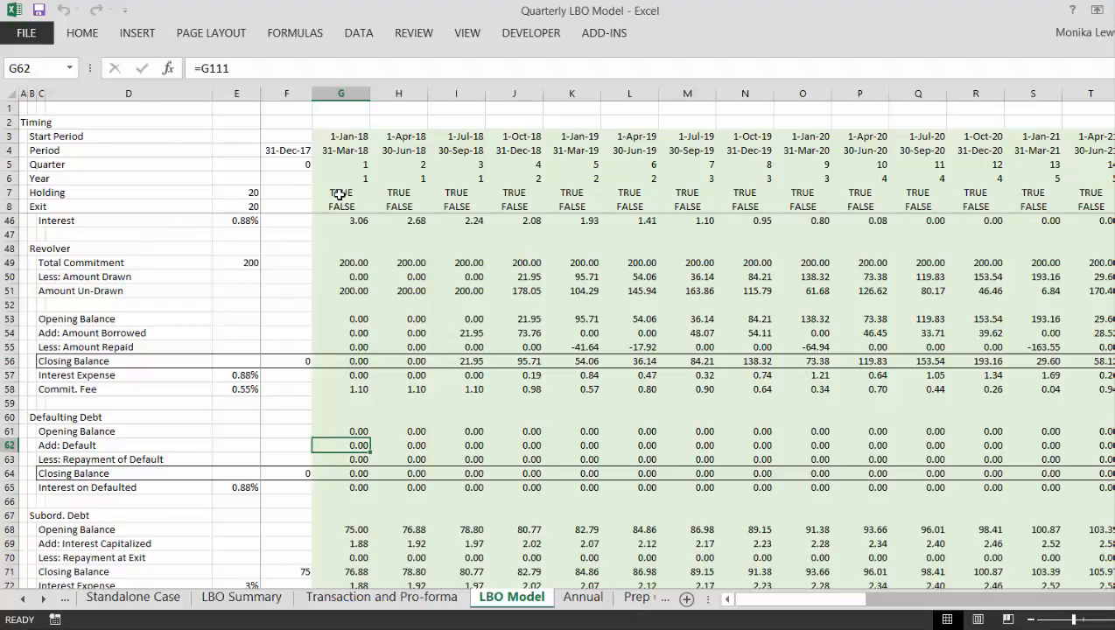
{"action": "key", "text": "Down"}
{"action": "key", "text": "Down"}
{"action": "type", "text": "=G61+G62-G63"}
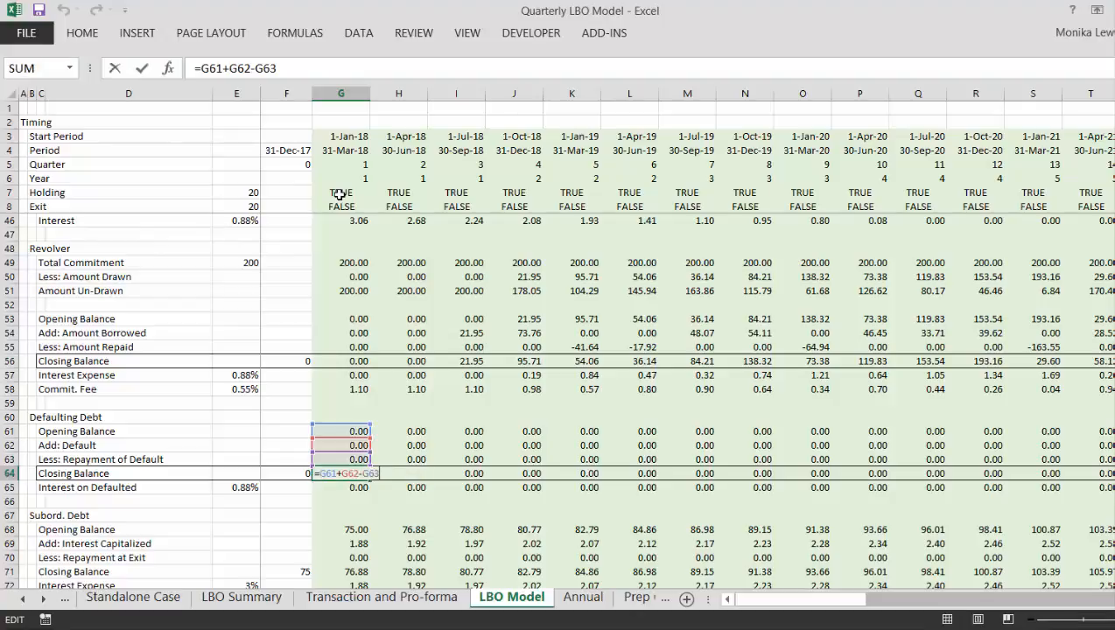
{"action": "key", "text": "ctrl+Return"}
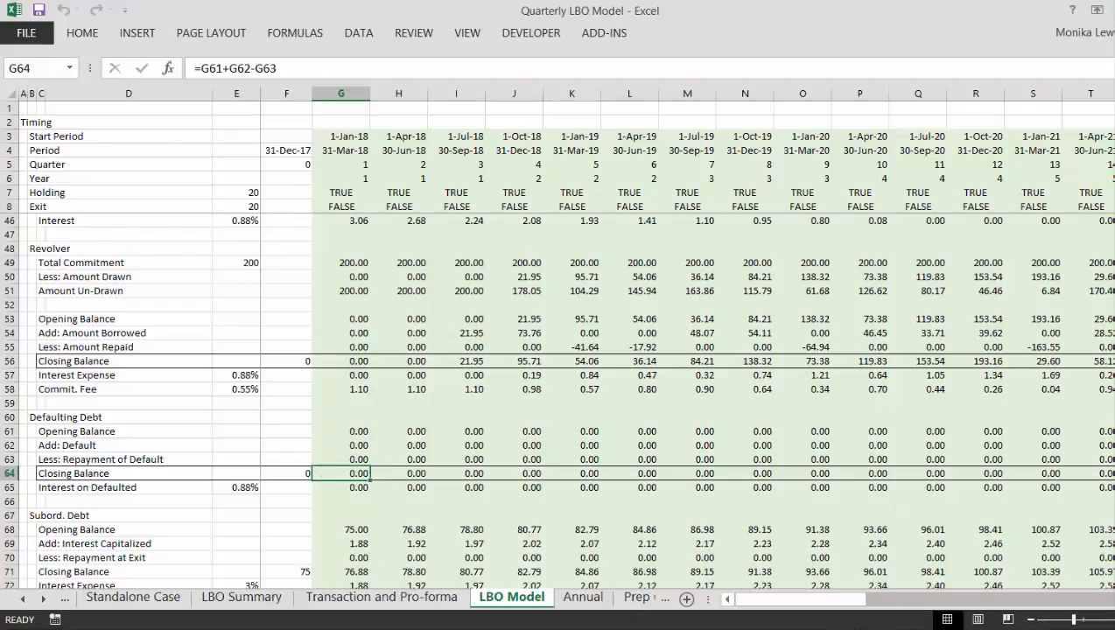
{"action": "key", "text": "alt+Tab"}
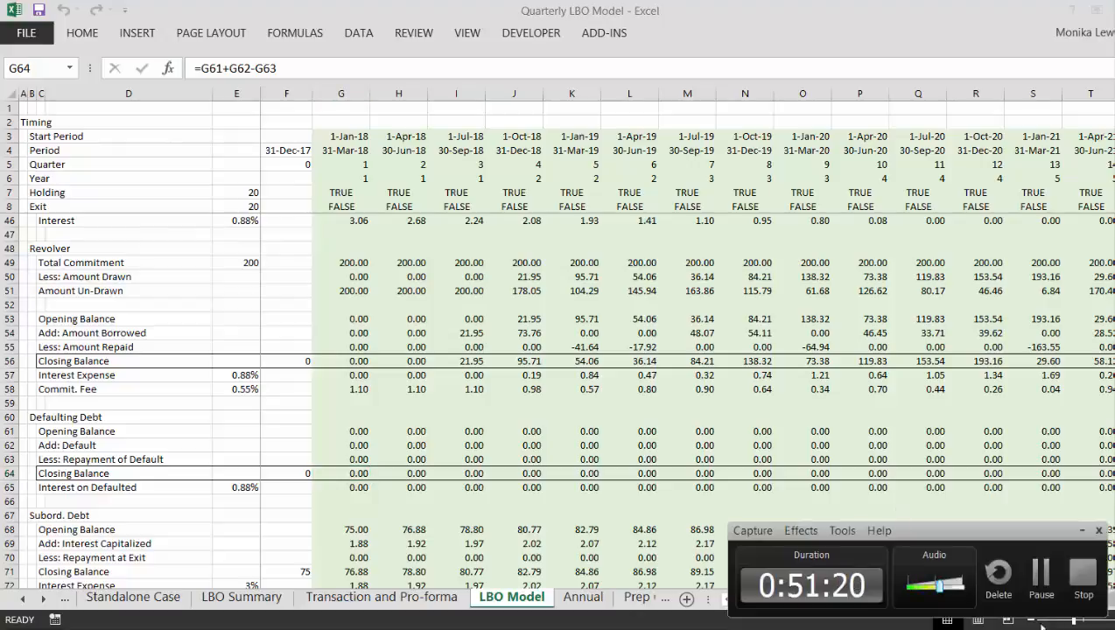
{"action": "left_click", "coordinate": [1042, 574]}
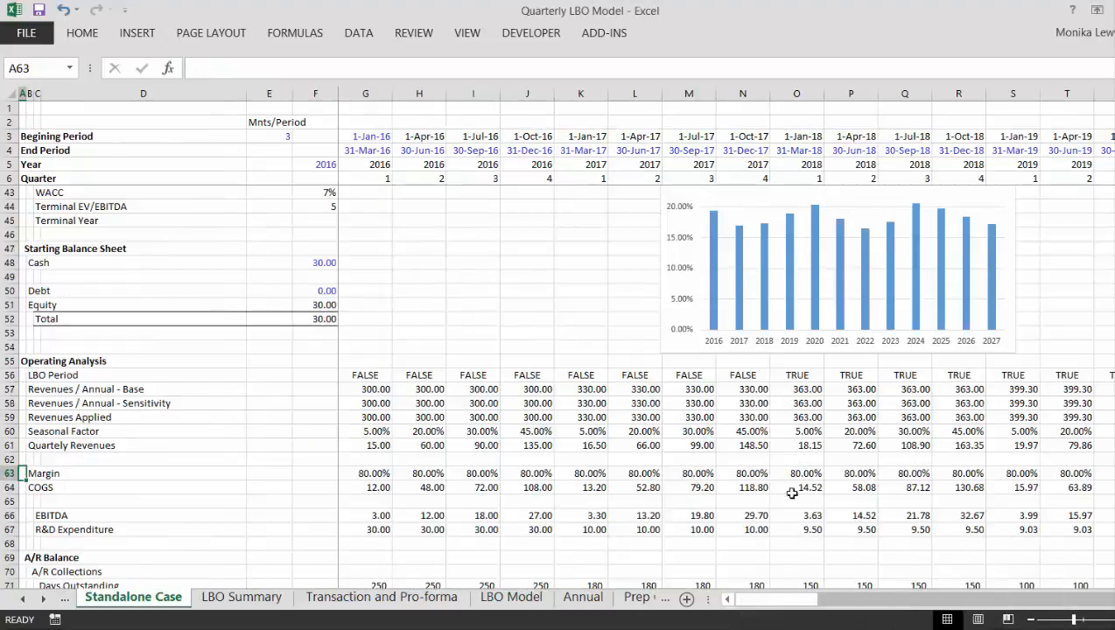
- Check the Margin formula in row 63 and the LBO Period flag formula in N56 of the Standalone Case sheet
{"action": "key", "text": "Right"}
{"action": "key", "text": "Right"}
{"action": "key", "text": "Right"}
{"action": "key", "text": "Right"}
{"action": "key", "text": "Right"}
{"action": "key", "text": "Right"}
{"action": "key", "text": "Right"}
{"action": "key", "text": "Right"}
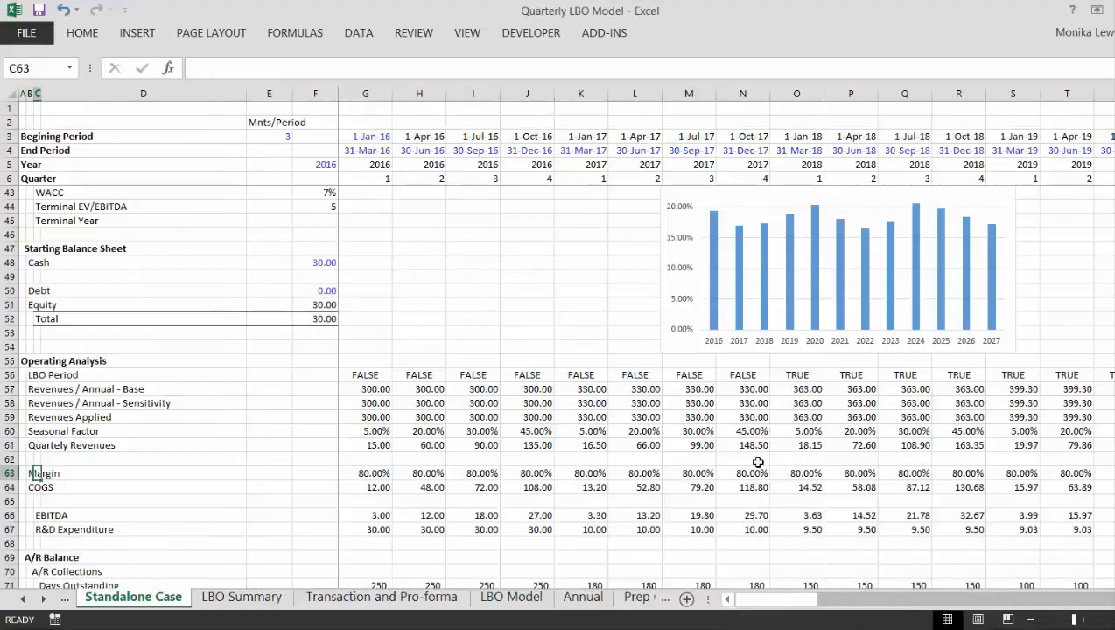
{"action": "key", "text": "Left"}
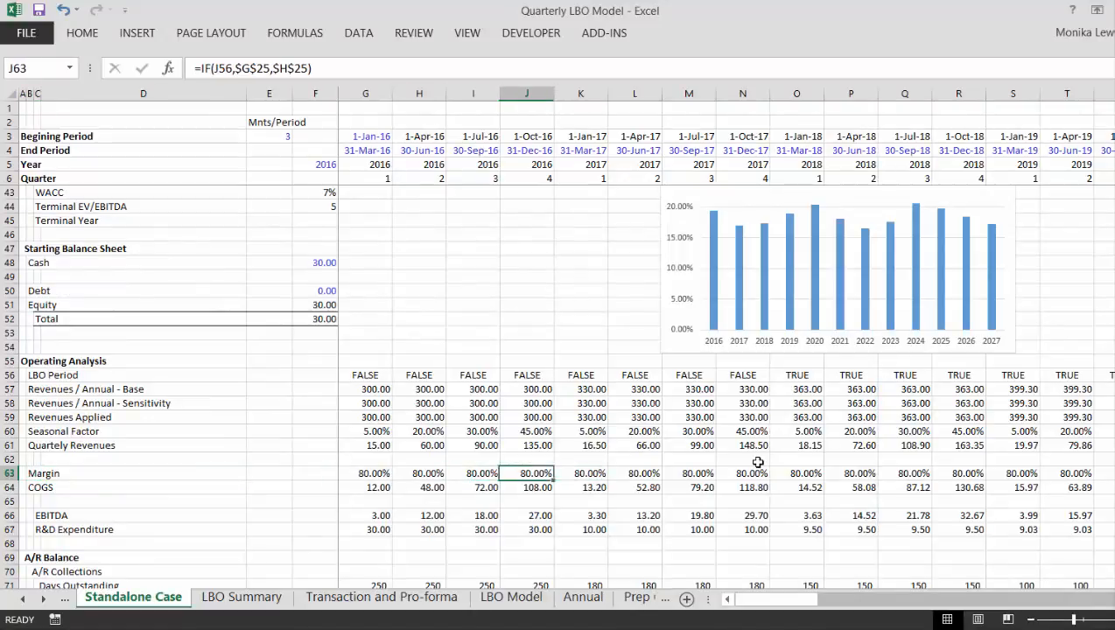
{"action": "key", "text": "Right"}
{"action": "key", "text": "Right"}
{"action": "key", "text": "Up"}
{"action": "key", "text": "Up"}
{"action": "key", "text": "Up"}
{"action": "key", "text": "Up"}
{"action": "key", "text": "Up"}
{"action": "key", "text": "Up"}
{"action": "key", "text": "Up"}
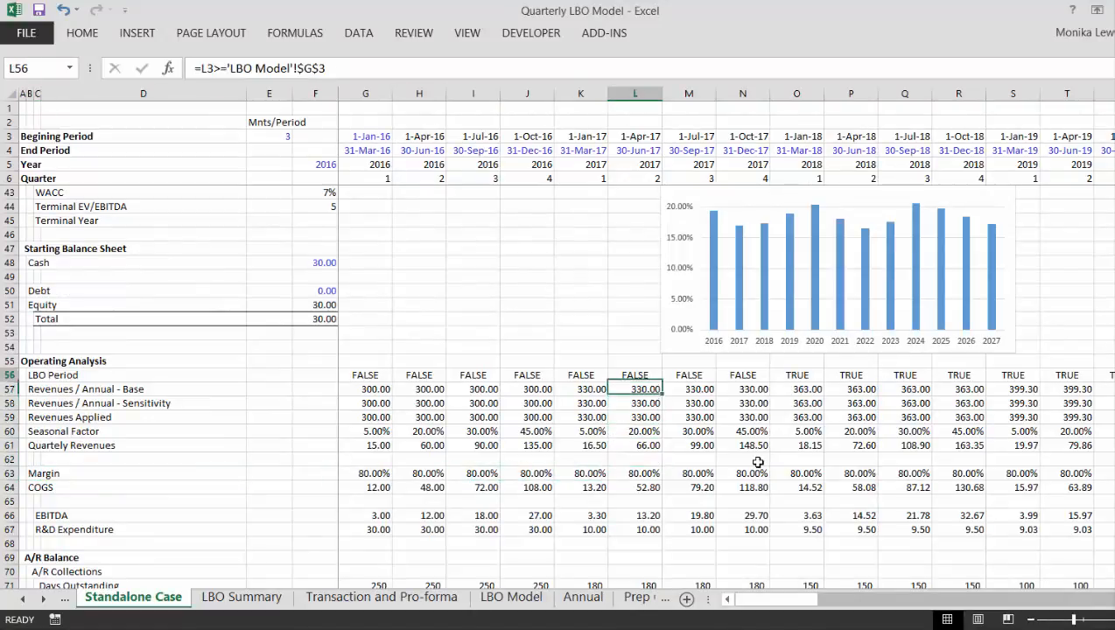
{"action": "key", "text": "Right"}
{"action": "key", "text": "Right"}
{"action": "key", "text": "F2"}
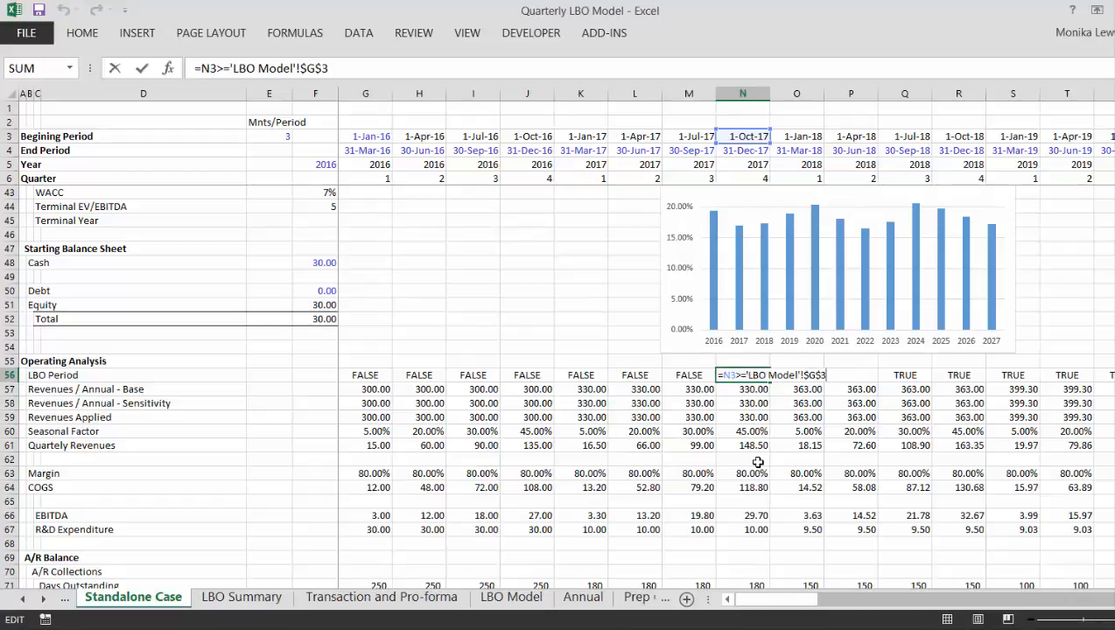
{"action": "key", "text": "Return"}
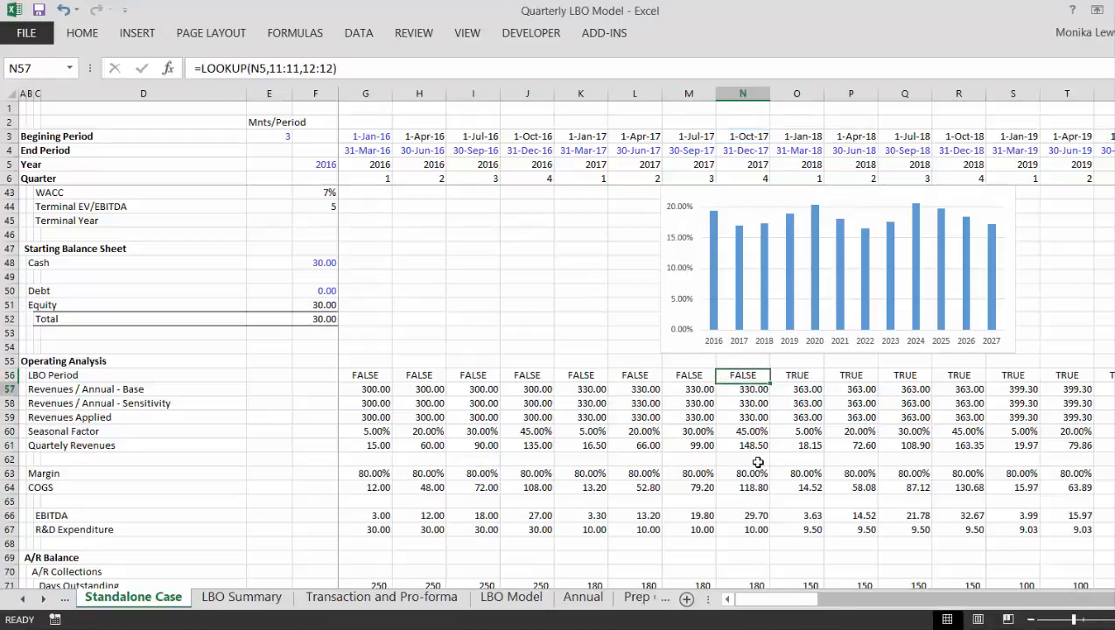
- Inspect the Sensitivity and Revenues Applied formulas in columns N and O of the Operating Analysis
{"action": "key", "text": "Down"}
{"action": "key", "text": "Down"}
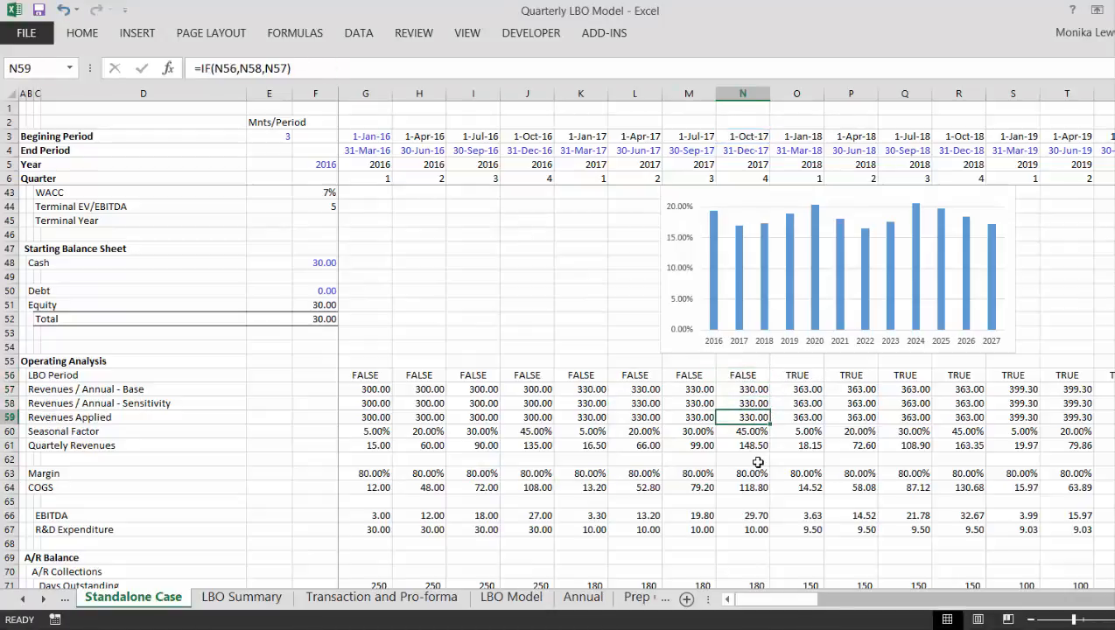
{"action": "key", "text": "Up"}
{"action": "key", "text": "Right"}
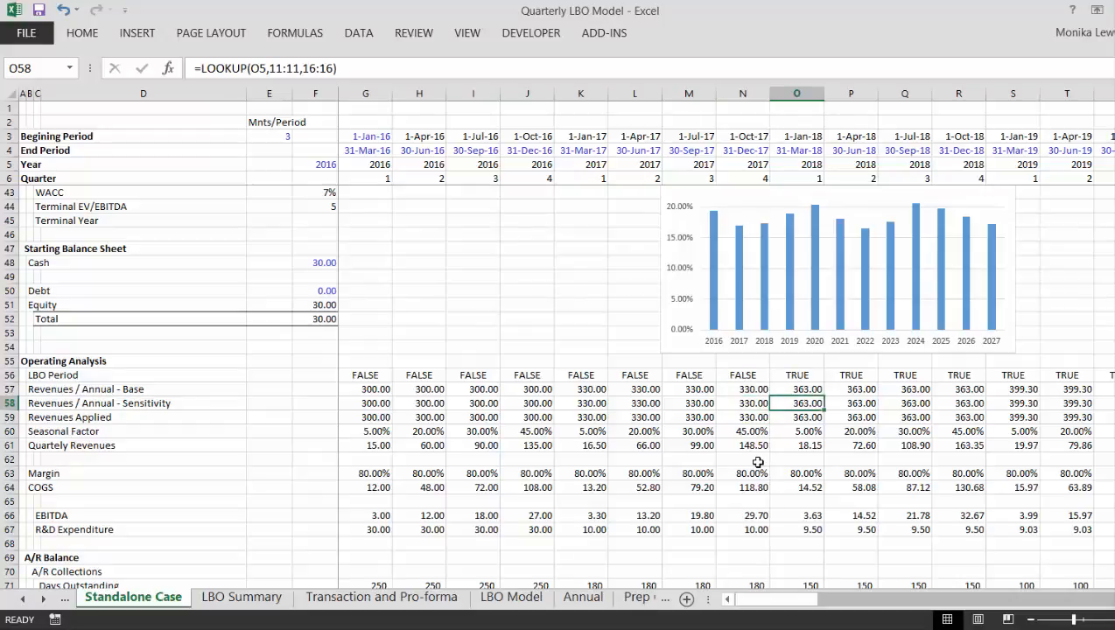
{"action": "key", "text": "Down"}
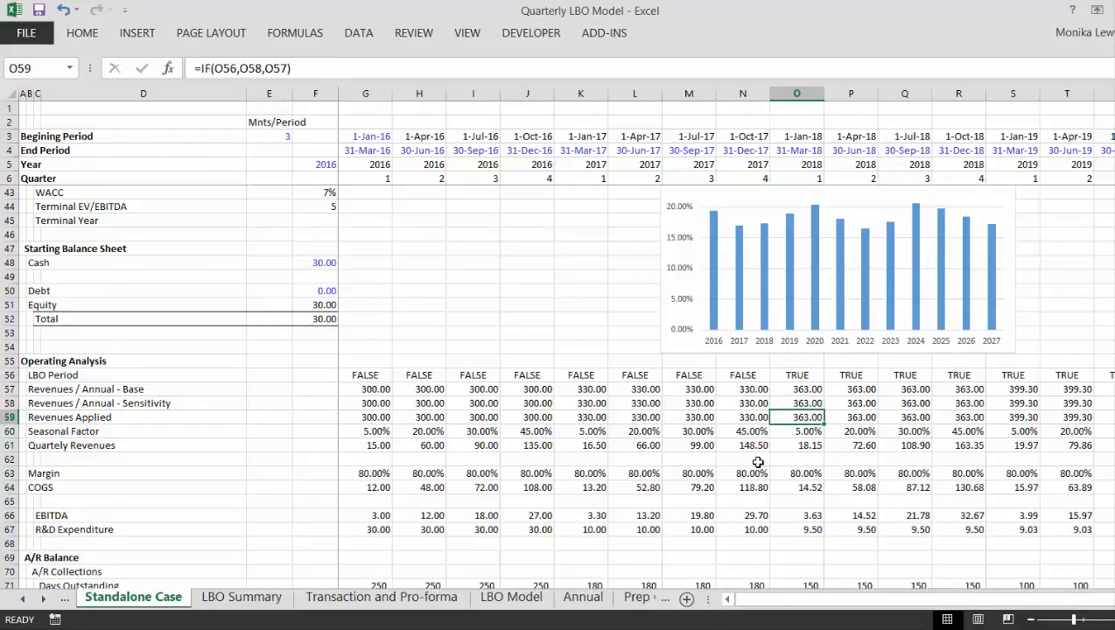
- Set the font size of the ROIC chart's vertical axis labels on the LBO Summary sheet to 6
{"action": "key", "text": "ctrl+Page_Down"}
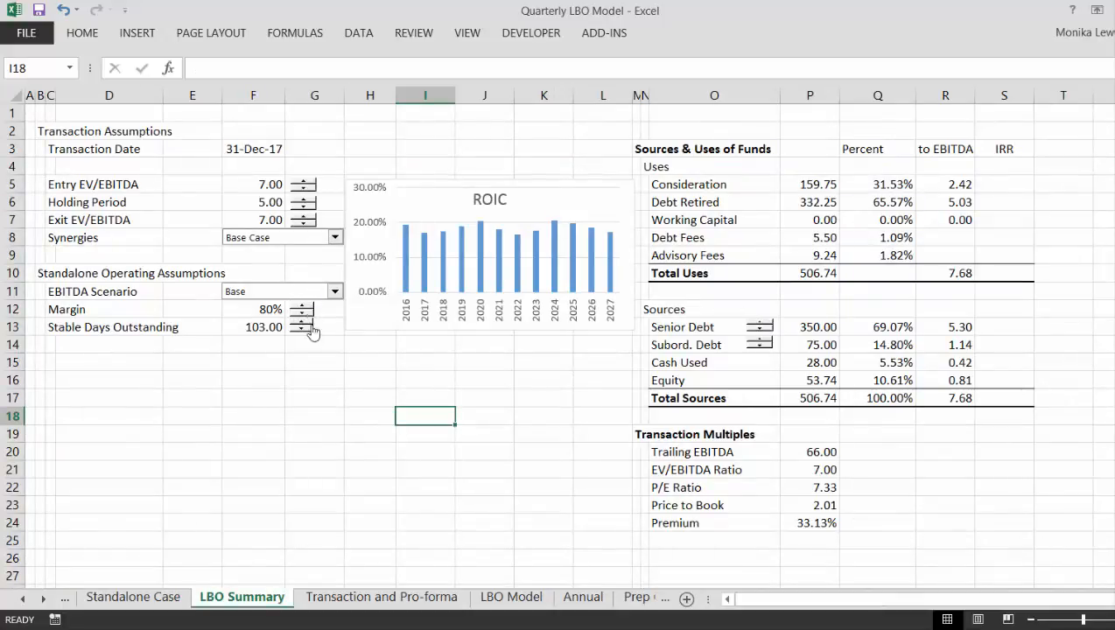
{"action": "left_click", "coordinate": [312, 377]}
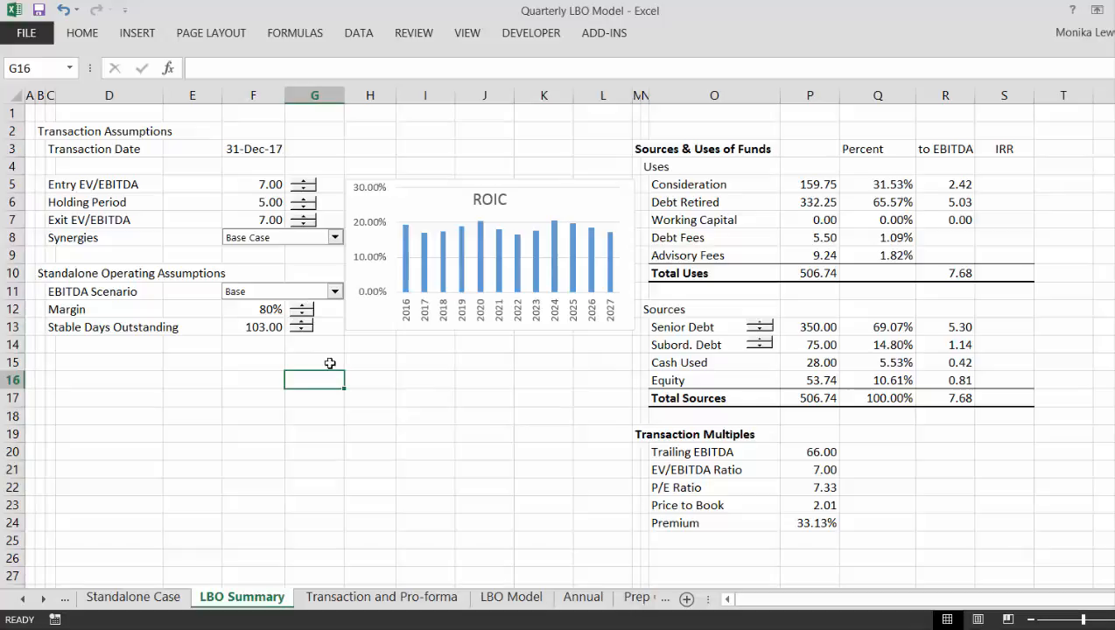
{"action": "left_click", "coordinate": [376, 261]}
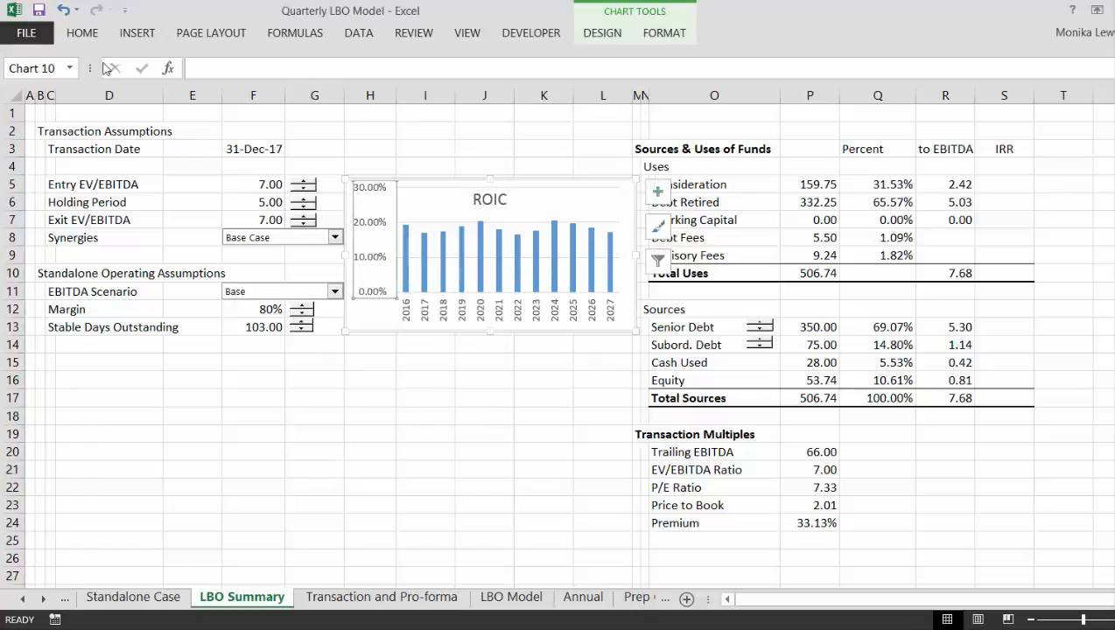
{"action": "left_click", "coordinate": [82, 35]}
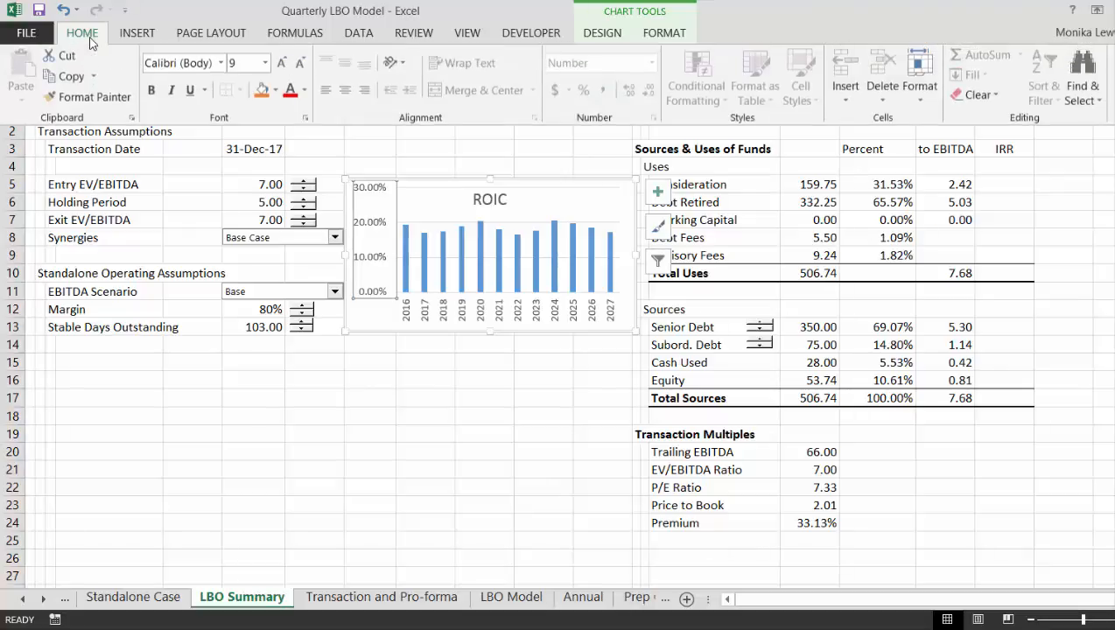
{"action": "left_click", "coordinate": [265, 66]}
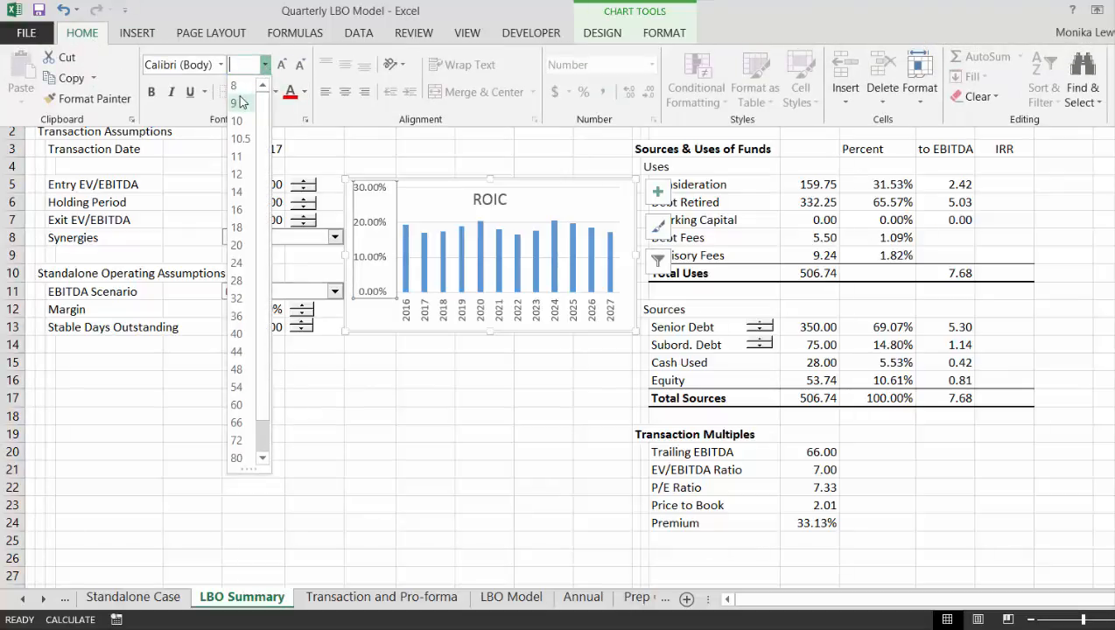
{"action": "type", "text": "6"}
{"action": "key", "text": "Return"}
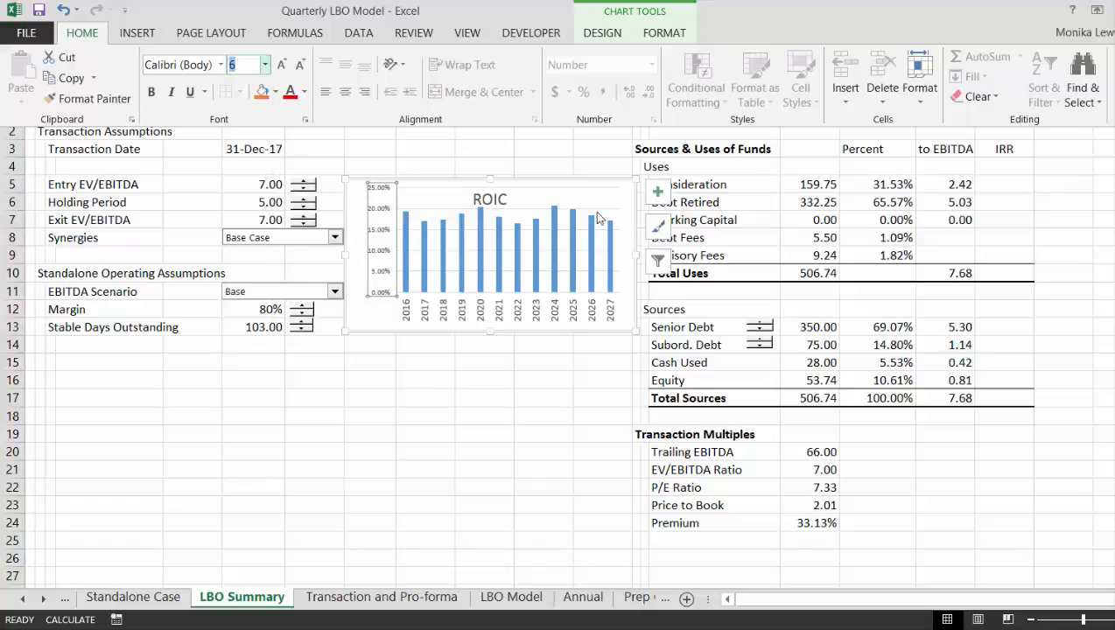
{"action": "key", "text": "Escape"}
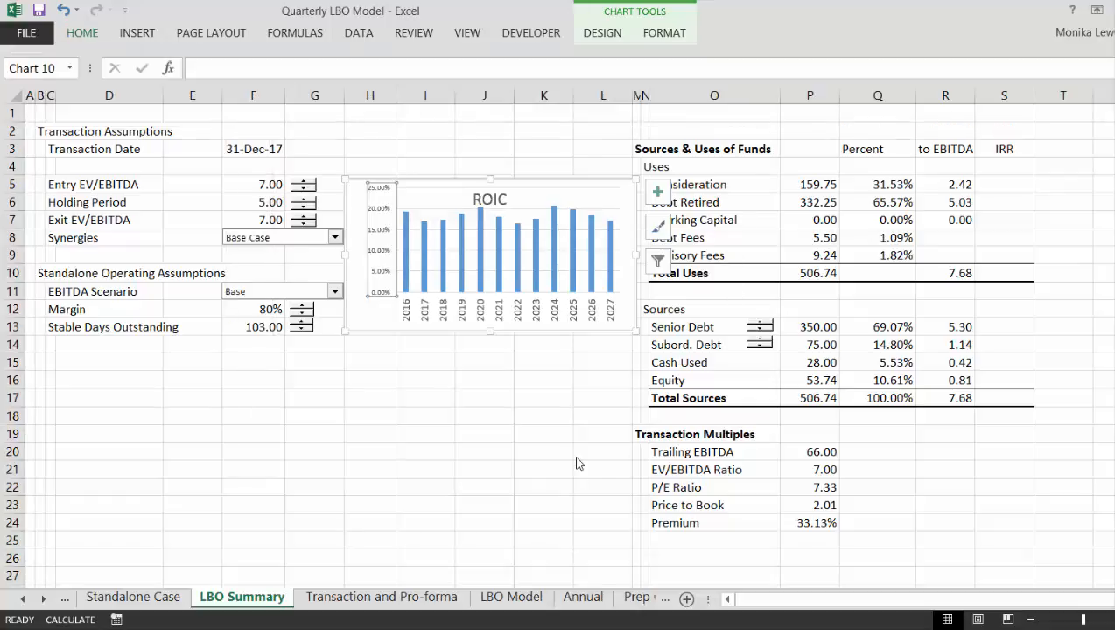
{"action": "key", "text": "Escape"}
{"action": "left_click", "coordinate": [617, 374]}
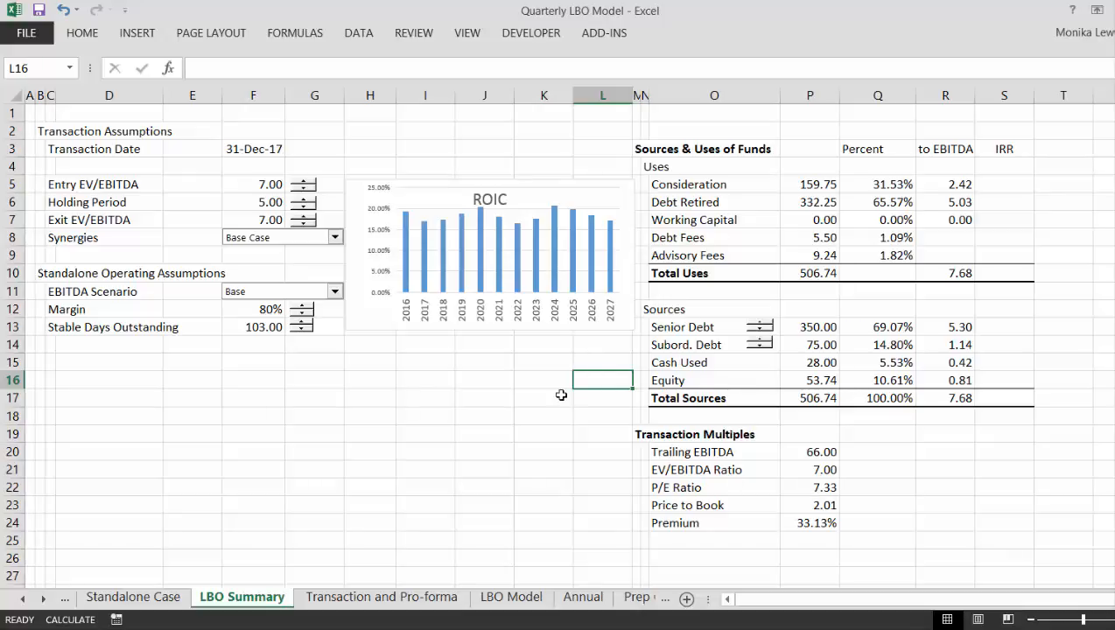
- Look at the Transaction and Pro-forma sheet and switch to the LBO Model sheet
{"action": "key", "text": "ctrl+Page_Down"}
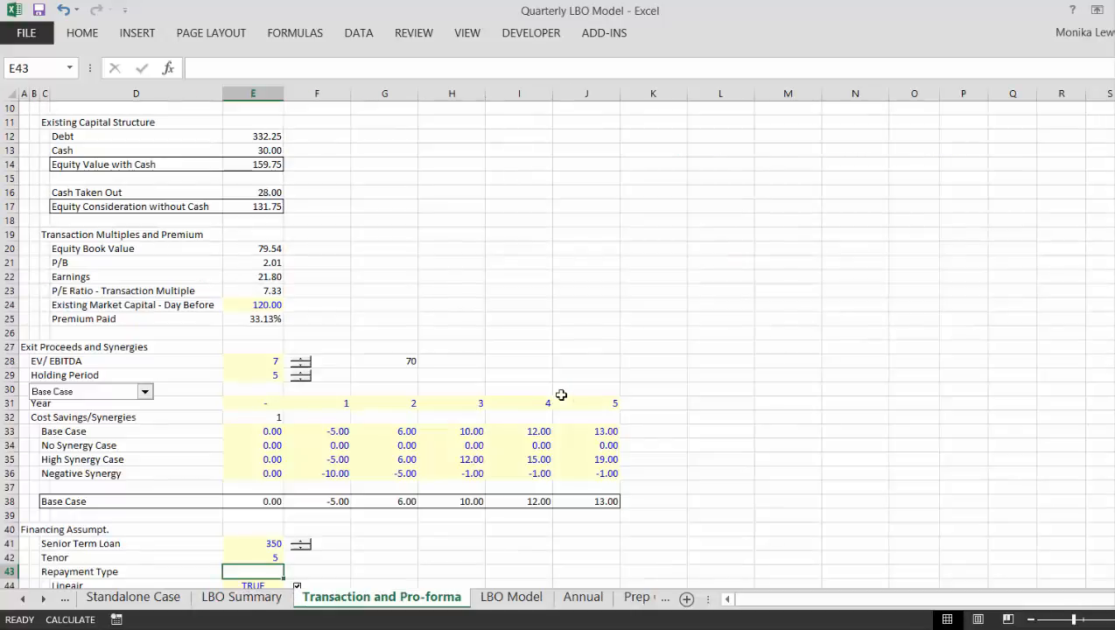
{"action": "key", "text": "ctrl+Page_Up"}
{"action": "key", "text": "ctrl+Page_Down"}
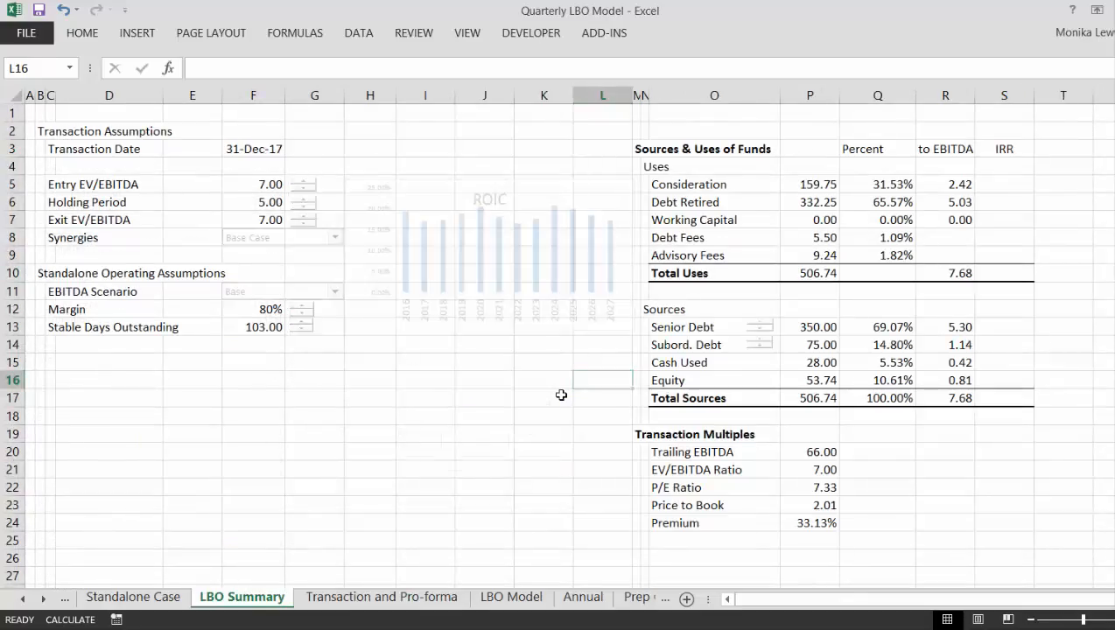
{"action": "key", "text": "ctrl+Page_Down"}
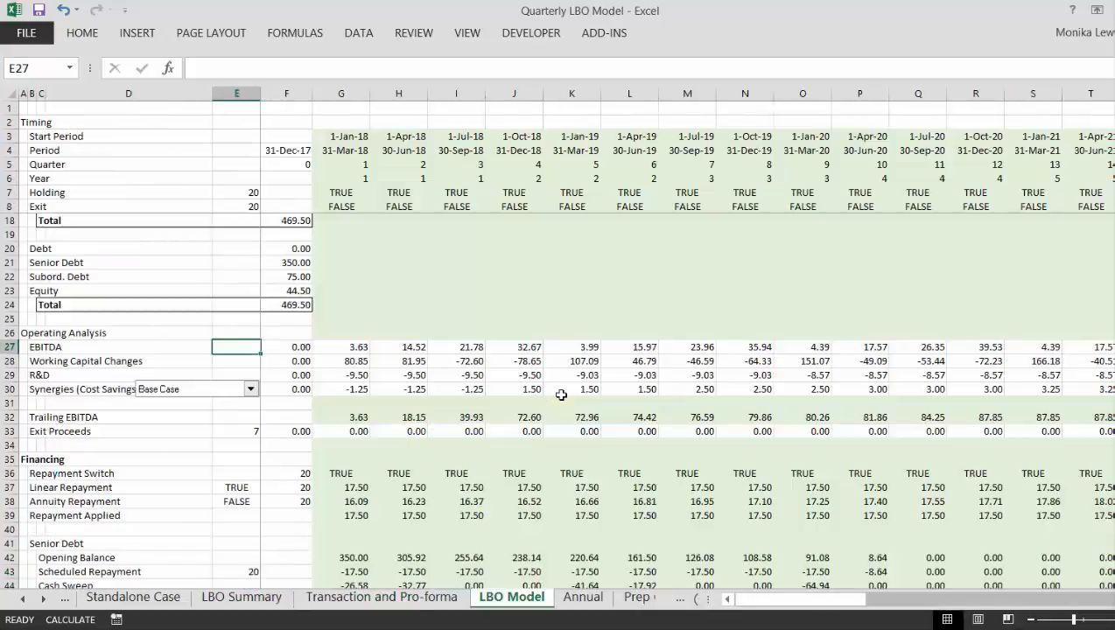
- Look over the LBO Summary sheet and the operating, senior debt, revolver and subordinated debt sections of the LBO Model sheet
{"action": "key", "text": "ctrl+Page_Up"}
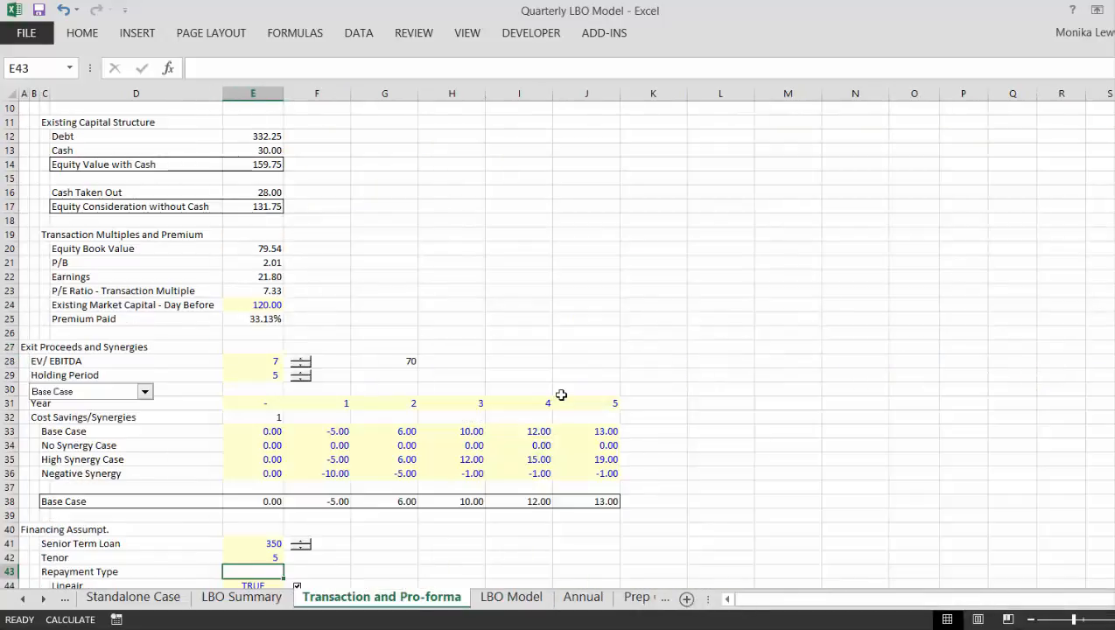
{"action": "key", "text": "ctrl+Page_Up"}
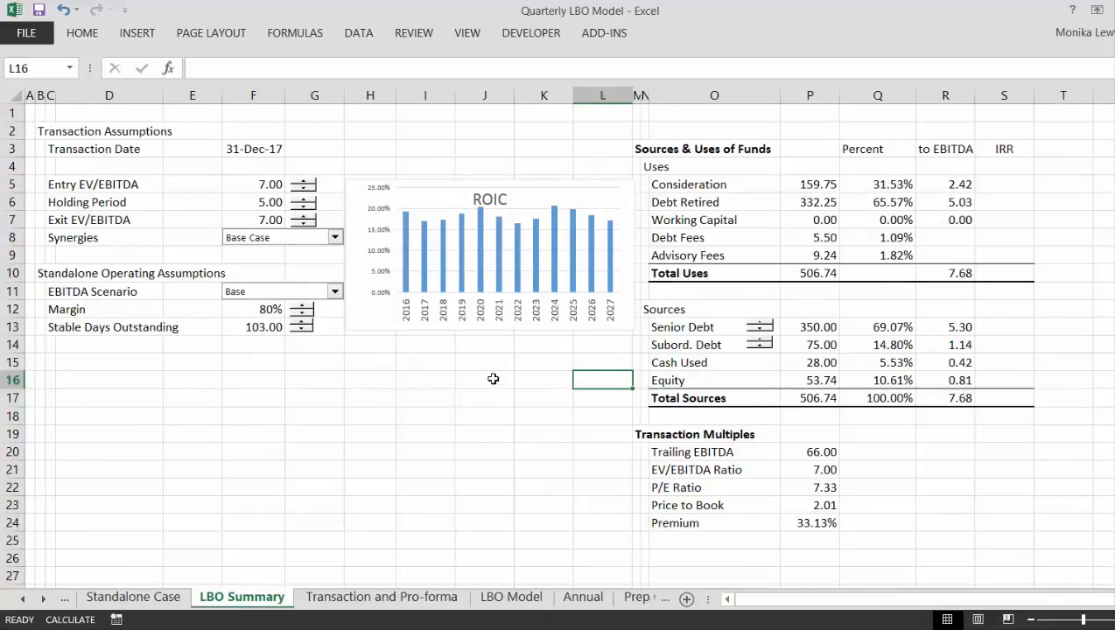
{"action": "key", "text": "ctrl+Page_Down"}
{"action": "key", "text": "ctrl+Page_Down"}
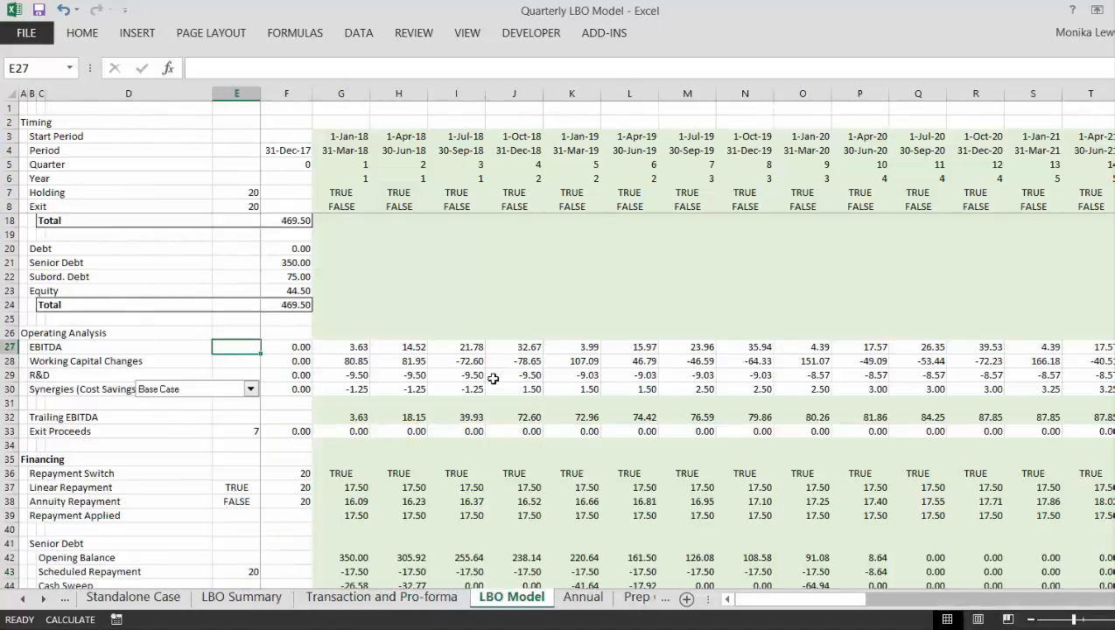
{"action": "key", "text": "Down"}
{"action": "key", "text": "Down"}
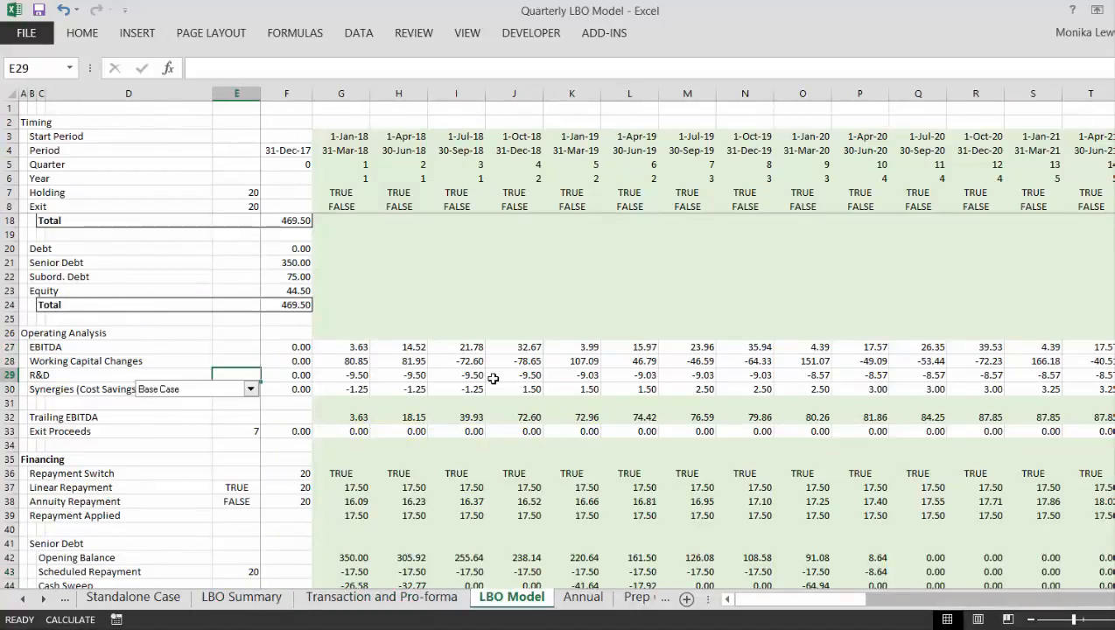
{"action": "key", "text": "Page_Up"}
{"action": "key", "text": "Down"}
{"action": "key", "text": "Down"}
{"action": "key", "text": "Down"}
{"action": "key", "text": "Down"}
{"action": "key", "text": "Down"}
{"action": "key", "text": "Down"}
{"action": "key", "text": "Down"}
{"action": "key", "text": "Down"}
{"action": "key", "text": "Down"}
{"action": "key", "text": "Down"}
{"action": "key", "text": "Down"}
{"action": "key", "text": "Down"}
{"action": "key", "text": "Down"}
{"action": "key", "text": "Down"}
{"action": "key", "text": "Down"}
{"action": "key", "text": "Down"}
{"action": "key", "text": "Down"}
{"action": "key", "text": "Down"}
{"action": "key", "text": "Down"}
{"action": "key", "text": "Down"}
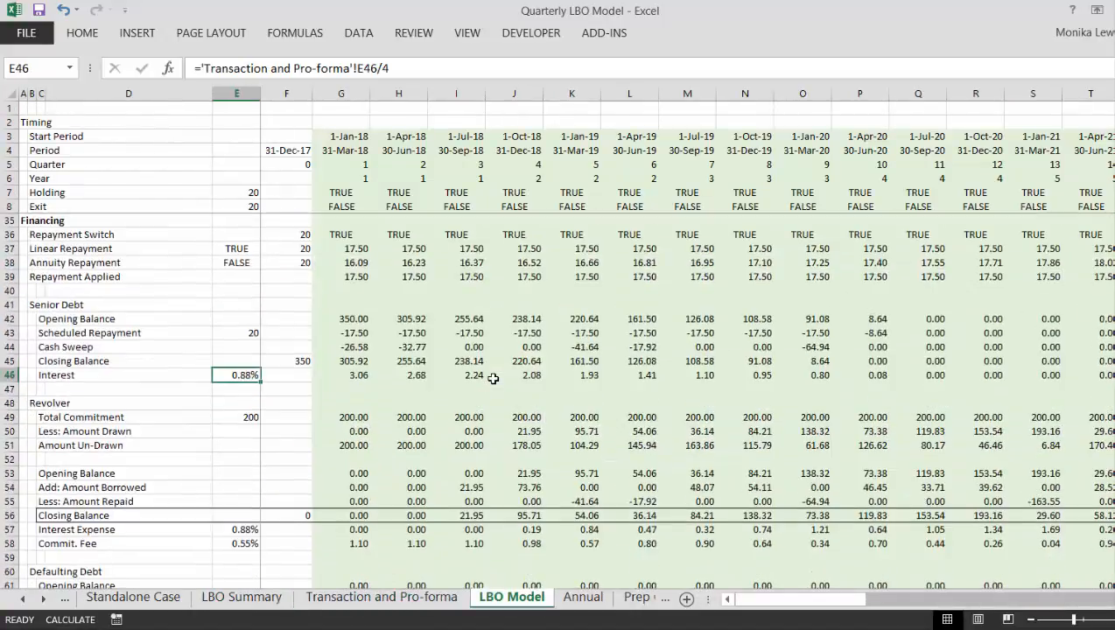
{"action": "key", "text": "Right"}
{"action": "key", "text": "Right"}
{"action": "key", "text": "Right"}
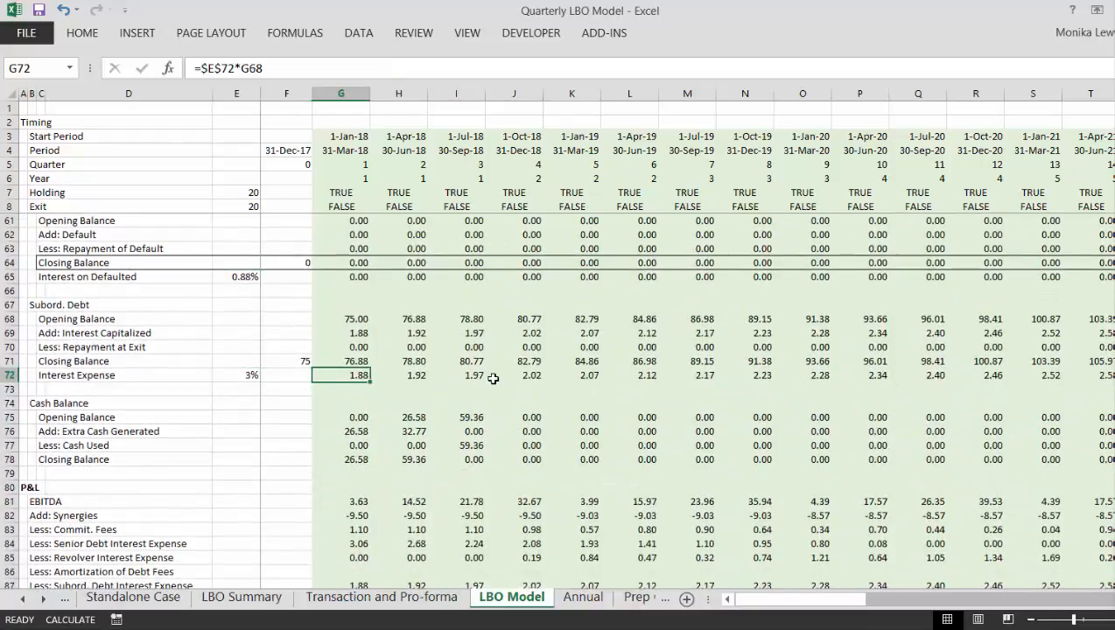
- Examine the revolver and Defaulting Debt formulas in column H of the LBO Model sheet
{"action": "key", "text": "Up"}
{"action": "key", "text": "Up"}
{"action": "key", "text": "Up"}
{"action": "key", "text": "Up"}
{"action": "key", "text": "Up"}
{"action": "key", "text": "Up"}
{"action": "key", "text": "Up"}
{"action": "key", "text": "Up"}
{"action": "key", "text": "Up"}
{"action": "key", "text": "Up"}
{"action": "key", "text": "Up"}
{"action": "key", "text": "Up"}
{"action": "key", "text": "Up"}
{"action": "key", "text": "Up"}
{"action": "key", "text": "Up"}
{"action": "key", "text": "Up"}
{"action": "key", "text": "Up"}
{"action": "key", "text": "Up"}
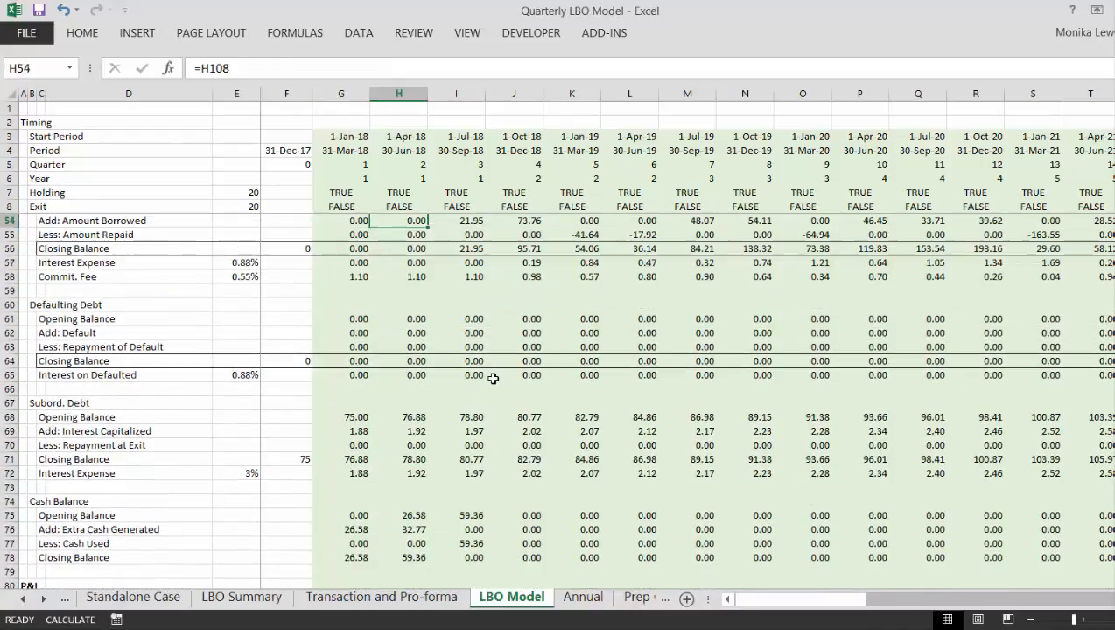
{"action": "key", "text": "Down"}
{"action": "key", "text": "Down"}
{"action": "key", "text": "Down"}
{"action": "key", "text": "Down"}
{"action": "key", "text": "Down"}
{"action": "key", "text": "Down"}
{"action": "key", "text": "Down"}
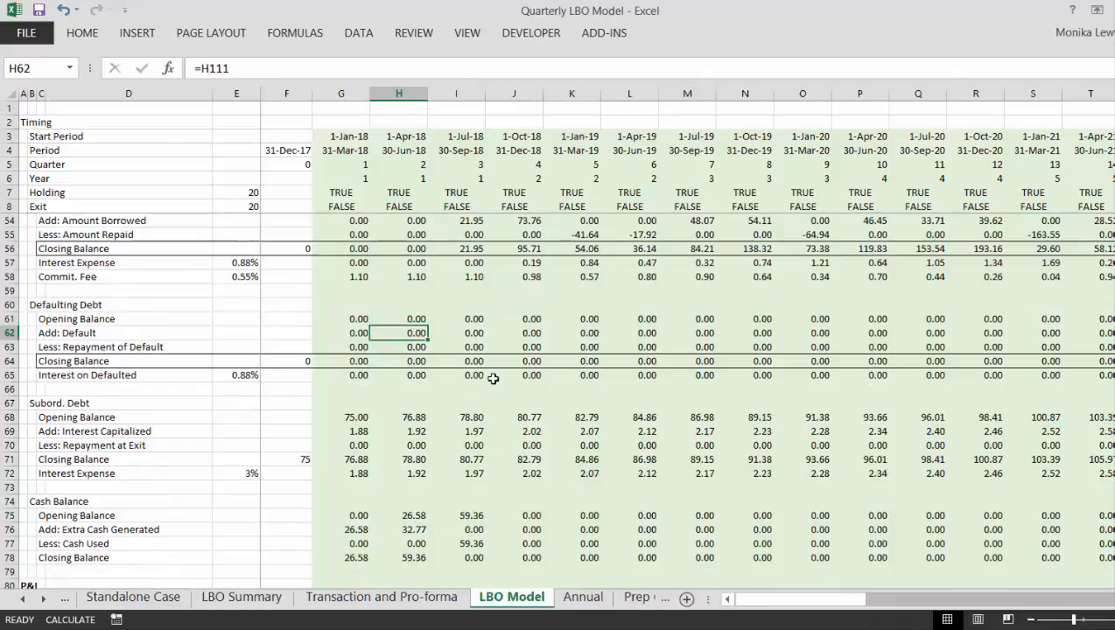
{"action": "key", "text": "Down"}
{"action": "key", "text": "Up"}
{"action": "key", "text": "Up"}
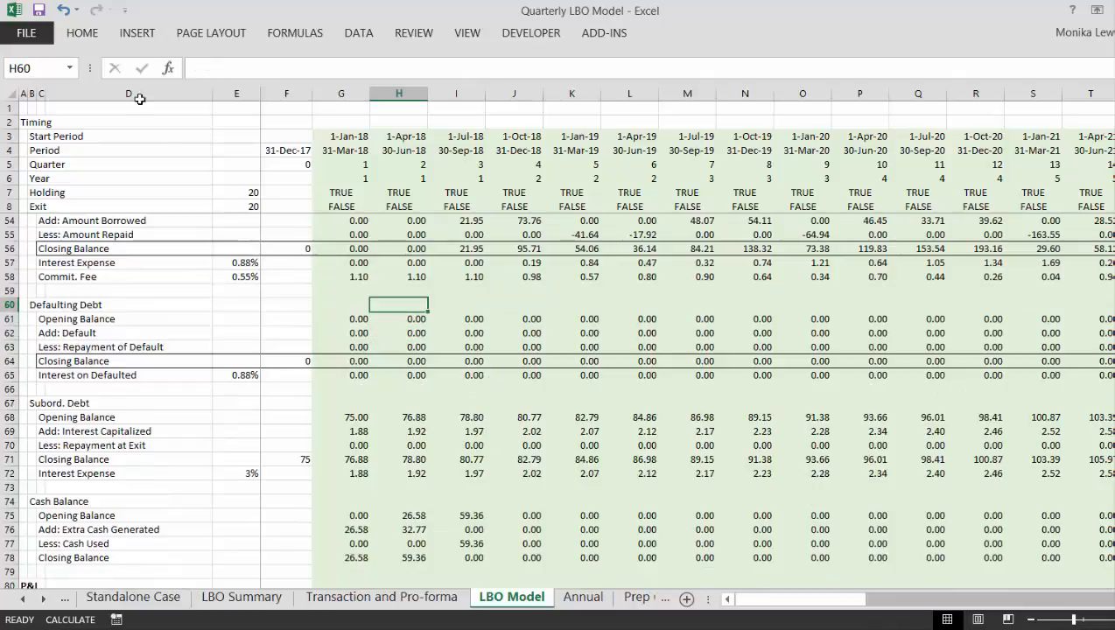
- Link cell F1 of the LBO Model sheet to the Margin value in F12 of the LBO Summary sheet
{"action": "left_click", "coordinate": [273, 107]}
{"action": "type", "text": "="}
{"action": "key", "text": "ctrl+Page_Up"}
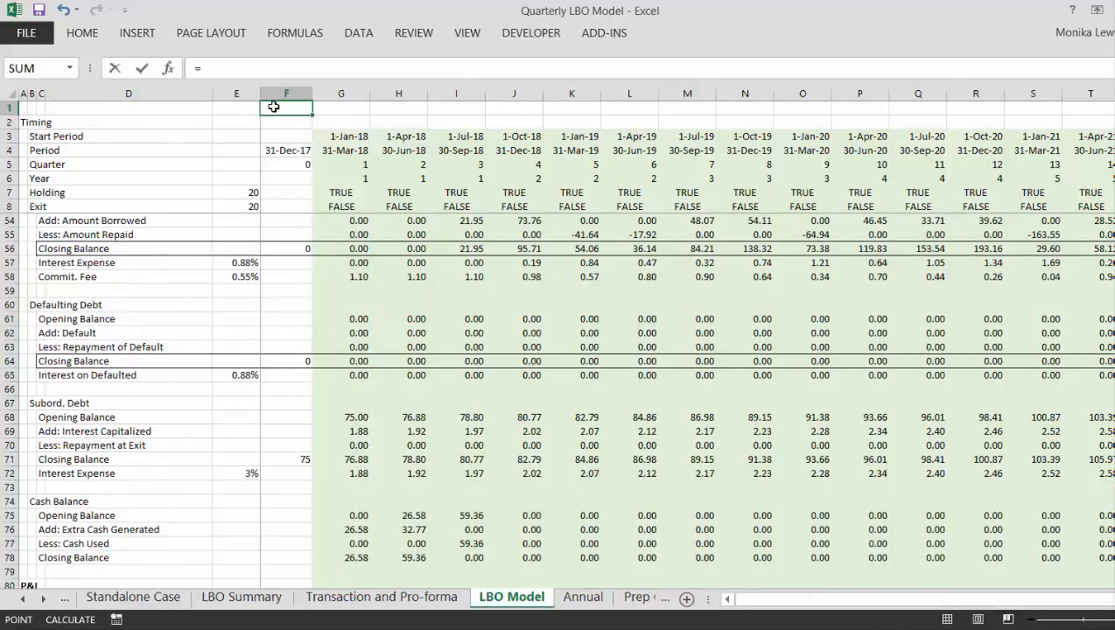
{"action": "key", "text": "ctrl+Page_Up"}
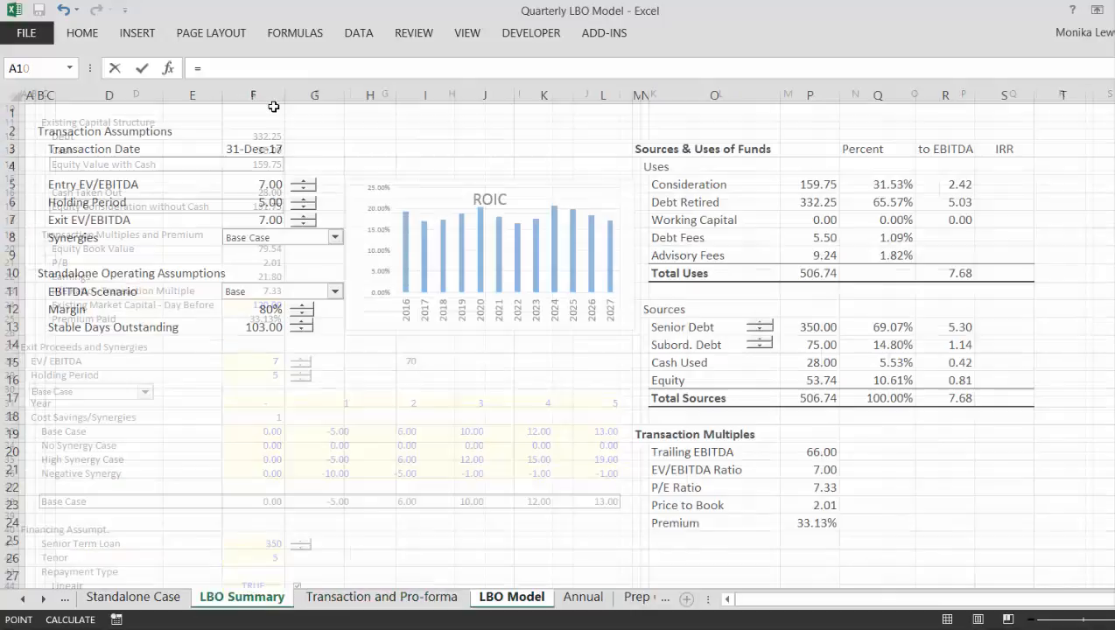
{"action": "left_click", "coordinate": [260, 309]}
{"action": "key", "text": "Return"}
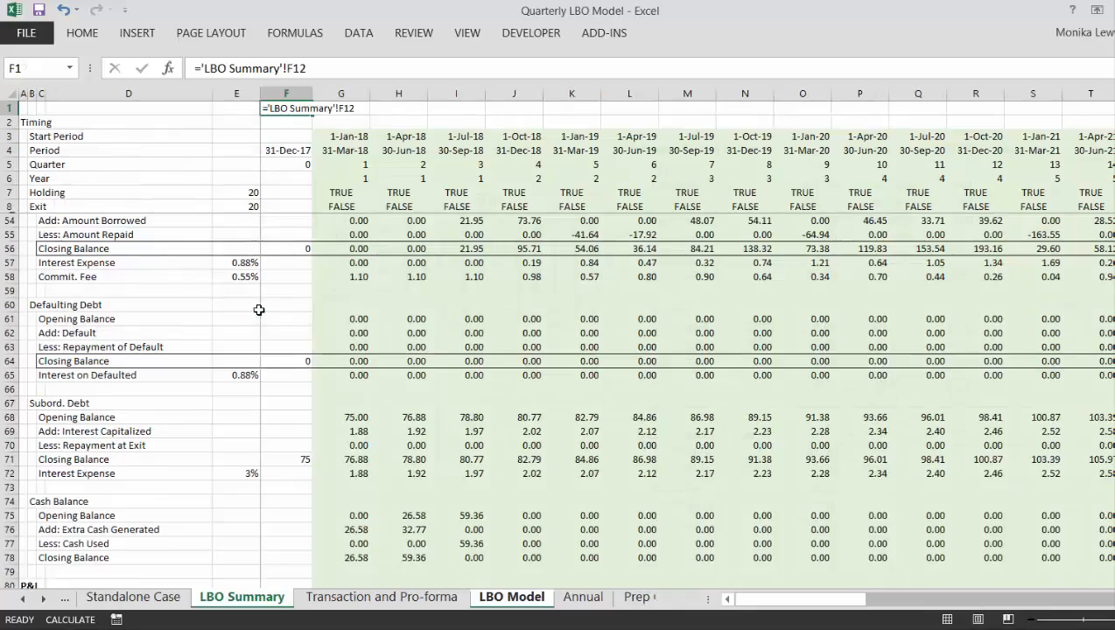
- Label the linked value by entering Margin in cell E1
{"action": "key", "text": "Left"}
{"action": "key", "text": "Left"}
{"action": "key", "text": "Up"}
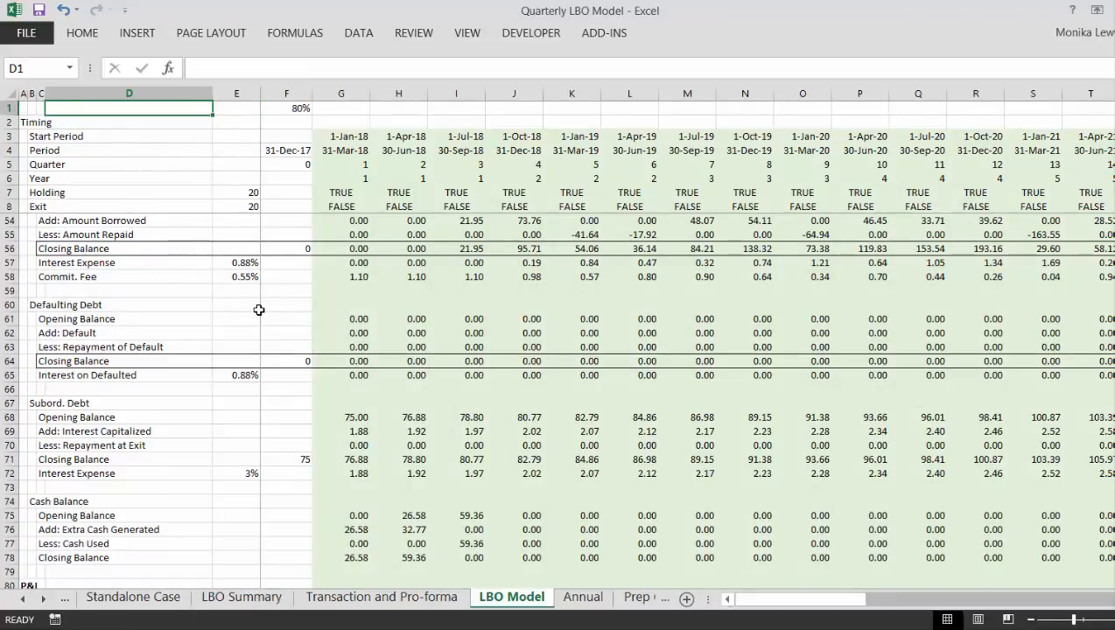
{"action": "key", "text": "Right"}
{"action": "type", "text": "M"}
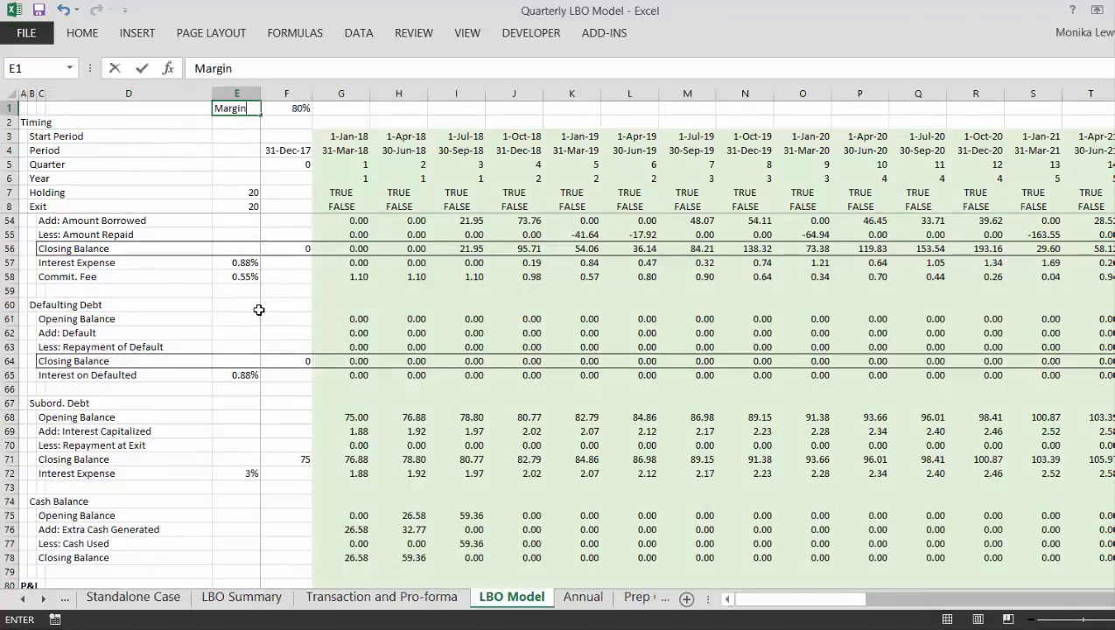
{"action": "key", "text": "Right"}
{"action": "key", "text": "Right"}
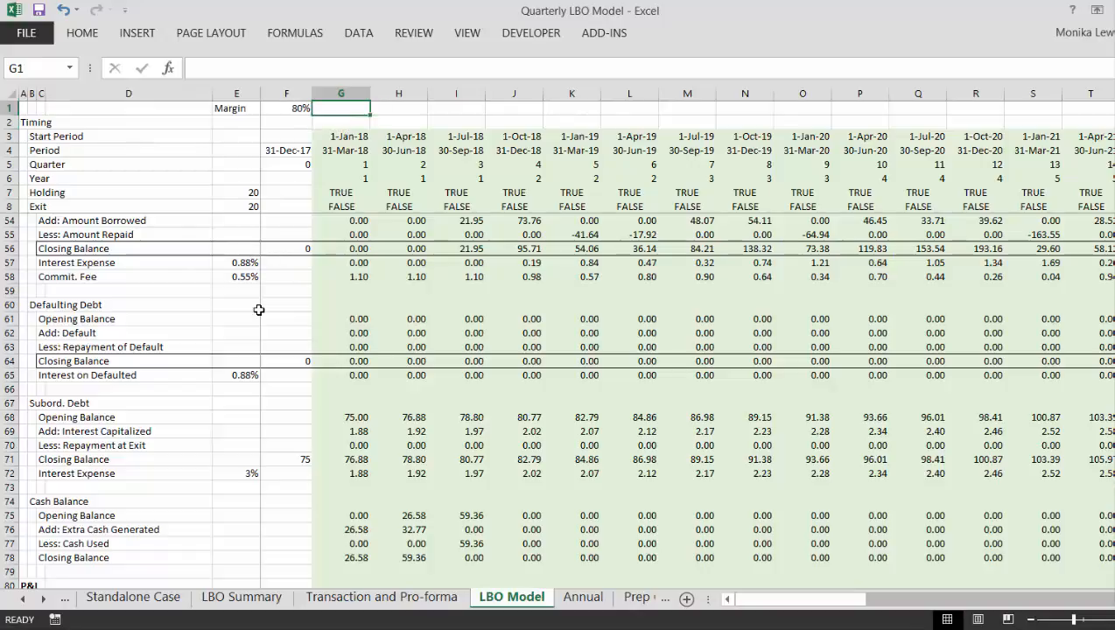
- Copy the Margin spinner from the LBO Summary sheet into cell G1 of the LBO Model sheet
{"action": "key", "text": "ctrl+Page_Down"}
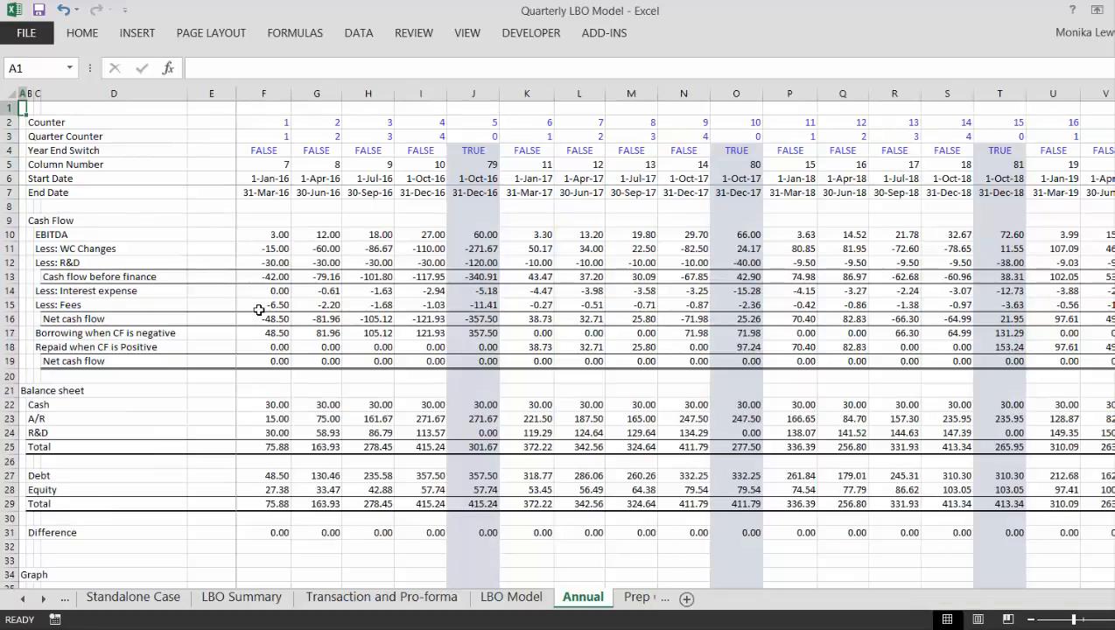
{"action": "key", "text": "ctrl+Page_Up"}
{"action": "key", "text": "ctrl+Page_Up"}
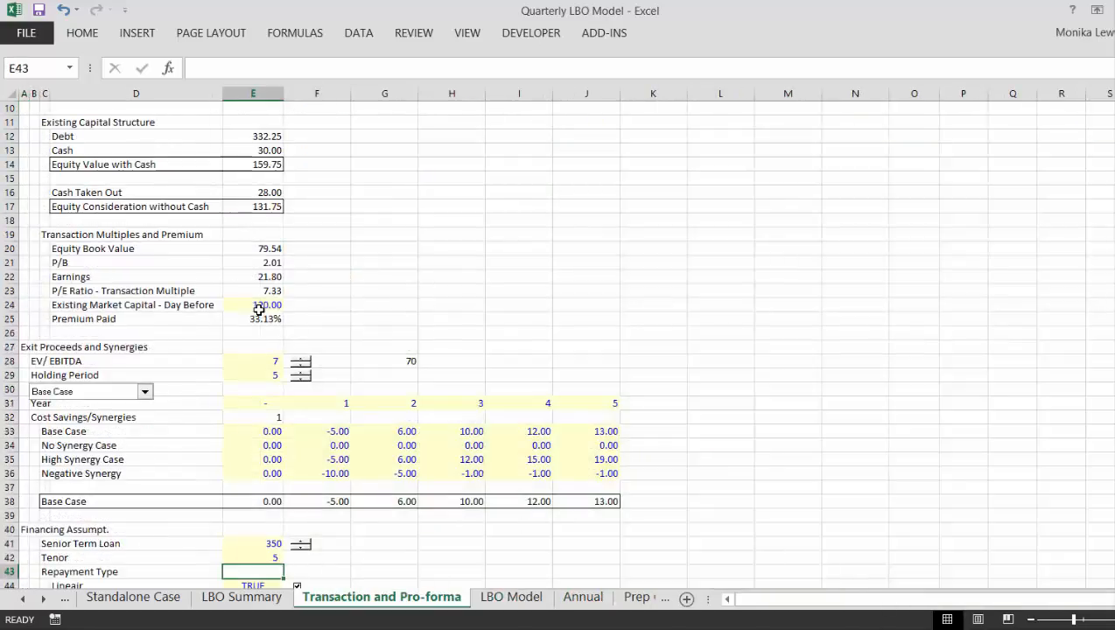
{"action": "key", "text": "ctrl+Page_Up"}
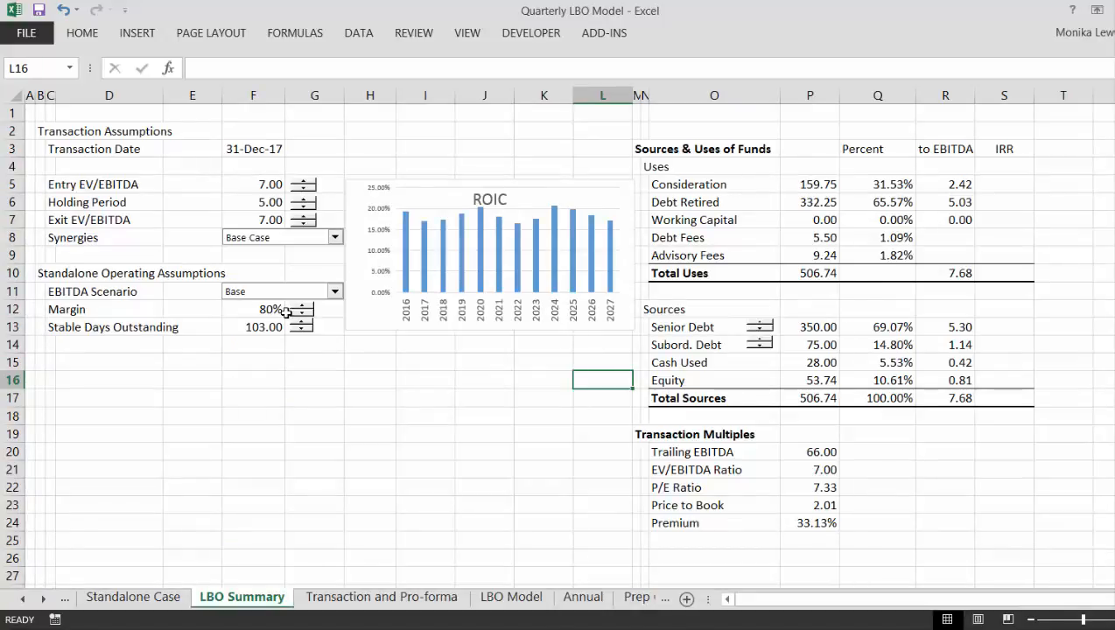
{"action": "left_click", "coordinate": [300, 308], "text": "ctrl"}
{"action": "right_click", "coordinate": [300, 308]}
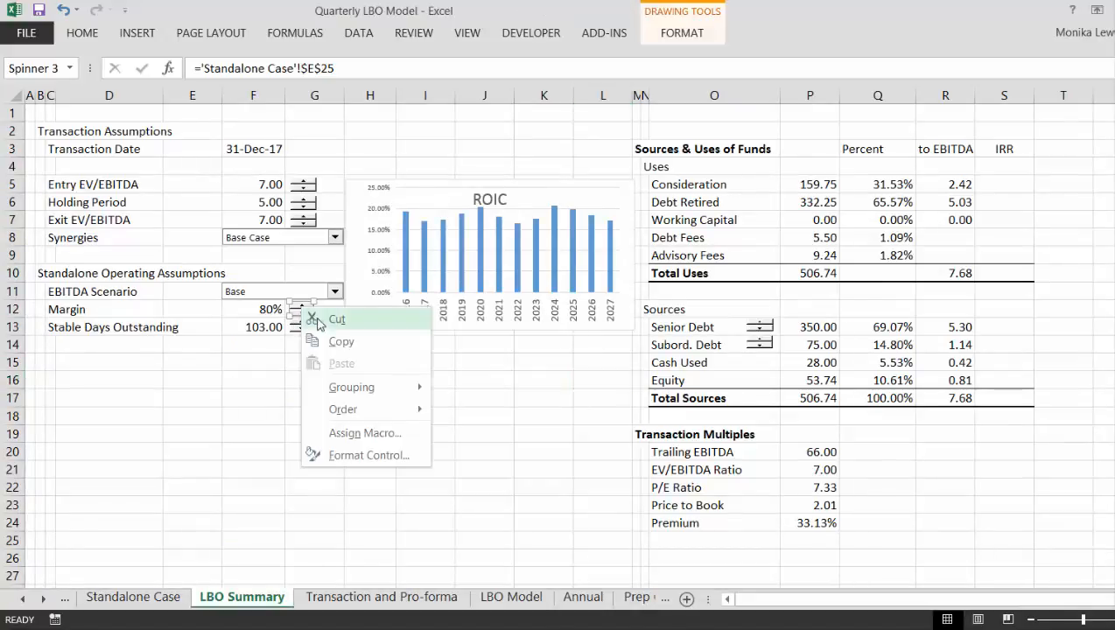
{"action": "left_click", "coordinate": [331, 347]}
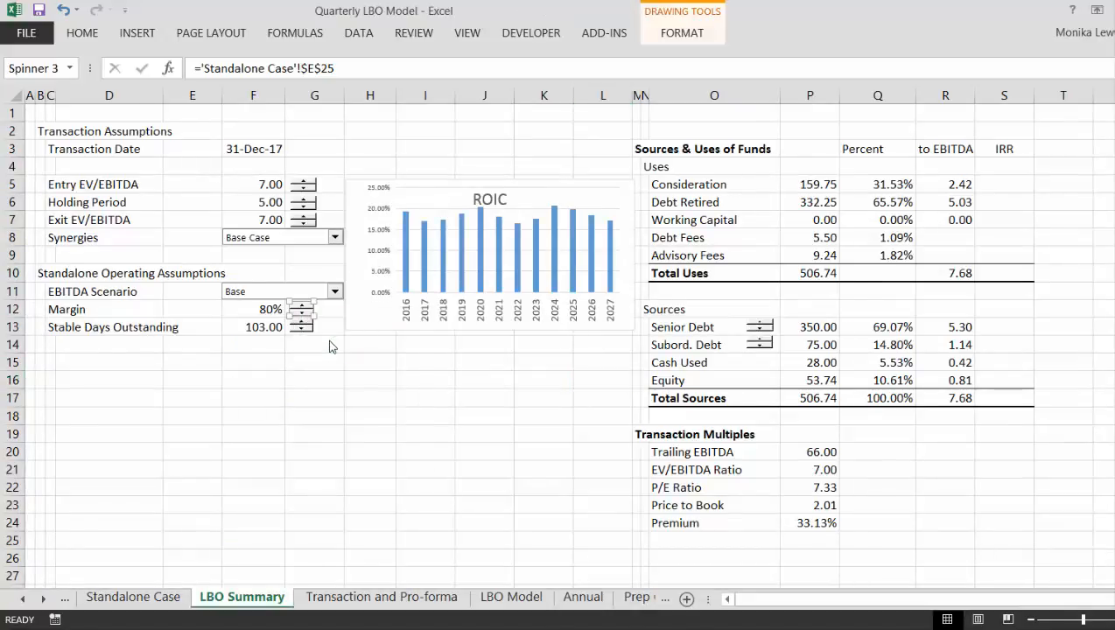
{"action": "key", "text": "ctrl+Page_Down"}
{"action": "key", "text": "ctrl+Page_Down"}
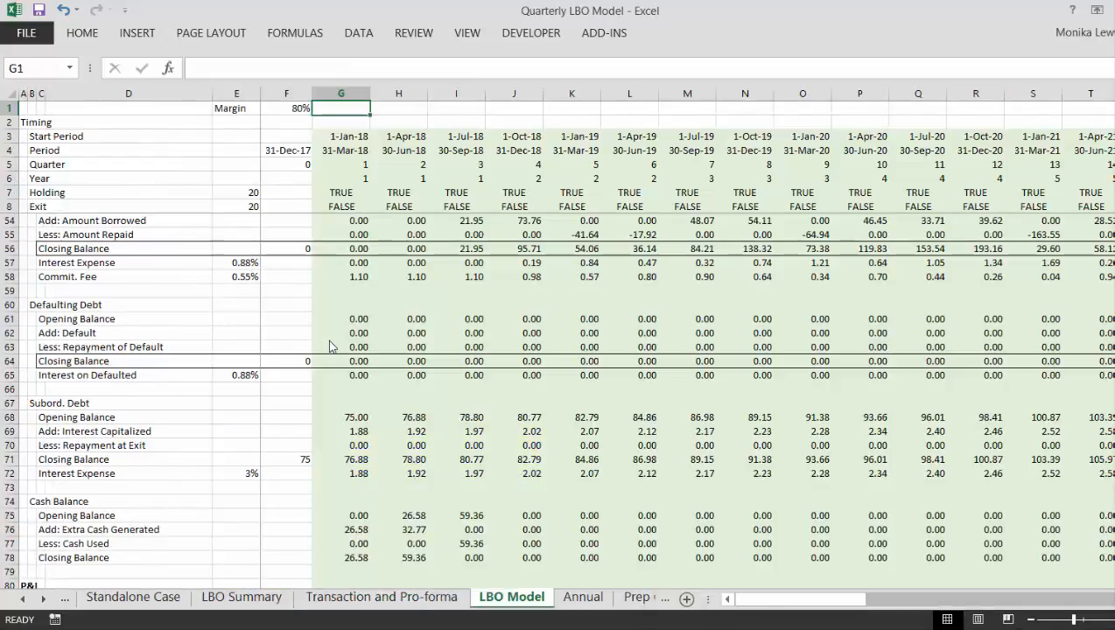
{"action": "key", "text": "ctrl+v"}
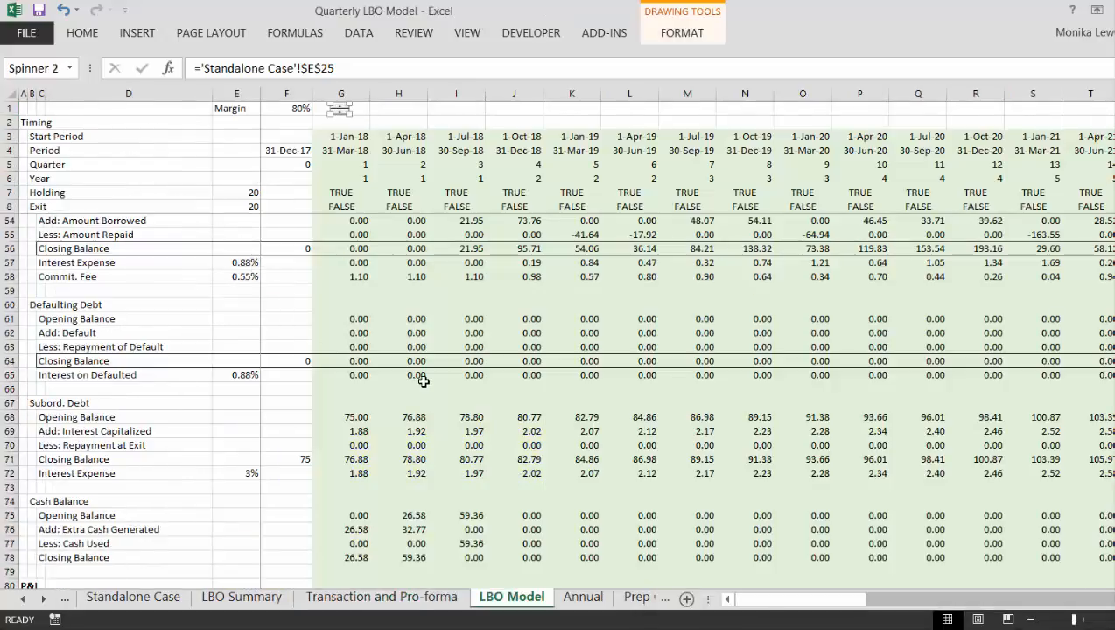
{"action": "left_click", "coordinate": [423, 381]}
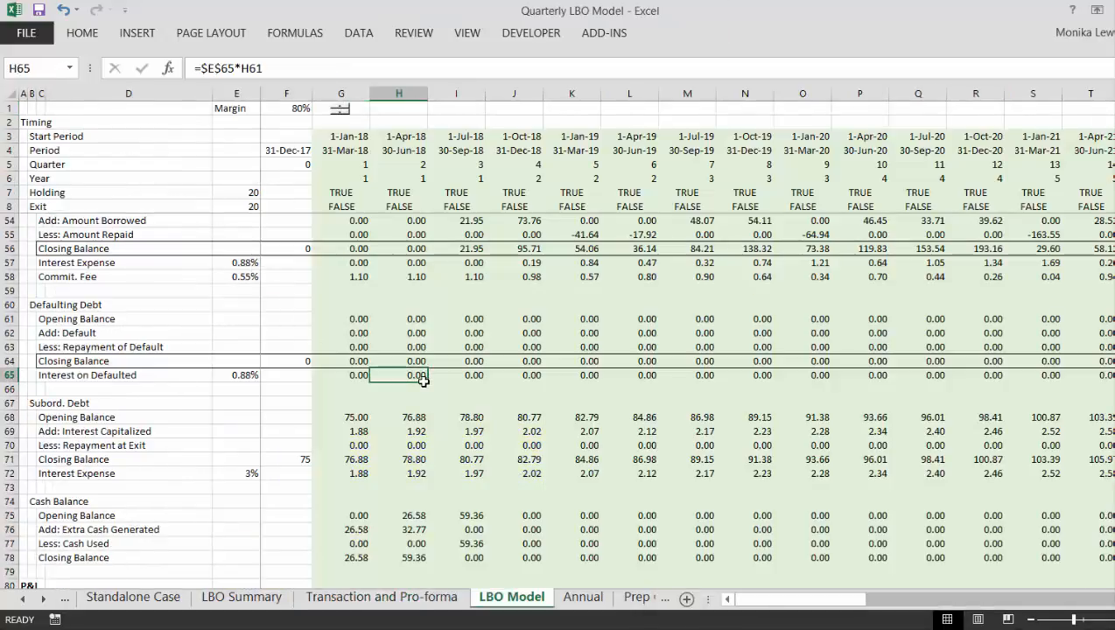
- Raise the Margin to 89% with the copied spinner to stress the Defaulting Debt schedule
{"action": "left_click", "coordinate": [340, 106]}
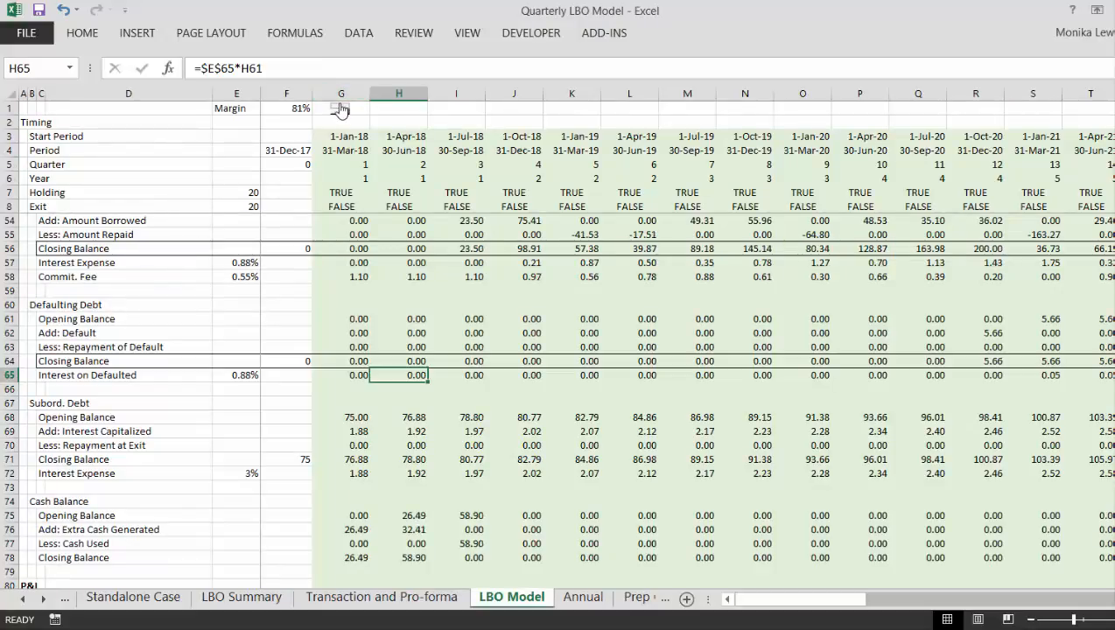
{"action": "left_click", "coordinate": [340, 106]}
{"action": "left_click", "coordinate": [340, 106]}
{"action": "left_click", "coordinate": [340, 106]}
{"action": "left_click", "coordinate": [340, 106]}
{"action": "left_click", "coordinate": [340, 106]}
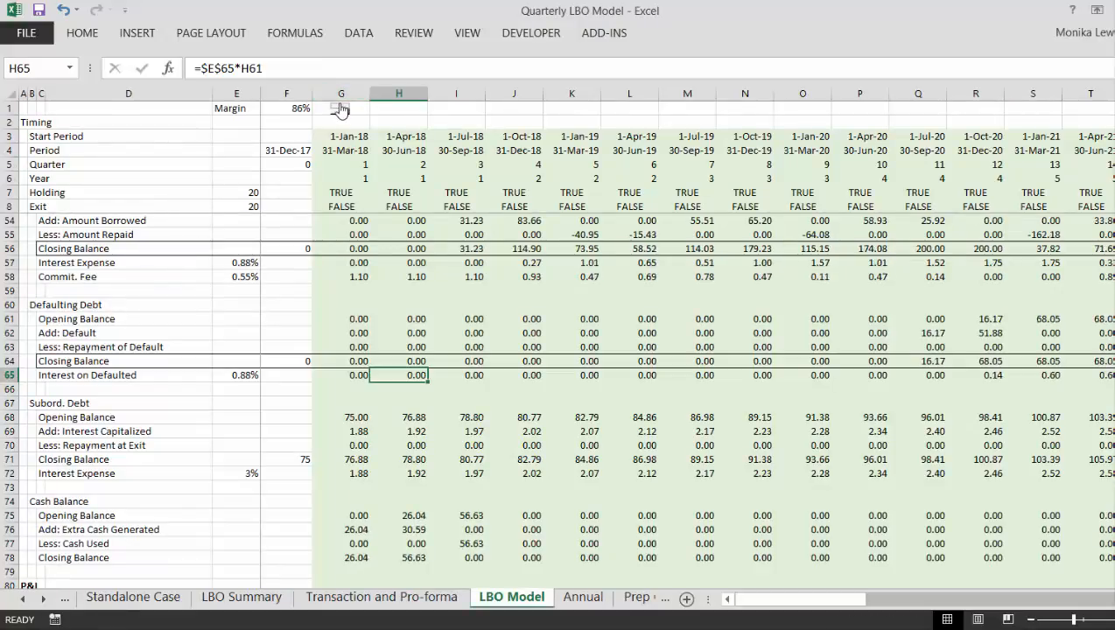
{"action": "left_click", "coordinate": [340, 106]}
{"action": "left_click", "coordinate": [339, 106]}
{"action": "left_click", "coordinate": [340, 106]}
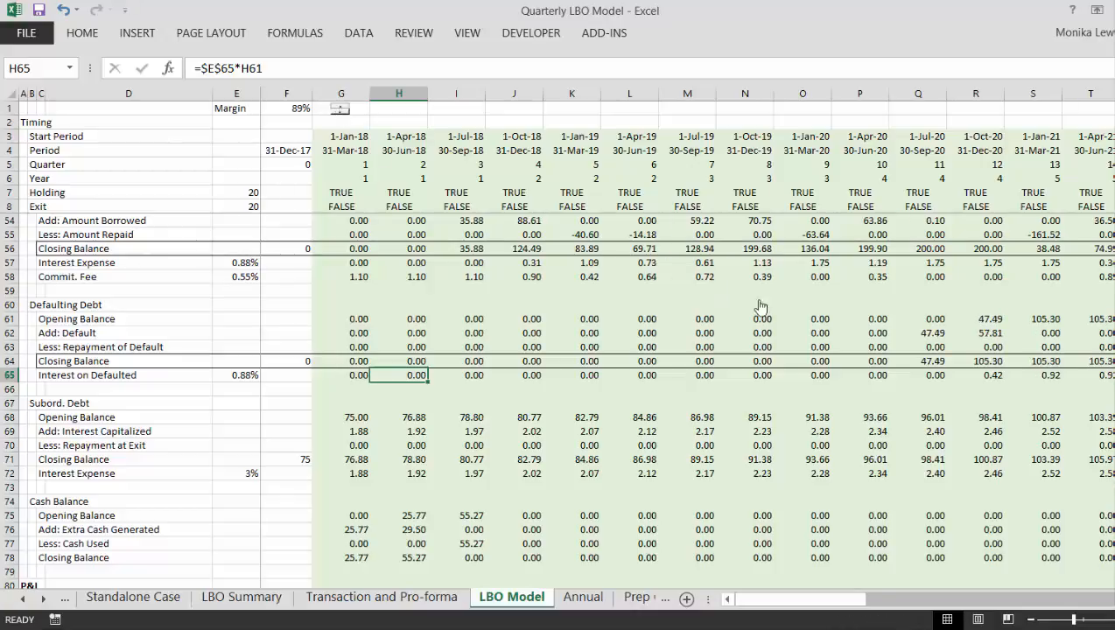
- Trace the Defaulting Debt opening balance in row 61 and the Repayment of Default through to the exit quarter in column Z
{"action": "left_click", "coordinate": [768, 313]}
{"action": "key", "text": "Right"}
{"action": "key", "text": "Right"}
{"action": "key", "text": "Right"}
{"action": "key", "text": "Right"}
{"action": "key", "text": "Right"}
{"action": "key", "text": "Right"}
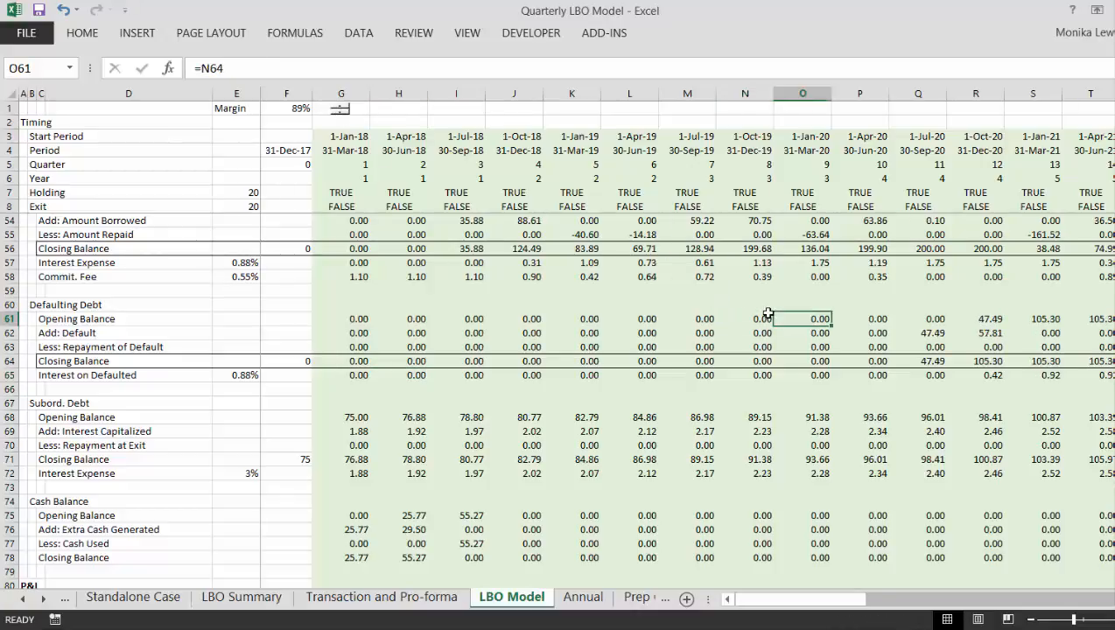
{"action": "key", "text": "Right"}
{"action": "key", "text": "Right"}
{"action": "key", "text": "Right"}
{"action": "key", "text": "Right"}
{"action": "key", "text": "Right"}
{"action": "key", "text": "Right"}
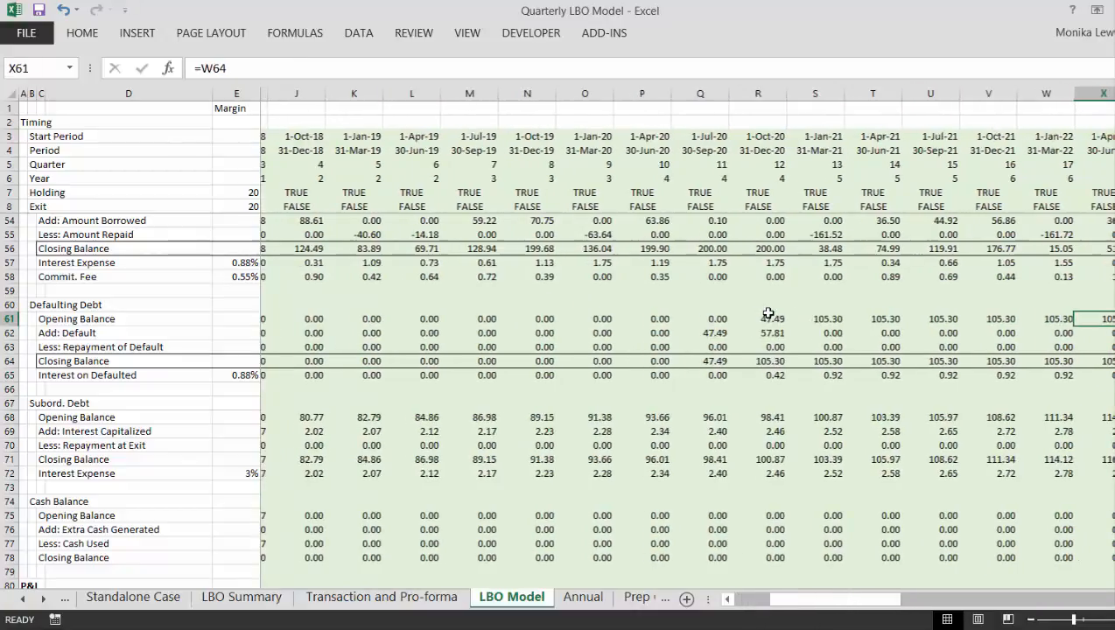
{"action": "key", "text": "Down"}
{"action": "key", "text": "Down"}
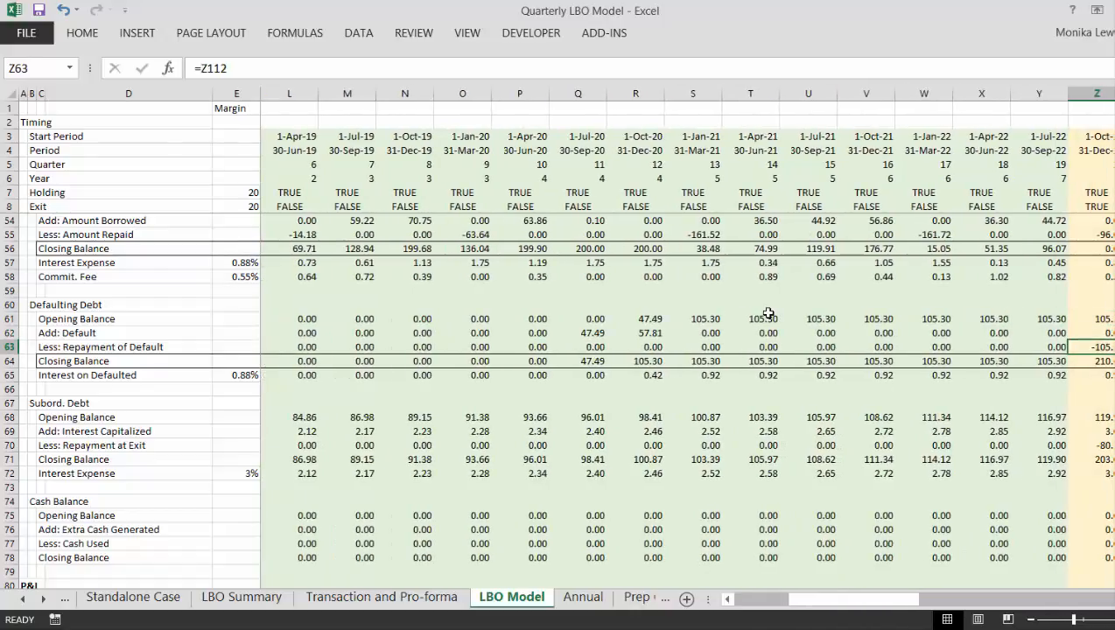
- Inspect the Repayment of Default formulas in row 63 for the quarters before the exit
{"action": "key", "text": "Left"}
{"action": "key", "text": "Left"}
{"action": "key", "text": "Right"}
{"action": "key", "text": "Right"}
{"action": "key", "text": "Right"}
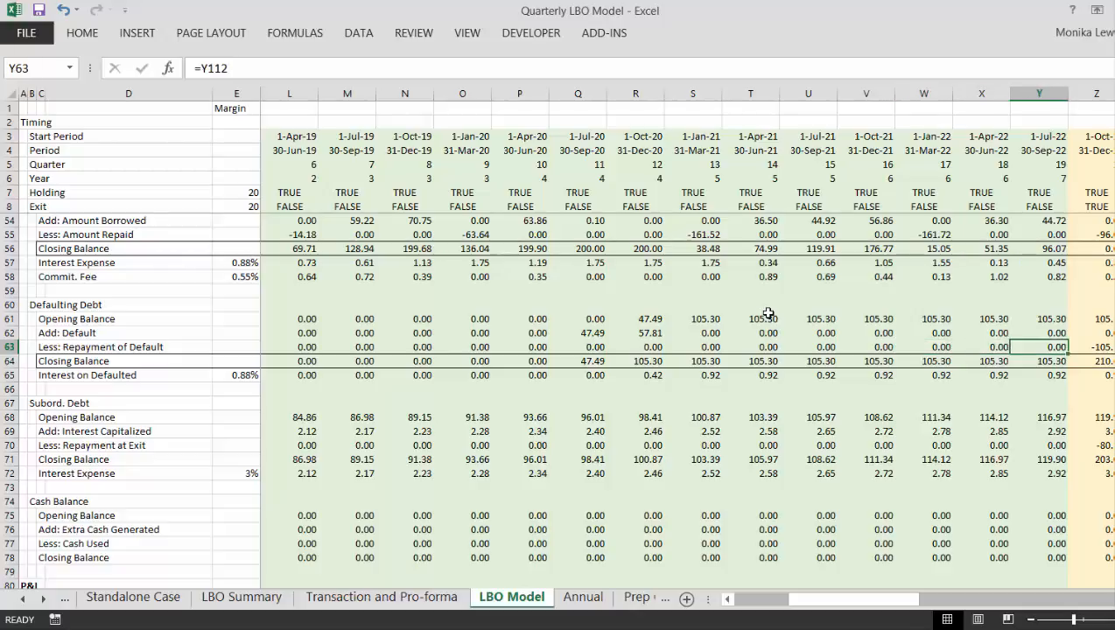
{"action": "key", "text": "Left"}
{"action": "key", "text": "Left"}
{"action": "key", "text": "Left"}
{"action": "key", "text": "Left"}
{"action": "key", "text": "Left"}
{"action": "key", "text": "Left"}
{"action": "key", "text": "Left"}
{"action": "key", "text": "Left"}
{"action": "key", "text": "Left"}
{"action": "key", "text": "Left"}
{"action": "key", "text": "Left"}
{"action": "key", "text": "Left"}
{"action": "key", "text": "Left"}
{"action": "key", "text": "Left"}
{"action": "key", "text": "Left"}
{"action": "key", "text": "Left"}
{"action": "key", "text": "Left"}
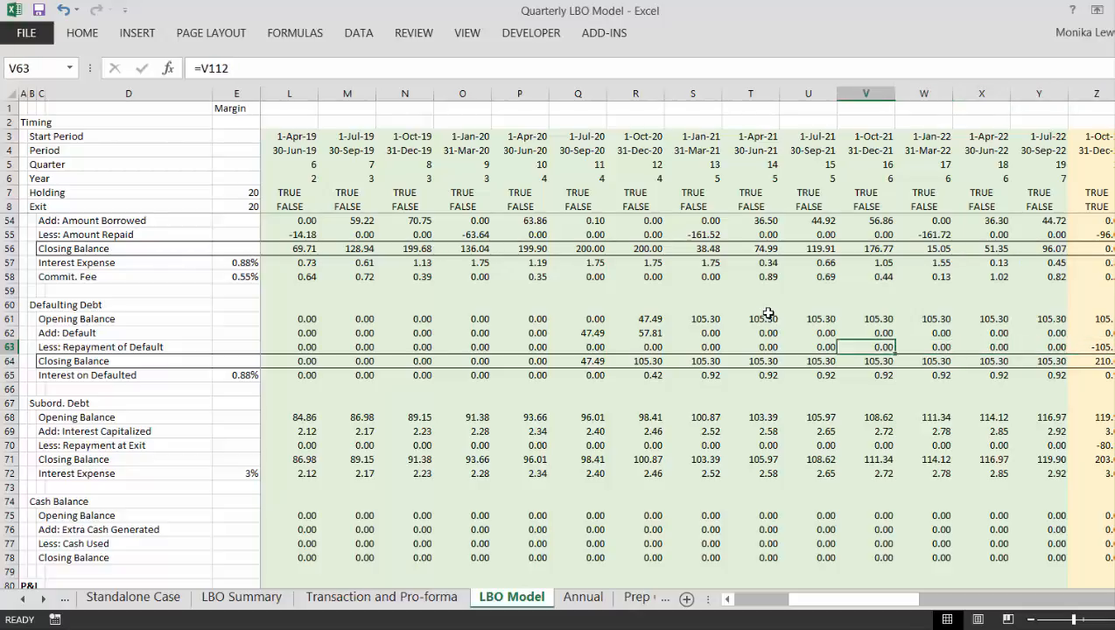
{"action": "key", "text": "Left"}
{"action": "key", "text": "Left"}
{"action": "key", "text": "Left"}
{"action": "key", "text": "Left"}
{"action": "key", "text": "Left"}
{"action": "key", "text": "Left"}
{"action": "key", "text": "Left"}
{"action": "key", "text": "Left"}
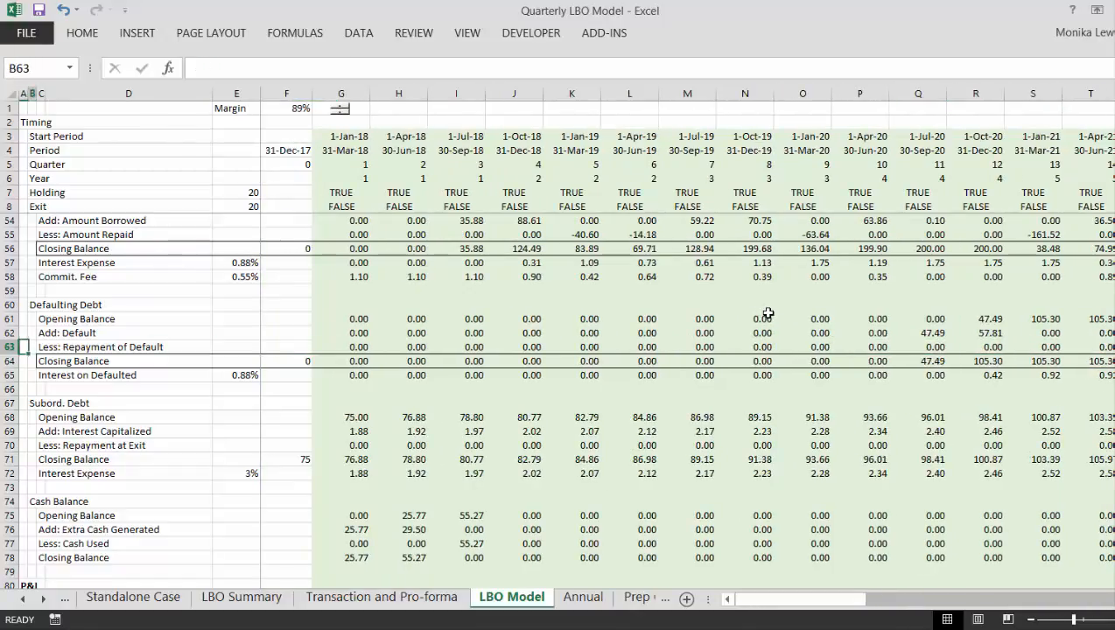
- Check the Repayment of Default across row 63 and the Defaulting Debt closing balance formula in Z64 at exit
{"action": "key", "text": "Right"}
{"action": "key", "text": "Right"}
{"action": "key", "text": "Right"}
{"action": "key", "text": "Right"}
{"action": "key", "text": "Right"}
{"action": "key", "text": "Right"}
{"action": "key", "text": "Right"}
{"action": "key", "text": "Right"}
{"action": "key", "text": "Right"}
{"action": "key", "text": "Right"}
{"action": "key", "text": "Right"}
{"action": "key", "text": "Right"}
{"action": "key", "text": "Right"}
{"action": "key", "text": "Right"}
{"action": "key", "text": "Right"}
{"action": "key", "text": "Right"}
{"action": "key", "text": "Right"}
{"action": "key", "text": "Right"}
{"action": "key", "text": "Right"}
{"action": "key", "text": "Right"}
{"action": "key", "text": "Right"}
{"action": "key", "text": "Right"}
{"action": "key", "text": "Right"}
{"action": "key", "text": "Right"}
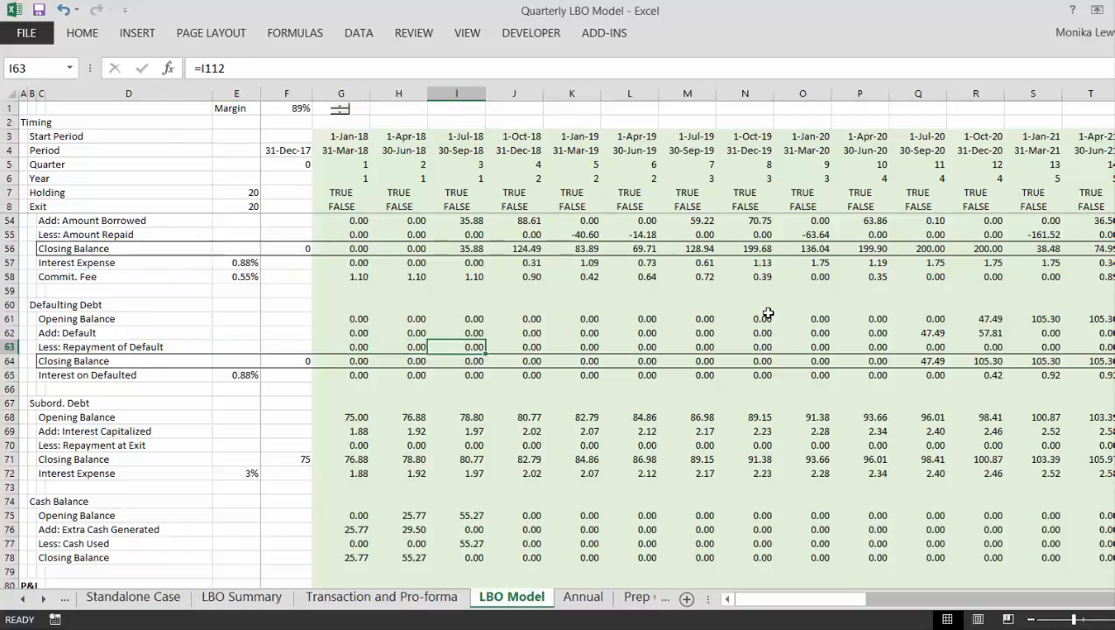
{"action": "key", "text": "Right"}
{"action": "key", "text": "Right"}
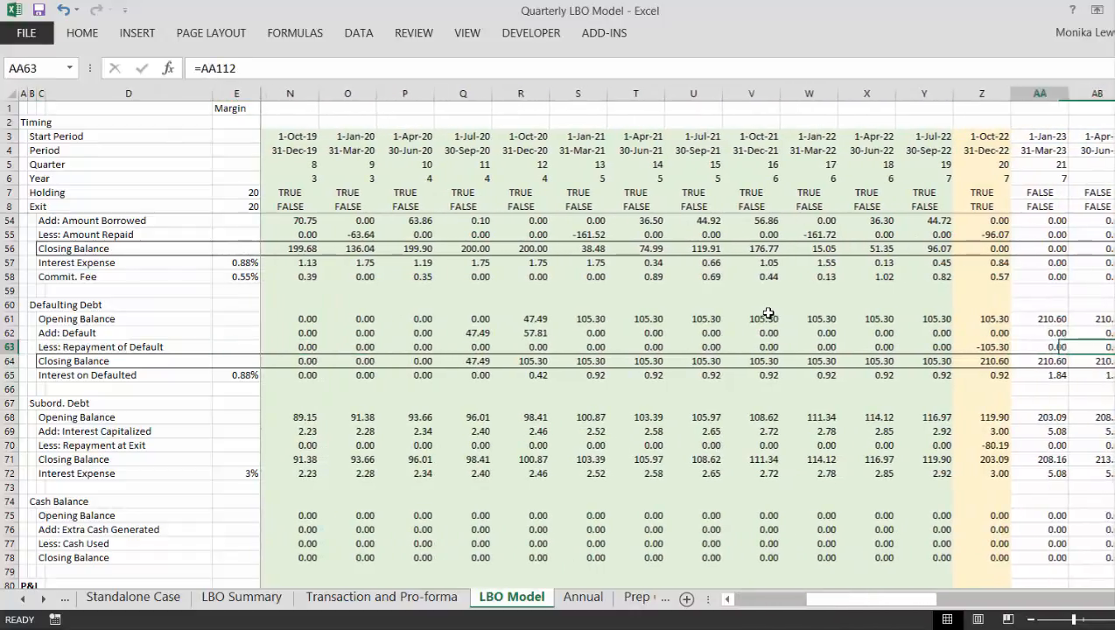
{"action": "key", "text": "Left"}
{"action": "key", "text": "Left"}
{"action": "key", "text": "Right"}
{"action": "key", "text": "Down"}
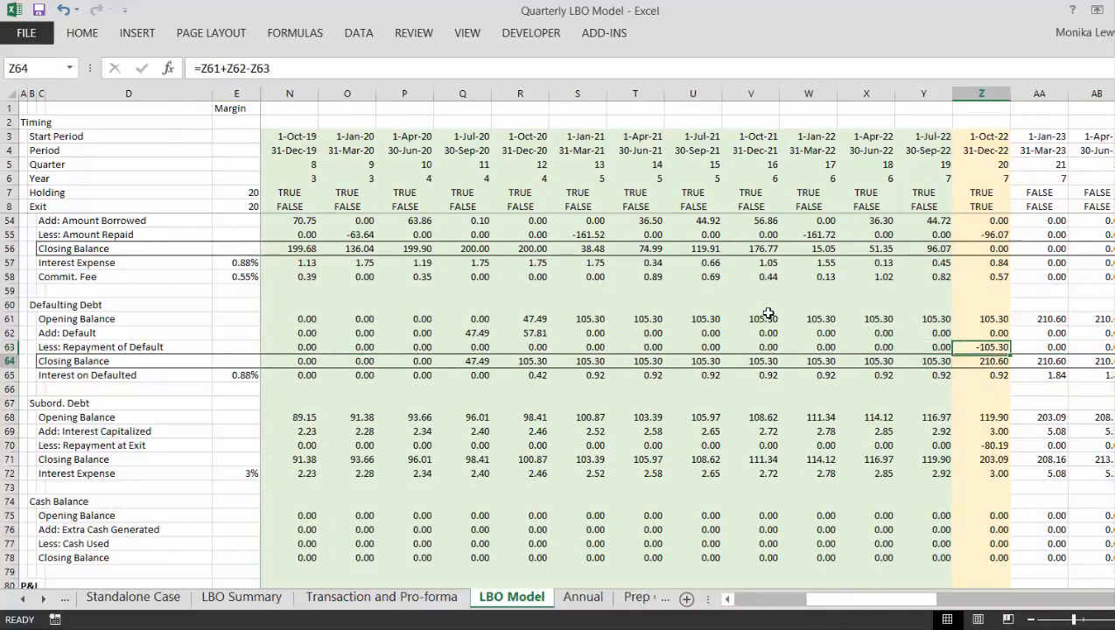
- Change the Defaulting Debt closing balance in G64 to =SUM(G61:G63) and fill the formula across row 64
{"action": "key", "text": "Left"}
{"action": "key", "text": "Left"}
{"action": "key", "text": "ctrl+Left"}
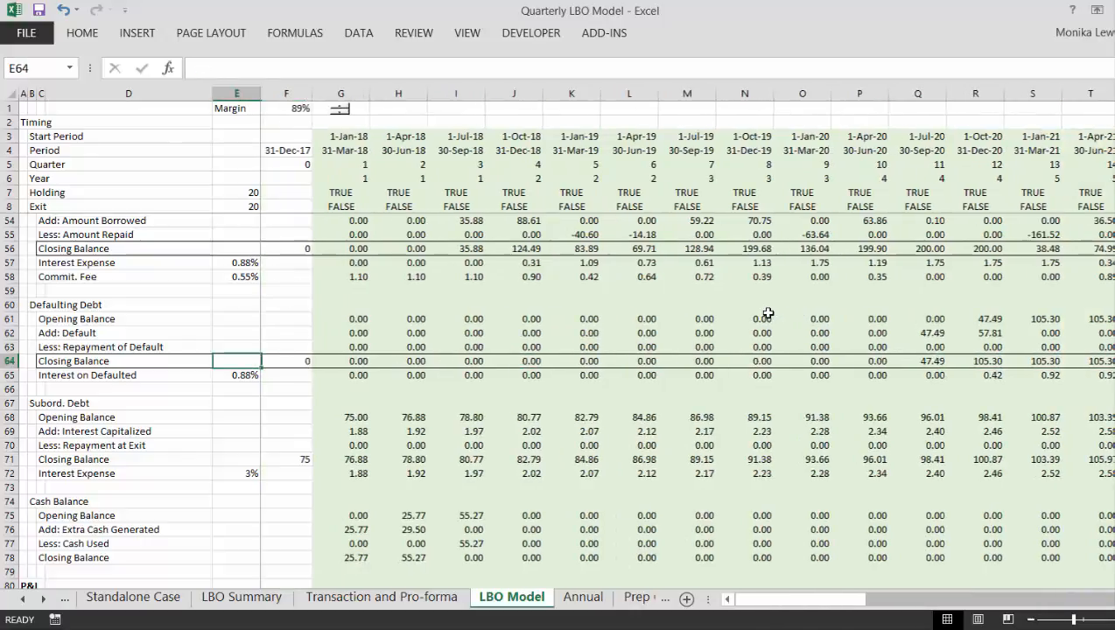
{"action": "key", "text": "Right"}
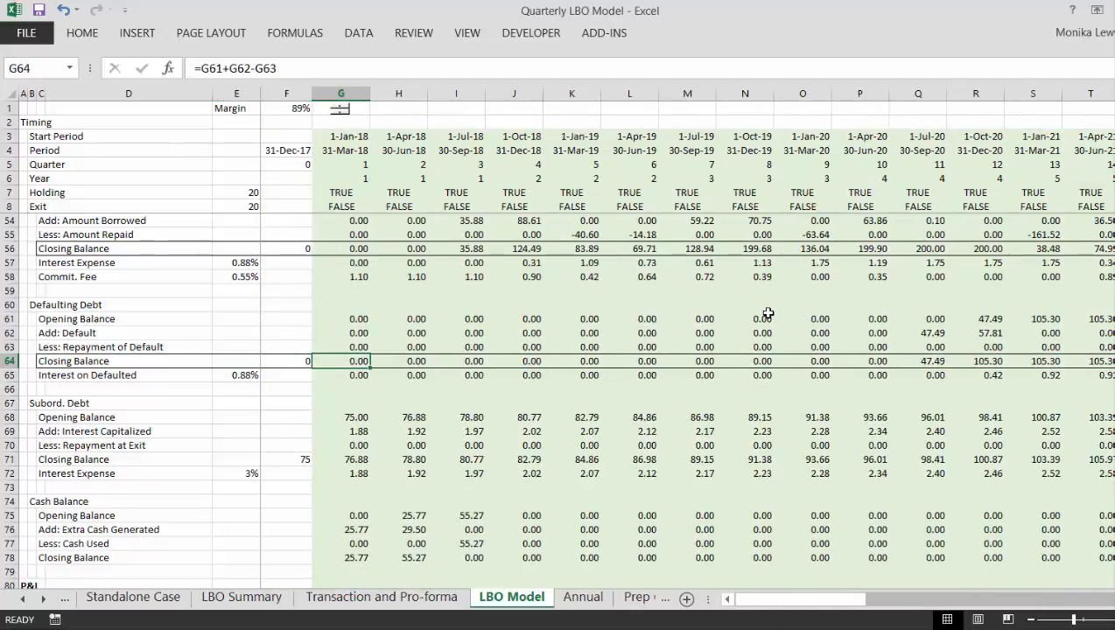
{"action": "key", "text": "alt+equal"}
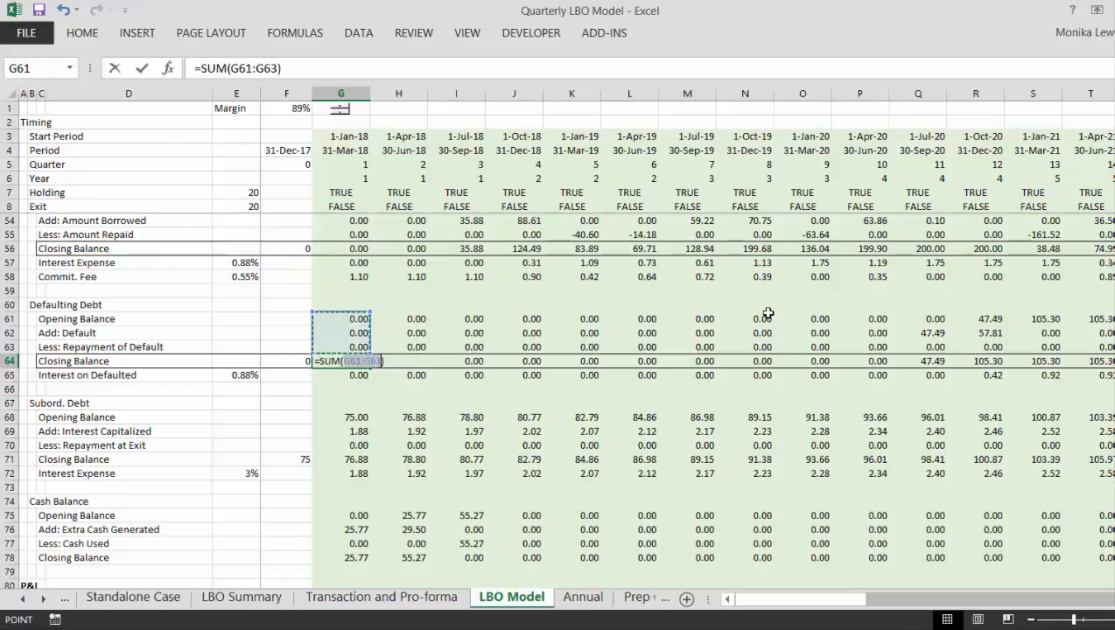
{"action": "key", "text": "ctrl+Return"}
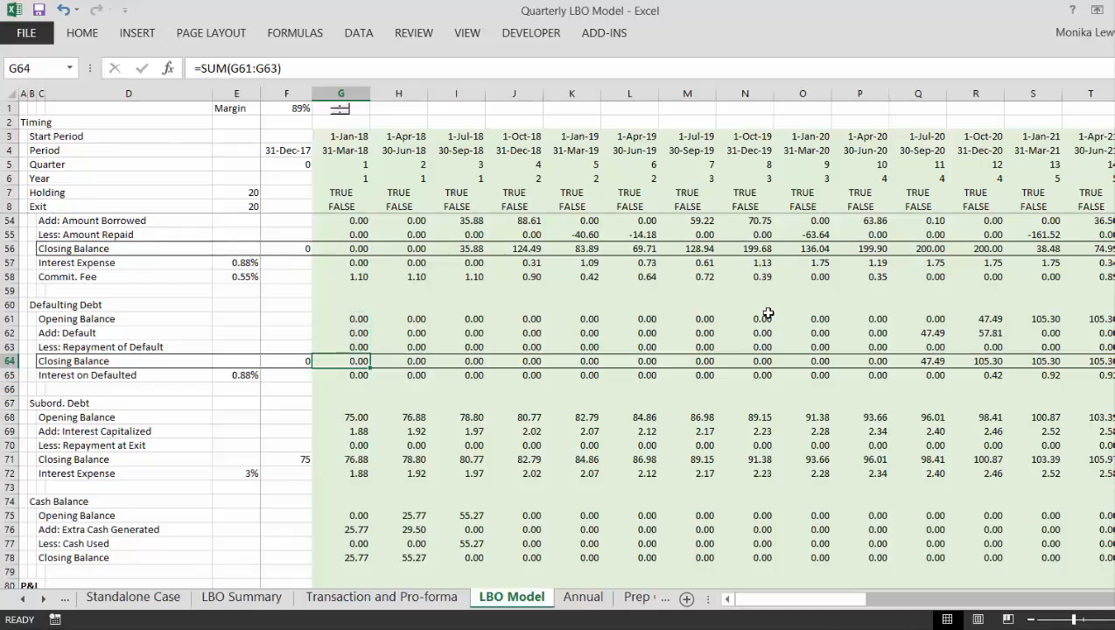
{"action": "key", "text": "ctrl+shift+Right"}
{"action": "key", "text": "ctrl+r"}
- Check the refilled Defaulting Debt closing balance formulas along row 64 through the exit quarter in column Z
{"action": "key", "text": "Right"}
{"action": "key", "text": "Right"}
{"action": "key", "text": "Right"}
{"action": "key", "text": "Right"}
{"action": "key", "text": "Right"}
{"action": "key", "text": "Right"}
{"action": "key", "text": "Right"}
{"action": "key", "text": "Right"}
{"action": "key", "text": "Right"}
{"action": "key", "text": "Right"}
{"action": "key", "text": "Right"}
{"action": "key", "text": "Right"}
{"action": "key", "text": "Right"}
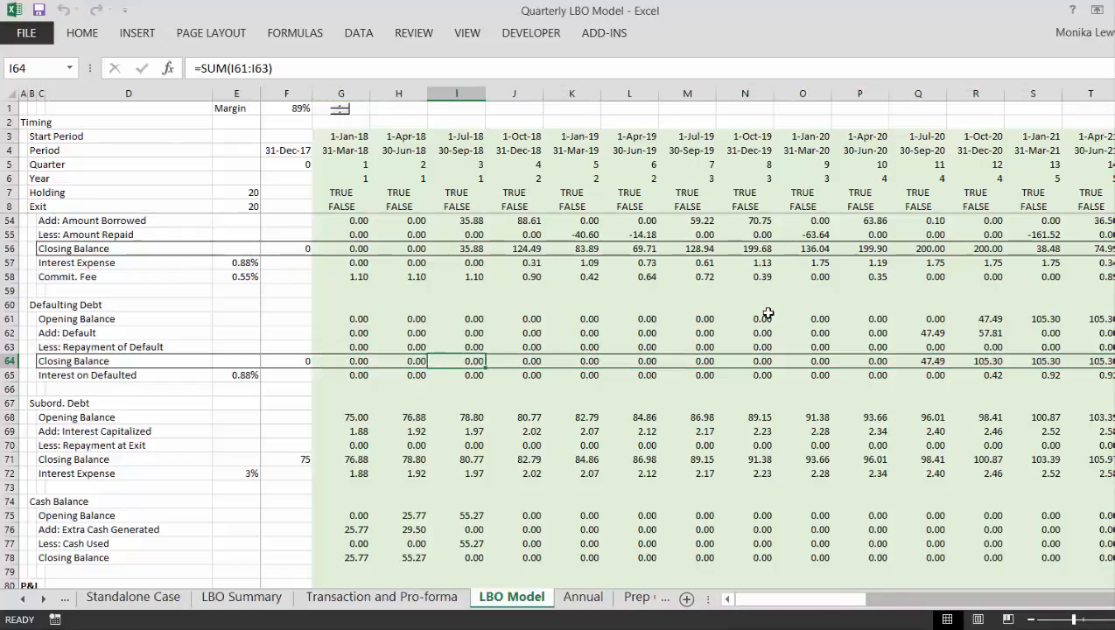
{"action": "key", "text": "Right"}
{"action": "key", "text": "Right"}
{"action": "key", "text": "Right"}
{"action": "key", "text": "Right"}
{"action": "key", "text": "Right"}
{"action": "key", "text": "Right"}
{"action": "key", "text": "Right"}
{"action": "key", "text": "Left"}
{"action": "key", "text": "Left"}
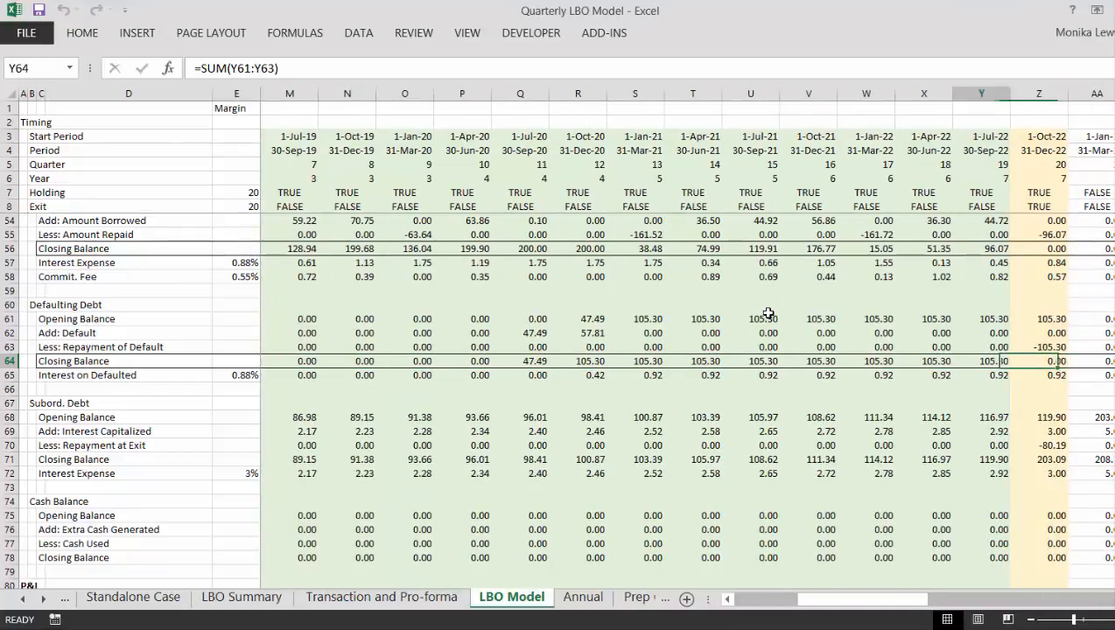
{"action": "key", "text": "Right"}
- Inspect the Interest on Defaulted formulas along row 65 from the exit quarter back to the first quarter in G65
{"action": "key", "text": "Down"}
{"action": "key", "text": "Left"}
{"action": "key", "text": "Left"}
{"action": "key", "text": "Left"}
{"action": "key", "text": "Left"}
{"action": "key", "text": "Left"}
{"action": "key", "text": "Left"}
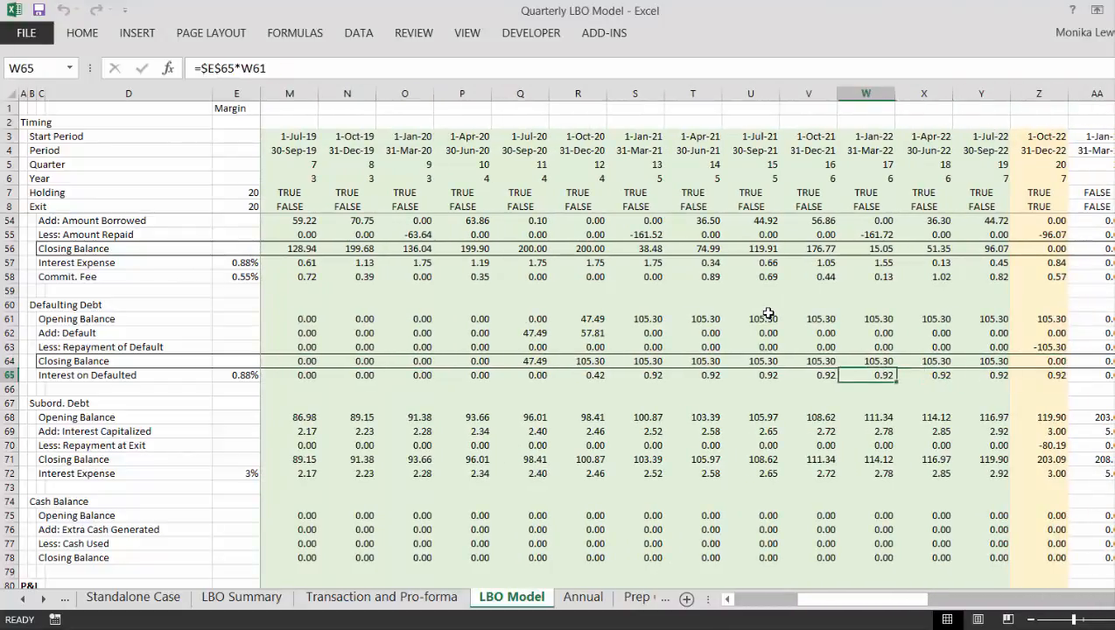
{"action": "key", "text": "Left"}
{"action": "key", "text": "Left"}
{"action": "key", "text": "Left"}
{"action": "key", "text": "Left"}
{"action": "key", "text": "Left"}
{"action": "key", "text": "Left"}
{"action": "key", "text": "Left"}
{"action": "key", "text": "Left"}
{"action": "key", "text": "Left"}
{"action": "key", "text": "Left"}
{"action": "key", "text": "Left"}
{"action": "key", "text": "Left"}
{"action": "key", "text": "Left"}
{"action": "key", "text": "Left"}
{"action": "key", "text": "Left"}
{"action": "key", "text": "Left"}
{"action": "key", "text": "Left"}
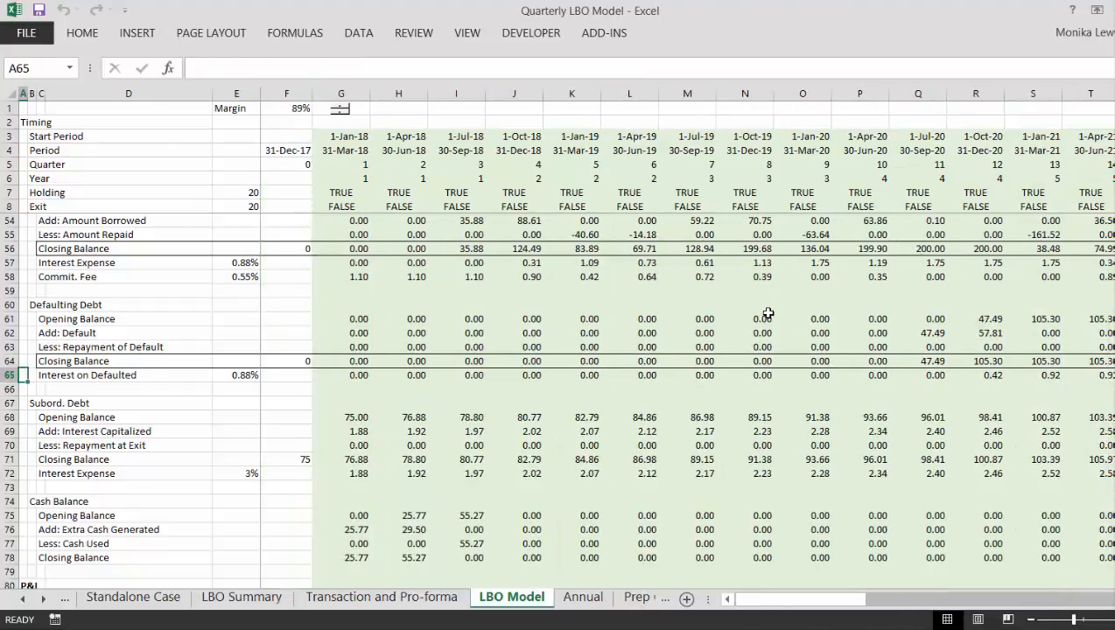
{"action": "key", "text": "Right"}
{"action": "key", "text": "Right"}
{"action": "key", "text": "Right"}
{"action": "key", "text": "Right"}
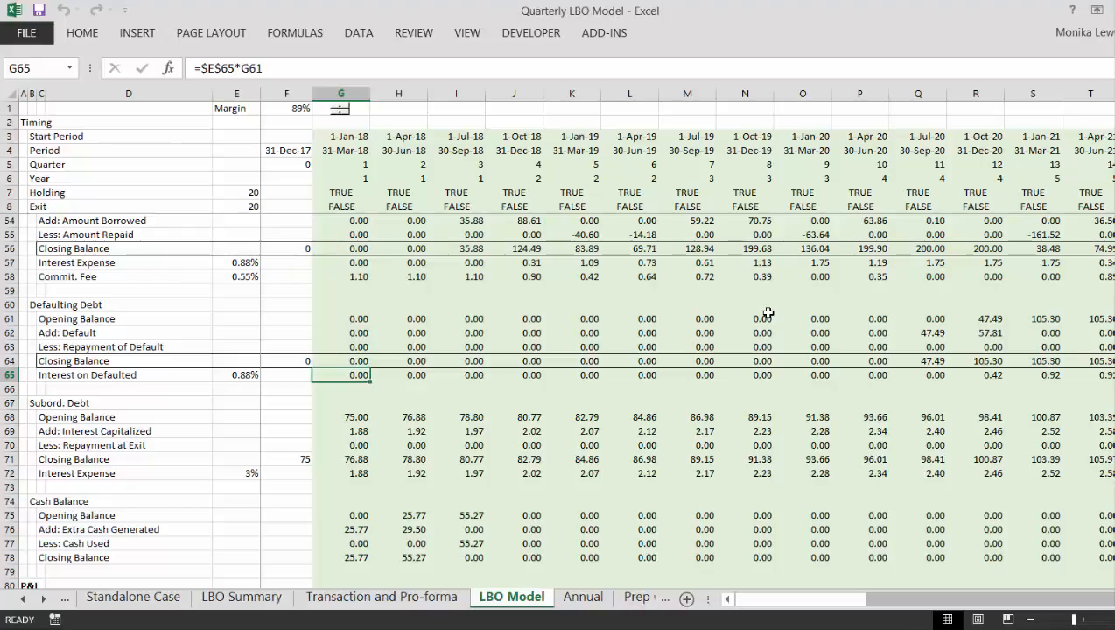
- Check the source of the Interest on Defaulted rate in E65 and look over the rate cells of the schedule above
{"action": "key", "text": "Left"}
{"action": "key", "text": "Left"}
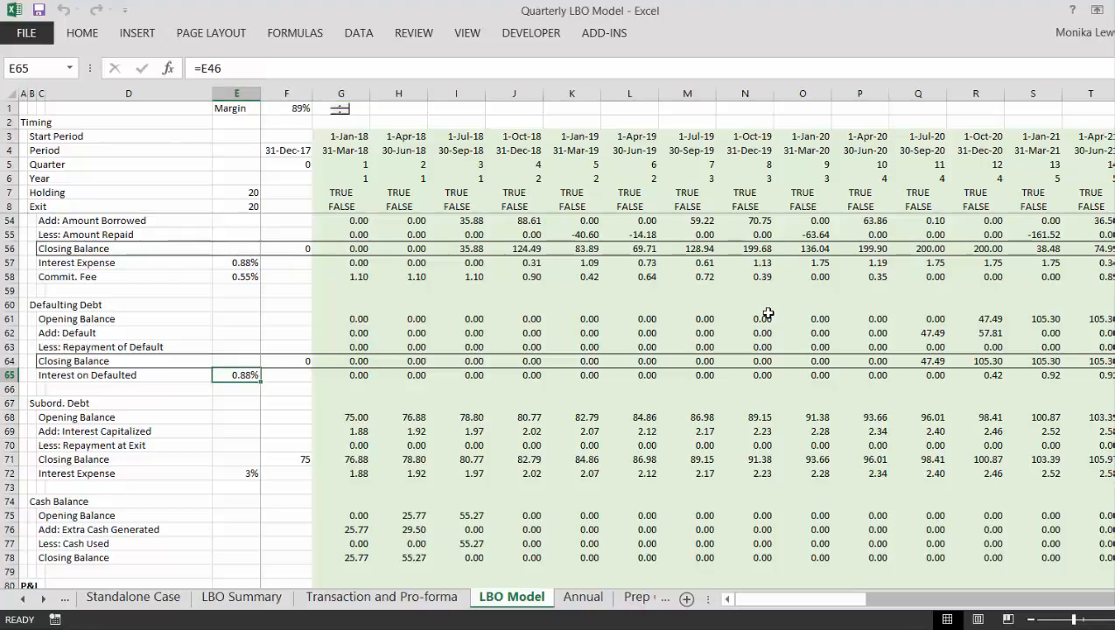
{"action": "key", "text": "Up"}
{"action": "key", "text": "Up"}
{"action": "key", "text": "Up"}
{"action": "key", "text": "Up"}
{"action": "key", "text": "Up"}
{"action": "key", "text": "Up"}
{"action": "key", "text": "Up"}
{"action": "key", "text": "Up"}
{"action": "key", "text": "Up"}
{"action": "key", "text": "Up"}
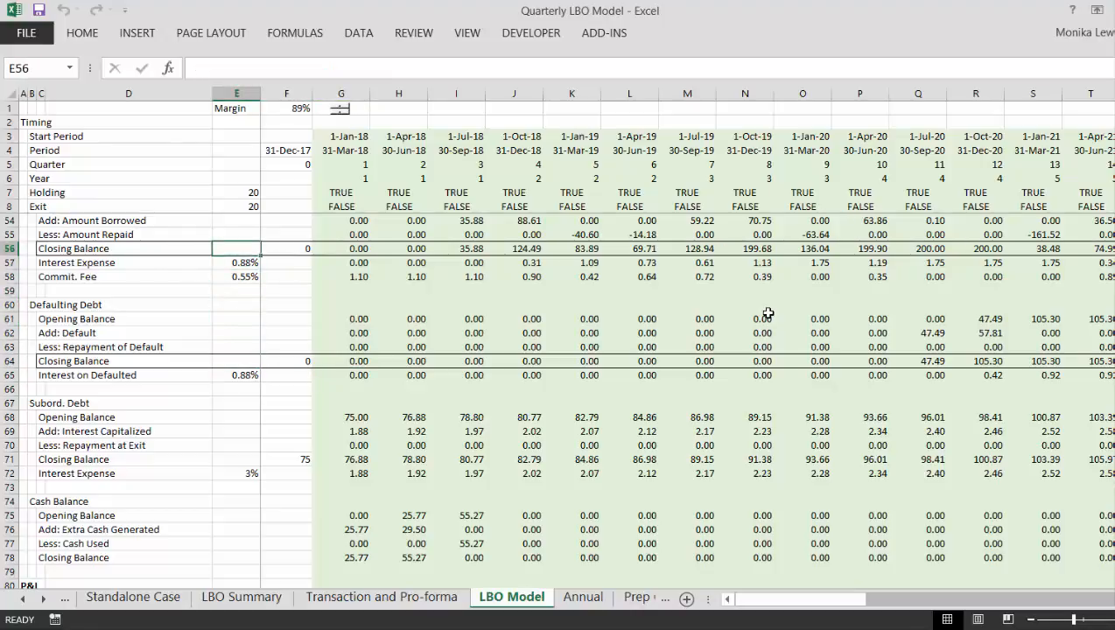
{"action": "key", "text": "Down"}
{"action": "key", "text": "Down"}
{"action": "key", "text": "Down"}
{"action": "key", "text": "Down"}
{"action": "key", "text": "Down"}
{"action": "key", "text": "Down"}
{"action": "key", "text": "Down"}
{"action": "key", "text": "Down"}
{"action": "key", "text": "Down"}
{"action": "key", "text": "Down"}
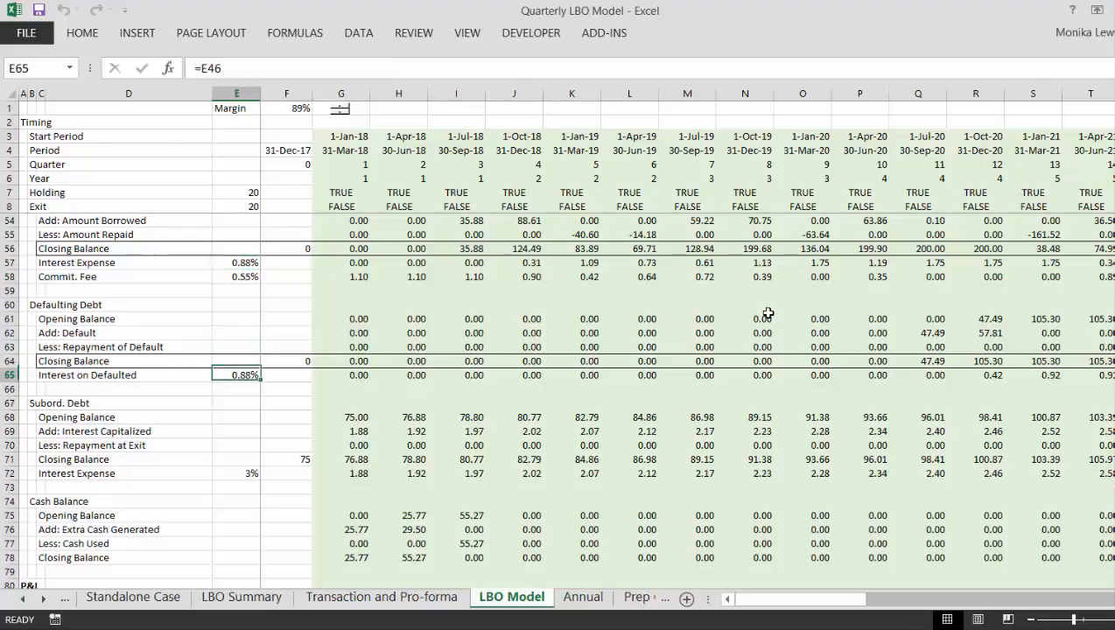
{"action": "key", "text": "Down"}
{"action": "key", "text": "Up"}
- Compare the first-quarter Defaulting Debt opening balance in G61 with the Amount Repaid formula in G55
{"action": "key", "text": "Up"}
{"action": "key", "text": "Right"}
{"action": "key", "text": "Up"}
{"action": "key", "text": "Up"}
{"action": "key", "text": "Up"}
{"action": "key", "text": "Right"}
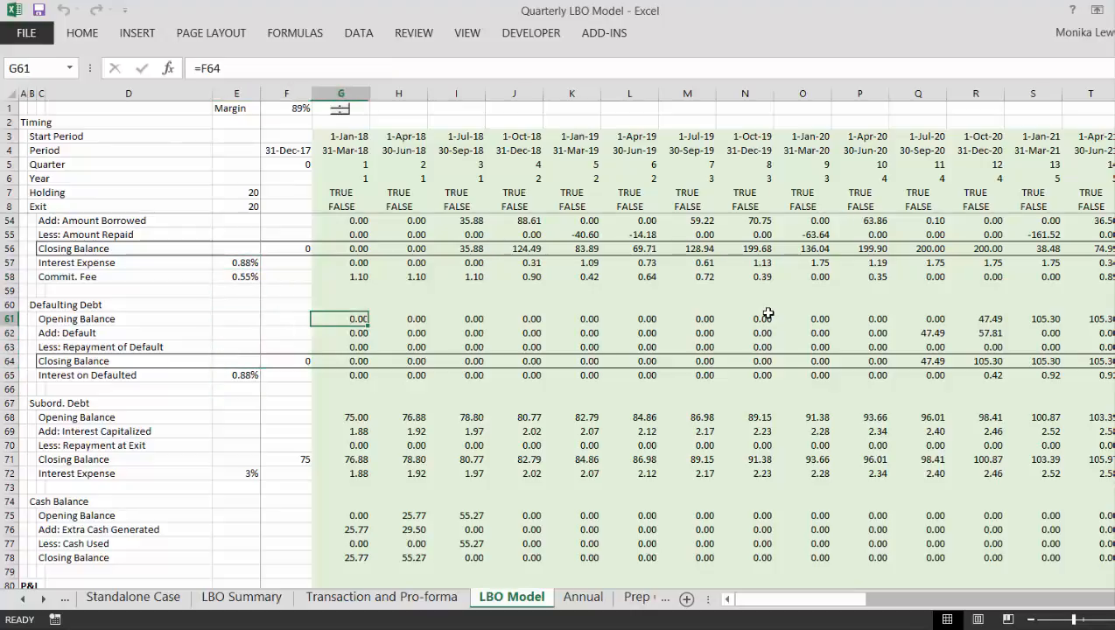
{"action": "key", "text": "Up"}
{"action": "key", "text": "Up"}
{"action": "key", "text": "Up"}
{"action": "key", "text": "Up"}
{"action": "key", "text": "Up"}
{"action": "key", "text": "Up"}
{"action": "key", "text": "Up"}
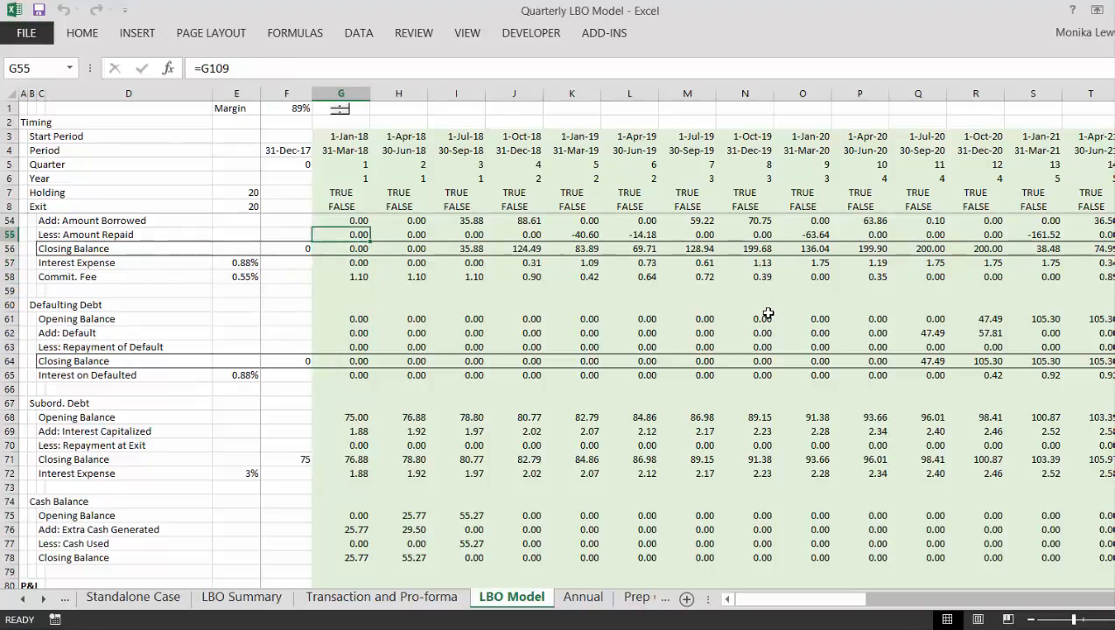
{"action": "key", "text": "Down"}
{"action": "key", "text": "Down"}
{"action": "key", "text": "Down"}
{"action": "key", "text": "Down"}
{"action": "key", "text": "Down"}
{"action": "key", "text": "Down"}
{"action": "key", "text": "Down"}
{"action": "key", "text": "Down"}
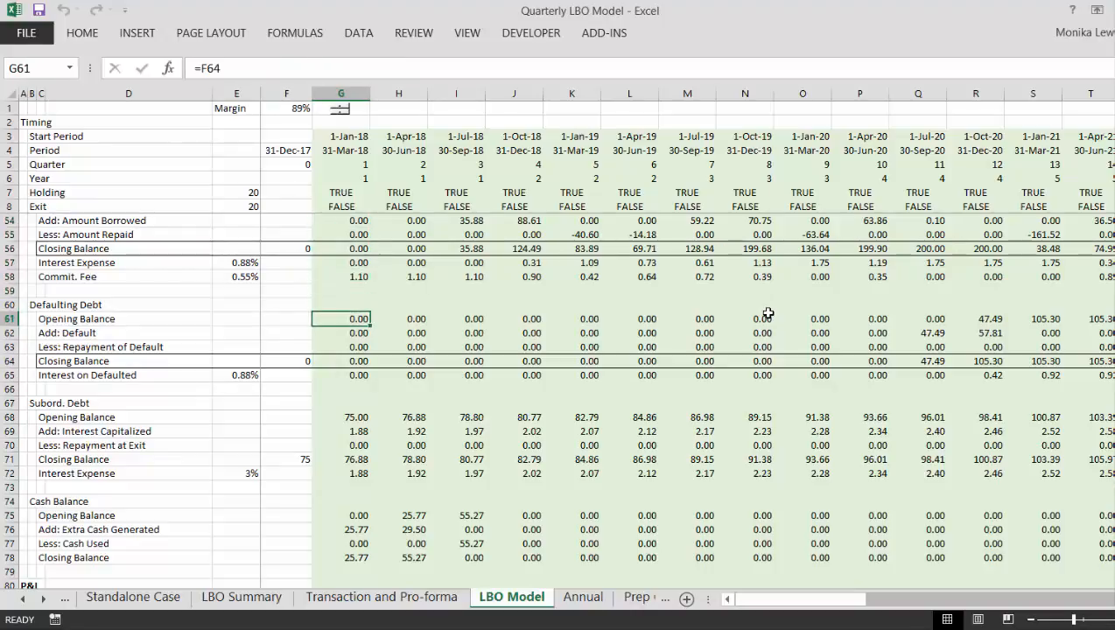
- Inspect the first-quarter Subord. Debt formulas for the Opening Balance in G68 and Interest Capitalized in G69
{"action": "key", "text": "Down"}
{"action": "key", "text": "Down"}
{"action": "key", "text": "Down"}
{"action": "key", "text": "Down"}
{"action": "key", "text": "Down"}
{"action": "key", "text": "Down"}
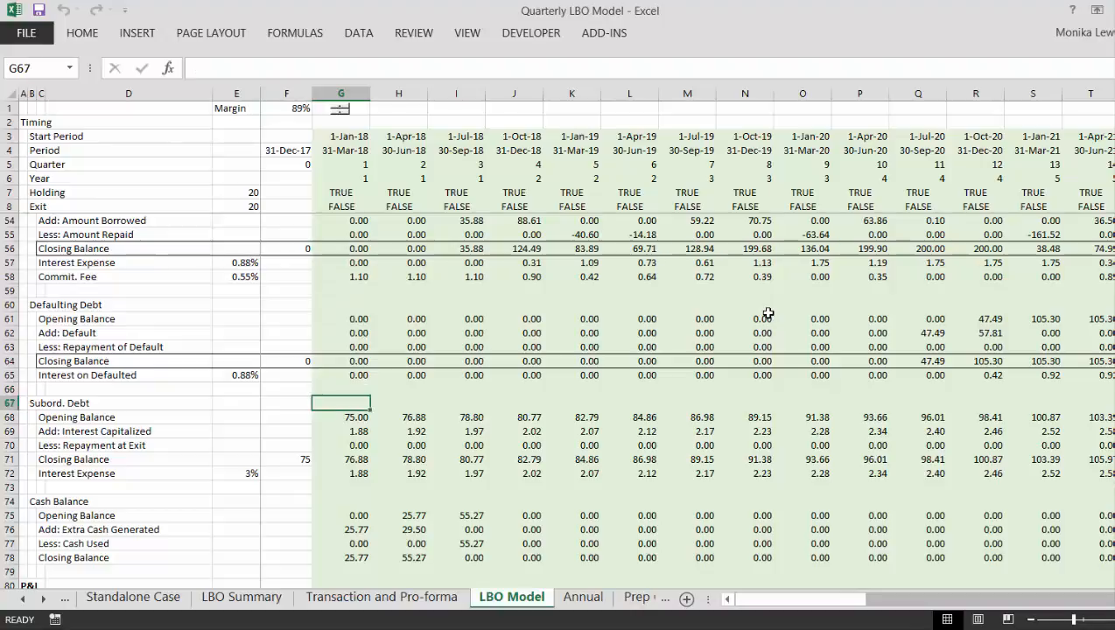
{"action": "key", "text": "Down"}
{"action": "key", "text": "Up"}
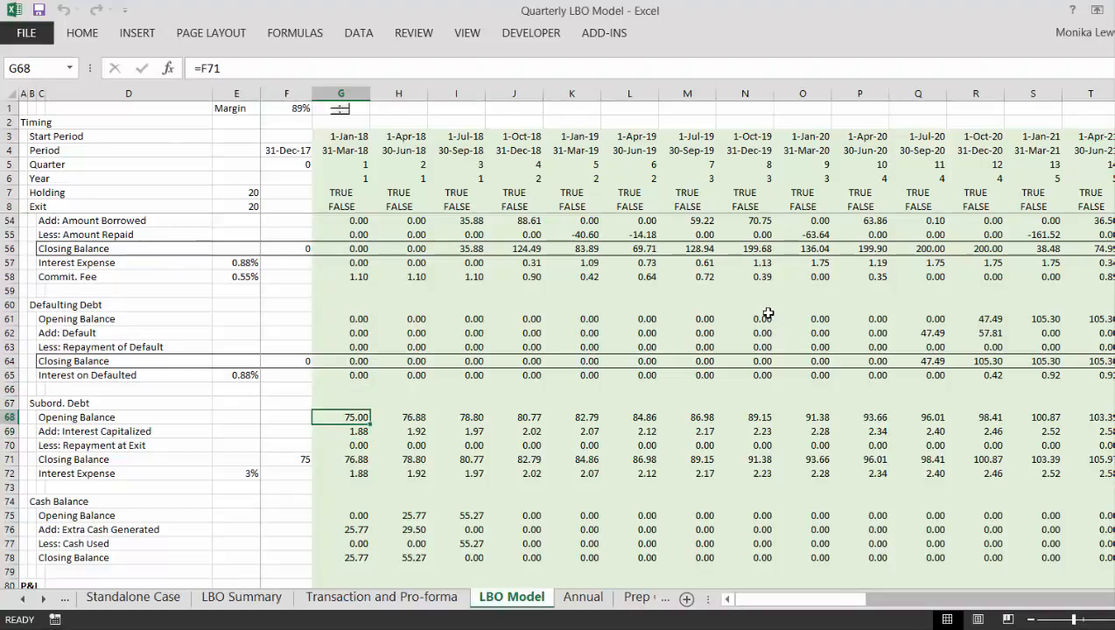
{"action": "key", "text": "Down"}
{"action": "key", "text": "Down"}
{"action": "key", "text": "Down"}
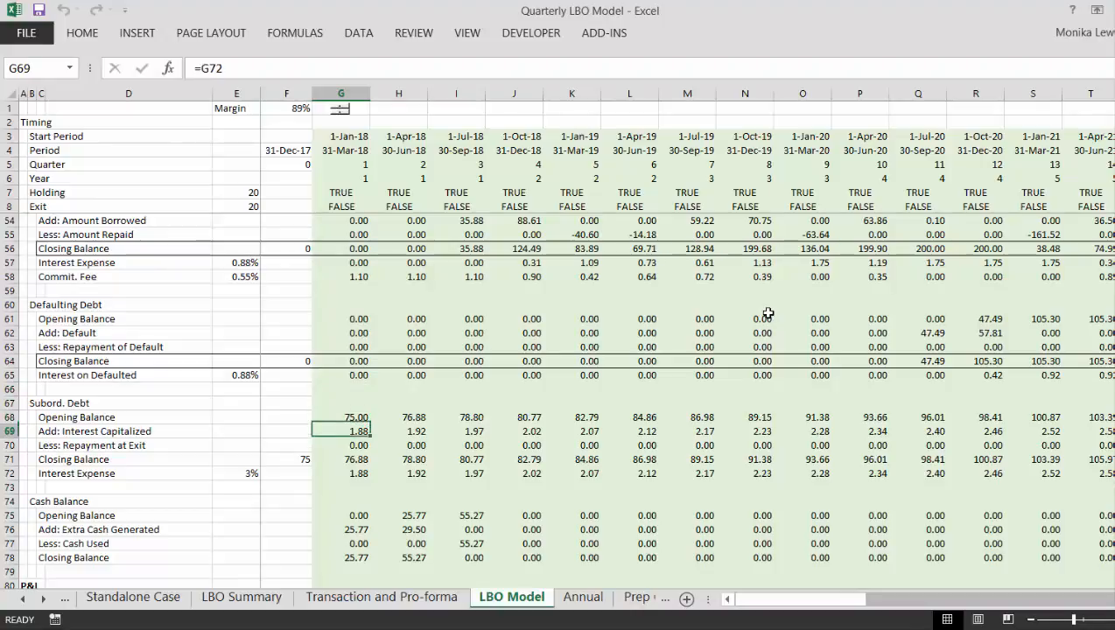
- Format the initial Subord. Debt closing balance in F71 to show two decimal places
{"action": "key", "text": "Left"}
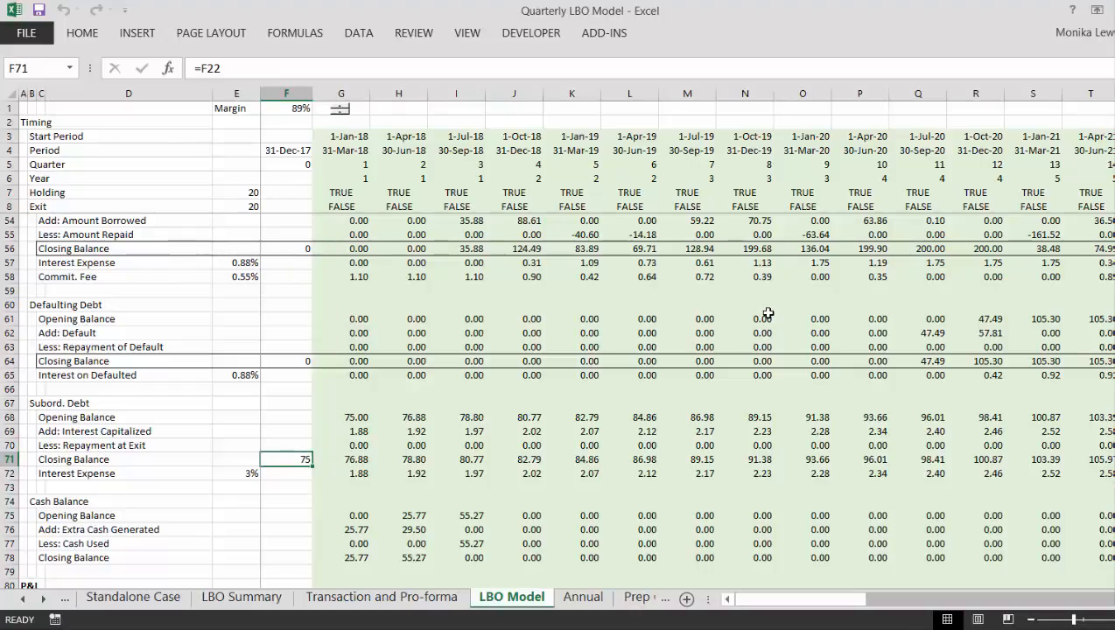
{"action": "key", "text": "Down"}
{"action": "key", "text": "Up"}
{"action": "key", "text": "Up"}
{"action": "key", "text": "Up"}
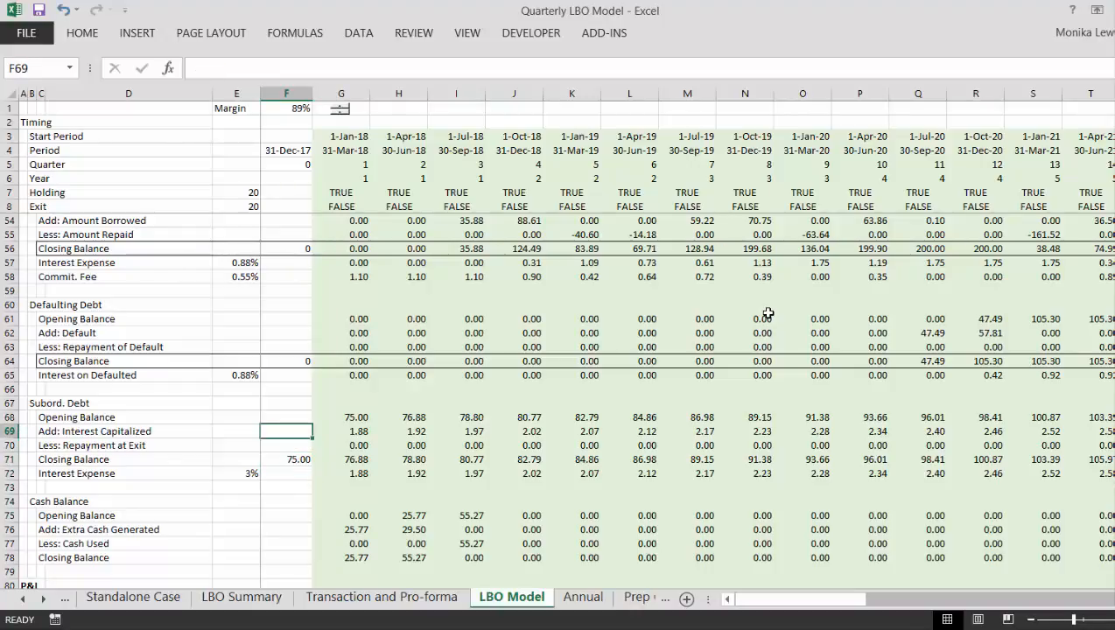
- Review the P&L and Cash Flow sections below the debt schedules, down to the Sub-Total in row 115
{"action": "key", "text": "Down"}
{"action": "key", "text": "Down"}
{"action": "key", "text": "Down"}
{"action": "key", "text": "Down"}
{"action": "key", "text": "Down"}
{"action": "key", "text": "Down"}
{"action": "key", "text": "Down"}
{"action": "key", "text": "Down"}
{"action": "key", "text": "Down"}
{"action": "key", "text": "Down"}
{"action": "key", "text": "Down"}
{"action": "key", "text": "Down"}
{"action": "key", "text": "Down"}
{"action": "key", "text": "Down"}
{"action": "key", "text": "Down"}
{"action": "key", "text": "Down"}
{"action": "key", "text": "Down"}
{"action": "key", "text": "Down"}
{"action": "key", "text": "Down"}
{"action": "key", "text": "Down"}
{"action": "key", "text": "Down"}
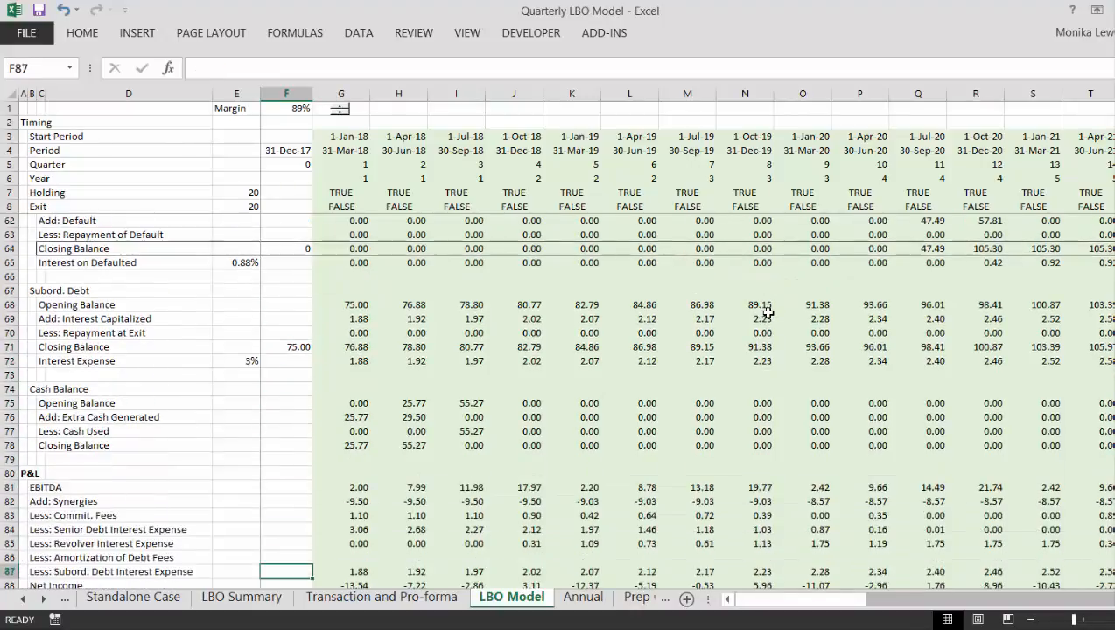
{"action": "key", "text": "Down"}
{"action": "key", "text": "Down"}
{"action": "key", "text": "Down"}
{"action": "key", "text": "Down"}
{"action": "key", "text": "Down"}
{"action": "key", "text": "Down"}
{"action": "key", "text": "Down"}
{"action": "key", "text": "Down"}
{"action": "key", "text": "Down"}
{"action": "key", "text": "Down"}
{"action": "key", "text": "Down"}
{"action": "key", "text": "Down"}
{"action": "key", "text": "Down"}
{"action": "key", "text": "Down"}
{"action": "key", "text": "Down"}
{"action": "key", "text": "Down"}
{"action": "key", "text": "Down"}
{"action": "key", "text": "Down"}
{"action": "key", "text": "Down"}
{"action": "key", "text": "Down"}
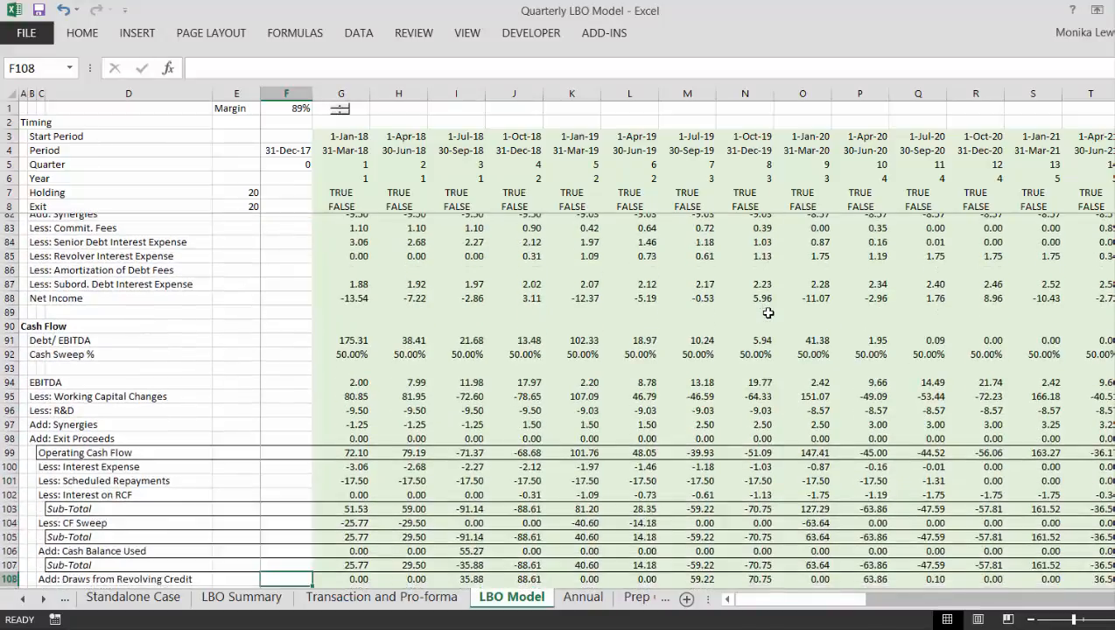
{"action": "key", "text": "Down"}
{"action": "key", "text": "Down"}
{"action": "key", "text": "Down"}
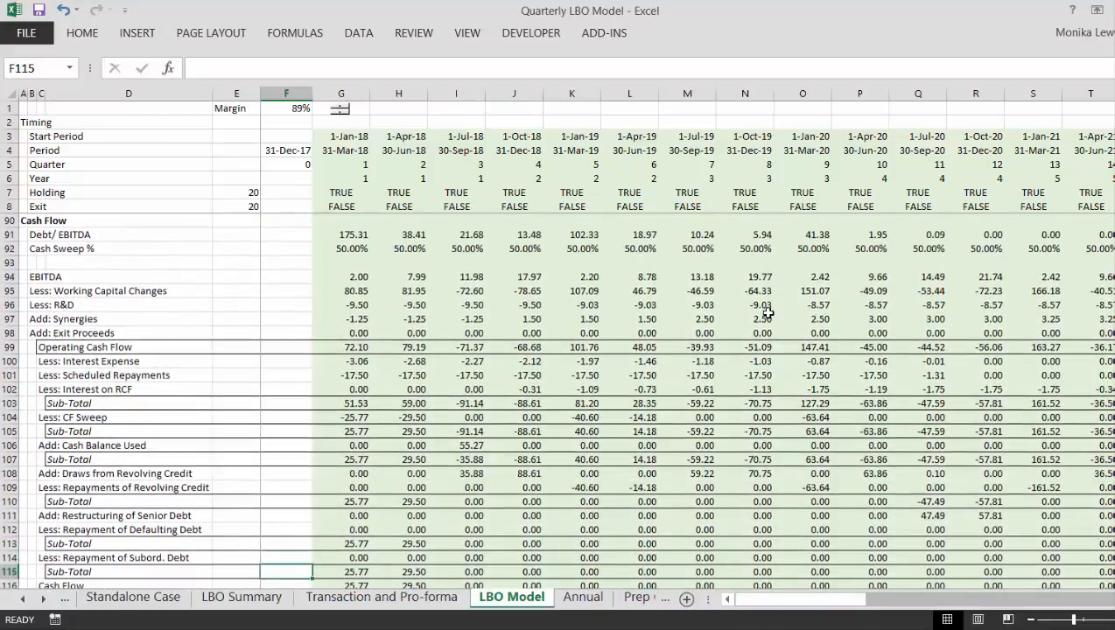
- Inspect the Draws from Revolving Credit formula in G108 and the Sub-Total formulas at the start of row 110
{"action": "key", "text": "Up"}
{"action": "key", "text": "Up"}
{"action": "key", "text": "Up"}
{"action": "key", "text": "Up"}
{"action": "key", "text": "Up"}
{"action": "key", "text": "Up"}
{"action": "key", "text": "Up"}
{"action": "key", "text": "Right"}
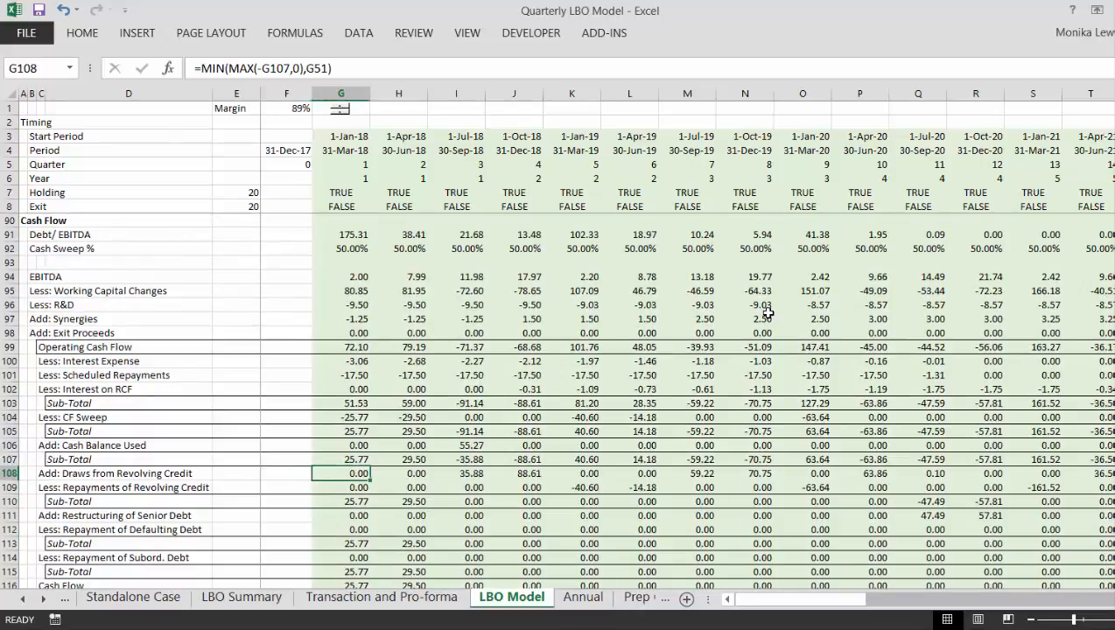
{"action": "key", "text": "Down"}
{"action": "key", "text": "Down"}
{"action": "key", "text": "Right"}
{"action": "key", "text": "Right"}
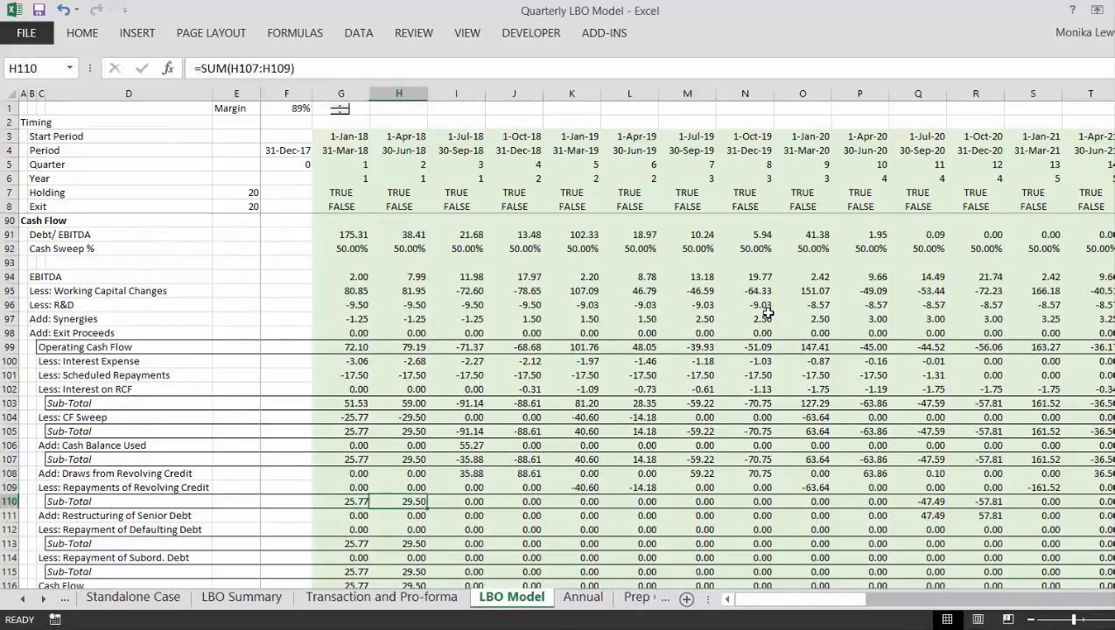
- Examine the revolver draw and repayment formulas in L108 and L109, then the Sub-Total in J110
{"action": "key", "text": "Up"}
{"action": "key", "text": "Up"}
{"action": "key", "text": "Right"}
{"action": "key", "text": "Right"}
{"action": "key", "text": "Right"}
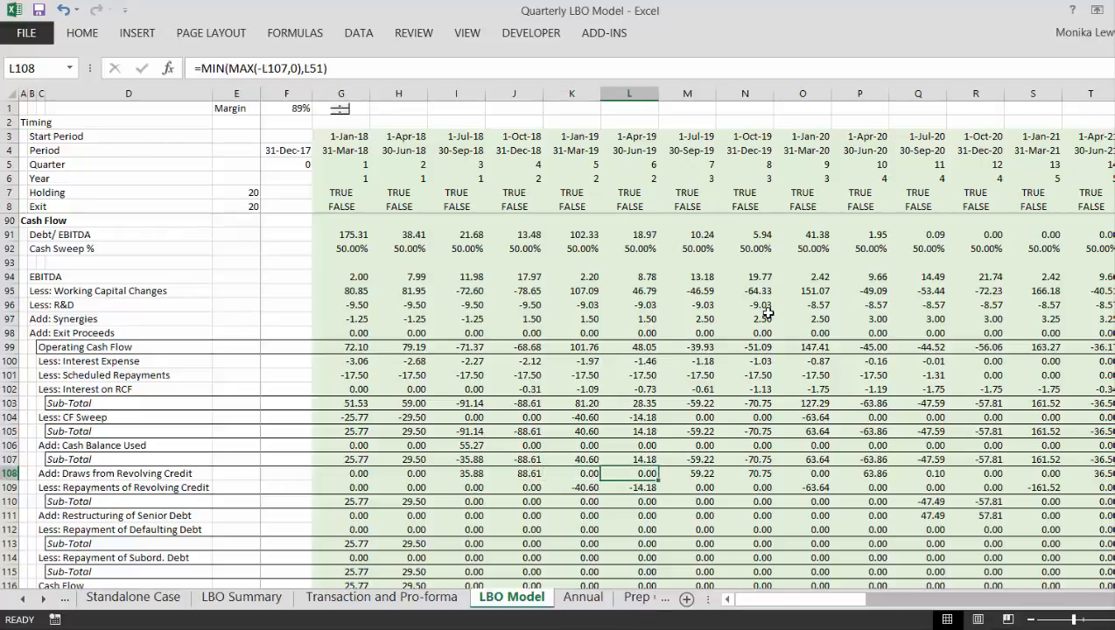
{"action": "key", "text": "Down"}
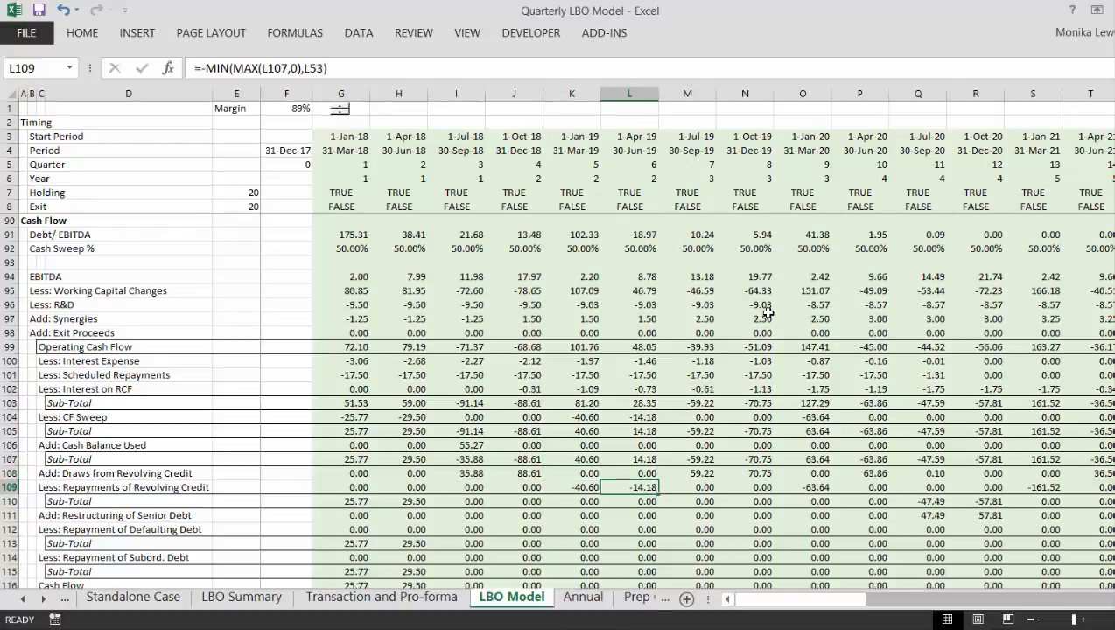
{"action": "key", "text": "Left"}
{"action": "key", "text": "Left"}
{"action": "key", "text": "Down"}
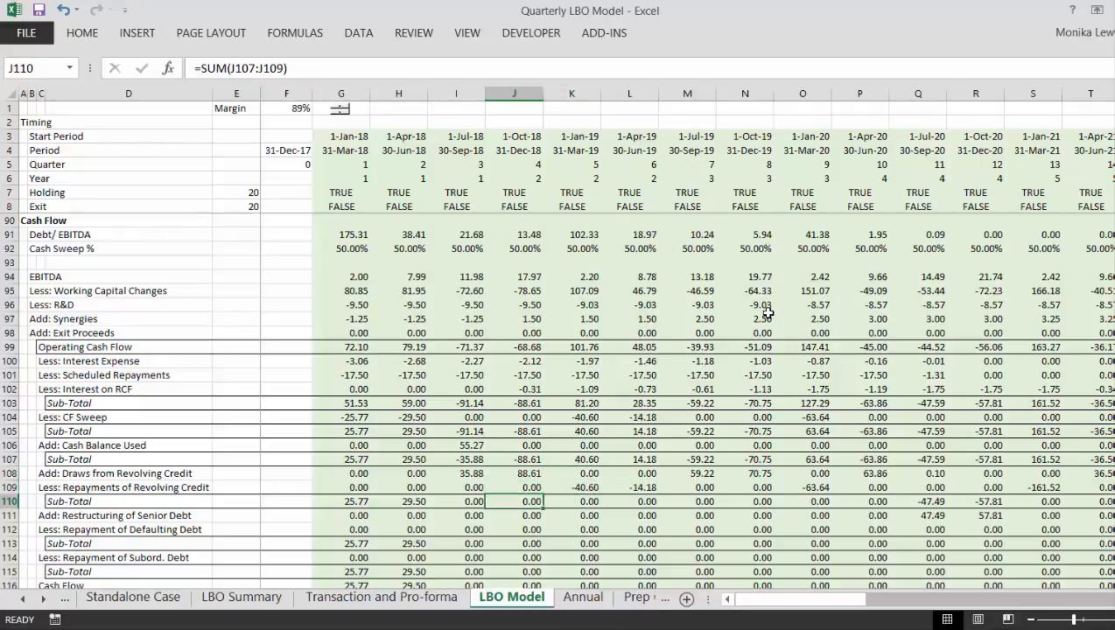
- Trace the post-revolver Sub-Total along row 110 to Q110 and inspect the revolver draw formula in Q108
{"action": "key", "text": "Left"}
{"action": "key", "text": "Left"}
{"action": "key", "text": "Right"}
{"action": "key", "text": "Right"}
{"action": "key", "text": "Right"}
{"action": "key", "text": "Right"}
{"action": "key", "text": "Right"}
{"action": "key", "text": "Right"}
{"action": "key", "text": "Right"}
{"action": "key", "text": "Right"}
{"action": "key", "text": "Right"}
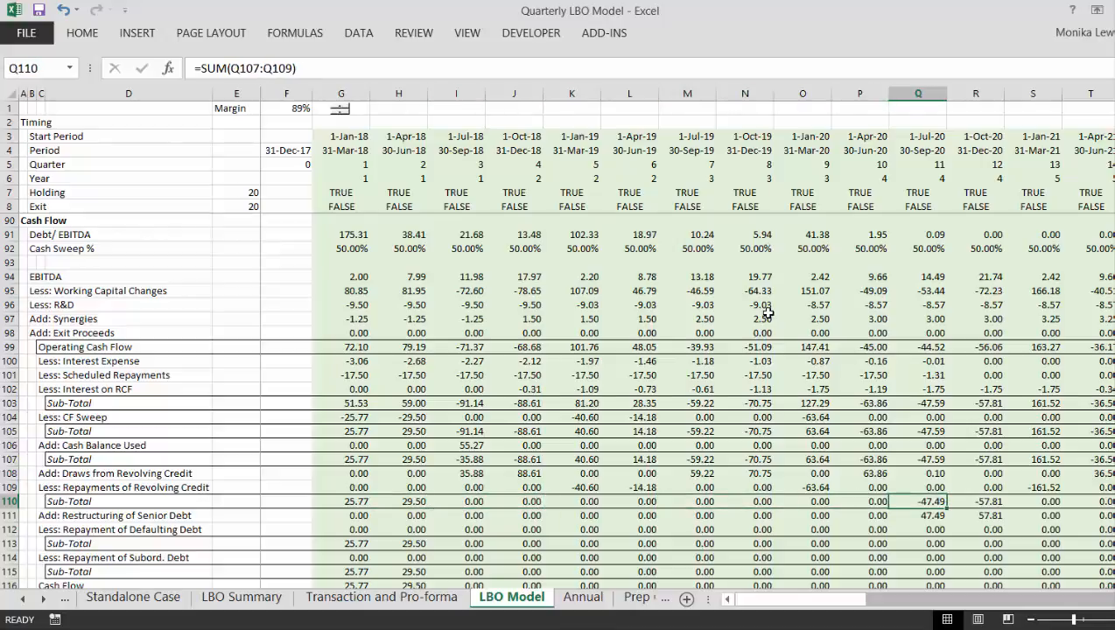
{"action": "key", "text": "Up"}
{"action": "key", "text": "Up"}
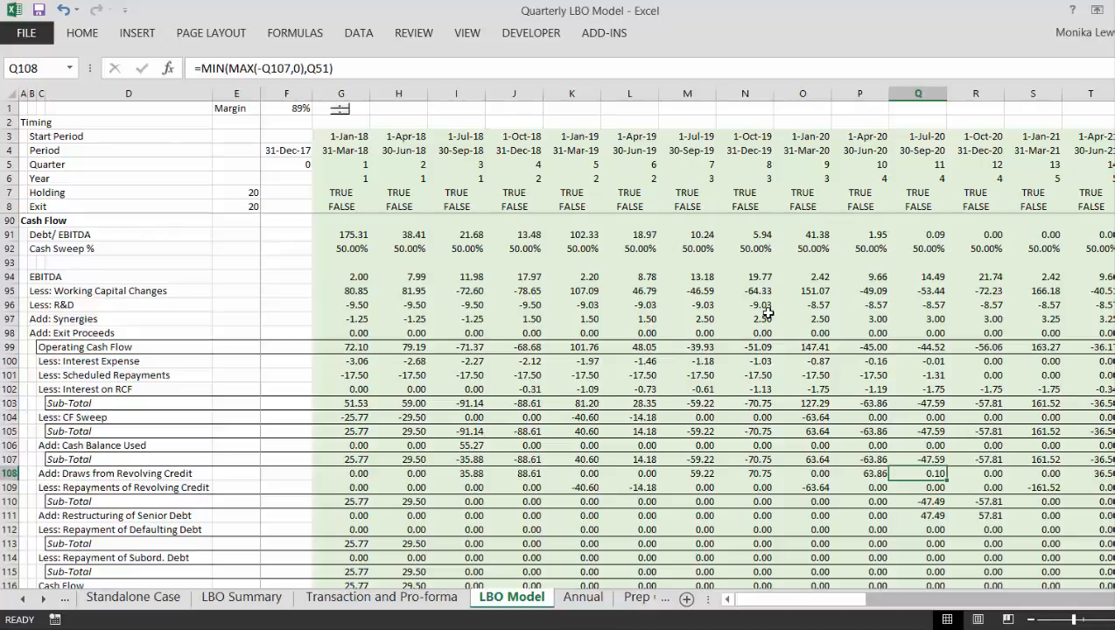
- Inspect the Restructuring of Senior Debt formulas in row 111 for the quarters in columns Q to S
{"action": "key", "text": "Down"}
{"action": "key", "text": "Down"}
{"action": "key", "text": "Down"}
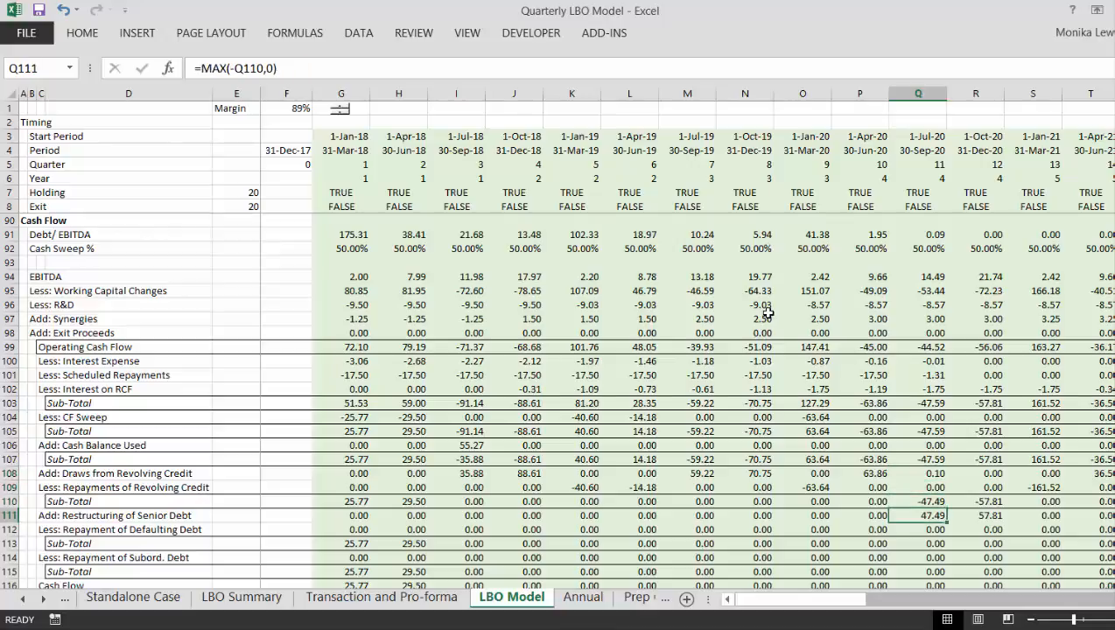
{"action": "key", "text": "Right"}
{"action": "key", "text": "Right"}
{"action": "key", "text": "Left"}
{"action": "key", "text": "Left"}
{"action": "key", "text": "Right"}
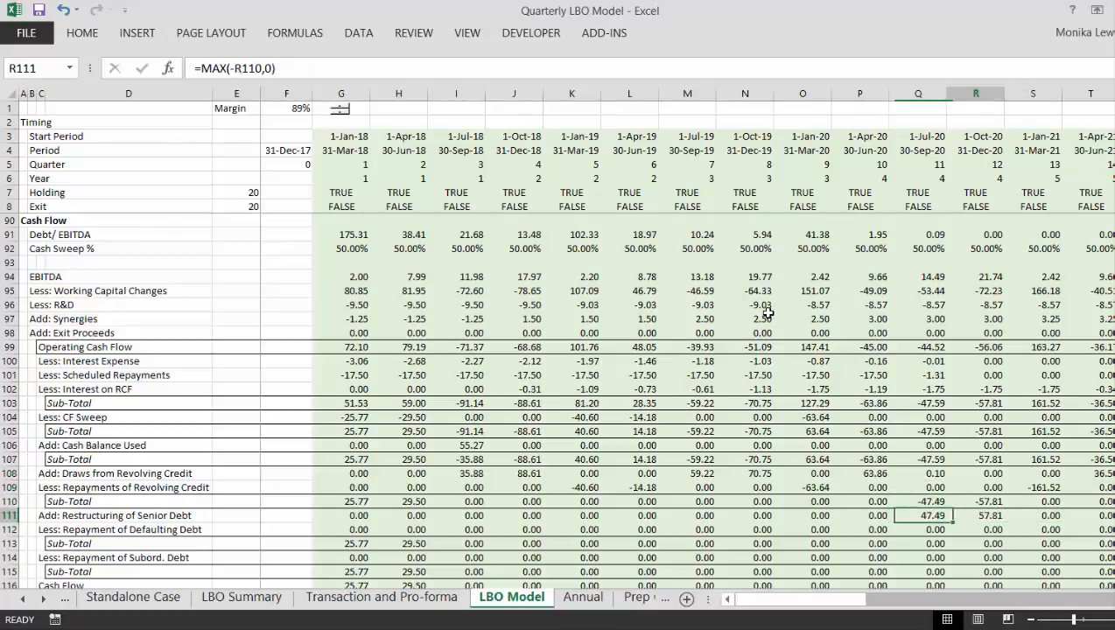
{"action": "key", "text": "Left"}
{"action": "key", "text": "Right"}
{"action": "key", "text": "Right"}
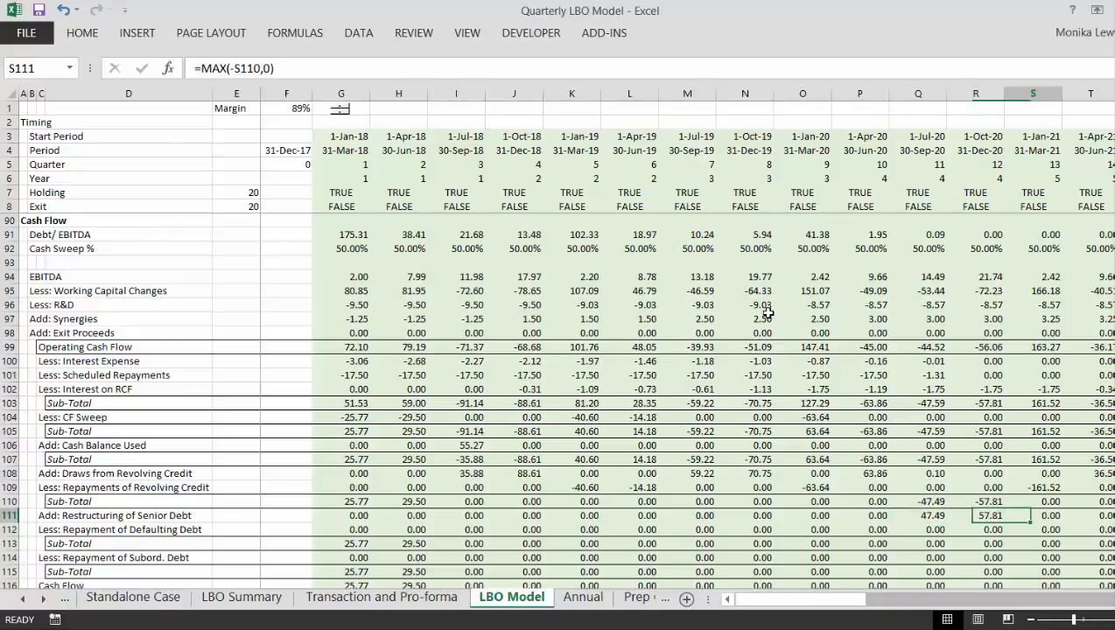
- Examine the Repayment of Defaulting Debt formulas in row 112 for the quarters in columns Q to S
{"action": "key", "text": "Down"}
{"action": "key", "text": "Left"}
{"action": "key", "text": "Left"}
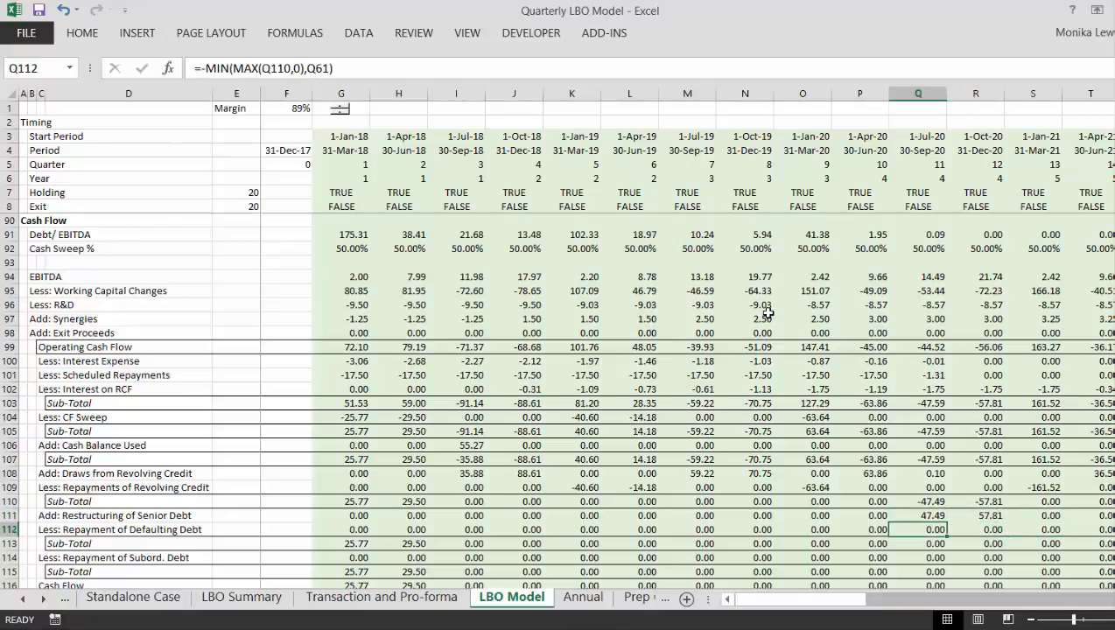
{"action": "key", "text": "Right"}
{"action": "key", "text": "Right"}
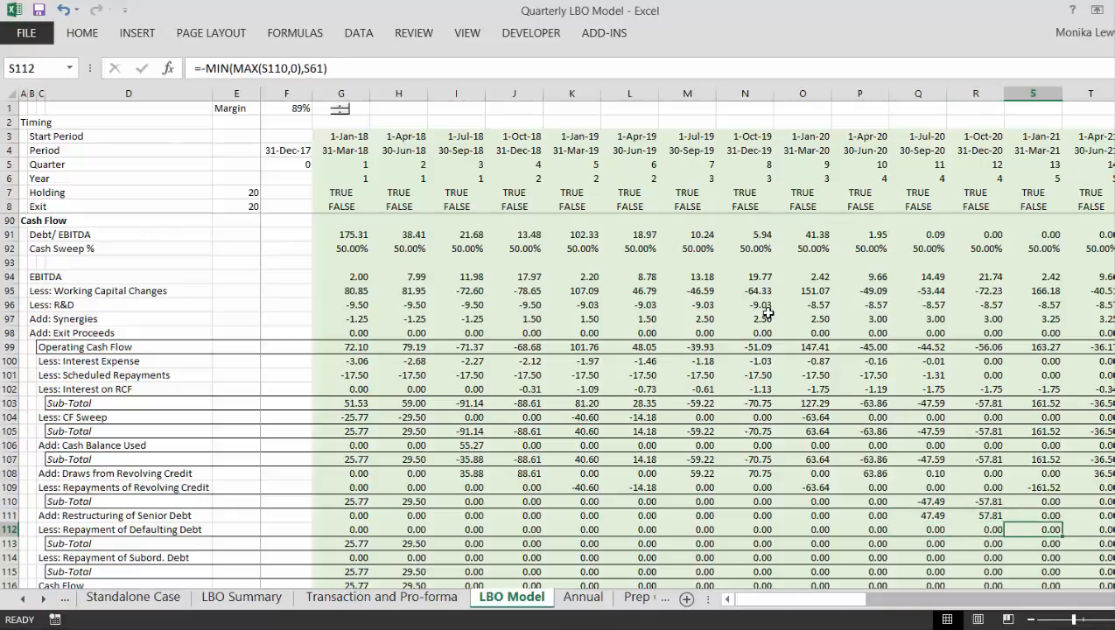
- Trace the Repayment of Defaulting Debt along row 112 through to the exit quarter in column Z
{"action": "key", "text": "Left"}
{"action": "key", "text": "Right"}
{"action": "key", "text": "Right"}
{"action": "key", "text": "Right"}
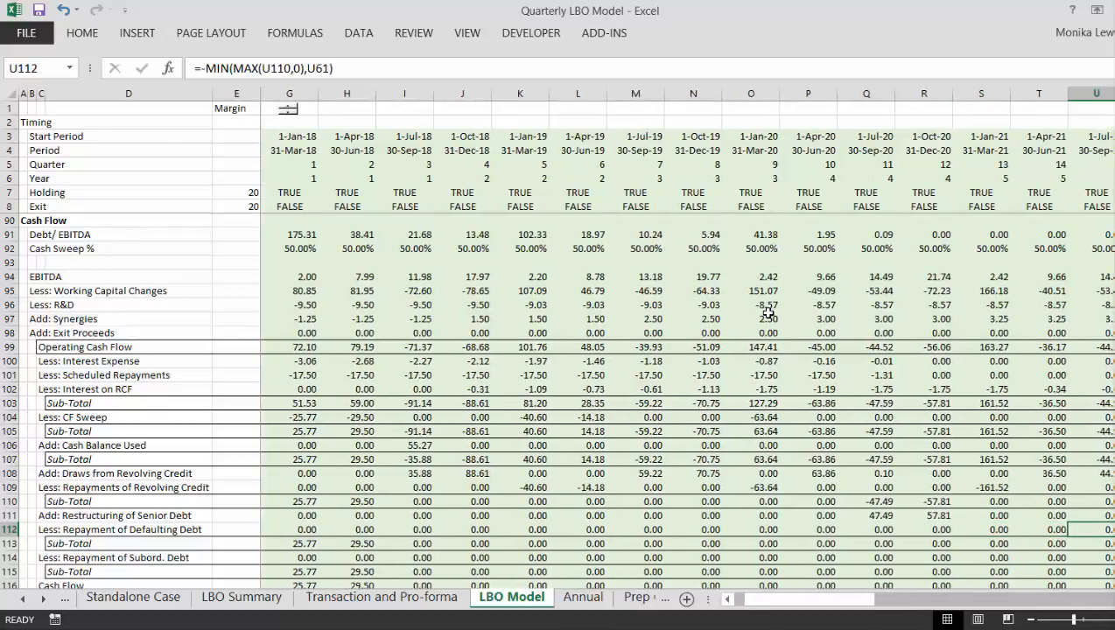
{"action": "key", "text": "Right"}
{"action": "key", "text": "Right"}
{"action": "key", "text": "Right"}
{"action": "key", "text": "Right"}
{"action": "key", "text": "Right"}
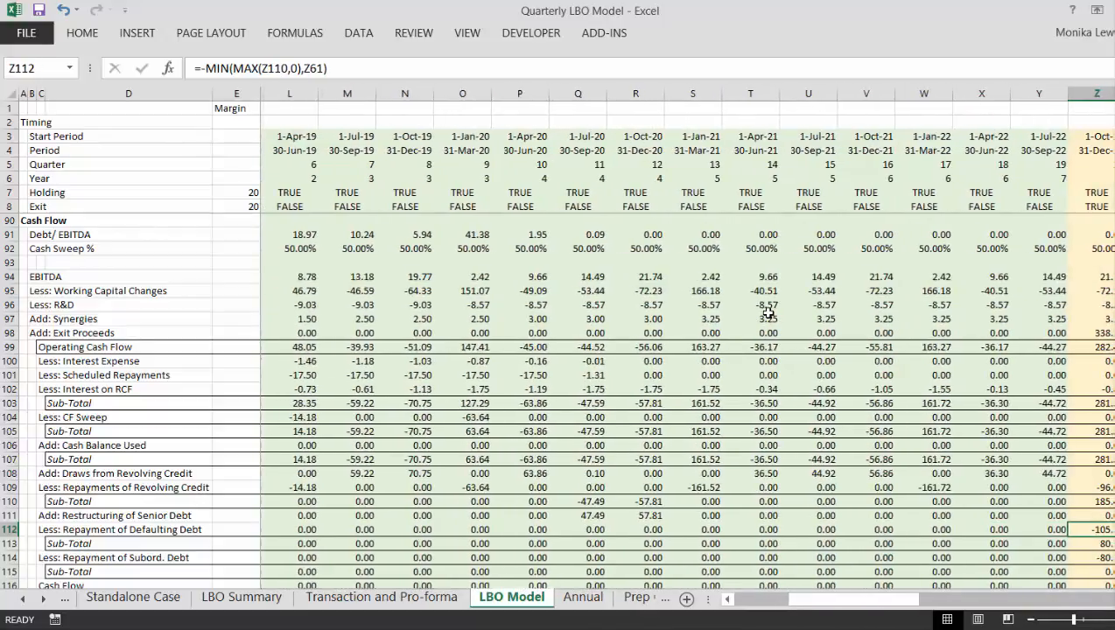
{"action": "key", "text": "Left"}
{"action": "key", "text": "Left"}
{"action": "key", "text": "Left"}
{"action": "key", "text": "Left"}
{"action": "key", "text": "Left"}
{"action": "key", "text": "Left"}
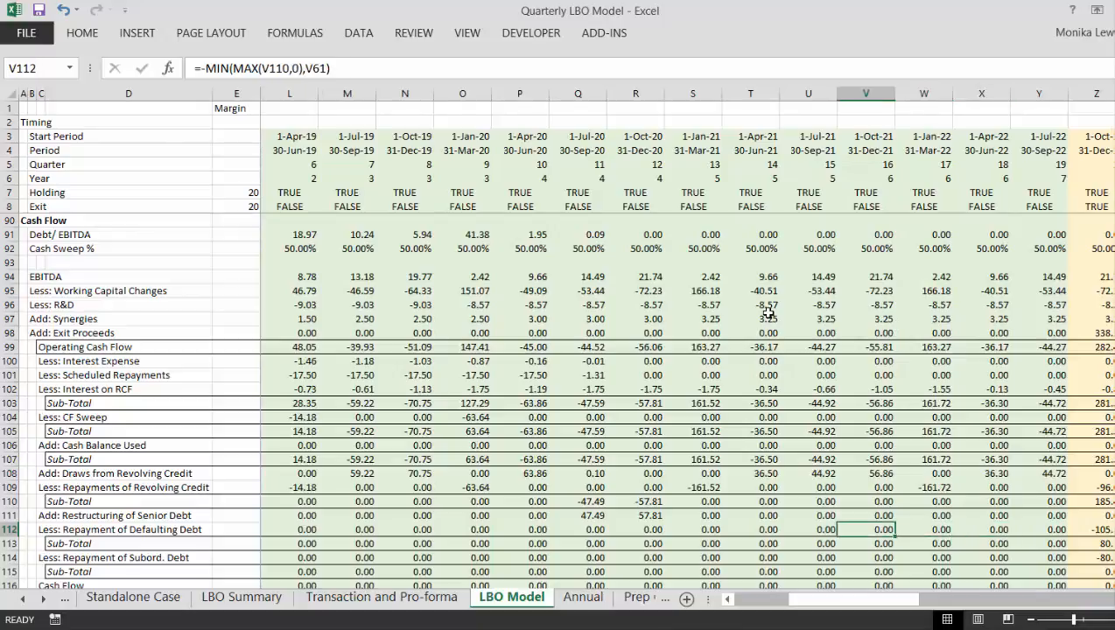
- Examine the revolver repayment formulas in row 109 for columns S to W, along with the Sub-Total in S110
{"action": "key", "text": "Up"}
{"action": "key", "text": "Up"}
{"action": "key", "text": "Up"}
{"action": "key", "text": "Left"}
{"action": "key", "text": "Down"}
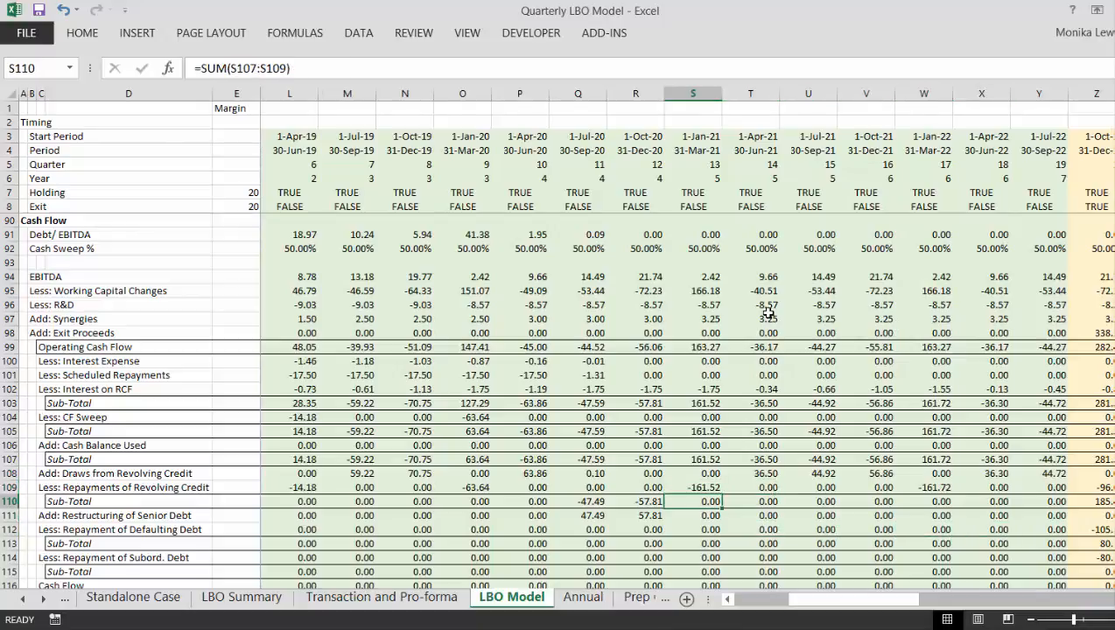
{"action": "key", "text": "Up"}
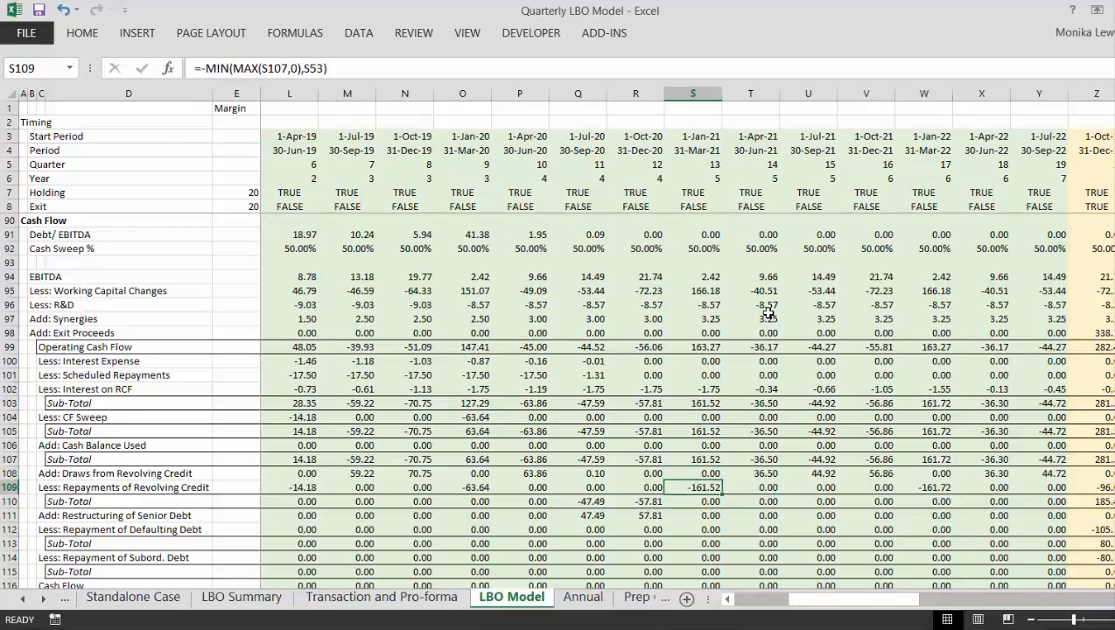
{"action": "key", "text": "Right"}
{"action": "key", "text": "Right"}
{"action": "key", "text": "Left"}
{"action": "key", "text": "Left"}
- Review the exit quarter's revolver repayment, senior debt restructuring and defaulting debt repayment in Z109 to Z112
{"action": "key", "text": "Right"}
{"action": "key", "text": "Right"}
{"action": "key", "text": "Right"}
{"action": "key", "text": "Right"}
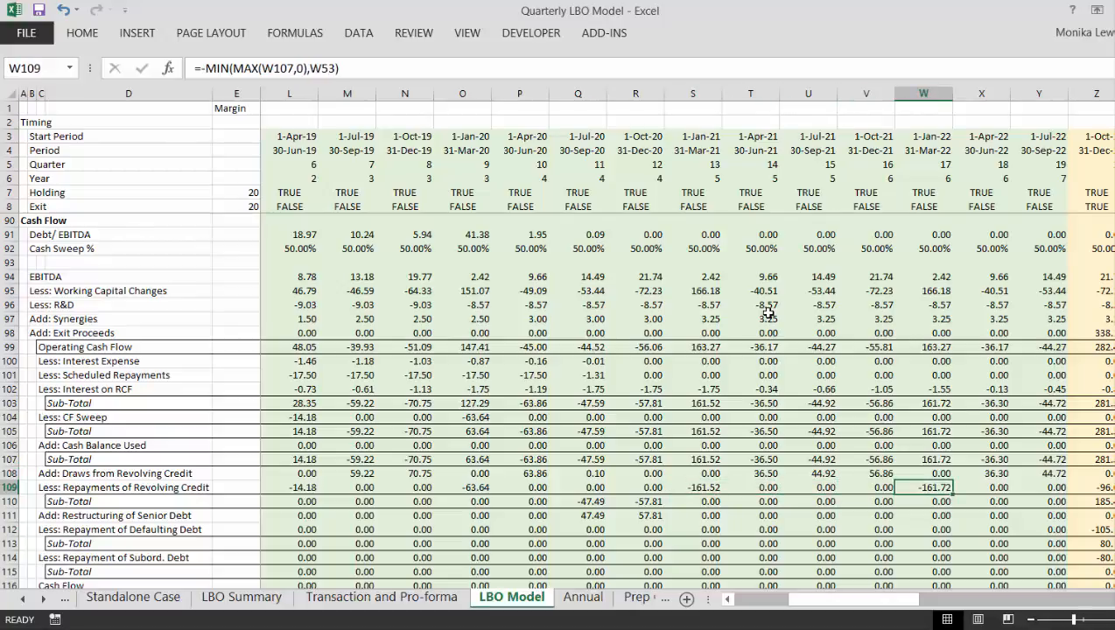
{"action": "key", "text": "Right"}
{"action": "key", "text": "Right"}
{"action": "key", "text": "Right"}
{"action": "key", "text": "Down"}
{"action": "key", "text": "Down"}
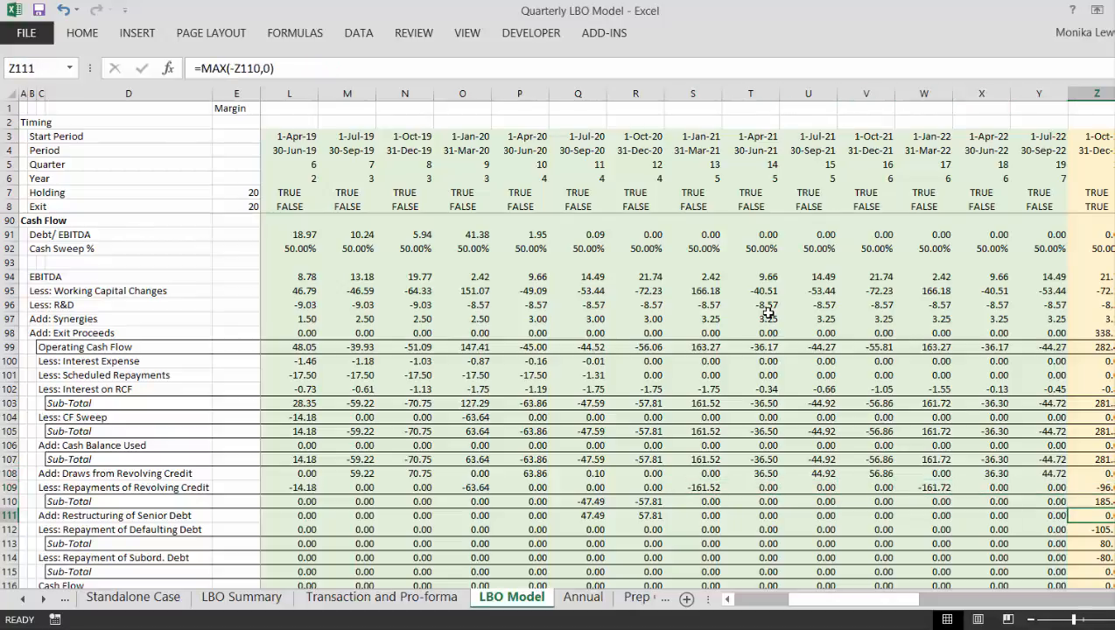
{"action": "key", "text": "Down"}
{"action": "key", "text": "Left"}
{"action": "key", "text": "Left"}
{"action": "key", "text": "Left"}
{"action": "key", "text": "Left"}
{"action": "key", "text": "Left"}
{"action": "key", "text": "Left"}
{"action": "key", "text": "Left"}
{"action": "key", "text": "Left"}
{"action": "key", "text": "Left"}
{"action": "key", "text": "Left"}
{"action": "key", "text": "Left"}
{"action": "key", "text": "Left"}
- Inspect the Repayment of Subord. Debt formula for the exit quarter in Z114
{"action": "key", "text": "Home"}
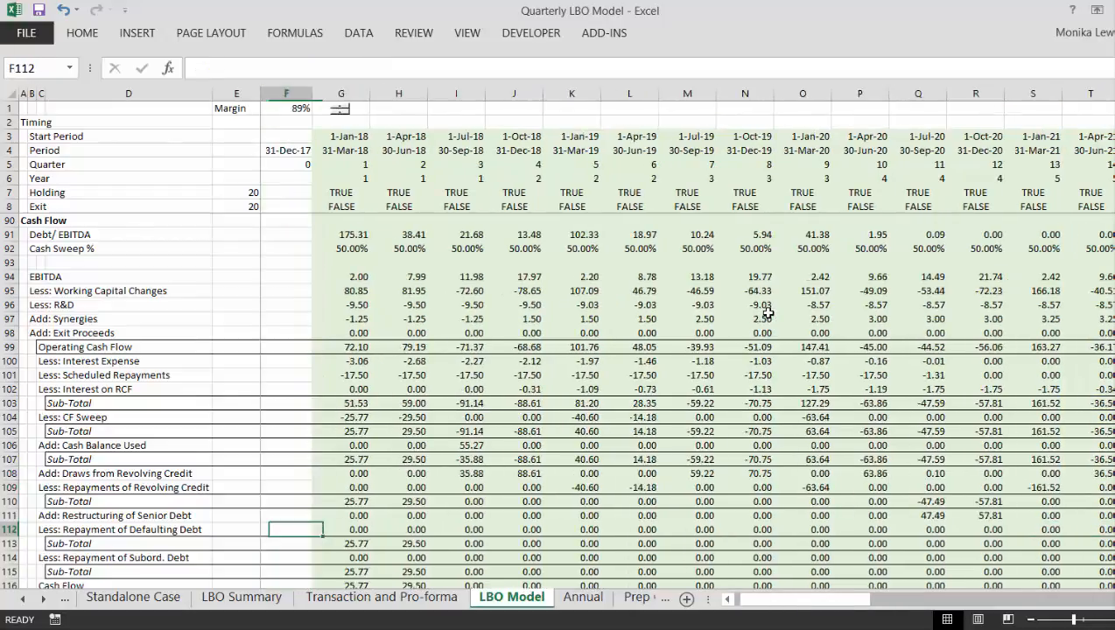
{"action": "key", "text": "Left"}
{"action": "key", "text": "Left"}
{"action": "key", "text": "Left"}
{"action": "key", "text": "Left"}
{"action": "key", "text": "Left"}
{"action": "key", "text": "Down"}
{"action": "key", "text": "Down"}
{"action": "key", "text": "Down"}
{"action": "key", "text": "Down"}
{"action": "key", "text": "Down"}
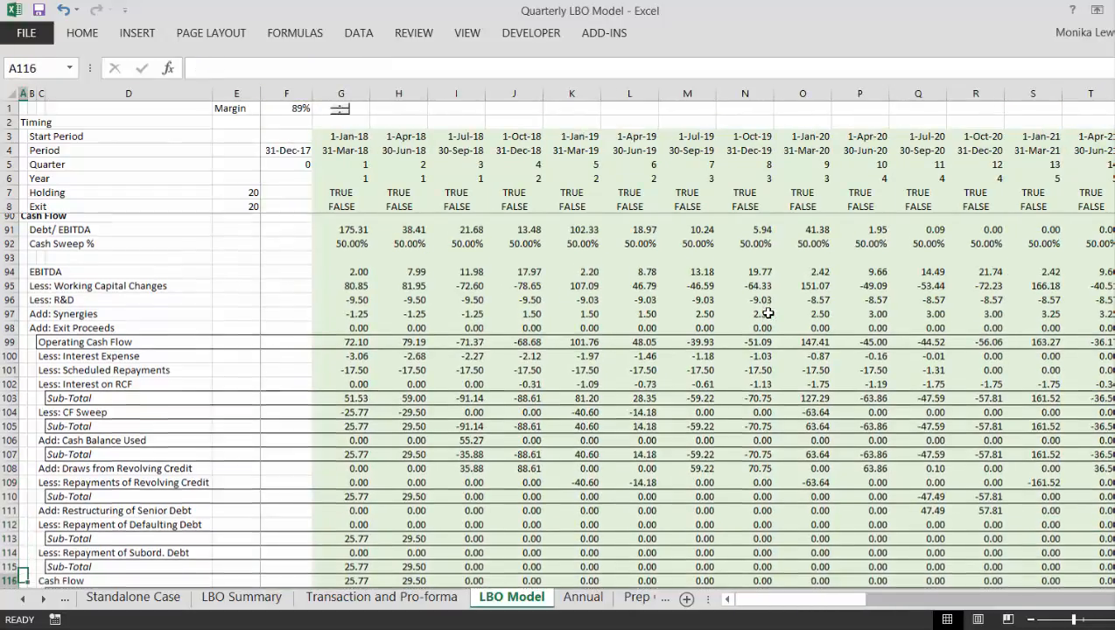
{"action": "key", "text": "Up"}
{"action": "key", "text": "Up"}
{"action": "key", "text": "Up"}
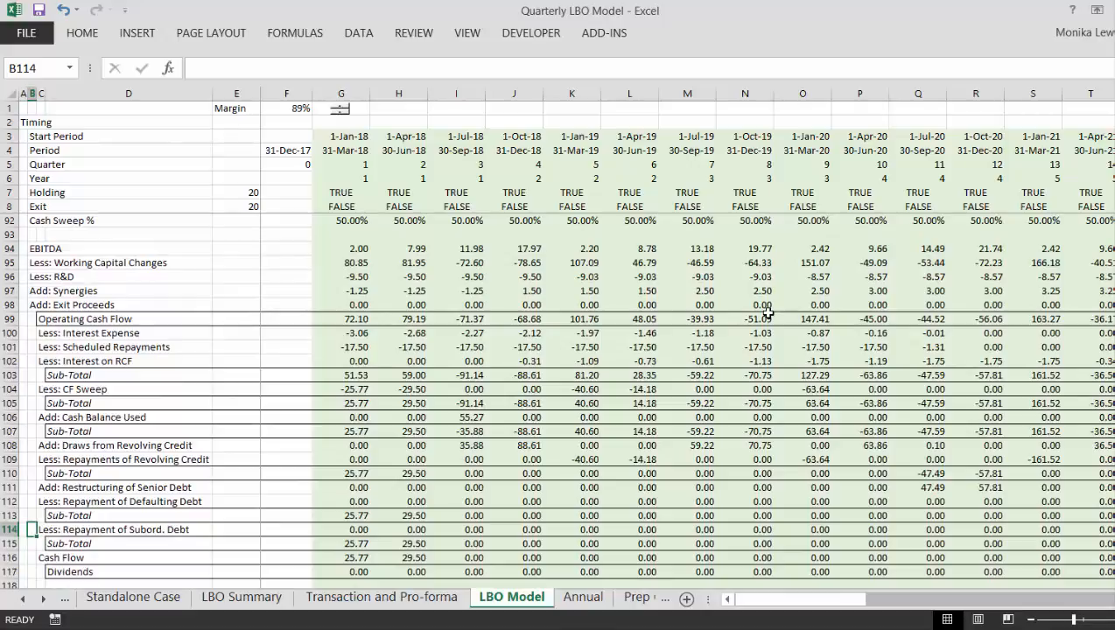
{"action": "key", "text": "Right"}
{"action": "key", "text": "Right"}
{"action": "key", "text": "Right"}
{"action": "key", "text": "Right"}
{"action": "key", "text": "Right"}
{"action": "key", "text": "Right"}
{"action": "key", "text": "Right"}
{"action": "key", "text": "Right"}
{"action": "key", "text": "Right"}
{"action": "key", "text": "Right"}
{"action": "key", "text": "Right"}
{"action": "key", "text": "Right"}
{"action": "key", "text": "Right"}
{"action": "key", "text": "Right"}
{"action": "key", "text": "Right"}
{"action": "key", "text": "Right"}
{"action": "key", "text": "Right"}
{"action": "key", "text": "Right"}
{"action": "key", "text": "Right"}
{"action": "key", "text": "Right"}
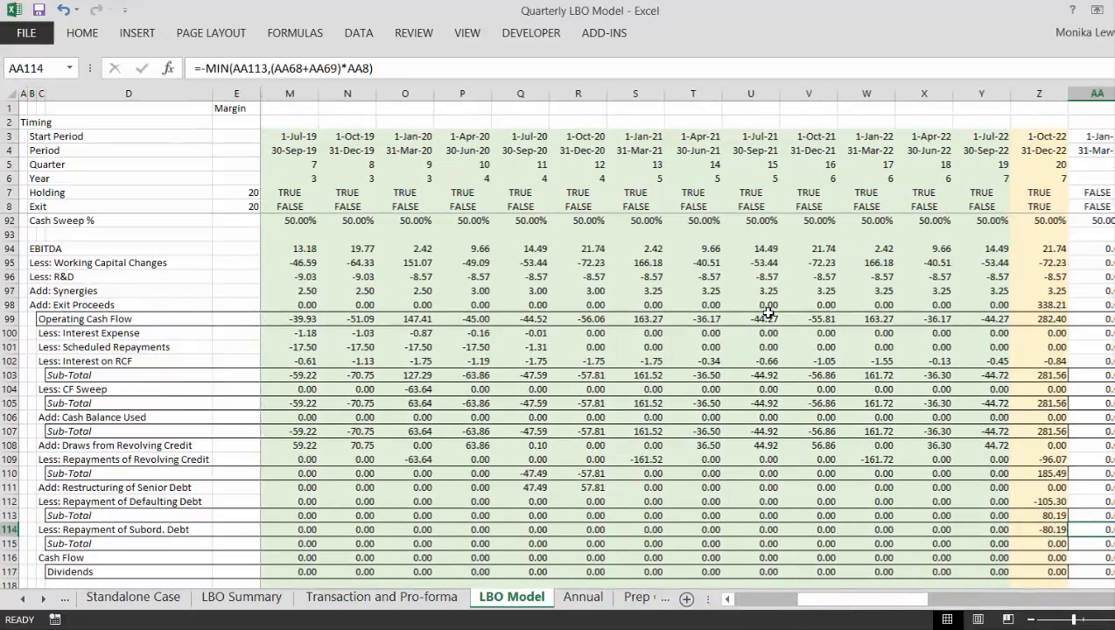
{"action": "key", "text": "Left"}
{"action": "key", "text": "Left"}
{"action": "key", "text": "Right"}
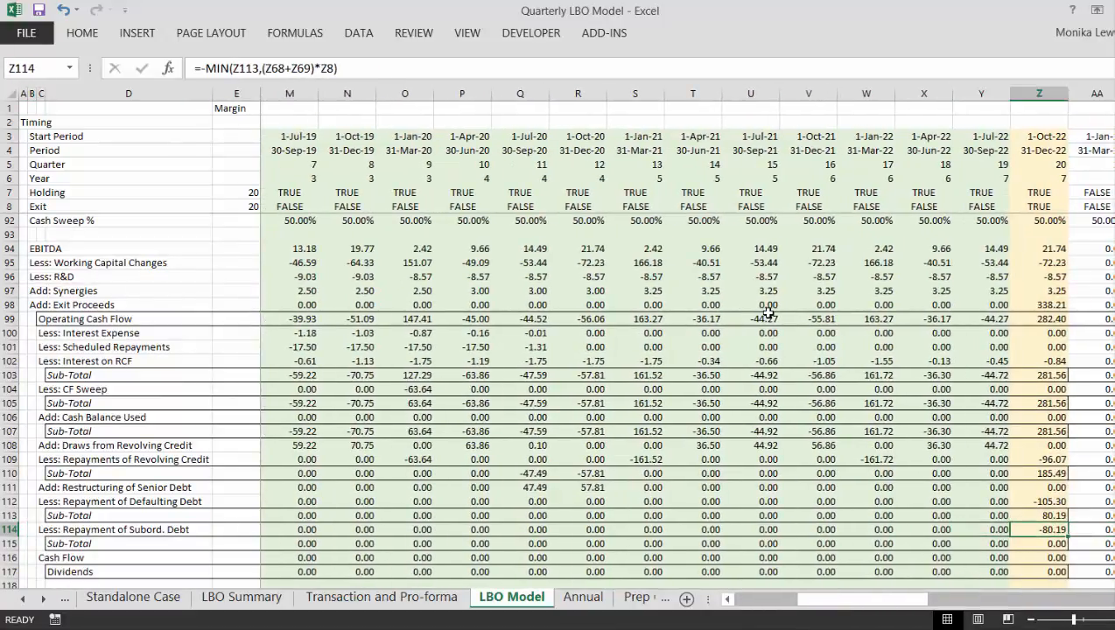
- Walk through the exit-quarter waterfall from the Sub-Total in Z110 to the Sub-Total in Z115
{"action": "key", "text": "Up"}
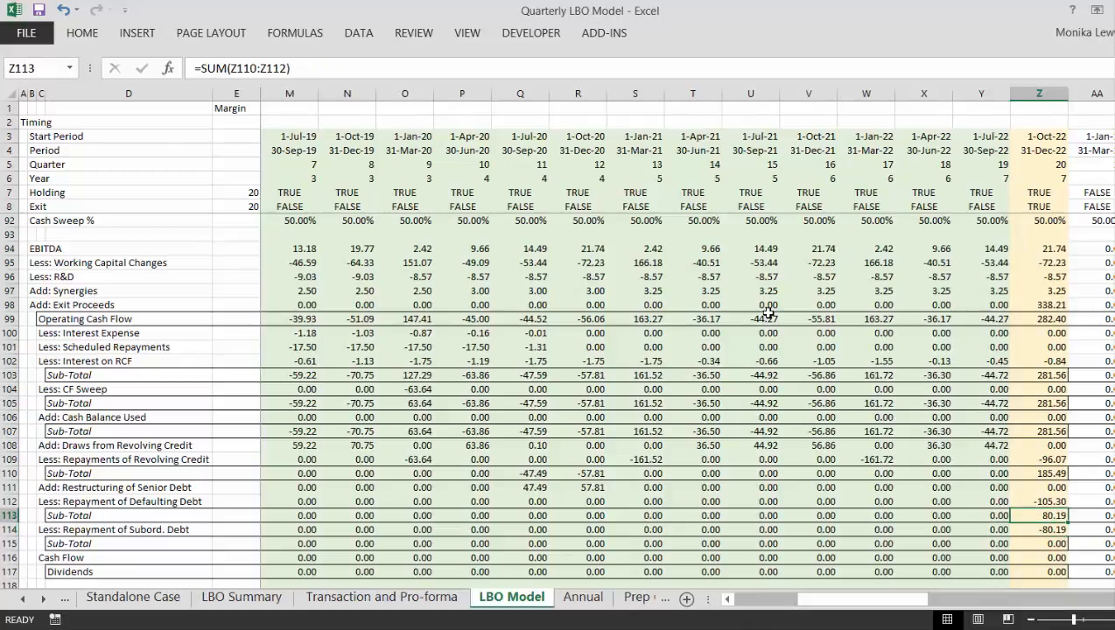
{"action": "key", "text": "Up"}
{"action": "key", "text": "Up"}
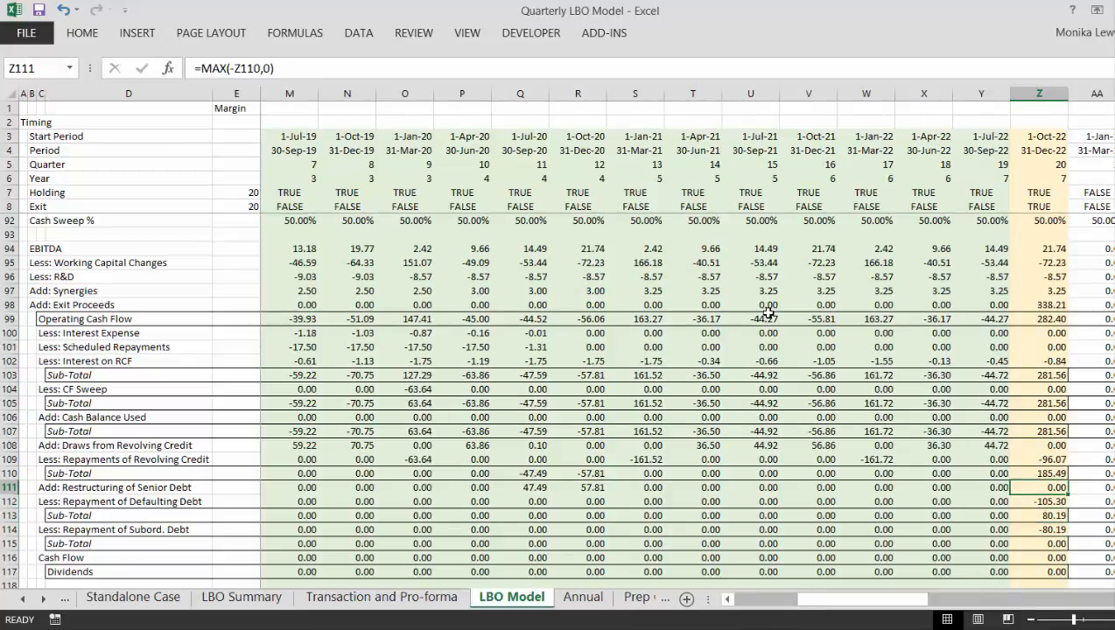
{"action": "key", "text": "Up"}
{"action": "key", "text": "Down"}
{"action": "key", "text": "Down"}
{"action": "key", "text": "Down"}
{"action": "key", "text": "Down"}
{"action": "key", "text": "Down"}
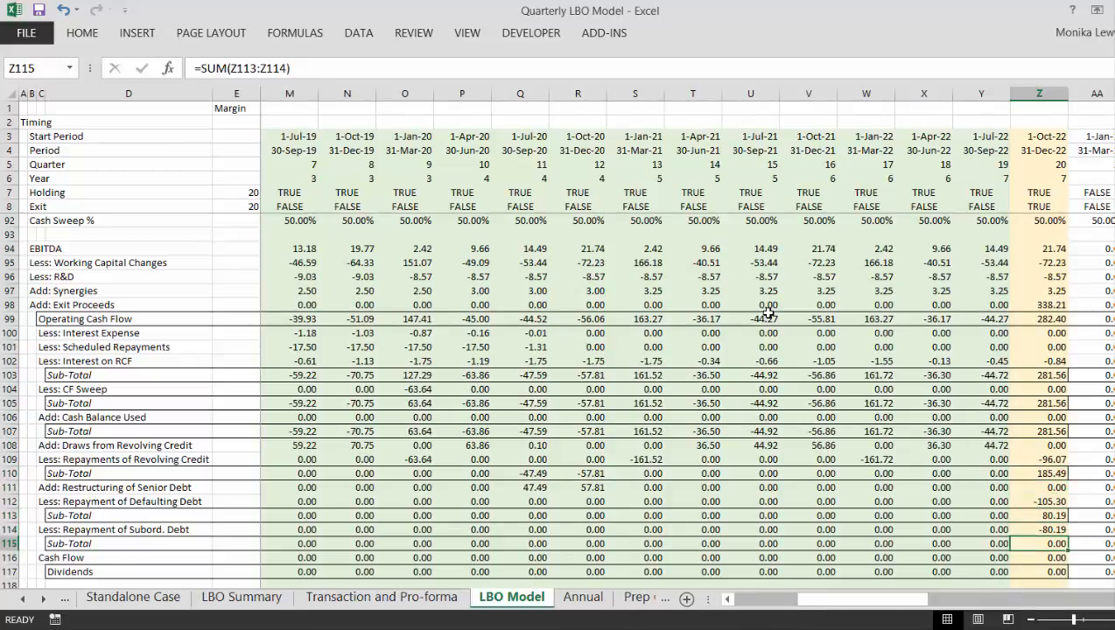
{"action": "key", "text": "Up"}
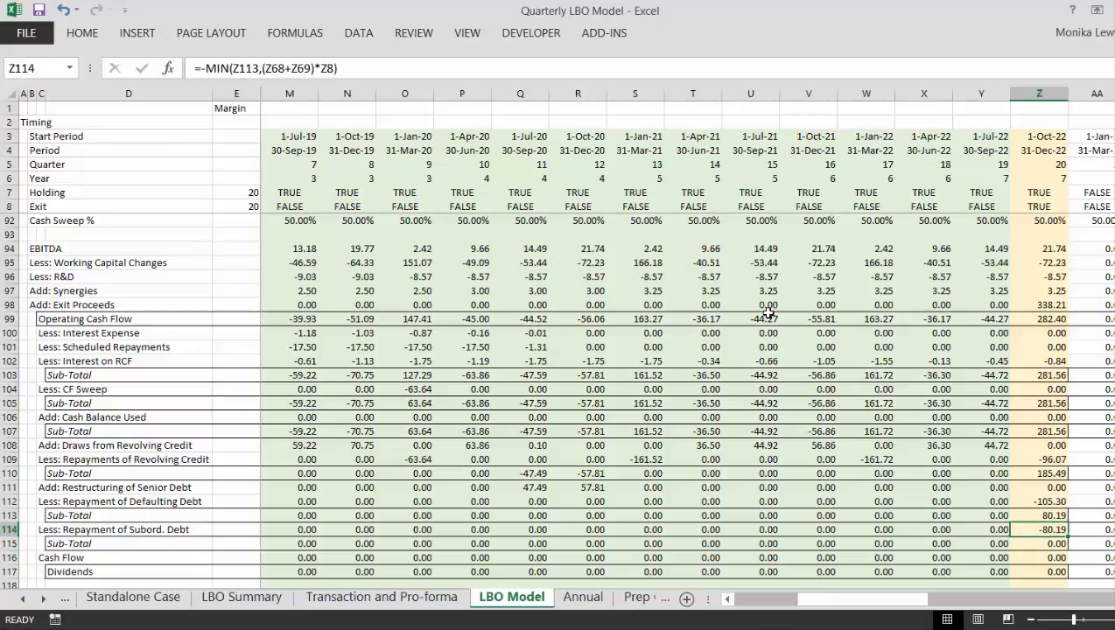
- Check the exit quarter's final Sub-Total, Cash Flow and Dividends formulas in Z115 to Z117
{"action": "key", "text": "Down"}
{"action": "key", "text": "Down"}
{"action": "key", "text": "Down"}
{"action": "key", "text": "Down"}
{"action": "key", "text": "Down"}
{"action": "key", "text": "Down"}
{"action": "key", "text": "Down"}
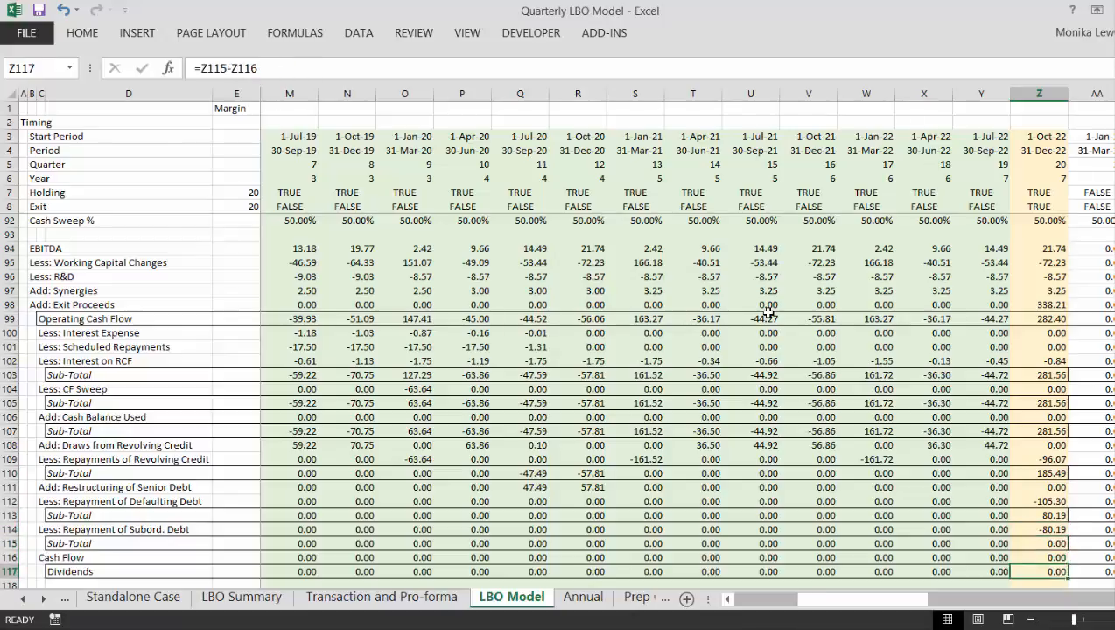
{"action": "key", "text": "Up"}
{"action": "key", "text": "Up"}
{"action": "key", "text": "Up"}
{"action": "key", "text": "Up"}
{"action": "key", "text": "Up"}
{"action": "key", "text": "Up"}
{"action": "key", "text": "Up"}
{"action": "key", "text": "Up"}
{"action": "key", "text": "Up"}
{"action": "key", "text": "Up"}
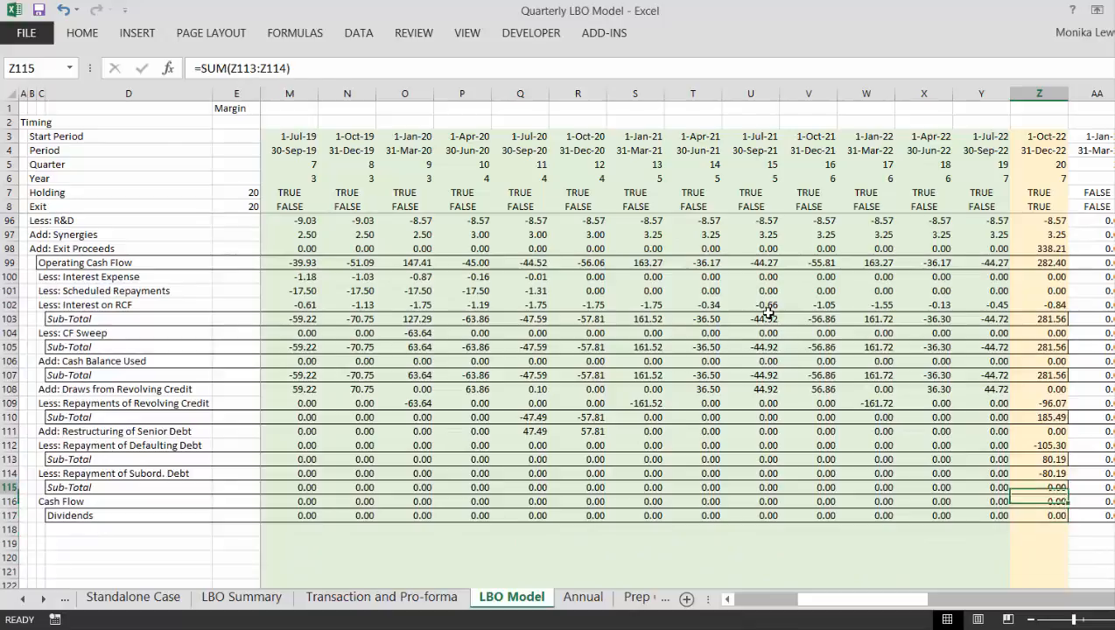
{"action": "key", "text": "Down"}
{"action": "key", "text": "Down"}
{"action": "key", "text": "Down"}
{"action": "key", "text": "Down"}
{"action": "key", "text": "Down"}
{"action": "key", "text": "Down"}
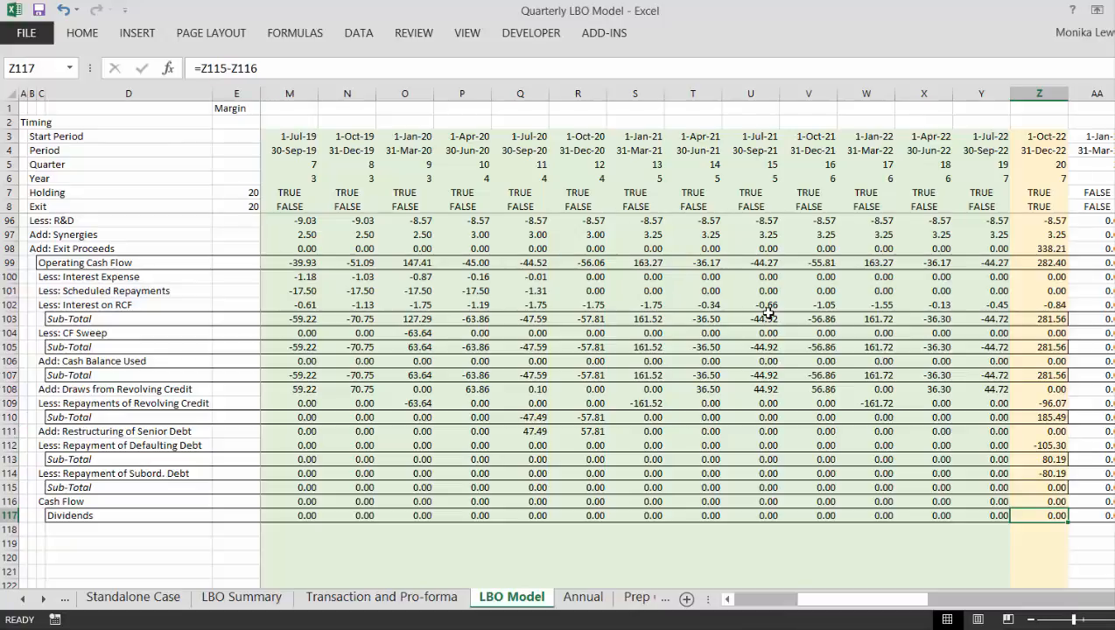
- Trace the Dividends formulas along row 117 from the first quarters to the exit quarter in Z117
{"action": "key", "text": "Left"}
{"action": "key", "text": "Left"}
{"action": "key", "text": "Left"}
{"action": "key", "text": "Left"}
{"action": "key", "text": "Left"}
{"action": "key", "text": "Left"}
{"action": "key", "text": "Left"}
{"action": "key", "text": "Left"}
{"action": "key", "text": "Left"}
{"action": "key", "text": "Left"}
{"action": "key", "text": "Left"}
{"action": "key", "text": "Left"}
{"action": "key", "text": "Left"}
{"action": "key", "text": "Left"}
{"action": "key", "text": "Left"}
{"action": "key", "text": "Left"}
{"action": "key", "text": "Left"}
{"action": "key", "text": "Left"}
{"action": "key", "text": "Left"}
{"action": "key", "text": "Left"}
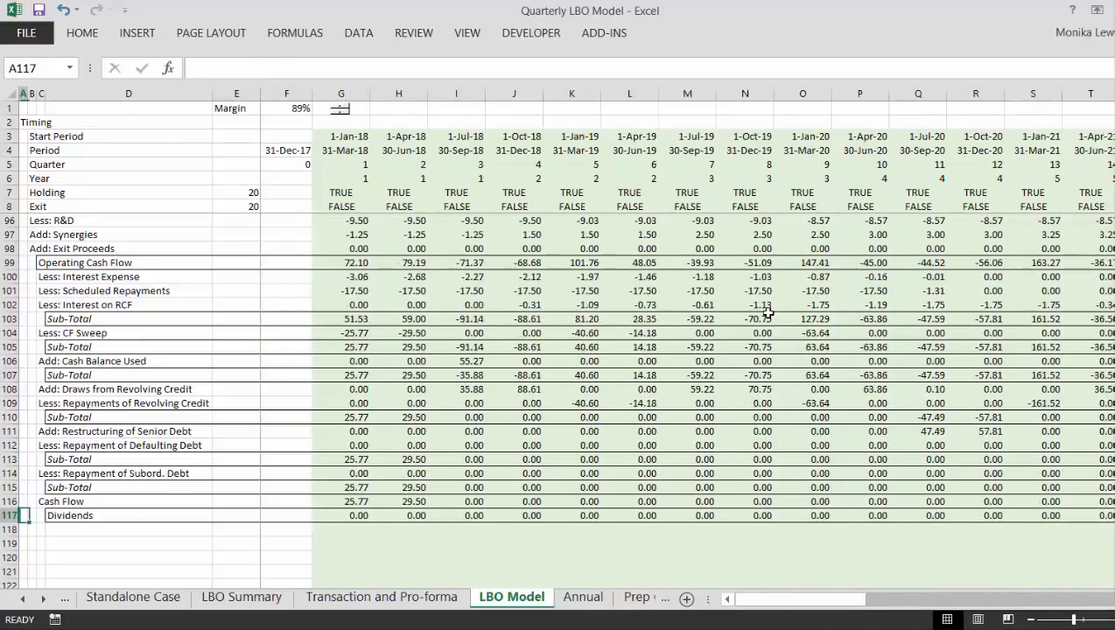
{"action": "key", "text": "Right"}
{"action": "key", "text": "Right"}
{"action": "key", "text": "Right"}
{"action": "key", "text": "Right"}
{"action": "key", "text": "Right"}
{"action": "key", "text": "Right"}
{"action": "key", "text": "Right"}
{"action": "key", "text": "Right"}
{"action": "key", "text": "Right"}
{"action": "key", "text": "Right"}
{"action": "key", "text": "Right"}
{"action": "key", "text": "Right"}
{"action": "key", "text": "Right"}
{"action": "key", "text": "Right"}
{"action": "key", "text": "Right"}
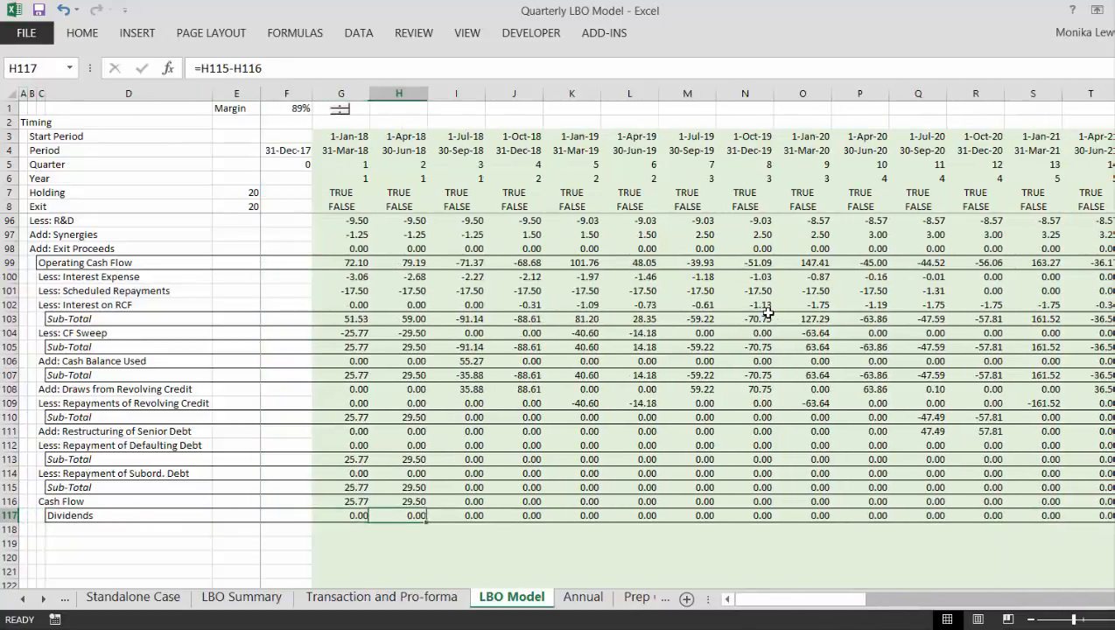
{"action": "key", "text": "Right"}
{"action": "key", "text": "Right"}
{"action": "key", "text": "Right"}
{"action": "key", "text": "Right"}
{"action": "key", "text": "Right"}
{"action": "key", "text": "Right"}
{"action": "key", "text": "Right"}
{"action": "key", "text": "Right"}
{"action": "key", "text": "Right"}
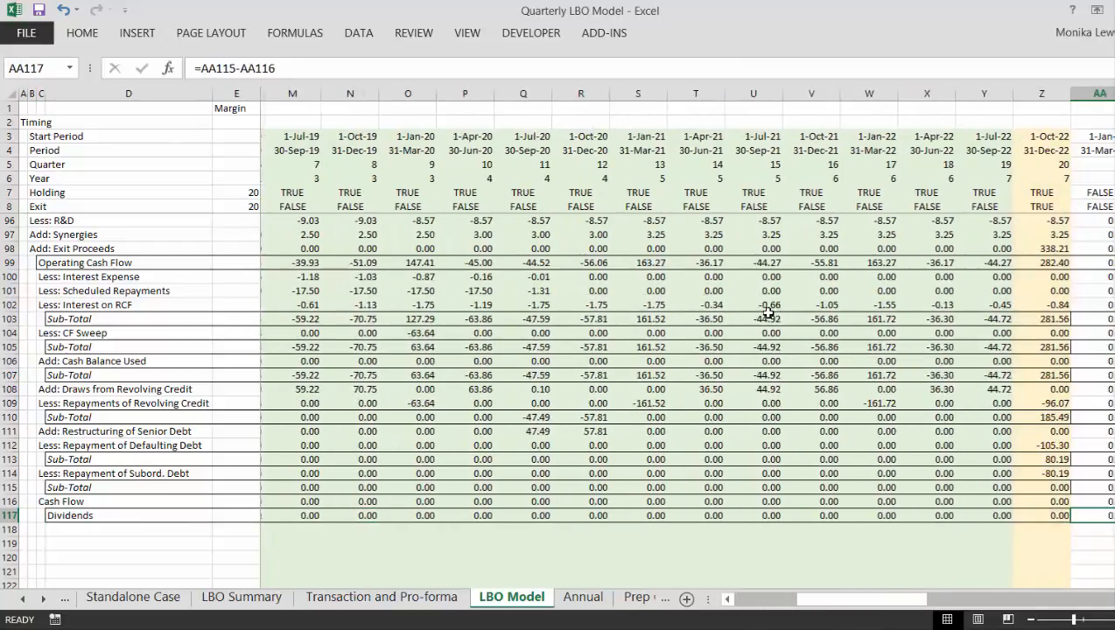
{"action": "key", "text": "Left"}
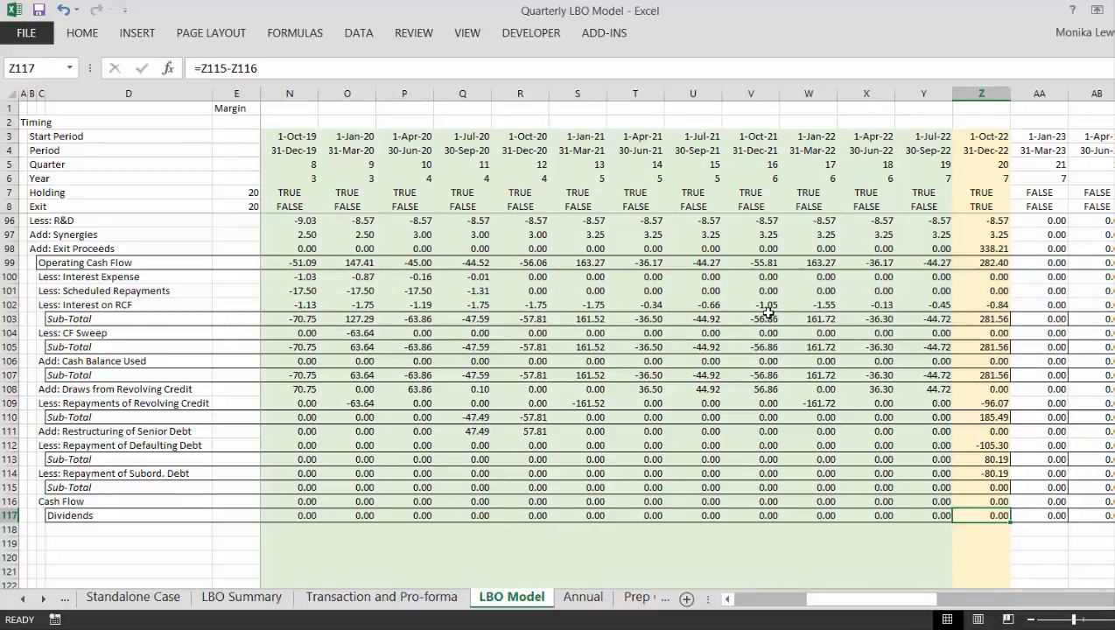
- Check the subordinated debt repayment in Z114 against the Sub-Totals in Z113 and Z115
{"action": "key", "text": "Up"}
{"action": "key", "text": "Up"}
{"action": "key", "text": "Up"}
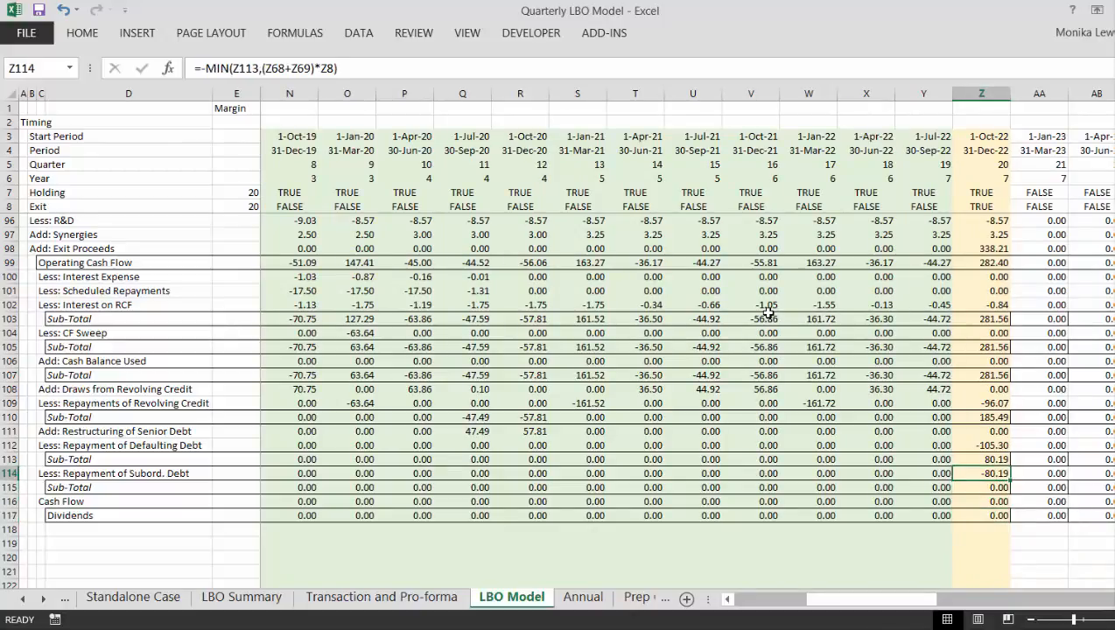
{"action": "key", "text": "Up"}
{"action": "key", "text": "Down"}
{"action": "key", "text": "Down"}
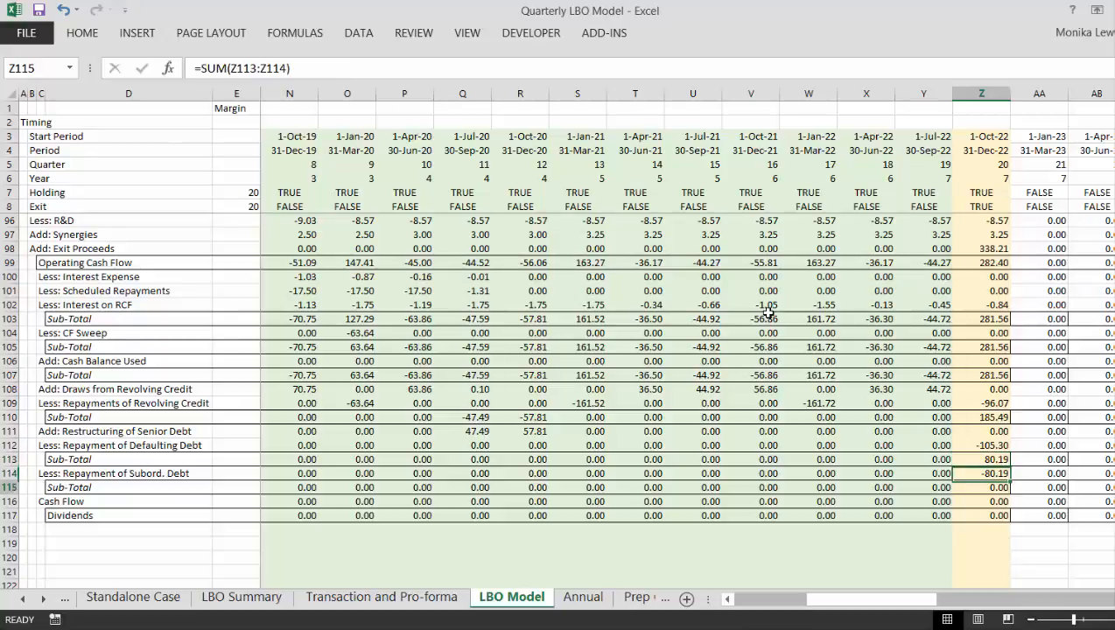
{"action": "key", "text": "Up"}
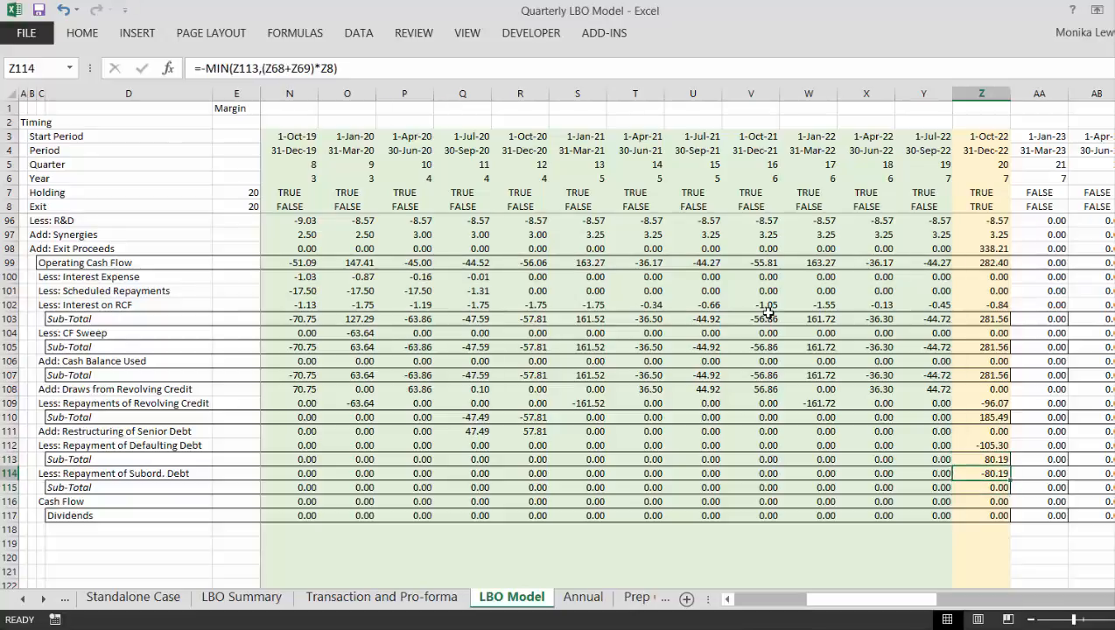
{"action": "key", "text": "Up"}
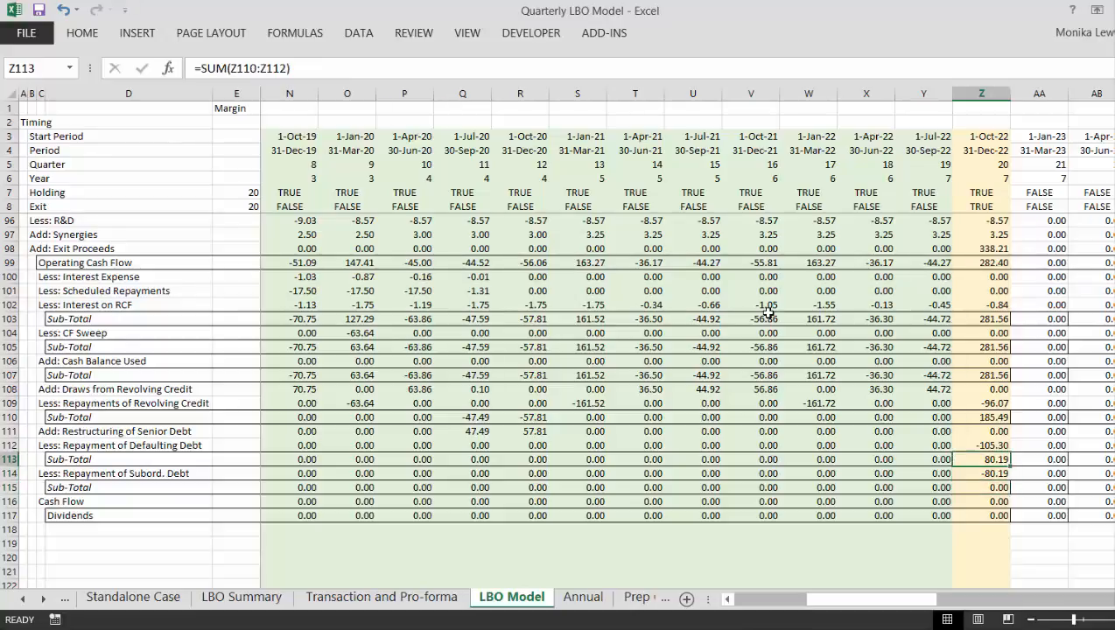
{"action": "key", "text": "Down"}
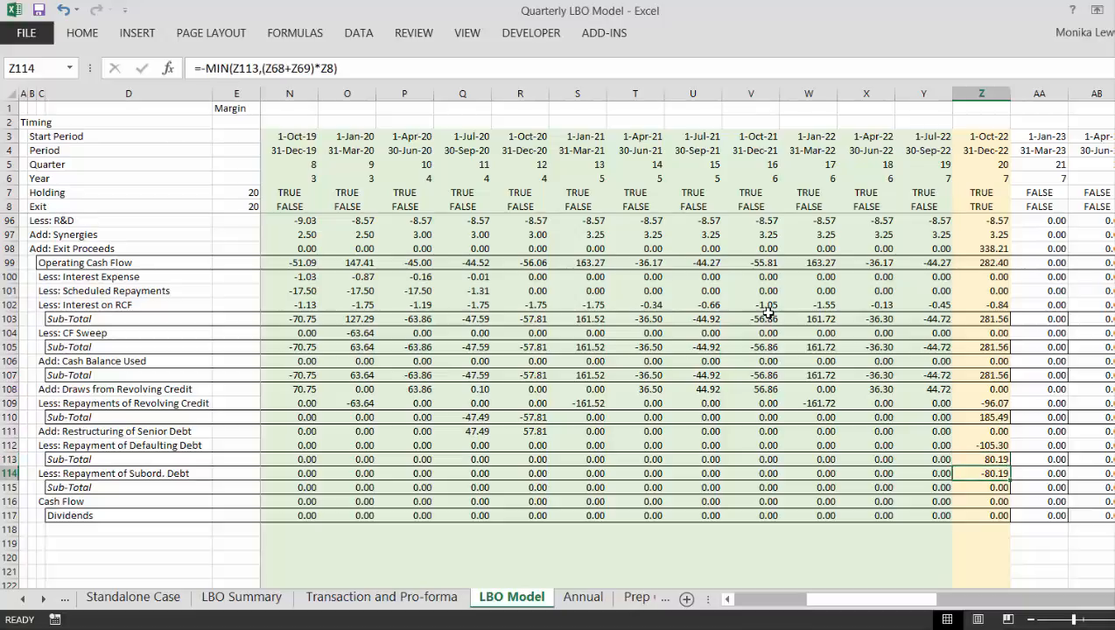
- Compare the exit-quarter subordinated debt repayment with the preceding quarters and the defaulting debt repayment in Z112
{"action": "key", "text": "Left"}
{"action": "key", "text": "Left"}
{"action": "key", "text": "Right"}
{"action": "key", "text": "Right"}
{"action": "key", "text": "Up"}
{"action": "key", "text": "Up"}
{"action": "key", "text": "Down"}
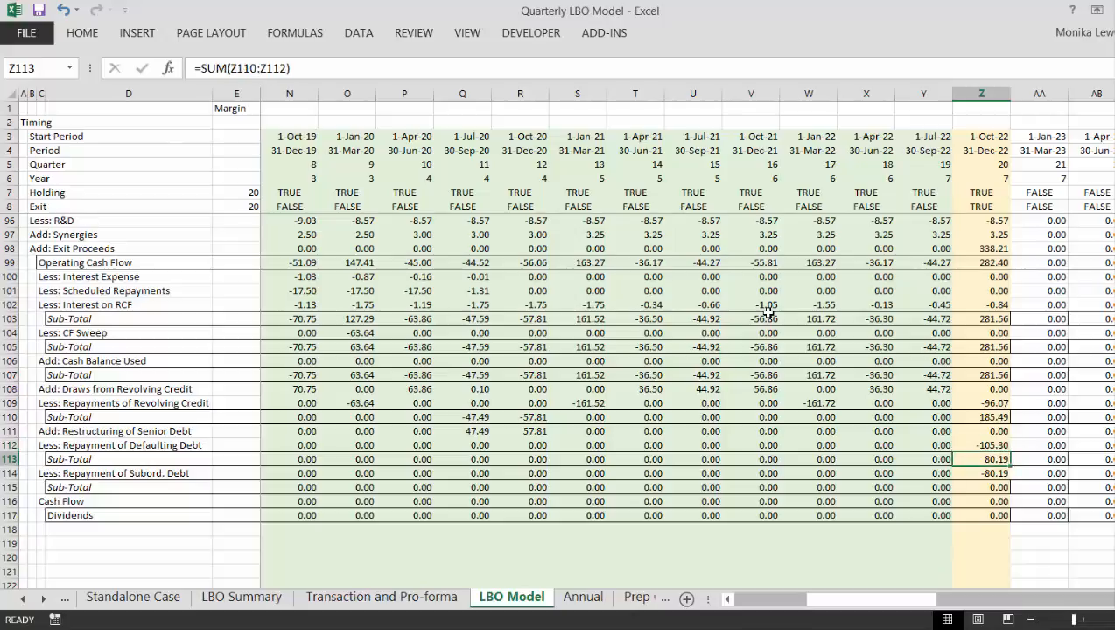
{"action": "key", "text": "Down"}
- Examine the Subord. Debt schedule's closing balance formula for the exit quarter in Z71
{"action": "key", "text": "Page_Up"}
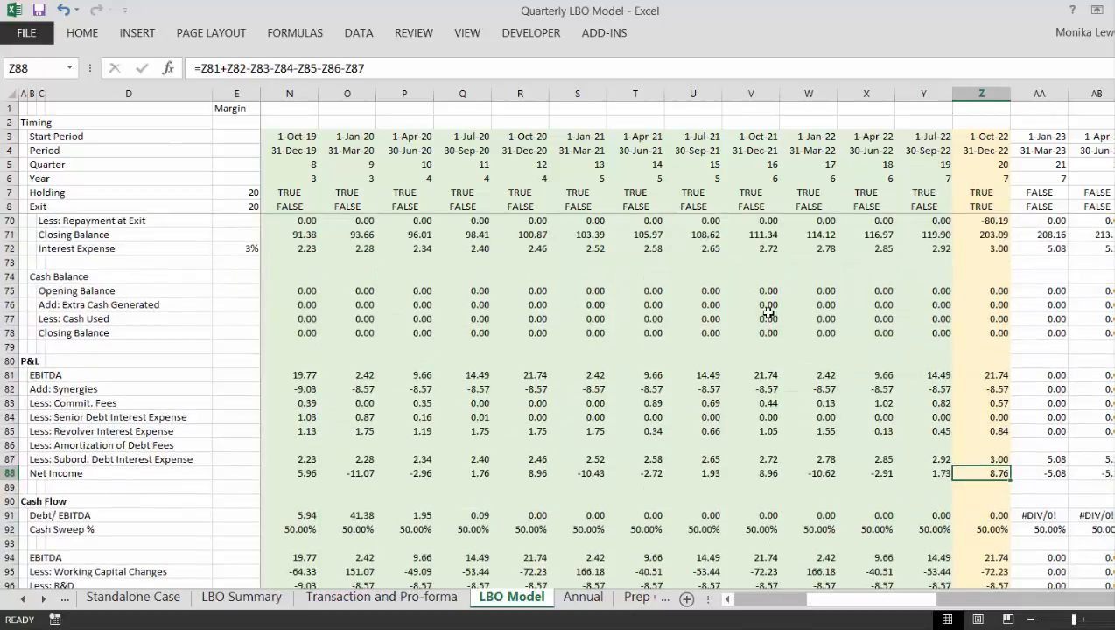
{"action": "key", "text": "Page_Up"}
{"action": "key", "text": "Down"}
{"action": "key", "text": "Down"}
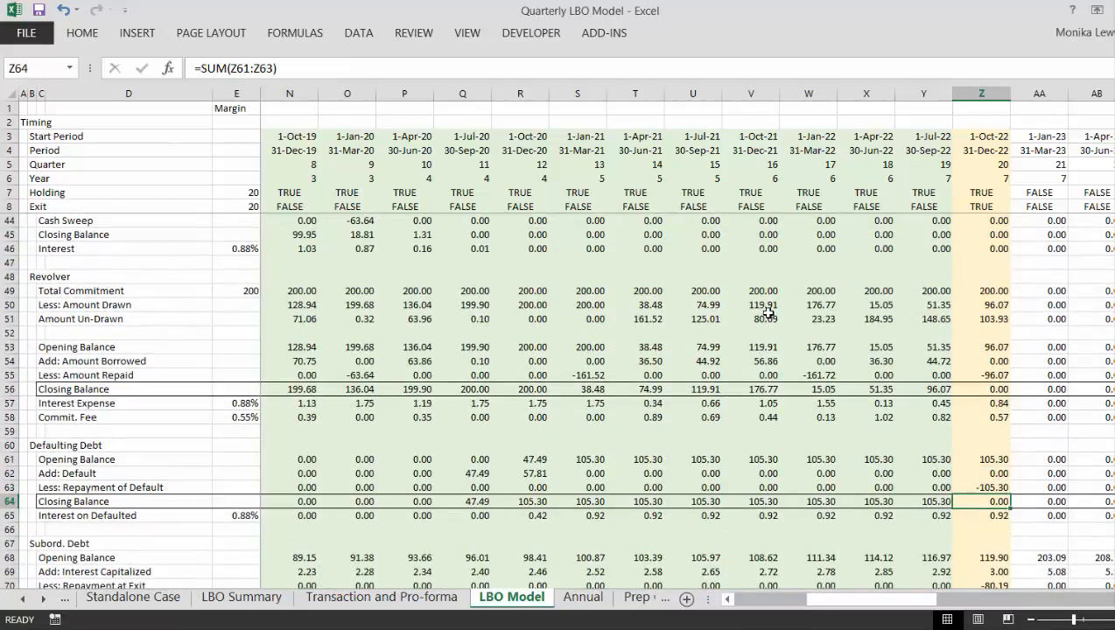
{"action": "key", "text": "Down"}
{"action": "key", "text": "Down"}
{"action": "key", "text": "Down"}
{"action": "key", "text": "Down"}
{"action": "key", "text": "Down"}
{"action": "key", "text": "Down"}
{"action": "key", "text": "Down"}
{"action": "key", "text": "Down"}
{"action": "key", "text": "Up"}
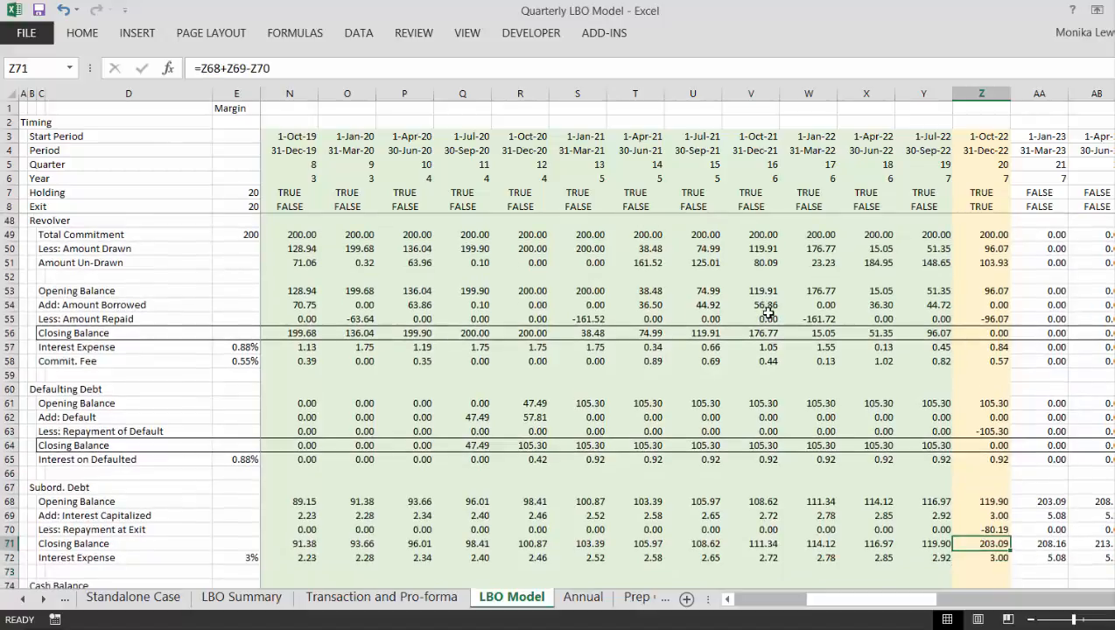
- Inspect the Subord. Debt closing balance formulas for the first two quarters in G71 and H71
{"action": "key", "text": "ctrl+Left"}
{"action": "key", "text": "Left"}
{"action": "key", "text": "Left"}
{"action": "key", "text": "Right"}
{"action": "key", "text": "Right"}
{"action": "key", "text": "Right"}
{"action": "key", "text": "Right"}
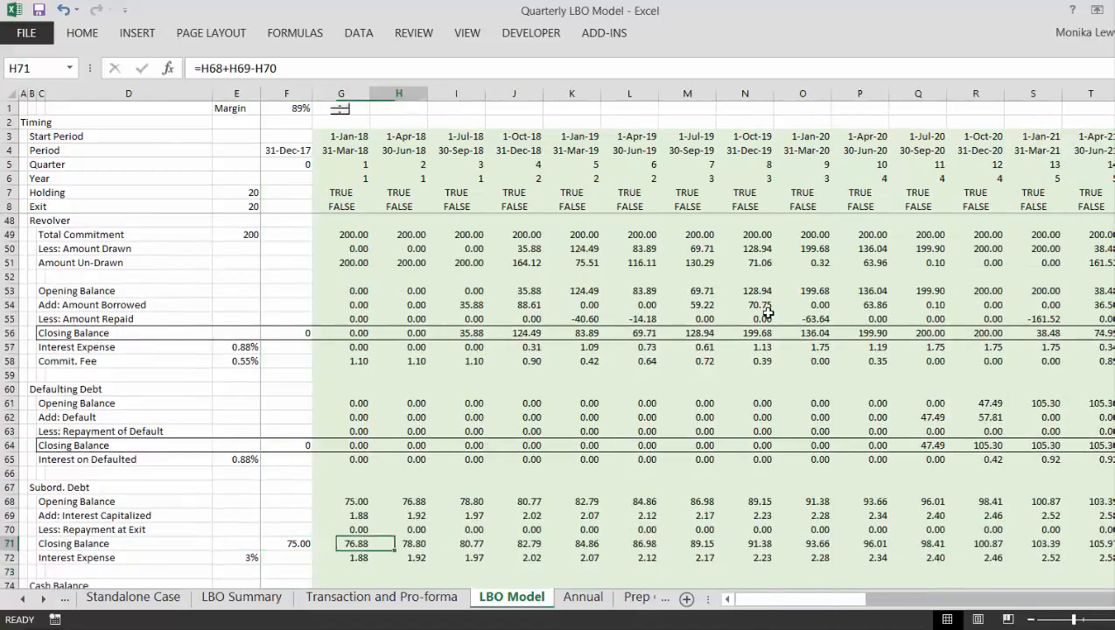
{"action": "key", "text": "Left"}
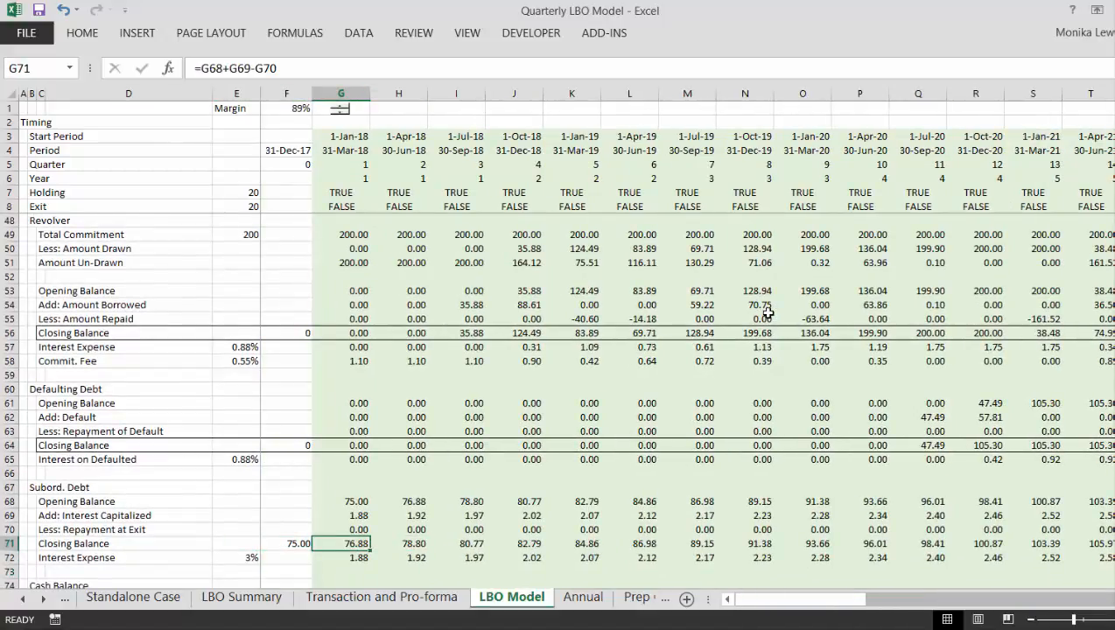
{"action": "key", "text": "alt+equal"}
{"action": "key", "text": "Up"}
{"action": "key", "text": "ctrl+shift+Up"}
{"action": "key", "text": "Escape"}
{"action": "key", "text": "Up"}
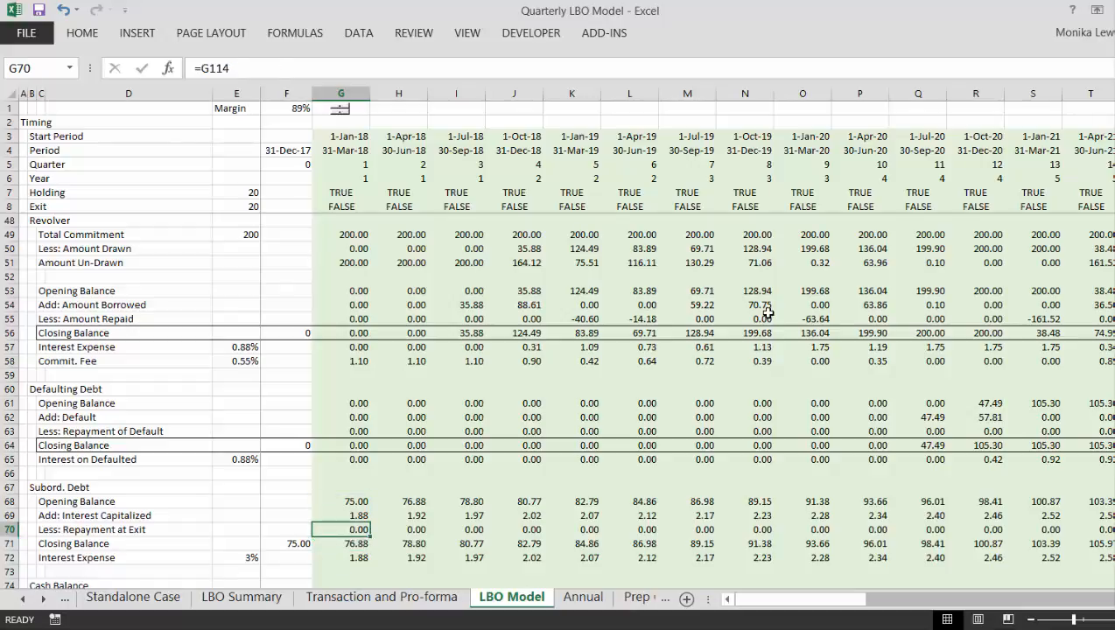
- Calculate the Subord. Debt closing balance in G71 as =SUM(G68:G70) and copy the formula across the remaining quarters
{"action": "key", "text": "Down"}
{"action": "key", "text": "alt+equal"}
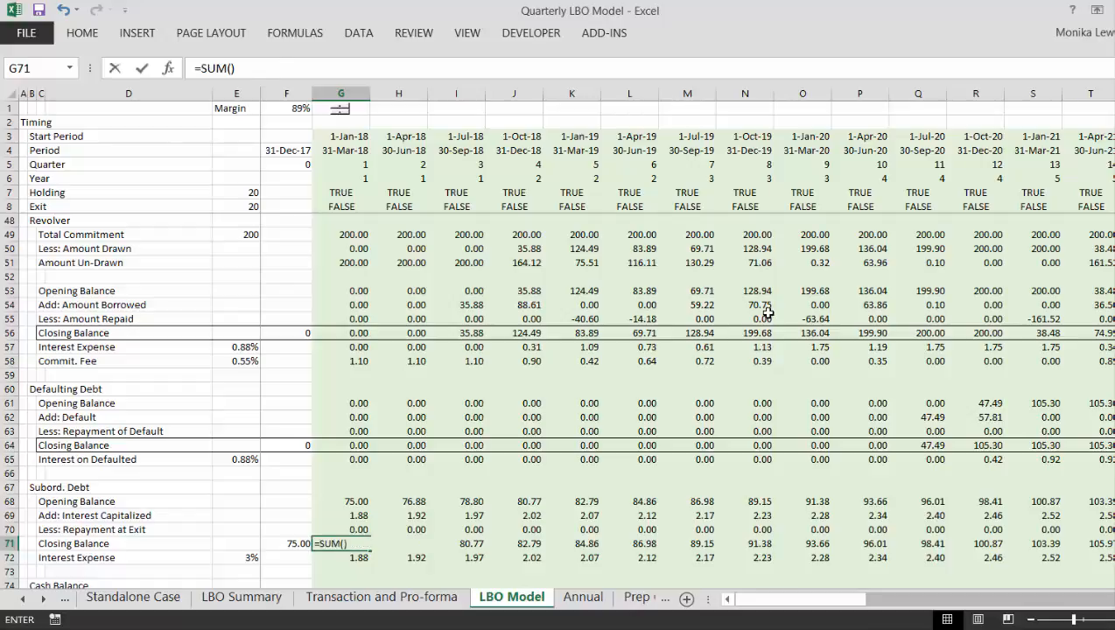
{"action": "key", "text": "Up"}
{"action": "key", "text": "ctrl+shift+Up"}
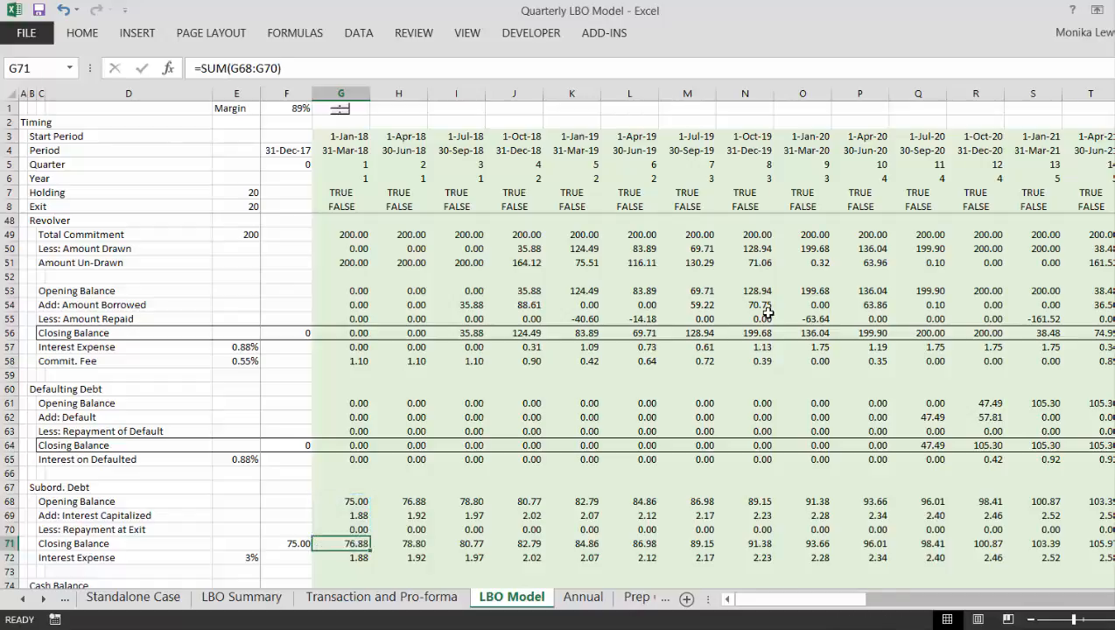
{"action": "key", "text": "Down"}
{"action": "key", "text": "Up"}
{"action": "key", "text": "ctrl+shift+Right"}
{"action": "key", "text": "ctrl+r"}
- Check the copied Subord. Debt closing balance formula along row 71 through the exit quarter in Z71
{"action": "key", "text": "Right"}
{"action": "key", "text": "Right"}
{"action": "key", "text": "Right"}
{"action": "key", "text": "Right"}
{"action": "key", "text": "Right"}
{"action": "key", "text": "Right"}
{"action": "key", "text": "Right"}
{"action": "key", "text": "Right"}
{"action": "key", "text": "Right"}
{"action": "key", "text": "Right"}
{"action": "key", "text": "Right"}
{"action": "key", "text": "Right"}
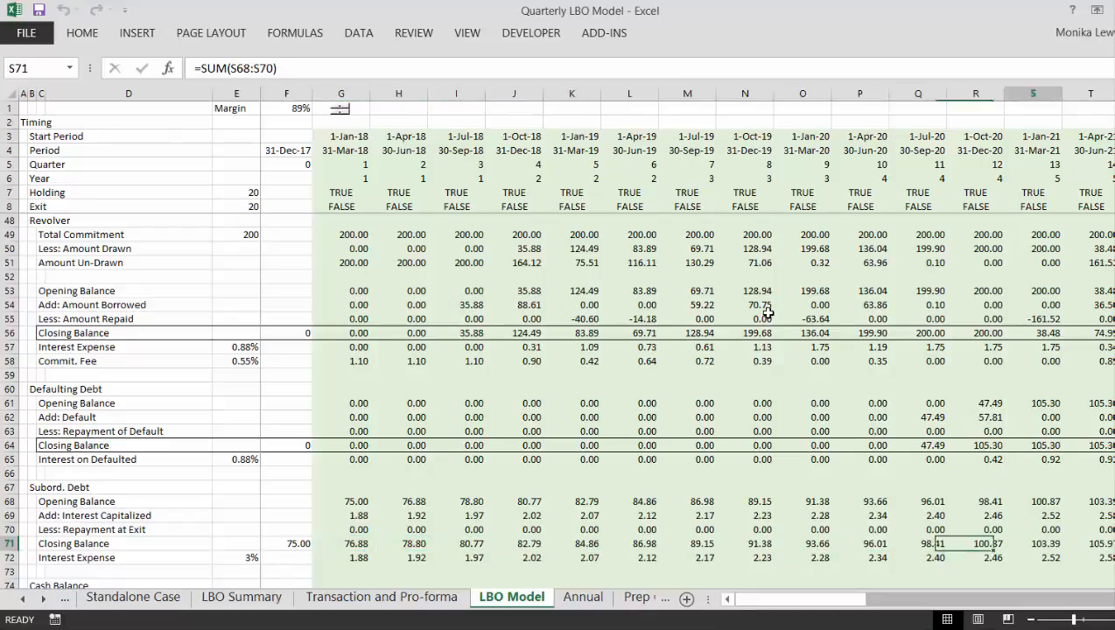
{"action": "key", "text": "Right"}
{"action": "key", "text": "Right"}
{"action": "key", "text": "Right"}
{"action": "key", "text": "Right"}
{"action": "key", "text": "Right"}
{"action": "key", "text": "Right"}
{"action": "key", "text": "Right"}
{"action": "key", "text": "Right"}
{"action": "key", "text": "Right"}
{"action": "key", "text": "Right"}
{"action": "key", "text": "Left"}
{"action": "key", "text": "Left"}
{"action": "key", "text": "Left"}
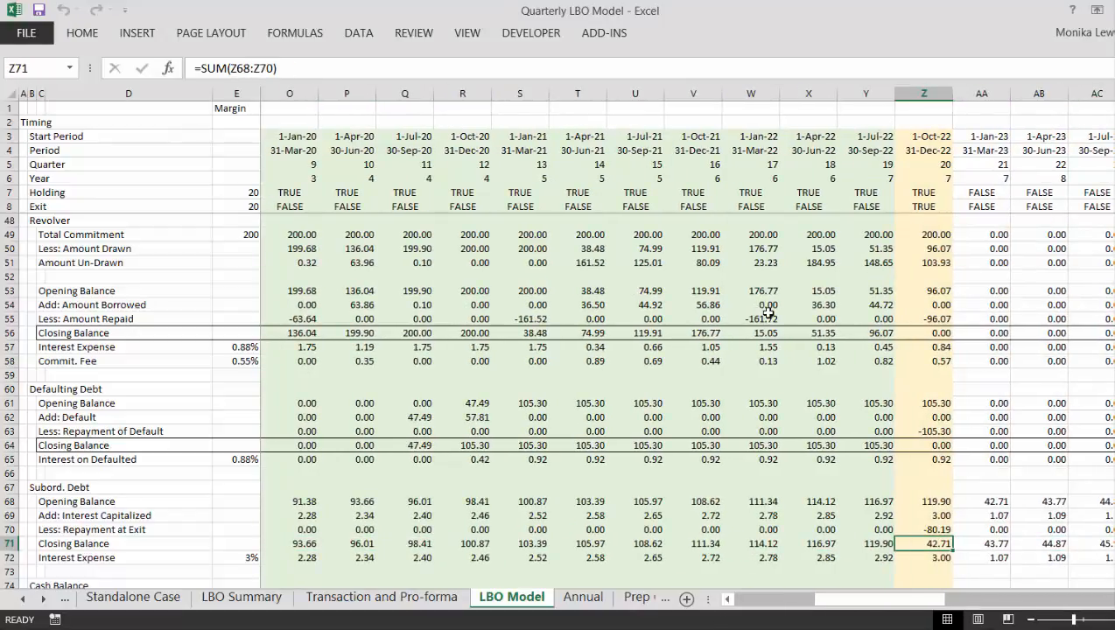
- Compare the Subord. Debt interest expense in exit-quarter cell Z72 with the closing balance in Z71 and the prior quarter's interest in Y72
{"action": "key", "text": "Down"}
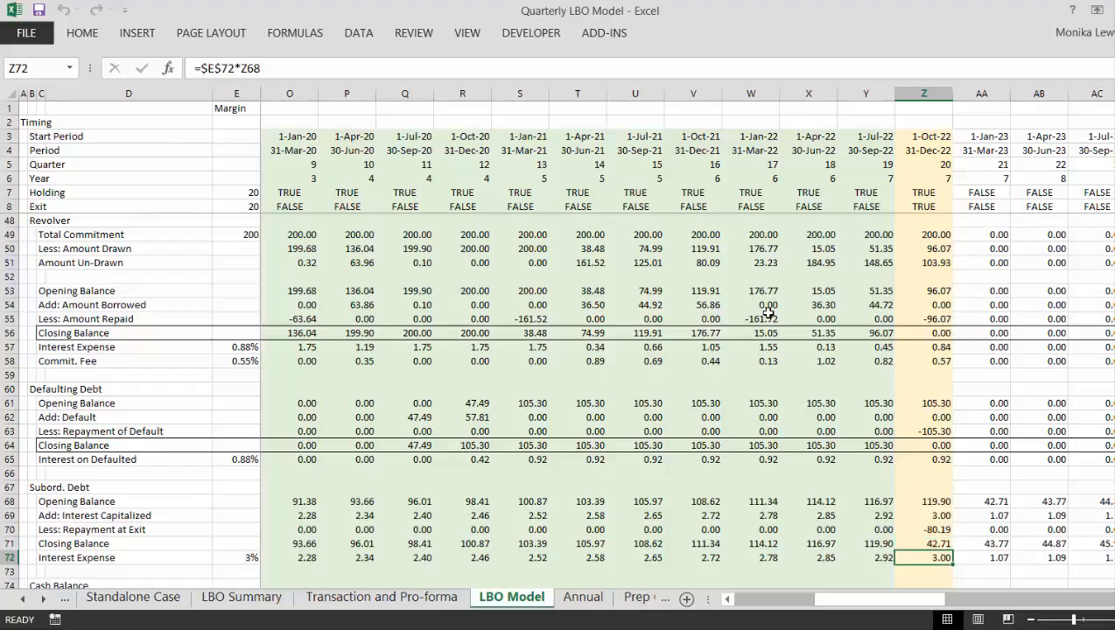
{"action": "key", "text": "Up"}
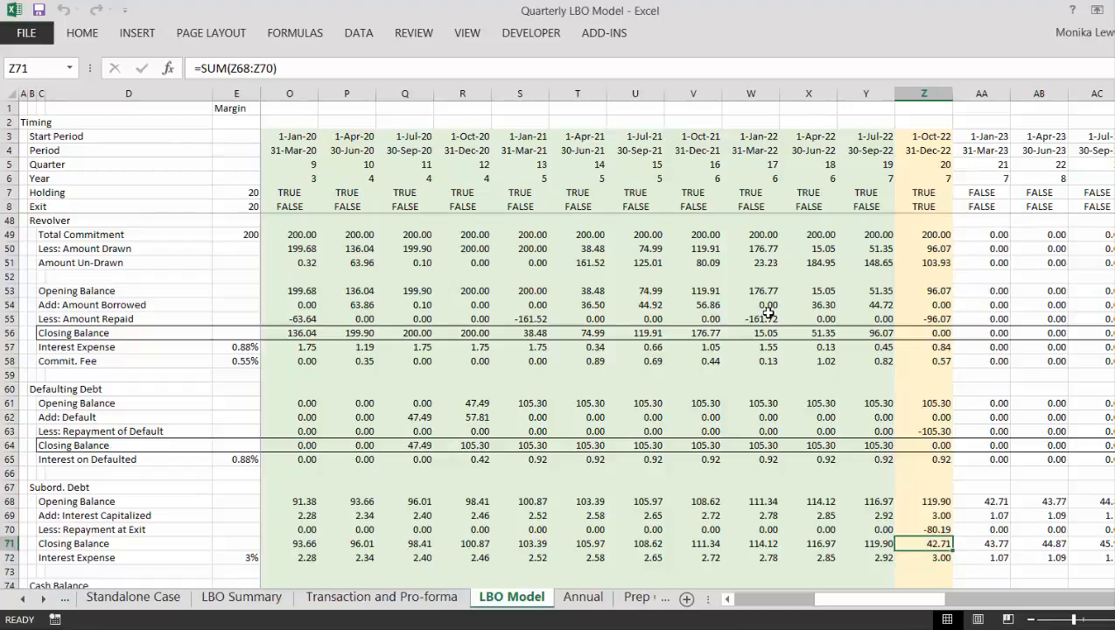
{"action": "key", "text": "Down"}
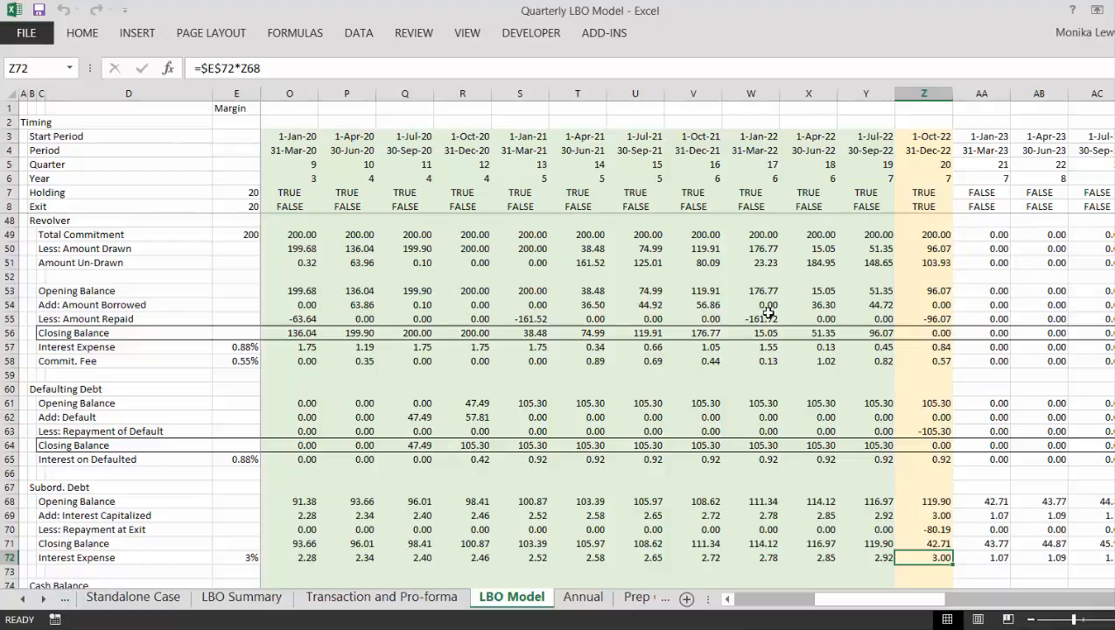
{"action": "key", "text": "Left"}
{"action": "key", "text": "Right"}
{"action": "key", "text": "Left"}
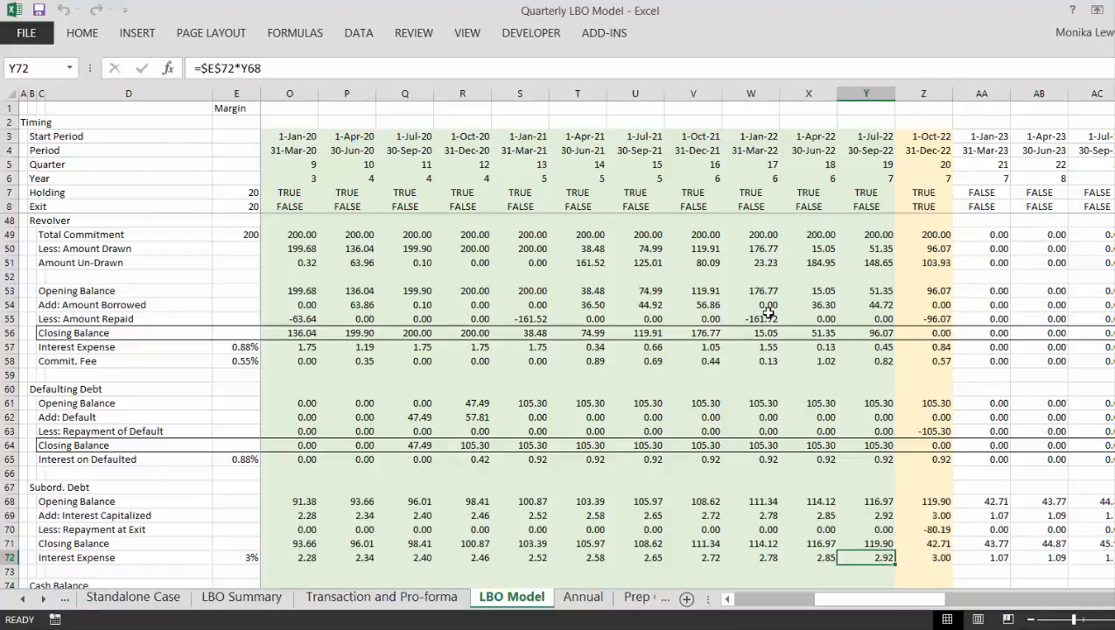
{"action": "key", "text": "Right"}
{"action": "key", "text": "Left"}
{"action": "key", "text": "Right"}
- Examine the subordinated debt interest rate link in E72 and open the first-quarter interest expense formula in G72
{"action": "key", "text": "ctrl+Left"}
{"action": "key", "text": "ctrl+Left"}
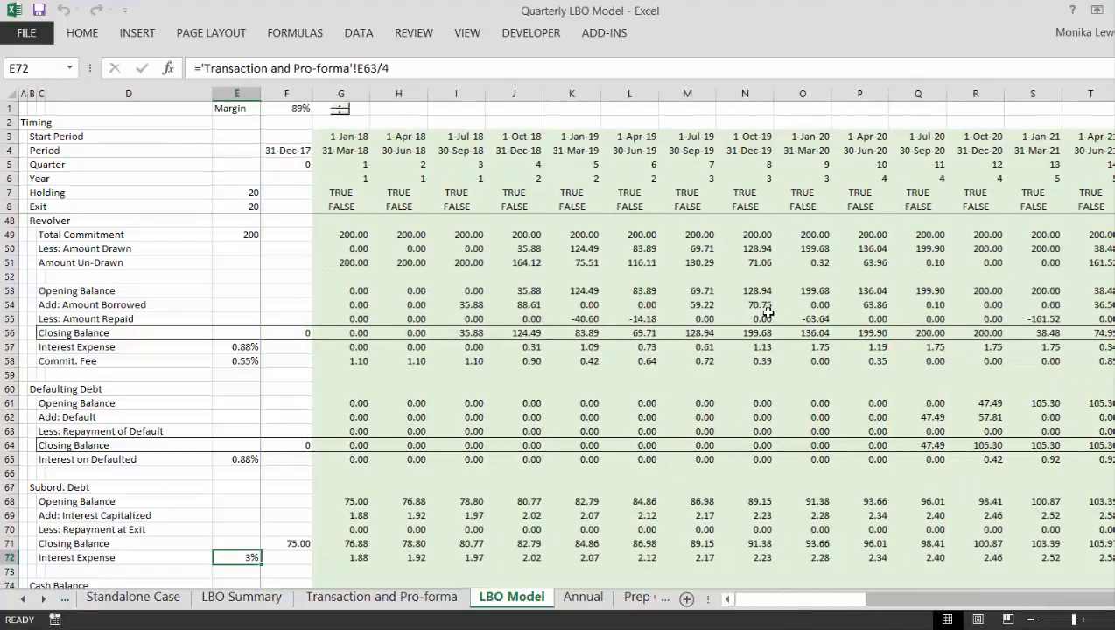
{"action": "key", "text": "Right"}
{"action": "key", "text": "Right"}
{"action": "key", "text": "F2"}
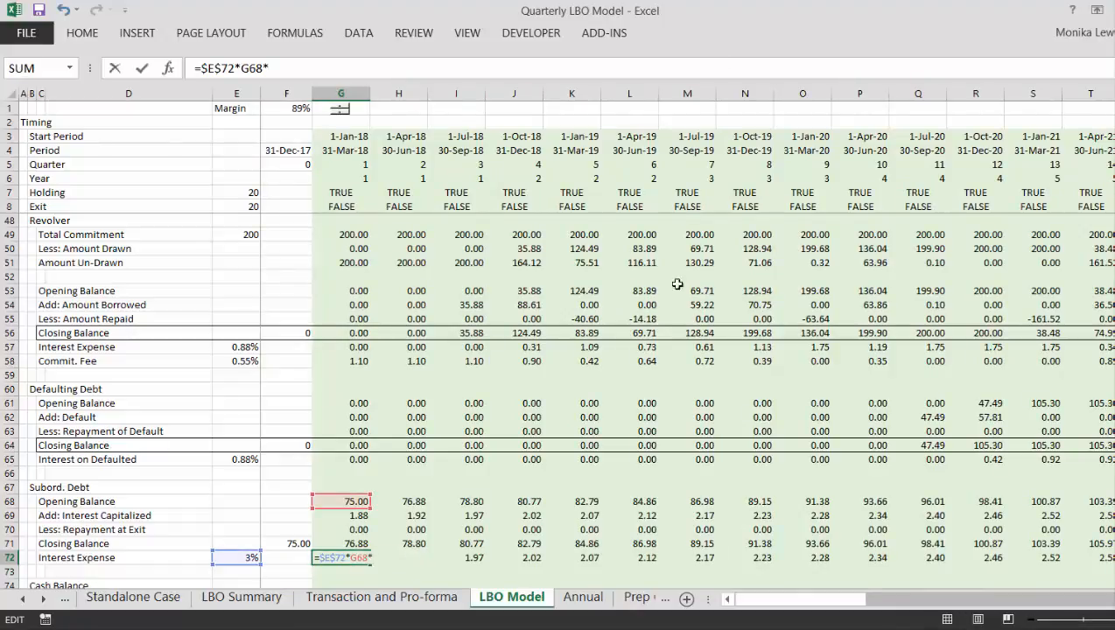
- Set the Subord. Debt interest expense in G72 to =$E$72*G68*G7 and copy the formula across the remaining quarters
{"action": "left_click", "coordinate": [326, 188]}
{"action": "key", "text": "Return"}
{"action": "key", "text": "Return"}
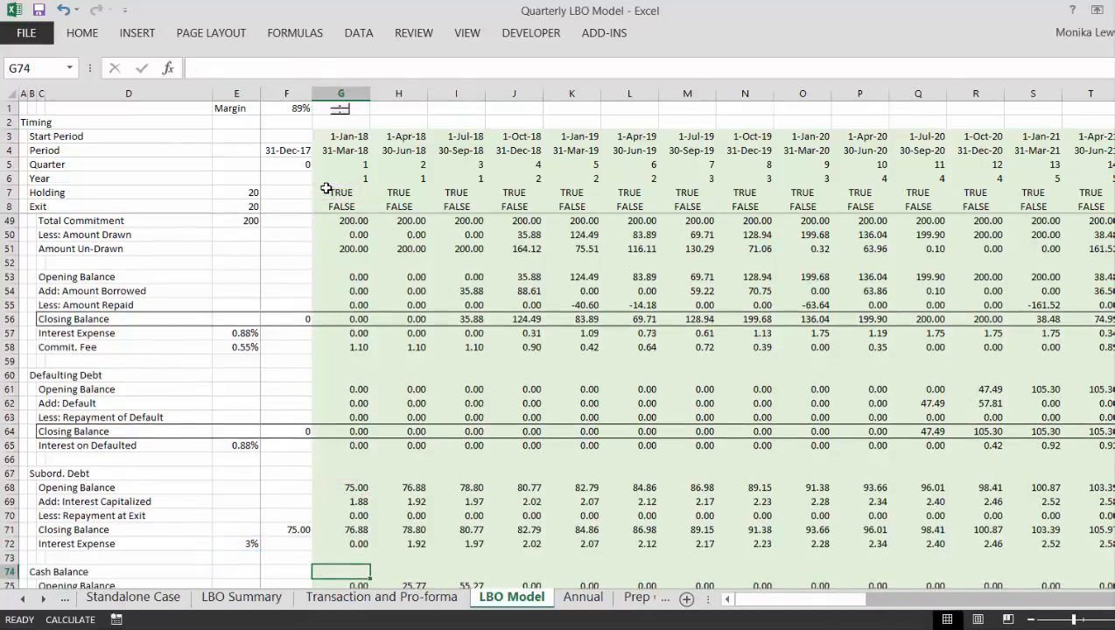
{"action": "key", "text": "Up"}
{"action": "key", "text": "Up"}
{"action": "key", "text": "ctrl+shift+Right"}
{"action": "key", "text": "ctrl+r"}
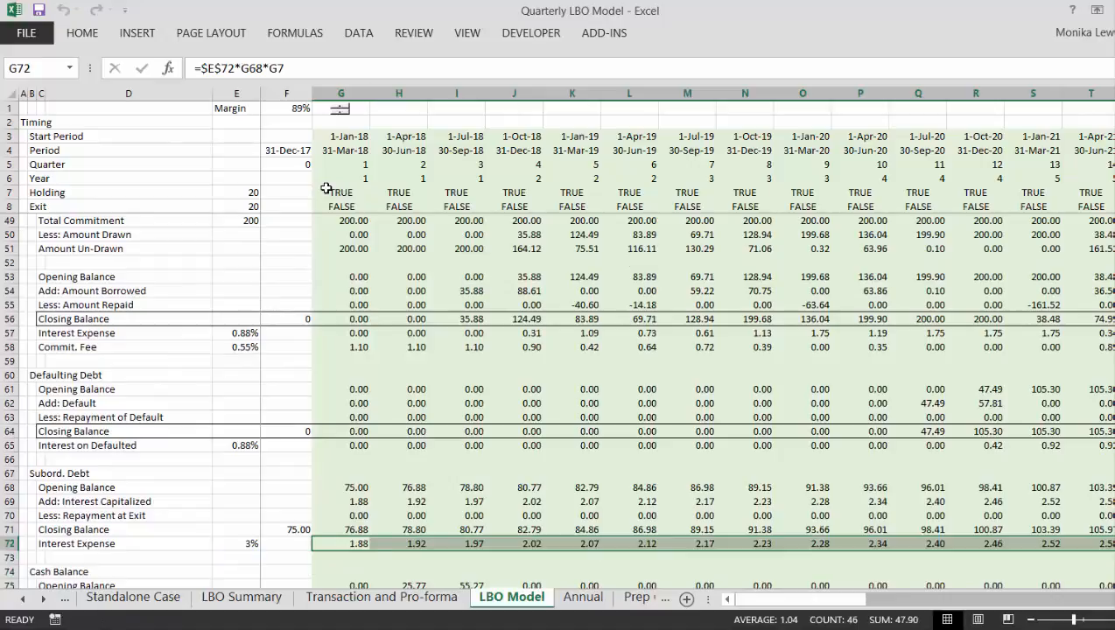
- Check the copied Subord. Debt interest expense formula along row 72 past the exit quarter and in Z72
{"action": "key", "text": "Right"}
{"action": "key", "text": "Right"}
{"action": "key", "text": "Right"}
{"action": "key", "text": "Right"}
{"action": "key", "text": "Right"}
{"action": "key", "text": "Right"}
{"action": "key", "text": "Right"}
{"action": "key", "text": "Right"}
{"action": "key", "text": "Right"}
{"action": "key", "text": "Right"}
{"action": "key", "text": "Right"}
{"action": "key", "text": "Right"}
{"action": "key", "text": "Right"}
{"action": "key", "text": "Right"}
{"action": "key", "text": "Right"}
{"action": "key", "text": "Right"}
{"action": "key", "text": "Right"}
{"action": "key", "text": "Right"}
{"action": "key", "text": "Right"}
{"action": "key", "text": "Right"}
{"action": "key", "text": "Right"}
{"action": "key", "text": "Right"}
{"action": "key", "text": "Right"}
{"action": "key", "text": "Right"}
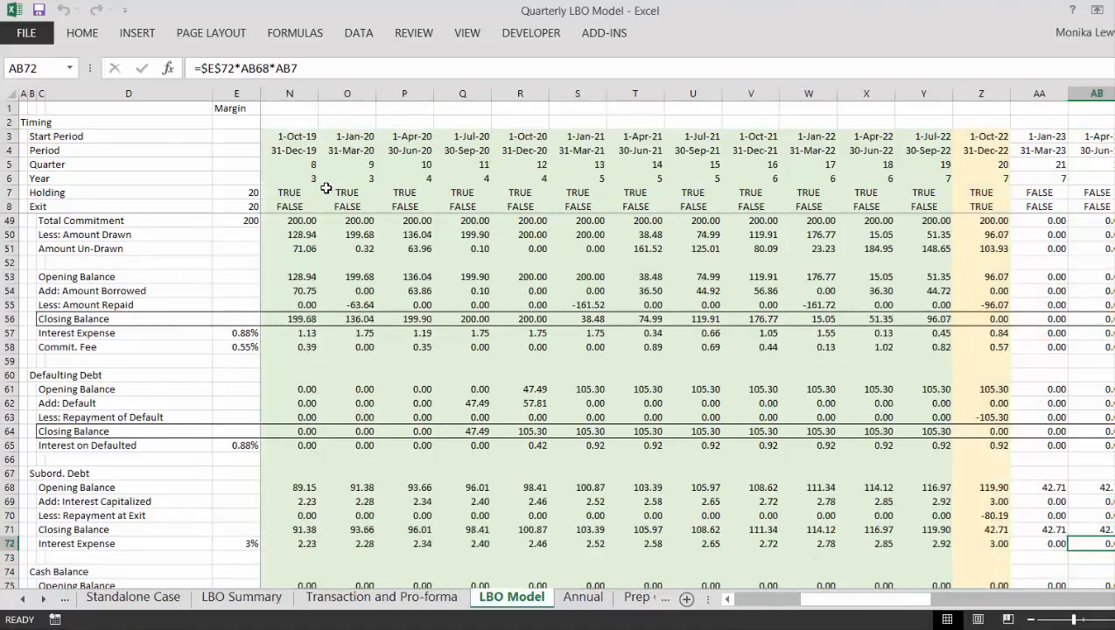
{"action": "key", "text": "Left"}
{"action": "key", "text": "Left"}
{"action": "key", "text": "Left"}
{"action": "key", "text": "Left"}
{"action": "key", "text": "Left"}
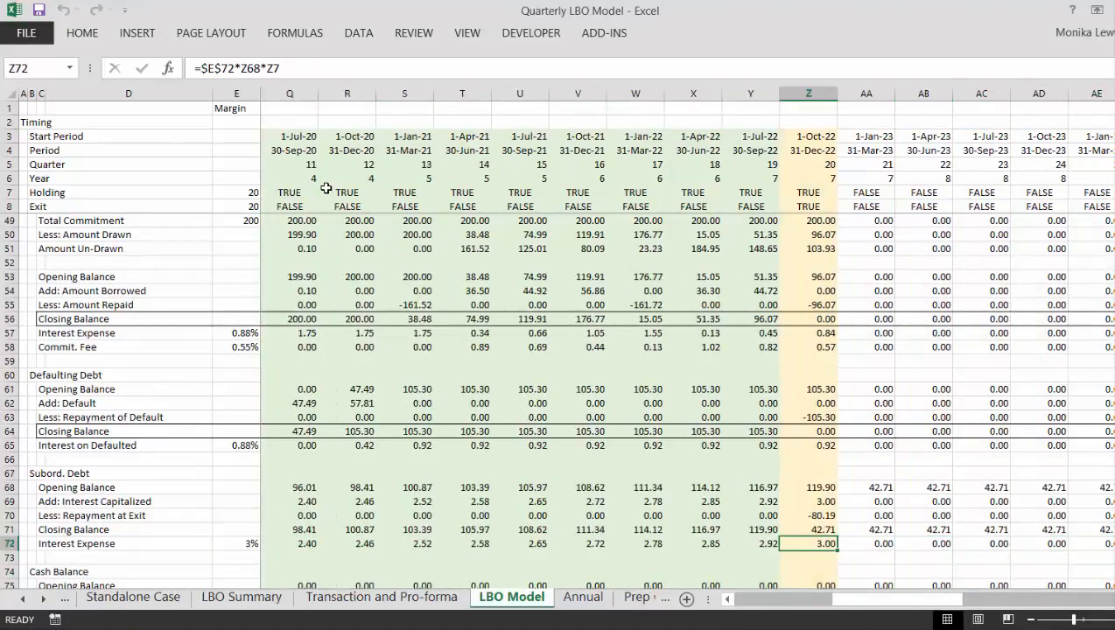
- Examine the exit-quarter Cash Balance schedule in column Z and follow the Add: Extra Cash Generated row back to the earlier quarters
{"action": "key", "text": "Down"}
{"action": "key", "text": "Down"}
{"action": "key", "text": "Down"}
{"action": "key", "text": "Down"}
{"action": "key", "text": "Down"}
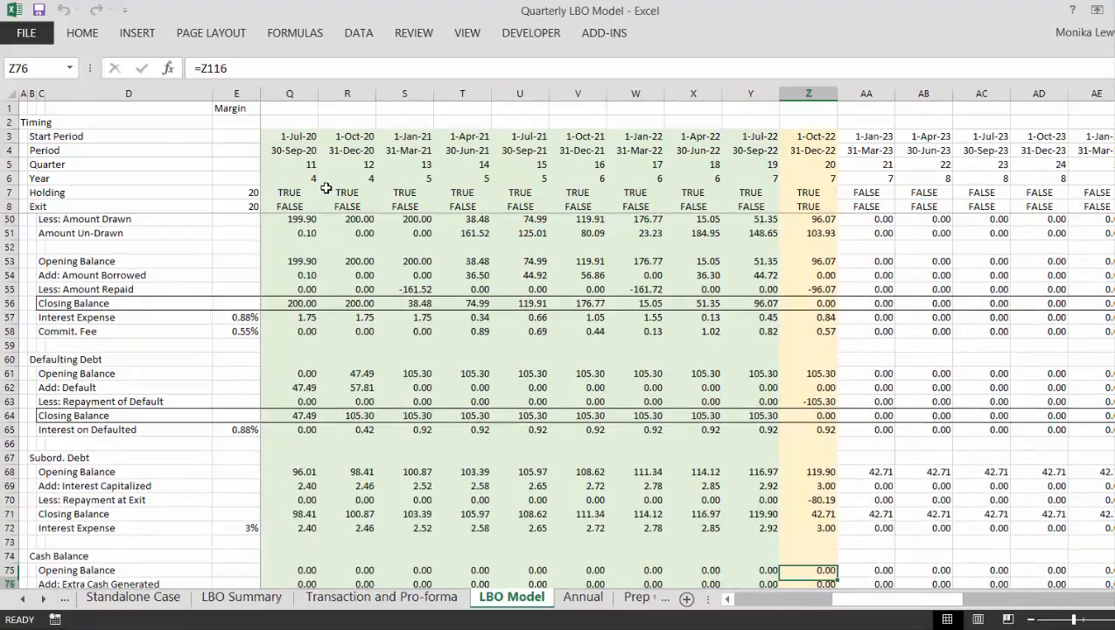
{"action": "key", "text": "Up"}
{"action": "key", "text": "Up"}
{"action": "key", "text": "Up"}
{"action": "key", "text": "Up"}
{"action": "key", "text": "Up"}
{"action": "key", "text": "Up"}
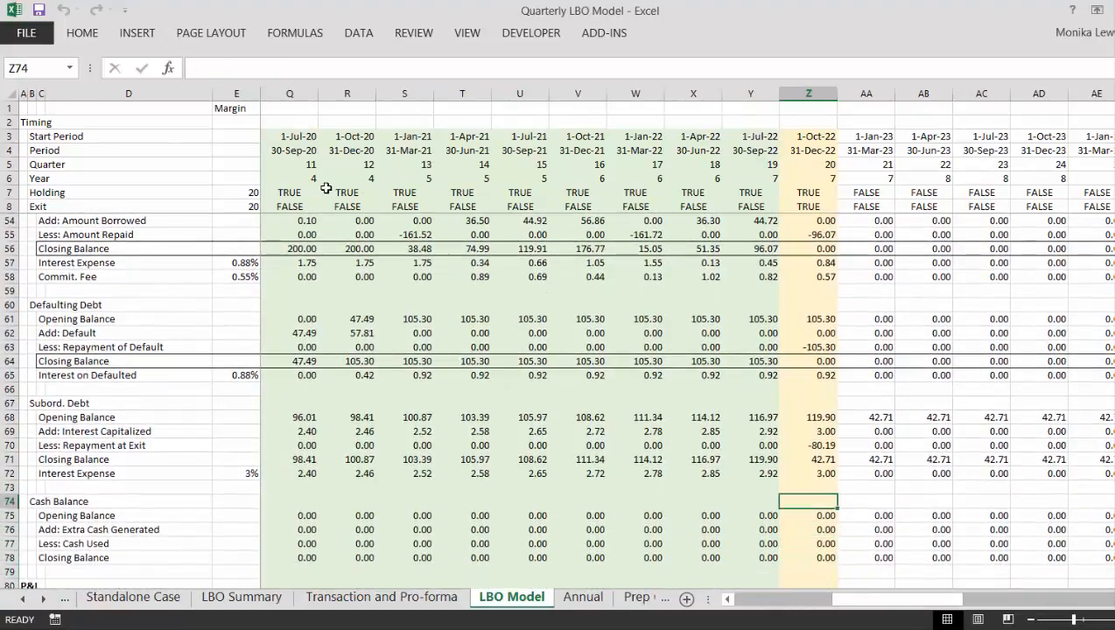
{"action": "key", "text": "Down"}
{"action": "key", "text": "Down"}
{"action": "key", "text": "Down"}
{"action": "key", "text": "Down"}
{"action": "key", "text": "Down"}
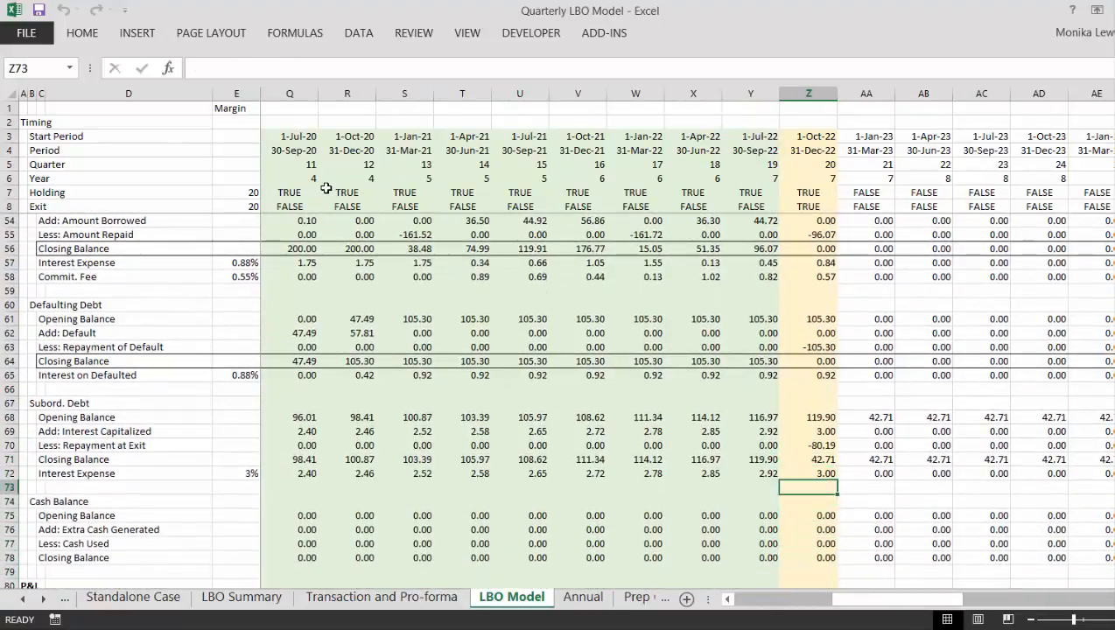
{"action": "key", "text": "Left"}
{"action": "key", "text": "Left"}
{"action": "key", "text": "Left"}
{"action": "key", "text": "Left"}
{"action": "key", "text": "Left"}
{"action": "key", "text": "Left"}
{"action": "key", "text": "Left"}
{"action": "key", "text": "Left"}
{"action": "key", "text": "Left"}
{"action": "key", "text": "Left"}
{"action": "key", "text": "Left"}
{"action": "key", "text": "Left"}
{"action": "key", "text": "Left"}
{"action": "key", "text": "Left"}
{"action": "key", "text": "Left"}
{"action": "key", "text": "Left"}
{"action": "key", "text": "Left"}
{"action": "key", "text": "Left"}
{"action": "key", "text": "Left"}
{"action": "key", "text": "Left"}
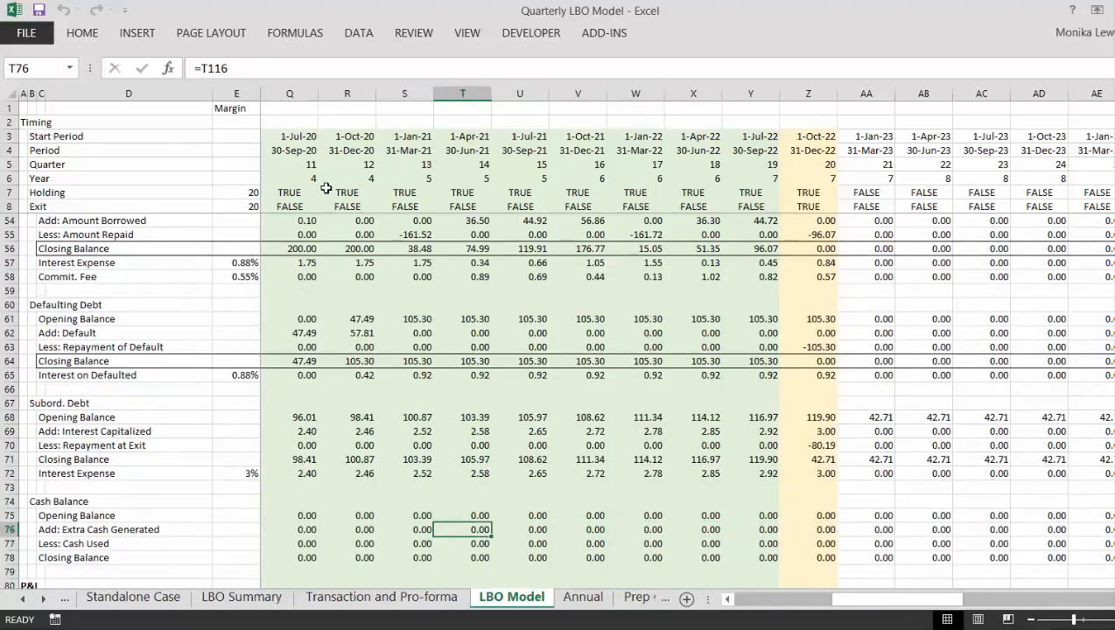
{"action": "key", "text": "Left"}
{"action": "key", "text": "Left"}
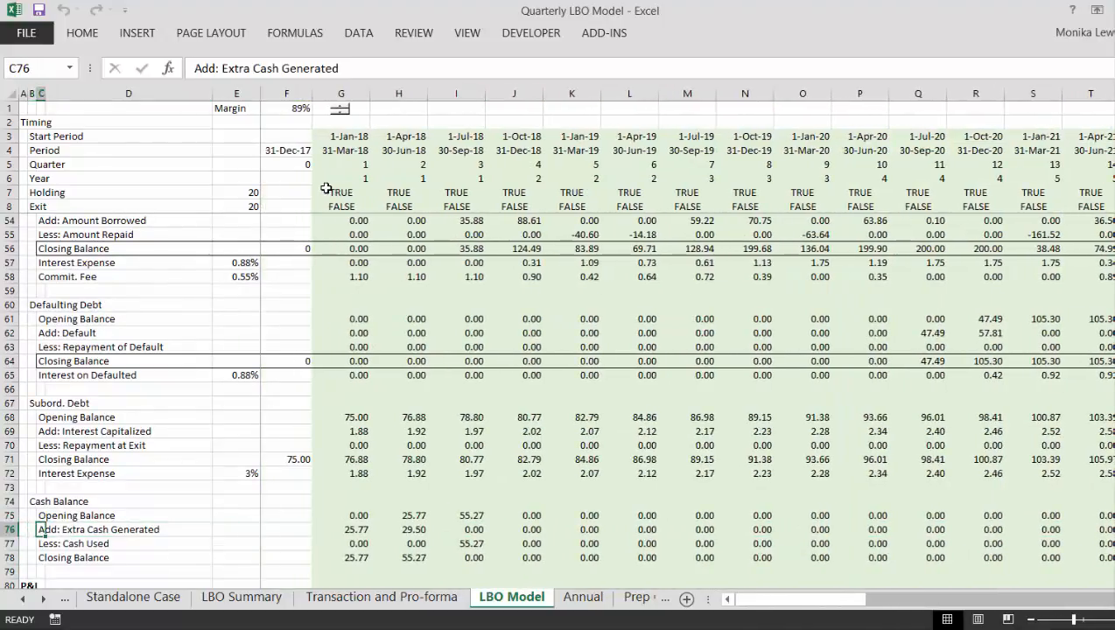
- Examine the first-quarter Cash Balance formulas from opening balance G75 to cash used G77 and the closing balance formula along row 78
{"action": "key", "text": "Down"}
{"action": "key", "text": "Down"}
{"action": "key", "text": "Down"}
{"action": "key", "text": "Down"}
{"action": "key", "text": "Down"}
{"action": "key", "text": "Down"}
{"action": "key", "text": "Up"}
{"action": "key", "text": "Up"}
{"action": "key", "text": "Up"}
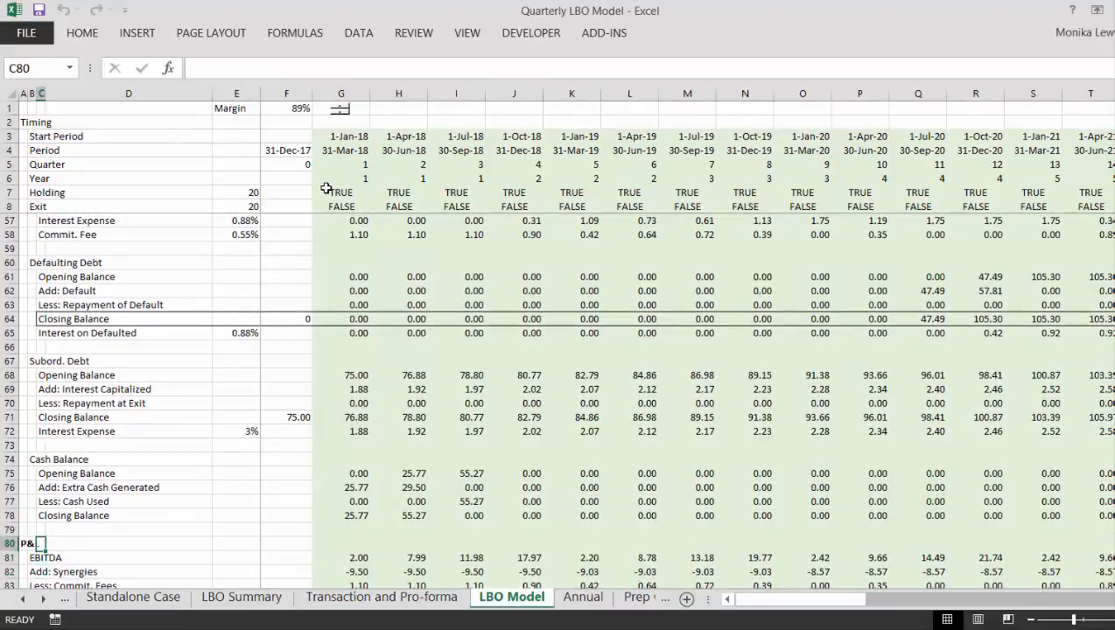
{"action": "key", "text": "Up"}
{"action": "key", "text": "Up"}
{"action": "key", "text": "Up"}
{"action": "key", "text": "Up"}
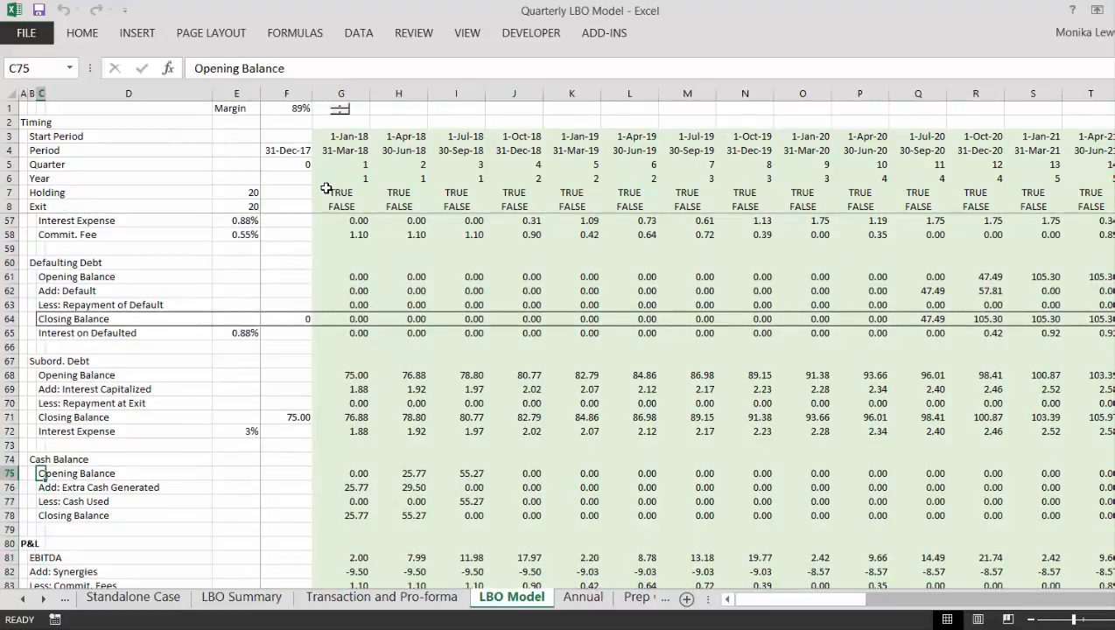
{"action": "key", "text": "Right"}
{"action": "key", "text": "Right"}
{"action": "key", "text": "Right"}
{"action": "key", "text": "Right"}
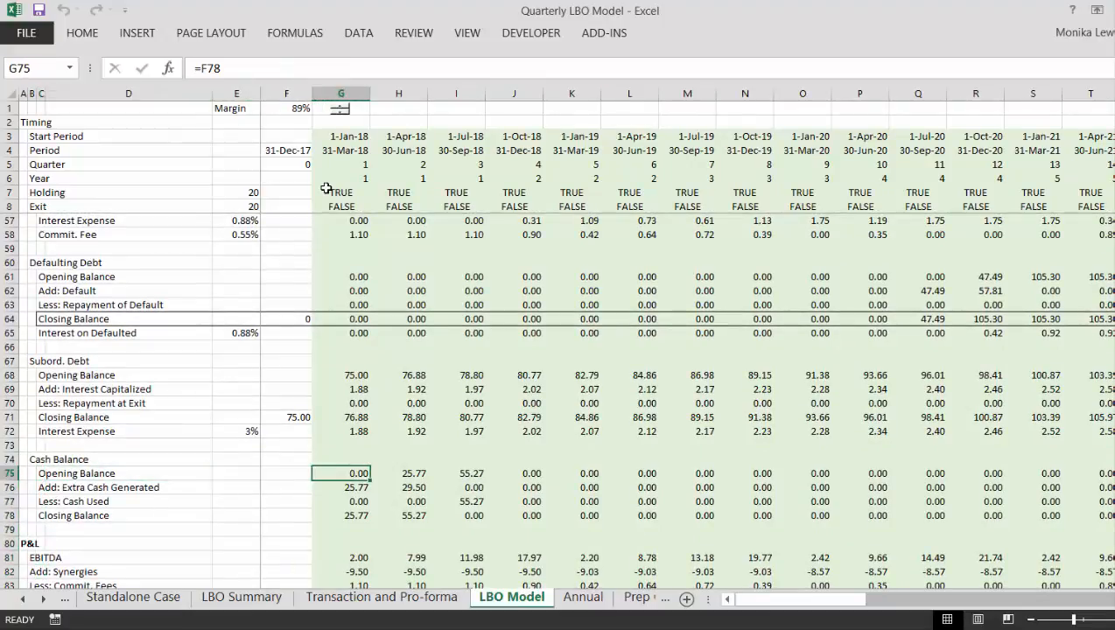
{"action": "key", "text": "Down"}
{"action": "key", "text": "Down"}
{"action": "key", "text": "Down"}
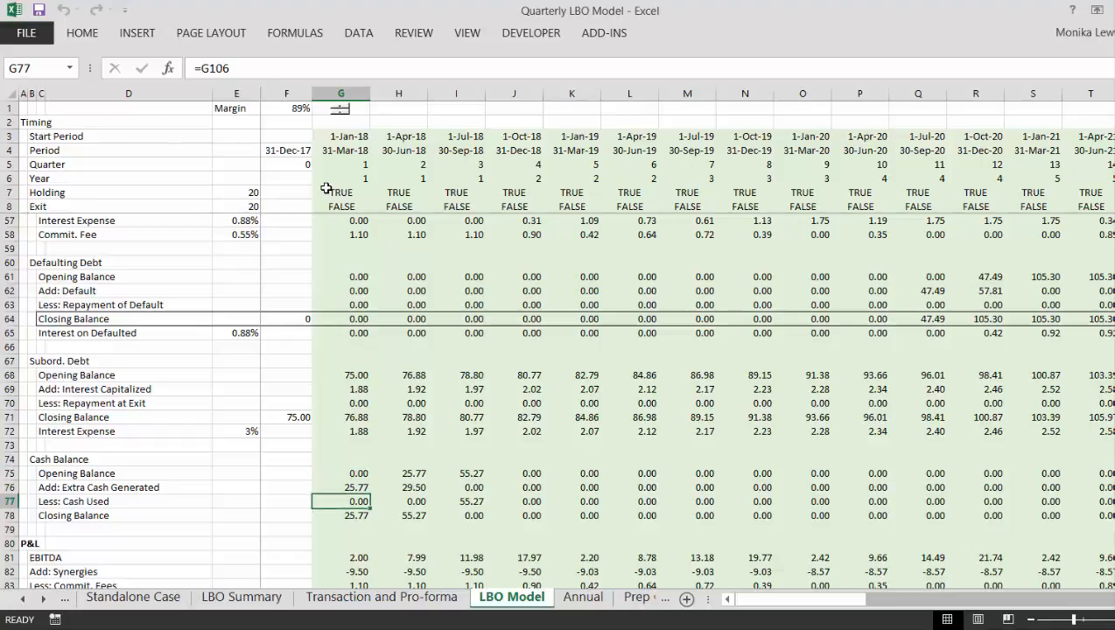
{"action": "key", "text": "Right"}
{"action": "key", "text": "Right"}
{"action": "key", "text": "Right"}
{"action": "key", "text": "Right"}
{"action": "key", "text": "Right"}
{"action": "key", "text": "Right"}
{"action": "key", "text": "Right"}
{"action": "key", "text": "Right"}
{"action": "key", "text": "Right"}
{"action": "key", "text": "Right"}
{"action": "key", "text": "Right"}
{"action": "key", "text": "Right"}
{"action": "key", "text": "Right"}
{"action": "key", "text": "Right"}
{"action": "key", "text": "Right"}
{"action": "key", "text": "Right"}
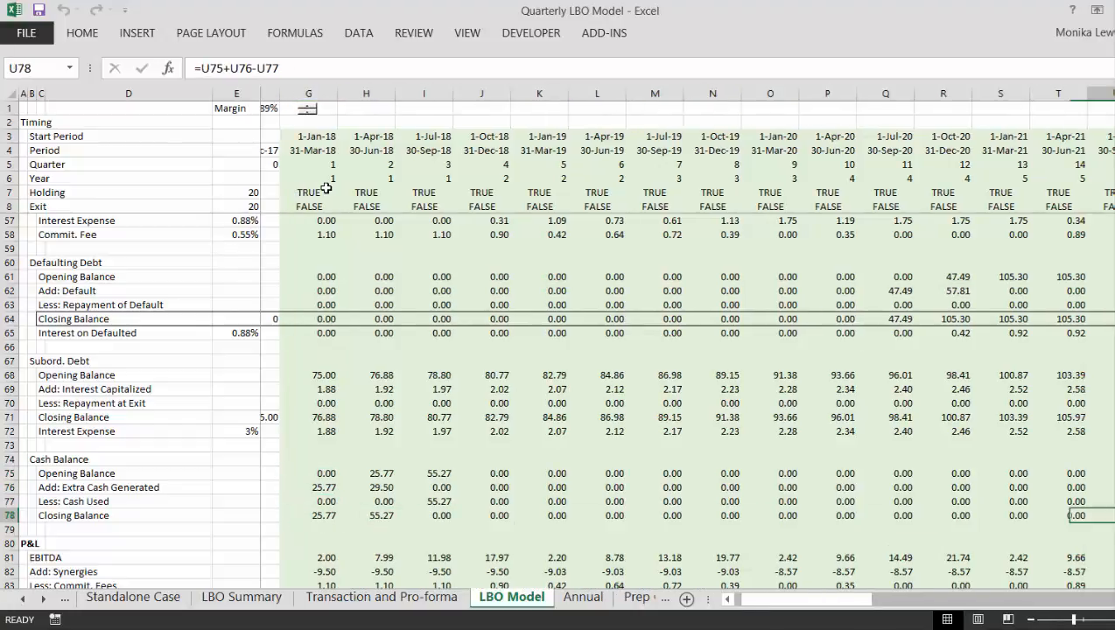
{"action": "key", "text": "Left"}
{"action": "key", "text": "Left"}
{"action": "key", "text": "Left"}
{"action": "key", "text": "Left"}
{"action": "key", "text": "Left"}
{"action": "key", "text": "Left"}
{"action": "key", "text": "Left"}
{"action": "key", "text": "Left"}
{"action": "key", "text": "Left"}
{"action": "key", "text": "Left"}
{"action": "key", "text": "Left"}
{"action": "key", "text": "Left"}
{"action": "key", "text": "Left"}
{"action": "key", "text": "Left"}
{"action": "key", "text": "Left"}
{"action": "key", "text": "Left"}
{"action": "key", "text": "Left"}
{"action": "key", "text": "Left"}
{"action": "key", "text": "Left"}
{"action": "key", "text": "Left"}
{"action": "key", "text": "Left"}
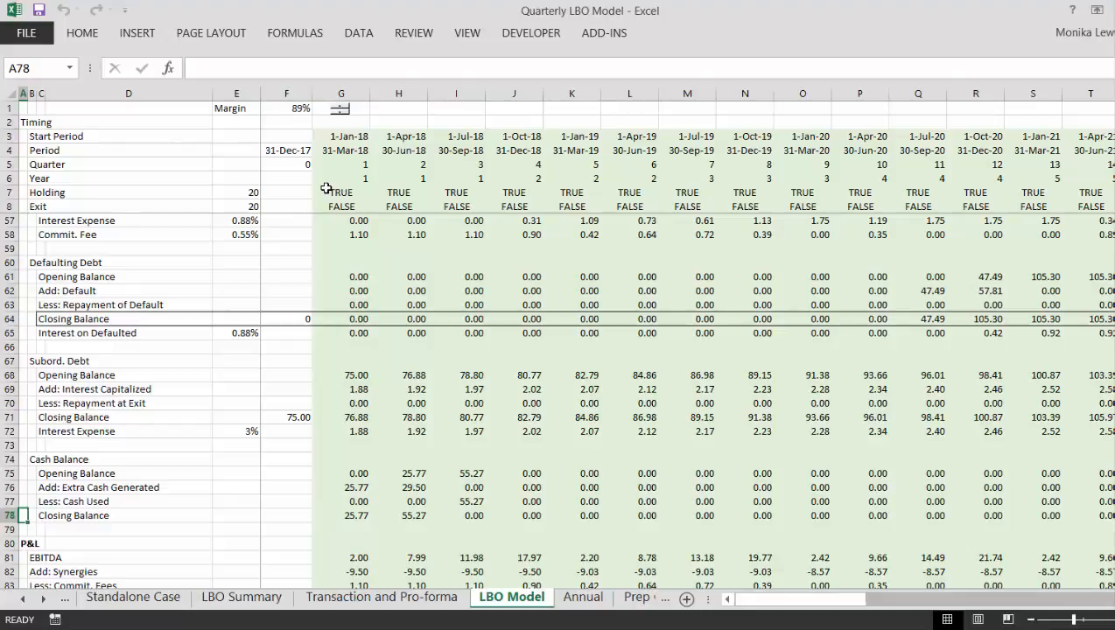
- Review the P&L and Cash Flow sections from EBITDA in row 81 through Dividends in row 117
{"action": "key", "text": "Down"}
{"action": "key", "text": "Down"}
{"action": "key", "text": "Down"}
{"action": "key", "text": "Down"}
{"action": "key", "text": "Down"}
{"action": "key", "text": "Down"}
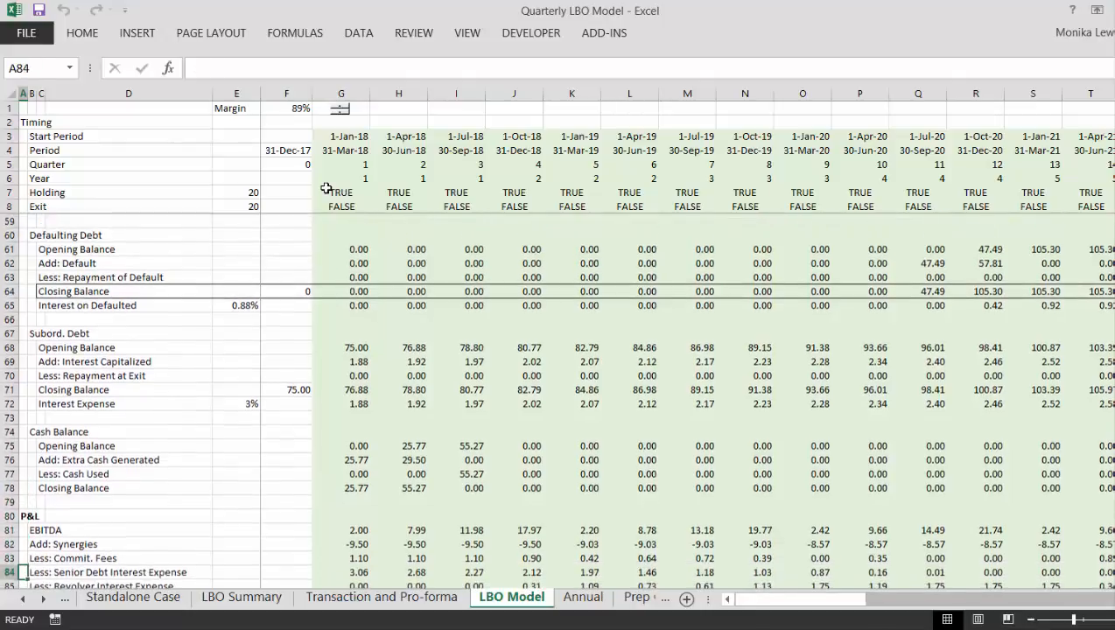
{"action": "key", "text": "Down"}
{"action": "key", "text": "Down"}
{"action": "key", "text": "Down"}
{"action": "key", "text": "Down"}
{"action": "key", "text": "Down"}
{"action": "key", "text": "Down"}
{"action": "key", "text": "Down"}
{"action": "key", "text": "Down"}
{"action": "key", "text": "Down"}
{"action": "key", "text": "Down"}
{"action": "key", "text": "Down"}
{"action": "key", "text": "Down"}
{"action": "key", "text": "Down"}
{"action": "key", "text": "Down"}
{"action": "key", "text": "Down"}
{"action": "key", "text": "Down"}
{"action": "key", "text": "Down"}
{"action": "key", "text": "Down"}
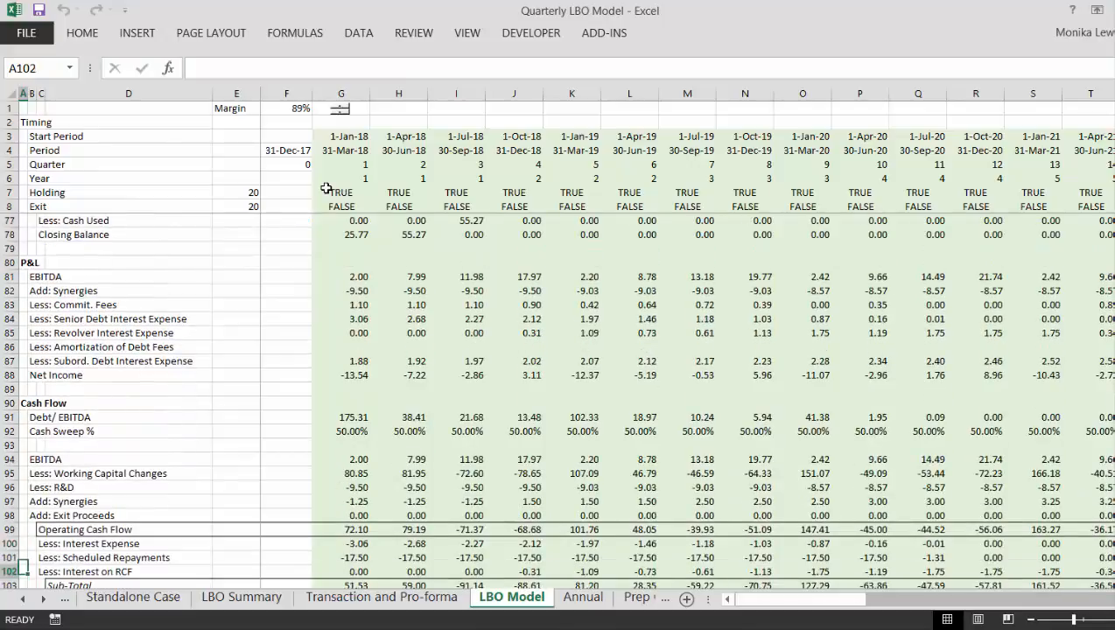
{"action": "key", "text": "Down"}
{"action": "key", "text": "Down"}
{"action": "key", "text": "Down"}
{"action": "key", "text": "Down"}
{"action": "key", "text": "Down"}
{"action": "key", "text": "Down"}
{"action": "key", "text": "Down"}
{"action": "key", "text": "Down"}
{"action": "key", "text": "Down"}
{"action": "key", "text": "Down"}
{"action": "key", "text": "Down"}
{"action": "key", "text": "Down"}
{"action": "key", "text": "Down"}
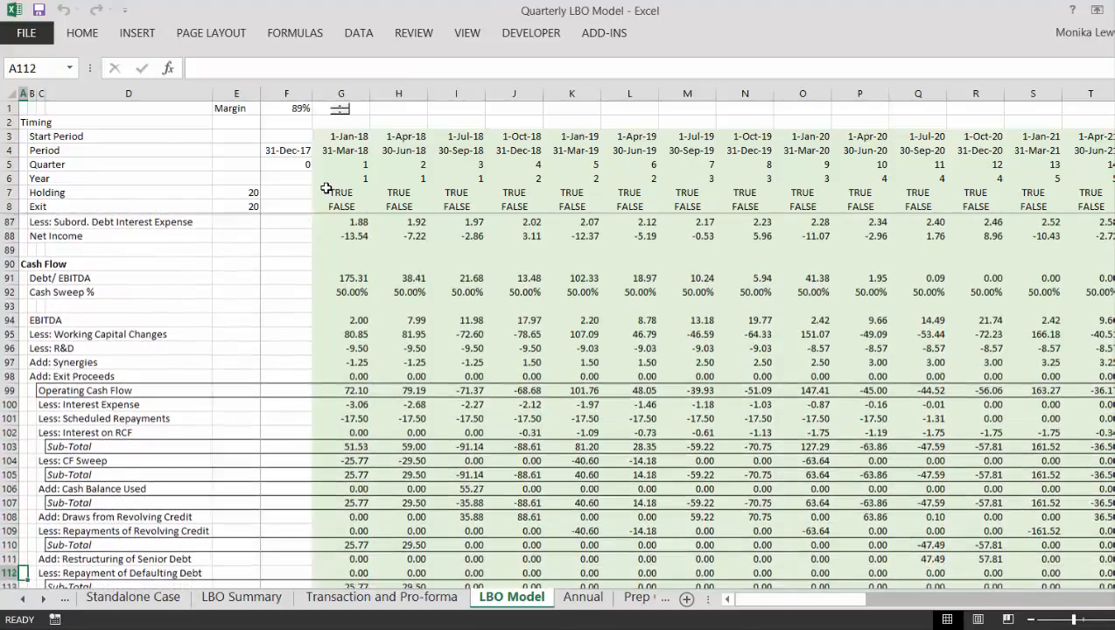
{"action": "key", "text": "Down"}
{"action": "key", "text": "Down"}
{"action": "key", "text": "Down"}
{"action": "key", "text": "Down"}
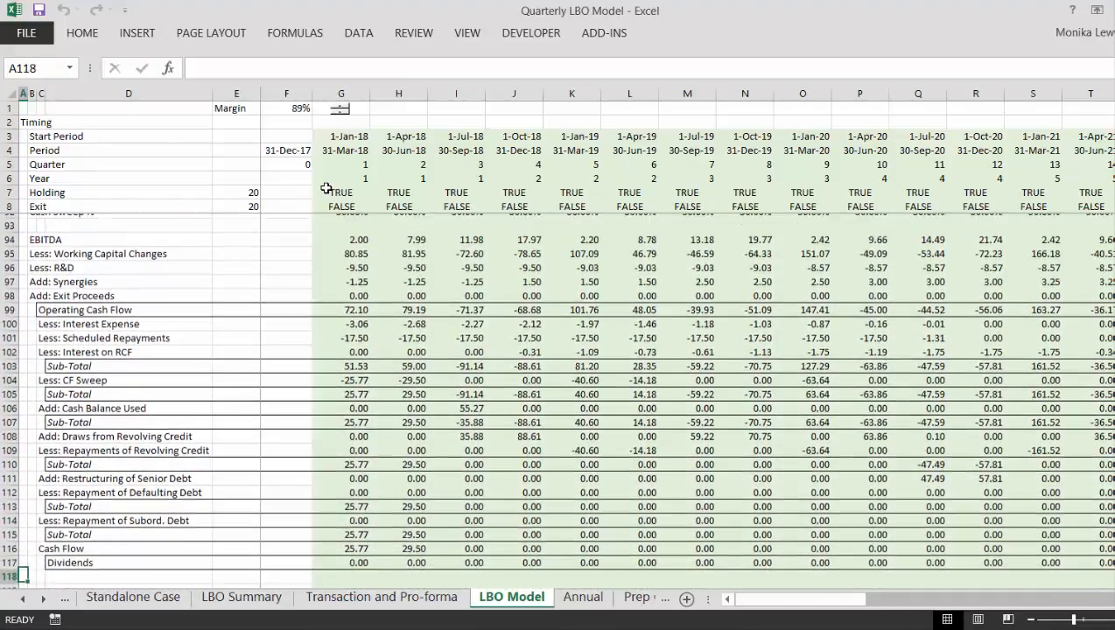
- Examine the first-quarter waterfall formulas for revolver repayment G109, scheduled repayments G101, CF sweep G104 and the sub-total in G105
{"action": "key", "text": "Up"}
{"action": "key", "text": "Up"}
{"action": "key", "text": "Up"}
{"action": "key", "text": "Up"}
{"action": "key", "text": "Up"}
{"action": "key", "text": "Up"}
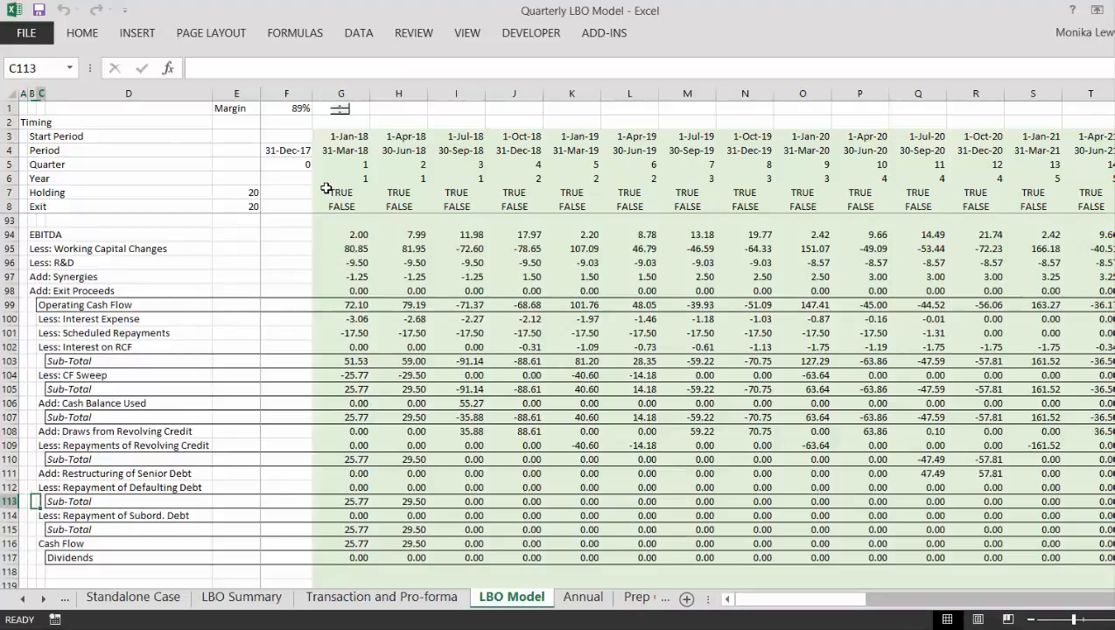
{"action": "key", "text": "Right"}
{"action": "key", "text": "Right"}
{"action": "key", "text": "Right"}
{"action": "key", "text": "Right"}
{"action": "key", "text": "Up"}
{"action": "key", "text": "Up"}
{"action": "key", "text": "Up"}
{"action": "key", "text": "Up"}
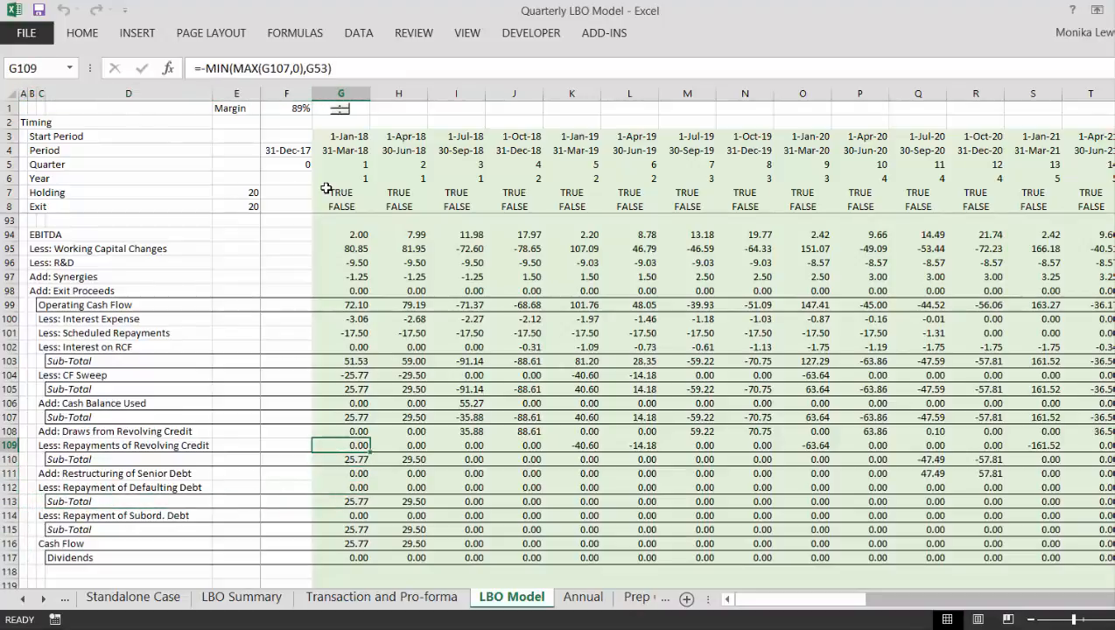
{"action": "key", "text": "Up"}
{"action": "key", "text": "Up"}
{"action": "key", "text": "Up"}
{"action": "key", "text": "Up"}
{"action": "key", "text": "Up"}
{"action": "key", "text": "Up"}
{"action": "key", "text": "Up"}
{"action": "key", "text": "Up"}
{"action": "key", "text": "Up"}
{"action": "key", "text": "Up"}
{"action": "key", "text": "Down"}
{"action": "key", "text": "Down"}
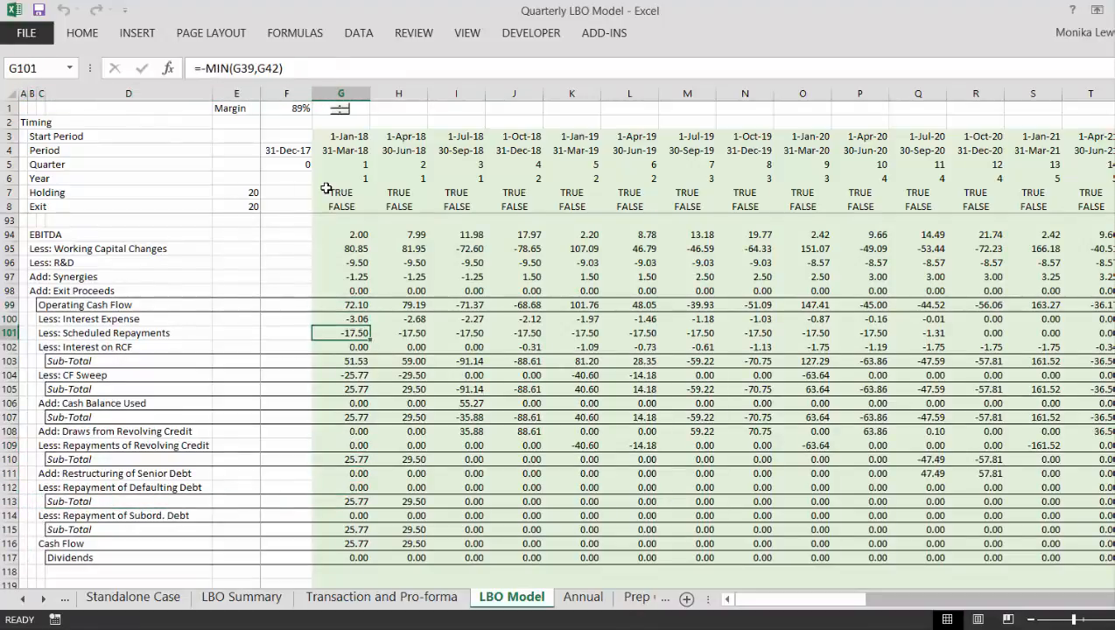
{"action": "key", "text": "Down"}
{"action": "key", "text": "Down"}
{"action": "key", "text": "Down"}
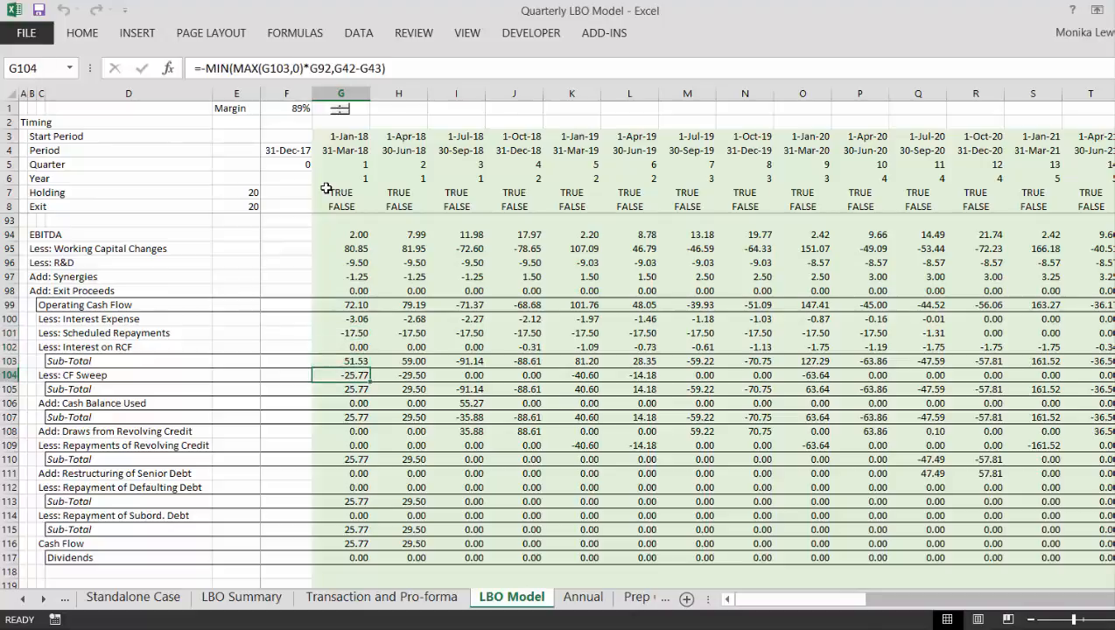
{"action": "key", "text": "Right"}
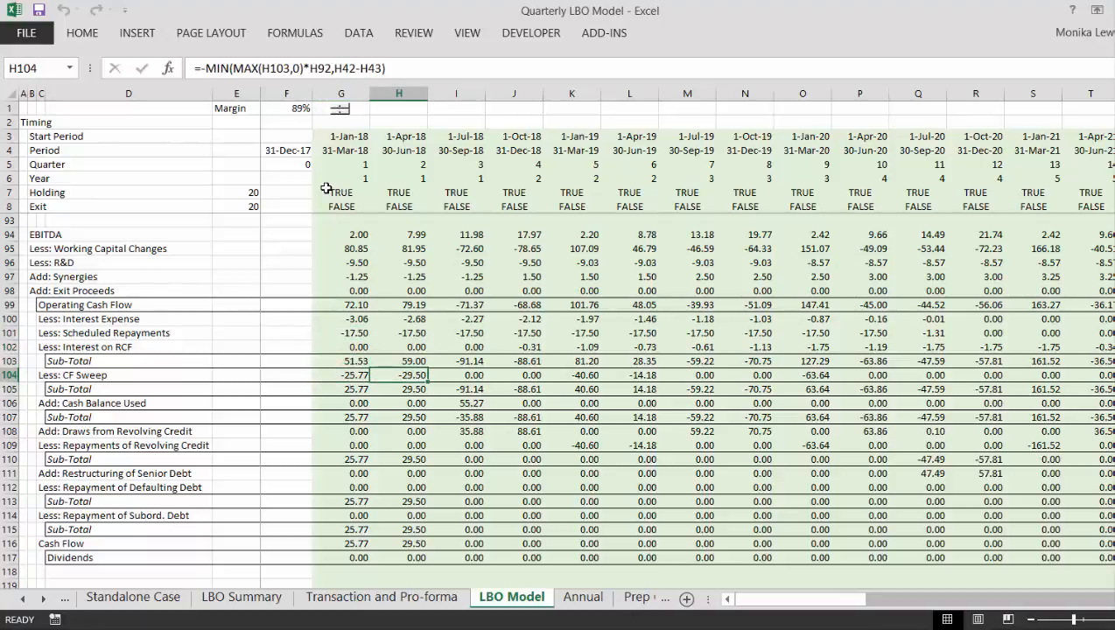
{"action": "key", "text": "Down"}
{"action": "key", "text": "Left"}
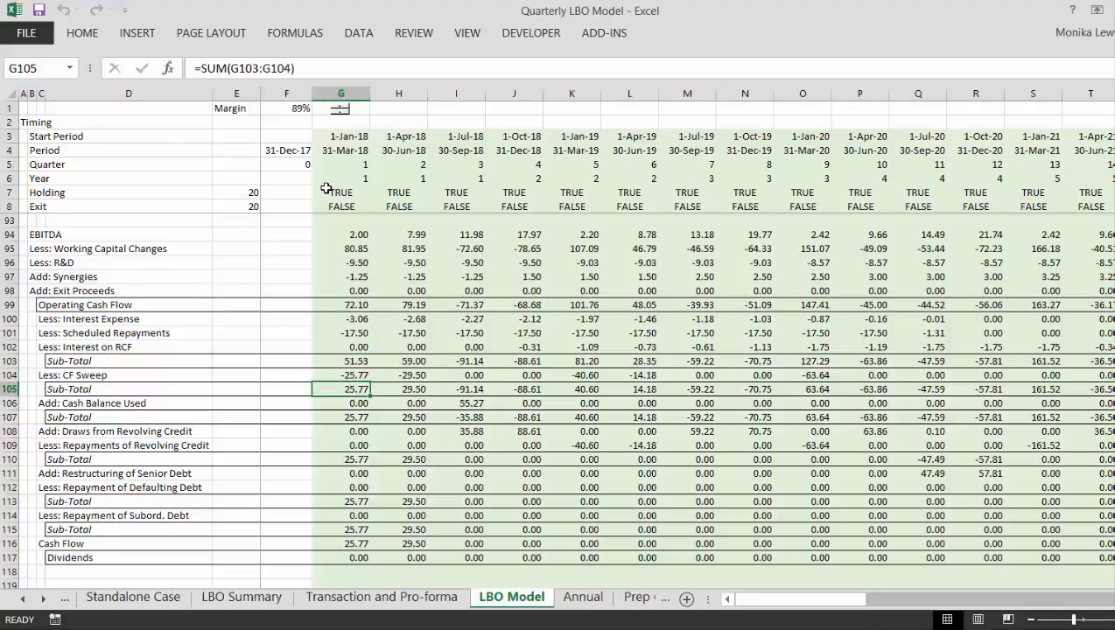
- Examine the Cash Sweep % inputs along row 92 from the first quarters past the exit quarter
{"action": "key", "text": "Up"}
{"action": "key", "text": "Up"}
{"action": "key", "text": "Up"}
{"action": "key", "text": "Up"}
{"action": "key", "text": "Up"}
{"action": "key", "text": "Up"}
{"action": "key", "text": "Up"}
{"action": "key", "text": "Up"}
{"action": "key", "text": "Up"}
{"action": "key", "text": "Up"}
{"action": "key", "text": "Up"}
{"action": "key", "text": "Up"}
{"action": "key", "text": "Up"}
{"action": "key", "text": "Up"}
{"action": "key", "text": "Up"}
{"action": "key", "text": "Up"}
{"action": "key", "text": "Up"}
{"action": "key", "text": "Up"}
{"action": "key", "text": "Up"}
{"action": "key", "text": "Up"}
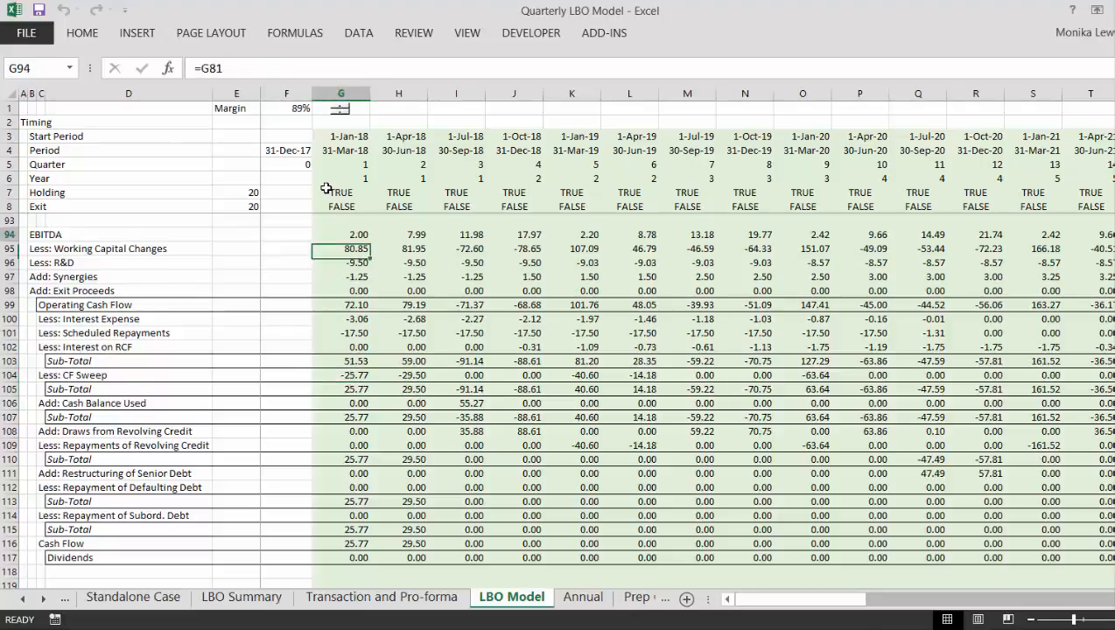
{"action": "key", "text": "Down"}
{"action": "key", "text": "Down"}
{"action": "key", "text": "Down"}
{"action": "key", "text": "Down"}
{"action": "key", "text": "Down"}
{"action": "key", "text": "Down"}
{"action": "key", "text": "Down"}
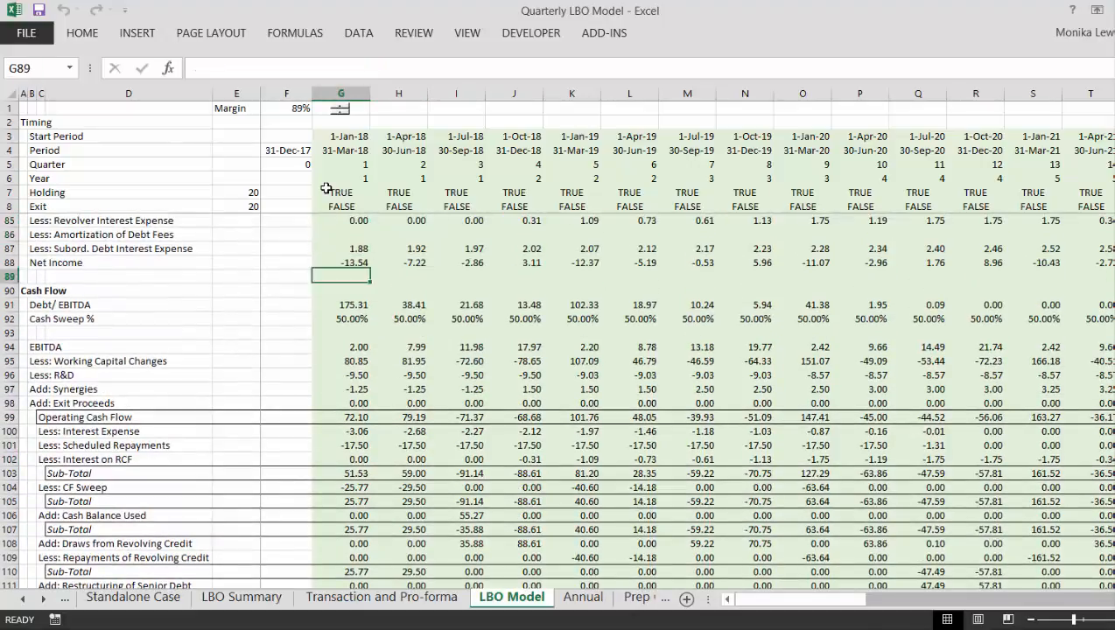
{"action": "key", "text": "Right"}
{"action": "key", "text": "Right"}
{"action": "key", "text": "Right"}
{"action": "key", "text": "Right"}
{"action": "key", "text": "Right"}
{"action": "key", "text": "Right"}
{"action": "key", "text": "Right"}
{"action": "key", "text": "Right"}
{"action": "key", "text": "Right"}
{"action": "key", "text": "Right"}
{"action": "key", "text": "Right"}
{"action": "key", "text": "Right"}
{"action": "key", "text": "Right"}
{"action": "key", "text": "Right"}
{"action": "key", "text": "Right"}
{"action": "key", "text": "Right"}
{"action": "key", "text": "Right"}
{"action": "key", "text": "Right"}
{"action": "key", "text": "Right"}
{"action": "key", "text": "Right"}
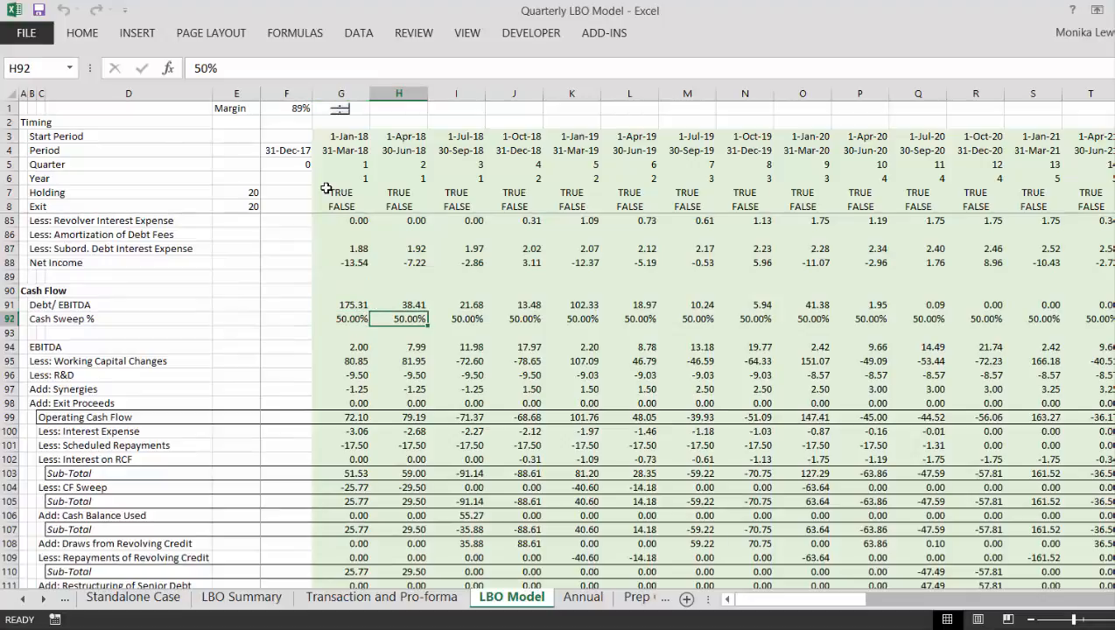
{"action": "key", "text": "Left"}
{"action": "key", "text": "Left"}
{"action": "key", "text": "Left"}
{"action": "key", "text": "Left"}
{"action": "key", "text": "Left"}
{"action": "key", "text": "Left"}
{"action": "key", "text": "Left"}
{"action": "key", "text": "Left"}
{"action": "key", "text": "Left"}
{"action": "key", "text": "Left"}
{"action": "key", "text": "Left"}
{"action": "key", "text": "Left"}
{"action": "key", "text": "Left"}
{"action": "key", "text": "Left"}
{"action": "key", "text": "Left"}
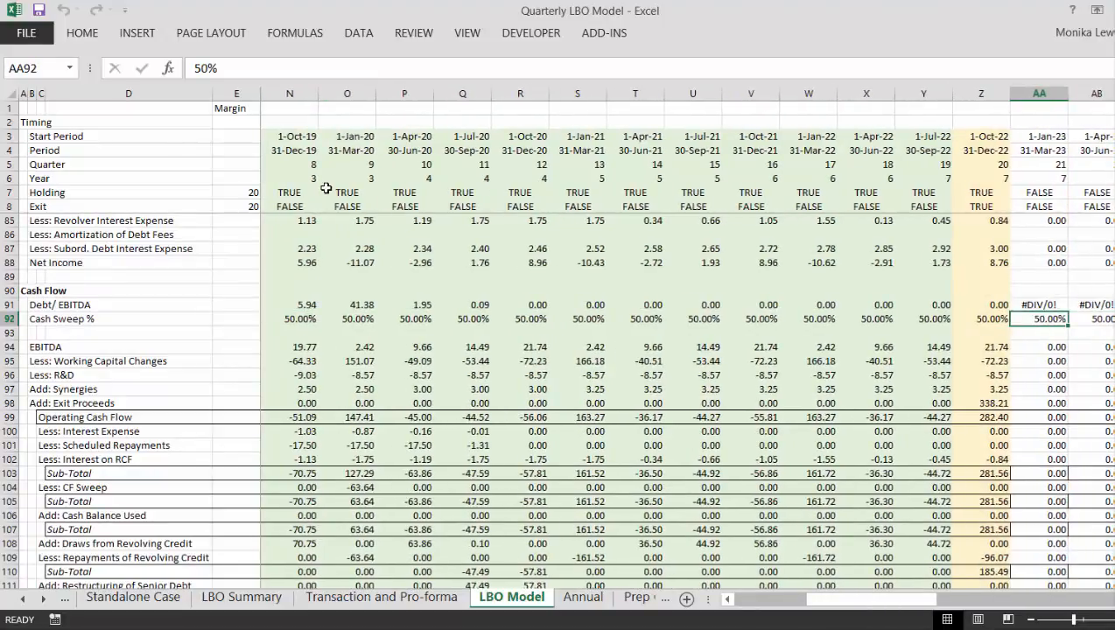
{"action": "key", "text": "Right"}
{"action": "key", "text": "Right"}
{"action": "key", "text": "Right"}
{"action": "key", "text": "Right"}
{"action": "key", "text": "Right"}
{"action": "key", "text": "Right"}
{"action": "key", "text": "Right"}
{"action": "key", "text": "Right"}
{"action": "key", "text": "Right"}
{"action": "key", "text": "Right"}
{"action": "key", "text": "Right"}
{"action": "key", "text": "Right"}
{"action": "key", "text": "Right"}
{"action": "key", "text": "Right"}
{"action": "key", "text": "Right"}
{"action": "key", "text": "Right"}
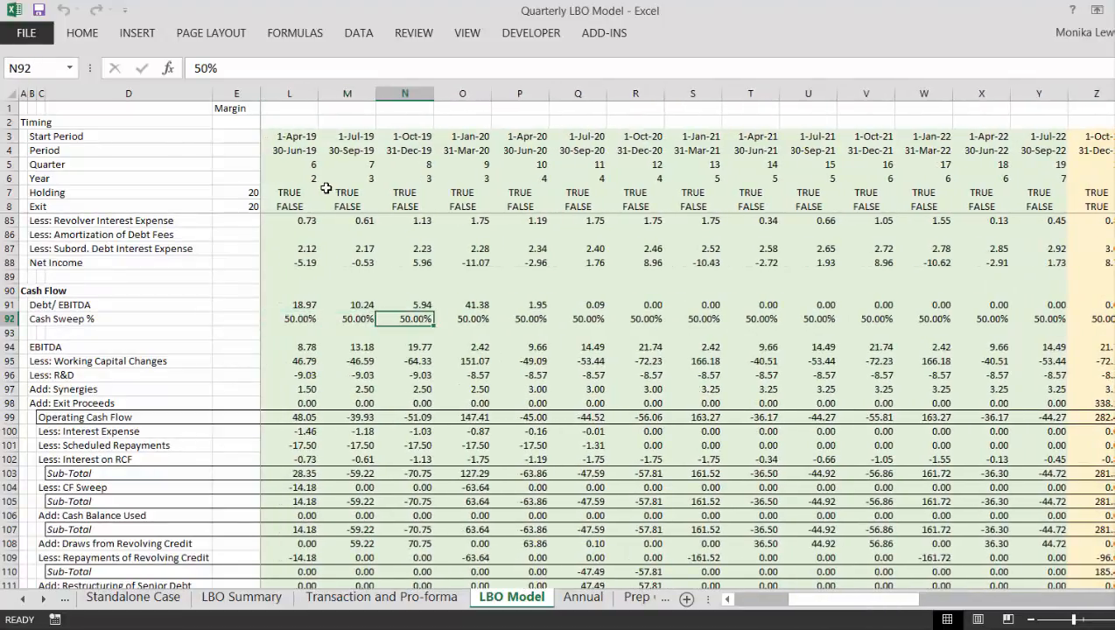
- Check the Debt/ EBITDA formula along row 91 in the holding period and in the quarters after exit
{"action": "key", "text": "Up"}
{"action": "key", "text": "Left"}
{"action": "key", "text": "Left"}
{"action": "key", "text": "Left"}
{"action": "key", "text": "Left"}
{"action": "key", "text": "Left"}
{"action": "key", "text": "Left"}
{"action": "key", "text": "Left"}
{"action": "key", "text": "Left"}
{"action": "key", "text": "Left"}
{"action": "key", "text": "Left"}
{"action": "key", "text": "Left"}
{"action": "key", "text": "Left"}
{"action": "key", "text": "Left"}
{"action": "key", "text": "Left"}
{"action": "key", "text": "Left"}
{"action": "key", "text": "Left"}
{"action": "key", "text": "Left"}
{"action": "key", "text": "Left"}
{"action": "key", "text": "Left"}
{"action": "key", "text": "Left"}
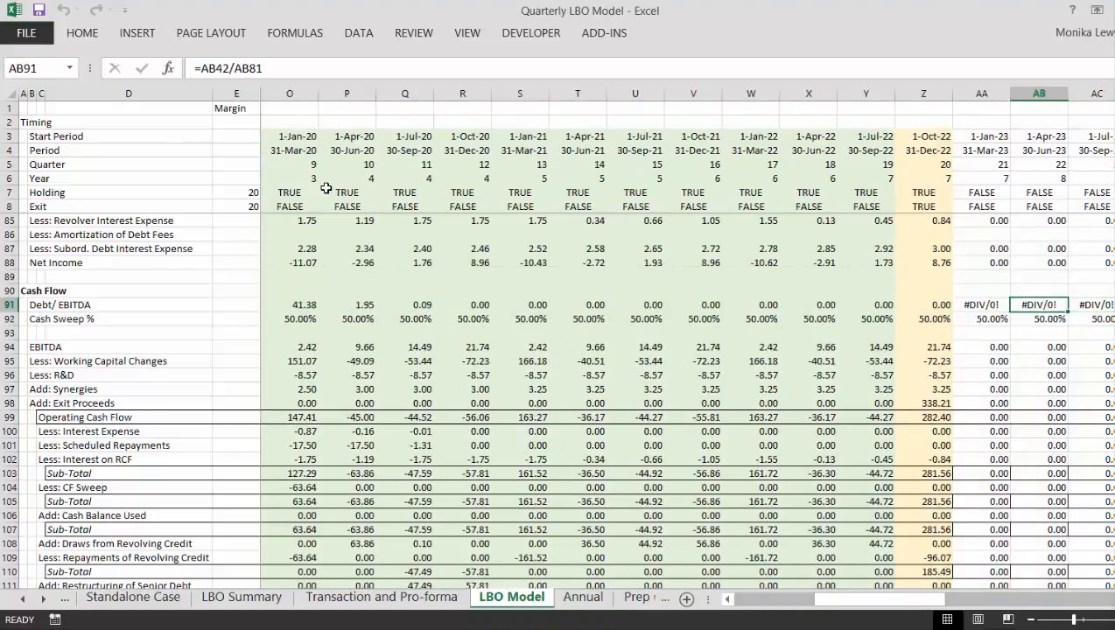
{"action": "key", "text": "Right"}
{"action": "key", "text": "Right"}
{"action": "key", "text": "Right"}
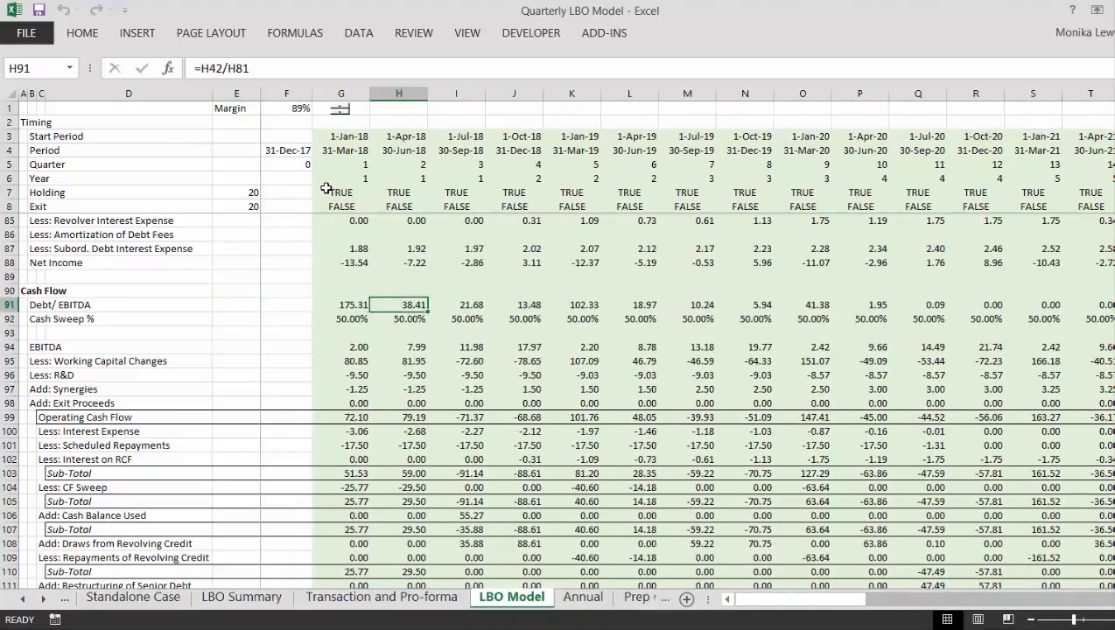
- Wrap the Debt/ EBITDA formula in G91 as =IF(G81,G42/G81) and copy it across row 91
{"action": "key", "text": "Left"}
{"action": "key", "text": "F2"}
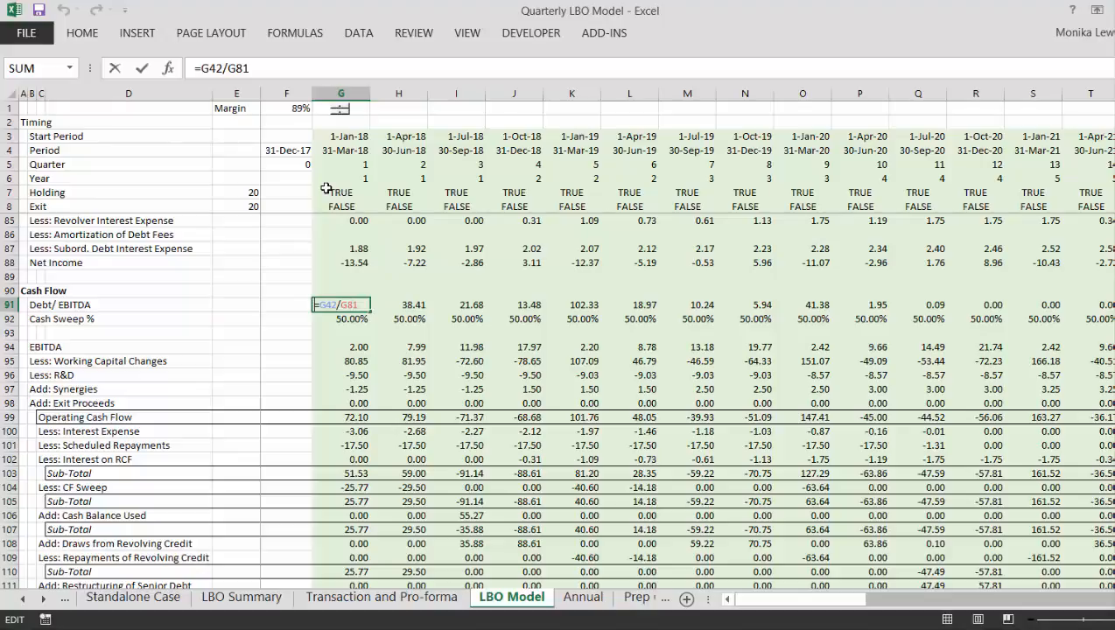
{"action": "type", "text": "if("}
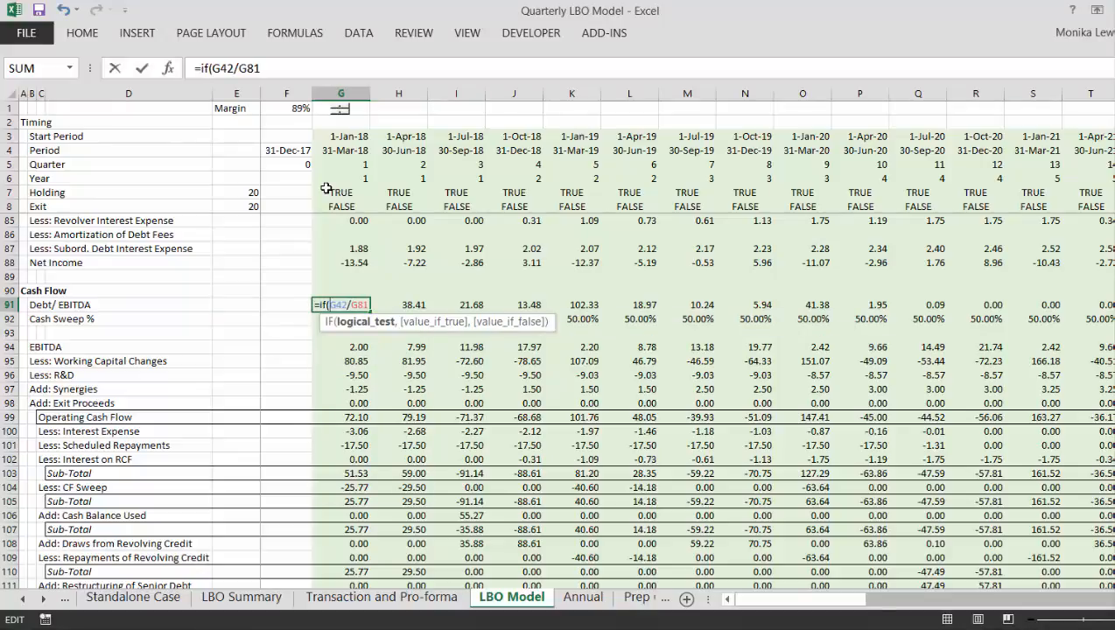
{"action": "type", "text": "g81,"}
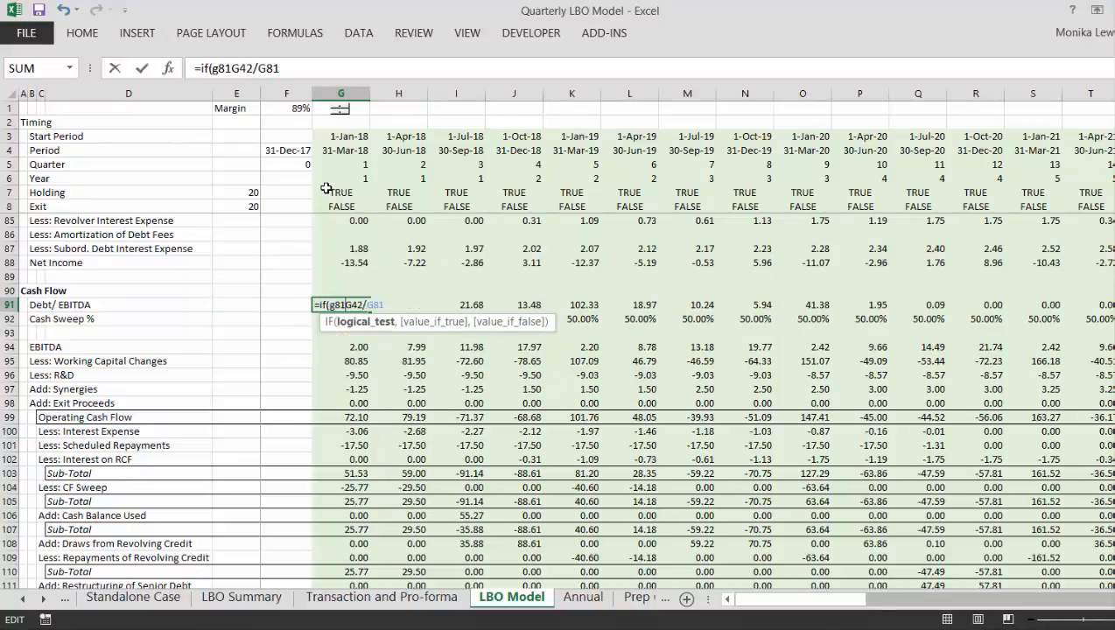
{"action": "type", "text": ")"}
{"action": "key", "text": "Return"}
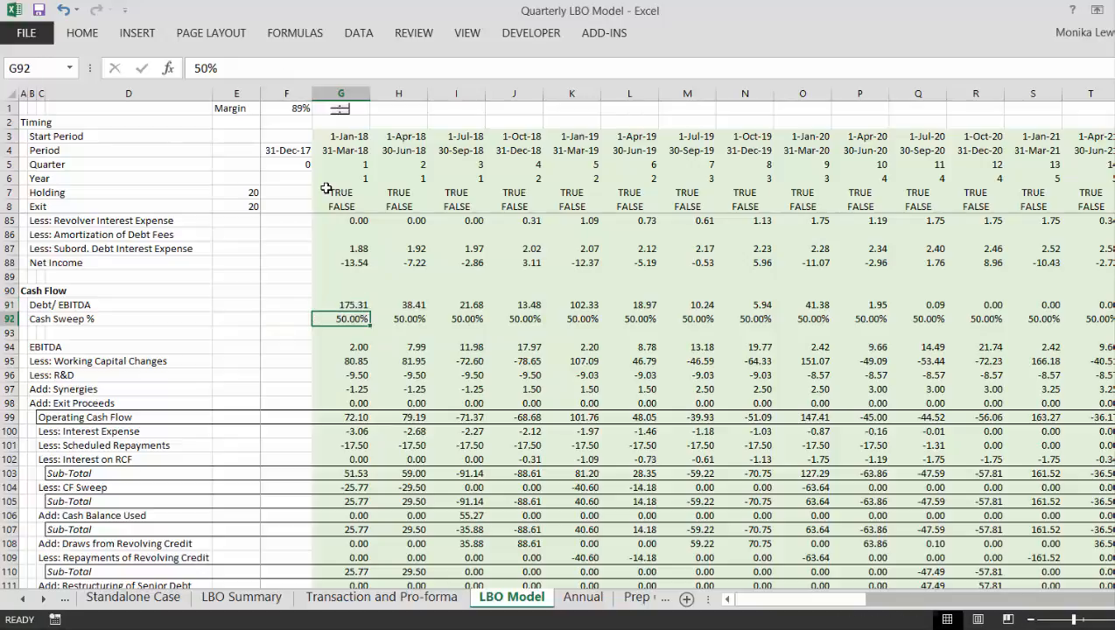
{"action": "key", "text": "Up"}
{"action": "key", "text": "ctrl+alt+r"}
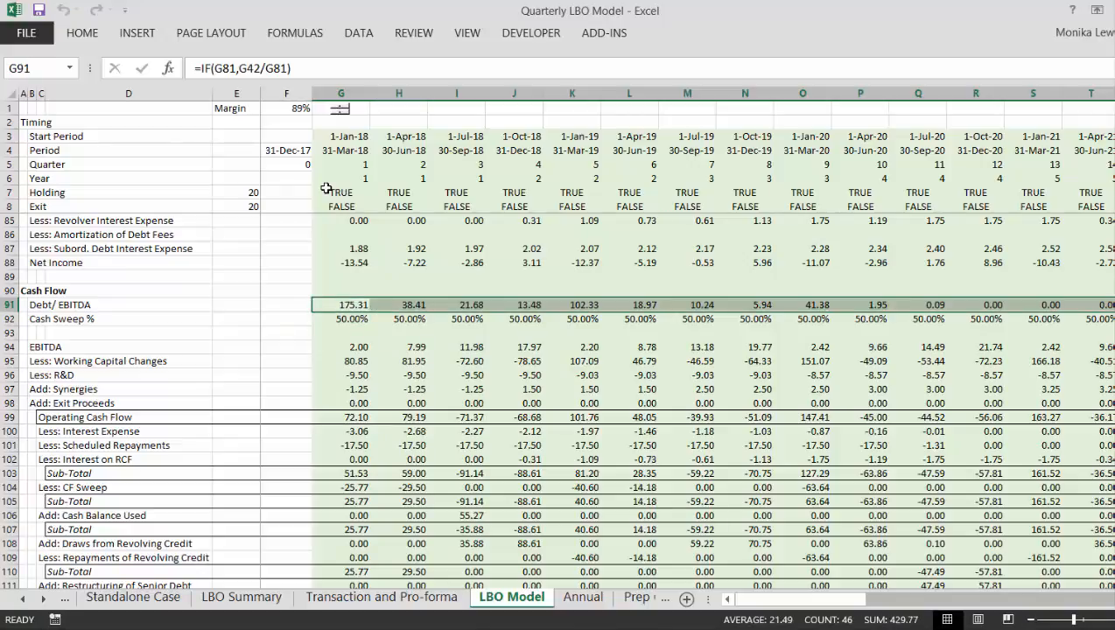
- Examine the first-quarter waterfall formulas down to Cash Flow in G116 and compare the Cash Flow formulas in H116 and I116
{"action": "key", "text": "Down"}
{"action": "key", "text": "Down"}
{"action": "key", "text": "Down"}
{"action": "key", "text": "Down"}
{"action": "key", "text": "Down"}
{"action": "key", "text": "Down"}
{"action": "key", "text": "Down"}
{"action": "key", "text": "Down"}
{"action": "key", "text": "Down"}
{"action": "key", "text": "Down"}
{"action": "key", "text": "Down"}
{"action": "key", "text": "Down"}
{"action": "key", "text": "Down"}
{"action": "key", "text": "Down"}
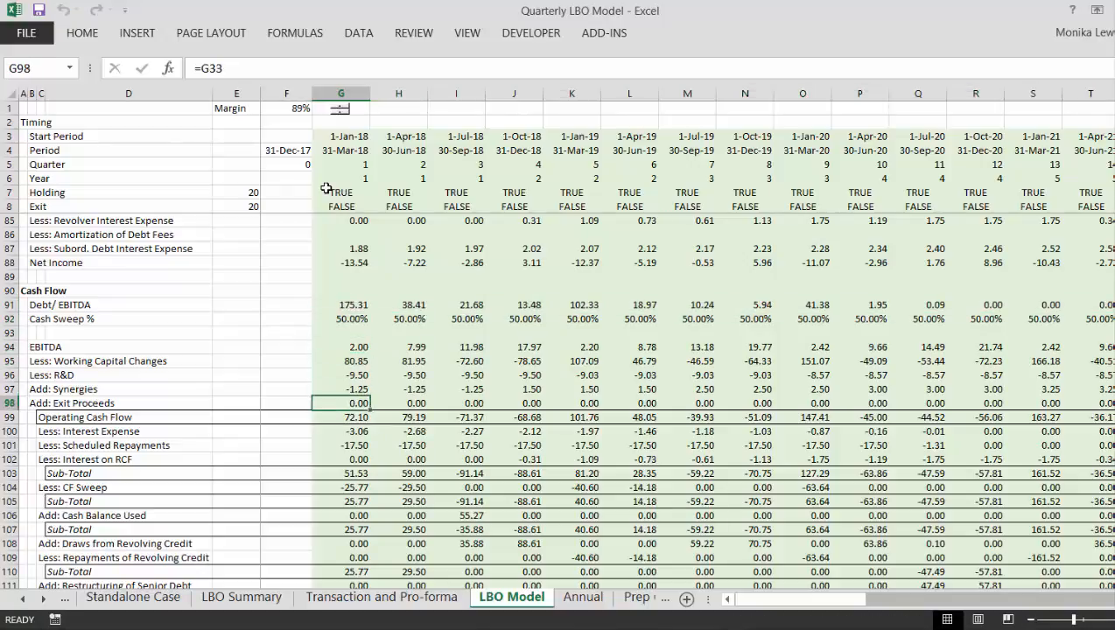
{"action": "key", "text": "Down"}
{"action": "key", "text": "Down"}
{"action": "key", "text": "Down"}
{"action": "key", "text": "Down"}
{"action": "key", "text": "Down"}
{"action": "key", "text": "Down"}
{"action": "key", "text": "Down"}
{"action": "key", "text": "Down"}
{"action": "key", "text": "Down"}
{"action": "key", "text": "Down"}
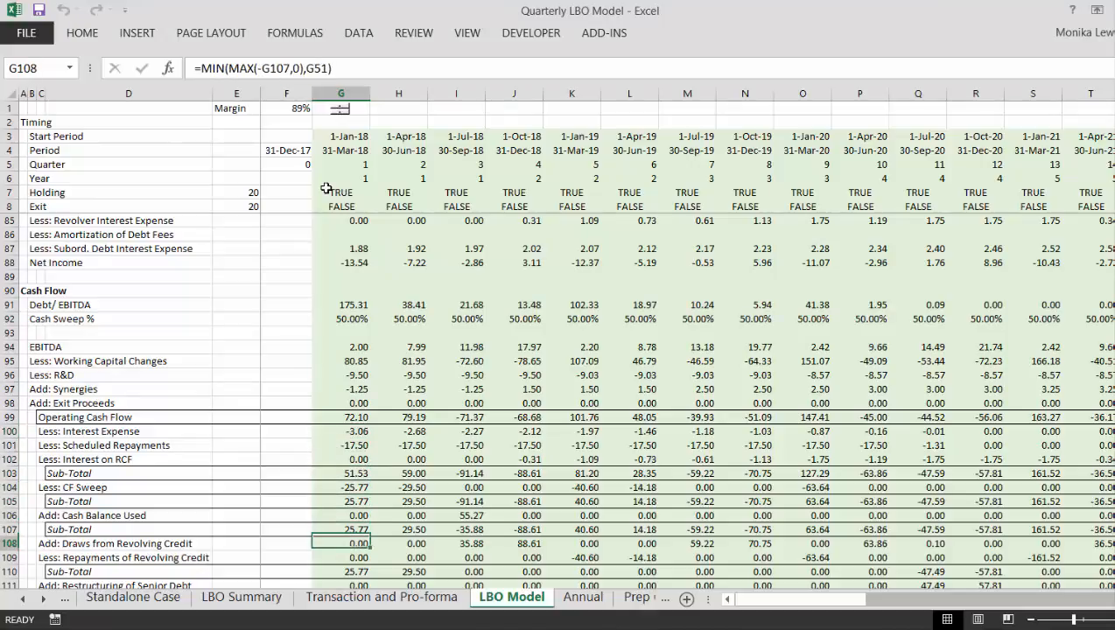
{"action": "key", "text": "Down"}
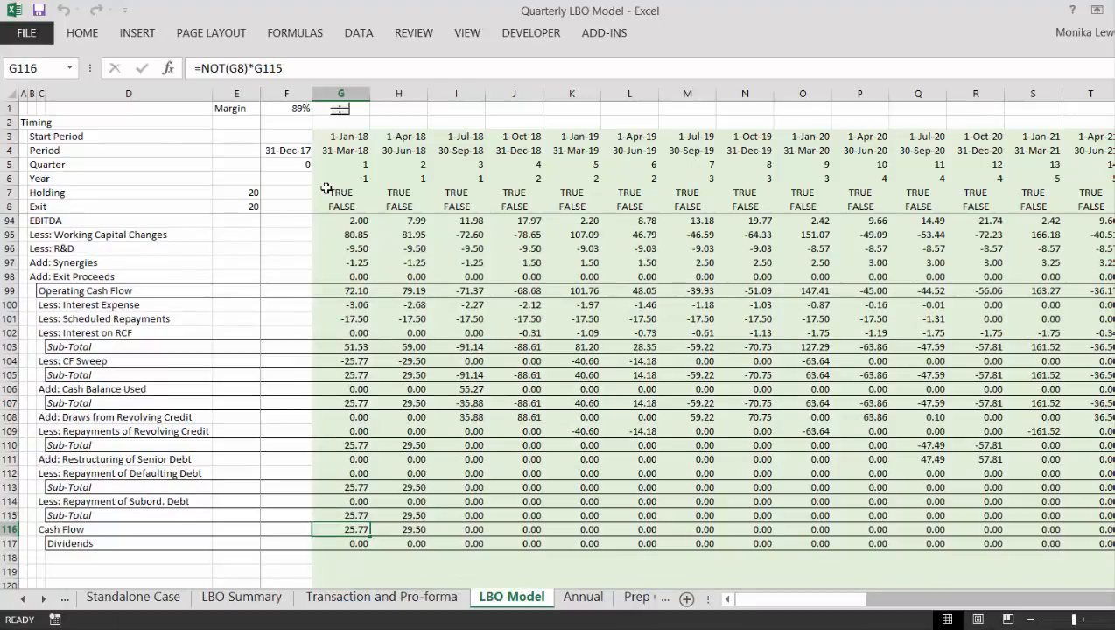
{"action": "key", "text": "F2"}
{"action": "key", "text": "Escape"}
{"action": "key", "text": "Right"}
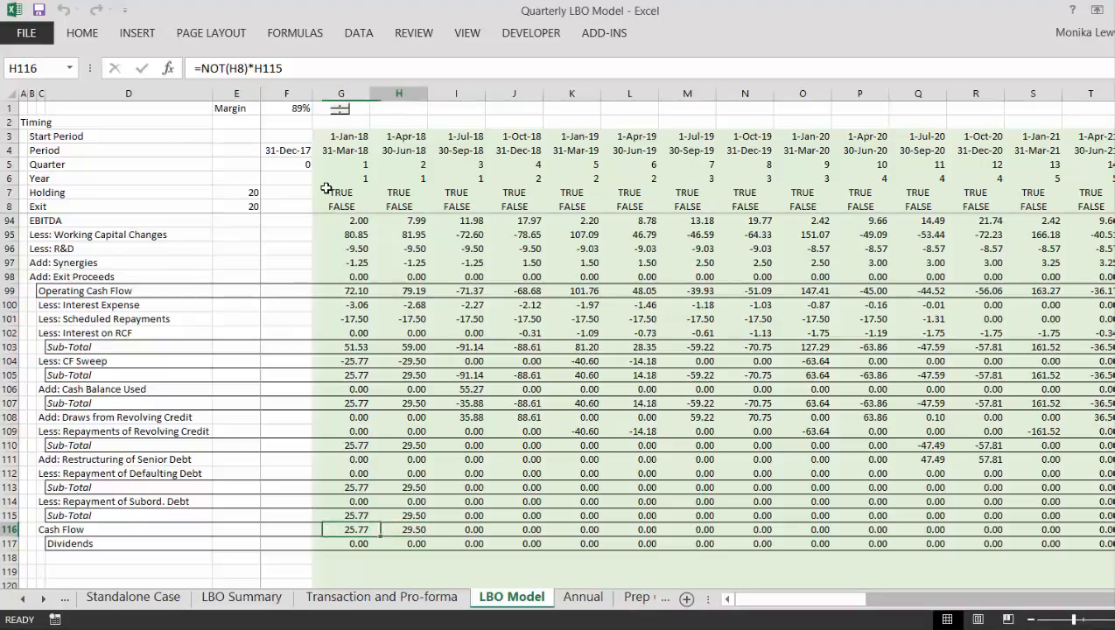
{"action": "key", "text": "Right"}
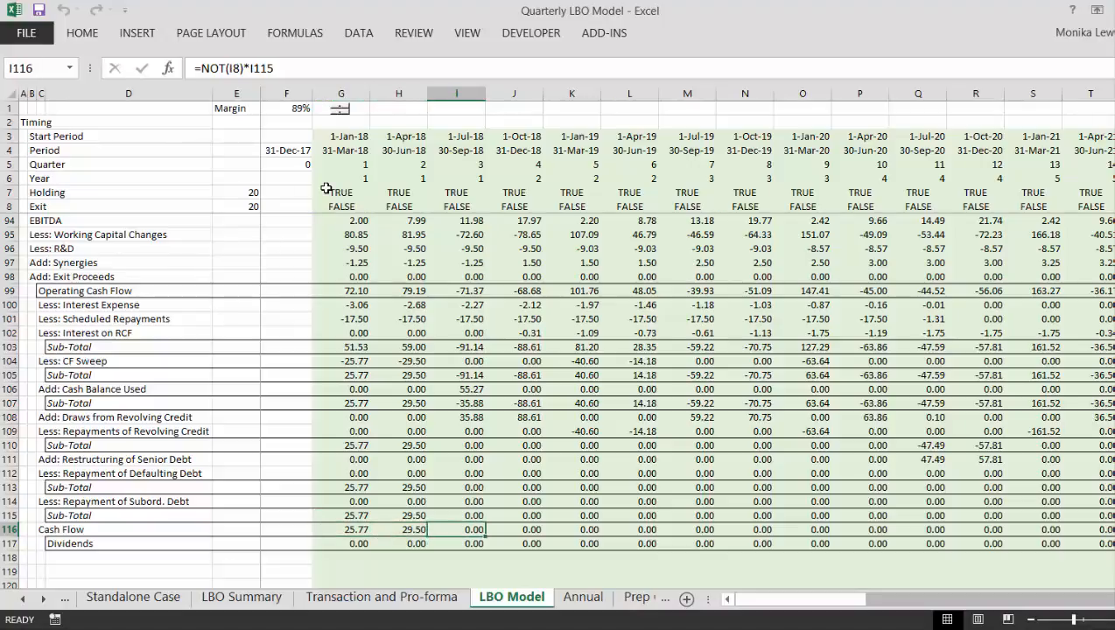
- Trace the third-quarter waterfall in column I back from Cash Flow to the sub-totals and Cash Balance Used in I106
{"action": "key", "text": "Up"}
{"action": "key", "text": "Up"}
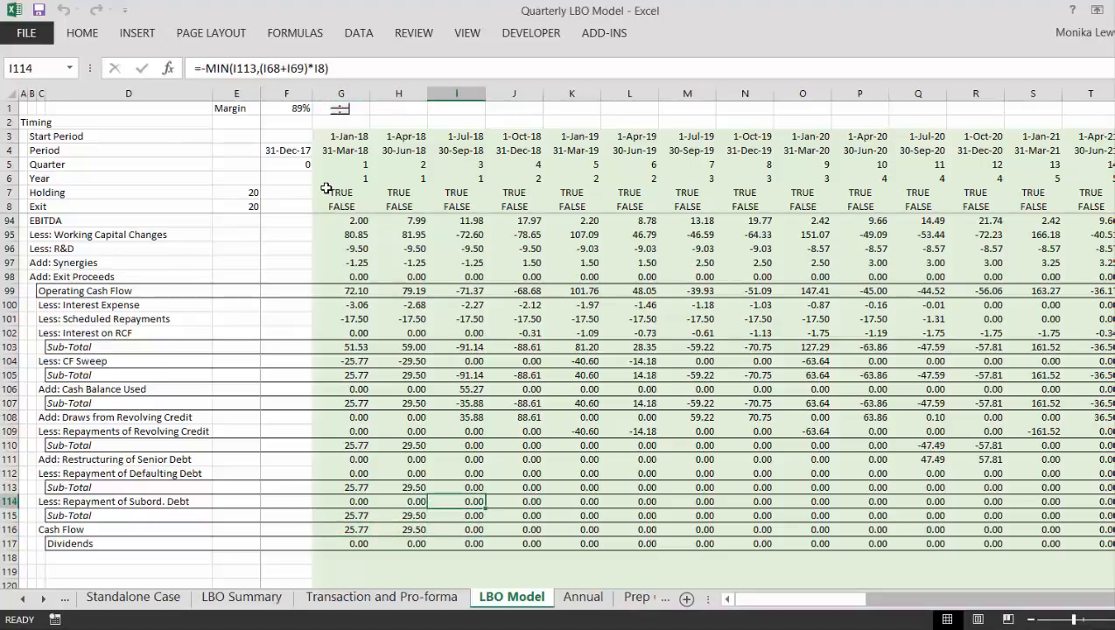
{"action": "key", "text": "Up"}
{"action": "key", "text": "Up"}
{"action": "key", "text": "Up"}
{"action": "key", "text": "Up"}
{"action": "key", "text": "Up"}
{"action": "key", "text": "Up"}
{"action": "key", "text": "Up"}
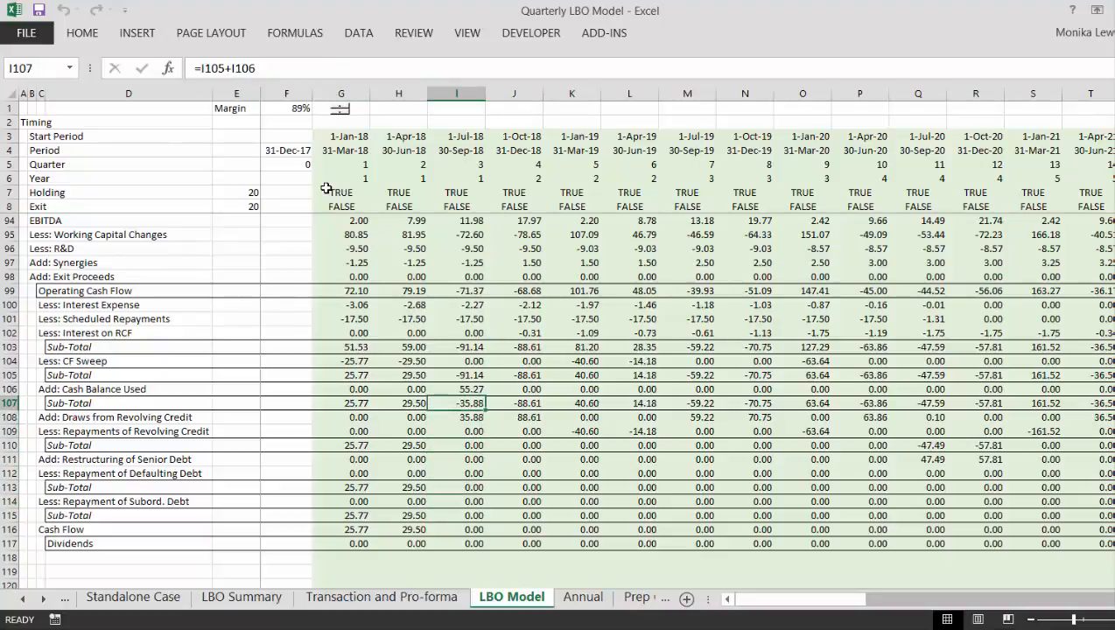
{"action": "key", "text": "Up"}
{"action": "key", "text": "Up"}
{"action": "key", "text": "Up"}
{"action": "key", "text": "Up"}
{"action": "key", "text": "Down"}
{"action": "key", "text": "Down"}
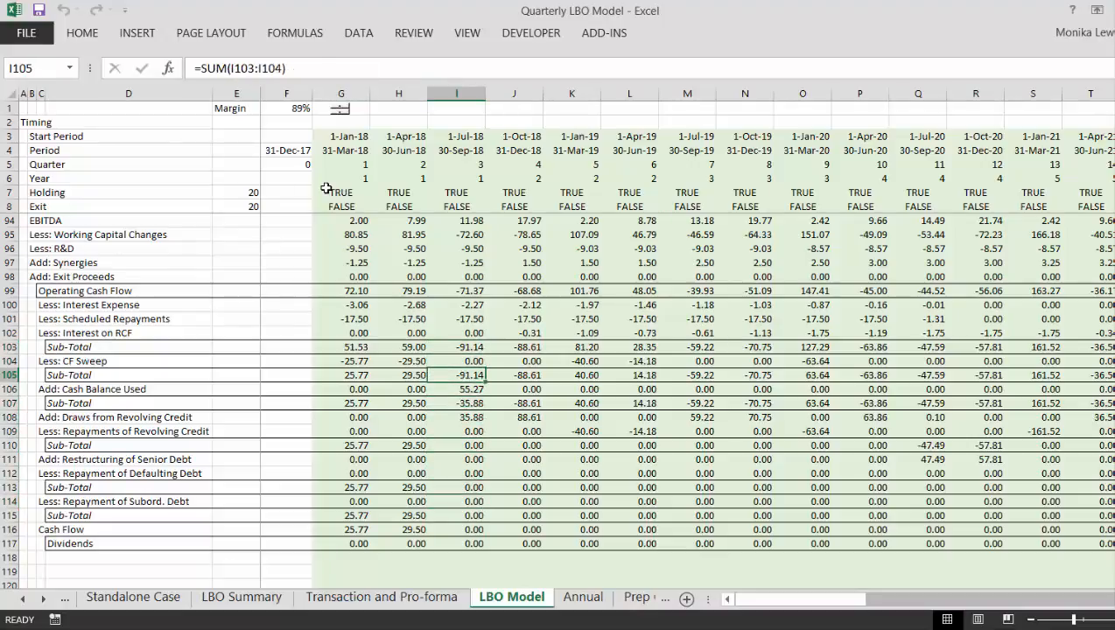
{"action": "key", "text": "Down"}
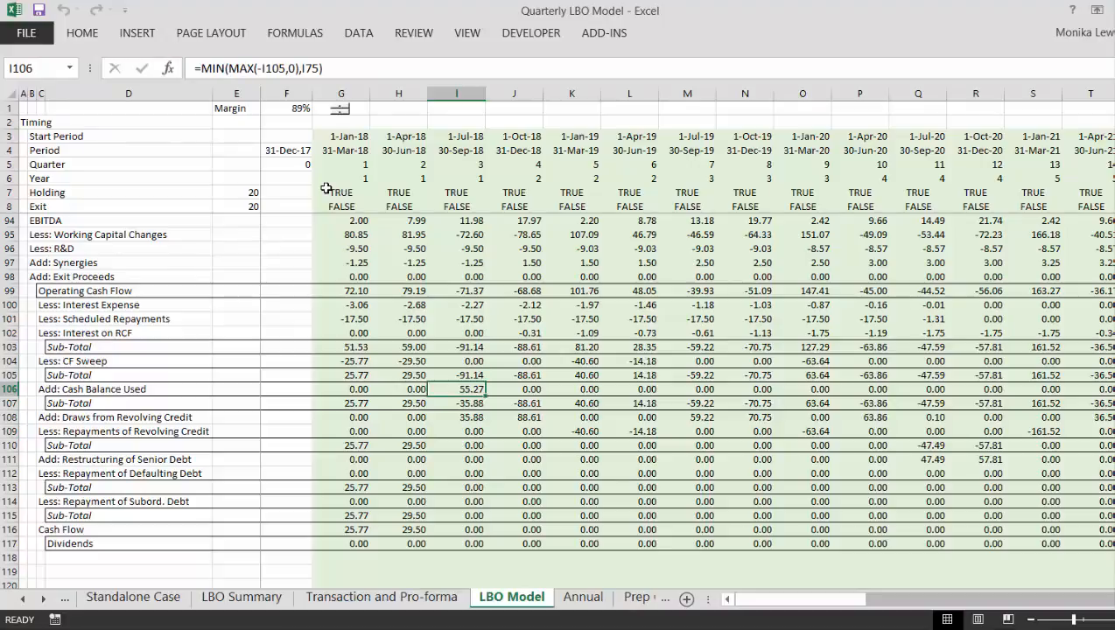
- Check the Cash Balance Used formulas along row 106 through the exit quarter in Z106
{"action": "key", "text": "Right"}
{"action": "key", "text": "Right"}
{"action": "key", "text": "Right"}
{"action": "key", "text": "Right"}
{"action": "key", "text": "Right"}
{"action": "key", "text": "Right"}
{"action": "key", "text": "Right"}
{"action": "key", "text": "Right"}
{"action": "key", "text": "Right"}
{"action": "key", "text": "Right"}
{"action": "key", "text": "Right"}
{"action": "key", "text": "Right"}
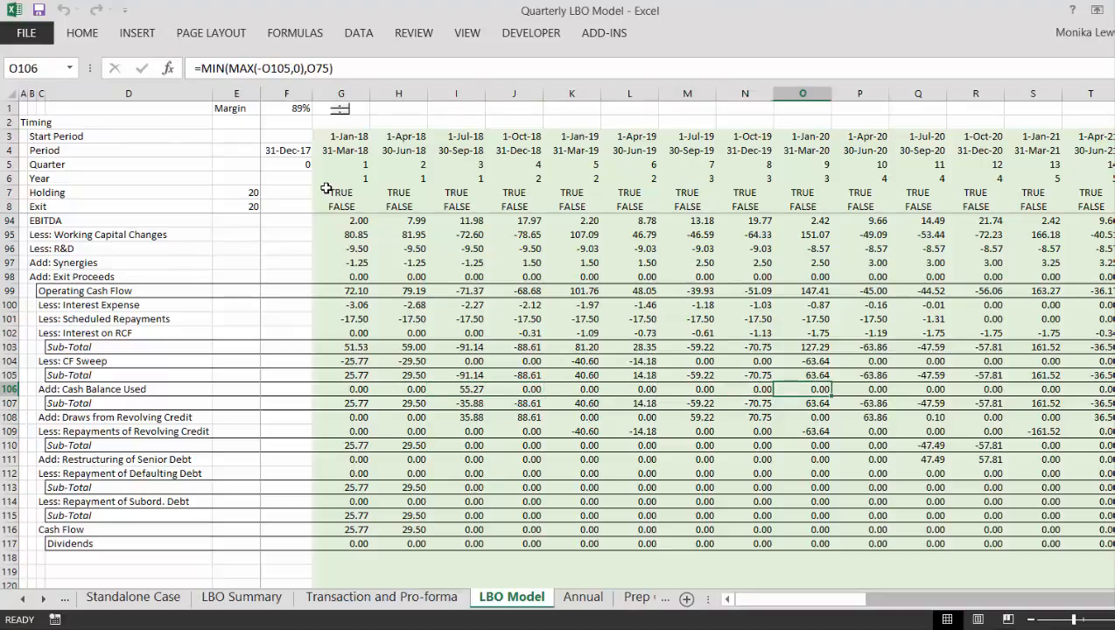
{"action": "key", "text": "Right"}
{"action": "key", "text": "Right"}
{"action": "key", "text": "Right"}
{"action": "key", "text": "Right"}
{"action": "key", "text": "Right"}
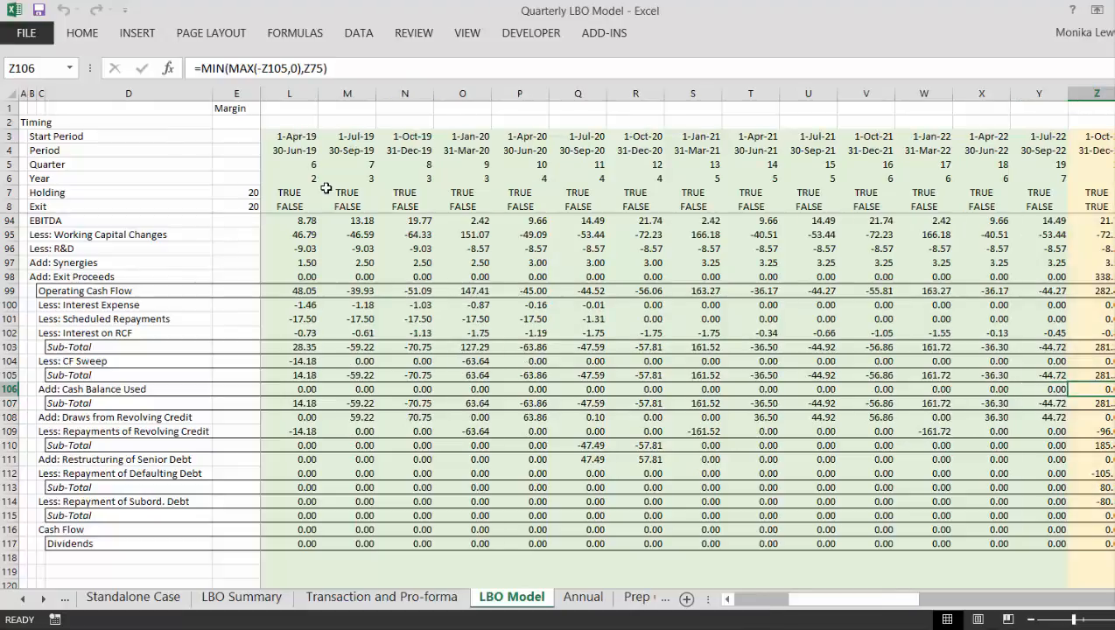
{"action": "key", "text": "F2"}
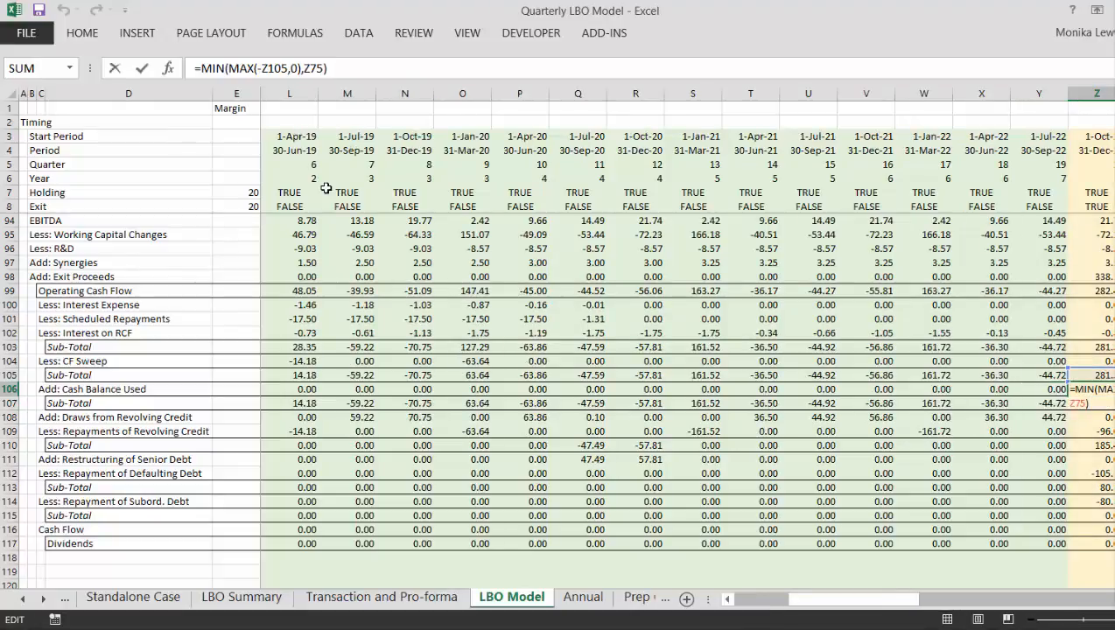
{"action": "key", "text": "Escape"}
{"action": "key", "text": "Left"}
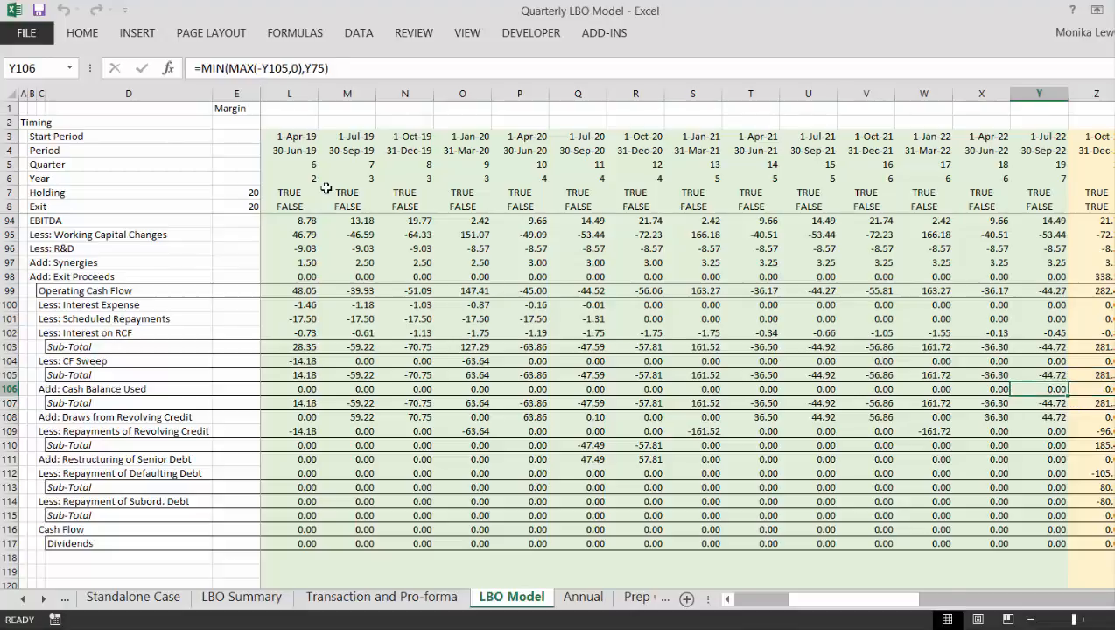
{"action": "key", "text": "Left"}
{"action": "key", "text": "Right"}
{"action": "key", "text": "Right"}
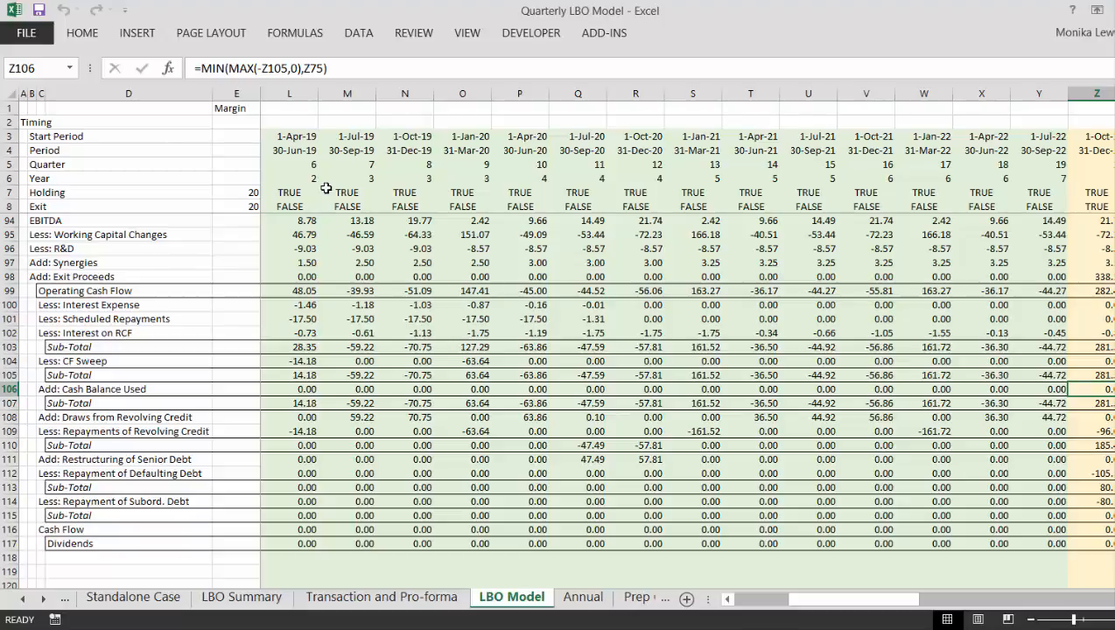
- Examine the waterfall in column Y from row 106 down to Dividends in Y117, plus the exit-quarter Cash Flow in Z116
{"action": "key", "text": "Left"}
{"action": "key", "text": "Down"}
{"action": "key", "text": "Down"}
{"action": "key", "text": "Down"}
{"action": "key", "text": "Down"}
{"action": "key", "text": "Down"}
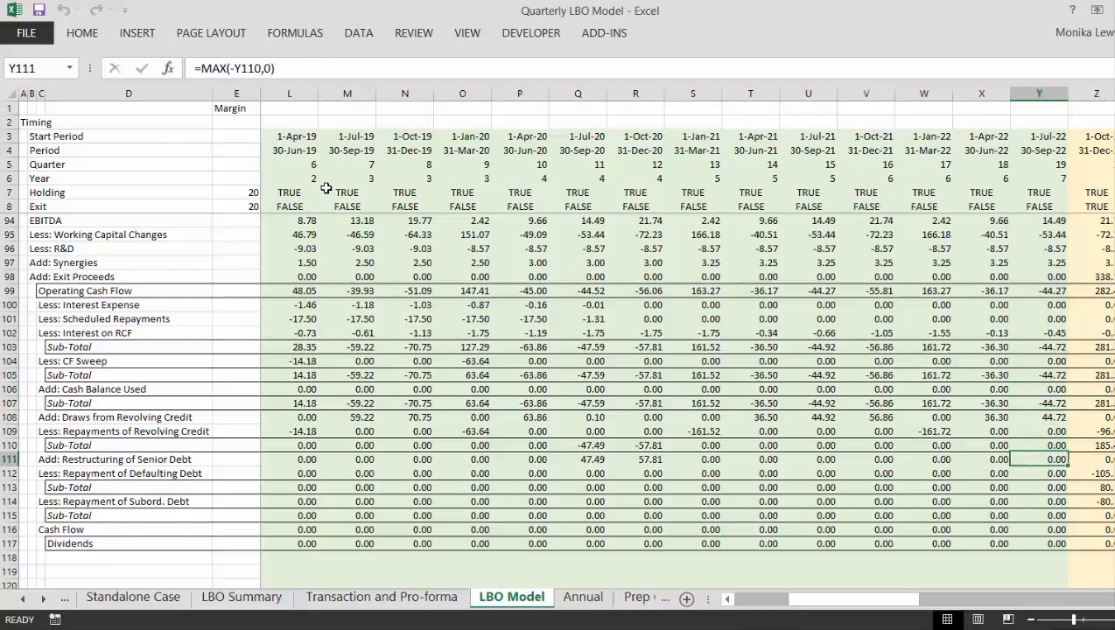
{"action": "key", "text": "Down"}
{"action": "key", "text": "Down"}
{"action": "key", "text": "Down"}
{"action": "key", "text": "Down"}
{"action": "key", "text": "Down"}
{"action": "key", "text": "Down"}
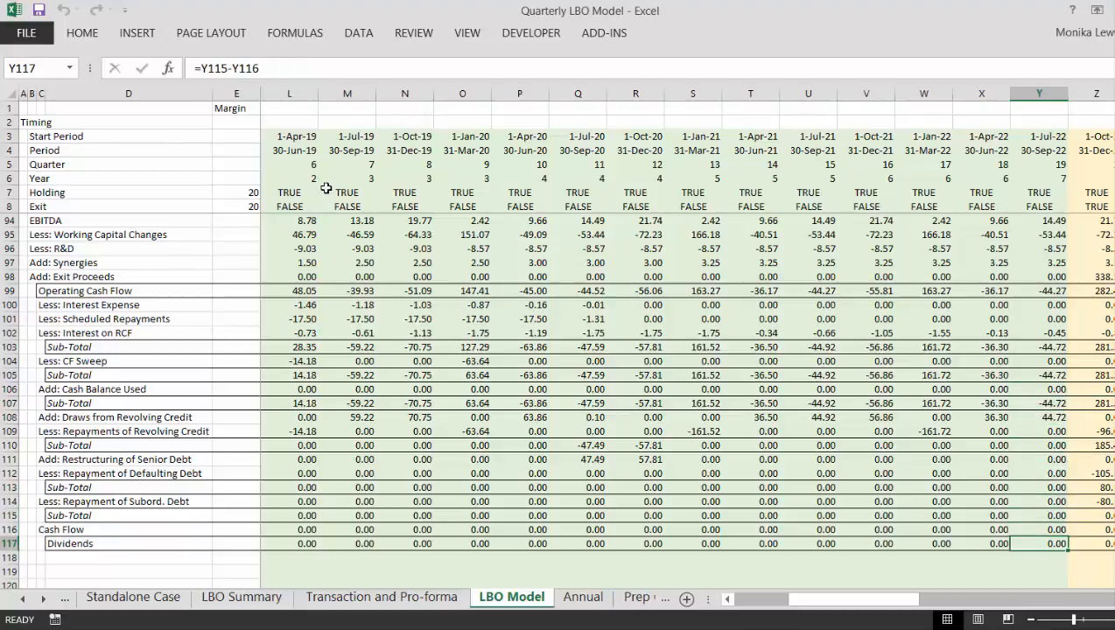
{"action": "key", "text": "Up"}
{"action": "key", "text": "Right"}
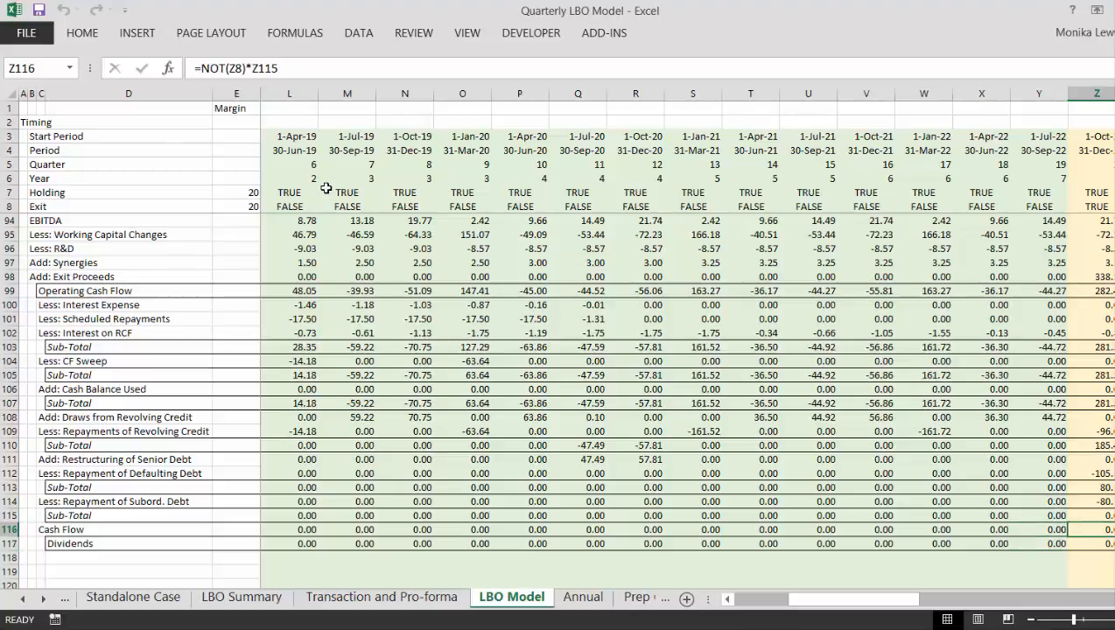
- Check the Cash Flow formulas along row 116 from the exit quarter back to the first quarter
{"action": "key", "text": "Left"}
{"action": "key", "text": "Left"}
{"action": "key", "text": "Left"}
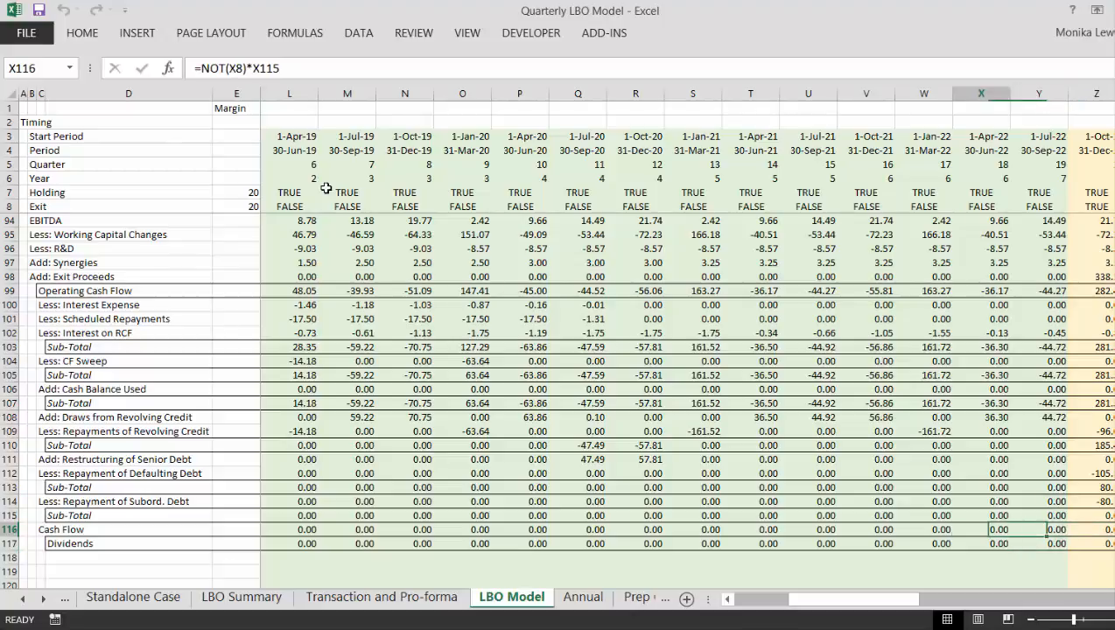
{"action": "key", "text": "Right"}
{"action": "key", "text": "Right"}
{"action": "key", "text": "Left"}
{"action": "key", "text": "Left"}
{"action": "key", "text": "Left"}
{"action": "key", "text": "Left"}
{"action": "key", "text": "Left"}
{"action": "key", "text": "Left"}
{"action": "key", "text": "Left"}
{"action": "key", "text": "Left"}
{"action": "key", "text": "Left"}
{"action": "key", "text": "Left"}
{"action": "key", "text": "Left"}
{"action": "key", "text": "Left"}
{"action": "key", "text": "Left"}
{"action": "key", "text": "Left"}
{"action": "key", "text": "Left"}
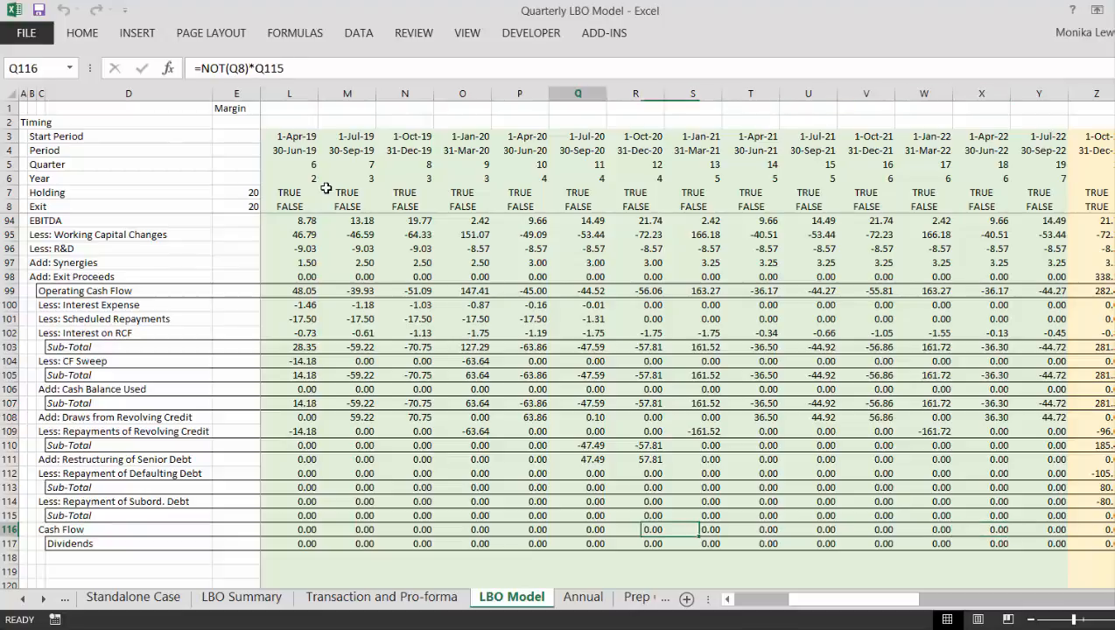
{"action": "key", "text": "Left"}
{"action": "key", "text": "Left"}
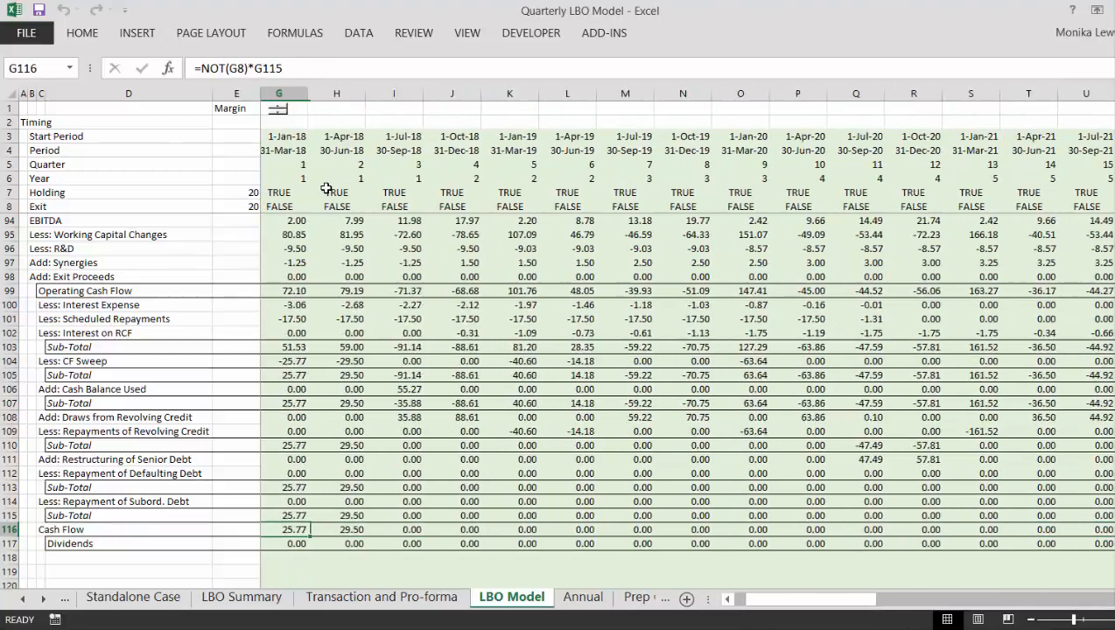
- Review the Dividends formulas along row 117 across the holding-period quarters
{"action": "key", "text": "Down"}
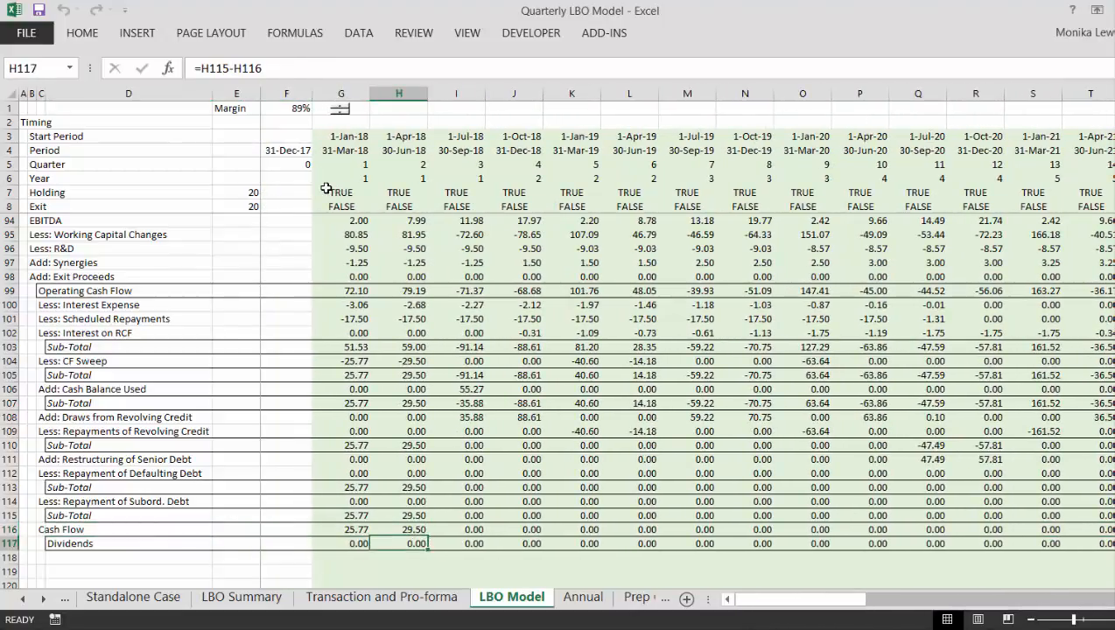
{"action": "key", "text": "Right"}
{"action": "key", "text": "Right"}
{"action": "key", "text": "Right"}
{"action": "key", "text": "Right"}
{"action": "key", "text": "Right"}
{"action": "key", "text": "Right"}
{"action": "key", "text": "Right"}
{"action": "key", "text": "Right"}
{"action": "key", "text": "Right"}
{"action": "key", "text": "Right"}
{"action": "key", "text": "Right"}
{"action": "key", "text": "Right"}
{"action": "key", "text": "Right"}
{"action": "key", "text": "Right"}
{"action": "key", "text": "Right"}
{"action": "key", "text": "Right"}
{"action": "key", "text": "Right"}
{"action": "key", "text": "Right"}
{"action": "key", "text": "Right"}
{"action": "key", "text": "Right"}
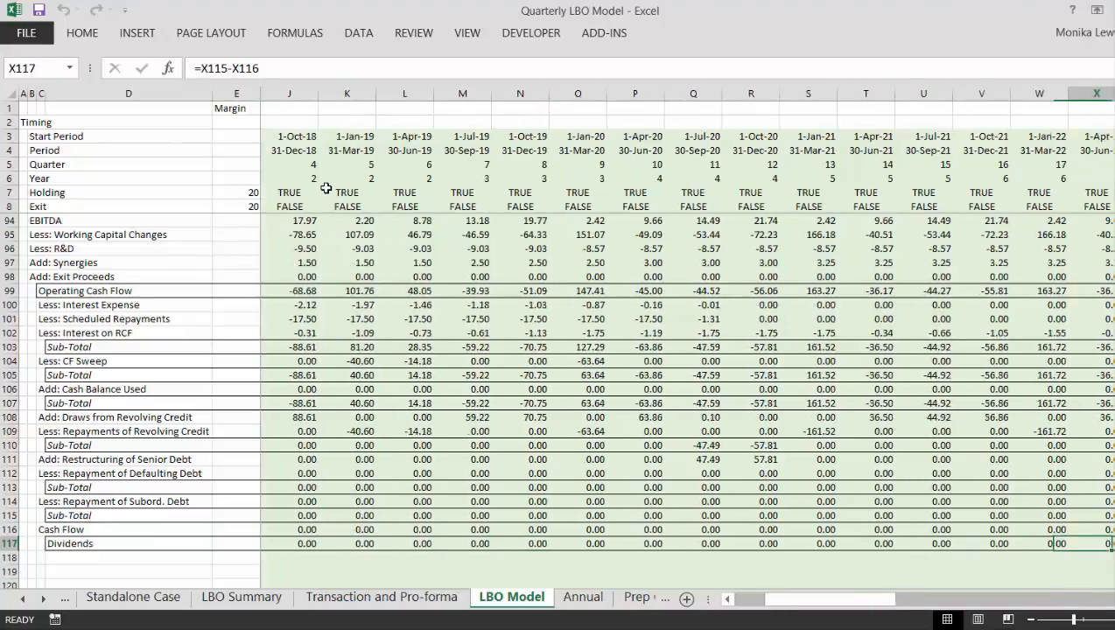
{"action": "key", "text": "Left"}
{"action": "key", "text": "Left"}
{"action": "key", "text": "Left"}
{"action": "key", "text": "Left"}
{"action": "key", "text": "Left"}
{"action": "key", "text": "Left"}
{"action": "key", "text": "Left"}
{"action": "key", "text": "Left"}
{"action": "key", "text": "Left"}
{"action": "key", "text": "Left"}
{"action": "key", "text": "Left"}
{"action": "key", "text": "Left"}
{"action": "key", "text": "Left"}
{"action": "key", "text": "Left"}
{"action": "key", "text": "Left"}
{"action": "key", "text": "Left"}
{"action": "key", "text": "Left"}
{"action": "key", "text": "Left"}
{"action": "key", "text": "Left"}
{"action": "key", "text": "Left"}
{"action": "key", "text": "Left"}
{"action": "key", "text": "Left"}
{"action": "key", "text": "Left"}
{"action": "key", "text": "Left"}
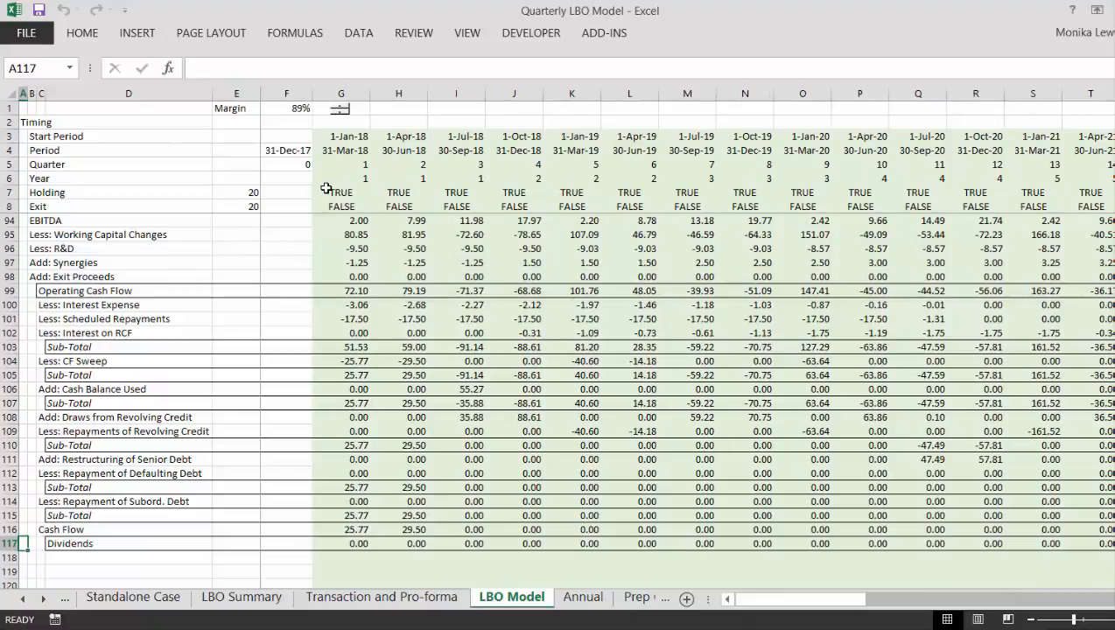
{"action": "key", "text": "Up"}
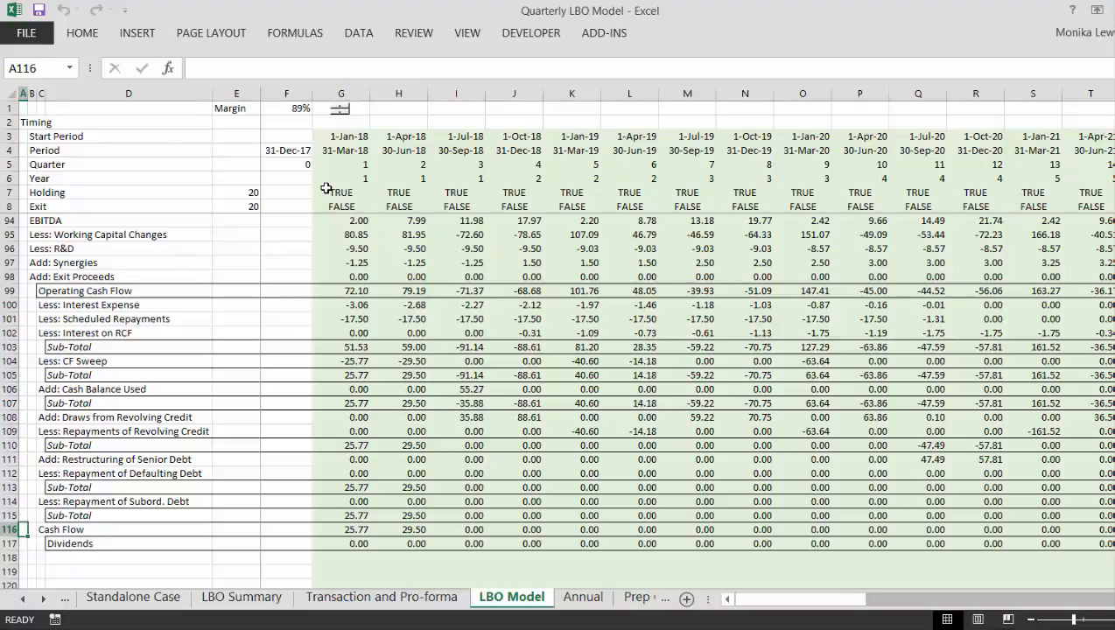
- Lower the Margin in F1 to 69%
{"action": "left_click", "coordinate": [340, 114]}
{"action": "left_click", "coordinate": [341, 114]}
{"action": "left_click", "coordinate": [340, 113]}
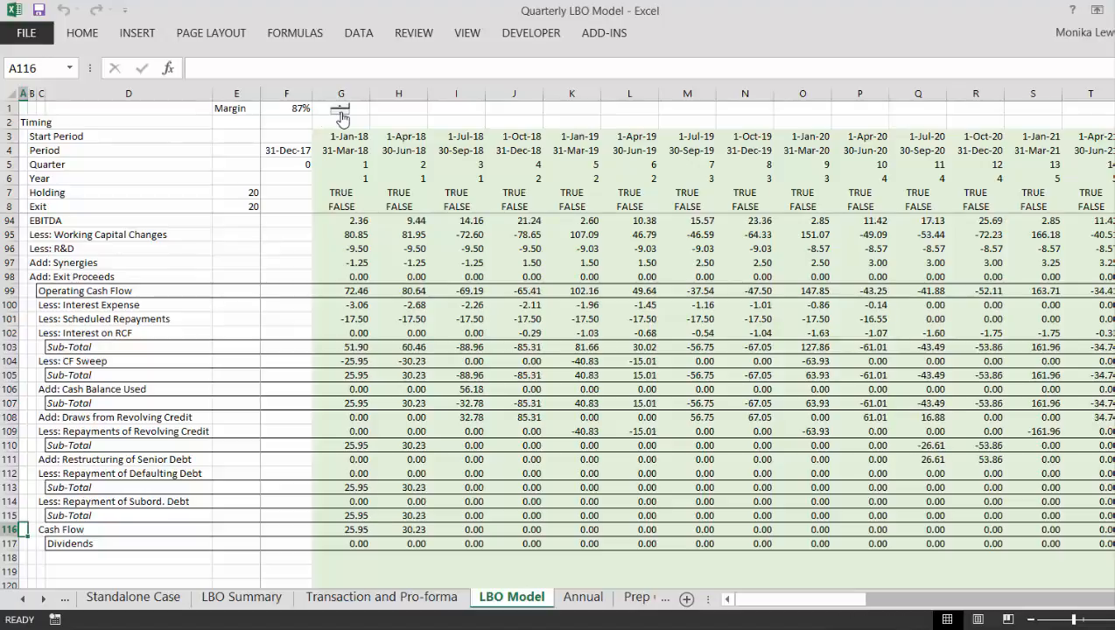
{"action": "left_click", "coordinate": [341, 113]}
{"action": "left_click", "coordinate": [341, 114]}
{"action": "left_click", "coordinate": [341, 114]}
{"action": "left_click", "coordinate": [341, 114]}
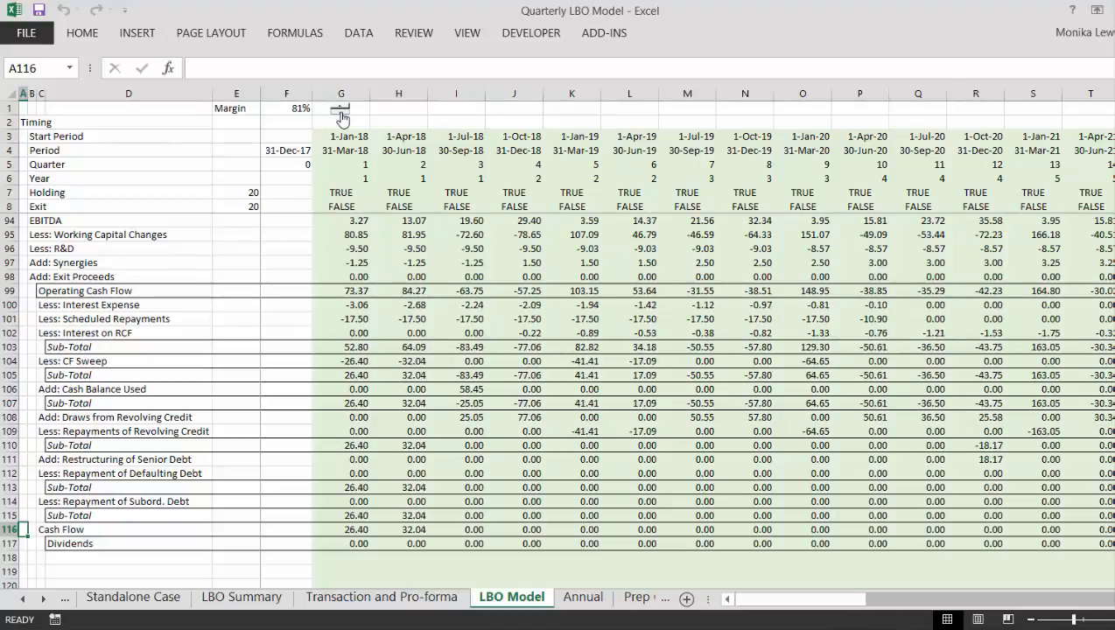
{"action": "left_click", "coordinate": [340, 114]}
{"action": "left_click", "coordinate": [340, 114]}
{"action": "left_click", "coordinate": [341, 113]}
{"action": "left_click", "coordinate": [341, 114]}
{"action": "left_click", "coordinate": [341, 114]}
{"action": "left_click", "coordinate": [341, 114]}
{"action": "left_click", "coordinate": [340, 114]}
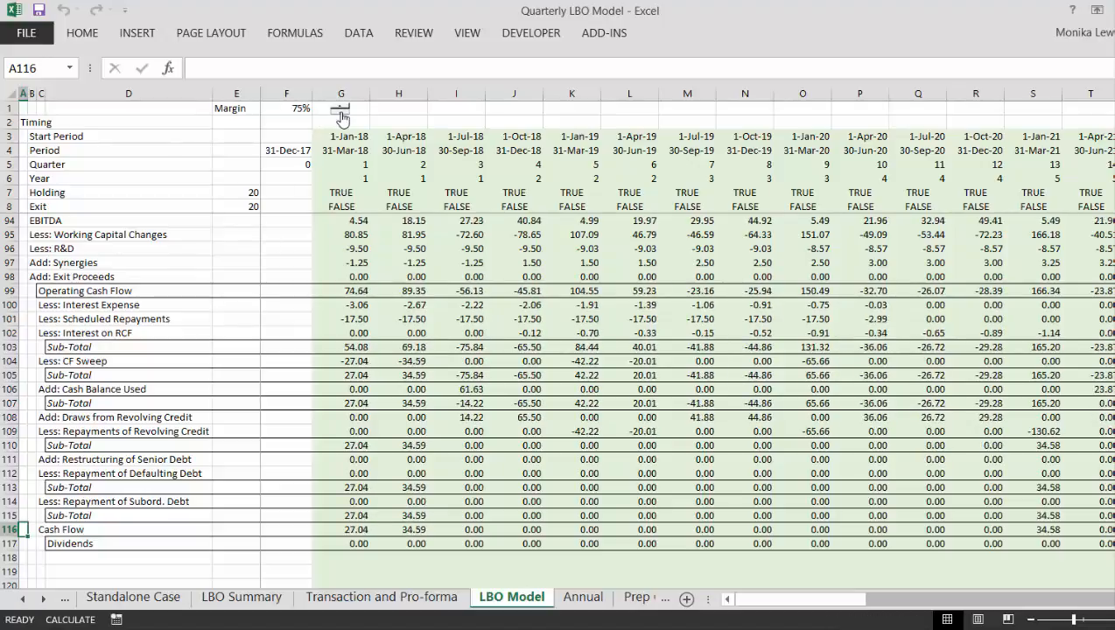
{"action": "left_click", "coordinate": [341, 114]}
{"action": "left_click", "coordinate": [341, 114]}
{"action": "left_click", "coordinate": [340, 113]}
{"action": "left_click", "coordinate": [341, 114]}
{"action": "left_click", "coordinate": [340, 114]}
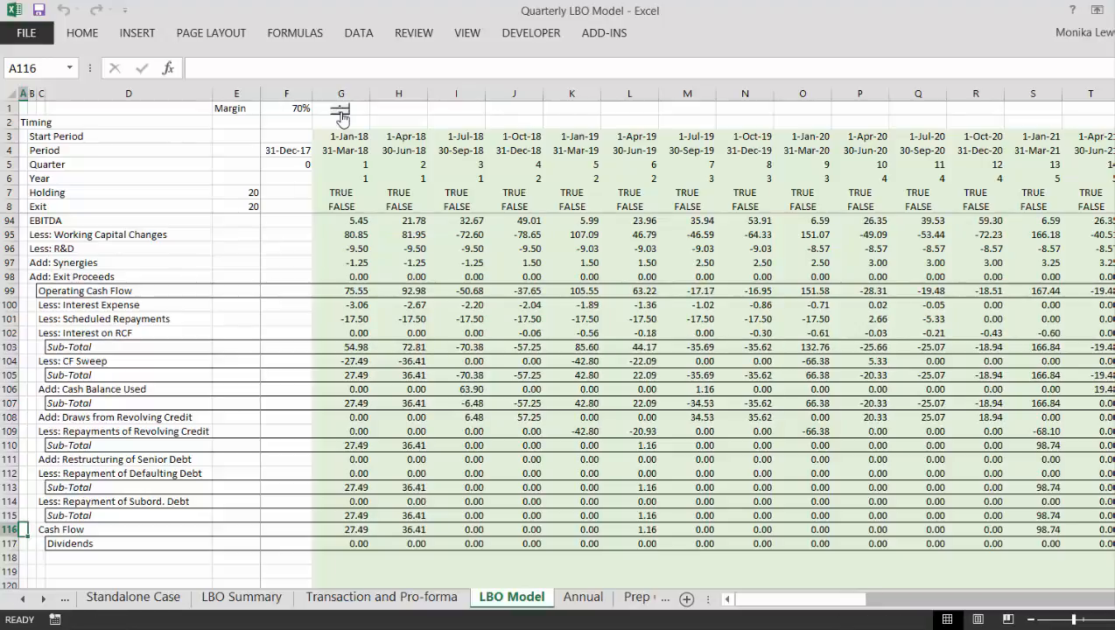
{"action": "left_click", "coordinate": [340, 114]}
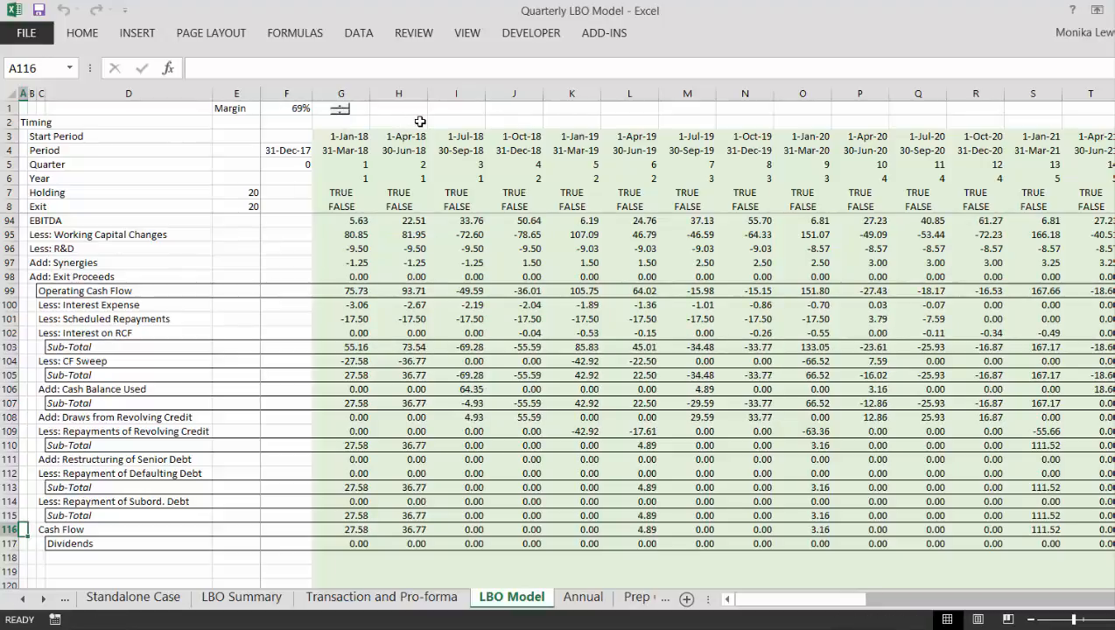
- Review the timing rows and Financing schedules in column S, from Senior Debt down to the Cash Balance
{"action": "left_click", "coordinate": [420, 122]}
{"action": "key", "text": "Right"}
{"action": "key", "text": "Right"}
{"action": "key", "text": "Right"}
{"action": "key", "text": "Right"}
{"action": "key", "text": "Right"}
{"action": "key", "text": "Right"}
{"action": "key", "text": "Right"}
{"action": "key", "text": "Right"}
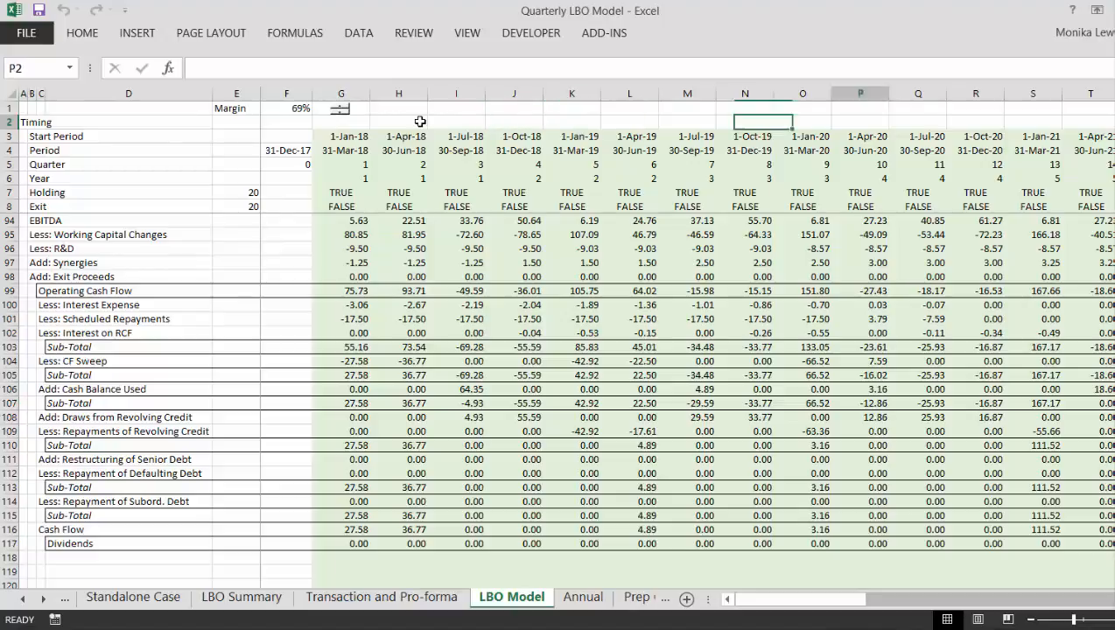
{"action": "key", "text": "Right"}
{"action": "key", "text": "Right"}
{"action": "key", "text": "Right"}
{"action": "key", "text": "Right"}
{"action": "key", "text": "Right"}
{"action": "key", "text": "Right"}
{"action": "key", "text": "Right"}
{"action": "key", "text": "Right"}
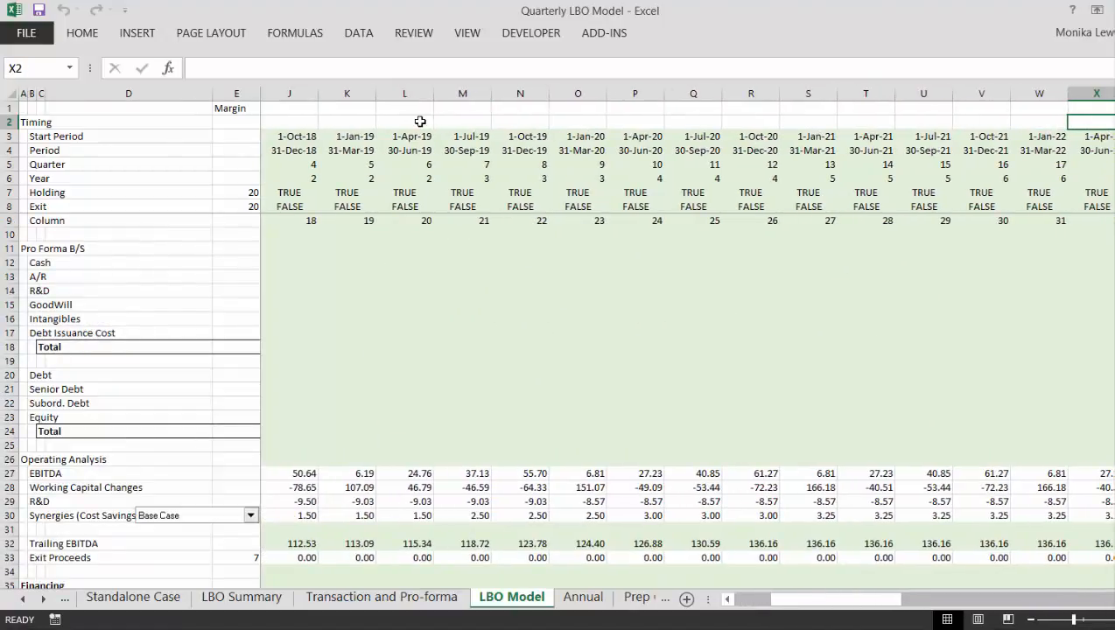
{"action": "key", "text": "Left"}
{"action": "key", "text": "Left"}
{"action": "key", "text": "Left"}
{"action": "key", "text": "Left"}
{"action": "key", "text": "Left"}
{"action": "key", "text": "Down"}
{"action": "key", "text": "Page_Down"}
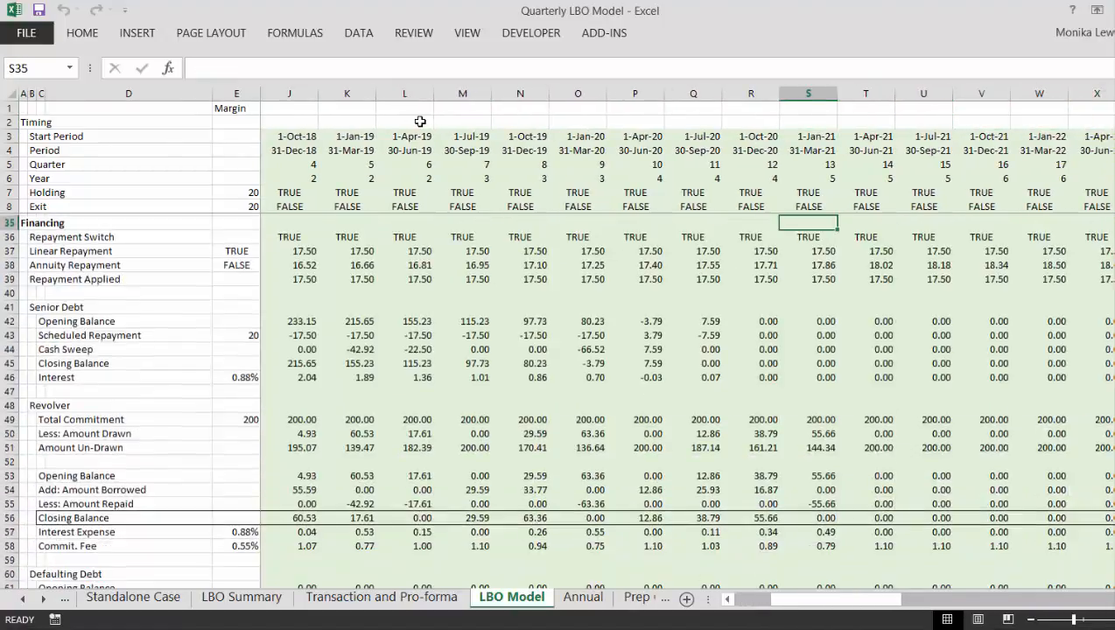
{"action": "key", "text": "Page_Down"}
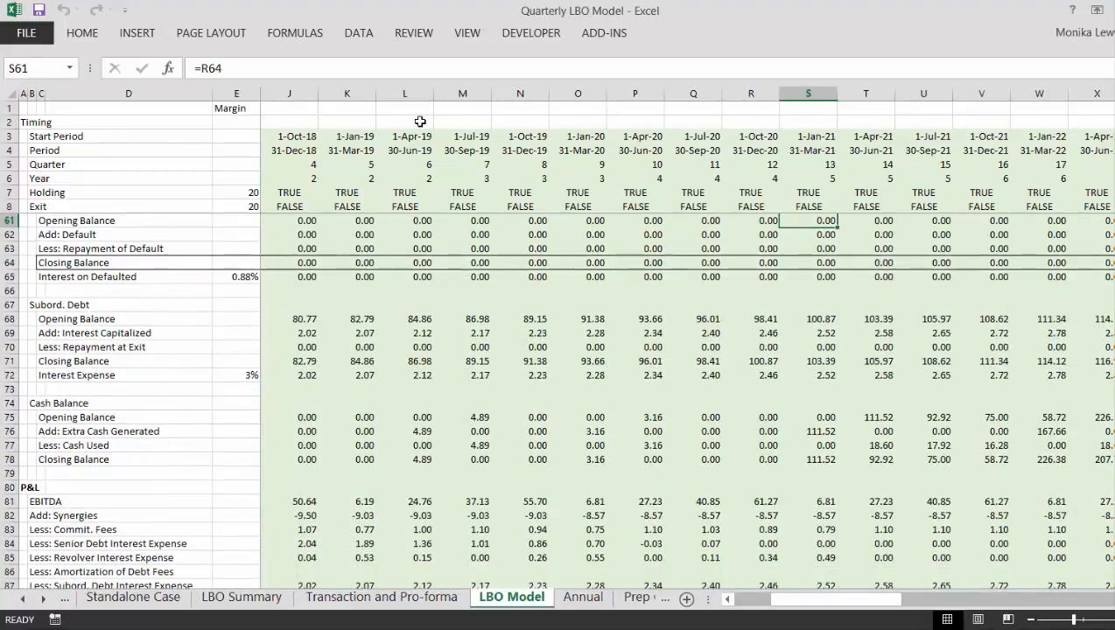
- Examine the cash flow waterfall in column S from Debt/EBITDA down to the Sub-Total in S115
{"action": "key", "text": "Page_Down"}
{"action": "key", "text": "Down"}
{"action": "key", "text": "Down"}
{"action": "key", "text": "Down"}
{"action": "key", "text": "Down"}
{"action": "key", "text": "Down"}
{"action": "key", "text": "Down"}
{"action": "key", "text": "Down"}
{"action": "key", "text": "Down"}
{"action": "key", "text": "Down"}
{"action": "key", "text": "Down"}
{"action": "key", "text": "Down"}
{"action": "key", "text": "Down"}
{"action": "key", "text": "Down"}
{"action": "key", "text": "Down"}
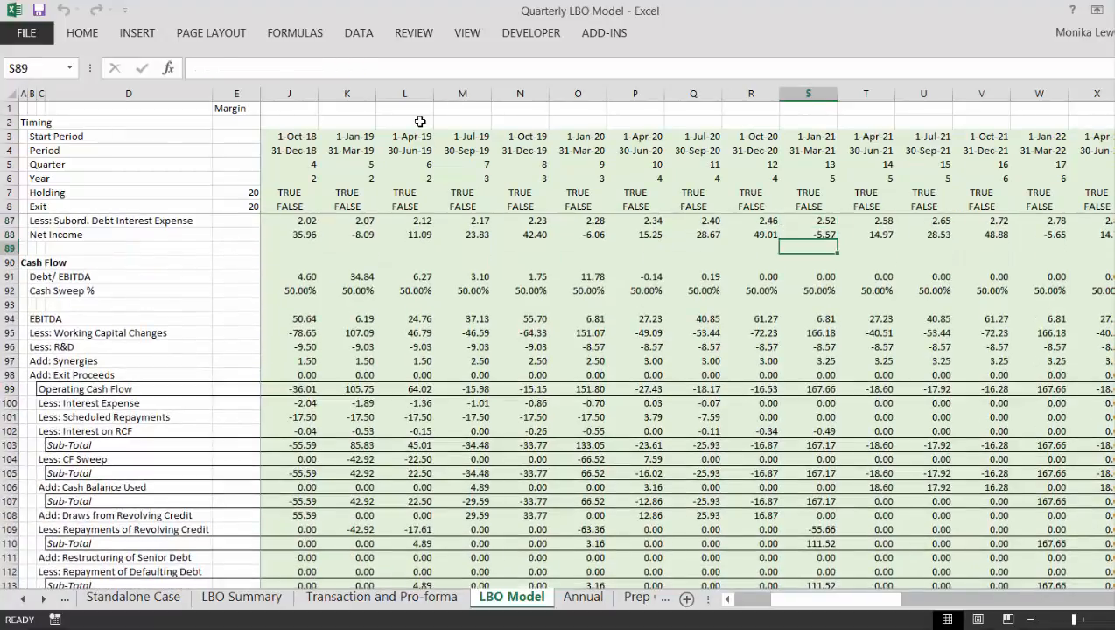
{"action": "key", "text": "Down"}
{"action": "key", "text": "Down"}
{"action": "key", "text": "Down"}
{"action": "key", "text": "Down"}
{"action": "key", "text": "Down"}
{"action": "key", "text": "Down"}
{"action": "key", "text": "Down"}
{"action": "key", "text": "Down"}
{"action": "key", "text": "Down"}
{"action": "key", "text": "Down"}
{"action": "key", "text": "Down"}
{"action": "key", "text": "Down"}
{"action": "key", "text": "Down"}
{"action": "key", "text": "Down"}
{"action": "key", "text": "Down"}
{"action": "key", "text": "Down"}
{"action": "key", "text": "Down"}
{"action": "key", "text": "Down"}
{"action": "key", "text": "Down"}
{"action": "key", "text": "Down"}
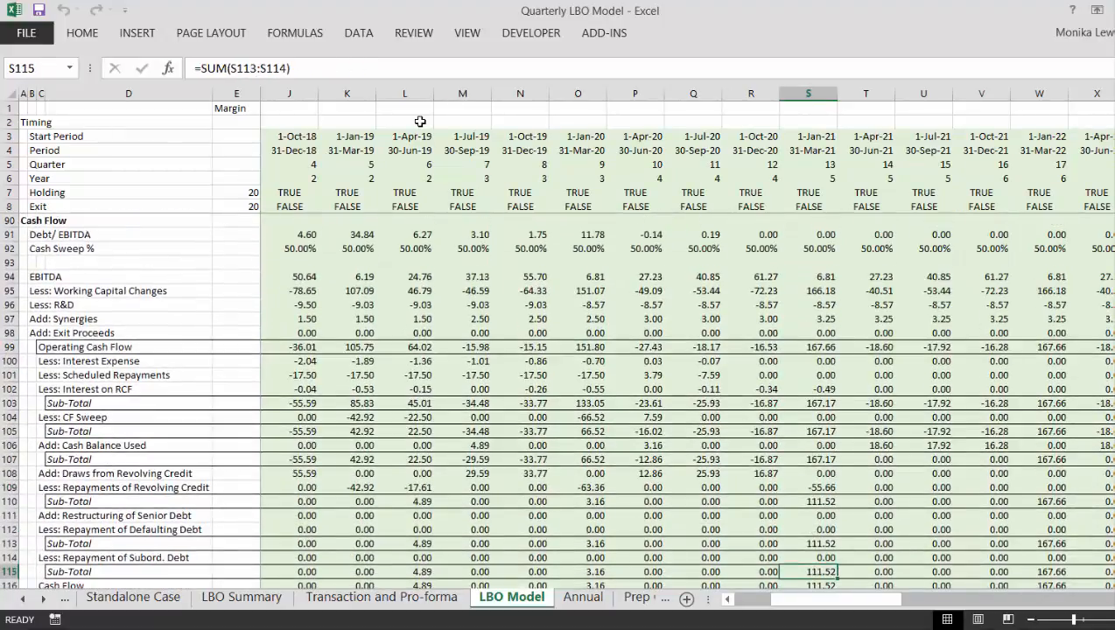
- Check the Cash Flow formulas in row 116 between P116 and the exit quarter in Z116
{"action": "key", "text": "Right"}
{"action": "key", "text": "Right"}
{"action": "key", "text": "Right"}
{"action": "key", "text": "Right"}
{"action": "key", "text": "Right"}
{"action": "key", "text": "Right"}
{"action": "key", "text": "Right"}
{"action": "key", "text": "Right"}
{"action": "key", "text": "Right"}
{"action": "key", "text": "Right"}
{"action": "key", "text": "Right"}
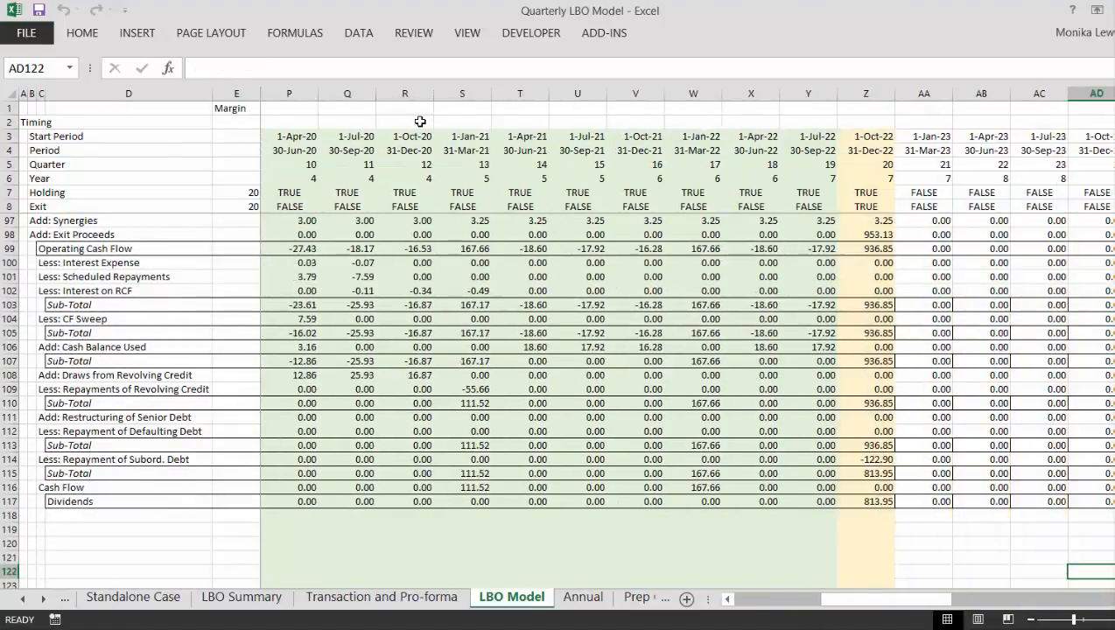
{"action": "key", "text": "Left"}
{"action": "key", "text": "Left"}
{"action": "key", "text": "Left"}
{"action": "key", "text": "Up"}
{"action": "key", "text": "Up"}
{"action": "key", "text": "Up"}
{"action": "key", "text": "Up"}
{"action": "key", "text": "Up"}
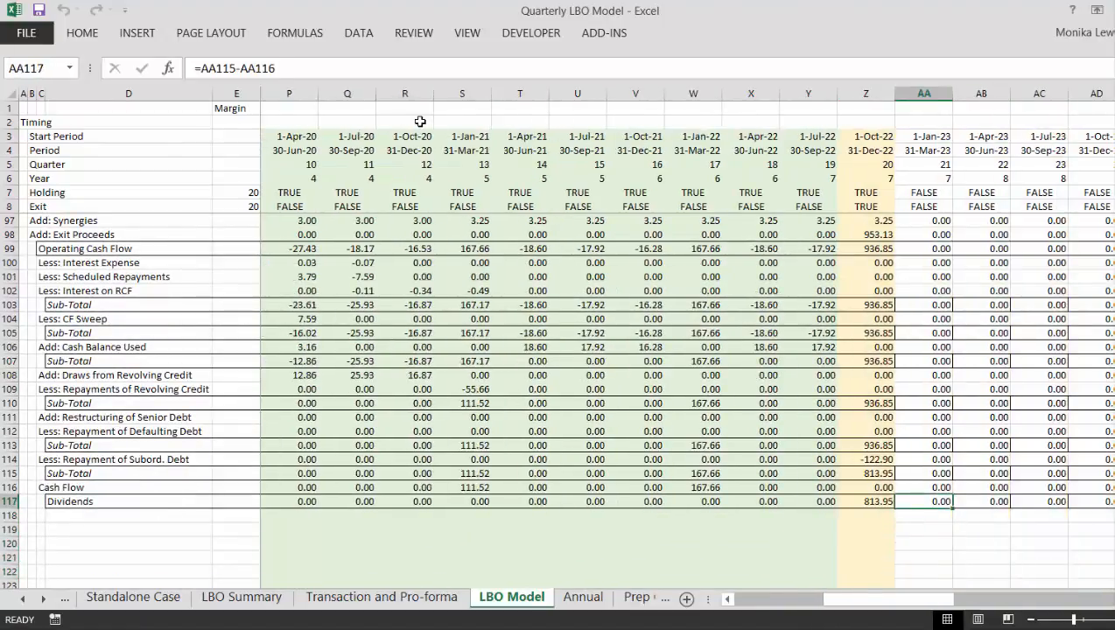
{"action": "key", "text": "Left"}
{"action": "key", "text": "Up"}
{"action": "key", "text": "Left"}
{"action": "key", "text": "Left"}
{"action": "key", "text": "Left"}
{"action": "key", "text": "Left"}
{"action": "key", "text": "Left"}
{"action": "key", "text": "Left"}
{"action": "key", "text": "Left"}
{"action": "key", "text": "Left"}
{"action": "key", "text": "Left"}
{"action": "key", "text": "Left"}
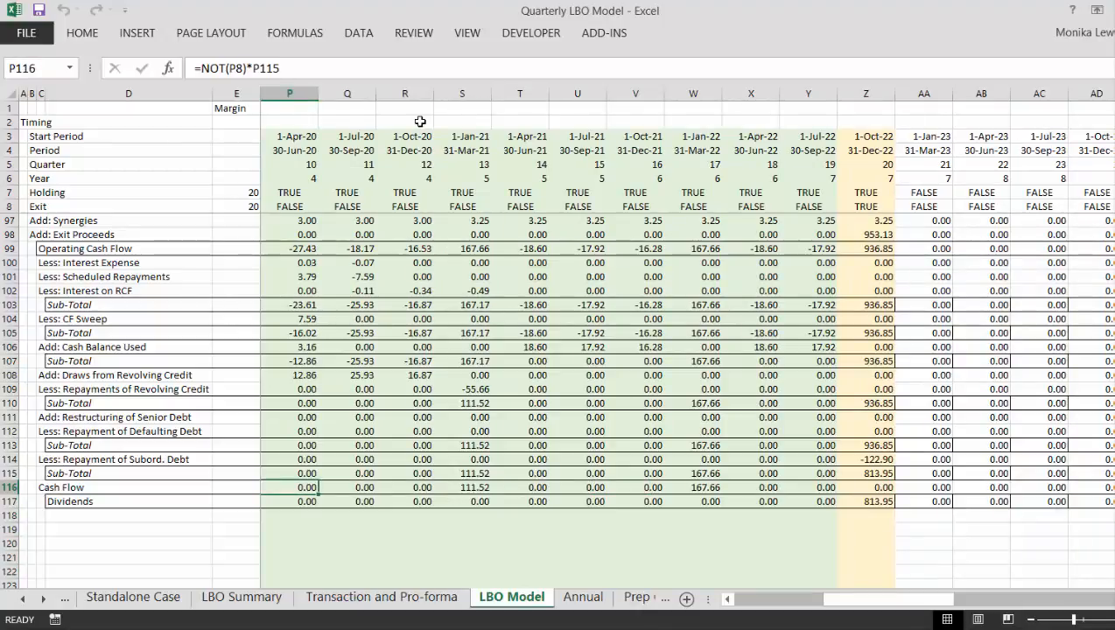
{"action": "key", "text": "Right"}
{"action": "key", "text": "Right"}
{"action": "key", "text": "Right"}
{"action": "key", "text": "Right"}
{"action": "key", "text": "Right"}
{"action": "key", "text": "Right"}
{"action": "key", "text": "Right"}
{"action": "key", "text": "Right"}
{"action": "key", "text": "Right"}
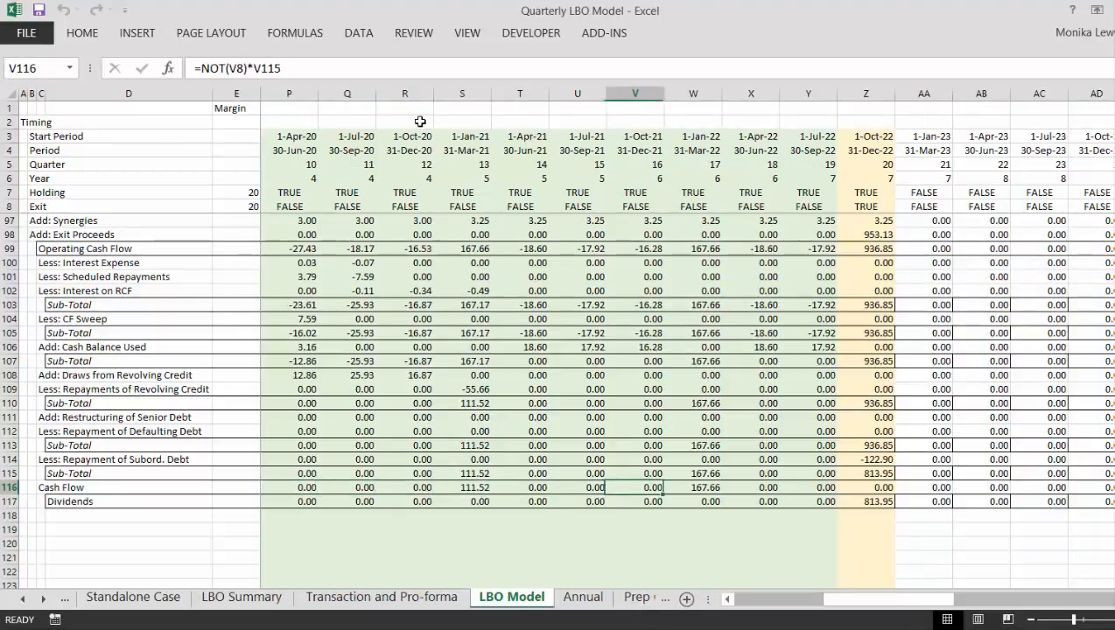
{"action": "key", "text": "Right"}
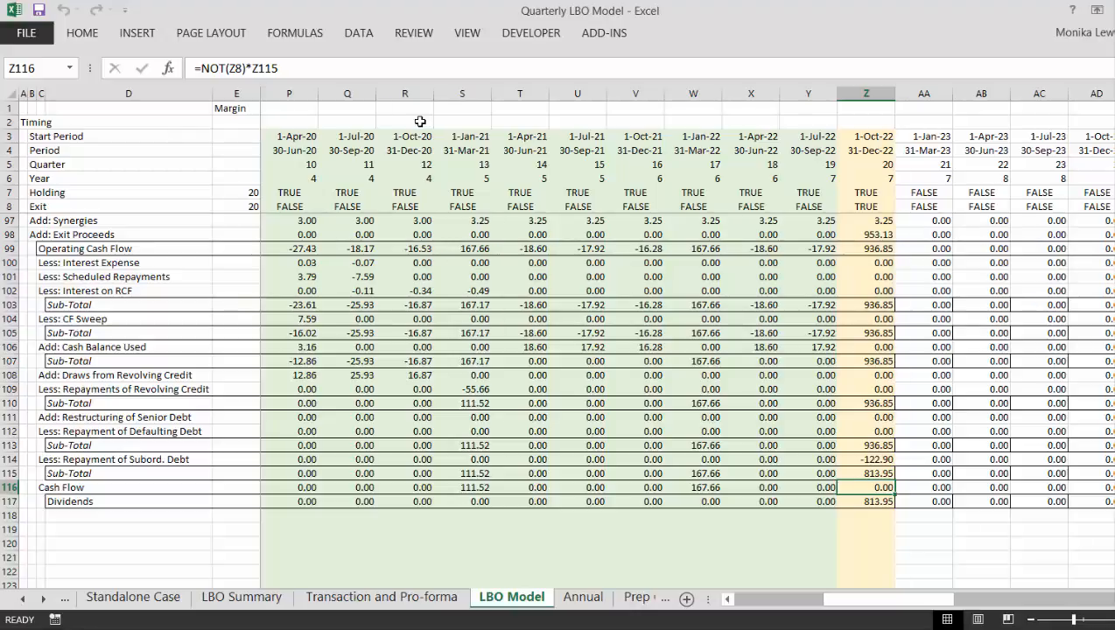
- Compare the exit-quarter sub-totals and Subord. Debt repayment in Z113:Z115 with the Cash Flow in Z116
{"action": "key", "text": "Up"}
{"action": "key", "text": "Up"}
{"action": "key", "text": "Up"}
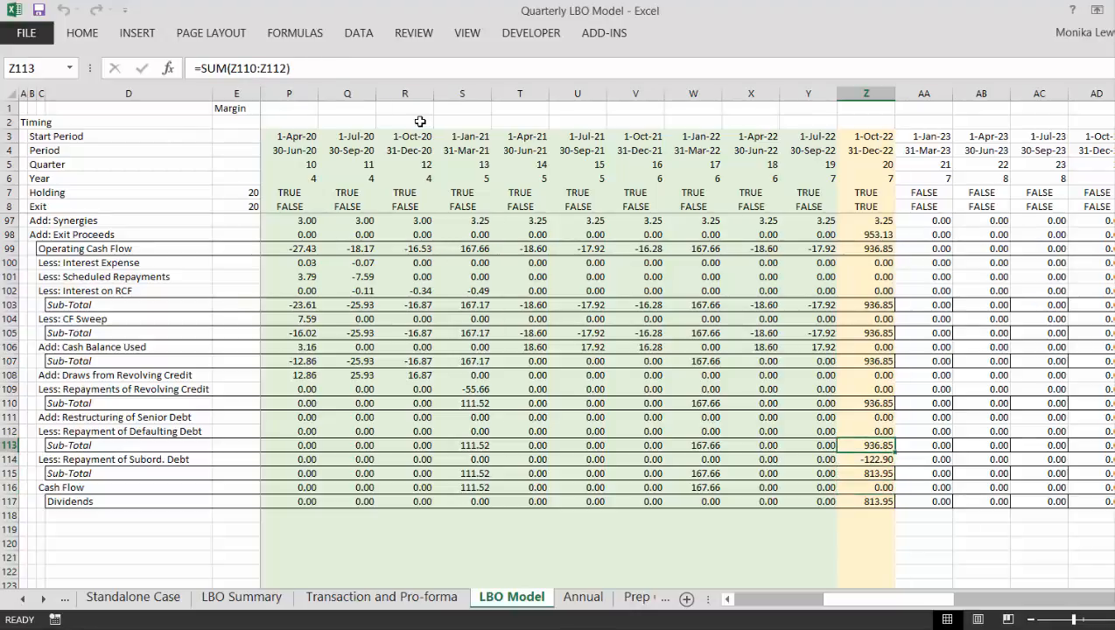
{"action": "key", "text": "Down"}
{"action": "key", "text": "Down"}
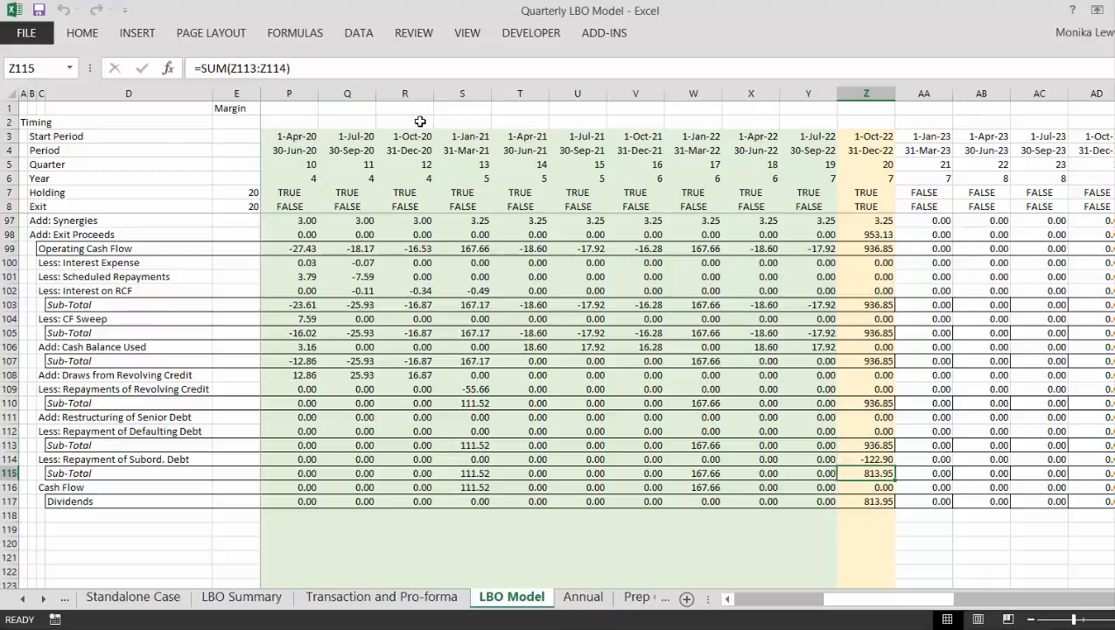
{"action": "key", "text": "Down"}
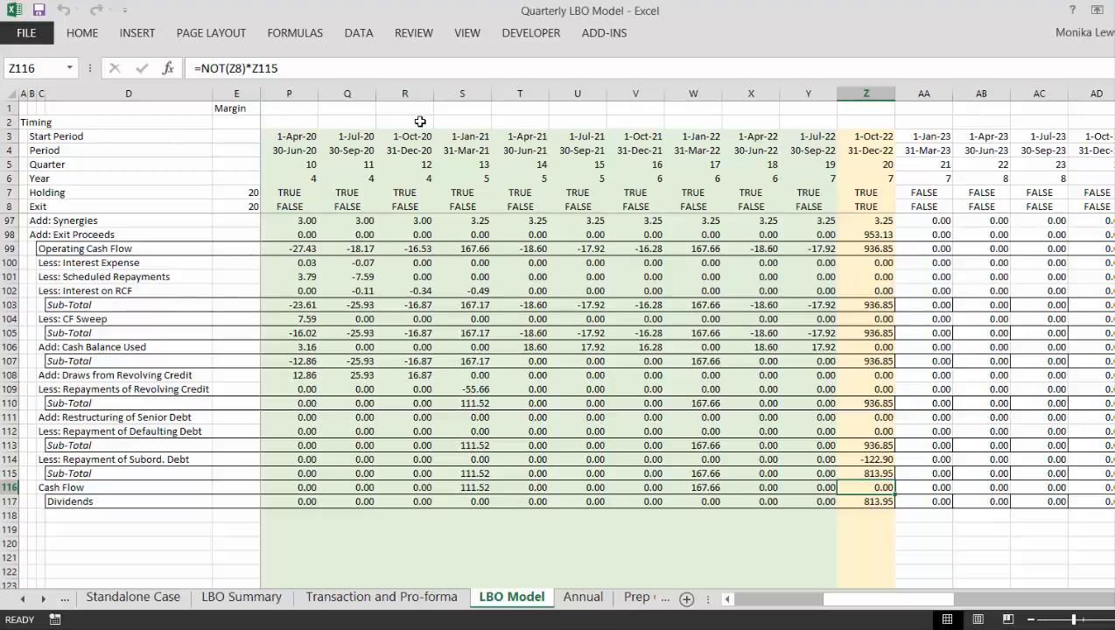
- Trace column Z up to the Cash Balance schedule and inspect the exit-quarter Closing Balance formula in Z78
{"action": "key", "text": "Up"}
{"action": "key", "text": "Up"}
{"action": "key", "text": "Up"}
{"action": "key", "text": "Up"}
{"action": "key", "text": "Up"}
{"action": "key", "text": "Up"}
{"action": "key", "text": "Up"}
{"action": "key", "text": "Up"}
{"action": "key", "text": "Up"}
{"action": "key", "text": "Up"}
{"action": "key", "text": "Up"}
{"action": "key", "text": "Up"}
{"action": "key", "text": "Up"}
{"action": "key", "text": "Up"}
{"action": "key", "text": "Up"}
{"action": "key", "text": "Up"}
{"action": "key", "text": "Up"}
{"action": "key", "text": "Up"}
{"action": "key", "text": "Up"}
{"action": "key", "text": "Up"}
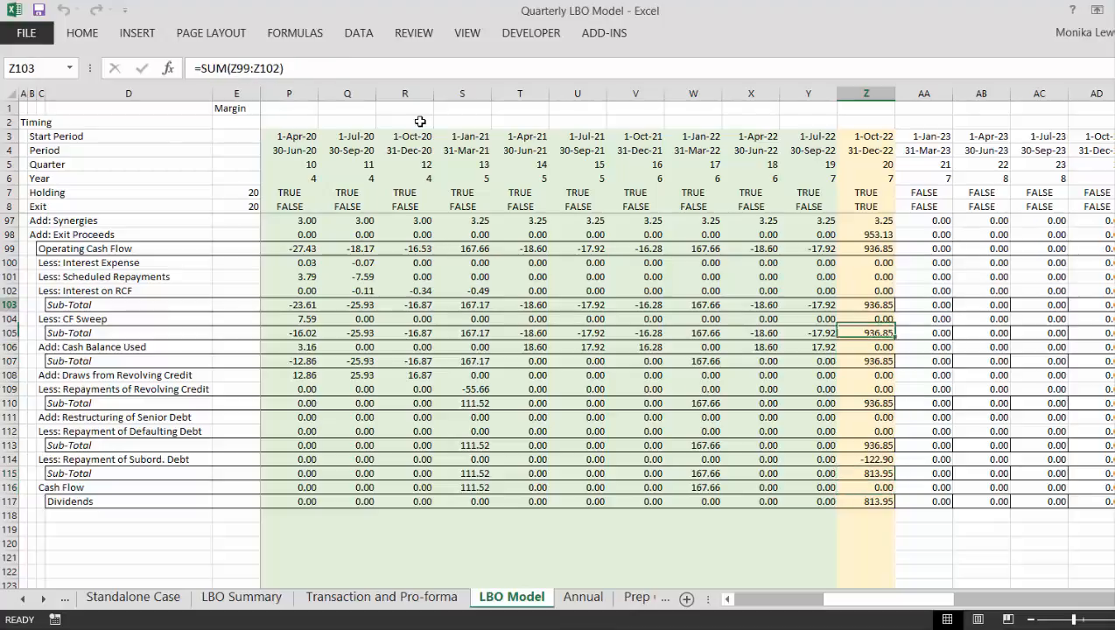
{"action": "key", "text": "Up"}
{"action": "key", "text": "Up"}
{"action": "key", "text": "Up"}
{"action": "key", "text": "Up"}
{"action": "key", "text": "Up"}
{"action": "key", "text": "Up"}
{"action": "key", "text": "Up"}
{"action": "key", "text": "Up"}
{"action": "key", "text": "Up"}
{"action": "key", "text": "Up"}
{"action": "key", "text": "Up"}
{"action": "key", "text": "Up"}
{"action": "key", "text": "Up"}
{"action": "key", "text": "Up"}
{"action": "key", "text": "Up"}
{"action": "key", "text": "Up"}
{"action": "key", "text": "Up"}
{"action": "key", "text": "Up"}
{"action": "key", "text": "Up"}
{"action": "key", "text": "Up"}
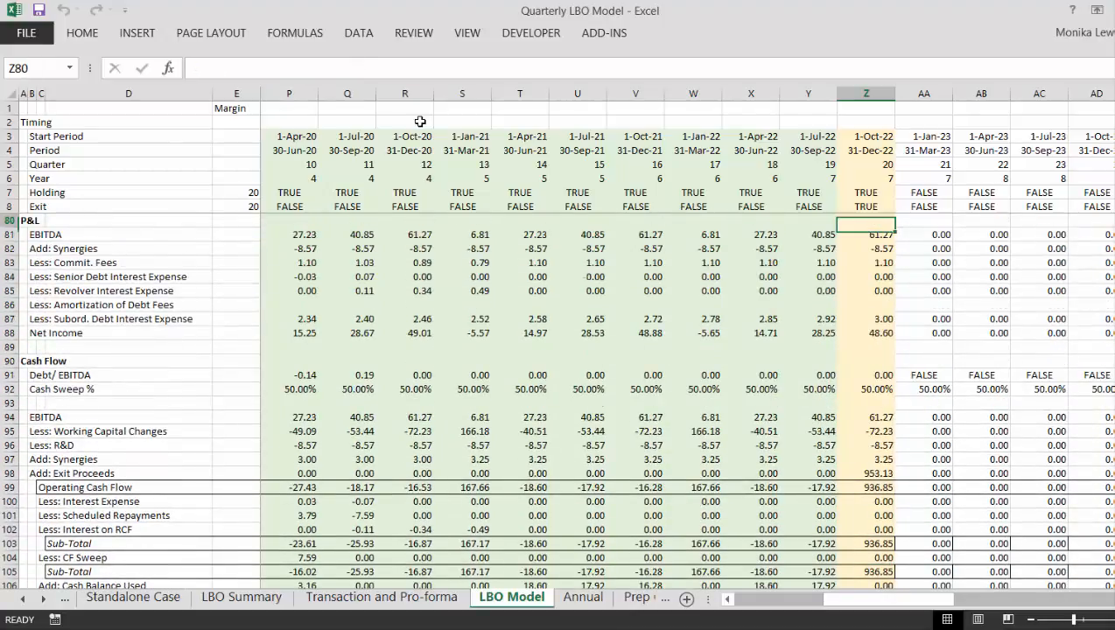
{"action": "key", "text": "Up"}
{"action": "key", "text": "Up"}
{"action": "key", "text": "Up"}
{"action": "key", "text": "Up"}
{"action": "key", "text": "Up"}
{"action": "key", "text": "Up"}
{"action": "key", "text": "Up"}
{"action": "key", "text": "Up"}
{"action": "key", "text": "Up"}
{"action": "key", "text": "Up"}
{"action": "key", "text": "Down"}
{"action": "key", "text": "Down"}
{"action": "key", "text": "Down"}
{"action": "key", "text": "Down"}
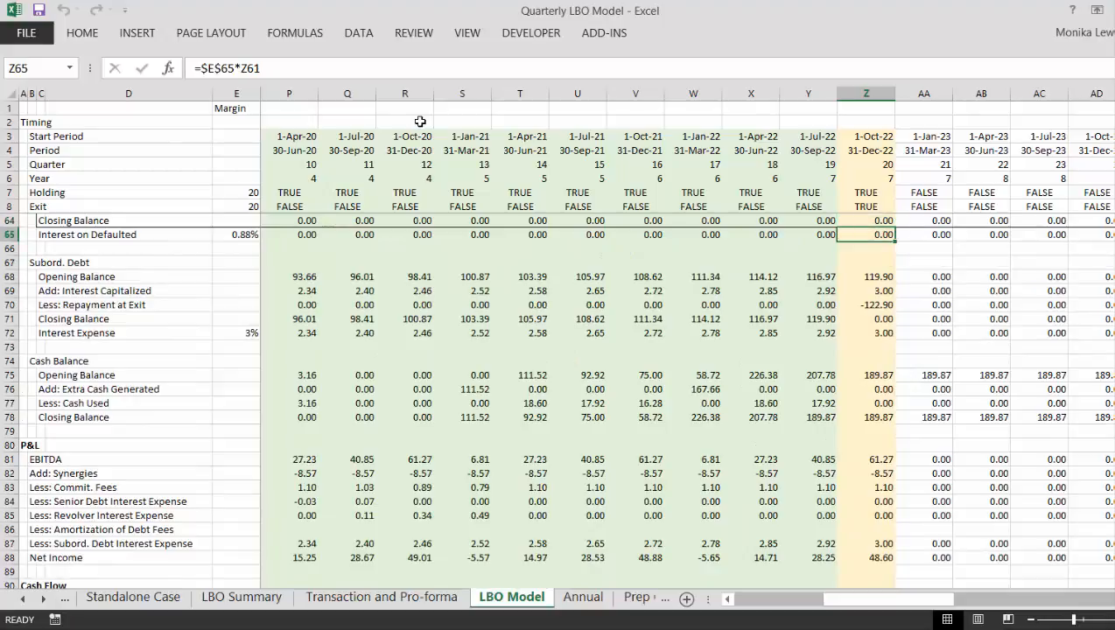
{"action": "key", "text": "Down"}
{"action": "key", "text": "Down"}
{"action": "key", "text": "Down"}
{"action": "key", "text": "Down"}
{"action": "key", "text": "Down"}
{"action": "key", "text": "Down"}
{"action": "key", "text": "Down"}
{"action": "key", "text": "Down"}
{"action": "key", "text": "Down"}
{"action": "key", "text": "Down"}
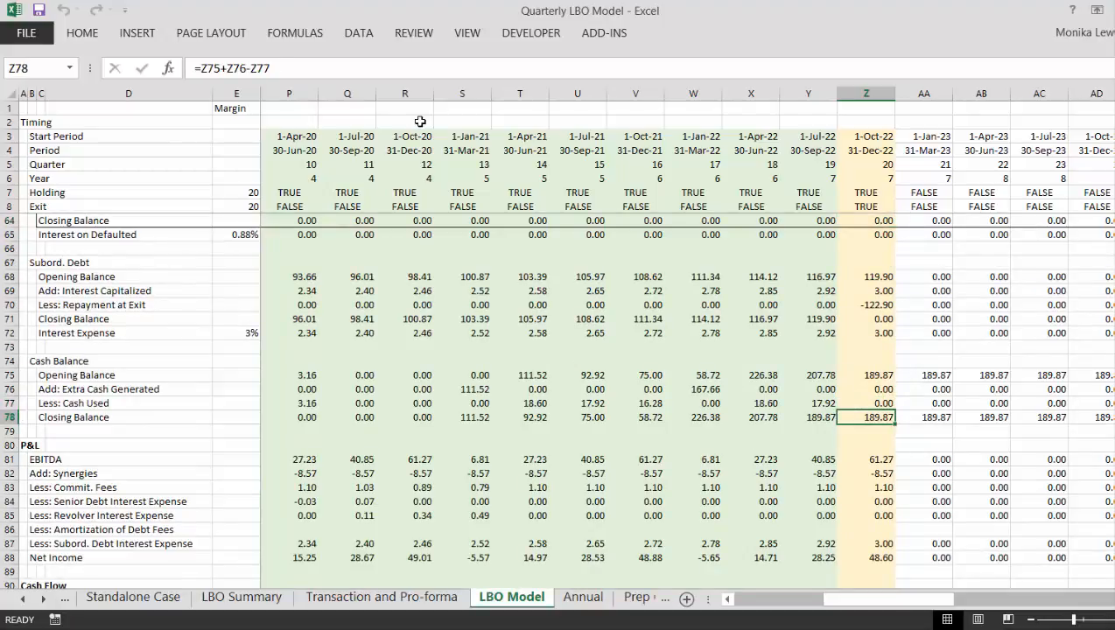
- Recheck the exit-quarter formulas from the Sub-Total in Z113 down to Dividends in Z117
{"action": "key", "text": "Down"}
{"action": "key", "text": "Down"}
{"action": "key", "text": "Down"}
{"action": "key", "text": "Down"}
{"action": "key", "text": "Down"}
{"action": "key", "text": "Down"}
{"action": "key", "text": "Down"}
{"action": "key", "text": "Down"}
{"action": "key", "text": "Down"}
{"action": "key", "text": "Down"}
{"action": "key", "text": "Down"}
{"action": "key", "text": "Down"}
{"action": "key", "text": "Down"}
{"action": "key", "text": "Down"}
{"action": "key", "text": "Down"}
{"action": "key", "text": "Down"}
{"action": "key", "text": "Down"}
{"action": "key", "text": "Down"}
{"action": "key", "text": "Down"}
{"action": "key", "text": "Down"}
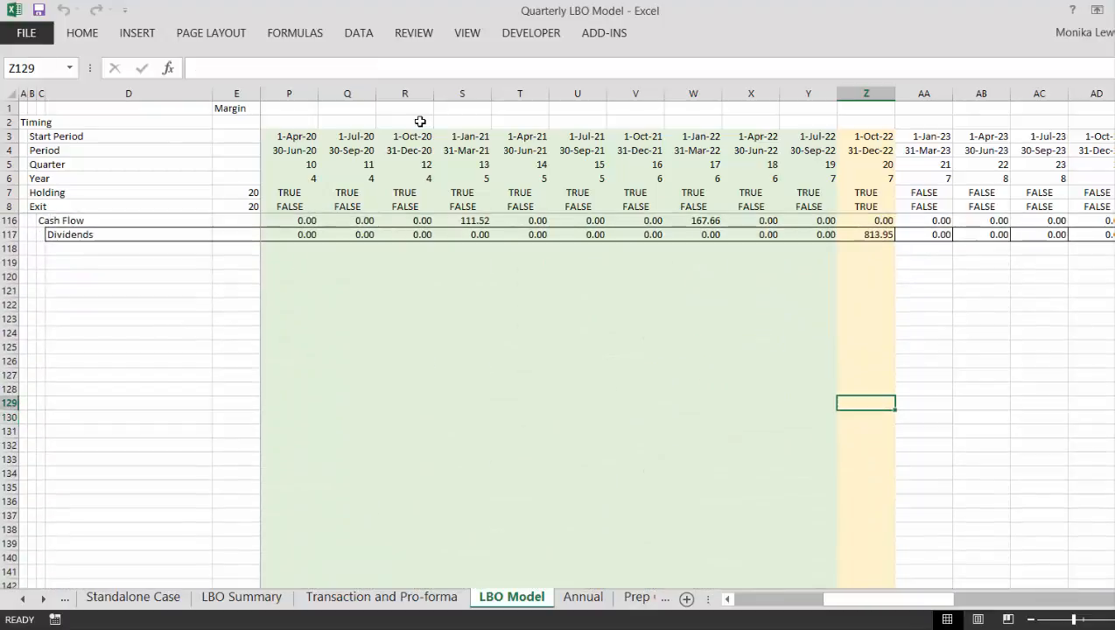
{"action": "key", "text": "Up"}
{"action": "key", "text": "Up"}
{"action": "key", "text": "Up"}
{"action": "key", "text": "Up"}
{"action": "key", "text": "Up"}
{"action": "key", "text": "Up"}
{"action": "key", "text": "Up"}
{"action": "key", "text": "Up"}
{"action": "key", "text": "Up"}
{"action": "key", "text": "Up"}
{"action": "key", "text": "Up"}
{"action": "key", "text": "Up"}
{"action": "key", "text": "Up"}
{"action": "key", "text": "Up"}
{"action": "key", "text": "Up"}
{"action": "key", "text": "Up"}
{"action": "key", "text": "Up"}
{"action": "key", "text": "Up"}
{"action": "key", "text": "Down"}
{"action": "key", "text": "Down"}
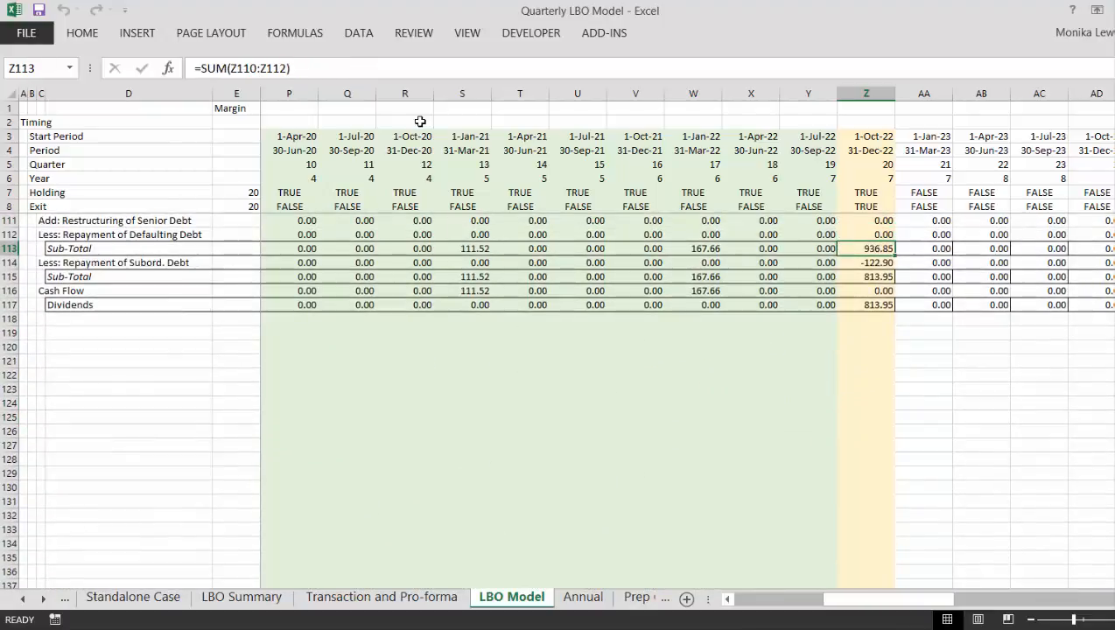
{"action": "key", "text": "Down"}
{"action": "key", "text": "Down"}
{"action": "key", "text": "Down"}
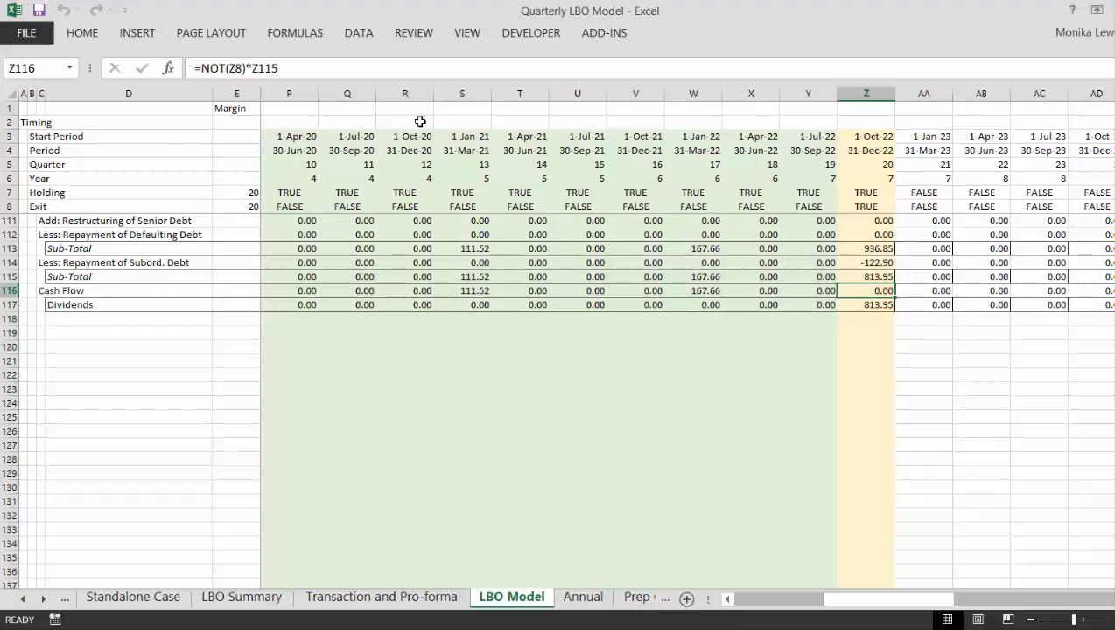
{"action": "key", "text": "Up"}
{"action": "key", "text": "Up"}
{"action": "key", "text": "Up"}
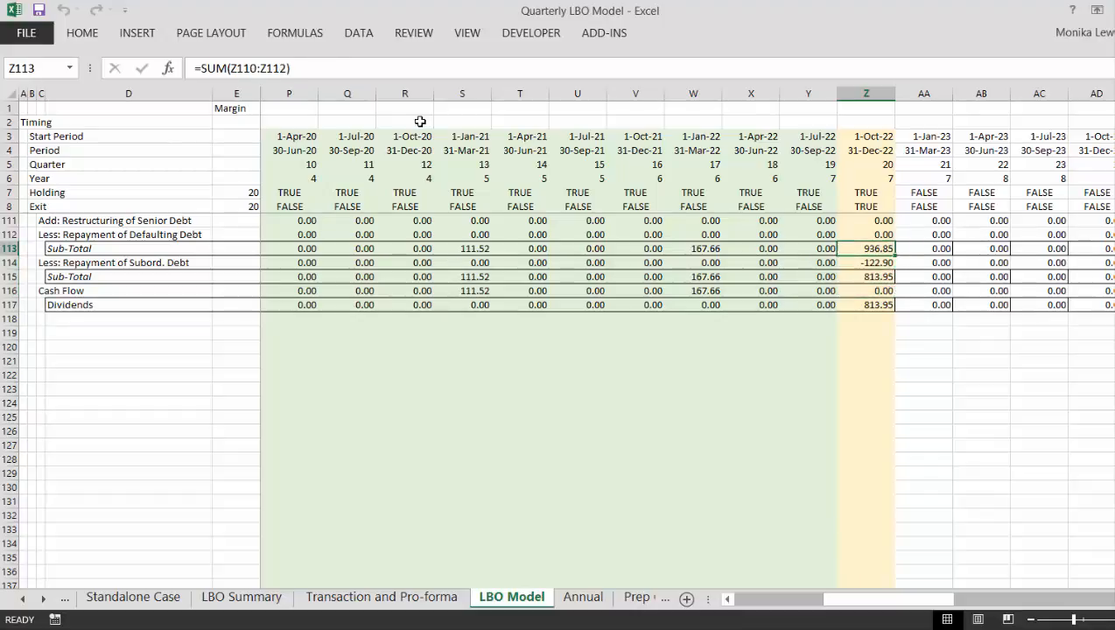
{"action": "key", "text": "Down"}
{"action": "key", "text": "Down"}
{"action": "key", "text": "Down"}
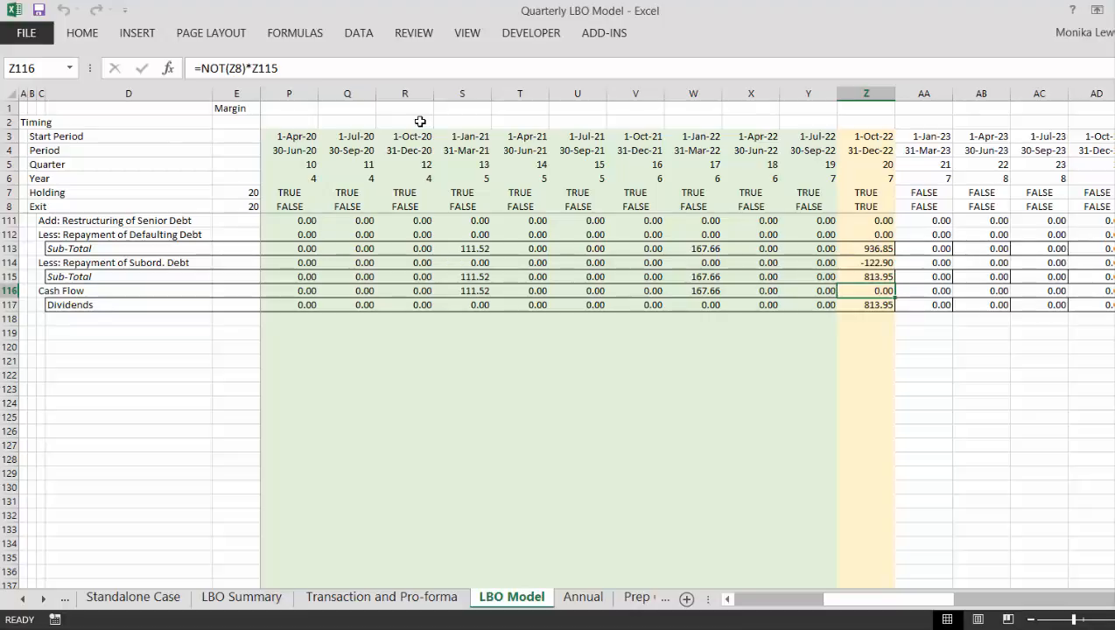
{"action": "key", "text": "Down"}
{"action": "key", "text": "shift+space"}
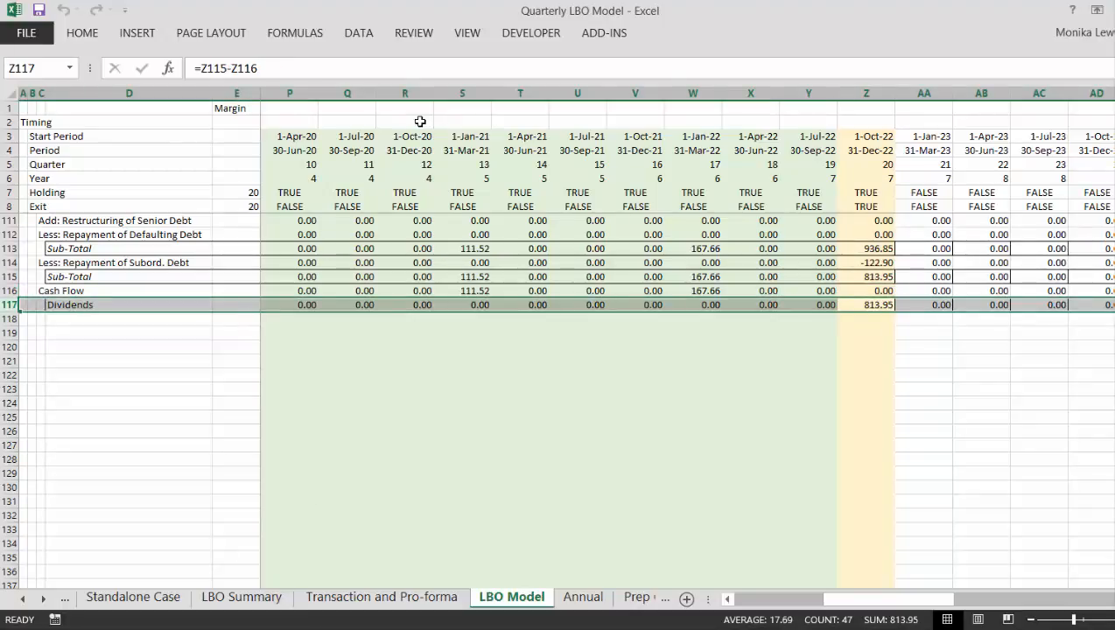
- Insert a blank row 107 between Add: Cash Balance Used and the Sub-Total below it
{"action": "key", "text": "Up"}
{"action": "key", "text": "Up"}
{"action": "key", "text": "Up"}
{"action": "key", "text": "Up"}
{"action": "key", "text": "Up"}
{"action": "key", "text": "Up"}
{"action": "key", "text": "Up"}
{"action": "key", "text": "Up"}
{"action": "key", "text": "Up"}
{"action": "key", "text": "Up"}
{"action": "key", "text": "Up"}
{"action": "key", "text": "Up"}
{"action": "key", "text": "Up"}
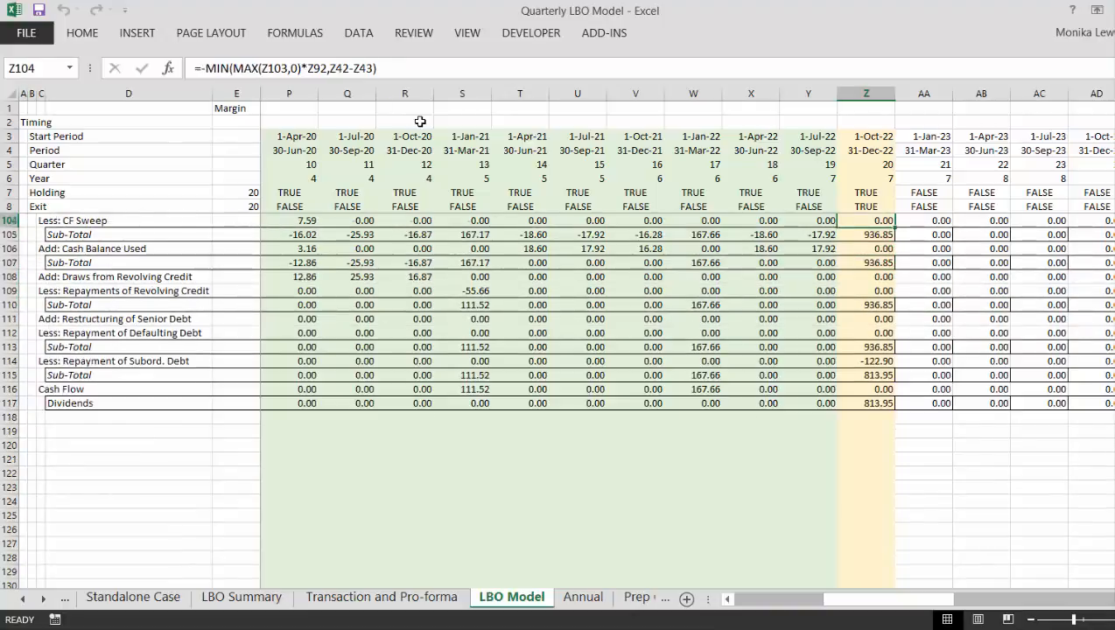
{"action": "key", "text": "Up"}
{"action": "key", "text": "Up"}
{"action": "key", "text": "Up"}
{"action": "key", "text": "Up"}
{"action": "key", "text": "Up"}
{"action": "key", "text": "Down"}
{"action": "key", "text": "Down"}
{"action": "key", "text": "Down"}
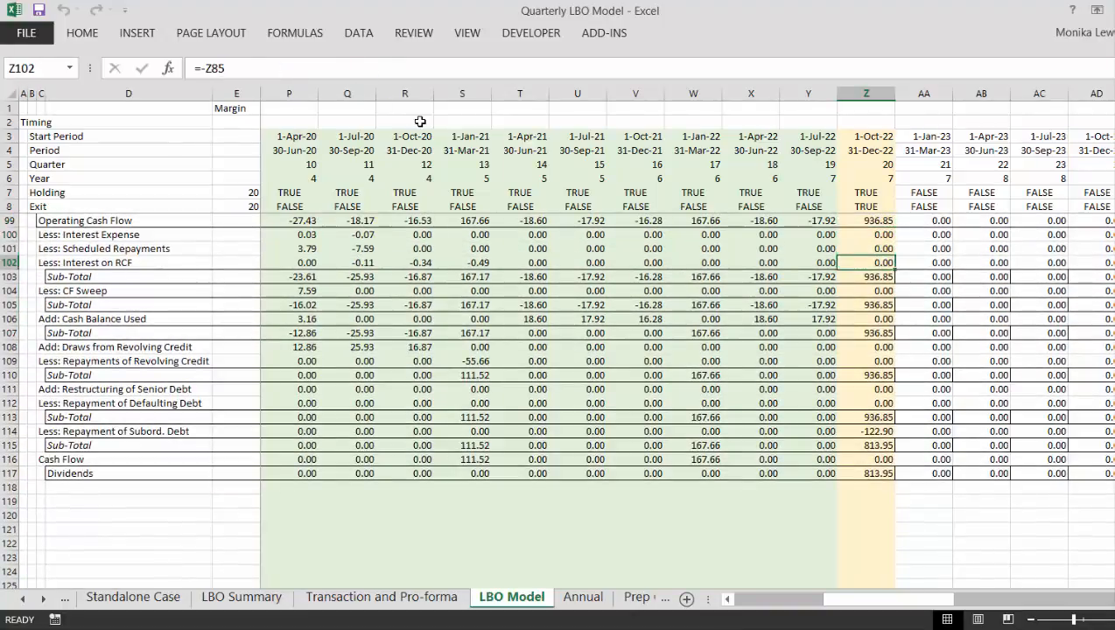
{"action": "key", "text": "Down"}
{"action": "key", "text": "Down"}
{"action": "key", "text": "Down"}
{"action": "key", "text": "Down"}
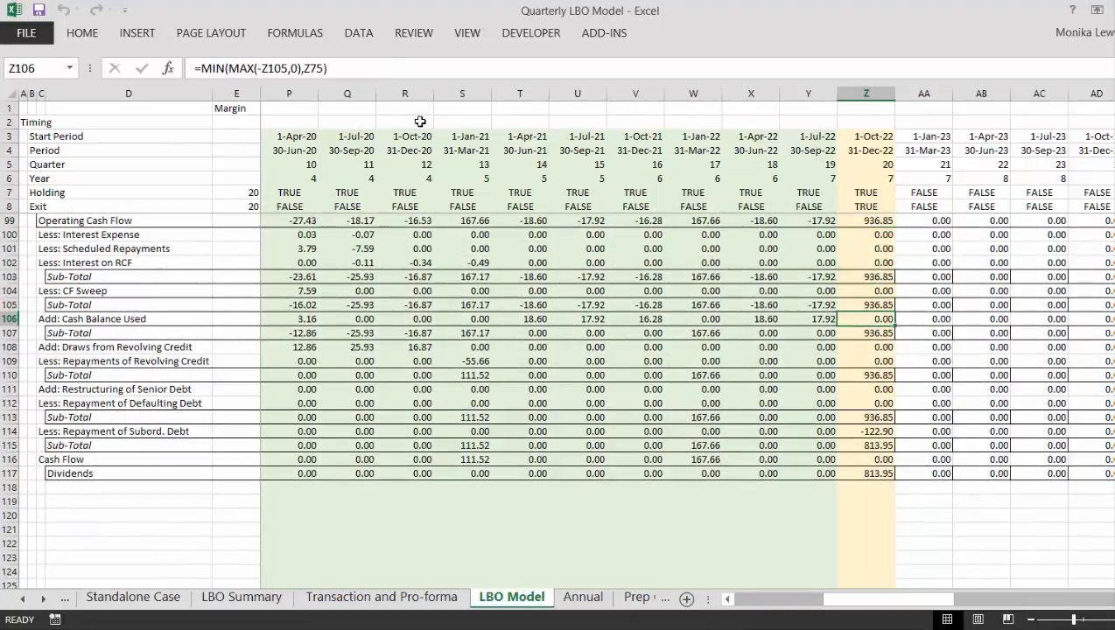
{"action": "key", "text": "Down"}
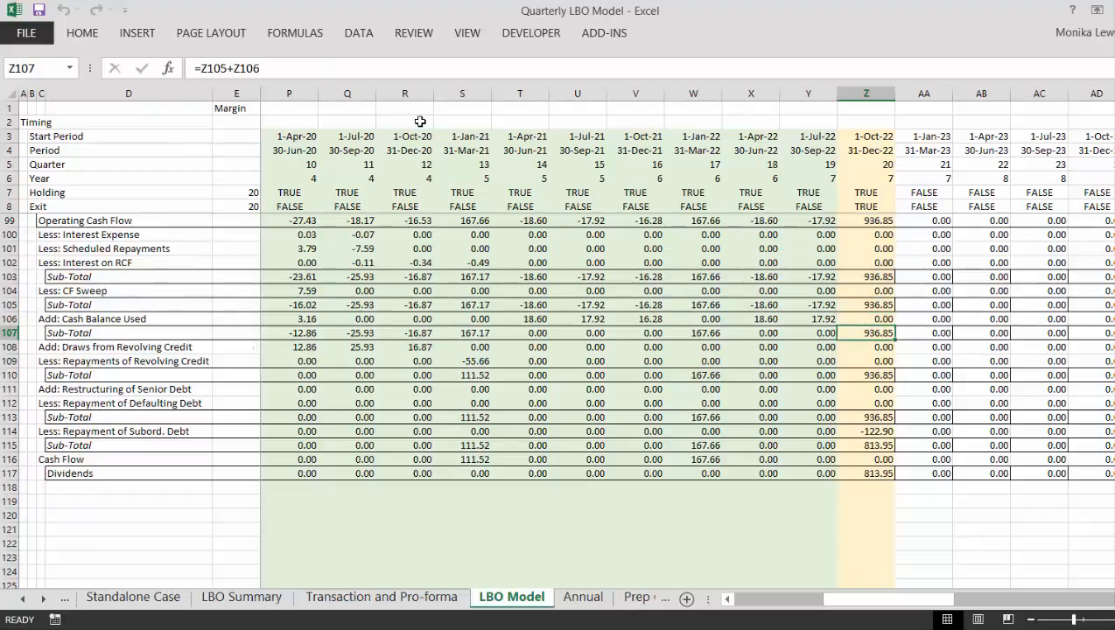
{"action": "key", "text": "shift+space"}
{"action": "key", "text": "ctrl+shift+plus"}
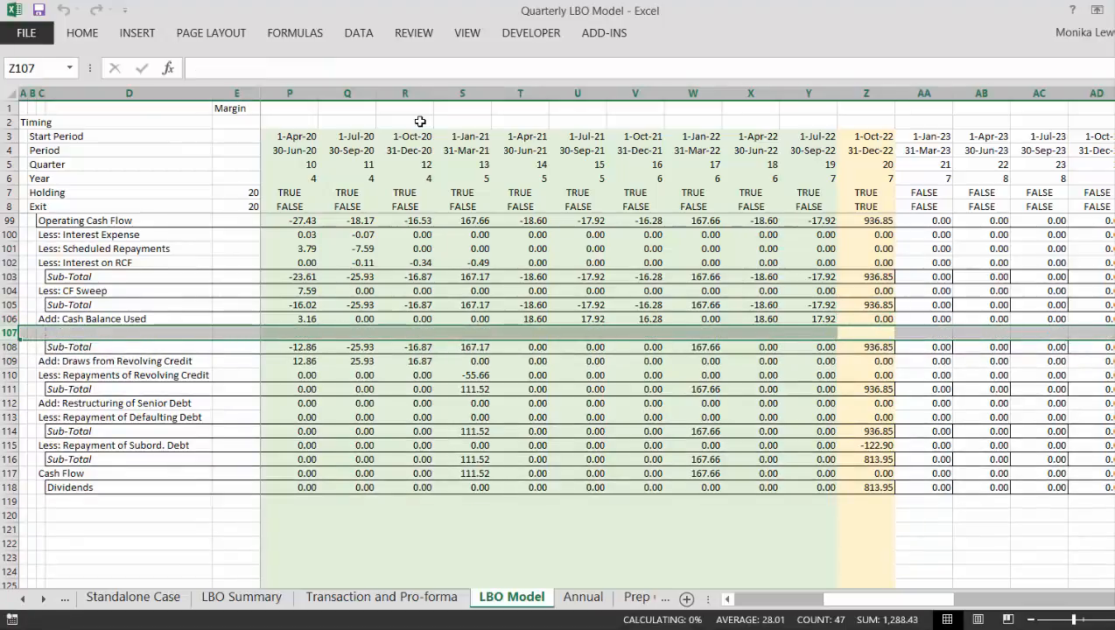
- Label the new row in C107 "Add: Cash Use in Terminal Period" and go to its first-quarter cell, G107
{"action": "key", "text": "Left"}
{"action": "key", "text": "Left"}
{"action": "key", "text": "Left"}
{"action": "key", "text": "Left"}
{"action": "key", "text": "Left"}
{"action": "key", "text": "Left"}
{"action": "key", "text": "Left"}
{"action": "key", "text": "Left"}
{"action": "key", "text": "Left"}
{"action": "key", "text": "Left"}
{"action": "key", "text": "Left"}
{"action": "key", "text": "Left"}
{"action": "key", "text": "Left"}
{"action": "key", "text": "Left"}
{"action": "key", "text": "Left"}
{"action": "key", "text": "Left"}
{"action": "key", "text": "Left"}
{"action": "key", "text": "Left"}
{"action": "key", "text": "Left"}
{"action": "key", "text": "Left"}
{"action": "key", "text": "Left"}
{"action": "key", "text": "Left"}
{"action": "key", "text": "Left"}
{"action": "key", "text": "Left"}
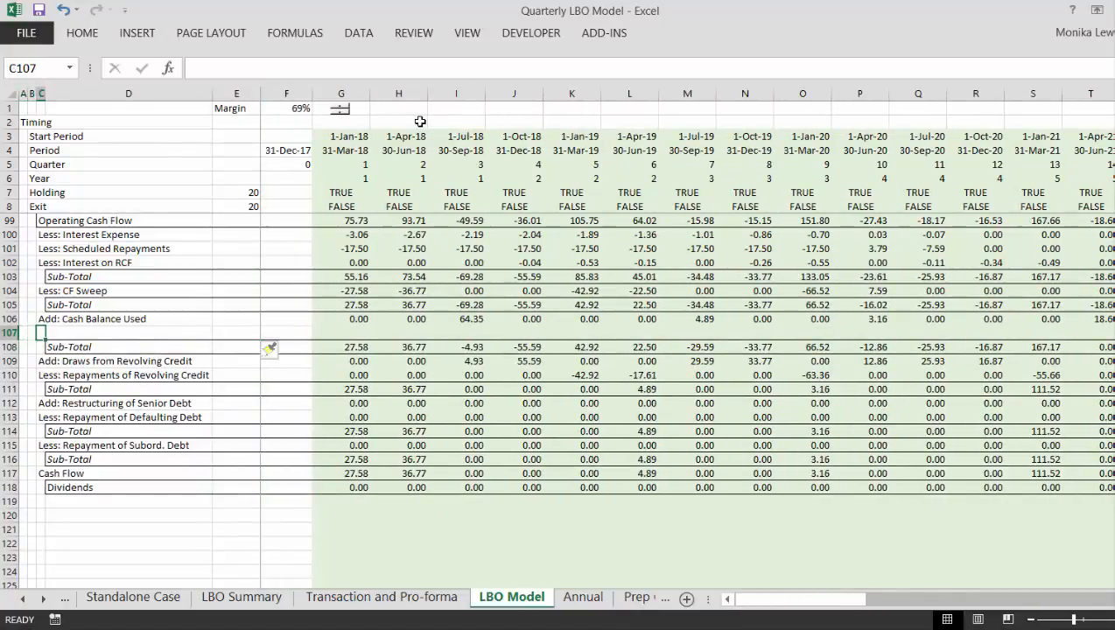
{"action": "type", "text": "Add"}
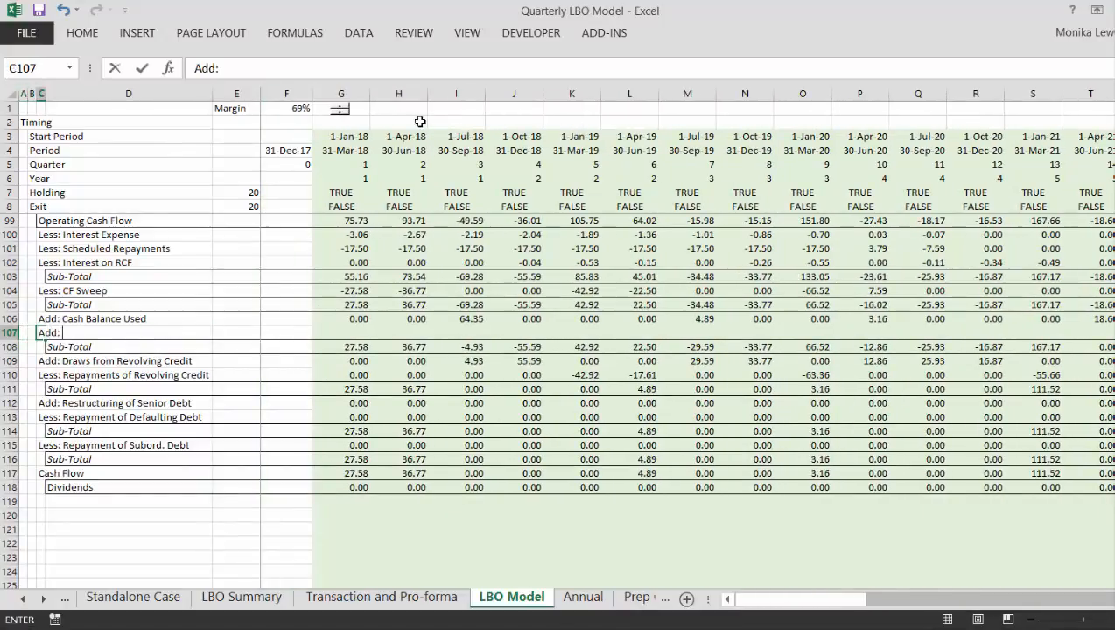
{"action": "type", "text": ": C"}
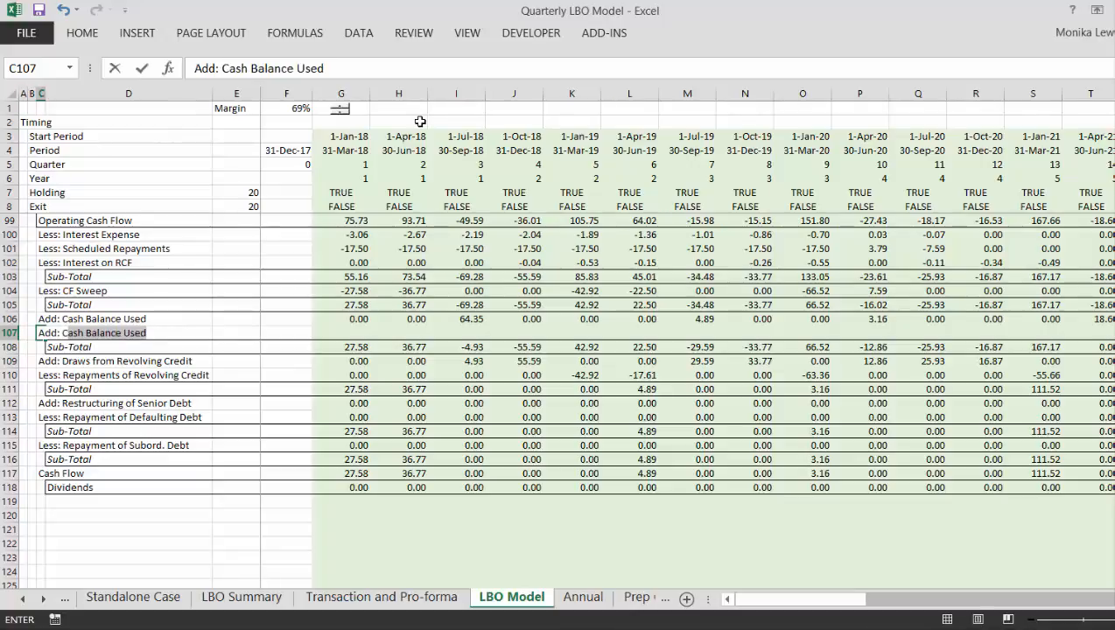
{"action": "type", "text": "ash Use in Terminal P"}
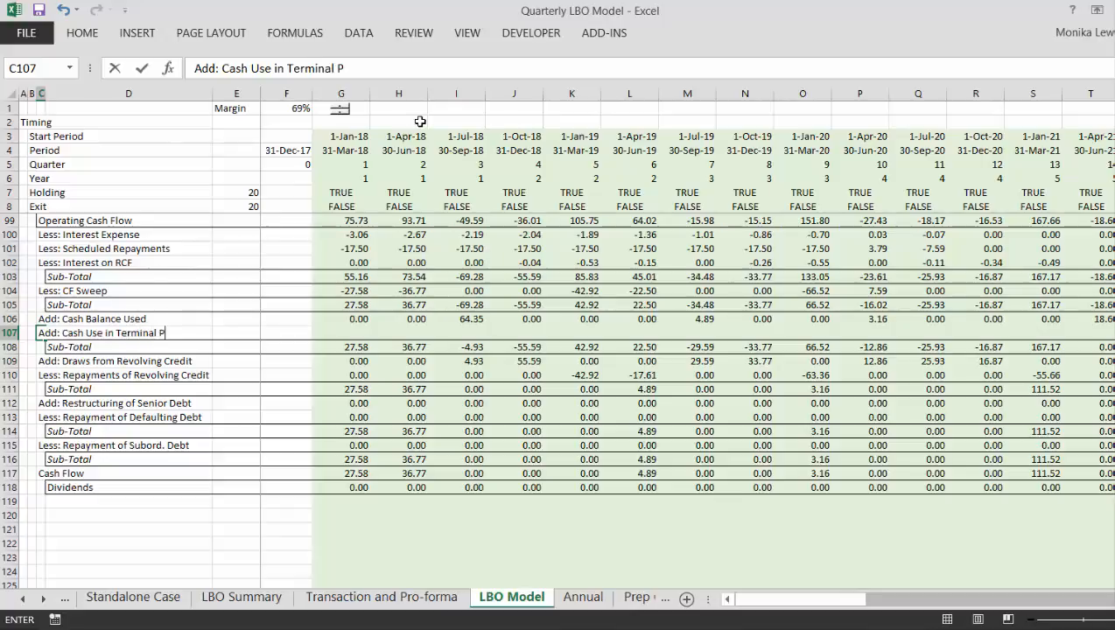
{"action": "key", "text": "Right"}
{"action": "key", "text": "Right"}
{"action": "key", "text": "Right"}
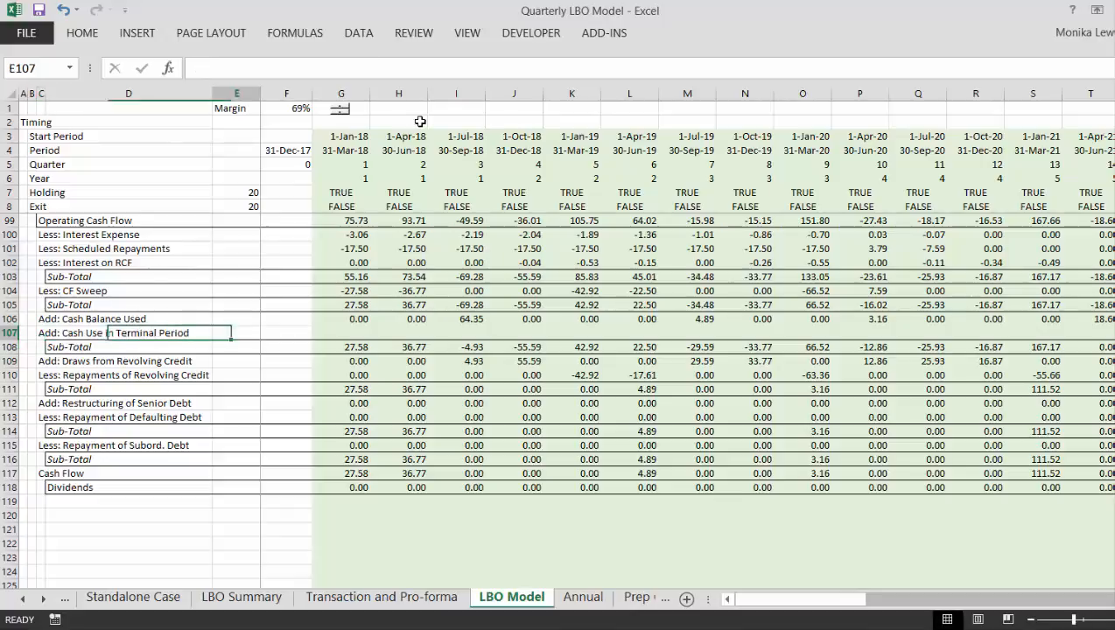
{"action": "key", "text": "Right"}
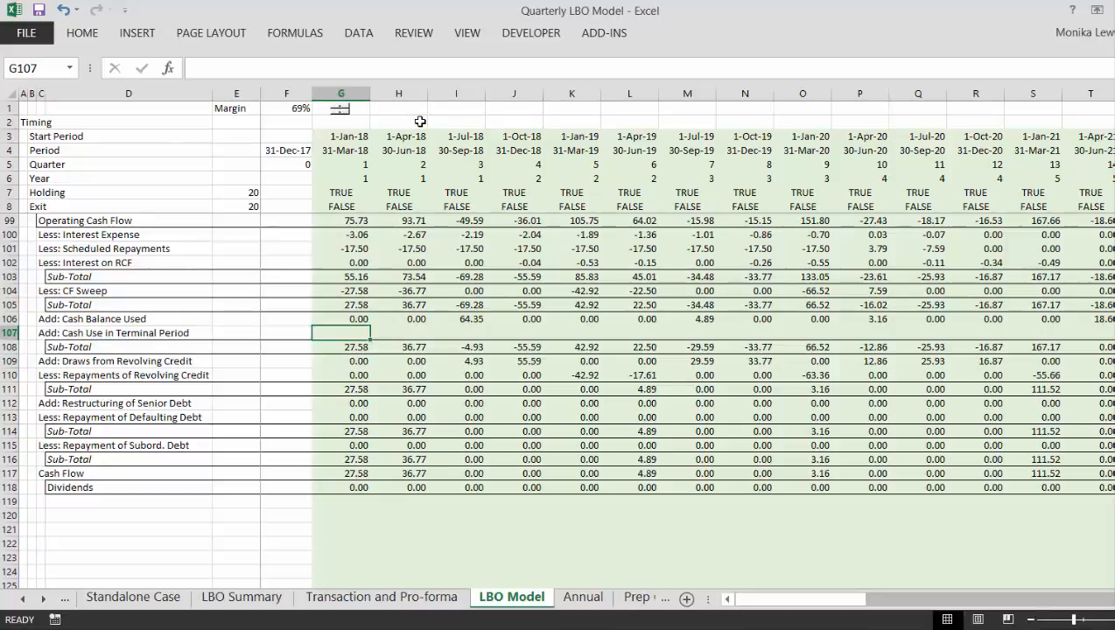
- Enter =G8*G75 in G107, multiplying the Exit flag by the Cash Balance schedule's Opening Balance
{"action": "type", "text": "="}
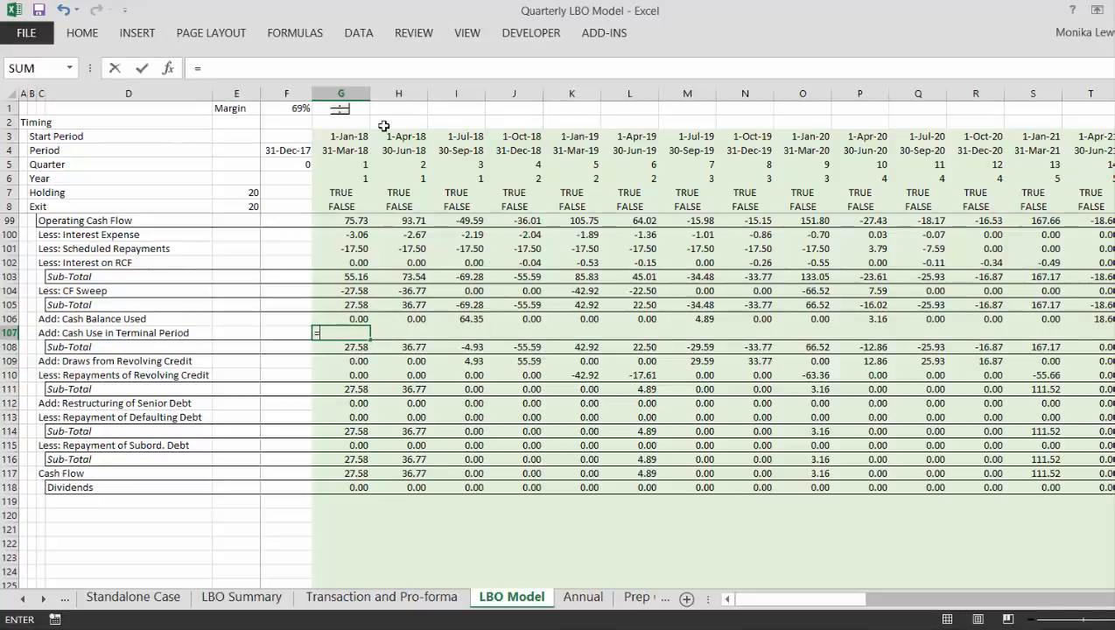
{"action": "left_click", "coordinate": [324, 191]}
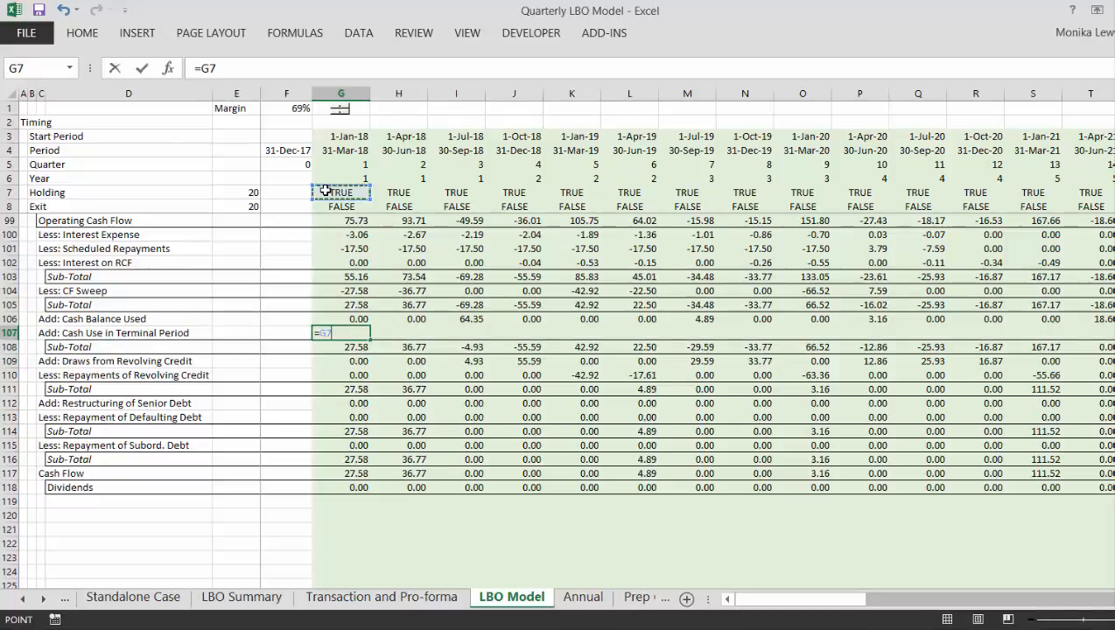
{"action": "key", "text": "Down"}
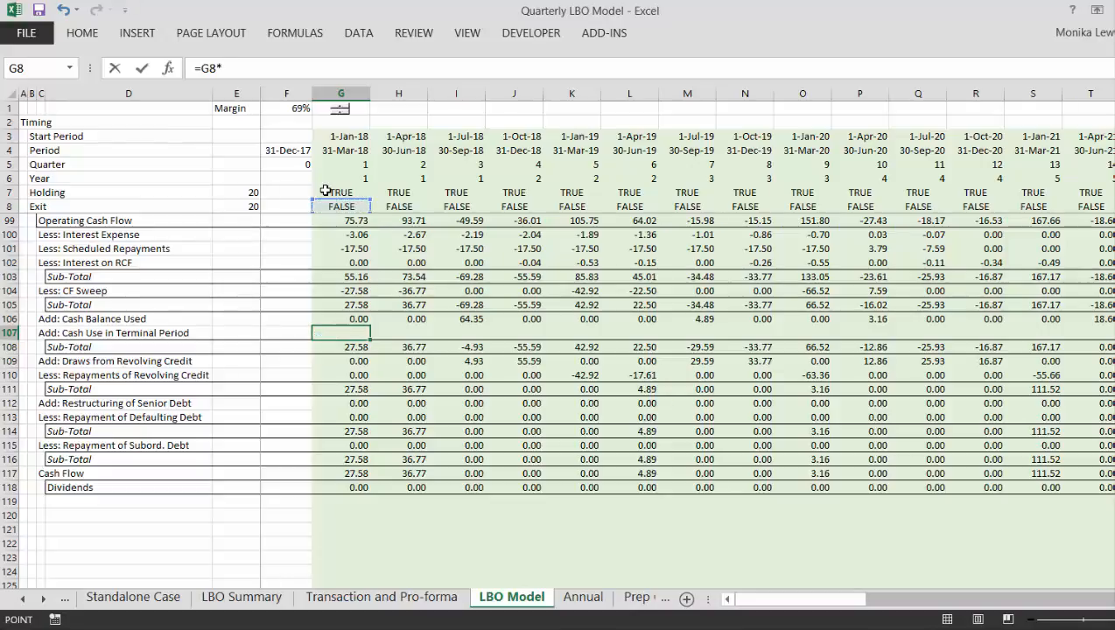
{"action": "type", "text": "*"}
{"action": "key", "text": "Up"}
{"action": "key", "text": "Up"}
{"action": "key", "text": "Up"}
{"action": "key", "text": "Up"}
{"action": "key", "text": "Up"}
{"action": "key", "text": "Up"}
{"action": "key", "text": "Up"}
{"action": "key", "text": "Up"}
{"action": "key", "text": "Up"}
{"action": "key", "text": "Up"}
{"action": "key", "text": "Up"}
{"action": "key", "text": "Up"}
{"action": "key", "text": "Up"}
{"action": "key", "text": "Up"}
{"action": "key", "text": "Up"}
{"action": "key", "text": "Up"}
{"action": "key", "text": "Up"}
{"action": "key", "text": "Up"}
{"action": "key", "text": "Up"}
{"action": "key", "text": "Up"}
{"action": "key", "text": "Down"}
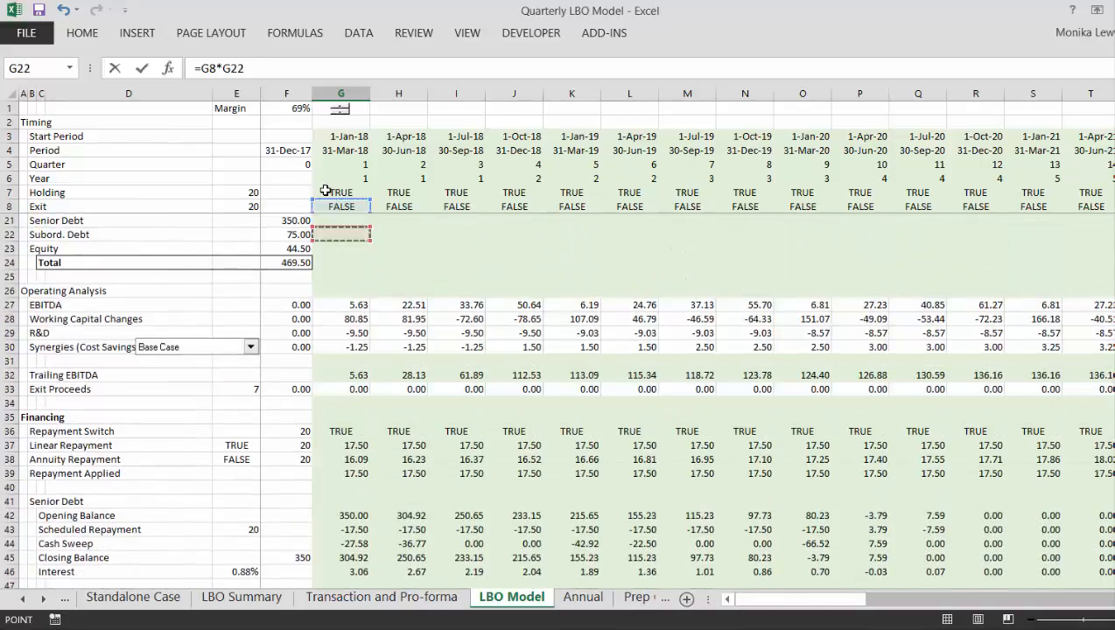
{"action": "key", "text": "Down"}
{"action": "key", "text": "Down"}
{"action": "key", "text": "Down"}
{"action": "key", "text": "Down"}
{"action": "key", "text": "Down"}
{"action": "key", "text": "Down"}
{"action": "key", "text": "Down"}
{"action": "key", "text": "Down"}
{"action": "key", "text": "Down"}
{"action": "key", "text": "Down"}
{"action": "key", "text": "Down"}
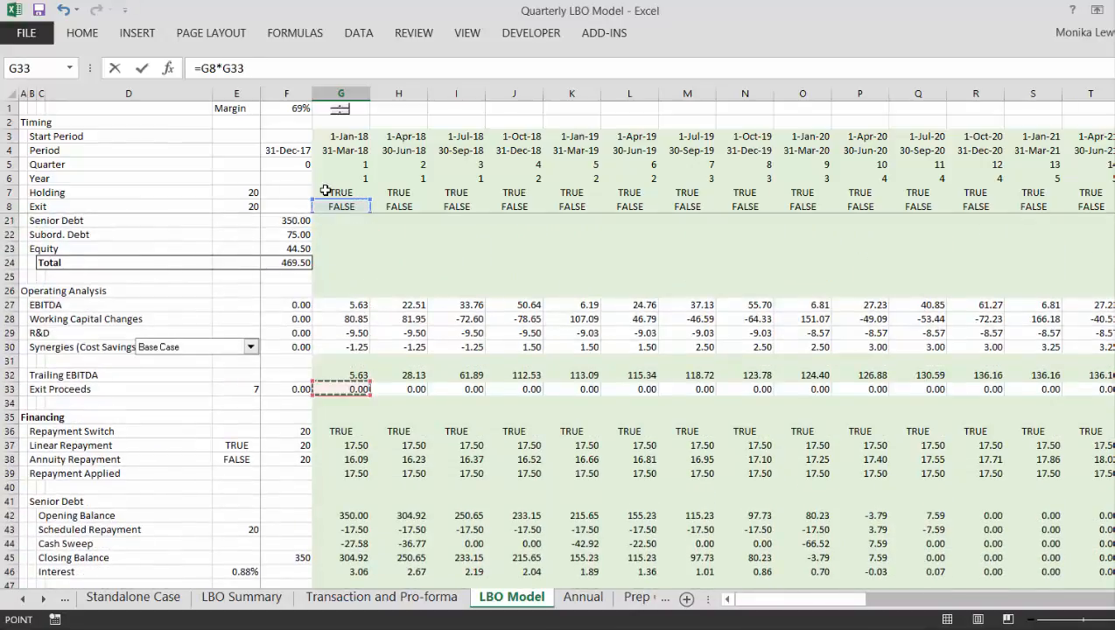
{"action": "key", "text": "Down"}
{"action": "key", "text": "Down"}
{"action": "key", "text": "Down"}
{"action": "key", "text": "Down"}
{"action": "key", "text": "Up"}
{"action": "key", "text": "Up"}
{"action": "key", "text": "Up"}
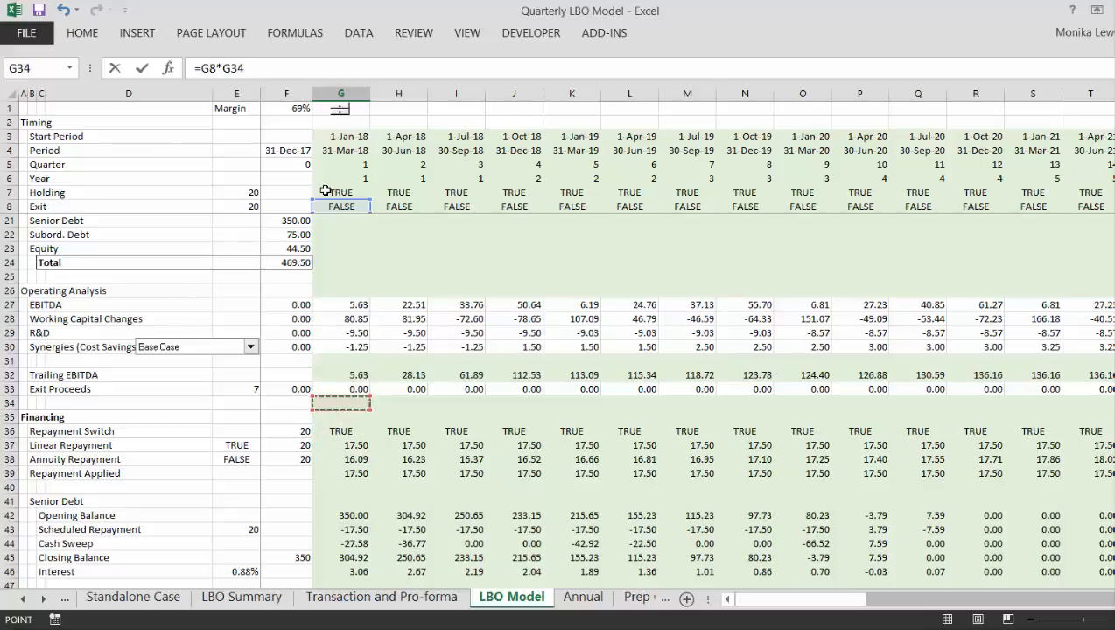
{"action": "key", "text": "Down"}
{"action": "key", "text": "Down"}
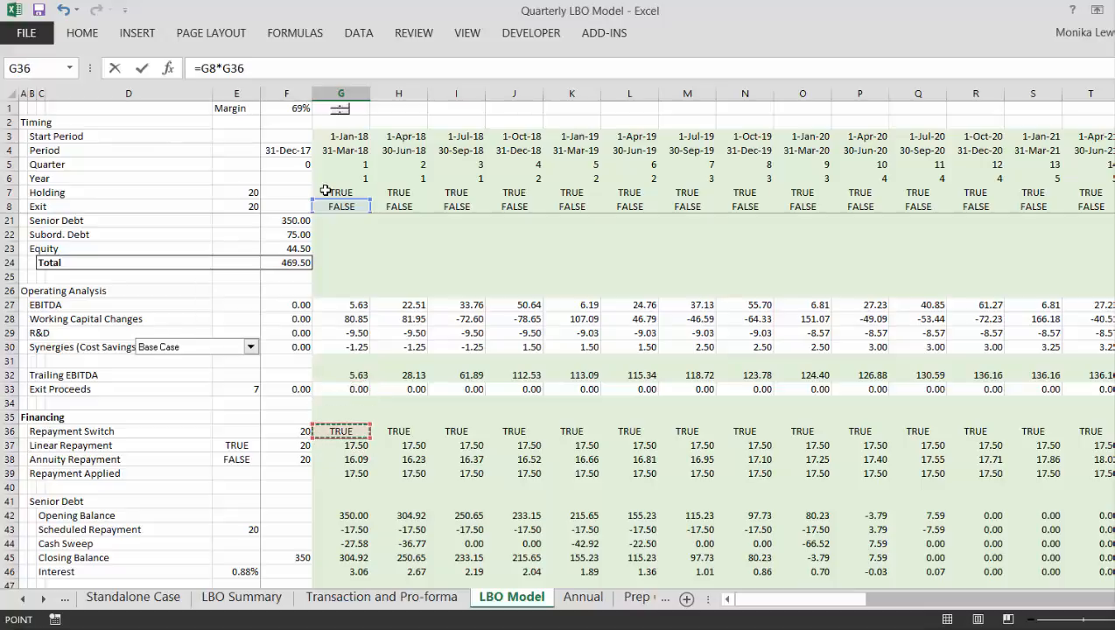
{"action": "key", "text": "Down"}
{"action": "key", "text": "Down"}
{"action": "key", "text": "Down"}
{"action": "key", "text": "Down"}
{"action": "key", "text": "Down"}
{"action": "key", "text": "Down"}
{"action": "key", "text": "Down"}
{"action": "key", "text": "Down"}
{"action": "key", "text": "Down"}
{"action": "key", "text": "Down"}
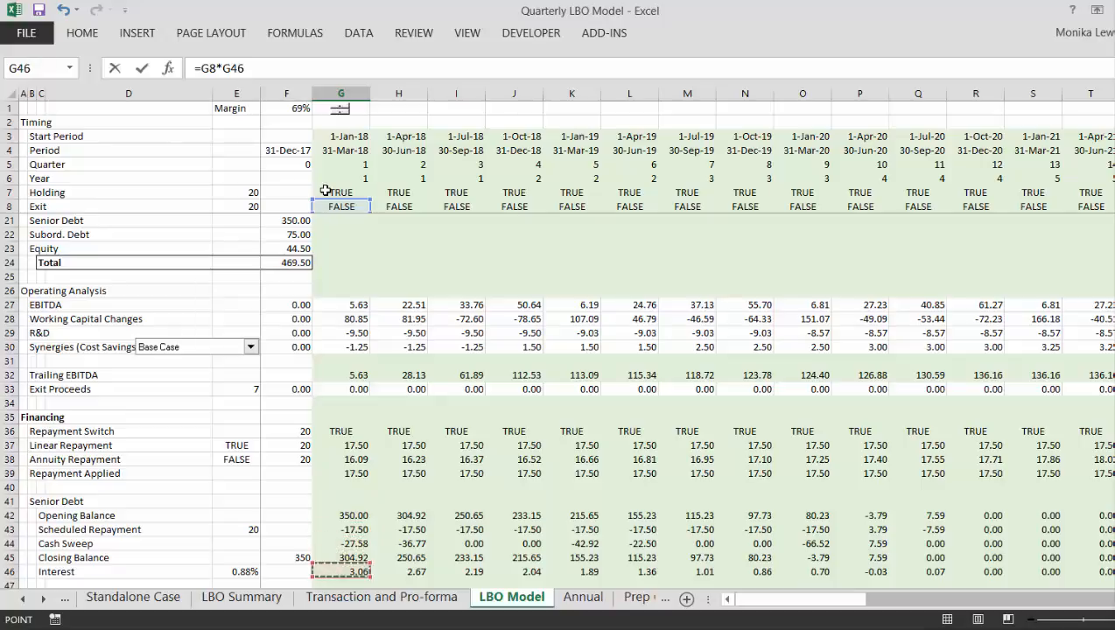
{"action": "key", "text": "Down"}
{"action": "key", "text": "Down"}
{"action": "key", "text": "Down"}
{"action": "key", "text": "Down"}
{"action": "key", "text": "Down"}
{"action": "key", "text": "Down"}
{"action": "key", "text": "Down"}
{"action": "key", "text": "Down"}
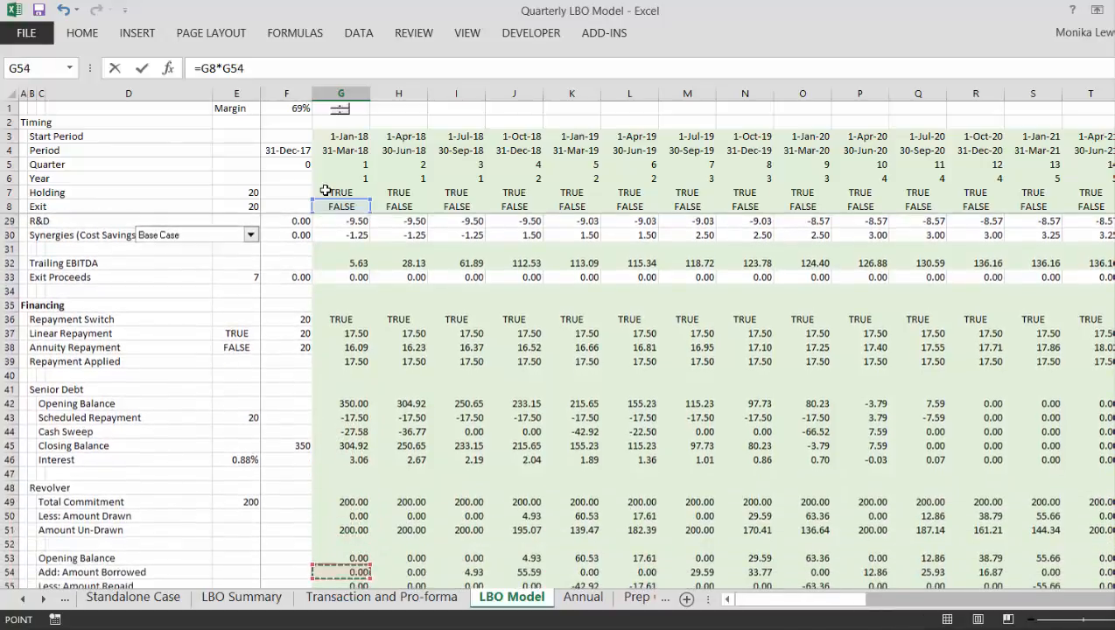
{"action": "key", "text": "Down"}
{"action": "key", "text": "Down"}
{"action": "key", "text": "Down"}
{"action": "key", "text": "Down"}
{"action": "key", "text": "Down"}
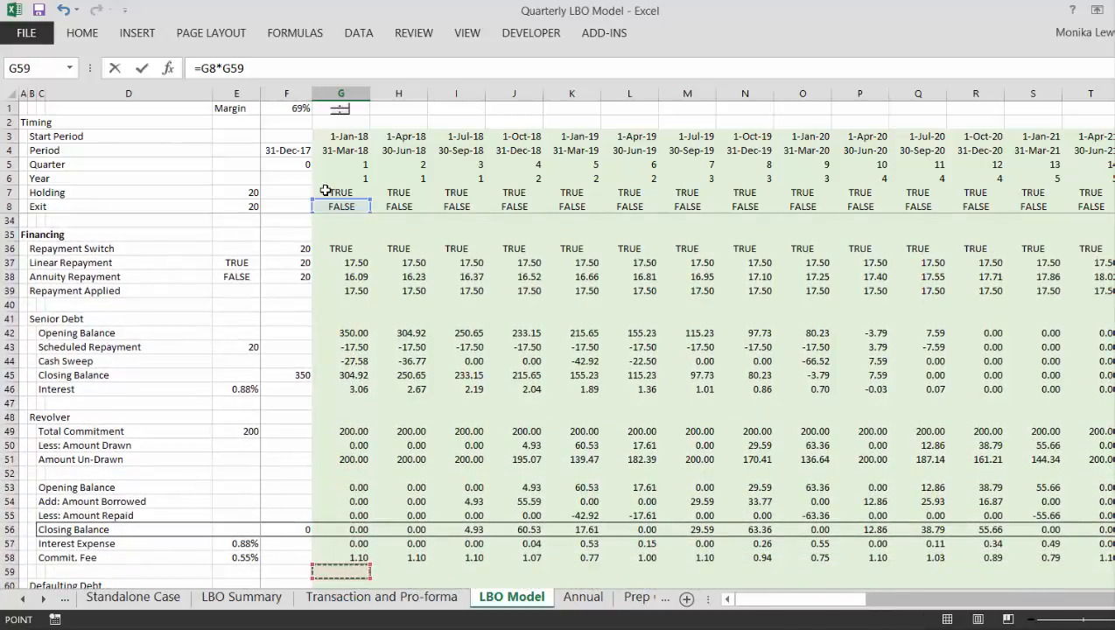
{"action": "key", "text": "Down"}
{"action": "key", "text": "Down"}
{"action": "key", "text": "Down"}
{"action": "key", "text": "Down"}
{"action": "key", "text": "Down"}
{"action": "key", "text": "Down"}
{"action": "key", "text": "Down"}
{"action": "key", "text": "Down"}
{"action": "key", "text": "Down"}
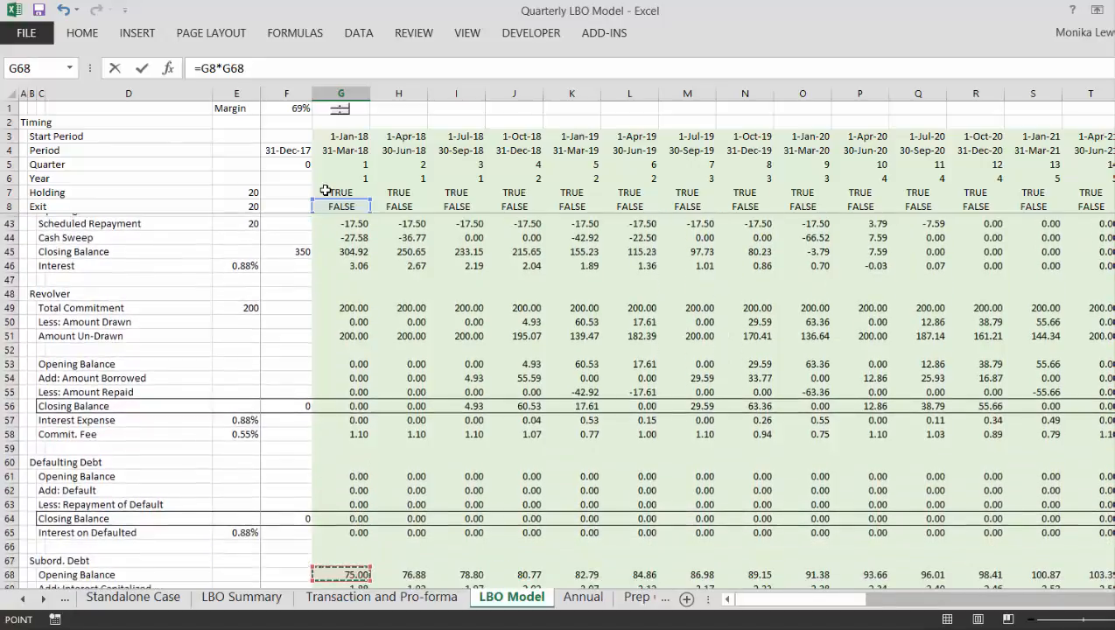
{"action": "key", "text": "Down"}
{"action": "key", "text": "Down"}
{"action": "key", "text": "Down"}
{"action": "key", "text": "Down"}
{"action": "key", "text": "Down"}
{"action": "key", "text": "Down"}
{"action": "key", "text": "Down"}
{"action": "key", "text": "Down"}
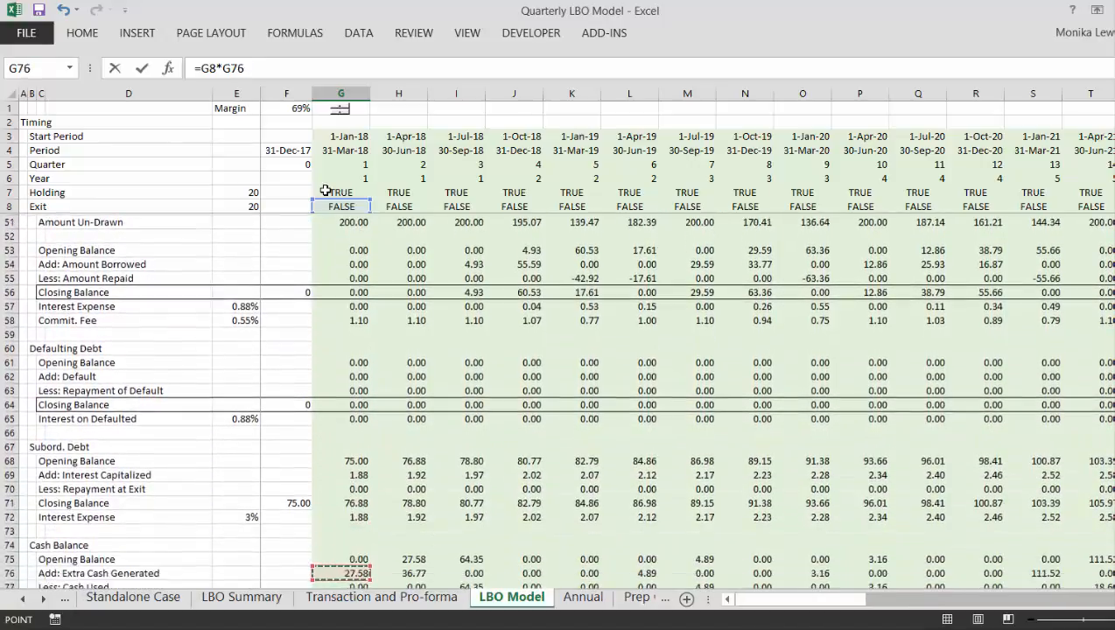
{"action": "scroll", "coordinate": [326, 190], "scroll_direction": "down", "scroll_amount": 1}
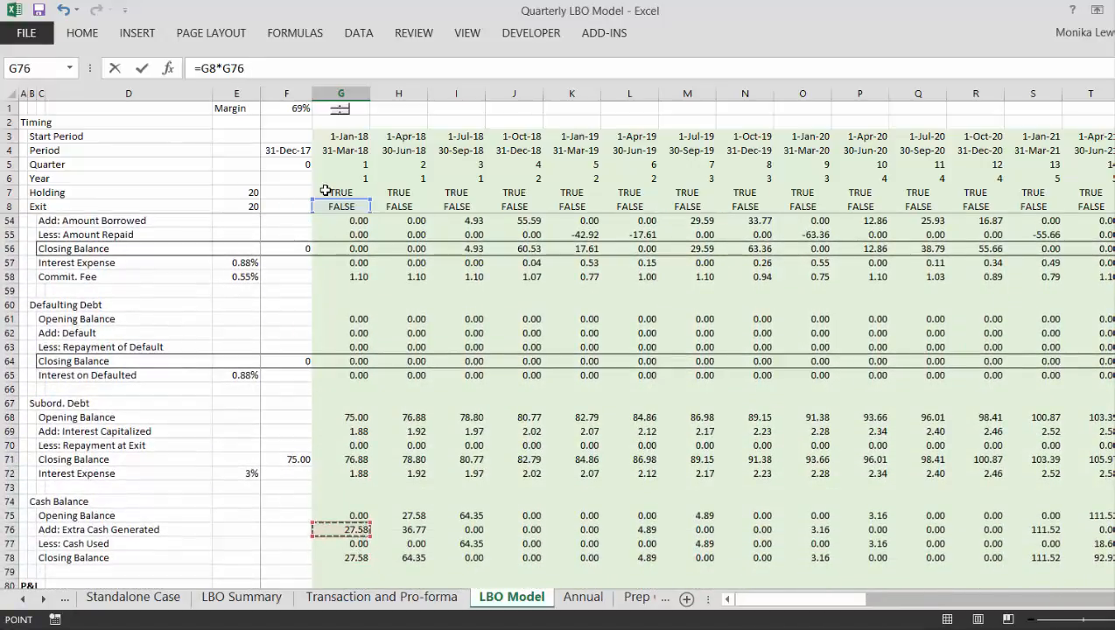
{"action": "key", "text": "Up"}
{"action": "key", "text": "Return"}
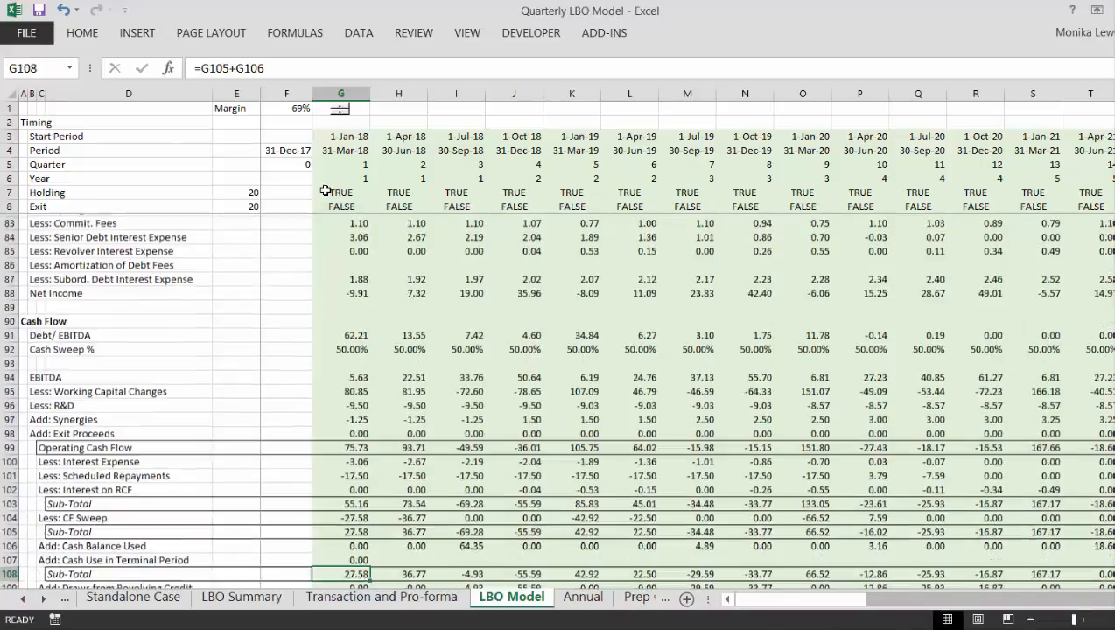
- Copy the G107 terminal-period cash formula across the remaining quarters of row 107
{"action": "key", "text": "Down"}
{"action": "key", "text": "Up"}
{"action": "key", "text": "Up"}
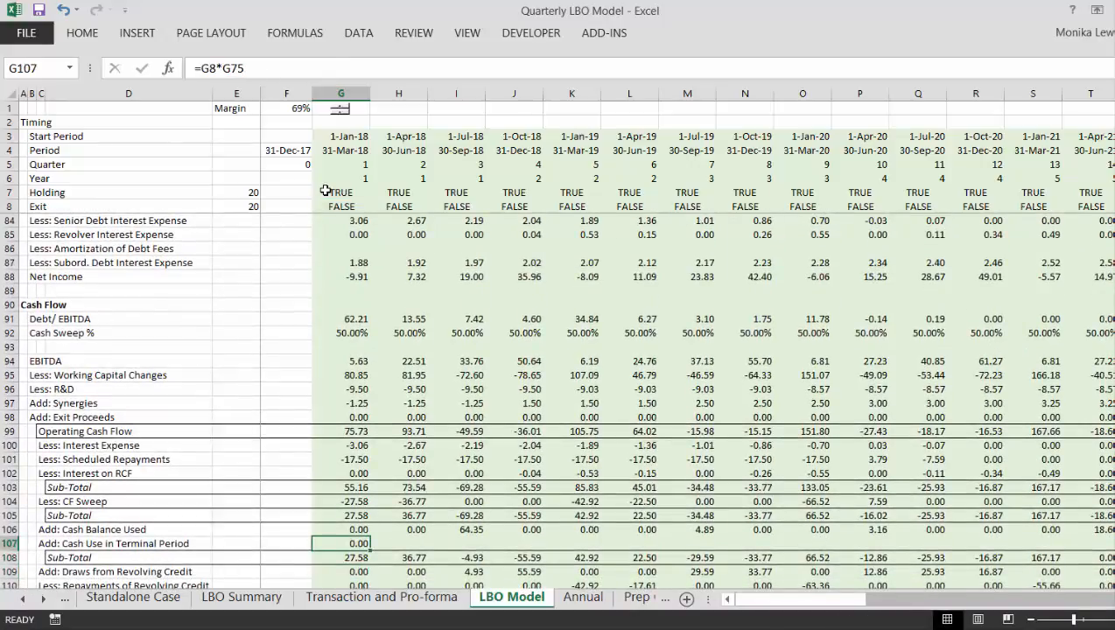
{"action": "key", "text": "shift+space"}
- Inspect the first-quarter Sub-Total formula in G108 against the rows from G105 to G109 to see which lines it covers
{"action": "key", "text": "Down"}
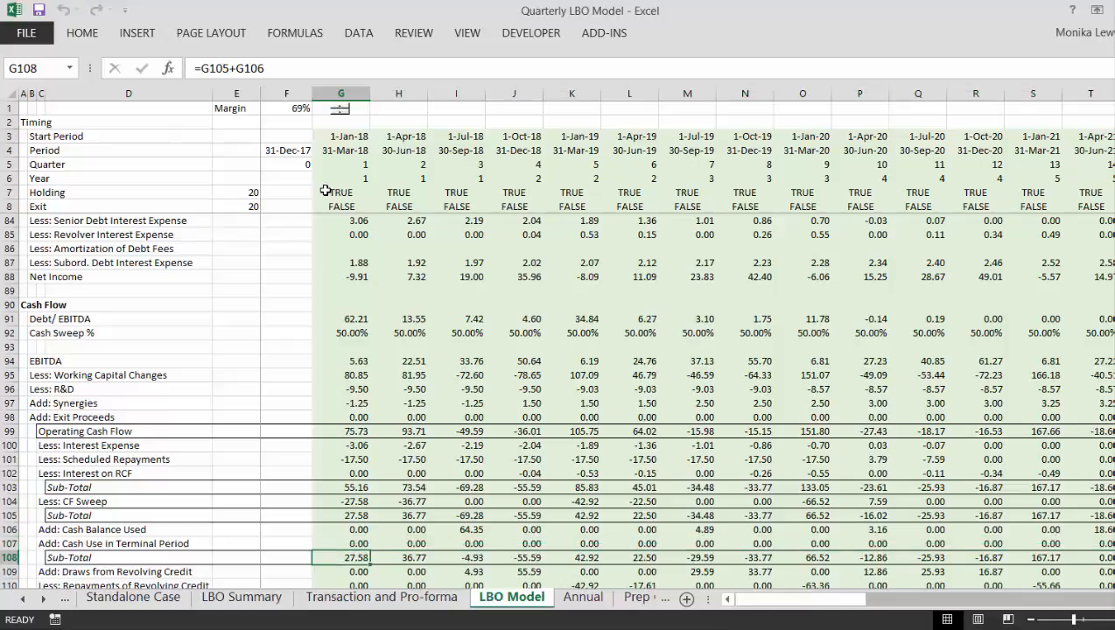
{"action": "key", "text": "F2"}
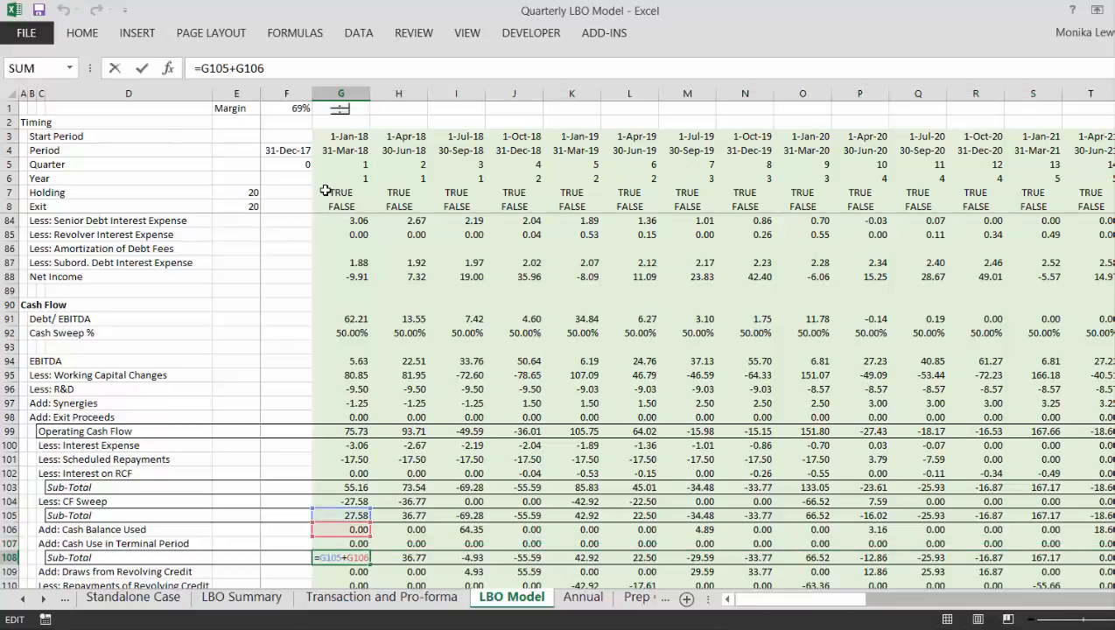
{"action": "key", "text": "Escape"}
{"action": "key", "text": "Up"}
{"action": "key", "text": "Up"}
{"action": "key", "text": "Up"}
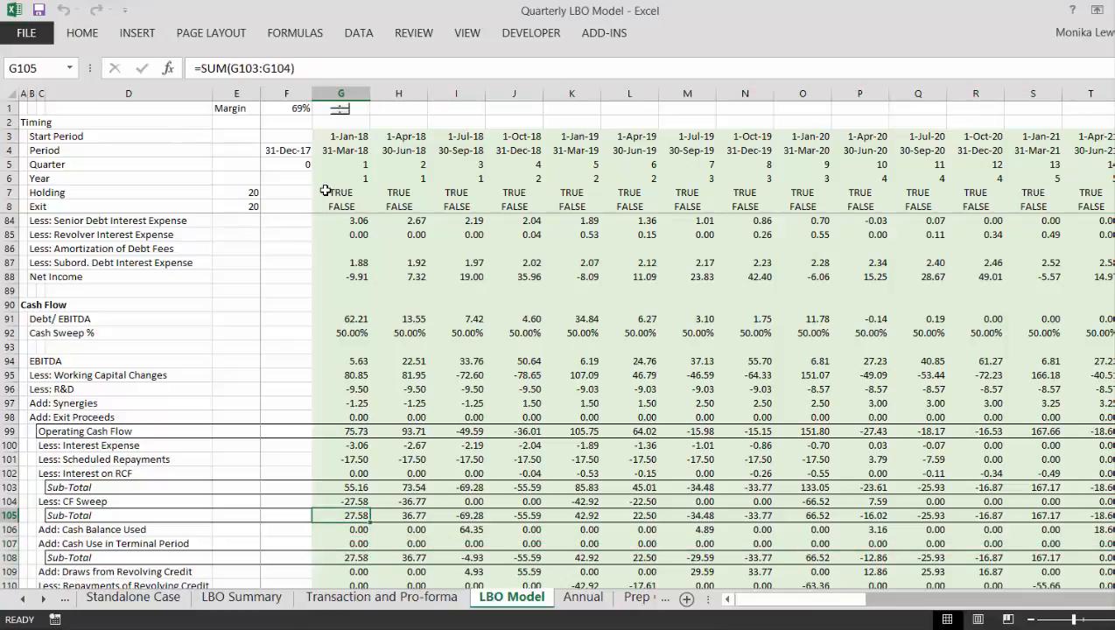
{"action": "key", "text": "shift+Down"}
{"action": "key", "text": "shift+Down"}
{"action": "key", "text": "shift+Down"}
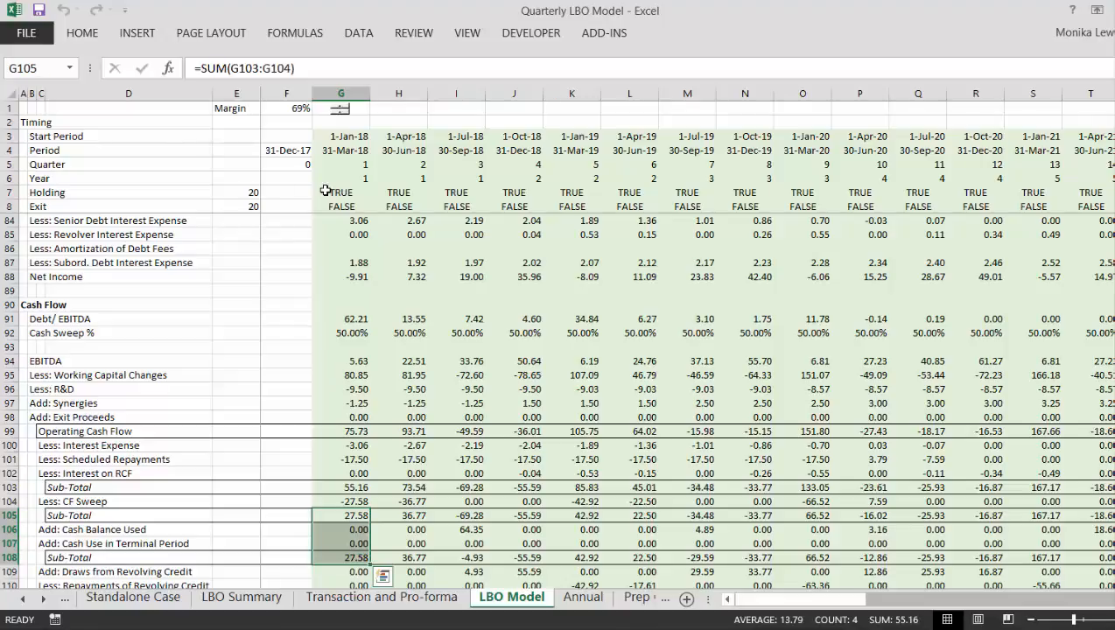
{"action": "key", "text": "shift+Down"}
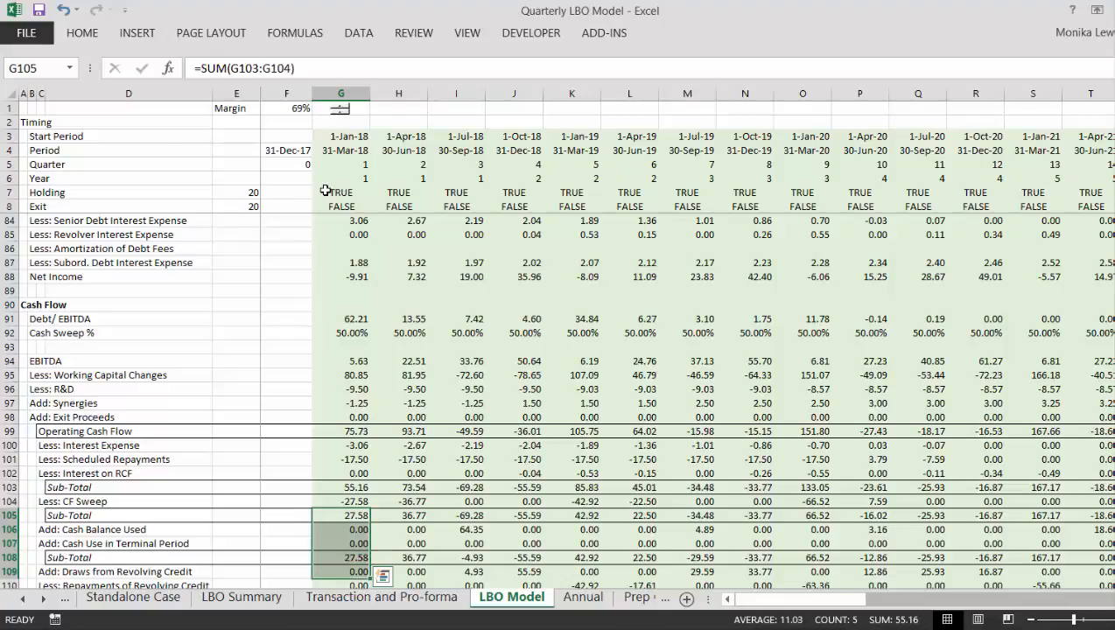
{"action": "key", "text": "shift+Up"}
{"action": "key", "text": "shift+Up"}
{"action": "key", "text": "shift+Up"}
{"action": "key", "text": "shift+Up"}
{"action": "key", "text": "Down"}
{"action": "key", "text": "Down"}
{"action": "key", "text": "Down"}
{"action": "key", "text": "Down"}
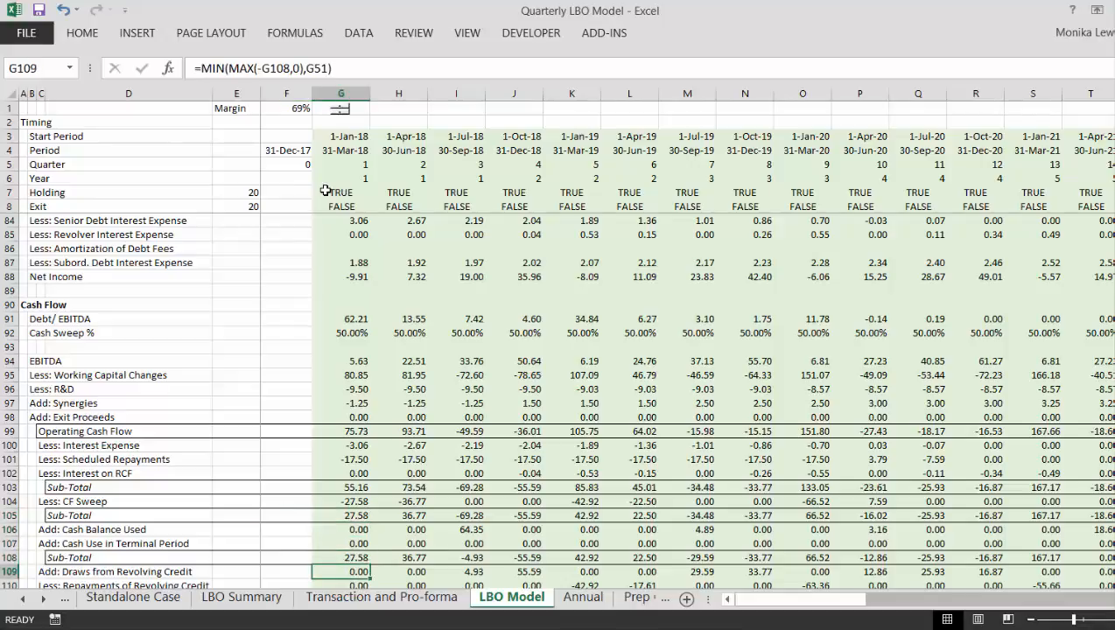
{"action": "key", "text": "Up"}
{"action": "key", "text": "F2"}
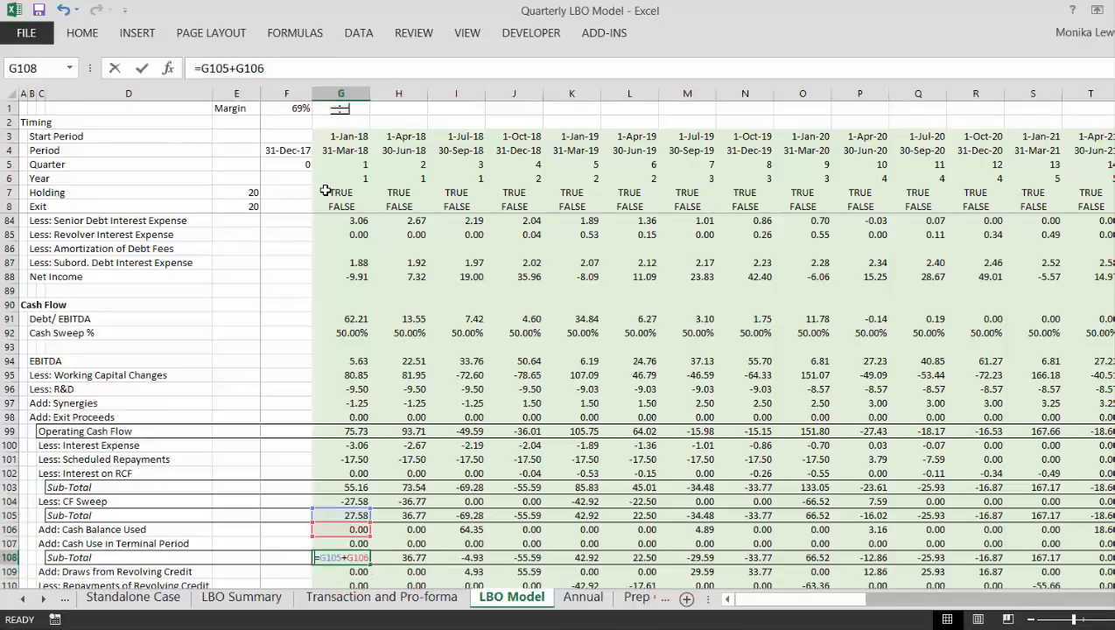
{"action": "key", "text": "Escape"}
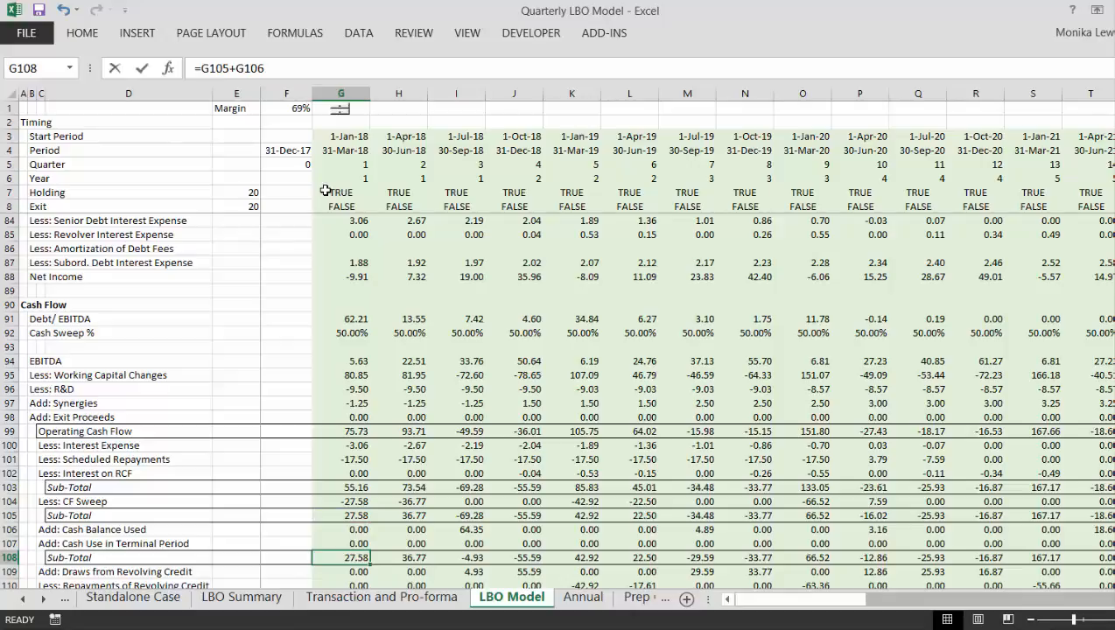
- Replace the Sub-Total in G108 with =SUM(G105:G107) and copy it across all quarters of row 108
{"action": "type", "text": "=sum("}
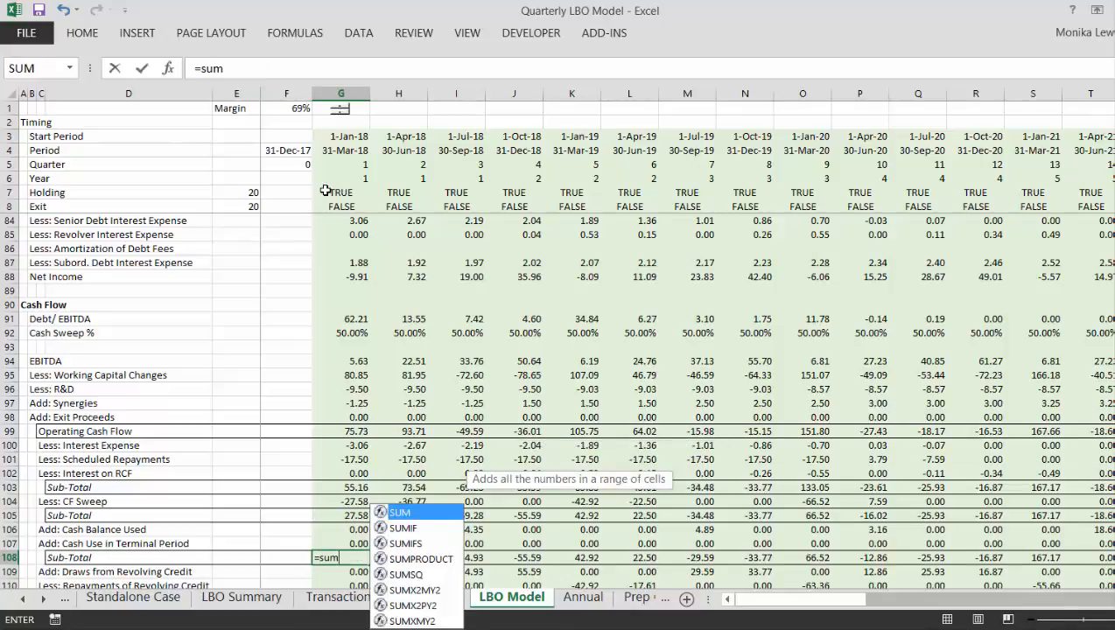
{"action": "key", "text": "Up"}
{"action": "key", "text": "shift+Up"}
{"action": "key", "text": "shift+Up"}
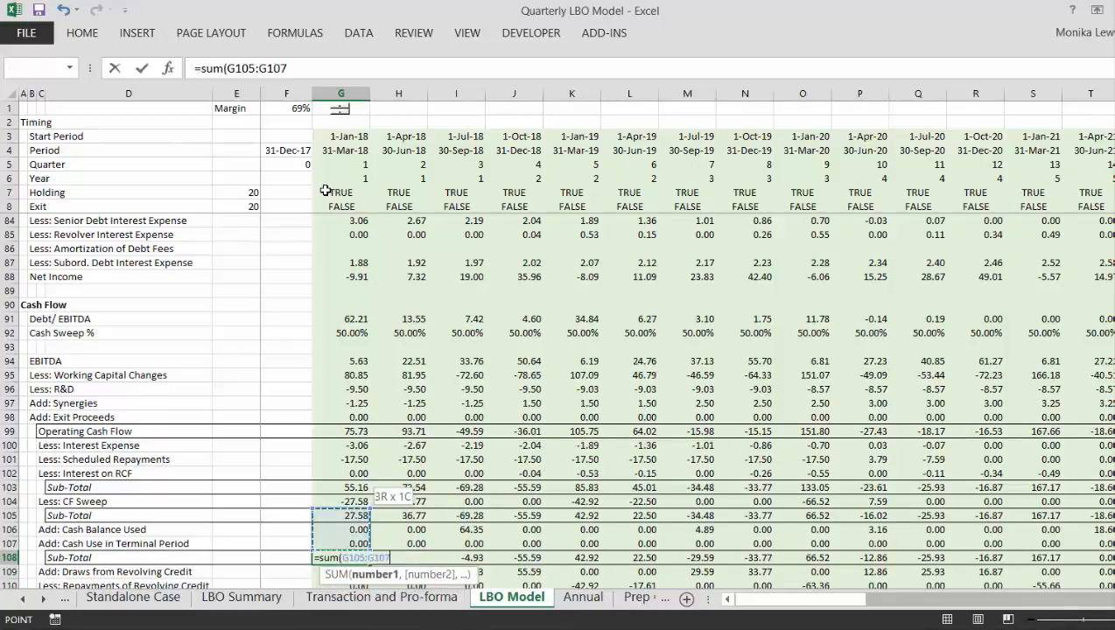
{"action": "key", "text": "Return"}
{"action": "key", "text": "Up"}
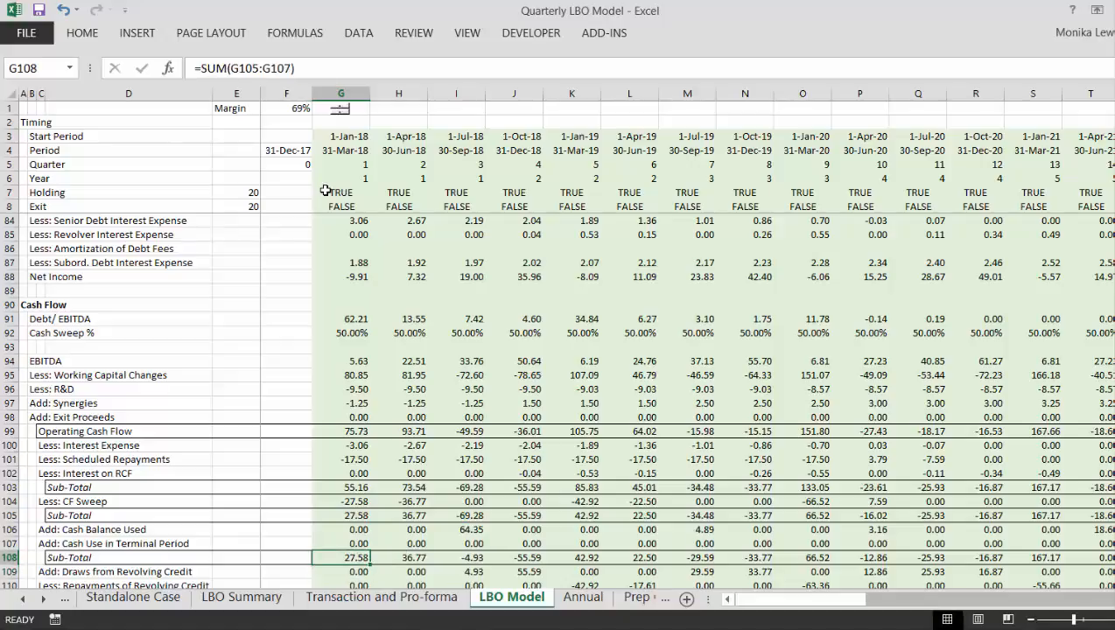
{"action": "key", "text": "ctrl+shift+Right"}
{"action": "key", "text": "ctrl+r"}
- Review the exit-quarter waterfall in column Z from the Sub-Total in Z105 down to Dividends in Z118
{"action": "key", "text": "Right"}
{"action": "key", "text": "Right"}
{"action": "key", "text": "Right"}
{"action": "key", "text": "Right"}
{"action": "key", "text": "Right"}
{"action": "key", "text": "Right"}
{"action": "key", "text": "Right"}
{"action": "key", "text": "Right"}
{"action": "key", "text": "Right"}
{"action": "key", "text": "Right"}
{"action": "key", "text": "Right"}
{"action": "key", "text": "Right"}
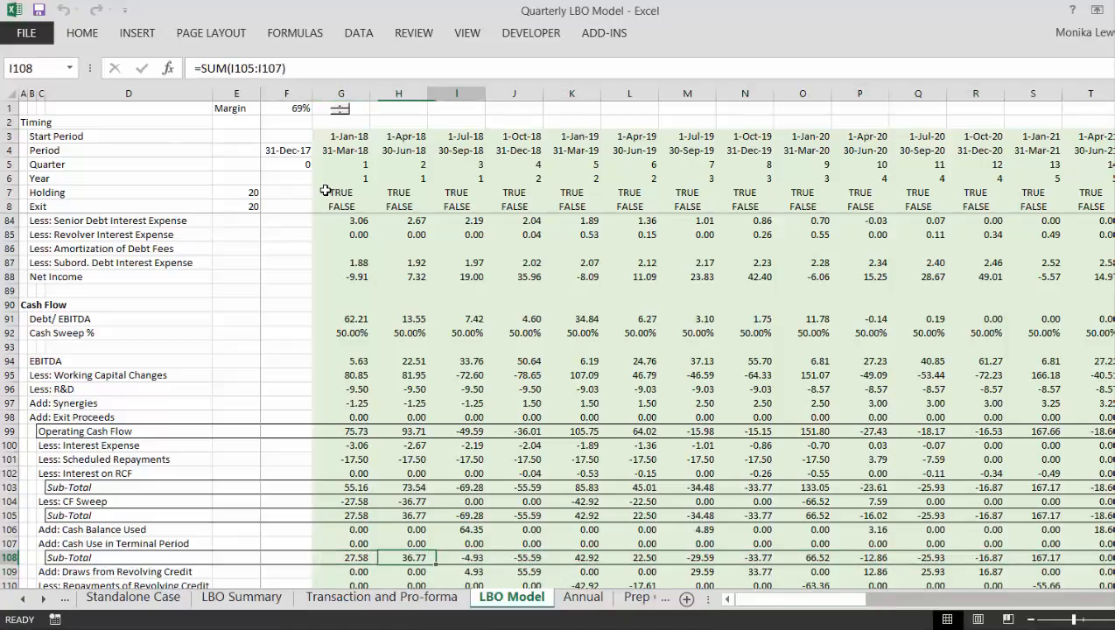
{"action": "key", "text": "Right"}
{"action": "key", "text": "Right"}
{"action": "key", "text": "Right"}
{"action": "key", "text": "Right"}
{"action": "key", "text": "Right"}
{"action": "key", "text": "Right"}
{"action": "key", "text": "Right"}
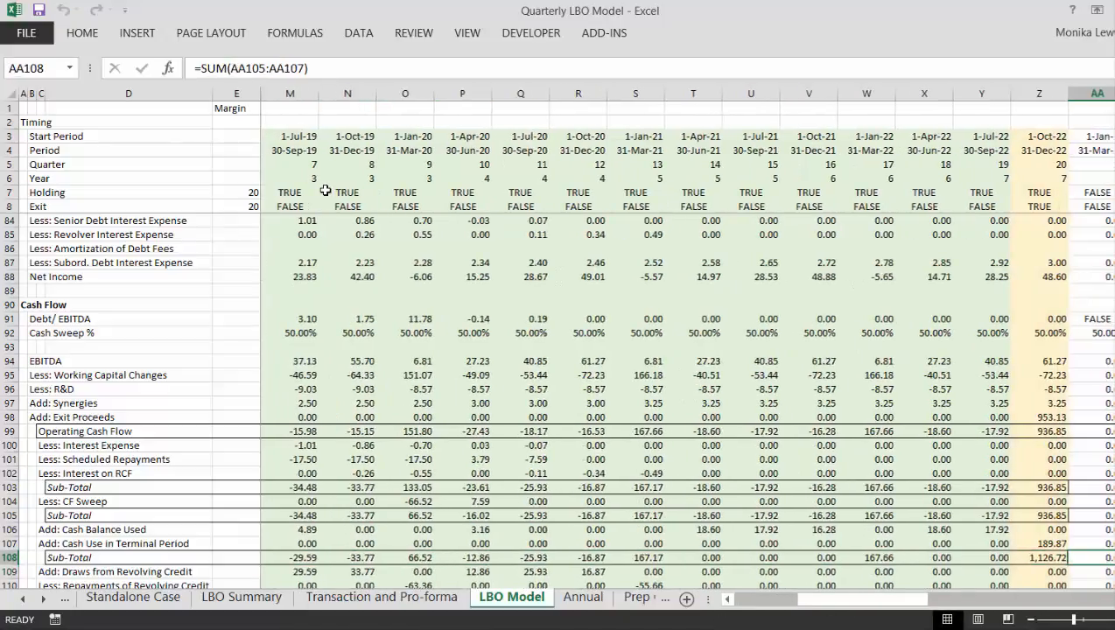
{"action": "key", "text": "Up"}
{"action": "key", "text": "Up"}
{"action": "key", "text": "Up"}
{"action": "key", "text": "Down"}
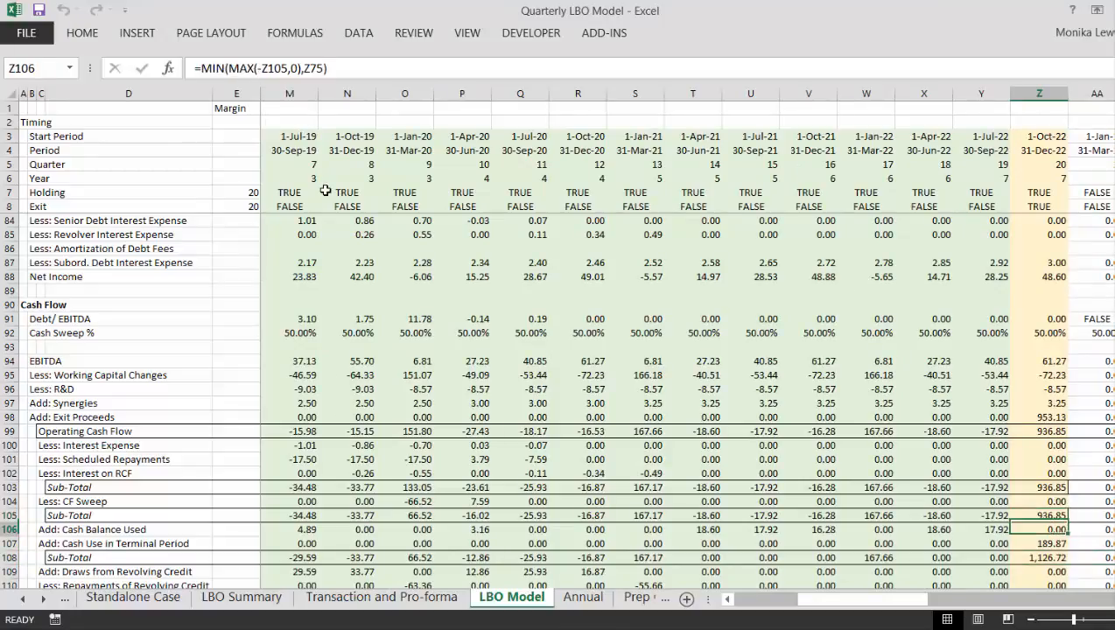
{"action": "key", "text": "Down"}
{"action": "key", "text": "Down"}
{"action": "key", "text": "Down"}
{"action": "key", "text": "Down"}
{"action": "key", "text": "Down"}
{"action": "key", "text": "Down"}
{"action": "key", "text": "Down"}
{"action": "key", "text": "Down"}
{"action": "key", "text": "Down"}
{"action": "key", "text": "Down"}
{"action": "key", "text": "Down"}
{"action": "key", "text": "Down"}
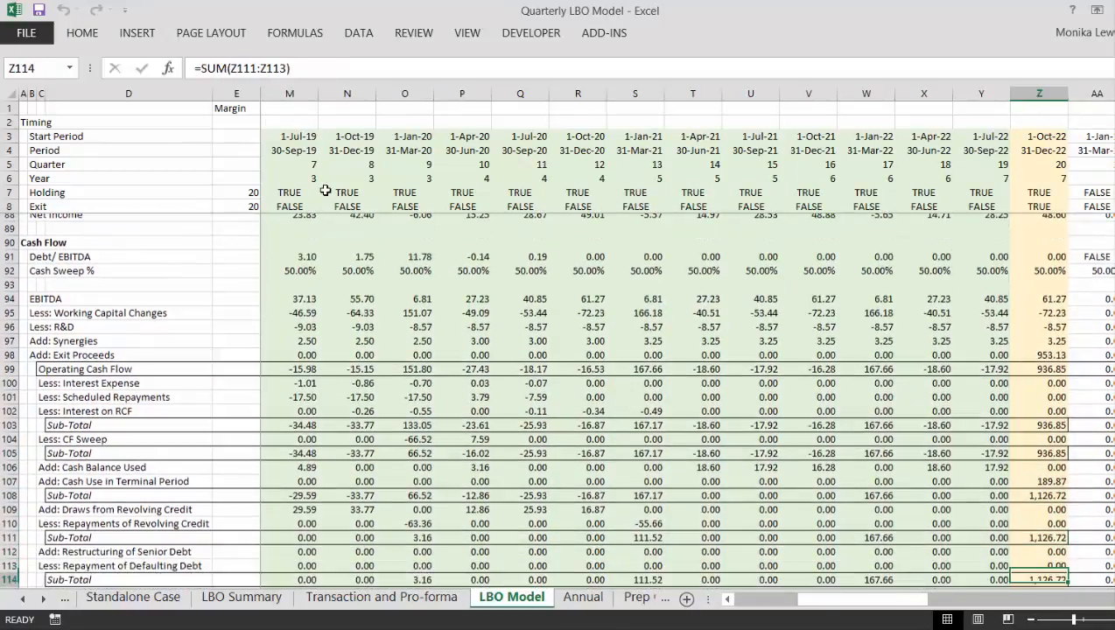
{"action": "key", "text": "Down"}
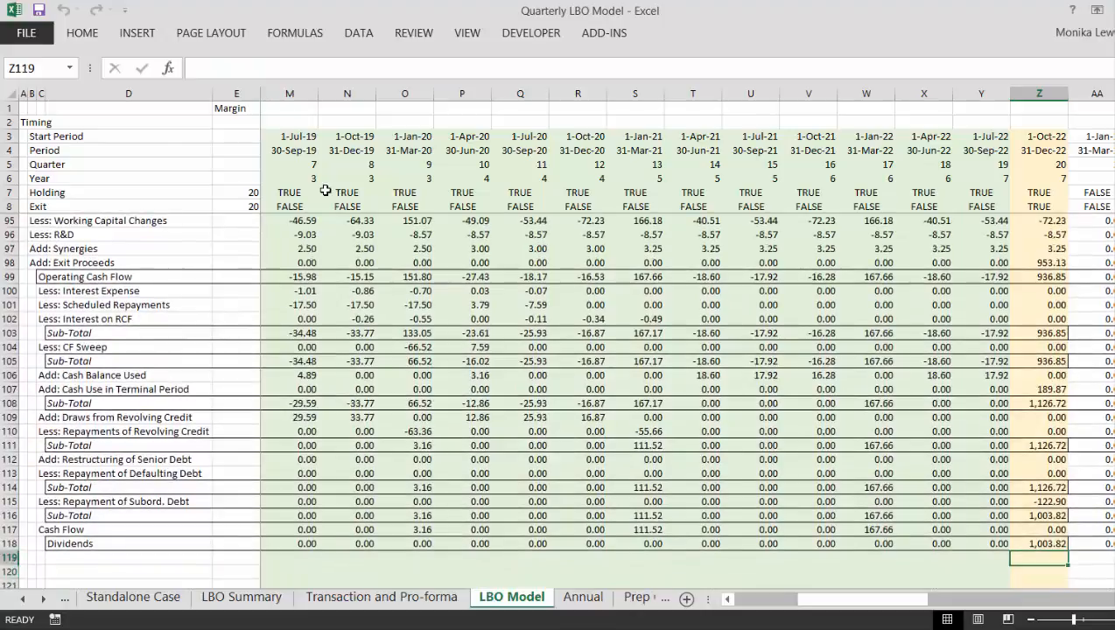
- Trace the exit quarter in column Z from the waterfall back up to the Cash Balance schedule in rows 75 to 78
{"action": "key", "text": "Up"}
{"action": "key", "text": "Up"}
{"action": "key", "text": "Up"}
{"action": "key", "text": "Up"}
{"action": "key", "text": "Up"}
{"action": "key", "text": "Up"}
{"action": "key", "text": "Up"}
{"action": "key", "text": "Up"}
{"action": "key", "text": "Up"}
{"action": "key", "text": "Up"}
{"action": "key", "text": "Up"}
{"action": "key", "text": "Up"}
{"action": "key", "text": "Up"}
{"action": "key", "text": "Up"}
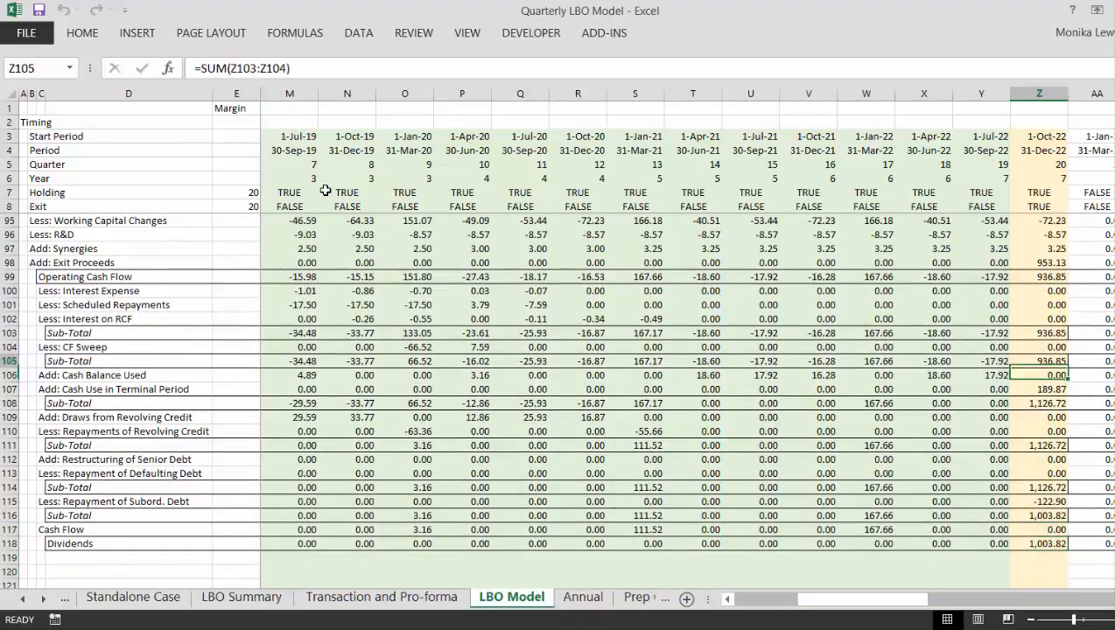
{"action": "key", "text": "Up"}
{"action": "key", "text": "Up"}
{"action": "key", "text": "Up"}
{"action": "key", "text": "Up"}
{"action": "key", "text": "Up"}
{"action": "key", "text": "Up"}
{"action": "key", "text": "Up"}
{"action": "key", "text": "Up"}
{"action": "key", "text": "Up"}
{"action": "key", "text": "Up"}
{"action": "key", "text": "Up"}
{"action": "key", "text": "Up"}
{"action": "key", "text": "Up"}
{"action": "key", "text": "Up"}
{"action": "key", "text": "Up"}
{"action": "key", "text": "Up"}
{"action": "key", "text": "Up"}
{"action": "key", "text": "Up"}
{"action": "key", "text": "Up"}
{"action": "key", "text": "Up"}
{"action": "key", "text": "Up"}
{"action": "key", "text": "Up"}
{"action": "key", "text": "Up"}
{"action": "key", "text": "Up"}
{"action": "key", "text": "Up"}
{"action": "key", "text": "Up"}
{"action": "key", "text": "Up"}
{"action": "key", "text": "Up"}
{"action": "key", "text": "Up"}
{"action": "key", "text": "Up"}
{"action": "key", "text": "Up"}
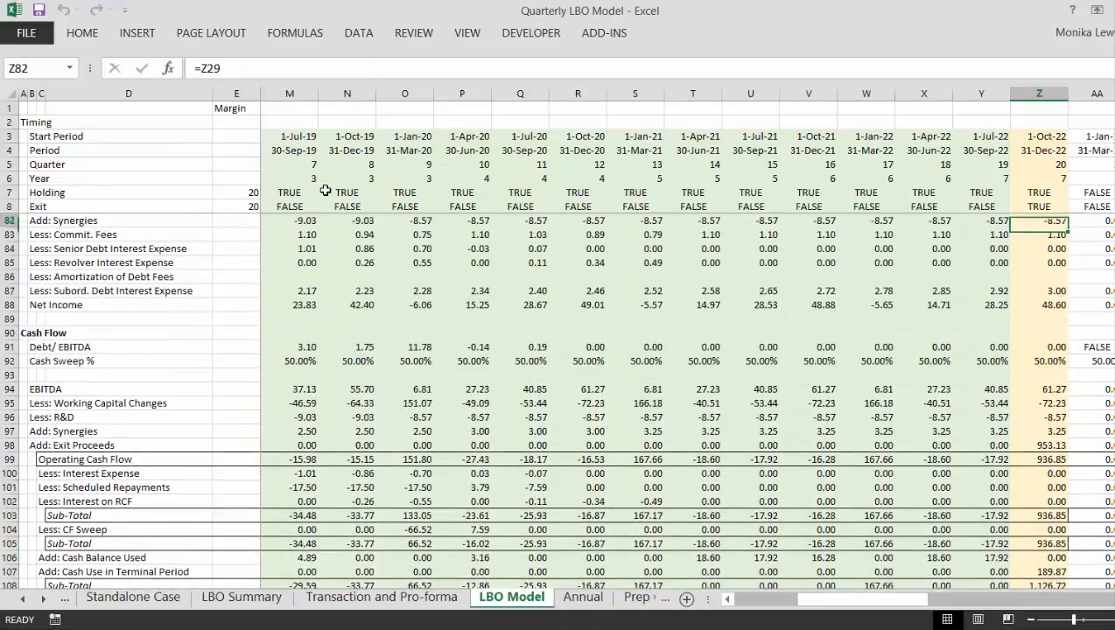
{"action": "key", "text": "Up"}
{"action": "key", "text": "Up"}
{"action": "key", "text": "Up"}
{"action": "key", "text": "Up"}
{"action": "key", "text": "Up"}
{"action": "key", "text": "Up"}
{"action": "key", "text": "Up"}
{"action": "key", "text": "Up"}
{"action": "key", "text": "Up"}
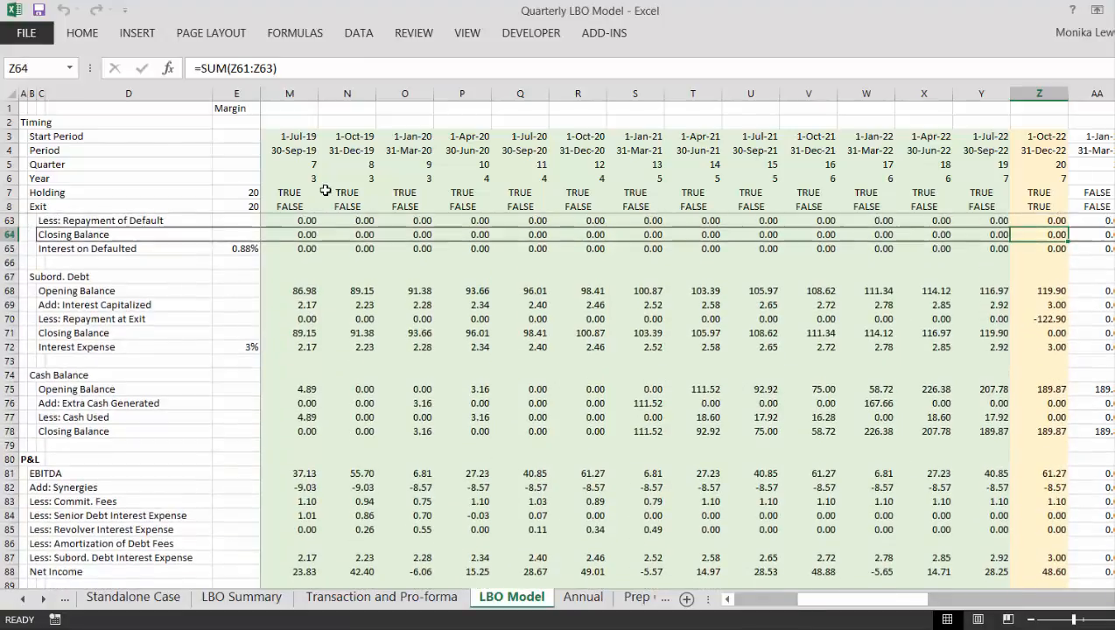
{"action": "key", "text": "Down"}
{"action": "key", "text": "Down"}
{"action": "key", "text": "Down"}
{"action": "key", "text": "Down"}
{"action": "key", "text": "Down"}
{"action": "key", "text": "Down"}
{"action": "key", "text": "Down"}
{"action": "key", "text": "Down"}
{"action": "key", "text": "Down"}
{"action": "key", "text": "Down"}
{"action": "key", "text": "Down"}
{"action": "key", "text": "Down"}
{"action": "key", "text": "Down"}
{"action": "key", "text": "Down"}
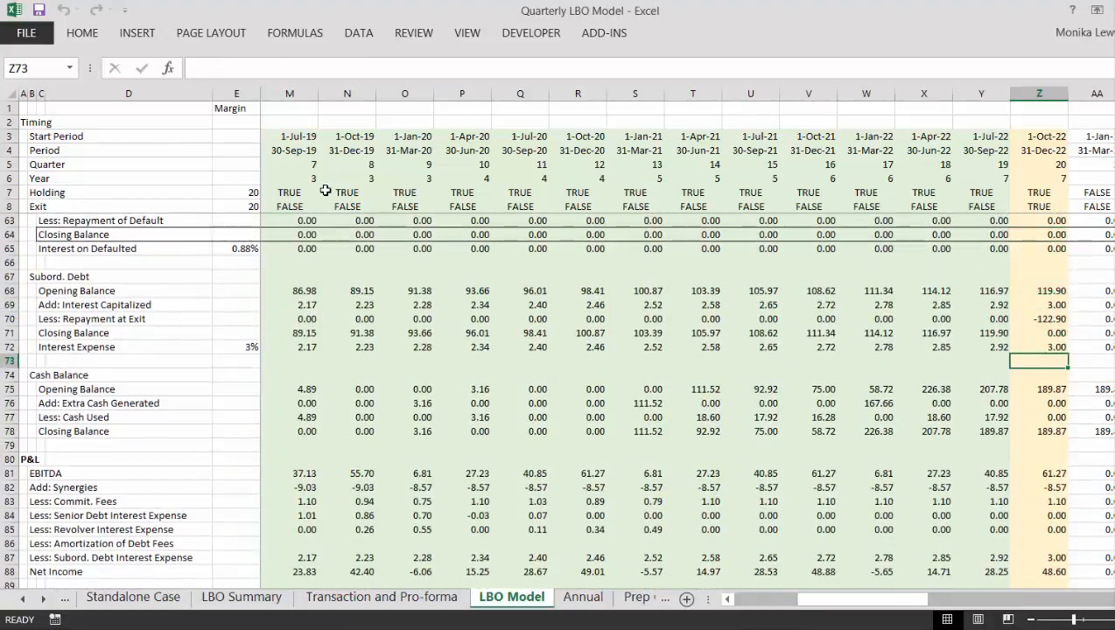
- Review the Less: Cash Used formulas along row 77 from the late quarters back to the first quarter in G77
{"action": "key", "text": "Left"}
{"action": "key", "text": "Left"}
{"action": "key", "text": "Left"}
{"action": "key", "text": "Left"}
{"action": "key", "text": "Left"}
{"action": "key", "text": "Left"}
{"action": "key", "text": "Left"}
{"action": "key", "text": "Left"}
{"action": "key", "text": "Left"}
{"action": "key", "text": "Left"}
{"action": "key", "text": "Left"}
{"action": "key", "text": "Left"}
{"action": "key", "text": "Left"}
{"action": "key", "text": "Left"}
{"action": "key", "text": "Left"}
{"action": "key", "text": "Left"}
{"action": "key", "text": "Left"}
{"action": "key", "text": "Left"}
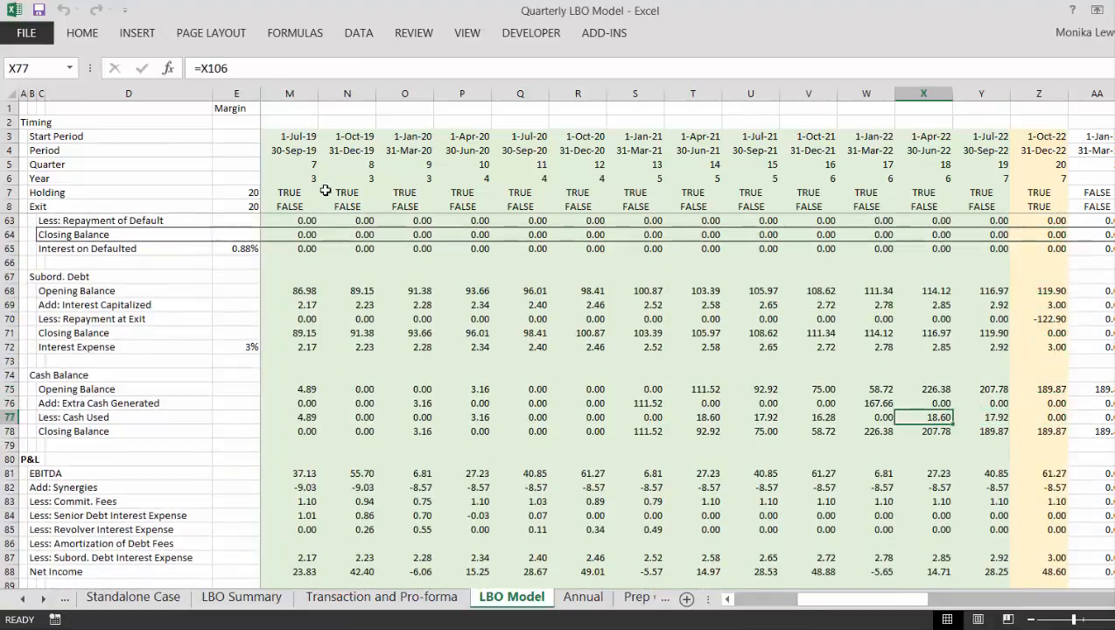
{"action": "key", "text": "Left"}
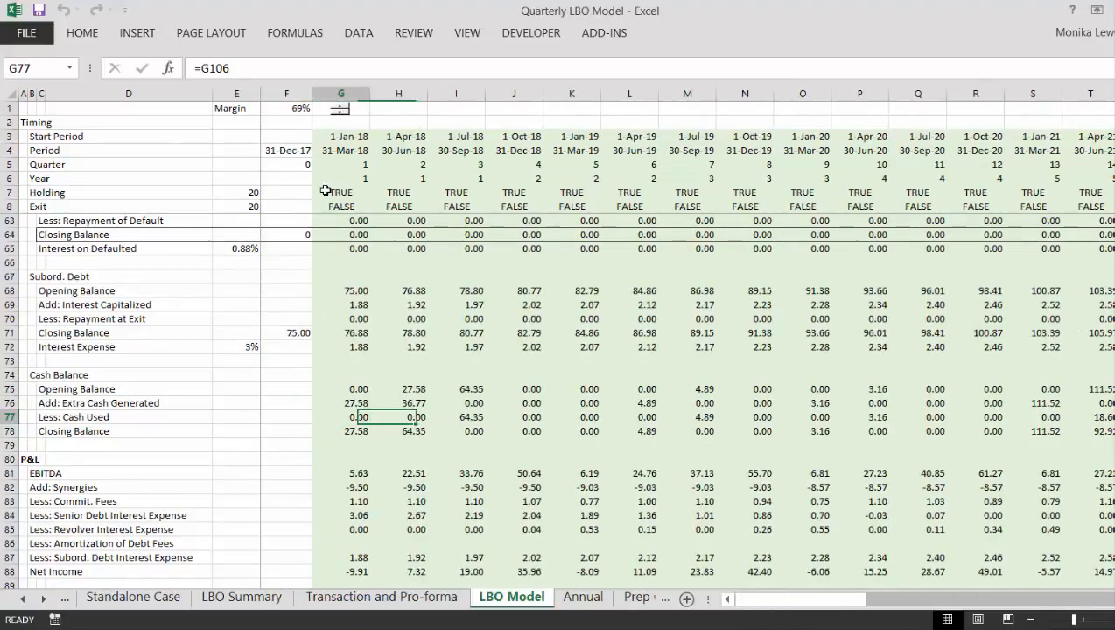
{"action": "key", "text": "Right"}
{"action": "key", "text": "Right"}
{"action": "key", "text": "Right"}
{"action": "key", "text": "Right"}
{"action": "key", "text": "Right"}
{"action": "key", "text": "Right"}
{"action": "key", "text": "Right"}
{"action": "key", "text": "Right"}
{"action": "key", "text": "Right"}
{"action": "key", "text": "Right"}
{"action": "key", "text": "Right"}
{"action": "key", "text": "Right"}
{"action": "key", "text": "Right"}
{"action": "key", "text": "Right"}
{"action": "key", "text": "Right"}
{"action": "key", "text": "Right"}
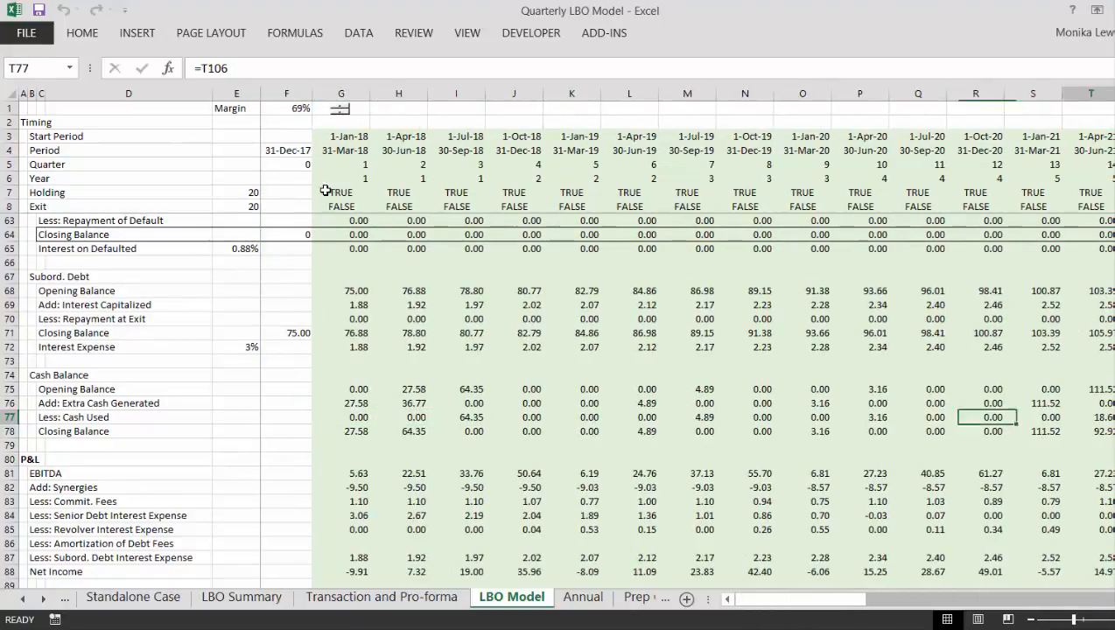
{"action": "key", "text": "Left"}
{"action": "key", "text": "Left"}
{"action": "key", "text": "Left"}
{"action": "key", "text": "Left"}
{"action": "key", "text": "Left"}
{"action": "key", "text": "Left"}
{"action": "key", "text": "Left"}
{"action": "key", "text": "Left"}
{"action": "key", "text": "Left"}
{"action": "key", "text": "Left"}
{"action": "key", "text": "Left"}
{"action": "key", "text": "Left"}
{"action": "key", "text": "Left"}
{"action": "key", "text": "Left"}
{"action": "key", "text": "Left"}
{"action": "key", "text": "Left"}
{"action": "key", "text": "Left"}
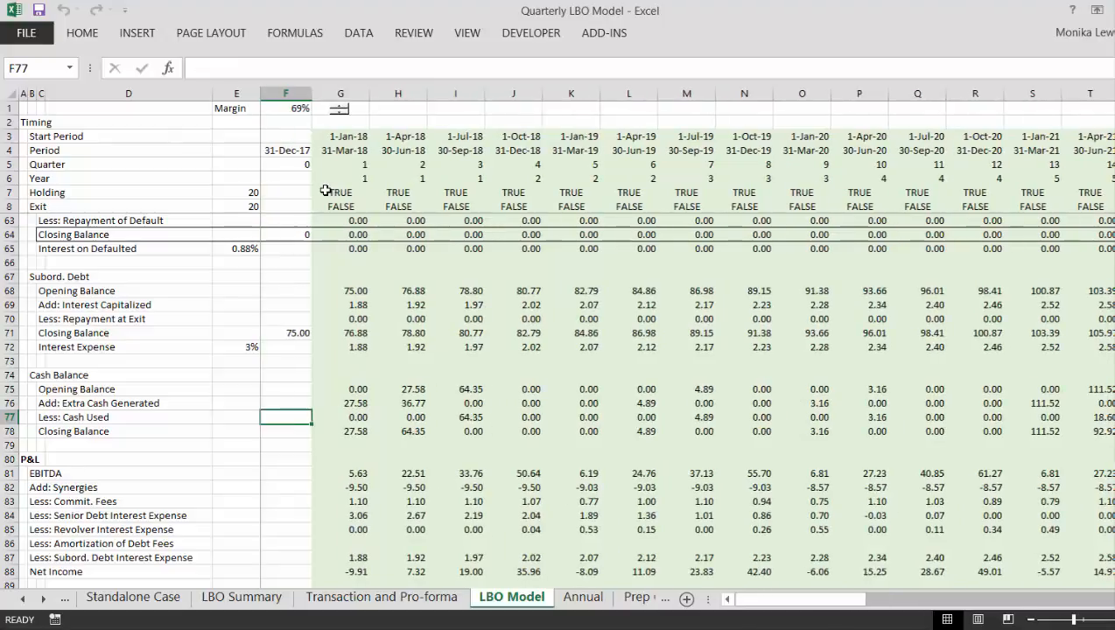
{"action": "key", "text": "Right"}
{"action": "key", "text": "Right"}
{"action": "key", "text": "Left"}
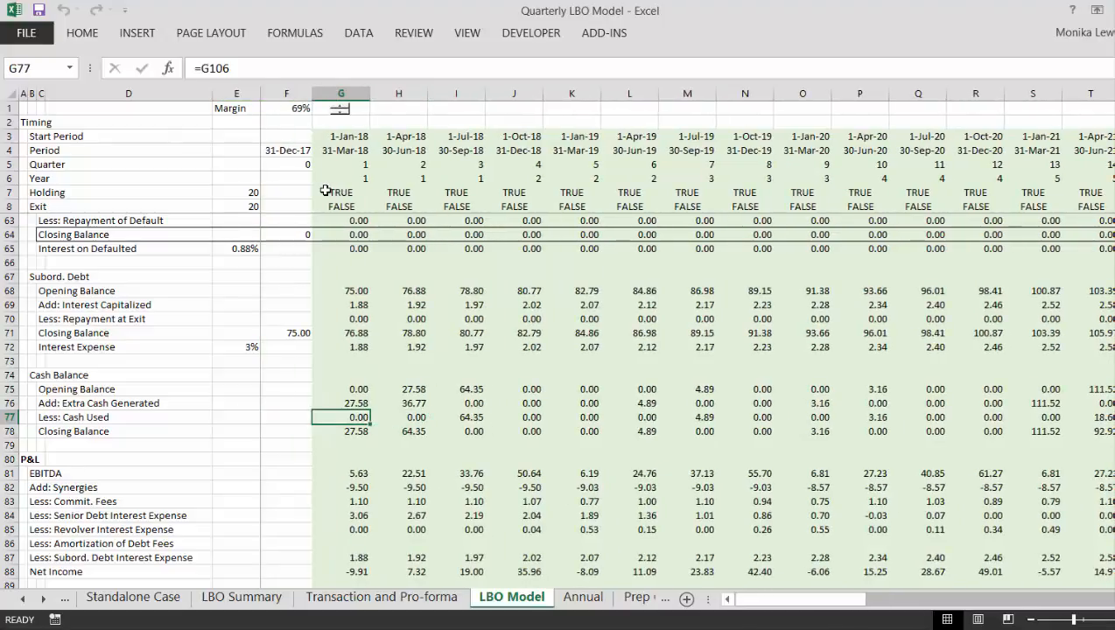
- Inspect the Cash Balance Used formulas in G106 and H106 that feed the Less: Cash Used line
{"action": "key", "text": "Down"}
{"action": "key", "text": "Down"}
{"action": "key", "text": "Down"}
{"action": "key", "text": "Down"}
{"action": "key", "text": "Down"}
{"action": "key", "text": "Down"}
{"action": "key", "text": "Down"}
{"action": "key", "text": "Down"}
{"action": "key", "text": "Down"}
{"action": "key", "text": "Down"}
{"action": "key", "text": "Down"}
{"action": "key", "text": "Down"}
{"action": "key", "text": "Down"}
{"action": "key", "text": "Down"}
{"action": "key", "text": "Down"}
{"action": "key", "text": "Down"}
{"action": "key", "text": "Down"}
{"action": "key", "text": "Down"}
{"action": "key", "text": "Down"}
{"action": "key", "text": "Down"}
{"action": "key", "text": "Down"}
{"action": "key", "text": "Down"}
{"action": "key", "text": "Down"}
{"action": "key", "text": "Down"}
{"action": "key", "text": "Down"}
{"action": "key", "text": "Down"}
{"action": "key", "text": "Down"}
{"action": "key", "text": "Down"}
{"action": "key", "text": "Down"}
{"action": "key", "text": "Down"}
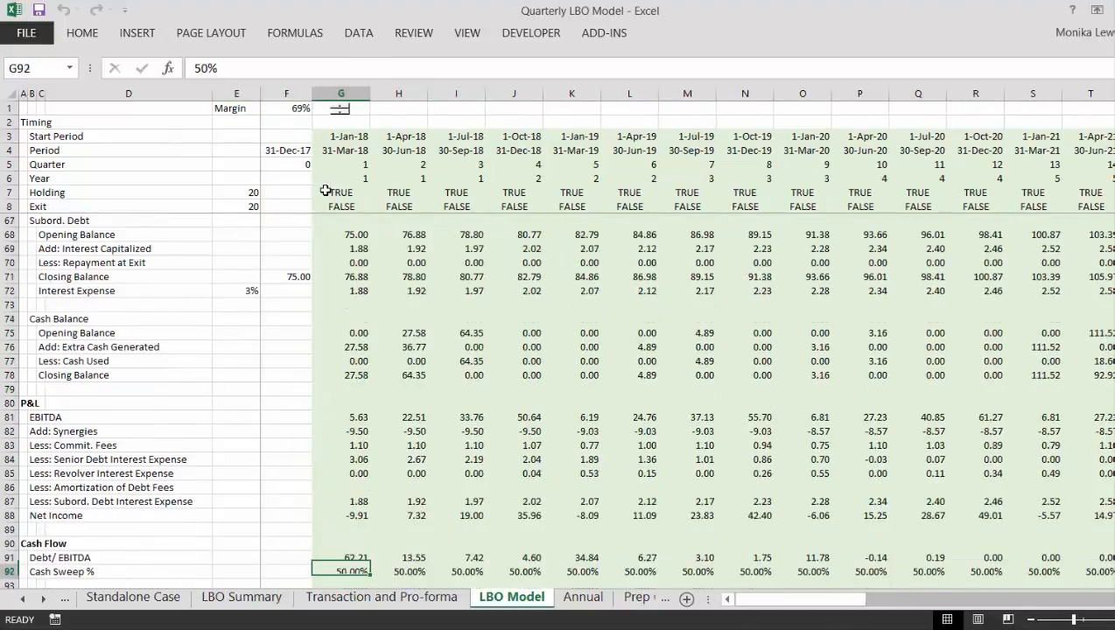
{"action": "key", "text": "Down"}
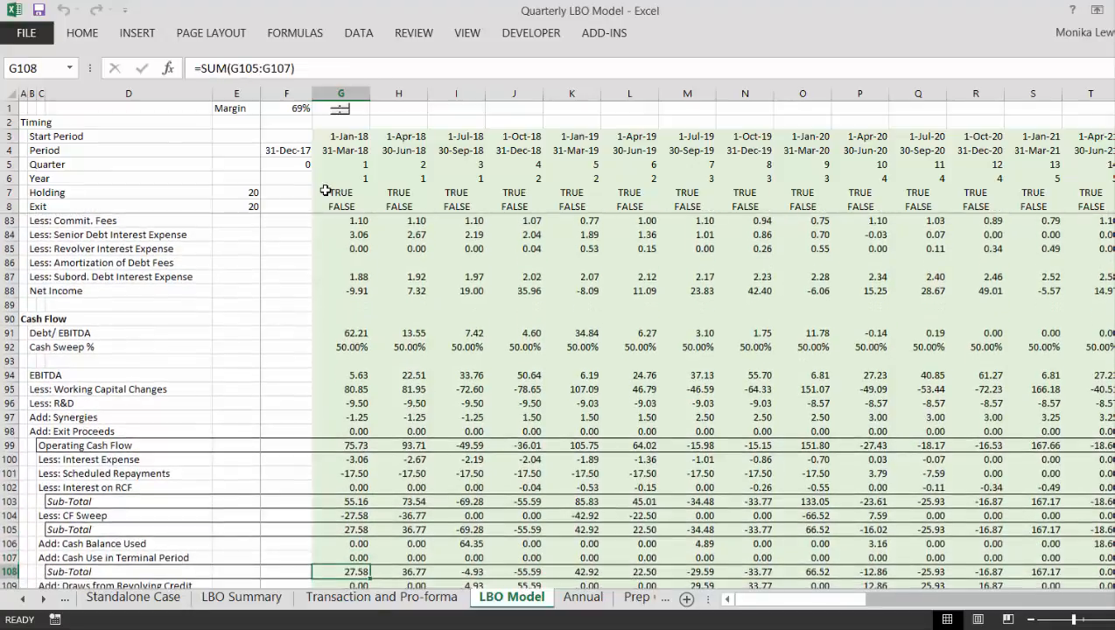
{"action": "key", "text": "Up"}
{"action": "key", "text": "Up"}
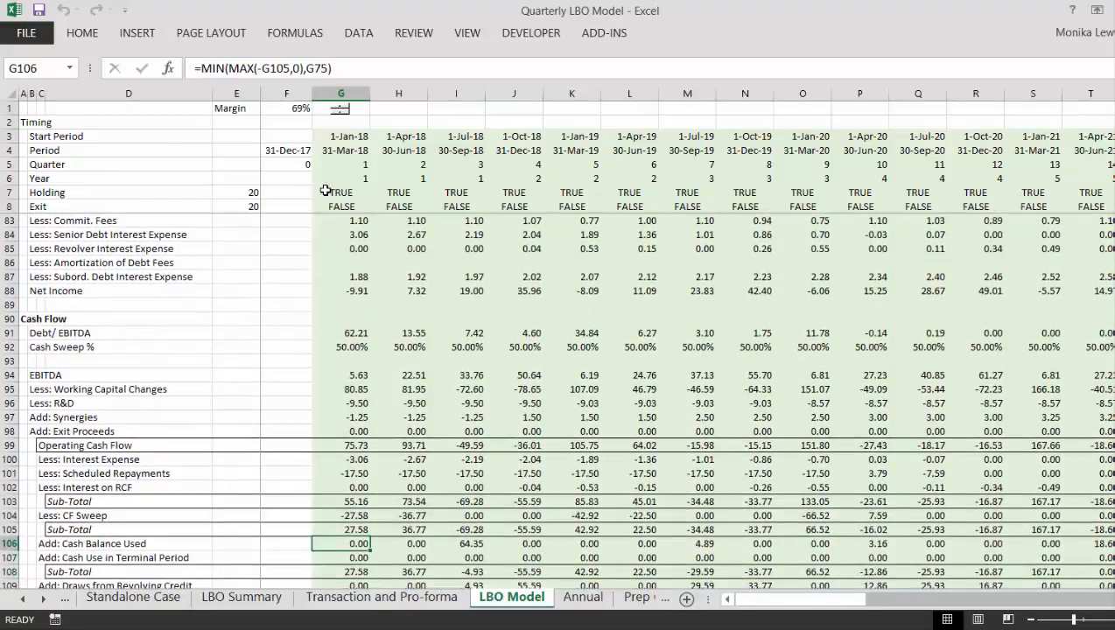
{"action": "key", "text": "Right"}
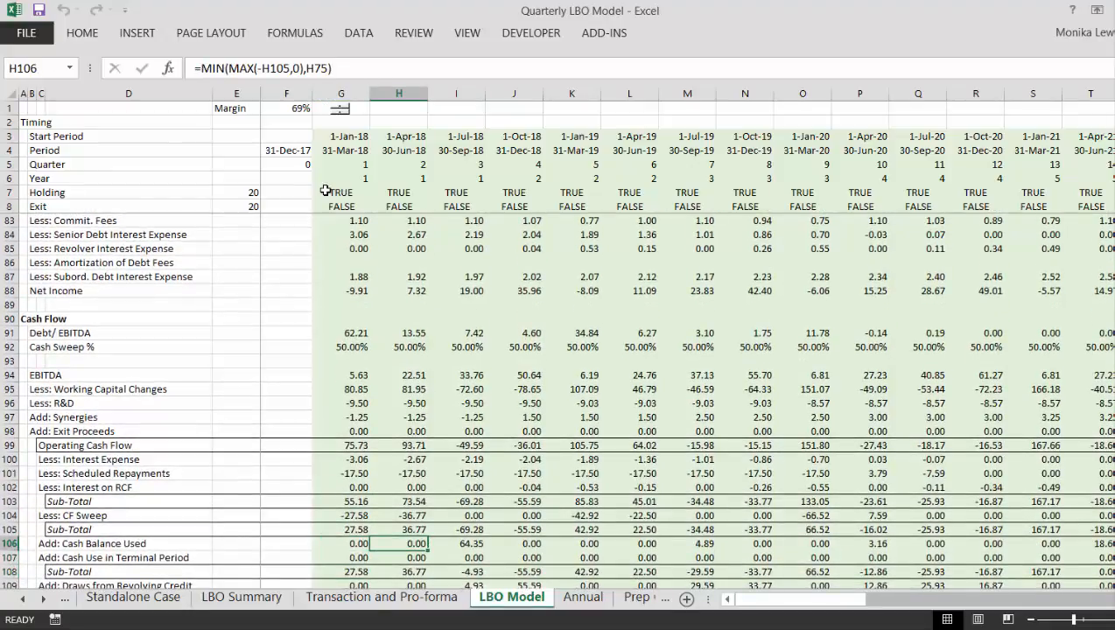
- Examine the Cash Use in Terminal Period formulas along row 107 through the exit quarter
{"action": "key", "text": "Down"}
{"action": "key", "text": "Right"}
{"action": "key", "text": "Right"}
{"action": "key", "text": "Right"}
{"action": "key", "text": "Right"}
{"action": "key", "text": "Right"}
{"action": "key", "text": "Right"}
{"action": "key", "text": "Right"}
{"action": "key", "text": "Right"}
{"action": "key", "text": "Right"}
{"action": "key", "text": "Right"}
{"action": "key", "text": "Right"}
{"action": "key", "text": "Right"}
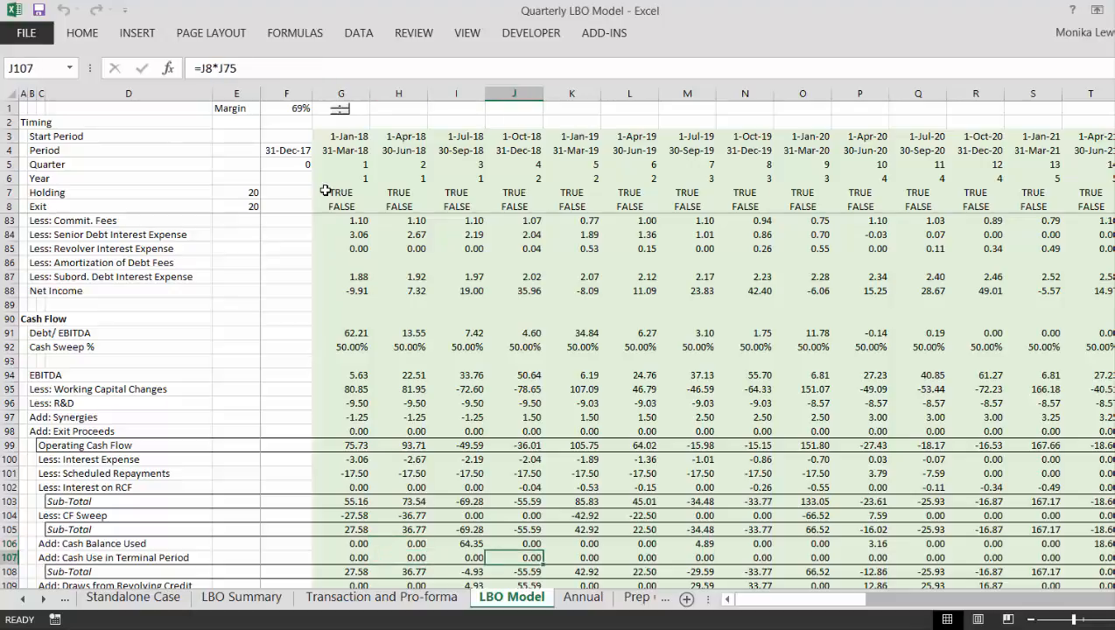
{"action": "key", "text": "Right"}
{"action": "key", "text": "Right"}
{"action": "key", "text": "Right"}
{"action": "key", "text": "Right"}
{"action": "key", "text": "Right"}
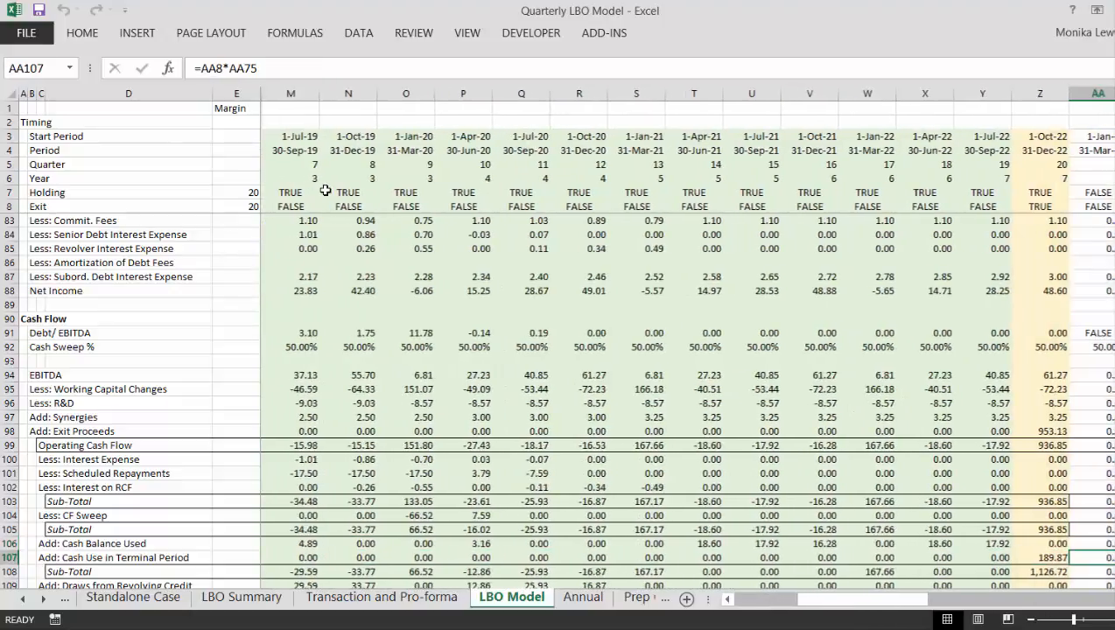
{"action": "key", "text": "ctrl+Left"}
{"action": "key", "text": "ctrl+Left"}
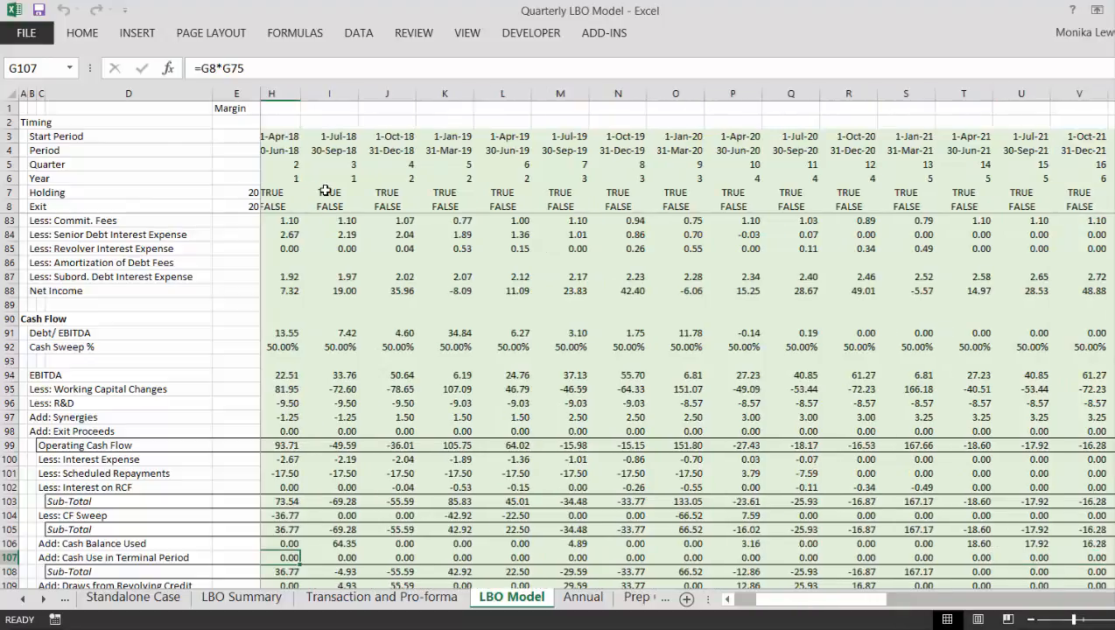
- Rename the row 107 label in C107 to "Add: Cash Paid in Terminal Period"
{"action": "key", "text": "Left"}
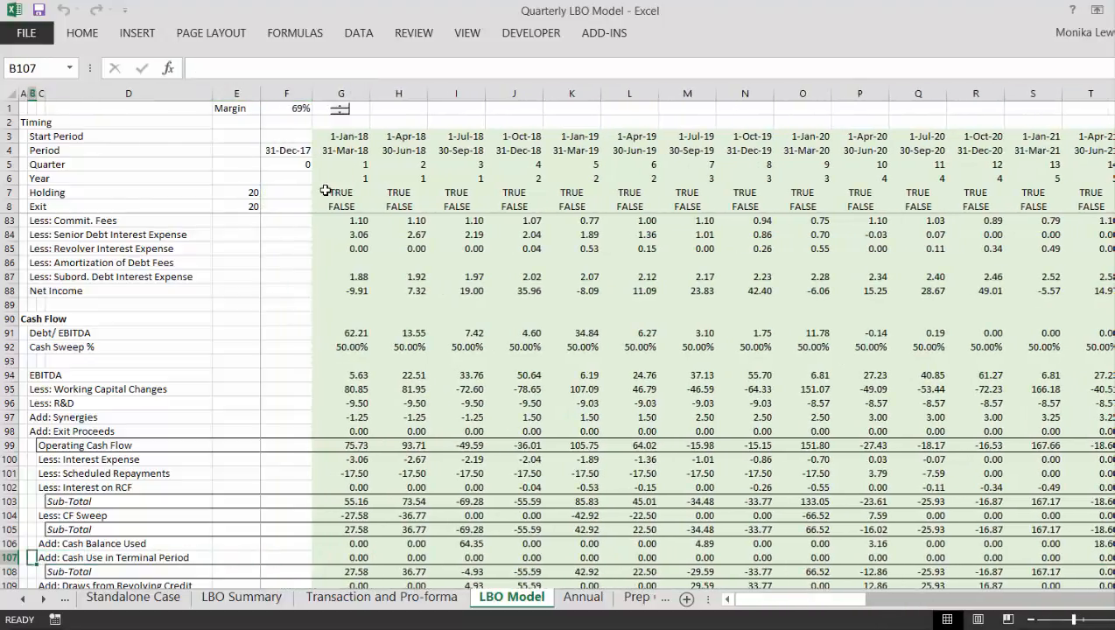
{"action": "key", "text": "Up"}
{"action": "key", "text": "Down"}
{"action": "key", "text": "Right"}
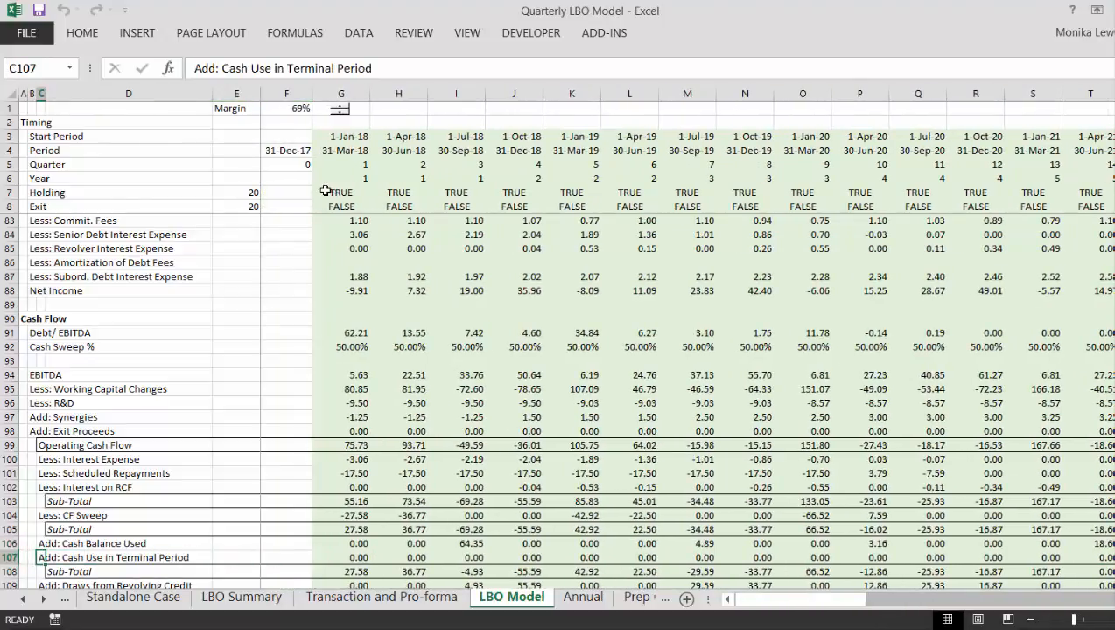
{"action": "key", "text": "F2"}
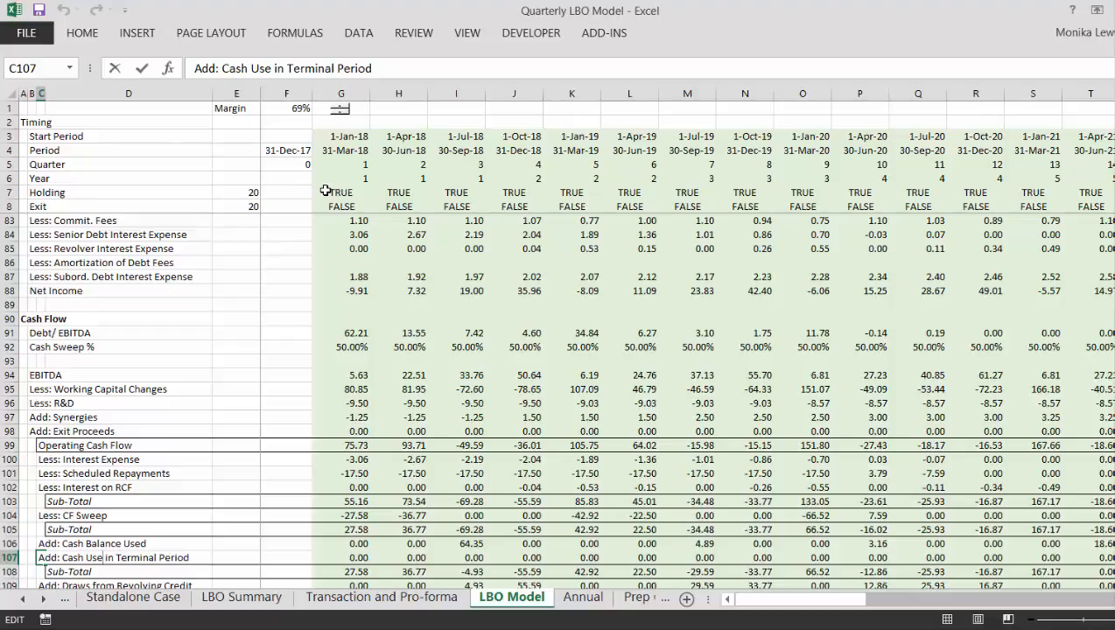
{"action": "key", "text": "BackSpace"}
{"action": "key", "text": "BackSpace"}
{"action": "key", "text": "BackSpace"}
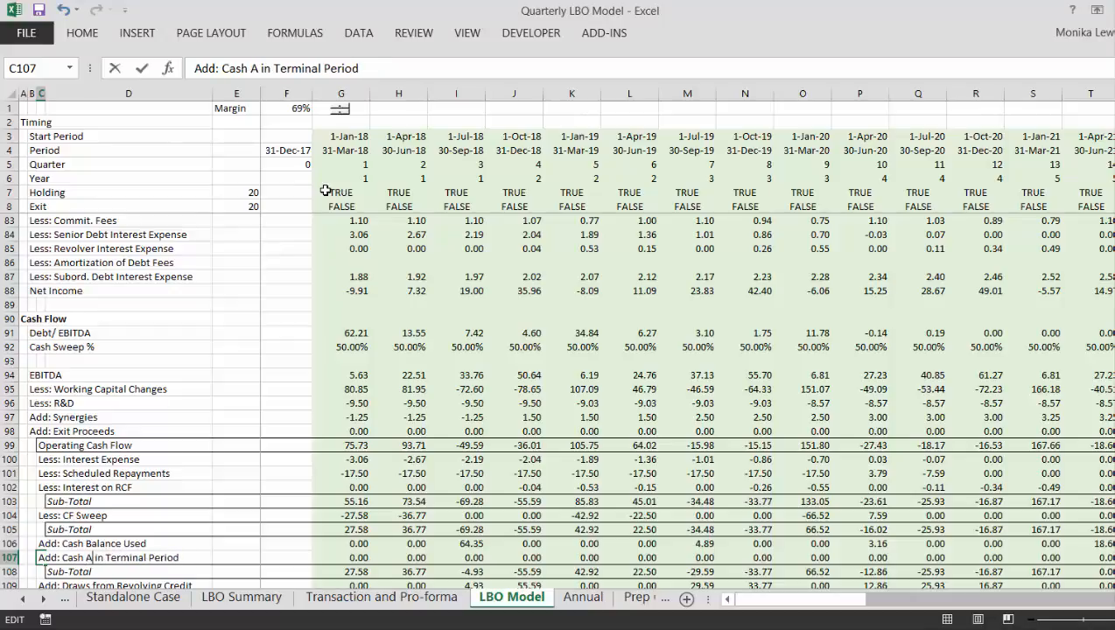
{"action": "type", "text": "Paid"}
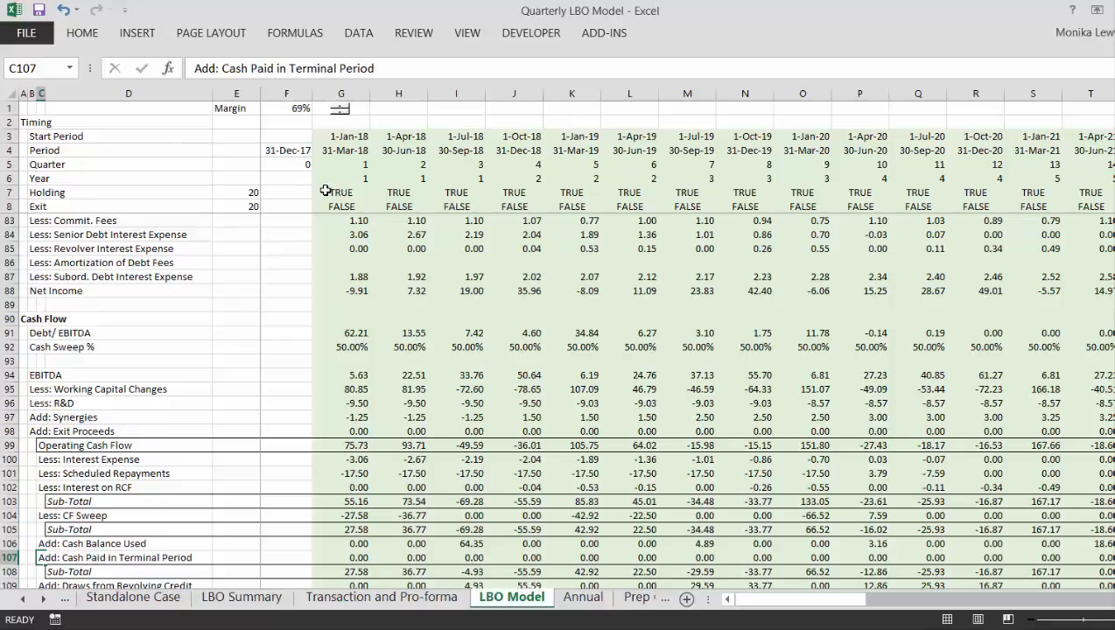
- Extend the first-quarter Less: Cash Used formula in G77 to =G106+G107 so it includes the terminal-period cash
{"action": "key", "text": "Up"}
{"action": "key", "text": "Up"}
{"action": "key", "text": "Up"}
{"action": "key", "text": "Up"}
{"action": "key", "text": "Up"}
{"action": "key", "text": "Up"}
{"action": "key", "text": "Up"}
{"action": "key", "text": "Up"}
{"action": "key", "text": "Up"}
{"action": "key", "text": "Up"}
{"action": "key", "text": "Up"}
{"action": "key", "text": "Up"}
{"action": "key", "text": "Up"}
{"action": "key", "text": "Up"}
{"action": "key", "text": "Up"}
{"action": "key", "text": "Up"}
{"action": "key", "text": "Up"}
{"action": "key", "text": "Up"}
{"action": "key", "text": "Up"}
{"action": "key", "text": "Up"}
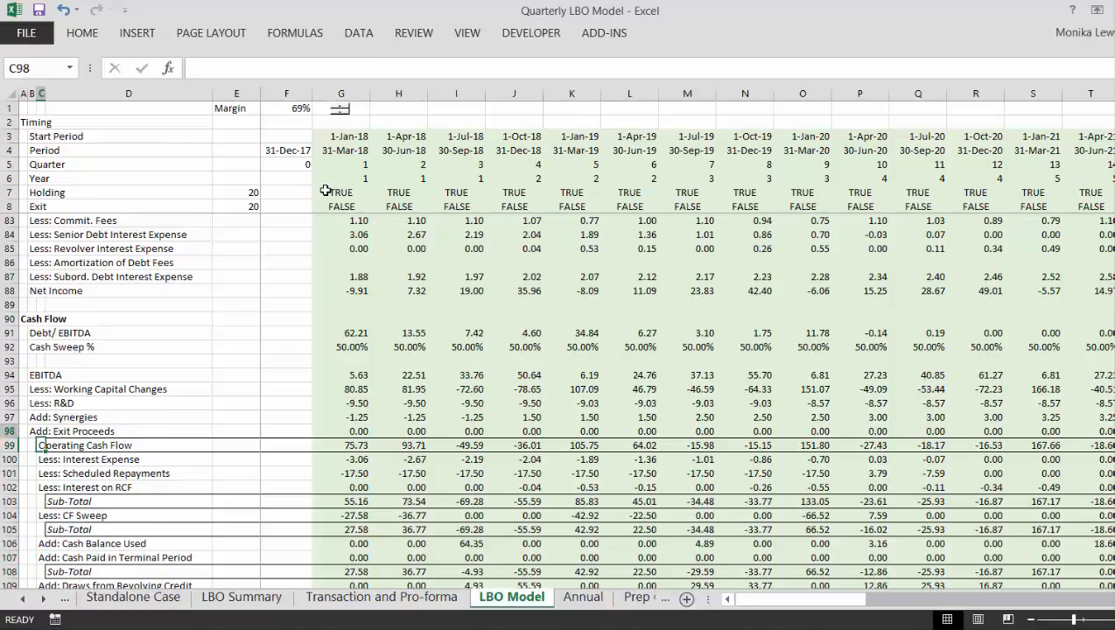
{"action": "key", "text": "Up"}
{"action": "key", "text": "Up"}
{"action": "key", "text": "Up"}
{"action": "key", "text": "Up"}
{"action": "key", "text": "Up"}
{"action": "key", "text": "Up"}
{"action": "key", "text": "Up"}
{"action": "key", "text": "Up"}
{"action": "key", "text": "Up"}
{"action": "key", "text": "Up"}
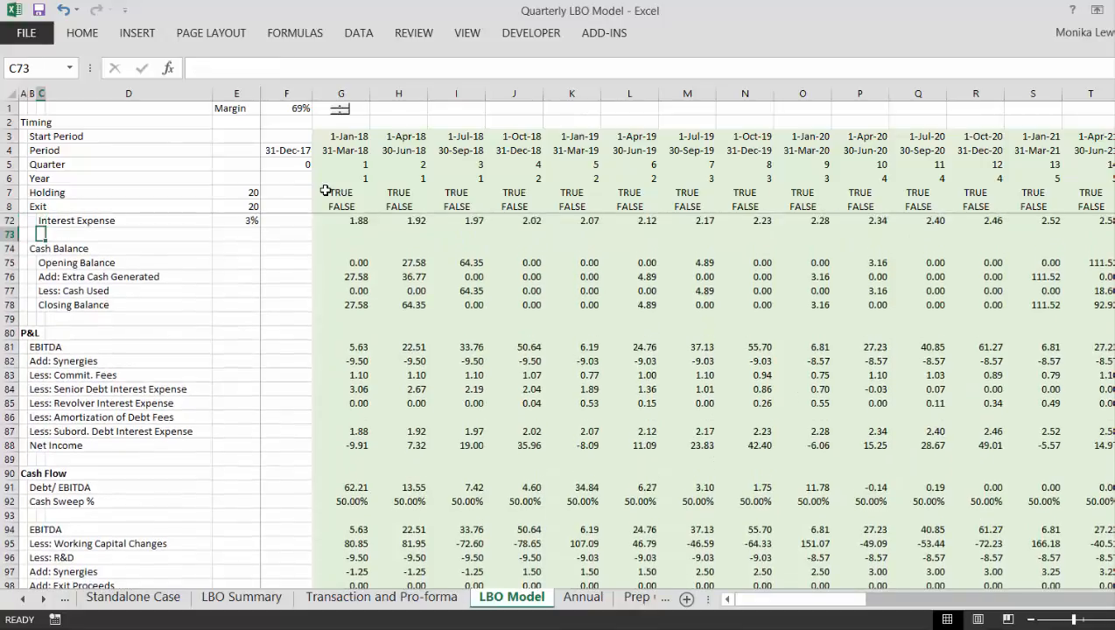
{"action": "key", "text": "Down"}
{"action": "key", "text": "Down"}
{"action": "key", "text": "Right"}
{"action": "key", "text": "Right"}
{"action": "key", "text": "Right"}
{"action": "key", "text": "Right"}
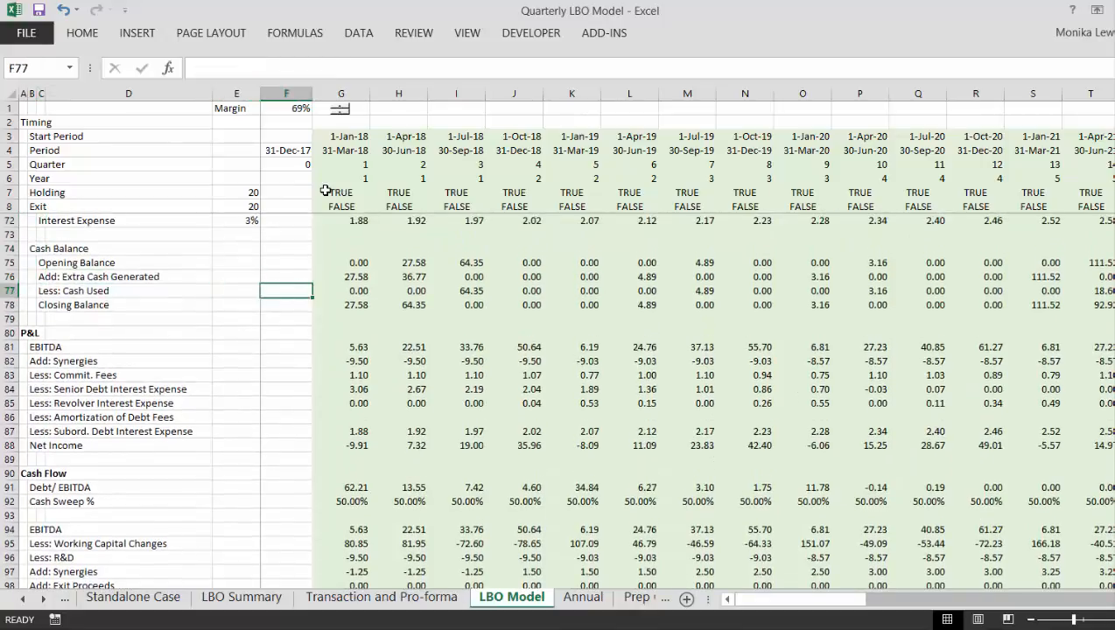
{"action": "key", "text": "F2"}
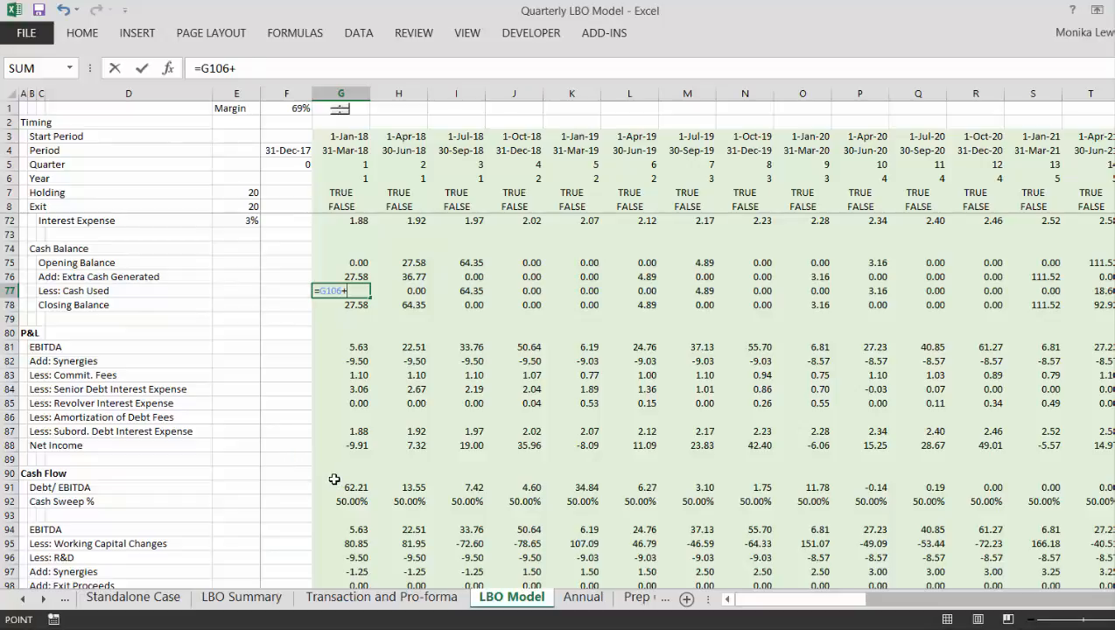
{"action": "type", "text": "+"}
{"action": "key", "text": "Down"}
{"action": "key", "text": "Down"}
{"action": "key", "text": "Down"}
{"action": "key", "text": "Down"}
{"action": "key", "text": "Down"}
{"action": "key", "text": "Down"}
{"action": "key", "text": "Down"}
{"action": "key", "text": "Down"}
{"action": "key", "text": "Down"}
{"action": "key", "text": "Down"}
{"action": "key", "text": "Down"}
{"action": "key", "text": "Down"}
{"action": "key", "text": "Down"}
{"action": "key", "text": "Down"}
{"action": "key", "text": "Down"}
{"action": "key", "text": "Down"}
{"action": "key", "text": "Down"}
{"action": "key", "text": "Down"}
{"action": "key", "text": "Down"}
{"action": "key", "text": "Down"}
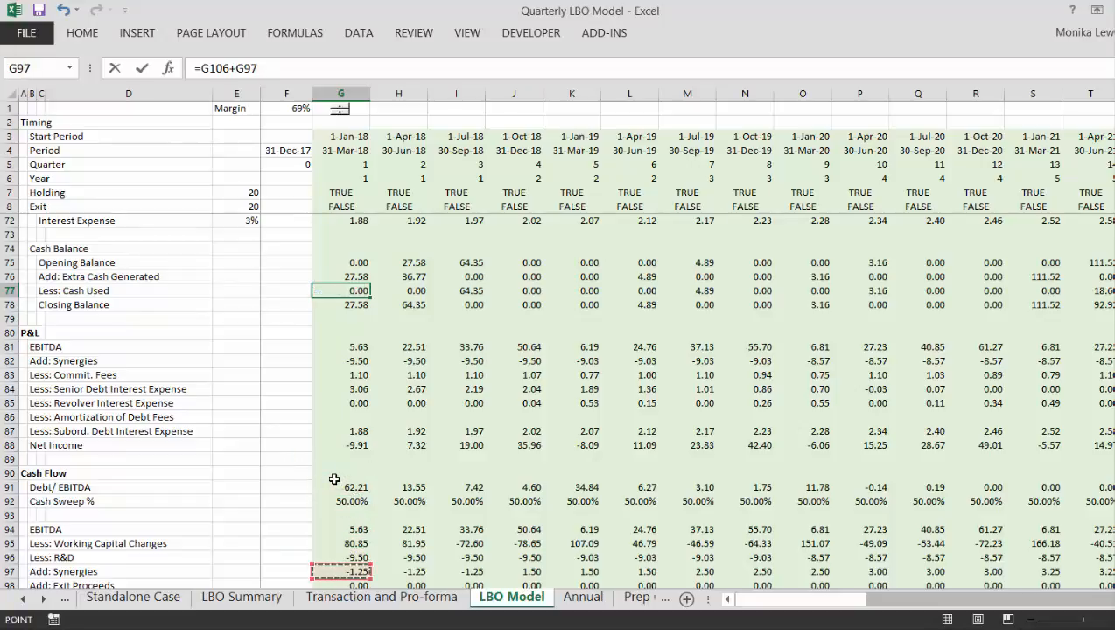
{"action": "key", "text": "Down"}
{"action": "key", "text": "Down"}
{"action": "key", "text": "Down"}
{"action": "key", "text": "Down"}
{"action": "key", "text": "Down"}
{"action": "key", "text": "Down"}
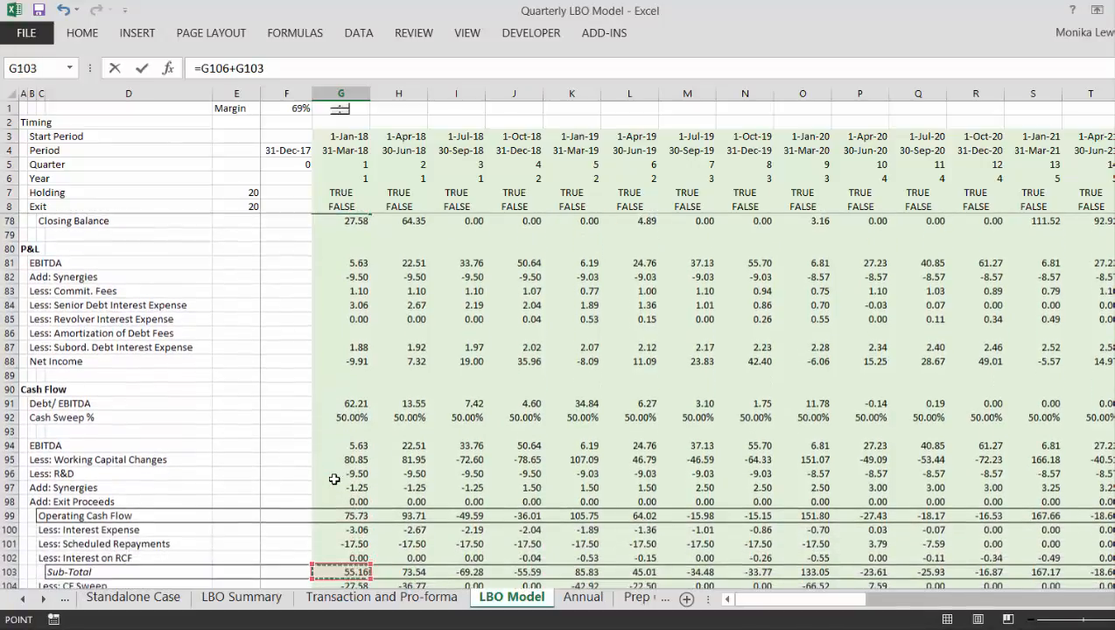
{"action": "key", "text": "Down"}
{"action": "key", "text": "Down"}
{"action": "key", "text": "Down"}
{"action": "key", "text": "Down"}
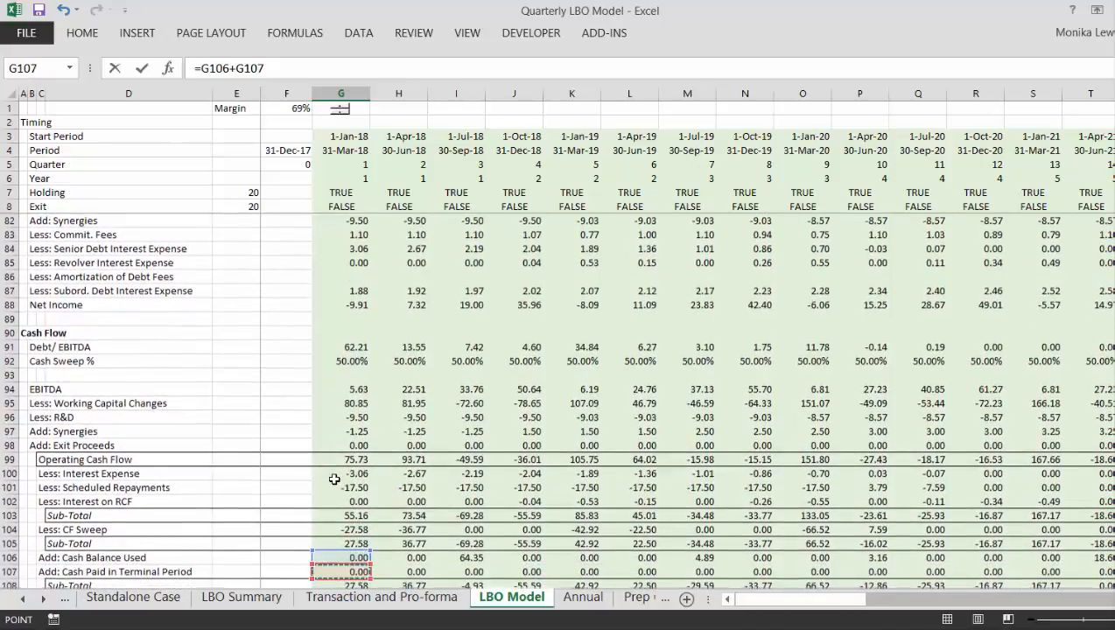
{"action": "key", "text": "Up"}
{"action": "key", "text": "Down"}
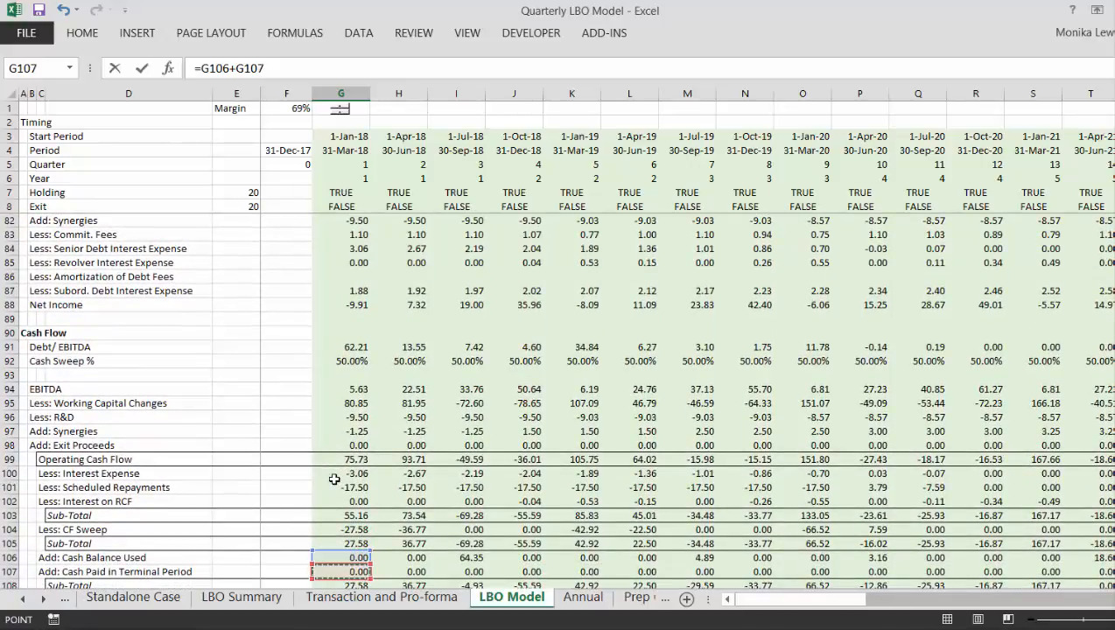
{"action": "key", "text": "Return"}
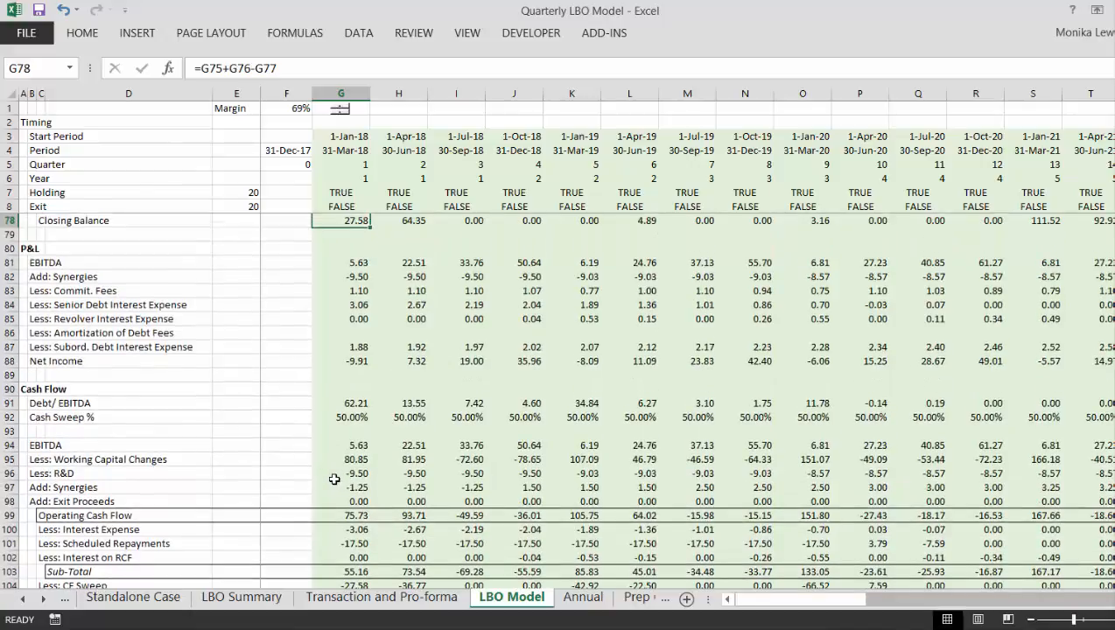
- Copy the G77 Less: Cash Used formula across the remaining quarters of row 77
{"action": "key", "text": "Up"}
{"action": "key", "text": "Up"}
{"action": "key", "text": "Down"}
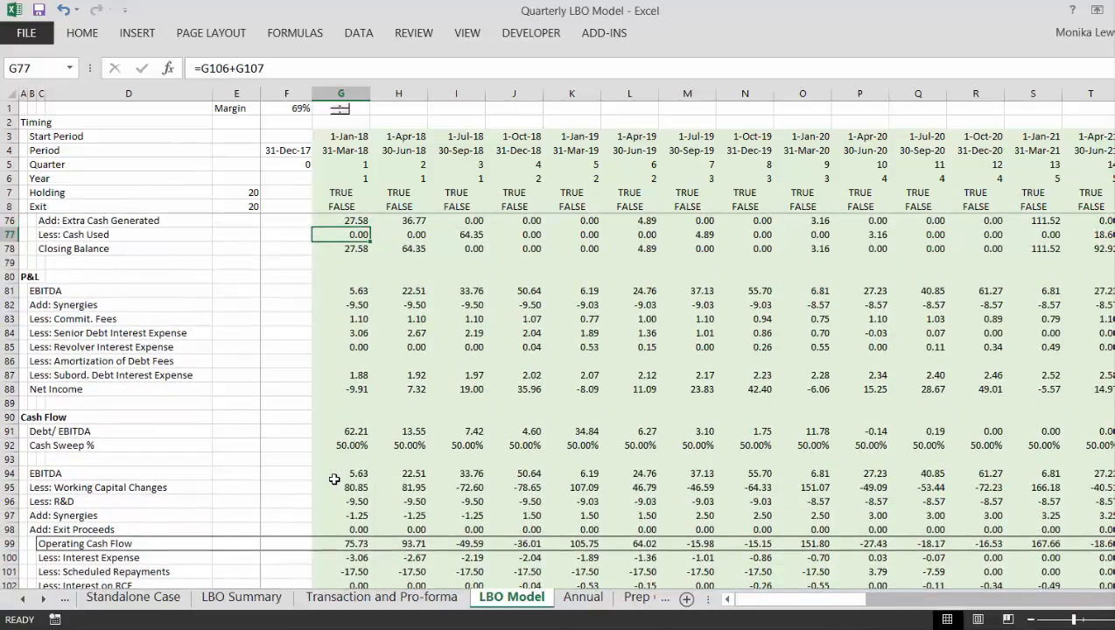
{"action": "key", "text": "Right"}
{"action": "key", "text": "Right"}
{"action": "key", "text": "Right"}
{"action": "key", "text": "Right"}
{"action": "key", "text": "Right"}
{"action": "key", "text": "Right"}
{"action": "key", "text": "Right"}
{"action": "key", "text": "Right"}
{"action": "key", "text": "Right"}
{"action": "key", "text": "Right"}
{"action": "key", "text": "Right"}
{"action": "key", "text": "Right"}
{"action": "key", "text": "Right"}
{"action": "key", "text": "Right"}
{"action": "key", "text": "Right"}
{"action": "key", "text": "Right"}
{"action": "key", "text": "Right"}
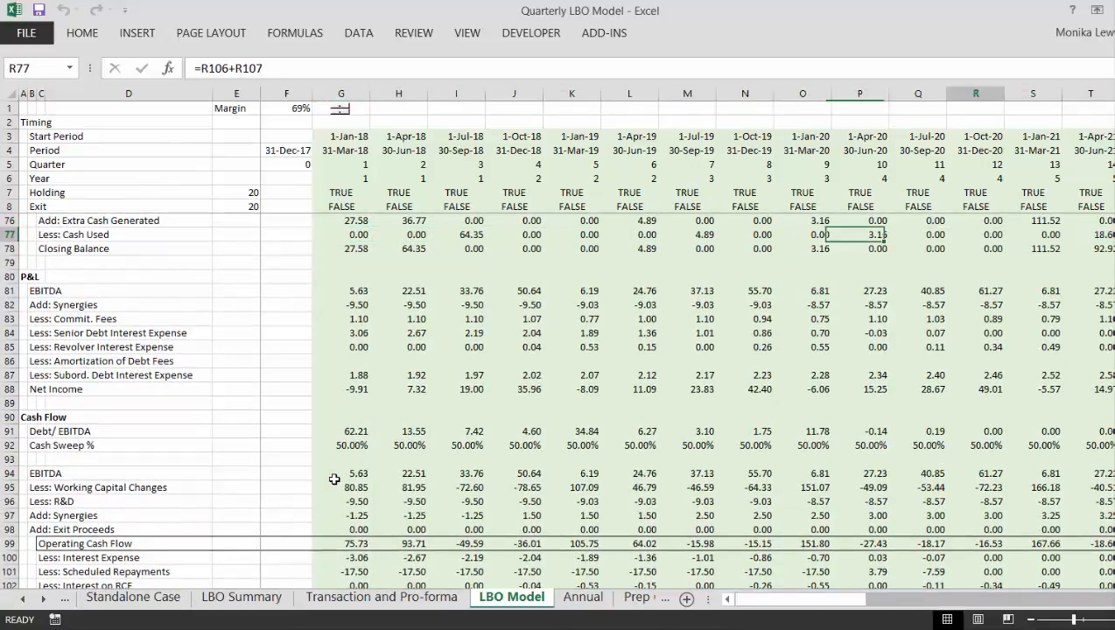
{"action": "key", "text": "Right"}
{"action": "key", "text": "Right"}
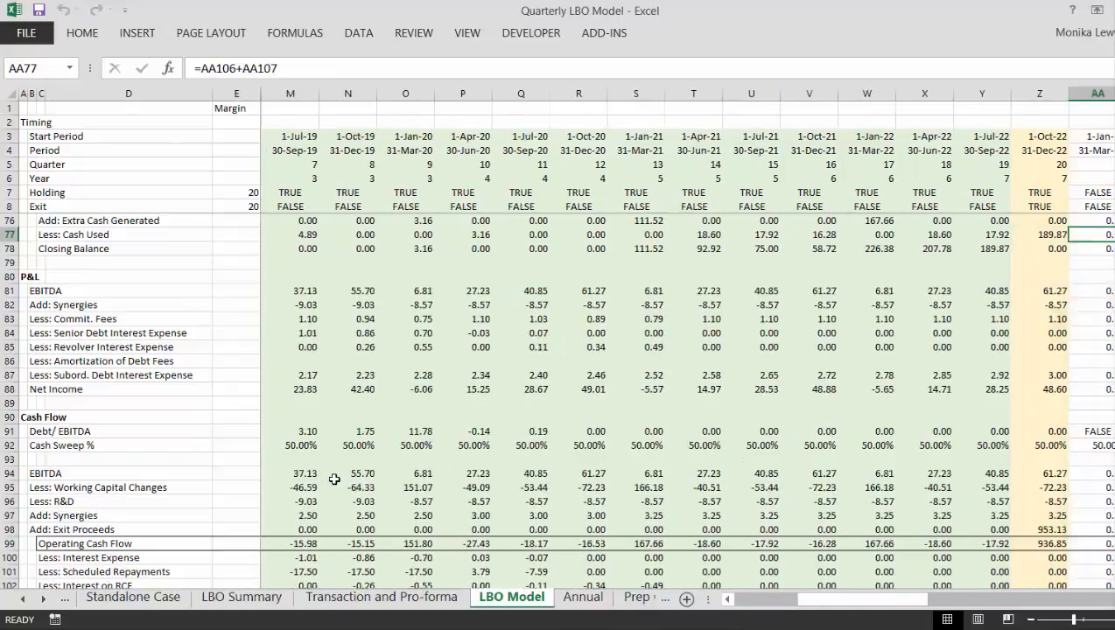
- Check the exit-quarter Cash Balance schedule in column Z from Opening Balance to Closing Balance with the extended cash-used formula
{"action": "key", "text": "Up"}
{"action": "key", "text": "Up"}
{"action": "key", "text": "Down"}
{"action": "key", "text": "Down"}
{"action": "key", "text": "Down"}
{"action": "key", "text": "Down"}
{"action": "key", "text": "Down"}
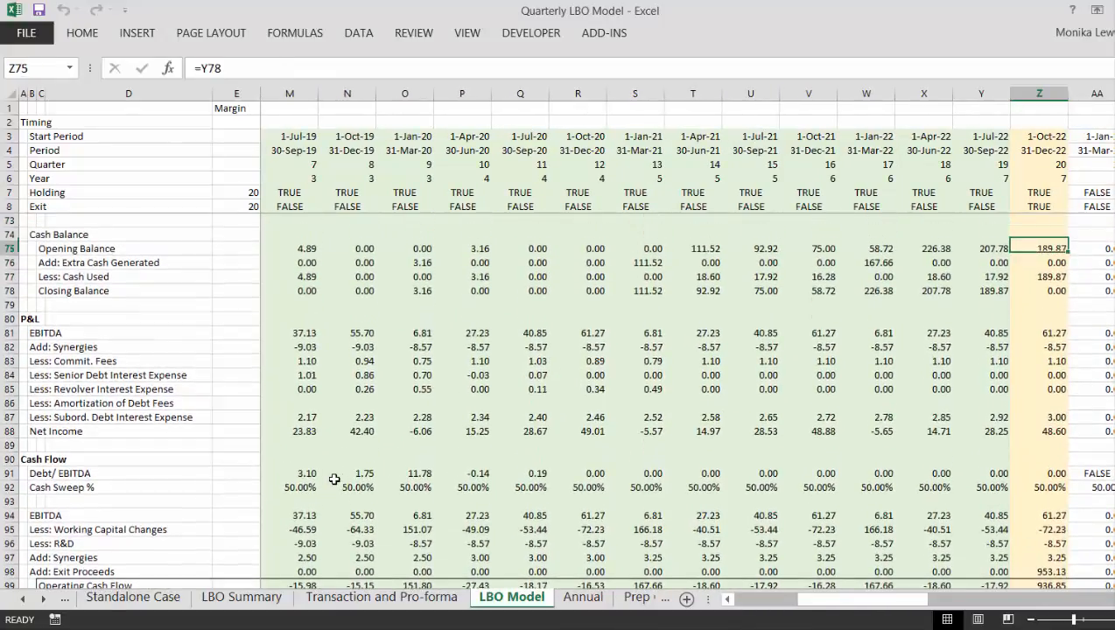
{"action": "key", "text": "Left"}
{"action": "key", "text": "Down"}
{"action": "key", "text": "Down"}
{"action": "key", "text": "Down"}
{"action": "key", "text": "Down"}
{"action": "key", "text": "Home"}
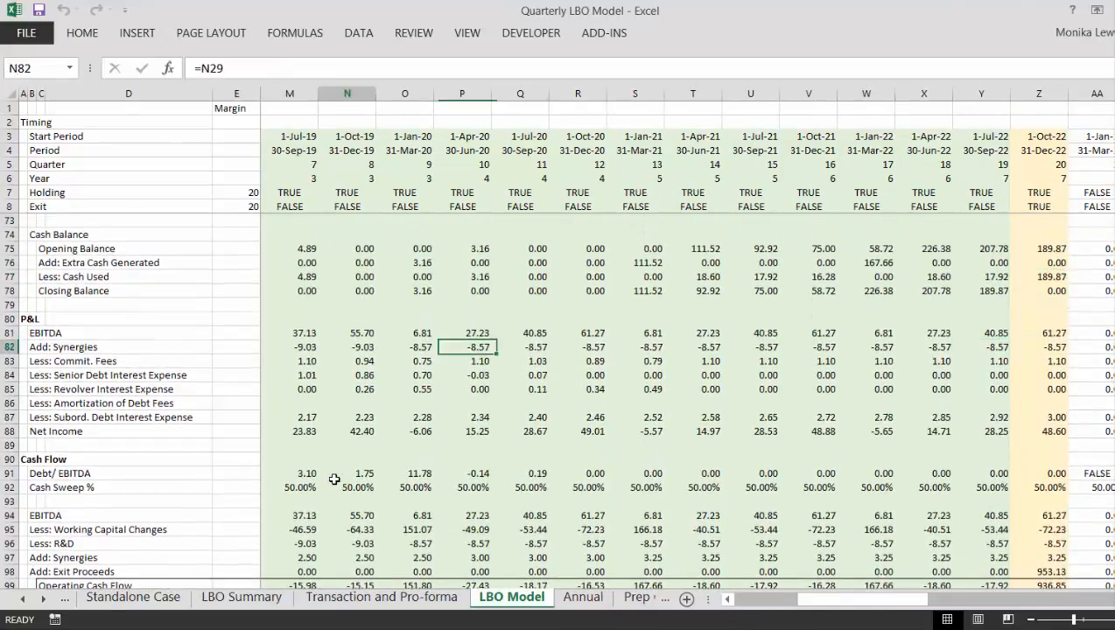
- Look back through the cash flow waterfall, Cash Balance, P&L, revolver and Senior Debt schedules up to the Operating Analysis section
{"action": "key", "text": "Page_Down"}
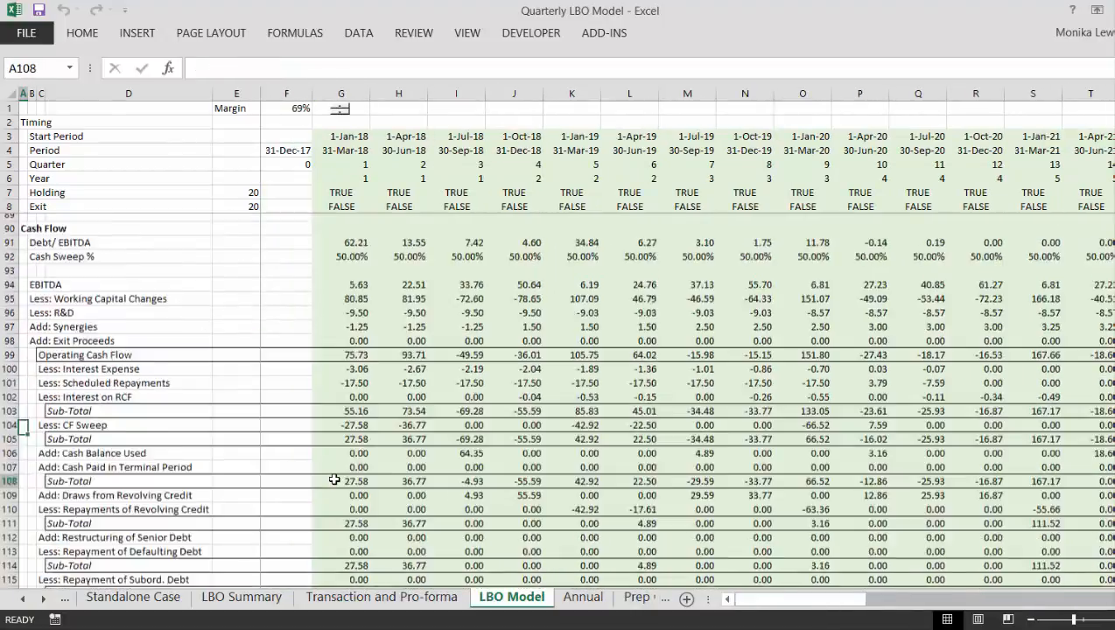
{"action": "key", "text": "Up"}
{"action": "key", "text": "Up"}
{"action": "key", "text": "Up"}
{"action": "key", "text": "Up"}
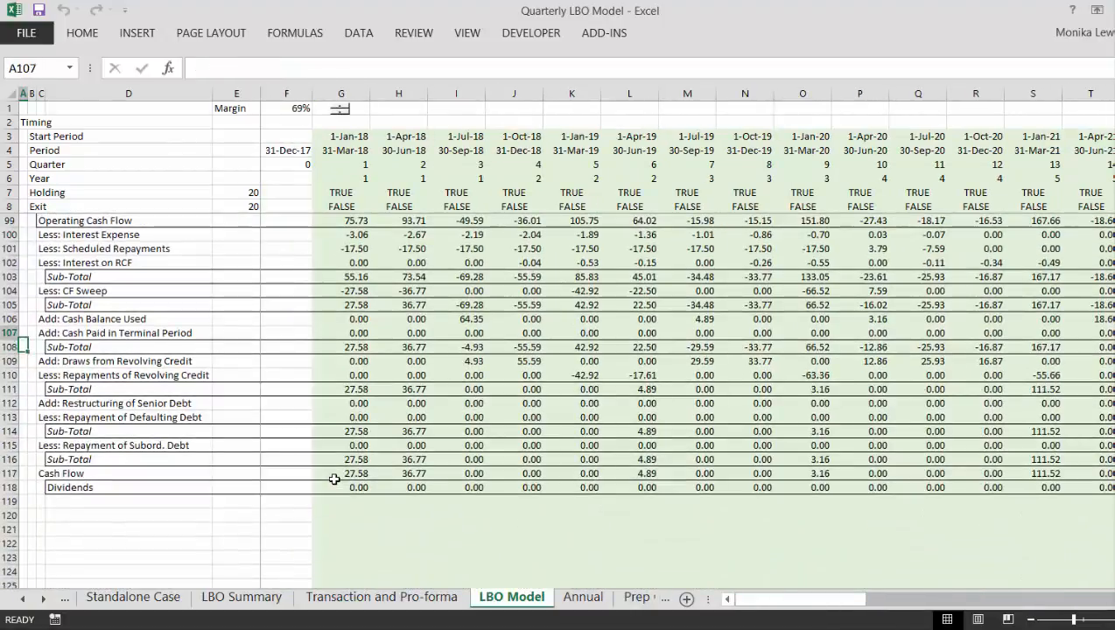
{"action": "key", "text": "Page_Up"}
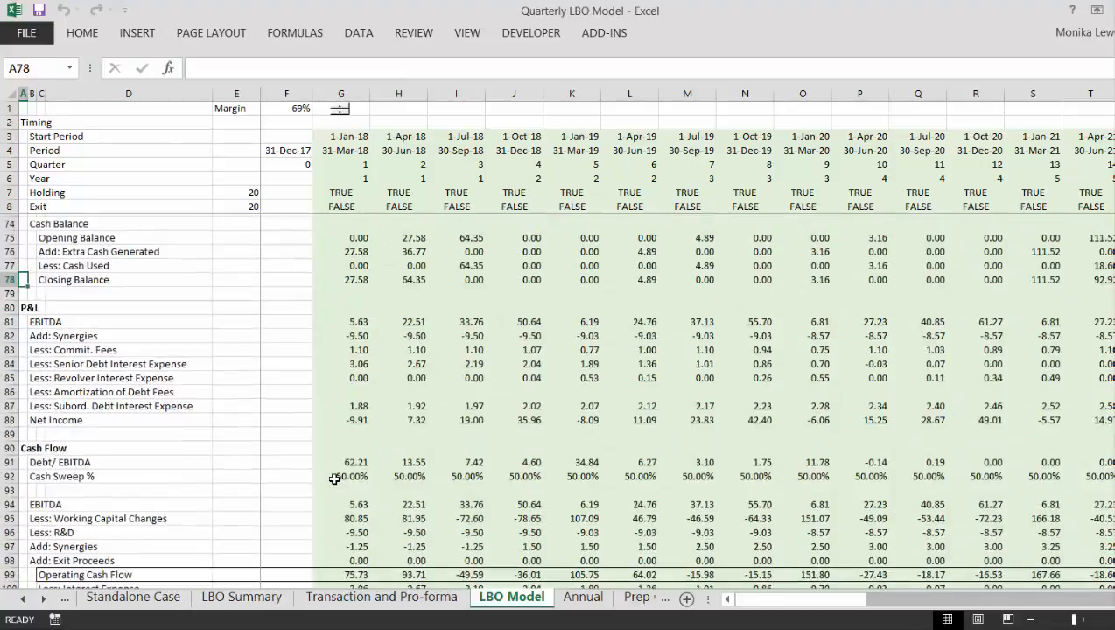
{"action": "key", "text": "Page_Up"}
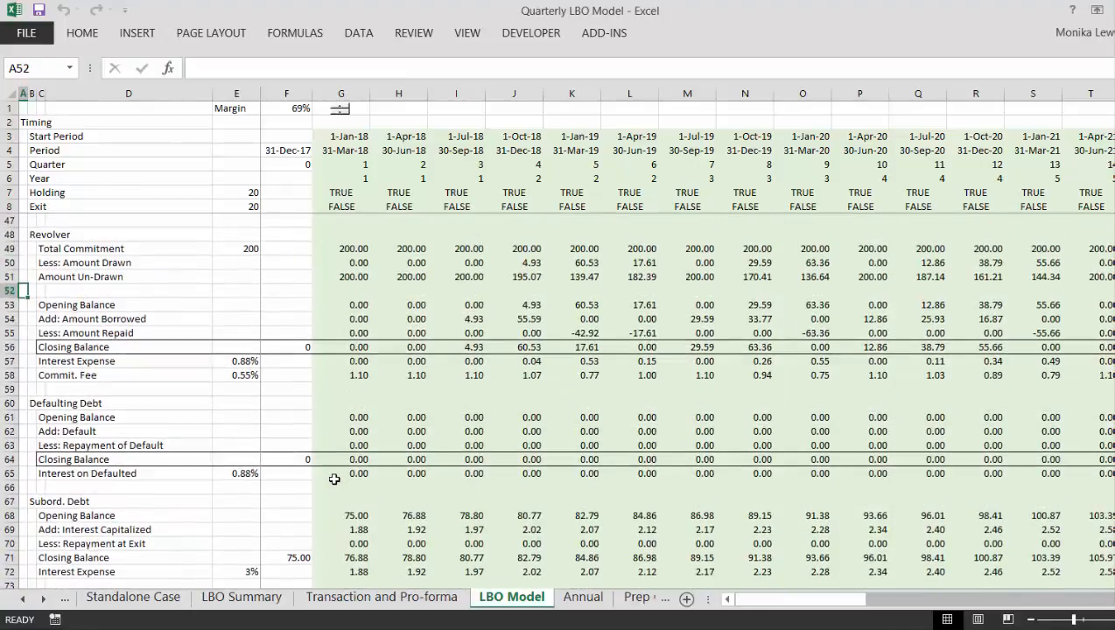
{"action": "key", "text": "Page_Up"}
{"action": "key", "text": "Up"}
{"action": "key", "text": "Up"}
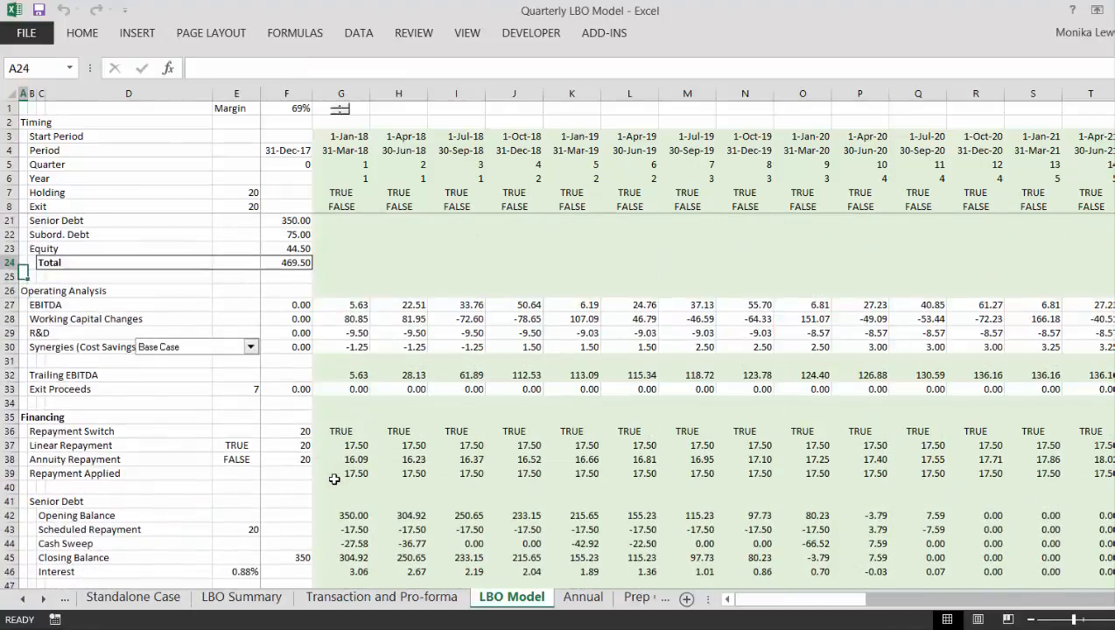
- Insert 14 blank rows at rows 35 to 48, between Exit Proceeds and the Financing section
{"action": "key", "text": "Down"}
{"action": "key", "text": "Down"}
{"action": "key", "text": "Down"}
{"action": "key", "text": "Down"}
{"action": "key", "text": "Down"}
{"action": "key", "text": "Down"}
{"action": "key", "text": "Down"}
{"action": "key", "text": "Down"}
{"action": "key", "text": "Down"}
{"action": "key", "text": "Down"}
{"action": "key", "text": "Down"}
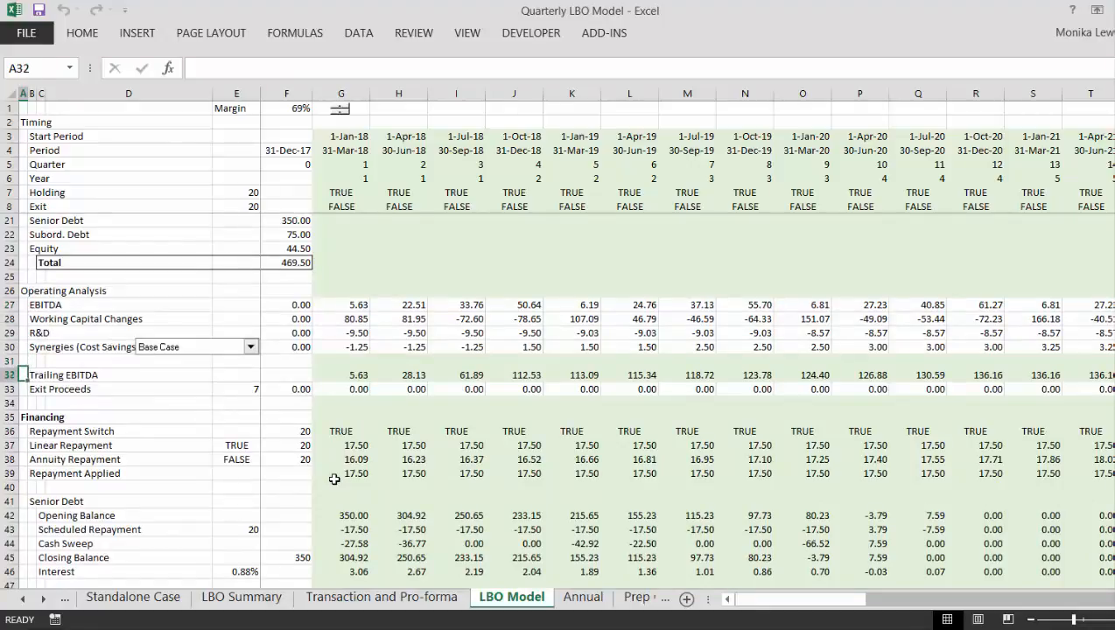
{"action": "key", "text": "shift+space"}
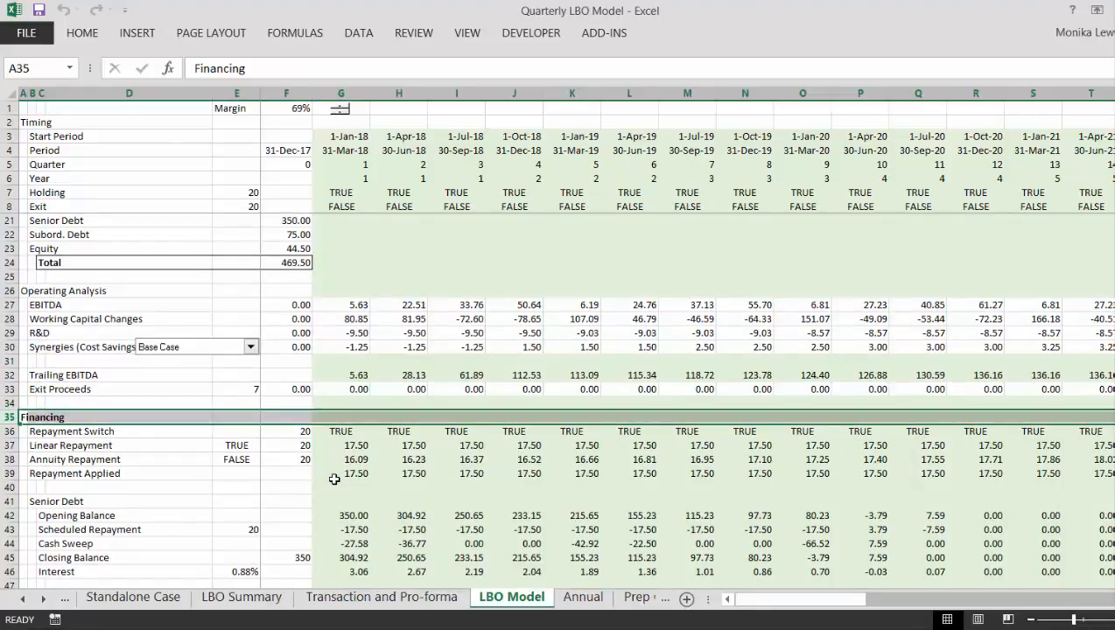
{"action": "key", "text": "shift+Down"}
{"action": "key", "text": "shift+Down"}
{"action": "key", "text": "shift+Down"}
{"action": "key", "text": "shift+Down"}
{"action": "key", "text": "shift+Down"}
{"action": "key", "text": "shift+Down"}
{"action": "key", "text": "shift+Down"}
{"action": "key", "text": "shift+Down"}
{"action": "key", "text": "shift+Down"}
{"action": "key", "text": "shift+Down"}
{"action": "key", "text": "shift+Down"}
{"action": "key", "text": "shift+Down"}
{"action": "key", "text": "shift+Down"}
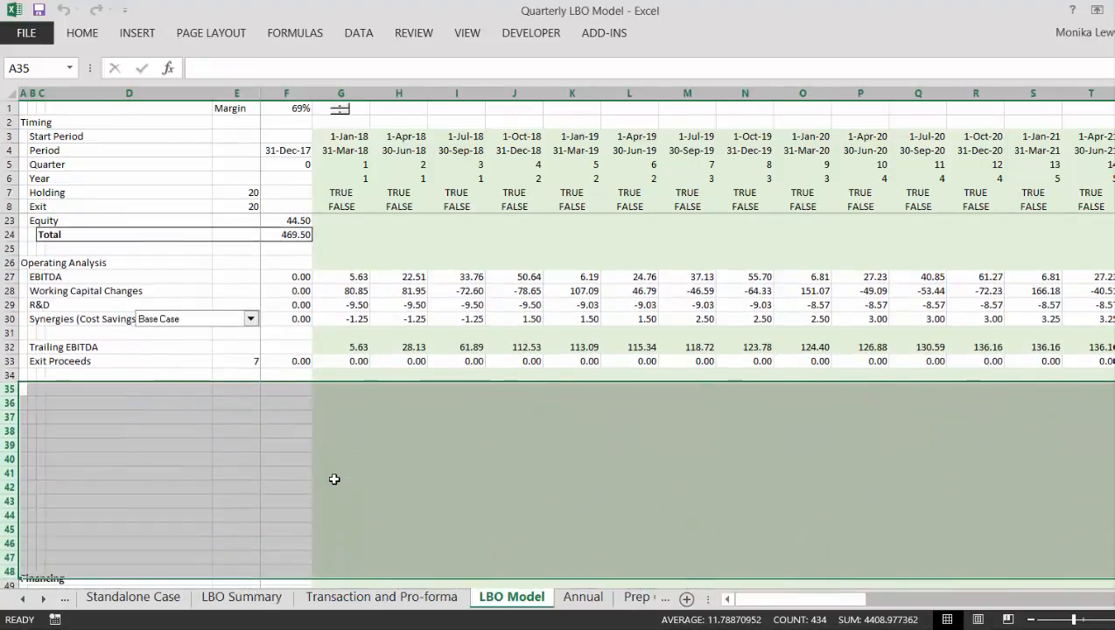
{"action": "key", "text": "ctrl+shift+plus"}
- Enter the section heading "Depreciation and Amortisation" in A35
{"action": "type", "text": "Depreciation "}
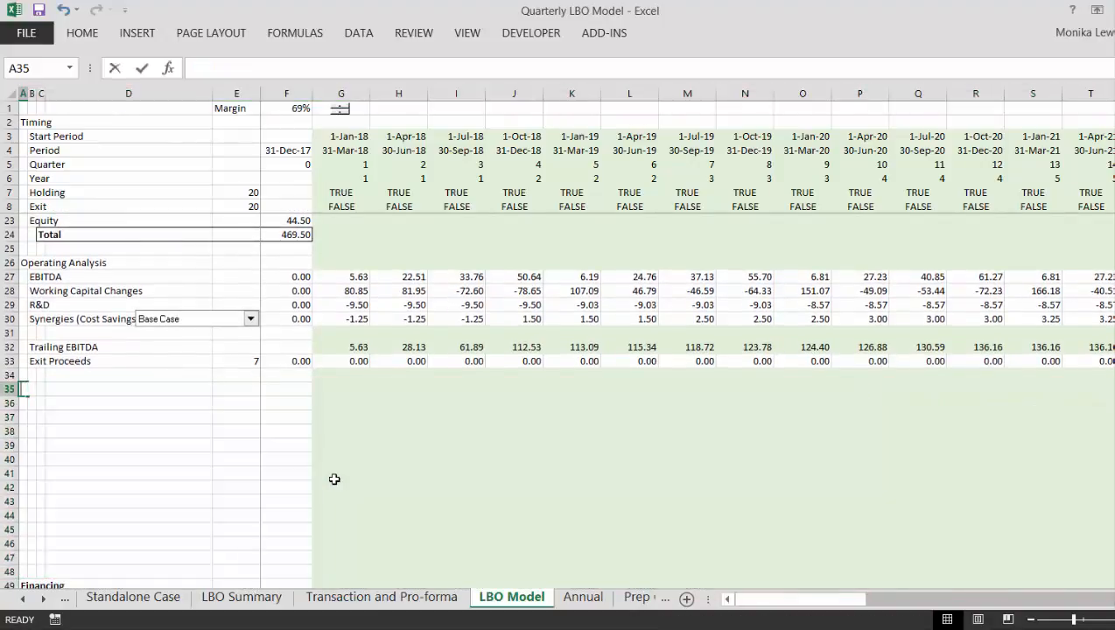
{"action": "type", "text": "na"}
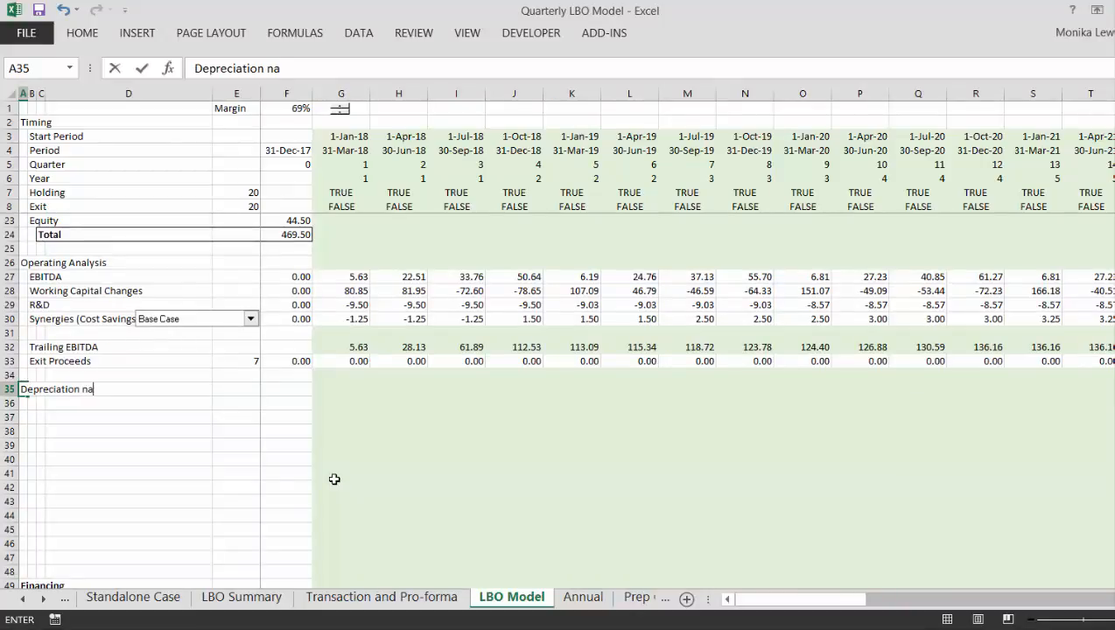
{"action": "key", "text": "BackSpace"}
{"action": "key", "text": "BackSpace"}
{"action": "type", "text": "and Taxe"}
{"action": "key", "text": "BackSpace"}
{"action": "key", "text": "BackSpace"}
{"action": "key", "text": "BackSpace"}
{"action": "key", "text": "BackSpace"}
{"action": "key", "text": "BackSpace"}
{"action": "key", "text": "BackSpace"}
{"action": "key", "text": "BackSpace"}
{"action": "type", "text": "nd Amorti"}
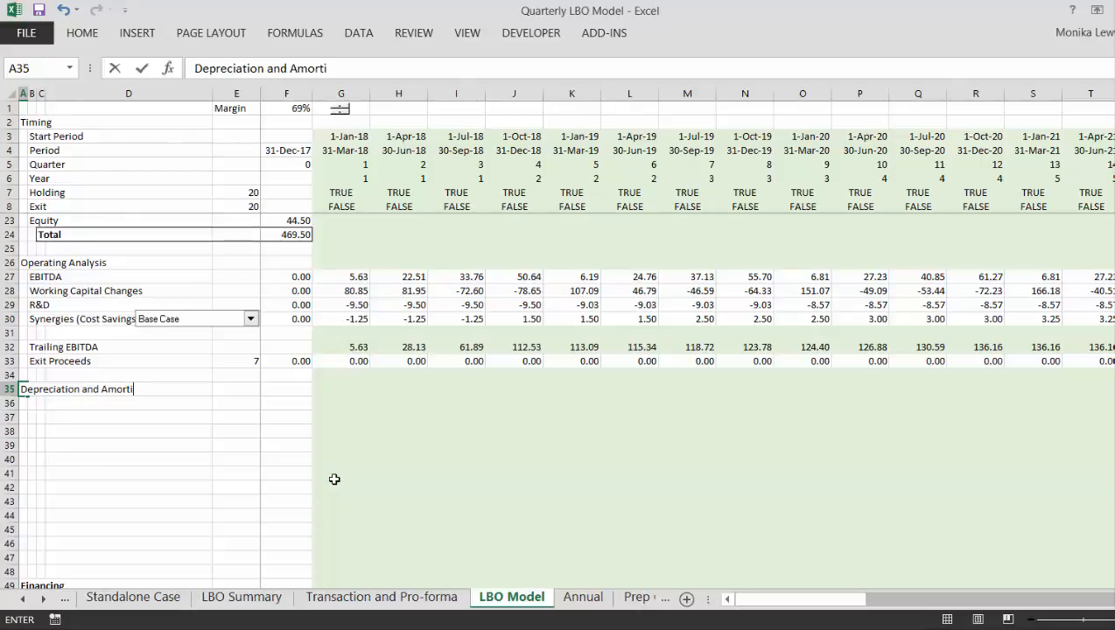
{"action": "type", "text": "sation"}
{"action": "key", "text": "Return"}
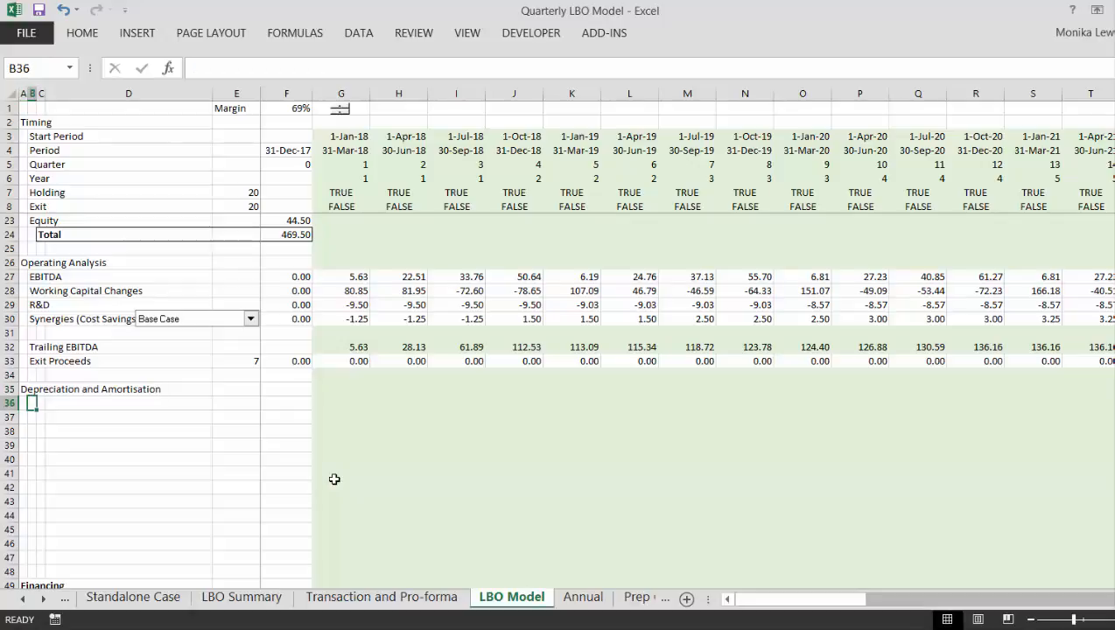
- Under the Depreciation and Amortisation heading, enter the labels "Development Cost Balance" in B36 and "Opening Balance" in B37
{"action": "type", "text": "P"}
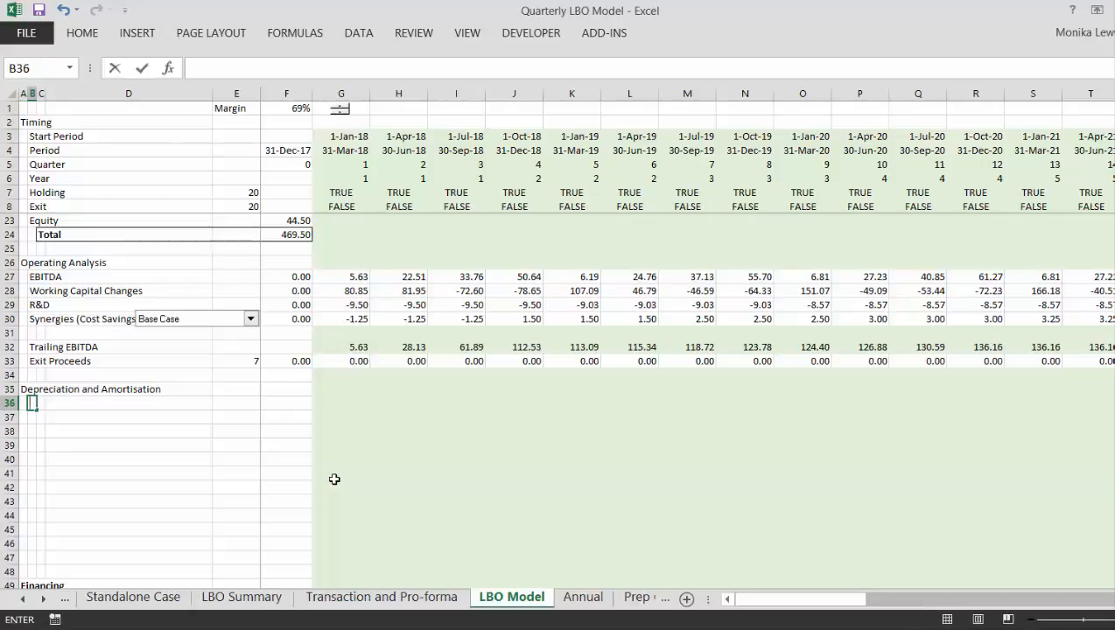
{"action": "type", "text": "Developm"}
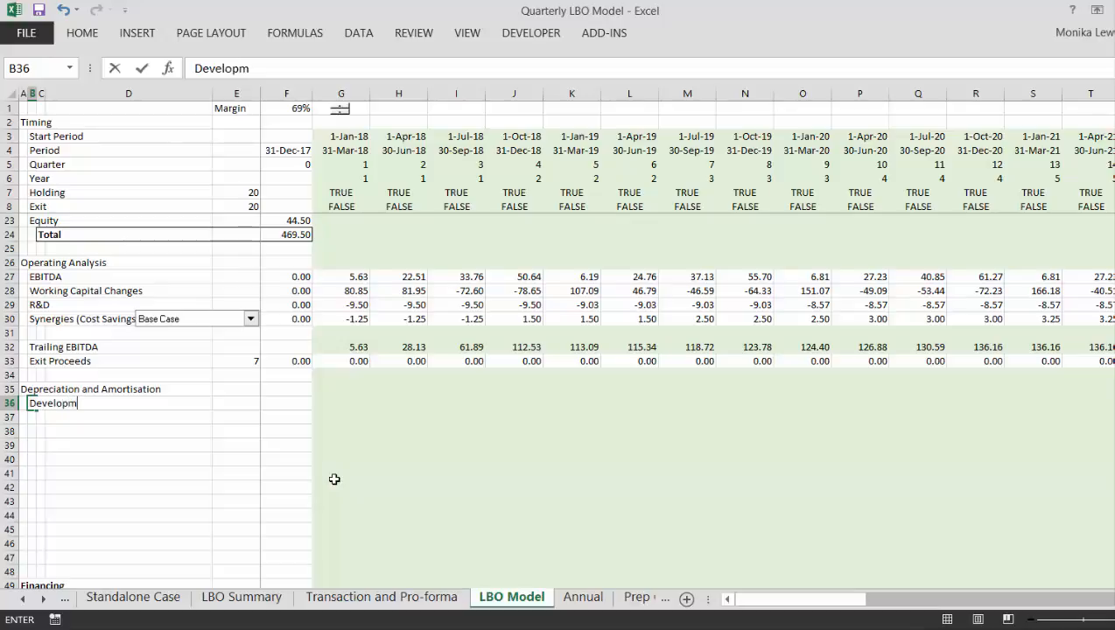
{"action": "type", "text": "ent Cost Ba"}
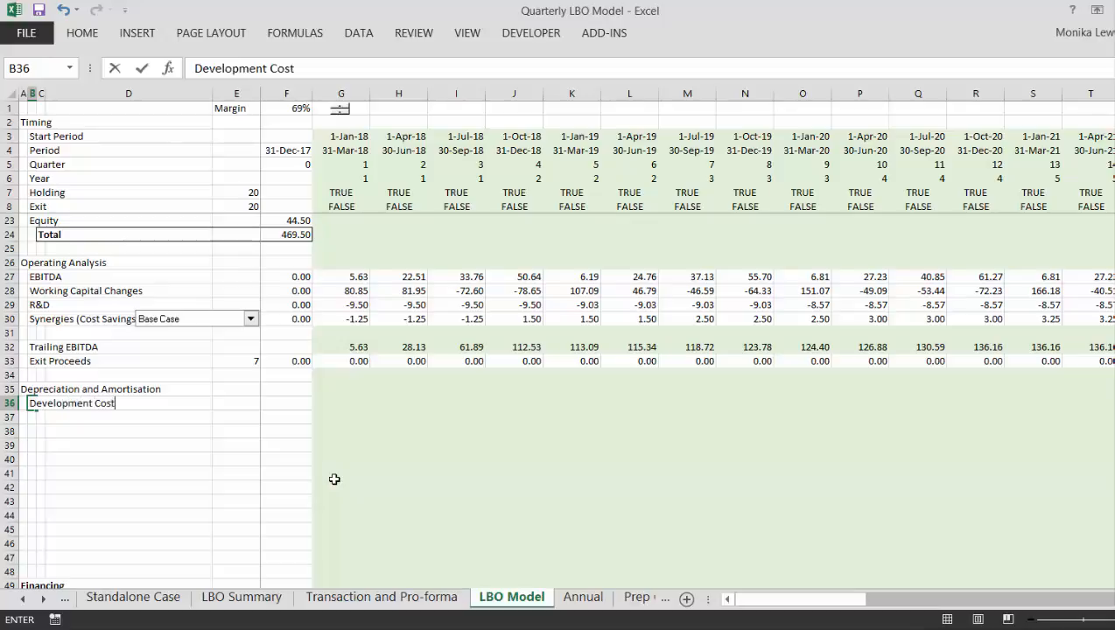
{"action": "key", "text": "BackSpace"}
{"action": "key", "text": "BackSpace"}
{"action": "type", "text": "lan"}
{"action": "key", "text": "Return"}
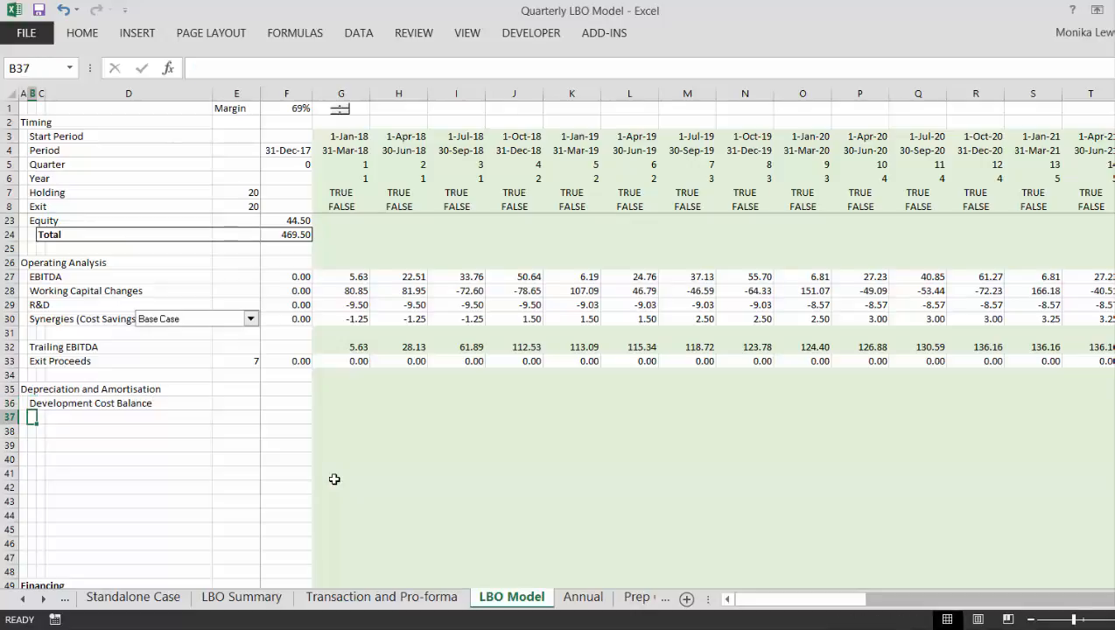
{"action": "type", "text": "Opening"}
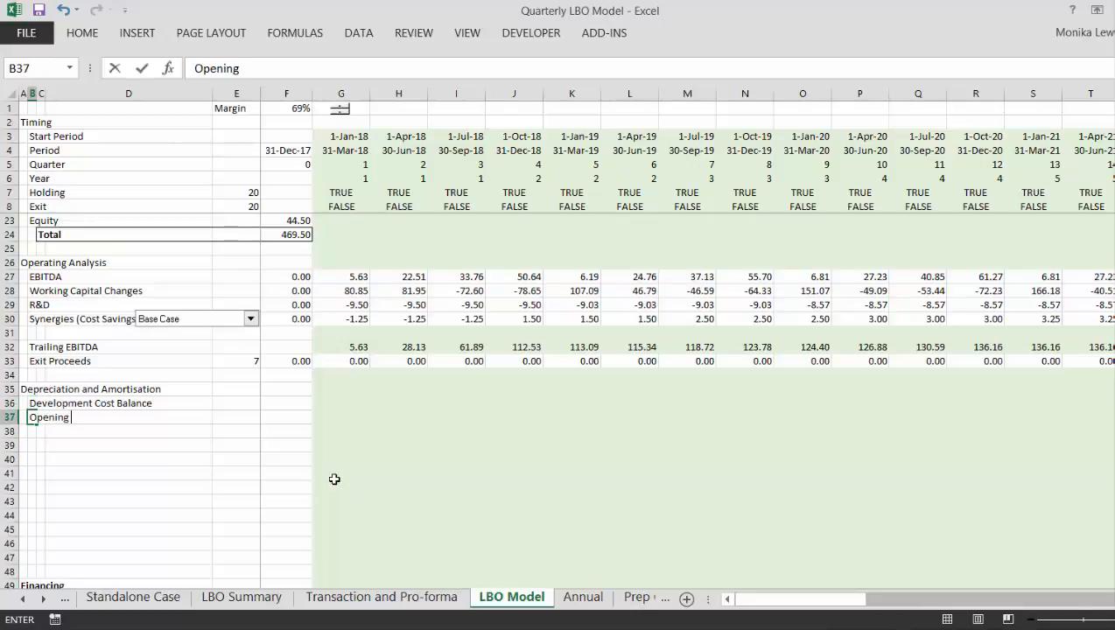
{"action": "type", "text": " Balance"}
{"action": "key", "text": "Return"}
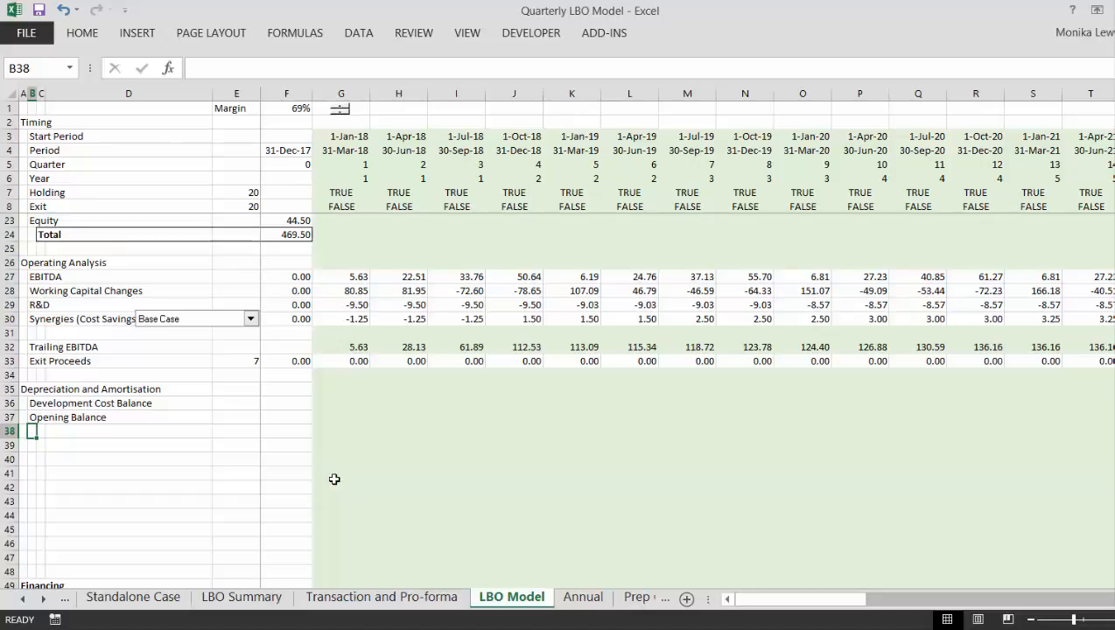
- Rename the R&D label in B14 of the Pro Forma B/S to "Development Capitalised"
{"action": "key", "text": "Up"}
{"action": "key", "text": "Up"}
{"action": "key", "text": "Up"}
{"action": "key", "text": "Up"}
{"action": "key", "text": "Up"}
{"action": "key", "text": "Up"}
{"action": "key", "text": "Up"}
{"action": "key", "text": "Up"}
{"action": "key", "text": "Up"}
{"action": "key", "text": "Up"}
{"action": "key", "text": "Up"}
{"action": "key", "text": "Up"}
{"action": "key", "text": "Up"}
{"action": "key", "text": "Up"}
{"action": "key", "text": "Up"}
{"action": "key", "text": "Up"}
{"action": "key", "text": "Up"}
{"action": "key", "text": "Up"}
{"action": "key", "text": "Up"}
{"action": "key", "text": "Up"}
{"action": "key", "text": "Up"}
{"action": "key", "text": "Up"}
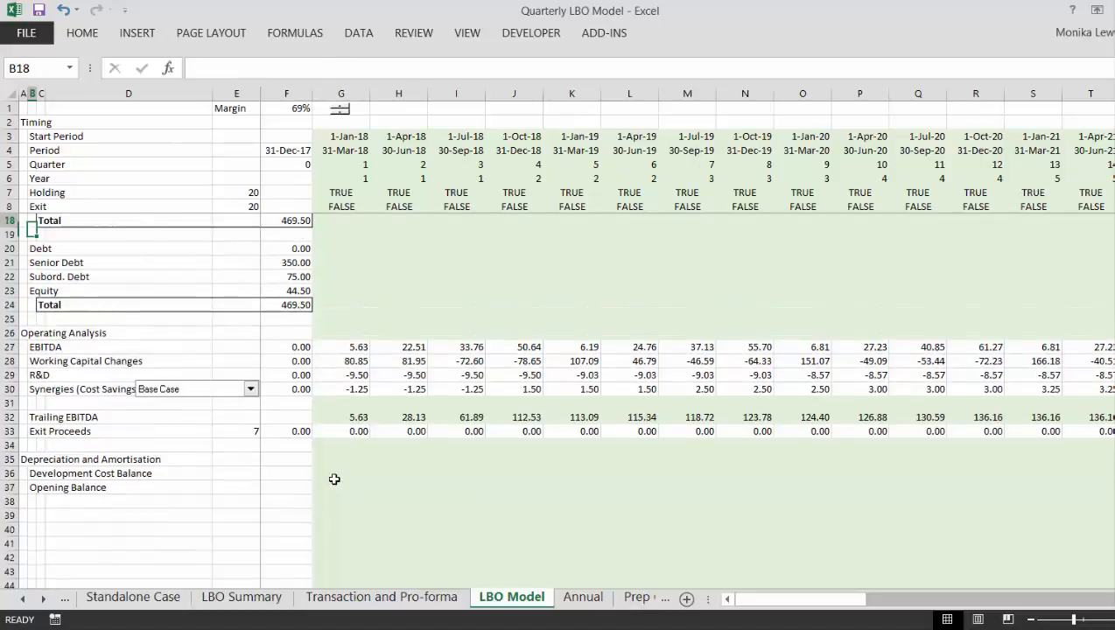
{"action": "key", "text": "Up"}
{"action": "key", "text": "Up"}
{"action": "key", "text": "Up"}
{"action": "key", "text": "Up"}
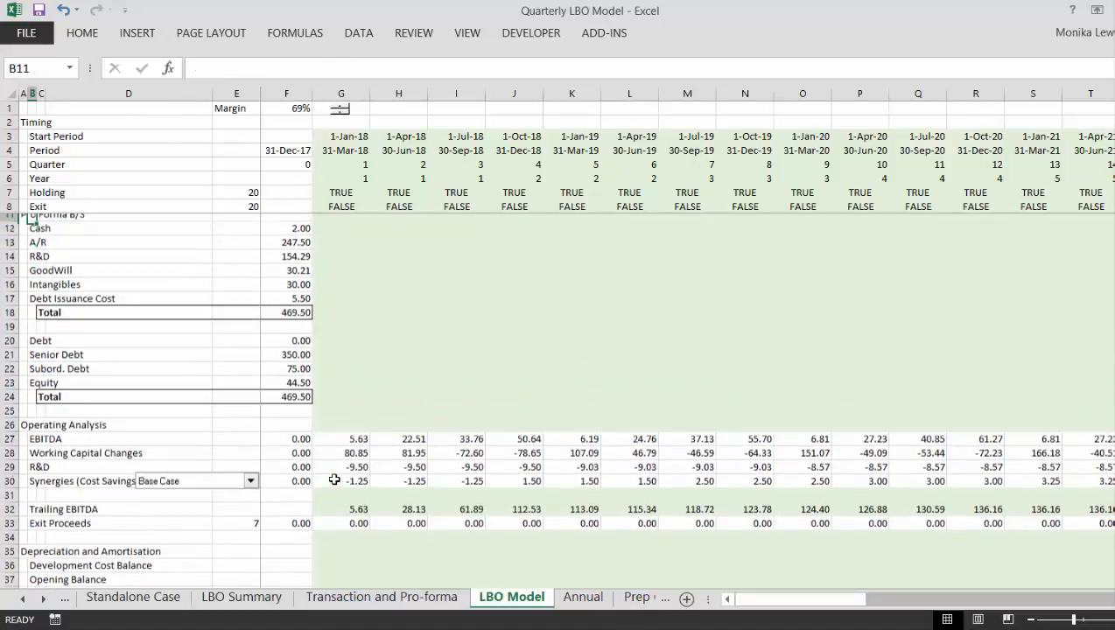
{"action": "key", "text": "Down"}
{"action": "key", "text": "Down"}
{"action": "key", "text": "Down"}
{"action": "key", "text": "Down"}
{"action": "key", "text": "Down"}
{"action": "key", "text": "Down"}
{"action": "key", "text": "Down"}
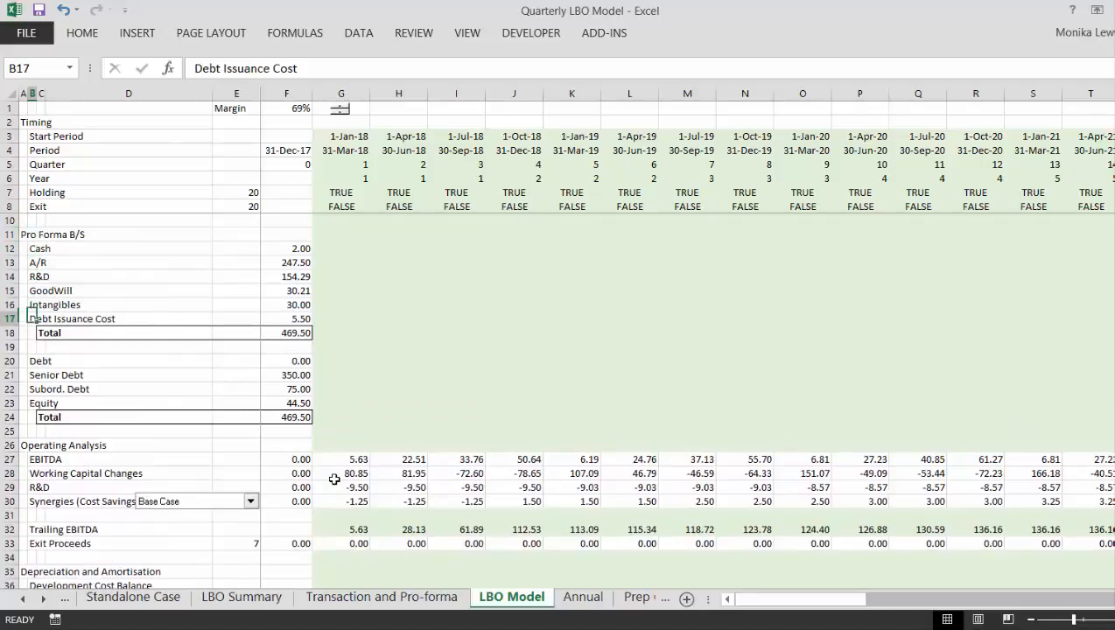
{"action": "key", "text": "Up"}
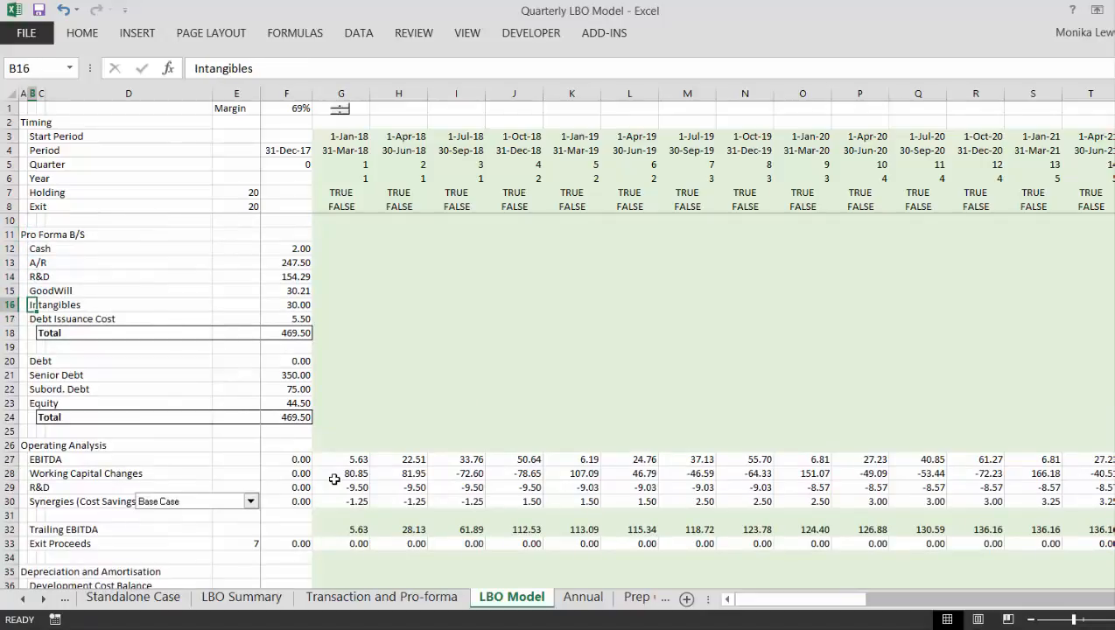
{"action": "key", "text": "Up"}
{"action": "key", "text": "Up"}
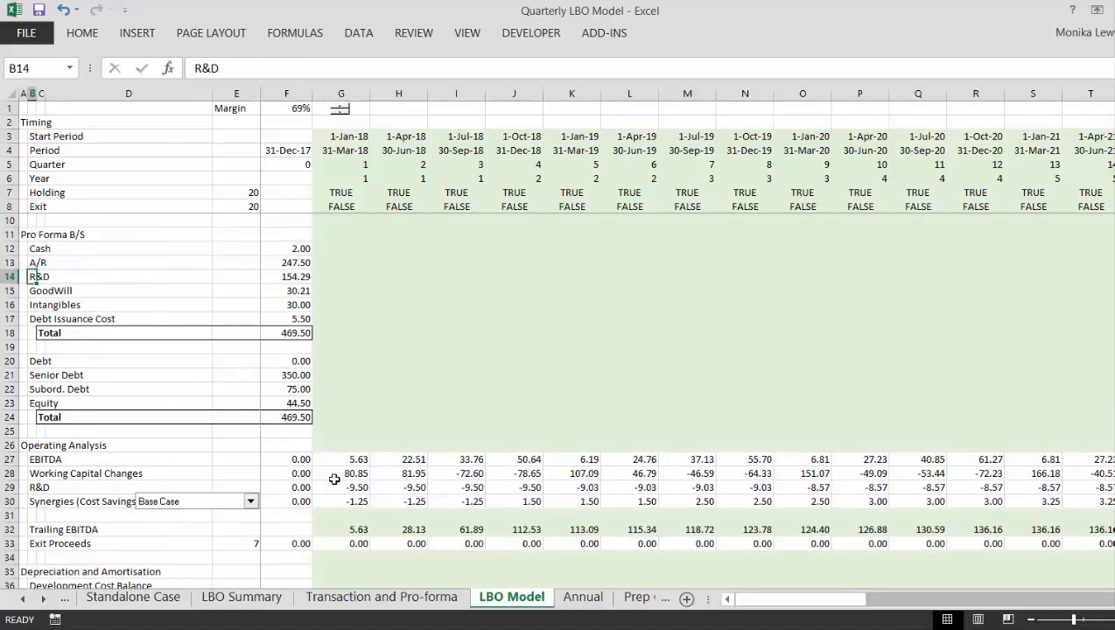
{"action": "type", "text": "Development"}
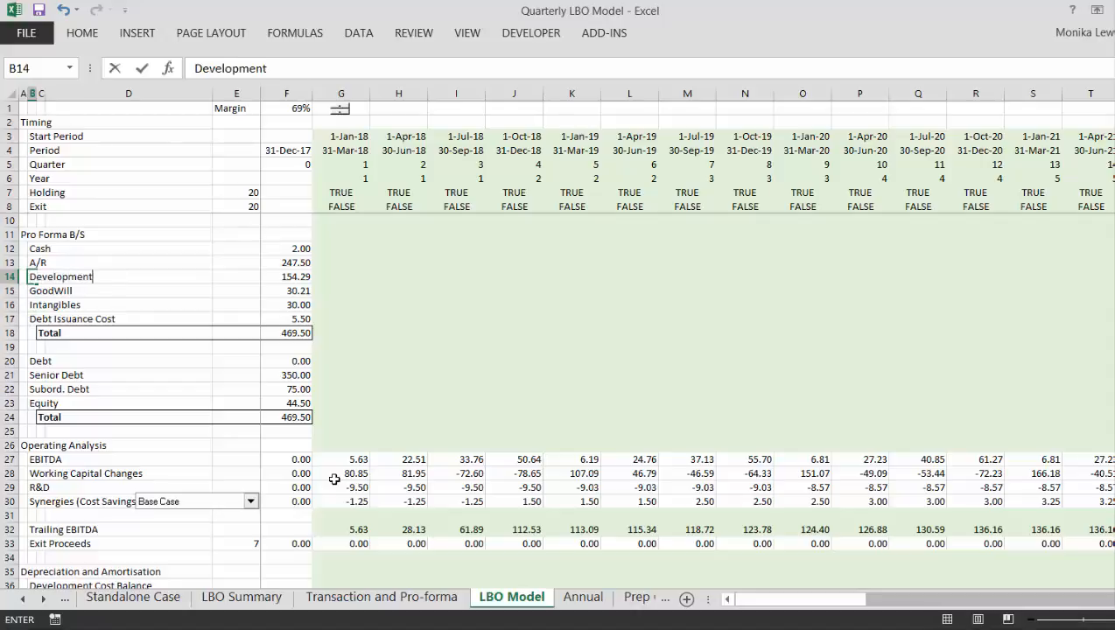
{"action": "type", "text": " Capitalised"}
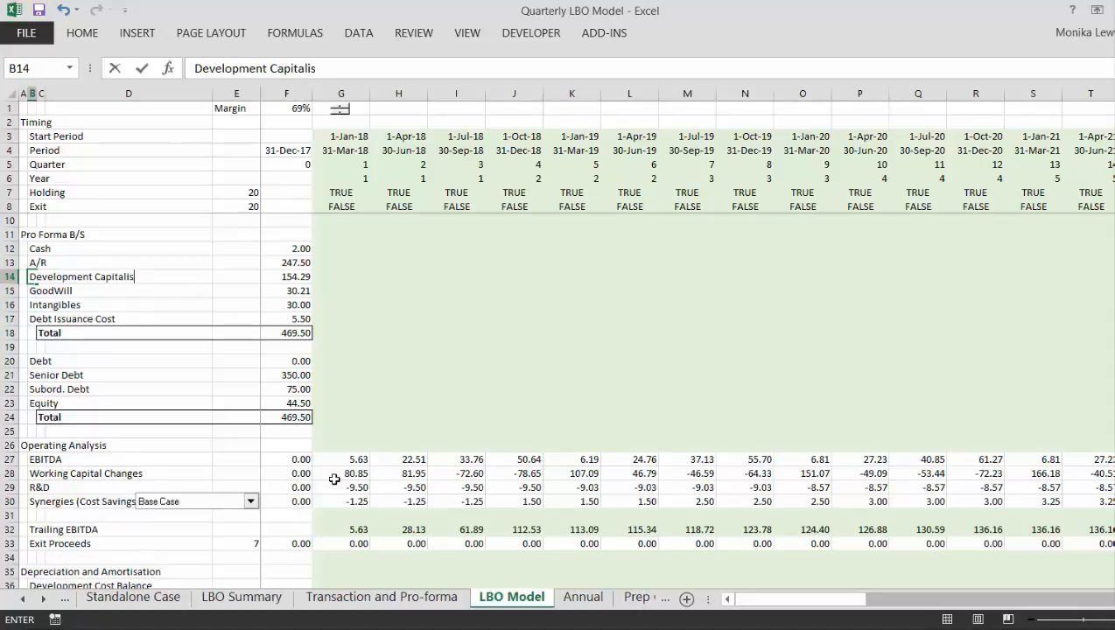
{"action": "key", "text": "ctrl+Return"}
- On the Transaction and Pro-forma sheet, rename the R&D label in D99 of the Pro Forma BS to "Development Cost"
{"action": "key", "text": "Right"}
{"action": "key", "text": "Right"}
{"action": "key", "text": "Right"}
{"action": "key", "text": "Right"}
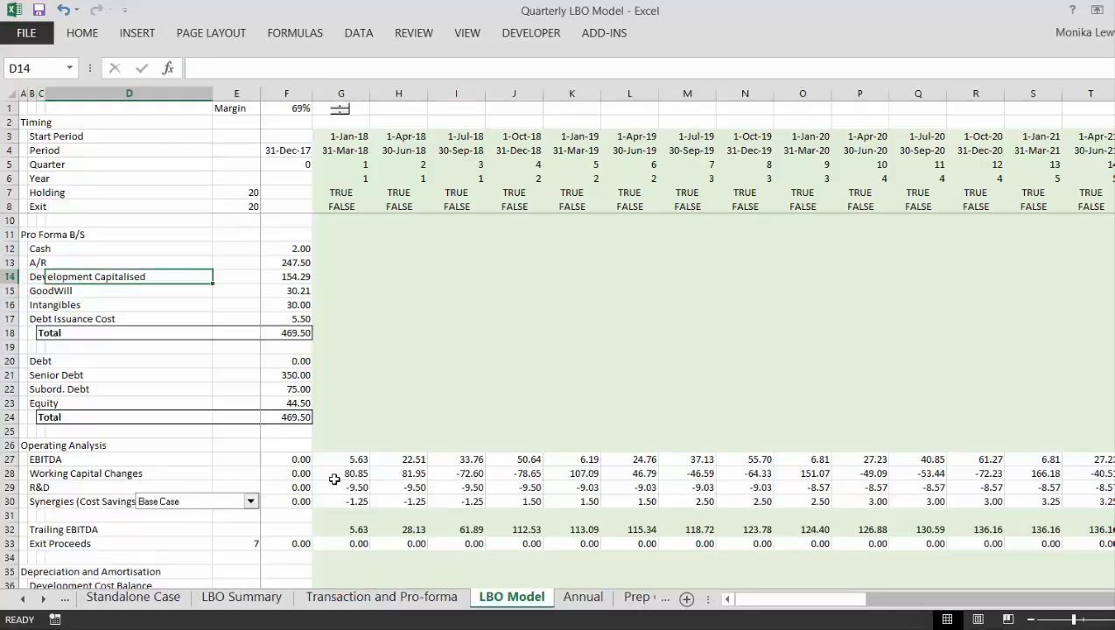
{"action": "key", "text": "ctrl+Page_Up"}
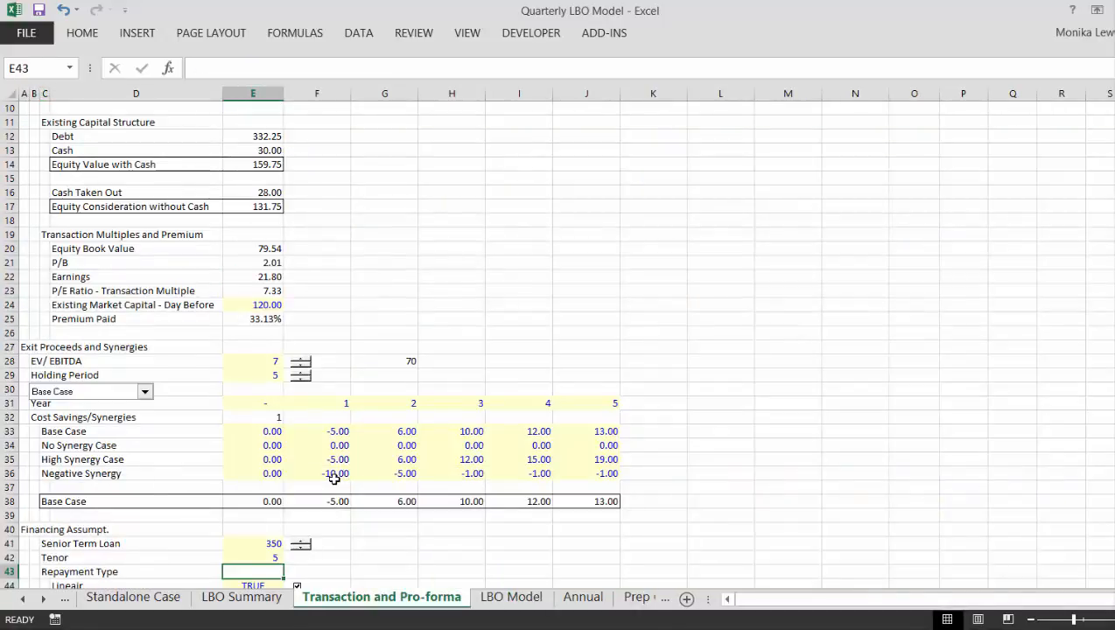
{"action": "key", "text": "Page_Down"}
{"action": "key", "text": "Page_Down"}
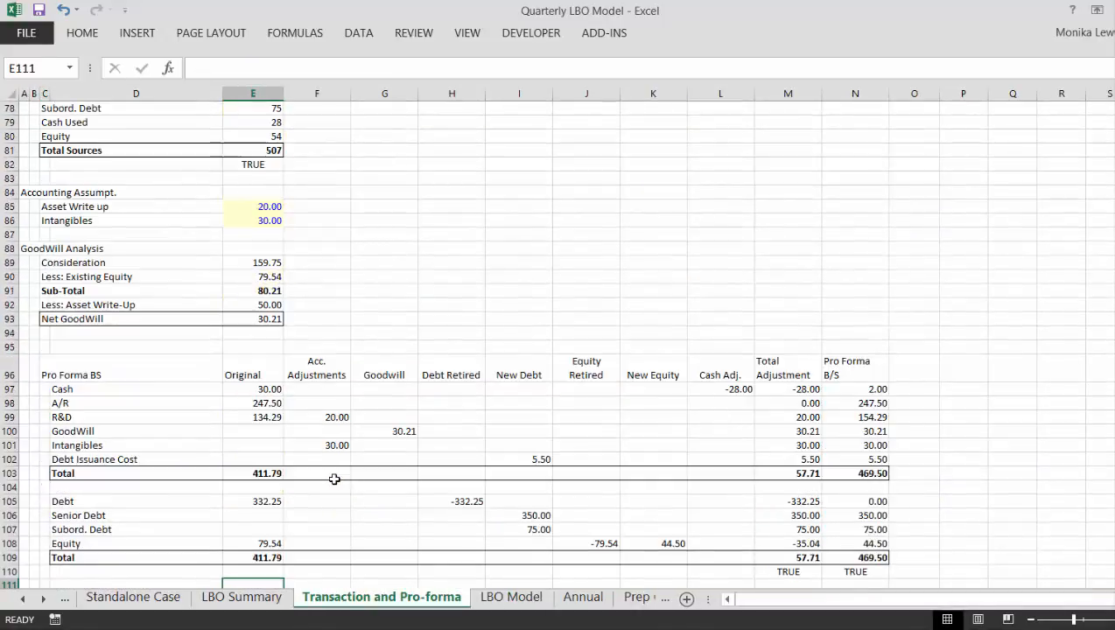
{"action": "key", "text": "Up"}
{"action": "key", "text": "Up"}
{"action": "key", "text": "Up"}
{"action": "key", "text": "Up"}
{"action": "key", "text": "Up"}
{"action": "key", "text": "Up"}
{"action": "key", "text": "Up"}
{"action": "key", "text": "Up"}
{"action": "key", "text": "Up"}
{"action": "key", "text": "Up"}
{"action": "key", "text": "Up"}
{"action": "key", "text": "Up"}
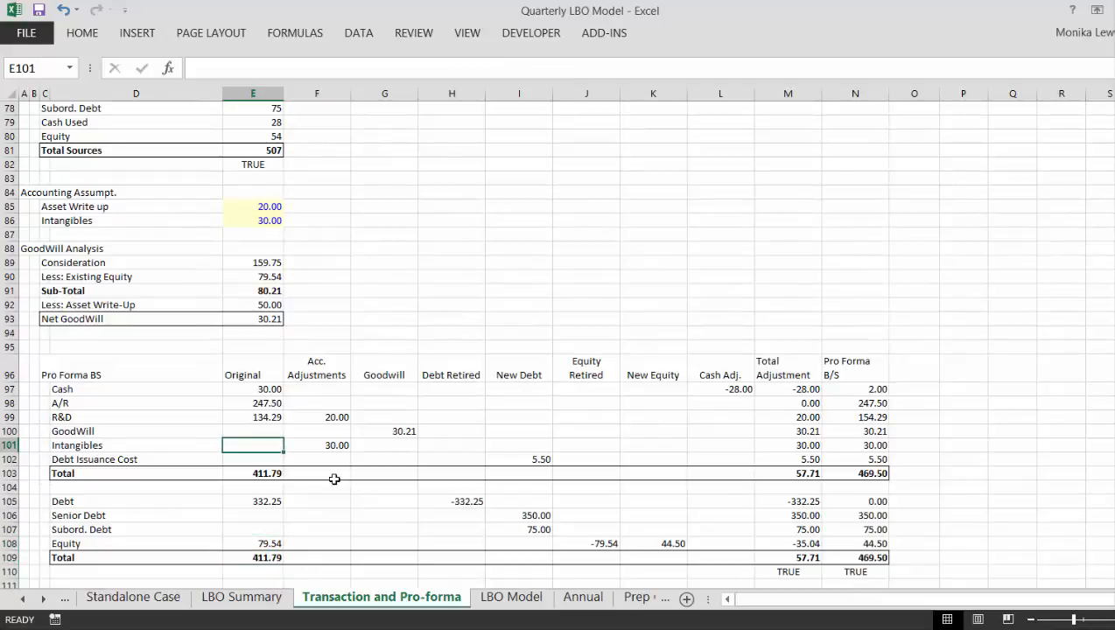
{"action": "key", "text": "Right"}
{"action": "key", "text": "Left"}
{"action": "key", "text": "Left"}
{"action": "key", "text": "Left"}
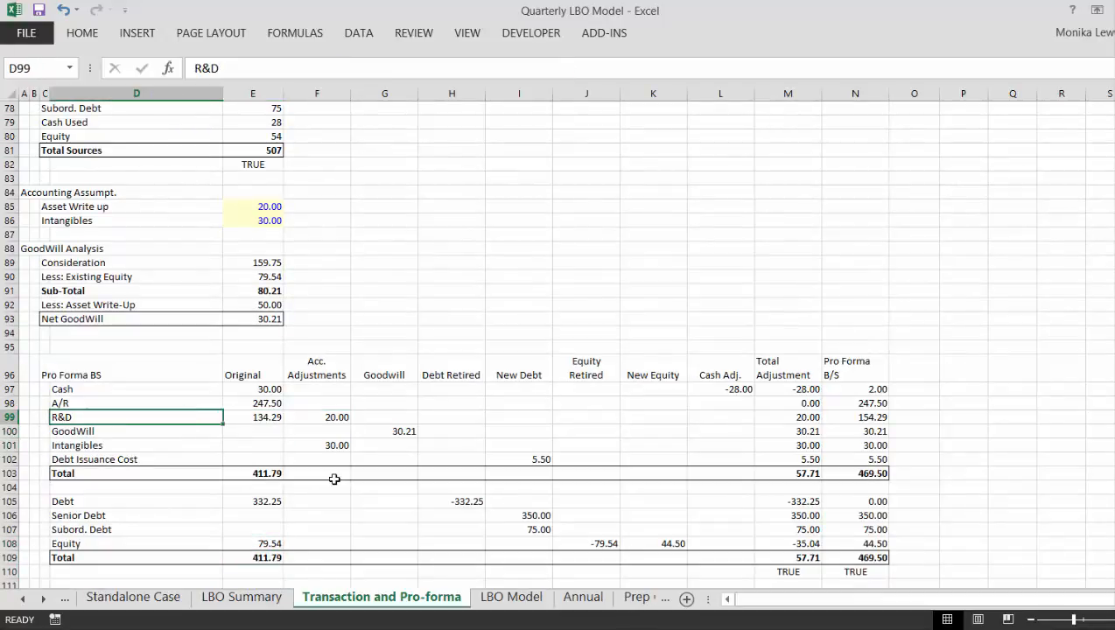
{"action": "key", "text": "Right"}
{"action": "type", "text": "Deve"}
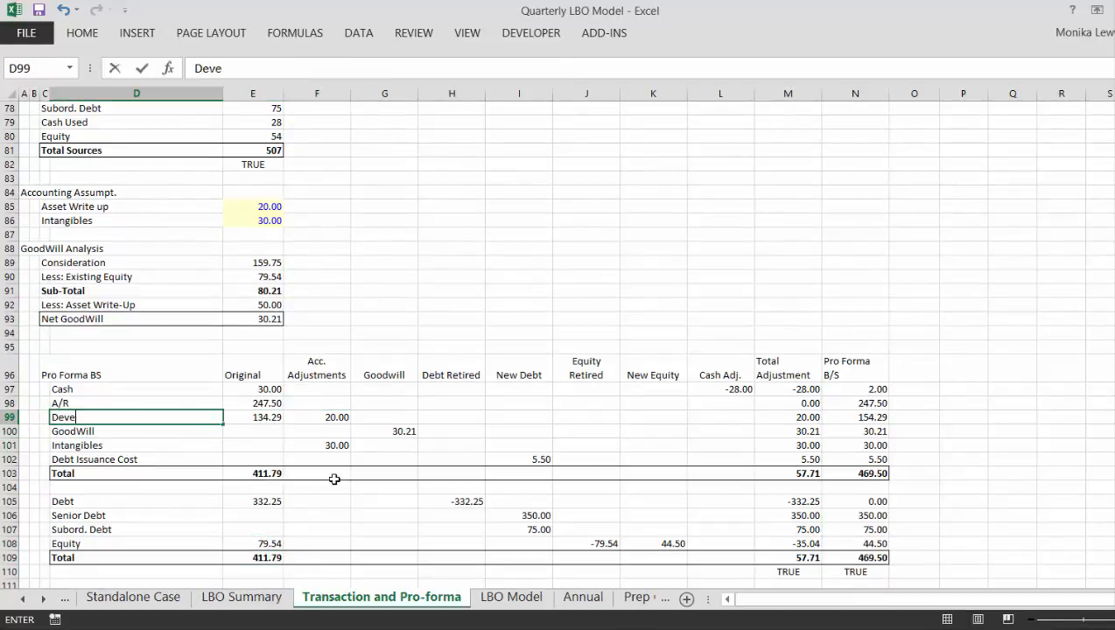
{"action": "type", "text": "lopment Cost"}
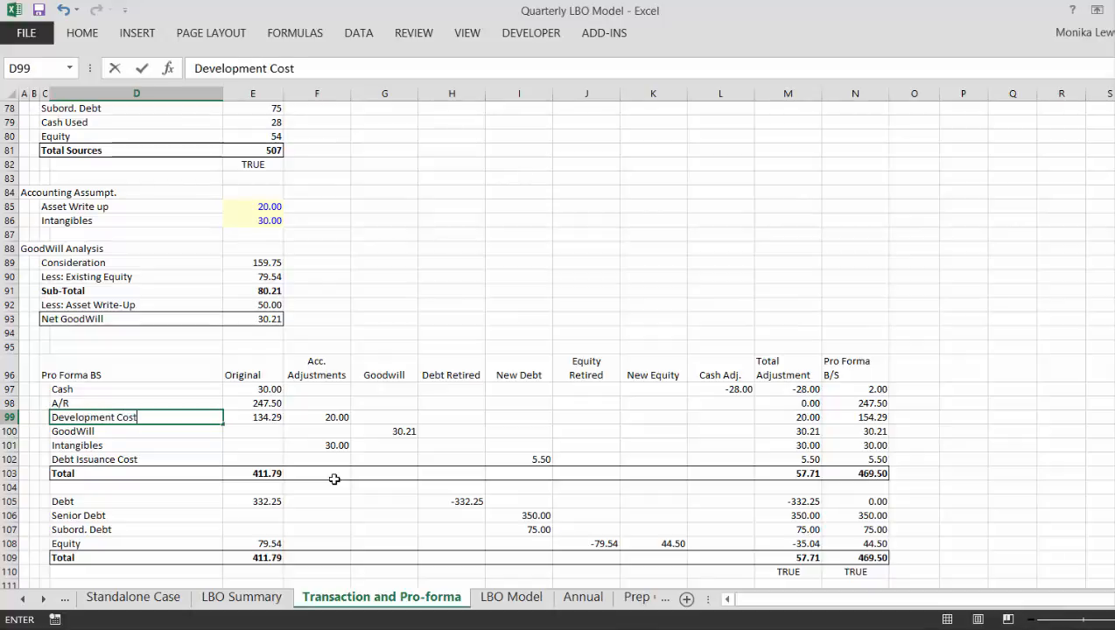
{"action": "key", "text": "ctrl+Return"}
- Check the Development Cost accounting adjustment in F99, and the linked Development Capitalised and Intangibles cells on the LBO Model sheet
{"action": "key", "text": "Right"}
{"action": "key", "text": "Right"}
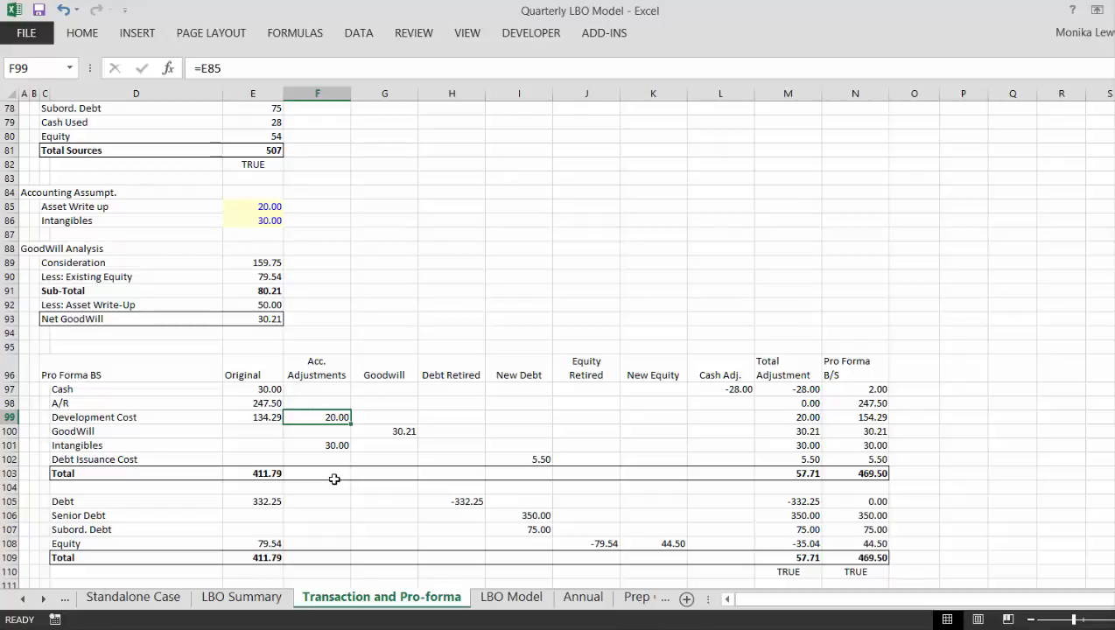
{"action": "key", "text": "ctrl+Page_Down"}
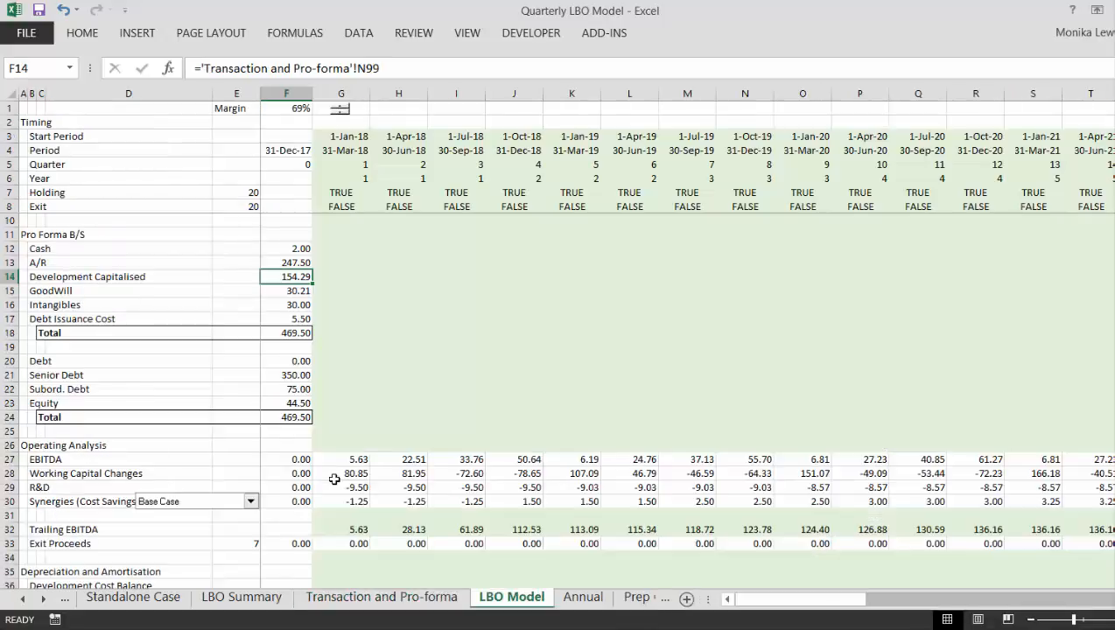
{"action": "key", "text": "Down"}
{"action": "key", "text": "Down"}
{"action": "key", "text": "Down"}
{"action": "key", "text": "Down"}
{"action": "key", "text": "Down"}
{"action": "key", "text": "Down"}
{"action": "key", "text": "Down"}
{"action": "key", "text": "Down"}
{"action": "key", "text": "Down"}
{"action": "key", "text": "Down"}
{"action": "key", "text": "Down"}
{"action": "key", "text": "Down"}
{"action": "key", "text": "Down"}
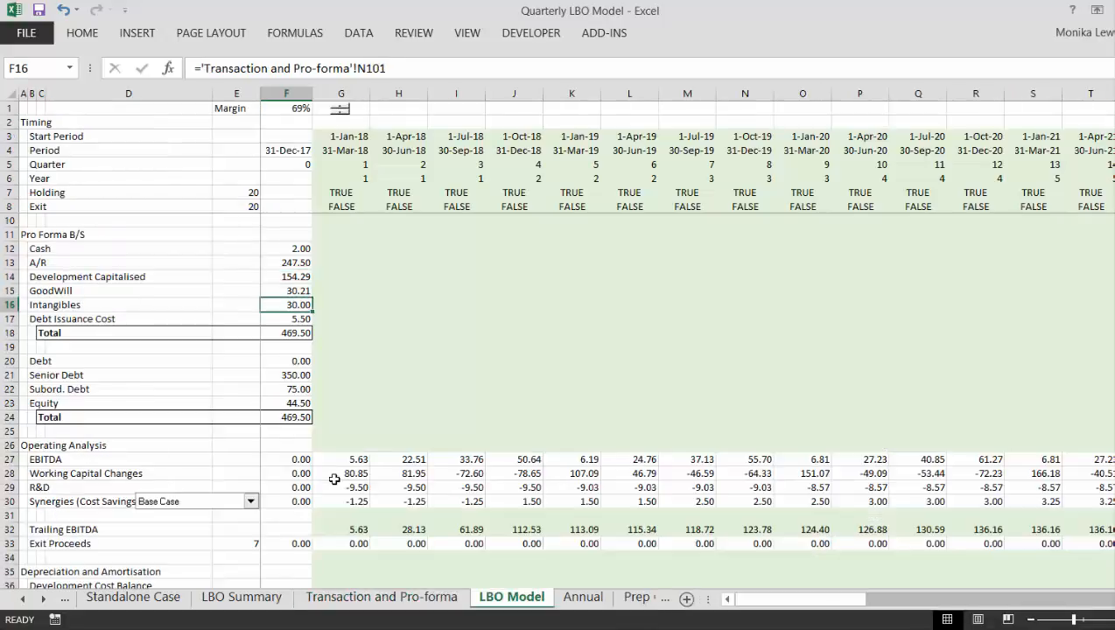
- Enter the label "Add: Development Cost" in B38, below Opening Balance in the Depreciation and Amortisation section
{"action": "key", "text": "Down"}
{"action": "key", "text": "Down"}
{"action": "key", "text": "Down"}
{"action": "key", "text": "Down"}
{"action": "key", "text": "Down"}
{"action": "key", "text": "Down"}
{"action": "key", "text": "Down"}
{"action": "key", "text": "Down"}
{"action": "key", "text": "Down"}
{"action": "key", "text": "Down"}
{"action": "key", "text": "Down"}
{"action": "key", "text": "Down"}
{"action": "key", "text": "Down"}
{"action": "key", "text": "Down"}
{"action": "key", "text": "Down"}
{"action": "key", "text": "Down"}
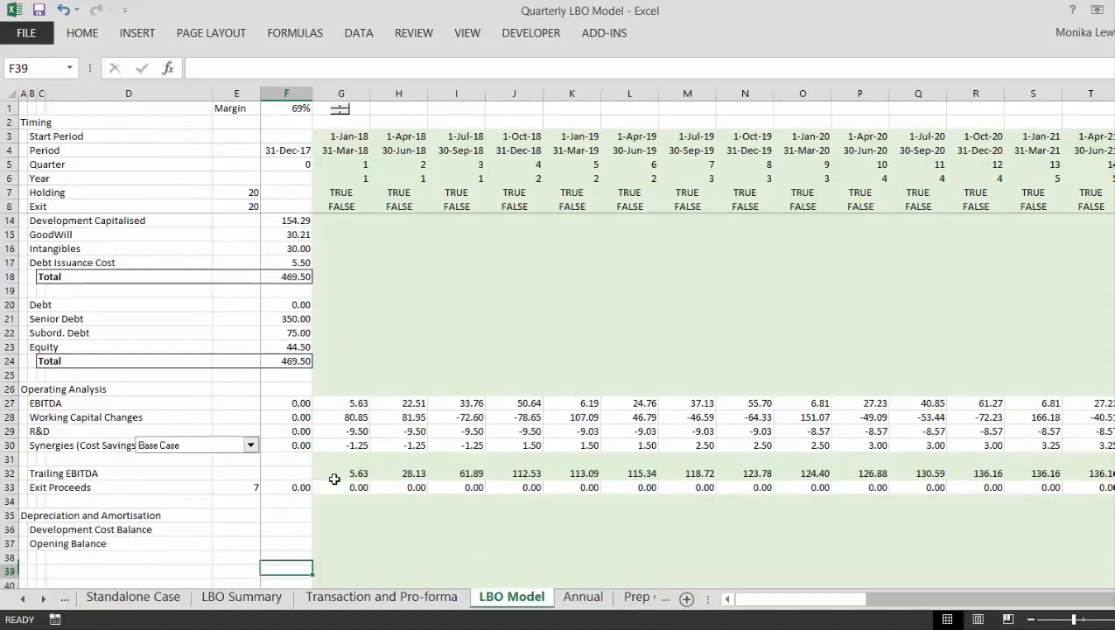
{"action": "key", "text": "Up"}
{"action": "key", "text": "Up"}
{"action": "key", "text": "Up"}
{"action": "key", "text": "Up"}
{"action": "key", "text": "Up"}
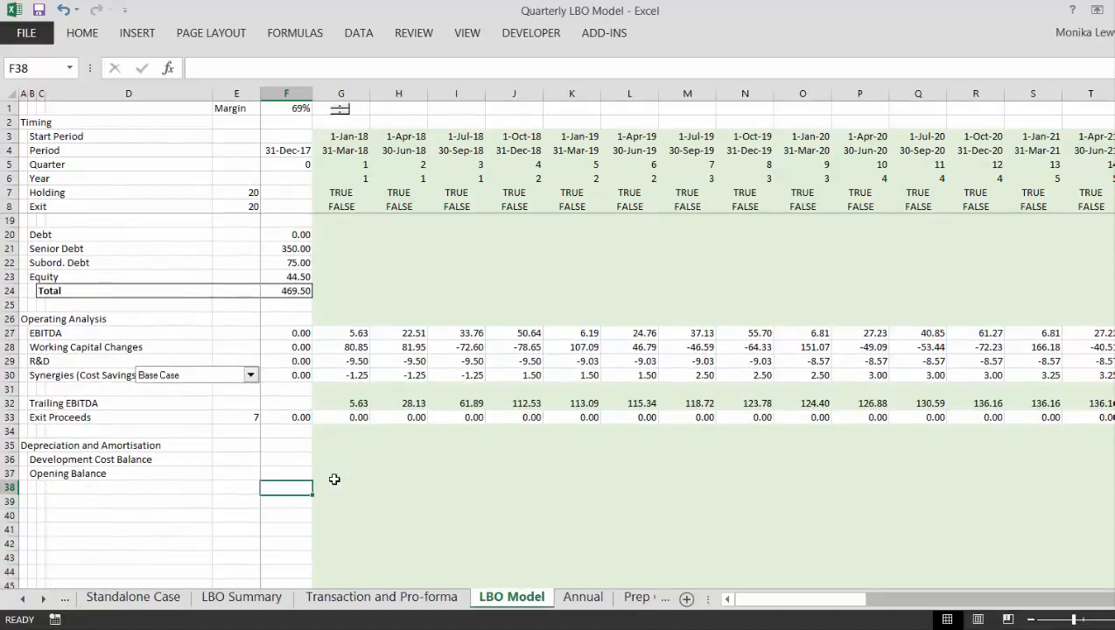
{"action": "key", "text": "Left"}
{"action": "key", "text": "Left"}
{"action": "key", "text": "Left"}
{"action": "key", "text": "Left"}
{"action": "type", "text": "Add"}
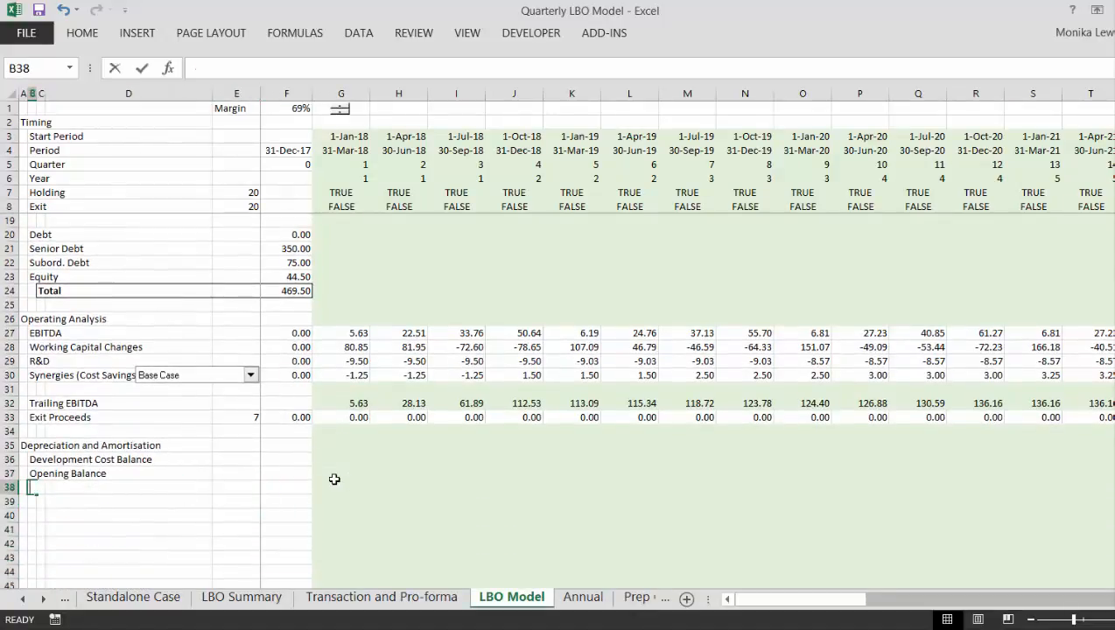
{"action": "type", "text": ":"}
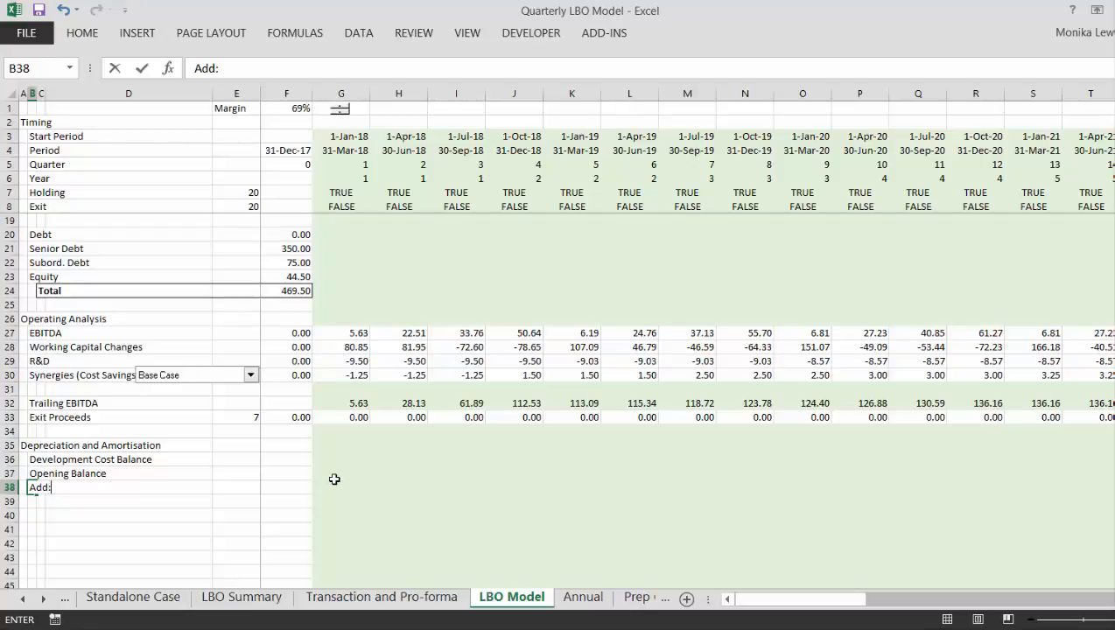
{"action": "type", "text": " Develop"}
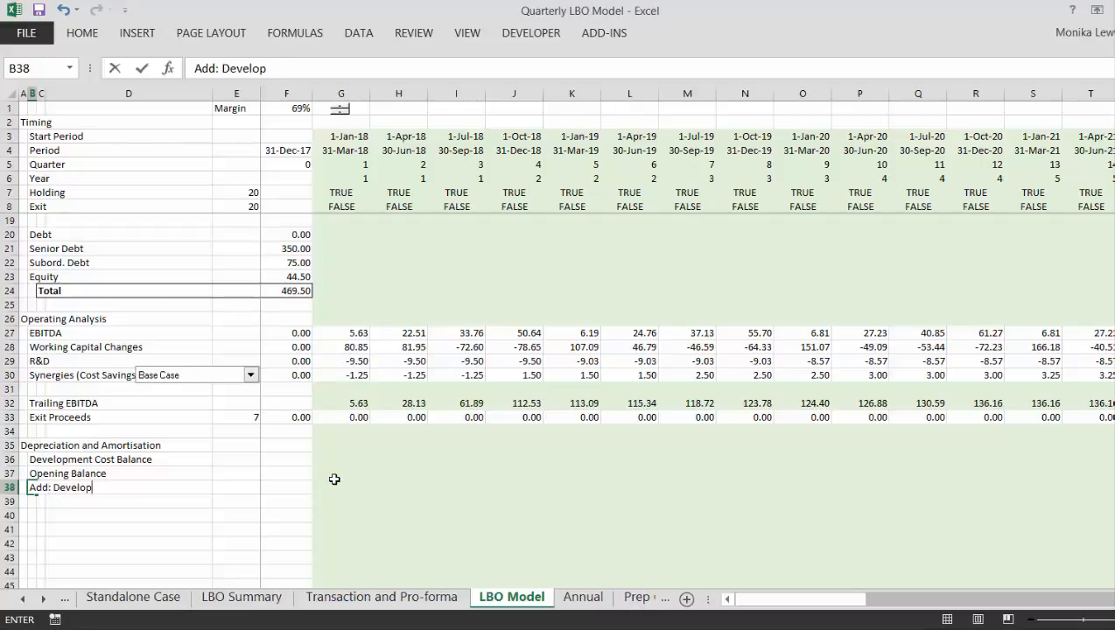
{"action": "type", "text": "ment"}
{"action": "key", "text": "BackSpace"}
{"action": "key", "text": "BackSpace"}
{"action": "key", "text": "BackSpace"}
{"action": "type", "text": "ment Co"}
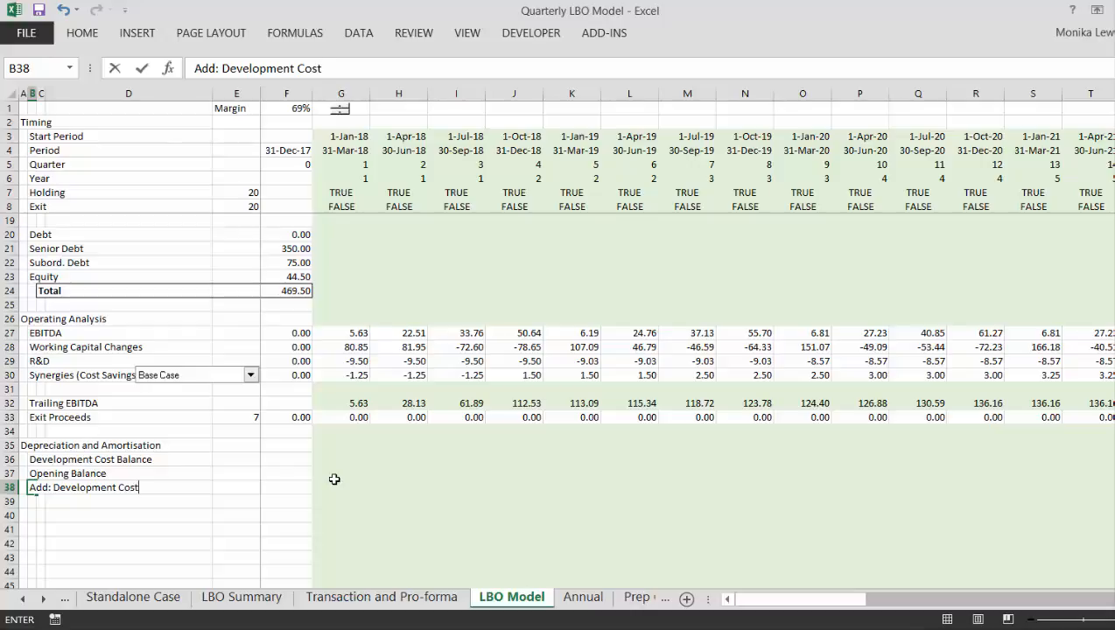
{"action": "type", "text": "st"}
{"action": "key", "text": "Return"}
- Add the labels "Closing Balance" in B39 and "Depreciation Rate" in B40 of the development cost block
{"action": "type", "text": "Closi"}
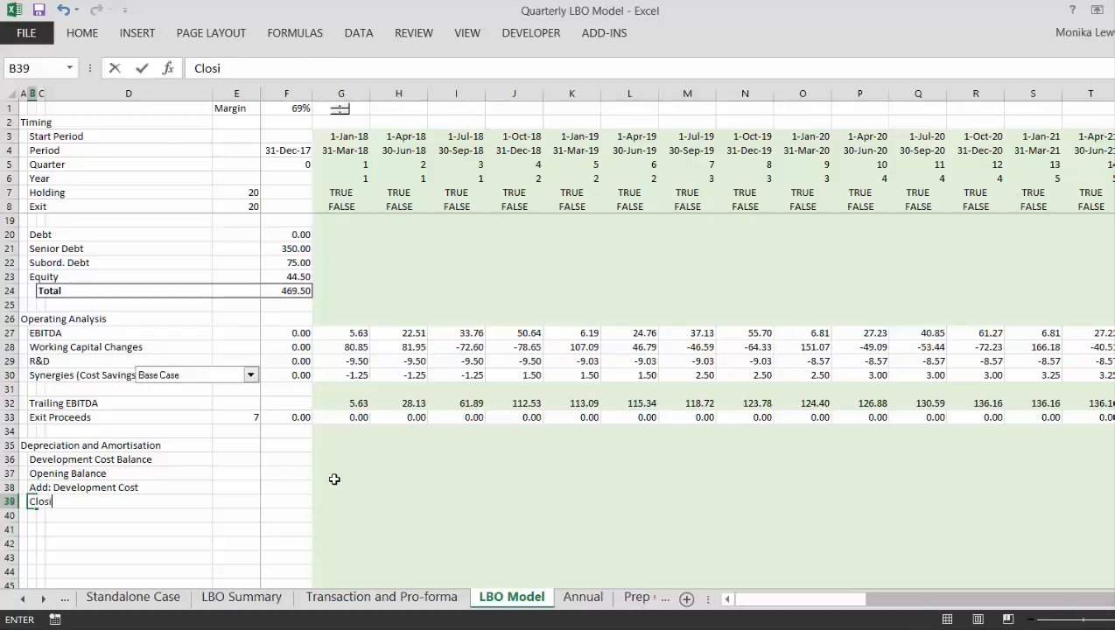
{"action": "type", "text": "ng Balance"}
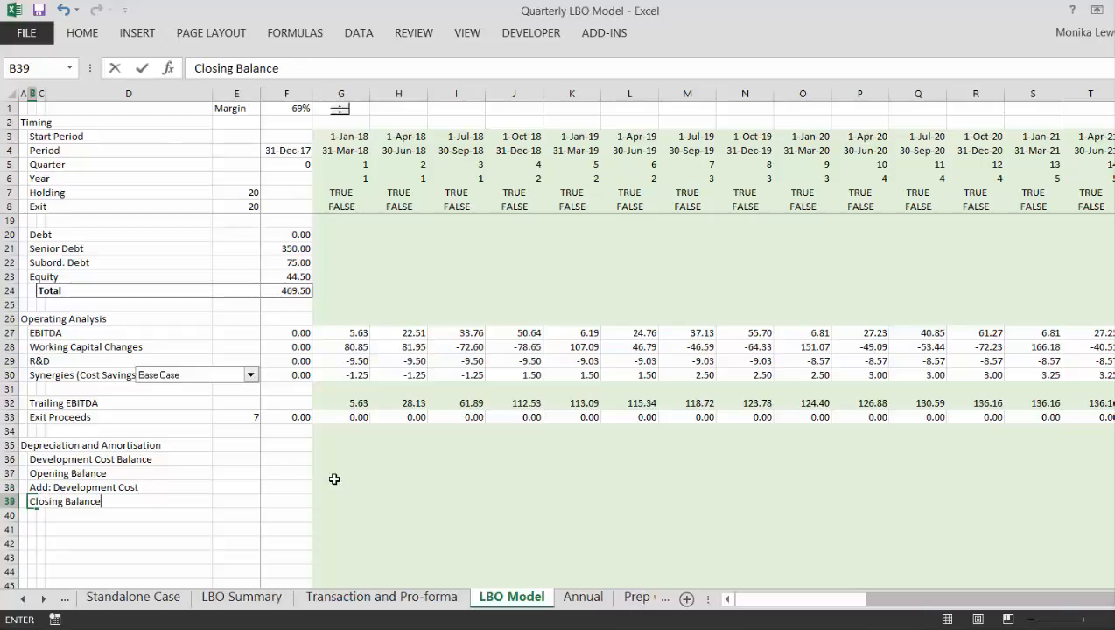
{"action": "key", "text": "Return"}
{"action": "key", "text": "Return"}
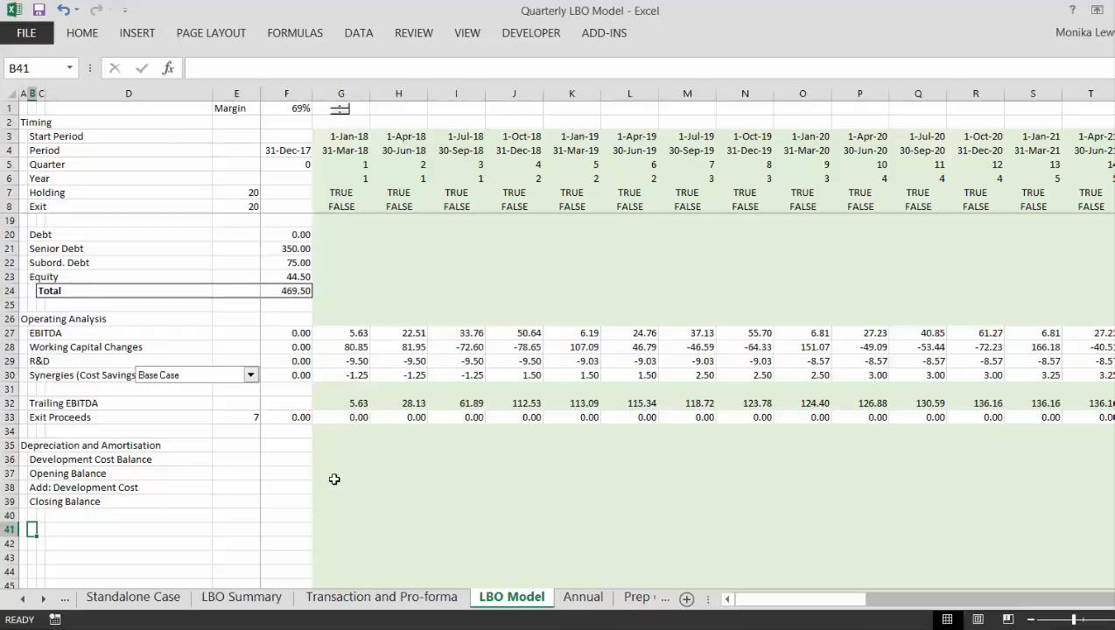
{"action": "key", "text": "Up"}
{"action": "type", "text": "Depre"}
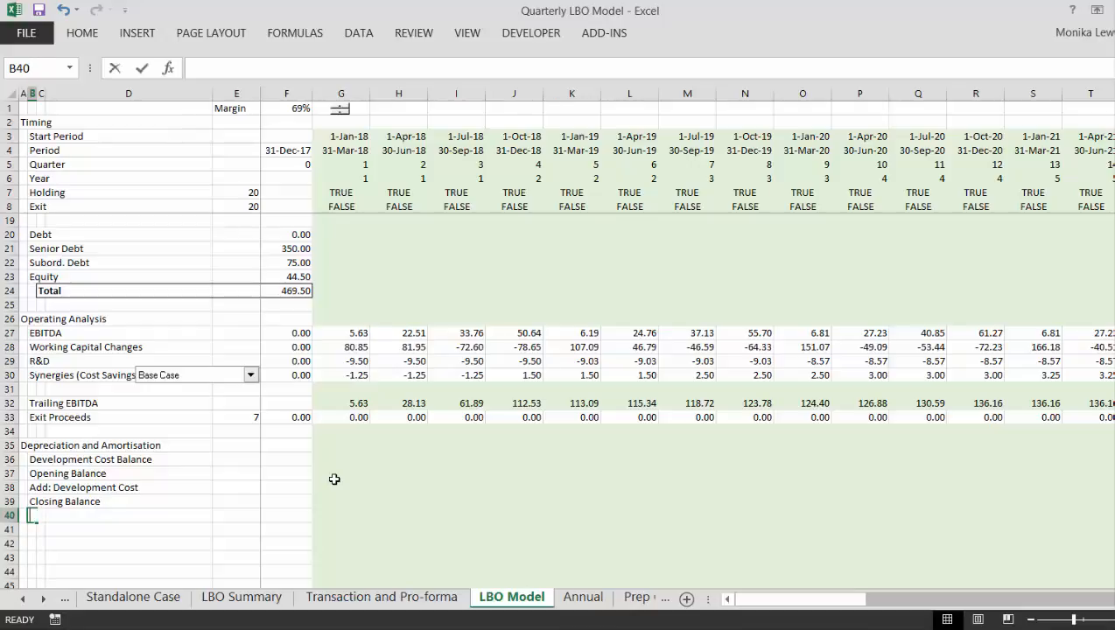
{"action": "type", "text": "ciaot"}
{"action": "key", "text": "BackSpace"}
{"action": "key", "text": "BackSpace"}
{"action": "key", "text": "BackSpace"}
{"action": "key", "text": "BackSpace"}
{"action": "key", "text": "BackSpace"}
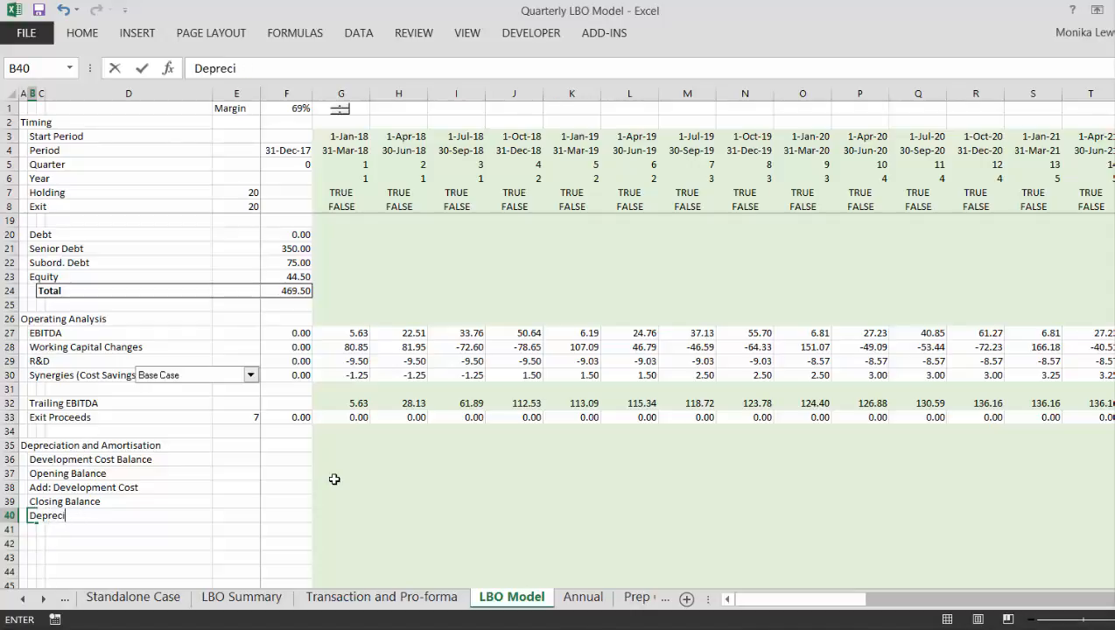
{"action": "type", "text": "iation Rate"}
{"action": "key", "text": "Return"}
- Enter the block heading "Fee Balance" in B42, leaving row 41 empty
{"action": "key", "text": "Down"}
{"action": "key", "text": "Down"}
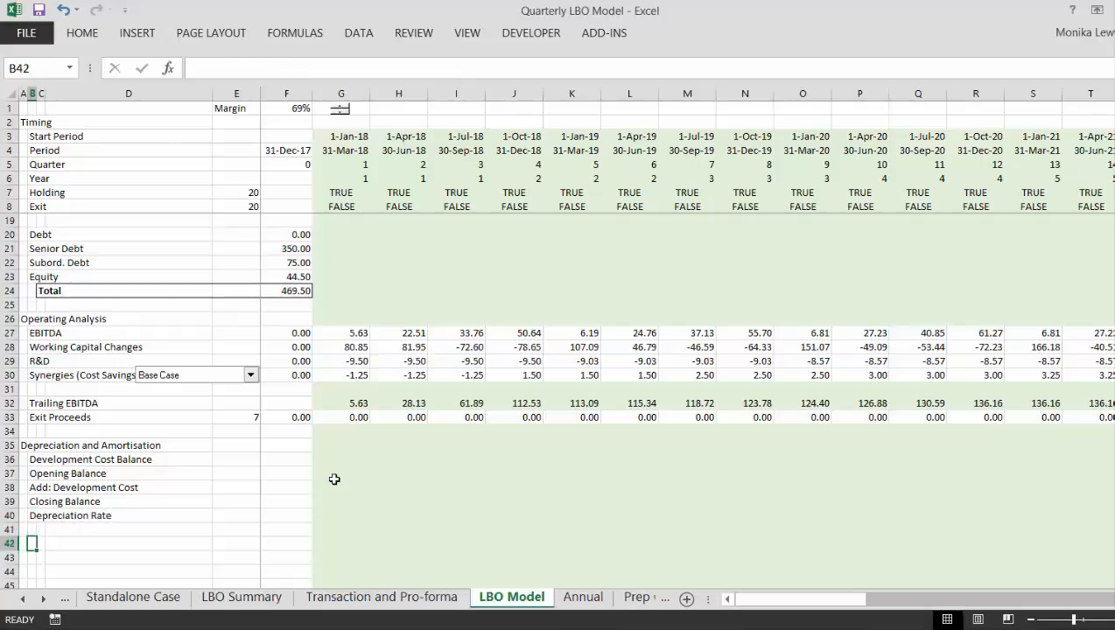
{"action": "type", "text": "Fe"}
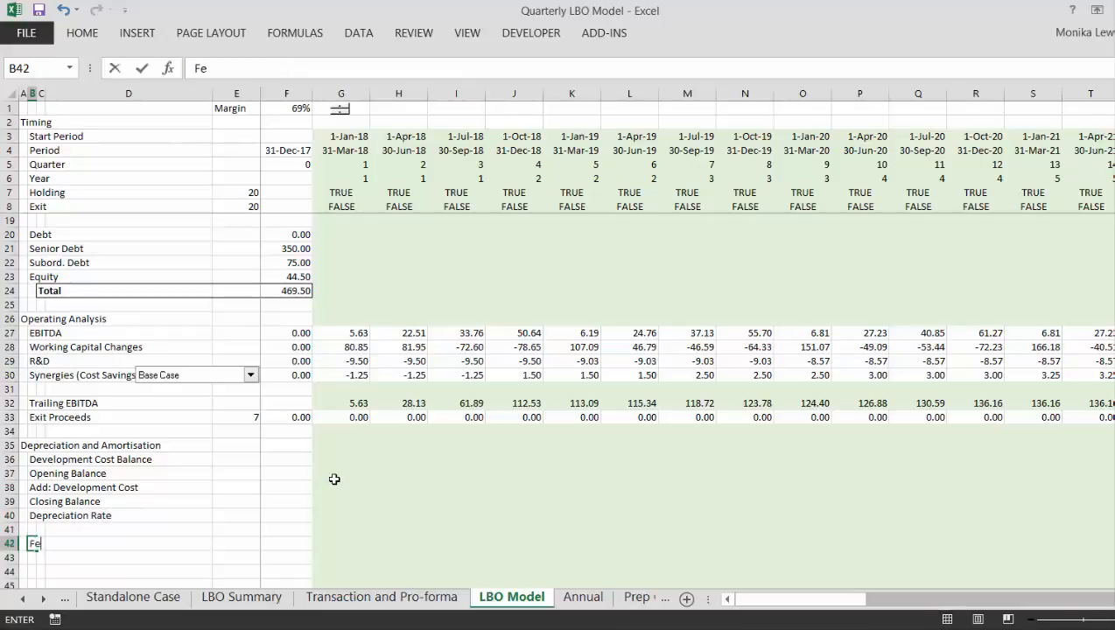
{"action": "type", "text": "e Balance"}
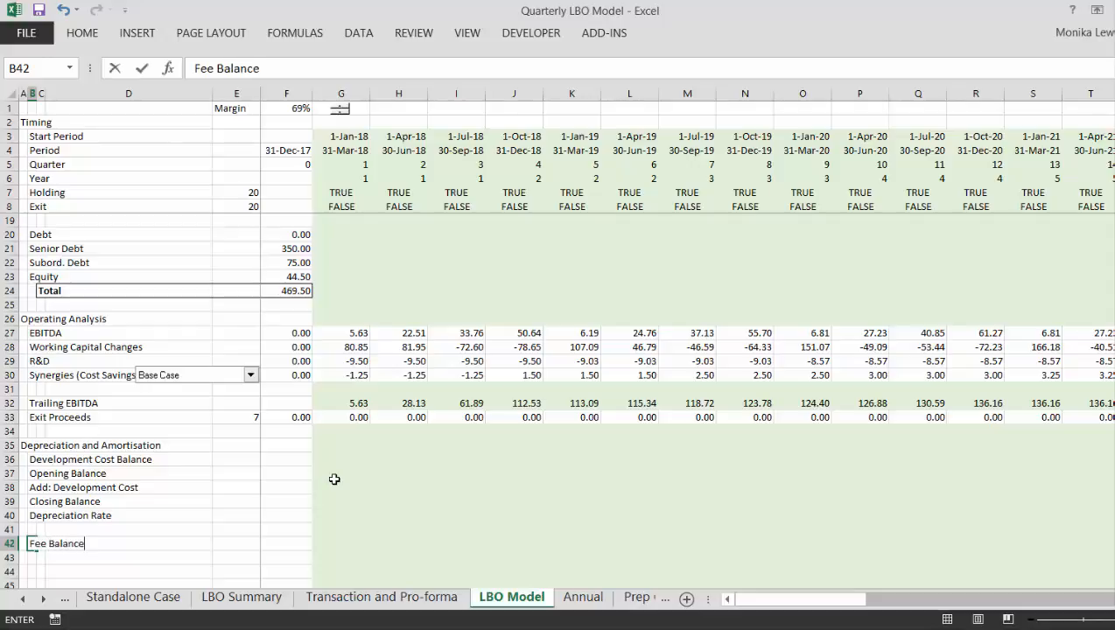
{"action": "key", "text": "Return"}
- Insert a blank row at row 47, between the Fee Balance heading and the Financing section
{"action": "key", "text": "Down"}
{"action": "key", "text": "Down"}
{"action": "key", "text": "Down"}
{"action": "key", "text": "Down"}
{"action": "scroll", "coordinate": [334, 479], "scroll_direction": "down", "scroll_amount": 1}
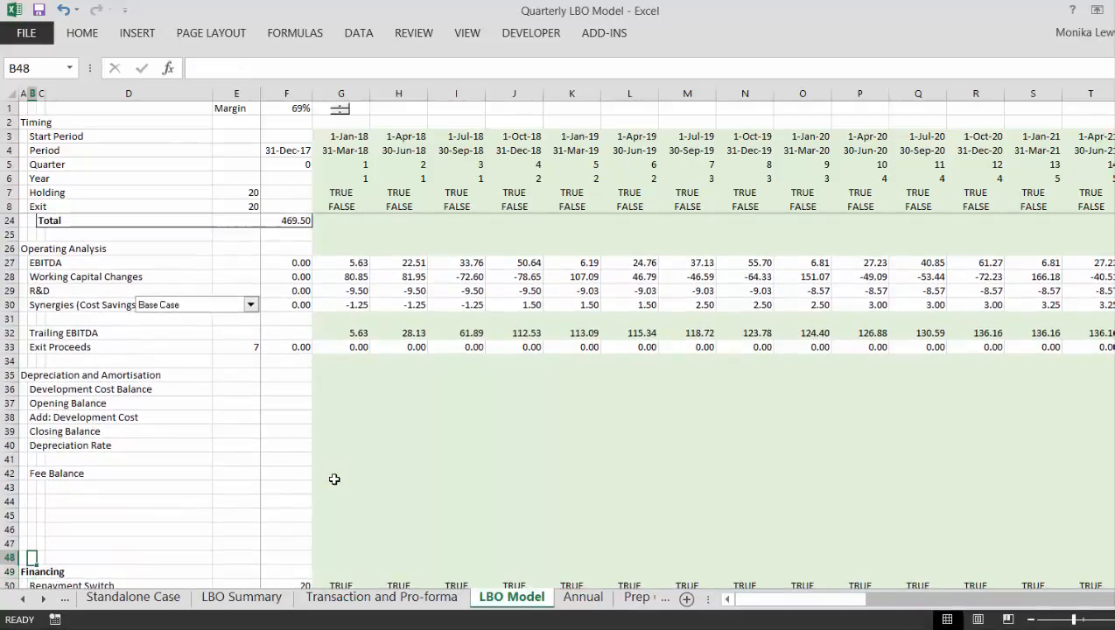
{"action": "key", "text": "Down"}
{"action": "key", "text": "shift+space"}
{"action": "key", "text": "ctrl+shift+equal"}
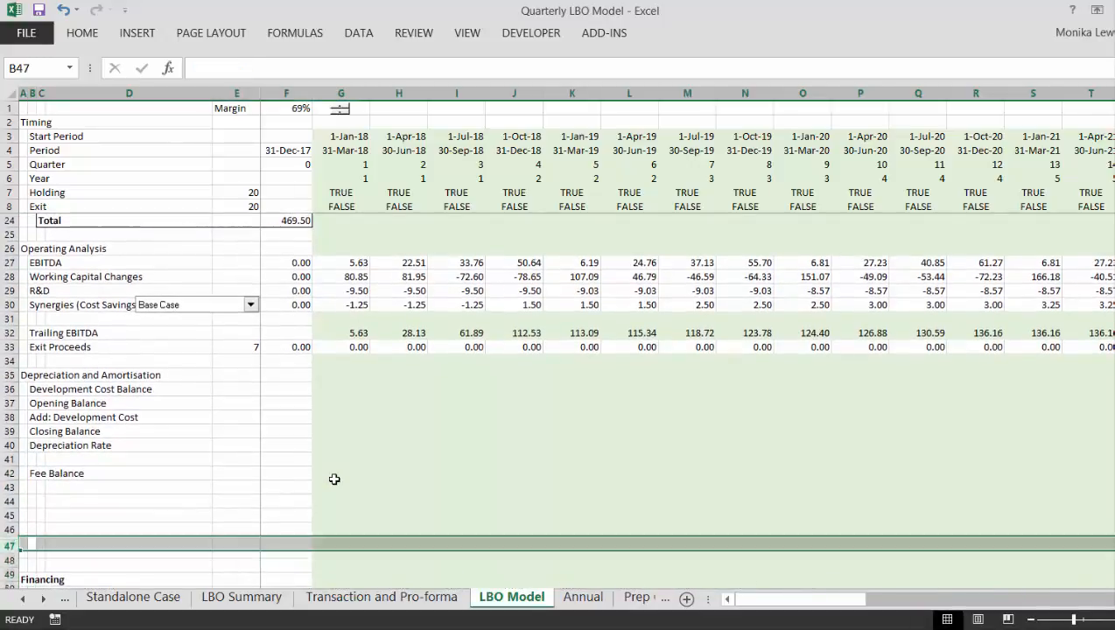
- Copy rows 37 to 40, Opening Balance through Depreciation Rate, and paste them under Fee Balance starting at row 43
{"action": "key", "text": "Up"}
{"action": "key", "text": "Up"}
{"action": "key", "text": "Up"}
{"action": "key", "text": "Up"}
{"action": "key", "text": "Up"}
{"action": "key", "text": "Up"}
{"action": "key", "text": "Up"}
{"action": "key", "text": "Up"}
{"action": "key", "text": "Up"}
{"action": "key", "text": "Up"}
{"action": "key", "text": "Up"}
{"action": "key", "text": "Up"}
{"action": "key", "text": "Up"}
{"action": "key", "text": "Up"}
{"action": "key", "text": "Left"}
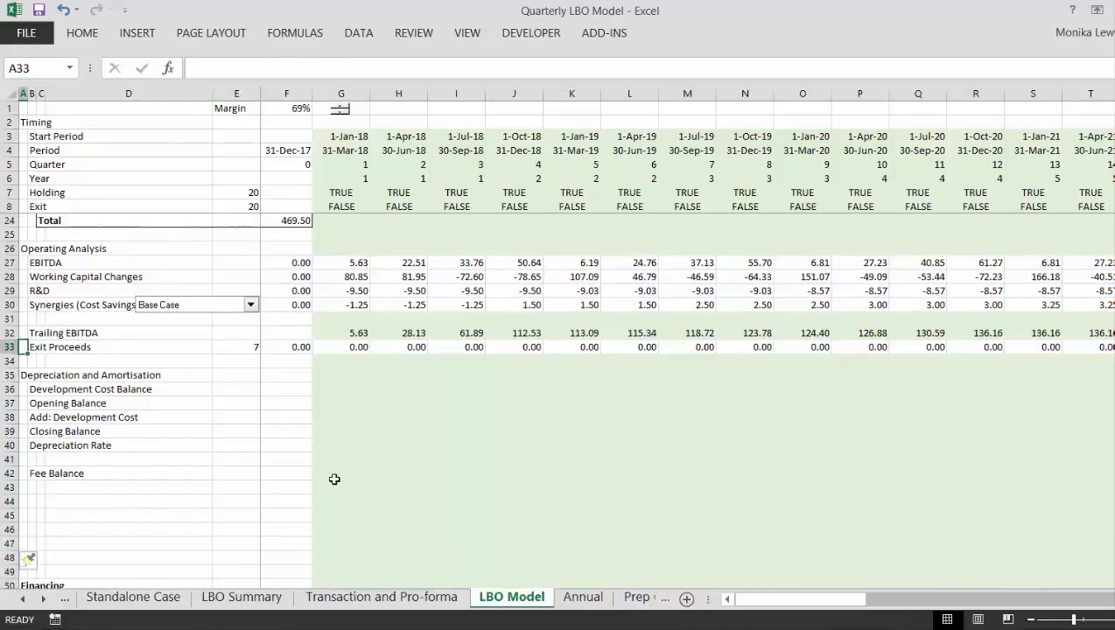
{"action": "key", "text": "Down"}
{"action": "key", "text": "Down"}
{"action": "key", "text": "Down"}
{"action": "key", "text": "Down"}
{"action": "key", "text": "shift+space"}
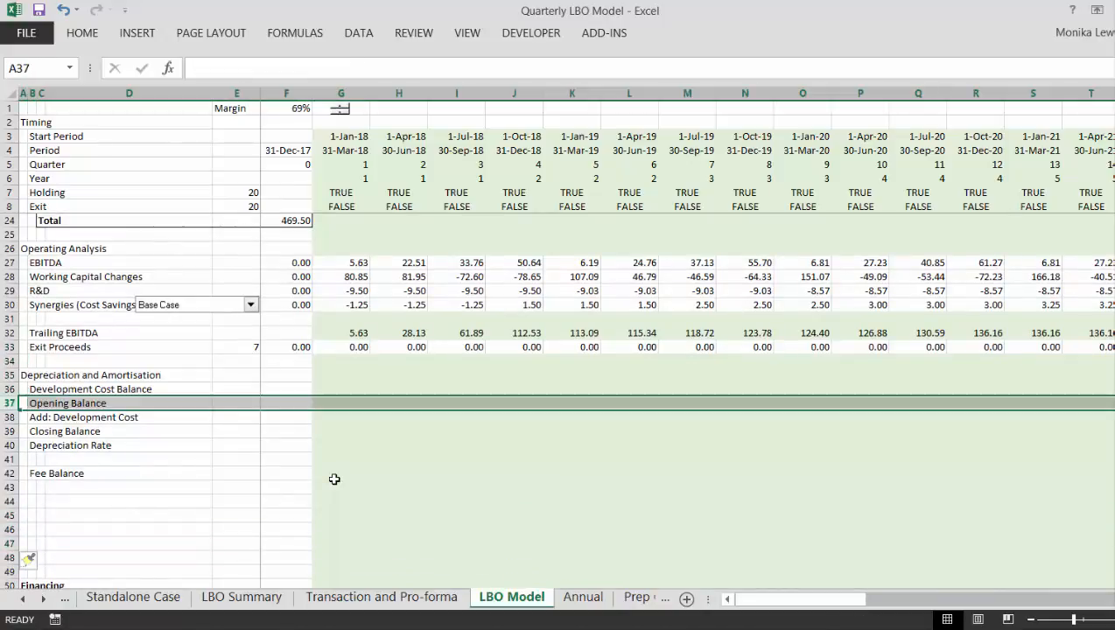
{"action": "key", "text": "shift+Down"}
{"action": "key", "text": "shift+Down"}
{"action": "key", "text": "shift+Down"}
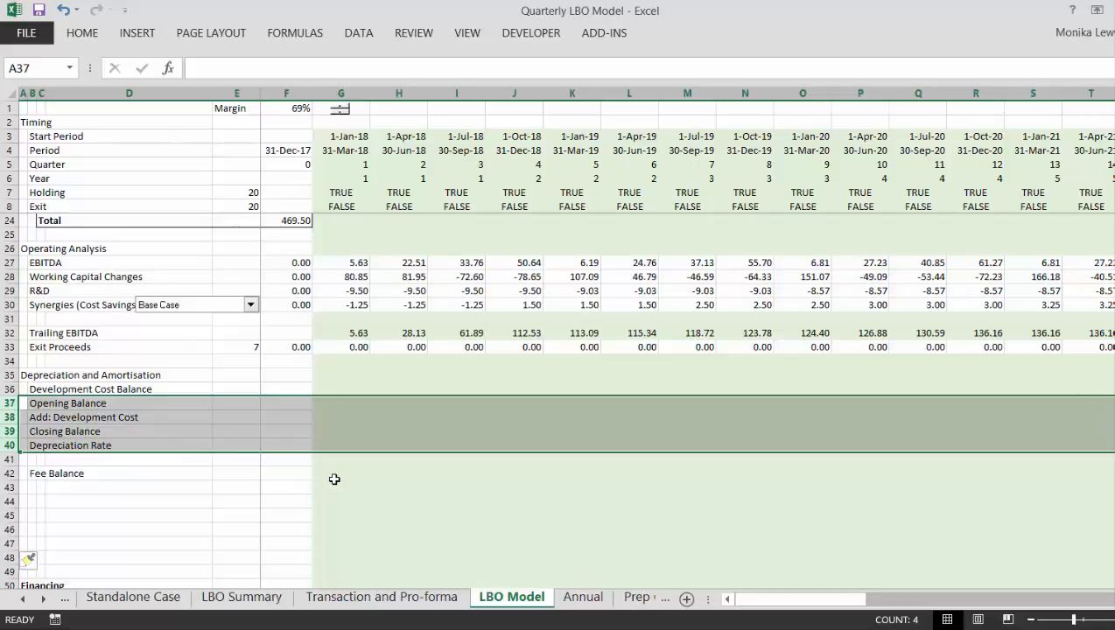
{"action": "key", "text": "ctrl+c"}
{"action": "key", "text": "Down"}
{"action": "key", "text": "Down"}
{"action": "key", "text": "Down"}
{"action": "key", "text": "Down"}
- Insert a blank row at row 41 below Depreciation Rate and label it "Depreciaiton Expense" in B41
{"action": "key", "text": "Down"}
{"action": "key", "text": "Down"}
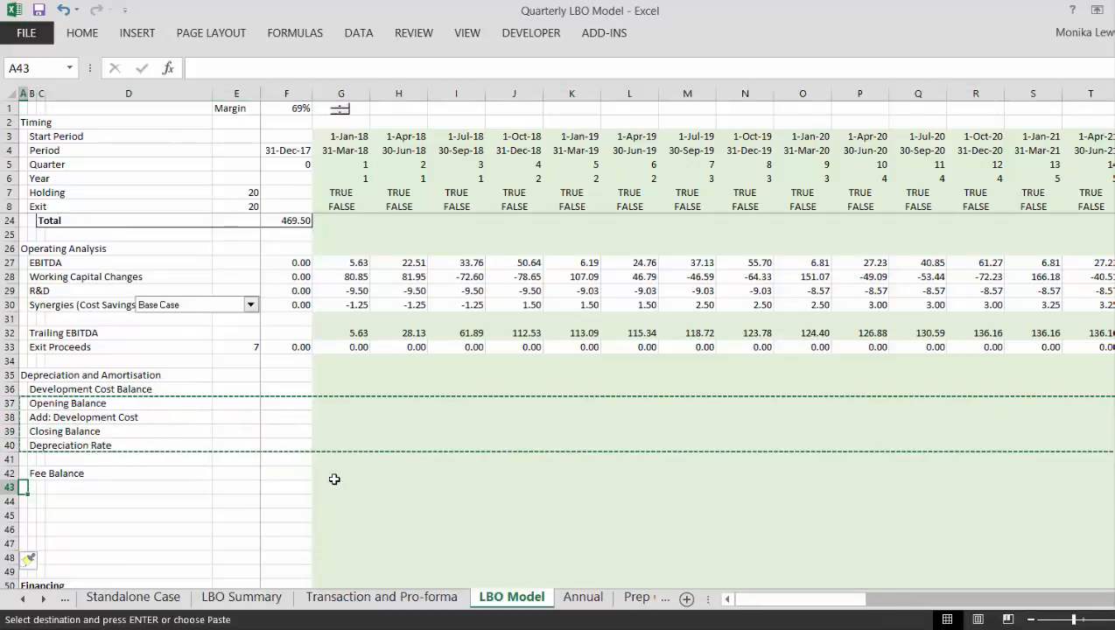
{"action": "key", "text": "ctrl+v"}
{"action": "key", "text": "Up"}
{"action": "key", "text": "Up"}
{"action": "key", "text": "Up"}
{"action": "key", "text": "Down"}
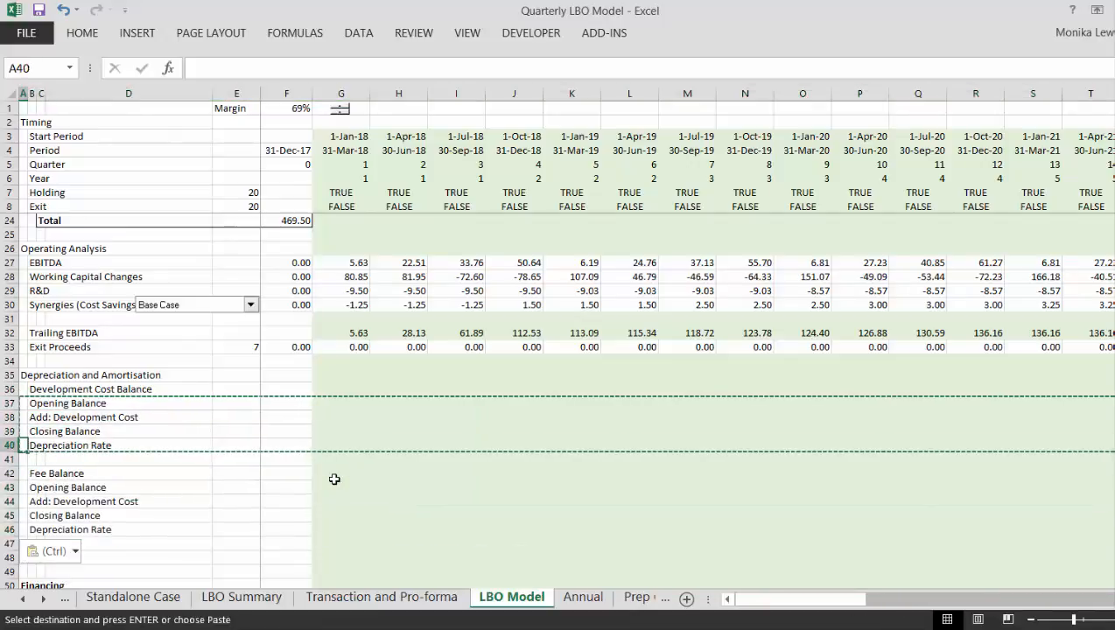
{"action": "key", "text": "shift+space"}
{"action": "key", "text": "Escape"}
{"action": "key", "text": "ctrl+shift+plus"}
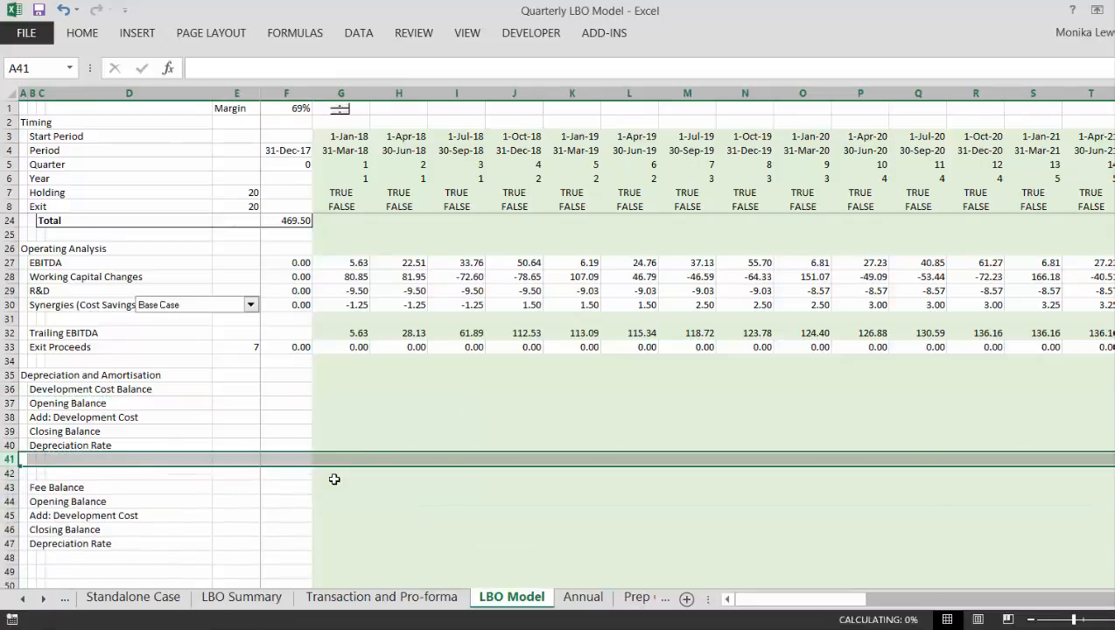
{"action": "key", "text": "Right"}
{"action": "type", "text": "Dep"}
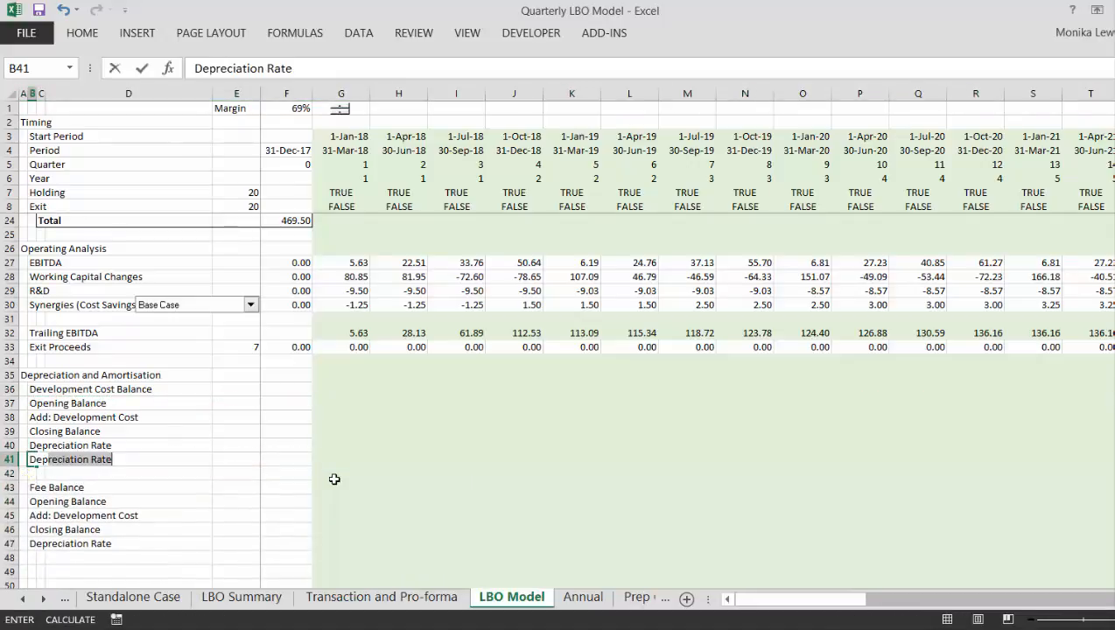
{"action": "type", "text": "reciaiton Expense"}
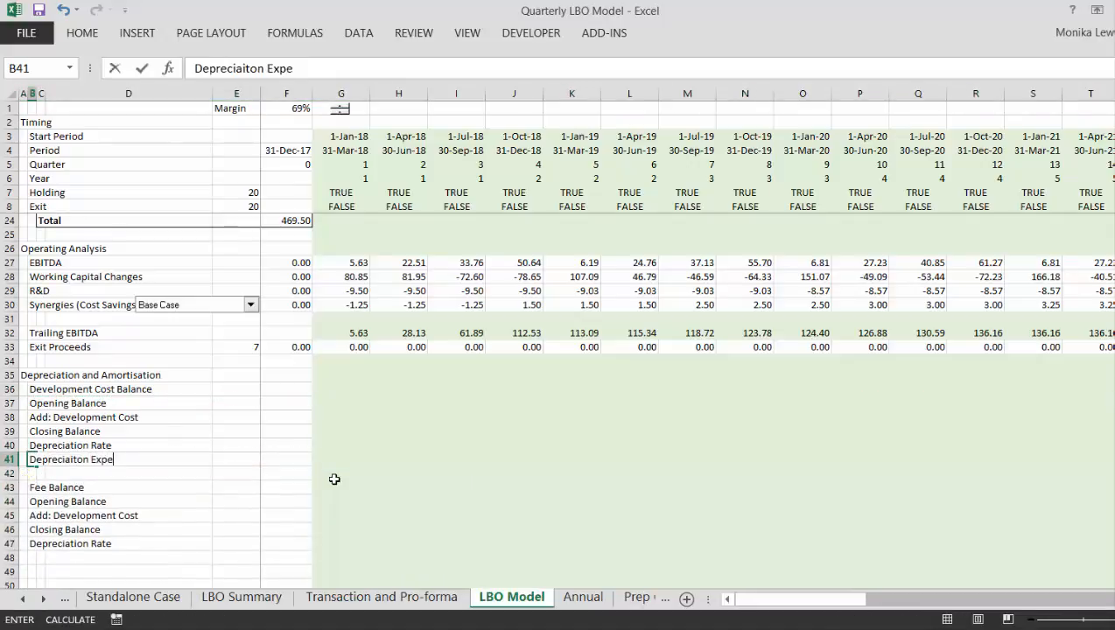
{"action": "key", "text": "ctrl+Return"}
- Enter the label "Amortisation Expense" in B48, at the end of the Fee Balance block
{"action": "key", "text": "Down"}
{"action": "key", "text": "Down"}
{"action": "key", "text": "Down"}
{"action": "key", "text": "Down"}
{"action": "key", "text": "Down"}
{"action": "key", "text": "Down"}
{"action": "key", "text": "Down"}
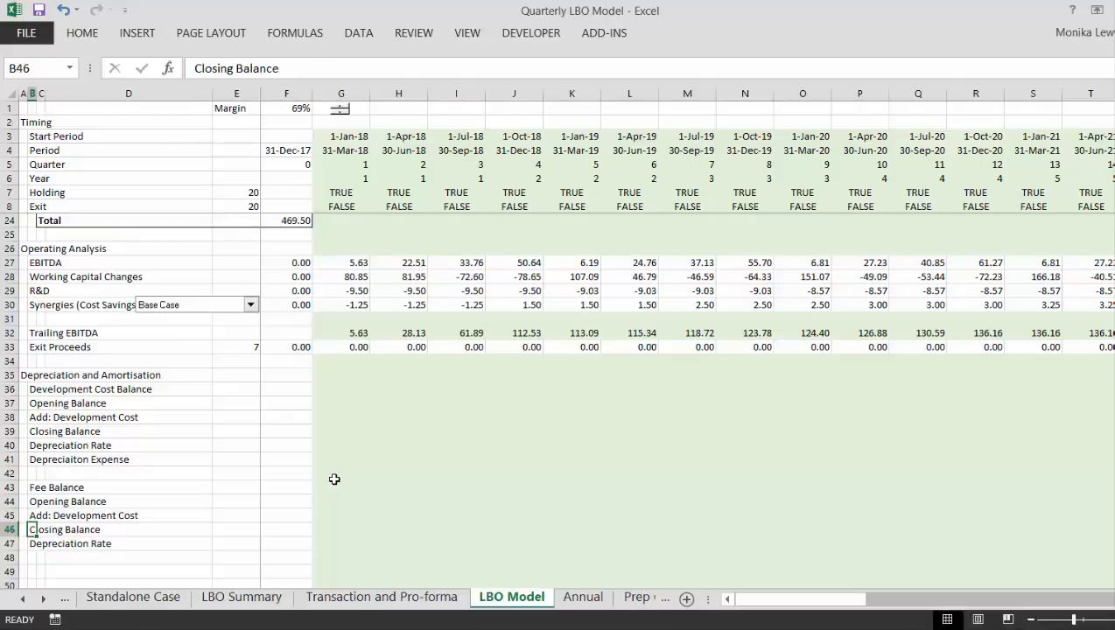
{"action": "type", "text": "Amort"}
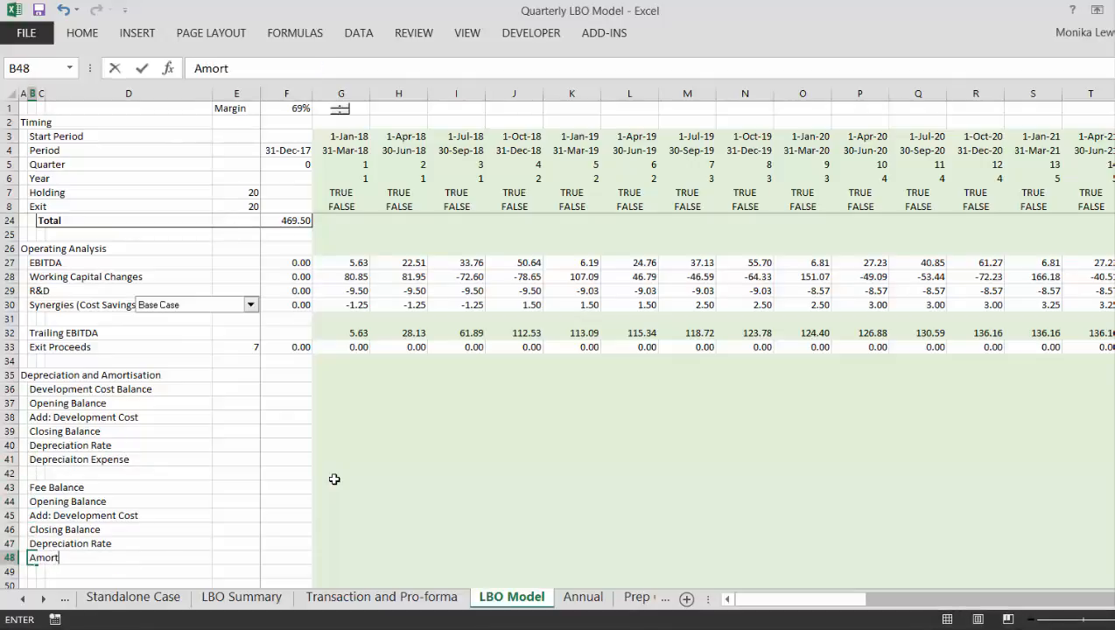
{"action": "type", "text": "isation Expense"}
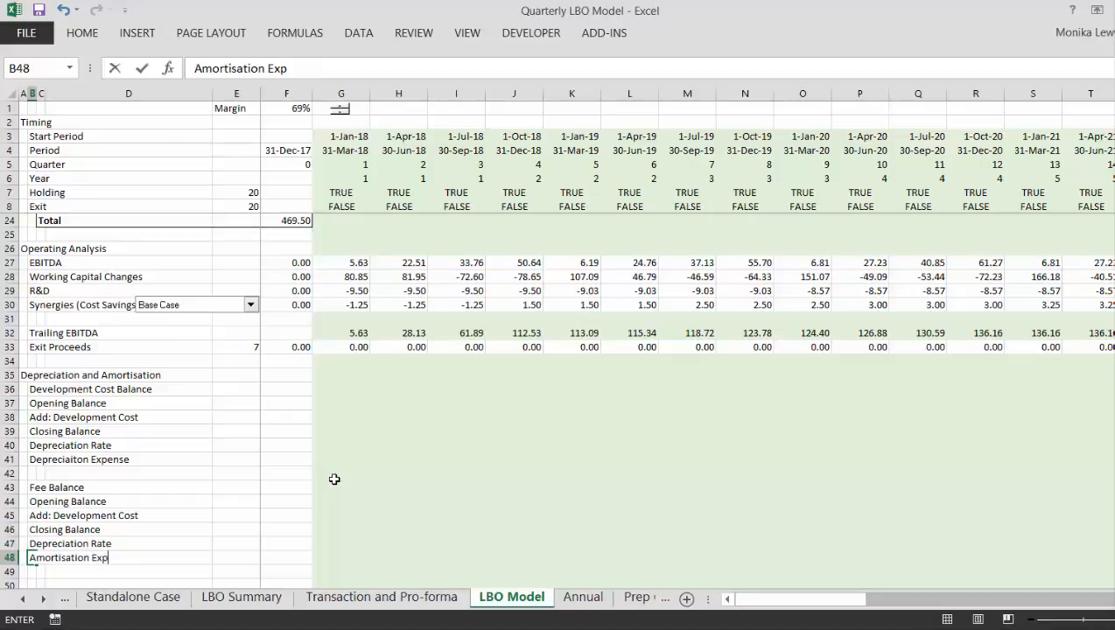
{"action": "key", "text": "Down"}
{"action": "key", "text": "Down"}
{"action": "key", "text": "Down"}
{"action": "key", "text": "Down"}
{"action": "key", "text": "Down"}
{"action": "key", "text": "Down"}
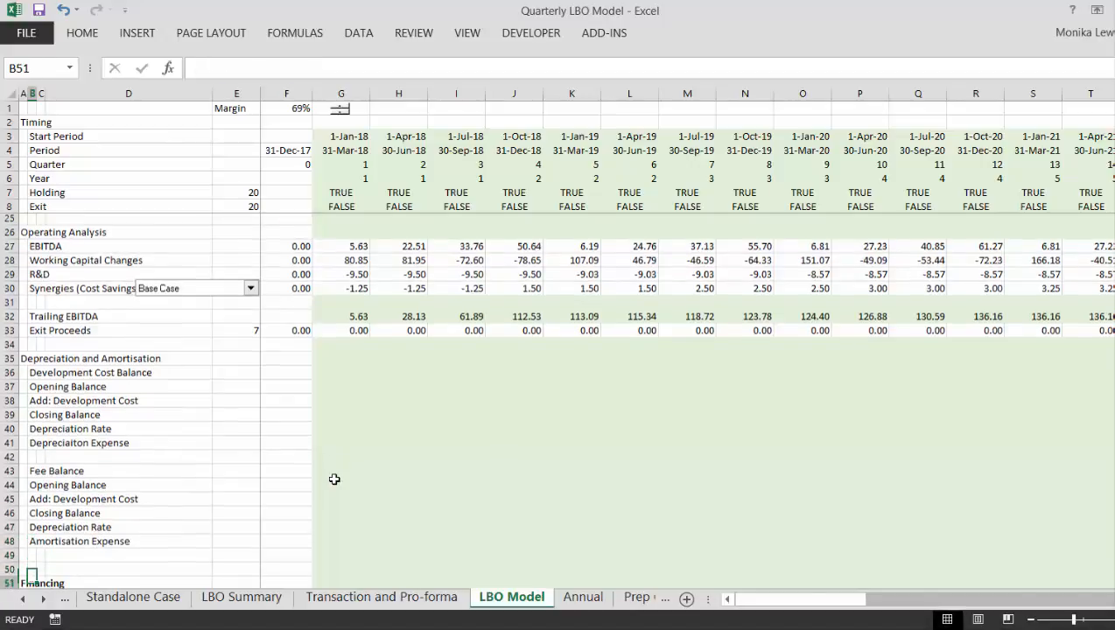
- Insert a blank row at row 99 of the P&L, between Add: Synergies and Less: Commit. Fees
{"action": "key", "text": "Down"}
{"action": "key", "text": "Down"}
{"action": "key", "text": "Down"}
{"action": "key", "text": "Down"}
{"action": "key", "text": "Down"}
{"action": "key", "text": "Down"}
{"action": "key", "text": "Down"}
{"action": "key", "text": "Down"}
{"action": "key", "text": "Down"}
{"action": "key", "text": "Down"}
{"action": "key", "text": "Down"}
{"action": "key", "text": "Down"}
{"action": "key", "text": "Down"}
{"action": "key", "text": "Down"}
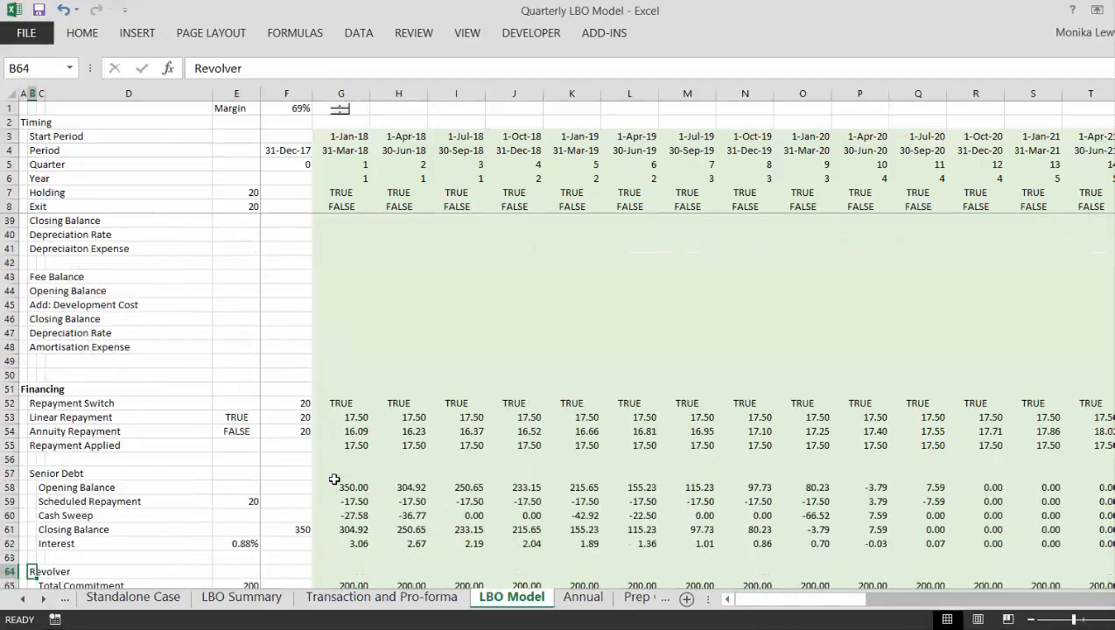
{"action": "key", "text": "Down"}
{"action": "key", "text": "Down"}
{"action": "key", "text": "Down"}
{"action": "key", "text": "Down"}
{"action": "key", "text": "Down"}
{"action": "key", "text": "Down"}
{"action": "key", "text": "Down"}
{"action": "key", "text": "Down"}
{"action": "key", "text": "Down"}
{"action": "key", "text": "Down"}
{"action": "key", "text": "Down"}
{"action": "key", "text": "Down"}
{"action": "key", "text": "Down"}
{"action": "key", "text": "Down"}
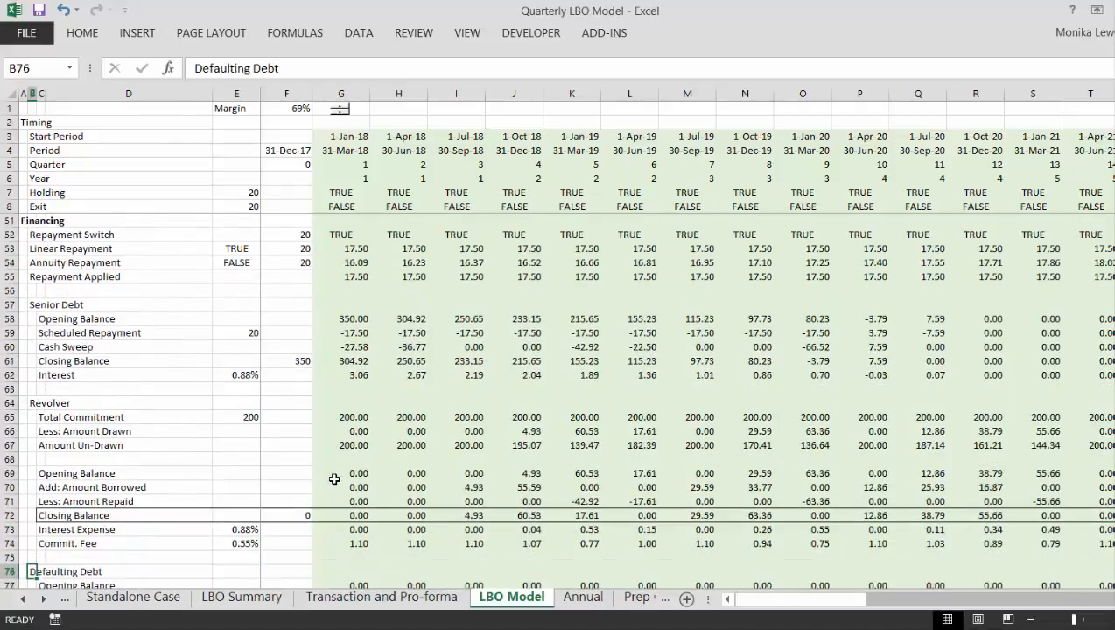
{"action": "key", "text": "Down"}
{"action": "key", "text": "Down"}
{"action": "key", "text": "Down"}
{"action": "key", "text": "Down"}
{"action": "key", "text": "Down"}
{"action": "key", "text": "Down"}
{"action": "key", "text": "Down"}
{"action": "key", "text": "Down"}
{"action": "key", "text": "Down"}
{"action": "key", "text": "Down"}
{"action": "key", "text": "Down"}
{"action": "key", "text": "Down"}
{"action": "key", "text": "Down"}
{"action": "key", "text": "Down"}
{"action": "key", "text": "Down"}
{"action": "key", "text": "Down"}
{"action": "key", "text": "Down"}
{"action": "key", "text": "Down"}
{"action": "key", "text": "Down"}
{"action": "key", "text": "Down"}
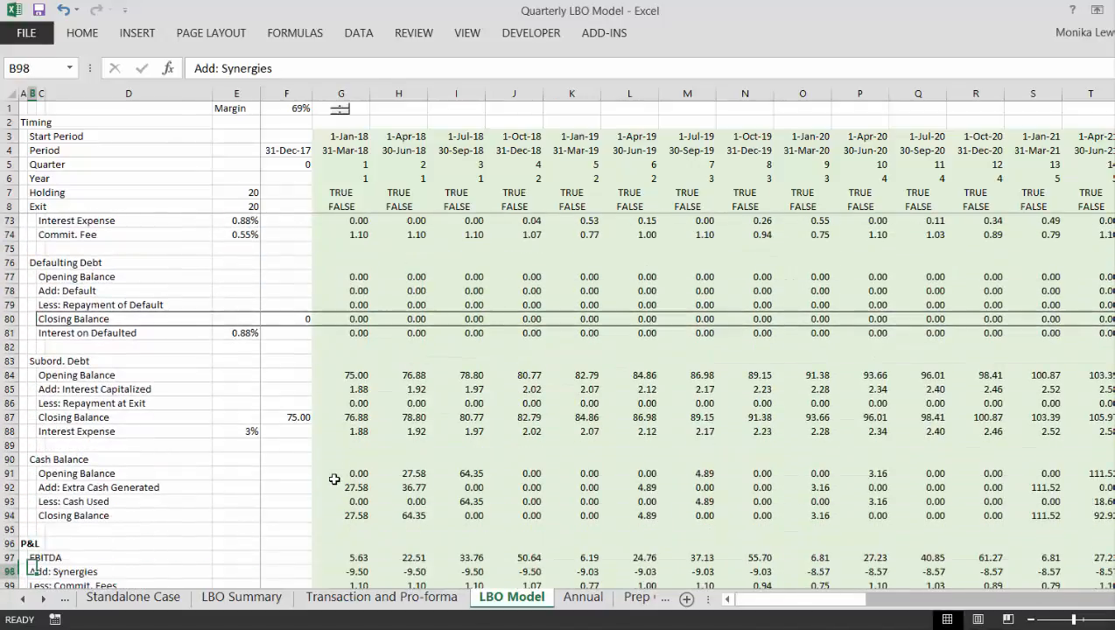
{"action": "key", "text": "Down"}
{"action": "key", "text": "Down"}
{"action": "key", "text": "Up"}
{"action": "key", "text": "Up"}
{"action": "key", "text": "Up"}
{"action": "key", "text": "Up"}
{"action": "key", "text": "Up"}
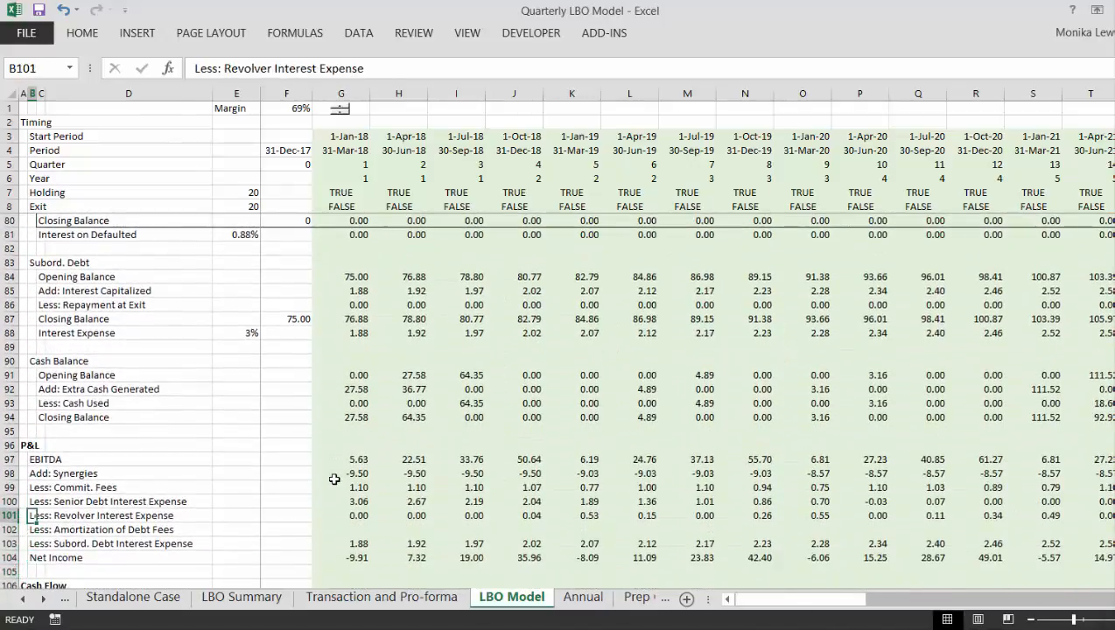
{"action": "key", "text": "Up"}
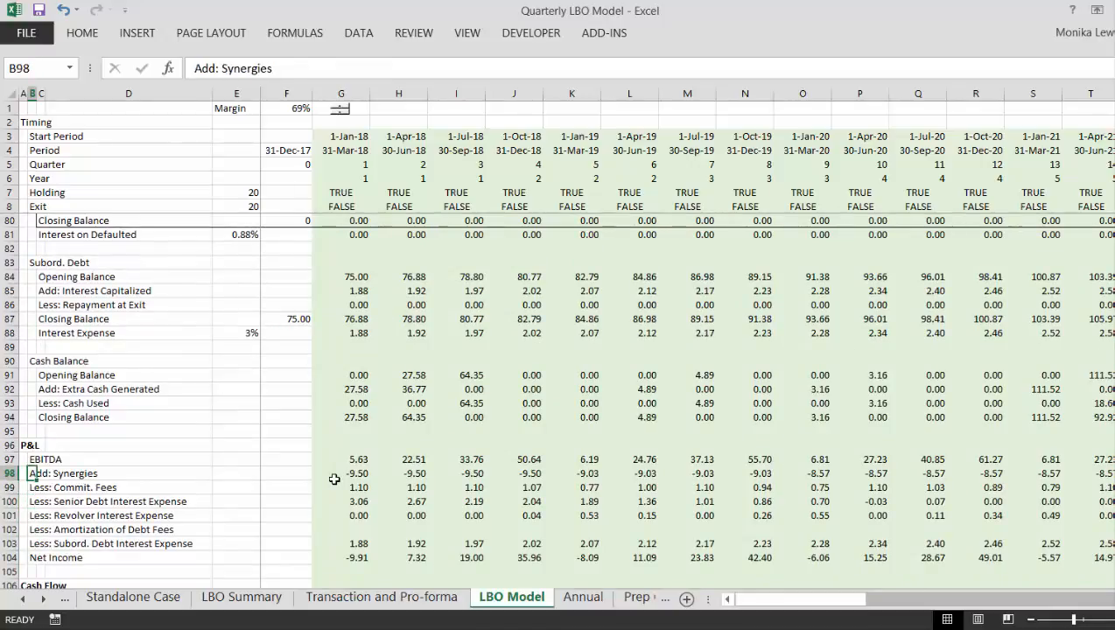
{"action": "key", "text": "Down"}
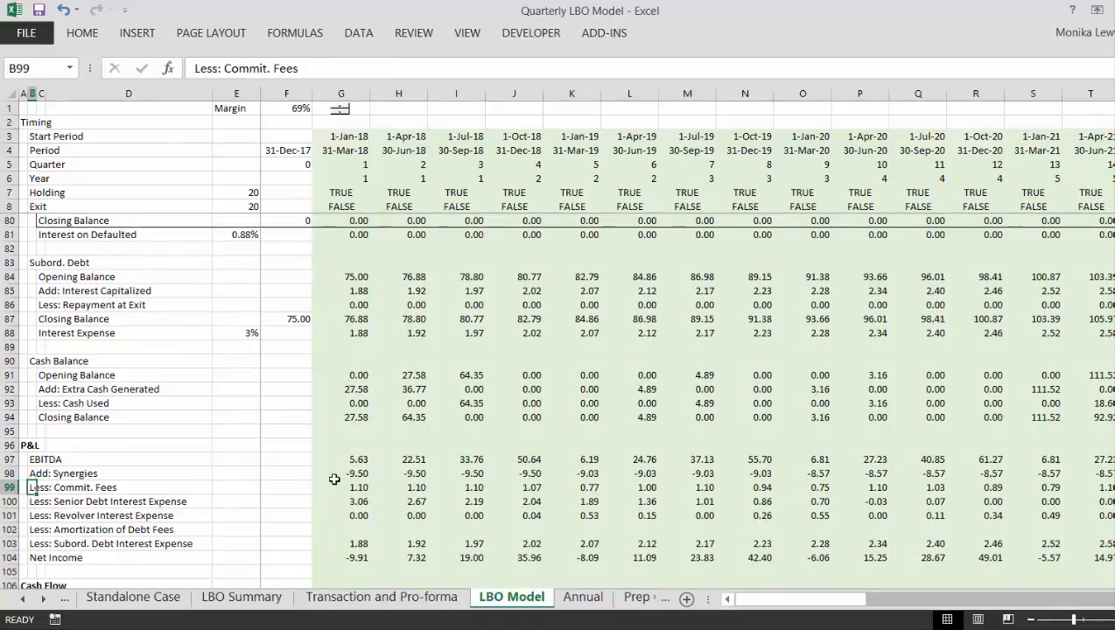
{"action": "key", "text": "shift+space"}
{"action": "key", "text": "ctrl+shift+plus"}
{"action": "key", "text": "ctrl+shift+plus"}
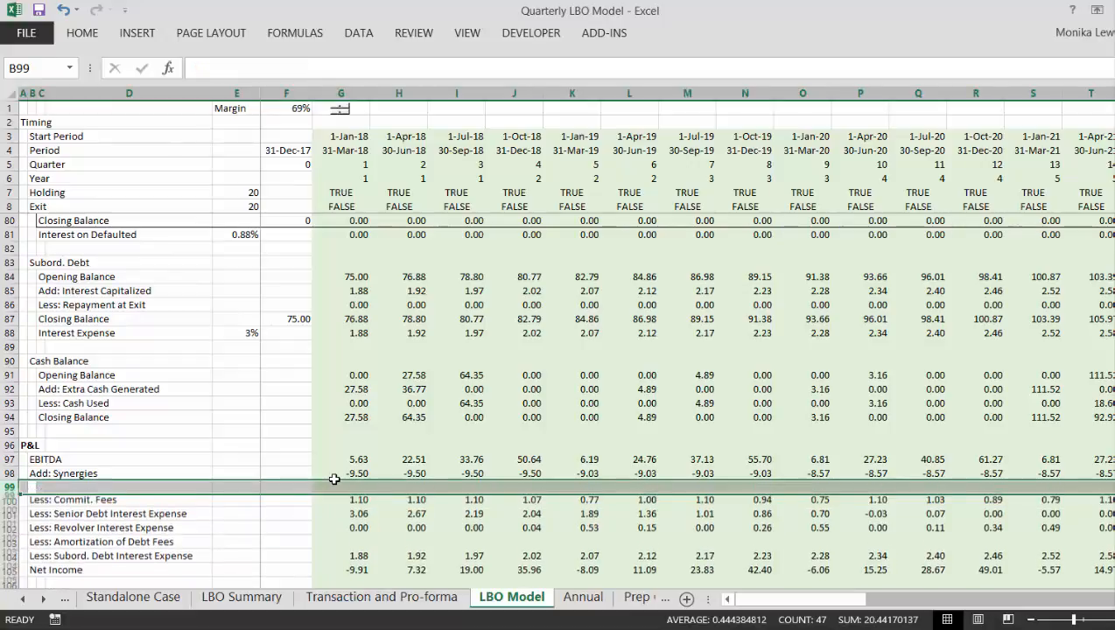
- Insert two more blank rows at row 99 of the P&L and label C99 "Operating Margin"
{"action": "key", "text": "ctrl+shift+plus"}
{"action": "key", "text": "Right"}
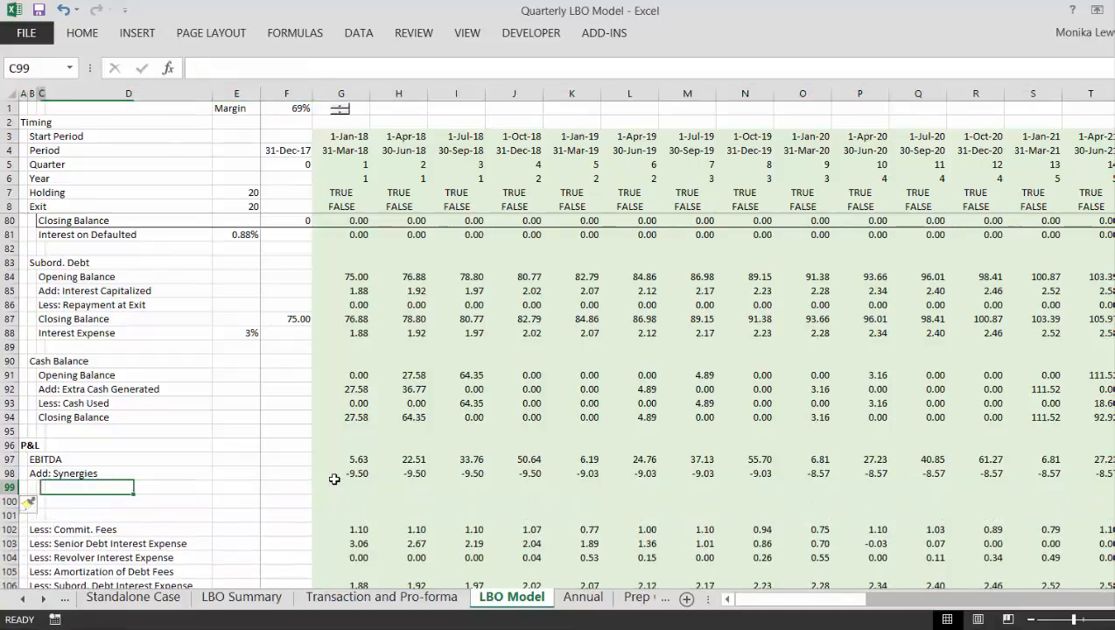
{"action": "type", "text": "Oper"}
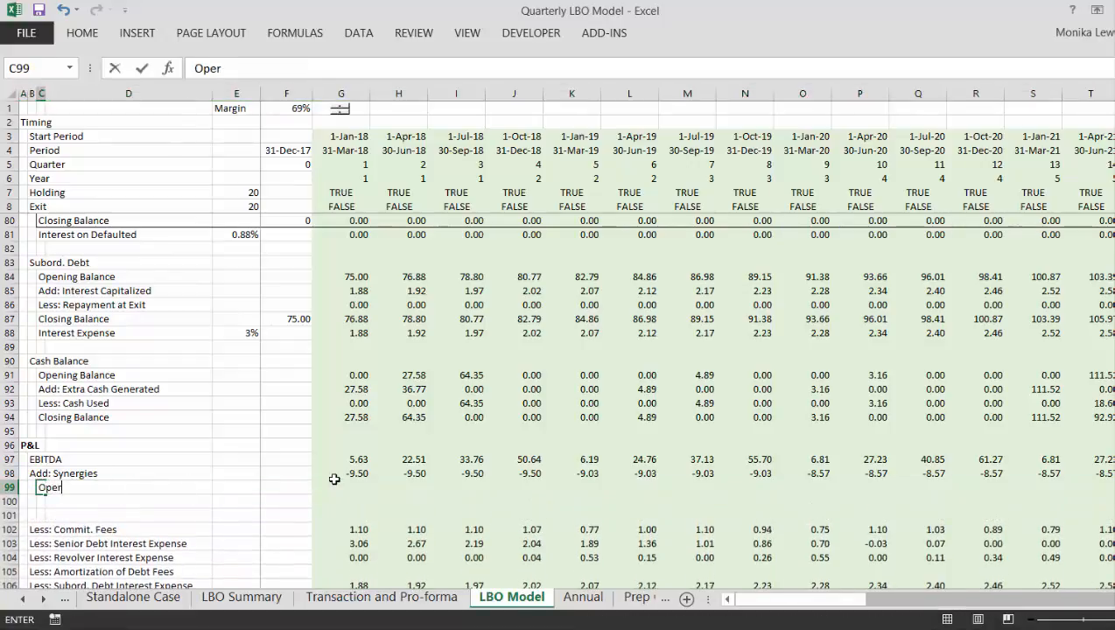
{"action": "type", "text": "ating Margin"}
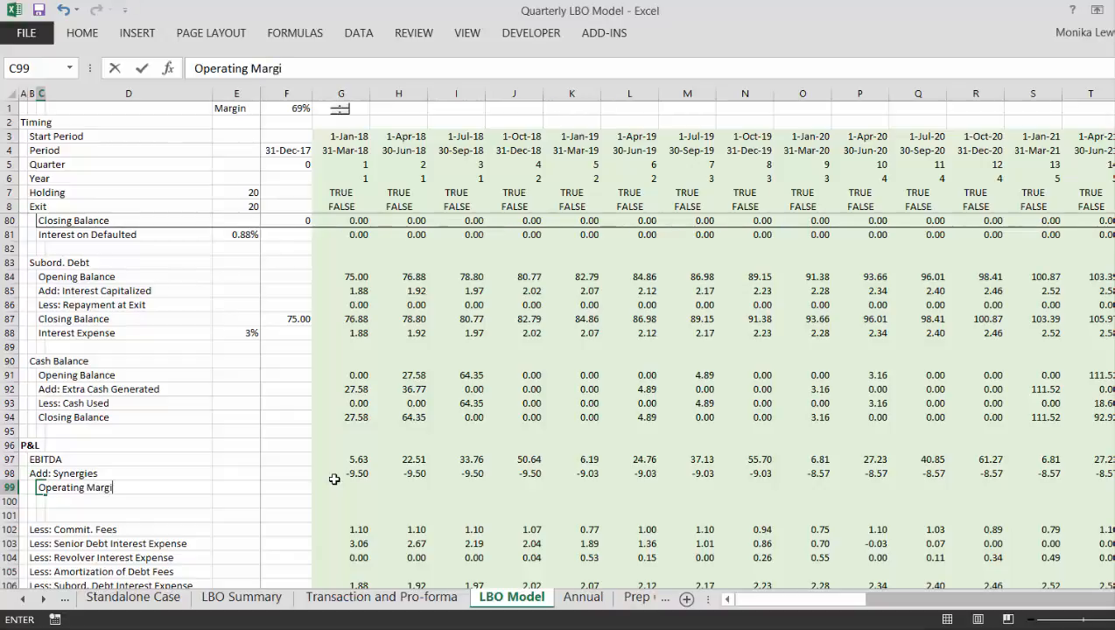
{"action": "key", "text": "ctrl+Return"}
- Enter the label "Less: Deprecation" in B100, below Operating Margin
{"action": "key", "text": "Down"}
{"action": "key", "text": "Left"}
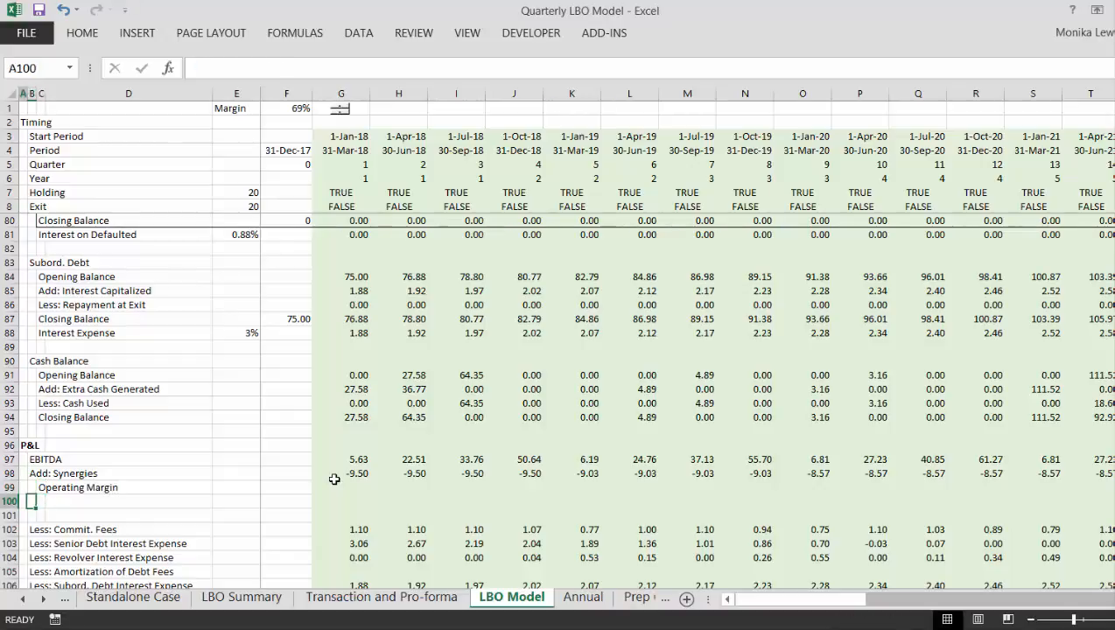
{"action": "type", "text": "Less"}
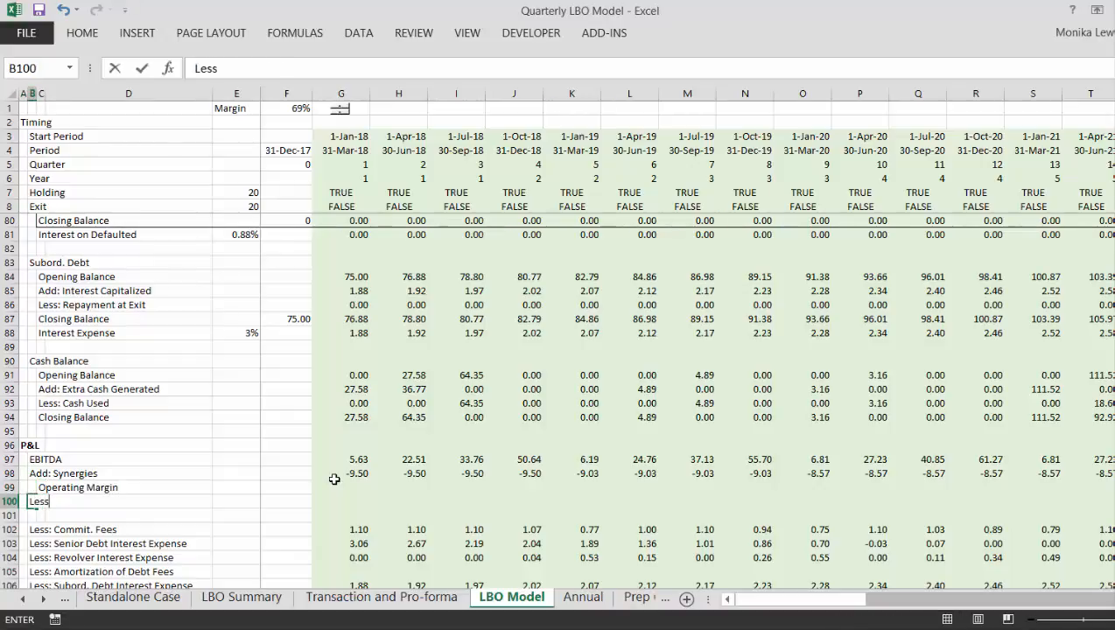
{"action": "type", "text": ": Deprecation"}
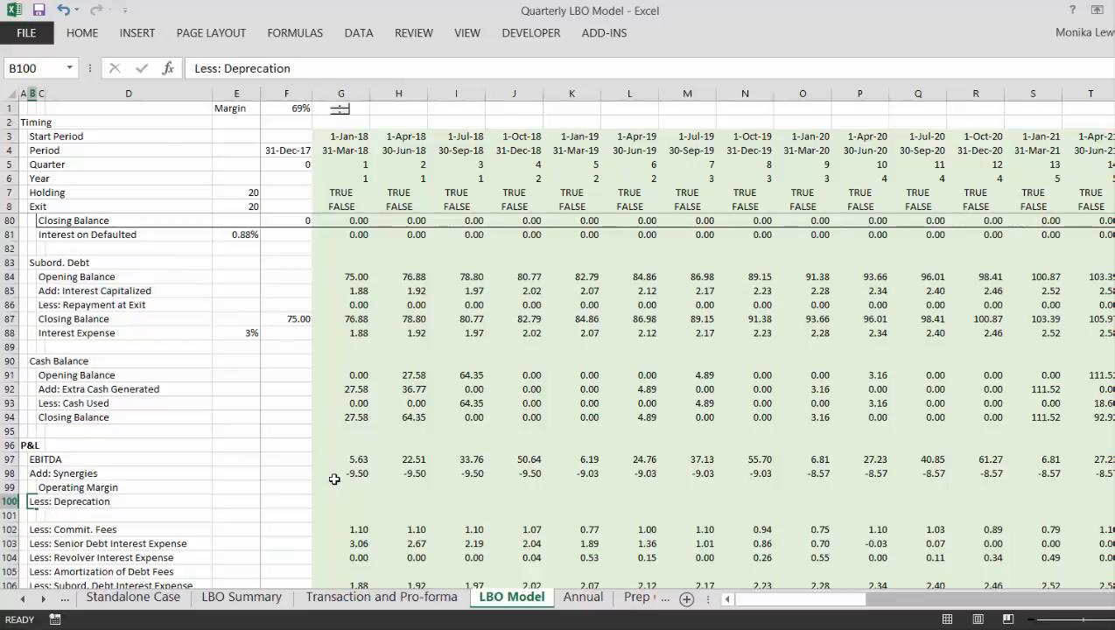
{"action": "key", "text": "Return"}
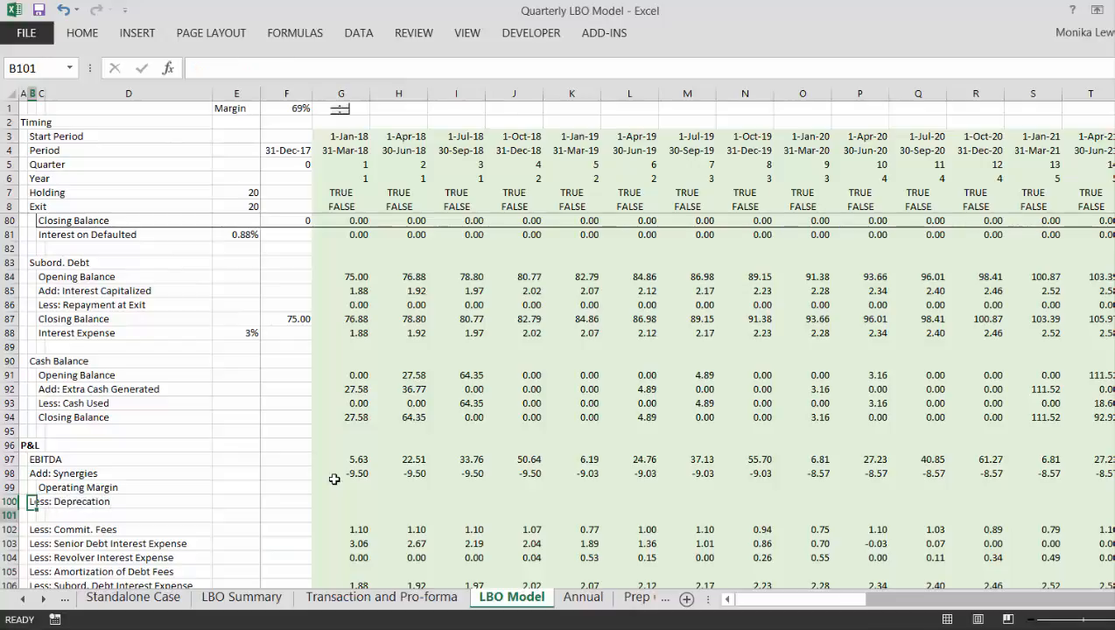
- Insert two blank rows at row 101 and label B101 "Less: Amorisation of Fees"
{"action": "key", "text": "ctrl+shift+plus"}
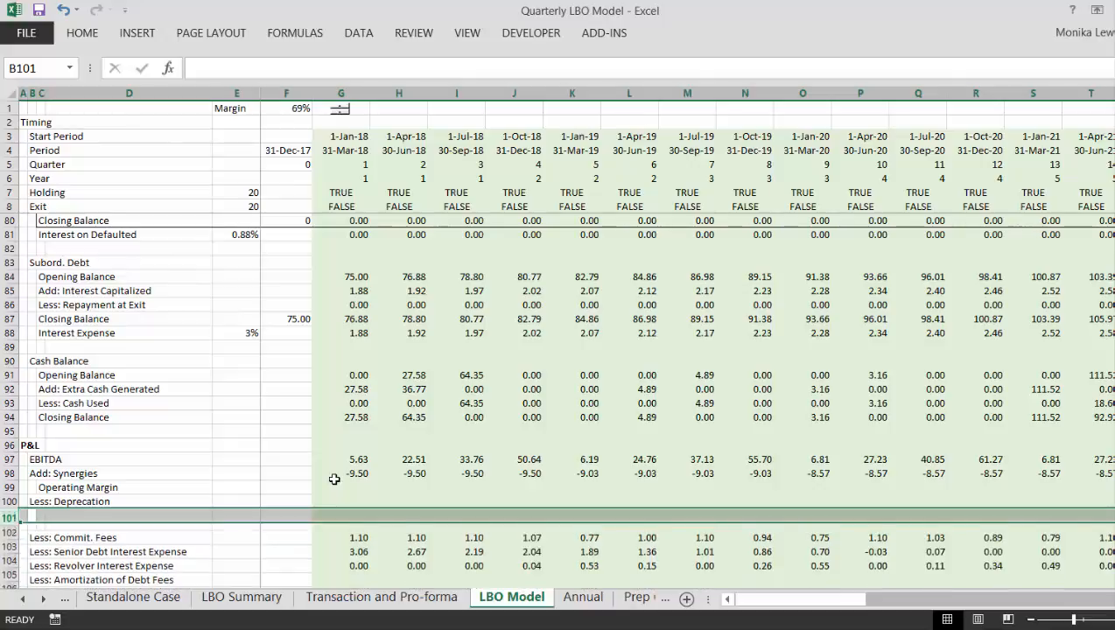
{"action": "key", "text": "ctrl+shift+plus"}
{"action": "key", "text": "Left"}
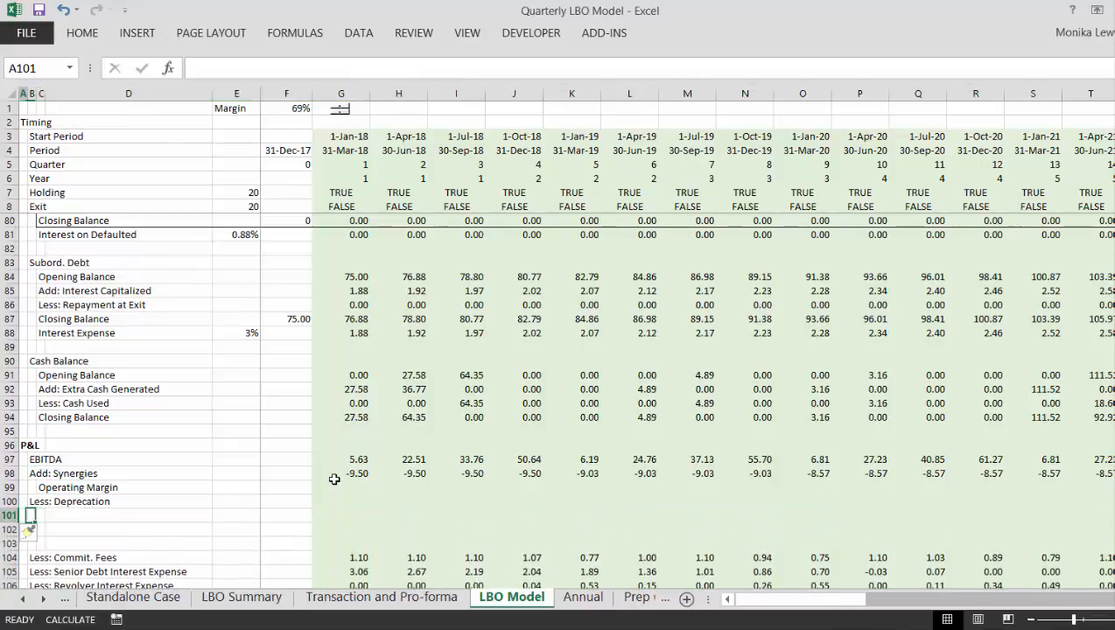
{"action": "key", "text": "Right"}
{"action": "type", "text": "Less"}
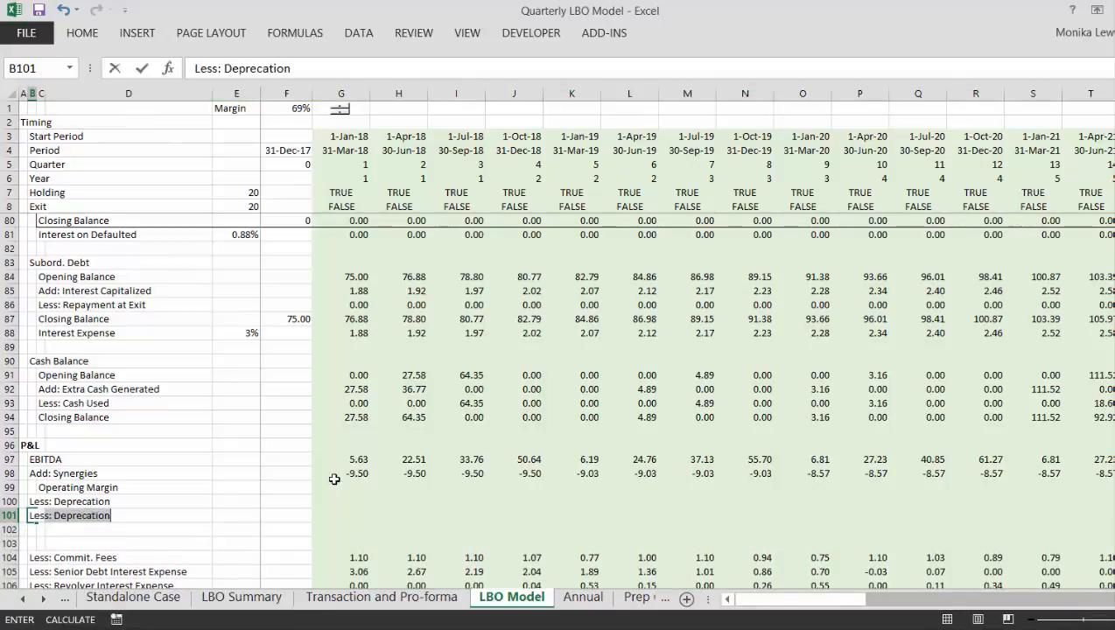
{"action": "type", "text": ": Amorisation of Fees"}
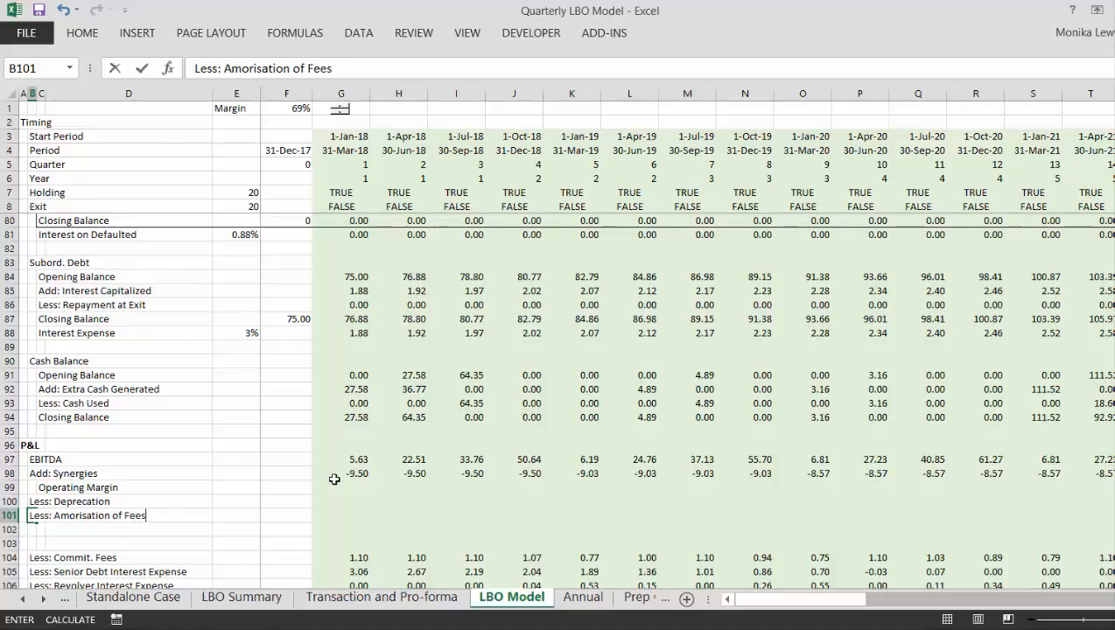
{"action": "key", "text": "ctrl+Return"}
- Label C102 "EBIT" and delete the spare blank row 103 above Less: Commit. Fees
{"action": "key", "text": "Down"}
{"action": "key", "text": "Right"}
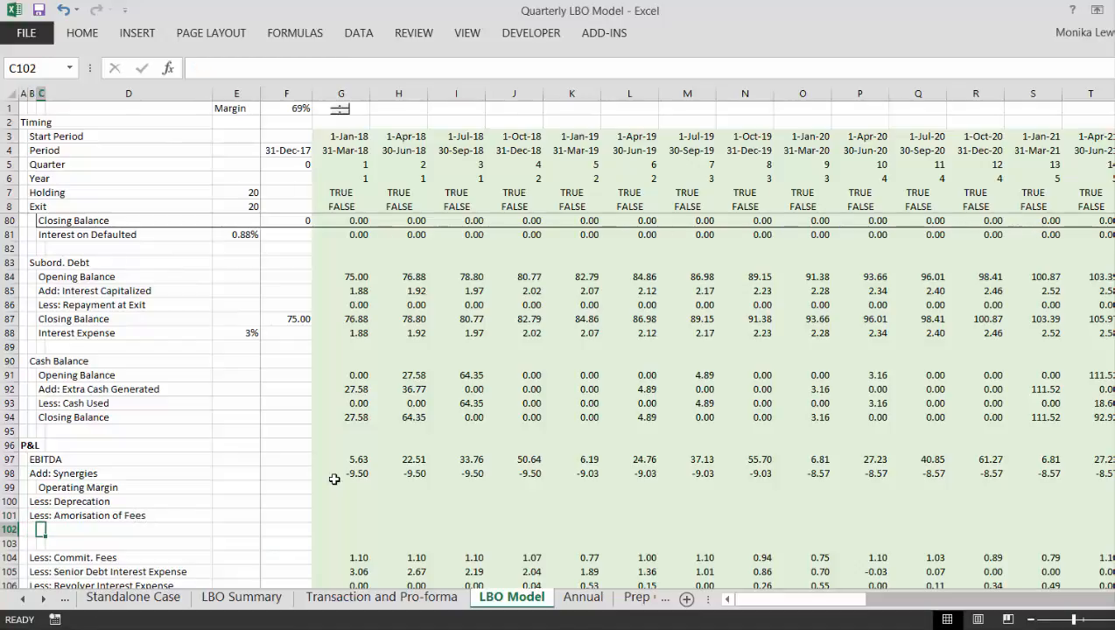
{"action": "type", "text": "EBIT"}
{"action": "key", "text": "ctrl+Return"}
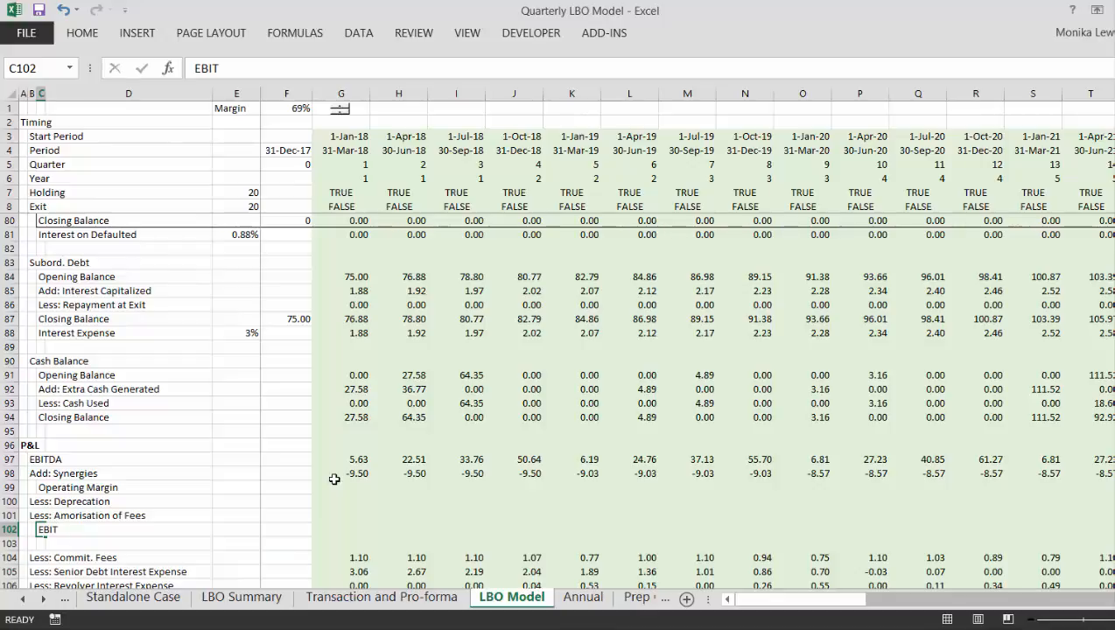
{"action": "key", "text": "Down"}
{"action": "key", "text": "Left"}
{"action": "key", "text": "Left"}
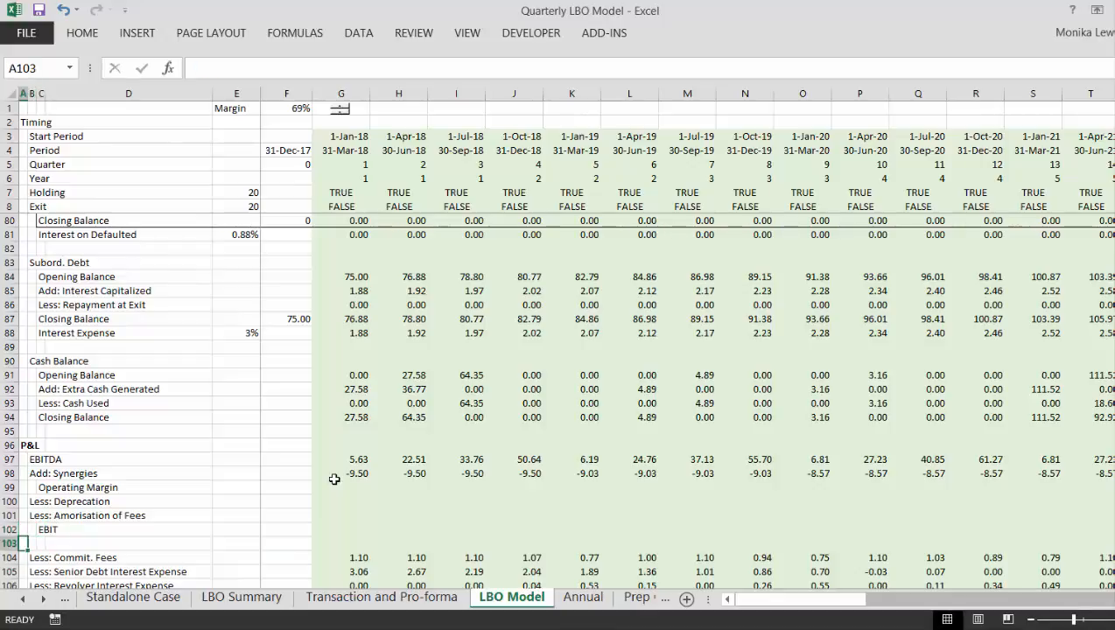
{"action": "key", "text": "shift+space"}
{"action": "key", "text": "ctrl+minus"}
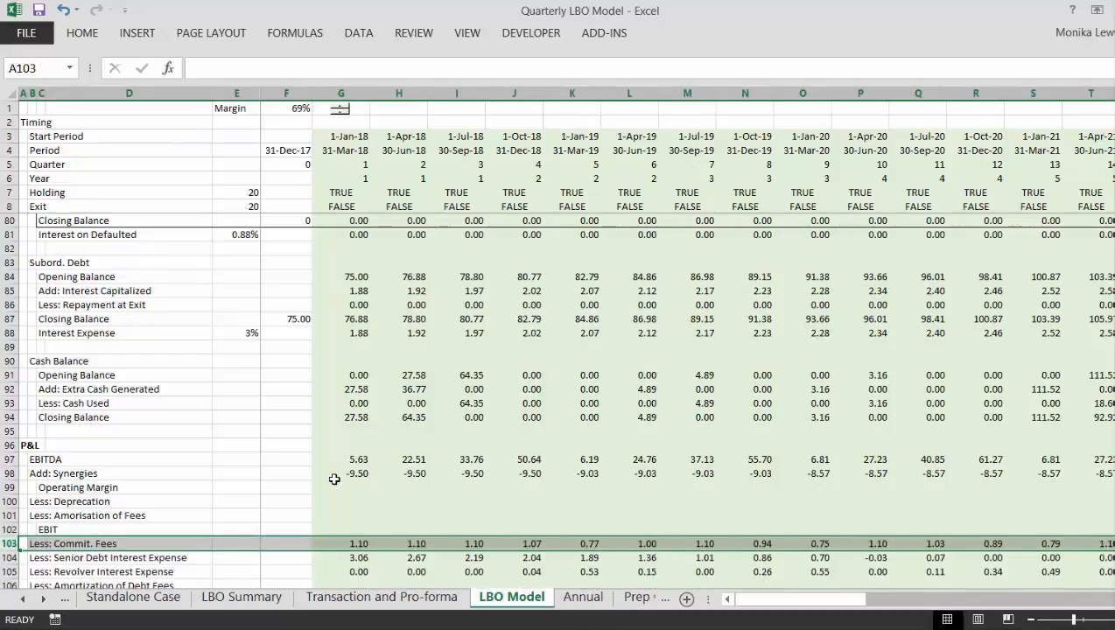
- Insert four blank rows at row 108, above Net Income, and label C108 "EBT"
{"action": "key", "text": "Down"}
{"action": "key", "text": "Down"}
{"action": "key", "text": "Down"}
{"action": "key", "text": "Down"}
{"action": "key", "text": "Down"}
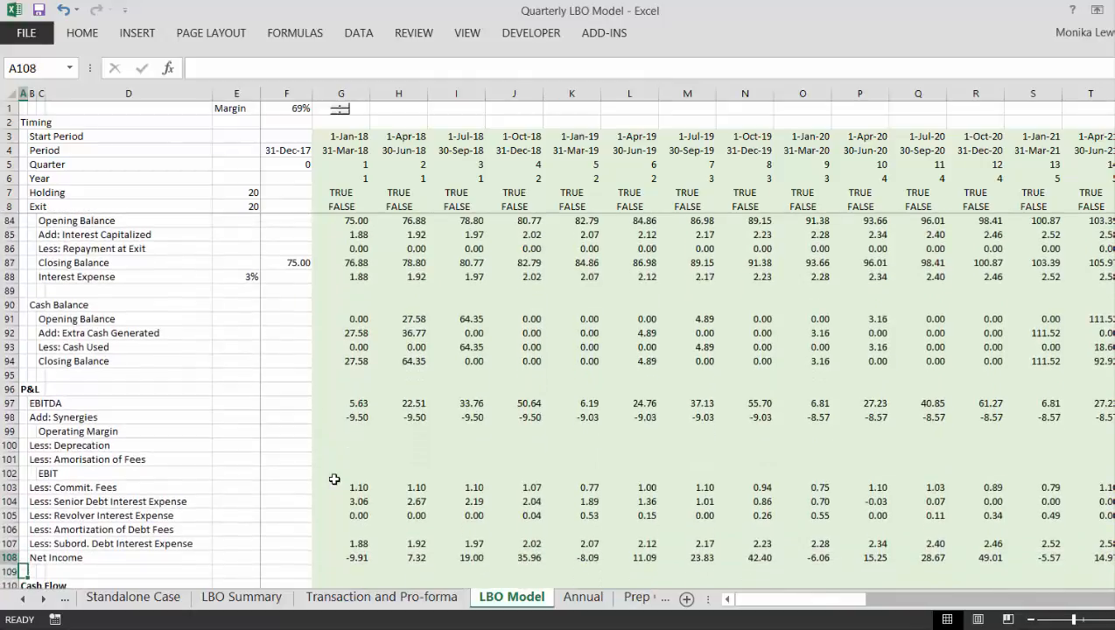
{"action": "key", "text": "shift+space"}
{"action": "key", "text": "ctrl+plus"}
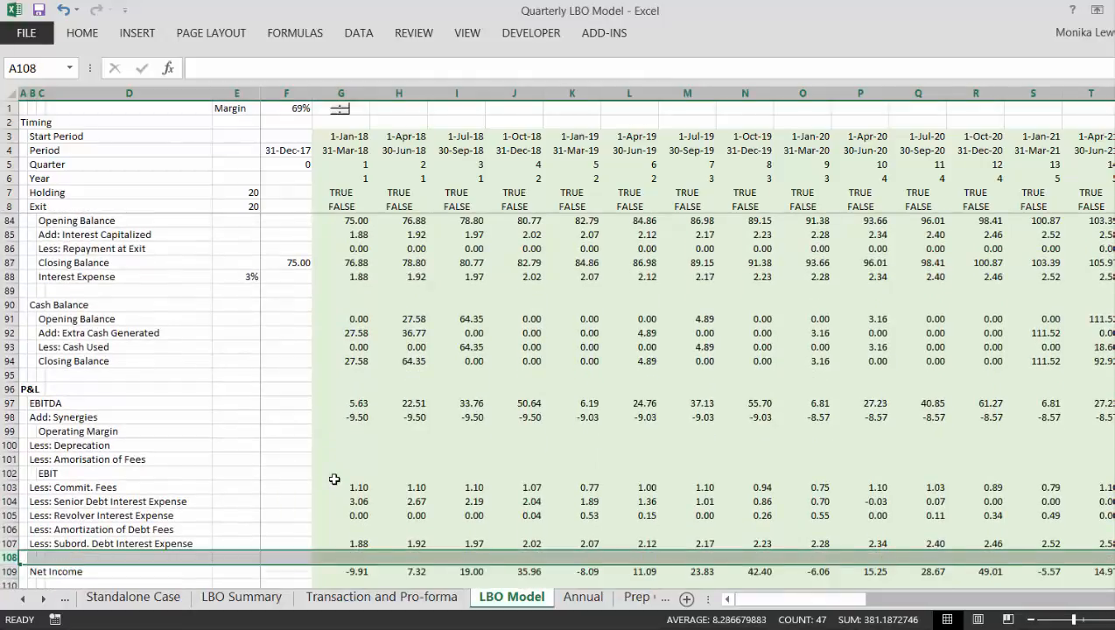
{"action": "key", "text": "ctrl+plus"}
{"action": "key", "text": "ctrl+plus"}
{"action": "key", "text": "Right"}
{"action": "key", "text": "Right"}
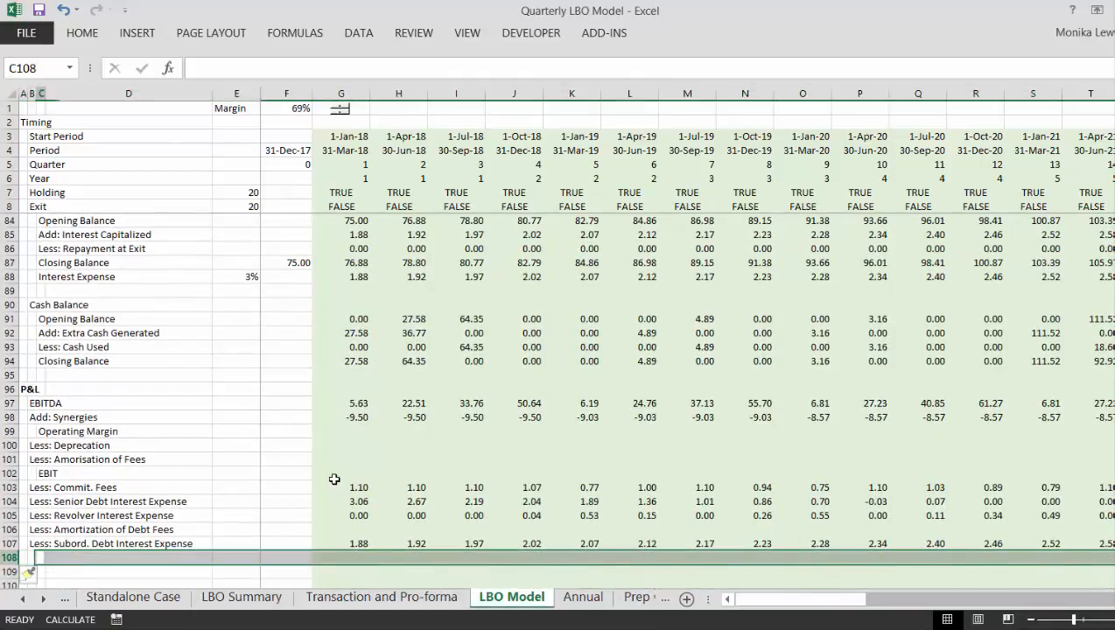
{"action": "type", "text": "EBT"}
{"action": "key", "text": "ctrl+Return"}
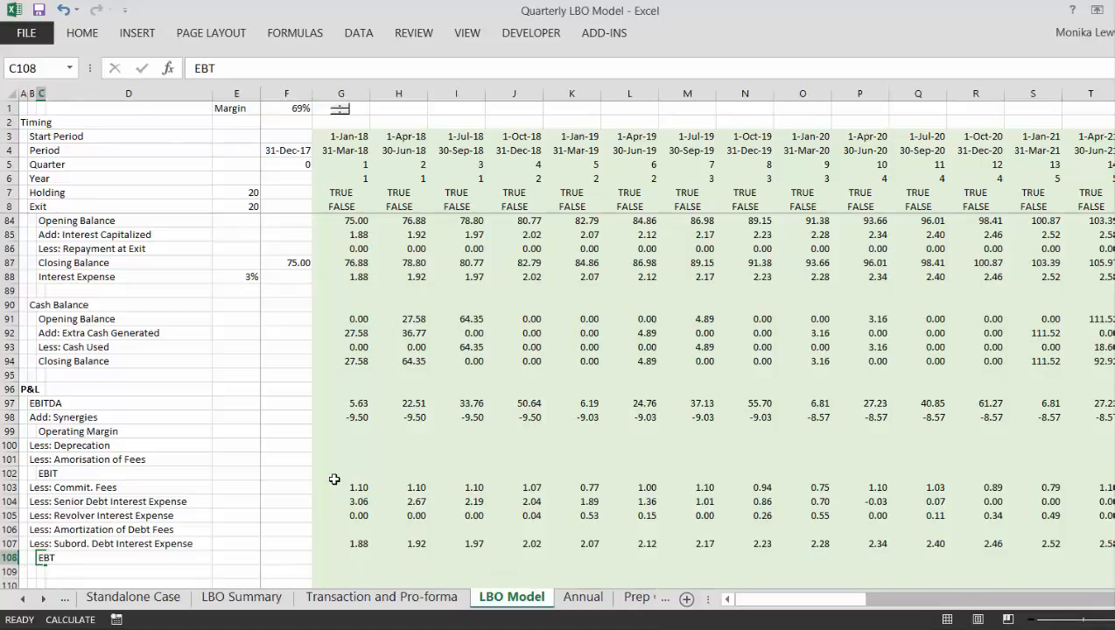
- Enter the label "NOL Balance" in B109, directly below EBT
{"action": "key", "text": "Down"}
{"action": "key", "text": "Down"}
{"action": "key", "text": "Left"}
{"action": "key", "text": "Up"}
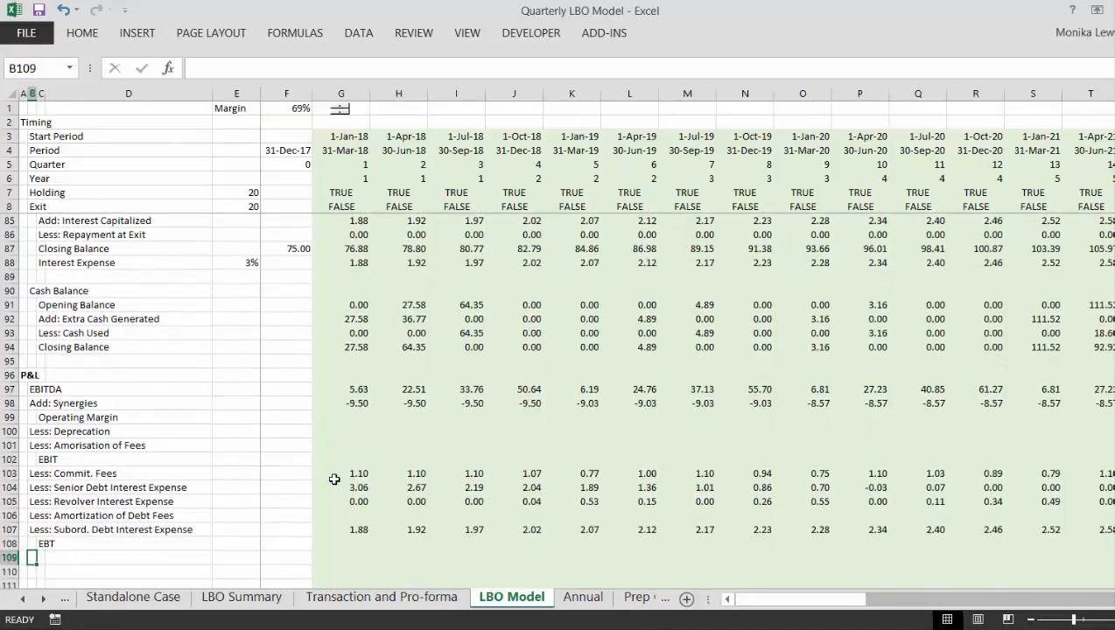
{"action": "type", "text": "NOL"}
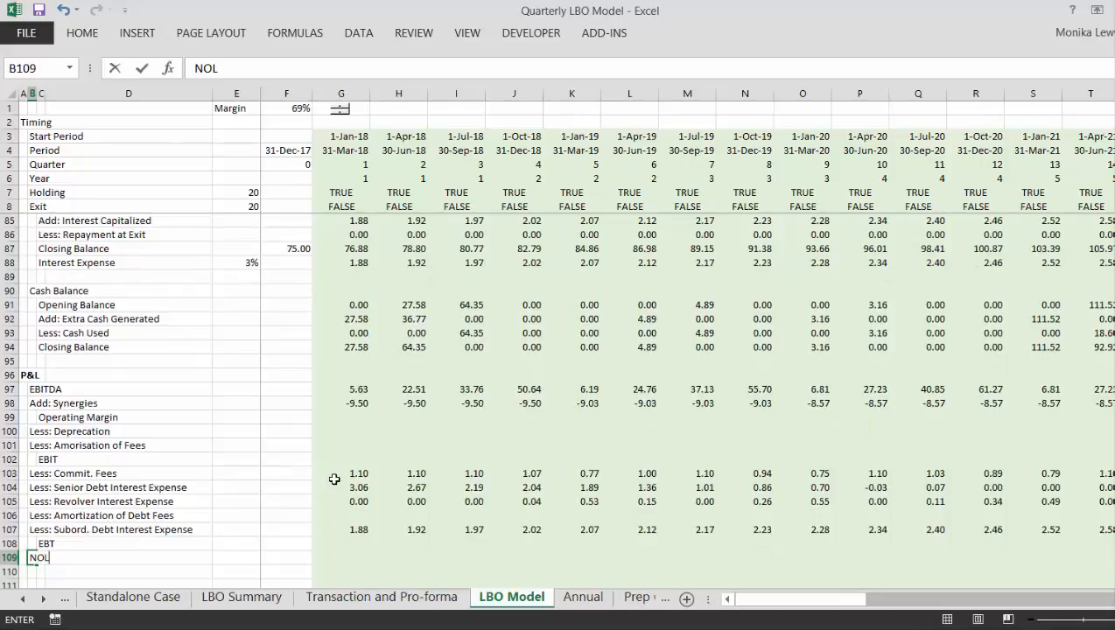
{"action": "type", "text": " Balance"}
{"action": "key", "text": "ctrl+Return"}
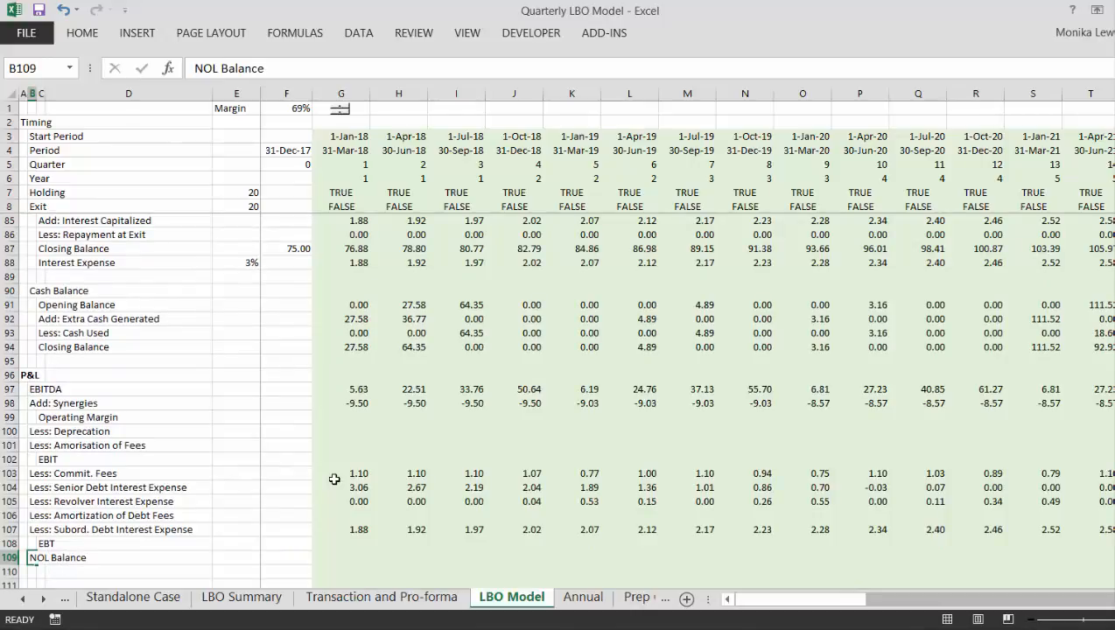
- Insert three more blank rows at row 110, below the NOL Balance heading
{"action": "scroll", "coordinate": [334, 479], "scroll_direction": "down", "scroll_amount": 1}
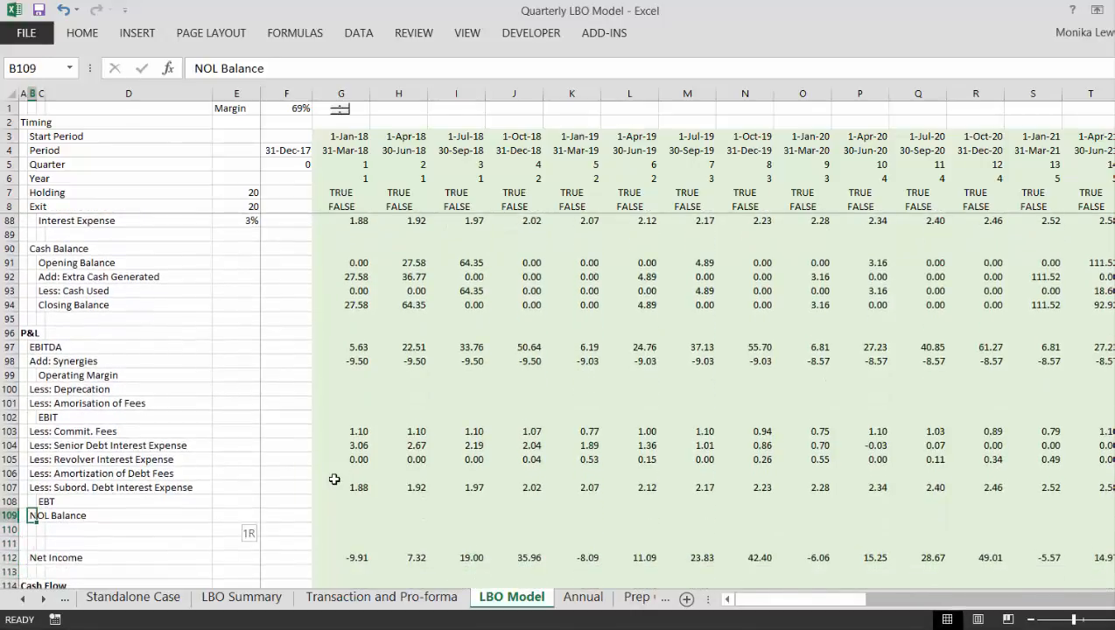
{"action": "key", "text": "shift+space"}
{"action": "key", "text": "Down"}
{"action": "key", "text": "shift+space"}
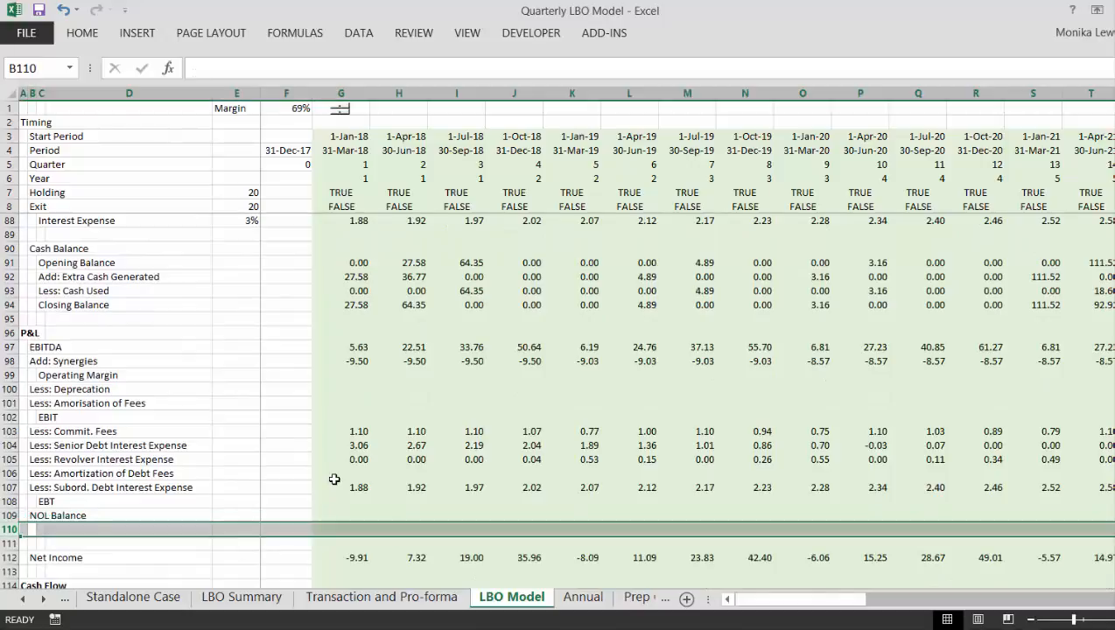
{"action": "key", "text": "ctrl+plus"}
{"action": "key", "text": "ctrl+plus"}
{"action": "key", "text": "ctrl+plus"}
{"action": "key", "text": "Right"}
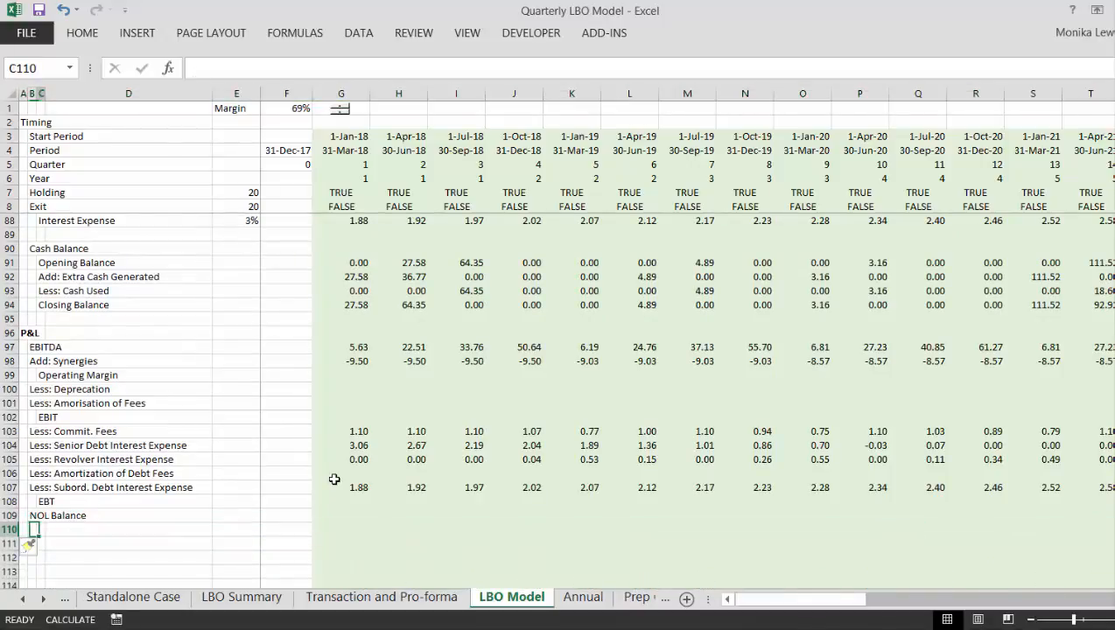
{"action": "key", "text": "Left"}
- Label B110 "Opening Balance" and B111 "Add: Net Loss" under the NOL Balance heading
{"action": "type", "text": "Opening"}
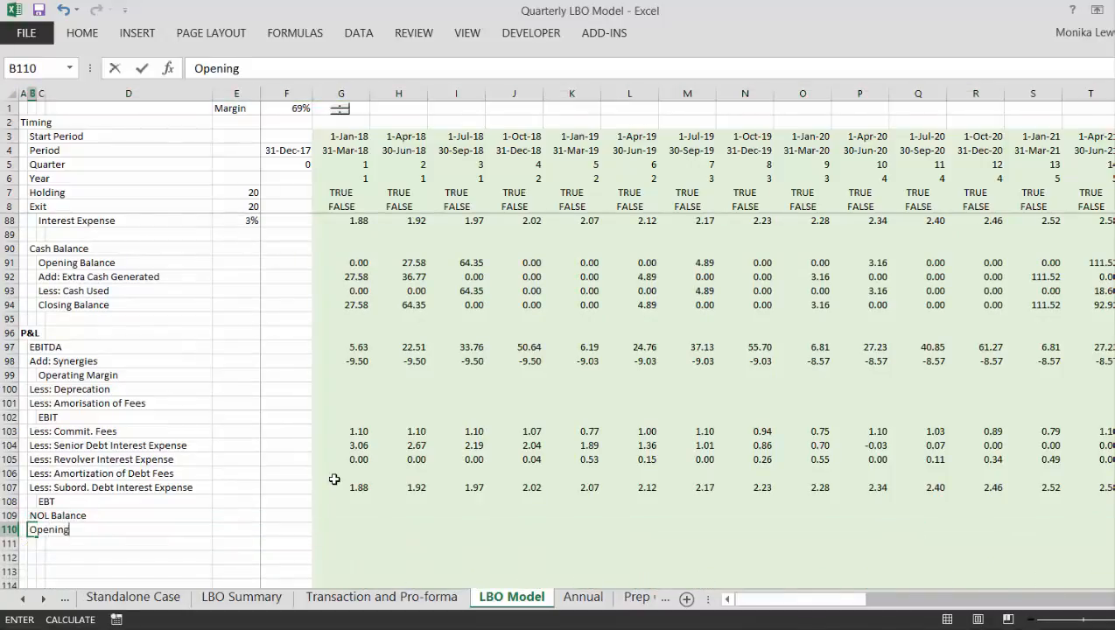
{"action": "type", "text": " Balance"}
{"action": "key", "text": "Return"}
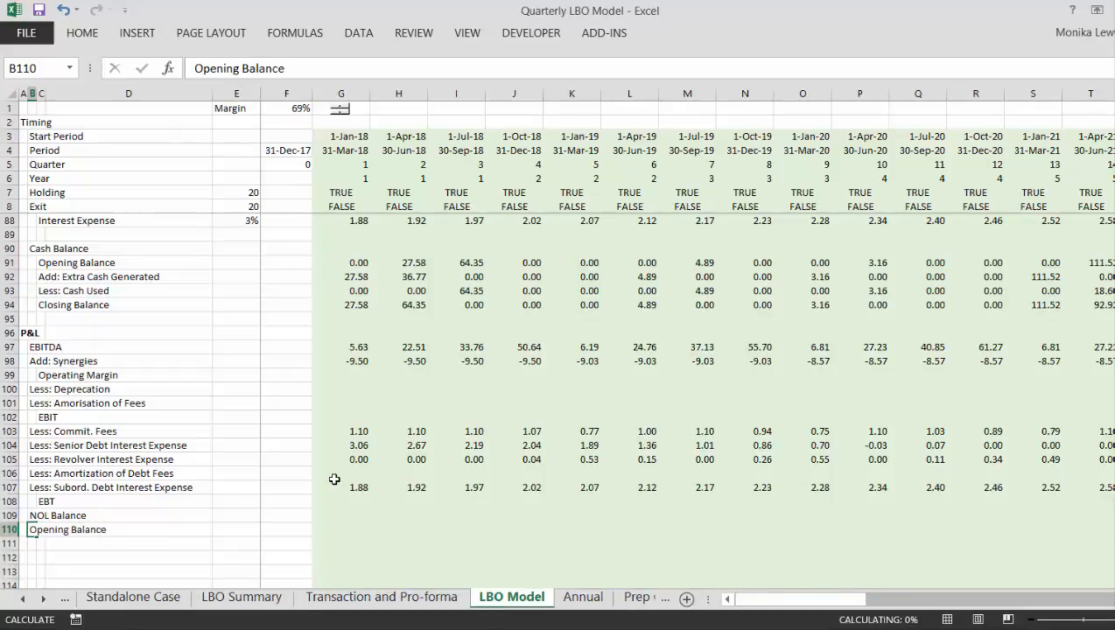
{"action": "type", "text": "Add: "}
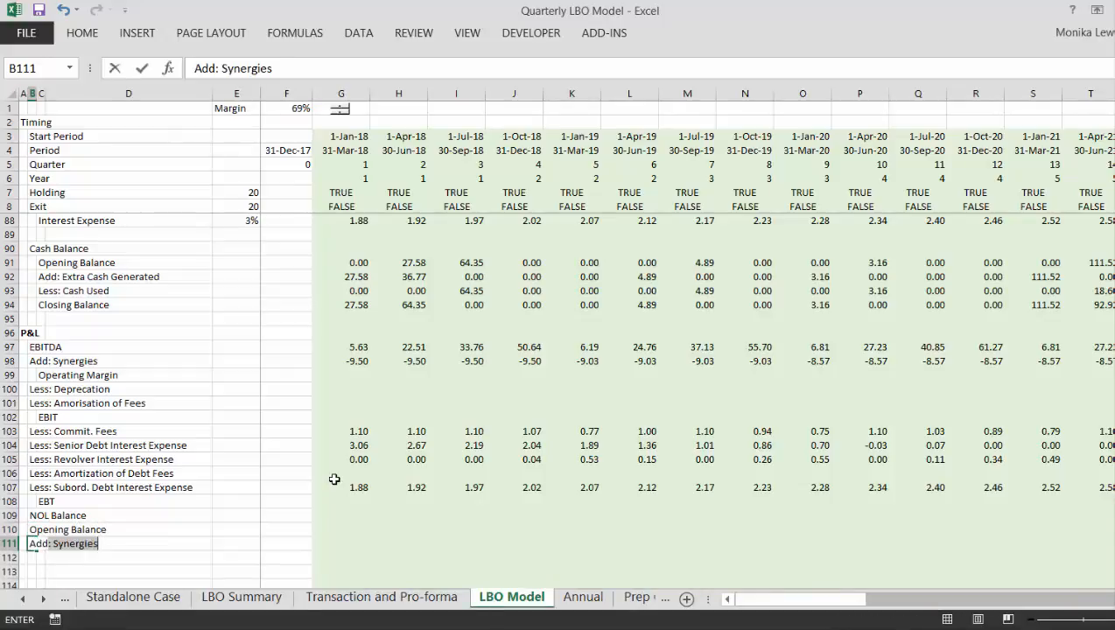
{"action": "type", "text": "No"}
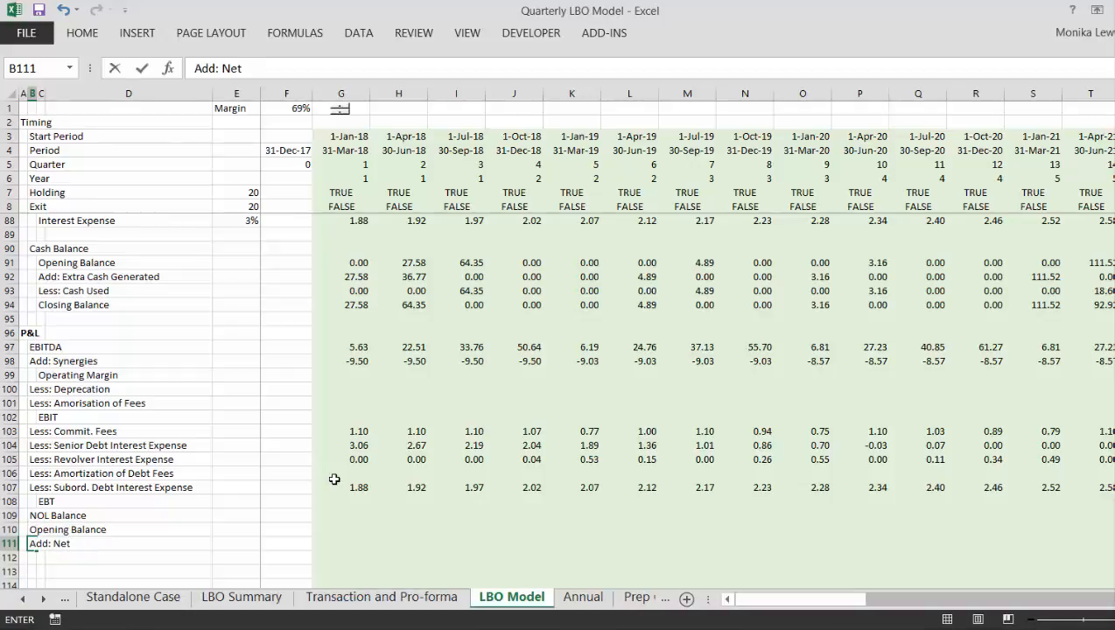
{"action": "type", "text": "t Loss"}
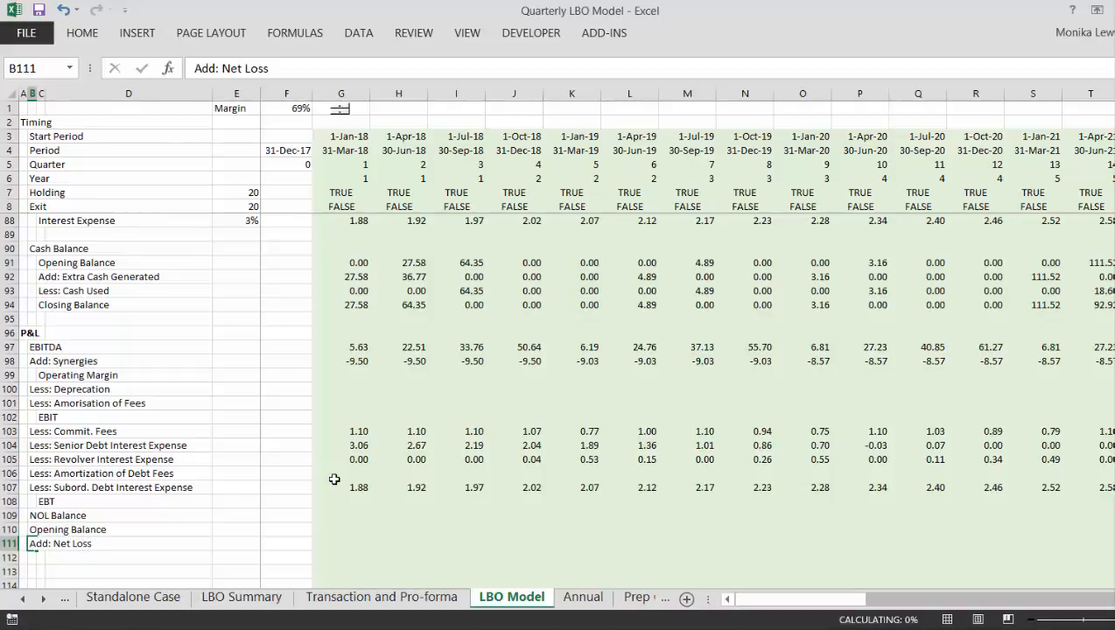
{"action": "key", "text": "Return"}
- Enter the label "Less: NOL Used" in B112, below Add: Net Loss
{"action": "type", "text": "Les"}
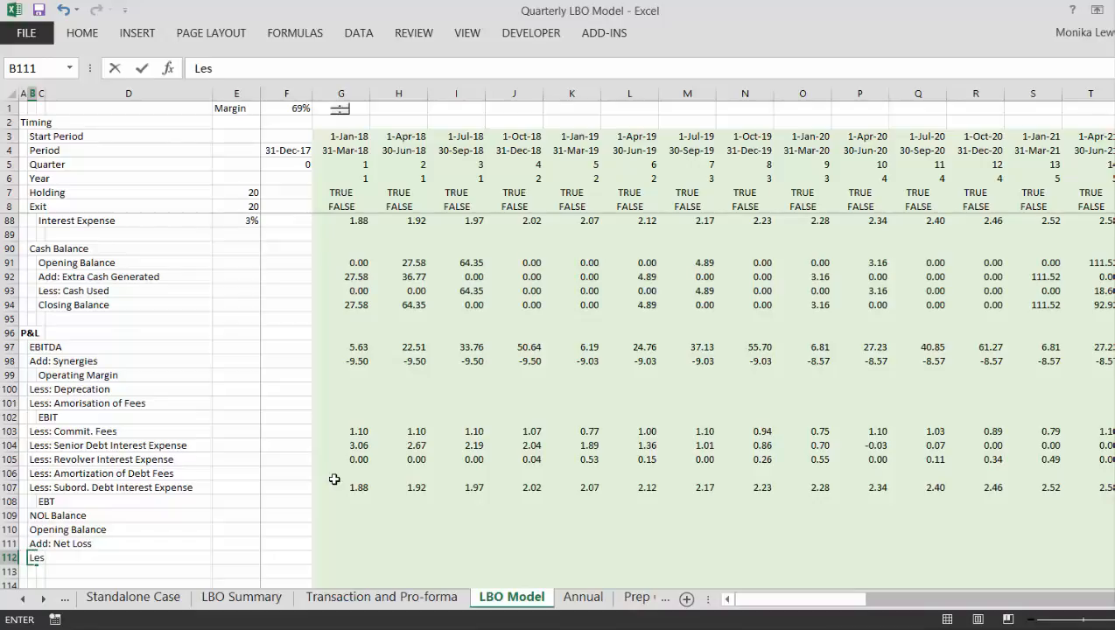
{"action": "type", "text": "s: N"}
{"action": "type", "text": "OL"}
{"action": "type", "text": " Cus"}
{"action": "key", "text": "BackSpace"}
{"action": "key", "text": "BackSpace"}
{"action": "key", "text": "BackSpace"}
{"action": "type", "text": "Un"}
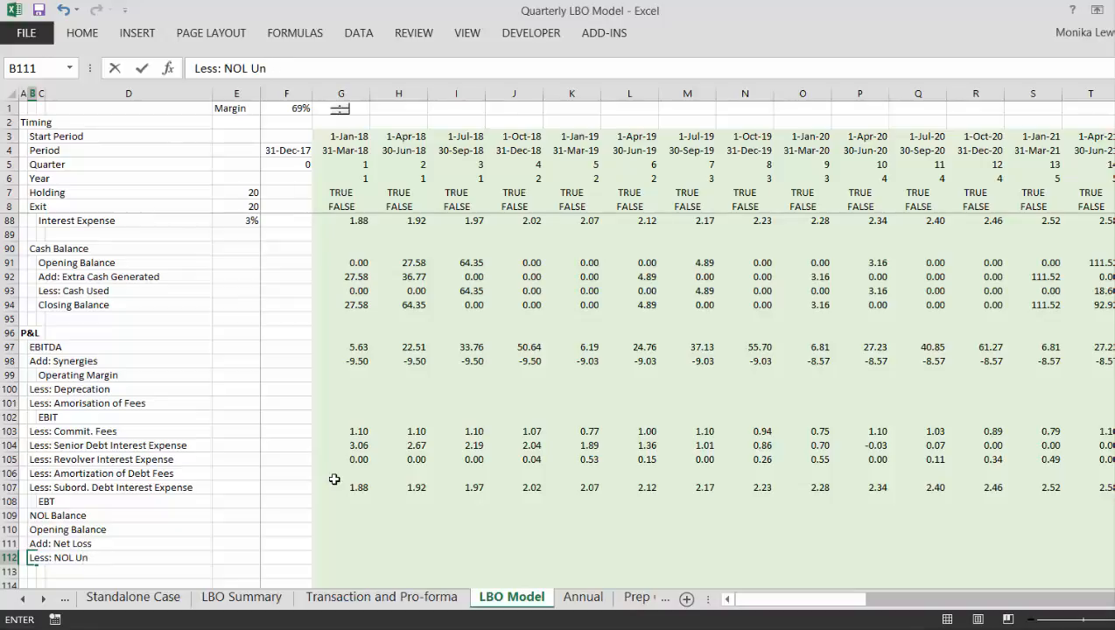
{"action": "key", "text": "BackSpace"}
{"action": "type", "text": "se"}
{"action": "key", "text": "ctrl+Return"}
{"action": "key", "text": "Down"}
{"action": "key", "text": "Down"}
{"action": "key", "text": "Down"}
{"action": "key", "text": "Up"}
{"action": "key", "text": "Up"}
{"action": "key", "text": "Up"}
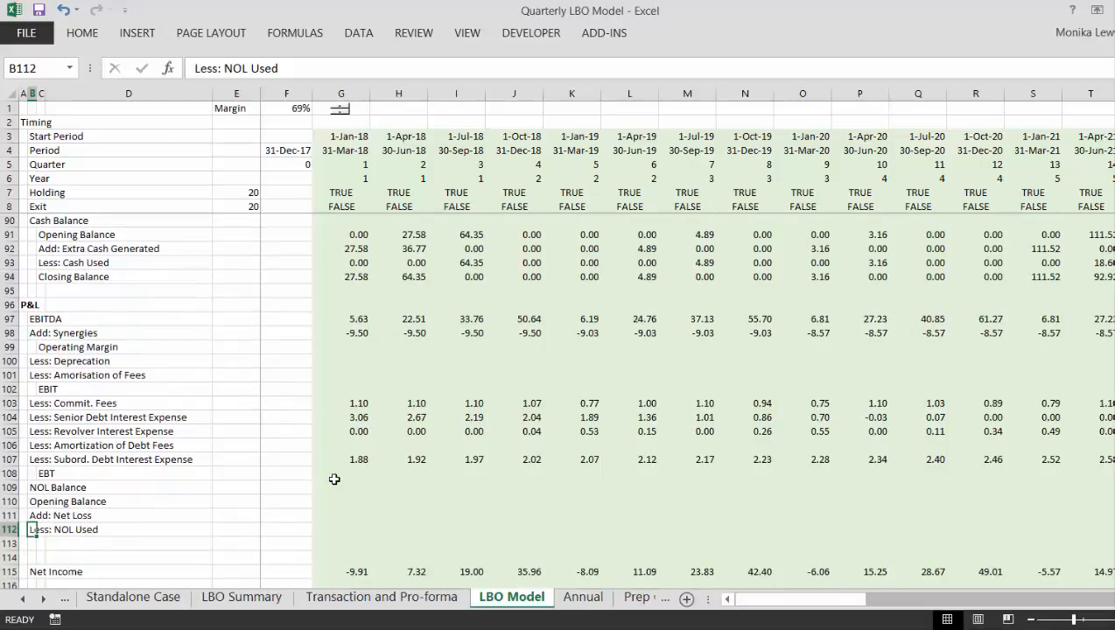
- Enter the label "Closing Balance" in B113 to close the NOL Balance block
{"action": "key", "text": "Down"}
{"action": "type", "text": "Clo"}
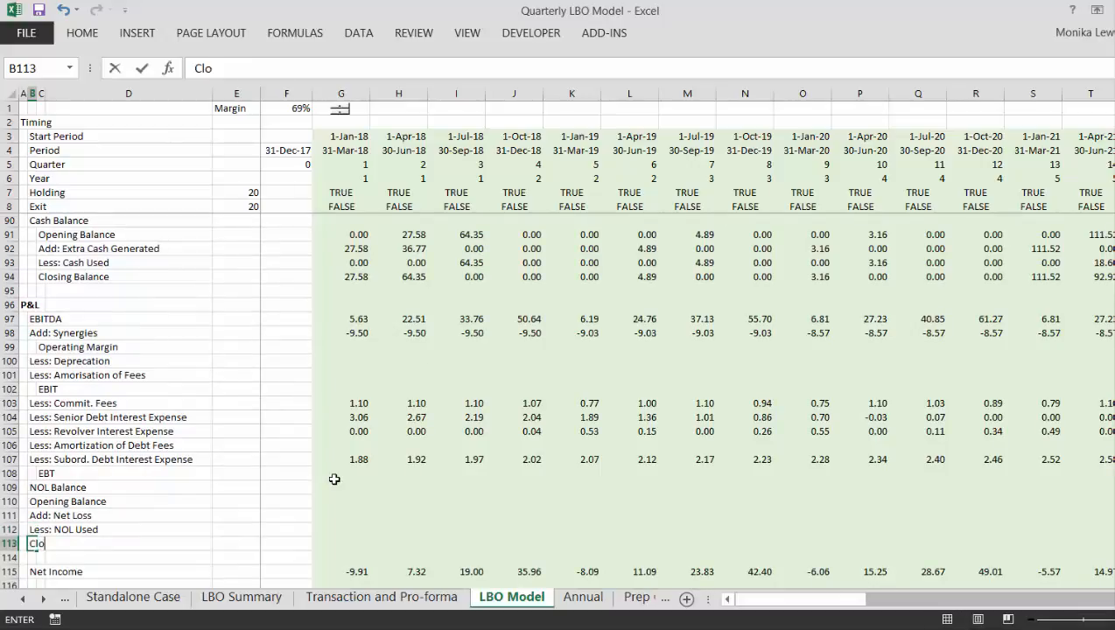
{"action": "type", "text": "ing"}
{"action": "key", "text": "BackSpace"}
{"action": "key", "text": "BackSpace"}
{"action": "key", "text": "BackSpace"}
{"action": "key", "text": "BackSpace"}
{"action": "key", "text": "BackSpace"}
{"action": "key", "text": "BackSpace"}
{"action": "type", "text": "sing Balance"}
{"action": "key", "text": "ctrl+Return"}
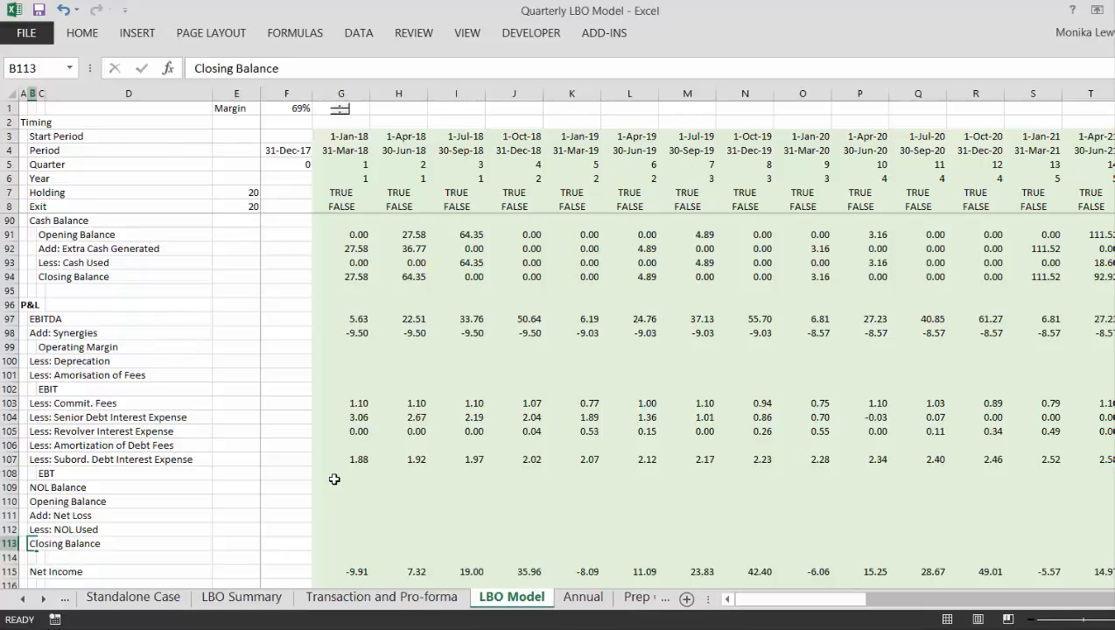
- Insert blank rows at row 115, above Net Income in the P&L
{"action": "key", "text": "Down"}
{"action": "key", "text": "Down"}
{"action": "key", "text": "shift+space"}
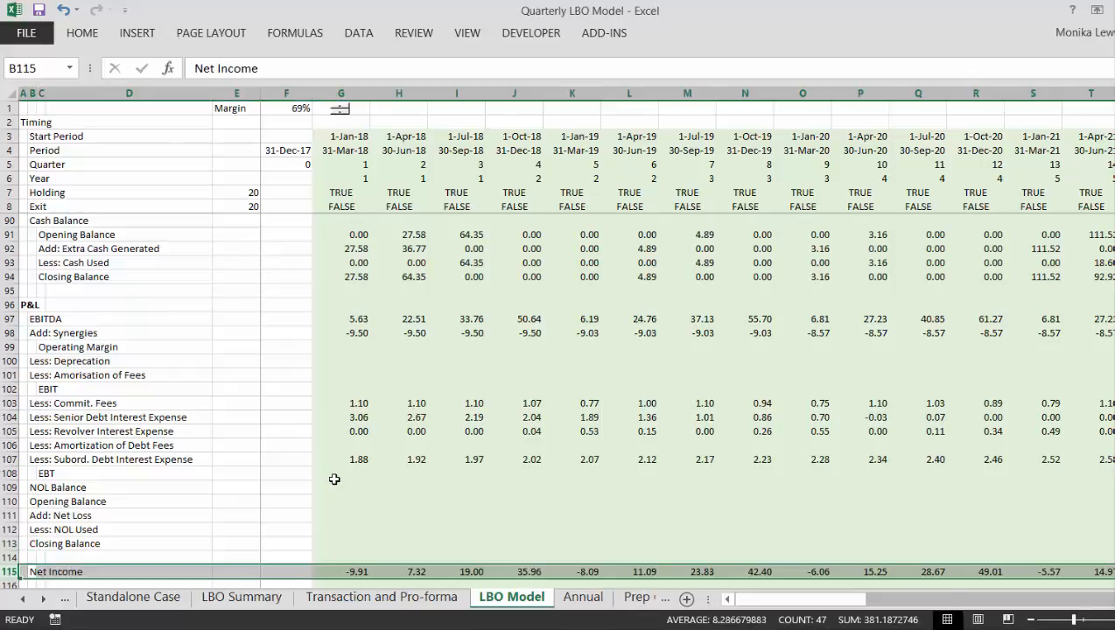
{"action": "key", "text": "ctrl+shift+plus"}
{"action": "key", "text": "ctrl+shift+plus"}
{"action": "key", "text": "Up"}
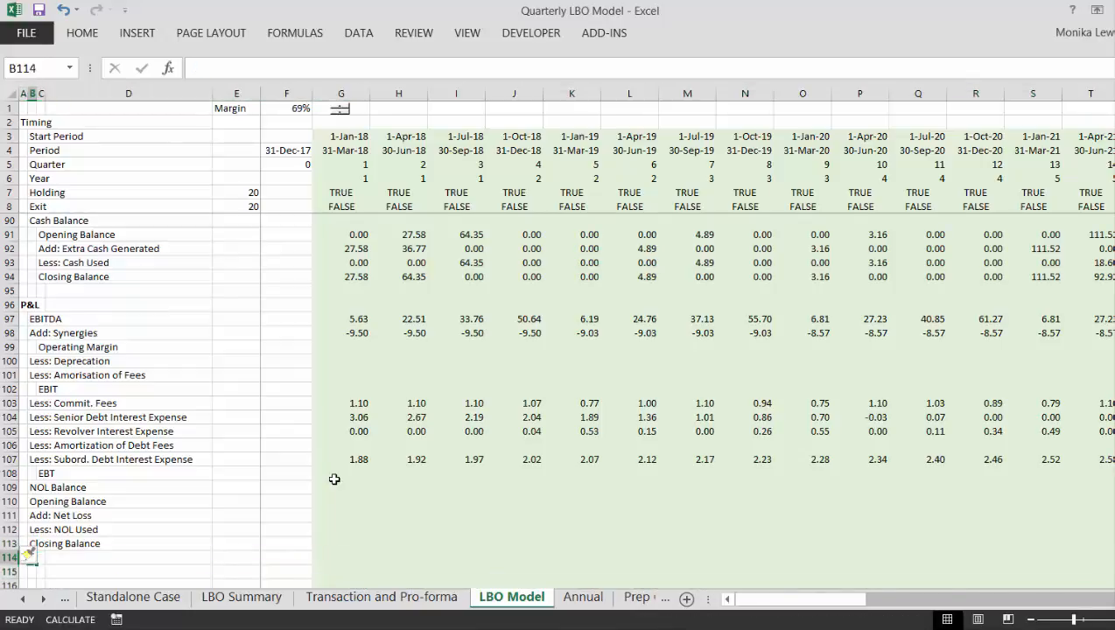
- Select cell F113, the 31-Dec-17 column of the NOL block's Closing Balance row
{"action": "key", "text": "Right"}
{"action": "key", "text": "Up"}
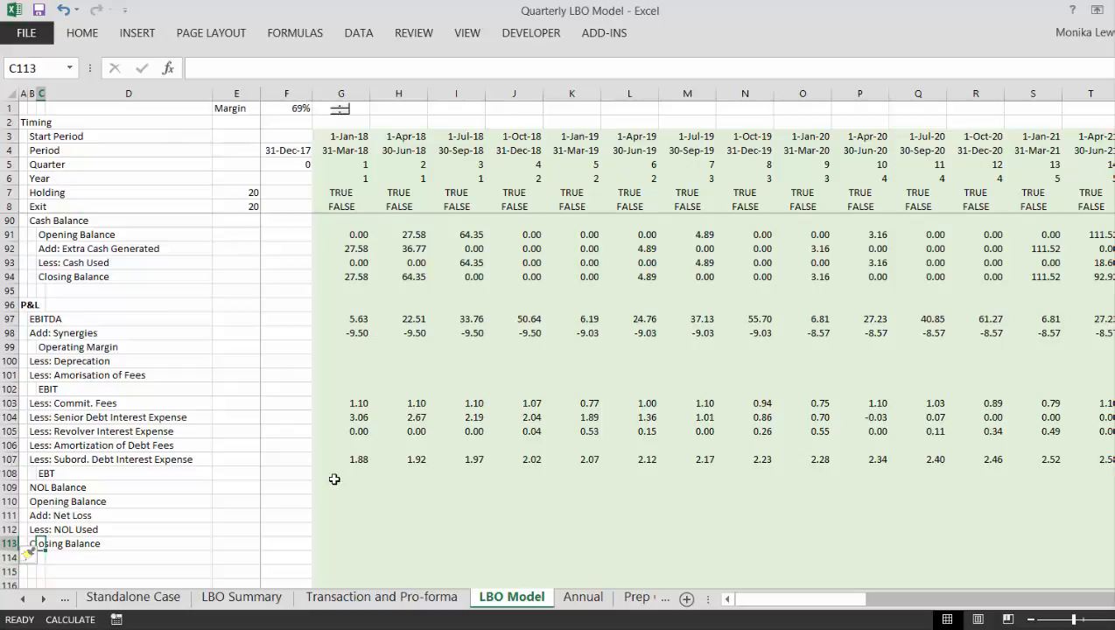
{"action": "key", "text": "Right"}
{"action": "key", "text": "Right"}
{"action": "key", "text": "Right"}
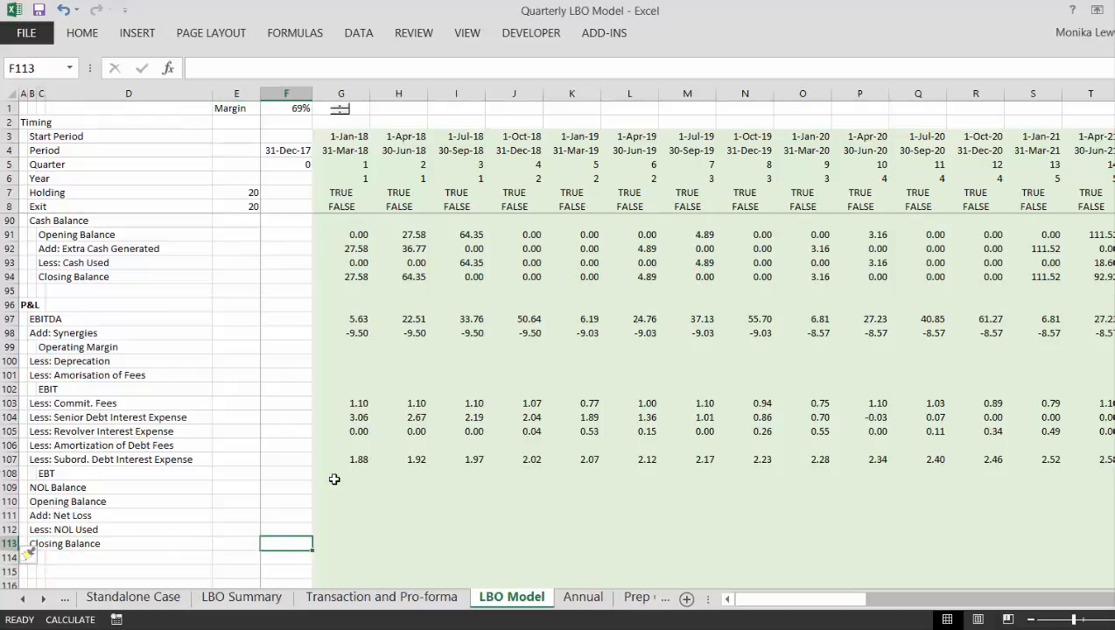
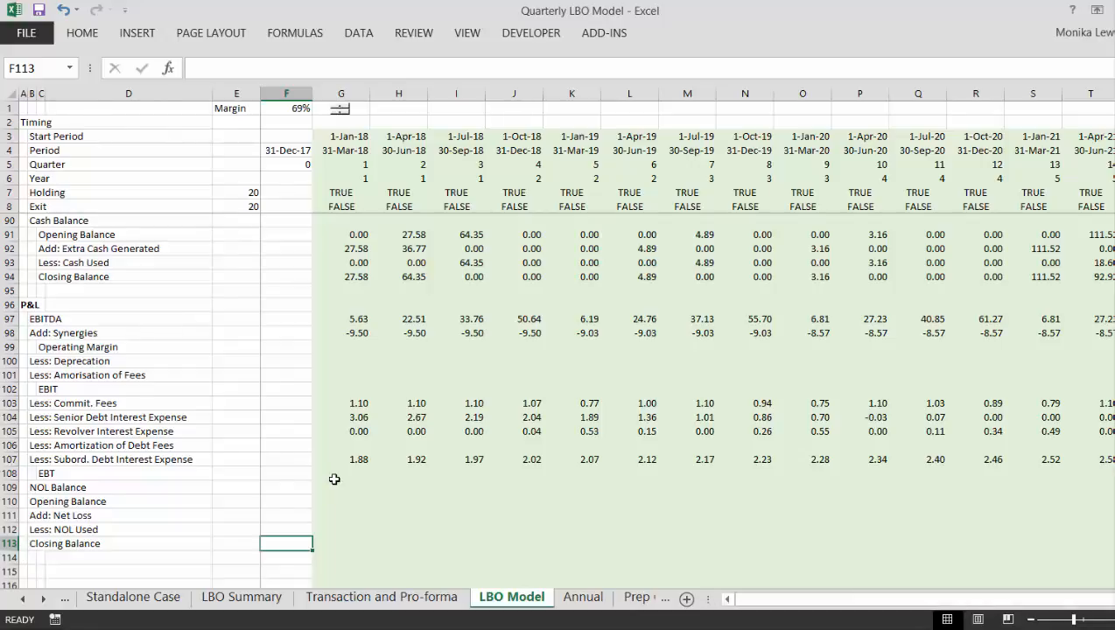
- Examine the asset, debt and equity lines of the pro forma balance sheet on the Transaction and Pro-forma sheet, then return to LBO Model
{"action": "key", "text": "ctrl+Page_Up"}
{"action": "key", "text": "Down"}
{"action": "key", "text": "Down"}
{"action": "key", "text": "Left"}
{"action": "key", "text": "Left"}
{"action": "key", "text": "Left"}
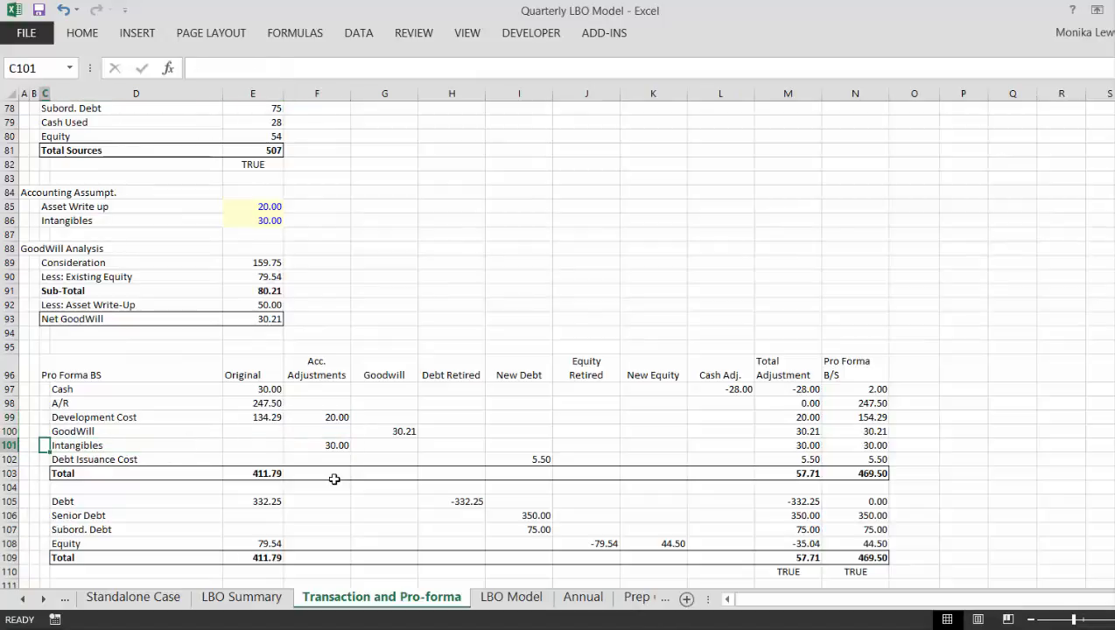
{"action": "key", "text": "Down"}
{"action": "key", "text": "Down"}
{"action": "key", "text": "Down"}
{"action": "key", "text": "Down"}
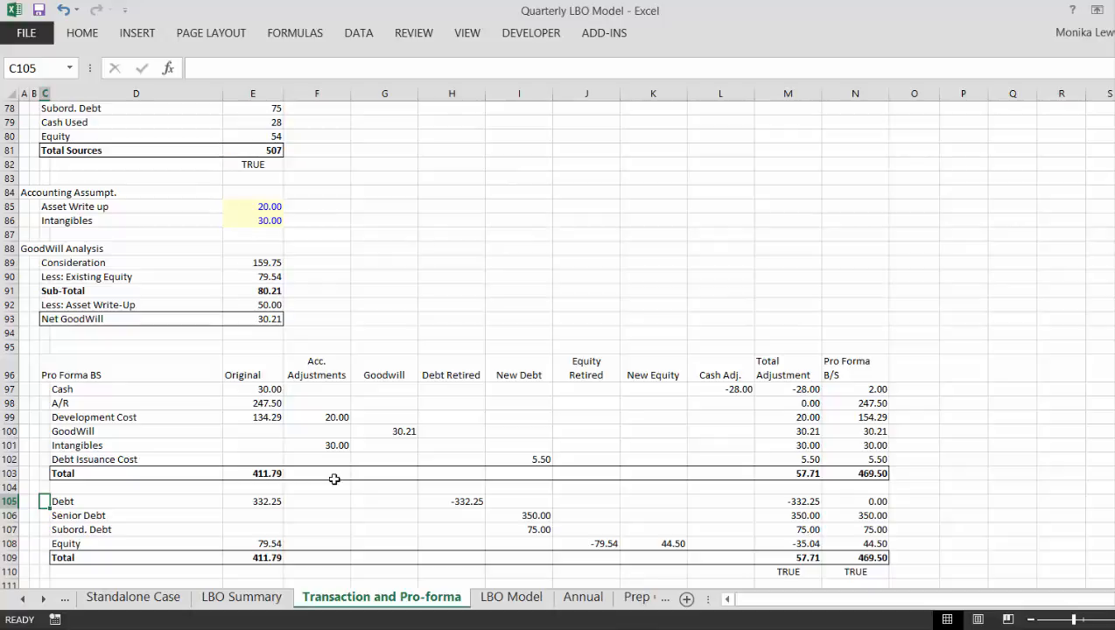
{"action": "key", "text": "Down"}
{"action": "key", "text": "Down"}
{"action": "key", "text": "Down"}
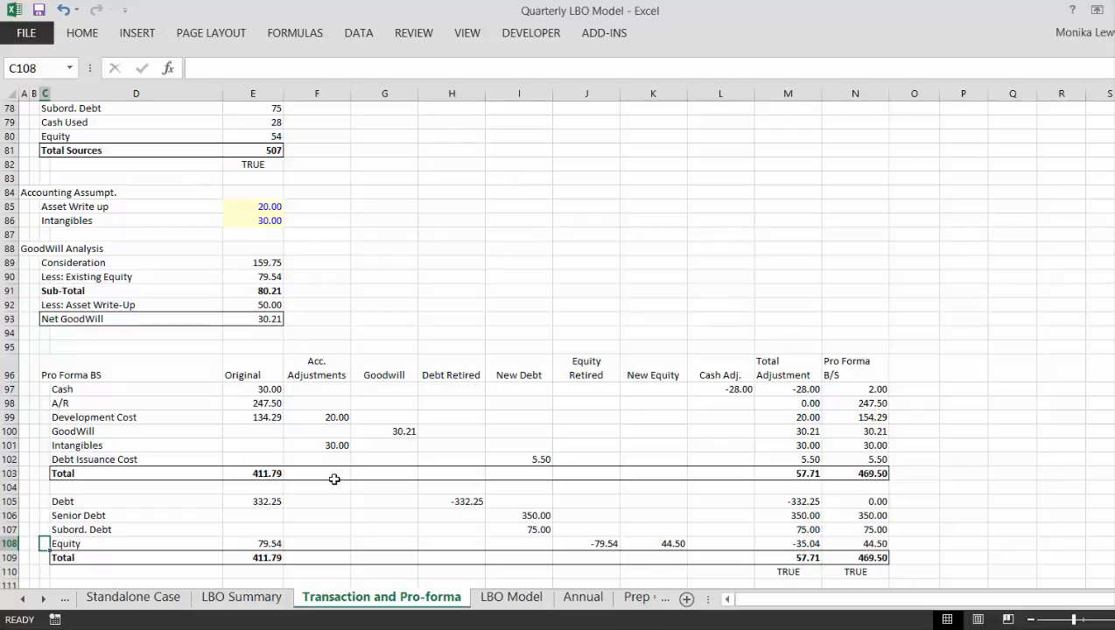
{"action": "key", "text": "Right"}
{"action": "key", "text": "Right"}
{"action": "key", "text": "Right"}
{"action": "key", "text": "Right"}
{"action": "key", "text": "Right"}
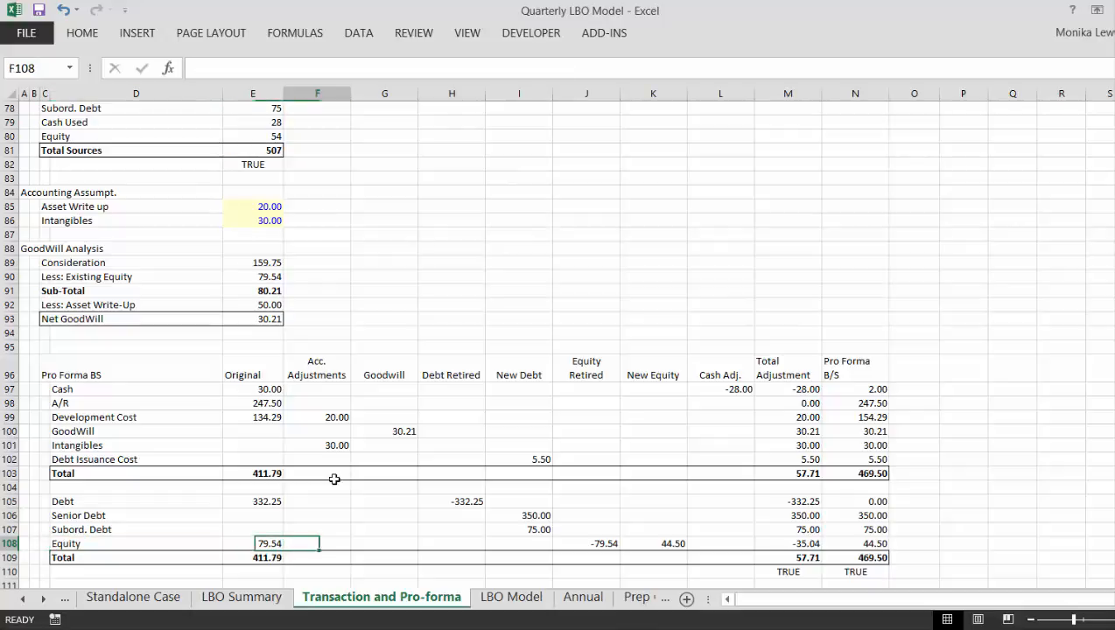
{"action": "key", "text": "Right"}
{"action": "key", "text": "Left"}
{"action": "key", "text": "Left"}
{"action": "key", "text": "Left"}
{"action": "key", "text": "Left"}
{"action": "key", "text": "Left"}
{"action": "key", "text": "Left"}
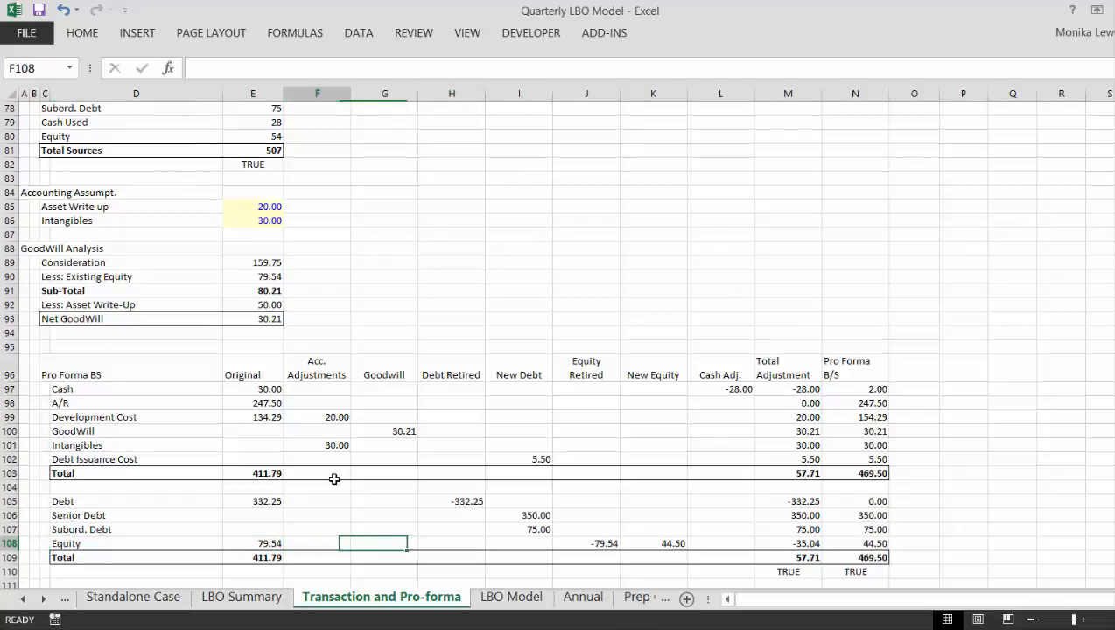
{"action": "key", "text": "Right"}
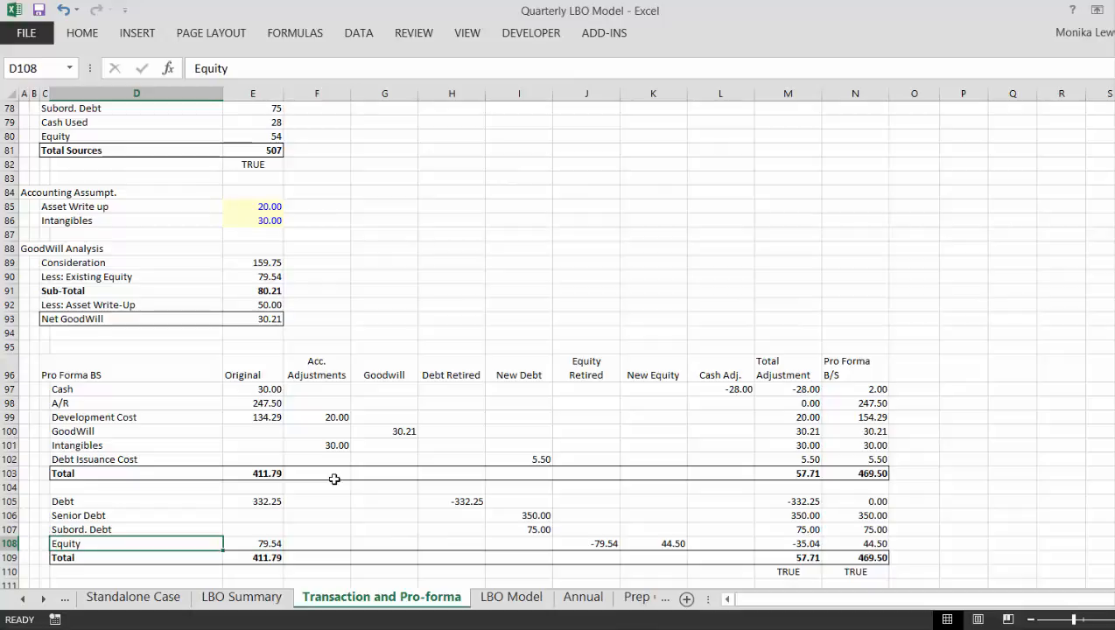
{"action": "key", "text": "ctrl+Page_Down"}
{"action": "key", "text": "Left"}
{"action": "key", "text": "Left"}
{"action": "key", "text": "Left"}
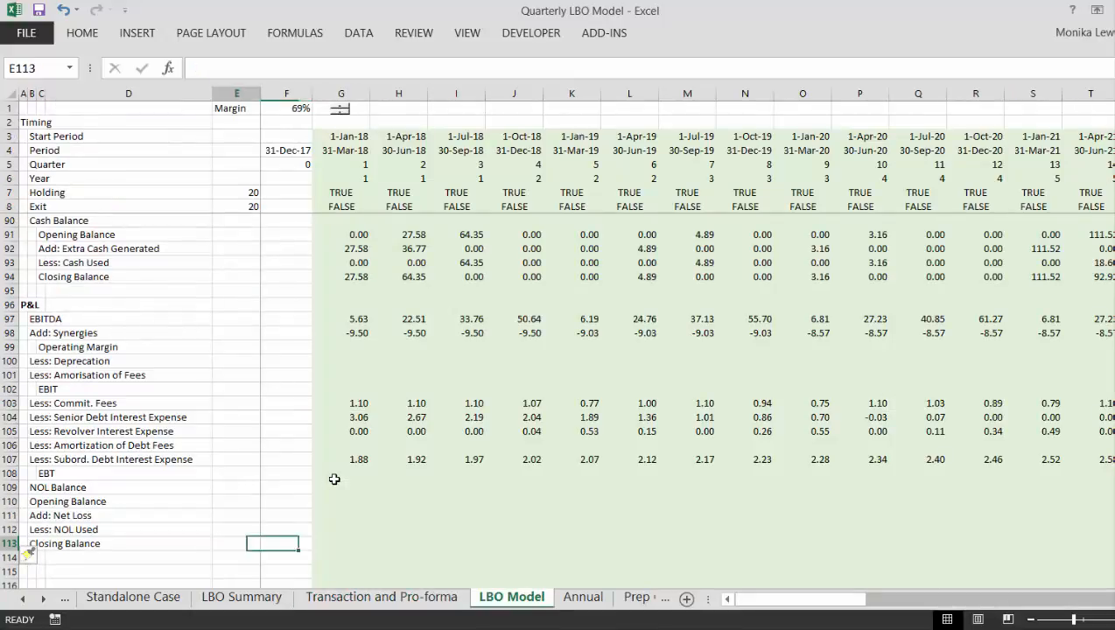
{"action": "key", "text": "Right"}
{"action": "key", "text": "Right"}
{"action": "key", "text": "Right"}
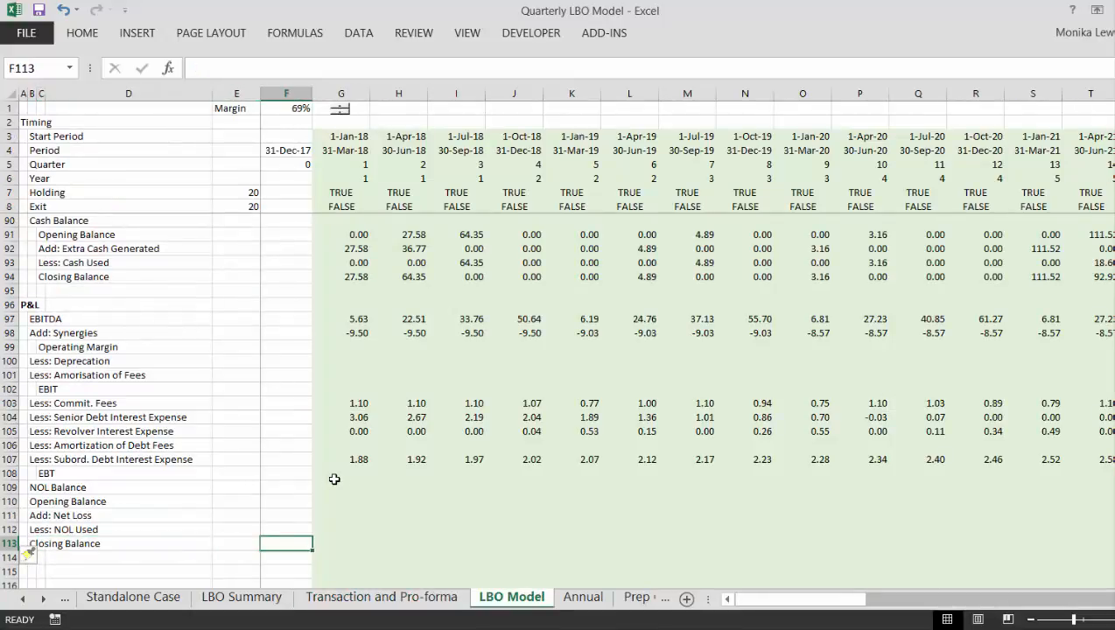
{"action": "key", "text": "Left"}
{"action": "key", "text": "Left"}
{"action": "key", "text": "Left"}
{"action": "key", "text": "Right"}
{"action": "key", "text": "Right"}
{"action": "key", "text": "Right"}
{"action": "key", "text": "Down"}
{"action": "key", "text": "Down"}
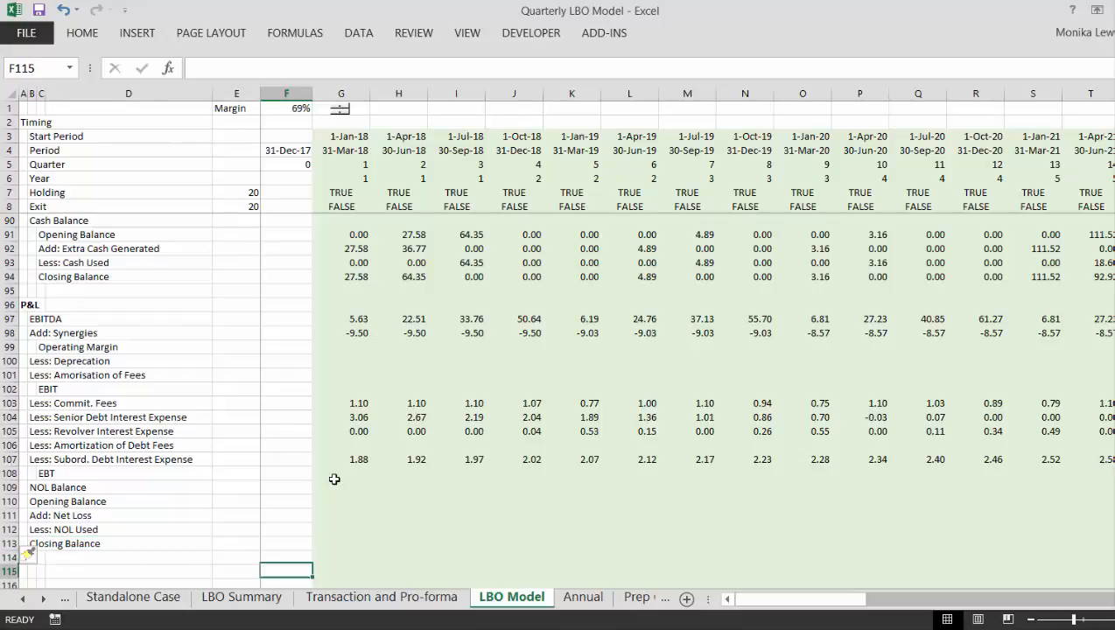
{"action": "key", "text": "Down"}
{"action": "key", "text": "Down"}
- Enter the label "EBT after NOL" in C114, directly below the NOL block's Closing Balance
{"action": "key", "text": "Up"}
{"action": "key", "text": "Up"}
{"action": "key", "text": "Left"}
{"action": "key", "text": "Left"}
{"action": "key", "text": "Left"}
{"action": "key", "text": "Up"}
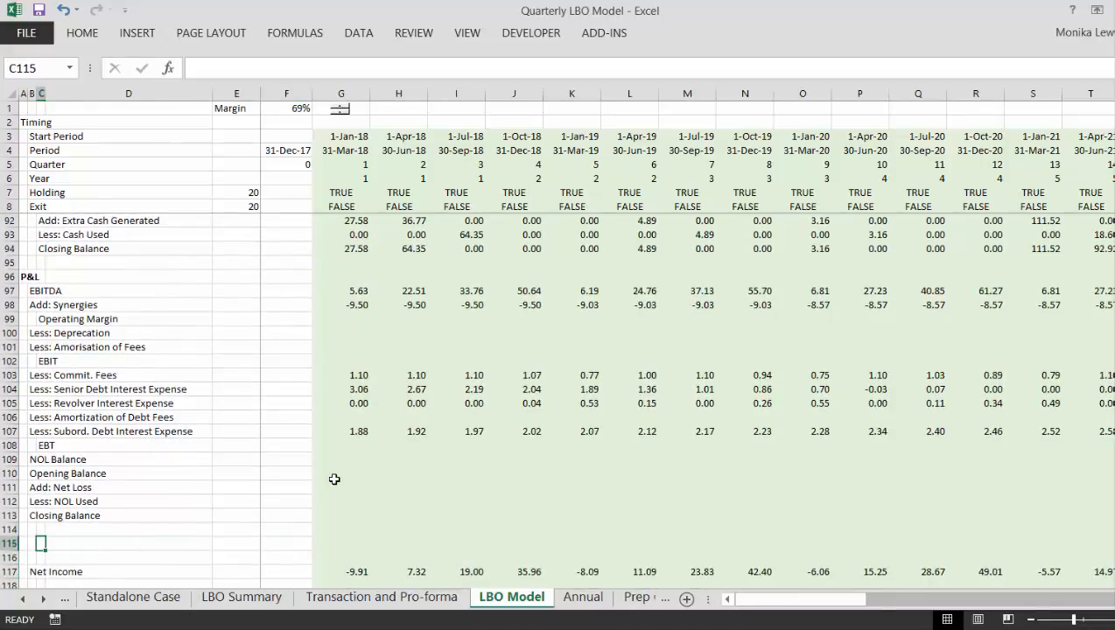
{"action": "type", "text": "E"}
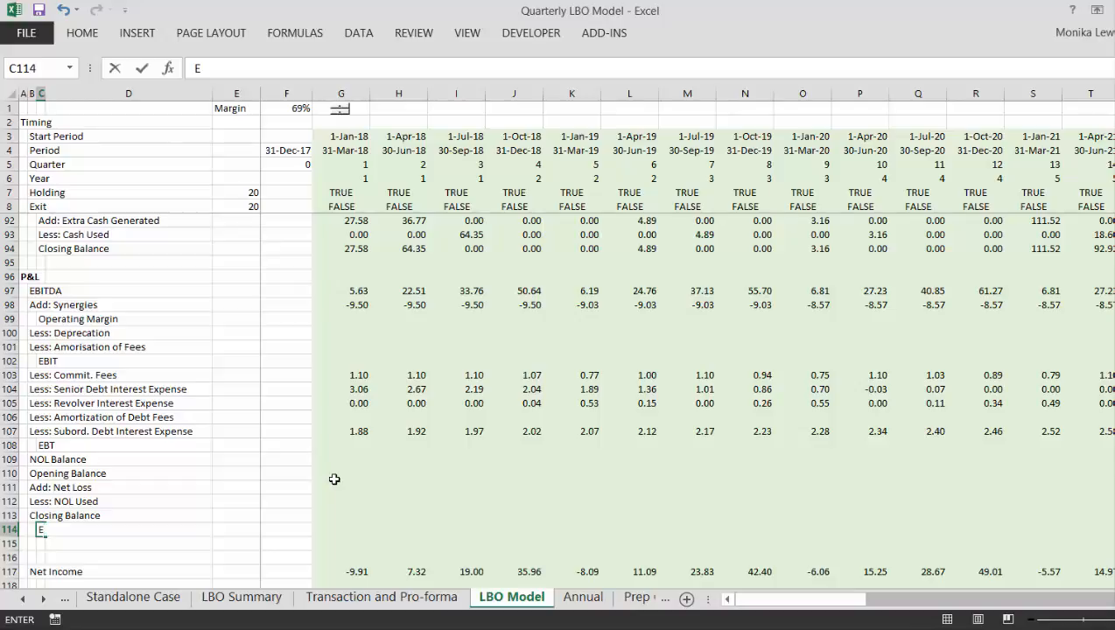
{"action": "type", "text": "BT after NOL"}
{"action": "key", "text": "Return"}
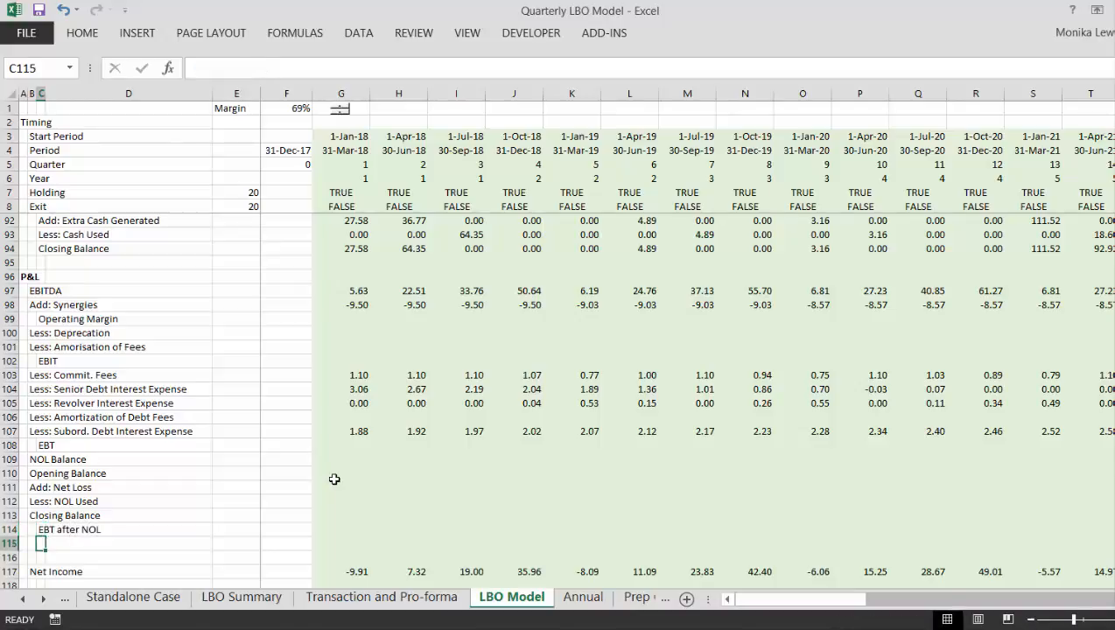
- Enter the label "Taxes Paid" in C115, below EBT after NOL
{"action": "type", "text": "Tax"}
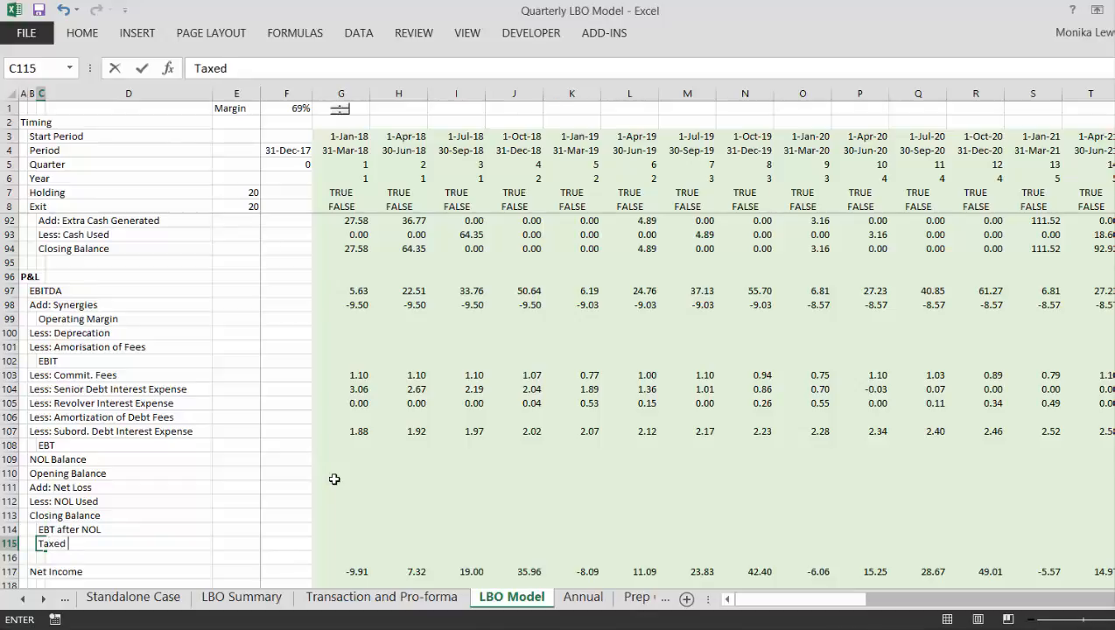
{"action": "type", "text": "es Paidi"}
{"action": "key", "text": "Return"}
{"action": "key", "text": "Down"}
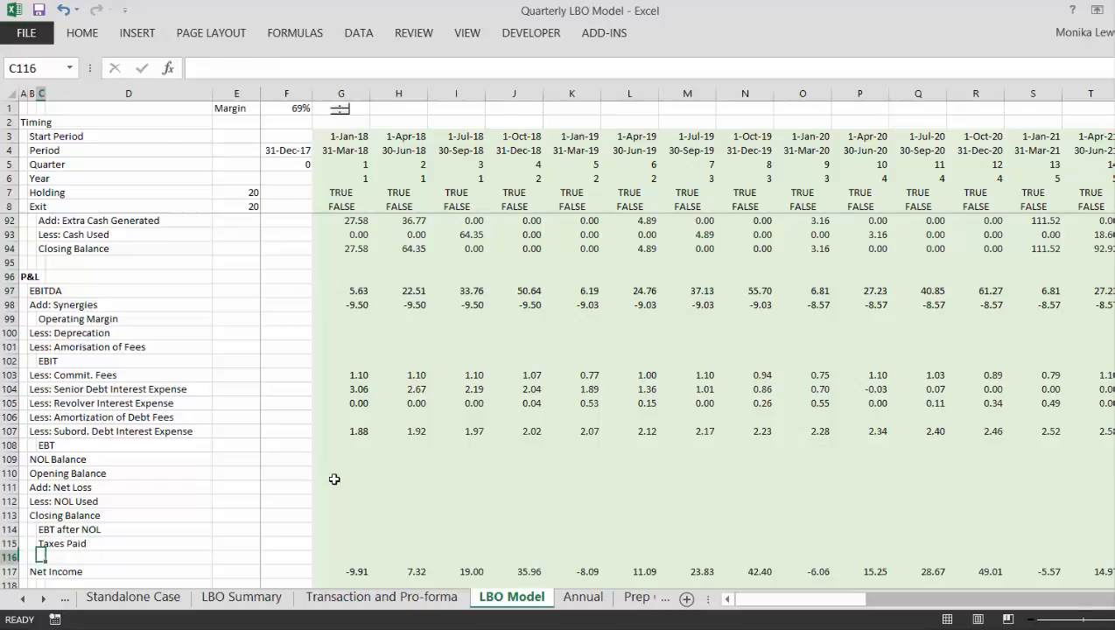
- Delete the blank row 116 between Taxes Paid and Net Income
{"action": "key", "text": "Down"}
{"action": "key", "text": "Left"}
{"action": "key", "text": "Up"}
{"action": "key", "text": "shift+space"}
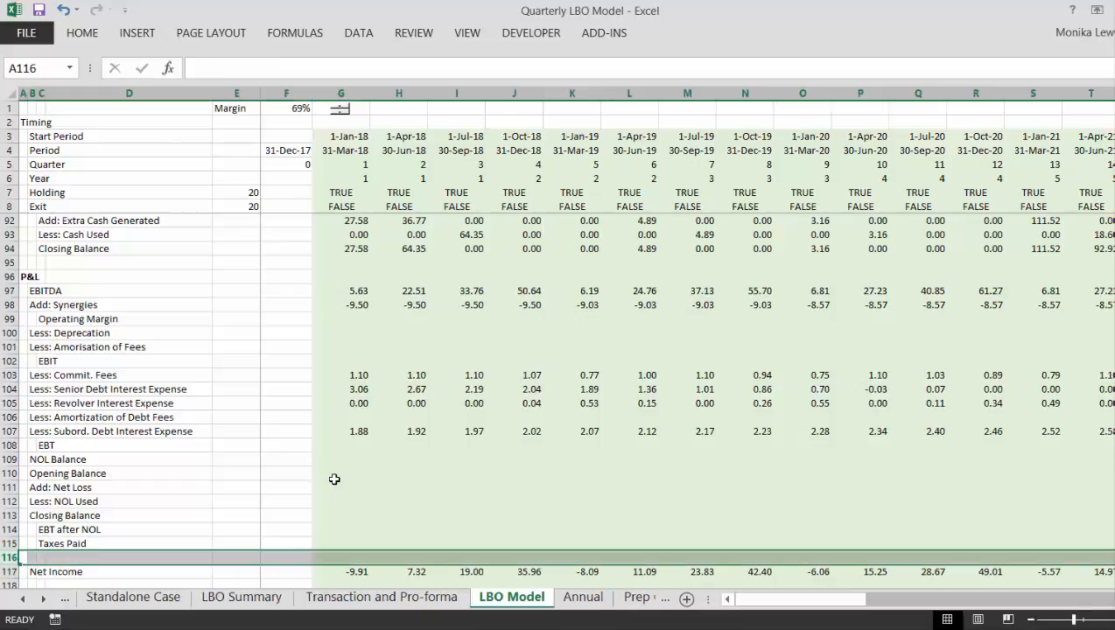
{"action": "key", "text": "ctrl+minus"}
- Insert a blank row at row 126 in the Cash Flow section, between Add: Synergies and Add: Exit Proceeds
{"action": "key", "text": "Down"}
{"action": "key", "text": "Down"}
{"action": "key", "text": "Down"}
{"action": "key", "text": "Down"}
{"action": "key", "text": "Down"}
{"action": "key", "text": "Down"}
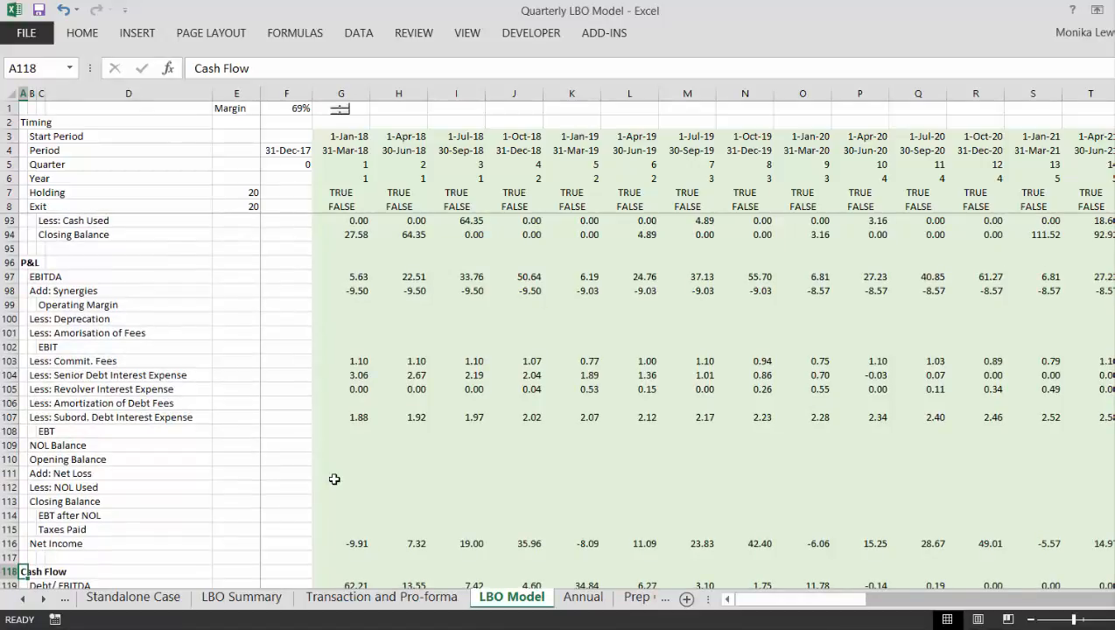
{"action": "key", "text": "Down"}
{"action": "key", "text": "Down"}
{"action": "key", "text": "Down"}
{"action": "key", "text": "Down"}
{"action": "key", "text": "Down"}
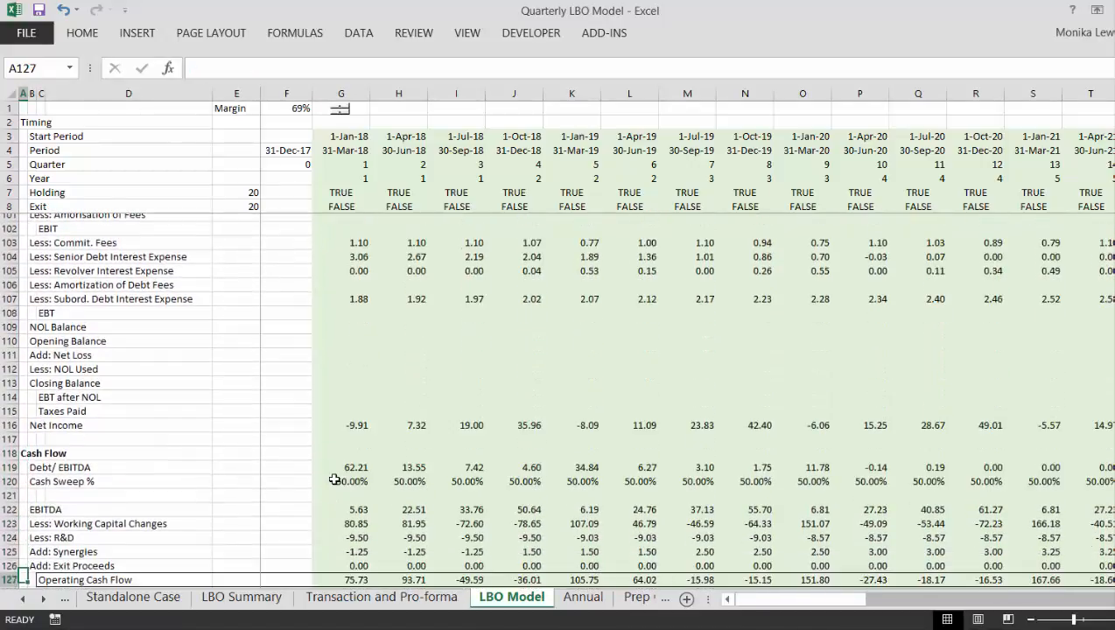
{"action": "key", "text": "Up"}
{"action": "key", "text": "Up"}
{"action": "key", "text": "Up"}
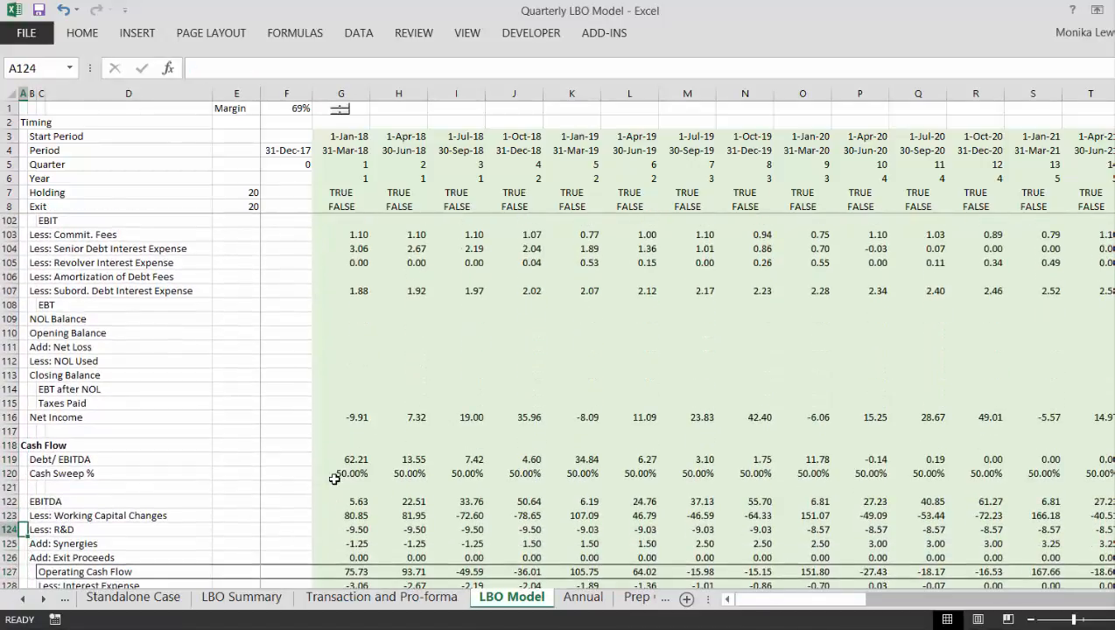
{"action": "key", "text": "Down"}
{"action": "key", "text": "Down"}
{"action": "key", "text": "shift+space"}
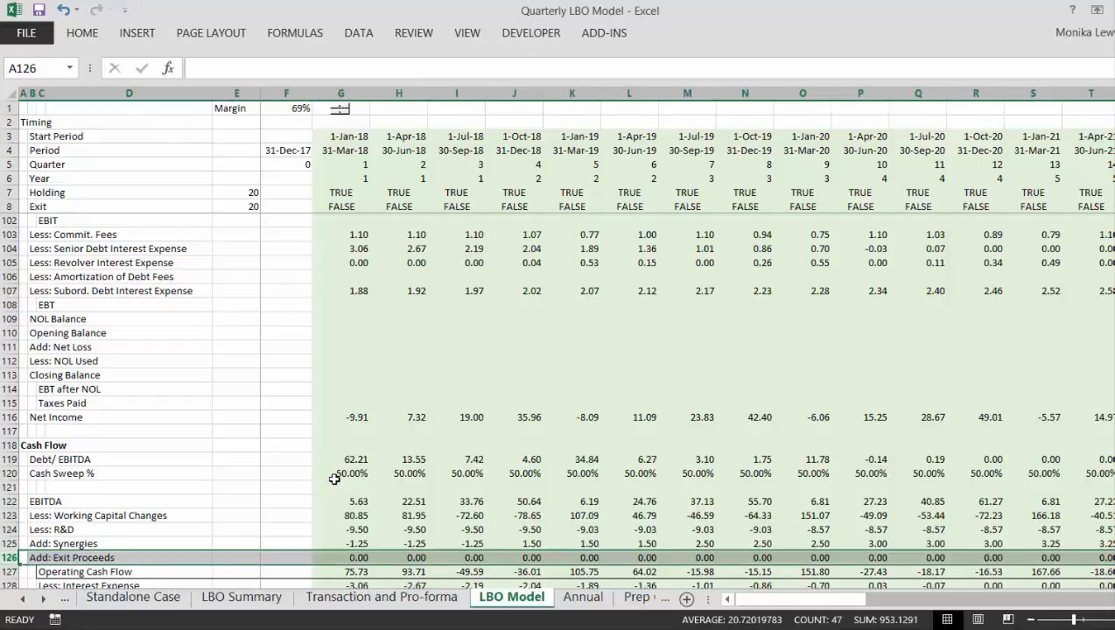
{"action": "key", "text": "ctrl+shift+plus"}
- Enter the label "Less: Taxes Paid" in B126 of the Cash Flow section
{"action": "key", "text": "Right"}
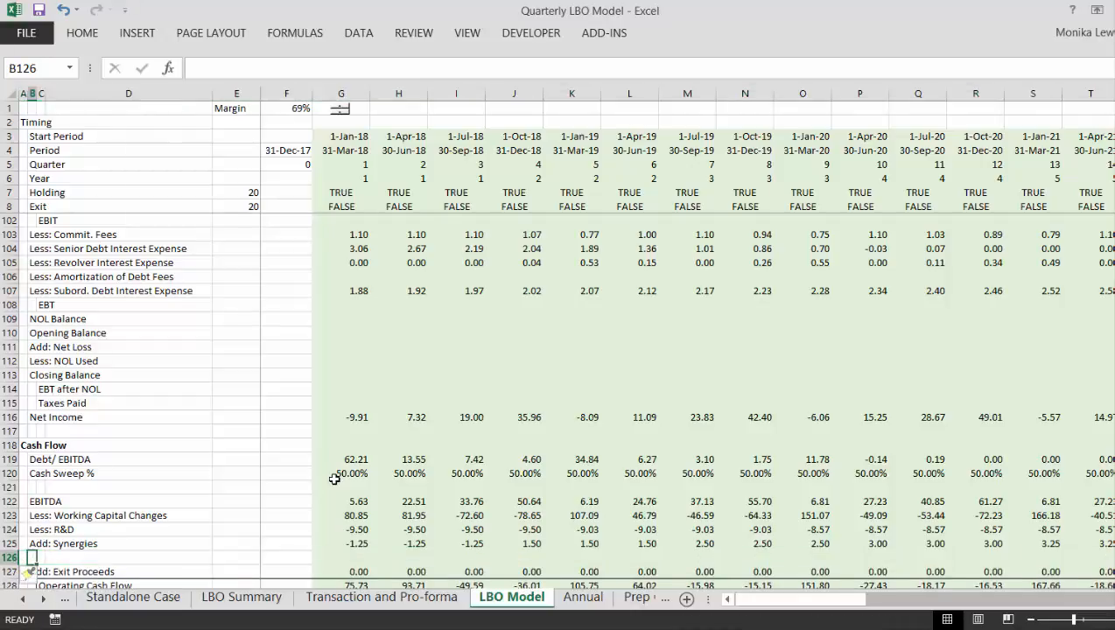
{"action": "type", "text": "Less: TAx"}
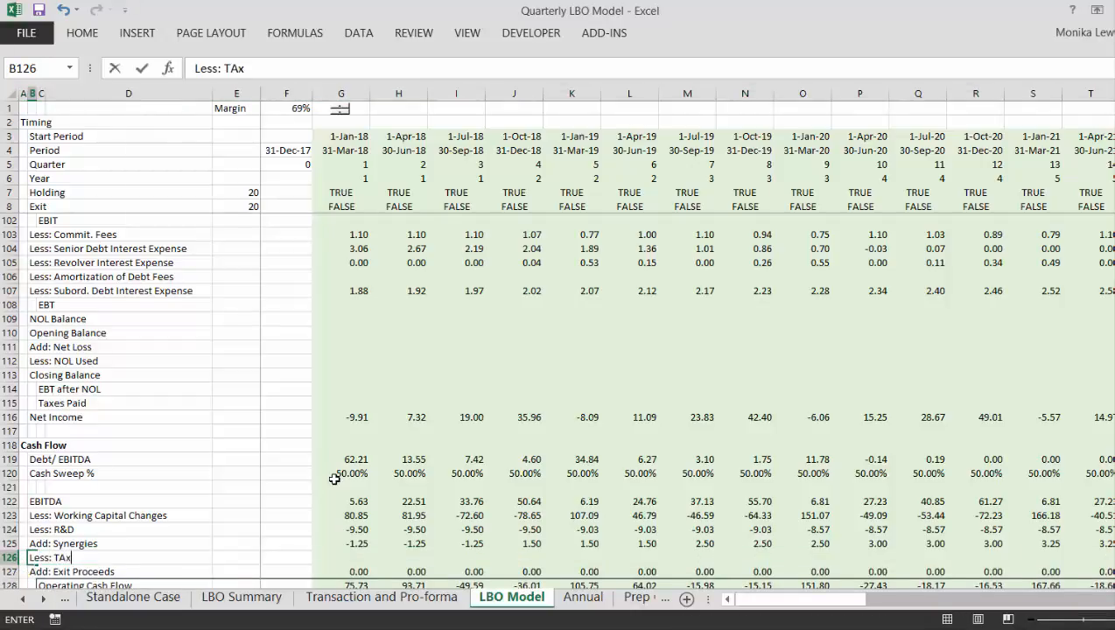
{"action": "type", "text": "es Pa"}
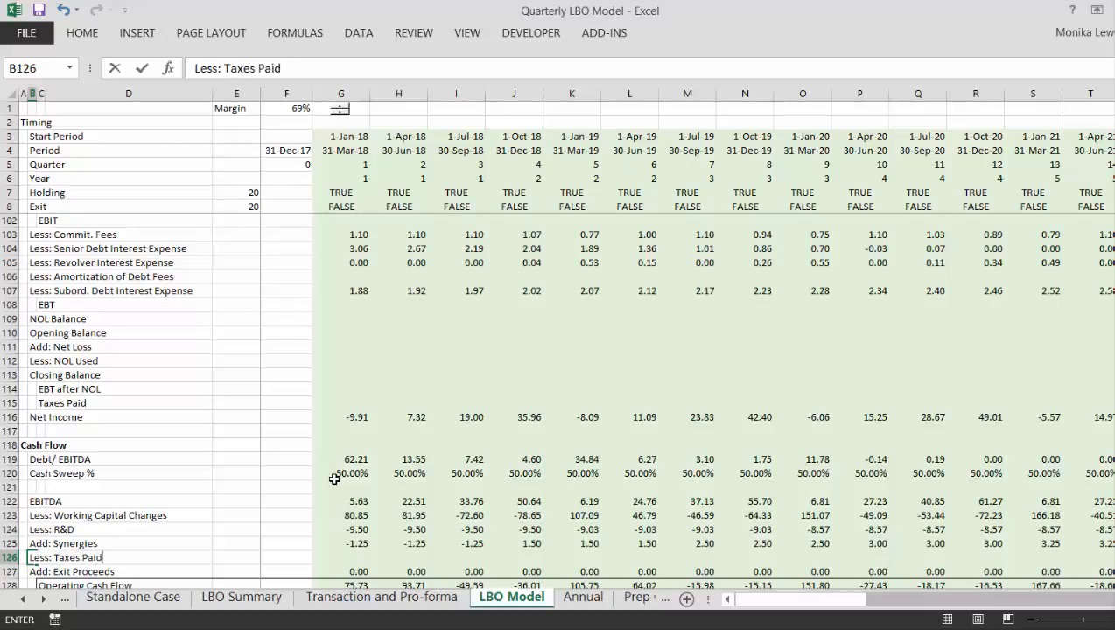
{"action": "type", "text": "id"}
{"action": "key", "text": "ctrl+Return"}
- Enter the section heading "Balance Sheet" in A149, two rows below Dividends
{"action": "key", "text": "Down"}
{"action": "key", "text": "Down"}
{"action": "key", "text": "Down"}
{"action": "key", "text": "Down"}
{"action": "key", "text": "Down"}
{"action": "key", "text": "Down"}
{"action": "key", "text": "Down"}
{"action": "key", "text": "Down"}
{"action": "key", "text": "Down"}
{"action": "key", "text": "Down"}
{"action": "key", "text": "Down"}
{"action": "key", "text": "Down"}
{"action": "key", "text": "Down"}
{"action": "key", "text": "Down"}
{"action": "key", "text": "Down"}
{"action": "key", "text": "Down"}
{"action": "key", "text": "Down"}
{"action": "key", "text": "Down"}
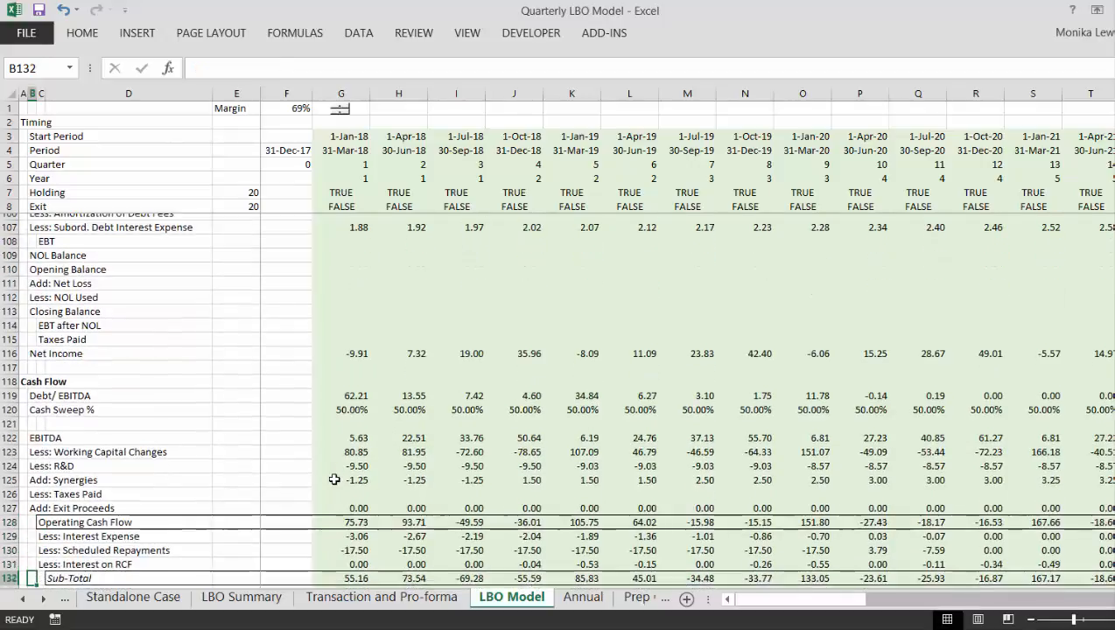
{"action": "key", "text": "Down"}
{"action": "key", "text": "Down"}
{"action": "key", "text": "Down"}
{"action": "key", "text": "Down"}
{"action": "key", "text": "Down"}
{"action": "key", "text": "Down"}
{"action": "key", "text": "Down"}
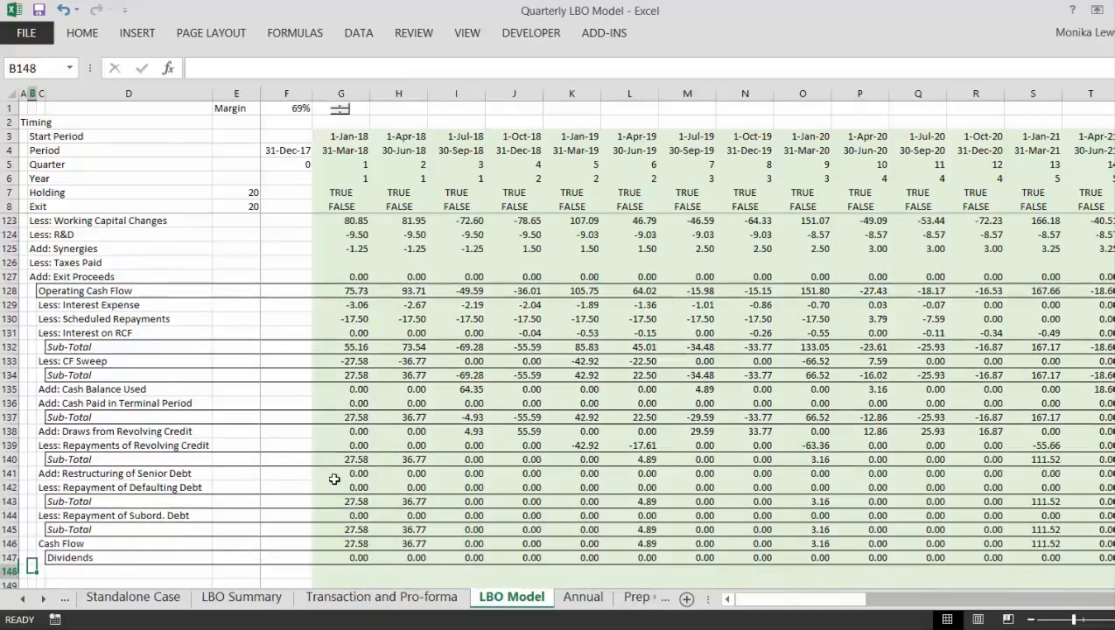
{"action": "key", "text": "Up"}
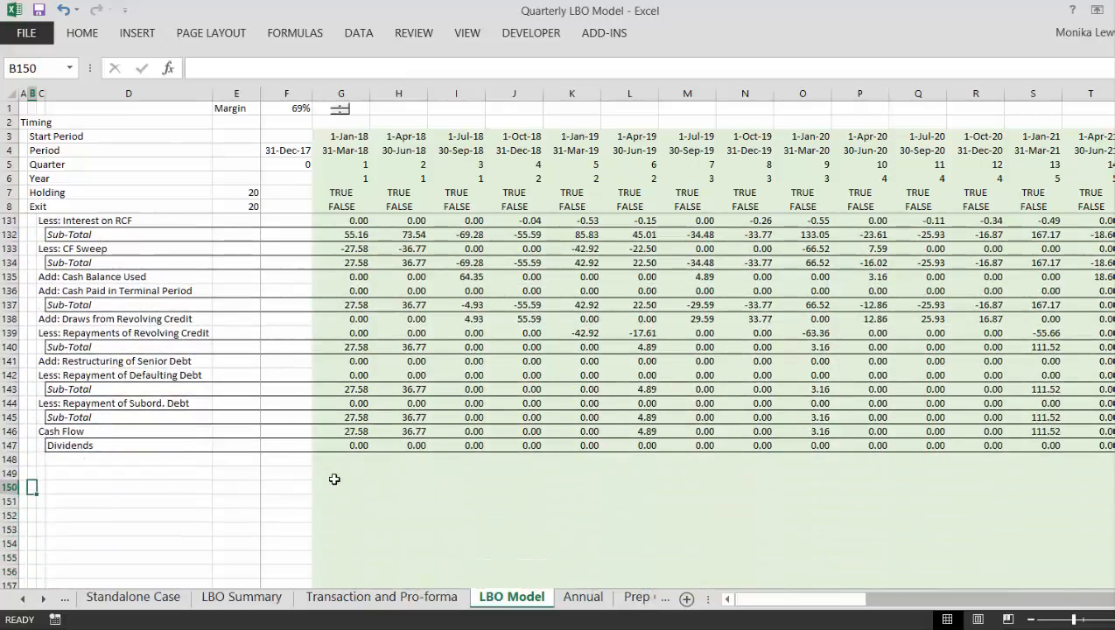
{"action": "key", "text": "Left"}
{"action": "key", "text": "Up"}
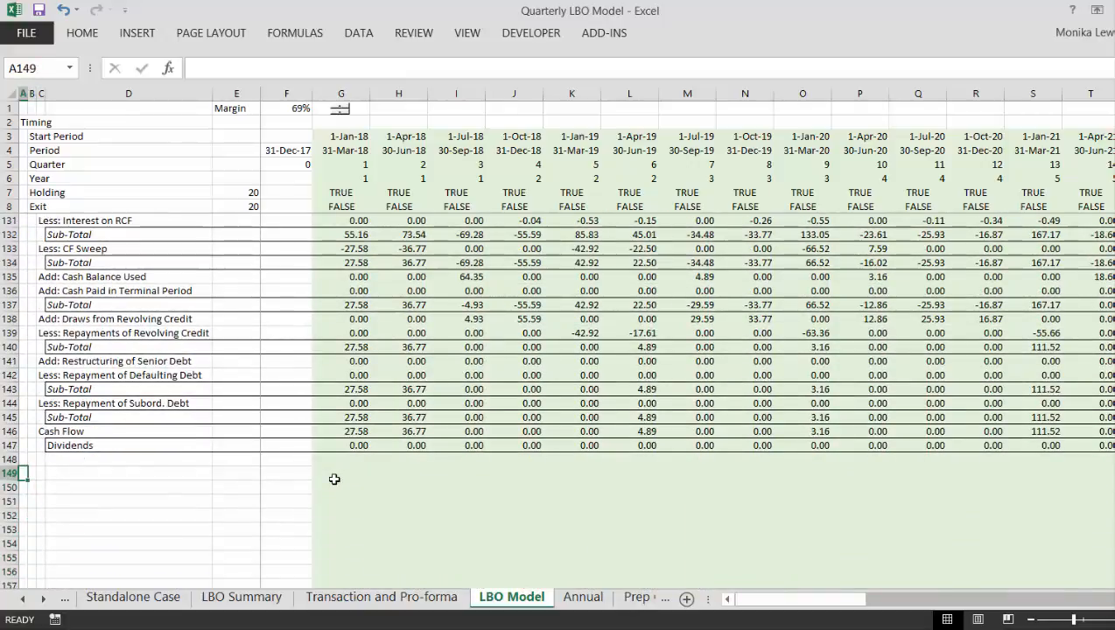
{"action": "type", "text": "Balance Sheee"}
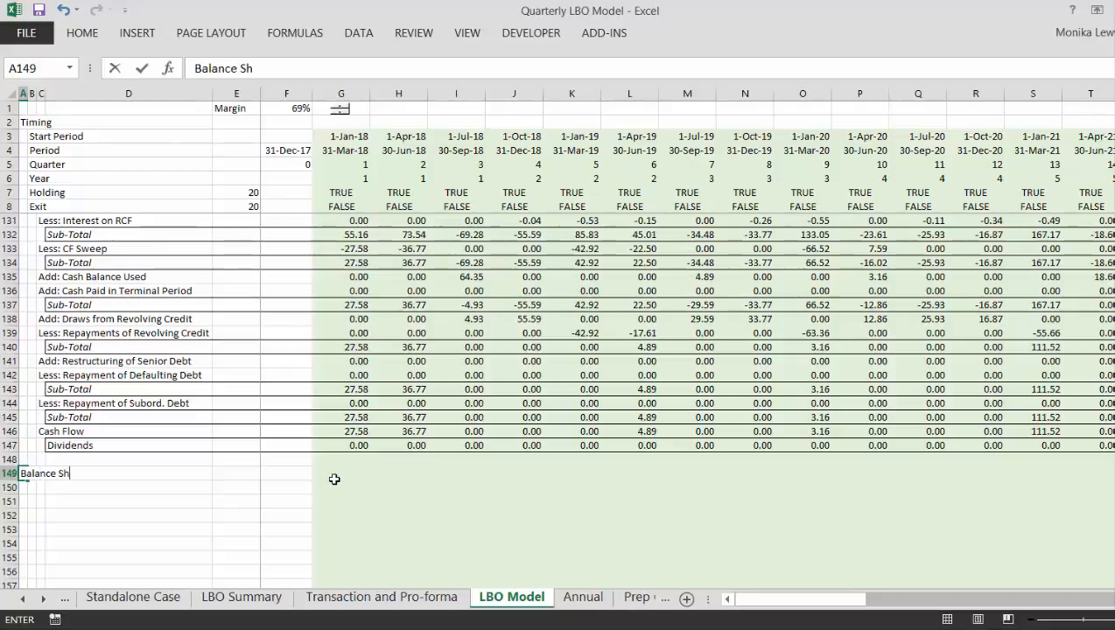
{"action": "key", "text": "BackSpace"}
{"action": "type", "text": "t"}
{"action": "key", "text": "Return"}
- Copy the Pro Forma B/S line-item labels in B12:C24, from Cash down to the second Total
{"action": "key", "text": "Up"}
{"action": "key", "text": "Up"}
{"action": "key", "text": "Page_Up"}
{"action": "key", "text": "Page_Up"}
{"action": "key", "text": "Page_Up"}
{"action": "key", "text": "Page_Up"}
{"action": "key", "text": "Page_Up"}
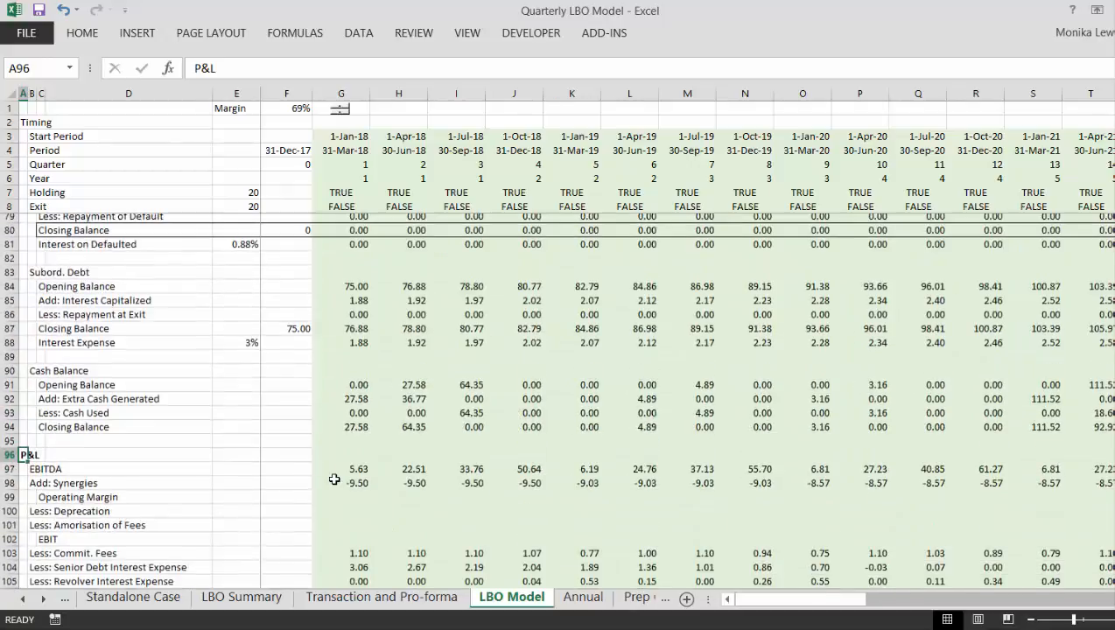
{"action": "key", "text": "Up"}
{"action": "key", "text": "Up"}
{"action": "key", "text": "Up"}
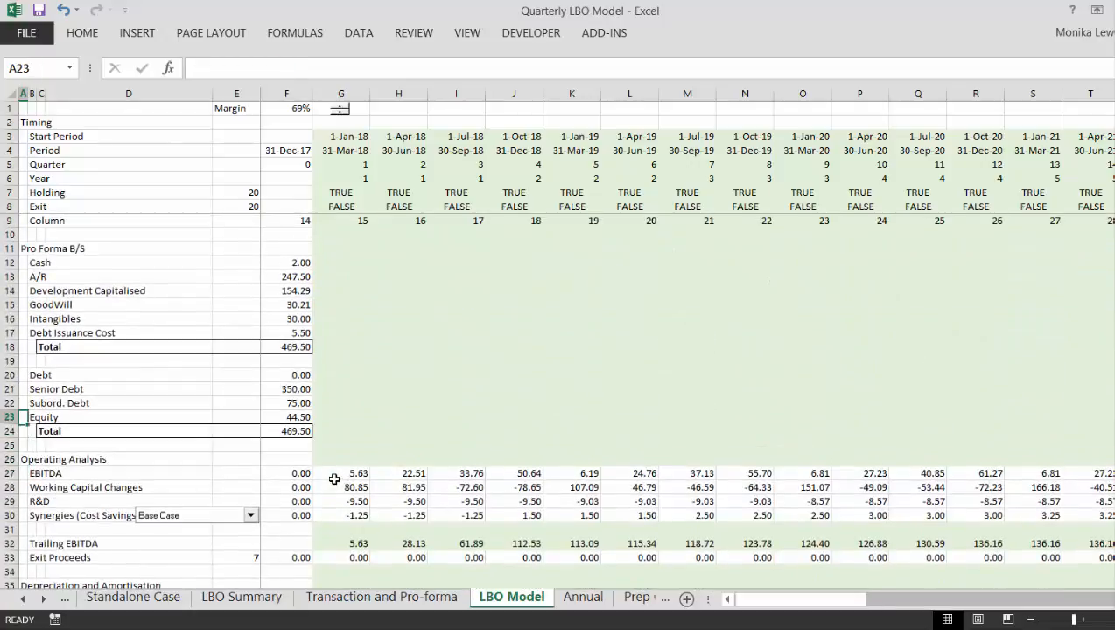
{"action": "key", "text": "ctrl+Up"}
{"action": "key", "text": "Down"}
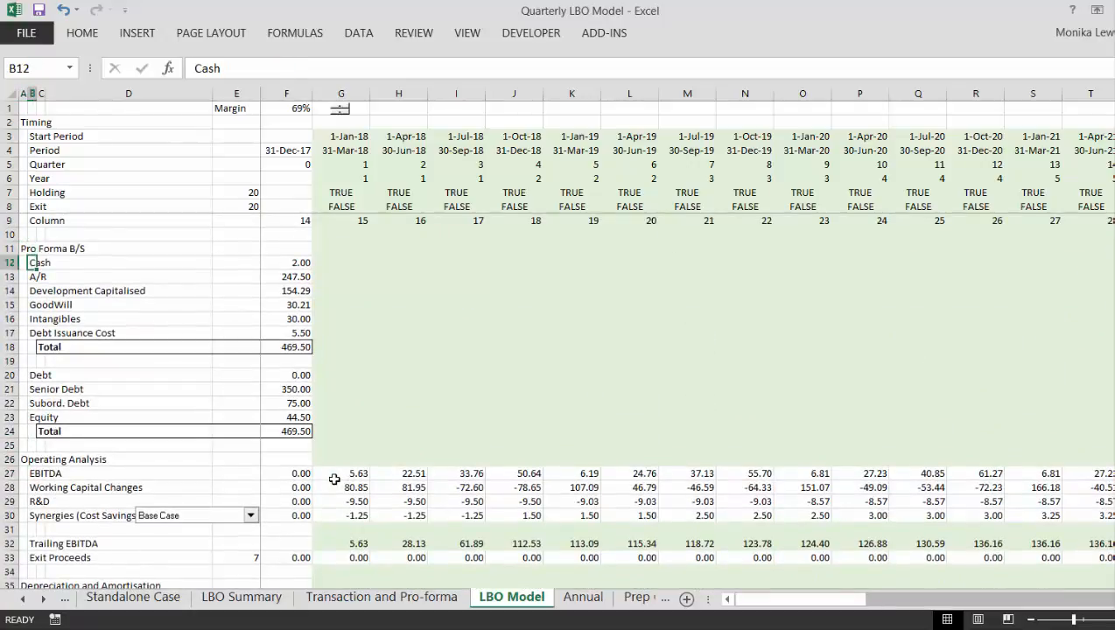
{"action": "key", "text": "shift+Down"}
{"action": "key", "text": "shift+Down"}
{"action": "key", "text": "shift+Down"}
{"action": "key", "text": "shift+Down"}
{"action": "key", "text": "shift+Down"}
{"action": "key", "text": "shift+Down"}
{"action": "key", "text": "shift+Down"}
{"action": "key", "text": "shift+Down"}
{"action": "key", "text": "shift+Down"}
{"action": "key", "text": "shift+Down"}
{"action": "key", "text": "shift+Down"}
{"action": "key", "text": "shift+Down"}
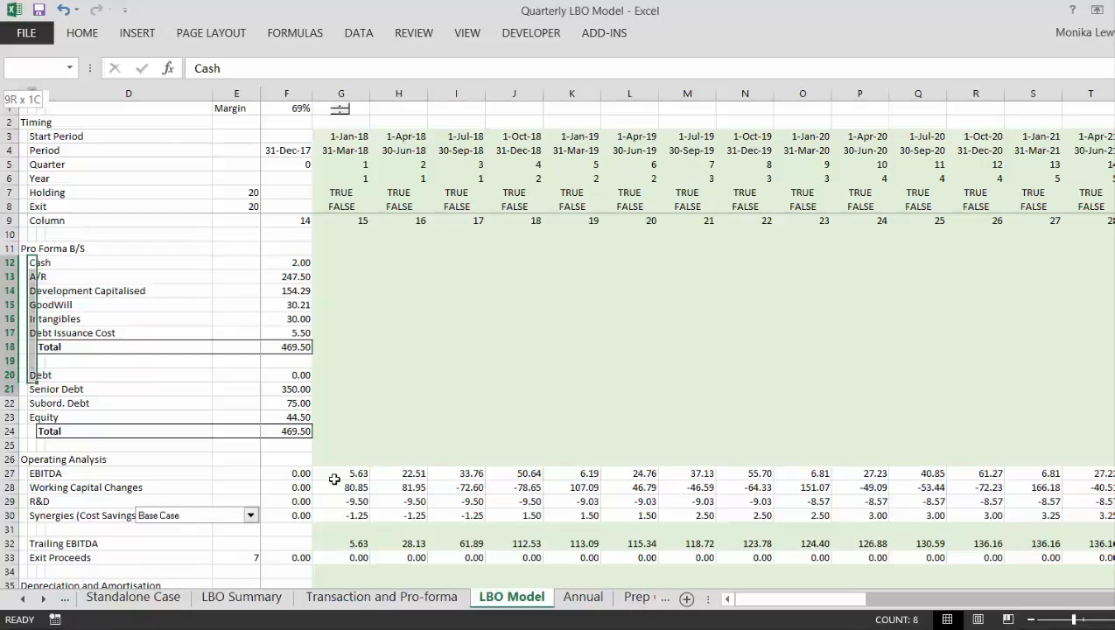
{"action": "key", "text": "shift+Right"}
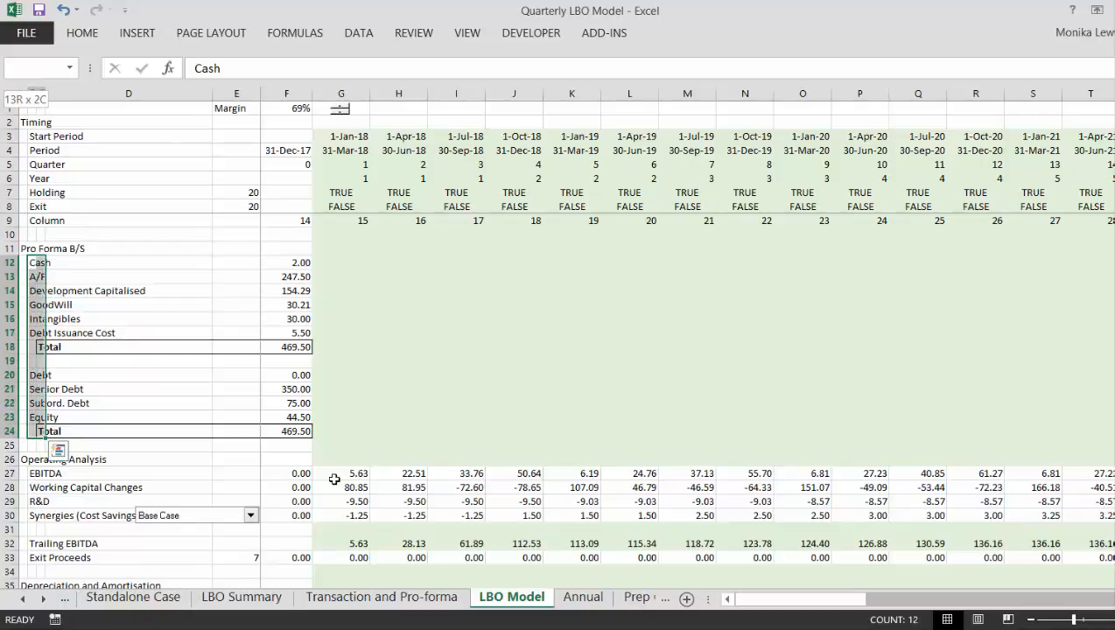
{"action": "key", "text": "ctrl+c"}
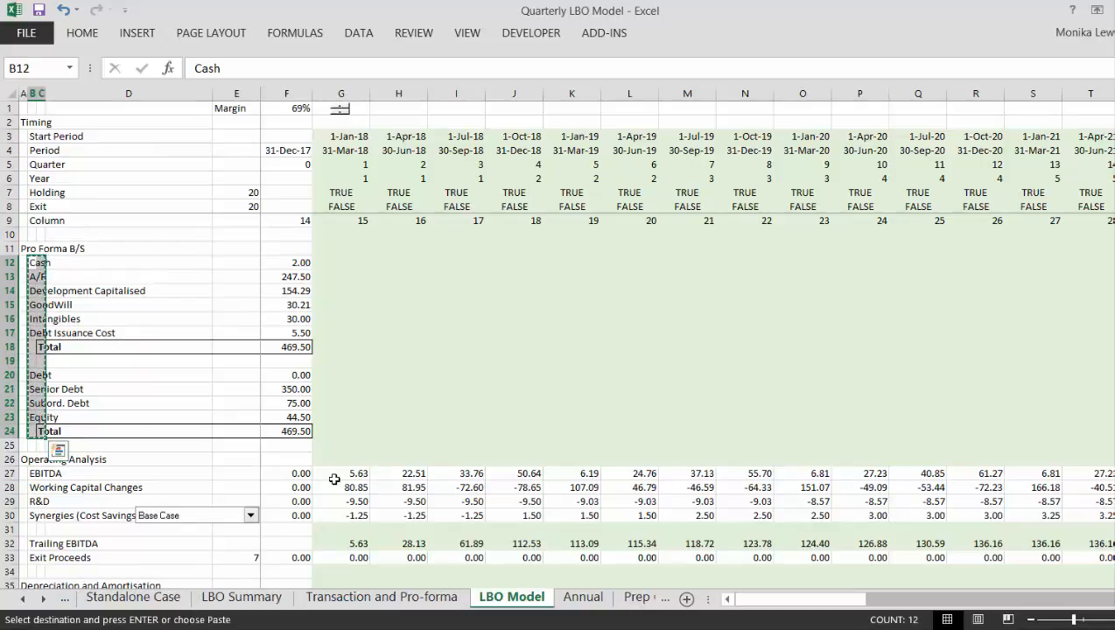
- Paste the copied Pro Forma B/S line-item labels beneath the Balance Sheet heading, starting at B150
{"action": "key", "text": "Page_Down"}
{"action": "key", "text": "Page_Down"}
{"action": "key", "text": "Page_Down"}
{"action": "key", "text": "Page_Down"}
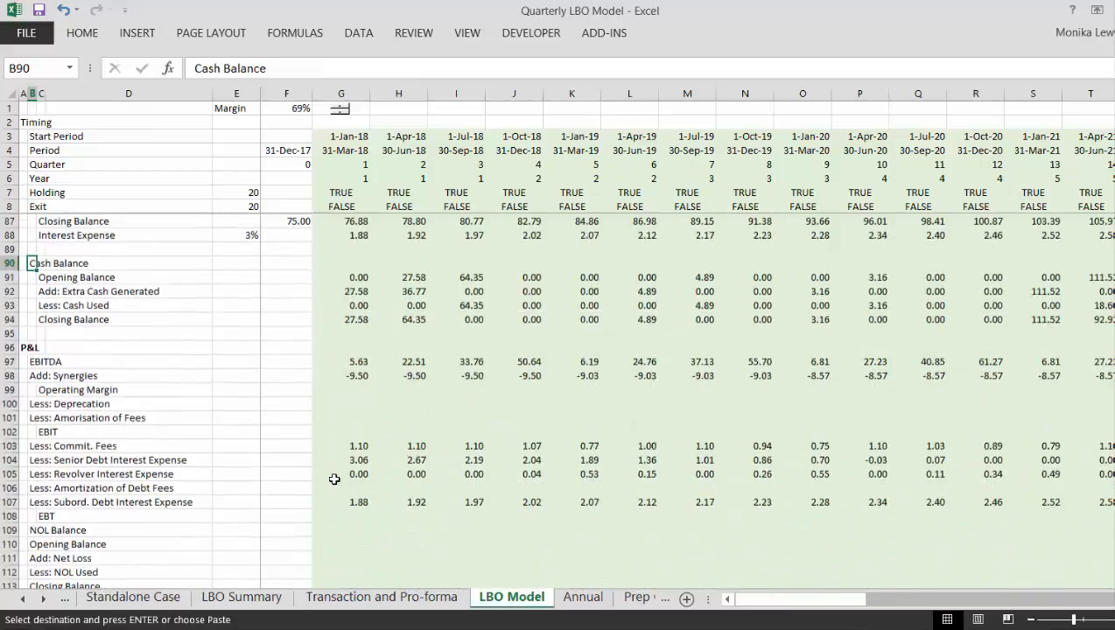
{"action": "key", "text": "Page_Down"}
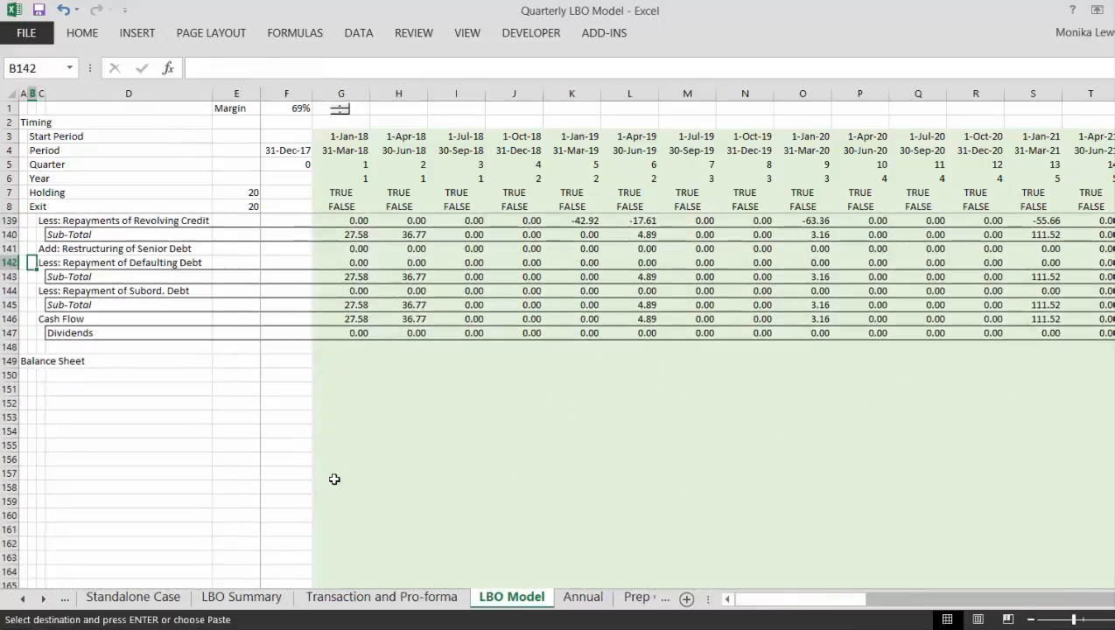
{"action": "key", "text": "Down"}
{"action": "key", "text": "Down"}
{"action": "key", "text": "Down"}
{"action": "key", "text": "Down"}
{"action": "key", "text": "Down"}
{"action": "key", "text": "Down"}
- Insert a row above Subord. Debt in the Balance Sheet section and label it "Revolving Debt" in B160
{"action": "key", "text": "Down"}
{"action": "key", "text": "Down"}
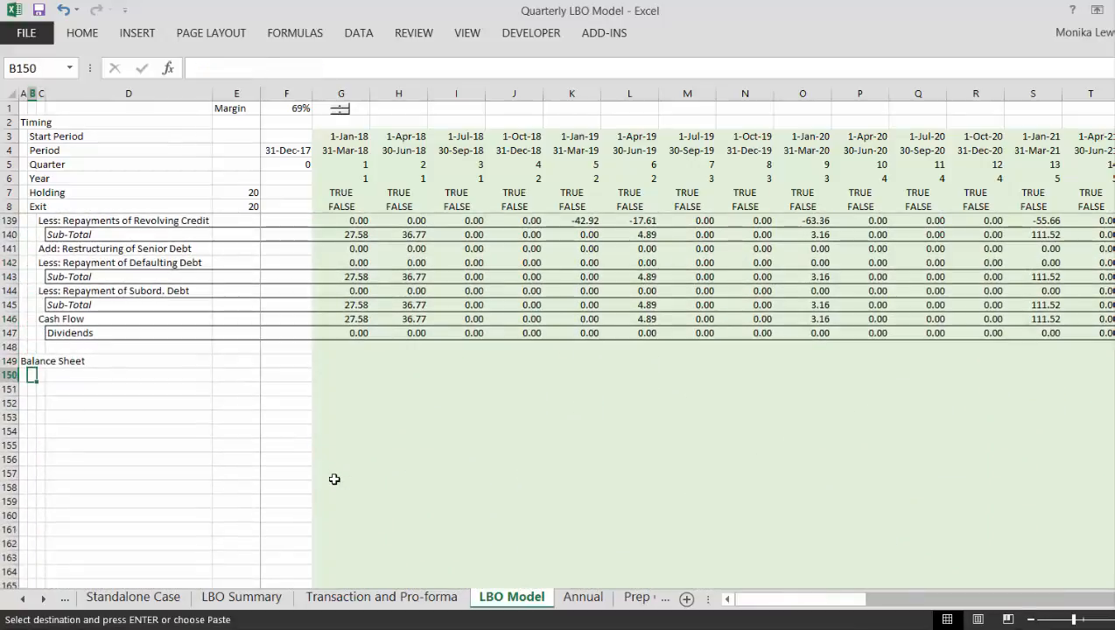
{"action": "key", "text": "ctrl+v"}
{"action": "key", "text": "Return"}
{"action": "key", "text": "Down"}
{"action": "key", "text": "Down"}
{"action": "key", "text": "Down"}
{"action": "key", "text": "Down"}
{"action": "key", "text": "Down"}
{"action": "key", "text": "Down"}
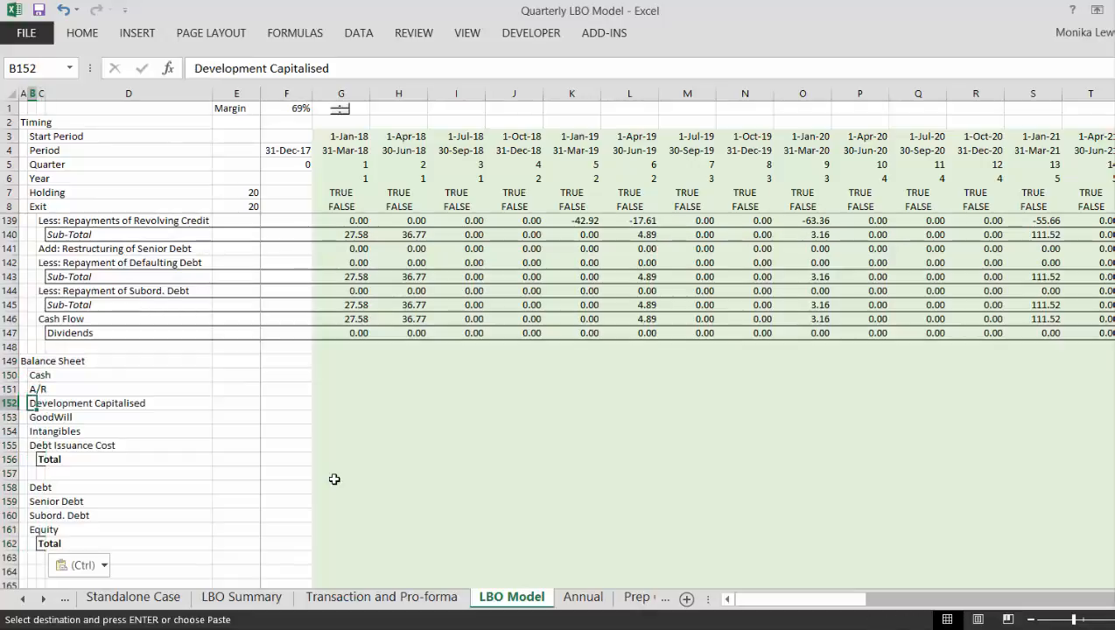
{"action": "key", "text": "Down"}
{"action": "key", "text": "Down"}
{"action": "key", "text": "Down"}
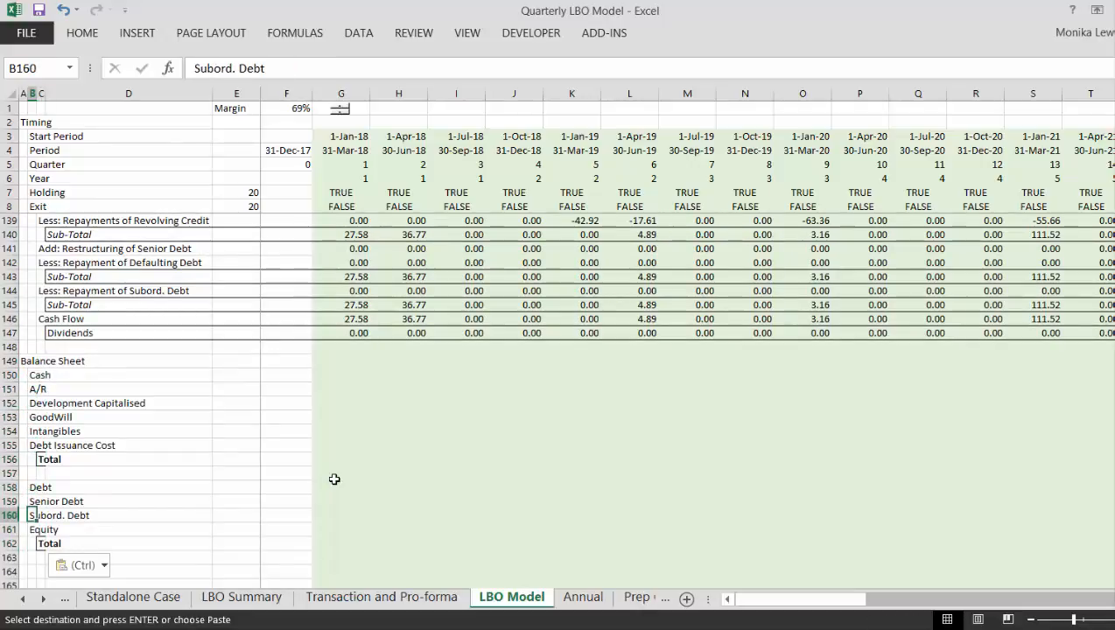
{"action": "key", "text": "shift+space"}
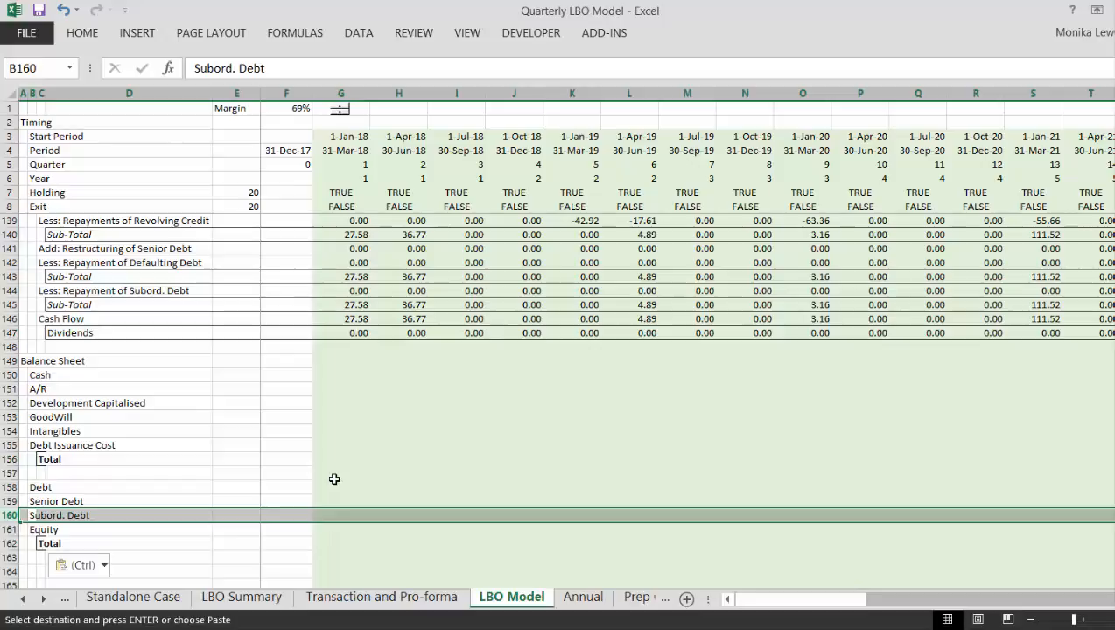
{"action": "key", "text": "ctrl+shift+plus"}
{"action": "type", "text": "Re"}
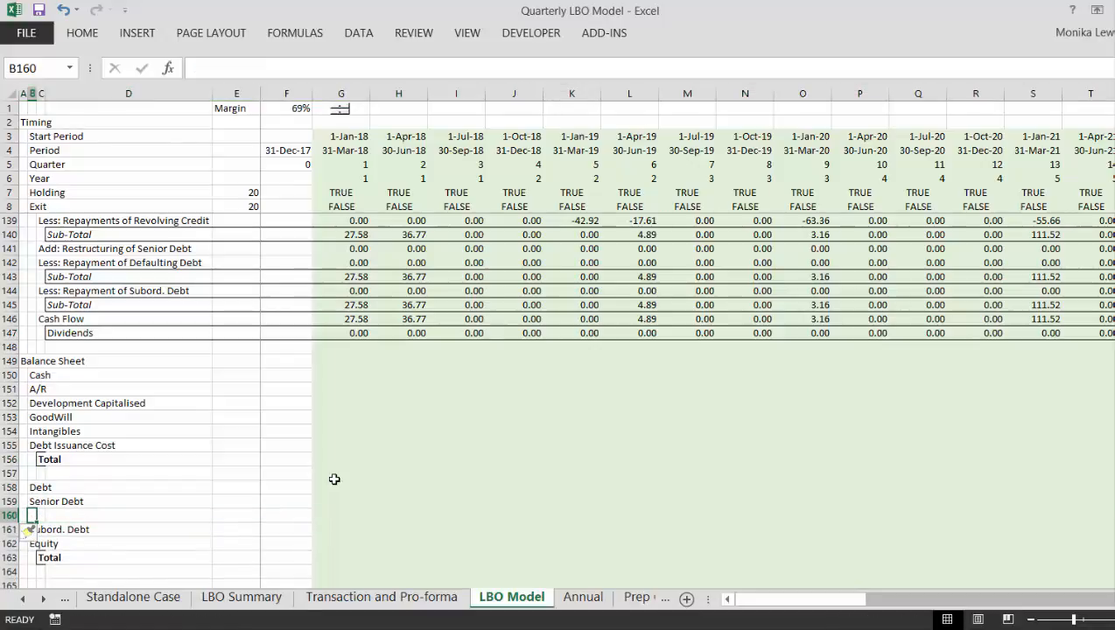
{"action": "type", "text": "volving Debt"}
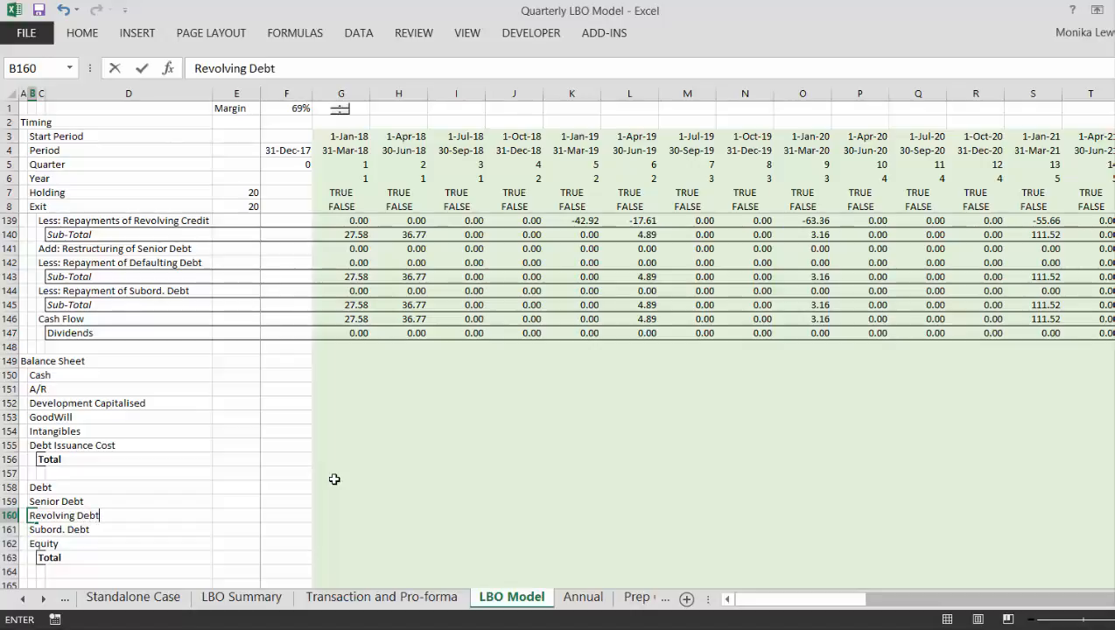
{"action": "key", "text": "ctrl+Return"}
- Insert another row above Subord. Debt, at row 161, and label it "Defaulted Debt"
{"action": "key", "text": "Down"}
{"action": "key", "text": "shift+space"}
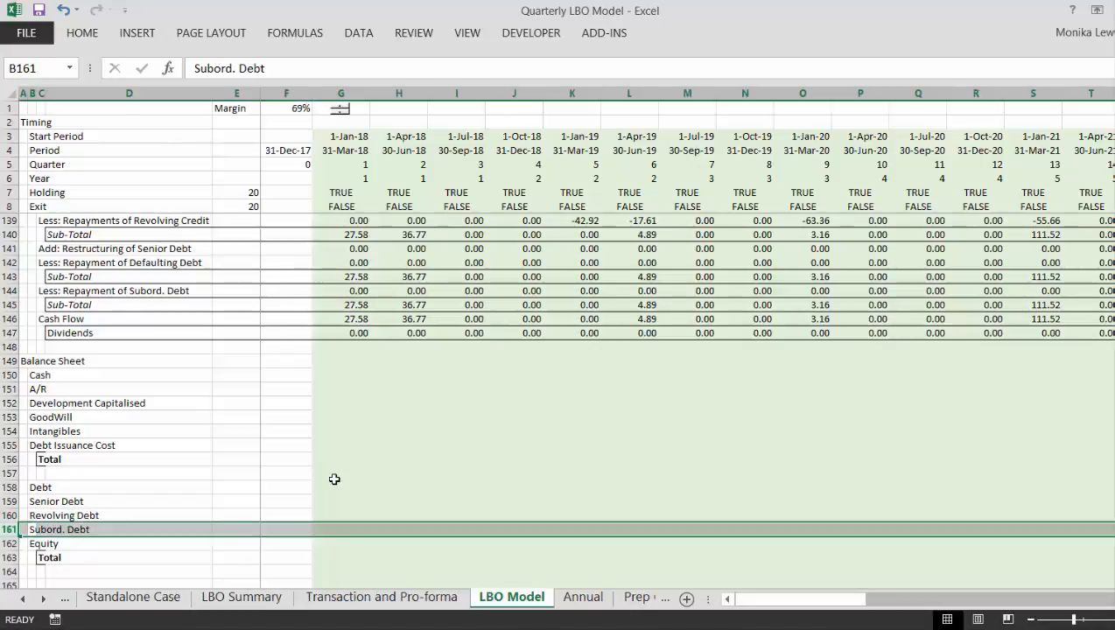
{"action": "key", "text": "ctrl+shift+plus"}
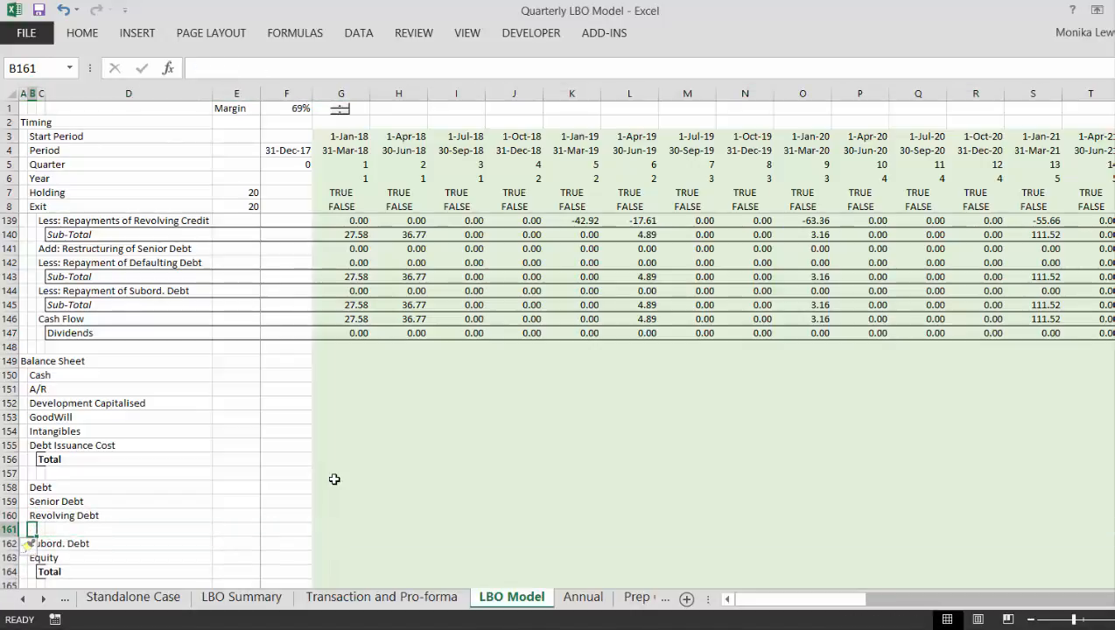
{"action": "type", "text": "Default"}
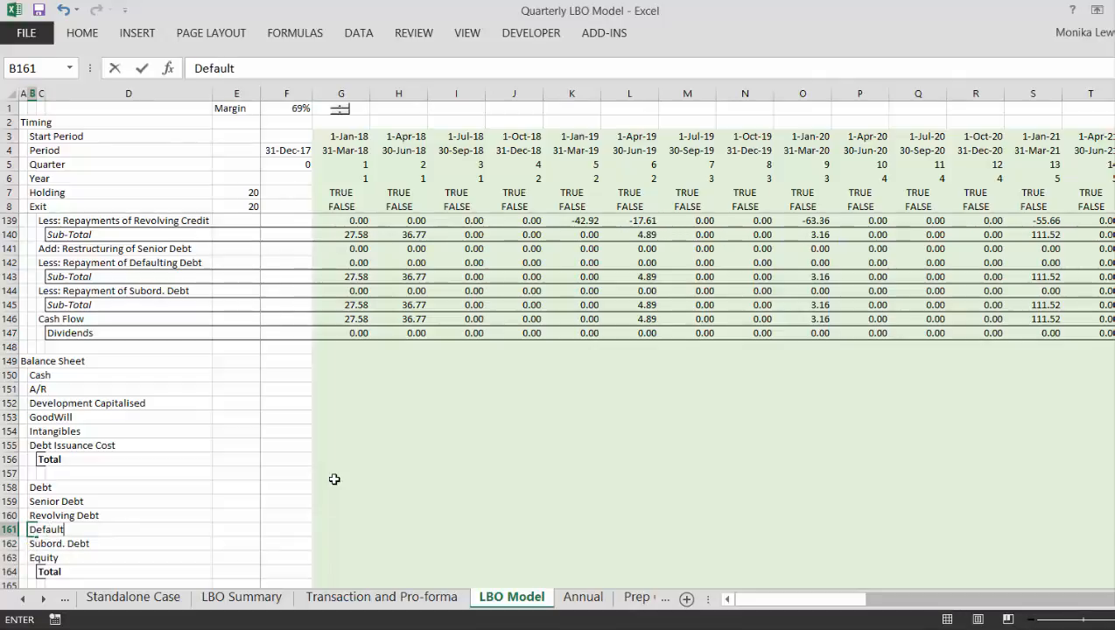
{"action": "type", "text": "ed Debt"}
{"action": "key", "text": "Return"}
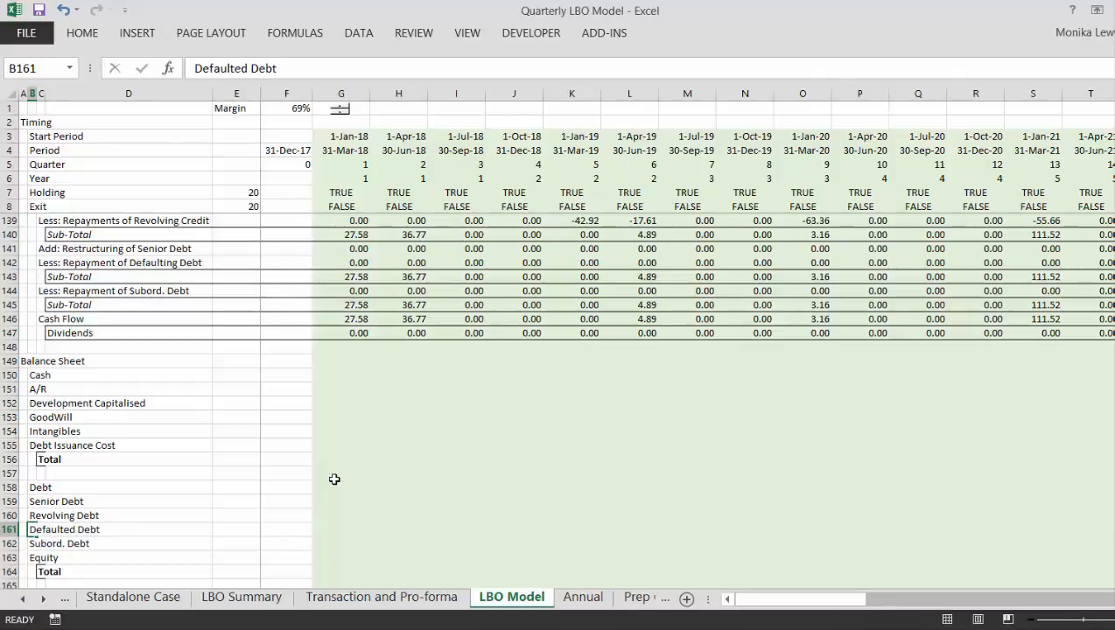
- Review the Balance Sheet asset rows from A/R to Debt Issuance Cost across the opening and first-quarter columns
{"action": "key", "text": "Up"}
{"action": "key", "text": "Up"}
{"action": "key", "text": "Up"}
{"action": "key", "text": "Up"}
{"action": "key", "text": "Up"}
{"action": "key", "text": "Up"}
{"action": "key", "text": "Up"}
{"action": "key", "text": "Up"}
{"action": "key", "text": "Up"}
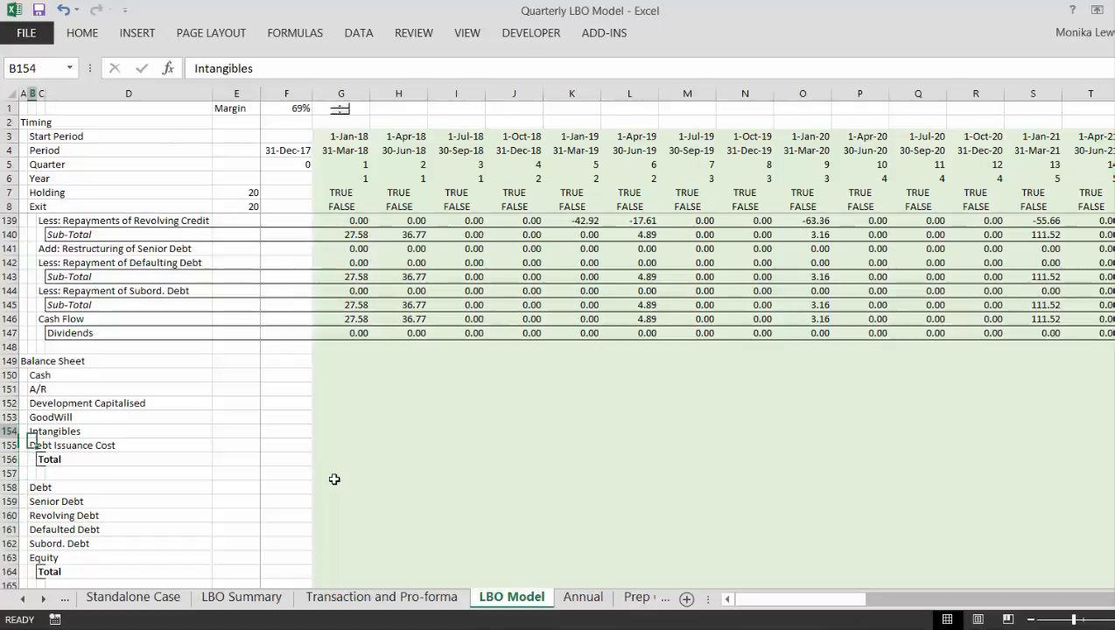
{"action": "key", "text": "Up"}
{"action": "key", "text": "Right"}
{"action": "key", "text": "Right"}
{"action": "key", "text": "Right"}
{"action": "key", "text": "Right"}
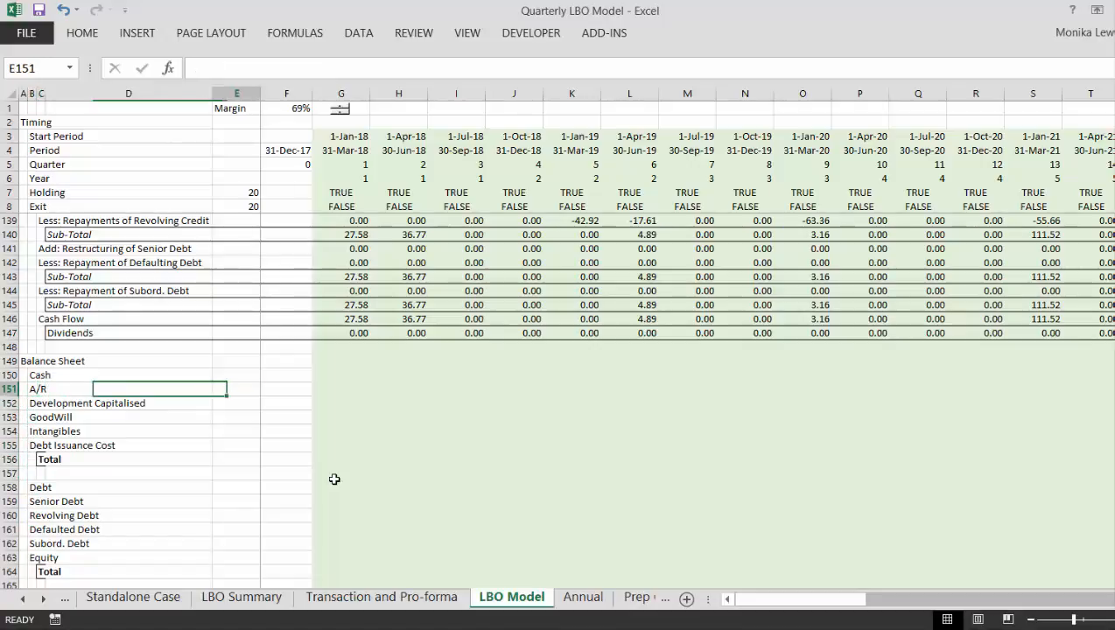
{"action": "key", "text": "Right"}
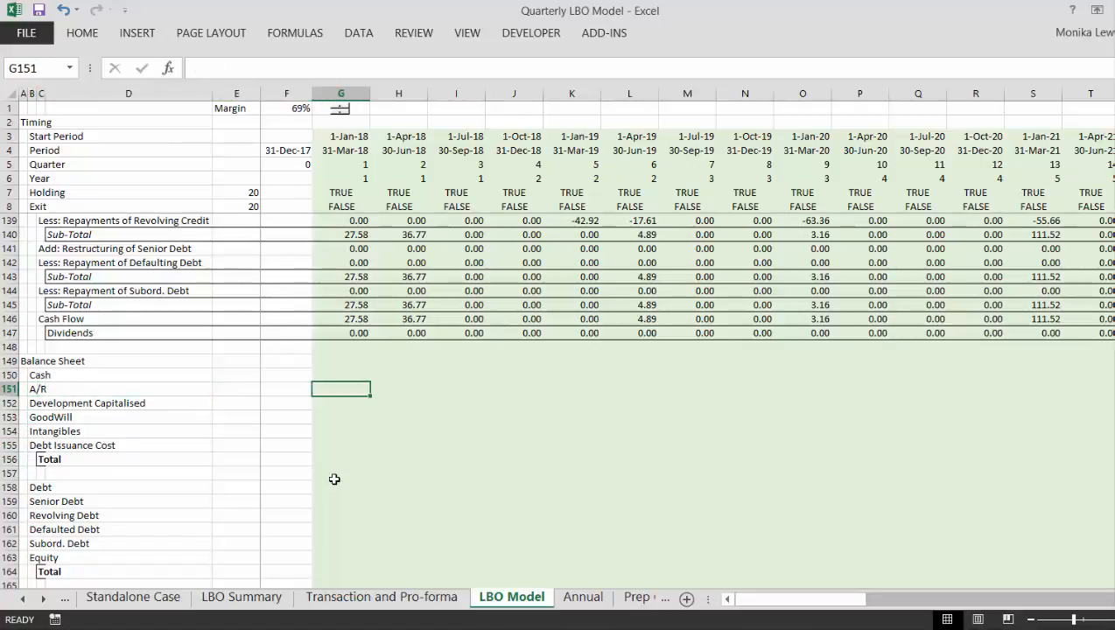
{"action": "key", "text": "Left"}
{"action": "key", "text": "Right"}
{"action": "key", "text": "Left"}
{"action": "key", "text": "Right"}
{"action": "key", "text": "Left"}
{"action": "key", "text": "Down"}
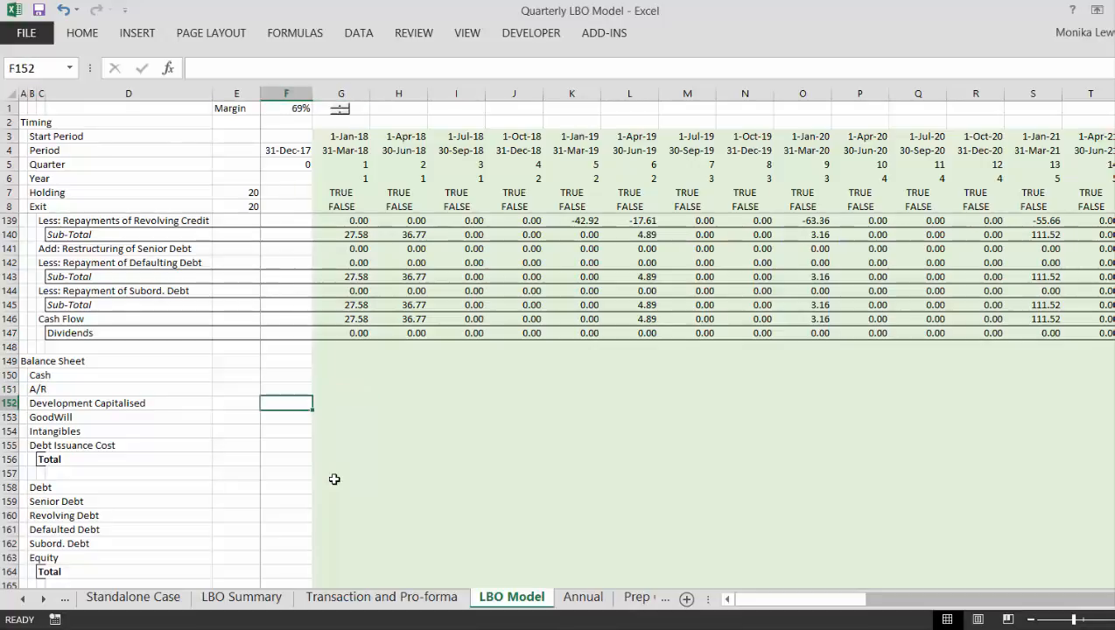
{"action": "key", "text": "Right"}
{"action": "key", "text": "Left"}
{"action": "key", "text": "Right"}
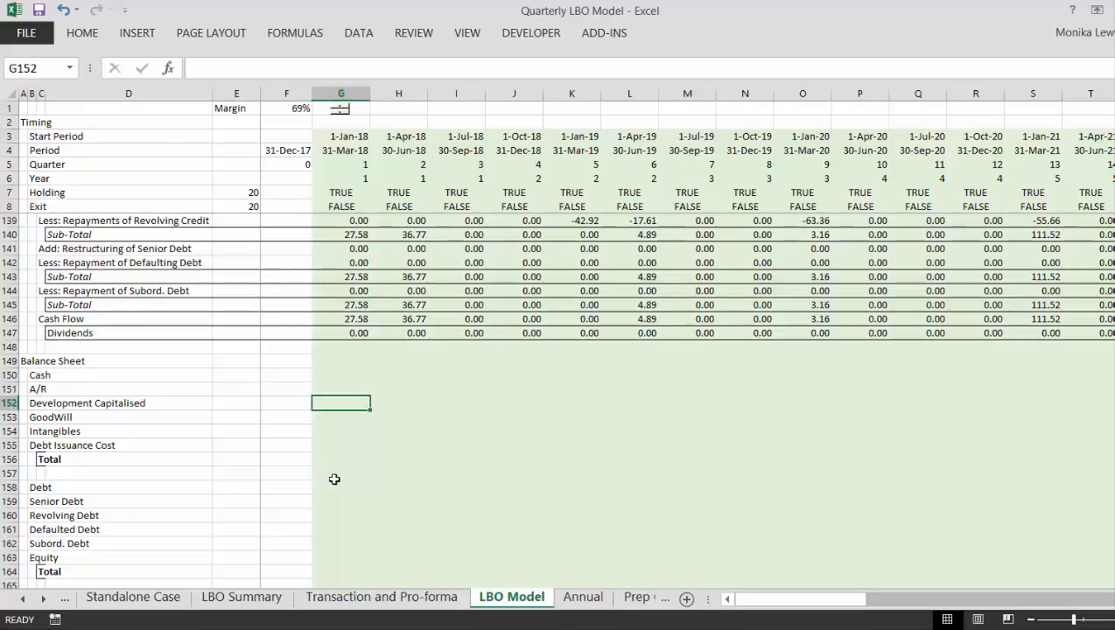
{"action": "key", "text": "Down"}
{"action": "key", "text": "Left"}
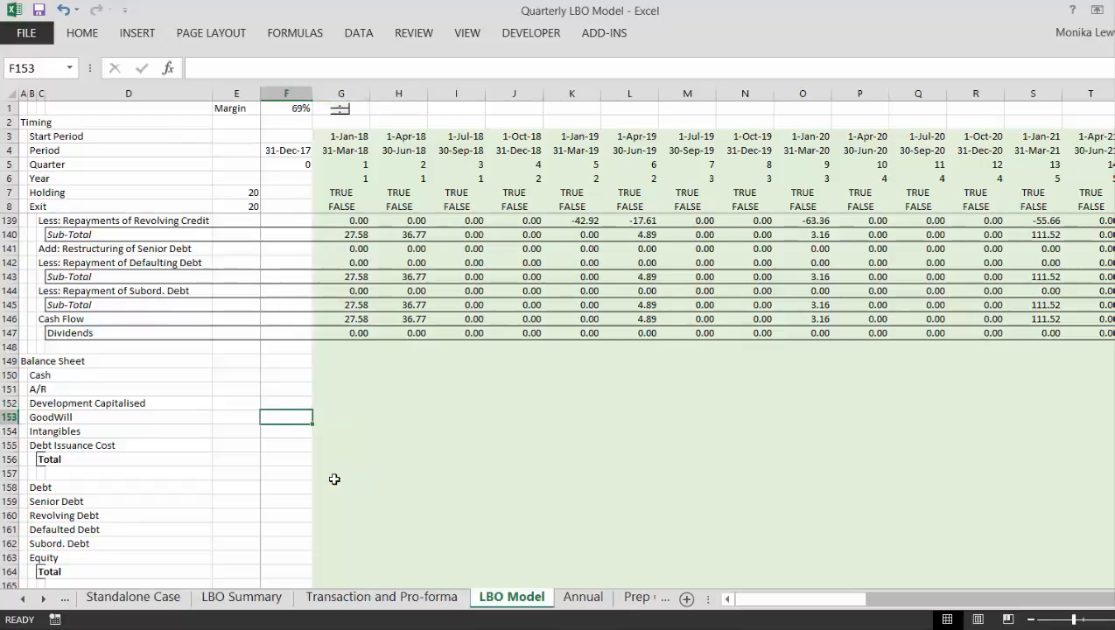
{"action": "key", "text": "Right"}
{"action": "key", "text": "Left"}
{"action": "key", "text": "Right"}
{"action": "key", "text": "Down"}
{"action": "key", "text": "Left"}
{"action": "key", "text": "Right"}
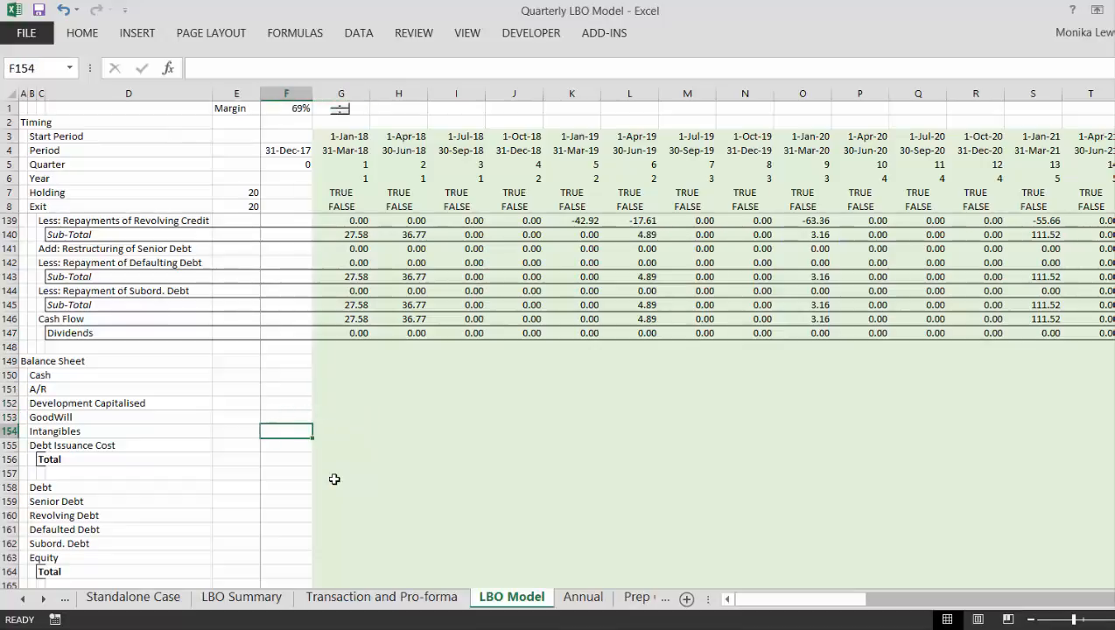
{"action": "key", "text": "Left"}
{"action": "key", "text": "Right"}
{"action": "key", "text": "Down"}
{"action": "key", "text": "Left"}
{"action": "key", "text": "Right"}
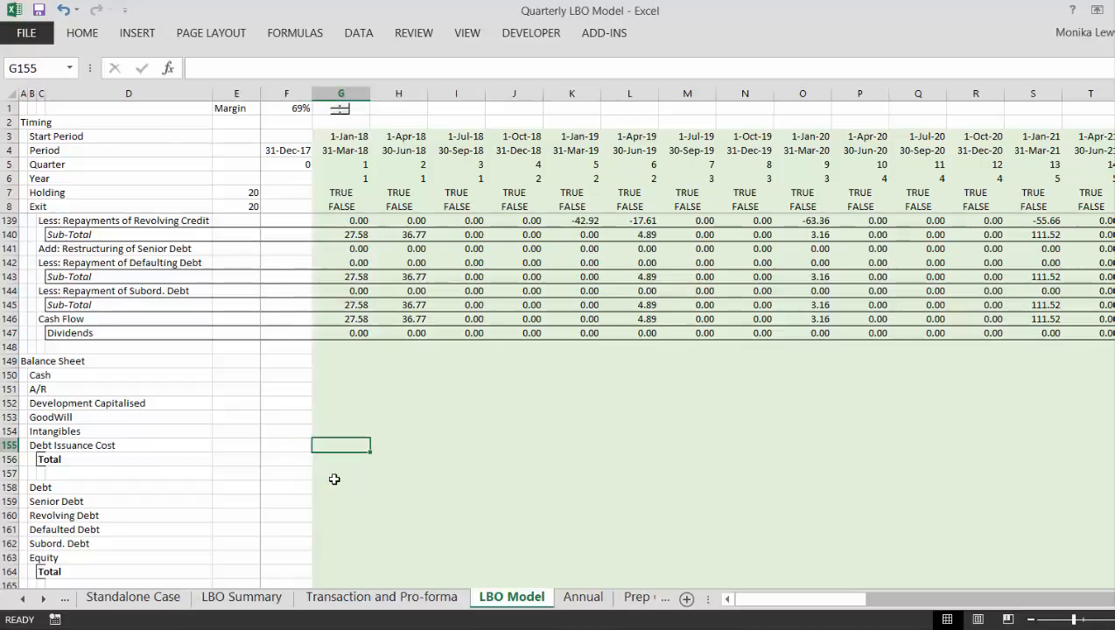
- Examine the Depreciation and Amortisation schedules and the Cash Flow section as sources for the Balance Sheet rows
{"action": "key", "text": "Page_Up"}
{"action": "key", "text": "Page_Up"}
{"action": "key", "text": "Page_Up"}
{"action": "key", "text": "Page_Up"}
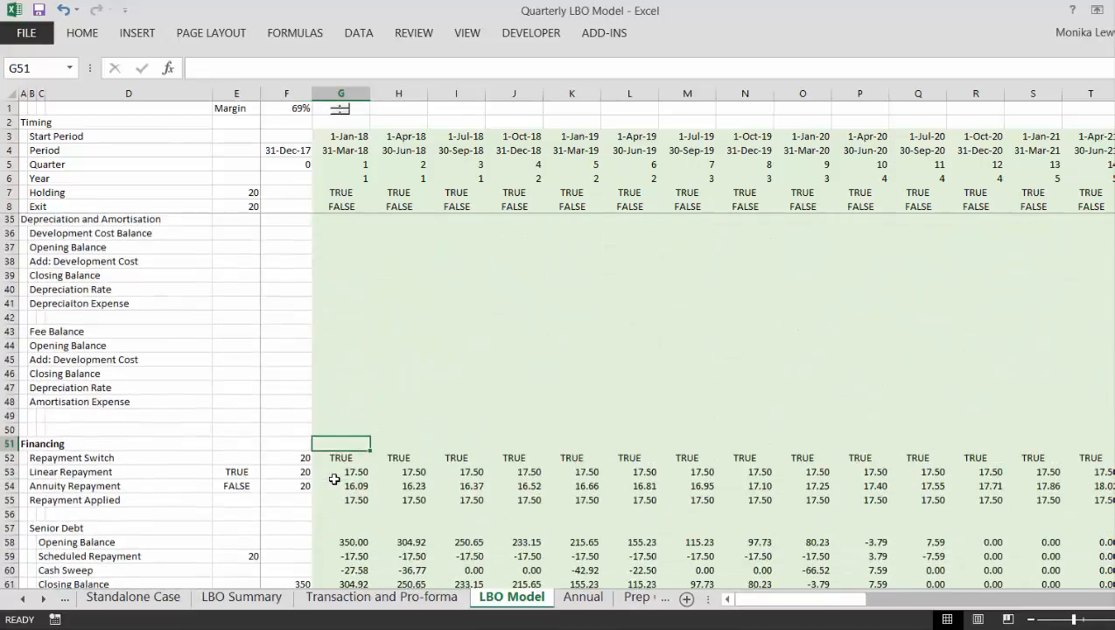
{"action": "key", "text": "Page_Down"}
{"action": "key", "text": "Page_Down"}
{"action": "key", "text": "Page_Down"}
{"action": "key", "text": "Page_Down"}
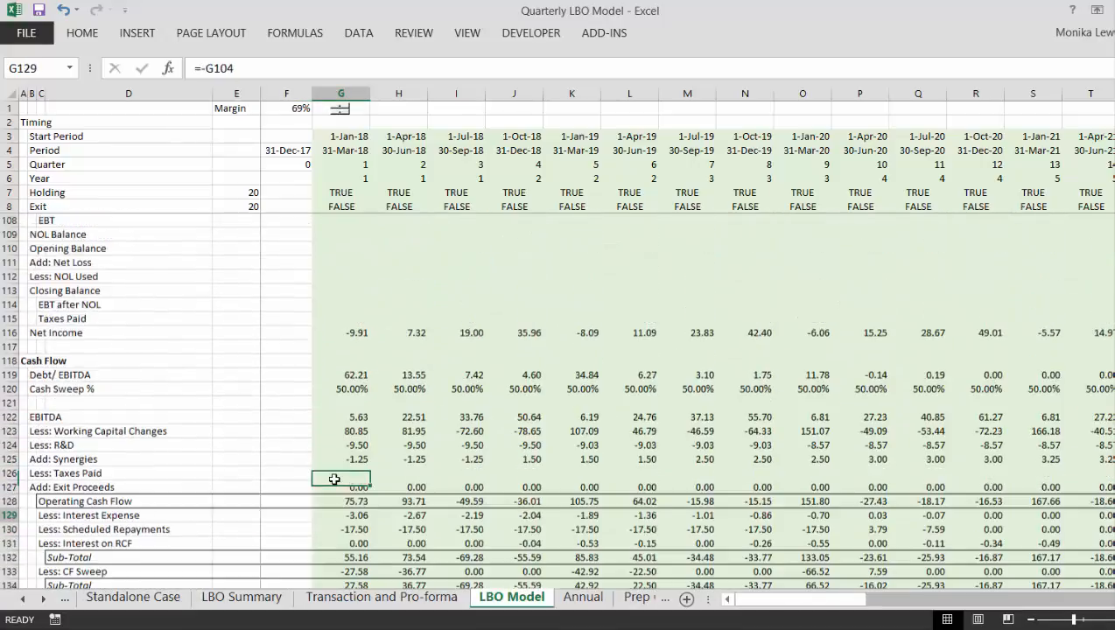
{"action": "key", "text": "Down"}
{"action": "key", "text": "Down"}
{"action": "key", "text": "Down"}
{"action": "key", "text": "Down"}
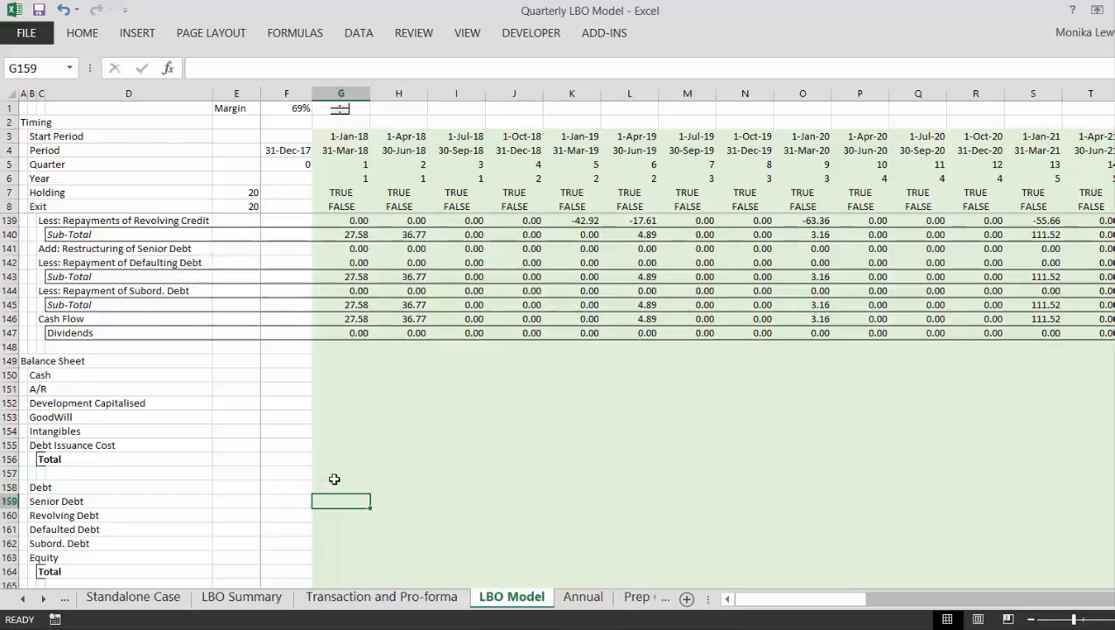
- Examine the Financing section's Senior Debt and Revolver schedules as sources for the Balance Sheet debt rows
{"action": "key", "text": "Page_Up"}
{"action": "key", "text": "Page_Up"}
{"action": "key", "text": "Page_Up"}
{"action": "key", "text": "Page_Up"}
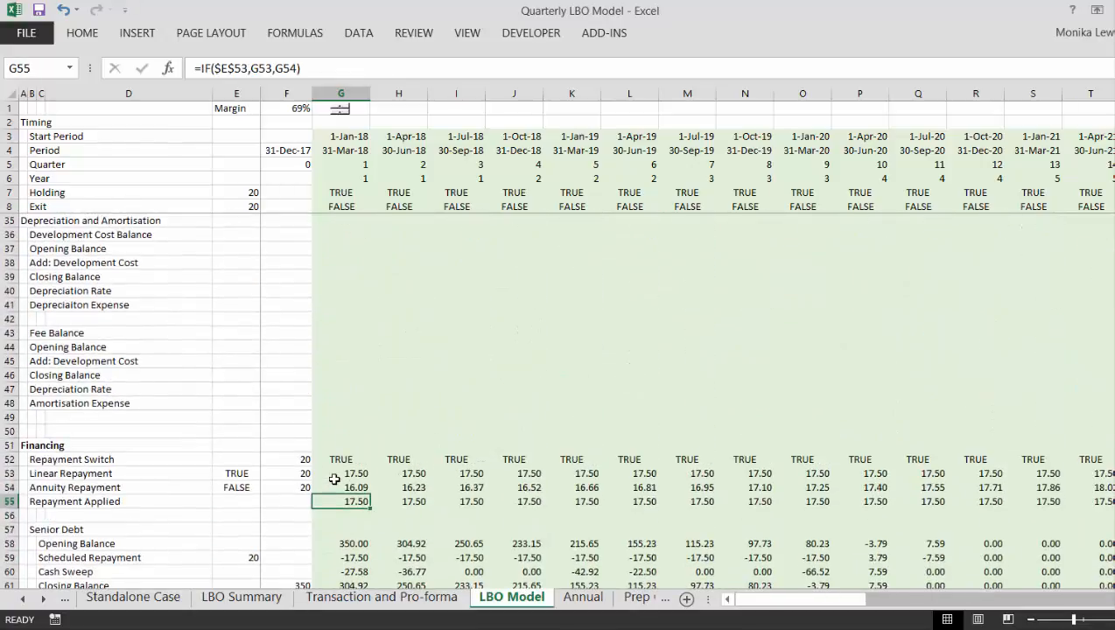
{"action": "key", "text": "Down"}
{"action": "key", "text": "Down"}
{"action": "key", "text": "Down"}
{"action": "key", "text": "Down"}
{"action": "key", "text": "Down"}
{"action": "key", "text": "Down"}
{"action": "key", "text": "Down"}
{"action": "key", "text": "Down"}
{"action": "key", "text": "Down"}
{"action": "key", "text": "Down"}
{"action": "key", "text": "Down"}
{"action": "key", "text": "Down"}
{"action": "key", "text": "Down"}
{"action": "key", "text": "Down"}
{"action": "key", "text": "Down"}
{"action": "key", "text": "Down"}
{"action": "key", "text": "Down"}
{"action": "key", "text": "Down"}
{"action": "key", "text": "Down"}
{"action": "key", "text": "Down"}
{"action": "key", "text": "Down"}
{"action": "key", "text": "Down"}
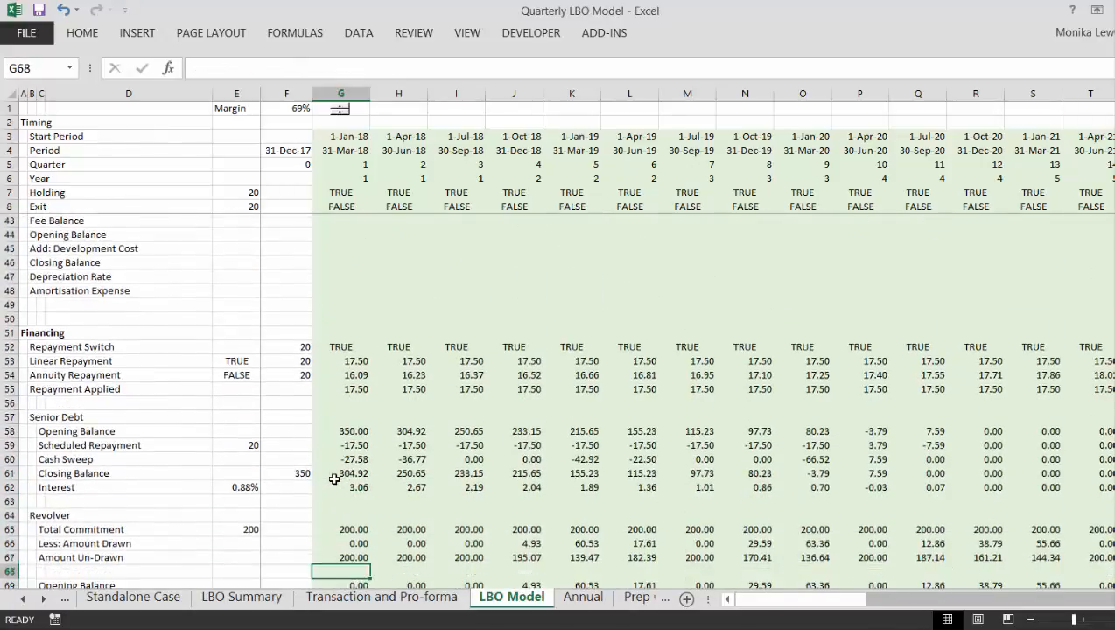
{"action": "key", "text": "Down"}
{"action": "key", "text": "Down"}
{"action": "key", "text": "Down"}
{"action": "key", "text": "Down"}
{"action": "key", "text": "Down"}
{"action": "key", "text": "Down"}
{"action": "key", "text": "Down"}
{"action": "key", "text": "Down"}
{"action": "key", "text": "Down"}
{"action": "key", "text": "Down"}
{"action": "key", "text": "Down"}
{"action": "key", "text": "Down"}
{"action": "key", "text": "Down"}
{"action": "key", "text": "Down"}
{"action": "key", "text": "Down"}
{"action": "key", "text": "Down"}
{"action": "key", "text": "Down"}
{"action": "key", "text": "Down"}
{"action": "key", "text": "Down"}
{"action": "key", "text": "Down"}
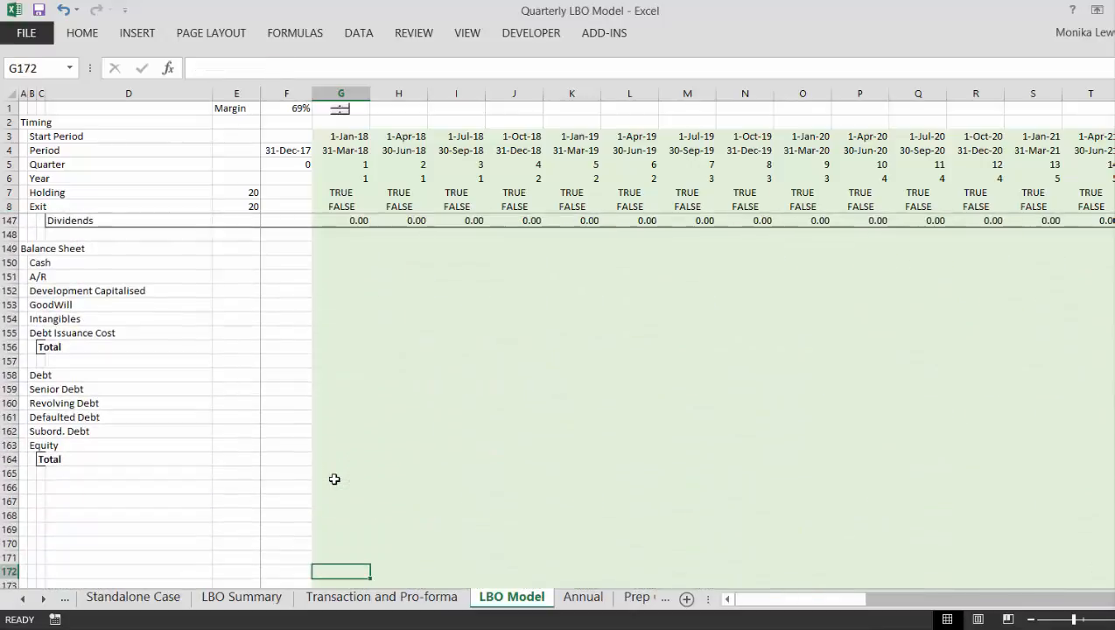
- Review the Balance Sheet's debt, equity and total rows in the first-quarter column, down to G164
{"action": "key", "text": "Up"}
{"action": "key", "text": "Up"}
{"action": "key", "text": "Up"}
{"action": "key", "text": "Up"}
{"action": "key", "text": "Up"}
{"action": "key", "text": "Up"}
{"action": "key", "text": "Up"}
{"action": "key", "text": "Up"}
{"action": "key", "text": "Up"}
{"action": "key", "text": "Up"}
{"action": "key", "text": "Up"}
{"action": "key", "text": "Up"}
{"action": "key", "text": "Up"}
{"action": "key", "text": "Up"}
{"action": "key", "text": "Up"}
{"action": "key", "text": "Up"}
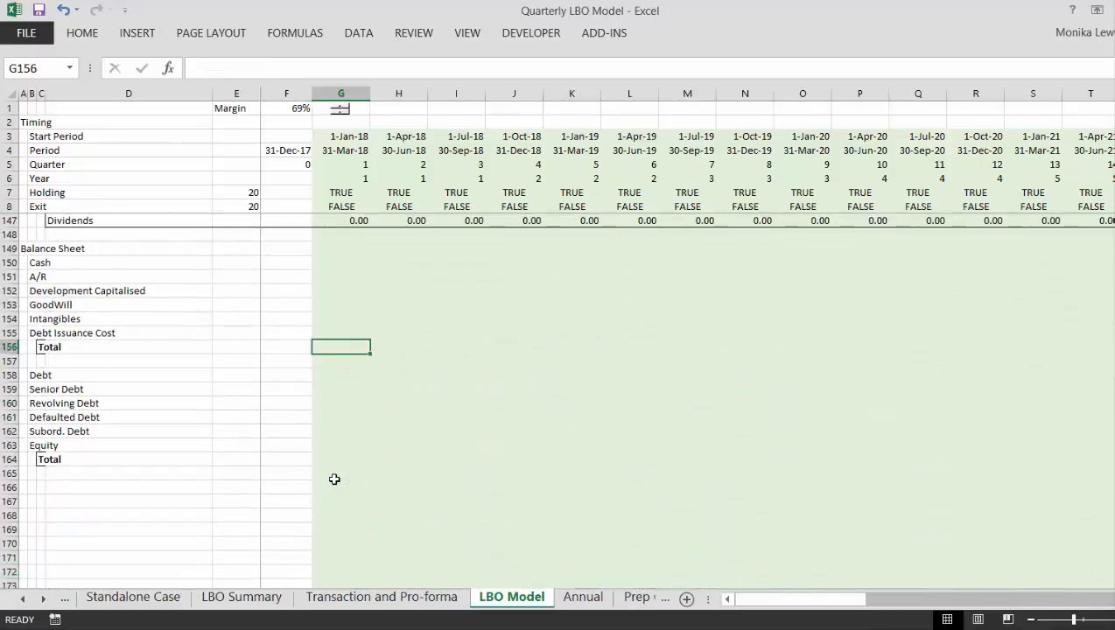
{"action": "key", "text": "Down"}
{"action": "key", "text": "Down"}
{"action": "key", "text": "Down"}
{"action": "key", "text": "Down"}
{"action": "key", "text": "Down"}
{"action": "key", "text": "Down"}
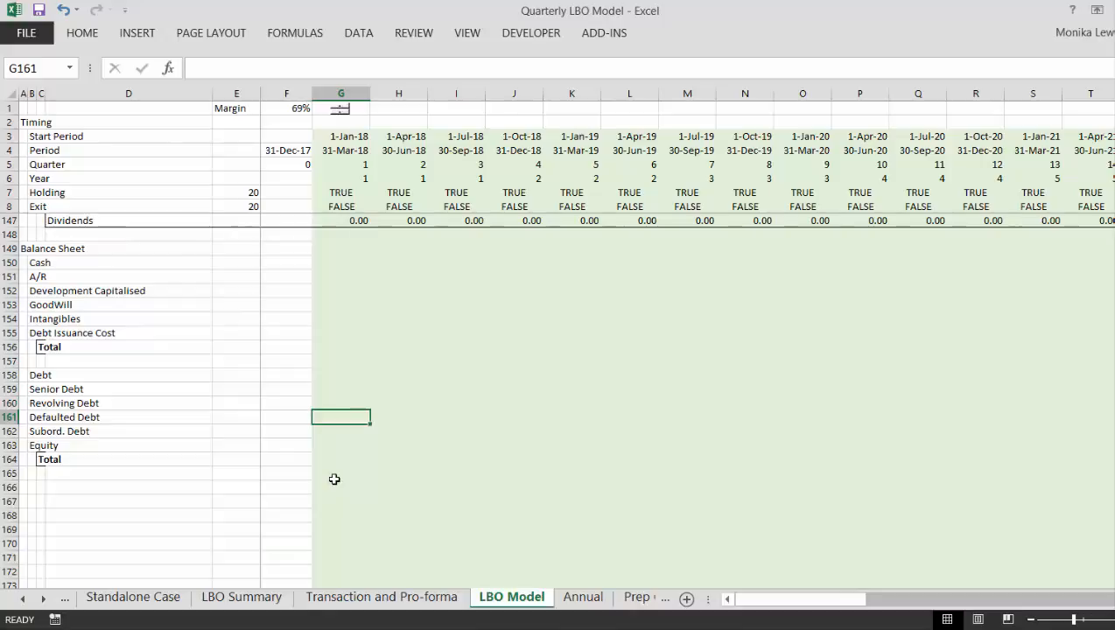
{"action": "key", "text": "Down"}
{"action": "key", "text": "Down"}
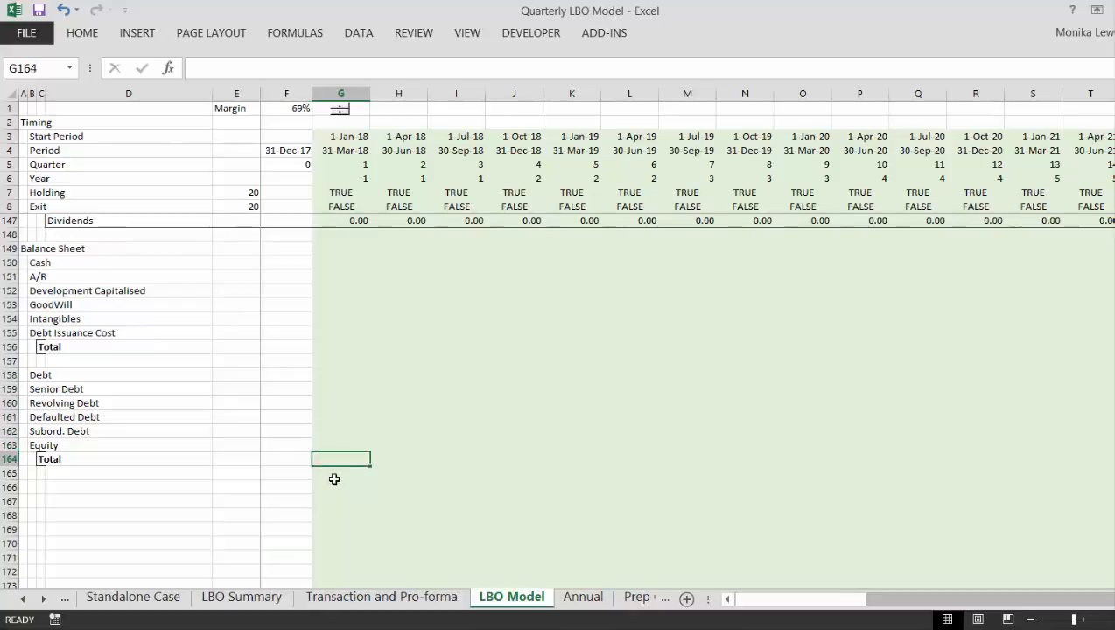
- Insert nine blank rows at row 150, between the Balance Sheet heading and the Cash line
{"action": "key", "text": "Up"}
{"action": "key", "text": "Left"}
{"action": "key", "text": "Left"}
{"action": "key", "text": "Left"}
{"action": "key", "text": "Left"}
{"action": "key", "text": "Left"}
{"action": "key", "text": "Left"}
{"action": "key", "text": "Up"}
{"action": "key", "text": "Up"}
{"action": "key", "text": "Up"}
{"action": "key", "text": "Up"}
{"action": "key", "text": "Up"}
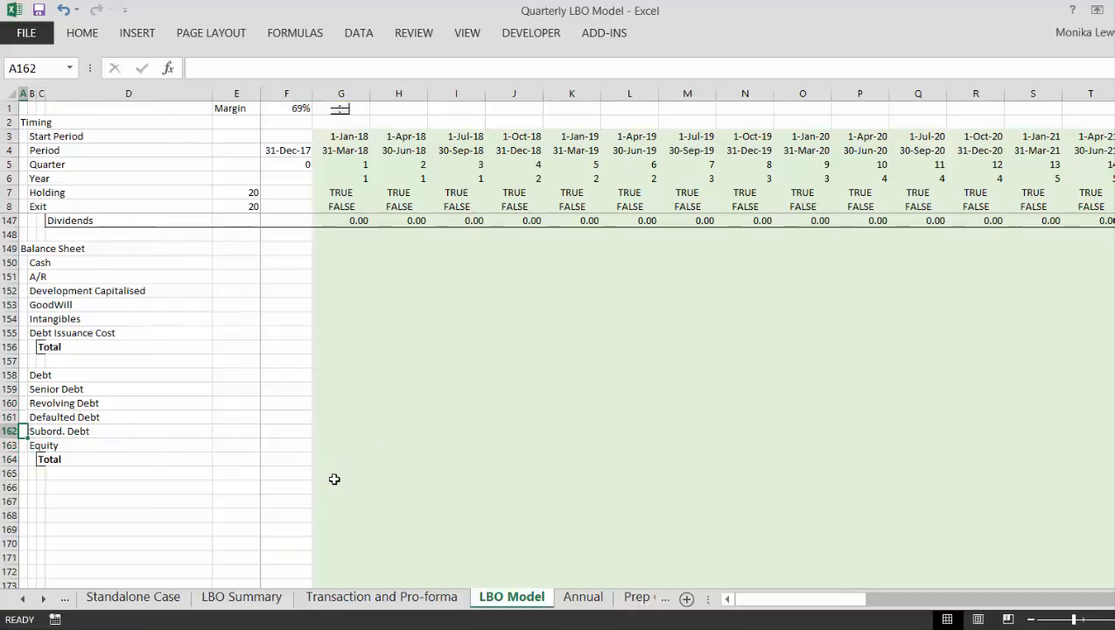
{"action": "key", "text": "ctrl+Up"}
{"action": "key", "text": "Down"}
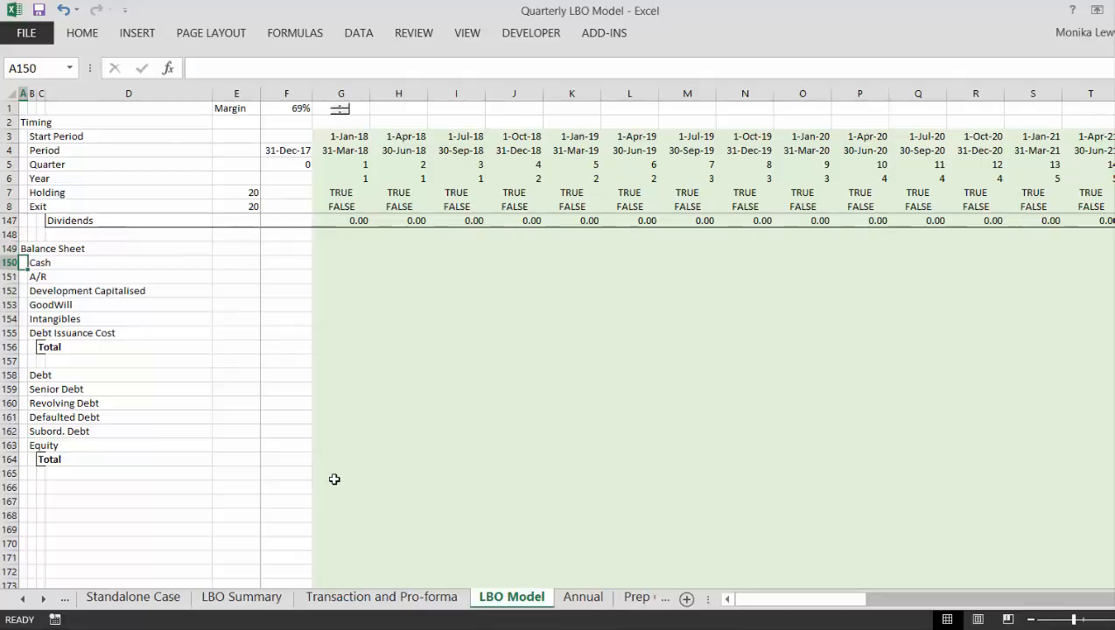
{"action": "key", "text": "shift+space"}
{"action": "key", "text": "ctrl+plus"}
{"action": "key", "text": "ctrl+plus"}
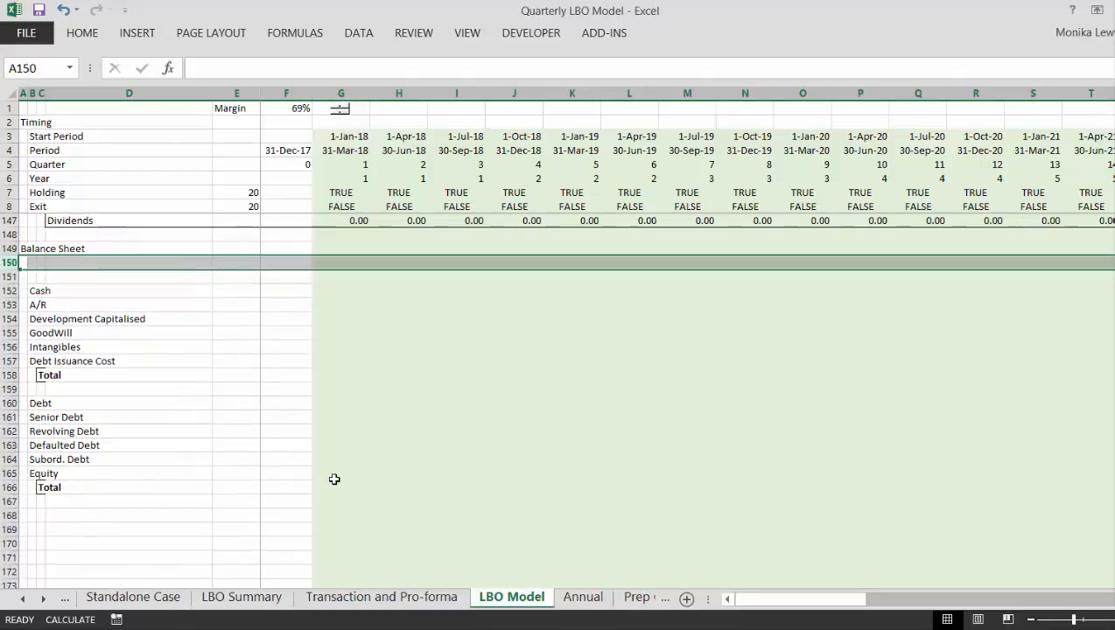
{"action": "key", "text": "ctrl+plus"}
{"action": "key", "text": "ctrl+plus"}
{"action": "key", "text": "ctrl+plus"}
{"action": "key", "text": "ctrl+plus"}
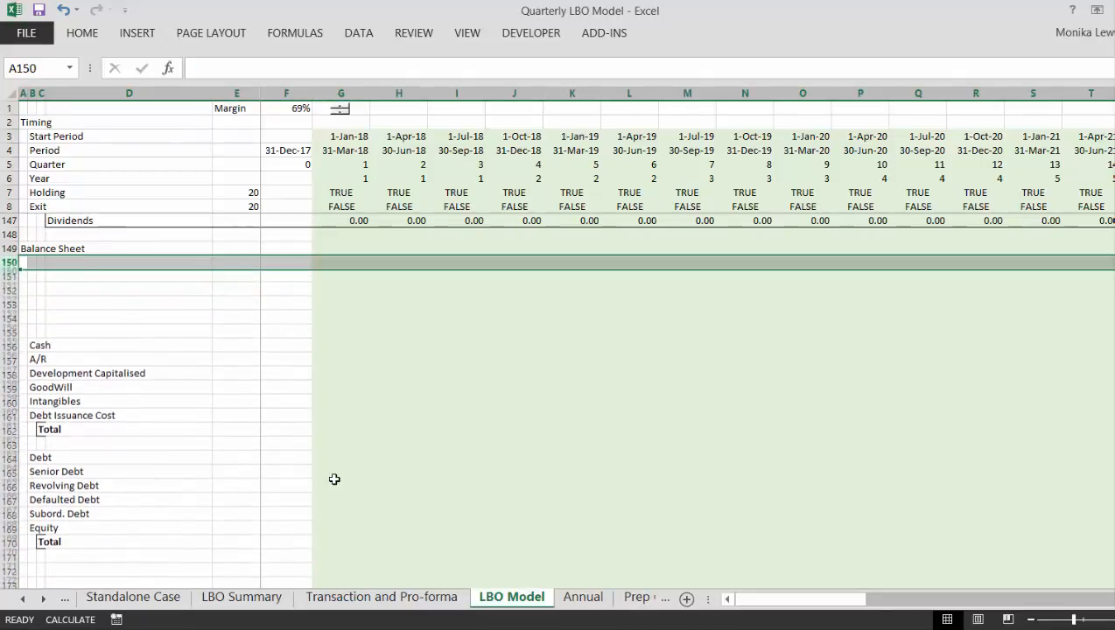
{"action": "key", "text": "ctrl+plus"}
{"action": "key", "text": "ctrl+plus"}
{"action": "key", "text": "ctrl+plus"}
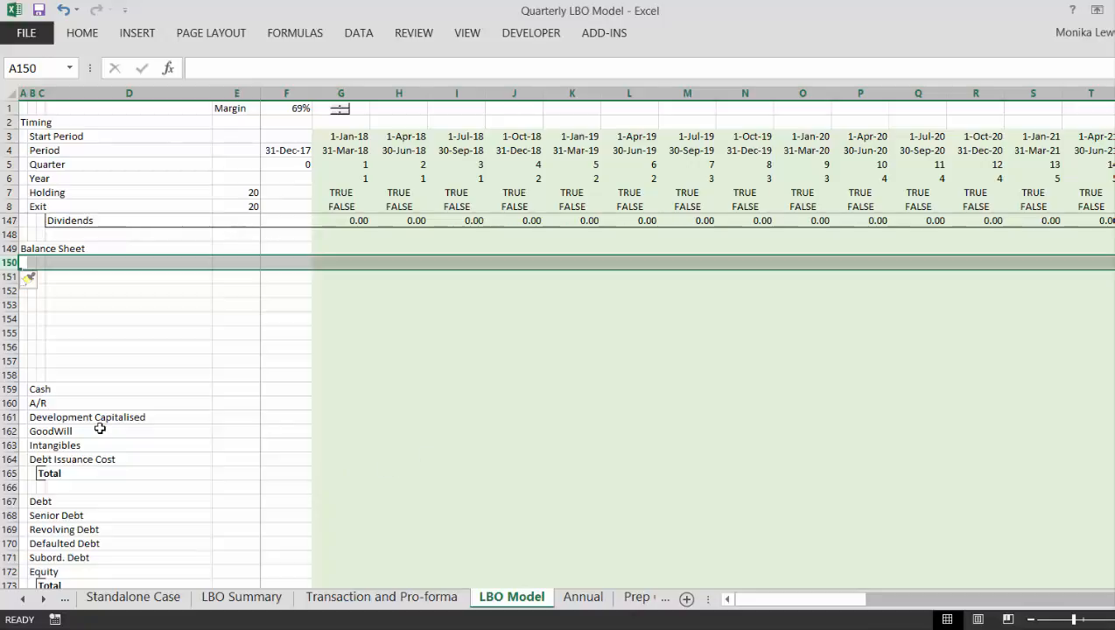
- Add the section heading "IRR's on Debt and Equity" in A175, below the Balance Sheet's last Total row
{"action": "key", "text": "Down"}
{"action": "key", "text": "Down"}
{"action": "key", "text": "Down"}
{"action": "key", "text": "Down"}
{"action": "key", "text": "Down"}
{"action": "key", "text": "Down"}
{"action": "key", "text": "Down"}
{"action": "key", "text": "Down"}
{"action": "key", "text": "Down"}
{"action": "key", "text": "Down"}
{"action": "key", "text": "Down"}
{"action": "key", "text": "Down"}
{"action": "key", "text": "Down"}
{"action": "key", "text": "Down"}
{"action": "key", "text": "Down"}
{"action": "key", "text": "Down"}
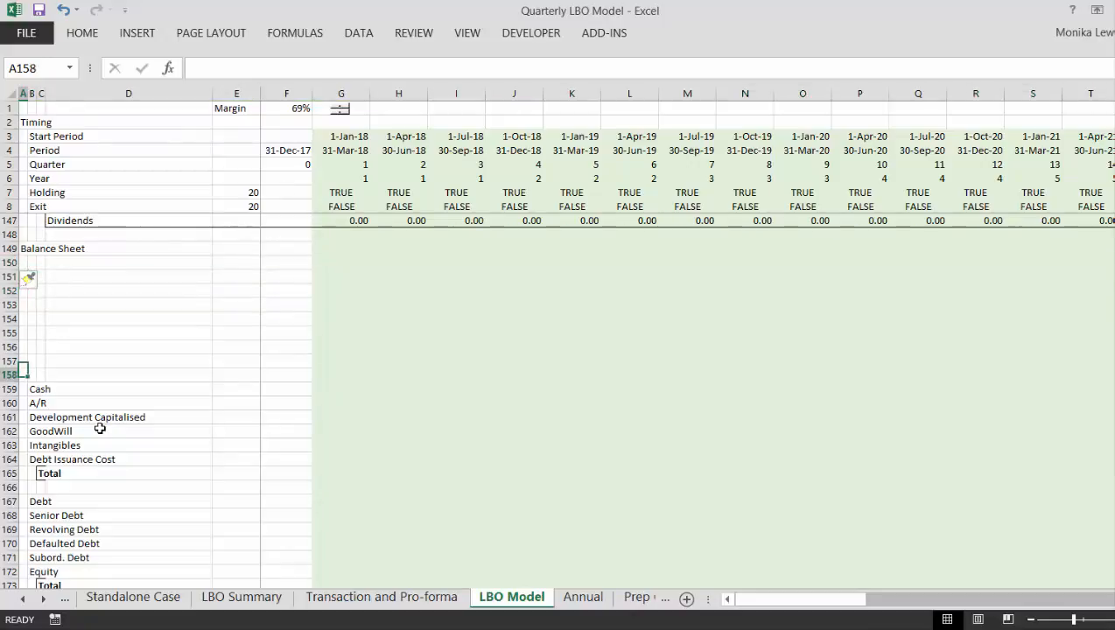
{"action": "key", "text": "Down"}
{"action": "key", "text": "Down"}
{"action": "key", "text": "Down"}
{"action": "key", "text": "Down"}
{"action": "key", "text": "Down"}
{"action": "key", "text": "Down"}
{"action": "key", "text": "Down"}
{"action": "key", "text": "Down"}
{"action": "key", "text": "Down"}
{"action": "key", "text": "Down"}
{"action": "key", "text": "Down"}
{"action": "key", "text": "Down"}
{"action": "key", "text": "Down"}
{"action": "key", "text": "Down"}
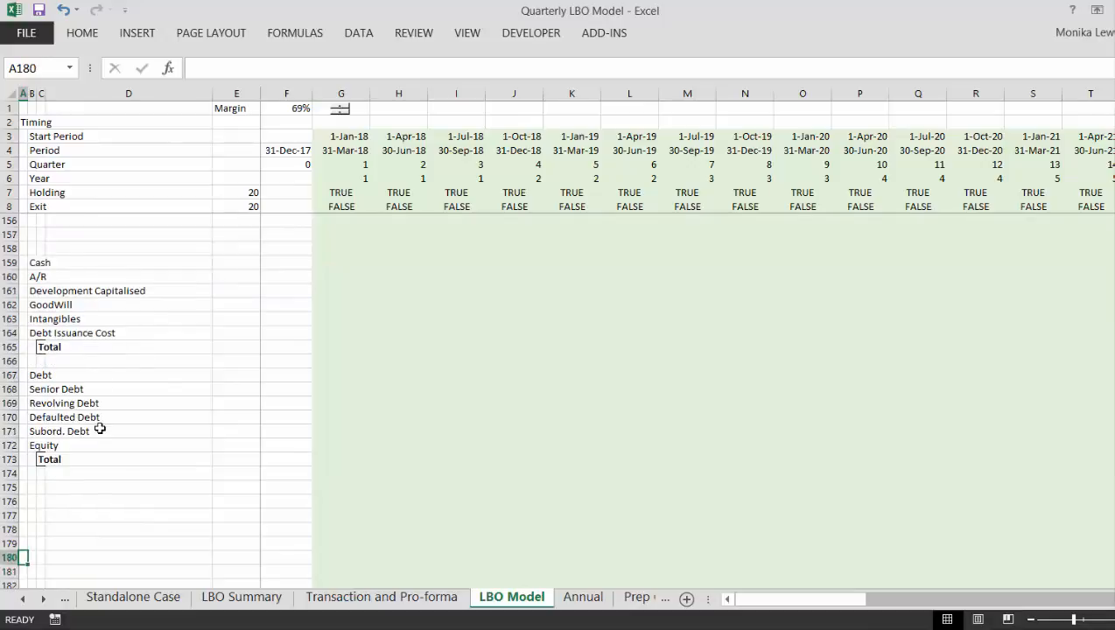
{"action": "key", "text": "Up"}
{"action": "key", "text": "Up"}
{"action": "key", "text": "Up"}
{"action": "key", "text": "Up"}
{"action": "key", "text": "Up"}
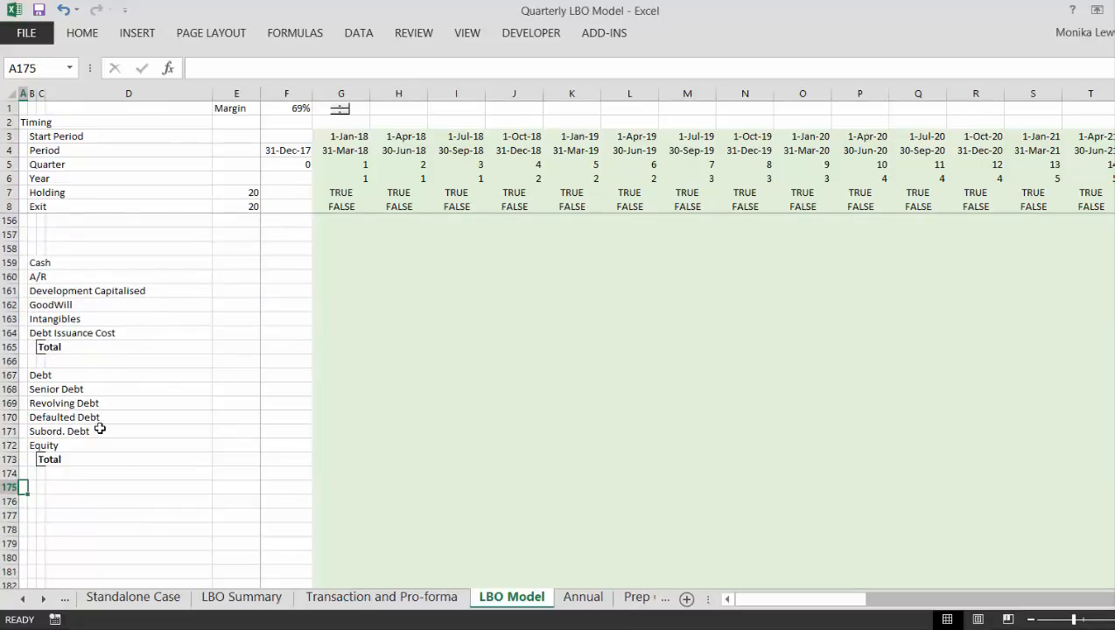
{"action": "type", "text": "IRR's o"}
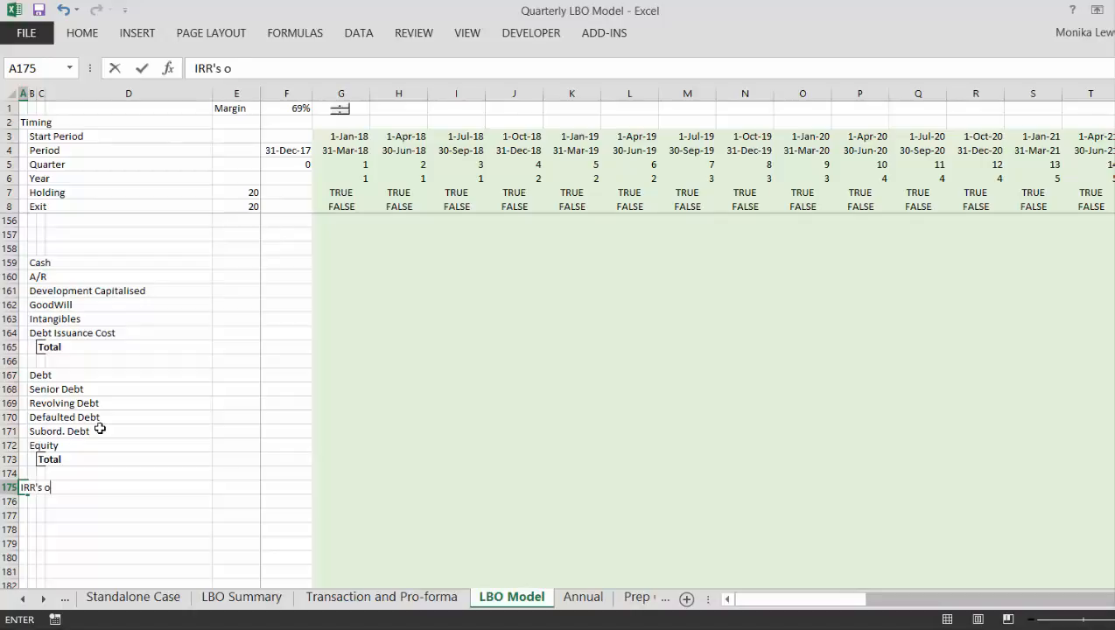
{"action": "type", "text": "n Debt and "}
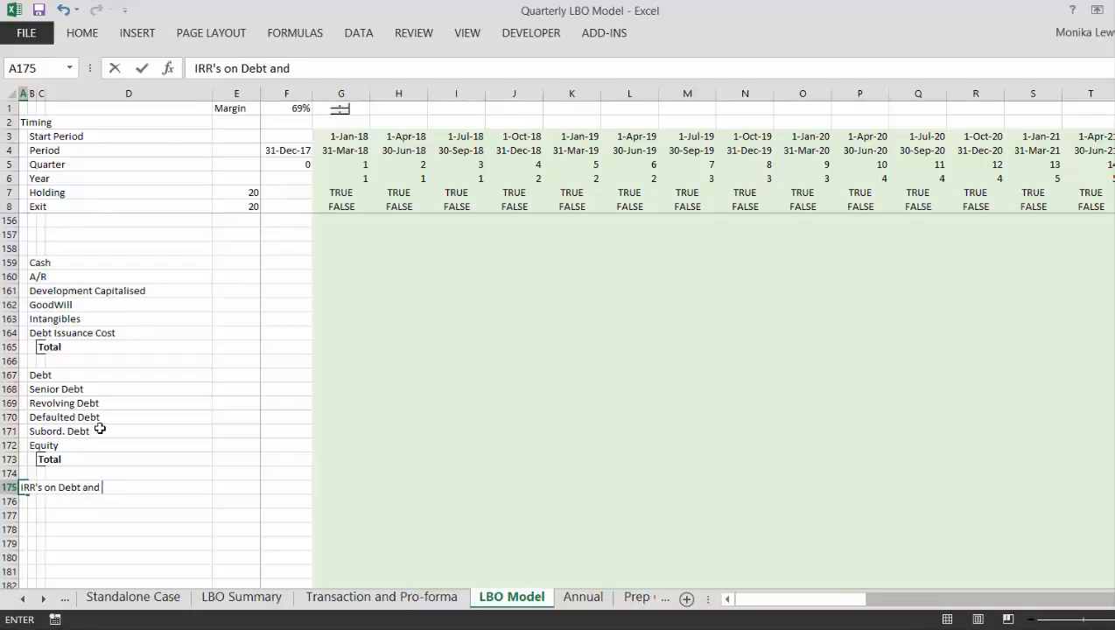
{"action": "type", "text": "Equity"}
{"action": "key", "text": "Up"}
{"action": "key", "text": "Up"}
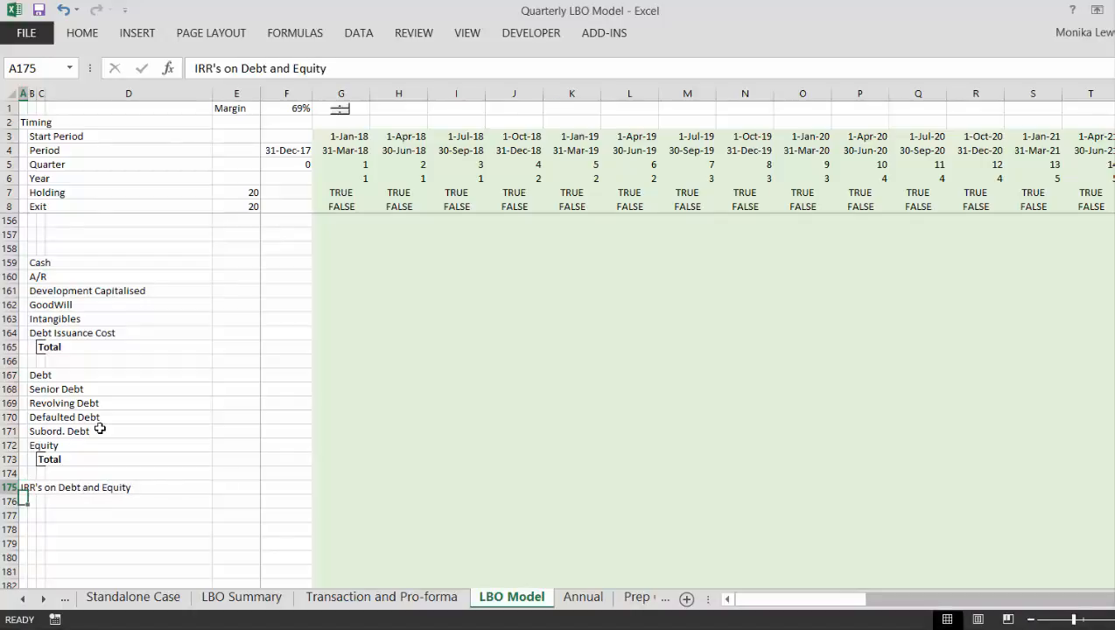
- Label an annual section by entering "Annual" in BB1, beyond the last quarterly column AZ
{"action": "key", "text": "Page_Up"}
{"action": "key", "text": "Page_Up"}
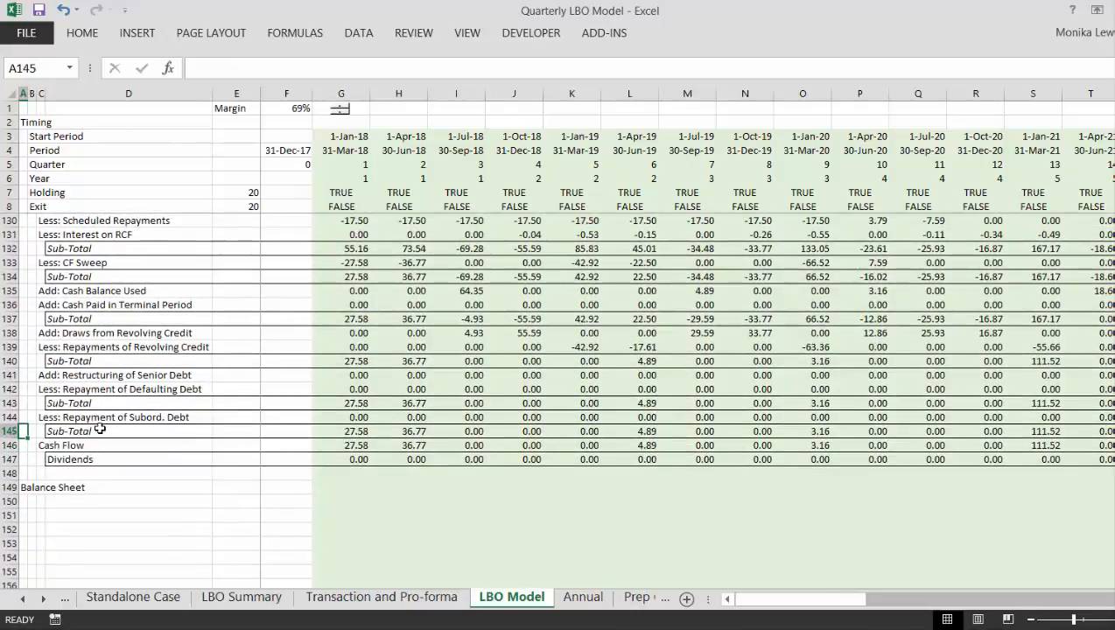
{"action": "key", "text": "Page_Up"}
{"action": "key", "text": "Page_Up"}
{"action": "key", "text": "Page_Up"}
{"action": "key", "text": "Page_Up"}
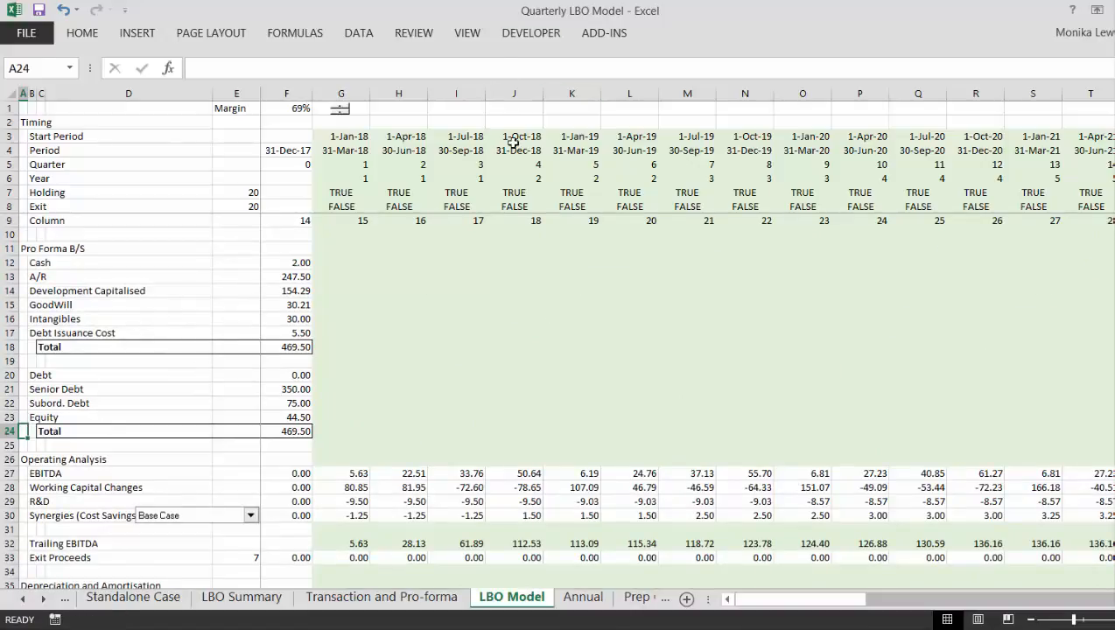
{"action": "left_click", "coordinate": [514, 146]}
{"action": "key", "text": "Right"}
{"action": "key", "text": "Right"}
{"action": "key", "text": "Right"}
{"action": "key", "text": "Right"}
{"action": "key", "text": "Right"}
{"action": "key", "text": "Right"}
{"action": "key", "text": "Right"}
{"action": "key", "text": "Right"}
{"action": "key", "text": "Right"}
{"action": "key", "text": "Right"}
{"action": "key", "text": "Right"}
{"action": "key", "text": "Right"}
{"action": "key", "text": "Right"}
{"action": "key", "text": "Right"}
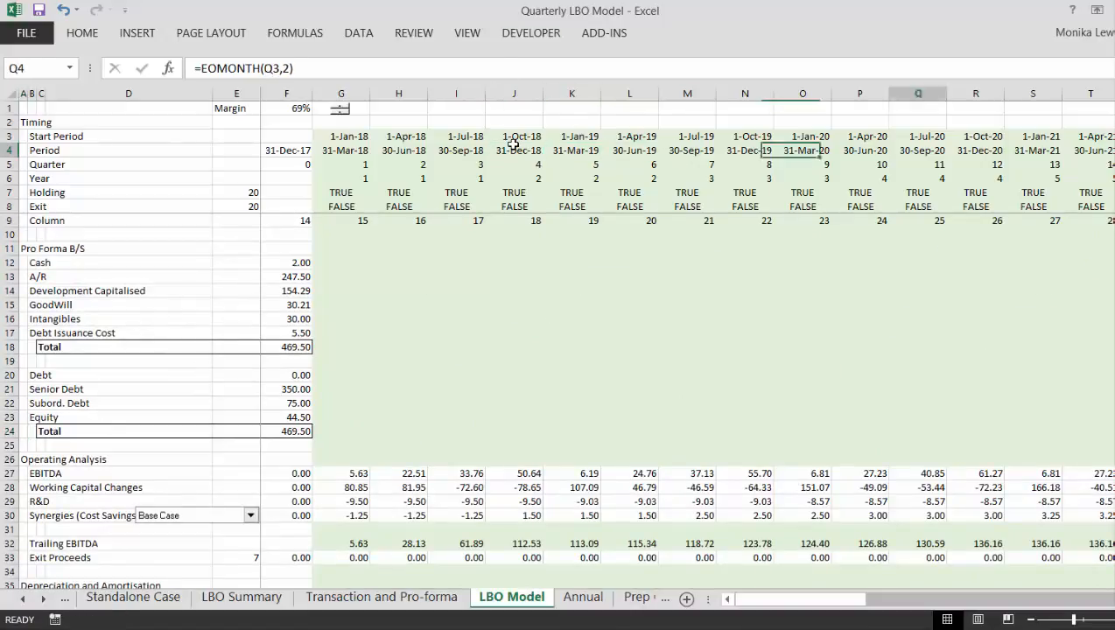
{"action": "key", "text": "Right"}
{"action": "key", "text": "Right"}
{"action": "key", "text": "Right"}
{"action": "key", "text": "Right"}
{"action": "key", "text": "Right"}
{"action": "key", "text": "Right"}
{"action": "key", "text": "Right"}
{"action": "key", "text": "Right"}
{"action": "key", "text": "Right"}
{"action": "key", "text": "Right"}
{"action": "key", "text": "Right"}
{"action": "key", "text": "Right"}
{"action": "key", "text": "Right"}
{"action": "key", "text": "Right"}
{"action": "key", "text": "Right"}
{"action": "key", "text": "Right"}
{"action": "key", "text": "Right"}
{"action": "key", "text": "Right"}
{"action": "key", "text": "Right"}
{"action": "key", "text": "Right"}
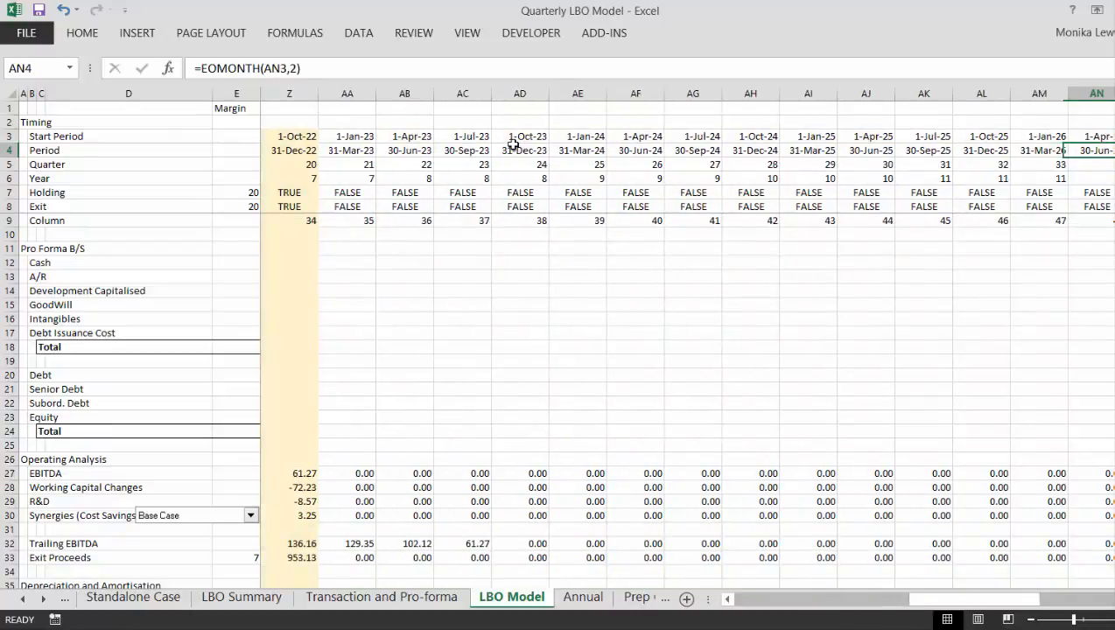
{"action": "key", "text": "Right"}
{"action": "key", "text": "Right"}
{"action": "key", "text": "Right"}
{"action": "key", "text": "Right"}
{"action": "key", "text": "Right"}
{"action": "key", "text": "Right"}
{"action": "key", "text": "Right"}
{"action": "key", "text": "Right"}
{"action": "key", "text": "Right"}
{"action": "key", "text": "Right"}
{"action": "key", "text": "Right"}
{"action": "key", "text": "Right"}
{"action": "key", "text": "Right"}
{"action": "key", "text": "Right"}
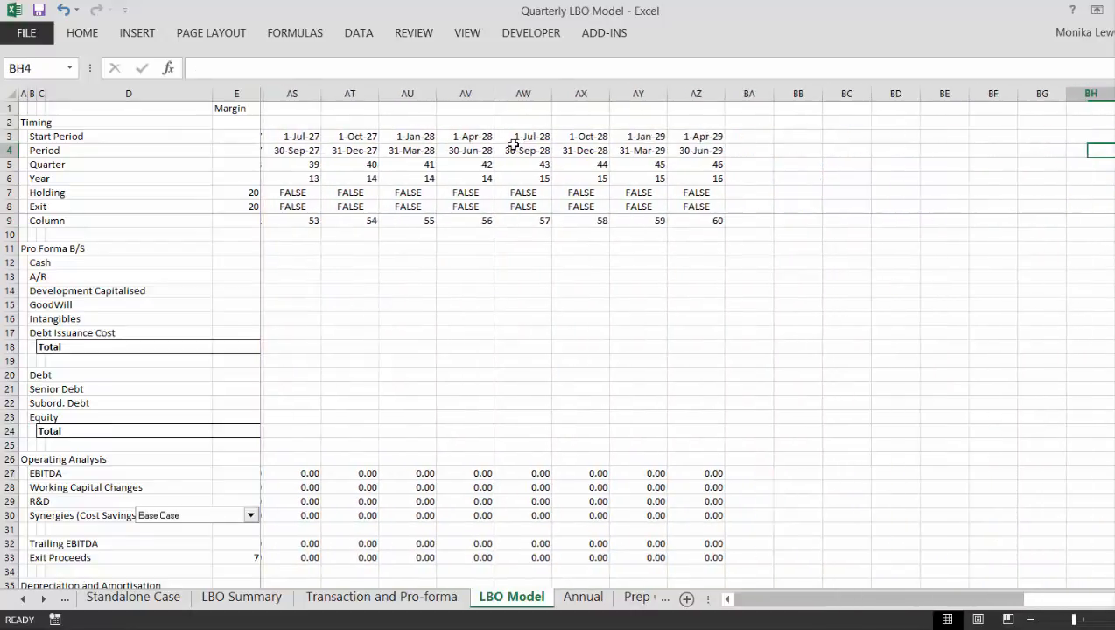
{"action": "key", "text": "Left"}
{"action": "key", "text": "Left"}
{"action": "key", "text": "Left"}
{"action": "key", "text": "Left"}
{"action": "key", "text": "Up"}
{"action": "key", "text": "Up"}
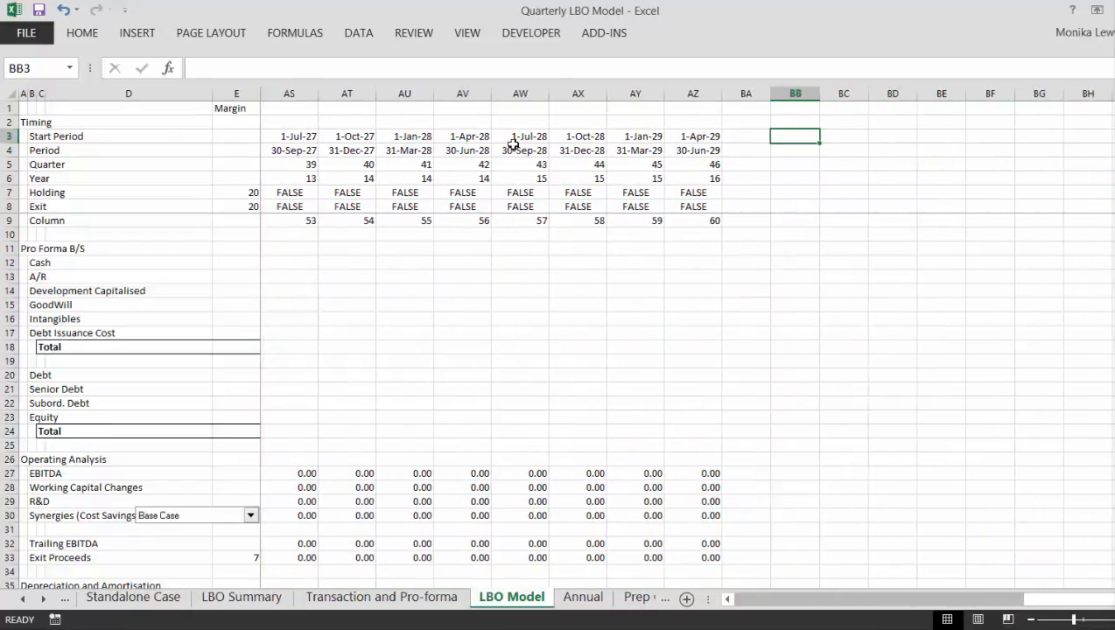
{"action": "key", "text": "Left"}
{"action": "key", "text": "Up"}
{"action": "key", "text": "Right"}
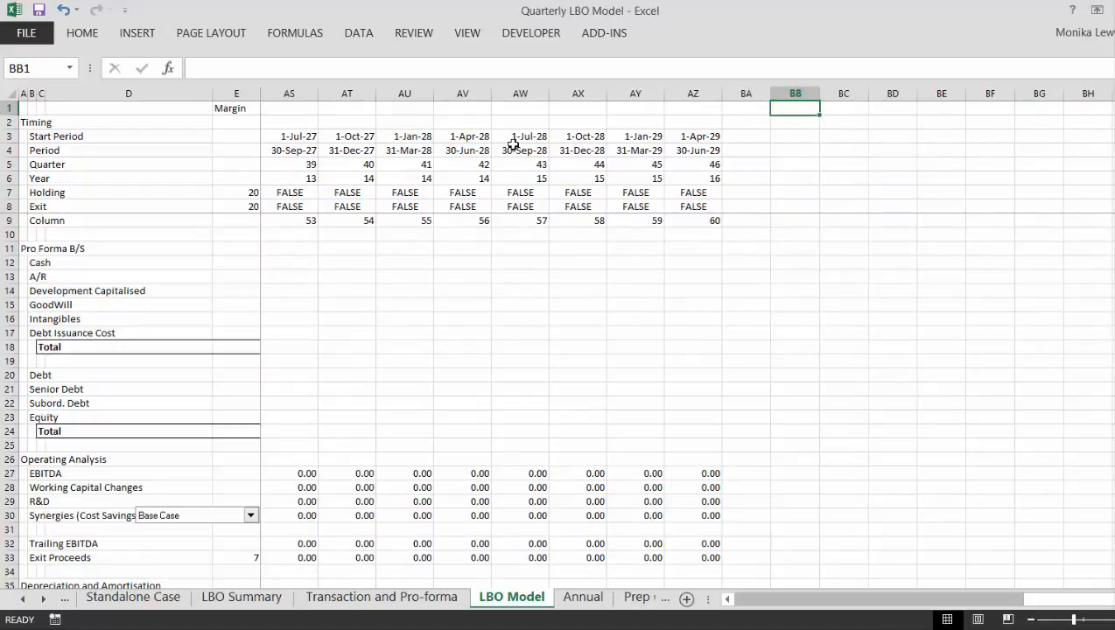
{"action": "type", "text": "Annu"}
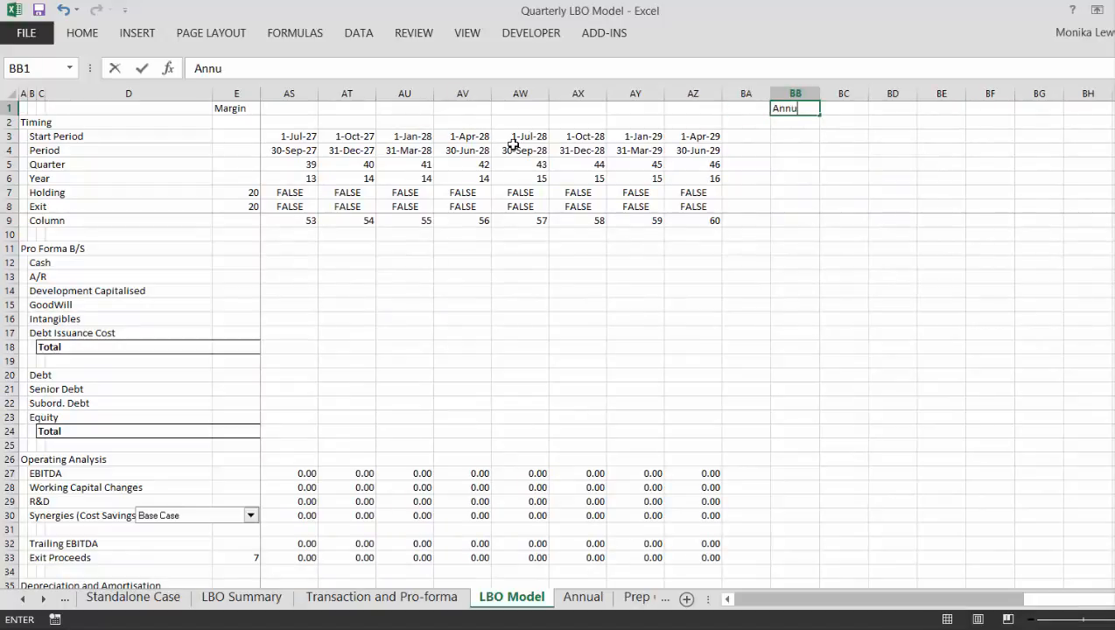
{"action": "type", "text": "al"}
{"action": "key", "text": "Return"}
{"action": "key", "text": "Down"}
{"action": "key", "text": "Down"}
{"action": "key", "text": "Down"}
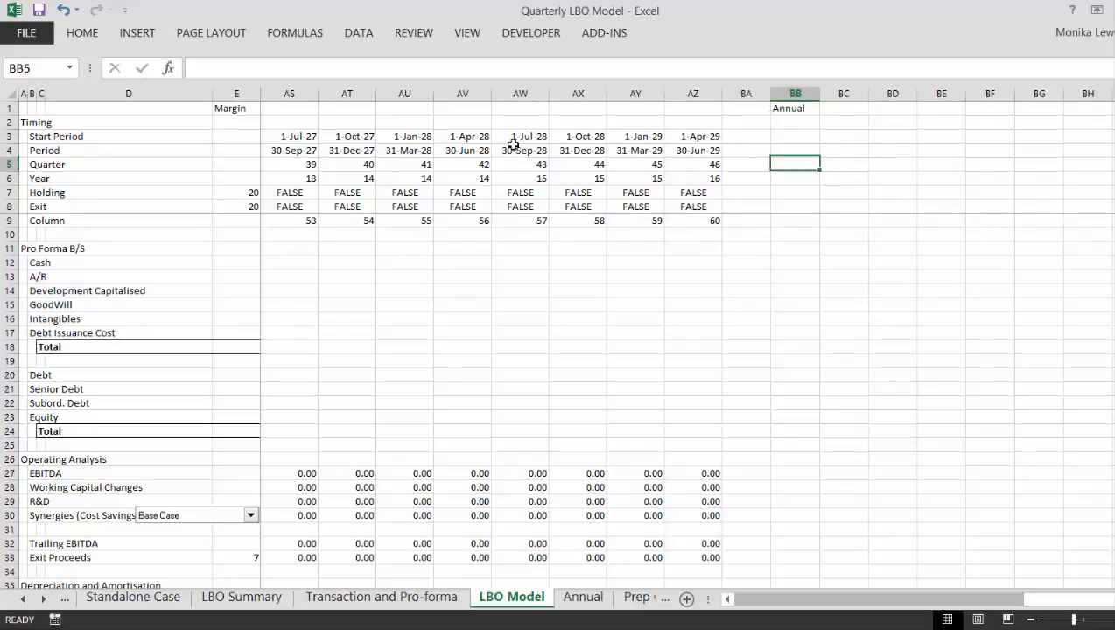
{"action": "key", "text": "Up"}
{"action": "key", "text": "Down"}
{"action": "key", "text": "Down"}
{"action": "key", "text": "Up"}
{"action": "key", "text": "Up"}
{"action": "key", "text": "Down"}
{"action": "key", "text": "Down"}
{"action": "key", "text": "Down"}
- Enter a YEAR formula in BB4 that takes the first annual year from the first quarter's start date, G3
{"action": "key", "text": "Up"}
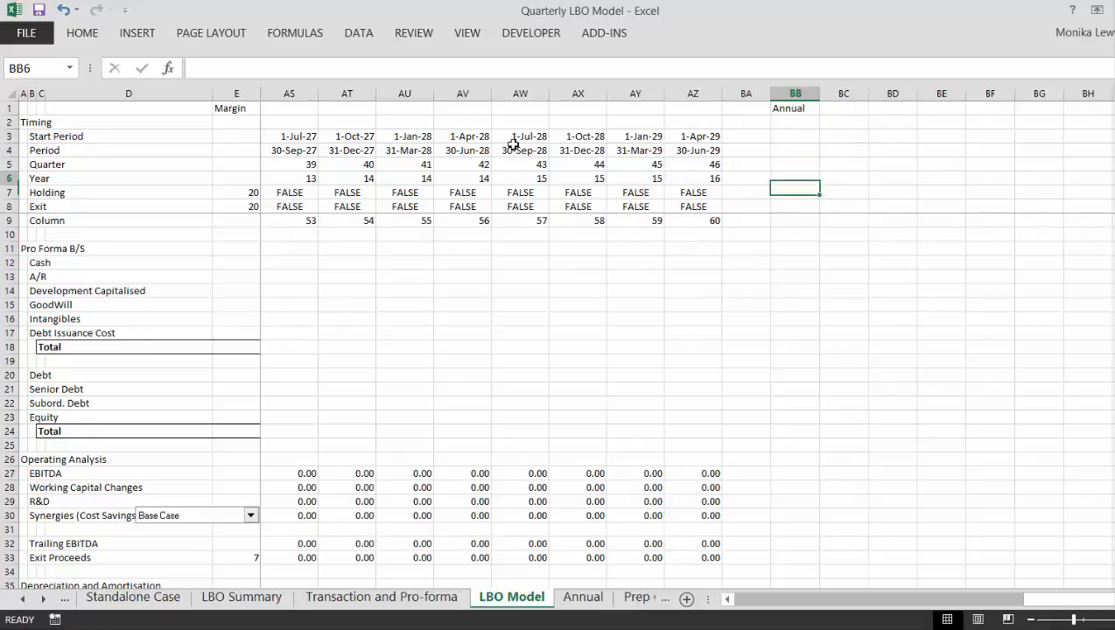
{"action": "key", "text": "Up"}
{"action": "key", "text": "Up"}
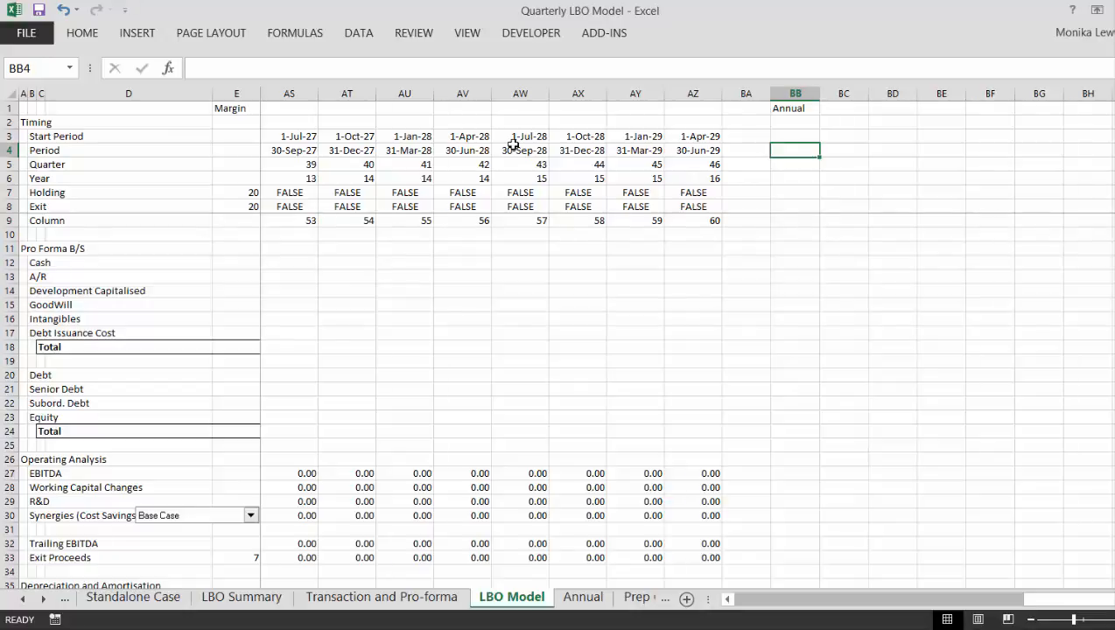
{"action": "type", "text": "="}
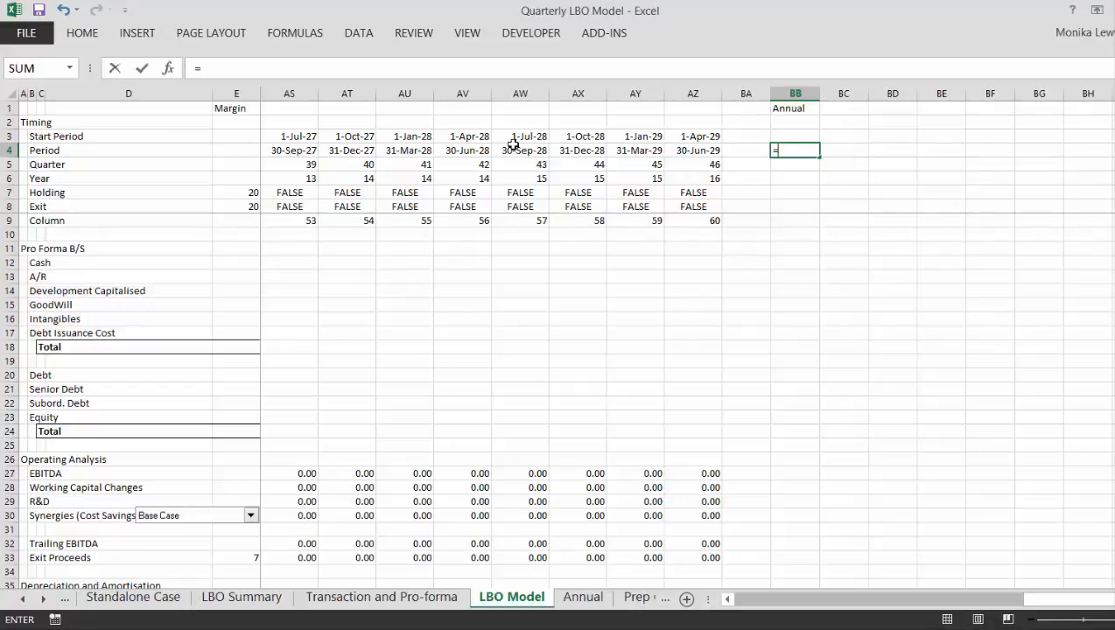
{"action": "type", "text": "year("}
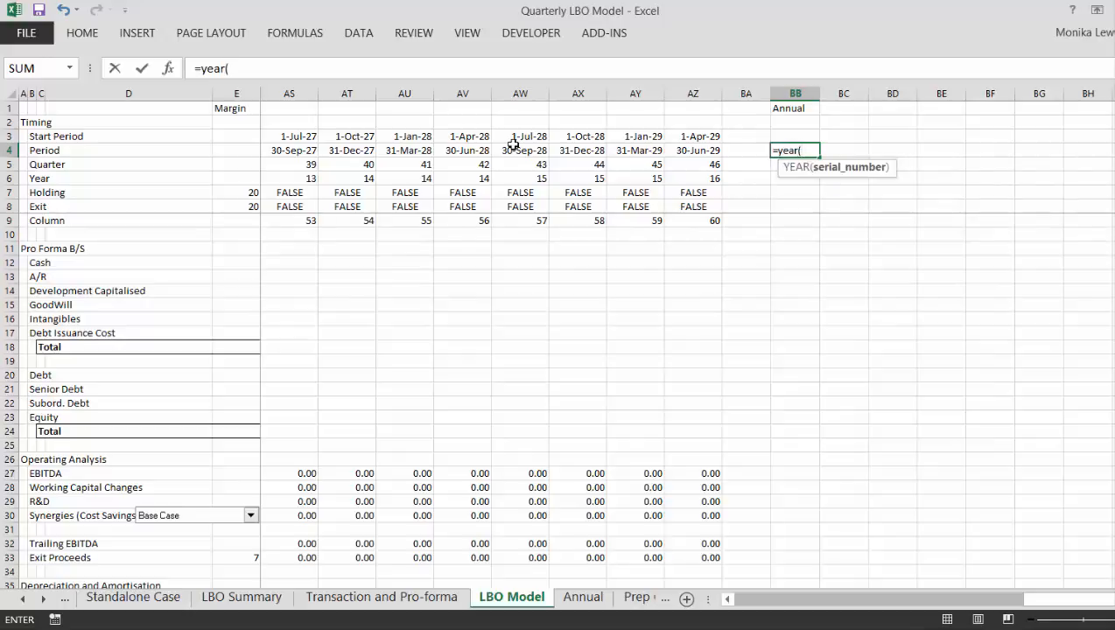
{"action": "key", "text": "Left"}
{"action": "key", "text": "ctrl+Left"}
{"action": "key", "text": "ctrl+Left"}
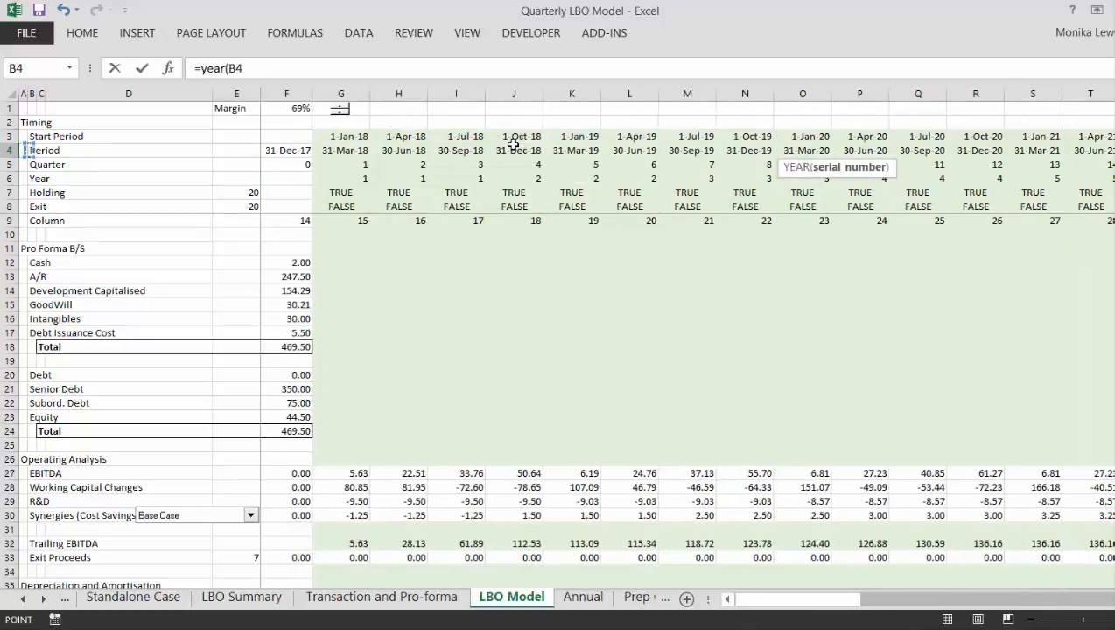
{"action": "key", "text": "ctrl+Right"}
{"action": "key", "text": "ctrl+Right"}
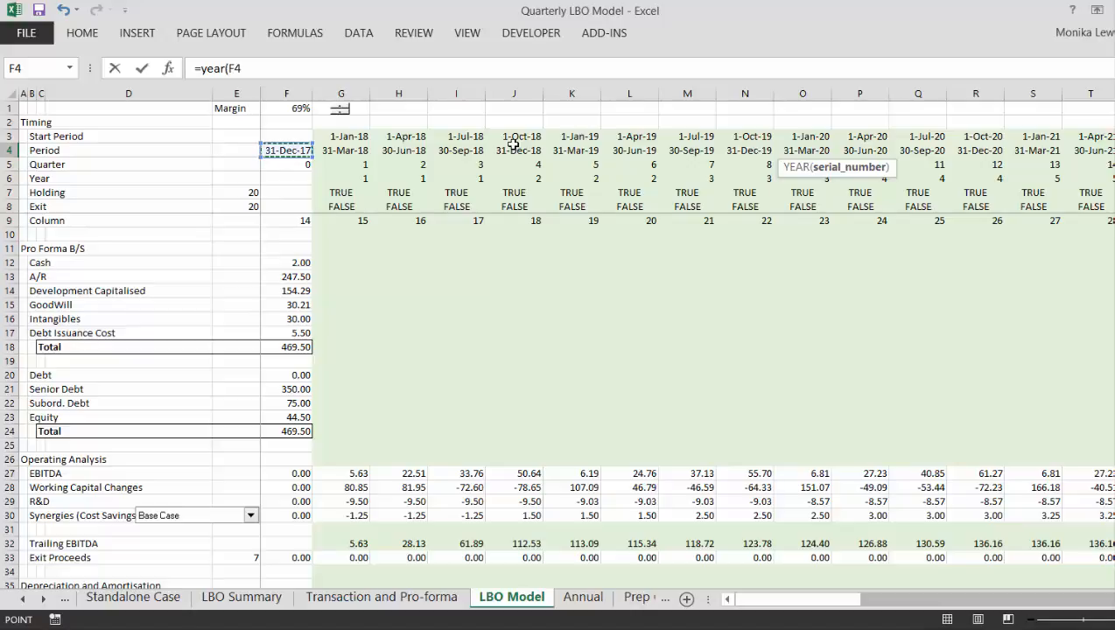
{"action": "key", "text": "Up"}
{"action": "key", "text": "Right"}
{"action": "key", "text": "Return"}
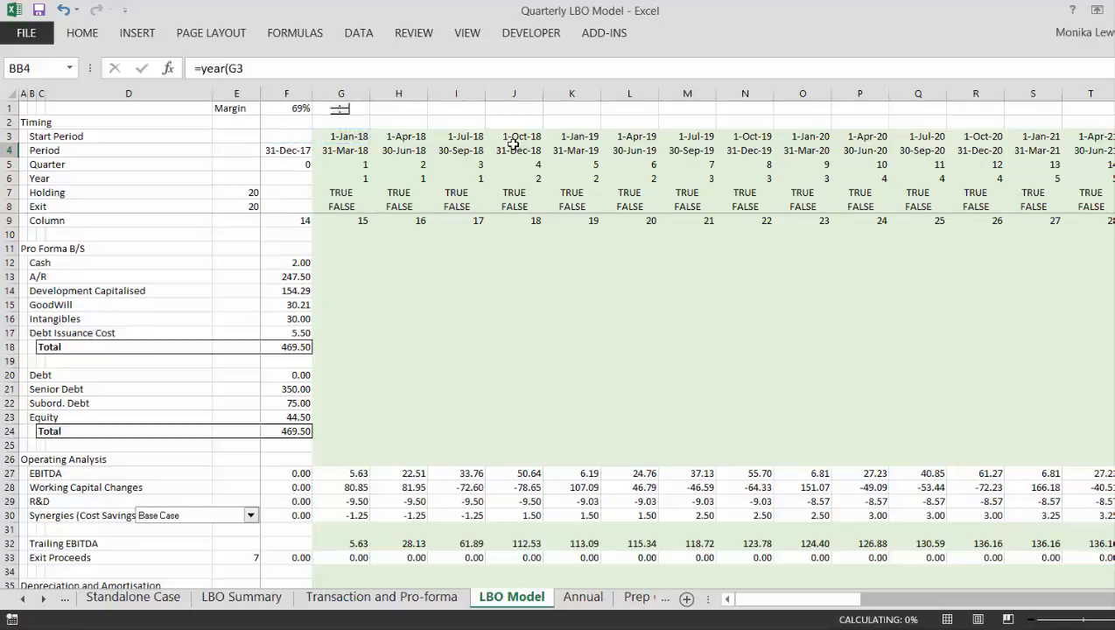
- Try to calculate the second annual year in BC4 with the formula =BA4+1
{"action": "key", "text": "Right"}
{"action": "key", "text": "Right"}
{"action": "key", "text": "Up"}
{"action": "key", "text": "Left"}
{"action": "key", "text": "Up"}
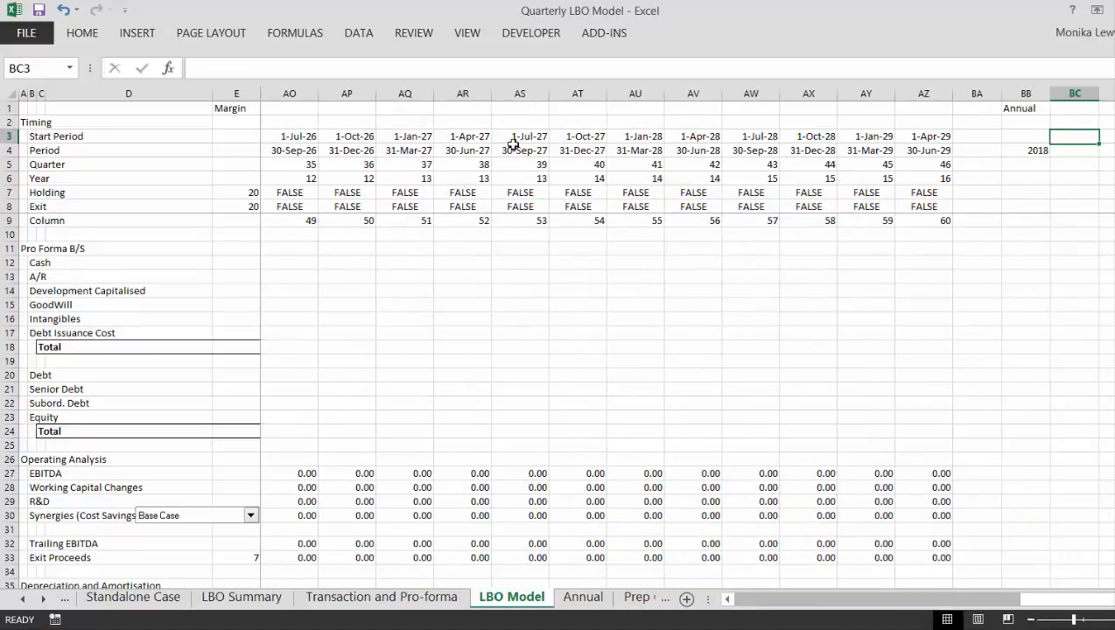
{"action": "key", "text": "Left"}
{"action": "key", "text": "Down"}
{"action": "key", "text": "Right"}
{"action": "type", "text": "="}
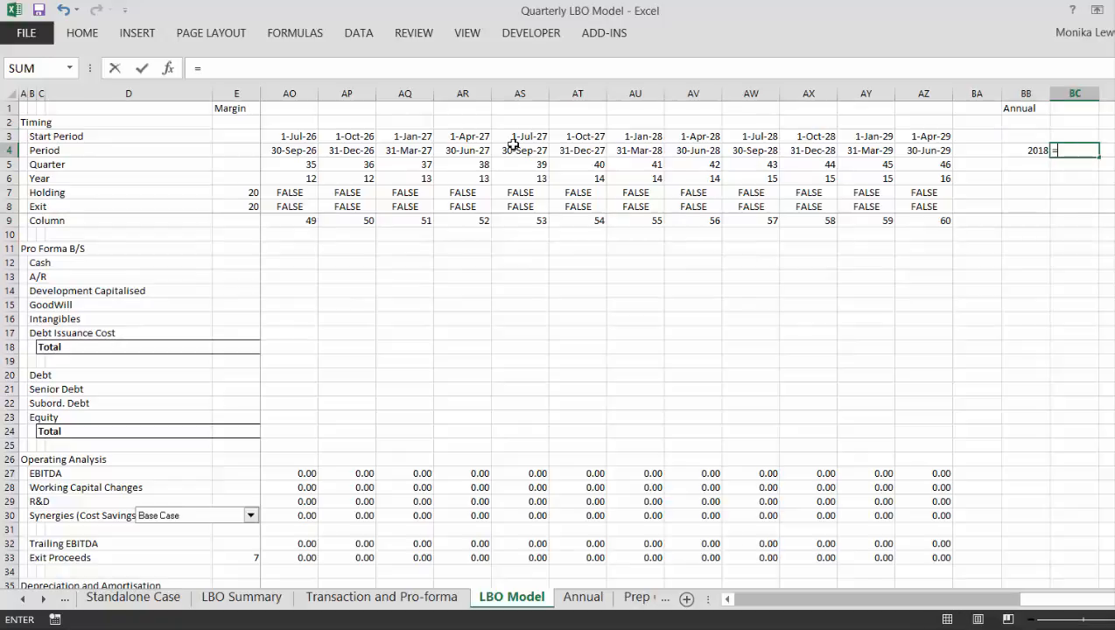
{"action": "key", "text": "Left"}
{"action": "key", "text": "Left"}
{"action": "type", "text": "+"}
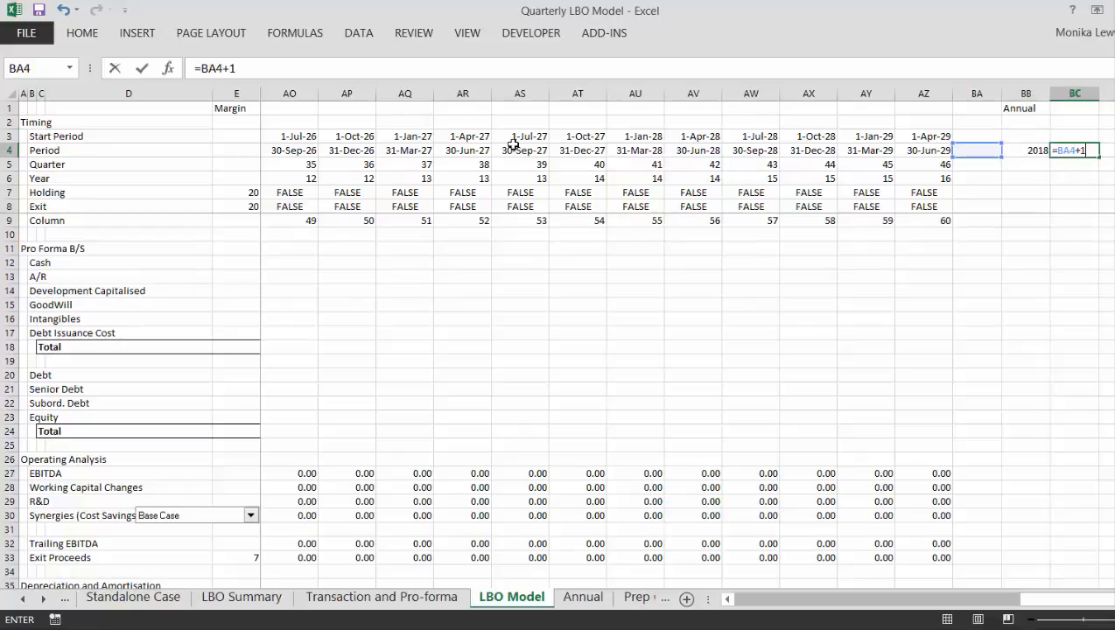
{"action": "key", "text": "Return"}
{"action": "key", "text": "Up"}
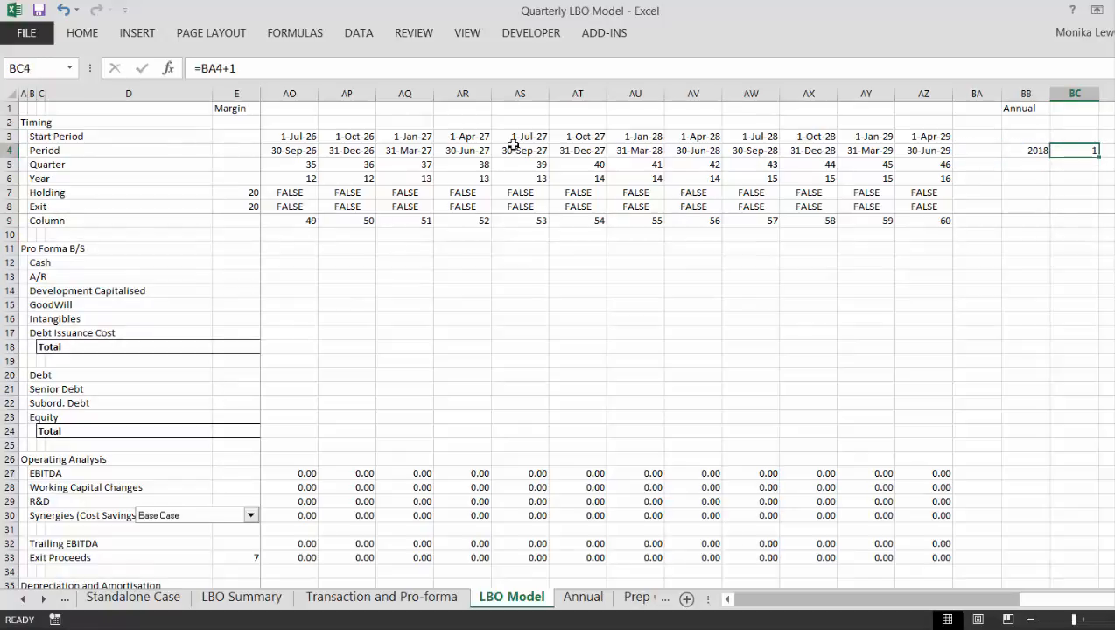
- Enter =BB4+1 in BC4 and fill the formula across the Period row to BJ4, reaching 2026
{"action": "type", "text": "="}
{"action": "key", "text": "Left"}
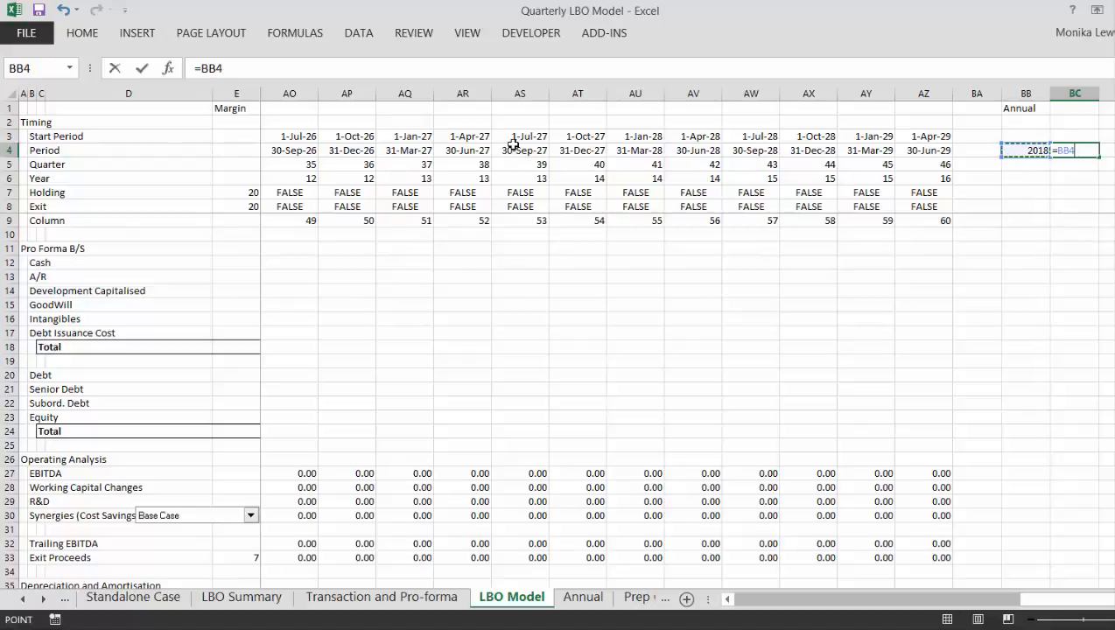
{"action": "type", "text": "+1"}
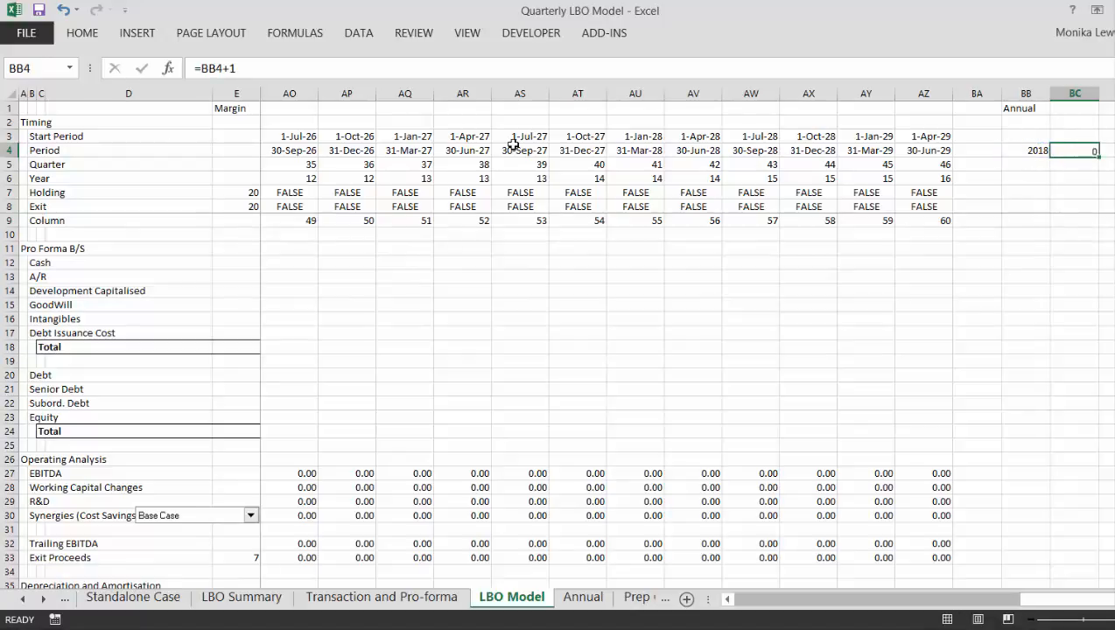
{"action": "key", "text": "Return"}
{"action": "key", "text": "Up"}
{"action": "key", "text": "shift+Right"}
{"action": "key", "text": "shift+Right"}
{"action": "key", "text": "shift+Right"}
{"action": "key", "text": "shift+Right"}
{"action": "key", "text": "shift+Right"}
{"action": "key", "text": "shift+Right"}
{"action": "key", "text": "shift+Right"}
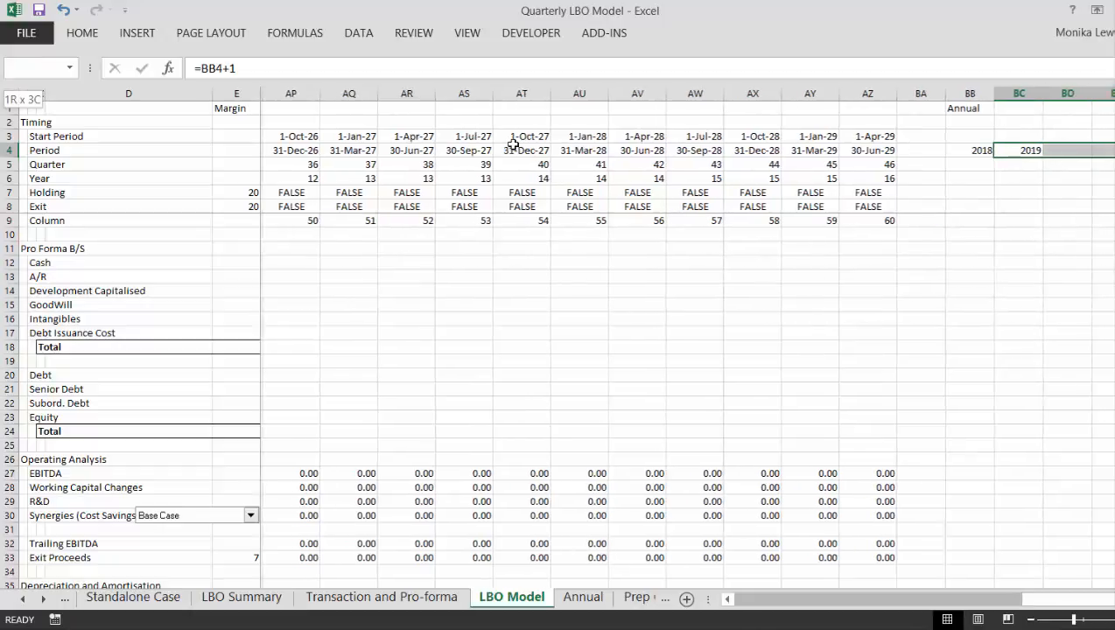
{"action": "key", "text": "ctrl+r"}
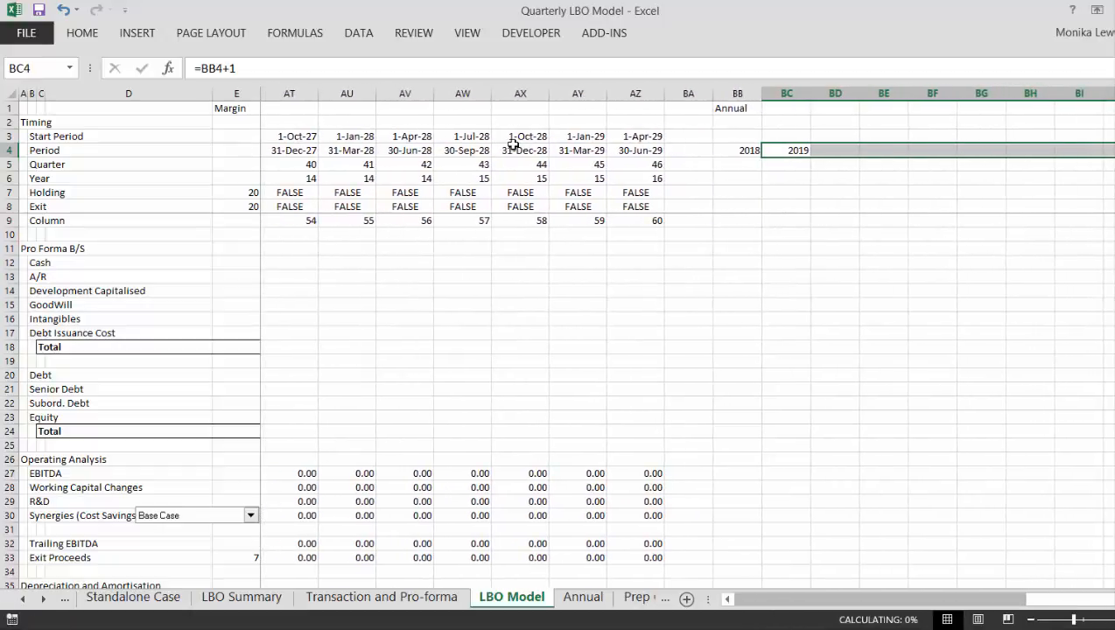
{"action": "key", "text": "Down"}
{"action": "key", "text": "Down"}
{"action": "key", "text": "Right"}
{"action": "key", "text": "Right"}
{"action": "key", "text": "Right"}
{"action": "key", "text": "Right"}
{"action": "key", "text": "Right"}
{"action": "key", "text": "Right"}
{"action": "key", "text": "Right"}
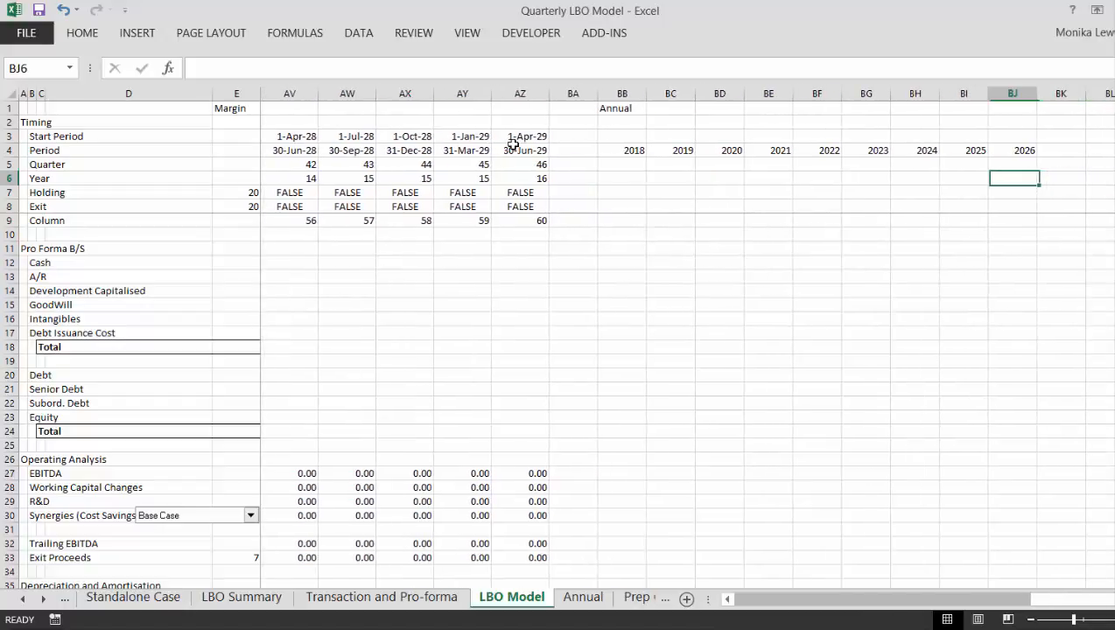
{"action": "key", "text": "Up"}
{"action": "key", "text": "Up"}
{"action": "key", "text": "shift+Right"}
{"action": "key", "text": "shift+Right"}
{"action": "key", "text": "shift+Right"}
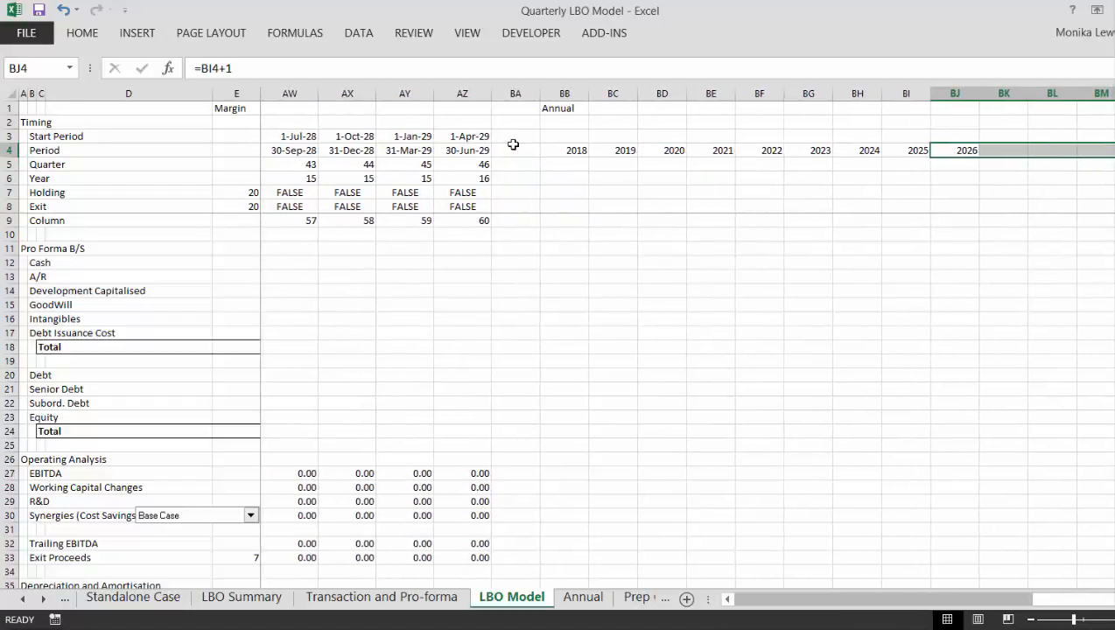
{"action": "key", "text": "F2"}
{"action": "key", "text": "Escape"}
{"action": "type", "text": "r"}
{"action": "key", "text": "Escape"}
{"action": "key", "text": "Left"}
{"action": "key", "text": "Left"}
{"action": "key", "text": "Right"}
{"action": "key", "text": "Right"}
- Extend the annual year formula from BJ4 across to BN4 so the timeline runs to 2030
{"action": "key", "text": "shift+Right"}
{"action": "key", "text": "shift+Right"}
{"action": "key", "text": "shift+Right"}
{"action": "key", "text": "shift+Right"}
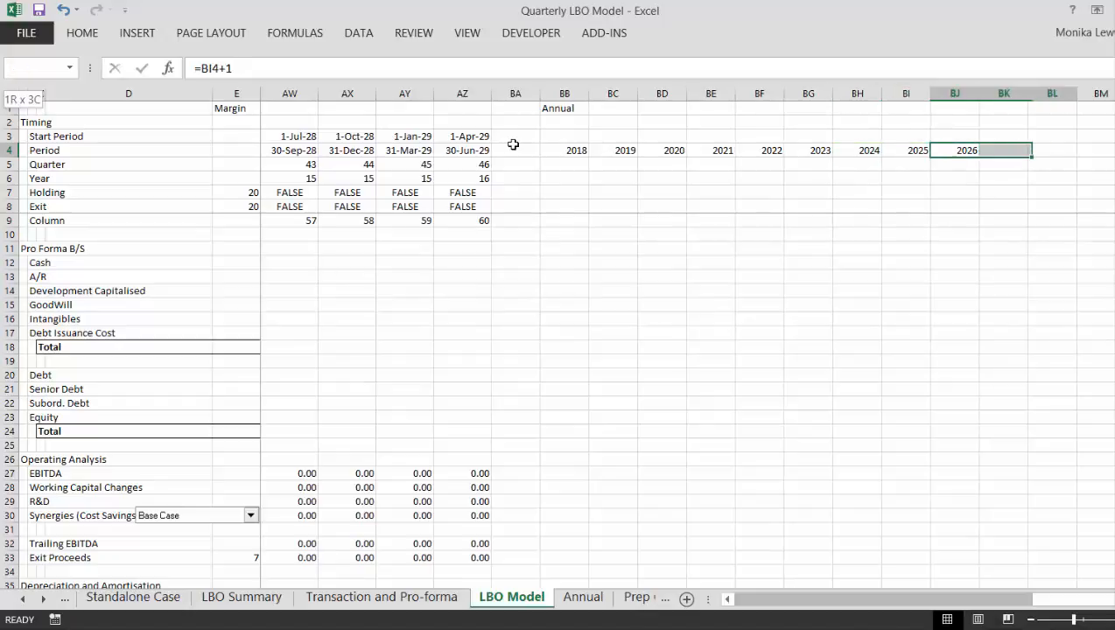
{"action": "key", "text": "ctrl+r"}
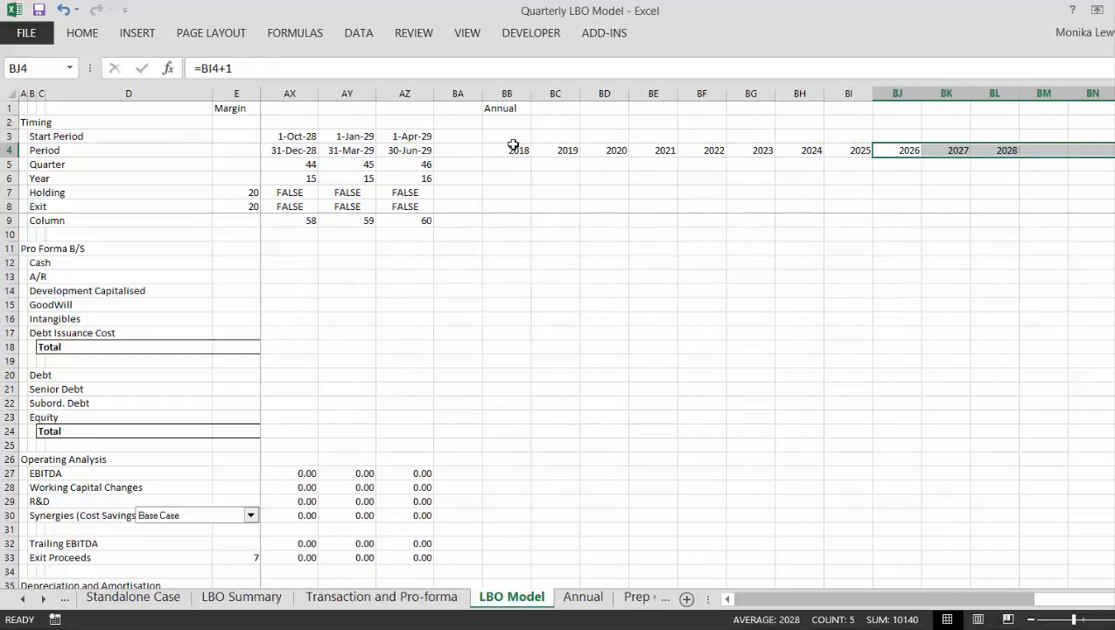
{"action": "key", "text": "Down"}
{"action": "key", "text": "Down"}
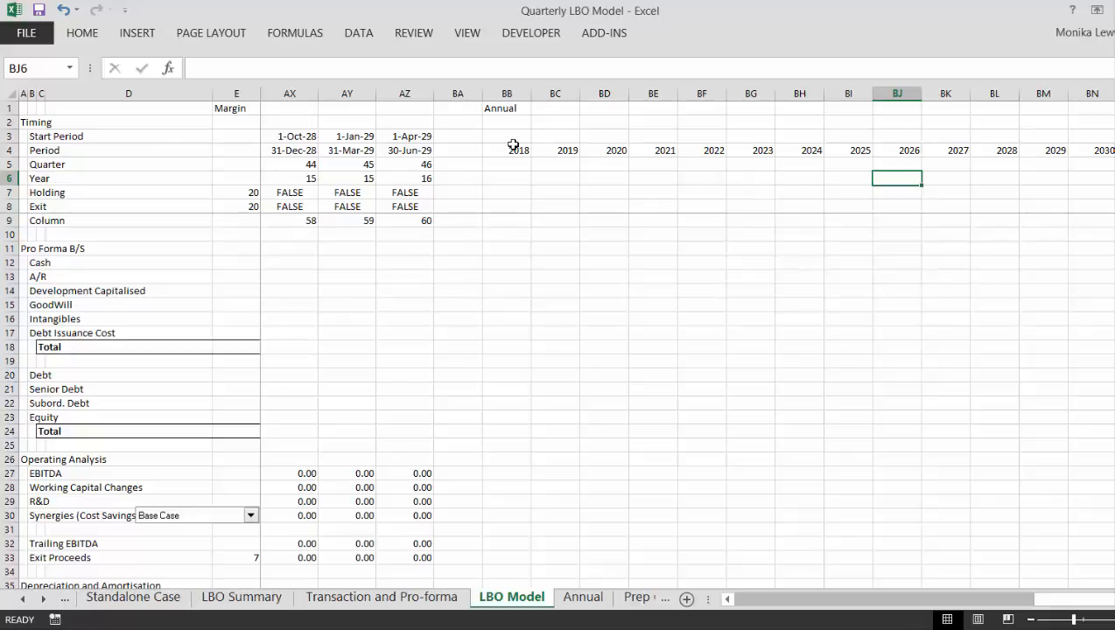
{"action": "key", "text": "Left"}
{"action": "key", "text": "Left"}
{"action": "key", "text": "Left"}
{"action": "key", "text": "Left"}
{"action": "key", "text": "Left"}
{"action": "key", "text": "Left"}
{"action": "key", "text": "Left"}
{"action": "key", "text": "Left"}
{"action": "key", "text": "Left"}
{"action": "key", "text": "Left"}
{"action": "key", "text": "Left"}
{"action": "key", "text": "Left"}
{"action": "key", "text": "Left"}
{"action": "key", "text": "Left"}
{"action": "key", "text": "Left"}
{"action": "key", "text": "Left"}
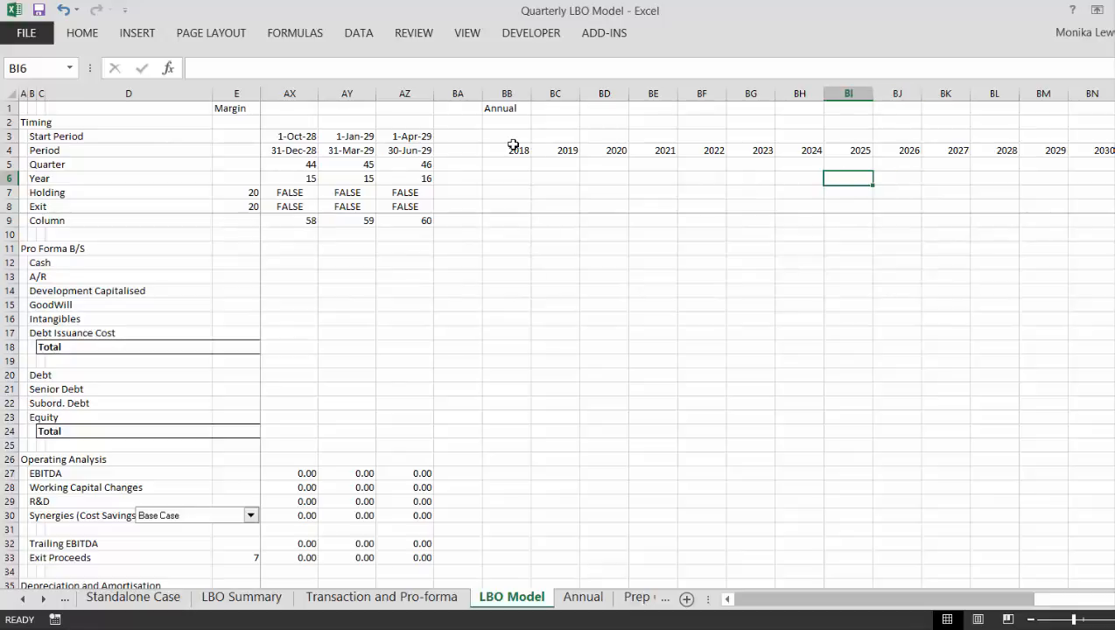
{"action": "key", "text": "Right"}
{"action": "key", "text": "Right"}
{"action": "key", "text": "Right"}
{"action": "key", "text": "Right"}
{"action": "key", "text": "Right"}
{"action": "key", "text": "Right"}
{"action": "key", "text": "Right"}
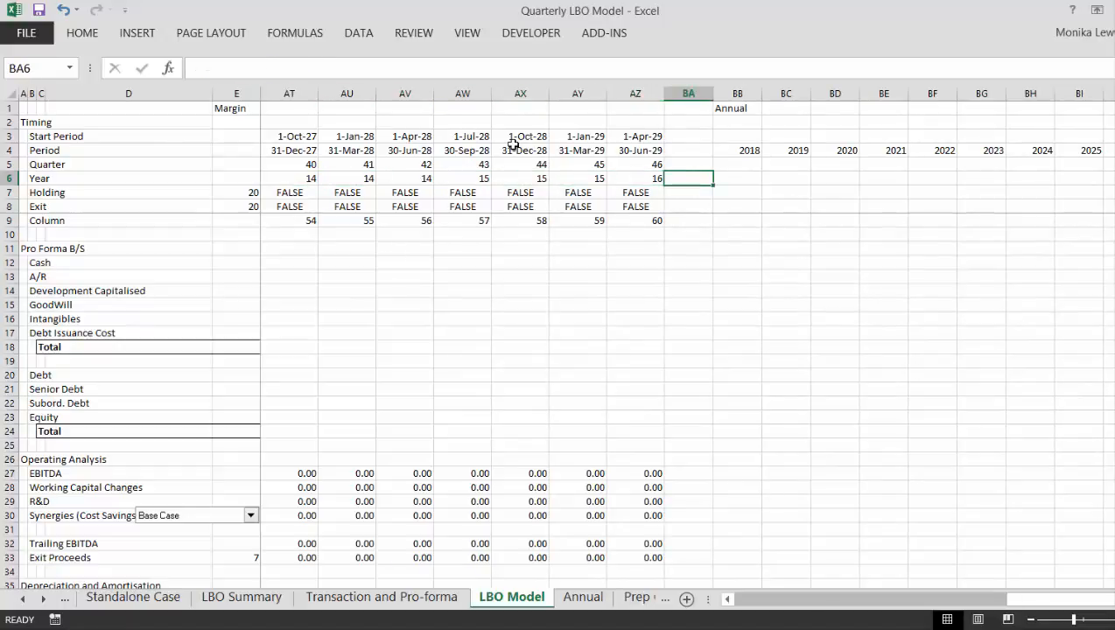
{"action": "key", "text": "Down"}
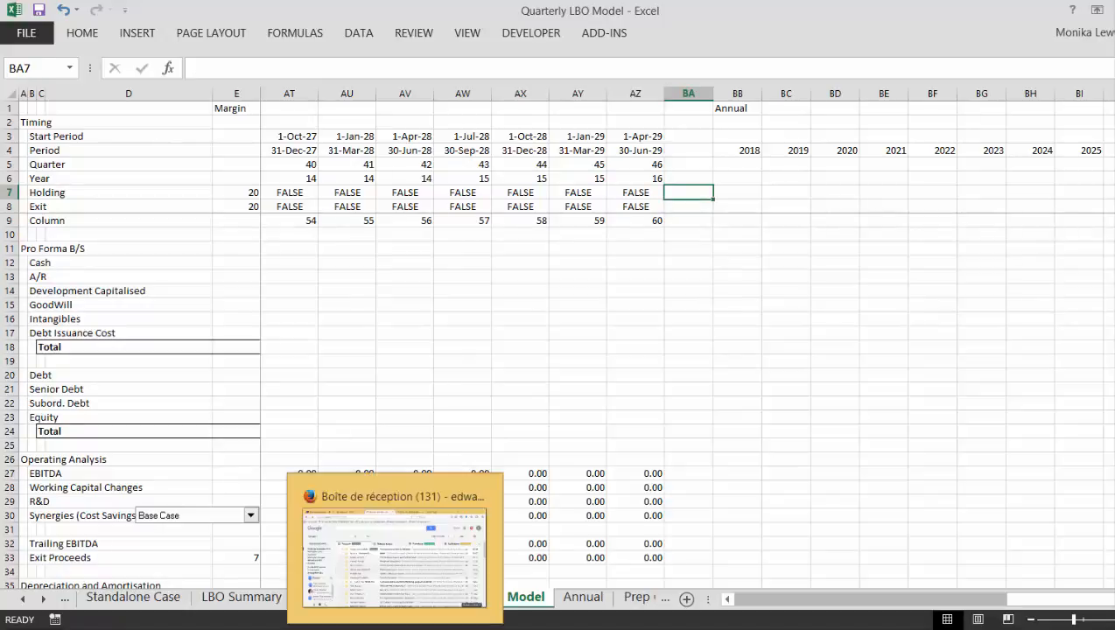
{"action": "left_click", "coordinate": [816, 629]}
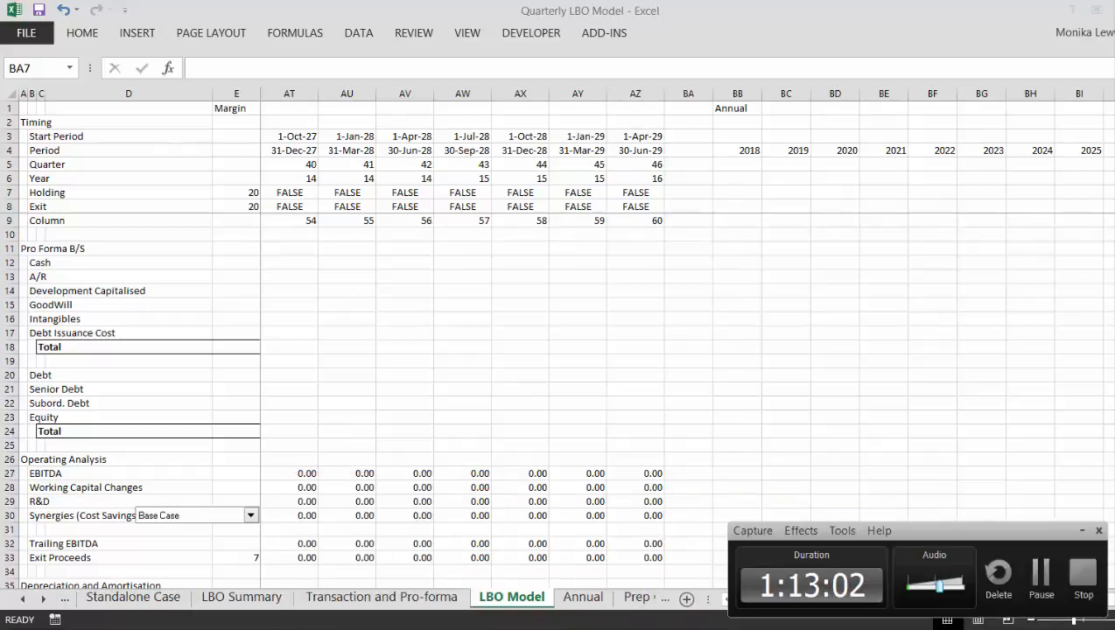
{"action": "left_click", "coordinate": [1041, 573]}
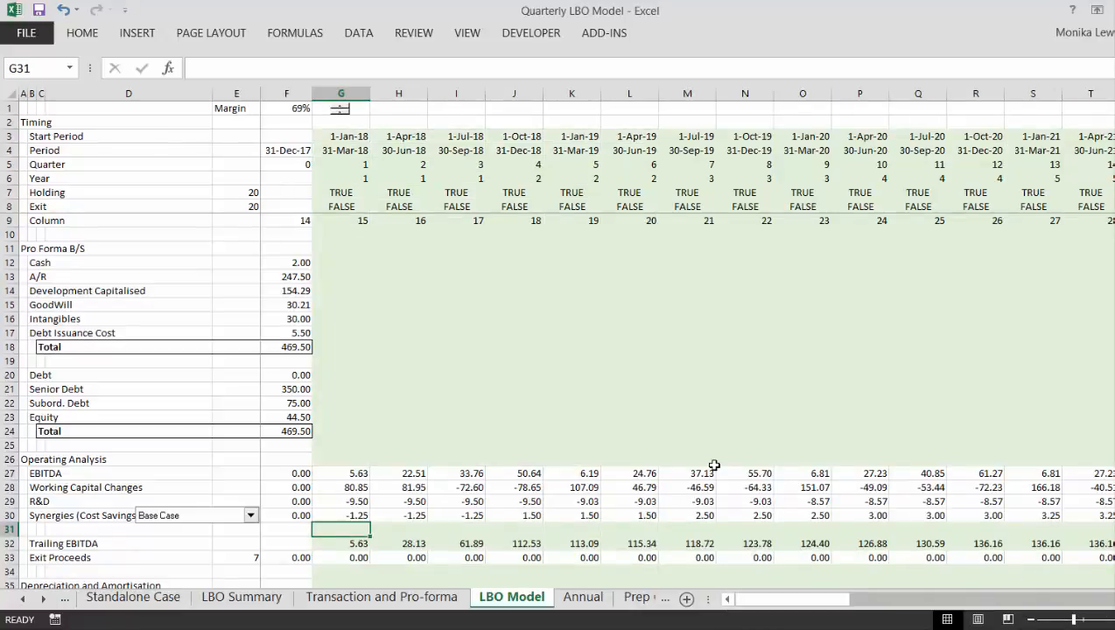
- Review the Depreciation from Standalone Case row in the Depreciation and Amortisation section, starting with the first quarter's formula in G36
{"action": "key", "text": "Down"}
{"action": "key", "text": "Down"}
{"action": "key", "text": "Down"}
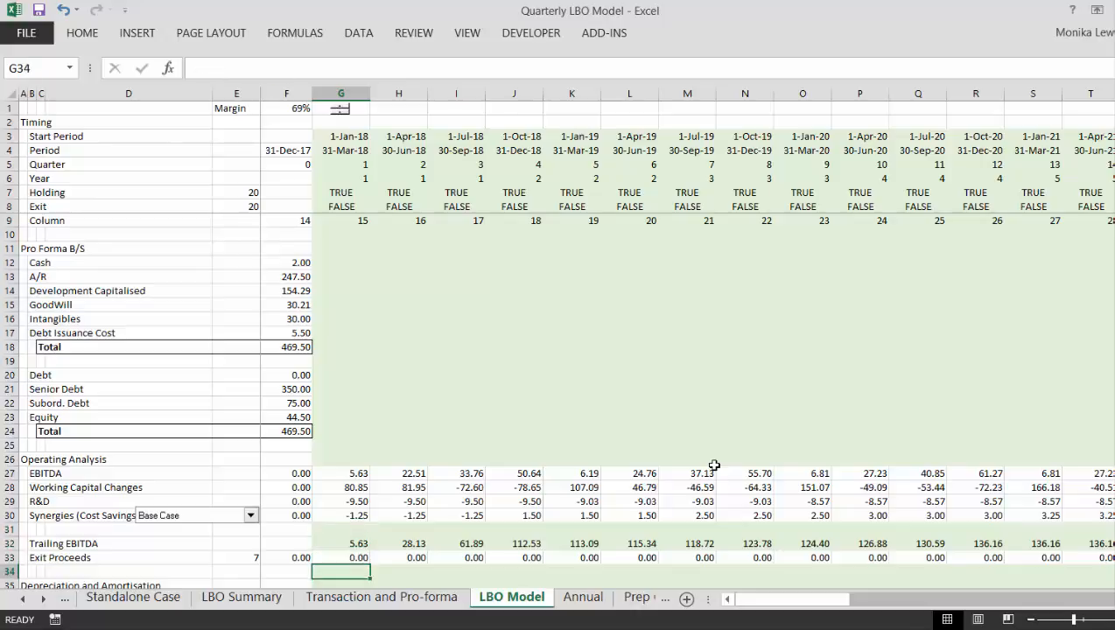
{"action": "key", "text": "Down"}
{"action": "key", "text": "Down"}
{"action": "key", "text": "Down"}
{"action": "key", "text": "Down"}
{"action": "key", "text": "Down"}
{"action": "key", "text": "Down"}
{"action": "key", "text": "Down"}
{"action": "key", "text": "Down"}
{"action": "key", "text": "Down"}
{"action": "key", "text": "Down"}
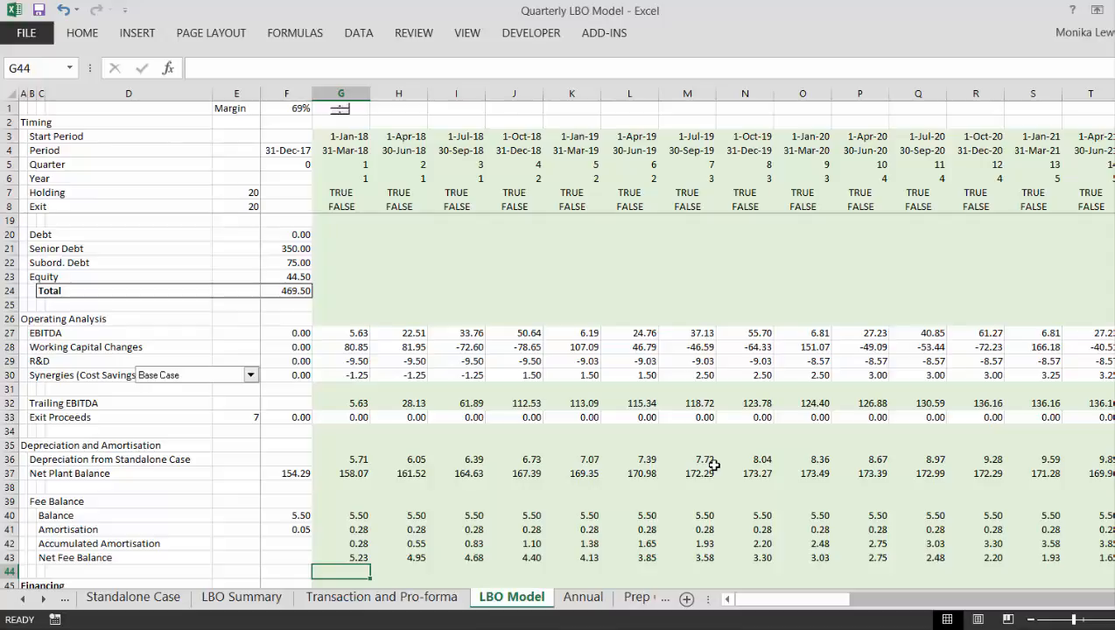
{"action": "key", "text": "Up"}
{"action": "key", "text": "Up"}
{"action": "key", "text": "Up"}
{"action": "key", "text": "Up"}
{"action": "key", "text": "Up"}
{"action": "key", "text": "Up"}
{"action": "key", "text": "Up"}
{"action": "key", "text": "Up"}
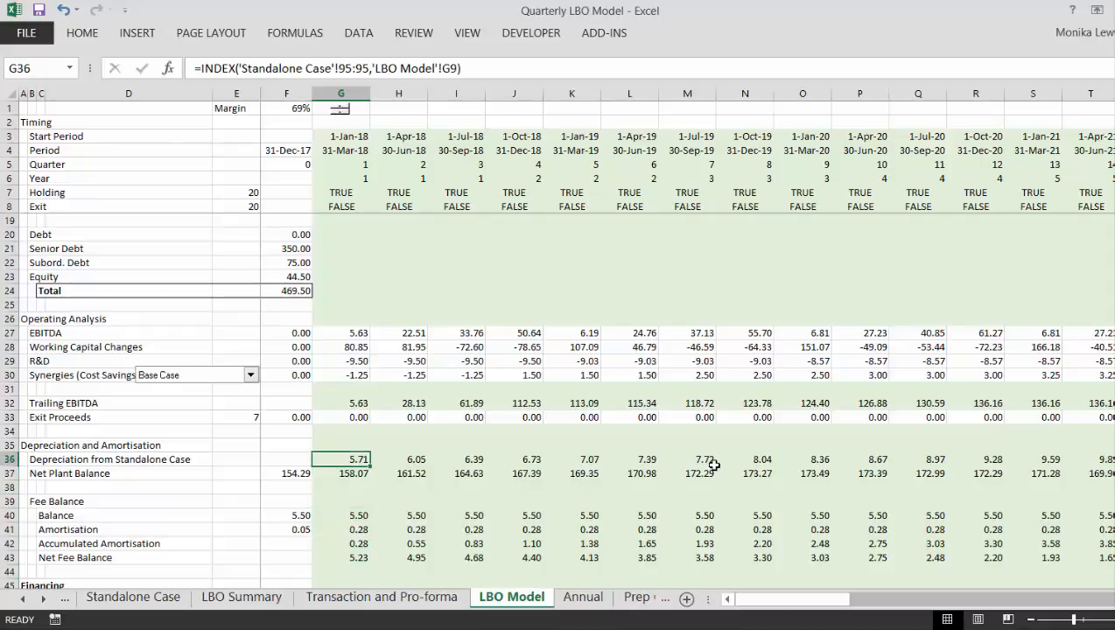
{"action": "key", "text": "Left"}
{"action": "key", "text": "Left"}
{"action": "key", "text": "Right"}
{"action": "key", "text": "Right"}
- Inspect the Net Plant Balance formulas for the opening balance in F37 and the first quarter in G37
{"action": "key", "text": "Down"}
{"action": "key", "text": "Left"}
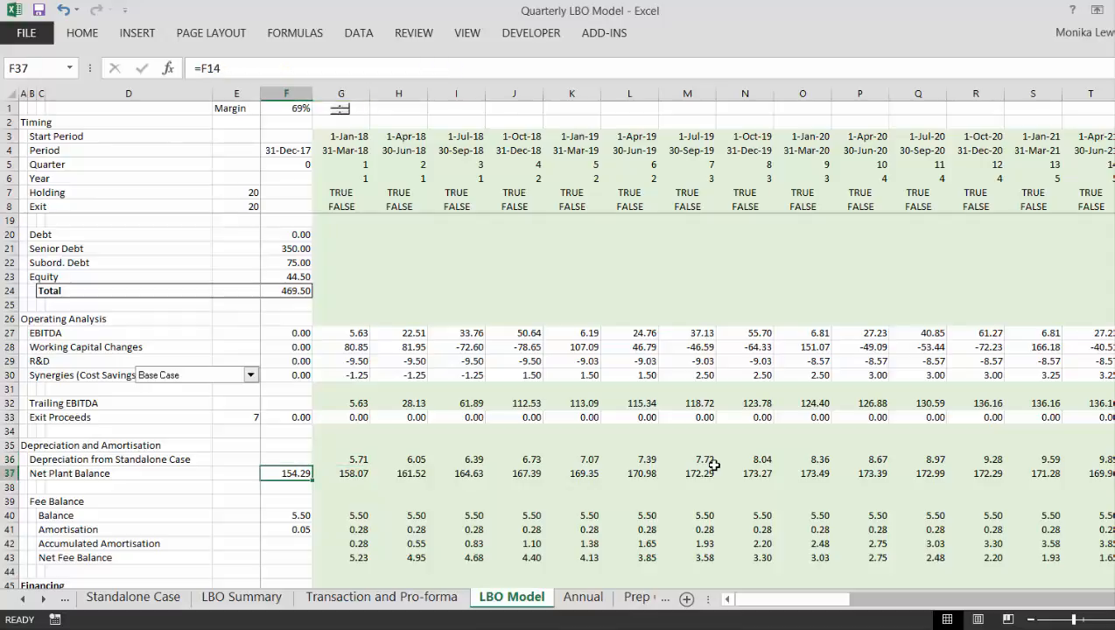
{"action": "key", "text": "F2"}
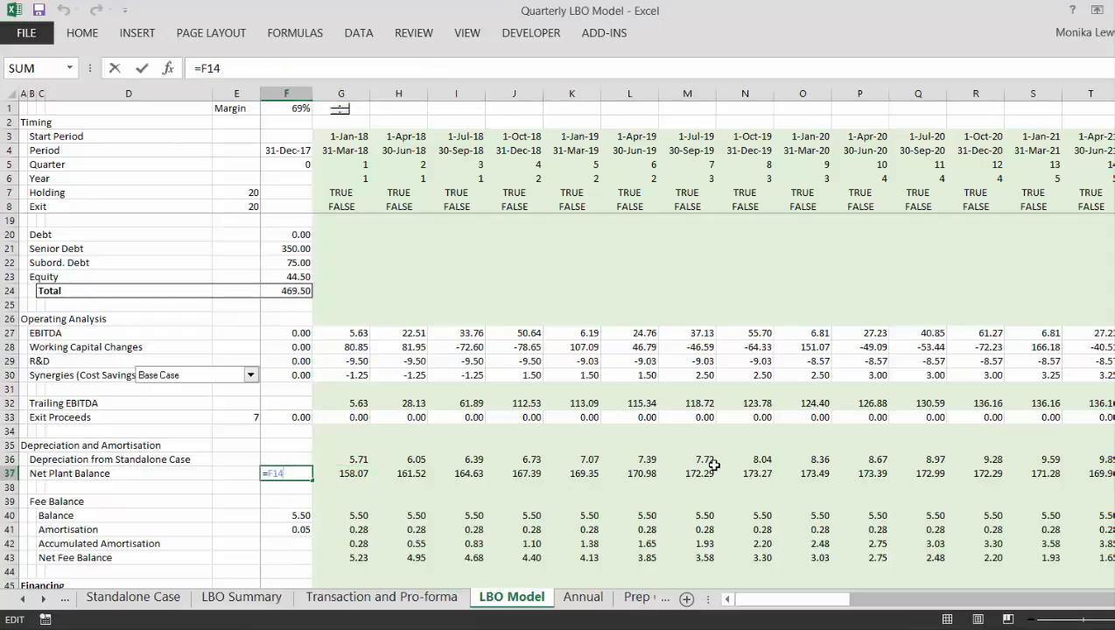
{"action": "key", "text": "Escape"}
{"action": "key", "text": "Tab"}
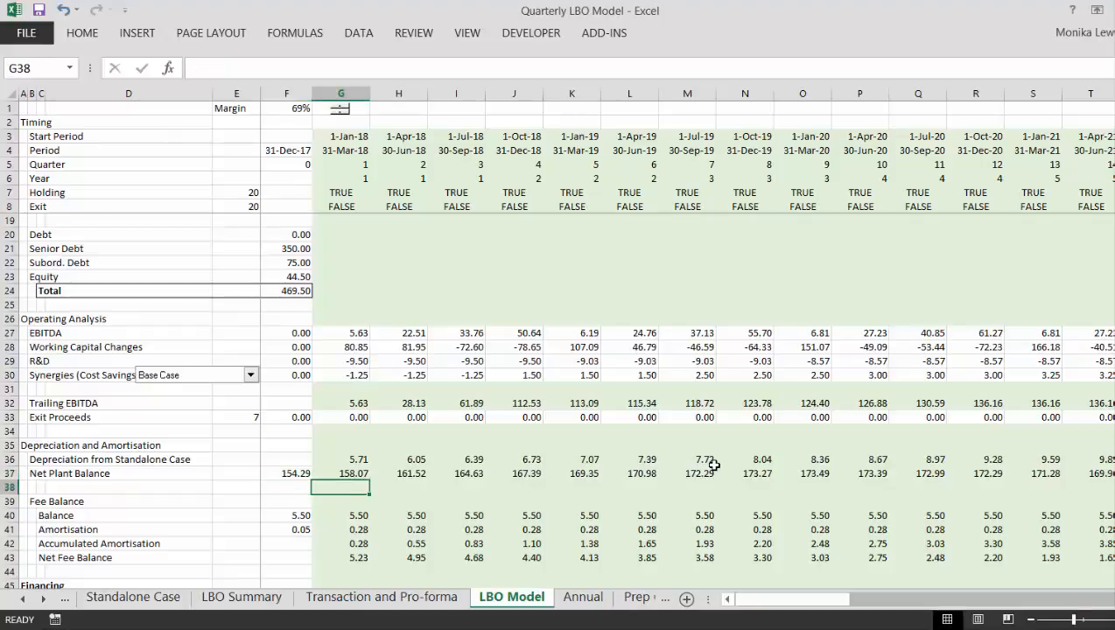
{"action": "key", "text": "F2"}
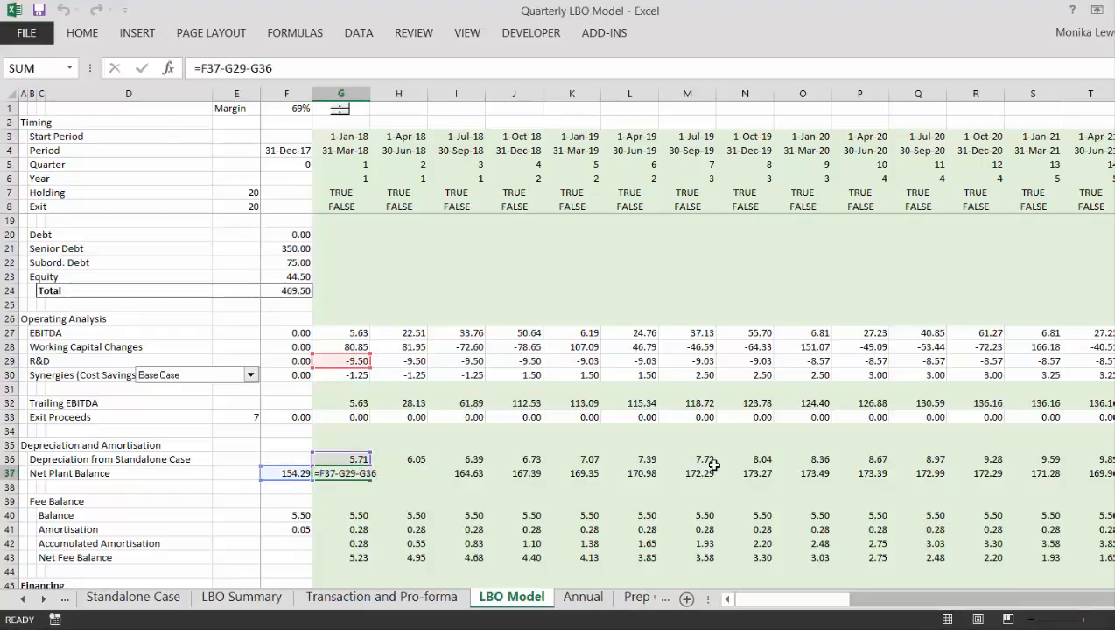
{"action": "key", "text": "Return"}
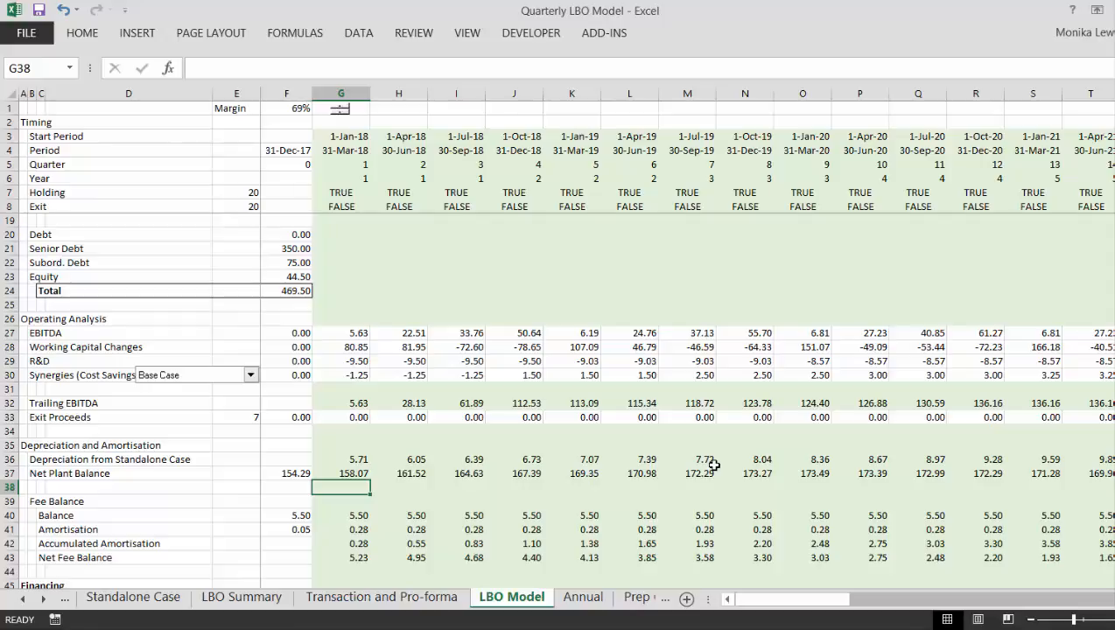
- Go through the first-quarter Fee Balance formulas for balance, amortisation, accumulated amortisation and net fee balance in G40 to G43
{"action": "key", "text": "Down"}
{"action": "key", "text": "Down"}
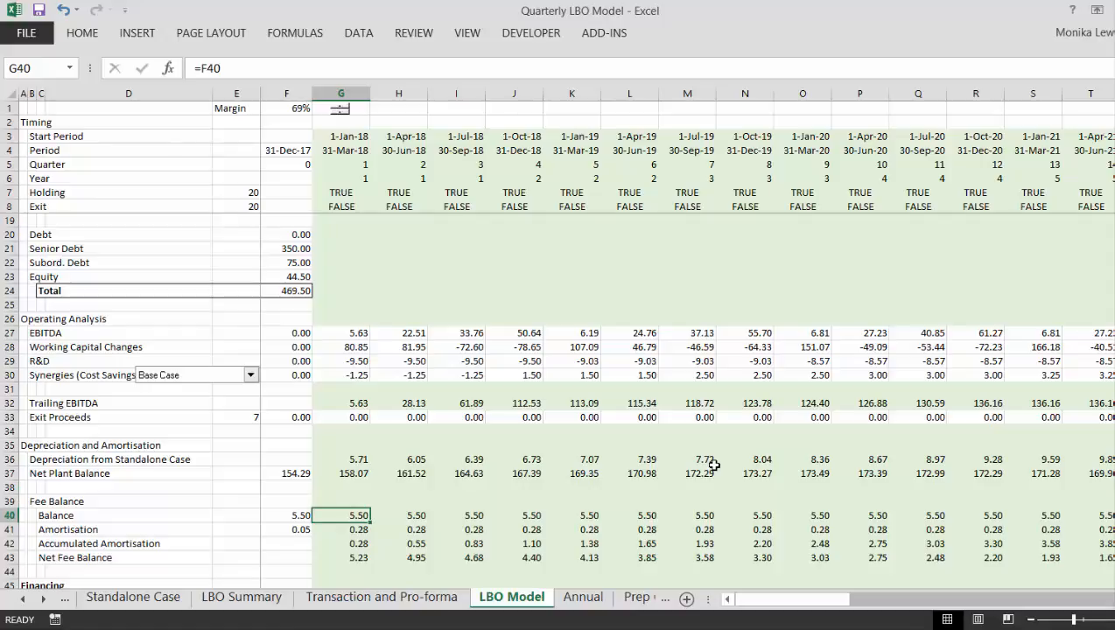
{"action": "key", "text": "Down"}
{"action": "key", "text": "Down"}
{"action": "key", "text": "Down"}
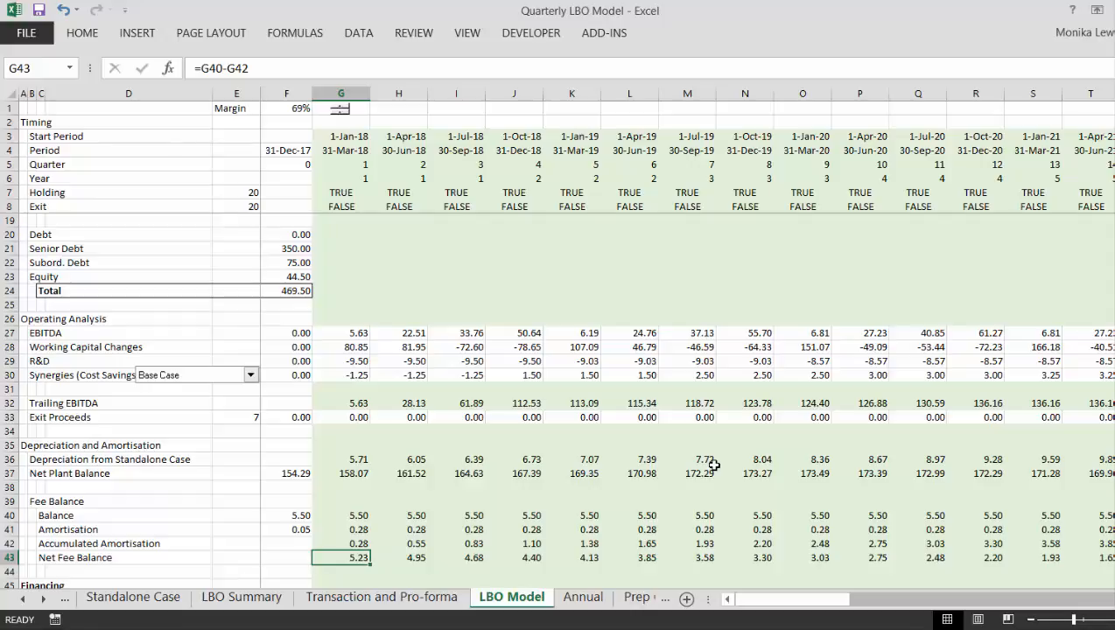
{"action": "key", "text": "Down"}
{"action": "key", "text": "Down"}
{"action": "key", "text": "Down"}
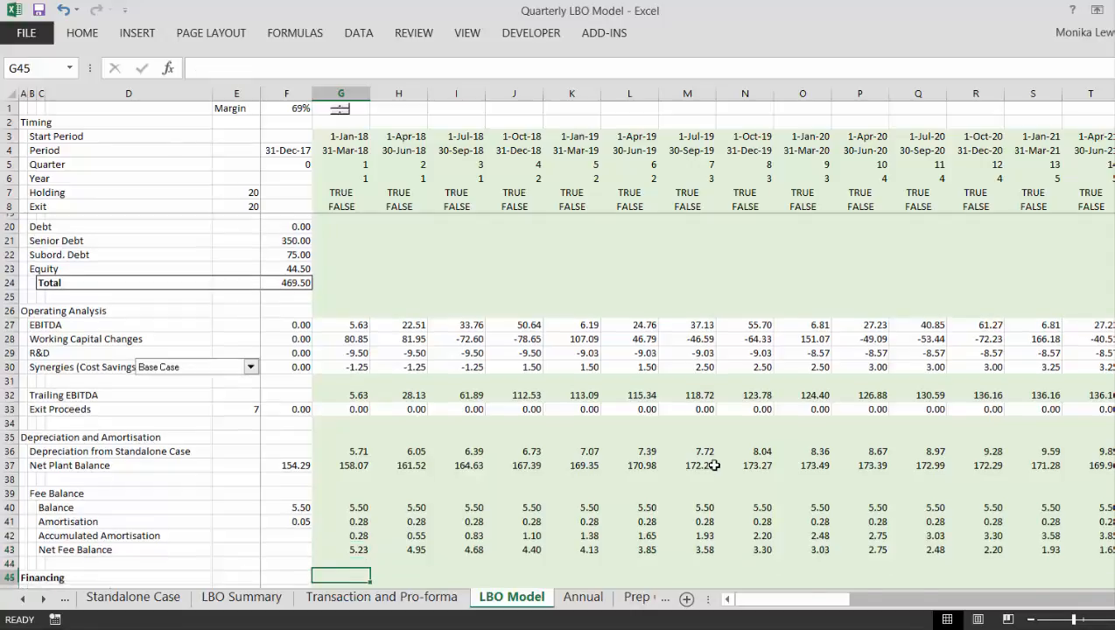
{"action": "key", "text": "Up"}
{"action": "key", "text": "Up"}
{"action": "key", "text": "Up"}
{"action": "key", "text": "Up"}
{"action": "key", "text": "Up"}
{"action": "key", "text": "Up"}
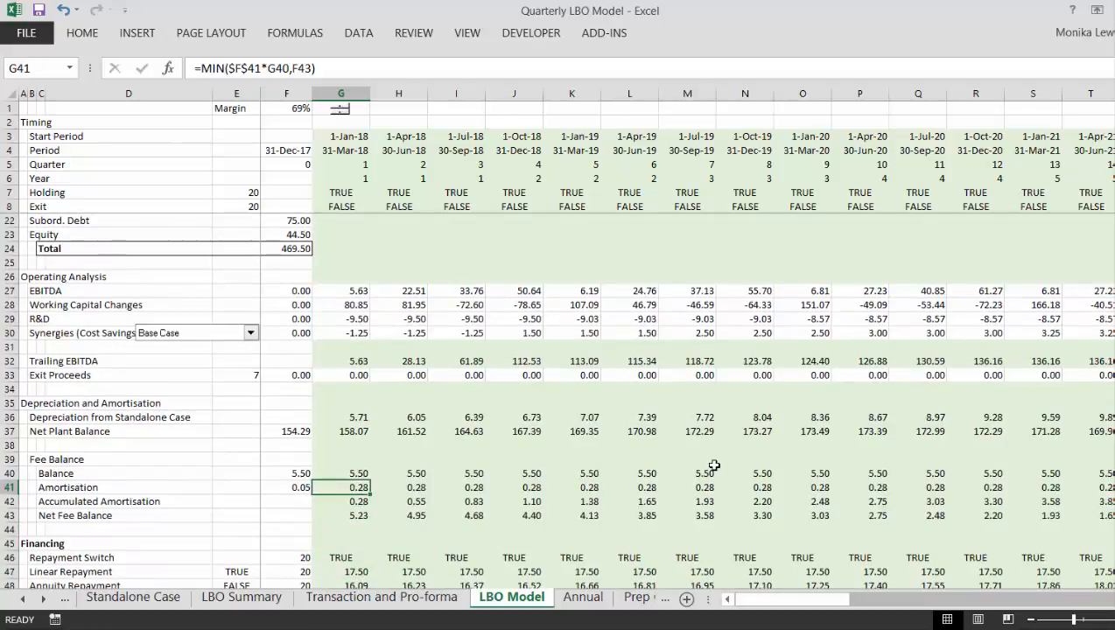
- Trace the opening fee balance in F40 back to the Debt Issuance Cost in the Pro Forma B/S section
{"action": "key", "text": "Left"}
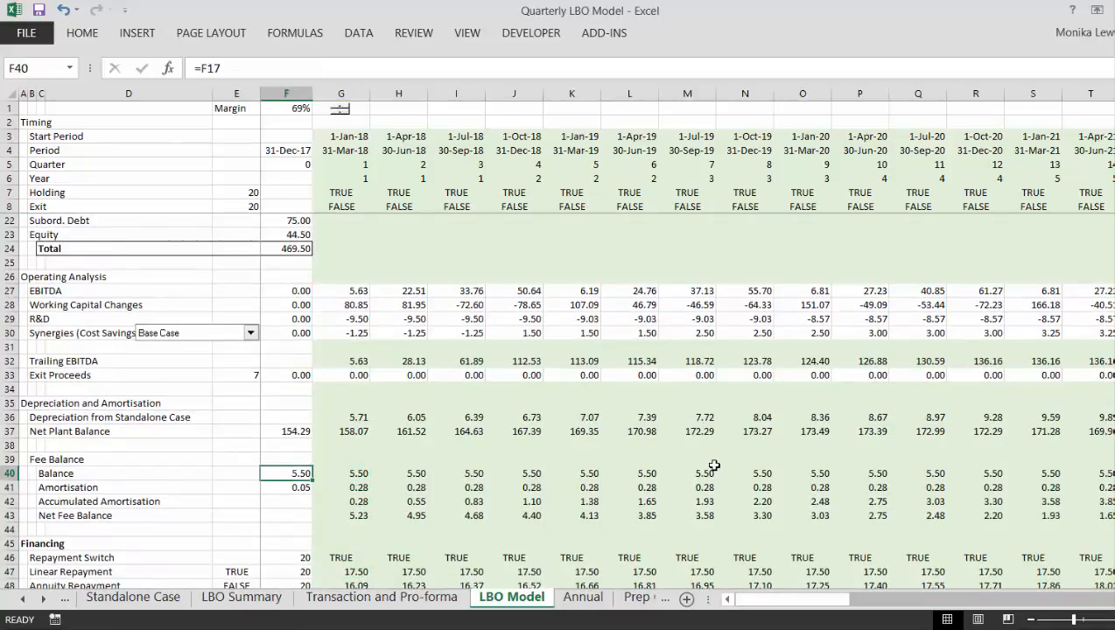
{"action": "key", "text": "Page_Up"}
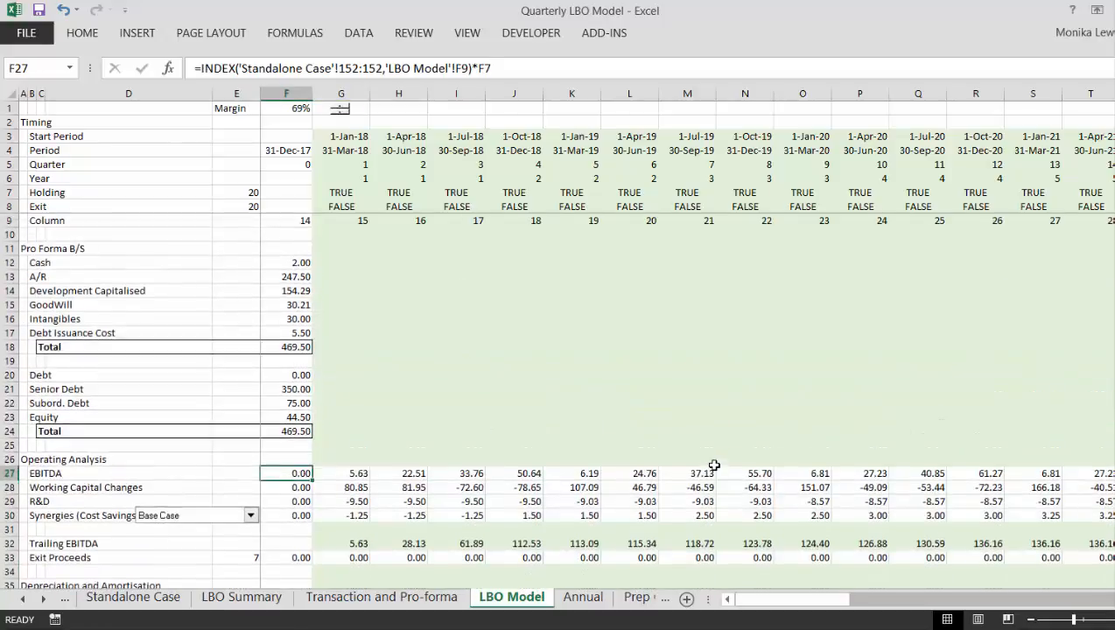
{"action": "key", "text": "Up"}
{"action": "key", "text": "Up"}
{"action": "key", "text": "Up"}
{"action": "key", "text": "Up"}
{"action": "key", "text": "Up"}
{"action": "key", "text": "Up"}
{"action": "key", "text": "Up"}
{"action": "key", "text": "Up"}
{"action": "key", "text": "Up"}
{"action": "key", "text": "Up"}
{"action": "key", "text": "Up"}
{"action": "key", "text": "Up"}
{"action": "key", "text": "Up"}
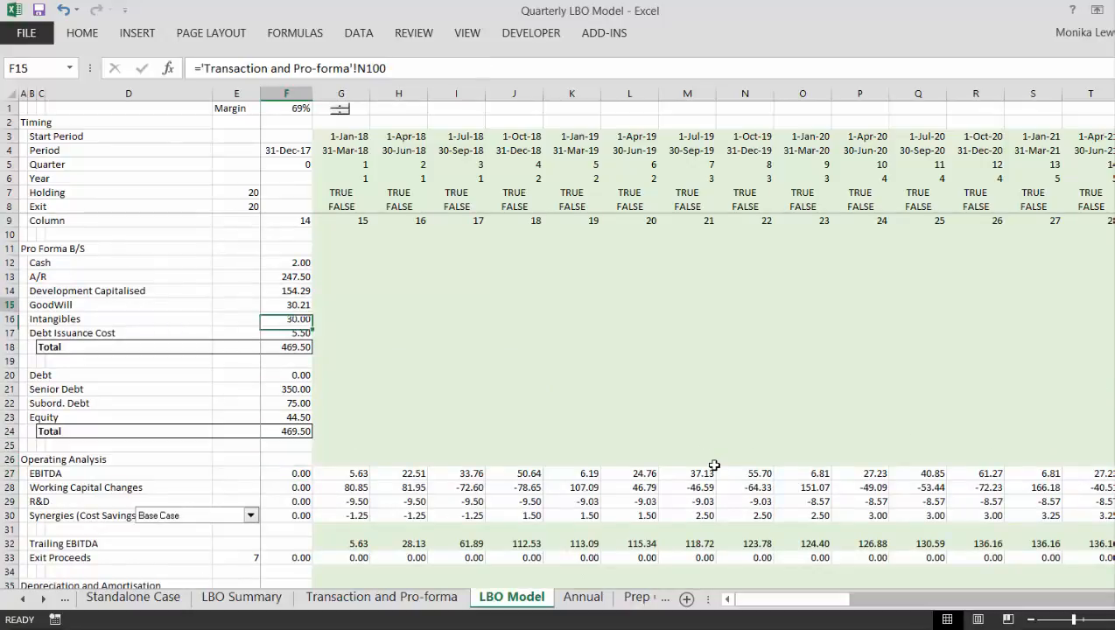
{"action": "key", "text": "Down"}
{"action": "key", "text": "Down"}
{"action": "key", "text": "Down"}
{"action": "key", "text": "Page_Down"}
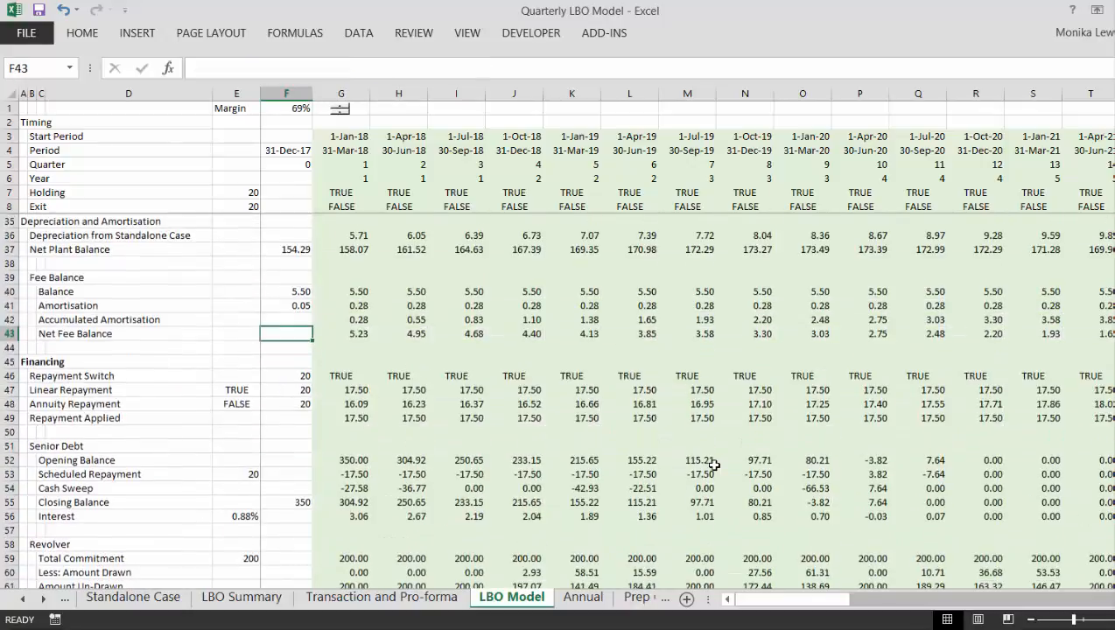
{"action": "key", "text": "Down"}
{"action": "key", "text": "Up"}
{"action": "key", "text": "Up"}
{"action": "key", "text": "Up"}
{"action": "key", "text": "Up"}
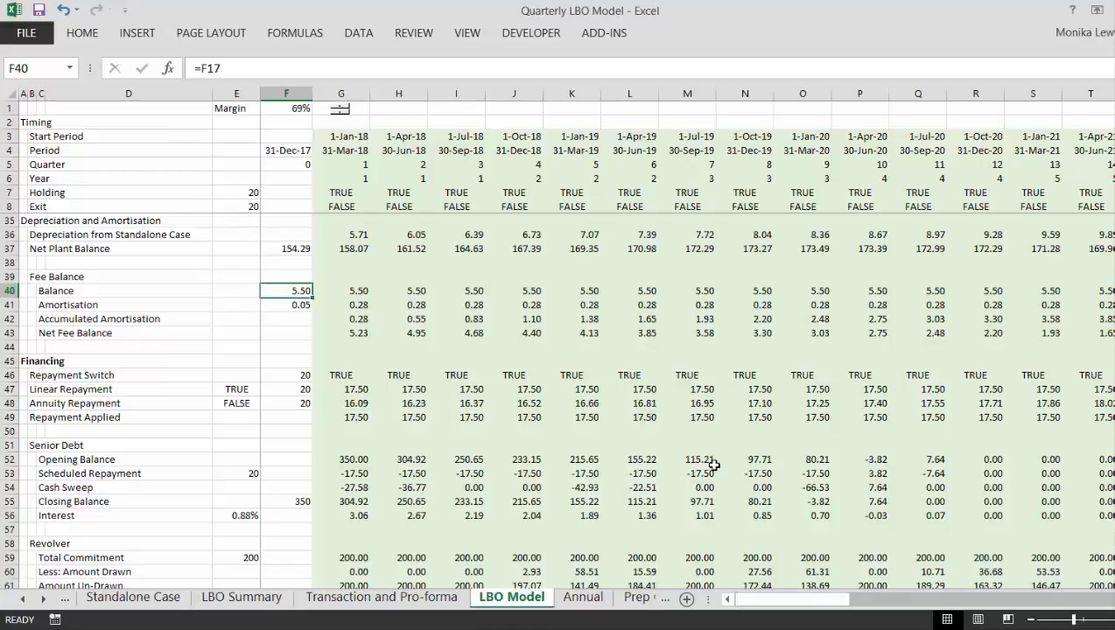
- Check the fee amortisation rate formula in F41 against the repayment period it refers to in F46
{"action": "key", "text": "Down"}
{"action": "key", "text": "Right"}
{"action": "key", "text": "Left"}
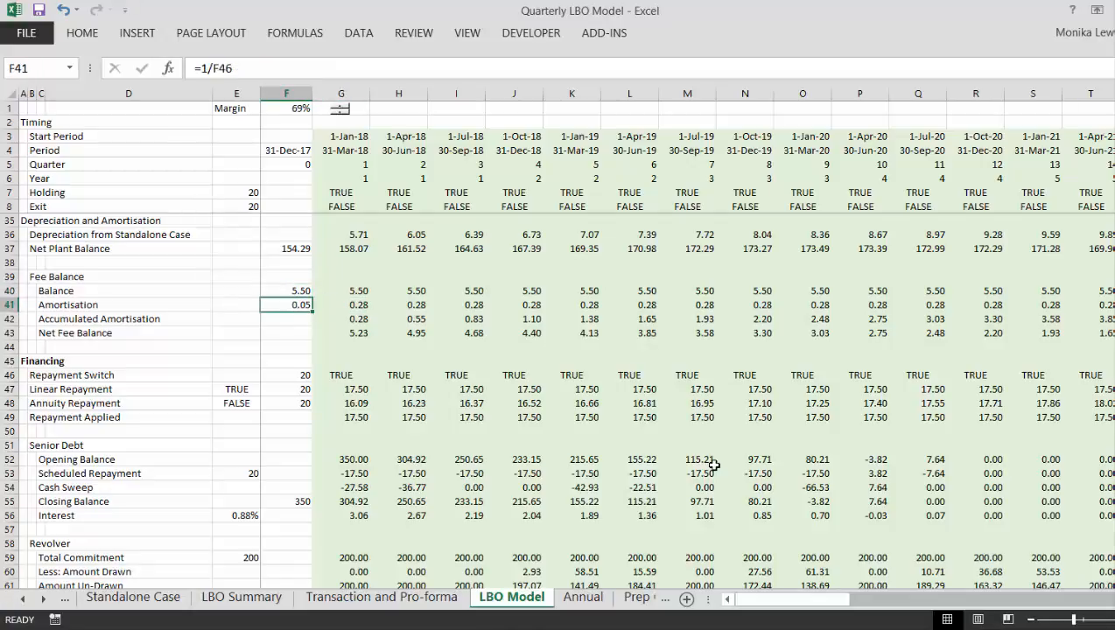
{"action": "key", "text": "Down"}
{"action": "key", "text": "Down"}
{"action": "key", "text": "Down"}
{"action": "key", "text": "Down"}
{"action": "key", "text": "Down"}
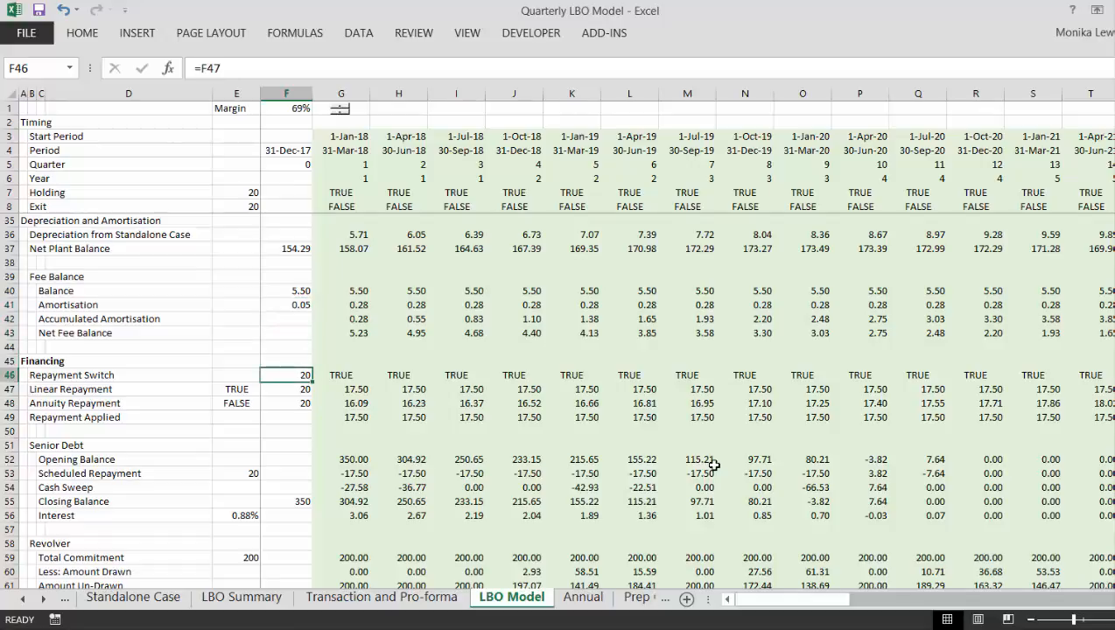
{"action": "key", "text": "Up"}
{"action": "key", "text": "Up"}
{"action": "key", "text": "Up"}
{"action": "key", "text": "Up"}
{"action": "key", "text": "Up"}
{"action": "key", "text": "Up"}
- Examine the references in the first quarter's fee amortisation MIN formula in G41
{"action": "key", "text": "Right"}
{"action": "key", "text": "Down"}
{"action": "key", "text": "Right"}
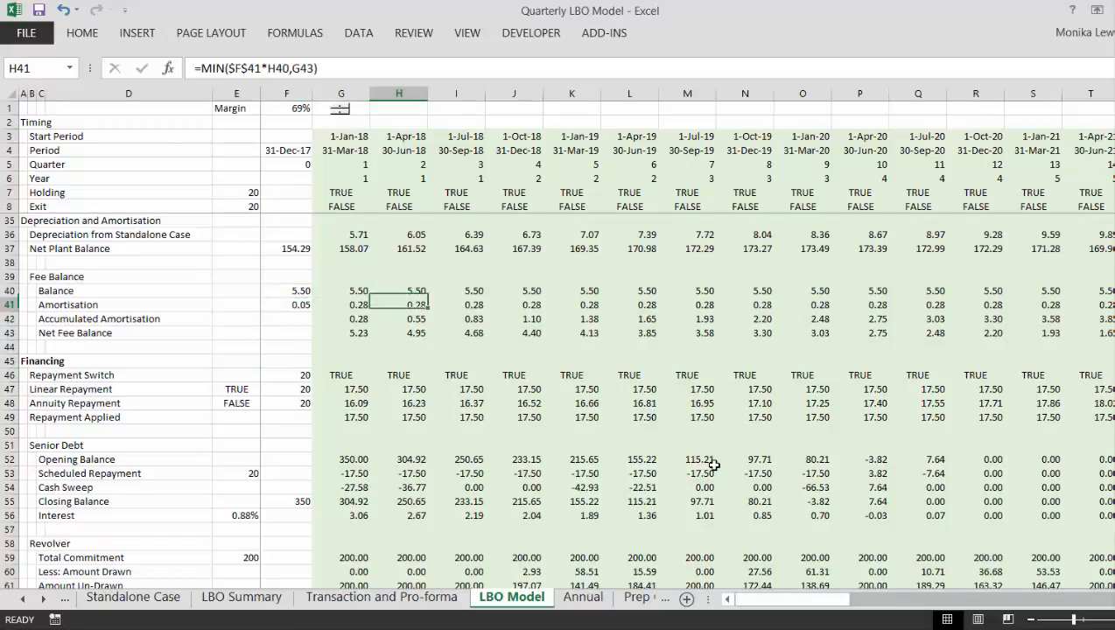
{"action": "key", "text": "Left"}
{"action": "key", "text": "F2"}
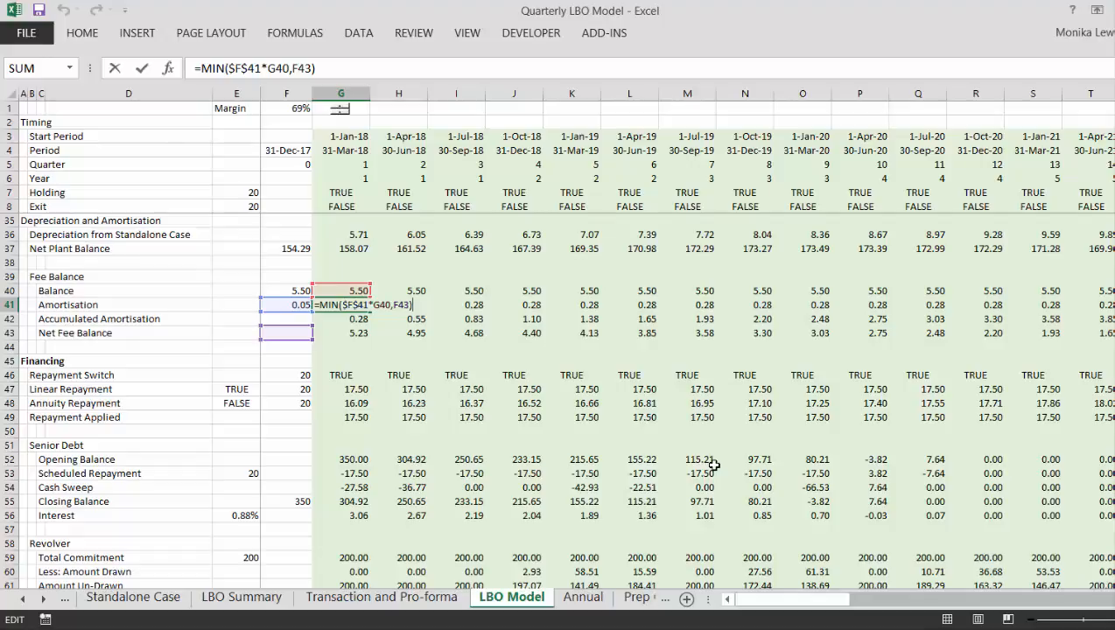
{"action": "key", "text": "Escape"}
- Examine the second quarter's Accumulated Amortisation formula in H42 and Net Fee Balance formula in H43
{"action": "key", "text": "Down"}
{"action": "key", "text": "Down"}
{"action": "key", "text": "Up"}
{"action": "key", "text": "Right"}
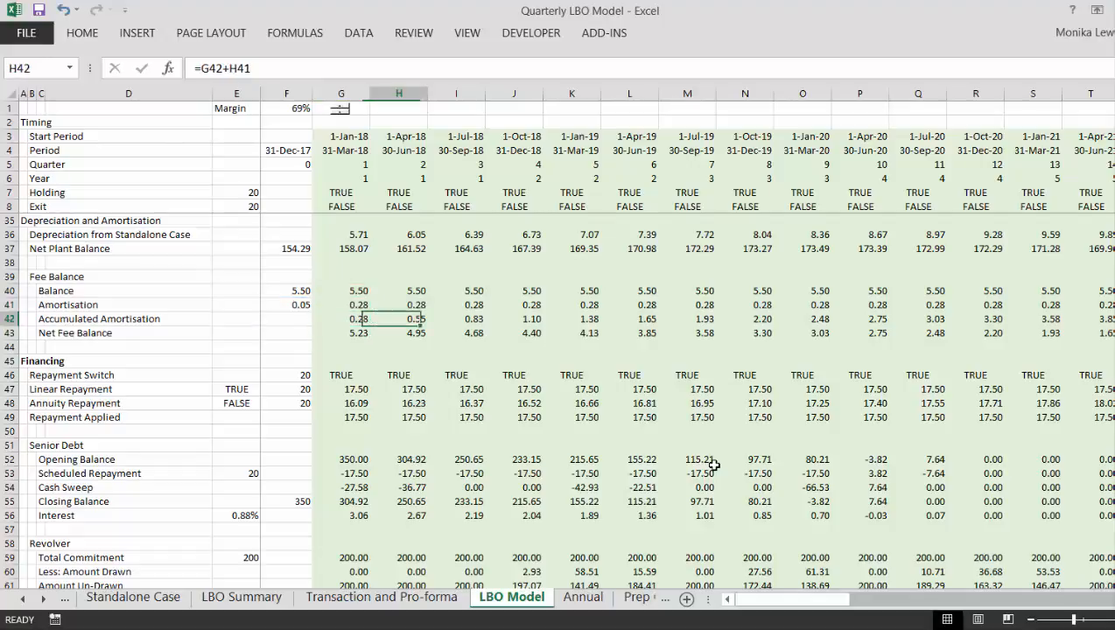
{"action": "key", "text": "F2"}
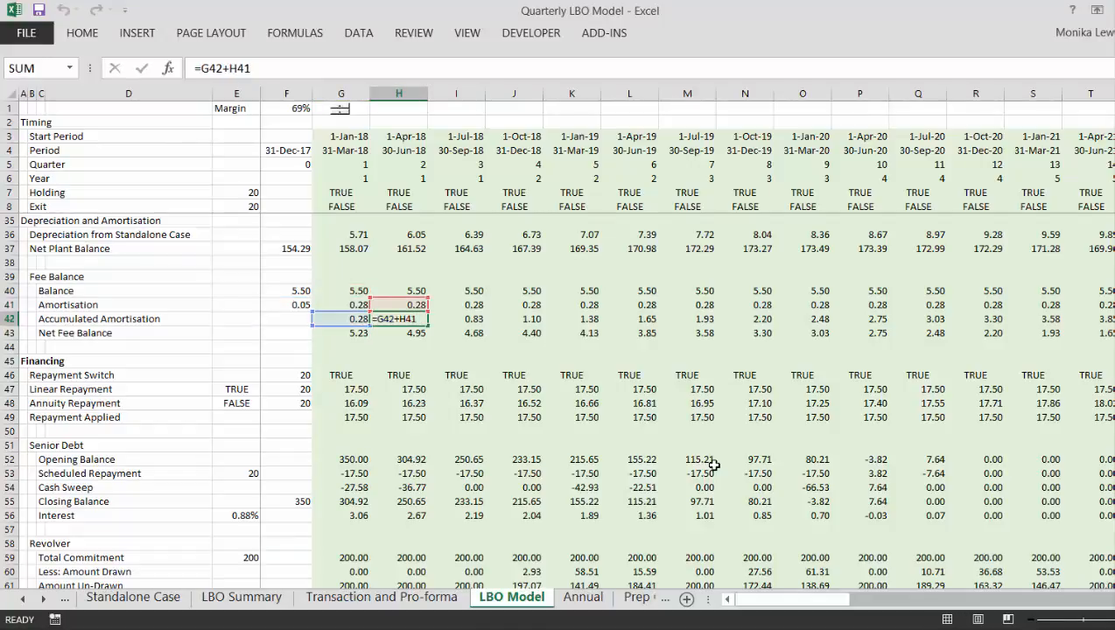
{"action": "key", "text": "Return"}
{"action": "key", "text": "F2"}
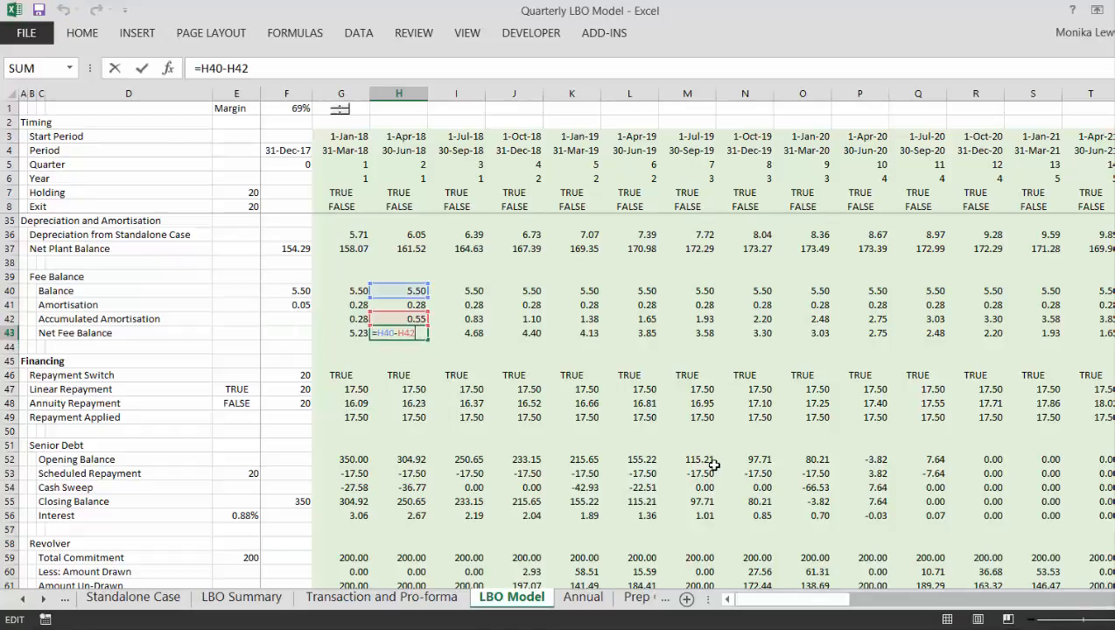
{"action": "key", "text": "Escape"}
{"action": "key", "text": "Up"}
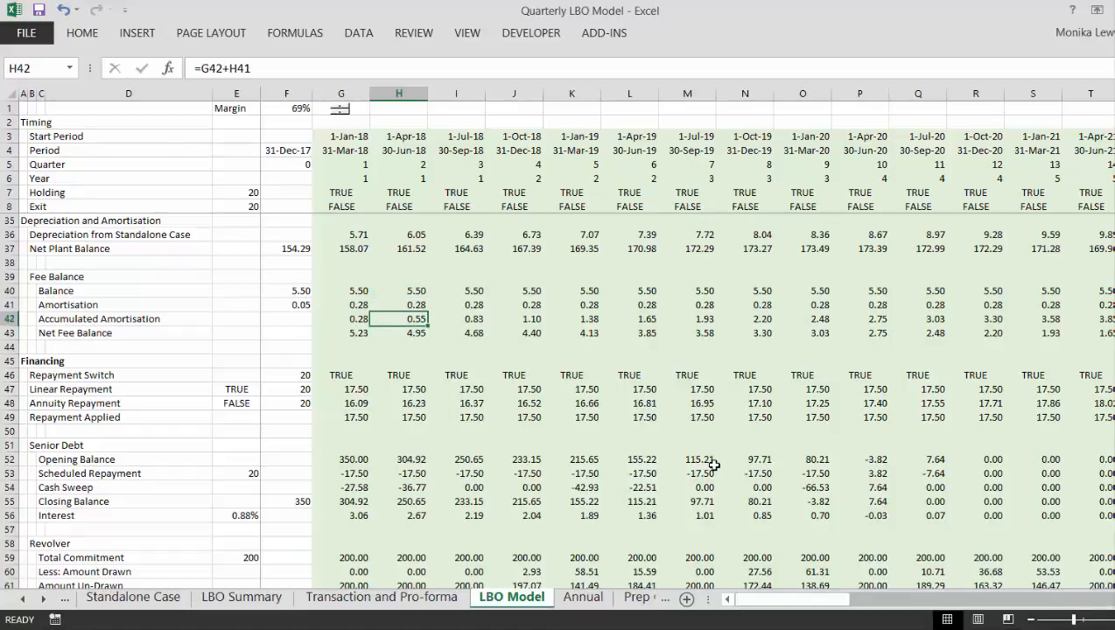
- Follow the fee amortisation and accumulated amortisation rows across the quarters to beyond the exit date
{"action": "key", "text": "Right"}
{"action": "key", "text": "Right"}
{"action": "key", "text": "Right"}
{"action": "key", "text": "Right"}
{"action": "key", "text": "Right"}
{"action": "key", "text": "Right"}
{"action": "key", "text": "Right"}
{"action": "key", "text": "Right"}
{"action": "key", "text": "Right"}
{"action": "key", "text": "Right"}
{"action": "key", "text": "Right"}
{"action": "key", "text": "Right"}
{"action": "key", "text": "Right"}
{"action": "key", "text": "Right"}
{"action": "key", "text": "Right"}
{"action": "key", "text": "Right"}
{"action": "key", "text": "Right"}
{"action": "key", "text": "Right"}
{"action": "key", "text": "Right"}
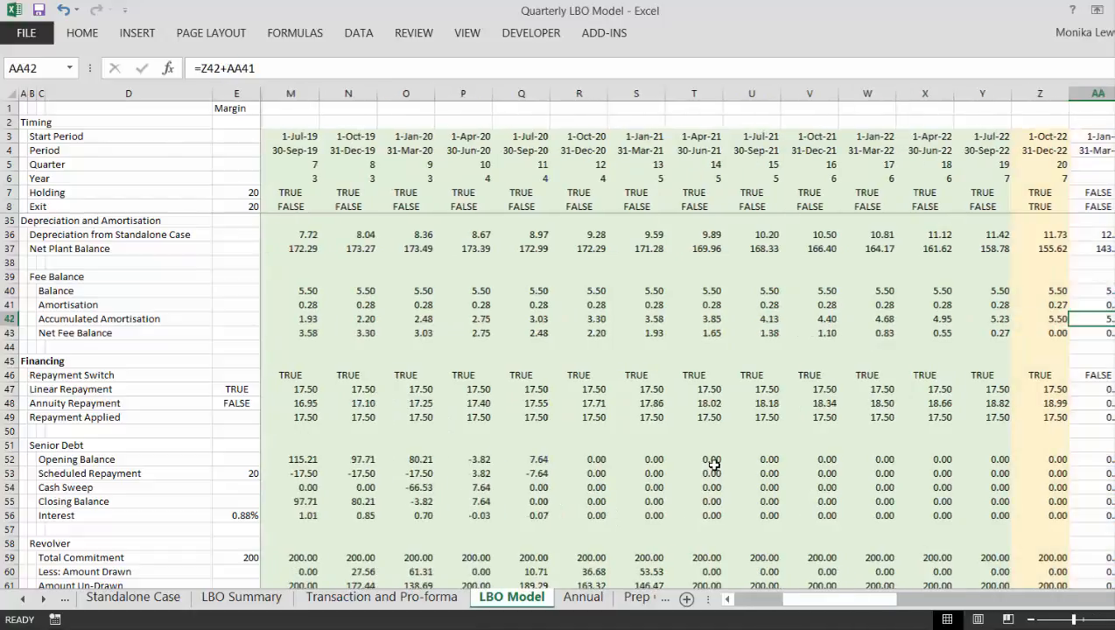
{"action": "key", "text": "Up"}
{"action": "key", "text": "Right"}
{"action": "key", "text": "Right"}
{"action": "key", "text": "Right"}
{"action": "key", "text": "Right"}
{"action": "key", "text": "Right"}
{"action": "key", "text": "Right"}
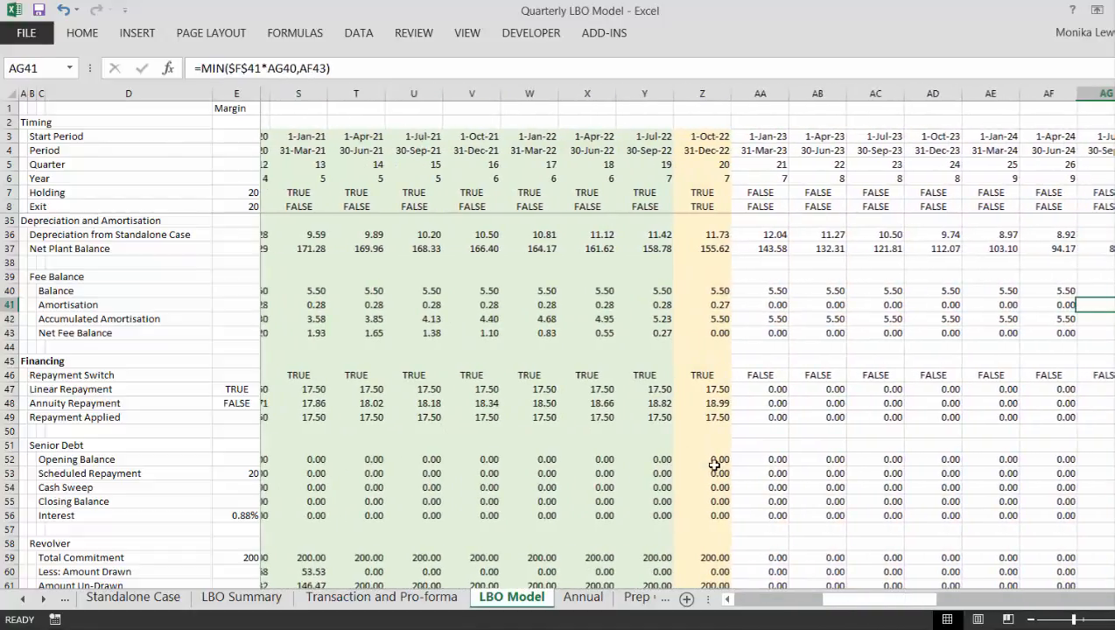
- Check the first quarter's fee Amortisation formula in G41 and Accumulated Amortisation formula in G42
{"action": "key", "text": "ctrl+Left"}
{"action": "key", "text": "ctrl+Left"}
{"action": "key", "text": "Down"}
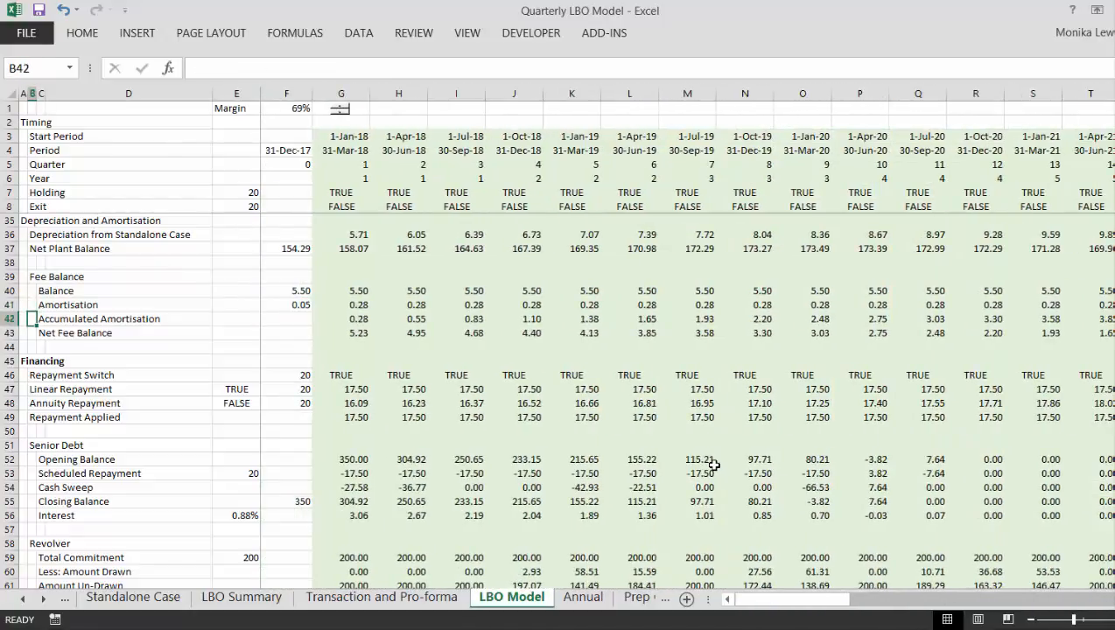
{"action": "key", "text": "Right"}
{"action": "key", "text": "Right"}
{"action": "key", "text": "Right"}
{"action": "key", "text": "Up"}
{"action": "key", "text": "Right"}
{"action": "key", "text": "F2"}
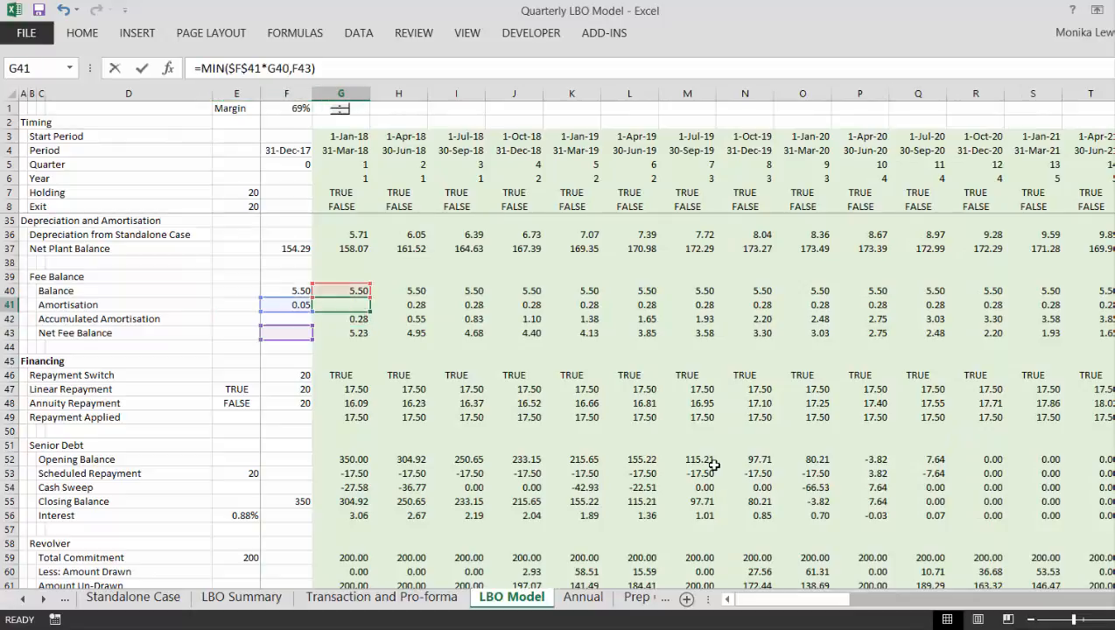
{"action": "key", "text": "Escape"}
{"action": "key", "text": "Down"}
{"action": "key", "text": "F2"}
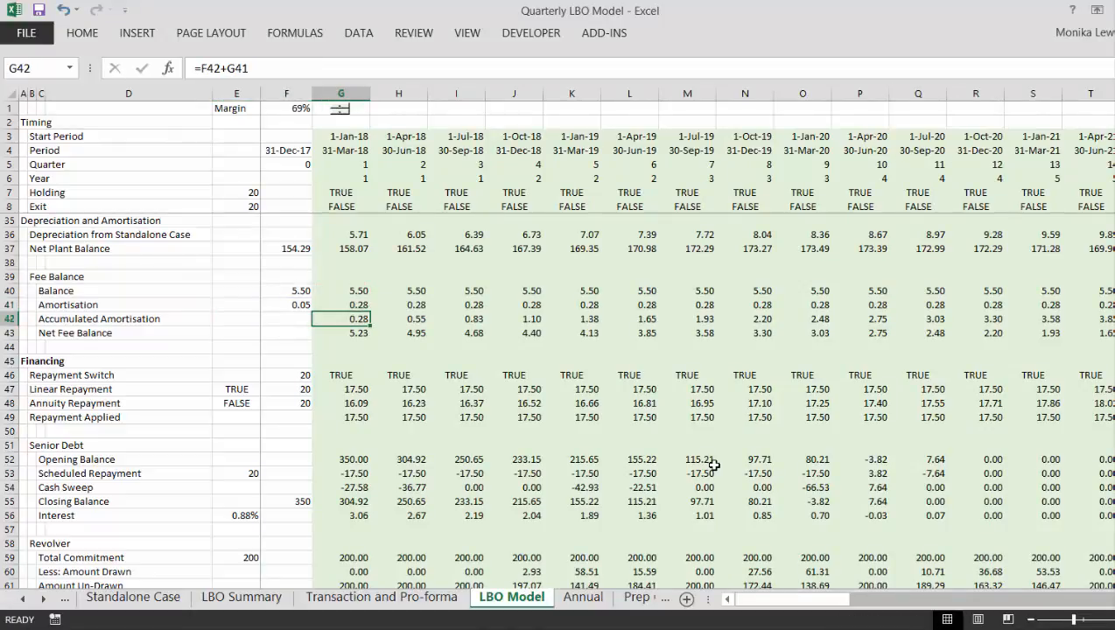
{"action": "key", "text": "Escape"}
- Check the references in the second quarter's fee Amortisation MIN formula in H41
{"action": "key", "text": "Up"}
{"action": "key", "text": "Right"}
{"action": "key", "text": "F2"}
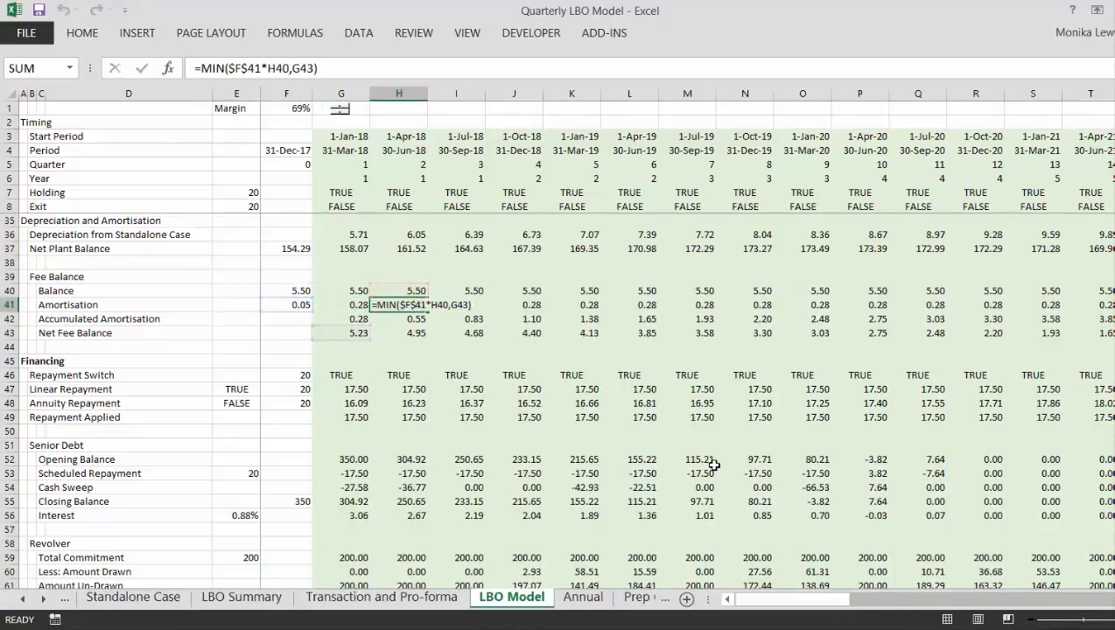
{"action": "key", "text": "Escape"}
- Review the first quarter's P&L lines in column G, from EBITDA down to the NOL Balance section
{"action": "key", "text": "Down"}
{"action": "key", "text": "Left"}
{"action": "key", "text": "Left"}
{"action": "key", "text": "Left"}
{"action": "key", "text": "Down"}
{"action": "key", "text": "Down"}
{"action": "key", "text": "Down"}
{"action": "key", "text": "Down"}
{"action": "key", "text": "Down"}
{"action": "key", "text": "Down"}
{"action": "key", "text": "Down"}
{"action": "key", "text": "Down"}
{"action": "key", "text": "Down"}
{"action": "key", "text": "Down"}
{"action": "key", "text": "Down"}
{"action": "key", "text": "Down"}
{"action": "key", "text": "Down"}
{"action": "key", "text": "Down"}
{"action": "key", "text": "Down"}
{"action": "key", "text": "Down"}
{"action": "key", "text": "Down"}
{"action": "key", "text": "Down"}
{"action": "key", "text": "Down"}
{"action": "key", "text": "Down"}
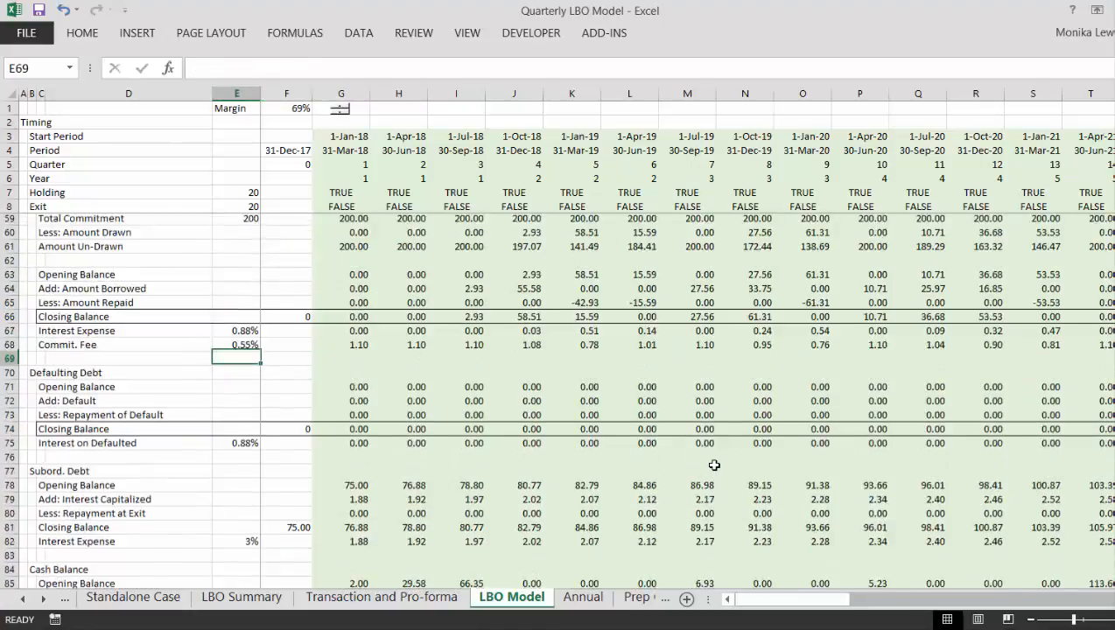
{"action": "key", "text": "Down"}
{"action": "key", "text": "Down"}
{"action": "key", "text": "Down"}
{"action": "key", "text": "Down"}
{"action": "key", "text": "Down"}
{"action": "key", "text": "Down"}
{"action": "key", "text": "Down"}
{"action": "key", "text": "Down"}
{"action": "key", "text": "Down"}
{"action": "key", "text": "Down"}
{"action": "key", "text": "Down"}
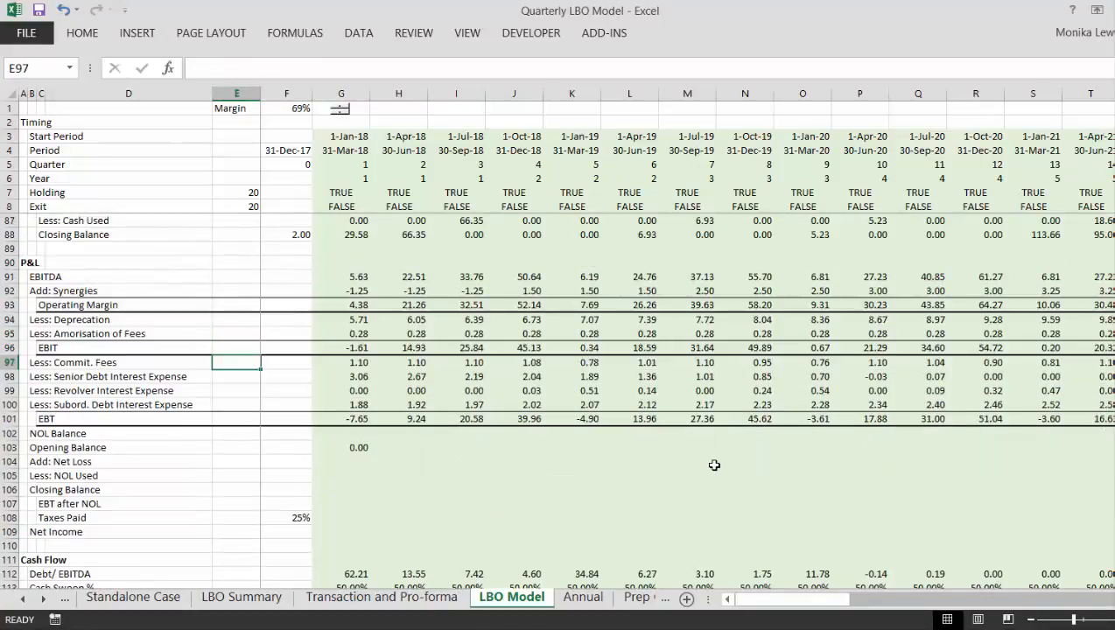
{"action": "key", "text": "Right"}
{"action": "key", "text": "Right"}
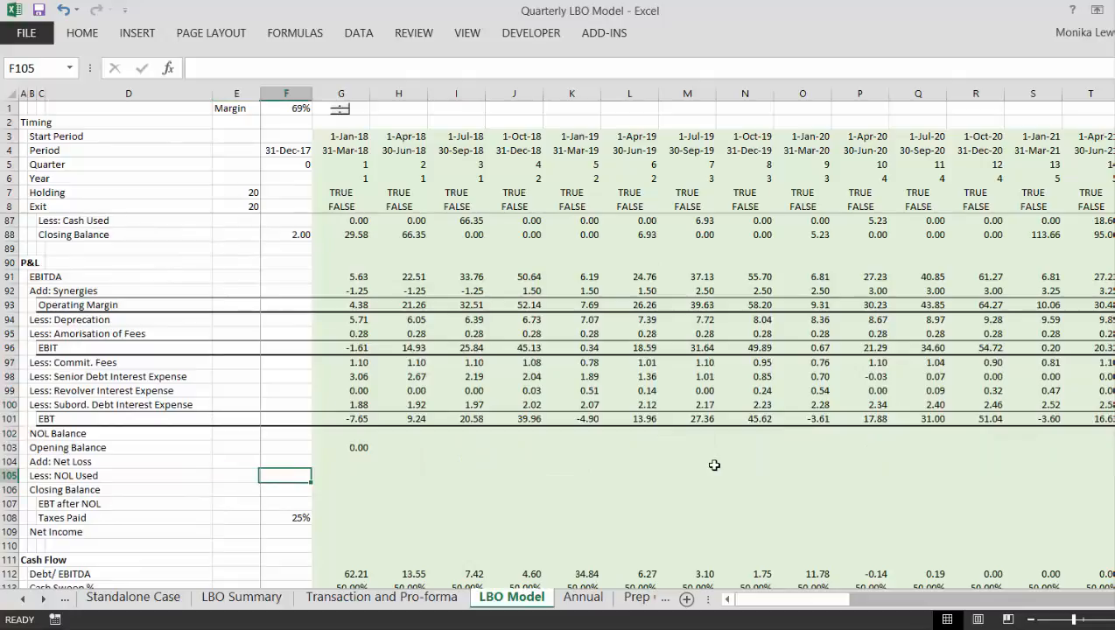
{"action": "key", "text": "Up"}
{"action": "key", "text": "Up"}
{"action": "key", "text": "Up"}
{"action": "key", "text": "Up"}
{"action": "key", "text": "Up"}
{"action": "key", "text": "Up"}
{"action": "key", "text": "Up"}
{"action": "key", "text": "Up"}
{"action": "key", "text": "Up"}
{"action": "key", "text": "Up"}
{"action": "key", "text": "Up"}
{"action": "key", "text": "Up"}
{"action": "key", "text": "Up"}
{"action": "key", "text": "Up"}
{"action": "key", "text": "Up"}
{"action": "key", "text": "Up"}
{"action": "key", "text": "Up"}
{"action": "key", "text": "Up"}
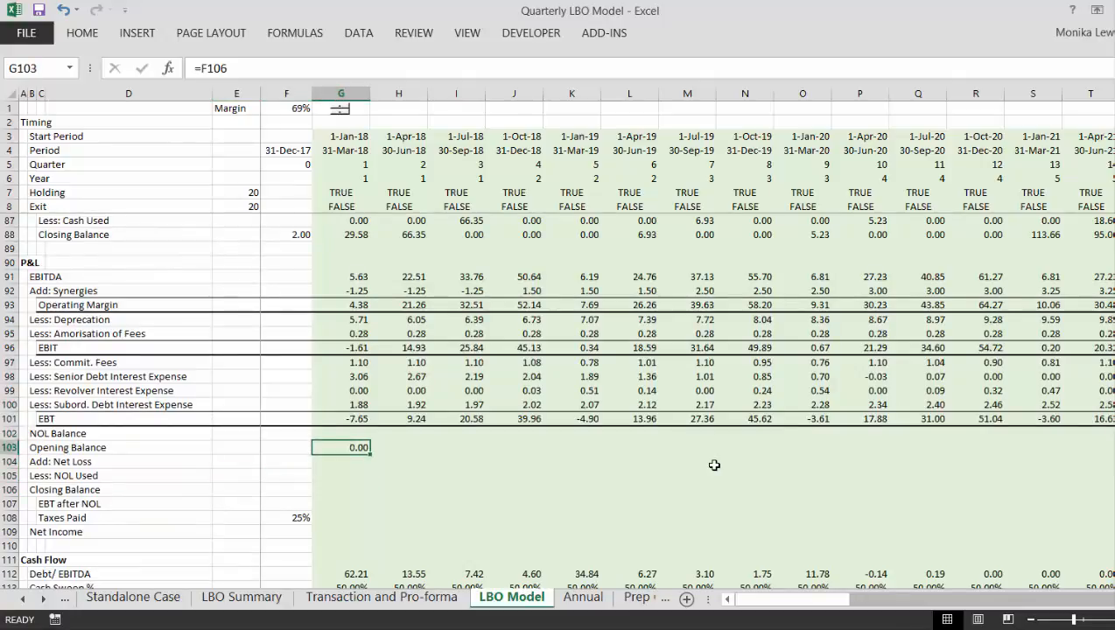
{"action": "key", "text": "Down"}
{"action": "key", "text": "Down"}
{"action": "key", "text": "Down"}
{"action": "key", "text": "Down"}
- Examine the first quarter's NOL Balance rows and the Opening Balance formula in G103
{"action": "key", "text": "Down"}
{"action": "key", "text": "Down"}
{"action": "key", "text": "Down"}
{"action": "key", "text": "Down"}
{"action": "key", "text": "Down"}
{"action": "key", "text": "Down"}
{"action": "key", "text": "Down"}
{"action": "key", "text": "Down"}
{"action": "key", "text": "Down"}
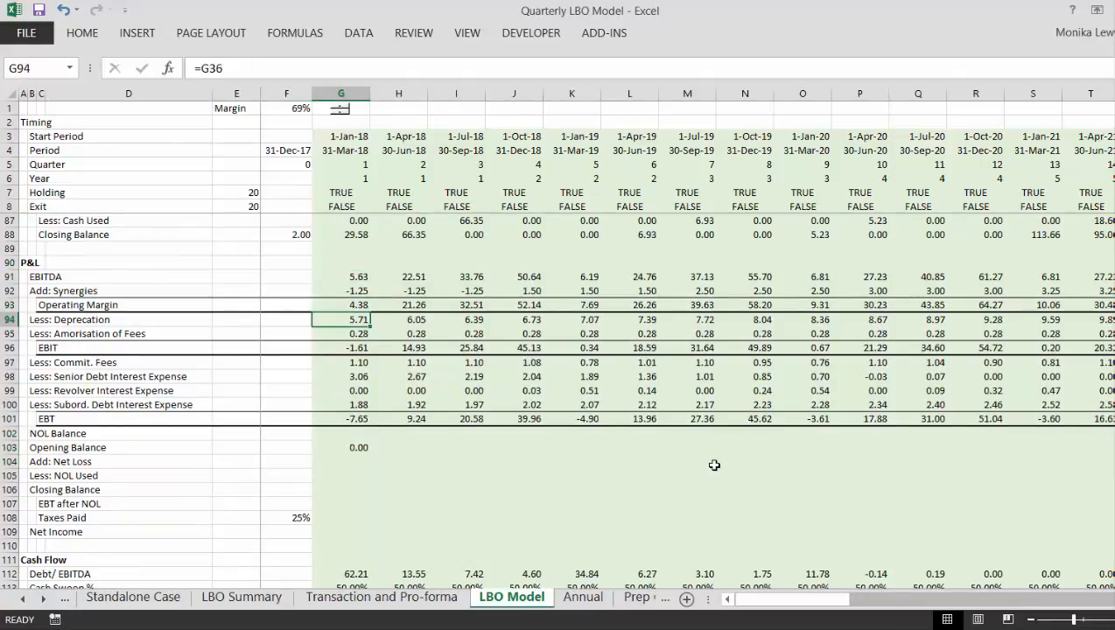
{"action": "key", "text": "Down"}
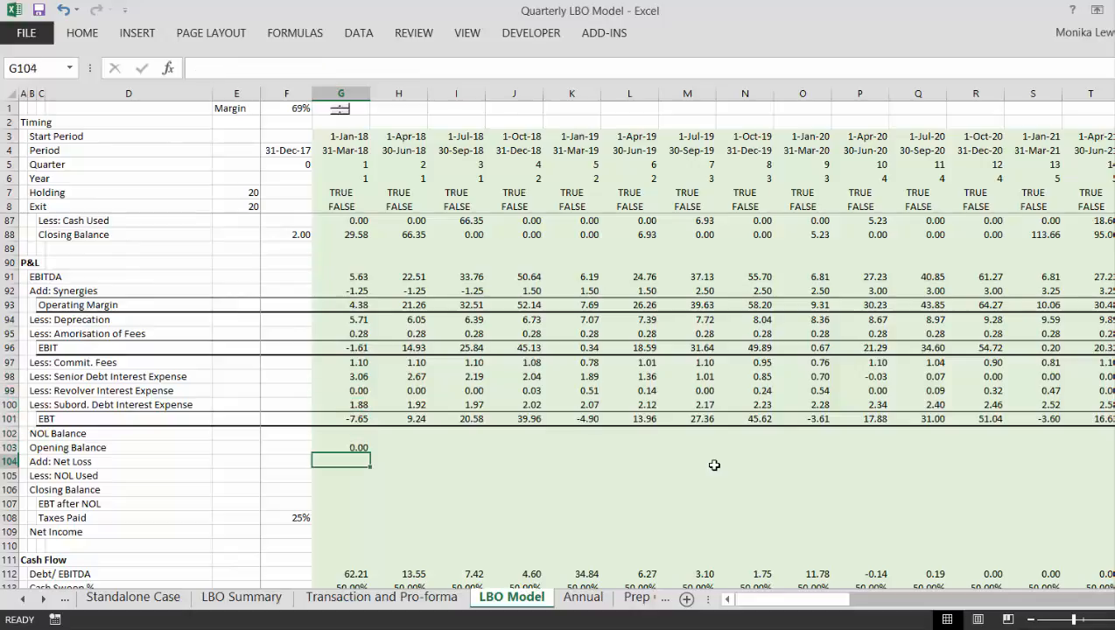
{"action": "key", "text": "Down"}
{"action": "key", "text": "Up"}
{"action": "key", "text": "Down"}
{"action": "key", "text": "Down"}
{"action": "key", "text": "Up"}
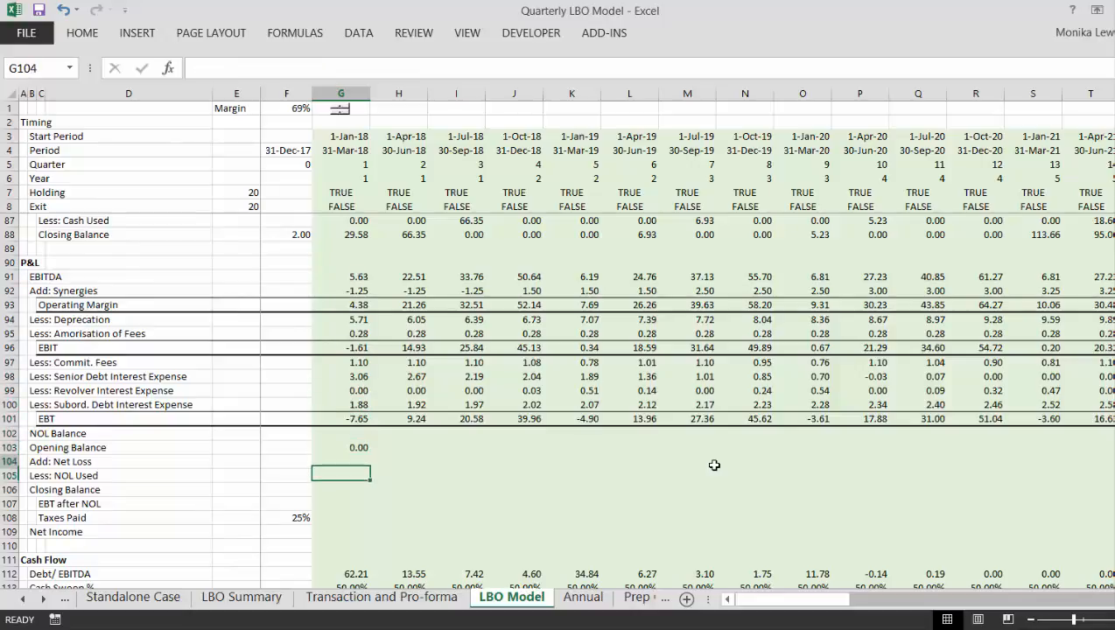
{"action": "key", "text": "Down"}
{"action": "key", "text": "Up"}
{"action": "key", "text": "Up"}
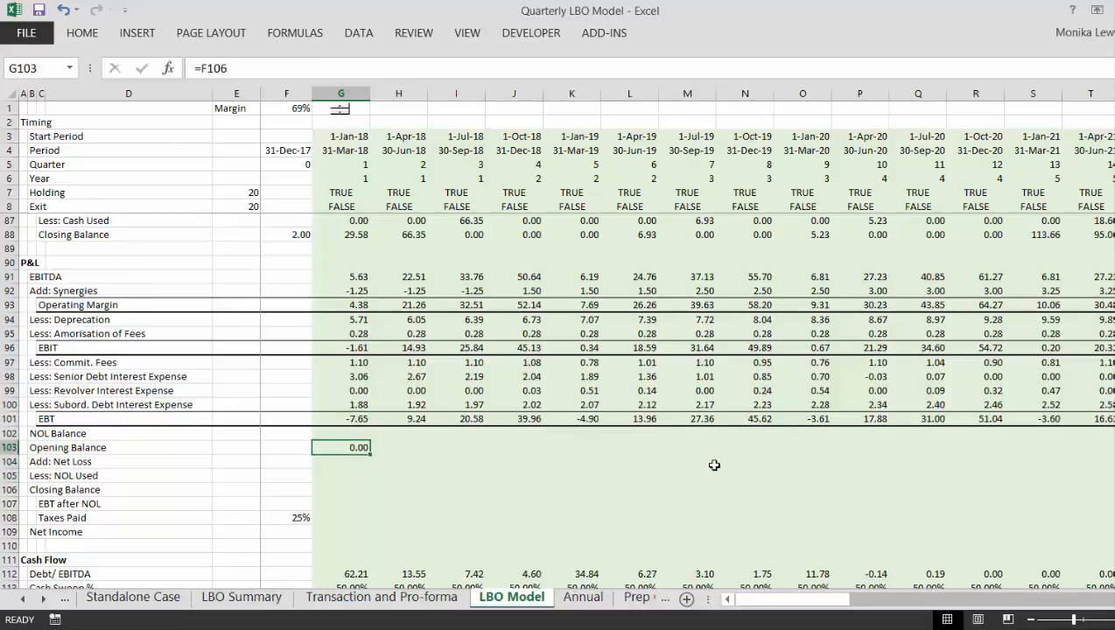
{"action": "key", "text": "F2"}
{"action": "key", "text": "Escape"}
- Enter the first quarter's Add: Net Loss formula in G104 as =MAX(-G101,0)
{"action": "key", "text": "Down"}
{"action": "type", "text": "=ma"}
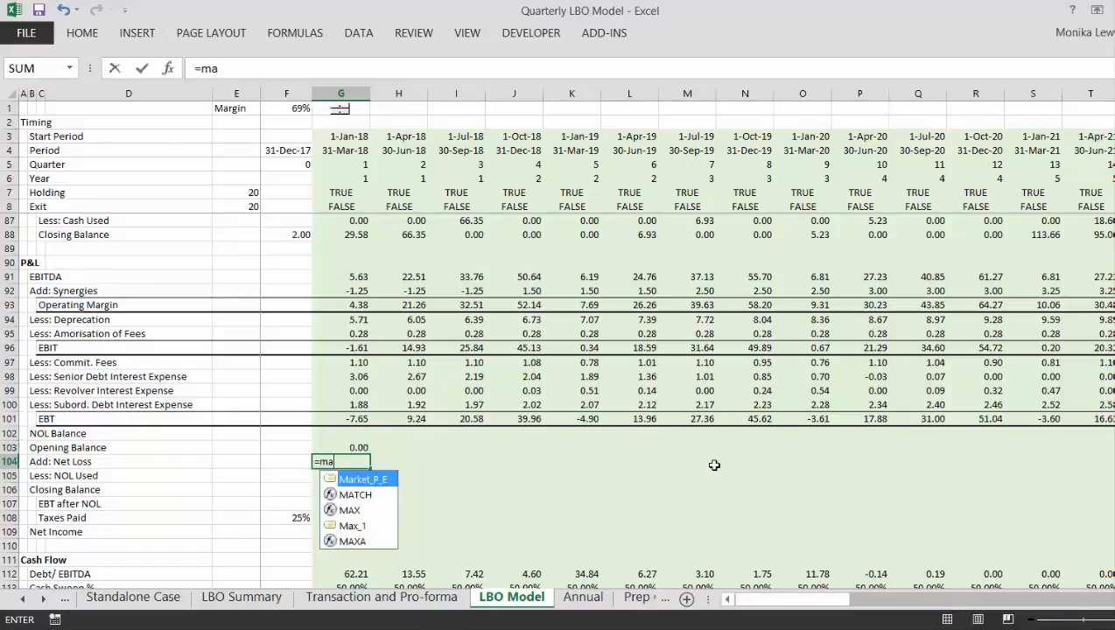
{"action": "type", "text": "x(-"}
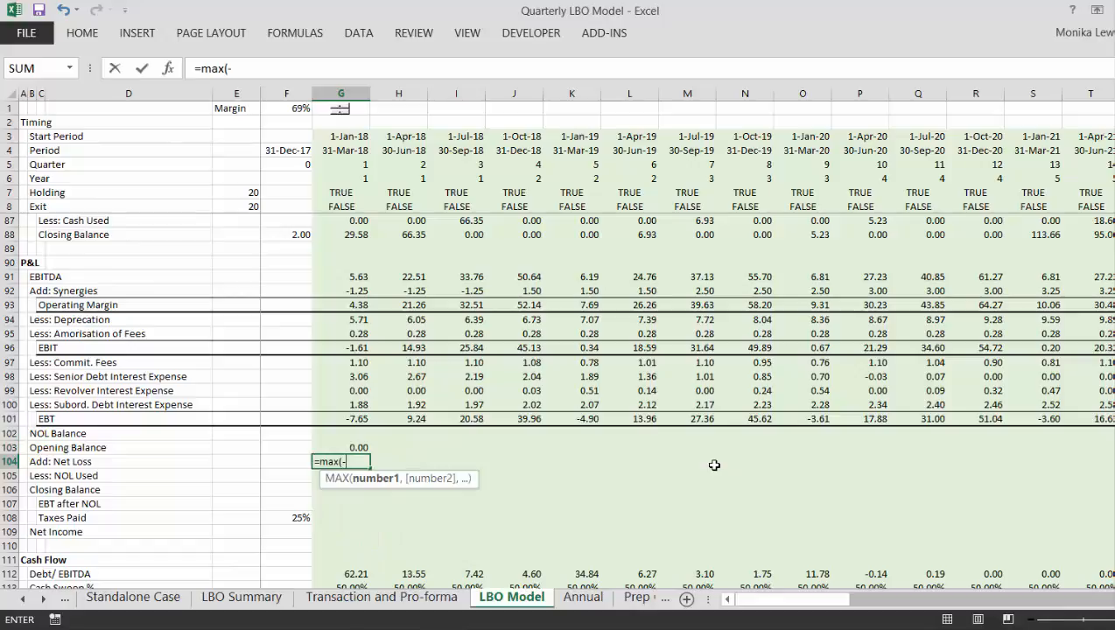
{"action": "key", "text": "Up"}
{"action": "key", "text": "Up"}
{"action": "key", "text": "Up"}
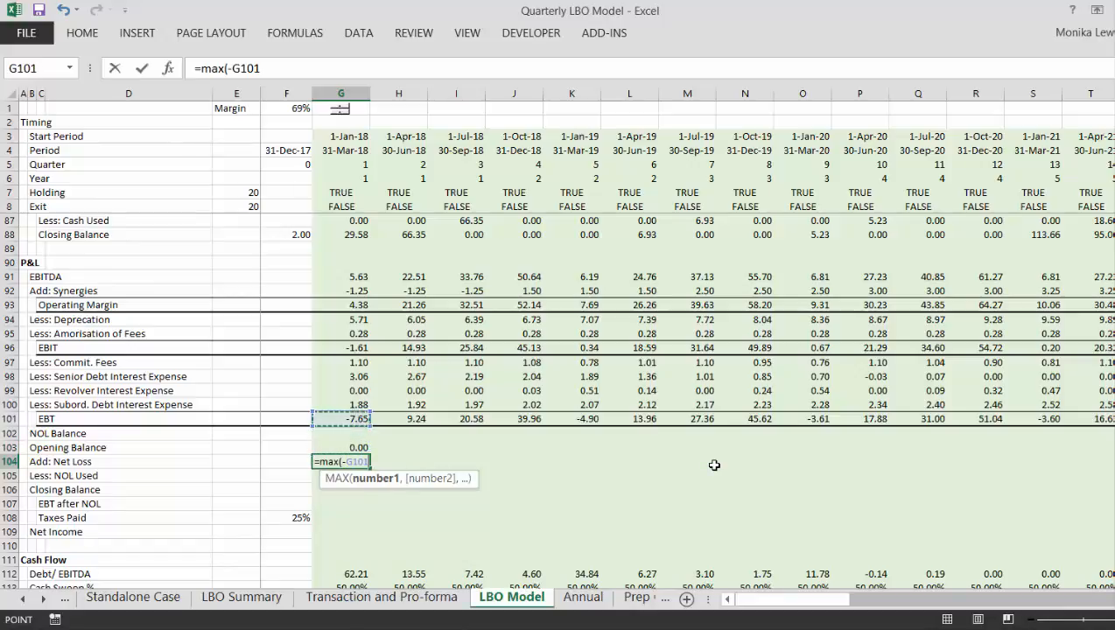
{"action": "type", "text": ",0)"}
{"action": "key", "text": "Return"}
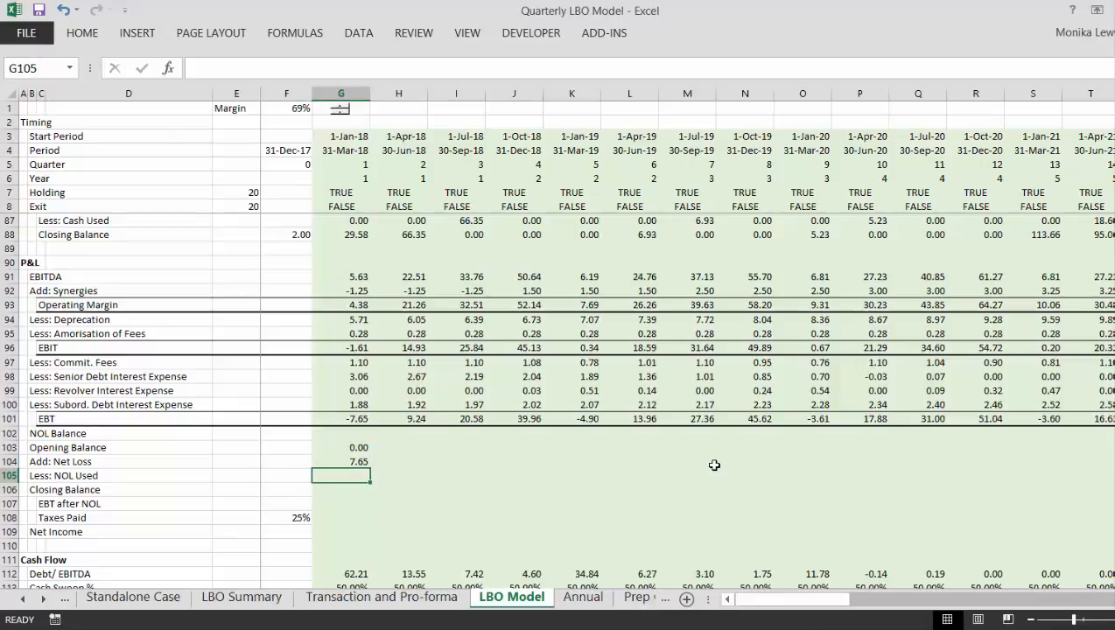
- Enter =MAX(G101,0) in G105 as the first quarter's Less: NOL Used formula
{"action": "type", "text": "="}
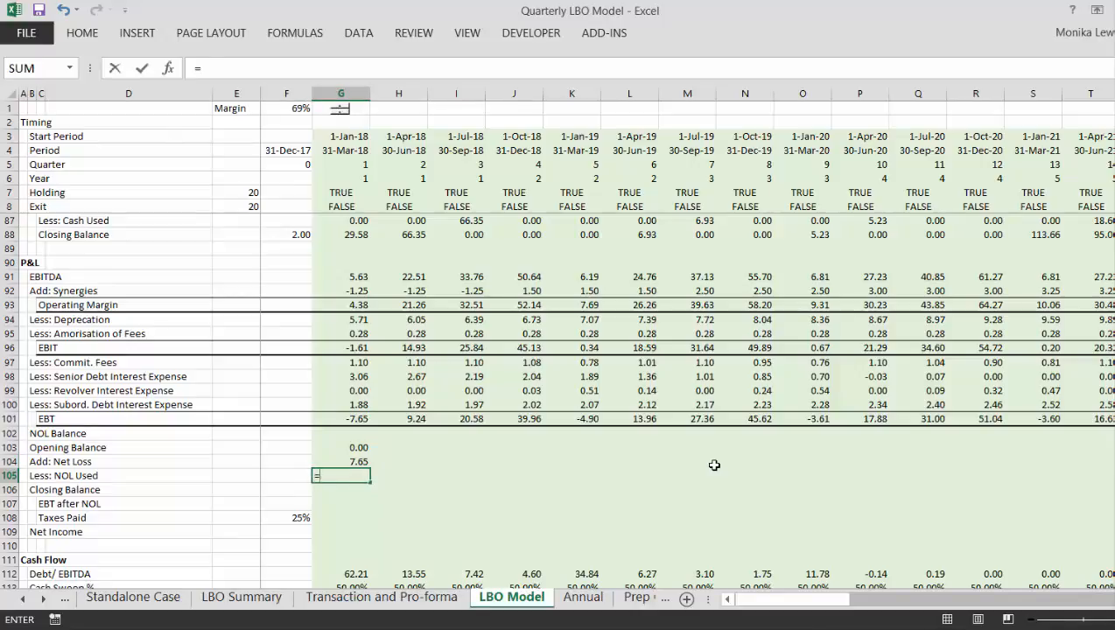
{"action": "type", "text": "max("}
{"action": "key", "text": "Up"}
{"action": "key", "text": "Up"}
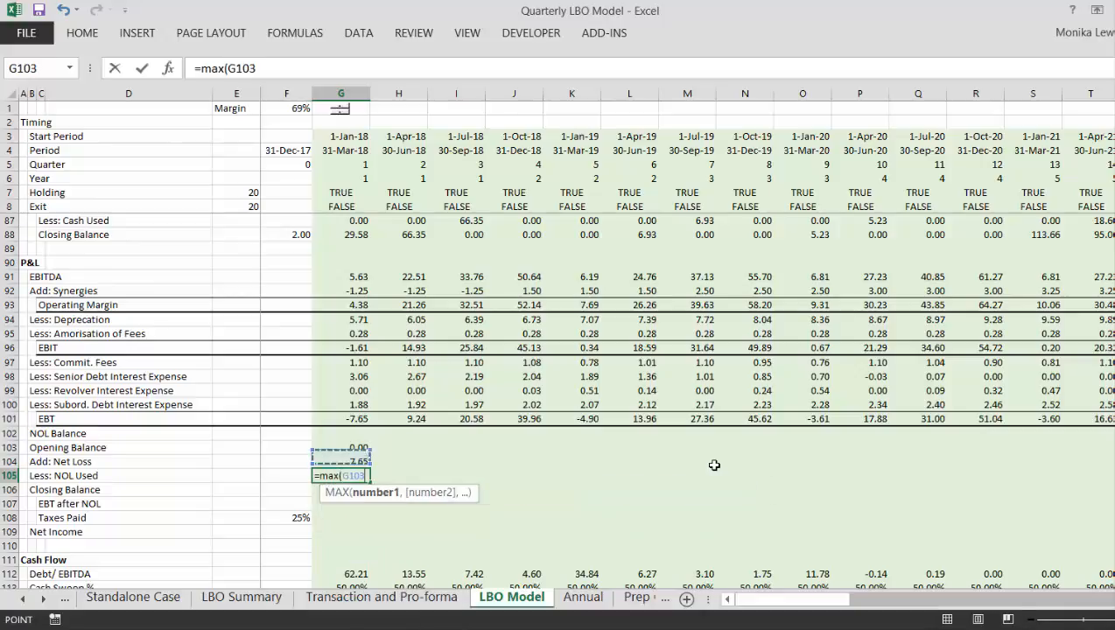
{"action": "key", "text": "Up"}
{"action": "key", "text": "Up"}
{"action": "type", "text": ",0)"}
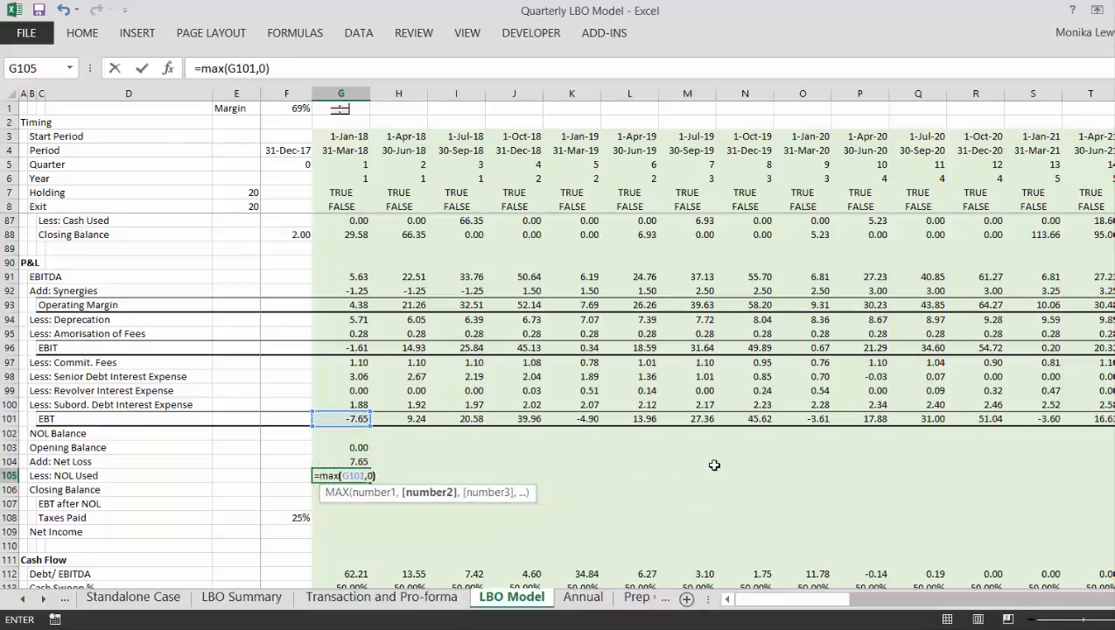
{"action": "key", "text": "Return"}
- Cap the NOL Used formula in G105 at the opening balance, making it =MIN(G103,MAX(G101,0))
{"action": "key", "text": "Up"}
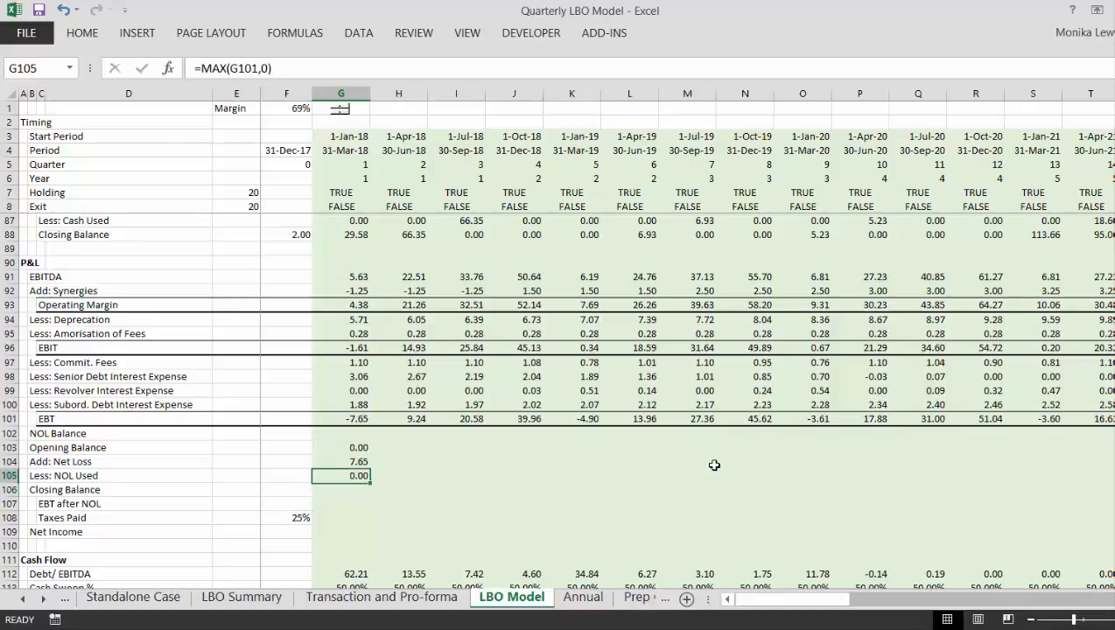
{"action": "key", "text": "F2"}
{"action": "key", "text": "Home"}
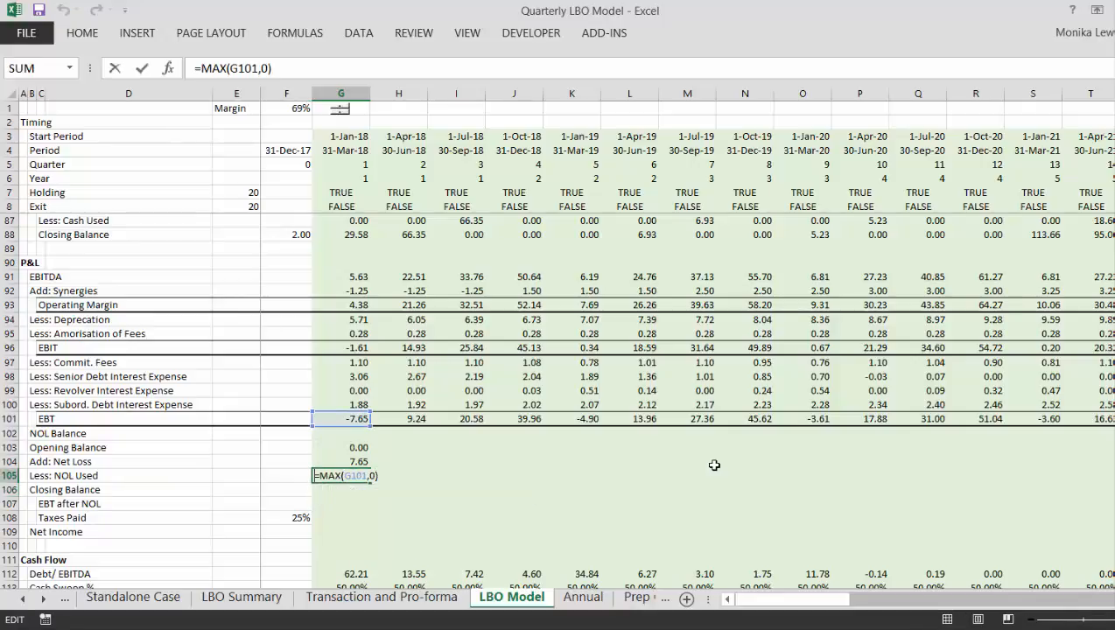
{"action": "type", "text": "min("}
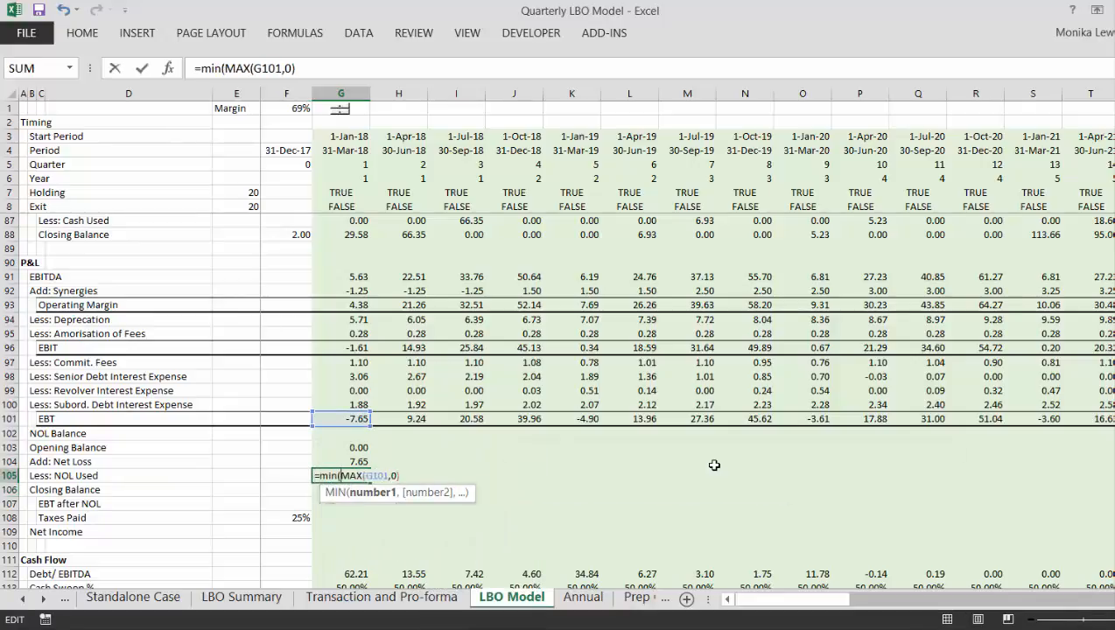
{"action": "left_click", "coordinate": [347, 446]}
{"action": "type", "text": ","}
{"action": "key", "text": "Return"}
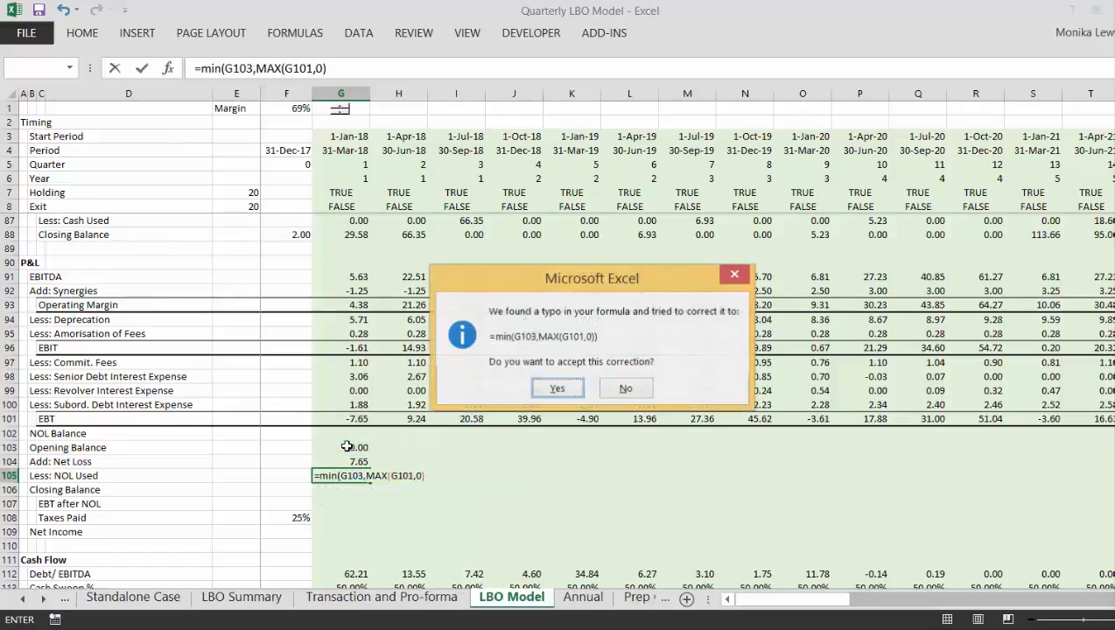
{"action": "key", "text": "Return"}
- Calculate the first quarter's NOL Closing Balance in G106 as =G103+G104-G105
{"action": "key", "text": "Down"}
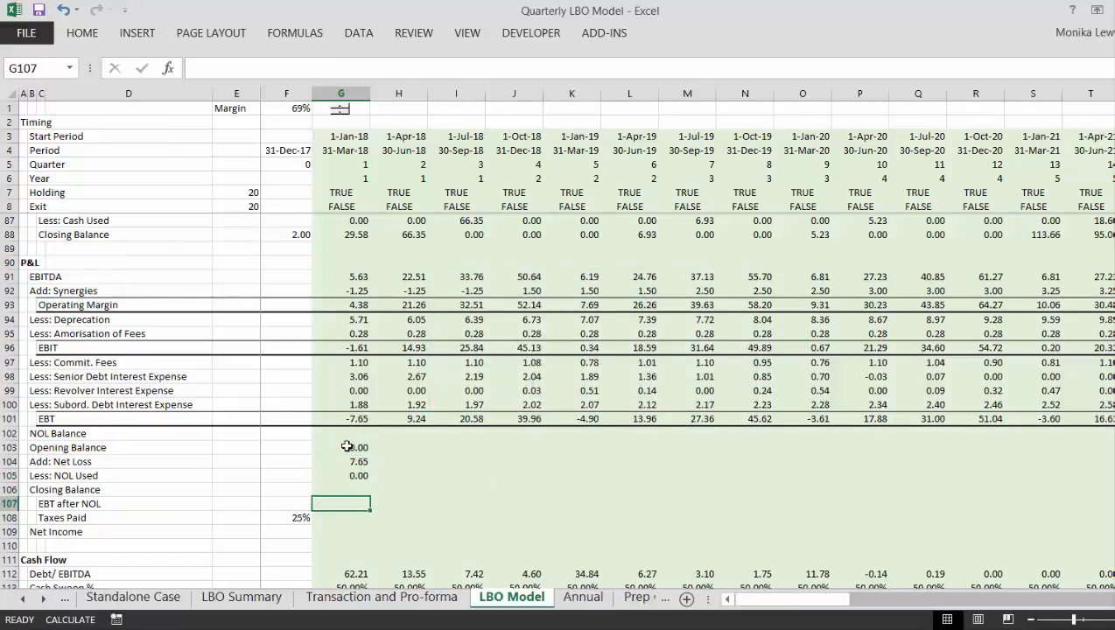
{"action": "key", "text": "Up"}
{"action": "type", "text": "="}
{"action": "key", "text": "Up"}
{"action": "key", "text": "Up"}
{"action": "key", "text": "Up"}
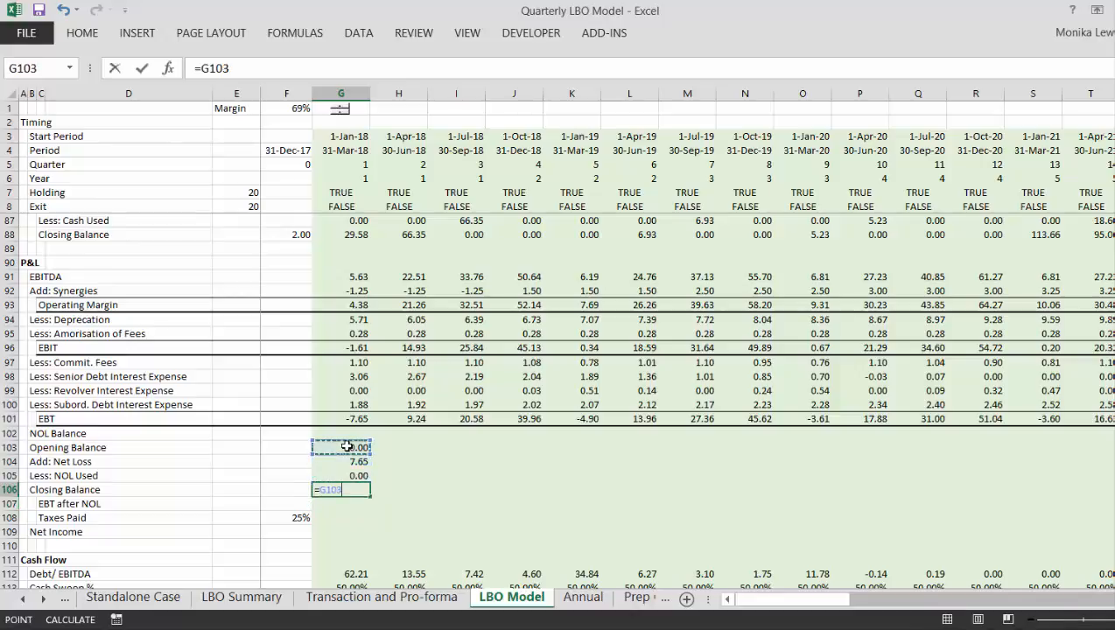
{"action": "type", "text": "+"}
{"action": "key", "text": "Up"}
{"action": "key", "text": "Up"}
{"action": "key", "text": "Up"}
{"action": "key", "text": "Down"}
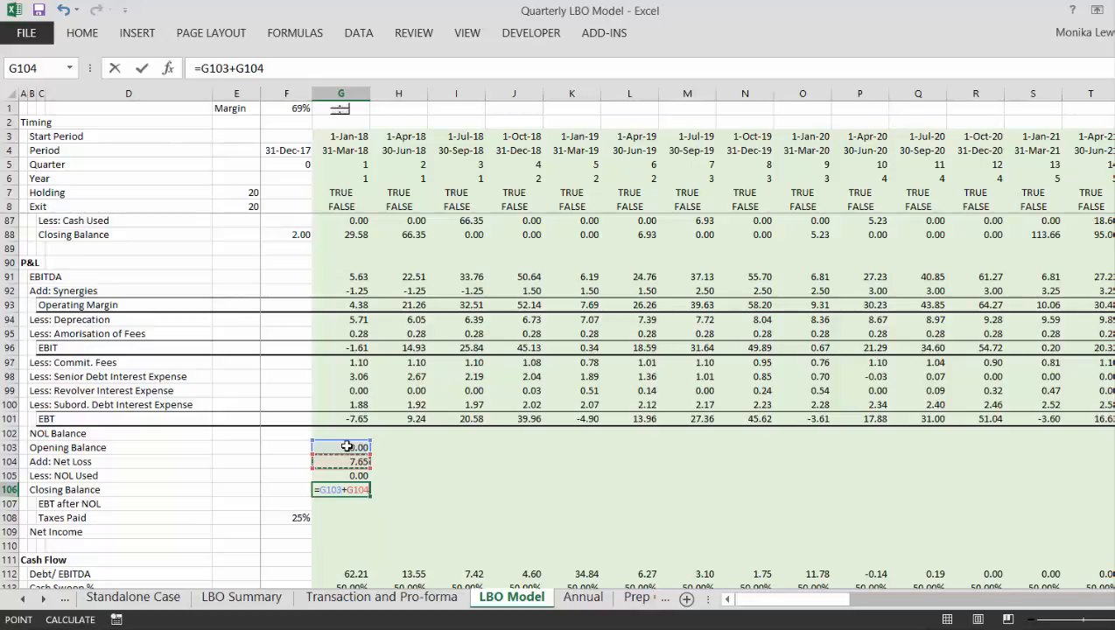
{"action": "type", "text": "-"}
{"action": "key", "text": "Up"}
{"action": "key", "text": "Return"}
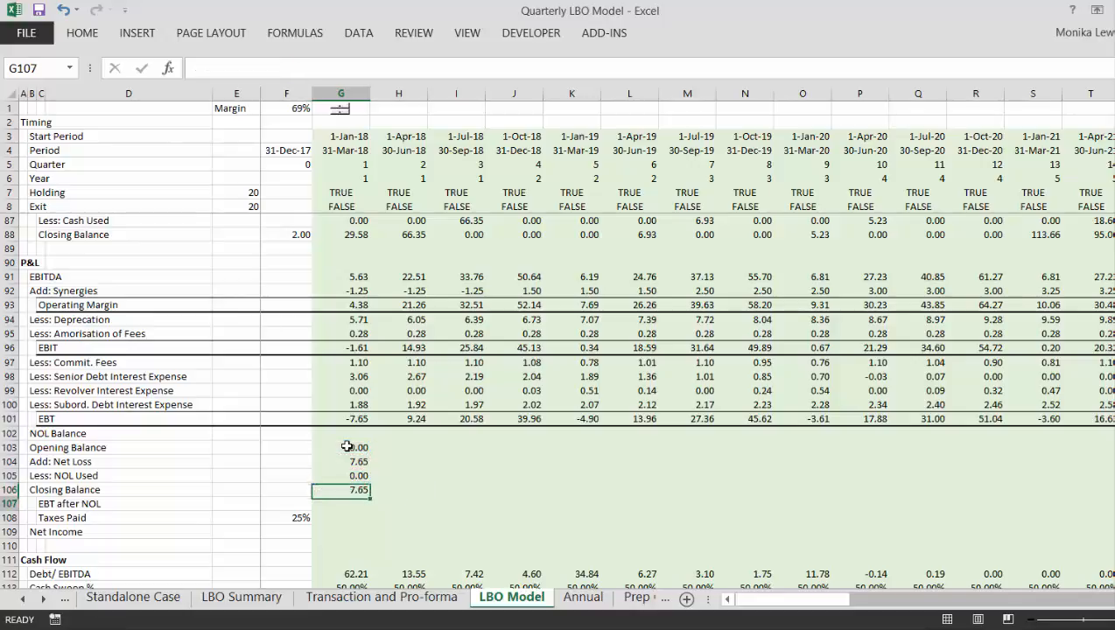
- Calculate the first quarter's EBT after NOL in G107 as =G101+G104-G105
{"action": "type", "text": "="}
{"action": "key", "text": "Up"}
{"action": "key", "text": "Up"}
{"action": "key", "text": "Up"}
{"action": "key", "text": "Up"}
{"action": "key", "text": "Up"}
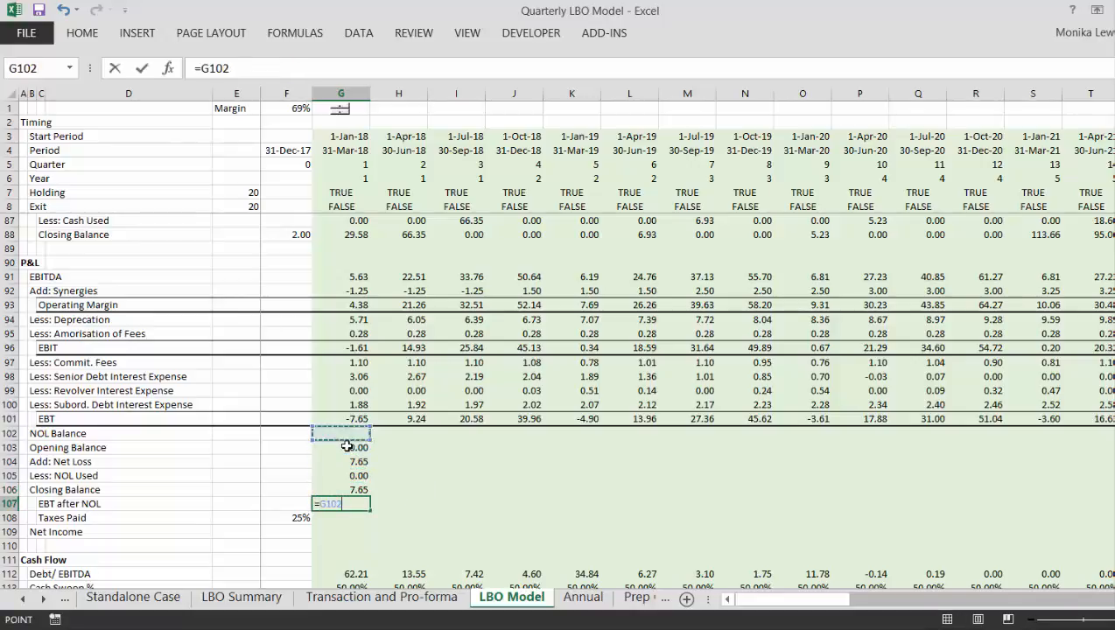
{"action": "key", "text": "Up"}
{"action": "type", "text": "+"}
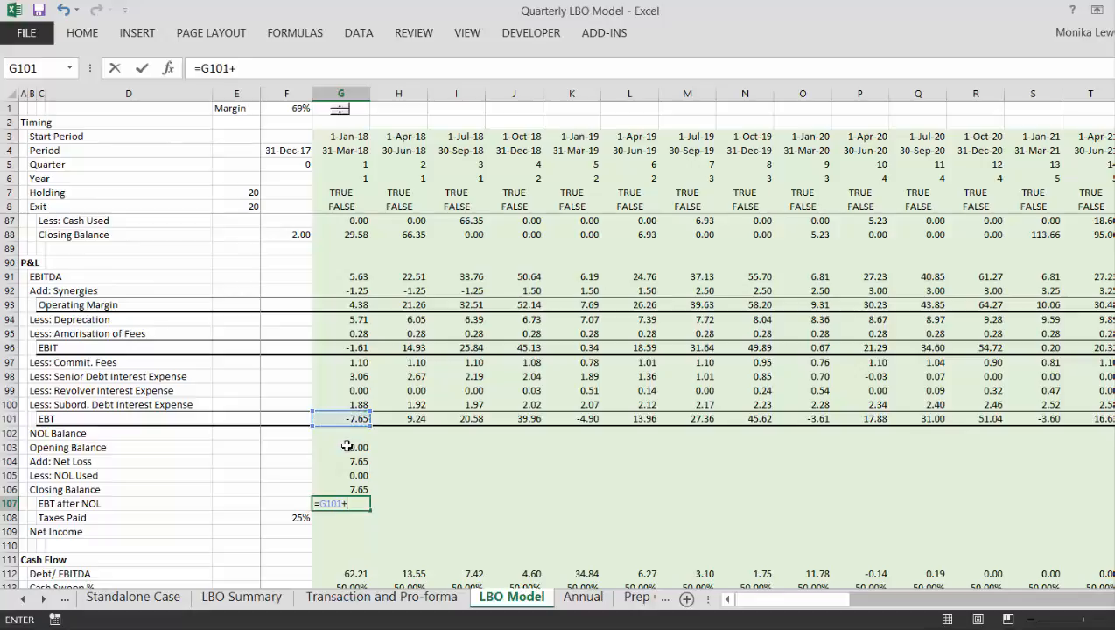
{"action": "key", "text": "Up"}
{"action": "key", "text": "Up"}
{"action": "key", "text": "Up"}
{"action": "type", "text": "-"}
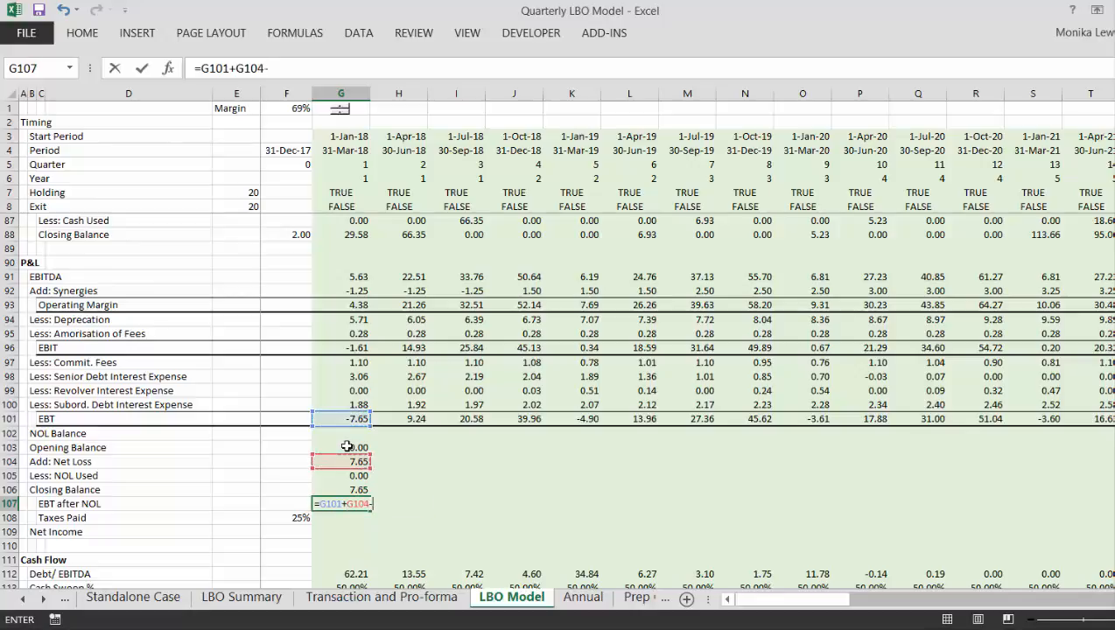
{"action": "key", "text": "Up"}
{"action": "key", "text": "Up"}
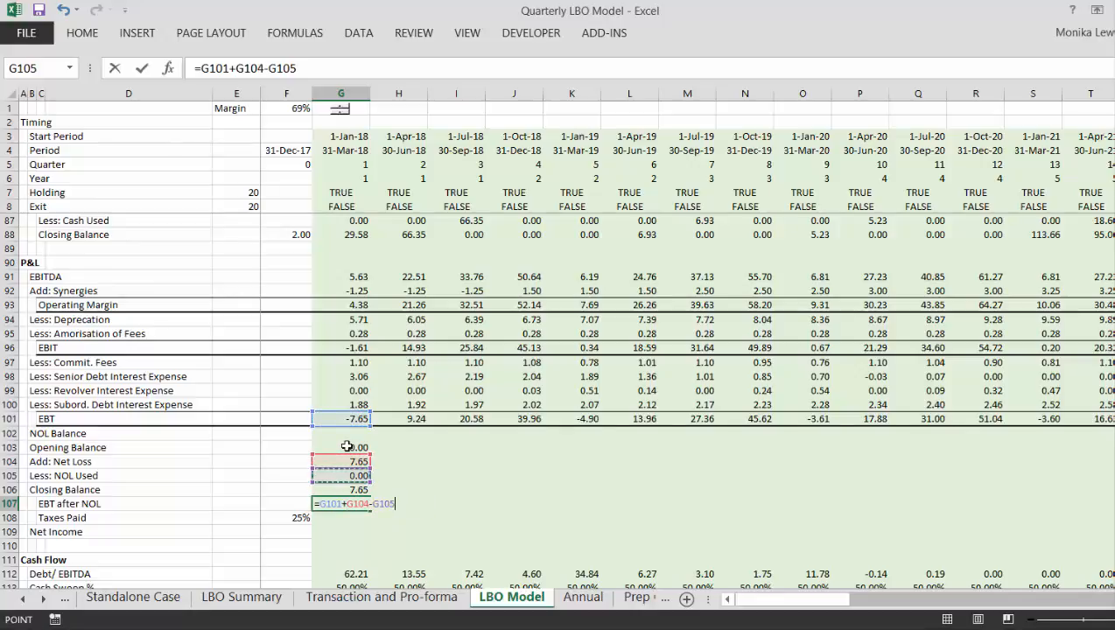
{"action": "key", "text": "Return"}
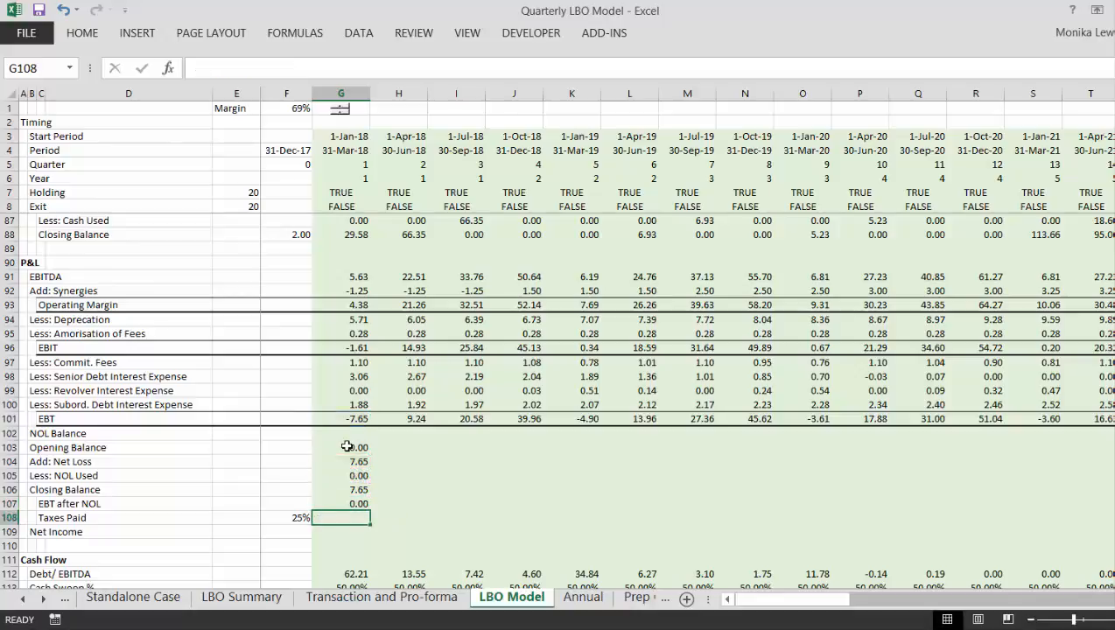
- Calculate the first quarter's Taxes Paid in G108 as =$F$108*G107, locking the tax rate reference
{"action": "type", "text": "="}
{"action": "key", "text": "Left"}
{"action": "key", "text": "F4"}
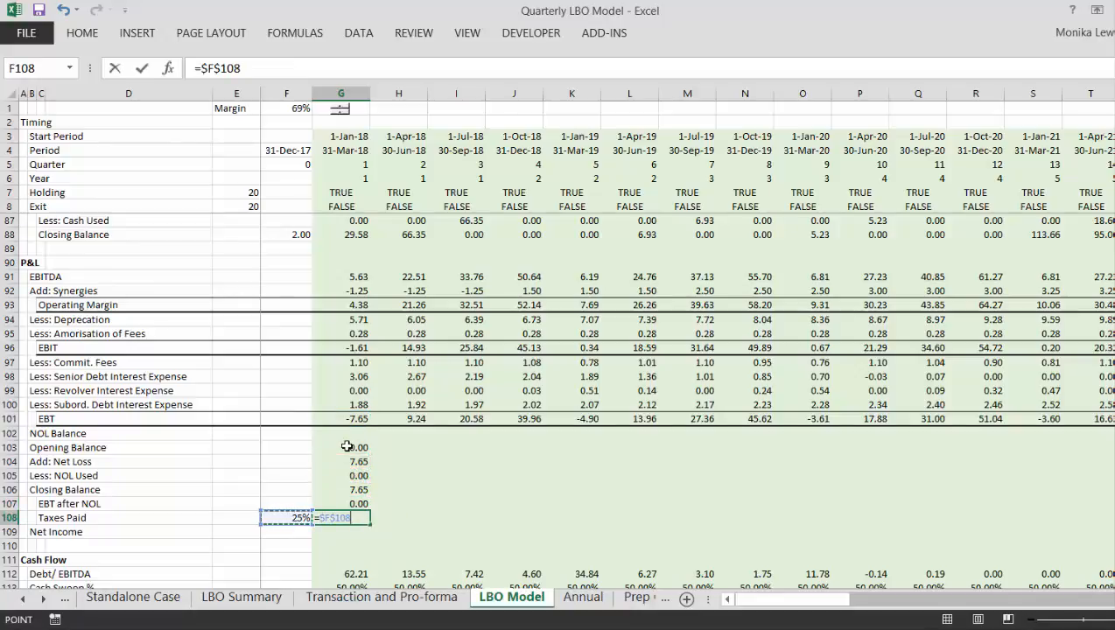
{"action": "type", "text": "*"}
{"action": "key", "text": "Up"}
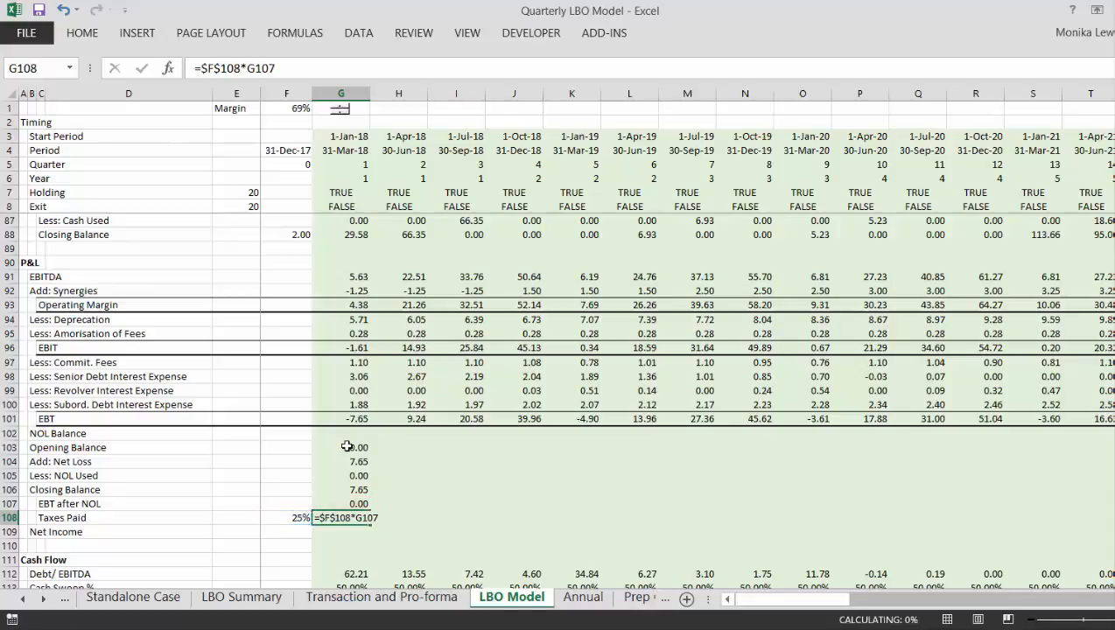
{"action": "key", "text": "Return"}
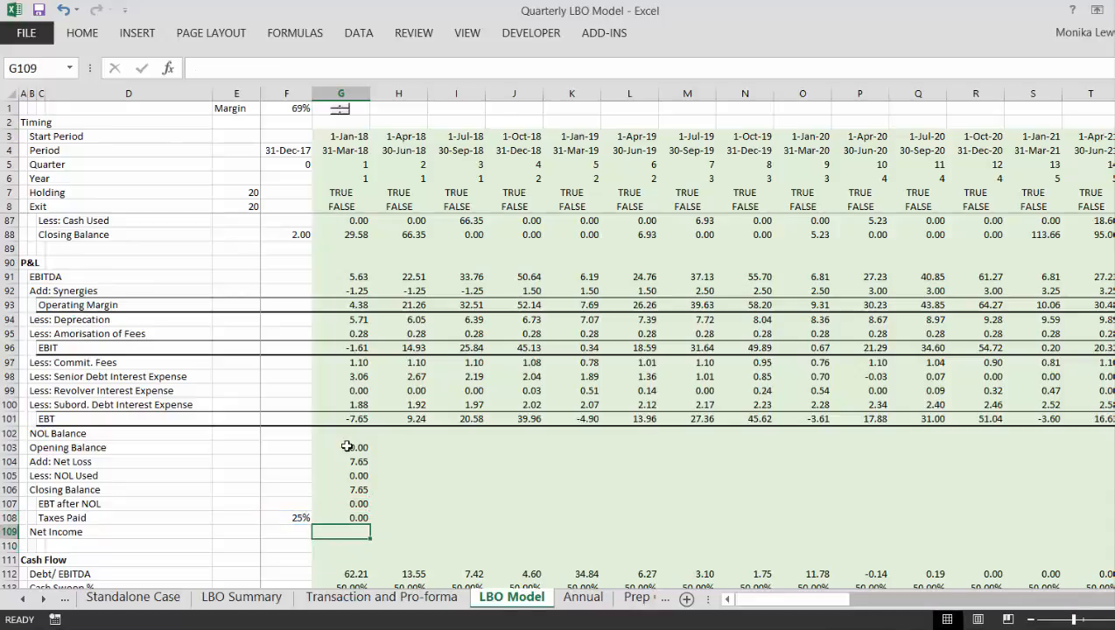
- Calculate the first quarter's Net Income in G109 as =G101-G108
{"action": "type", "text": "="}
{"action": "key", "text": "Up"}
{"action": "key", "text": "Up"}
{"action": "key", "text": "Up"}
{"action": "key", "text": "Up"}
{"action": "key", "text": "Up"}
{"action": "key", "text": "Up"}
{"action": "key", "text": "Up"}
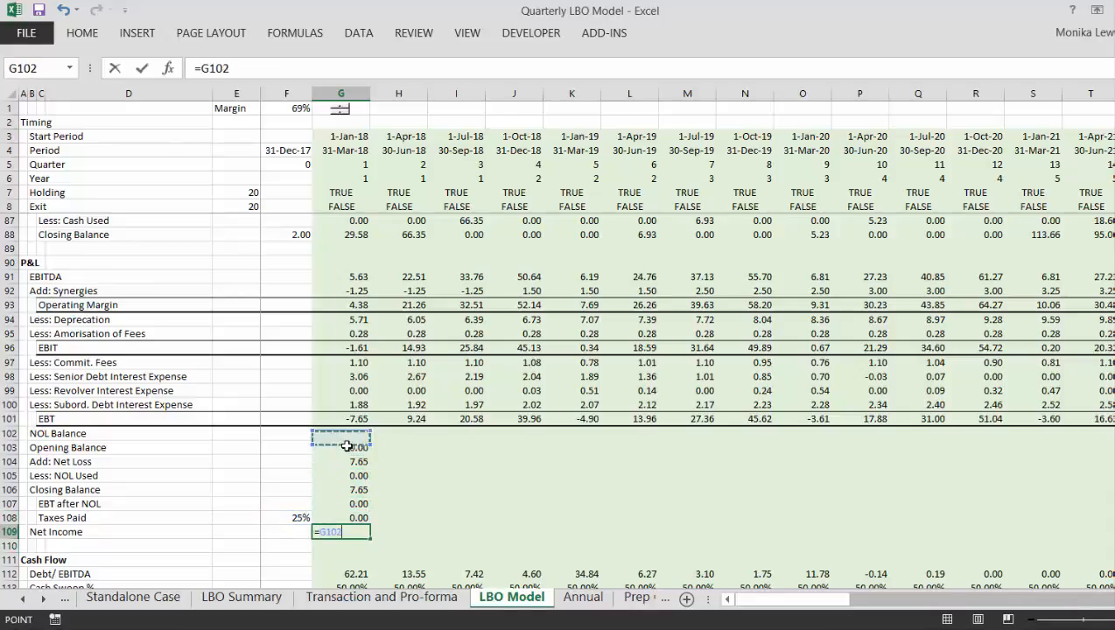
{"action": "key", "text": "Up"}
{"action": "type", "text": "-"}
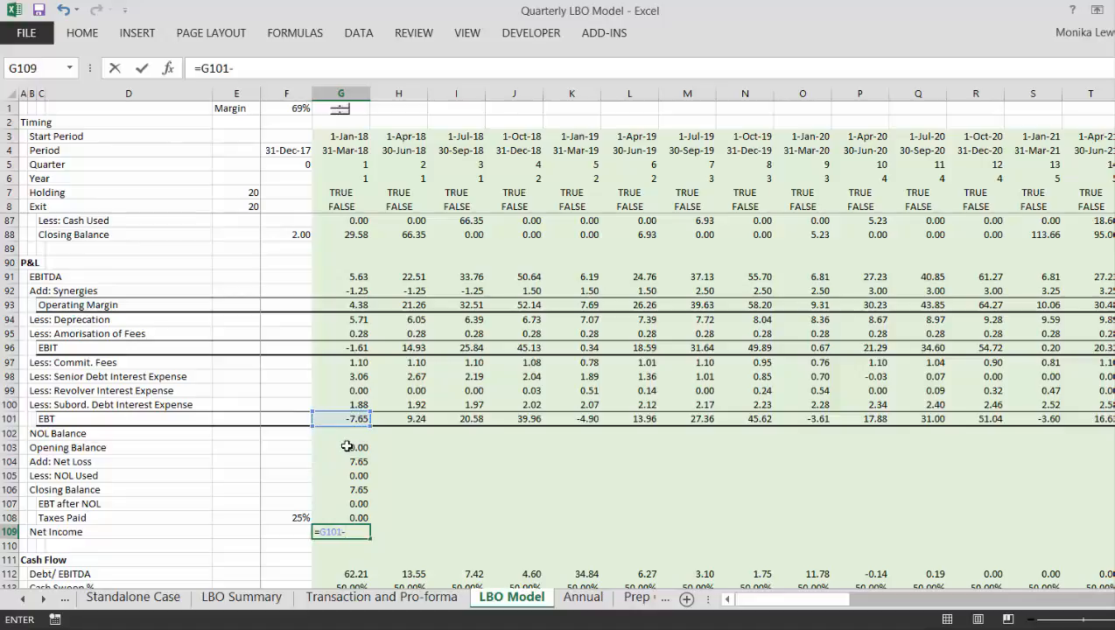
{"action": "key", "text": "Up"}
{"action": "key", "text": "Return"}
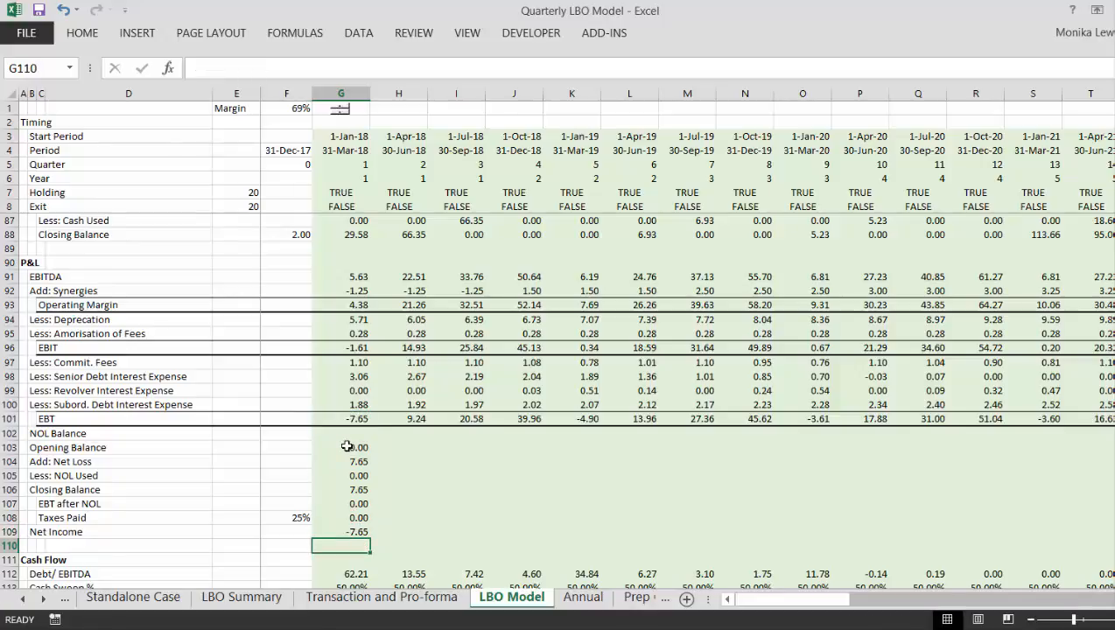
- Indent the Net Income label by moving it from B109 to C109
{"action": "key", "text": "Up"}
{"action": "key", "text": "Left"}
{"action": "key", "text": "Left"}
{"action": "key", "text": "Left"}
{"action": "key", "text": "Left"}
{"action": "key", "text": "Left"}
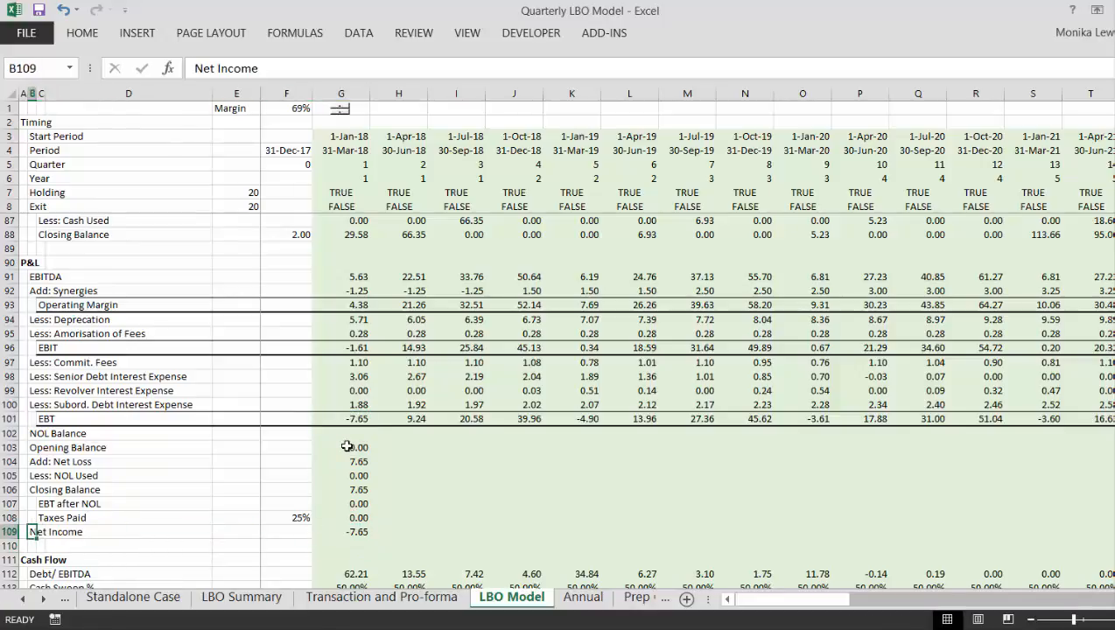
{"action": "key", "text": "ctrl+x"}
{"action": "key", "text": "Right"}
{"action": "key", "text": "ctrl+v"}
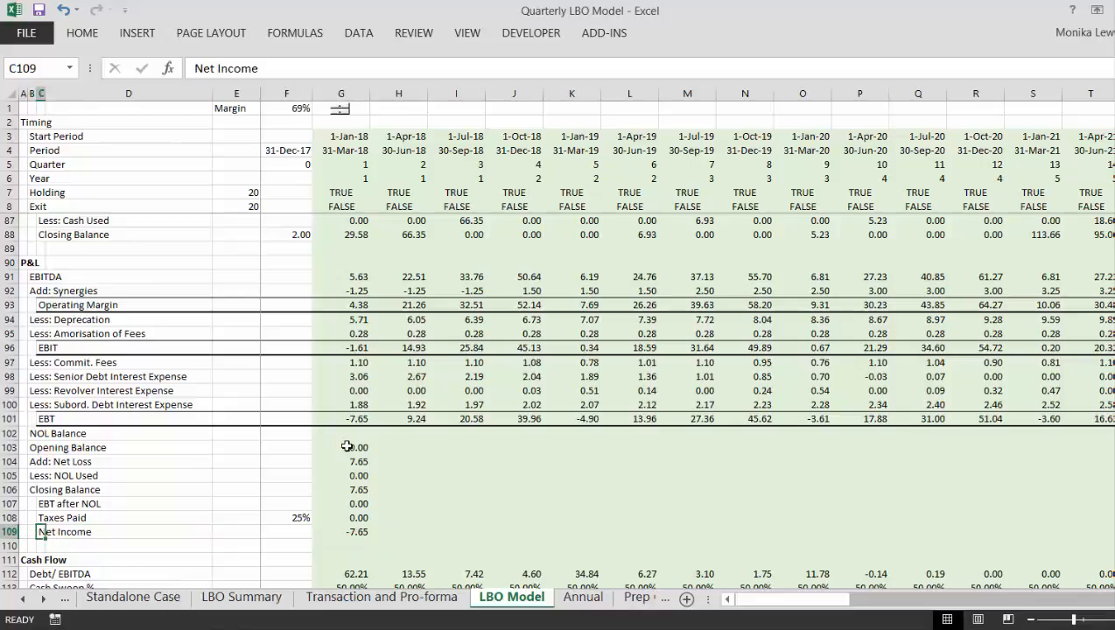
{"action": "key", "text": "Right"}
{"action": "key", "text": "Right"}
{"action": "key", "text": "Right"}
{"action": "key", "text": "Right"}
{"action": "key", "text": "Right"}
{"action": "key", "text": "Left"}
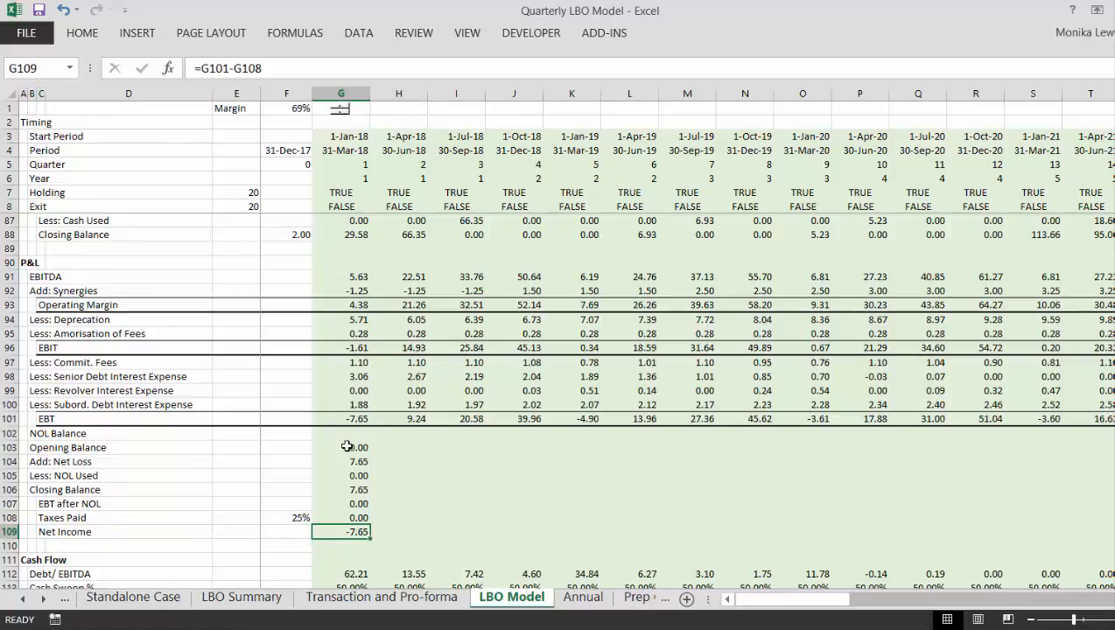
{"action": "key", "text": "Up"}
{"action": "key", "text": "Up"}
{"action": "key", "text": "Up"}
{"action": "key", "text": "Up"}
{"action": "key", "text": "Up"}
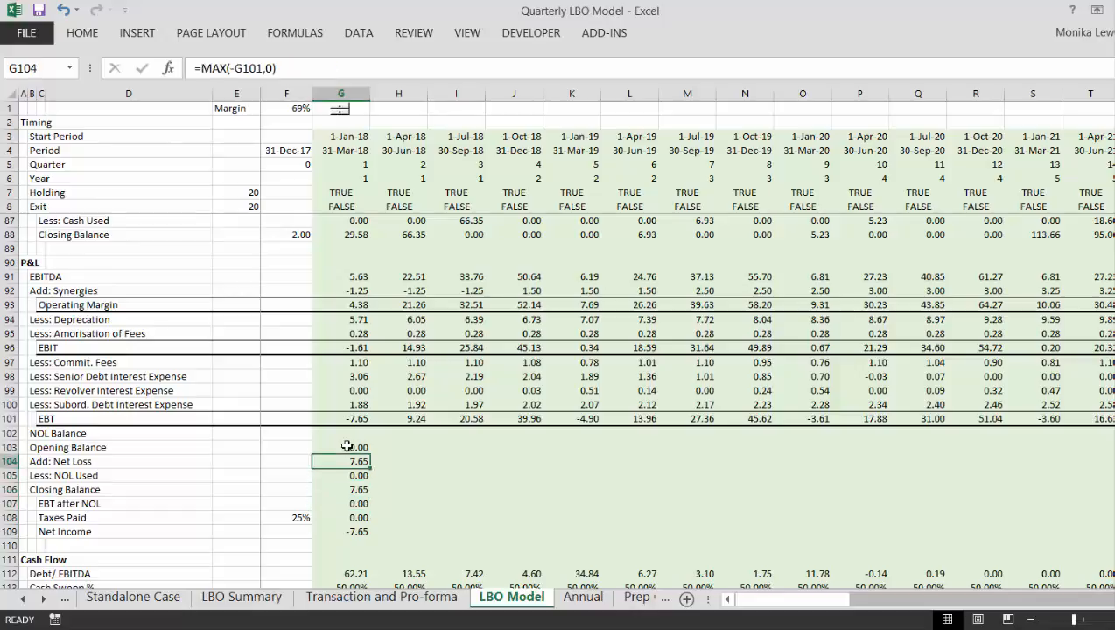
{"action": "key", "text": "Up"}
{"action": "key", "text": "Up"}
{"action": "key", "text": "Up"}
{"action": "key", "text": "Down"}
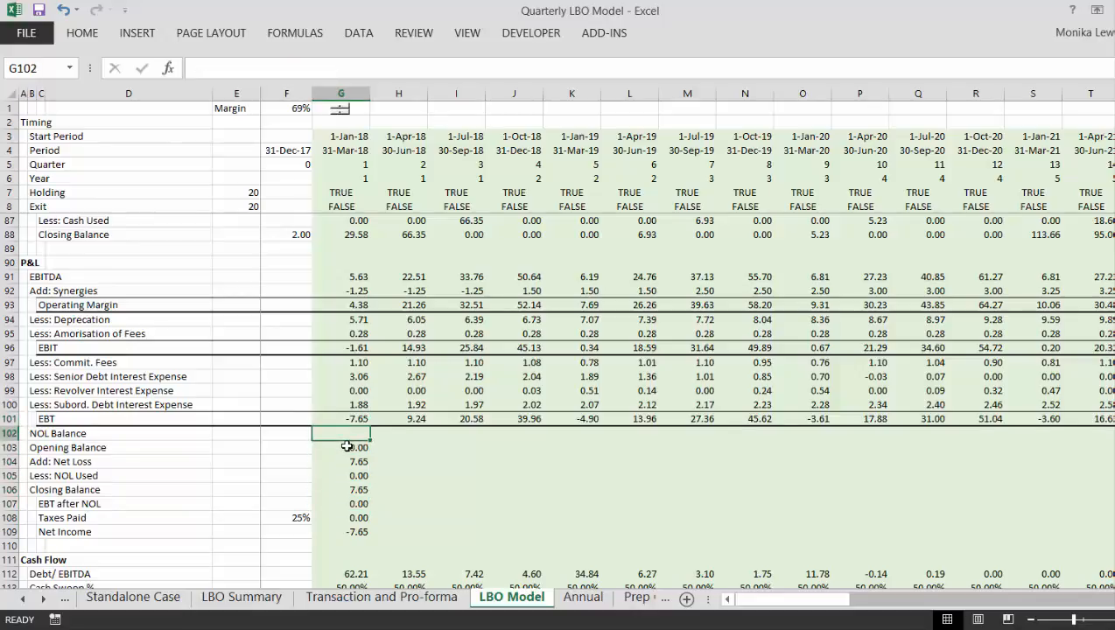
{"action": "key", "text": "Down"}
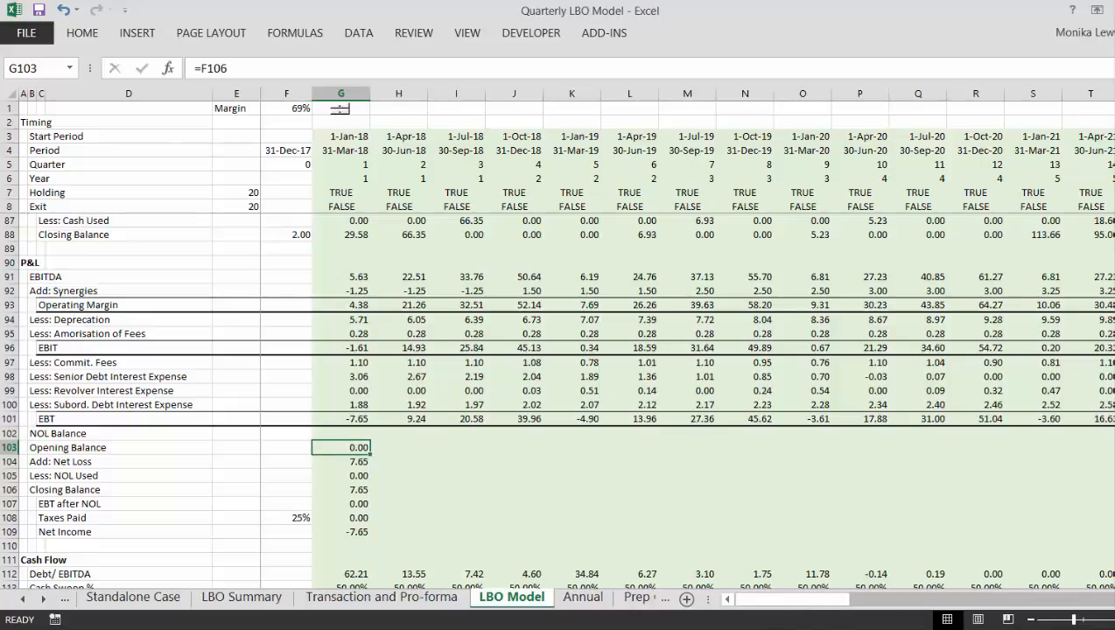
{"action": "left_click", "coordinate": [1069, 629]}
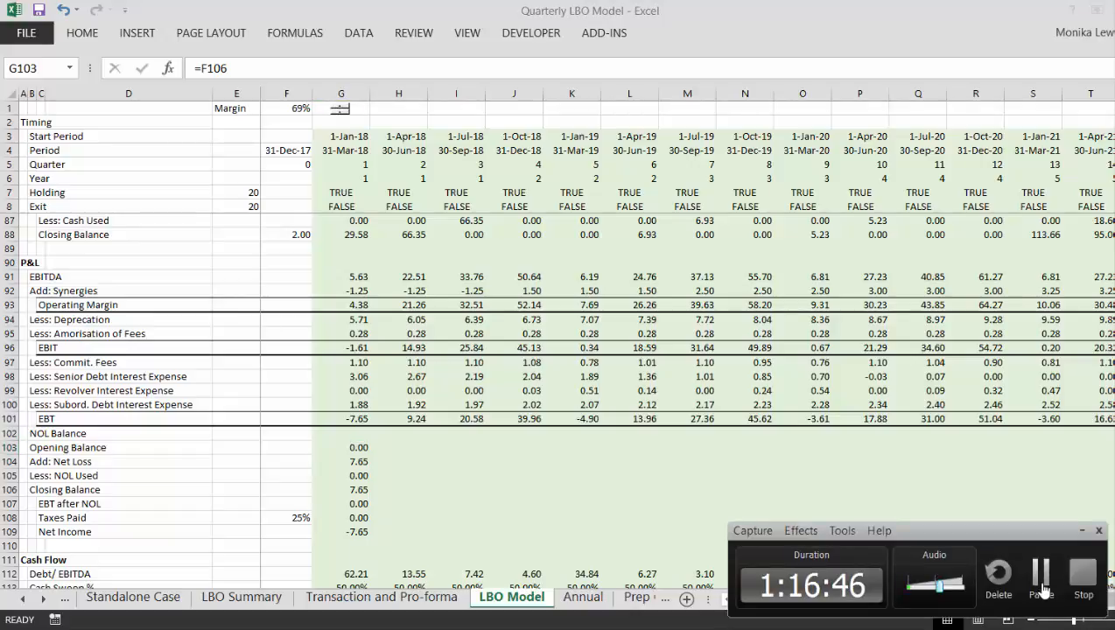
{"action": "left_click", "coordinate": [1041, 578]}
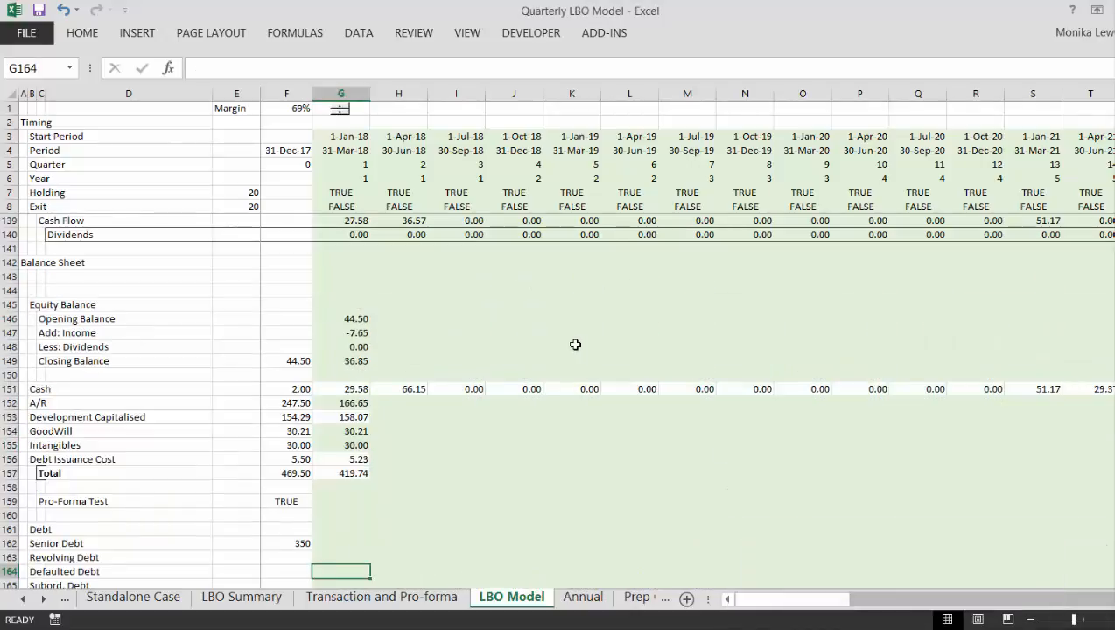
- Trace the opening equity closing balance in F149 back to its source, the Pro Forma B/S Equity in F23
{"action": "key", "text": "Left"}
{"action": "key", "text": "Left"}
{"action": "key", "text": "Up"}
{"action": "key", "text": "Up"}
{"action": "key", "text": "Up"}
{"action": "key", "text": "Up"}
{"action": "key", "text": "Up"}
{"action": "key", "text": "Up"}
{"action": "key", "text": "Up"}
{"action": "key", "text": "Up"}
{"action": "key", "text": "Up"}
{"action": "key", "text": "Up"}
{"action": "key", "text": "Up"}
{"action": "key", "text": "Up"}
{"action": "key", "text": "Up"}
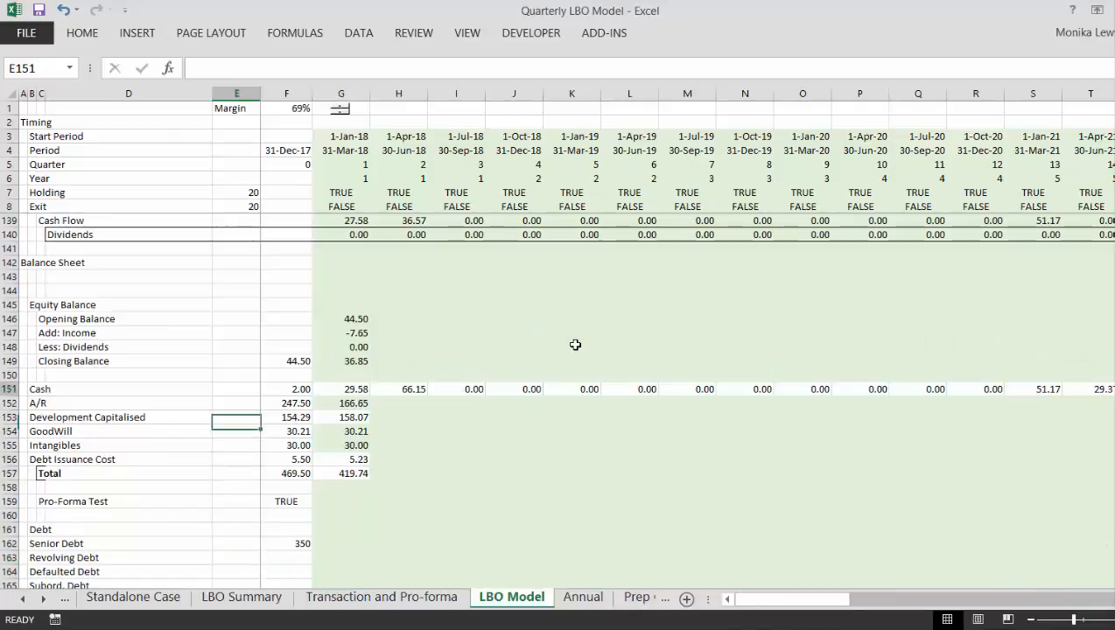
{"action": "key", "text": "Up"}
{"action": "key", "text": "Up"}
{"action": "key", "text": "Up"}
{"action": "key", "text": "Up"}
{"action": "key", "text": "Up"}
{"action": "key", "text": "Up"}
{"action": "key", "text": "Right"}
{"action": "key", "text": "Right"}
{"action": "key", "text": "Down"}
{"action": "key", "text": "Left"}
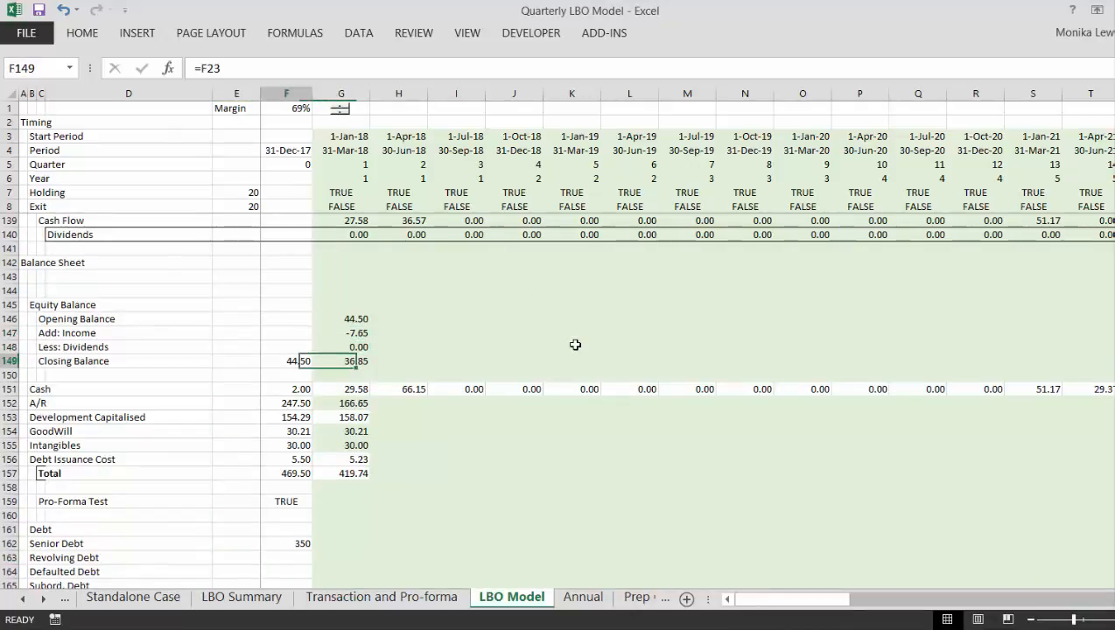
{"action": "key", "text": "Page_Up"}
{"action": "key", "text": "Page_Up"}
{"action": "key", "text": "Page_Up"}
{"action": "key", "text": "Page_Up"}
{"action": "key", "text": "Page_Up"}
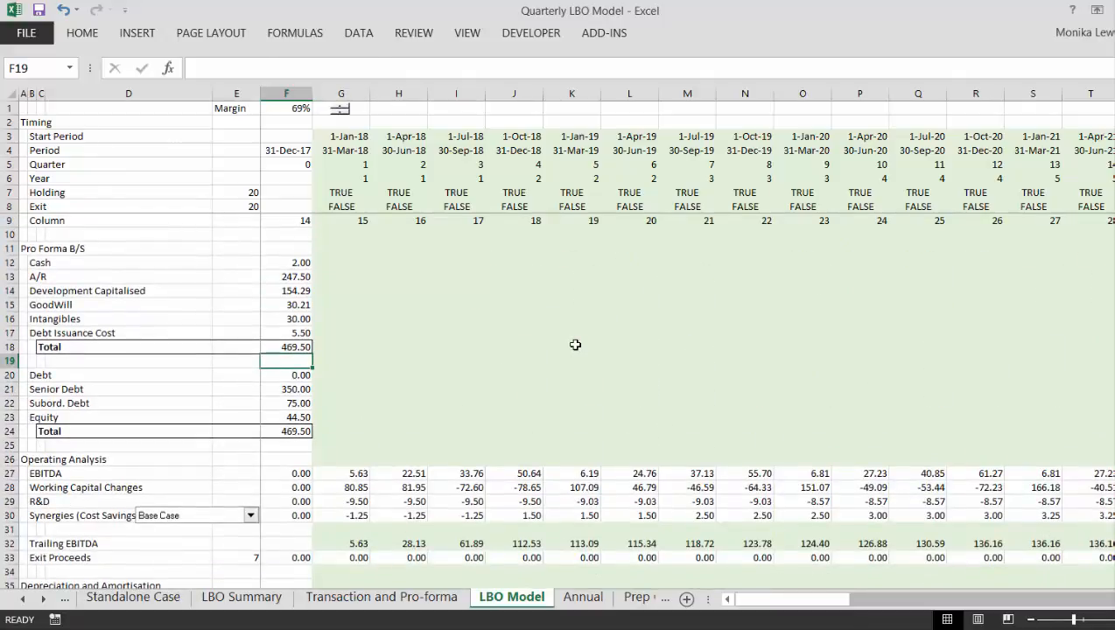
{"action": "key", "text": "Down"}
{"action": "key", "text": "Down"}
{"action": "key", "text": "Down"}
{"action": "key", "text": "Down"}
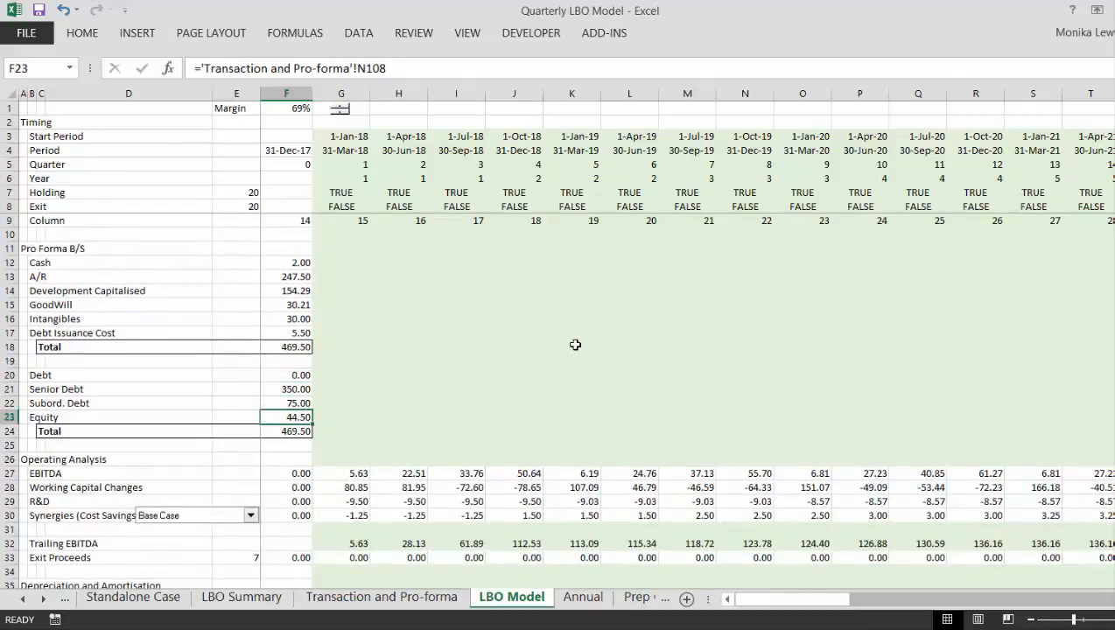
- Trace the balance sheet's opening Cash in F151 back to the Cash Balance section's closing balance in F88
{"action": "key", "text": "Page_Down"}
{"action": "key", "text": "Page_Down"}
{"action": "key", "text": "Page_Down"}
{"action": "key", "text": "Page_Down"}
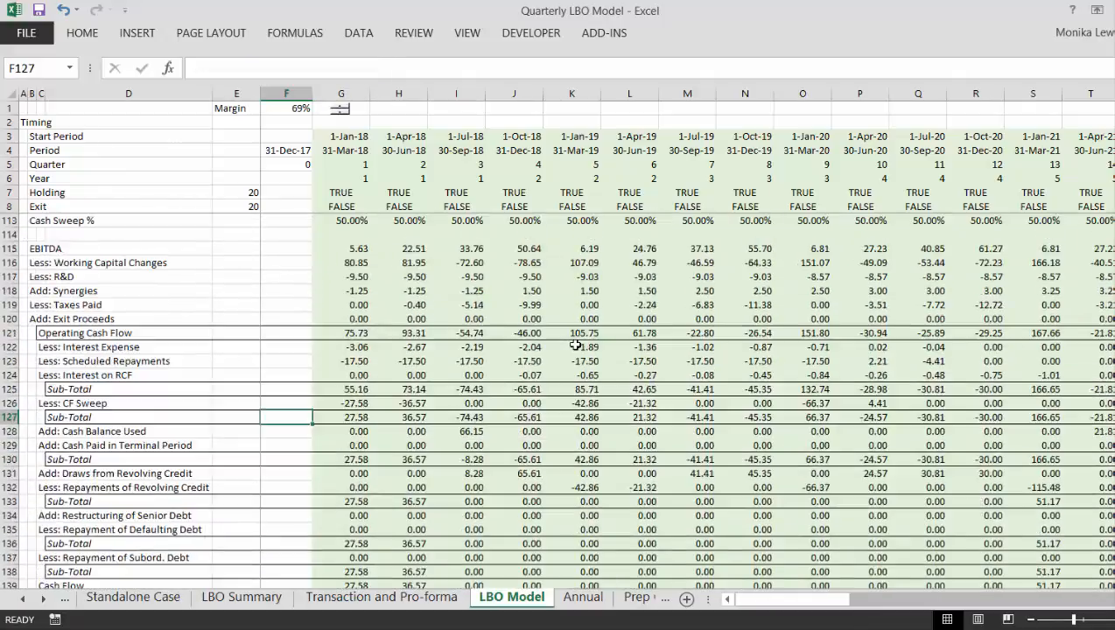
{"action": "key", "text": "Page_Down"}
{"action": "key", "text": "Up"}
{"action": "key", "text": "Up"}
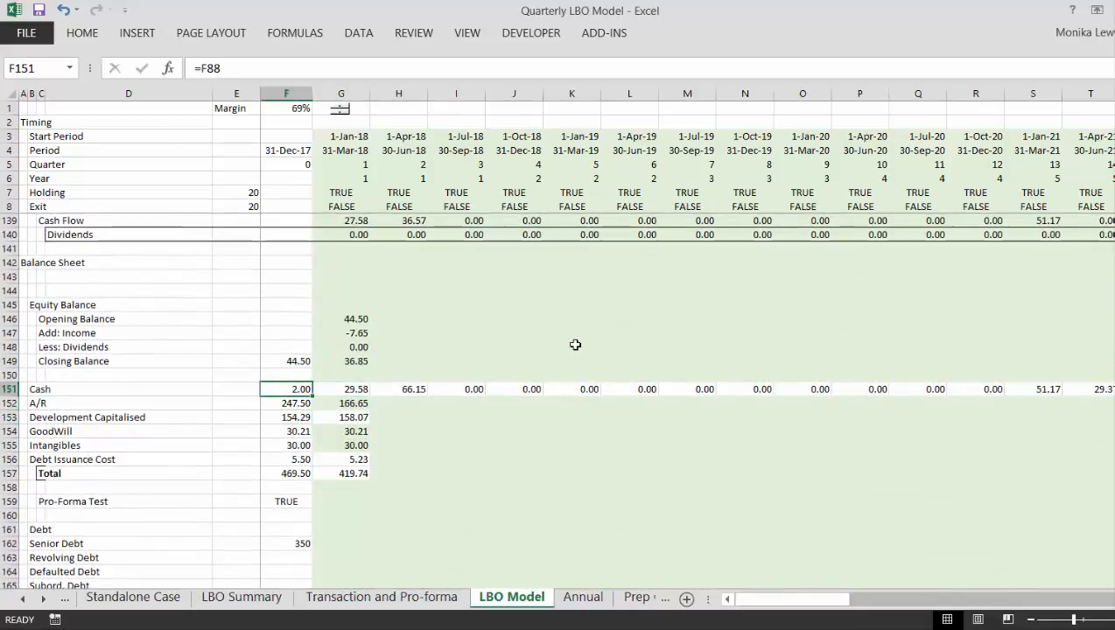
{"action": "key", "text": "Page_Up"}
{"action": "key", "text": "Page_Up"}
{"action": "key", "text": "Page_Up"}
{"action": "key", "text": "Page_Up"}
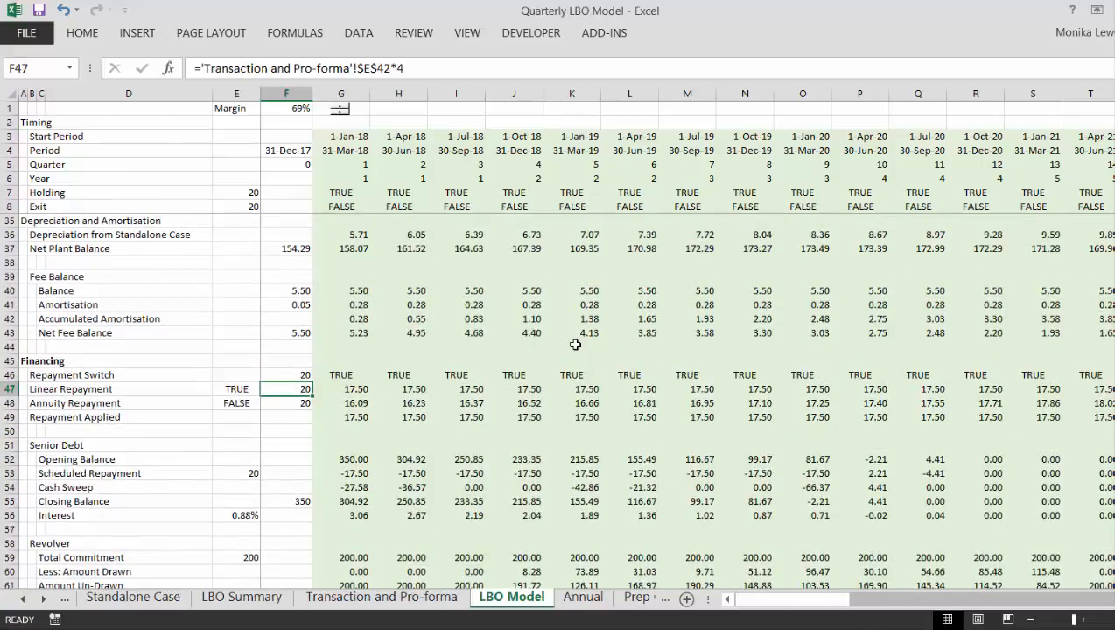
{"action": "key", "text": "Up"}
{"action": "key", "text": "Up"}
{"action": "key", "text": "Up"}
{"action": "key", "text": "Up"}
{"action": "key", "text": "Up"}
{"action": "key", "text": "Up"}
{"action": "key", "text": "Up"}
{"action": "key", "text": "Up"}
{"action": "key", "text": "Up"}
{"action": "key", "text": "Up"}
{"action": "key", "text": "Up"}
{"action": "key", "text": "Up"}
{"action": "key", "text": "Up"}
{"action": "key", "text": "Up"}
{"action": "key", "text": "Up"}
{"action": "key", "text": "Up"}
{"action": "key", "text": "Up"}
{"action": "key", "text": "Up"}
{"action": "key", "text": "Up"}
{"action": "key", "text": "Up"}
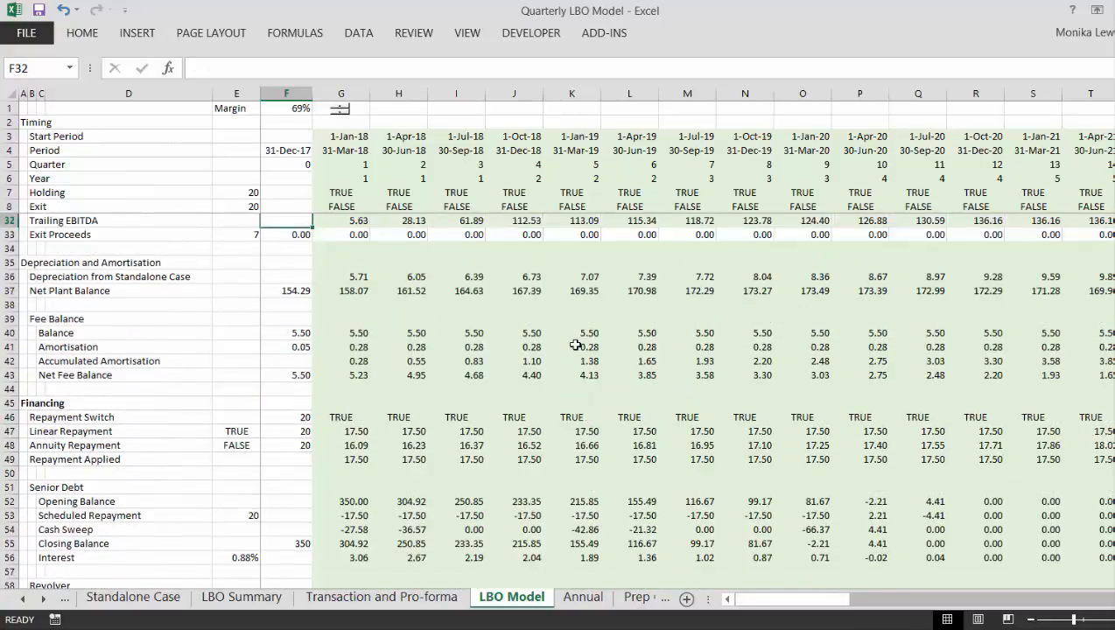
{"action": "key", "text": "Down"}
{"action": "key", "text": "Down"}
{"action": "key", "text": "Down"}
{"action": "key", "text": "Down"}
{"action": "key", "text": "Down"}
{"action": "key", "text": "Down"}
{"action": "key", "text": "Down"}
{"action": "key", "text": "Down"}
{"action": "key", "text": "Down"}
{"action": "key", "text": "Down"}
{"action": "key", "text": "Down"}
{"action": "key", "text": "Down"}
{"action": "key", "text": "Down"}
{"action": "key", "text": "Down"}
{"action": "key", "text": "Down"}
{"action": "key", "text": "Down"}
{"action": "key", "text": "Down"}
{"action": "key", "text": "Down"}
{"action": "key", "text": "Down"}
{"action": "key", "text": "Down"}
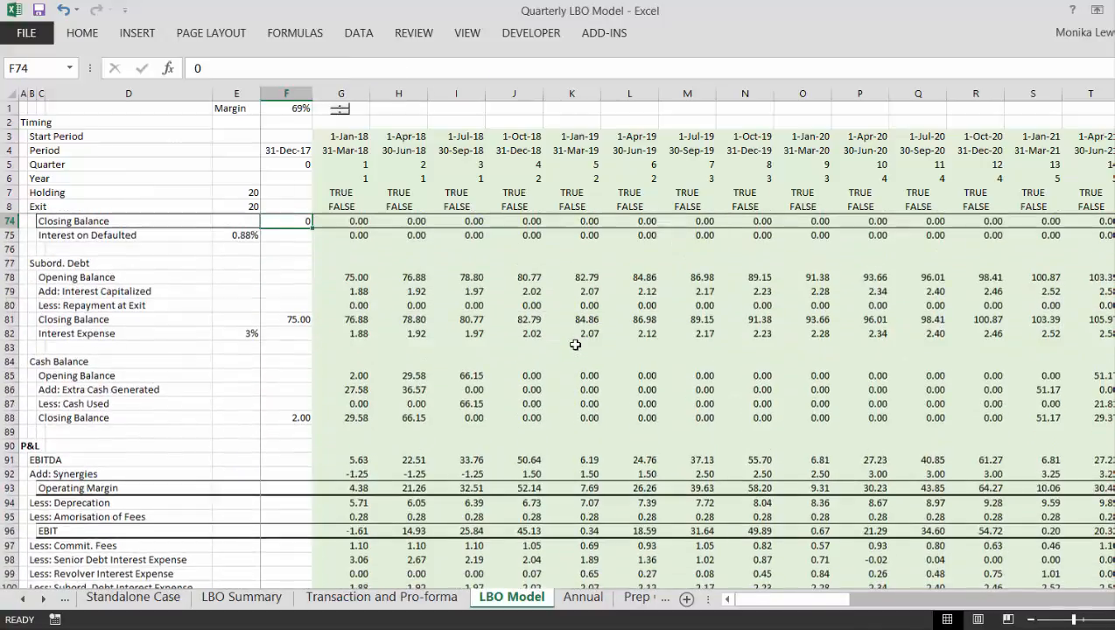
{"action": "key", "text": "Down"}
{"action": "key", "text": "Down"}
{"action": "key", "text": "Down"}
{"action": "key", "text": "Down"}
{"action": "key", "text": "Down"}
{"action": "key", "text": "Down"}
{"action": "key", "text": "Down"}
{"action": "key", "text": "Down"}
{"action": "key", "text": "Down"}
{"action": "key", "text": "Down"}
{"action": "key", "text": "Down"}
{"action": "key", "text": "Down"}
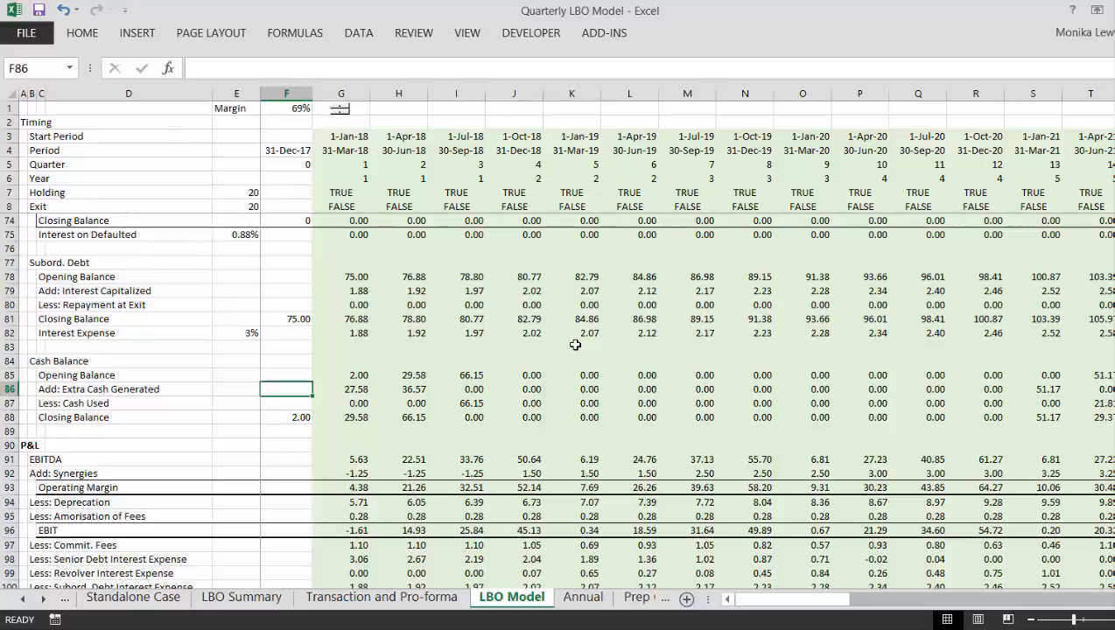
{"action": "key", "text": "Right"}
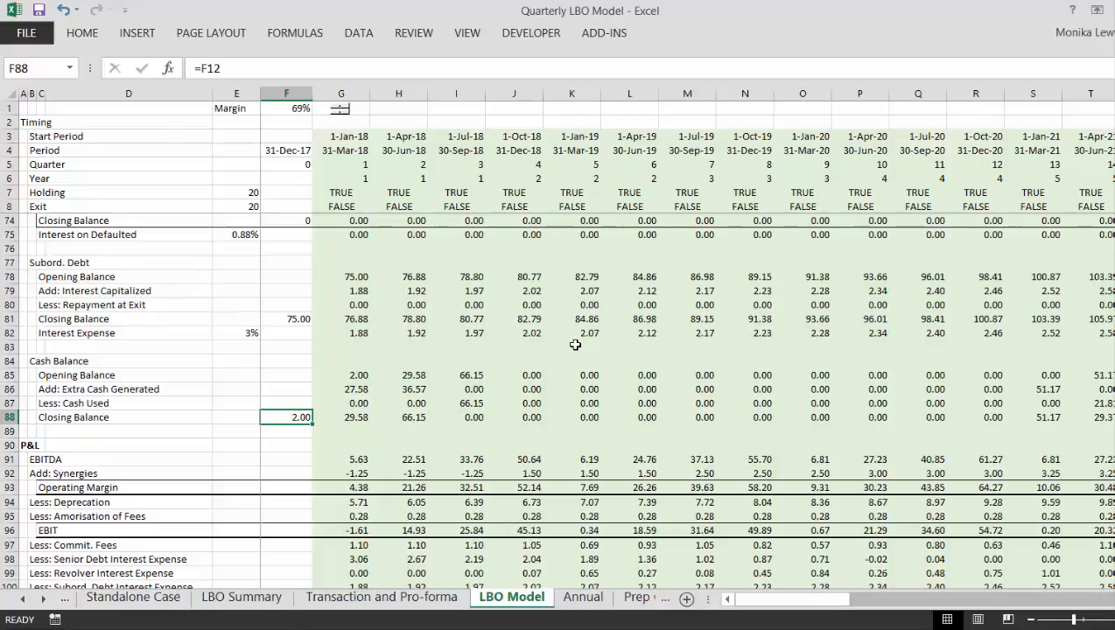
- Return to the Balance Sheet section and examine the first quarter's asset formulas up to Cash in G151
{"action": "key", "text": "Down"}
{"action": "key", "text": "Down"}
{"action": "key", "text": "Down"}
{"action": "key", "text": "Down"}
{"action": "key", "text": "Down"}
{"action": "key", "text": "Down"}
{"action": "key", "text": "Down"}
{"action": "key", "text": "Down"}
{"action": "key", "text": "Down"}
{"action": "key", "text": "Down"}
{"action": "key", "text": "Down"}
{"action": "key", "text": "Down"}
{"action": "key", "text": "Down"}
{"action": "key", "text": "Down"}
{"action": "key", "text": "Down"}
{"action": "key", "text": "Down"}
{"action": "key", "text": "Down"}
{"action": "key", "text": "Down"}
{"action": "key", "text": "Down"}
{"action": "key", "text": "Down"}
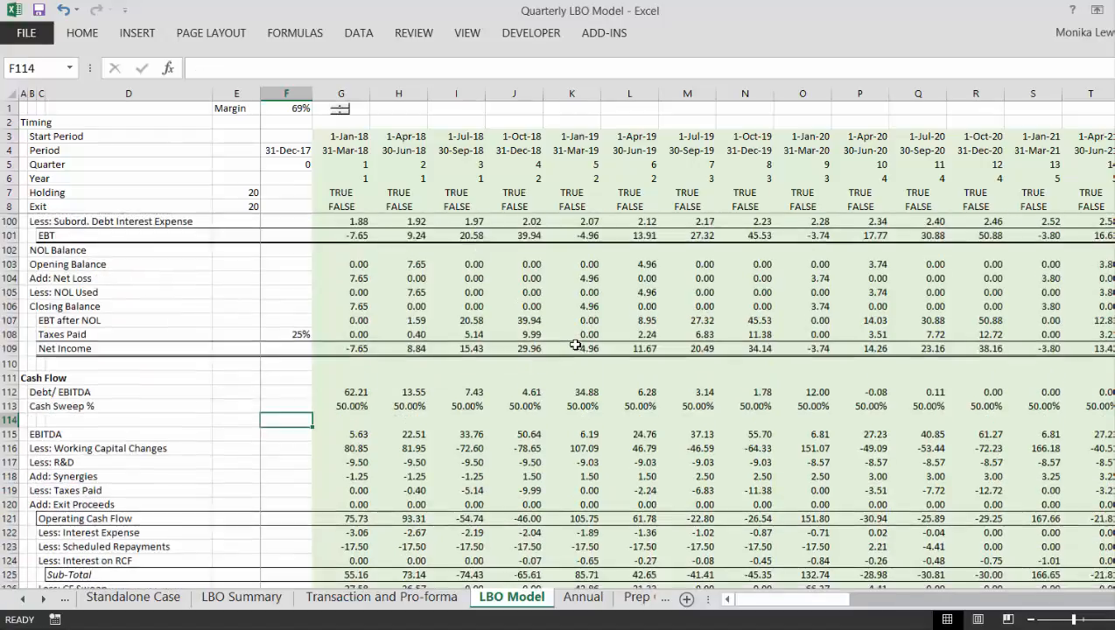
{"action": "key", "text": "Down"}
{"action": "key", "text": "Down"}
{"action": "key", "text": "Down"}
{"action": "key", "text": "Down"}
{"action": "key", "text": "Down"}
{"action": "key", "text": "Down"}
{"action": "key", "text": "Down"}
{"action": "key", "text": "Down"}
{"action": "key", "text": "Down"}
{"action": "key", "text": "Down"}
{"action": "key", "text": "Down"}
{"action": "key", "text": "Down"}
{"action": "key", "text": "Down"}
{"action": "key", "text": "Down"}
{"action": "key", "text": "Down"}
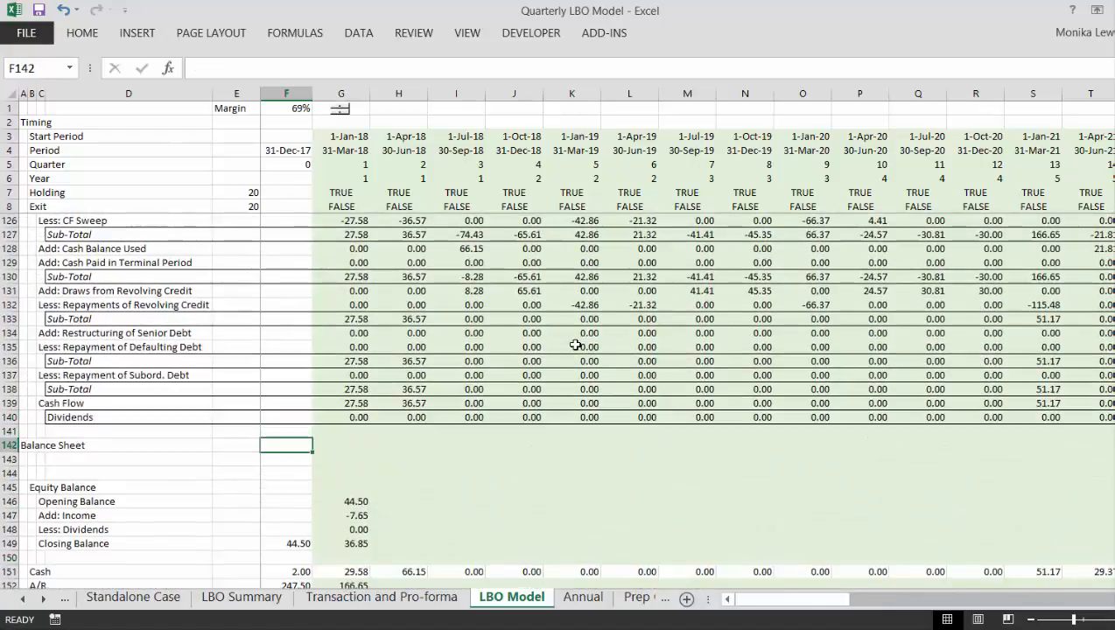
{"action": "key", "text": "Up"}
{"action": "key", "text": "Up"}
{"action": "key", "text": "Up"}
{"action": "key", "text": "Up"}
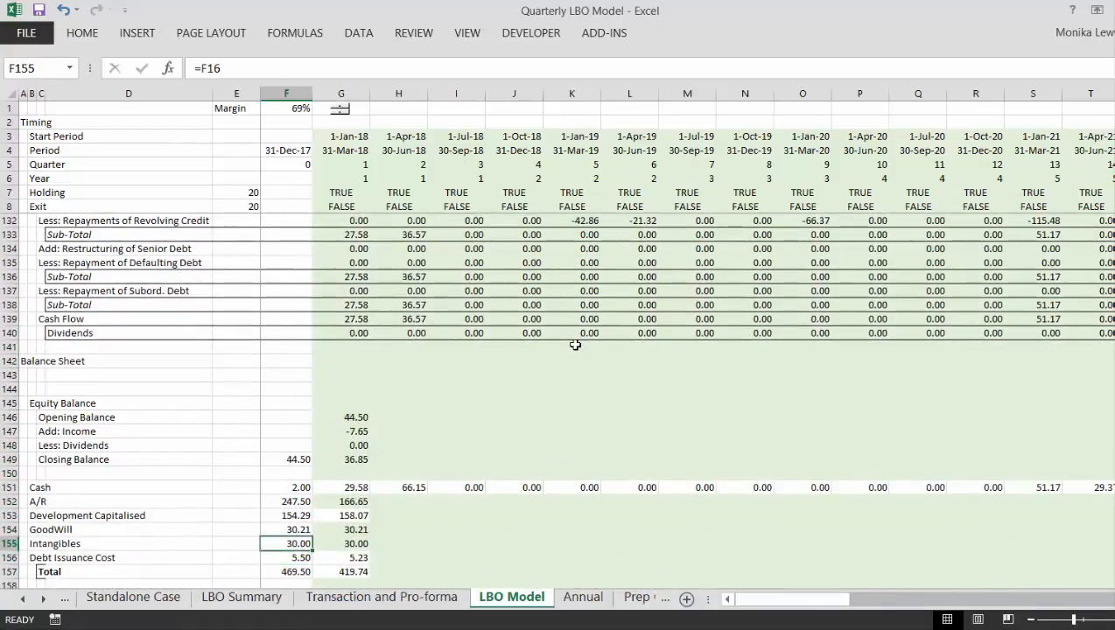
{"action": "key", "text": "Right"}
{"action": "key", "text": "Up"}
{"action": "key", "text": "Up"}
{"action": "key", "text": "Up"}
{"action": "key", "text": "Up"}
{"action": "key", "text": "Up"}
{"action": "key", "text": "Up"}
{"action": "key", "text": "Up"}
{"action": "key", "text": "Up"}
{"action": "key", "text": "Up"}
{"action": "key", "text": "Up"}
{"action": "key", "text": "Up"}
{"action": "key", "text": "Up"}
{"action": "key", "text": "Up"}
{"action": "key", "text": "Up"}
{"action": "key", "text": "Up"}
{"action": "key", "text": "Up"}
{"action": "key", "text": "Up"}
{"action": "key", "text": "Up"}
{"action": "key", "text": "Up"}
{"action": "key", "text": "Up"}
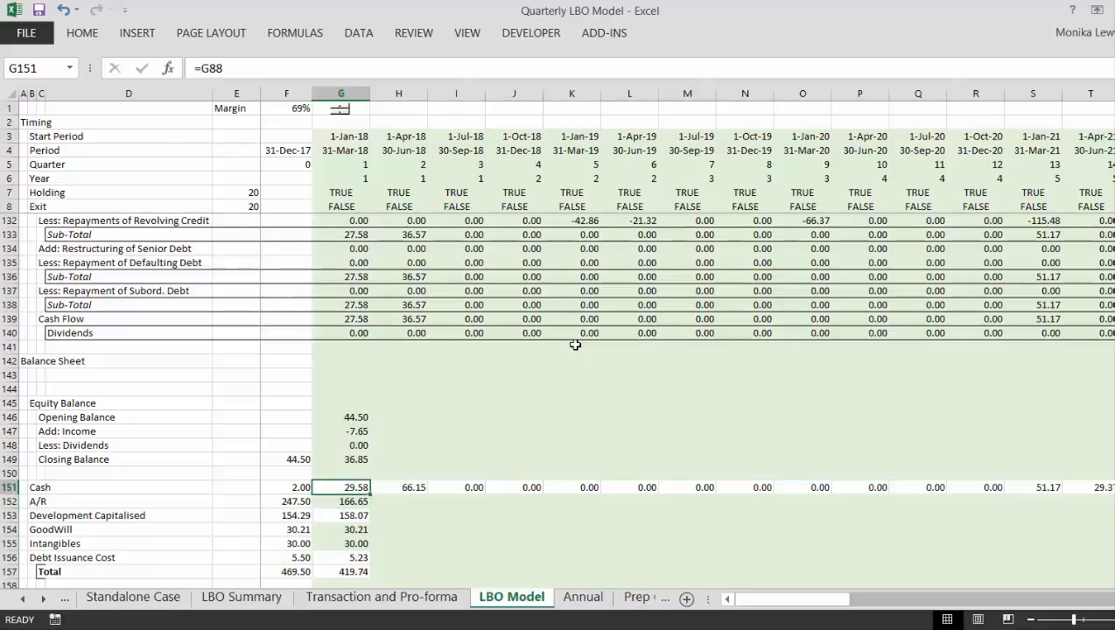
- Examine the Working Capital Changes in row 116 of the Cash Flow section across the quarters
{"action": "key", "text": "Up"}
{"action": "key", "text": "Up"}
{"action": "key", "text": "Up"}
{"action": "key", "text": "Up"}
{"action": "key", "text": "Up"}
{"action": "key", "text": "Up"}
{"action": "key", "text": "Up"}
{"action": "key", "text": "Up"}
{"action": "key", "text": "Up"}
{"action": "key", "text": "Up"}
{"action": "key", "text": "Up"}
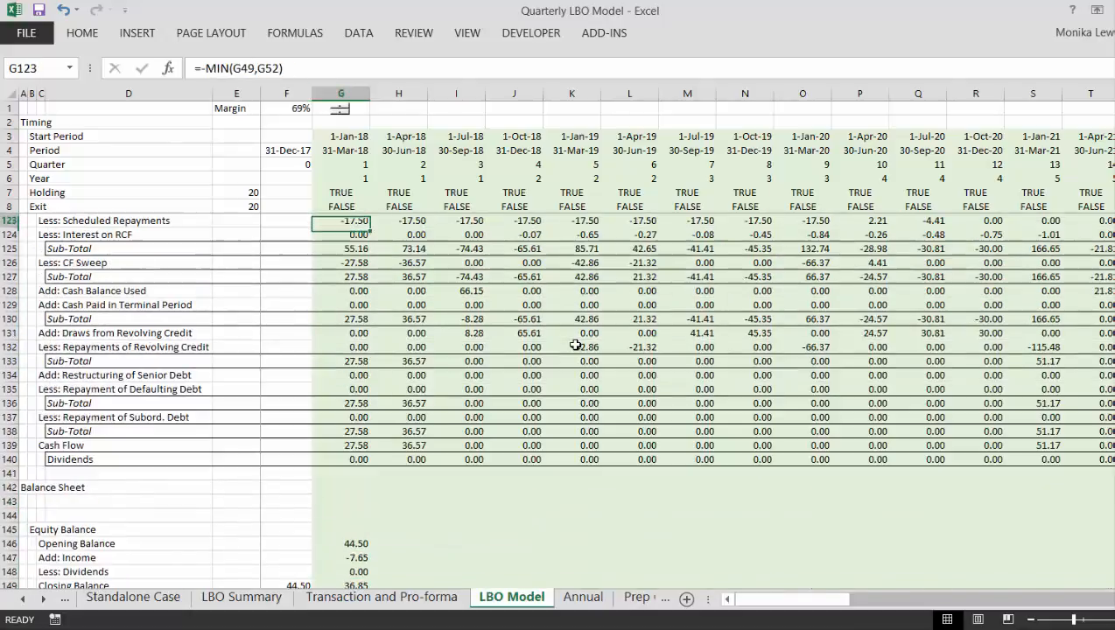
{"action": "key", "text": "Up"}
{"action": "key", "text": "Up"}
{"action": "key", "text": "Up"}
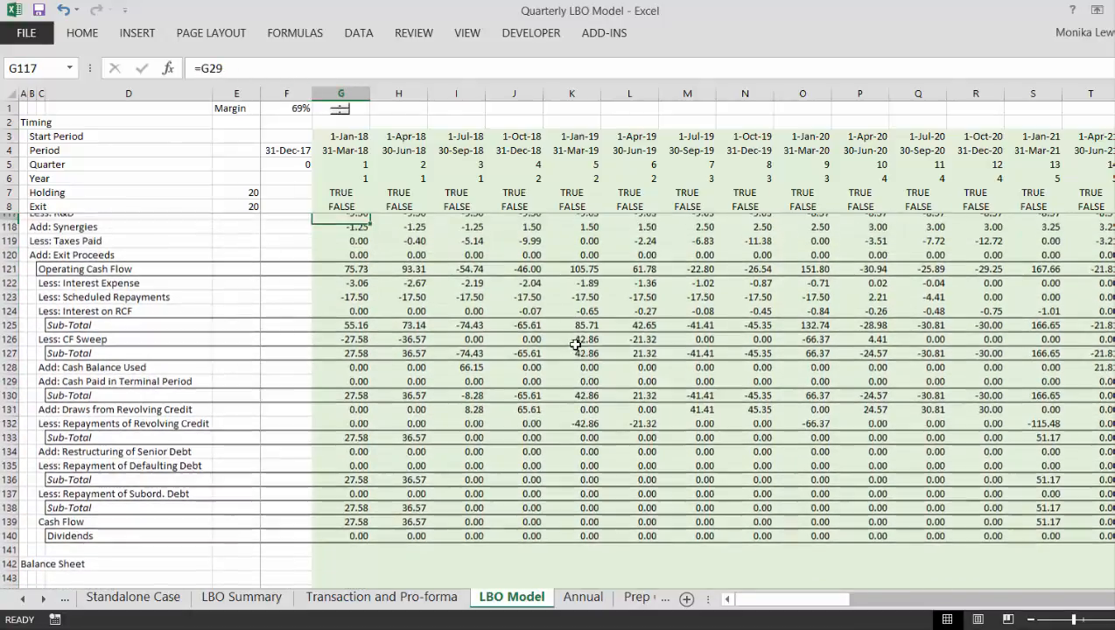
{"action": "key", "text": "Down"}
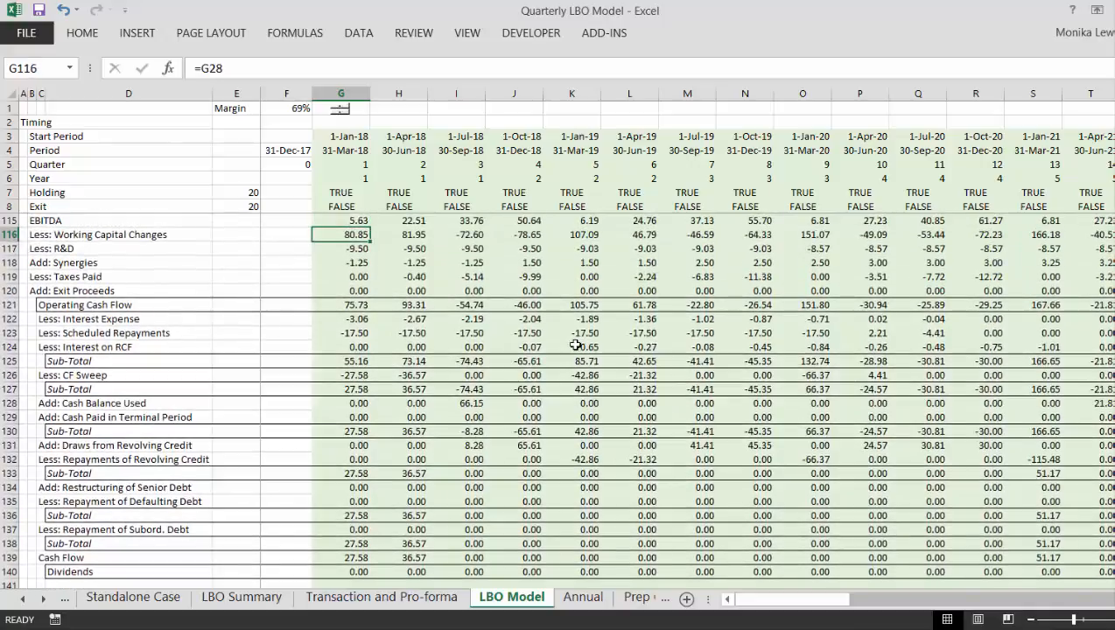
{"action": "key", "text": "Right"}
{"action": "key", "text": "Left"}
{"action": "key", "text": "Left"}
{"action": "key", "text": "Right"}
{"action": "key", "text": "Right"}
{"action": "key", "text": "Right"}
{"action": "key", "text": "Right"}
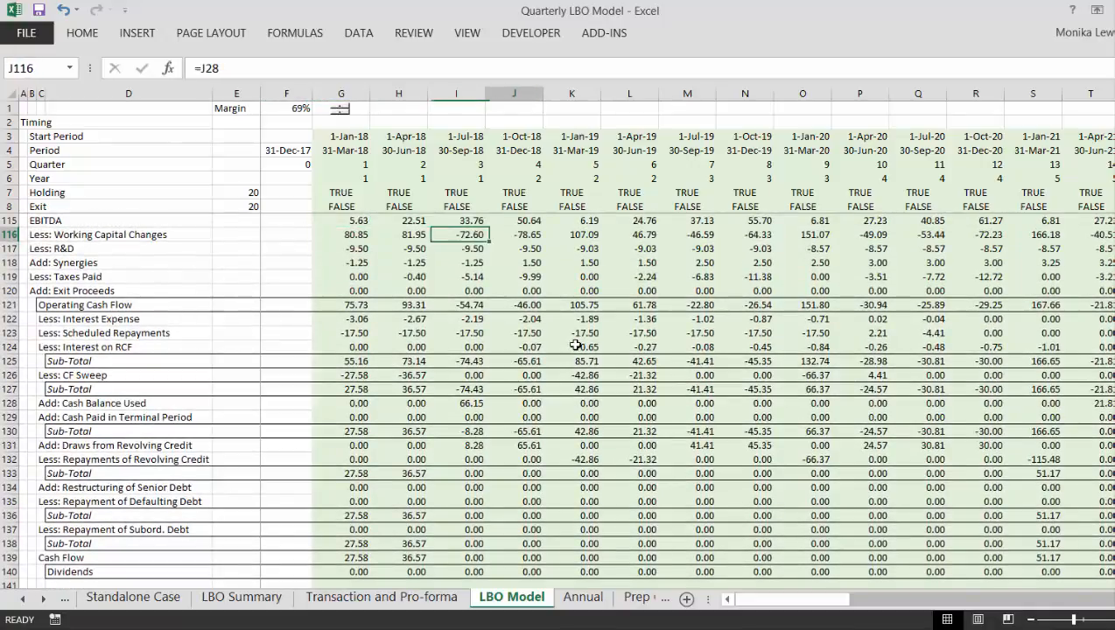
{"action": "key", "text": "Right"}
{"action": "key", "text": "Right"}
{"action": "key", "text": "Right"}
{"action": "key", "text": "Right"}
{"action": "key", "text": "Right"}
{"action": "key", "text": "Right"}
{"action": "key", "text": "Right"}
{"action": "key", "text": "Right"}
{"action": "key", "text": "Right"}
{"action": "key", "text": "Right"}
{"action": "key", "text": "Right"}
{"action": "key", "text": "Right"}
{"action": "key", "text": "Right"}
{"action": "key", "text": "Right"}
{"action": "key", "text": "Right"}
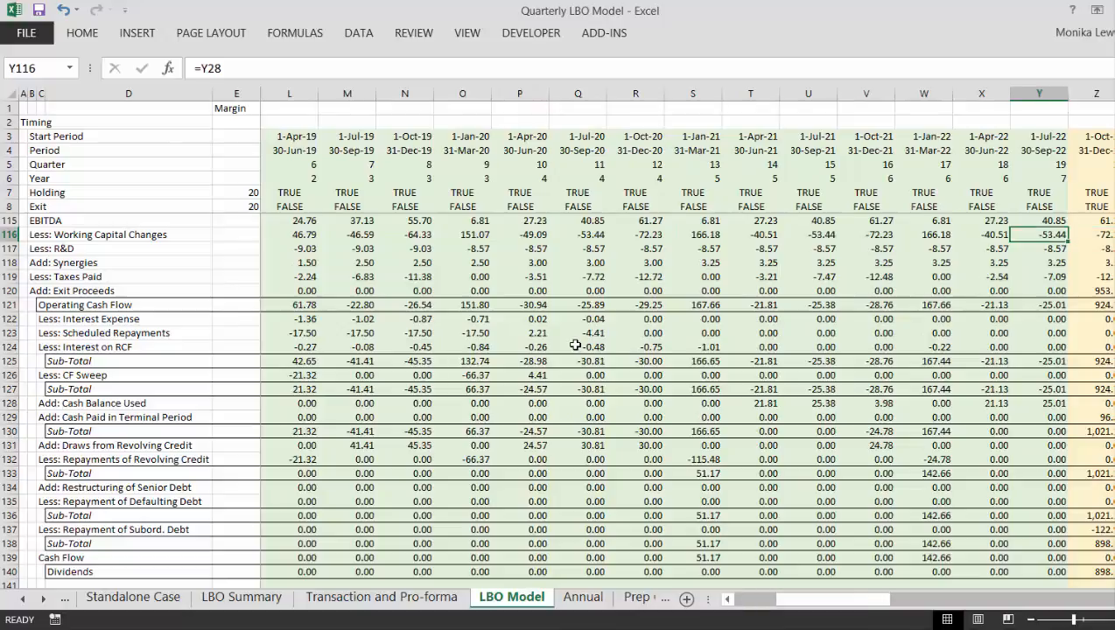
{"action": "key", "text": "Left"}
{"action": "key", "text": "Left"}
{"action": "key", "text": "Left"}
{"action": "key", "text": "Left"}
{"action": "key", "text": "Left"}
{"action": "key", "text": "Left"}
{"action": "key", "text": "Left"}
{"action": "key", "text": "Left"}
{"action": "key", "text": "Left"}
{"action": "key", "text": "Left"}
{"action": "key", "text": "Left"}
{"action": "key", "text": "Left"}
{"action": "key", "text": "Left"}
{"action": "key", "text": "Left"}
{"action": "key", "text": "Left"}
{"action": "key", "text": "Left"}
{"action": "key", "text": "Left"}
{"action": "key", "text": "Left"}
{"action": "key", "text": "Left"}
{"action": "key", "text": "Left"}
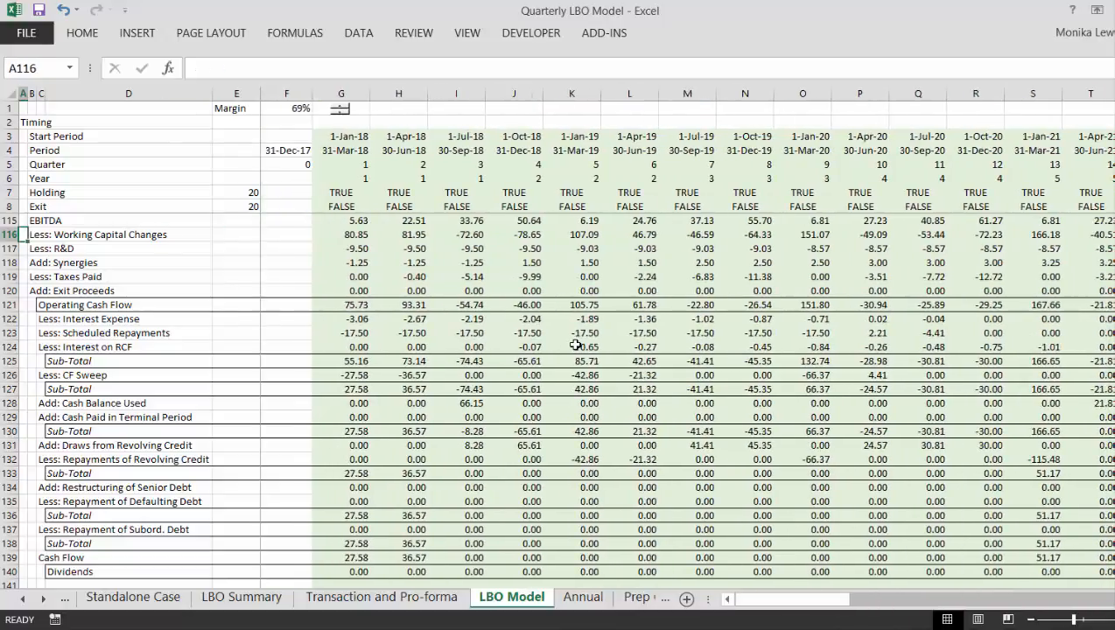
- Return from the Cash Flow section to the Balance Sheet and examine the first quarter's asset formulas in column G down to the total
{"action": "key", "text": "Right"}
{"action": "key", "text": "Right"}
{"action": "key", "text": "Right"}
{"action": "key", "text": "Right"}
{"action": "key", "text": "Right"}
{"action": "key", "text": "Right"}
{"action": "key", "text": "Down"}
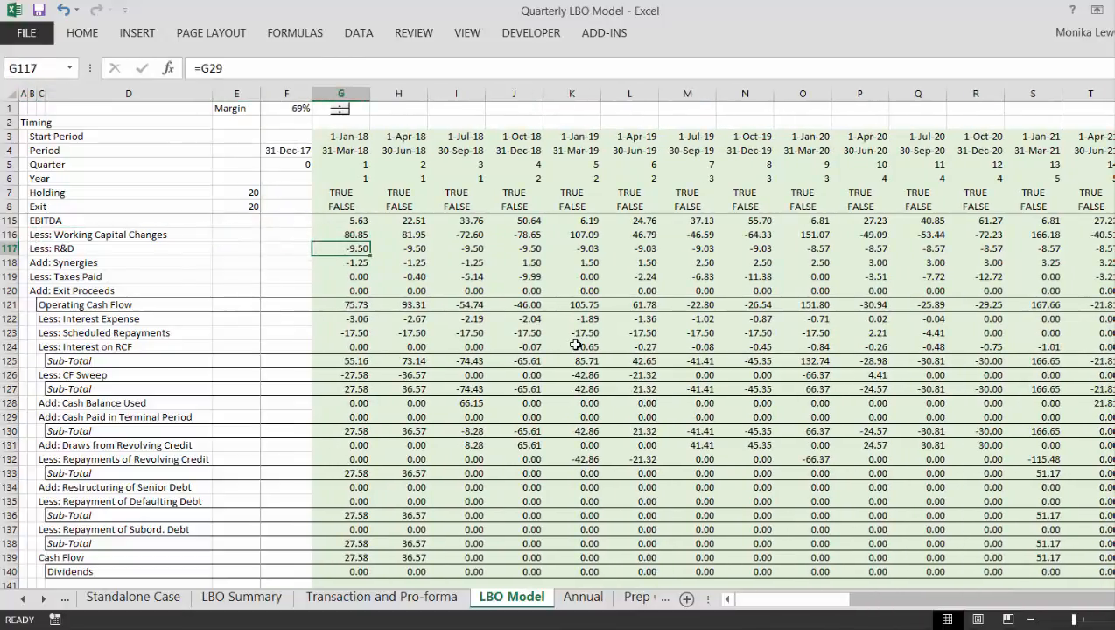
{"action": "key", "text": "Down"}
{"action": "key", "text": "Down"}
{"action": "key", "text": "Down"}
{"action": "key", "text": "Down"}
{"action": "key", "text": "Down"}
{"action": "key", "text": "Down"}
{"action": "key", "text": "Down"}
{"action": "key", "text": "Down"}
{"action": "key", "text": "Down"}
{"action": "key", "text": "Down"}
{"action": "key", "text": "Down"}
{"action": "key", "text": "Down"}
{"action": "key", "text": "Down"}
{"action": "key", "text": "Down"}
{"action": "key", "text": "Down"}
{"action": "key", "text": "Down"}
{"action": "key", "text": "Down"}
{"action": "key", "text": "Down"}
{"action": "key", "text": "Down"}
{"action": "key", "text": "Down"}
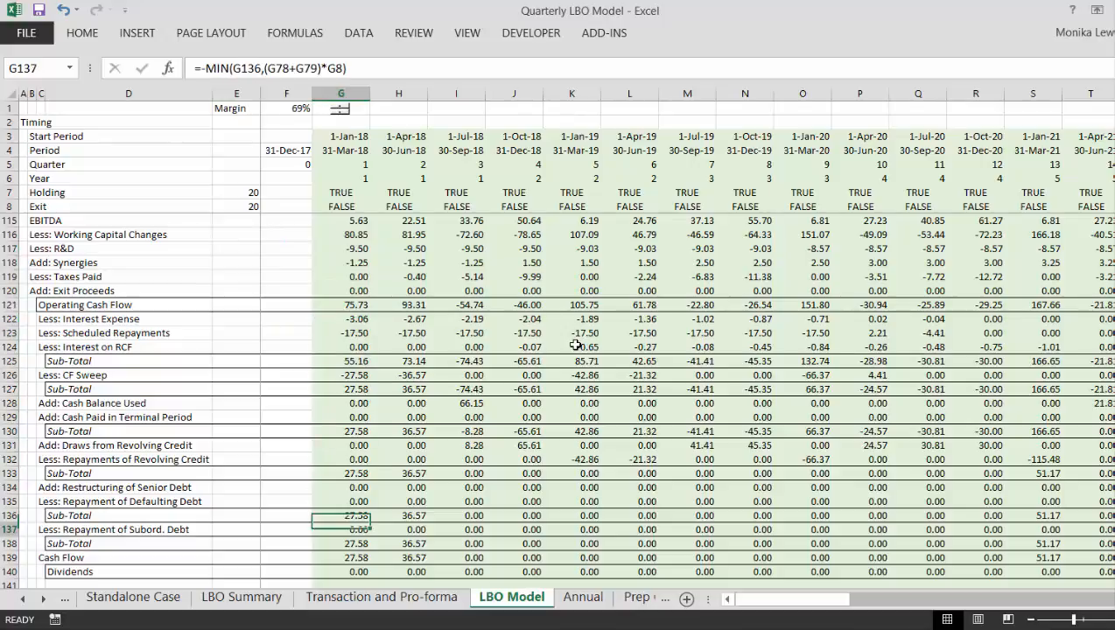
{"action": "key", "text": "Down"}
{"action": "key", "text": "Down"}
{"action": "key", "text": "Down"}
{"action": "key", "text": "Down"}
{"action": "key", "text": "Down"}
{"action": "key", "text": "Down"}
{"action": "key", "text": "Down"}
{"action": "key", "text": "Down"}
{"action": "key", "text": "Down"}
{"action": "key", "text": "Down"}
{"action": "key", "text": "Down"}
{"action": "key", "text": "Down"}
{"action": "key", "text": "Down"}
{"action": "key", "text": "Down"}
{"action": "key", "text": "Down"}
{"action": "key", "text": "Down"}
{"action": "key", "text": "Down"}
{"action": "key", "text": "Down"}
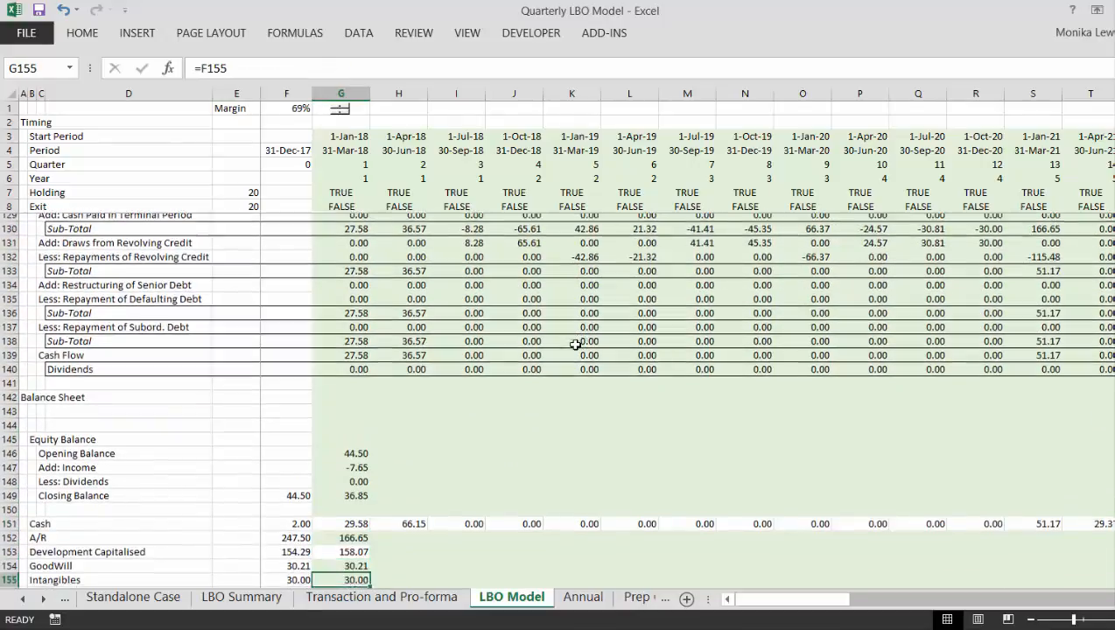
{"action": "key", "text": "Down"}
{"action": "key", "text": "Down"}
{"action": "key", "text": "Down"}
{"action": "key", "text": "Up"}
{"action": "key", "text": "Up"}
{"action": "key", "text": "Up"}
{"action": "key", "text": "Up"}
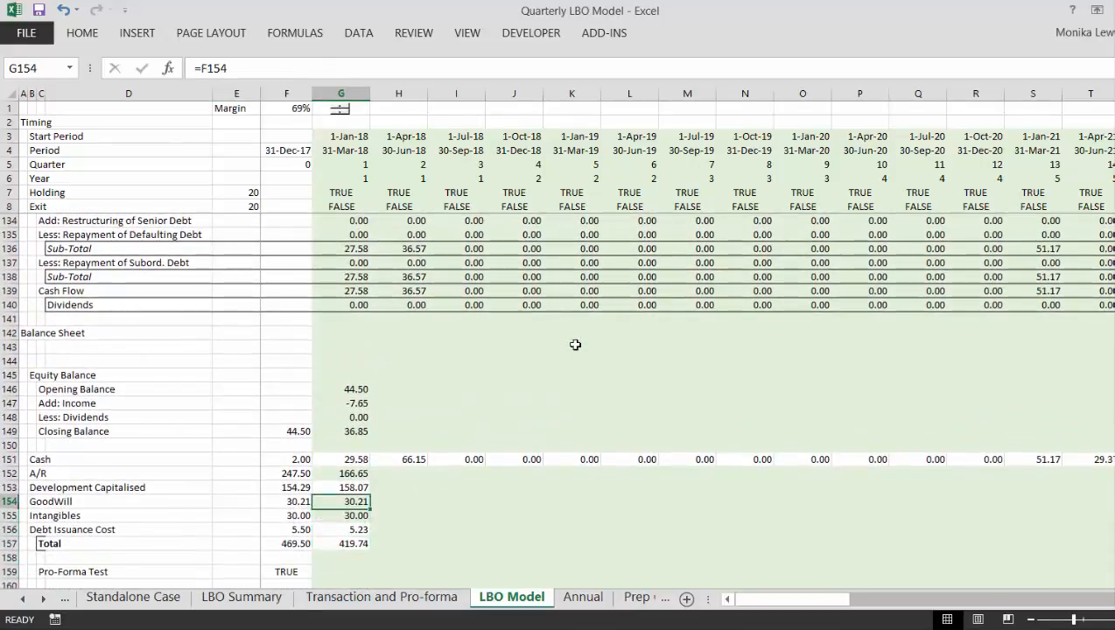
{"action": "key", "text": "Up"}
{"action": "key", "text": "Up"}
- Compare the opening and first-quarter formulas for Development Capitalised, GoodWill, Intangibles and Debt Issuance Cost in rows 153 to 156
{"action": "key", "text": "Left"}
{"action": "key", "text": "Down"}
{"action": "key", "text": "Right"}
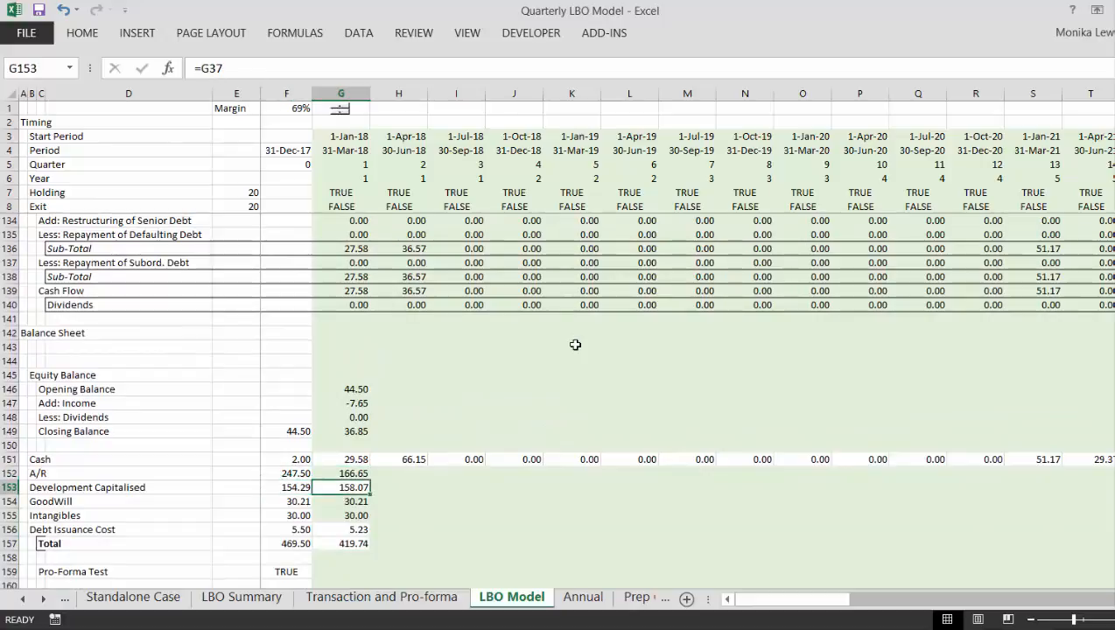
{"action": "key", "text": "Down"}
{"action": "key", "text": "Left"}
{"action": "key", "text": "Right"}
{"action": "key", "text": "Left"}
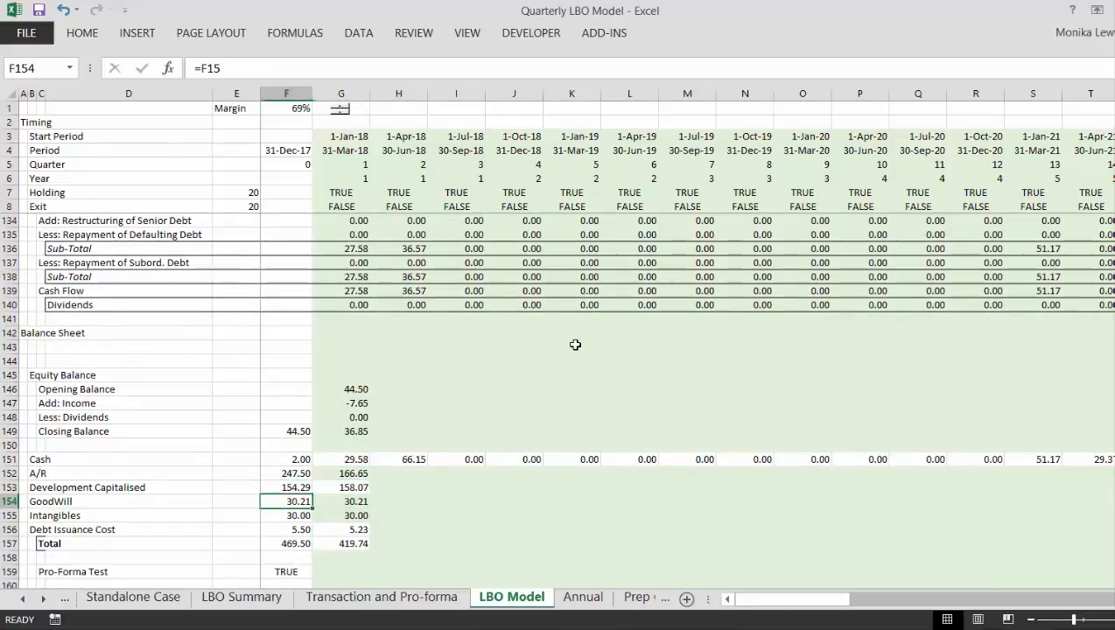
{"action": "key", "text": "Right"}
{"action": "key", "text": "Down"}
{"action": "key", "text": "Left"}
{"action": "key", "text": "Right"}
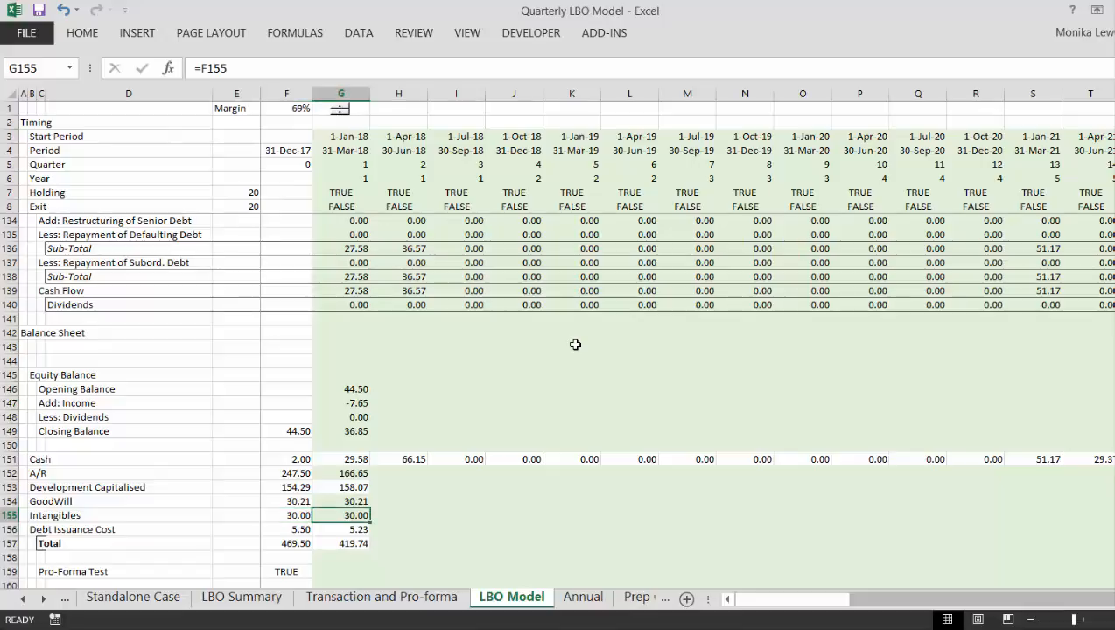
{"action": "key", "text": "Down"}
{"action": "key", "text": "Left"}
{"action": "key", "text": "Left"}
{"action": "key", "text": "Right"}
{"action": "key", "text": "Right"}
{"action": "key", "text": "Right"}
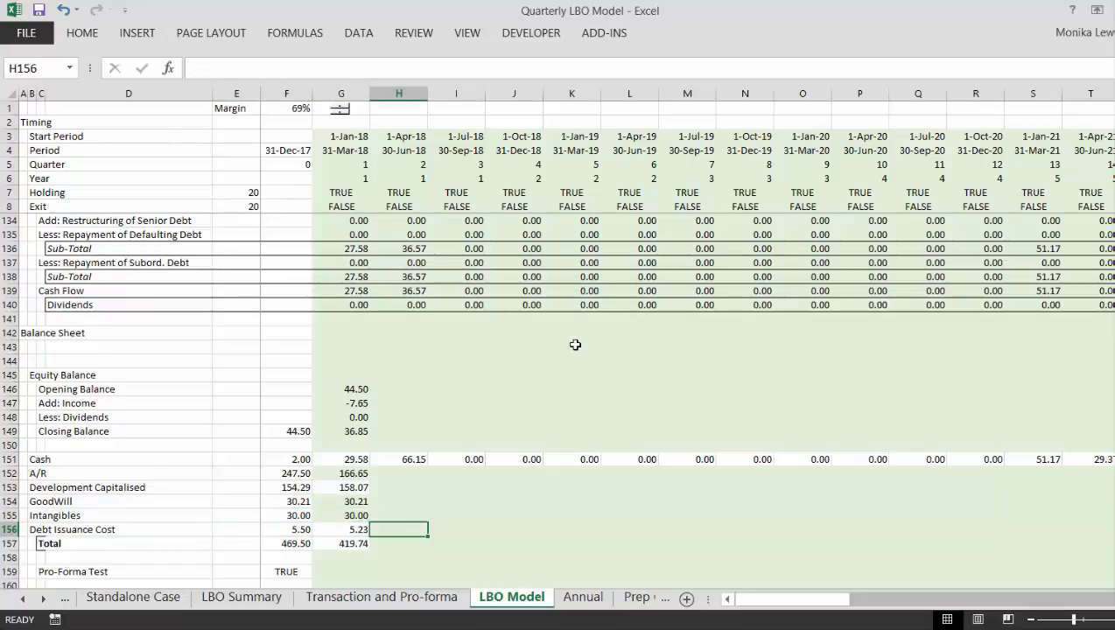
- Enter the Pro-Forma Test in F159, comparing the balance sheet Total in F157 with the Pro Forma B/S asset Total
{"action": "key", "text": "Left"}
{"action": "key", "text": "Left"}
{"action": "key", "text": "Left"}
{"action": "key", "text": "Down"}
{"action": "key", "text": "Down"}
{"action": "key", "text": "Down"}
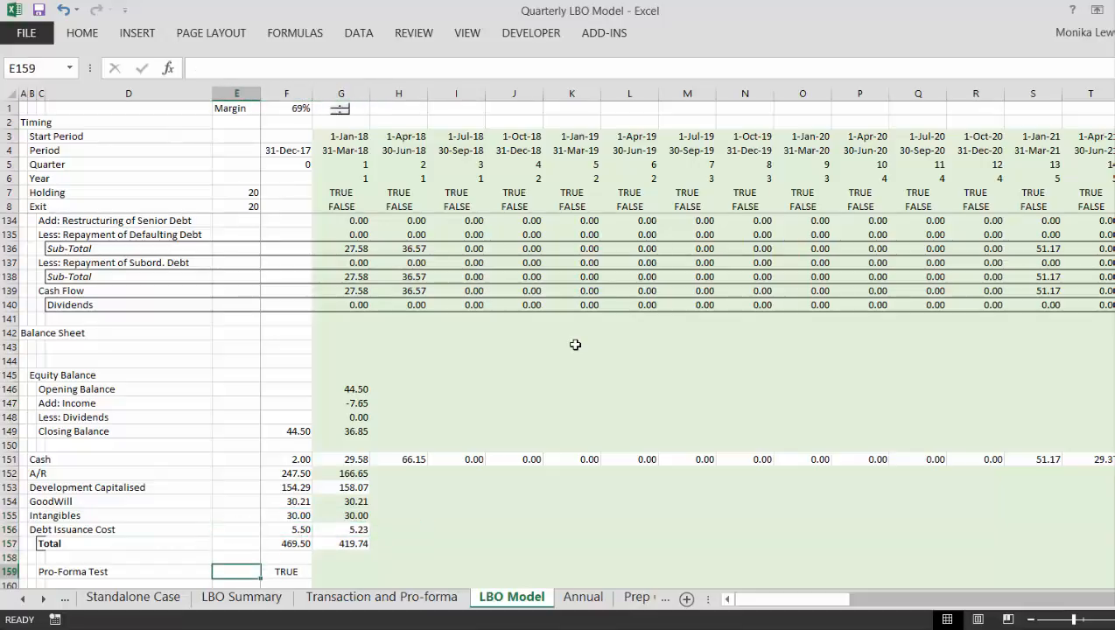
{"action": "key", "text": "Right"}
{"action": "type", "text": "="}
{"action": "key", "text": "Up"}
{"action": "key", "text": "Up"}
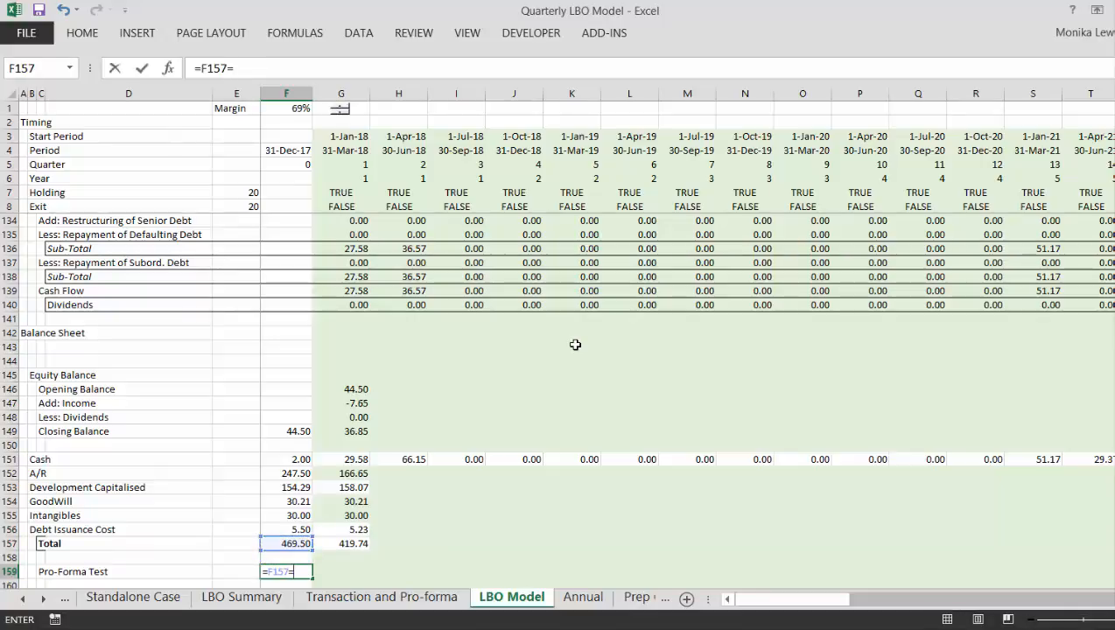
{"action": "key", "text": "Page_Up"}
{"action": "key", "text": "Page_Up"}
{"action": "key", "text": "Page_Up"}
{"action": "key", "text": "Page_Up"}
{"action": "key", "text": "Page_Up"}
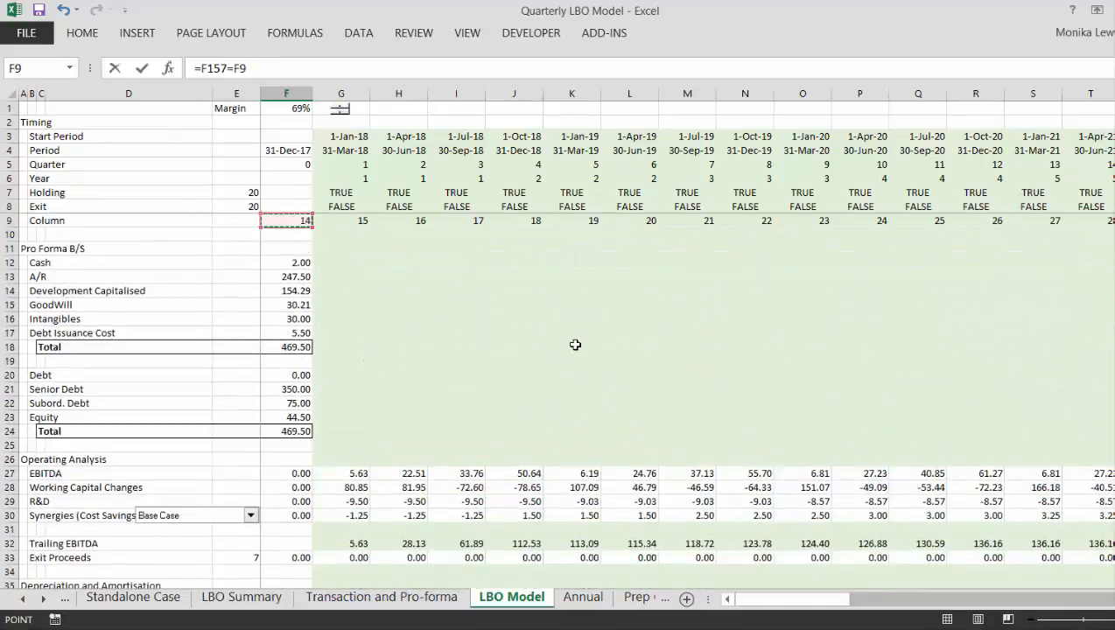
{"action": "key", "text": "Down"}
{"action": "key", "text": "Down"}
{"action": "key", "text": "Down"}
{"action": "key", "text": "Down"}
{"action": "key", "text": "Down"}
{"action": "key", "text": "Down"}
{"action": "key", "text": "Down"}
{"action": "key", "text": "Down"}
{"action": "key", "text": "Down"}
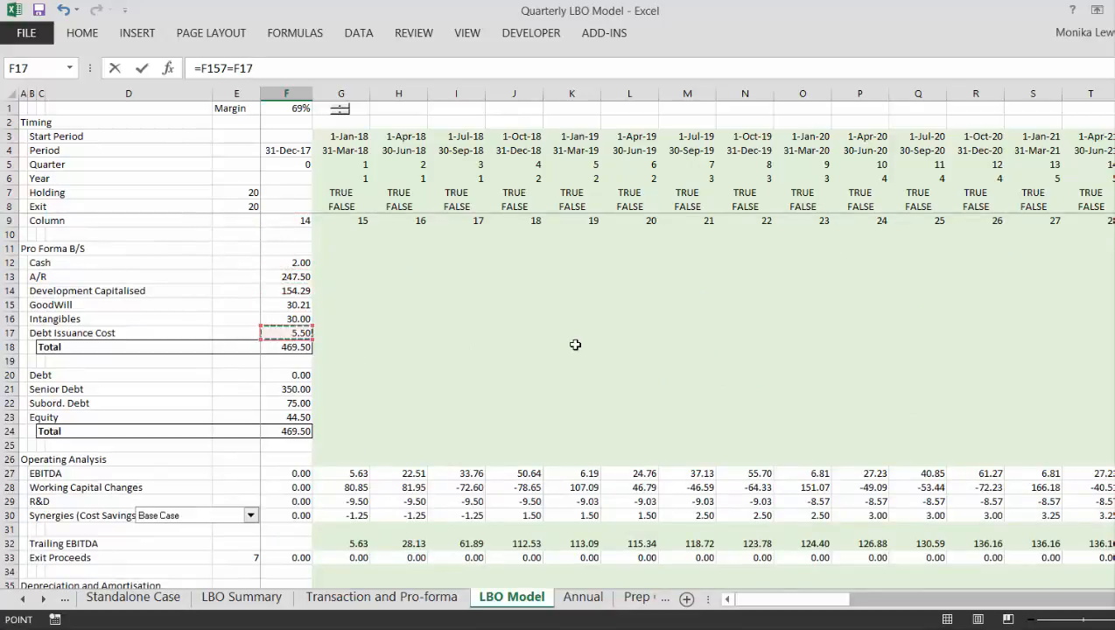
{"action": "key", "text": "Return"}
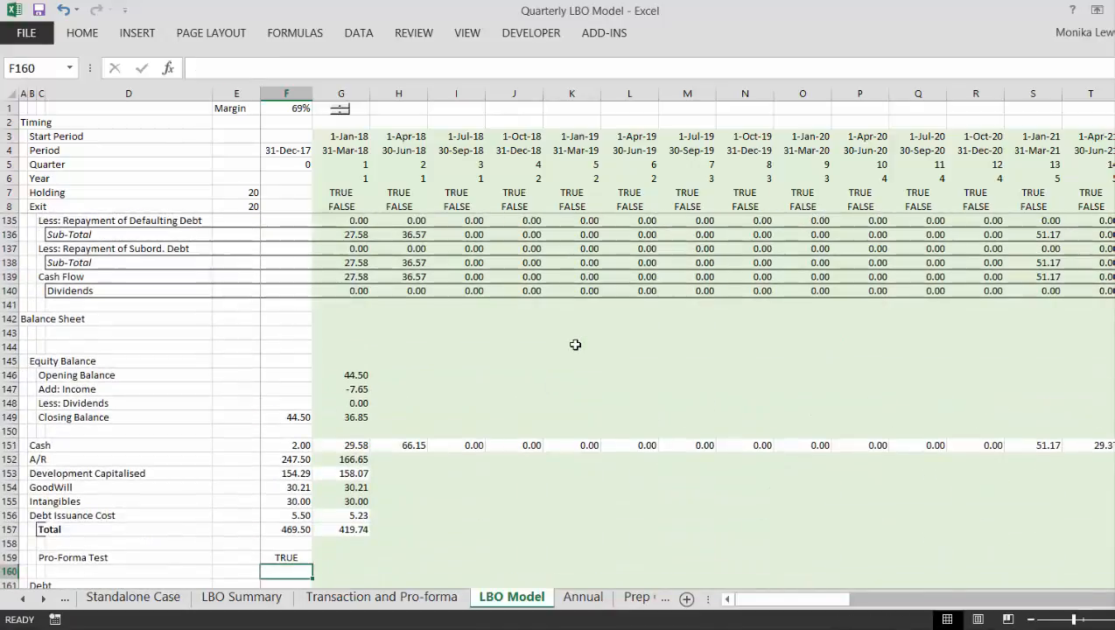
- Link the opening Revolving Debt in F163 to the Revolver's closing balance in F66
{"action": "key", "text": "Down"}
{"action": "scroll", "coordinate": [575, 345], "scroll_direction": "down", "scroll_amount": 2}
{"action": "key", "text": "Down"}
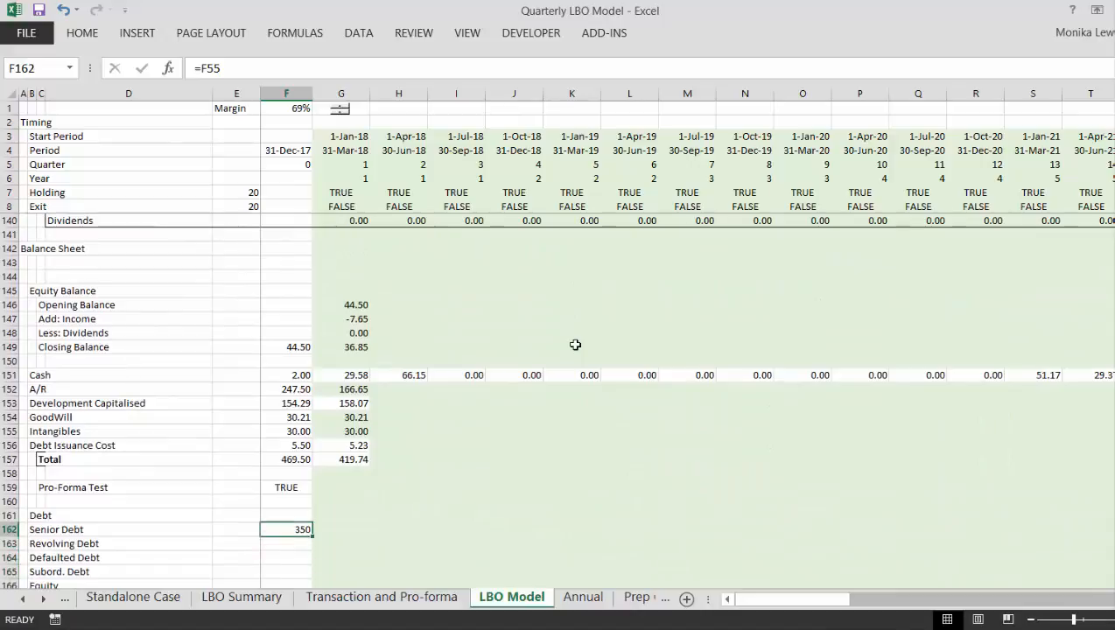
{"action": "key", "text": "Up"}
{"action": "key", "text": "Down"}
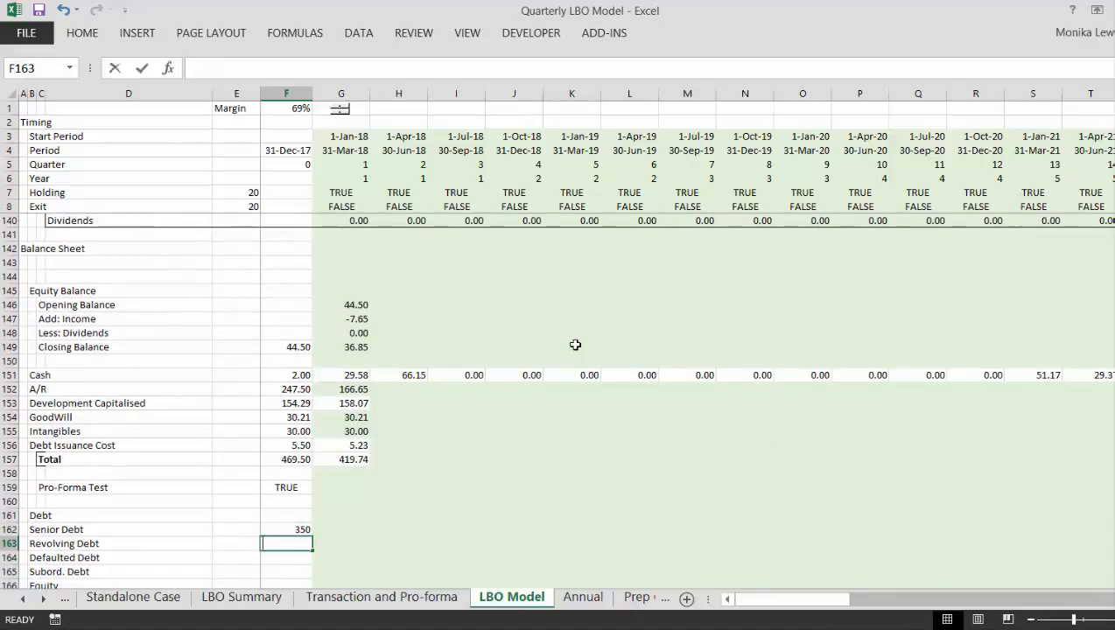
{"action": "type", "text": "="}
{"action": "key", "text": "Page_Up"}
{"action": "key", "text": "ctrl+Up"}
{"action": "key", "text": "ctrl+Up"}
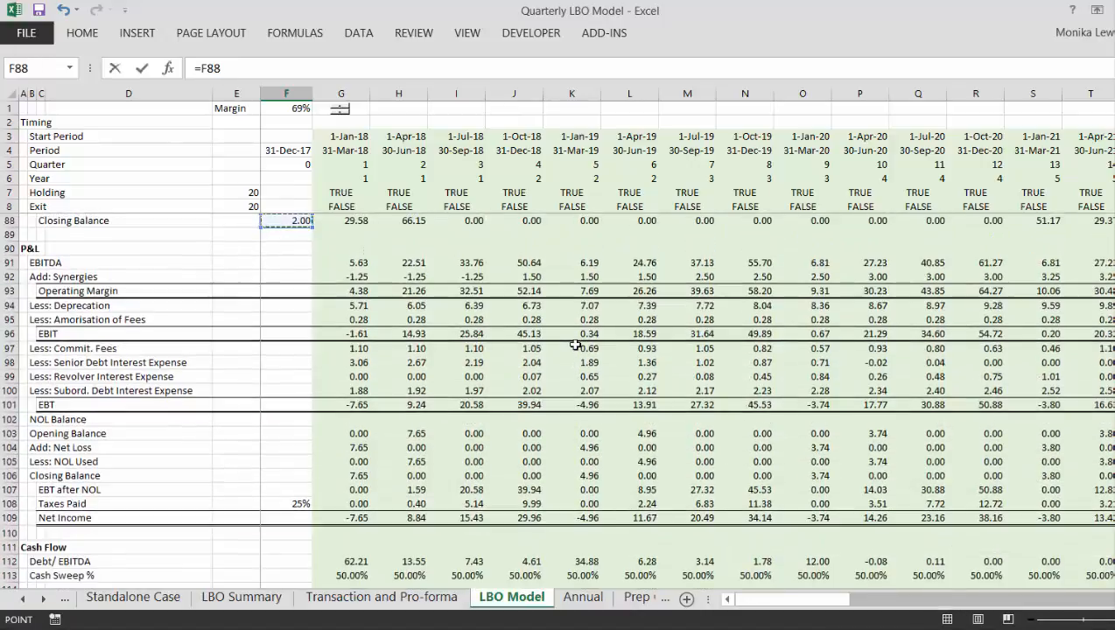
{"action": "key", "text": "Page_Up"}
{"action": "key", "text": "Up"}
{"action": "key", "text": "Up"}
{"action": "key", "text": "Up"}
{"action": "key", "text": "Up"}
{"action": "key", "text": "Up"}
{"action": "key", "text": "Up"}
{"action": "key", "text": "Up"}
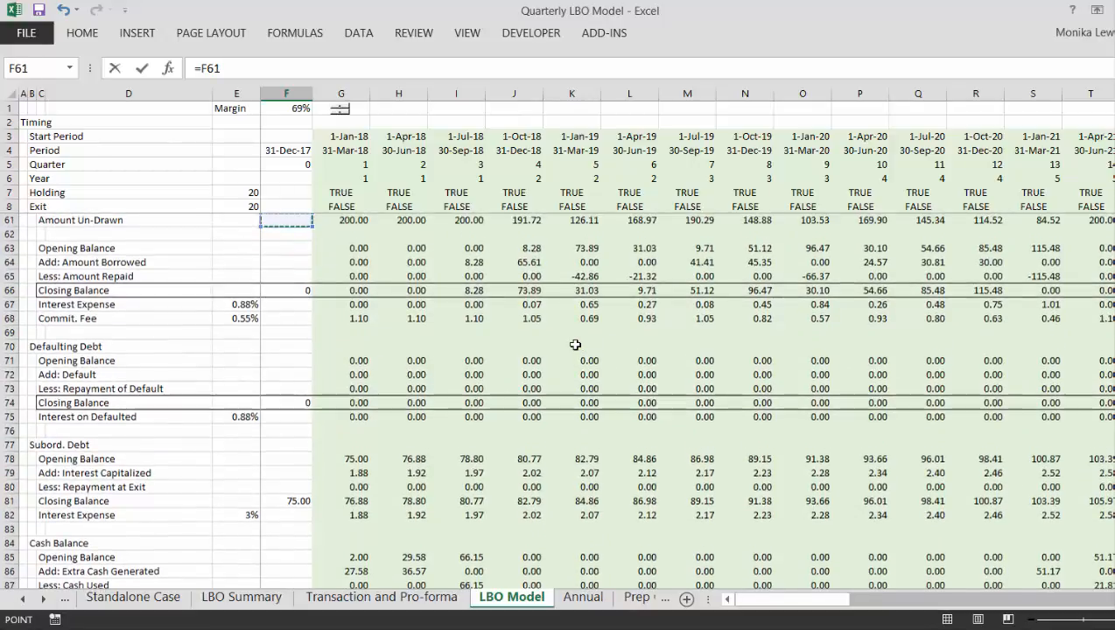
{"action": "key", "text": "Up"}
{"action": "key", "text": "Up"}
{"action": "key", "text": "Up"}
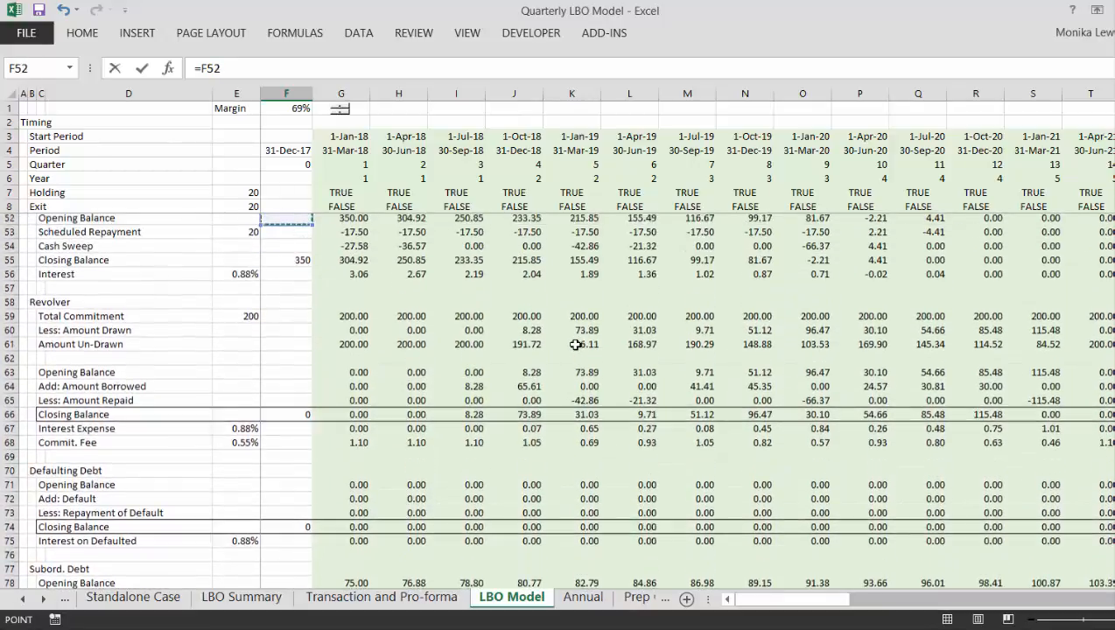
{"action": "key", "text": "Down"}
{"action": "key", "text": "Down"}
{"action": "key", "text": "Down"}
{"action": "key", "text": "Down"}
{"action": "key", "text": "Down"}
{"action": "key", "text": "Down"}
{"action": "key", "text": "Down"}
{"action": "key", "text": "Down"}
{"action": "key", "text": "Down"}
{"action": "key", "text": "Down"}
{"action": "key", "text": "Down"}
{"action": "key", "text": "Down"}
{"action": "key", "text": "Down"}
{"action": "key", "text": "Down"}
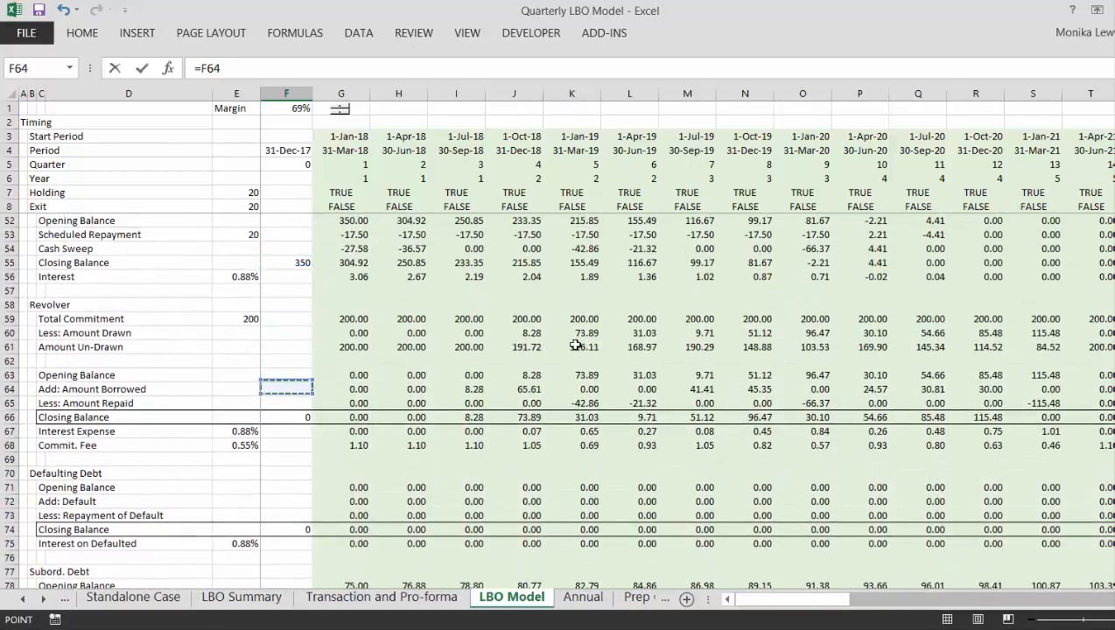
{"action": "key", "text": "Return"}
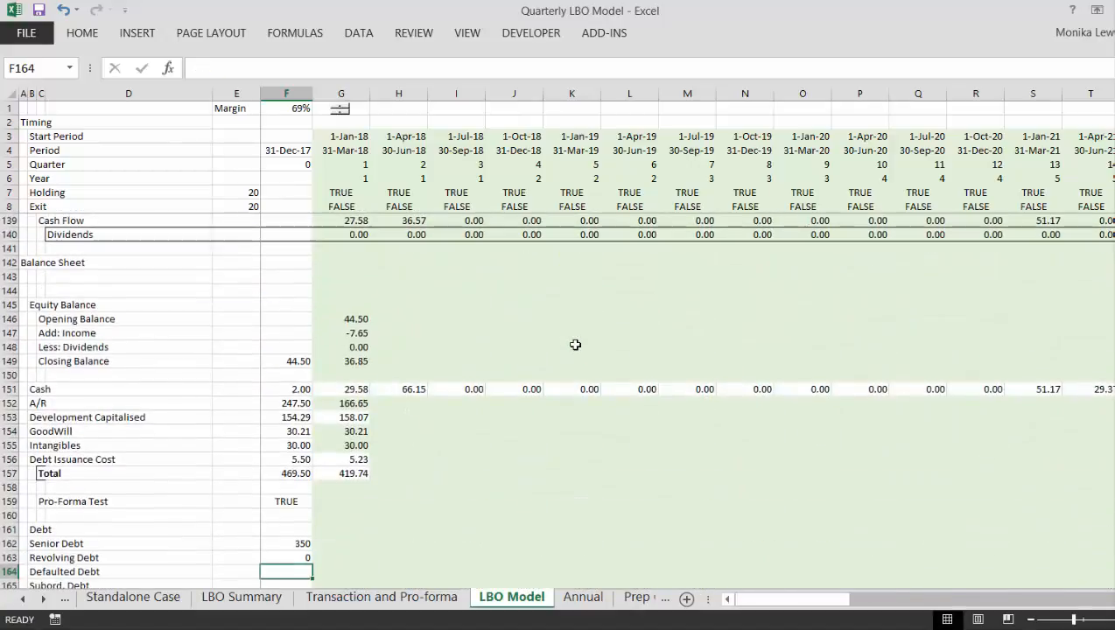
- Link the opening Defaulted Debt in F164 to the Defaulting Debt closing balance in F74
{"action": "type", "text": "="}
{"action": "key", "text": "Page_Up"}
{"action": "key", "text": "Page_Up"}
{"action": "key", "text": "Page_Up"}
{"action": "key", "text": "Page_Up"}
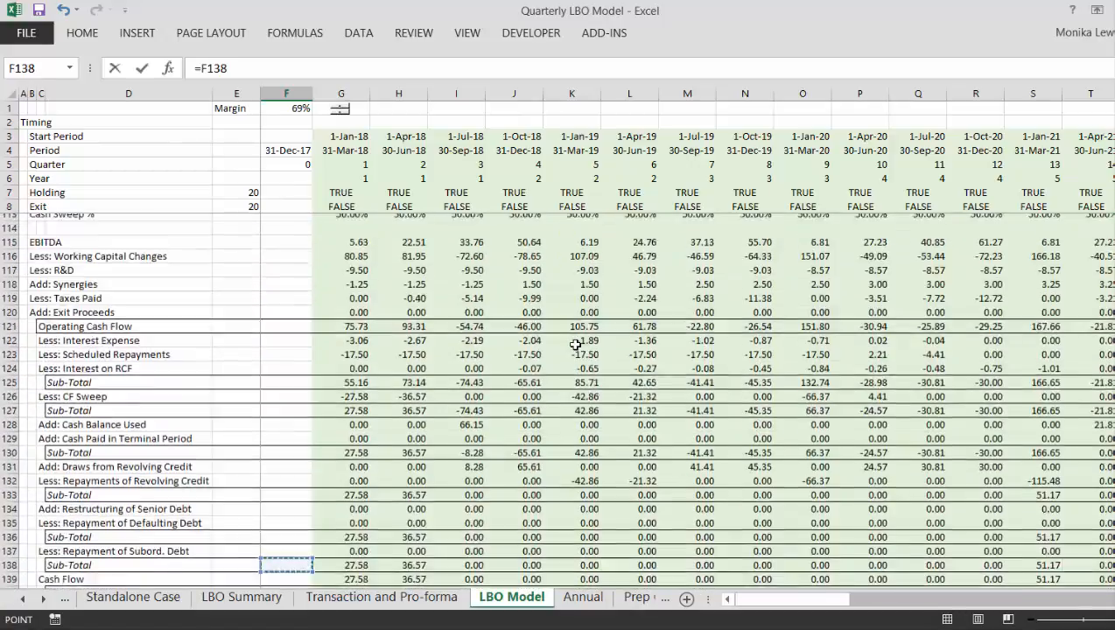
{"action": "key", "text": "Up"}
{"action": "key", "text": "Up"}
{"action": "key", "text": "Up"}
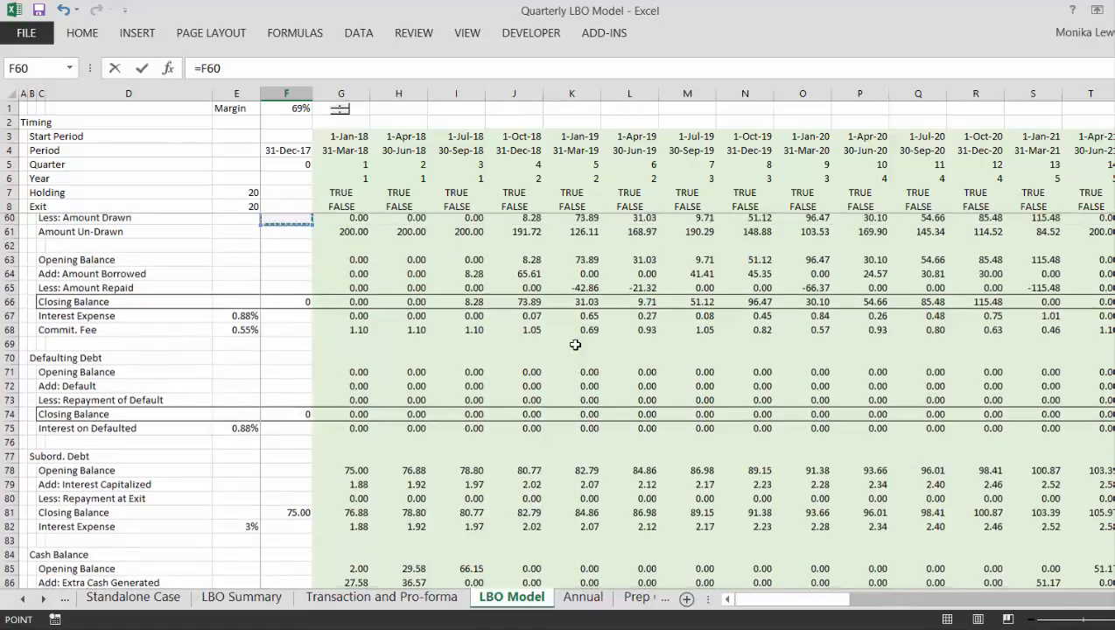
{"action": "key", "text": "Down"}
{"action": "key", "text": "Down"}
{"action": "key", "text": "Down"}
{"action": "key", "text": "Down"}
{"action": "key", "text": "Down"}
{"action": "key", "text": "Down"}
{"action": "key", "text": "Down"}
{"action": "key", "text": "Down"}
{"action": "key", "text": "Down"}
{"action": "key", "text": "Down"}
{"action": "key", "text": "Down"}
{"action": "key", "text": "Down"}
{"action": "key", "text": "Down"}
{"action": "key", "text": "Down"}
{"action": "key", "text": "Down"}
{"action": "key", "text": "Down"}
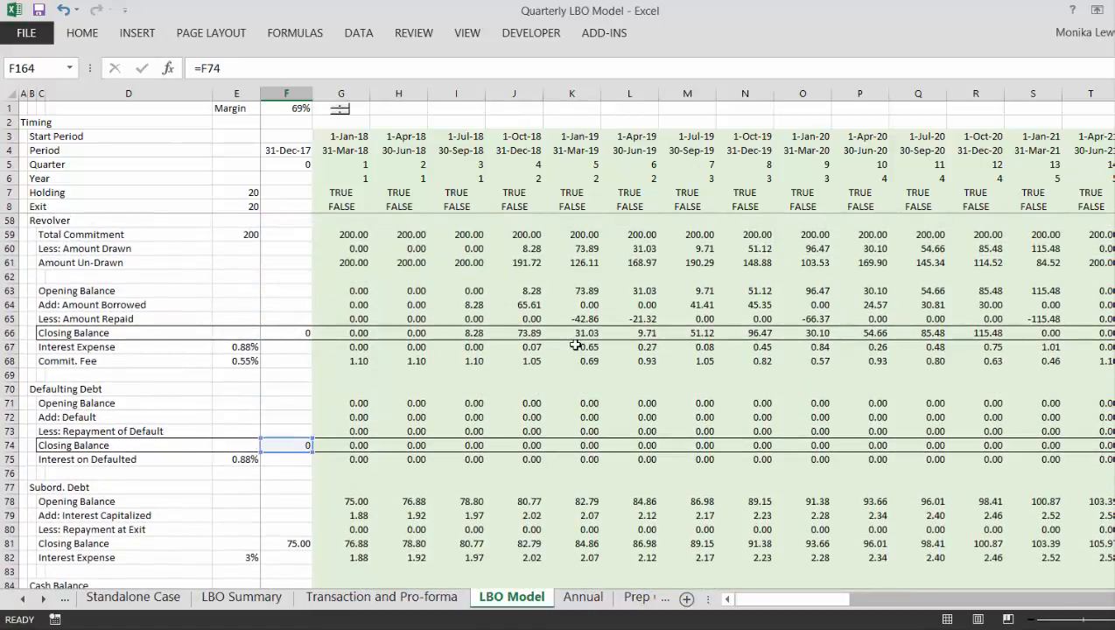
{"action": "key", "text": "Return"}
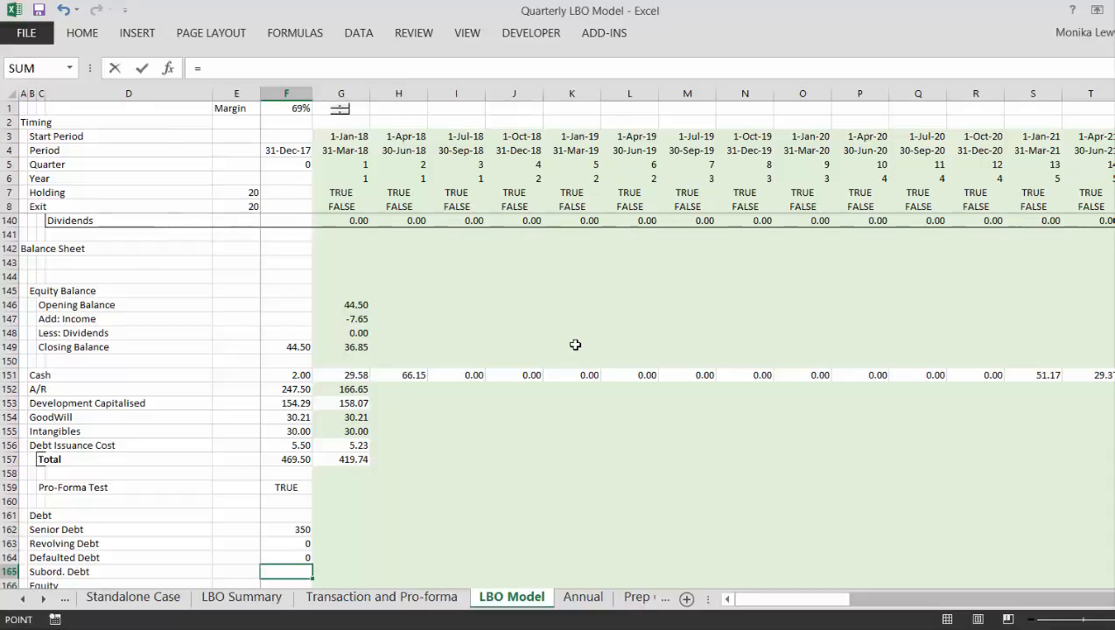
- Link the opening Subord. Debt in F165 to the Subord. Debt closing balance in F81
{"action": "type", "text": "="}
{"action": "key", "text": "Page_Up"}
{"action": "key", "text": "Page_Up"}
{"action": "key", "text": "Page_Up"}
{"action": "key", "text": "Page_Up"}
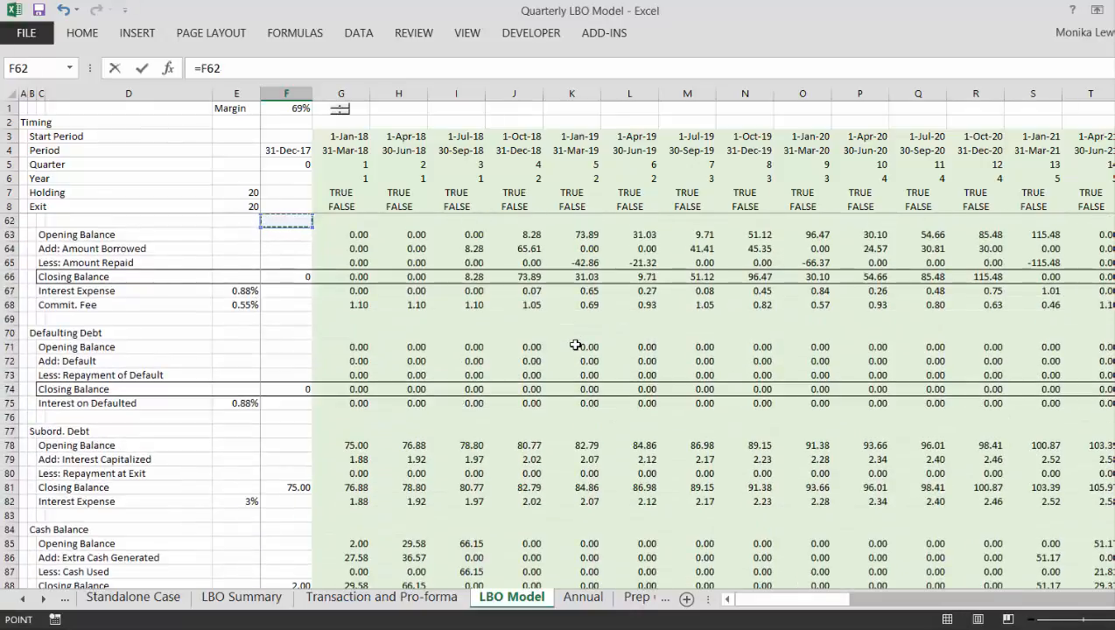
{"action": "key", "text": "Down"}
{"action": "key", "text": "Down"}
{"action": "key", "text": "Down"}
{"action": "key", "text": "Down"}
{"action": "key", "text": "Down"}
{"action": "key", "text": "Down"}
{"action": "key", "text": "Down"}
{"action": "key", "text": "Down"}
{"action": "key", "text": "Down"}
{"action": "key", "text": "Down"}
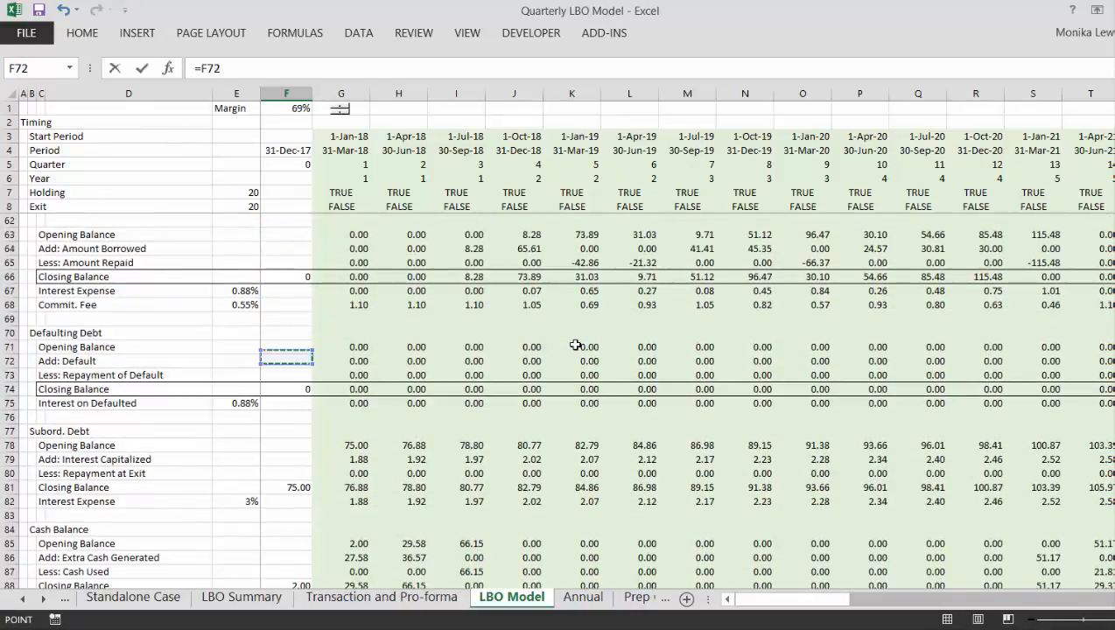
{"action": "key", "text": "Down"}
{"action": "key", "text": "Down"}
{"action": "key", "text": "Down"}
{"action": "key", "text": "Down"}
{"action": "key", "text": "Down"}
{"action": "key", "text": "Down"}
{"action": "key", "text": "Down"}
{"action": "key", "text": "Down"}
{"action": "key", "text": "Down"}
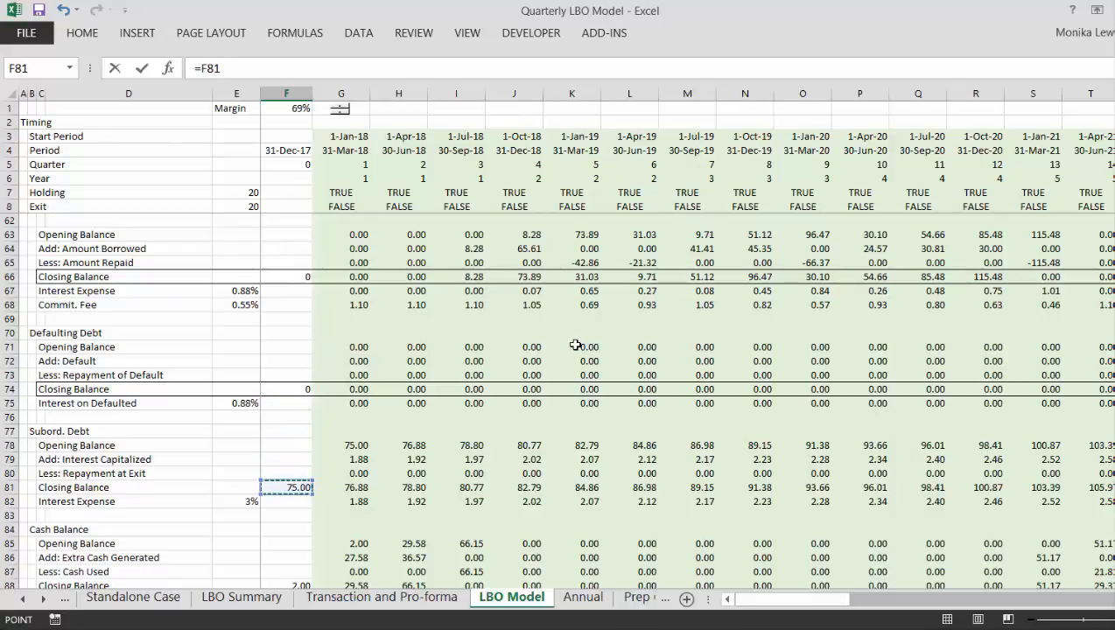
{"action": "key", "text": "Return"}
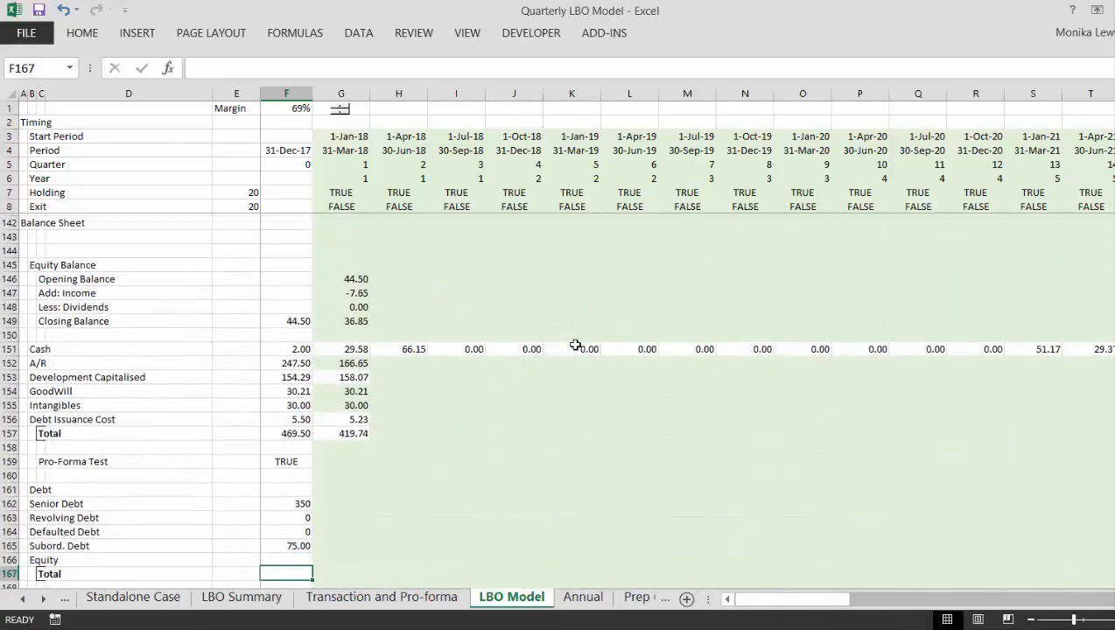
- Link Equity in F166 to the equity closing balance in F149 and total the debt and equity in F167 with =SUM(F162:F166)
{"action": "type", "text": "="}
{"action": "key", "text": "Up"}
{"action": "key", "text": "Up"}
{"action": "key", "text": "Up"}
{"action": "key", "text": "Up"}
{"action": "key", "text": "Up"}
{"action": "key", "text": "Up"}
{"action": "key", "text": "Up"}
{"action": "key", "text": "Up"}
{"action": "key", "text": "Up"}
{"action": "key", "text": "Up"}
{"action": "key", "text": "Up"}
{"action": "key", "text": "Up"}
{"action": "key", "text": "Up"}
{"action": "key", "text": "Up"}
{"action": "key", "text": "Up"}
{"action": "key", "text": "Up"}
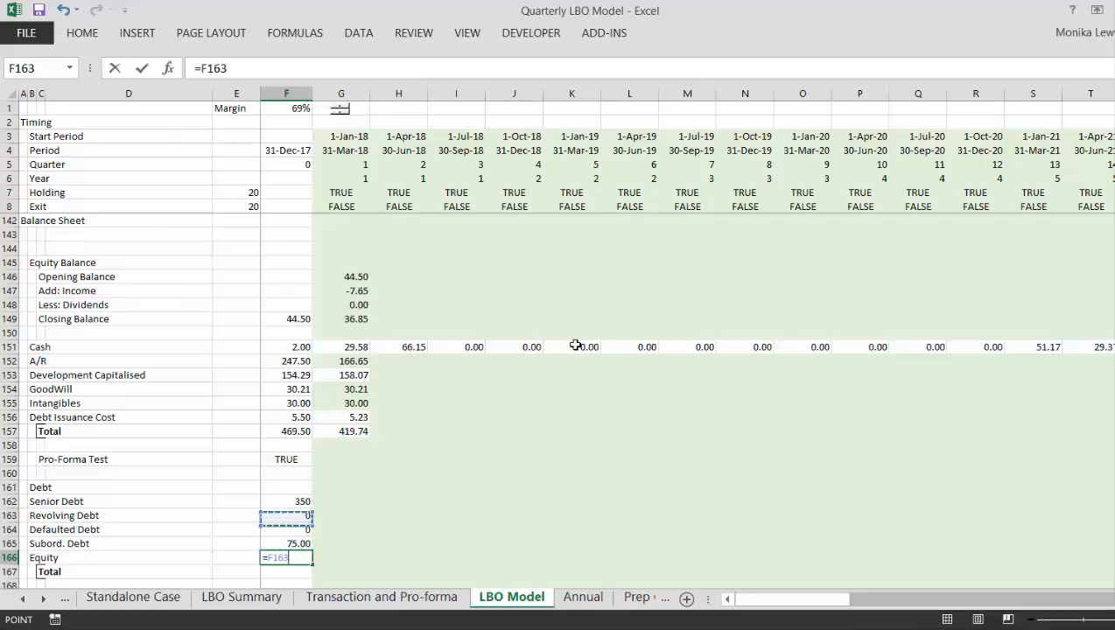
{"action": "key", "text": "Up"}
{"action": "key", "text": "Up"}
{"action": "key", "text": "Up"}
{"action": "key", "text": "Up"}
{"action": "key", "text": "Down"}
{"action": "key", "text": "Down"}
{"action": "key", "text": "Down"}
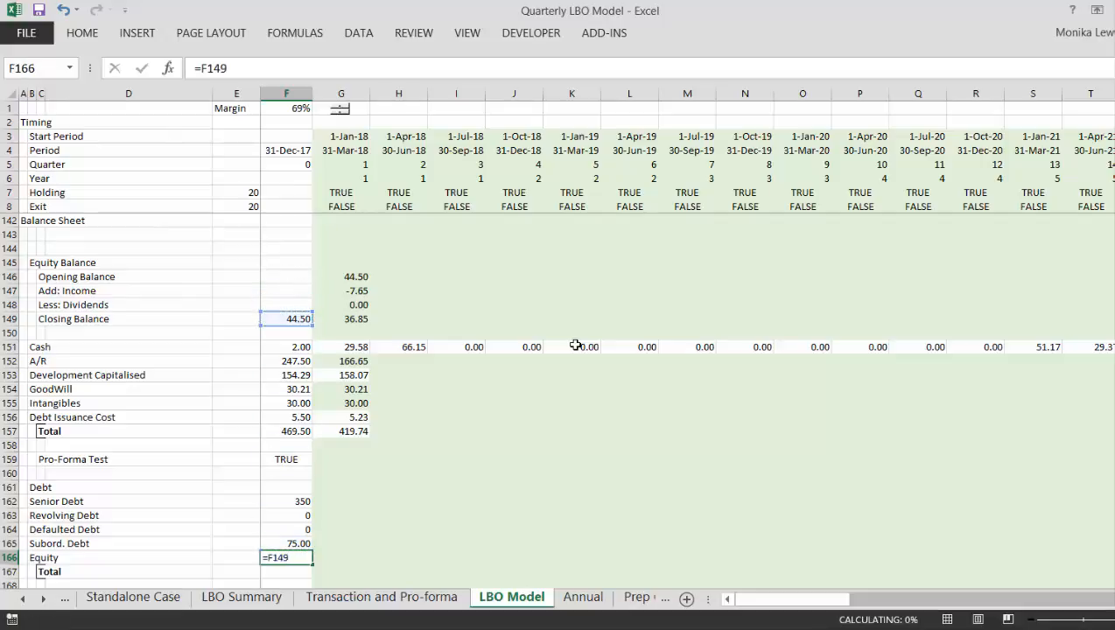
{"action": "key", "text": "ctrl+Return"}
{"action": "key", "text": "Return"}
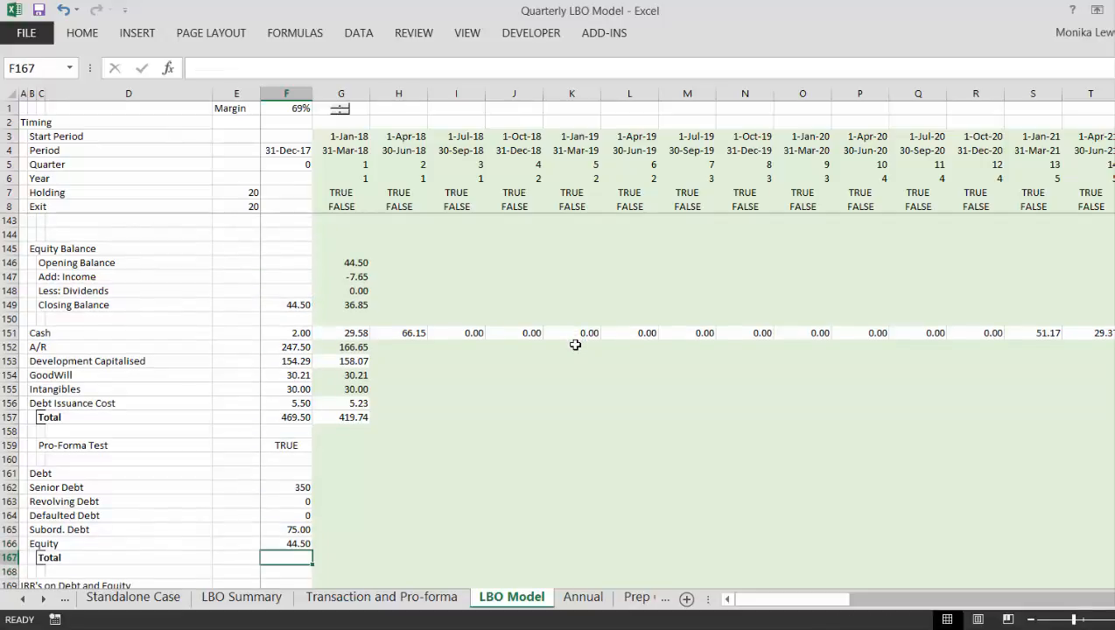
{"action": "key", "text": "alt+equal"}
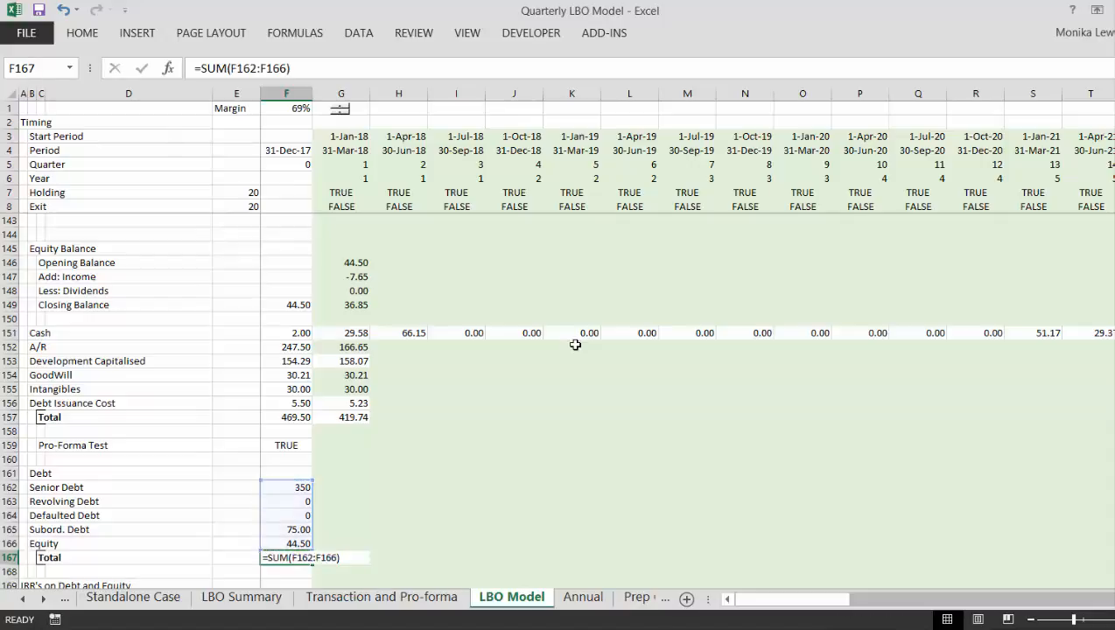
{"action": "key", "text": "Return"}
- Format the opening debt and equity figures and their total in F162:F167 to two decimal places
{"action": "key", "text": "Up"}
{"action": "key", "text": "Up"}
{"action": "key", "text": "Up"}
{"action": "key", "text": "Up"}
{"action": "key", "text": "Up"}
{"action": "key", "text": "Up"}
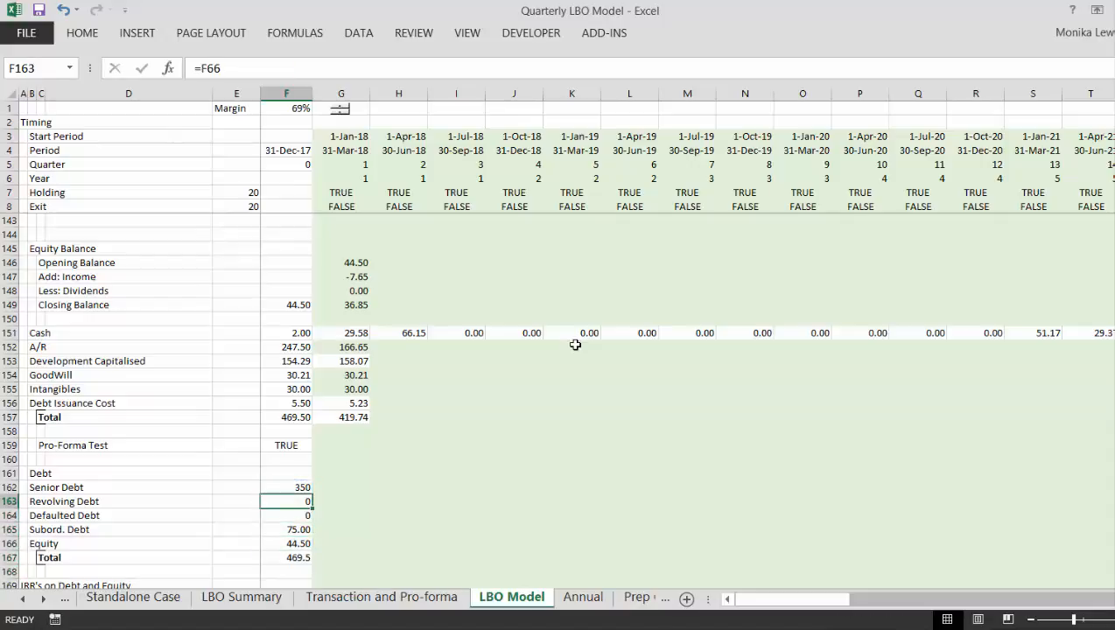
{"action": "key", "text": "shift+Down"}
{"action": "key", "text": "shift+Down"}
{"action": "key", "text": "shift+Down"}
{"action": "key", "text": "shift+Down"}
{"action": "key", "text": "shift+Down"}
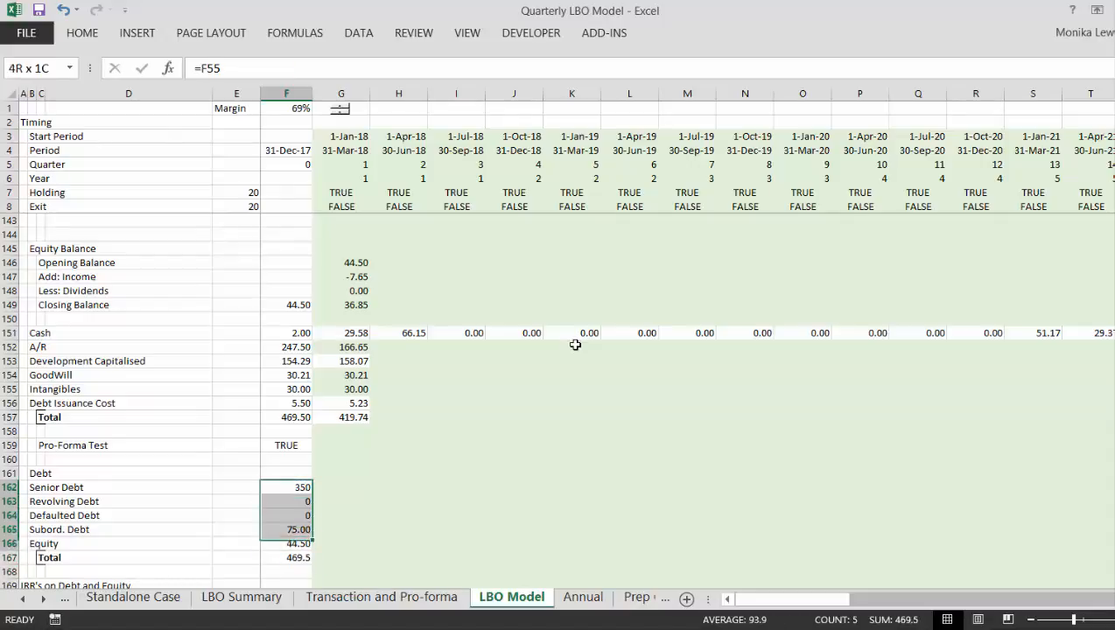
{"action": "key", "text": "Down"}
{"action": "key", "text": "Down"}
{"action": "key", "text": "Down"}
{"action": "key", "text": "Down"}
{"action": "key", "text": "Down"}
{"action": "key", "text": "Down"}
{"action": "key", "text": "Down"}
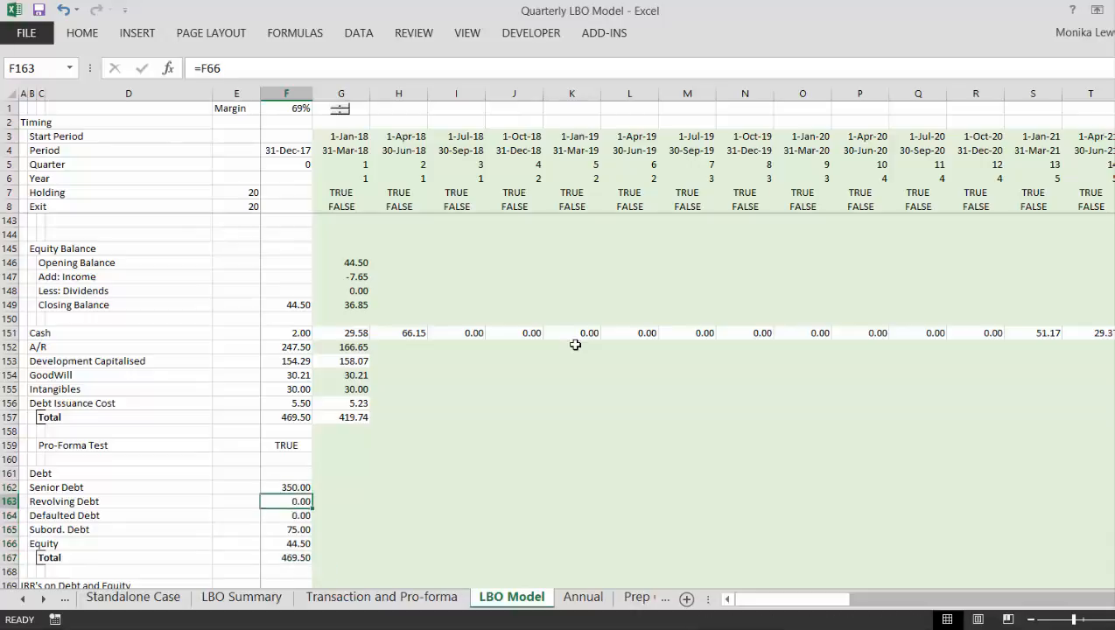
- Insert two blank rows above the IRR's on Debt and Equity heading and enter the label Difference in C169
{"action": "key", "text": "shift+space"}
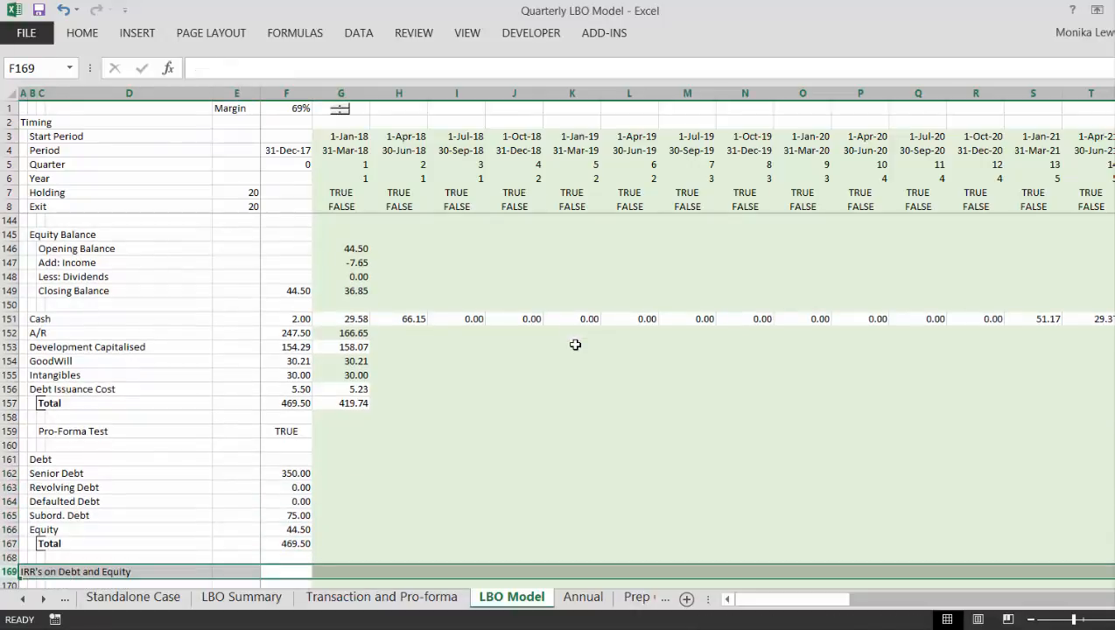
{"action": "key", "text": "ctrl+shift+equal"}
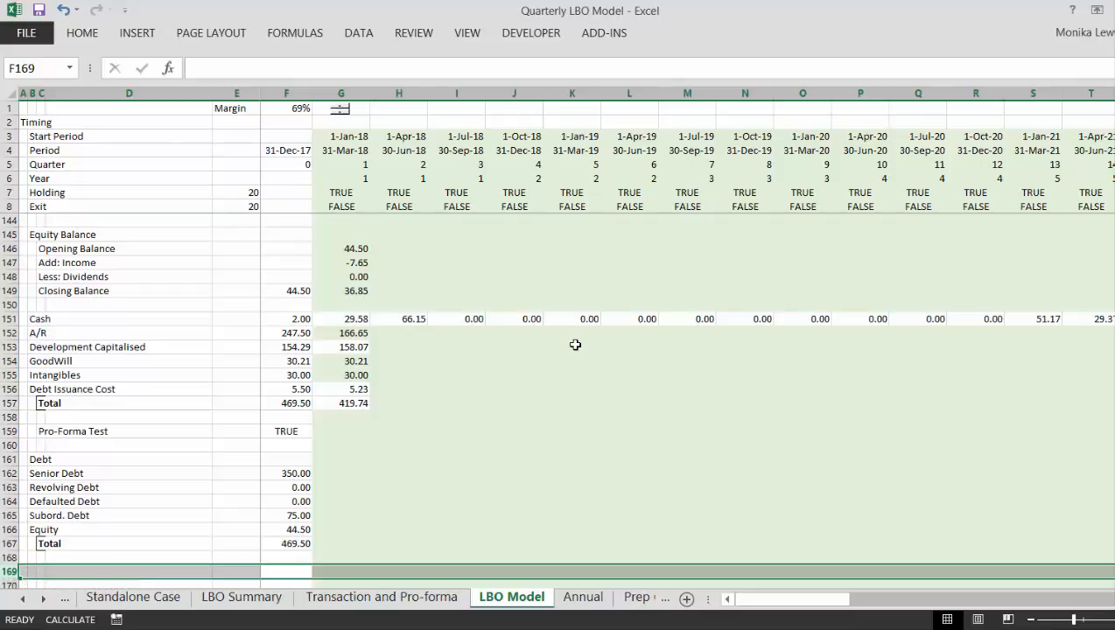
{"action": "key", "text": "Home"}
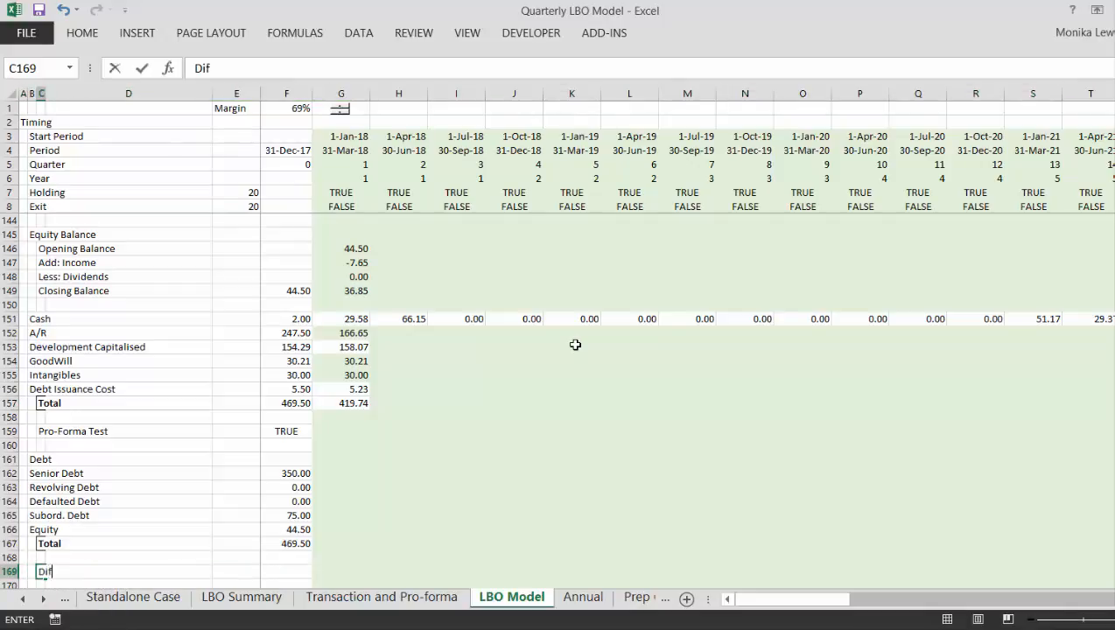
{"action": "key", "text": "Return"}
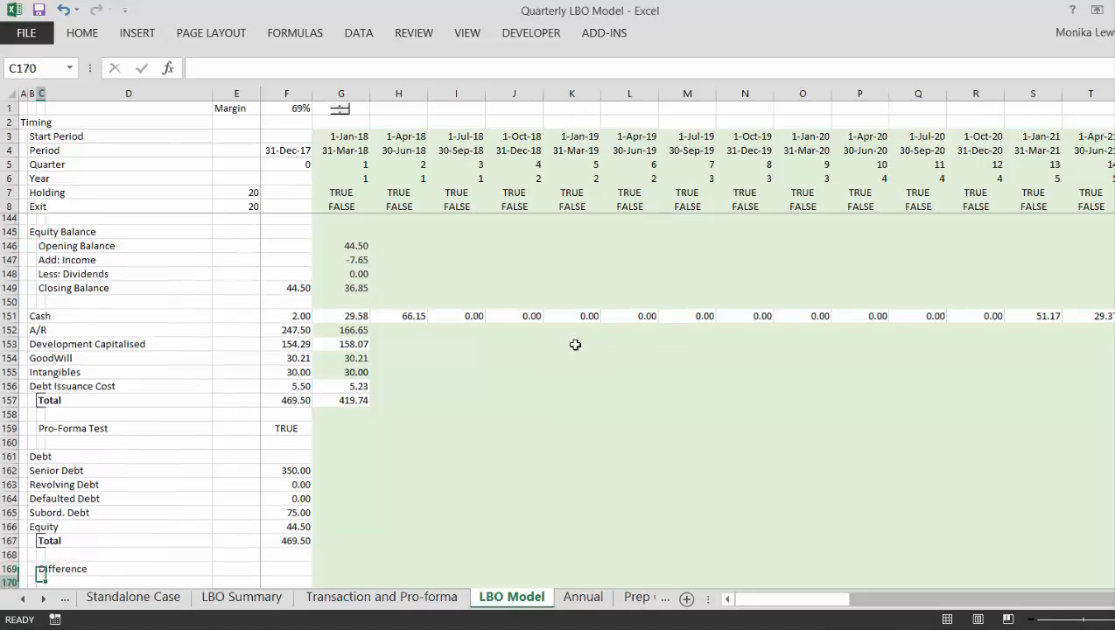
- Calculate the opening balance sheet difference in F169 with =F167-F157
{"action": "key", "text": "Up"}
{"action": "key", "text": "Right"}
{"action": "key", "text": "Right"}
{"action": "key", "text": "Right"}
{"action": "type", "text": "="}
{"action": "key", "text": "Up"}
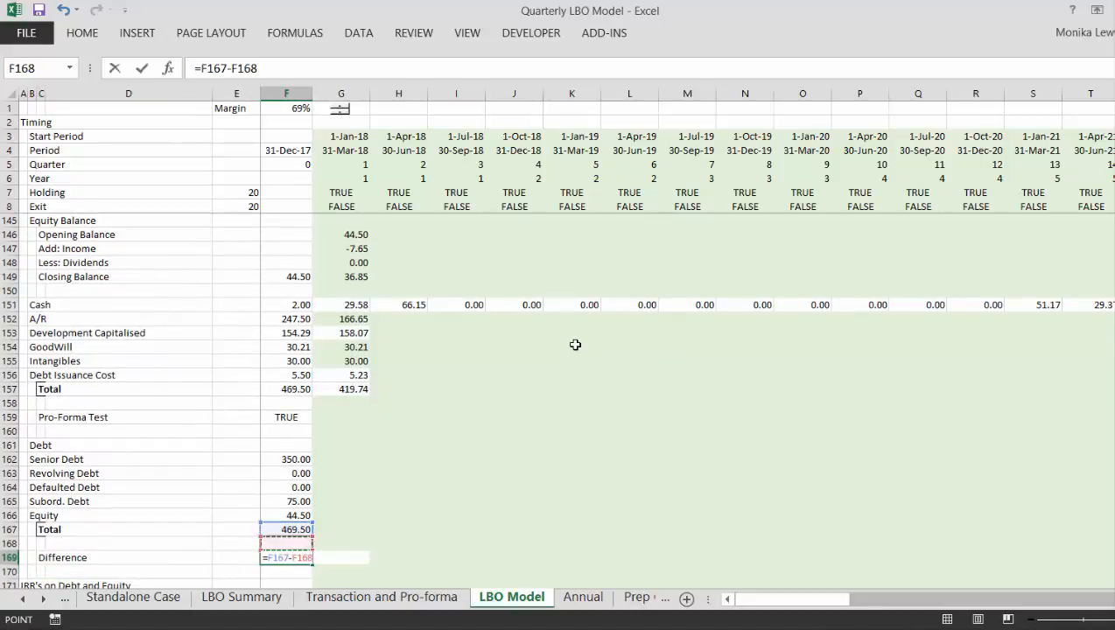
{"action": "key", "text": "Up"}
{"action": "key", "text": "Up"}
{"action": "key", "text": "Up"}
{"action": "key", "text": "Up"}
{"action": "key", "text": "Up"}
{"action": "key", "text": "Up"}
{"action": "key", "text": "Up"}
{"action": "key", "text": "Up"}
{"action": "key", "text": "Up"}
{"action": "key", "text": "Up"}
{"action": "key", "text": "Up"}
{"action": "key", "text": "Up"}
{"action": "key", "text": "Up"}
{"action": "key", "text": "Down"}
{"action": "key", "text": "Down"}
{"action": "key", "text": "Return"}
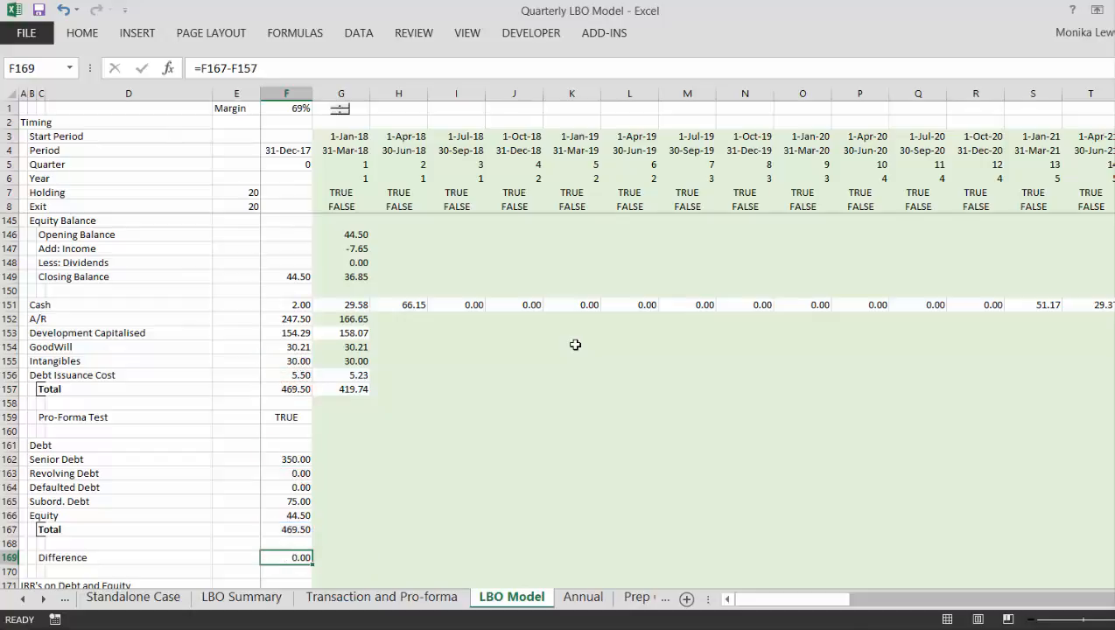
- Copy the debt, equity, total and difference formulas in F162:F169 across to the first quarter in column G
{"action": "key", "text": "Up"}
{"action": "key", "text": "Up"}
{"action": "key", "text": "Up"}
{"action": "key", "text": "Up"}
{"action": "key", "text": "Up"}
{"action": "key", "text": "Up"}
{"action": "key", "text": "Up"}
{"action": "key", "text": "Up"}
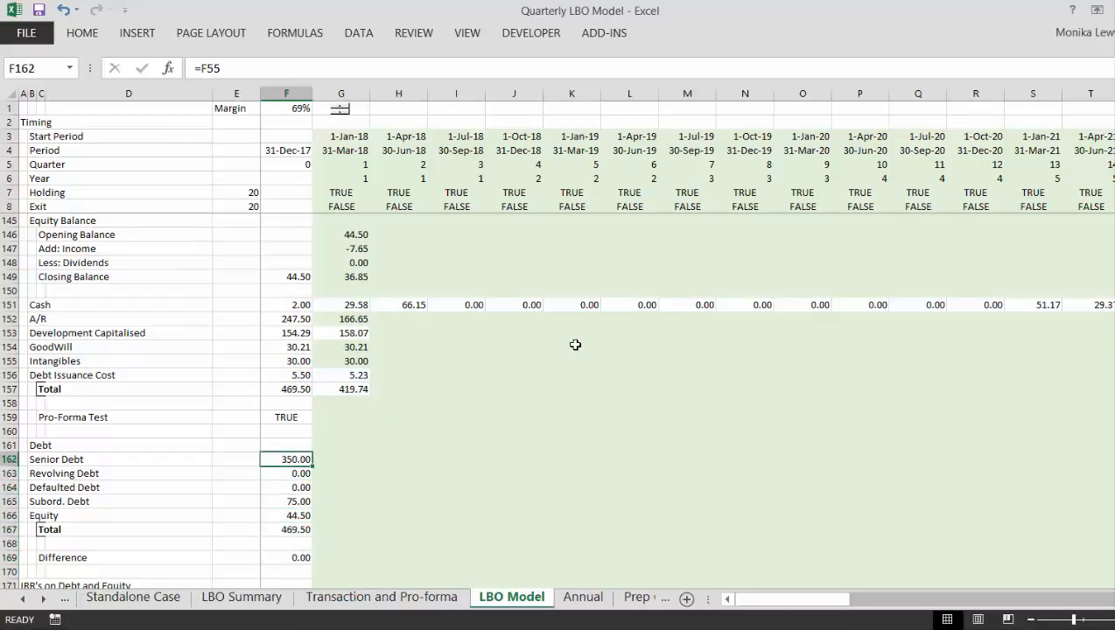
{"action": "key", "text": "shift+Down"}
{"action": "key", "text": "shift+Down"}
{"action": "key", "text": "shift+Down"}
{"action": "key", "text": "shift+Down"}
{"action": "key", "text": "shift+Down"}
{"action": "key", "text": "shift+Down"}
{"action": "key", "text": "shift+Down"}
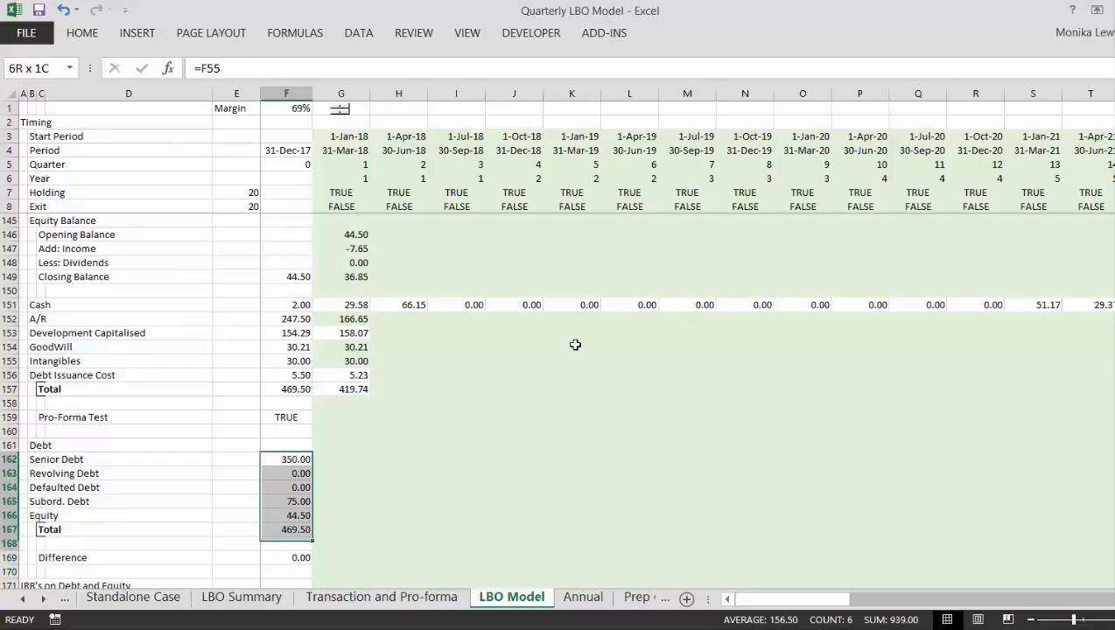
{"action": "key", "text": "shift+Right"}
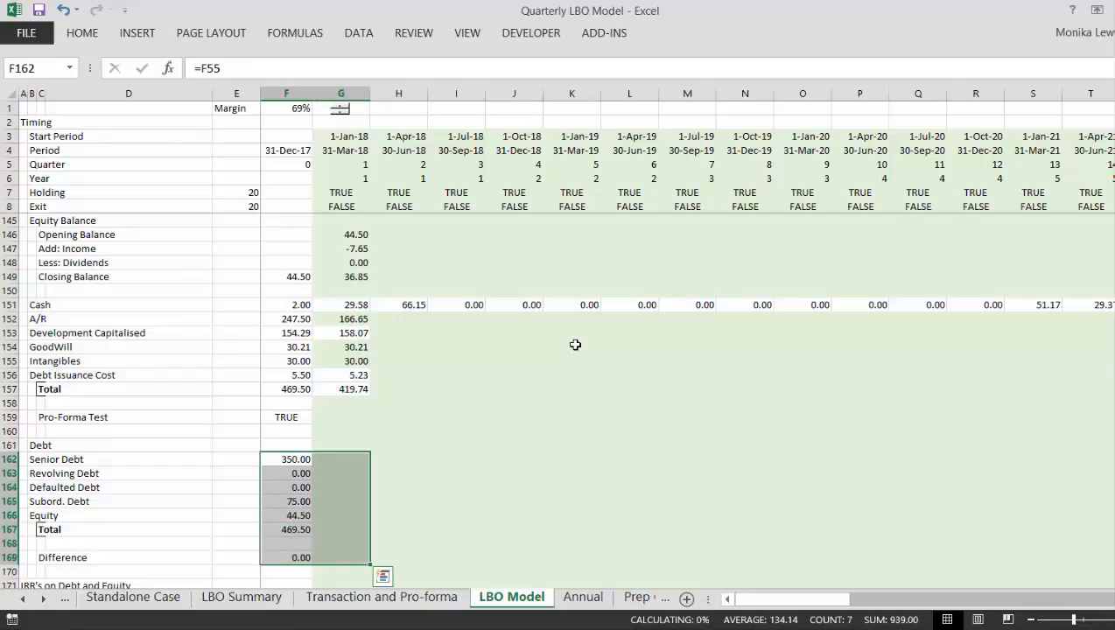
{"action": "key", "text": "ctrl+r"}
{"action": "key", "text": "Up"}
{"action": "key", "text": "Right"}
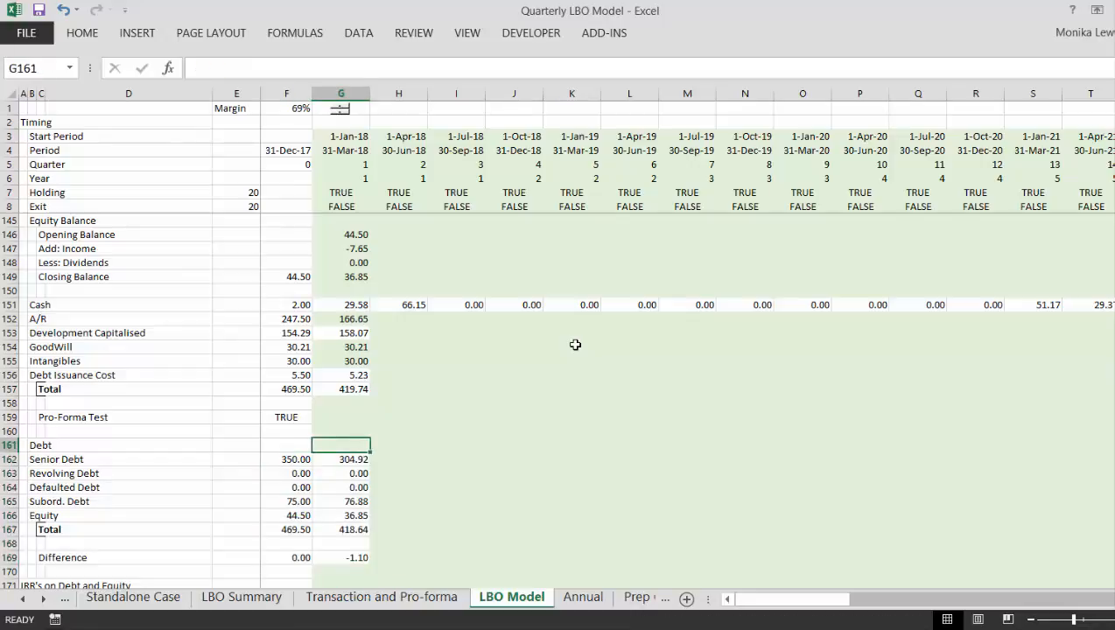
- Review the first-quarter debt and equity figures and the difference formula in G169
{"action": "key", "text": "Right"}
{"action": "key", "text": "Up"}
{"action": "key", "text": "Up"}
{"action": "key", "text": "Left"}
{"action": "key", "text": "Down"}
{"action": "key", "text": "Down"}
{"action": "key", "text": "Down"}
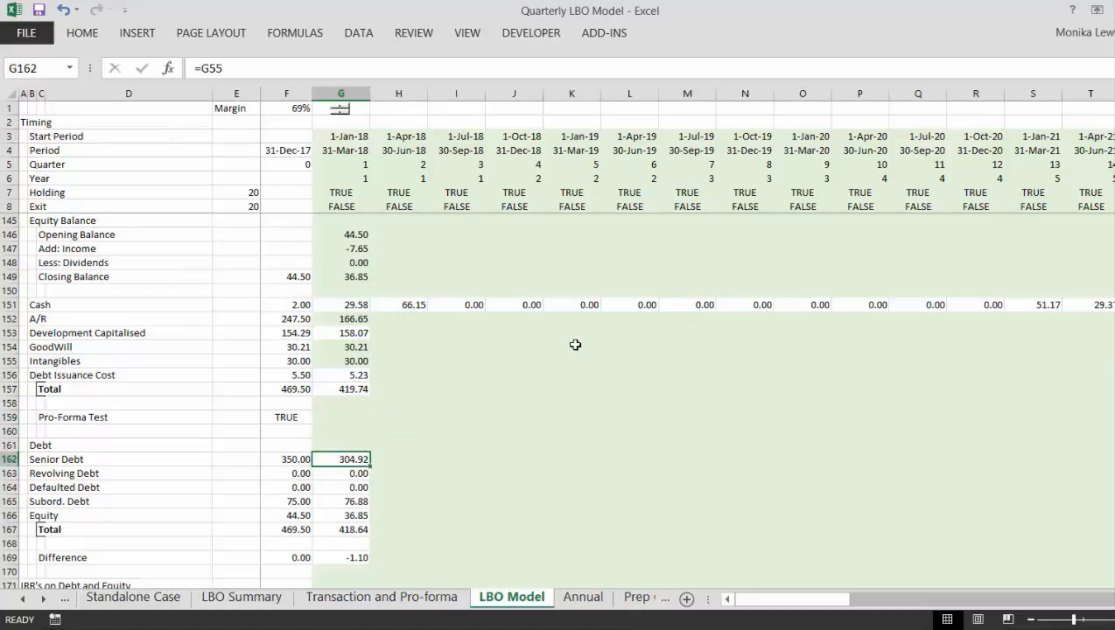
{"action": "key", "text": "Down"}
{"action": "key", "text": "Down"}
{"action": "key", "text": "Down"}
{"action": "key", "text": "Down"}
{"action": "key", "text": "Down"}
{"action": "key", "text": "Down"}
{"action": "key", "text": "Down"}
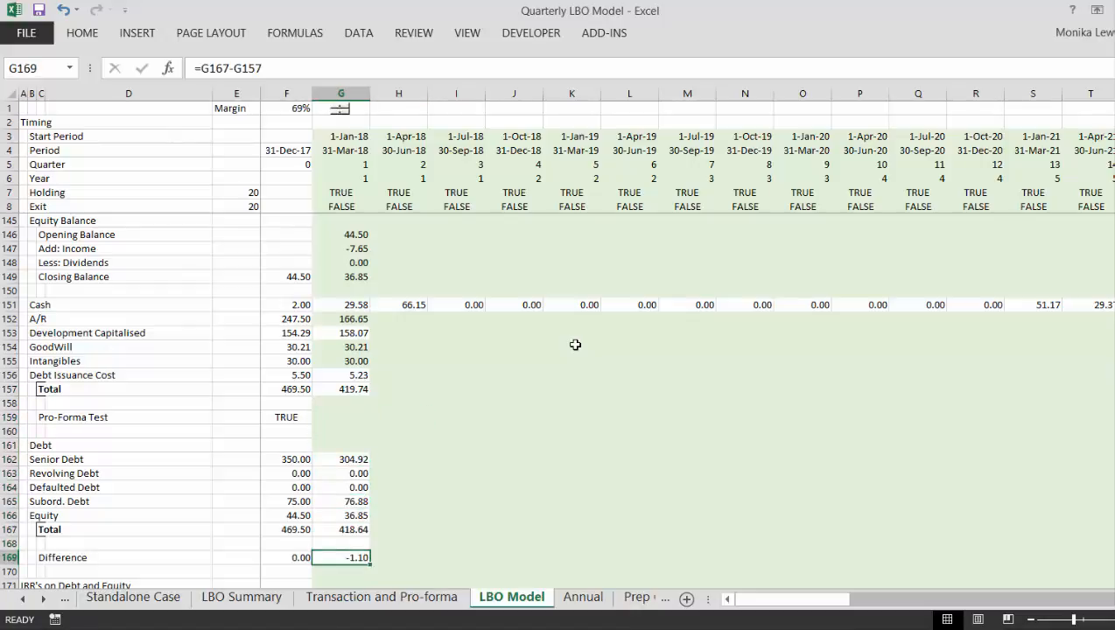
- Trace the first-quarter balance sheet difference back through the cash flow, P&L and debt schedules in column G
{"action": "key", "text": "Page_Up"}
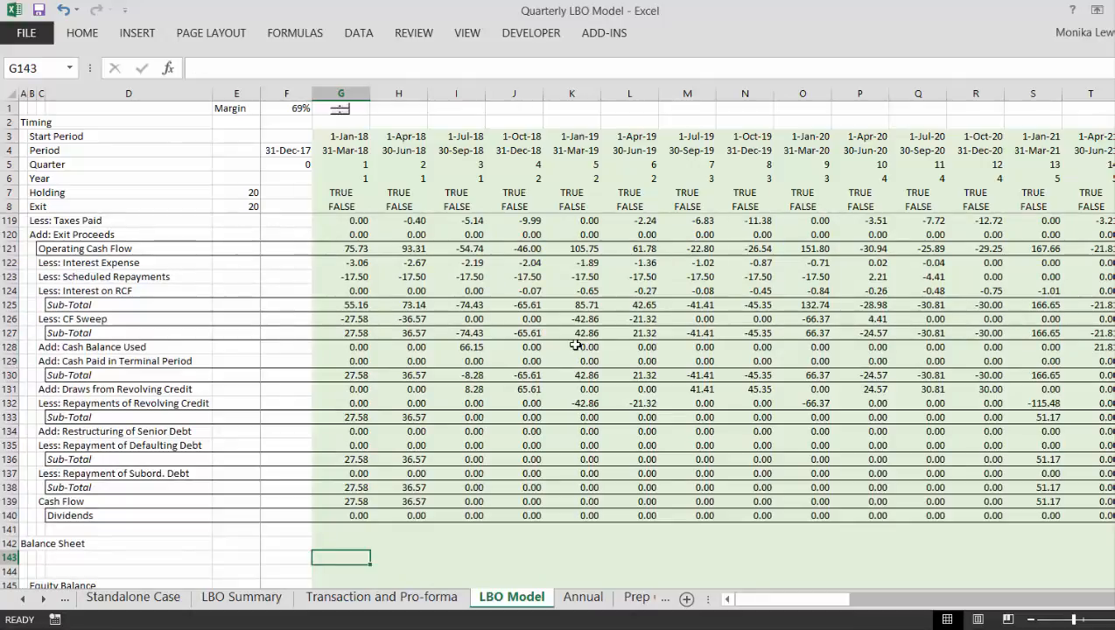
{"action": "key", "text": "Page_Up"}
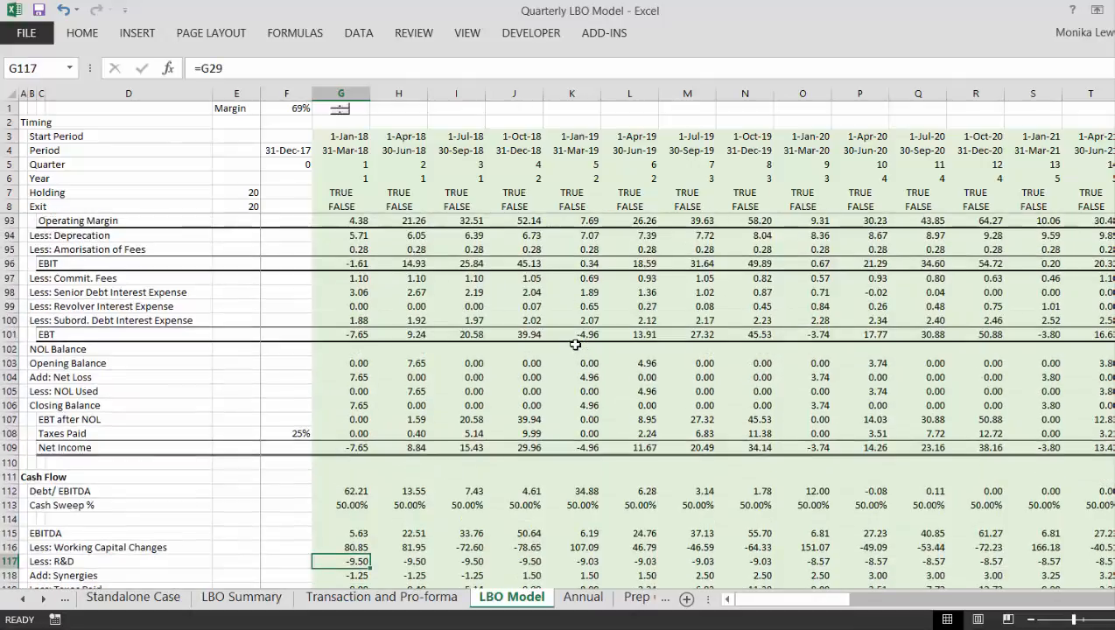
{"action": "key", "text": "Page_Up"}
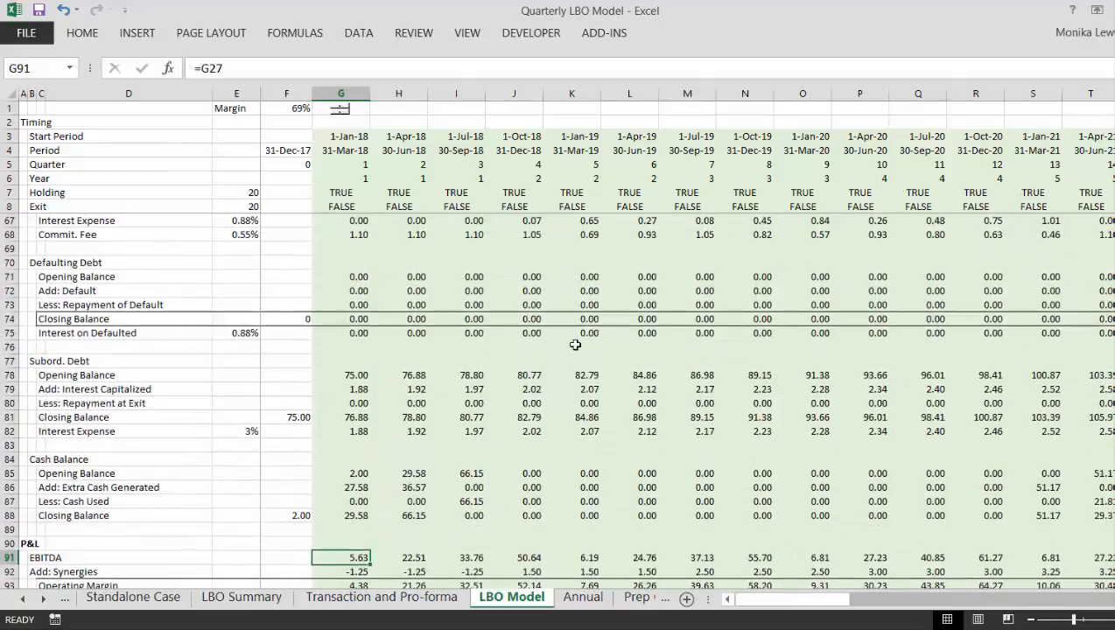
{"action": "key", "text": "Page_Down"}
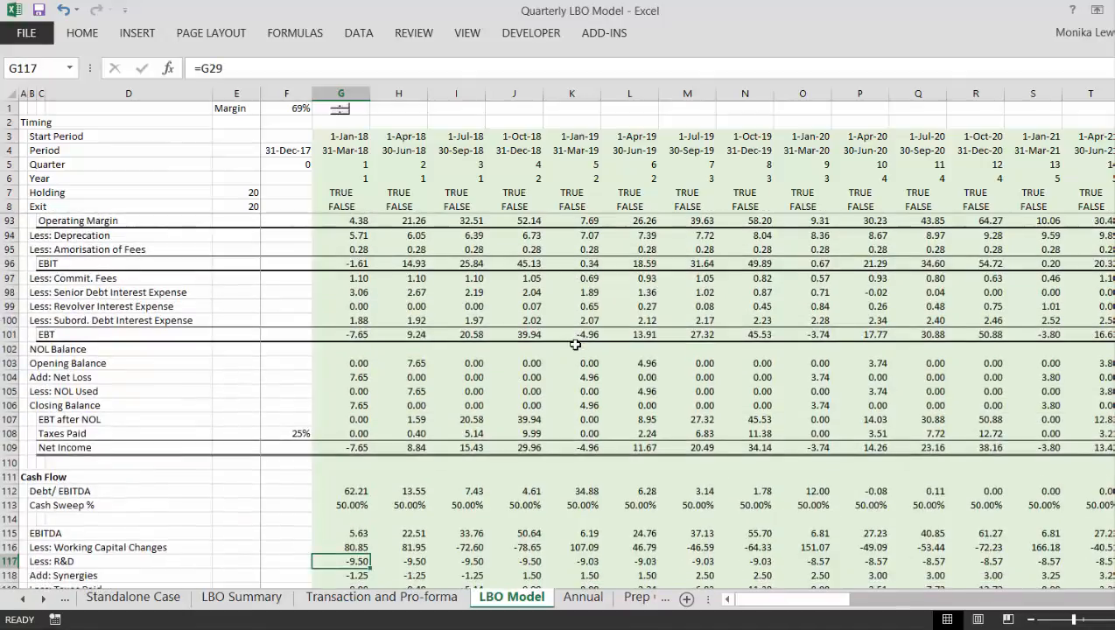
{"action": "key", "text": "Up"}
{"action": "key", "text": "Up"}
{"action": "key", "text": "Up"}
{"action": "key", "text": "Up"}
{"action": "key", "text": "Up"}
{"action": "key", "text": "Up"}
{"action": "key", "text": "Up"}
{"action": "key", "text": "Up"}
{"action": "key", "text": "Up"}
{"action": "key", "text": "Up"}
{"action": "key", "text": "Up"}
{"action": "key", "text": "Up"}
{"action": "key", "text": "Up"}
{"action": "key", "text": "Up"}
{"action": "key", "text": "Up"}
{"action": "key", "text": "Up"}
{"action": "key", "text": "Up"}
{"action": "key", "text": "Up"}
{"action": "key", "text": "Up"}
{"action": "key", "text": "Up"}
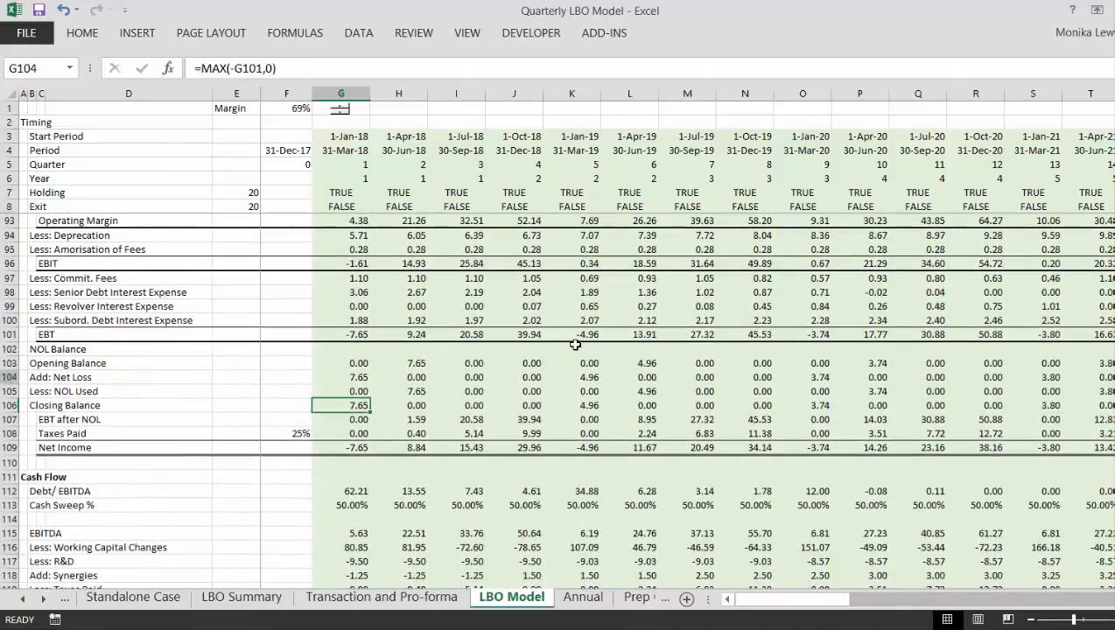
{"action": "key", "text": "Down"}
{"action": "key", "text": "Down"}
{"action": "key", "text": "Down"}
{"action": "key", "text": "Down"}
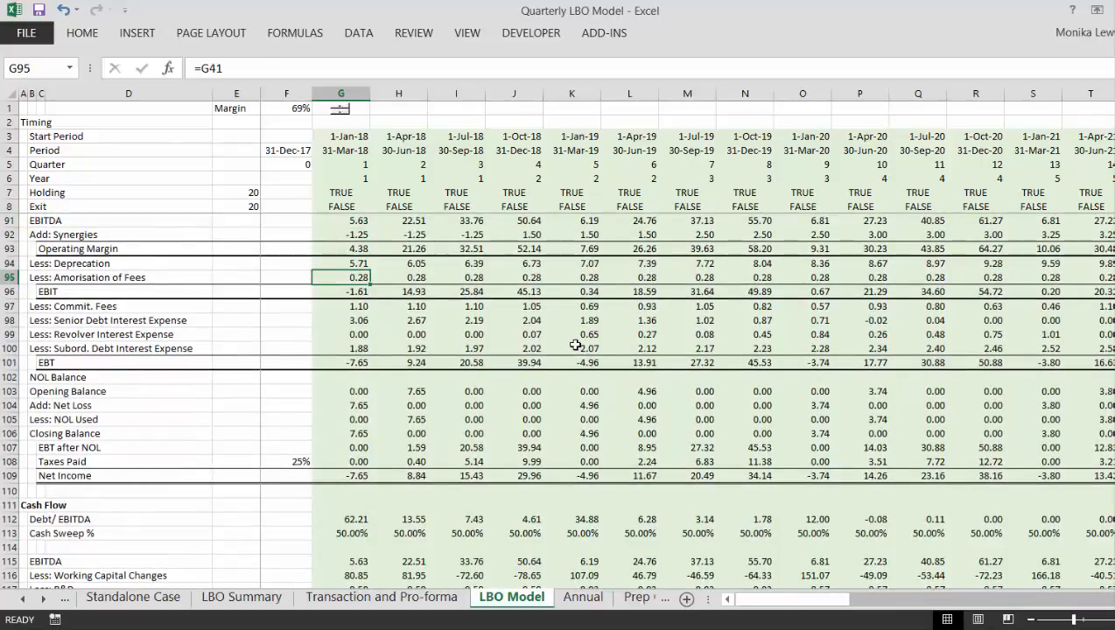
{"action": "key", "text": "Down"}
{"action": "key", "text": "Down"}
{"action": "key", "text": "Down"}
{"action": "key", "text": "Down"}
{"action": "key", "text": "Down"}
{"action": "key", "text": "Down"}
{"action": "key", "text": "Down"}
{"action": "key", "text": "Down"}
{"action": "key", "text": "Down"}
{"action": "key", "text": "Down"}
{"action": "key", "text": "Down"}
{"action": "key", "text": "Down"}
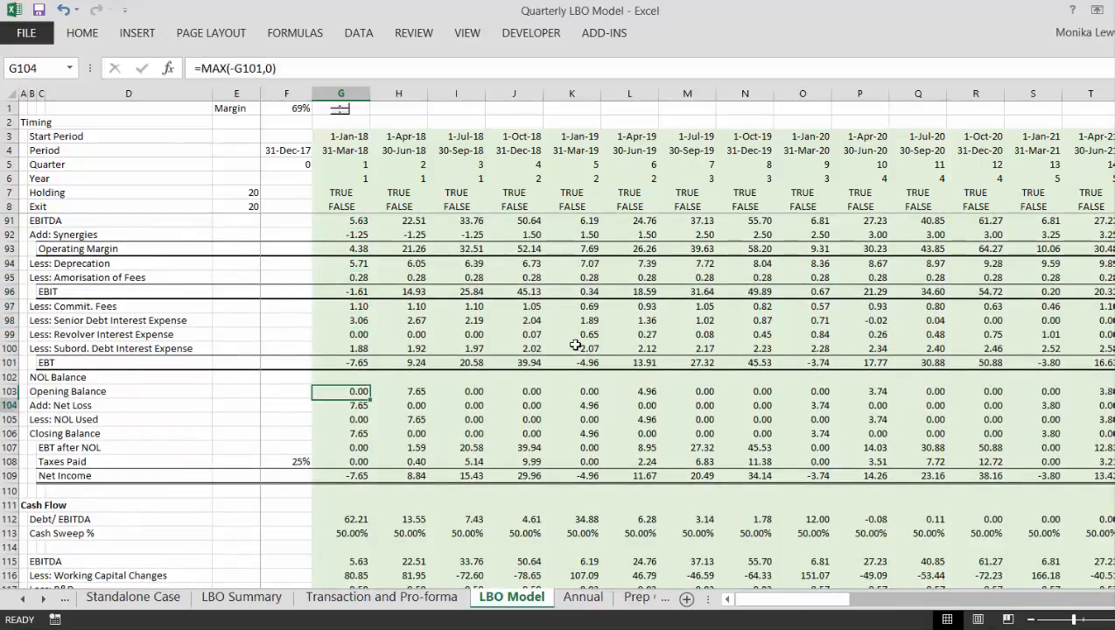
{"action": "key", "text": "Down"}
{"action": "key", "text": "Down"}
{"action": "key", "text": "Down"}
{"action": "key", "text": "Down"}
{"action": "key", "text": "Down"}
{"action": "key", "text": "Down"}
{"action": "key", "text": "Down"}
{"action": "key", "text": "Down"}
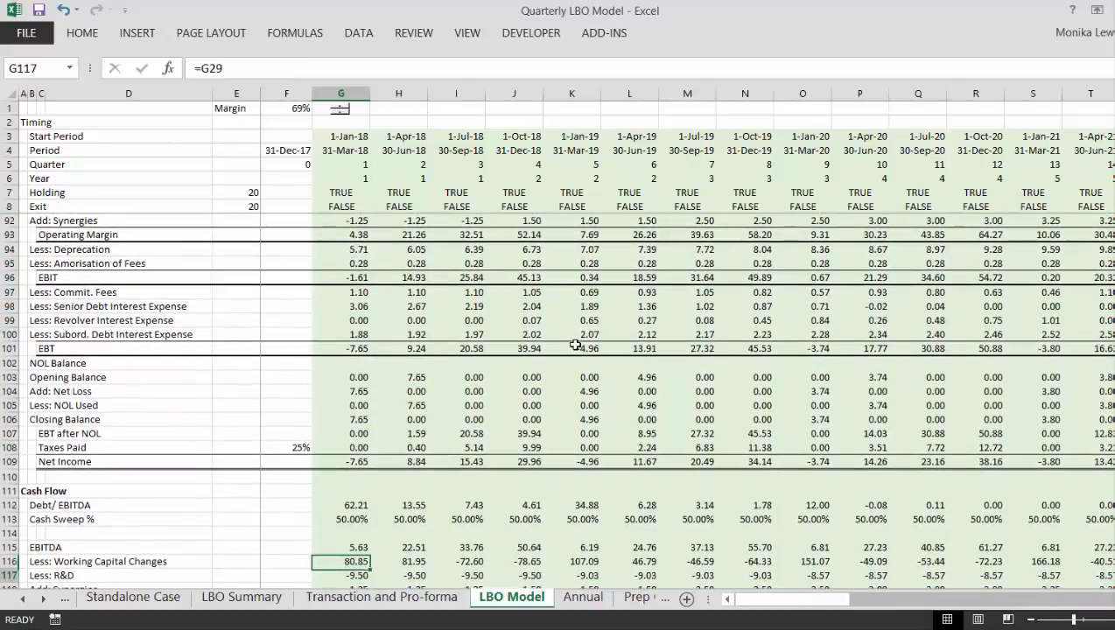
- Inspect the first-quarter EBT formula in G101 and the fee and interest lines it subtracts
{"action": "key", "text": "Up"}
{"action": "key", "text": "Up"}
{"action": "key", "text": "Up"}
{"action": "key", "text": "Up"}
{"action": "key", "text": "Up"}
{"action": "key", "text": "Up"}
{"action": "key", "text": "Up"}
{"action": "key", "text": "Up"}
{"action": "key", "text": "Up"}
{"action": "key", "text": "Up"}
{"action": "key", "text": "Up"}
{"action": "key", "text": "Up"}
{"action": "key", "text": "Up"}
{"action": "key", "text": "Up"}
{"action": "key", "text": "Up"}
{"action": "key", "text": "Up"}
{"action": "key", "text": "Up"}
{"action": "key", "text": "Up"}
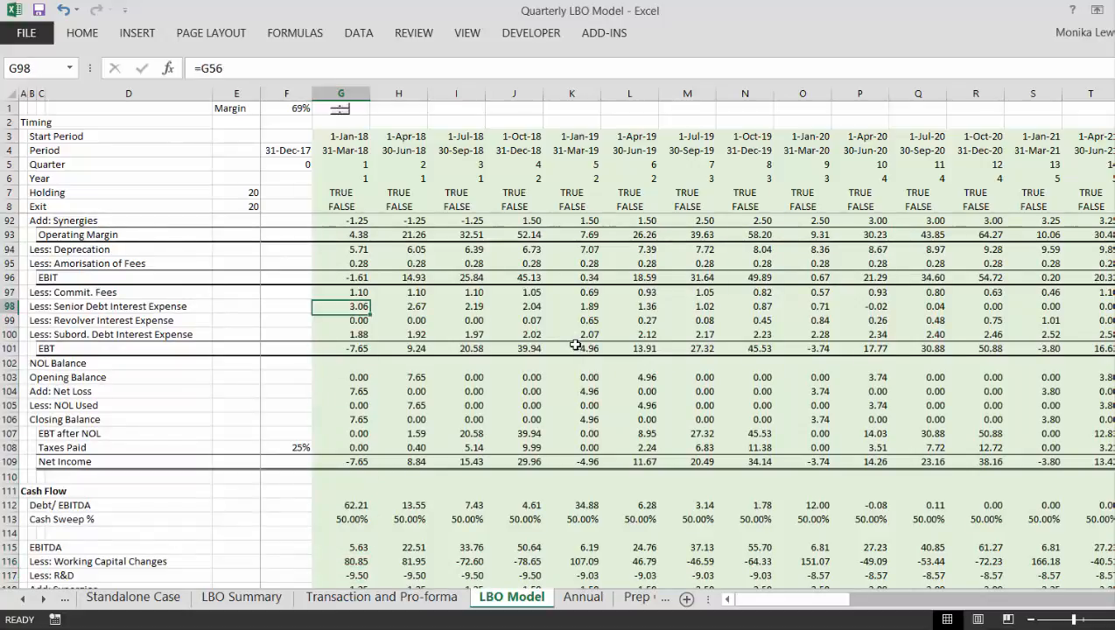
{"action": "key", "text": "Down"}
{"action": "key", "text": "Down"}
{"action": "key", "text": "F2"}
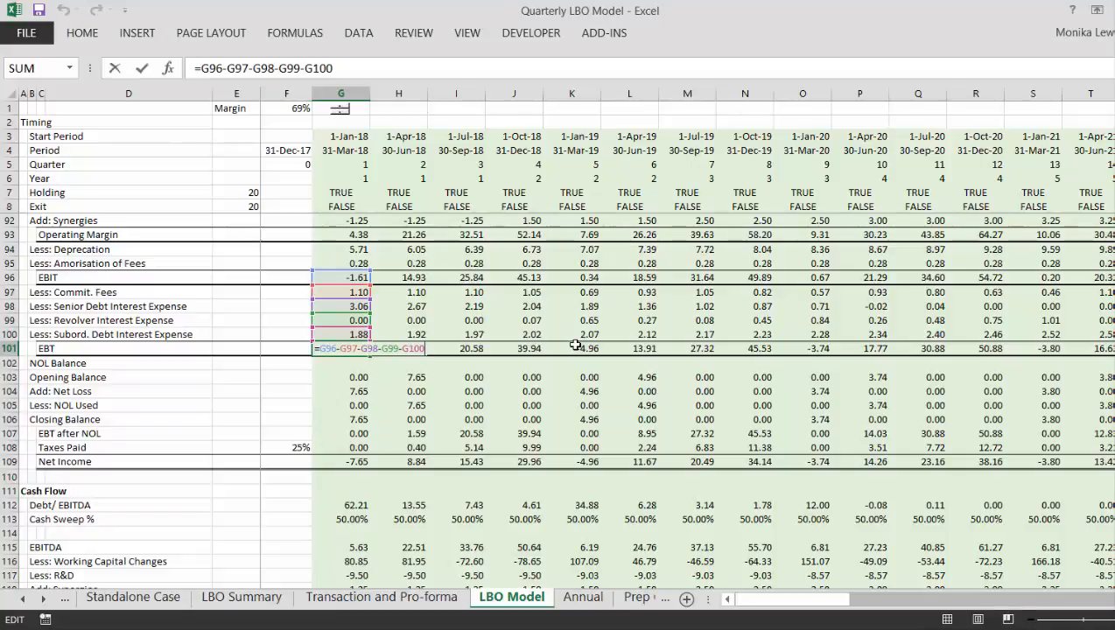
{"action": "key", "text": "Escape"}
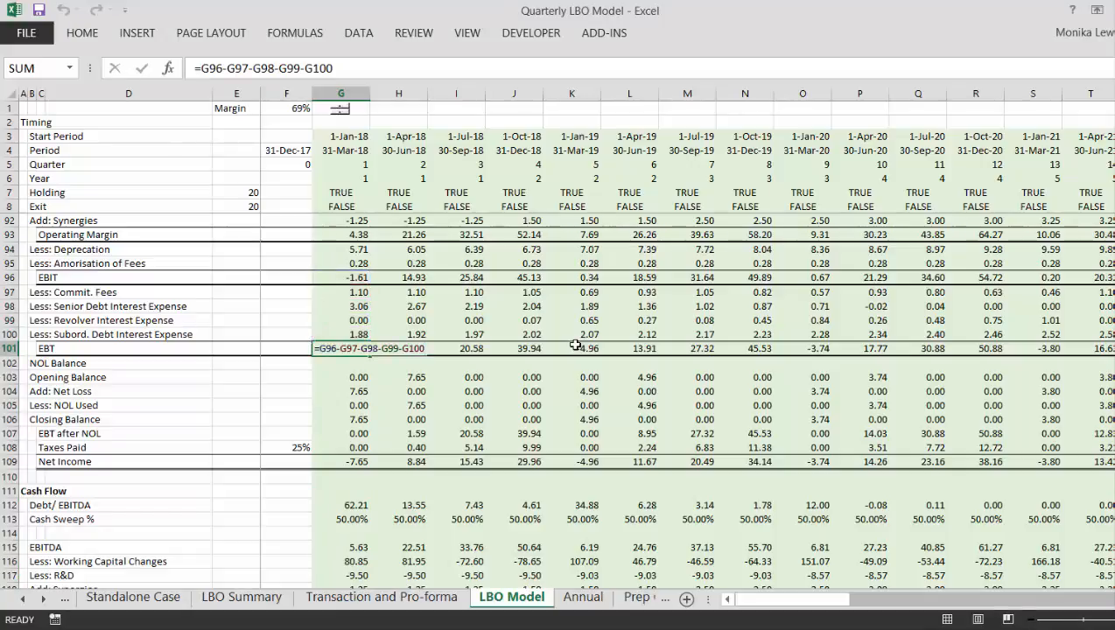
- Compare the first-quarter cash flow lines in column G, especially the interest and repayment rows, with the P&L expenses
{"action": "key", "text": "Down"}
{"action": "key", "text": "Down"}
{"action": "key", "text": "Down"}
{"action": "key", "text": "Down"}
{"action": "key", "text": "Down"}
{"action": "key", "text": "Down"}
{"action": "key", "text": "Down"}
{"action": "key", "text": "Down"}
{"action": "key", "text": "Down"}
{"action": "key", "text": "Down"}
{"action": "key", "text": "Down"}
{"action": "key", "text": "Down"}
{"action": "key", "text": "Down"}
{"action": "key", "text": "Down"}
{"action": "key", "text": "Down"}
{"action": "key", "text": "Down"}
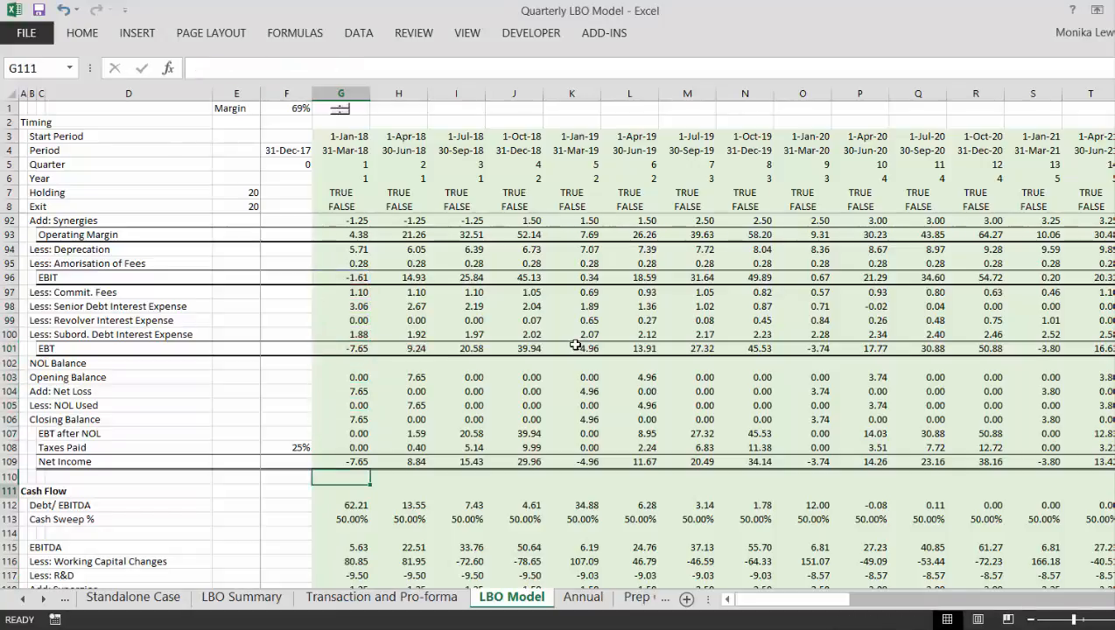
{"action": "key", "text": "Down"}
{"action": "key", "text": "Down"}
{"action": "key", "text": "Down"}
{"action": "key", "text": "Down"}
{"action": "key", "text": "Down"}
{"action": "key", "text": "Down"}
{"action": "key", "text": "Down"}
{"action": "key", "text": "Down"}
{"action": "key", "text": "Down"}
{"action": "key", "text": "Down"}
{"action": "key", "text": "Down"}
{"action": "key", "text": "Down"}
{"action": "key", "text": "Down"}
{"action": "key", "text": "Down"}
{"action": "key", "text": "Down"}
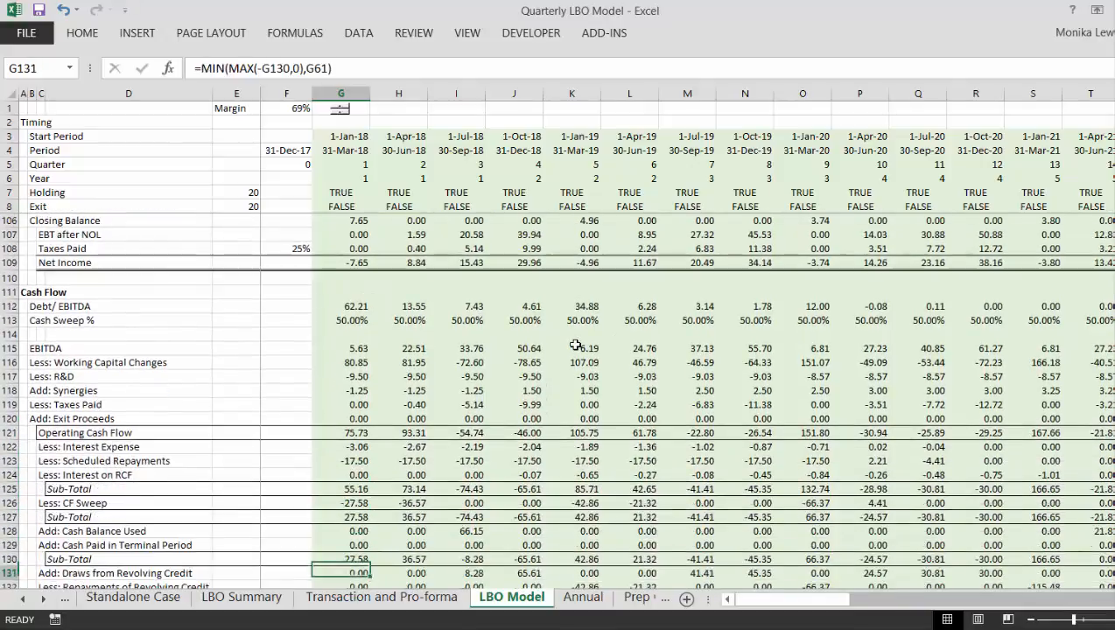
{"action": "key", "text": "Down"}
{"action": "key", "text": "Up"}
{"action": "key", "text": "Up"}
{"action": "key", "text": "Up"}
{"action": "key", "text": "Up"}
{"action": "key", "text": "Up"}
{"action": "key", "text": "Up"}
{"action": "key", "text": "Up"}
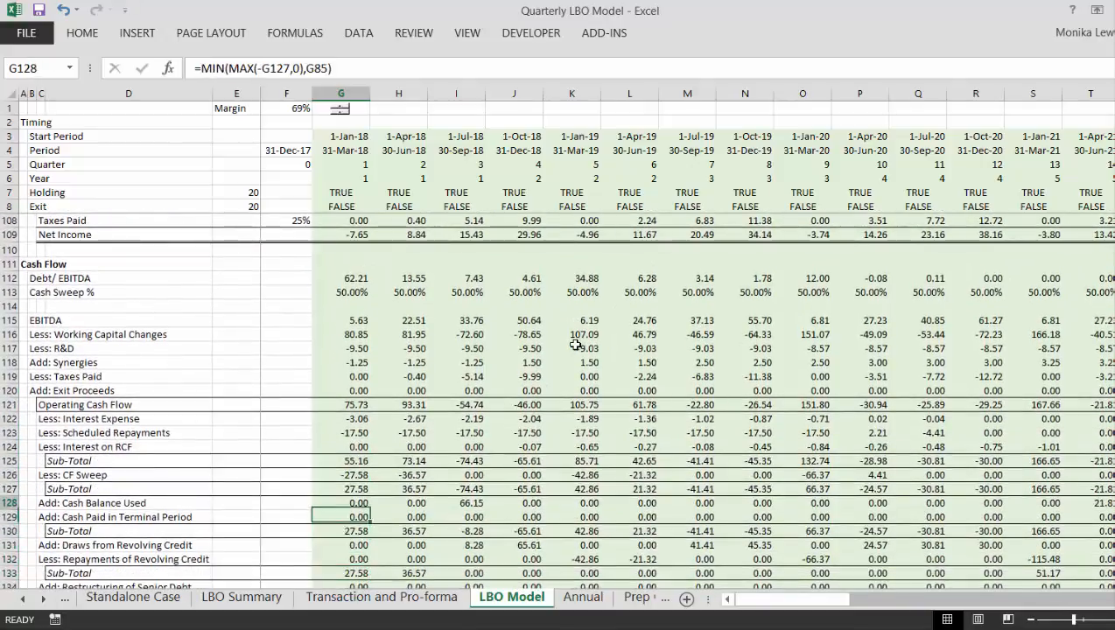
{"action": "key", "text": "Up"}
{"action": "key", "text": "Up"}
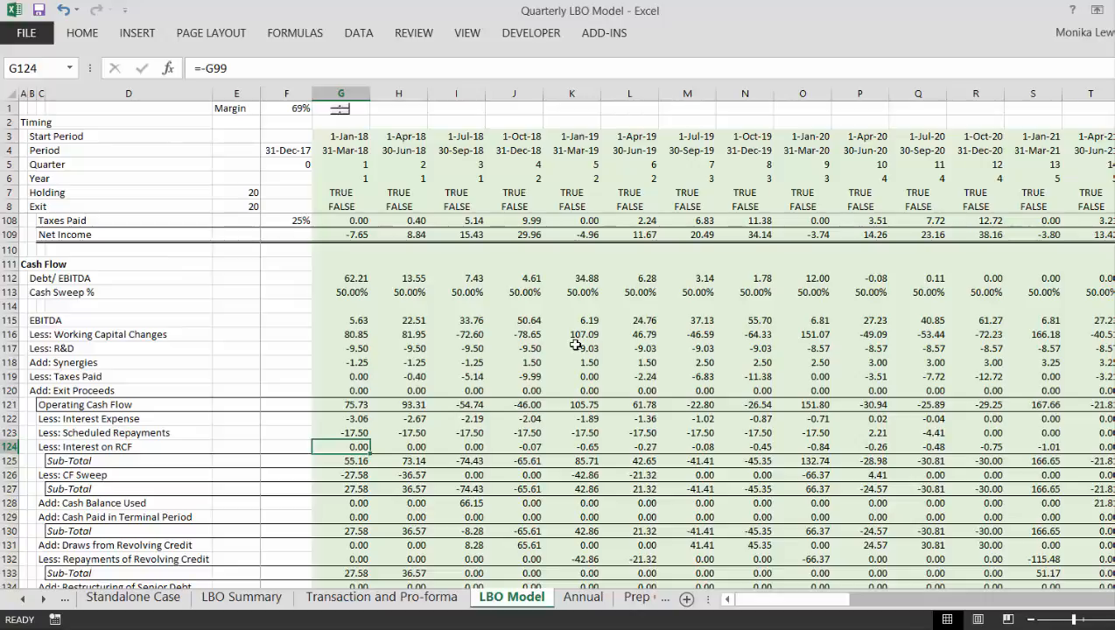
- Insert a row above Less: Interest on RCF in the Cash Flow section and label it "Less: Commitment Fee"
{"action": "key", "text": "shift+space"}
{"action": "key", "text": "ctrl+plus"}
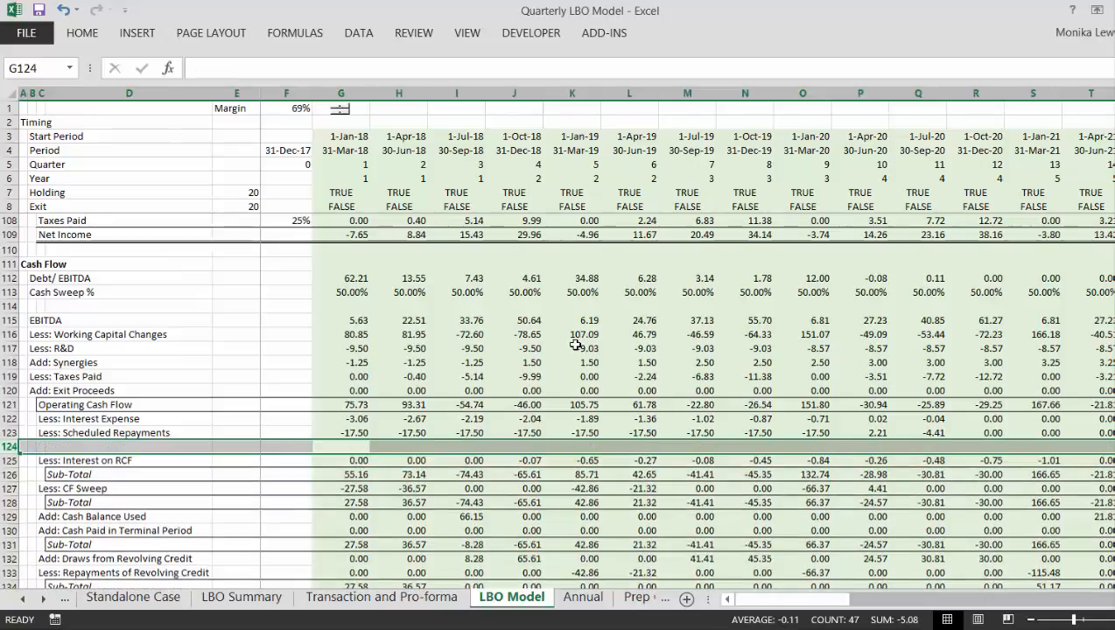
{"action": "key", "text": "Left"}
{"action": "key", "text": "Left"}
{"action": "key", "text": "Left"}
{"action": "key", "text": "Left"}
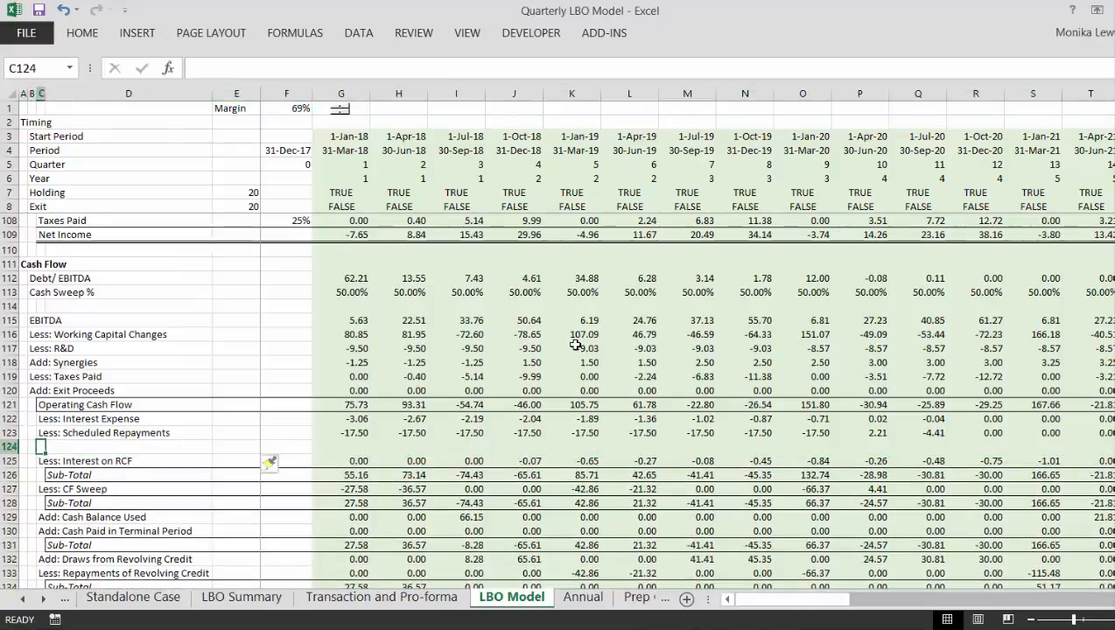
{"action": "type", "text": "LEss: Co"}
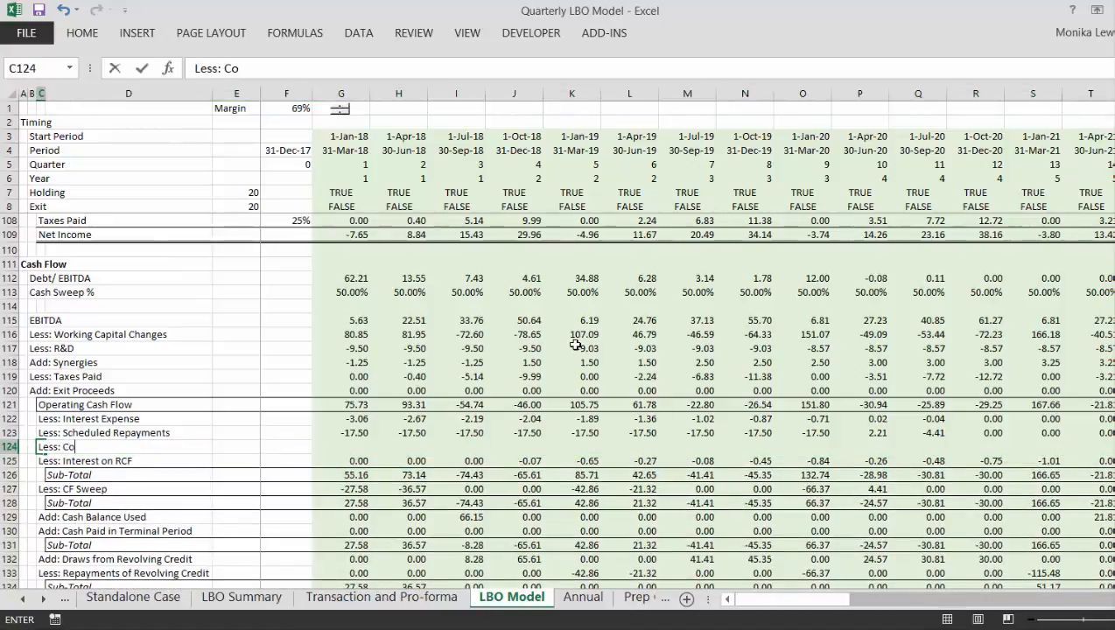
{"action": "type", "text": "mitment Fee"}
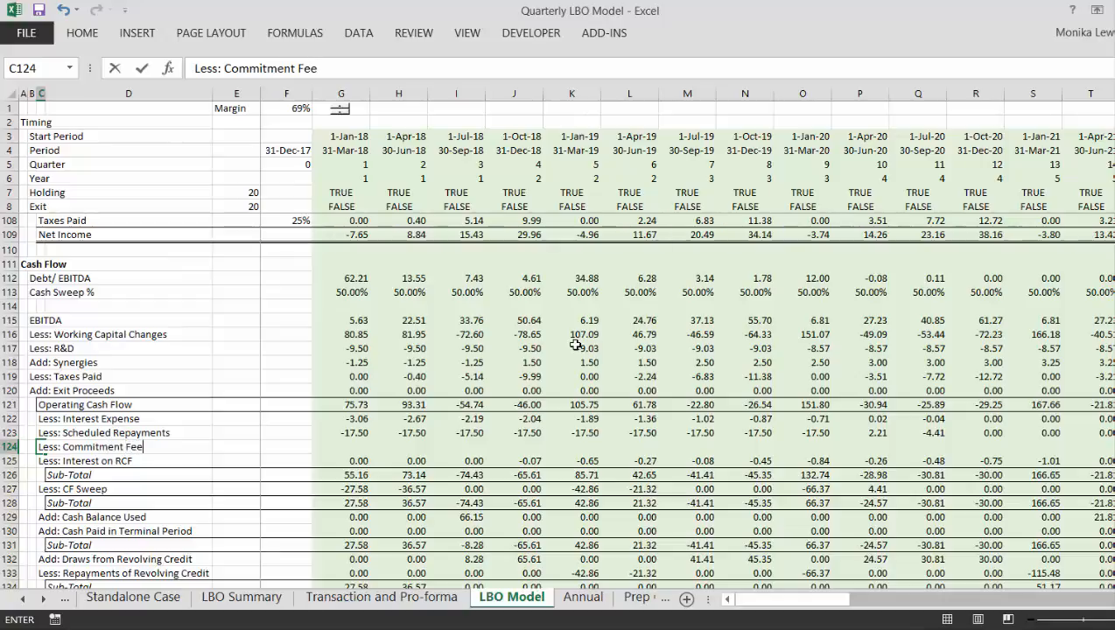
{"action": "key", "text": "Return"}
- Link the Commitment Fee row to the negative of the Commit. Fees row with =-G97 and fill it across all quarters
{"action": "key", "text": "Right"}
{"action": "key", "text": "Right"}
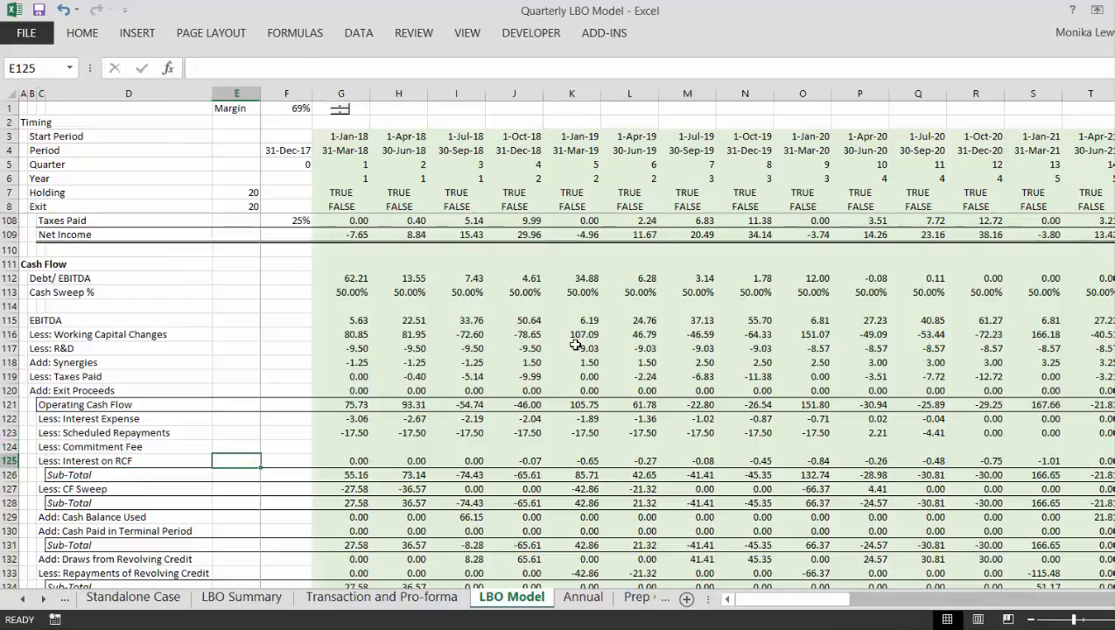
{"action": "key", "text": "Up"}
{"action": "key", "text": "Right"}
{"action": "key", "text": "Right"}
{"action": "type", "text": "=-"}
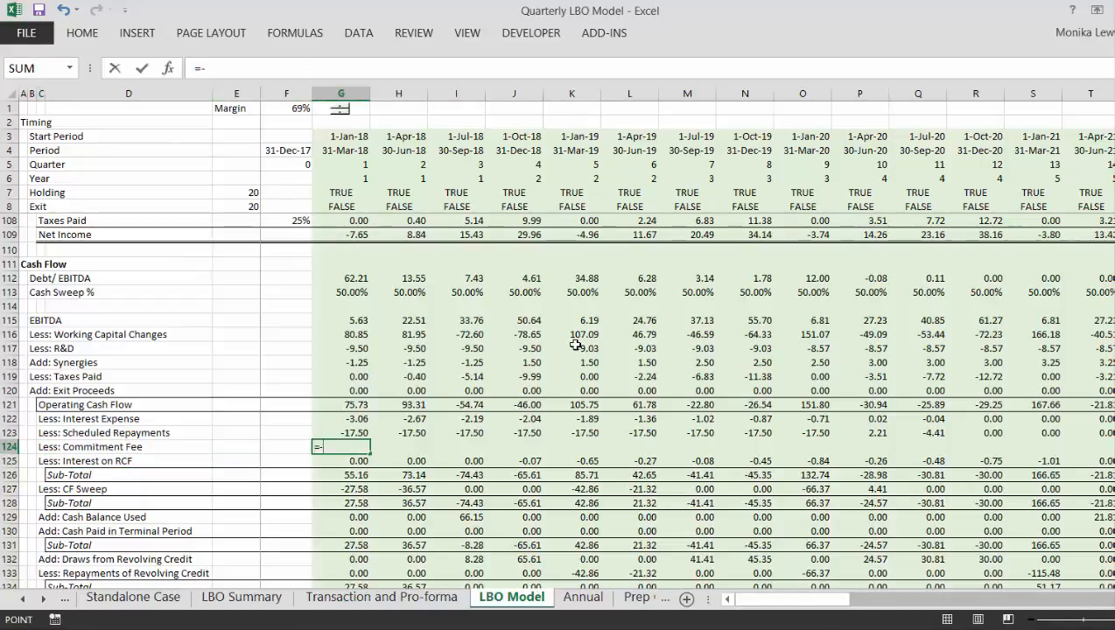
{"action": "key", "text": "Up"}
{"action": "key", "text": "Up"}
{"action": "key", "text": "Up"}
{"action": "key", "text": "Up"}
{"action": "key", "text": "Up"}
{"action": "key", "text": "Up"}
{"action": "key", "text": "Up"}
{"action": "key", "text": "Up"}
{"action": "key", "text": "Up"}
{"action": "key", "text": "Up"}
{"action": "key", "text": "Up"}
{"action": "key", "text": "Up"}
{"action": "key", "text": "Up"}
{"action": "key", "text": "Up"}
{"action": "key", "text": "Up"}
{"action": "key", "text": "Up"}
{"action": "key", "text": "Up"}
{"action": "key", "text": "Up"}
{"action": "key", "text": "Up"}
{"action": "key", "text": "Up"}
{"action": "key", "text": "Up"}
{"action": "key", "text": "Up"}
{"action": "key", "text": "Up"}
{"action": "key", "text": "Up"}
{"action": "key", "text": "Up"}
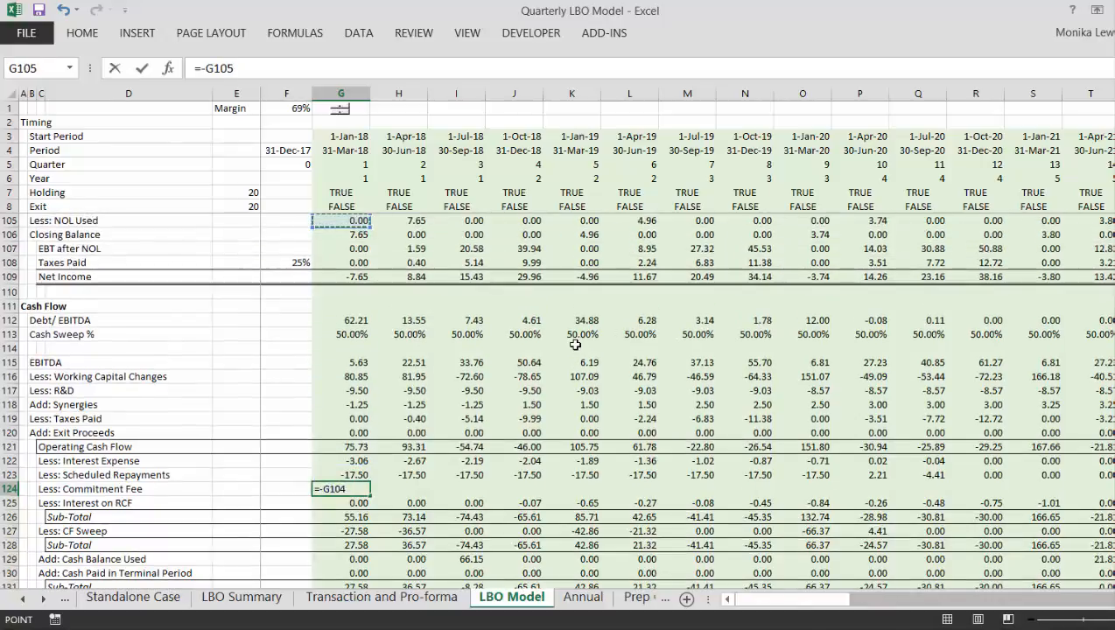
{"action": "key", "text": "Up"}
{"action": "key", "text": "Up"}
{"action": "key", "text": "Up"}
{"action": "key", "text": "Up"}
{"action": "key", "text": "Up"}
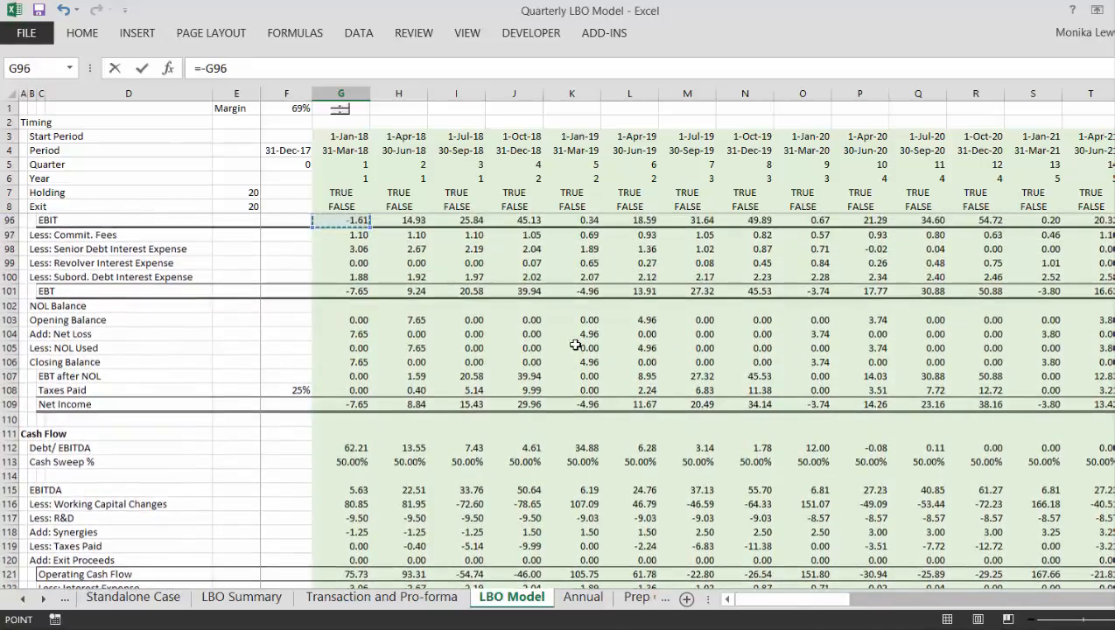
{"action": "key", "text": "Down"}
{"action": "key", "text": "Down"}
{"action": "key", "text": "Down"}
{"action": "key", "text": "Down"}
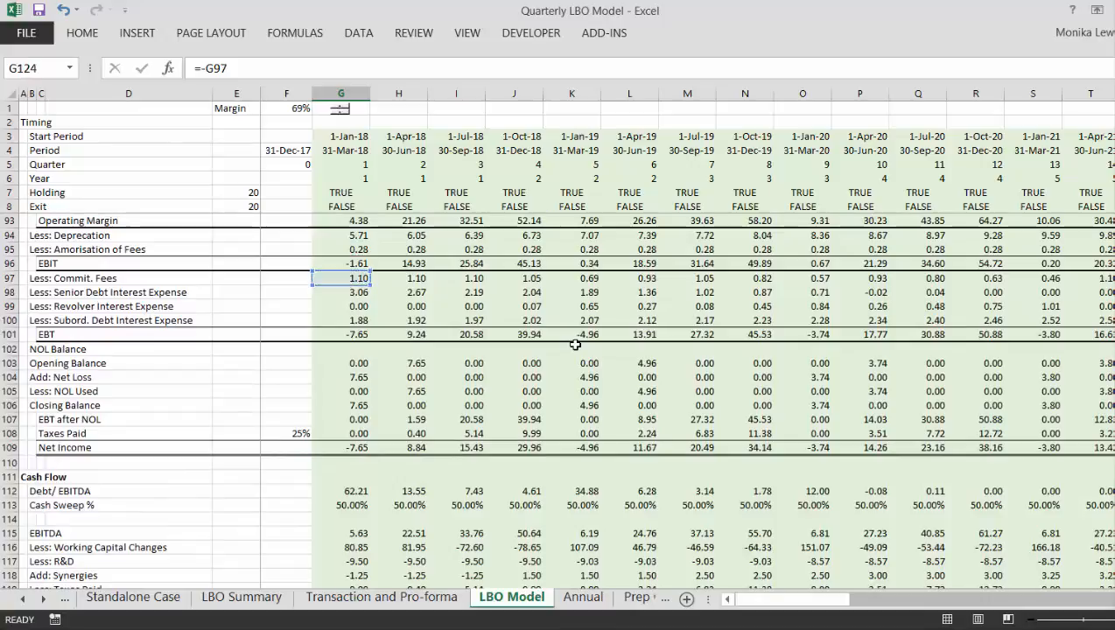
{"action": "key", "text": "Return"}
{"action": "key", "text": "Up"}
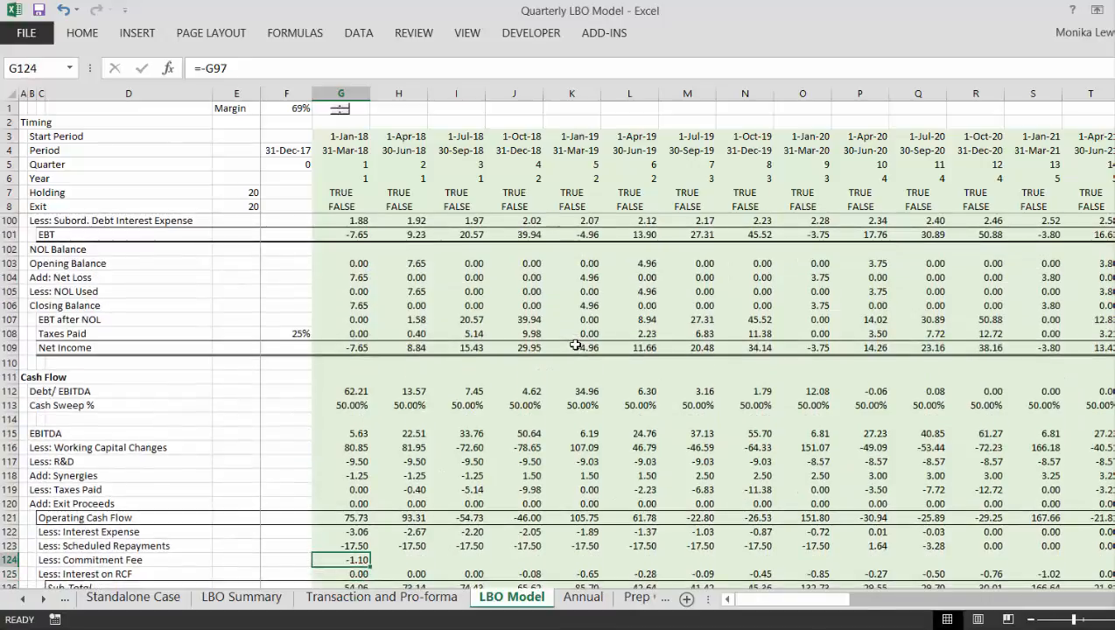
{"action": "key", "text": "Down"}
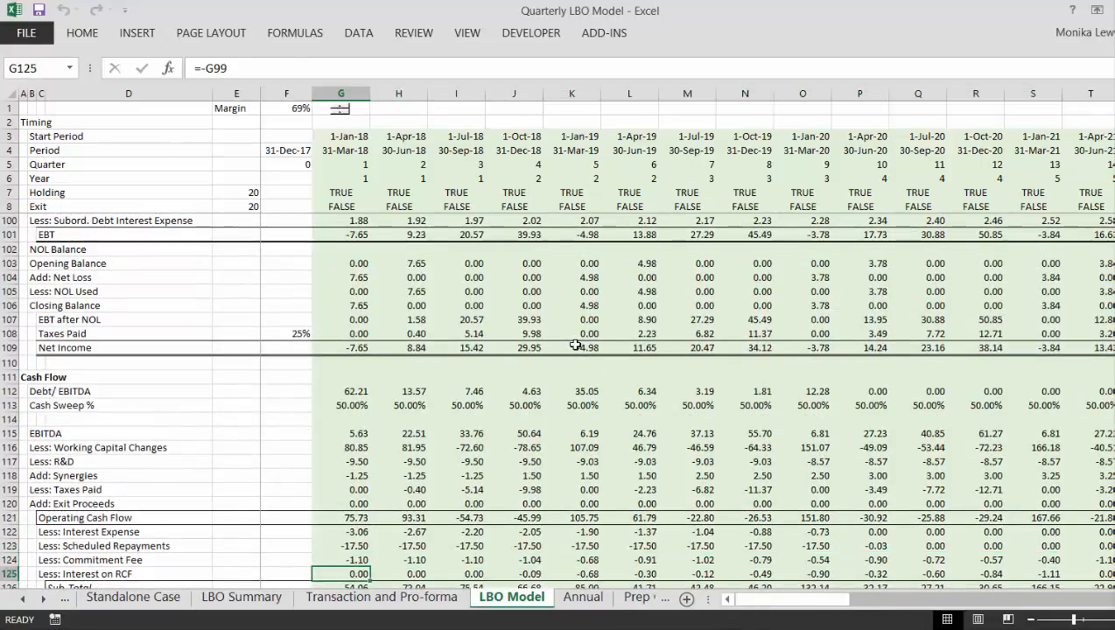
- Check the sum range of the sub-total below Interest on RCF, then the balance sheet's Difference row for the first quarter
{"action": "key", "text": "Down"}
{"action": "key", "text": "F2"}
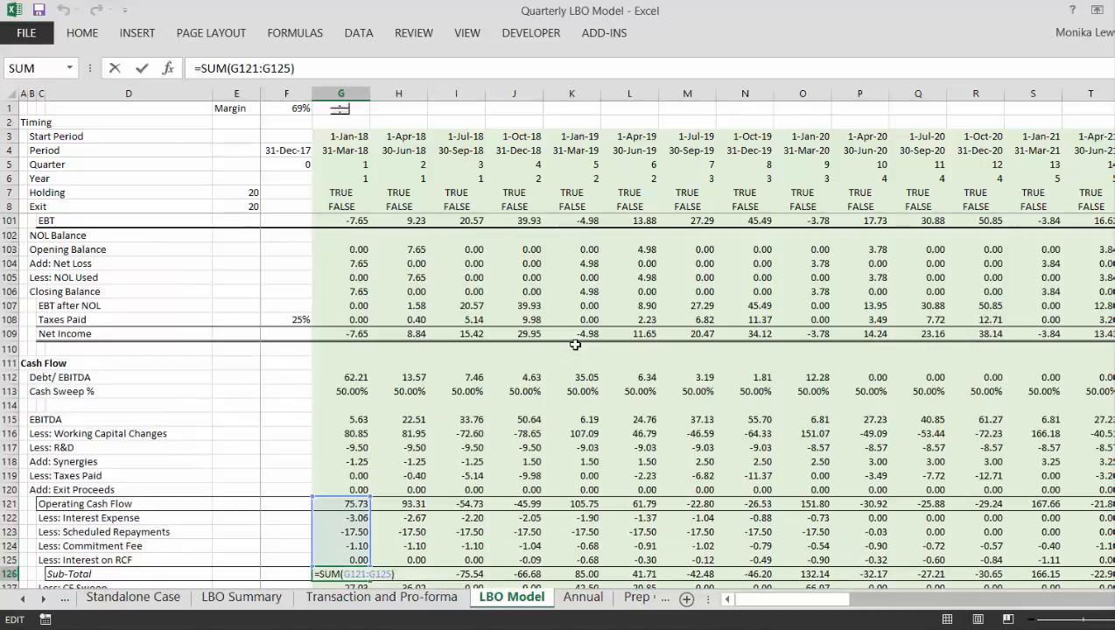
{"action": "key", "text": "Escape"}
{"action": "key", "text": "Down"}
{"action": "key", "text": "Down"}
{"action": "key", "text": "Down"}
{"action": "key", "text": "Down"}
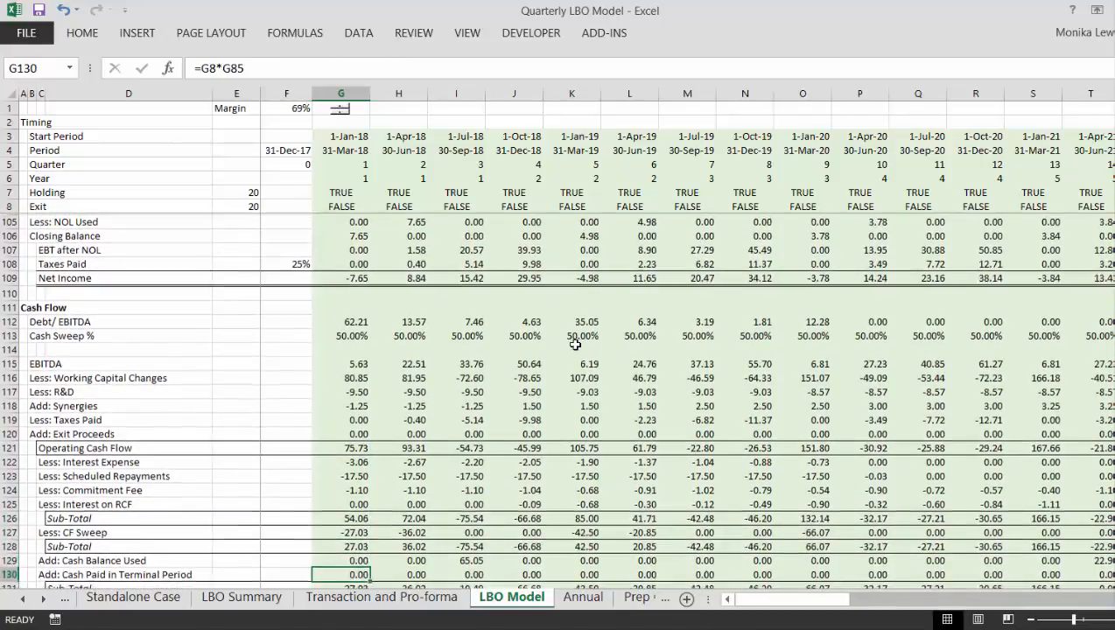
{"action": "key", "text": "Down"}
{"action": "key", "text": "Down"}
{"action": "key", "text": "Down"}
{"action": "key", "text": "Down"}
{"action": "key", "text": "Down"}
{"action": "key", "text": "Down"}
{"action": "key", "text": "Down"}
{"action": "key", "text": "Down"}
{"action": "key", "text": "Down"}
{"action": "key", "text": "Down"}
{"action": "key", "text": "Down"}
{"action": "key", "text": "Down"}
{"action": "key", "text": "Down"}
{"action": "key", "text": "Down"}
{"action": "key", "text": "Down"}
{"action": "key", "text": "Down"}
{"action": "key", "text": "Down"}
{"action": "key", "text": "Down"}
{"action": "key", "text": "Down"}
{"action": "key", "text": "Down"}
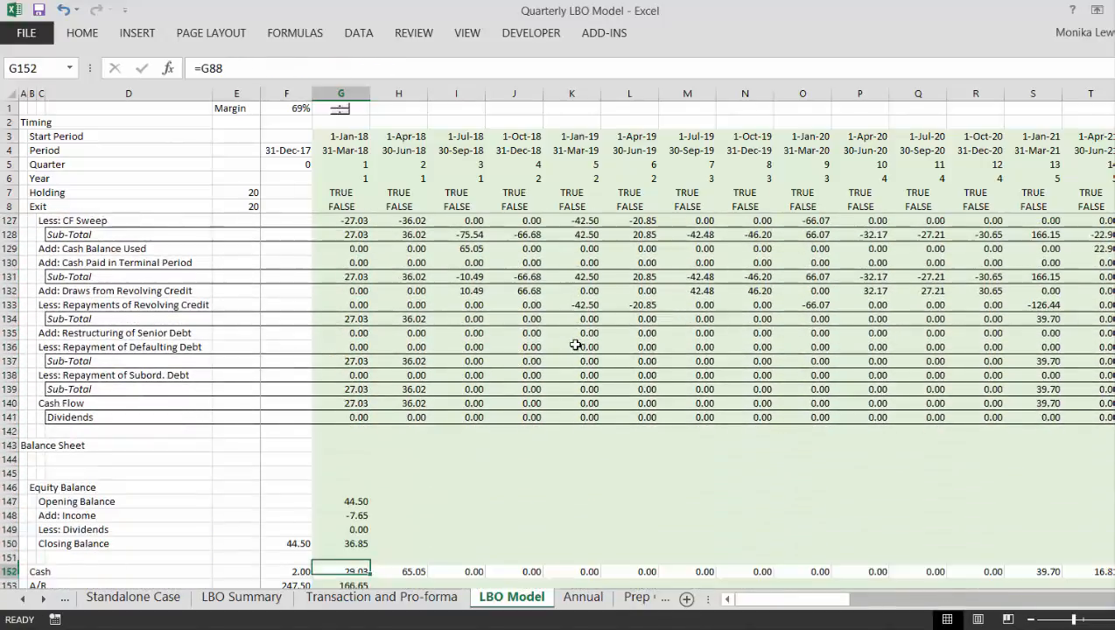
{"action": "key", "text": "Down"}
{"action": "key", "text": "Down"}
{"action": "key", "text": "Down"}
{"action": "key", "text": "Down"}
{"action": "key", "text": "Down"}
{"action": "key", "text": "Down"}
{"action": "key", "text": "Down"}
{"action": "key", "text": "Down"}
{"action": "key", "text": "Down"}
{"action": "key", "text": "Down"}
{"action": "key", "text": "Down"}
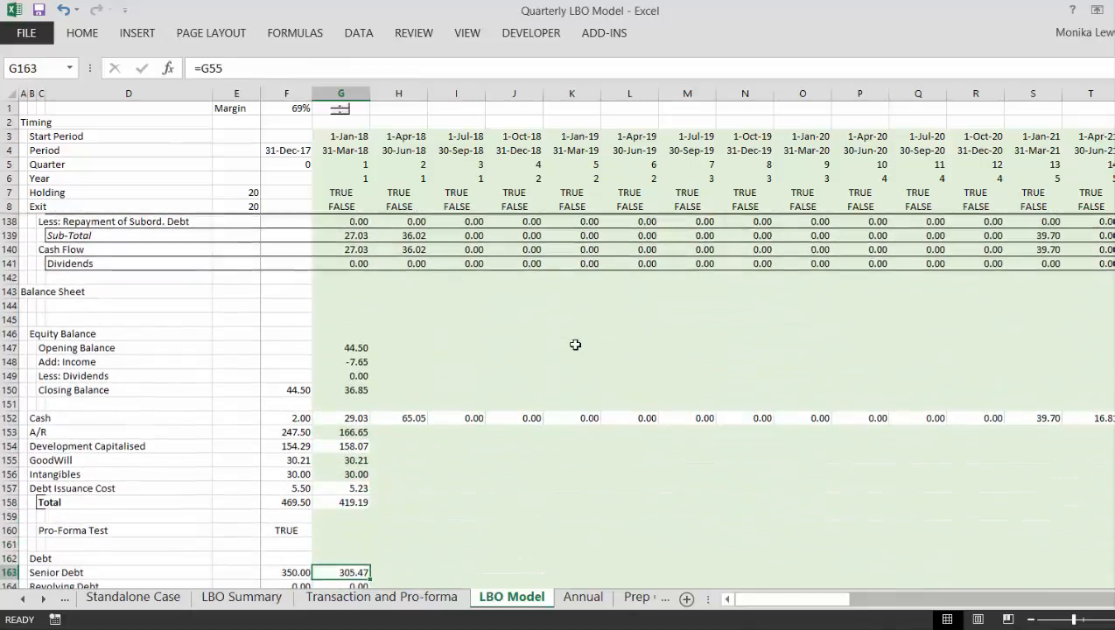
{"action": "key", "text": "Down"}
{"action": "key", "text": "Down"}
{"action": "key", "text": "Down"}
{"action": "key", "text": "Down"}
{"action": "key", "text": "Down"}
{"action": "key", "text": "Down"}
{"action": "key", "text": "Down"}
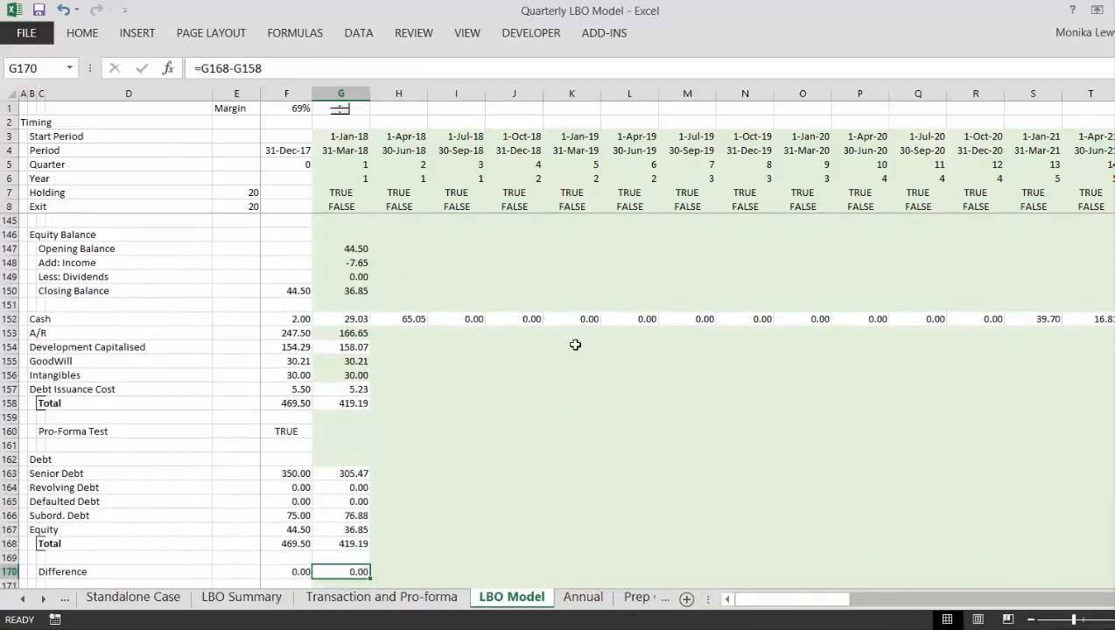
- Fill the first-quarter balance sheet formulas, from Cash through Difference (rows 152 to 170), one quarter across into column H
{"action": "key", "text": "Up"}
{"action": "key", "text": "Up"}
{"action": "key", "text": "Up"}
{"action": "key", "text": "Up"}
{"action": "key", "text": "Up"}
{"action": "key", "text": "Up"}
{"action": "key", "text": "Up"}
{"action": "key", "text": "Up"}
{"action": "key", "text": "Up"}
{"action": "key", "text": "Up"}
{"action": "key", "text": "Up"}
{"action": "key", "text": "Up"}
{"action": "key", "text": "Up"}
{"action": "key", "text": "Up"}
{"action": "key", "text": "Up"}
{"action": "key", "text": "Up"}
{"action": "key", "text": "Up"}
{"action": "key", "text": "Up"}
{"action": "key", "text": "Up"}
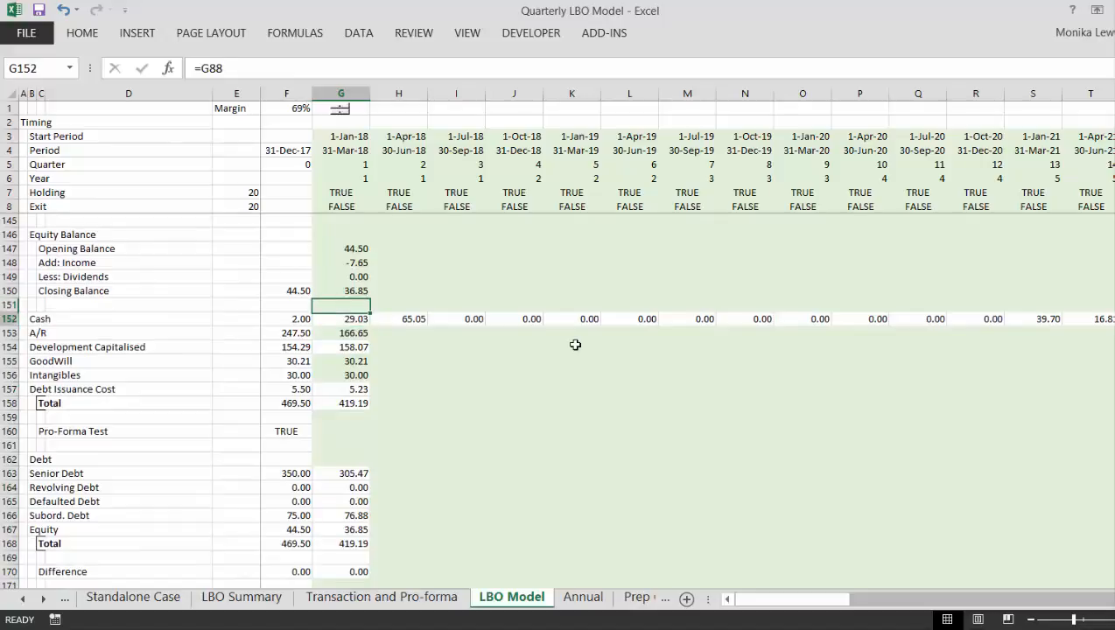
{"action": "key", "text": "Down"}
{"action": "key", "text": "Down"}
{"action": "key", "text": "Down"}
{"action": "key", "text": "Down"}
{"action": "key", "text": "Down"}
{"action": "key", "text": "Down"}
{"action": "key", "text": "Up"}
{"action": "key", "text": "Up"}
{"action": "key", "text": "Up"}
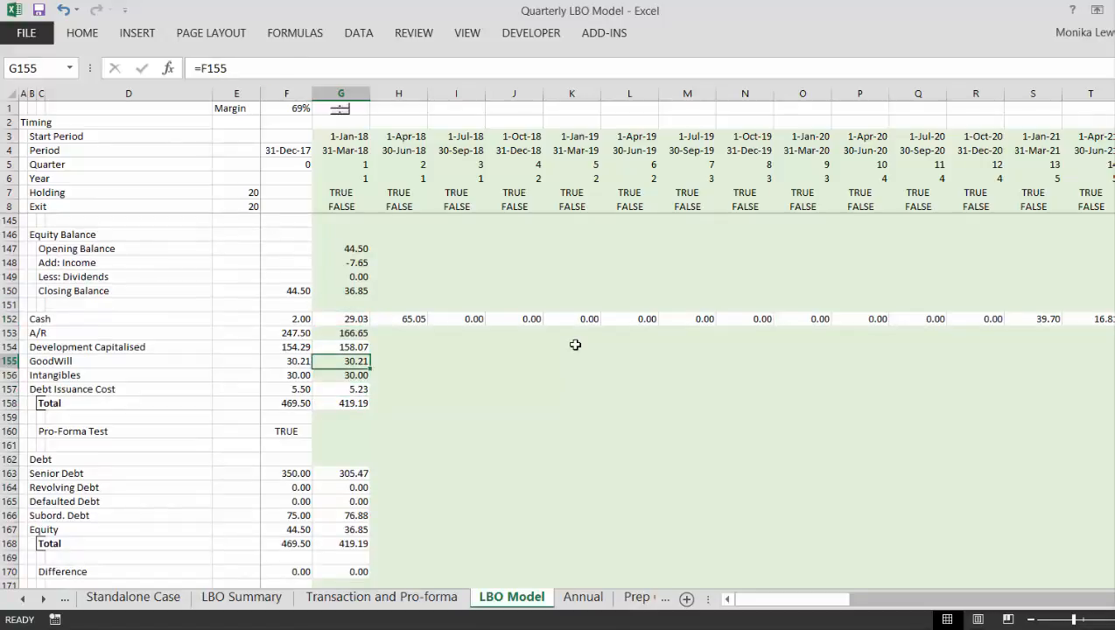
{"action": "key", "text": "Up"}
{"action": "key", "text": "Up"}
{"action": "key", "text": "Up"}
{"action": "key", "text": "shift+Down"}
{"action": "key", "text": "shift+Down"}
{"action": "key", "text": "shift+Down"}
{"action": "key", "text": "shift+Down"}
{"action": "key", "text": "shift+Down"}
{"action": "key", "text": "shift+Down"}
{"action": "key", "text": "shift+Down"}
{"action": "key", "text": "shift+Down"}
{"action": "key", "text": "shift+Down"}
{"action": "key", "text": "shift+Down"}
{"action": "key", "text": "shift+Down"}
{"action": "key", "text": "shift+Down"}
{"action": "key", "text": "shift+Down"}
{"action": "key", "text": "shift+Down"}
{"action": "key", "text": "shift+Down"}
{"action": "key", "text": "shift+Down"}
{"action": "key", "text": "shift+Down"}
{"action": "key", "text": "shift+Down"}
{"action": "key", "text": "shift+Down"}
{"action": "key", "text": "shift+Down"}
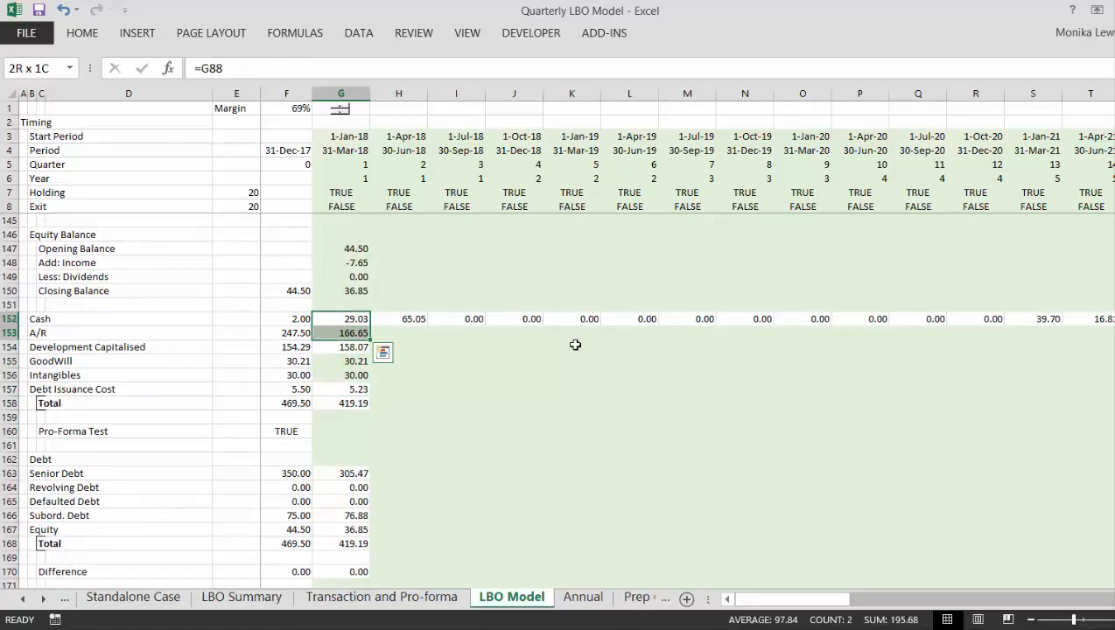
{"action": "key", "text": "shift+Up"}
{"action": "key", "text": "shift+Up"}
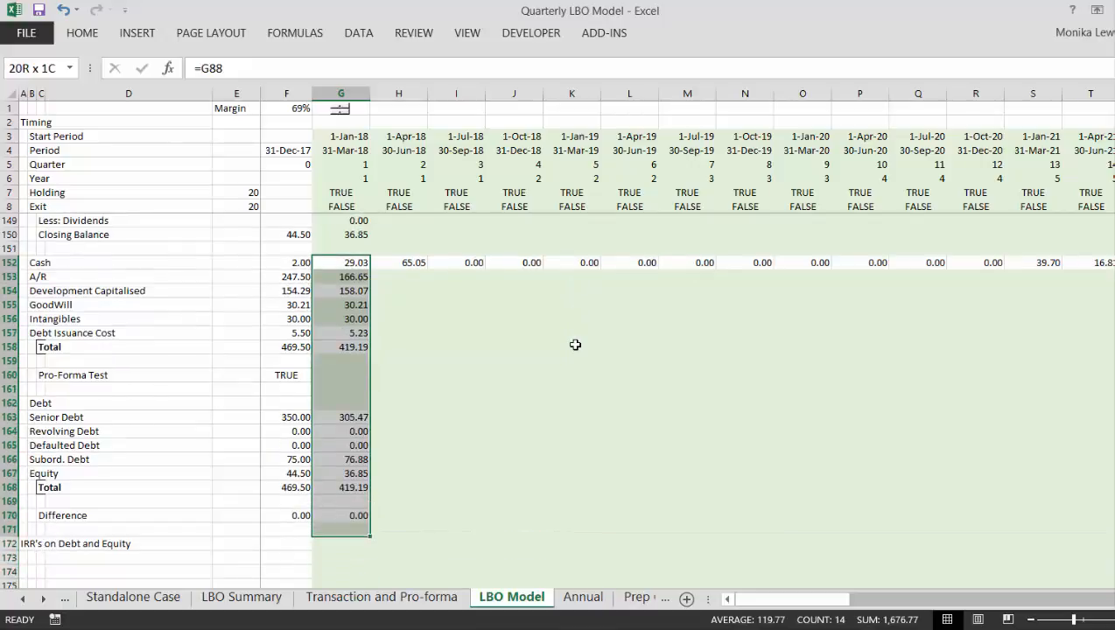
{"action": "key", "text": "shift+Up"}
{"action": "key", "text": "shift+Right"}
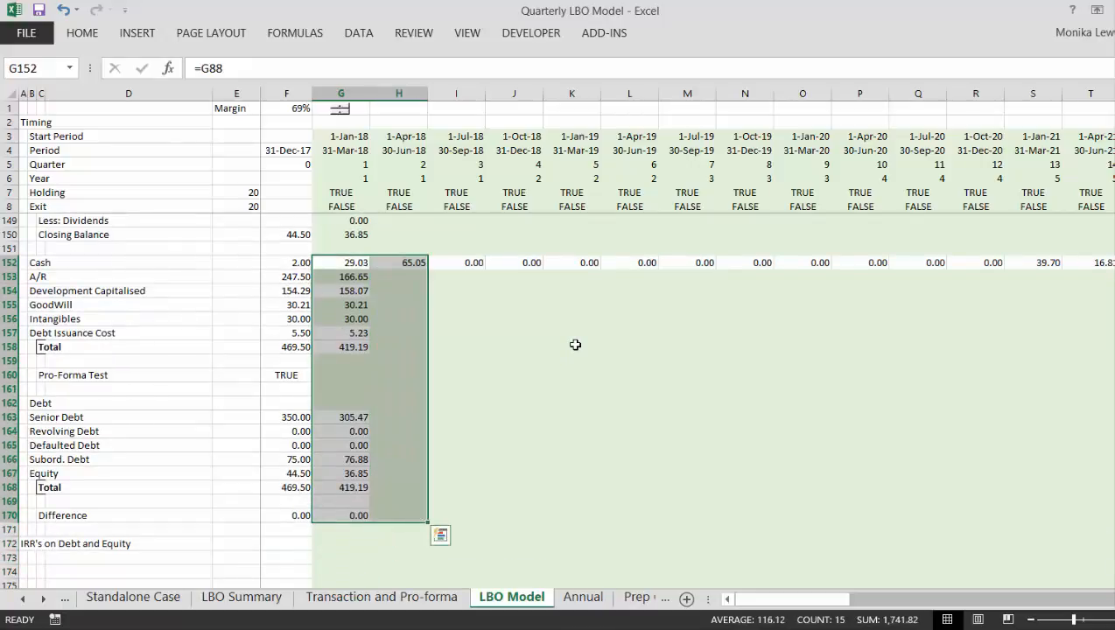
{"action": "key", "text": "ctrl+r"}
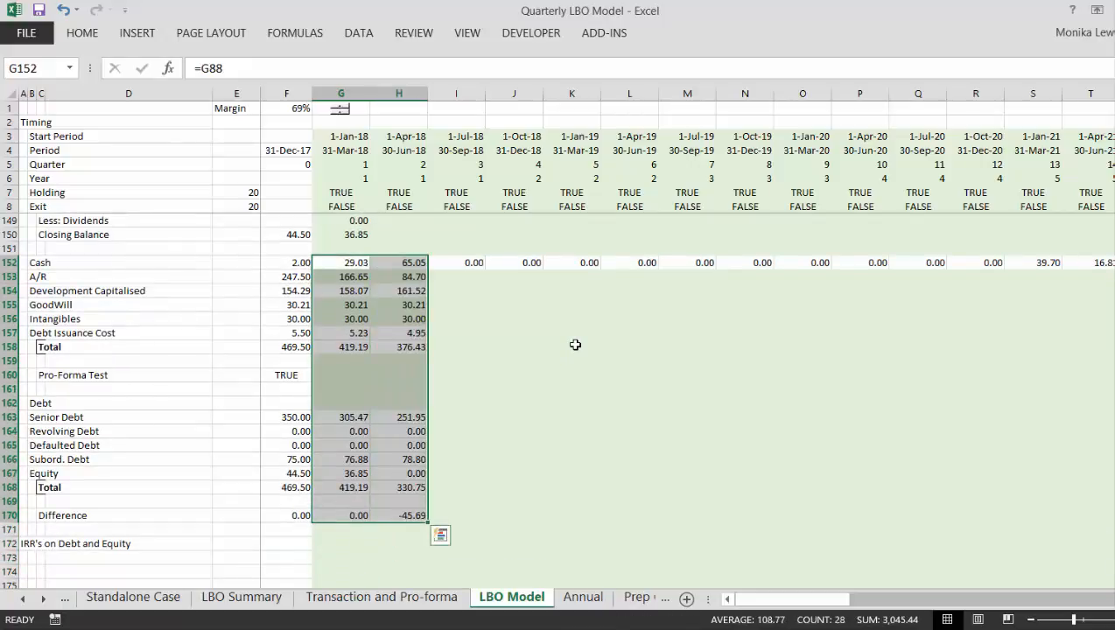
- Examine the second quarter's balance sheet lines from Cash down to Difference to find the source of the imbalance
{"action": "key", "text": "Right"}
{"action": "key", "text": "Down"}
{"action": "key", "text": "Down"}
{"action": "key", "text": "Down"}
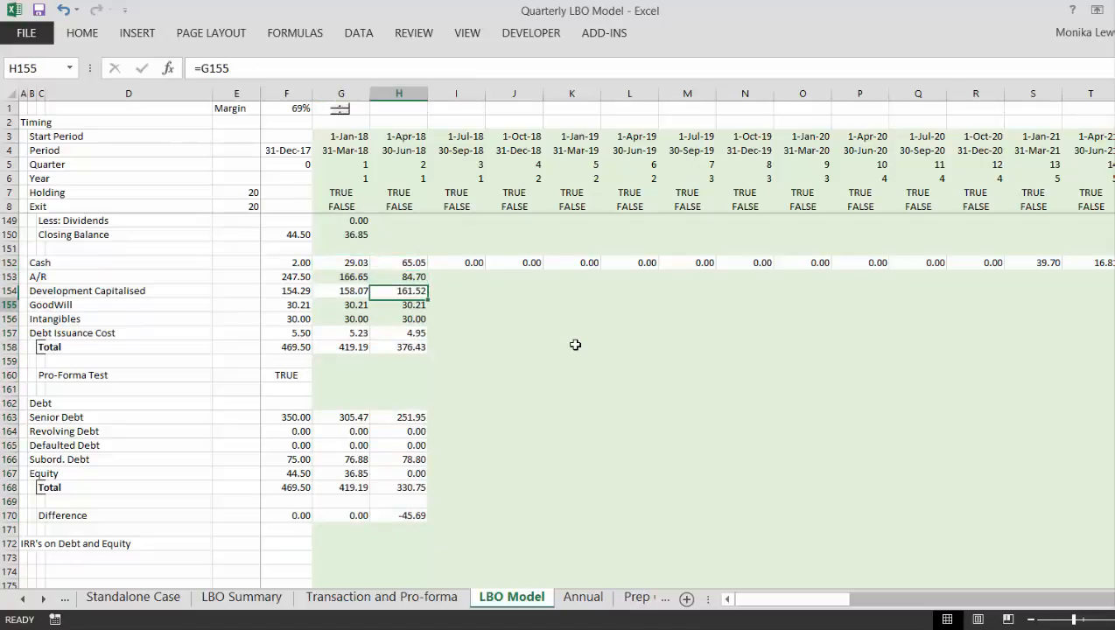
{"action": "key", "text": "Down"}
{"action": "key", "text": "Down"}
{"action": "key", "text": "Down"}
{"action": "key", "text": "Down"}
{"action": "key", "text": "Down"}
{"action": "key", "text": "Down"}
{"action": "key", "text": "Down"}
{"action": "key", "text": "Down"}
{"action": "key", "text": "Down"}
{"action": "key", "text": "Down"}
{"action": "key", "text": "Down"}
{"action": "key", "text": "Down"}
{"action": "key", "text": "Down"}
{"action": "key", "text": "Down"}
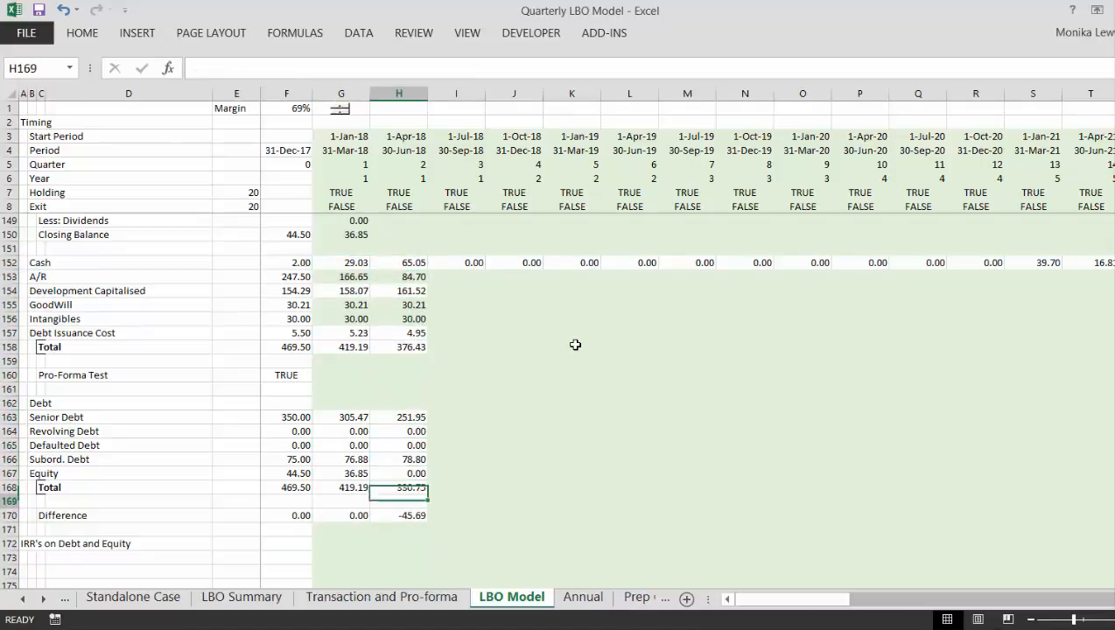
{"action": "key", "text": "Down"}
{"action": "key", "text": "Up"}
{"action": "key", "text": "Up"}
{"action": "key", "text": "Up"}
{"action": "key", "text": "Up"}
{"action": "key", "text": "Up"}
{"action": "key", "text": "Up"}
{"action": "key", "text": "Up"}
{"action": "key", "text": "Up"}
{"action": "key", "text": "Up"}
{"action": "key", "text": "Up"}
{"action": "key", "text": "Up"}
{"action": "key", "text": "Up"}
{"action": "key", "text": "Up"}
{"action": "key", "text": "Up"}
{"action": "key", "text": "Up"}
{"action": "key", "text": "Up"}
{"action": "key", "text": "Up"}
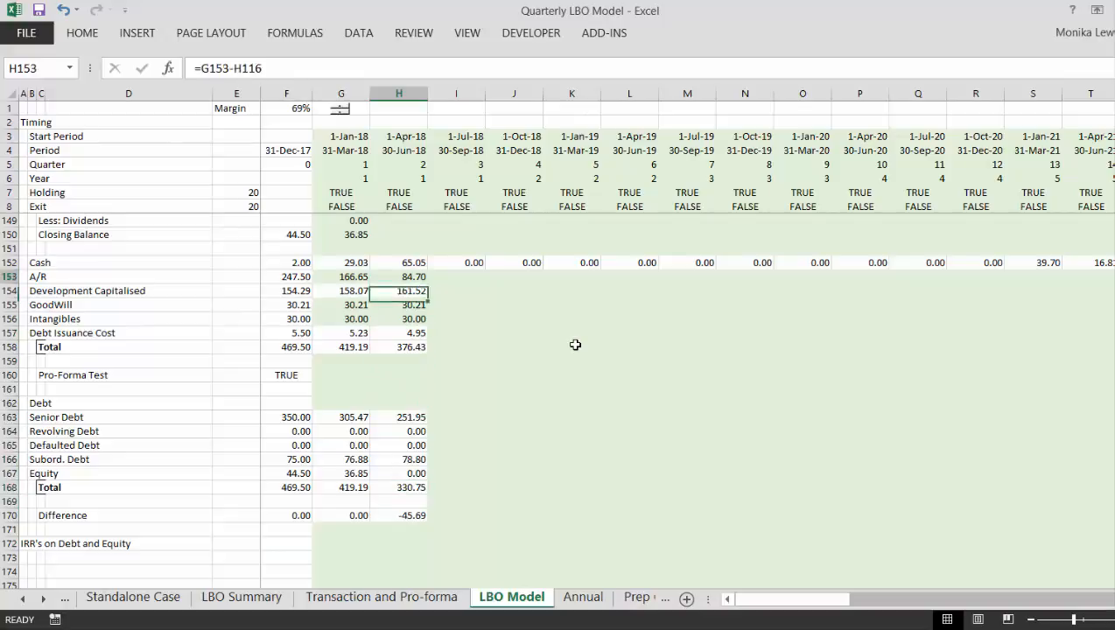
- Fill the Equity Balance formulas, from Opening Balance through Closing Balance (rows 147 to 150), from column G across all quarters
{"action": "key", "text": "Up"}
{"action": "key", "text": "Up"}
{"action": "key", "text": "Up"}
{"action": "key", "text": "Up"}
{"action": "key", "text": "Up"}
{"action": "key", "text": "Up"}
{"action": "key", "text": "Up"}
{"action": "key", "text": "Up"}
{"action": "key", "text": "Up"}
{"action": "key", "text": "Up"}
{"action": "key", "text": "Up"}
{"action": "key", "text": "Up"}
{"action": "key", "text": "Down"}
{"action": "key", "text": "Down"}
{"action": "key", "text": "Down"}
{"action": "key", "text": "Down"}
{"action": "key", "text": "Down"}
{"action": "key", "text": "Down"}
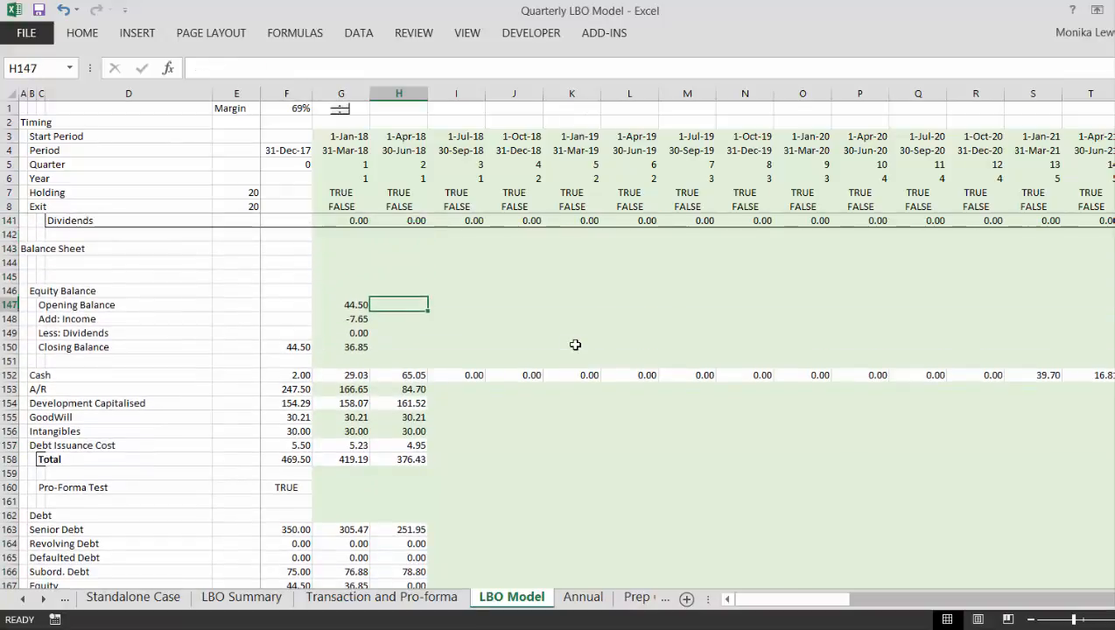
{"action": "key", "text": "Left"}
{"action": "key", "text": "shift+Down"}
{"action": "key", "text": "shift+Down"}
{"action": "key", "text": "shift+Down"}
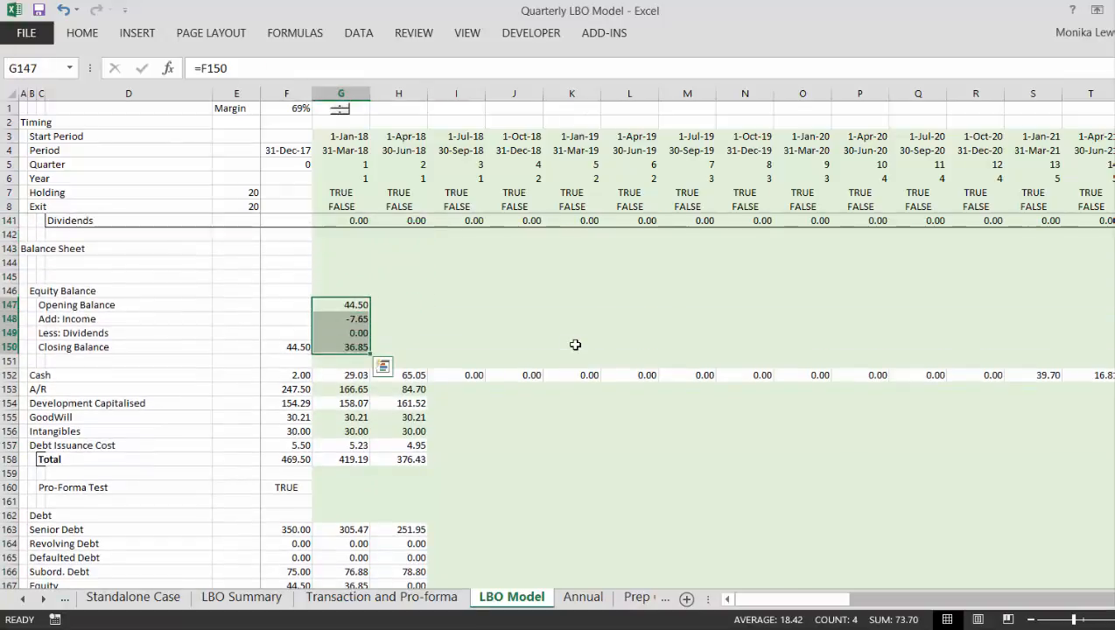
{"action": "key", "text": "ctrl+shift+r"}
- Recheck the second quarter's balance sheet totals and its Difference row
{"action": "key", "text": "Down"}
{"action": "key", "text": "Down"}
{"action": "key", "text": "Down"}
{"action": "key", "text": "Down"}
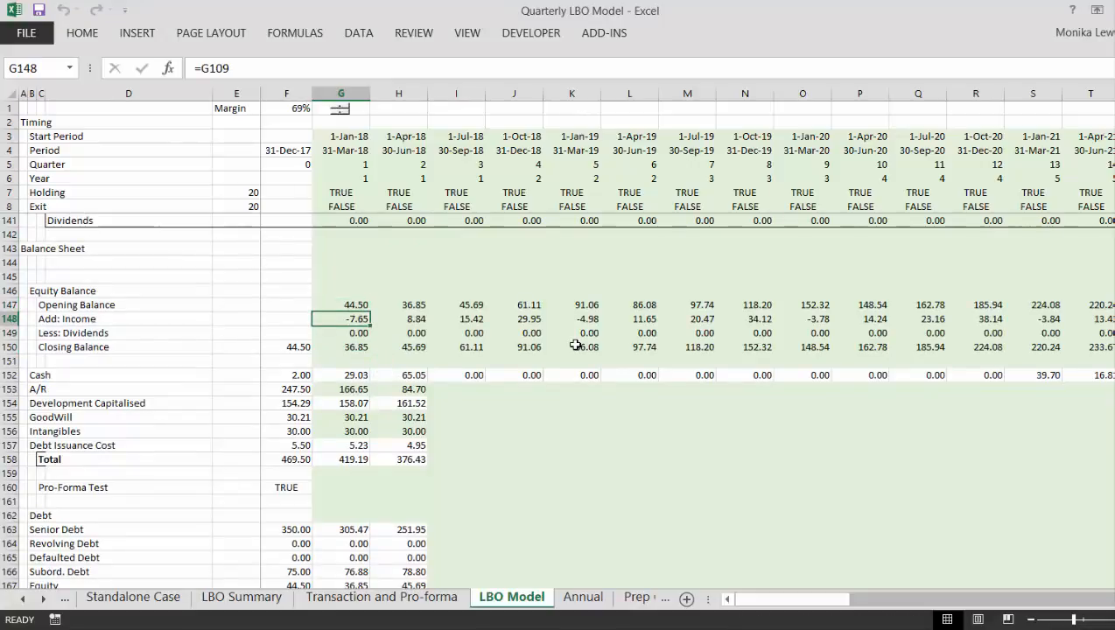
{"action": "key", "text": "Down"}
{"action": "key", "text": "Down"}
{"action": "key", "text": "Down"}
{"action": "key", "text": "Down"}
{"action": "key", "text": "Down"}
{"action": "key", "text": "Down"}
{"action": "key", "text": "Down"}
{"action": "key", "text": "Down"}
{"action": "key", "text": "Down"}
{"action": "key", "text": "Down"}
{"action": "key", "text": "Down"}
{"action": "key", "text": "Down"}
{"action": "key", "text": "Down"}
{"action": "key", "text": "Down"}
{"action": "key", "text": "Down"}
{"action": "key", "text": "Down"}
{"action": "key", "text": "Down"}
{"action": "key", "text": "Down"}
{"action": "key", "text": "Down"}
{"action": "key", "text": "Down"}
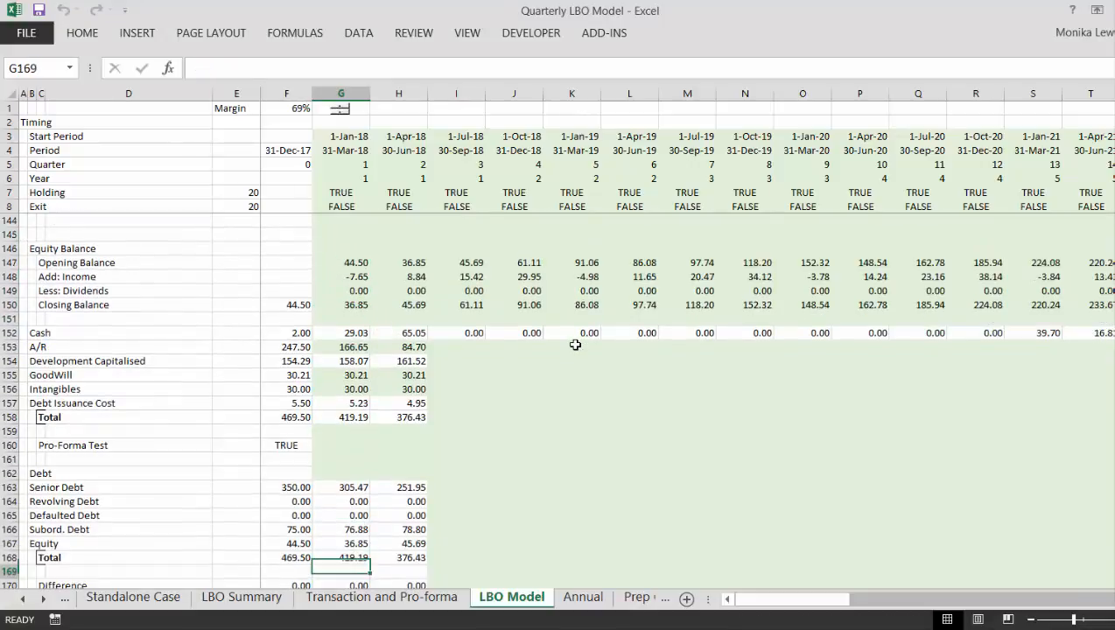
{"action": "key", "text": "Up"}
{"action": "key", "text": "Up"}
{"action": "key", "text": "Up"}
{"action": "key", "text": "Up"}
{"action": "key", "text": "Up"}
{"action": "key", "text": "Up"}
{"action": "key", "text": "Up"}
{"action": "key", "text": "Up"}
{"action": "key", "text": "Up"}
{"action": "key", "text": "Up"}
{"action": "key", "text": "Up"}
{"action": "key", "text": "Up"}
{"action": "key", "text": "Up"}
{"action": "key", "text": "Up"}
{"action": "key", "text": "Up"}
{"action": "key", "text": "Up"}
{"action": "key", "text": "Up"}
{"action": "key", "text": "Up"}
{"action": "key", "text": "Up"}
{"action": "key", "text": "Up"}
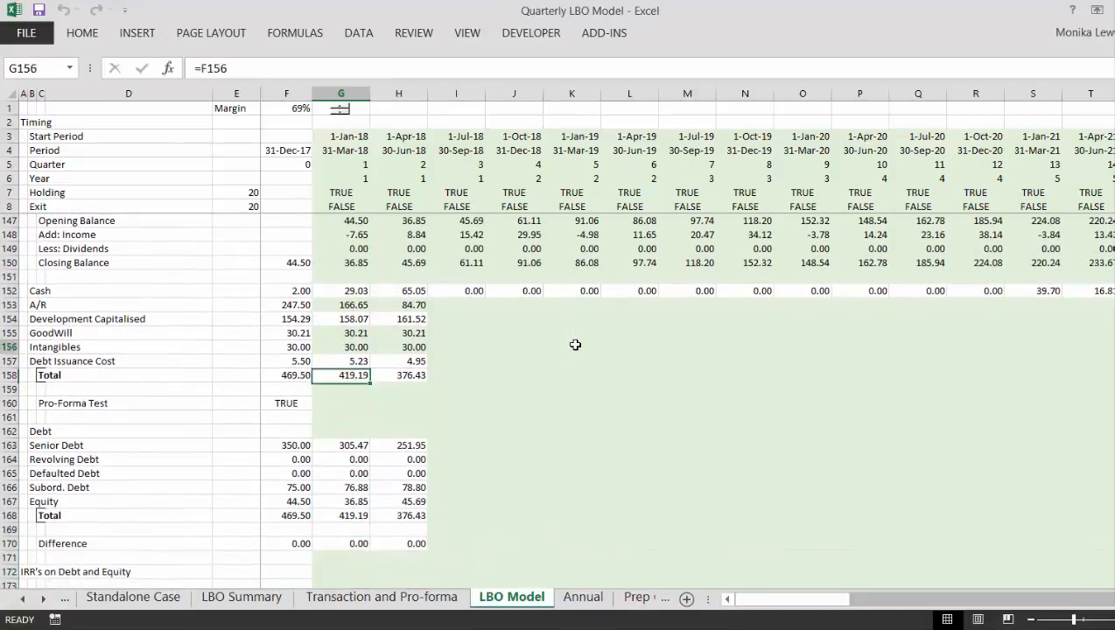
- Fill the second-quarter balance sheet formulas in H152:H170, from Cash through Difference, across all remaining quarters
{"action": "key", "text": "Right"}
{"action": "key", "text": "Down"}
{"action": "key", "text": "shift+Down"}
{"action": "key", "text": "shift+Down"}
{"action": "key", "text": "shift+Down"}
{"action": "key", "text": "shift+Down"}
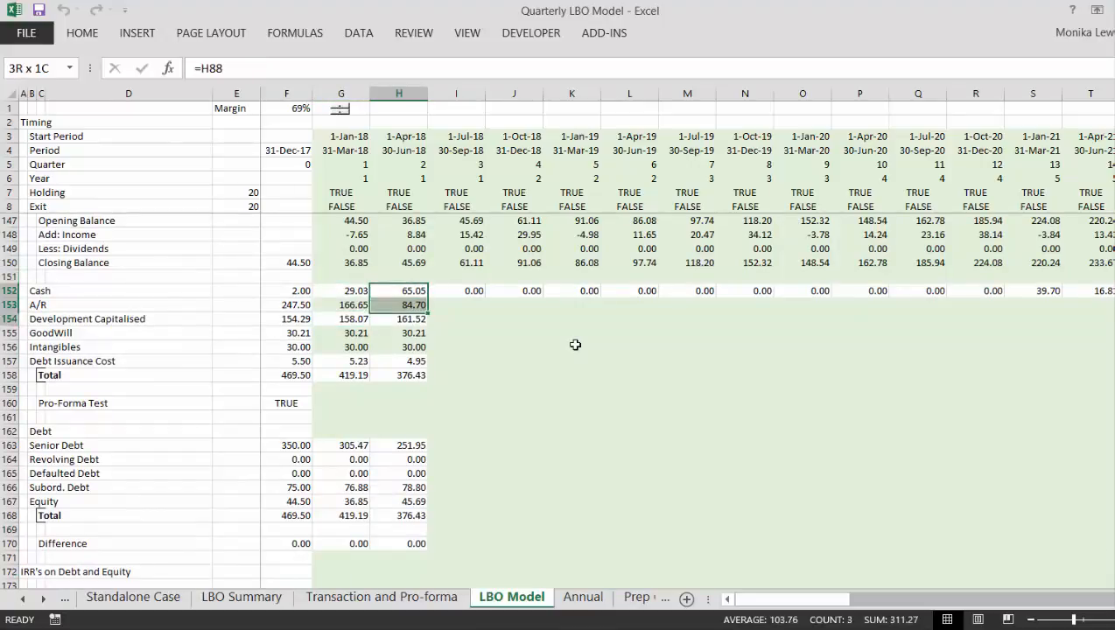
{"action": "key", "text": "shift+Down"}
{"action": "key", "text": "shift+Down"}
{"action": "key", "text": "shift+Down"}
{"action": "key", "text": "shift+Down"}
{"action": "key", "text": "shift+Down"}
{"action": "key", "text": "shift+Down"}
{"action": "key", "text": "shift+Down"}
{"action": "key", "text": "shift+Down"}
{"action": "key", "text": "shift+Down"}
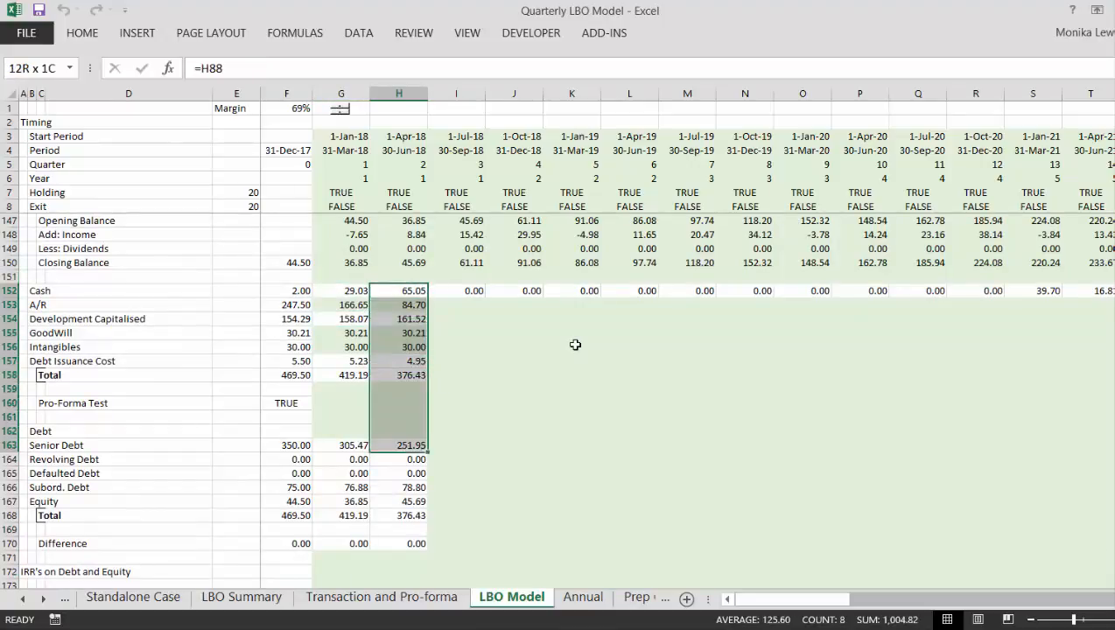
{"action": "key", "text": "shift+Down"}
{"action": "key", "text": "shift+Down"}
{"action": "key", "text": "shift+Down"}
{"action": "key", "text": "shift+Down"}
{"action": "key", "text": "shift+Down"}
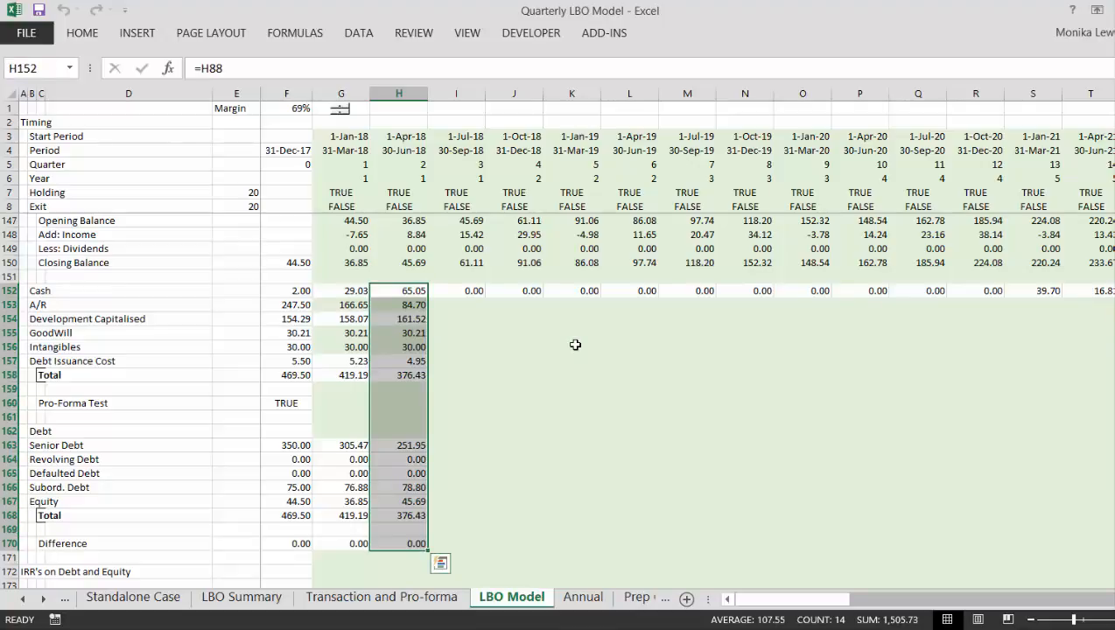
{"action": "key", "text": "ctrl+shift+r"}
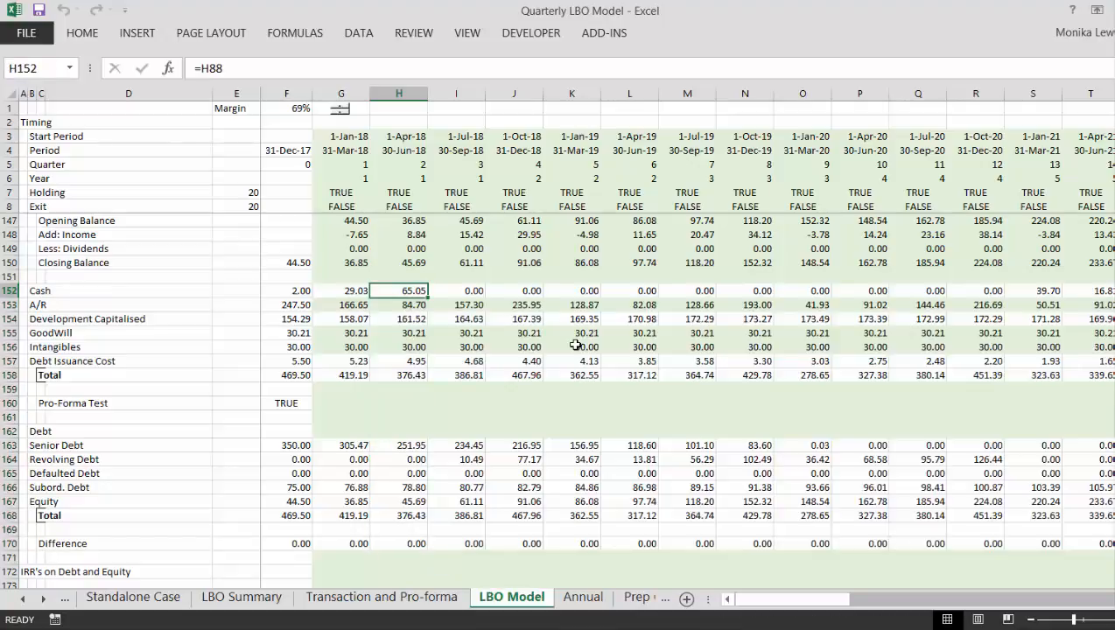
- Examine the balance sheet and its Difference row across the later quarters up to the exit quarter
{"action": "key", "text": "Right"}
{"action": "key", "text": "Right"}
{"action": "key", "text": "Right"}
{"action": "key", "text": "Right"}
{"action": "key", "text": "Right"}
{"action": "key", "text": "Right"}
{"action": "key", "text": "Right"}
{"action": "key", "text": "Right"}
{"action": "key", "text": "Right"}
{"action": "key", "text": "Right"}
{"action": "key", "text": "Right"}
{"action": "key", "text": "Right"}
{"action": "key", "text": "Right"}
{"action": "key", "text": "Right"}
{"action": "key", "text": "Right"}
{"action": "key", "text": "Right"}
{"action": "key", "text": "Right"}
{"action": "key", "text": "Right"}
{"action": "key", "text": "Right"}
{"action": "key", "text": "Right"}
{"action": "key", "text": "Right"}
{"action": "key", "text": "Right"}
{"action": "key", "text": "Right"}
{"action": "key", "text": "Right"}
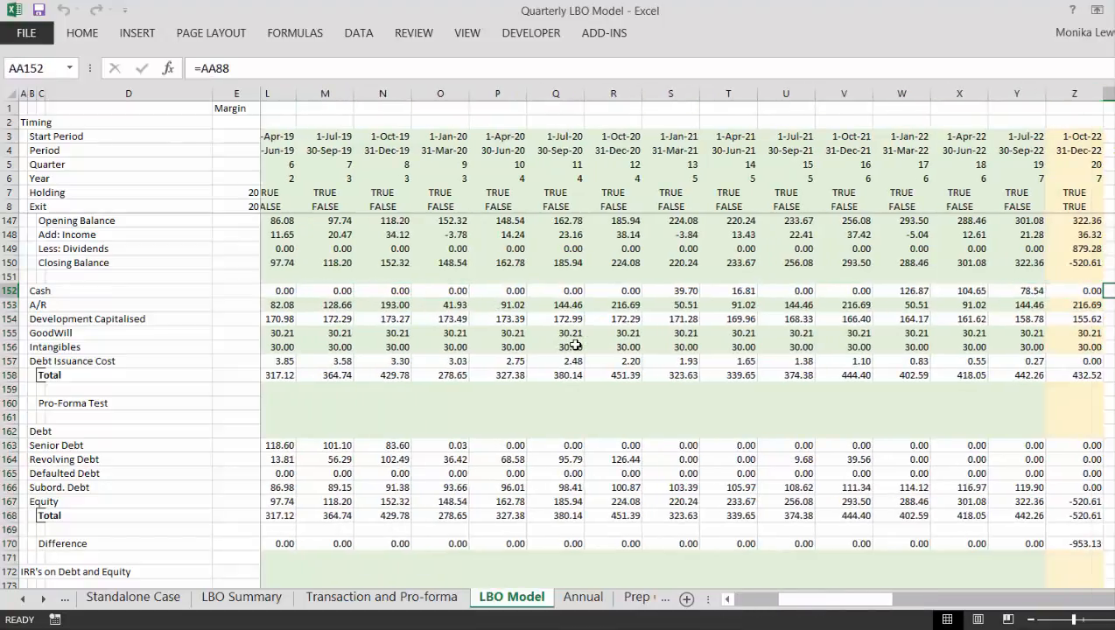
- Examine the exit quarter's balance sheet in column Z, checking the debt and Equity rows and the Difference formula
{"action": "key", "text": "Left"}
{"action": "key", "text": "Left"}
{"action": "key", "text": "Left"}
{"action": "key", "text": "Left"}
{"action": "key", "text": "Left"}
{"action": "key", "text": "Left"}
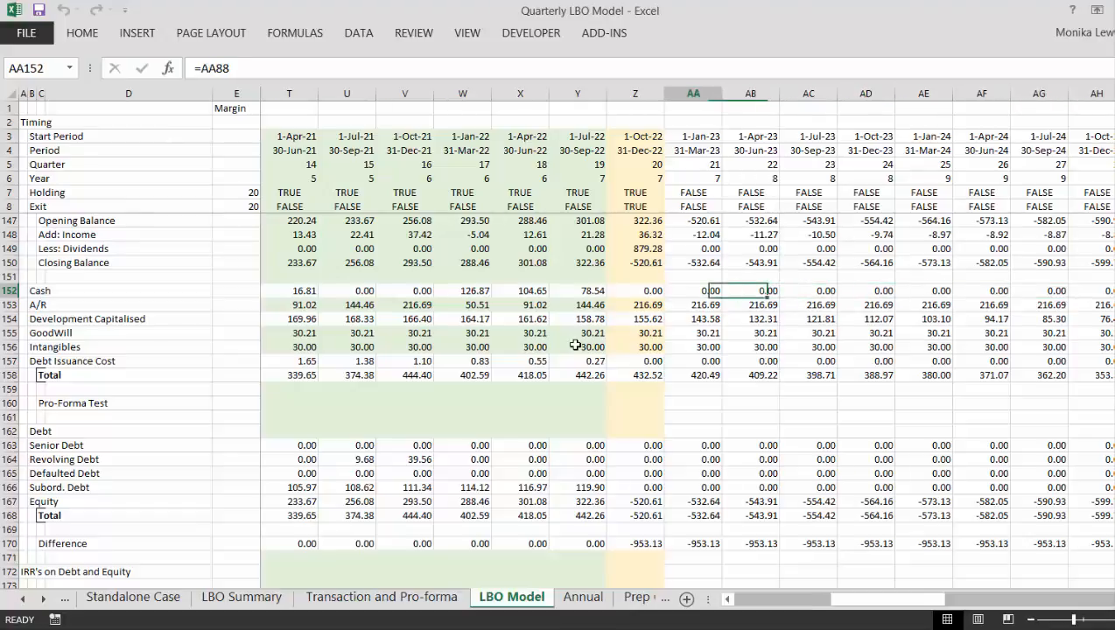
{"action": "key", "text": "Down"}
{"action": "key", "text": "Down"}
{"action": "key", "text": "Down"}
{"action": "key", "text": "Down"}
{"action": "key", "text": "Down"}
{"action": "key", "text": "Down"}
{"action": "key", "text": "Down"}
{"action": "key", "text": "Down"}
{"action": "key", "text": "Down"}
{"action": "key", "text": "Down"}
{"action": "key", "text": "Down"}
{"action": "key", "text": "Down"}
{"action": "key", "text": "Down"}
{"action": "key", "text": "Down"}
{"action": "key", "text": "Down"}
{"action": "key", "text": "Down"}
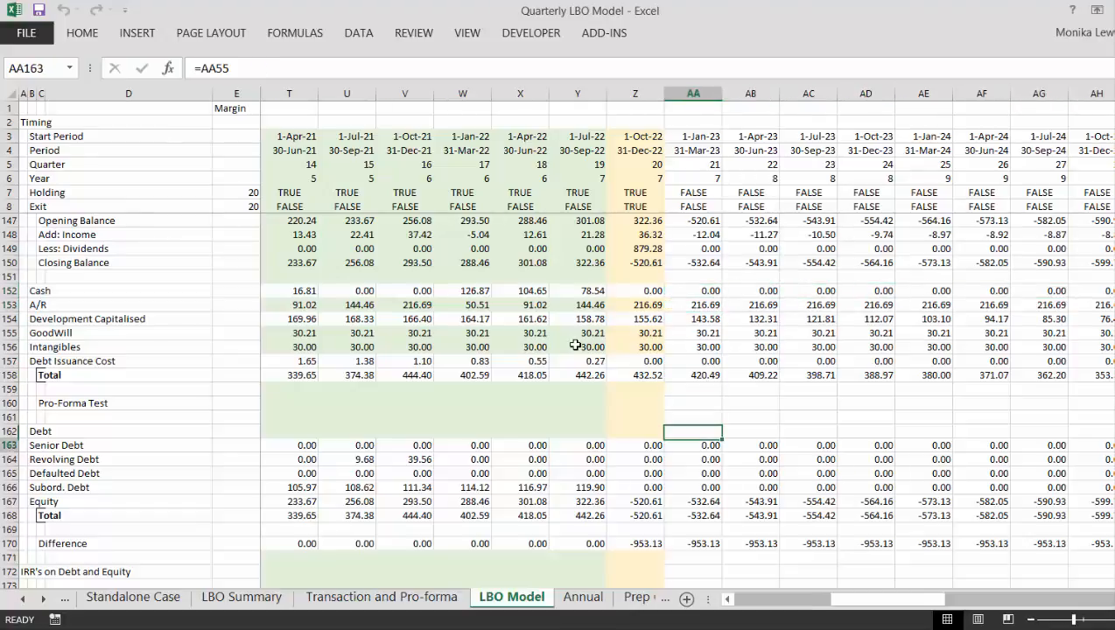
{"action": "key", "text": "Left"}
{"action": "key", "text": "Up"}
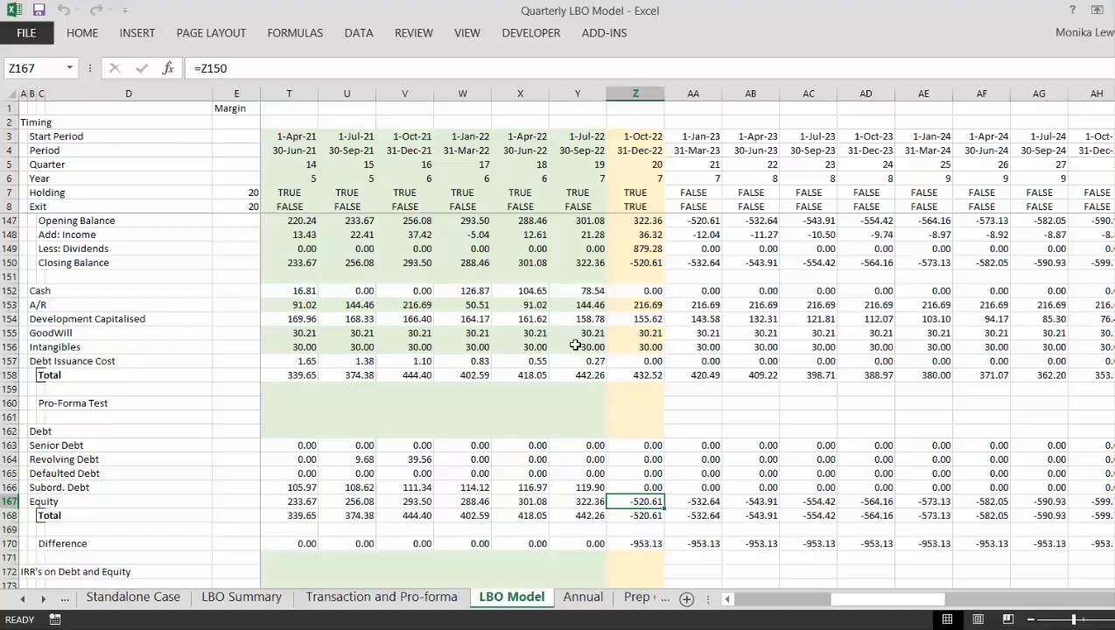
{"action": "key", "text": "Up"}
{"action": "key", "text": "Up"}
{"action": "key", "text": "Up"}
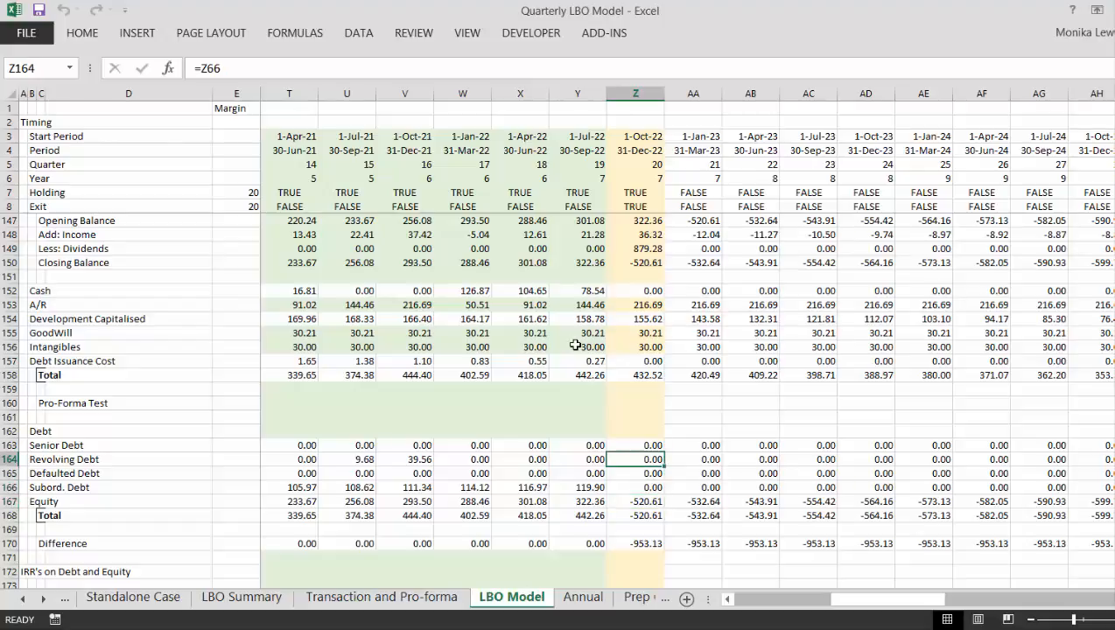
{"action": "key", "text": "Down"}
{"action": "key", "text": "Down"}
{"action": "key", "text": "Down"}
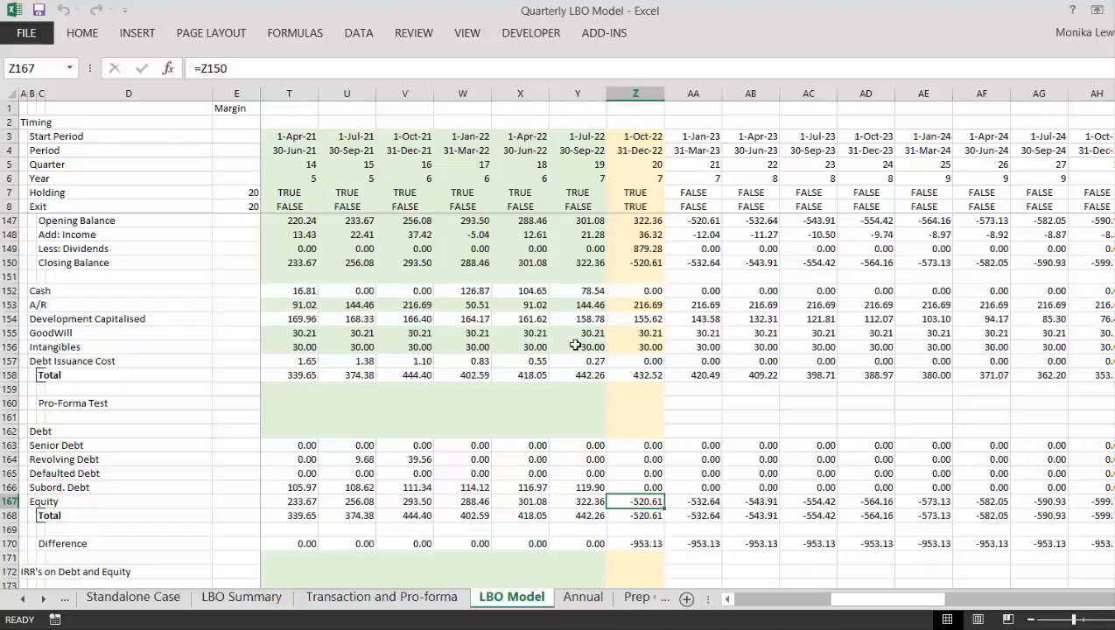
{"action": "key", "text": "Down"}
{"action": "key", "text": "Down"}
{"action": "key", "text": "Down"}
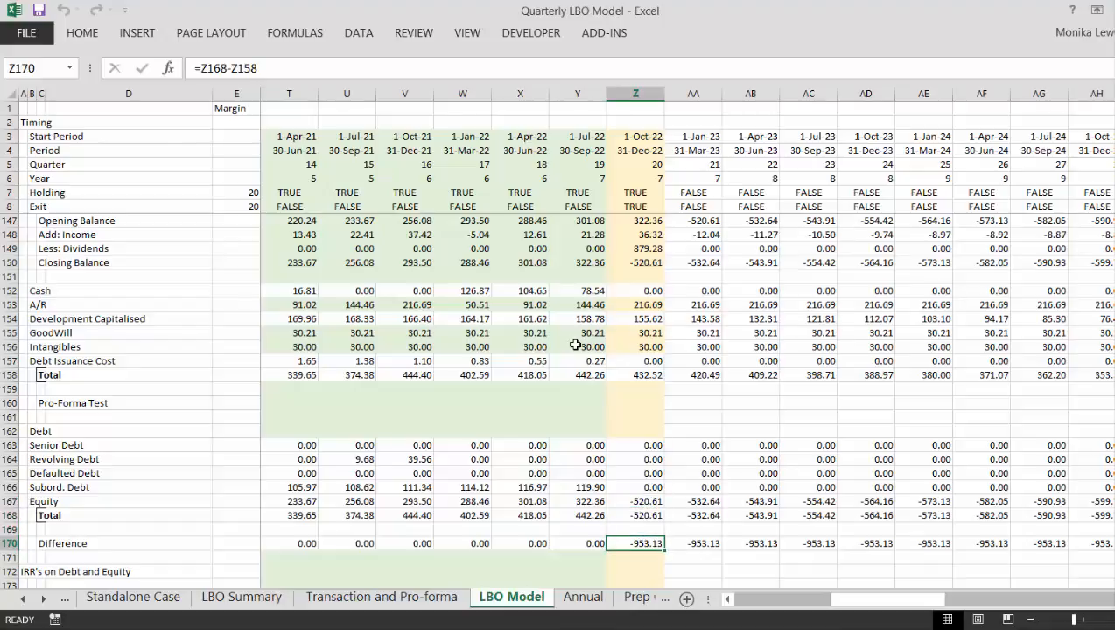
- Trace the Difference row back from the exit quarter through the holding period to the opening balance in column F
{"action": "key", "text": "Left"}
{"action": "key", "text": "Left"}
{"action": "key", "text": "Left"}
{"action": "key", "text": "Left"}
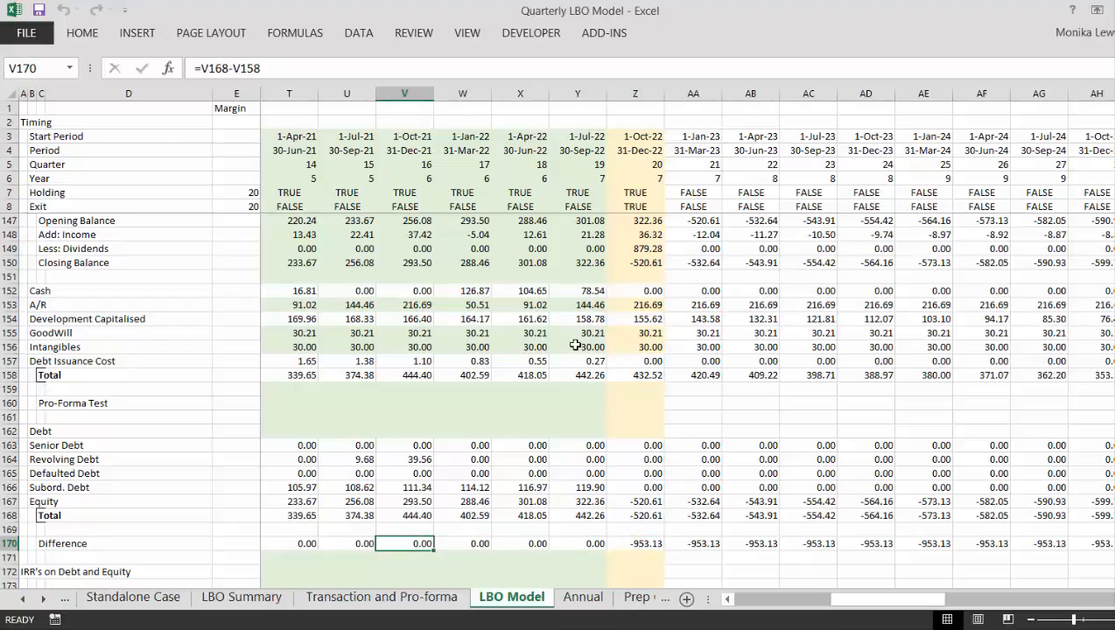
{"action": "key", "text": "Left"}
{"action": "key", "text": "Left"}
{"action": "key", "text": "Left"}
{"action": "key", "text": "Left"}
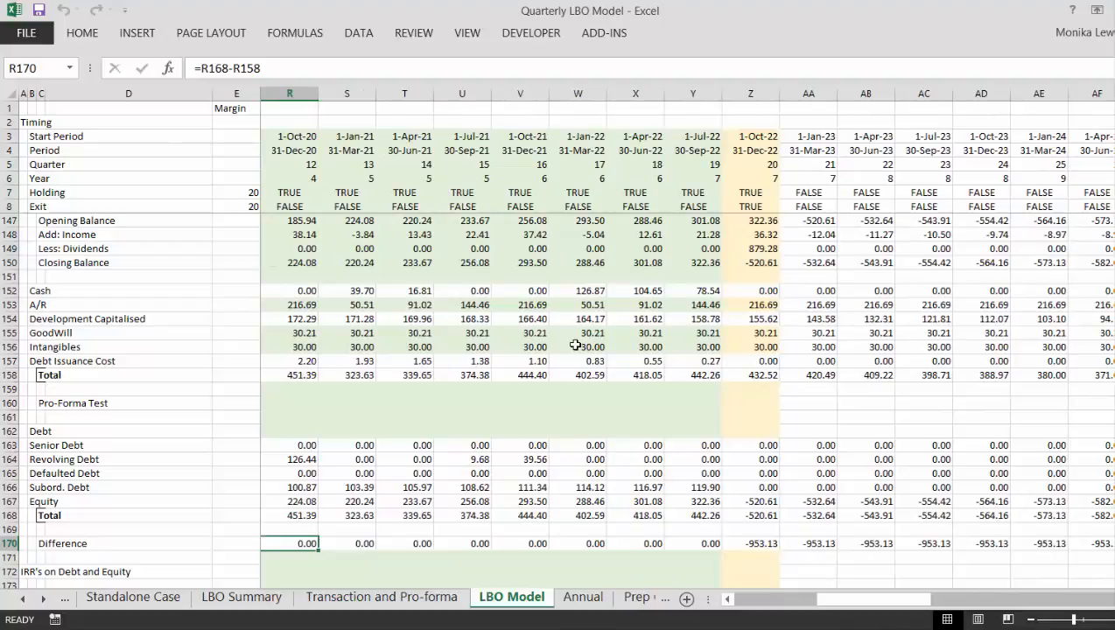
{"action": "key", "text": "Left"}
{"action": "key", "text": "Left"}
{"action": "key", "text": "Left"}
{"action": "key", "text": "Left"}
{"action": "key", "text": "Left"}
{"action": "key", "text": "Left"}
{"action": "key", "text": "Left"}
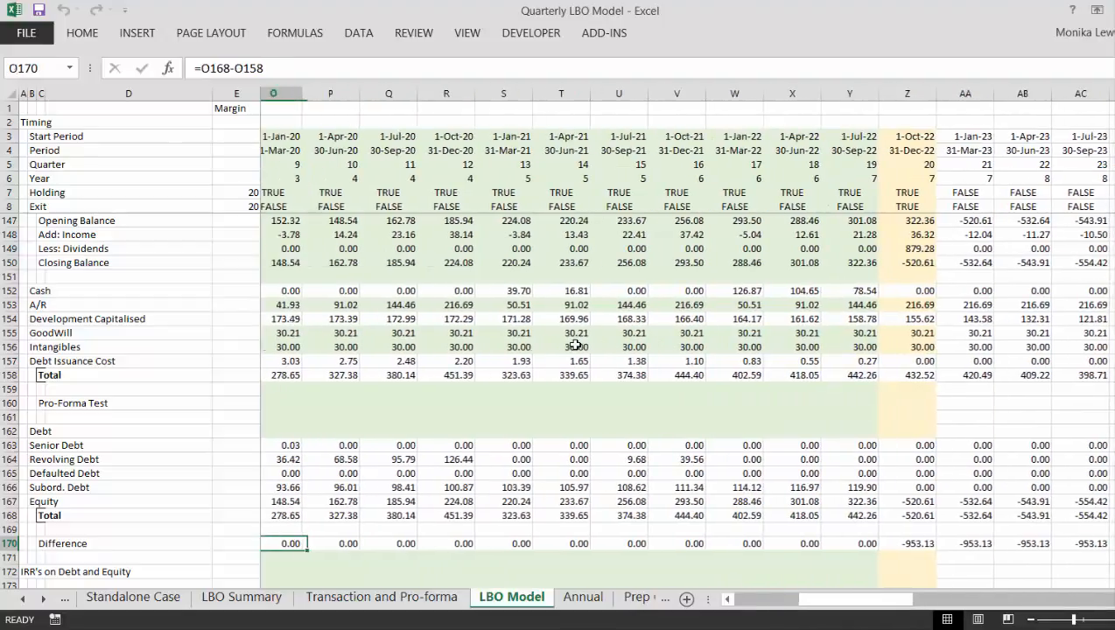
{"action": "key", "text": "Left"}
{"action": "key", "text": "Left"}
{"action": "key", "text": "Left"}
{"action": "key", "text": "Left"}
{"action": "key", "text": "Left"}
{"action": "key", "text": "Left"}
{"action": "key", "text": "Left"}
{"action": "key", "text": "Left"}
{"action": "key", "text": "Left"}
{"action": "key", "text": "Left"}
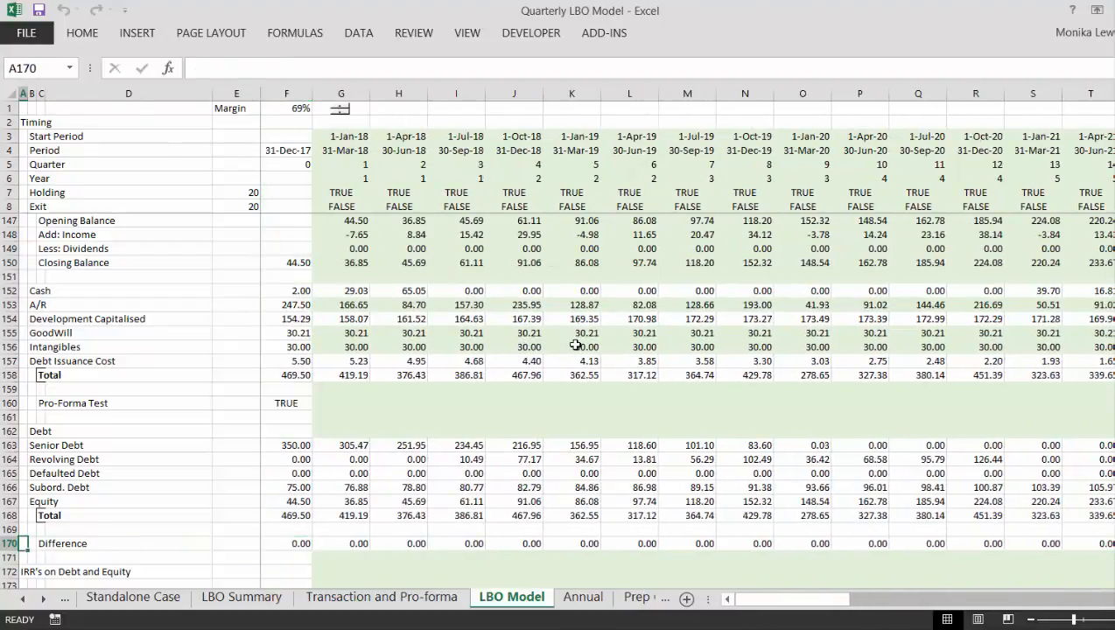
{"action": "key", "text": "Right"}
{"action": "key", "text": "Right"}
{"action": "key", "text": "Right"}
{"action": "key", "text": "Right"}
{"action": "key", "text": "Right"}
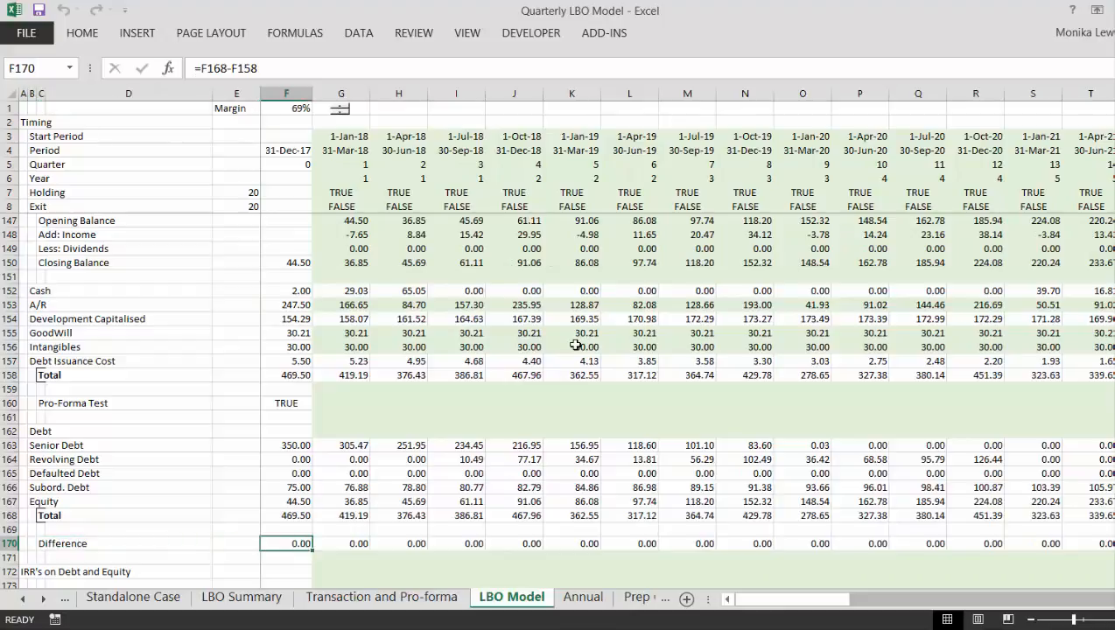
- Raise the Margin in increments up to 95% to stress-test the balance sheet
{"action": "left_click", "coordinate": [340, 109]}
{"action": "left_click", "coordinate": [340, 109]}
{"action": "left_click", "coordinate": [341, 110]}
{"action": "left_click", "coordinate": [340, 110]}
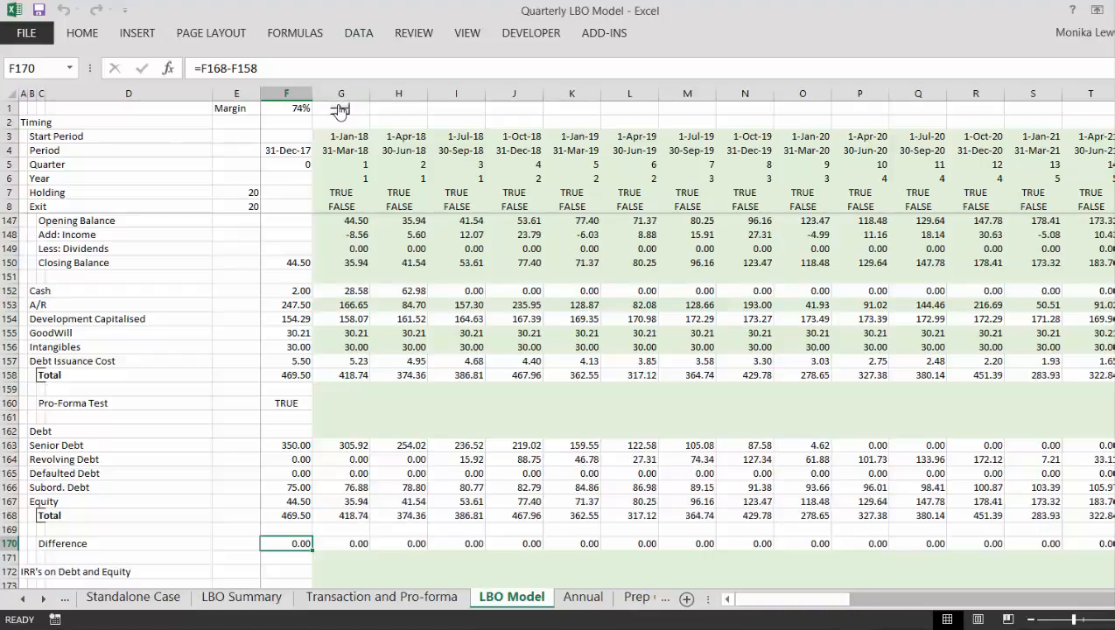
{"action": "left_click", "coordinate": [341, 109]}
{"action": "left_click", "coordinate": [340, 109]}
{"action": "left_click", "coordinate": [341, 109]}
{"action": "left_click", "coordinate": [341, 110]}
{"action": "left_click", "coordinate": [341, 109]}
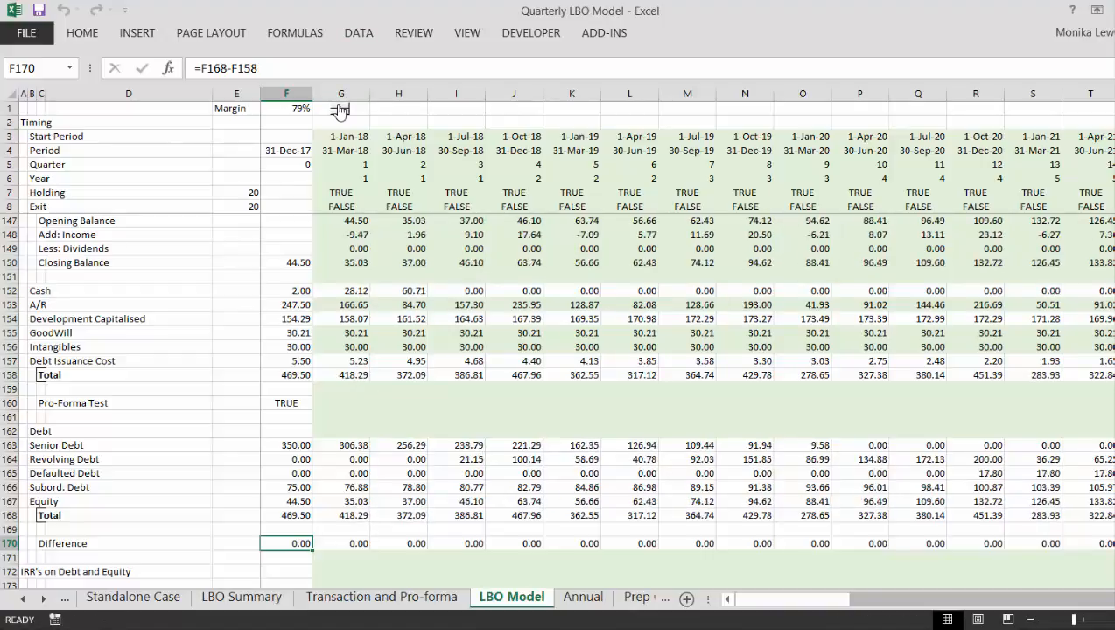
{"action": "left_click", "coordinate": [340, 109]}
{"action": "left_click", "coordinate": [341, 110]}
{"action": "left_click", "coordinate": [340, 109]}
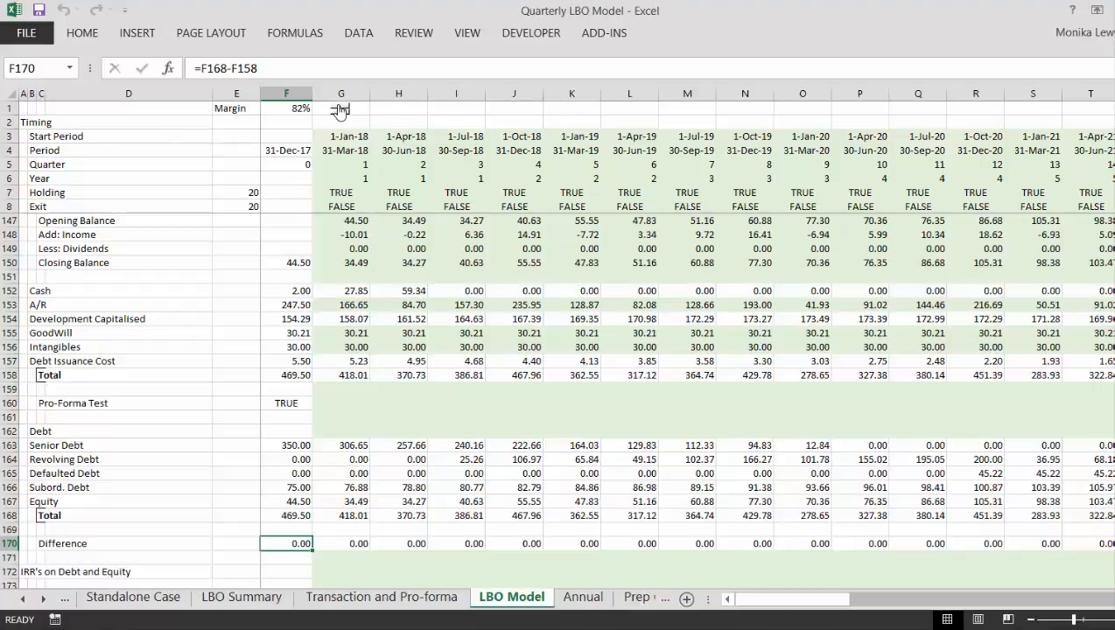
{"action": "left_click", "coordinate": [340, 110]}
{"action": "left_click", "coordinate": [340, 110]}
{"action": "left_click", "coordinate": [341, 109]}
{"action": "left_click", "coordinate": [340, 110]}
{"action": "left_click", "coordinate": [341, 109]}
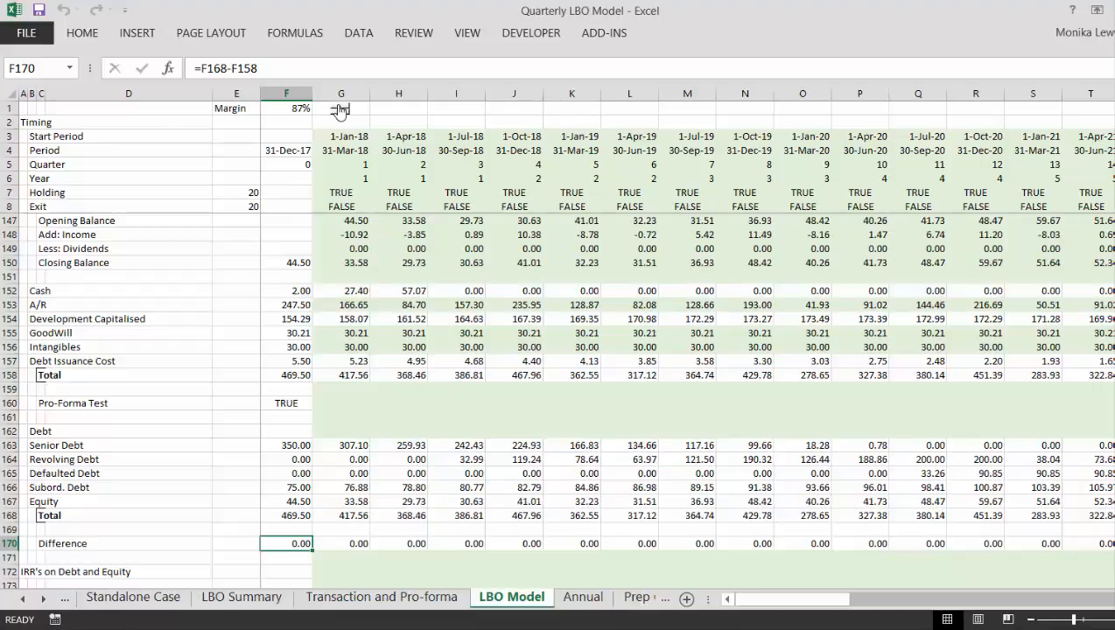
{"action": "left_click", "coordinate": [341, 110]}
{"action": "left_click", "coordinate": [341, 110]}
{"action": "left_click", "coordinate": [341, 109]}
{"action": "left_click", "coordinate": [341, 110]}
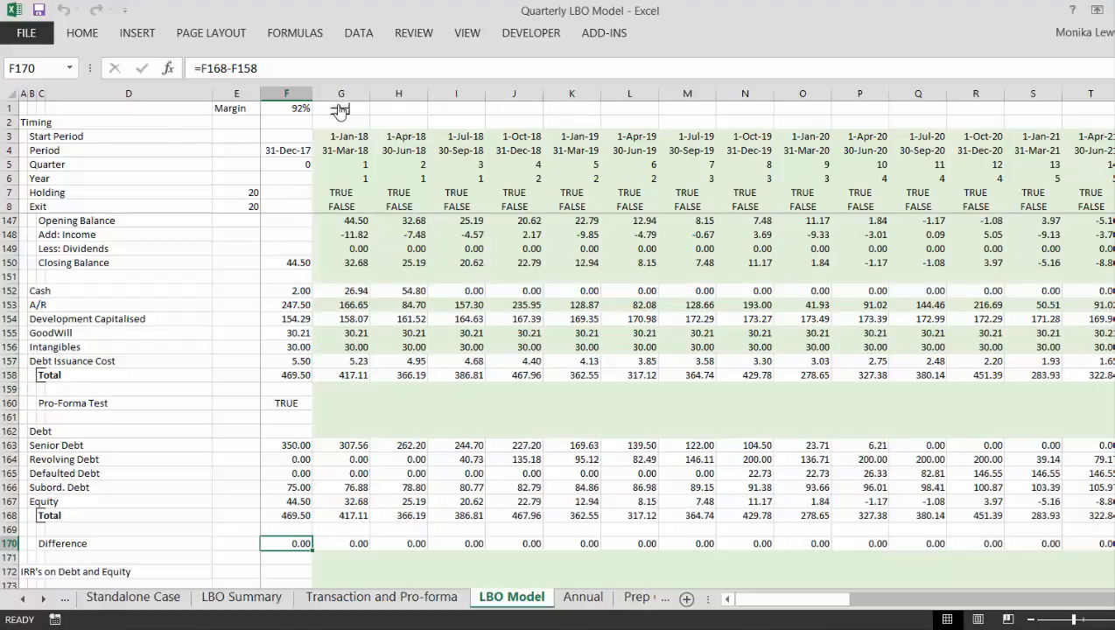
{"action": "left_click", "coordinate": [341, 110]}
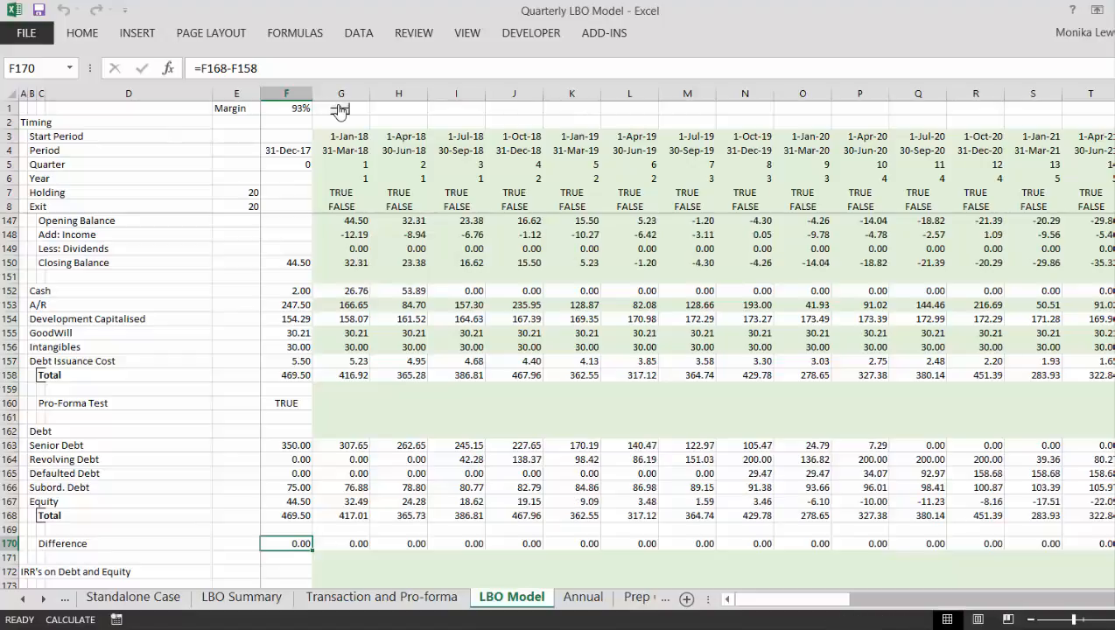
{"action": "left_click", "coordinate": [341, 109]}
{"action": "left_click", "coordinate": [341, 109]}
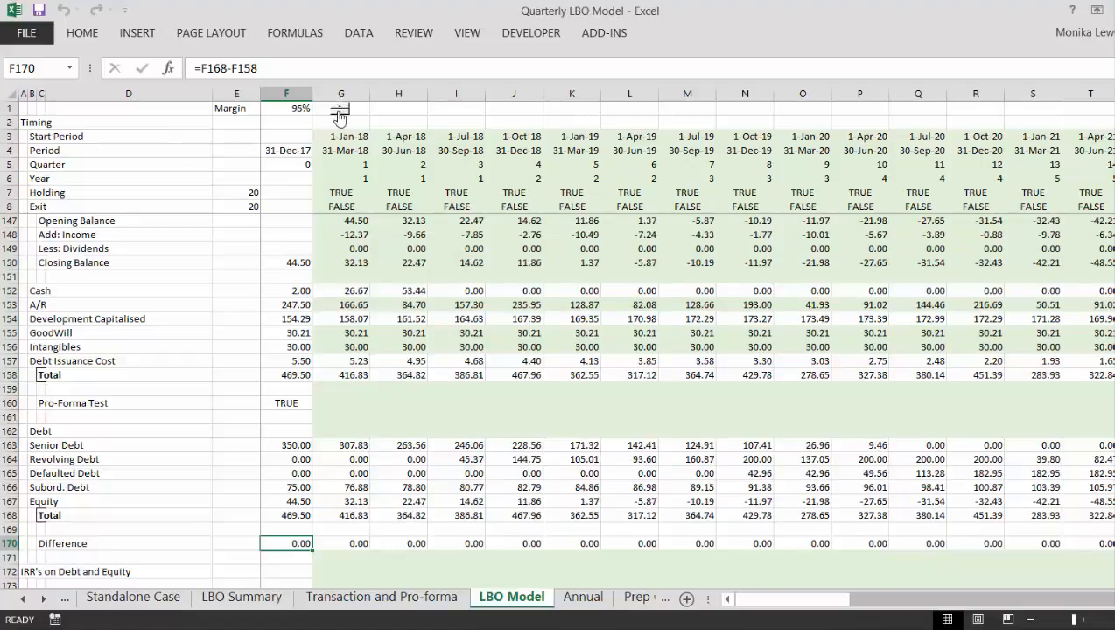
- Lower the Margin to 90%
{"action": "left_click", "coordinate": [341, 114]}
{"action": "left_click", "coordinate": [340, 114]}
{"action": "left_click", "coordinate": [340, 114]}
{"action": "left_click", "coordinate": [340, 114]}
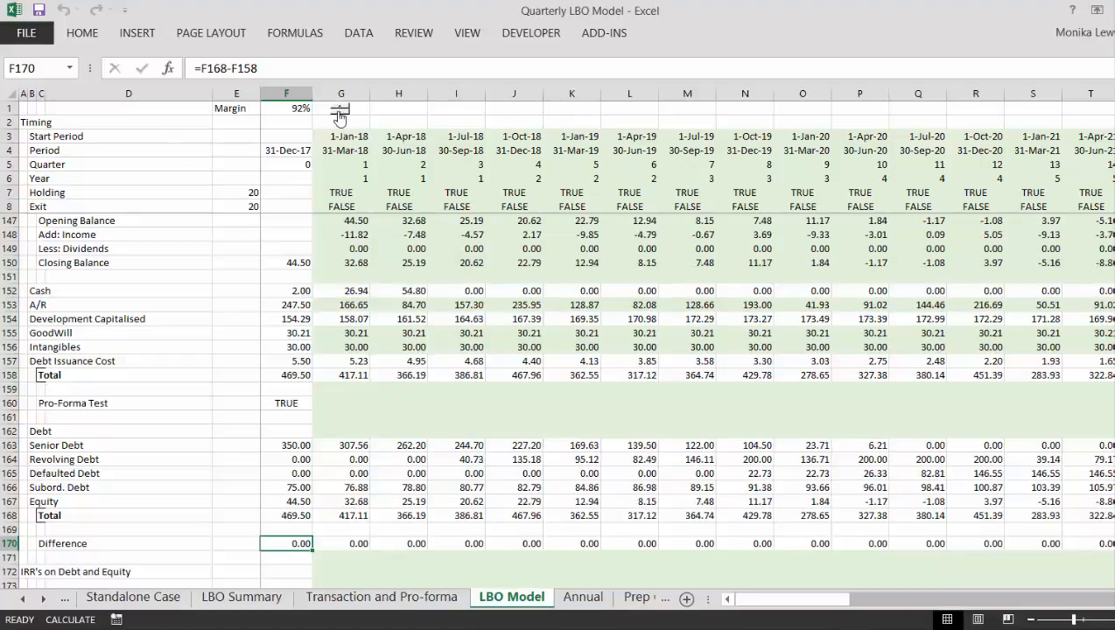
{"action": "left_click", "coordinate": [340, 114]}
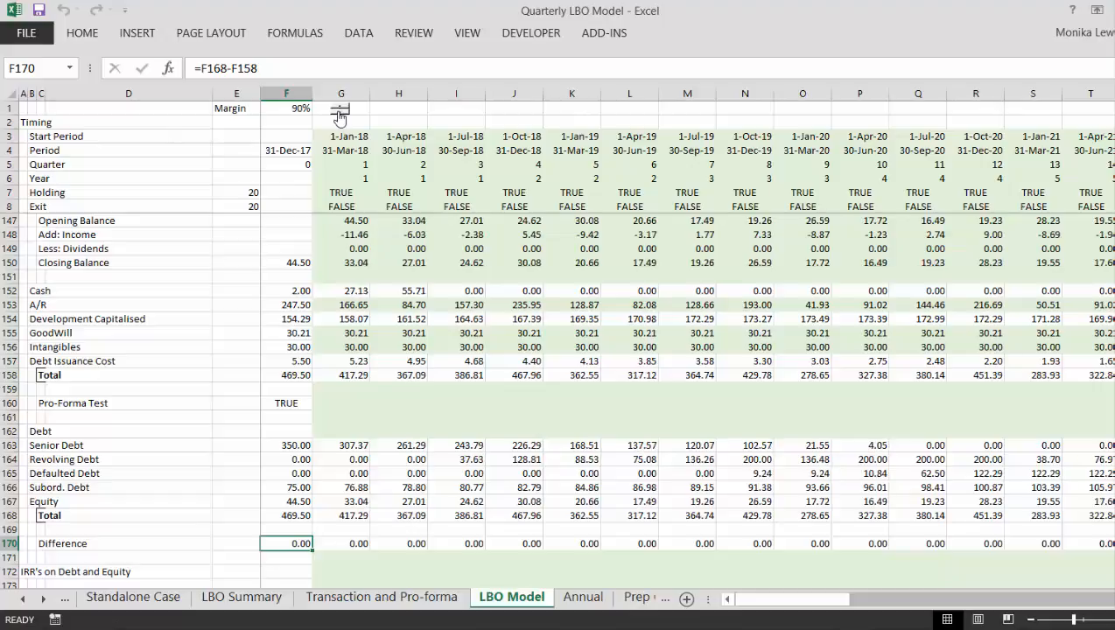
- Examine the Defaulted Debt row across the quarters and the exit quarter's Difference formula in Z170
{"action": "left_click", "coordinate": [606, 471]}
{"action": "key", "text": "Right"}
{"action": "key", "text": "Right"}
{"action": "key", "text": "Right"}
{"action": "key", "text": "Right"}
{"action": "key", "text": "Right"}
{"action": "key", "text": "Right"}
{"action": "key", "text": "Right"}
{"action": "key", "text": "Right"}
{"action": "key", "text": "Right"}
{"action": "key", "text": "Right"}
{"action": "key", "text": "Right"}
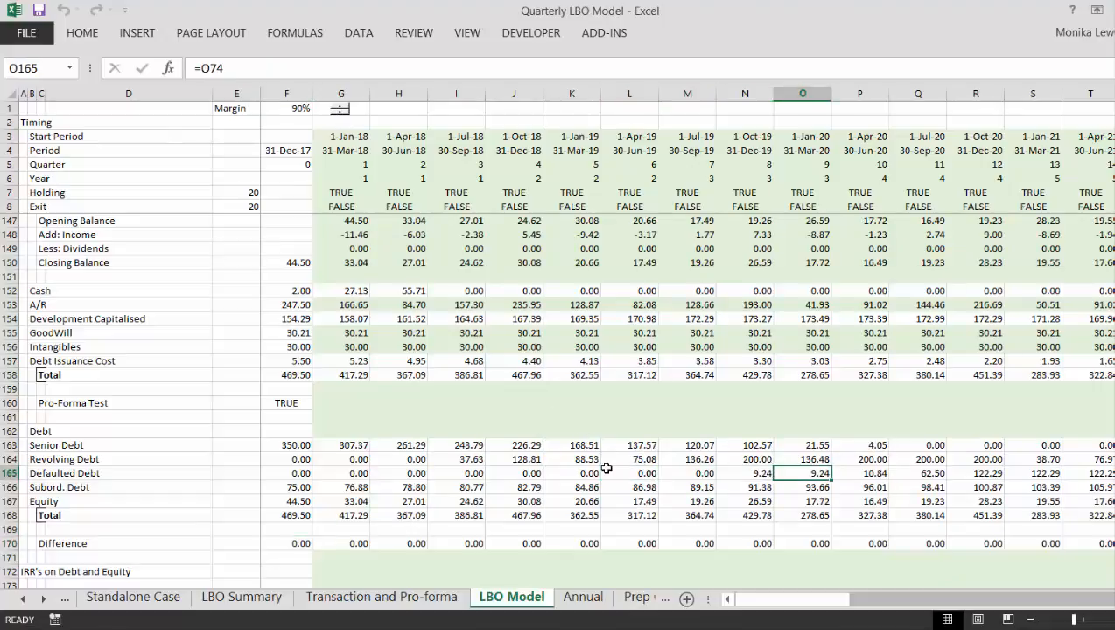
{"action": "key", "text": "Right"}
{"action": "key", "text": "Right"}
{"action": "key", "text": "Right"}
{"action": "key", "text": "Right"}
{"action": "key", "text": "Right"}
{"action": "key", "text": "Right"}
{"action": "key", "text": "Right"}
{"action": "key", "text": "Right"}
{"action": "key", "text": "Left"}
{"action": "key", "text": "Left"}
{"action": "key", "text": "Left"}
{"action": "key", "text": "Left"}
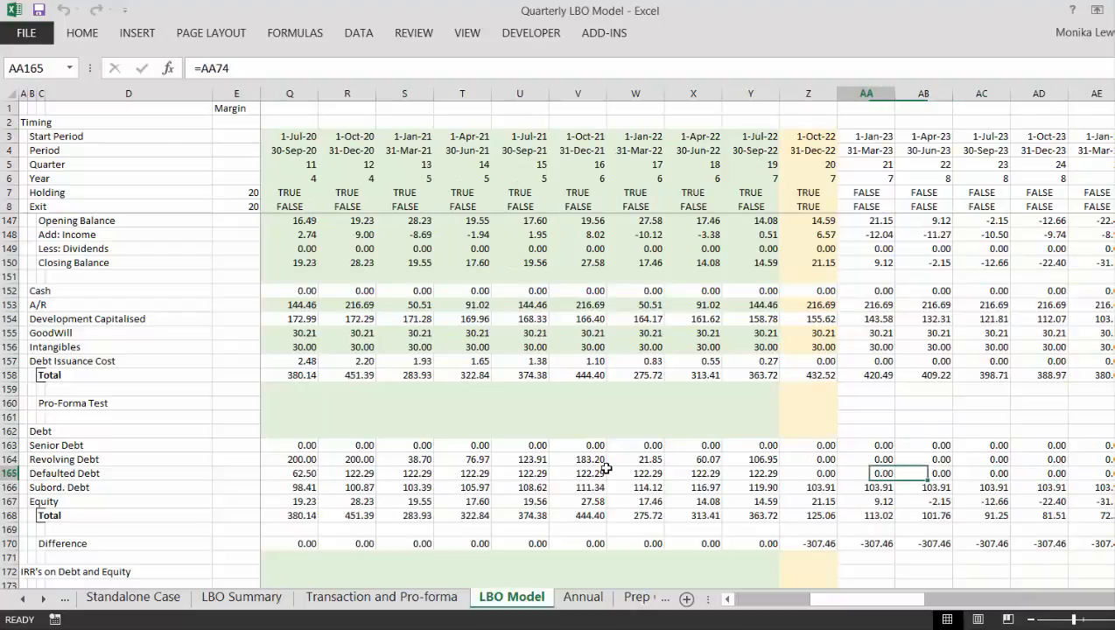
{"action": "key", "text": "Down"}
{"action": "key", "text": "Down"}
{"action": "key", "text": "Down"}
{"action": "key", "text": "Down"}
{"action": "key", "text": "Left"}
{"action": "key", "text": "Down"}
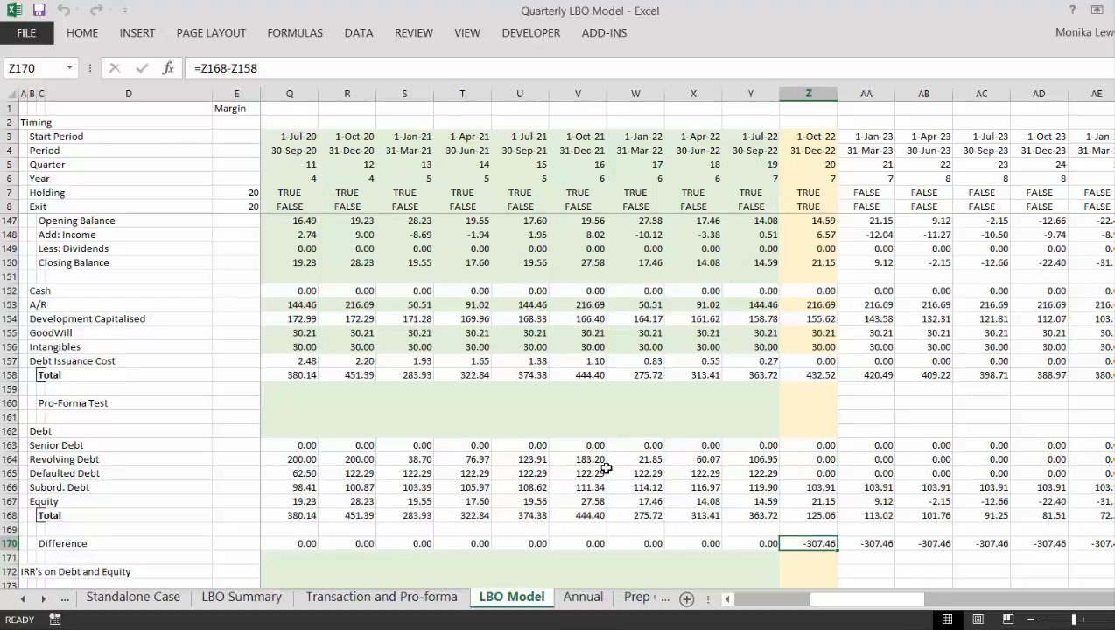
{"action": "key", "text": "Down"}
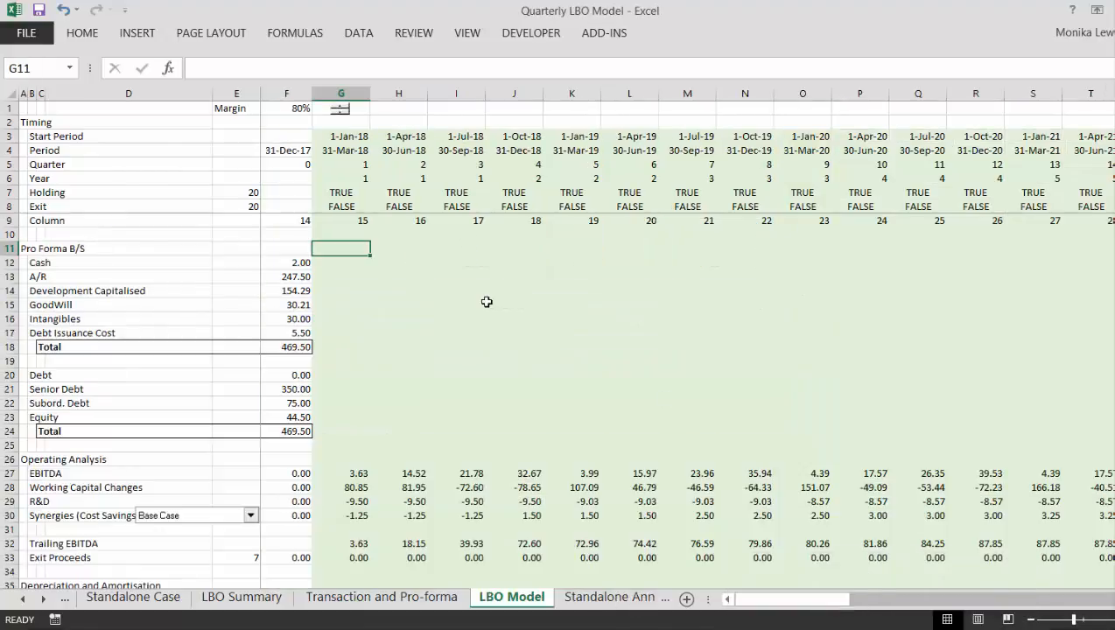
{"action": "key", "text": "Page_Down"}
{"action": "key", "text": "Page_Down"}
{"action": "key", "text": "Page_Down"}
{"action": "key", "text": "Page_Down"}
{"action": "key", "text": "Page_Down"}
{"action": "key", "text": "Page_Down"}
{"action": "key", "text": "Page_Down"}
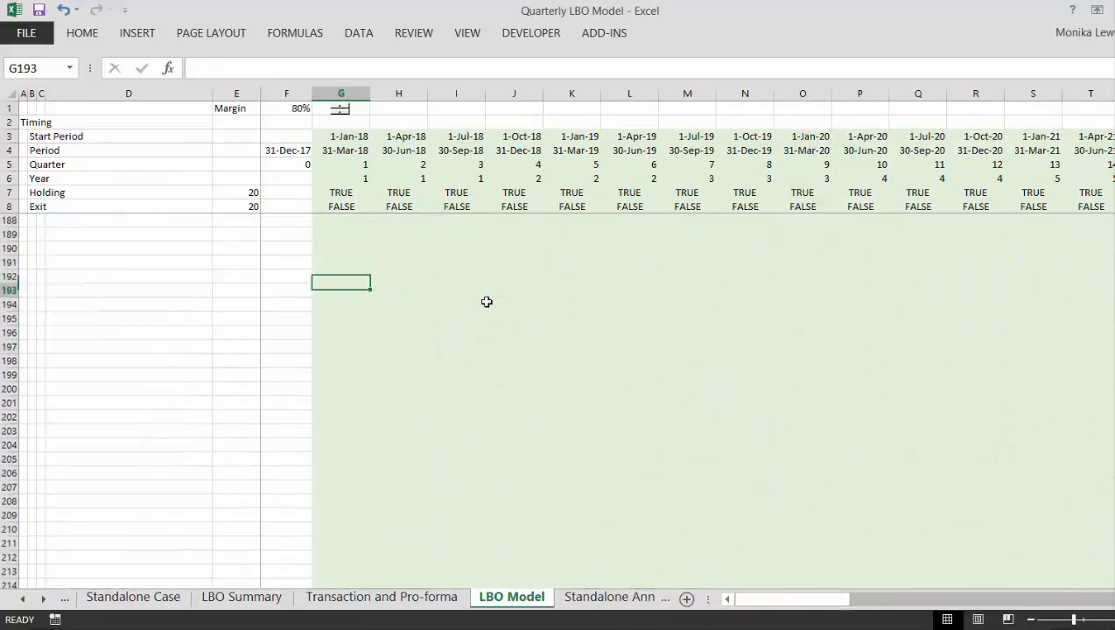
{"action": "key", "text": "Page_Up"}
{"action": "key", "text": "Page_Up"}
{"action": "key", "text": "Page_Up"}
{"action": "key", "text": "Page_Up"}
{"action": "key", "text": "Page_Up"}
{"action": "key", "text": "Page_Up"}
{"action": "key", "text": "Page_Up"}
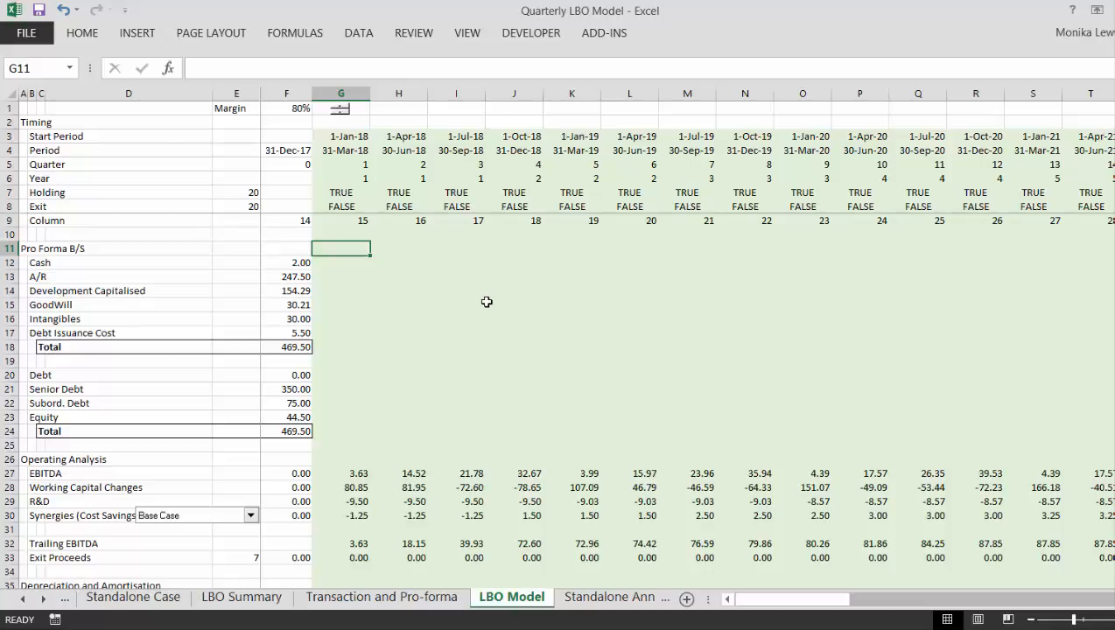
- Examine the Standalone Annual sheet, reviewing the INDEX formulas in the Less: WC Changes row across the quarterly and year-end columns
{"action": "key", "text": "ctrl+Page_Down"}
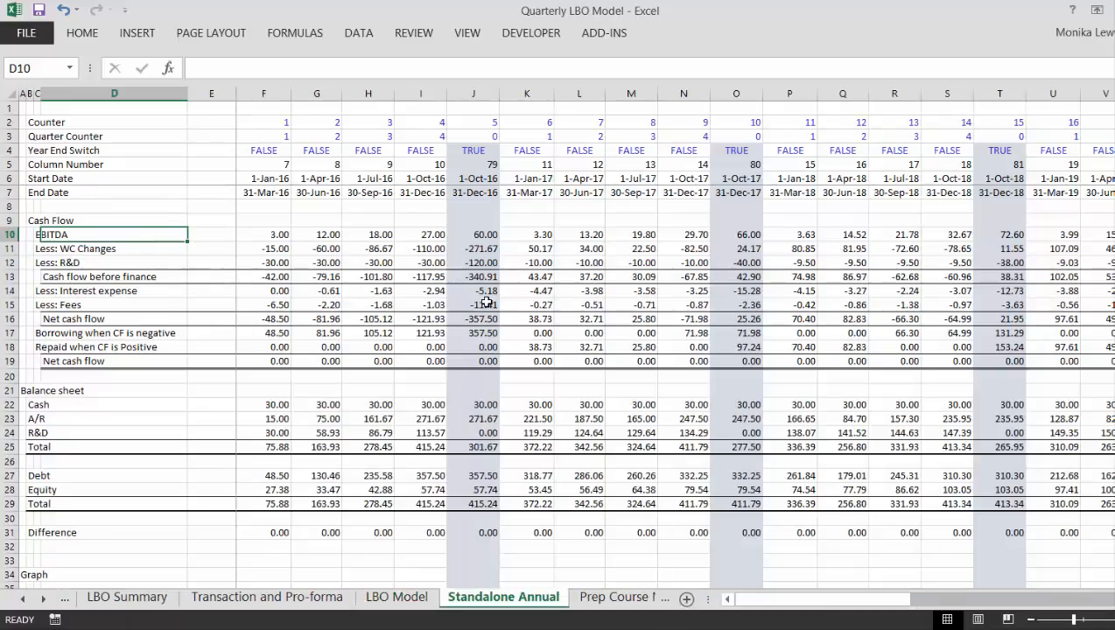
{"action": "key", "text": "ctrl+Page_Up"}
{"action": "key", "text": "ctrl+Page_Down"}
{"action": "key", "text": "Up"}
{"action": "key", "text": "Right"}
{"action": "key", "text": "Right"}
{"action": "key", "text": "Right"}
{"action": "key", "text": "Right"}
{"action": "key", "text": "Right"}
{"action": "key", "text": "Right"}
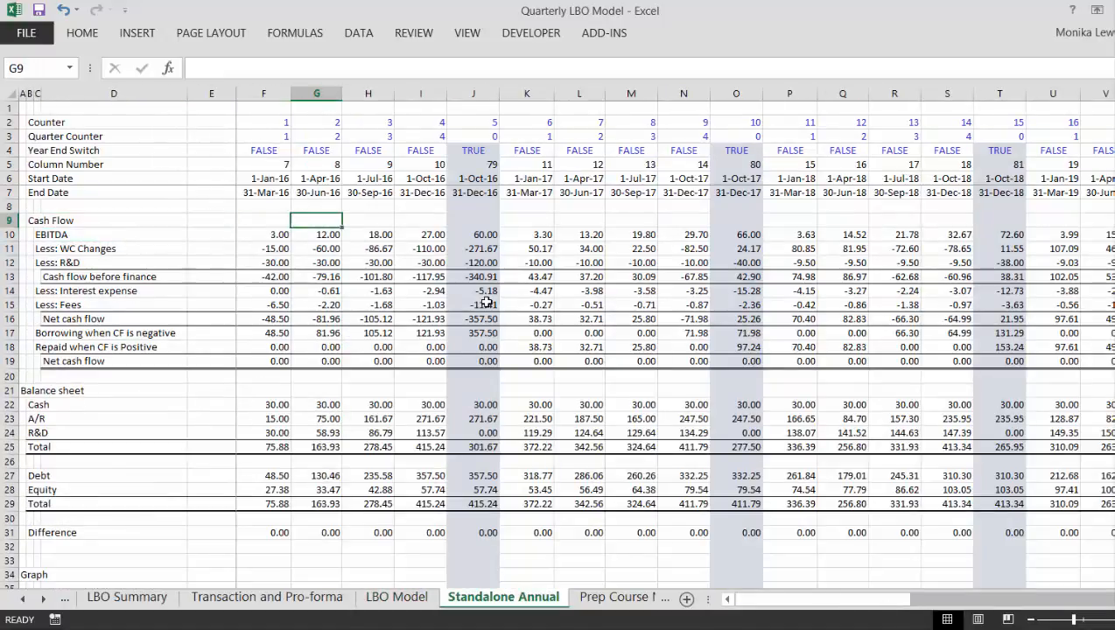
{"action": "key", "text": "Down"}
{"action": "key", "text": "Down"}
{"action": "key", "text": "Left"}
{"action": "key", "text": "Left"}
{"action": "key", "text": "Left"}
{"action": "key", "text": "Left"}
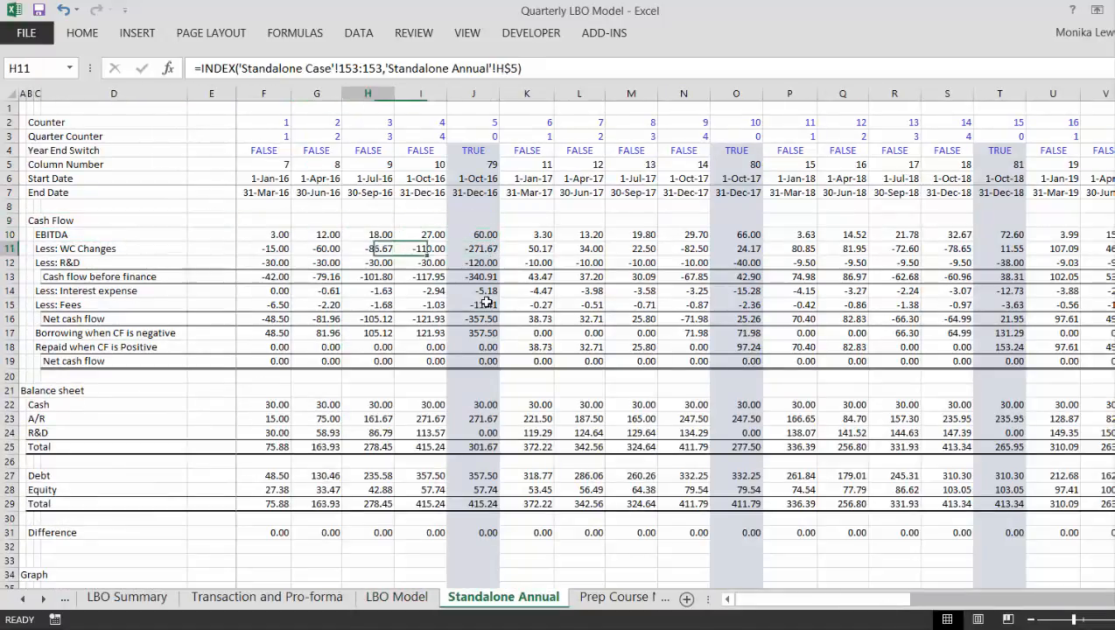
{"action": "key", "text": "Right"}
{"action": "key", "text": "Right"}
{"action": "key", "text": "Right"}
{"action": "key", "text": "Right"}
{"action": "key", "text": "Right"}
{"action": "key", "text": "Right"}
{"action": "key", "text": "Right"}
{"action": "key", "text": "Right"}
{"action": "key", "text": "Right"}
{"action": "key", "text": "Right"}
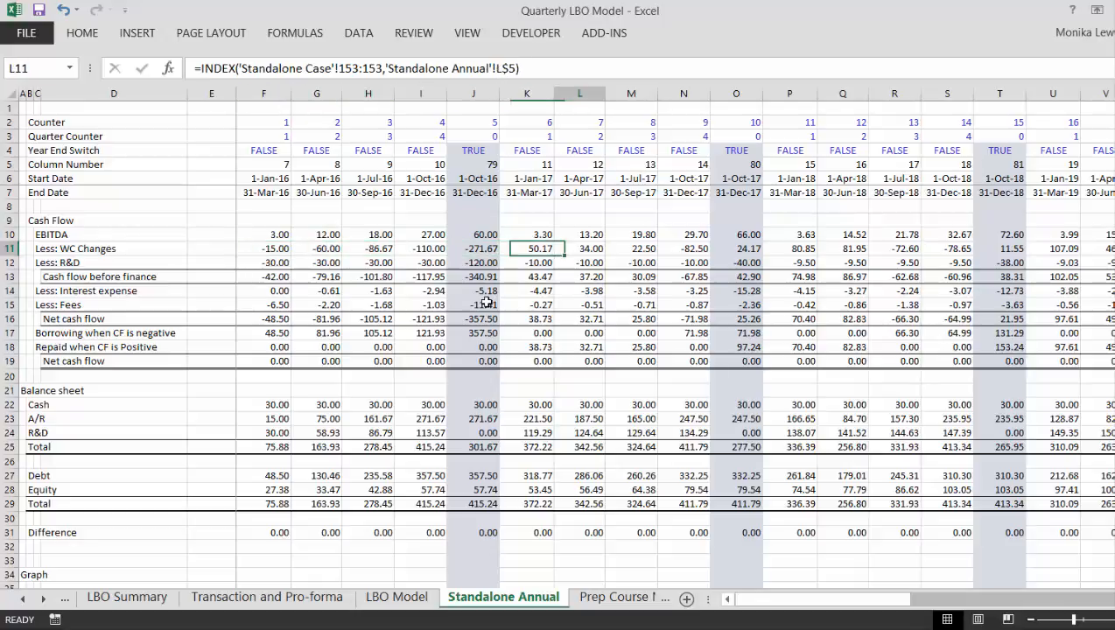
{"action": "key", "text": "Right"}
{"action": "key", "text": "Right"}
{"action": "key", "text": "Right"}
{"action": "key", "text": "Right"}
{"action": "key", "text": "Right"}
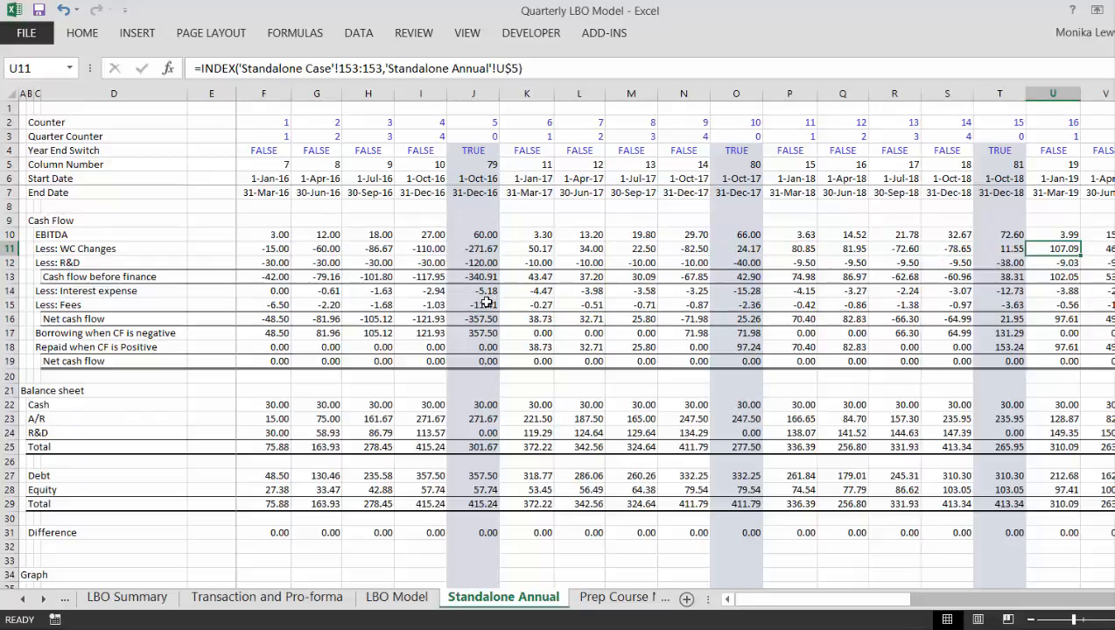
{"action": "key", "text": "Left"}
{"action": "key", "text": "Left"}
{"action": "key", "text": "Left"}
{"action": "key", "text": "Left"}
{"action": "key", "text": "Left"}
{"action": "key", "text": "Left"}
{"action": "key", "text": "Left"}
{"action": "key", "text": "Left"}
{"action": "key", "text": "Left"}
{"action": "key", "text": "Left"}
{"action": "key", "text": "Left"}
{"action": "key", "text": "Left"}
{"action": "key", "text": "Left"}
{"action": "key", "text": "Left"}
{"action": "key", "text": "Left"}
{"action": "key", "text": "Left"}
{"action": "key", "text": "Left"}
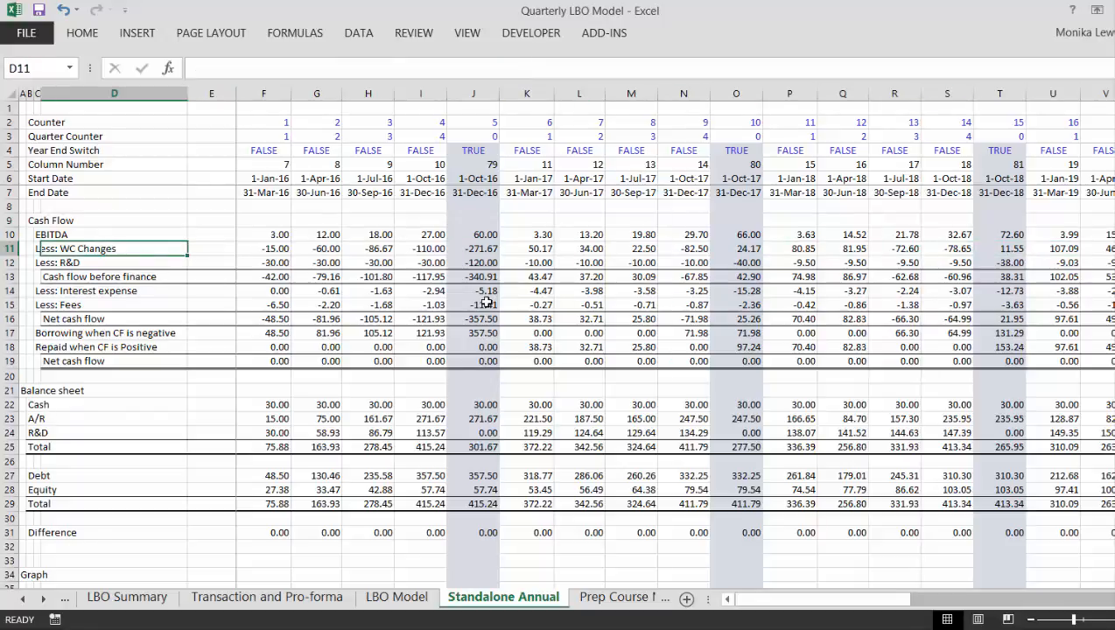
- Return to the LBO Model sheet and select cell F171 under the IRR's on Debt and Equity heading
{"action": "key", "text": "ctrl+Page_Up"}
{"action": "key", "text": "Page_Down"}
{"action": "key", "text": "Page_Down"}
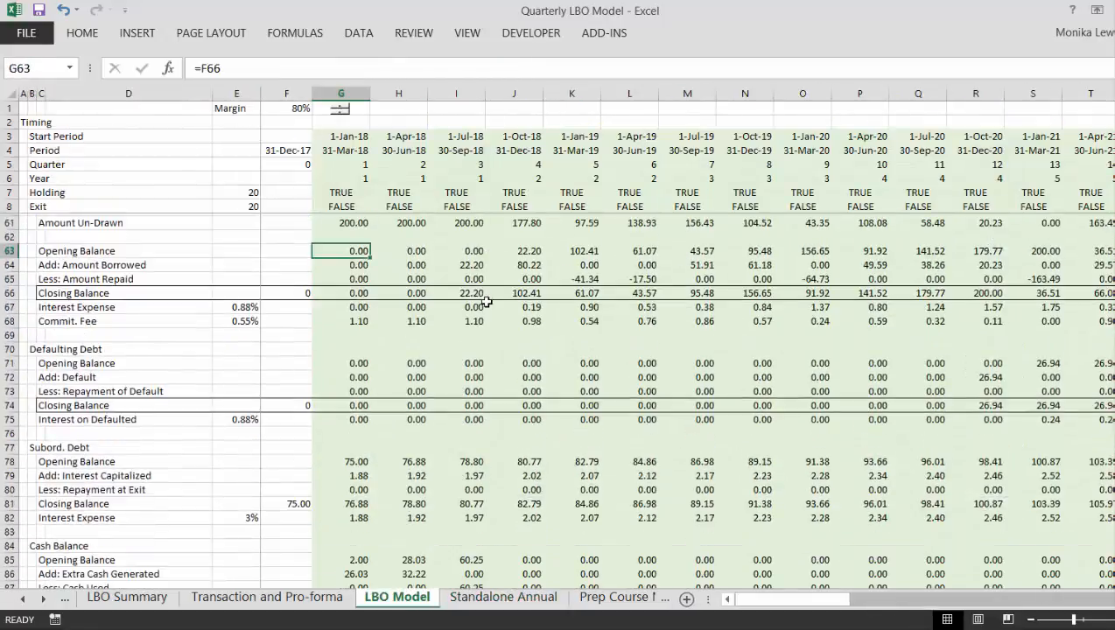
{"action": "key", "text": "Page_Down"}
{"action": "key", "text": "Page_Down"}
{"action": "key", "text": "Page_Down"}
{"action": "key", "text": "Page_Down"}
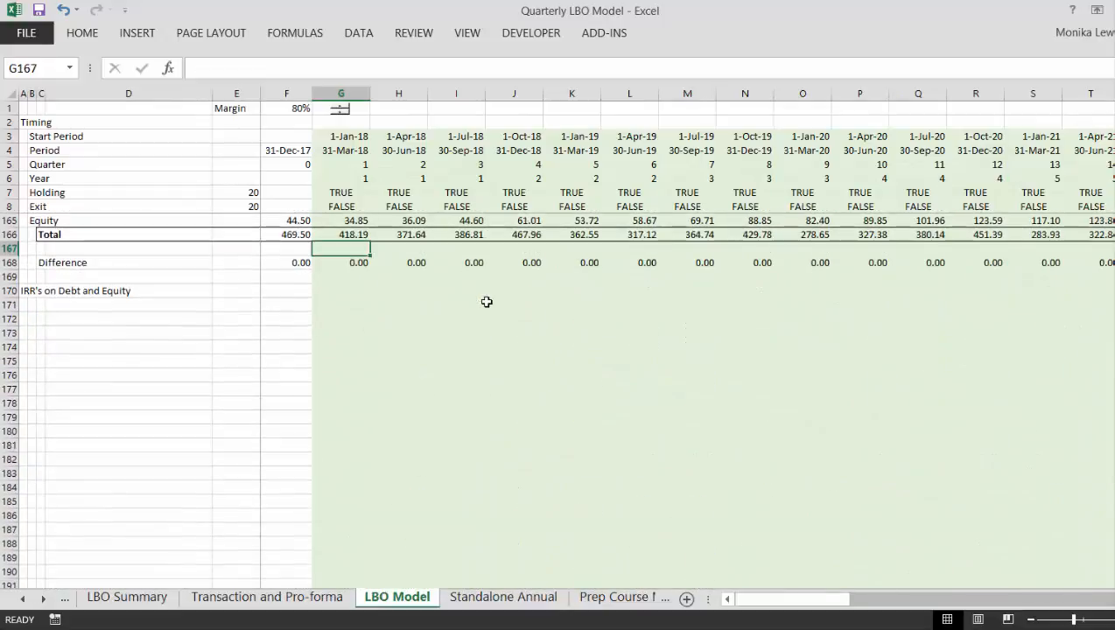
{"action": "key", "text": "Down"}
{"action": "key", "text": "Left"}
{"action": "key", "text": "Left"}
{"action": "key", "text": "Left"}
{"action": "key", "text": "Left"}
{"action": "key", "text": "Left"}
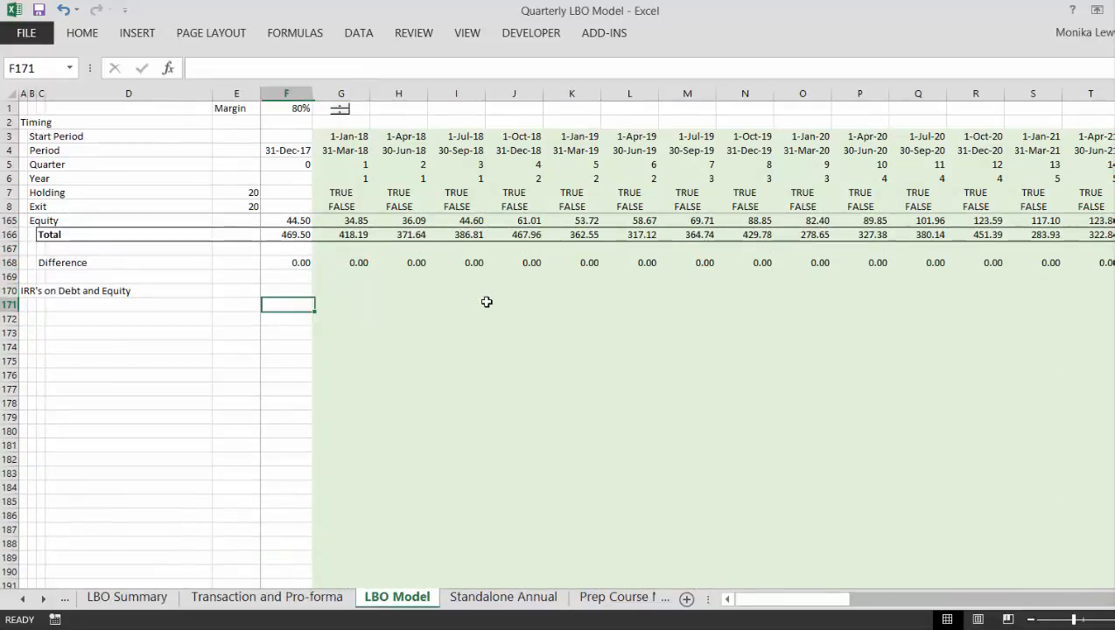